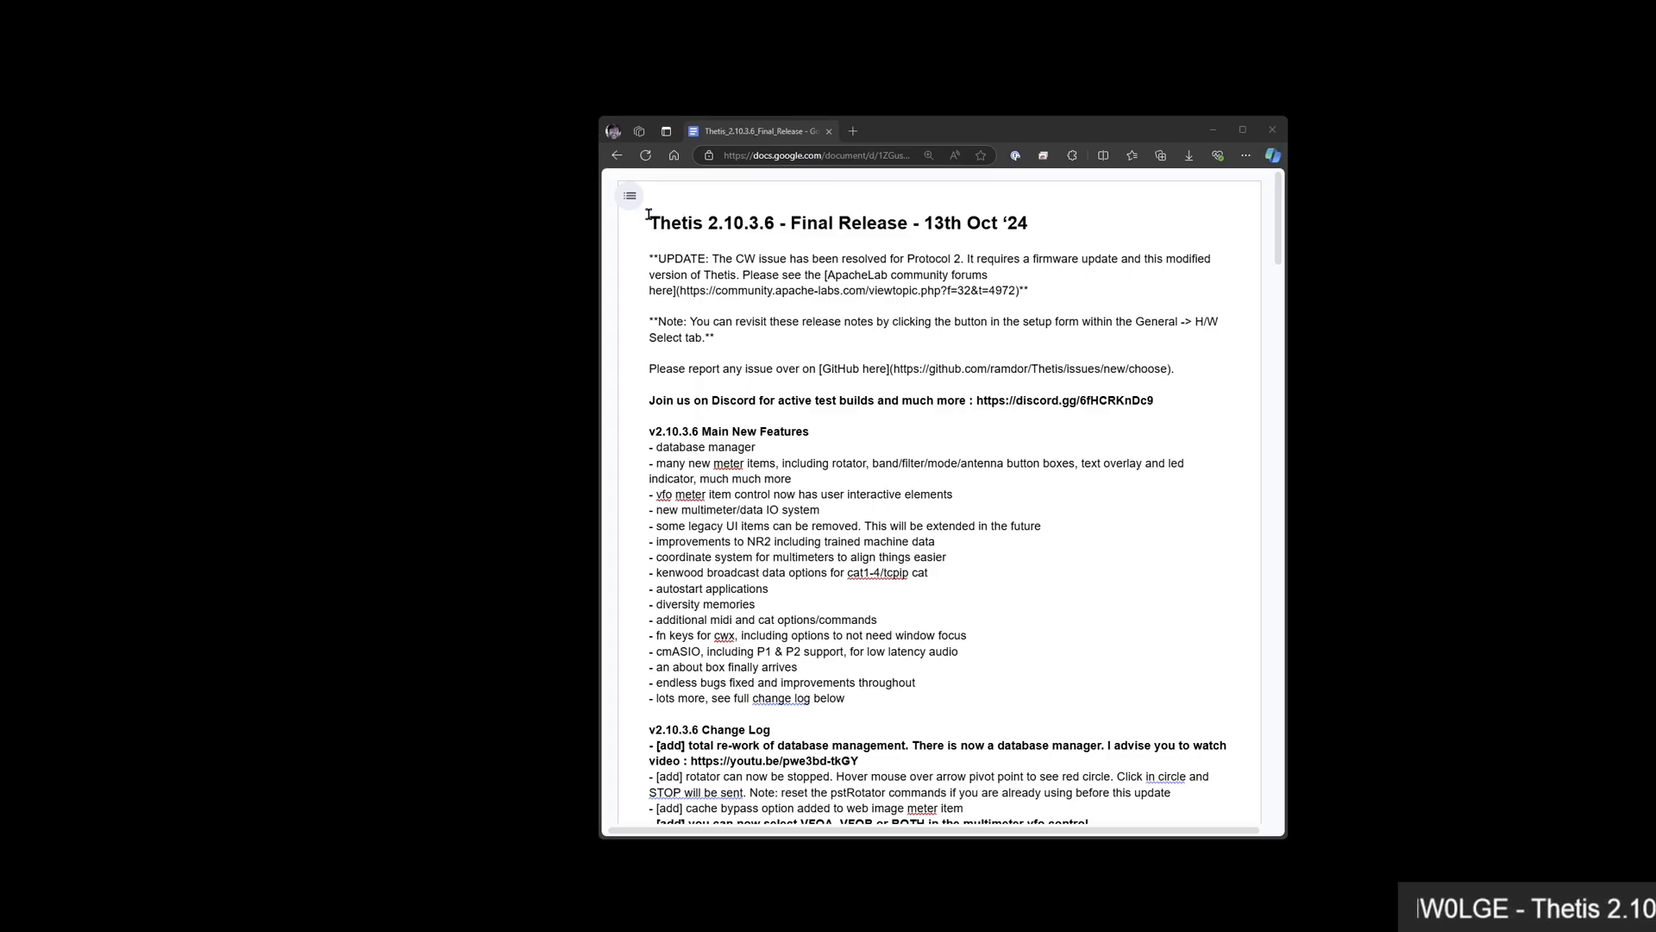
Reposition the browser window and review the Thetis 2.10.3.6 release notes introduction down to the Main New Features heading
left_click_drag(915, 132, 808, 138)
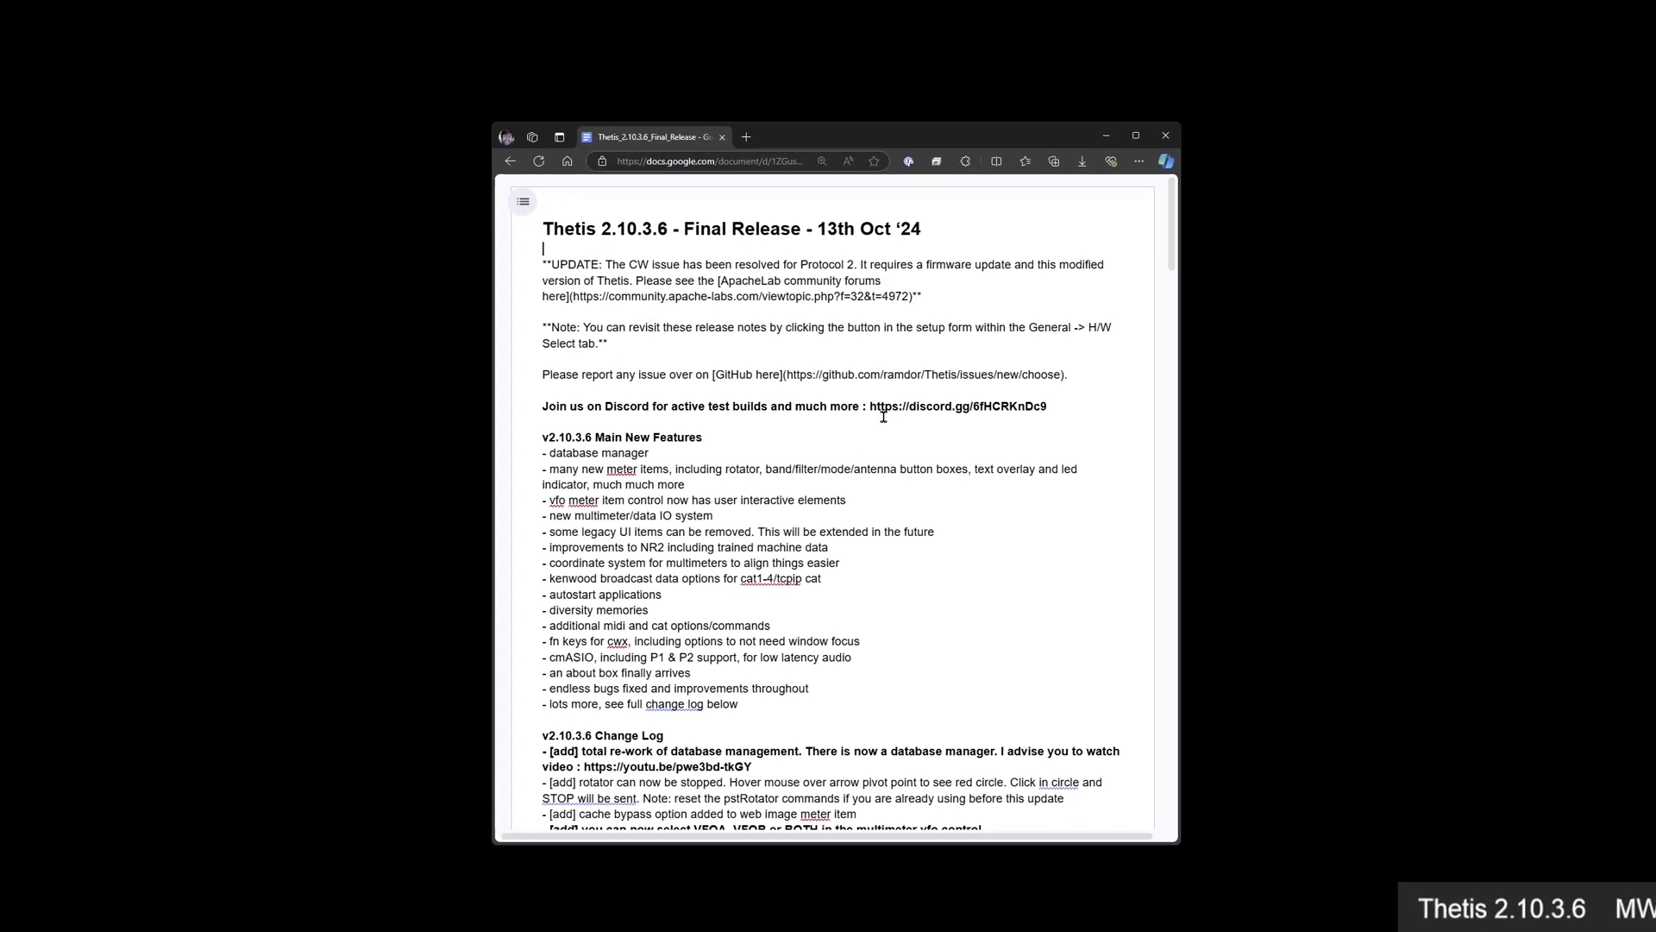
scroll(686, 366, "down", 1)
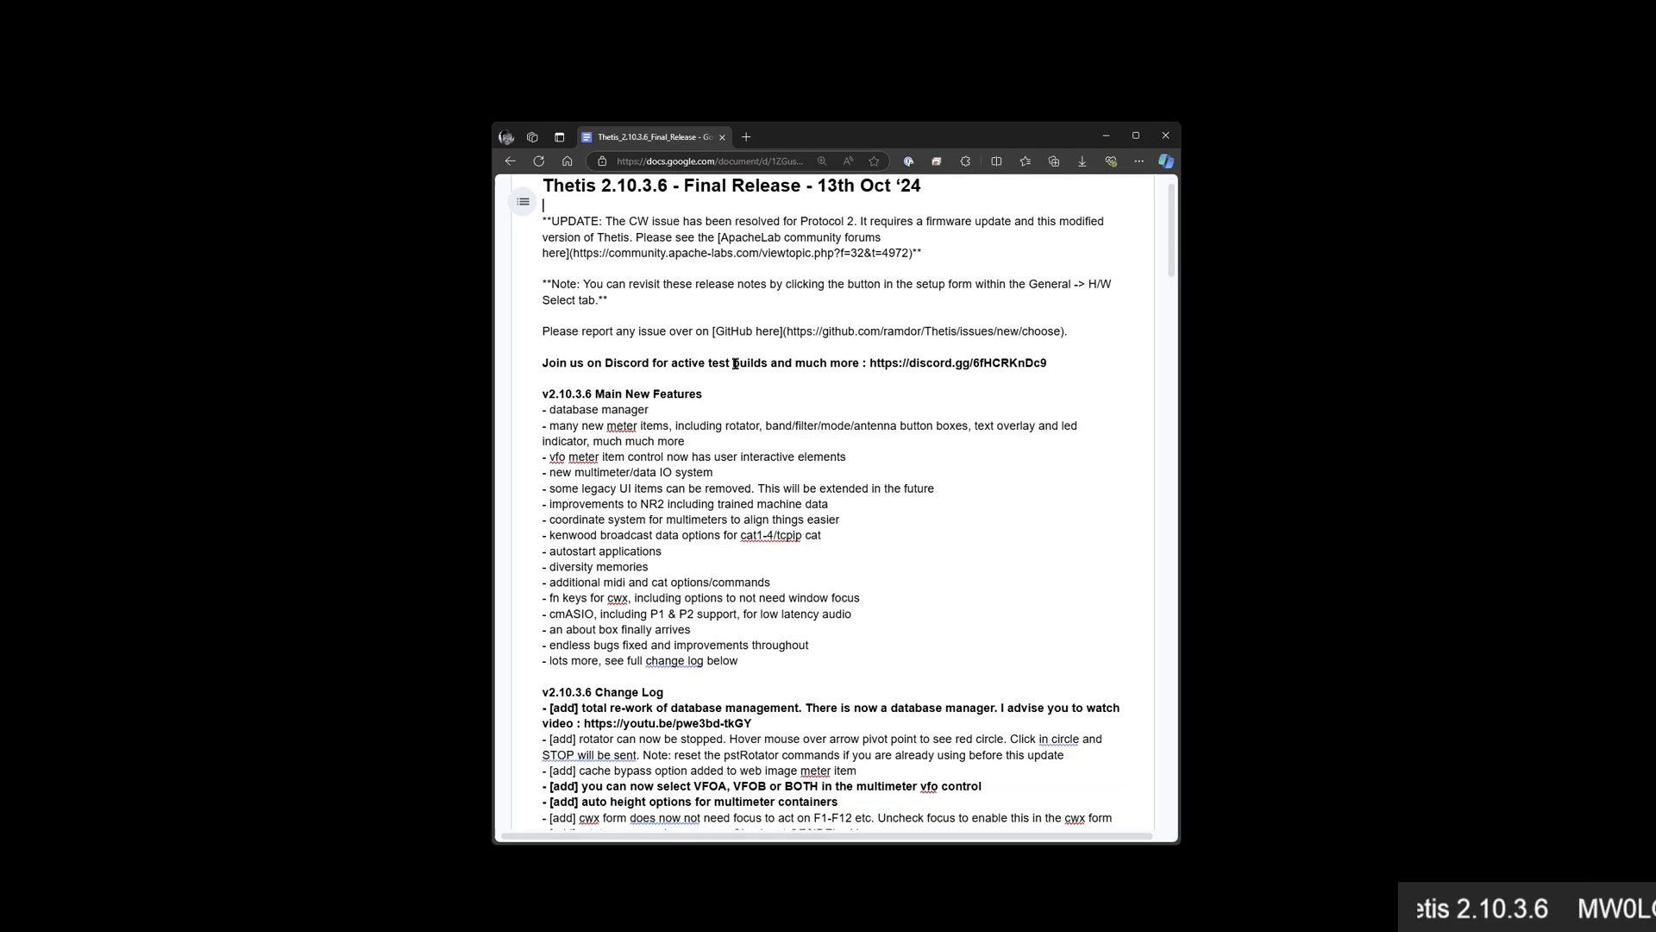
scroll(735, 364, "up", 1)
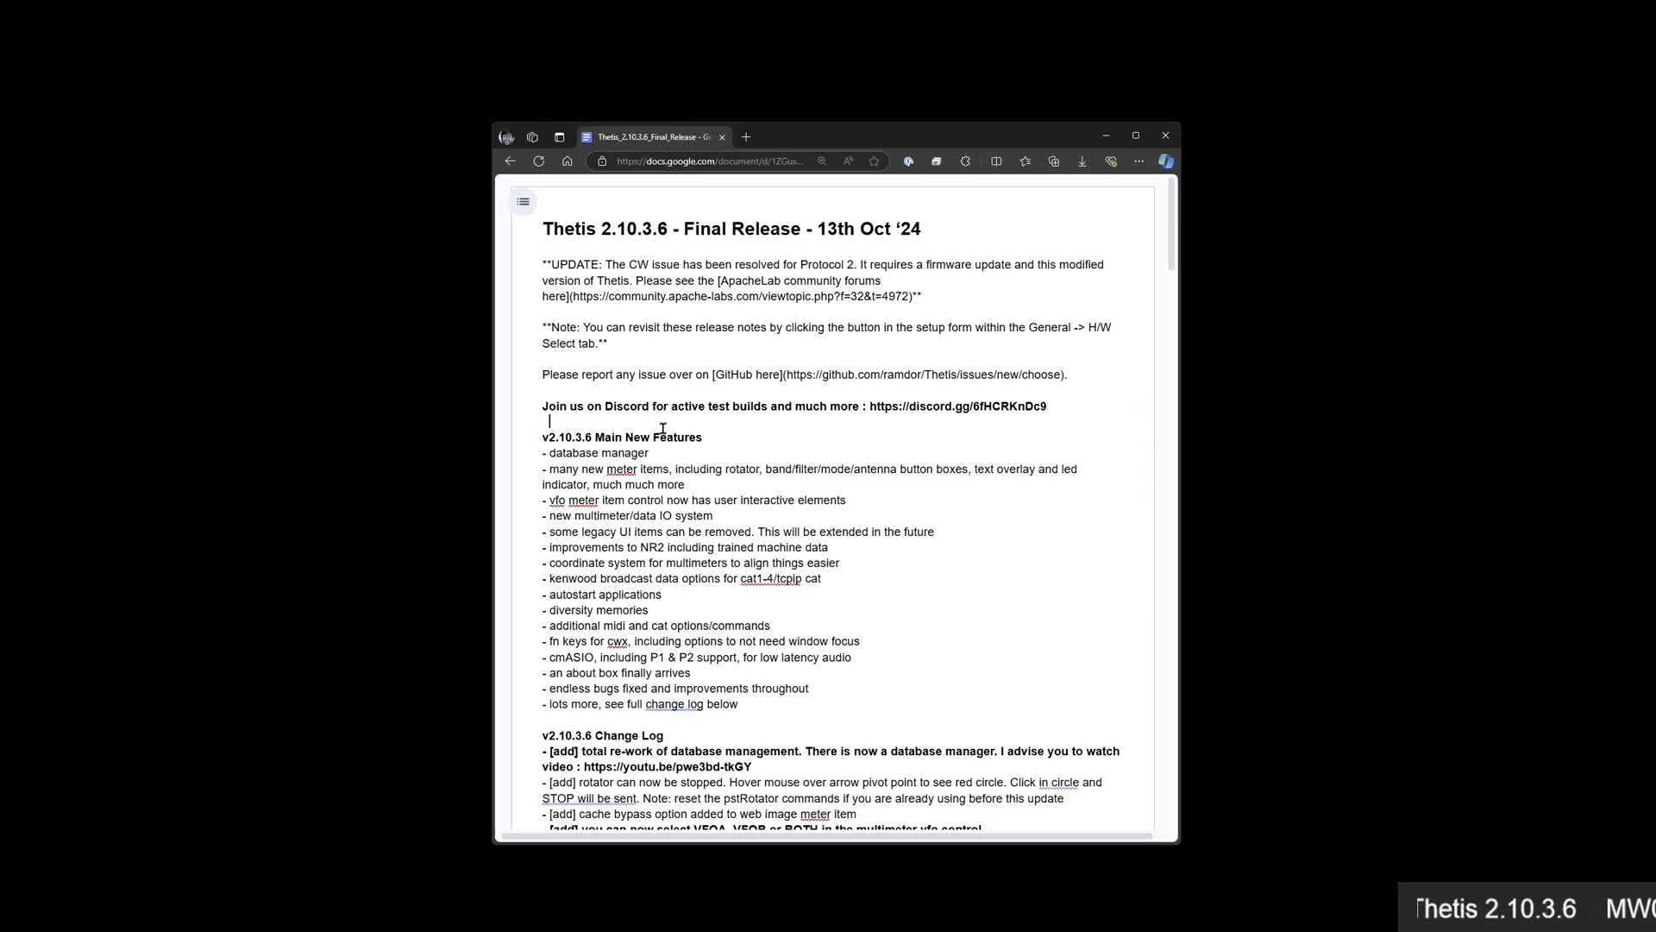
left_click_drag(541, 436, 722, 441)
left_click(723, 441)
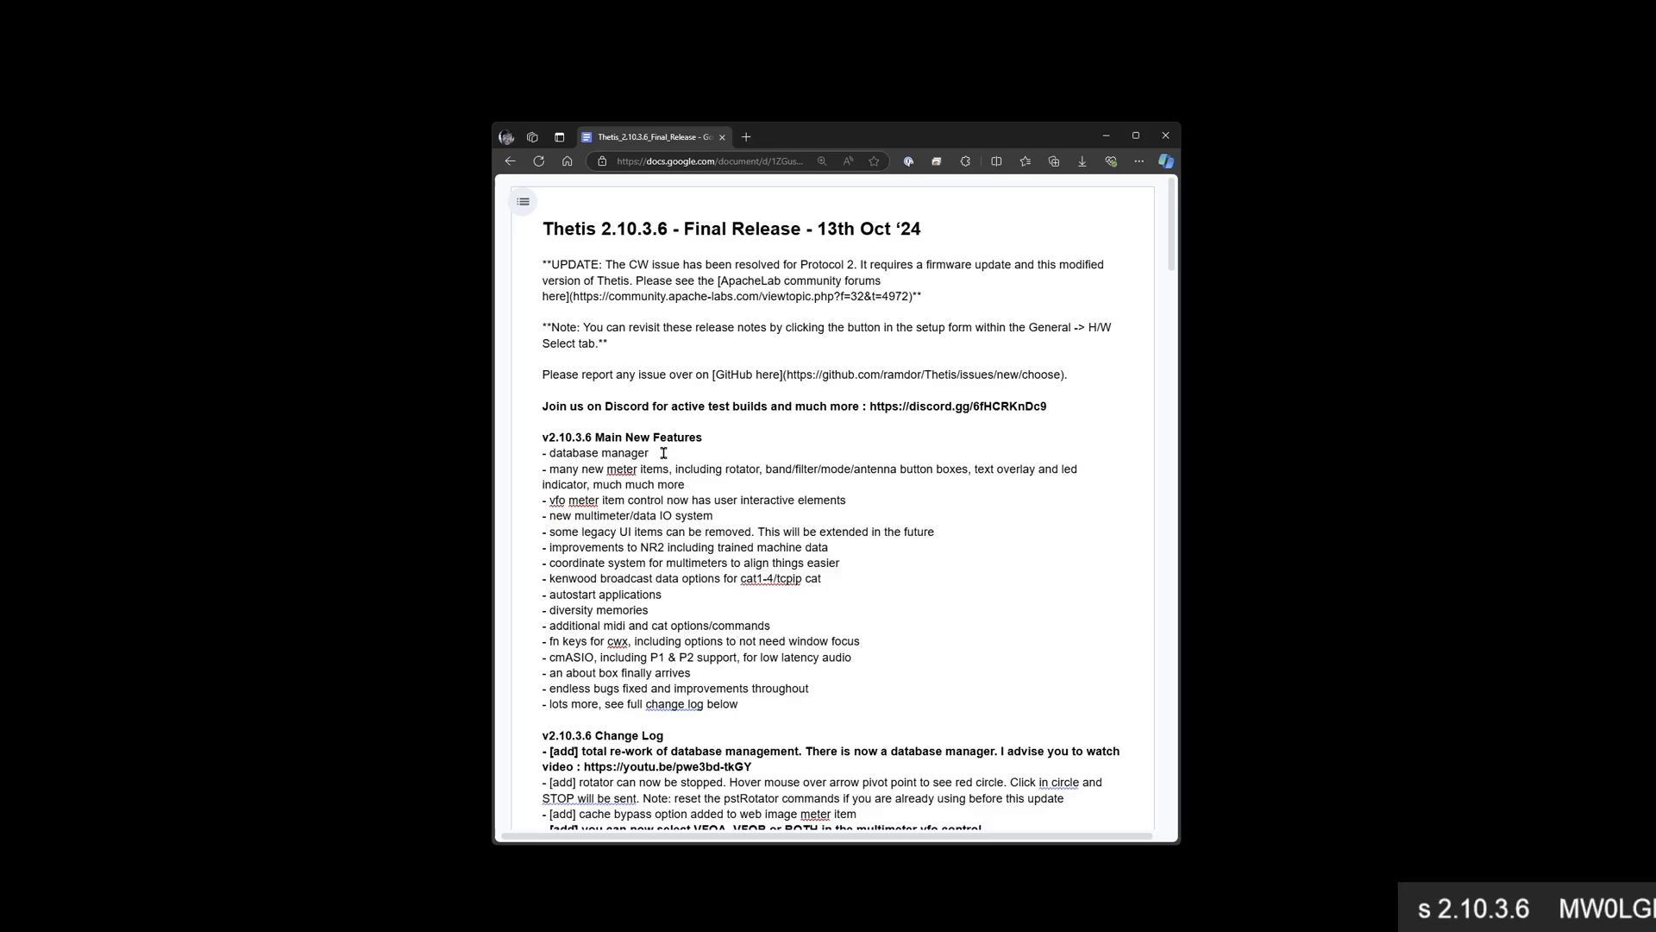
Read the main new features line by line, from the database manager entry through the removable legacy UI items, highlighting each one
left_click_drag(665, 453, 538, 455)
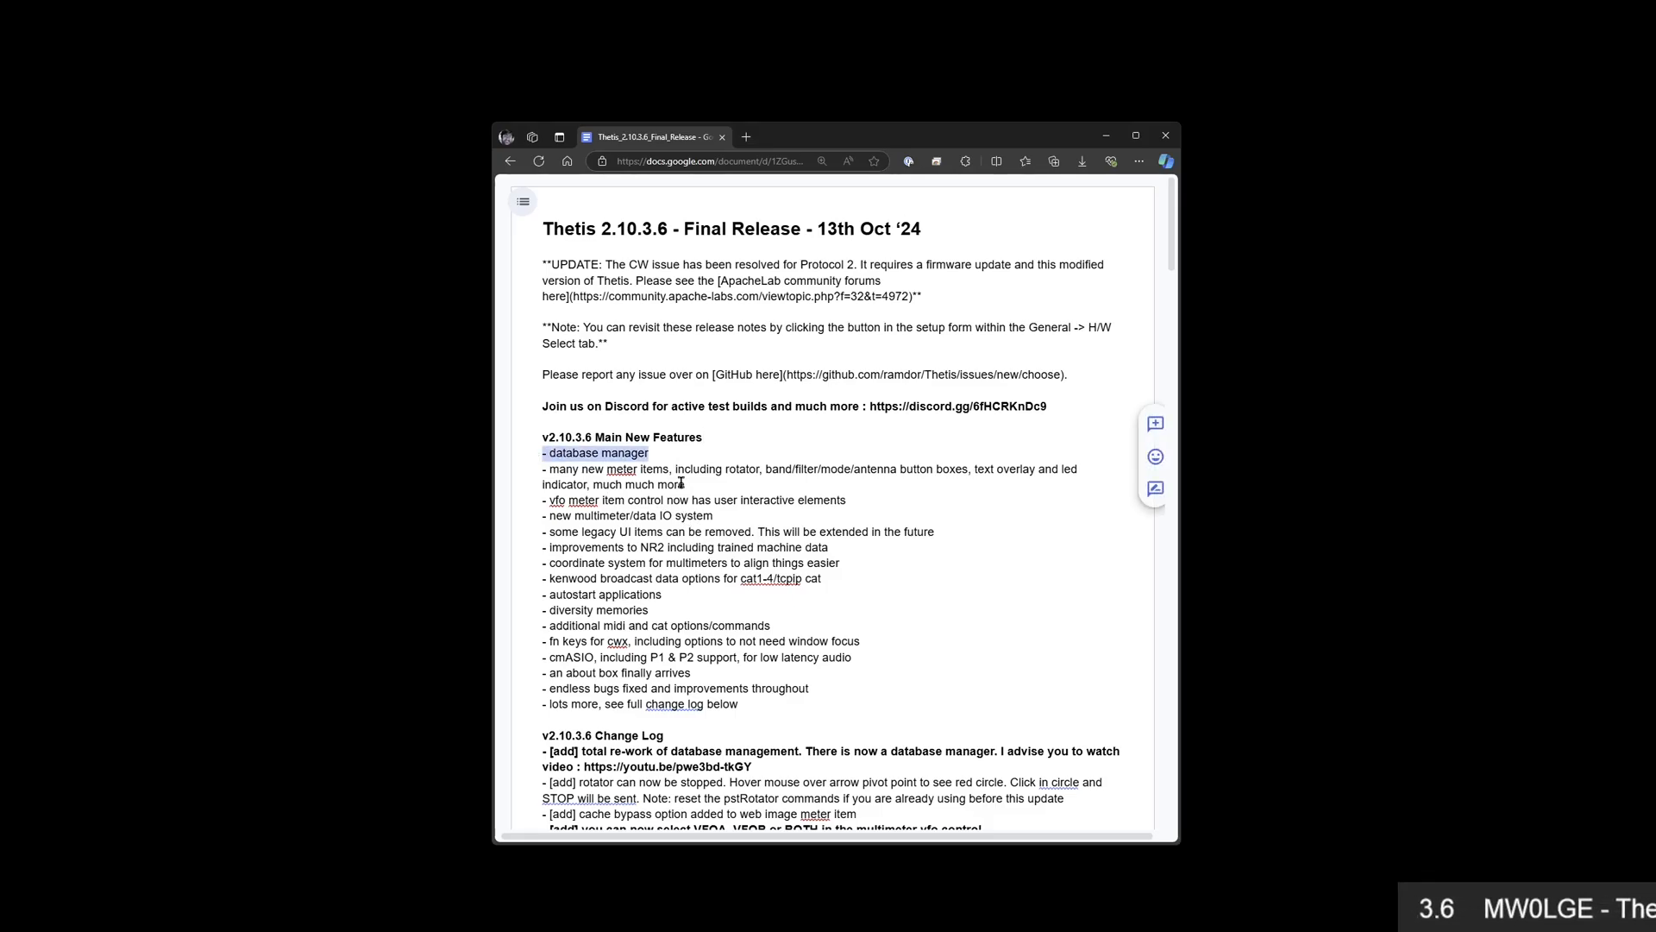
left_click_drag(694, 483, 530, 475)
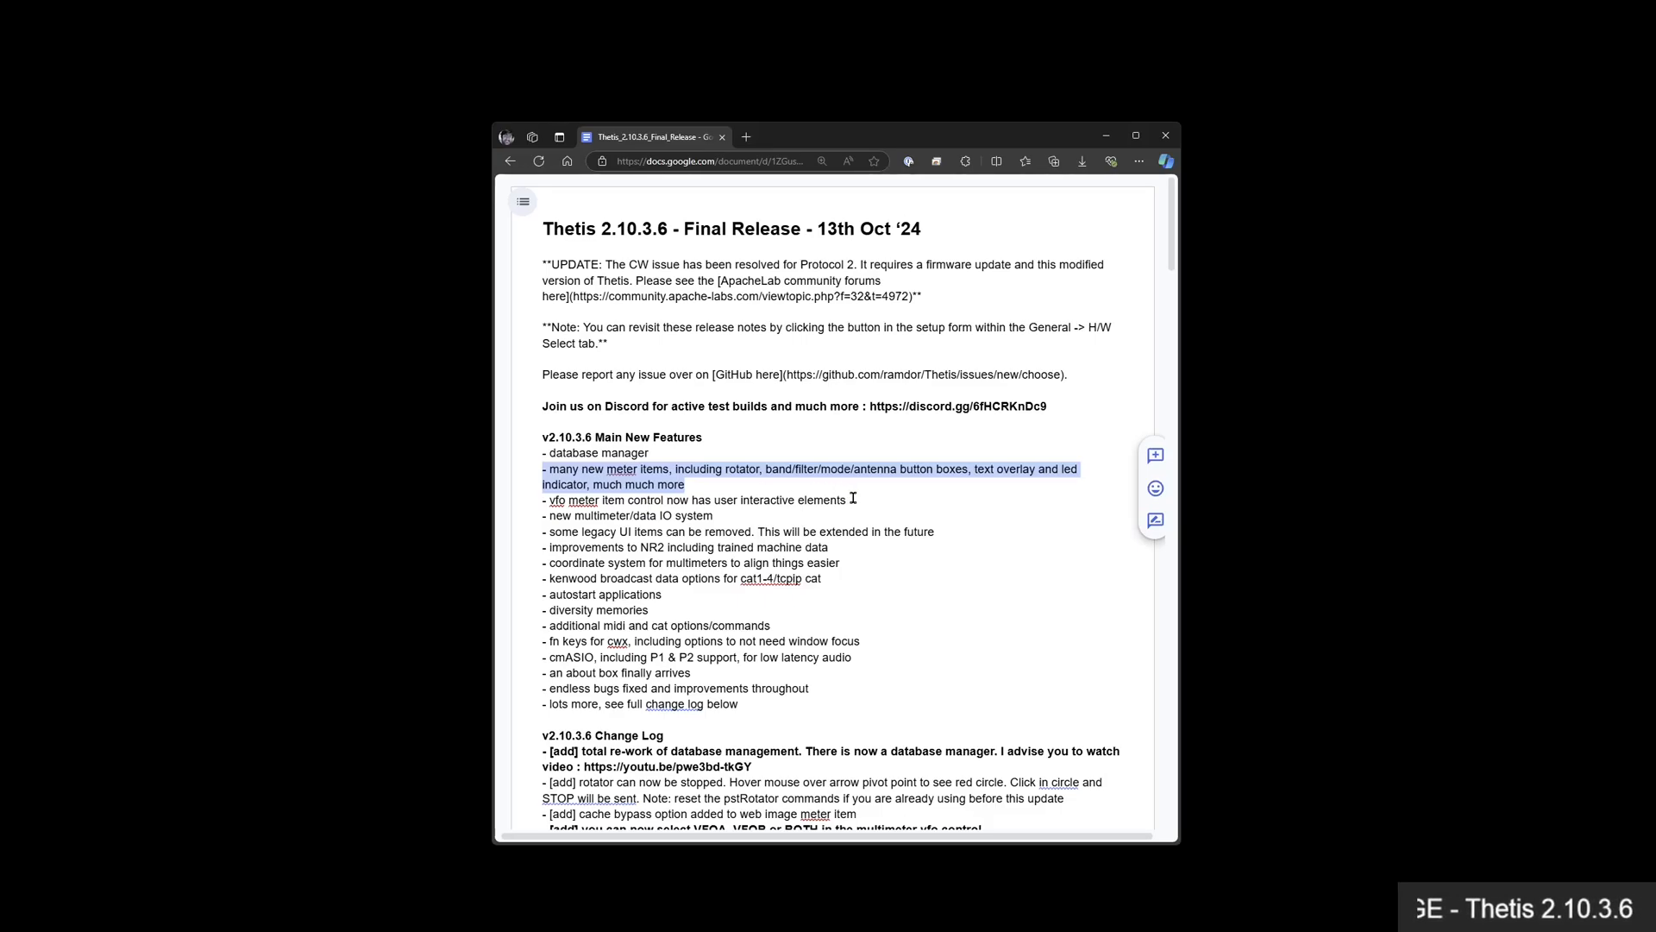
left_click_drag(848, 501, 535, 513)
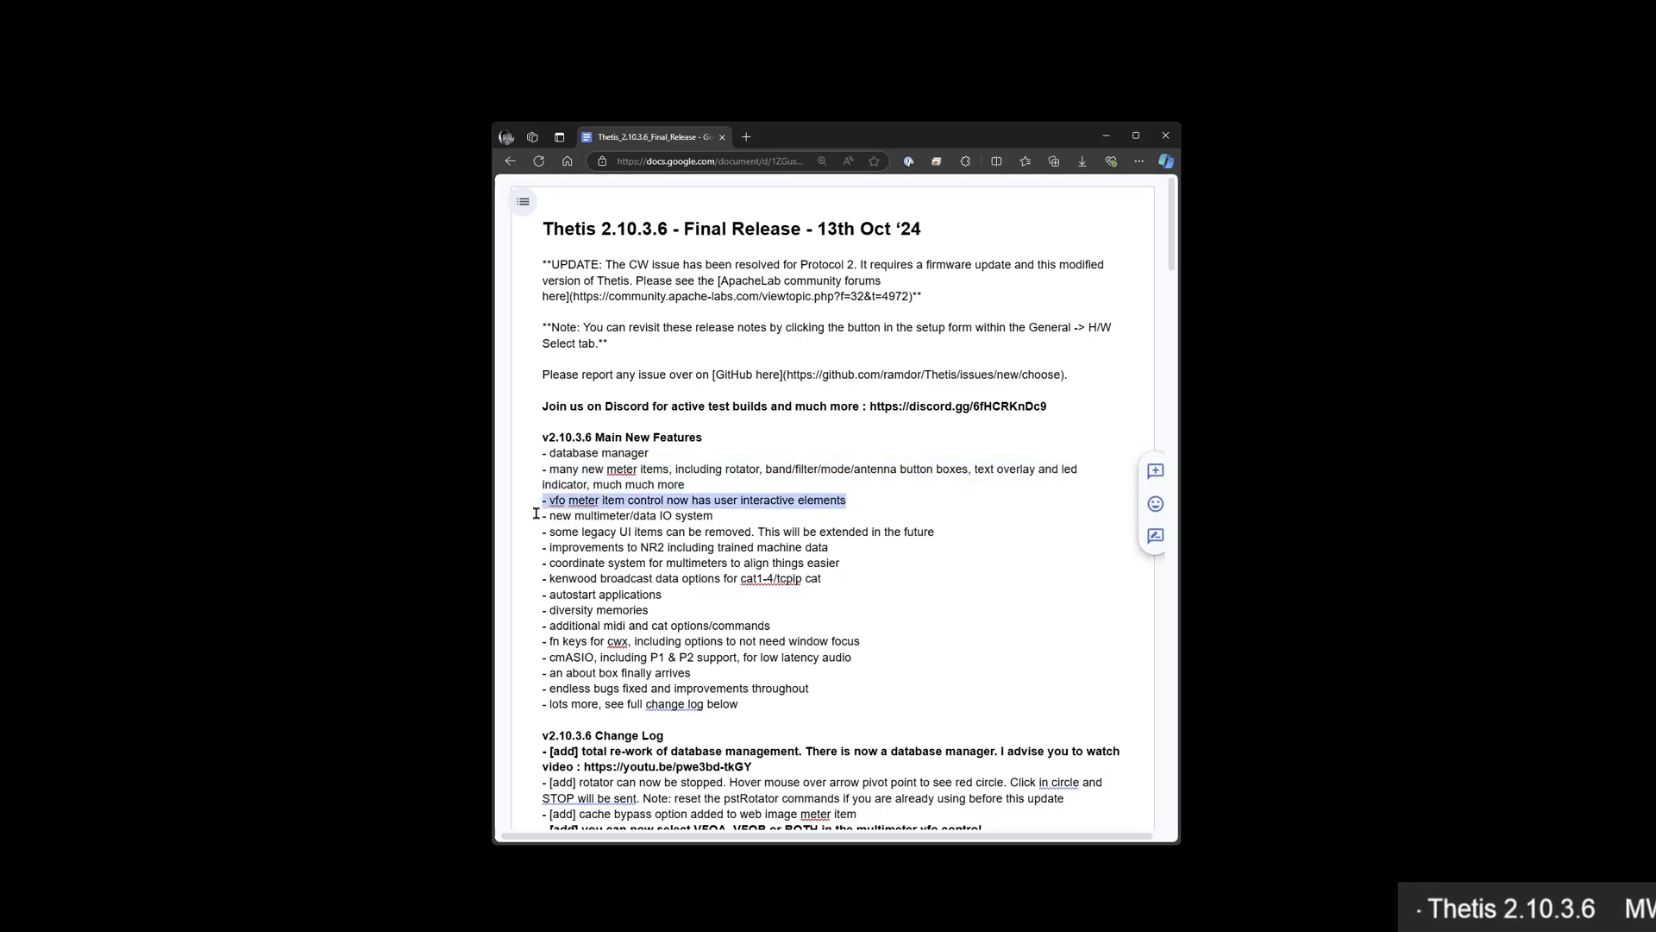
left_click(722, 520)
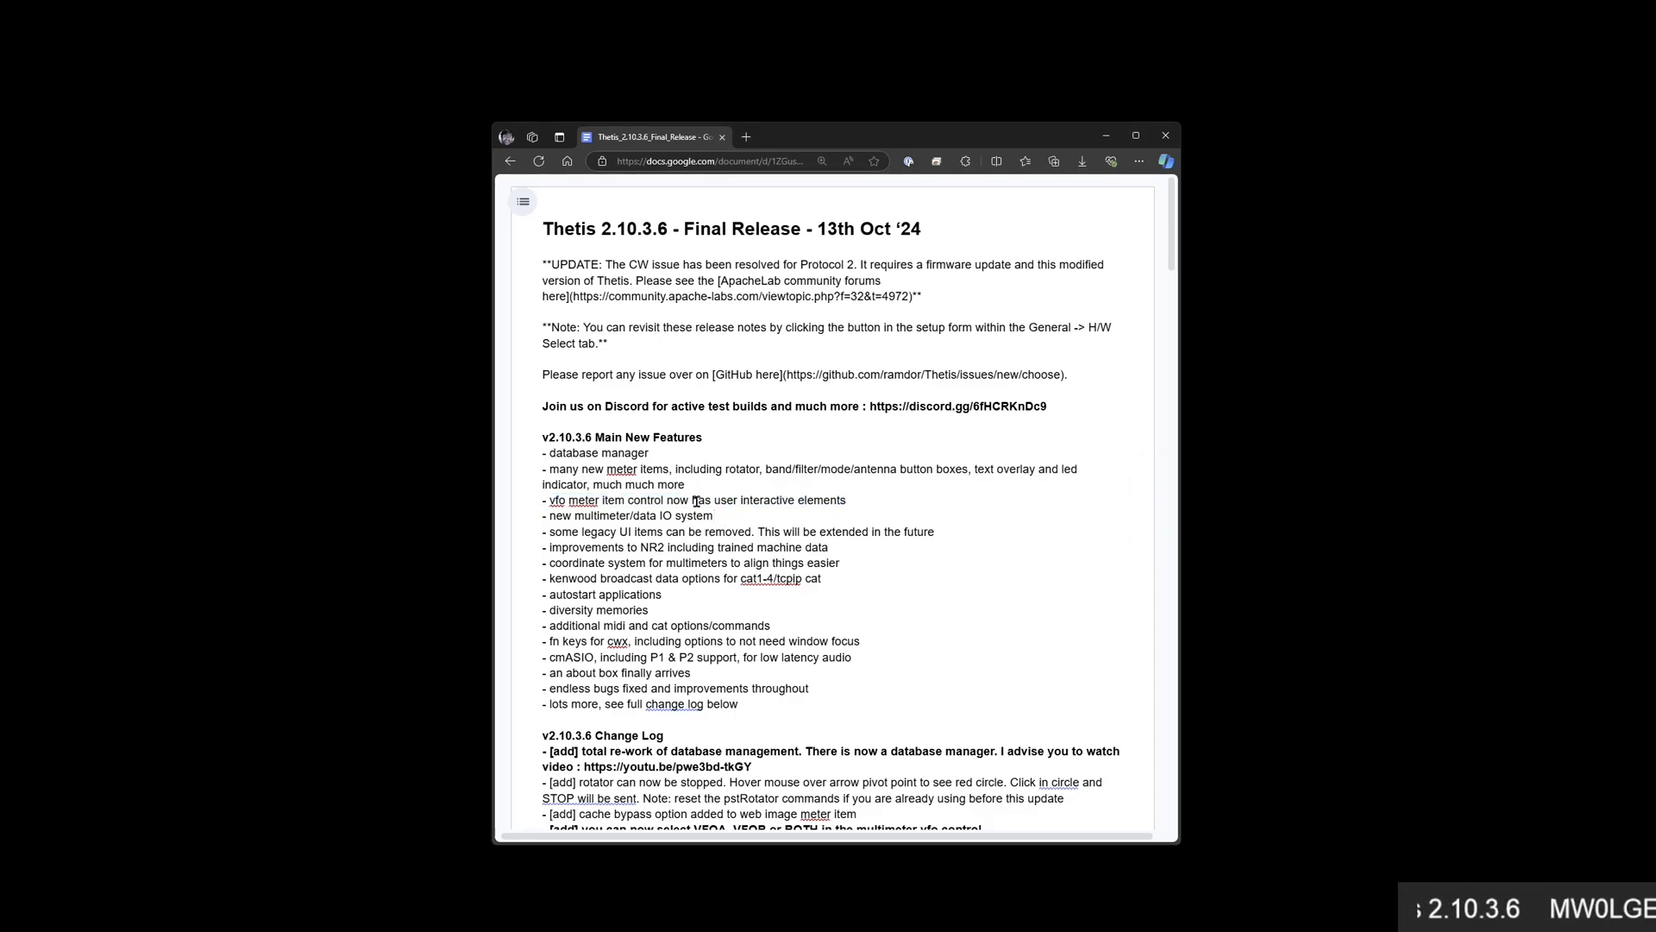
left_click_drag(718, 516, 541, 516)
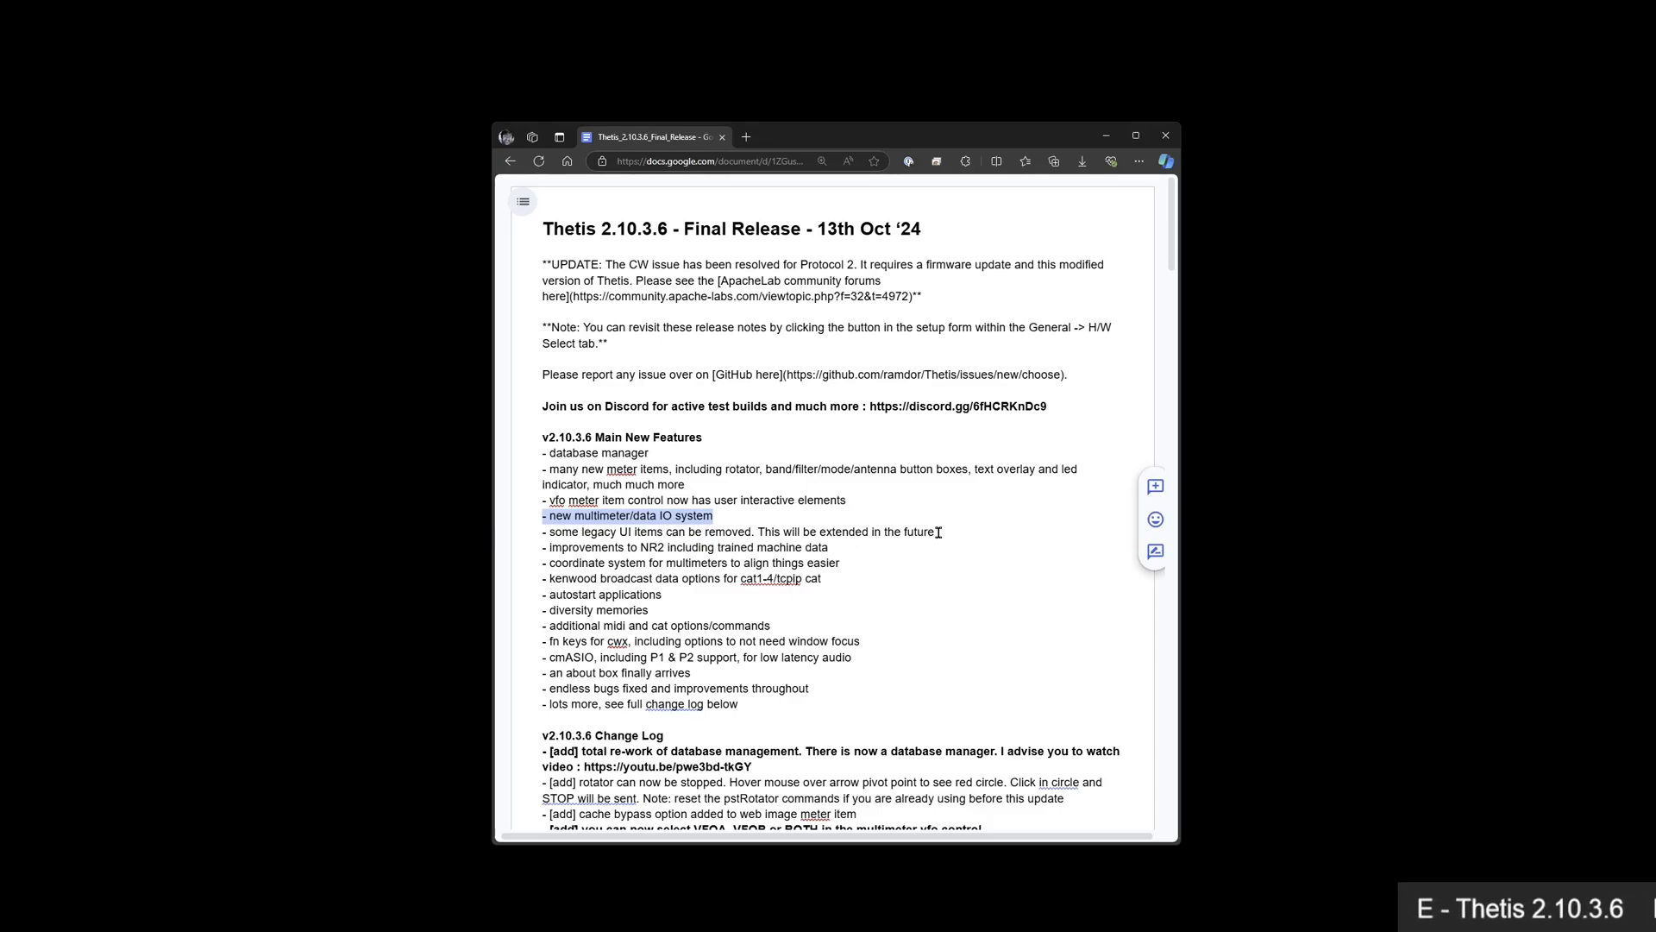
left_click_drag(938, 532, 543, 532)
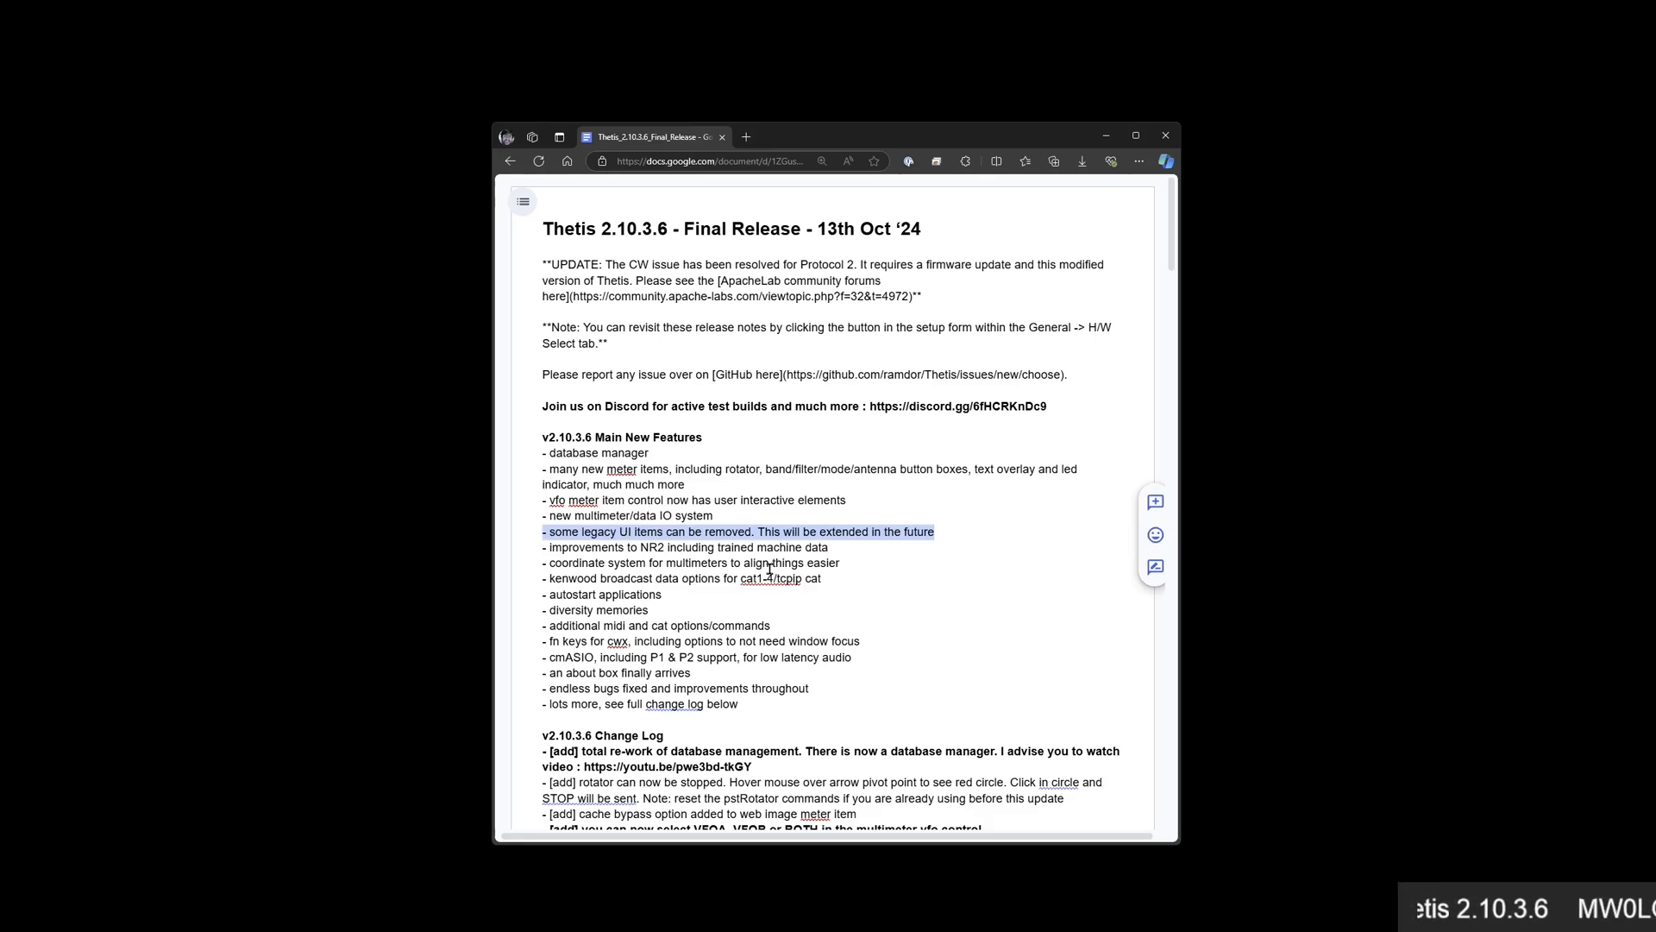
left_click(935, 532)
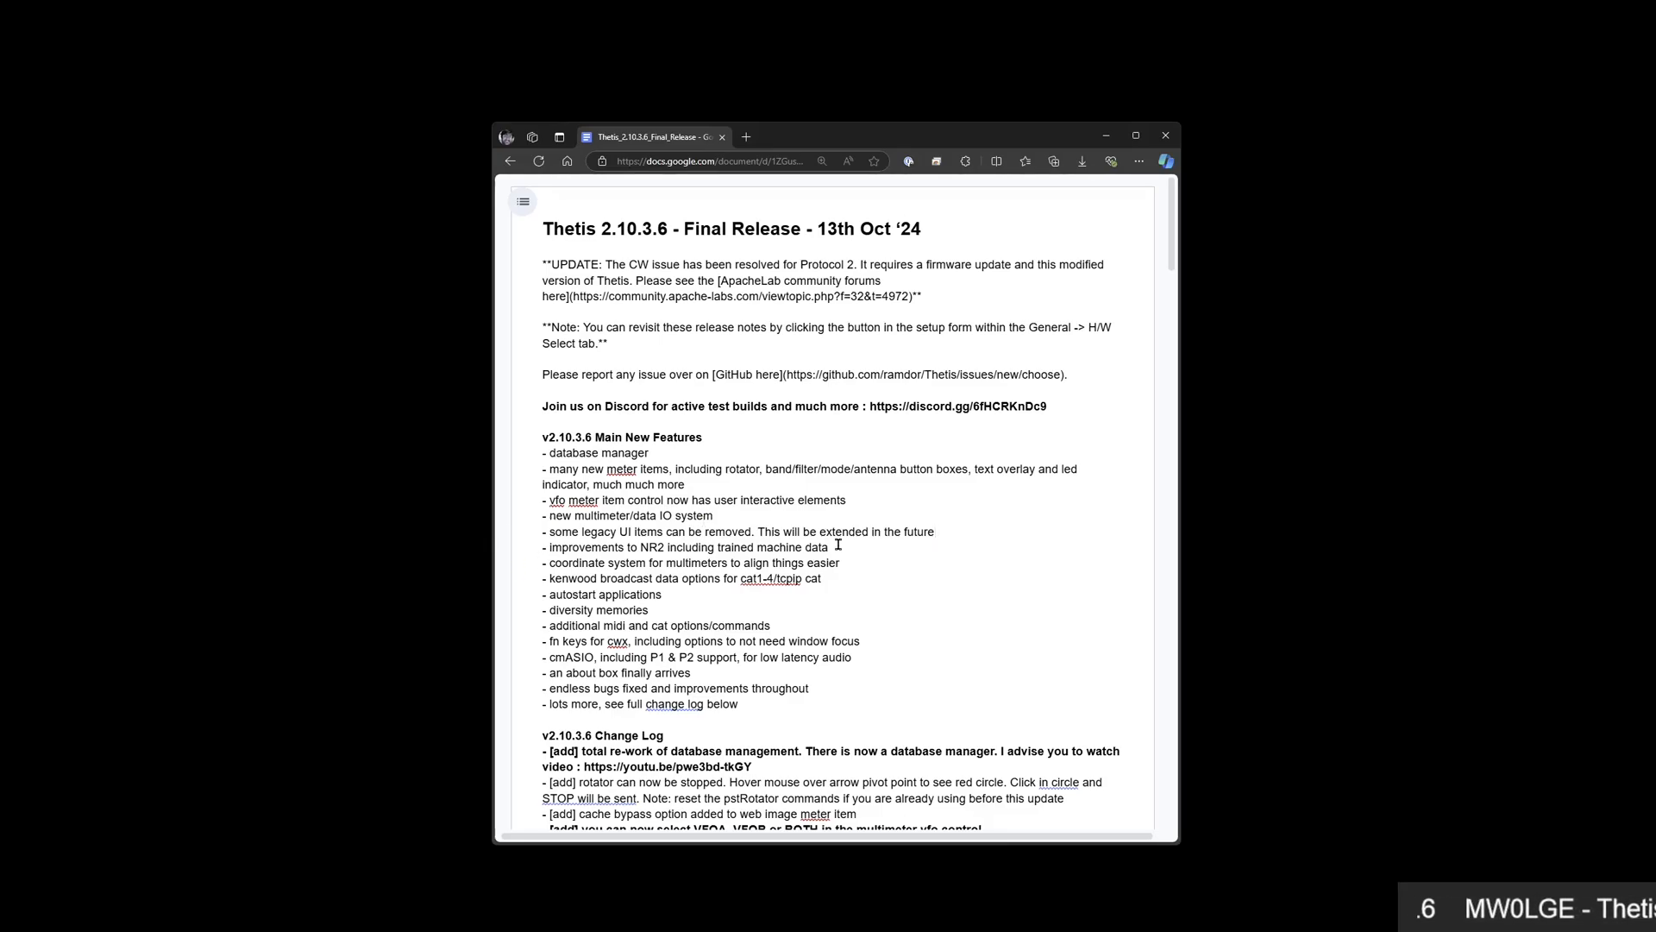
Examine the feature lines from the NR2 improvements through the Kenwood broadcast data options, highlighting the text being read
left_click_drag(837, 545, 535, 547)
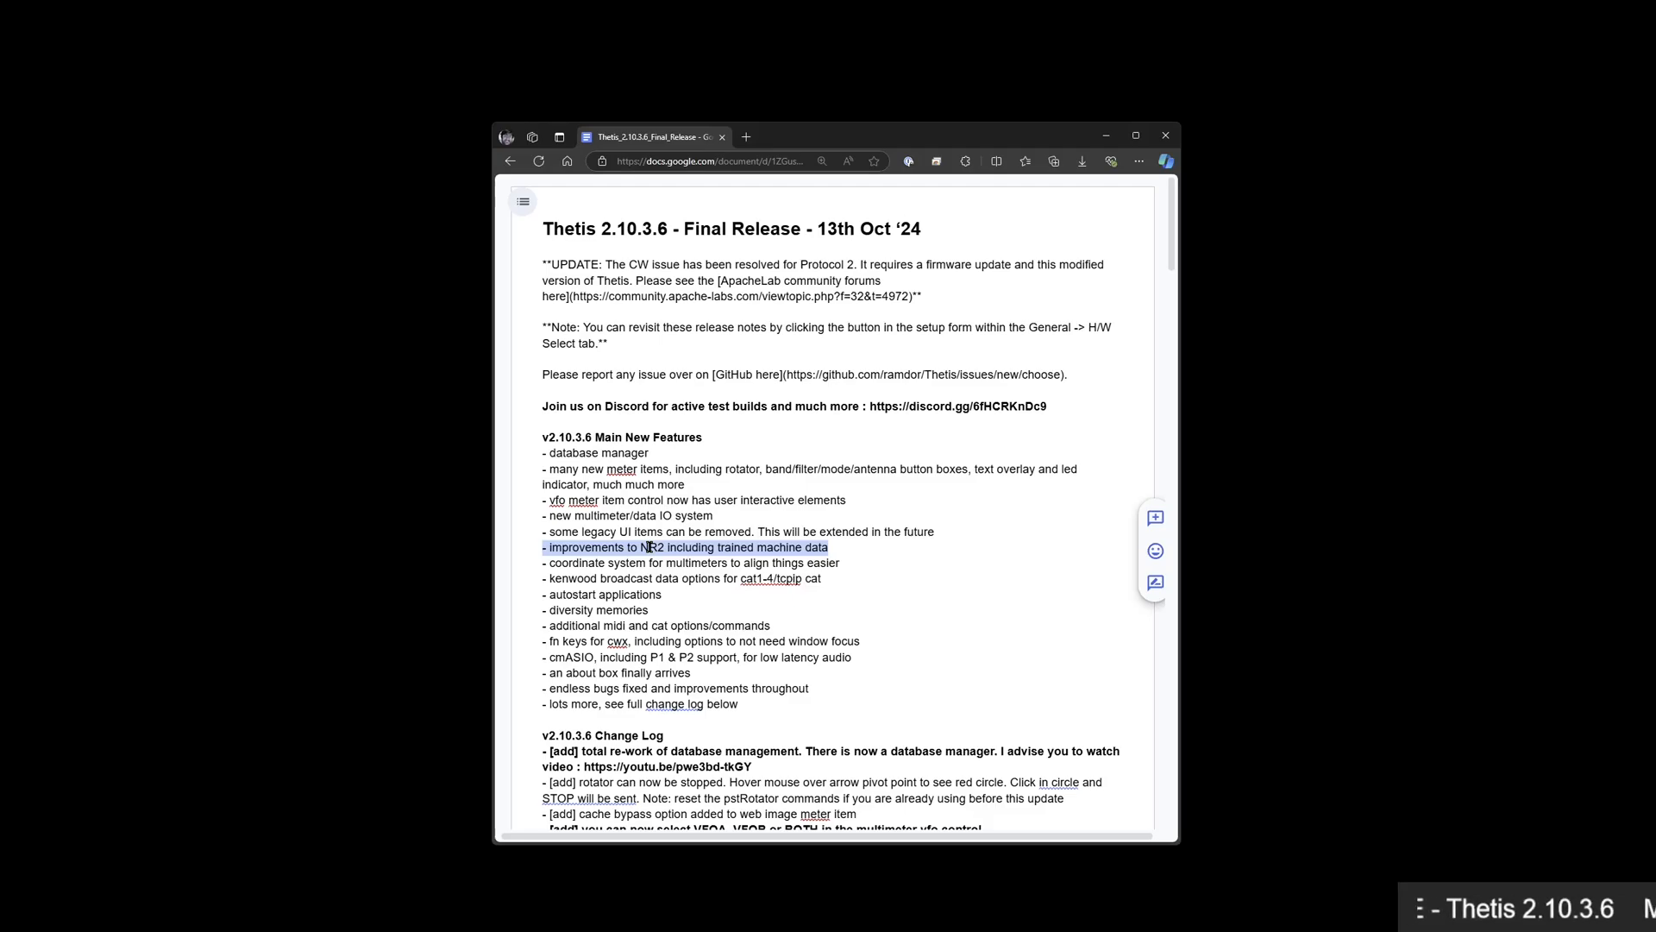
left_click(699, 547)
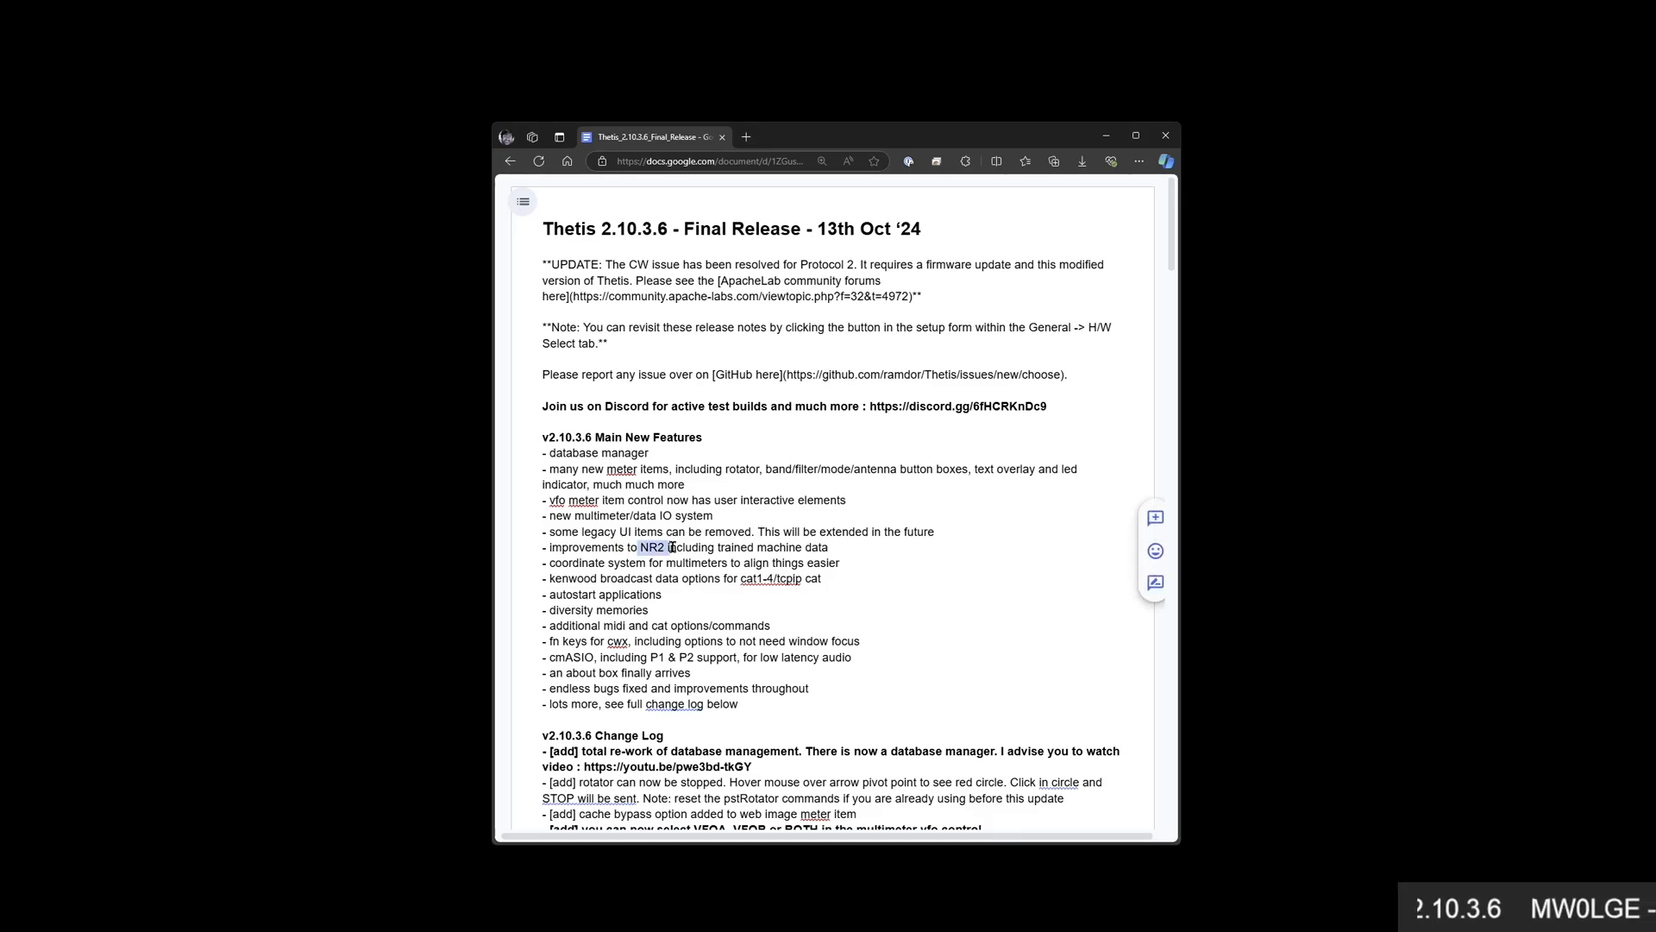
left_click(835, 546)
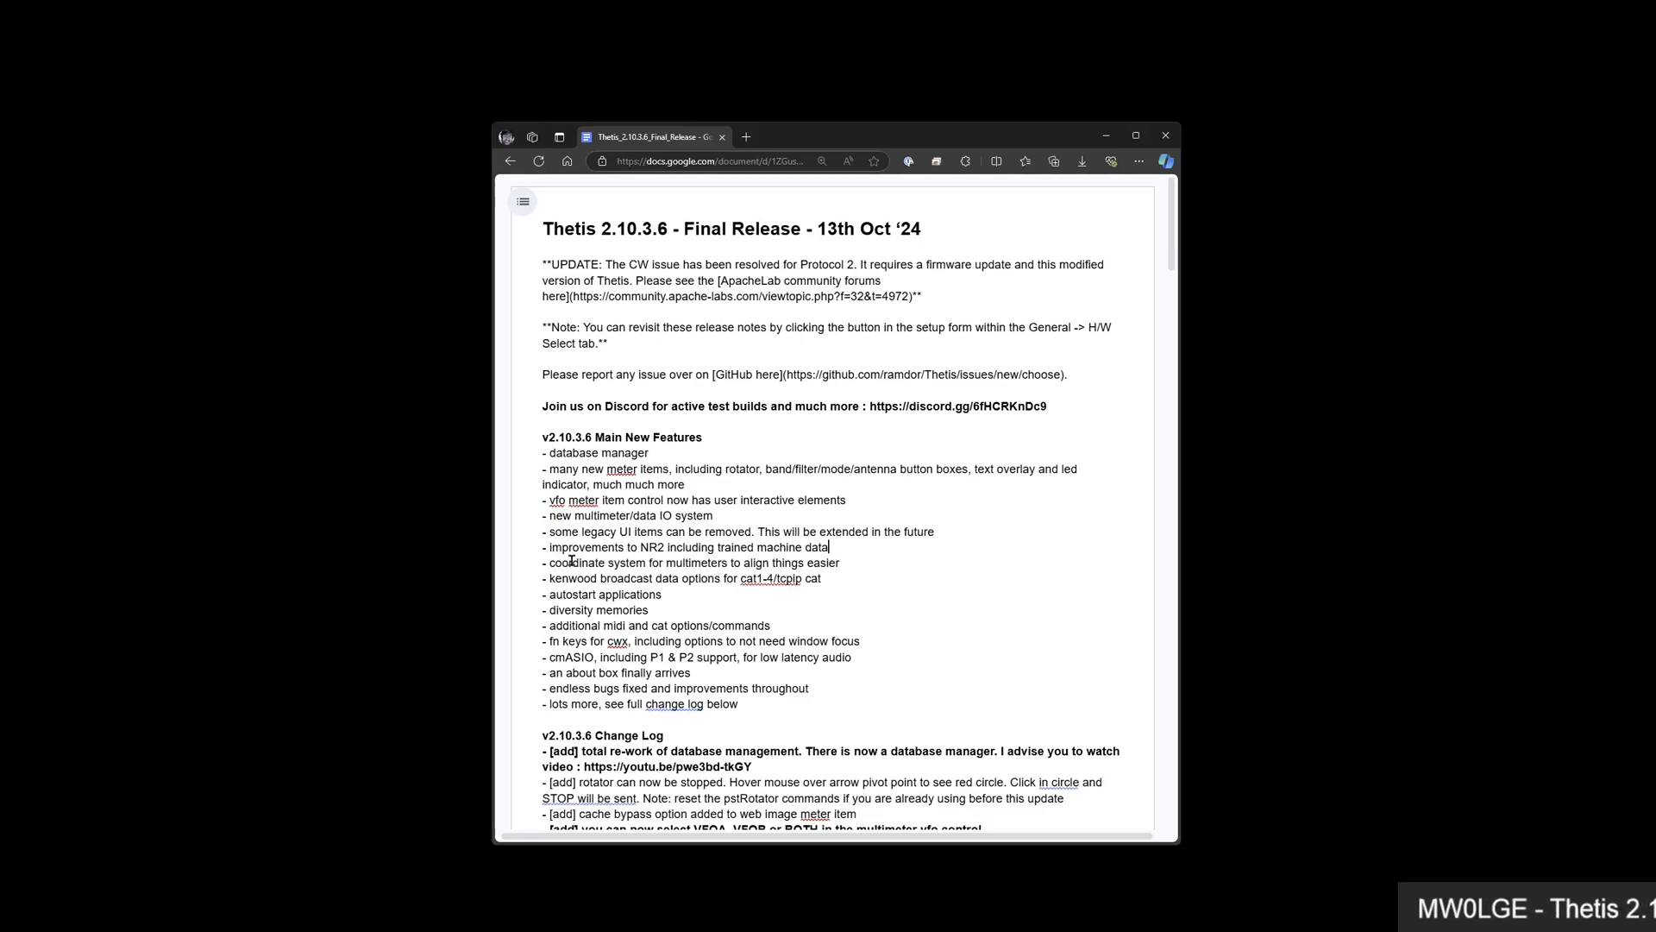
left_click_drag(844, 562, 784, 583)
left_click(855, 581)
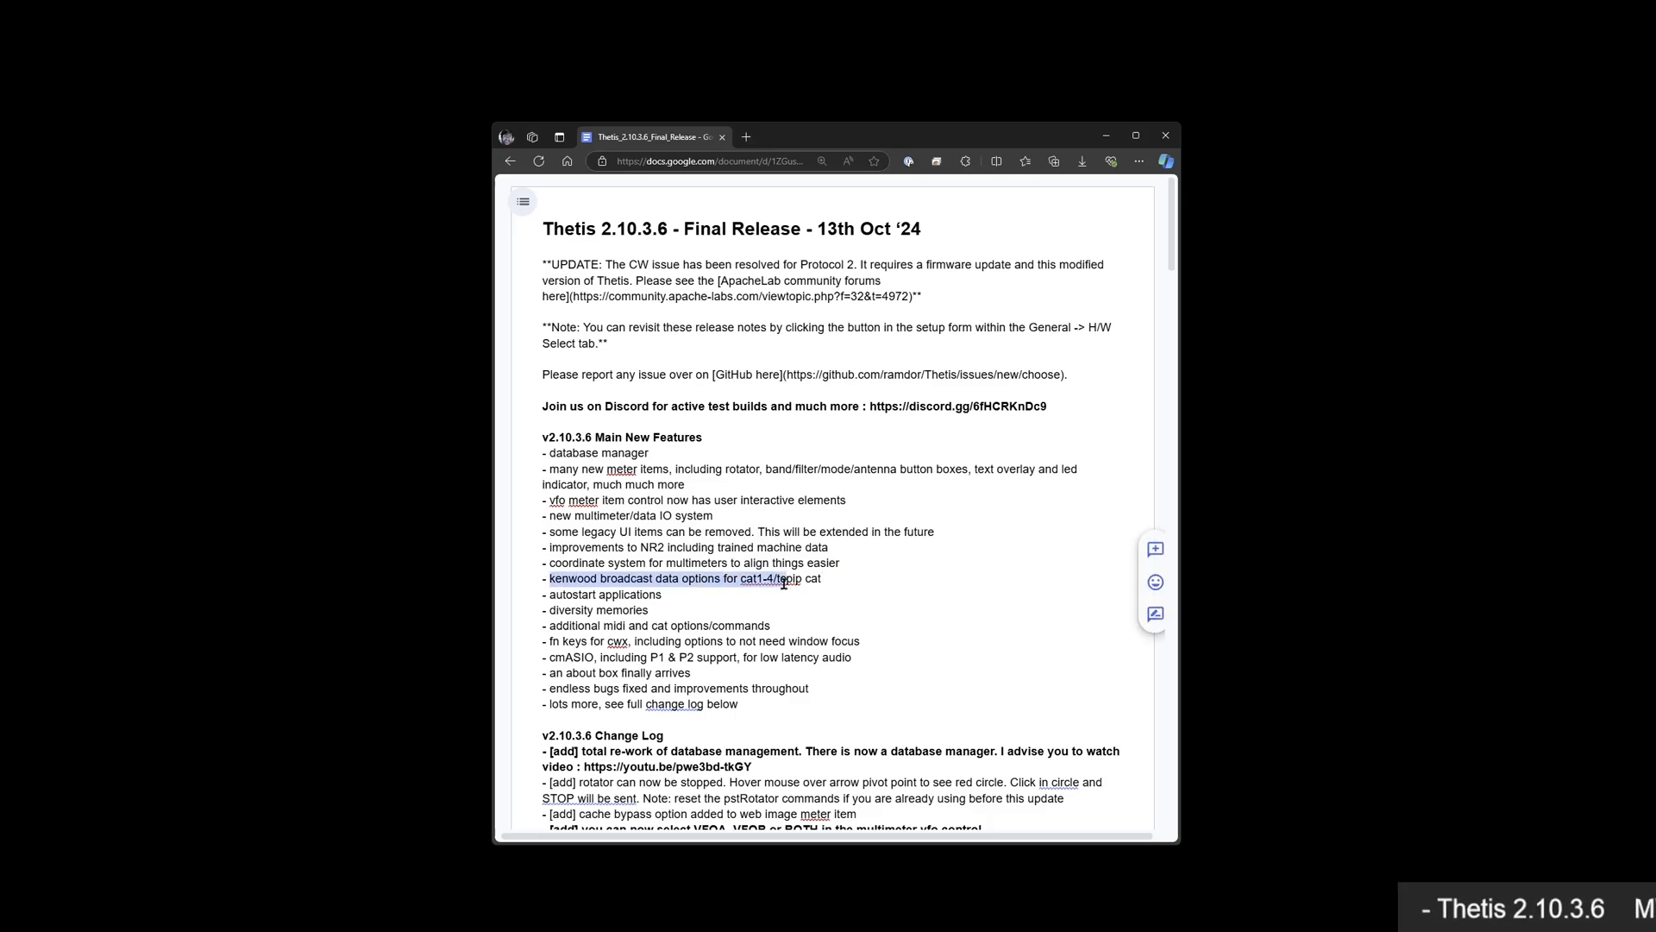
left_click(852, 578)
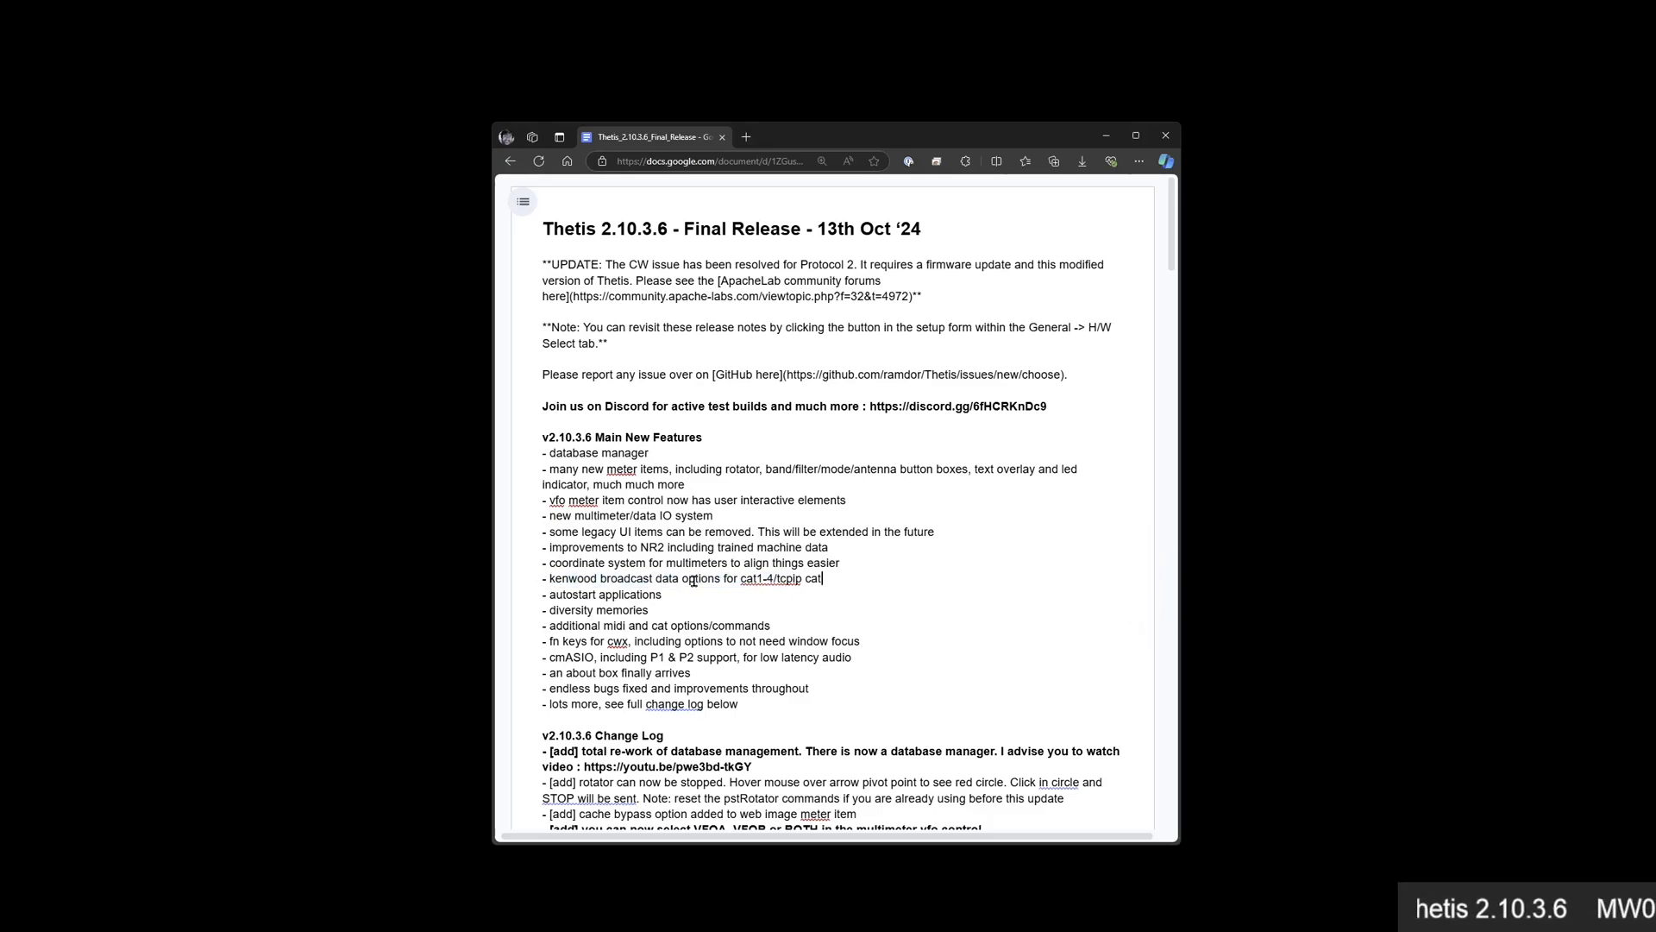
left_click_drag(727, 580, 802, 579)
left_click(824, 578)
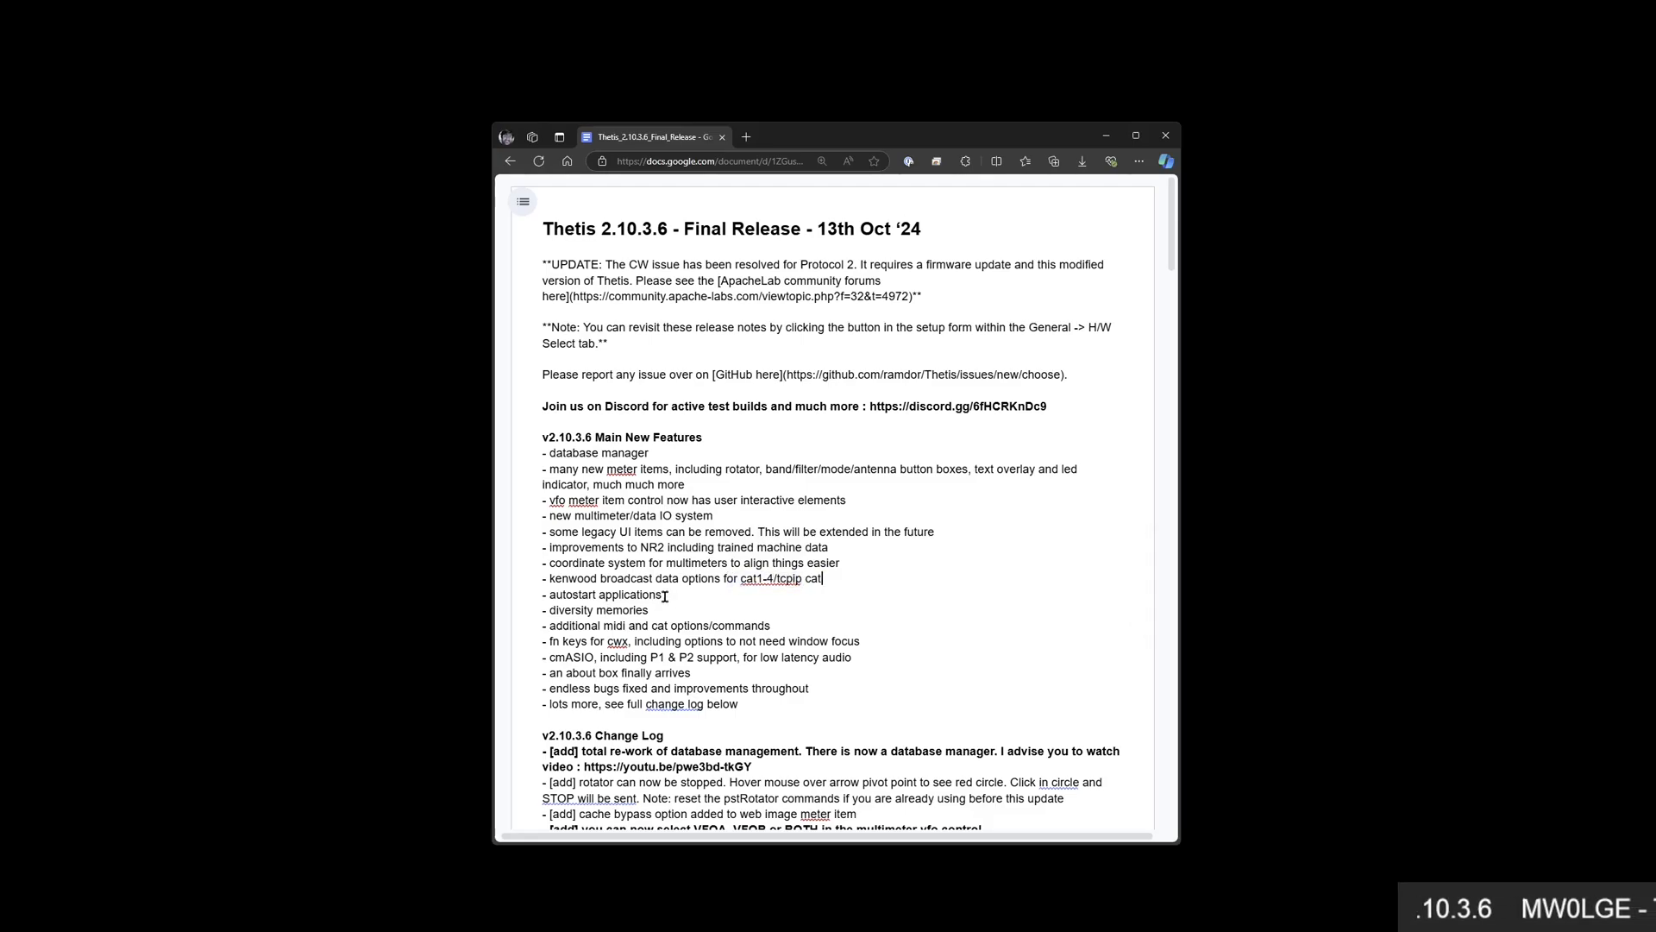
Examine the feature lines from autostart applications through the additional MIDI and CAT options, highlighting each in turn
left_click_drag(665, 597, 548, 601)
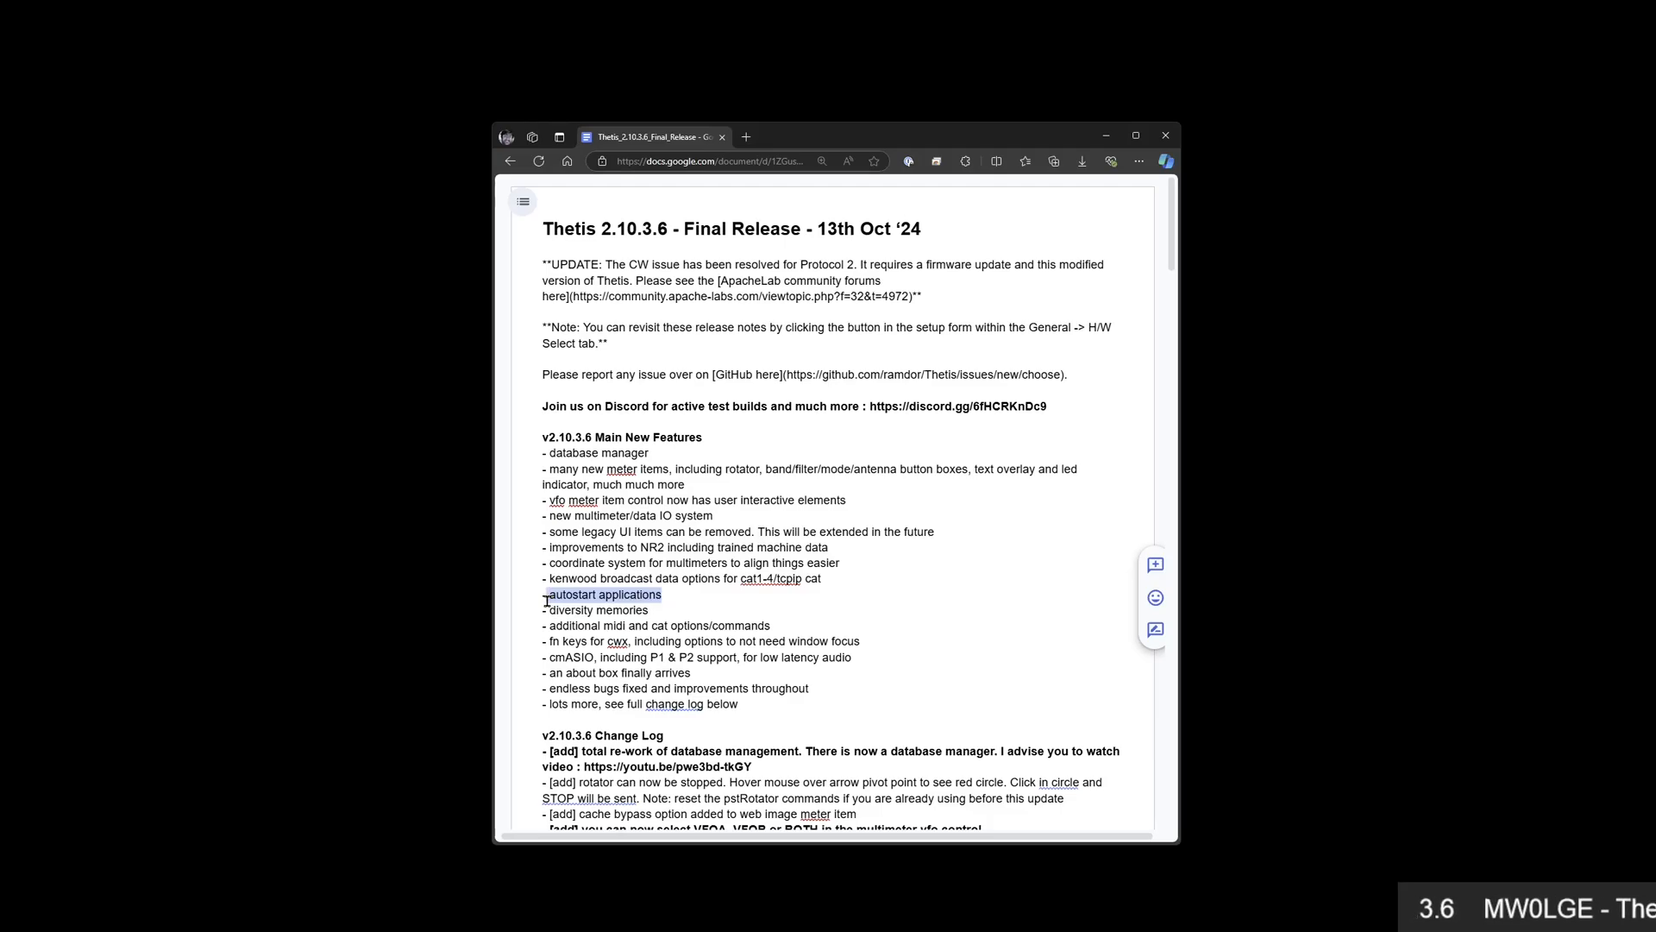
left_click(675, 600)
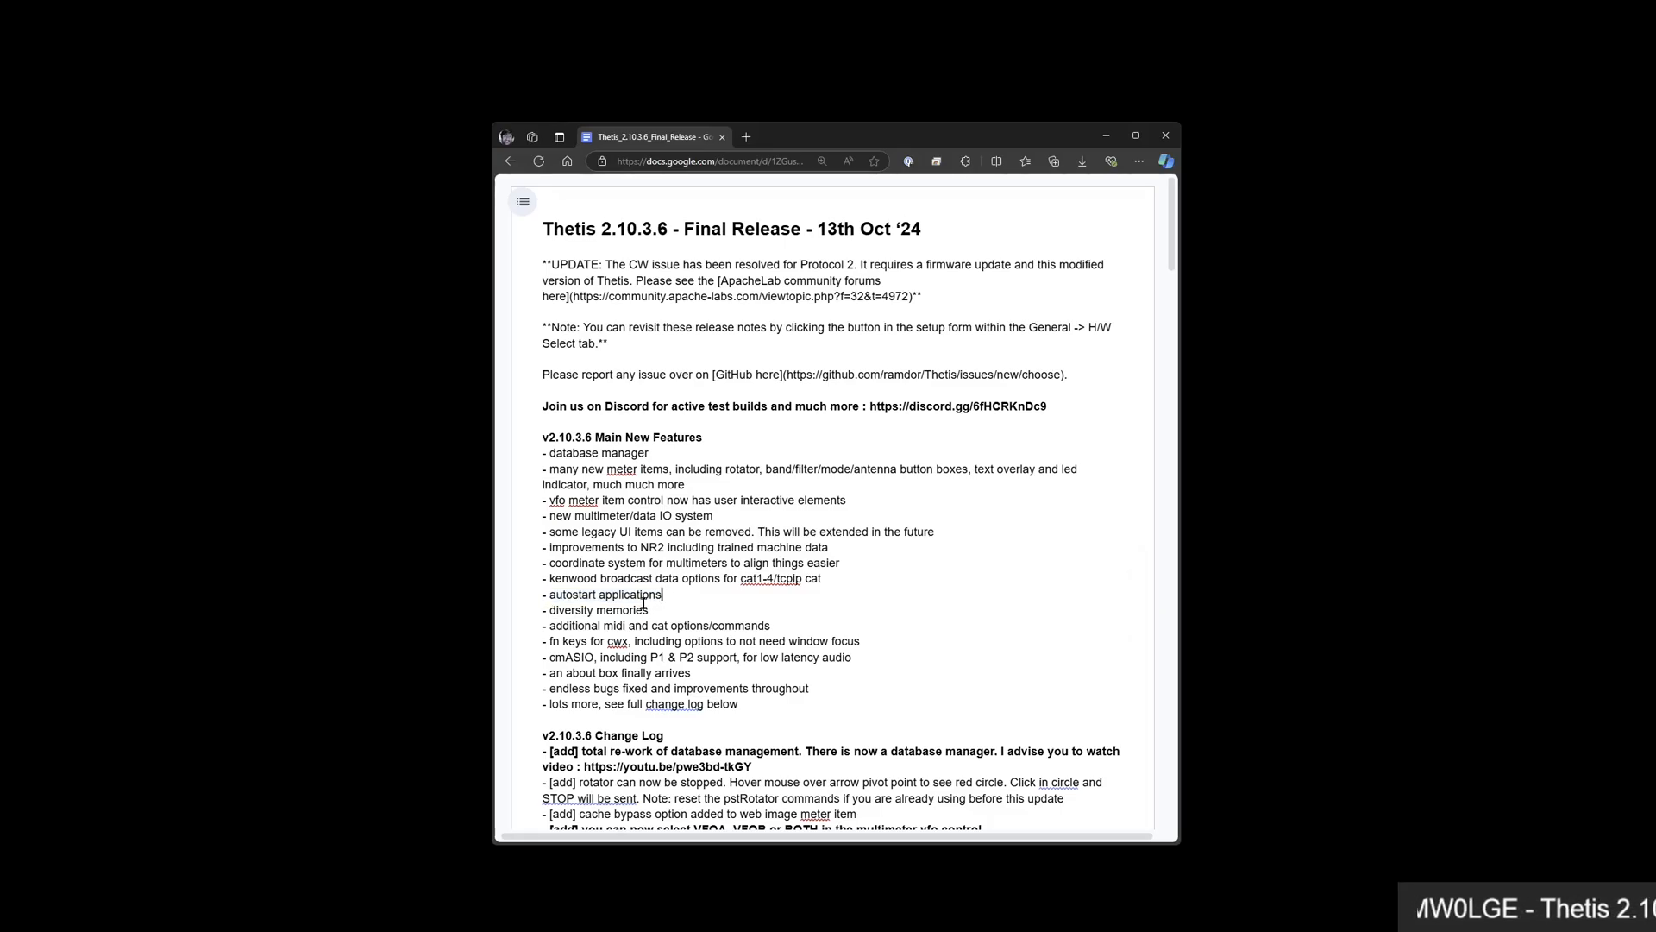
left_click_drag(653, 611, 528, 612)
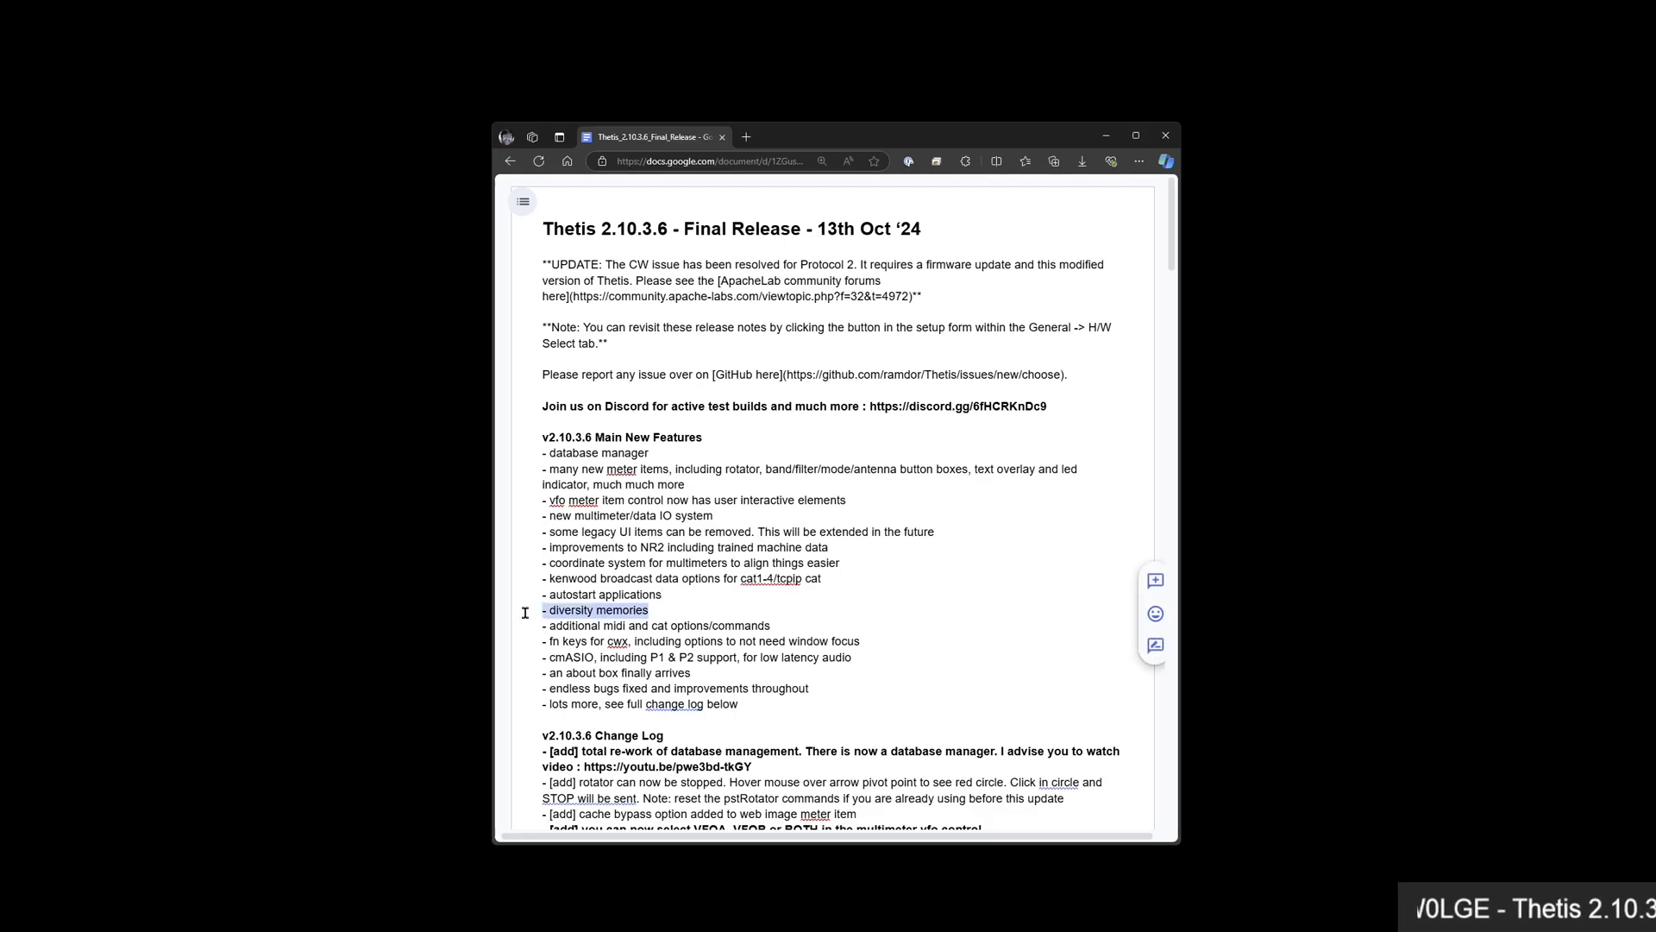
left_click(703, 604)
left_click_drag(653, 611, 537, 613)
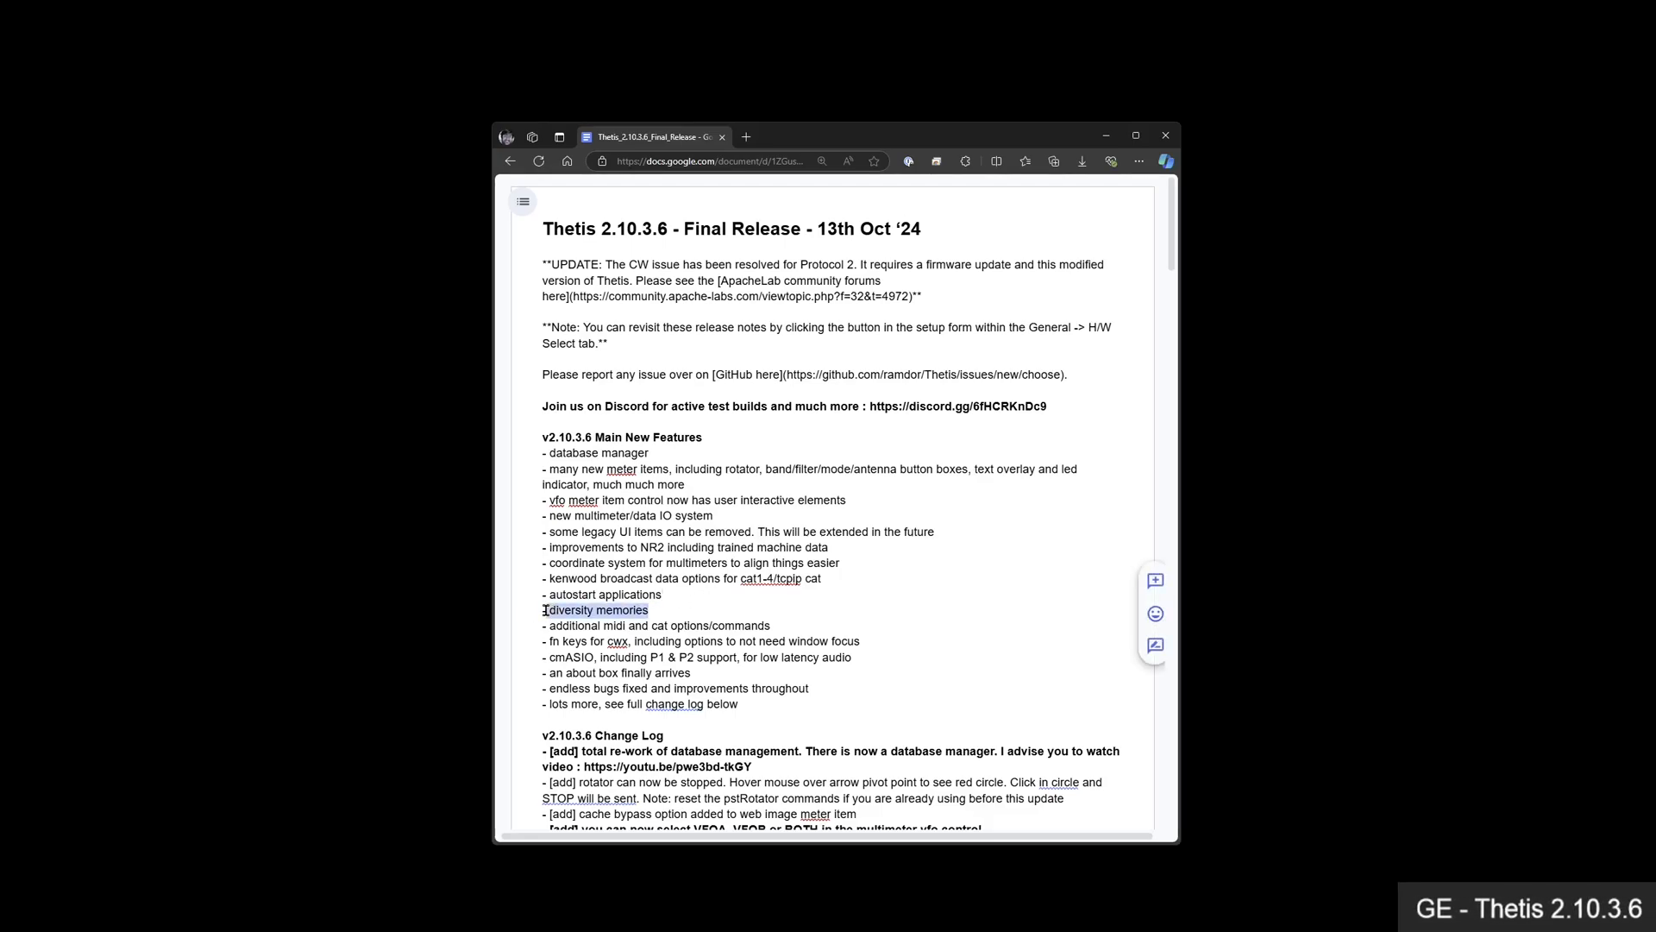
left_click(693, 609)
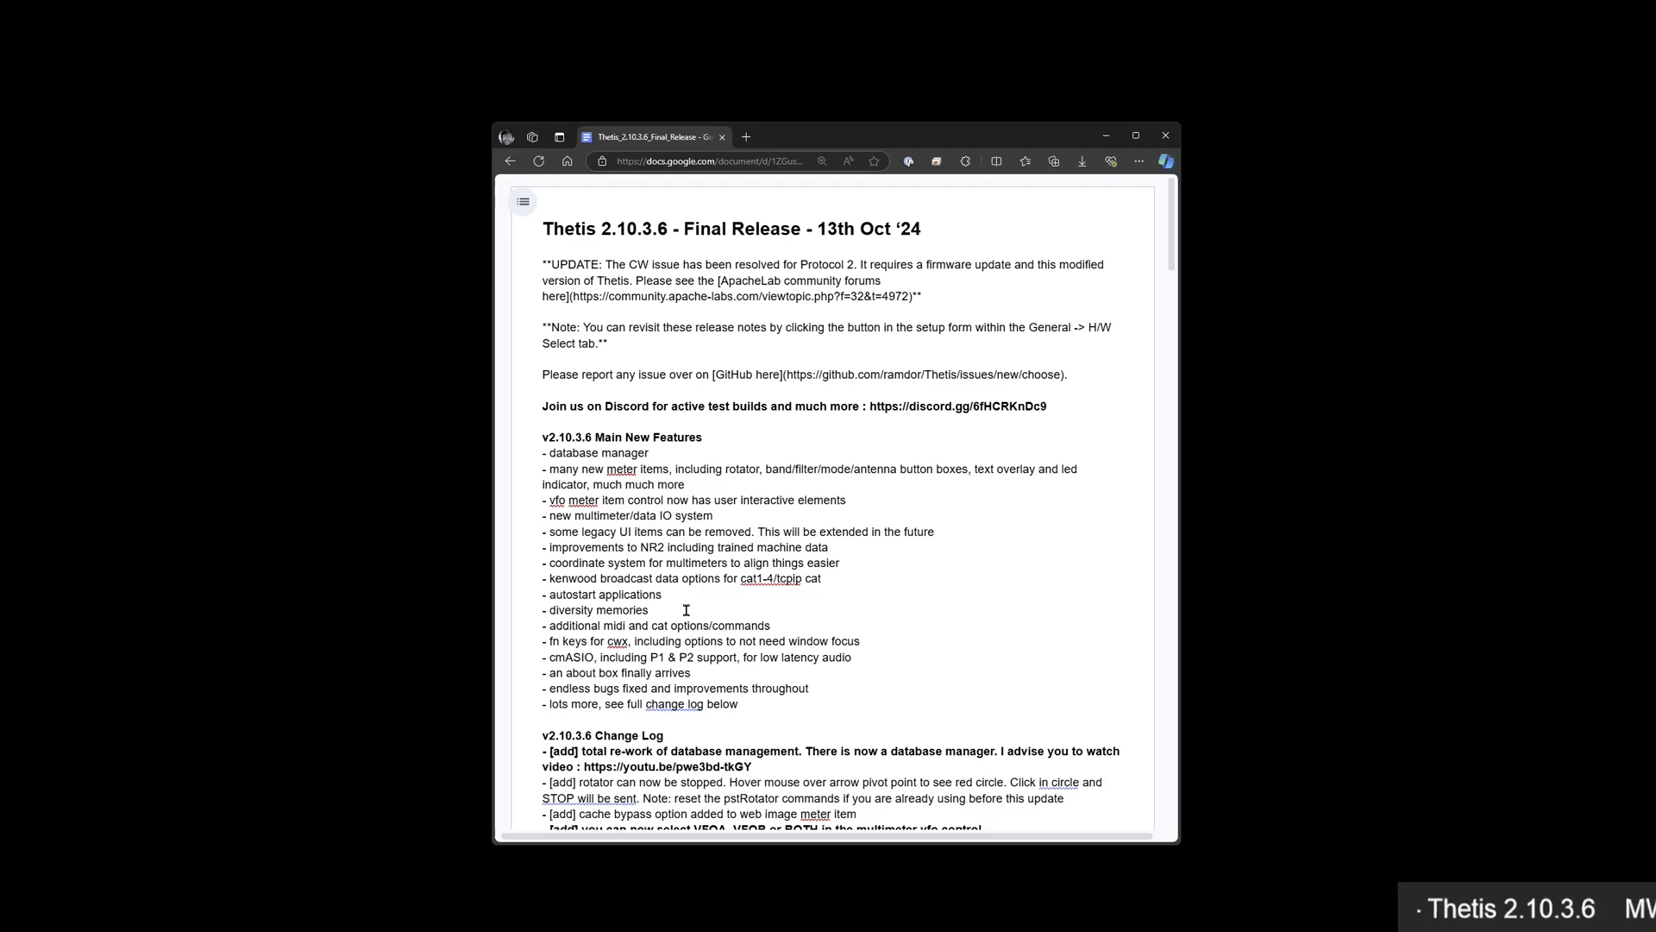
left_click_drag(806, 623, 570, 627)
left_click(679, 607)
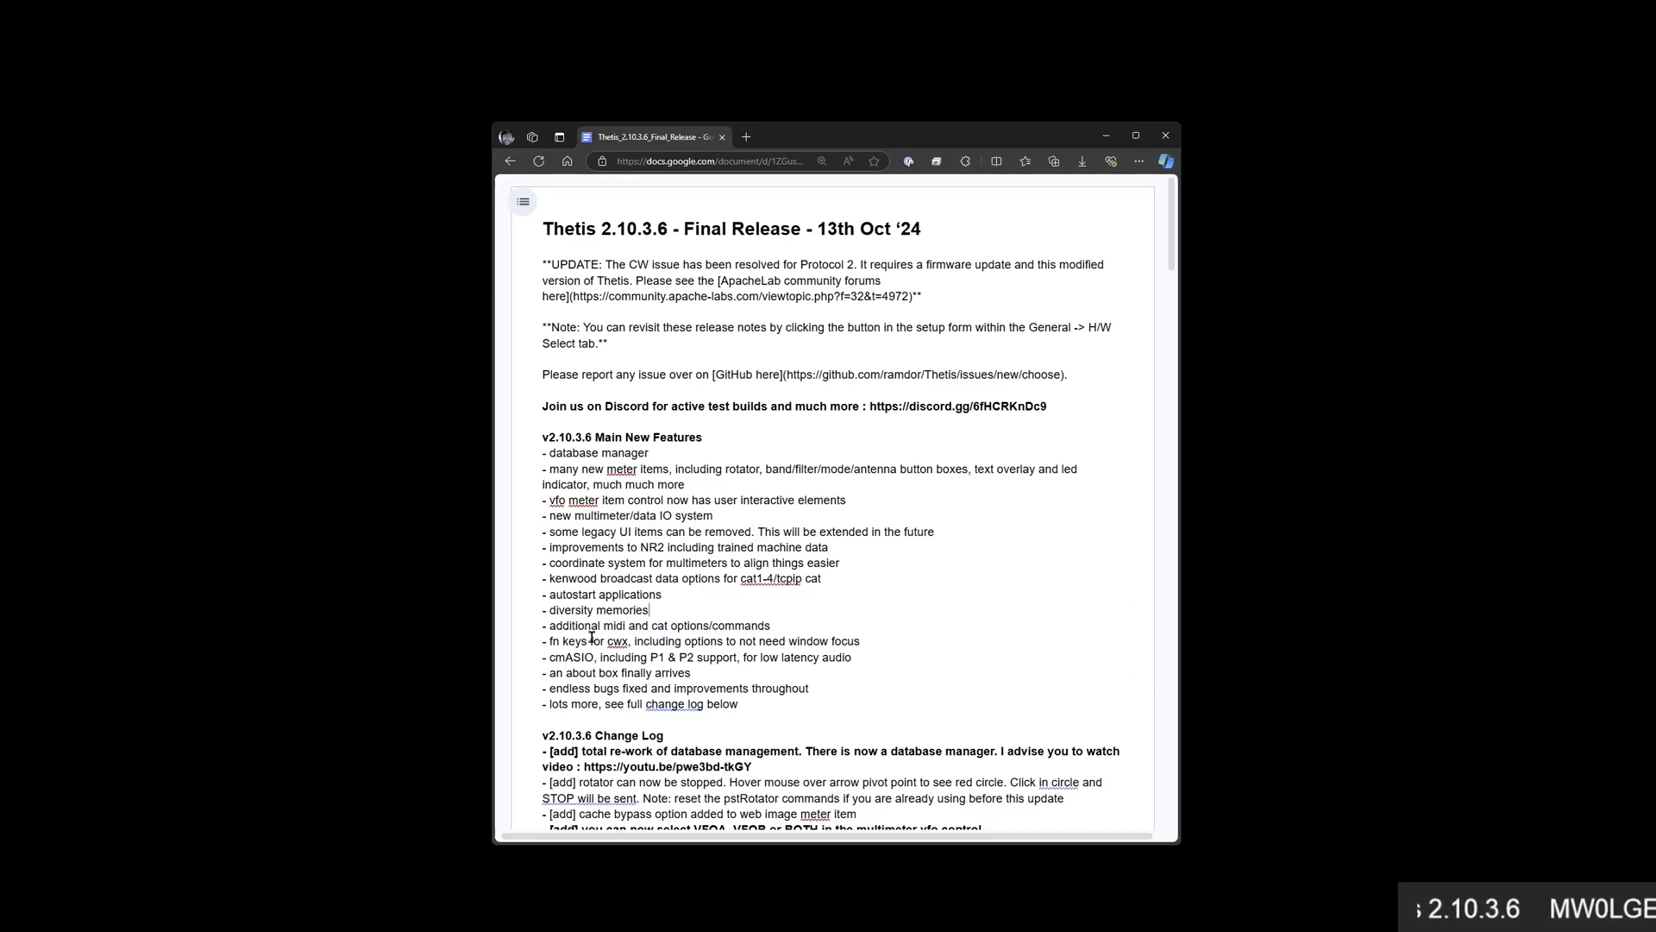
Read the line on fn keys for cwx, highlighting its option to not need window focus
left_click_drag(566, 641, 643, 643)
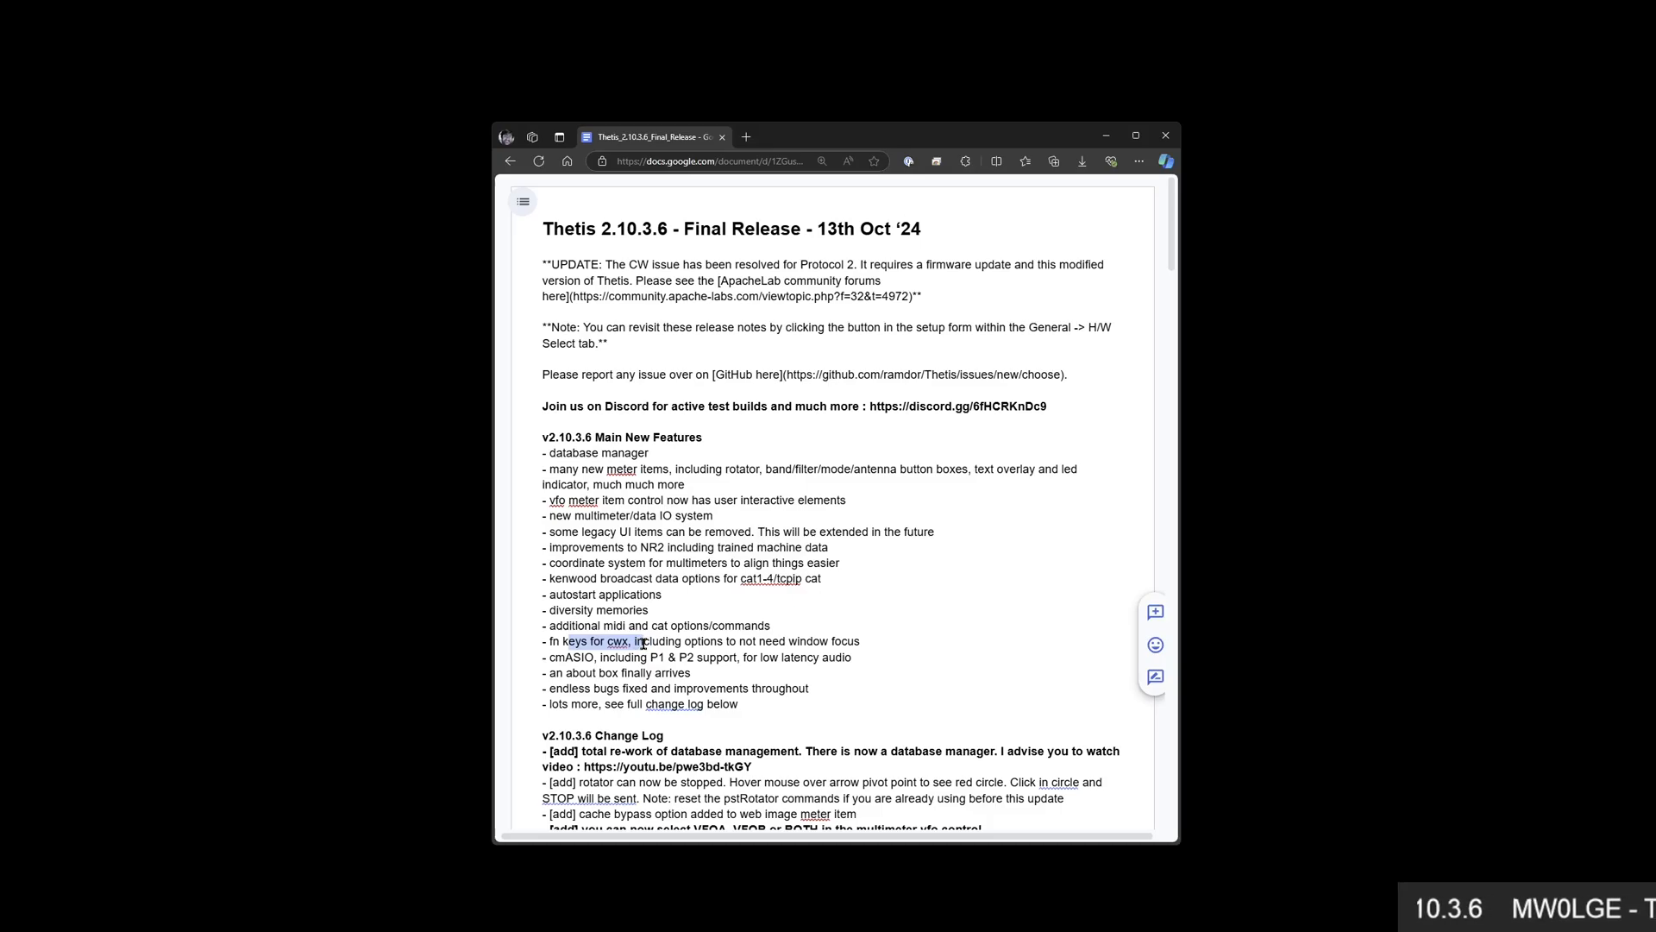
key("Right")
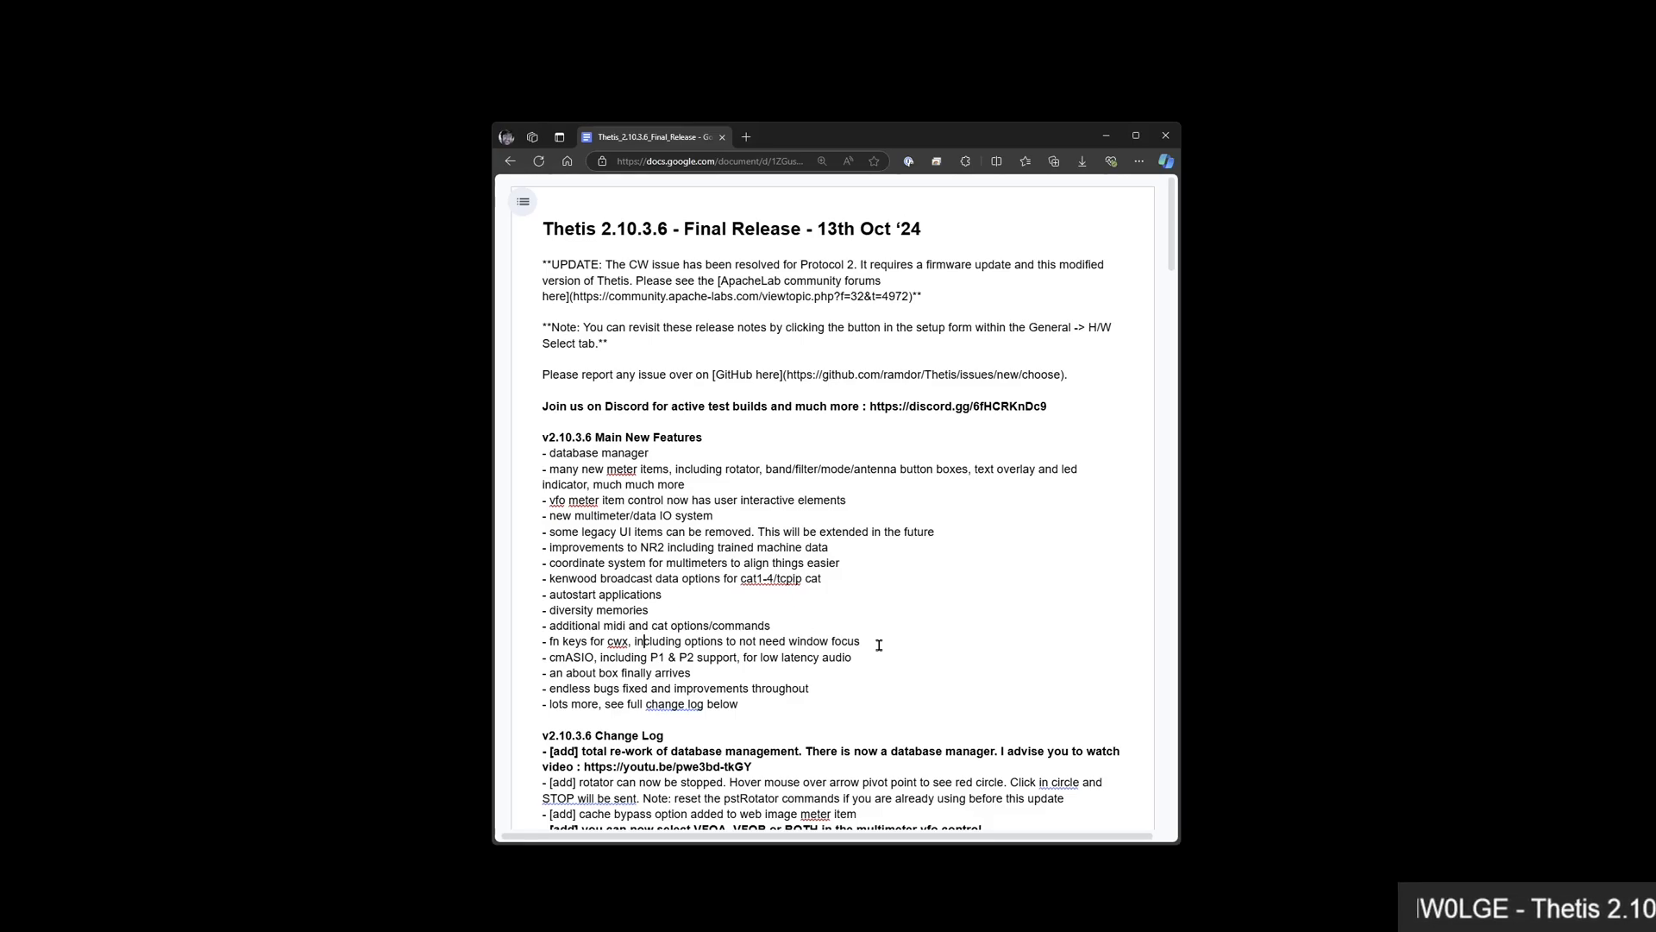
left_click_drag(860, 641, 681, 642)
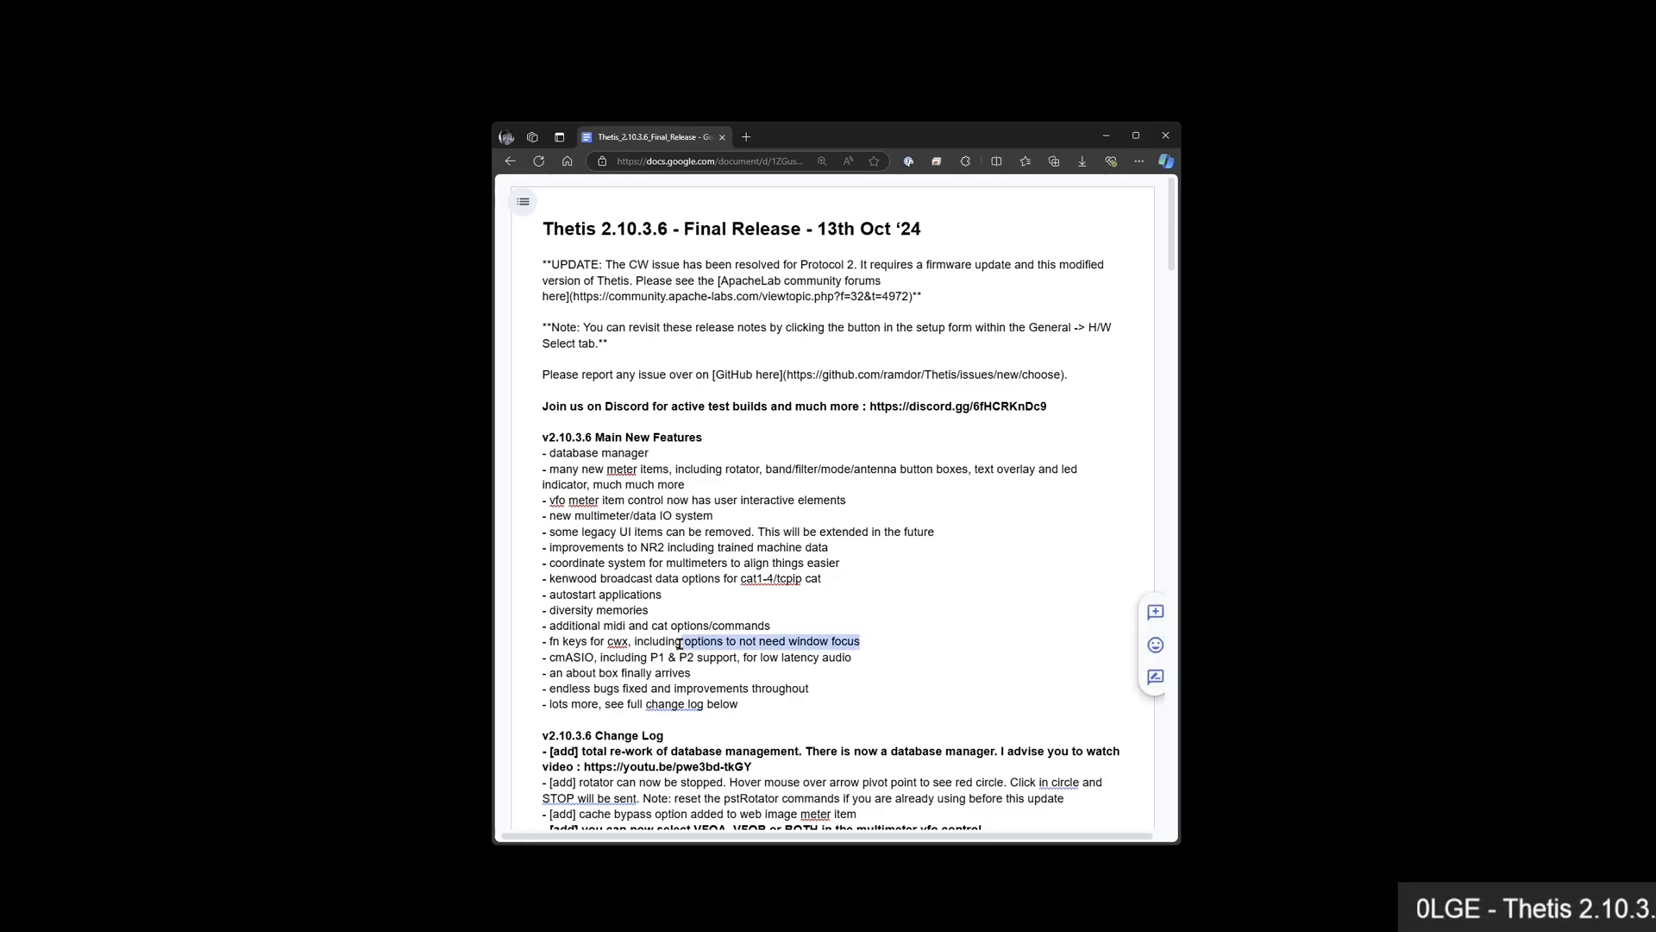
left_click(816, 631)
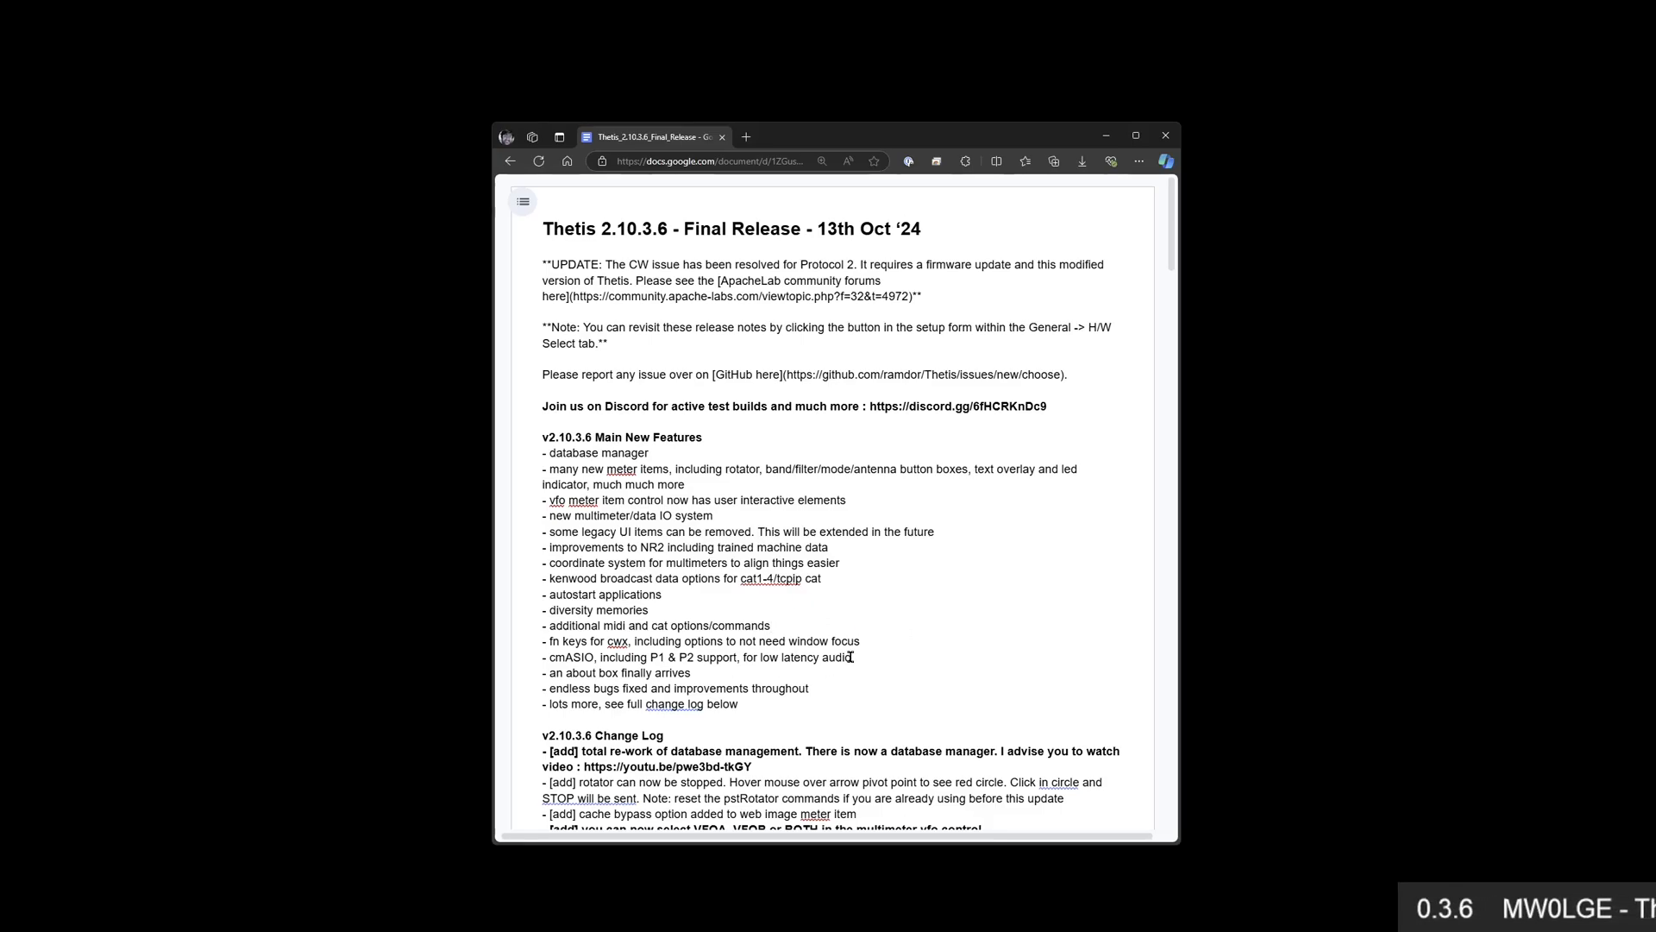
Examine the cmASIO low latency audio line and the about box line in the main new features, highlighting each
left_click_drag(867, 657, 525, 658)
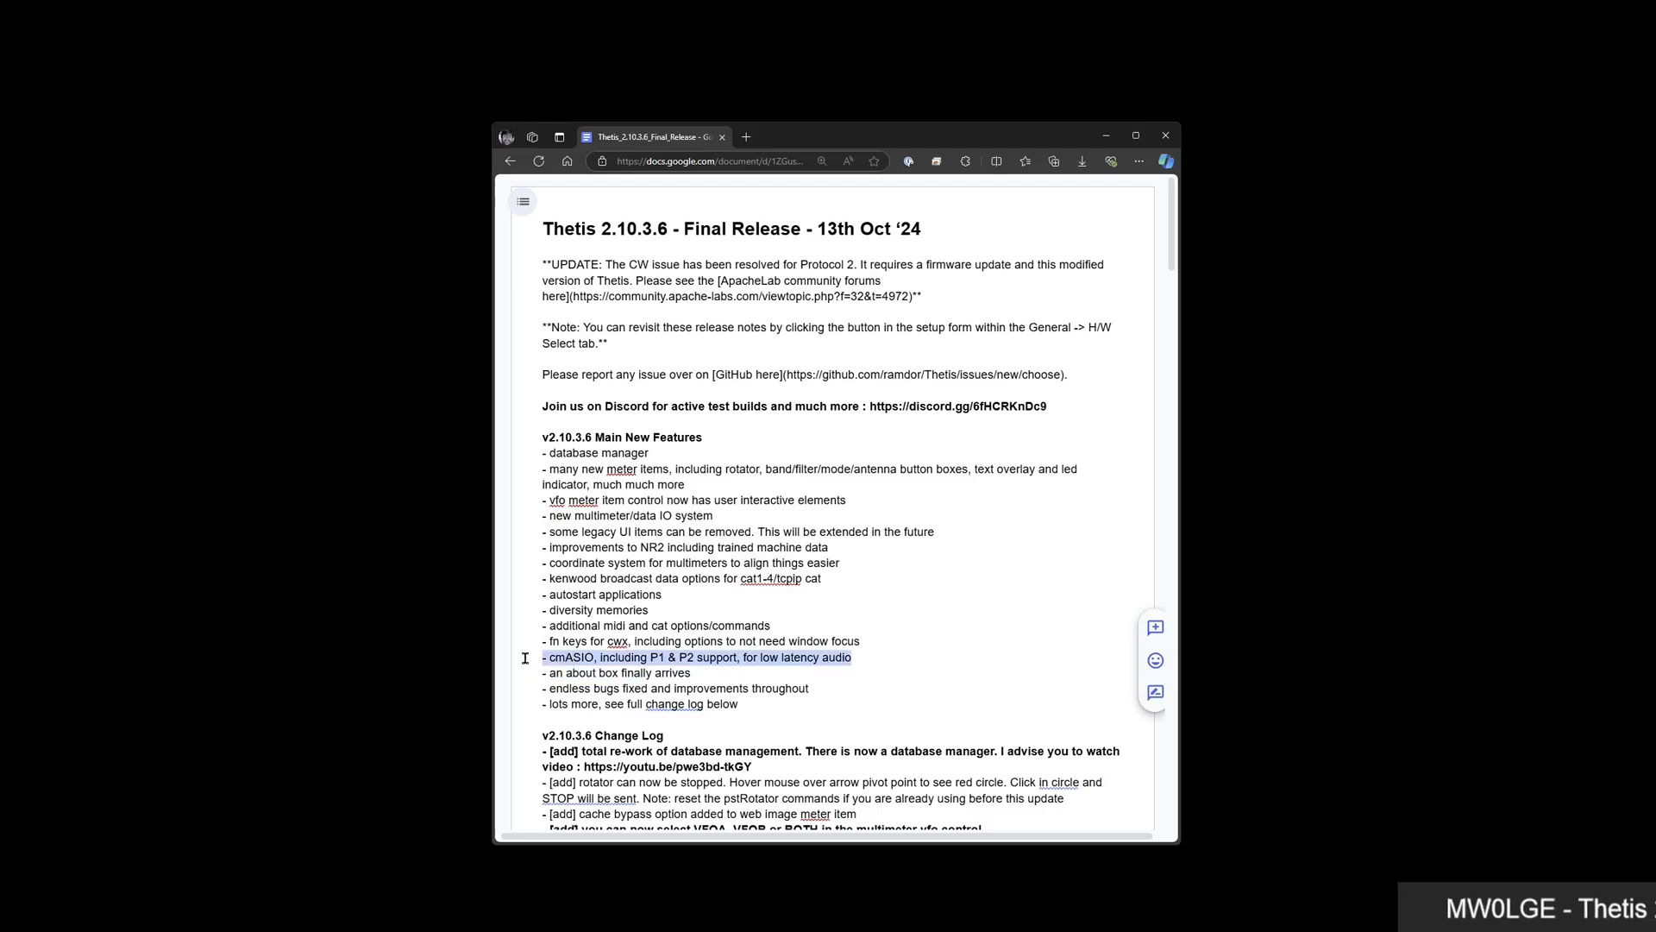
left_click(848, 621)
double_click(576, 657)
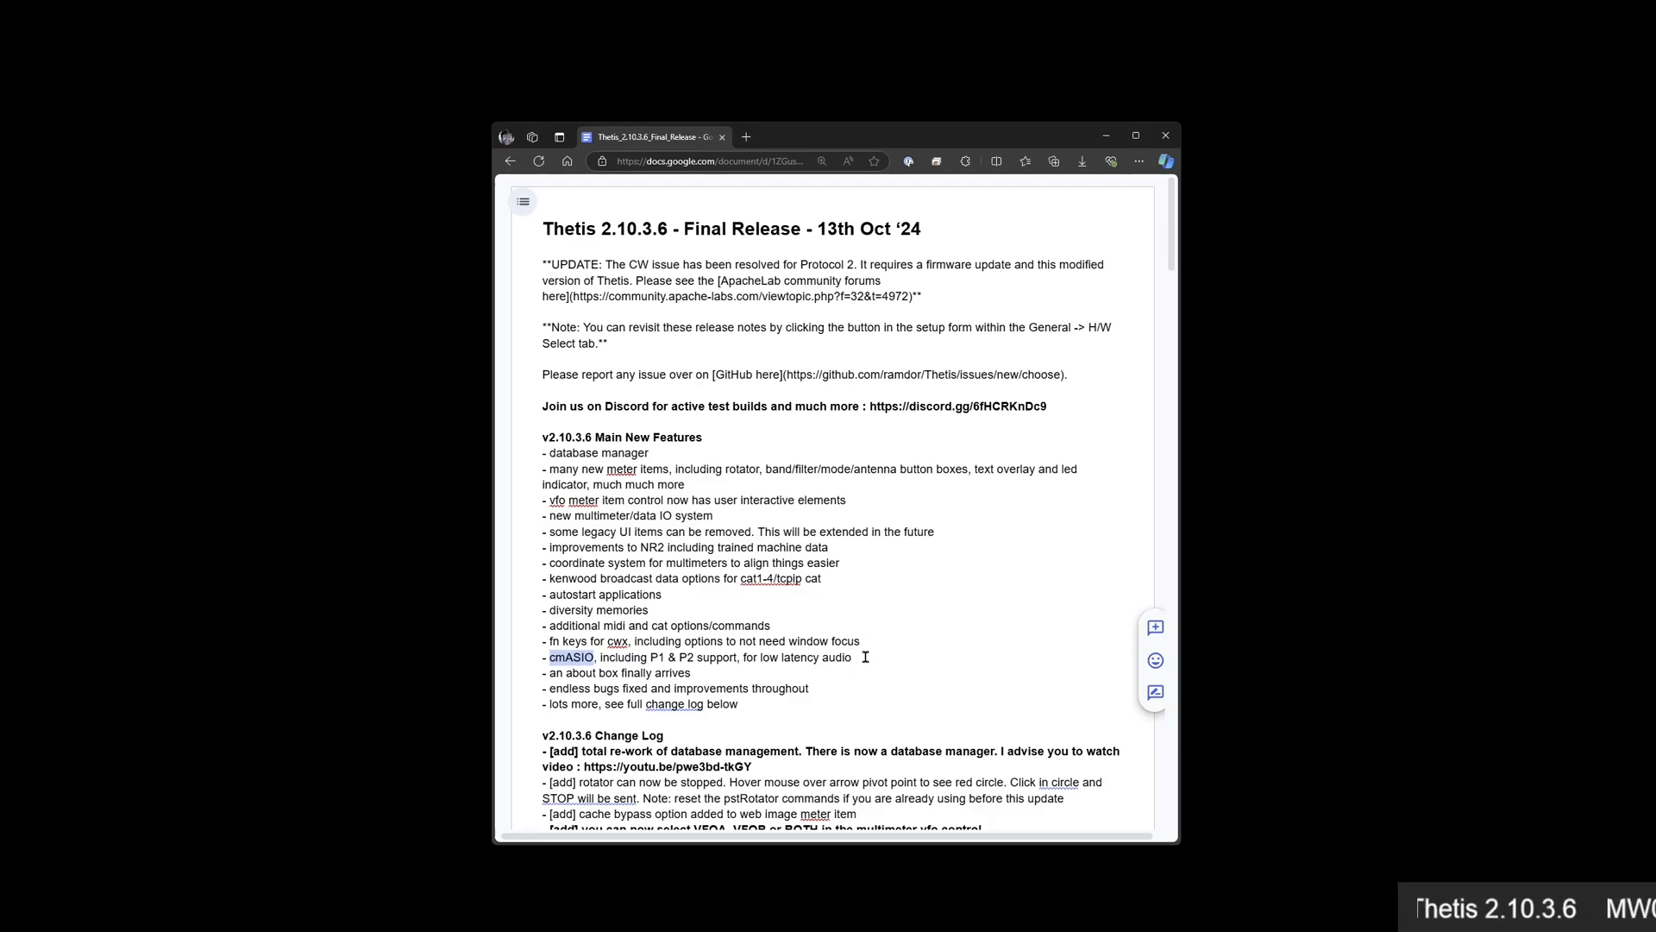
left_click_drag(858, 658, 547, 657)
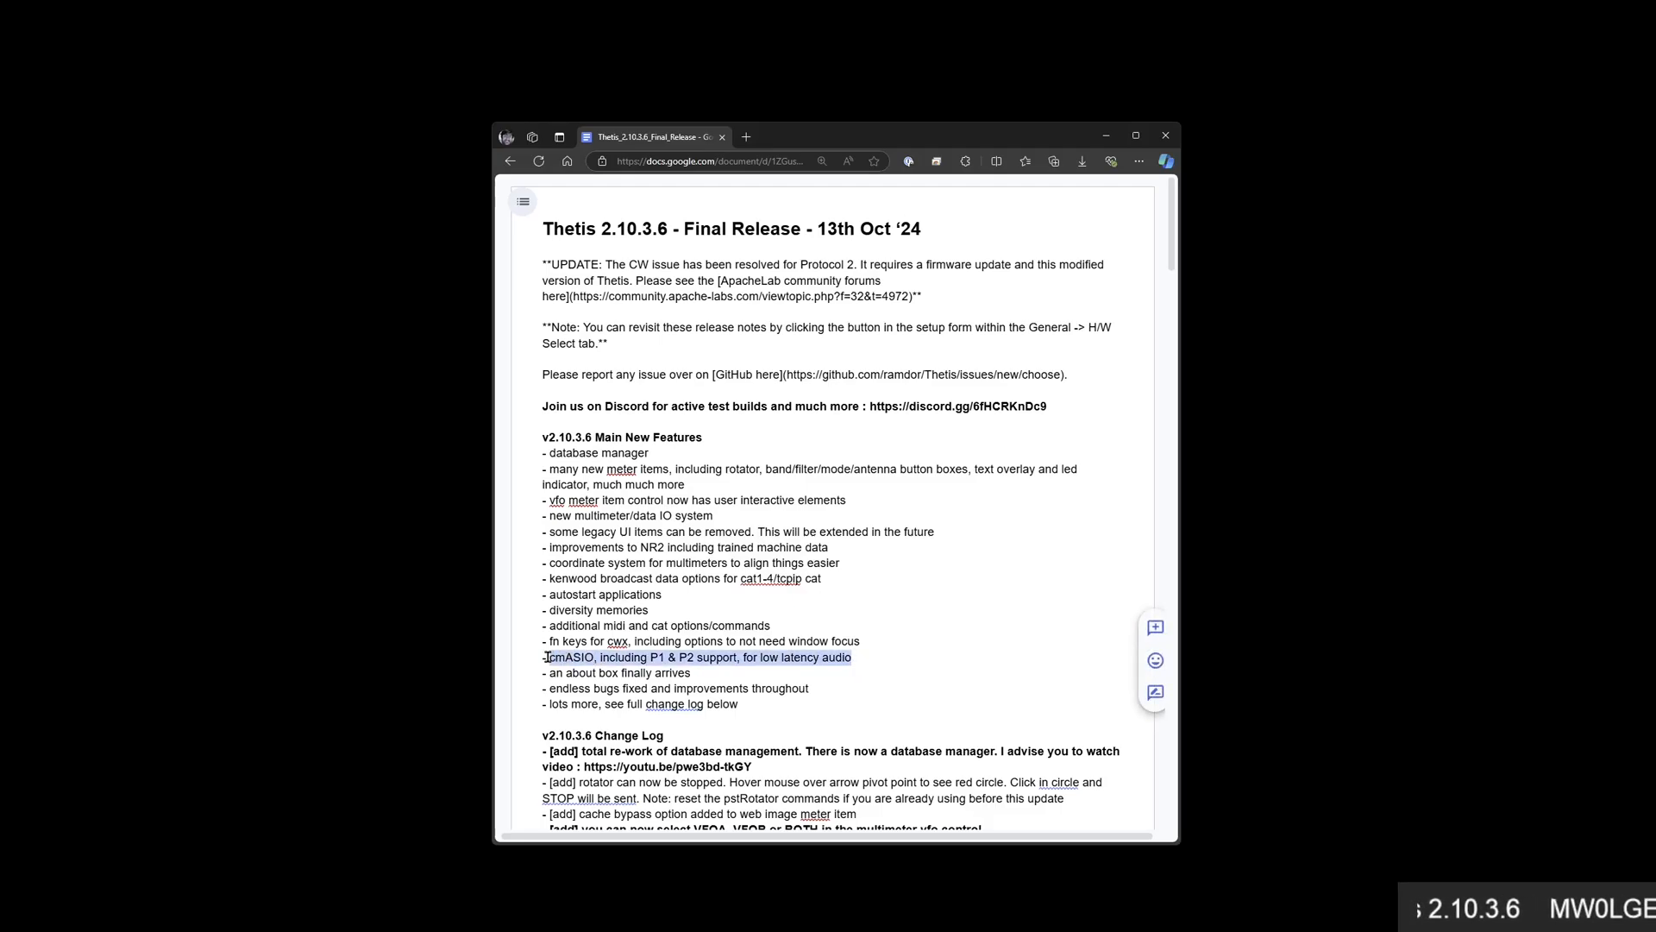
left_click(870, 657)
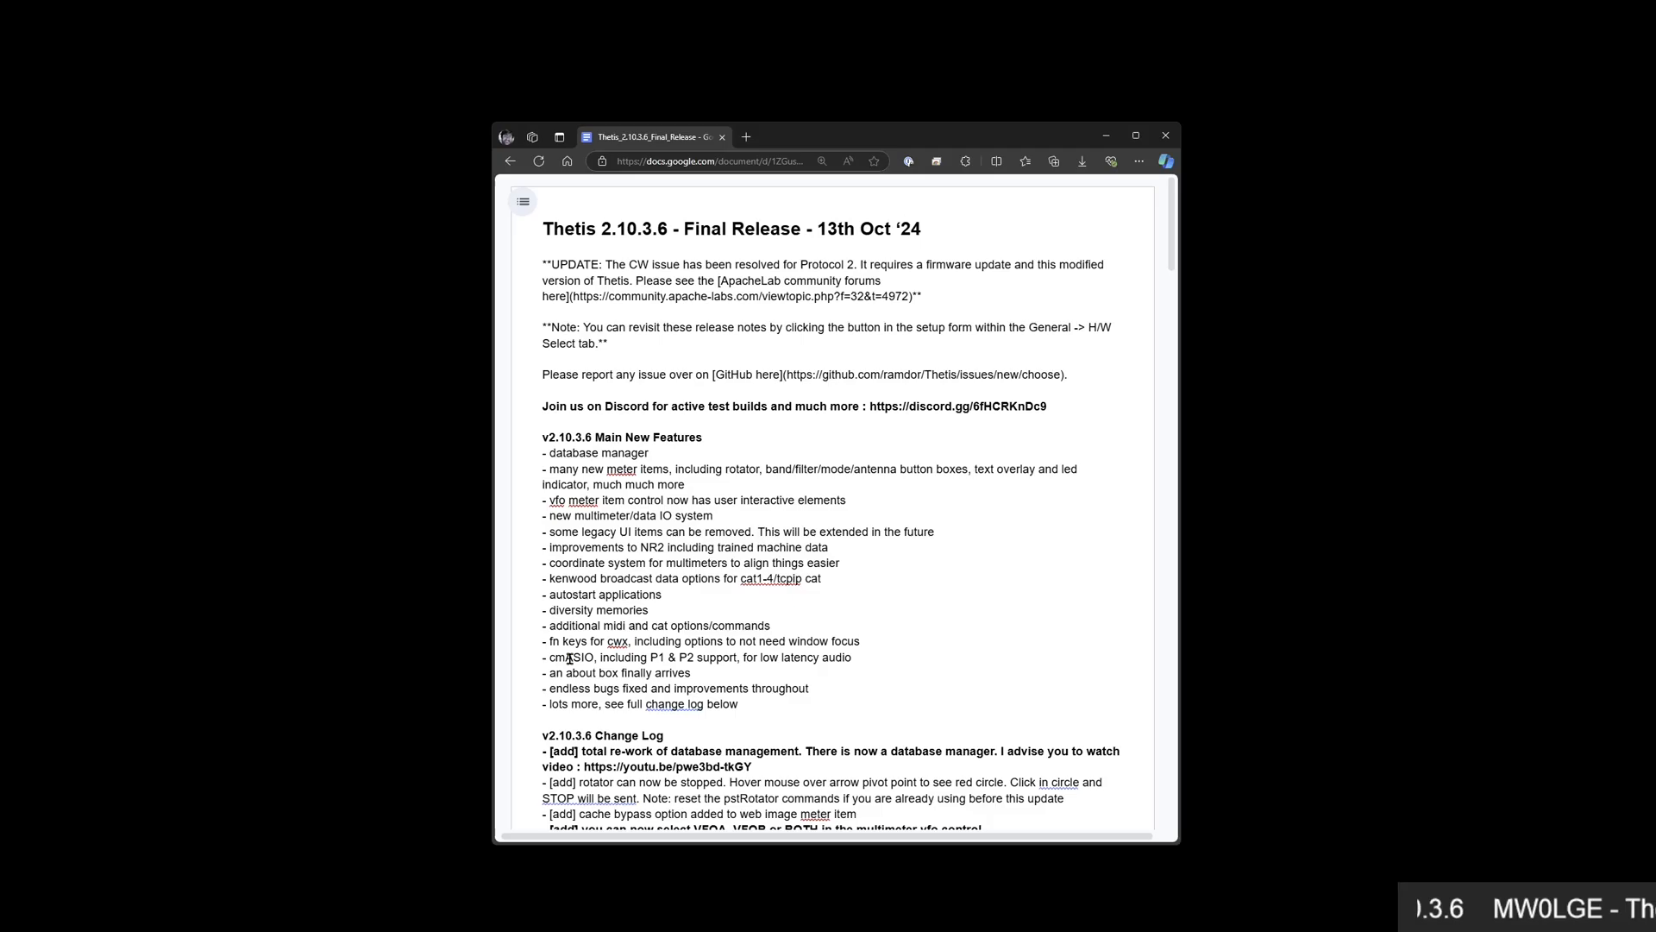
left_click_drag(548, 657, 850, 658)
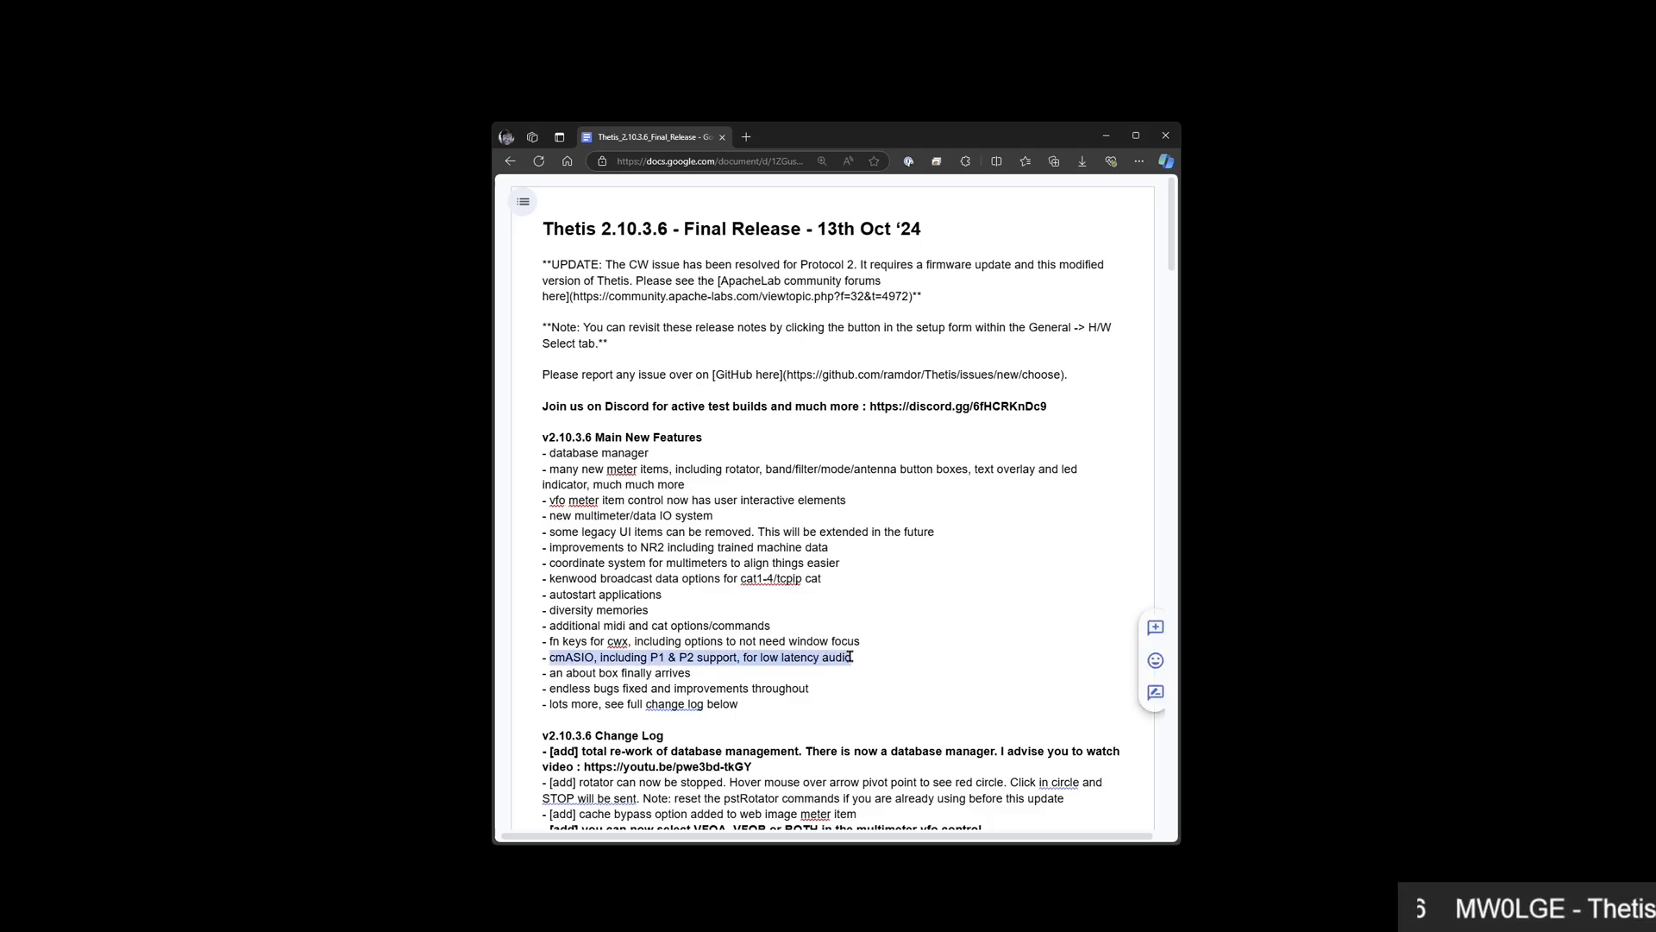
left_click(868, 655)
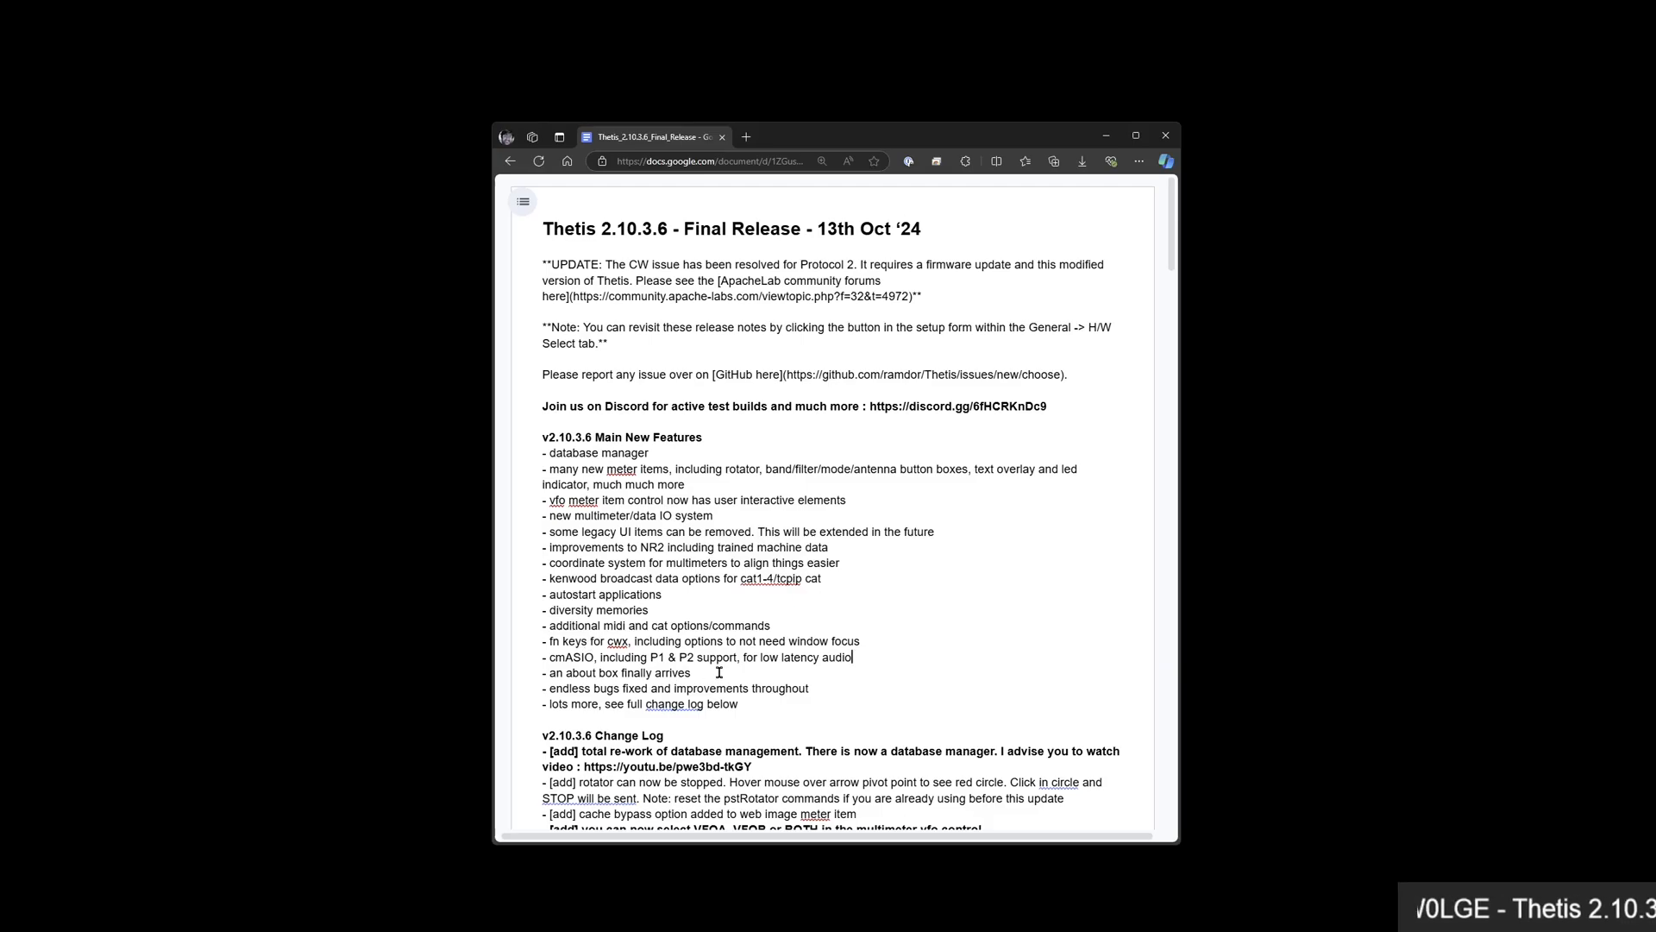
left_click_drag(720, 671, 537, 679)
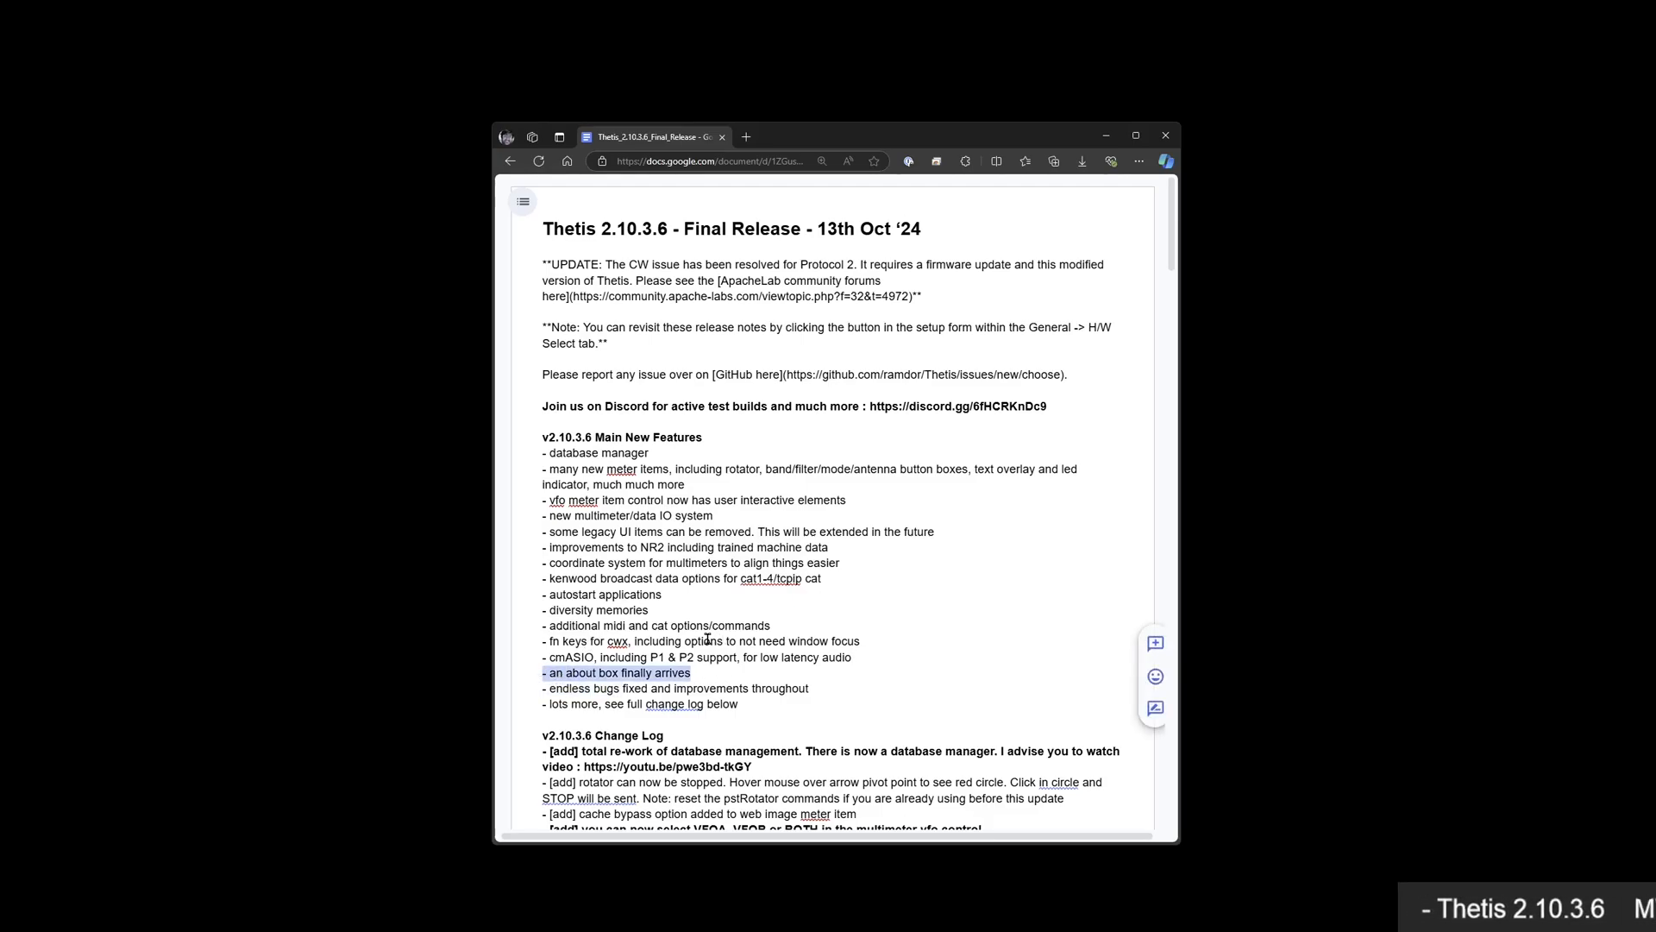
left_click(700, 672)
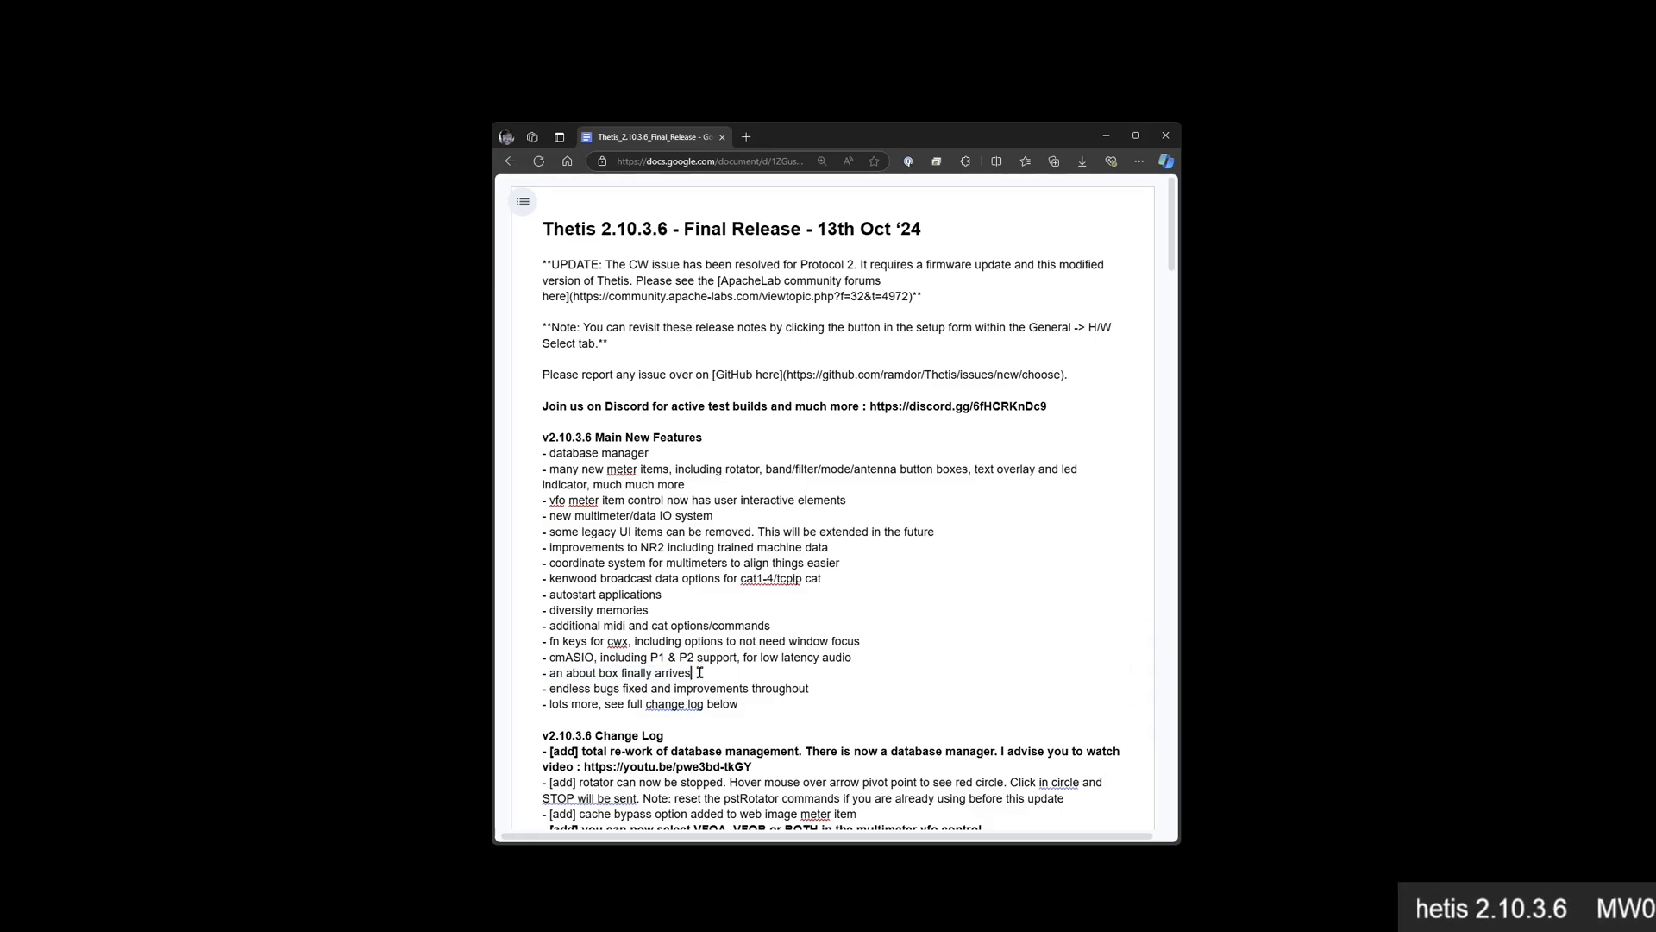
Examine the closing lines of the main new features, from the about box to the full change log pointer, highlighting them
left_click_drag(699, 672, 550, 704)
left_click(723, 658)
left_click(834, 692)
left_click(781, 641)
Examine the first [add] entries of the v2.10.3.6 Change Log, from the database management re-work to the new multimeter items
scroll(946, 562, "down", 3)
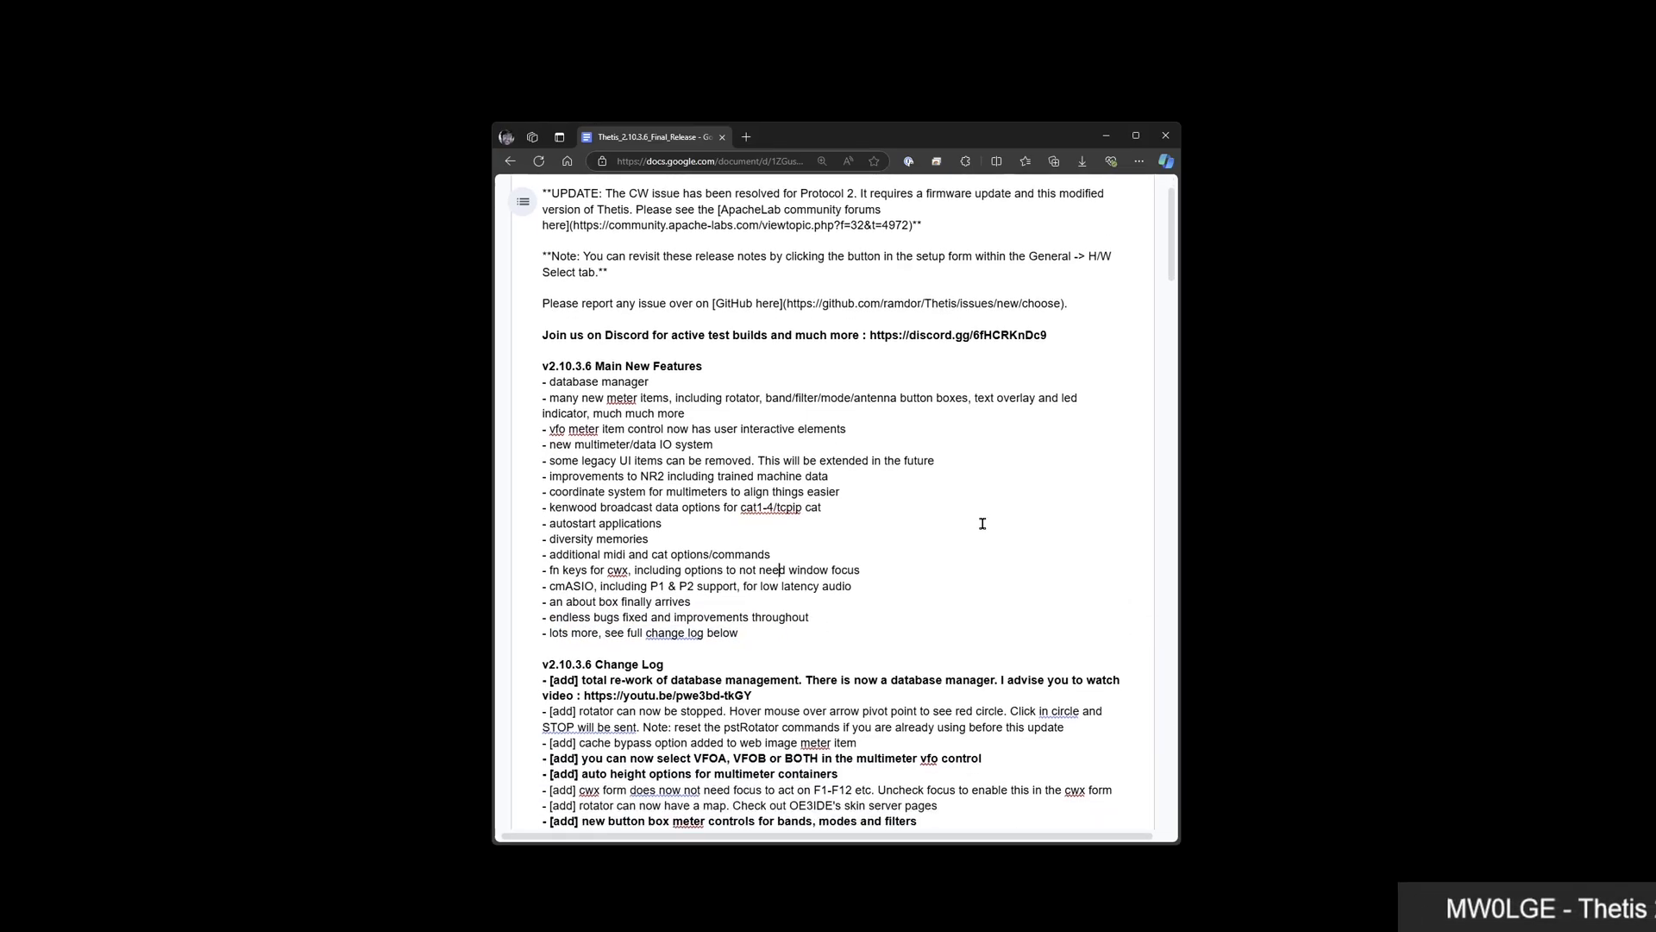
scroll(944, 523, "down", 1)
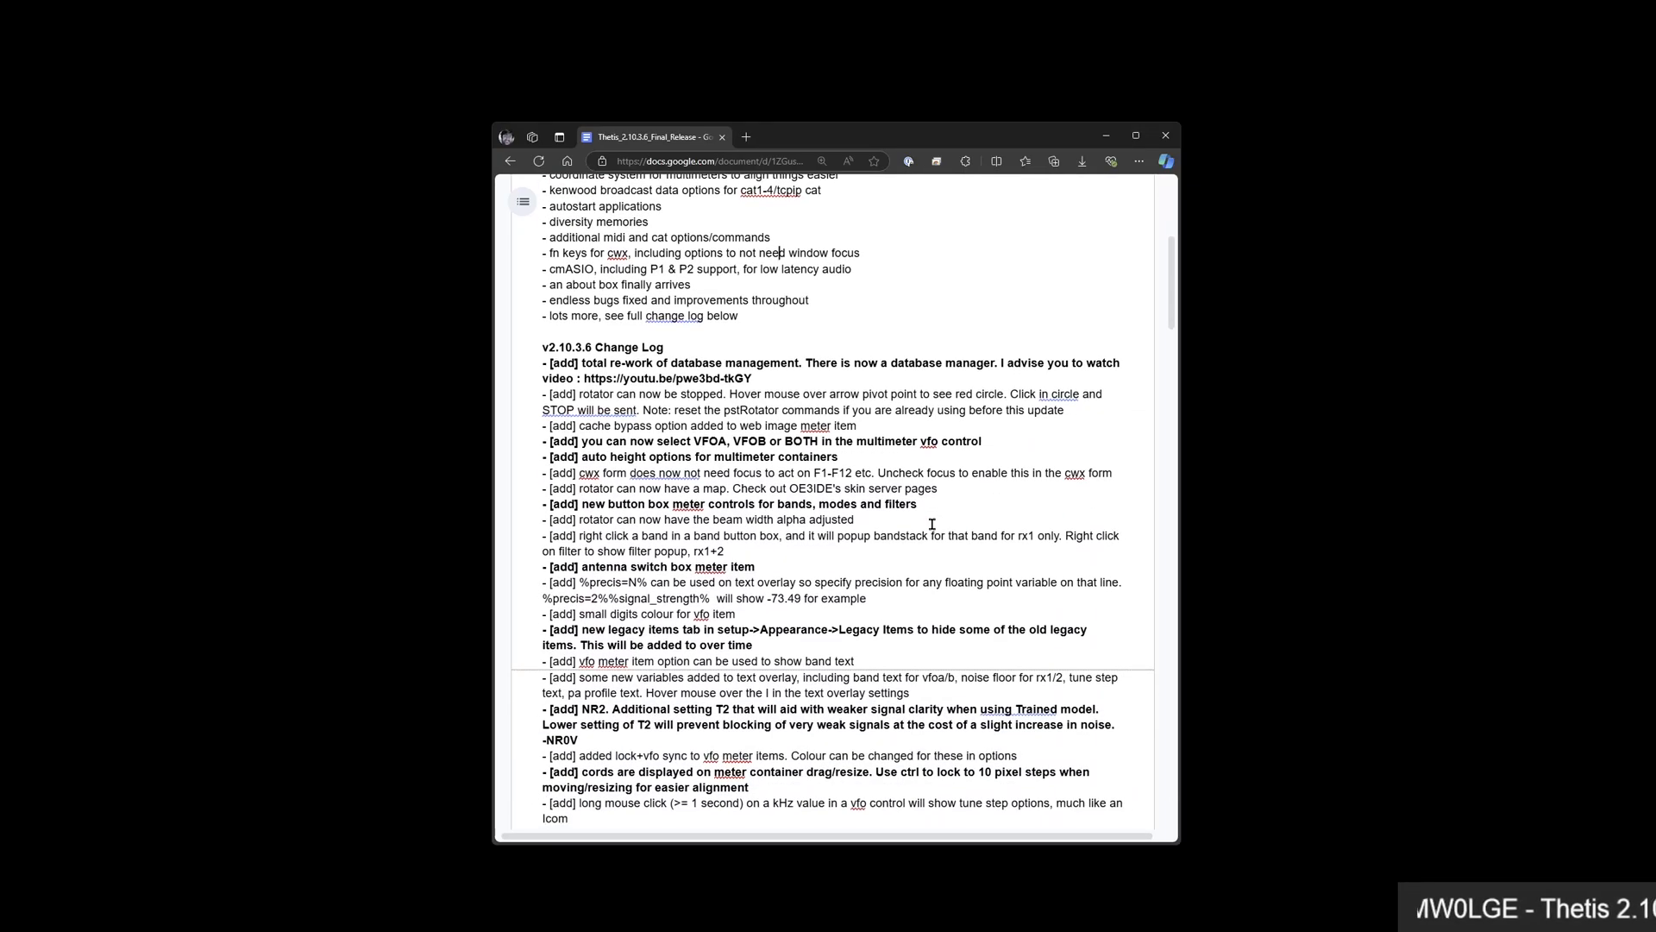
scroll(915, 515, "up", 1)
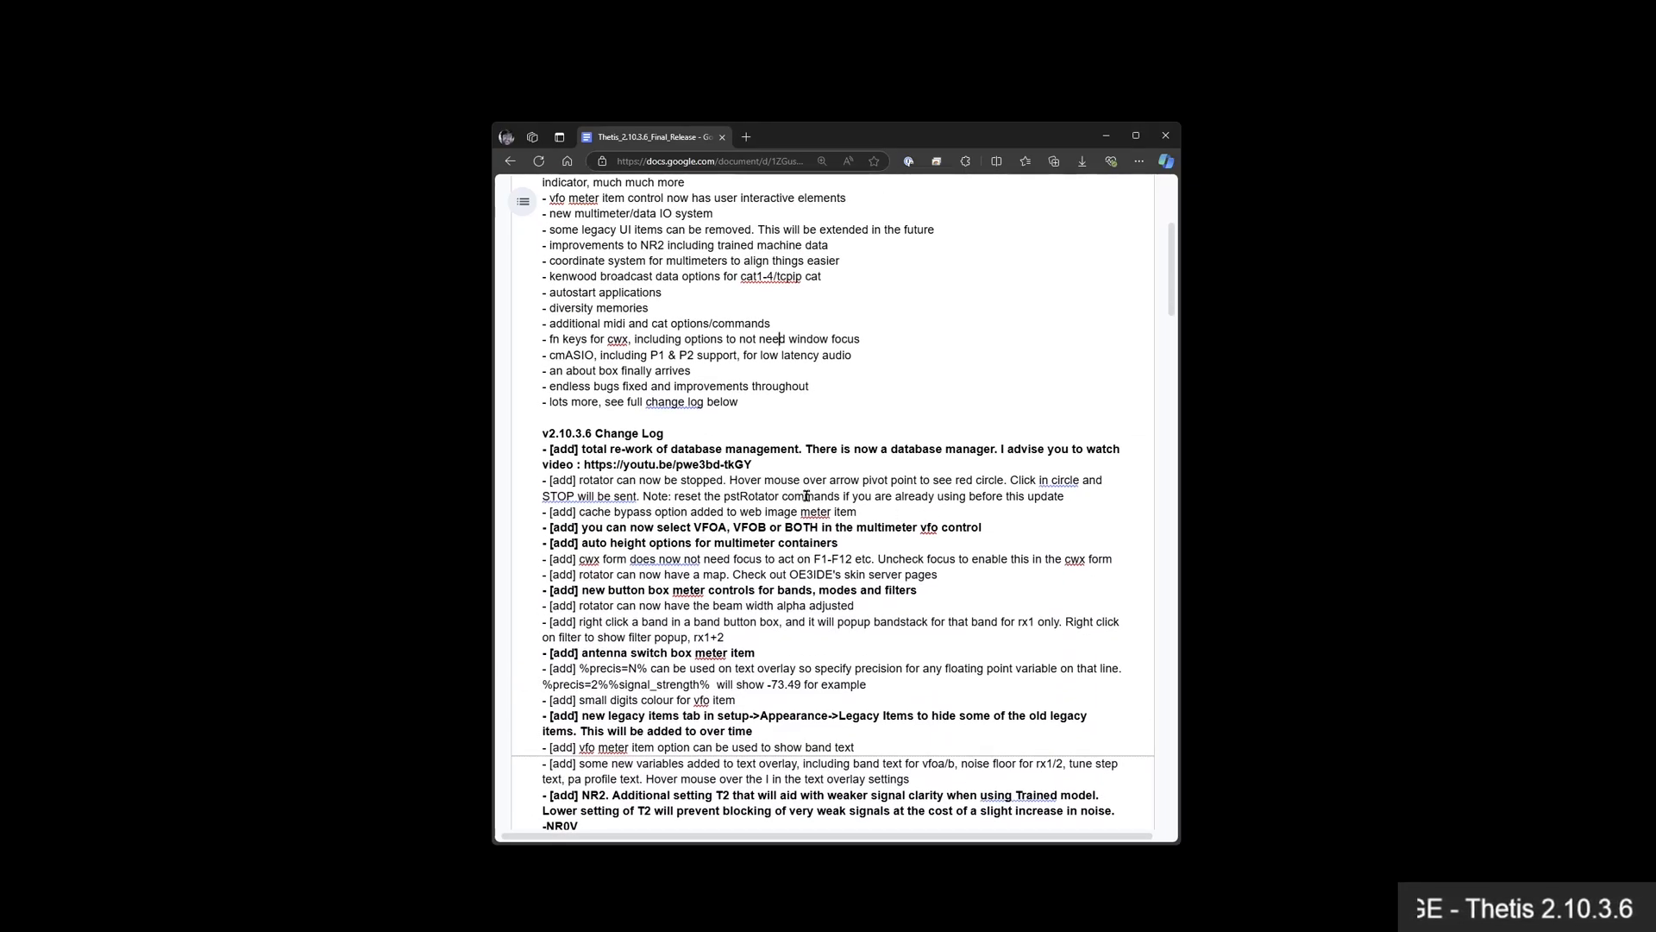
scroll(807, 496, "down", 2)
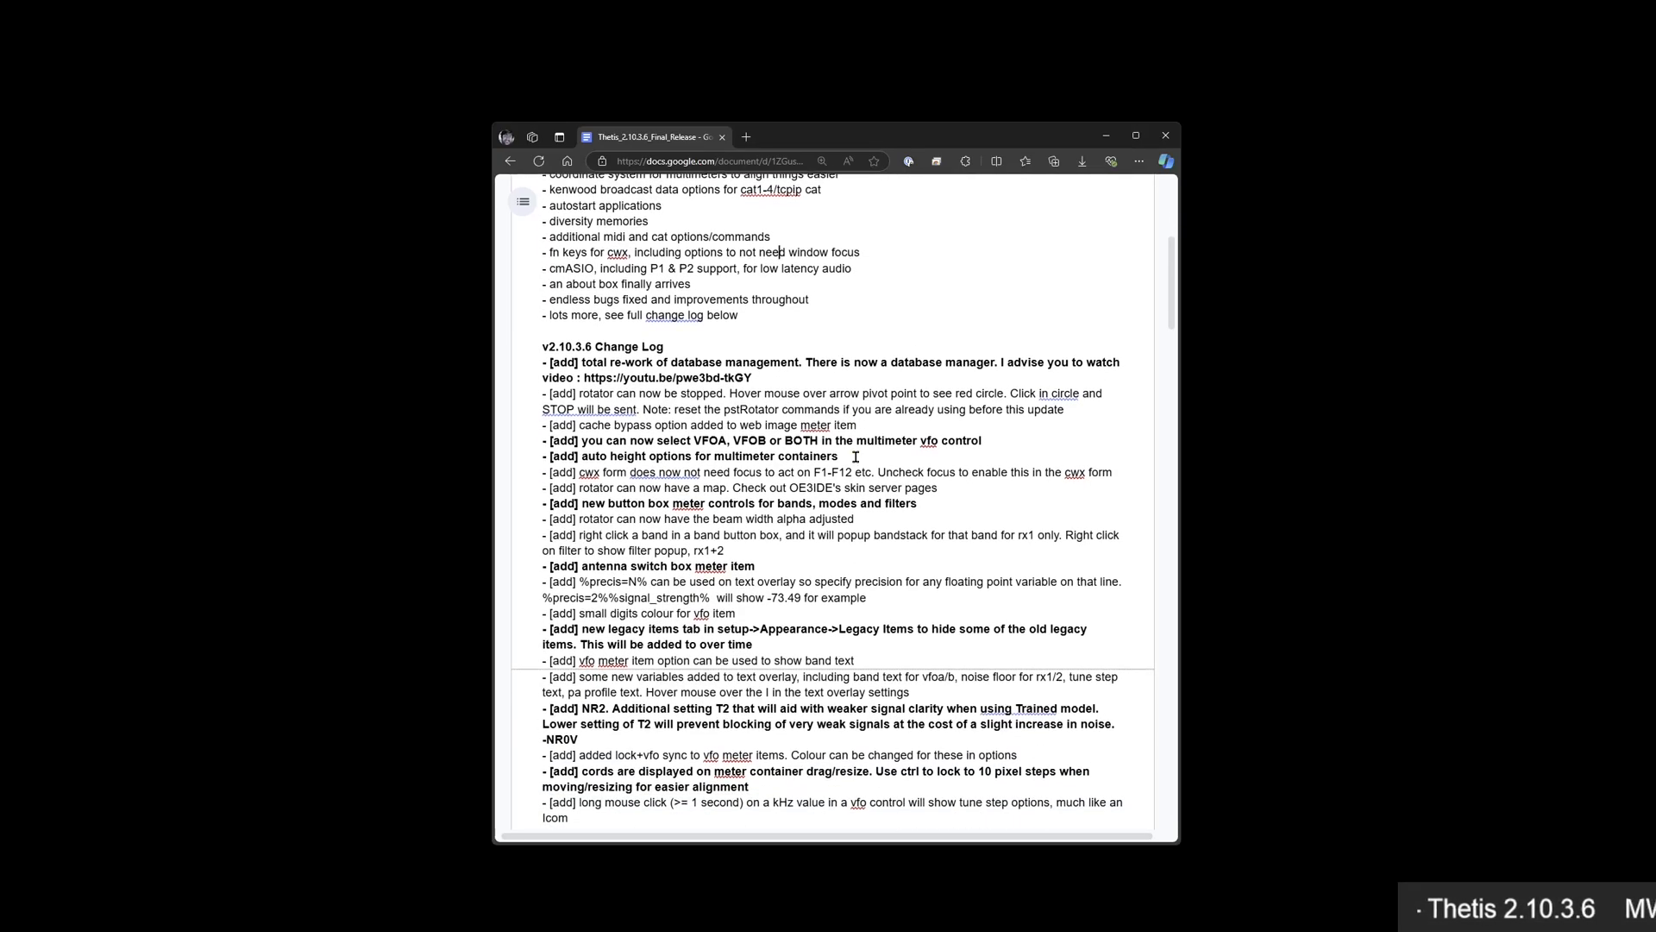
scroll(856, 456, "down", 1)
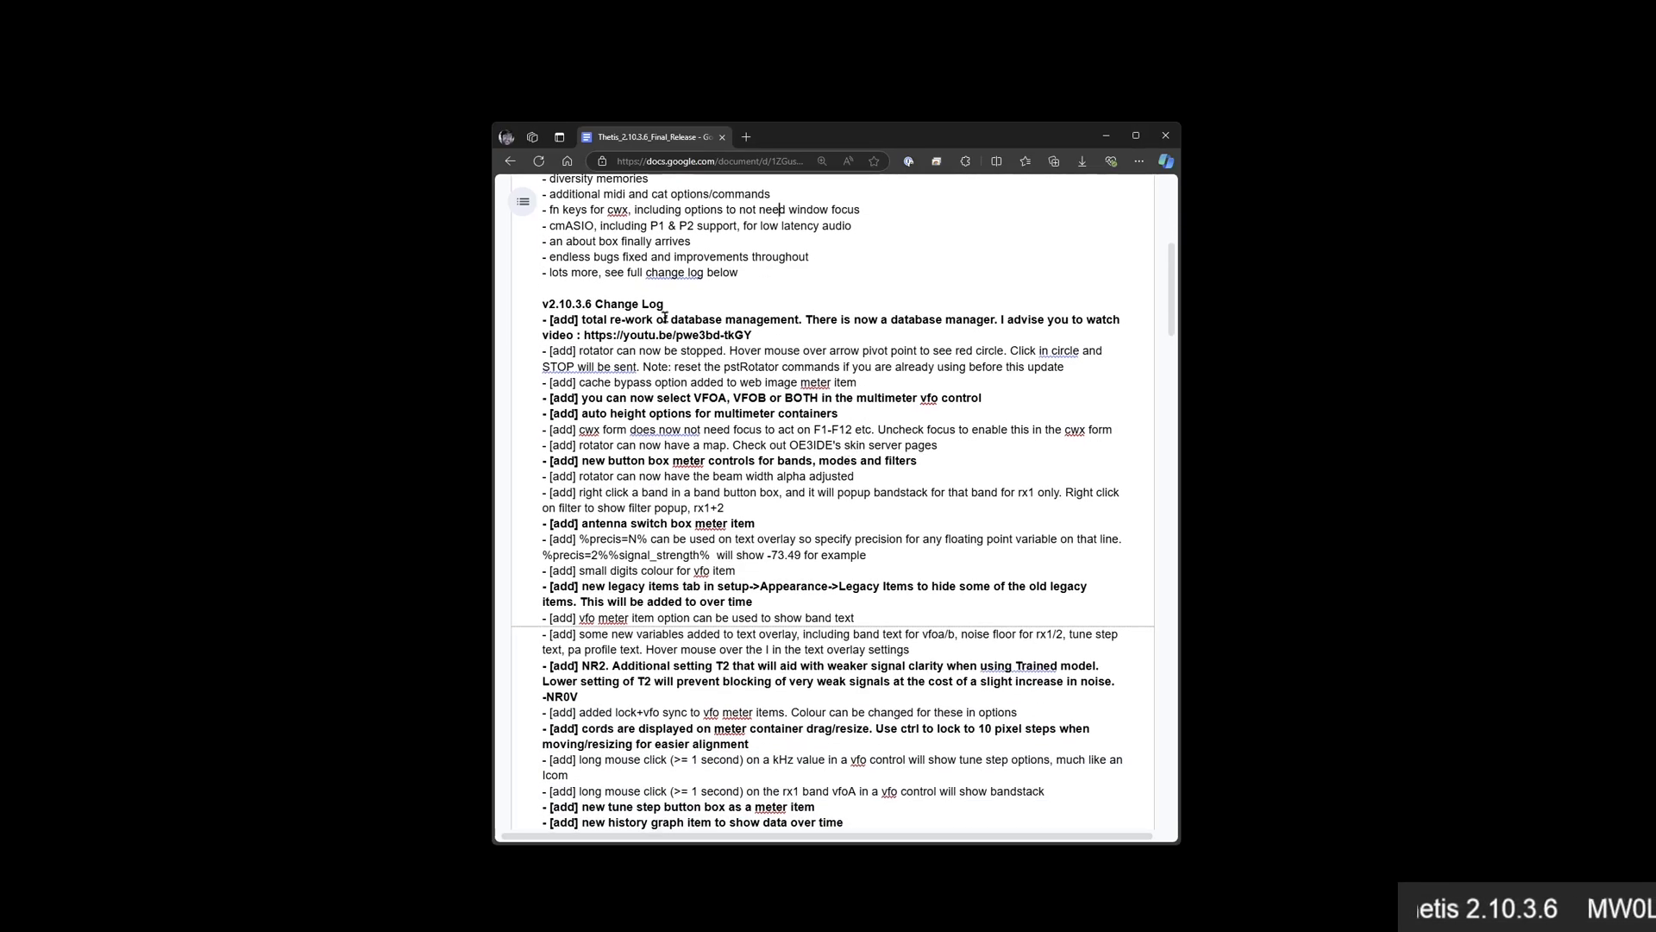
scroll(665, 318, "down", 2)
scroll(949, 312, "up", 1)
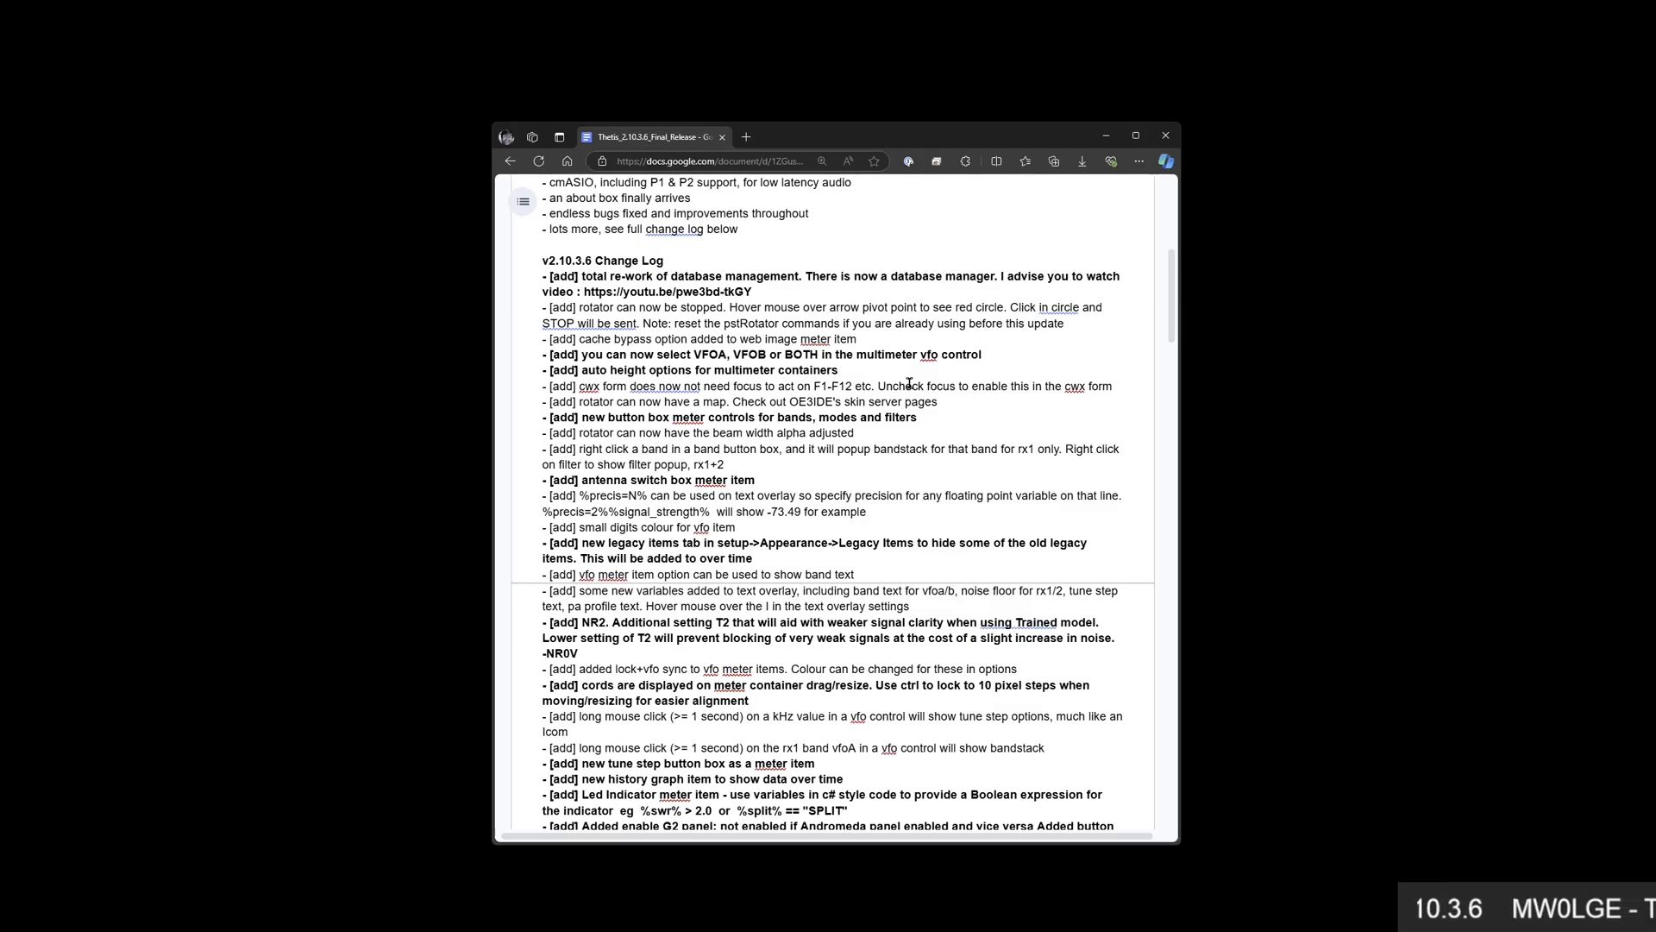
scroll(781, 438, "down", 2)
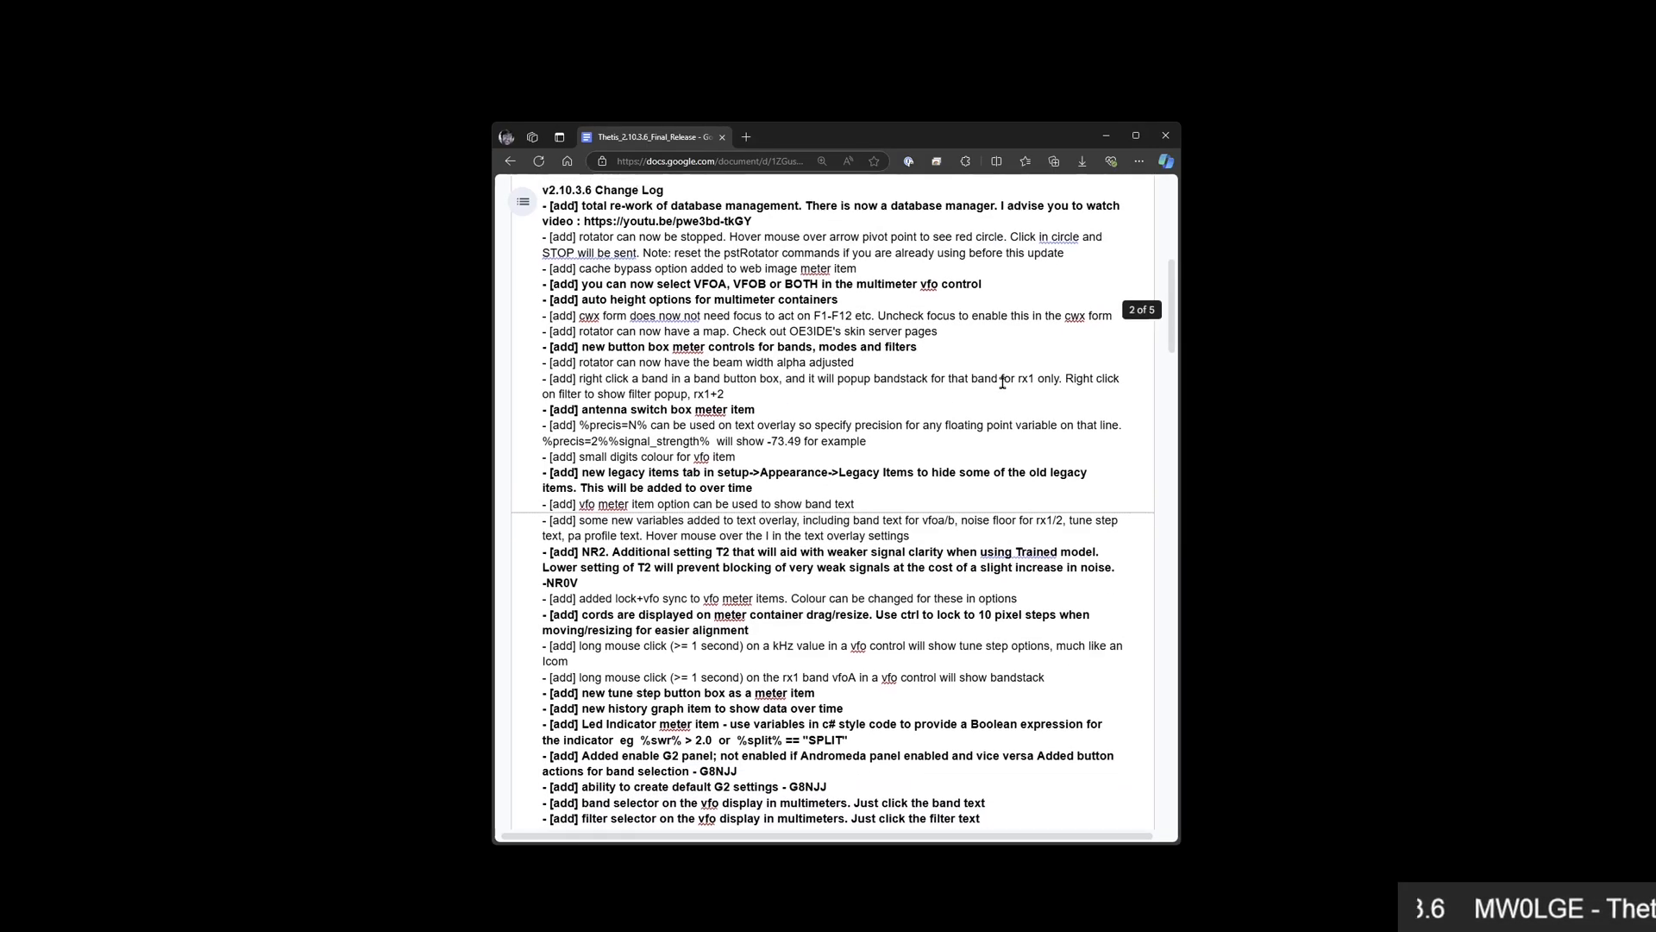
scroll(1079, 345, "up", 2)
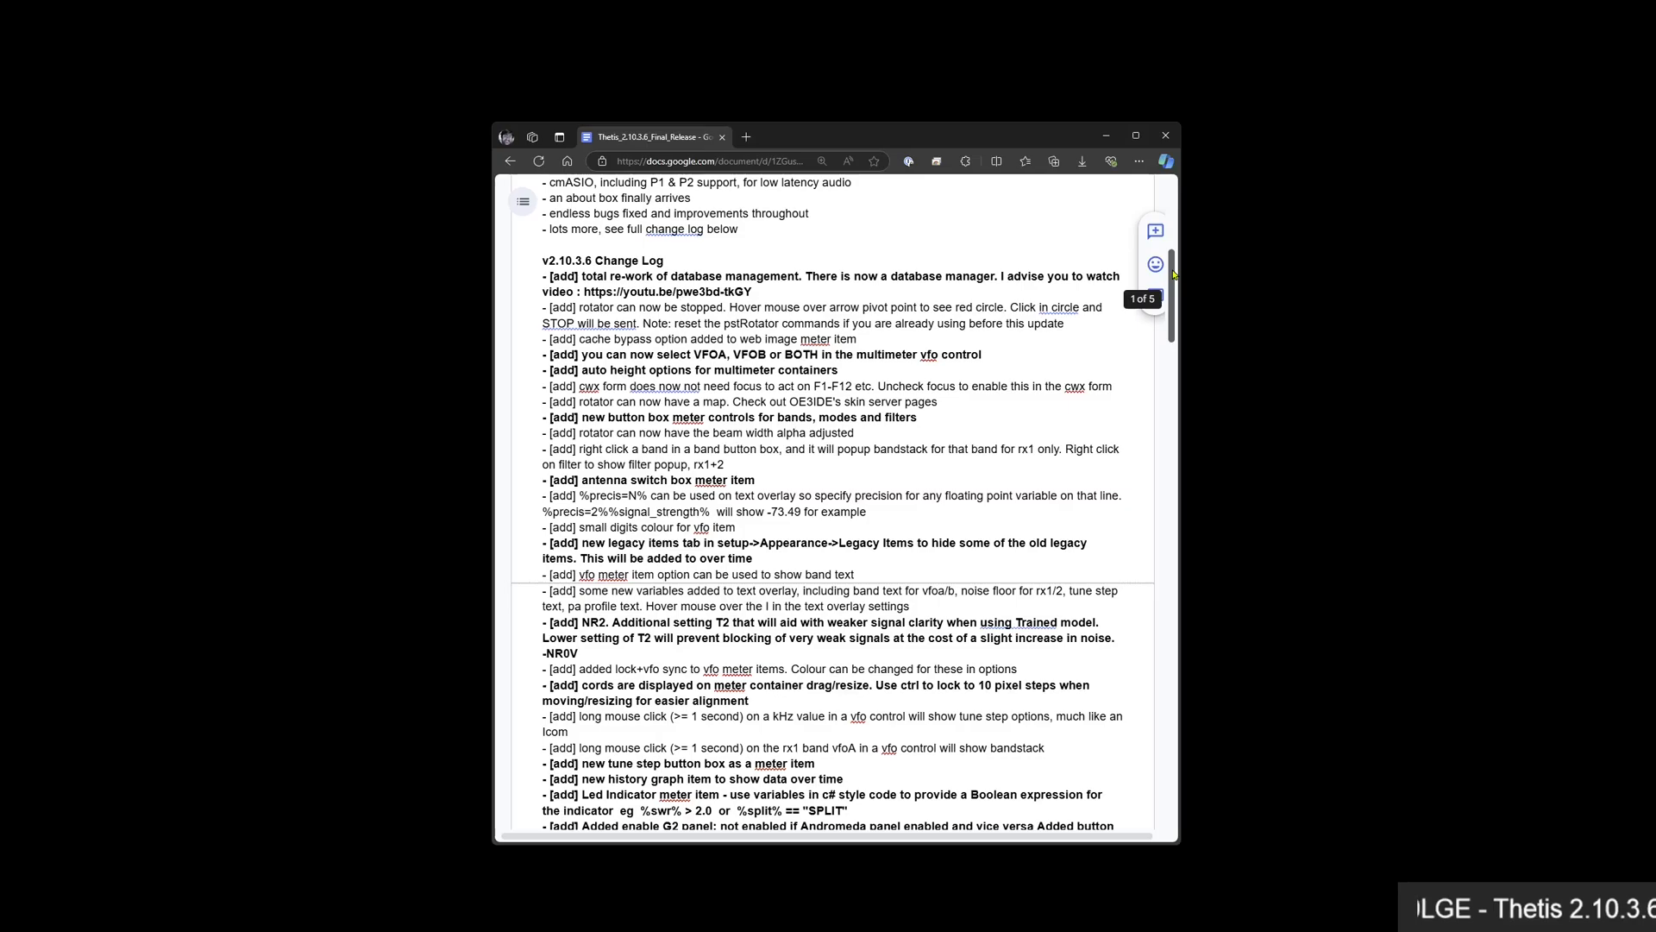
Skim the remaining change log through its [add], [change] and [fix] entries, and return to the start of the release notes
left_click_drag(1174, 275, 1174, 332)
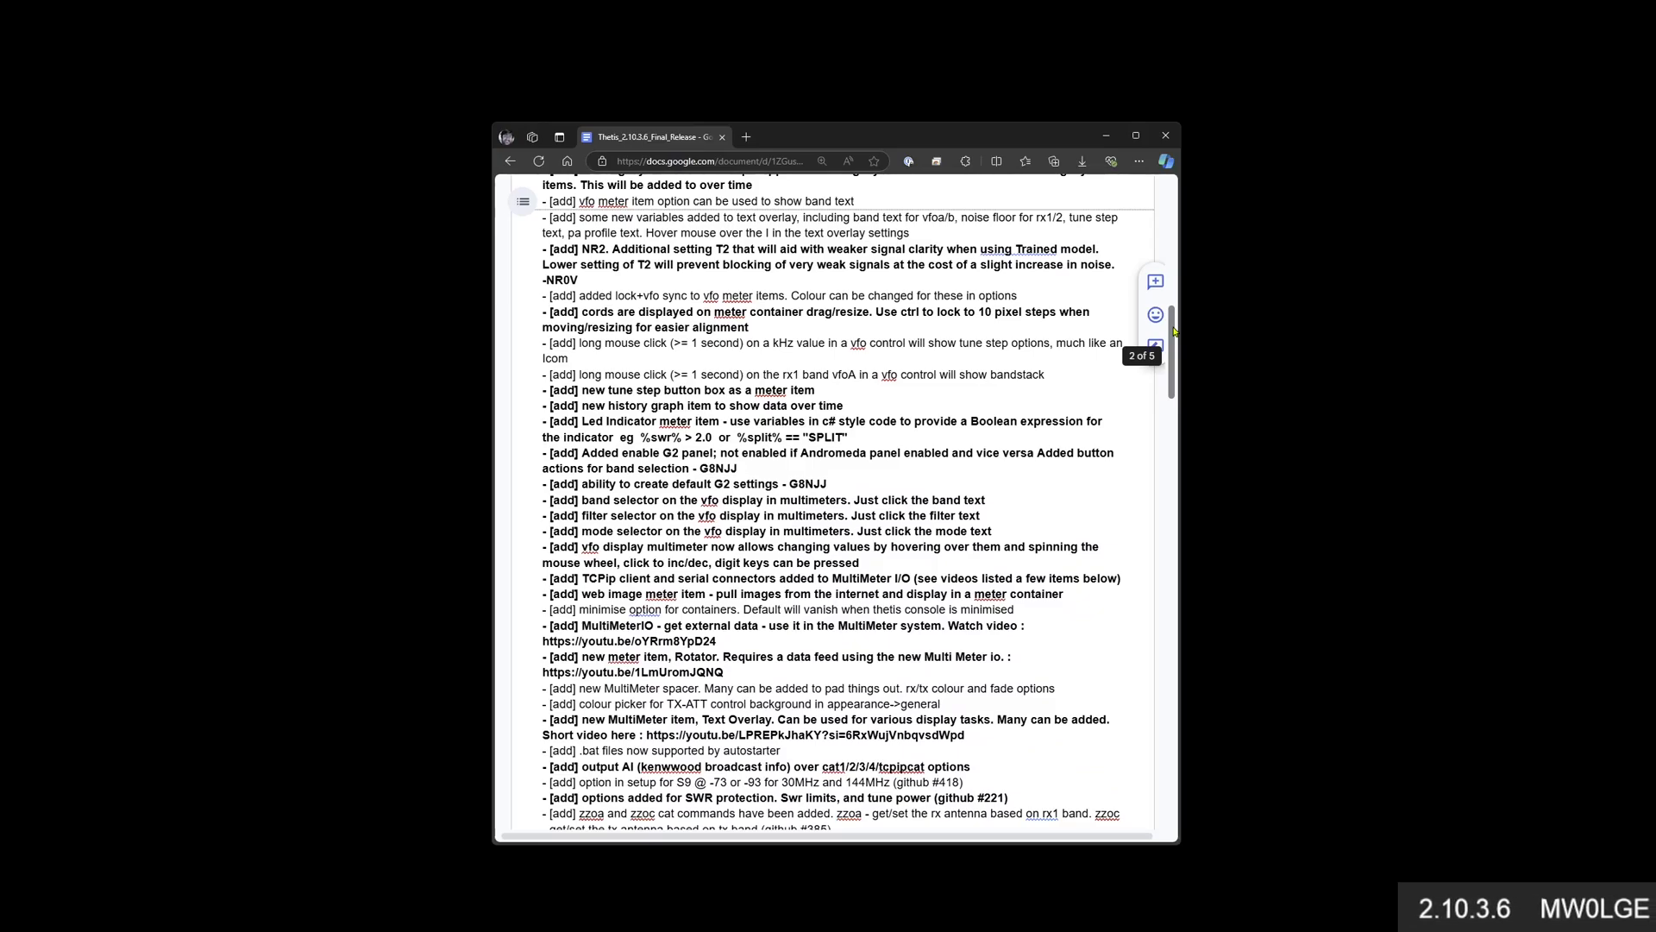
left_click_drag(1174, 332, 1162, 421)
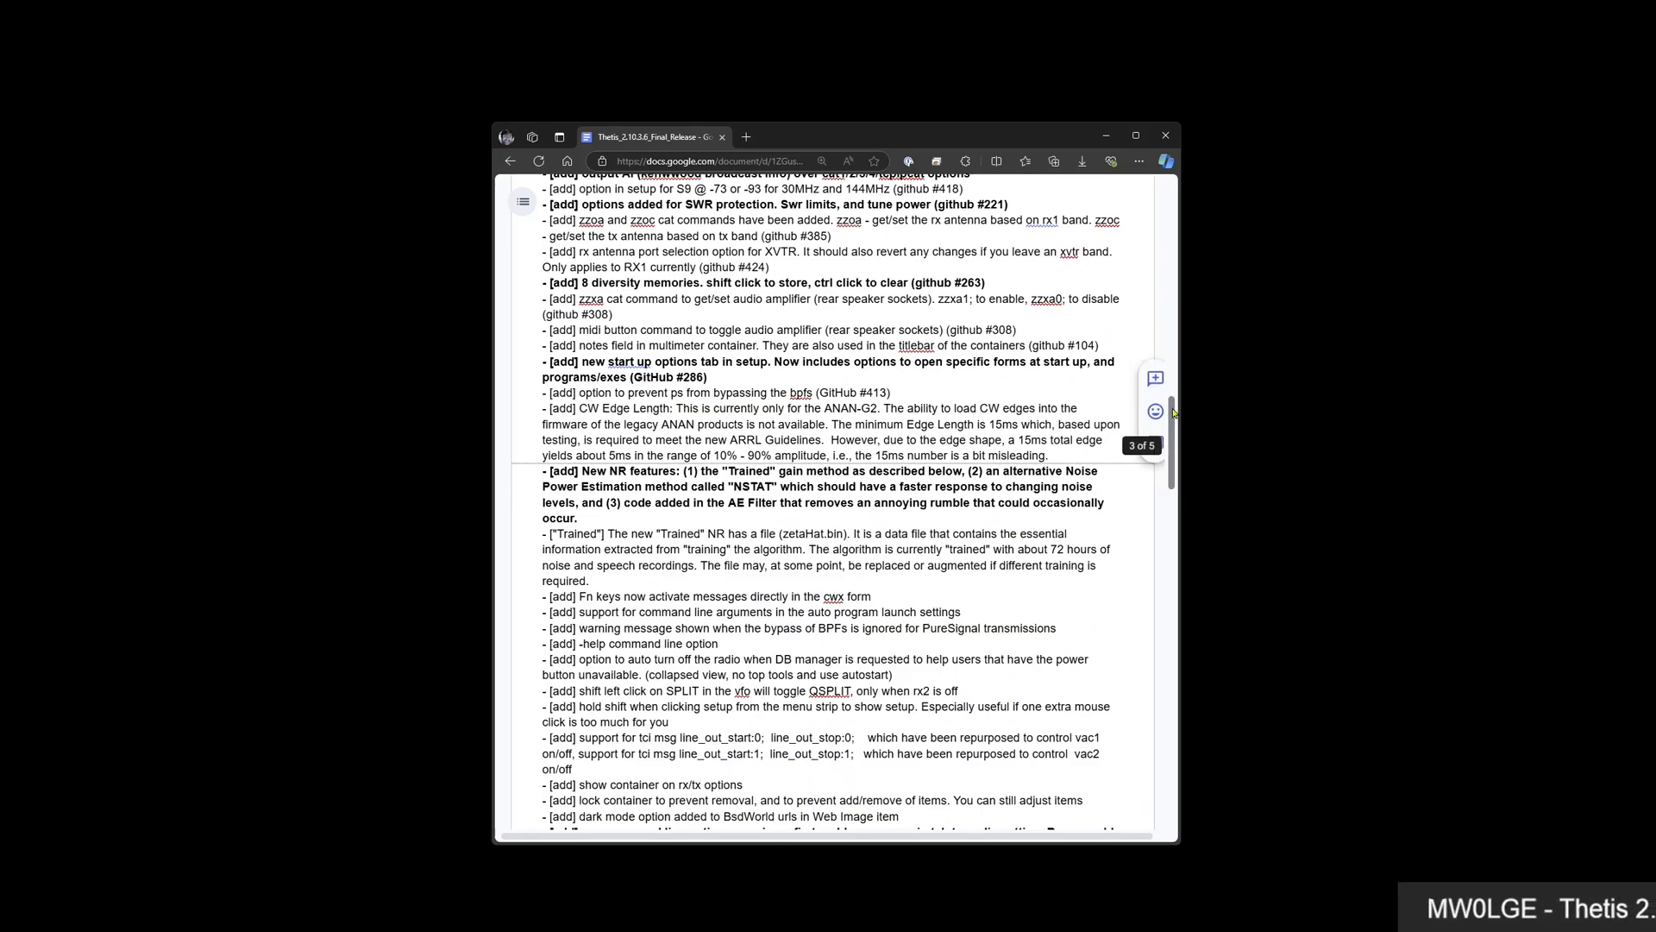
left_click_drag(1173, 414, 1161, 496)
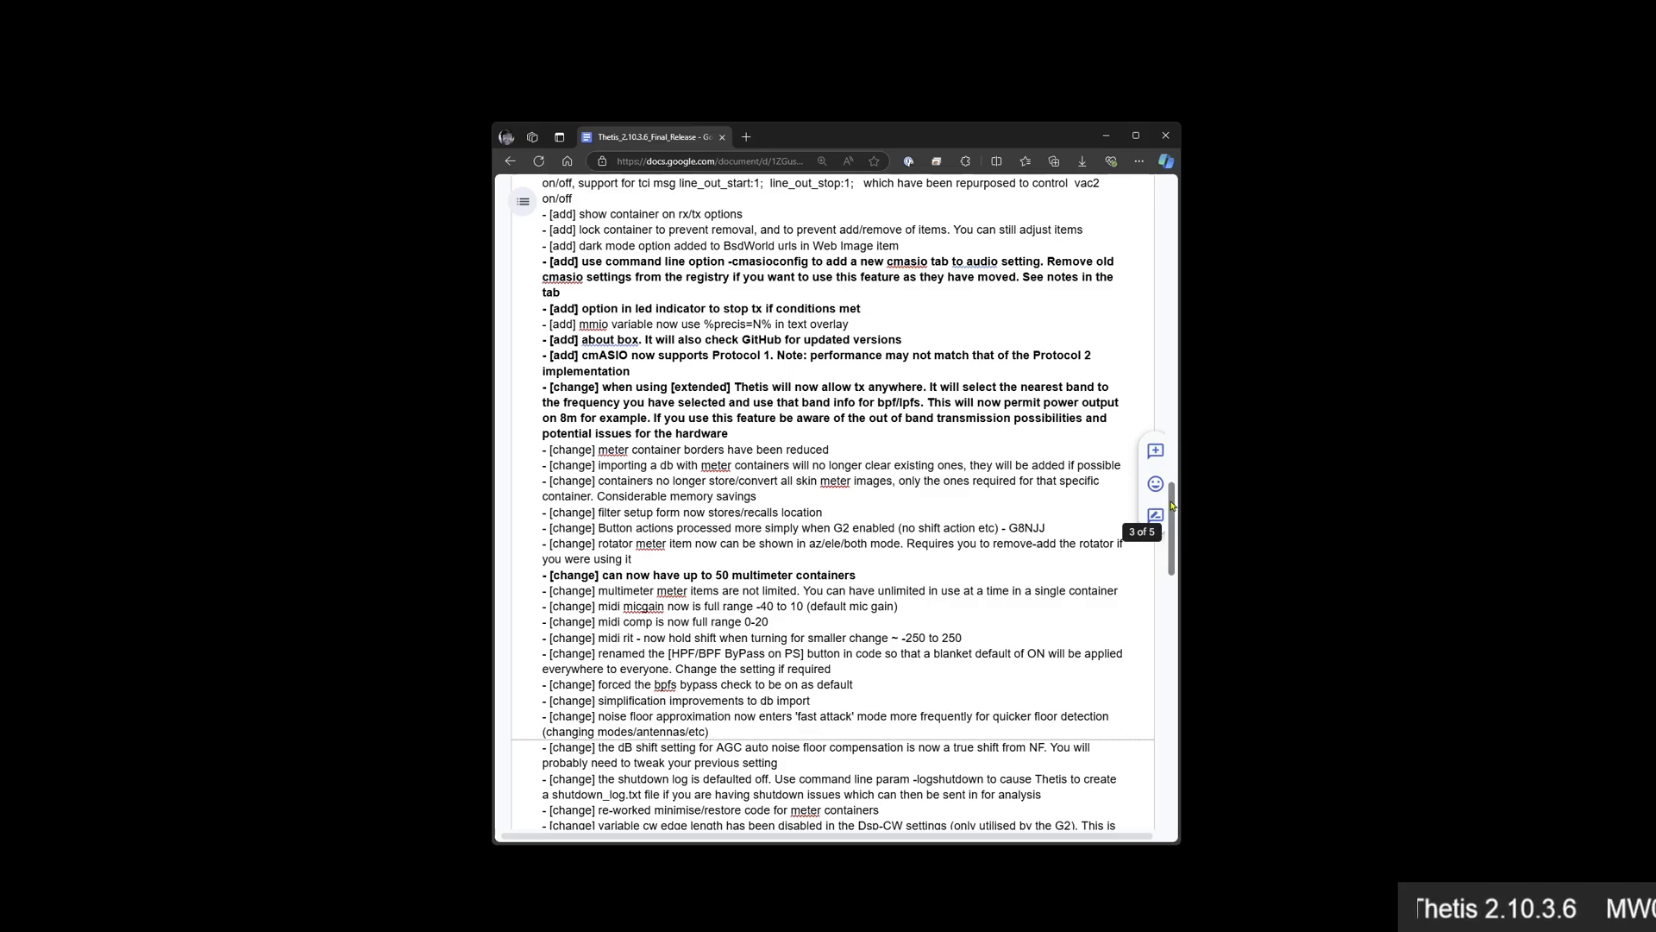
left_click_drag(1172, 507, 1172, 576)
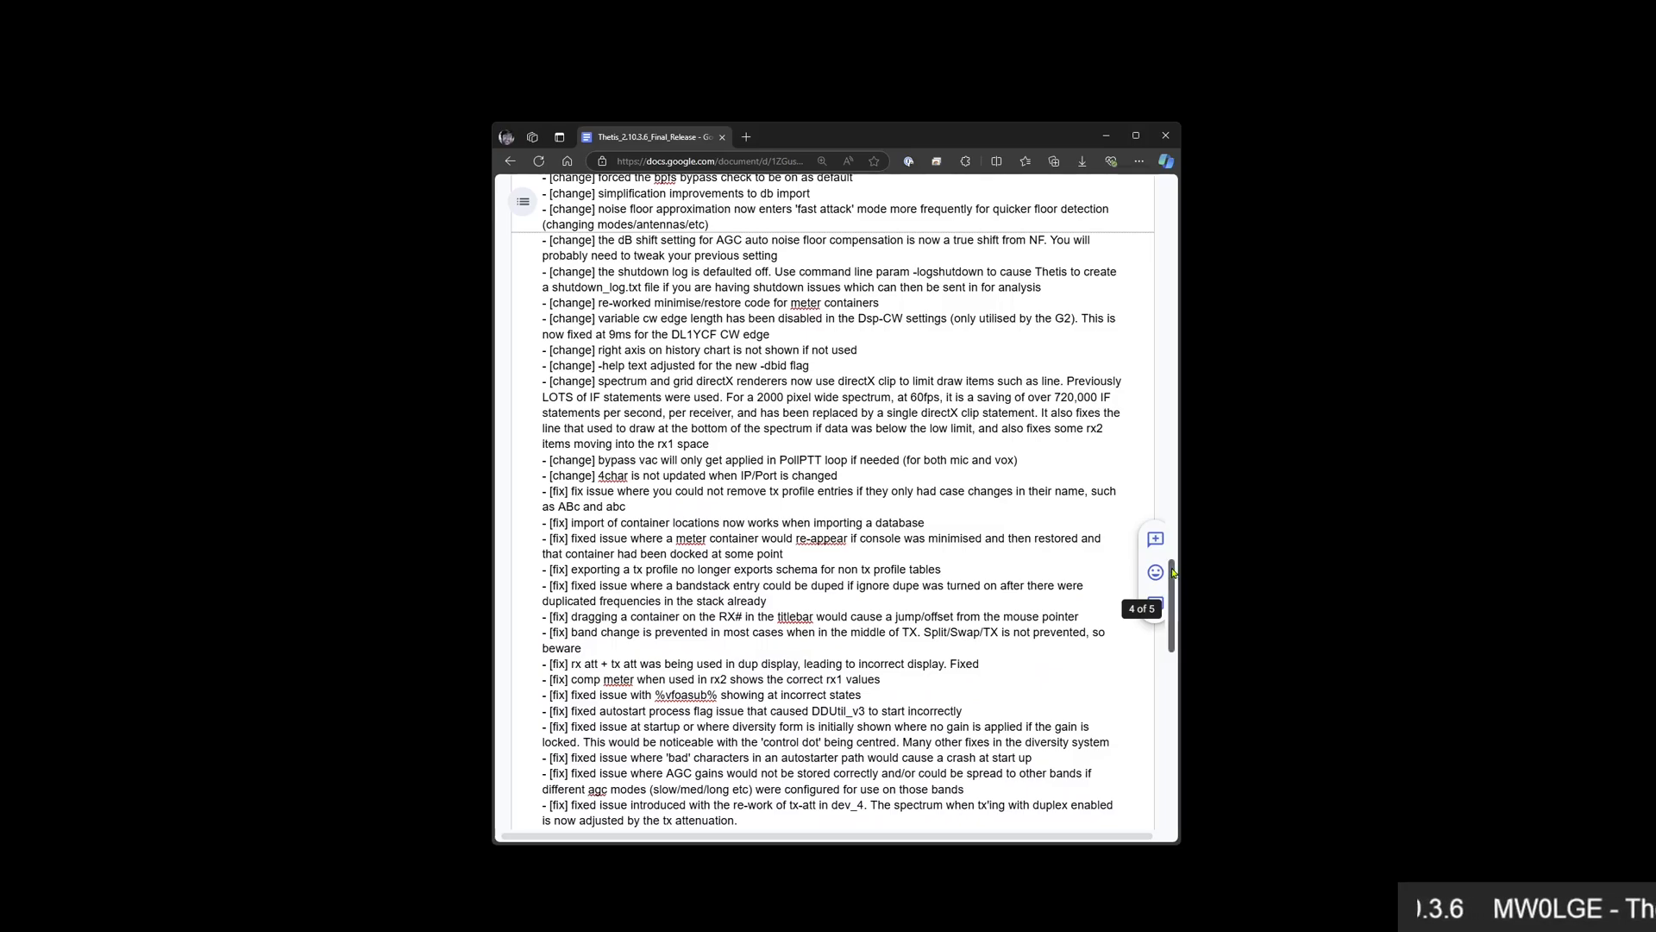
left_click_drag(1173, 572, 1137, 237)
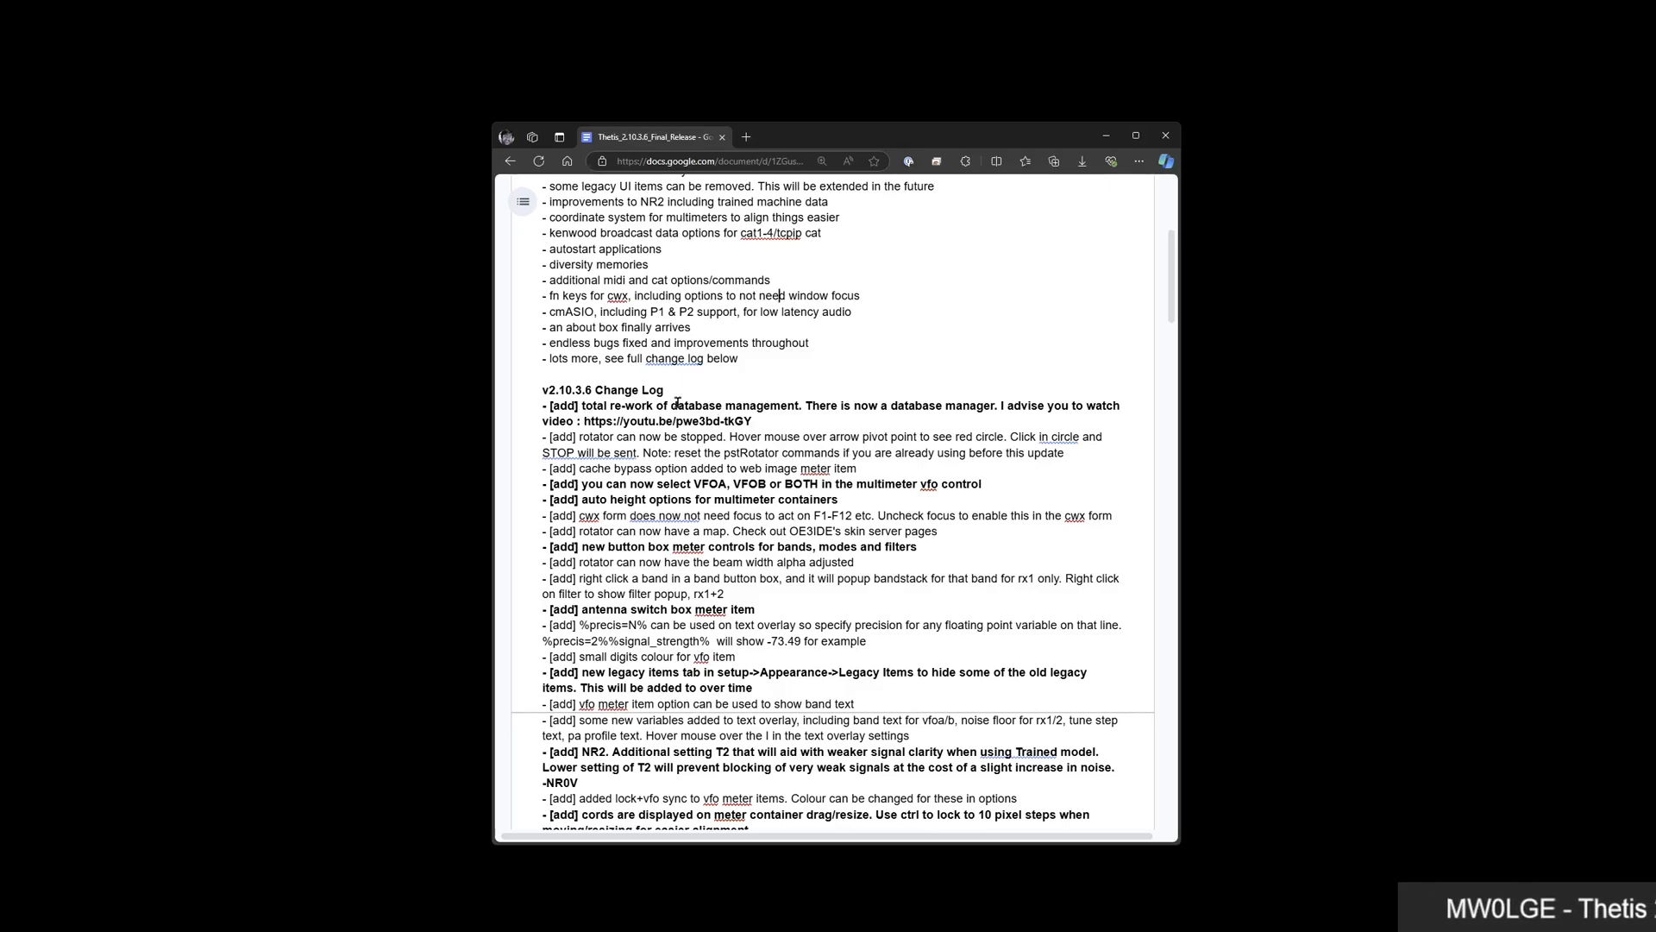
scroll(858, 485, "down", 5)
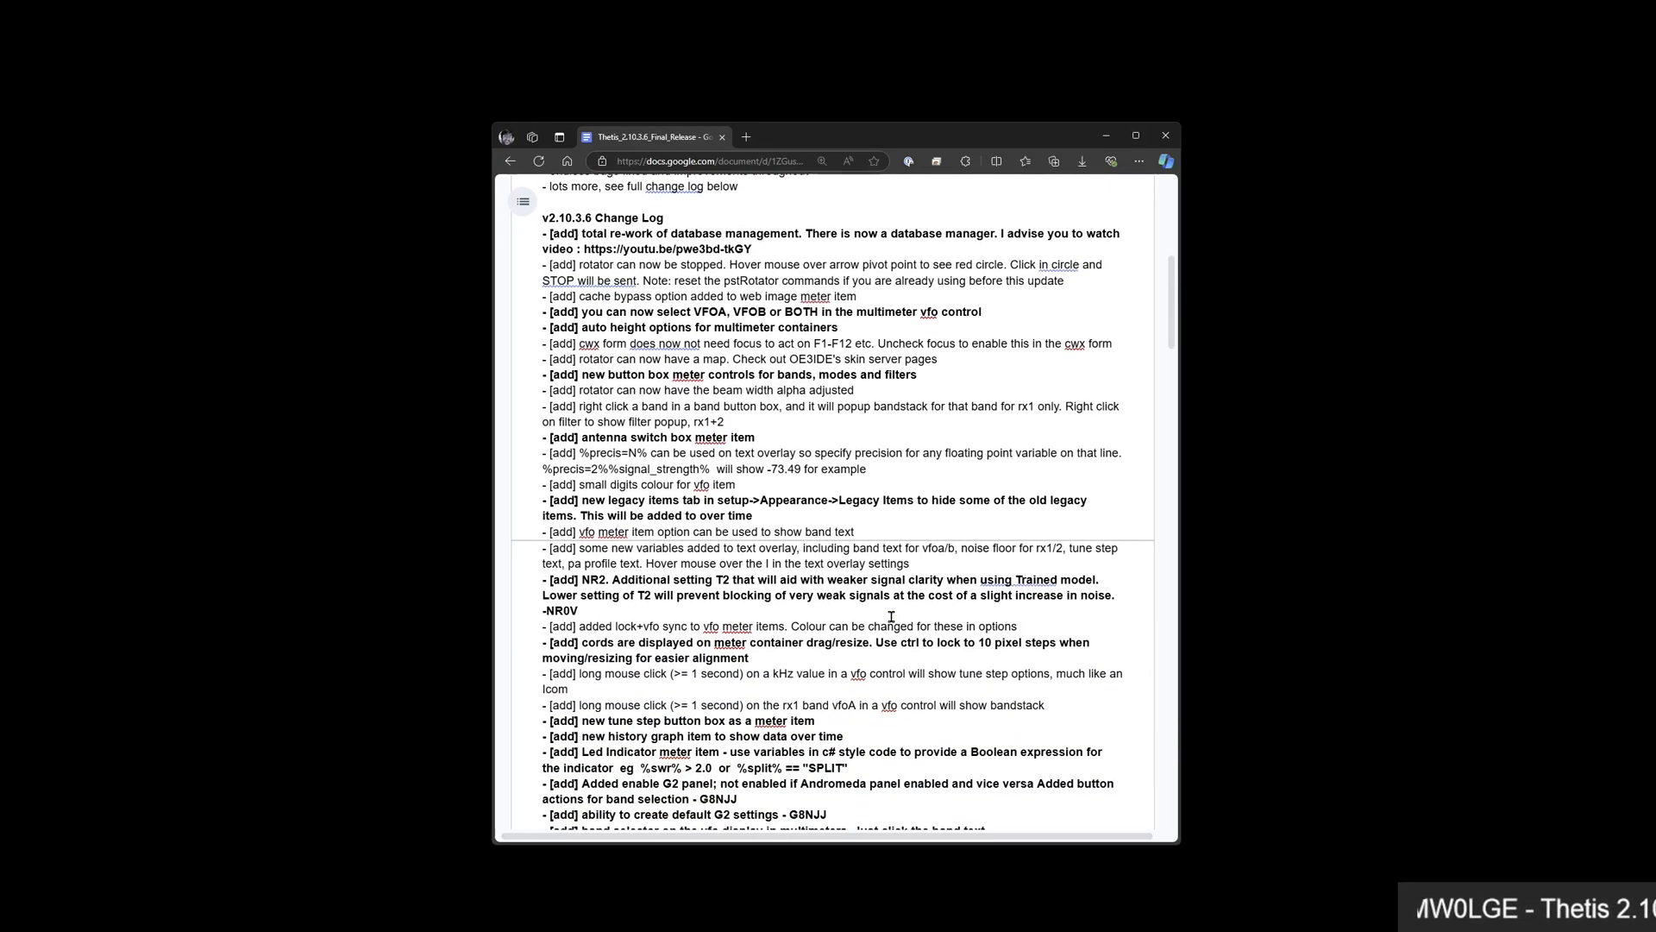
scroll(892, 611, "up", 12)
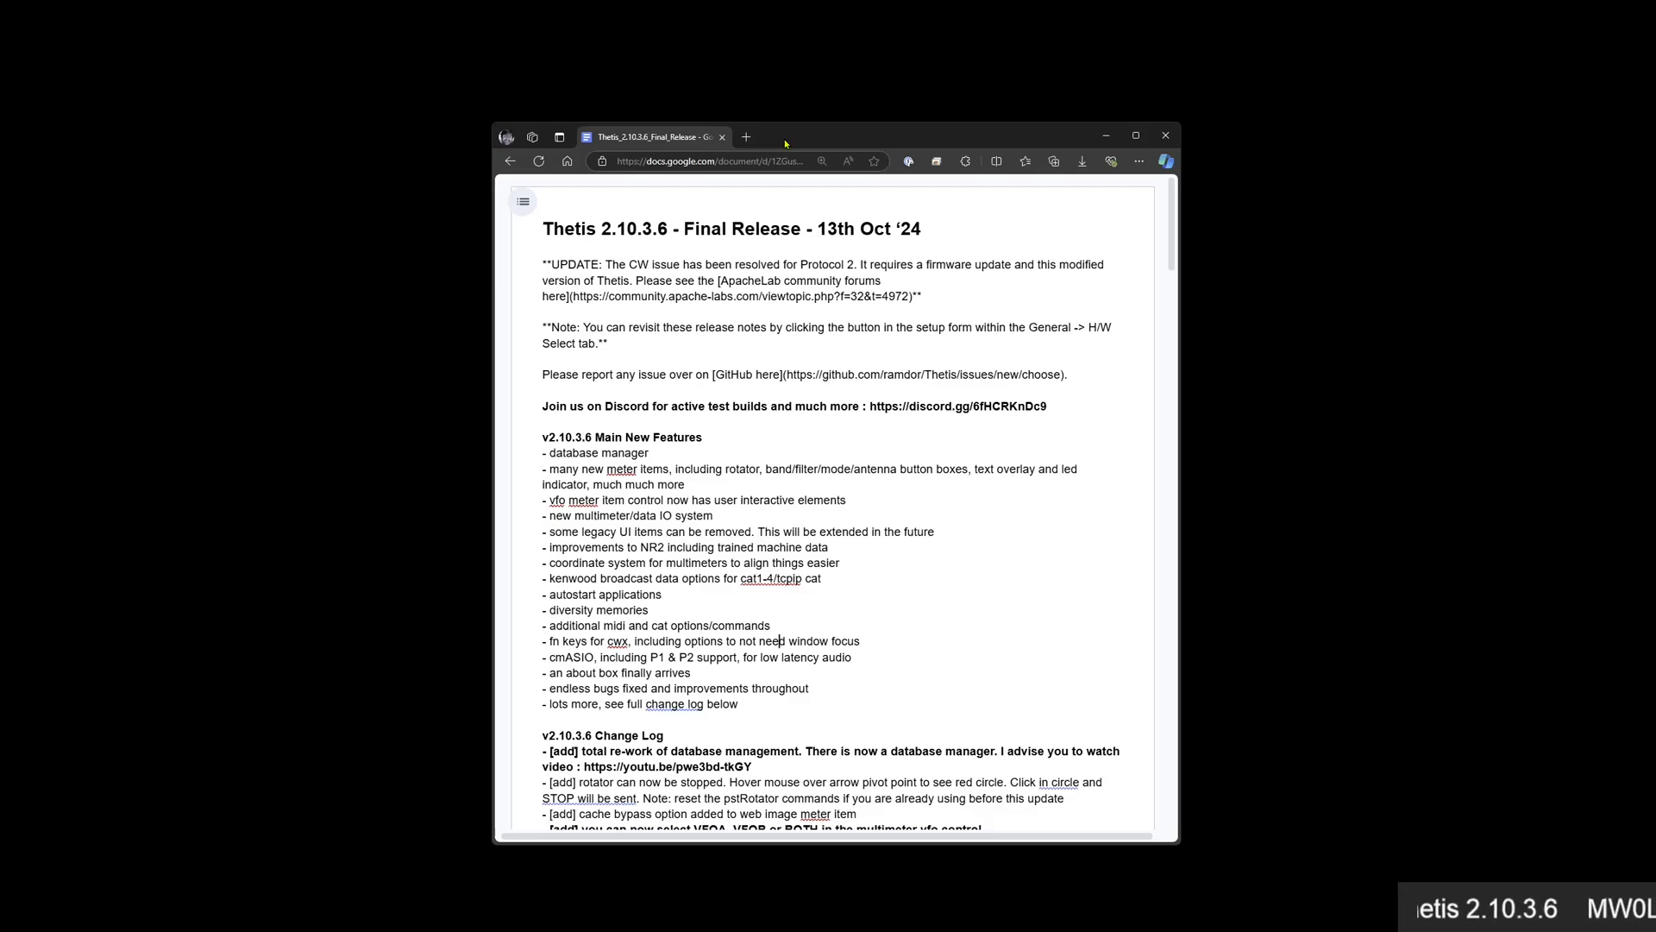
Switch to File Explorer and show the full path of the Thetis-x64 folder that holds the database files
left_click_drag(785, 143, 765, 171)
left_click(764, 516)
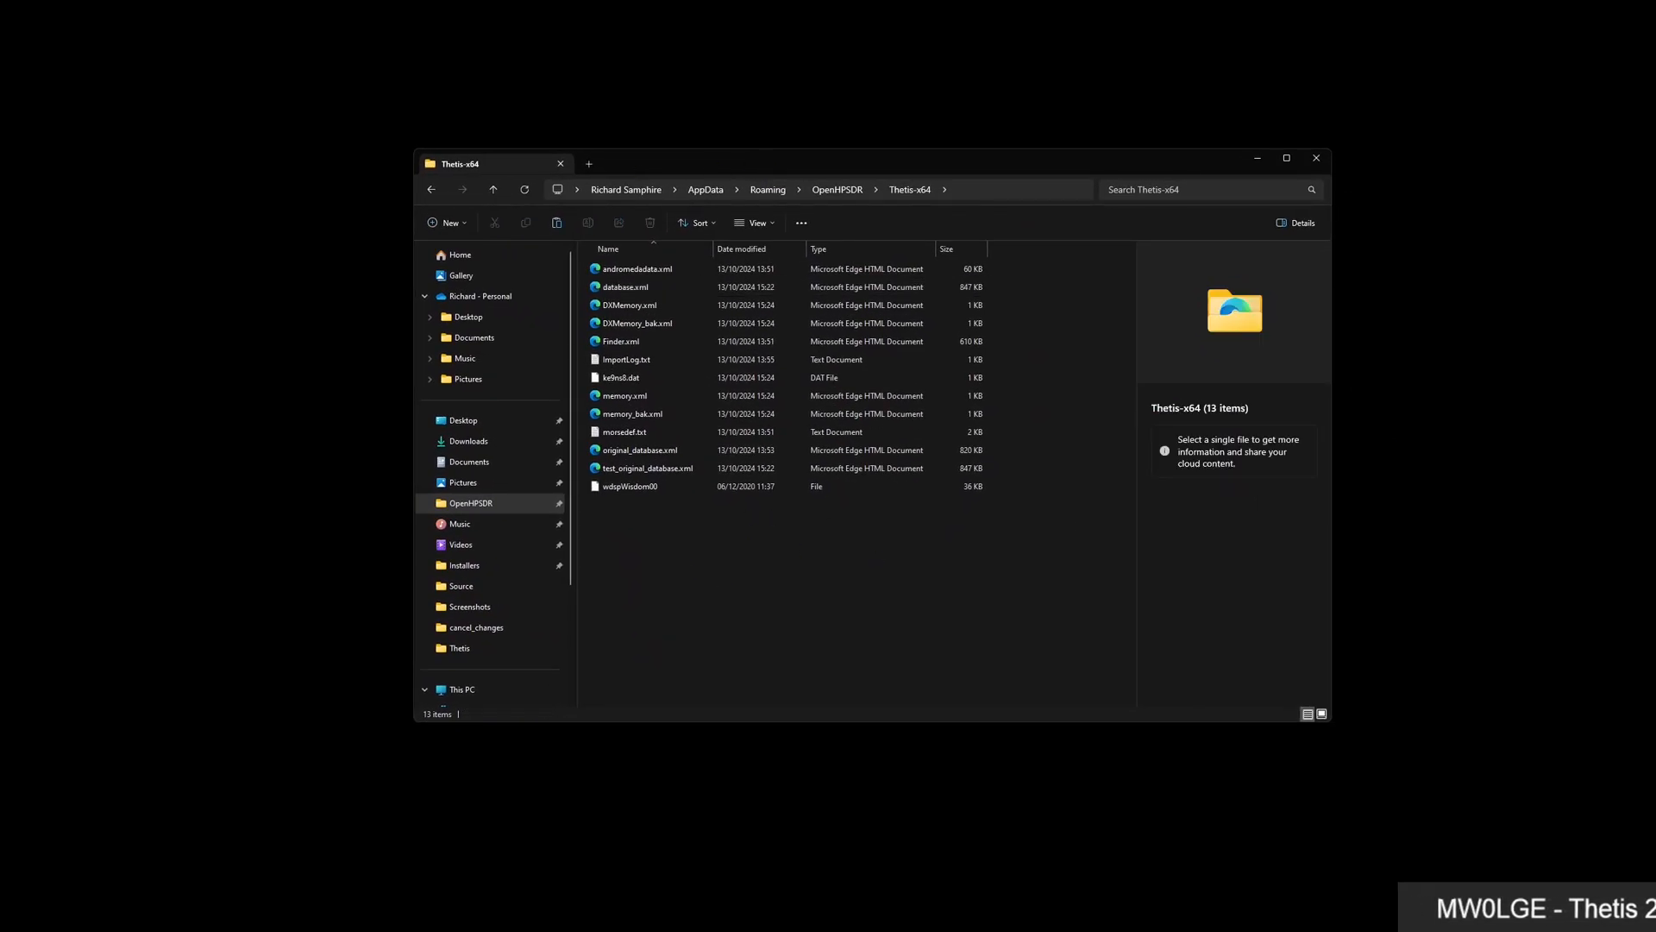
mouse_move(1655, 250)
left_mouse_down()
mouse_move(1218, 240)
mouse_move(1655, 242)
left_mouse_up()
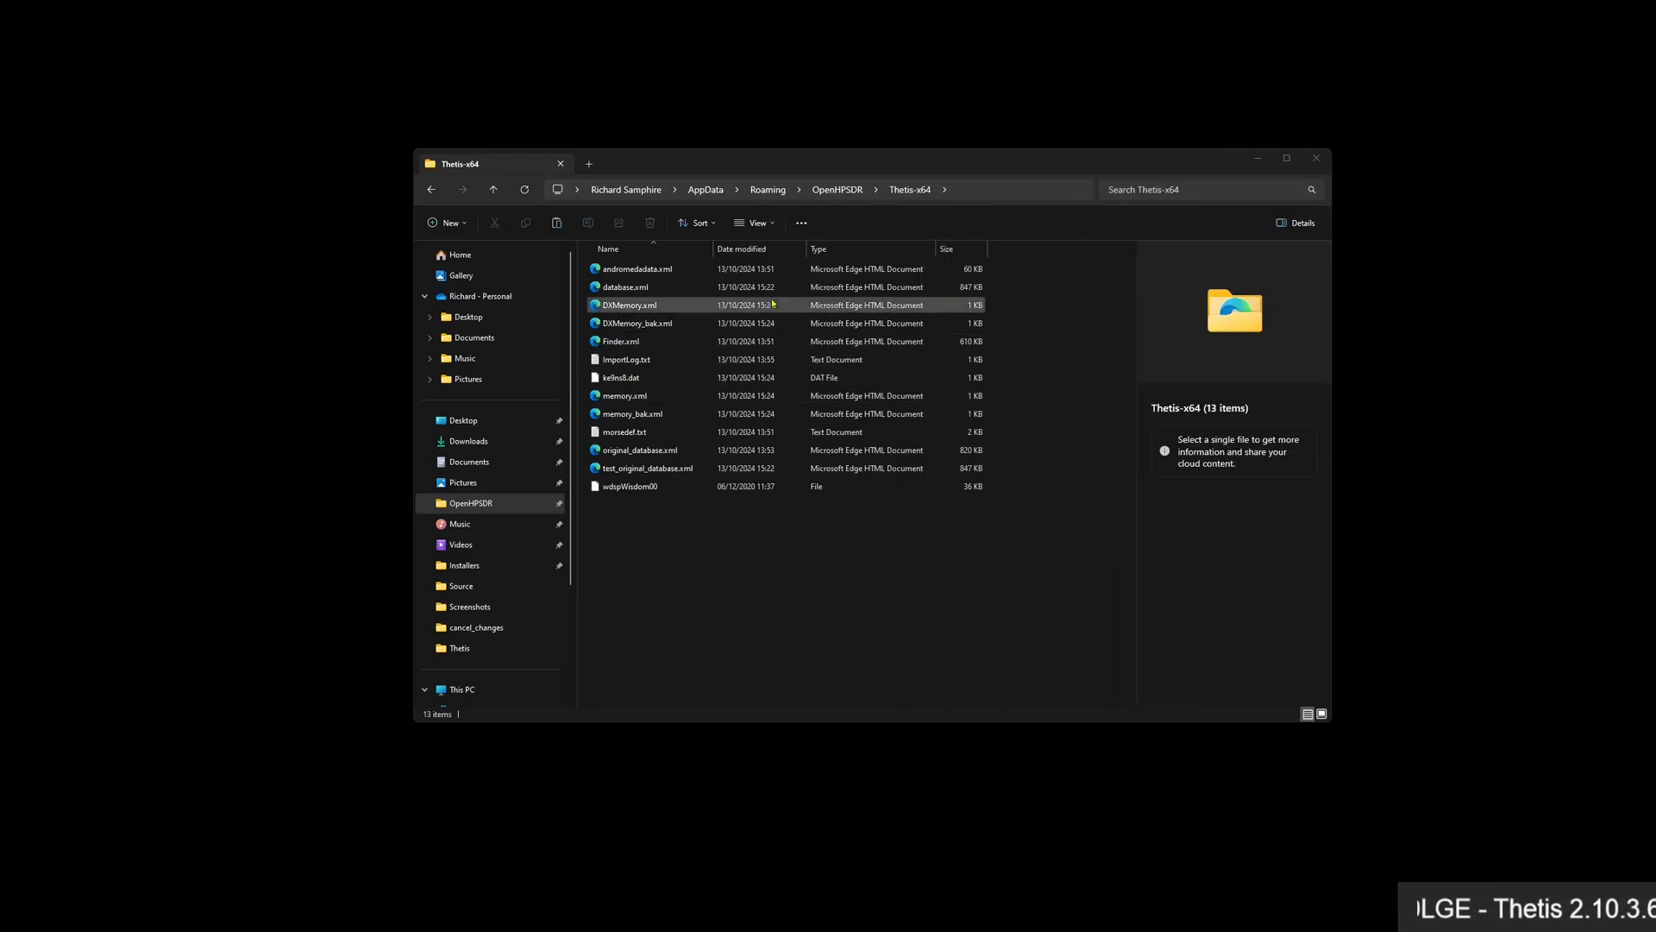
left_click(999, 190)
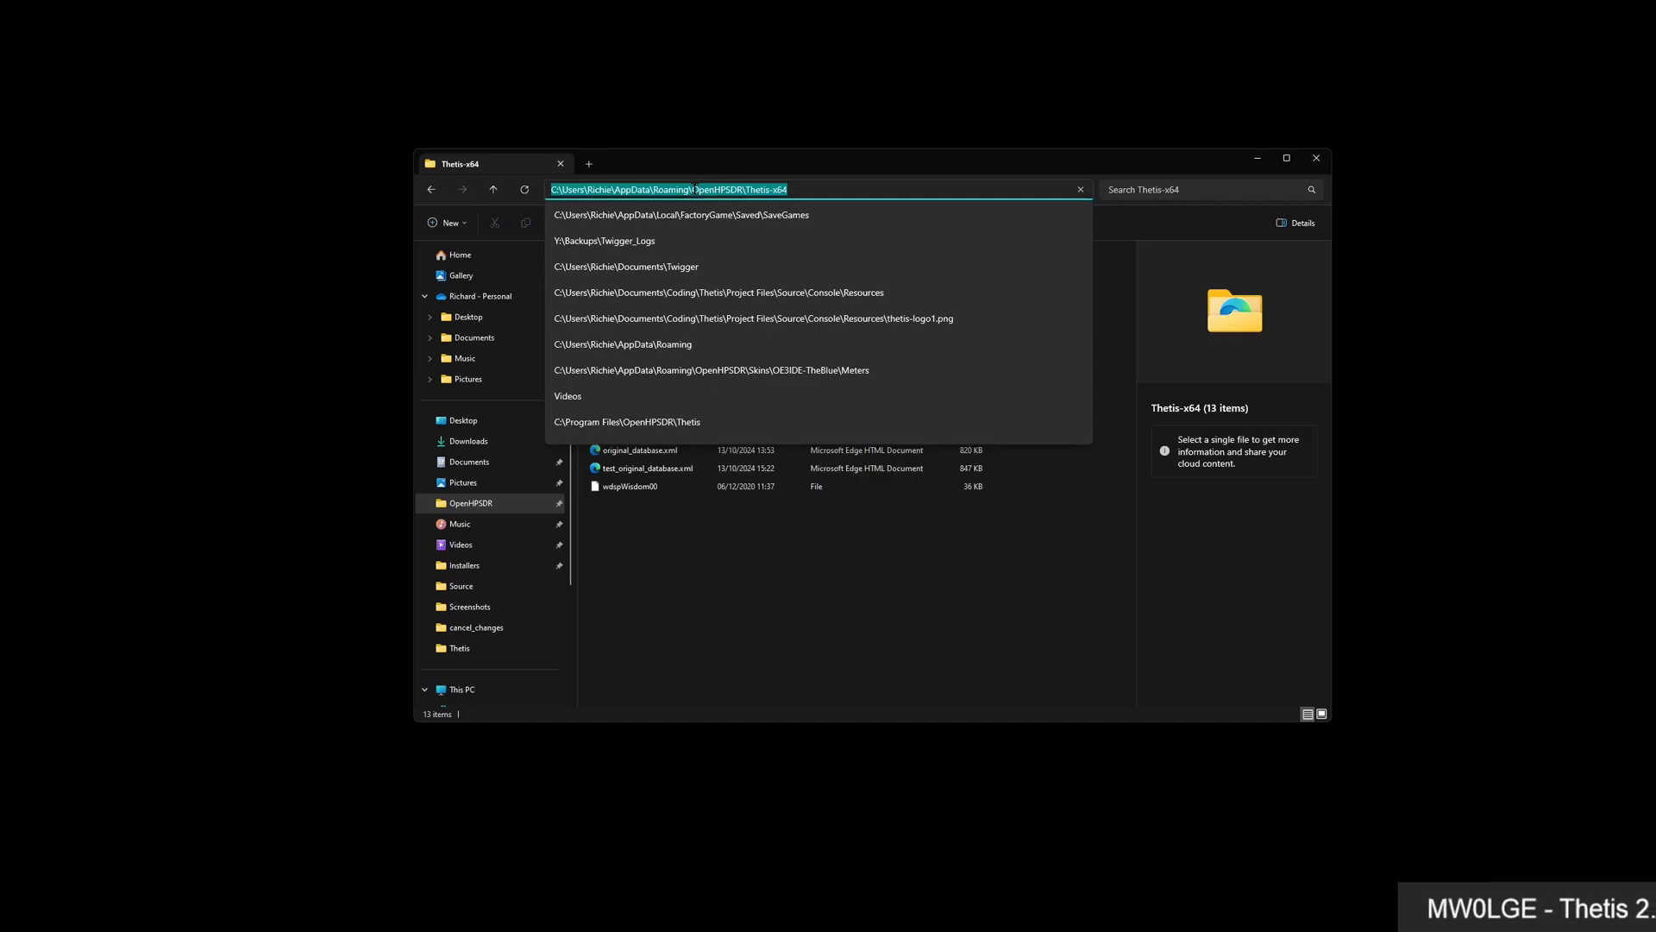
left_click(846, 167)
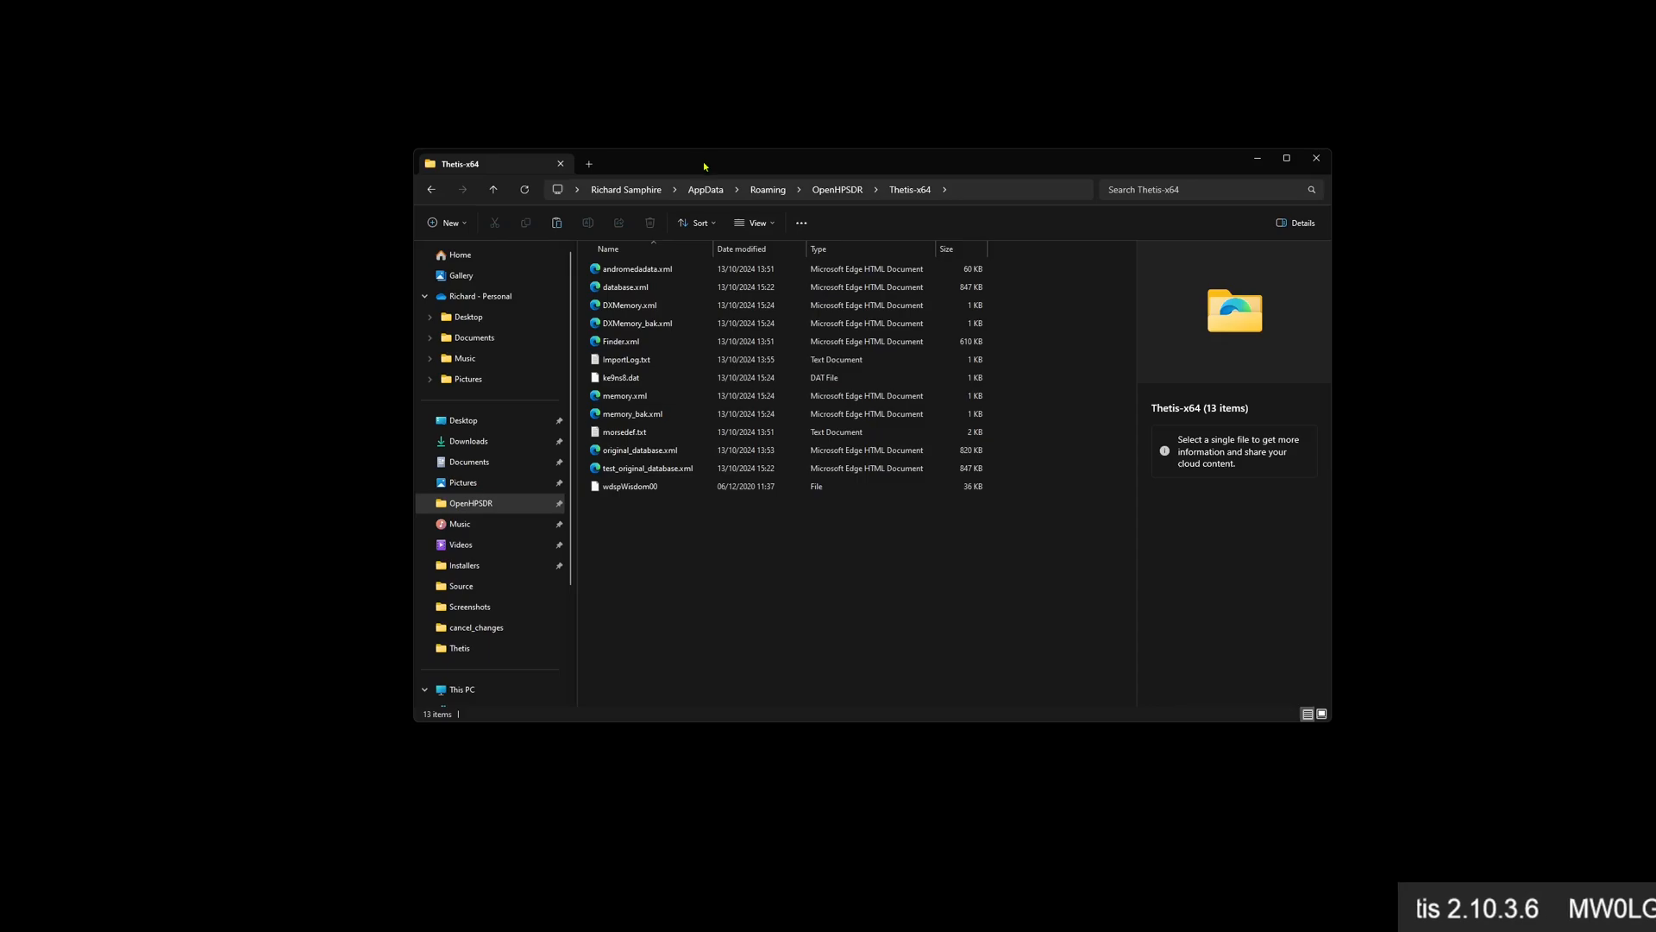
Launch Thetis-v2.10.3.6.x64.msi from the Installers folder, close that folder's tab, and move File Explorer clear of the setup wizard
left_click_drag(700, 165, 1186, 143)
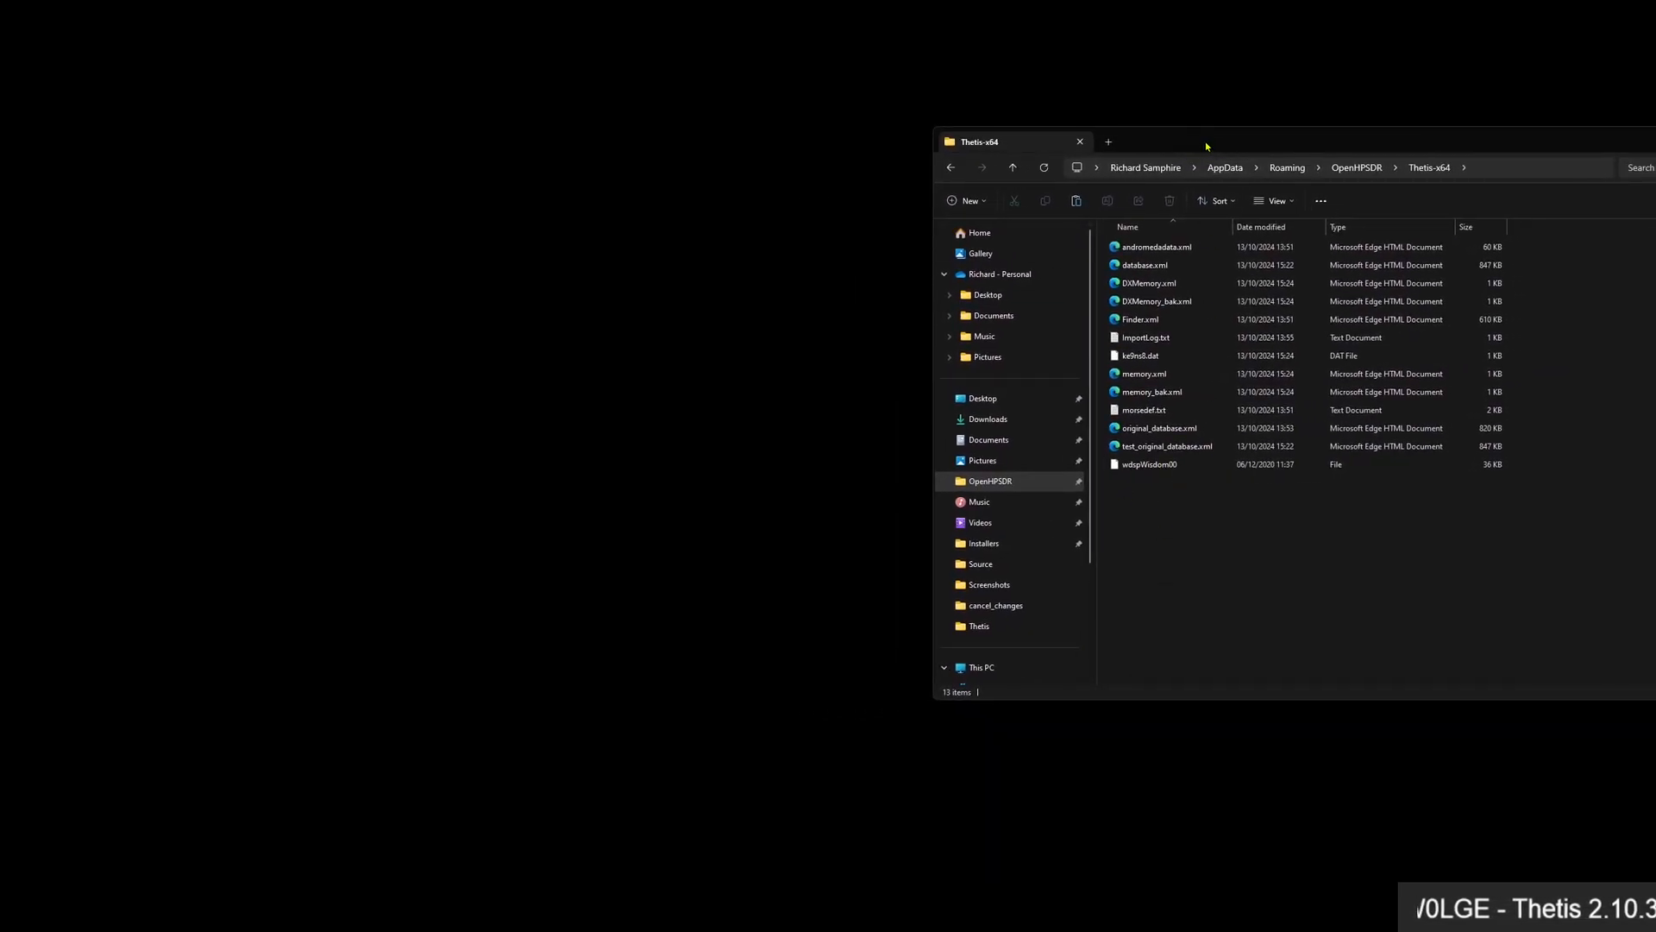
left_click_drag(1207, 147, 1341, 148)
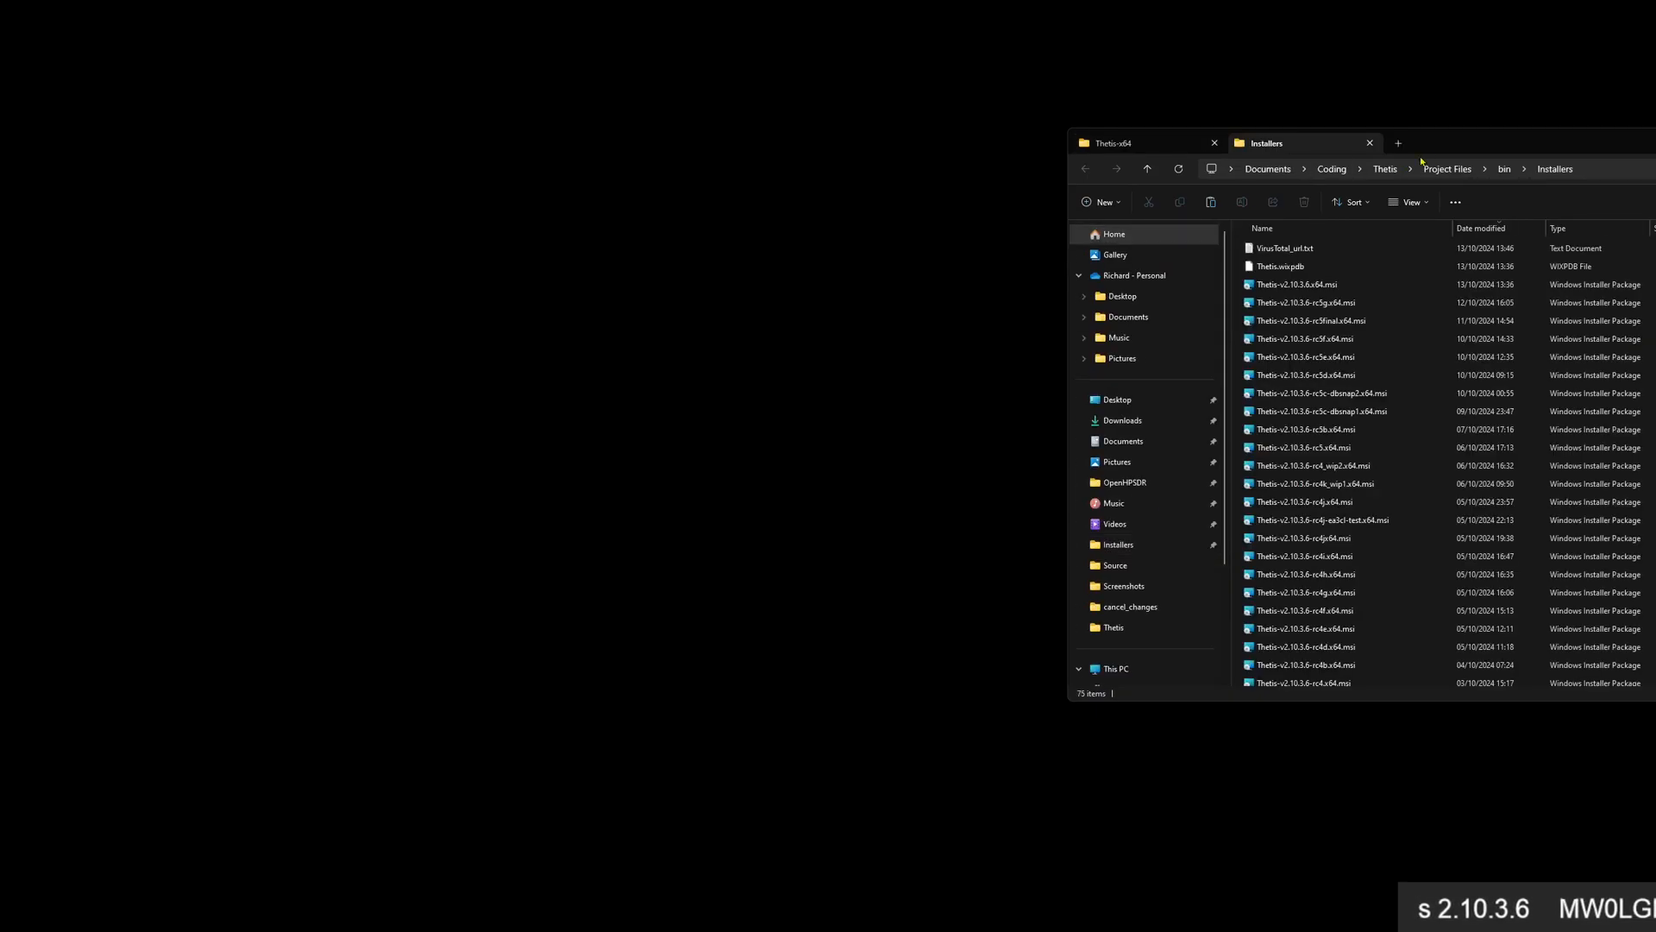
left_click_drag(1443, 148, 1090, 149)
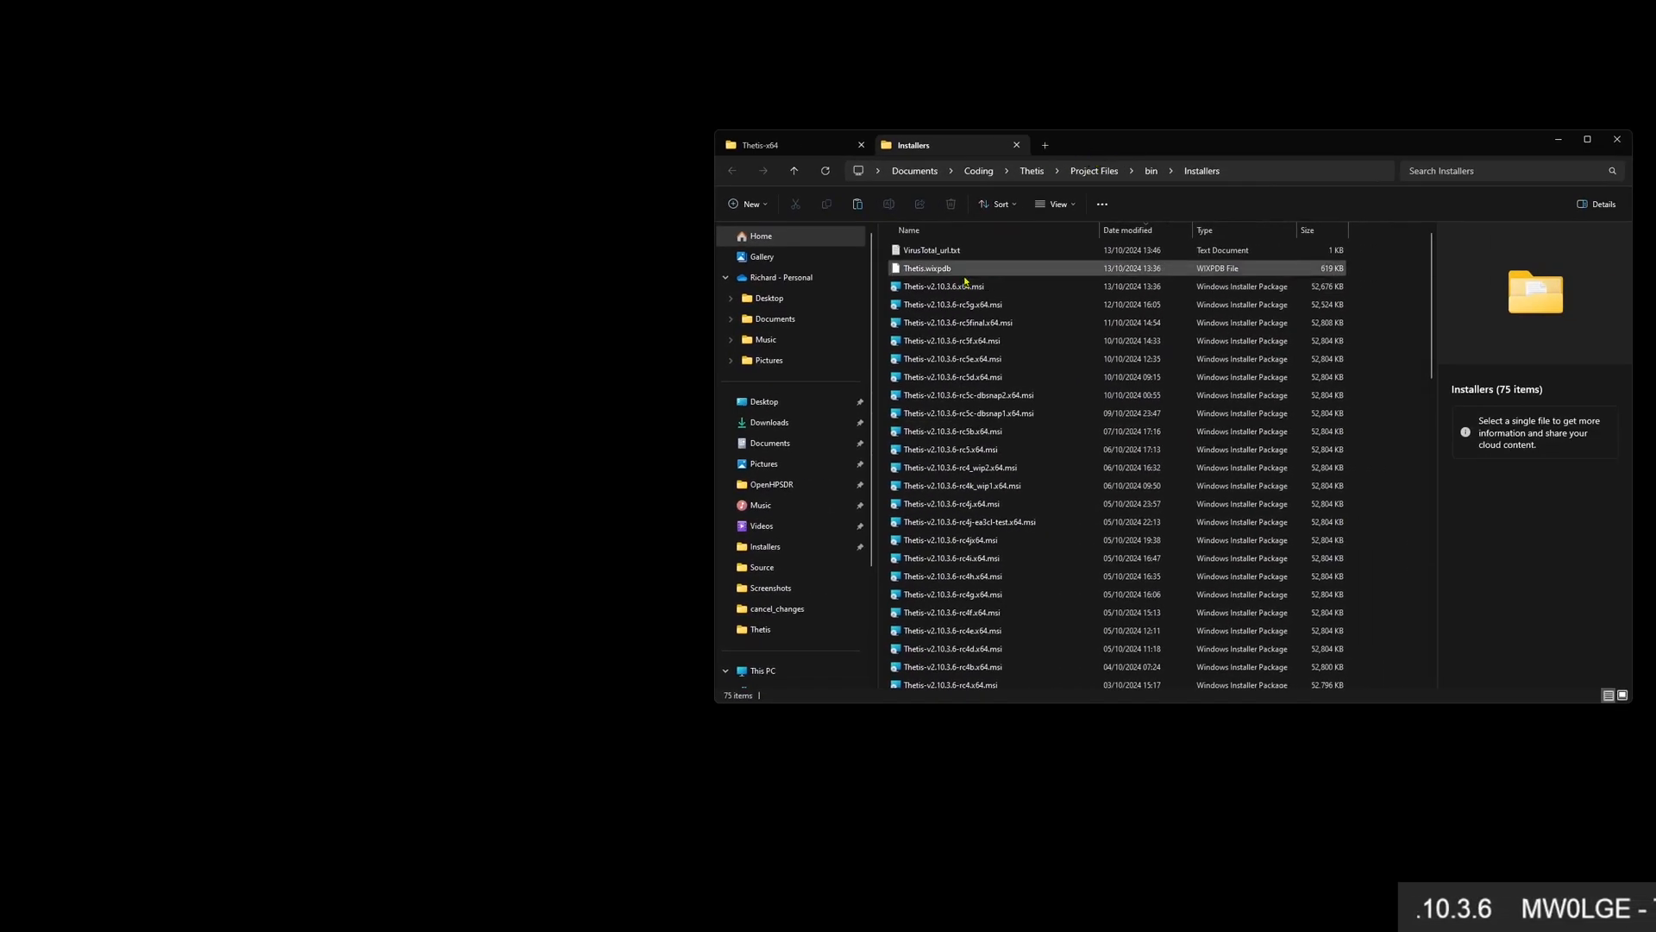
left_click(932, 292)
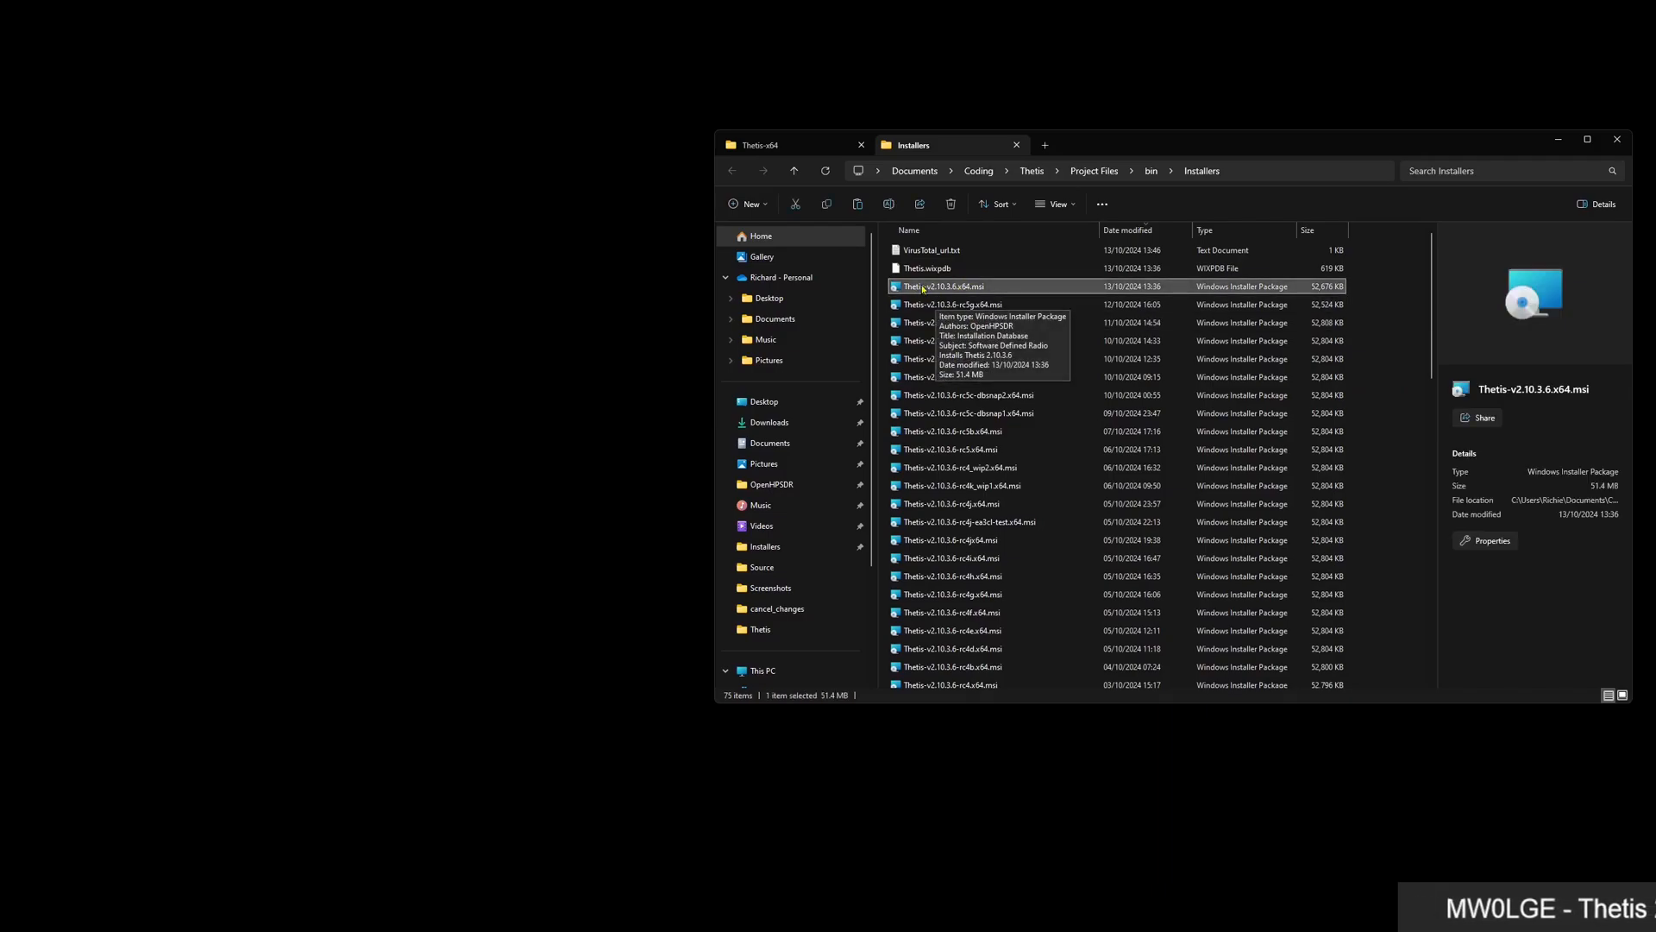
double_click(978, 291)
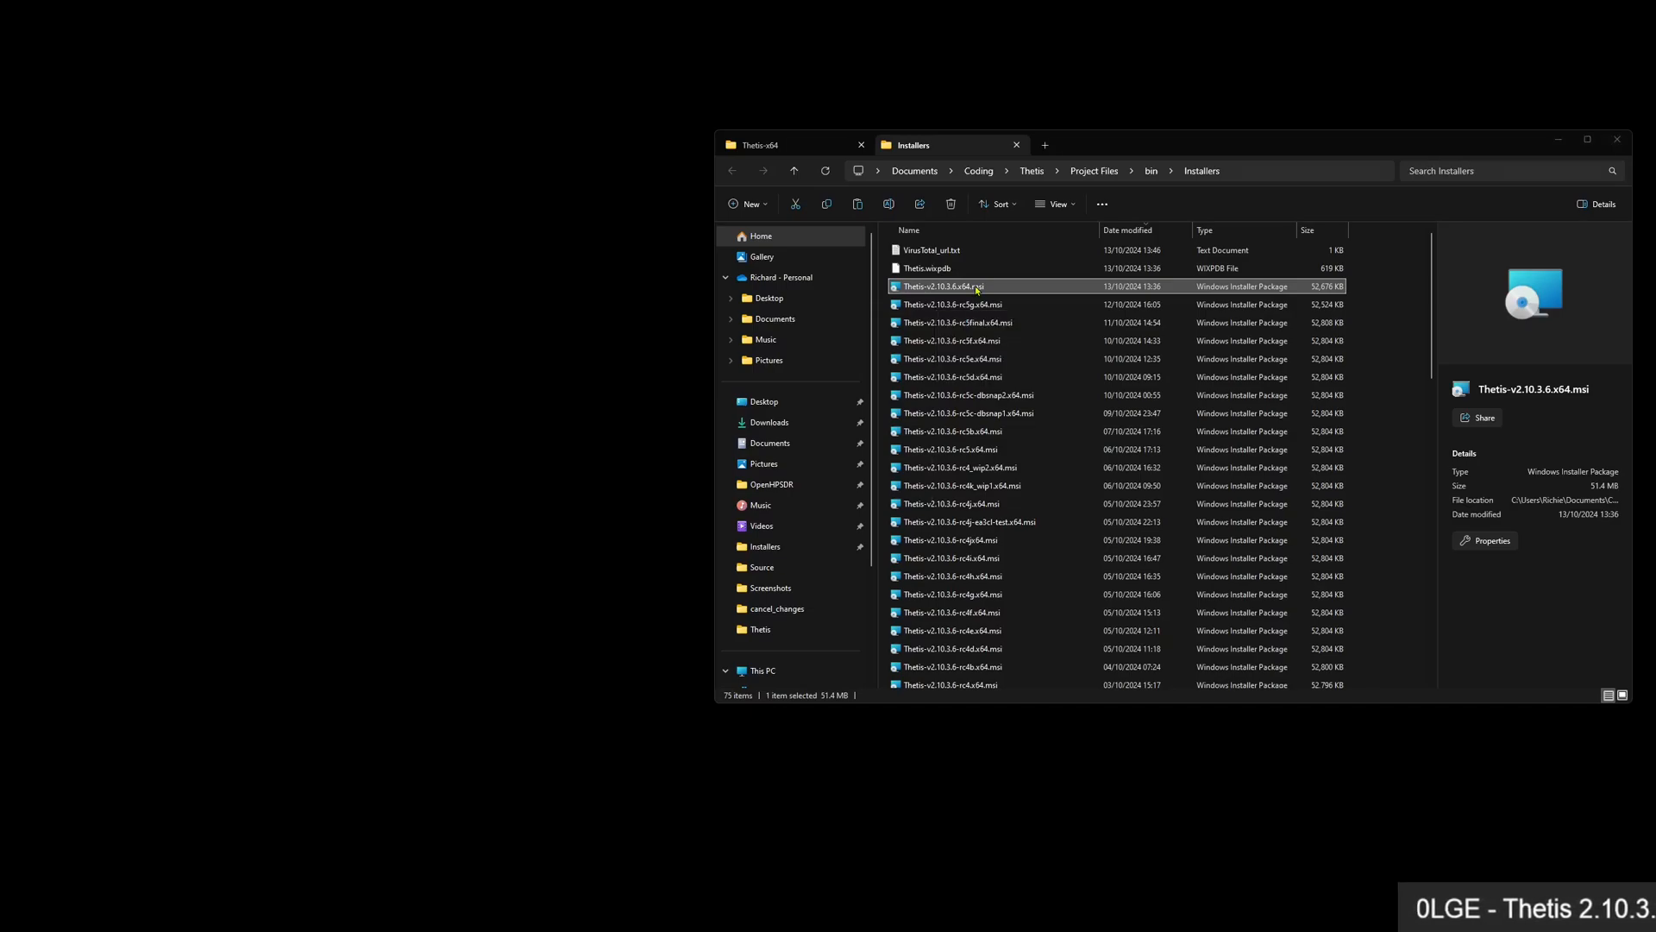
left_click(1016, 145)
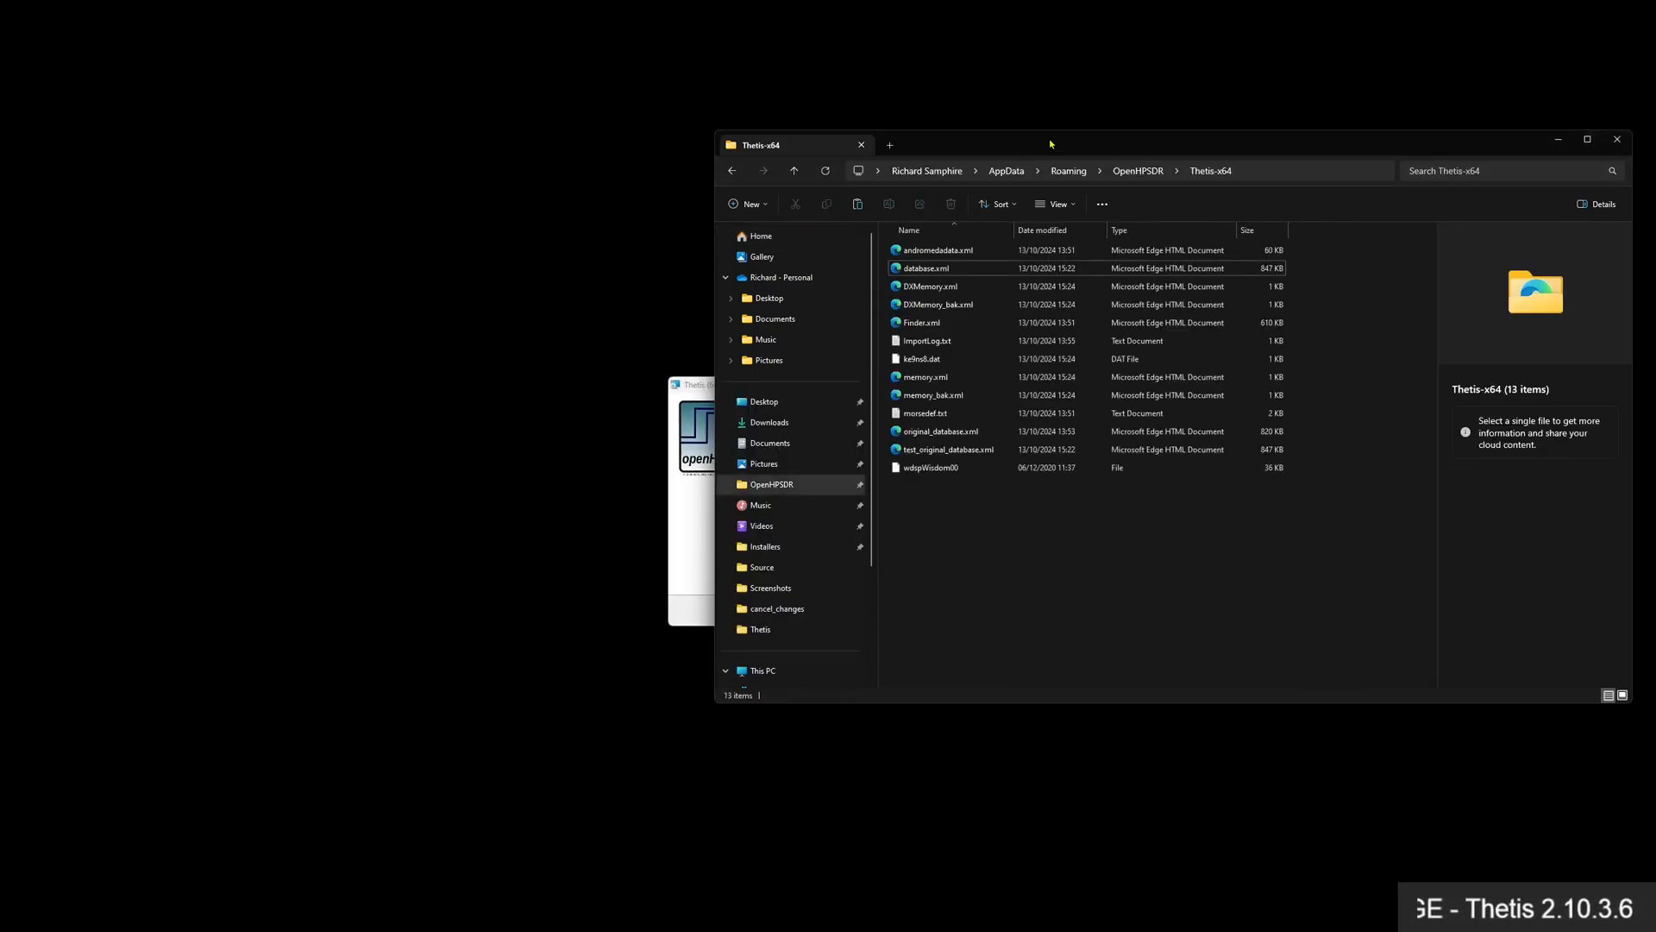
left_click_drag(1054, 147, 1411, 151)
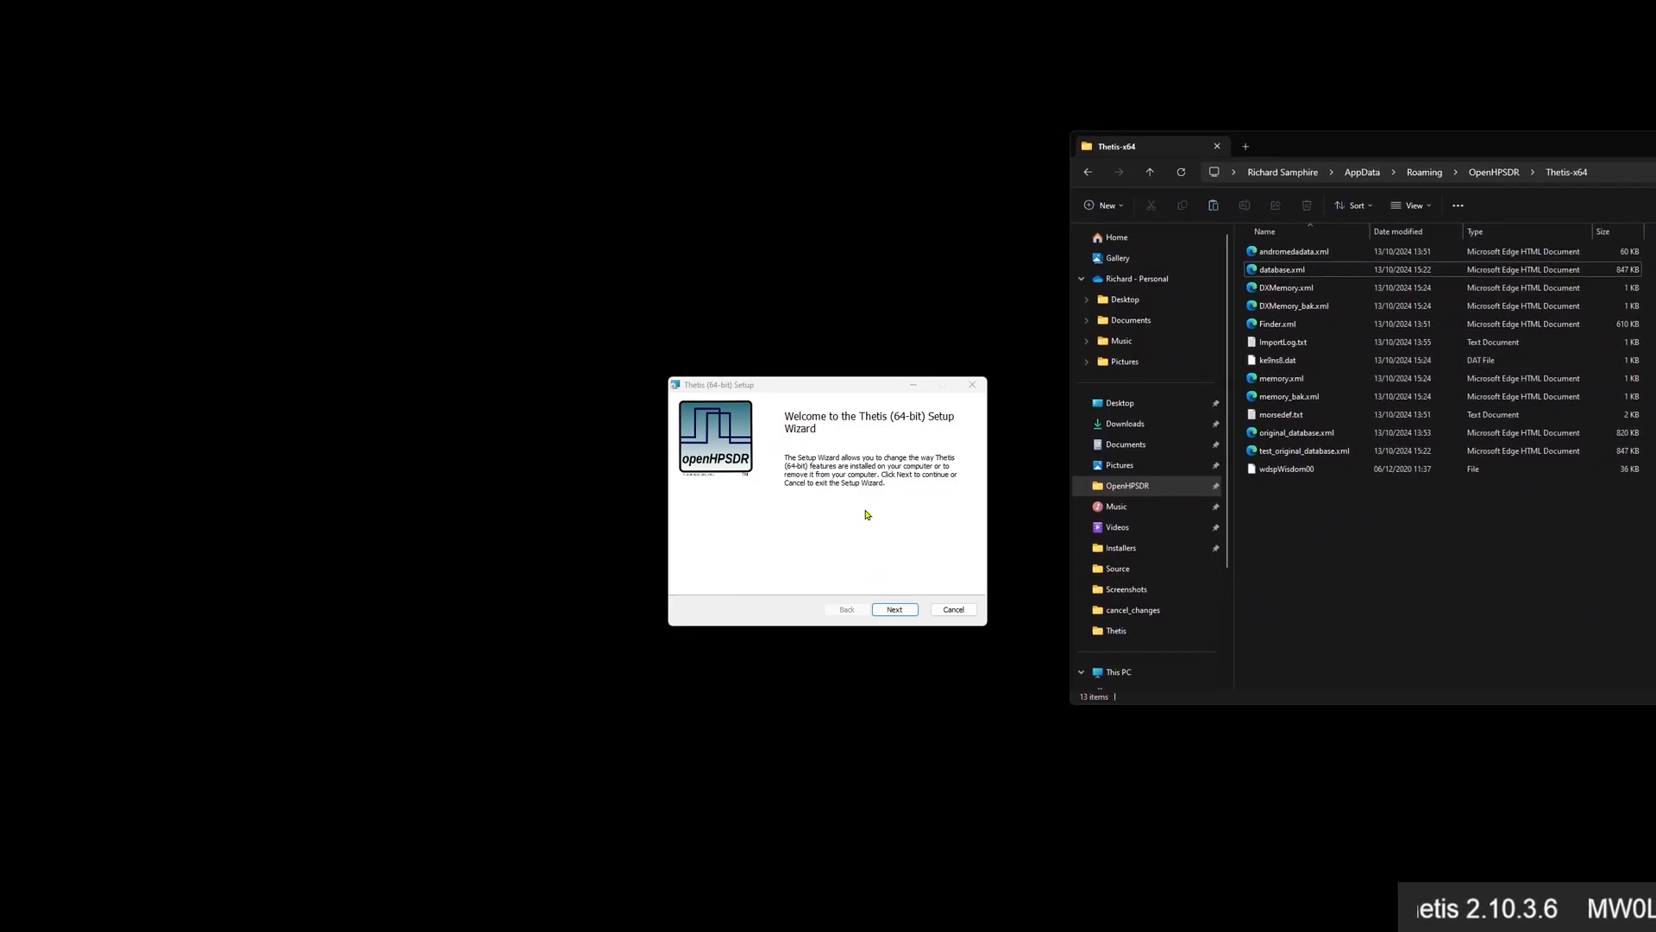
Remove the installed Thetis (64-bit) with the setup wizard, allow it to make changes to the device, and finish the wizard
left_click(910, 612)
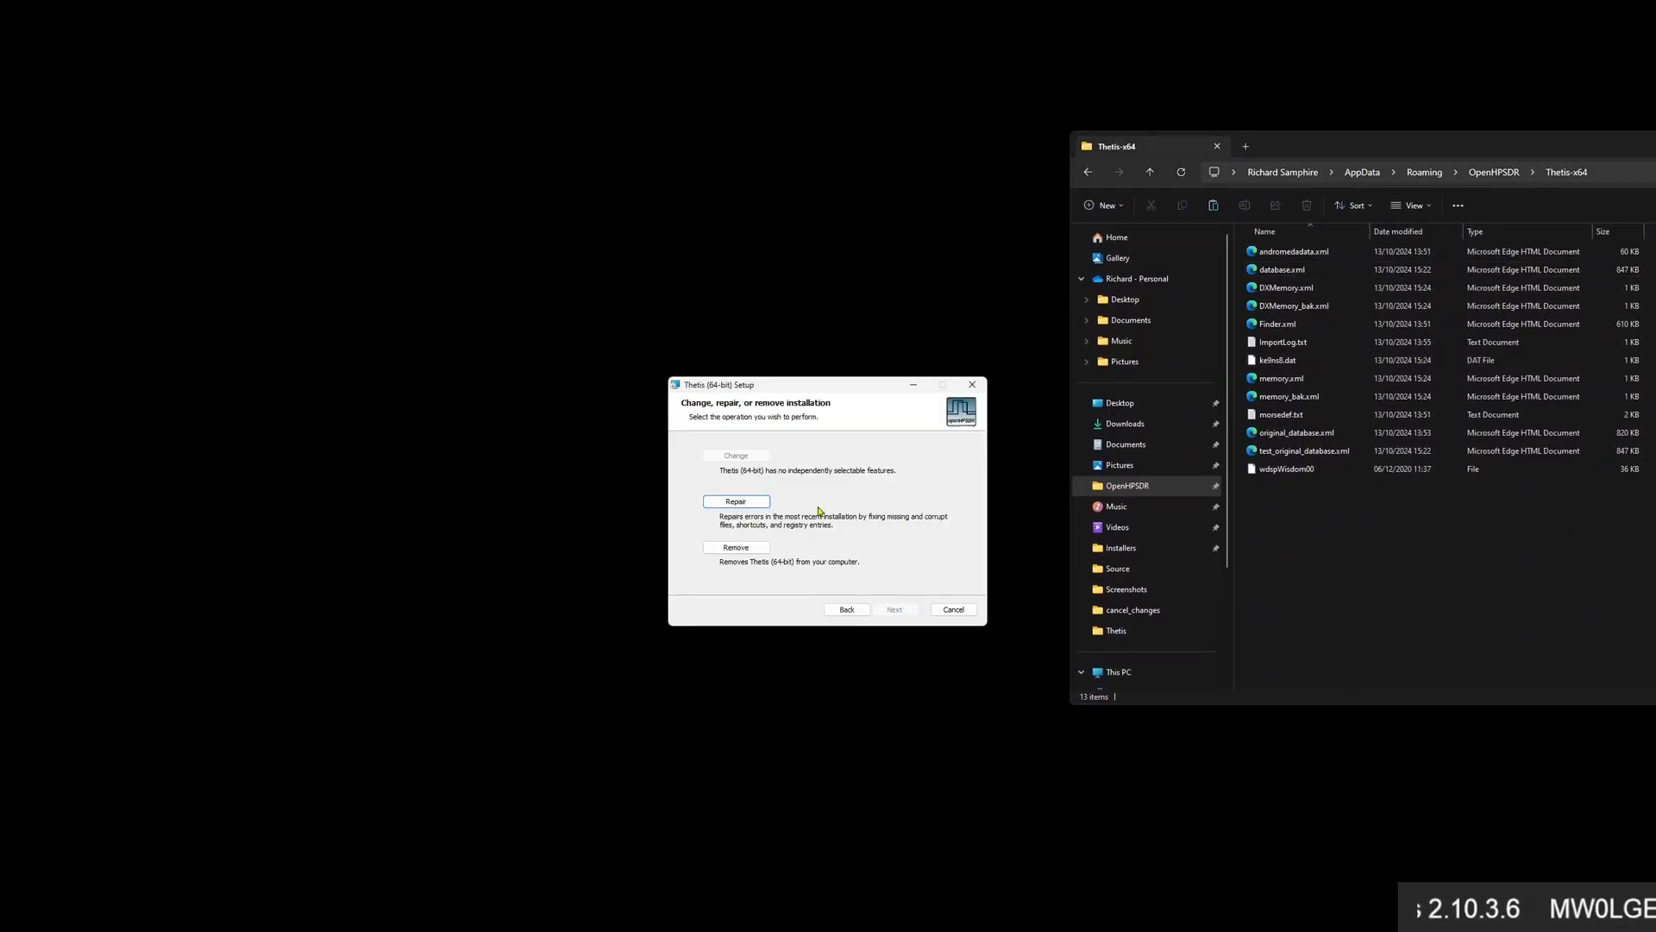
left_click(738, 548)
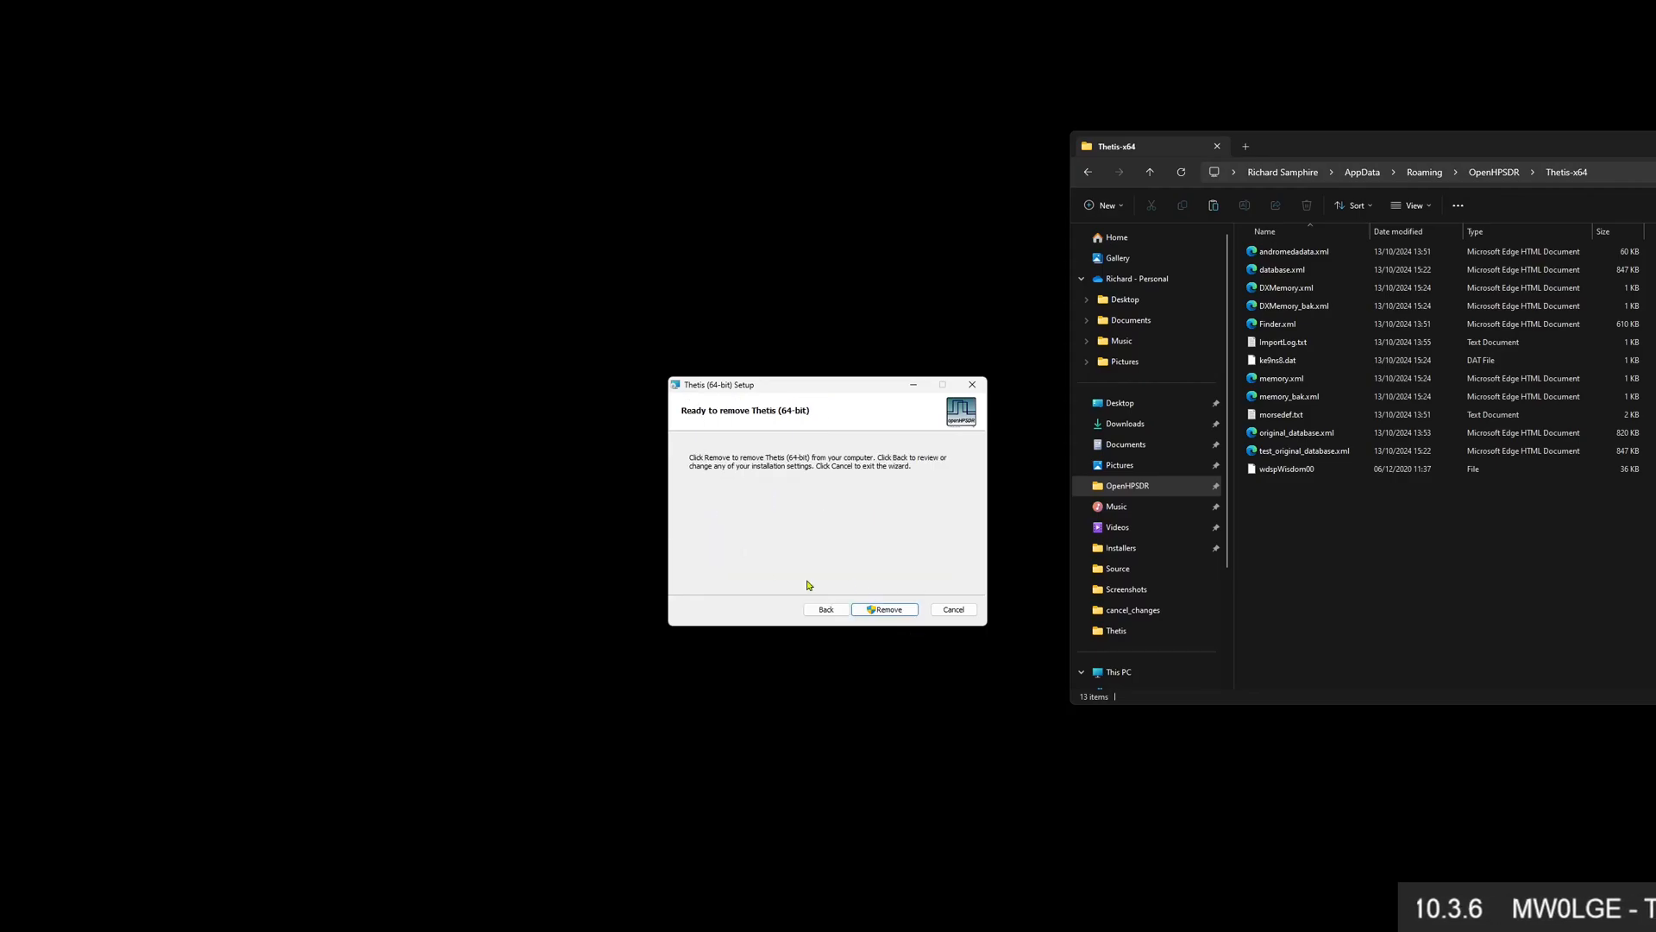
left_click(895, 608)
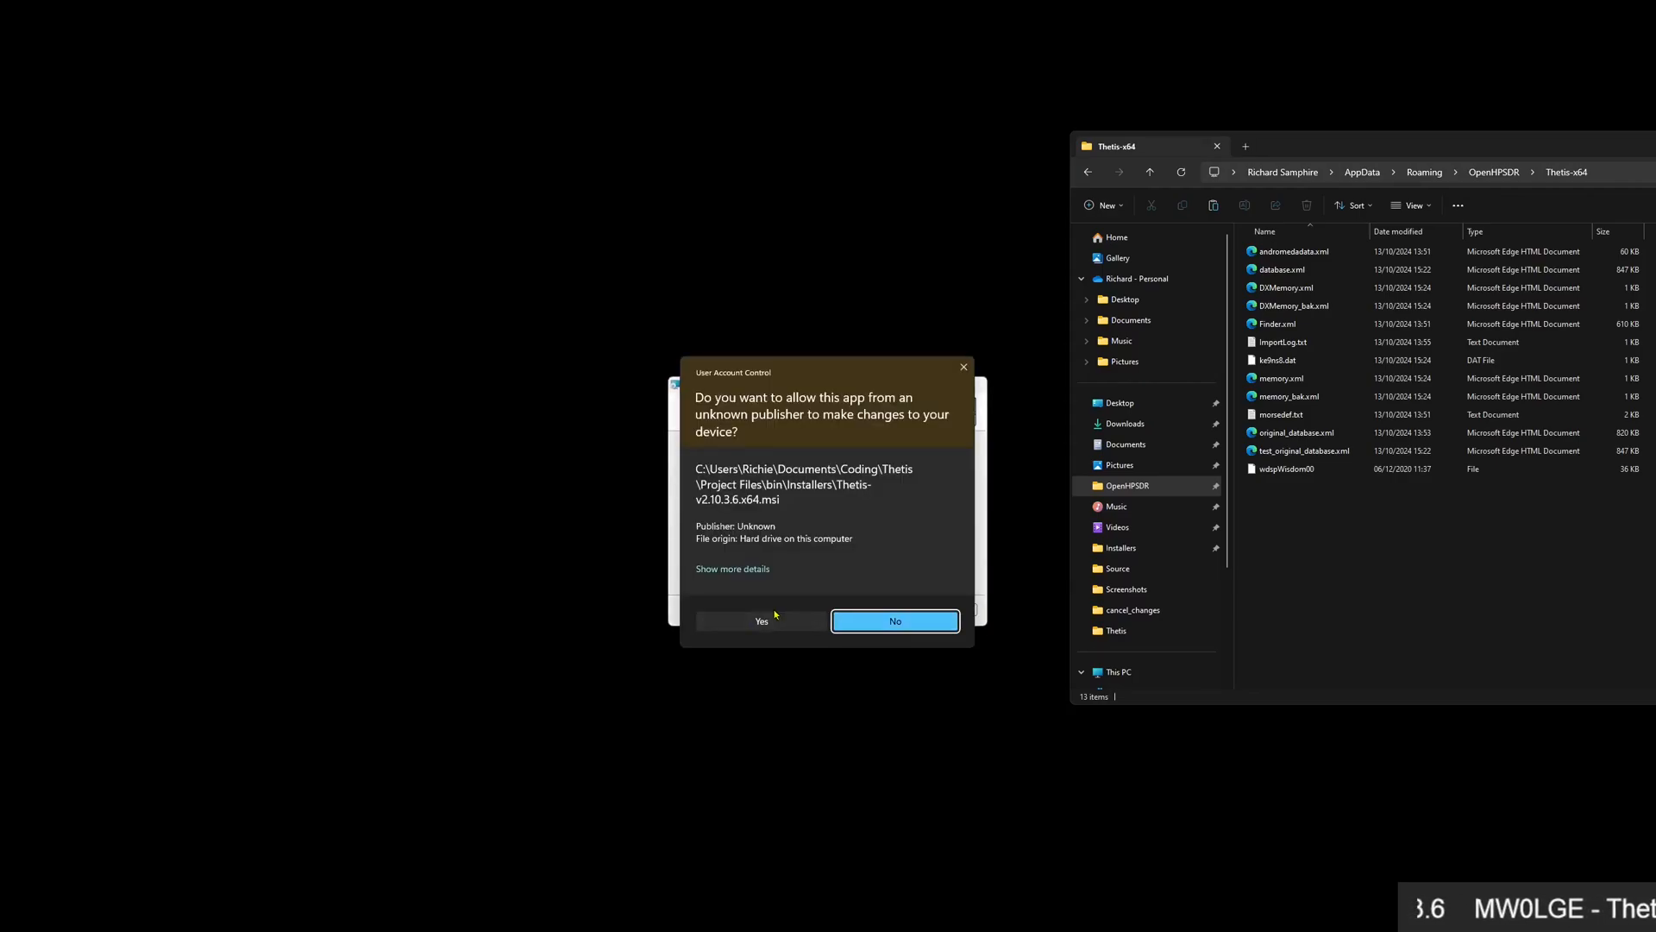
left_click(766, 620)
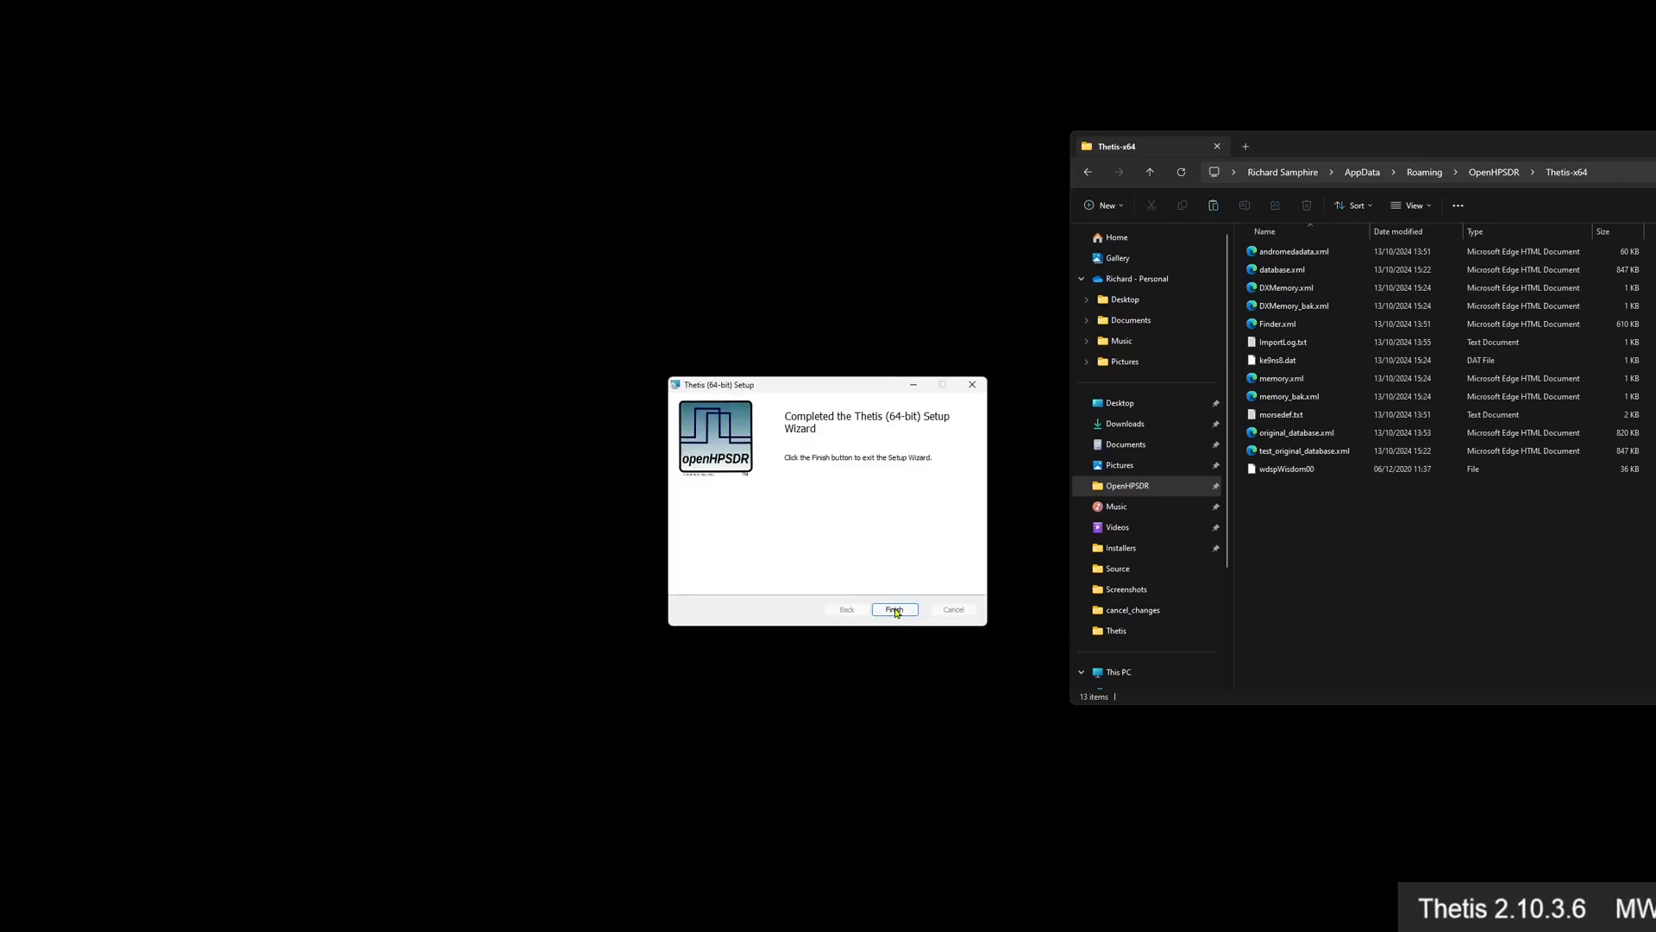
left_click(895, 610)
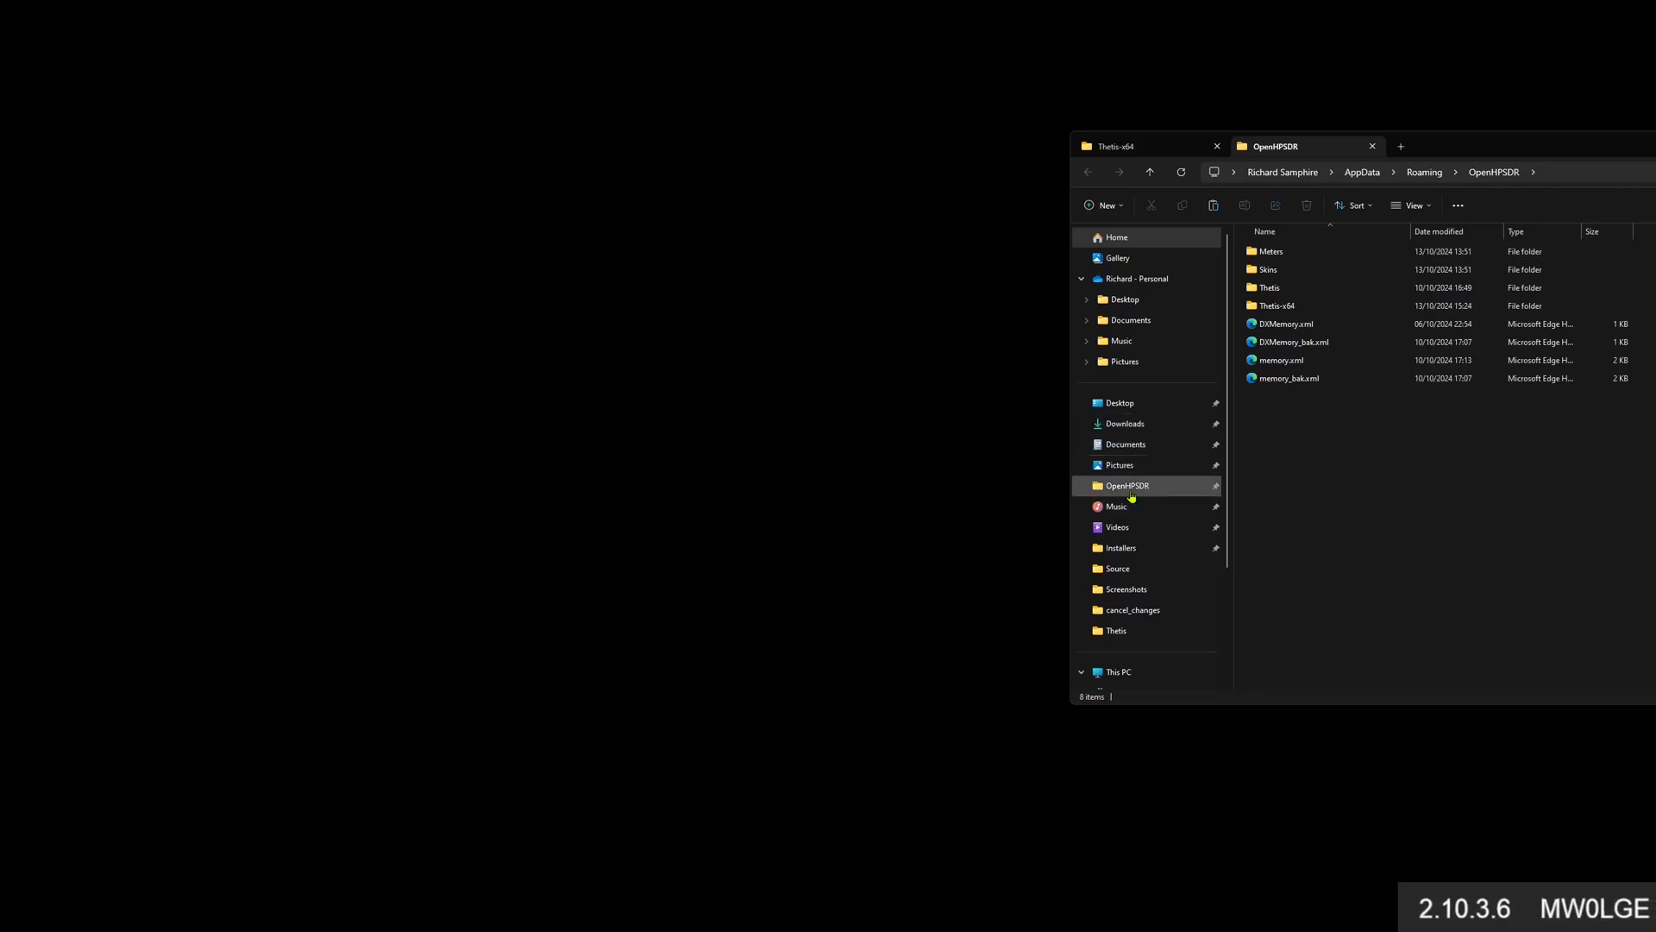
Install Thetis from Thetis-v2.10.3.6.x64.msi in the Installers folder, accepting the license agreement and choosing the Complete setup type
left_click(1137, 549)
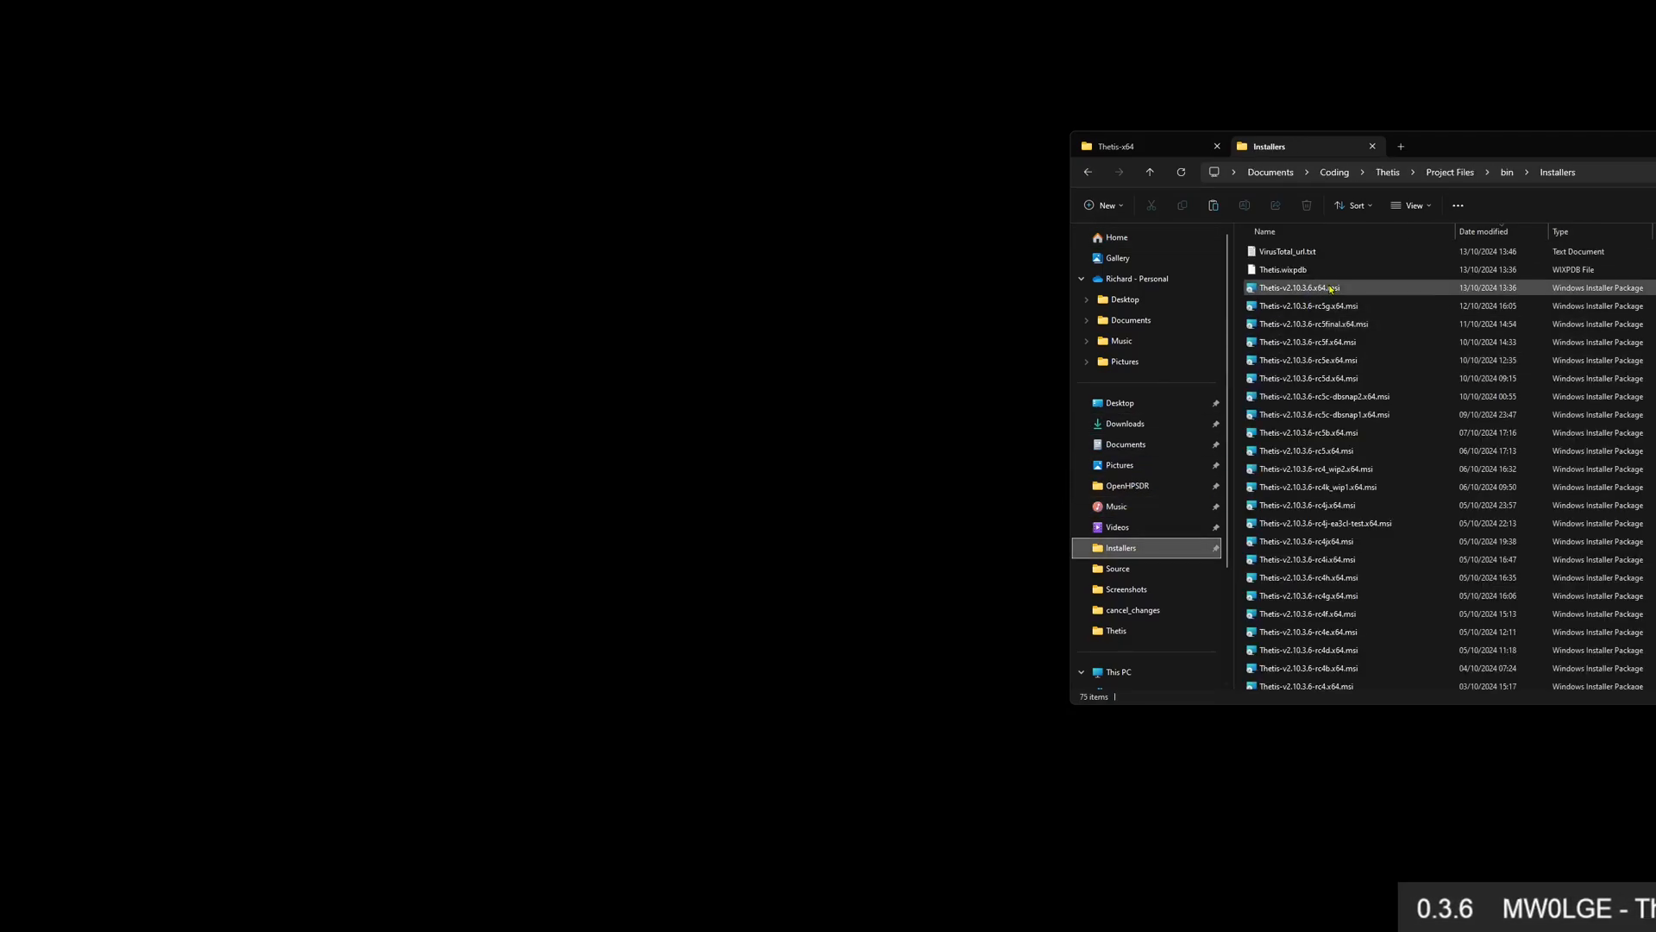
double_click(1331, 290)
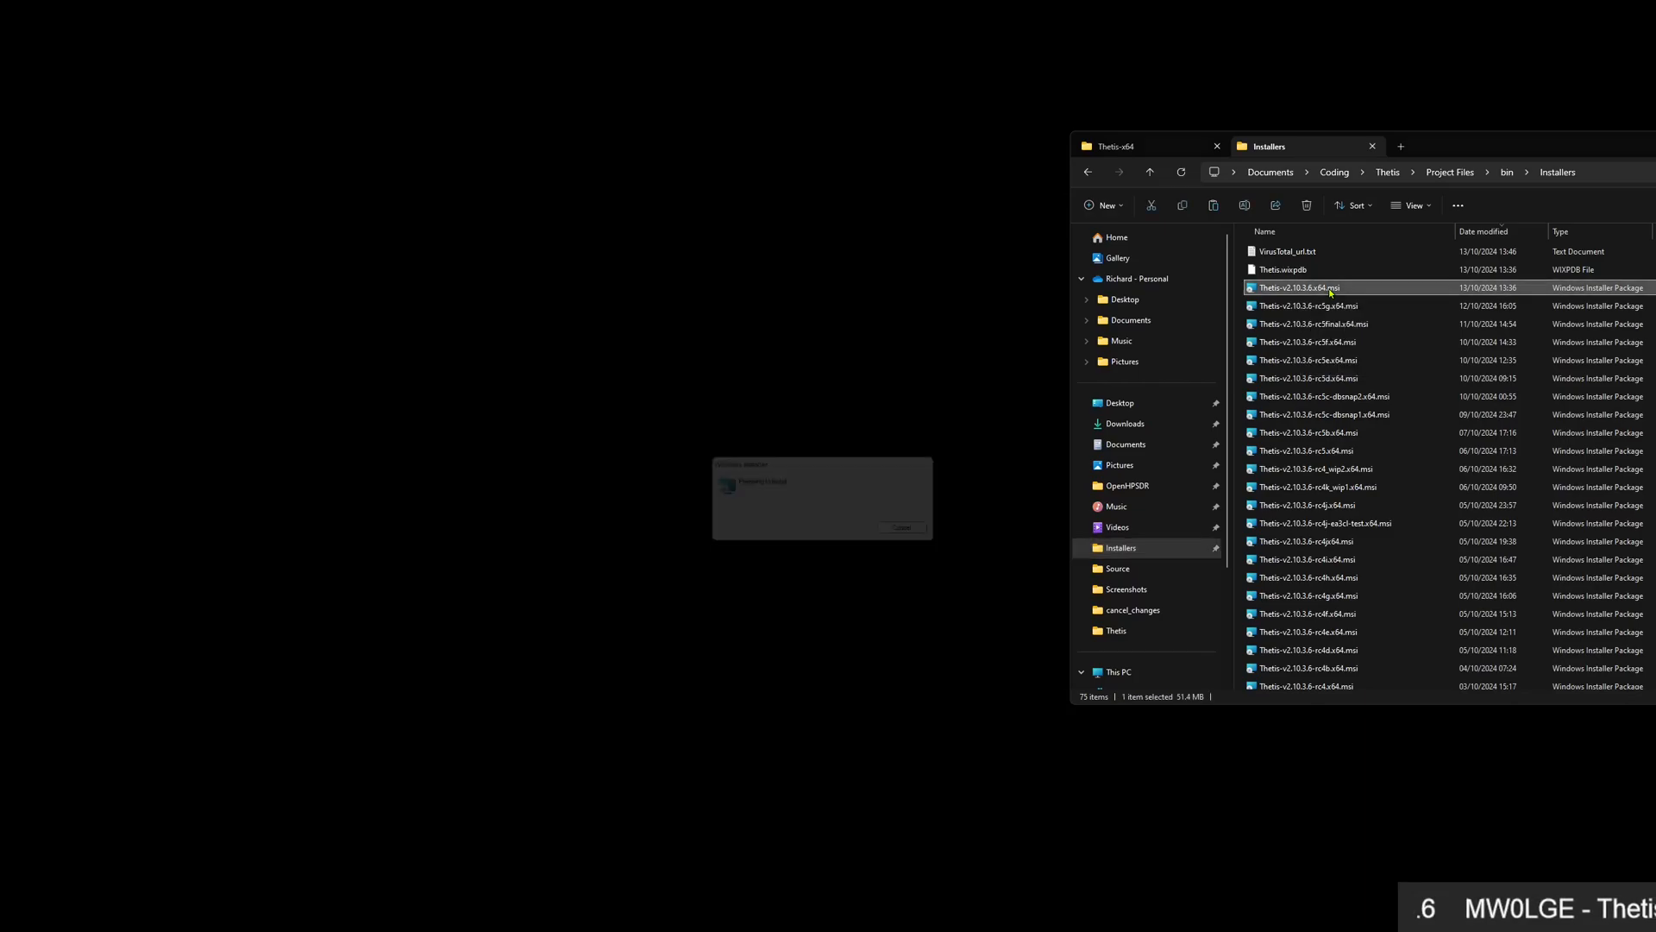
left_click(902, 609)
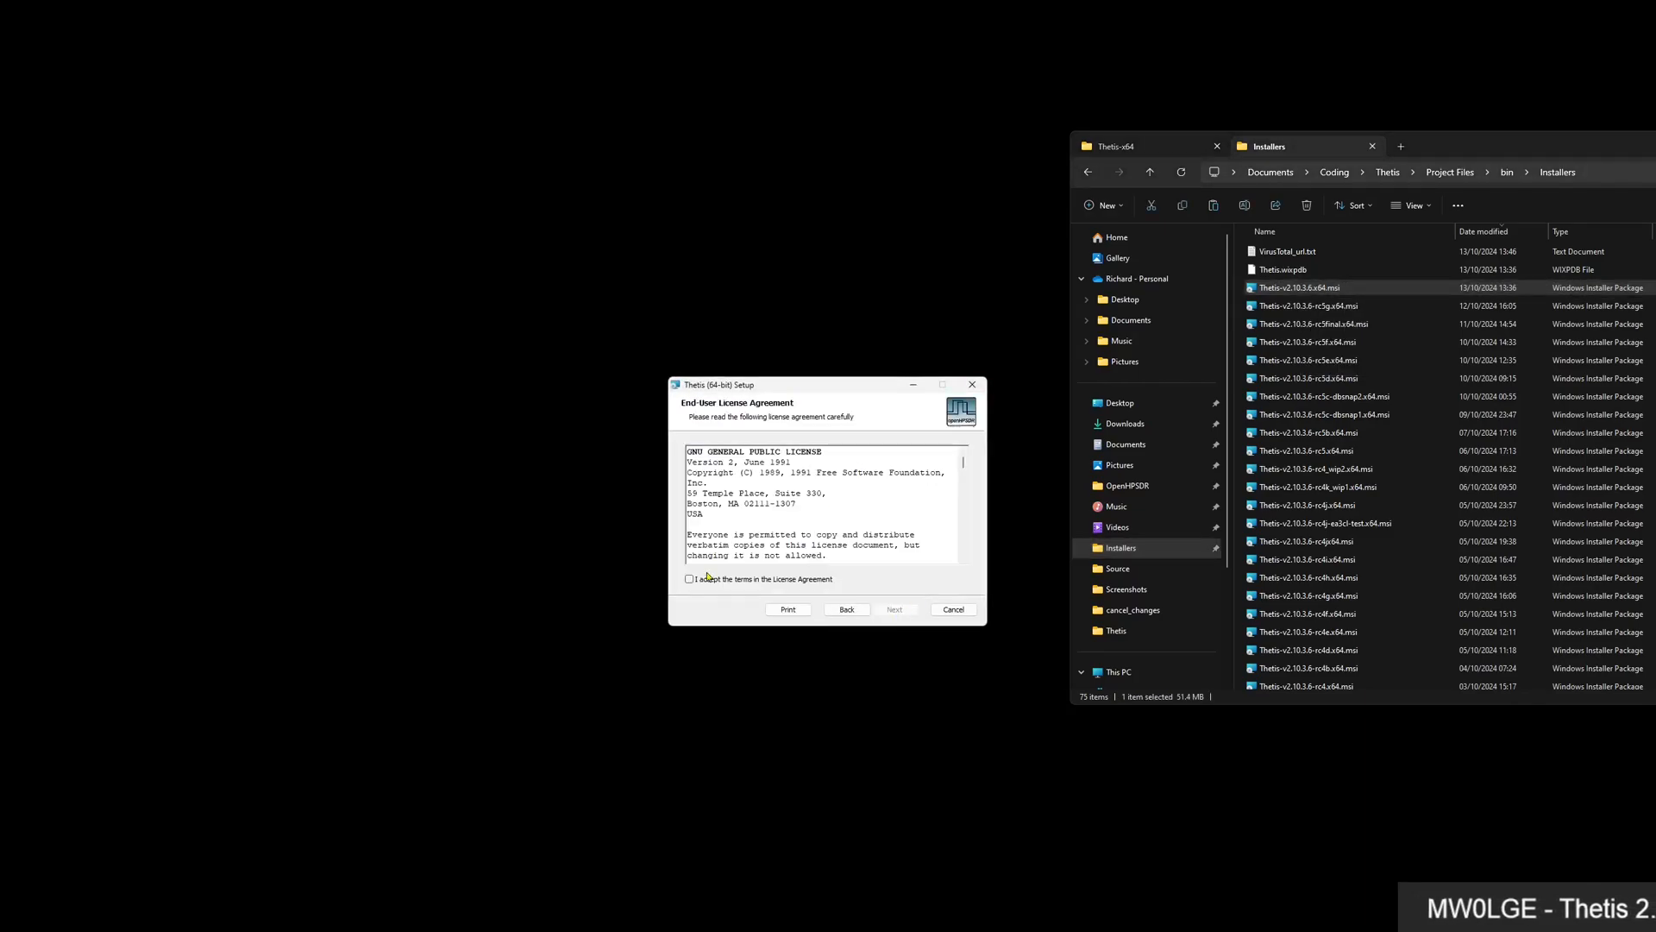
left_click(743, 582)
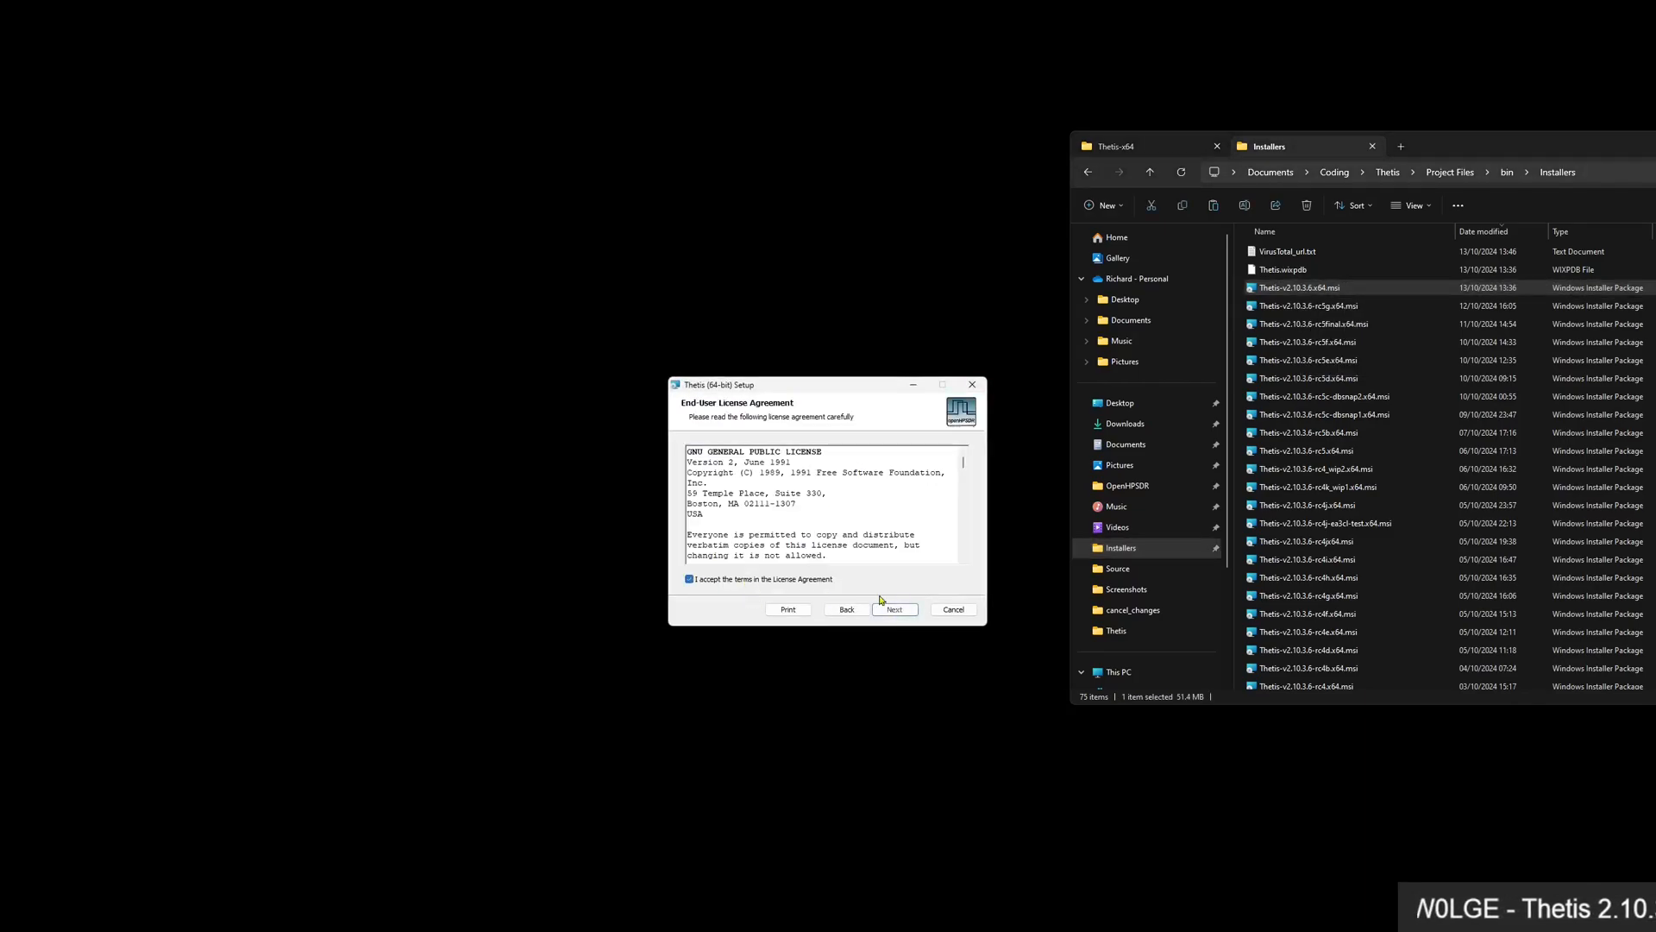
left_click(894, 609)
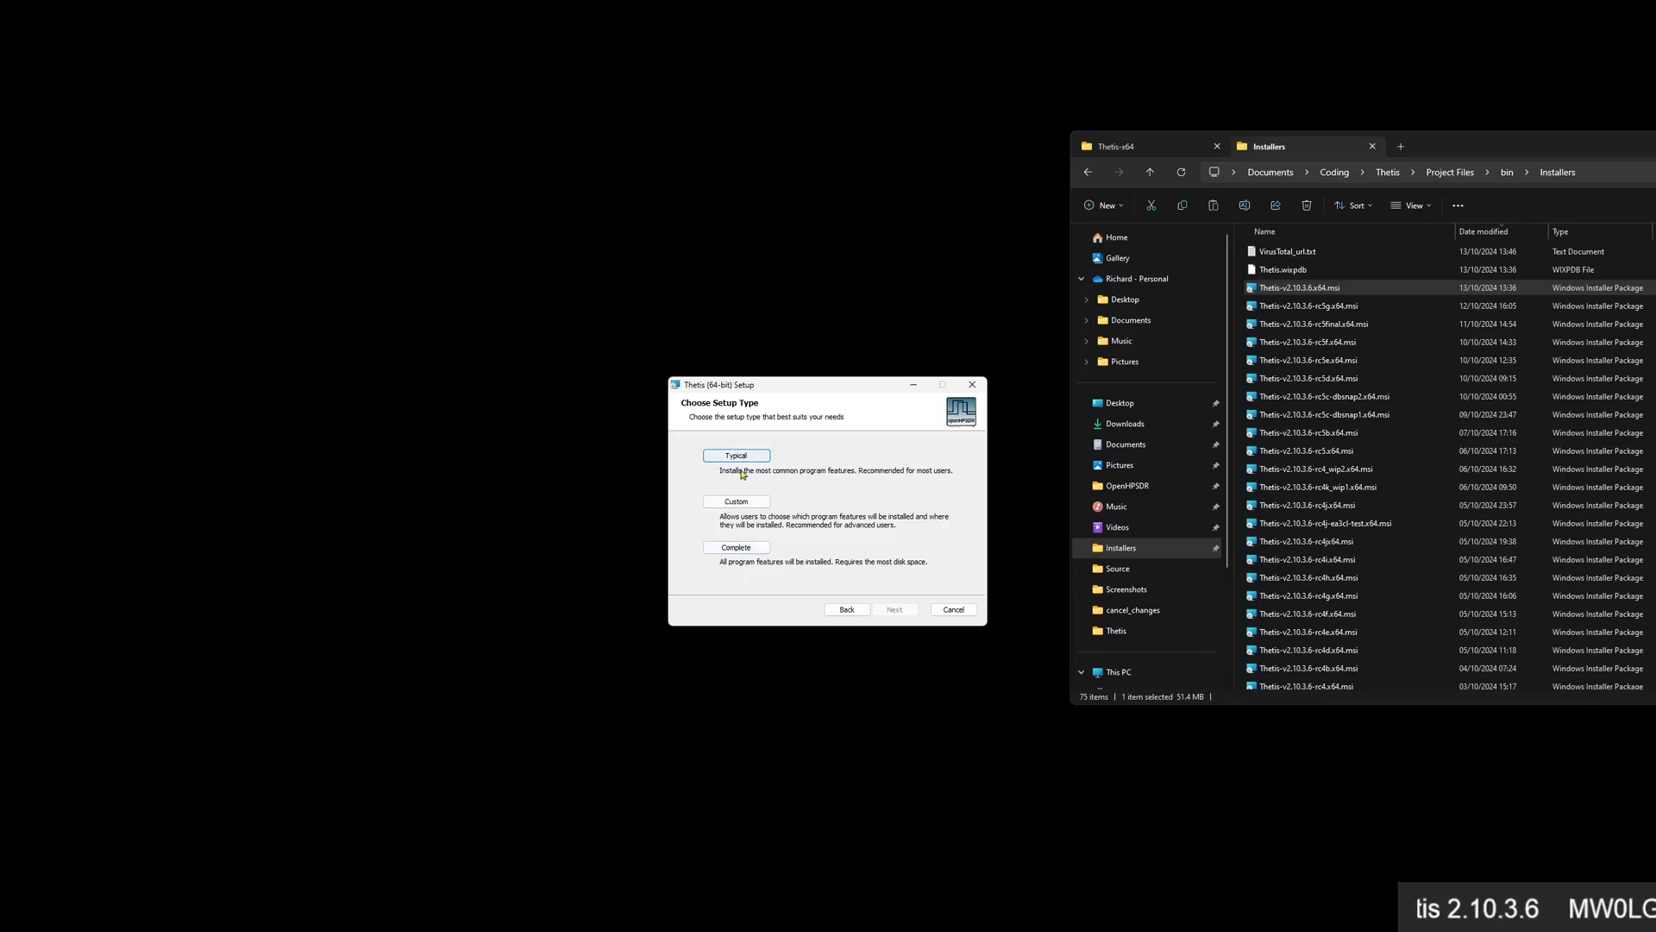
left_click(736, 547)
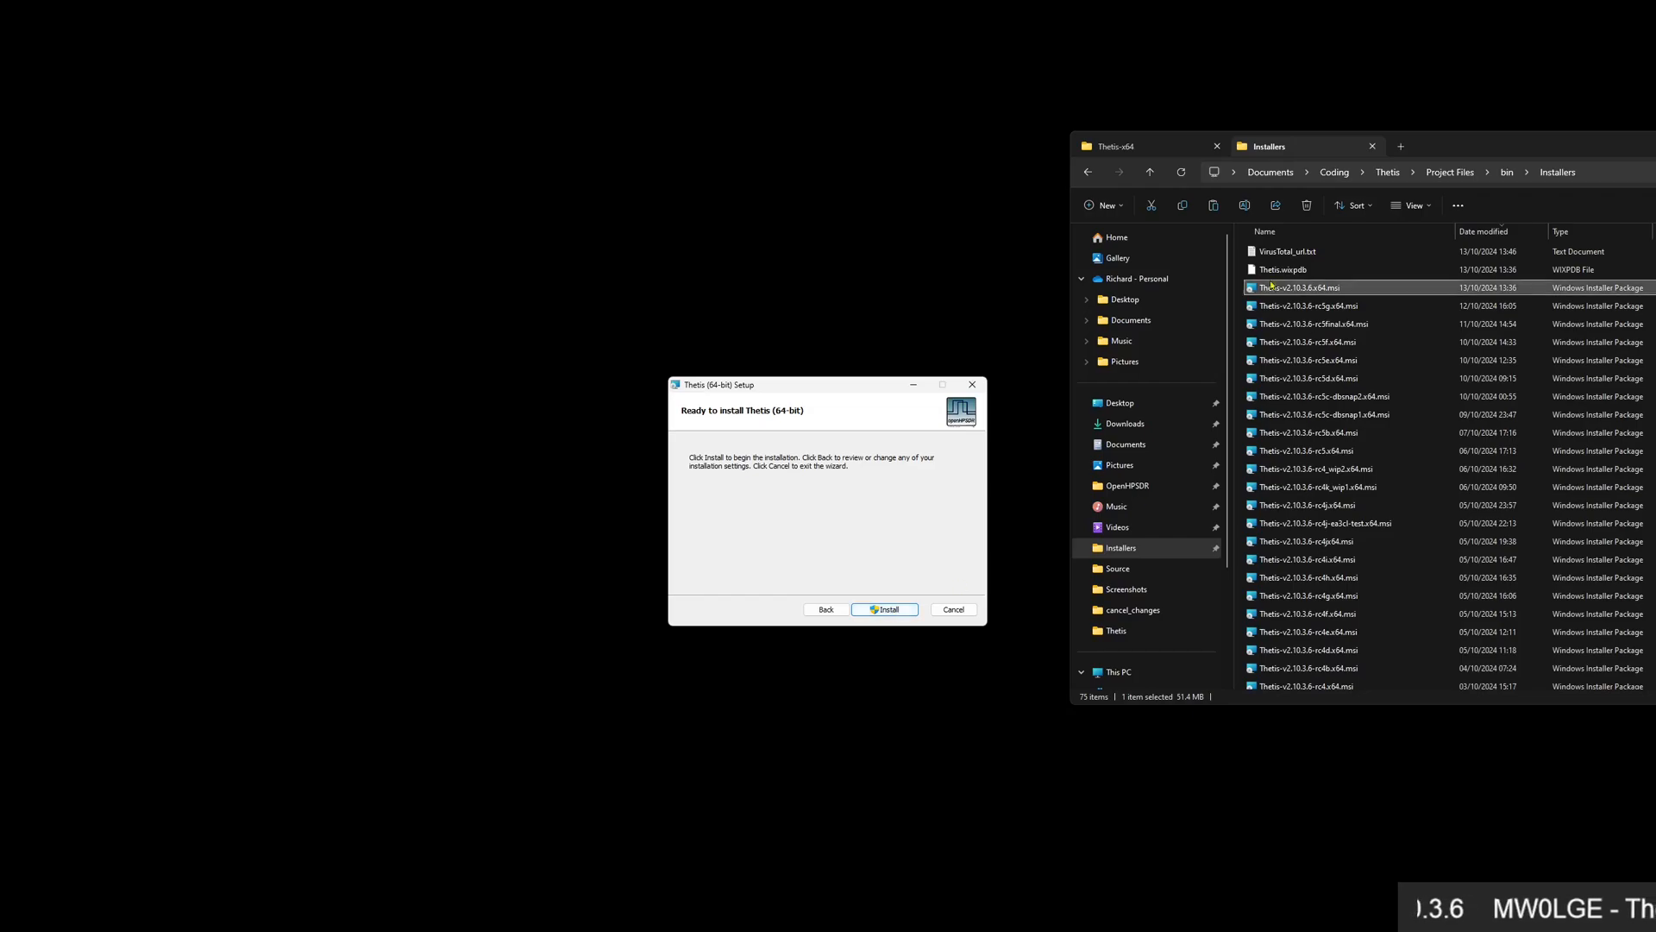
left_click(888, 611)
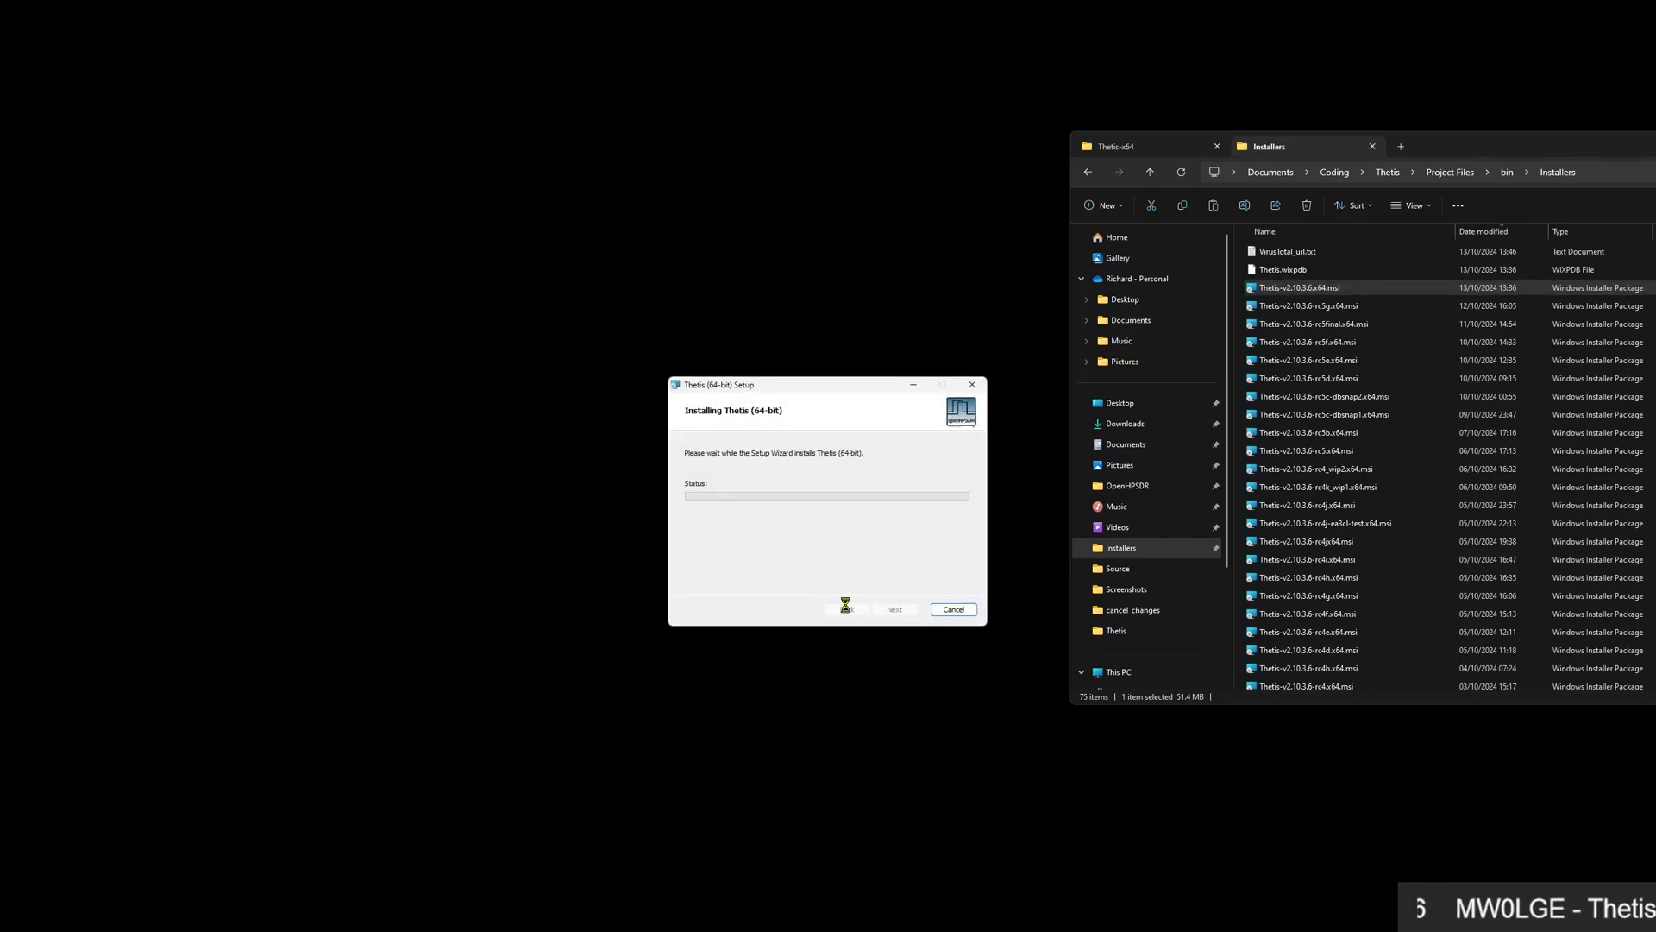
left_click(785, 618)
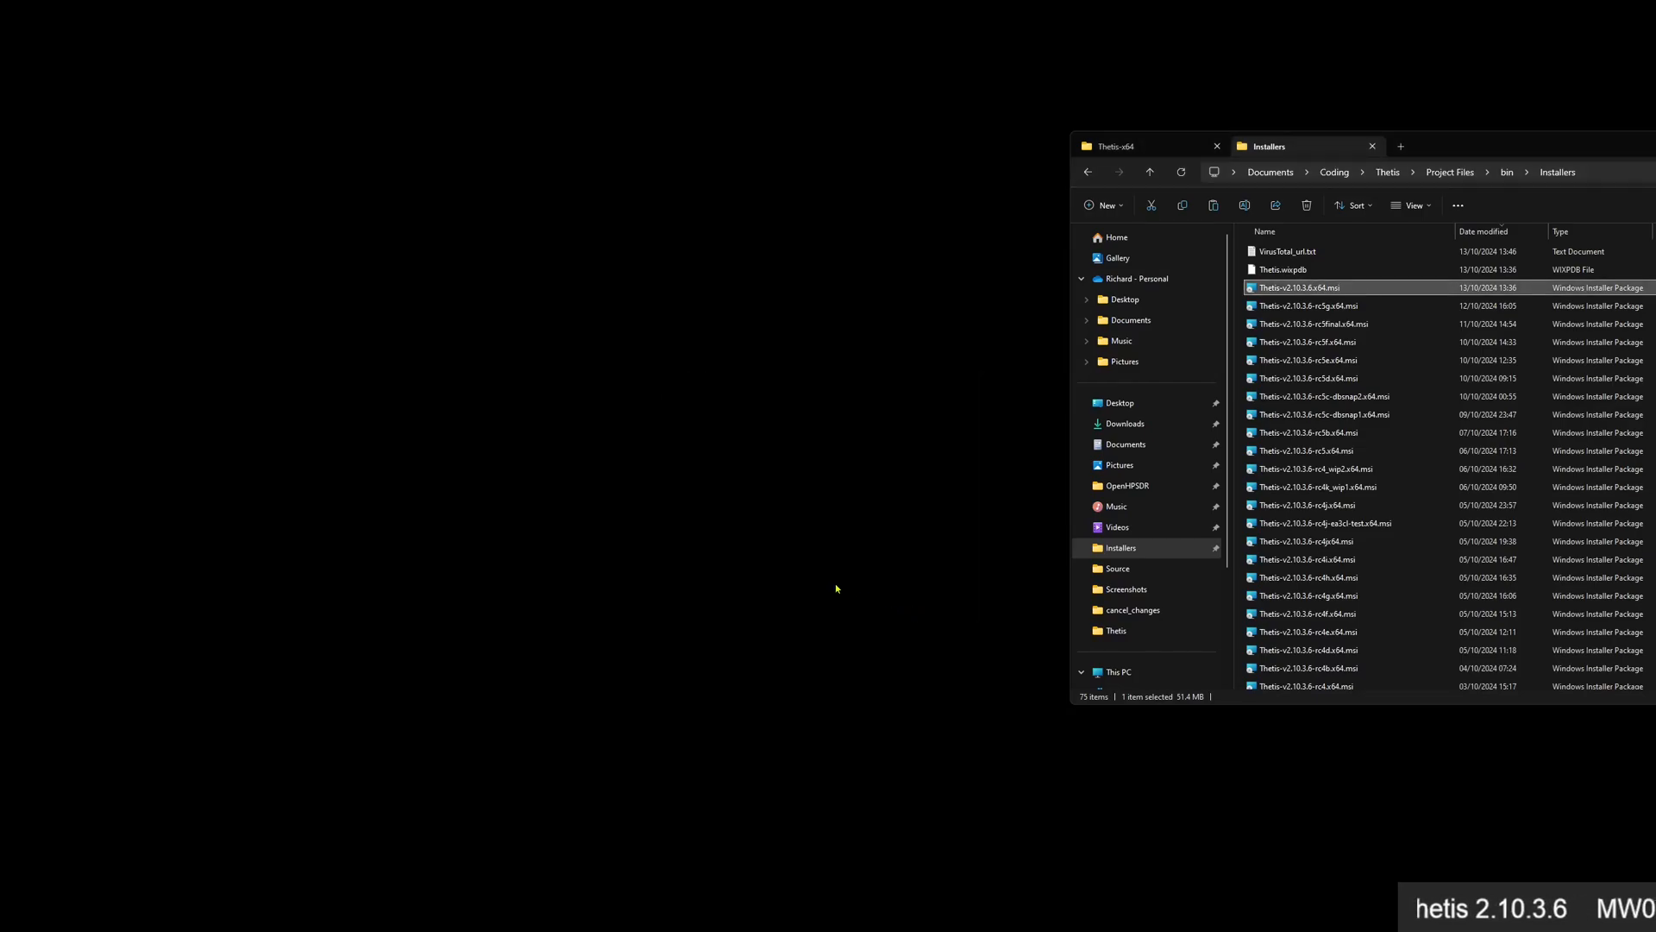
Close the Installers folder tab and launch the installed Thetis-x64 application
left_click(1372, 147)
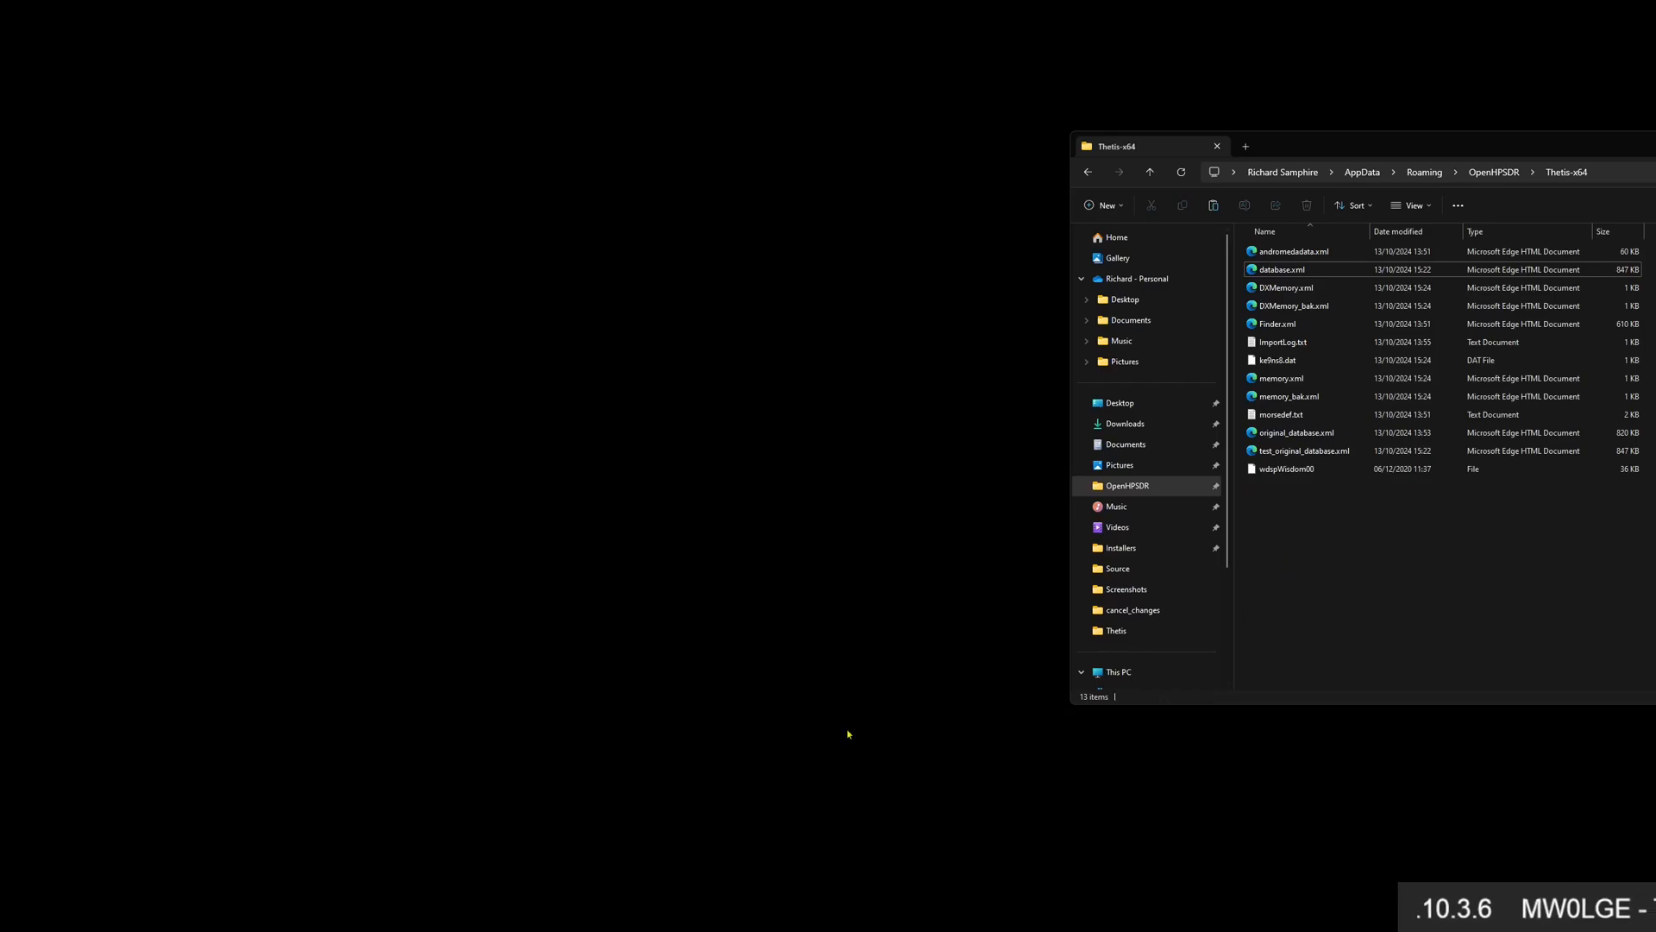
key("super+s")
type("th")
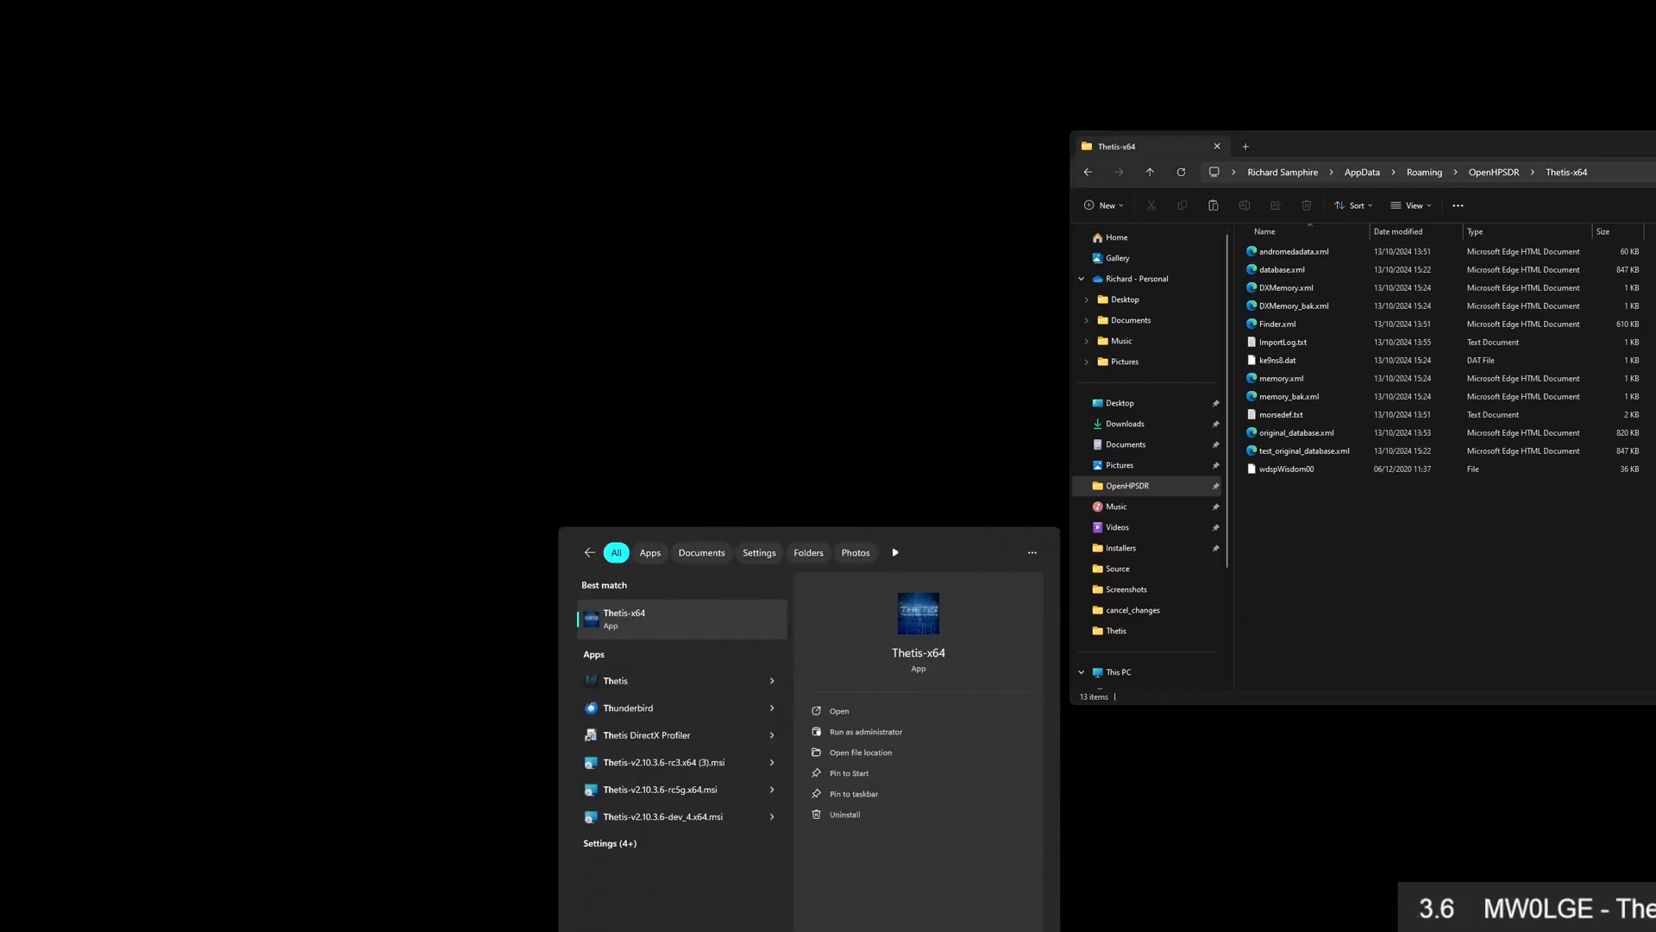
left_click(651, 621)
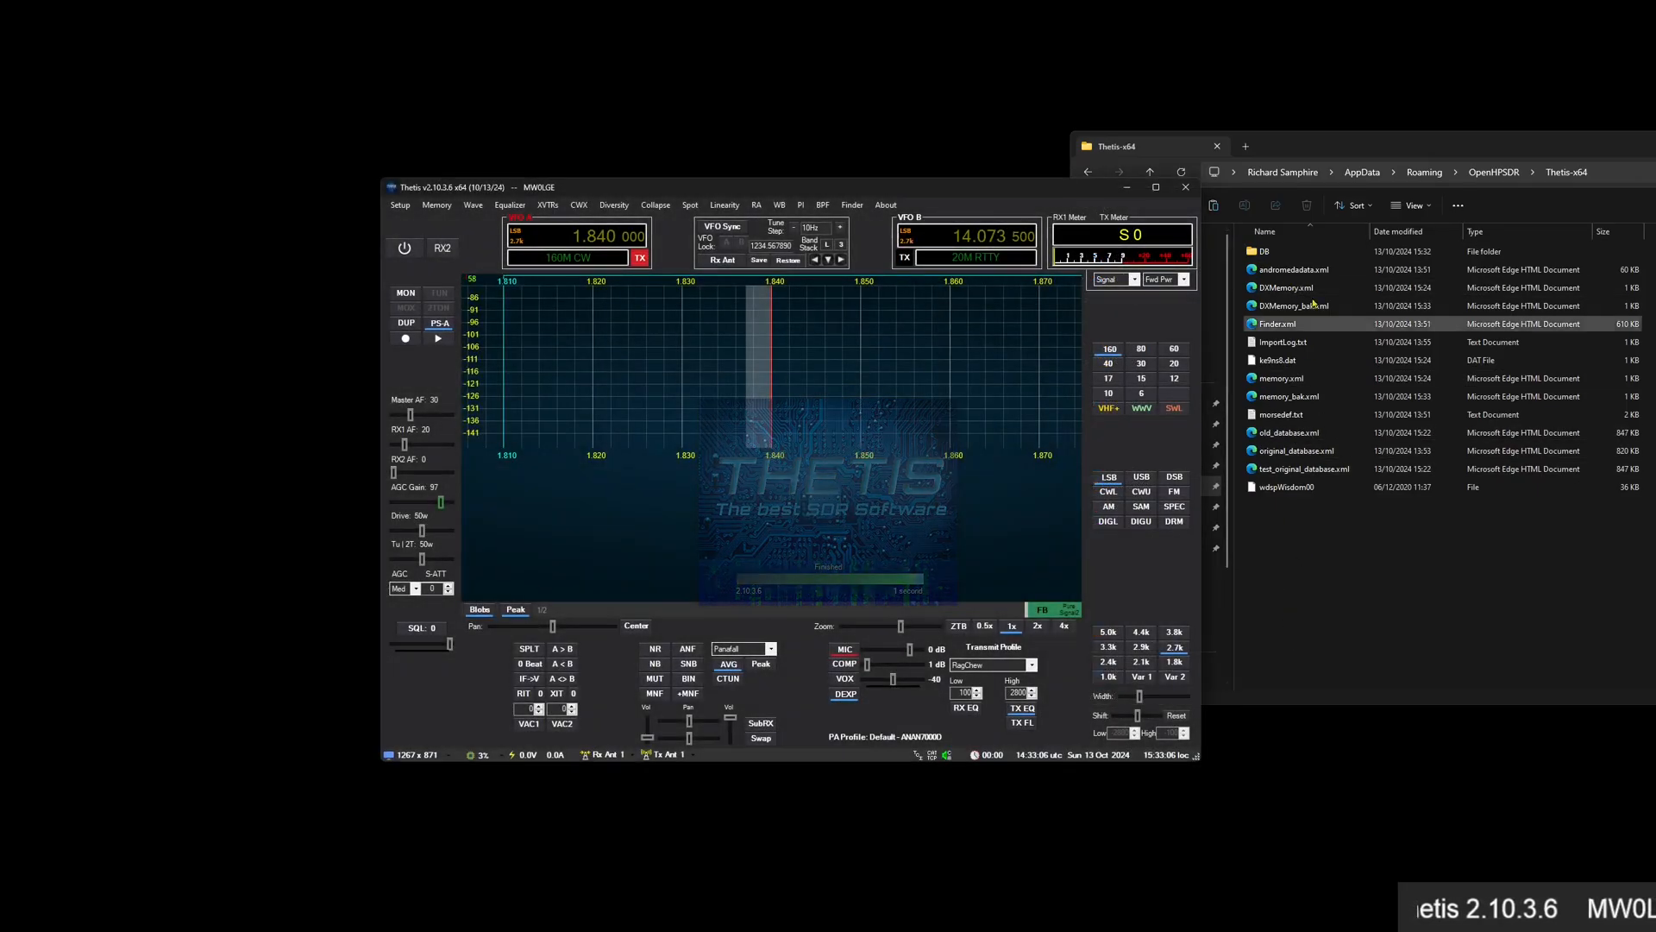
Bring File Explorer beside the Thetis window and examine old_database.xml and the other database files in the Thetis-x64 folder
left_click_drag(1344, 134, 1249, 185)
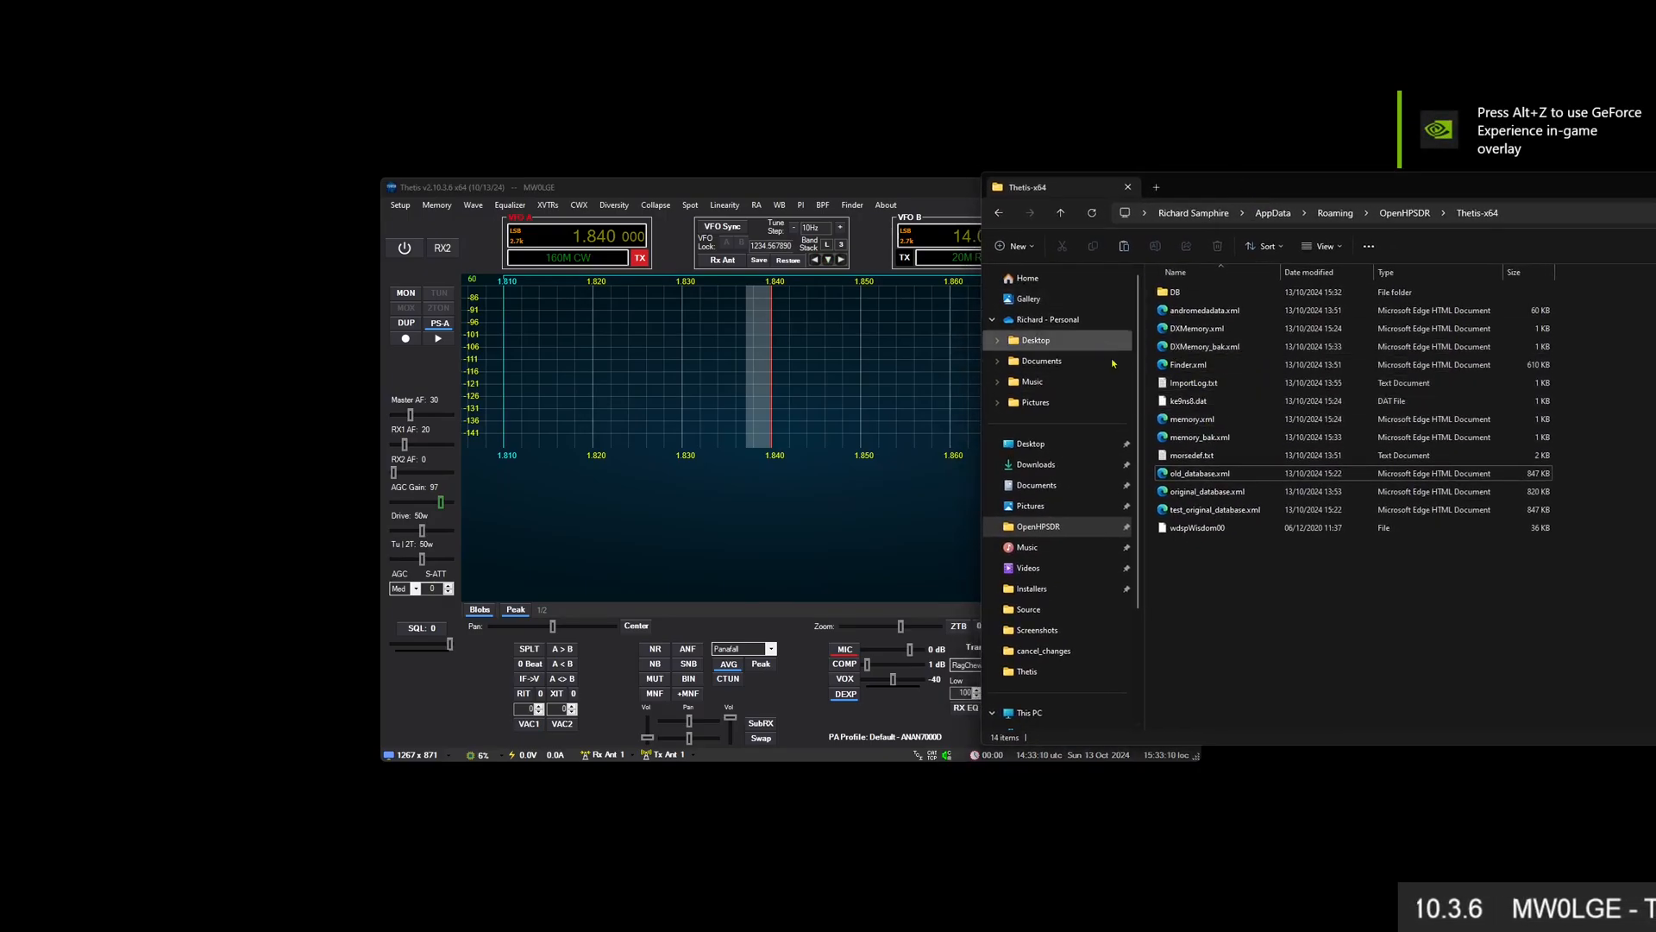
left_click(1187, 476)
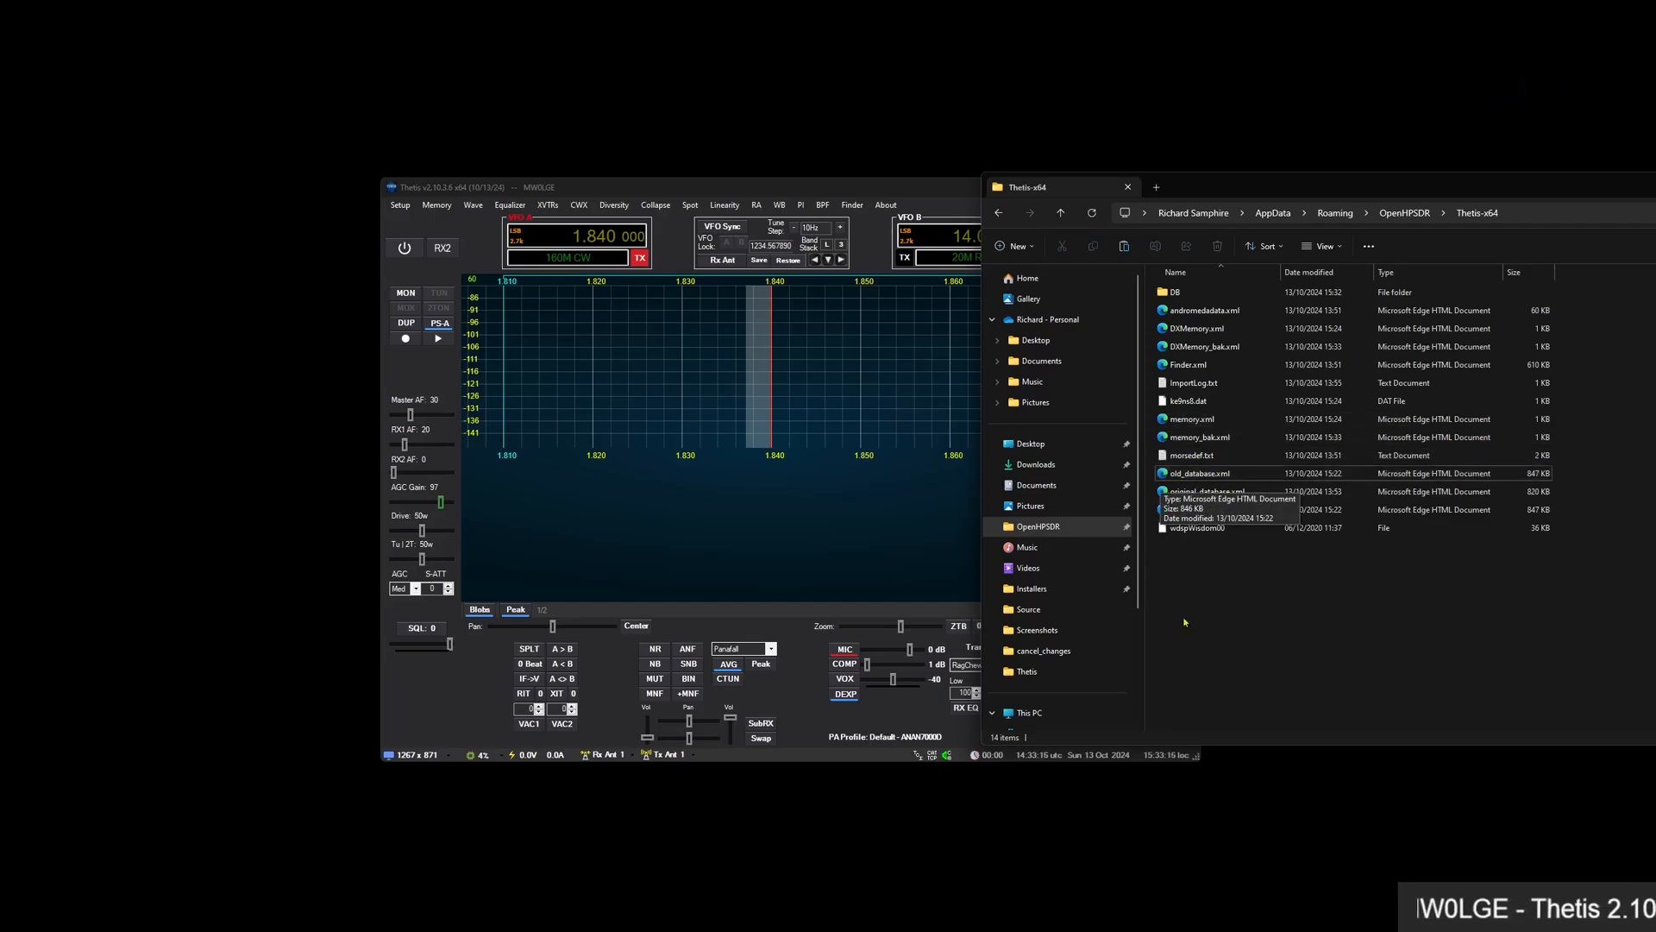
left_click(1195, 460)
left_click(1208, 476)
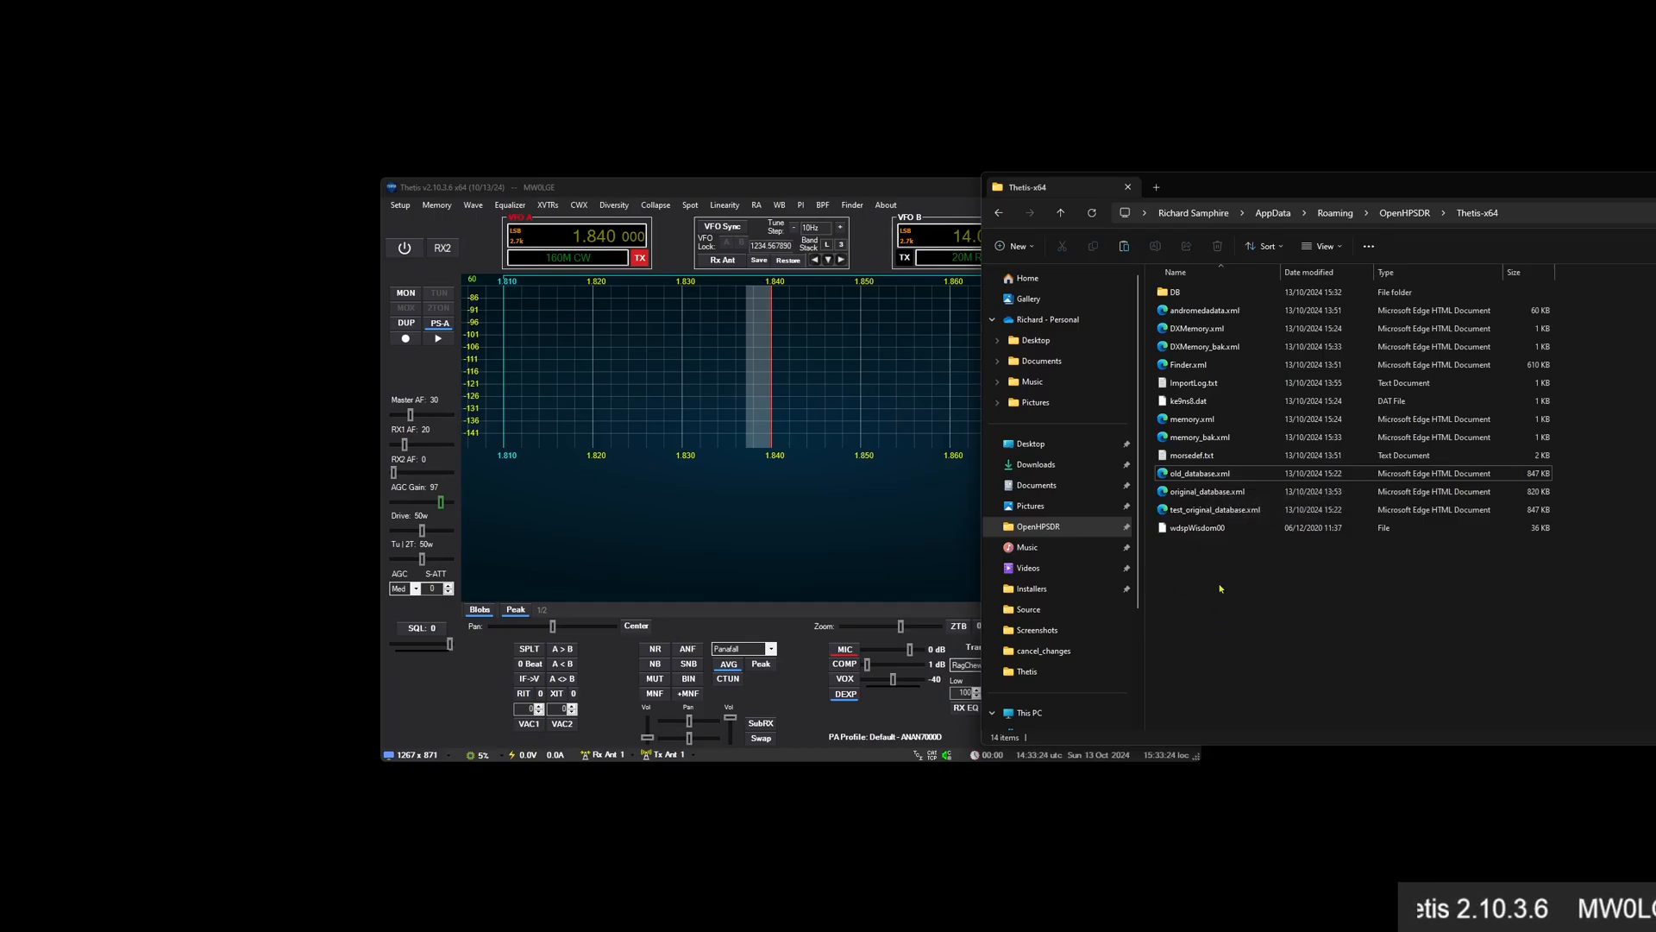
left_click(1203, 510)
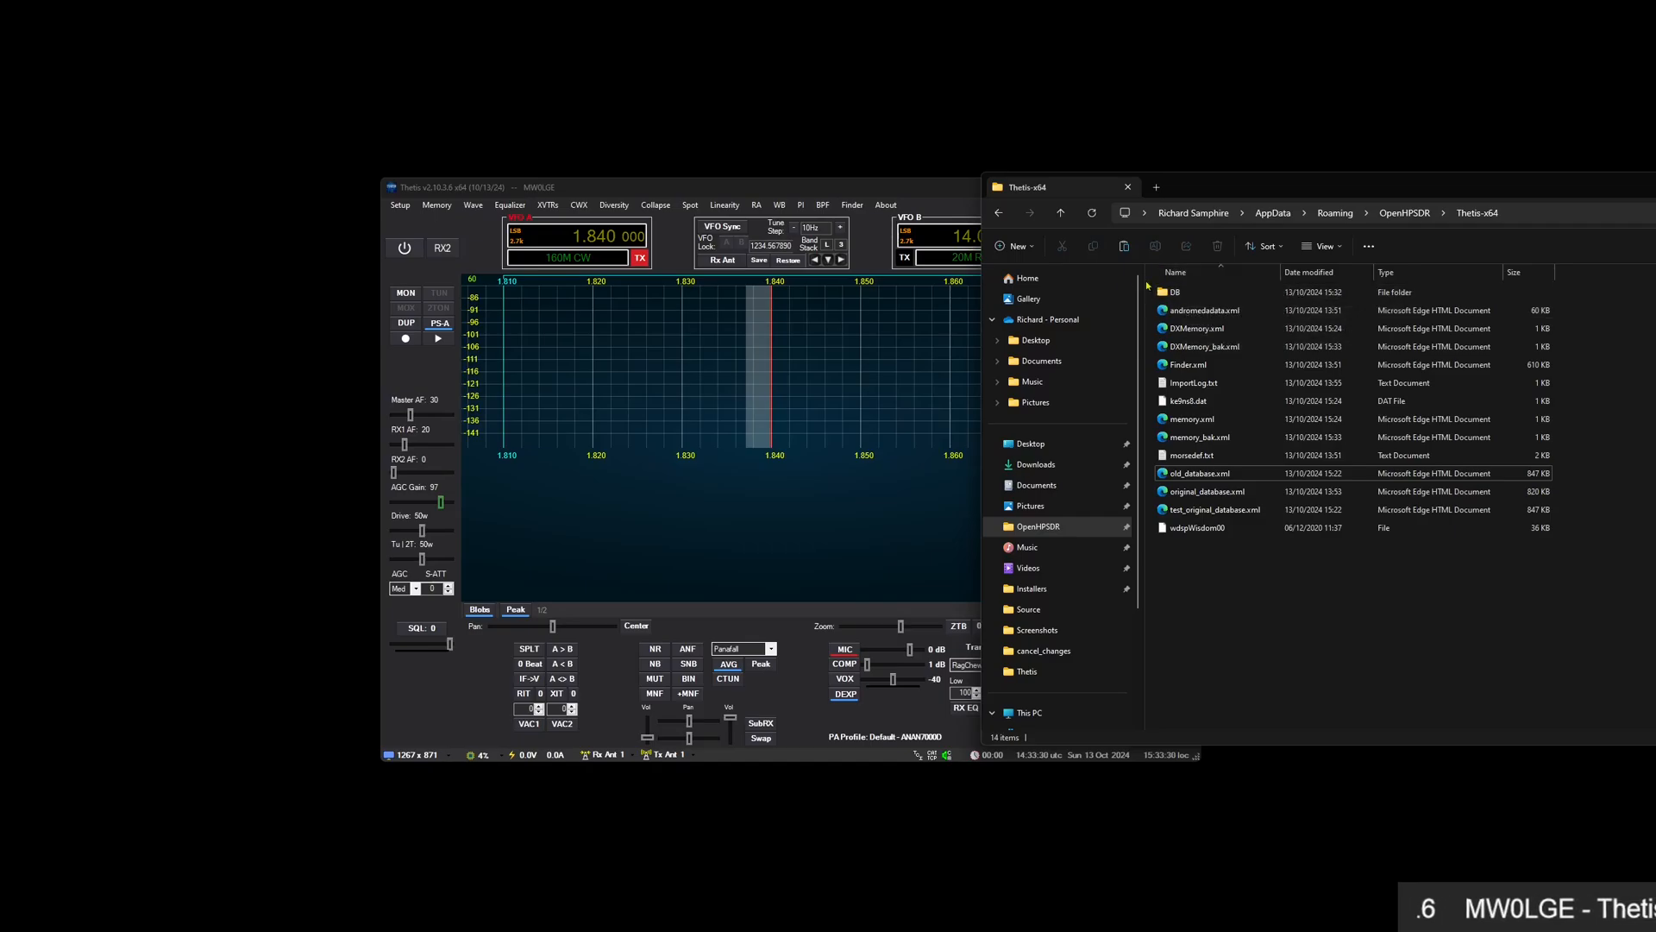
Inspect the contents of the DB folder and the database subfolder inside it, and close File Explorer
double_click(1185, 293)
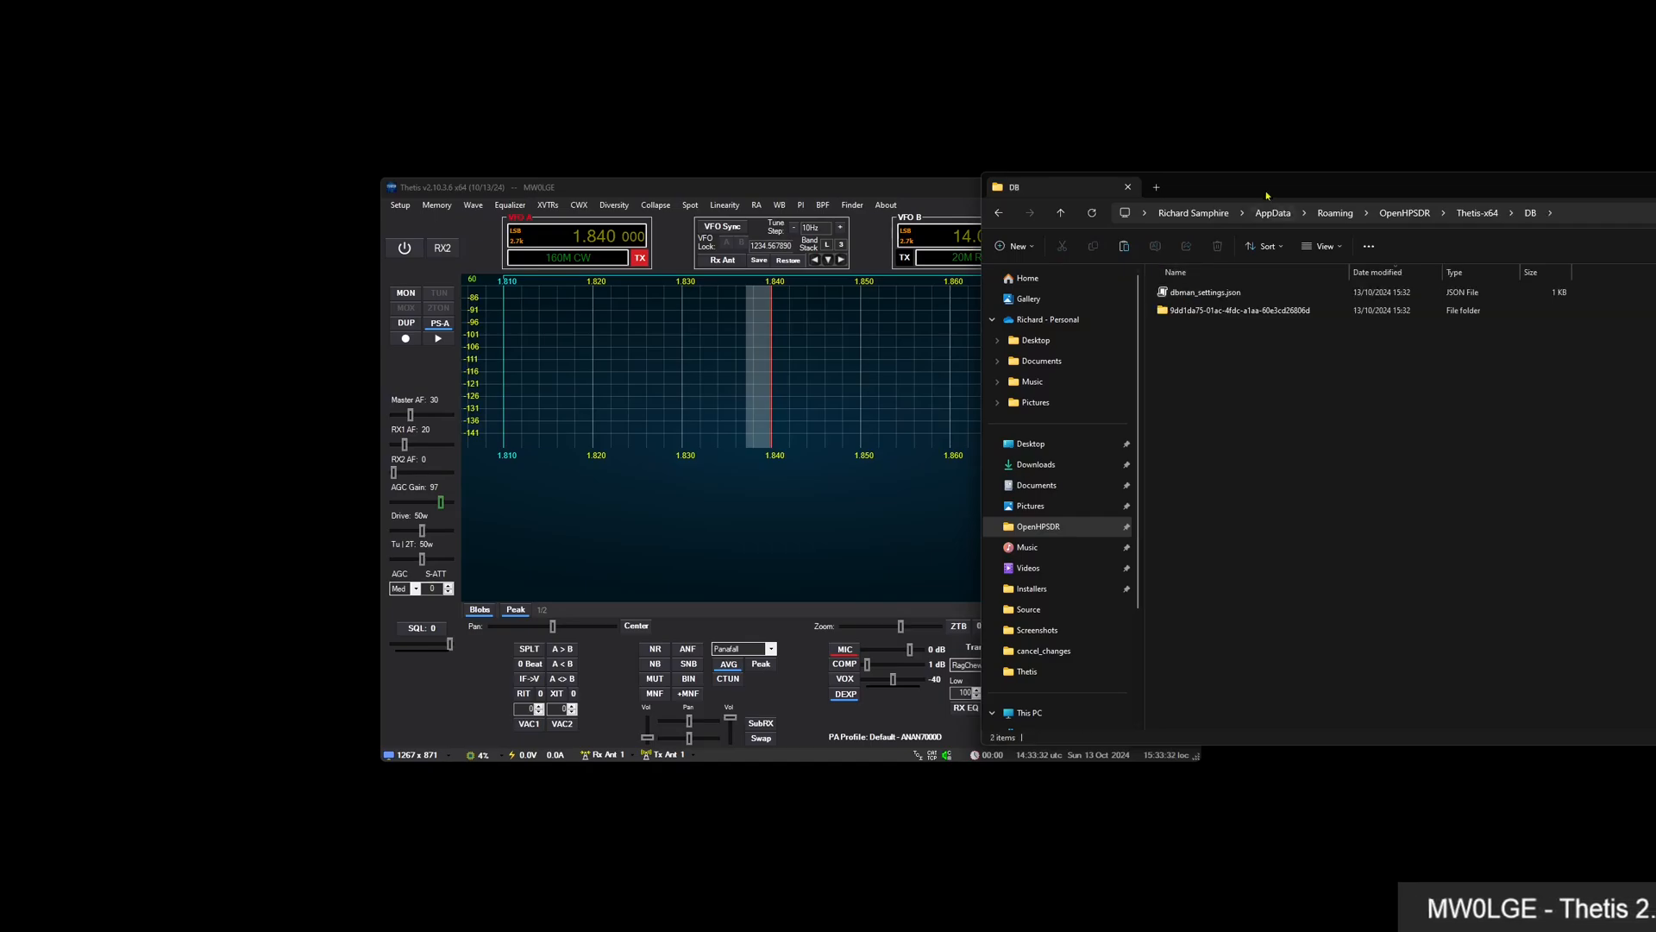
left_click_drag(1289, 176, 1183, 186)
left_click(1146, 319)
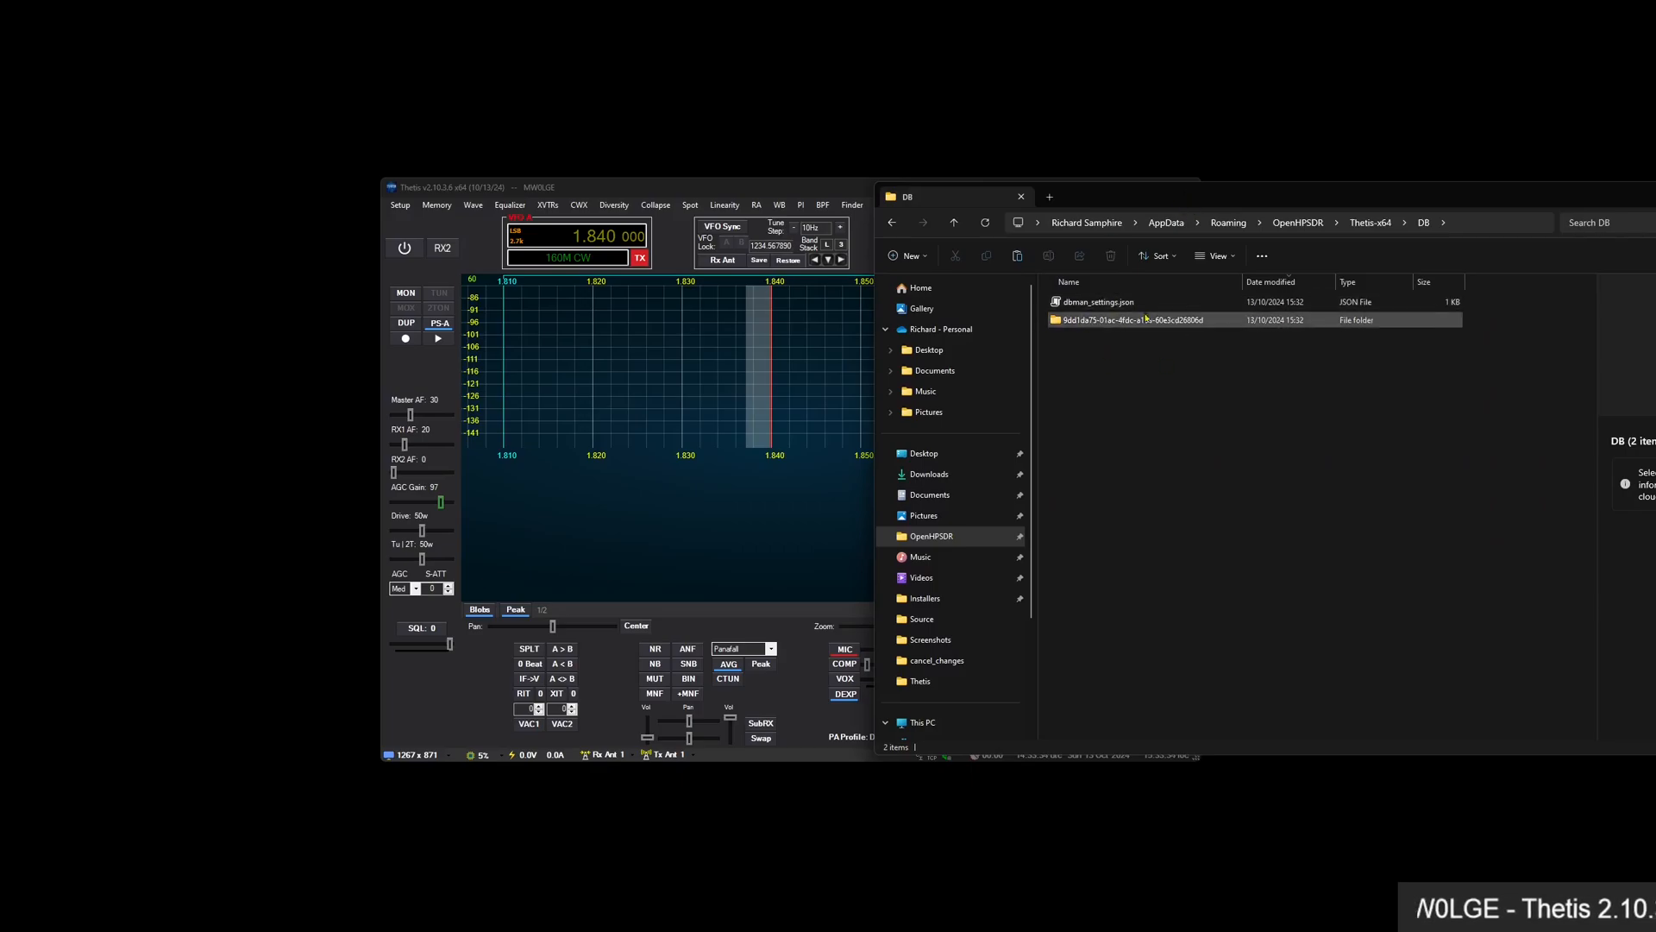
double_click(1114, 321)
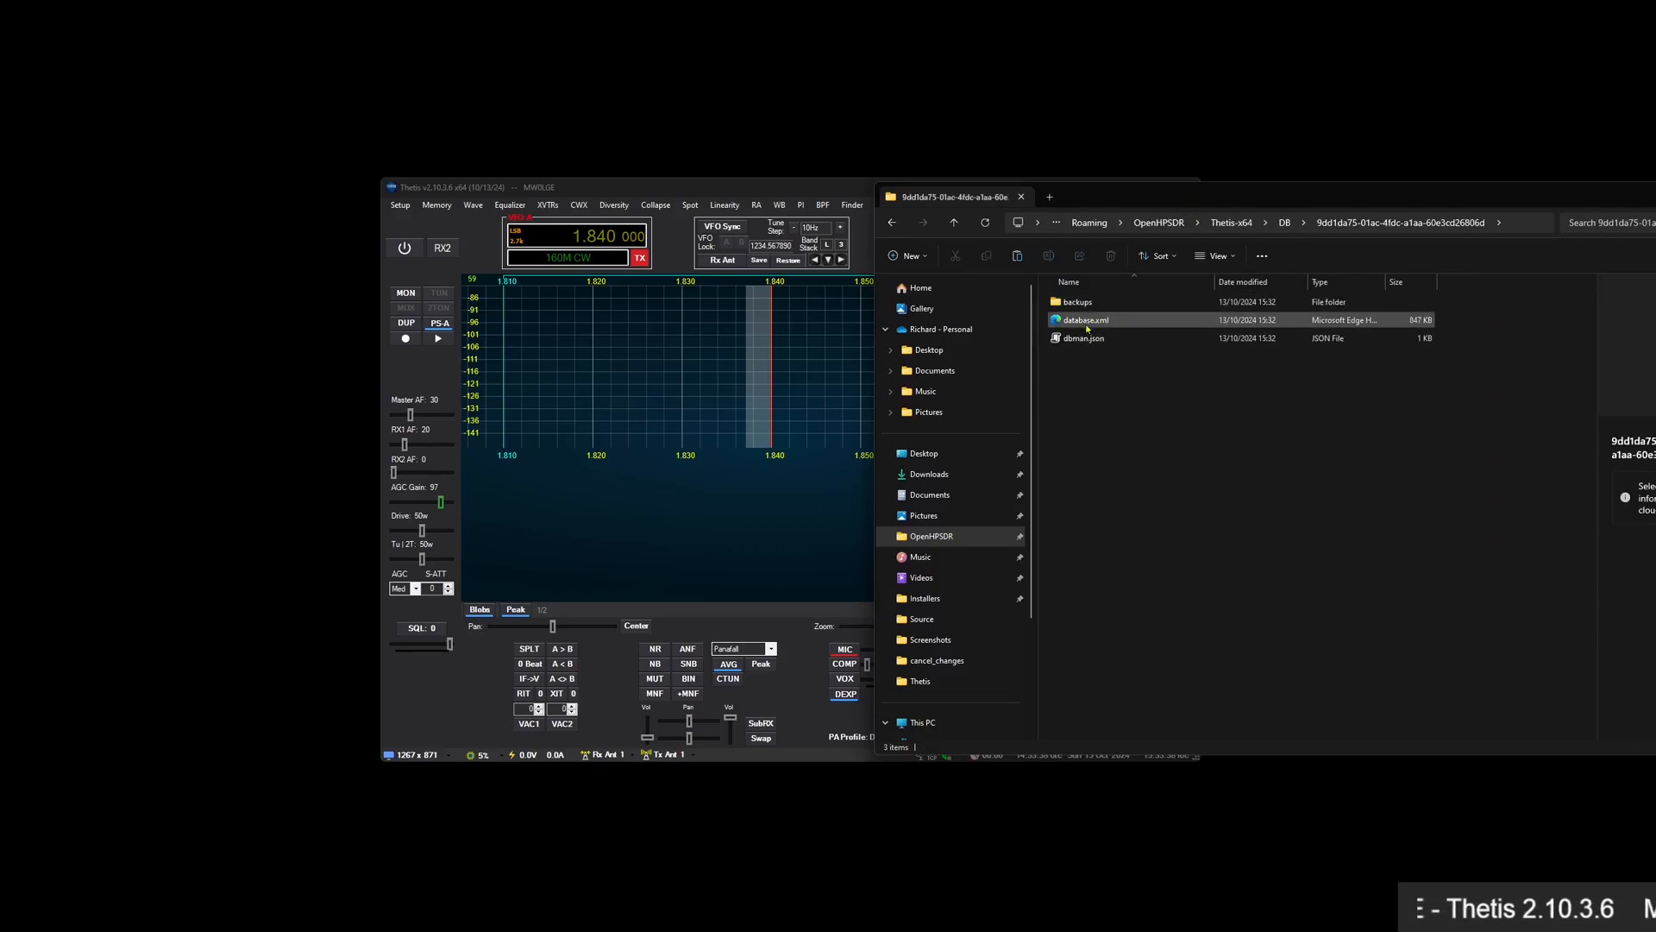
left_click_drag(1212, 198, 1090, 236)
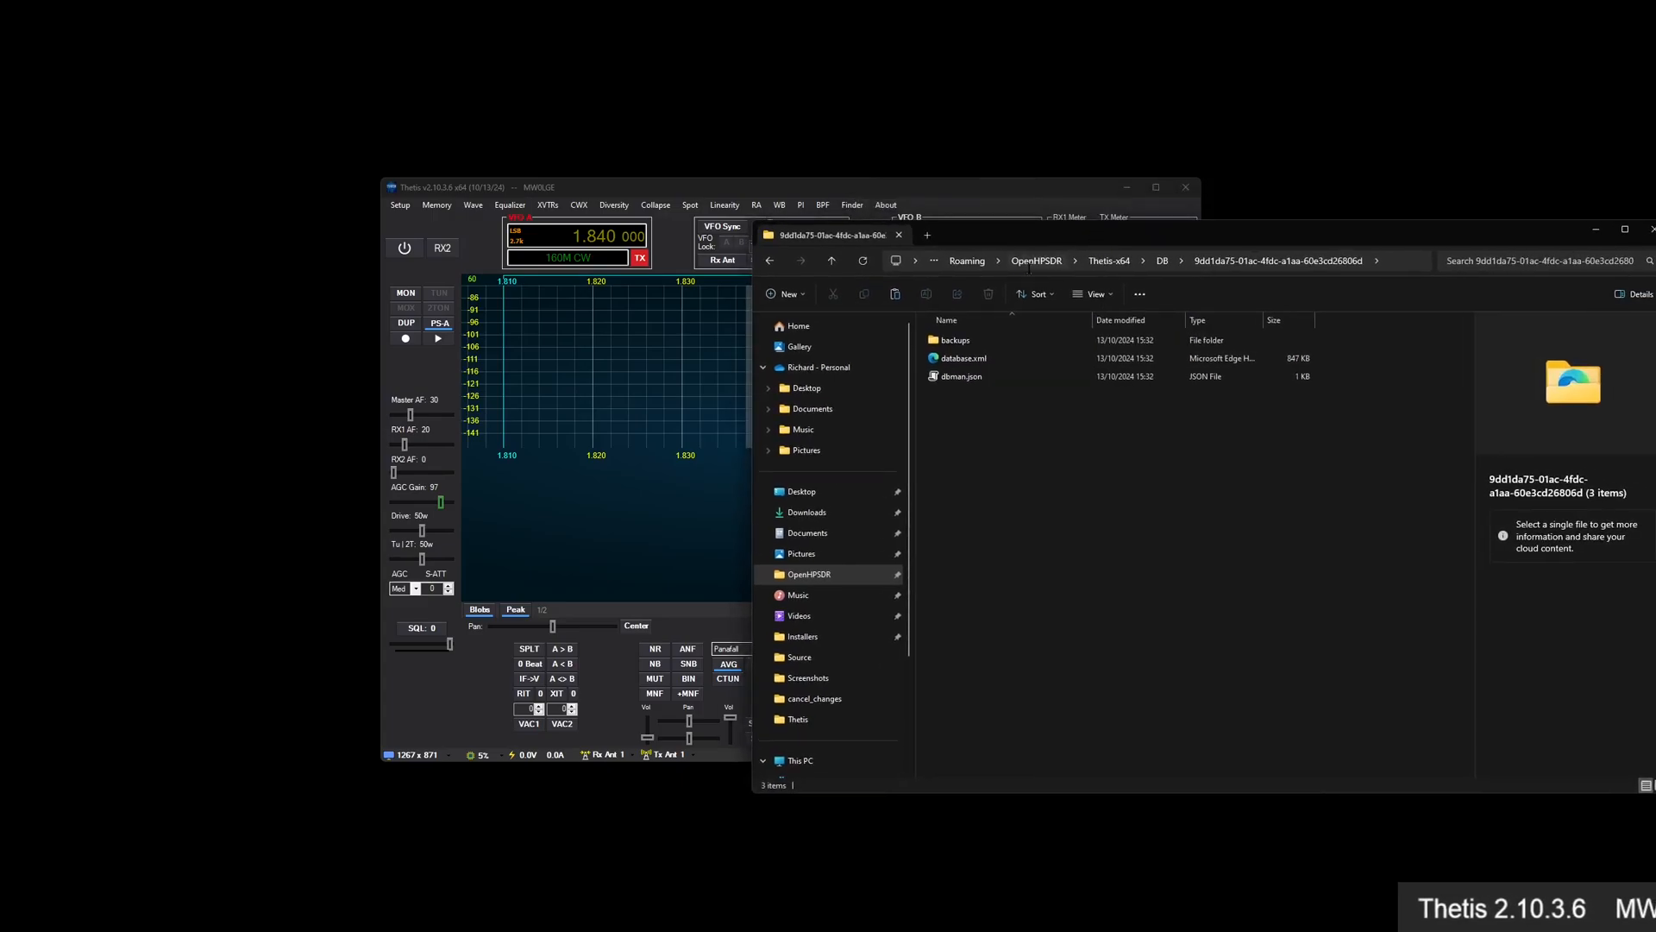
left_click(829, 262)
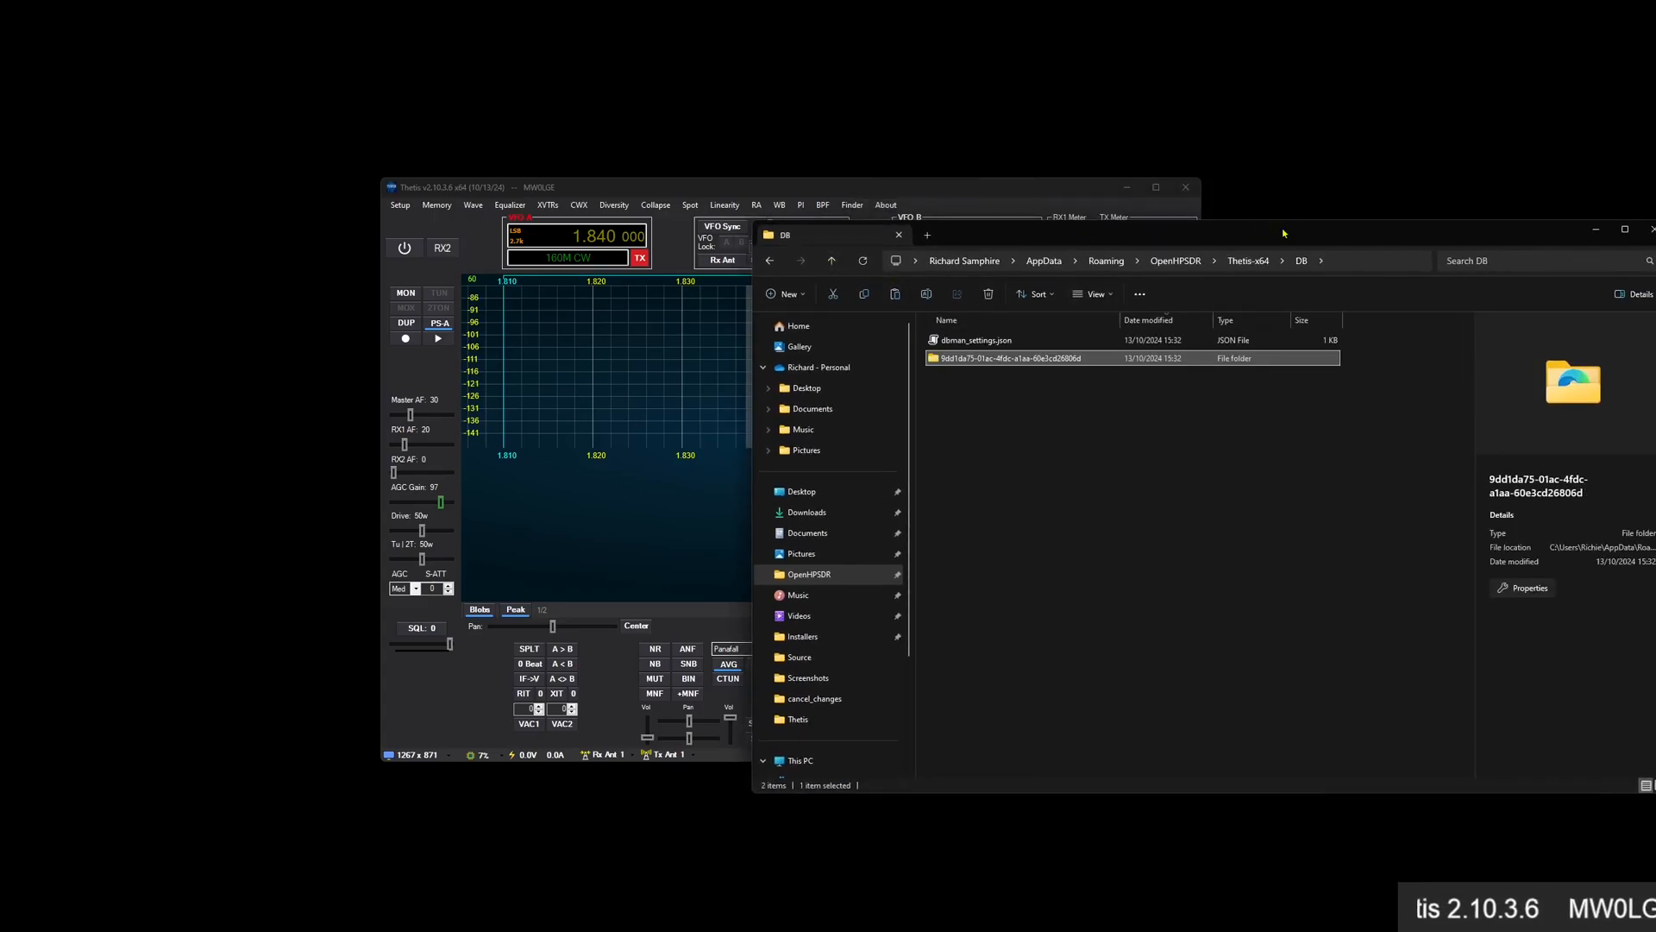
left_click_drag(1283, 232, 1146, 234)
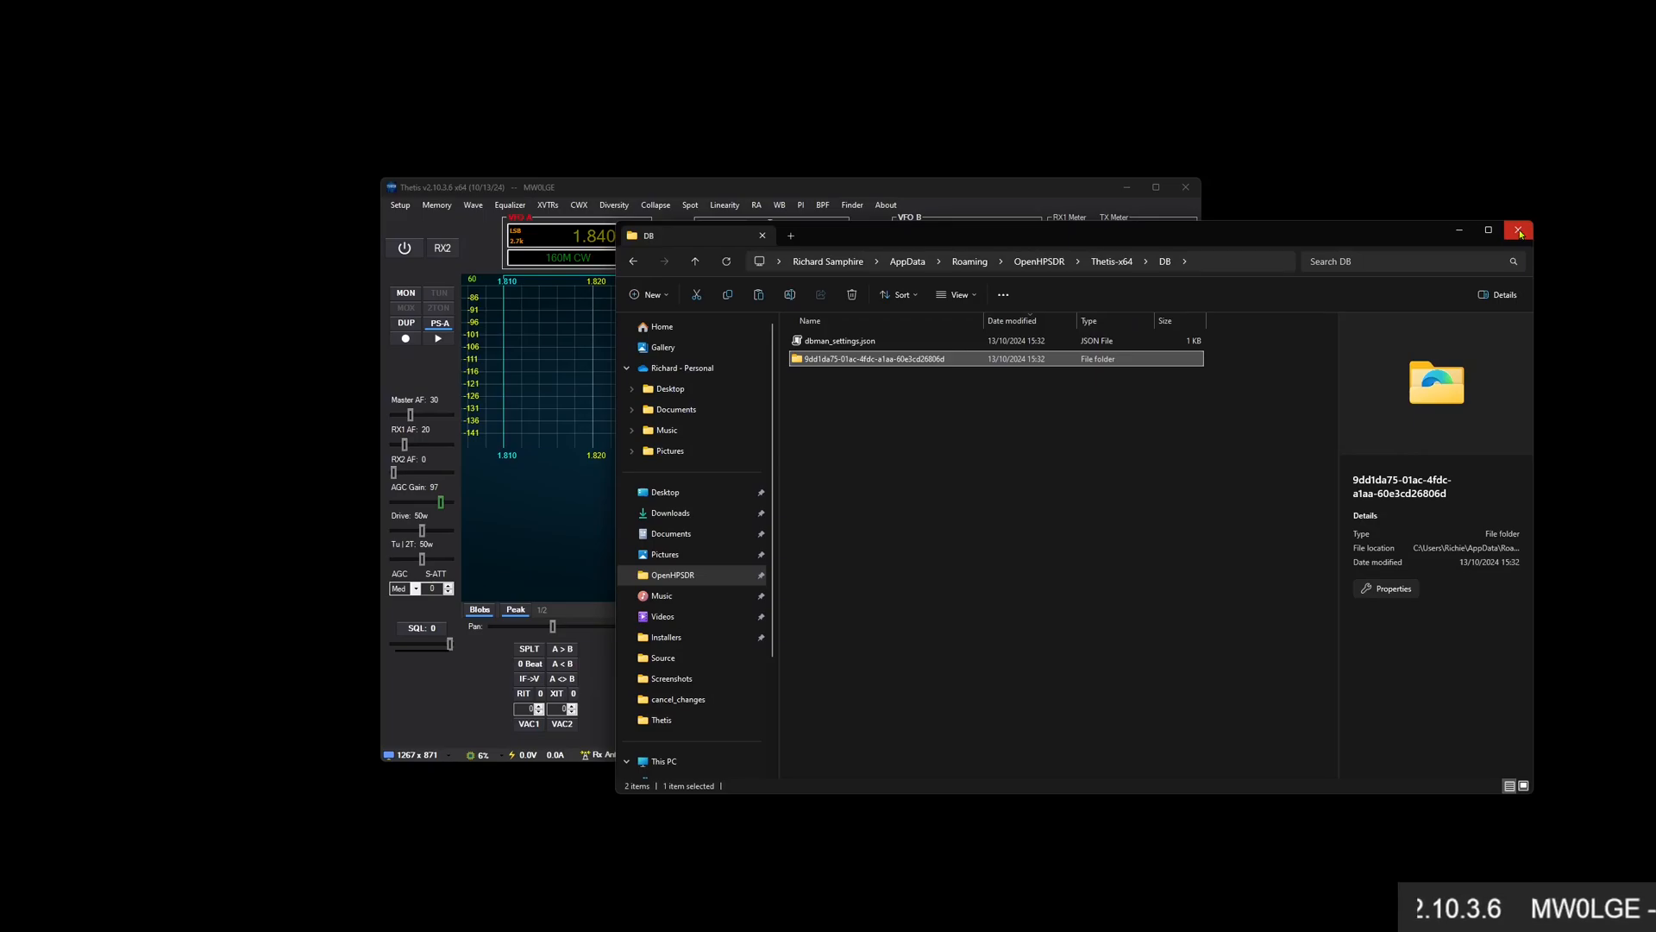
left_click(1518, 231)
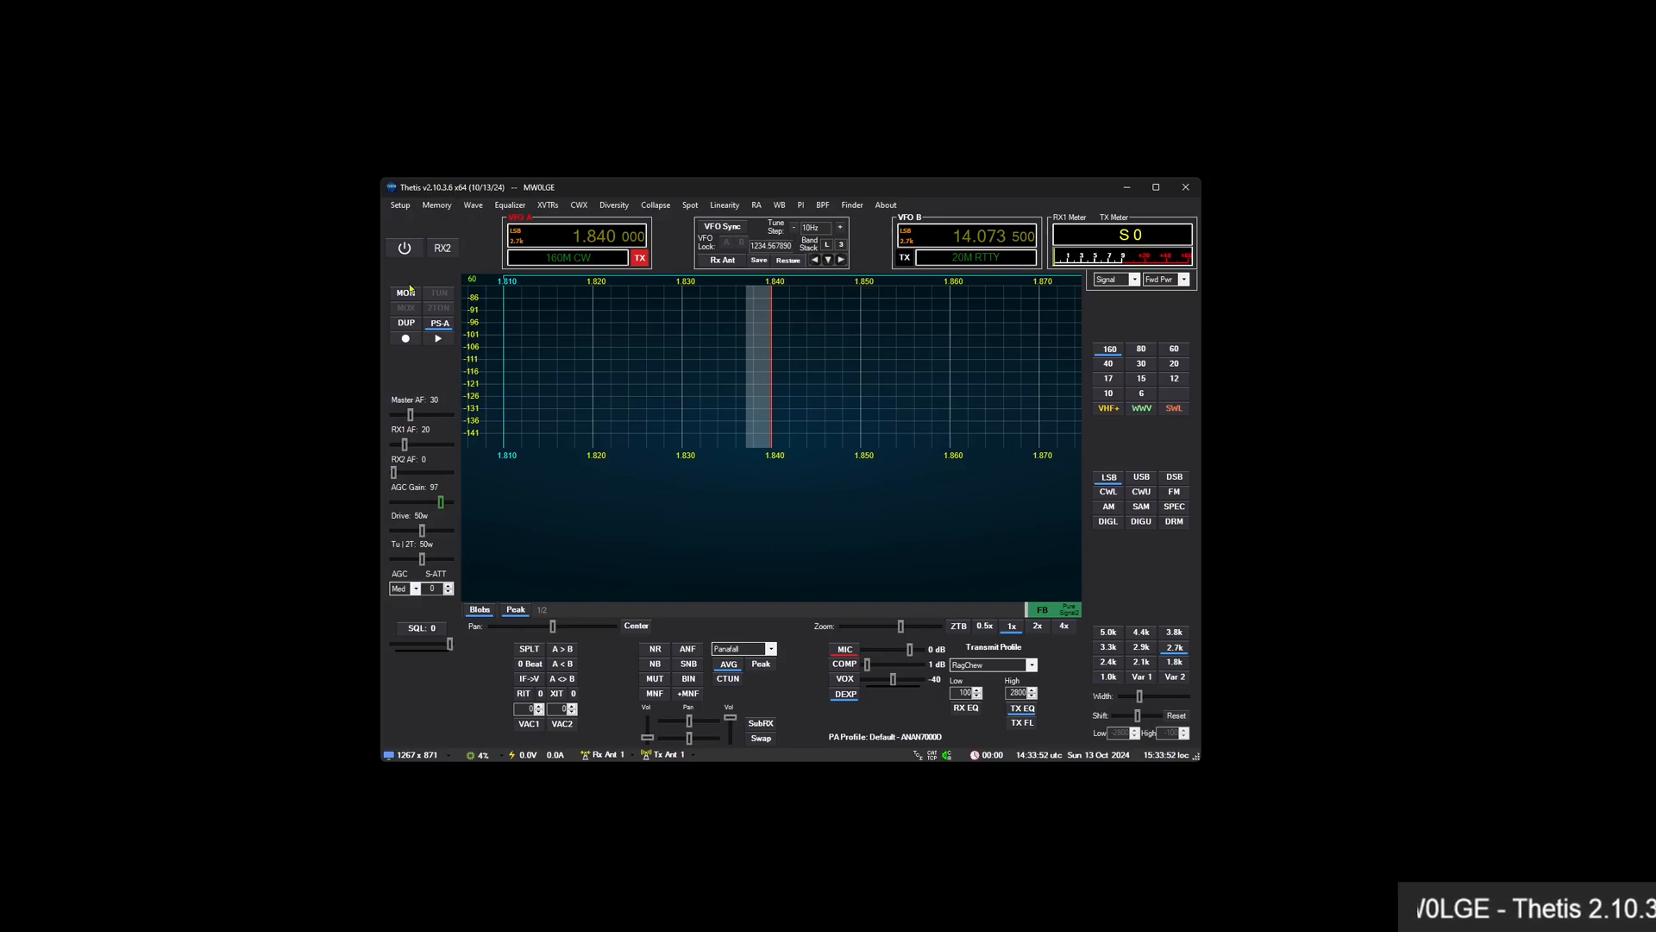
Tune VFO A to 14.22 MHz and set its mode to USB
left_click(571, 238)
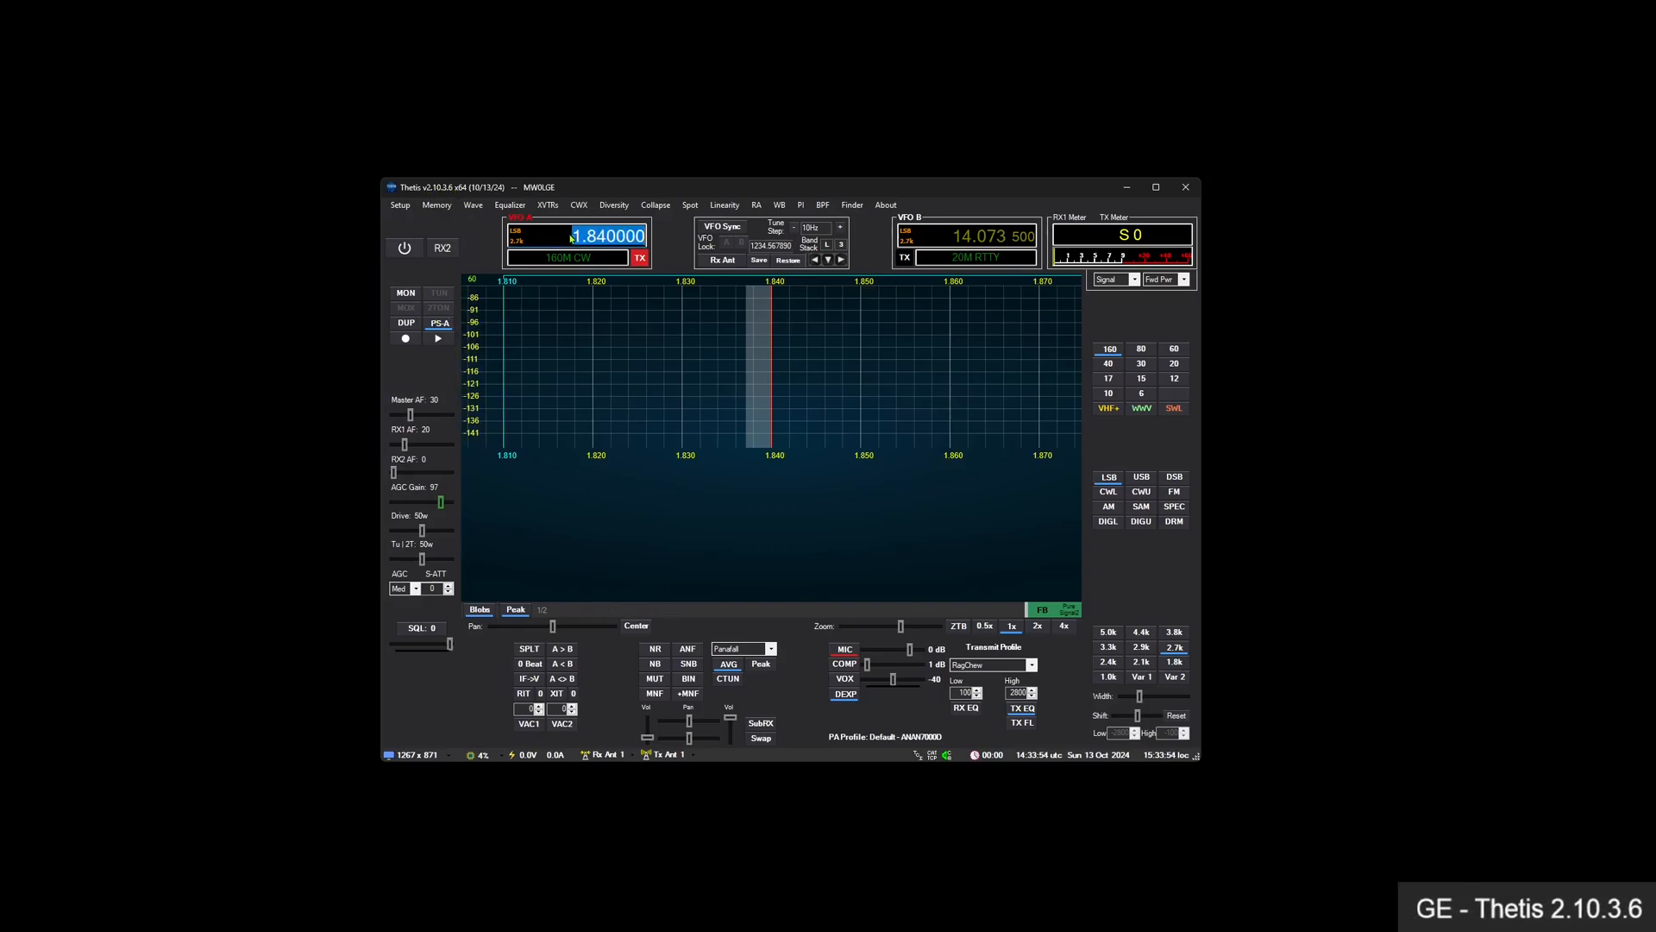
type("14.22")
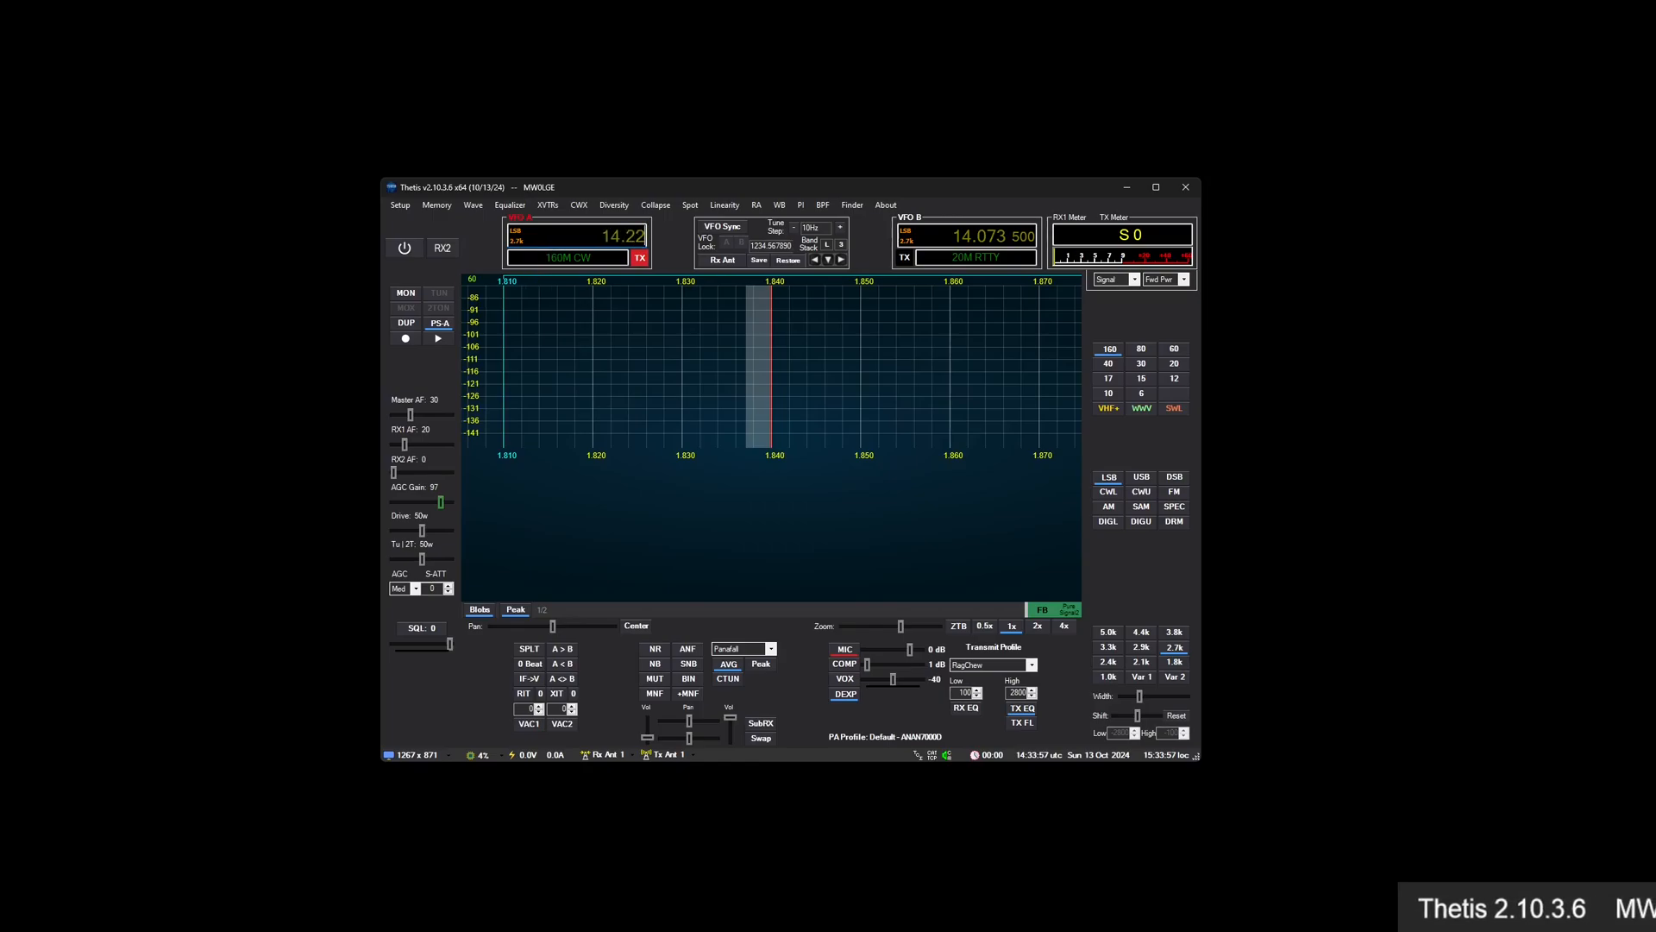
key("Return")
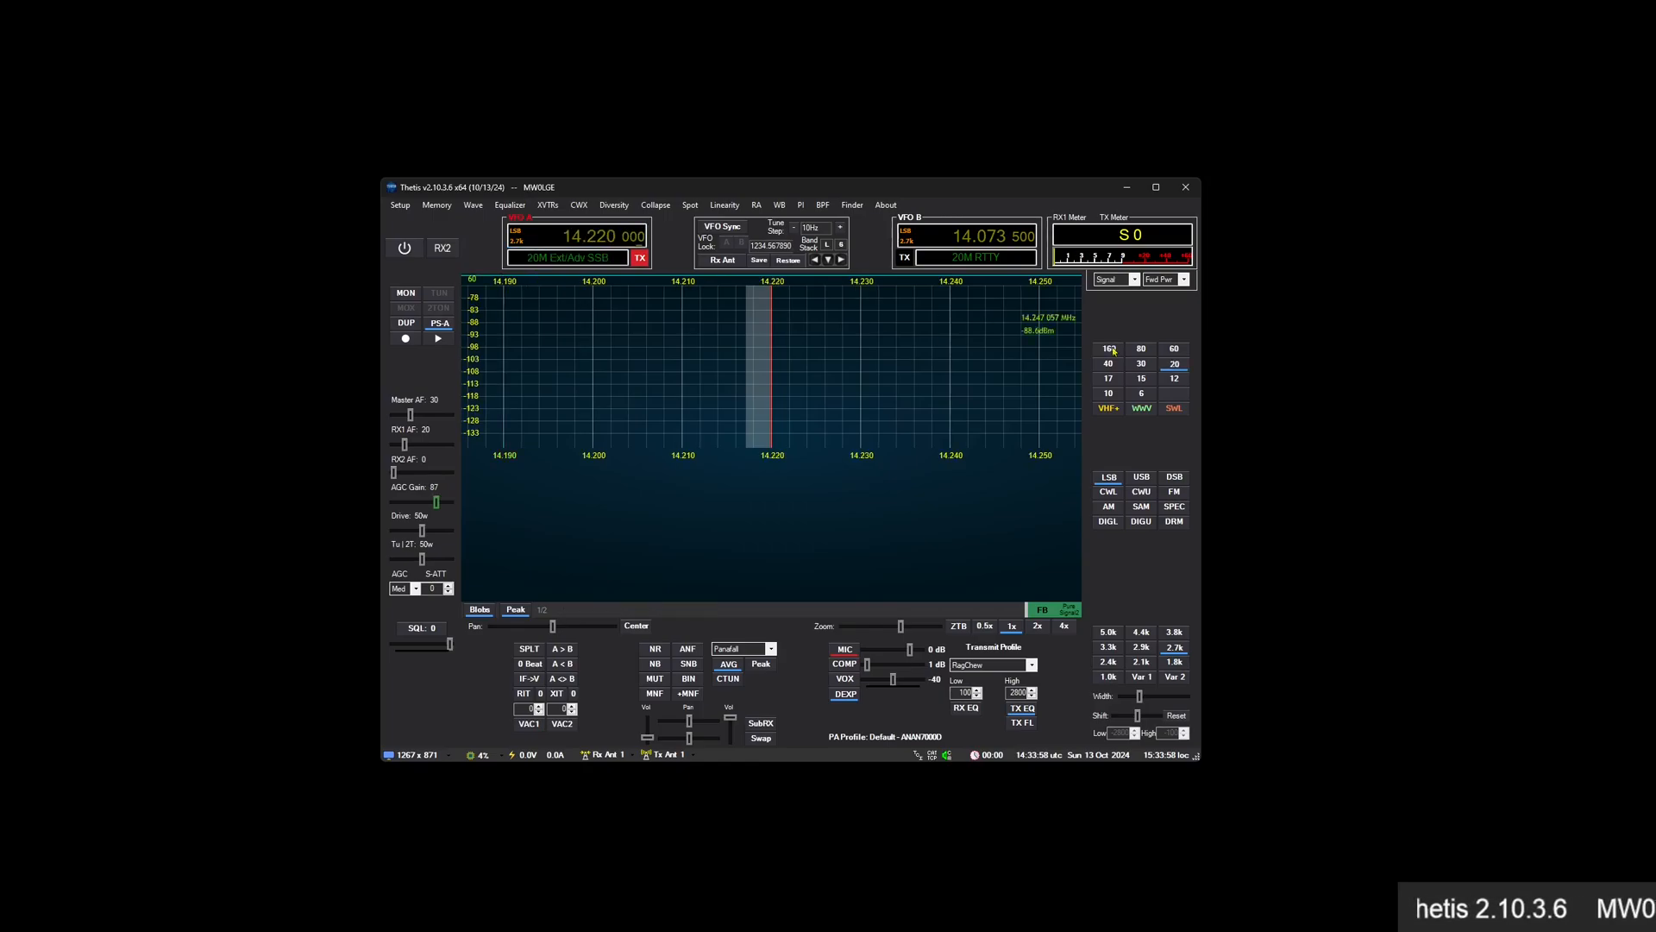
left_click(1141, 479)
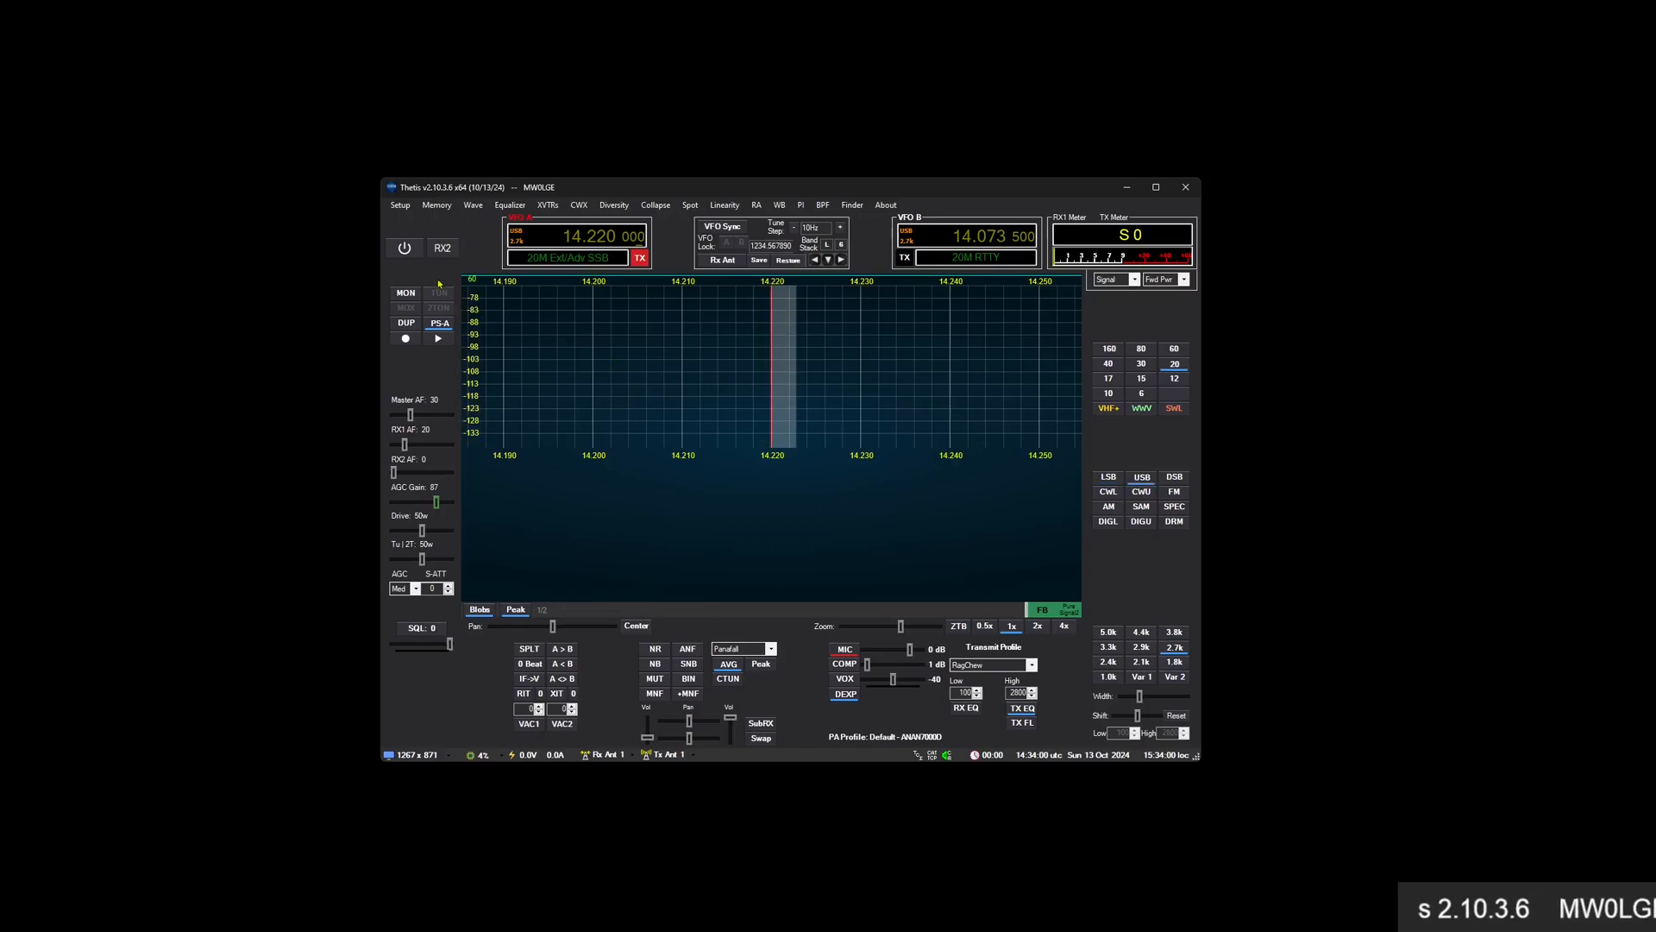
Power on the radio with VAC1 enabled and the speaker output muted
left_click(406, 250)
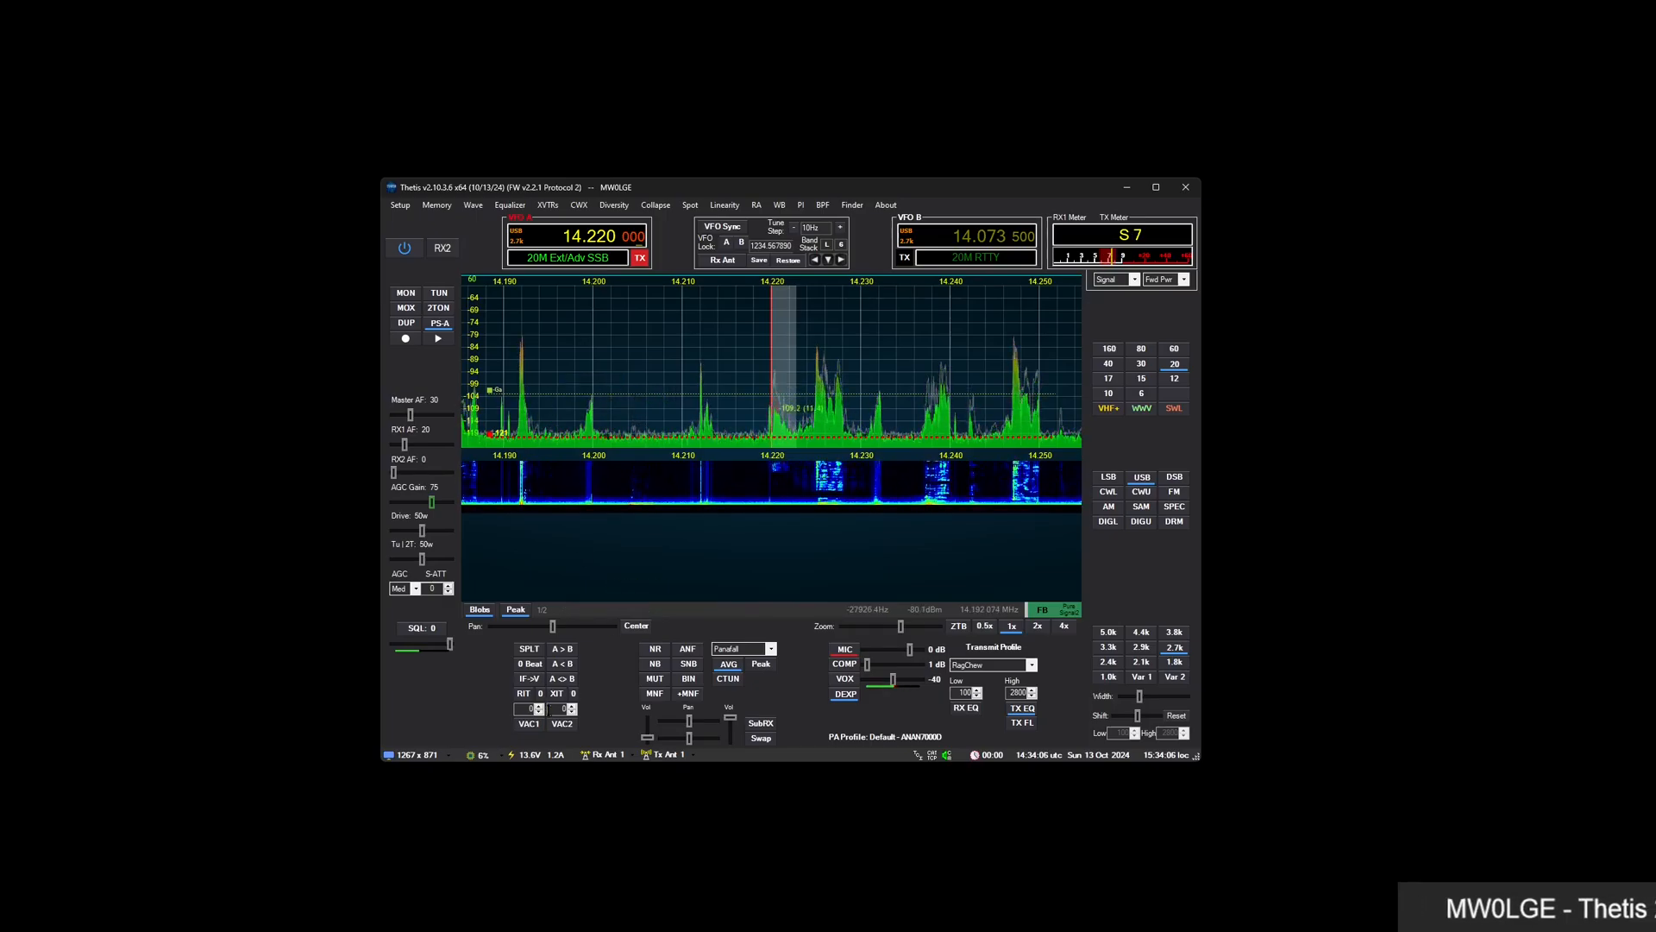
left_click(536, 726)
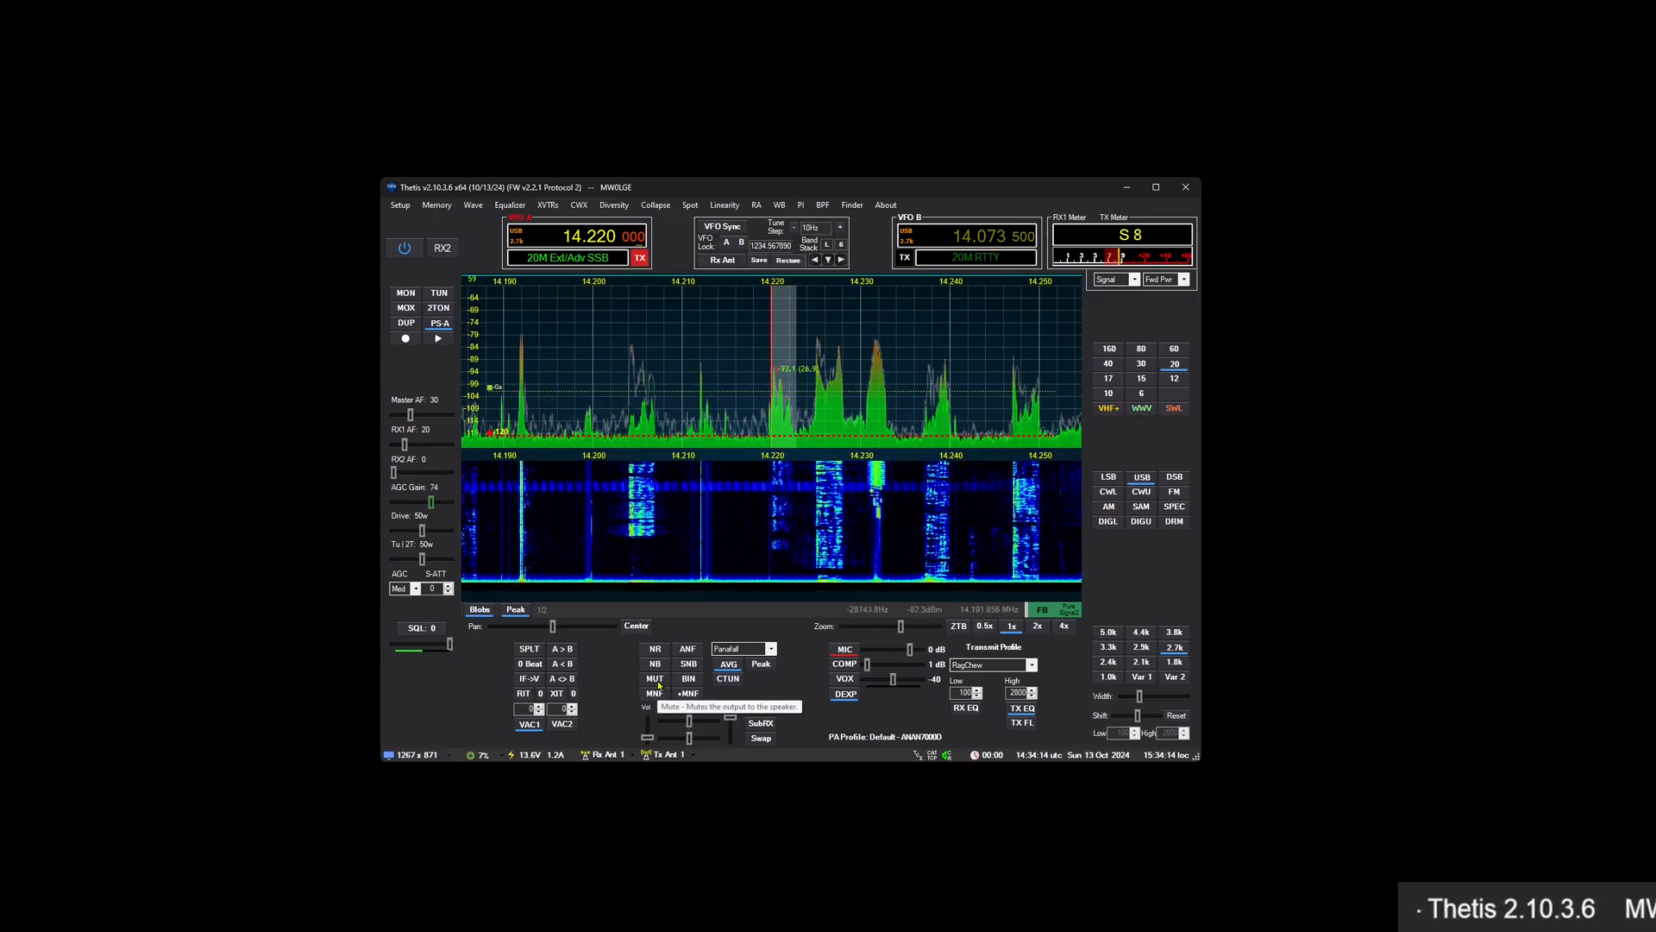
left_click(659, 682)
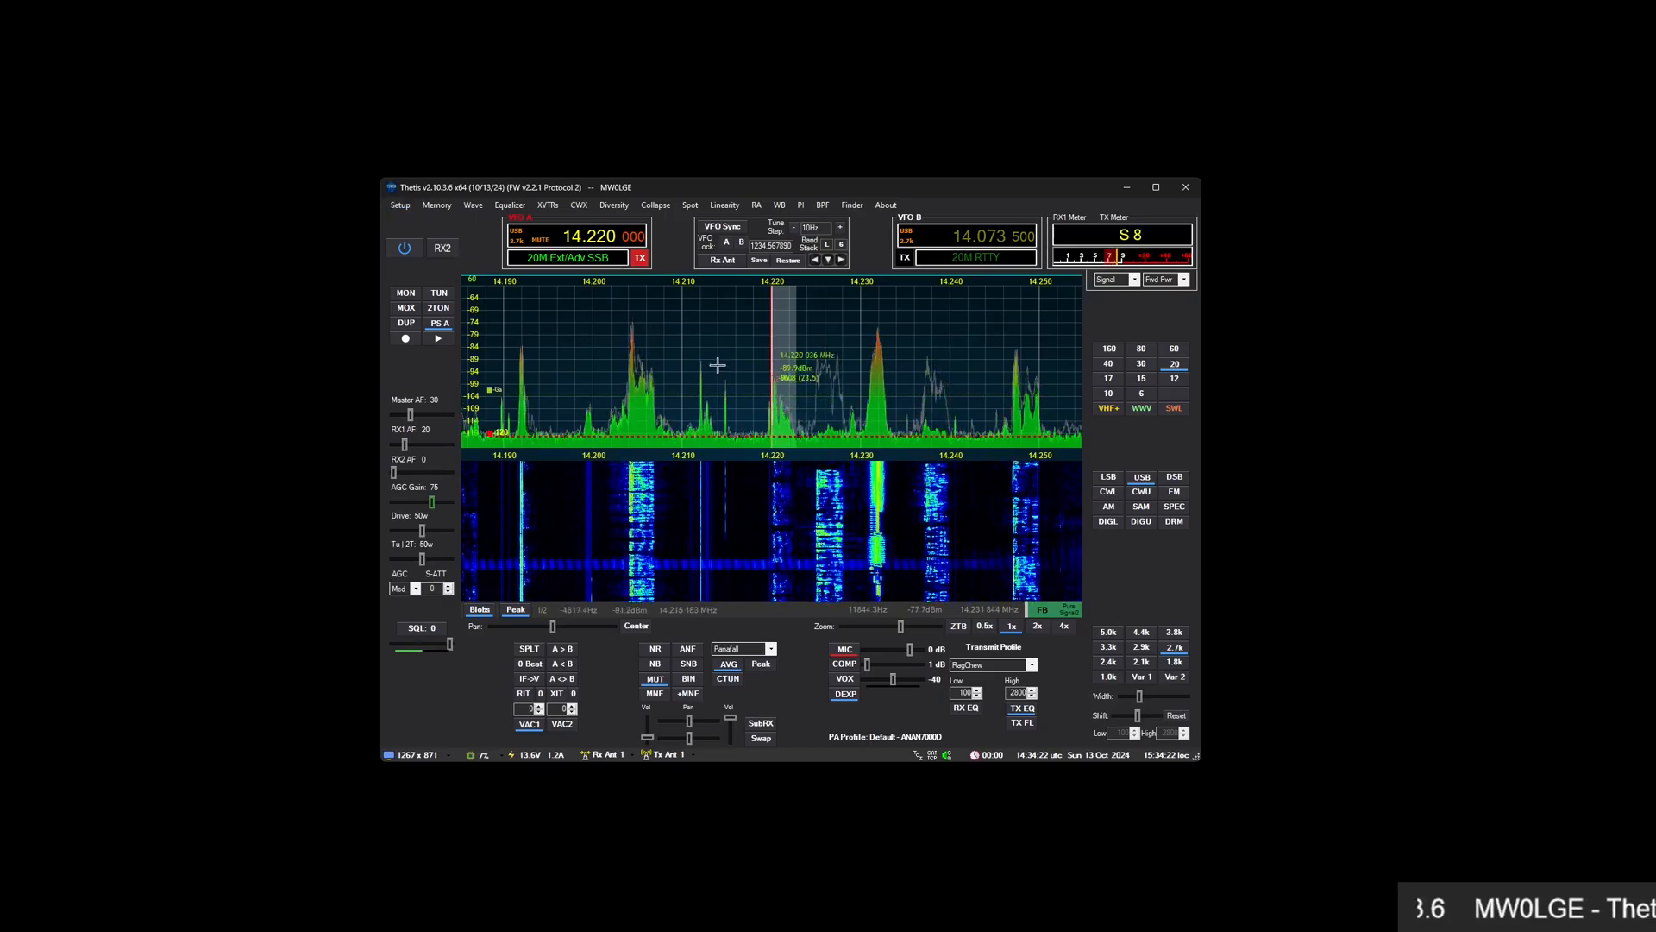
Open the Database Manager, agreeing to power off the radio, and widen its window to show more of the Folder column
left_click(404, 207)
left_click(402, 210)
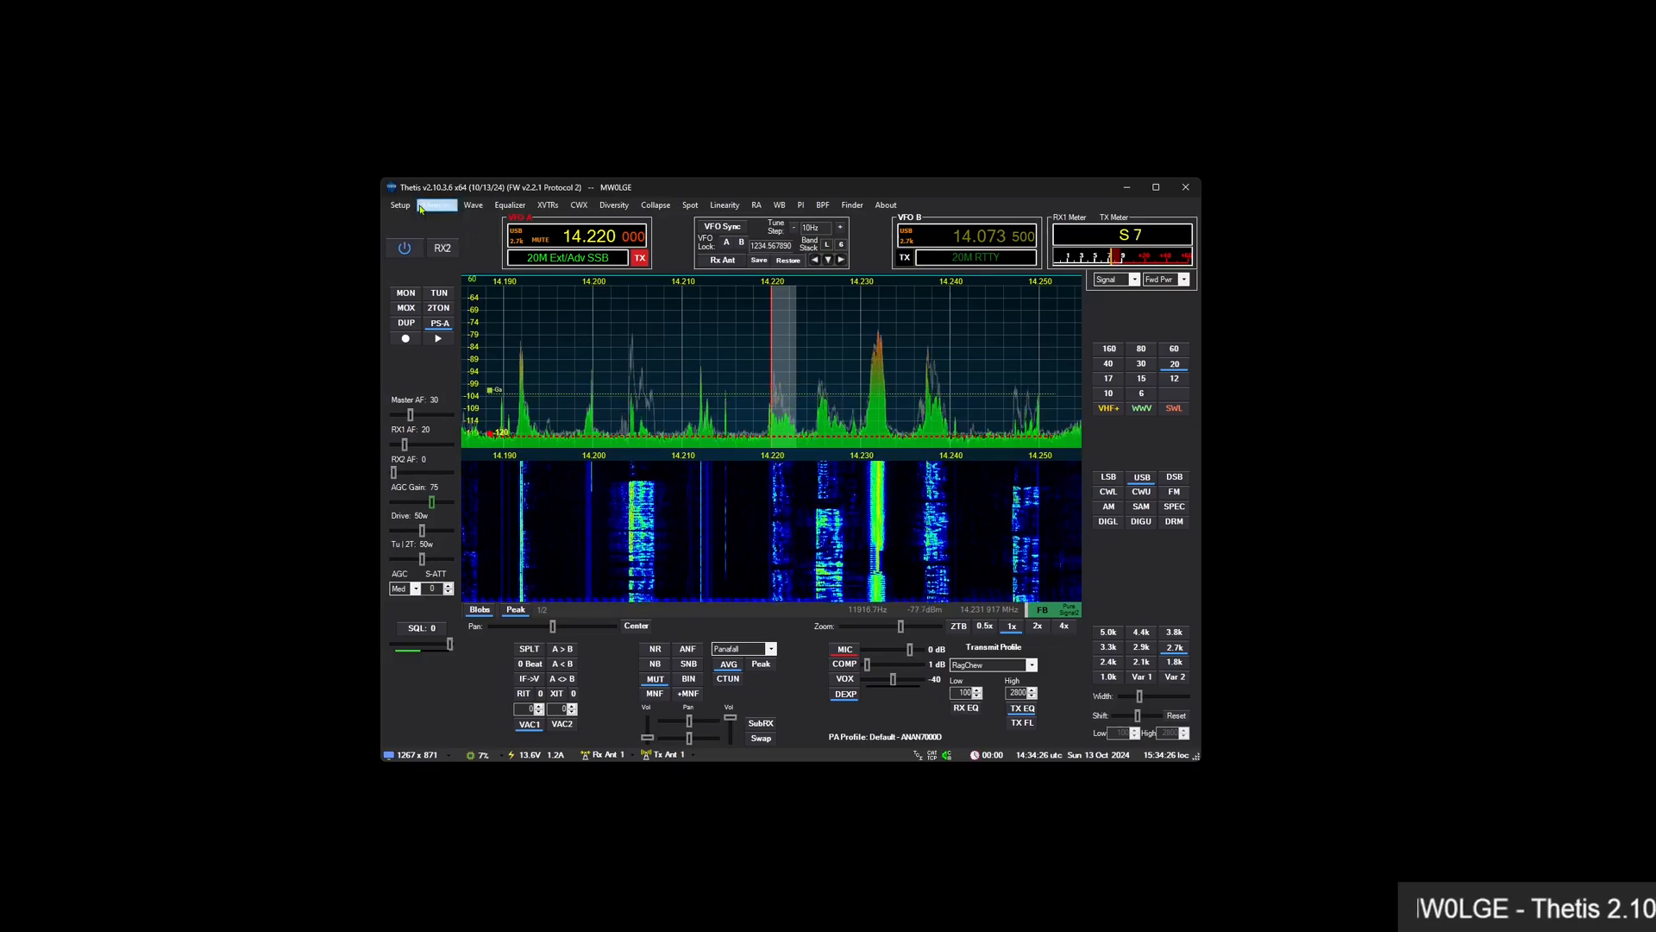
left_click(397, 209)
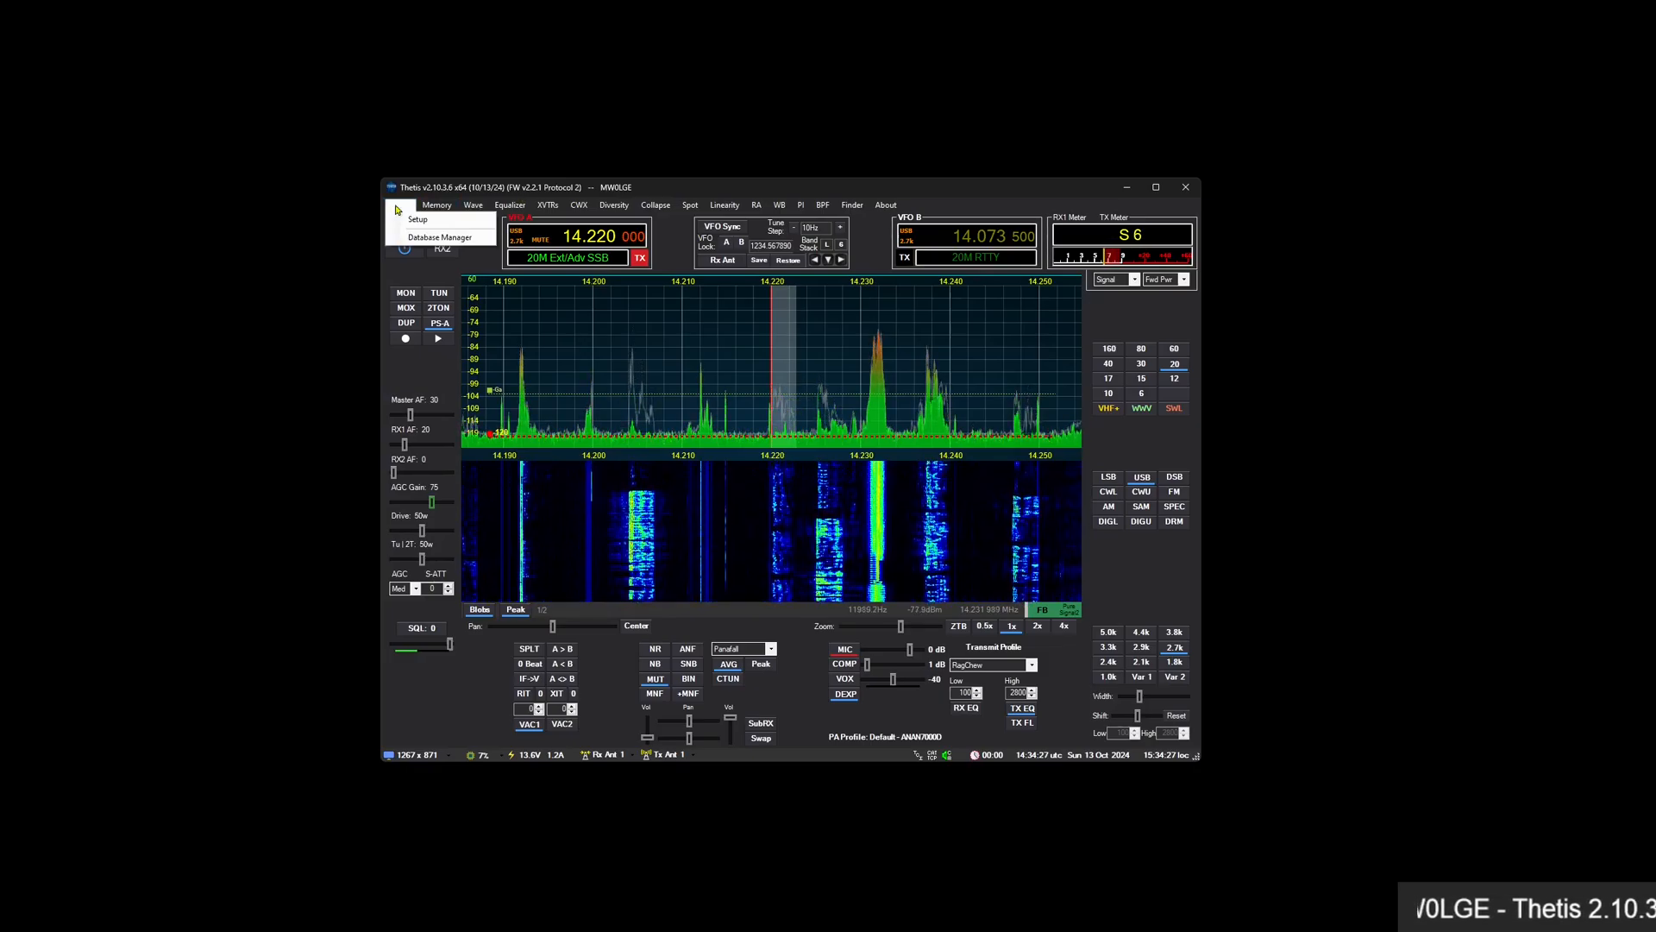
left_click(444, 237)
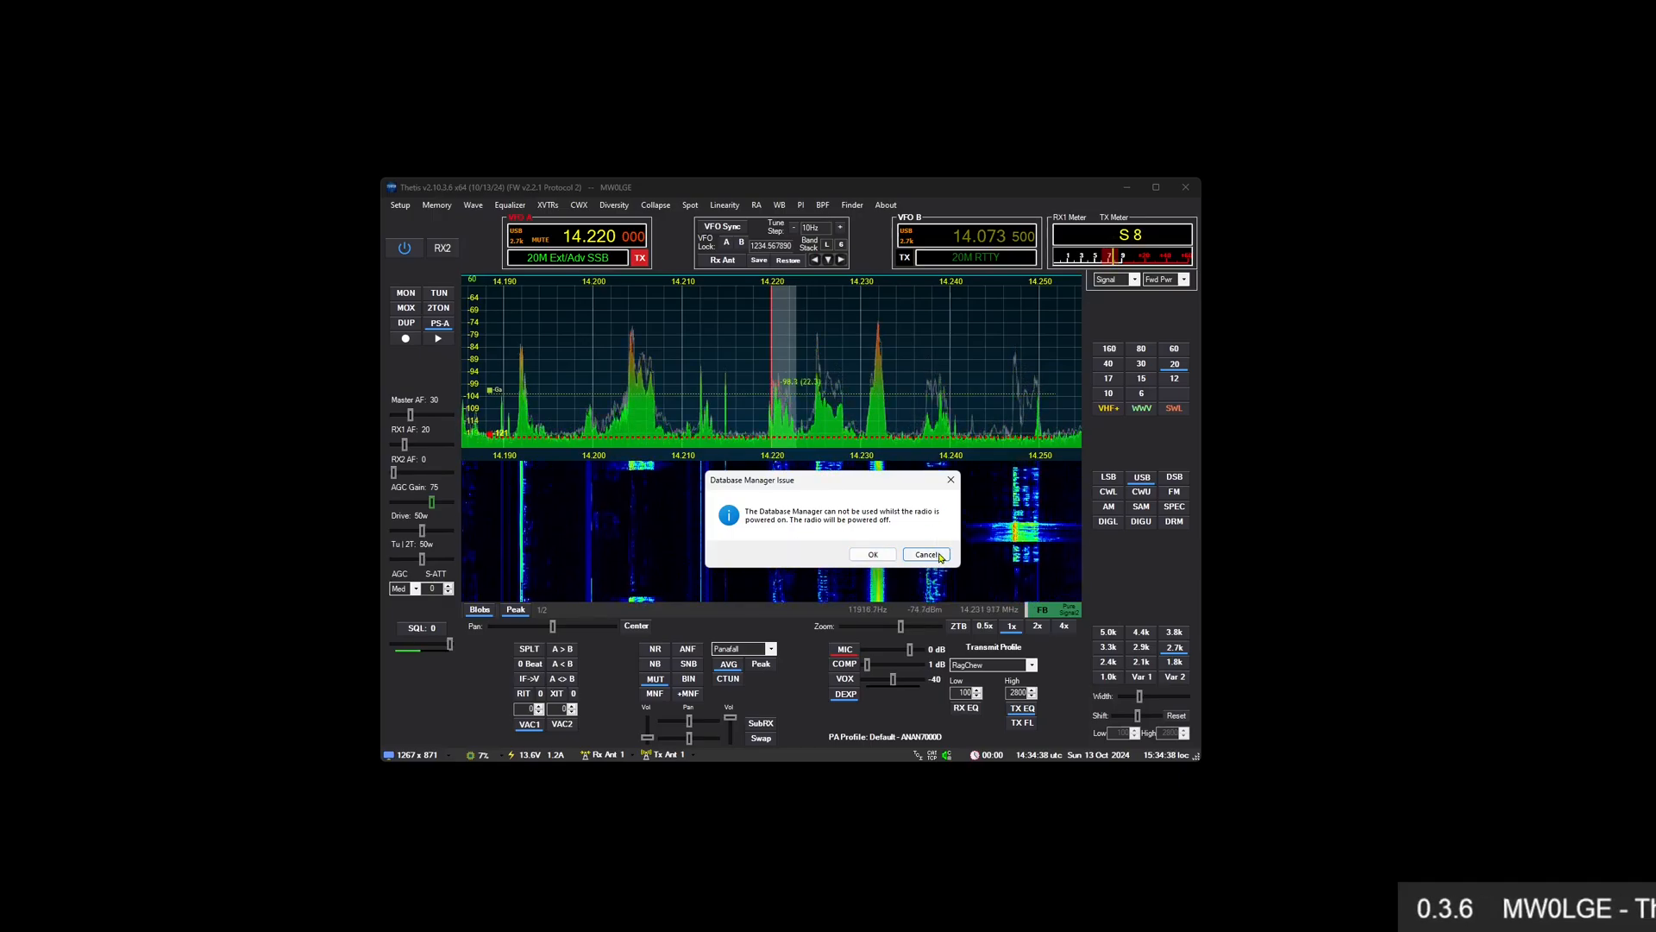
left_click(874, 554)
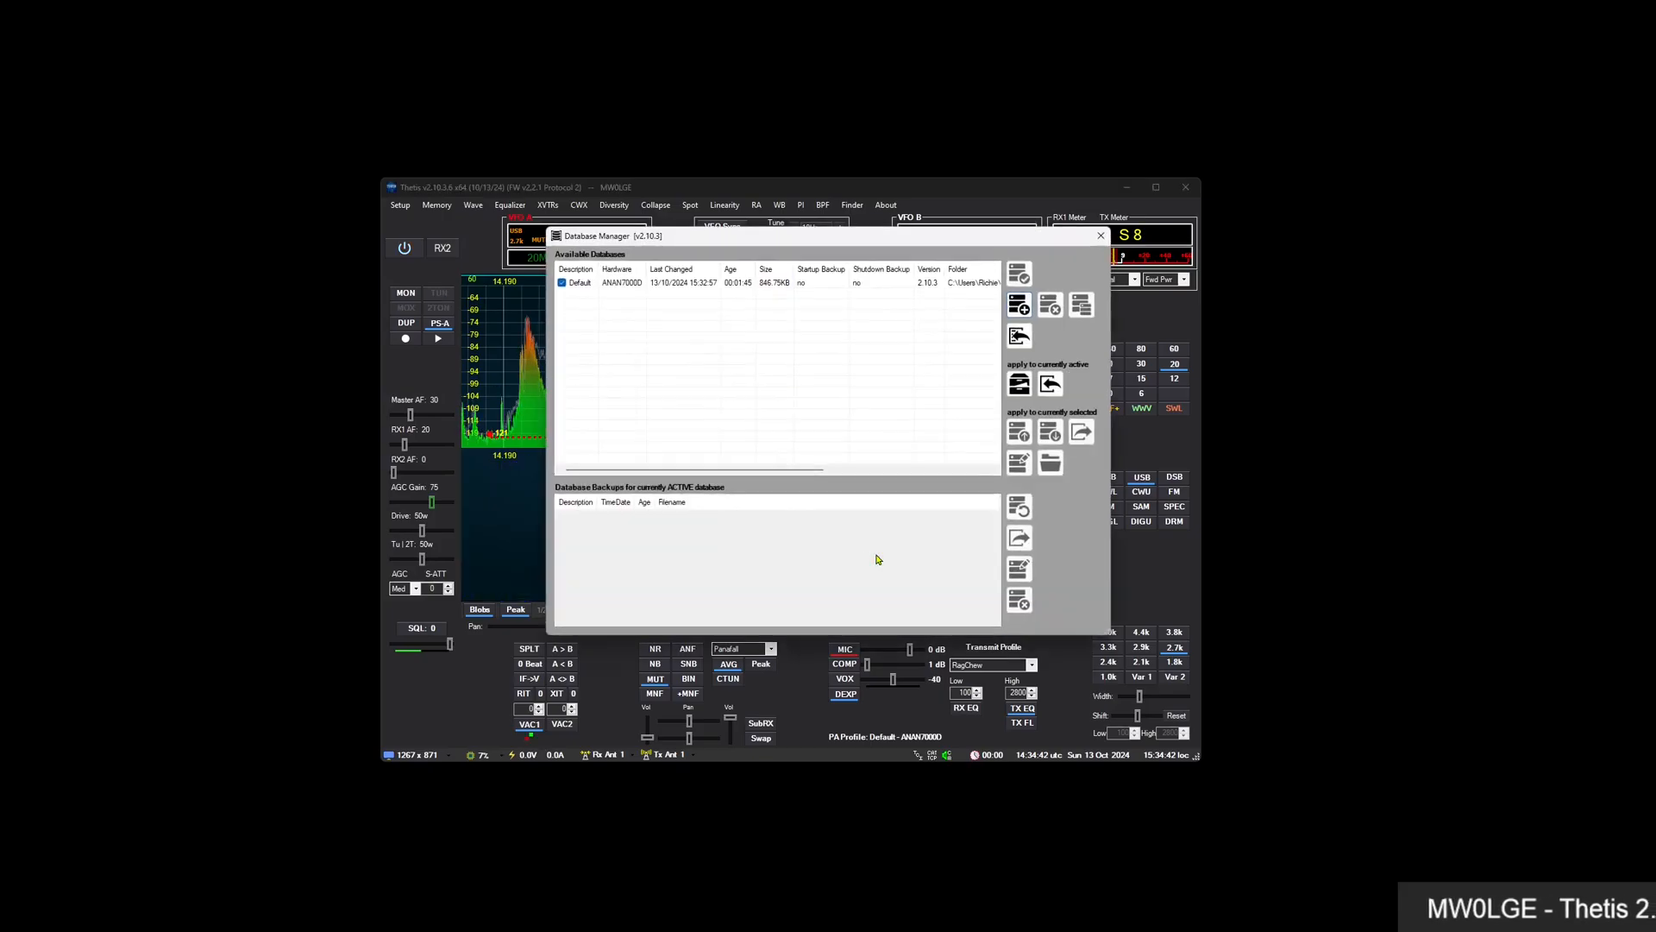
left_click_drag(716, 249, 658, 270)
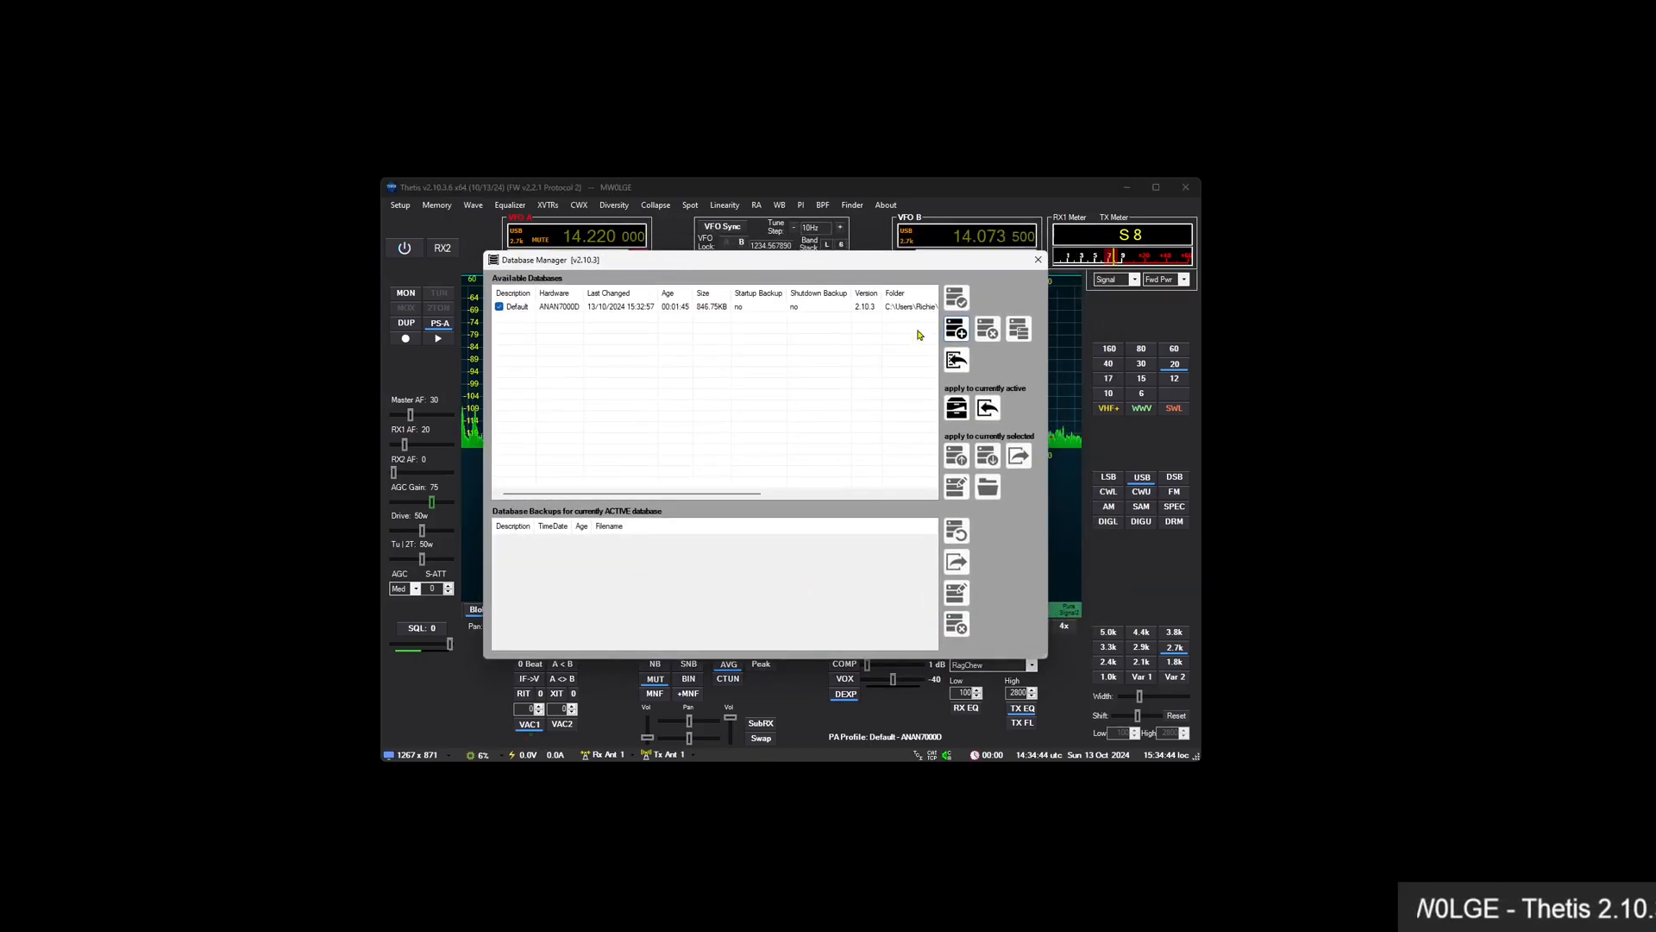
left_click_drag(1045, 361, 1165, 360)
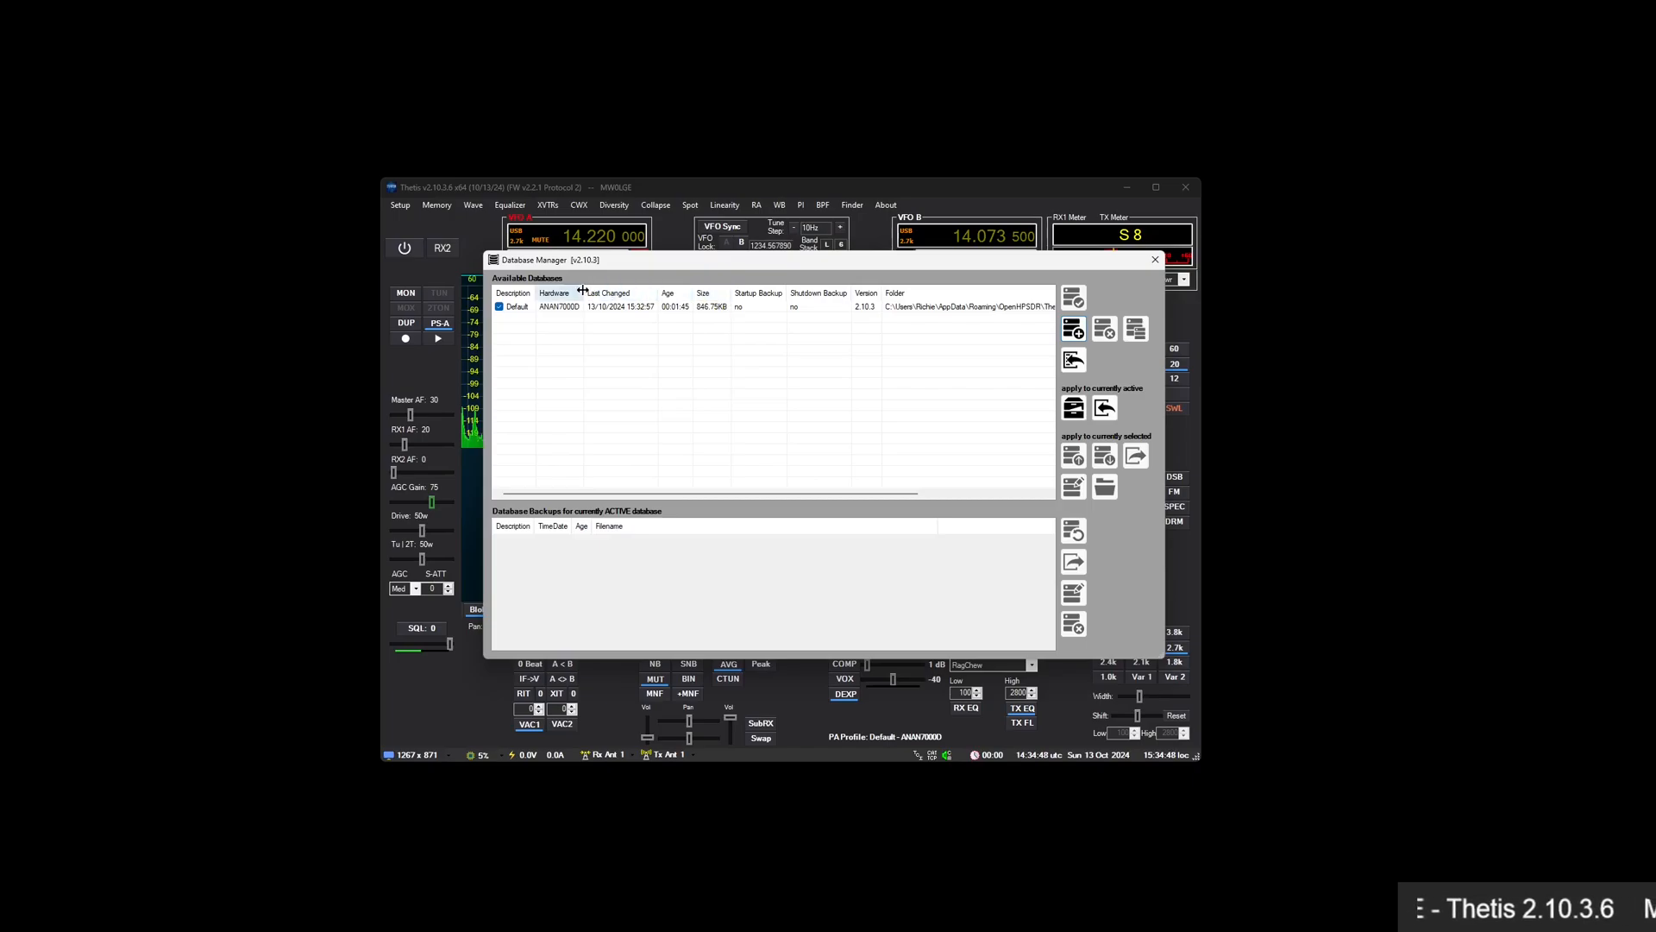
Check the full folder path of the Default database in the list and reposition the Database Manager window slightly lower
left_click_drag(824, 492, 950, 494)
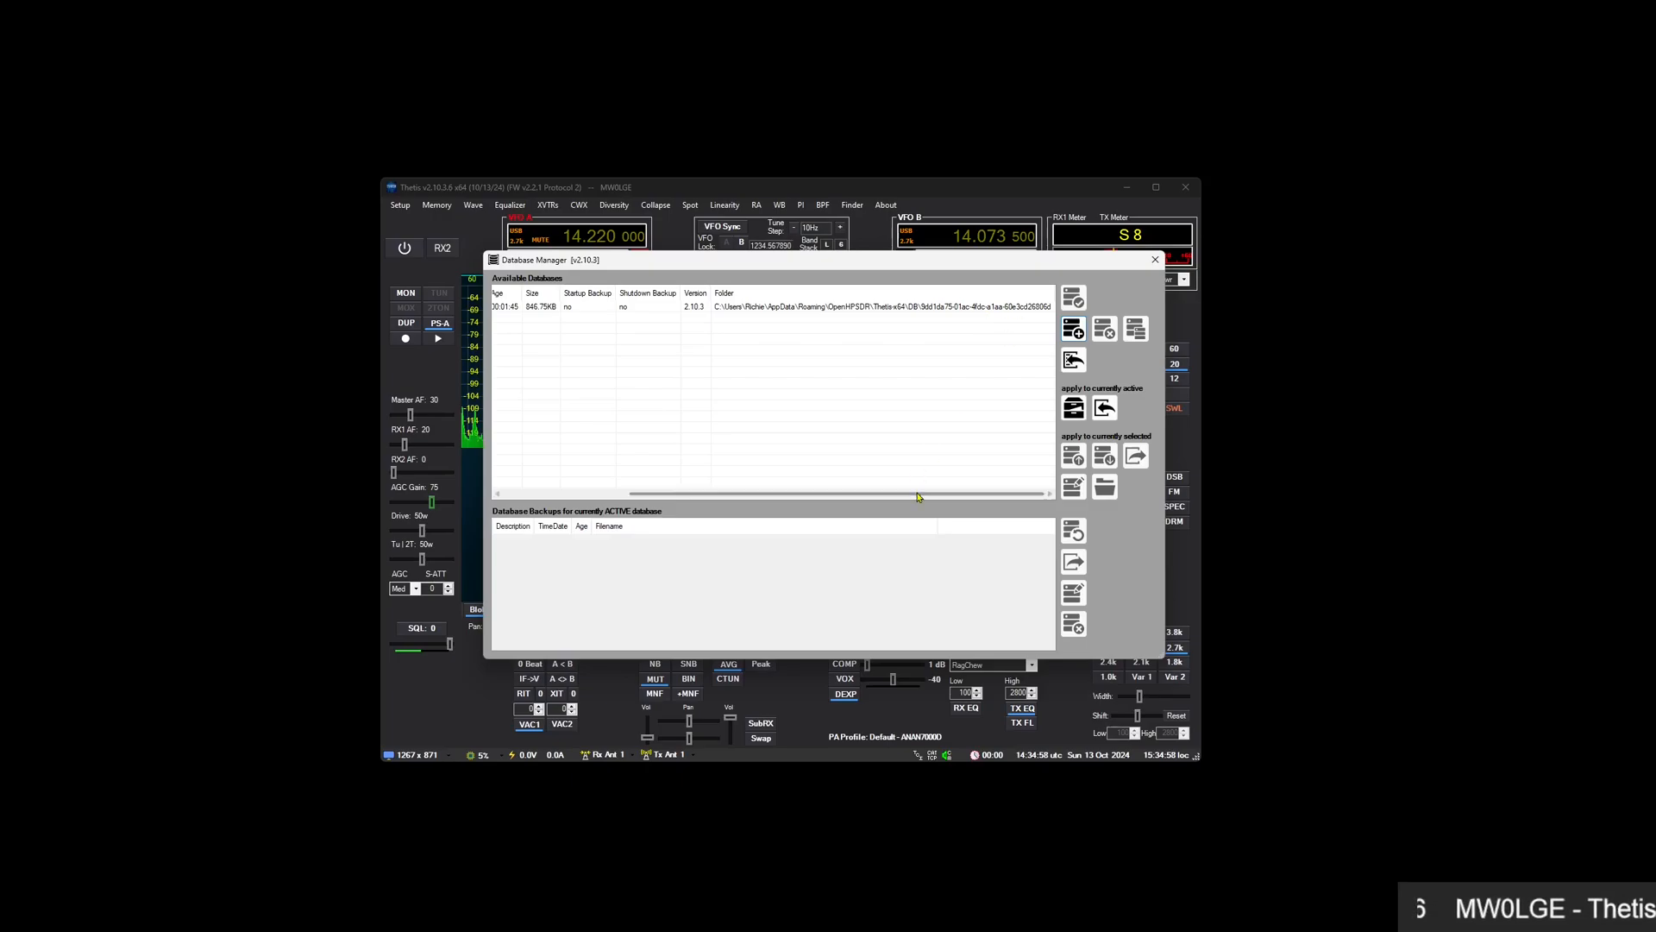
left_click_drag(916, 493, 751, 494)
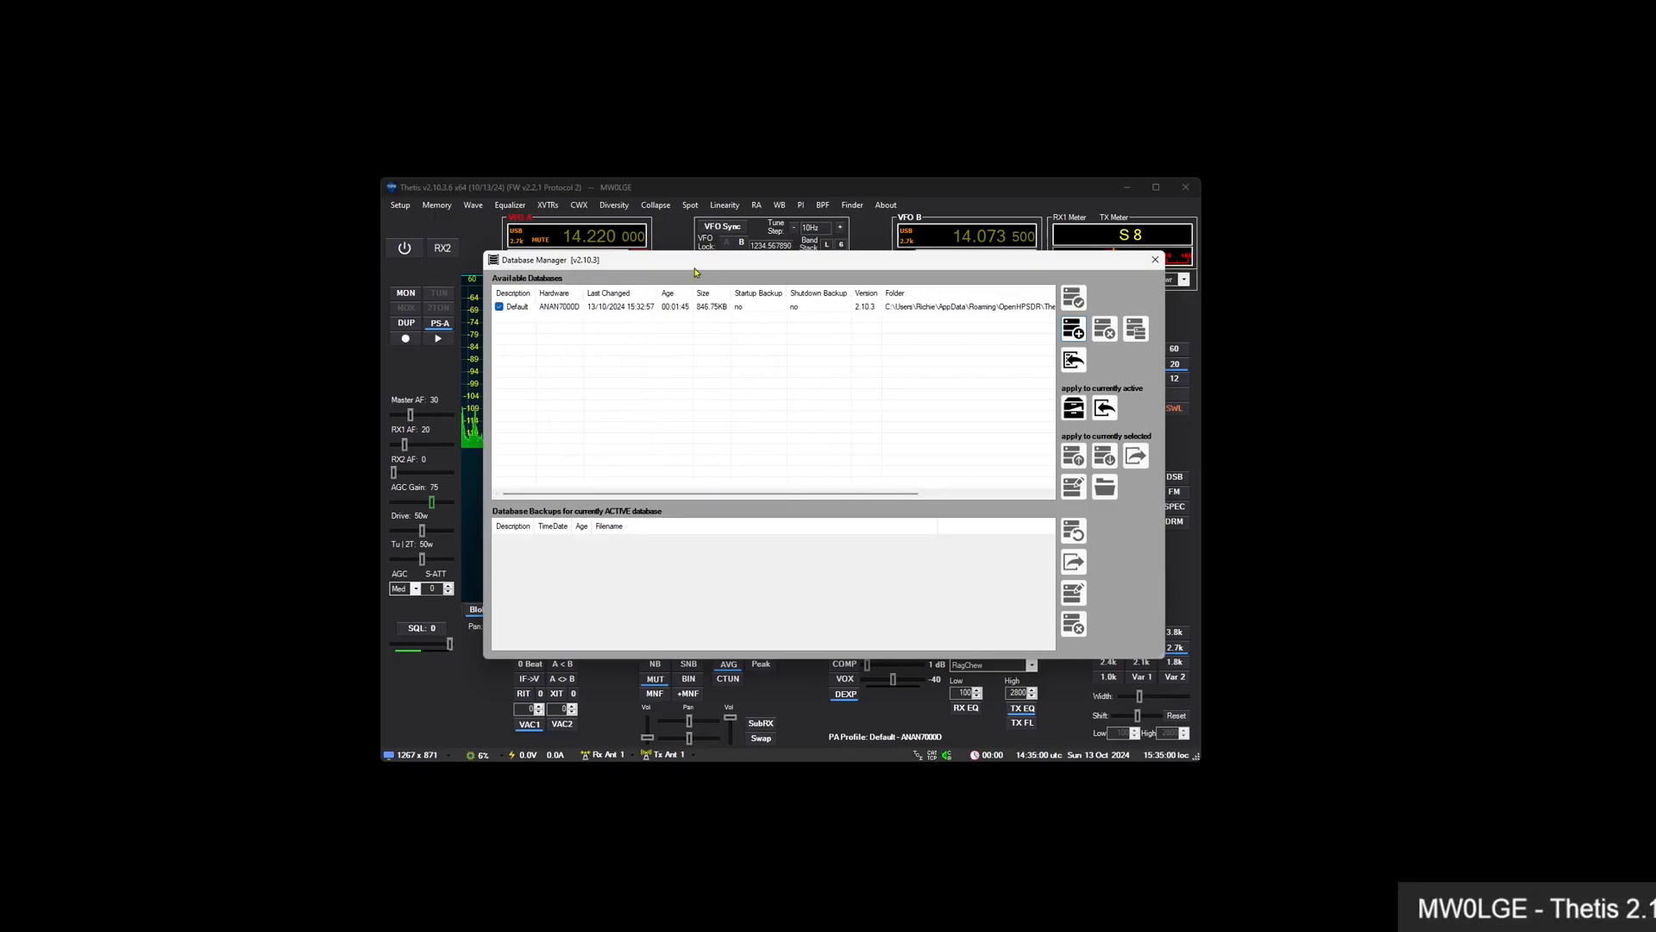
left_click_drag(693, 265, 699, 304)
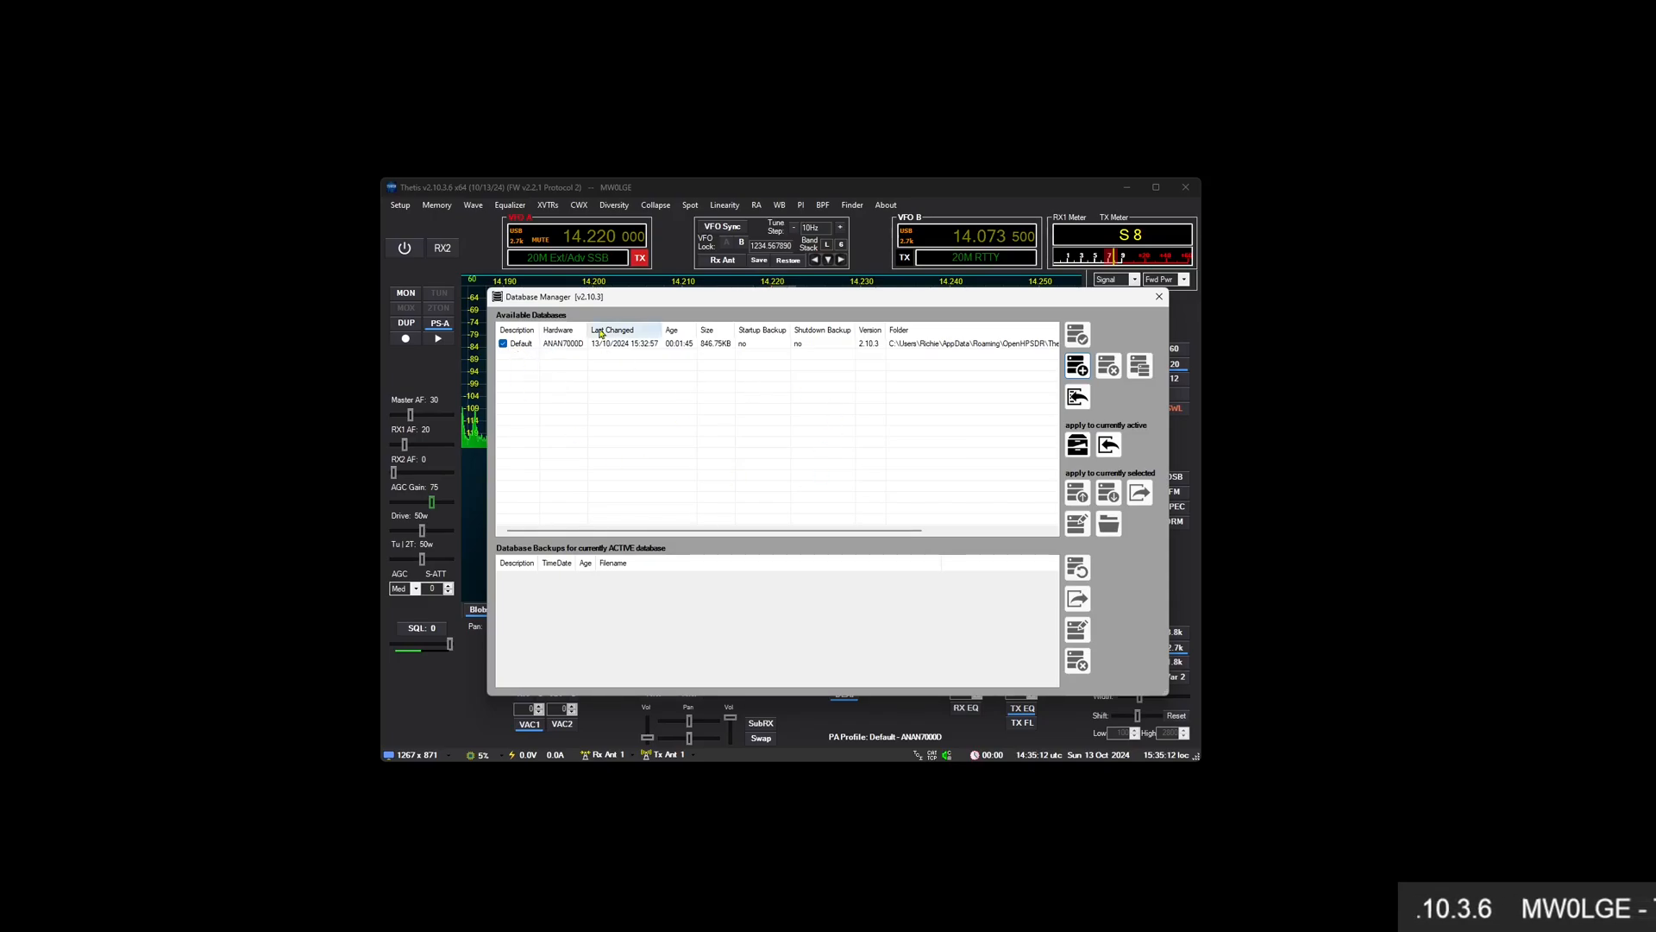
Duplicate the Default database with the description "Dupe"
left_click(662, 348)
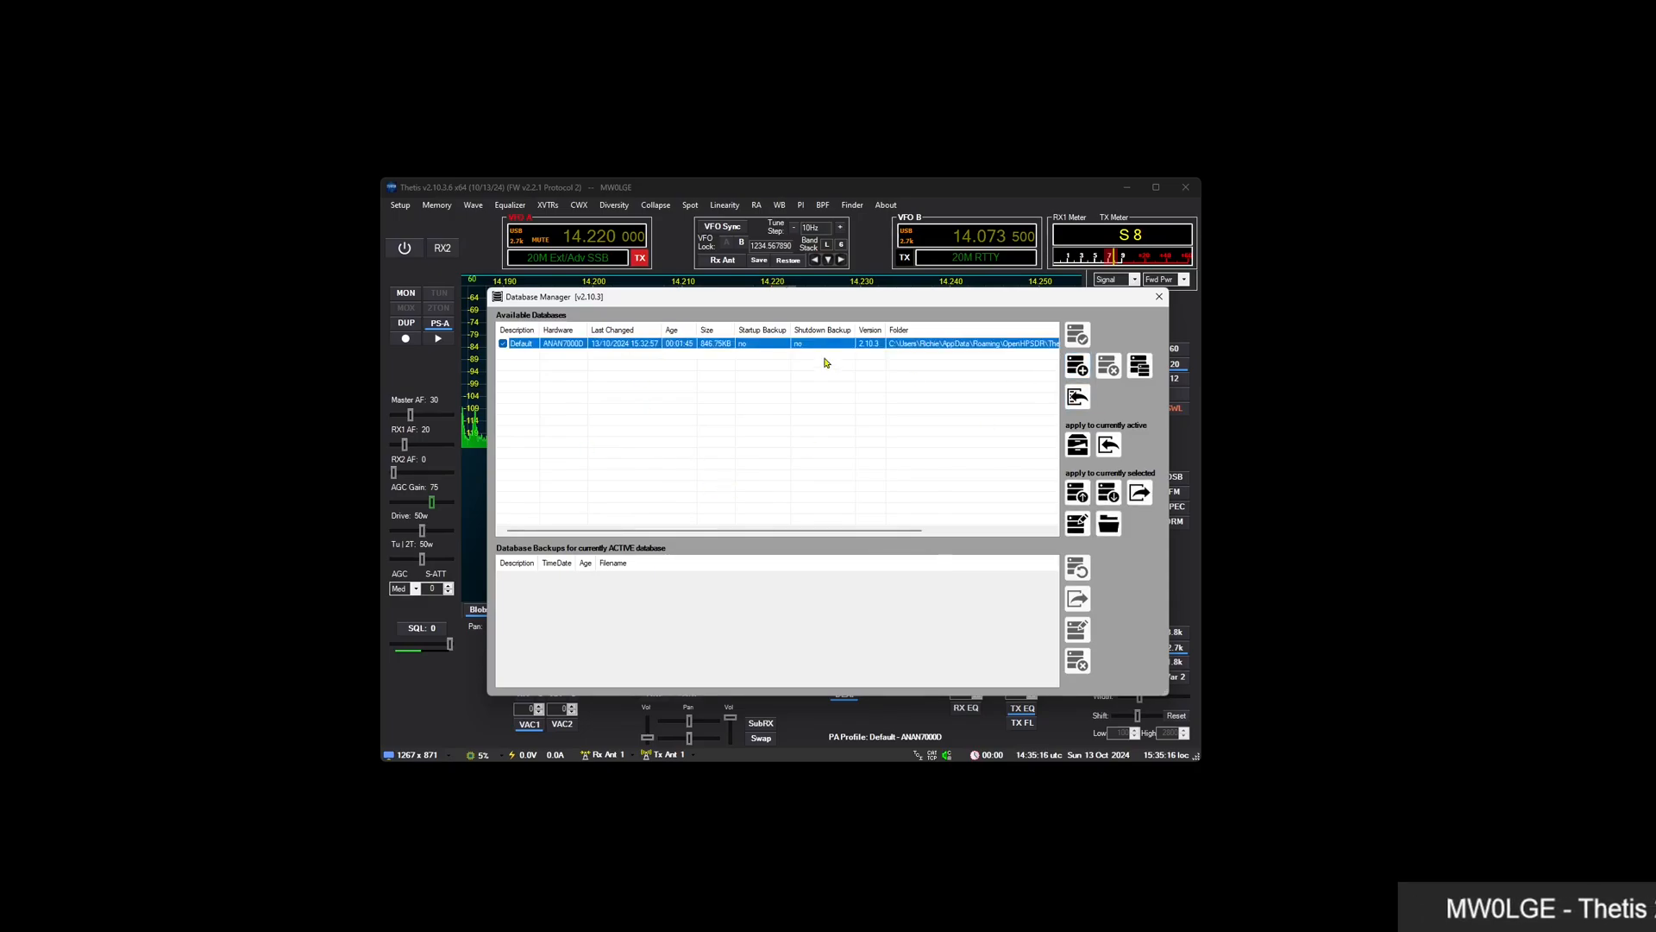
left_click(1140, 366)
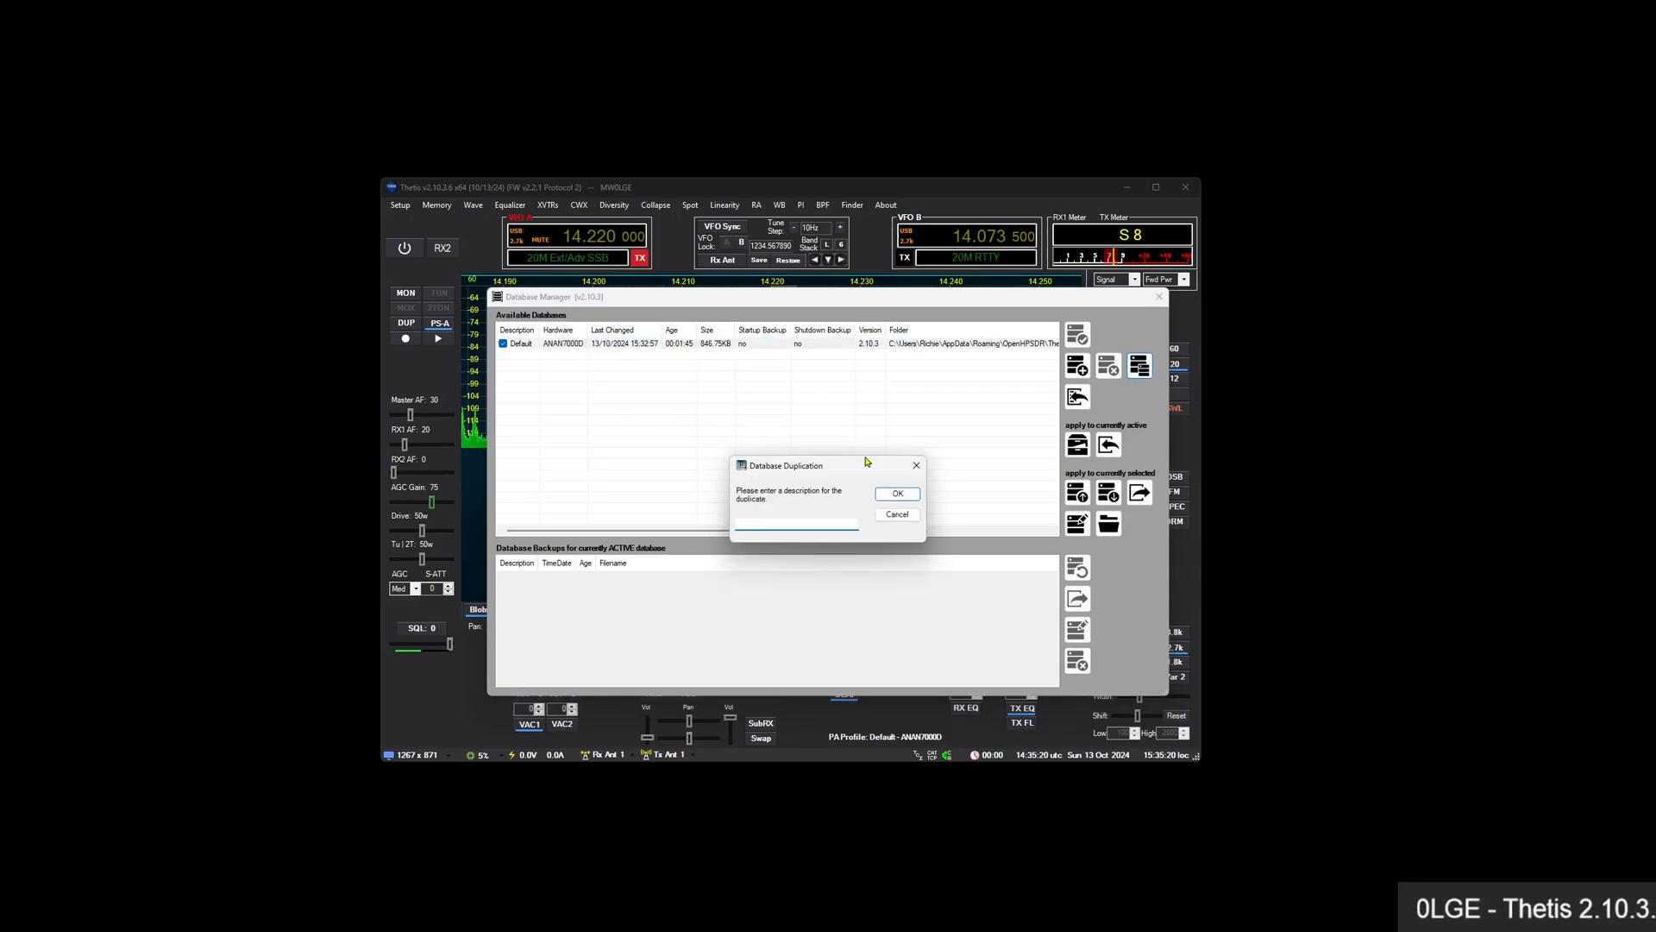
key("Return")
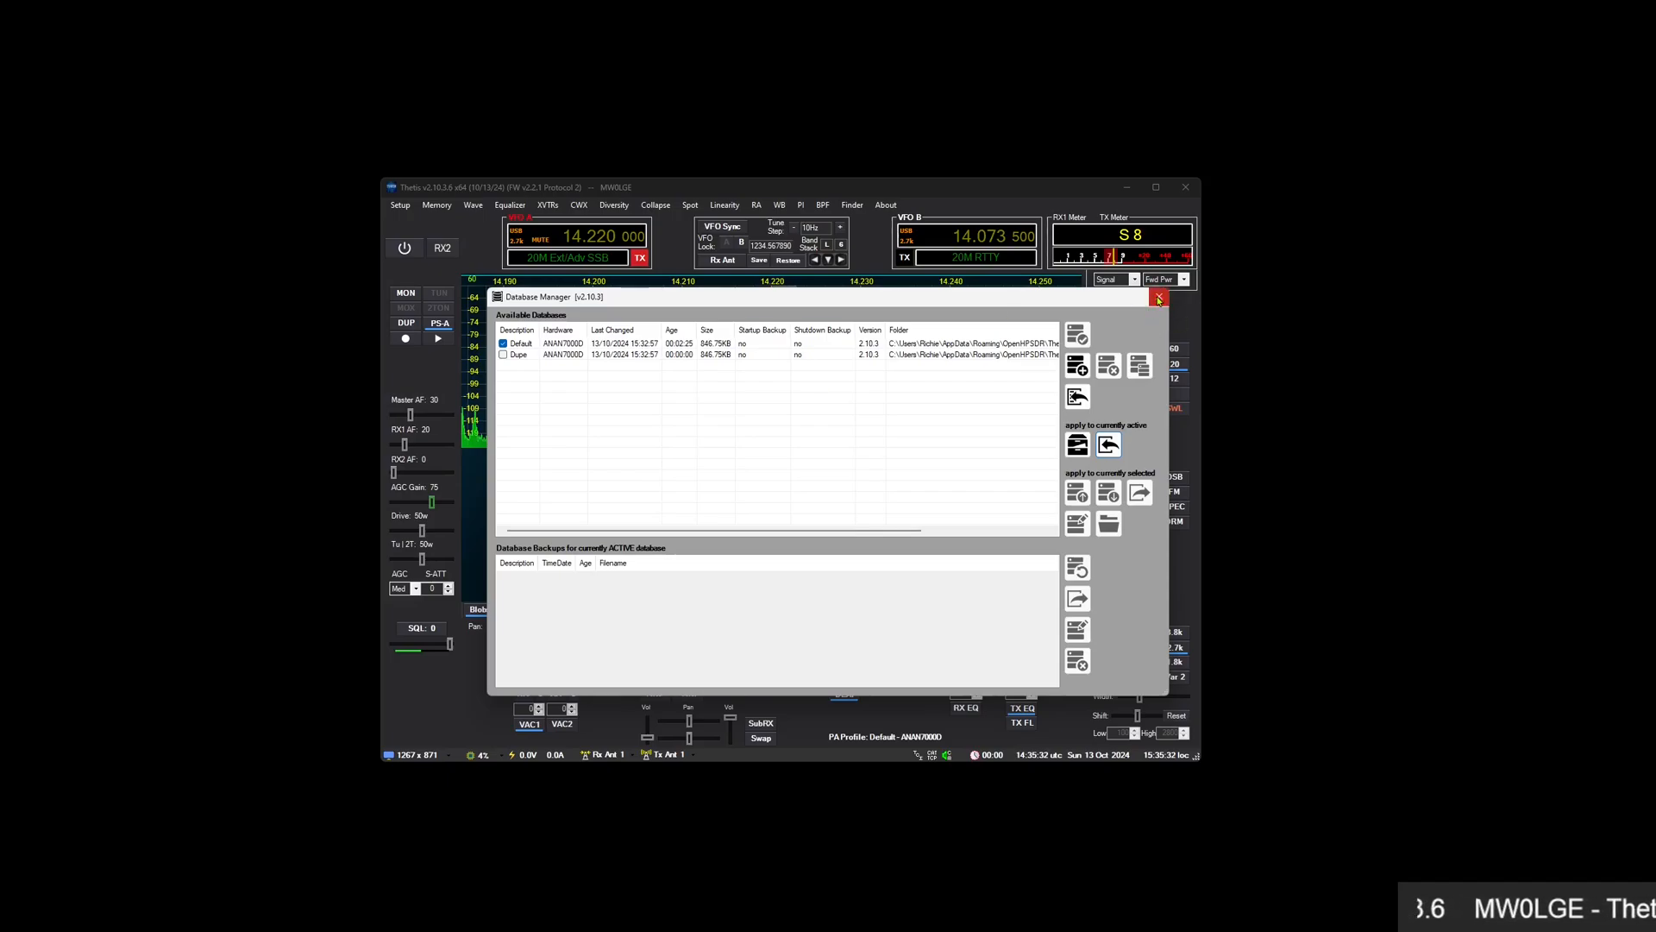
Make the Dupe database active, agreeing to restart Thetis
left_click(562, 354)
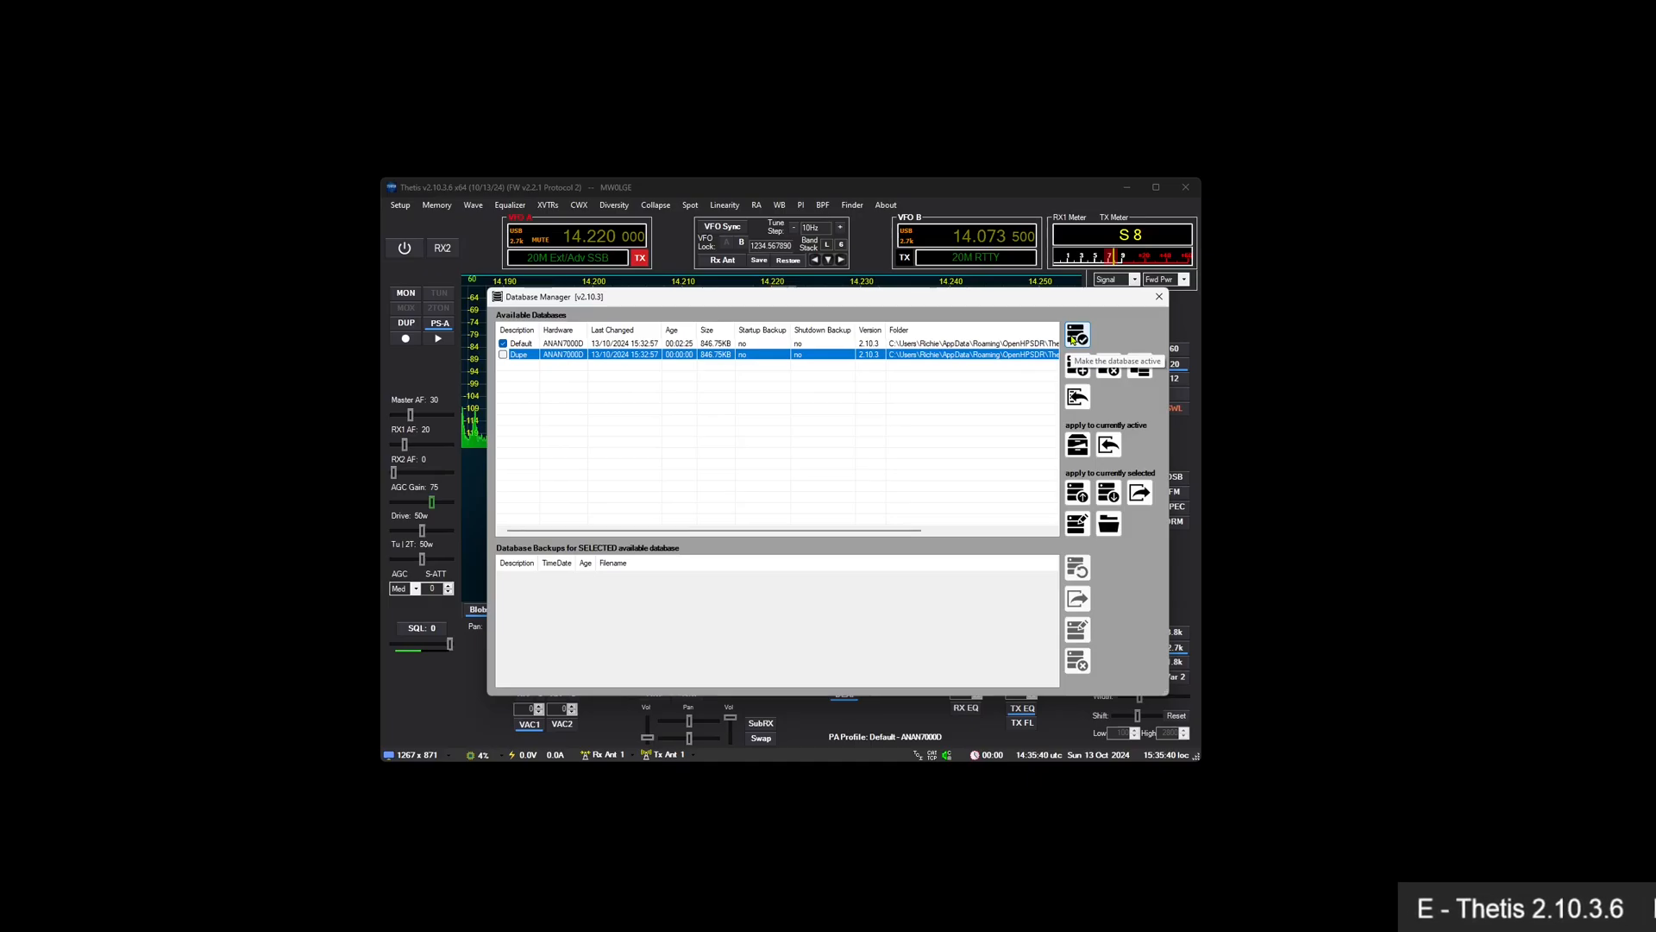
left_click(1074, 339)
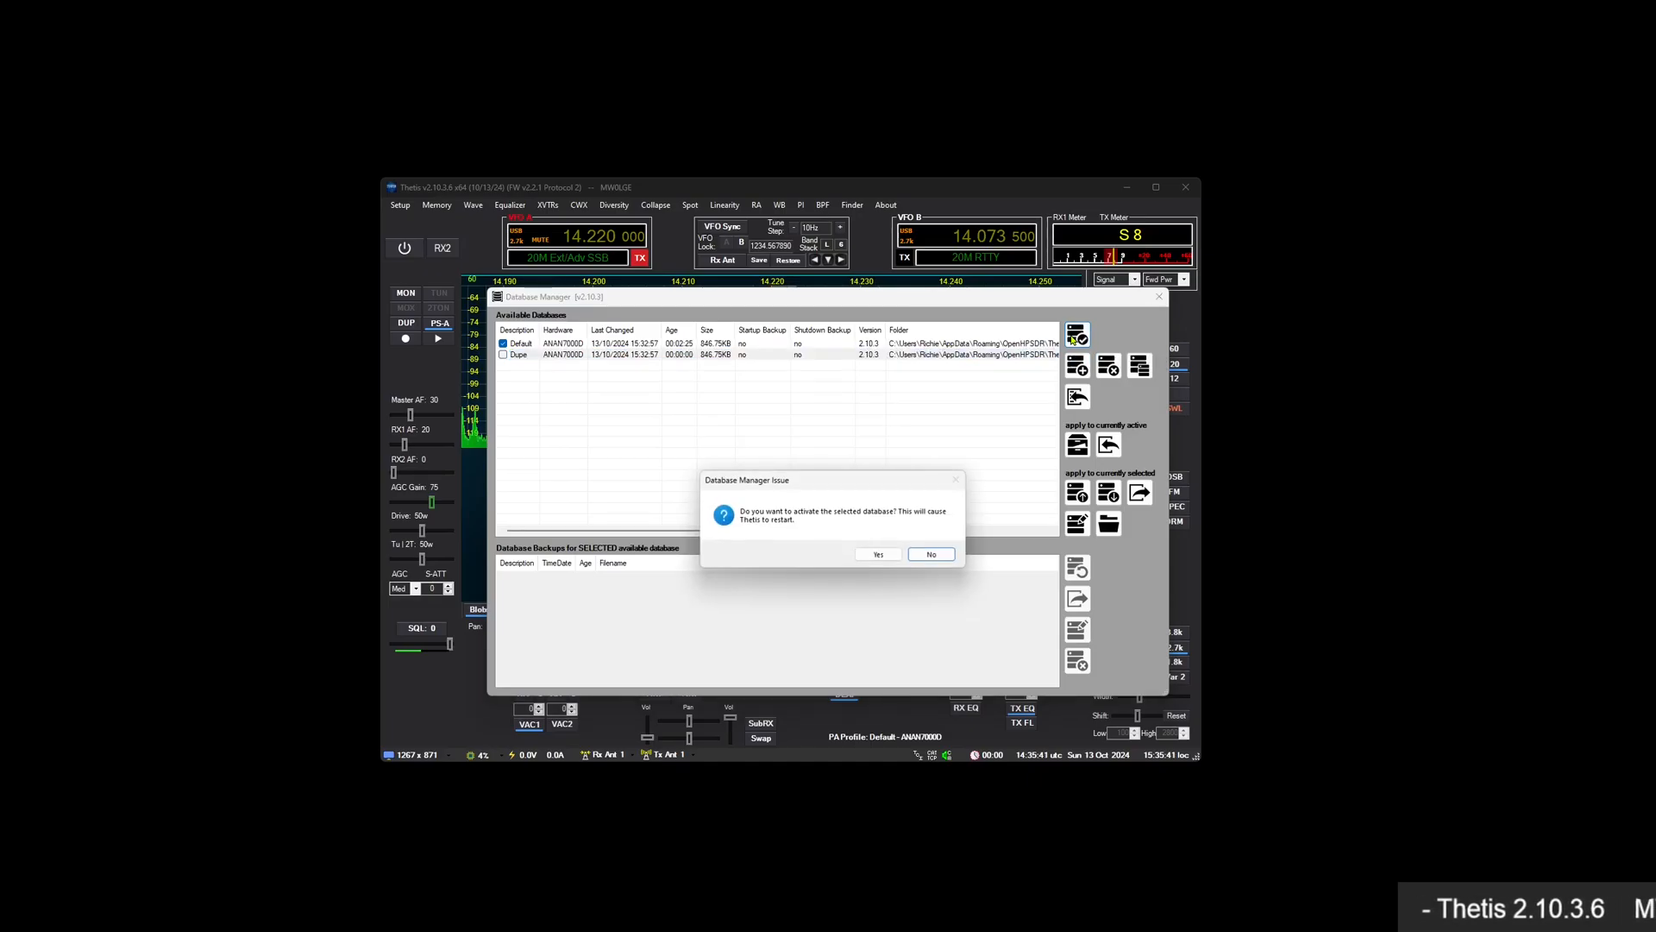
left_click(877, 555)
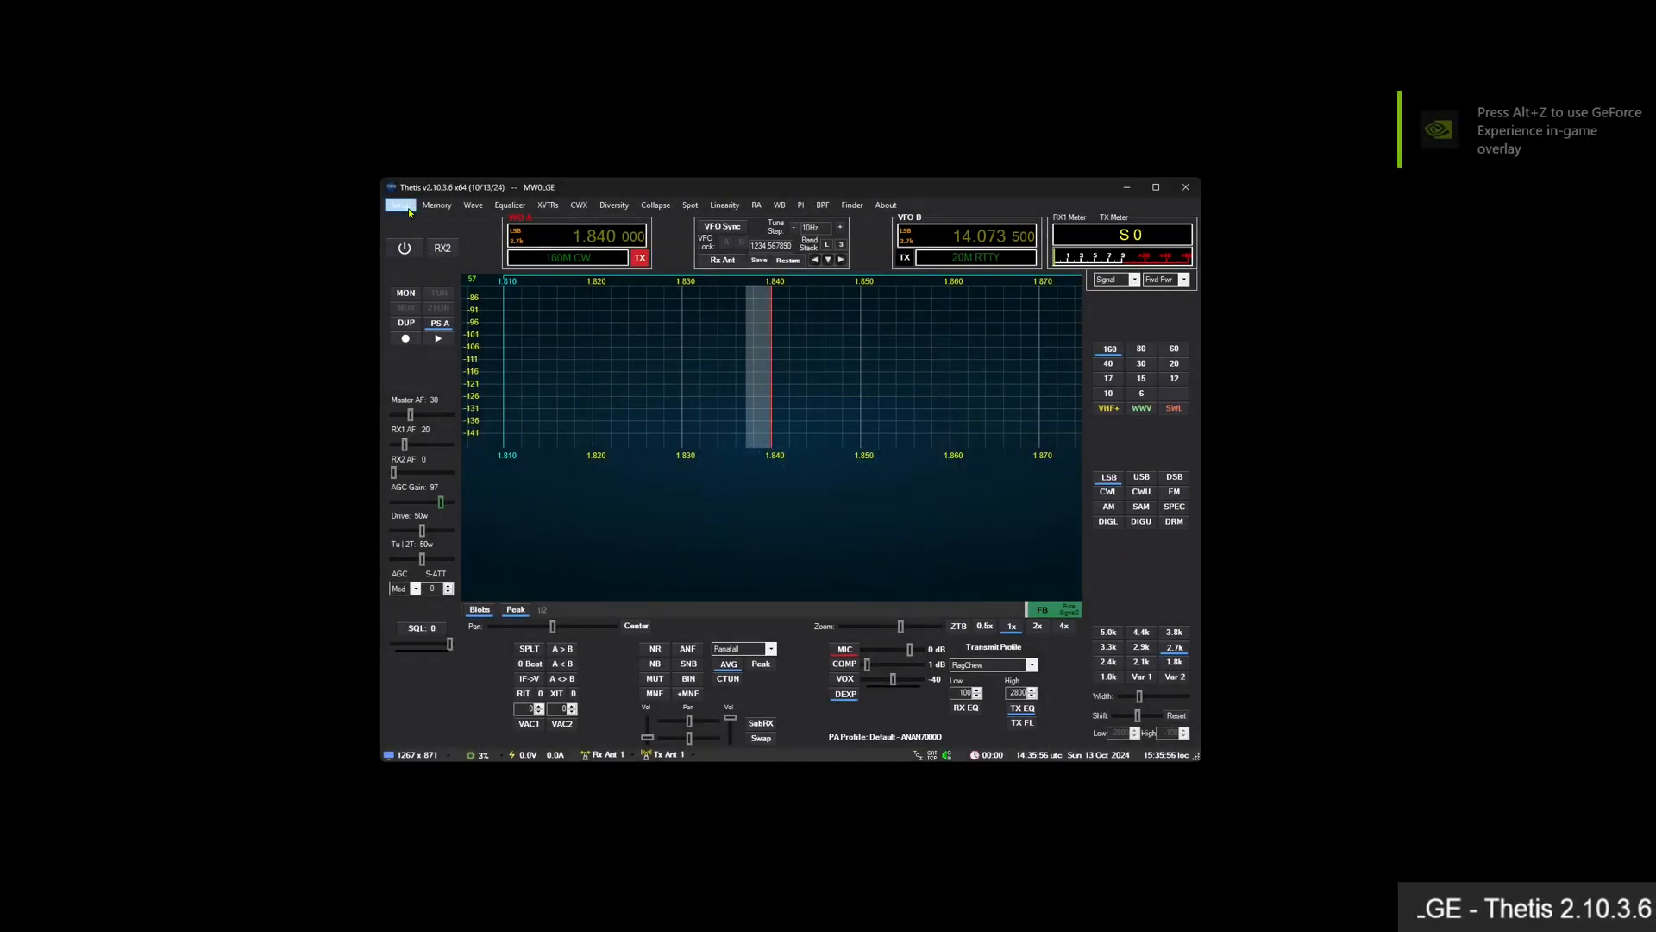
Tune VFO A to 14.22 MHz and switch the receive mode to USB
left_click(400, 205)
left_click(609, 235)
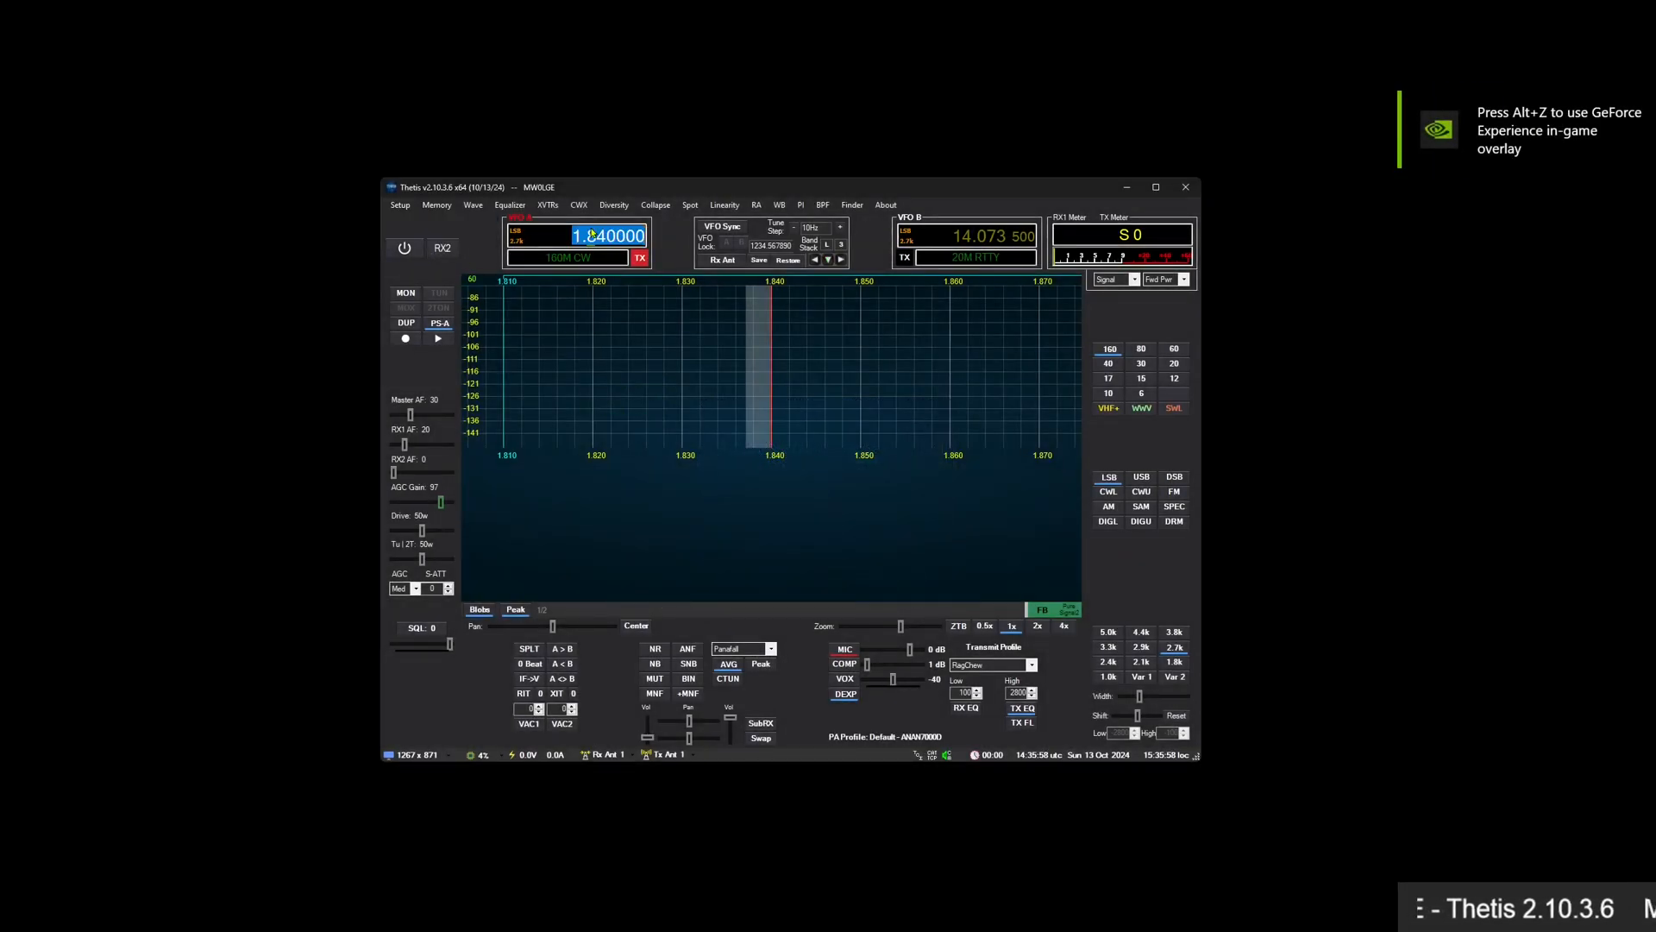
type("14.22")
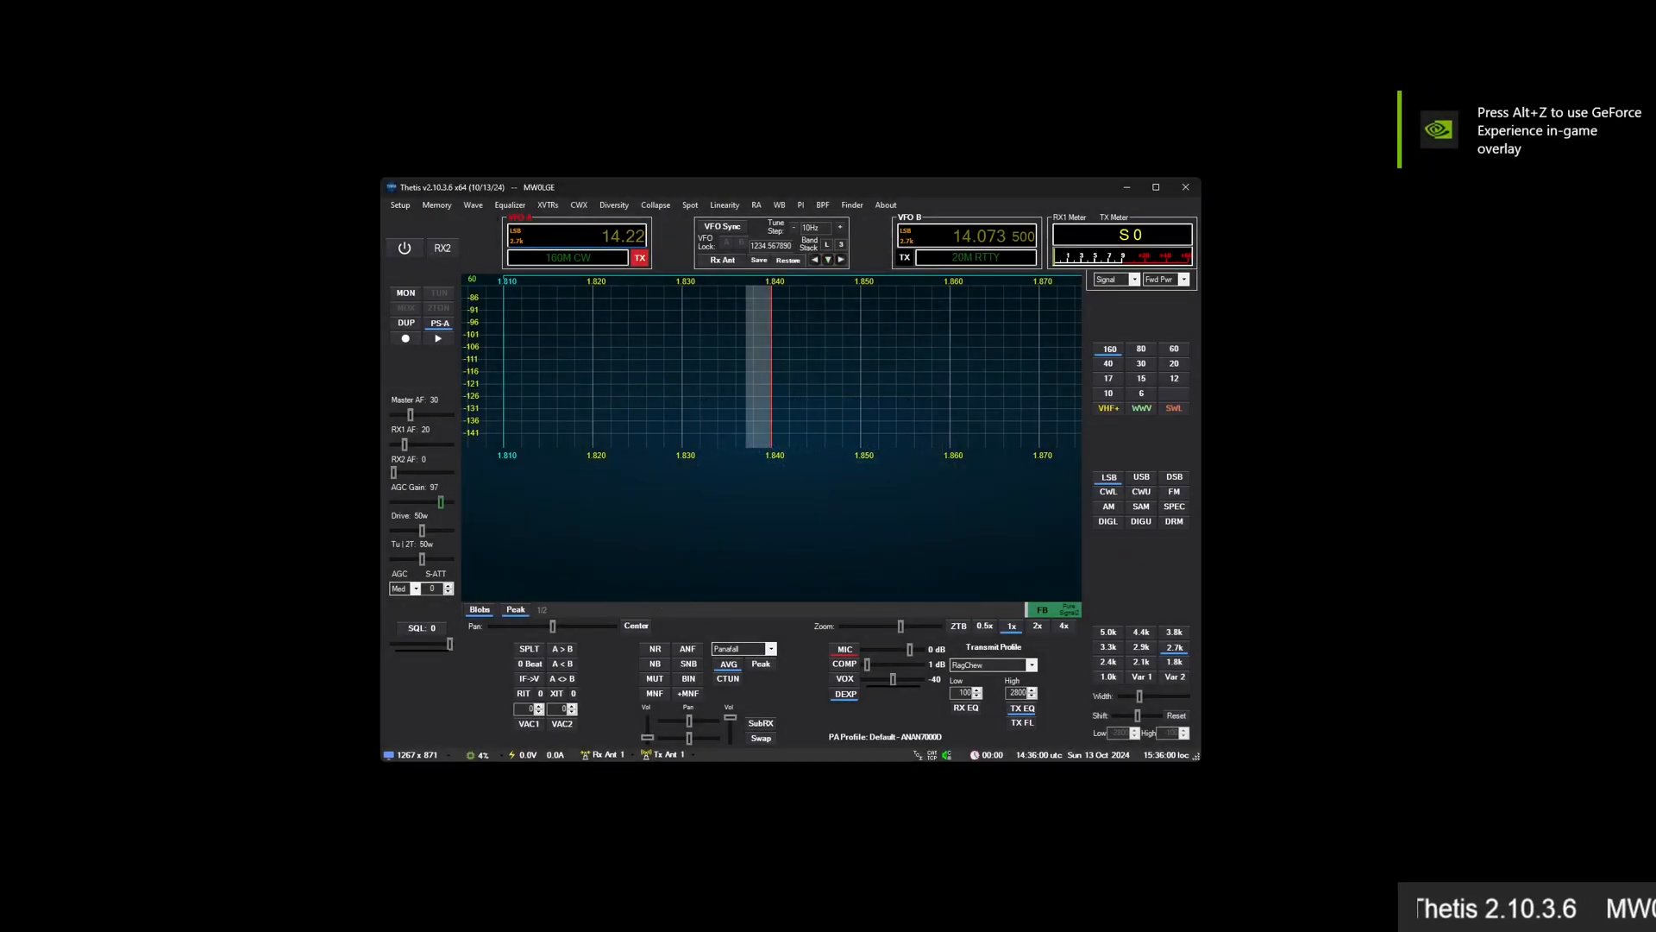
key("Return")
left_click(1142, 476)
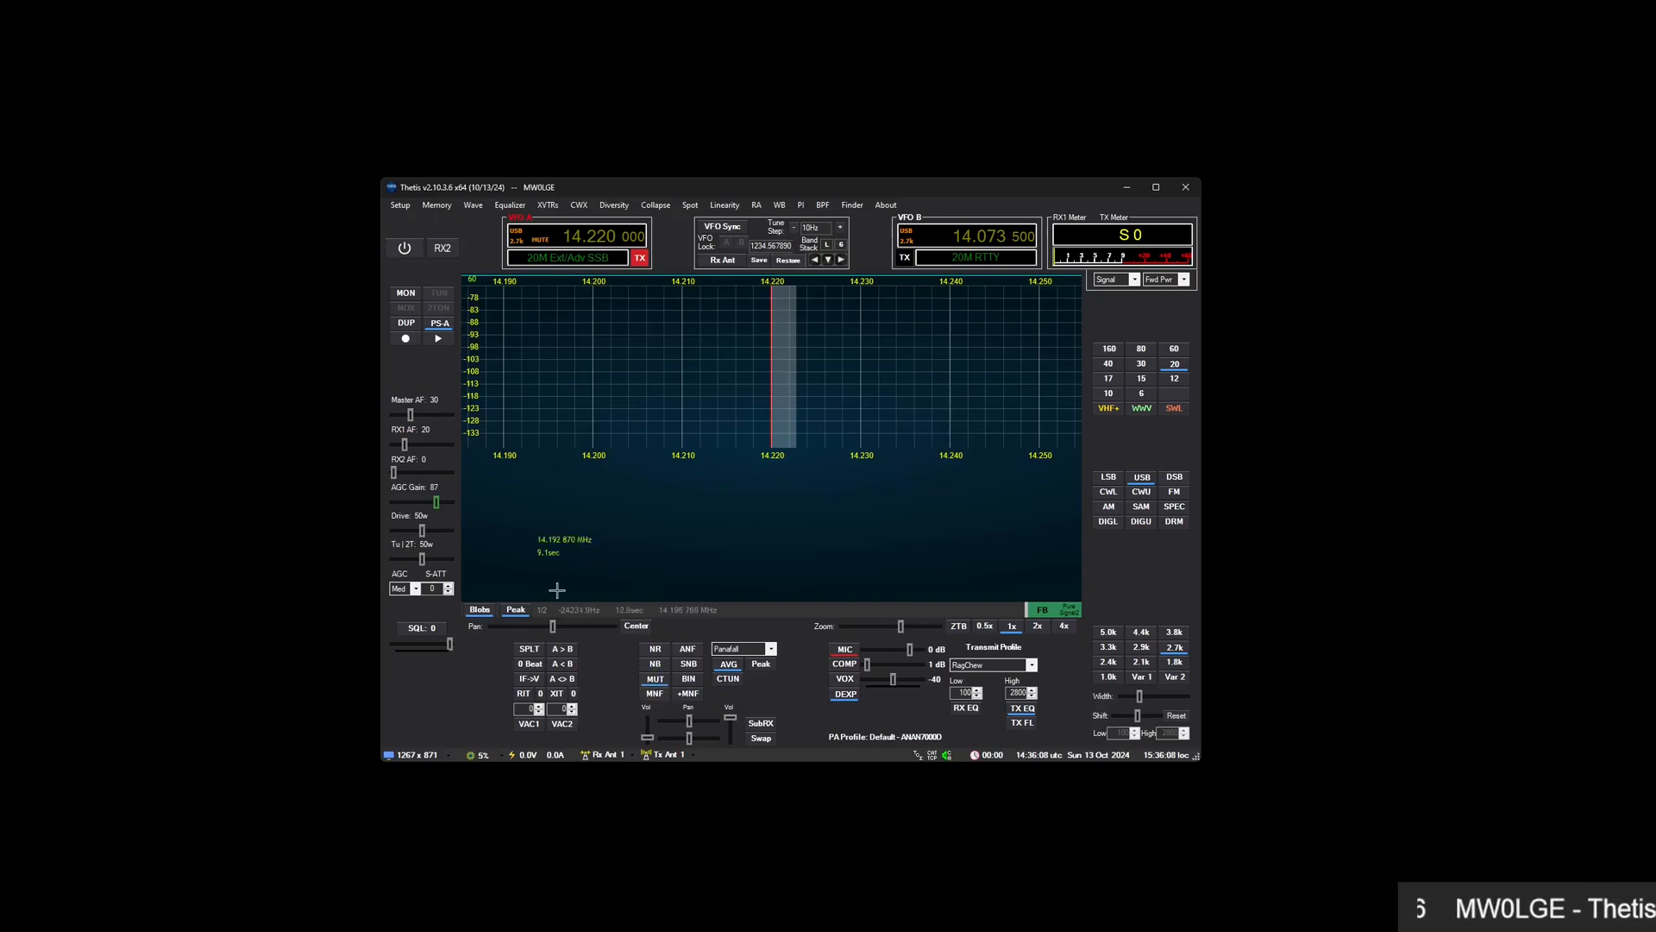
Power on the radio with the receiver muted and VAC1 enabled
left_click(529, 723)
left_click(399, 251)
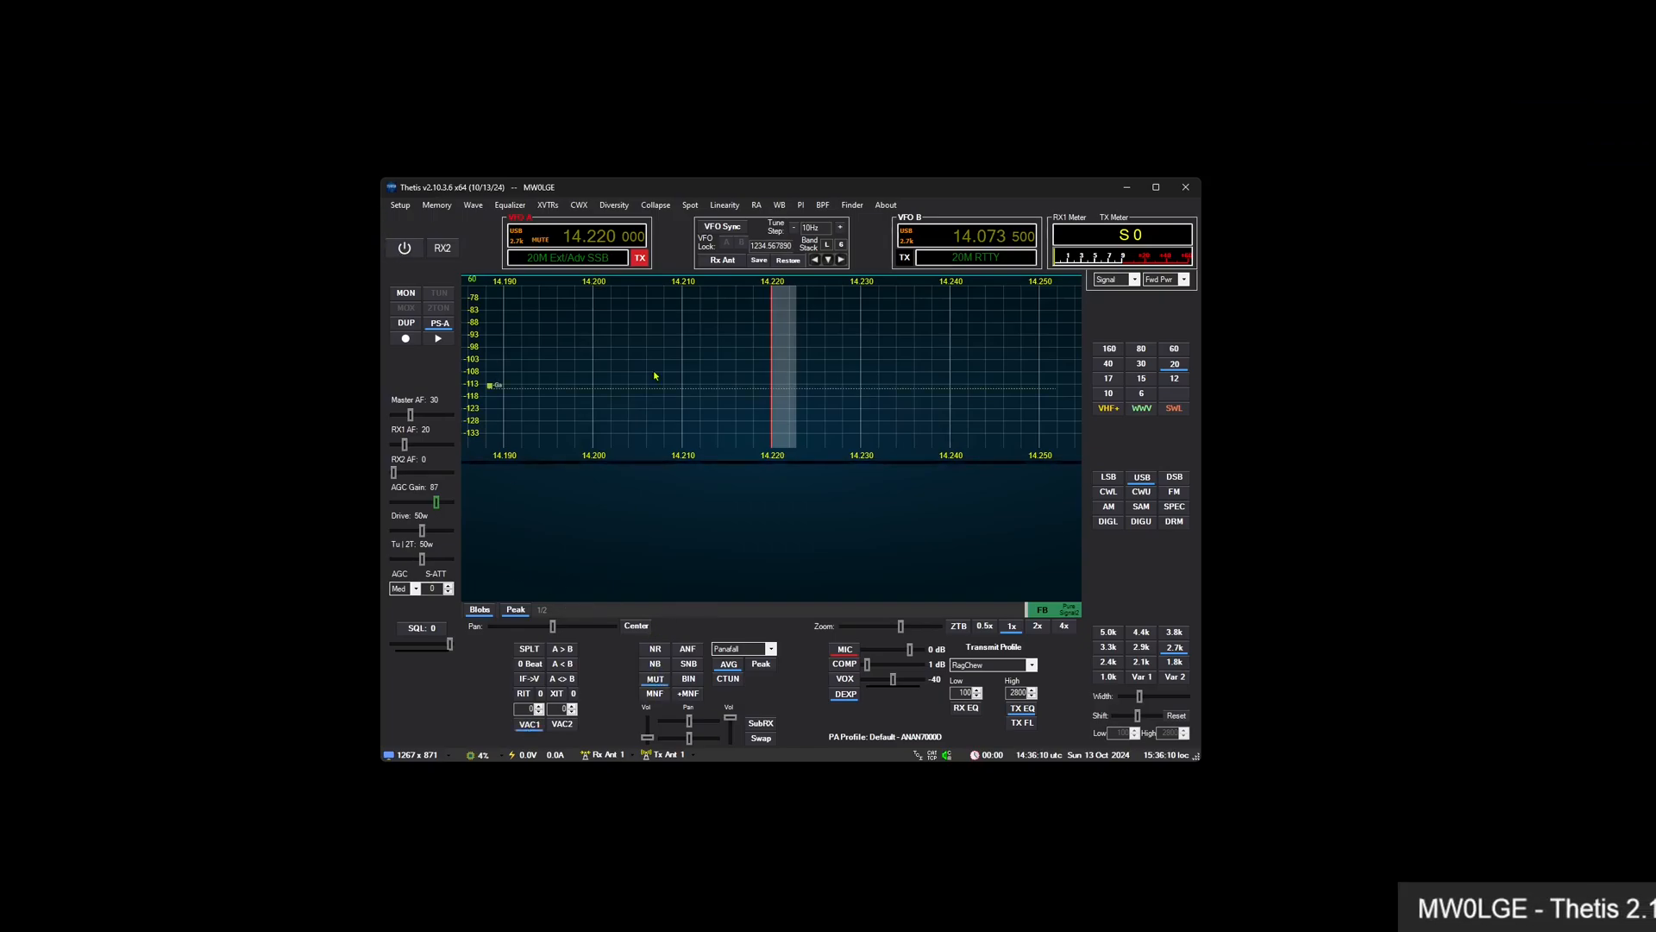
Open the Database Manager, agreeing to power off the radio, and move its window over the main console
left_click(403, 207)
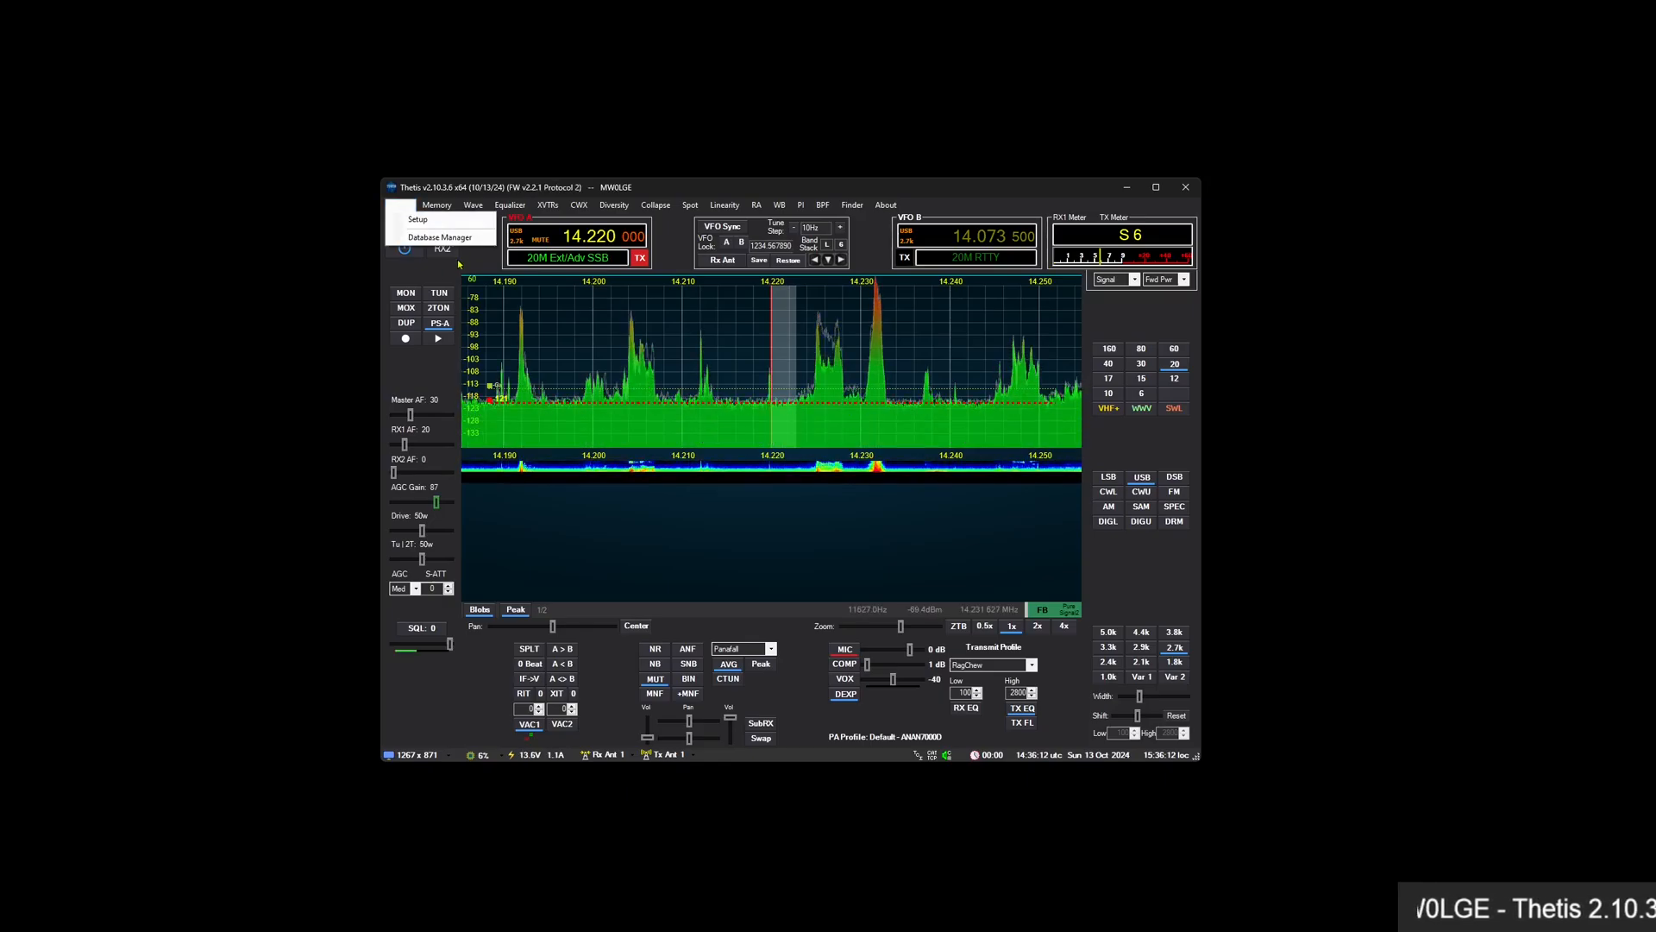
left_click(431, 239)
left_click(872, 556)
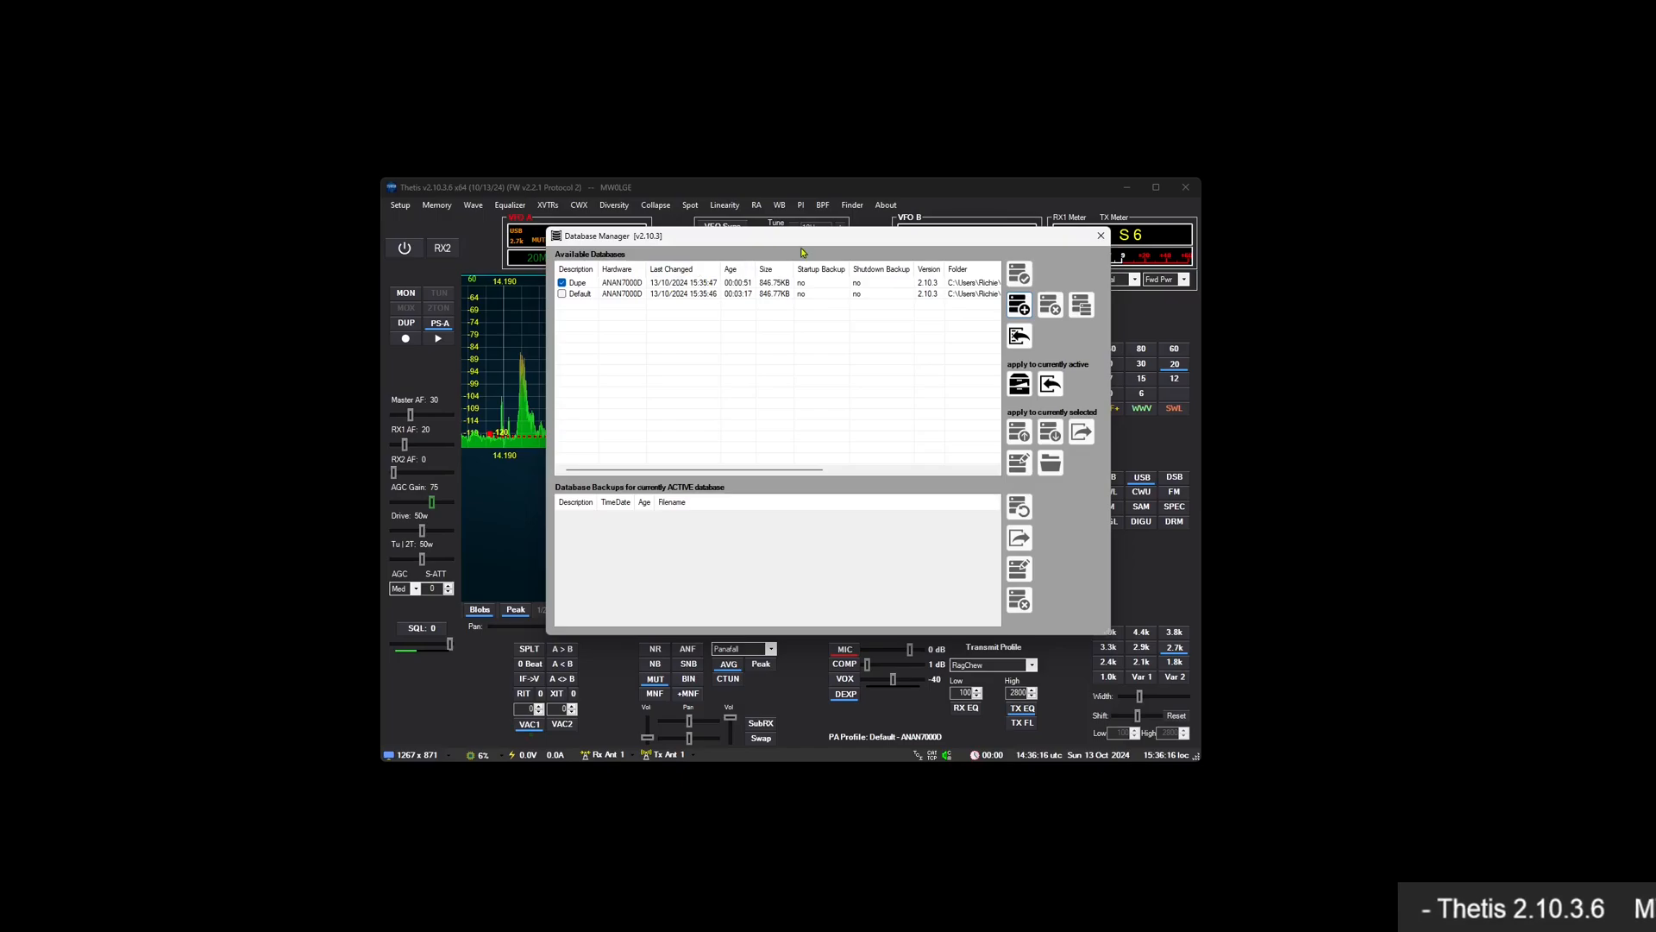
left_click_drag(805, 249, 728, 303)
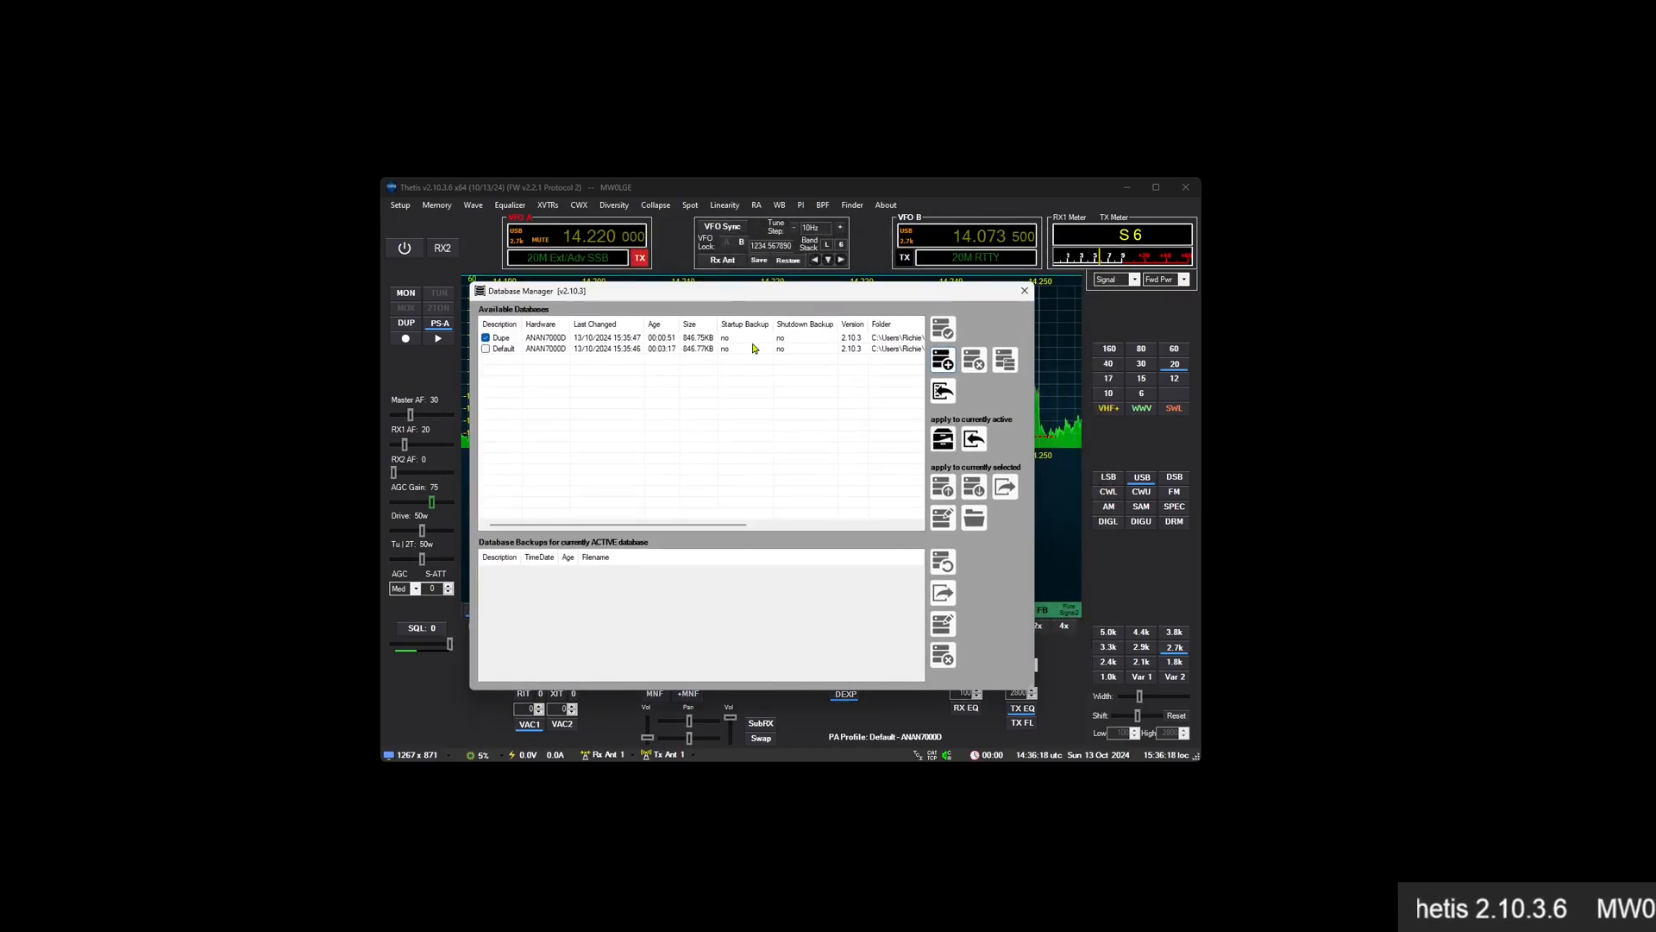
Create a new database with the description "New"
left_click(592, 339)
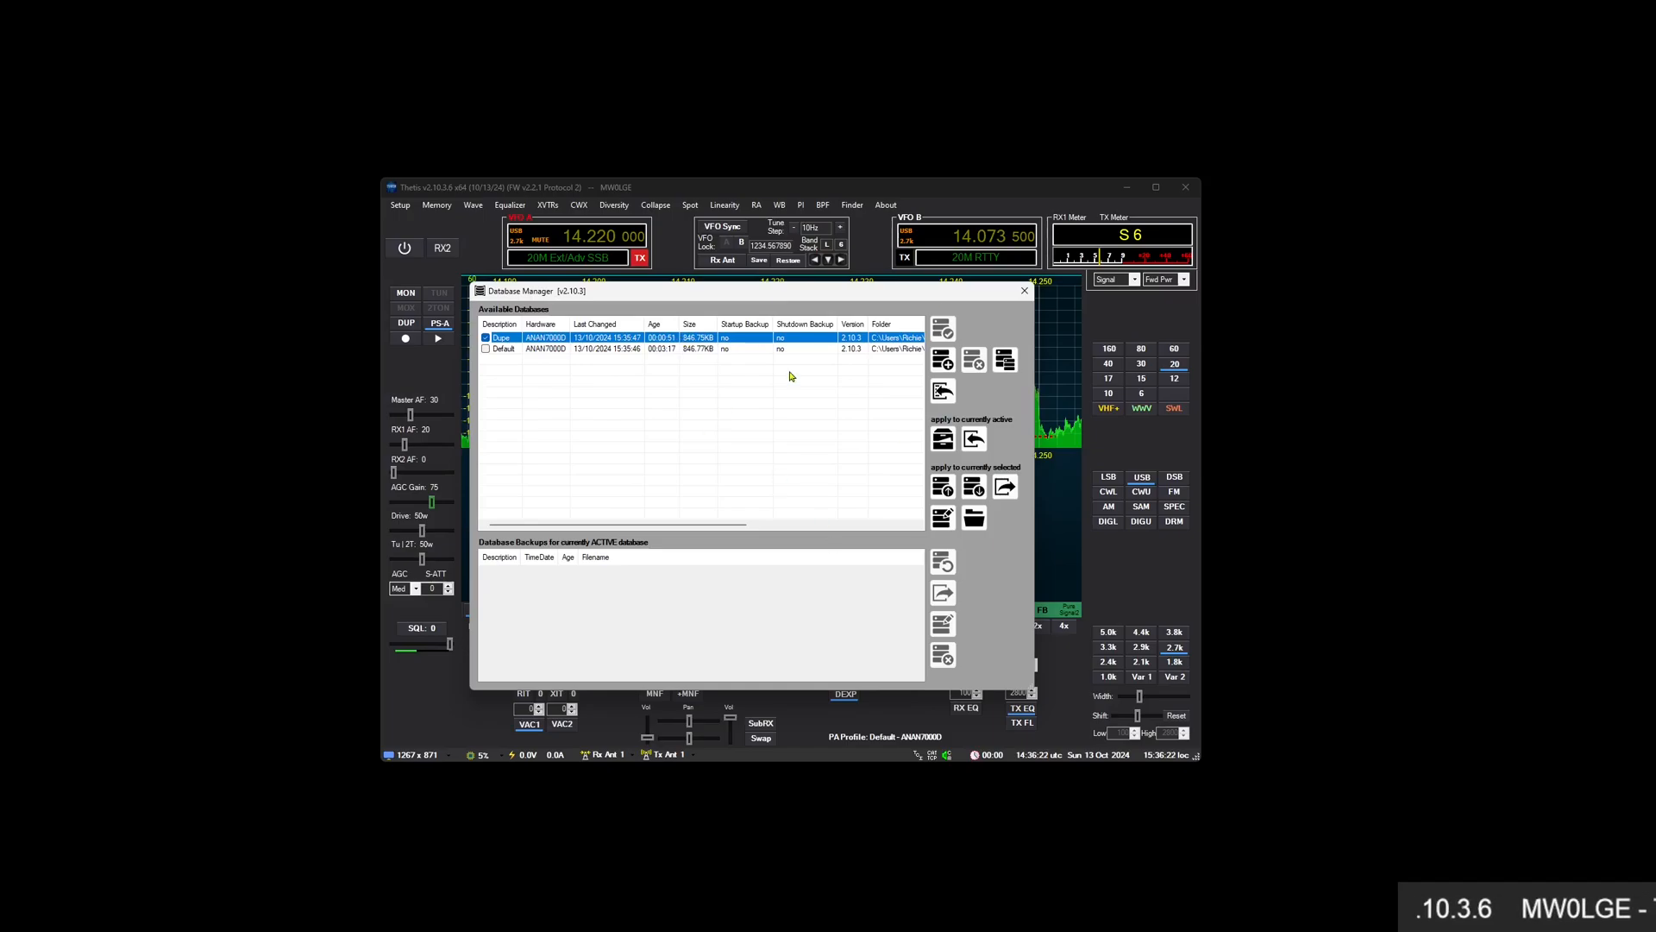
left_click(947, 363)
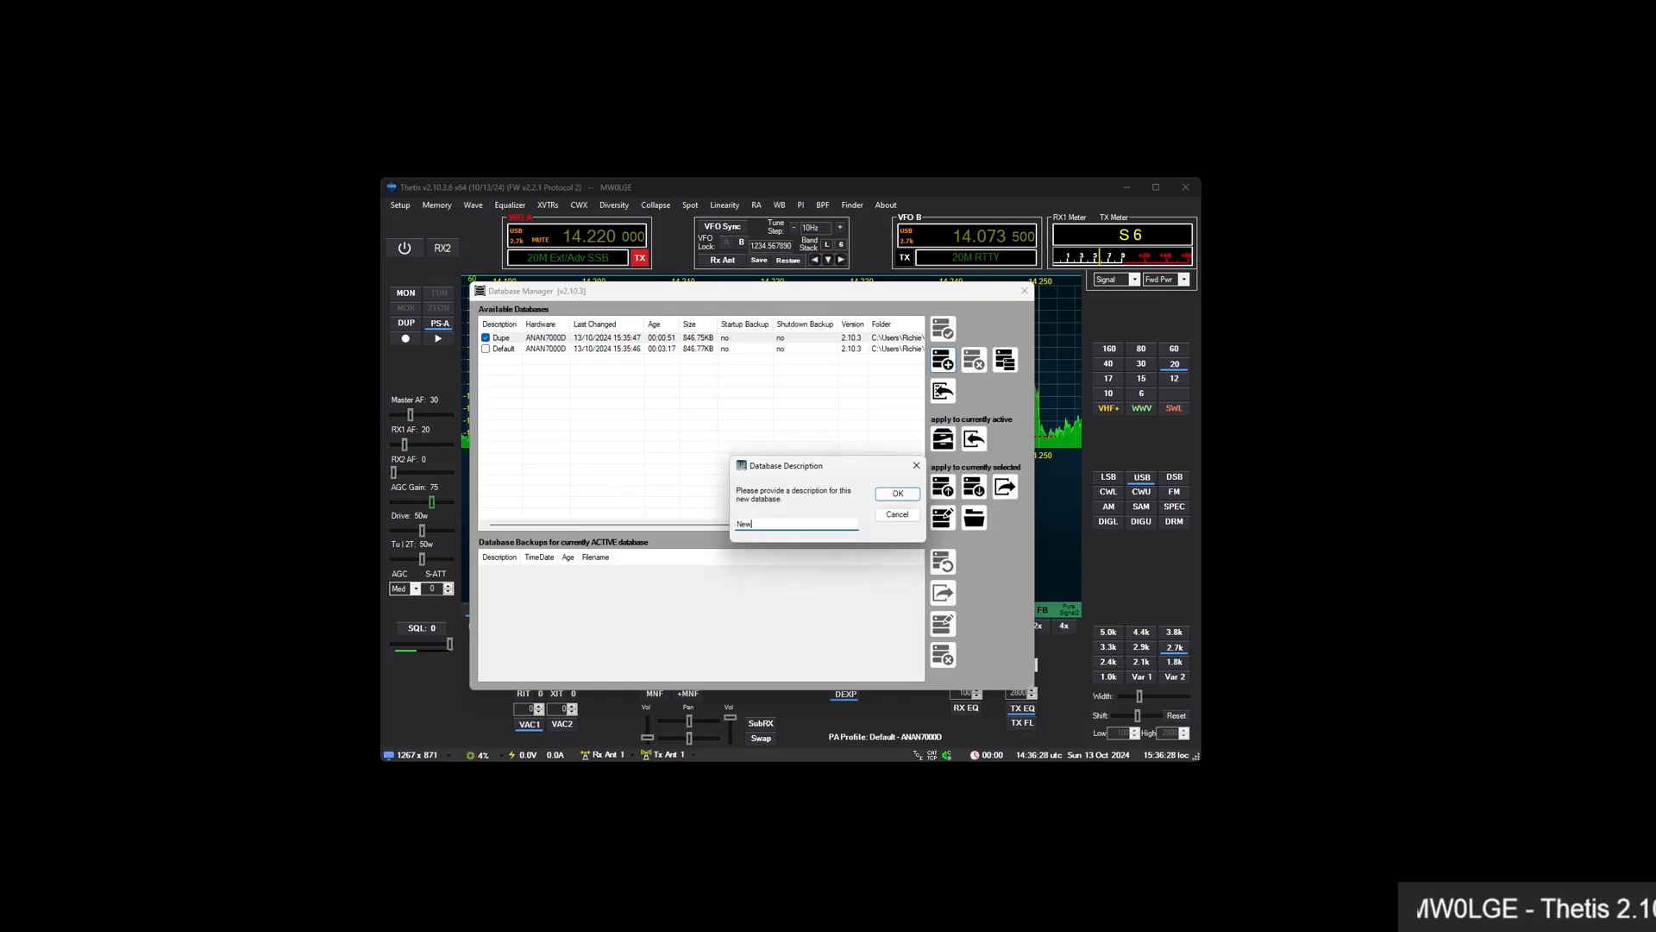
key("Return")
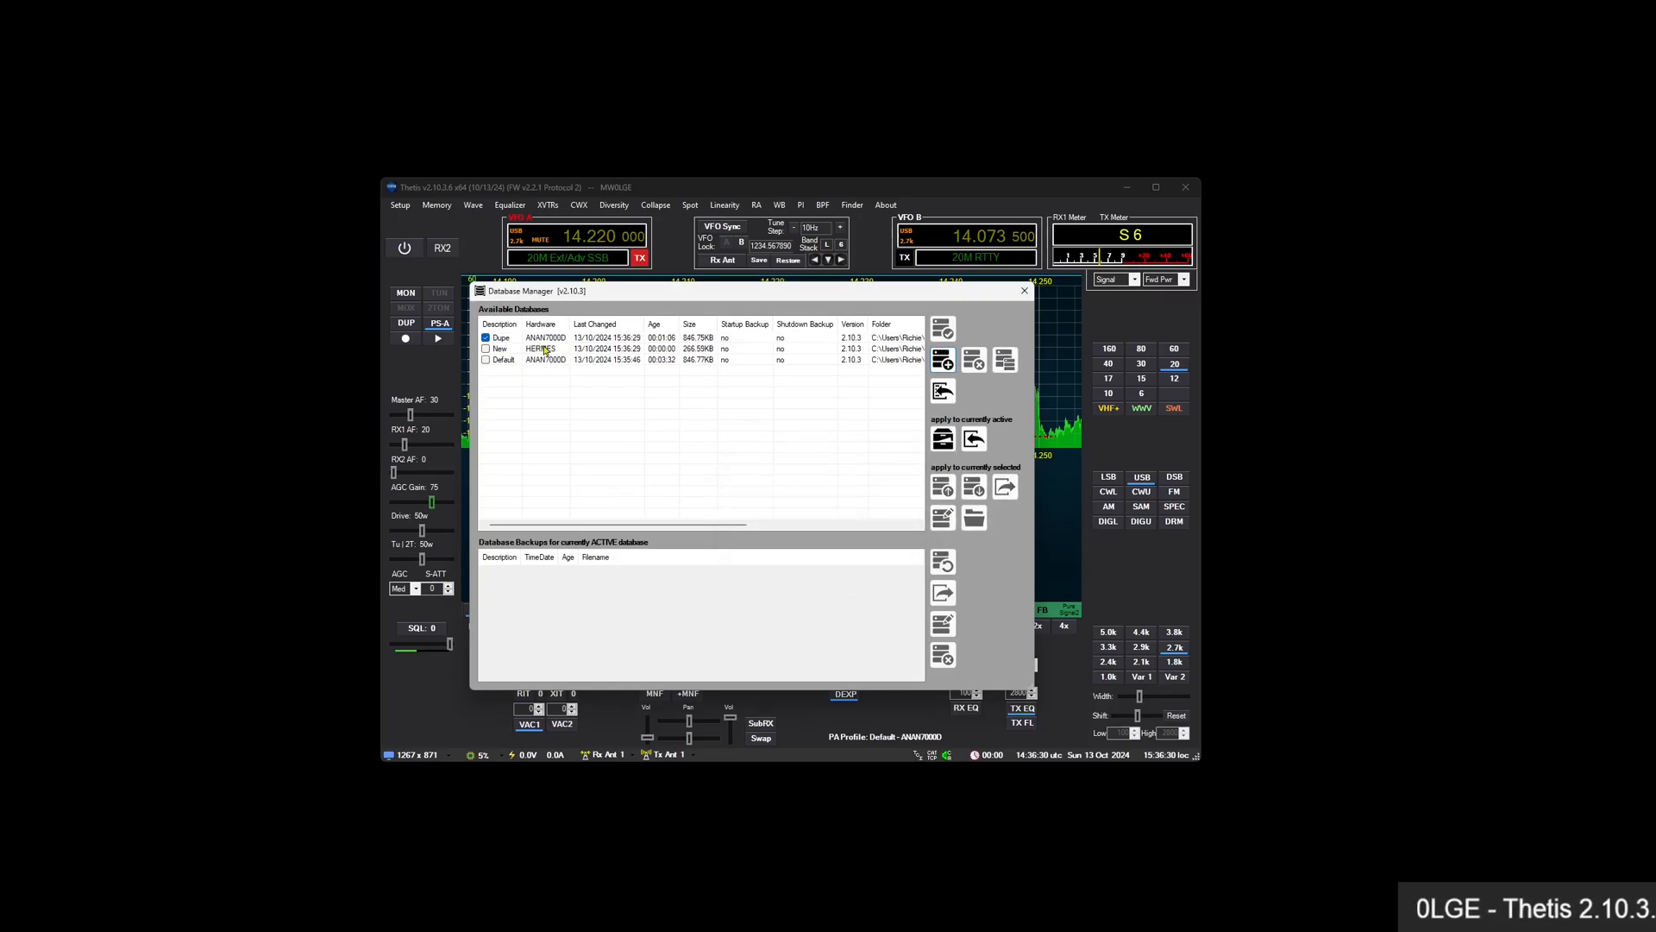
Close the Database Manager and check the radio model in the hardware selection settings of the active Dupe database
left_click(544, 349)
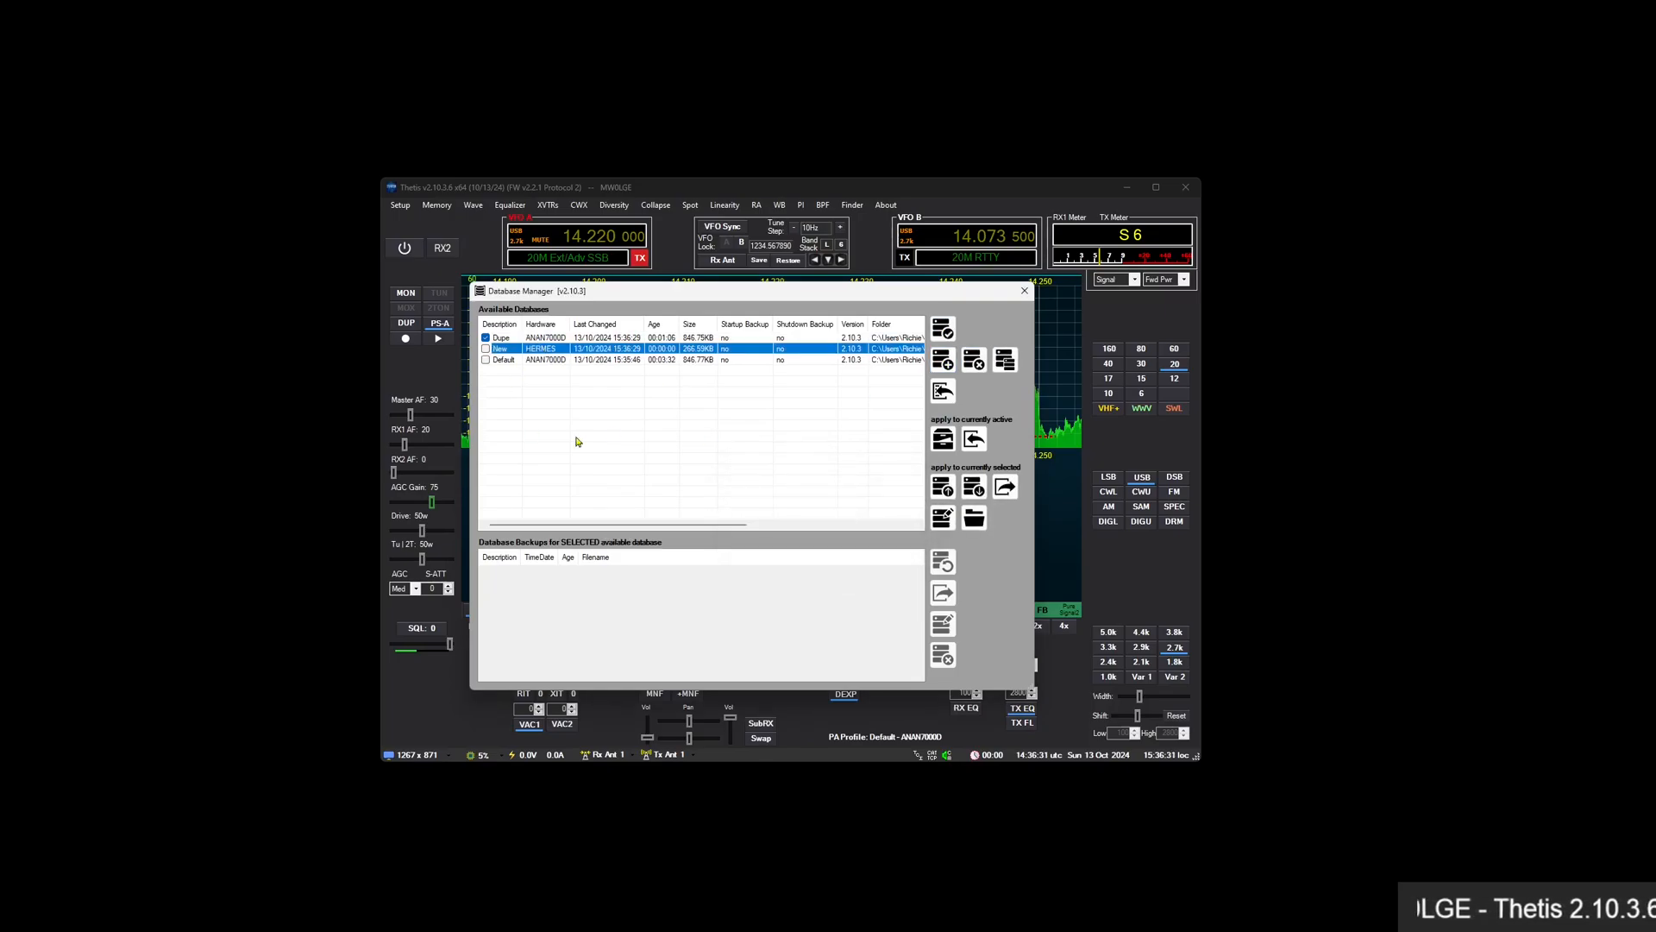
left_click(1025, 293)
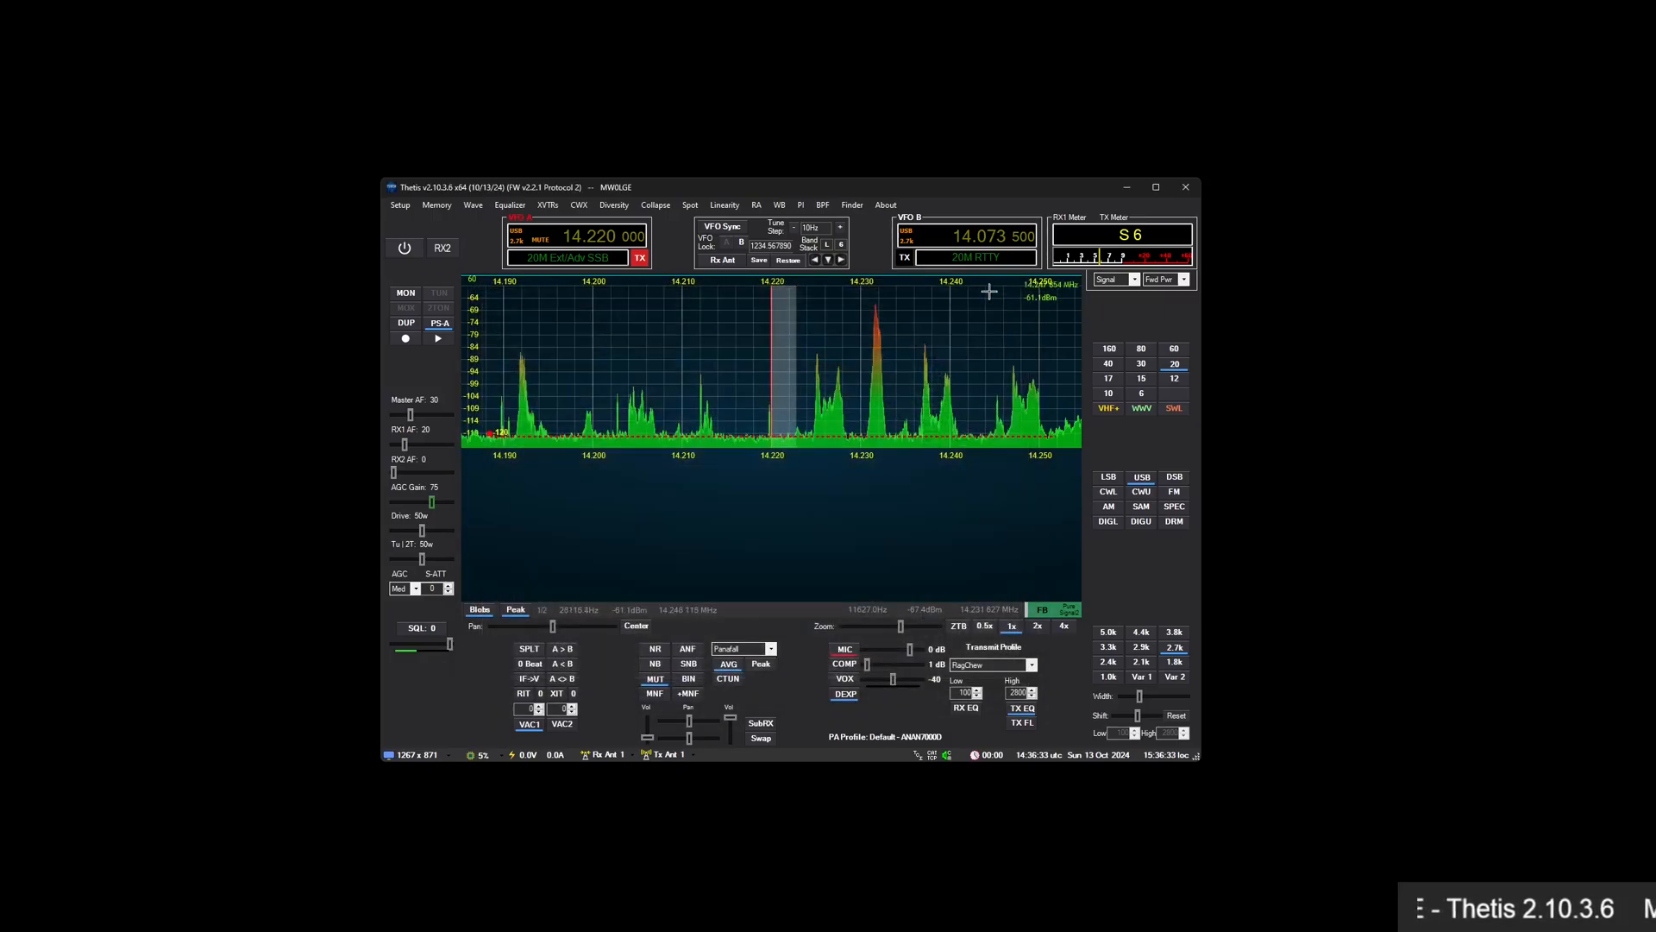
left_click(401, 205)
left_click(412, 220)
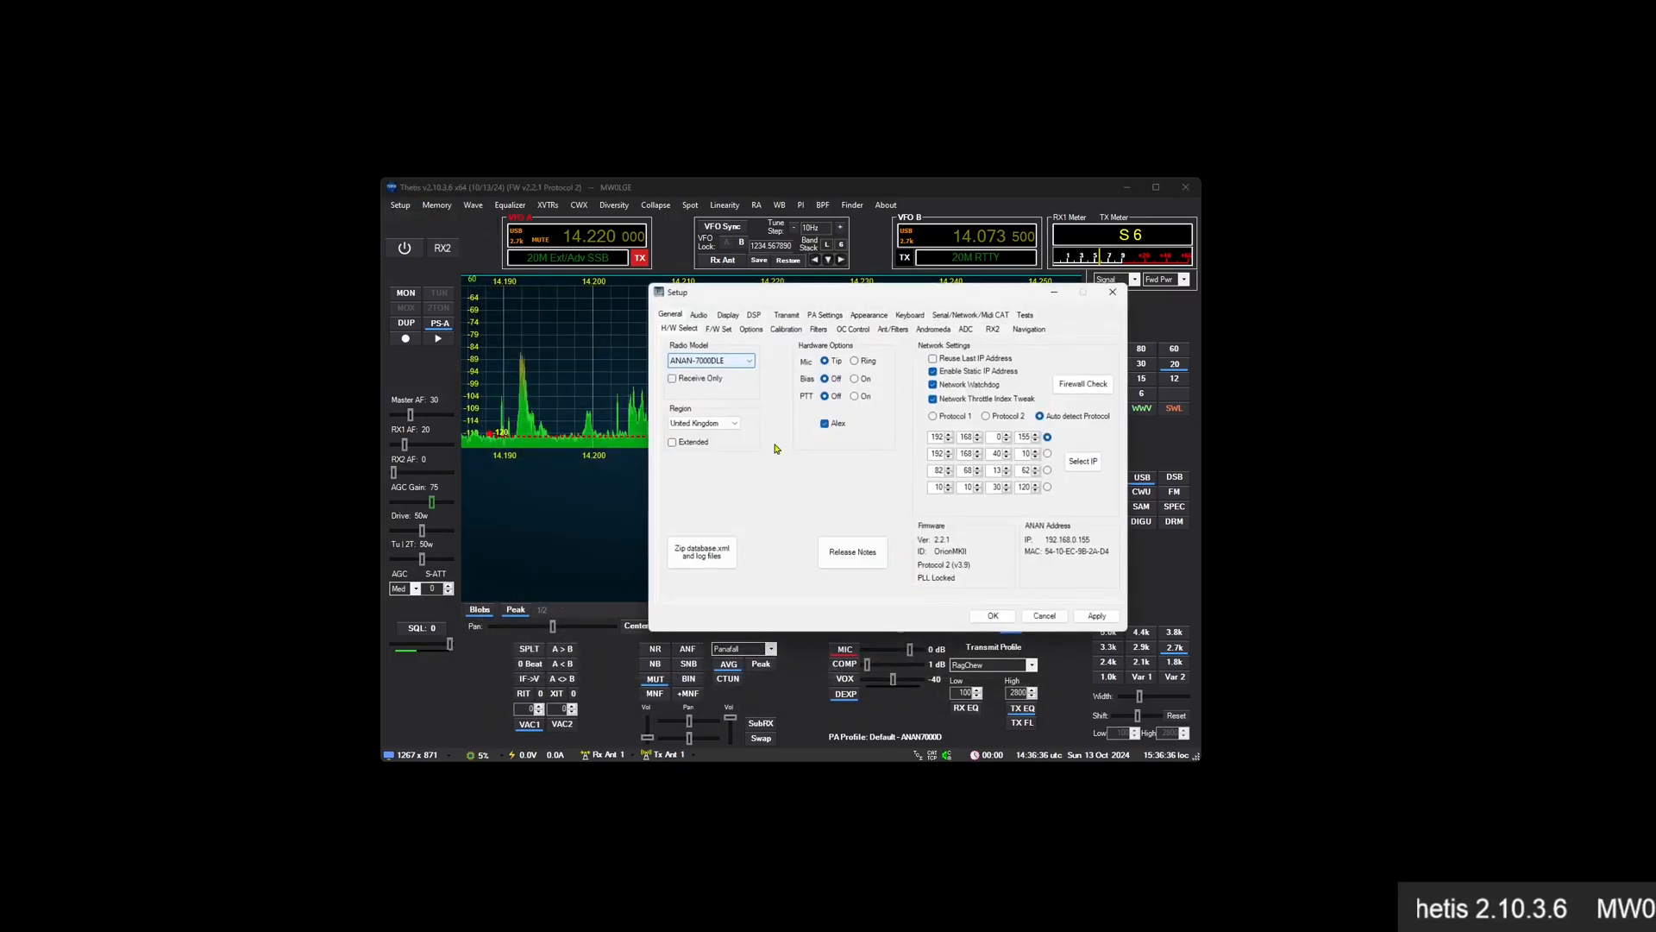
left_click(1008, 618)
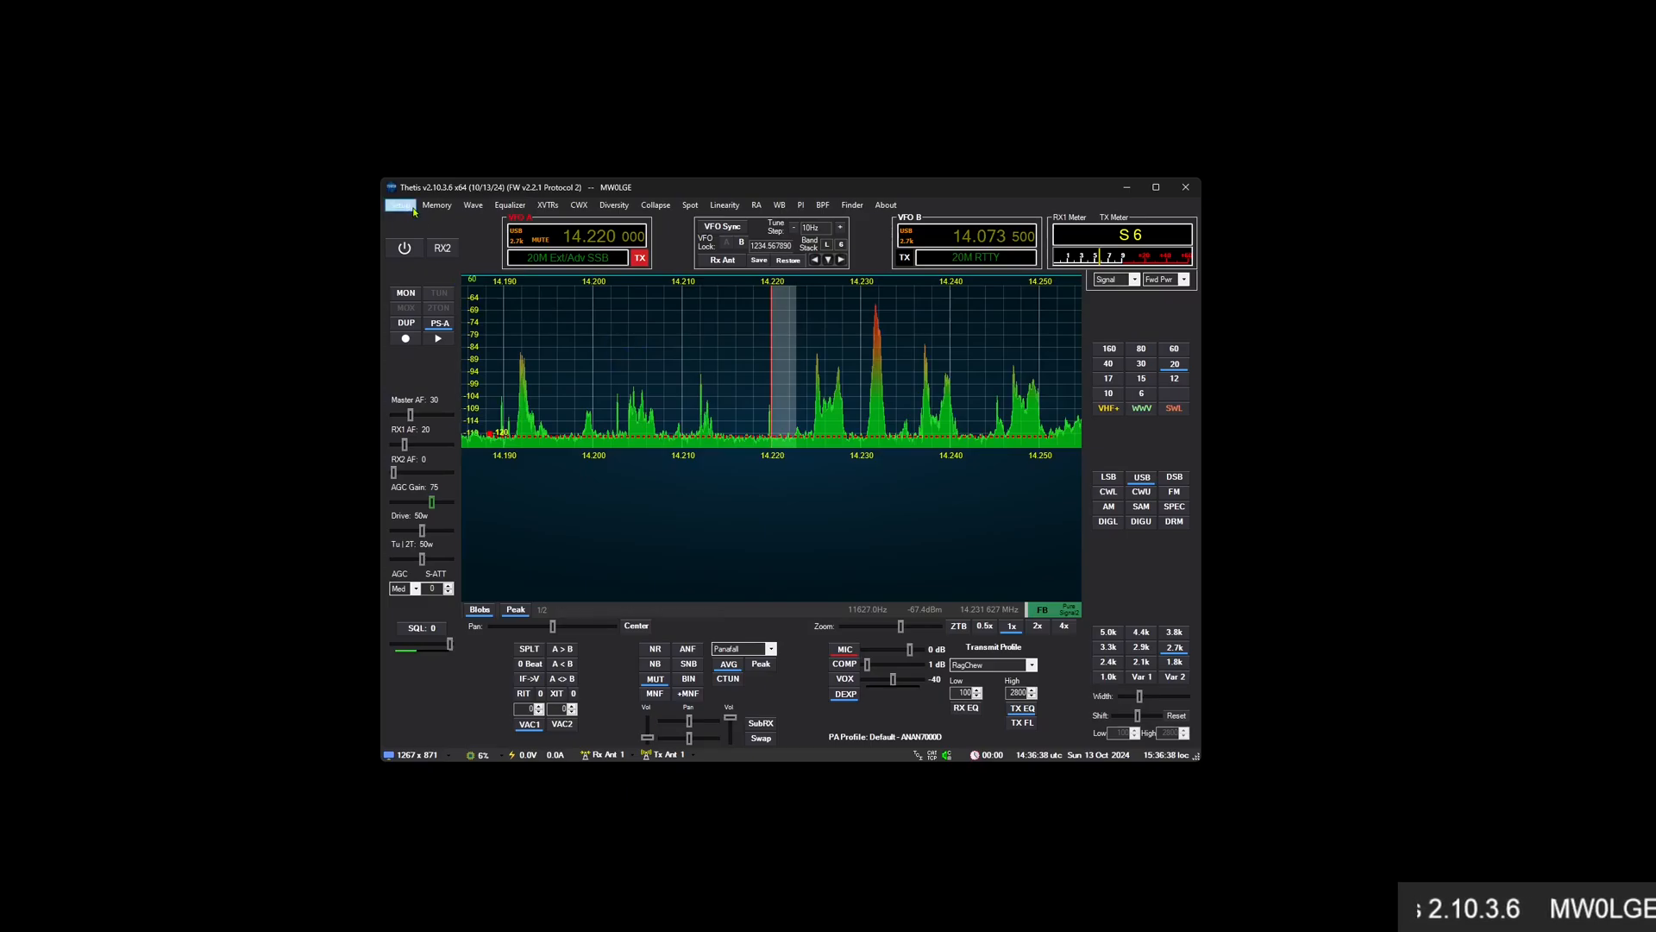
Reopen the Database Manager and make the New database active, agreeing to restart Thetis
left_click(409, 206)
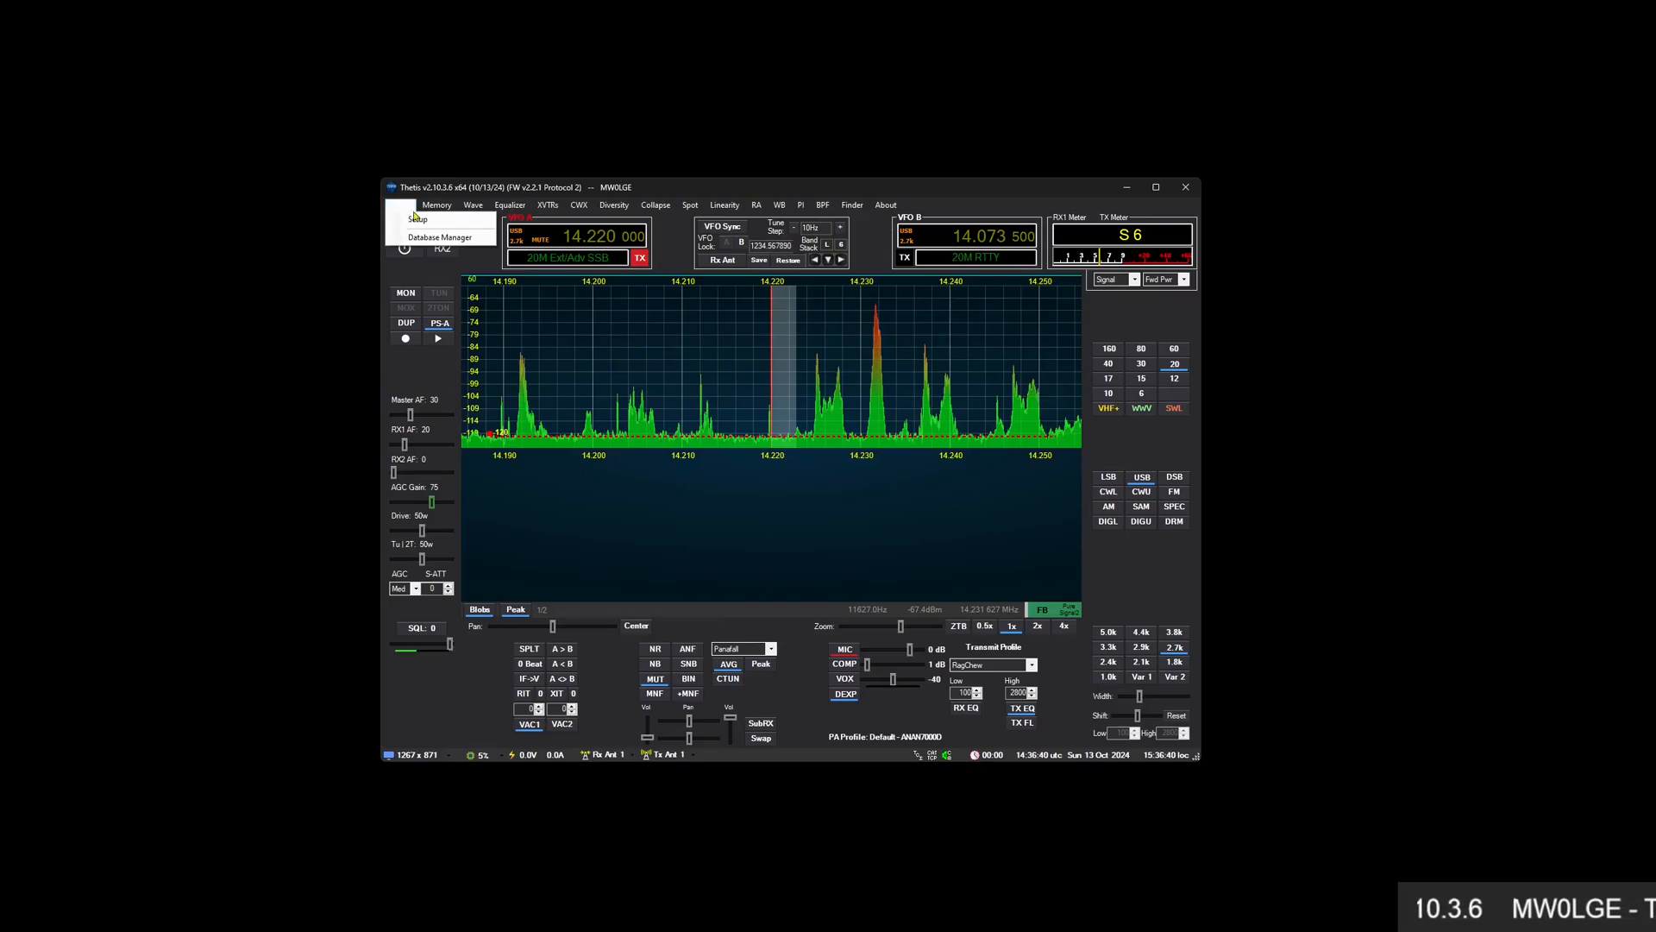
left_click(440, 237)
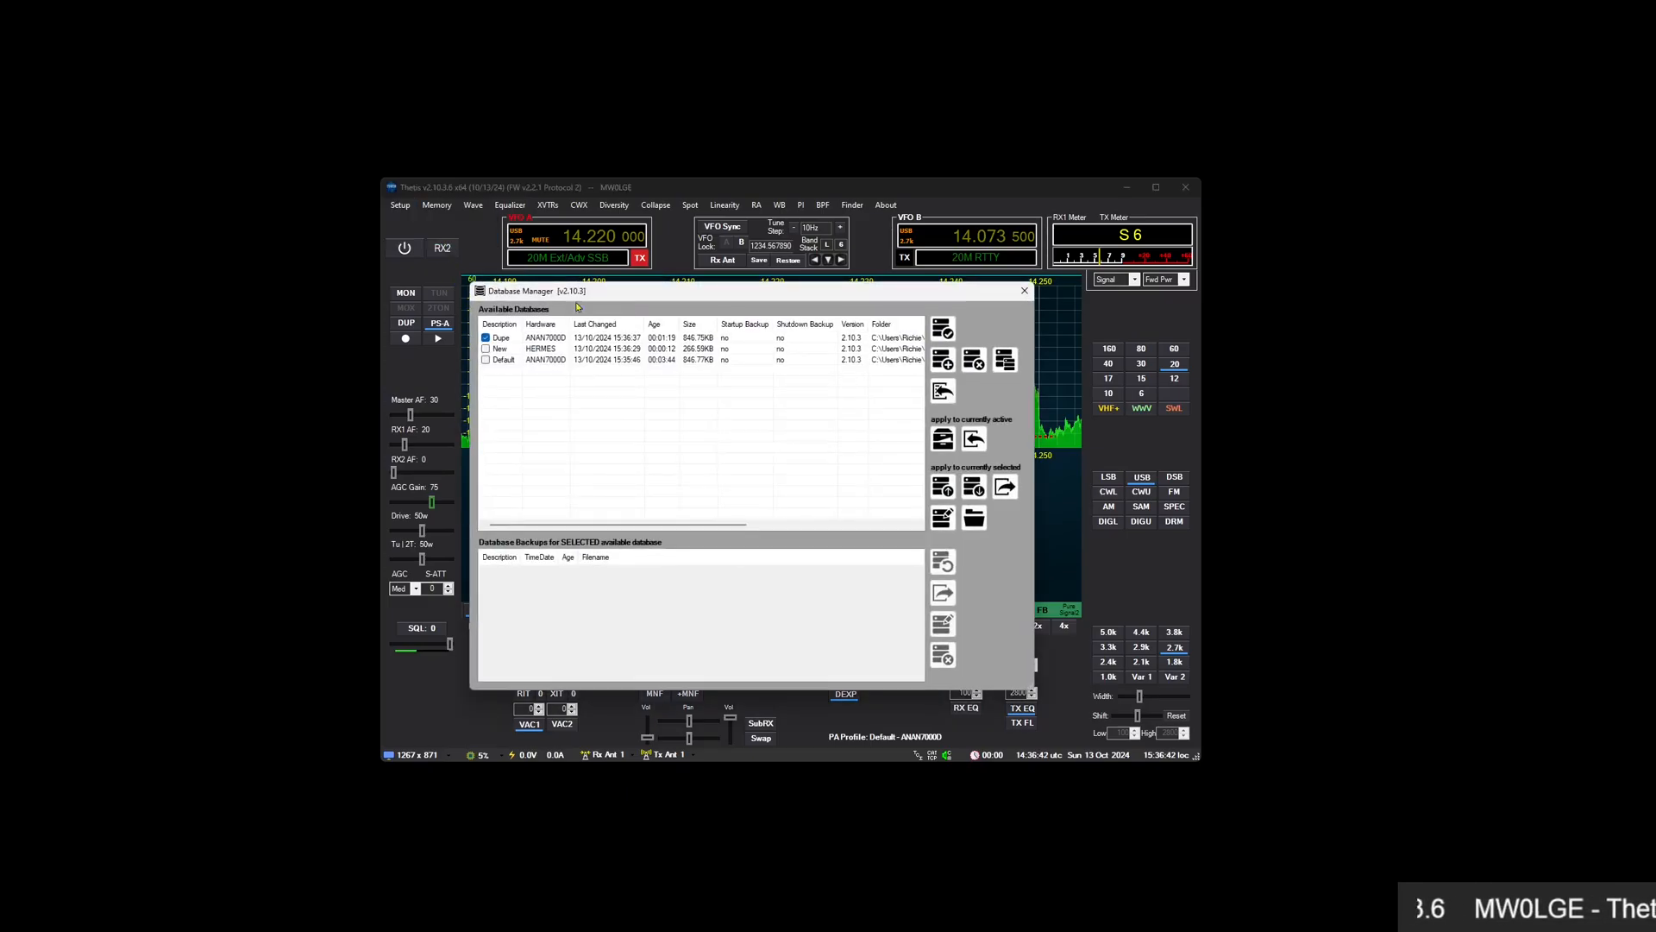
left_click(548, 352)
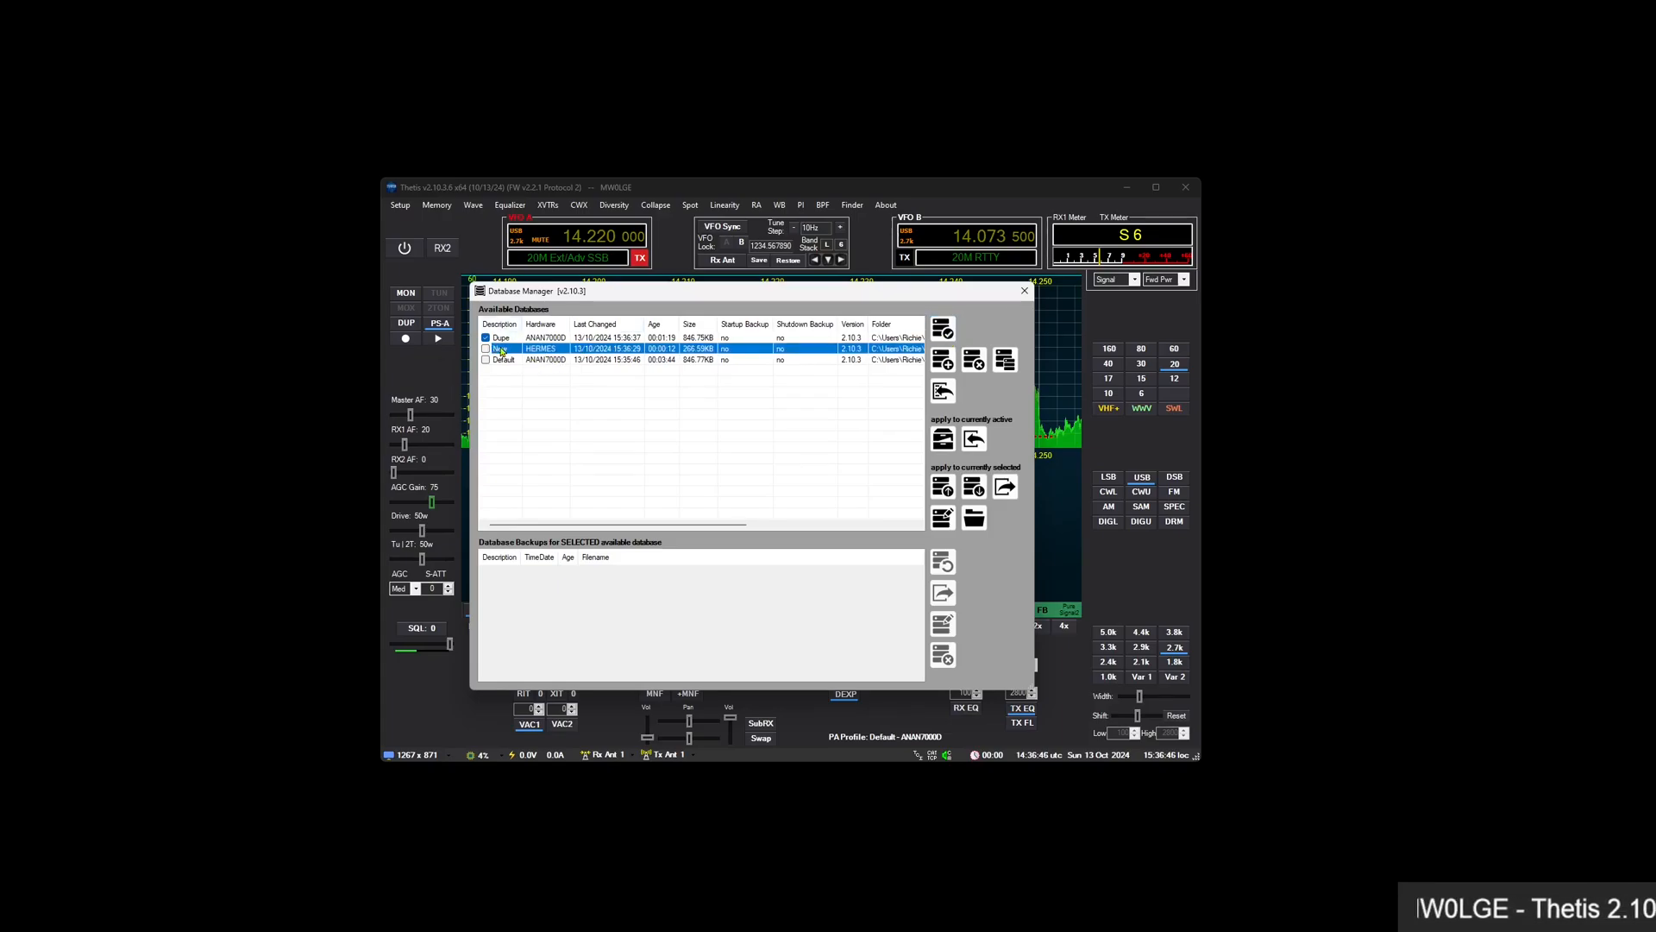
left_click(942, 331)
left_click(889, 556)
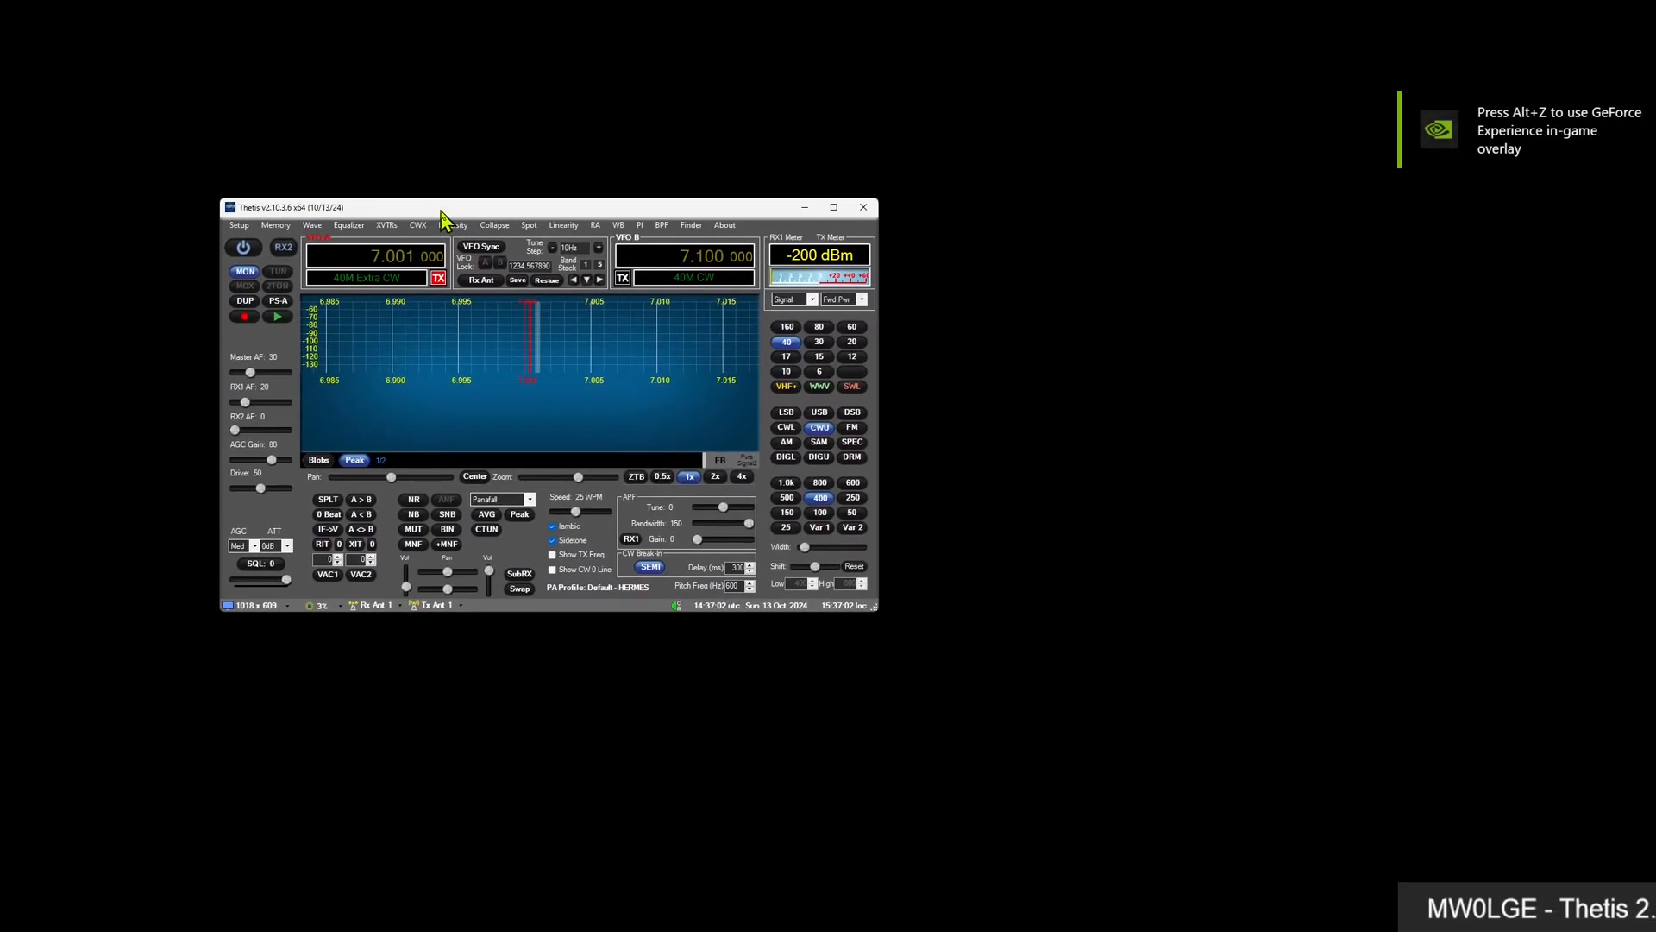
Review the default hardware settings of the New database in Setup and close the window
left_click(240, 225)
left_click(260, 243)
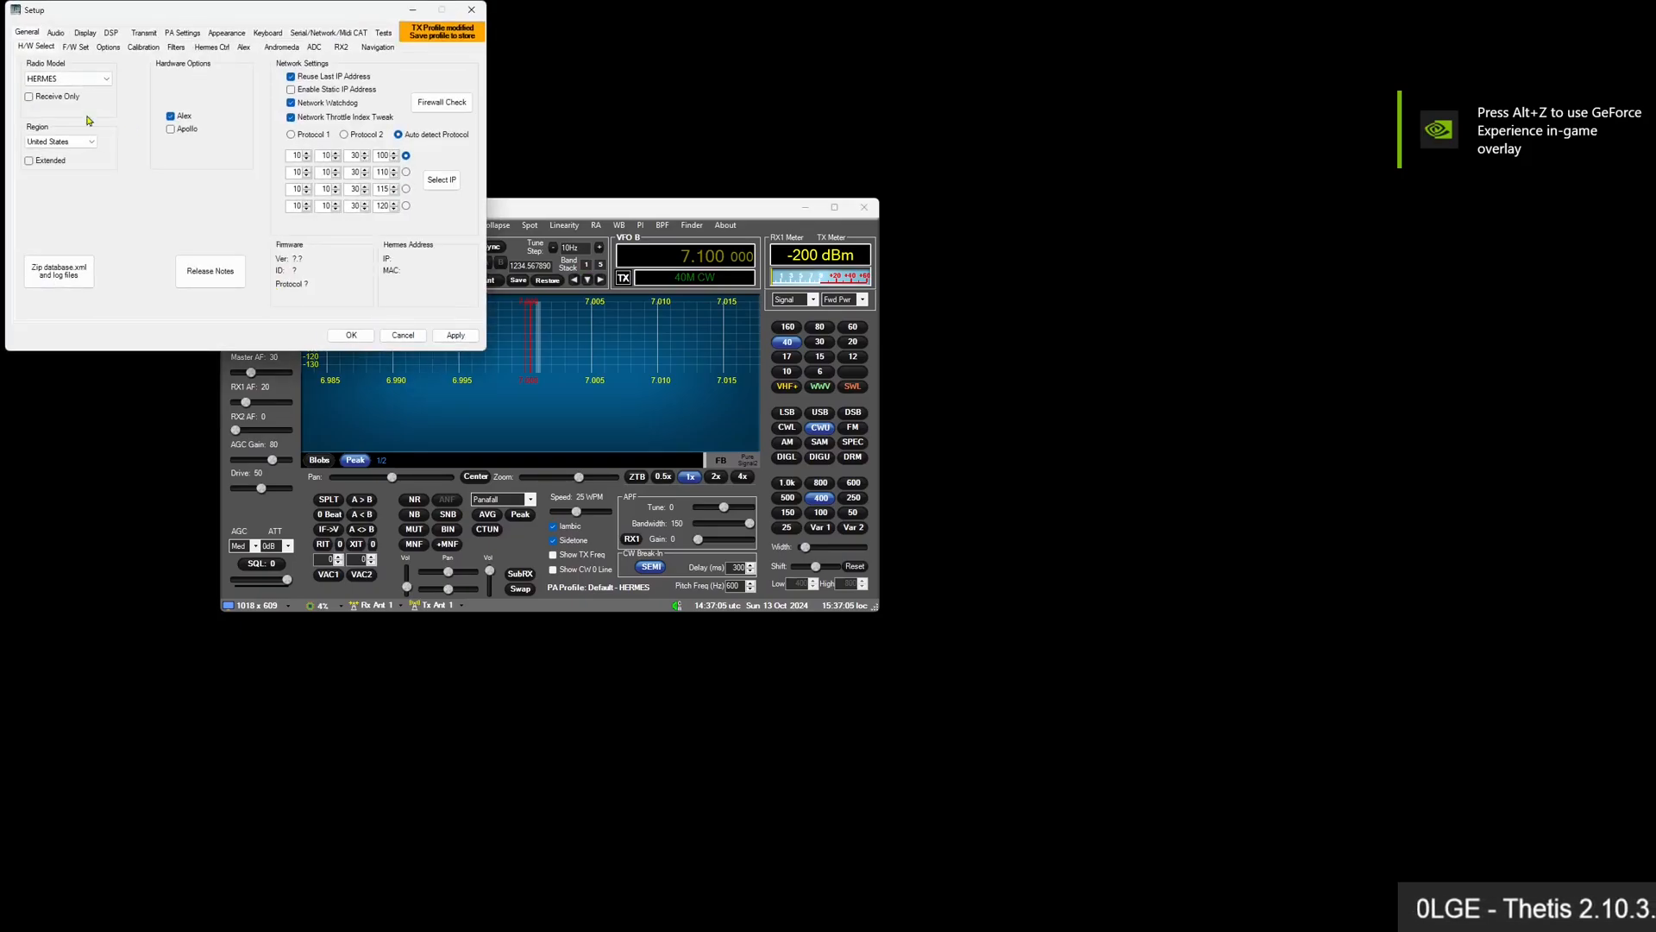
left_click(471, 10)
Switch the active database back to Dupe through the Database Manager, agreeing to restart Thetis
left_click(241, 225)
left_click(279, 257)
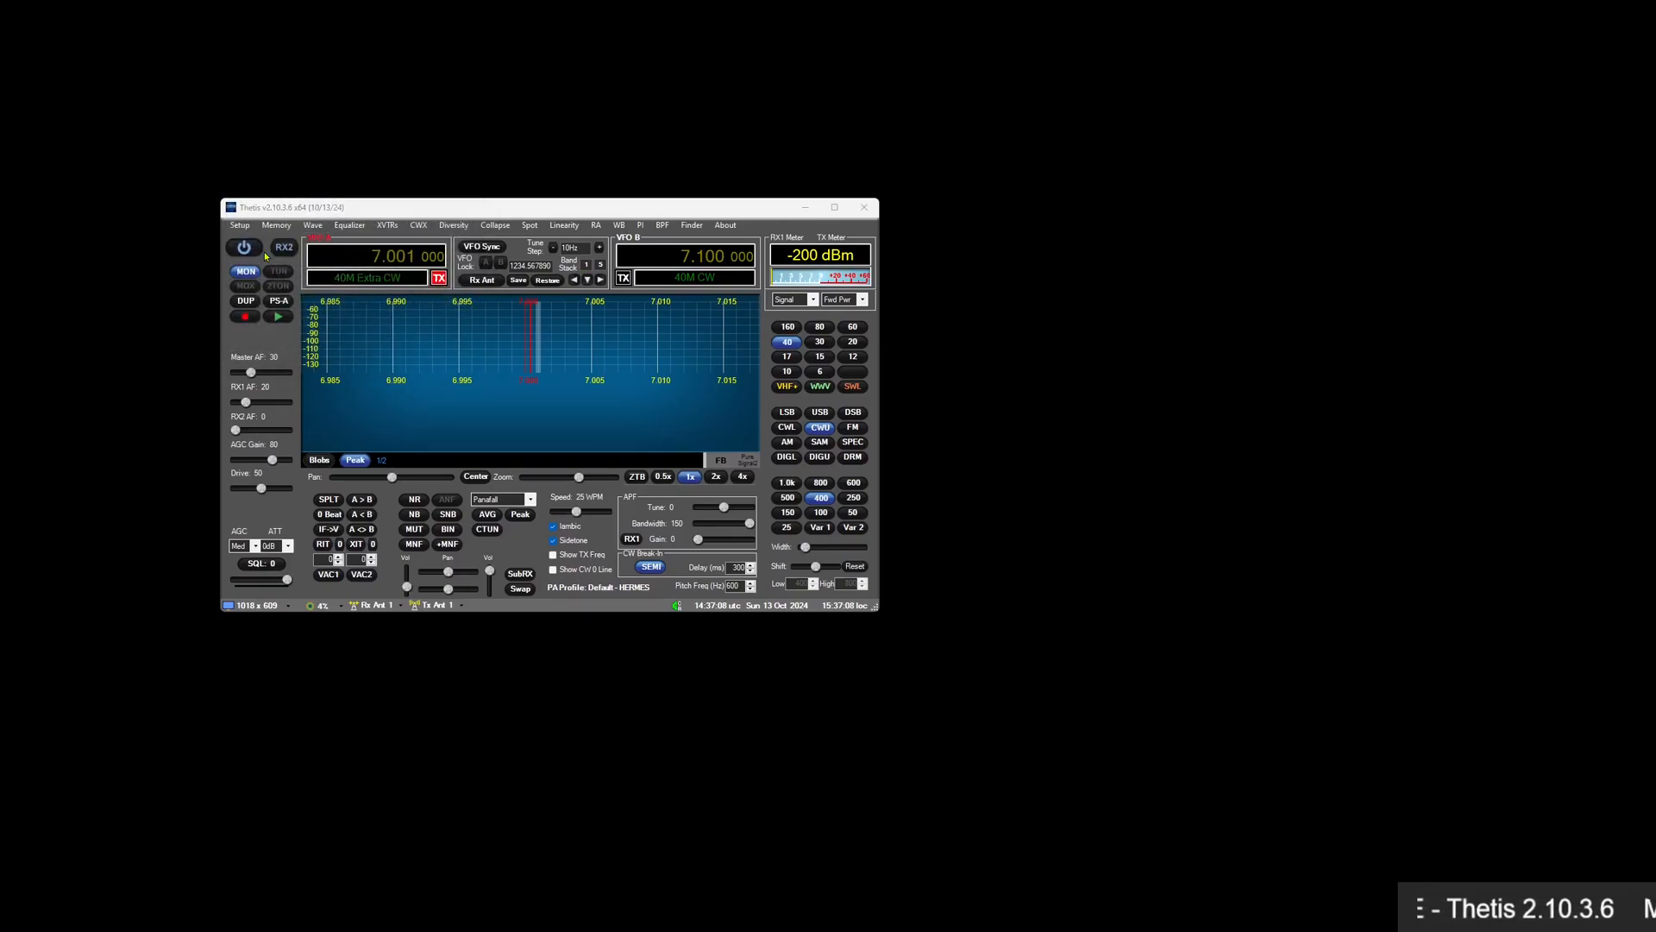
left_click(184, 204)
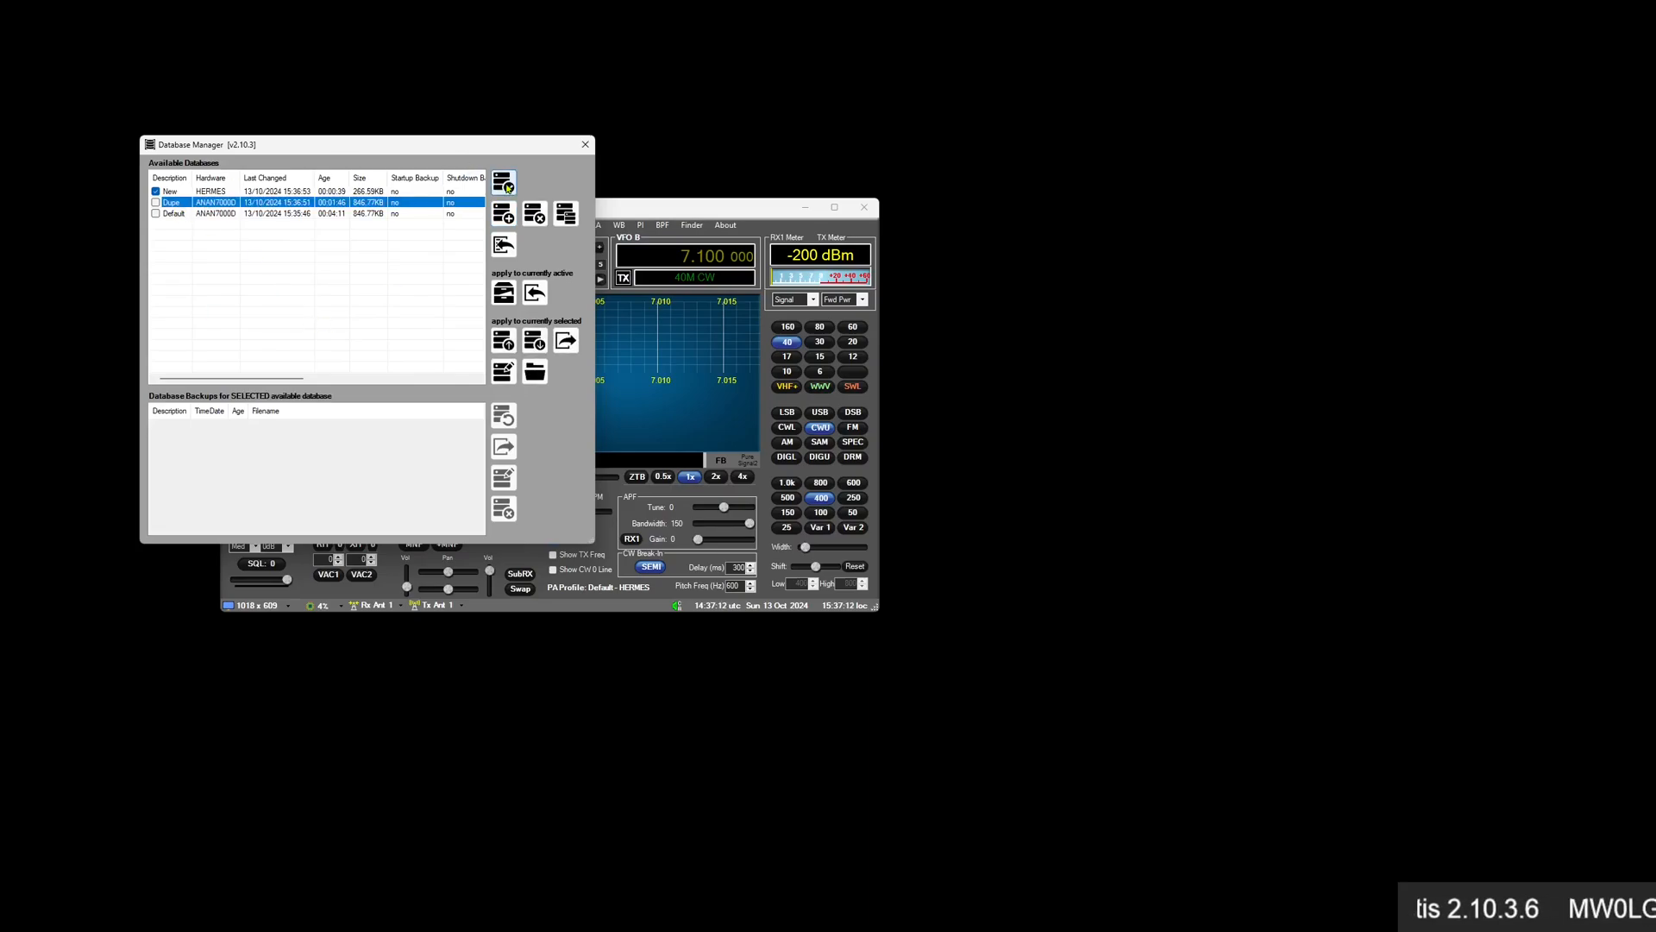
left_click(507, 184)
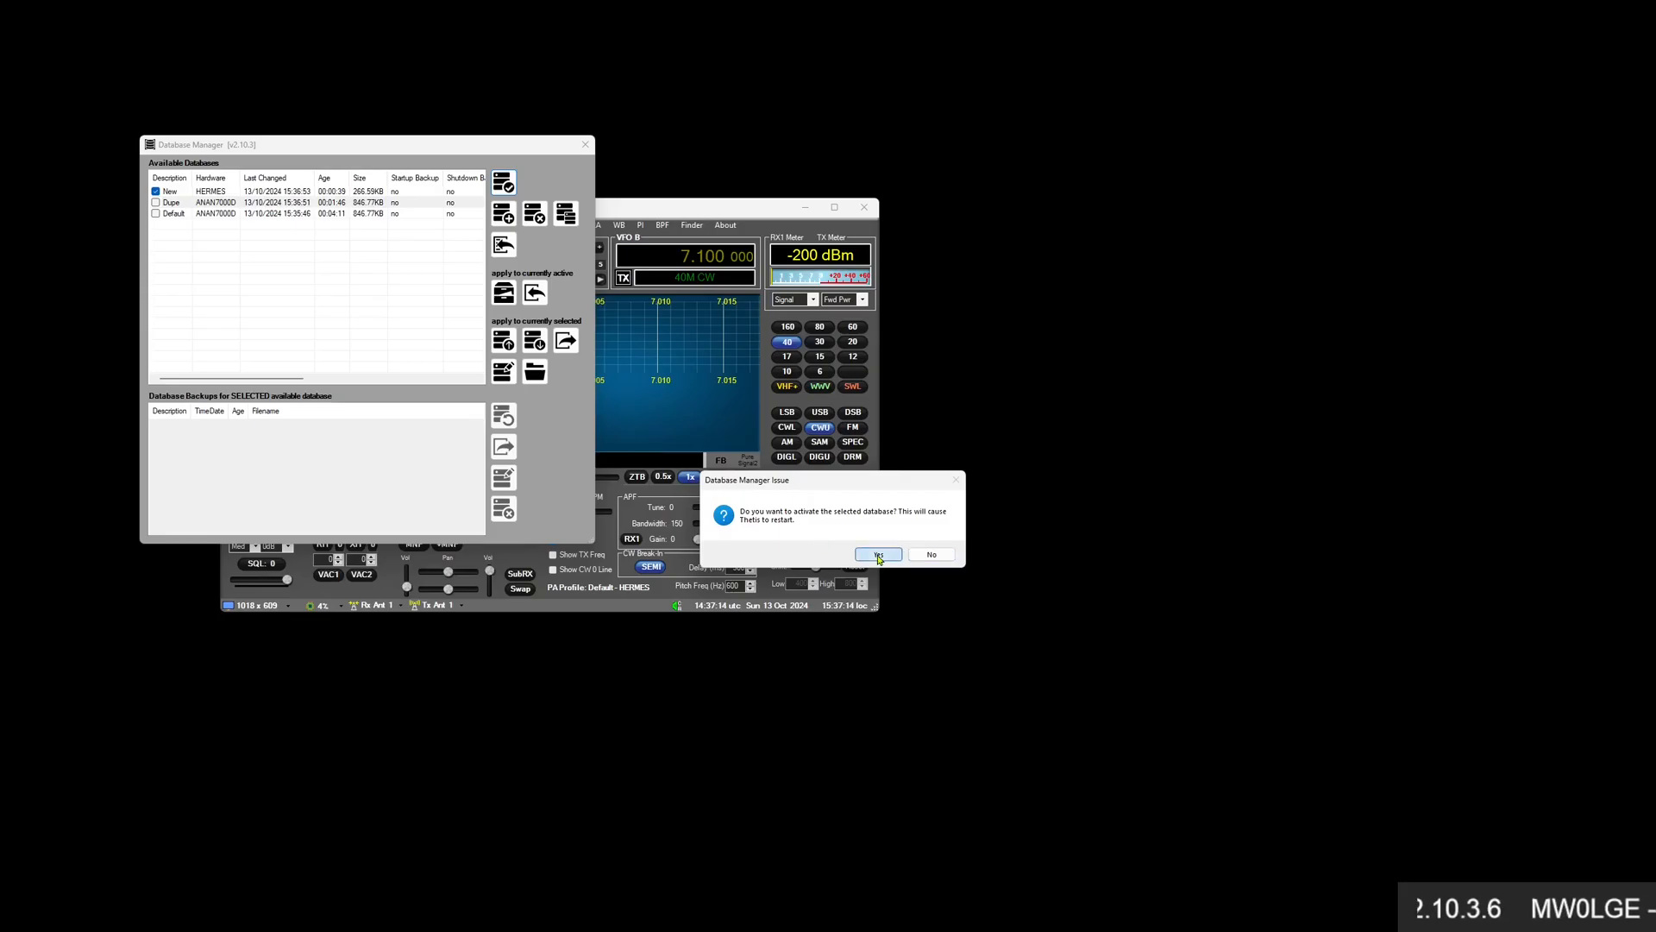
left_click(878, 553)
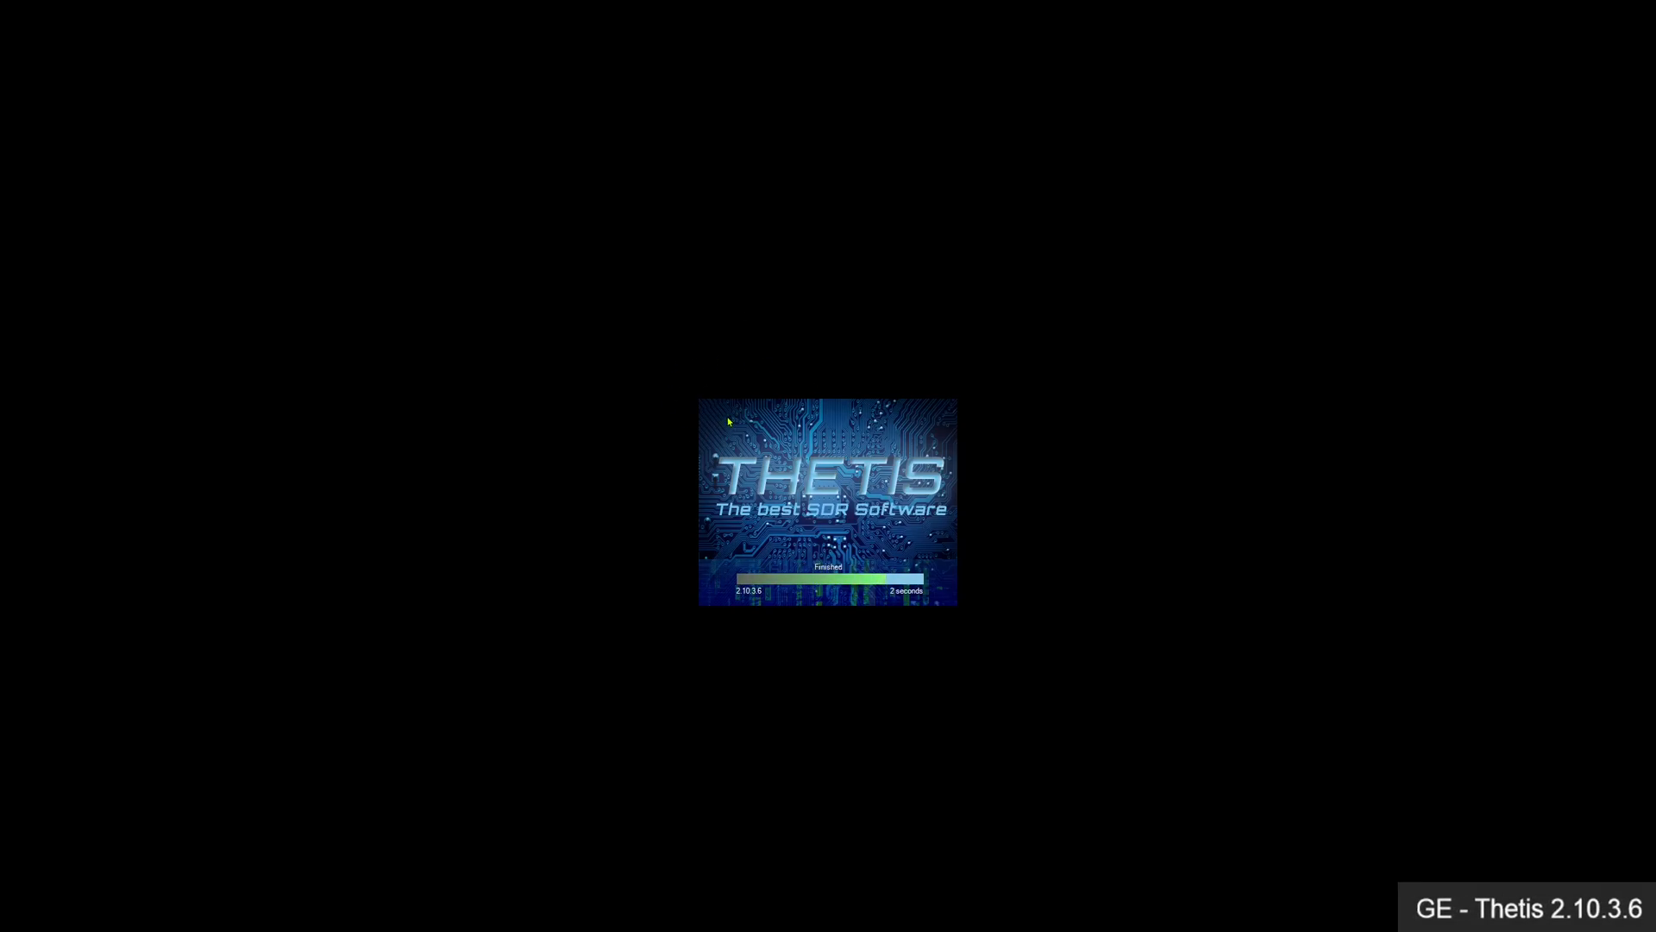
Open the Database Manager and back up the active Dupe database with the description b1
left_click(425, 206)
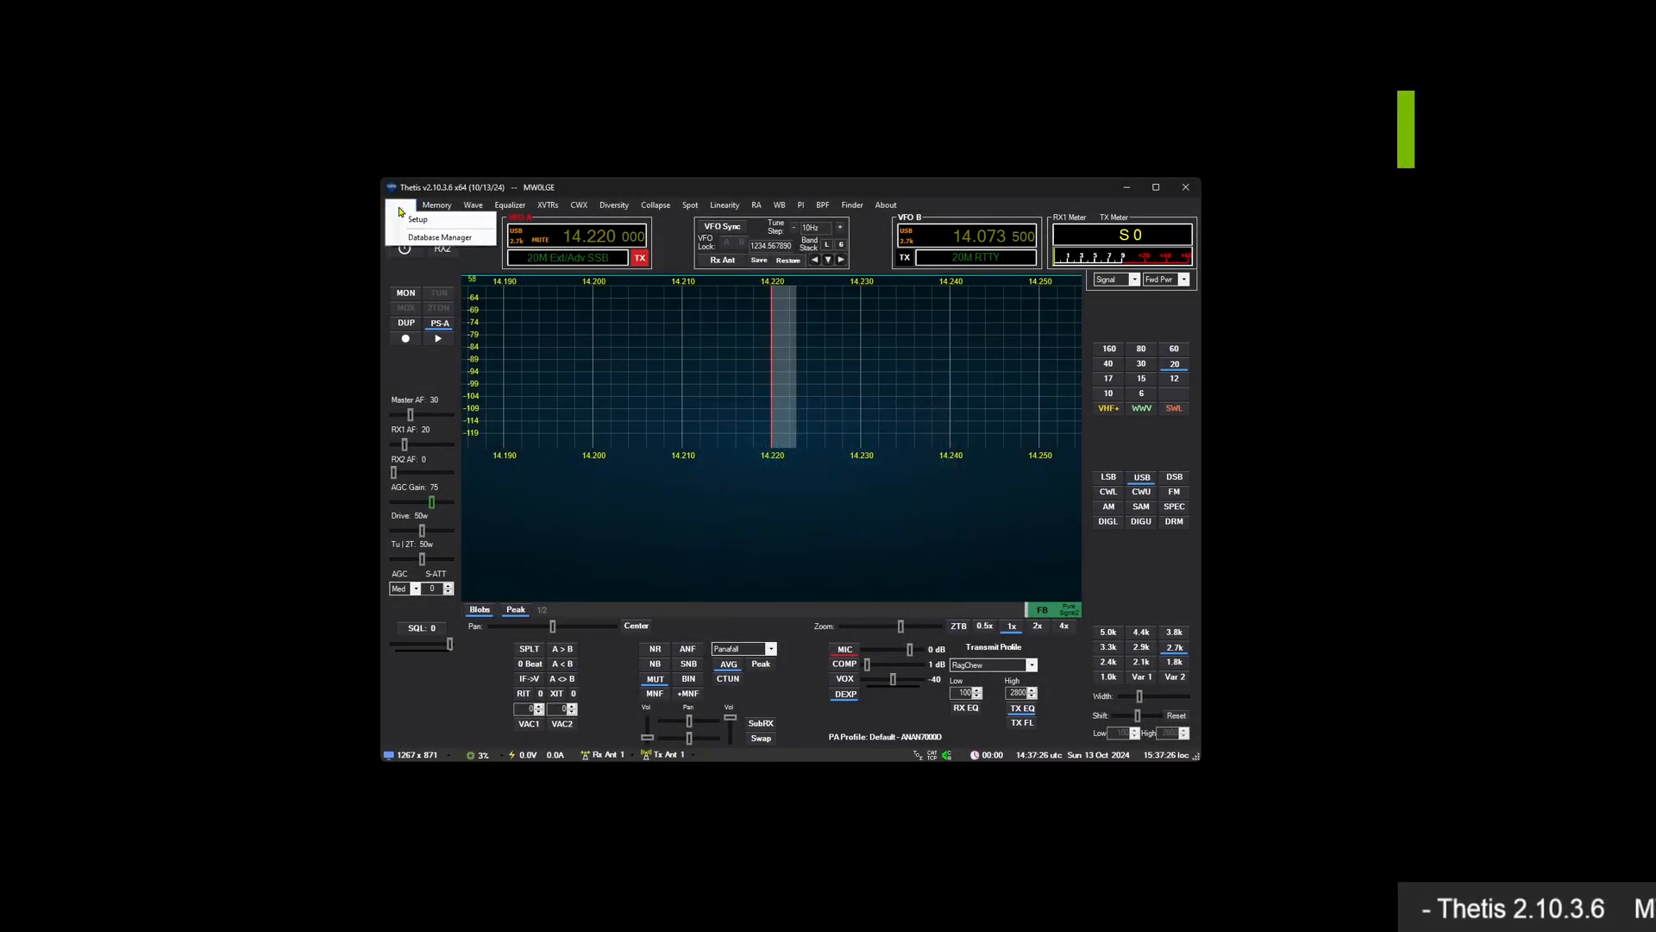
left_click(420, 245)
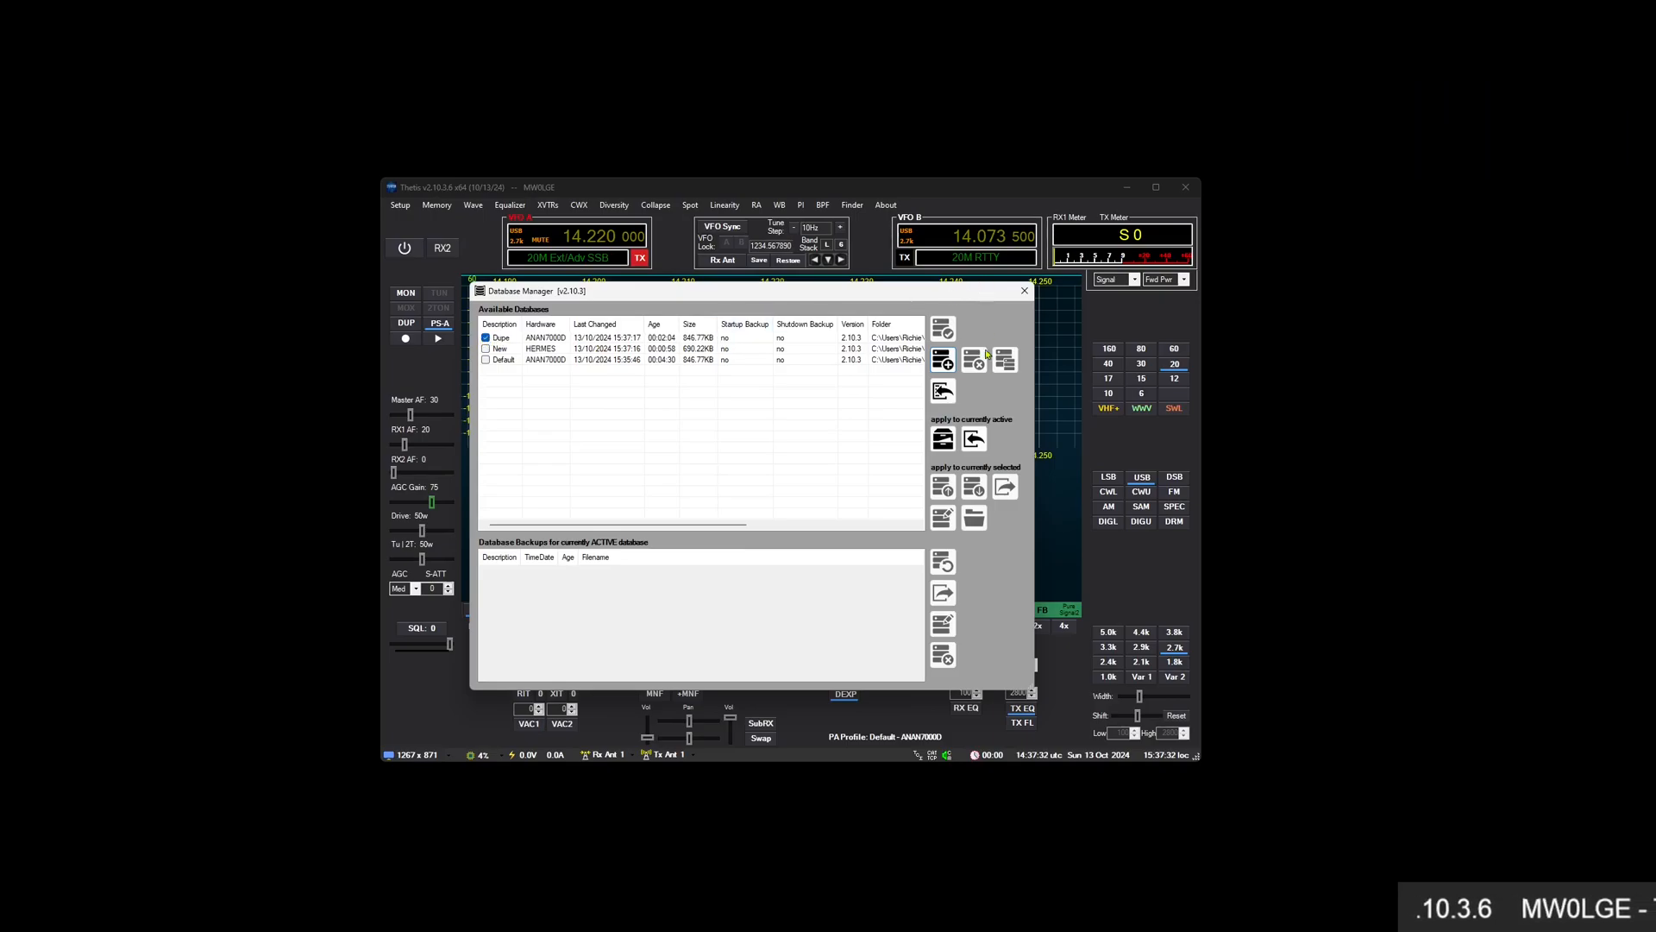
left_click(785, 341)
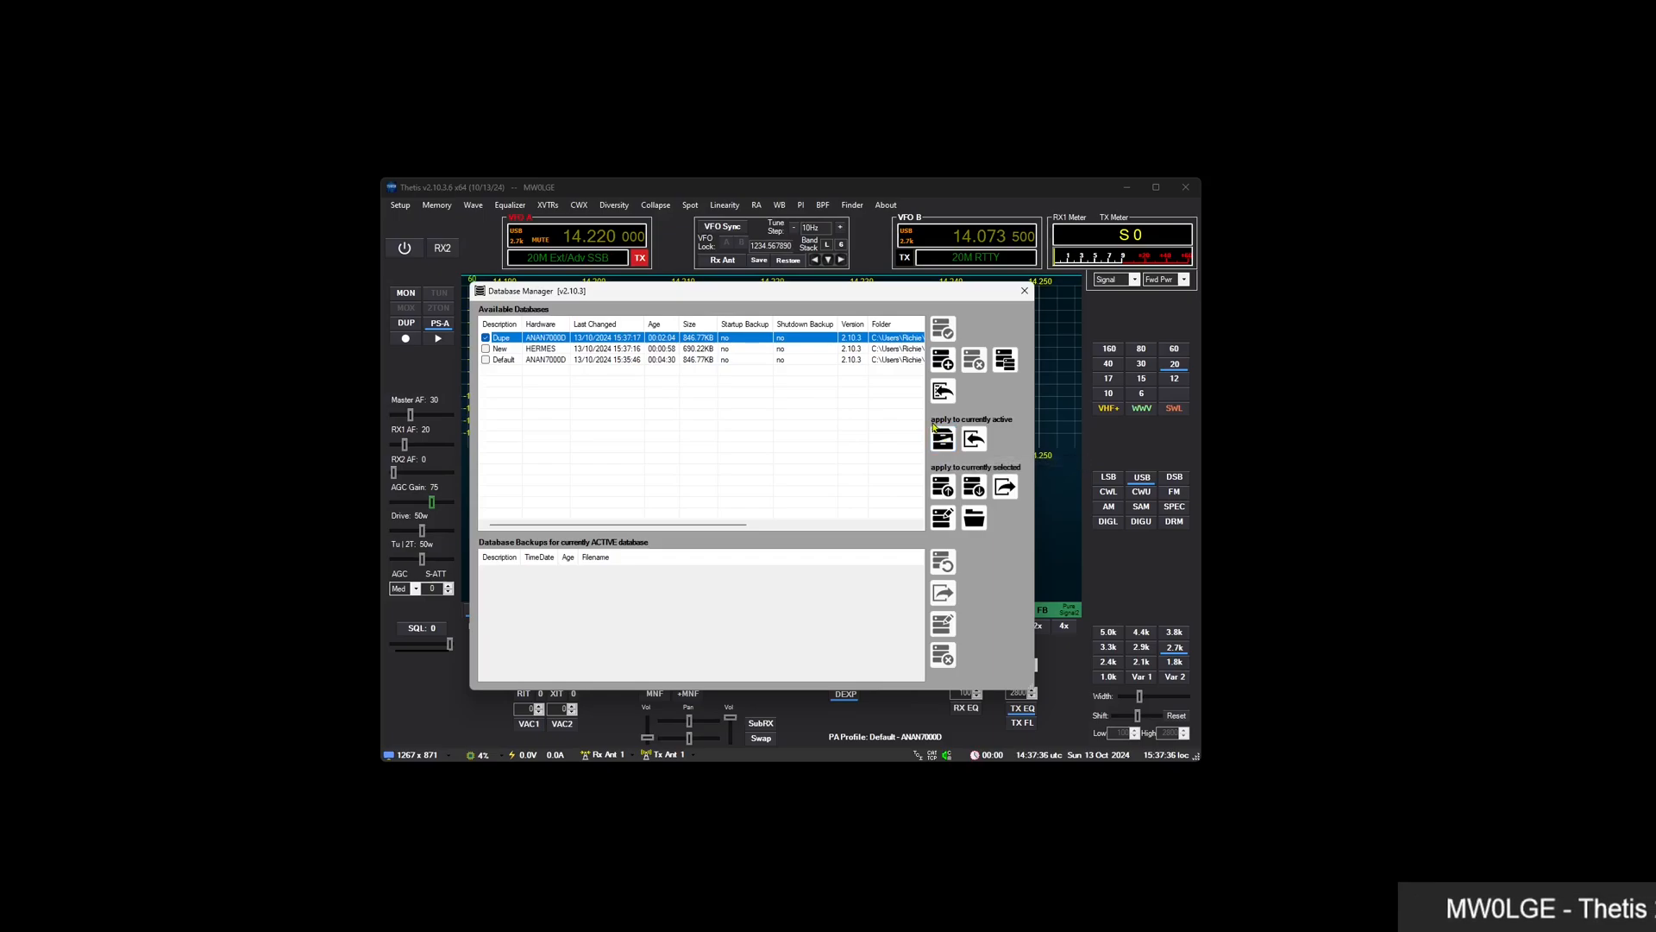
left_click(634, 360)
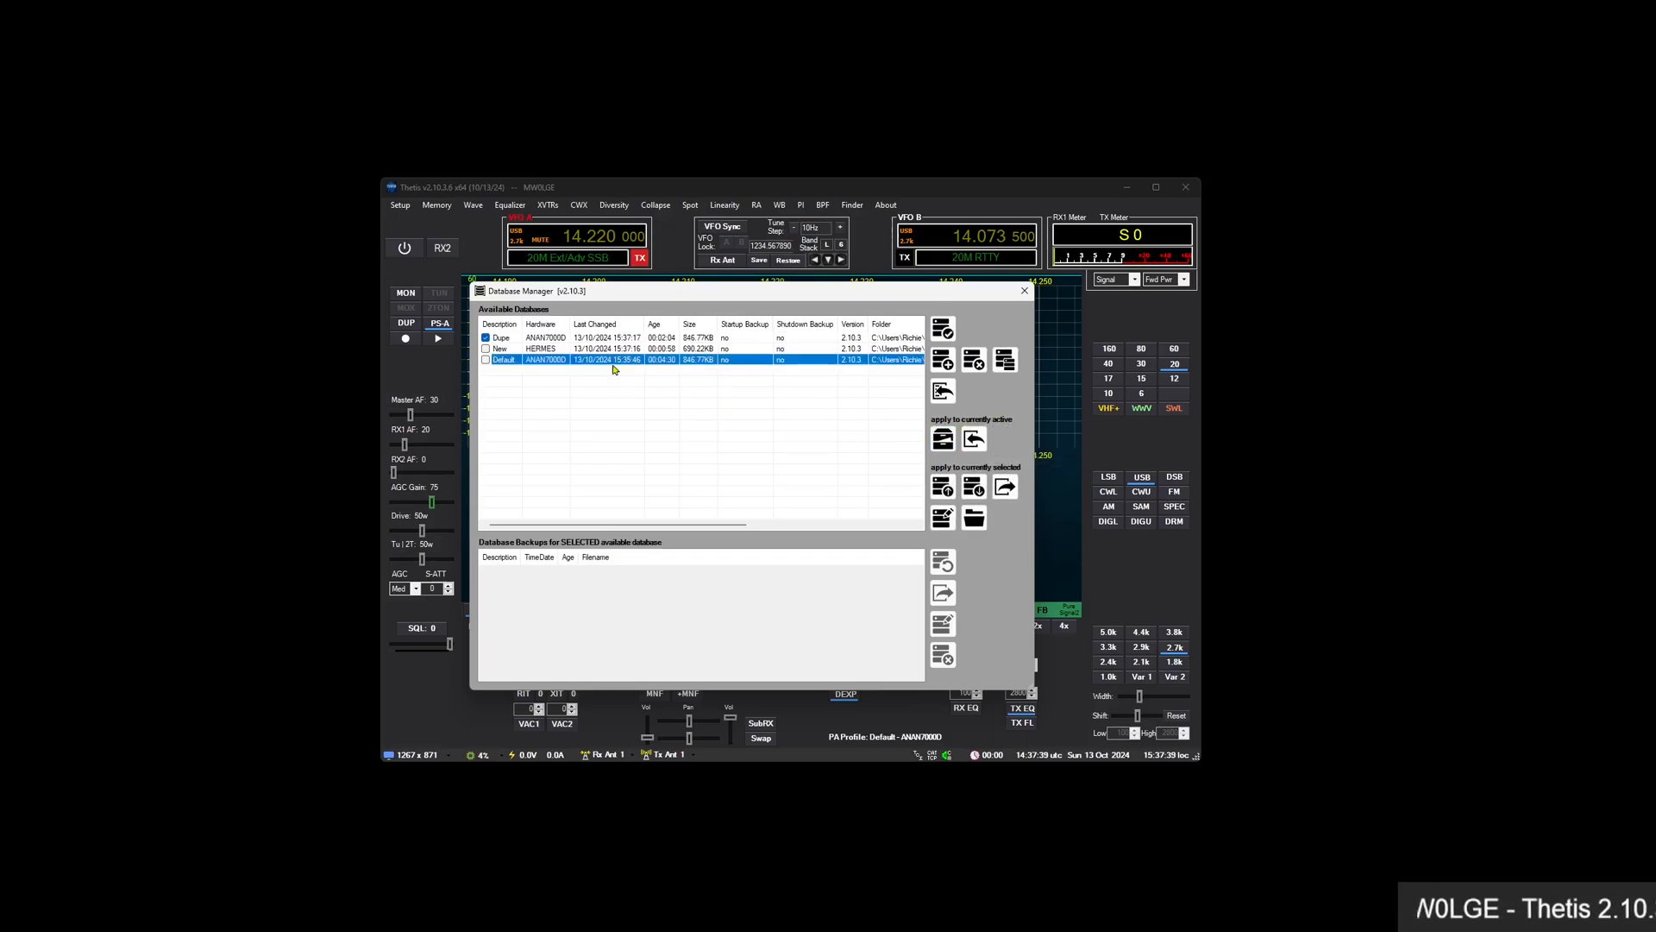
left_click(944, 439)
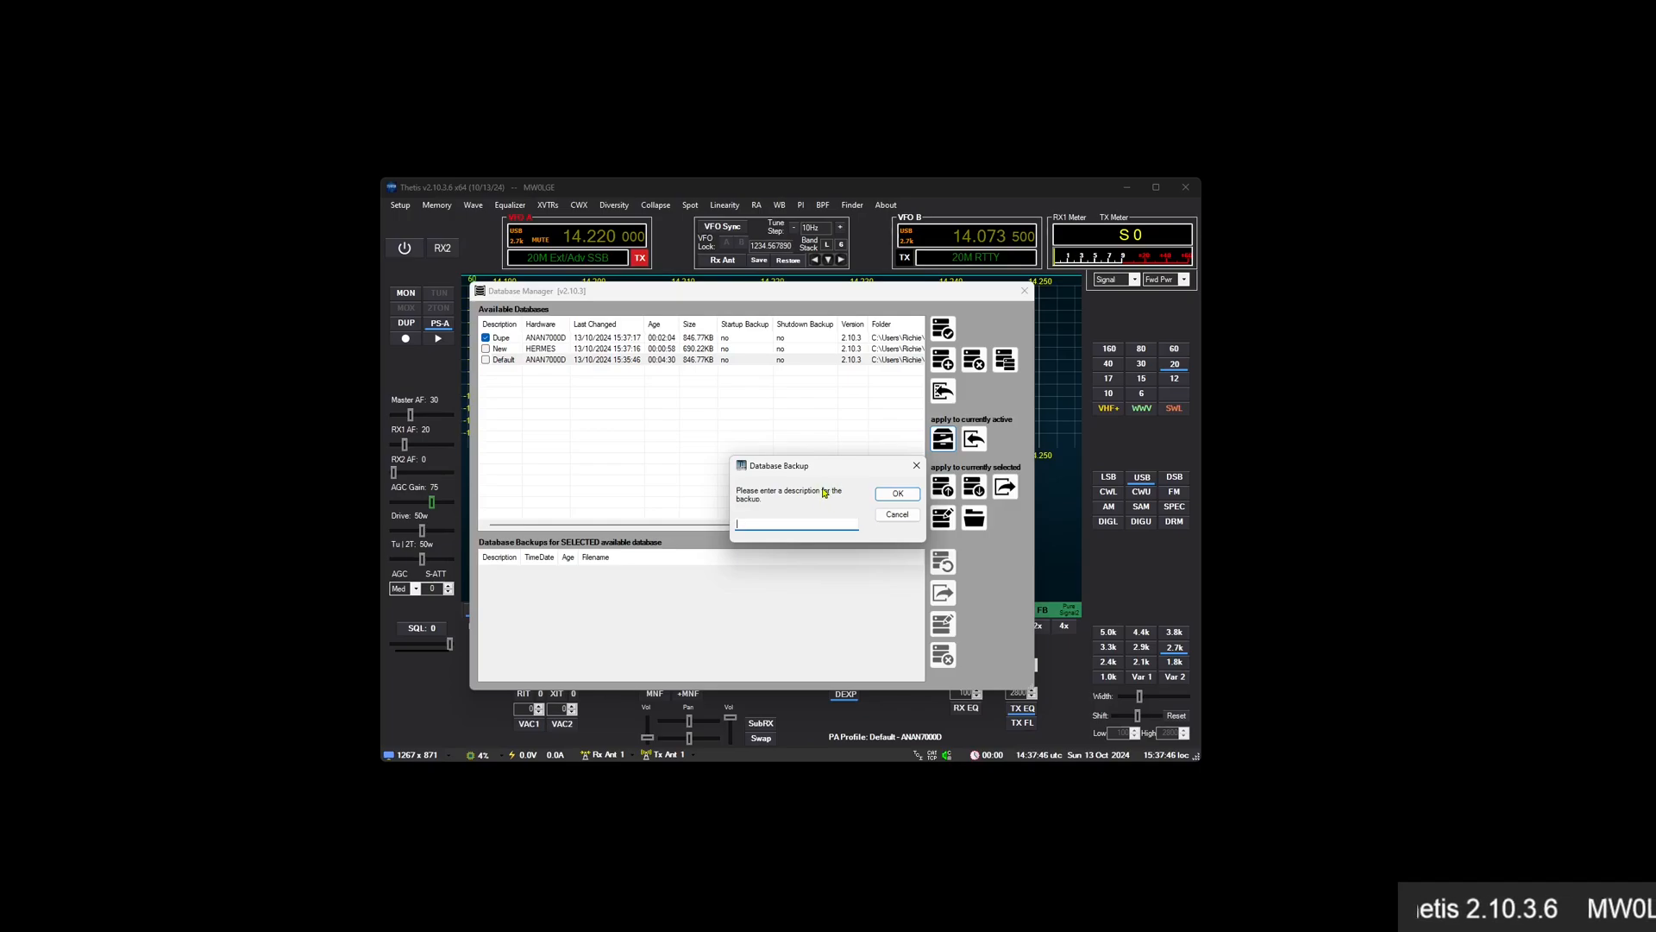
type("b1")
left_click(882, 493)
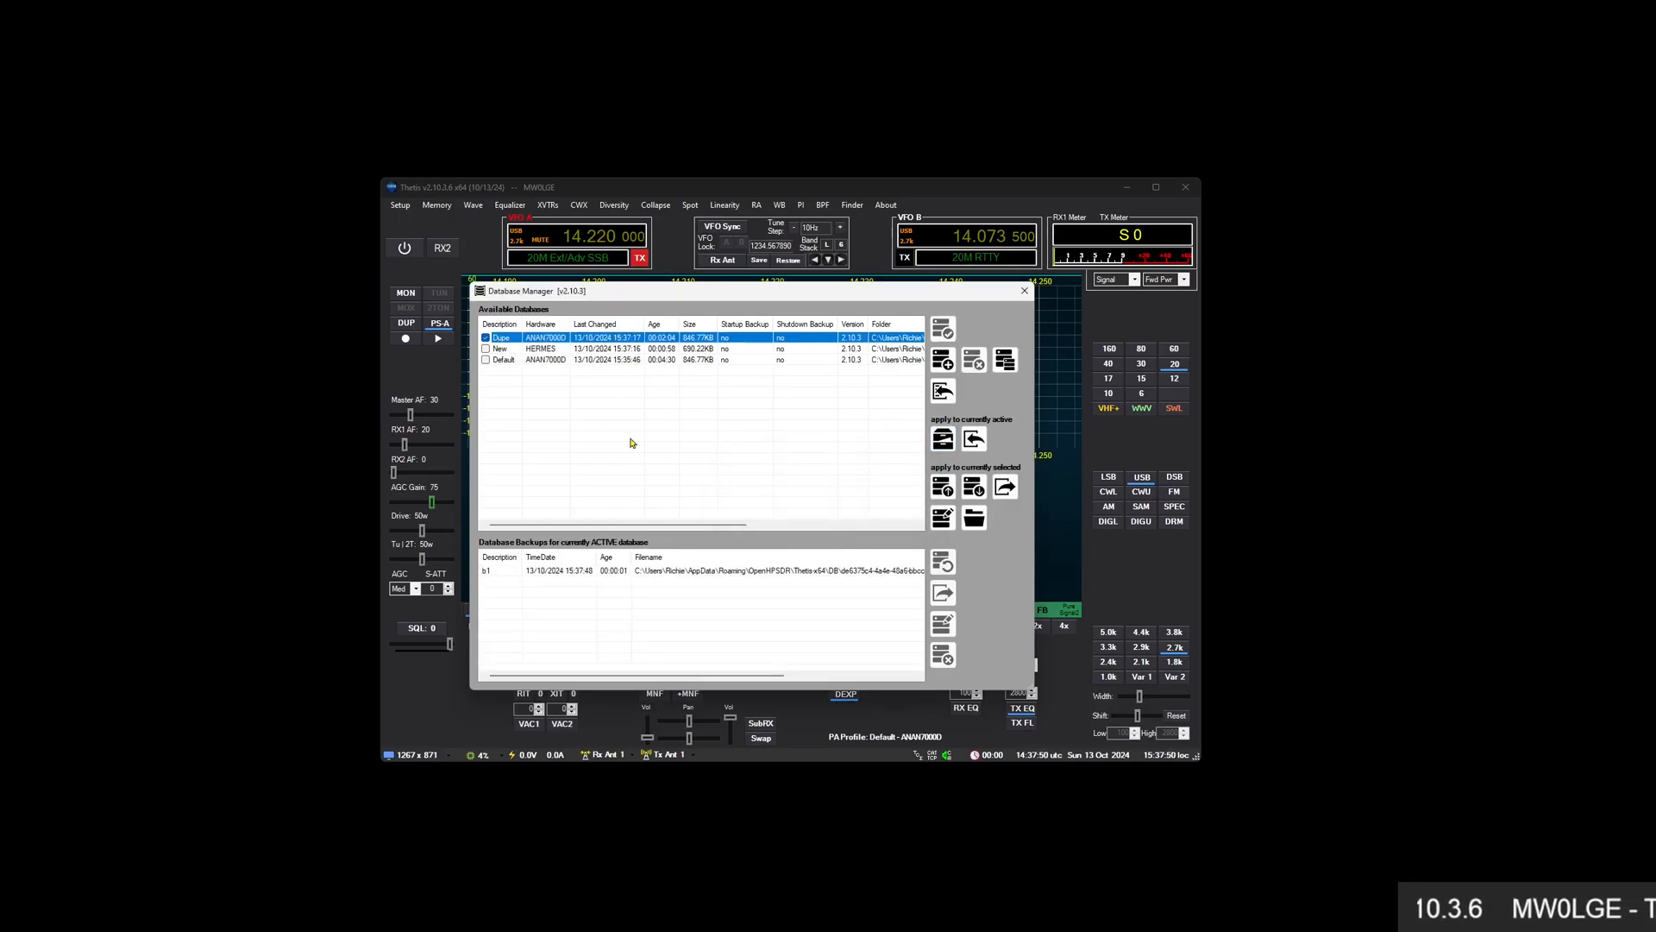
Take a second backup of the active Dupe database described as b2 and select it in the backup list
left_click(953, 443)
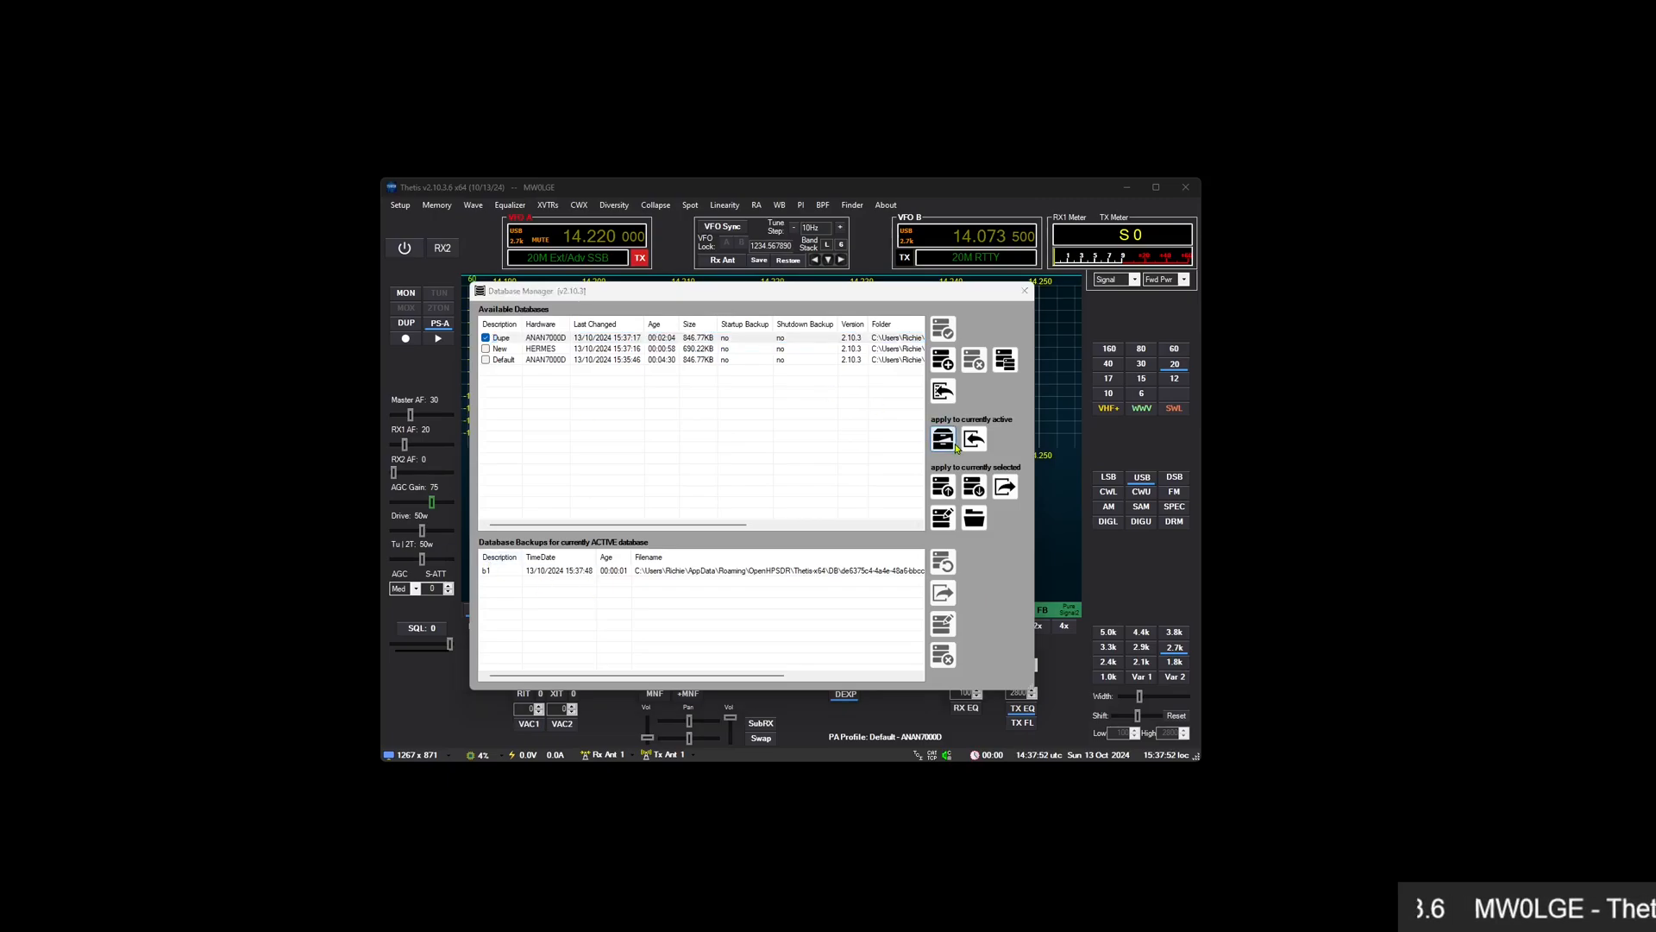
type("b2")
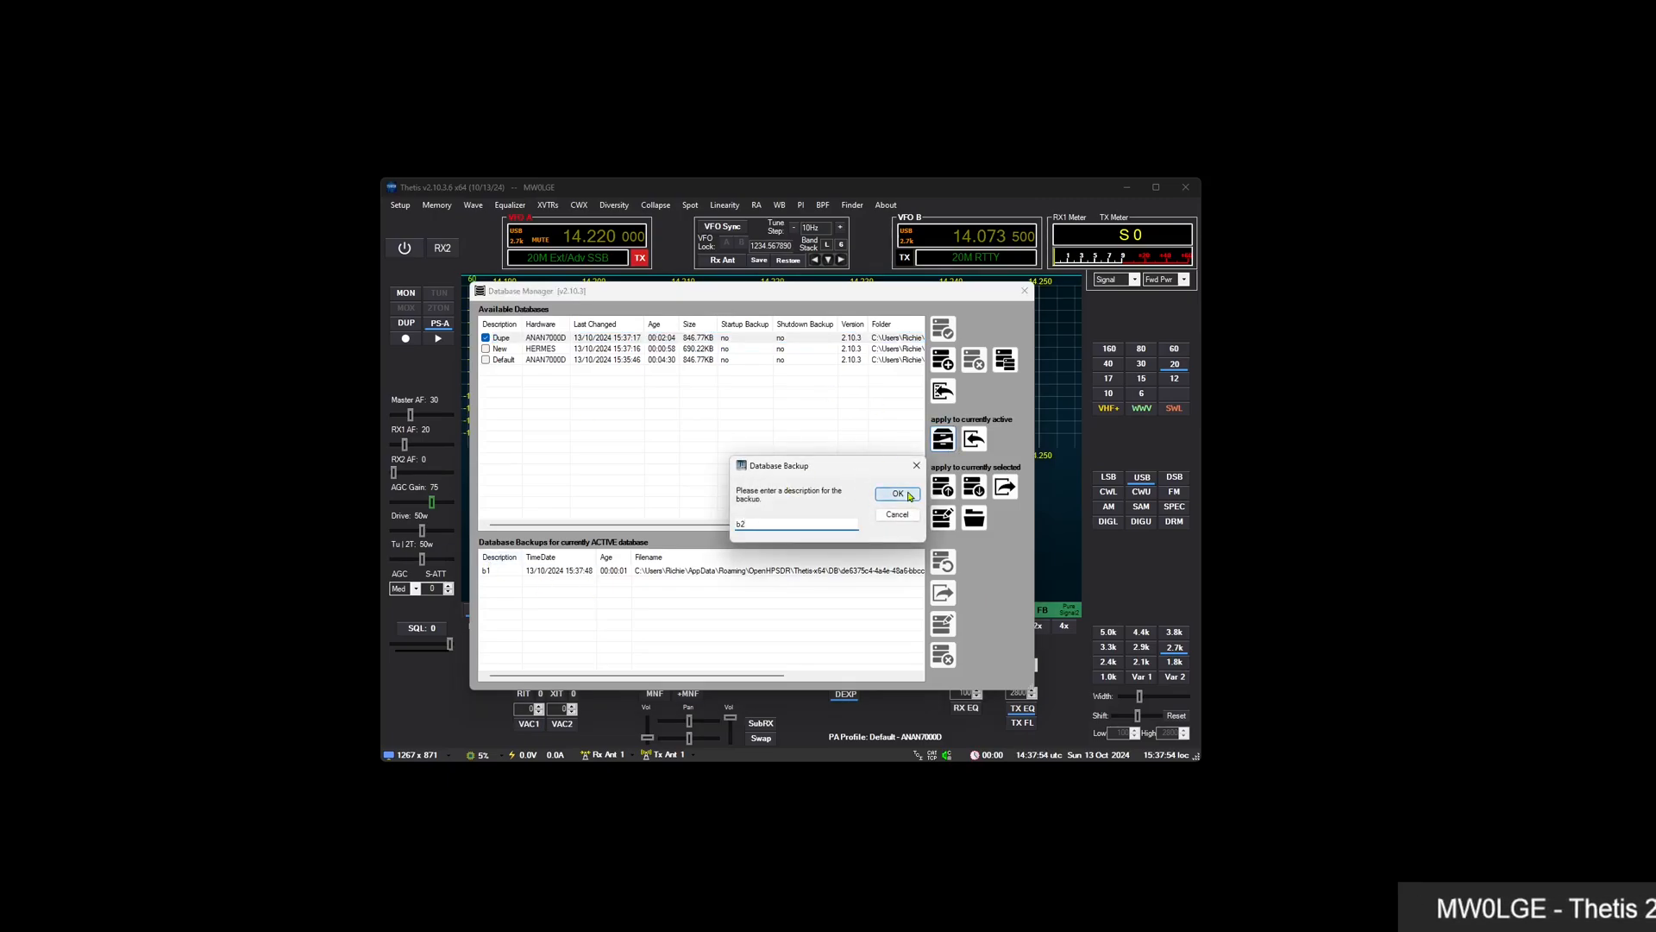
left_click(897, 493)
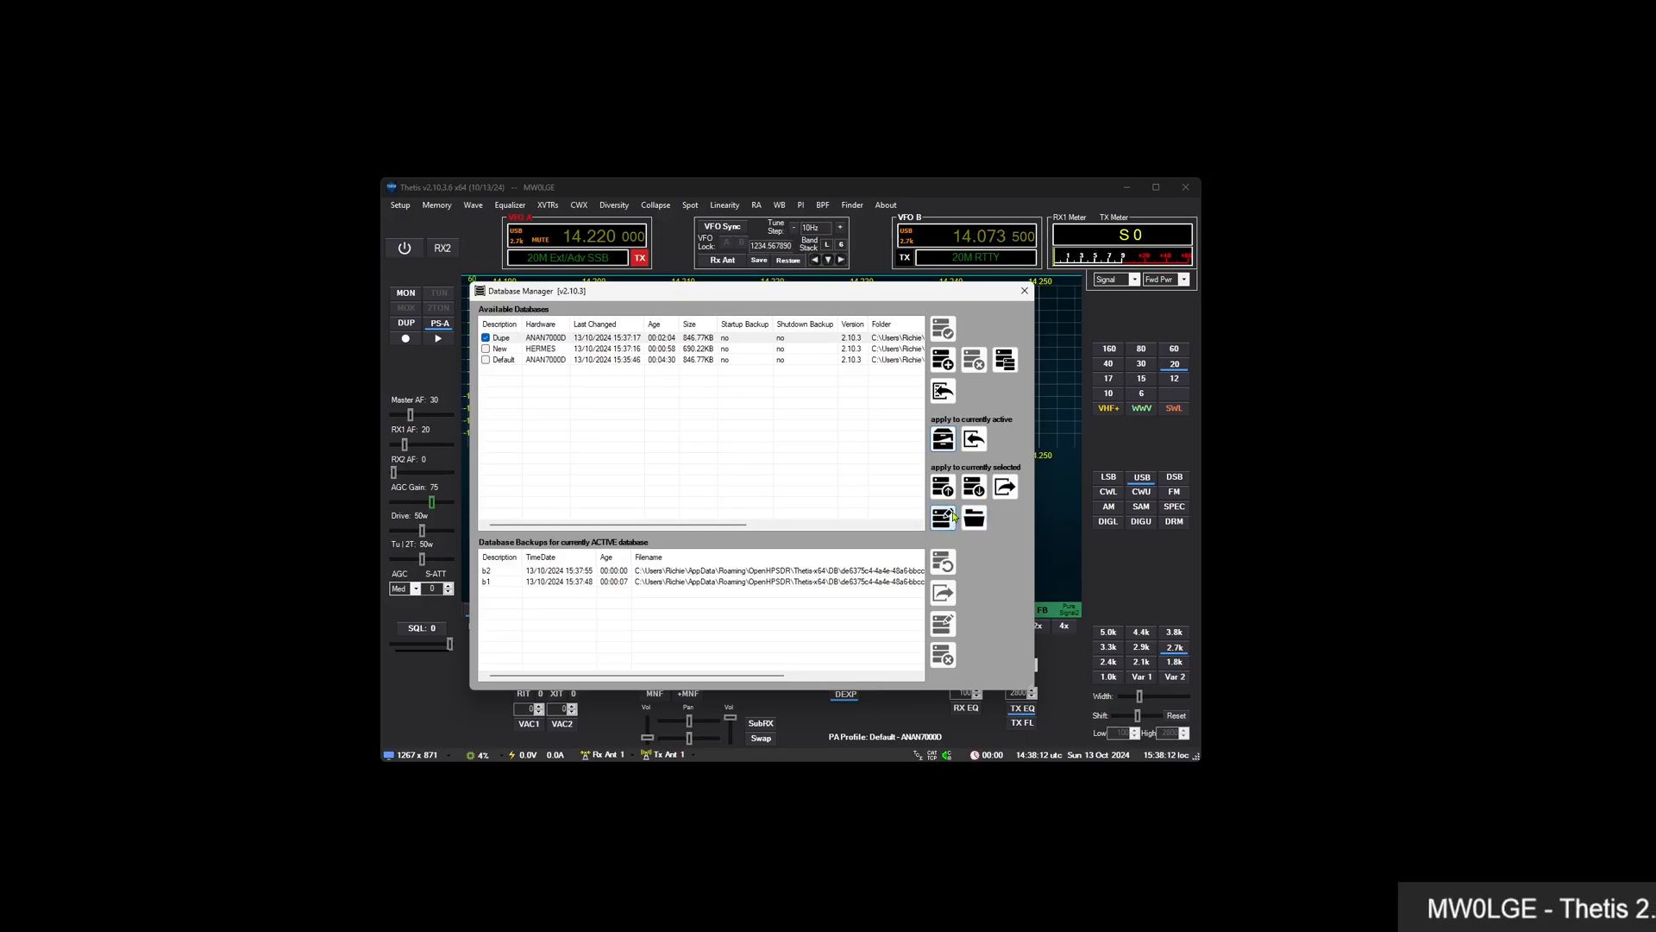
left_click(762, 571)
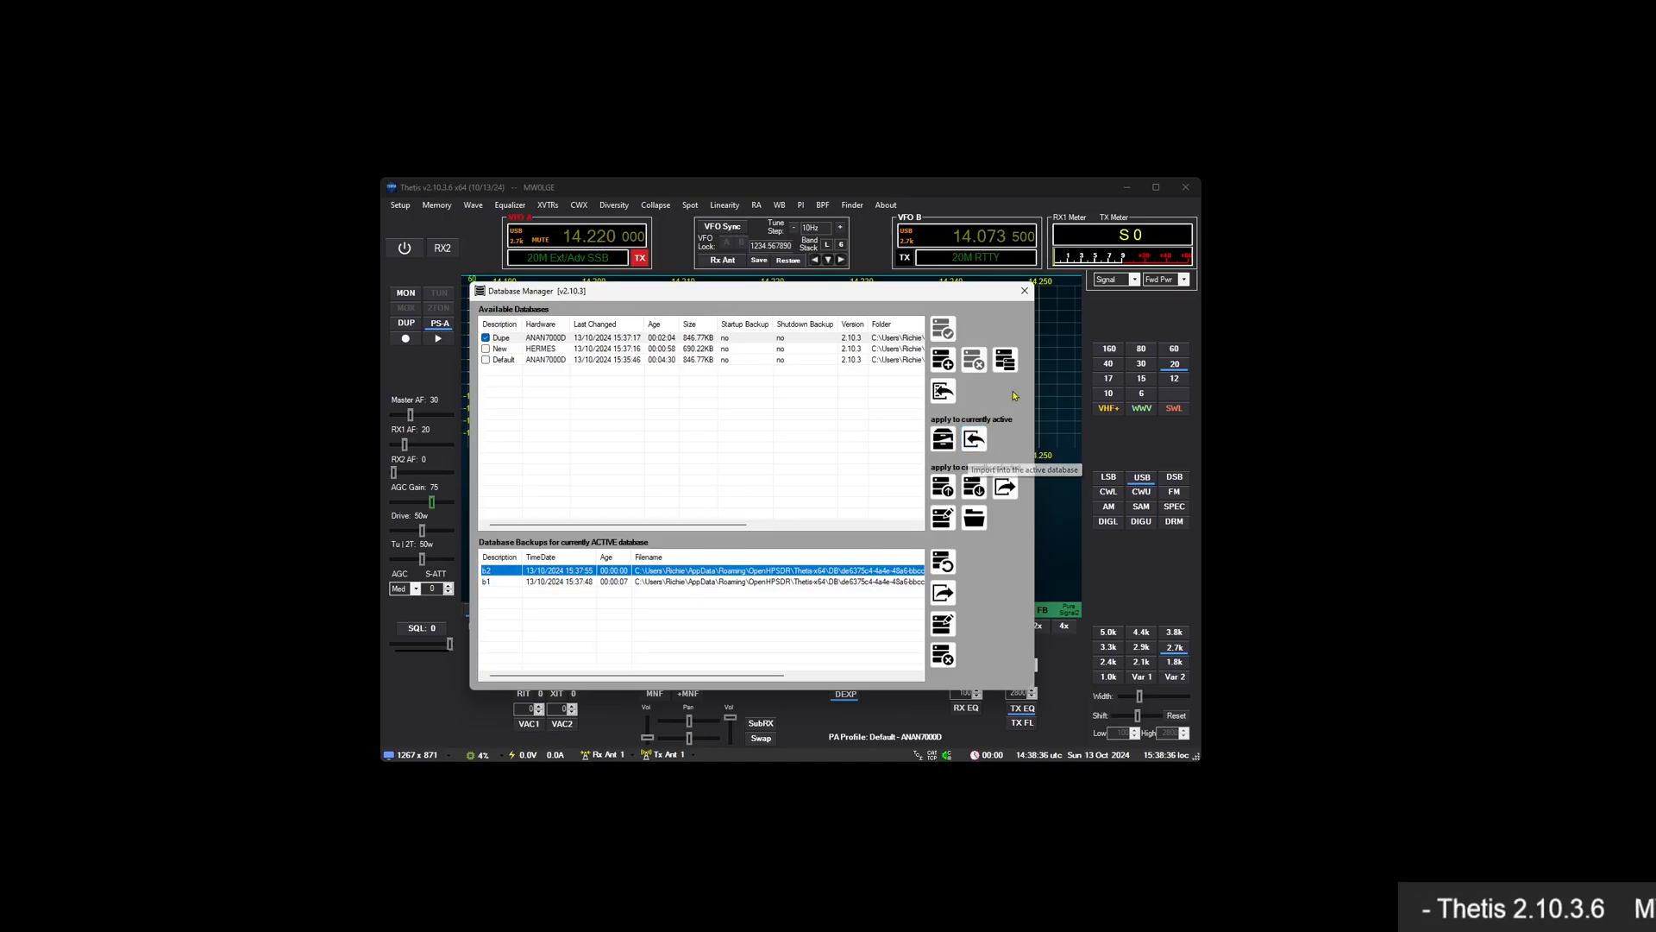
Import original_database.xml as a new available database with the description OG
left_click(942, 398)
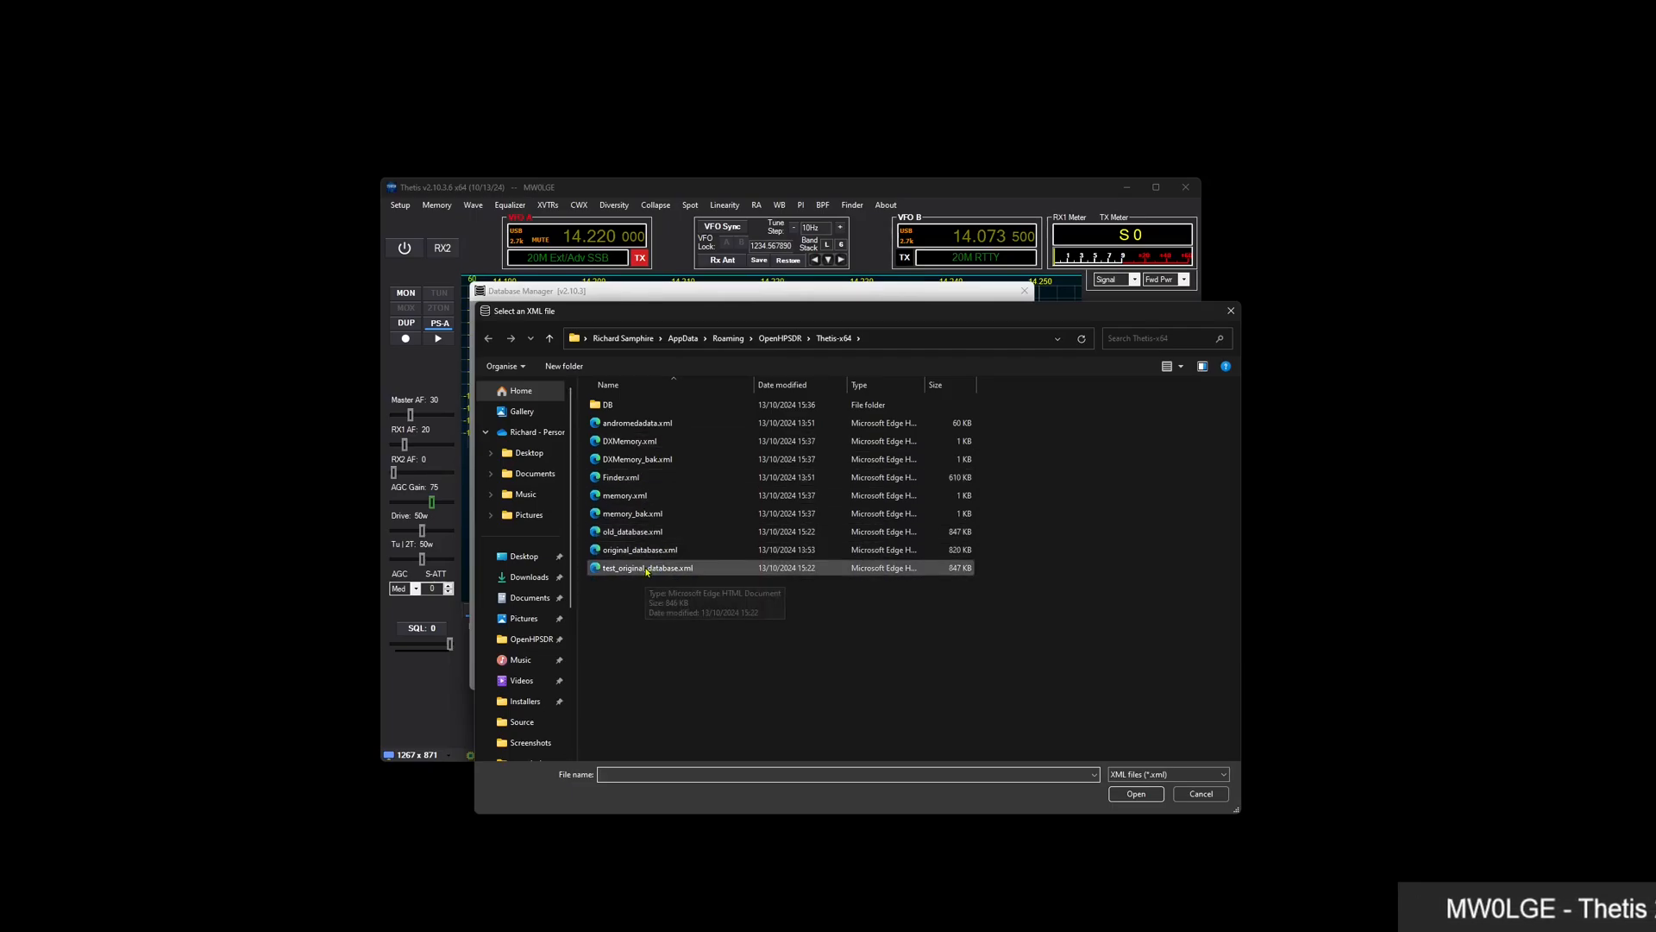
left_click(641, 554)
double_click(641, 554)
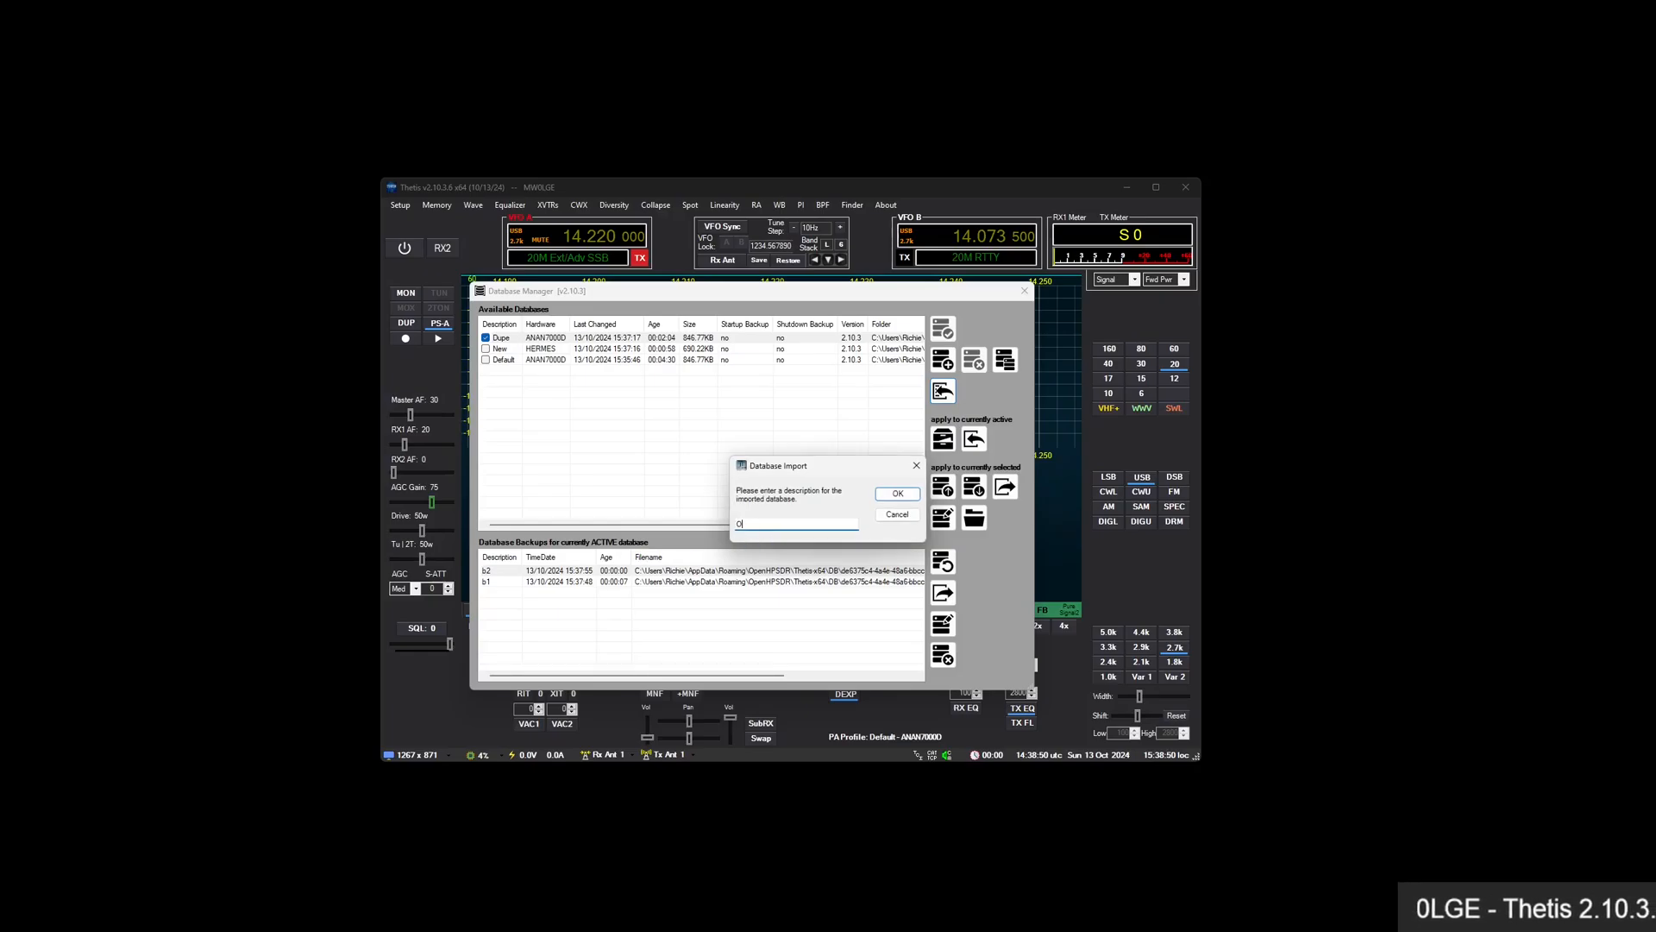
key("Return")
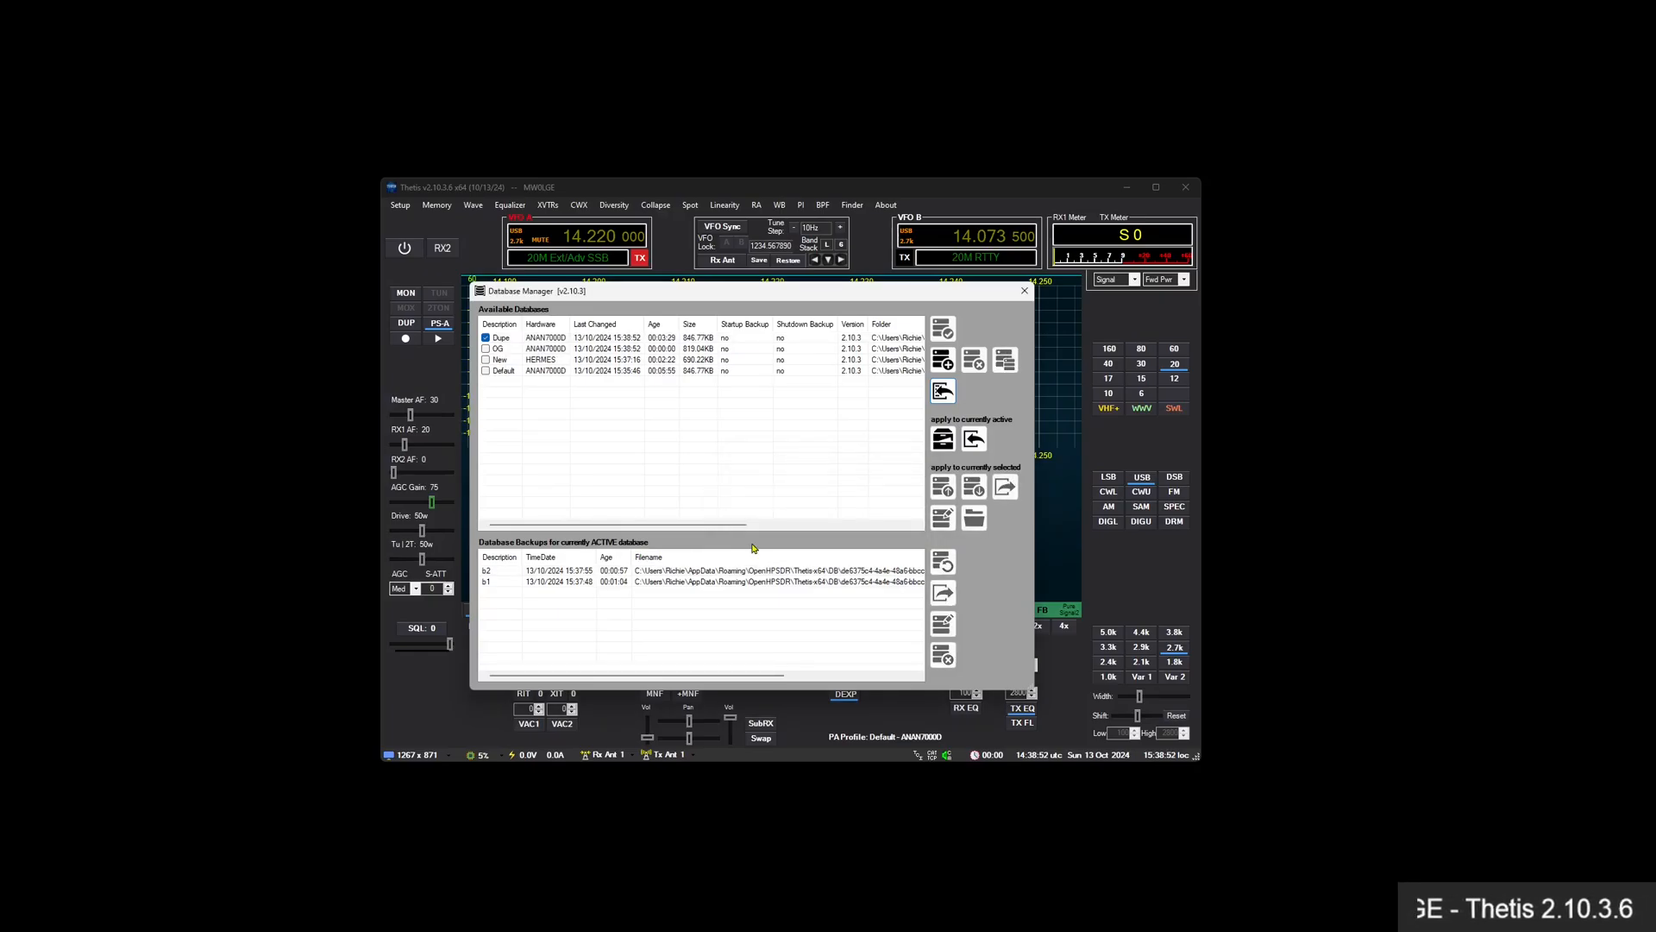
Make the imported OG database active, agreeing to restart Thetis
left_click(521, 348)
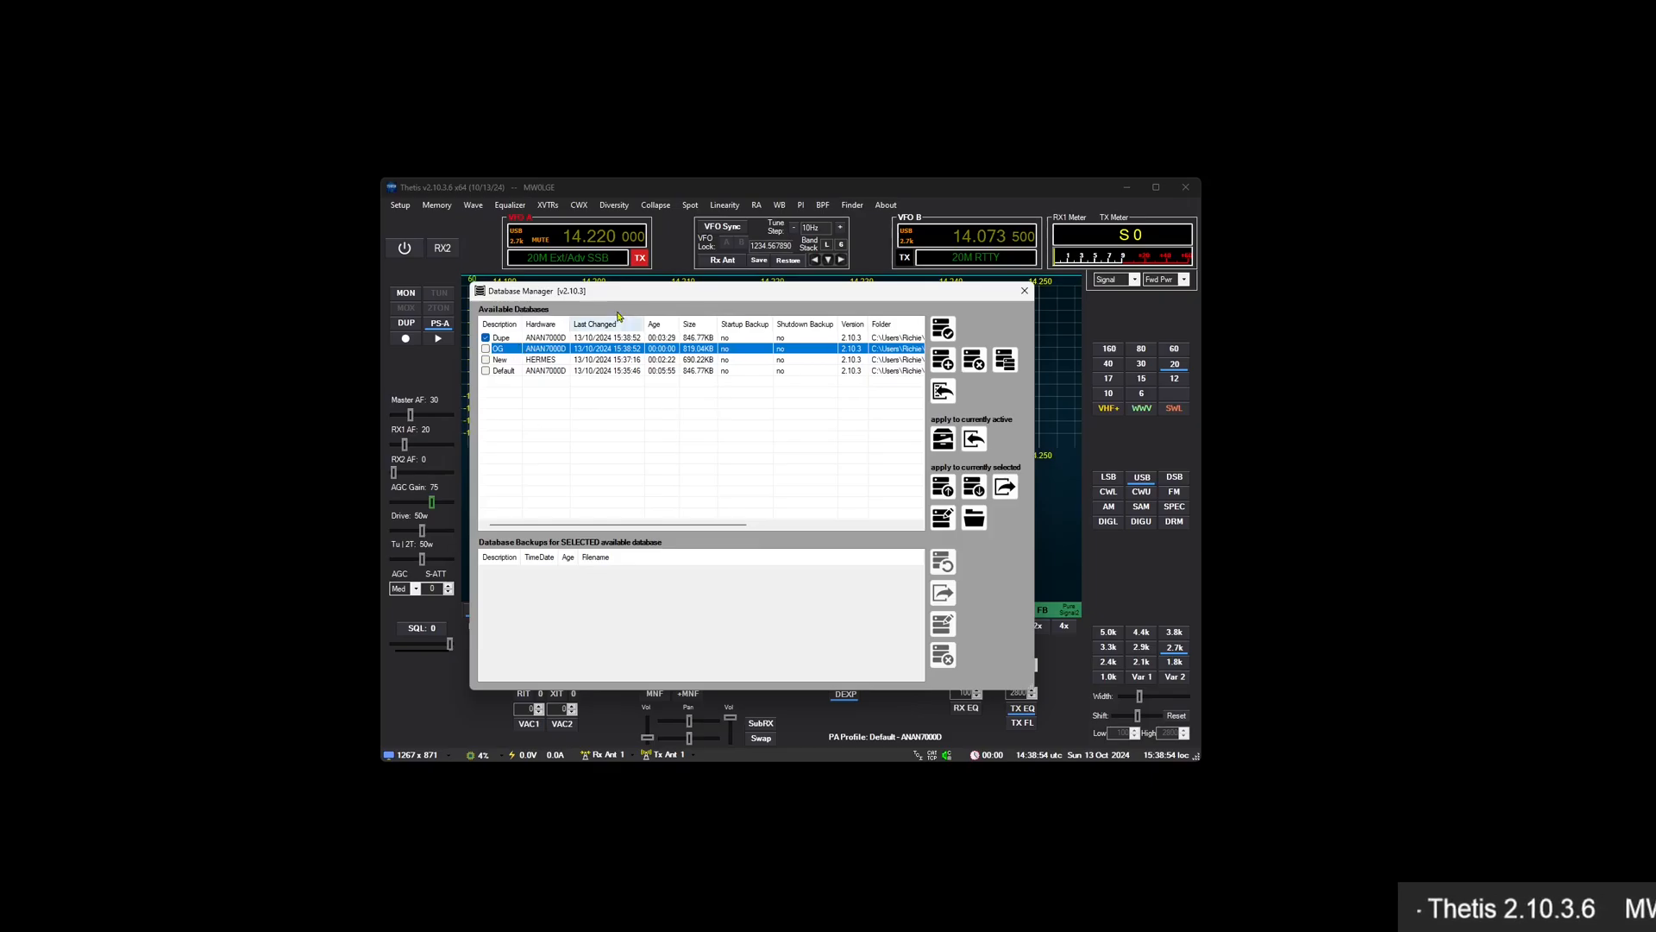
left_click(942, 329)
left_click(879, 554)
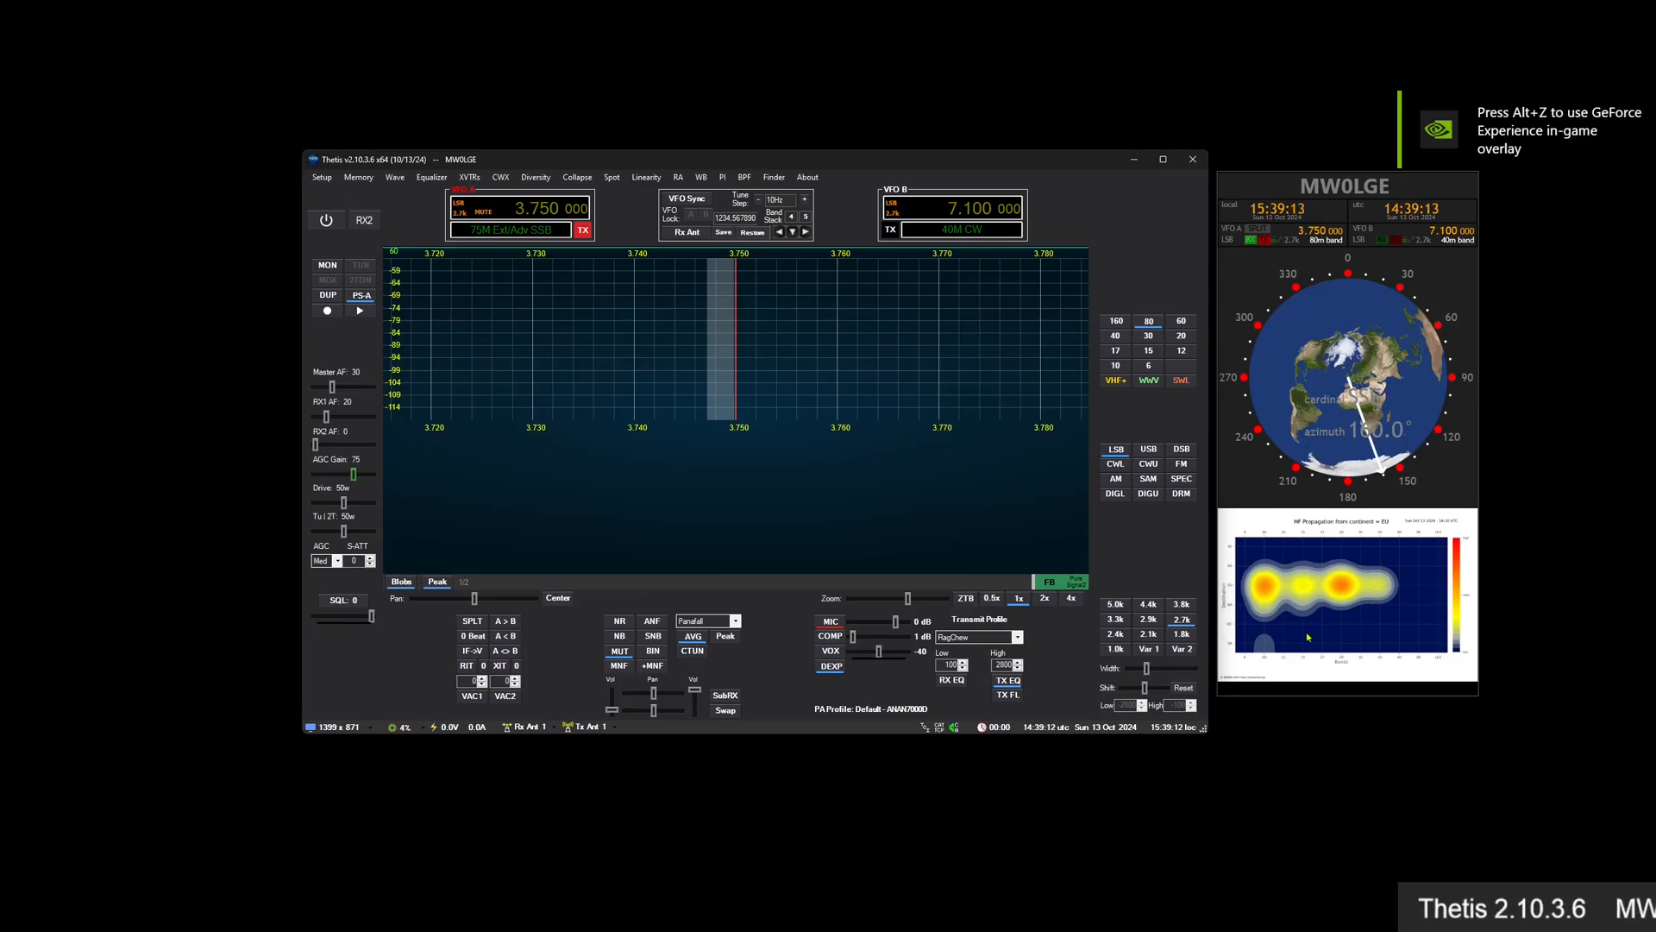
Check the hardware selection settings of the OG database in Setup and close the window
left_click(323, 178)
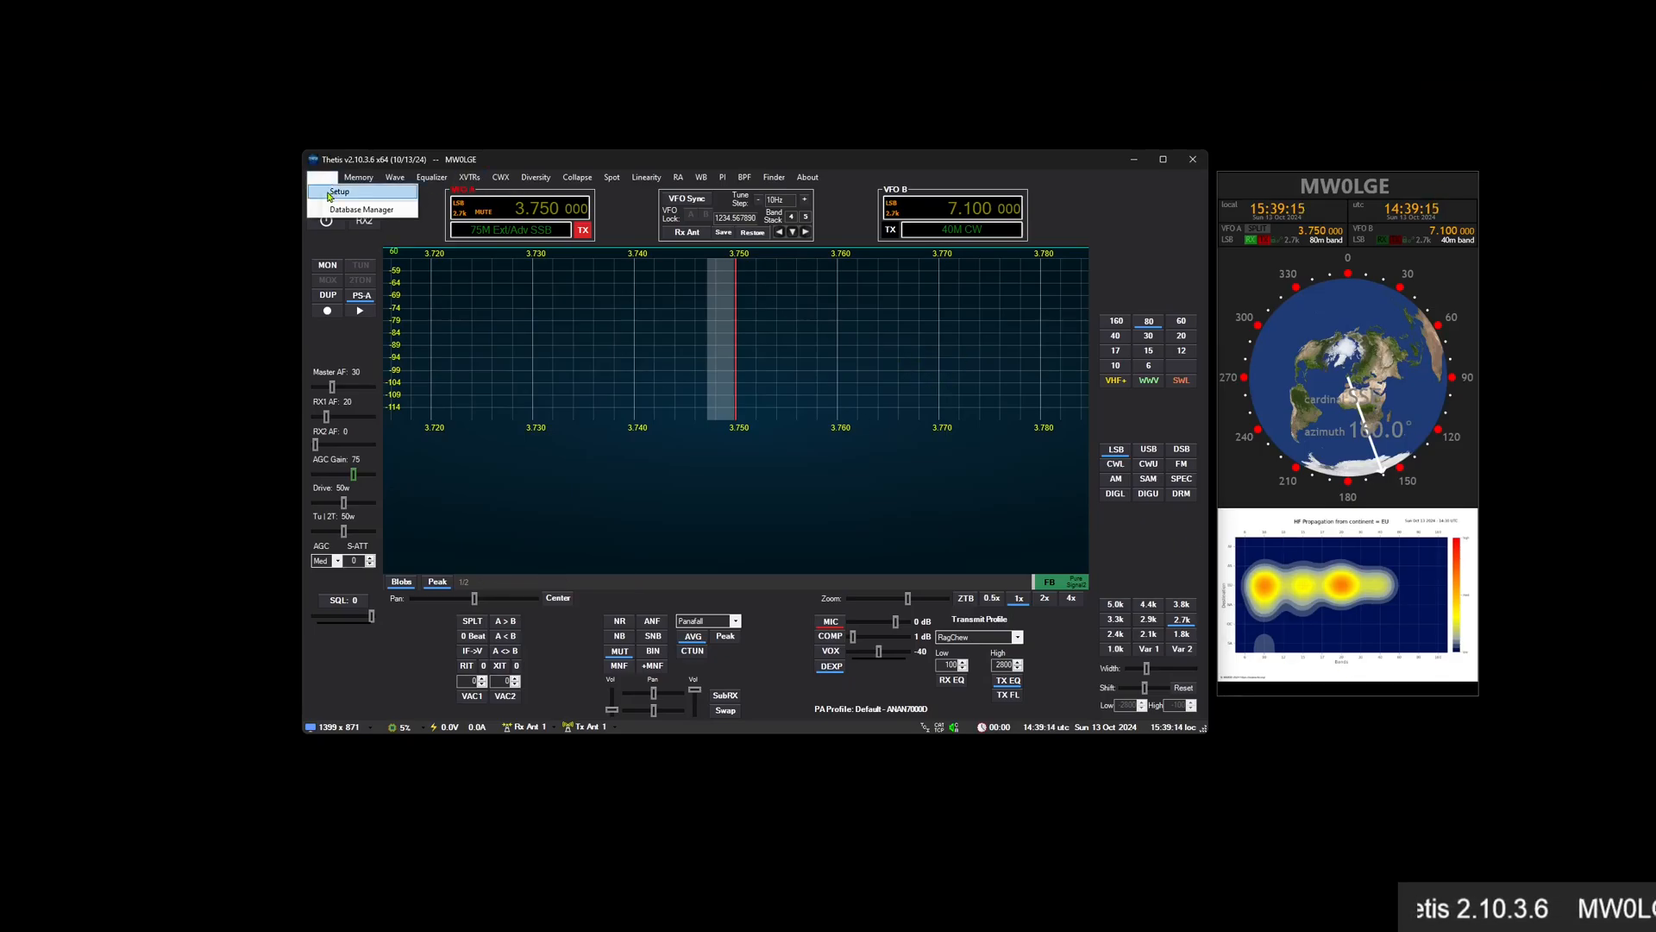
left_click(334, 193)
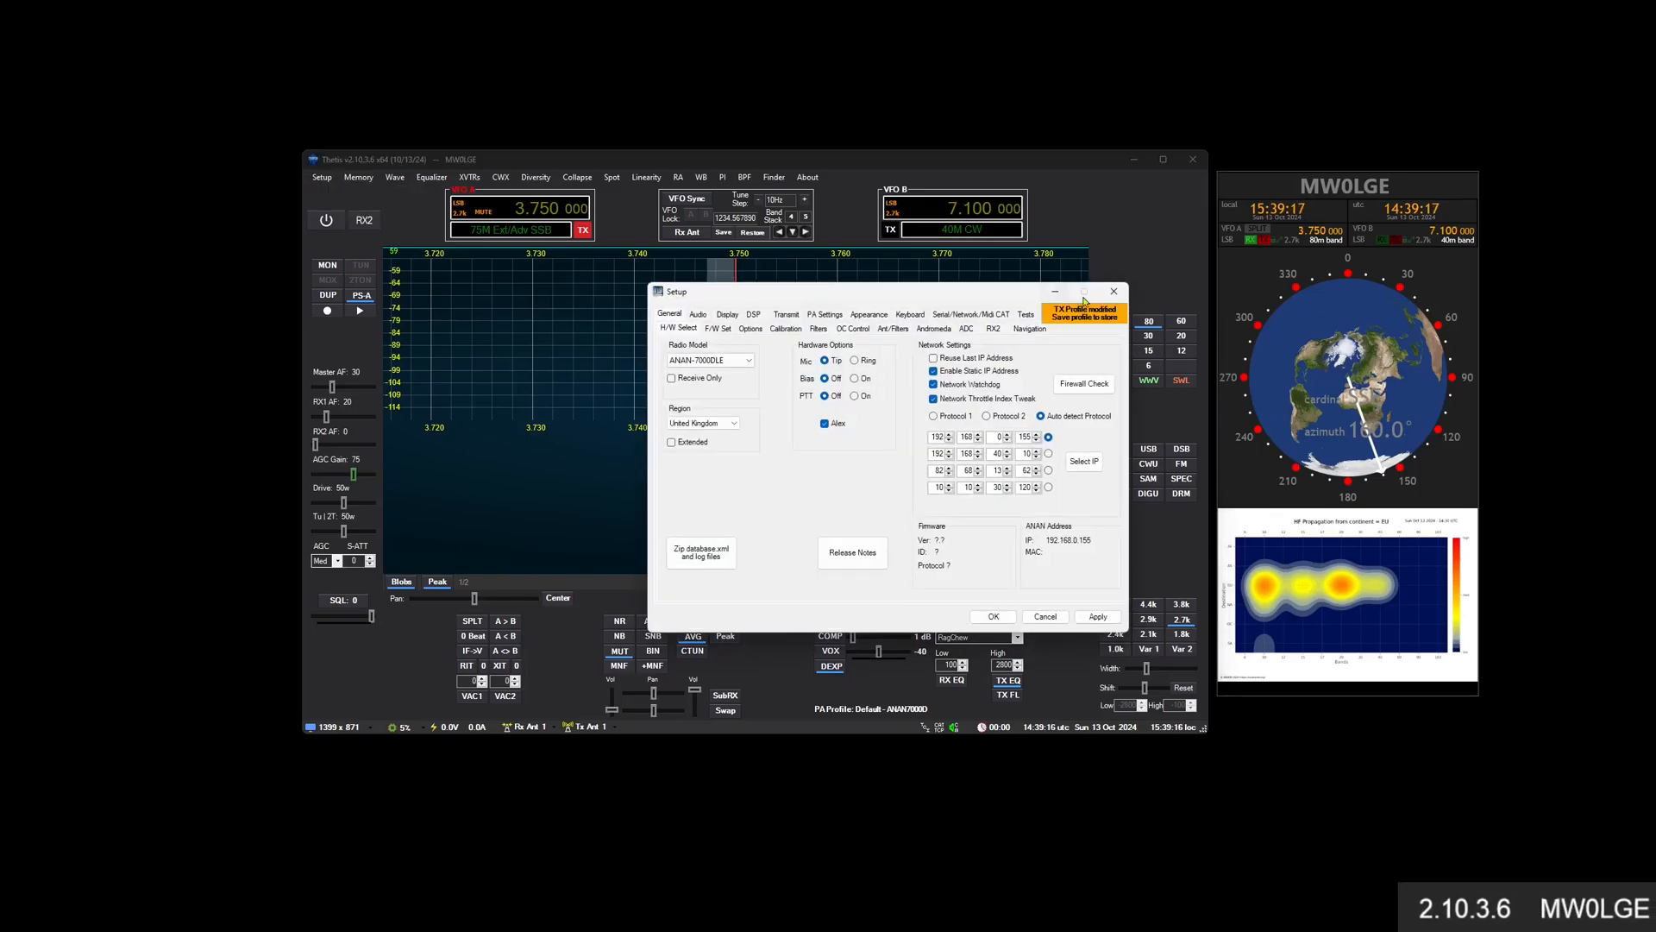
left_click(1111, 295)
Reopen the Database Manager and make the Default database active, agreeing to restart Thetis
left_click(323, 178)
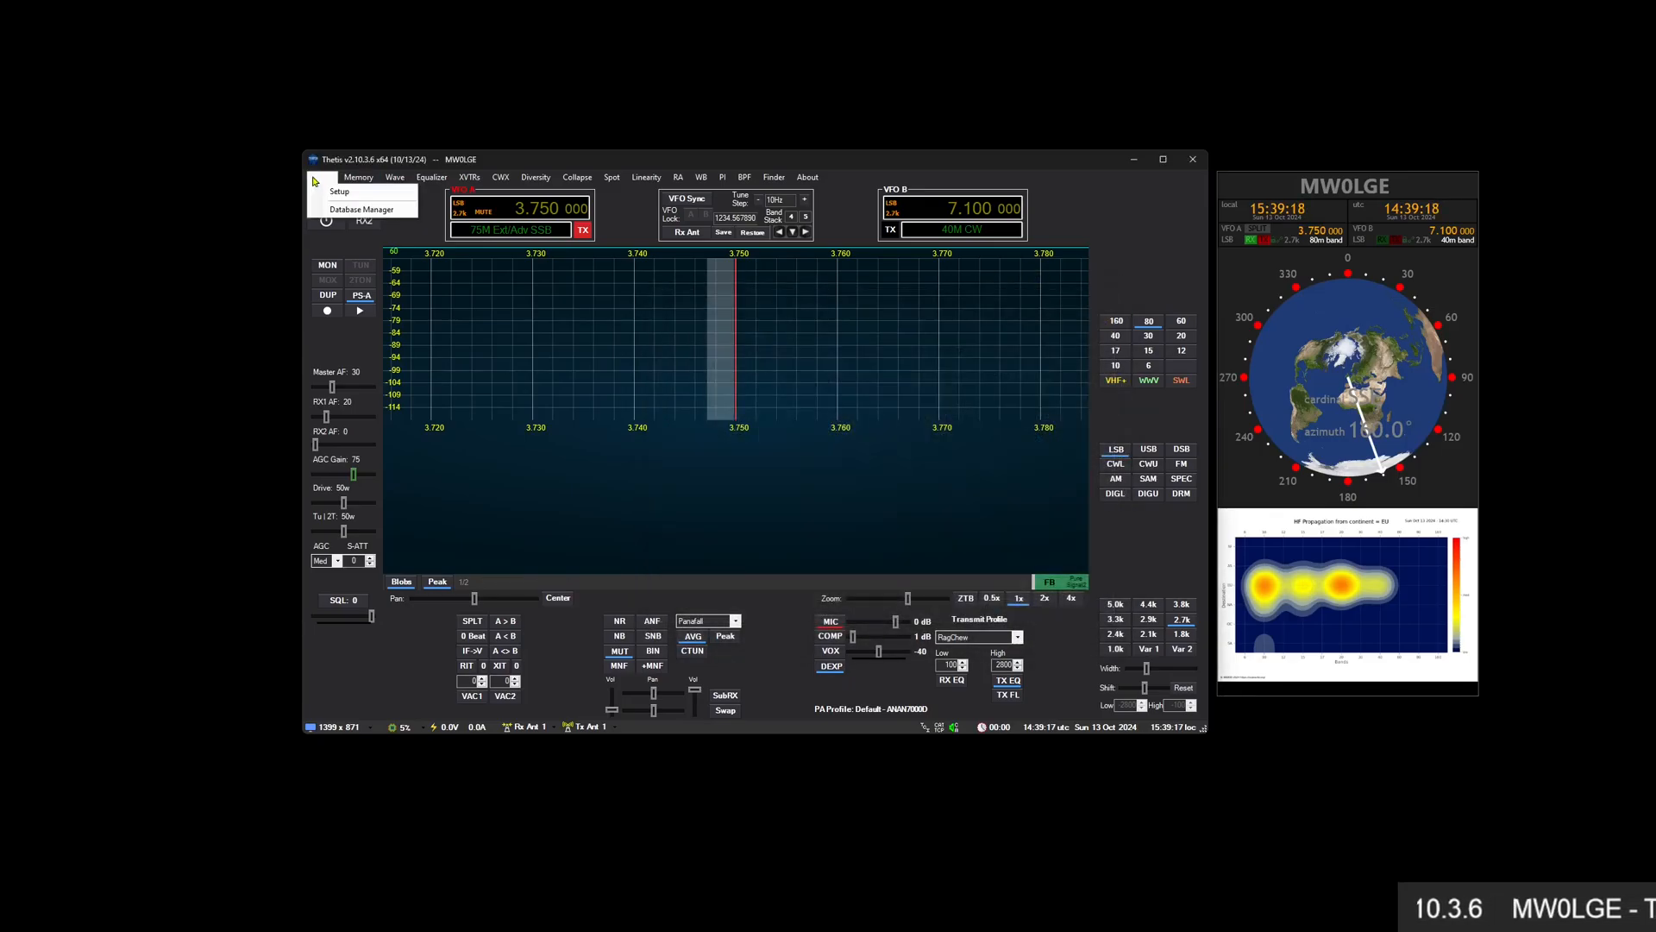
left_click(345, 212)
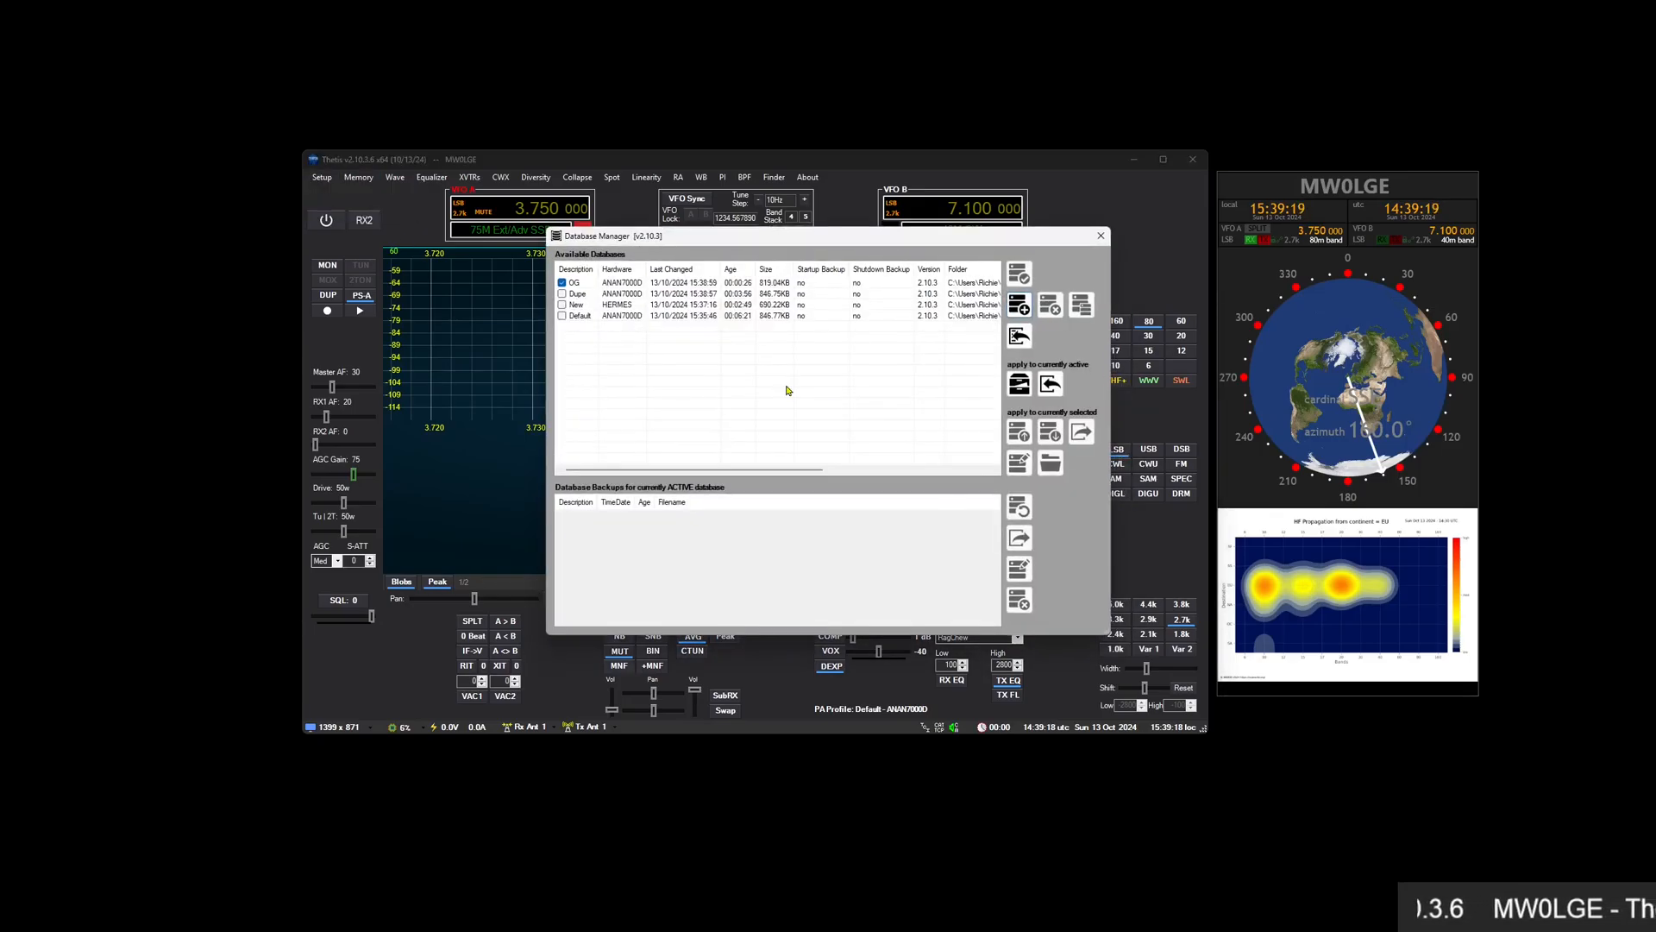
left_click(578, 317)
left_click(1019, 274)
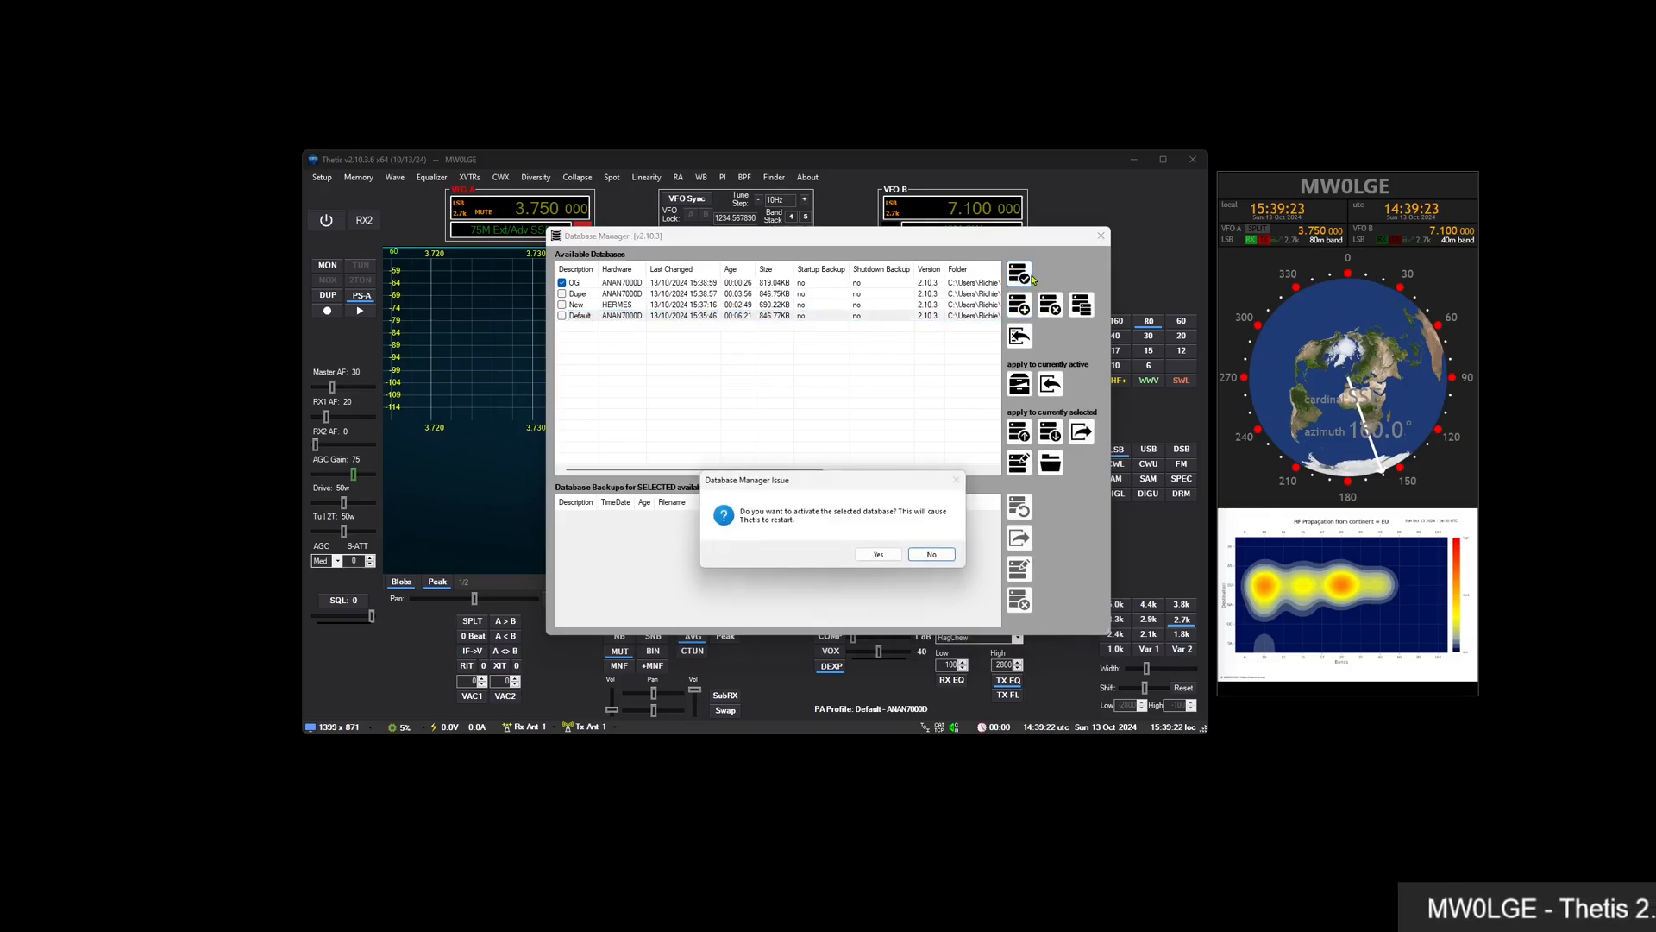
left_click(878, 555)
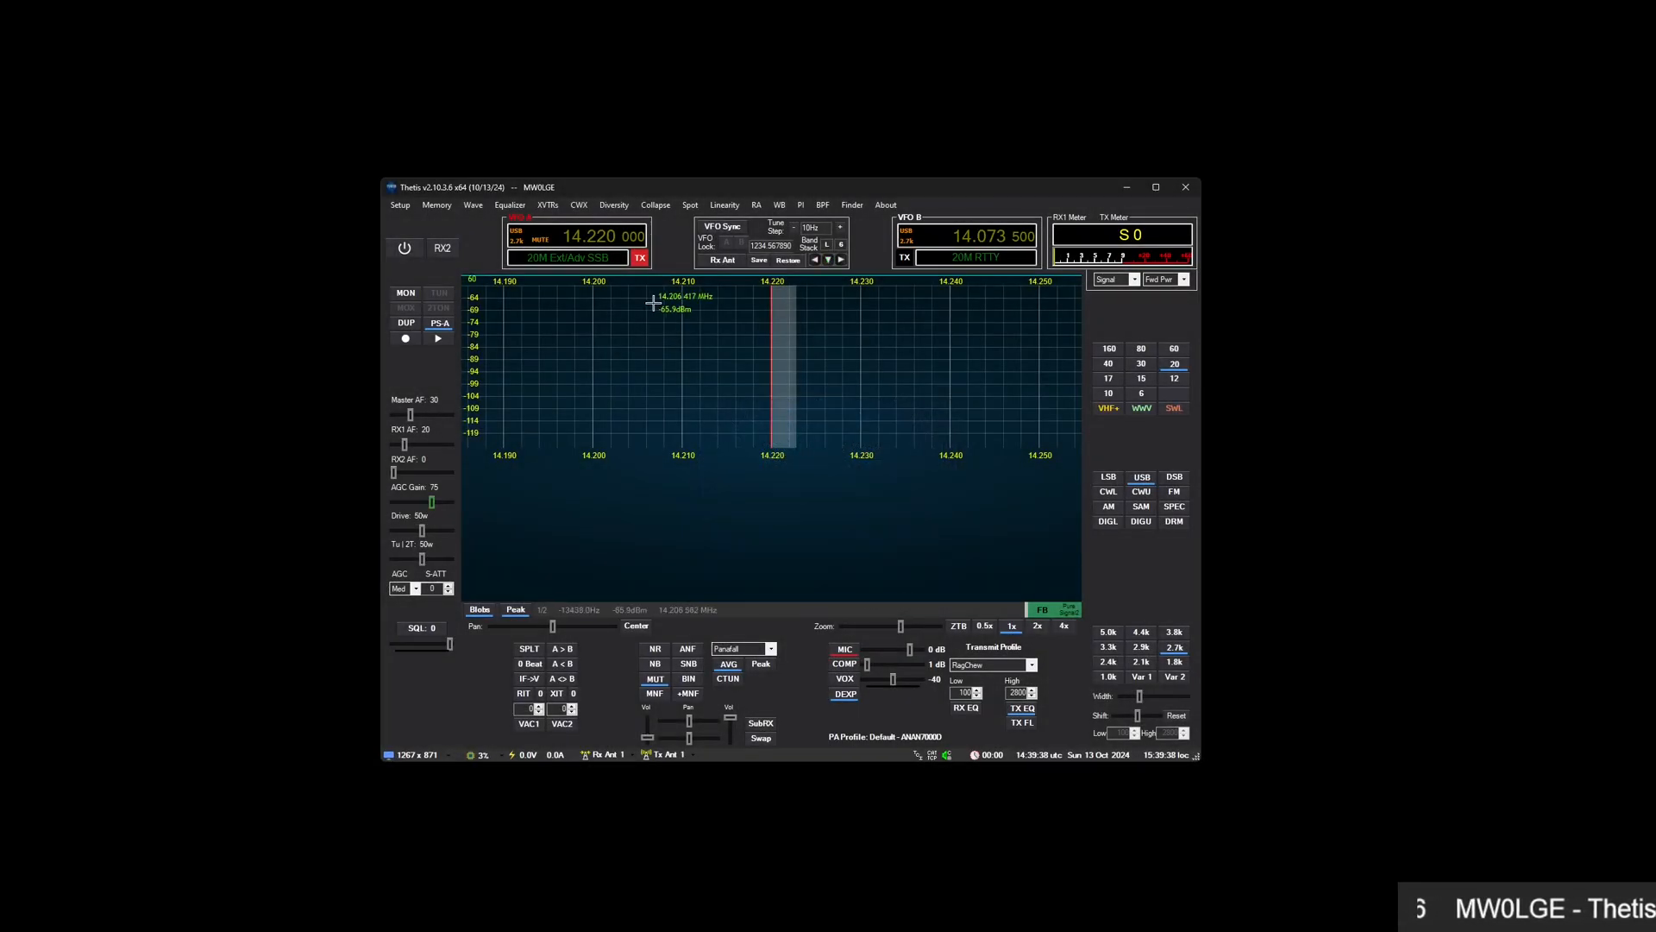
Power on the radio and enable VAC1
left_click(404, 249)
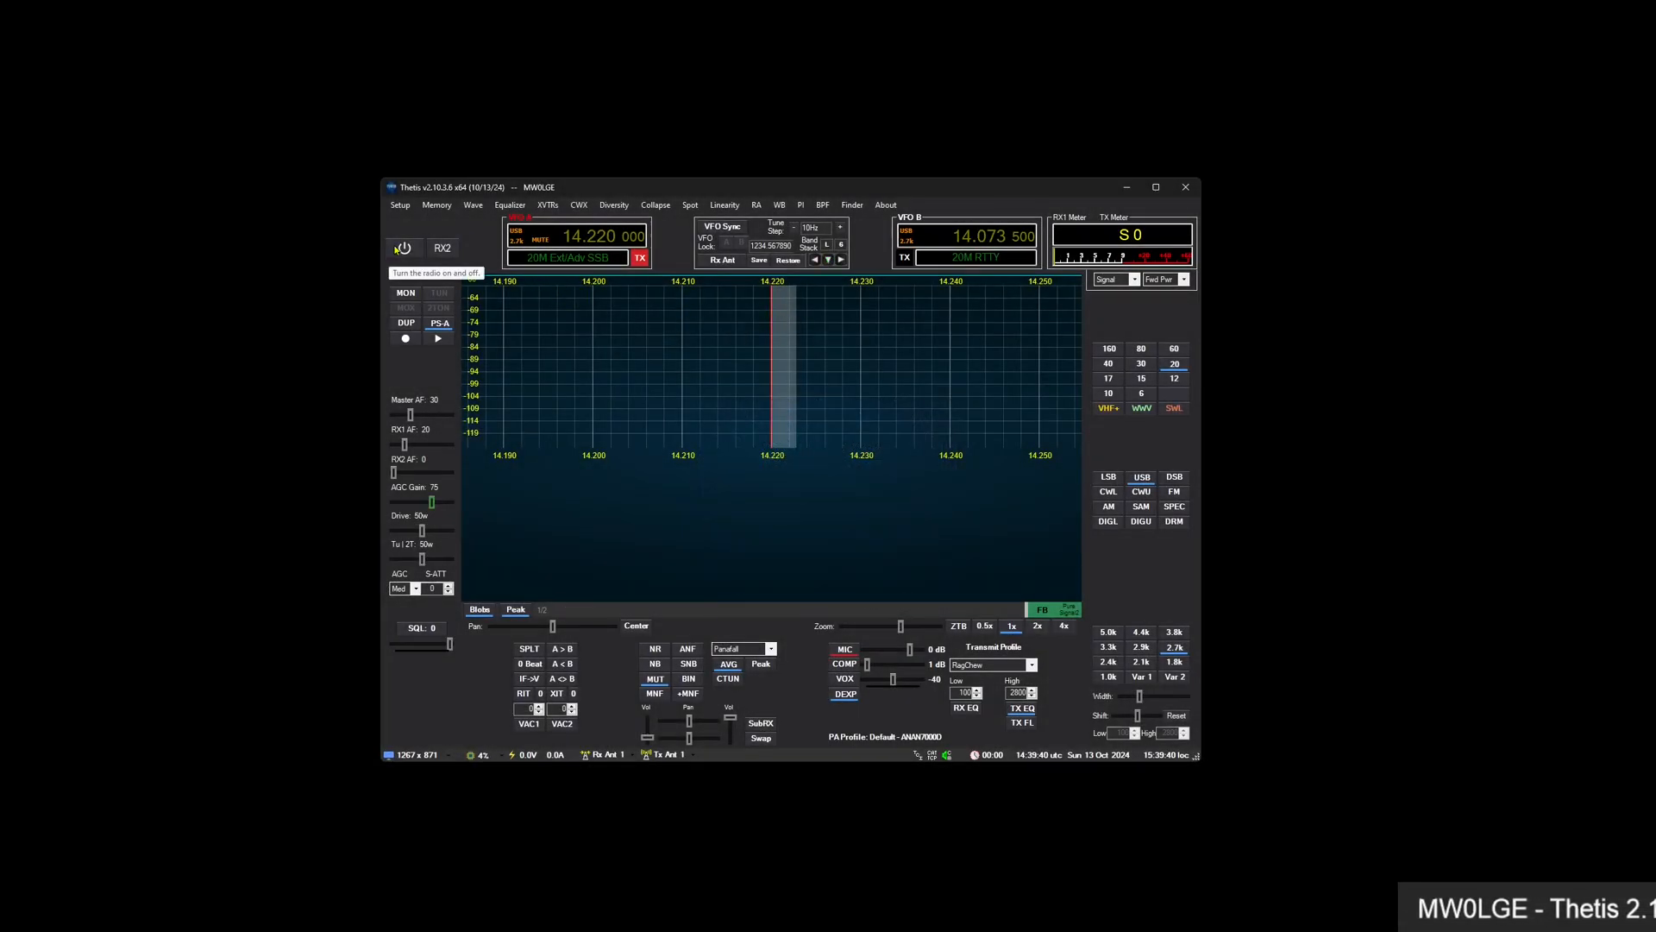
left_click(527, 724)
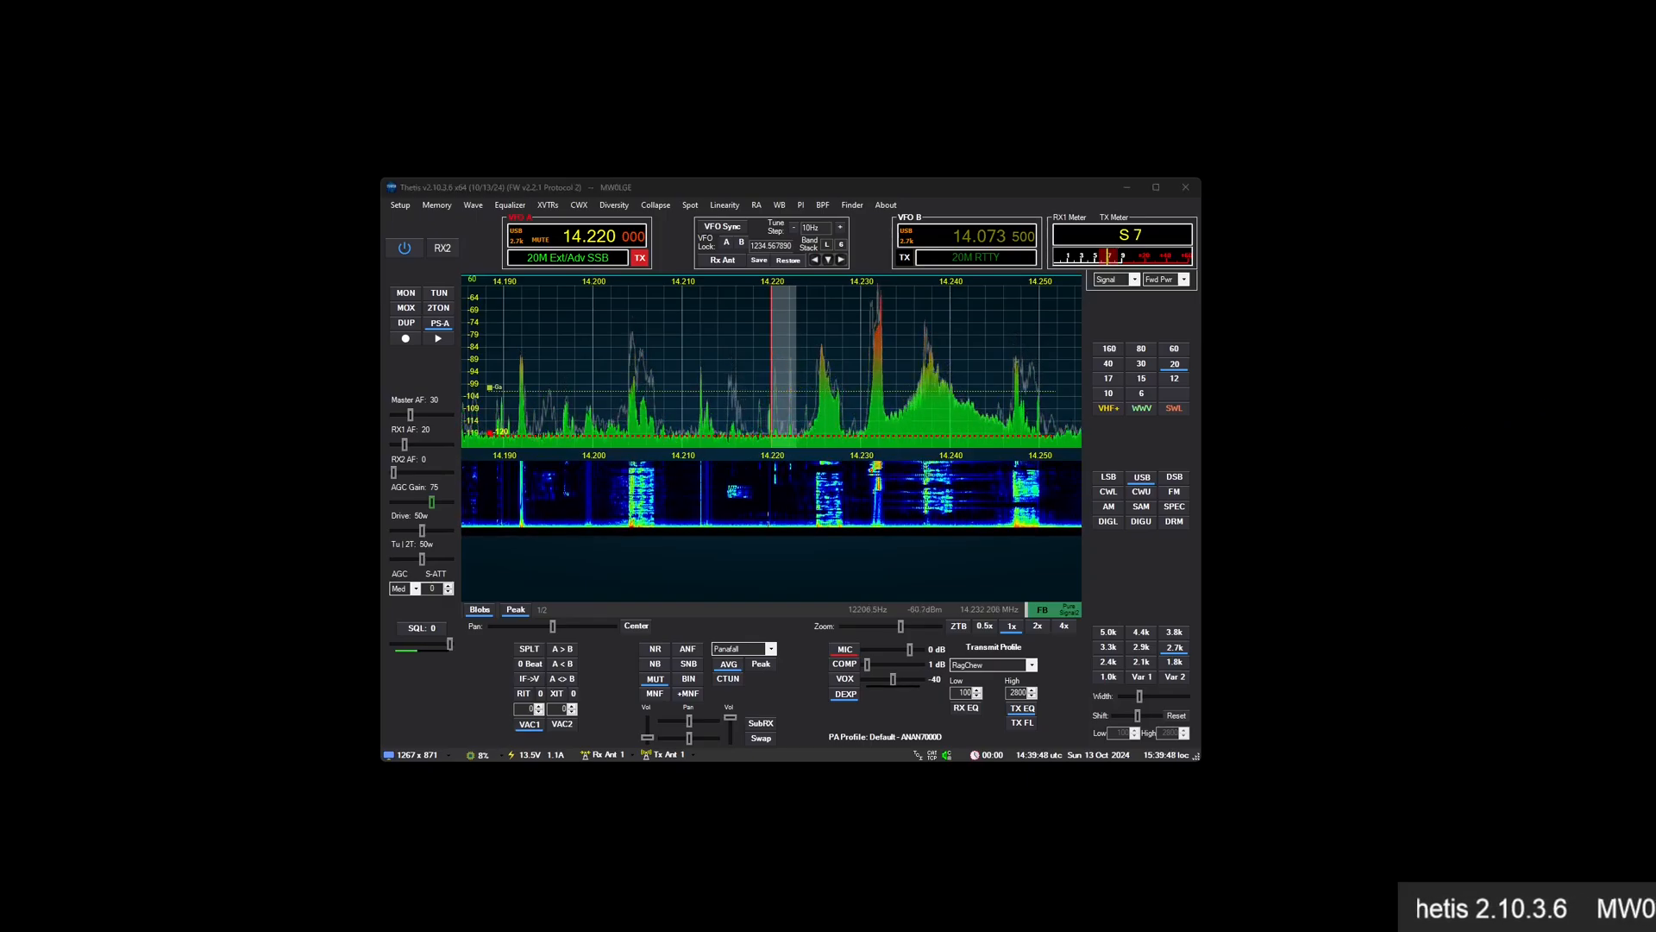
Open the Multi Meters appearance settings in Setup and add a TRX1 meter container
left_click(401, 205)
left_click(427, 222)
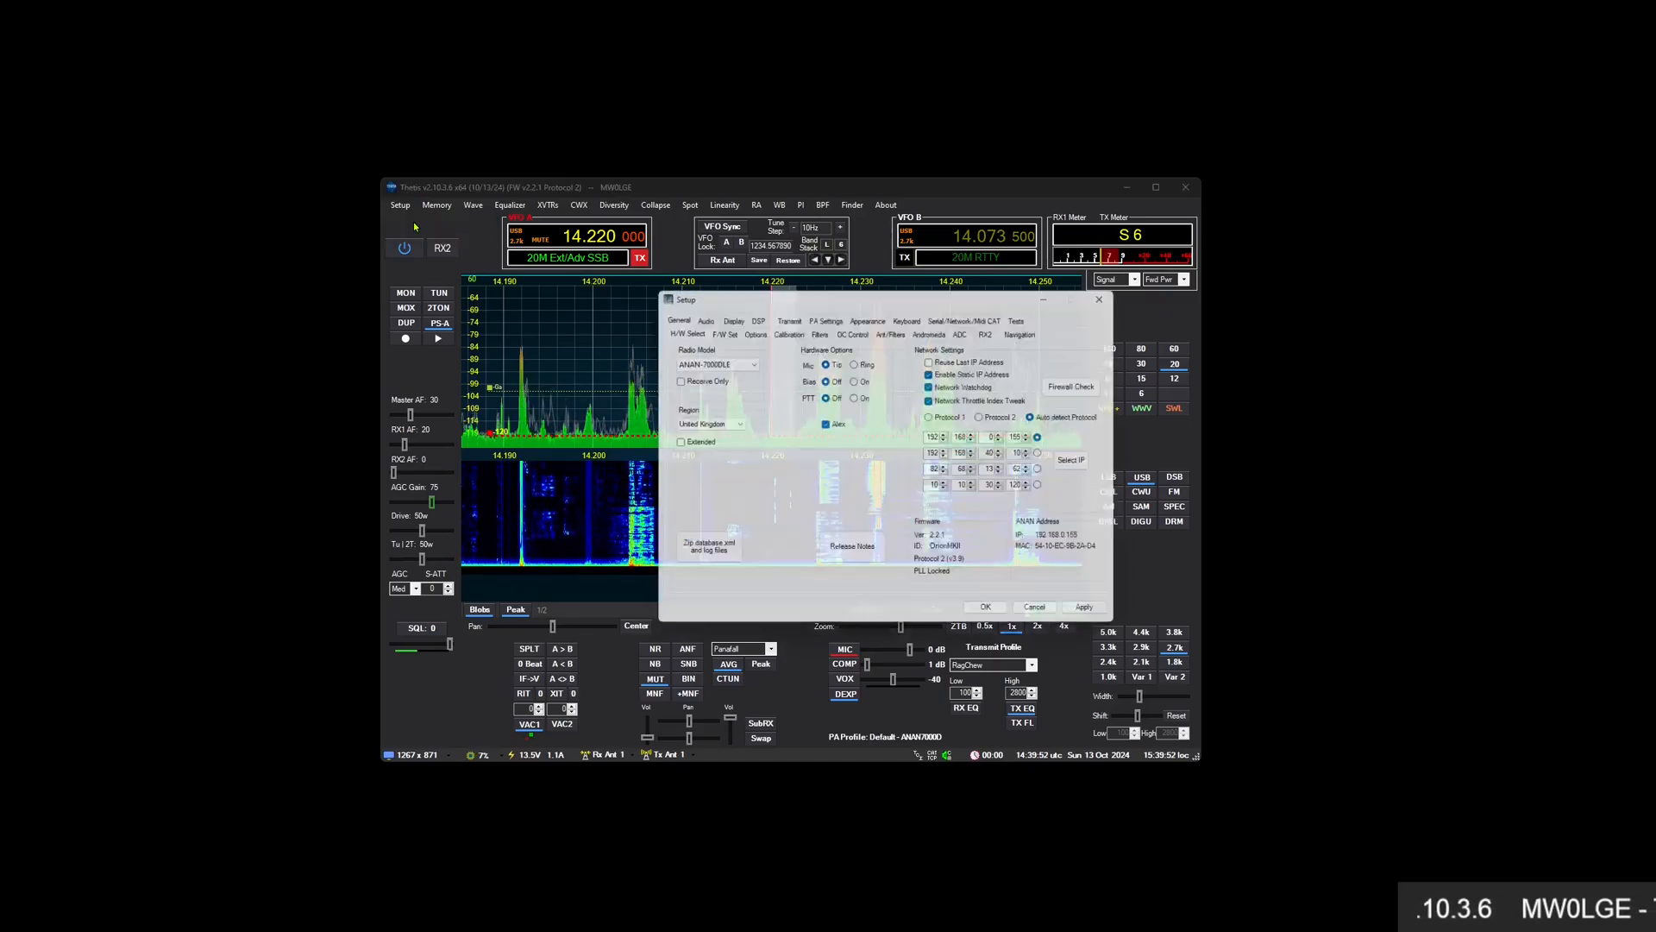
left_click(867, 315)
left_click(779, 330)
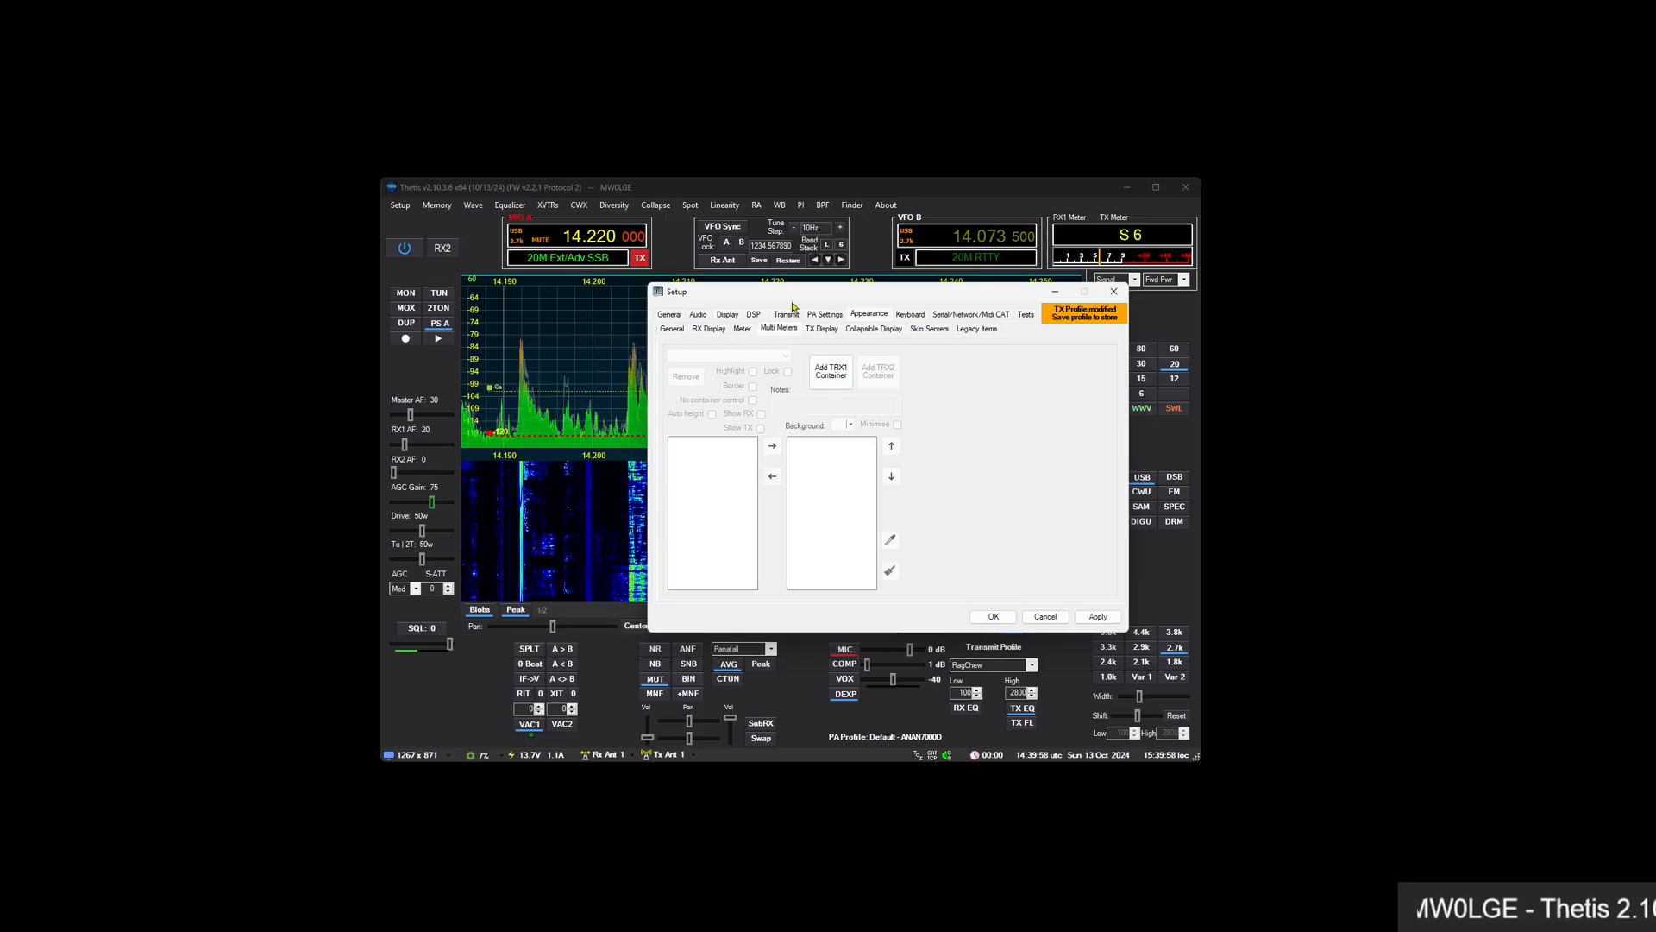
left_click_drag(807, 292, 779, 336)
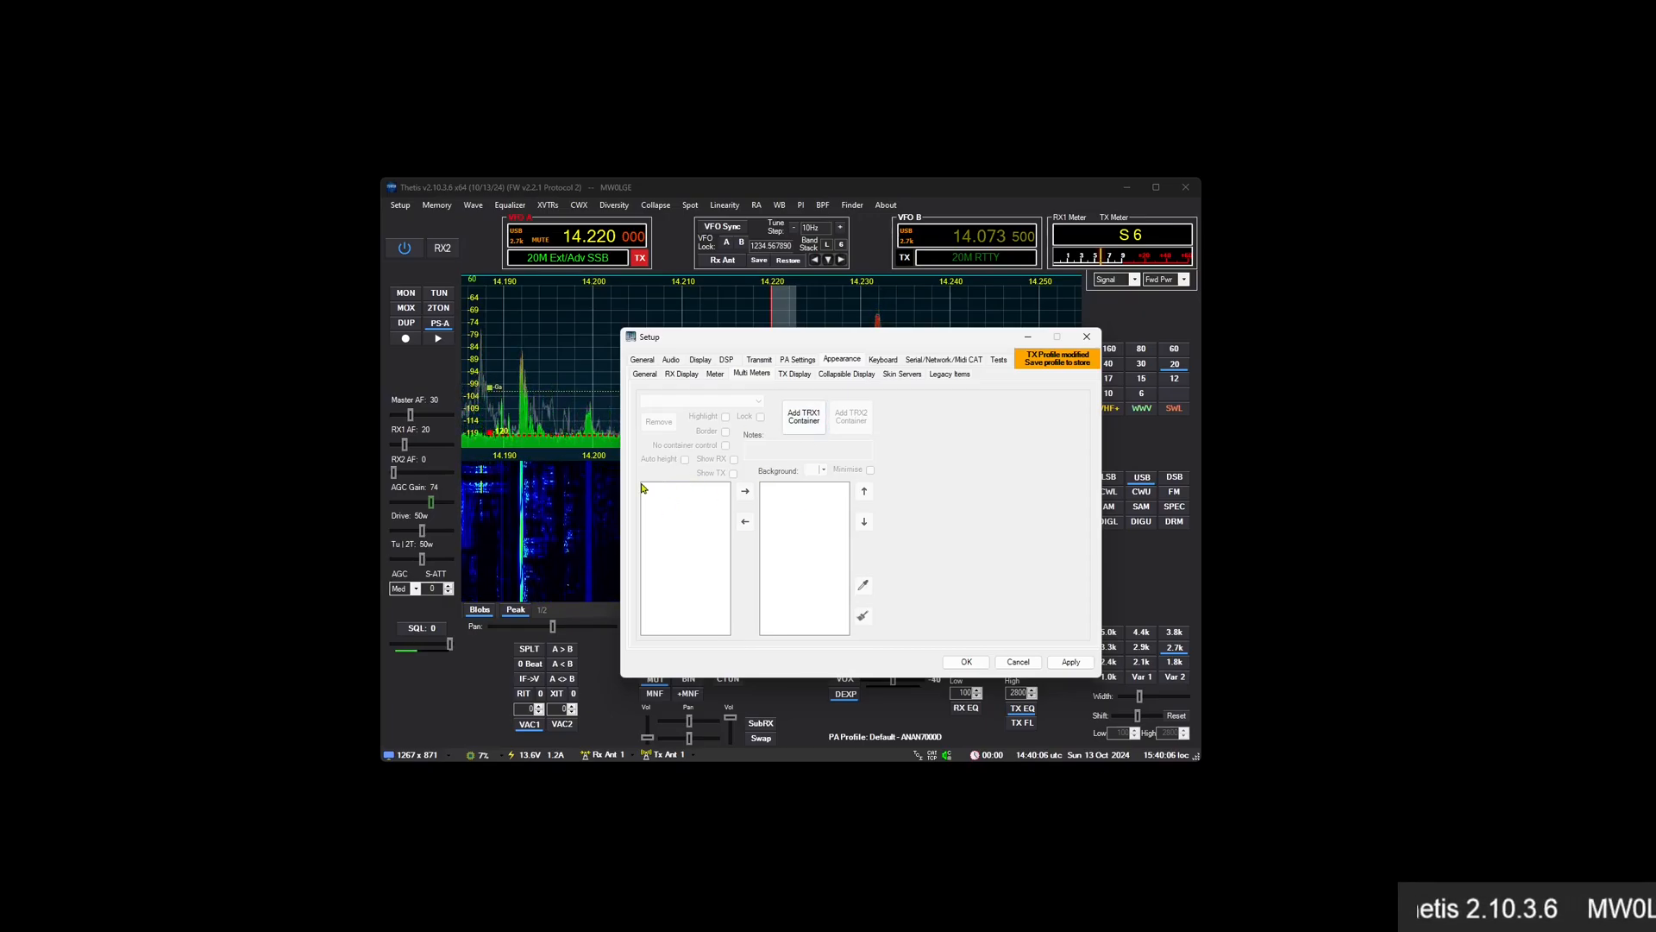
left_click(804, 417)
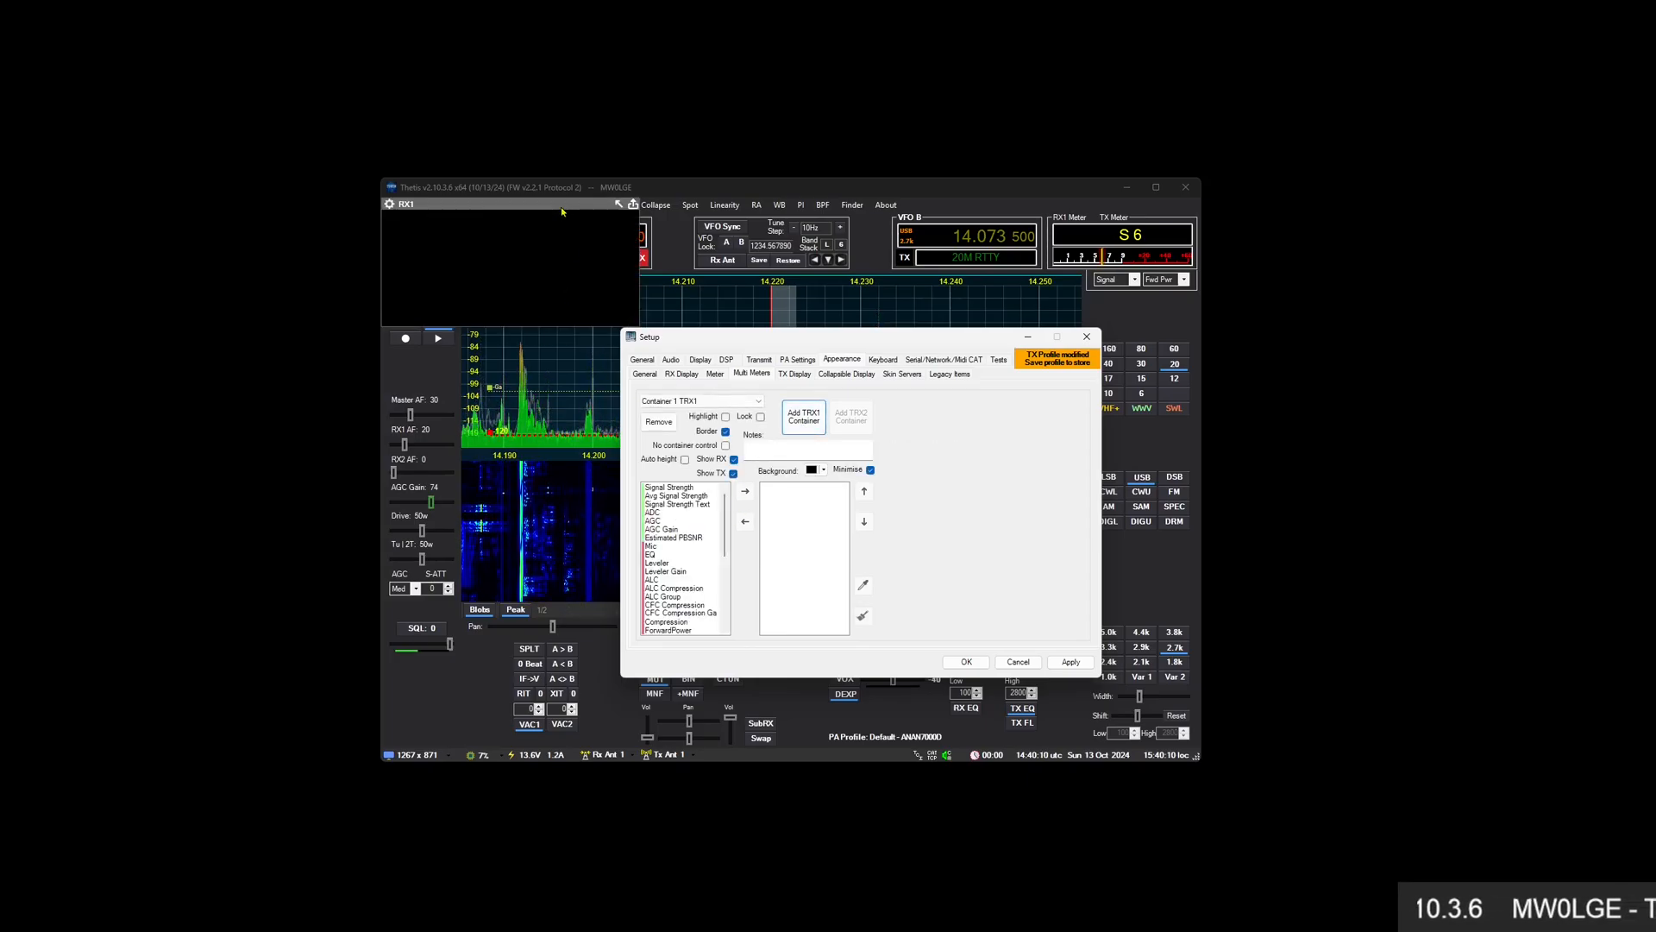
Add an Avg Signal Strength meter to Container 1 TRX1 and resize the container to about 580 by 156 pixels
left_click_drag(804, 335, 834, 329)
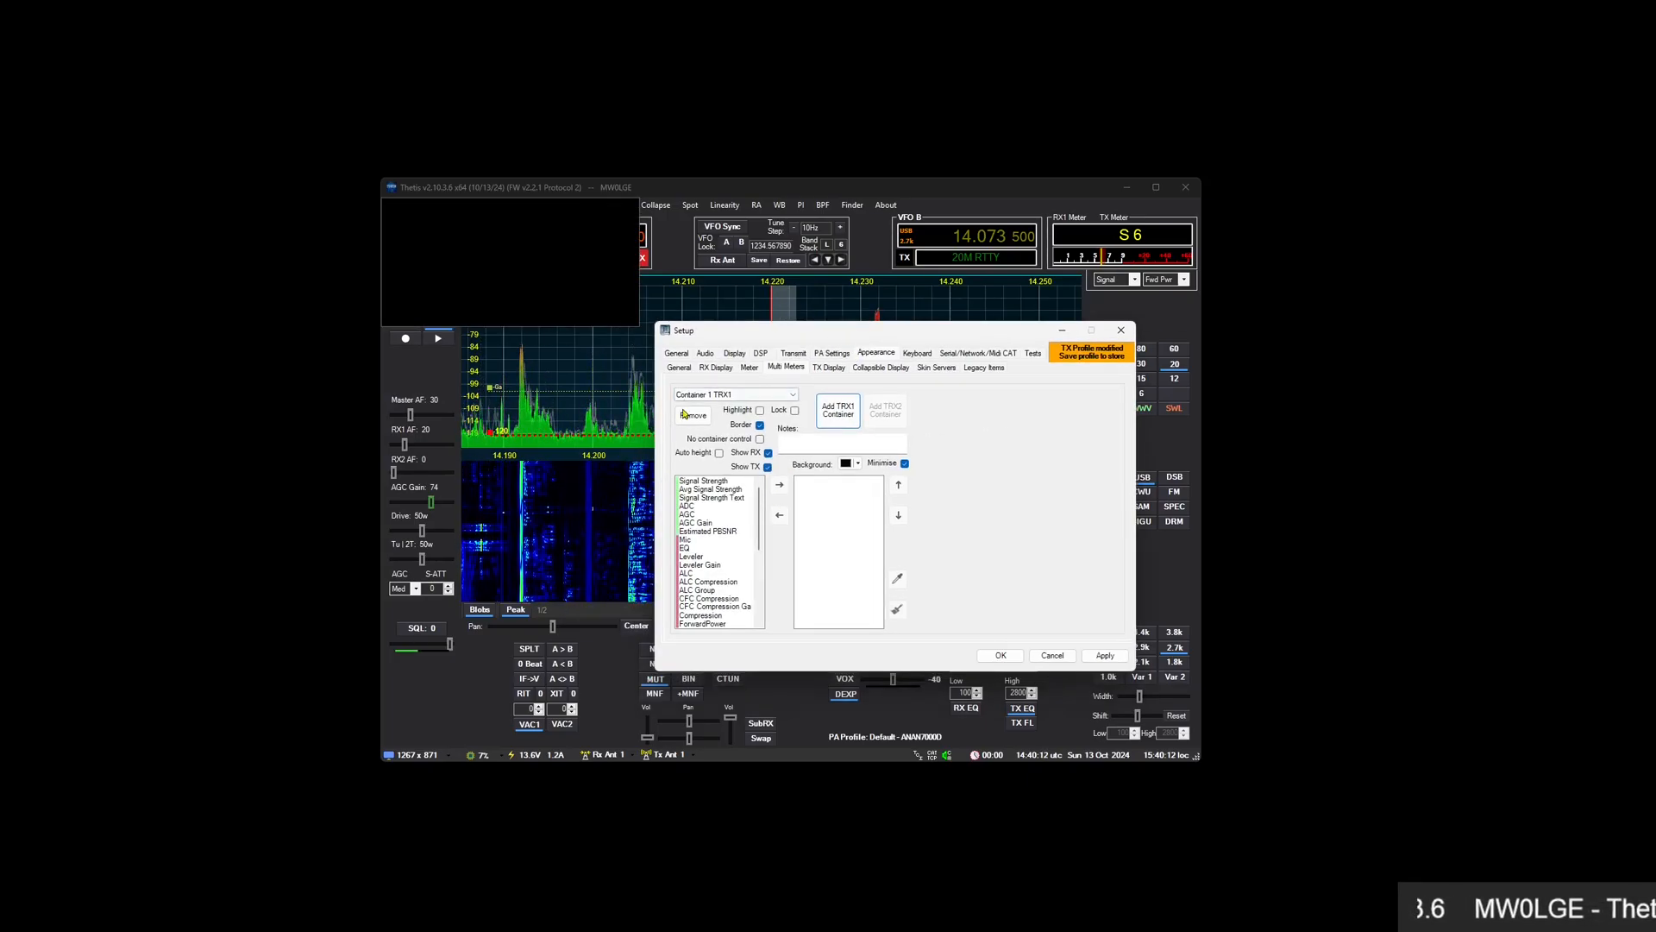
double_click(724, 490)
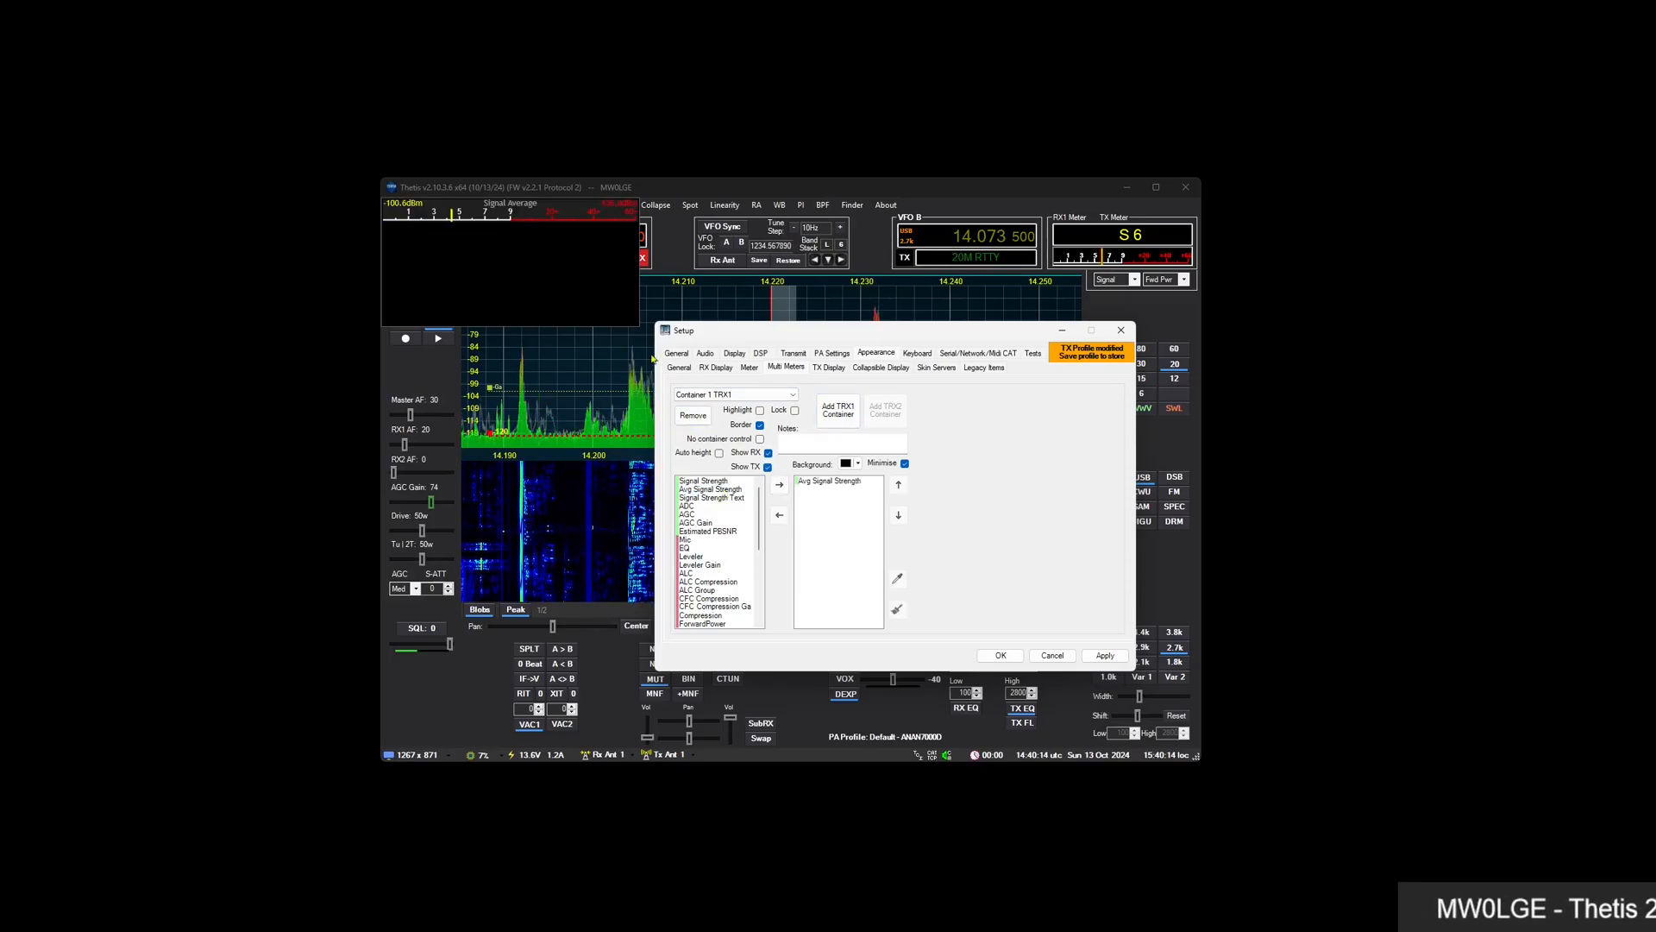
left_click_drag(632, 318, 758, 298)
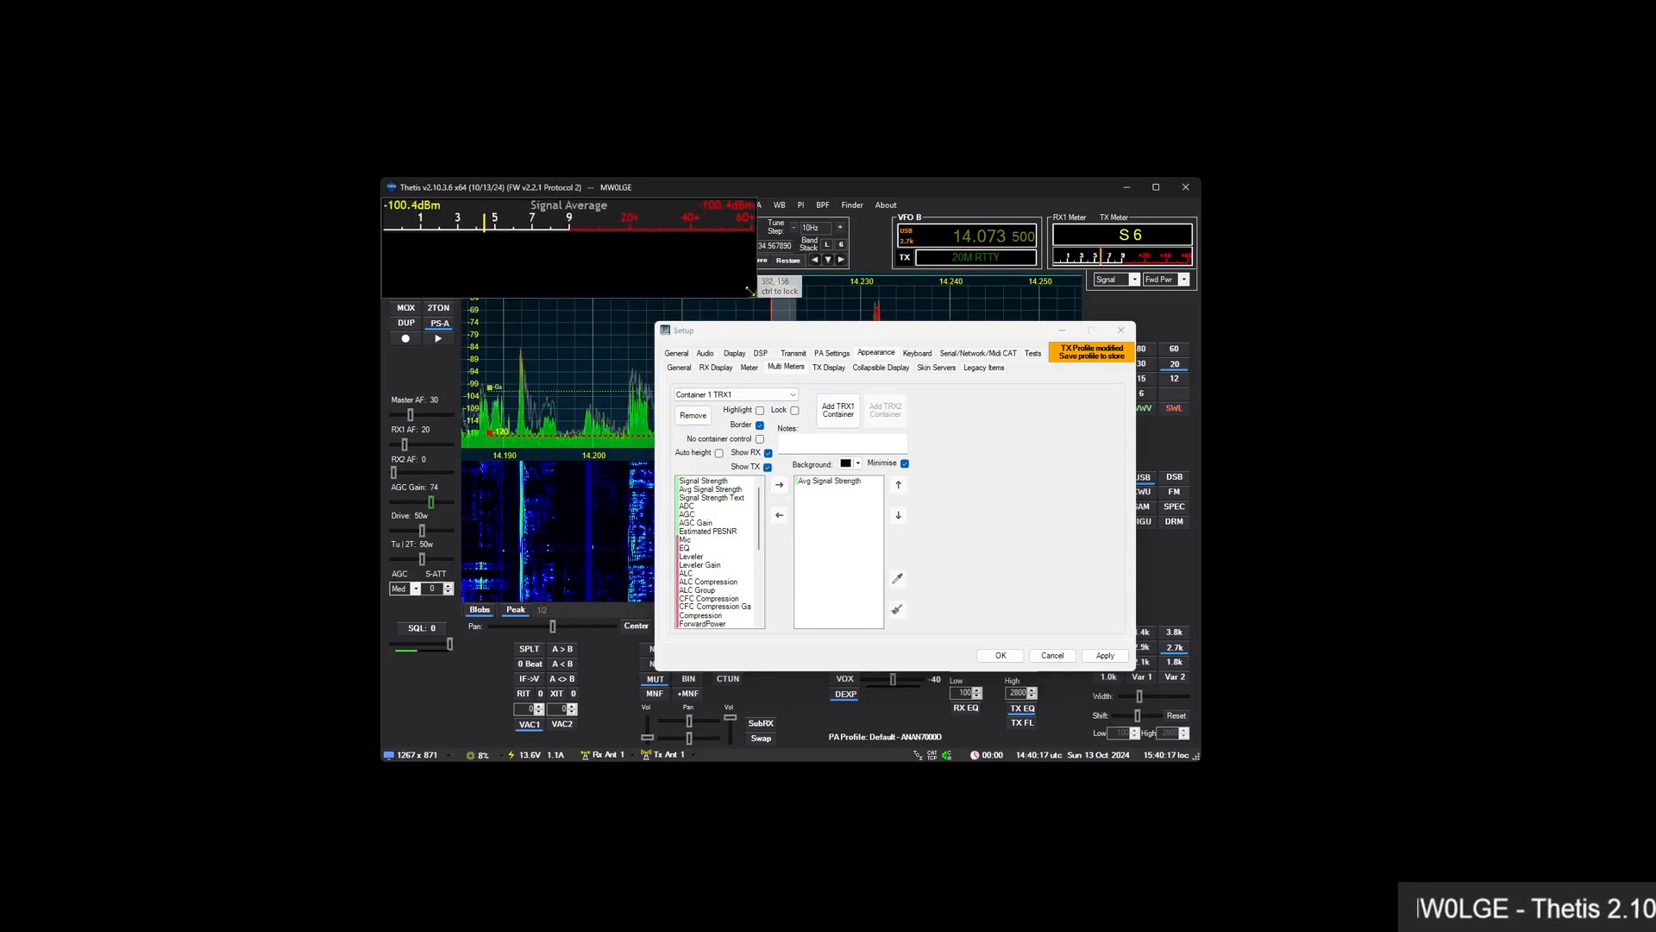
Add a Clock and a Spacer to the TRX1 container, placing the Spacer between Avg Signal Strength and Clock
left_click_drag(758, 512, 759, 589)
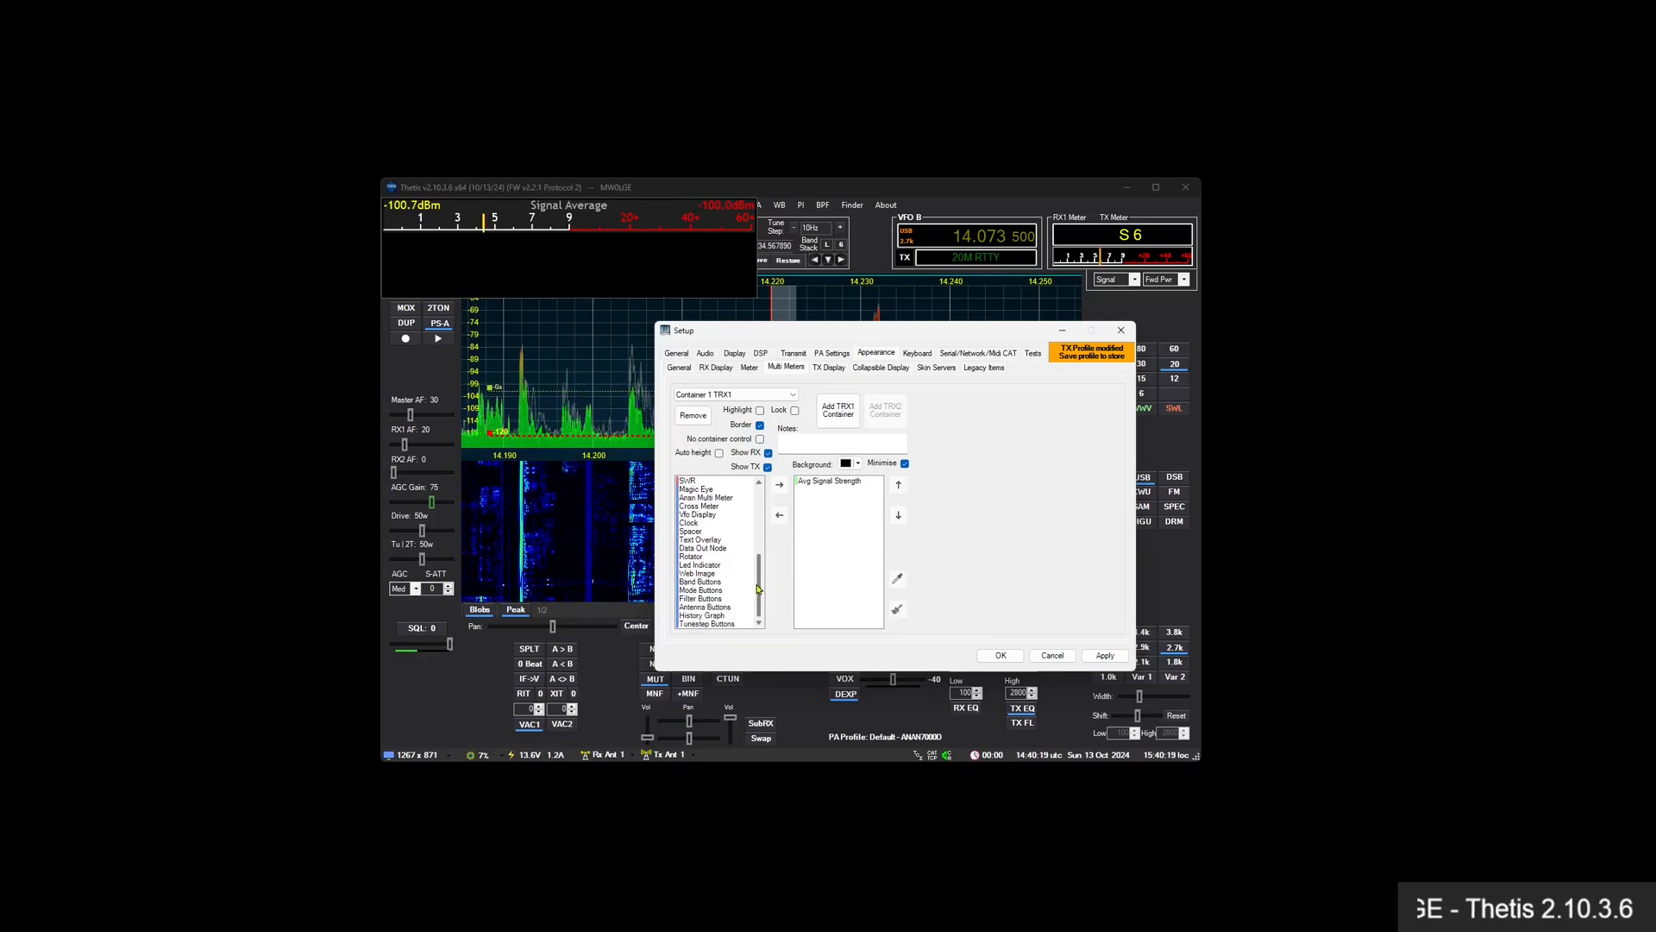
double_click(690, 524)
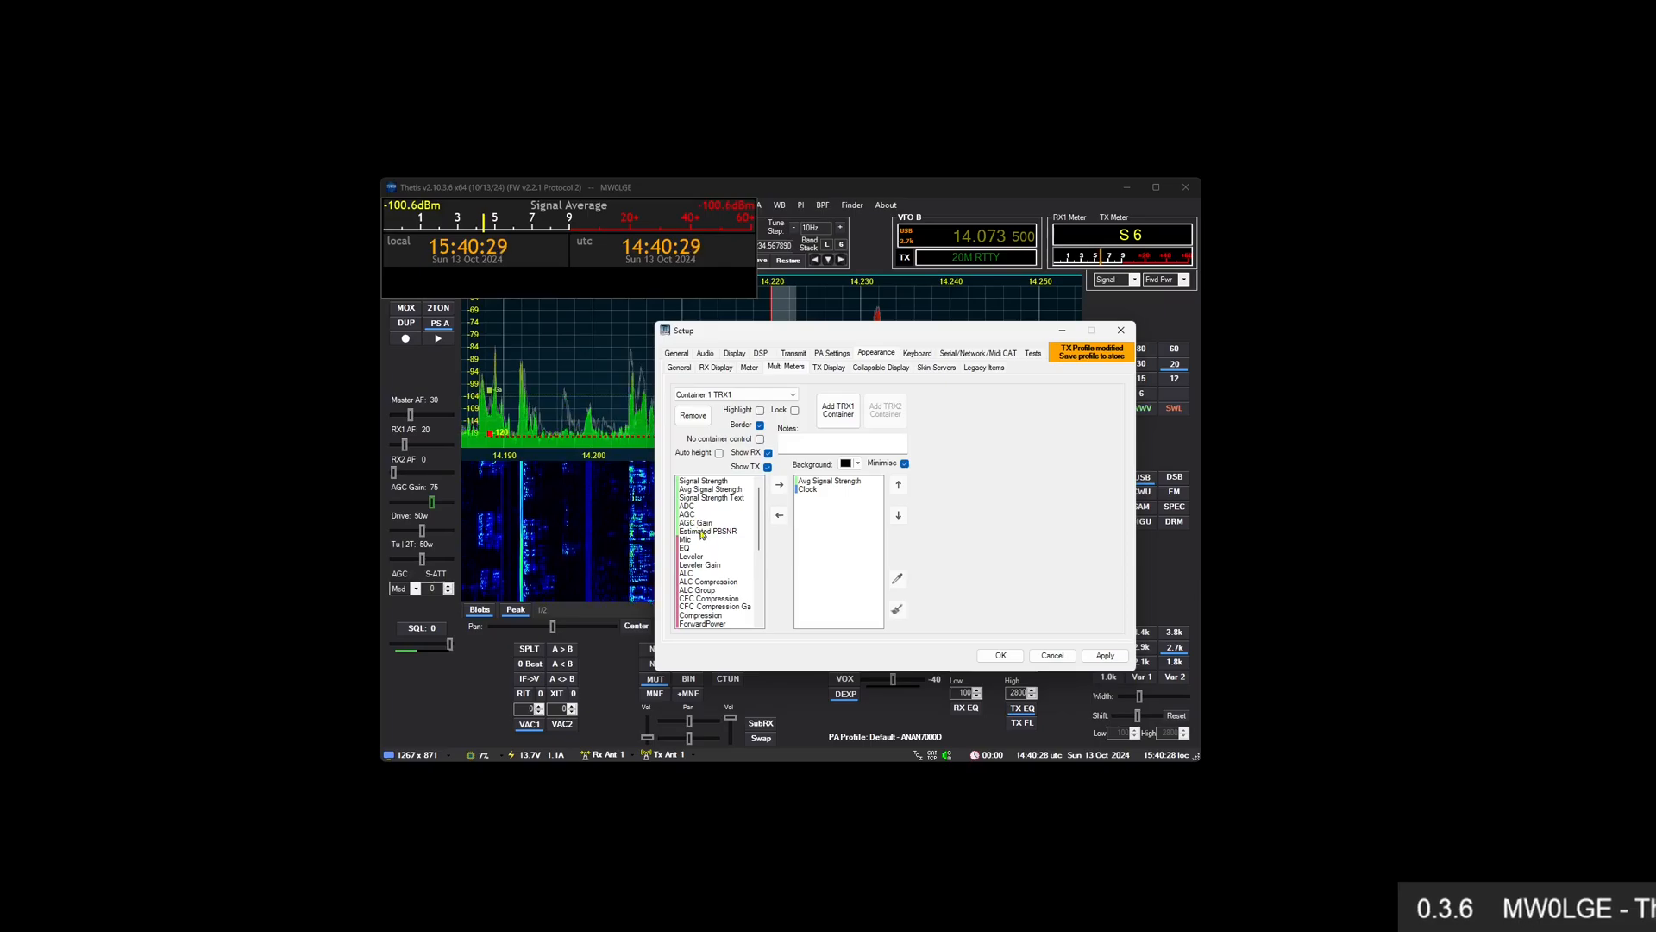
left_click_drag(759, 515, 760, 577)
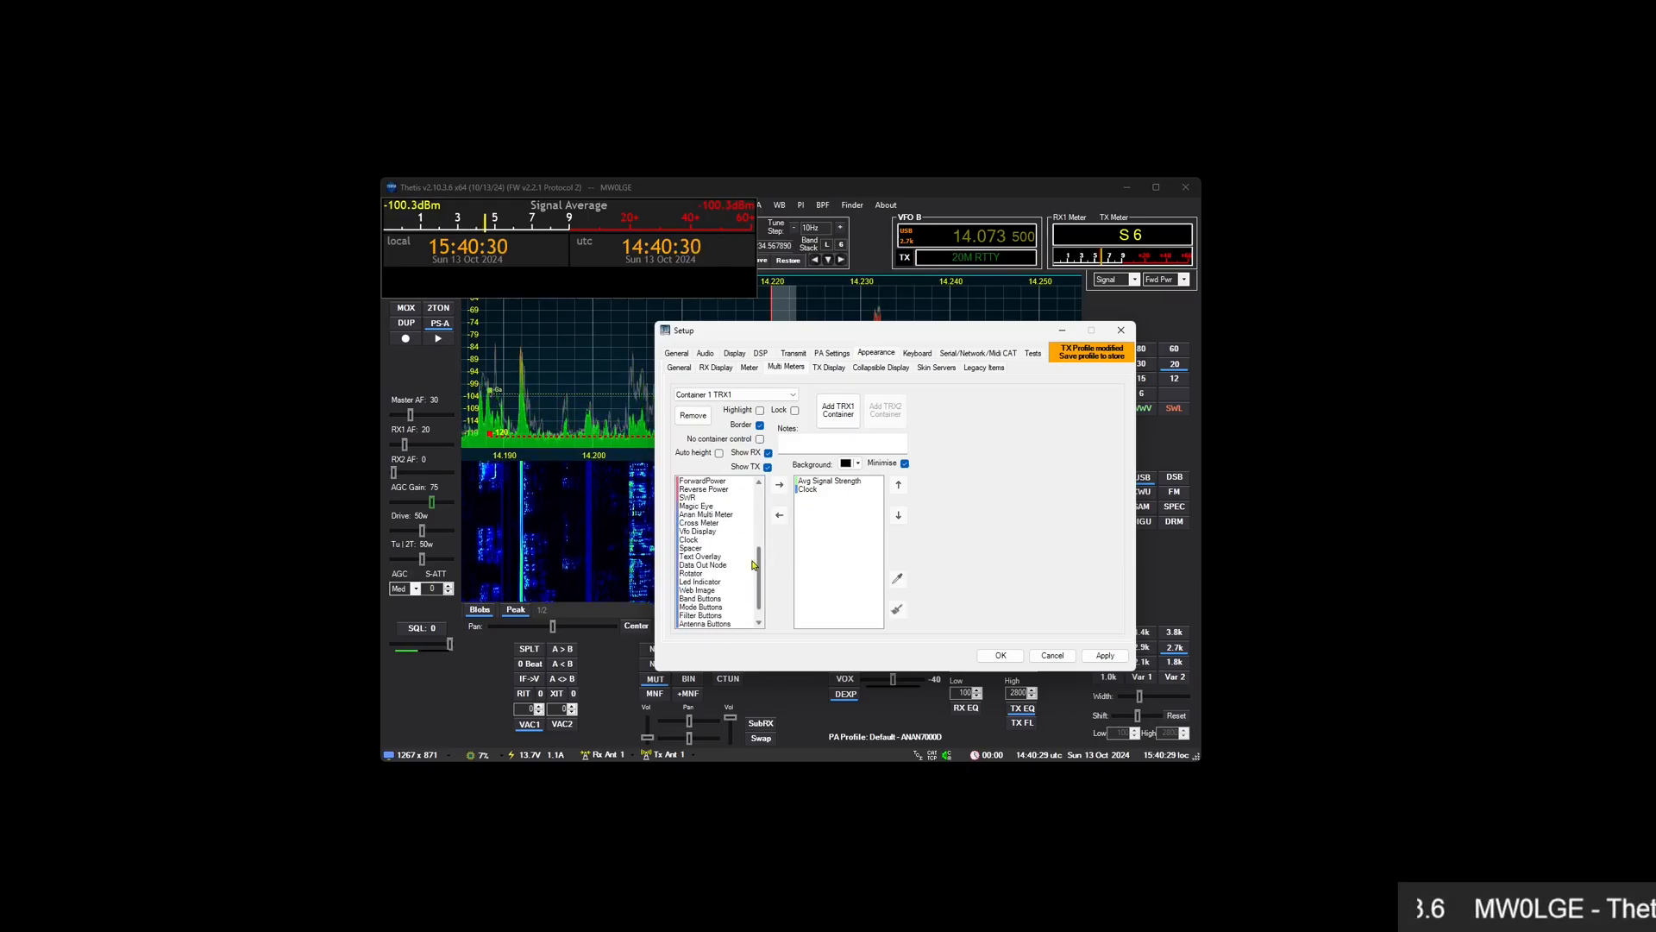
double_click(691, 548)
left_click(828, 498)
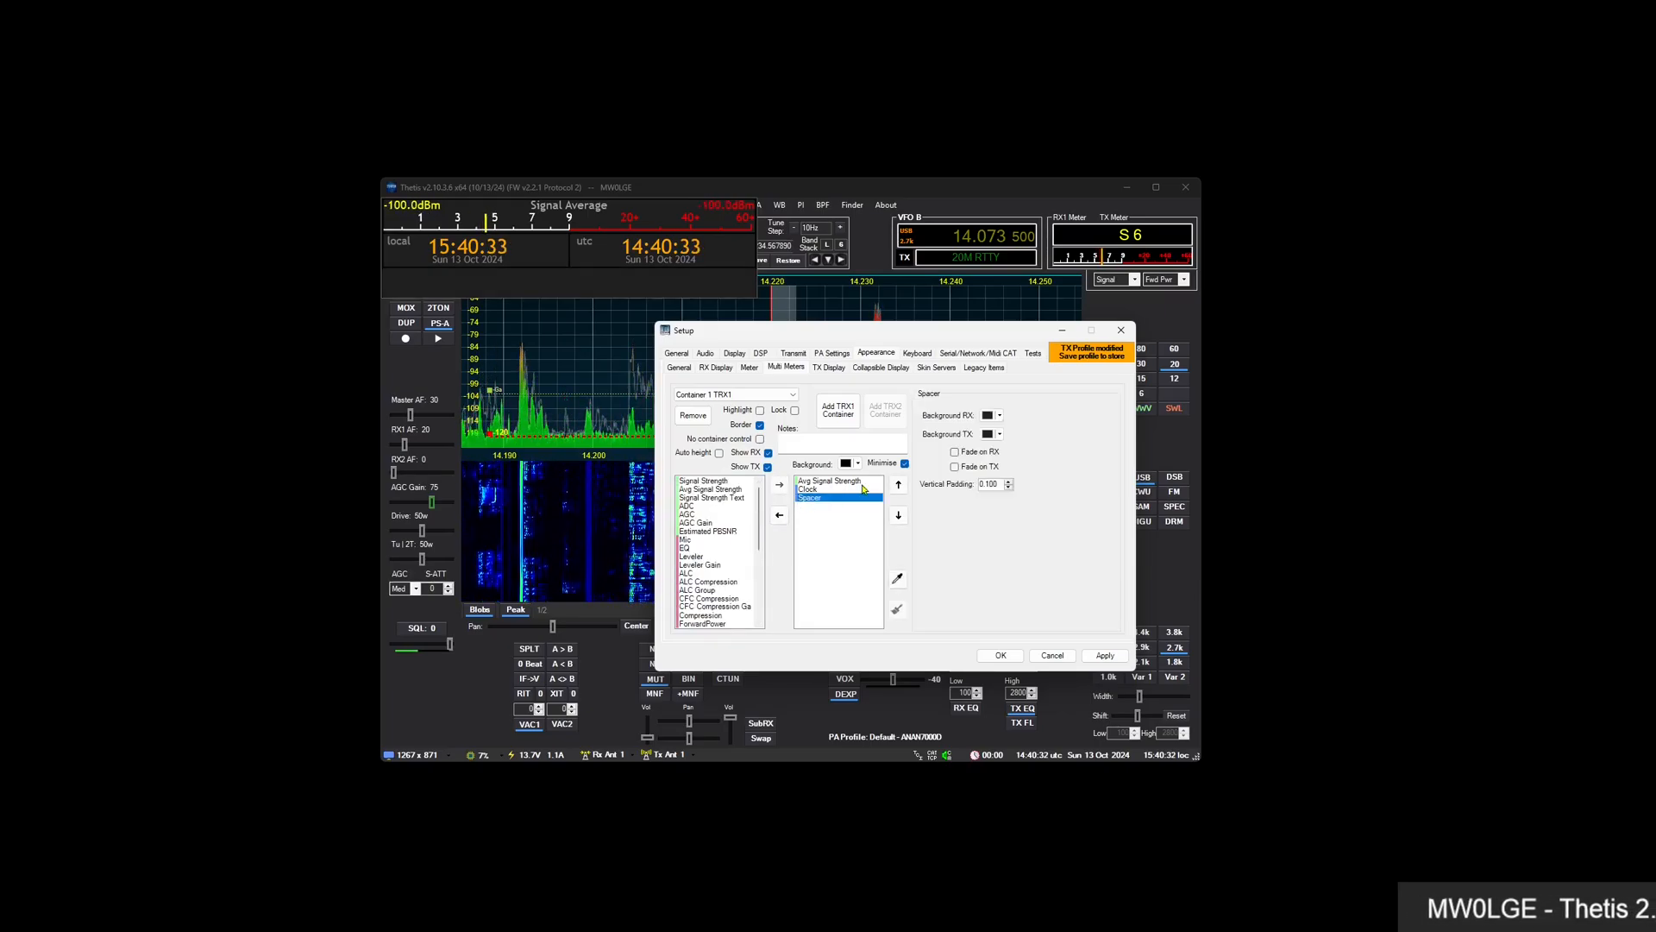
left_click(900, 485)
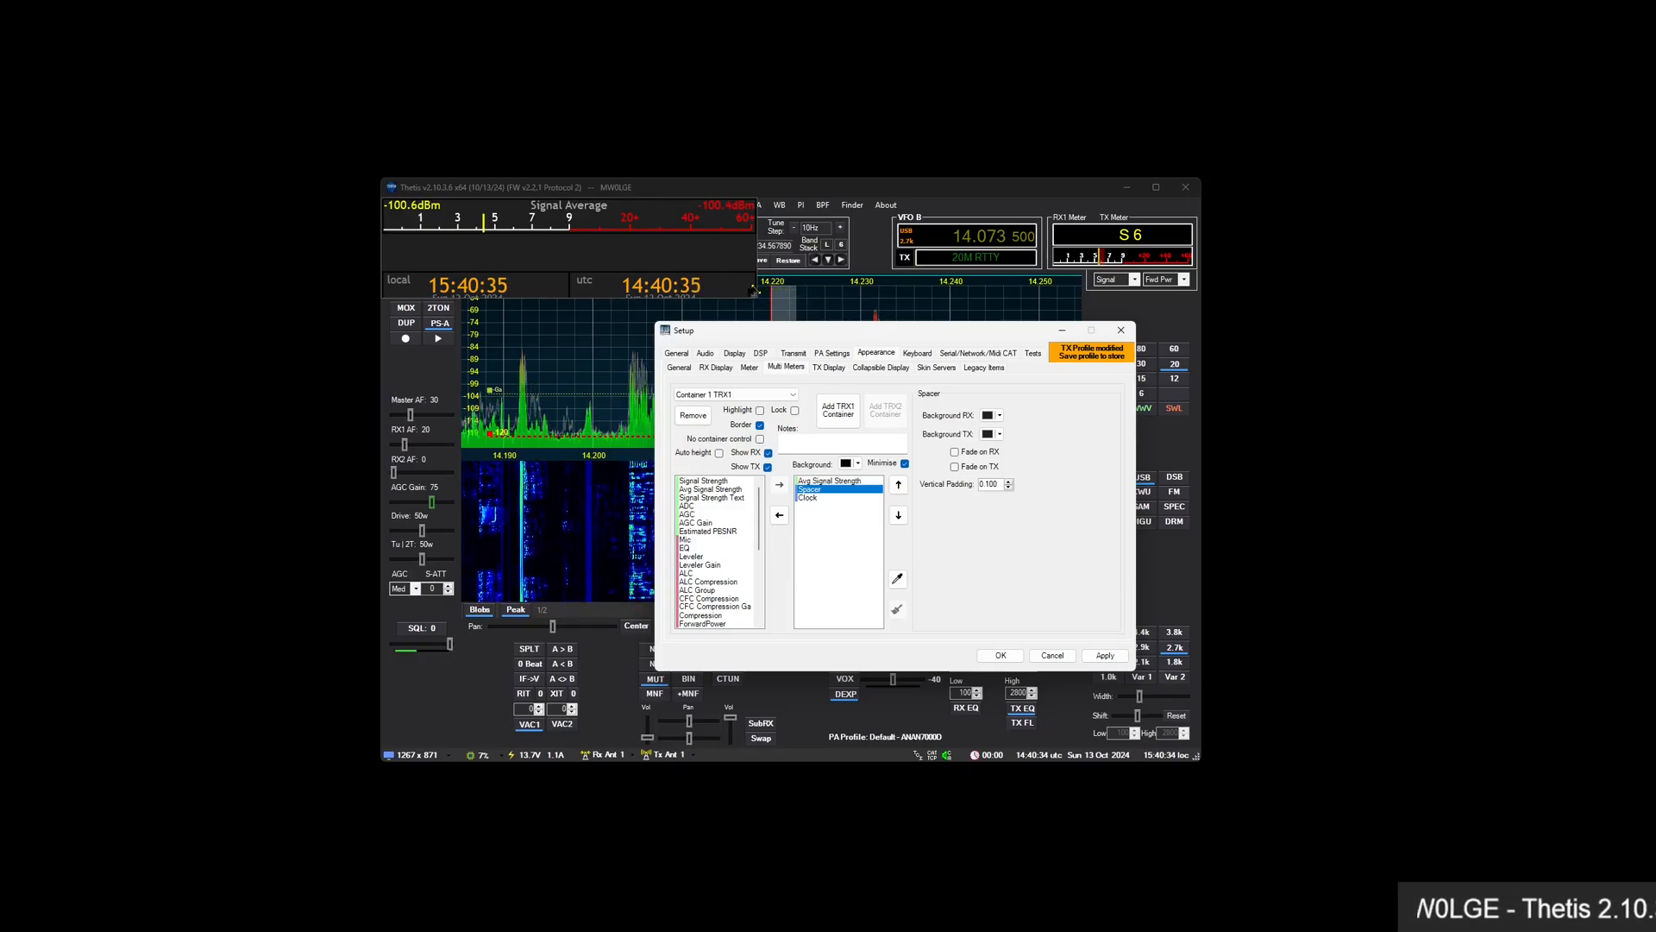
Move the Setup window and meter container apart and set the Spacer's vertical padding to 0.092
left_click_drag(755, 297, 833, 341)
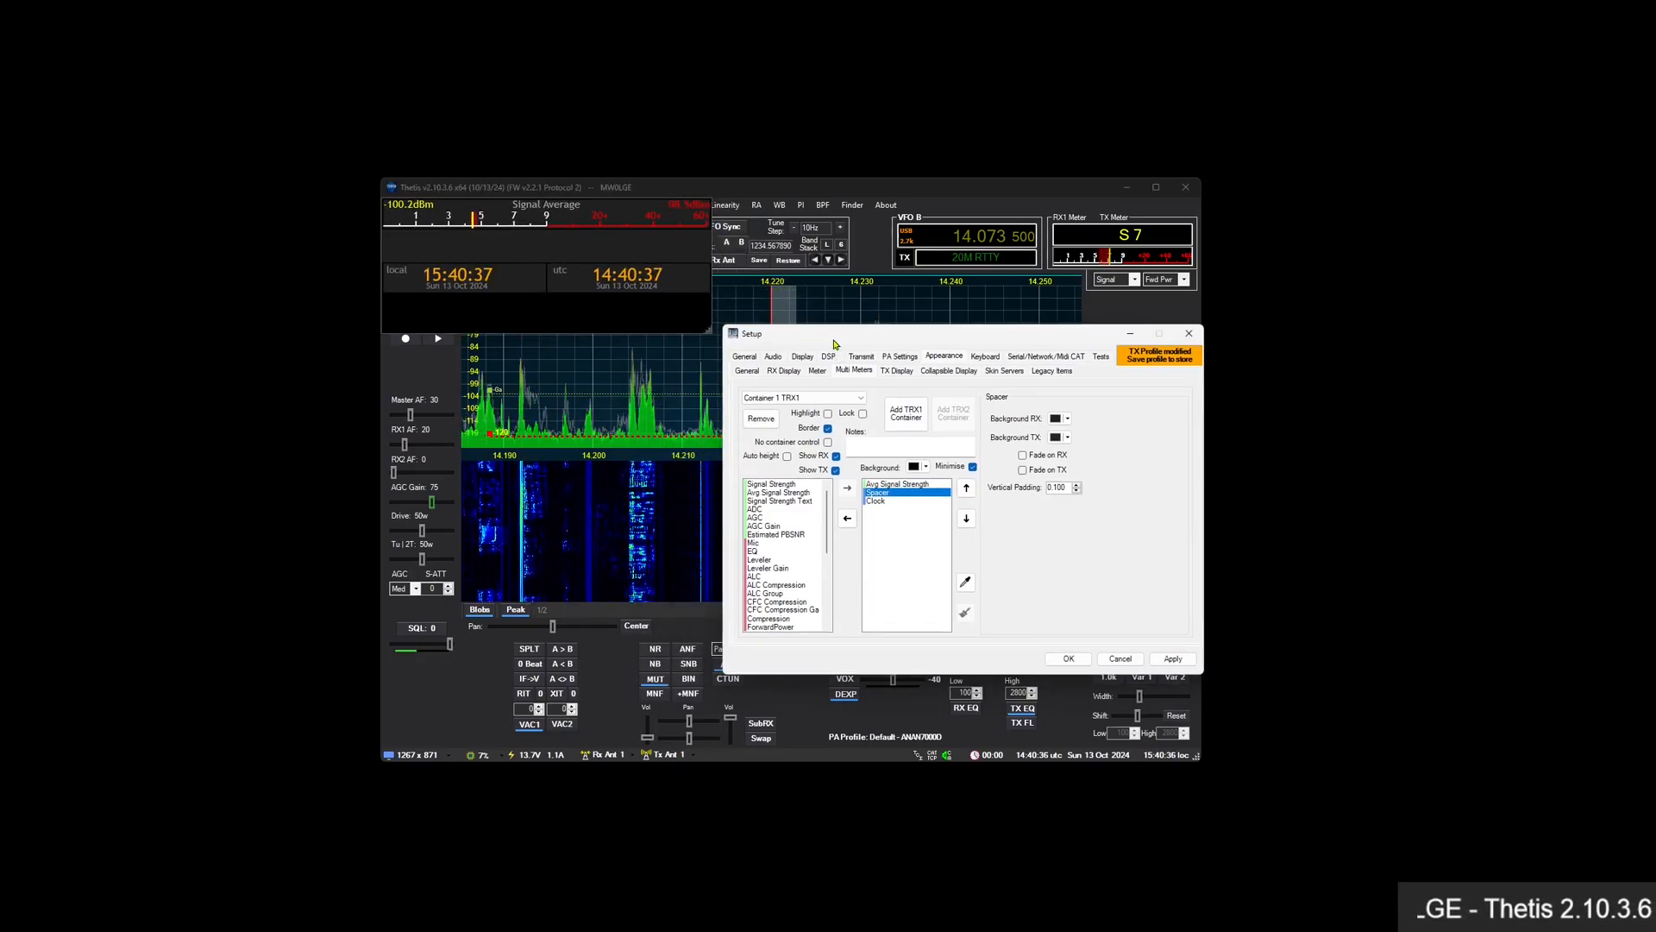
left_click_drag(530, 204, 555, 215)
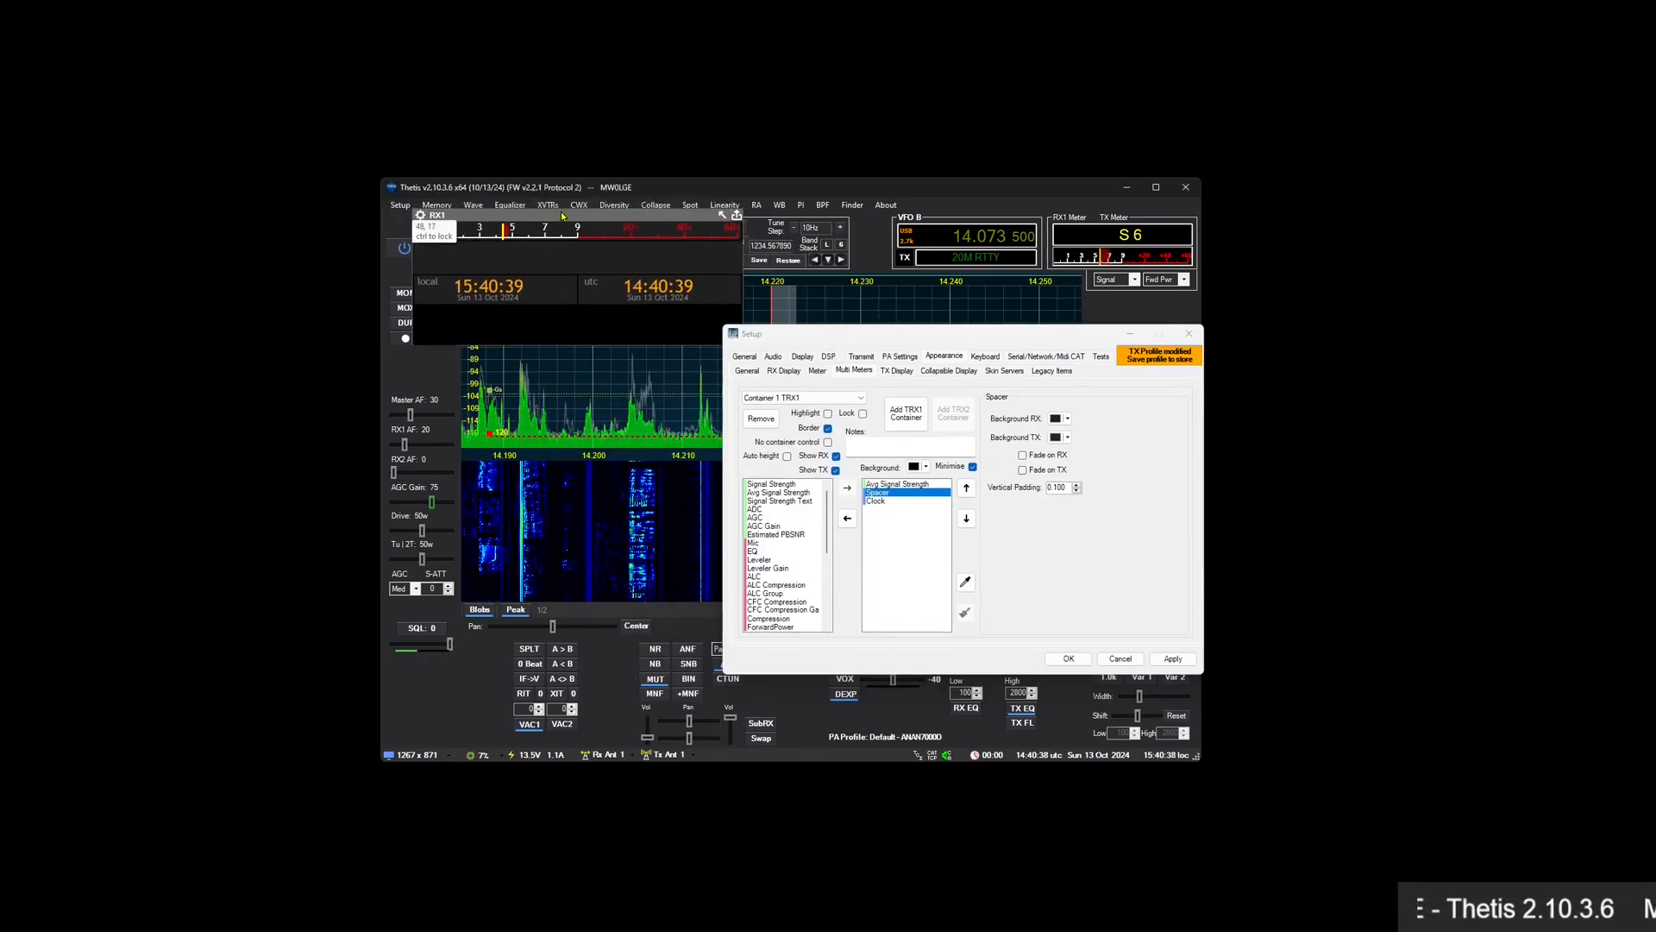
left_click(1054, 486)
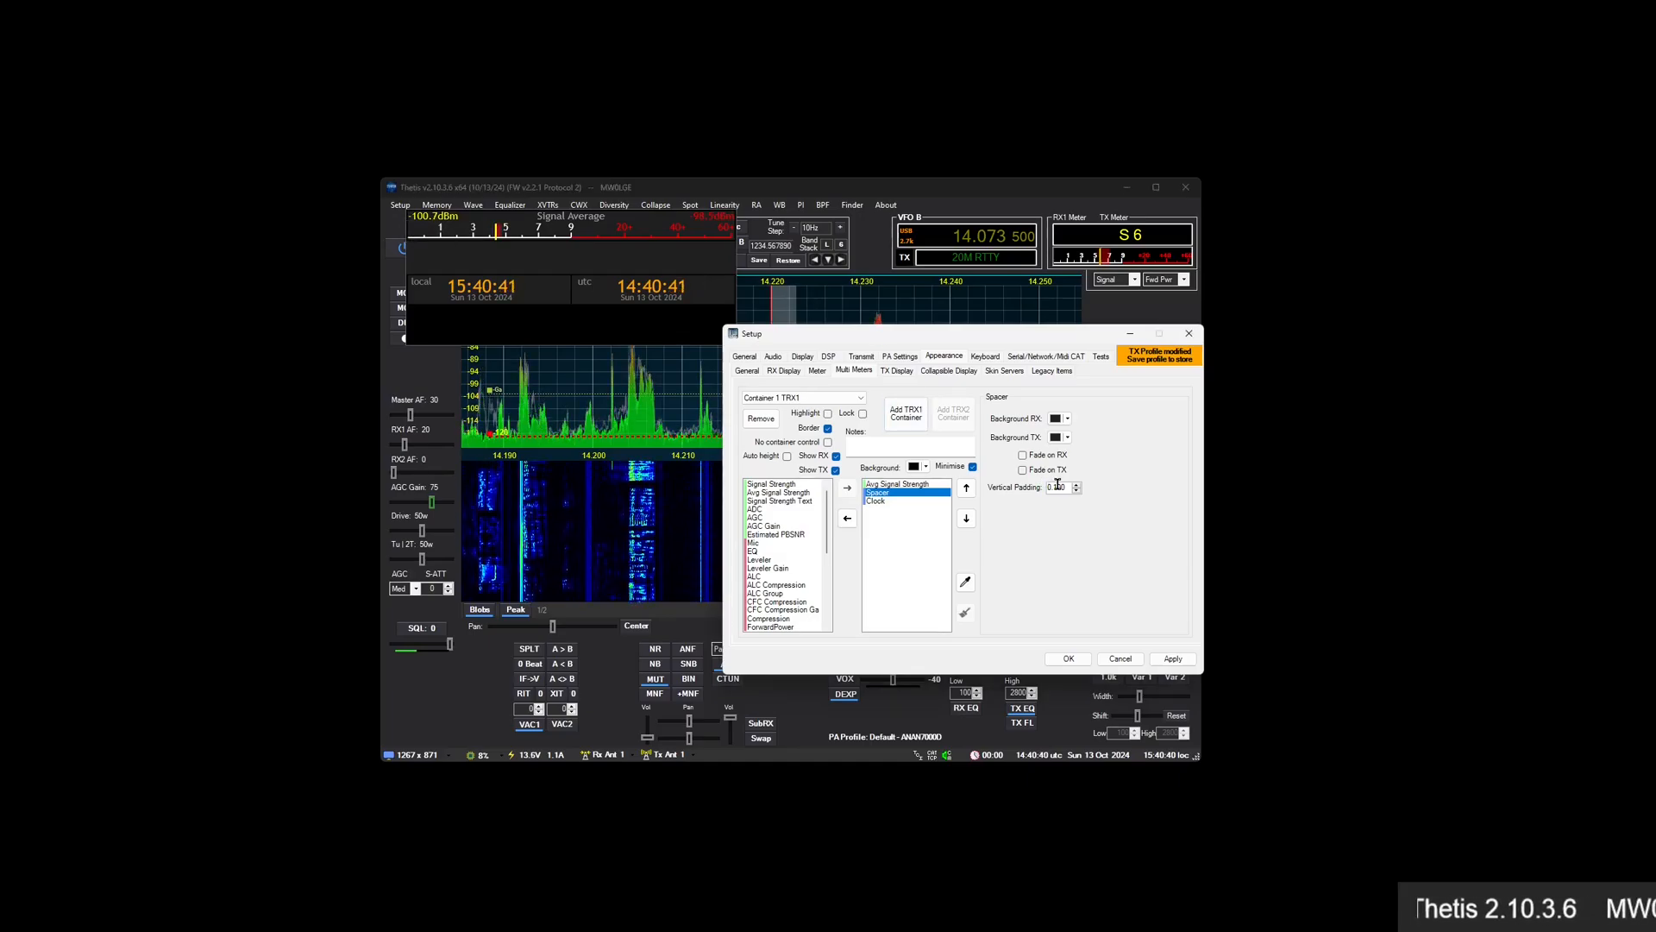
scroll(1057, 485, "down", 18)
scroll(1058, 485, "up", 12)
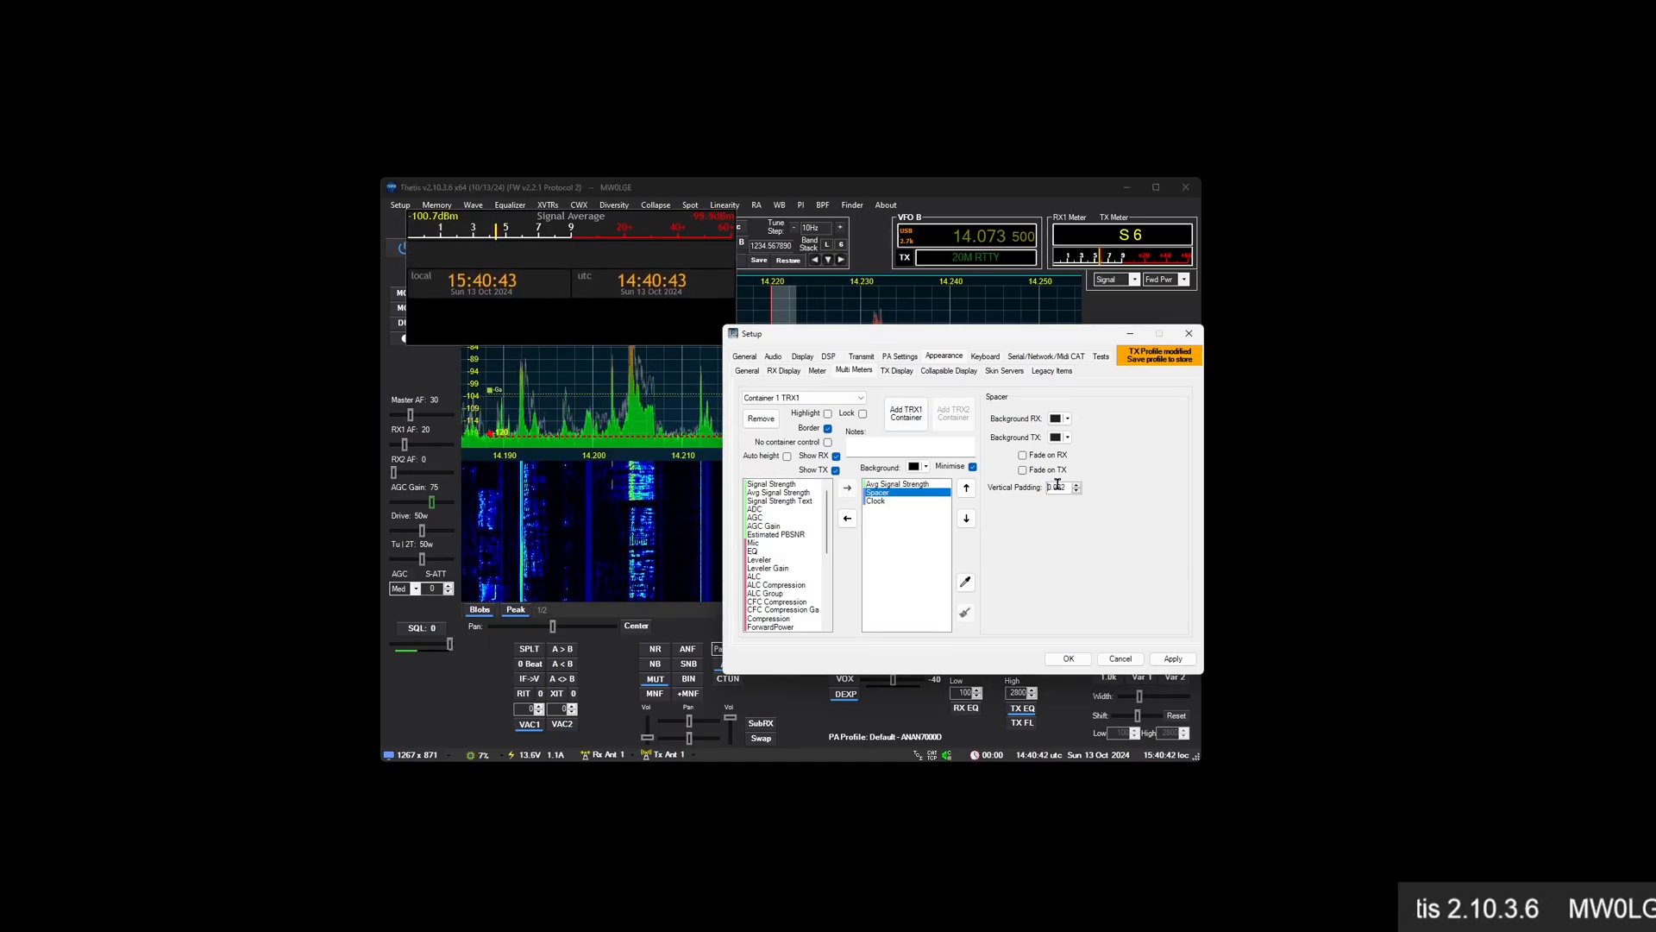
scroll(1057, 485, "up", 10)
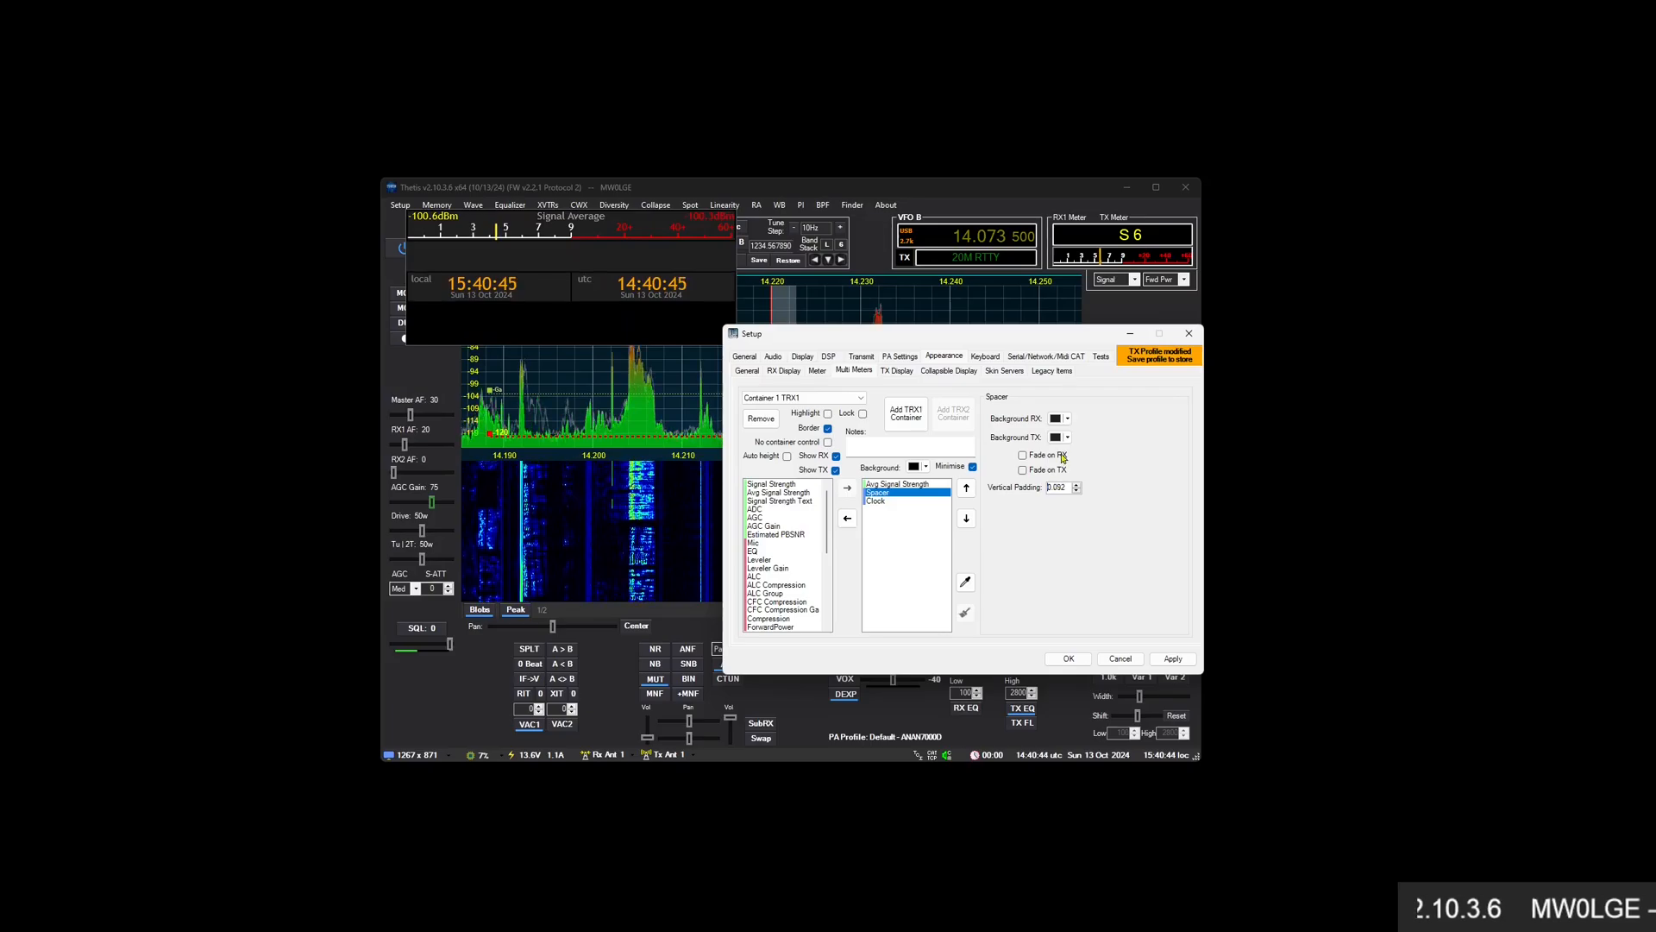
Set the Spacer's RX background to green and its TX background to dark red
left_click(1068, 418)
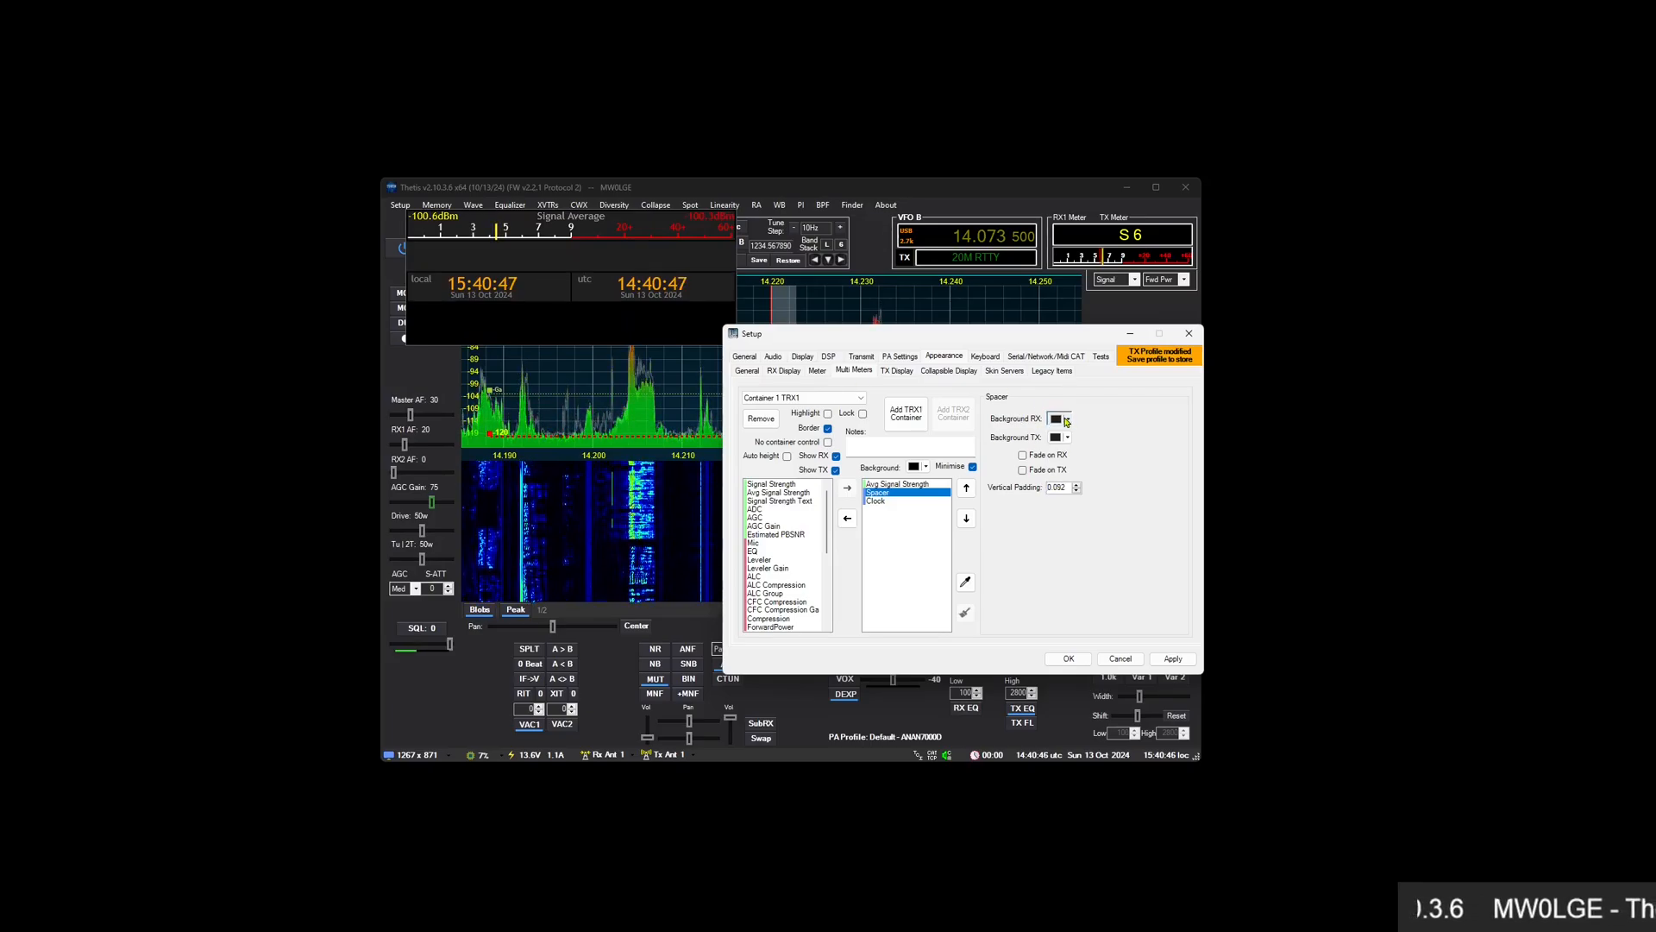
left_click(1094, 474)
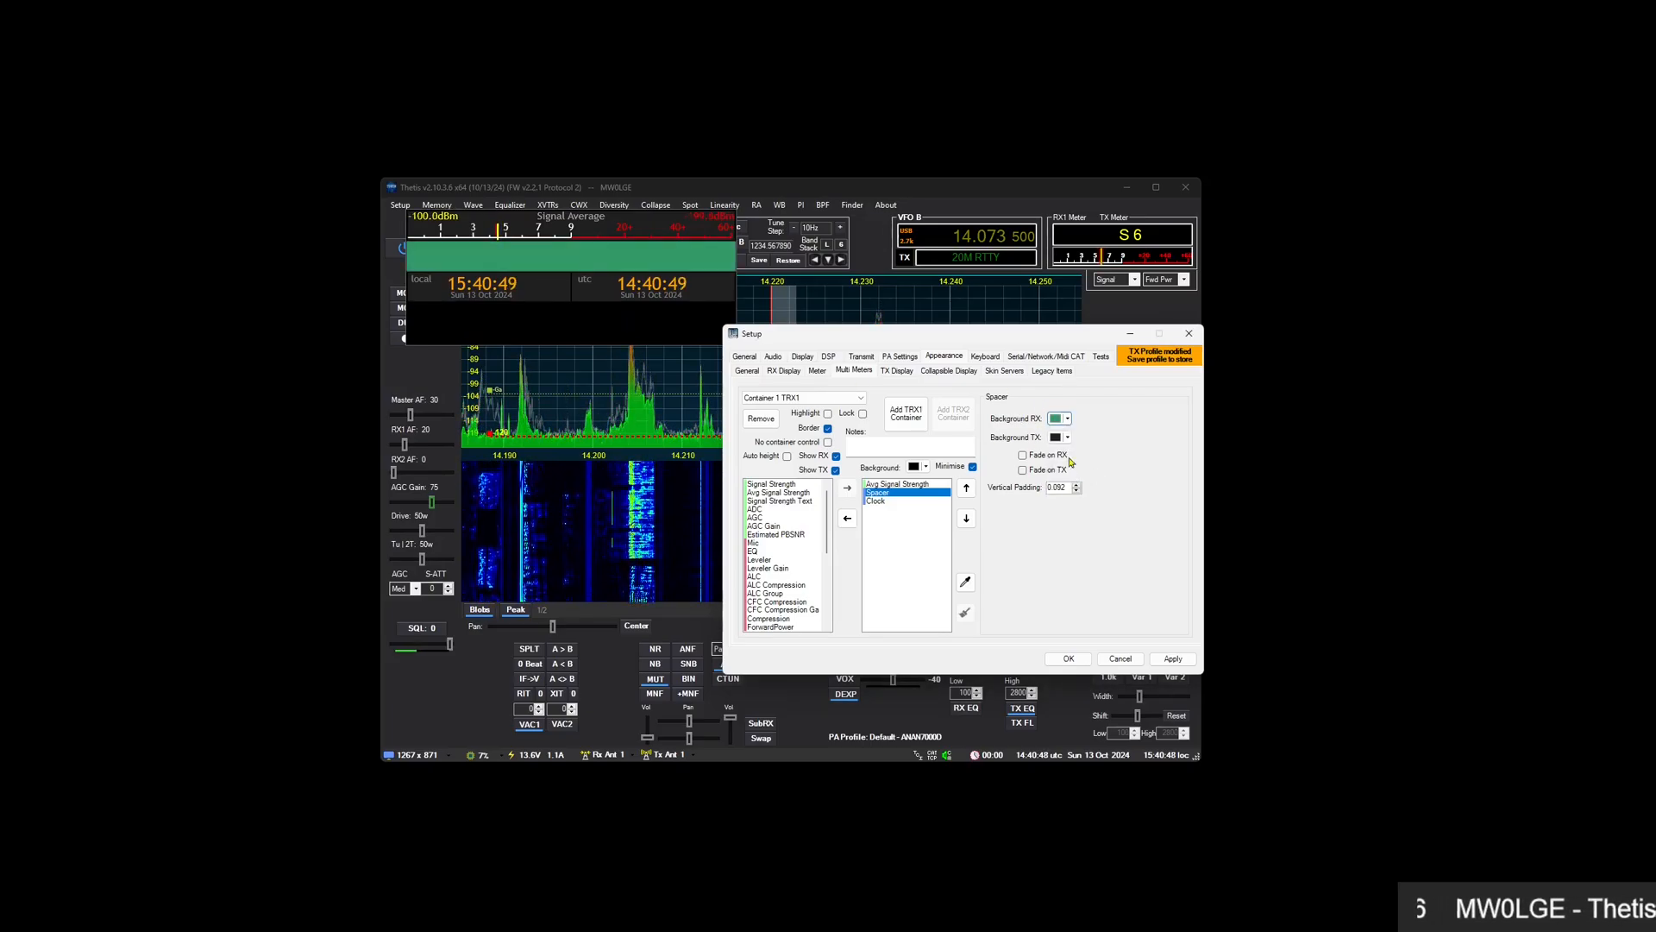
left_click(1067, 437)
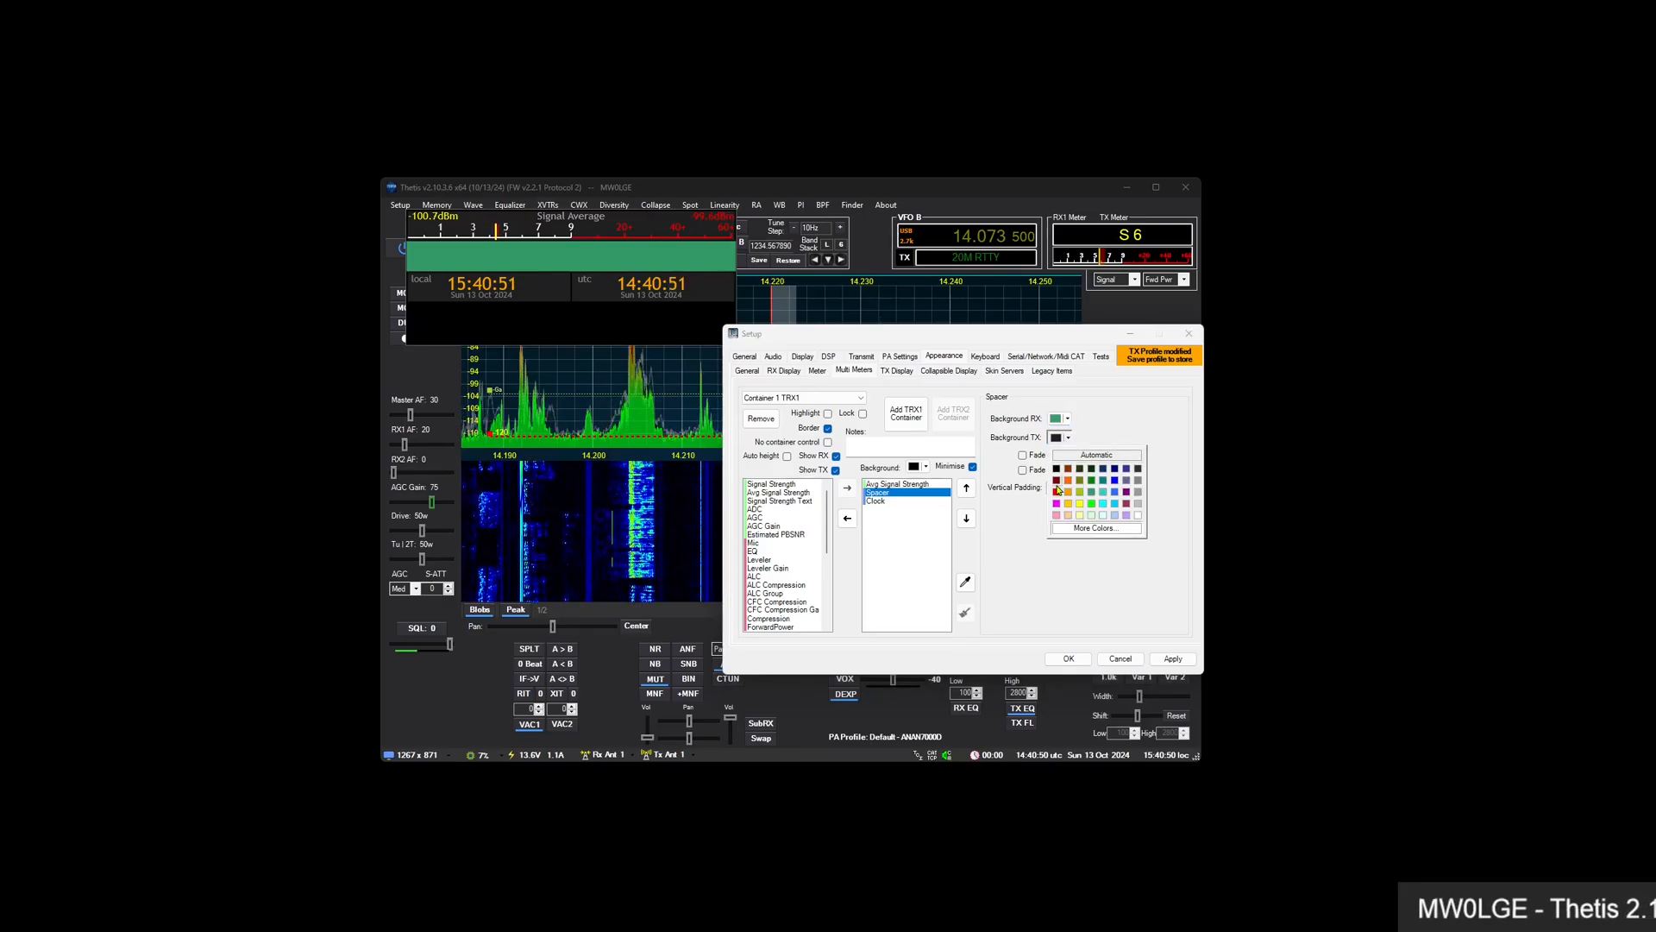
left_click(1056, 479)
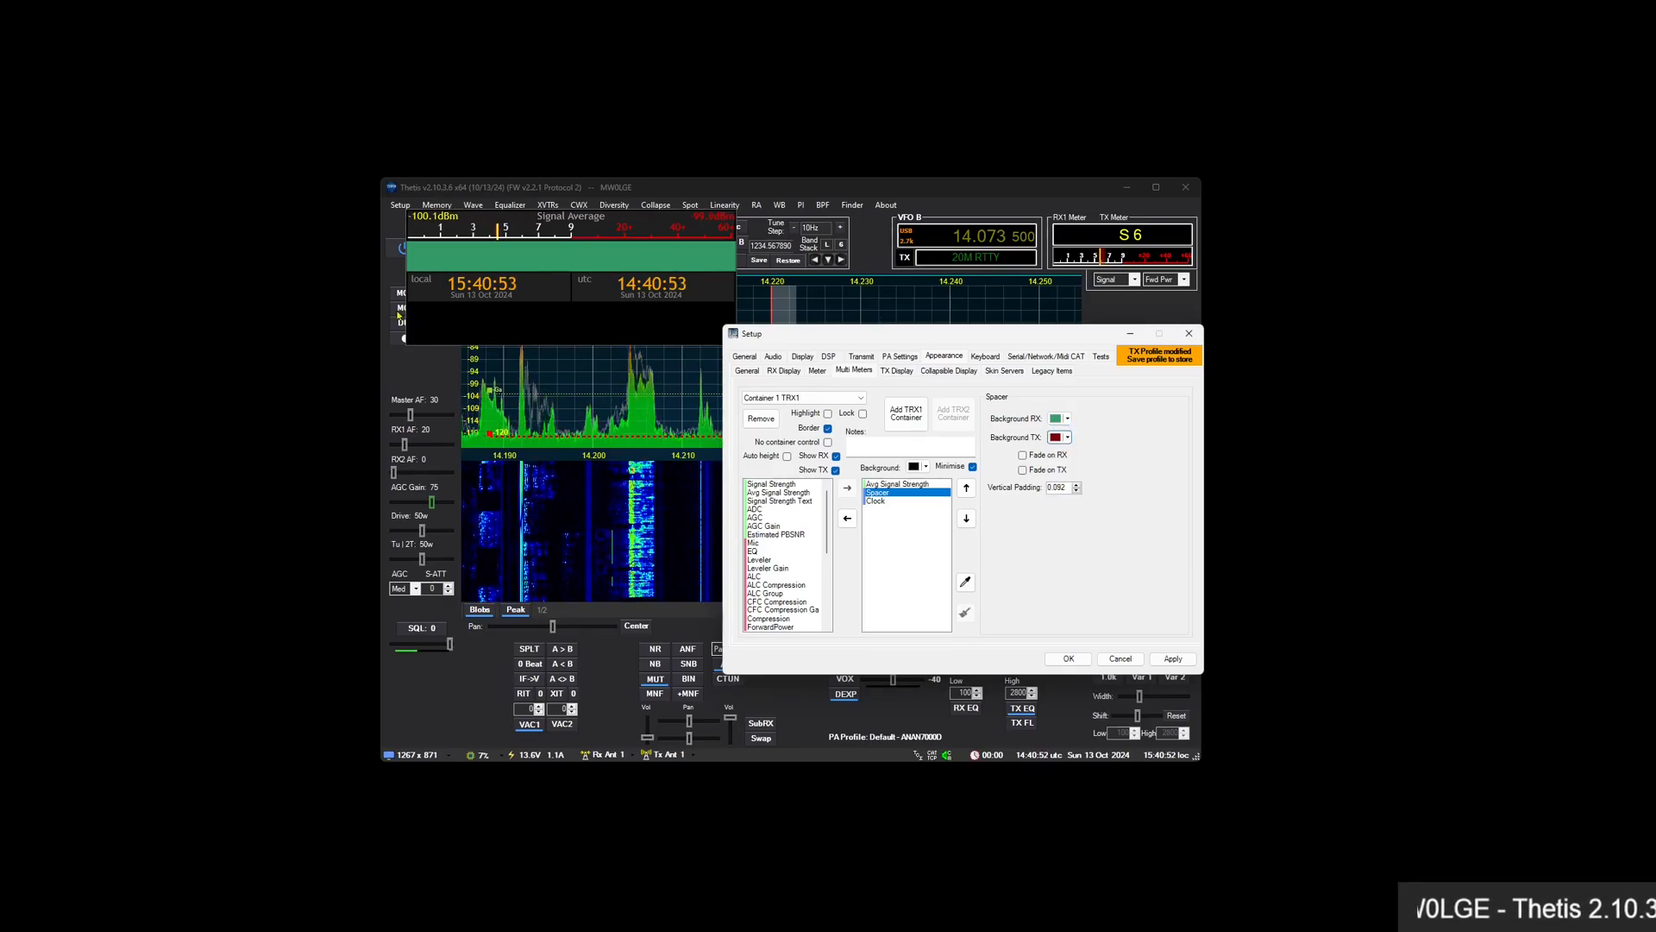
Move the meter container clear of the MOX control and switch transmit on and off to check the Spacer's colours
left_click_drag(433, 217, 483, 221)
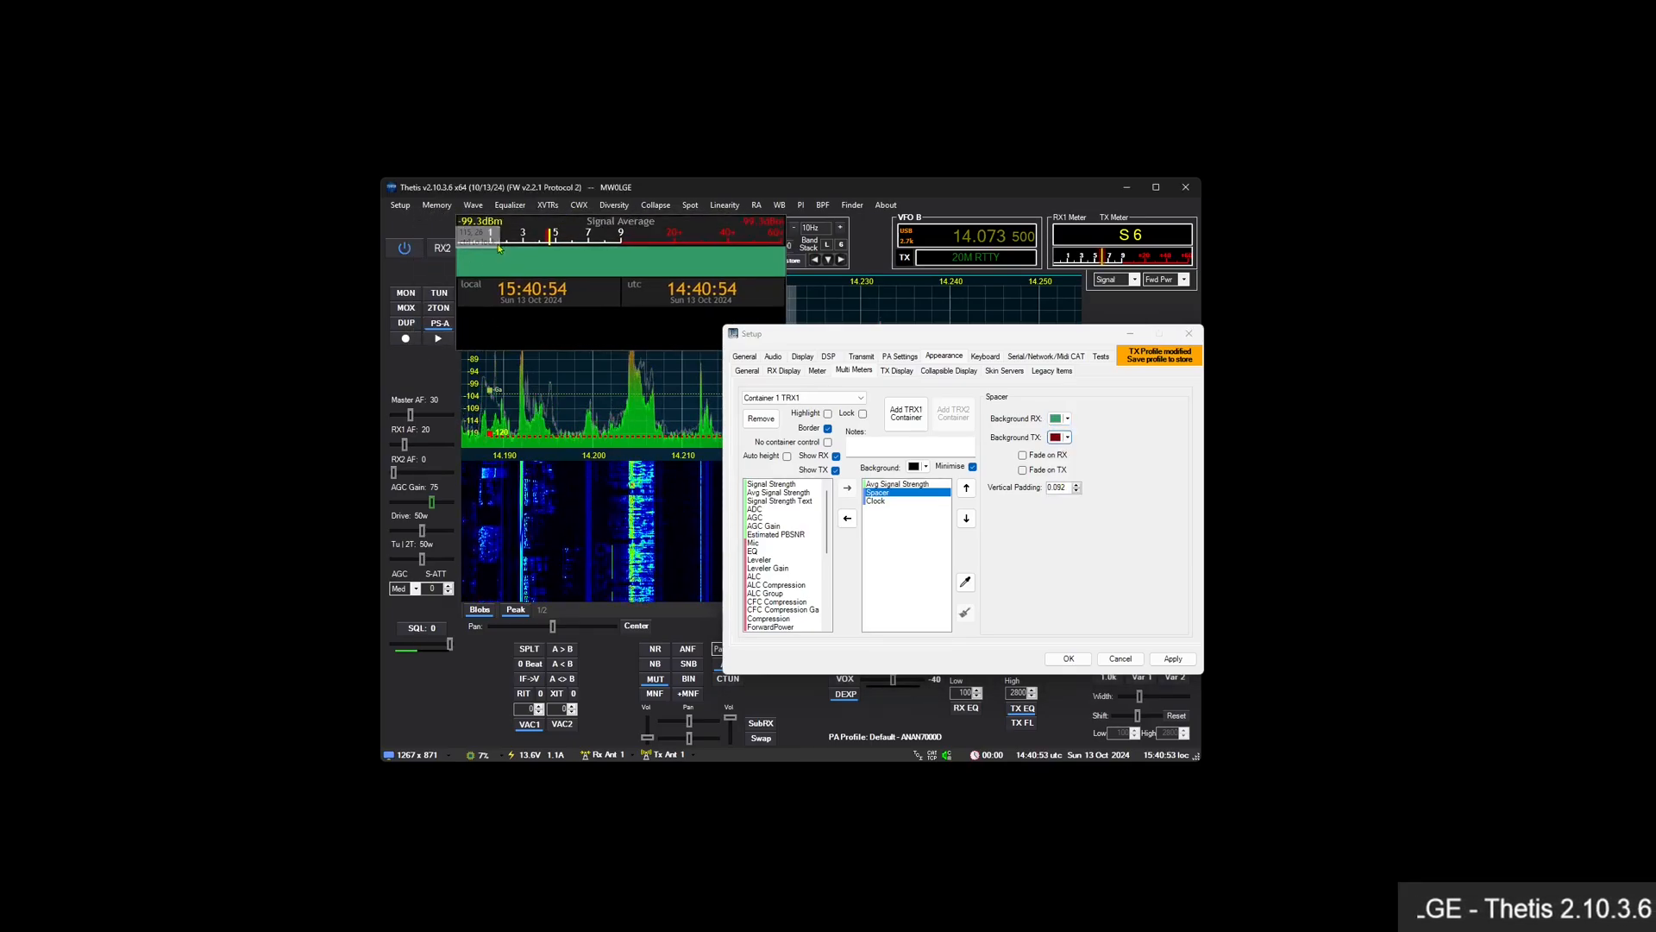
left_click(406, 308)
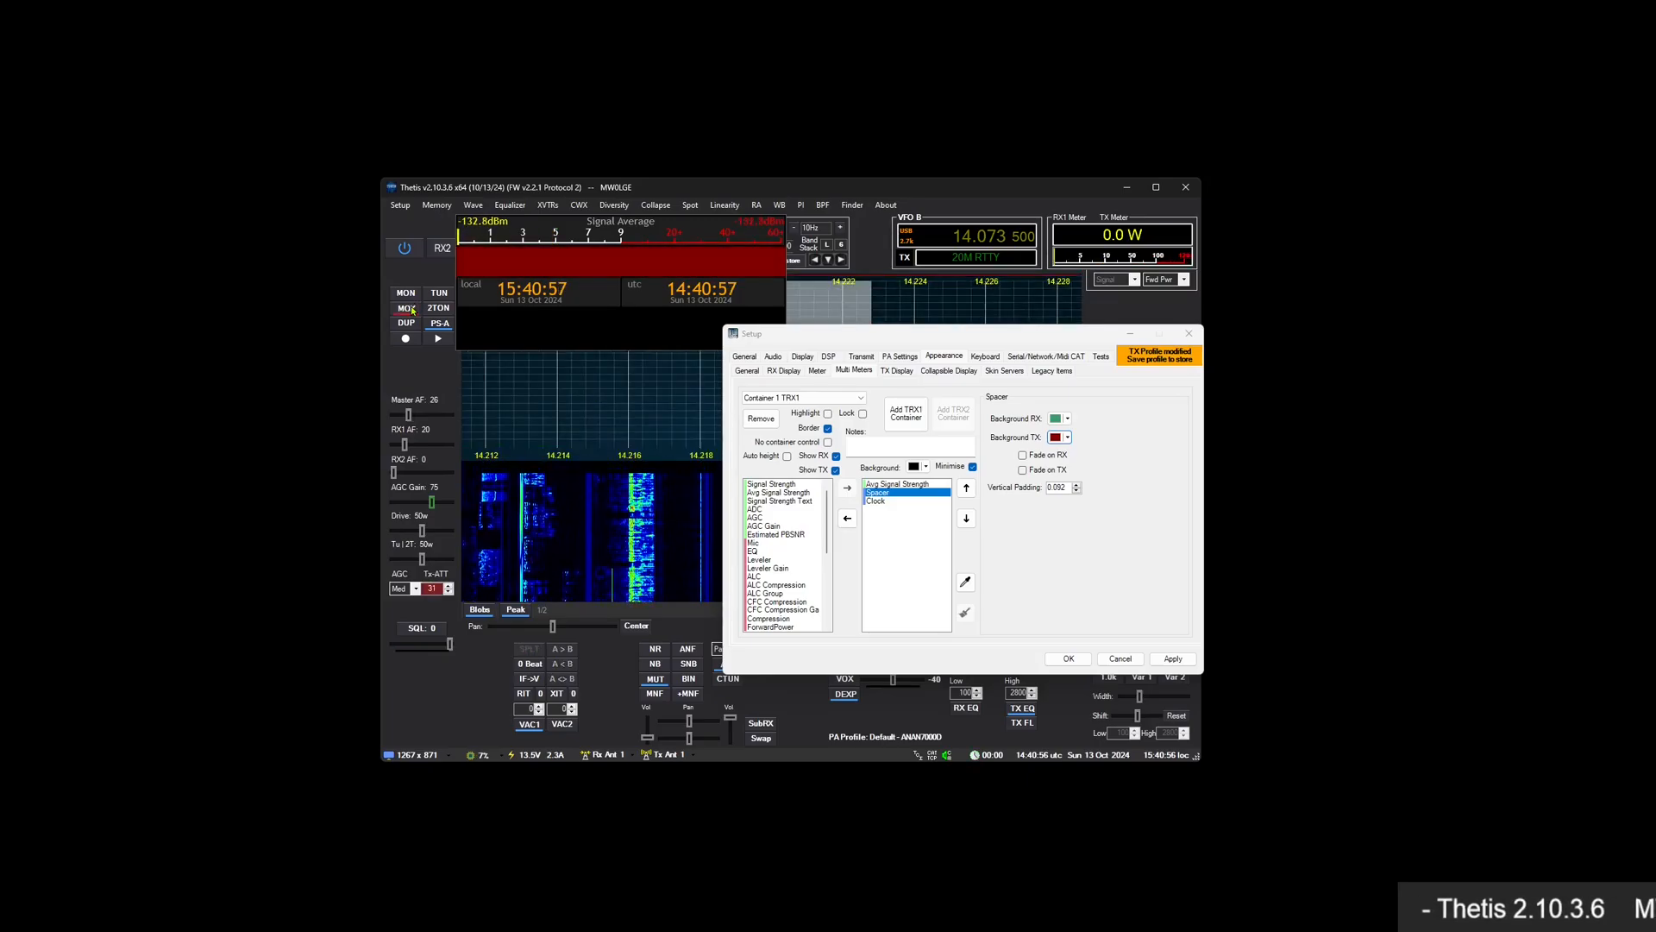
left_click(409, 309)
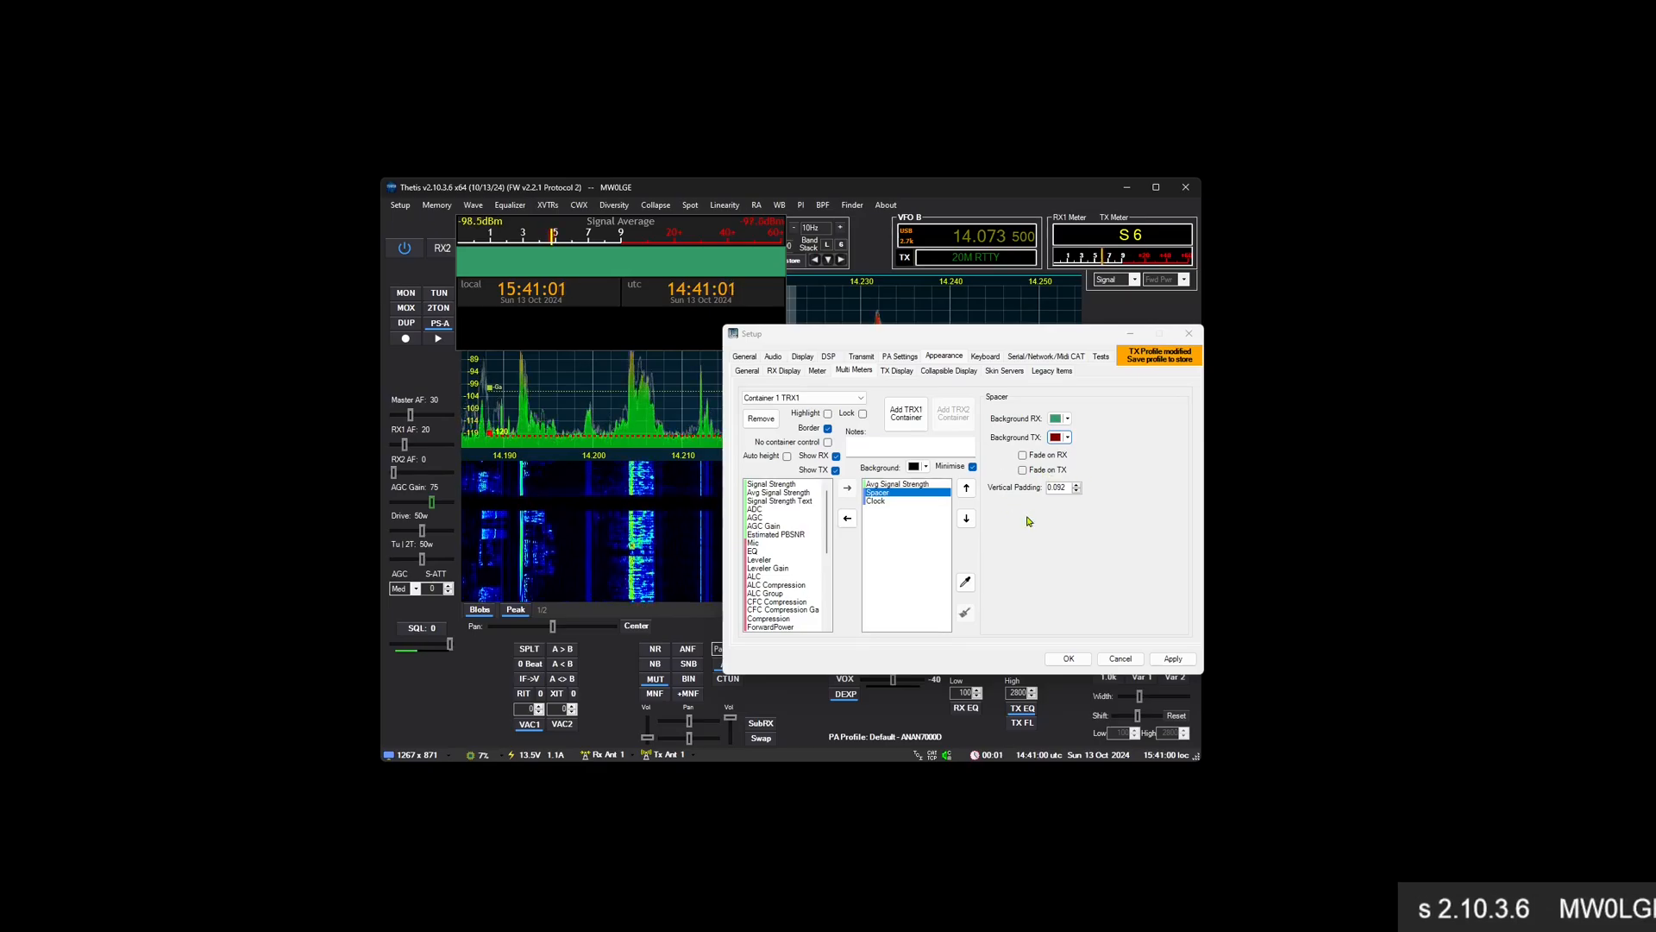
Remove the Avg Signal Strength, Spacer and Clock items from Container 1 TRX1 and add a Text Overlay
double_click(900, 496)
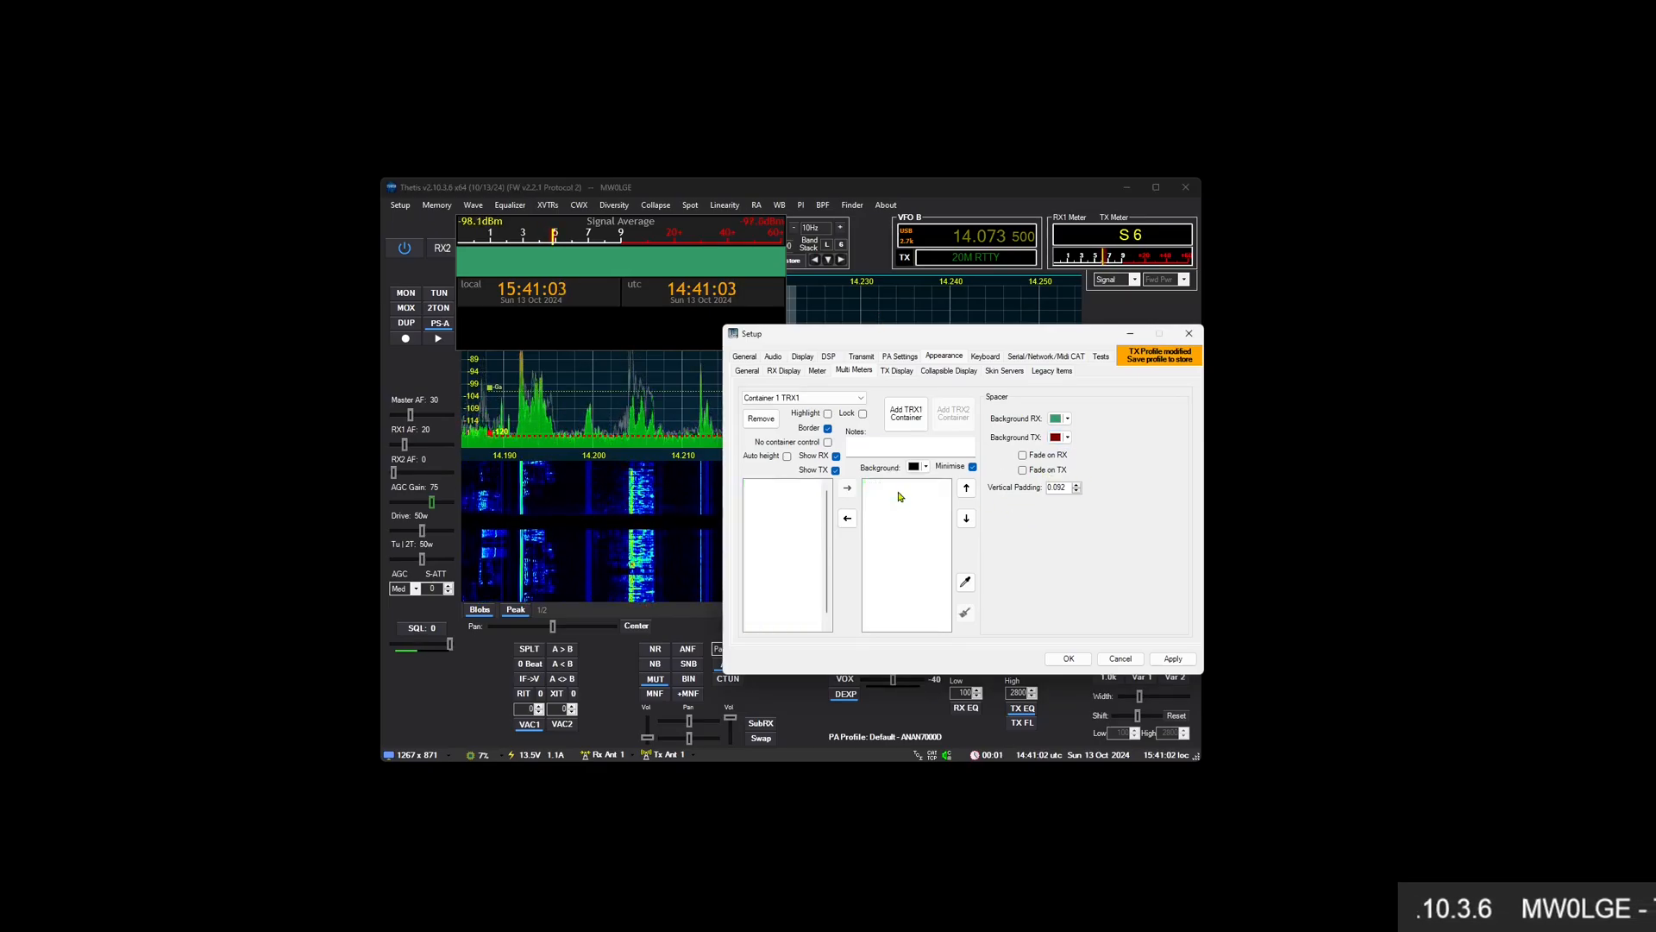
double_click(893, 485)
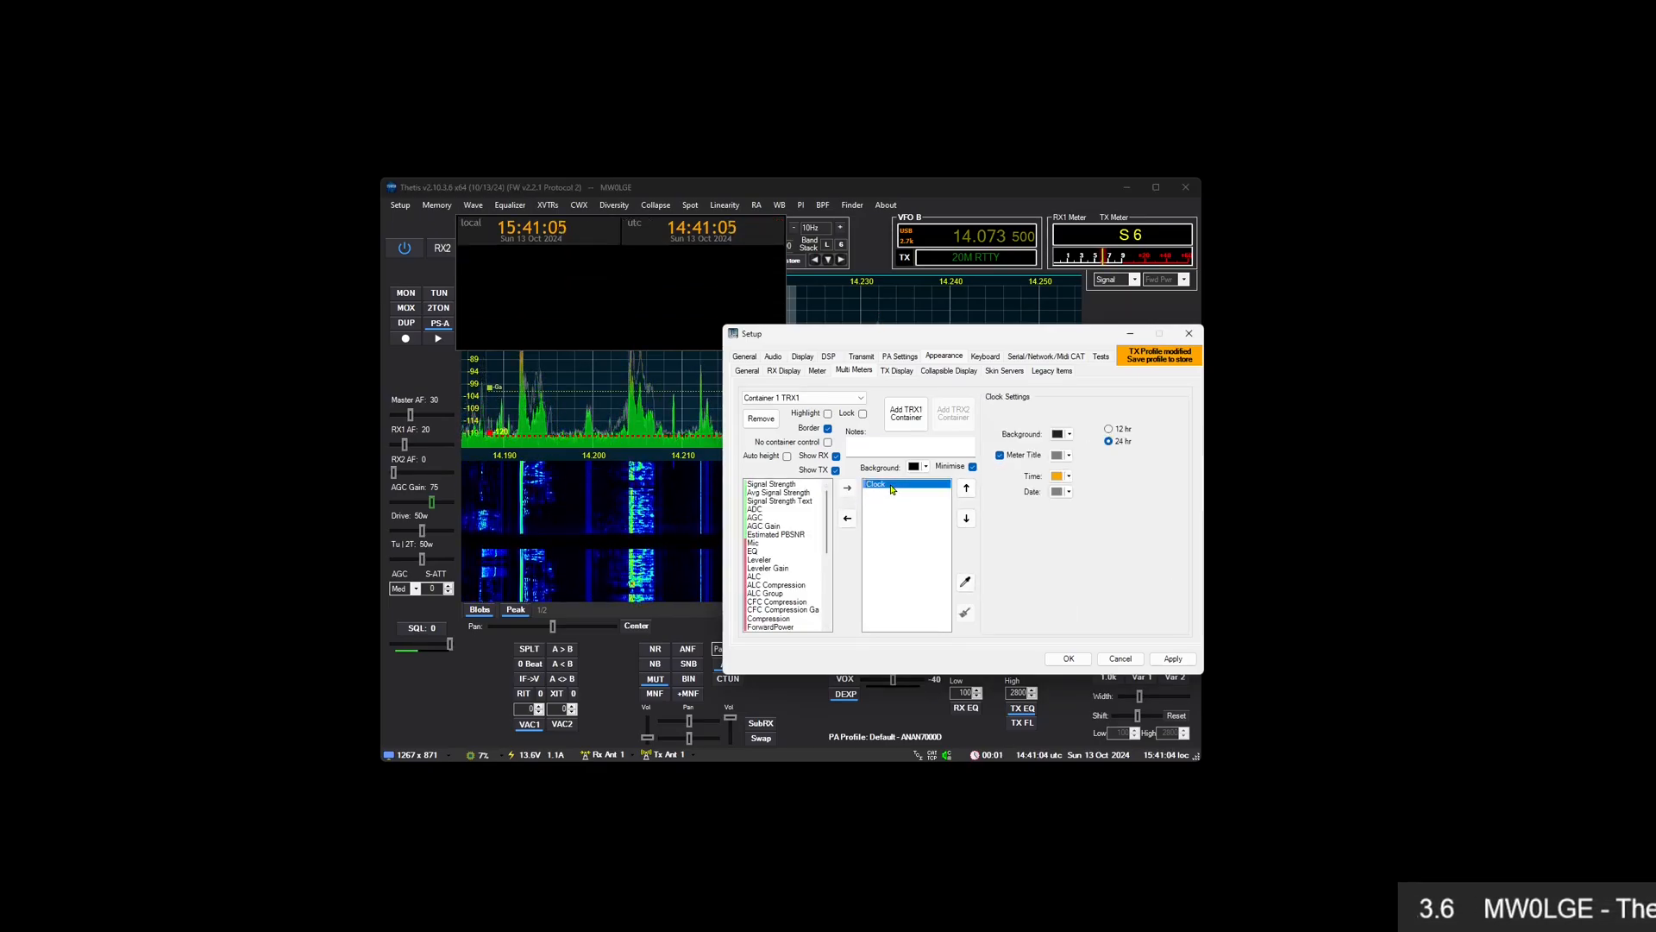
double_click(893, 484)
left_click_drag(827, 522, 827, 606)
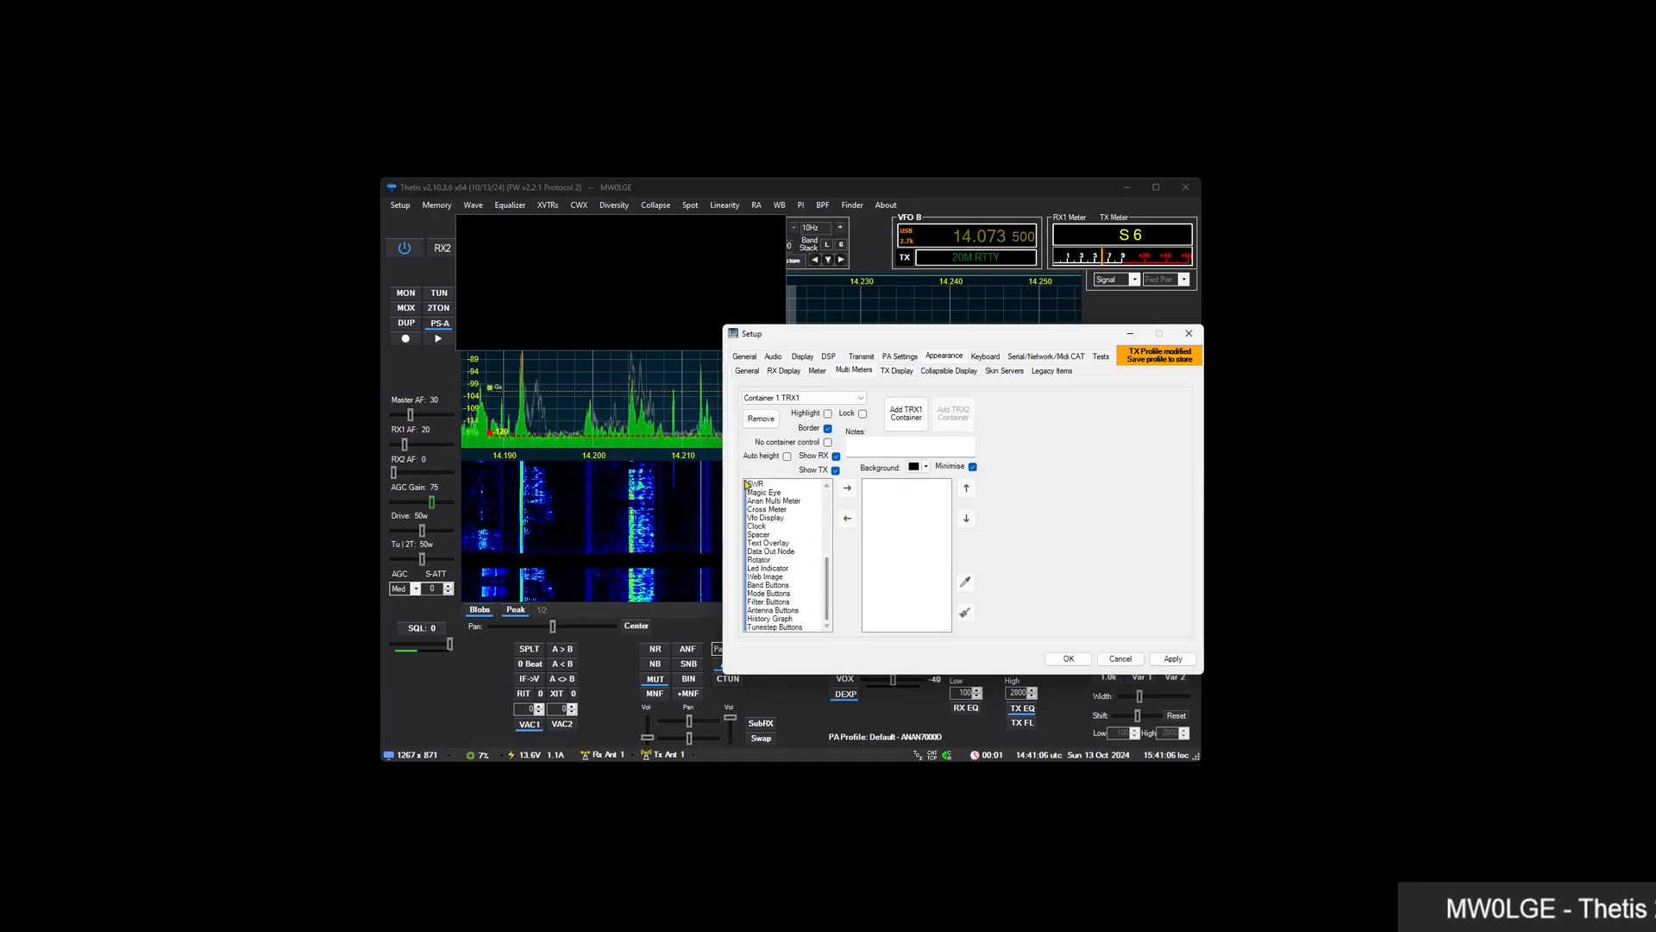
double_click(772, 543)
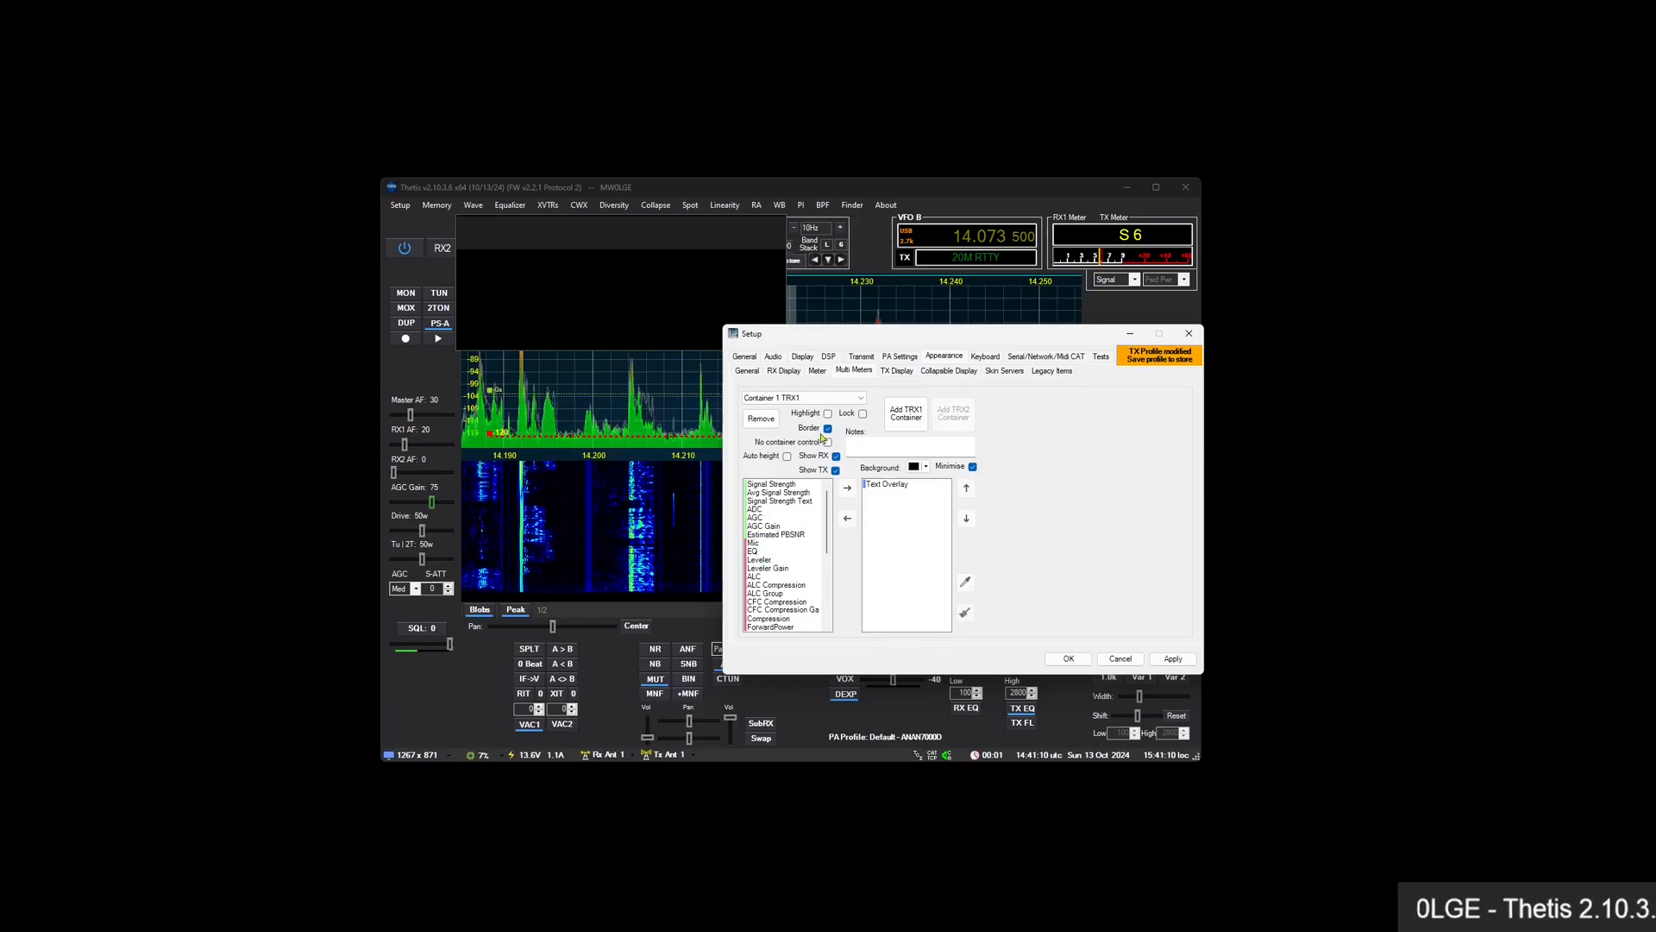
Set the Text Overlay's RX text to TEST and TX text to TEST TX, and preview both by switching transmit on and off
left_click_drag(884, 334, 826, 370)
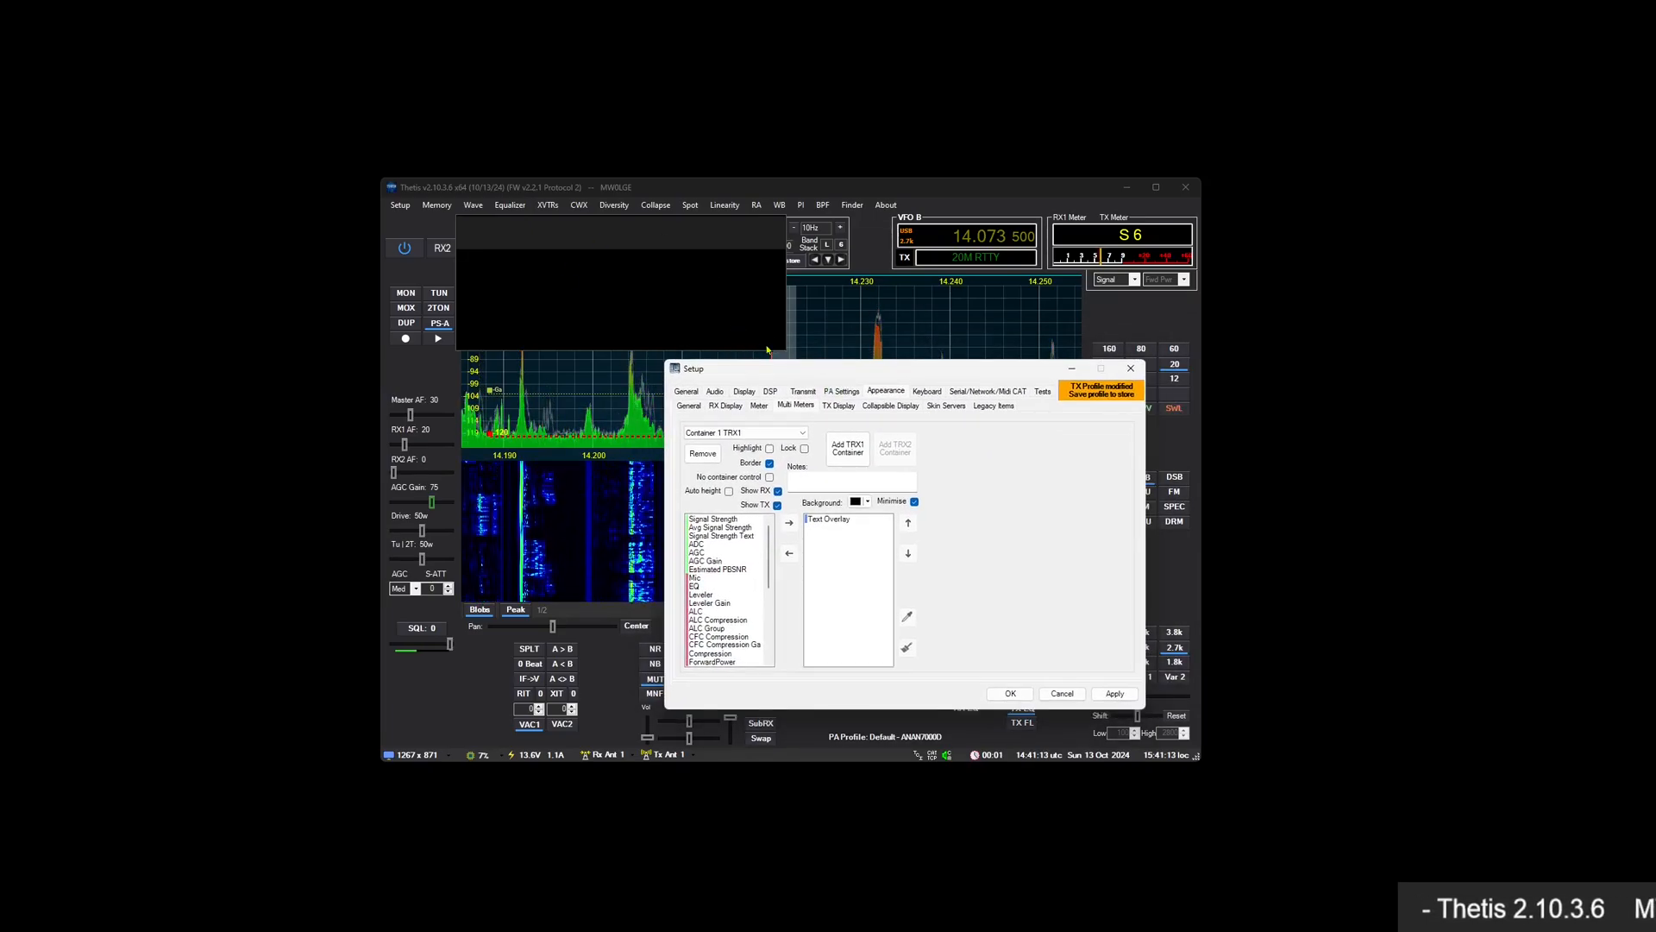
left_click(826, 519)
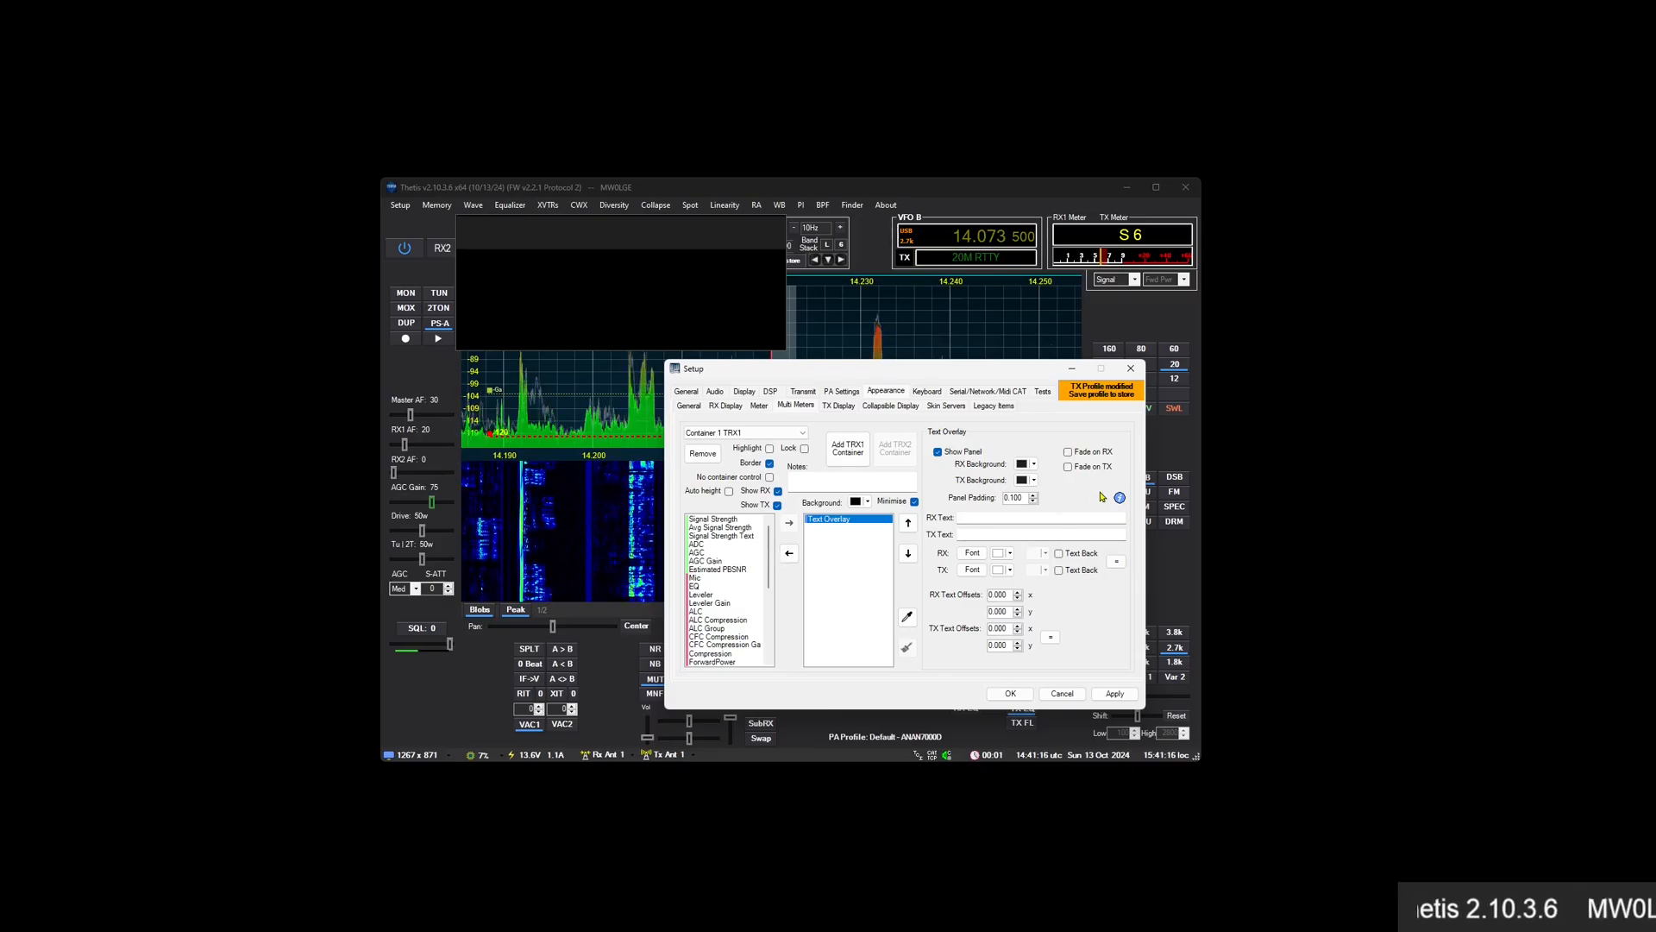
left_click(972, 516)
type("TE")
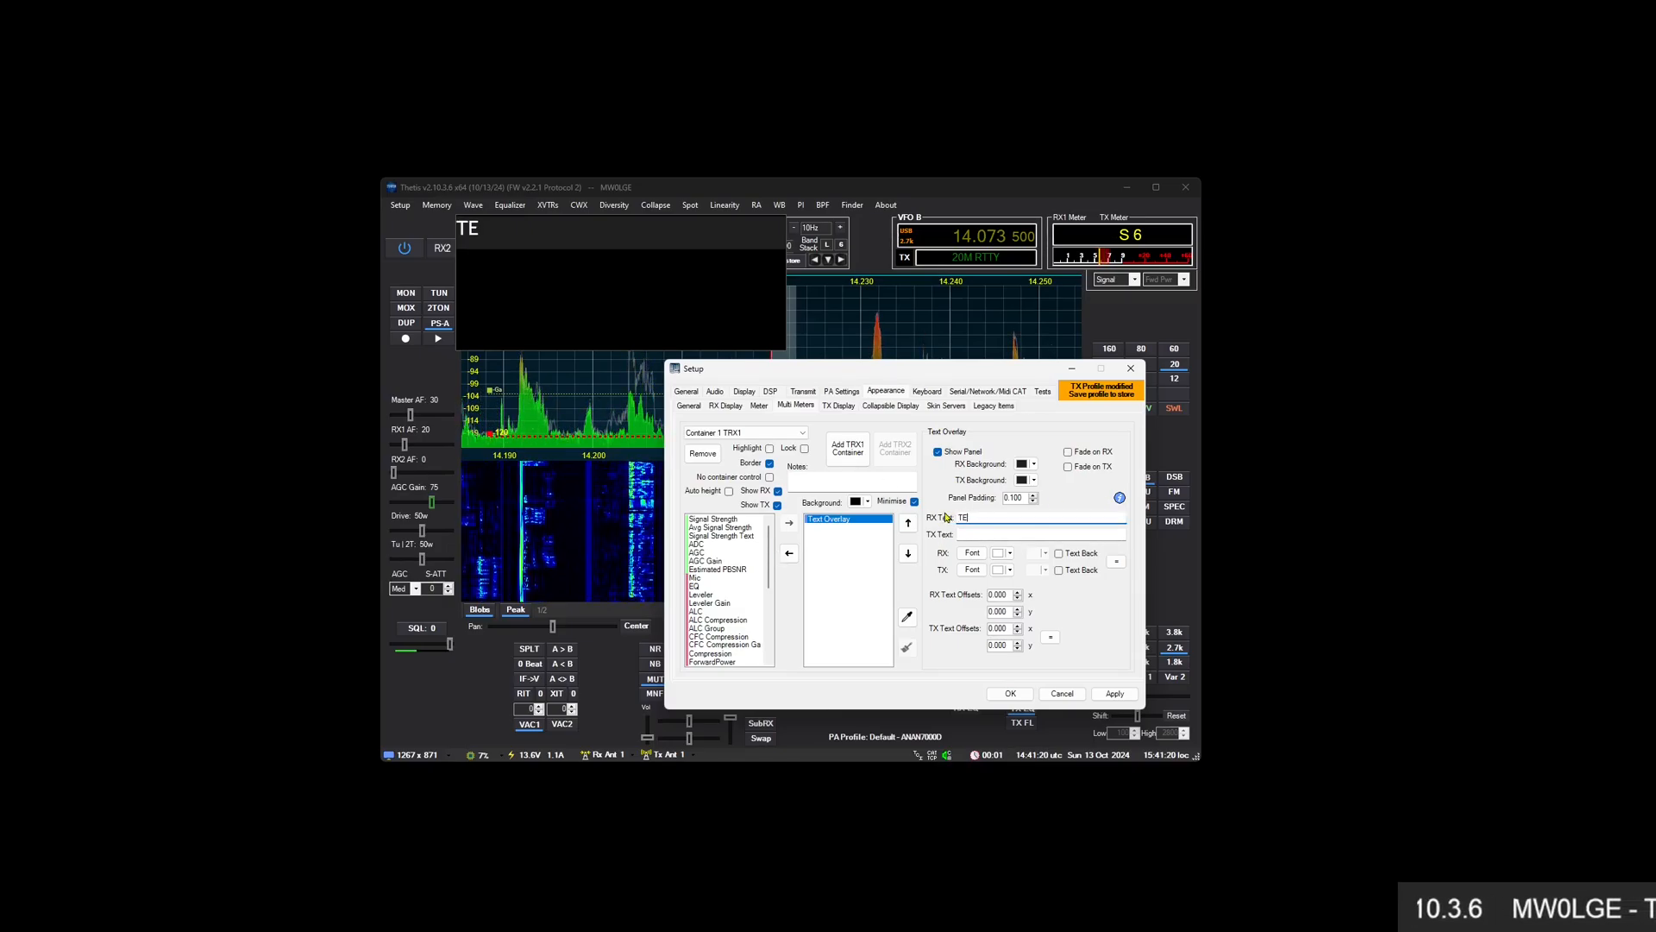
type("ST")
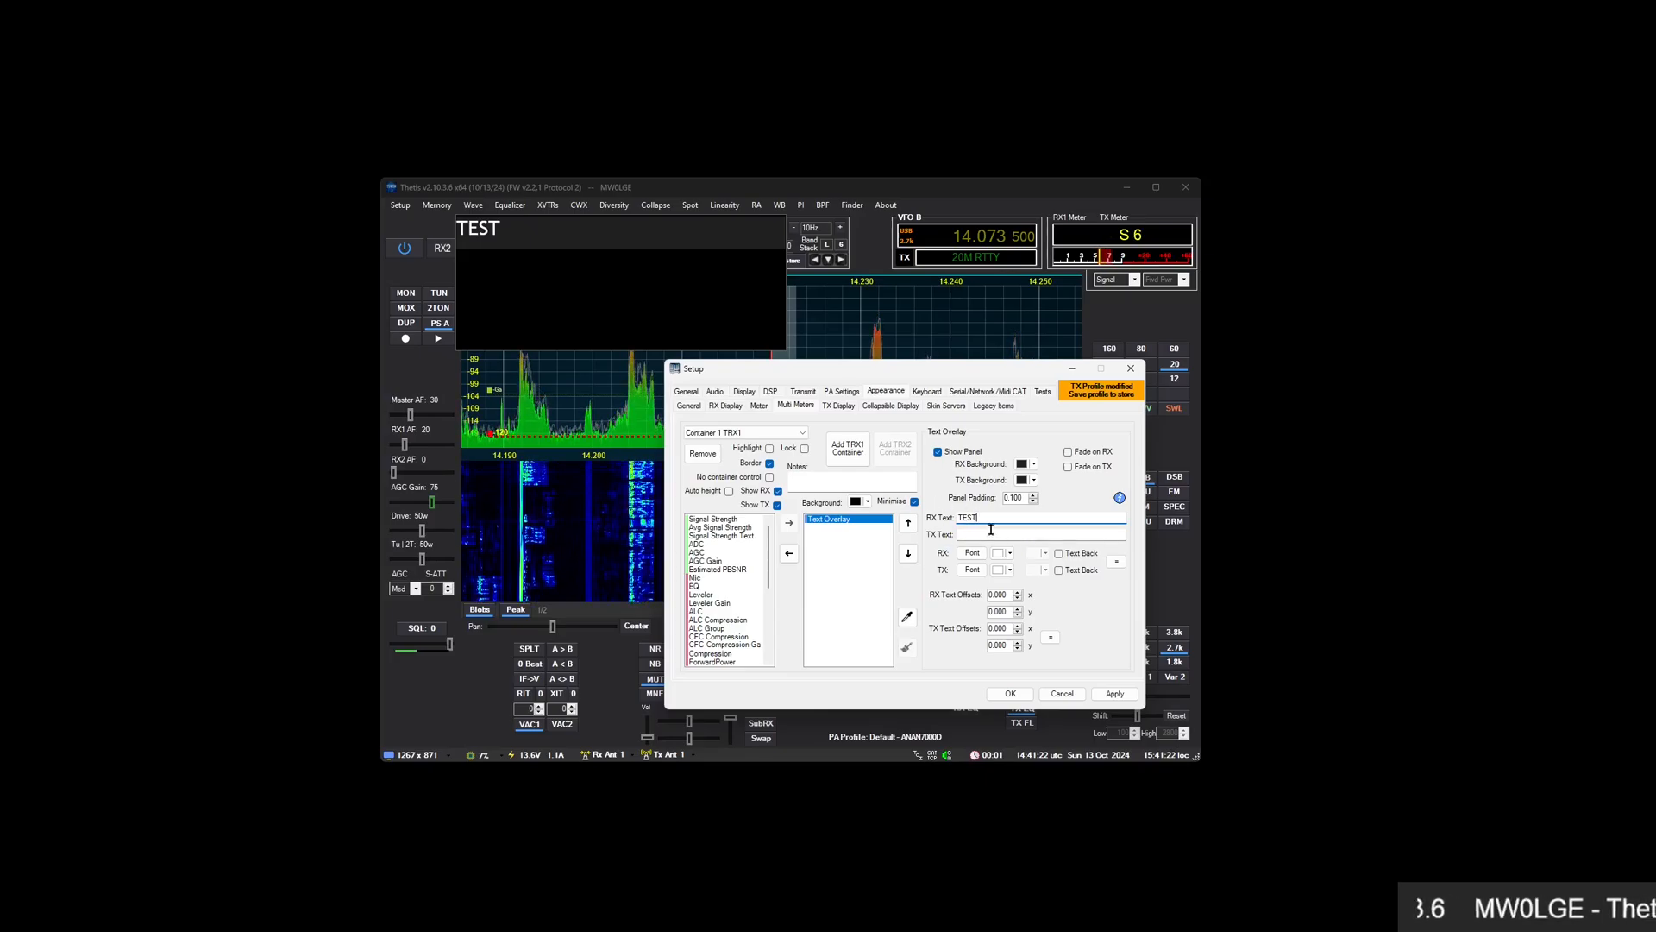
left_click(991, 532)
type("TEST")
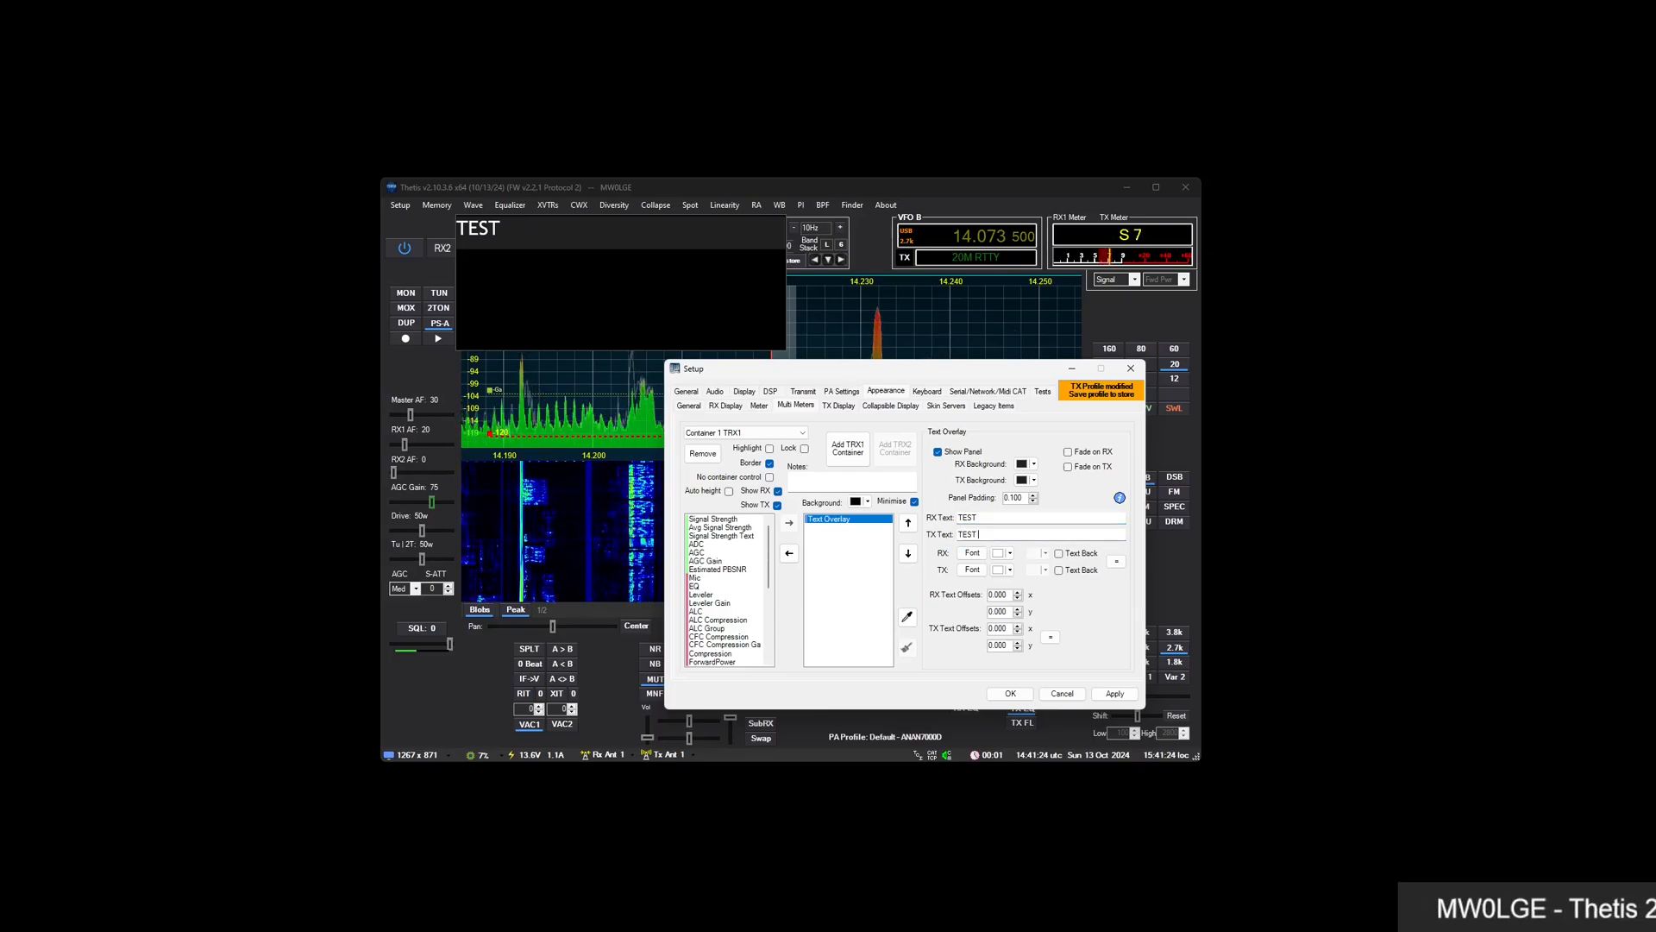
type(" TX")
left_click(1006, 514)
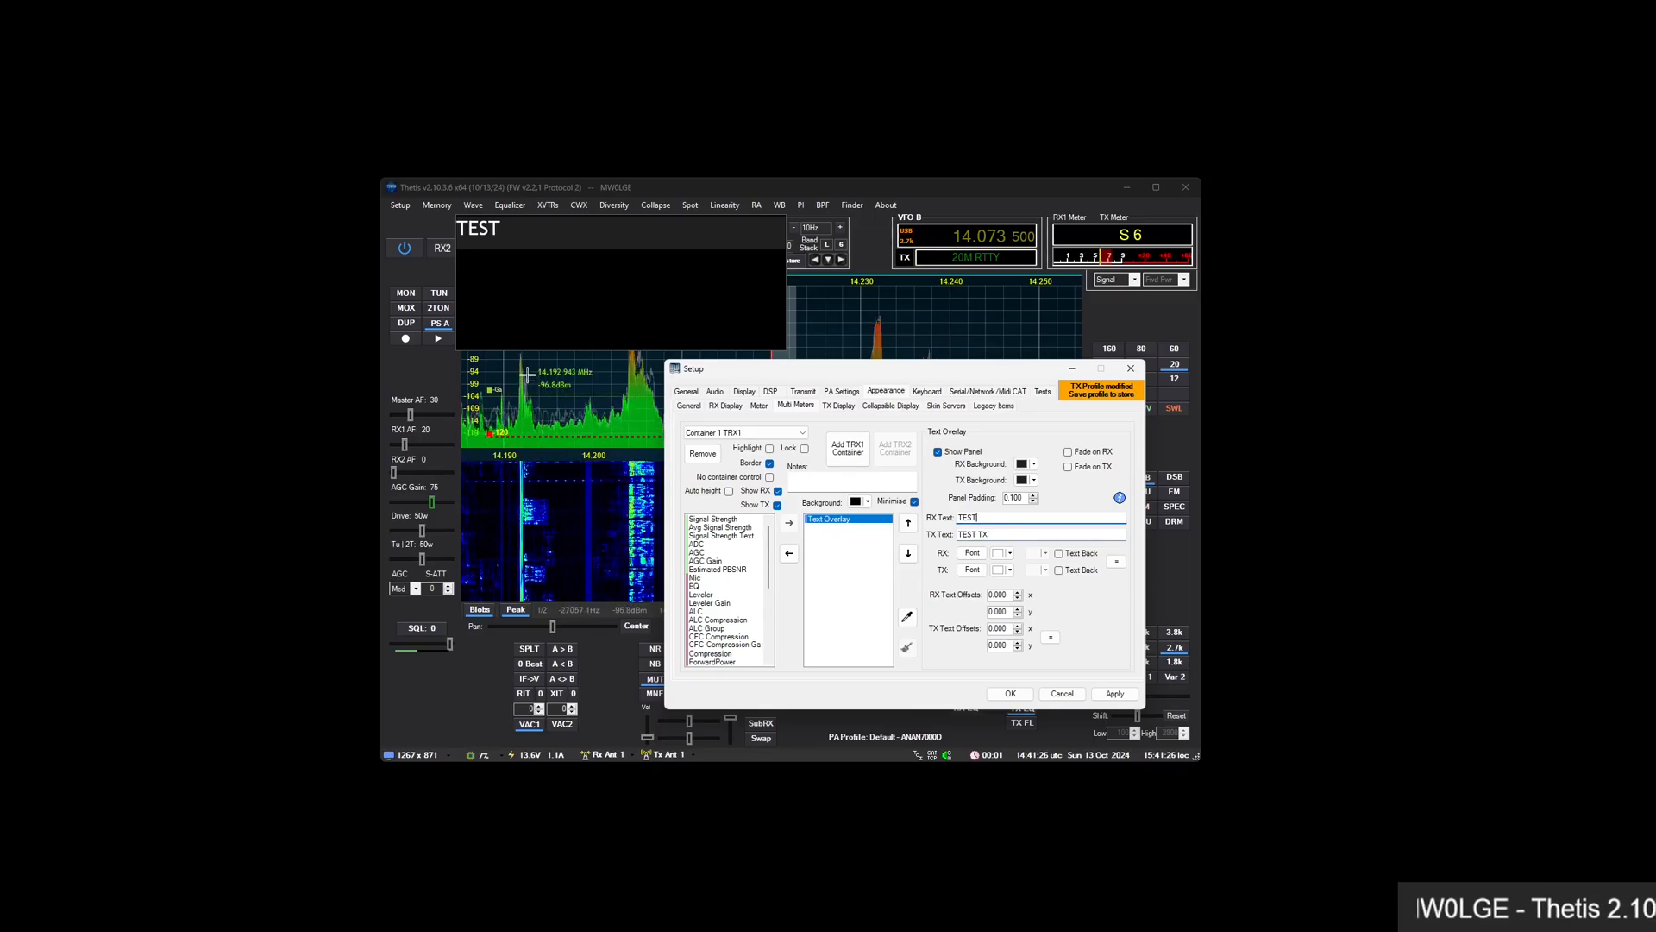
left_click(399, 310)
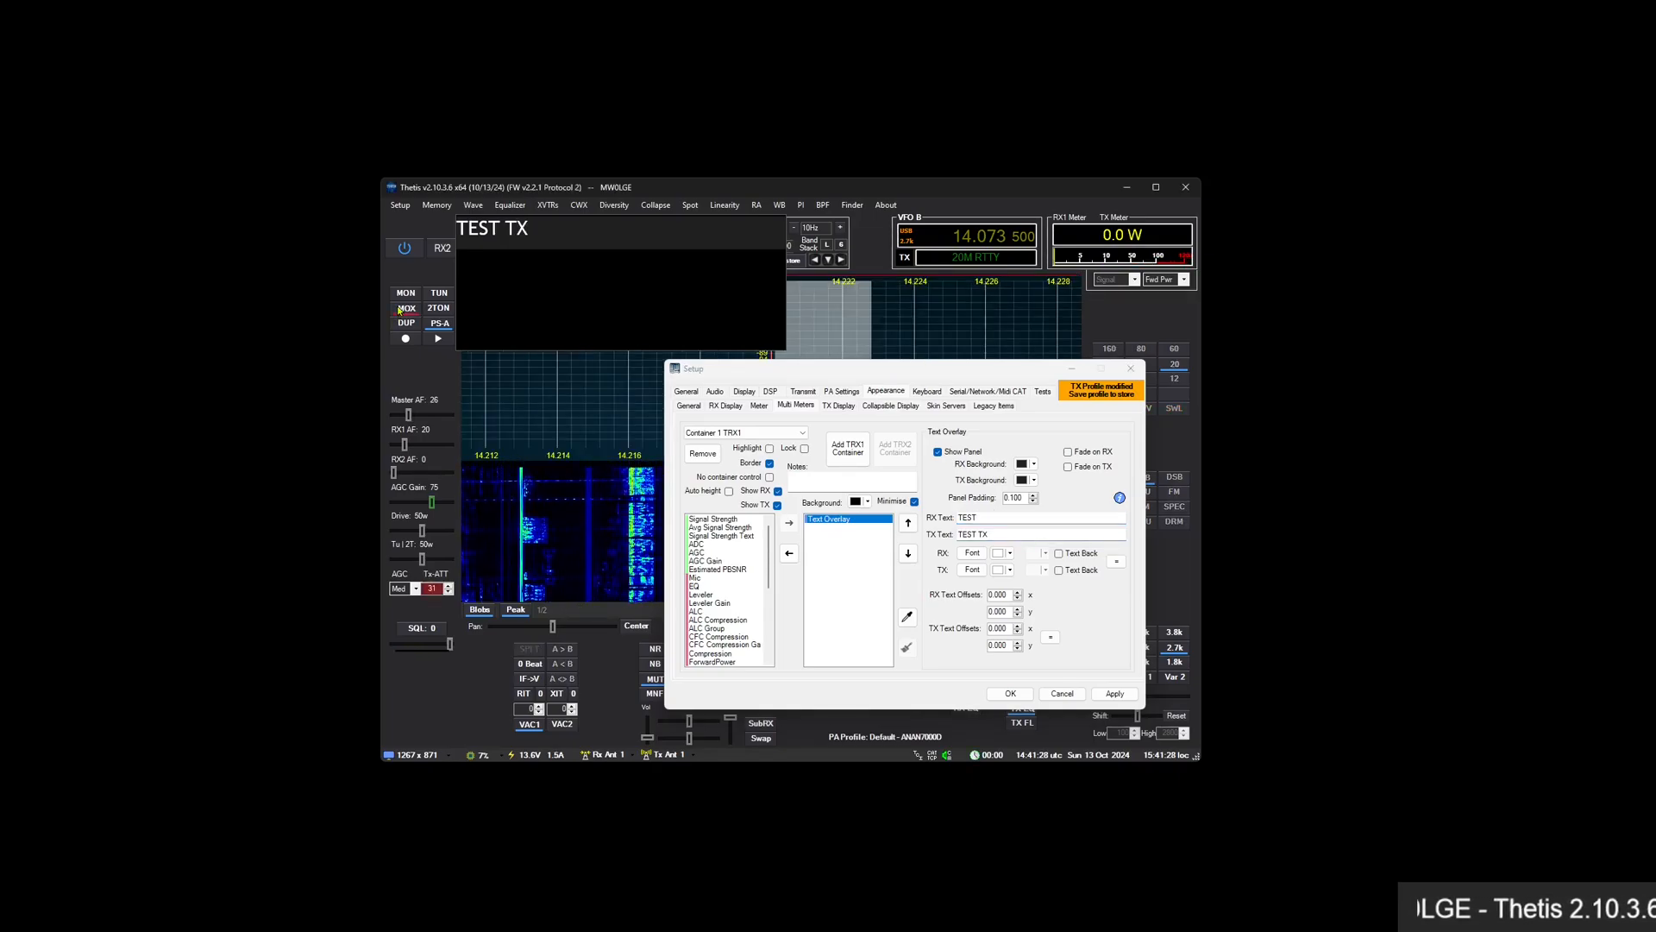
left_click(399, 309)
Set the Text Overlay's RX text offsets to x 0.041 and y 0.016
left_click(997, 517)
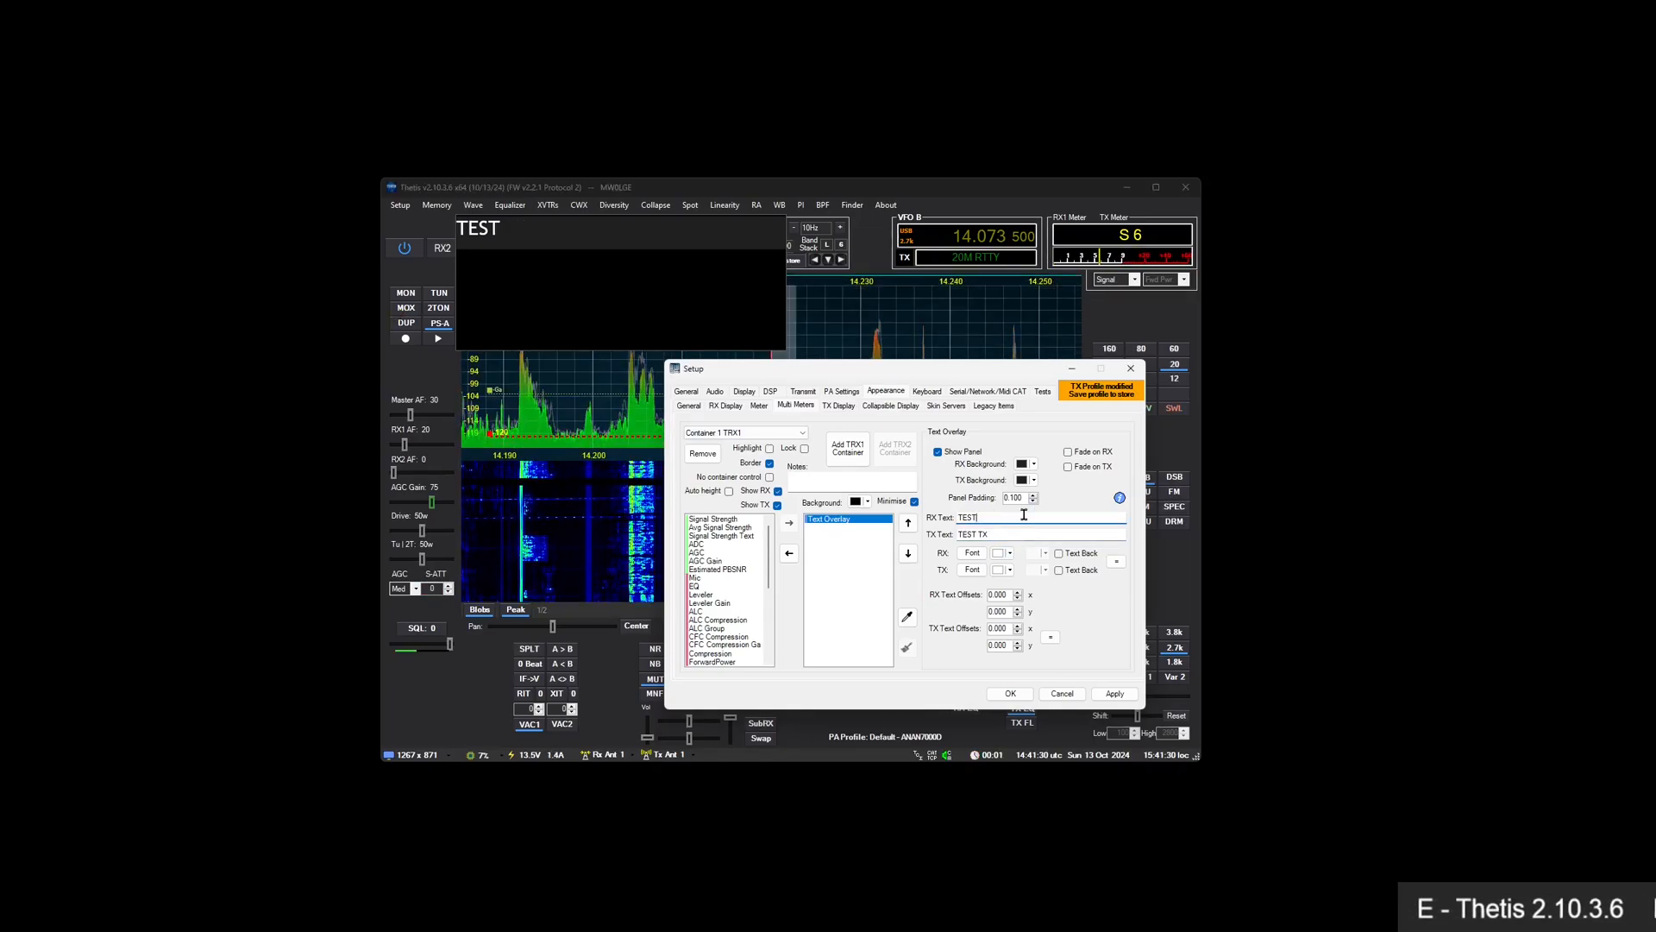
scroll(1000, 595, "up", 5)
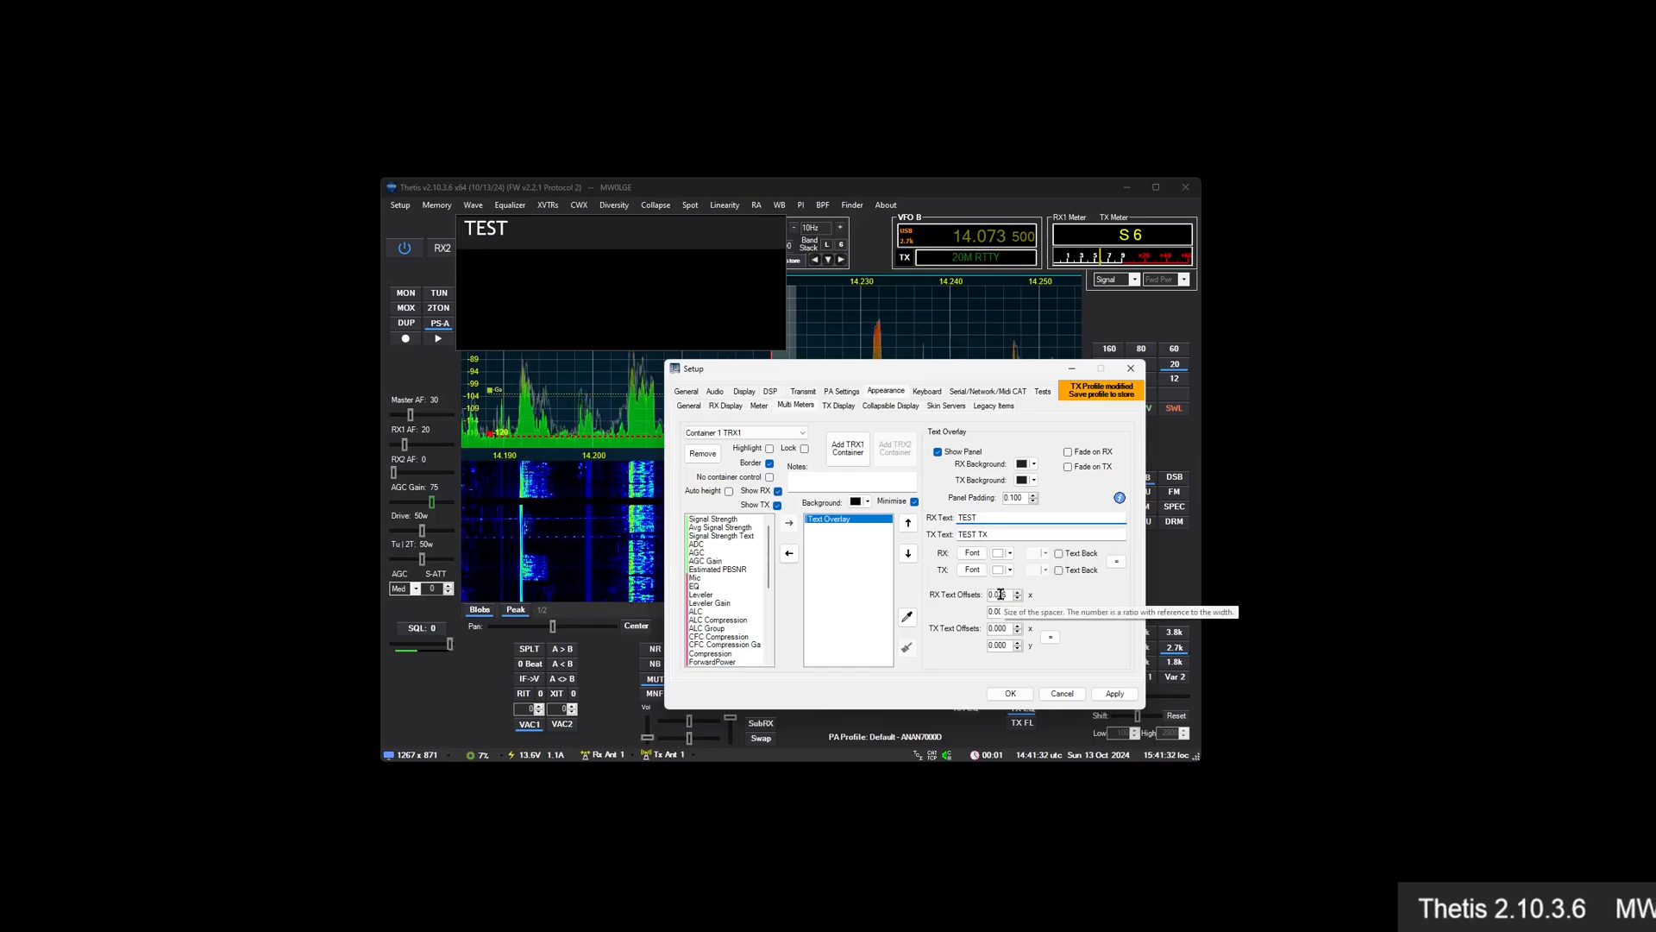
scroll(1003, 610, "up", 2)
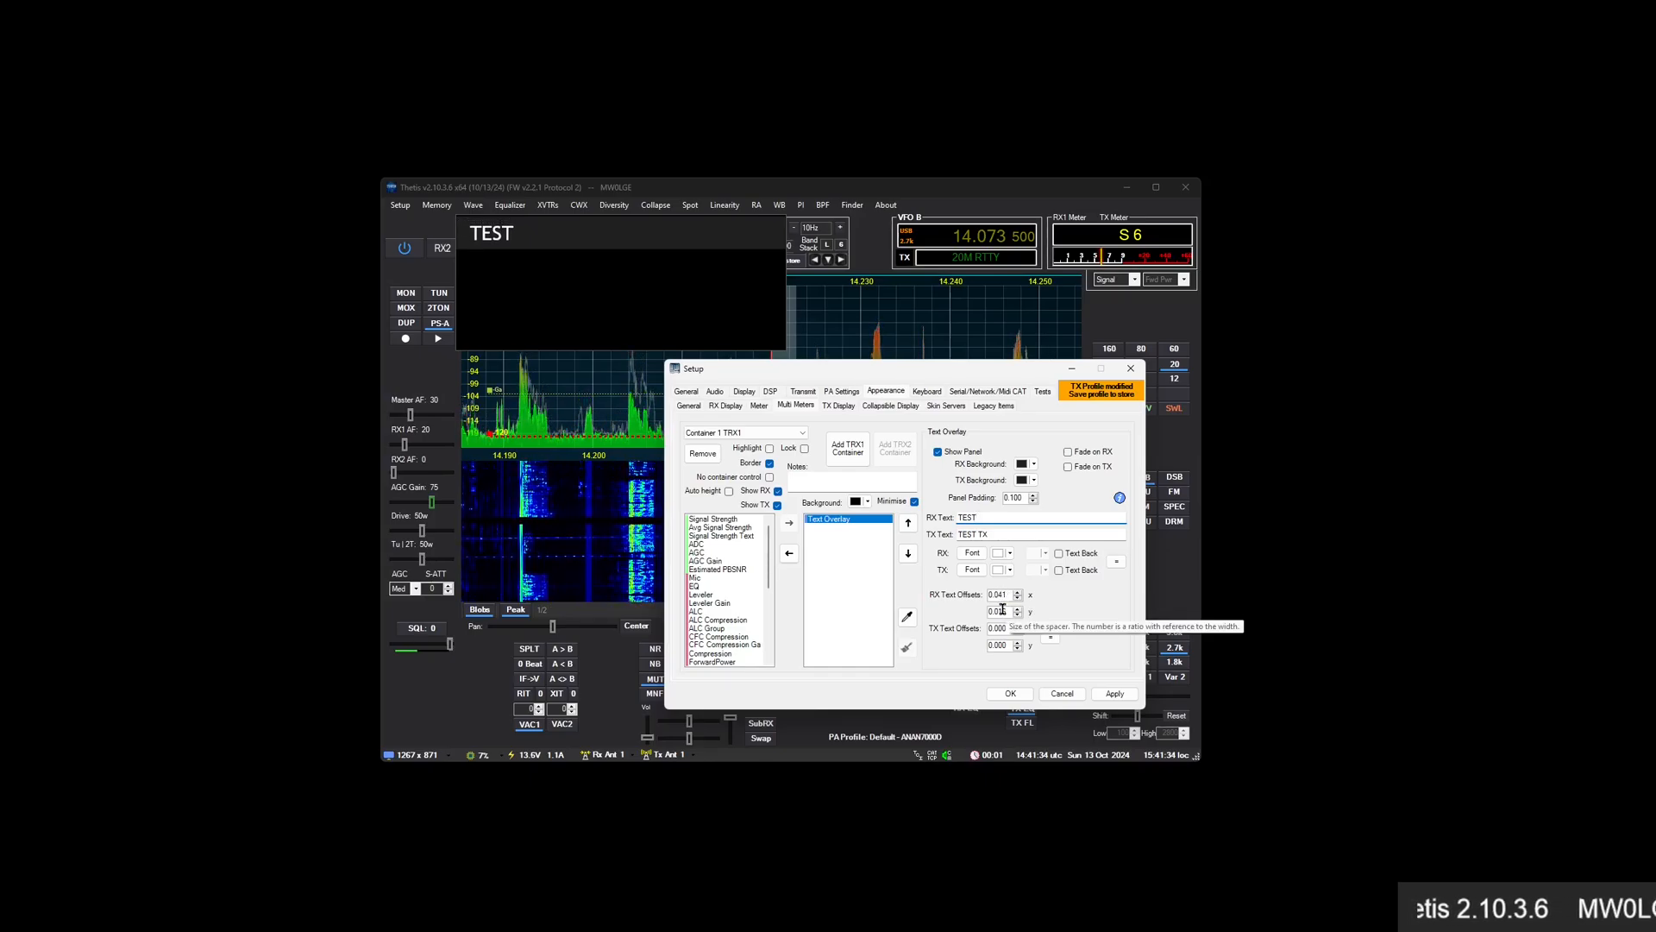
Add a Signal Strength meter, try the overlay's RX text over it, and set the RX text offsets to x 0.187 and y 0.015
double_click(726, 523)
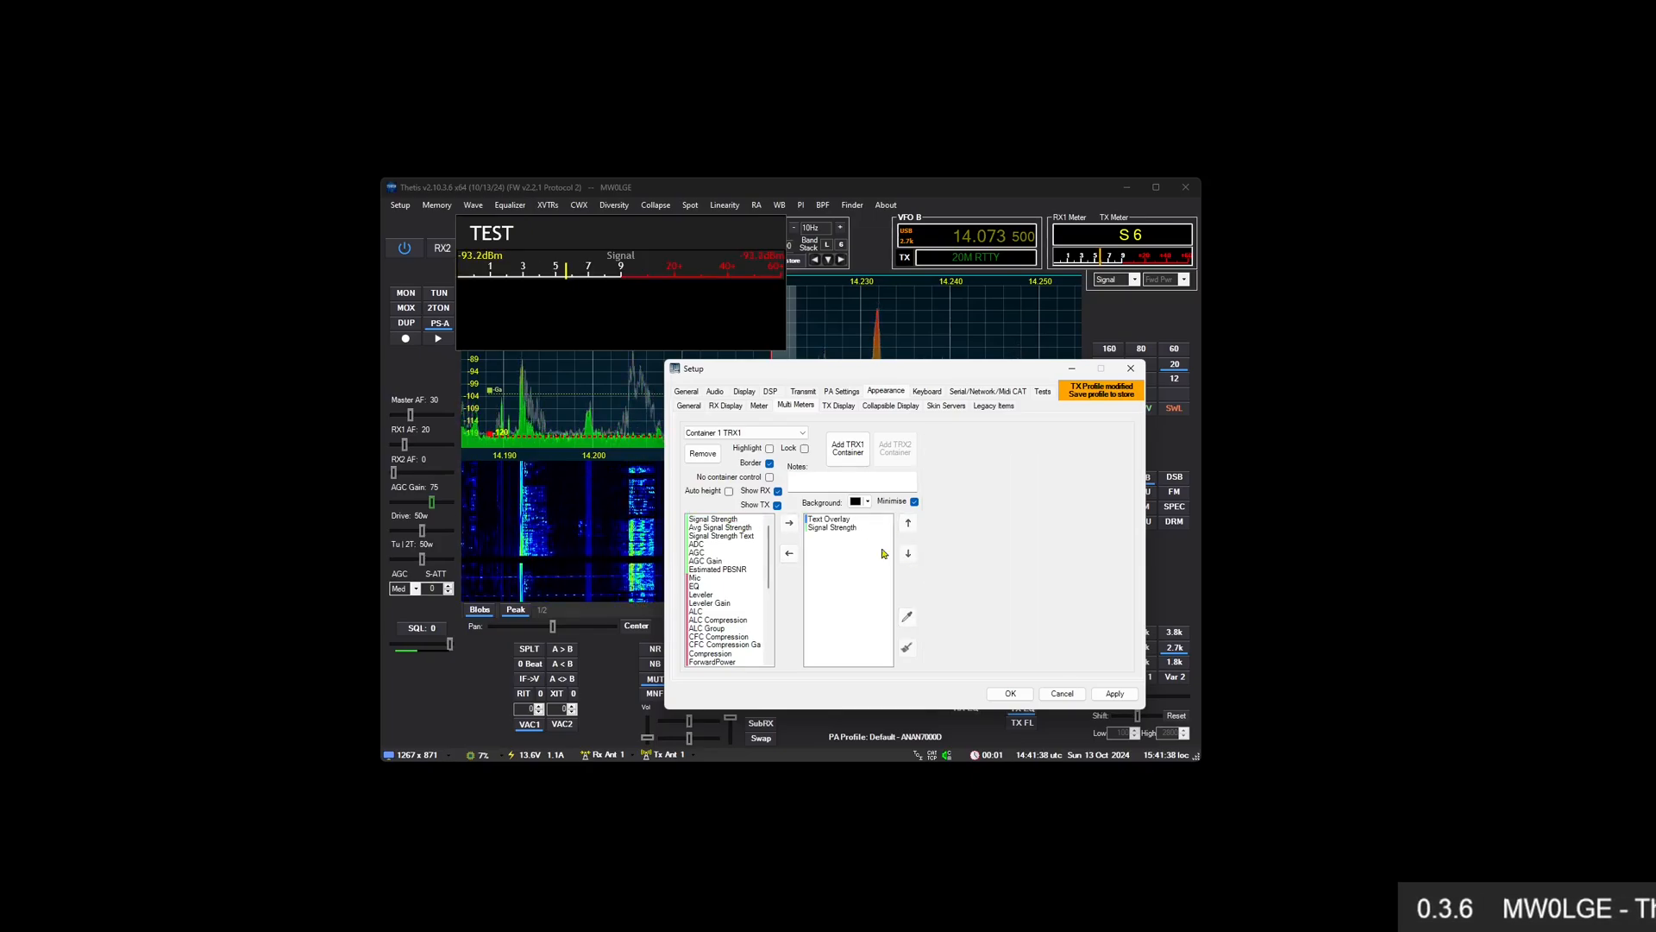
left_click(848, 519)
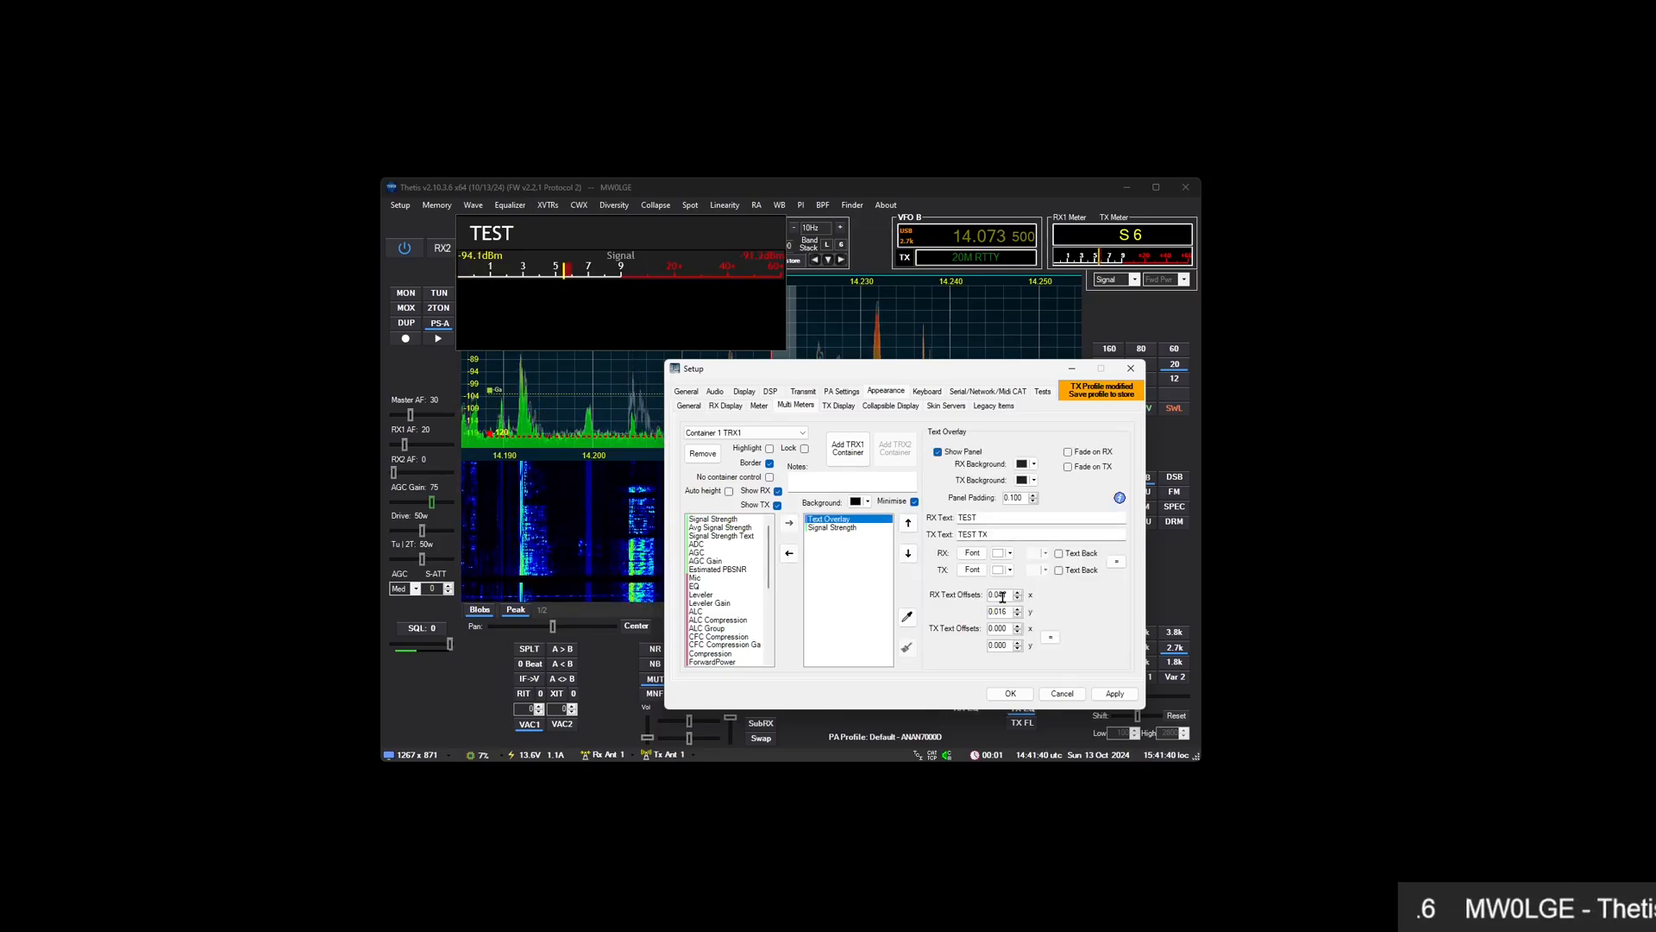
scroll(1002, 595, "up", 15)
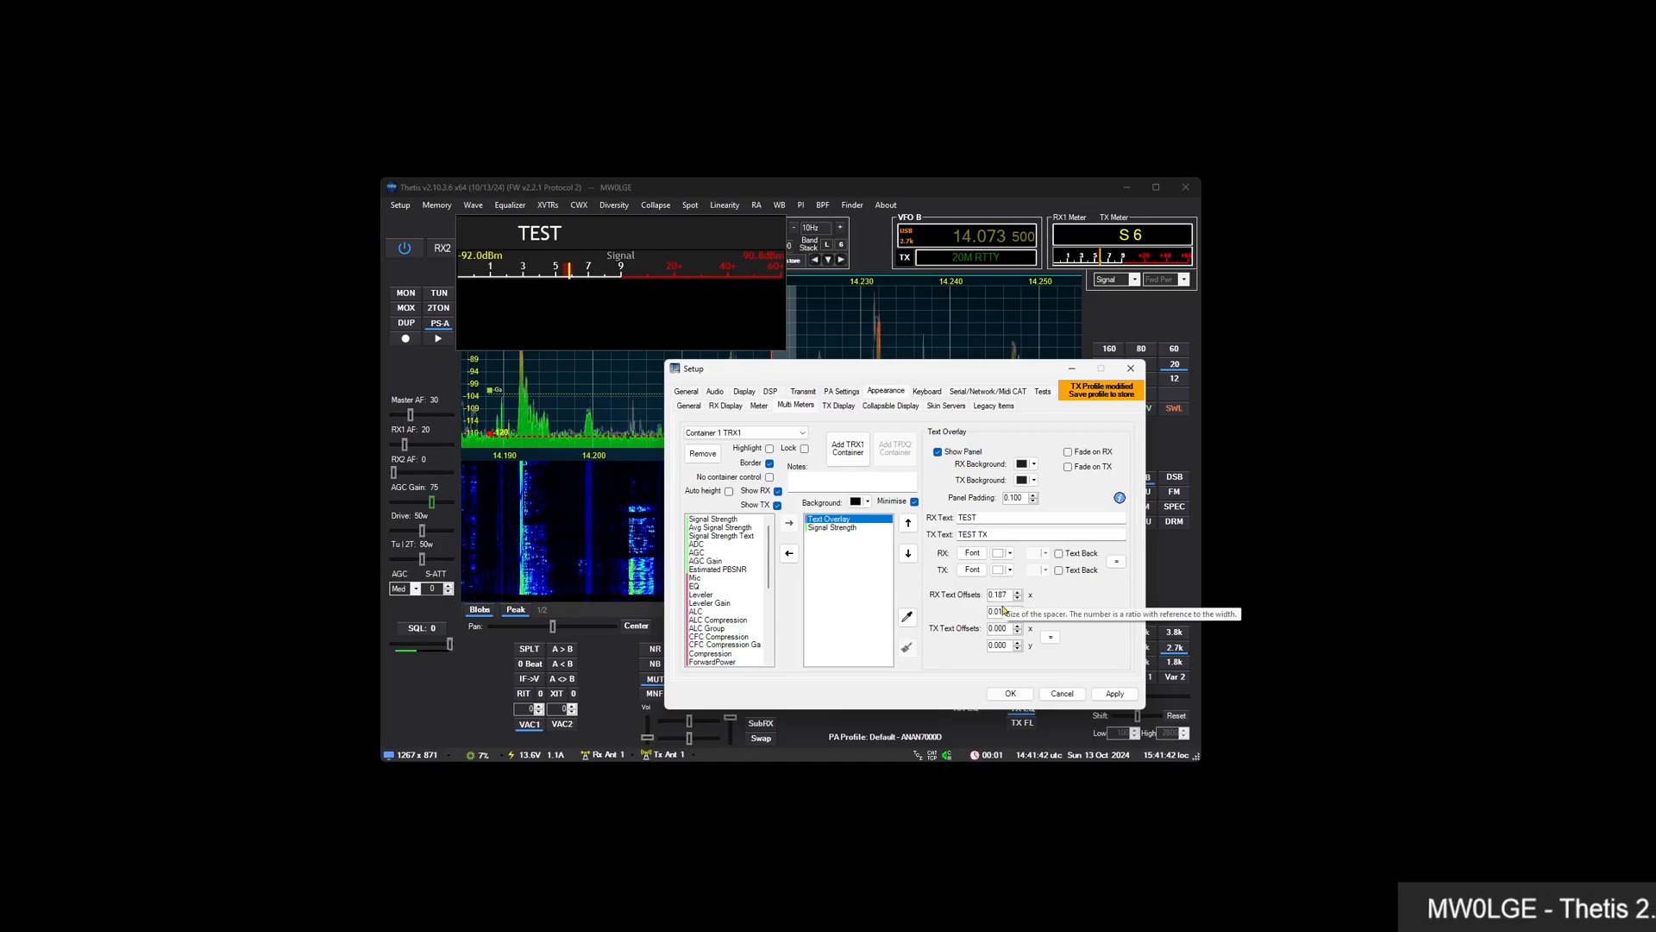
scroll(1002, 611, "up", 11)
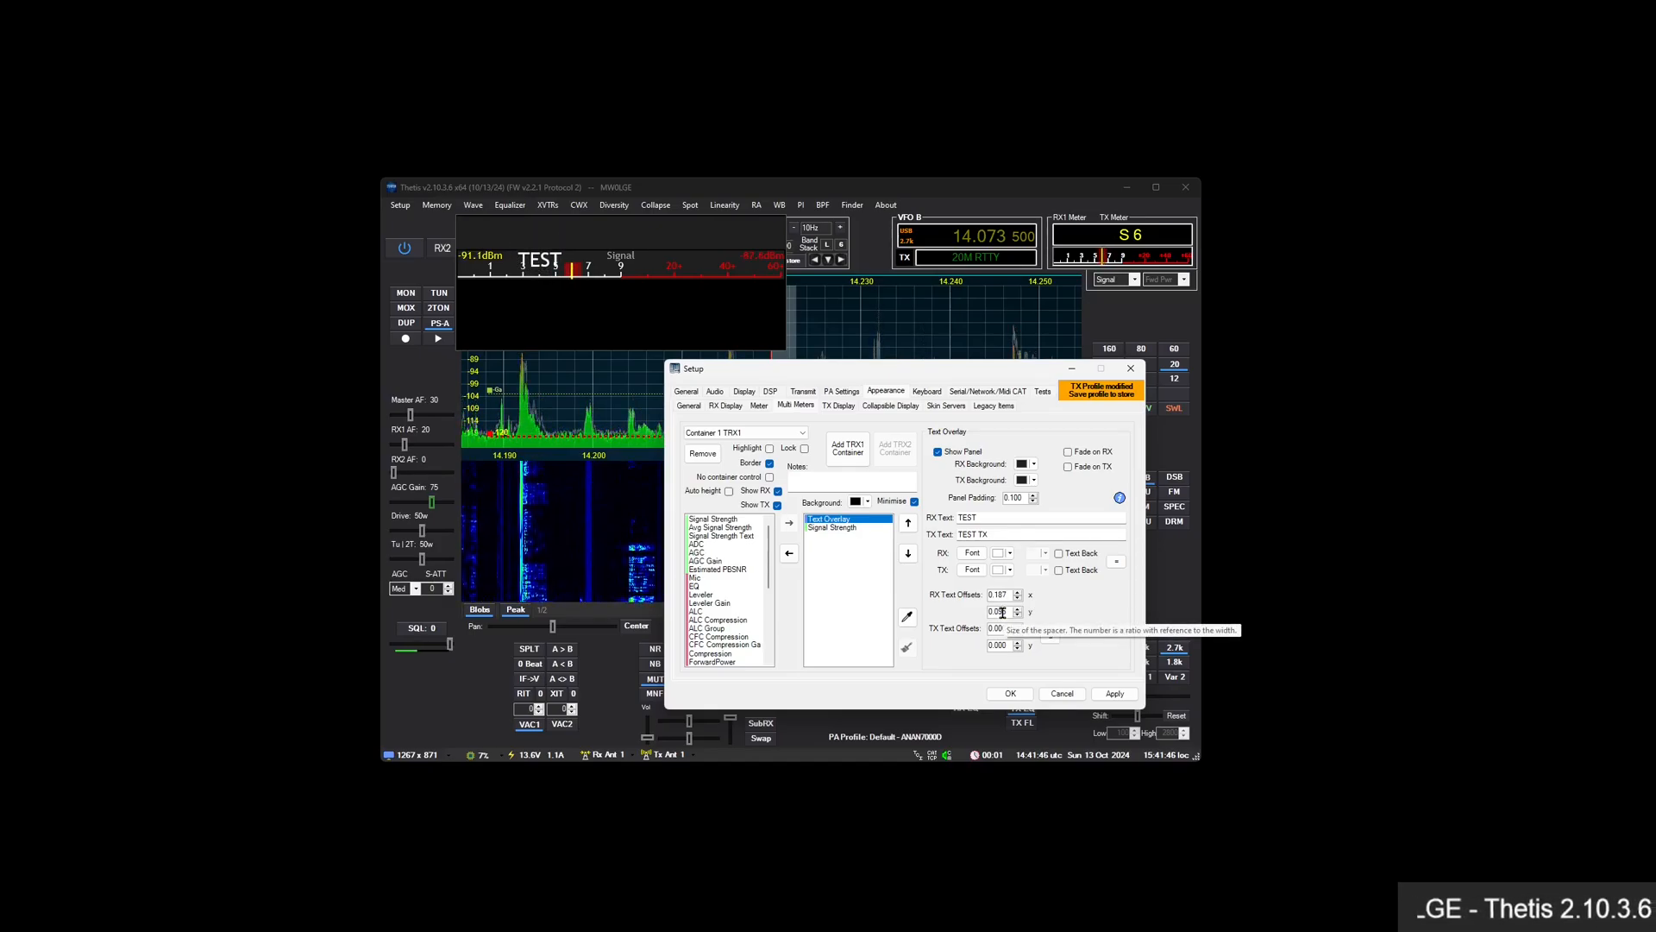
scroll(1003, 611, "down", 7)
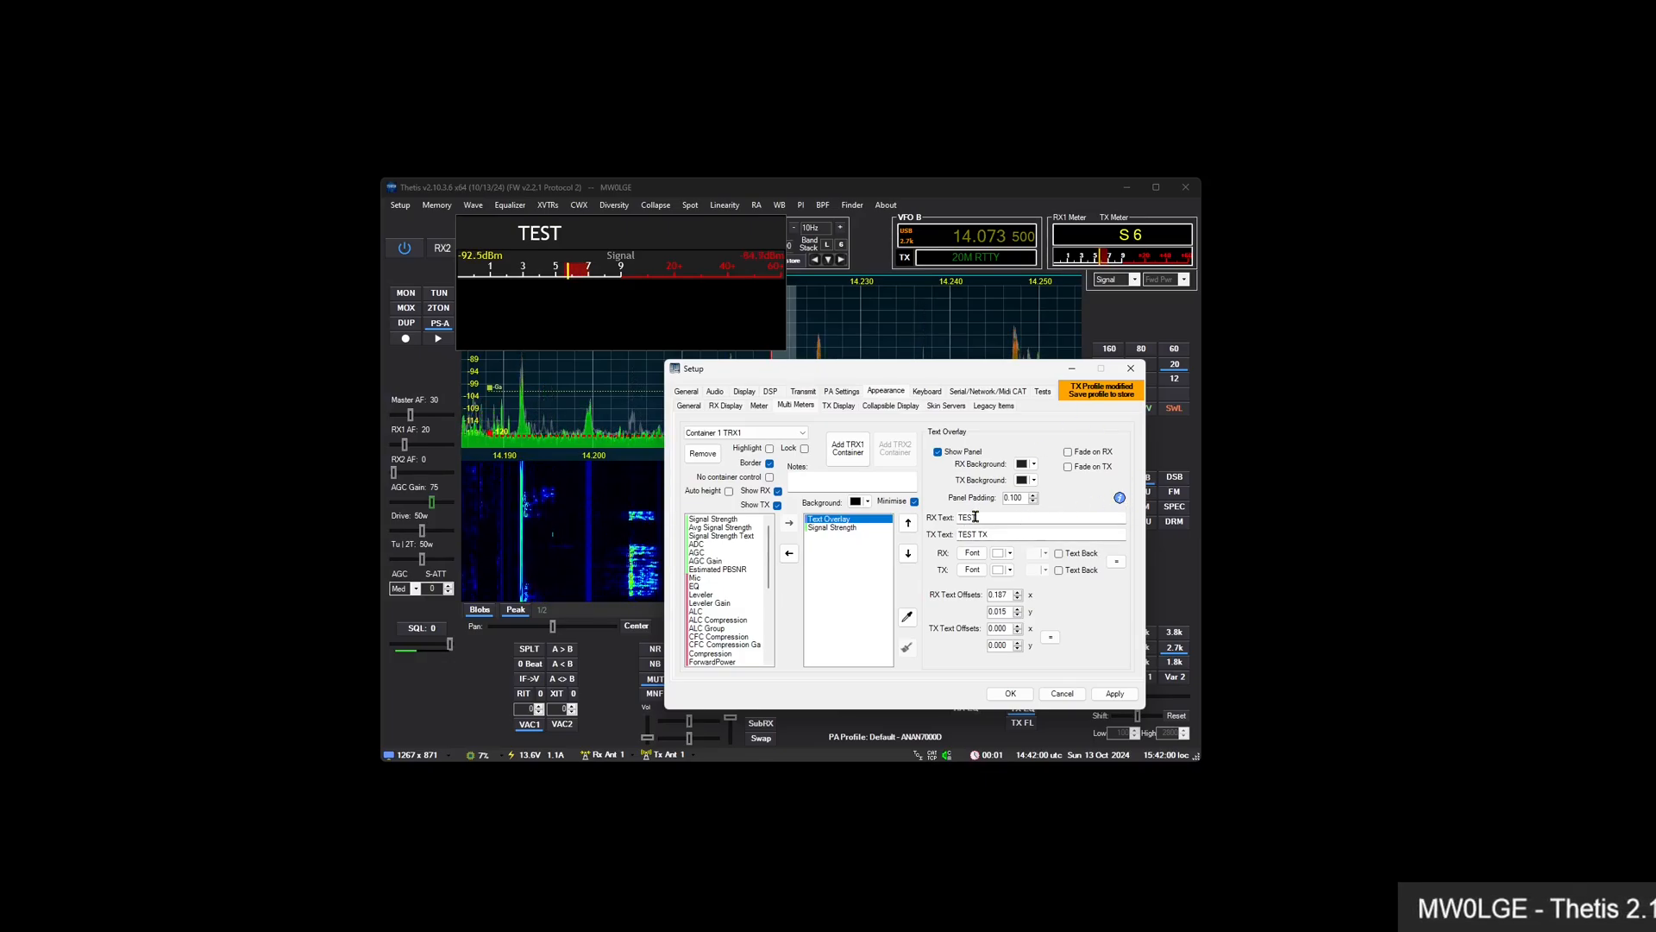
Clear both the RX text and the TX text of the Text Overlay
left_click_drag(978, 518, 943, 521)
key("Delete")
key("Tab")
key("Delete")
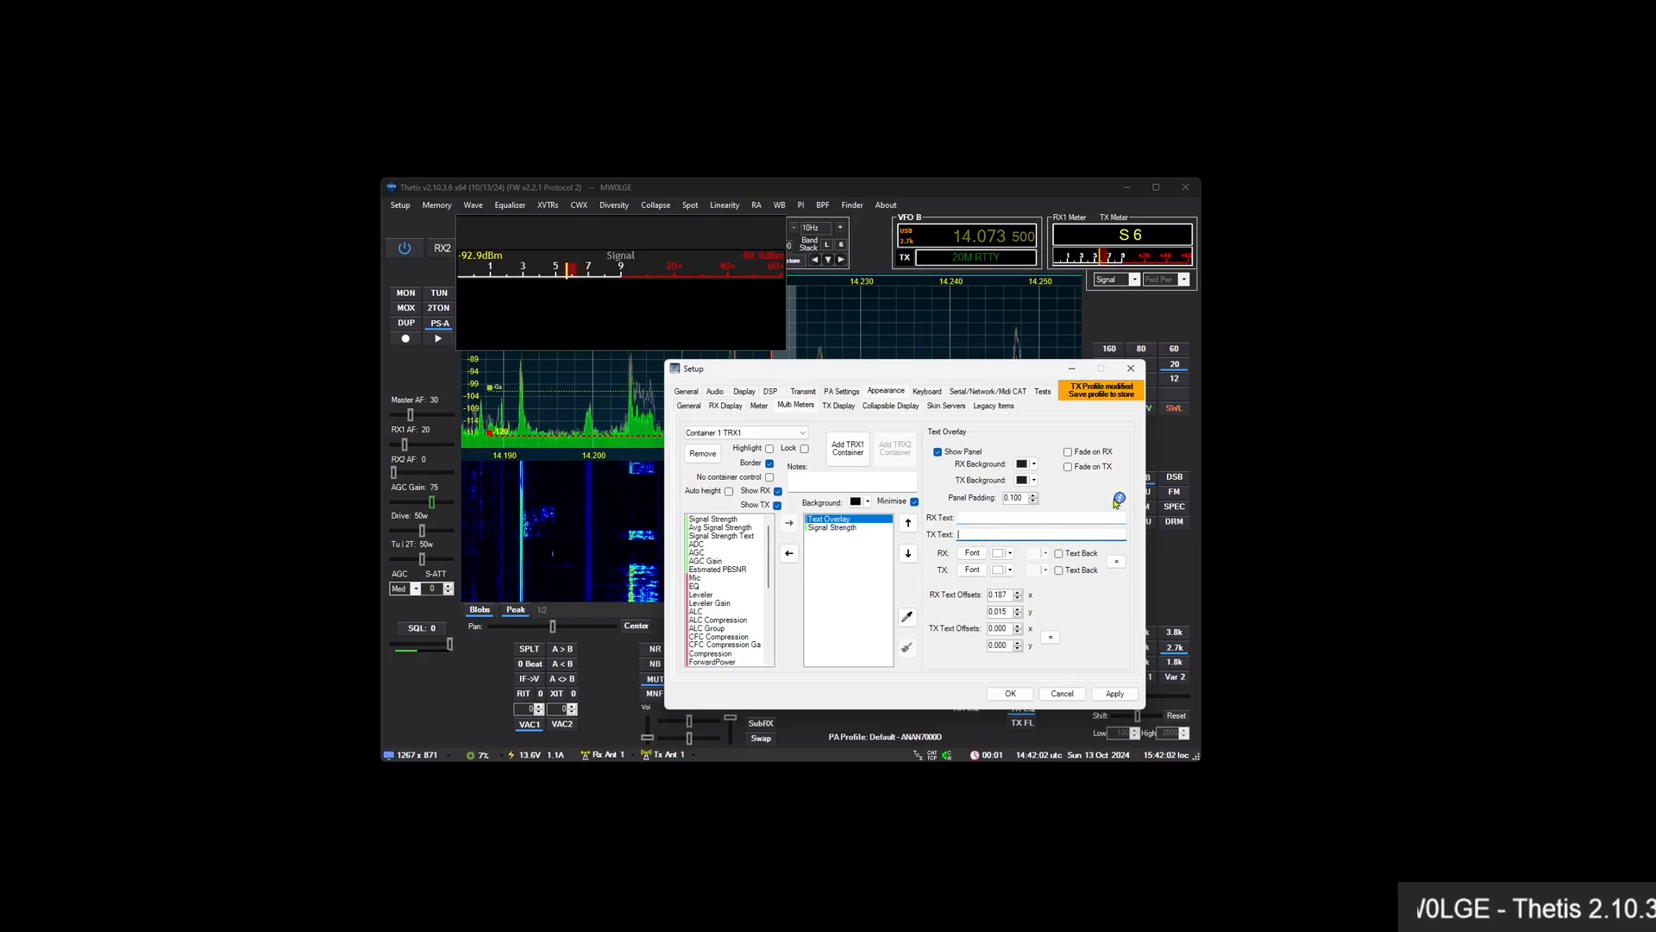
Reposition the Setup window and examine the full list of variables usable in the overlay text
mouse_move(1119, 498)
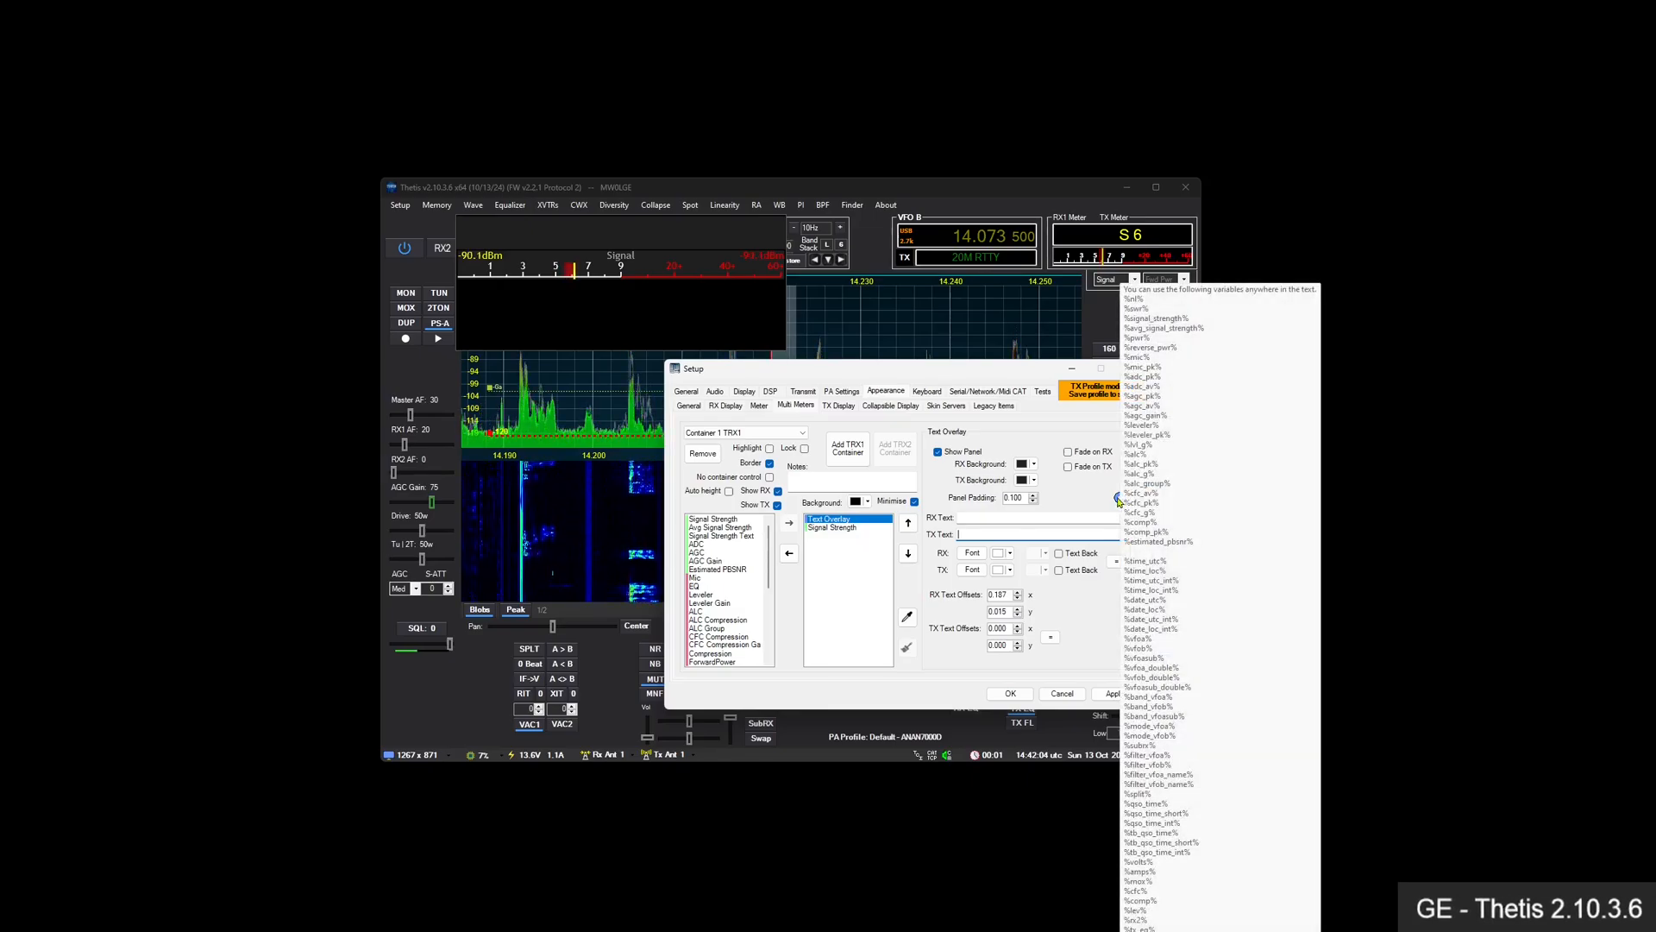
left_click_drag(1008, 373, 910, 31)
mouse_move(1011, 152)
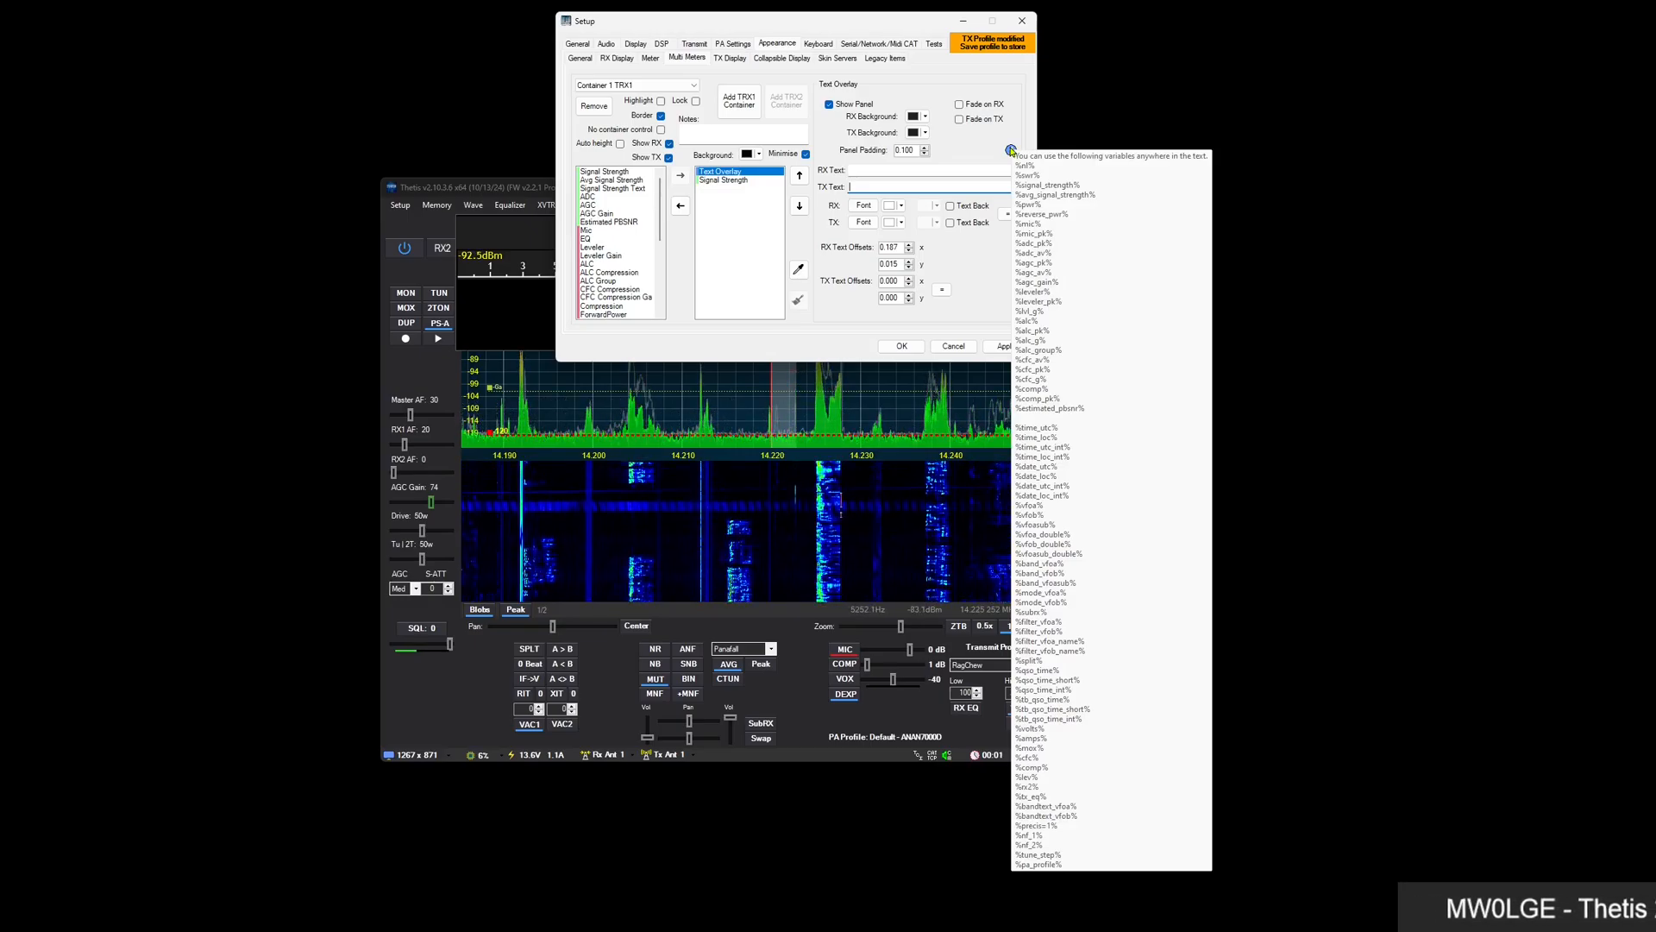
left_click_drag(821, 26, 1031, 129)
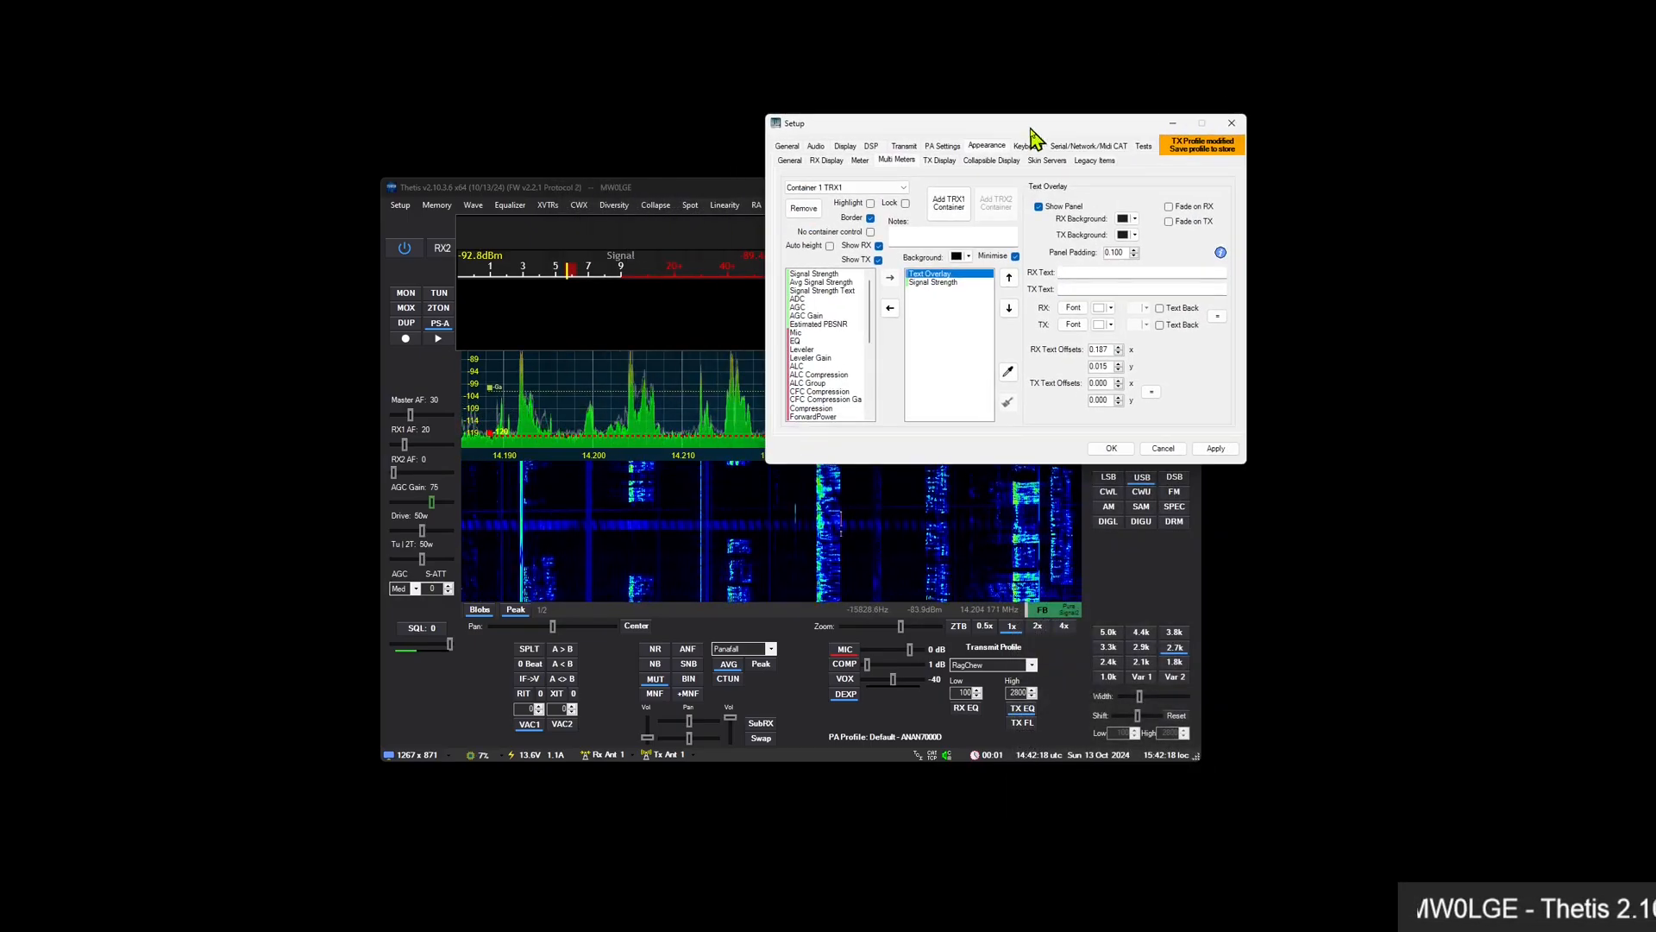
Set the Text Overlay's RX text to the VFO A frequency variable %vfoa%, correcting the misspelled variable name
type("%vofa%")
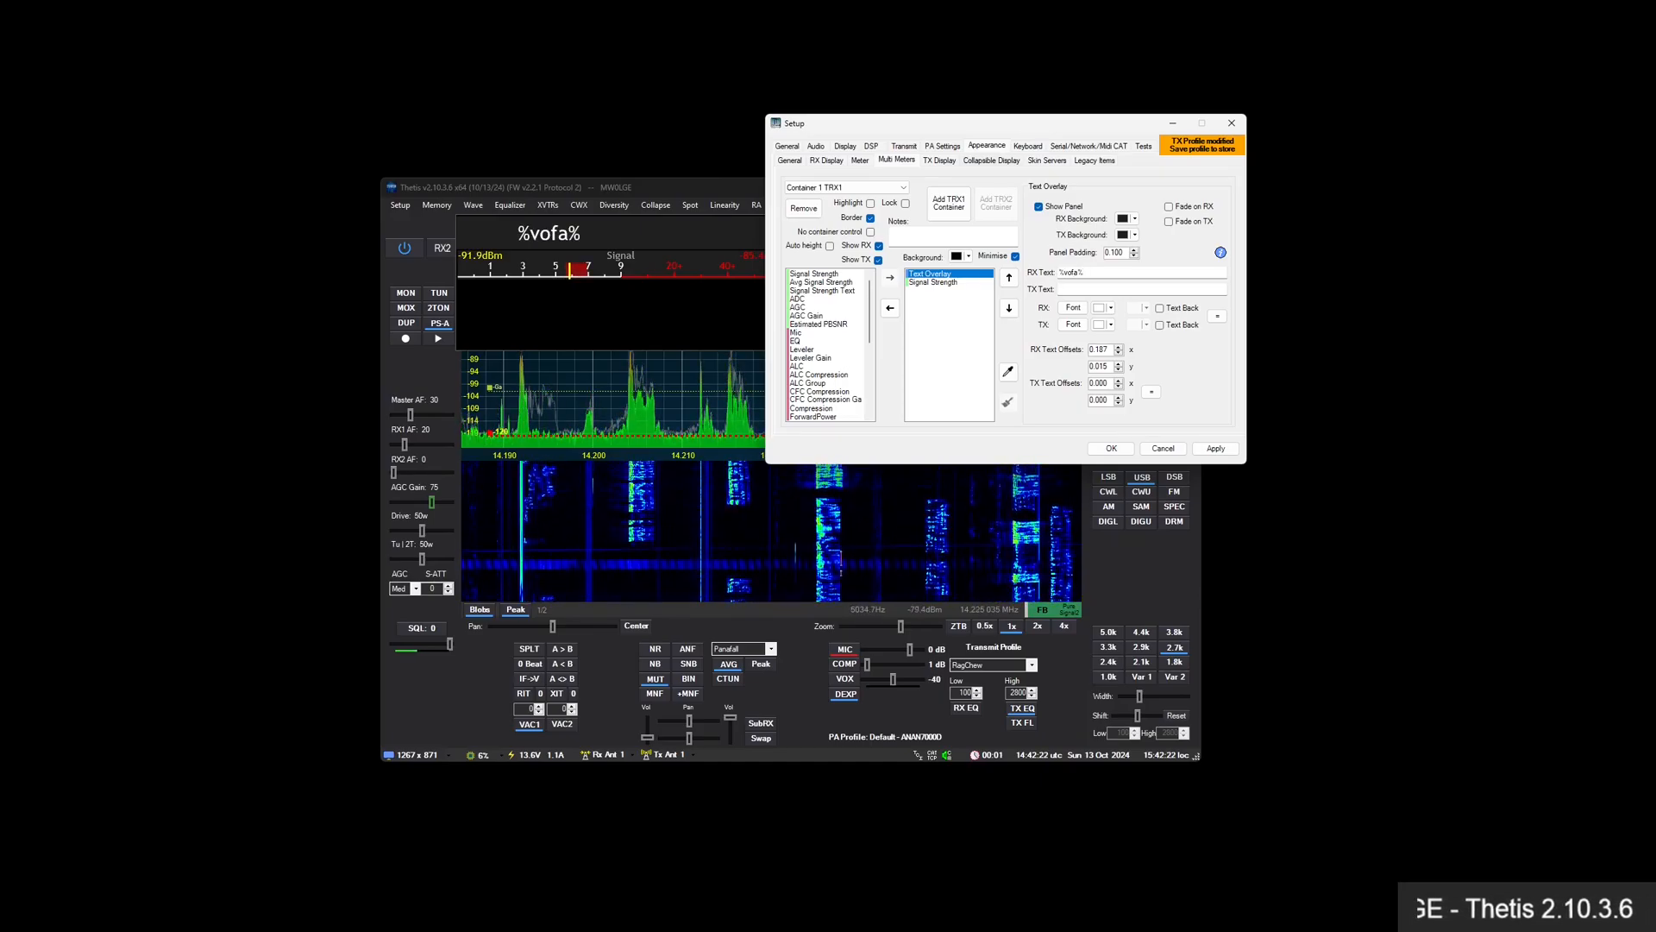
key("BackSpace")
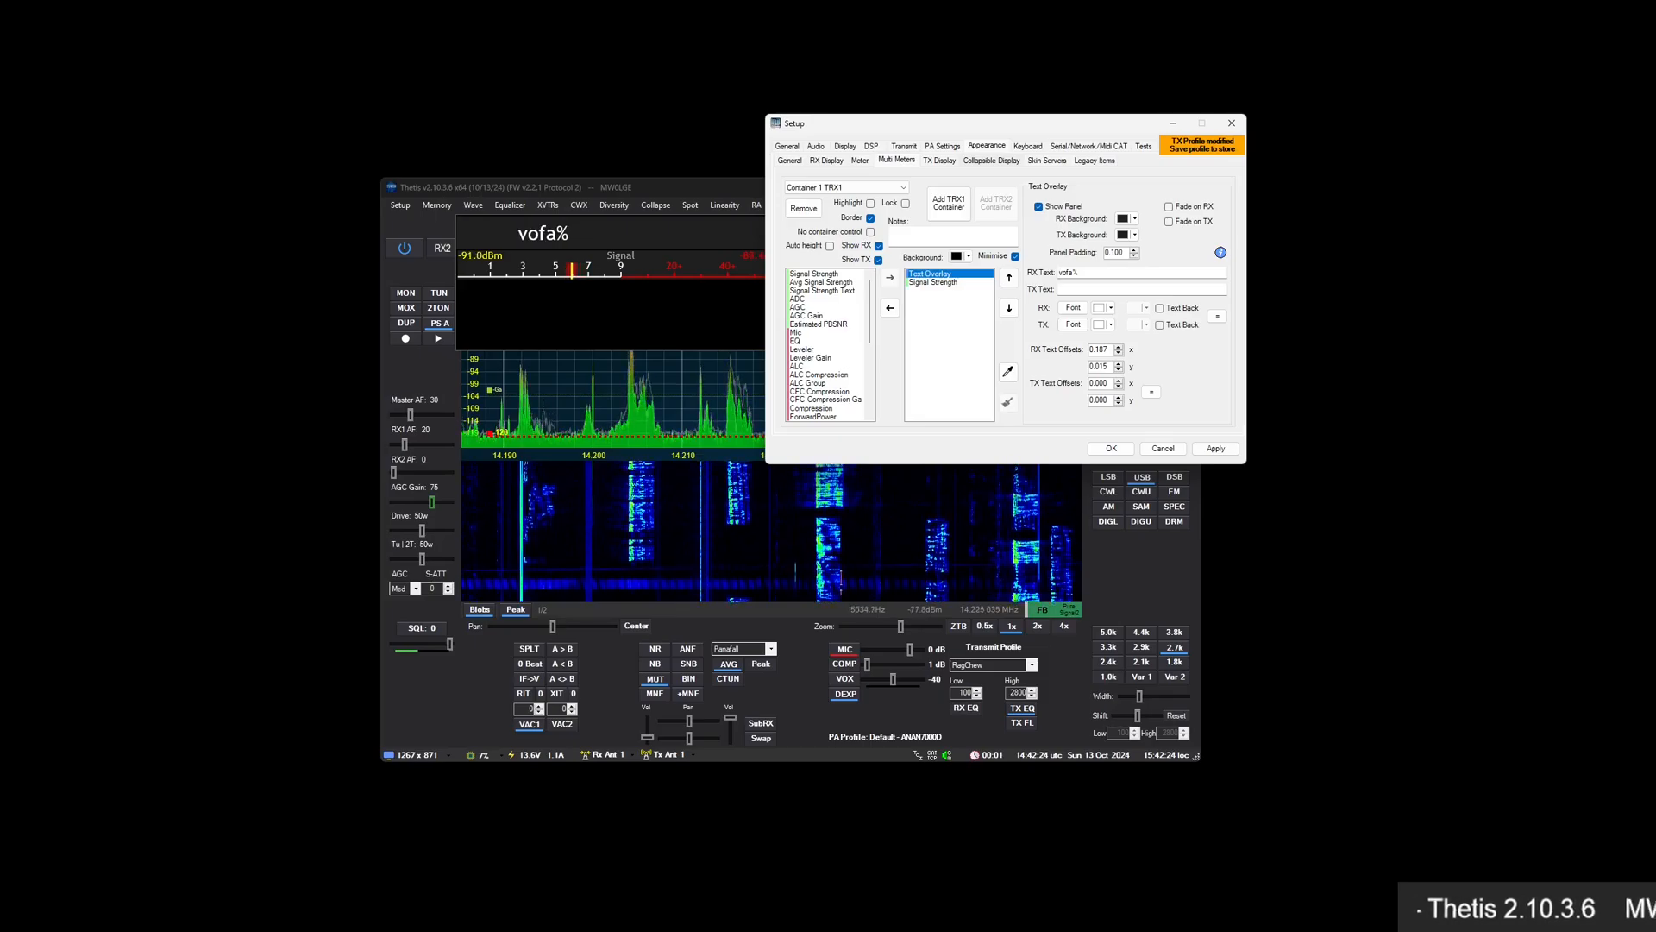
type("%")
key("BackSpace")
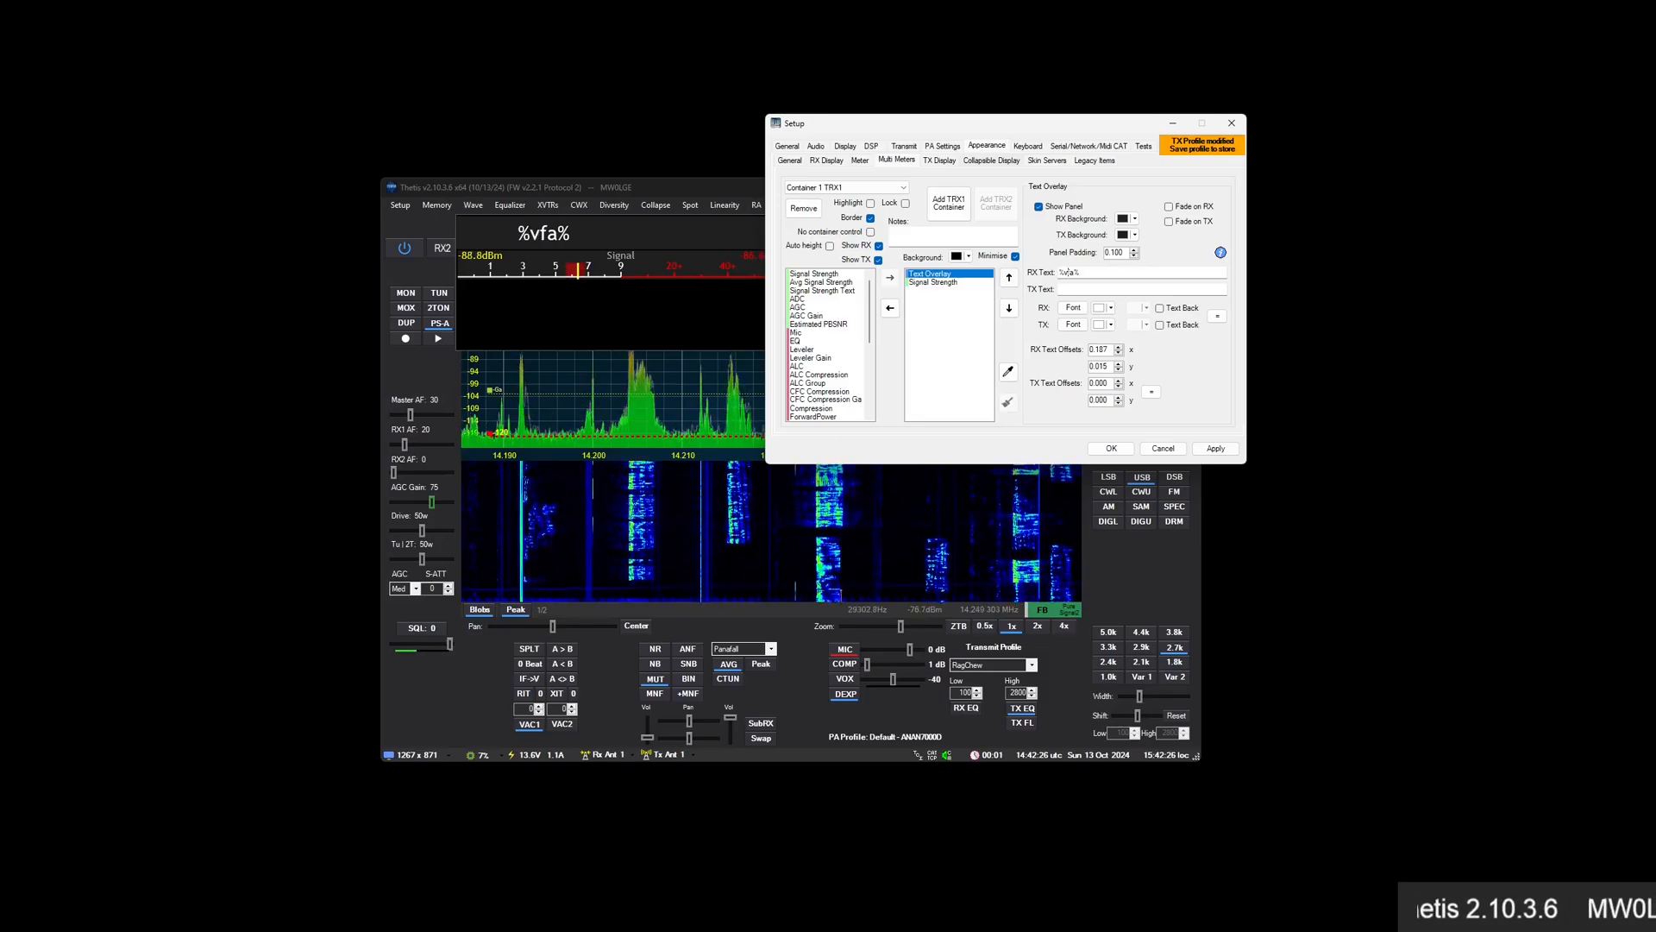
key("Right")
type("o")
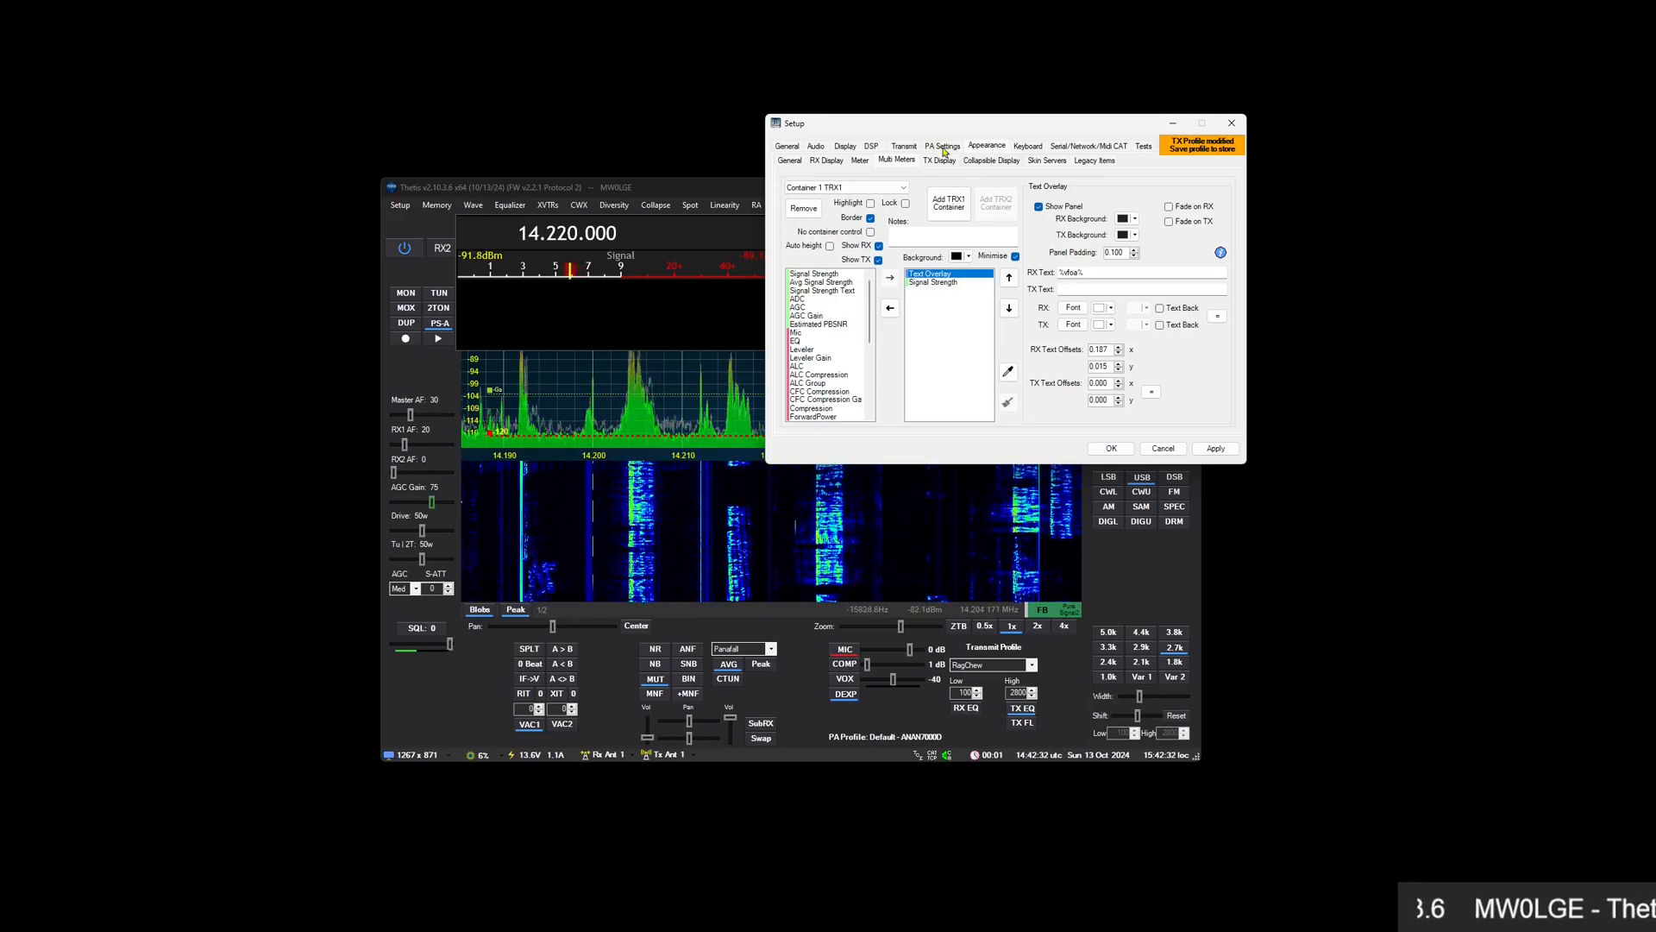
Move the Setup window and the meter container clear of the VFO A display, and tune VFO A up and down to test the overlay
left_click_drag(969, 128, 1093, 57)
left_click_drag(619, 226, 639, 292)
scroll(615, 240, "up", 1)
scroll(614, 242, "down", 2)
scroll(613, 243, "up", 1)
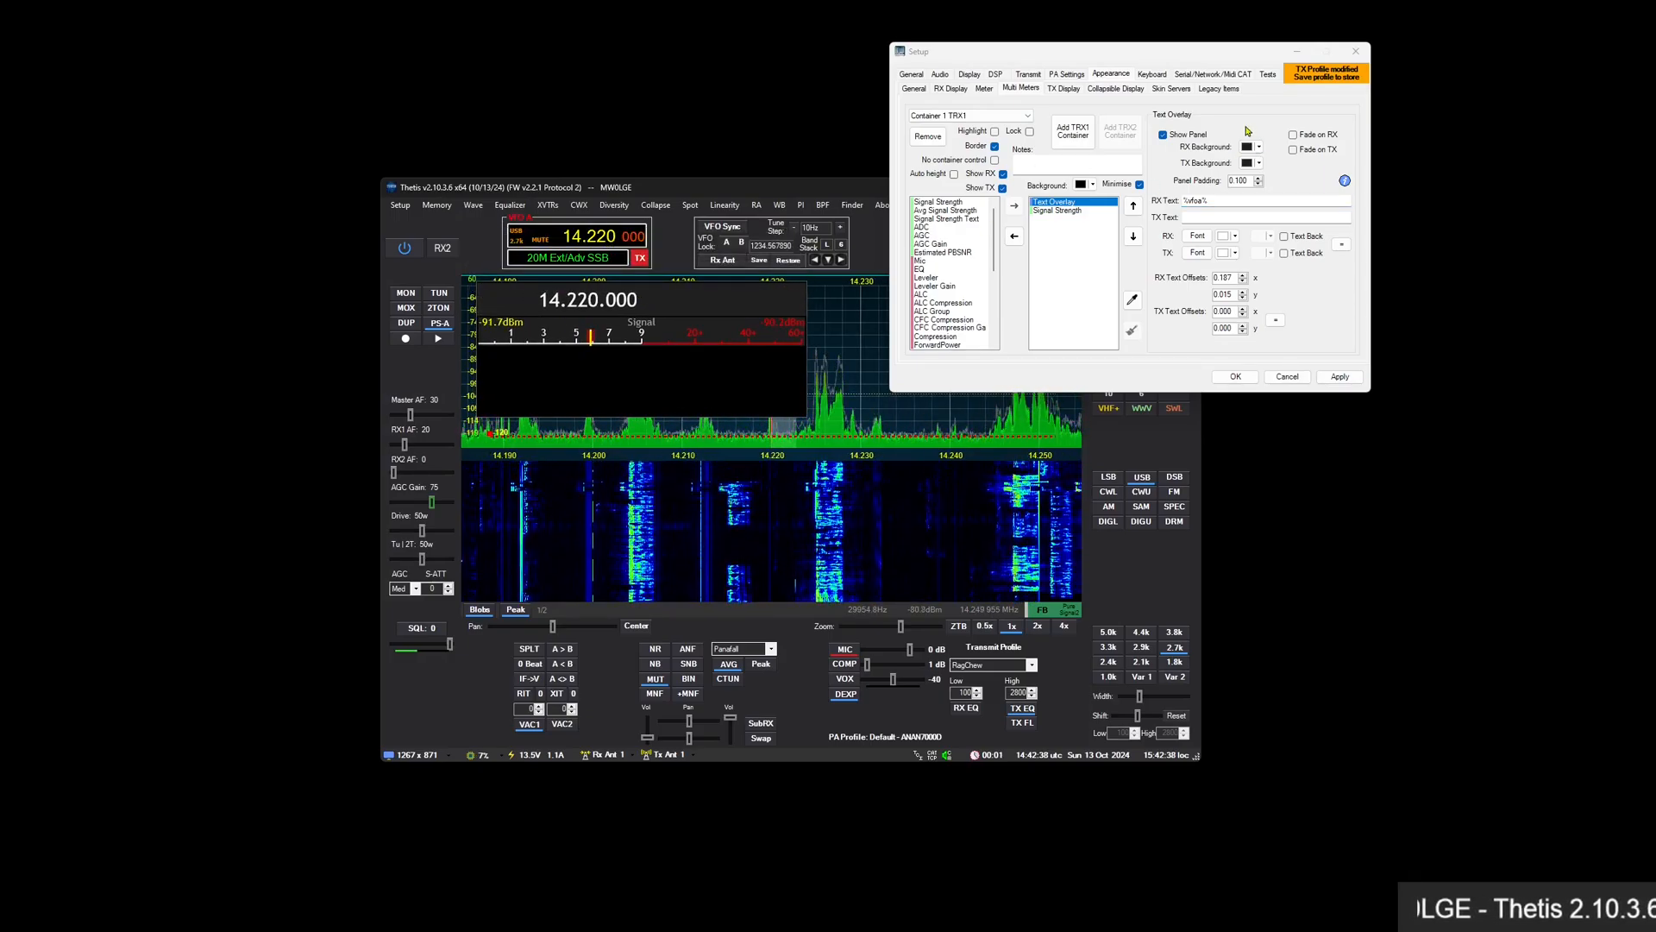
left_click_drag(1173, 59, 1089, 91)
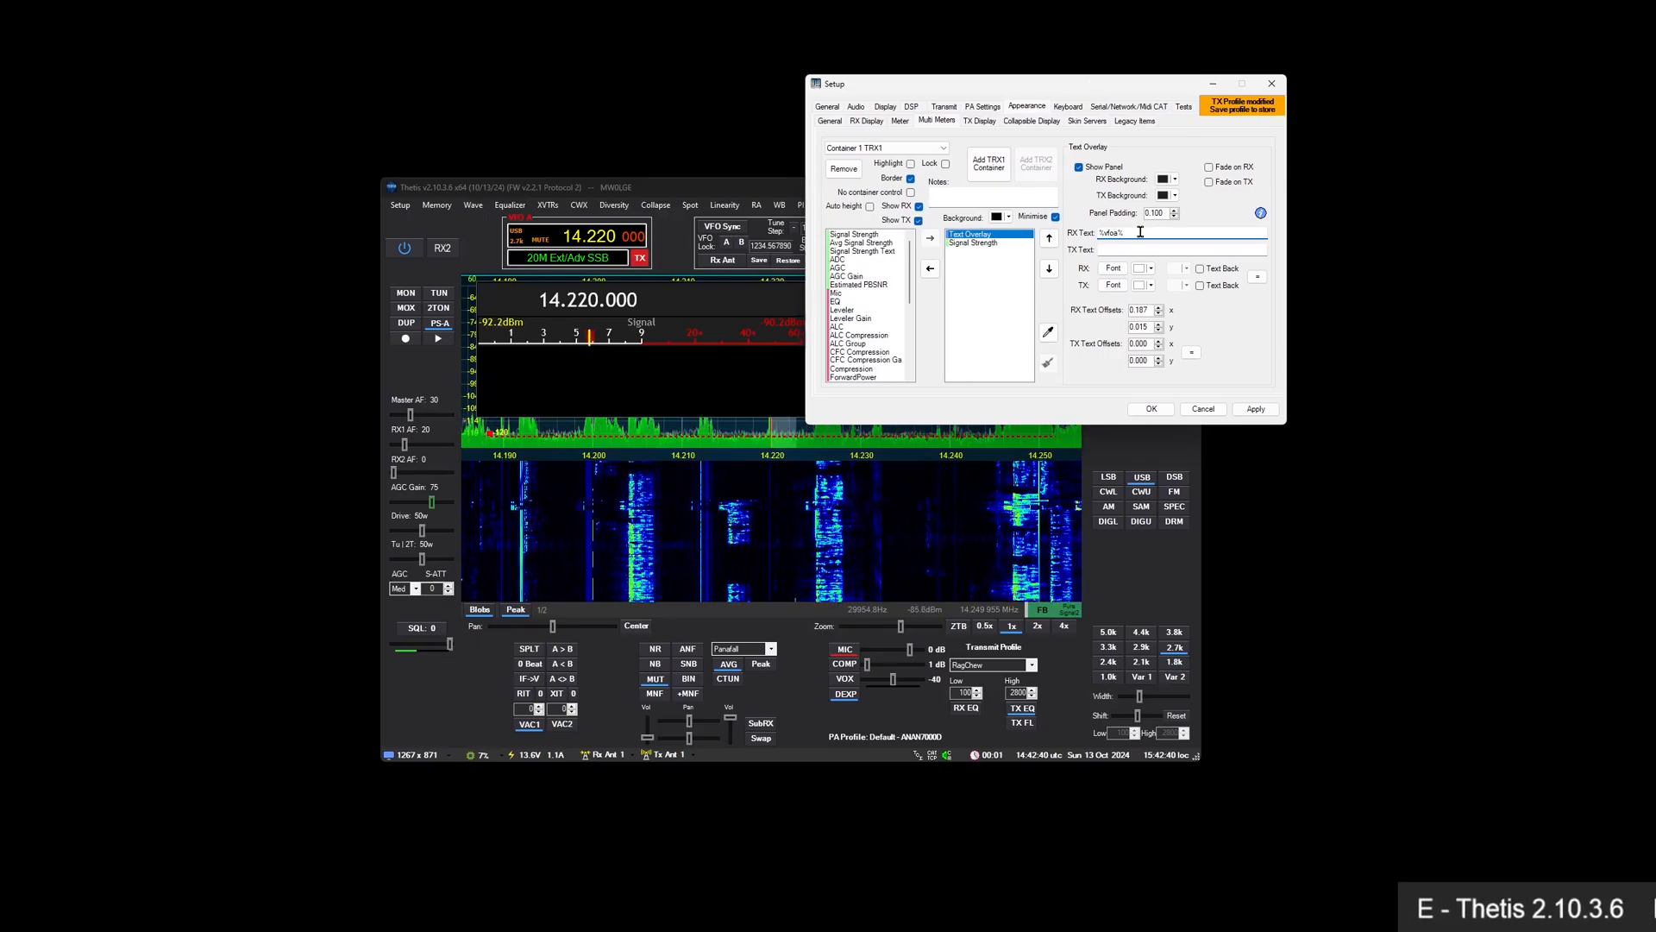
Replace the overlay's RX text with the variable %signal_strength%
key("BackSpace")
key("BackSpace")
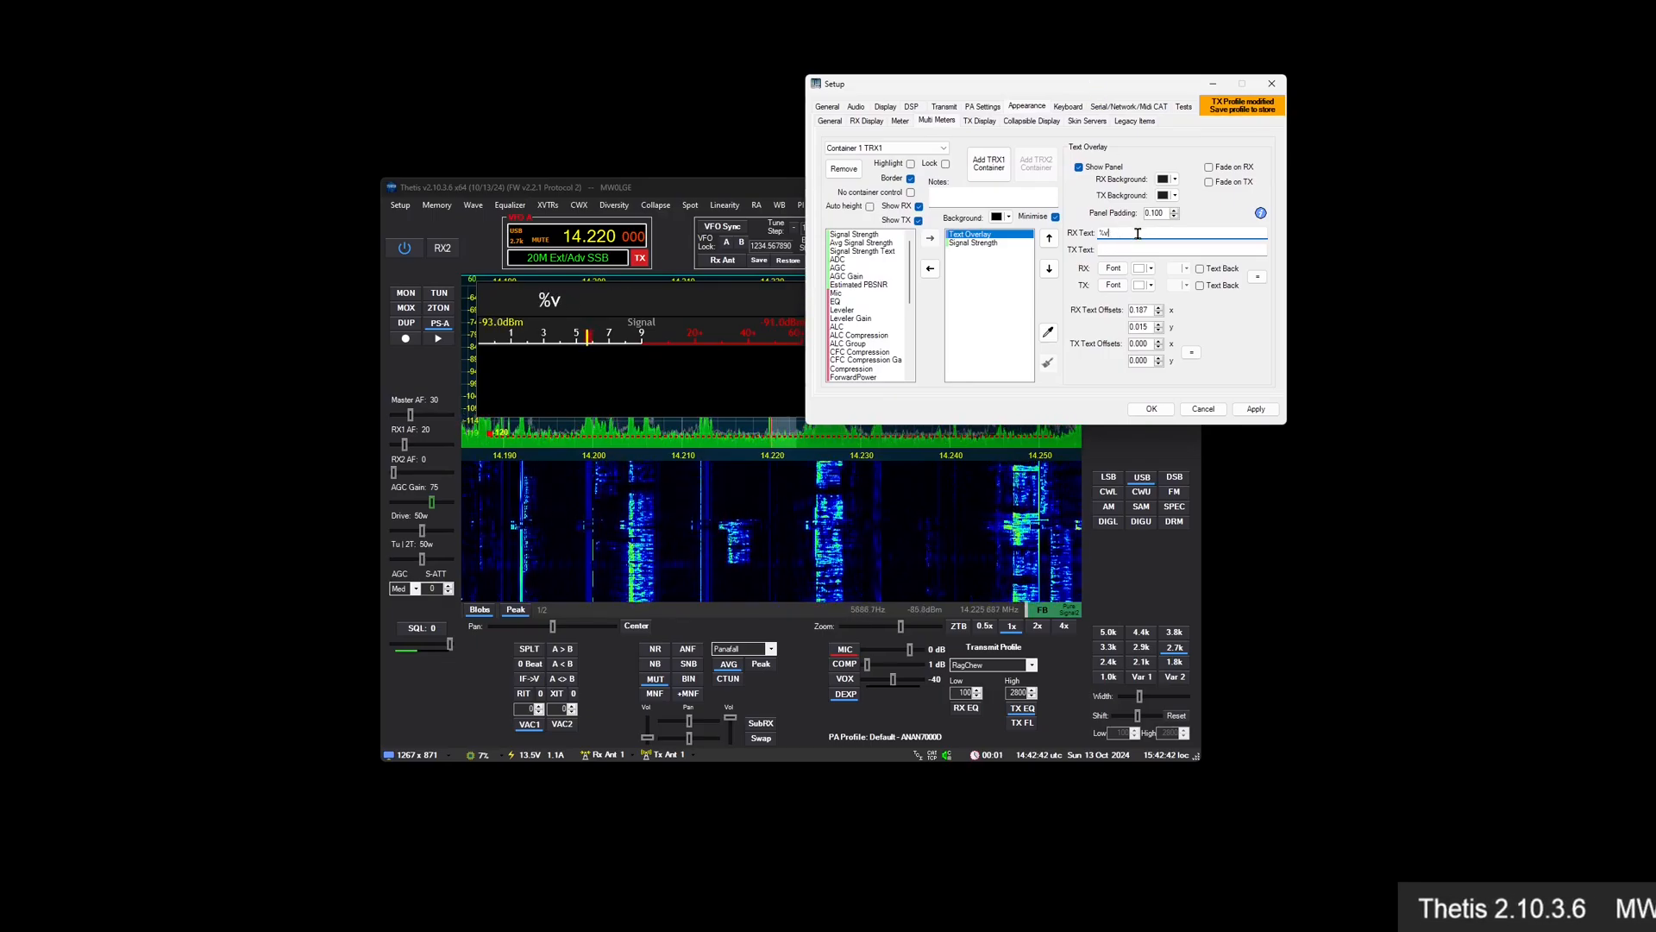
type("signal_")
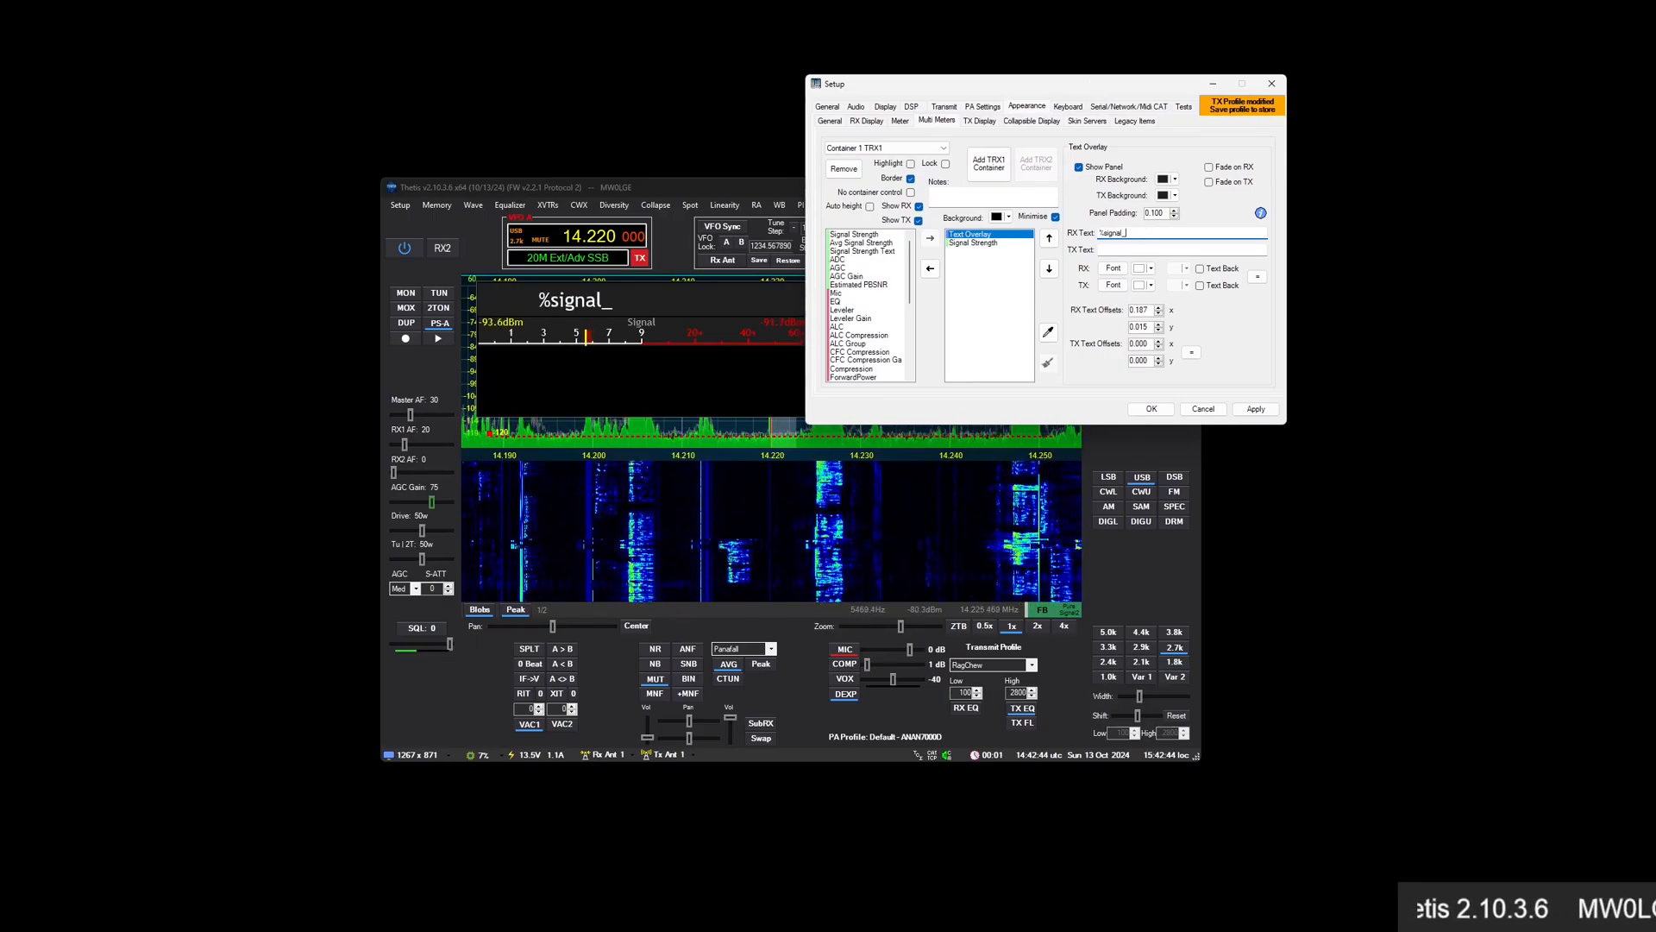
type("strength%")
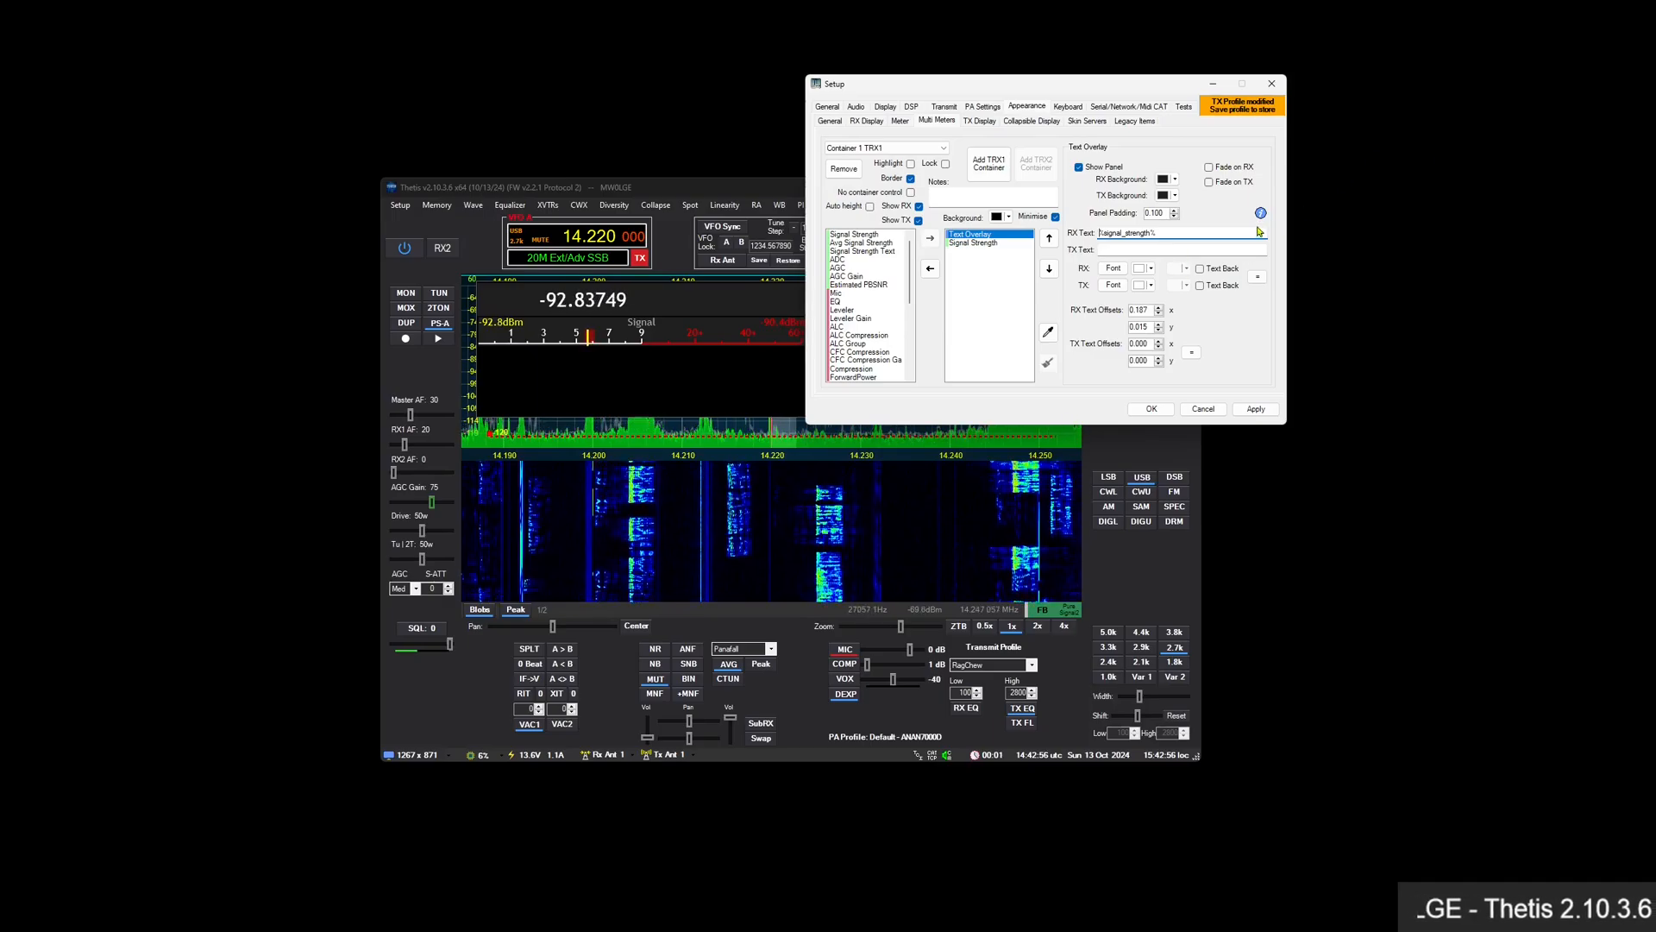
Extend the RX text to %precis=0%%signal_strength%%nl%test for a reading without decimals and a second line
mouse_move(1260, 218)
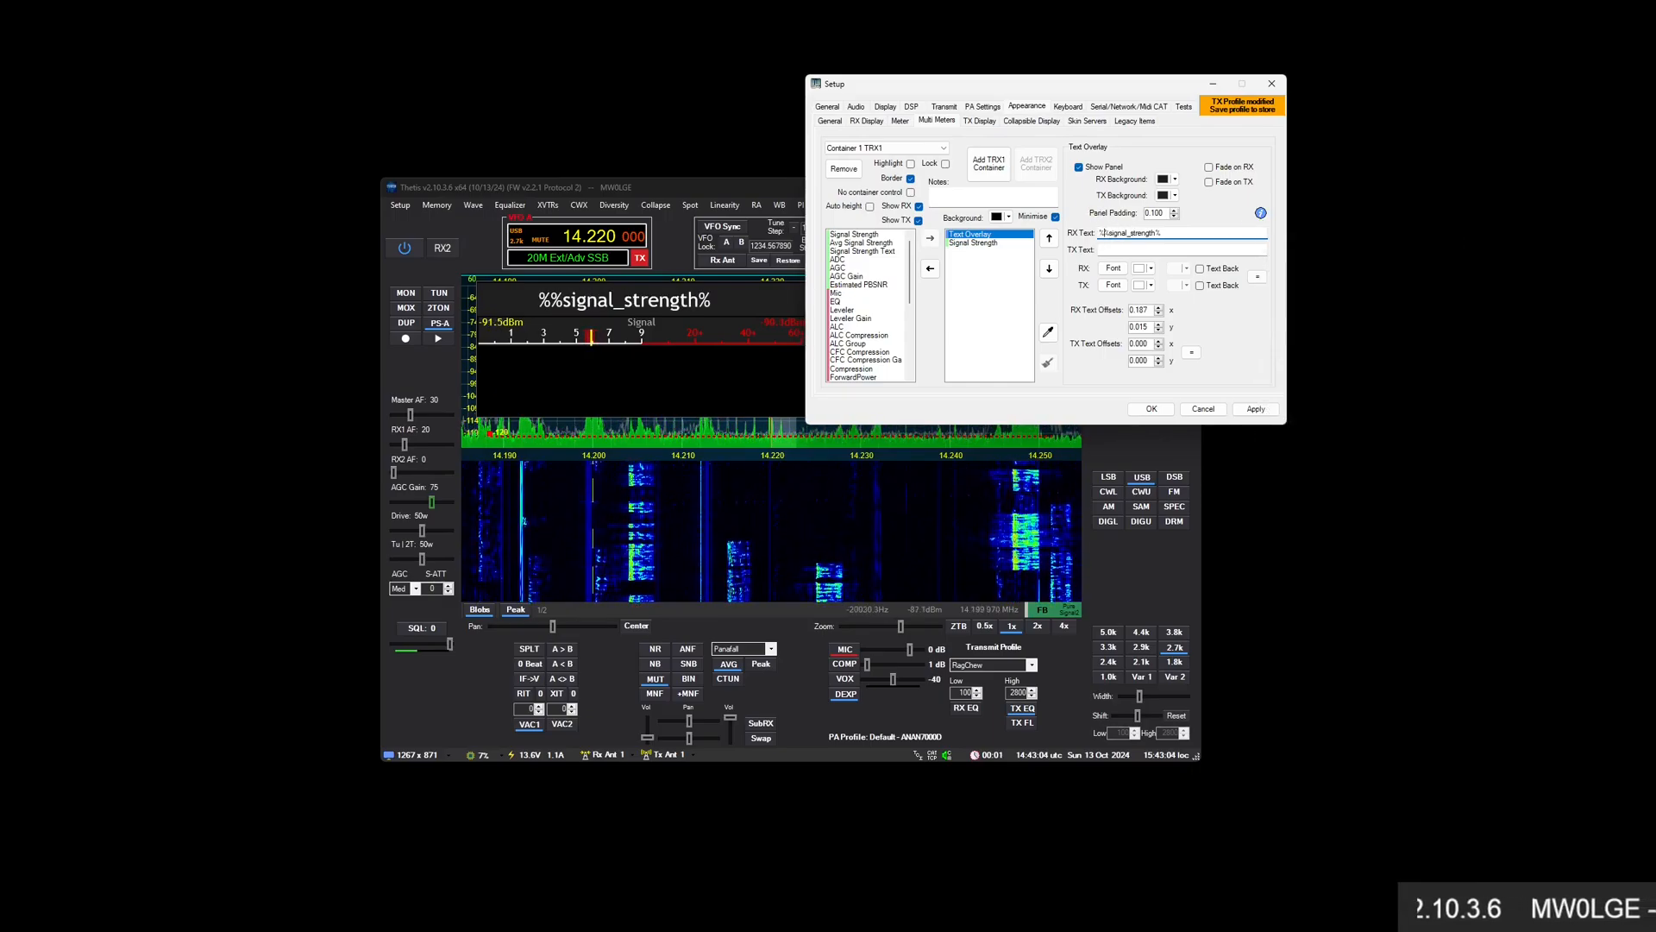
type("precis")
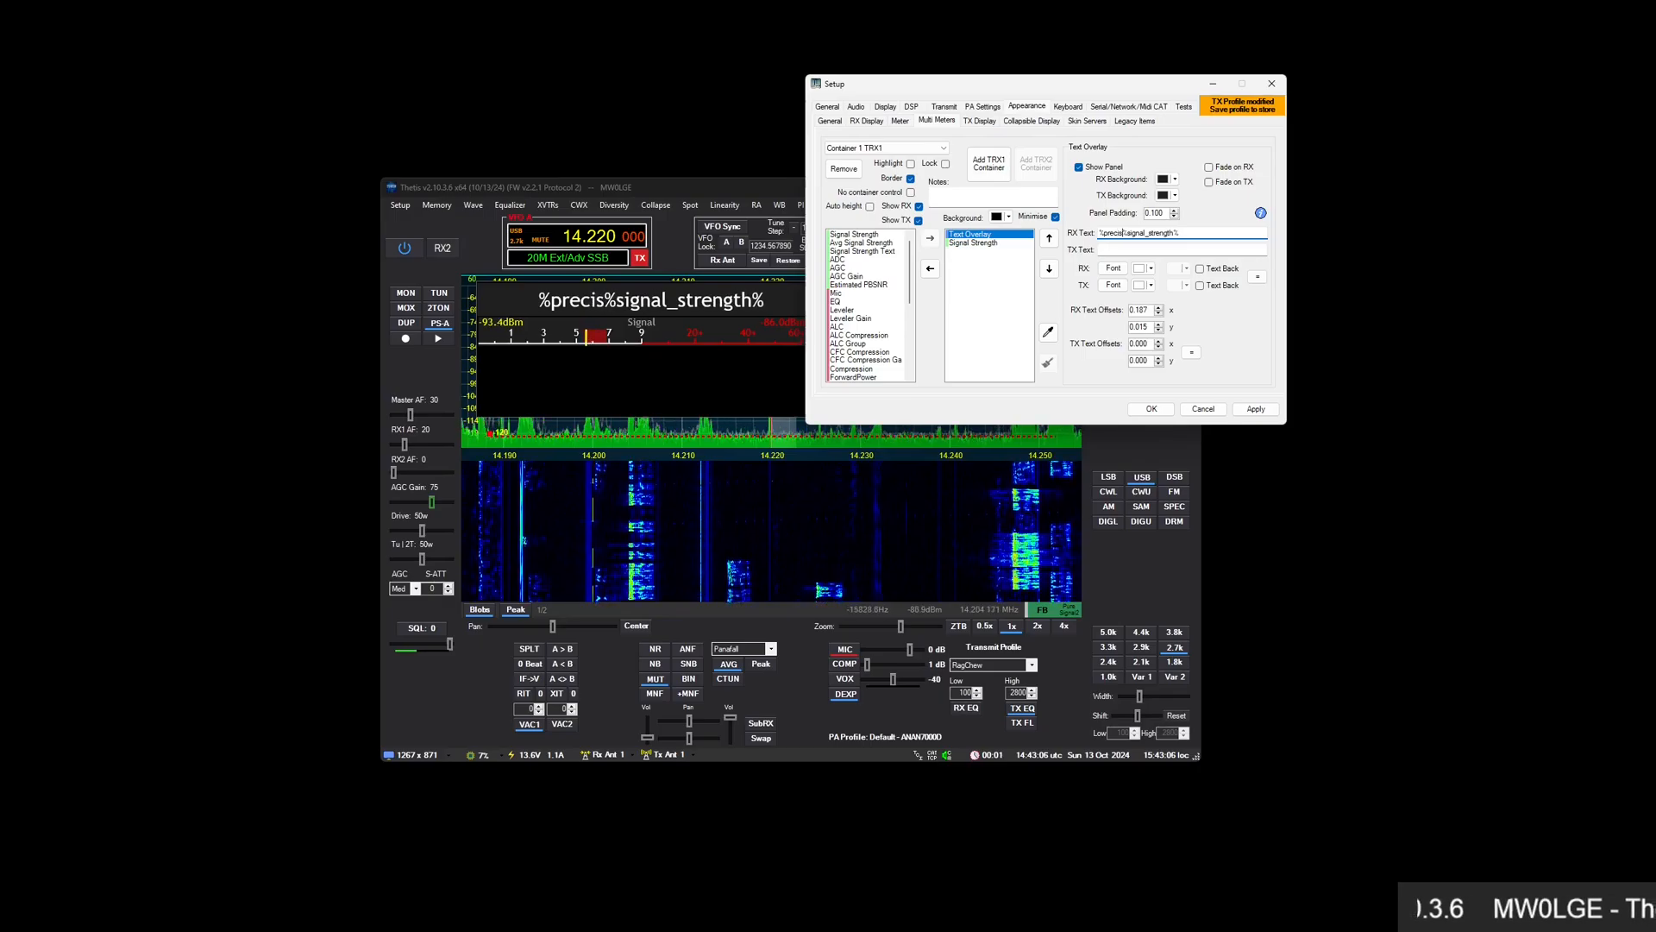
type("=0%")
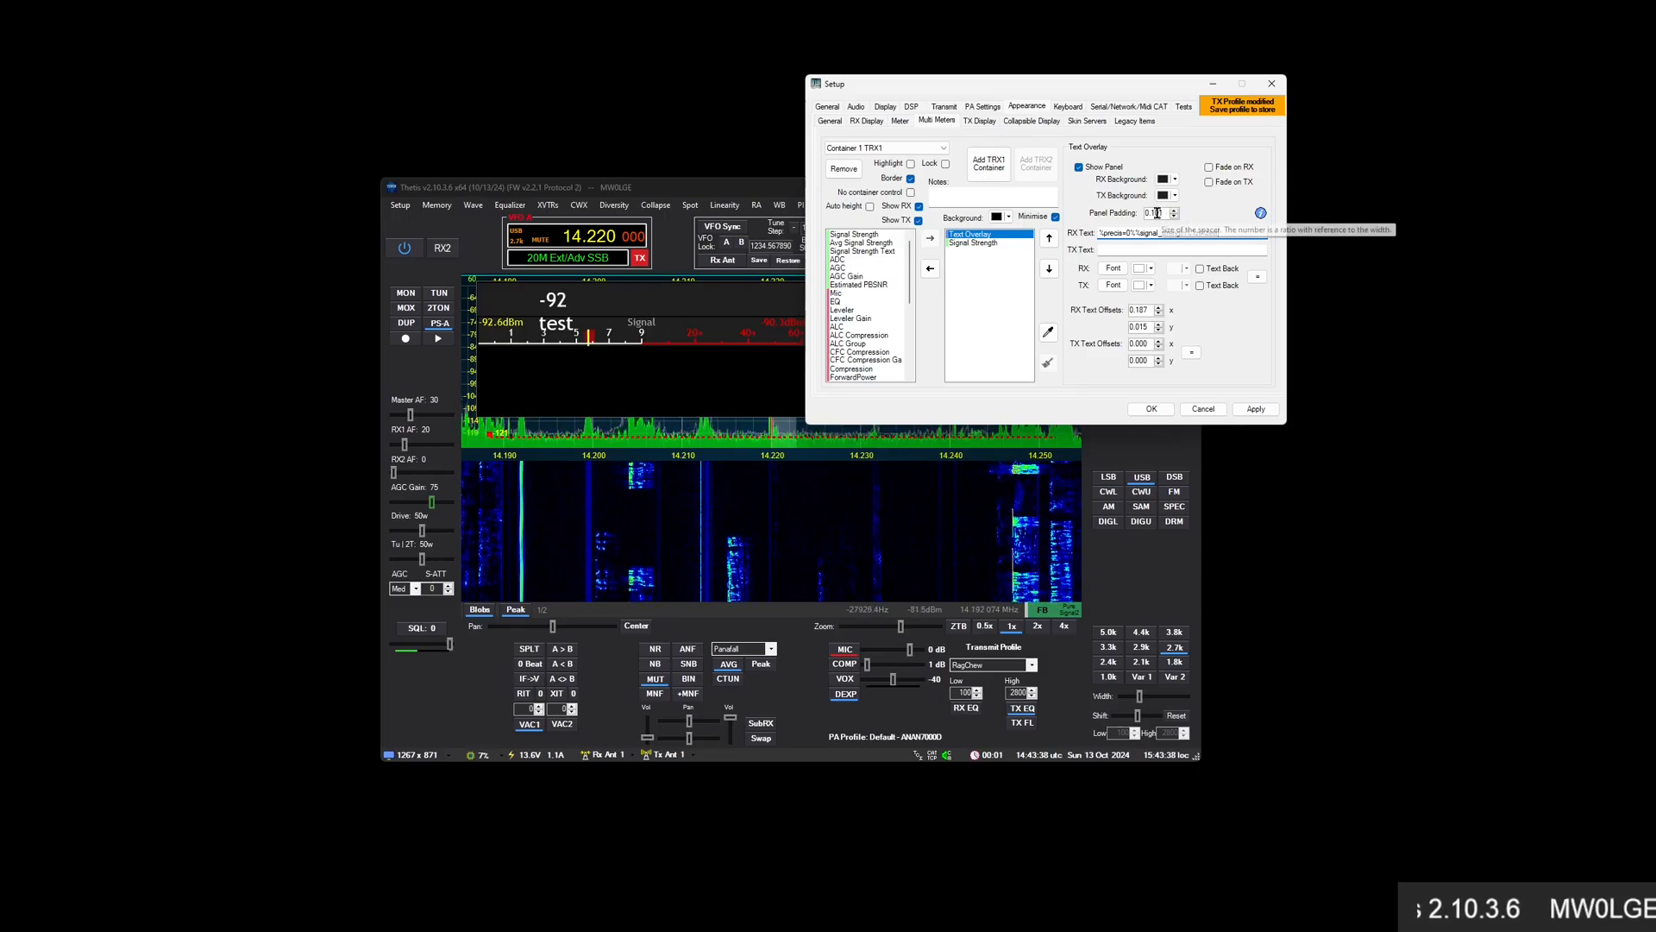
Set the overlay's panel padding to 0.174 and change the RX font to UD Digi Kyokasho N in Bold, size 18
scroll(1158, 213, "up", 20)
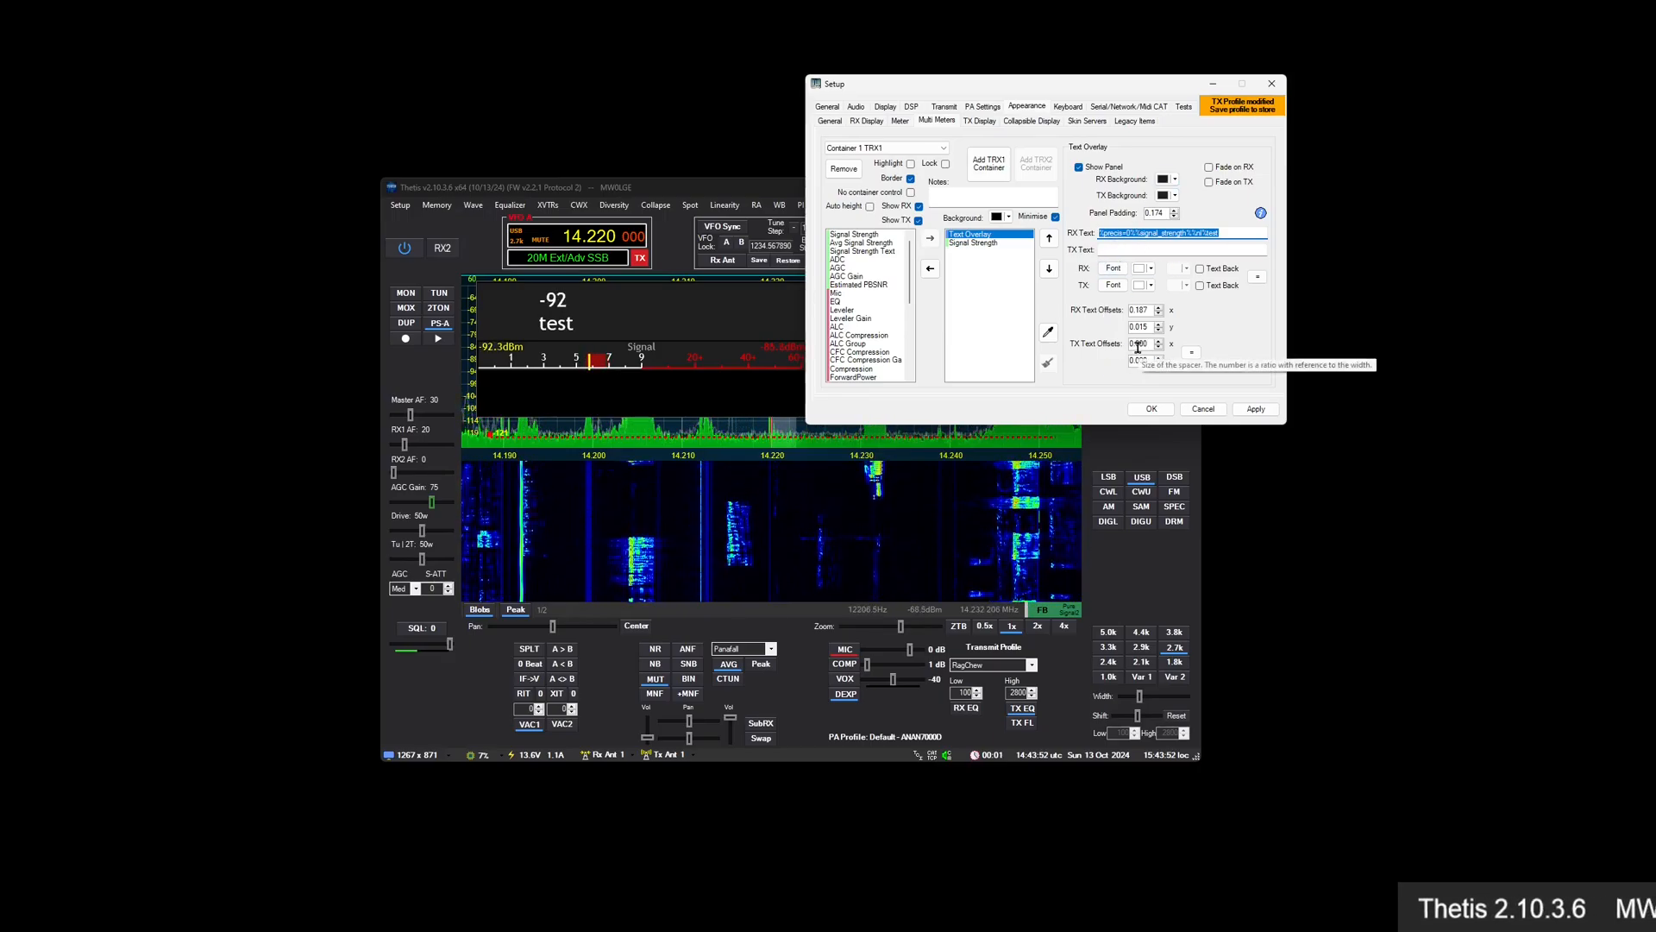
left_click(1115, 269)
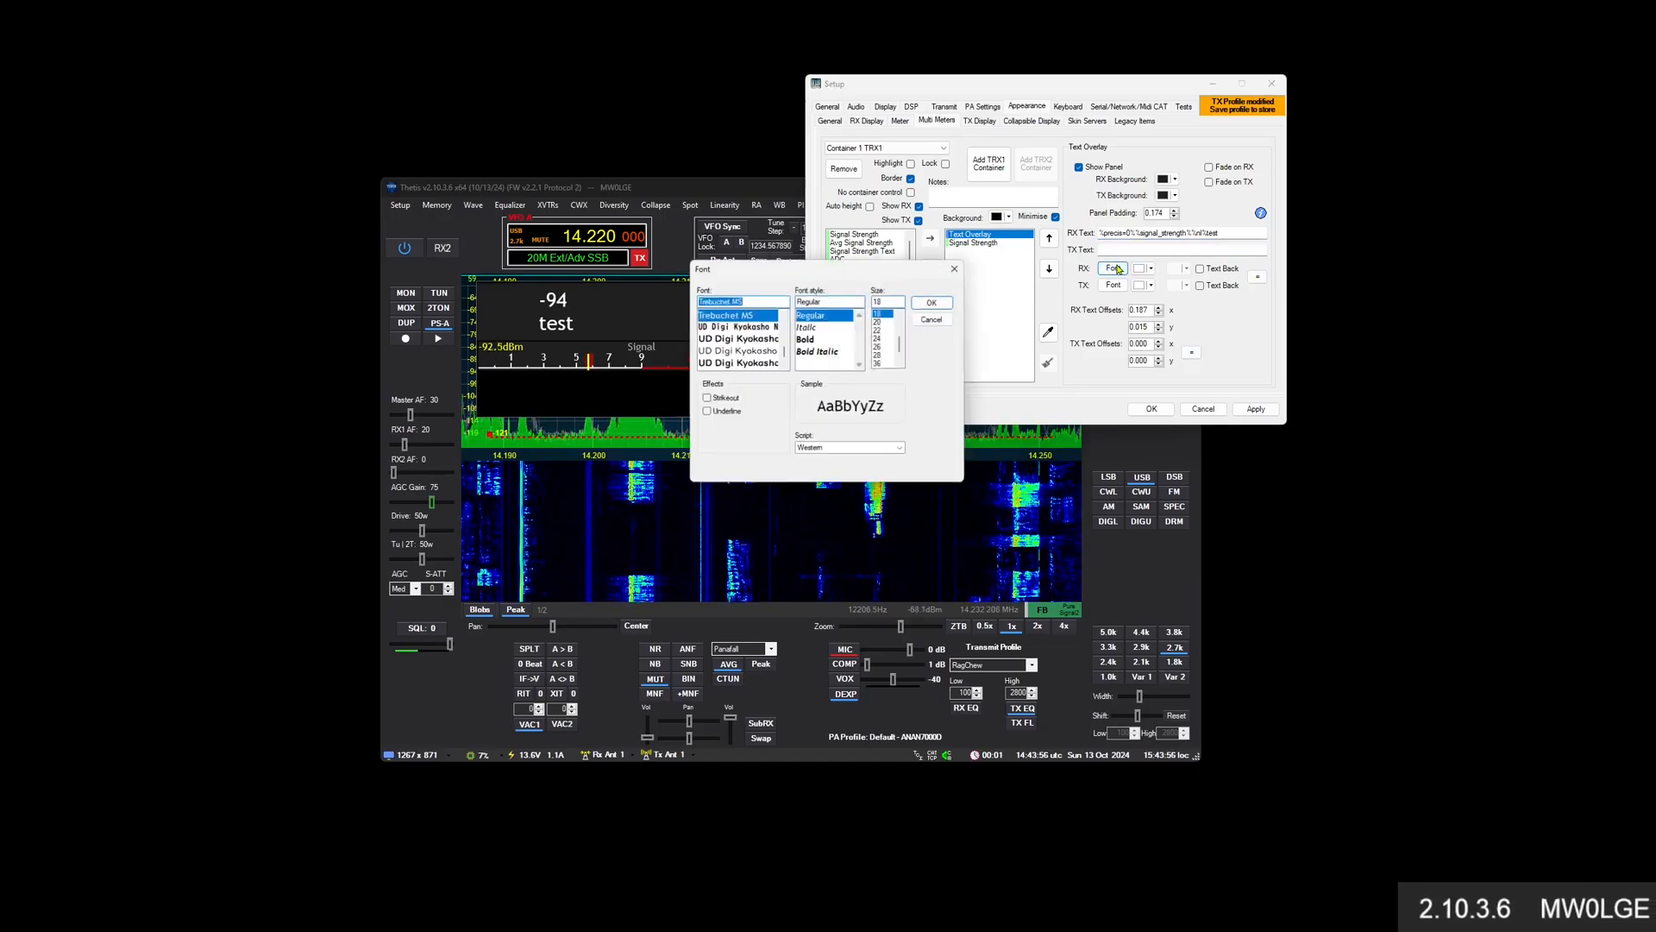
left_click(745, 327)
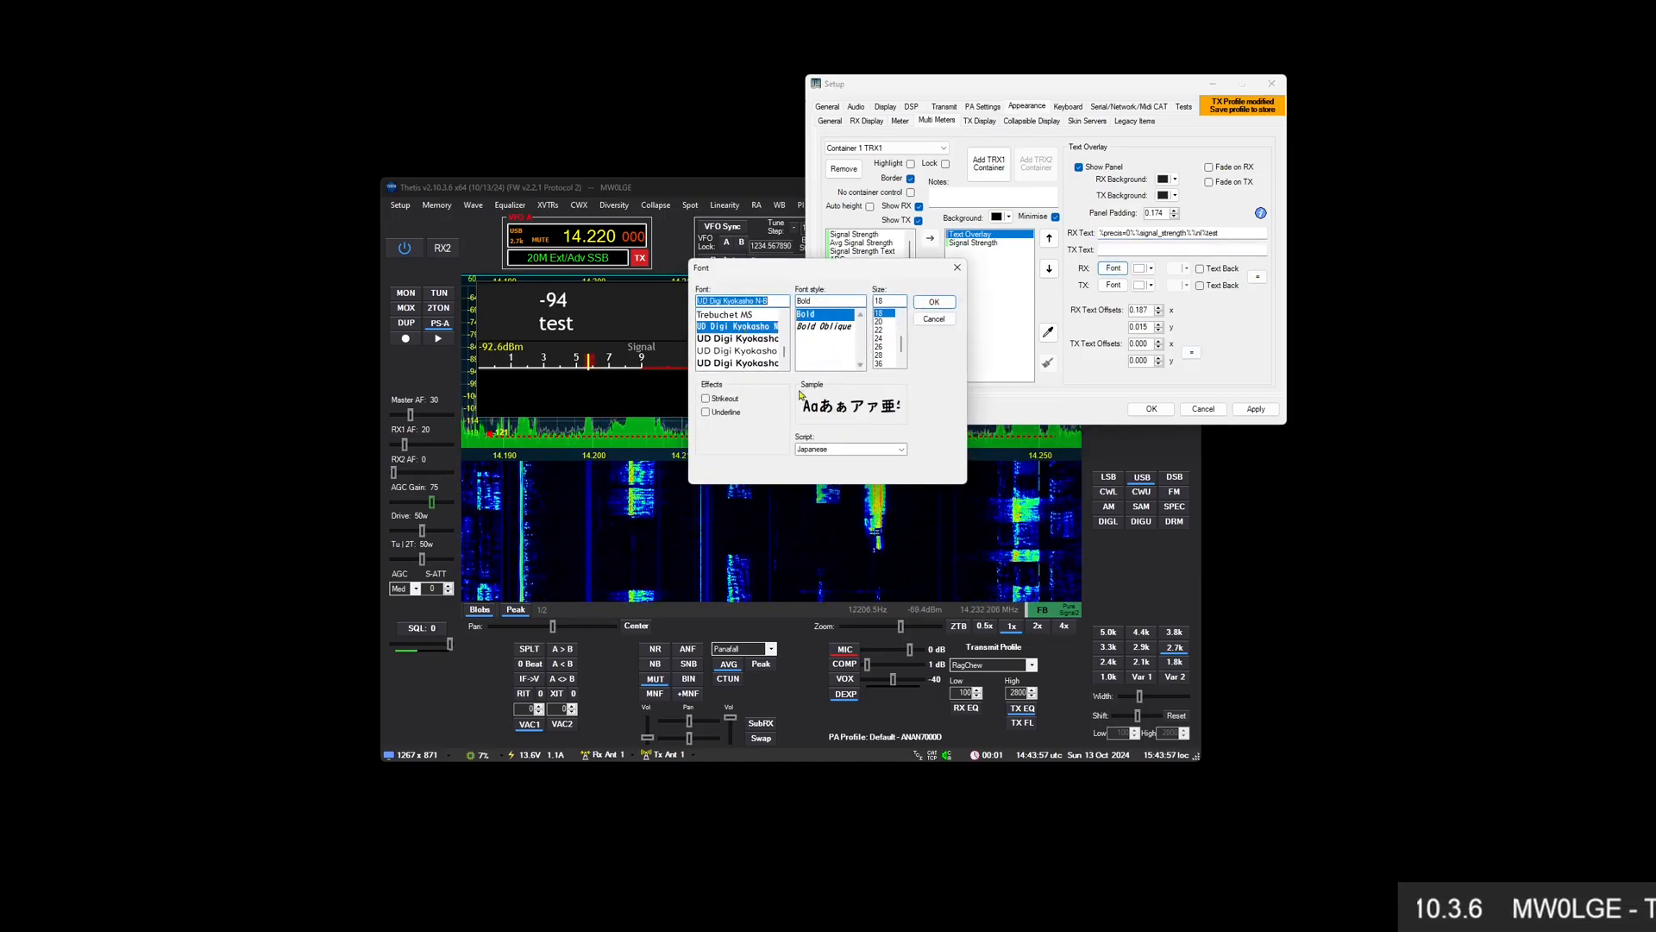
left_click(935, 303)
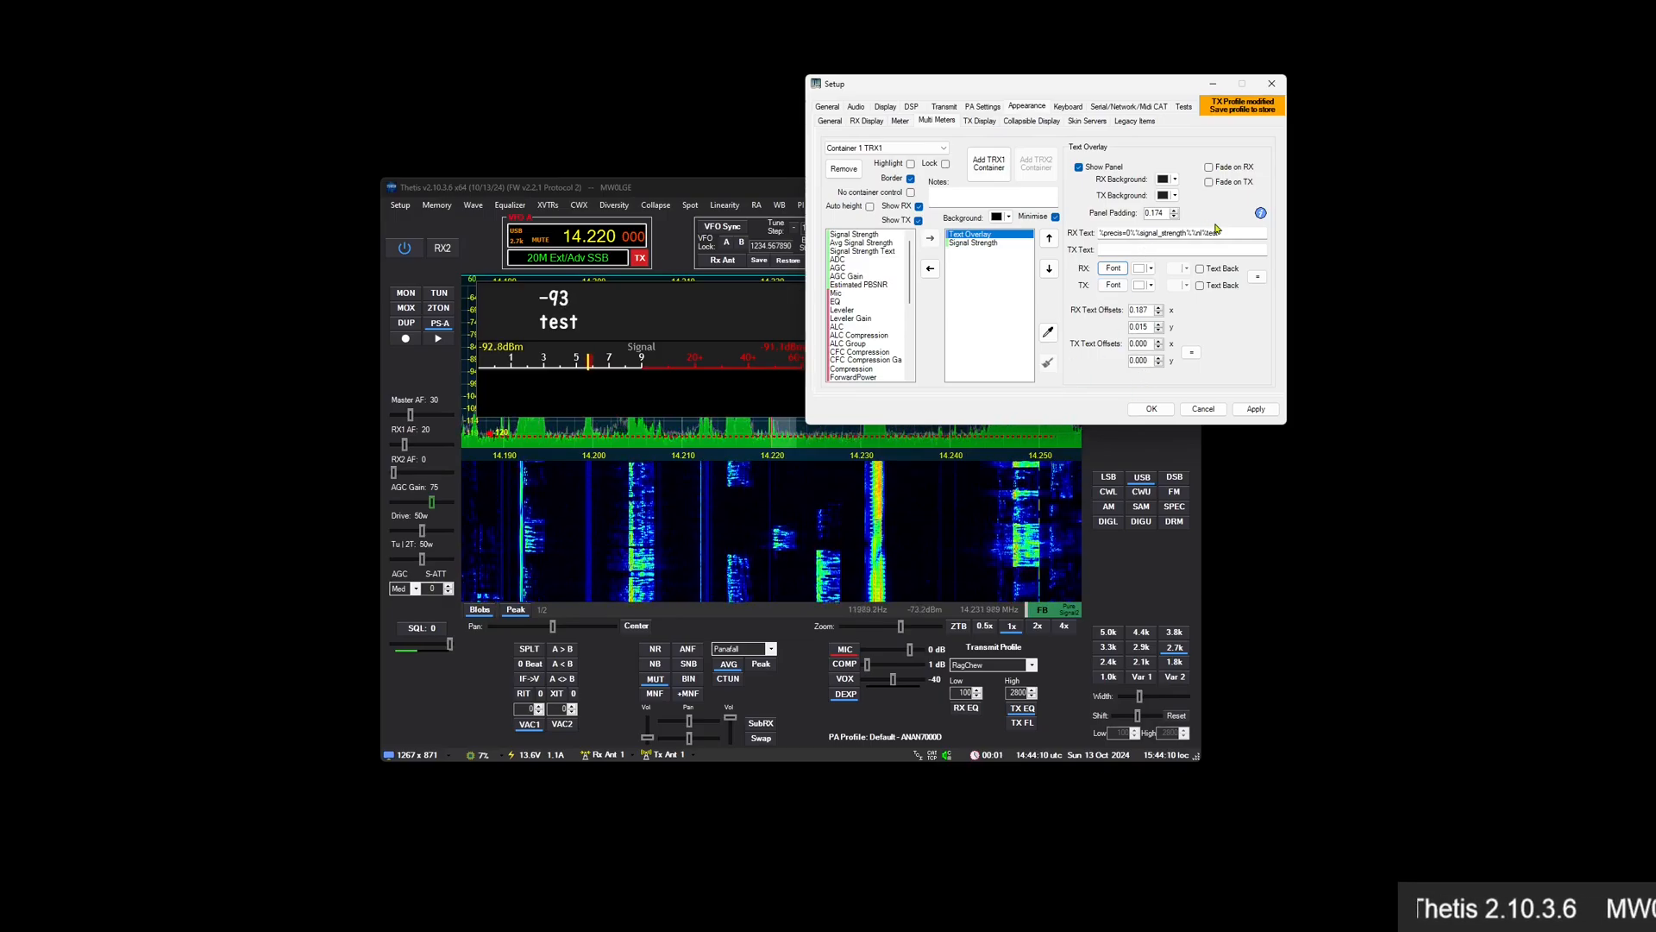
Set the TX text to match the RX text in red, and copy the RX offsets 0.187 and 0.015 to TX
left_click(1116, 250)
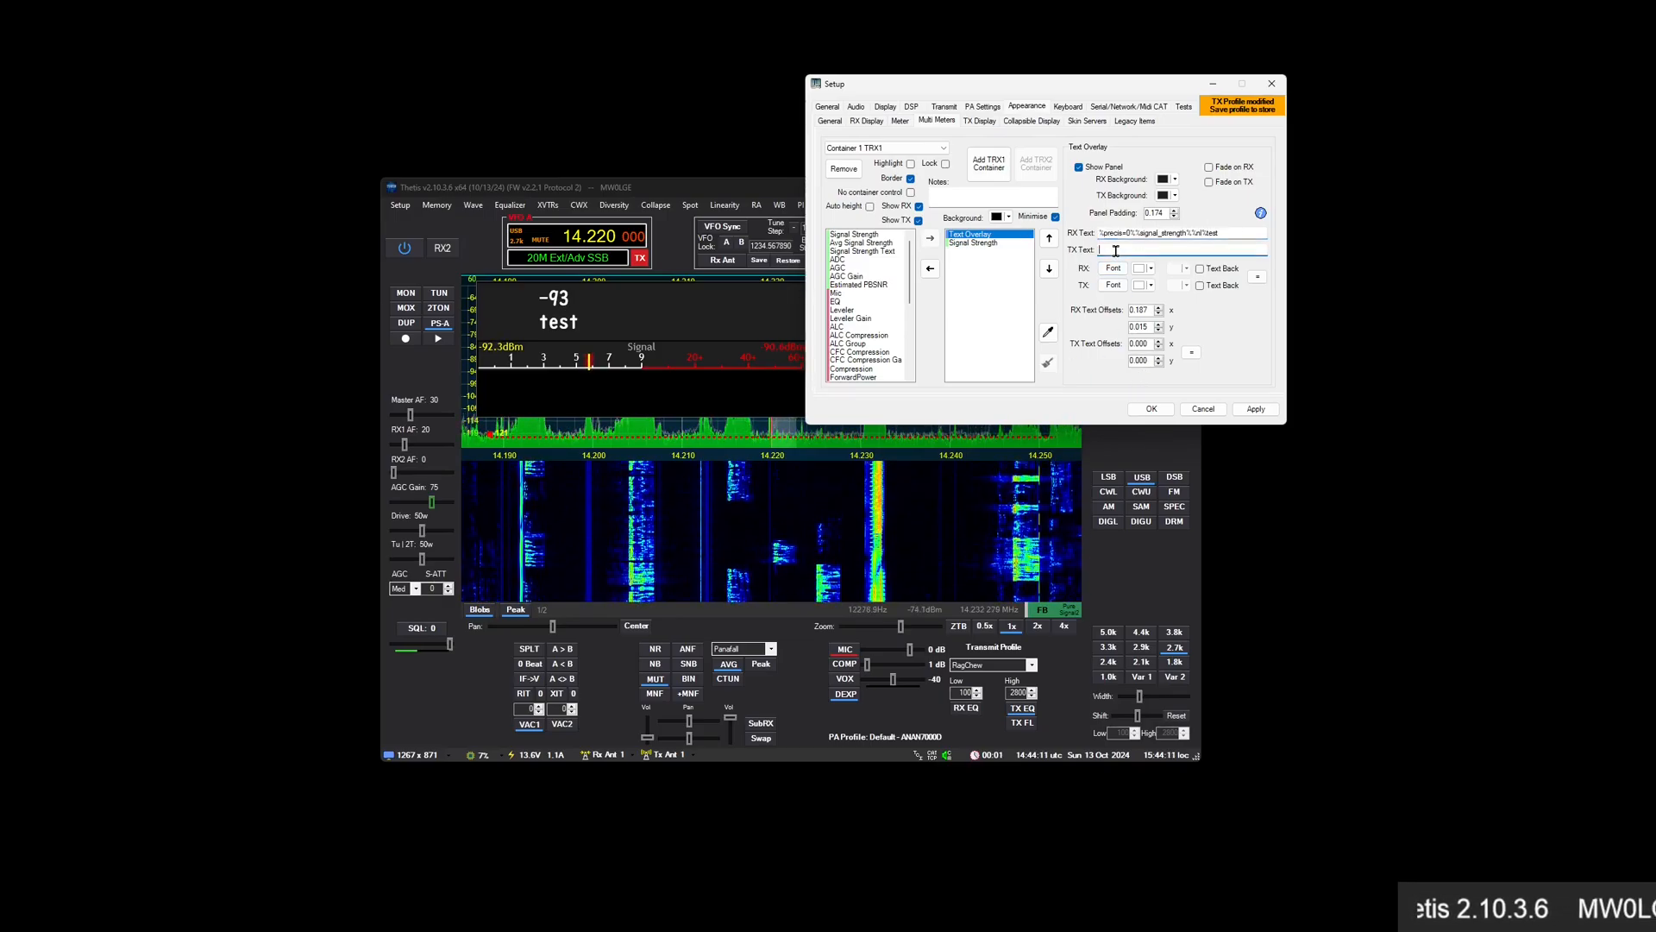
left_click(1151, 286)
left_click(1140, 340)
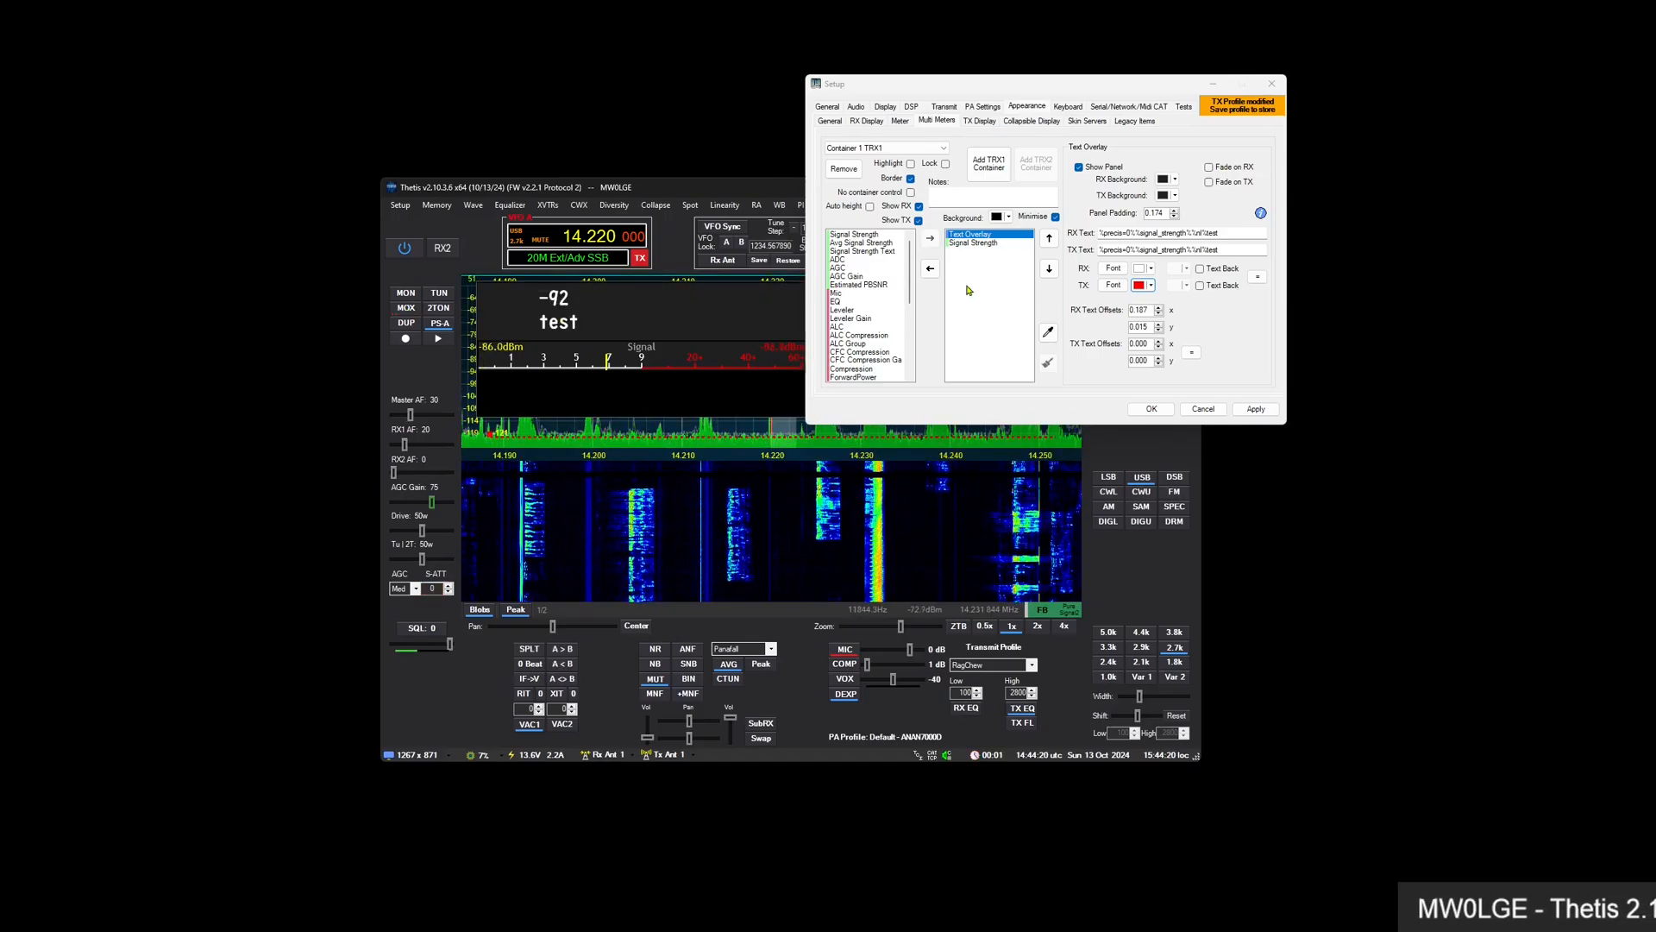
left_click(1191, 352)
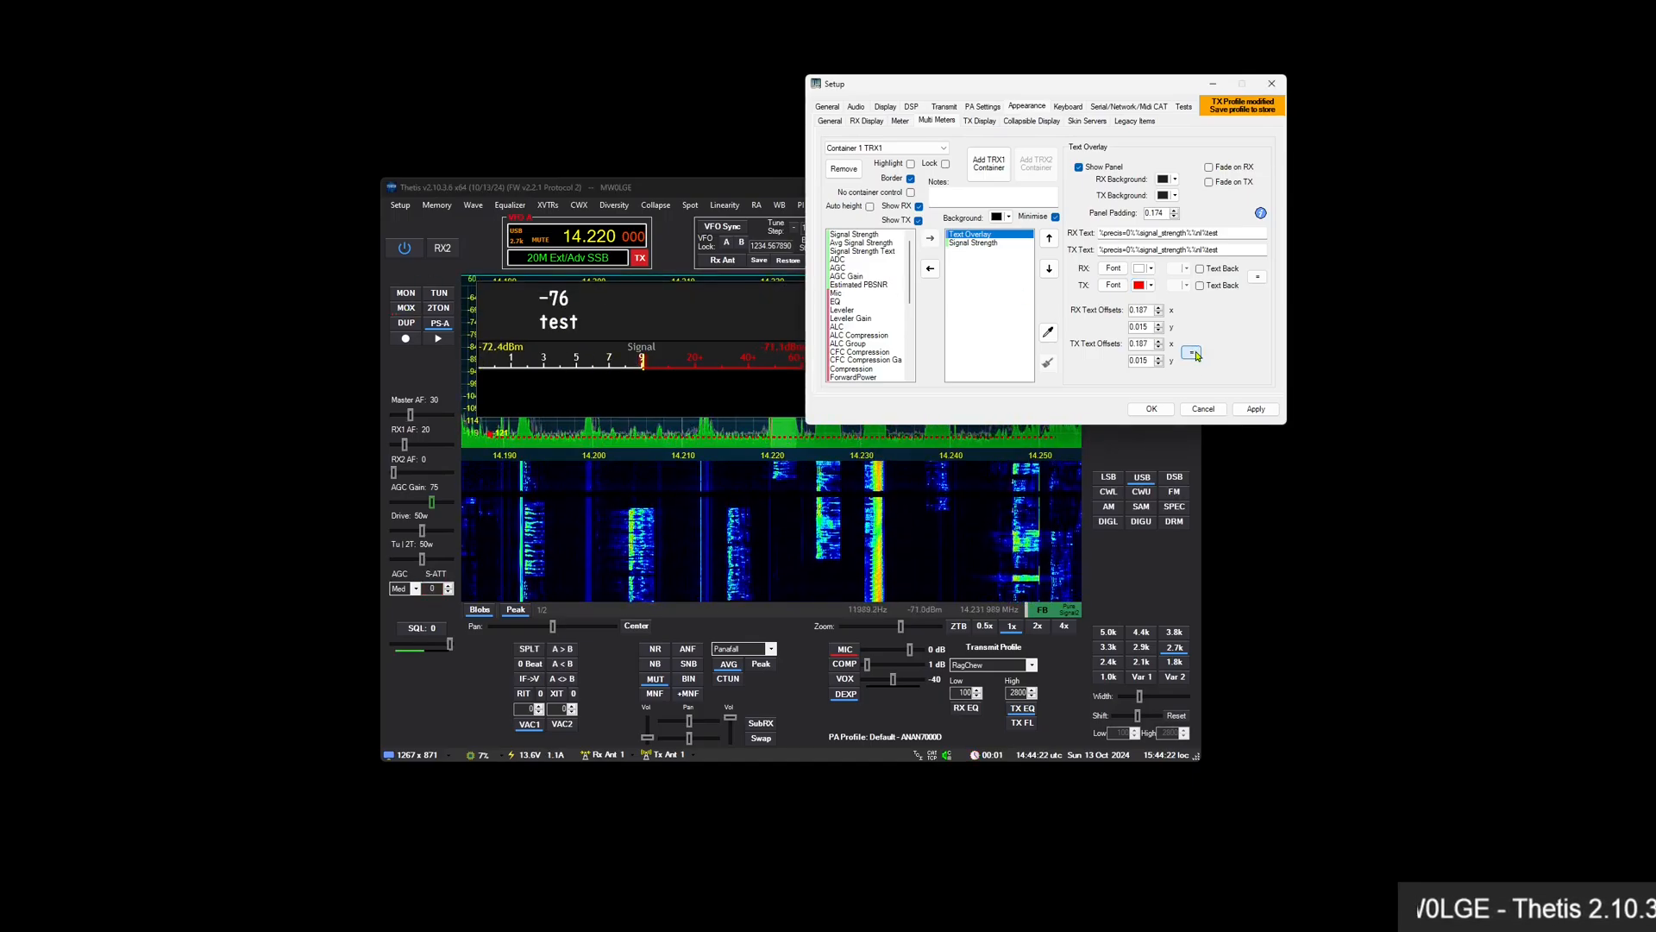
Switch the radio to transmit to check the TX overlay text, and return it to receive
left_click(408, 312)
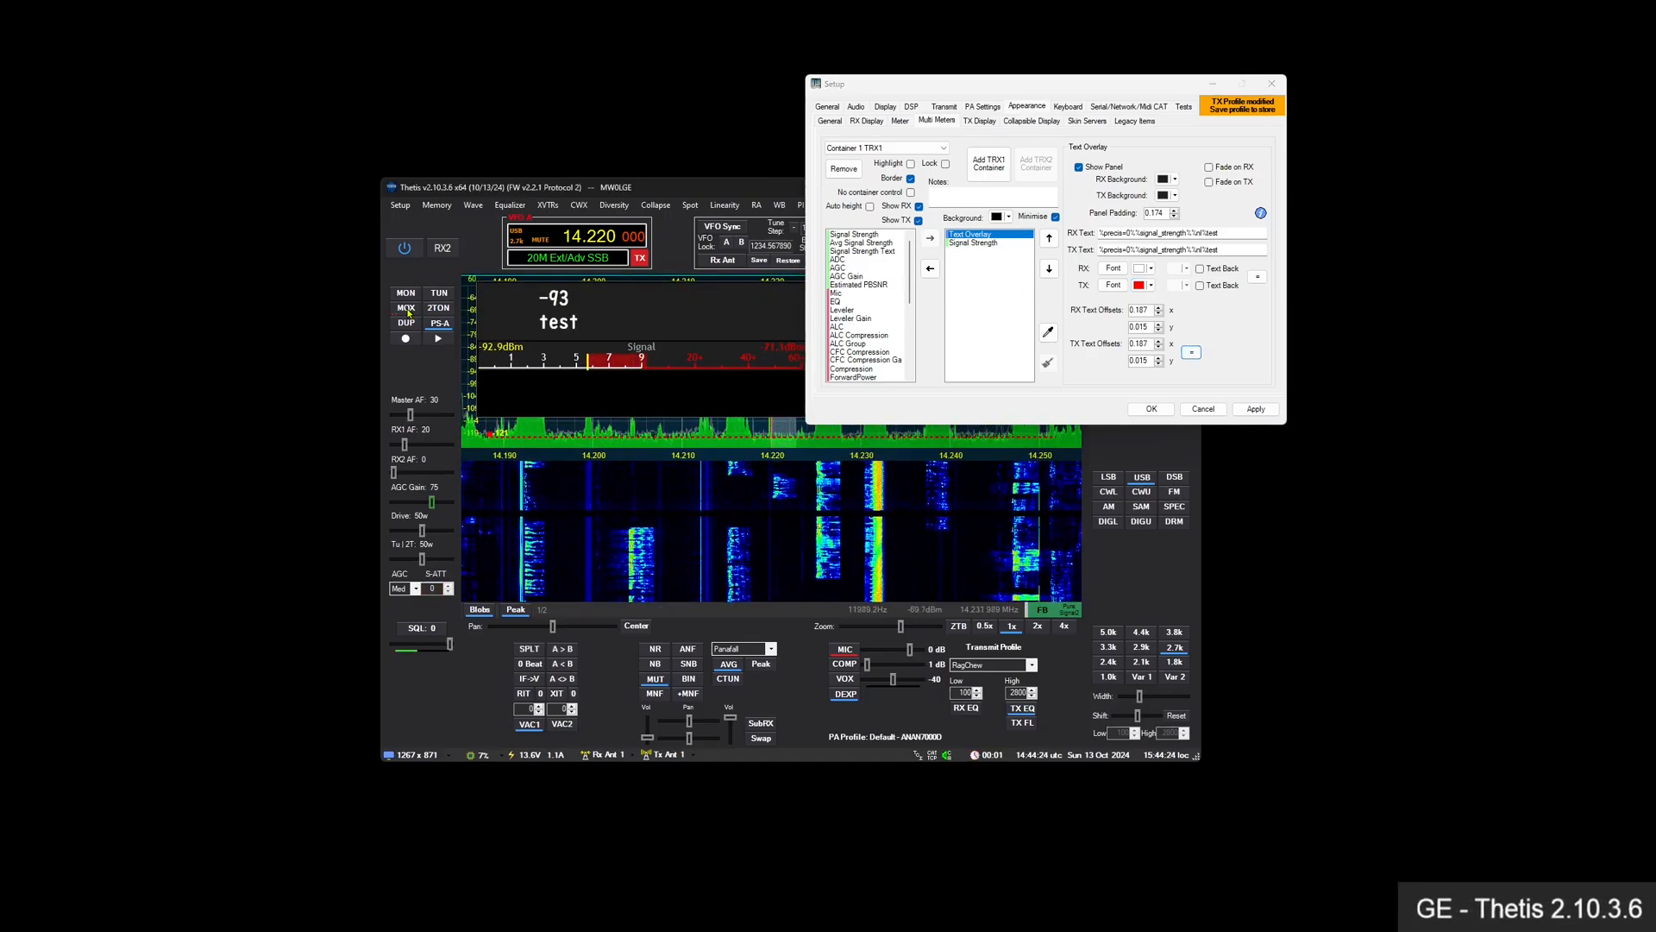
left_click(408, 310)
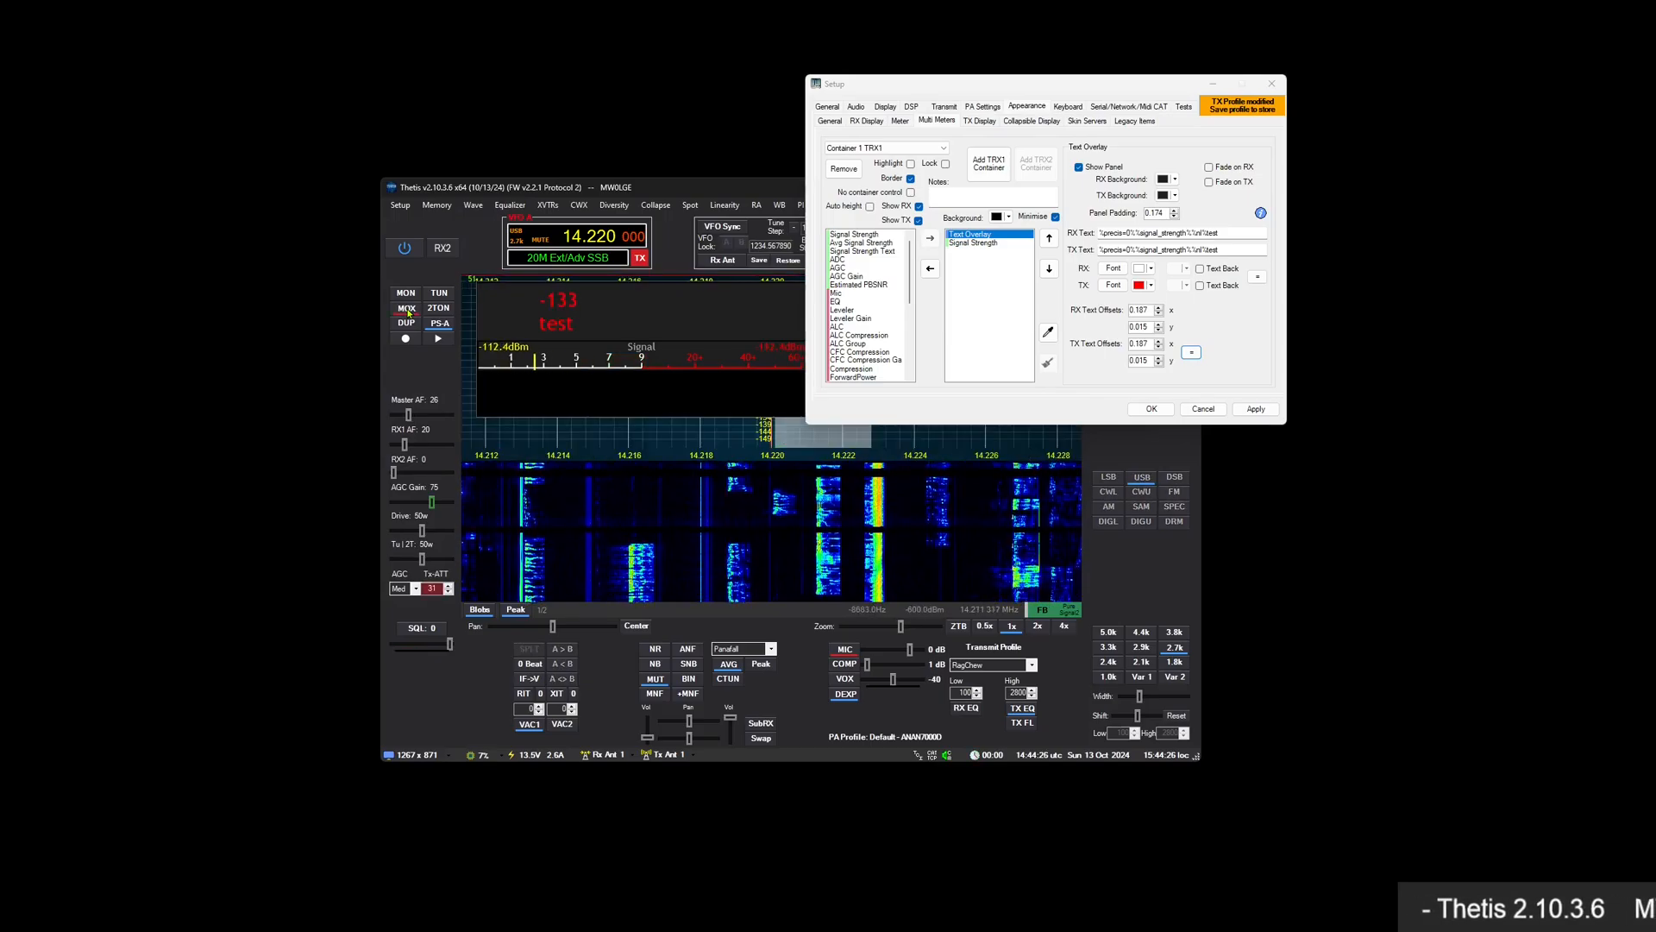
left_click(408, 311)
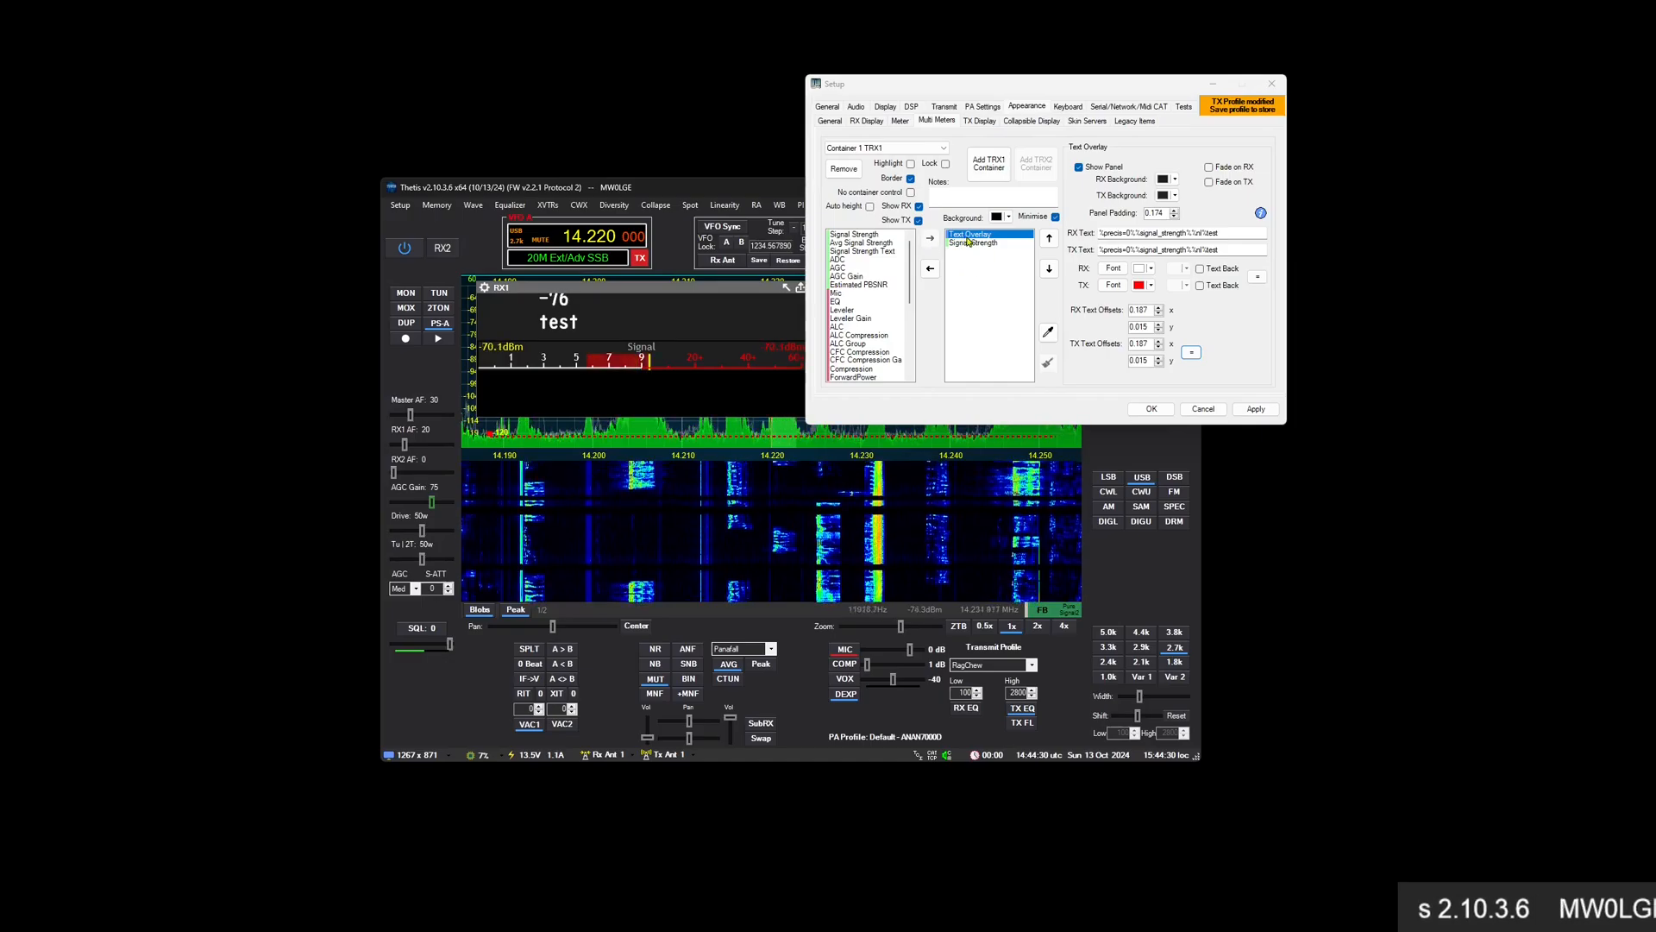
Remove the Text Overlay and Signal Strength items from the container, and add a Web Image item instead
left_click(929, 268)
left_click(930, 269)
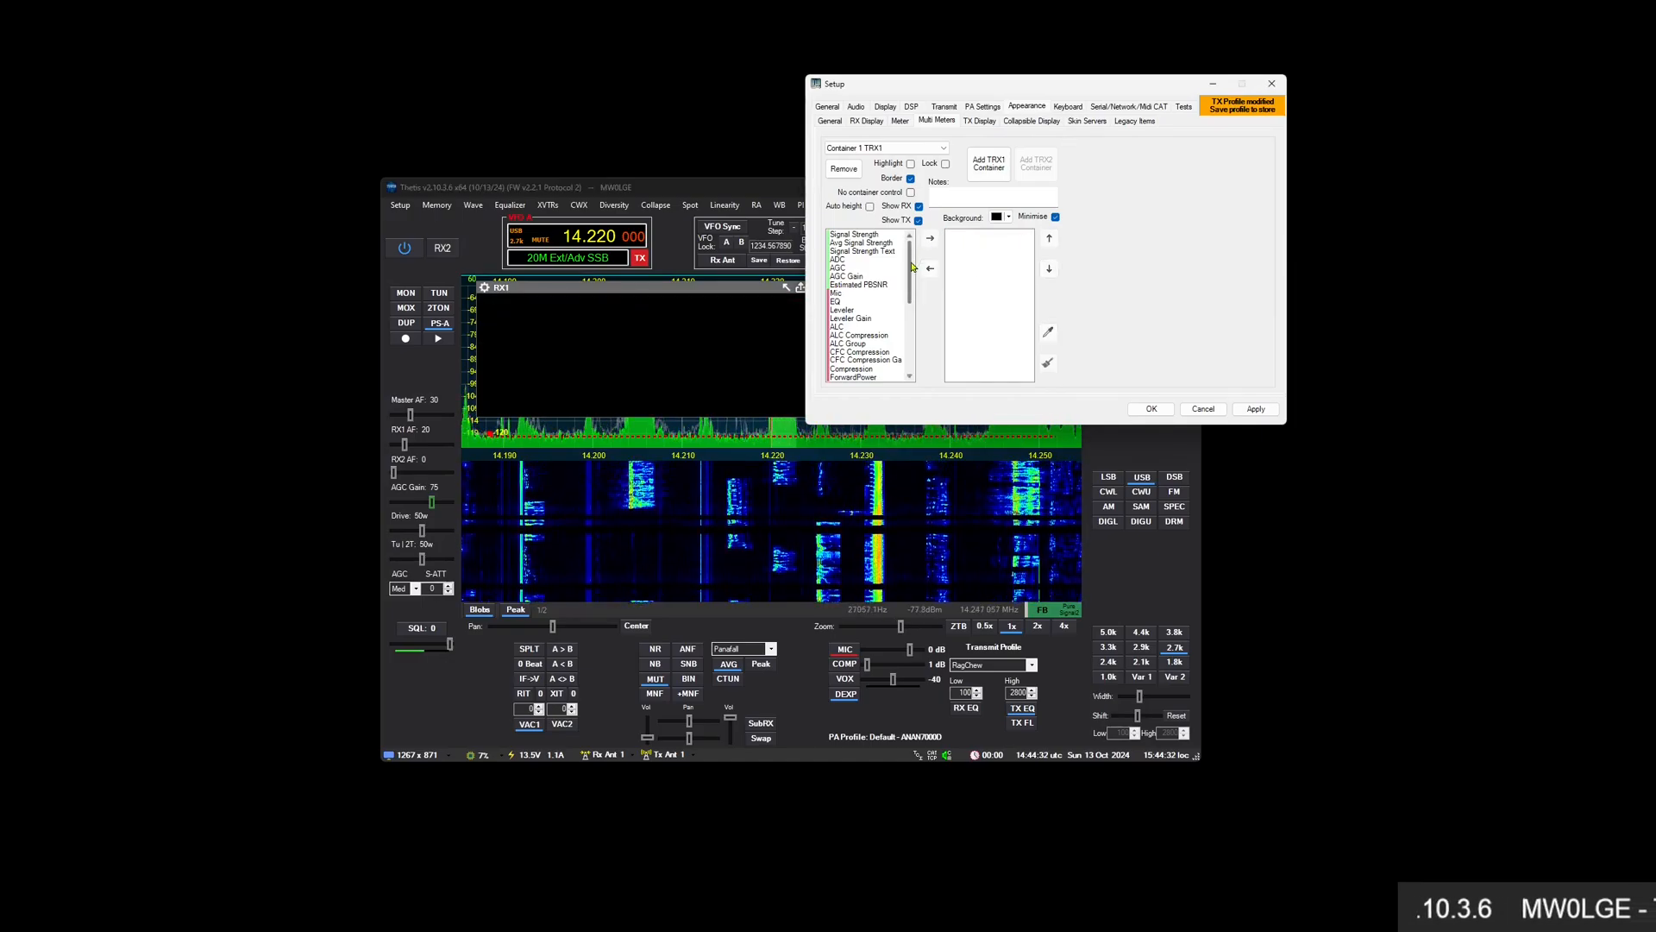
scroll(913, 267, "down", 6)
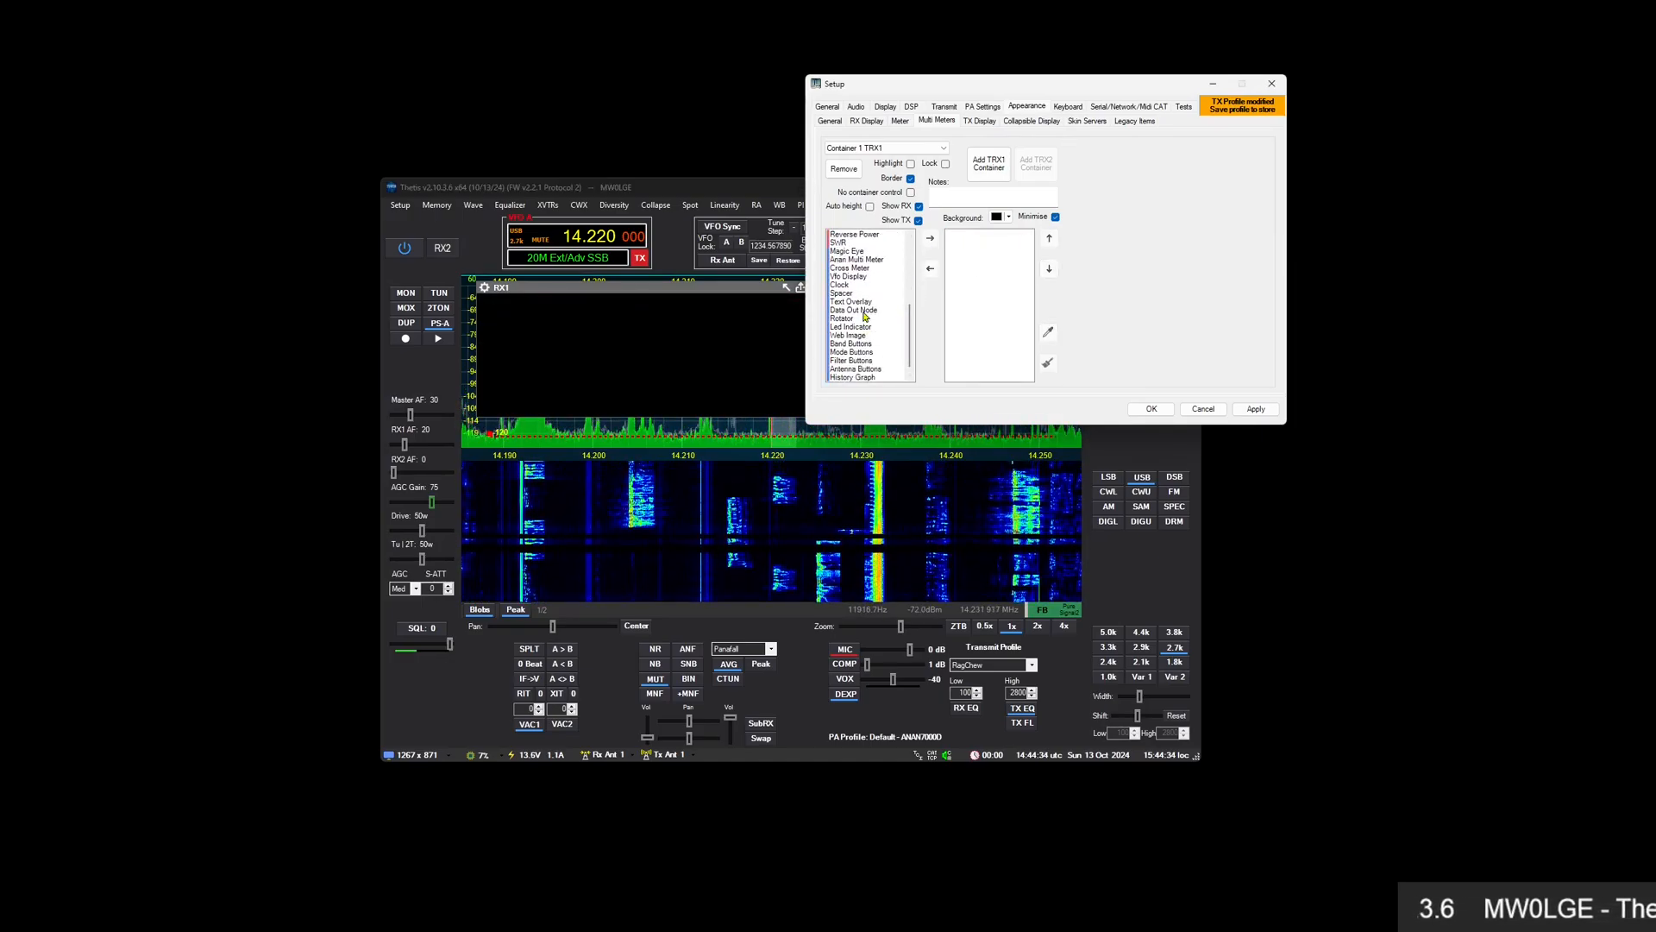
scroll(895, 335, "down", 1)
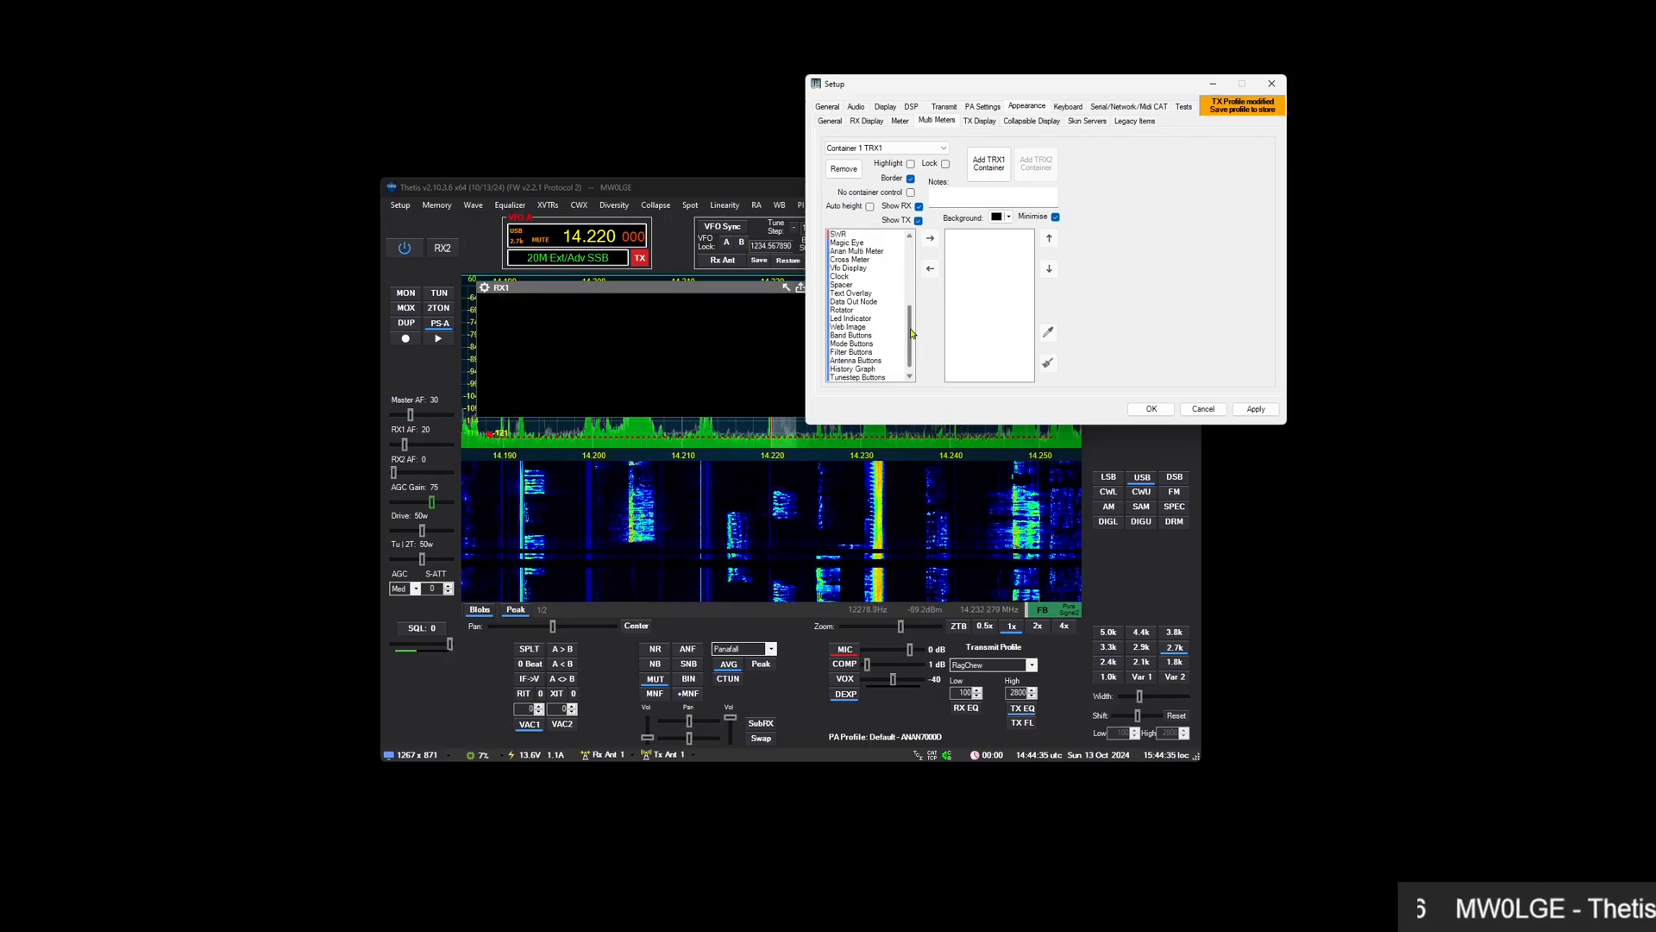
left_click(865, 328)
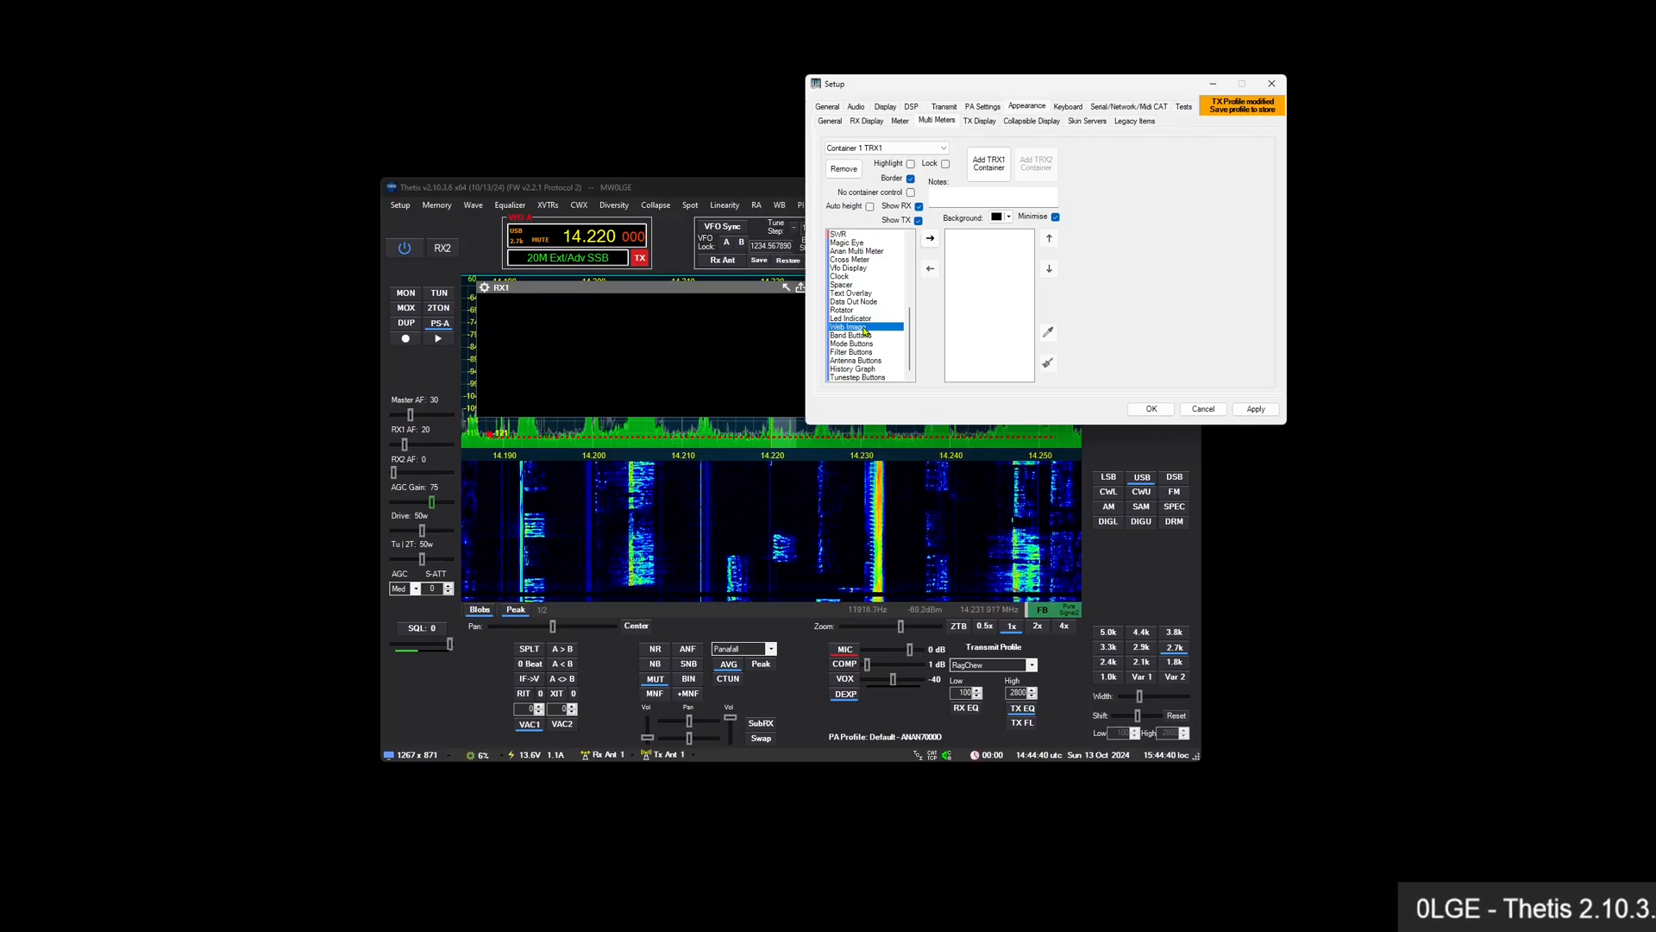
left_click(930, 238)
left_click(962, 234)
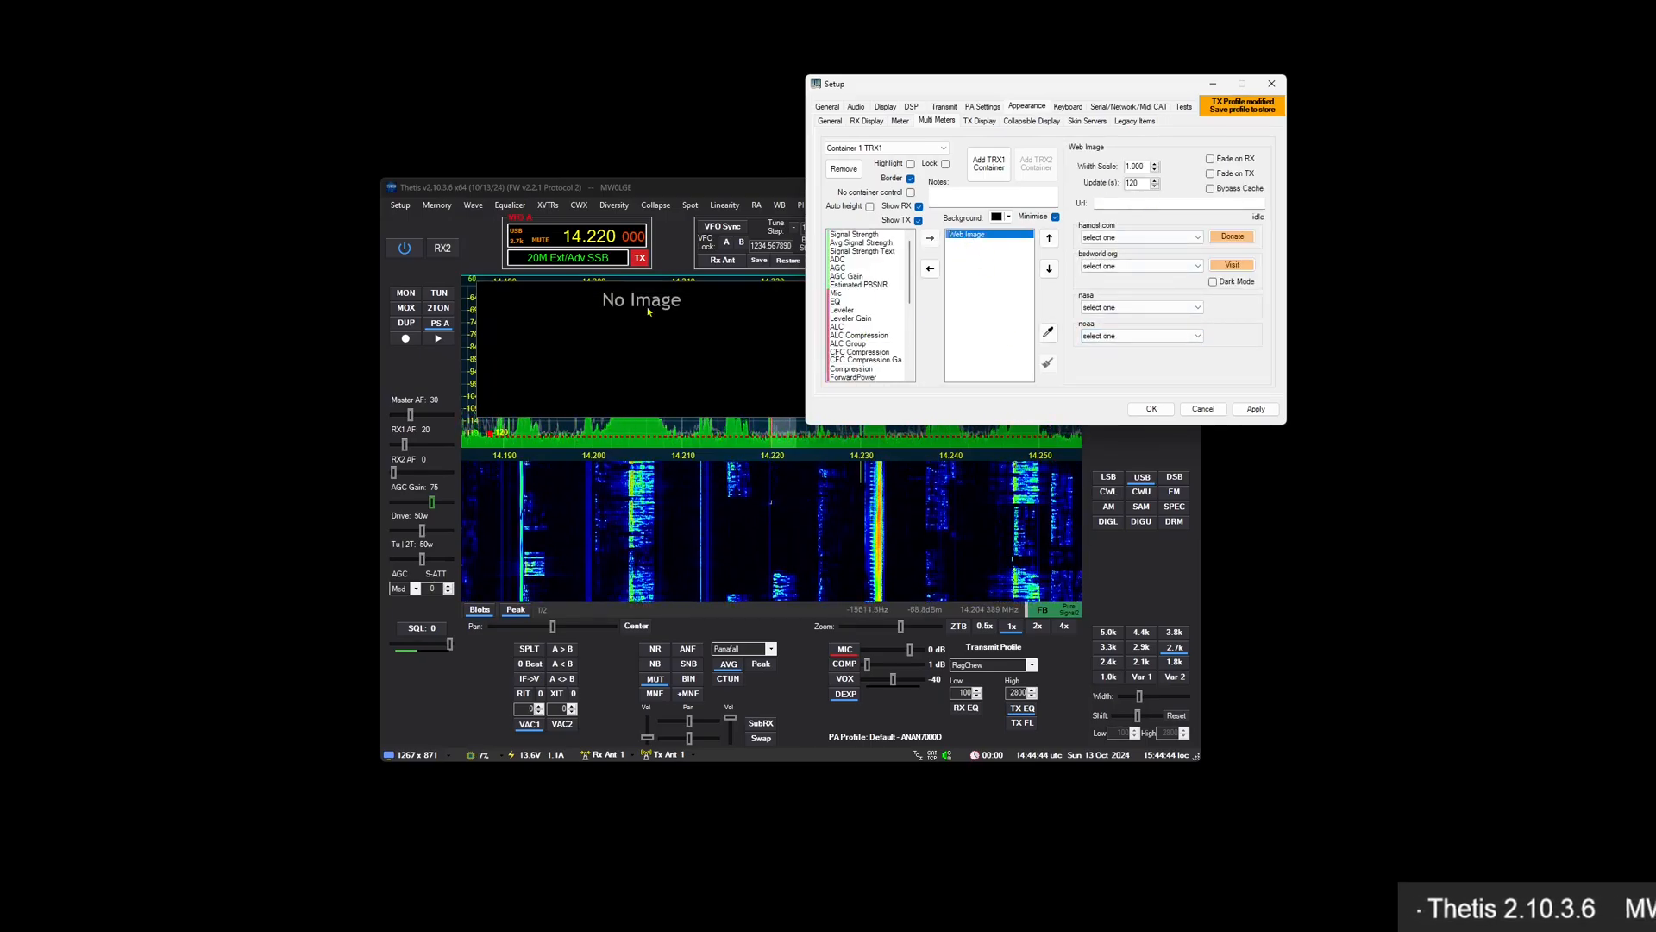
Examine the Web Image's URL setting and the list of available hamqsl.com layouts without choosing one
left_click(1119, 200)
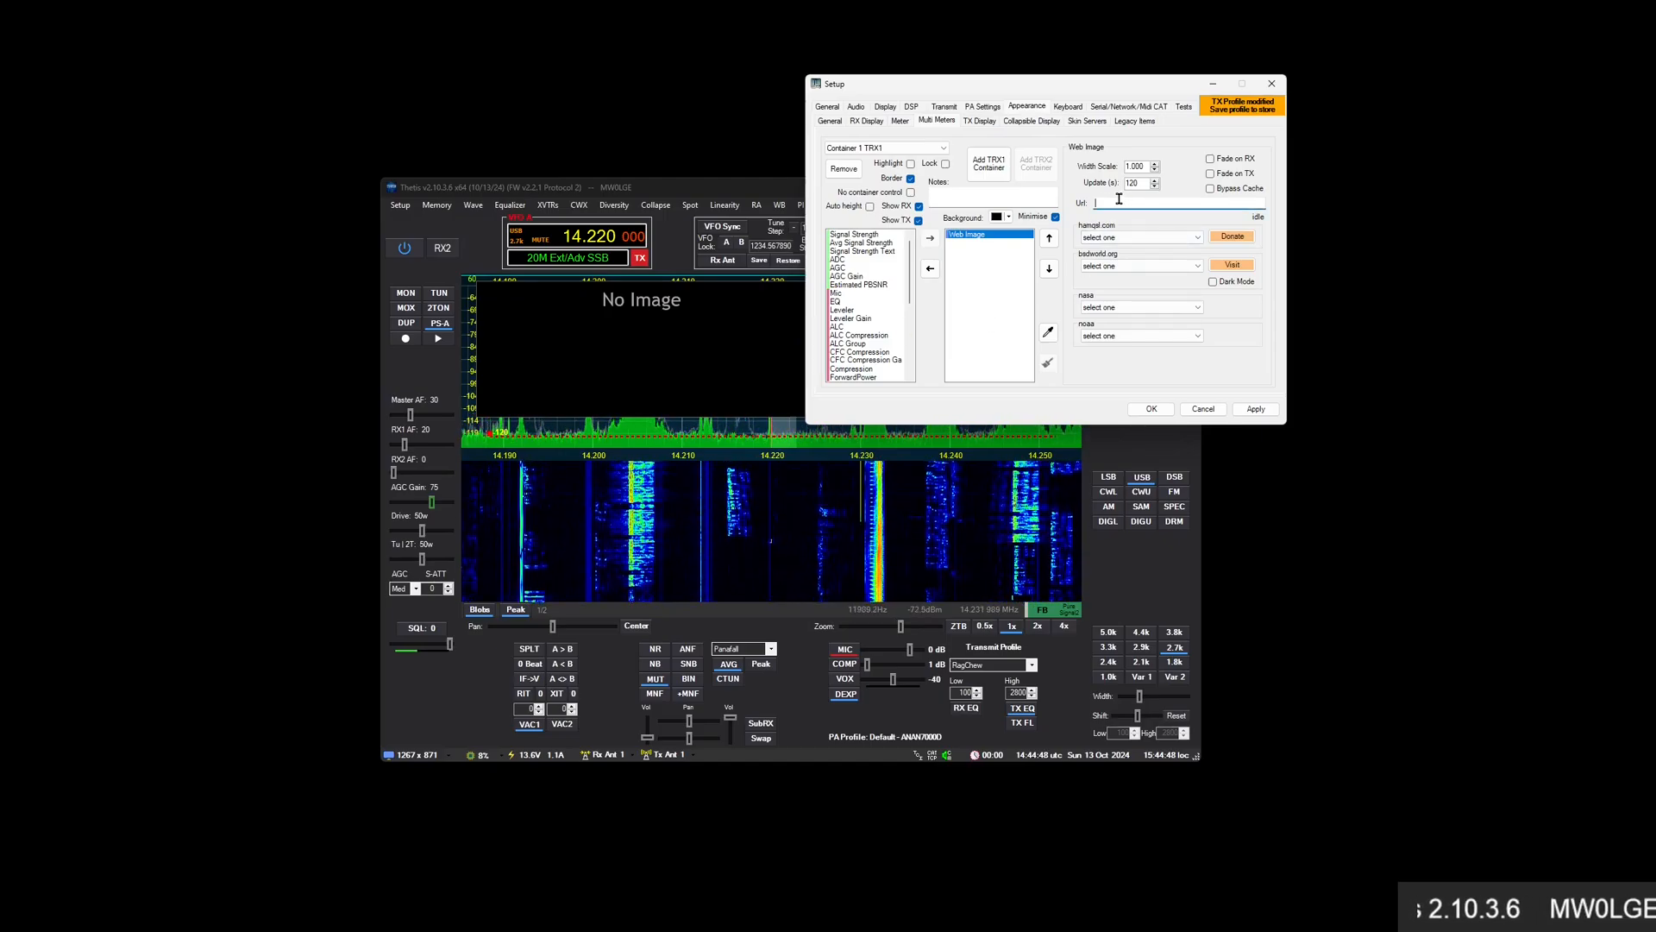
type("h")
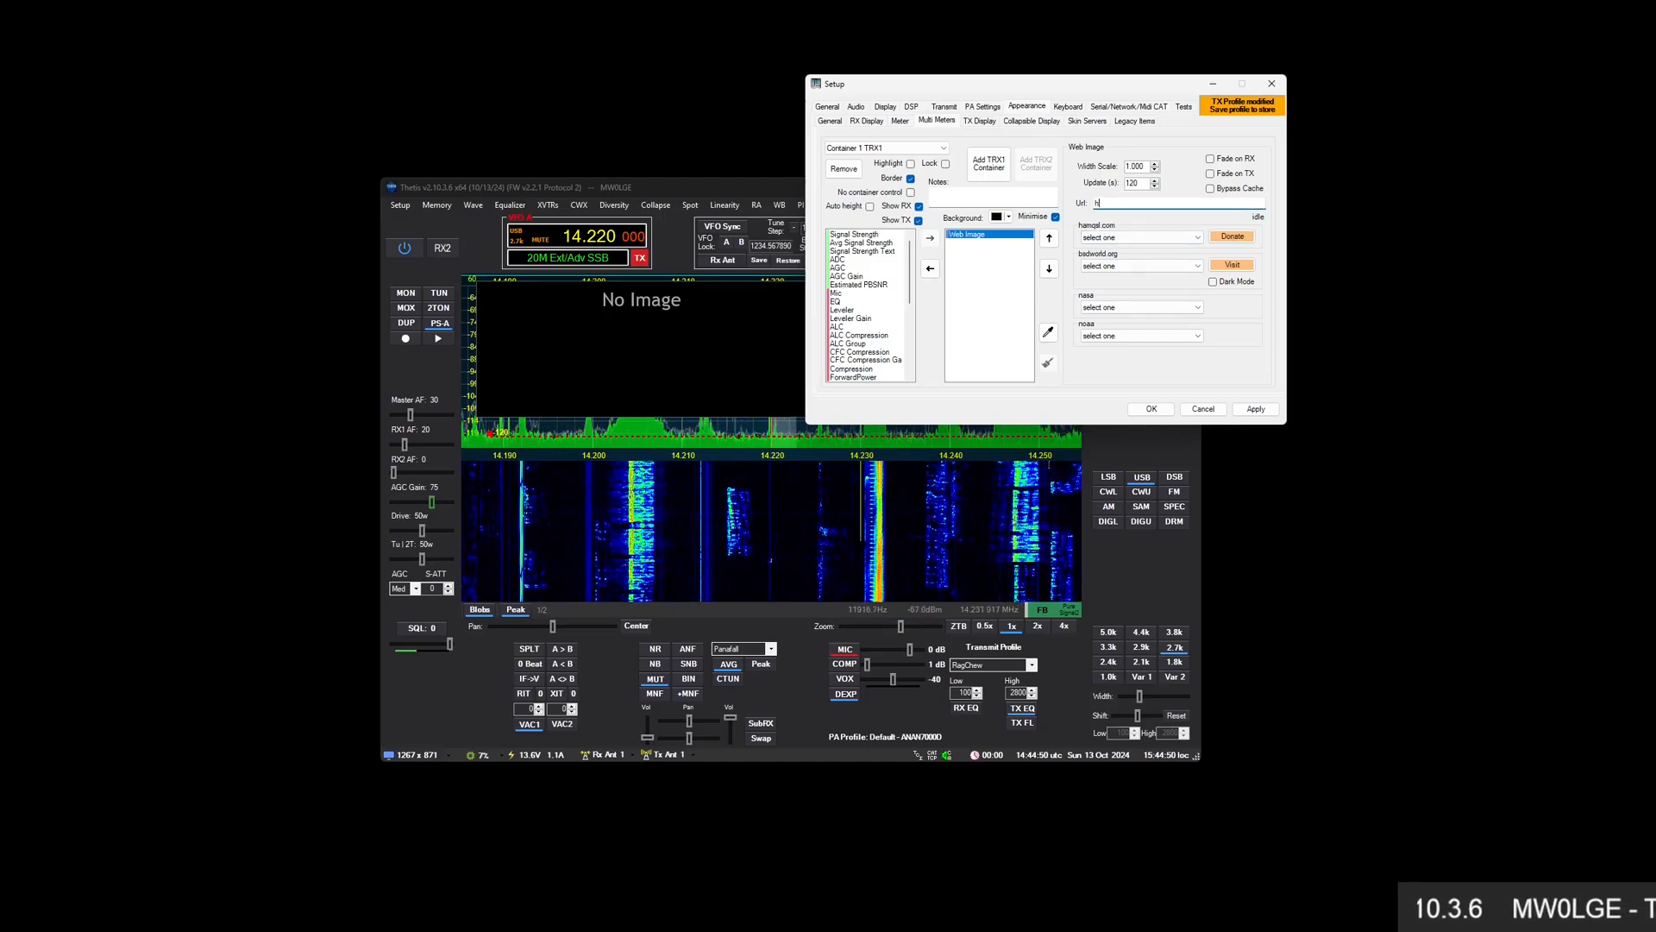
key("BackSpace")
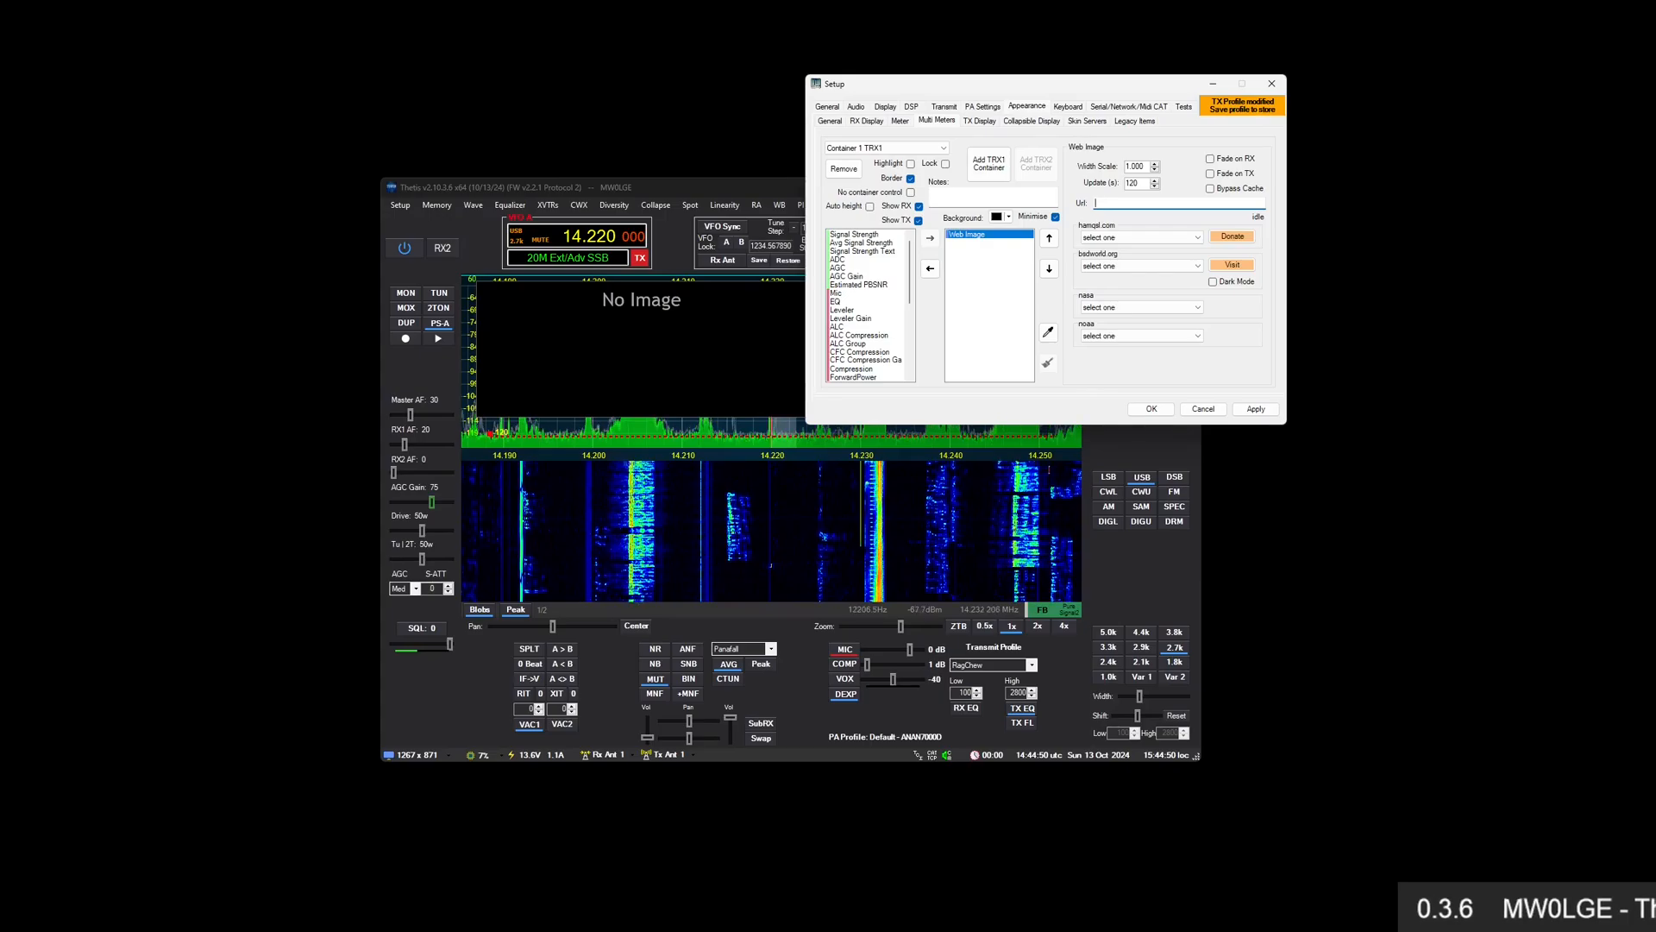
left_click(1121, 241)
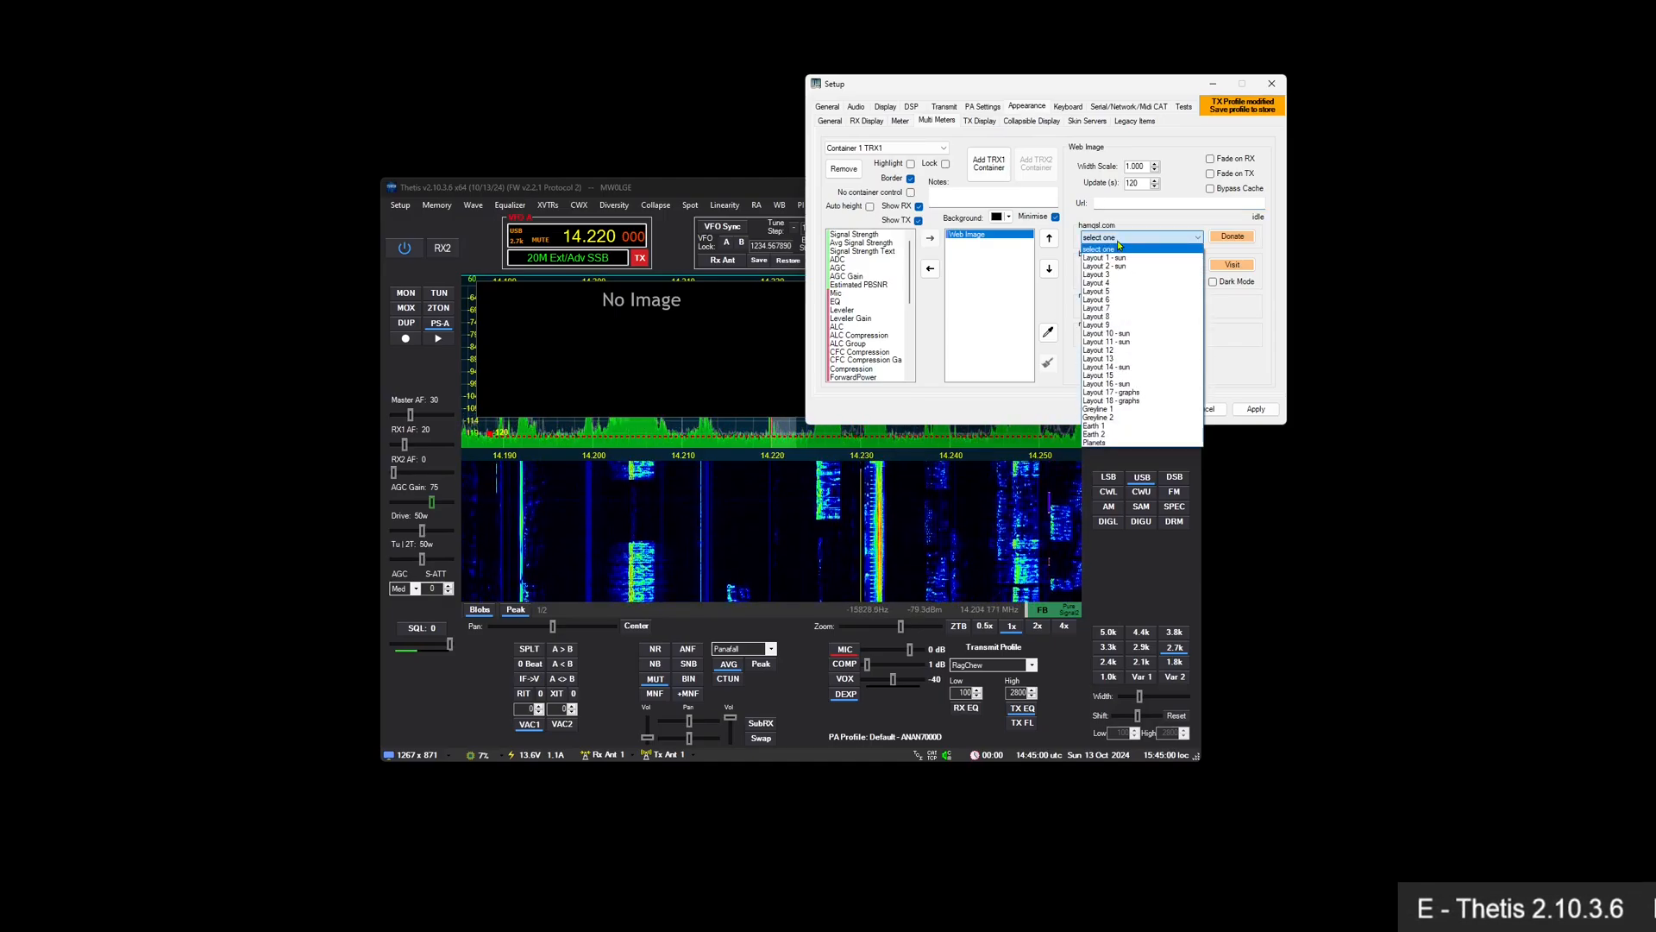
left_click(1120, 245)
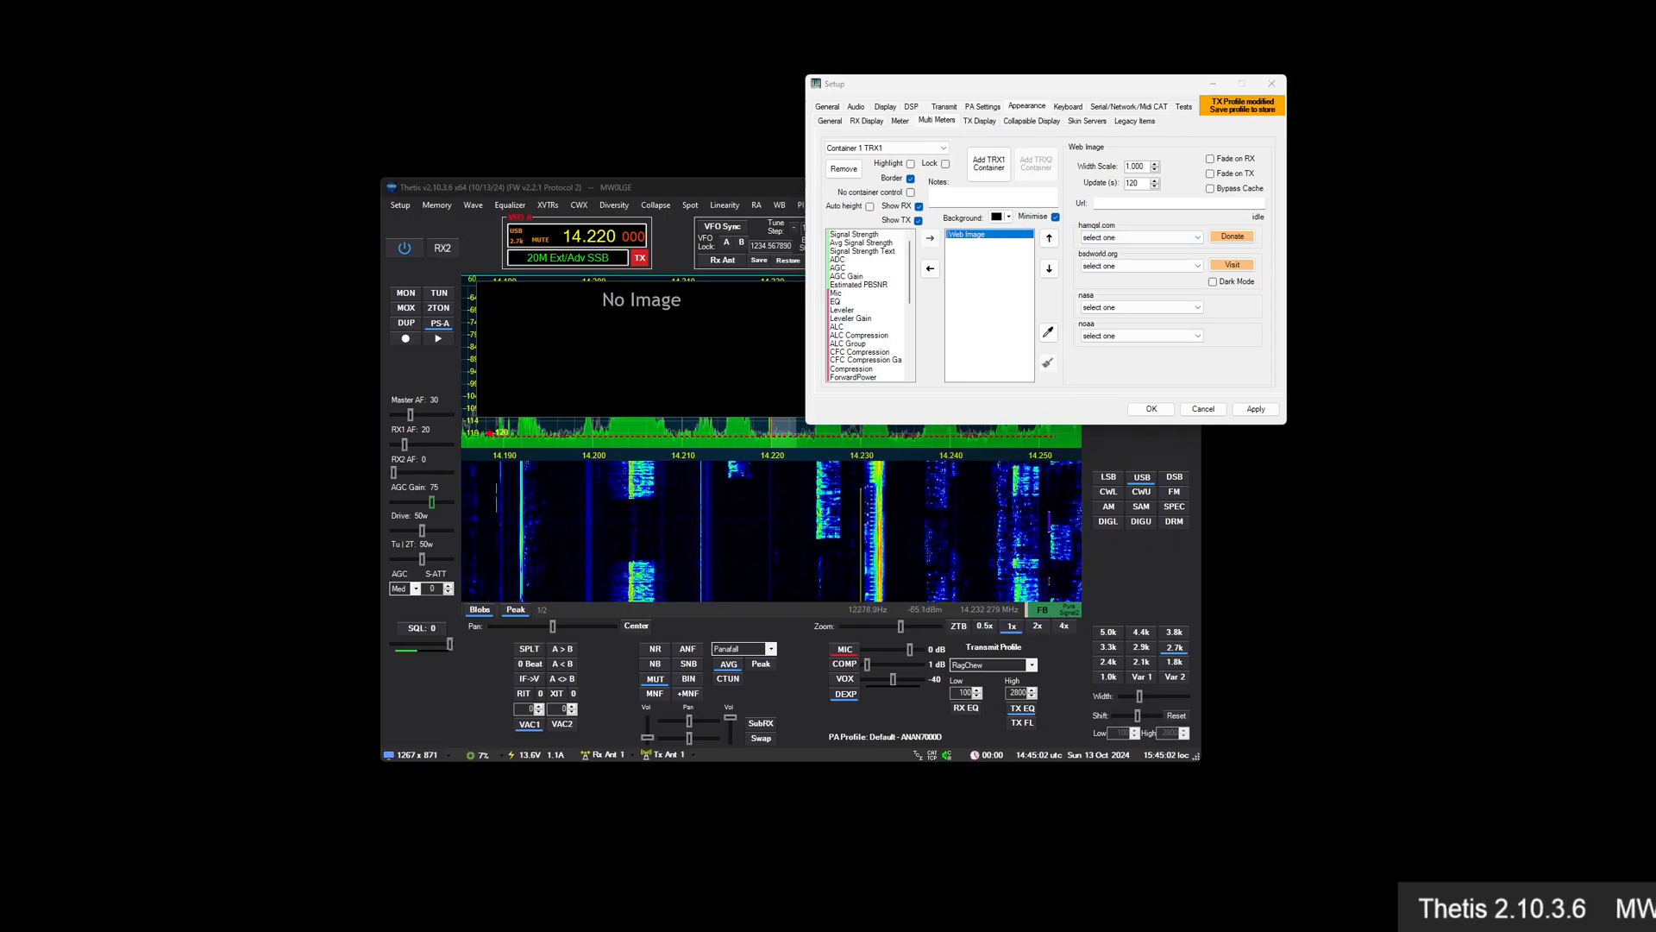
right_click(787, 931)
left_click(787, 902)
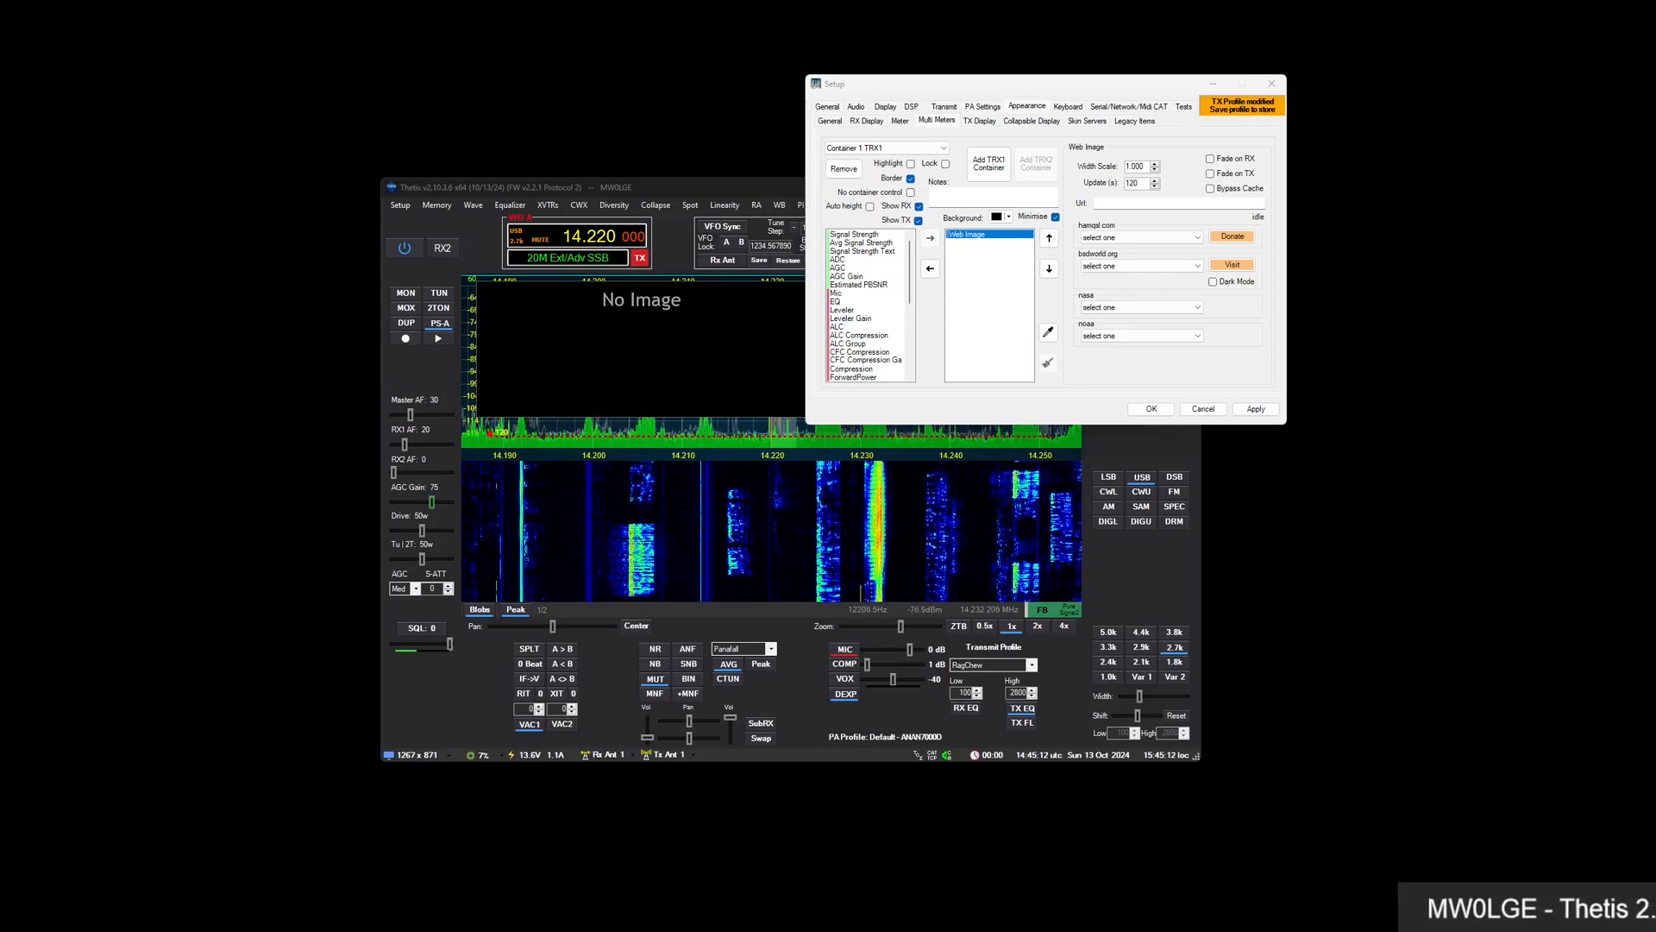
left_click_drag(1655, 192, 1051, 209)
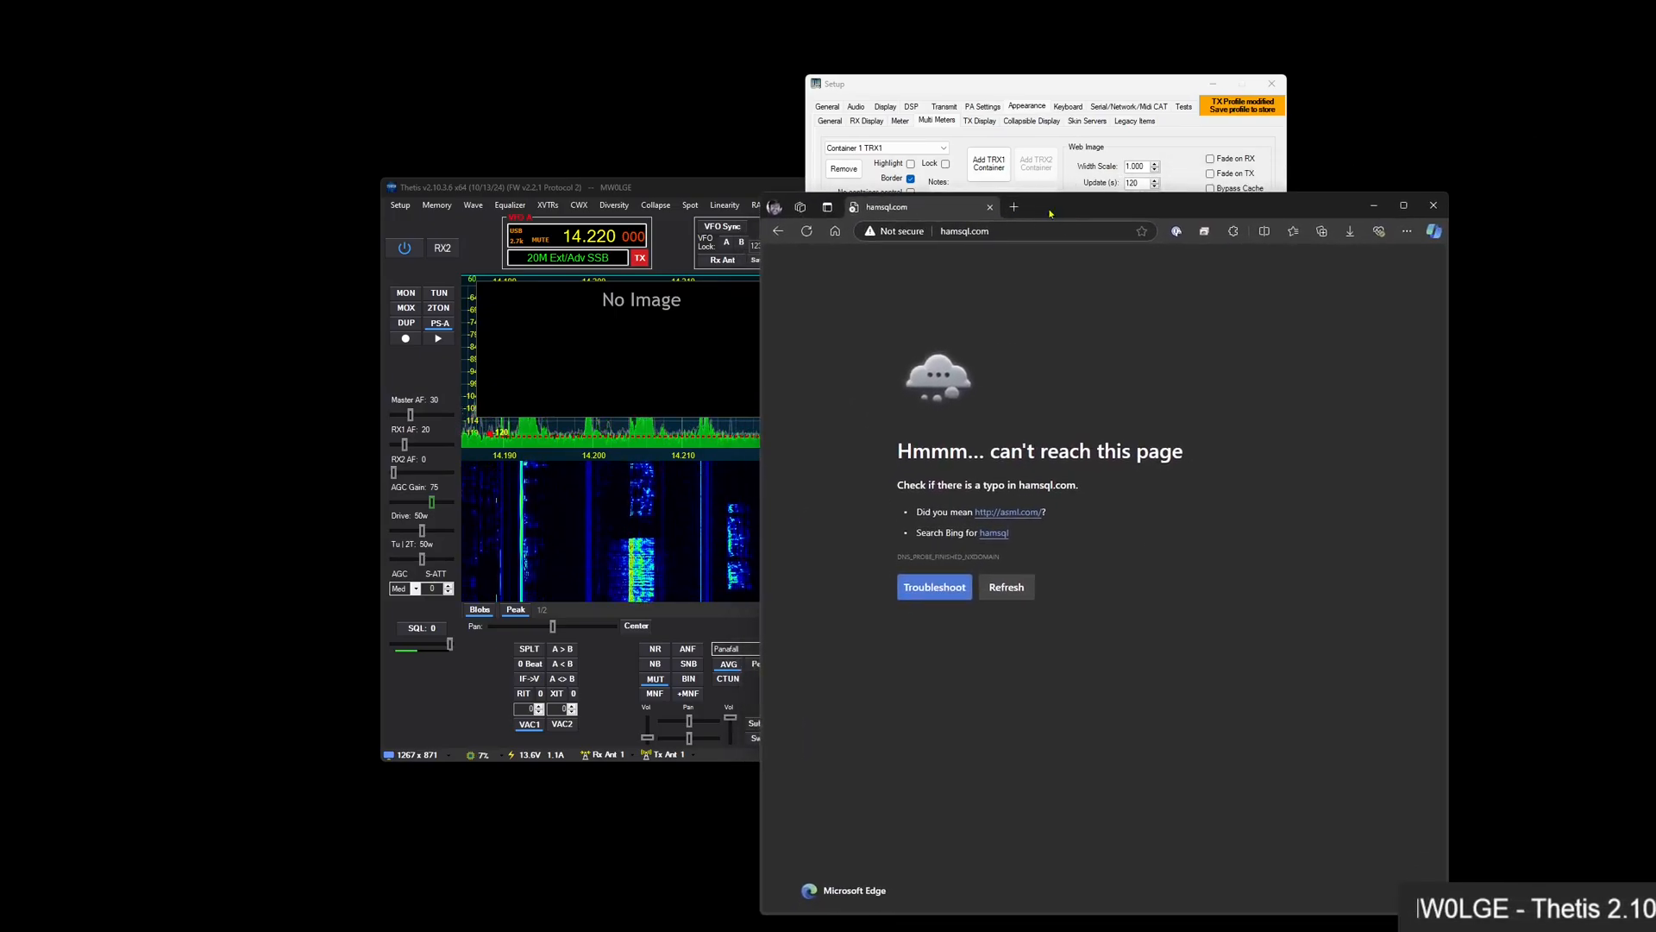
left_click(968, 228)
key("Home")
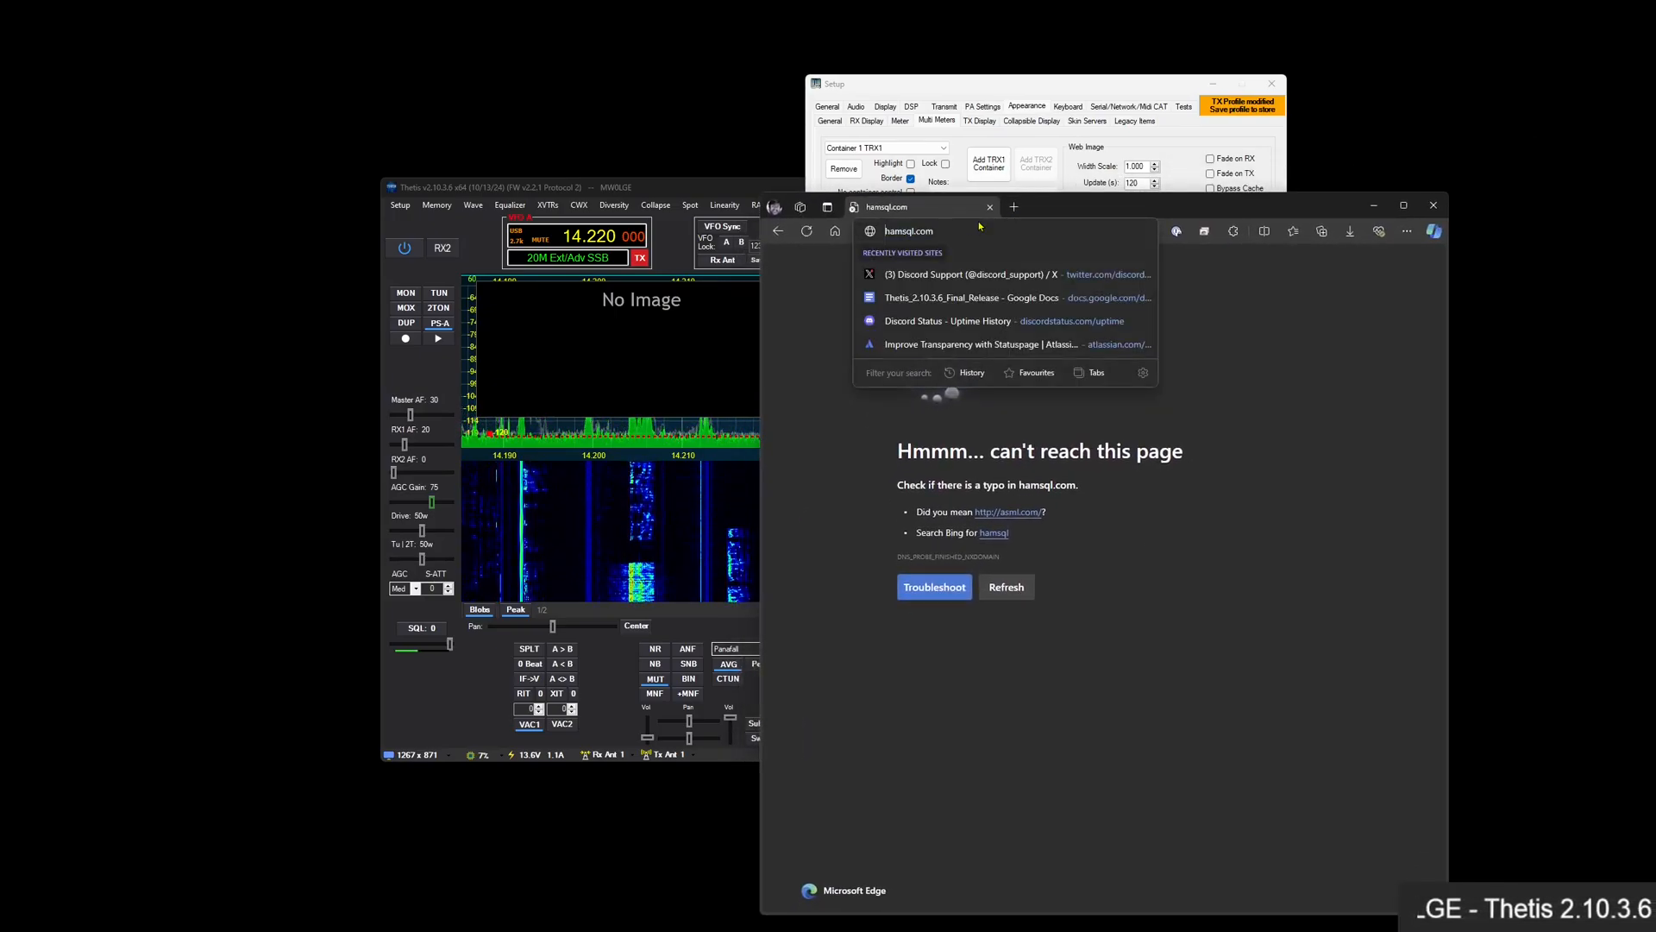
key("BackSpace")
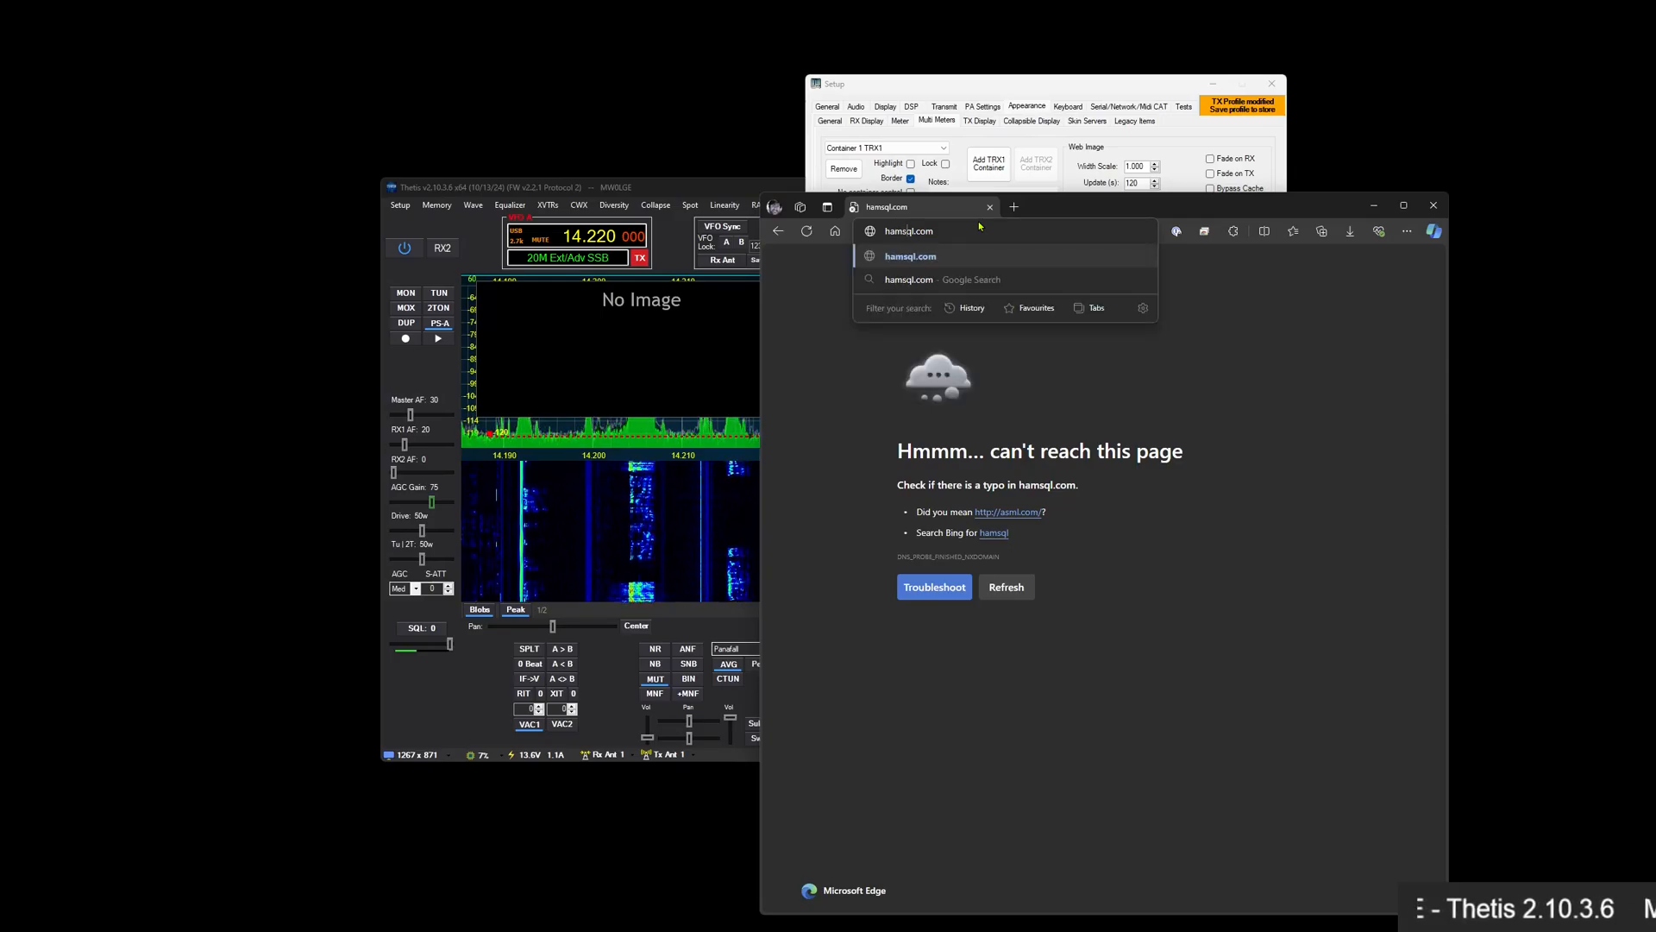
type("s")
key("Return")
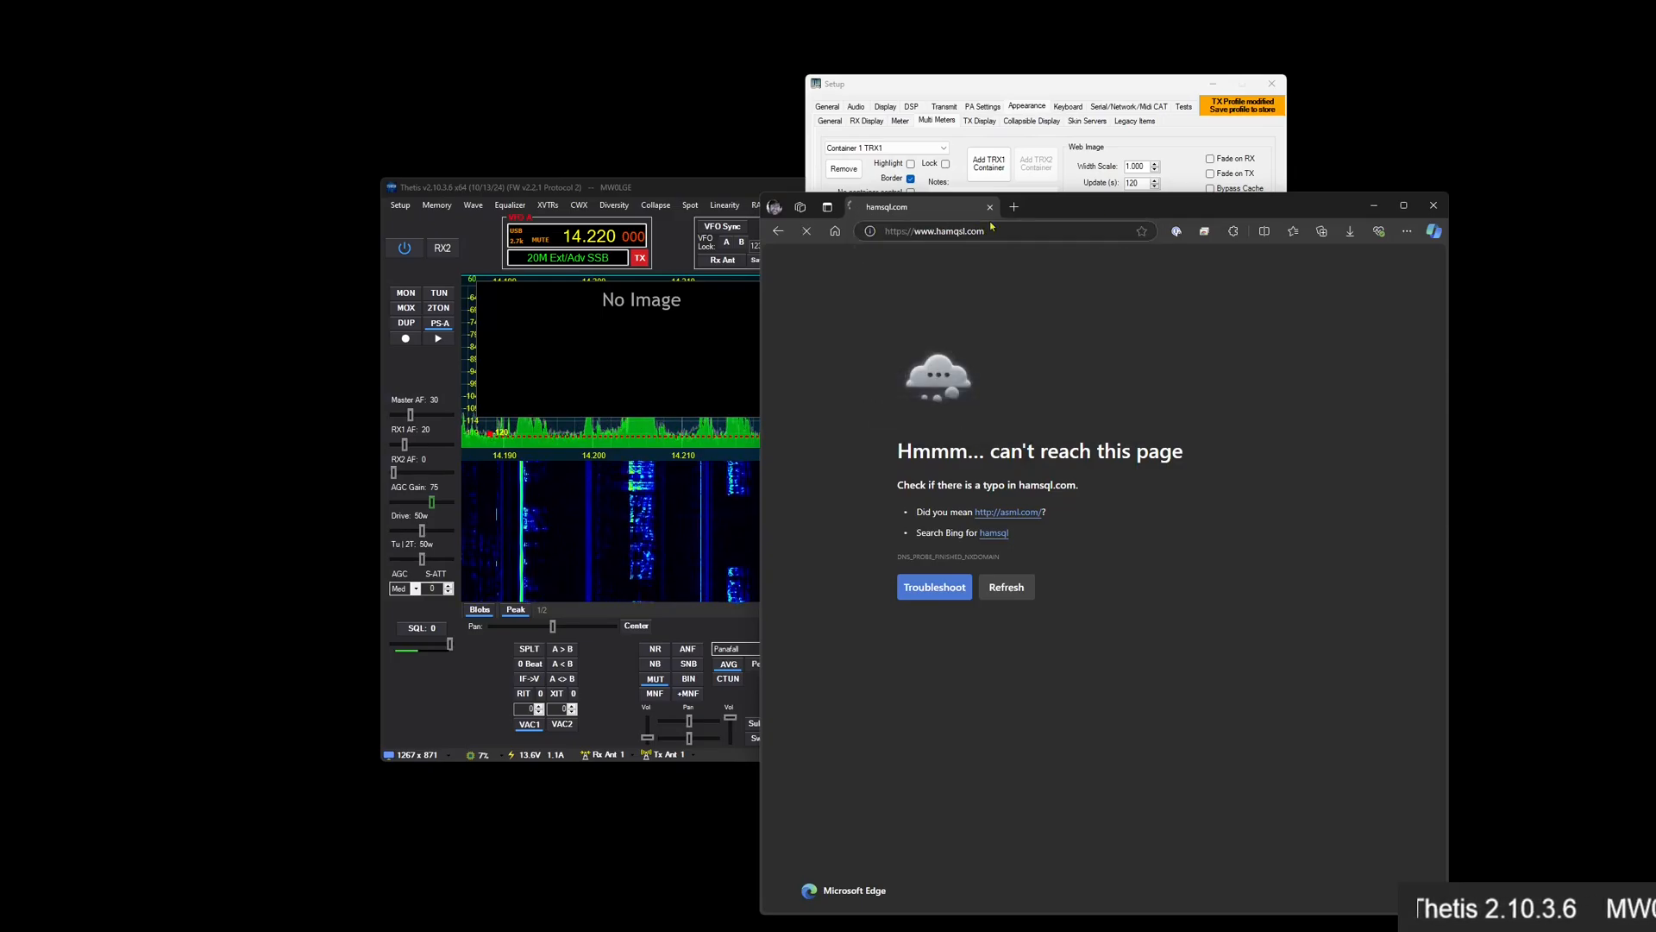
Look through the solar-terrestrial data widgets on the hamqsl.com page, and close the browser
scroll(1108, 604, "down", 10)
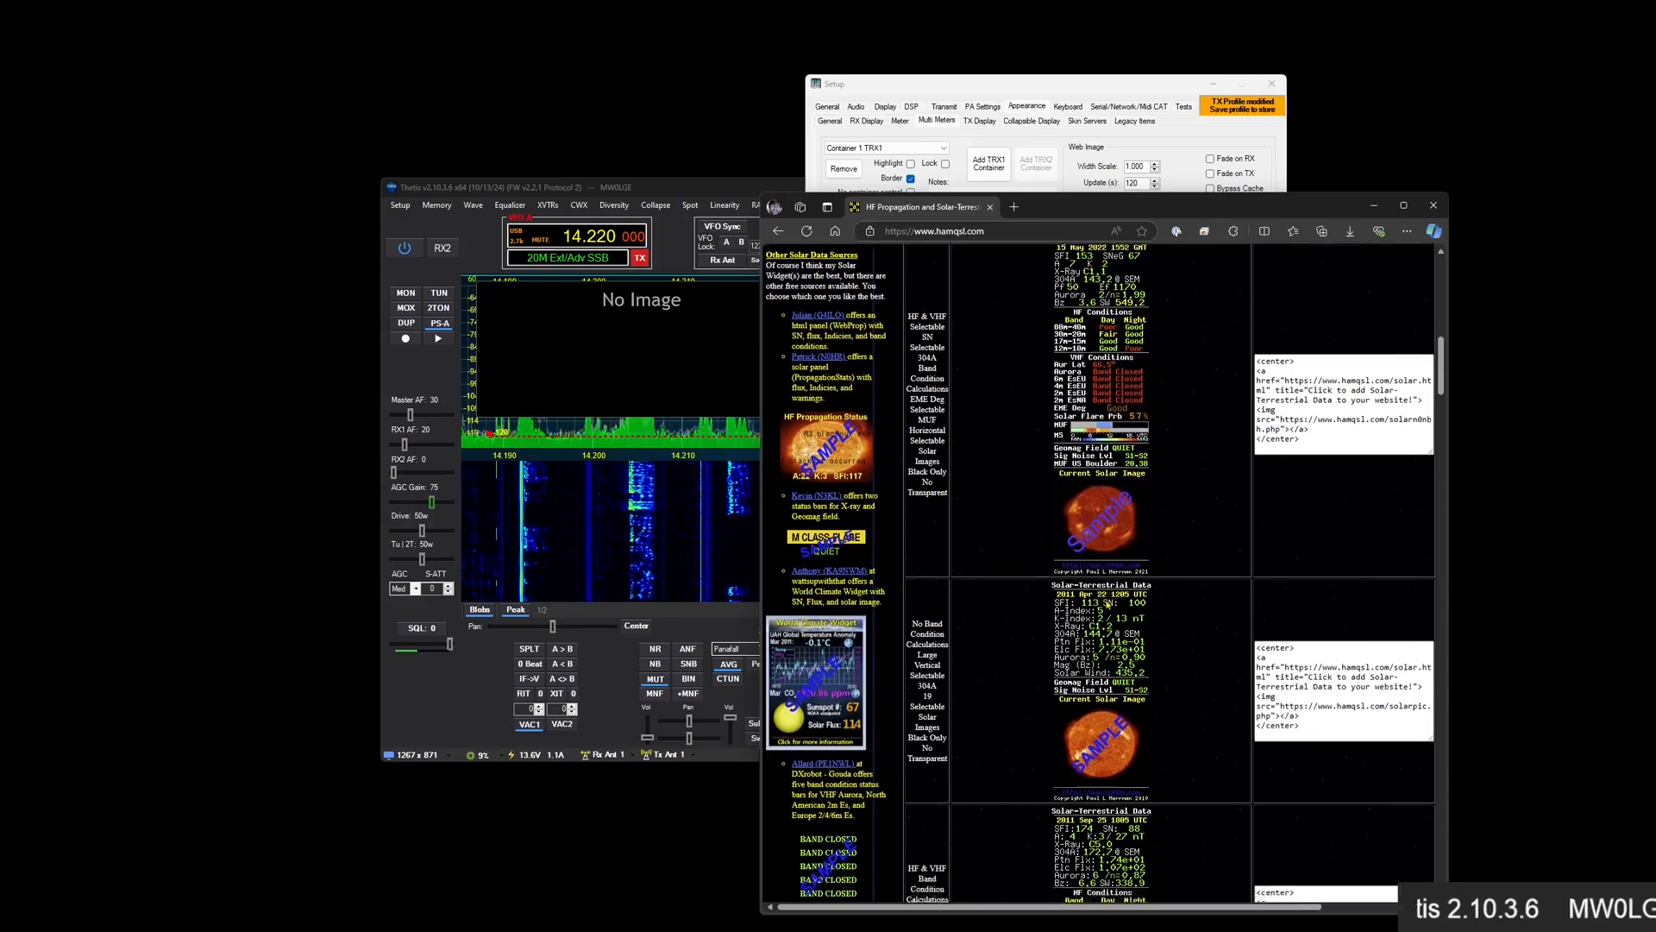
scroll(1107, 604, "down", 15)
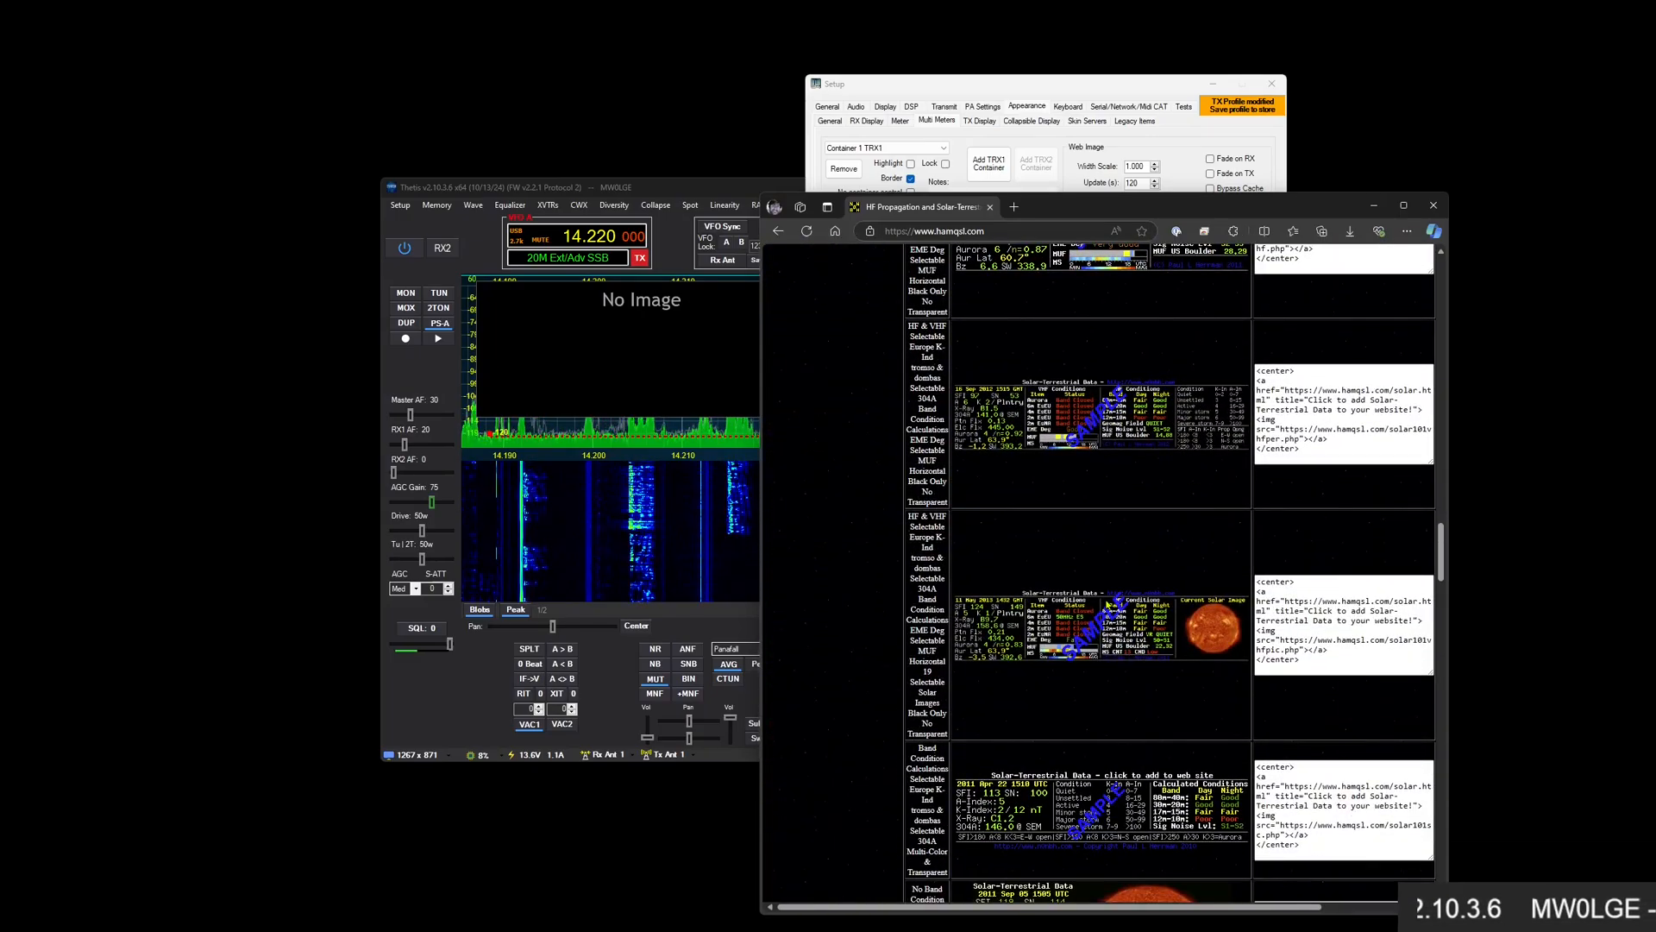
scroll(1107, 604, "down", 2)
scroll(1107, 595, "up", 3)
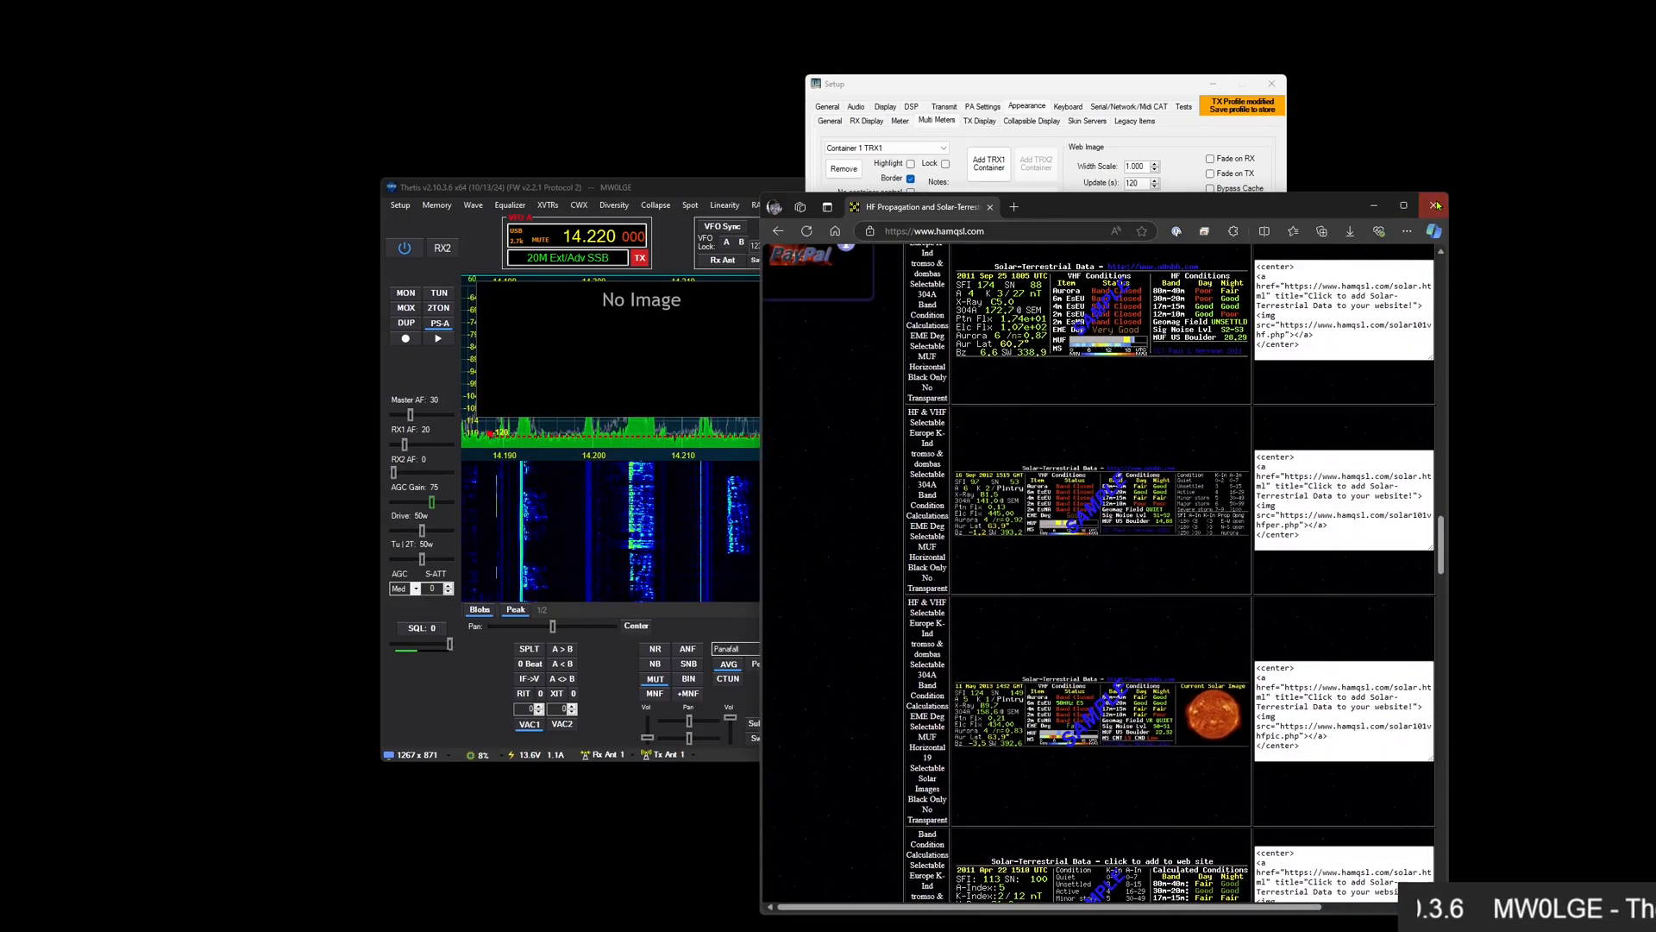
left_click(1437, 204)
Set the Web Image to the hamqsl.com solarbrief.php layout, move Setup clear of the container, and make the container narrower and taller
left_click(1138, 237)
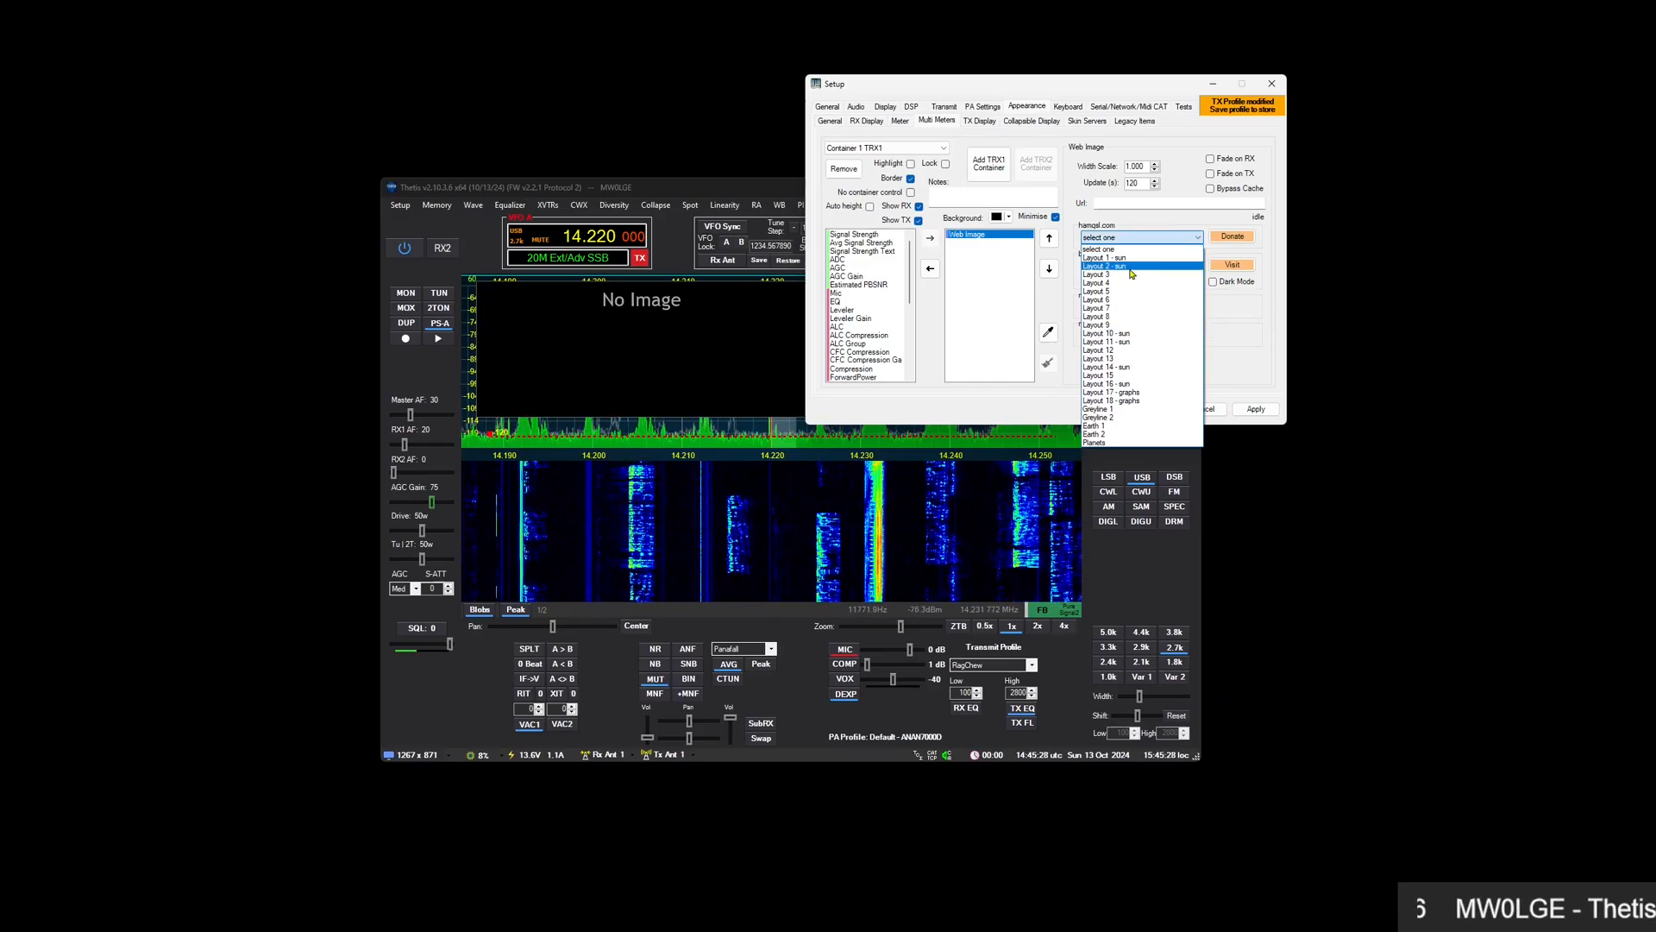
left_click(1126, 304)
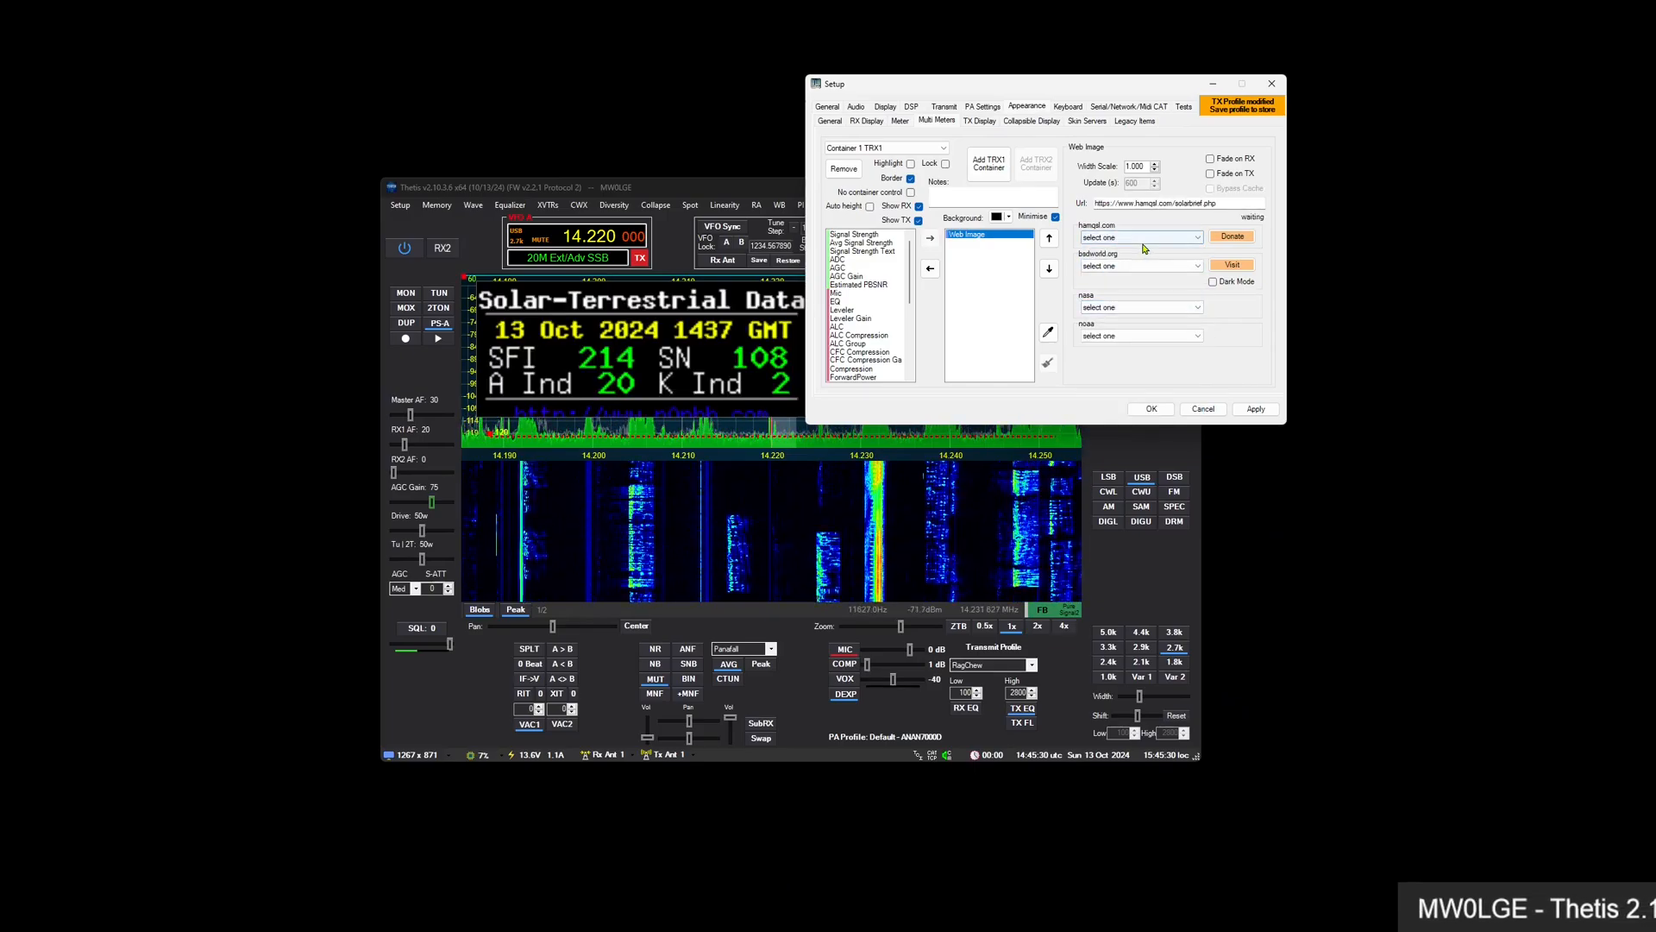
left_click_drag(1042, 97, 1237, 40)
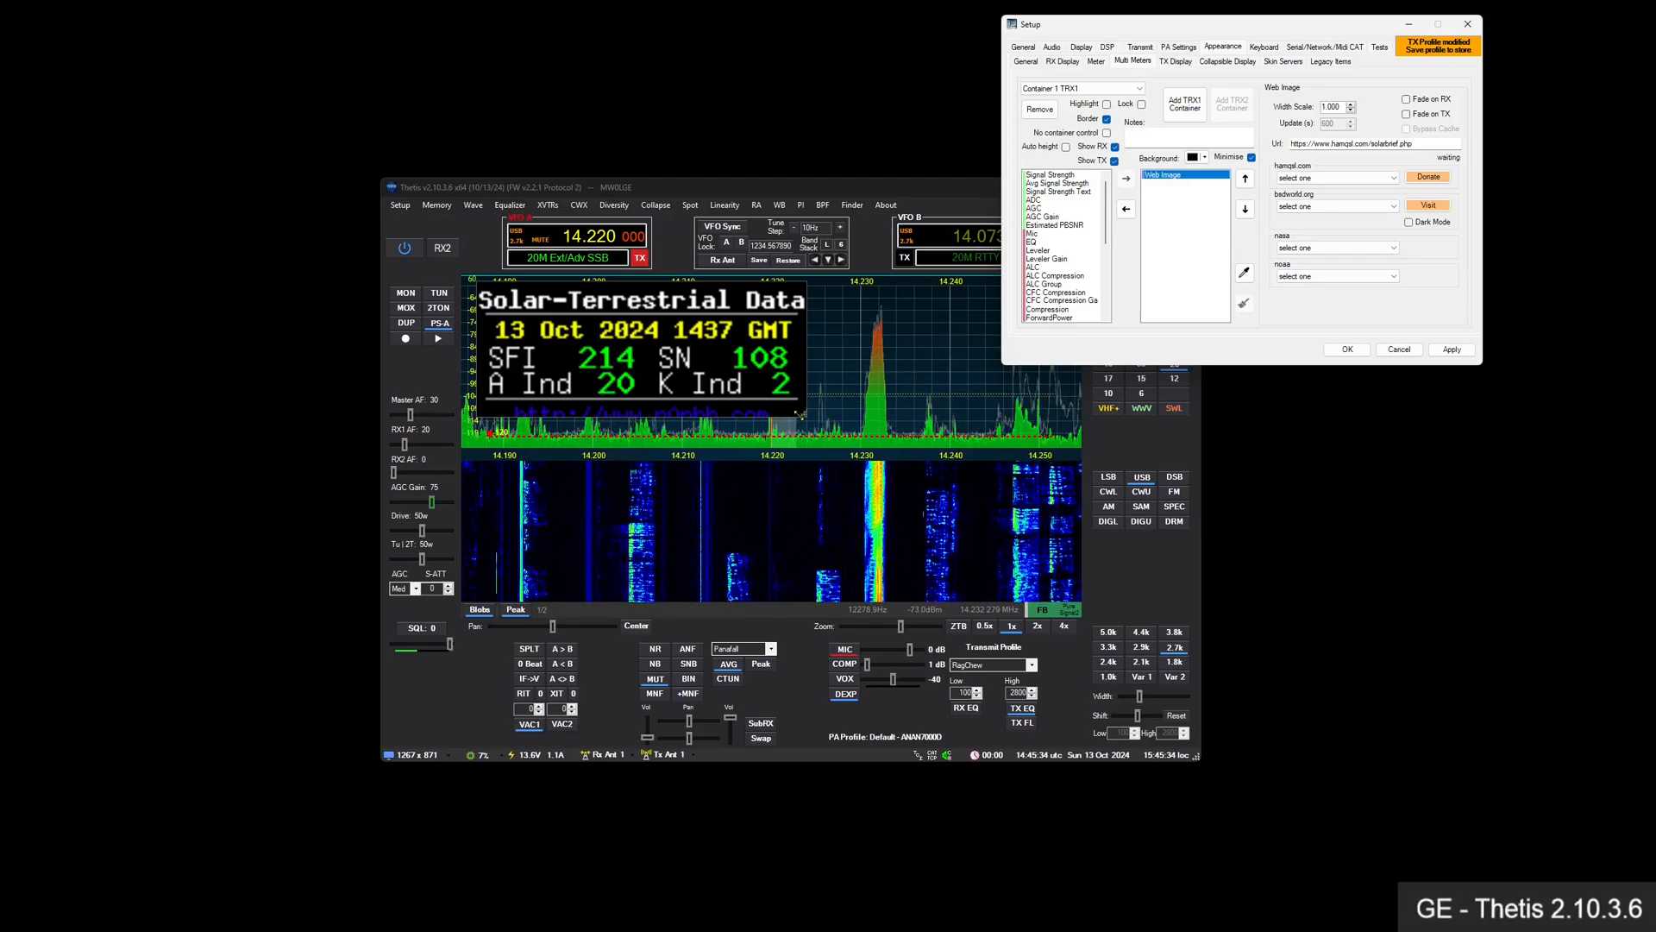
left_click_drag(798, 414, 749, 500)
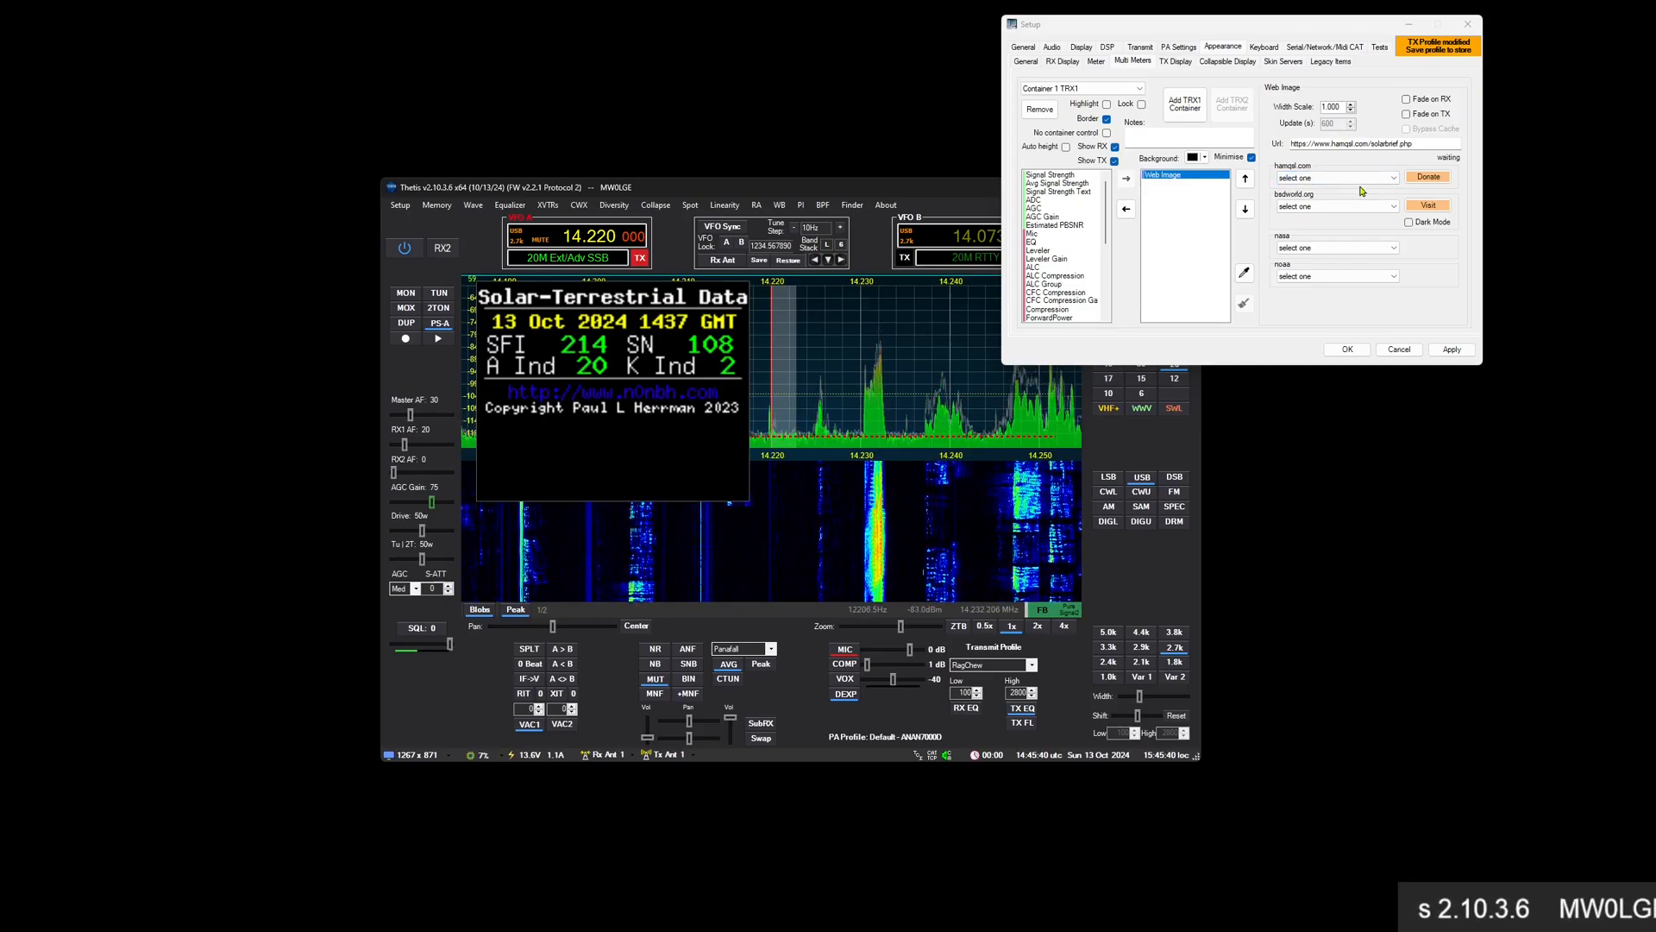
Change the Web Image to hamqsl.com Layout 16 - sun, and make the container wider and shorter to fit it
left_click(1358, 180)
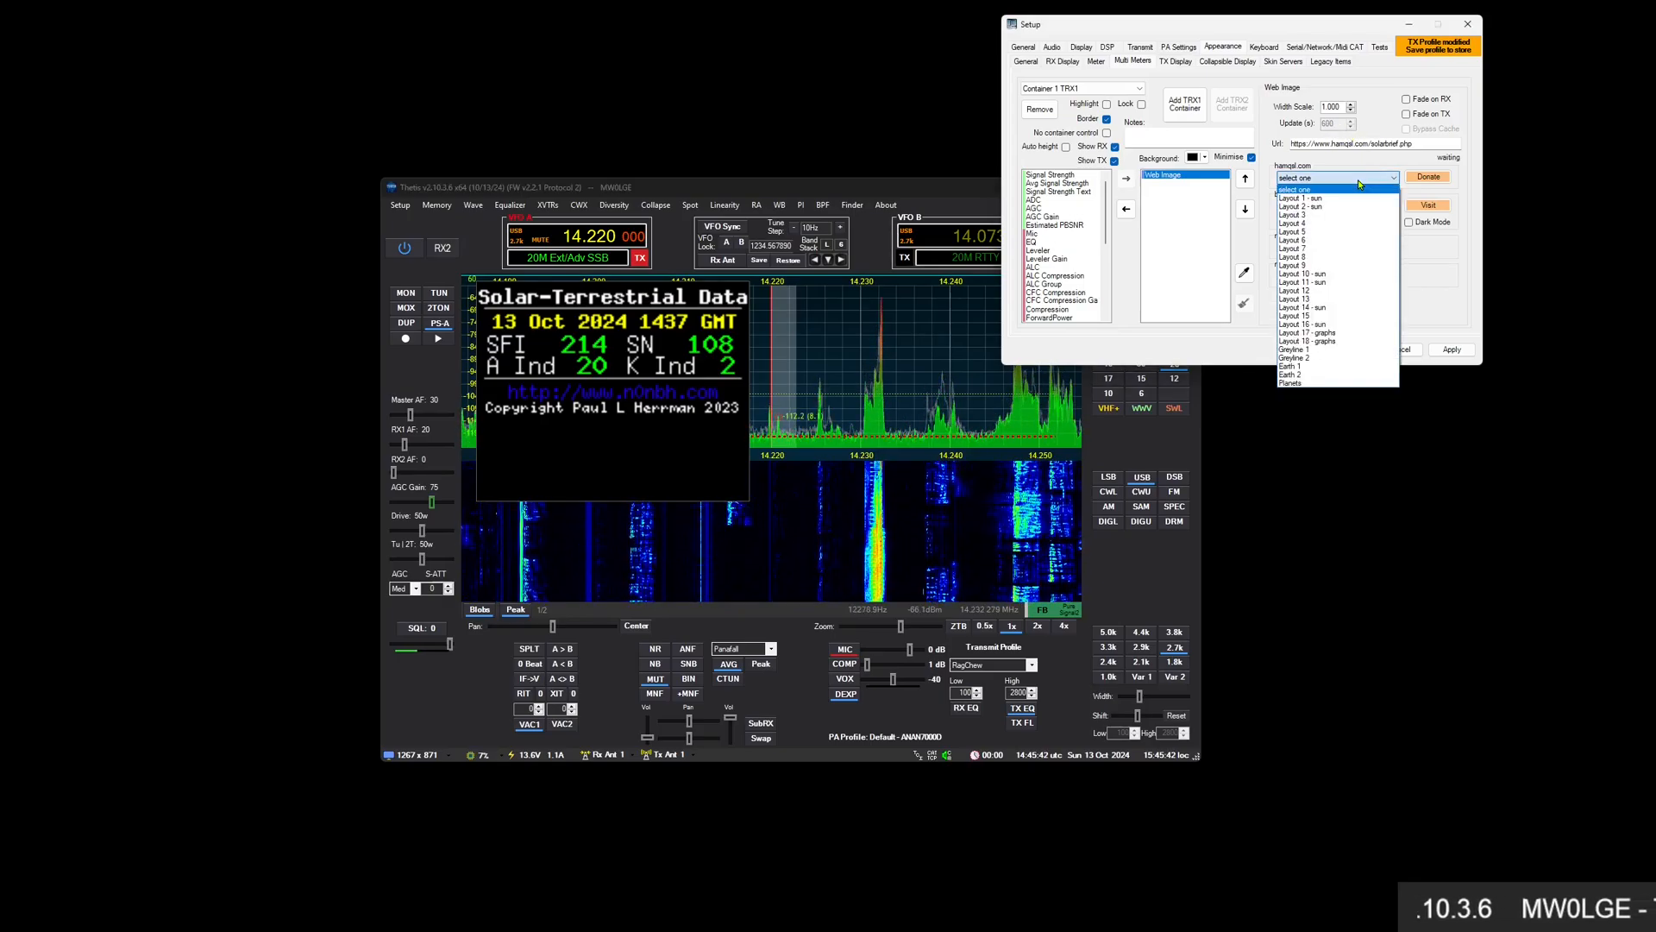
left_click(1302, 324)
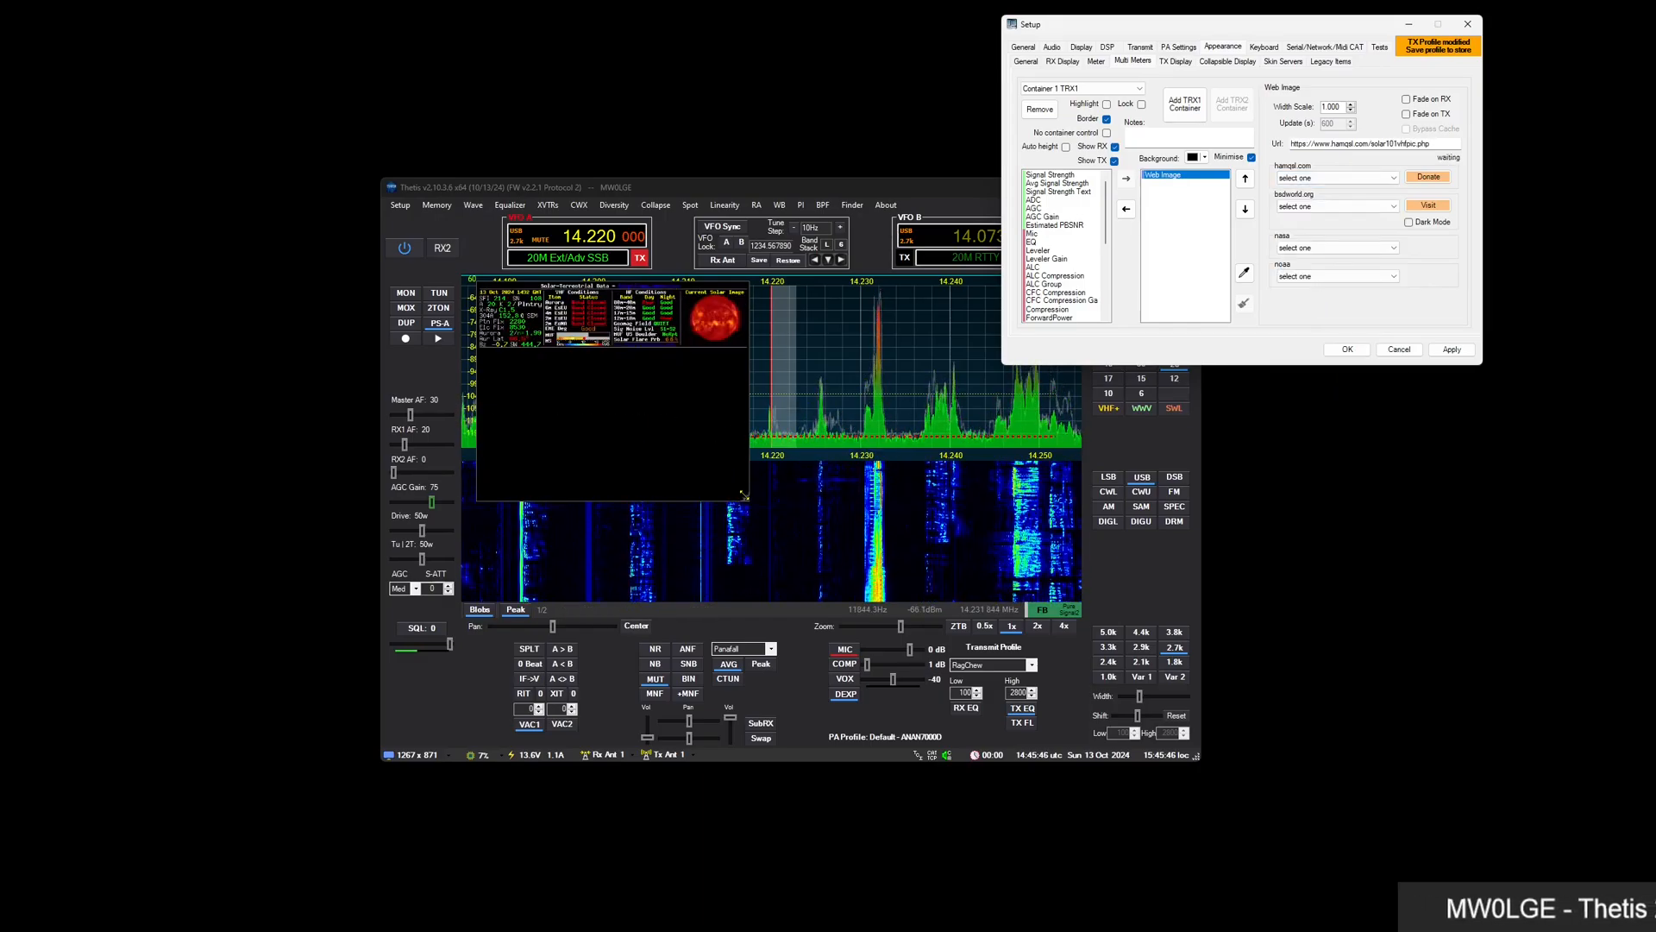
left_click_drag(744, 495, 972, 400)
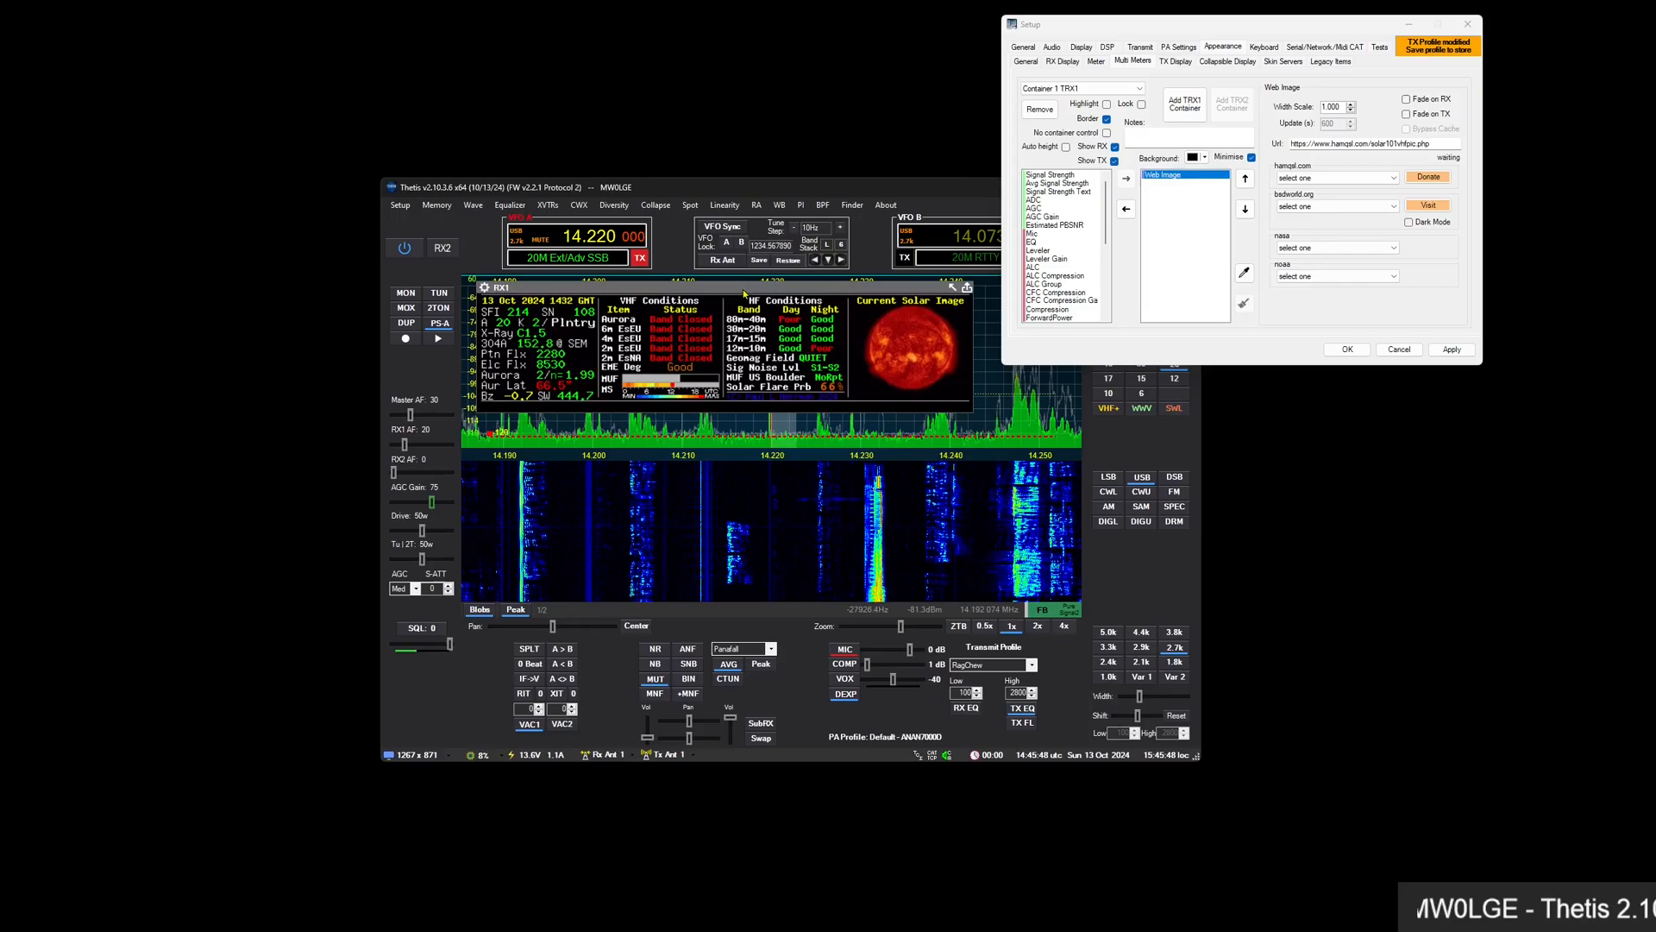
Float the RX1 container as a separate window, widen it to fit the image, and place it over the main console
left_click_drag(743, 292, 755, 415)
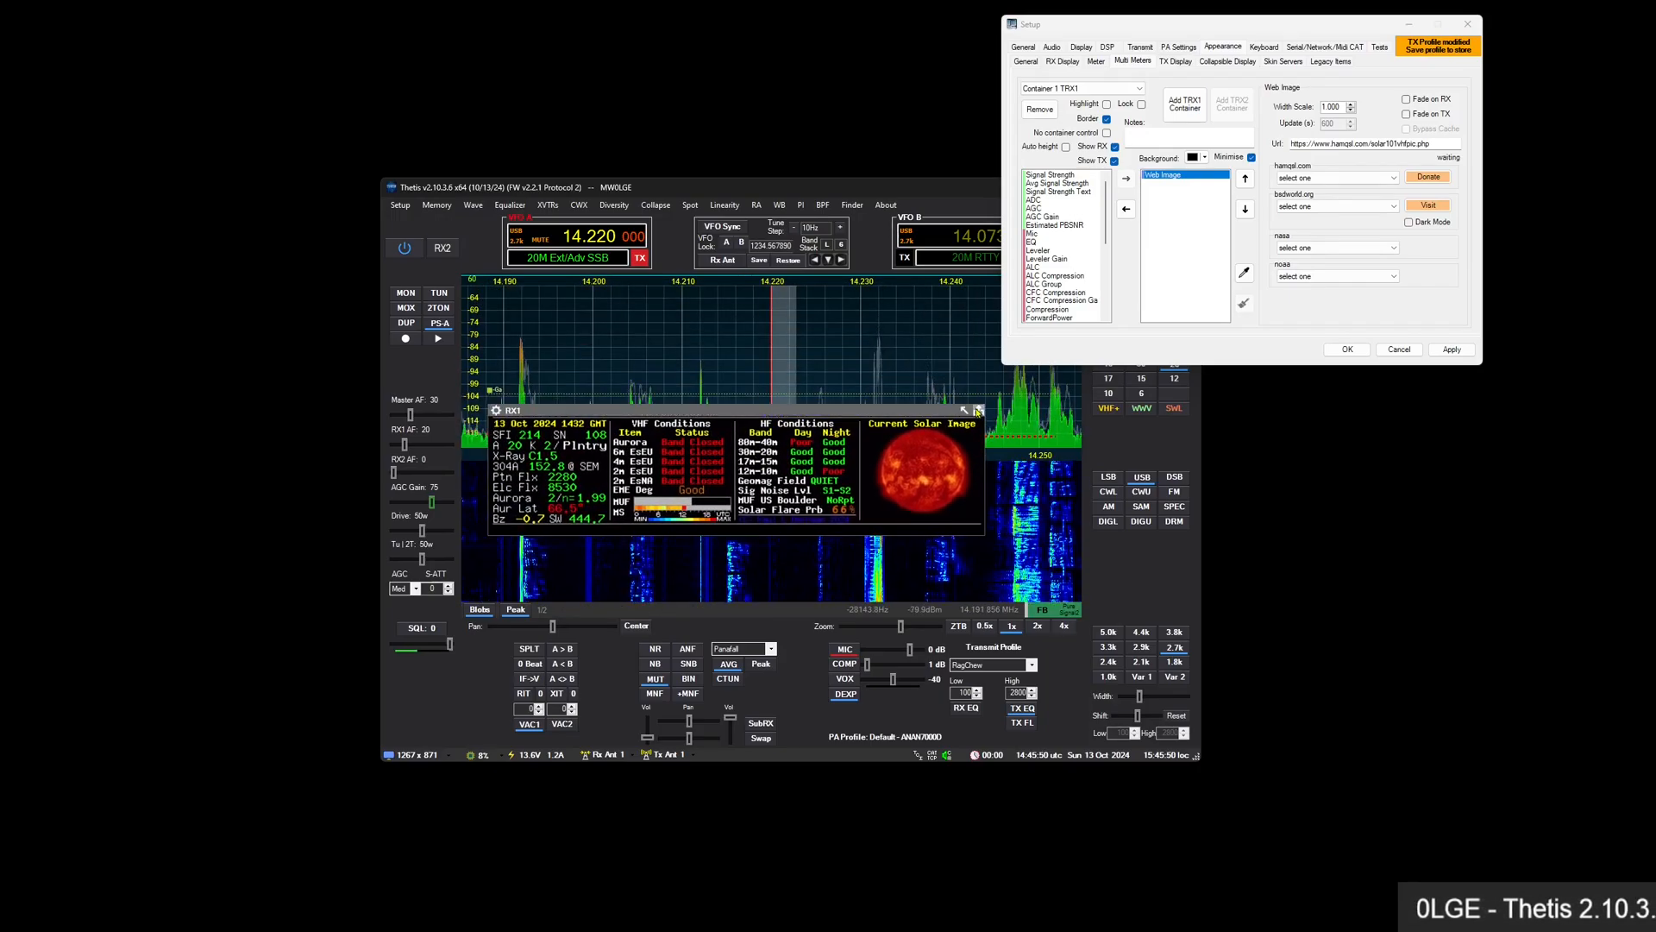
left_click(978, 410)
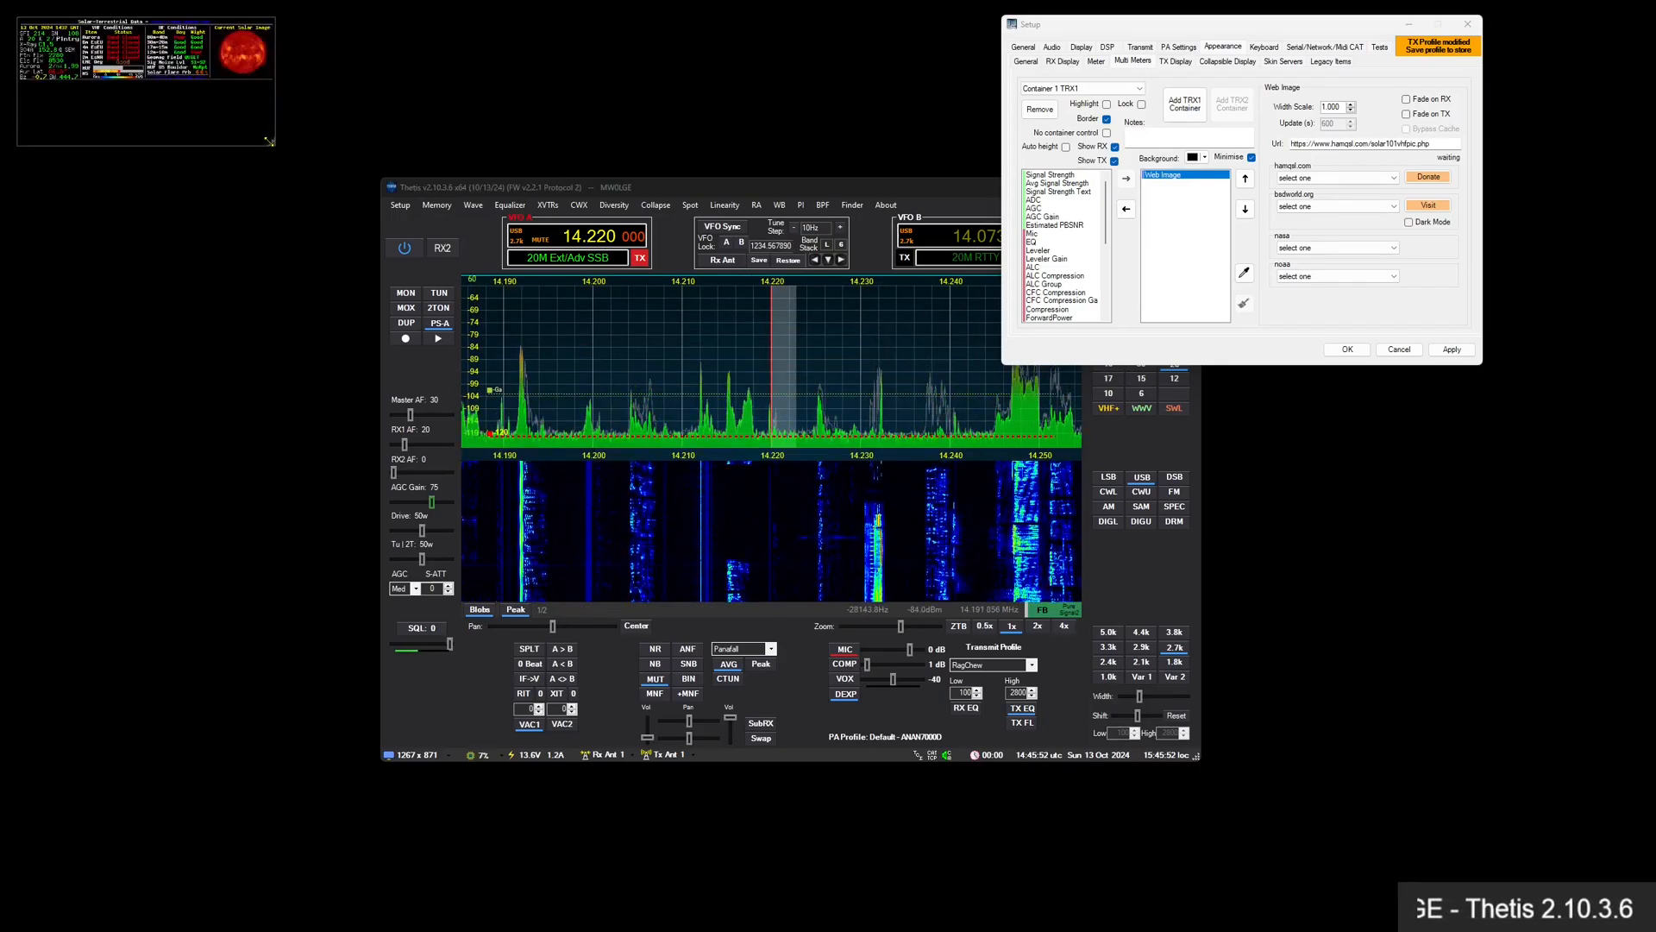
left_click_drag(269, 141, 461, 127)
left_click_drag(294, 23, 728, 412)
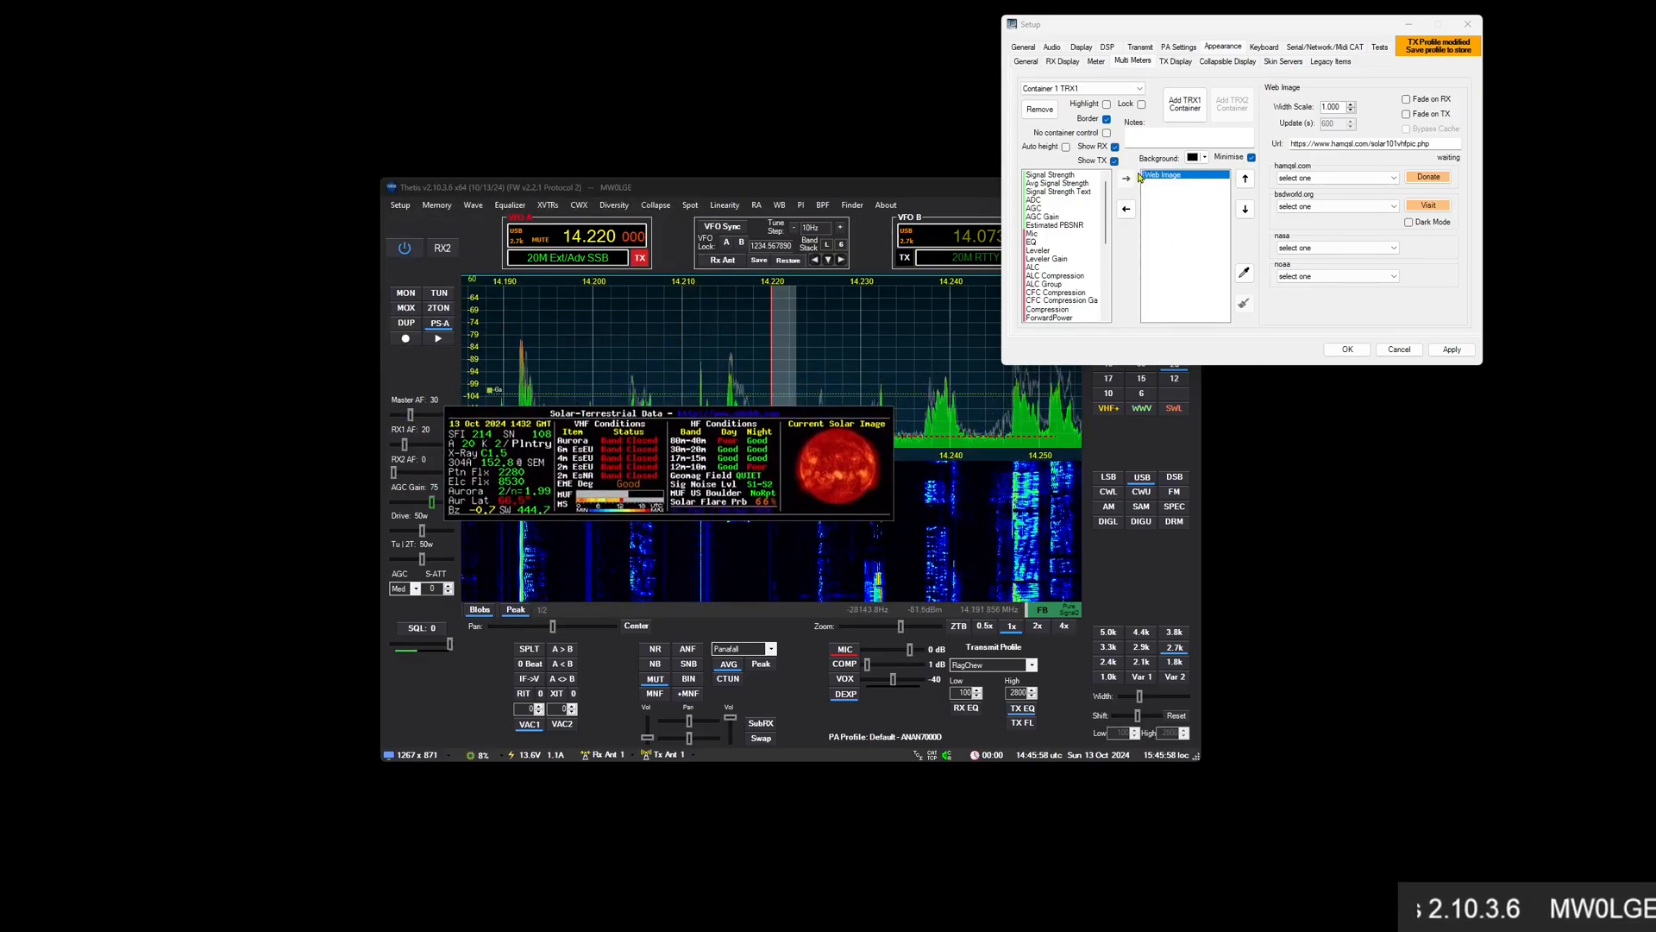
Check the bsdworld.org image list, and rearrange the main console and the floating container around the Setup window
left_click(1392, 207)
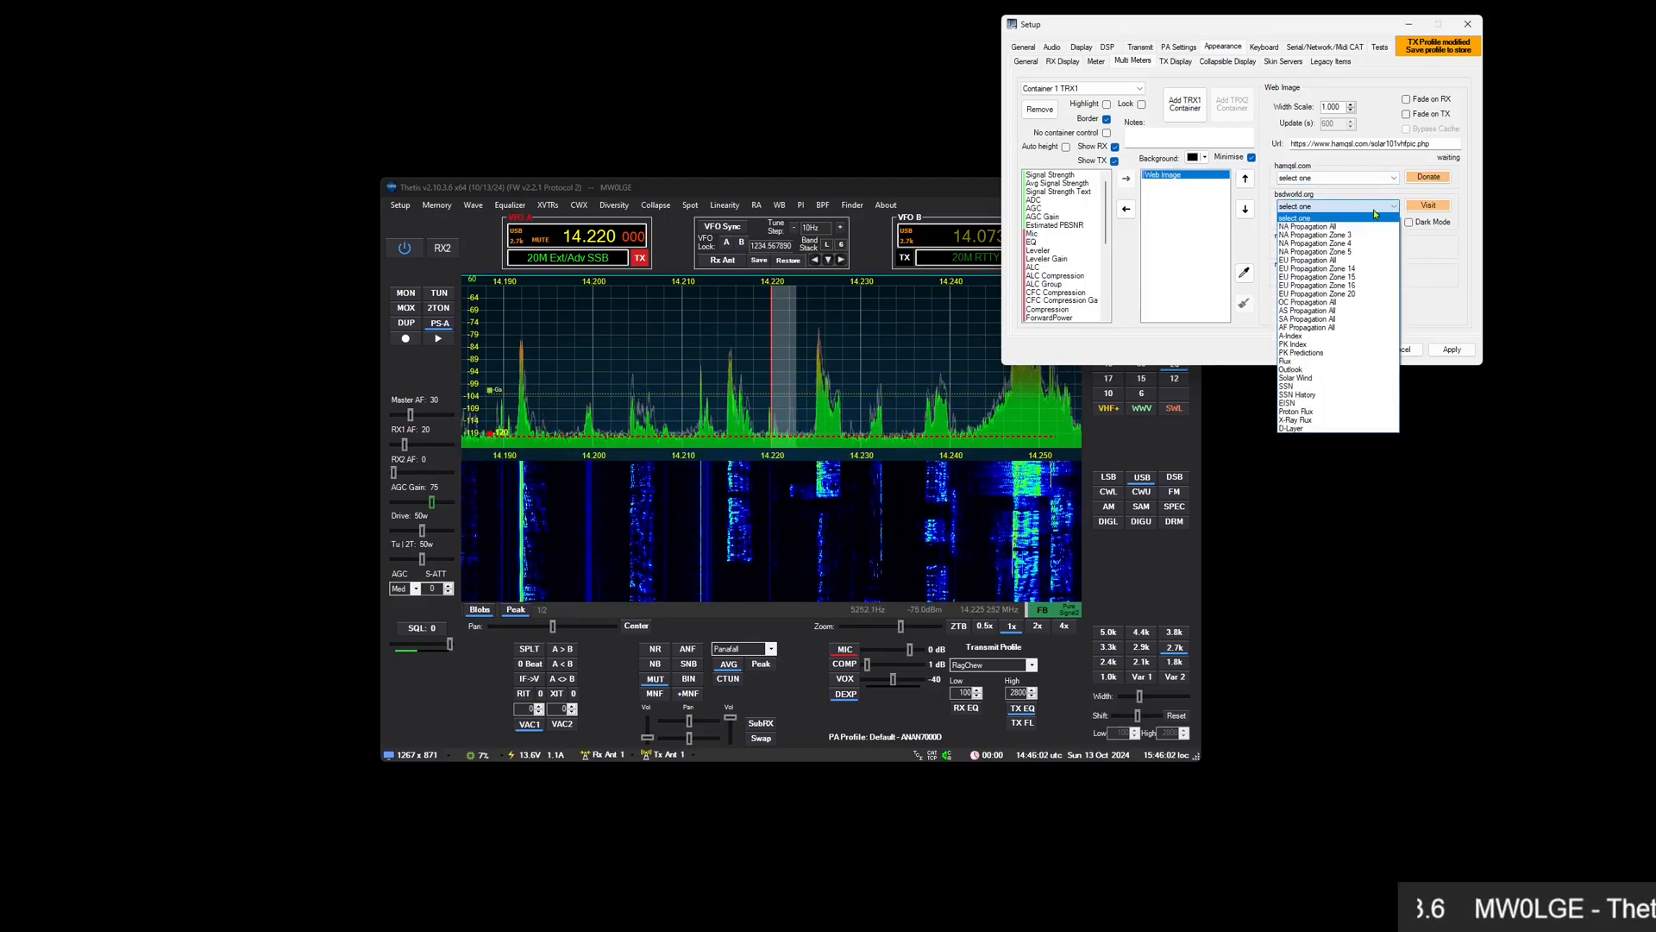
left_click(1371, 207)
left_click_drag(925, 192, 923, 242)
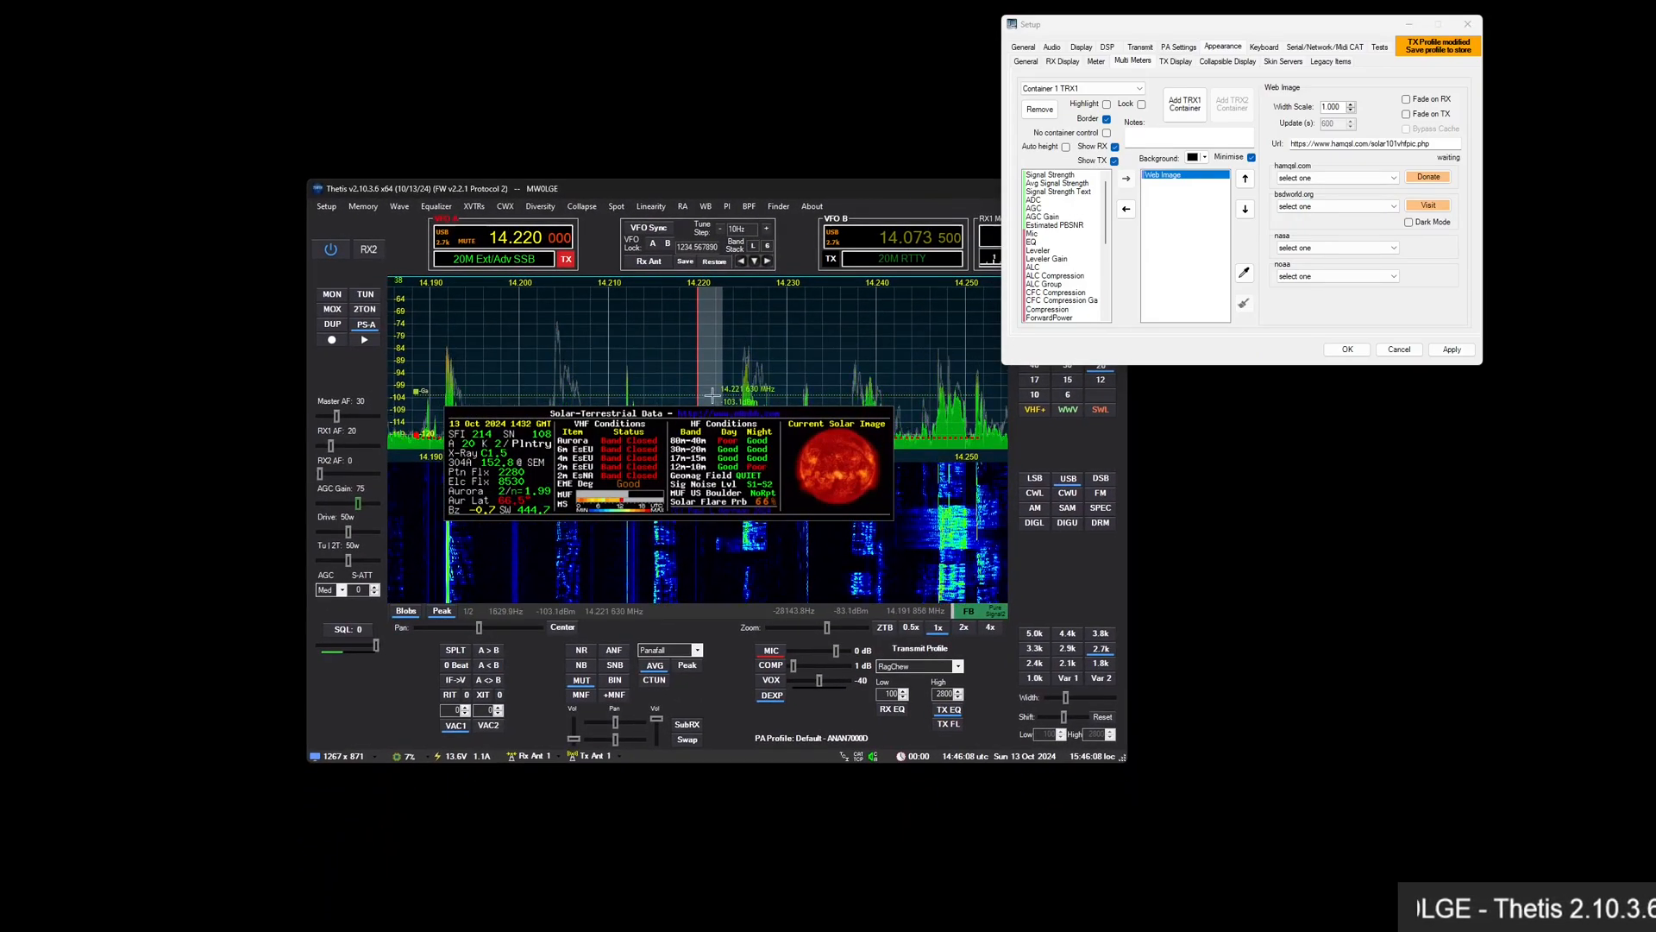
left_click_drag(893, 408, 1096, 434)
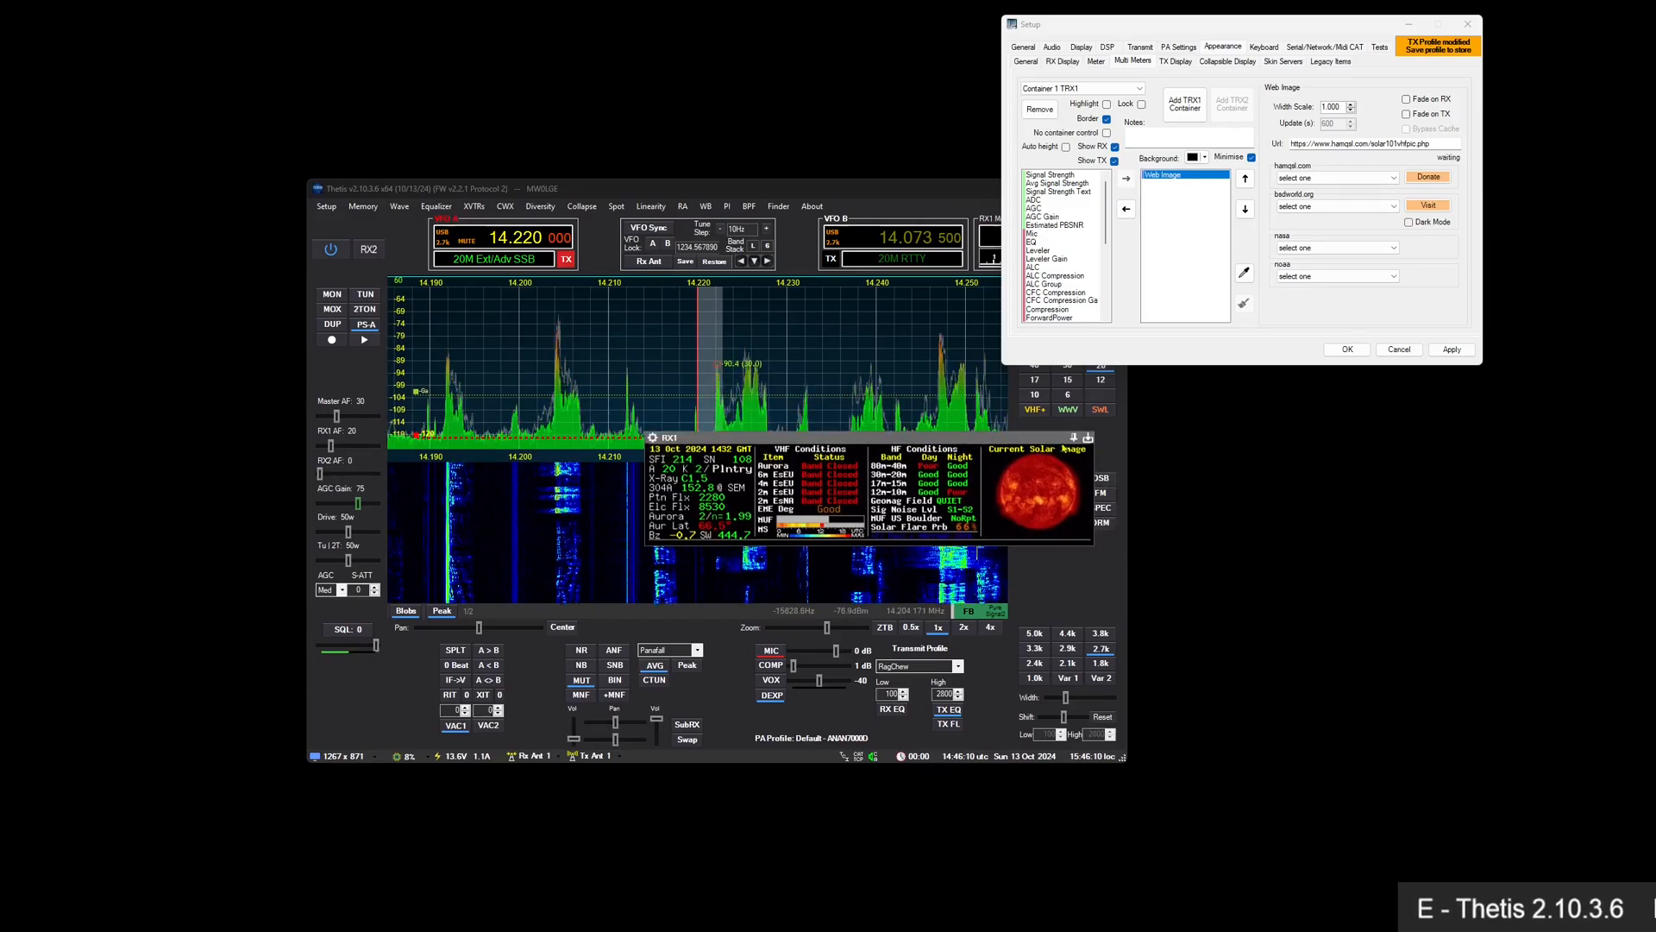
Set the Web Image to bsdworld.org EU Propagation Zone 14, and make the container taller to show the full chart
left_click(1374, 208)
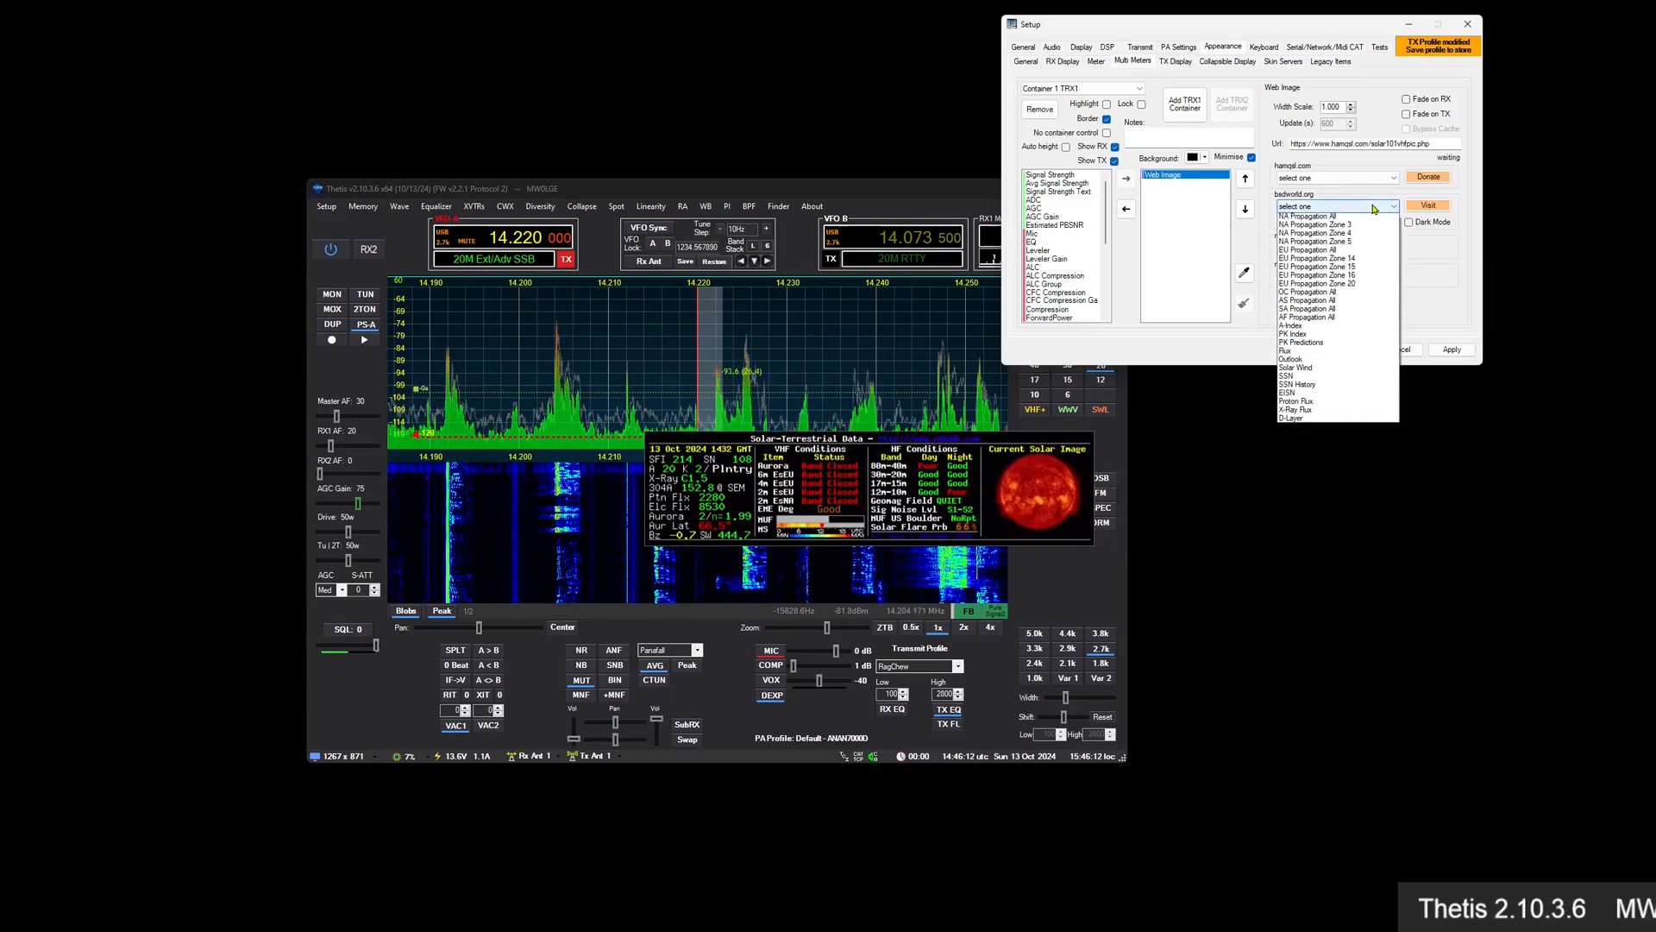
left_click(1345, 271)
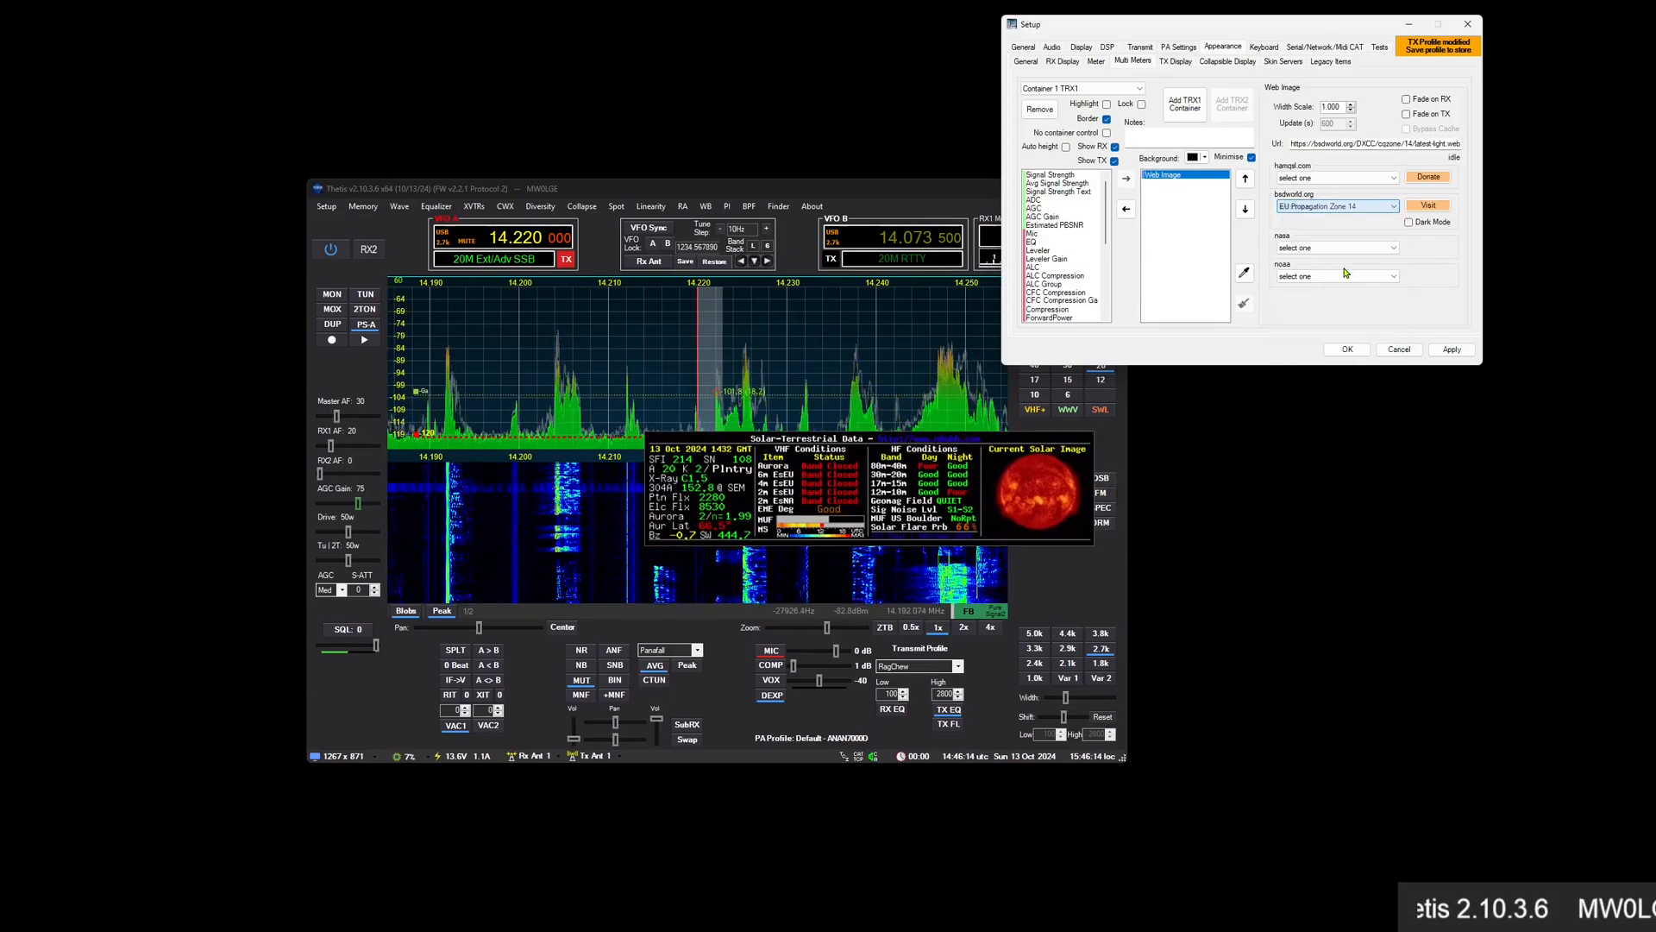
left_click_drag(1089, 540, 1043, 699)
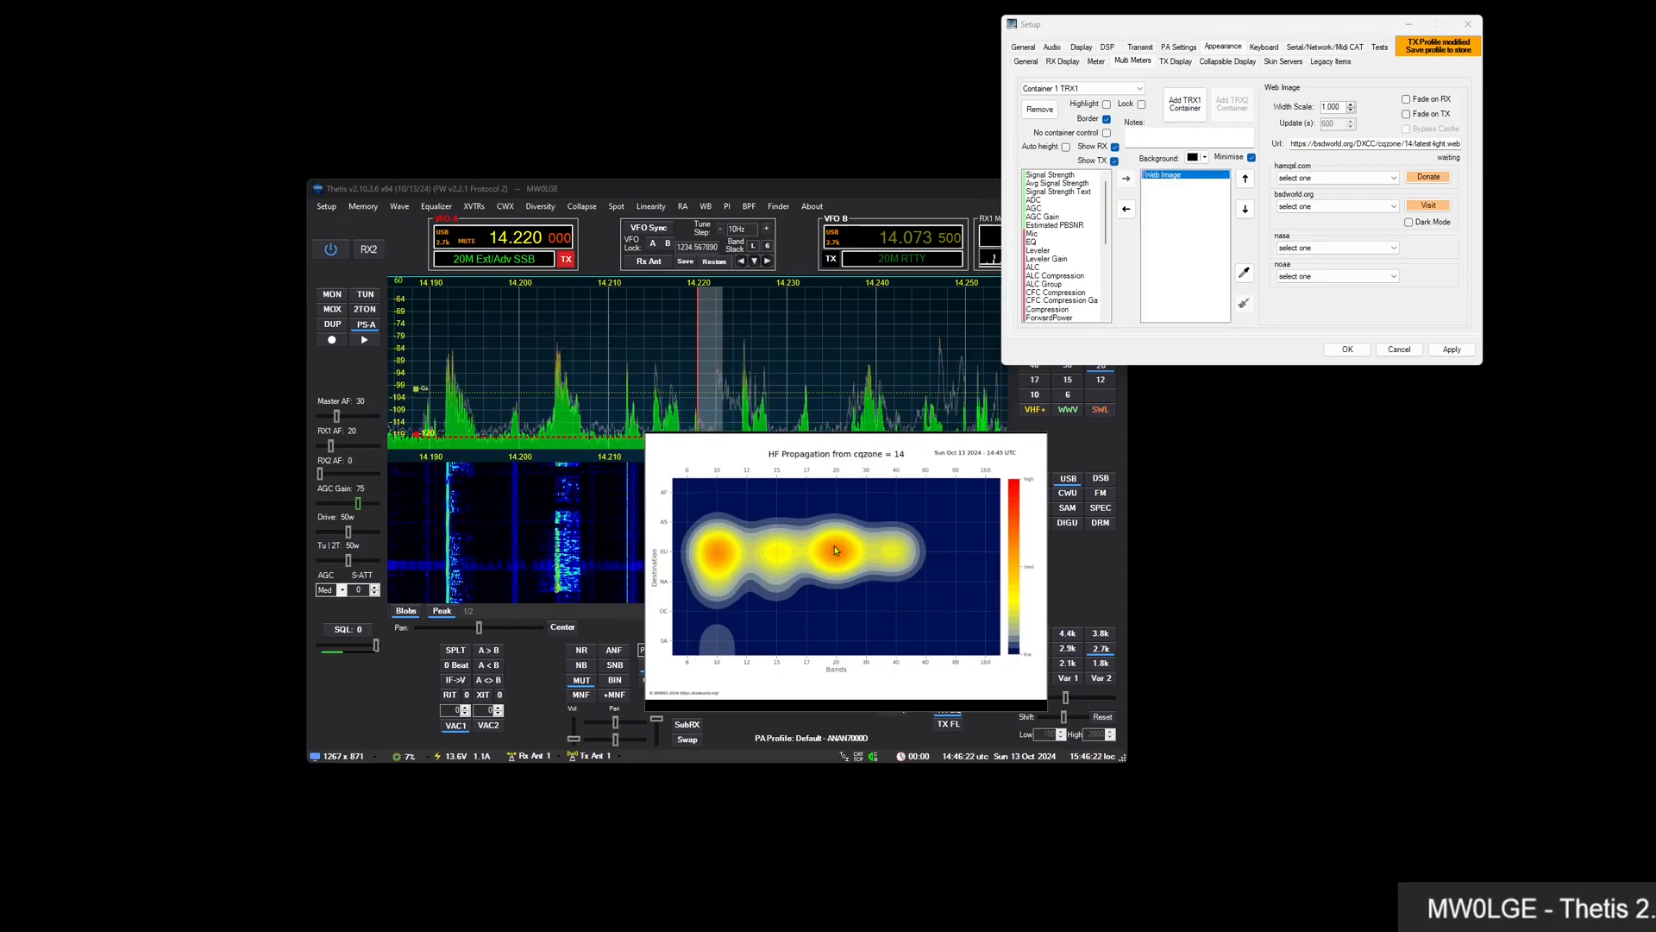
Enable Dark Mode for bsdworld.org images and reload EU Propagation Zone 14
left_click(1409, 223)
left_click(1346, 206)
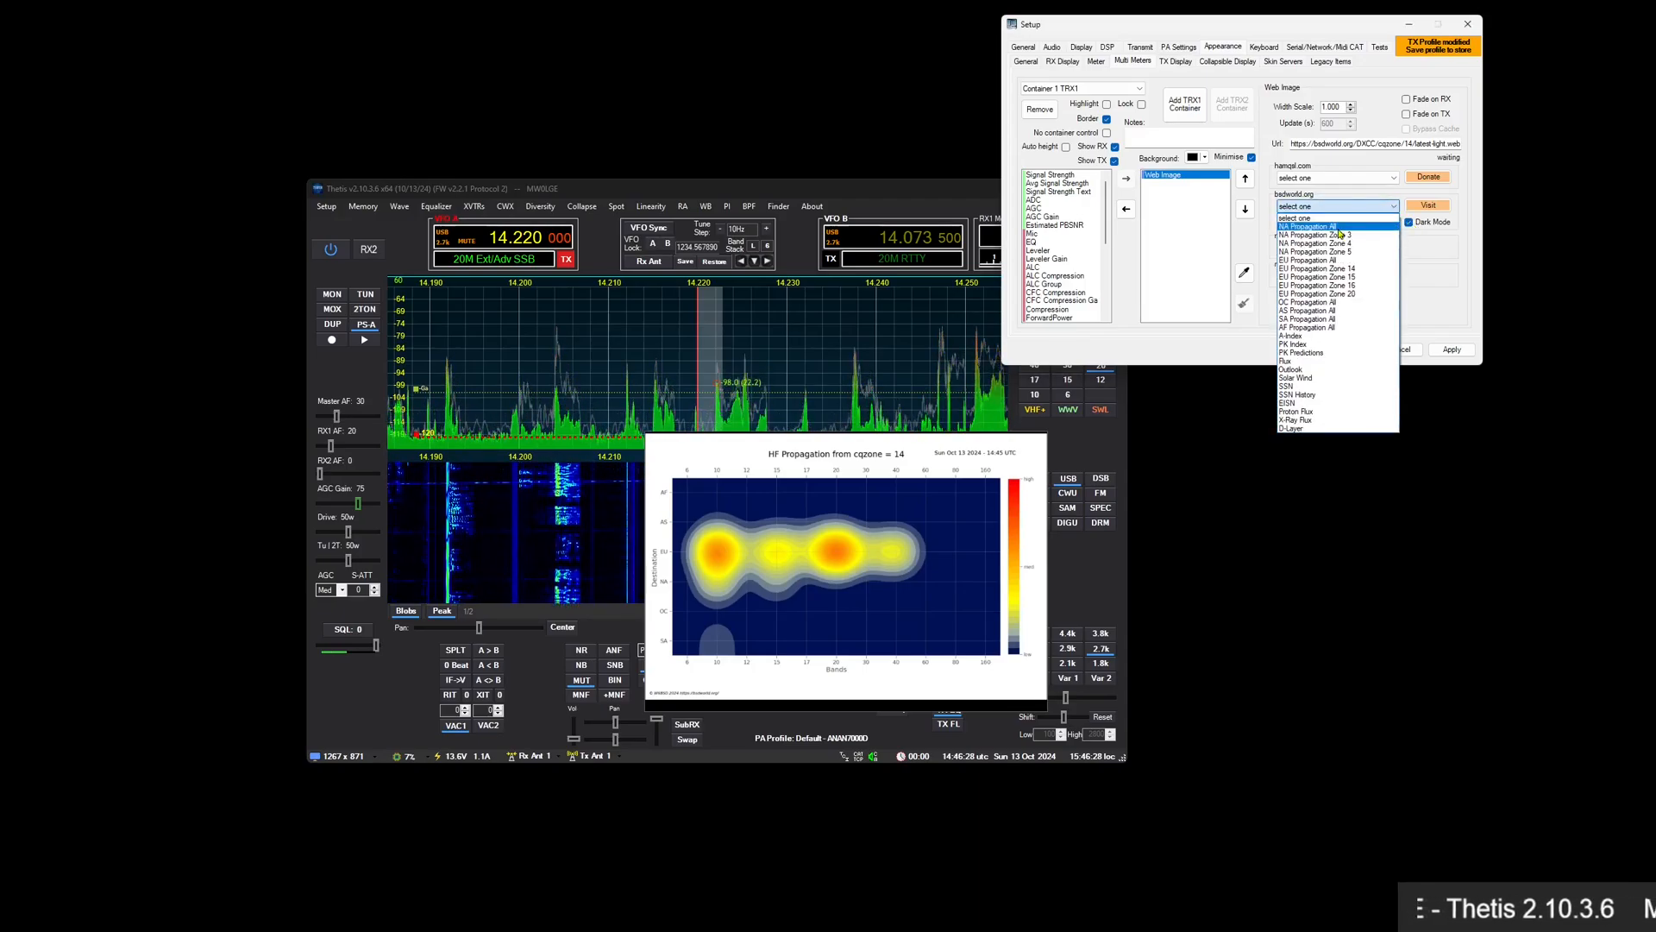
left_click(1339, 269)
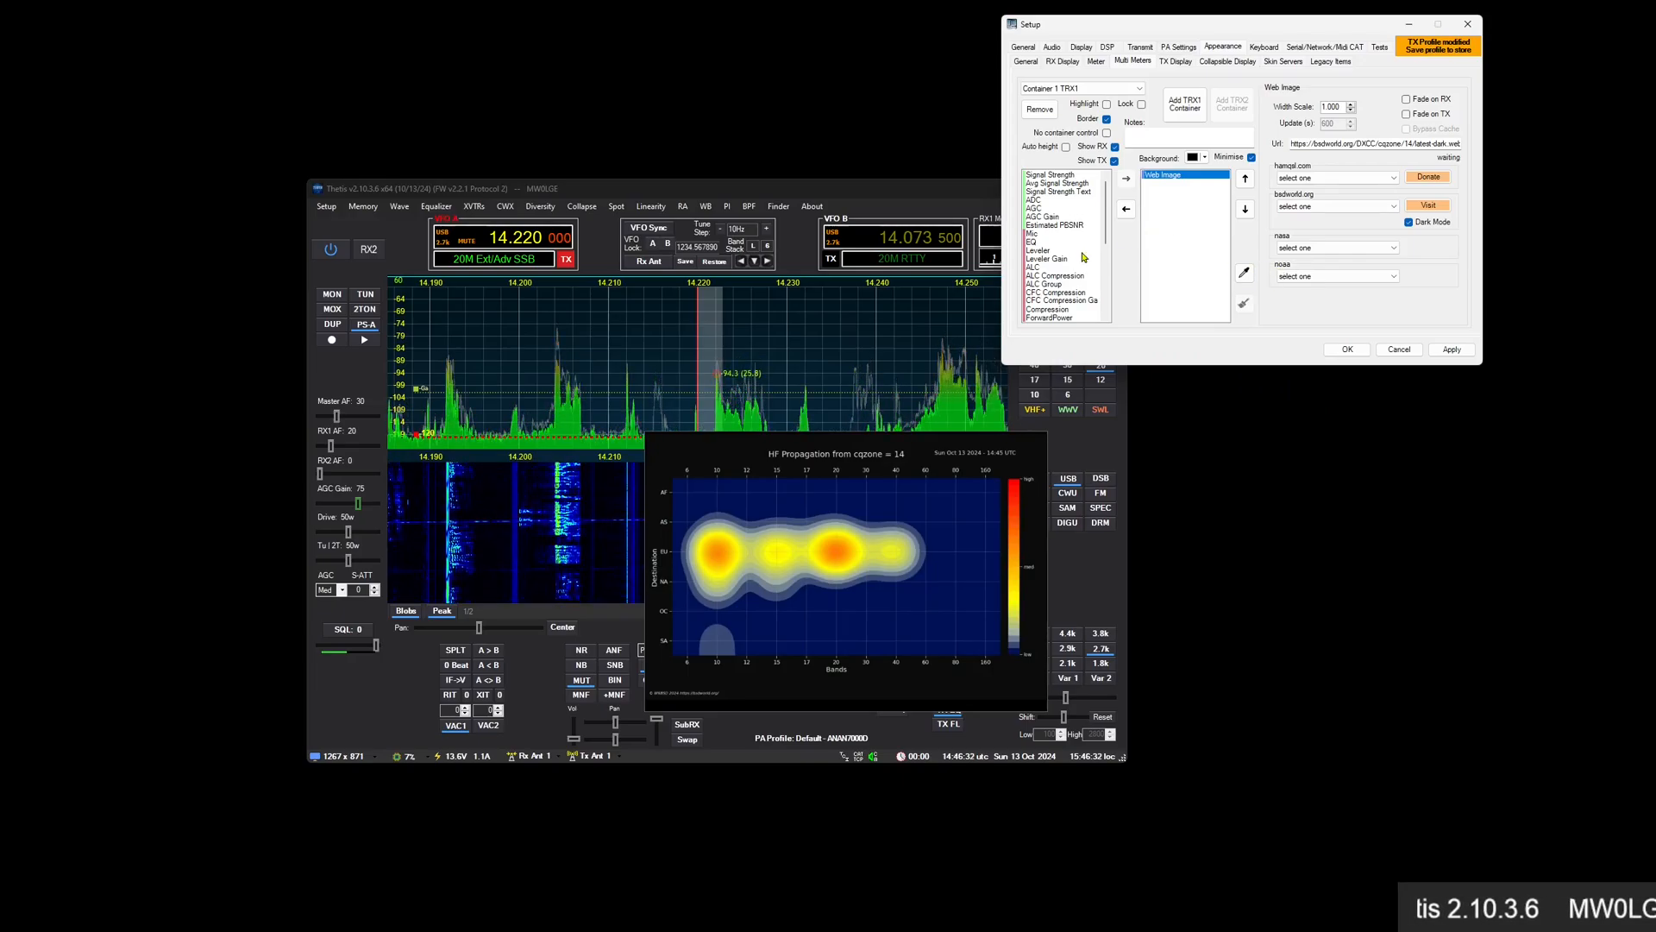
Examine the nasa and noaa image source lists without choosing an image
left_click(1350, 254)
left_click(1350, 254)
left_click(1342, 281)
left_click(1341, 281)
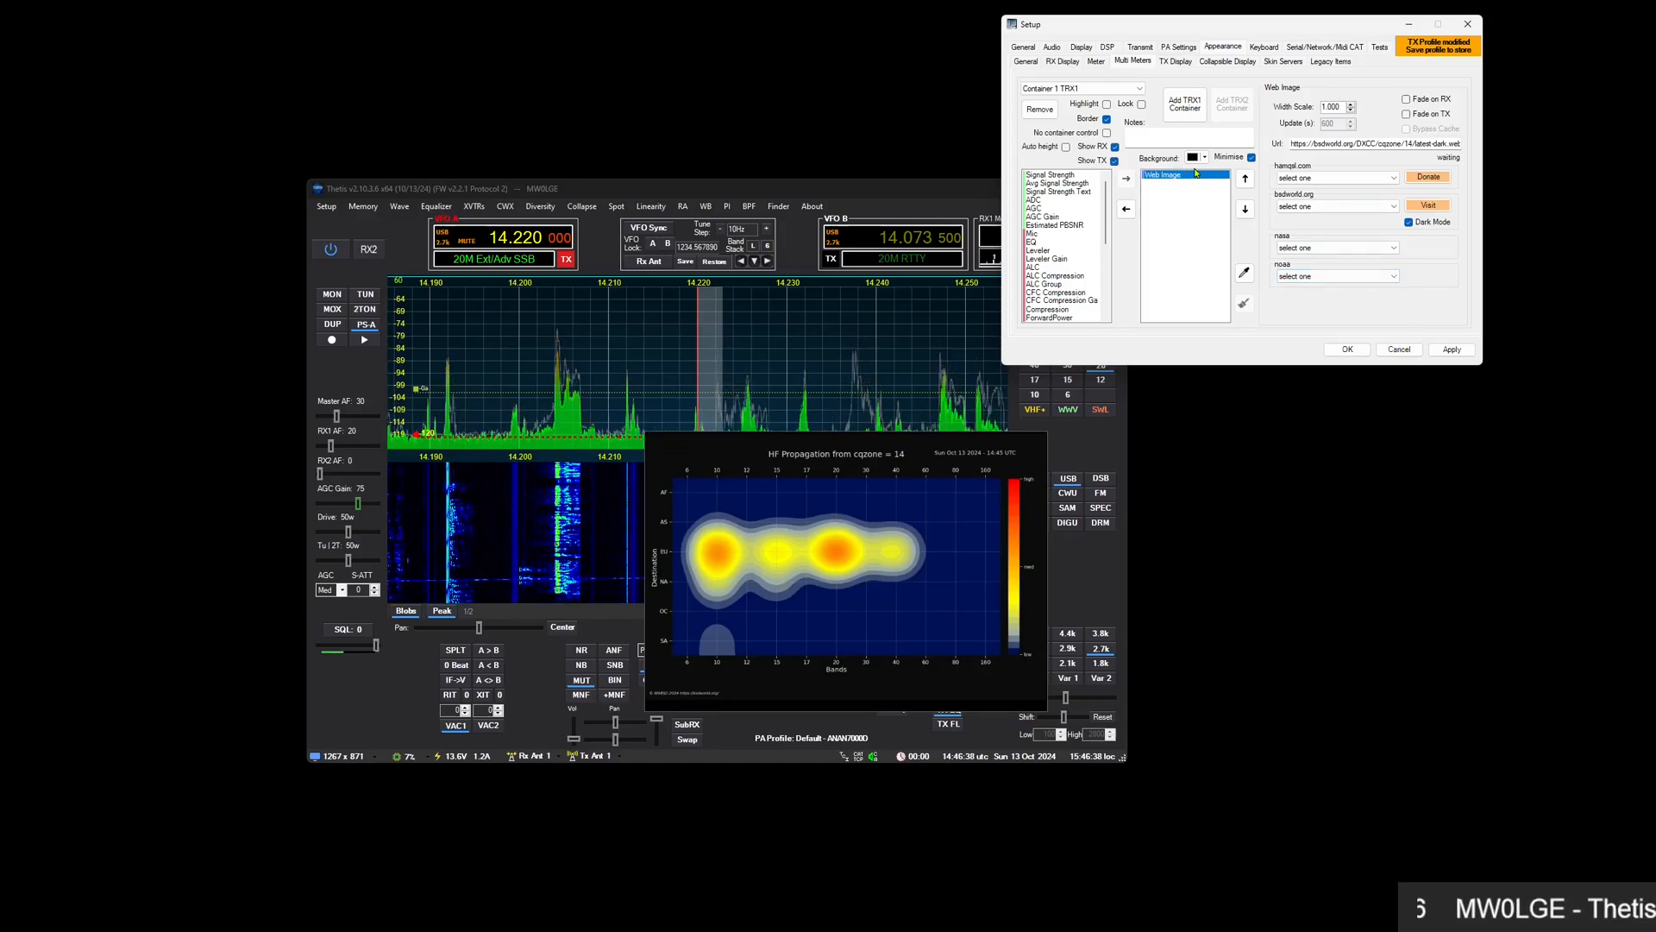
Reduce the Web Image's width scale to 0.821, and add a Signal Strength item below it in the container
scroll(1336, 106, "down", 5)
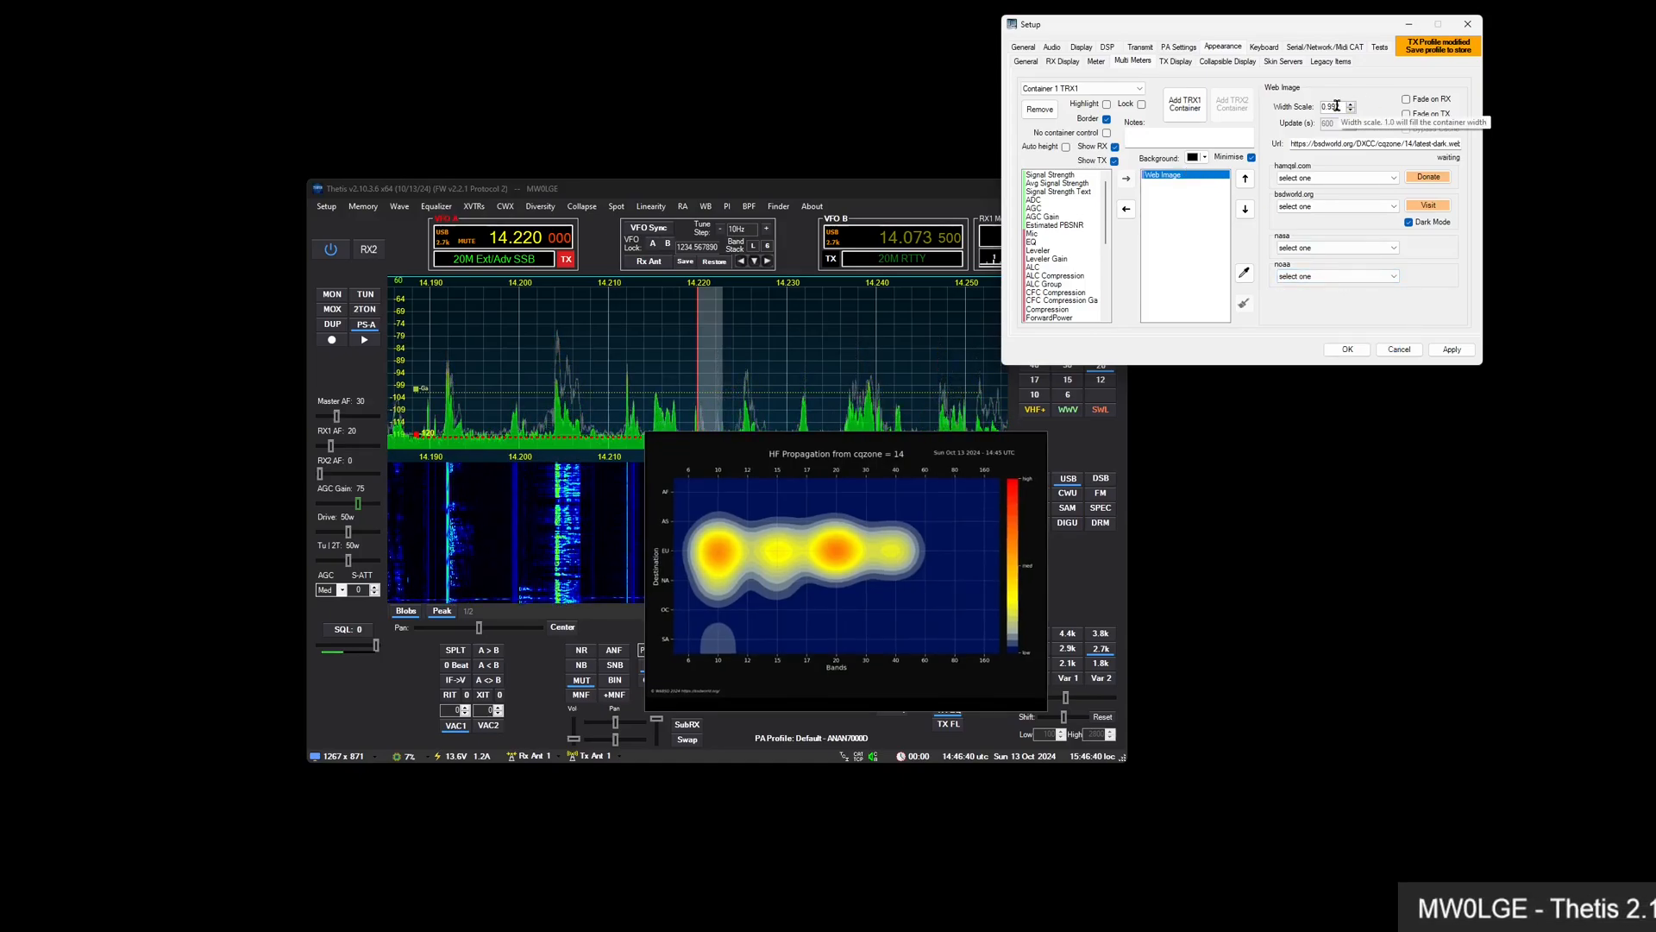
scroll(1337, 106, "down", 2)
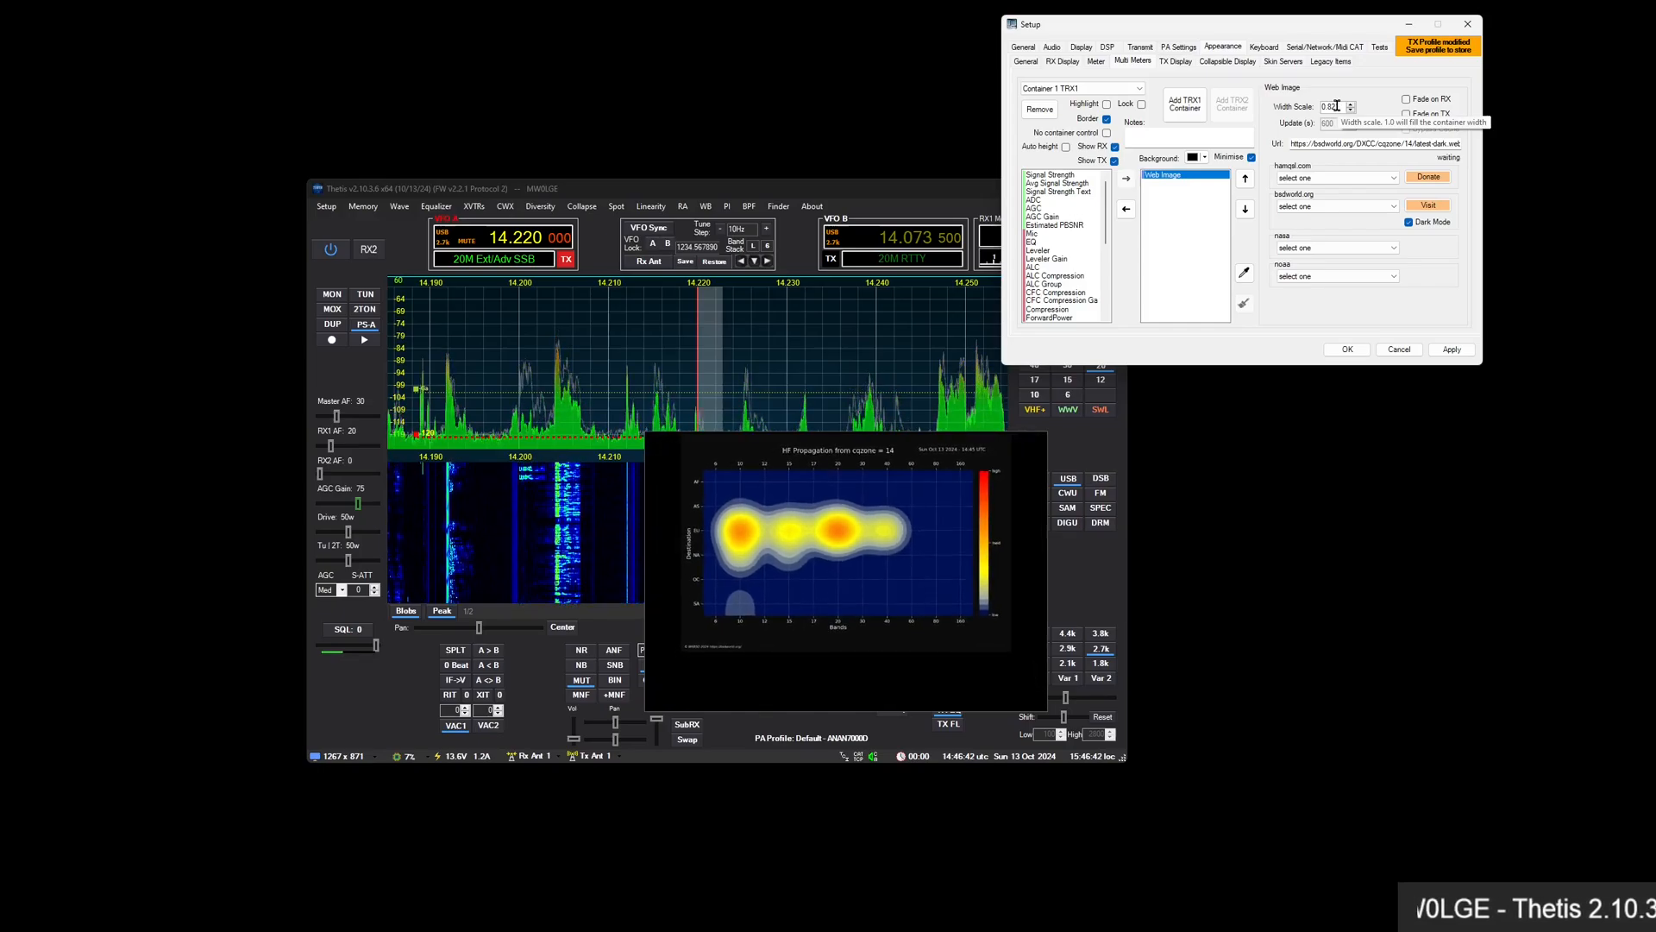
double_click(1076, 176)
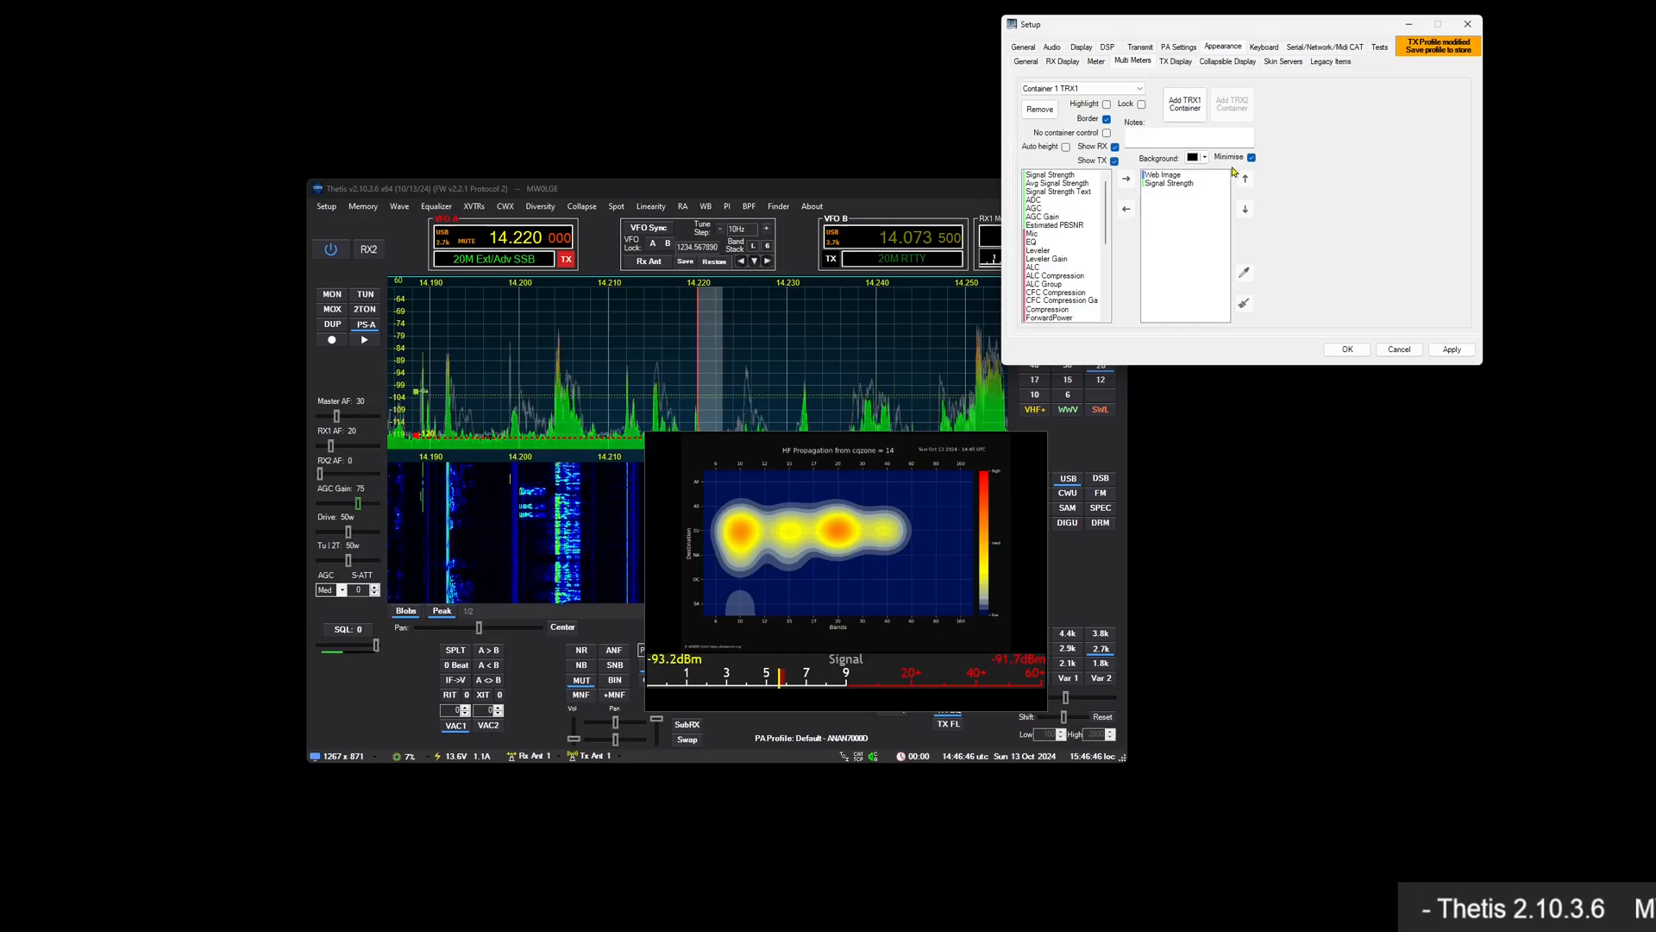
left_click(1196, 187)
left_click(1196, 178)
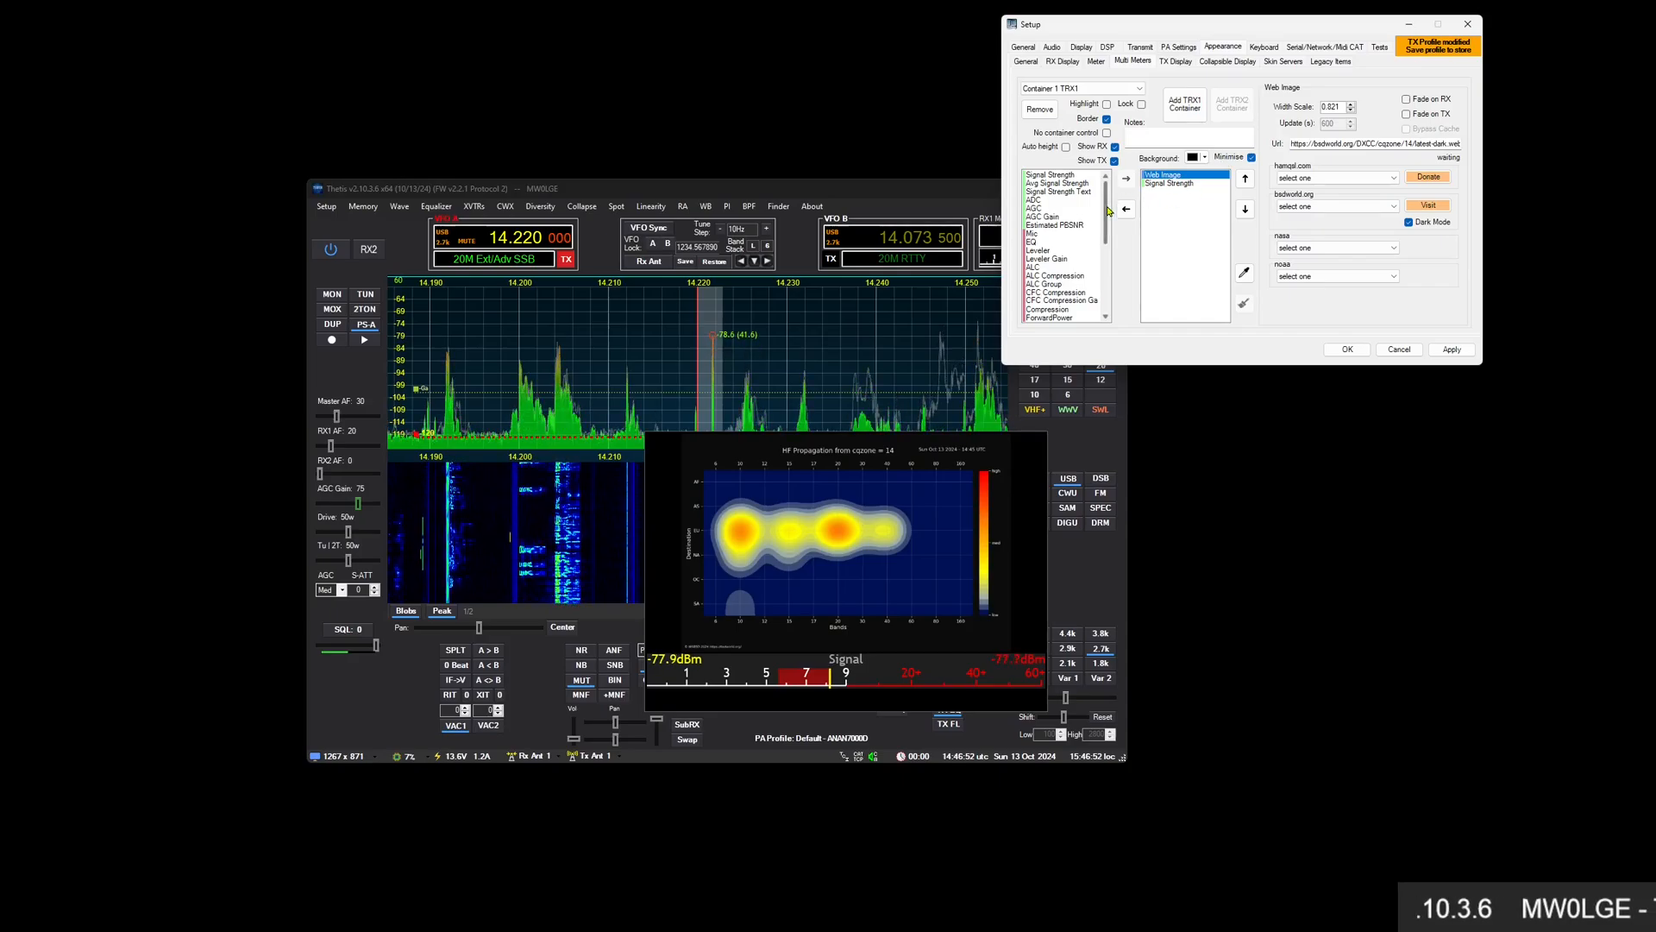
Remove the Web Image and Signal Strength items from the container, and move the empty container up over the spectrum and waterfall
scroll(1108, 211, "down", 8)
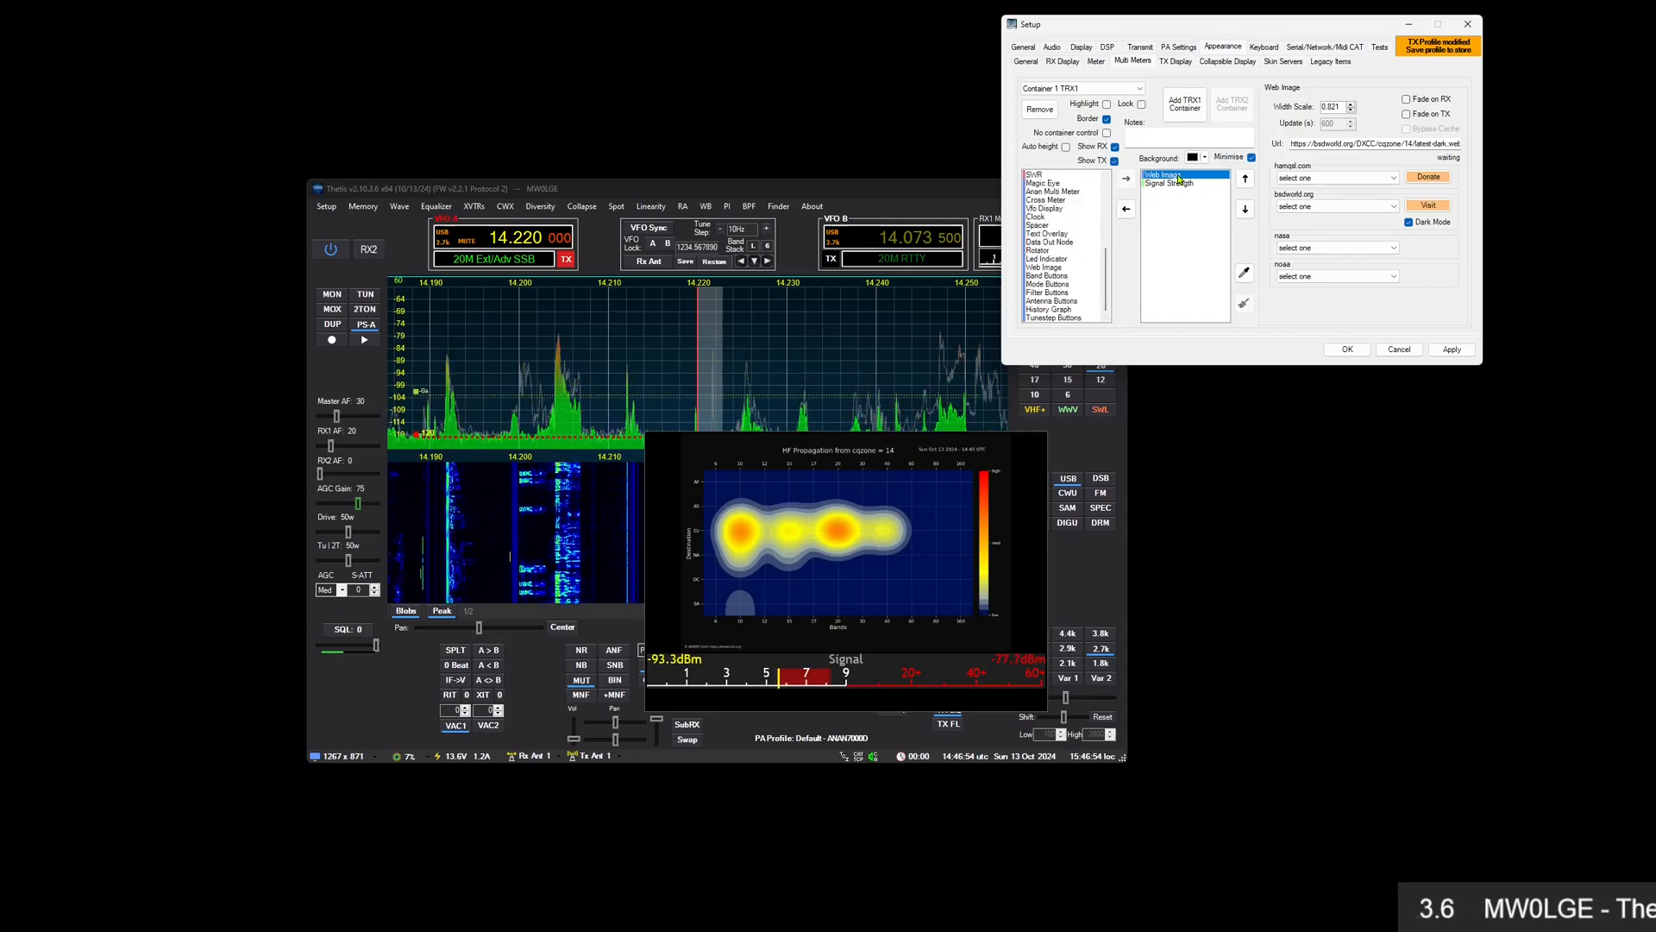
double_click(1180, 179)
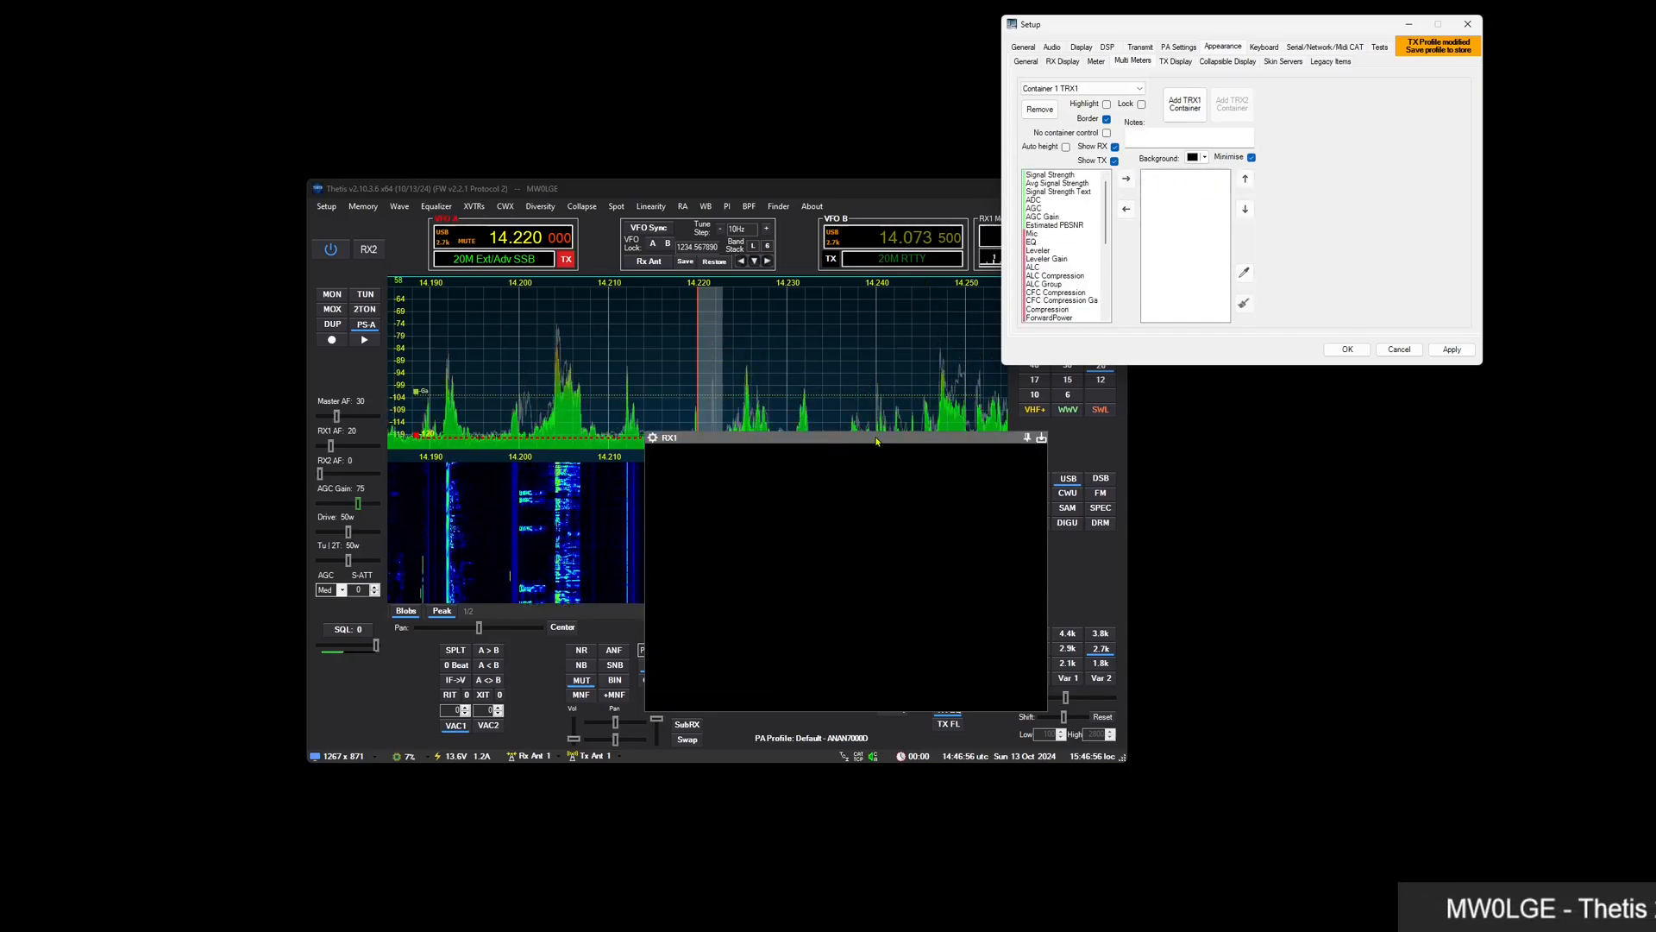
left_click_drag(877, 441, 775, 346)
scroll(1086, 239, "down", 5)
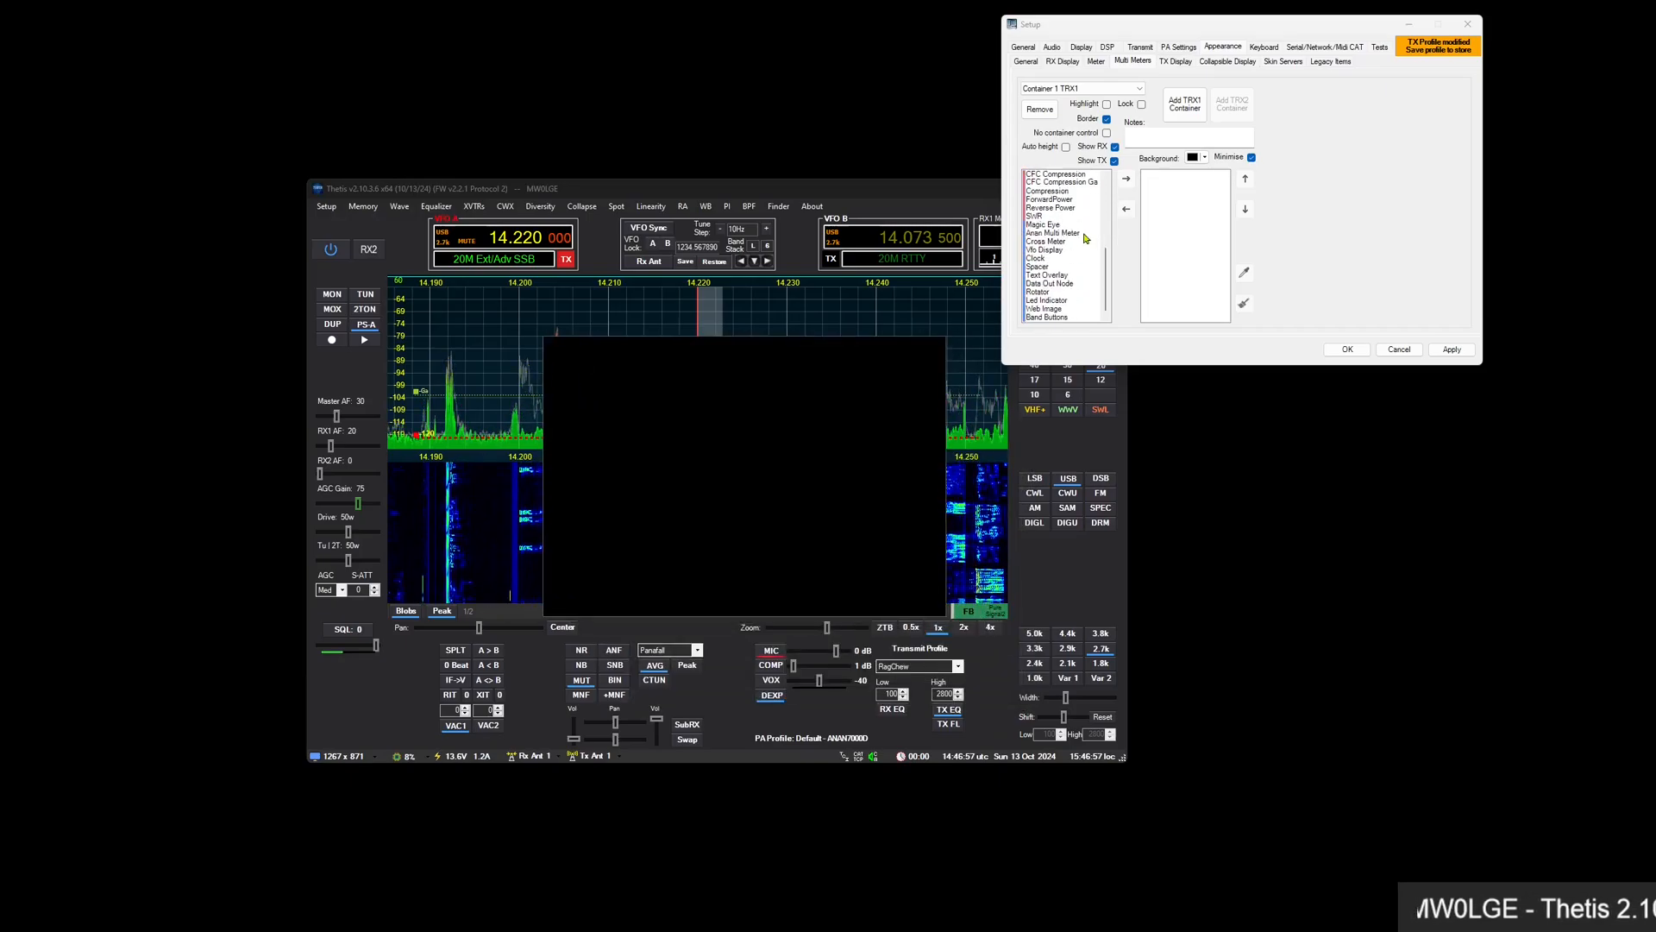
scroll(1086, 239, "down", 2)
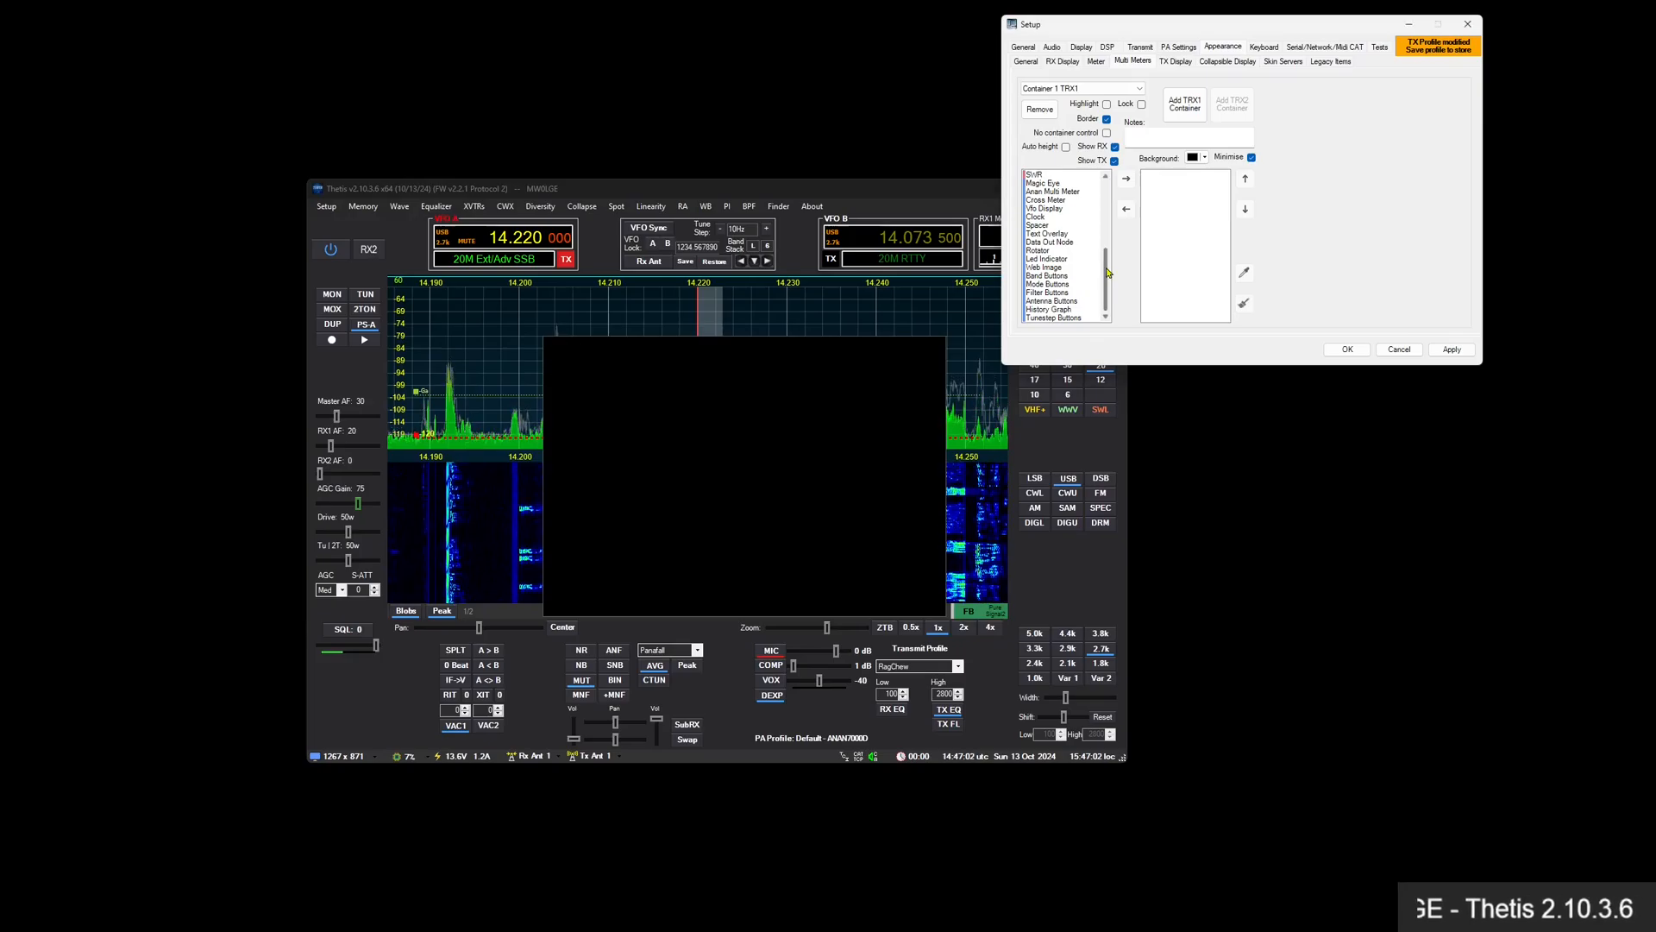
Add a Vfo Display item to Container 1, shrink the container to a wide, short strip, and place it over the spectrum
left_click_drag(1108, 273, 1106, 251)
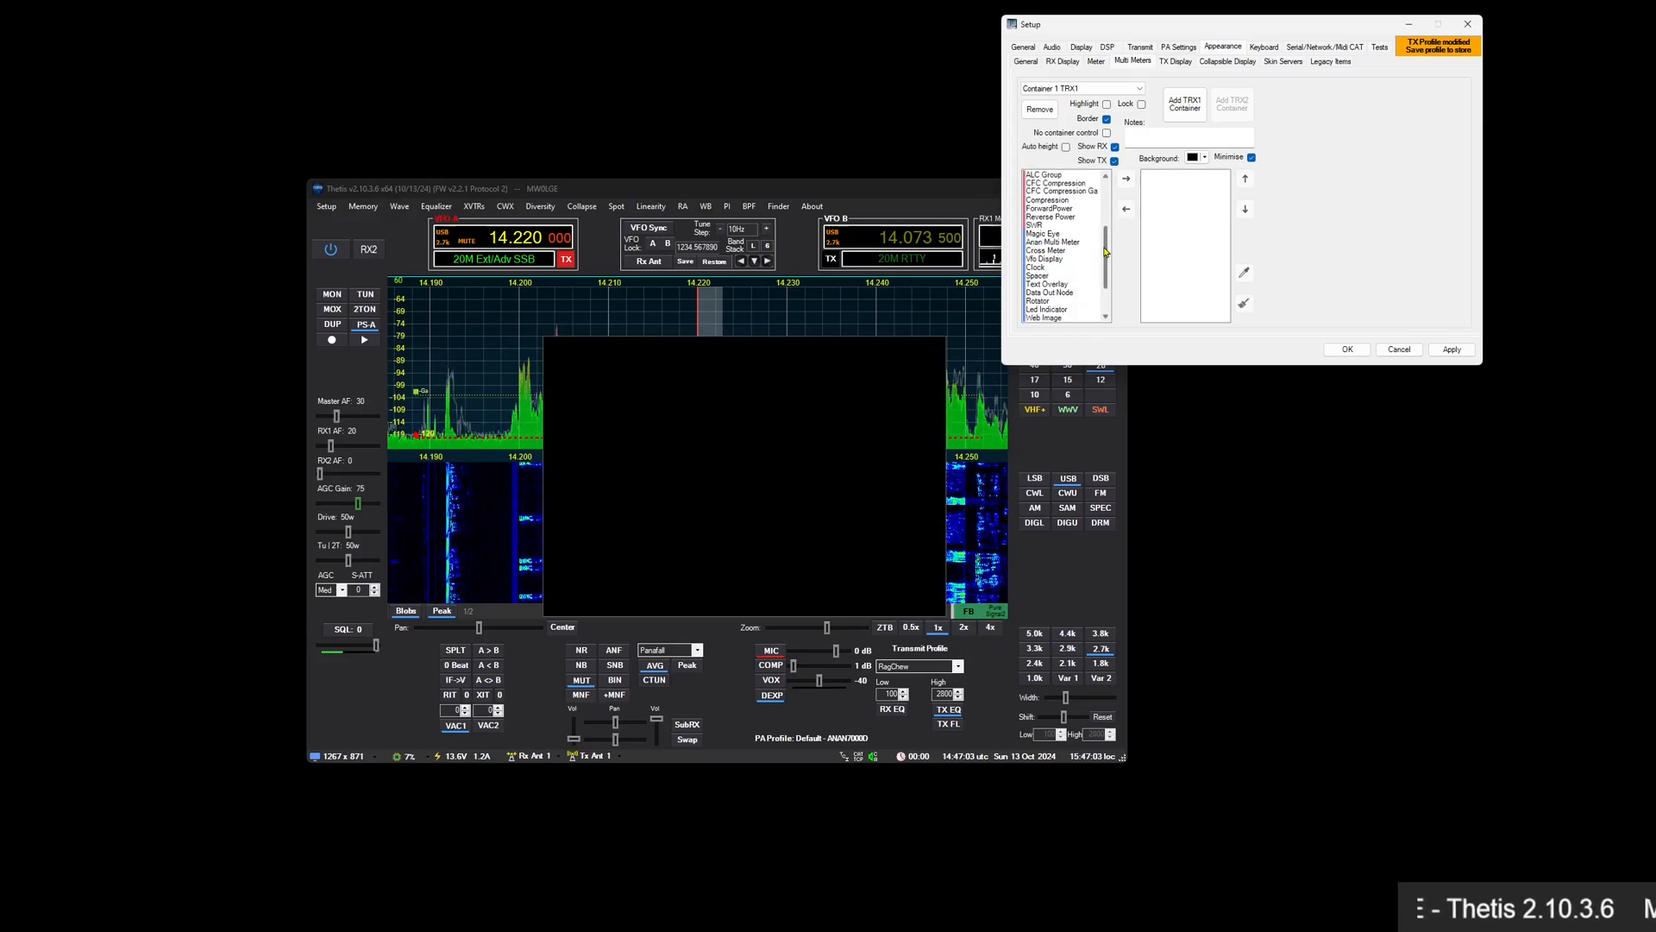
double_click(1049, 260)
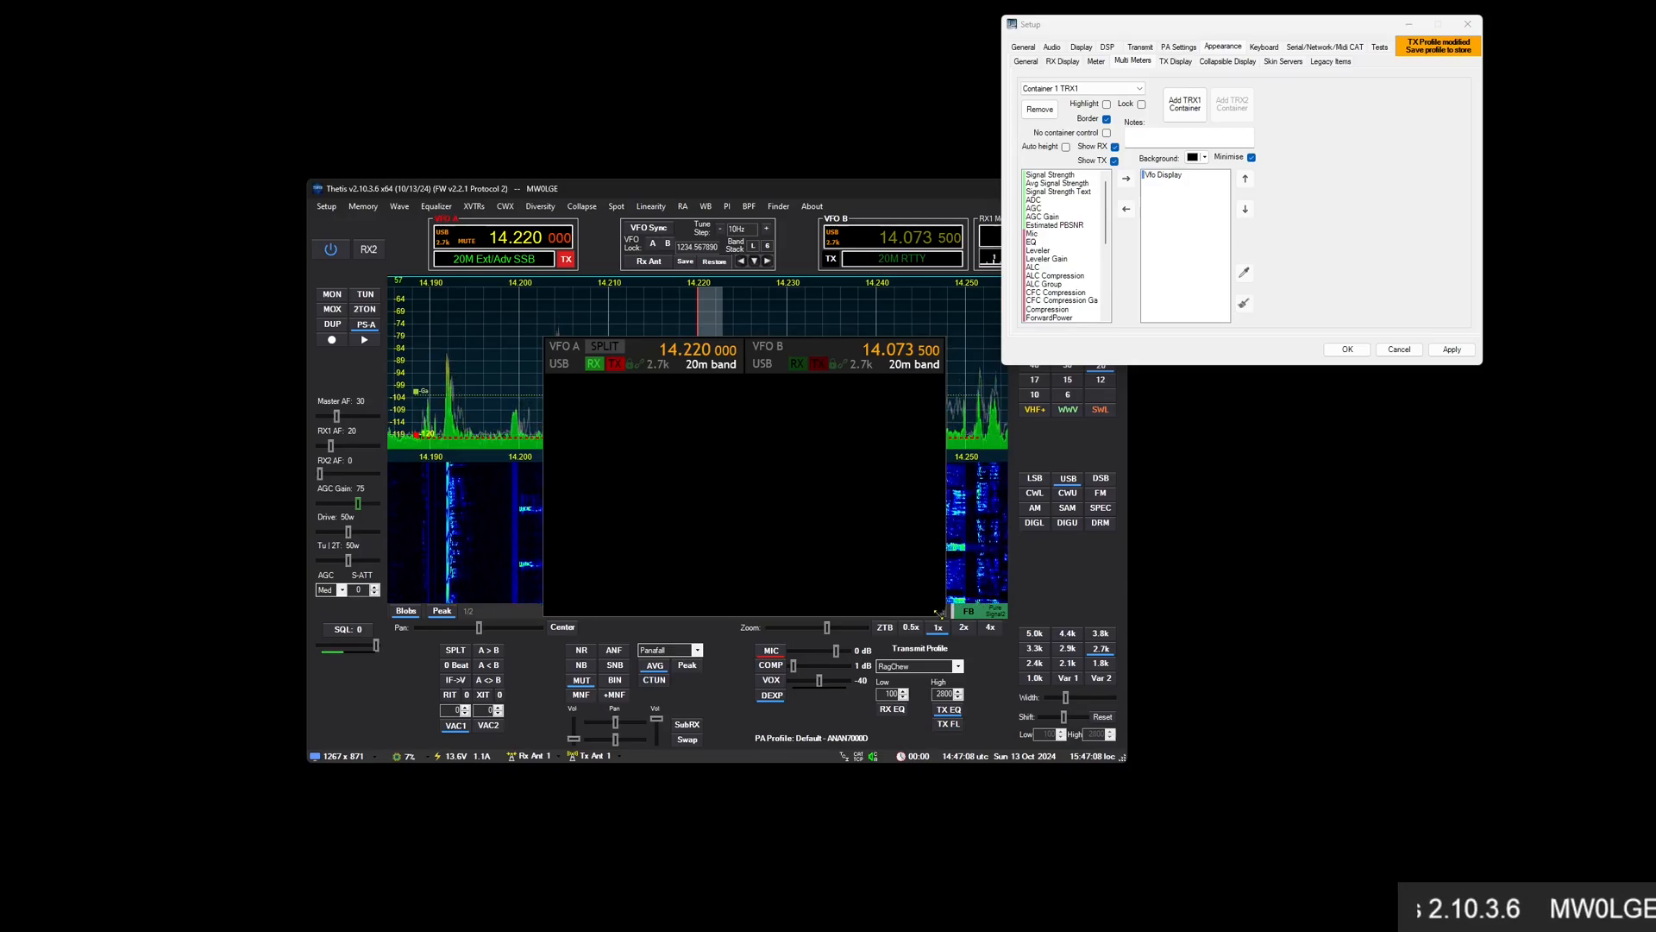
left_click_drag(939, 614, 1074, 409)
left_click_drag(912, 346, 797, 374)
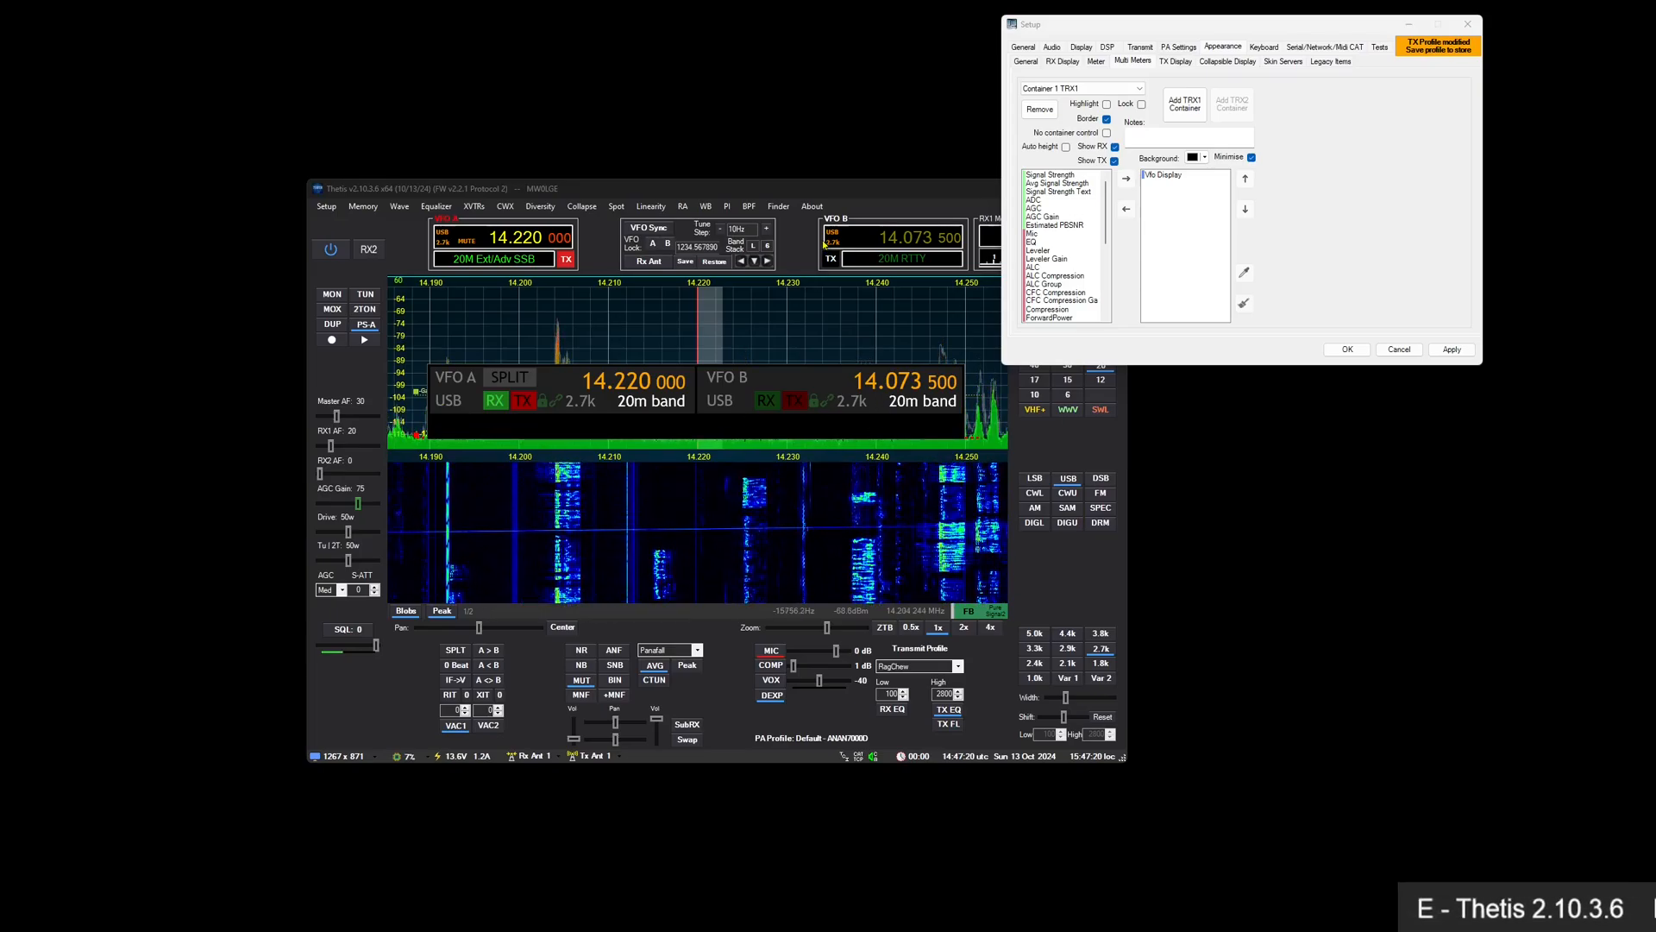
In the appearance settings for legacy items, hide VFO A, VFO B and the VFOSync box, and disable Use legacy meters
left_click_drag(1165, 26, 1192, 153)
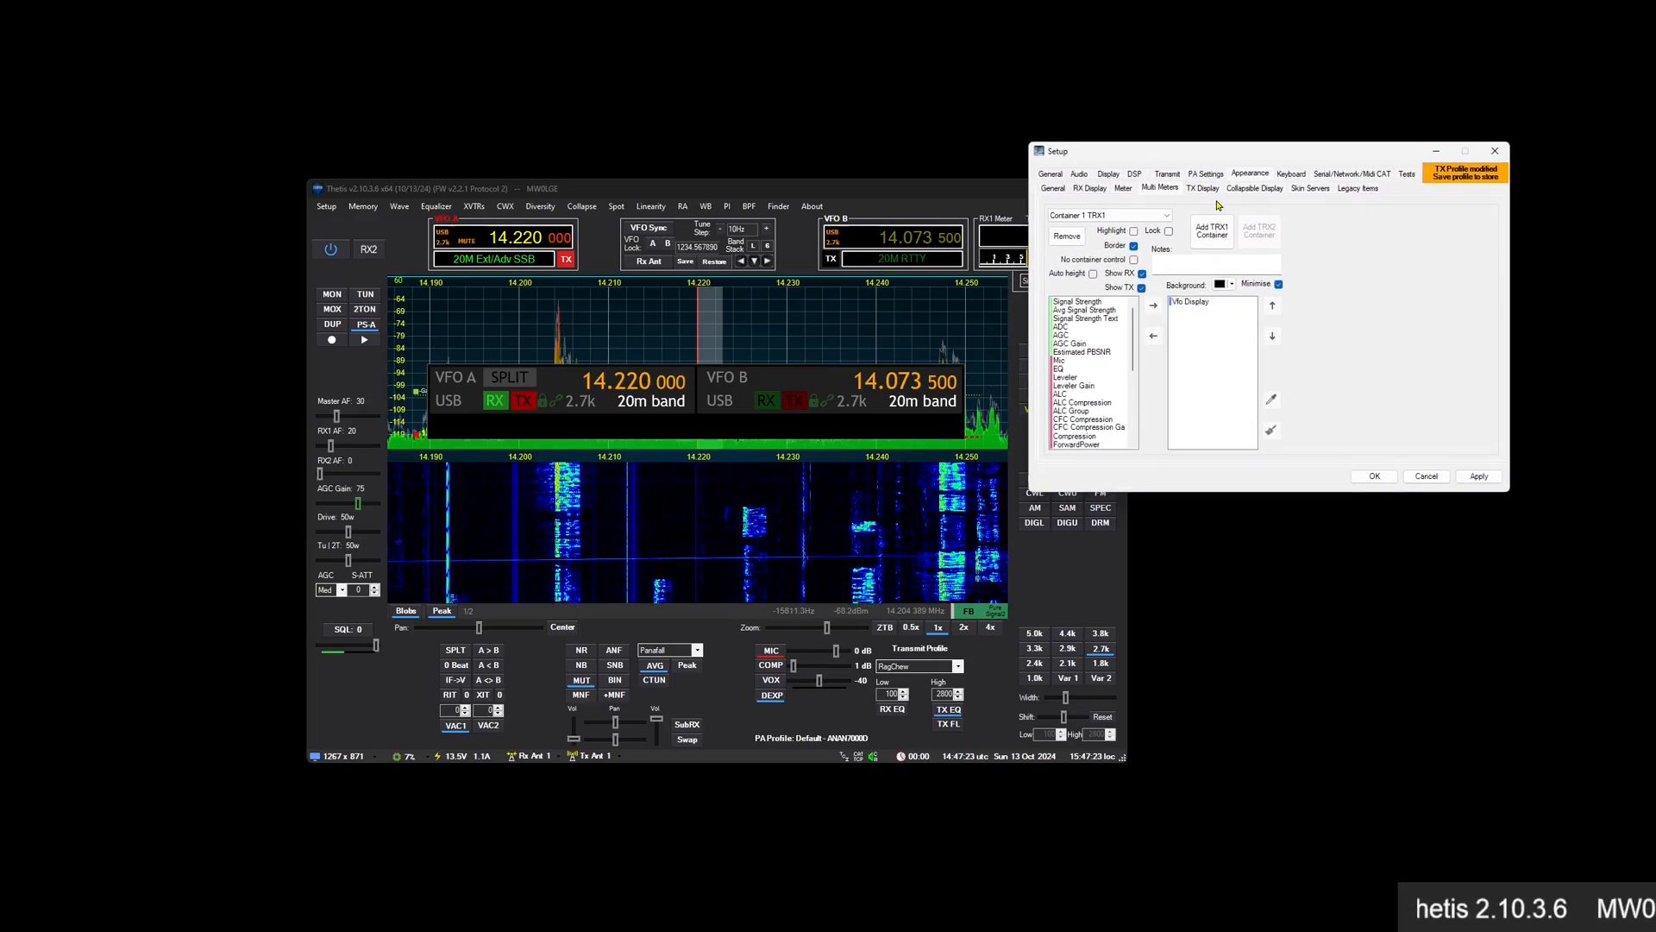
left_click(1342, 190)
left_click_drag(1298, 153, 1408, 155)
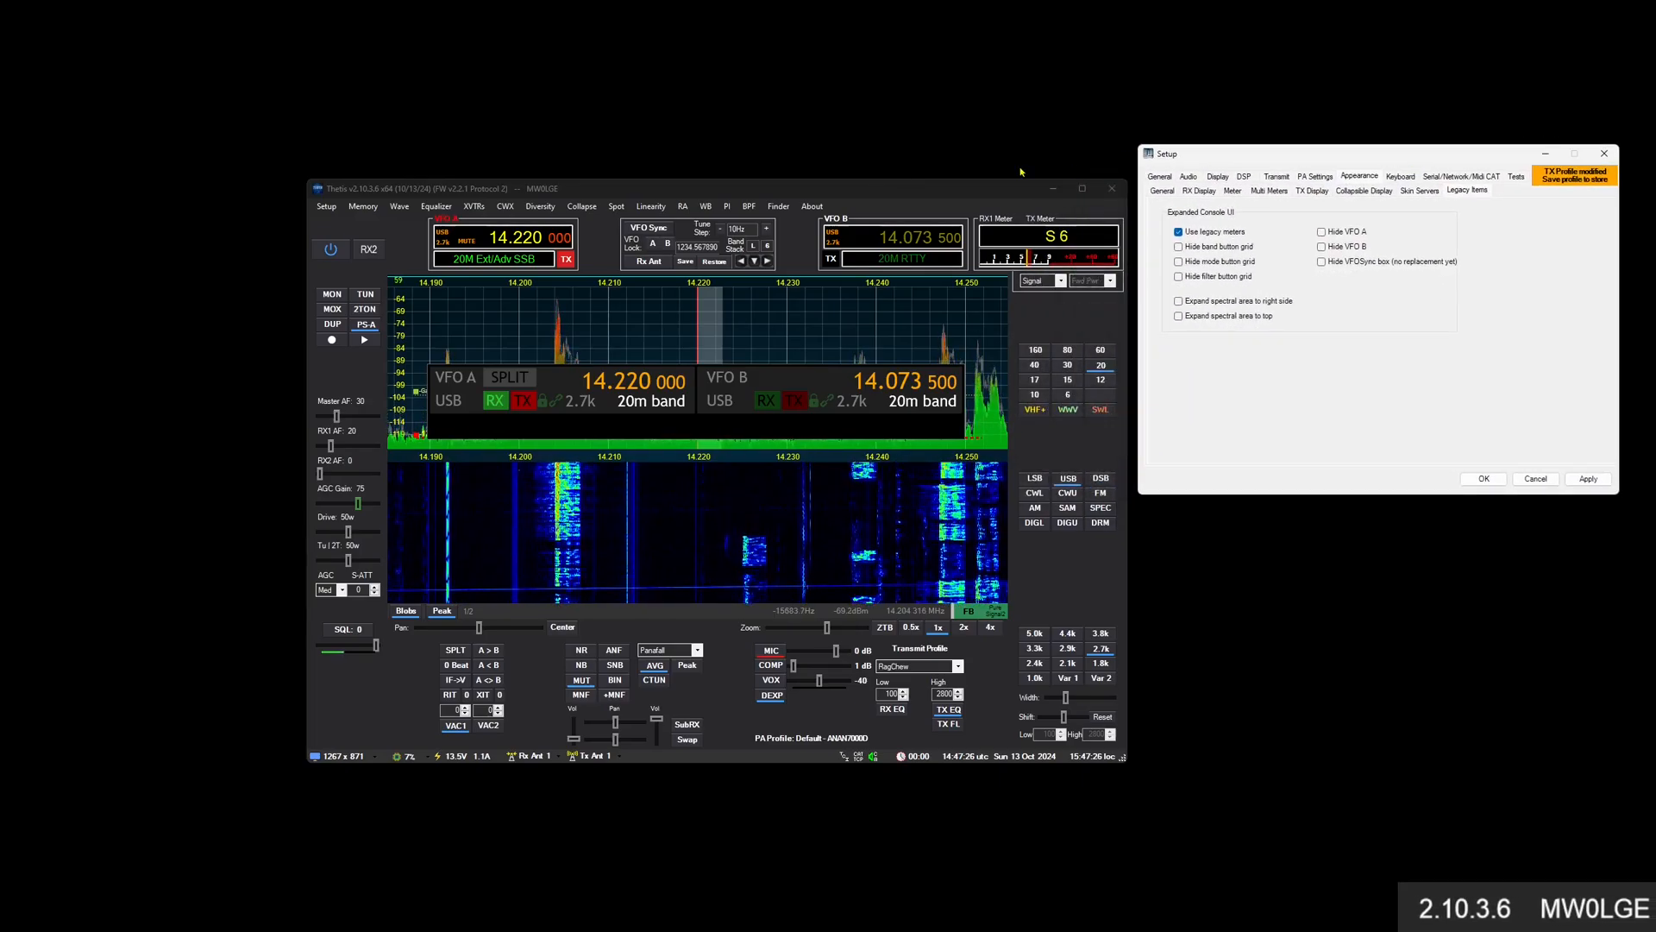
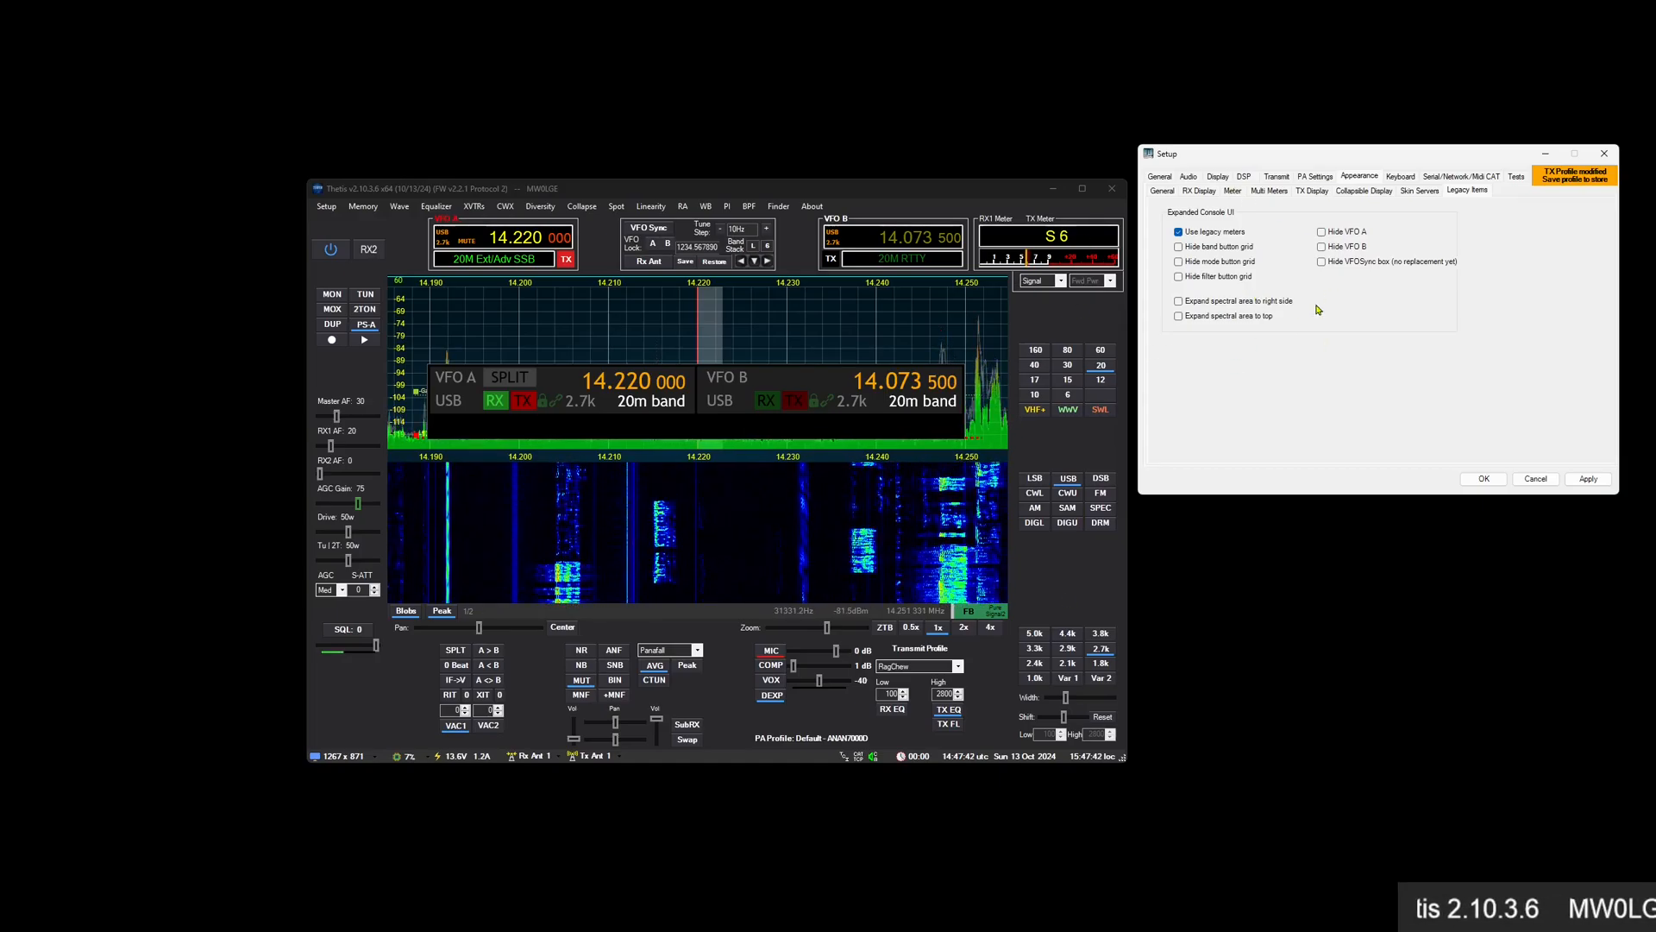
left_click(1344, 233)
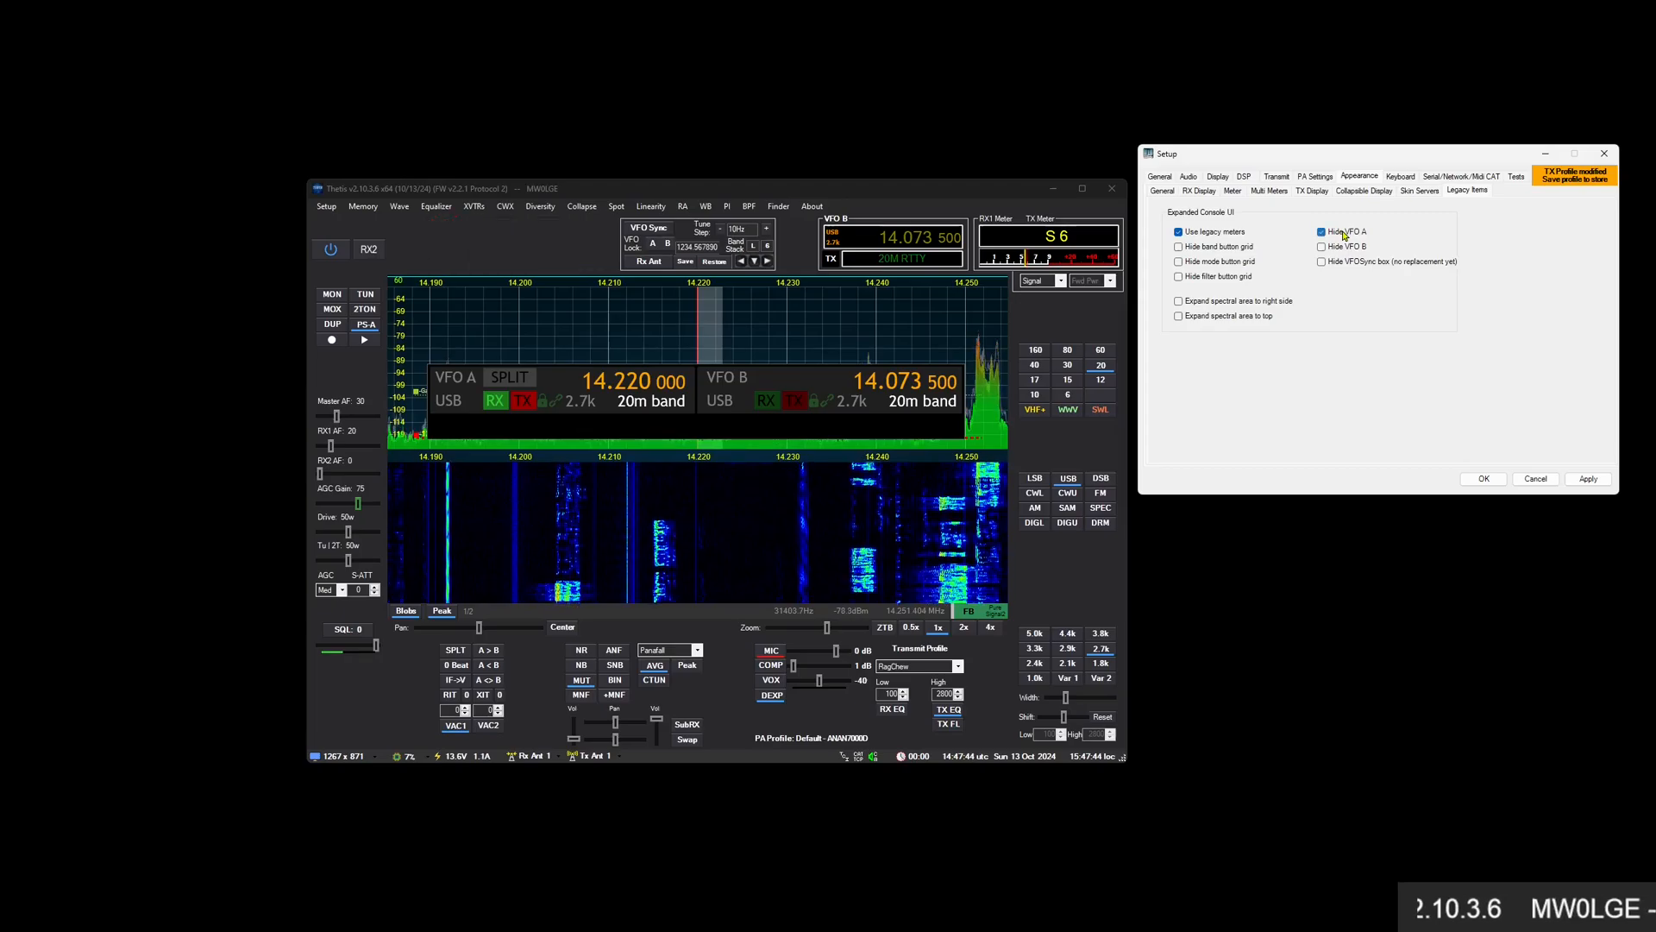
left_click(1342, 248)
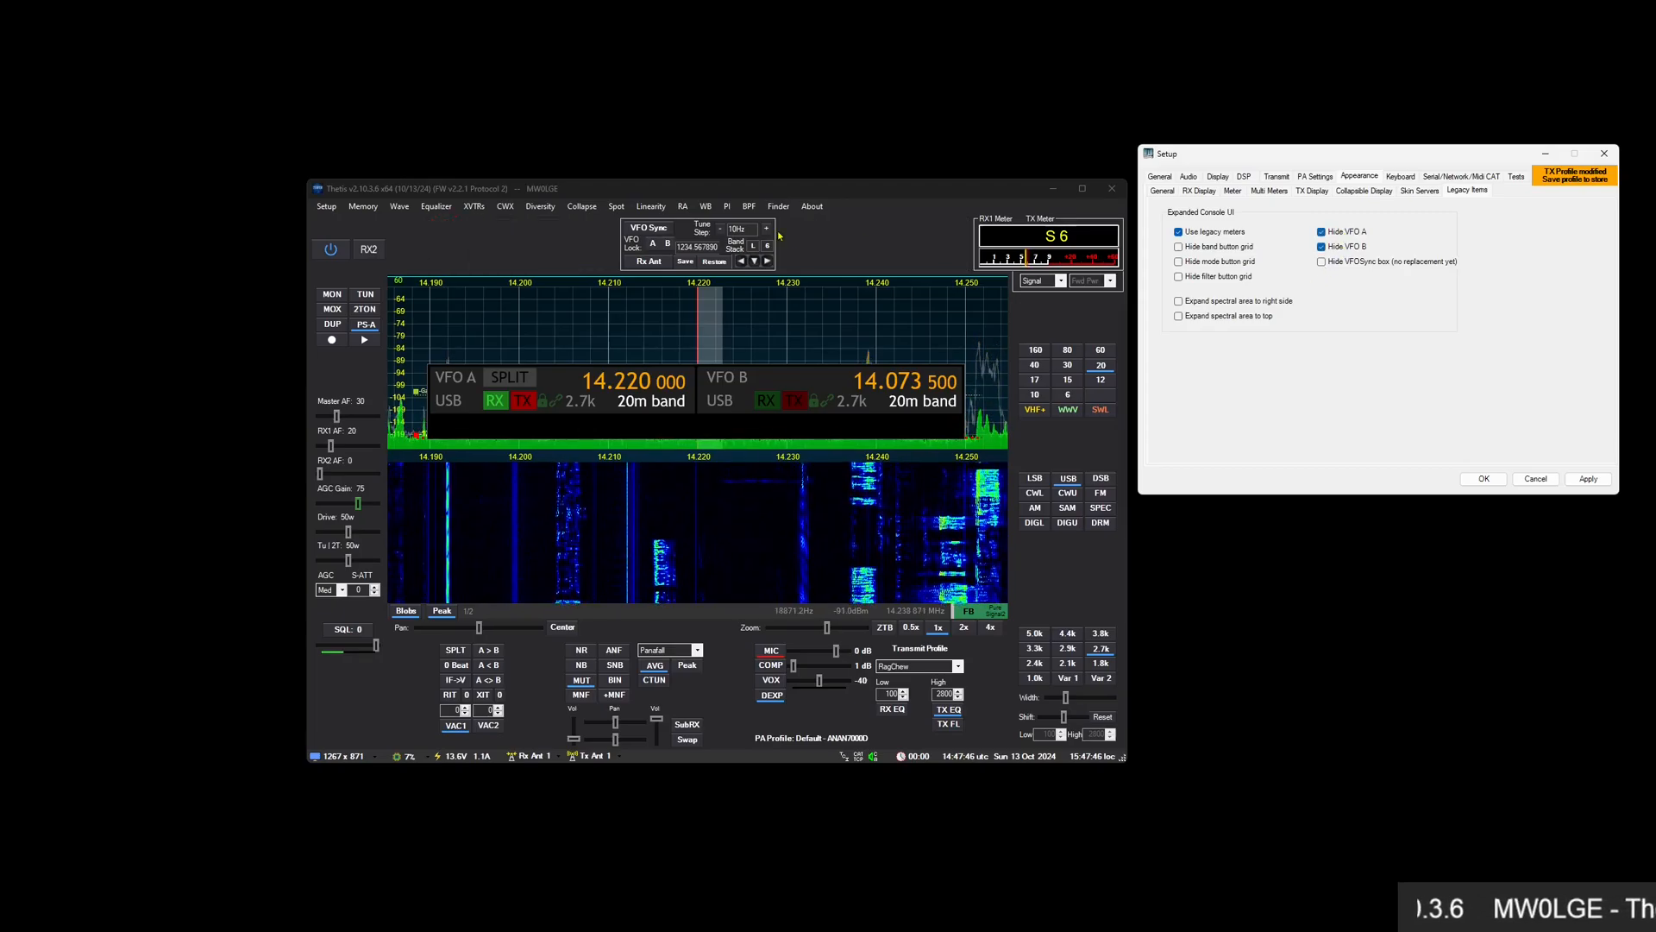
left_click(1342, 263)
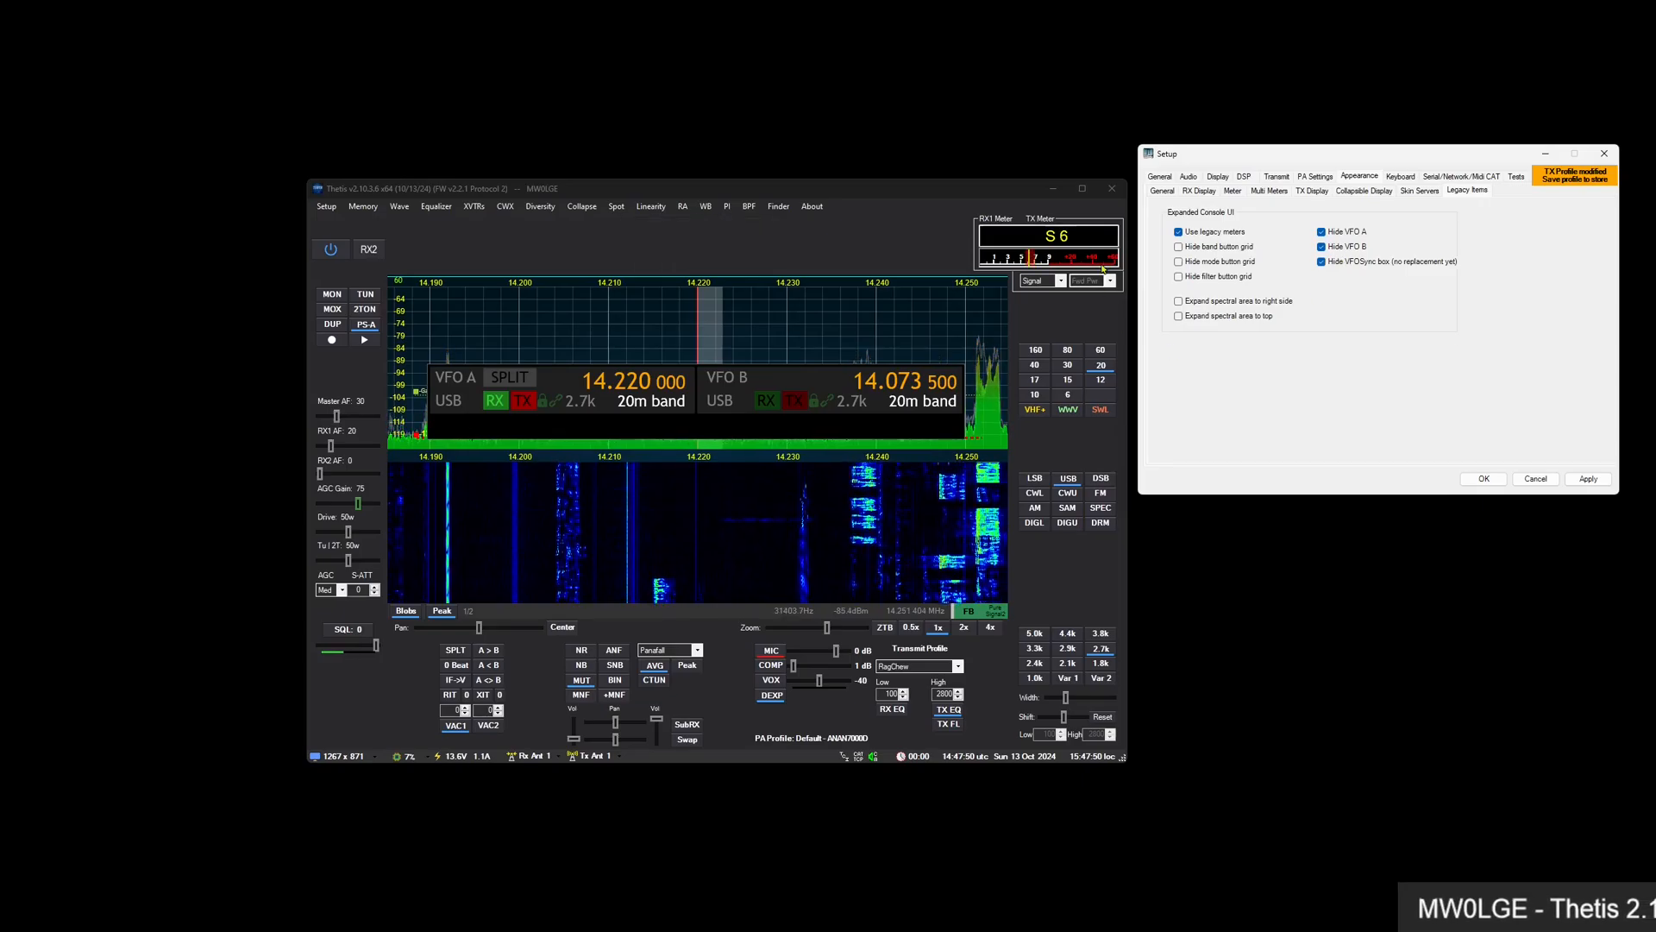
left_click(1194, 235)
Dock the VFO container into the console, fit it in the empty space above the spectrum, and reduce it to a slim strip
left_click_drag(766, 376, 732, 224)
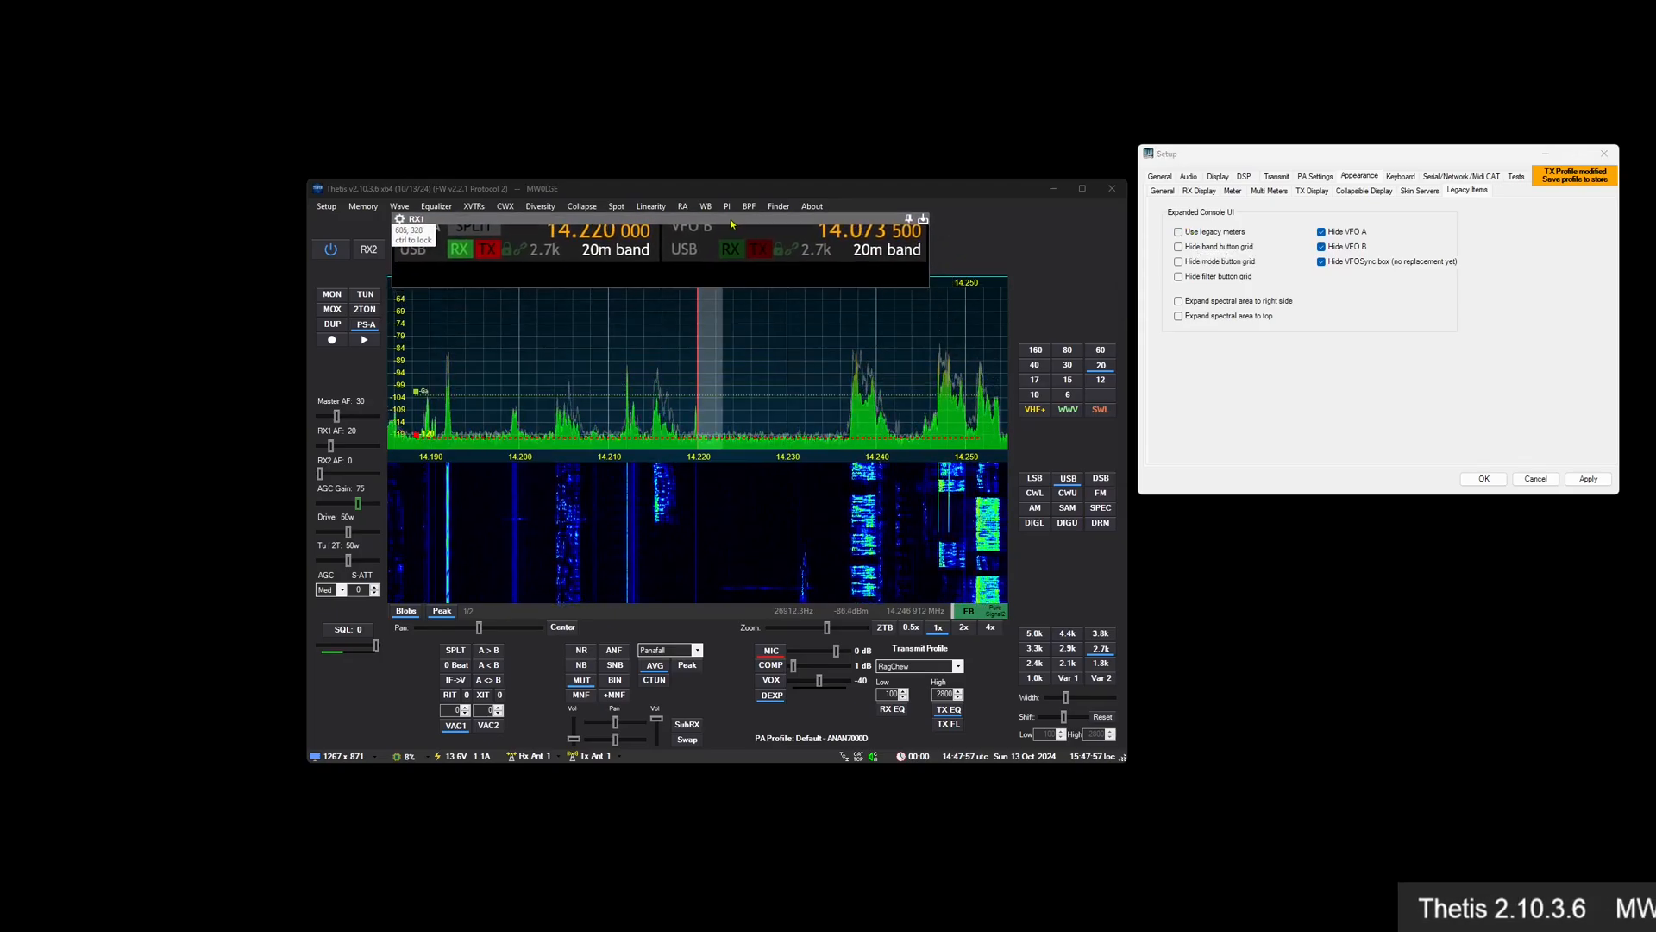
left_click(923, 221)
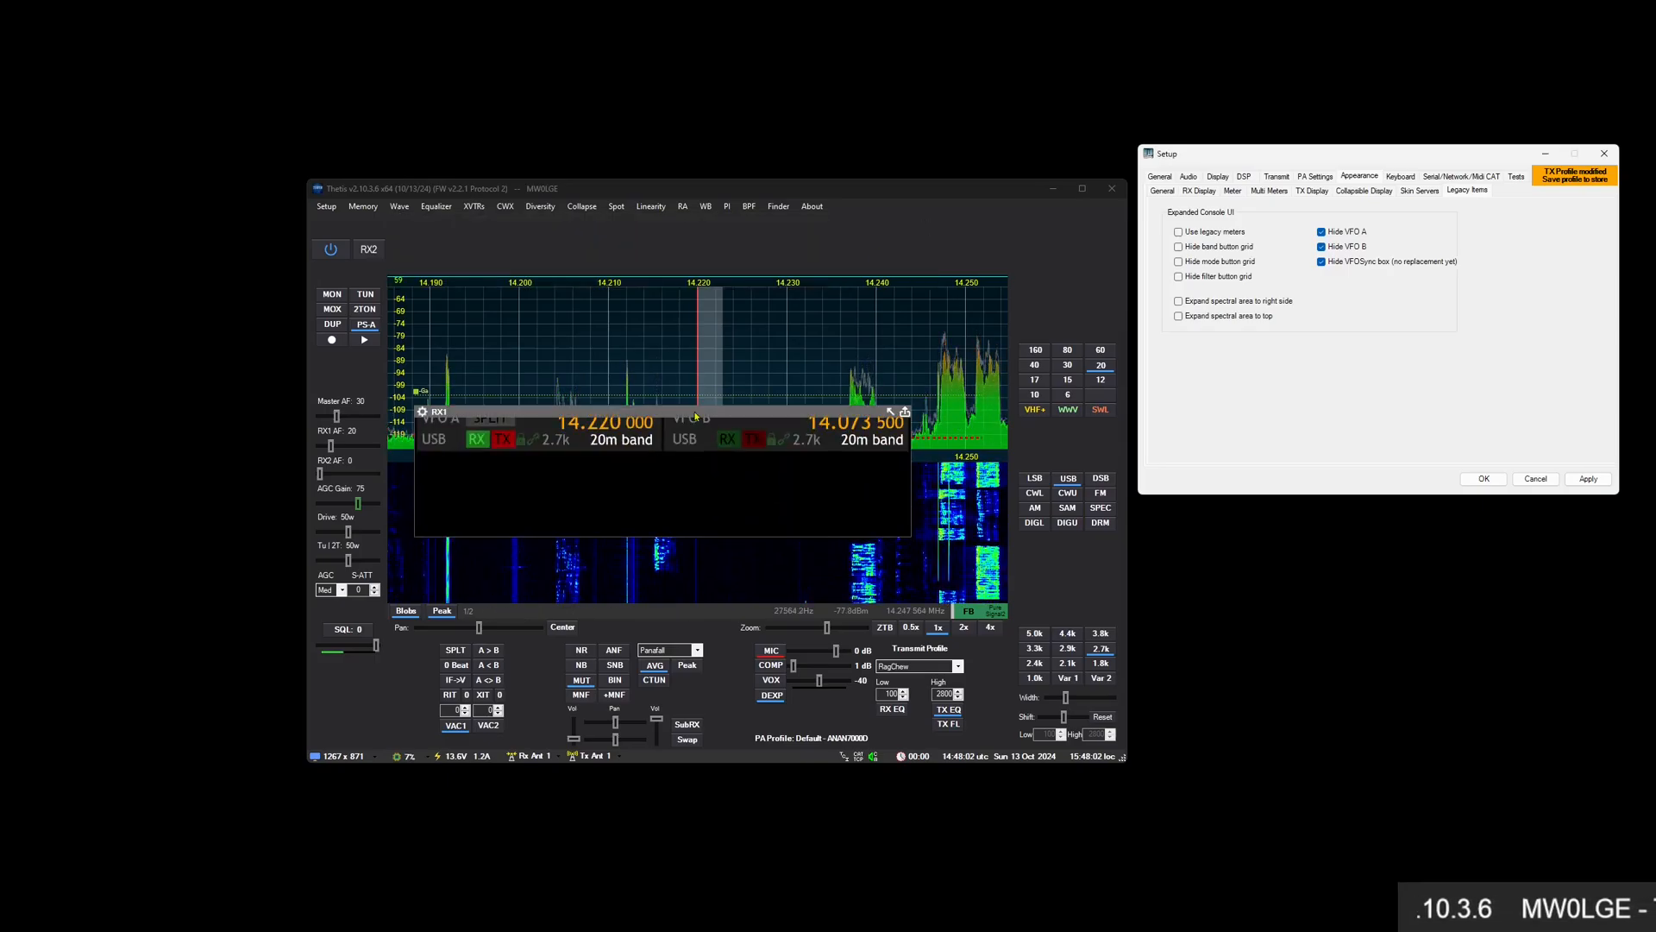
left_click_drag(653, 412, 669, 223)
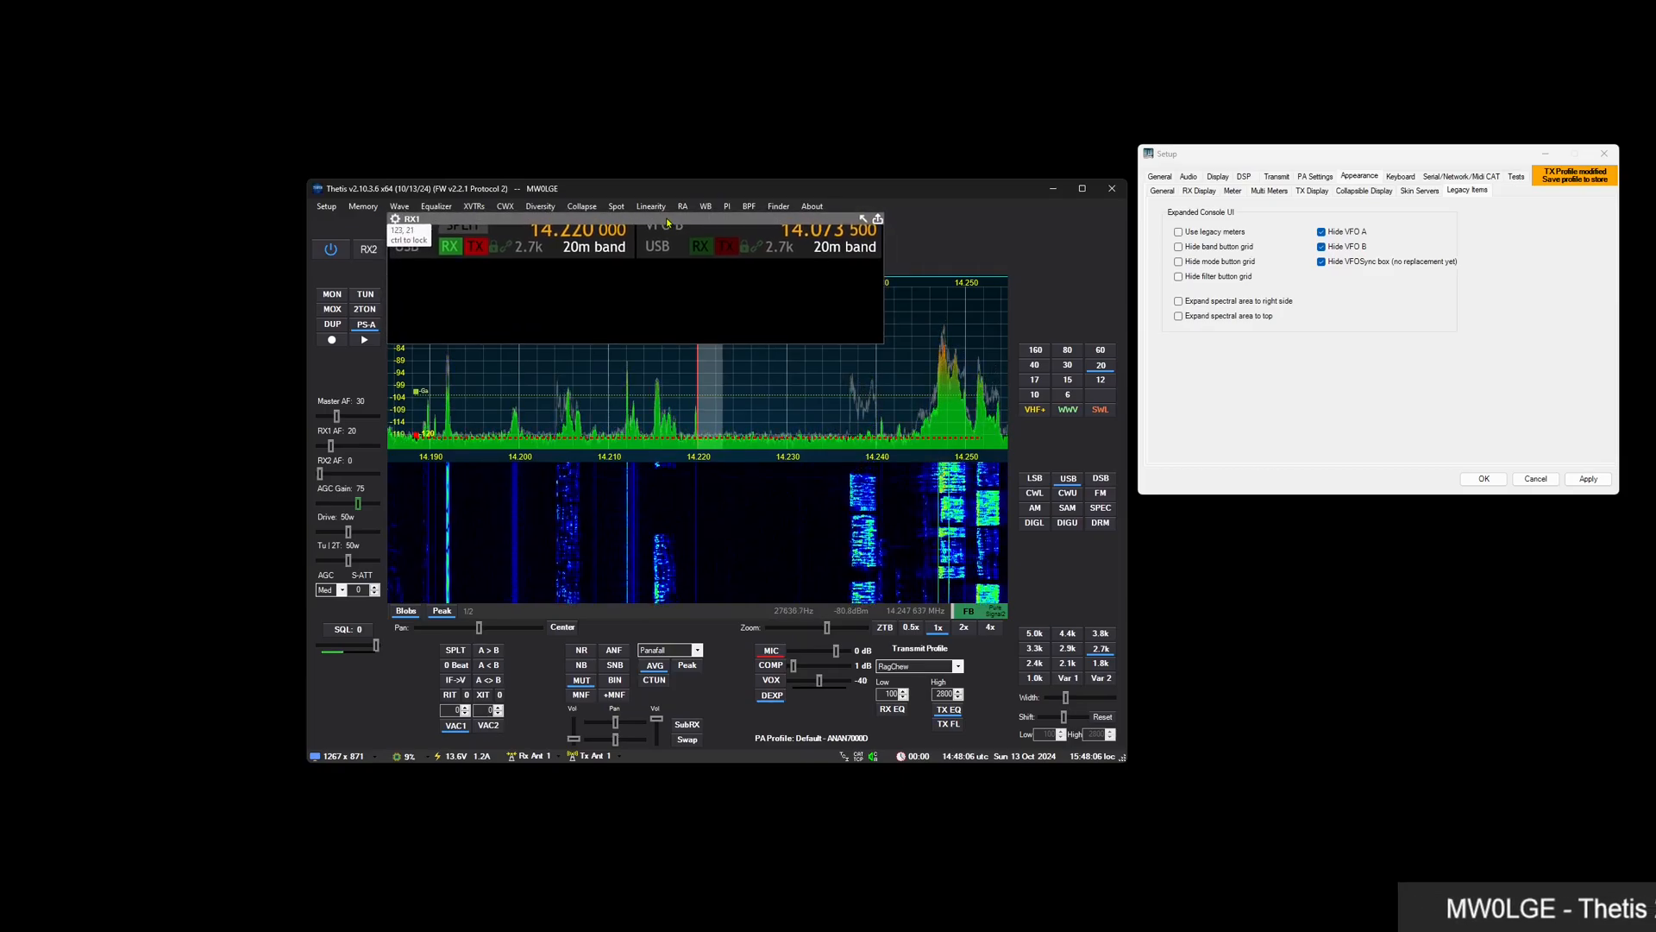
left_click_drag(877, 339, 890, 263)
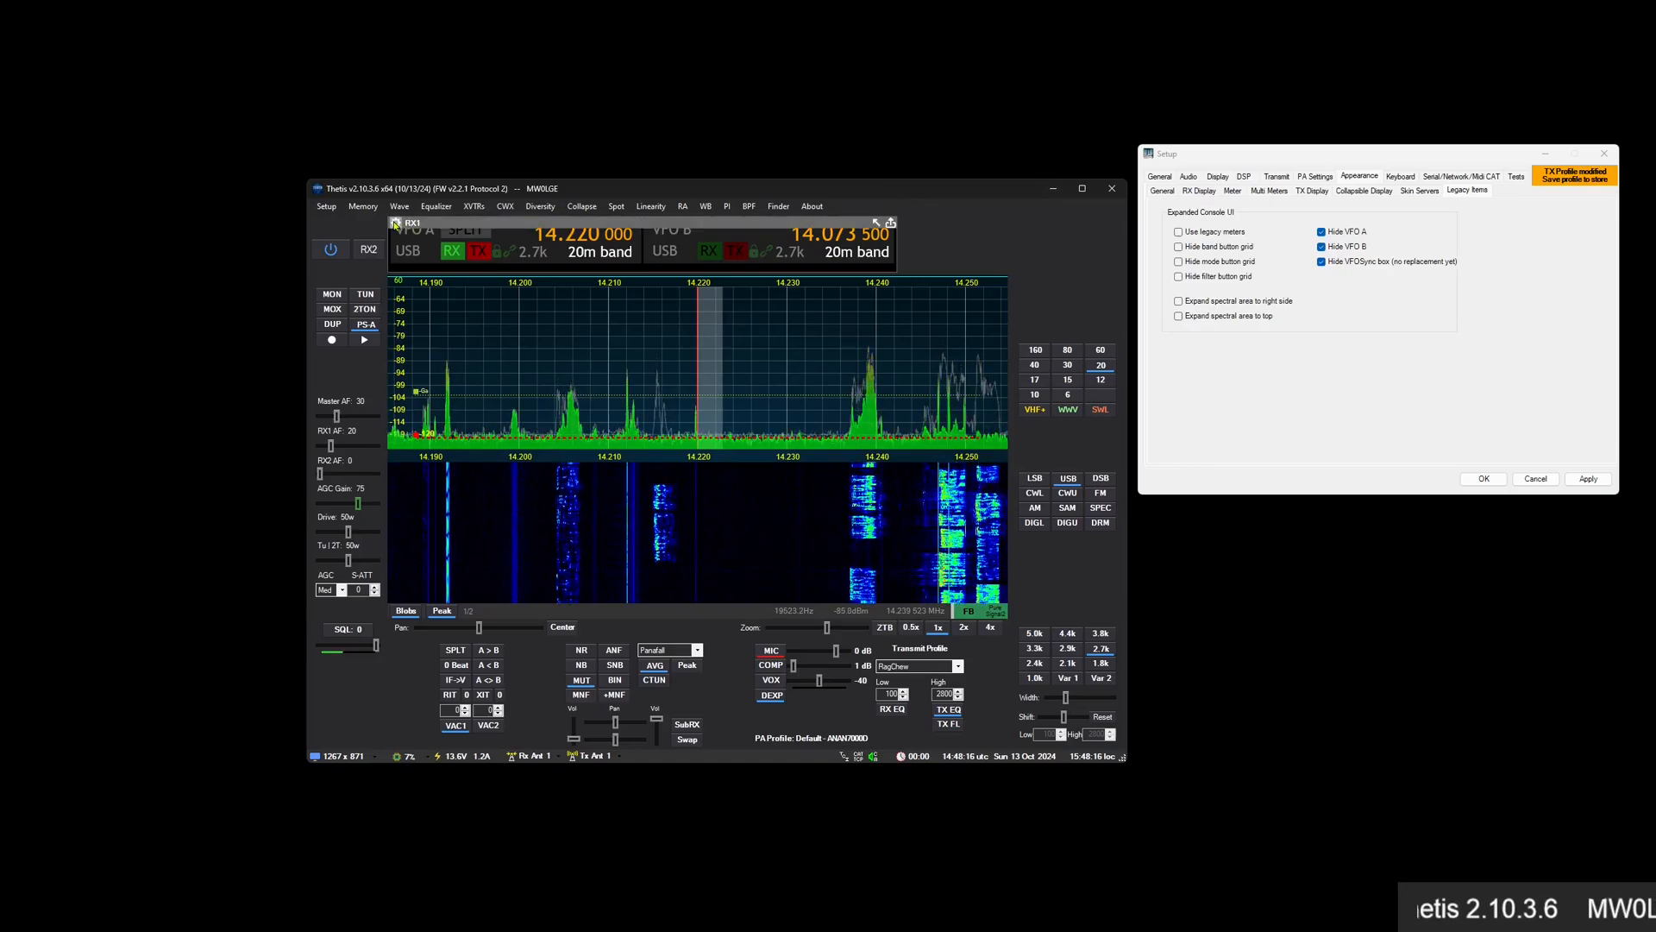
Try red as Container 1's background, and replace it with a custom dark grey matching the console
mouse_move(396, 225)
left_click(1268, 191)
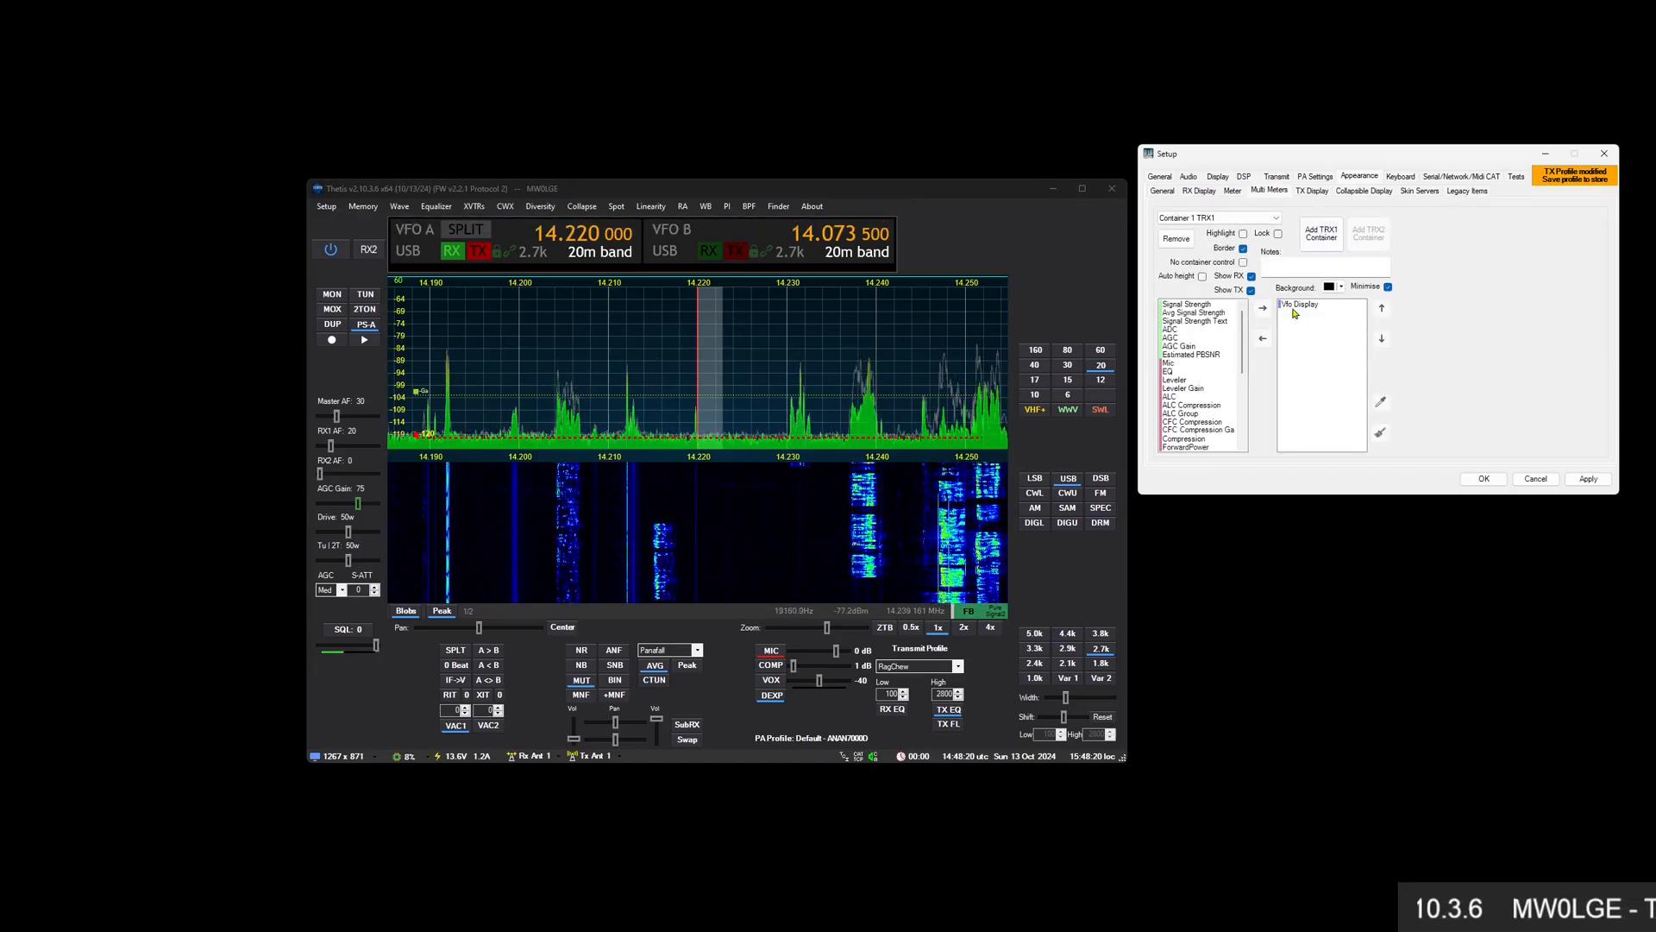
left_click(1343, 287)
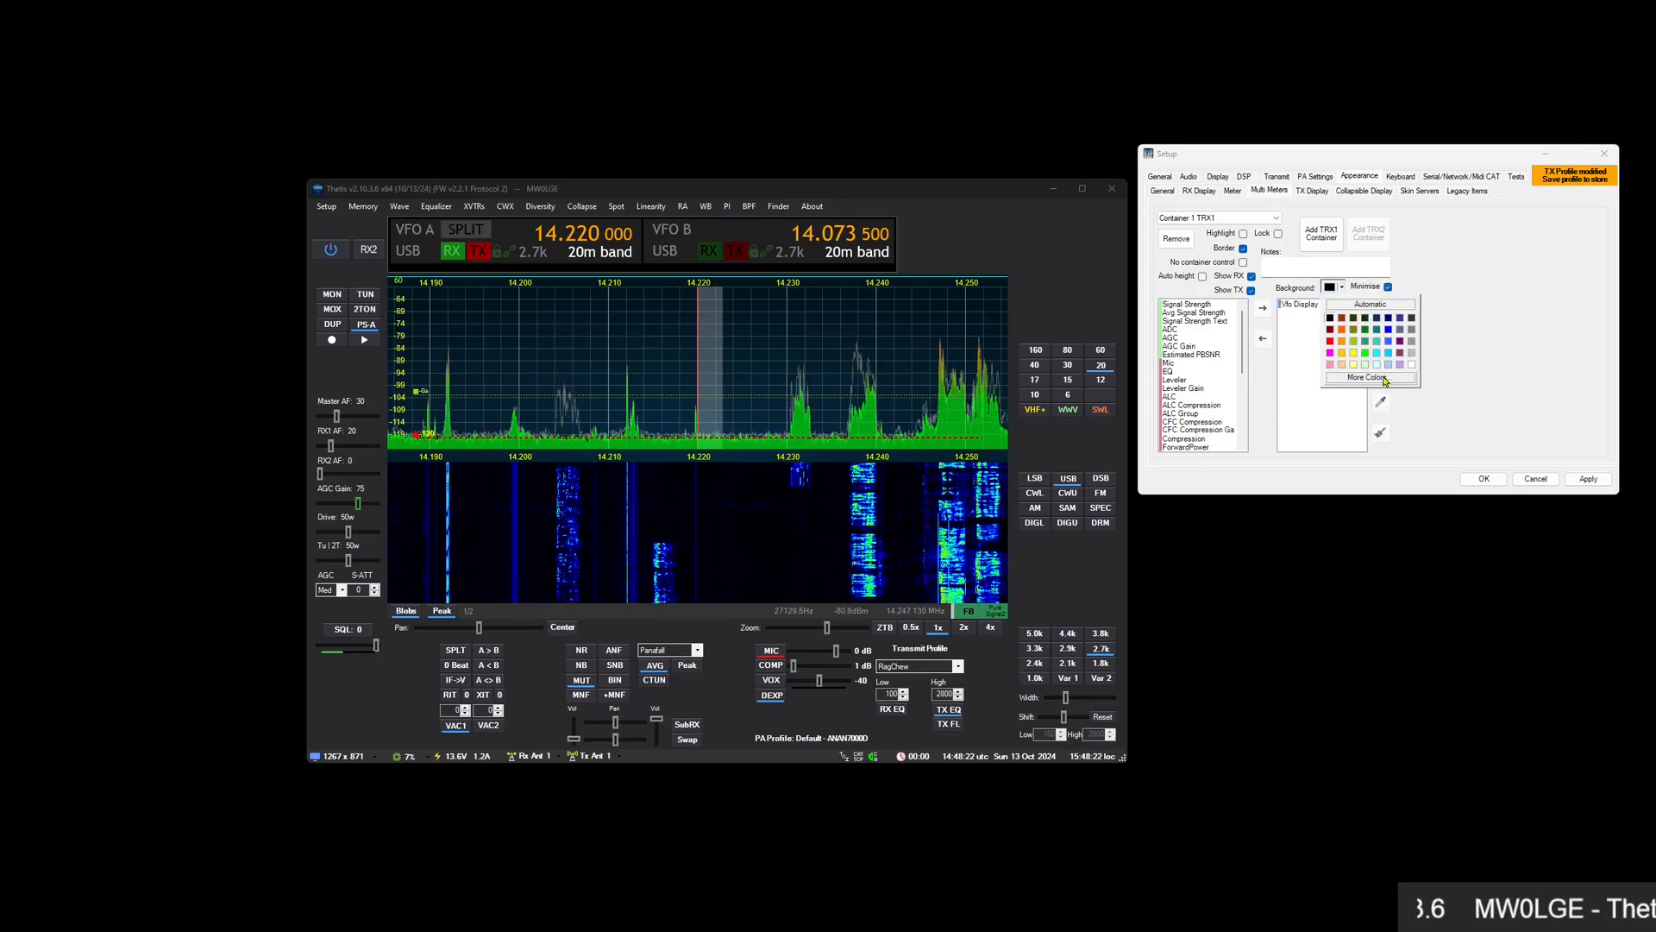
left_click(1376, 378)
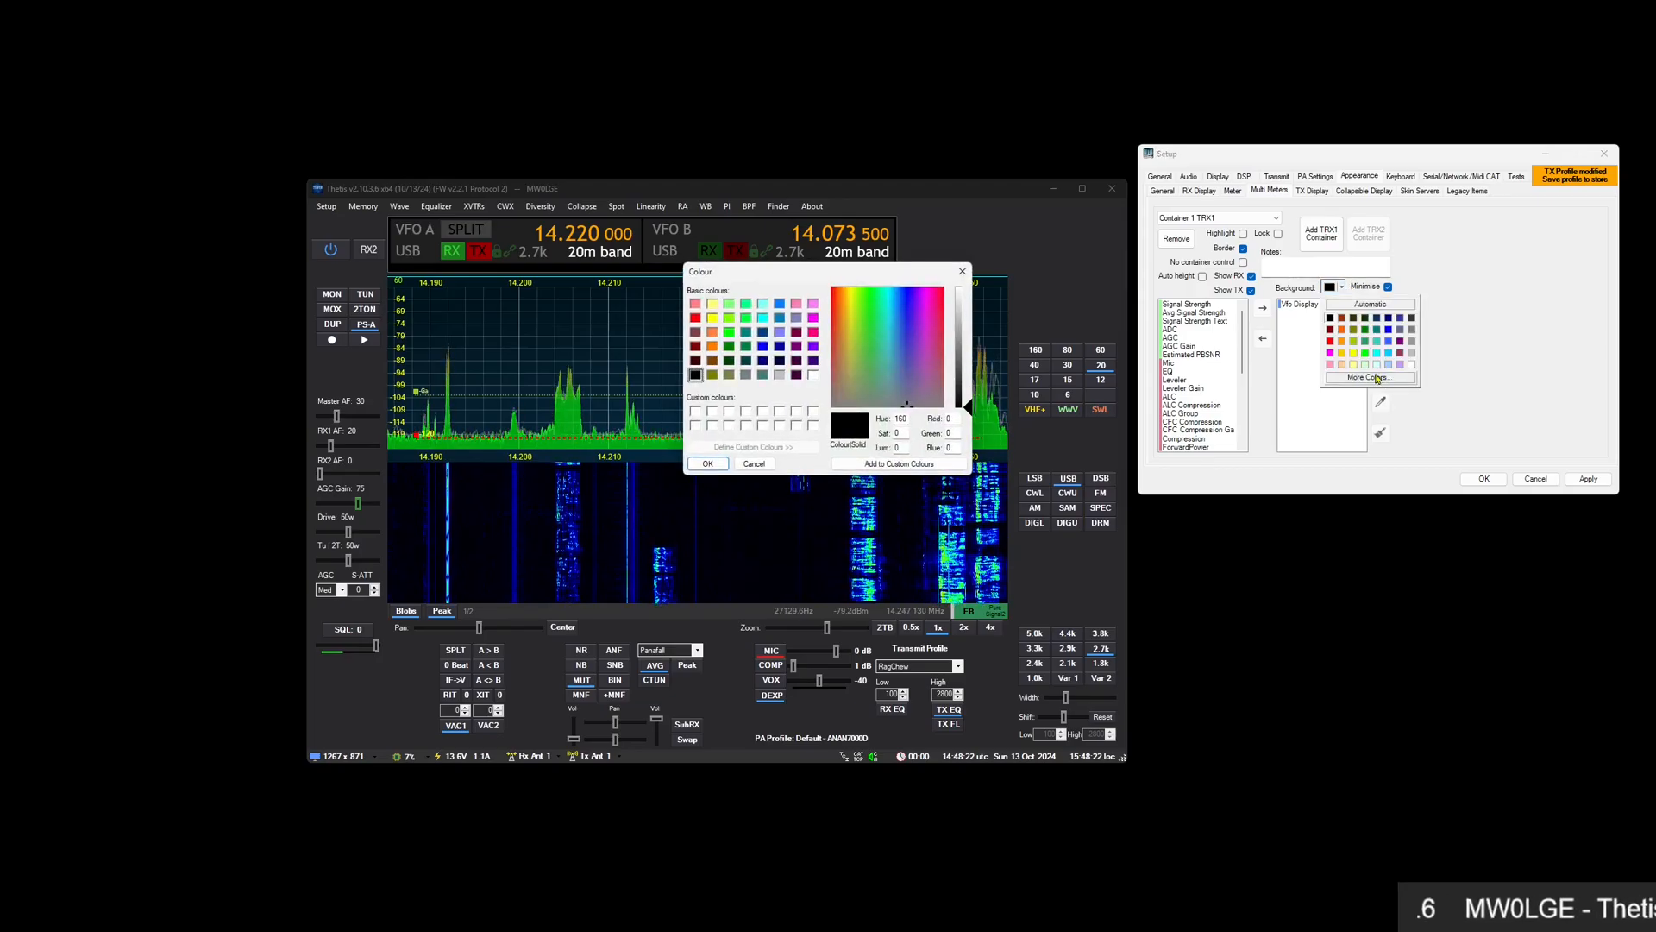
left_click(963, 274)
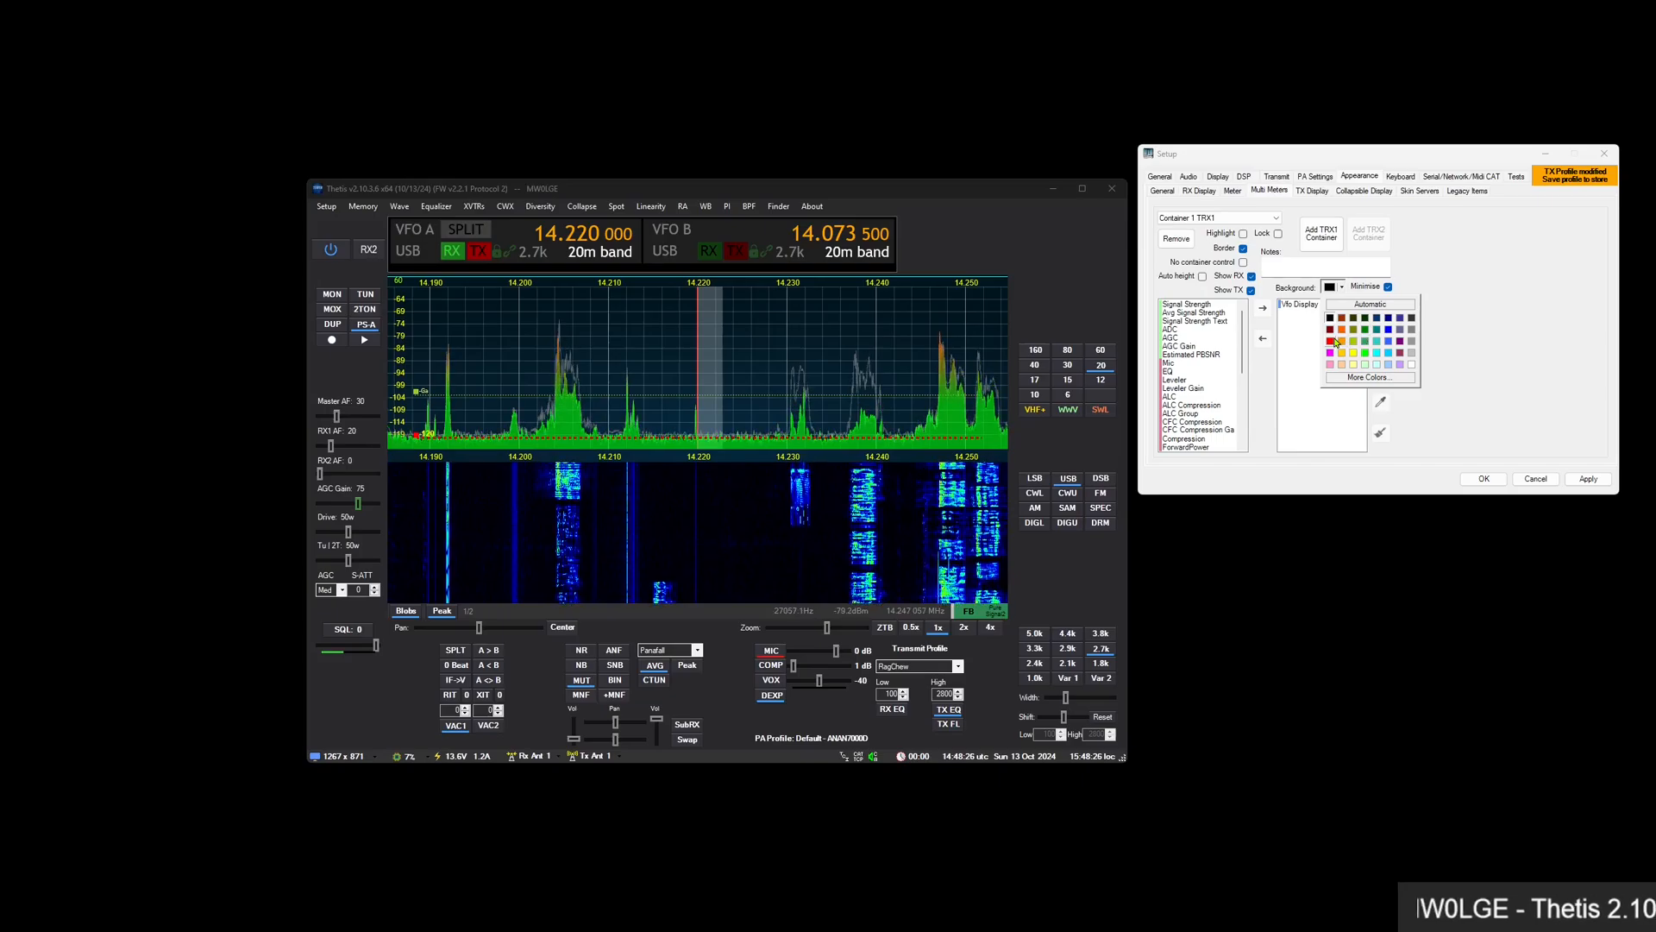
left_click(1332, 341)
left_click(1343, 288)
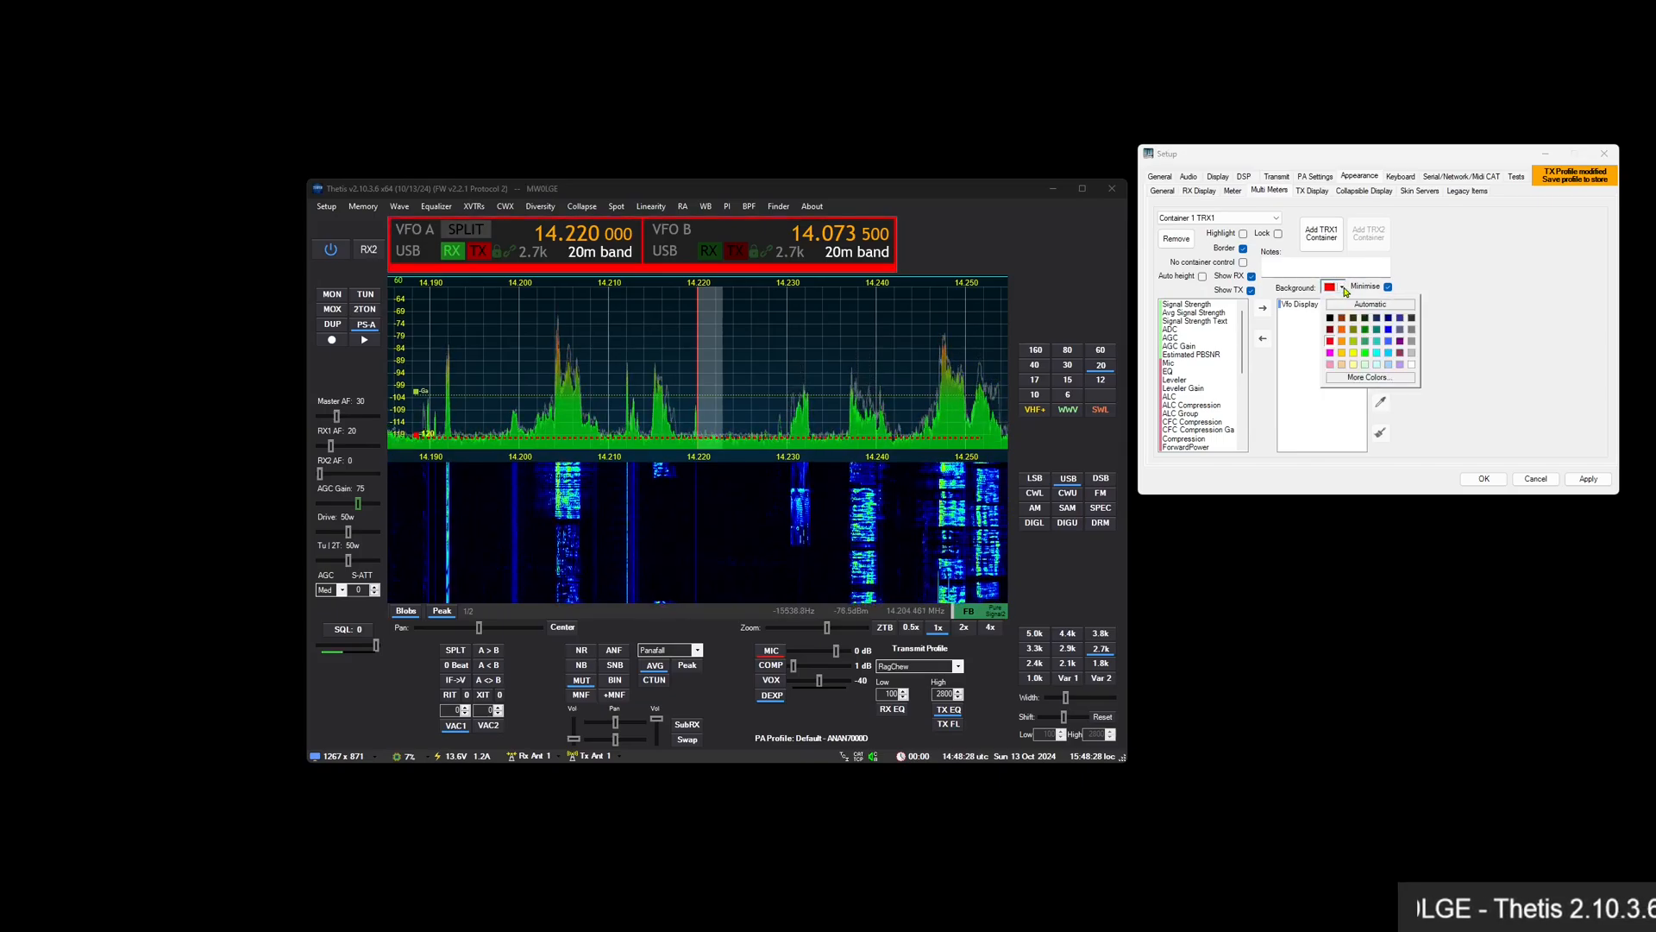
left_click(1370, 377)
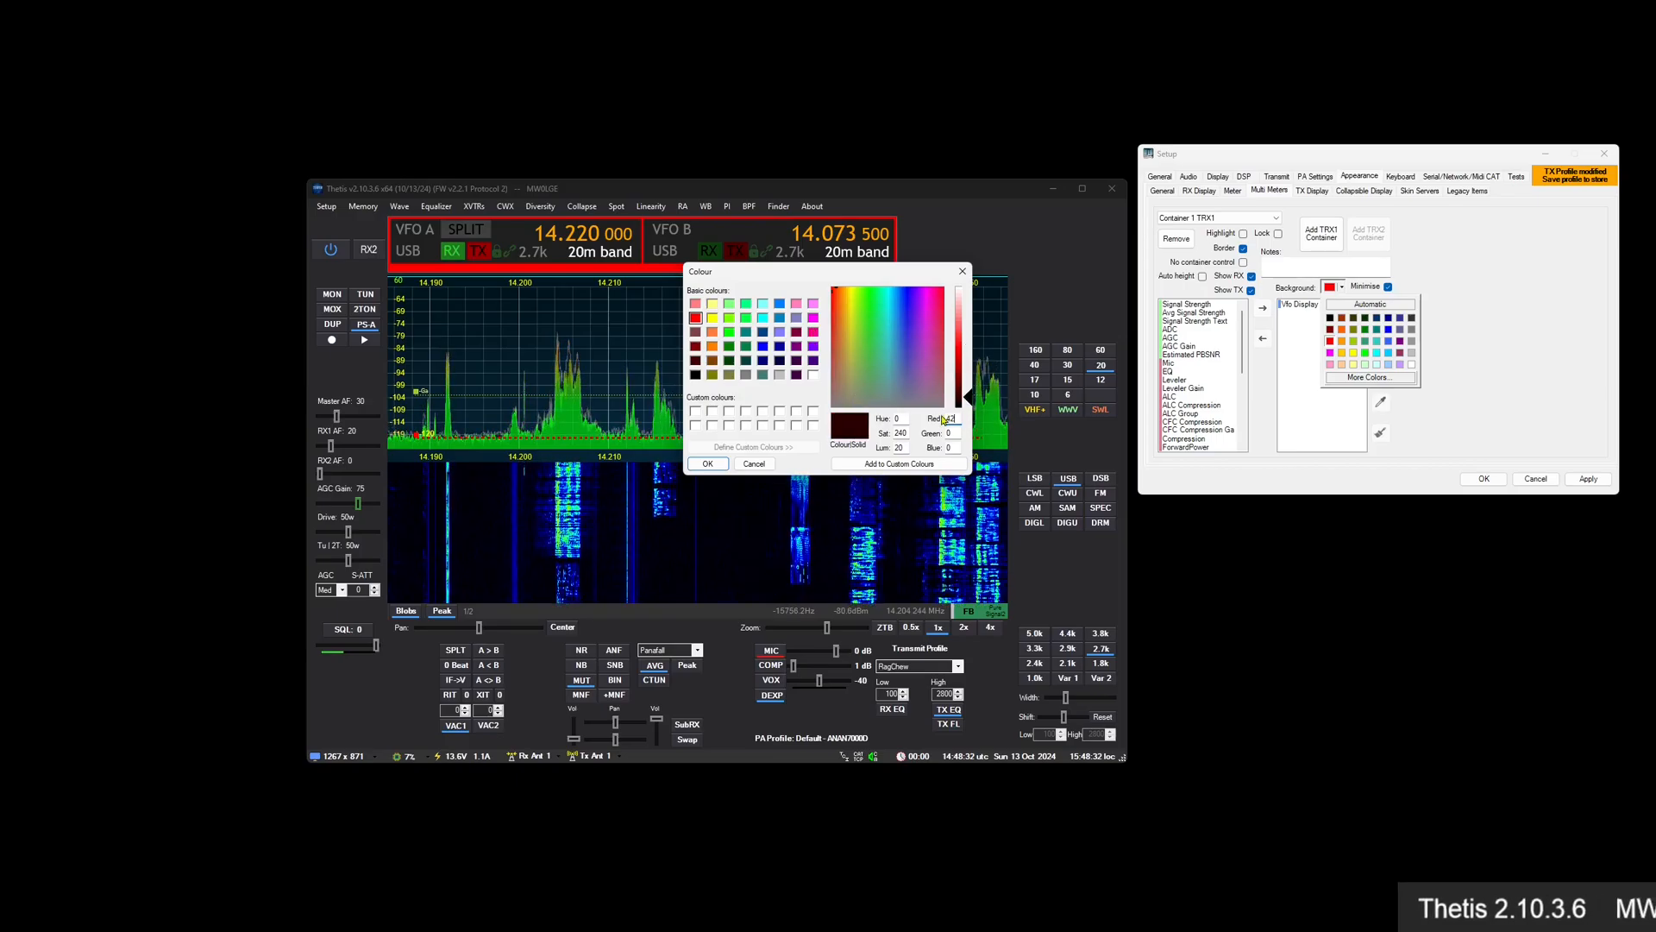
left_click(703, 464)
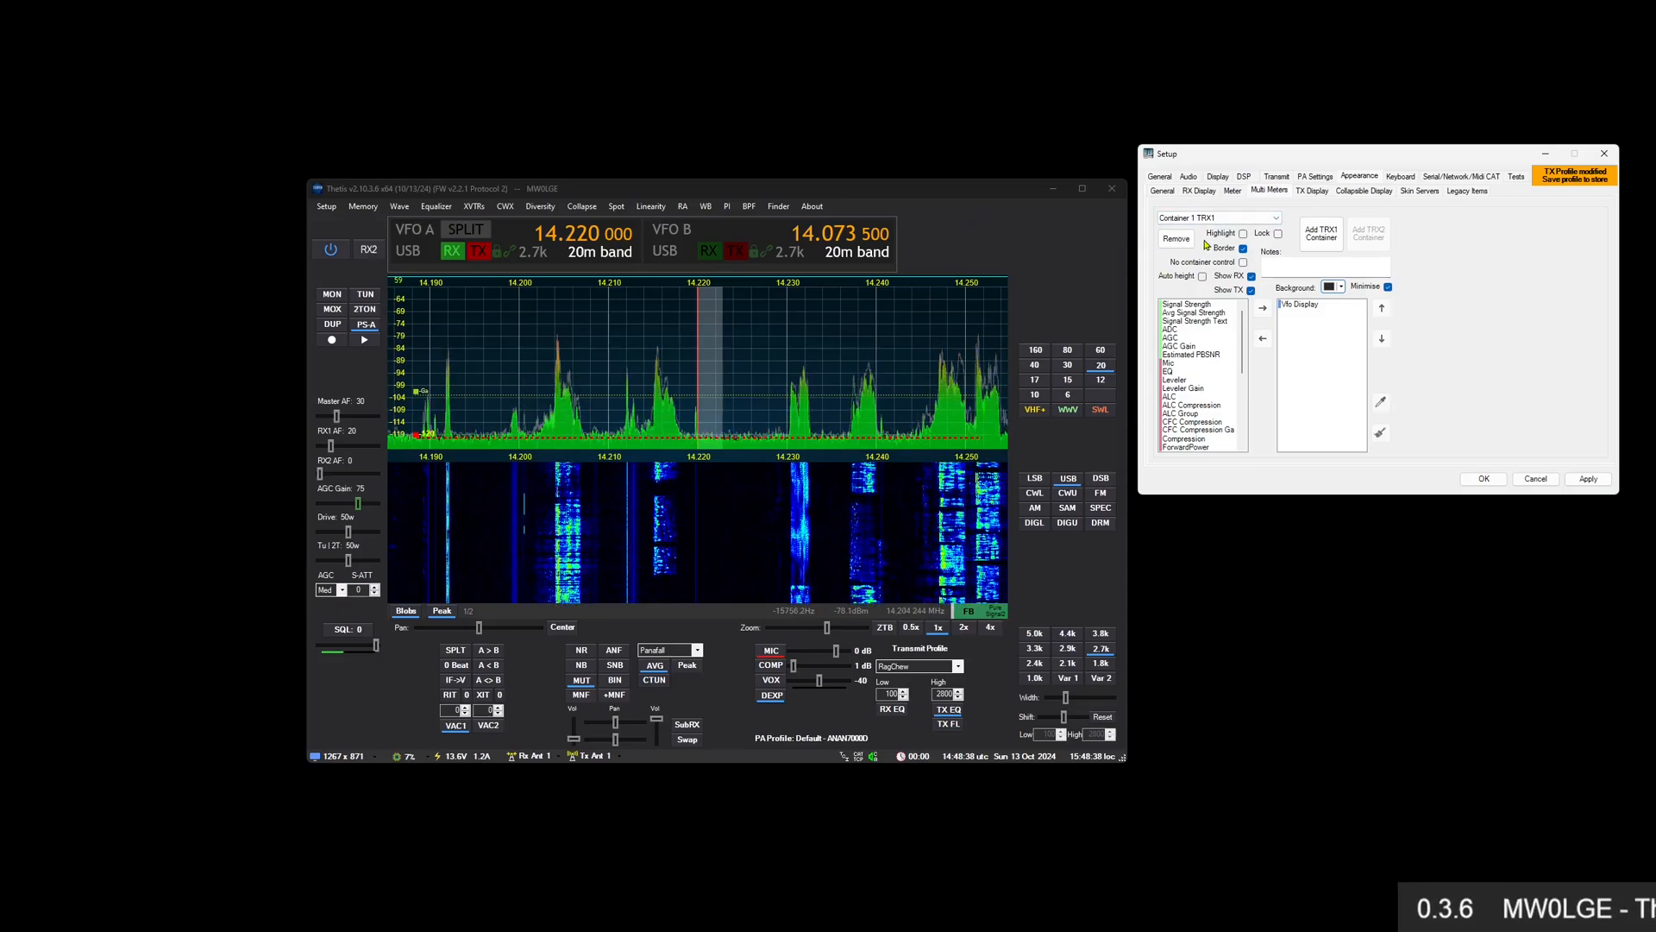
Turn off Container 1's border, and fine-tune the VFO container's position and size above the spectrum
left_click(1243, 248)
mouse_move(681, 222)
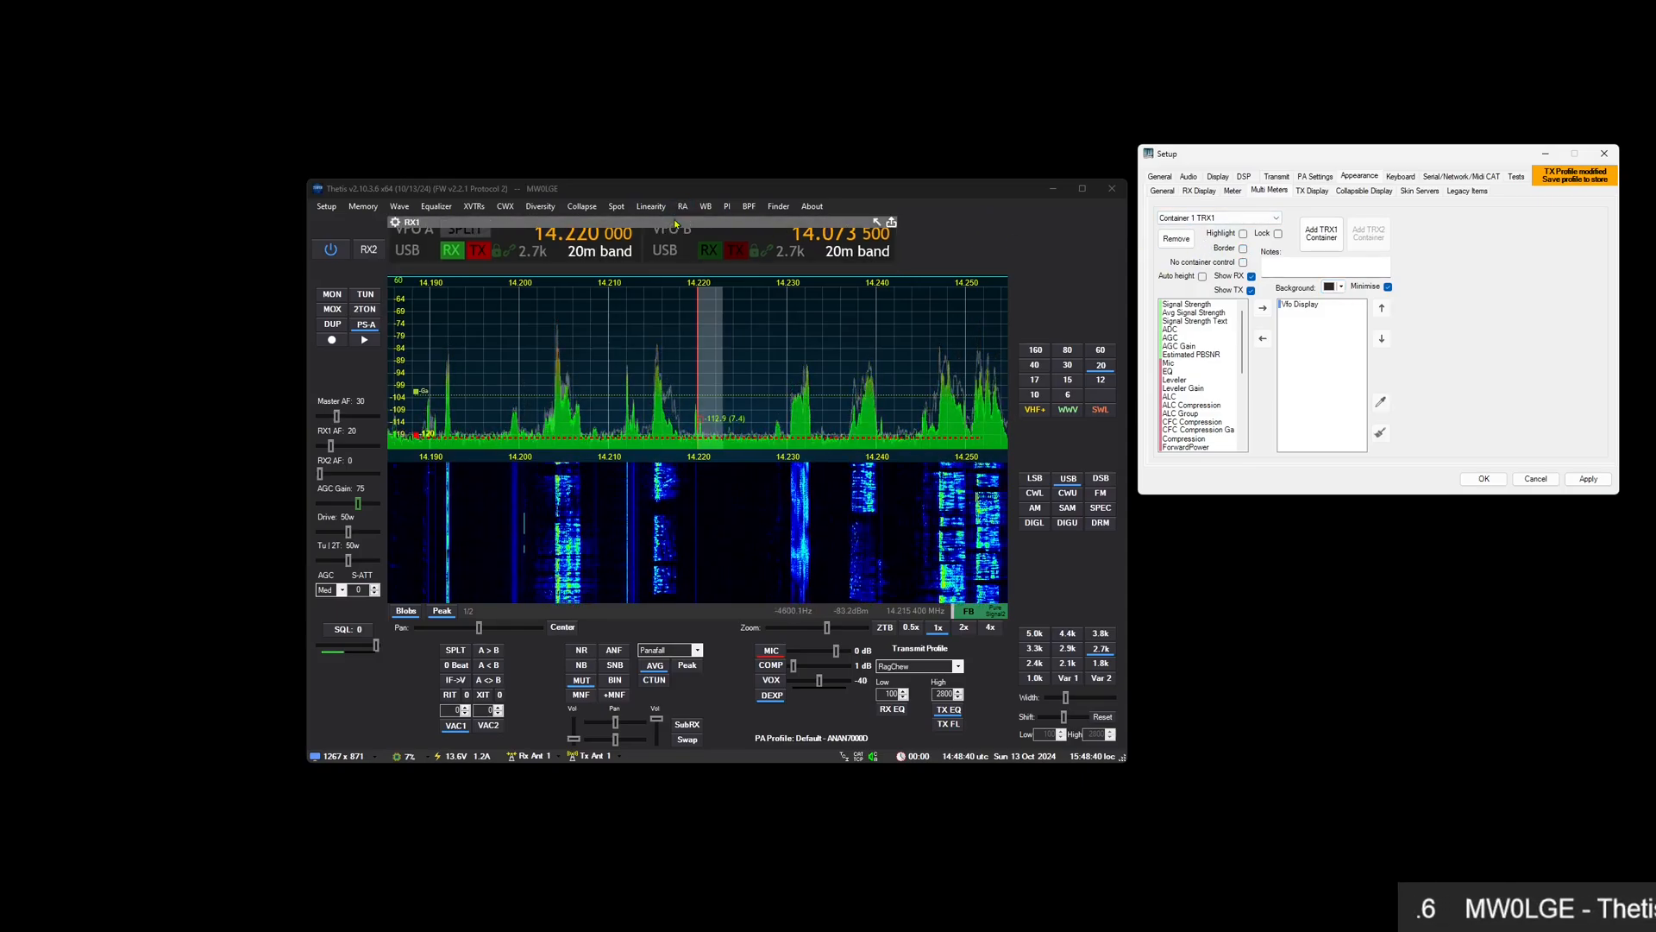
left_click_drag(680, 222, 679, 223)
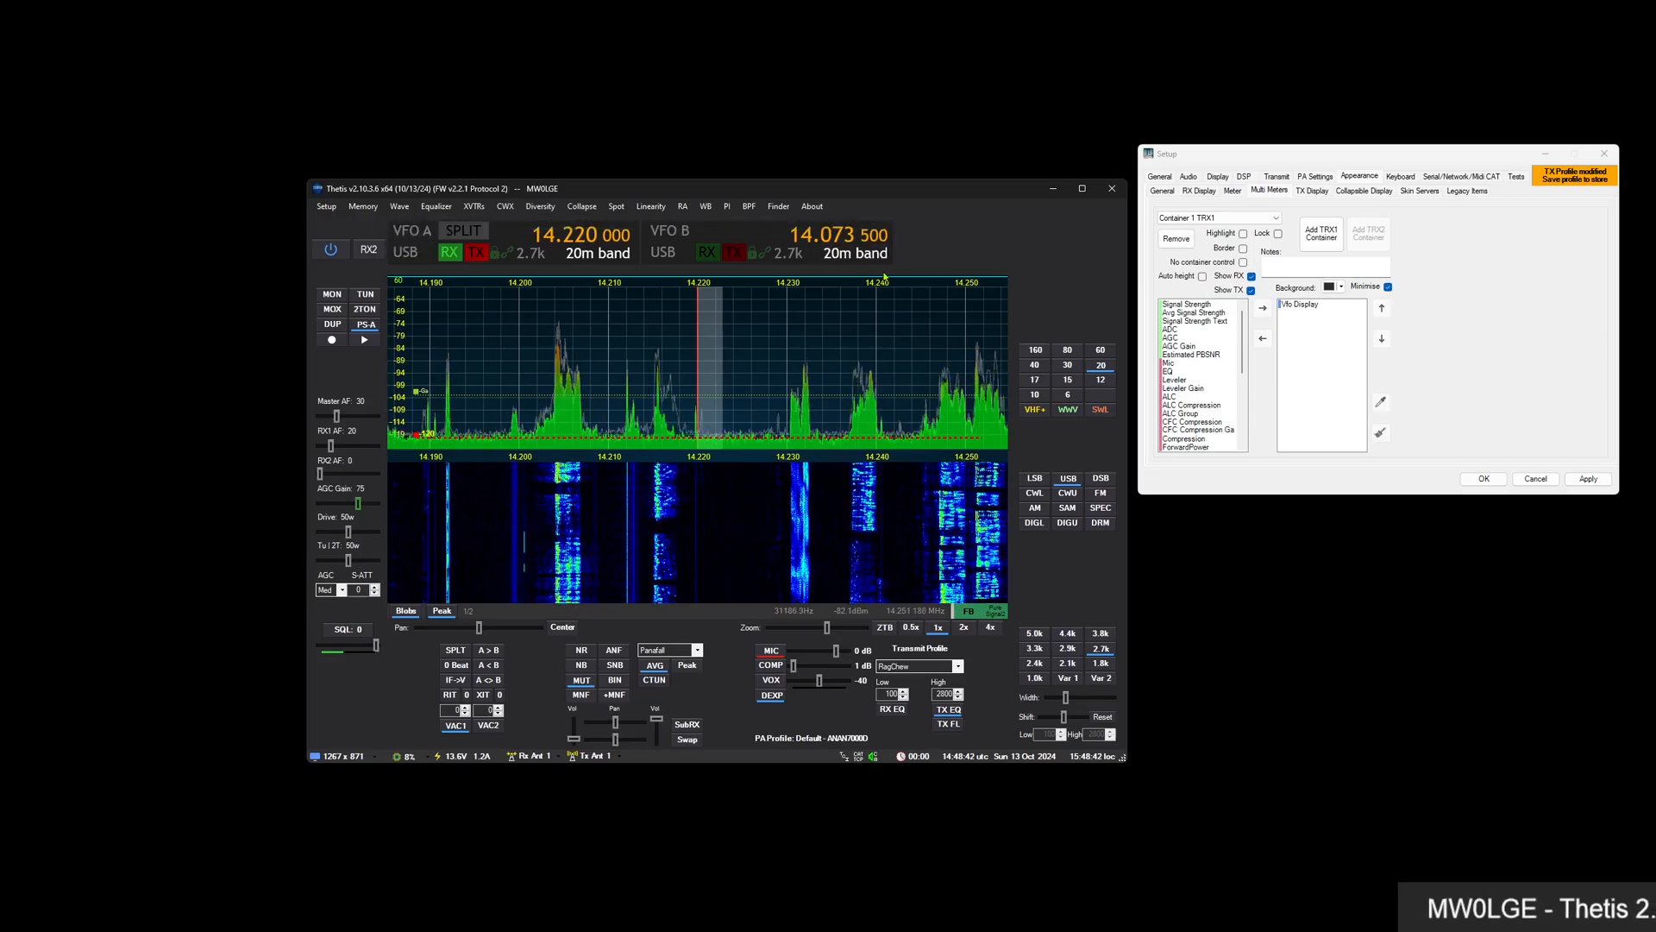
left_click_drag(893, 264, 892, 265)
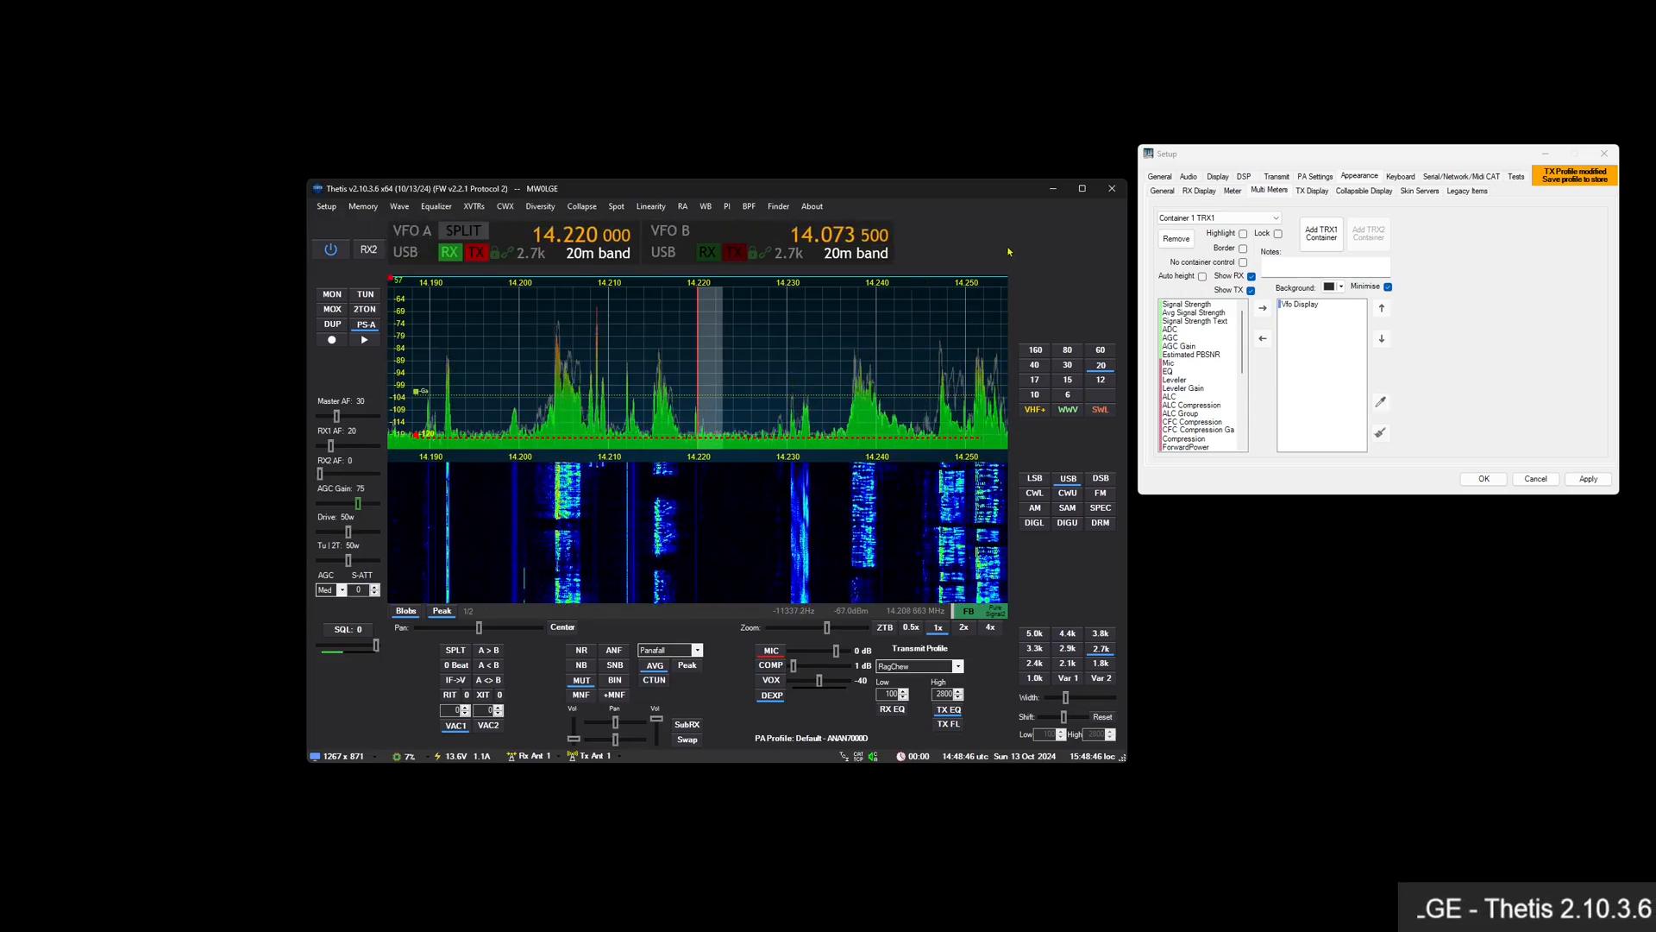
Enable No container control for Container 1, toggling it on and off to compare how the container's title bar behaves
left_click(1243, 262)
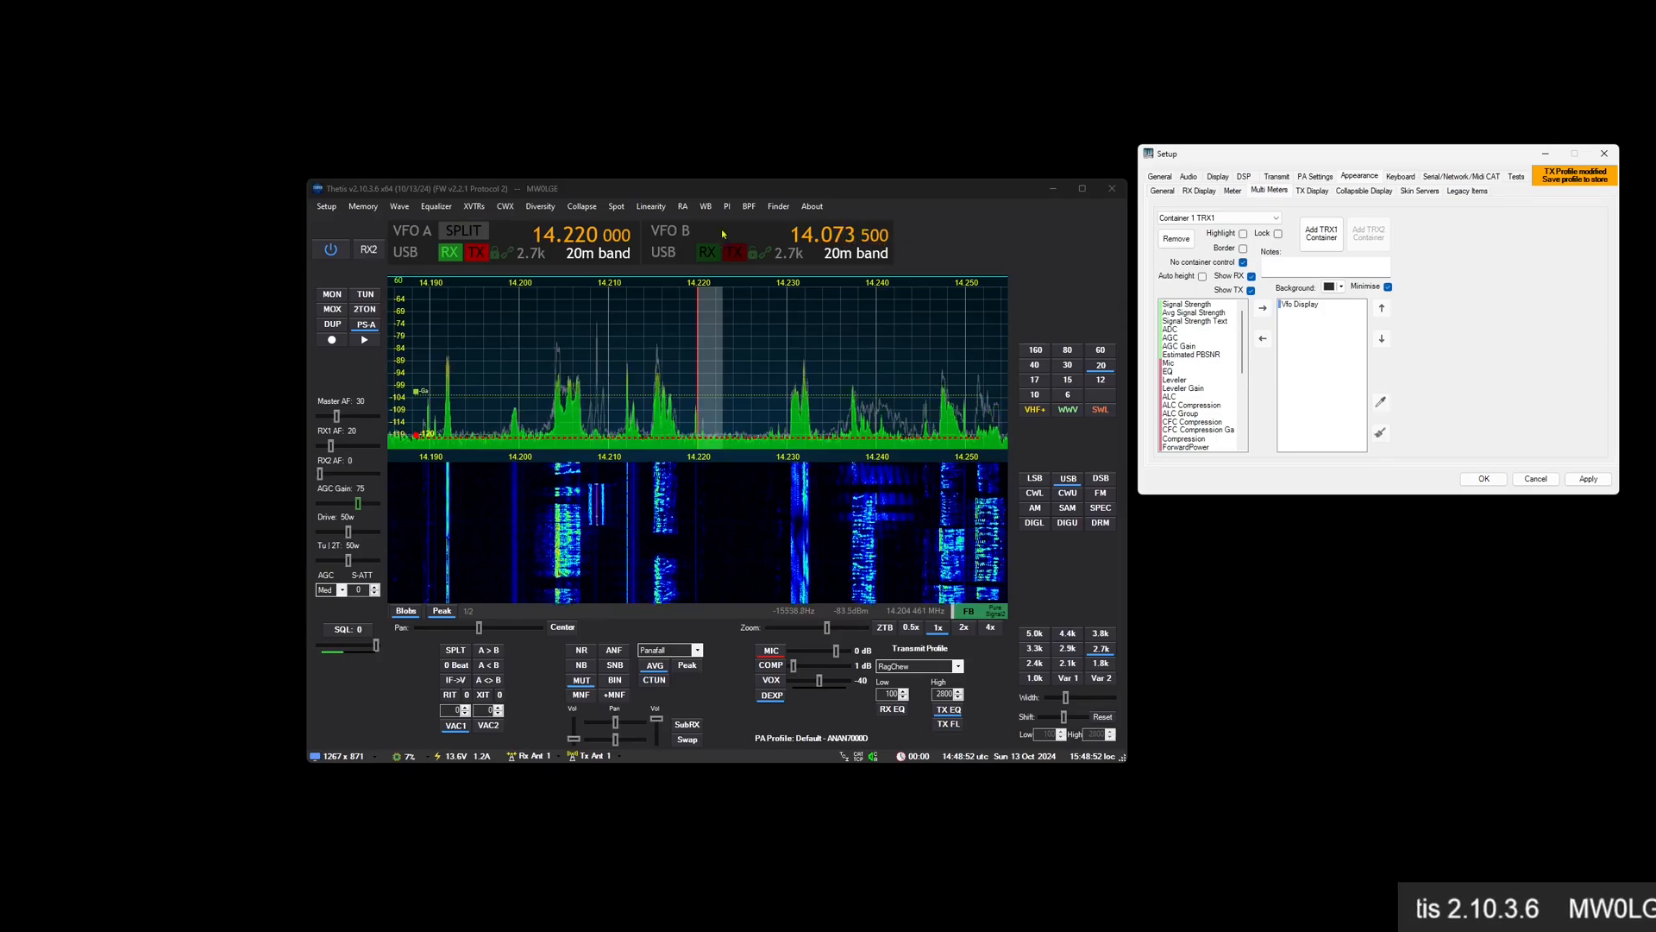
left_click(1243, 262)
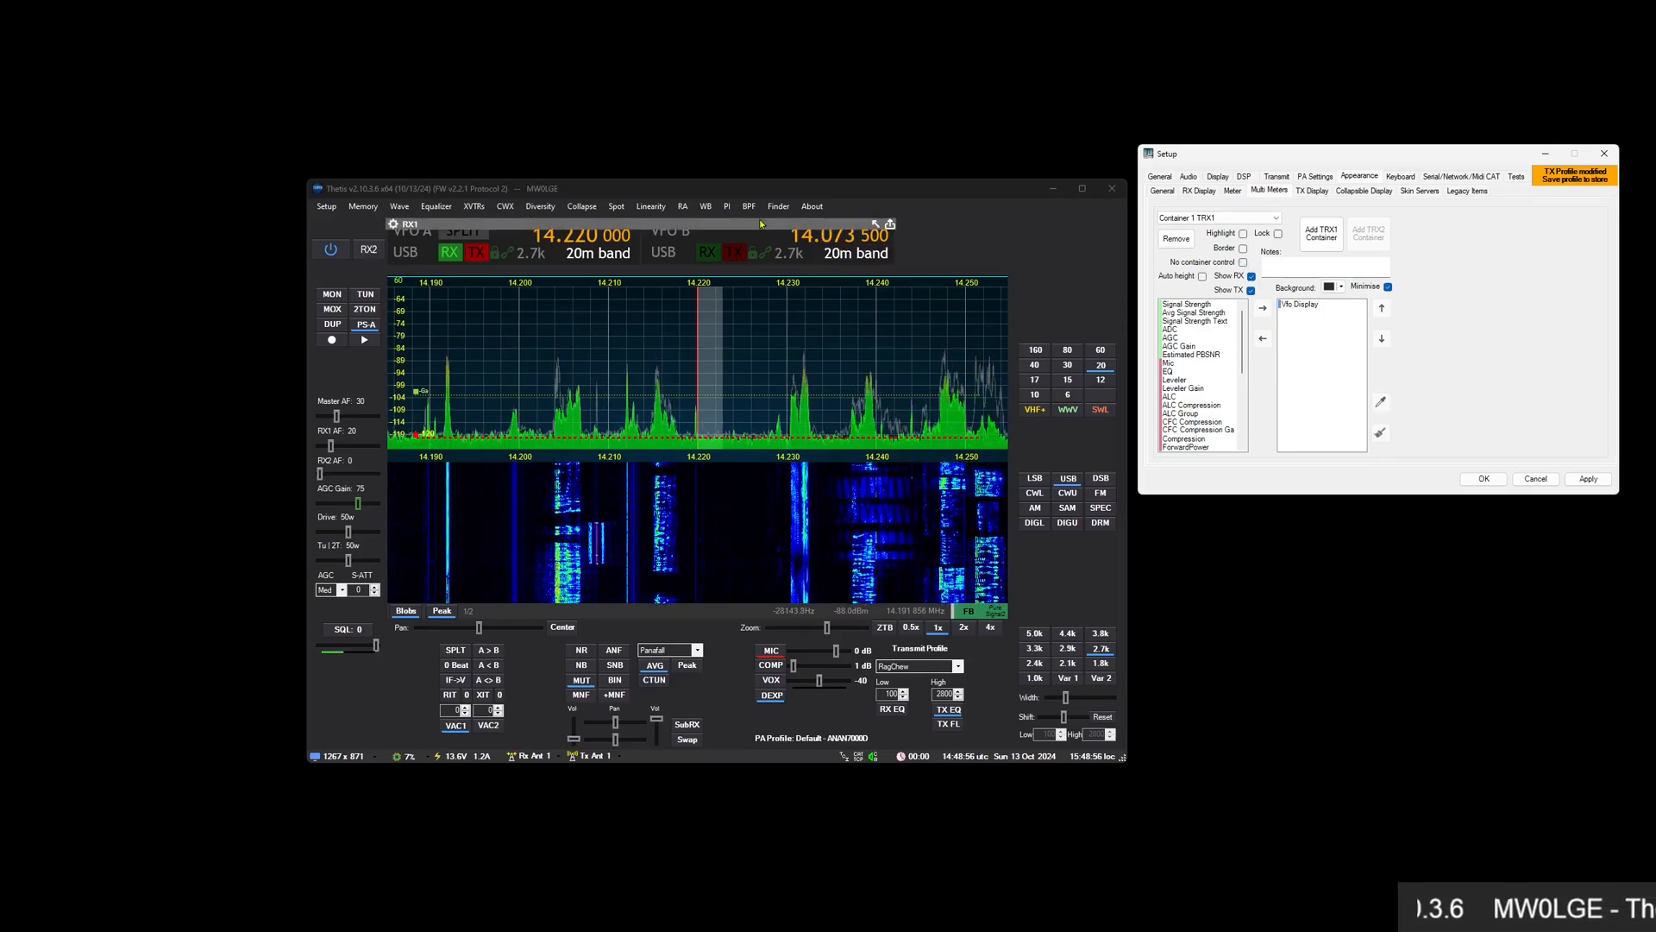
mouse_move(738, 233)
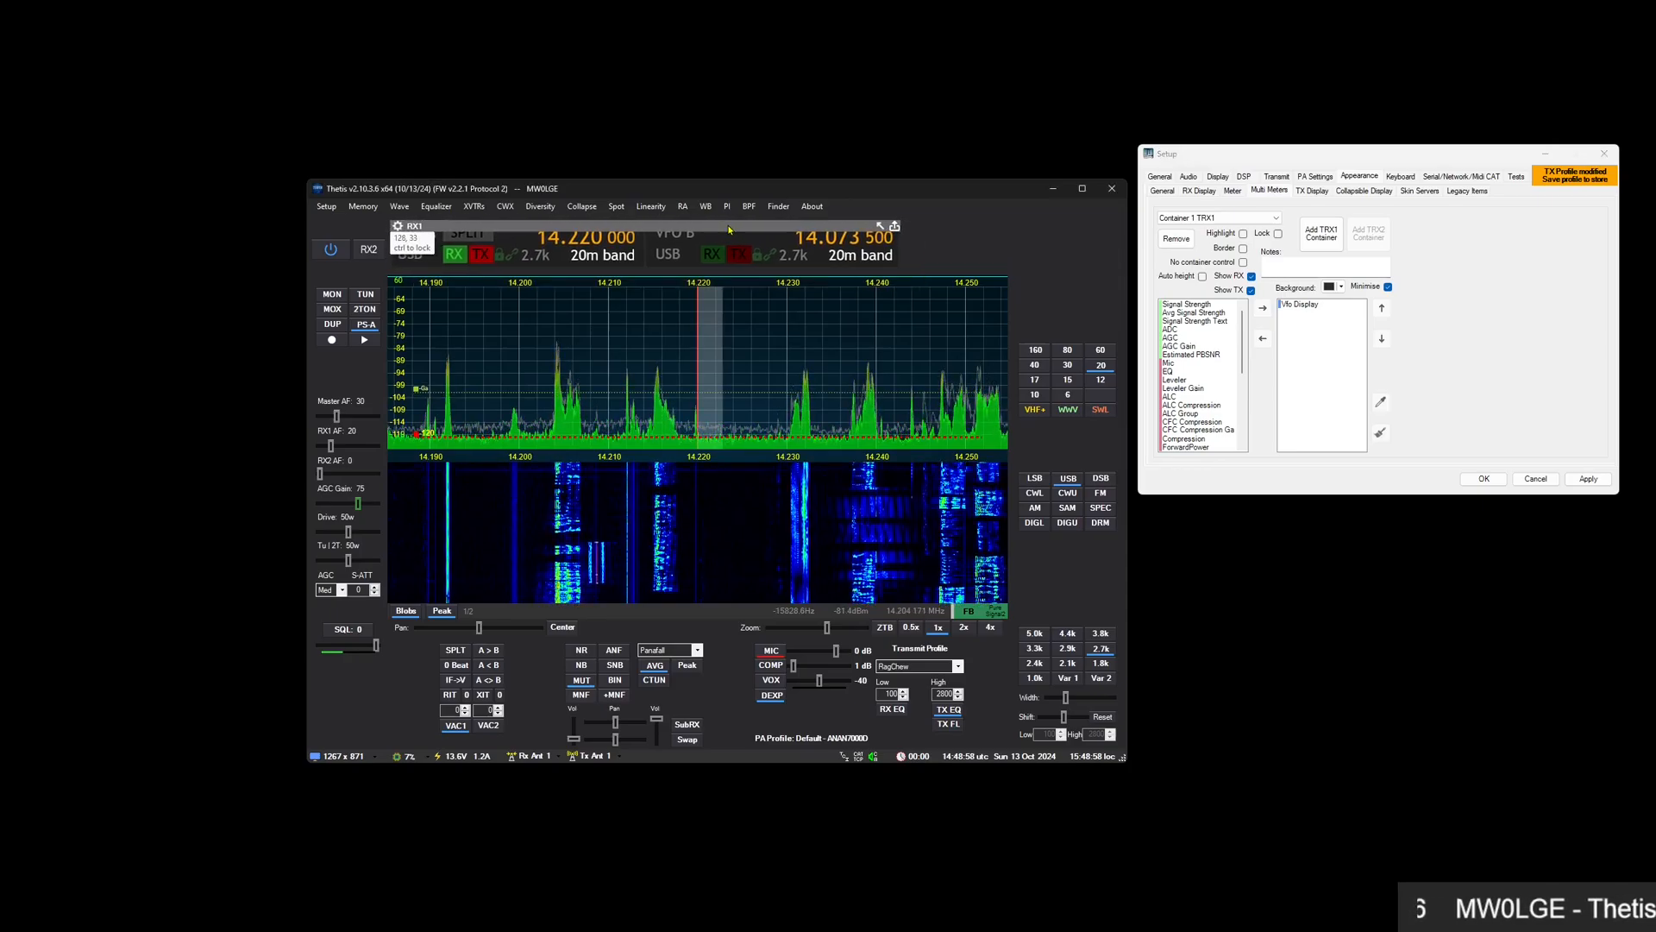
left_click(1242, 262)
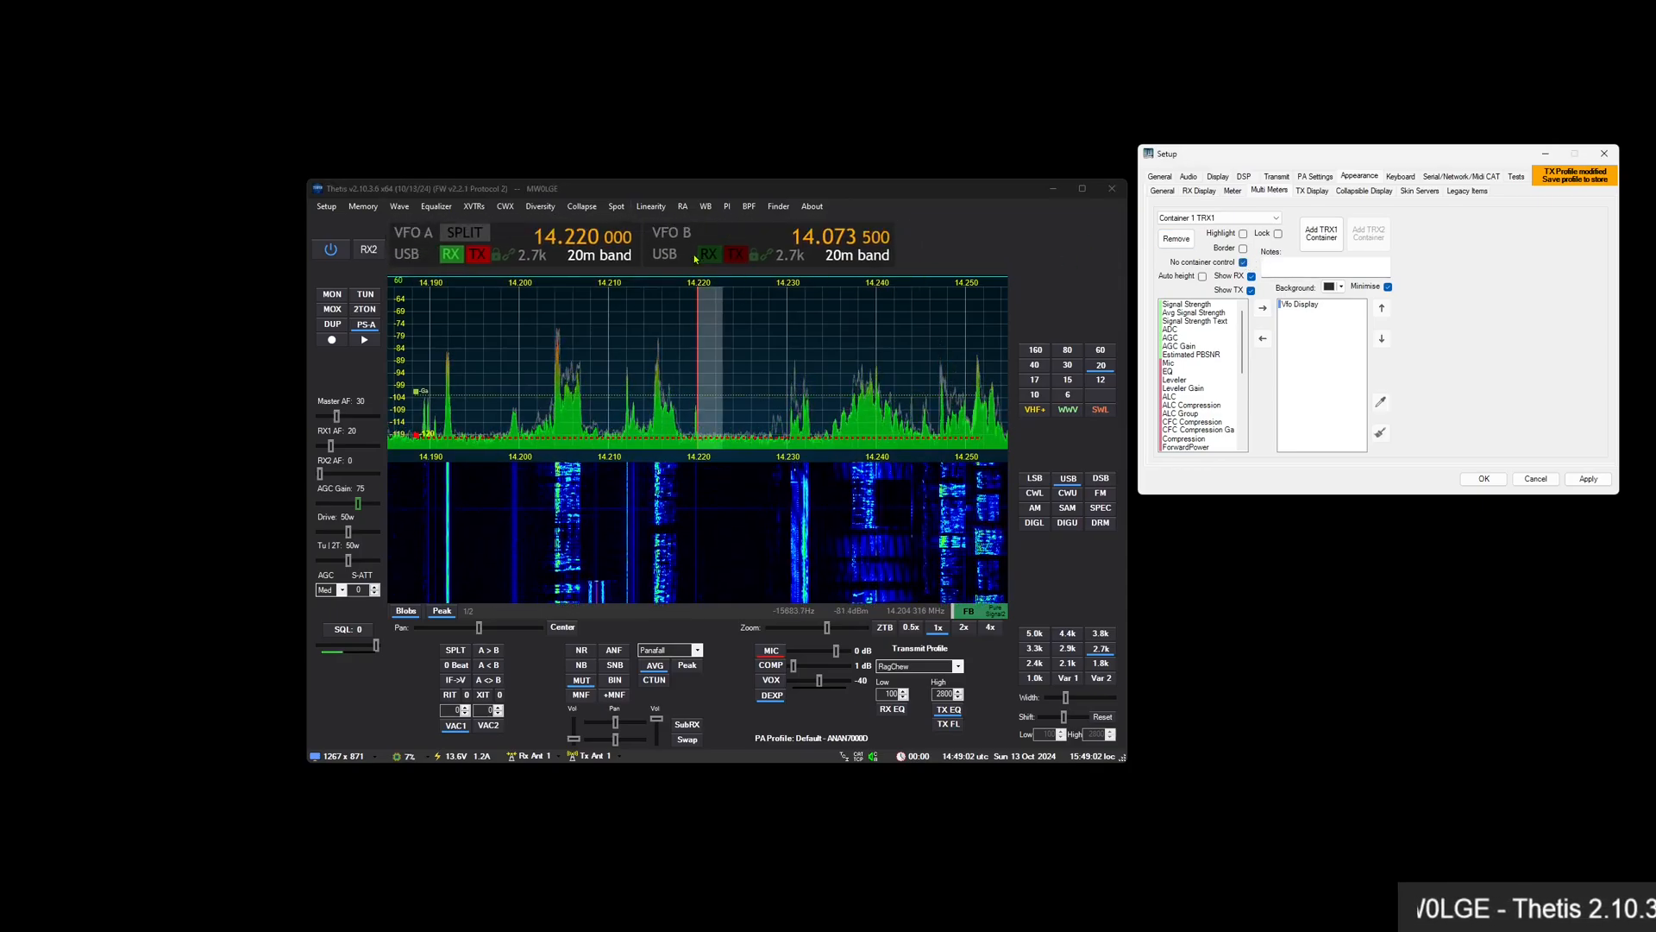
Nudge and slightly resize the VFO container above the spectrum while No container control is enabled
mouse_move(676, 230)
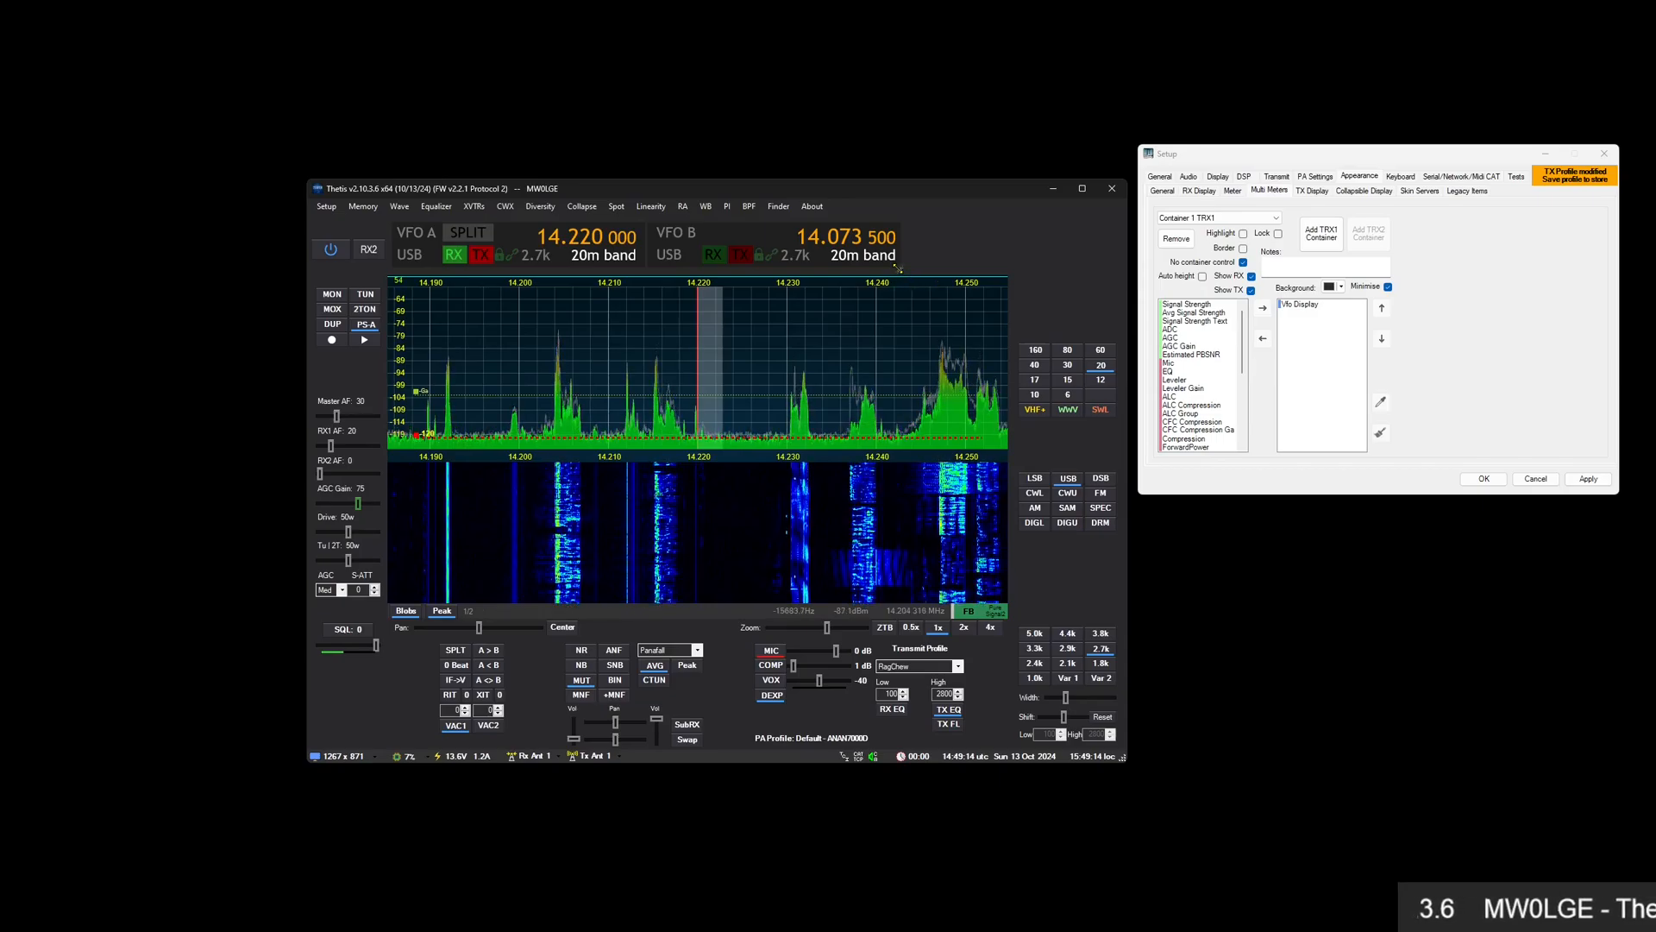
mouse_move(470, 234)
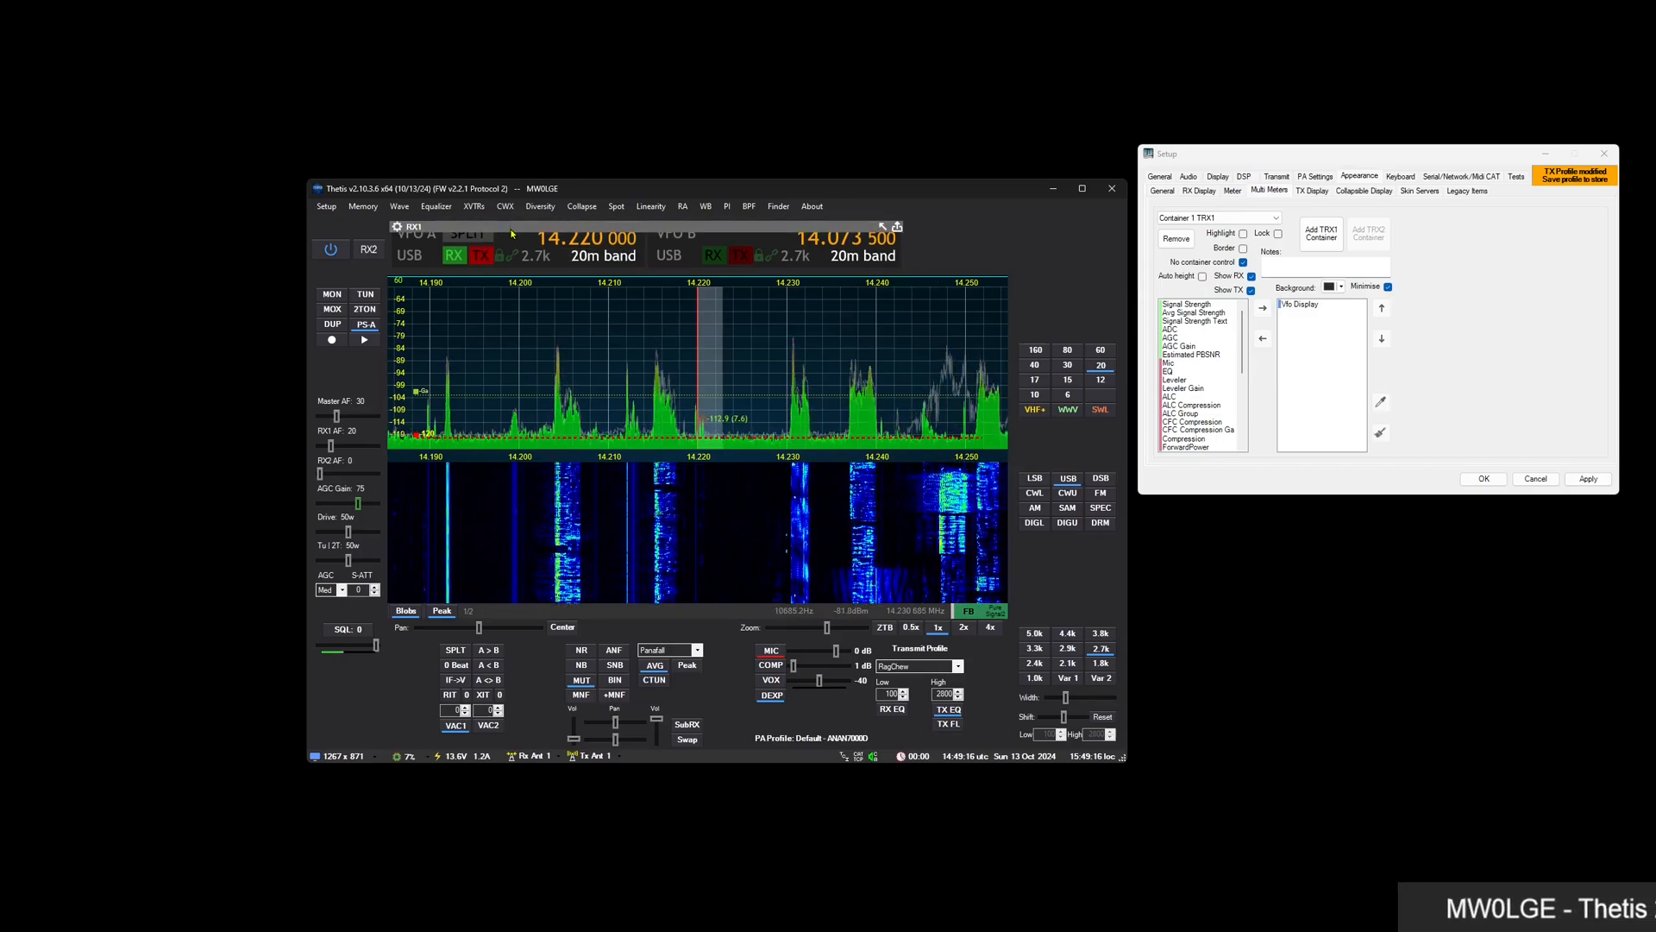
left_click_drag(511, 231, 516, 227)
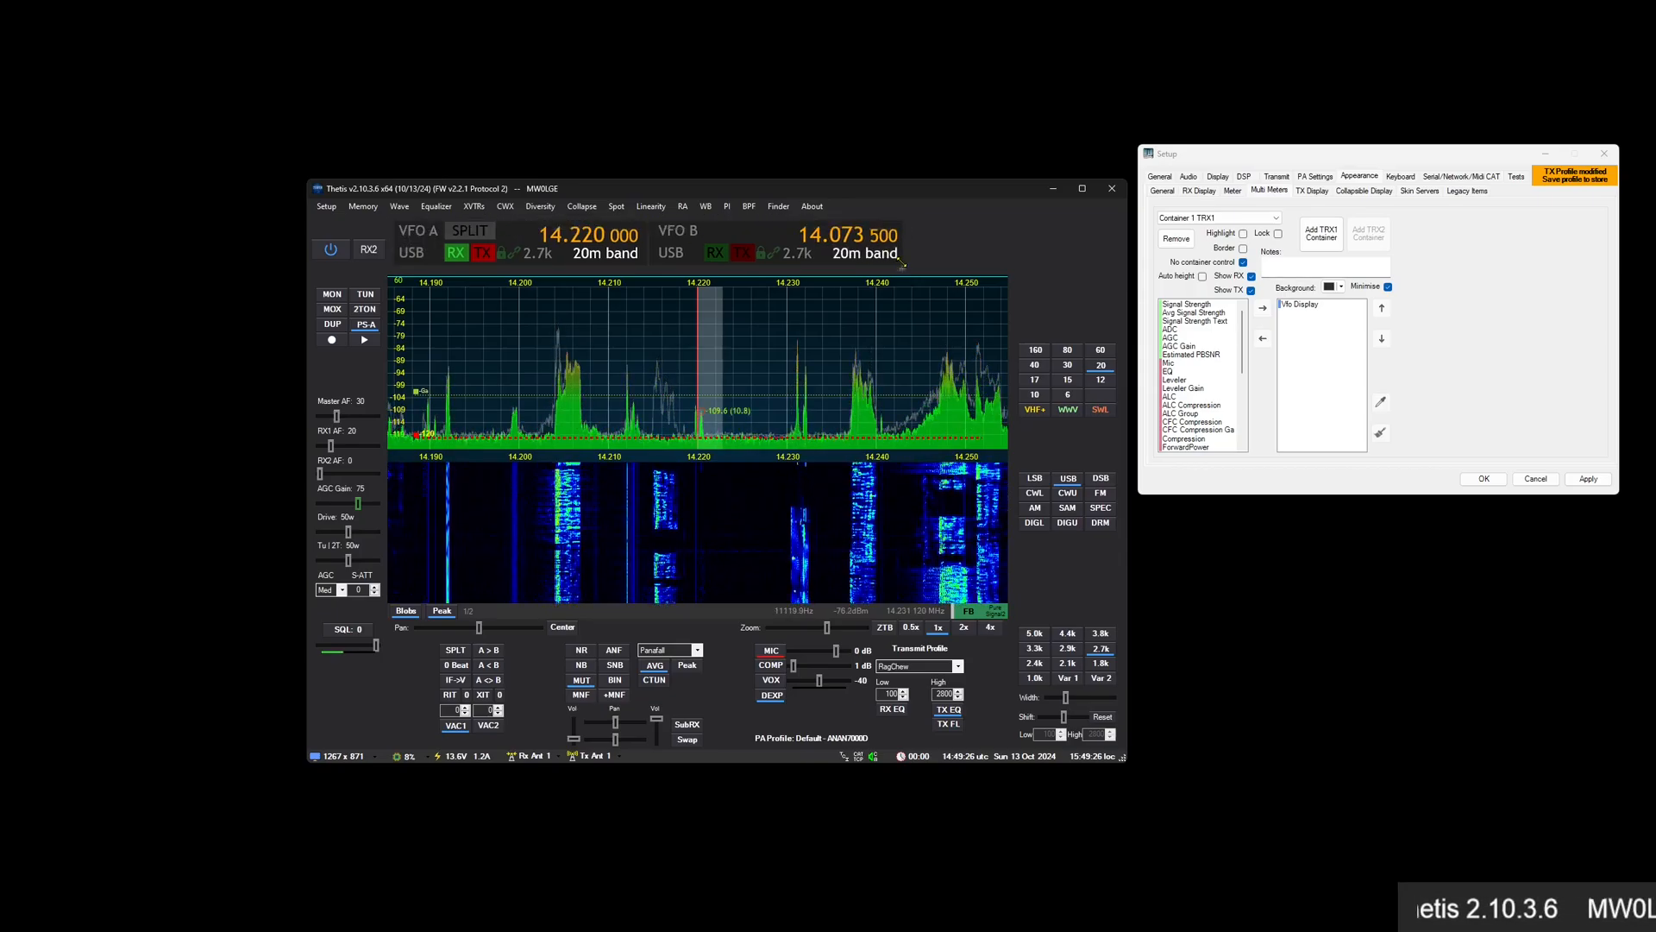
left_click_drag(901, 264, 904, 265)
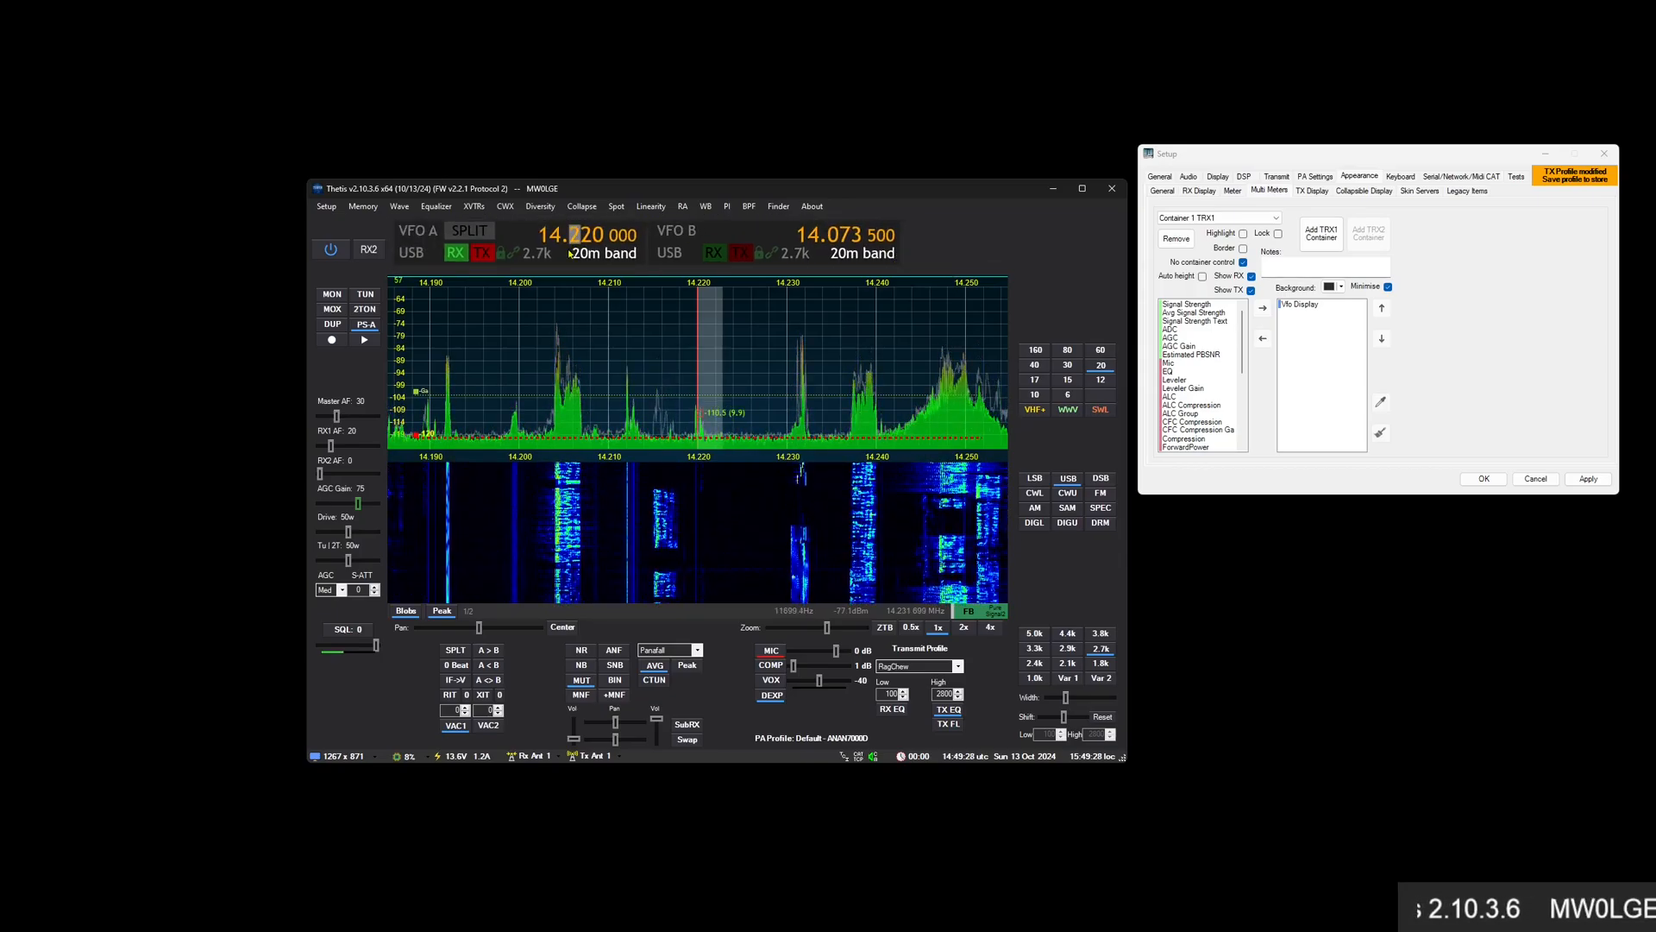
left_click_drag(903, 264, 898, 268)
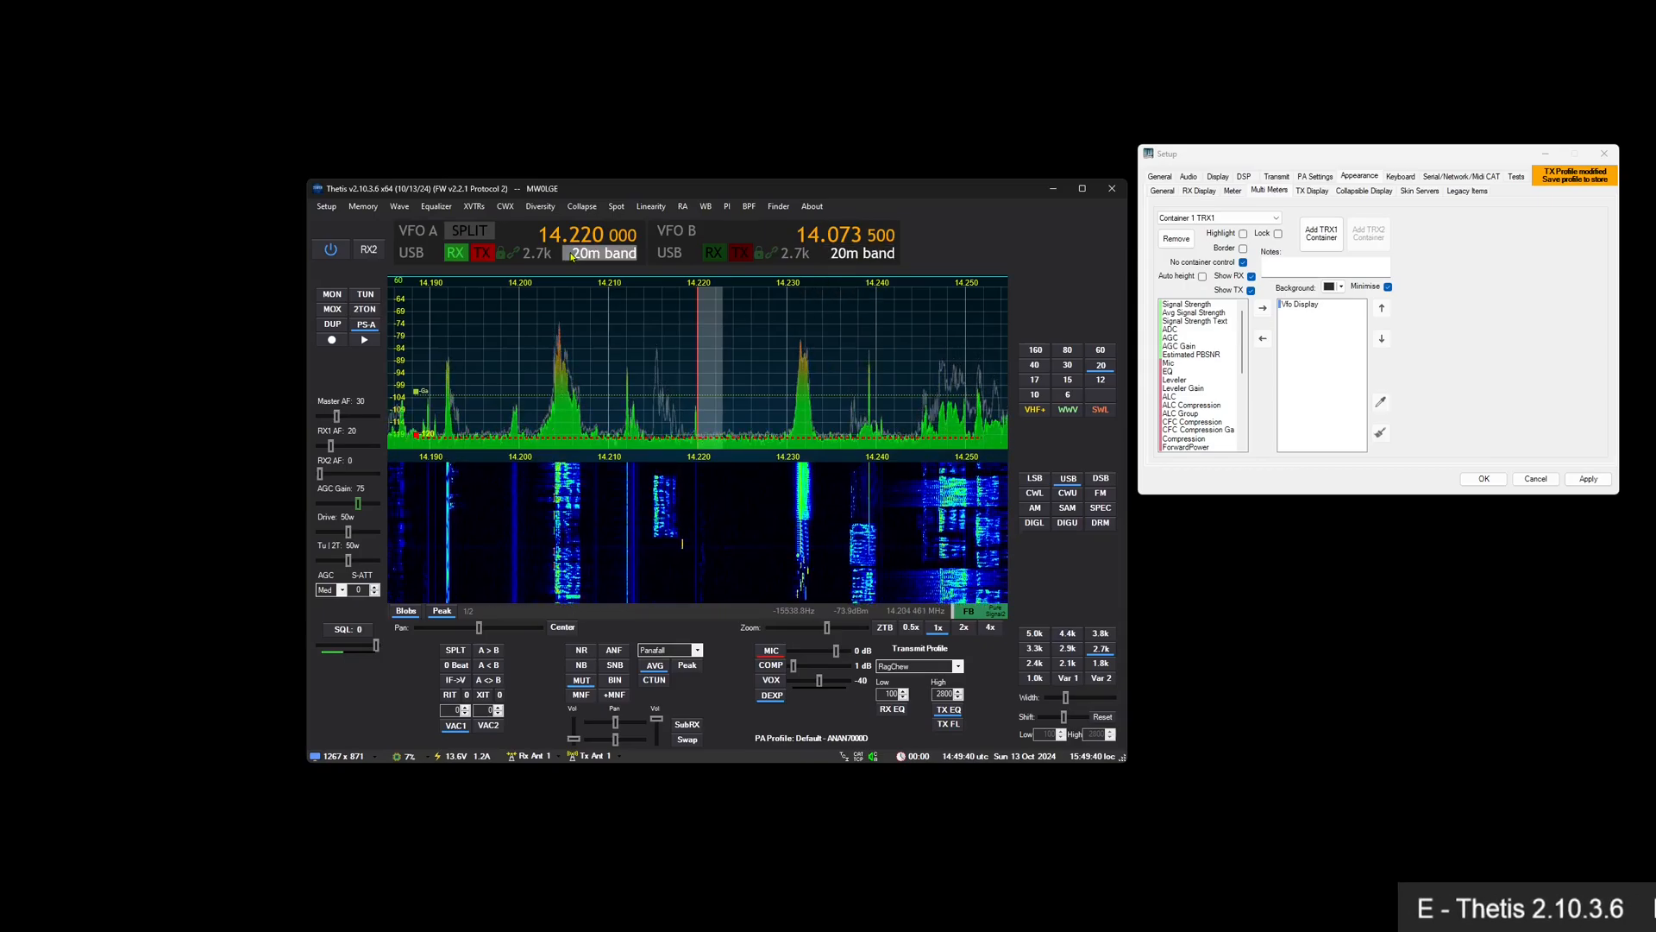
Tune VFO A to 14.259 MHz by stepping individual frequency digits in the container's VFO display
scroll(597, 240, "up", 11)
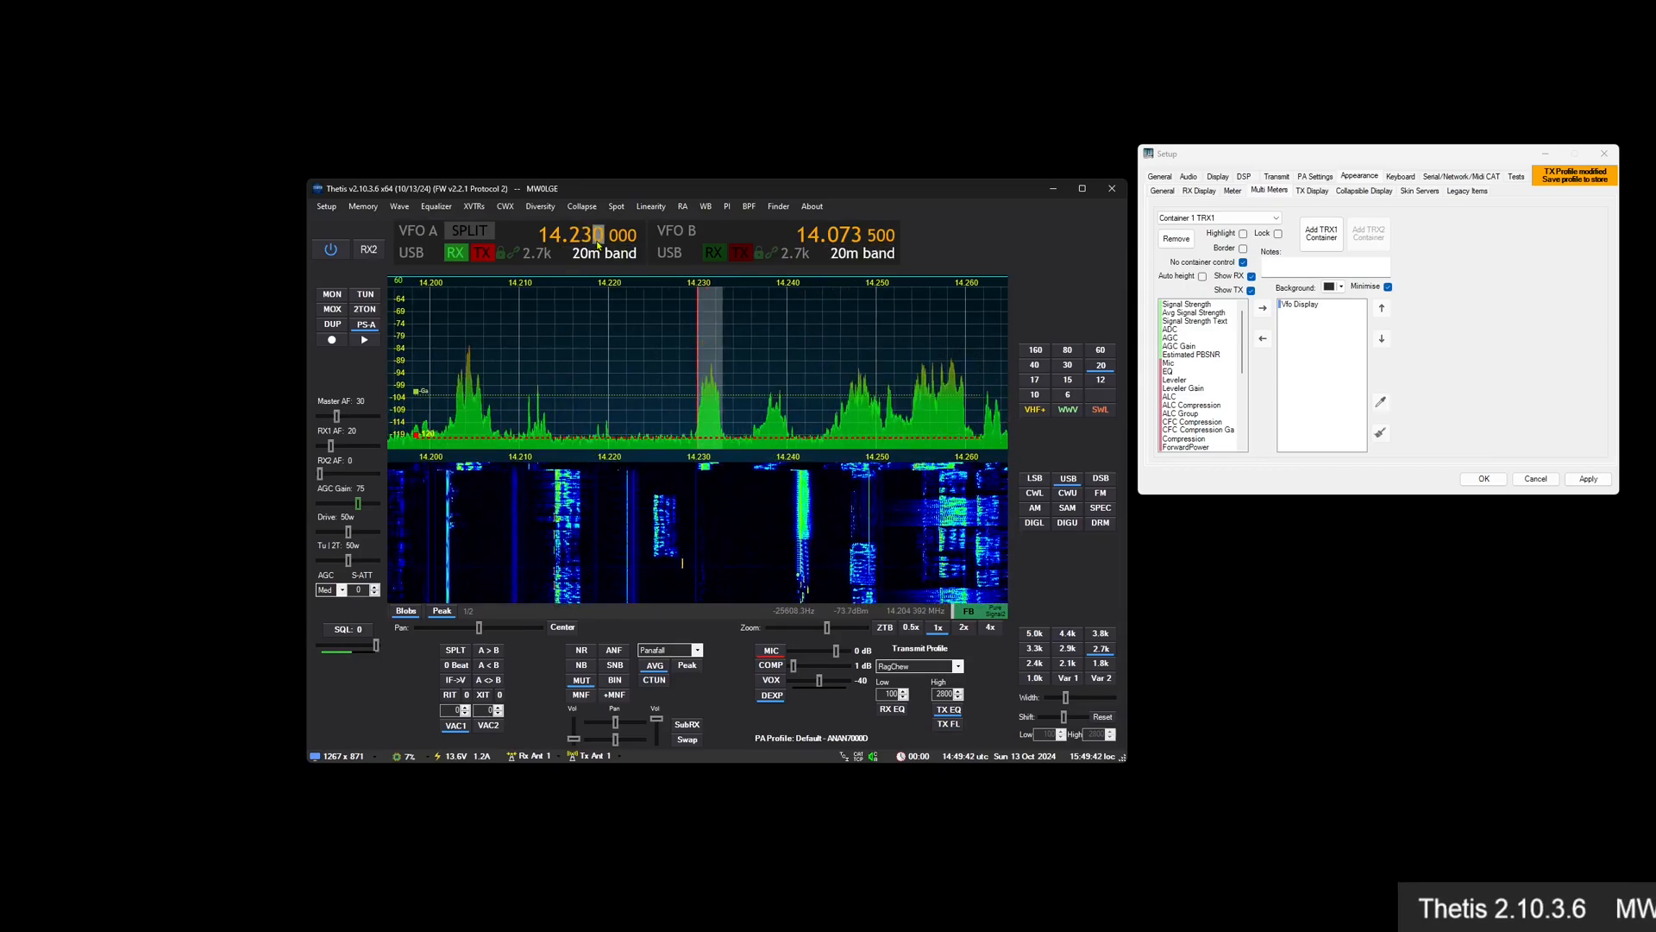
scroll(598, 239, "down", 2)
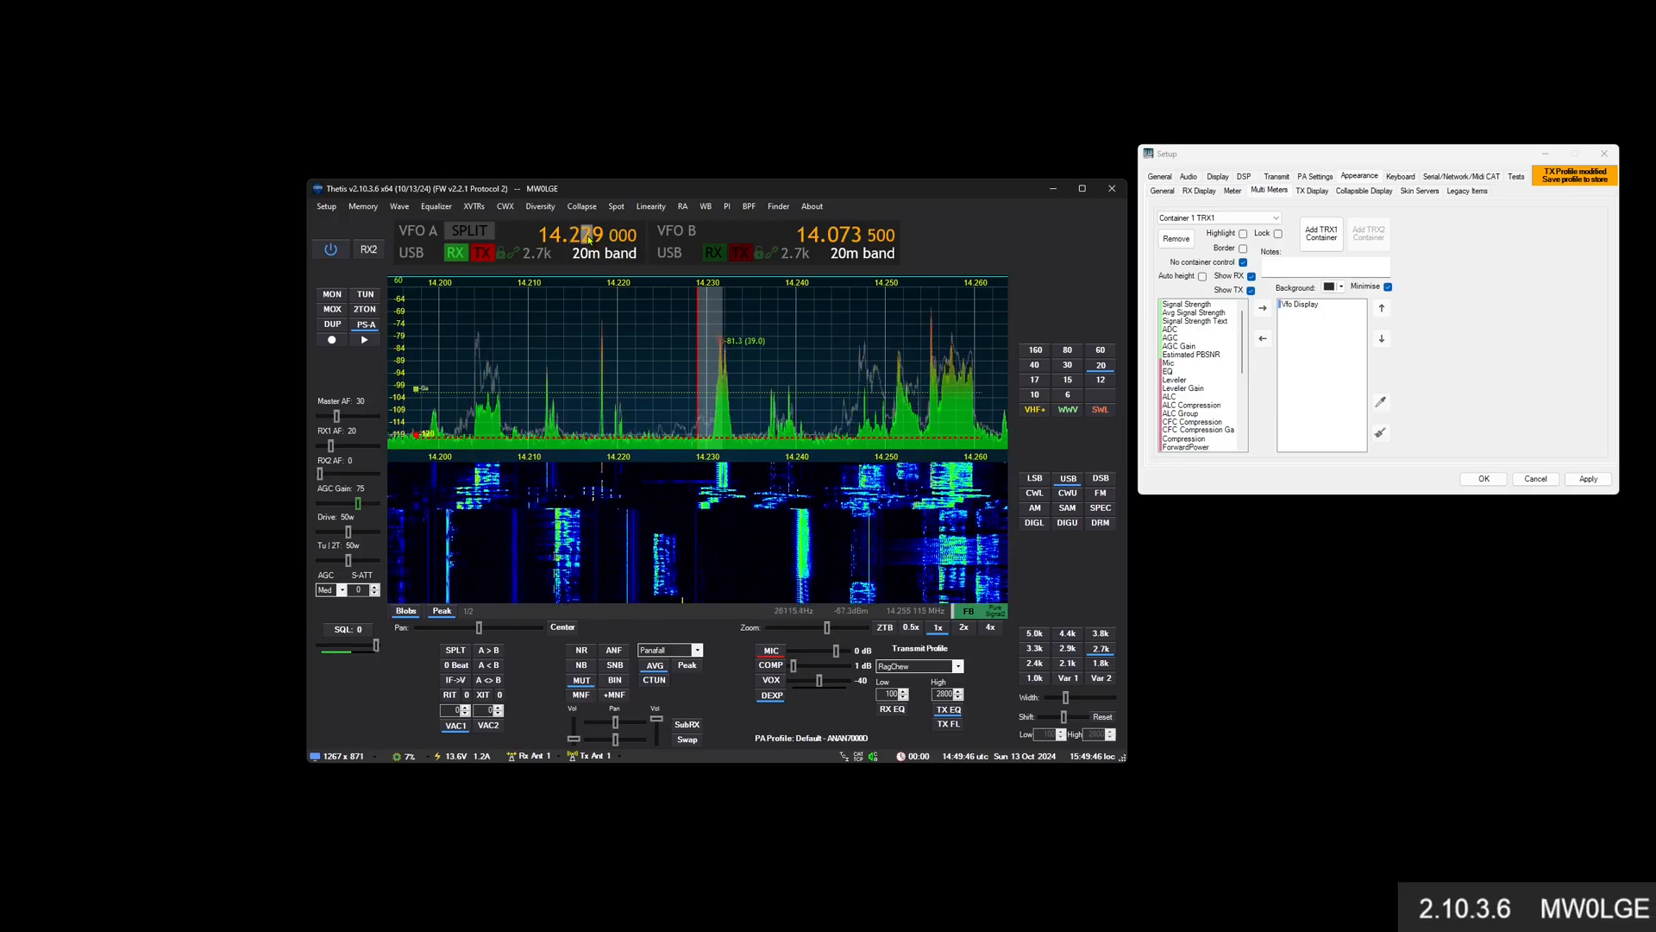
scroll(587, 245, "up", 3)
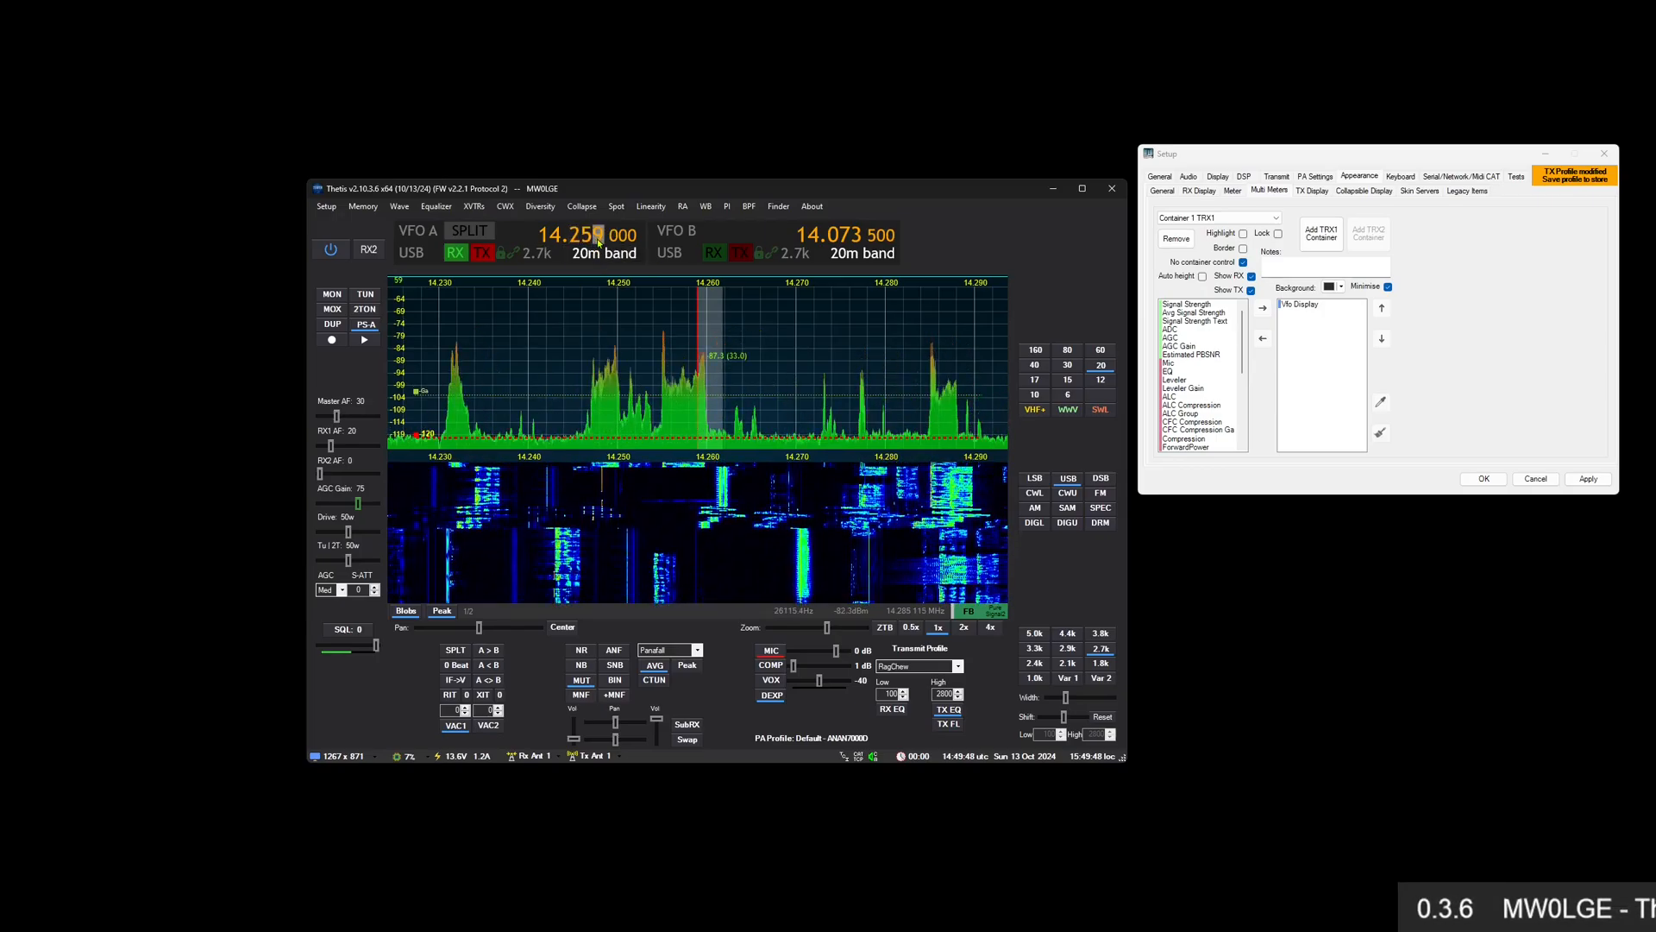
Tune VFO A down to 14.251 MHz by stepping its kilohertz digits in the container's VFO display
scroll(587, 239, "down", 6)
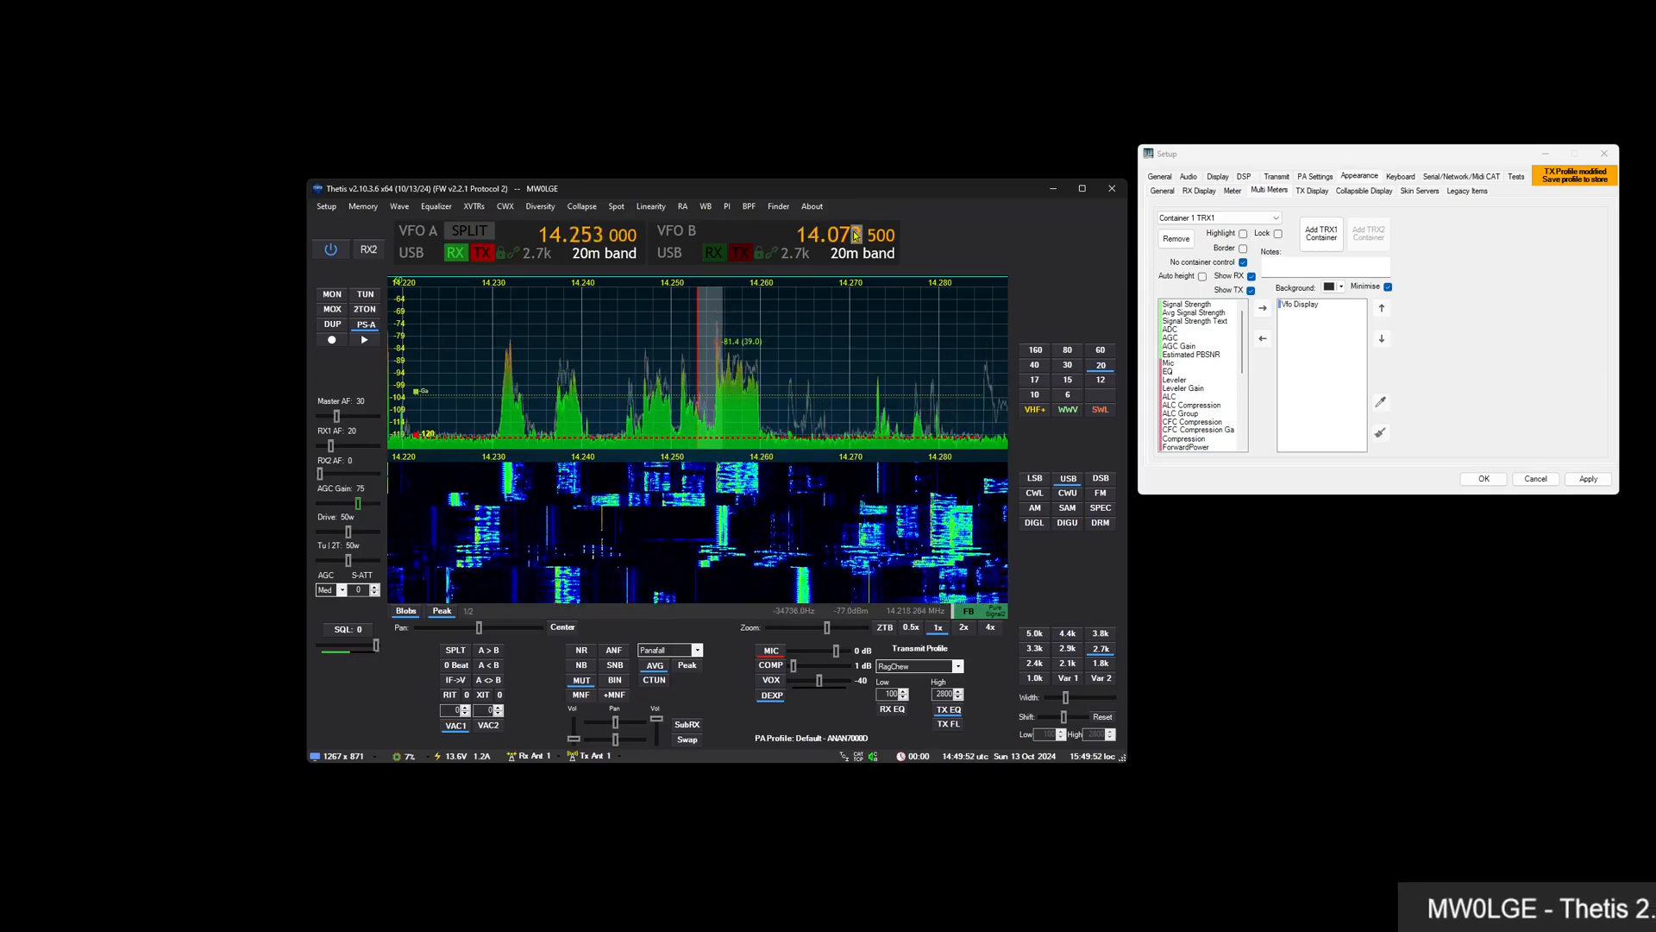
scroll(598, 239, "down", 1)
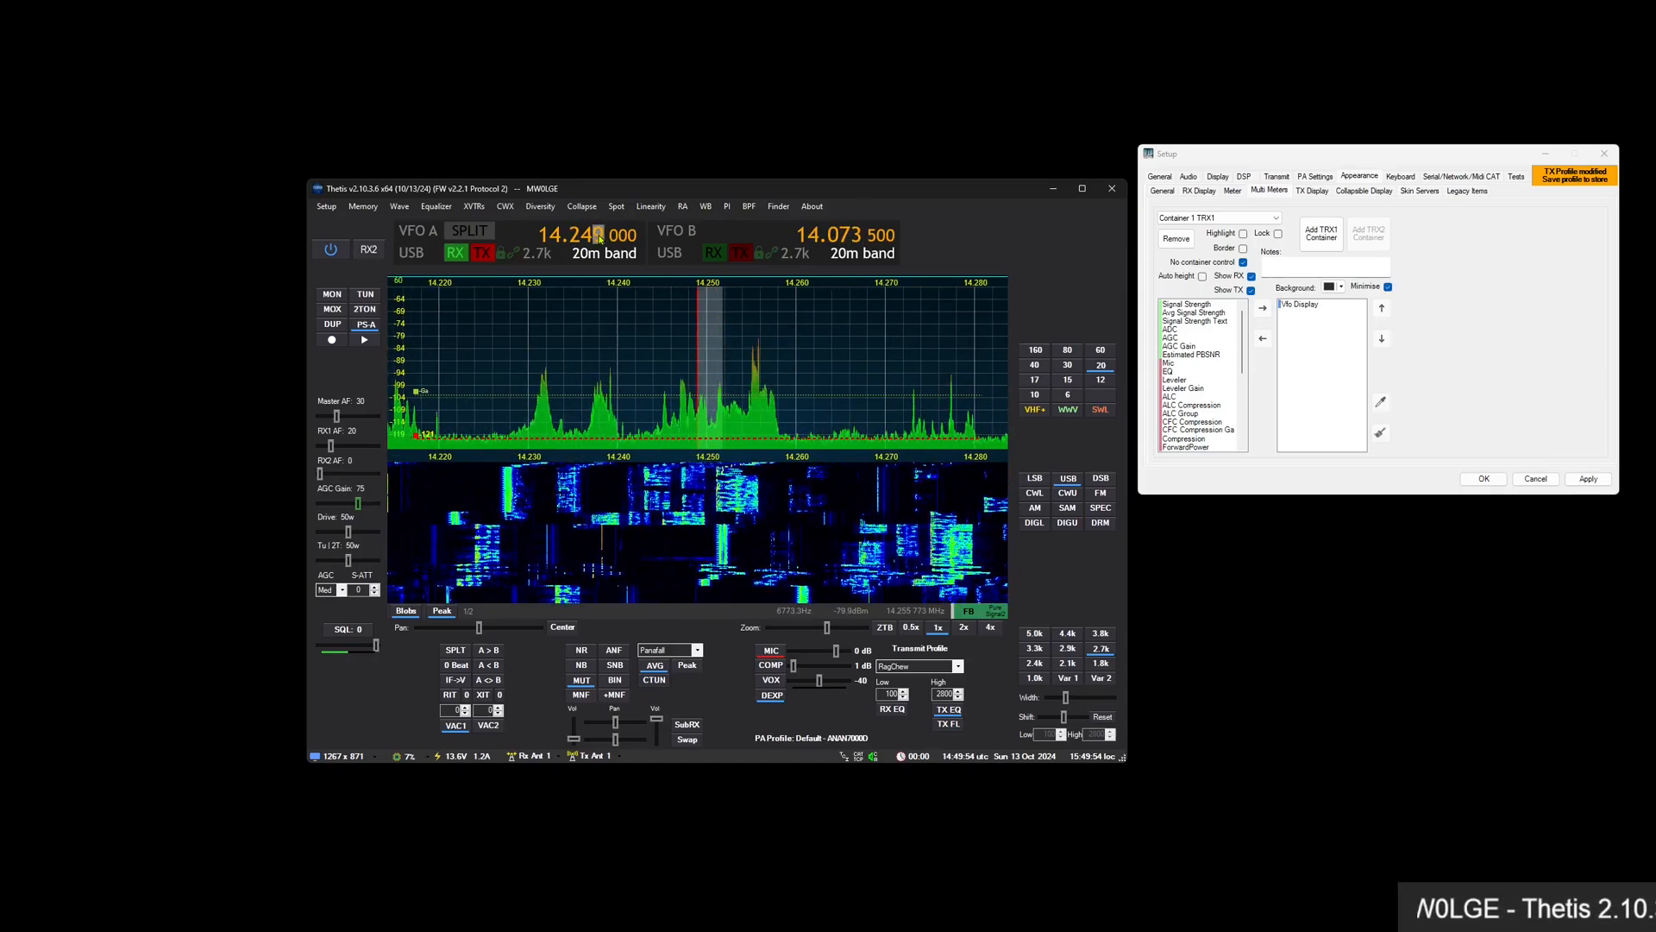
scroll(598, 239, "down", 2)
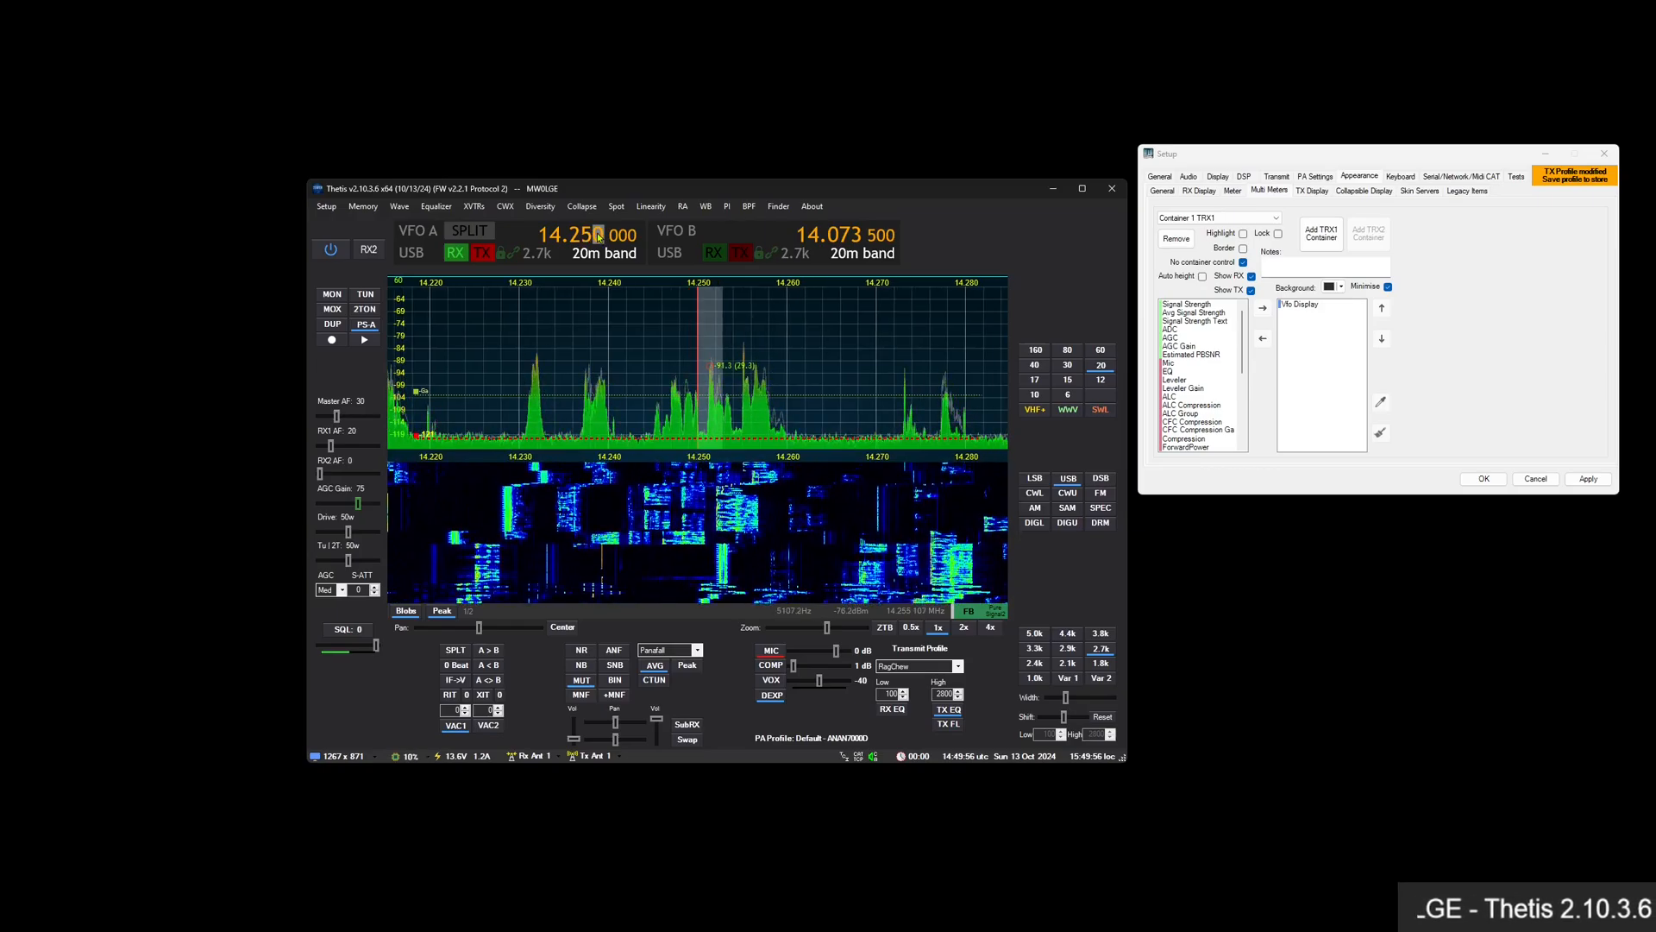
scroll(599, 239, "up", 1)
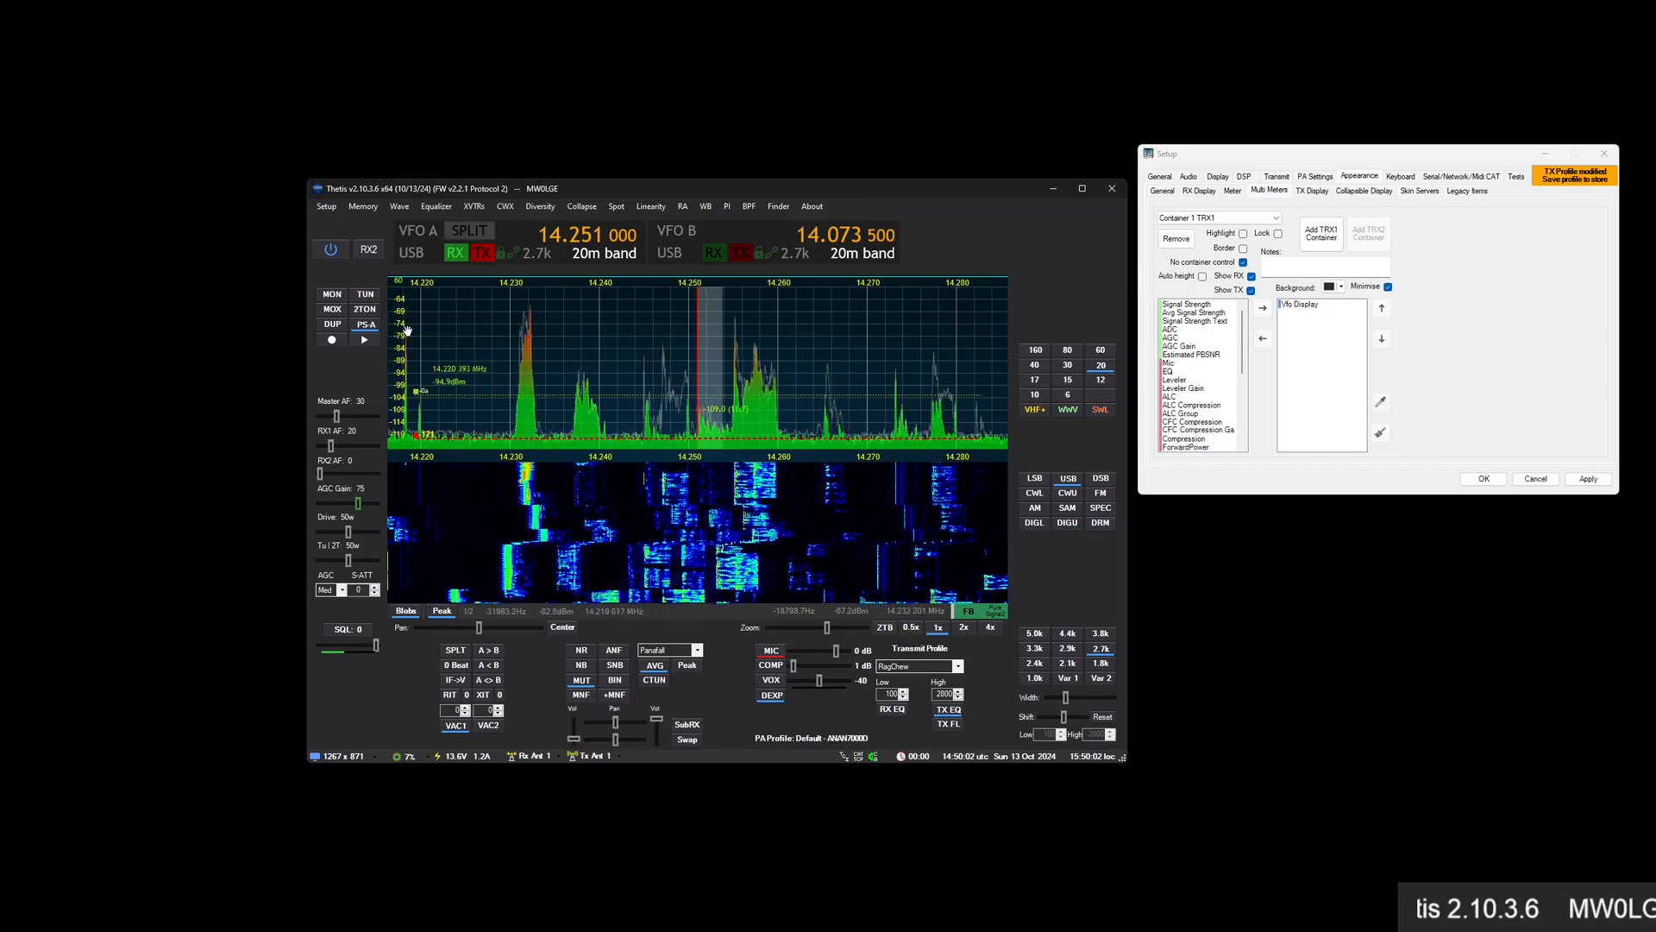
Toggle split operation on and off in the VFO display, trying the transmit assignment between VFO A and VFO B
left_click(467, 233)
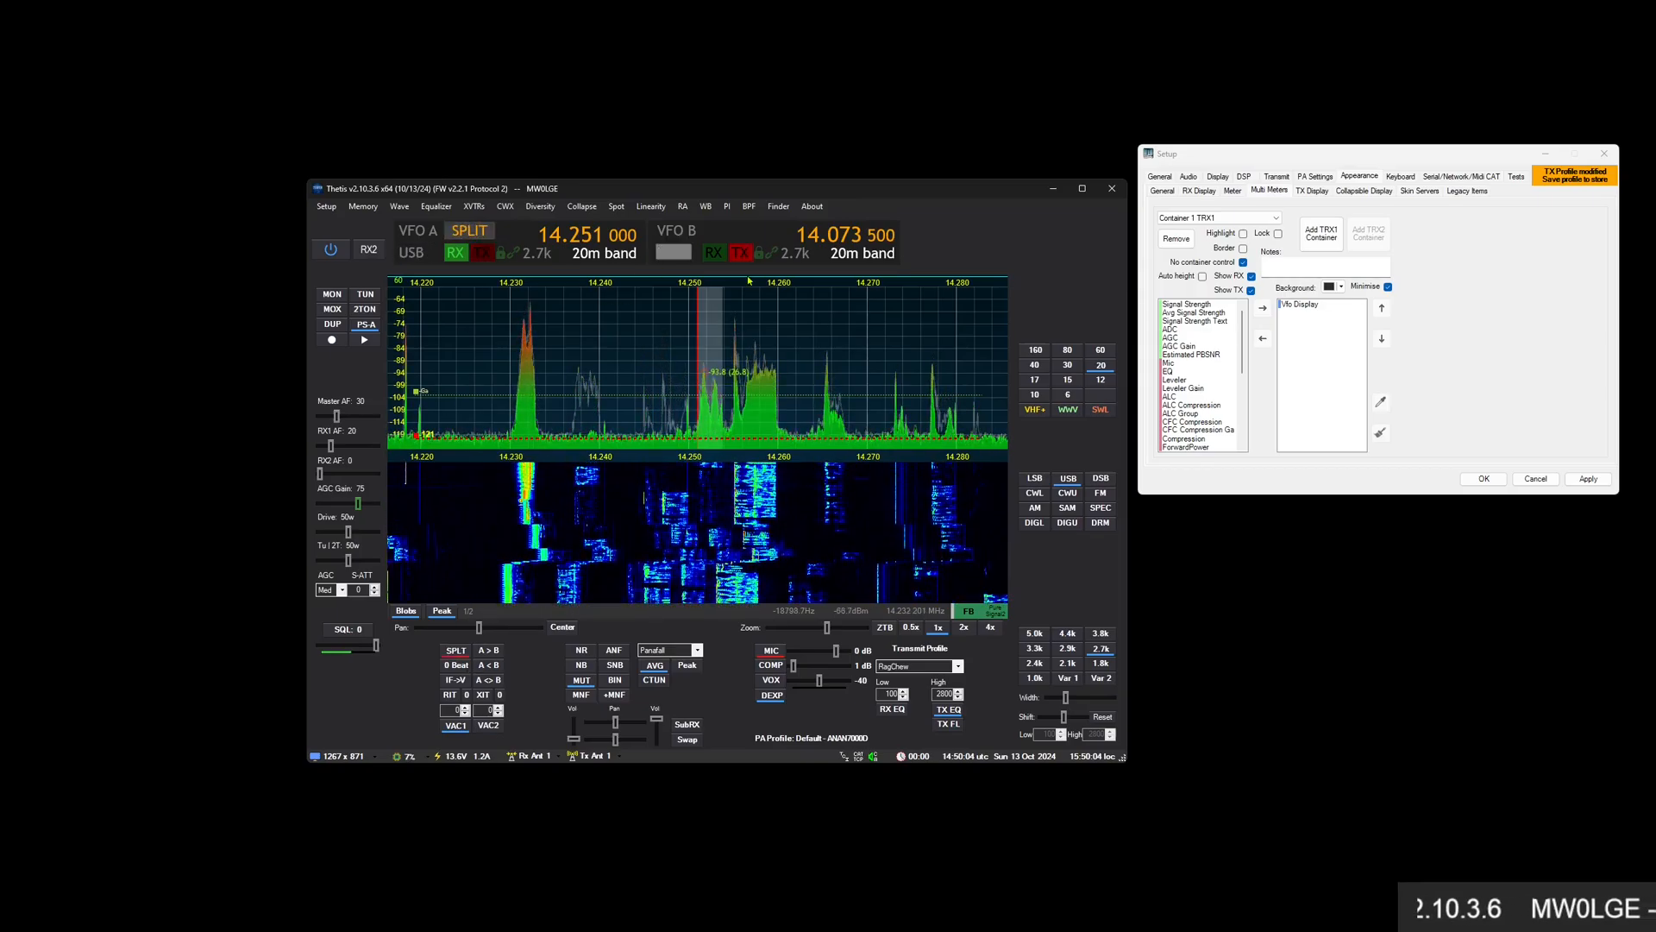
left_click(484, 233)
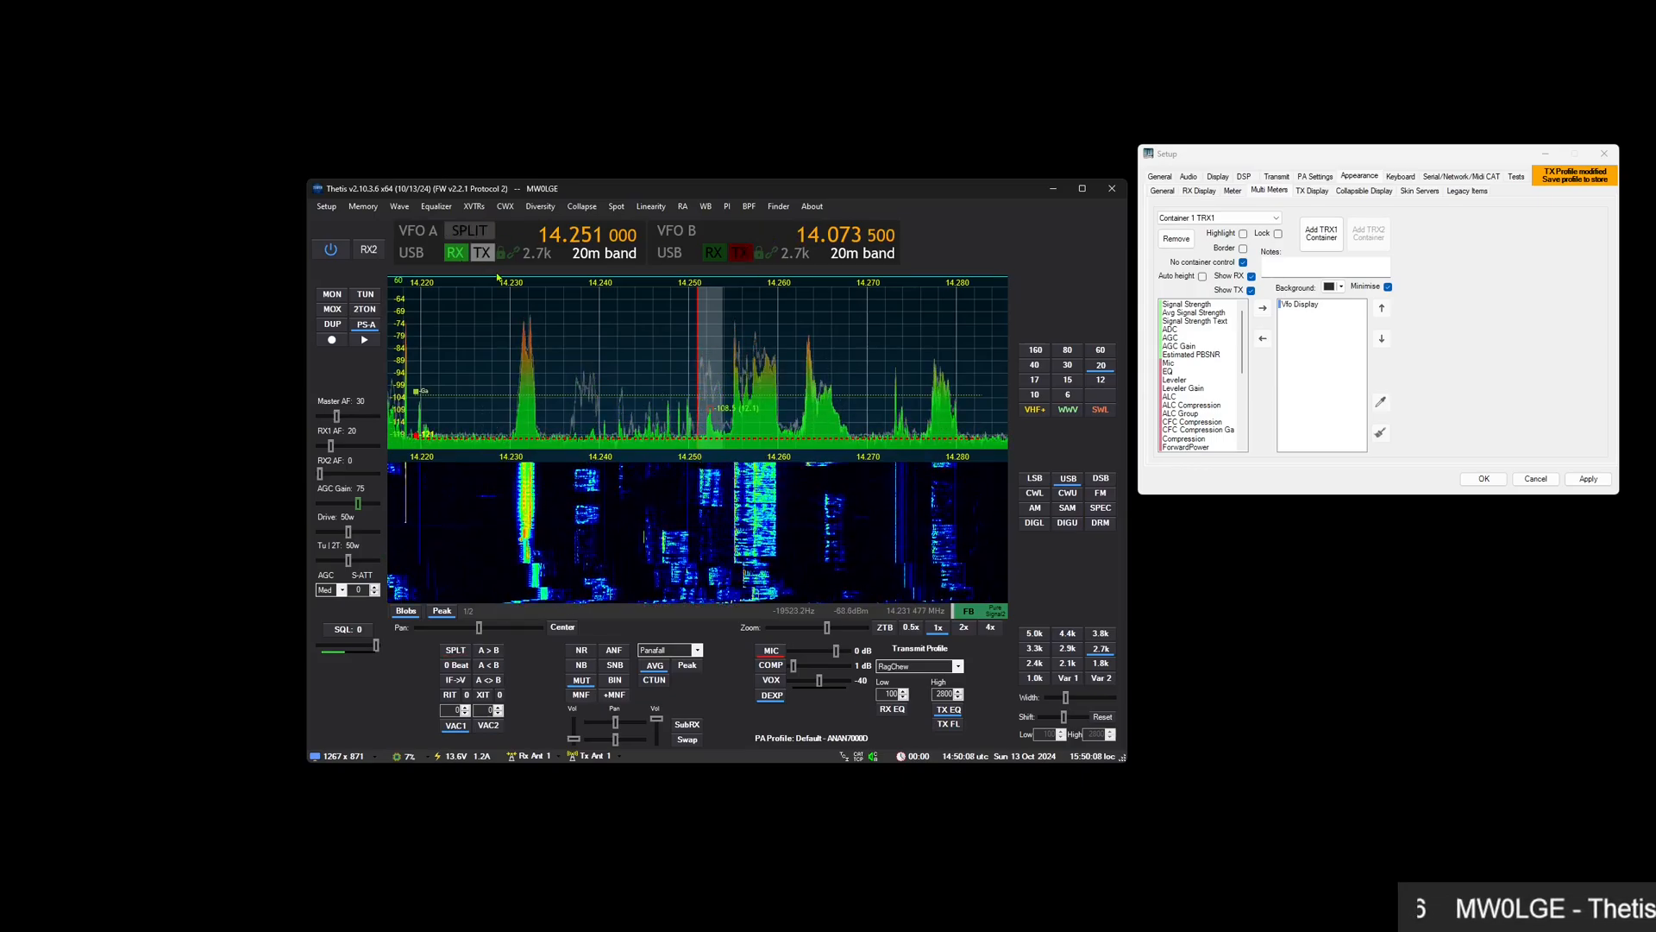
left_click(746, 256)
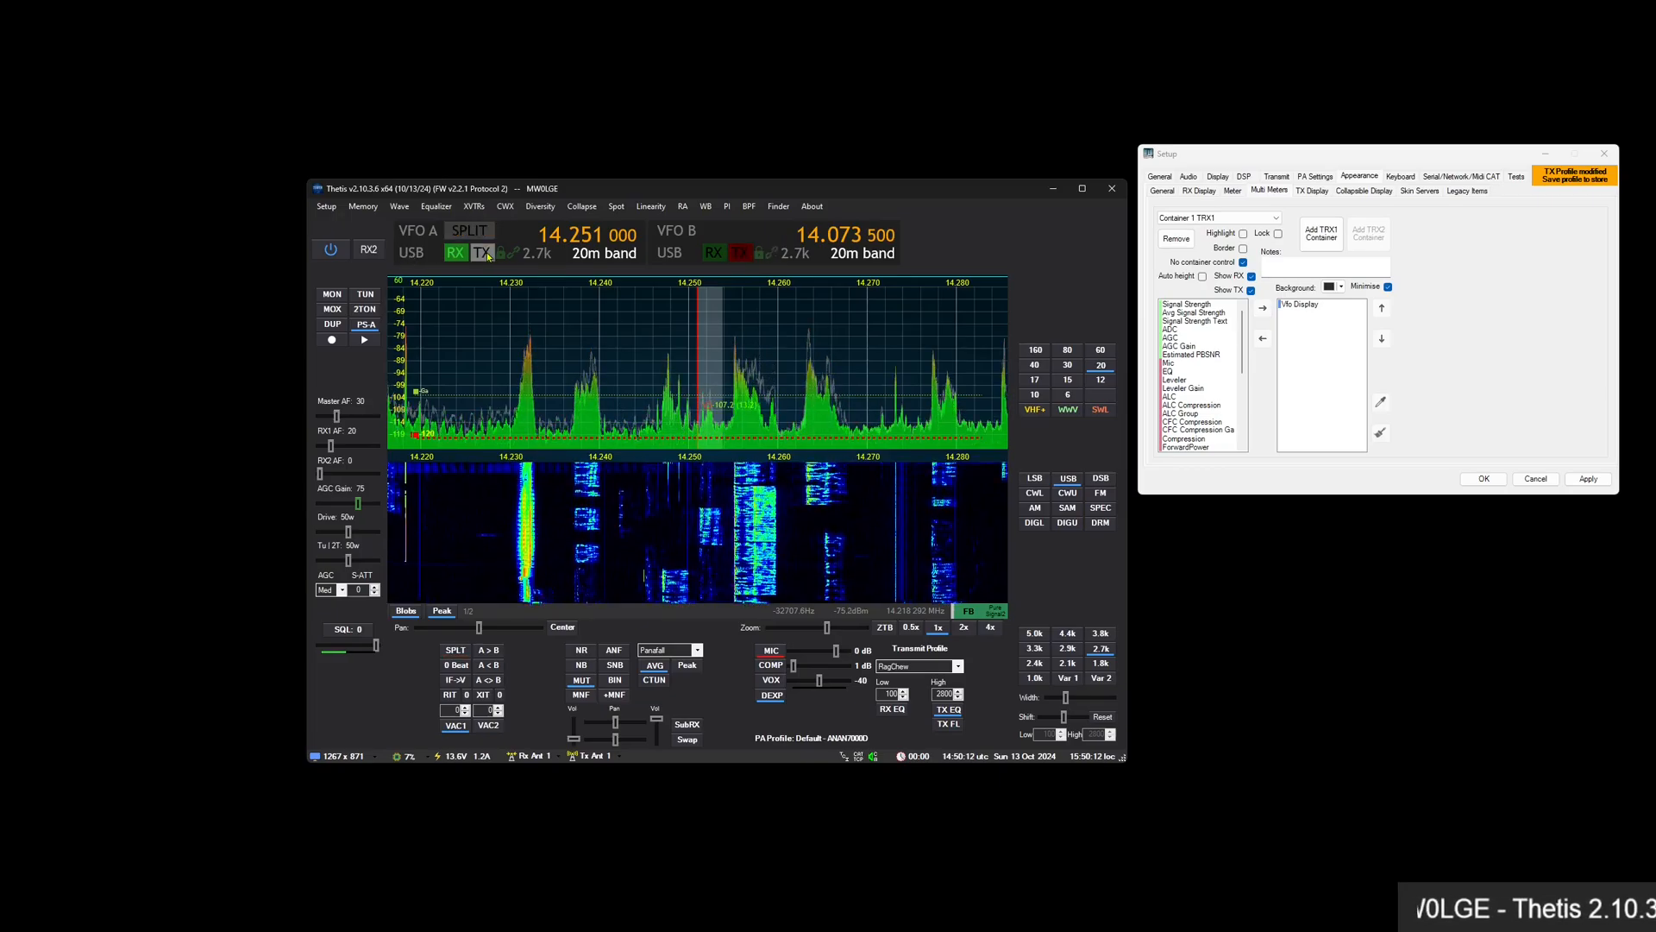
Use VFO A's band selector in the VFO display, and bring the radio back from the GEN band to the 20m band
left_click(605, 256)
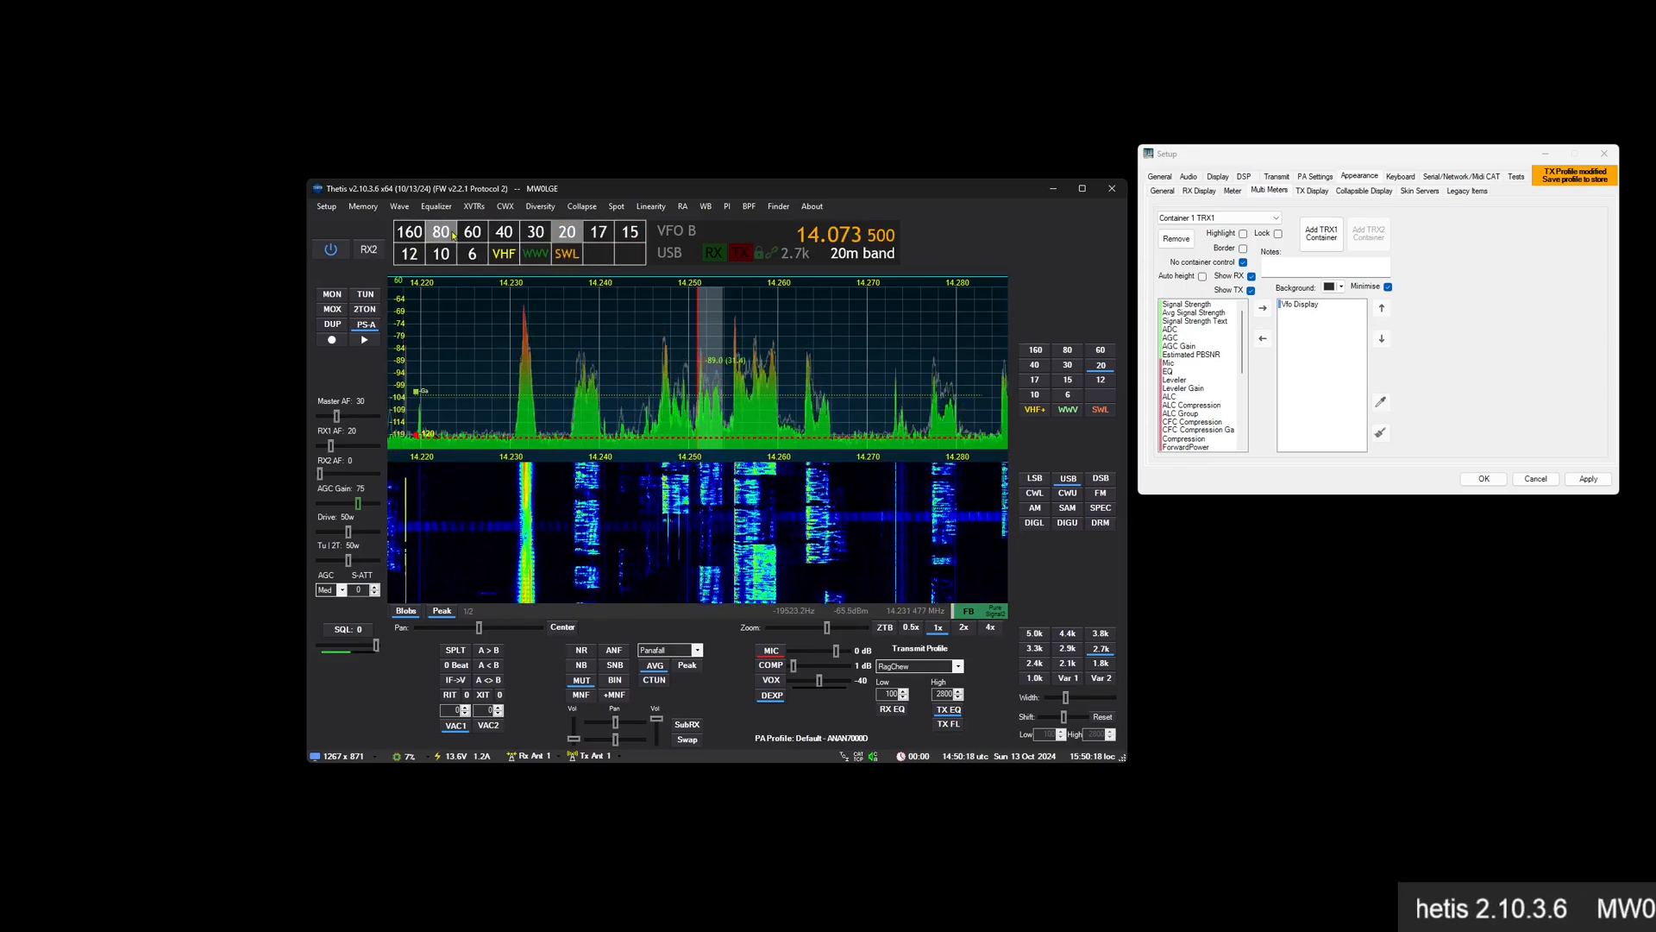
left_click(574, 242)
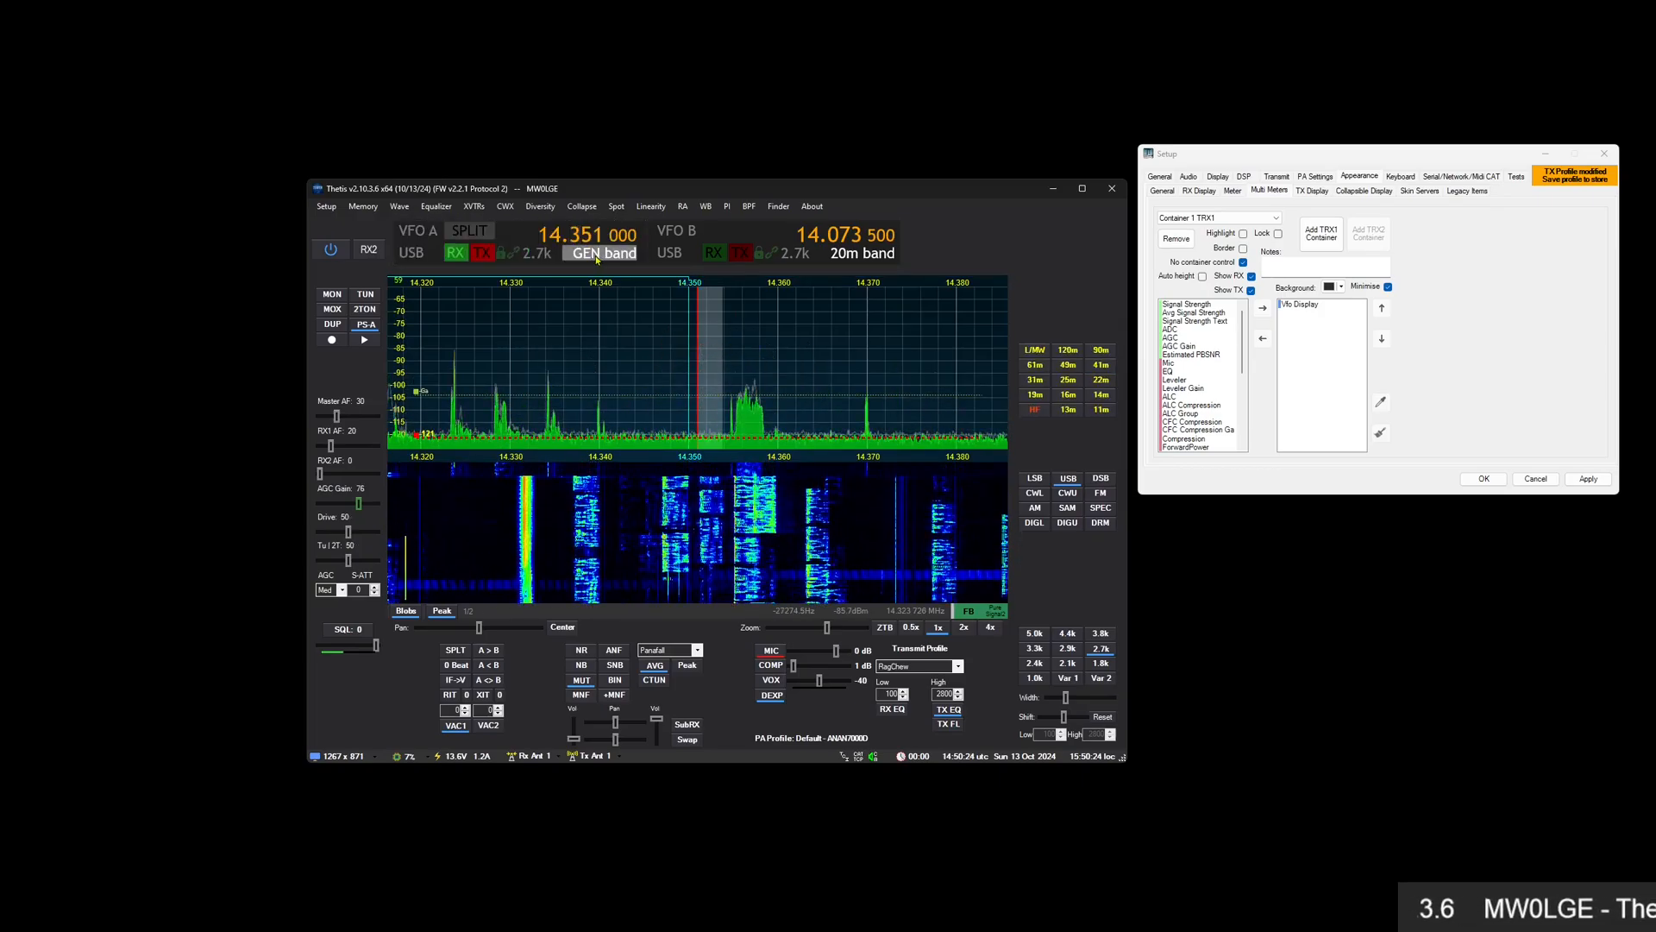
left_click(597, 259)
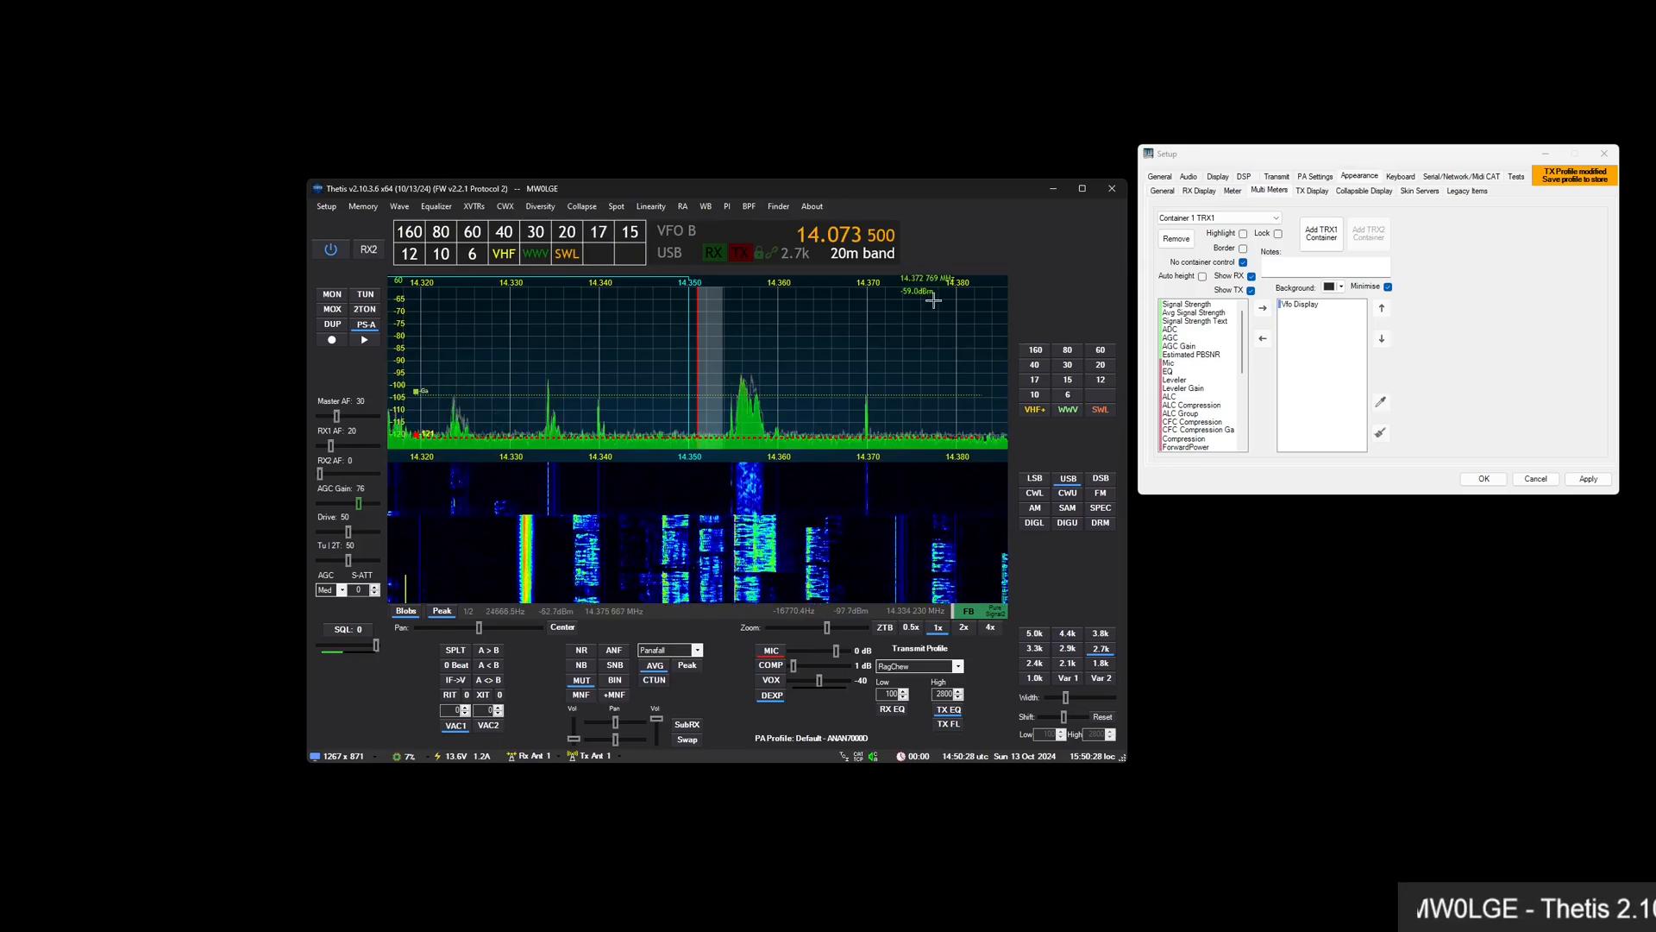
left_click(1102, 366)
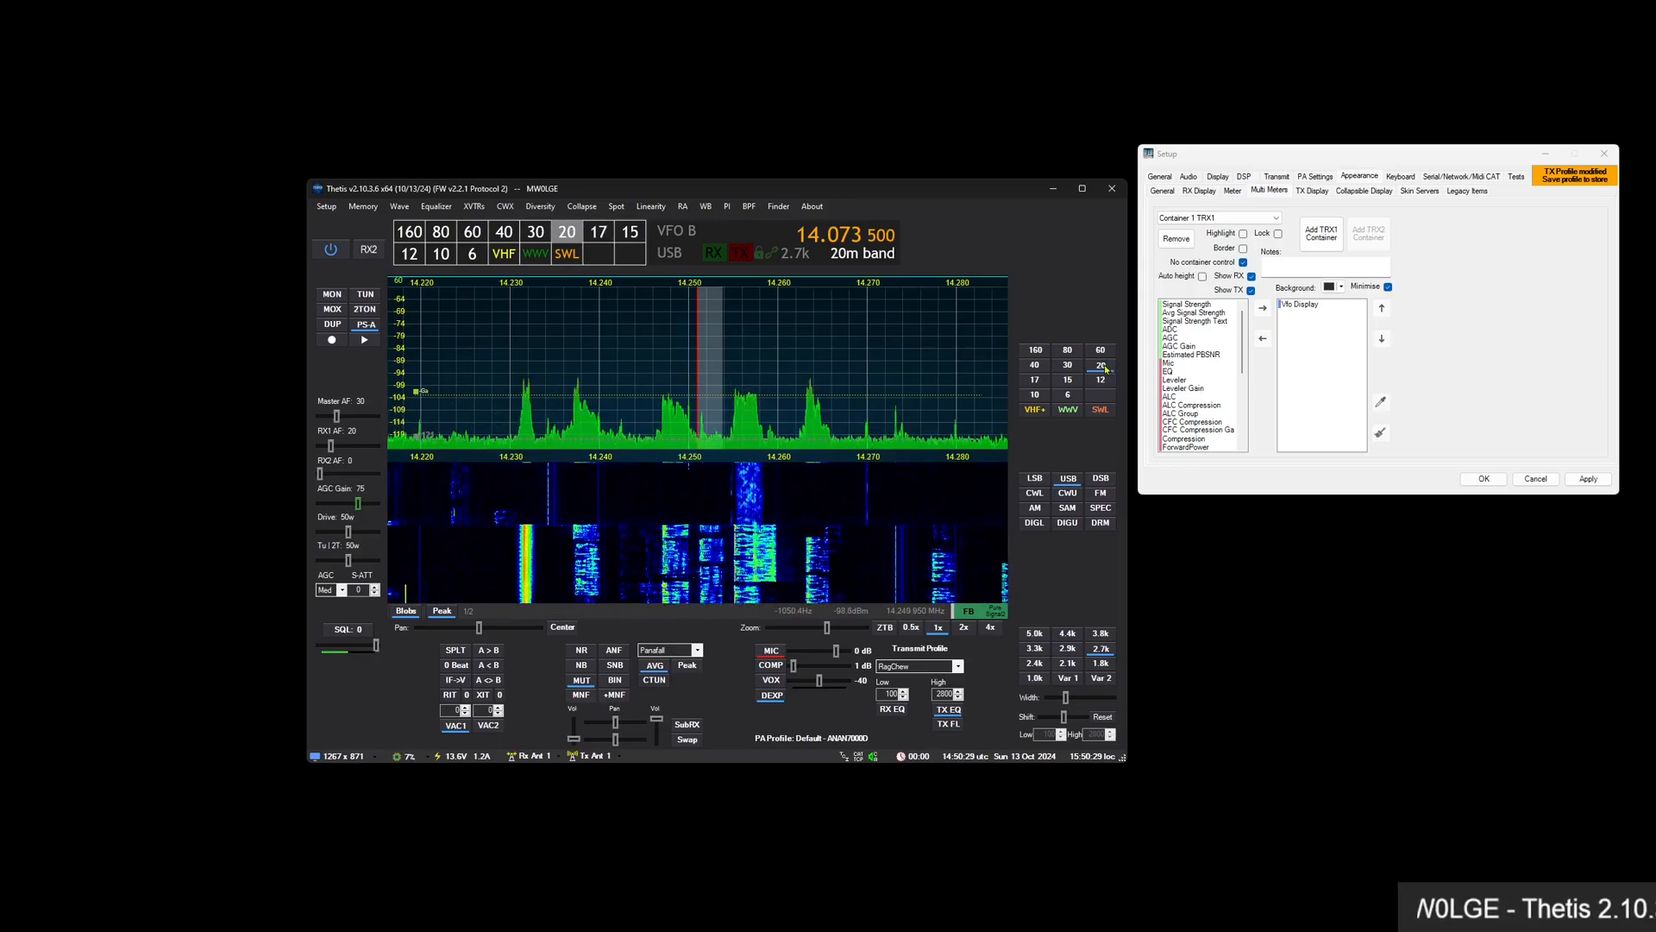
Switch VFO A to the 30m, 20m and 17m bands in the VFO display's band selector, and return to 20m
left_click(535, 233)
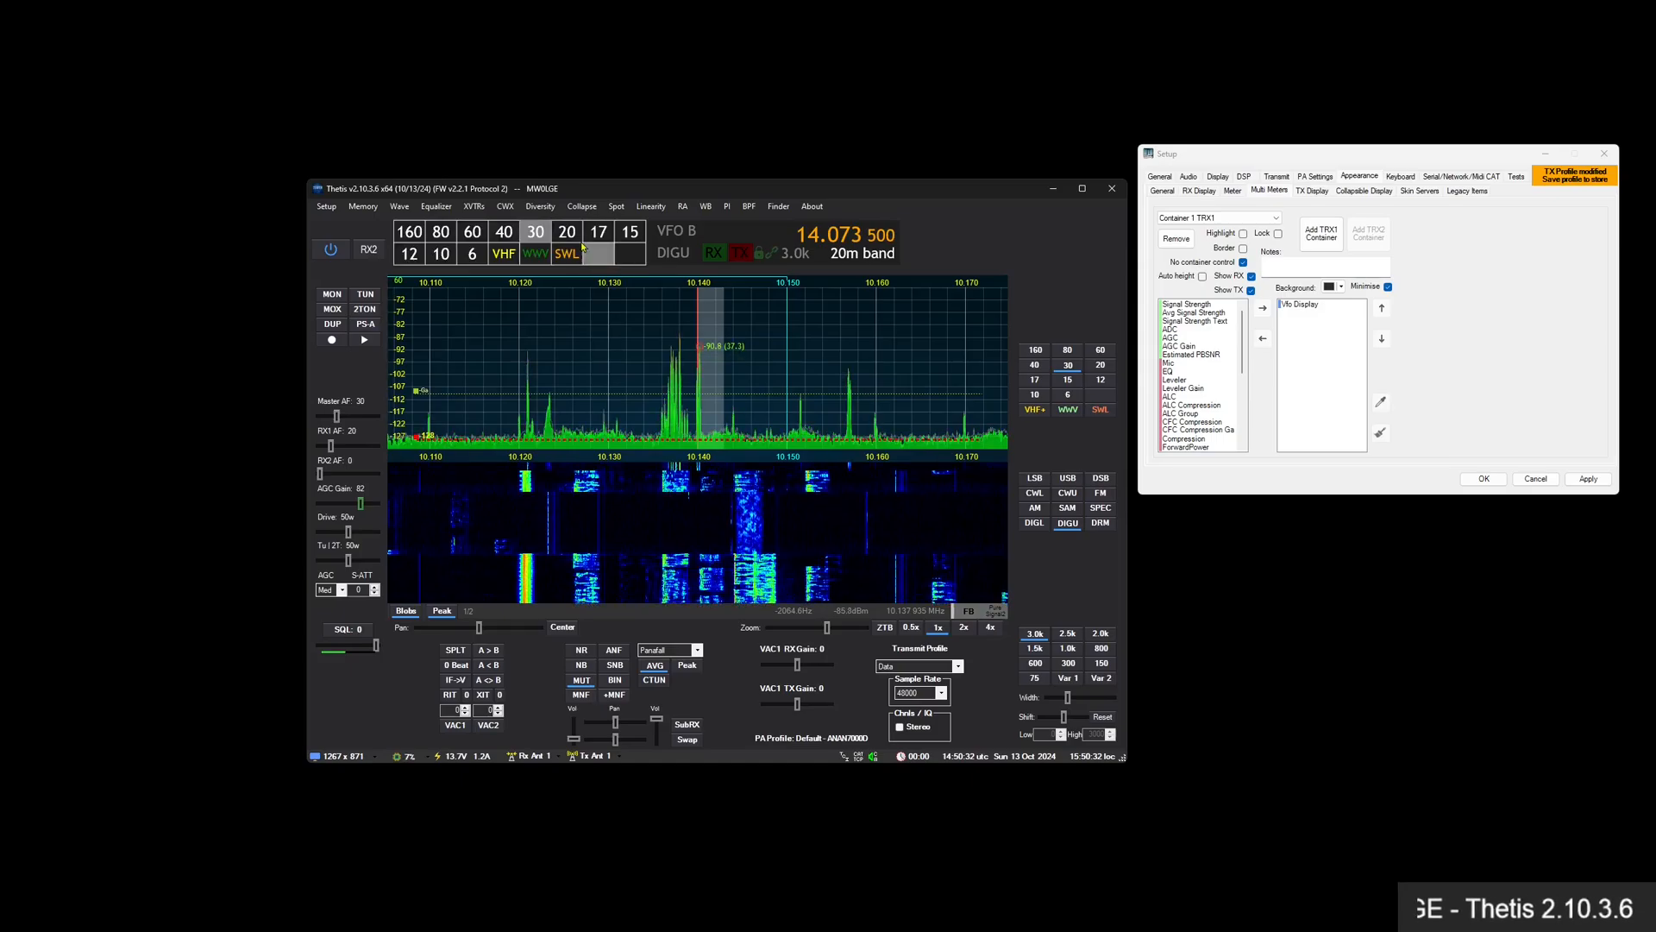
left_click(567, 233)
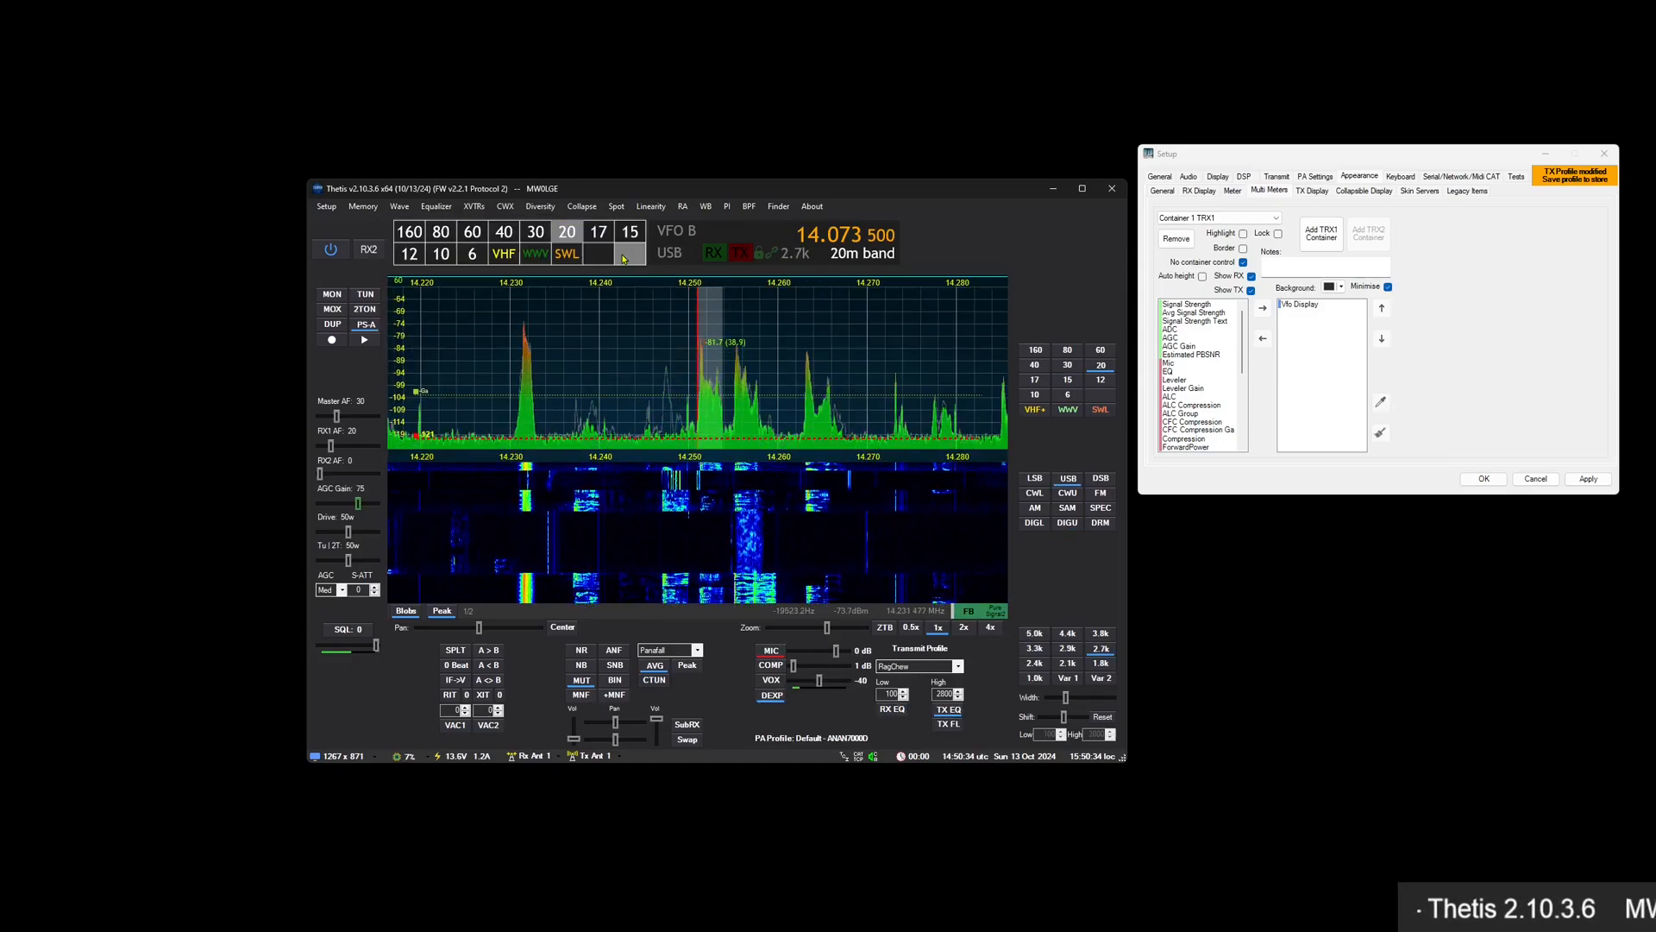
left_click(597, 232)
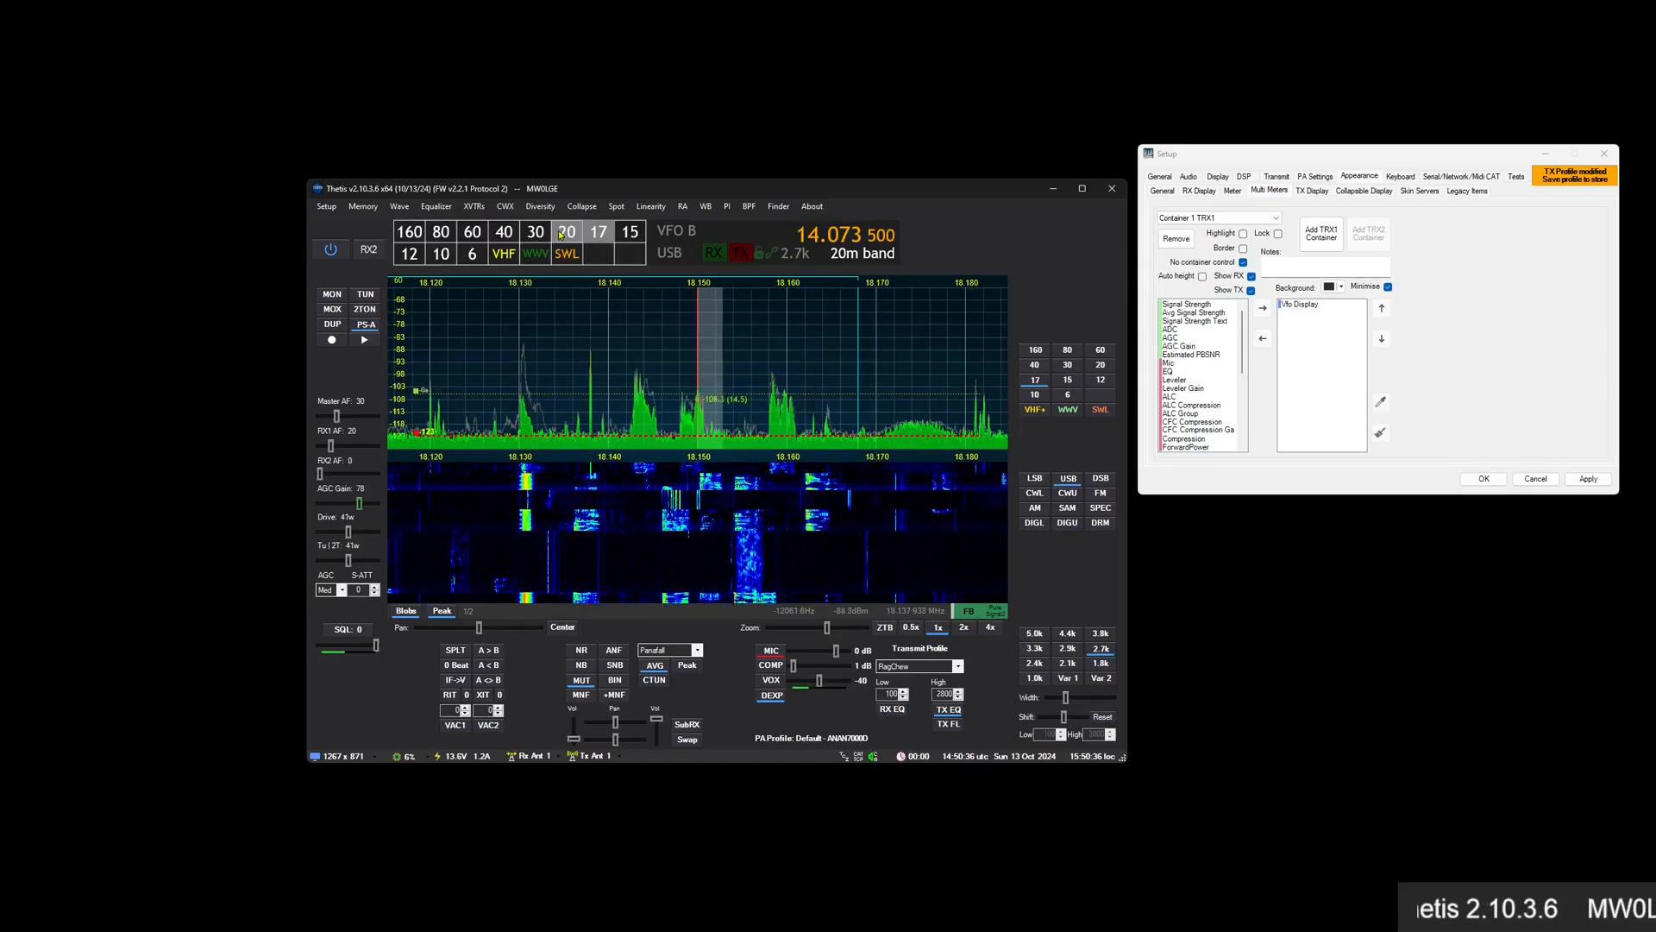
left_click(561, 233)
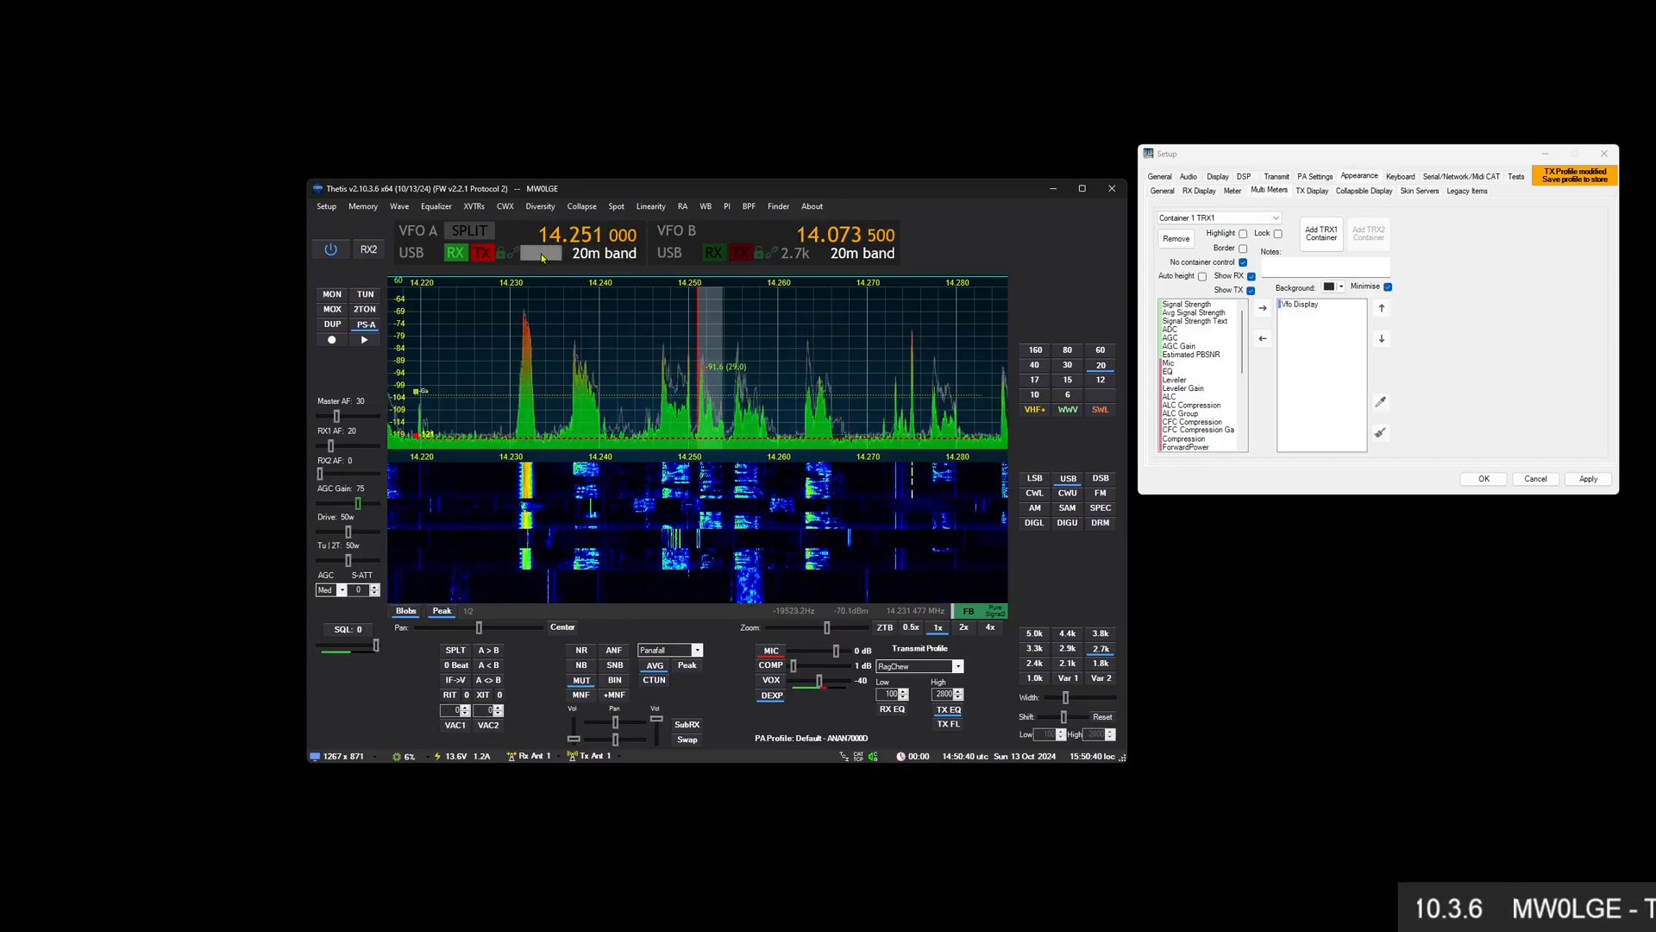
Set VFO A's filter width to 3.3k with the filter selector built into the VFO display
left_click(546, 251)
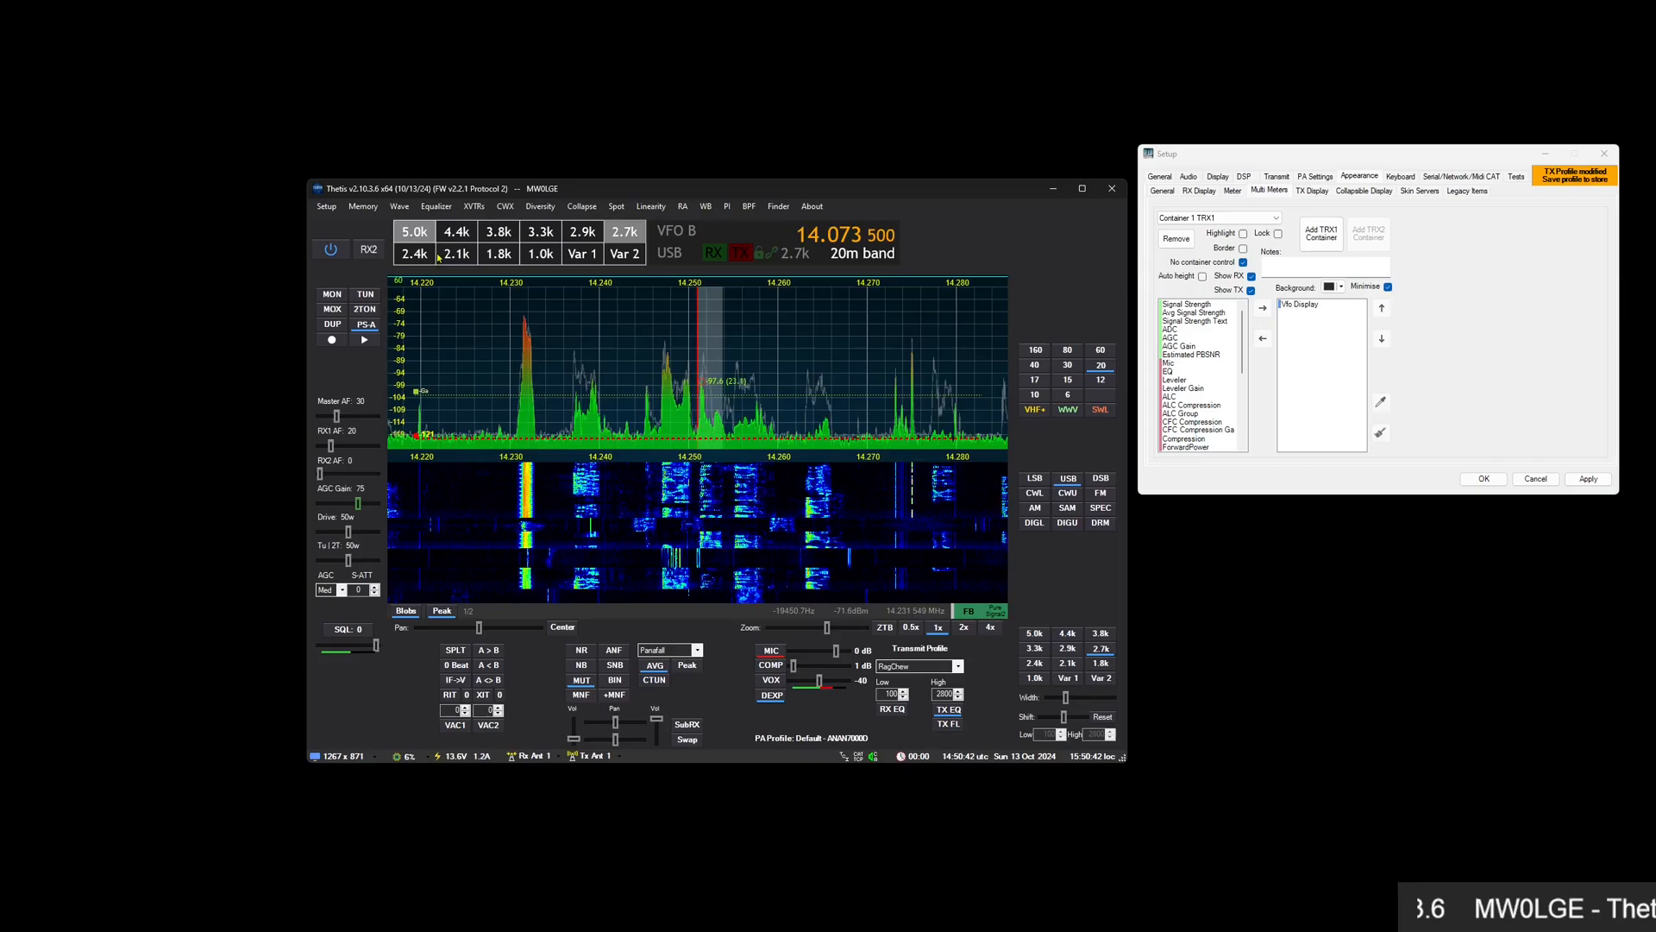
left_click(535, 239)
left_click(537, 256)
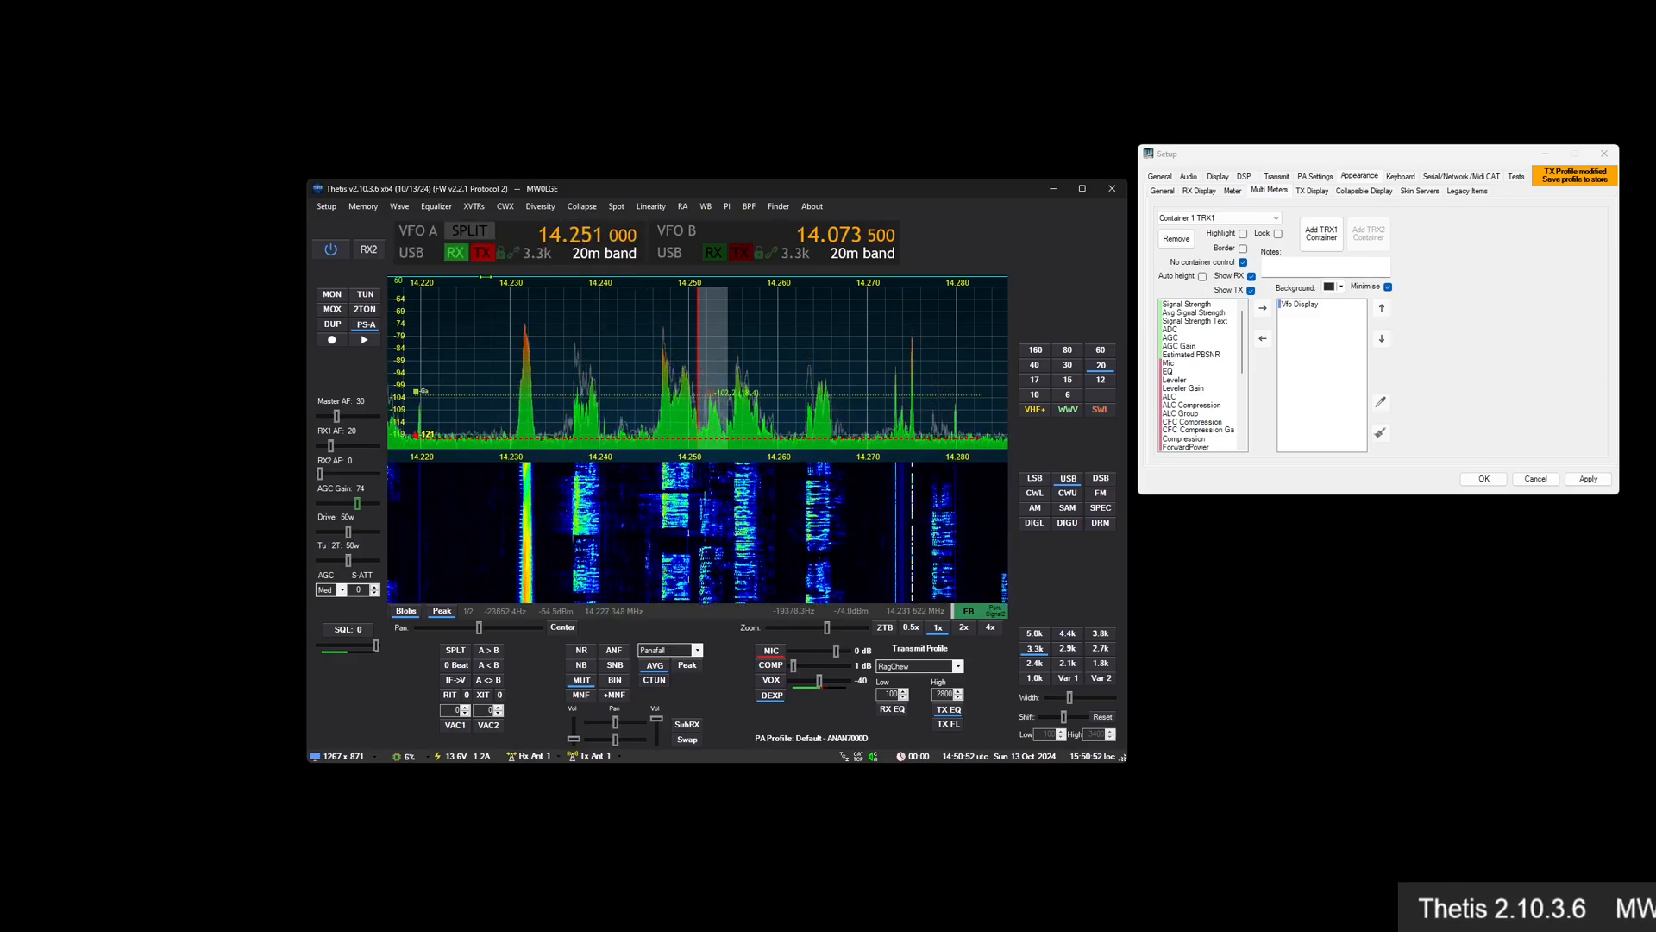
Set the tuning step to 100 Hz with the tune step selector in VFO A's frequency display
left_click(586, 237)
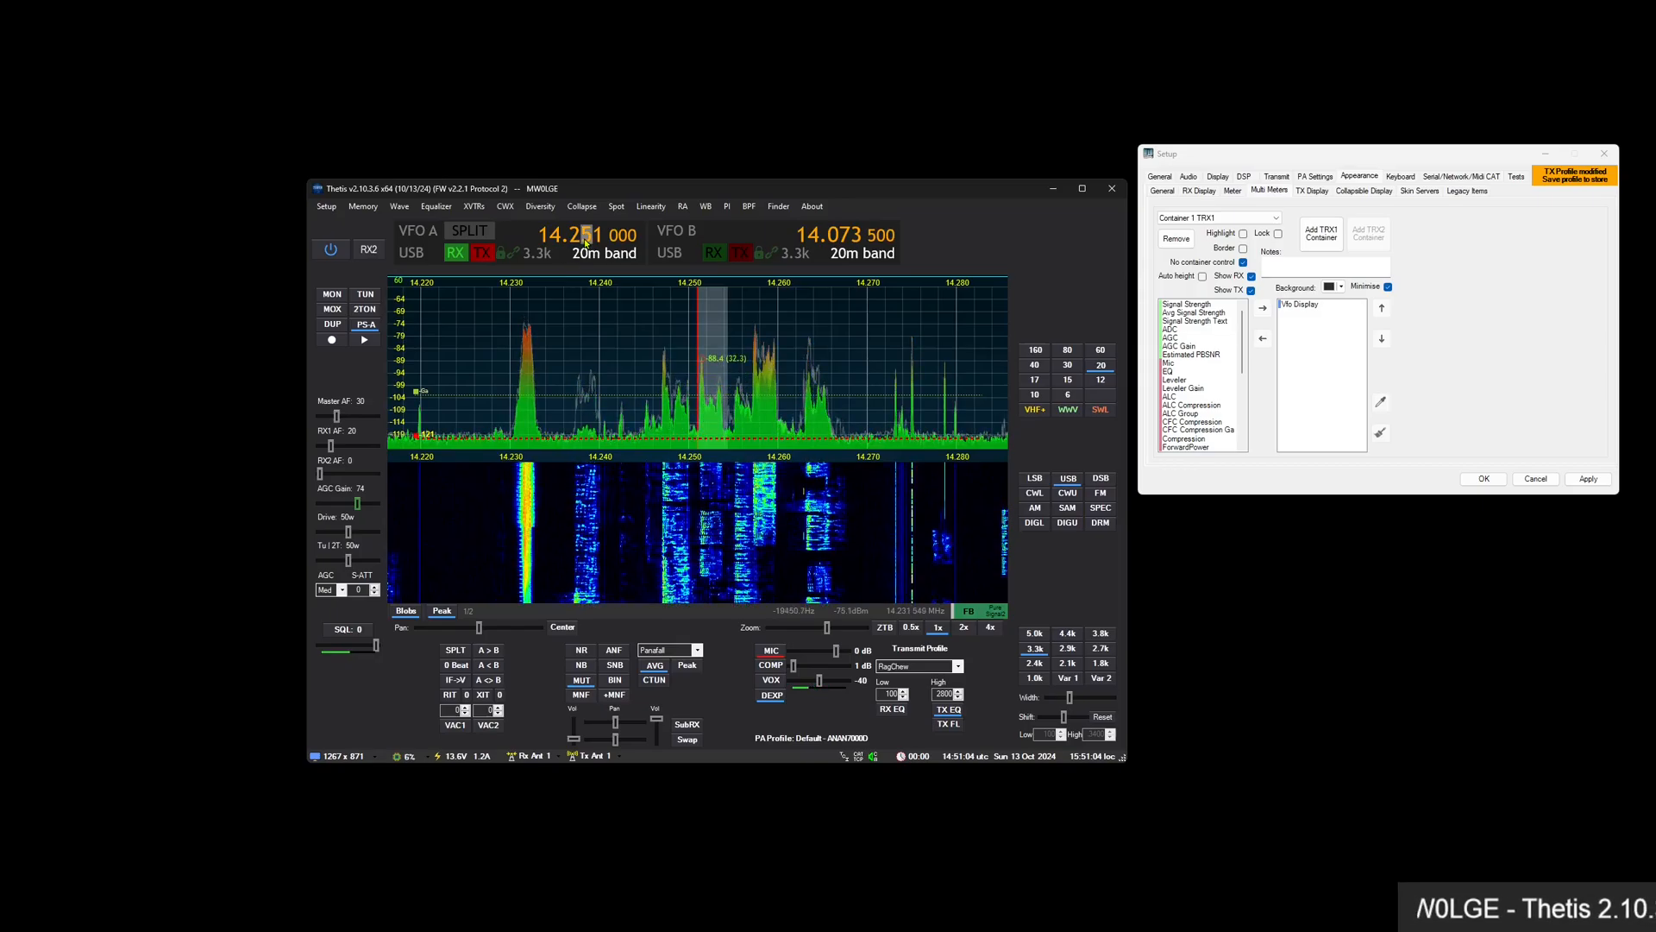
left_click(586, 240)
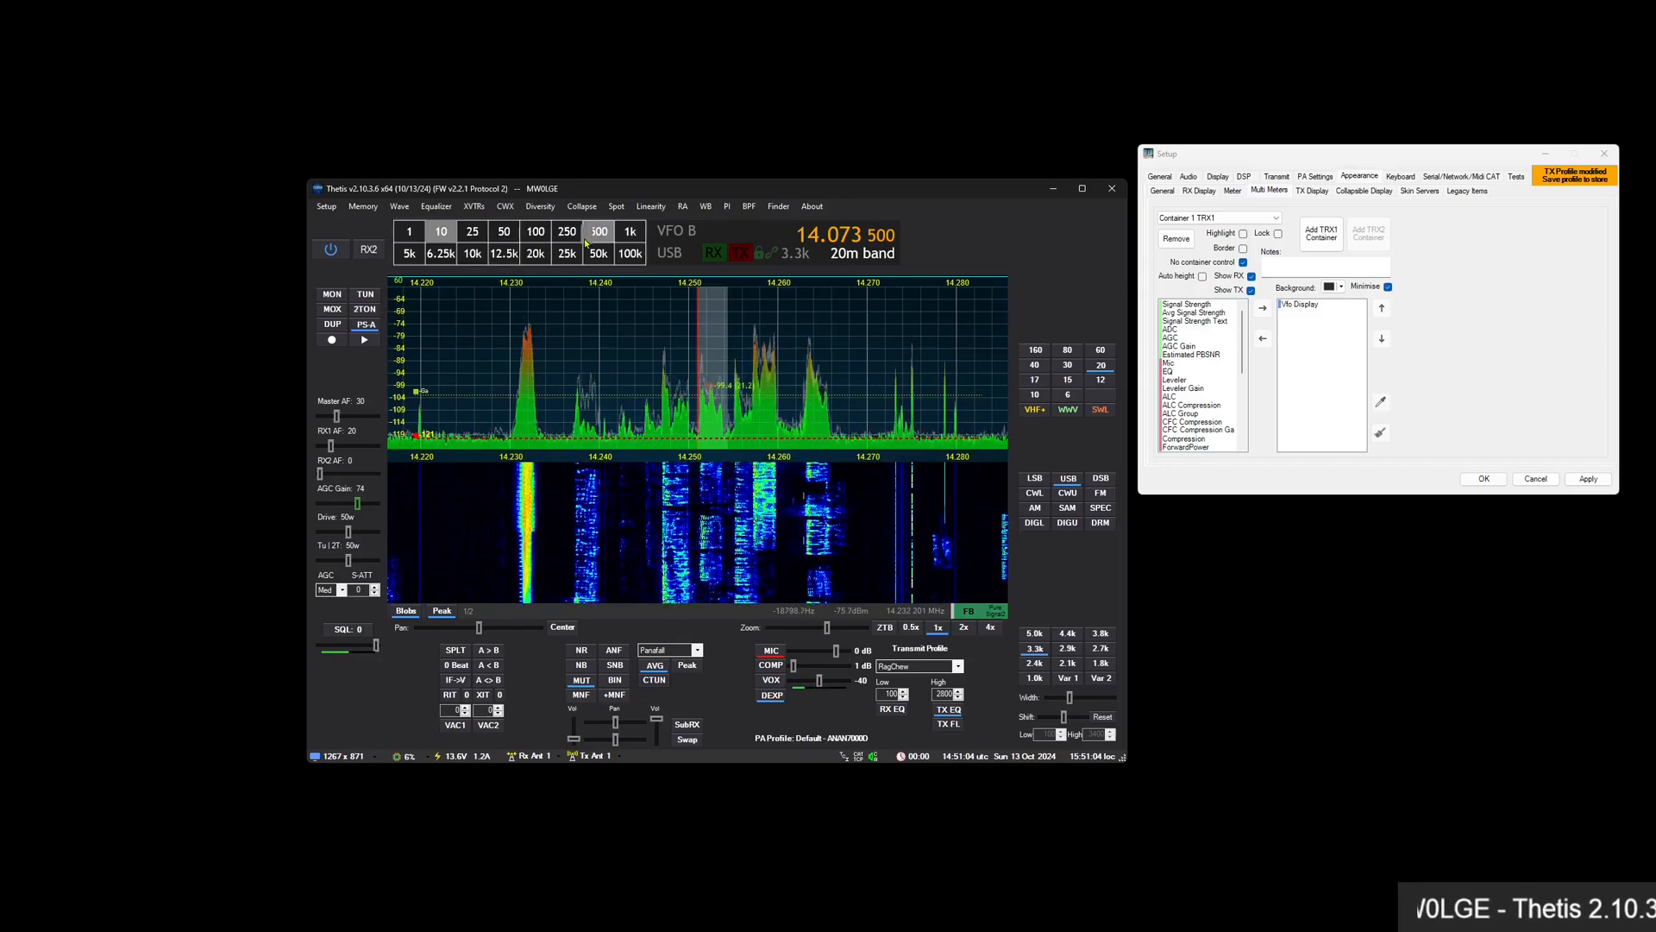
left_click(536, 235)
Test the 100 Hz tuning step by tuning VFO A up and down over the spectrum, ending at 14.251 MHz
scroll(629, 353, "down", 1)
scroll(628, 353, "up", 3)
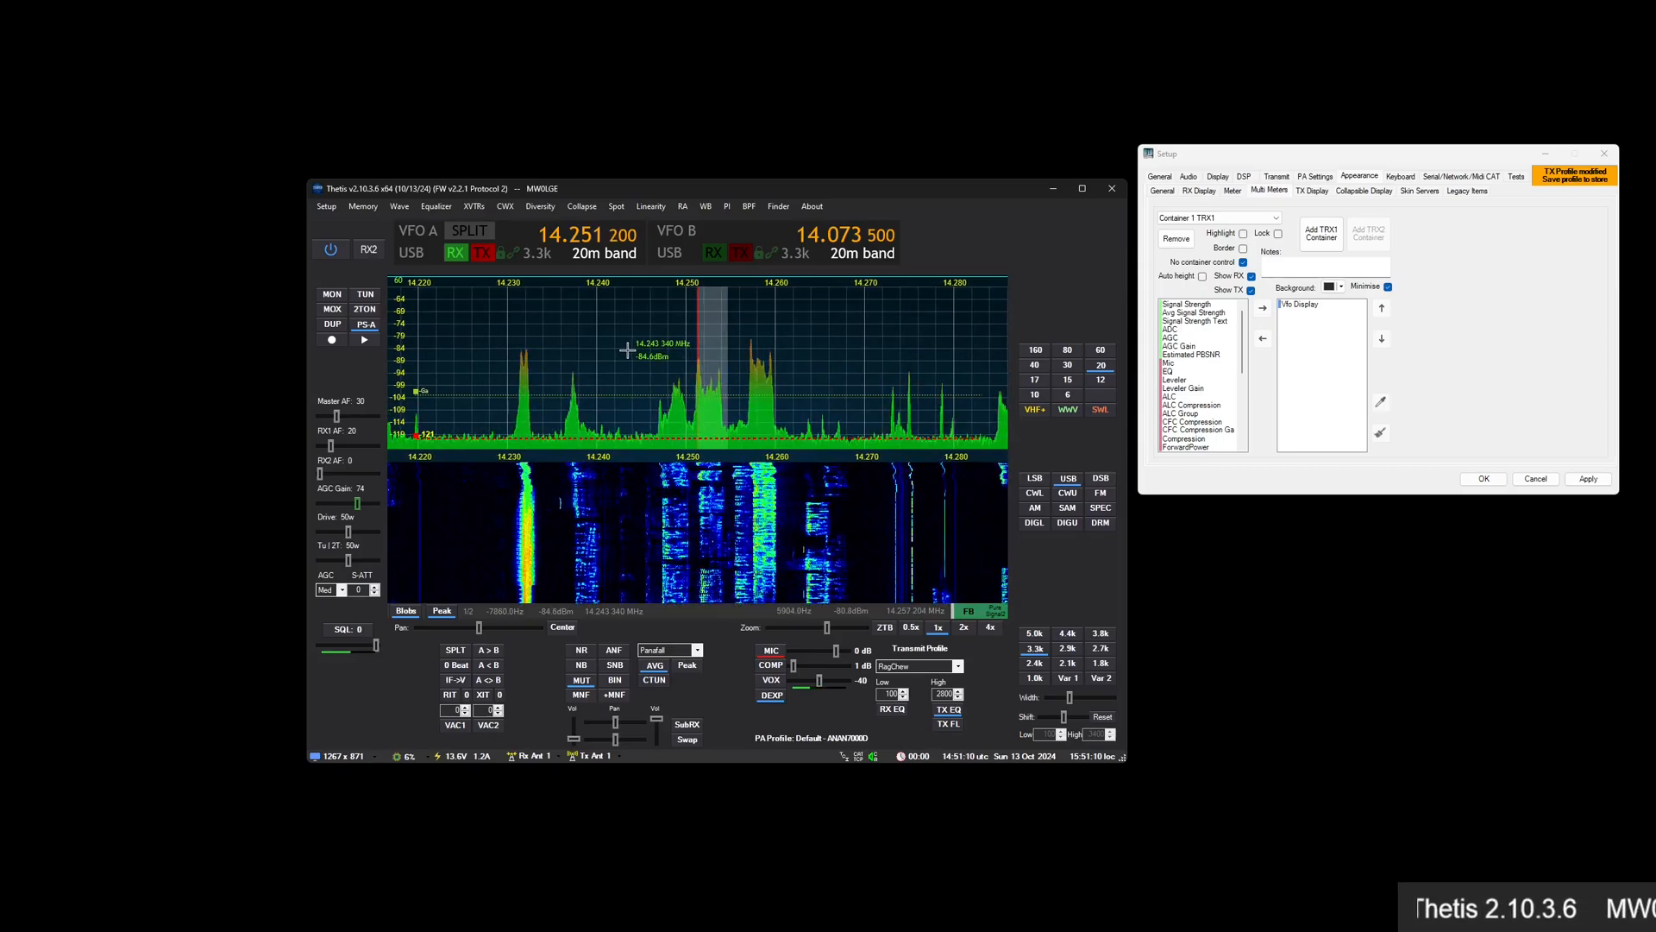
scroll(578, 350, "down", 2)
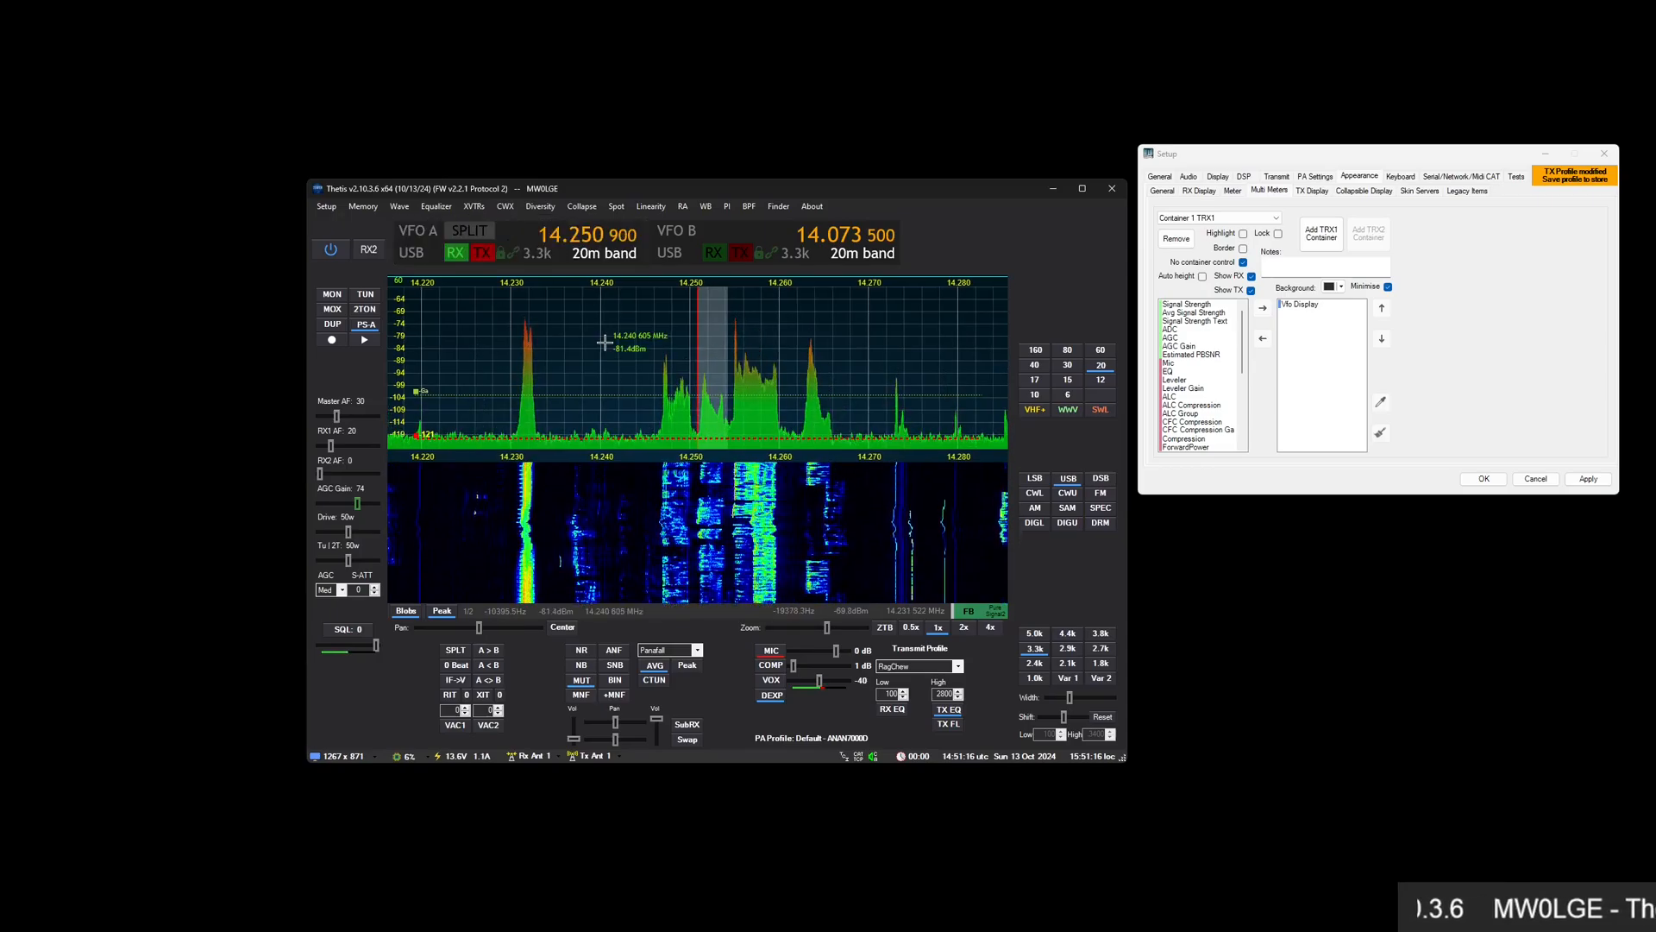
scroll(605, 343, "up", 1)
scroll(604, 343, "down", 1)
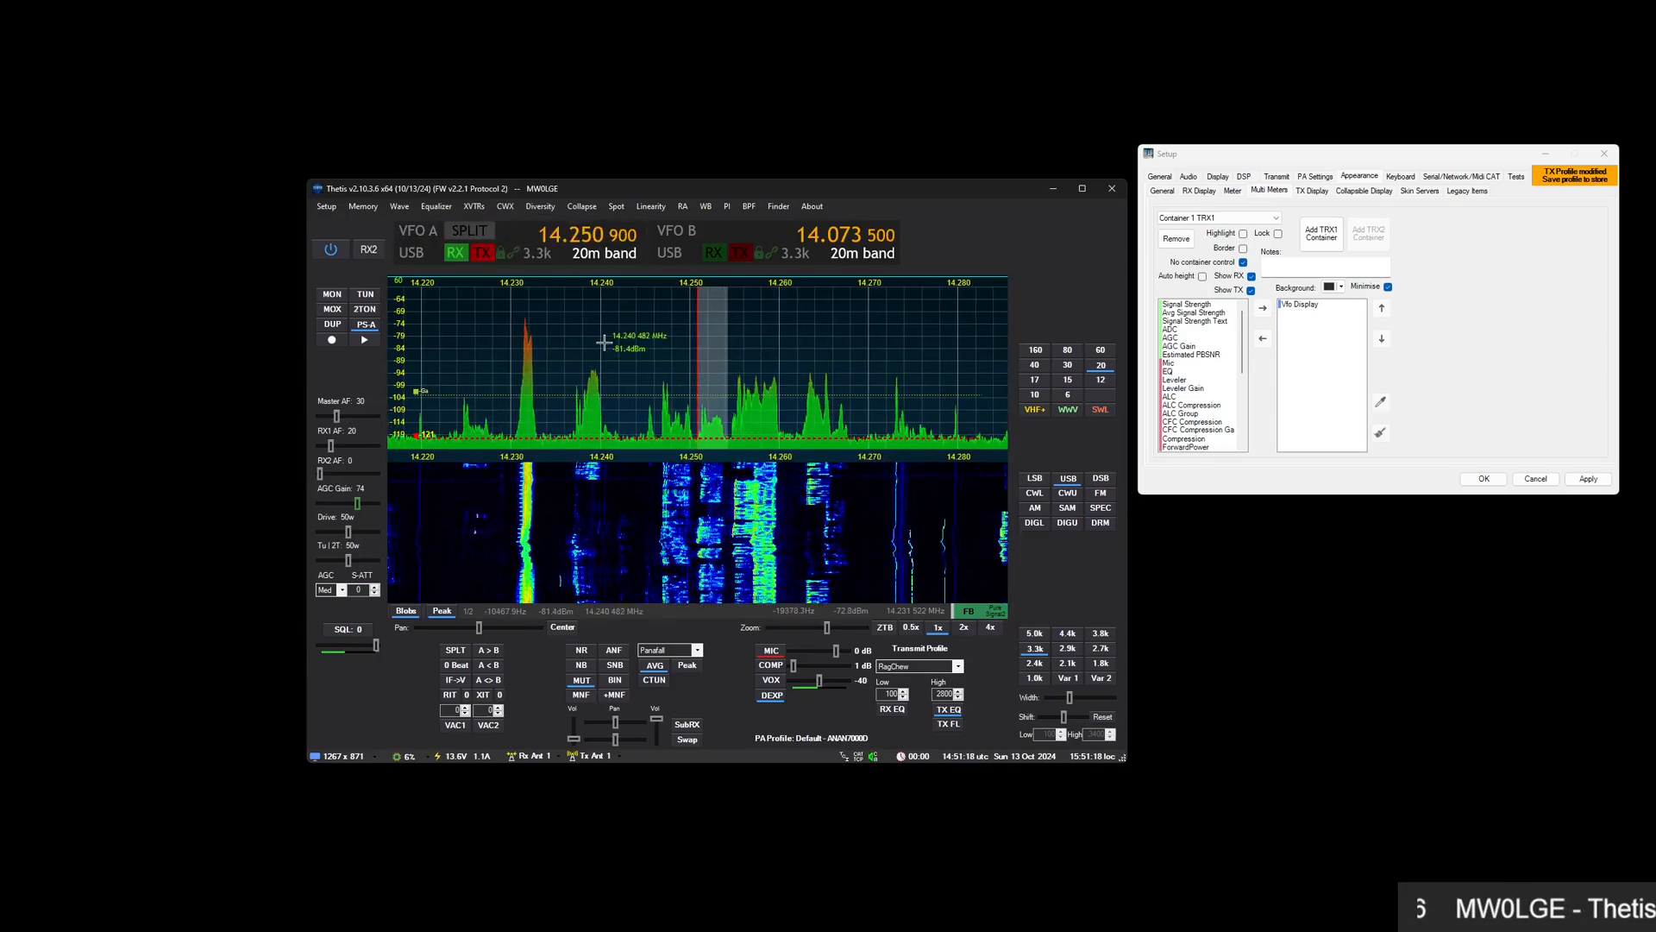
scroll(621, 371, "up", 2)
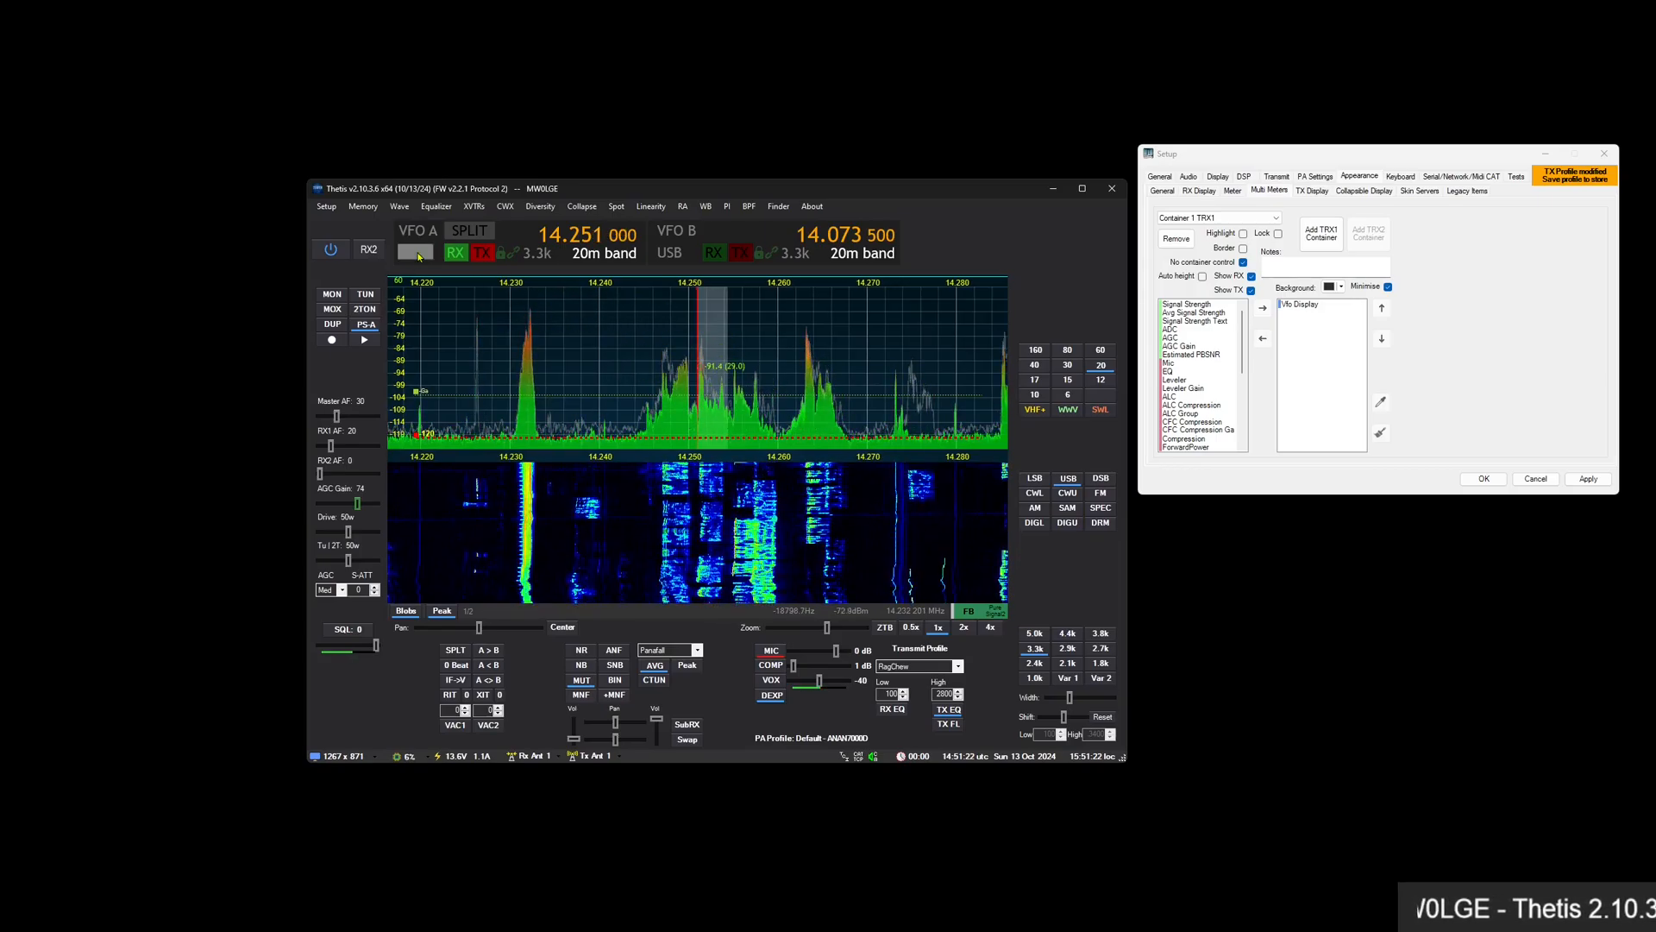
View the operating mode selector in the VFO display, and close it without changing the mode
left_click(420, 256)
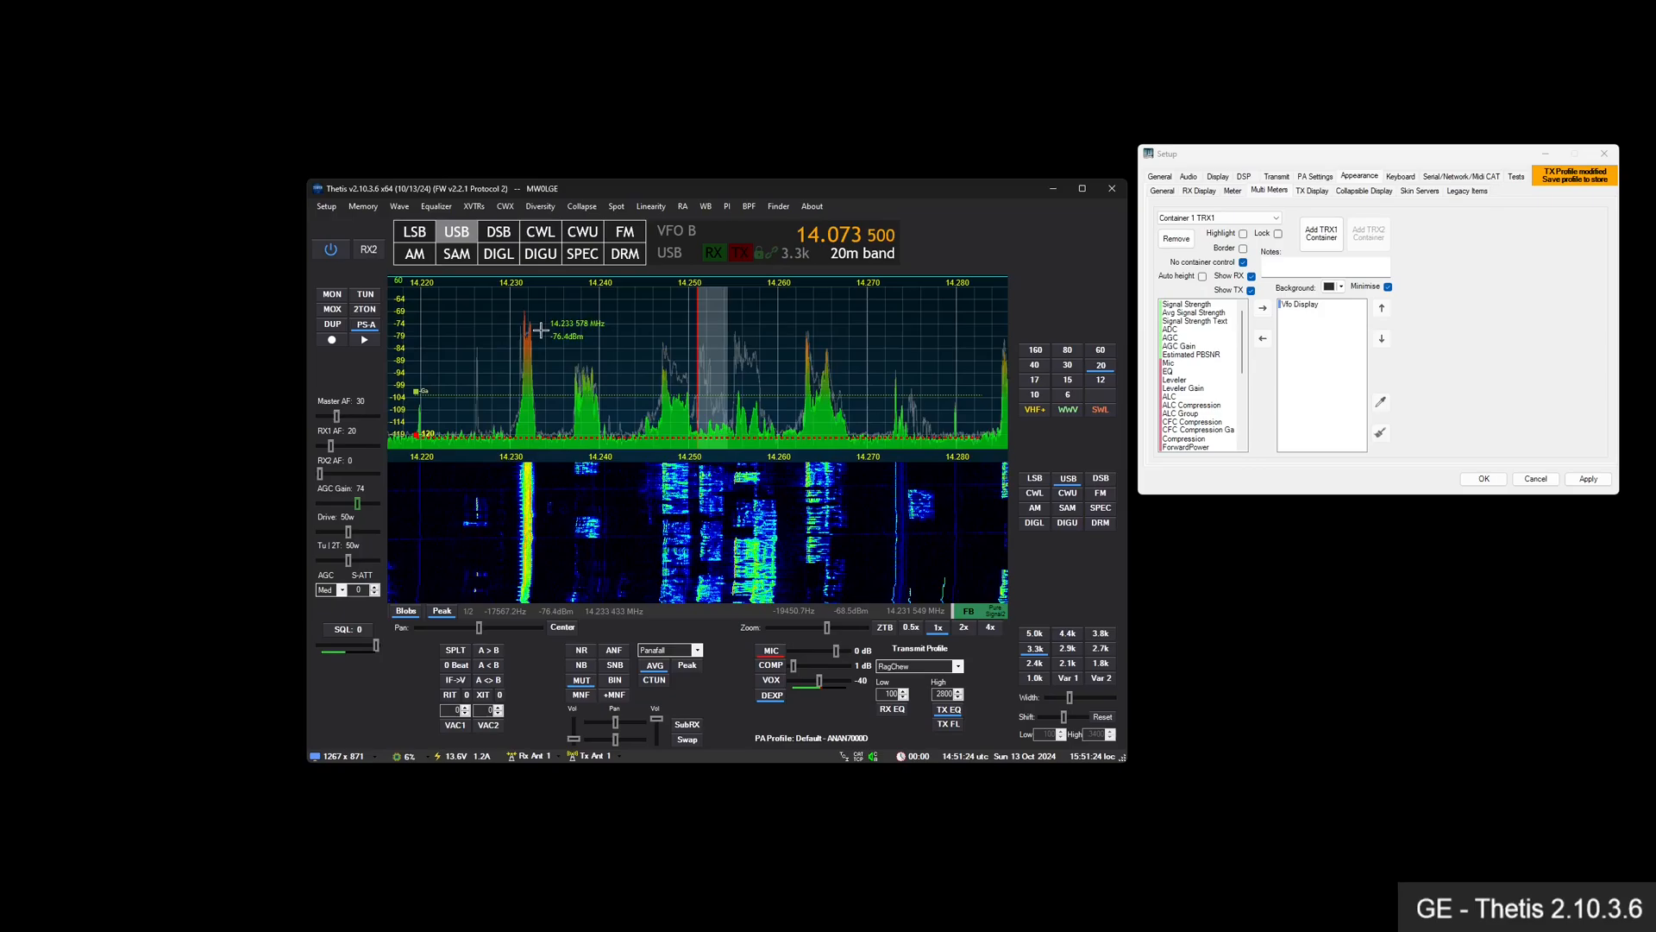
left_click(674, 253)
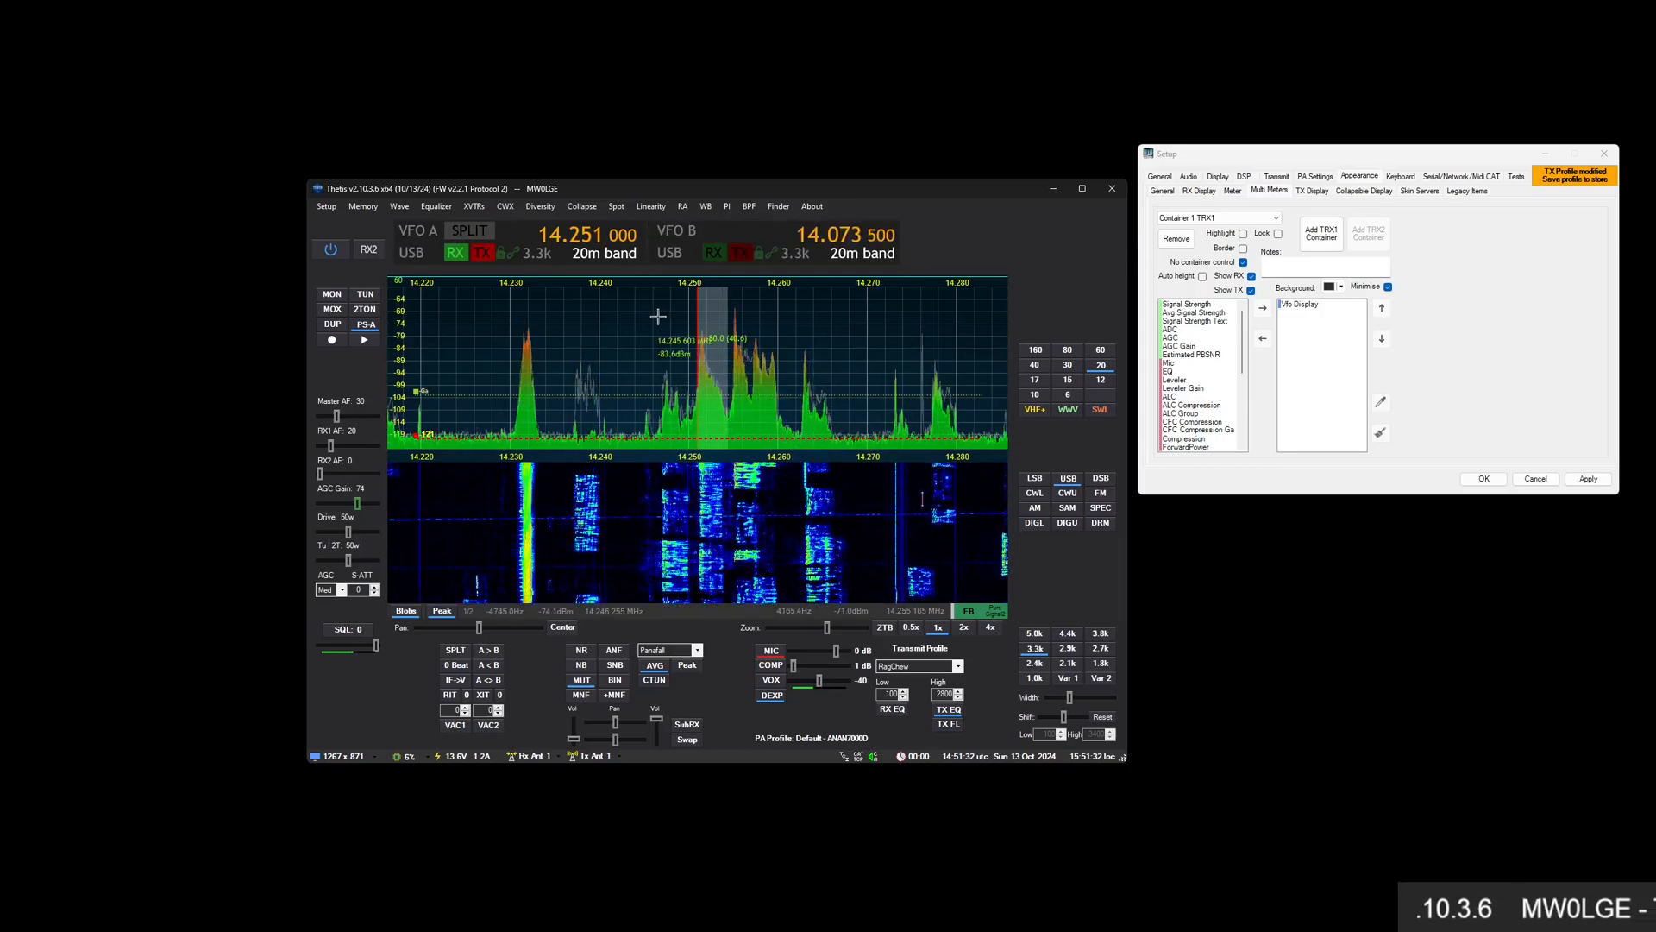
Set Container 1's Vfo Display to show only VFO A, and make the container narrower and taller
left_click(1309, 304)
left_click(1504, 427)
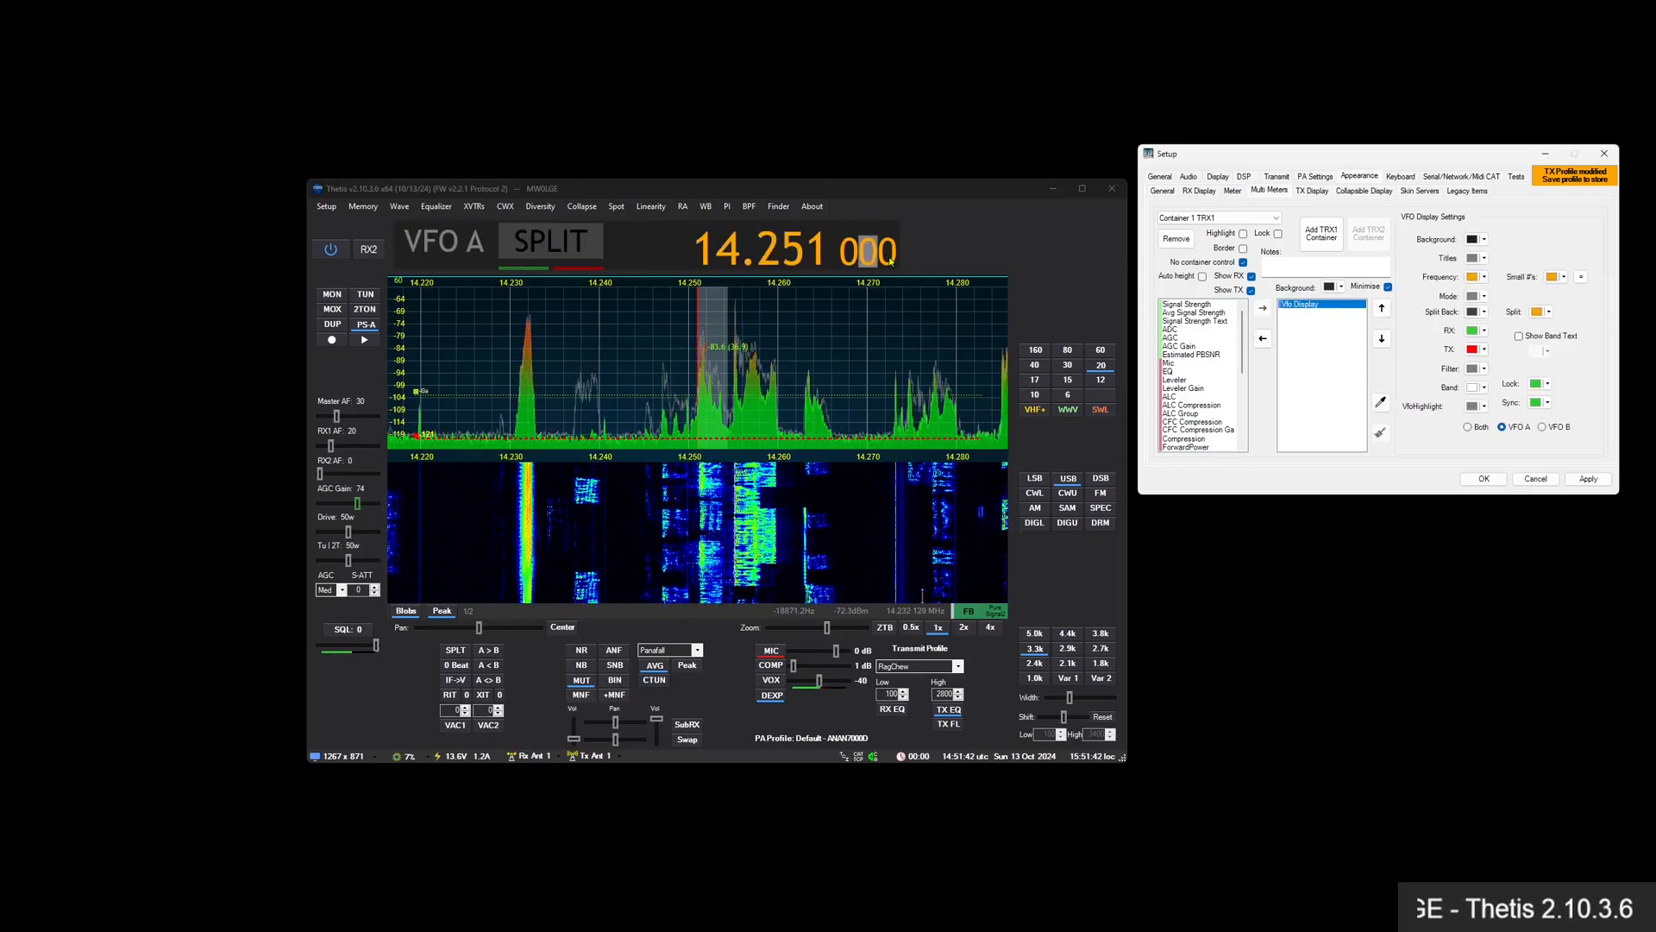
left_click_drag(897, 268, 847, 308)
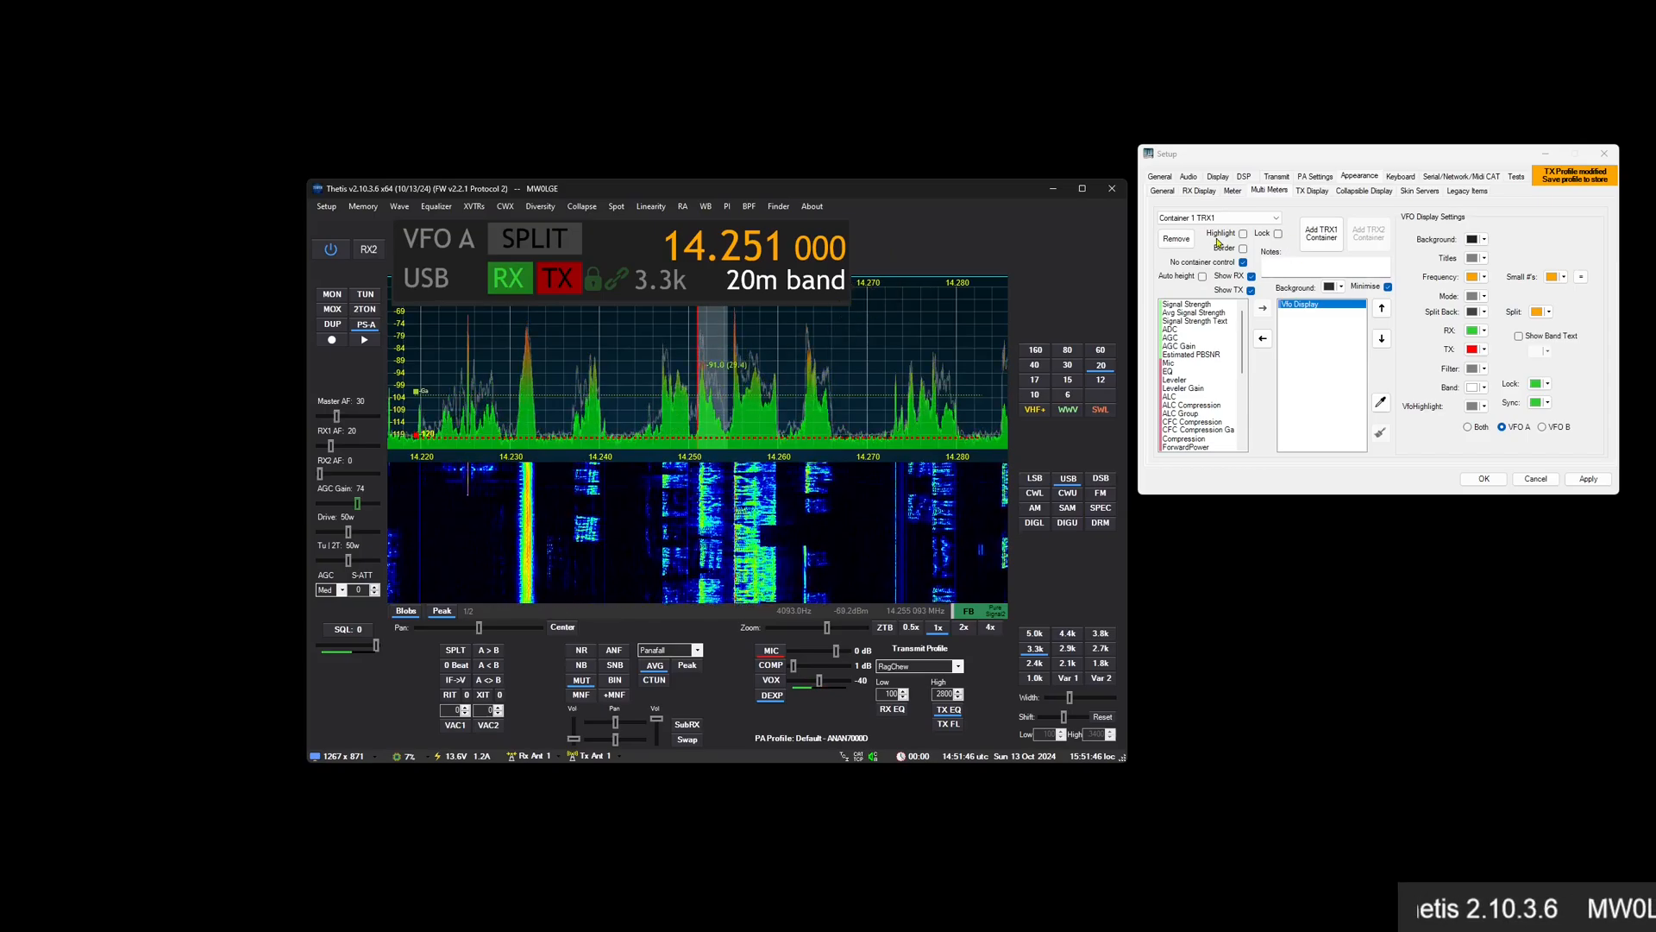
Add a second TRX1 container and put a Vfo Display item in it
left_click(1303, 242)
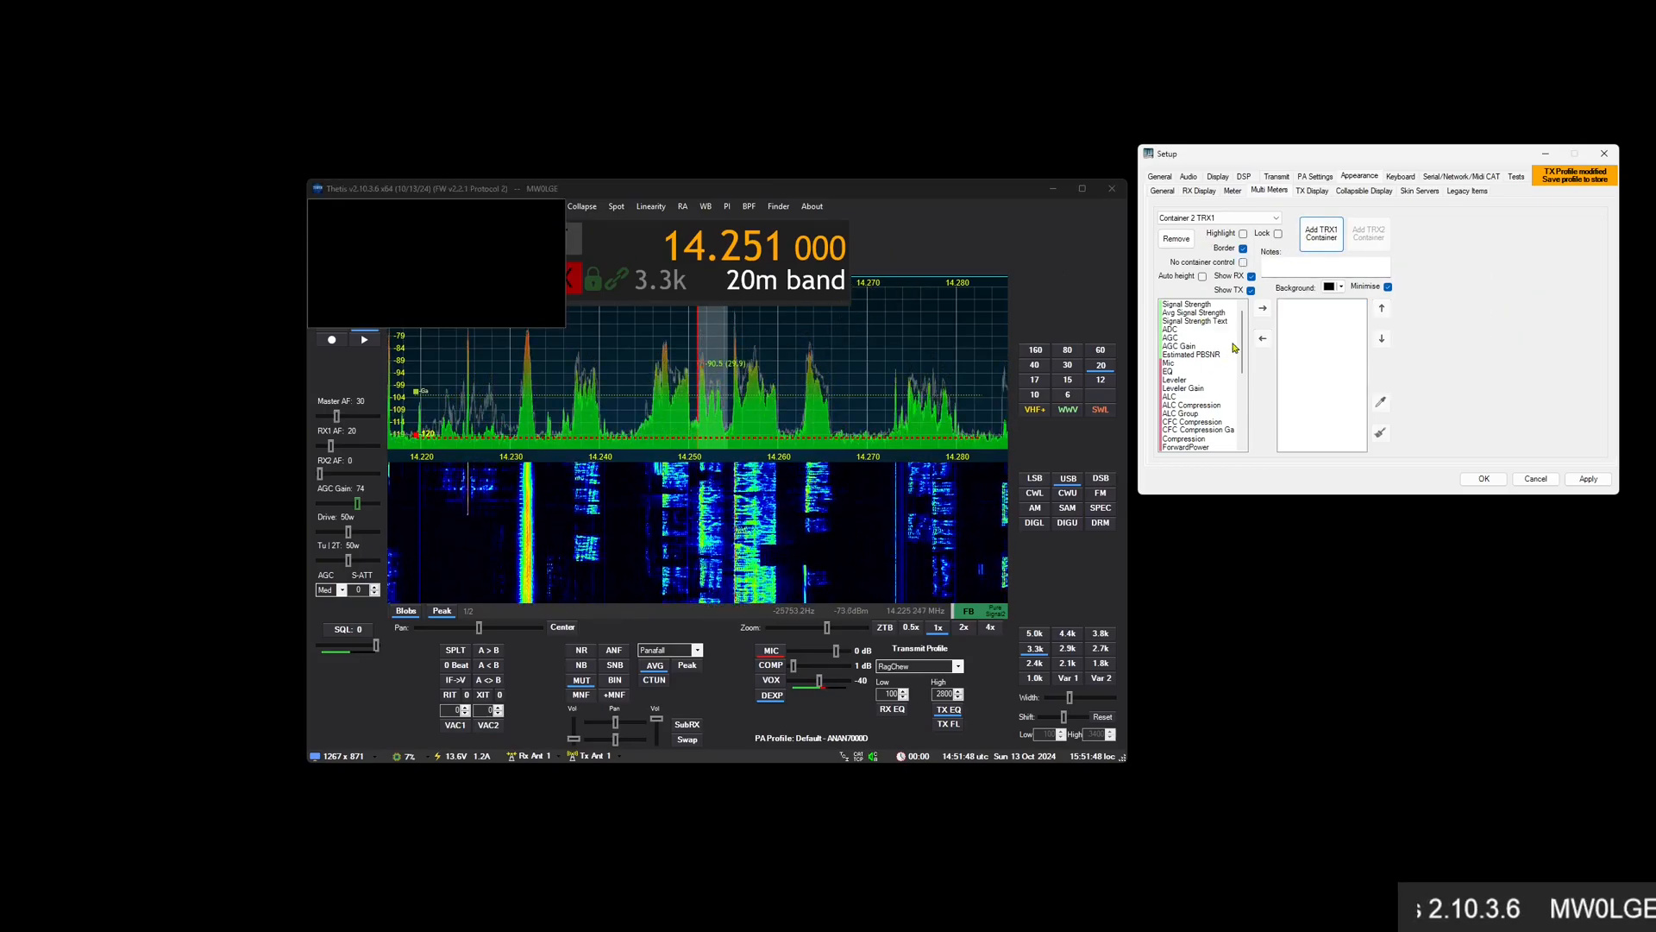
left_click_drag(1245, 367, 1258, 433)
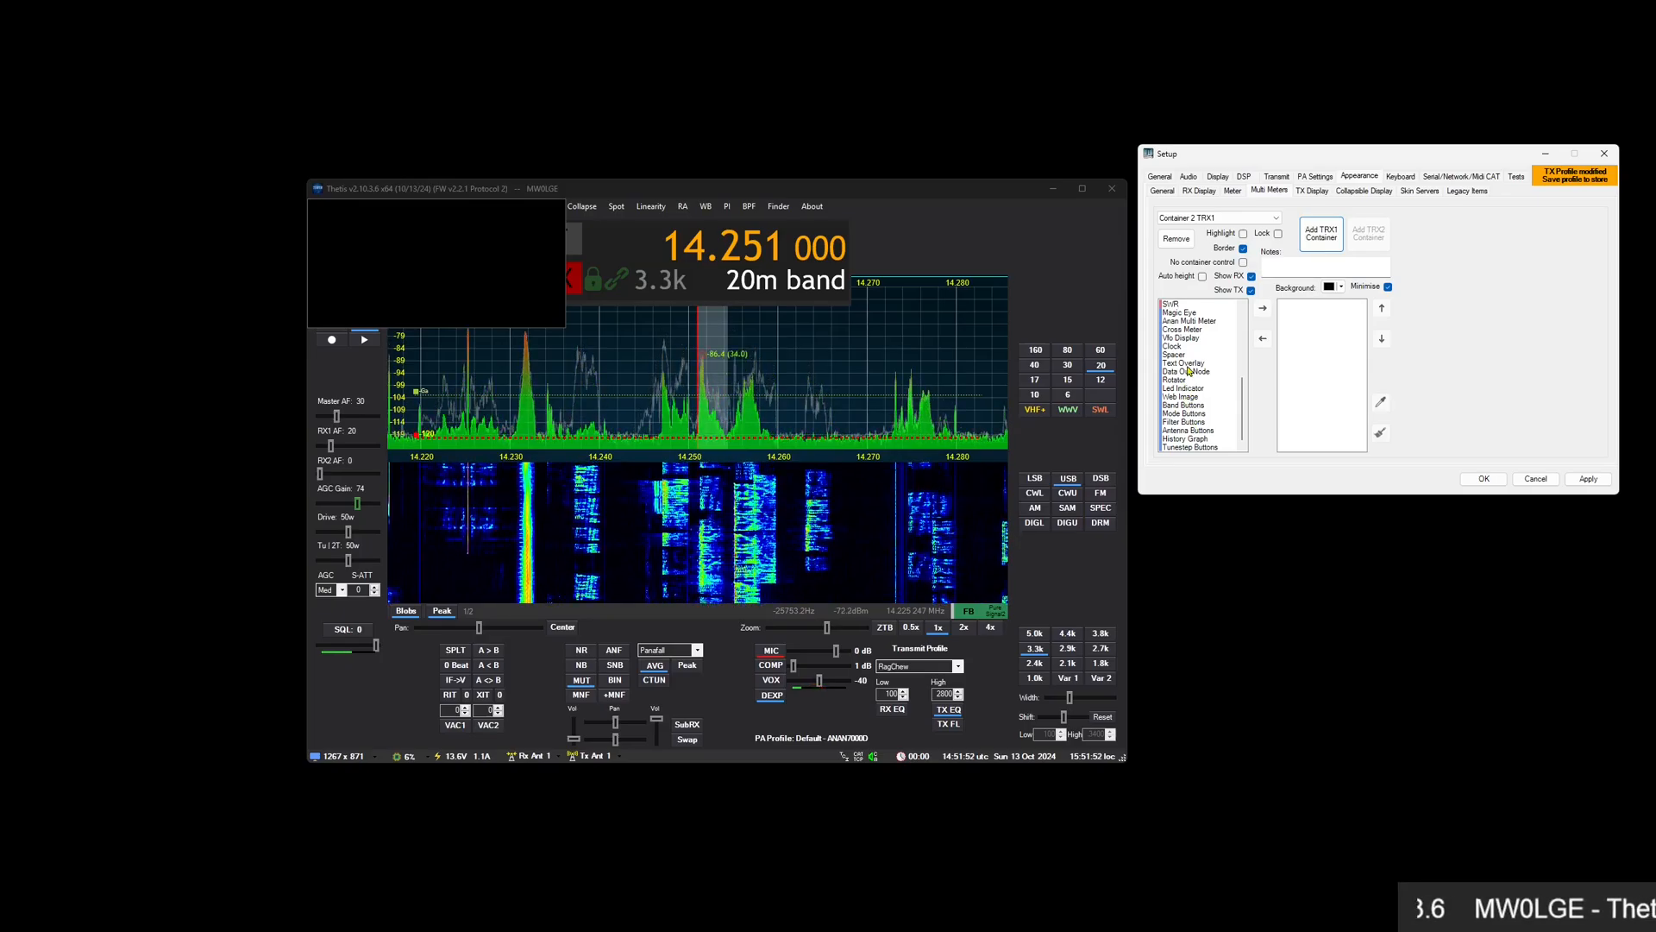
left_click(1181, 338)
left_click(1263, 308)
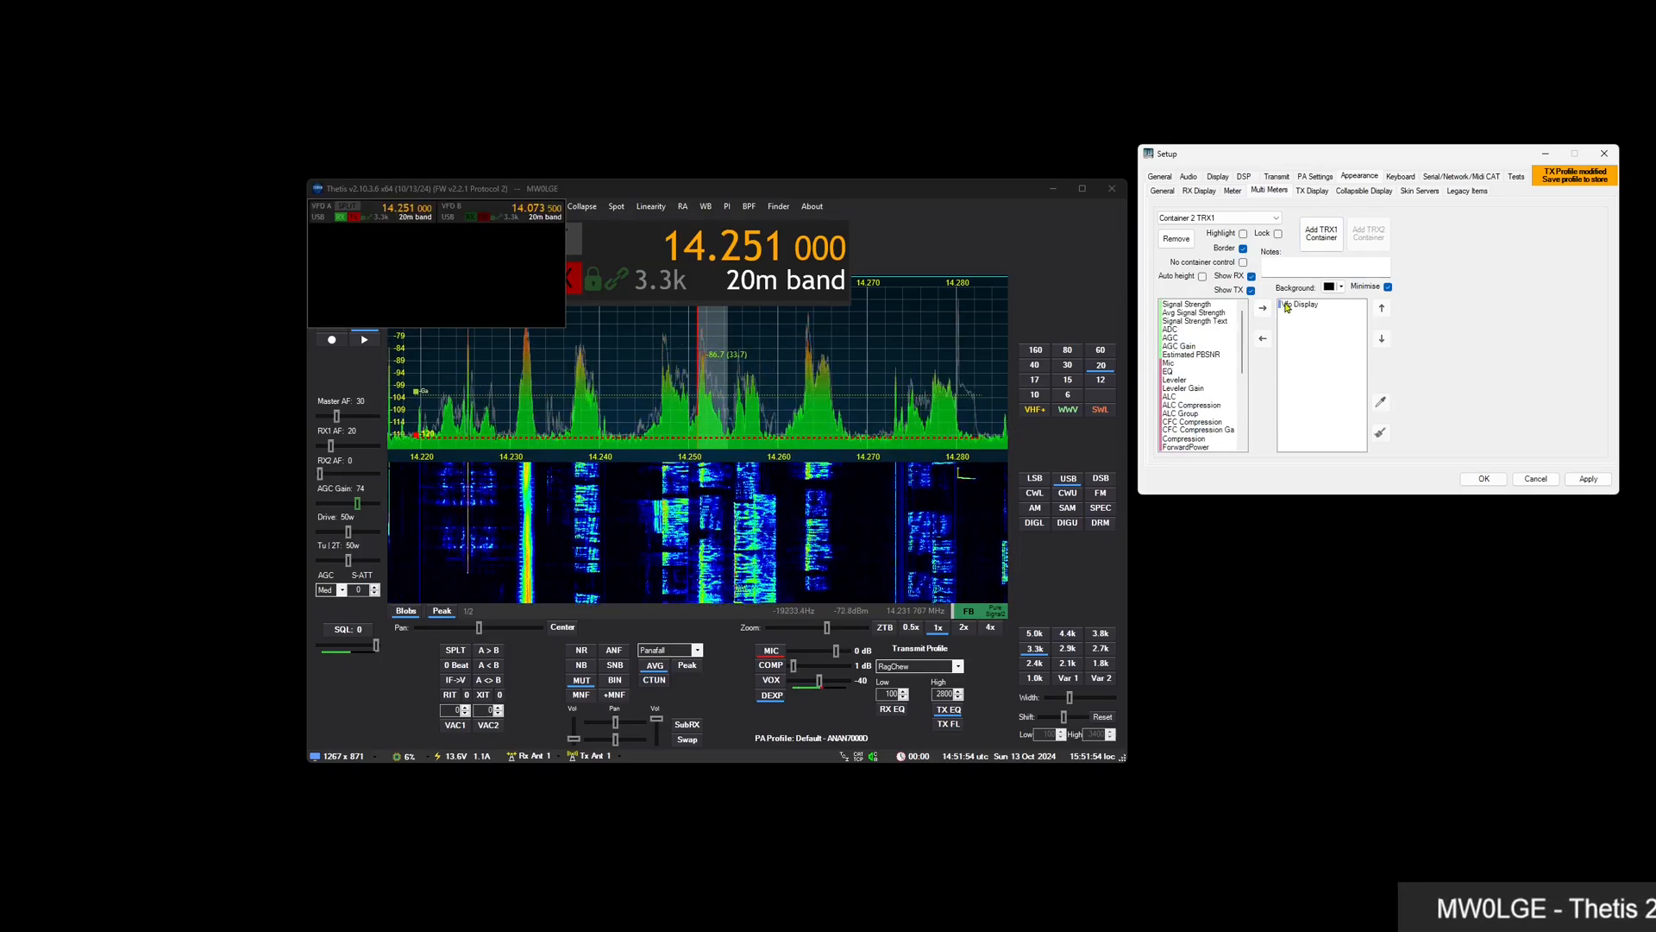
Set Container 2's Vfo Display to show only VFO B, then resize the container and place it below VFO A's over the spectrum
left_click(1302, 304)
left_click(1558, 429)
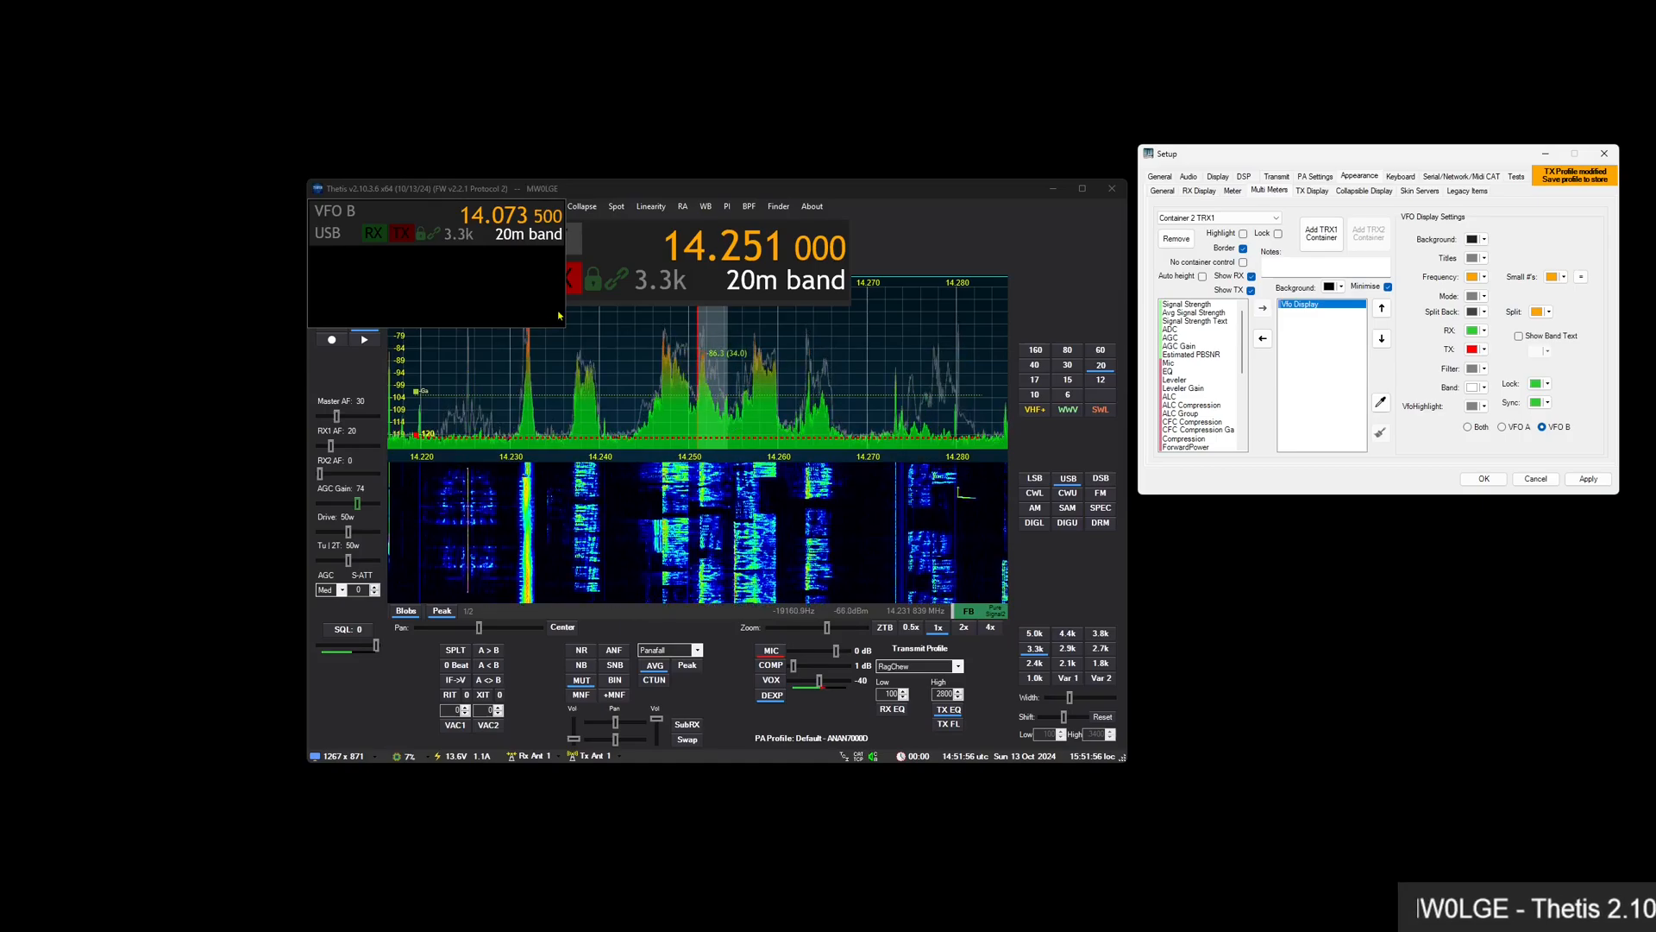
left_click_drag(560, 323, 660, 282)
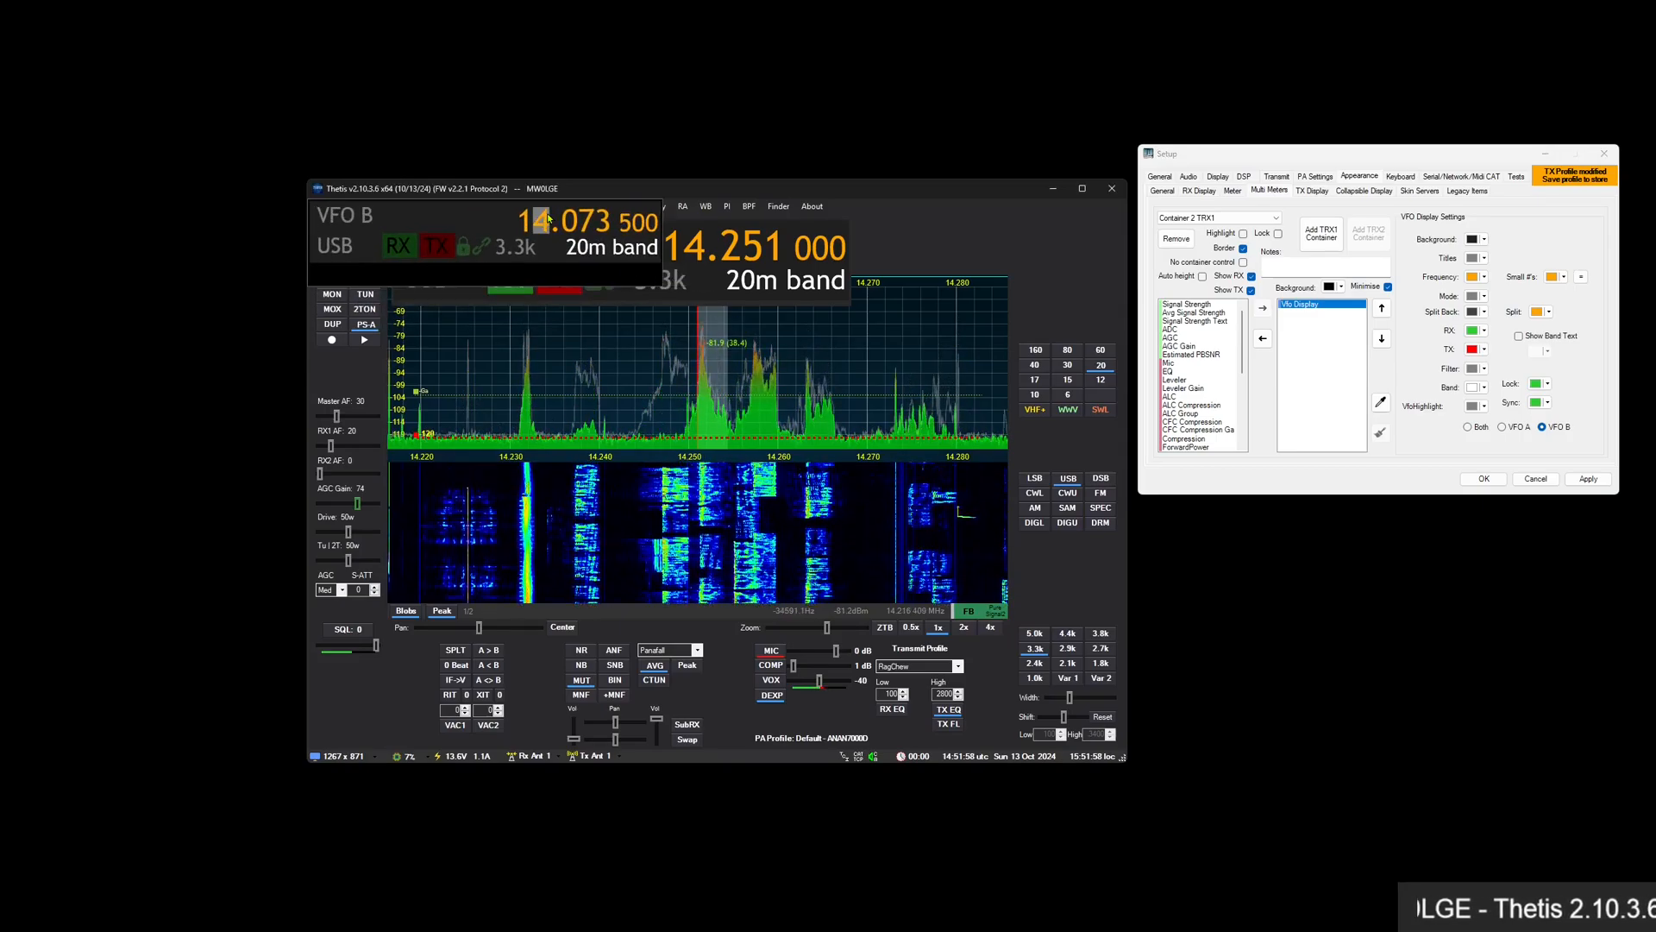
mouse_move(550, 213)
left_click_drag(550, 213, 821, 342)
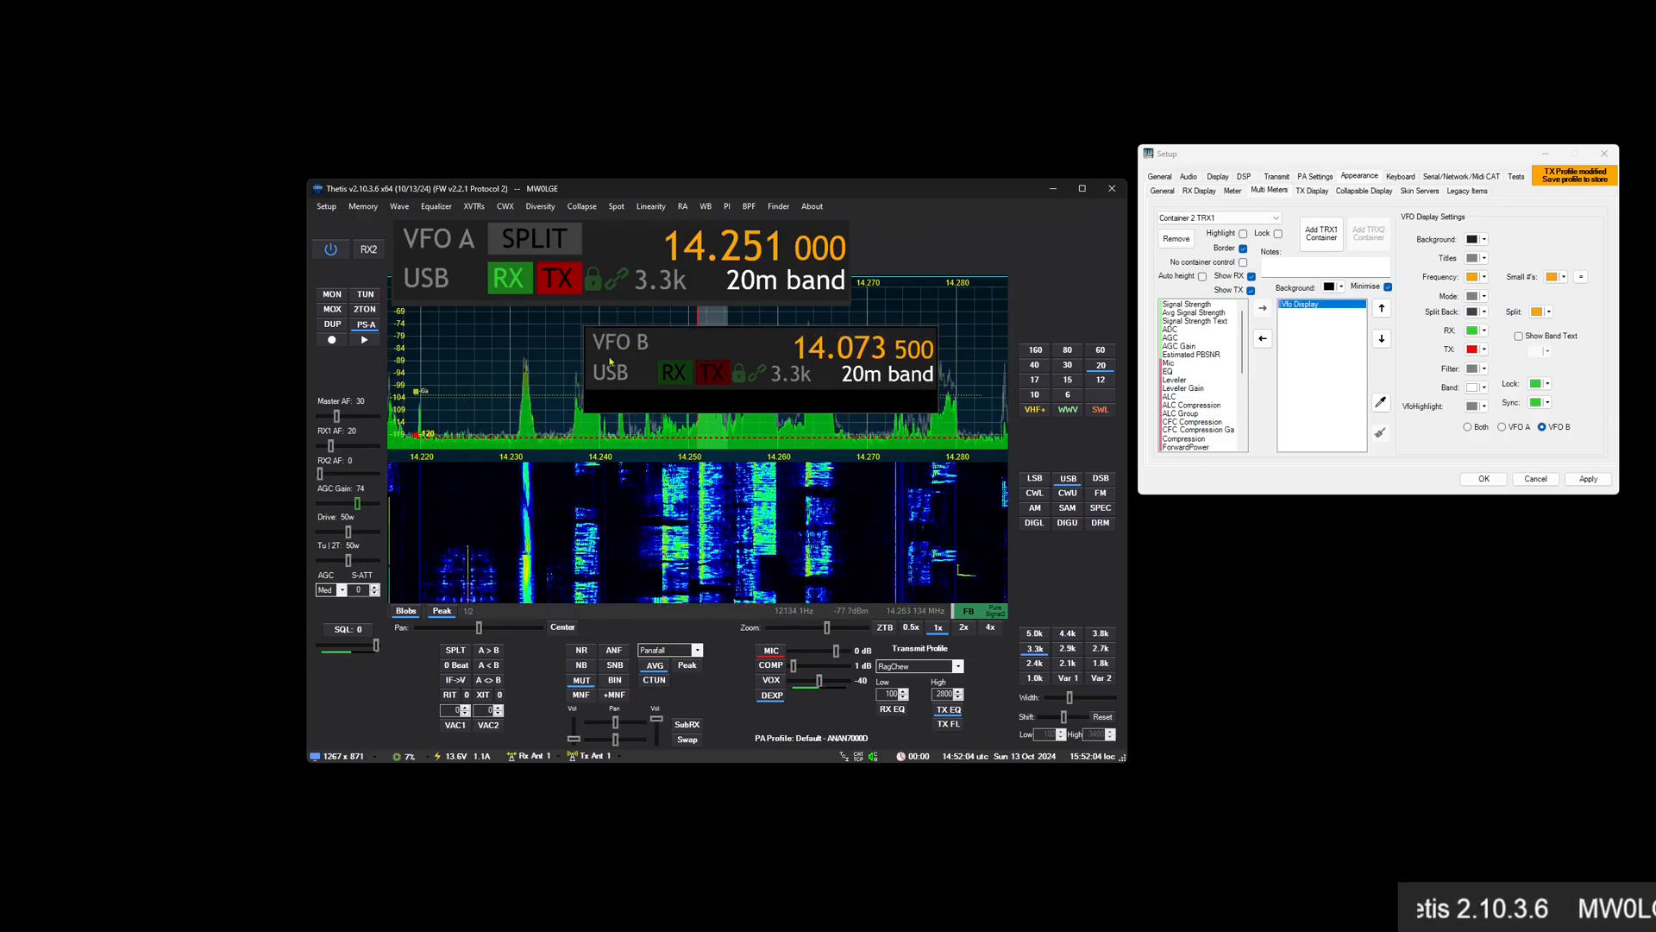
mouse_move(916, 329)
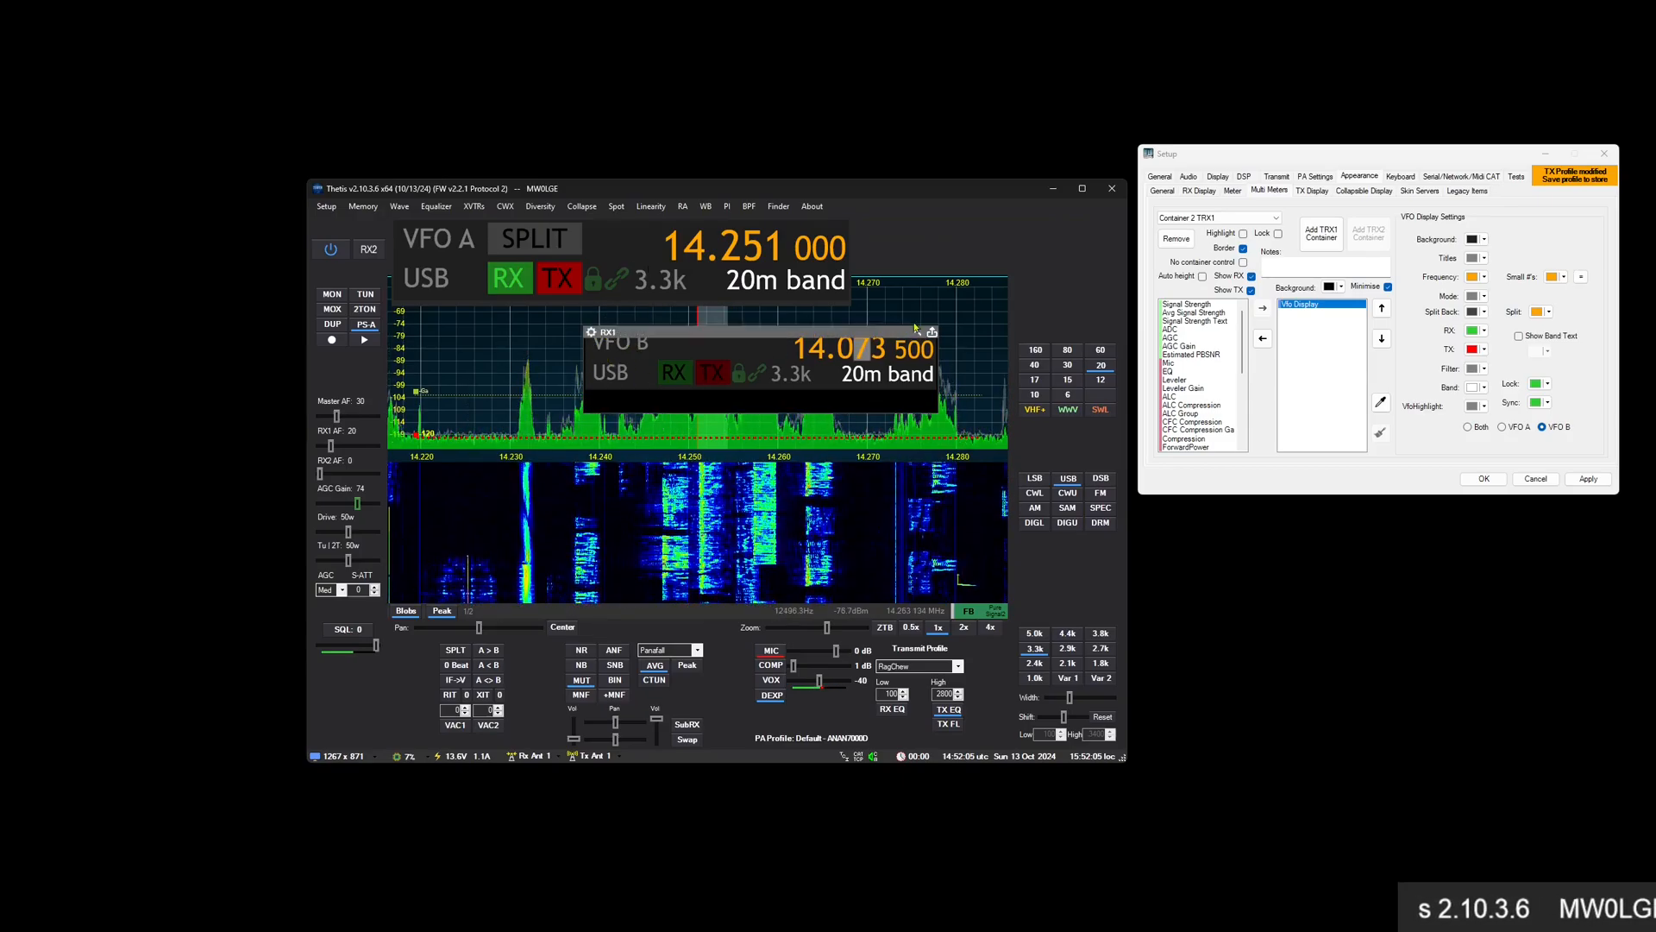
Remove both Vfo Display containers from the multi meter setup
left_click(1188, 244)
left_click(1188, 243)
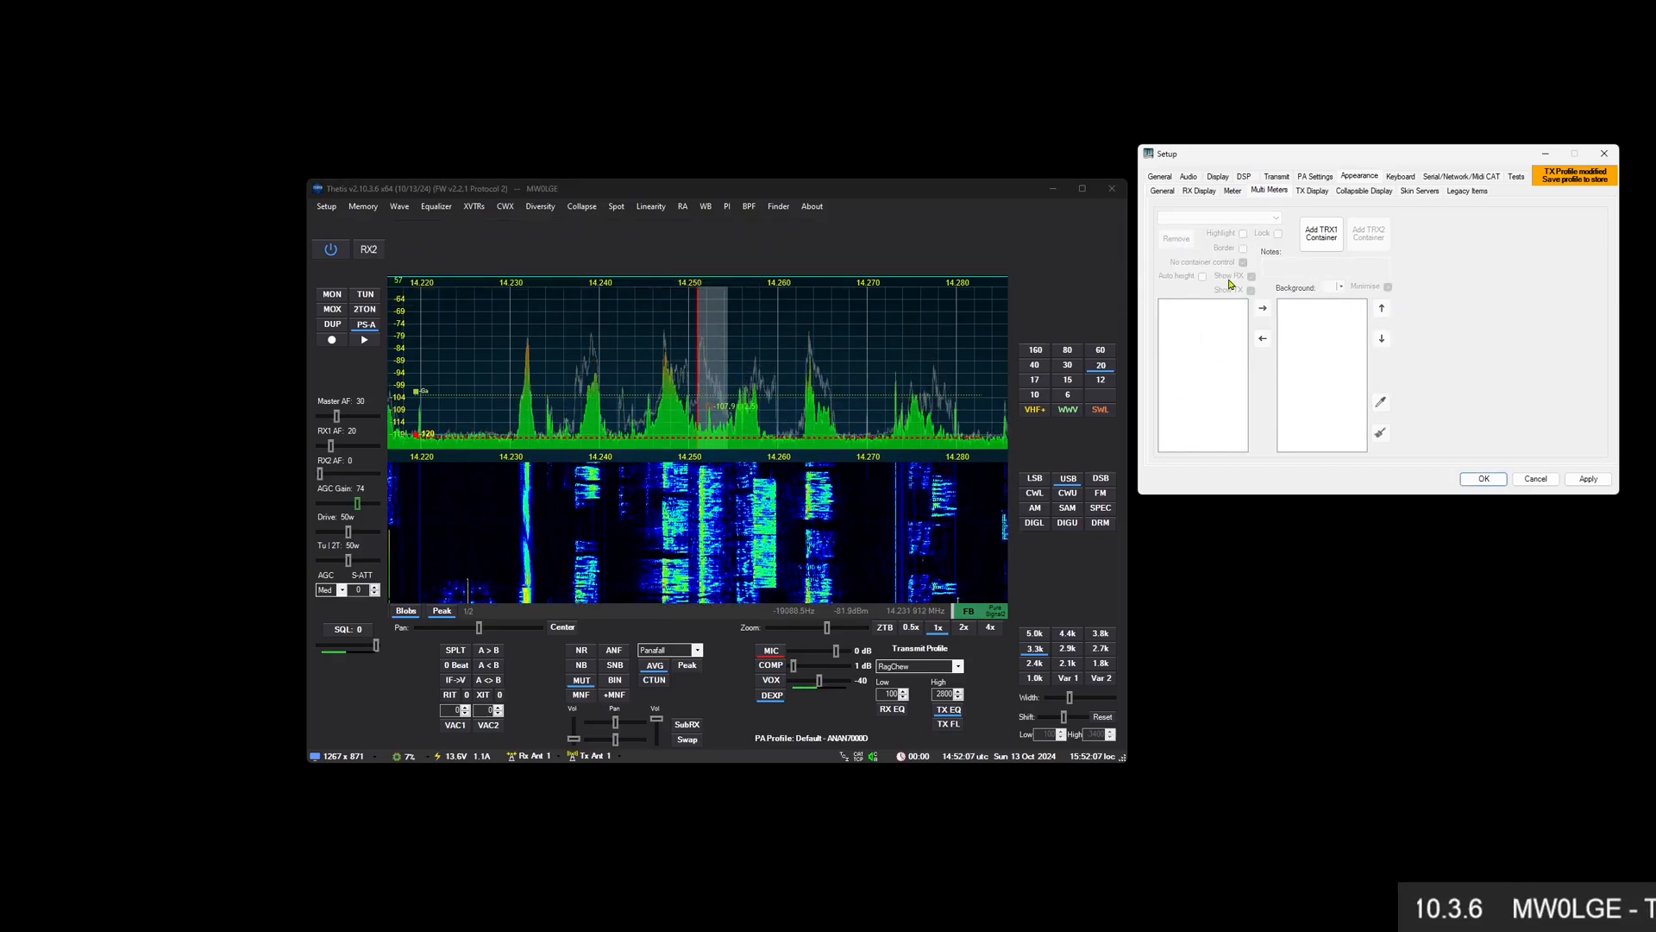
Add a new TRX1 container holding Band Buttons, and move and enlarge it over the spectrum so every band button fits
left_click(1320, 235)
scroll(1196, 345, "down", 2)
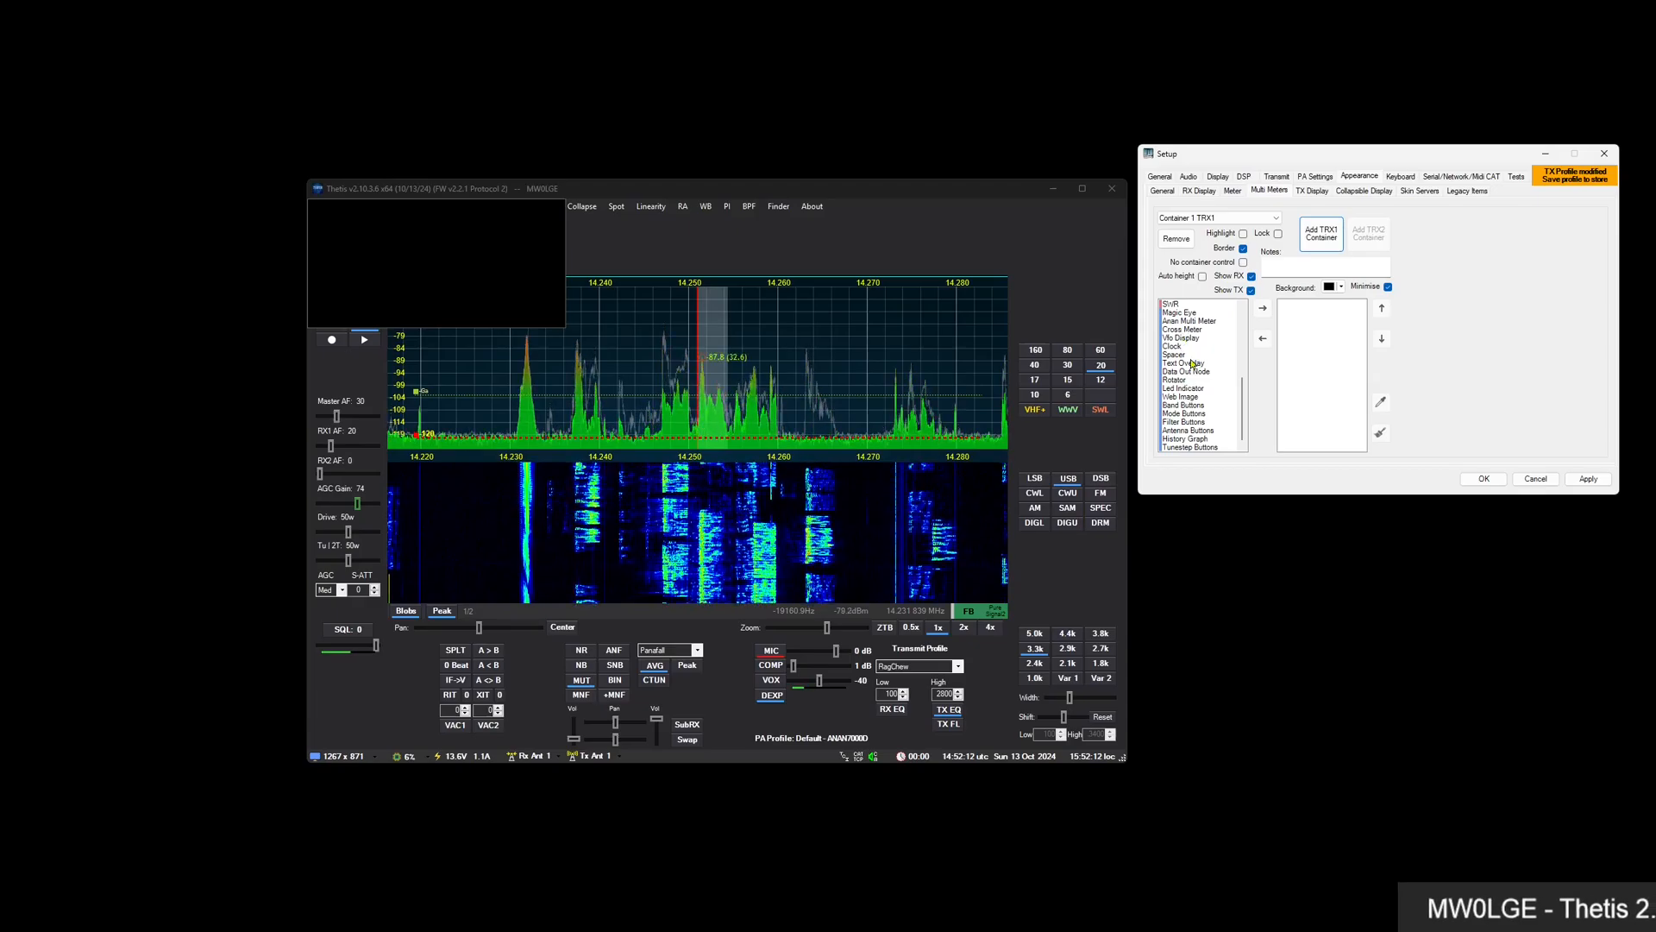
left_click(1184, 406)
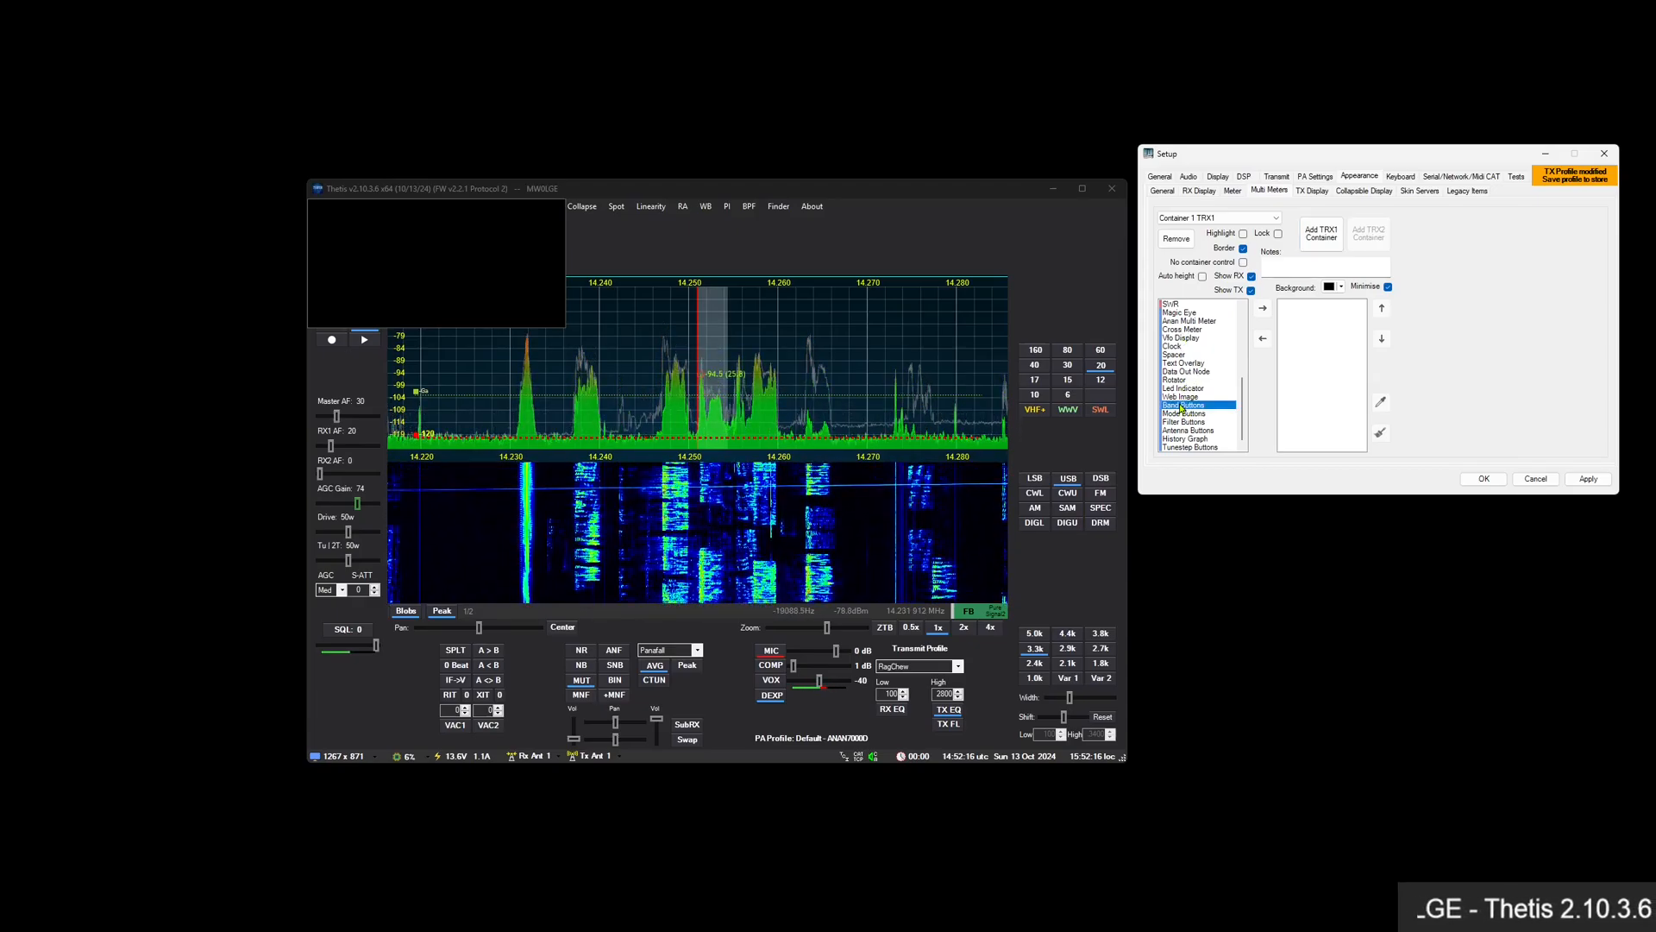
double_click(1183, 405)
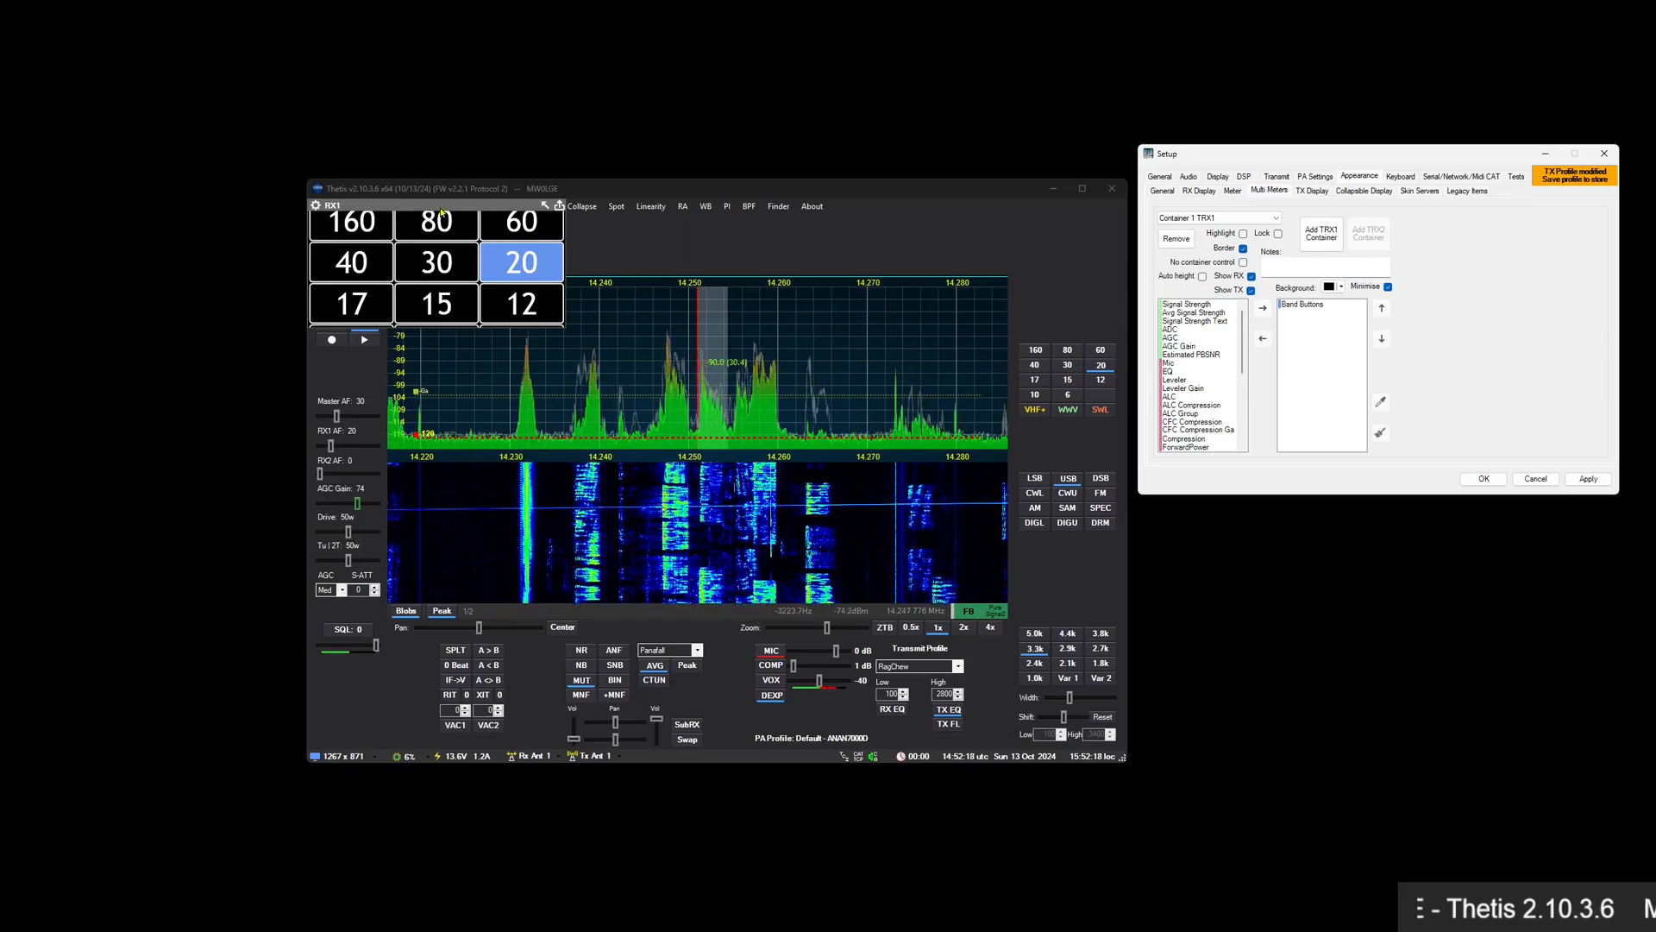
left_click_drag(441, 211, 674, 299)
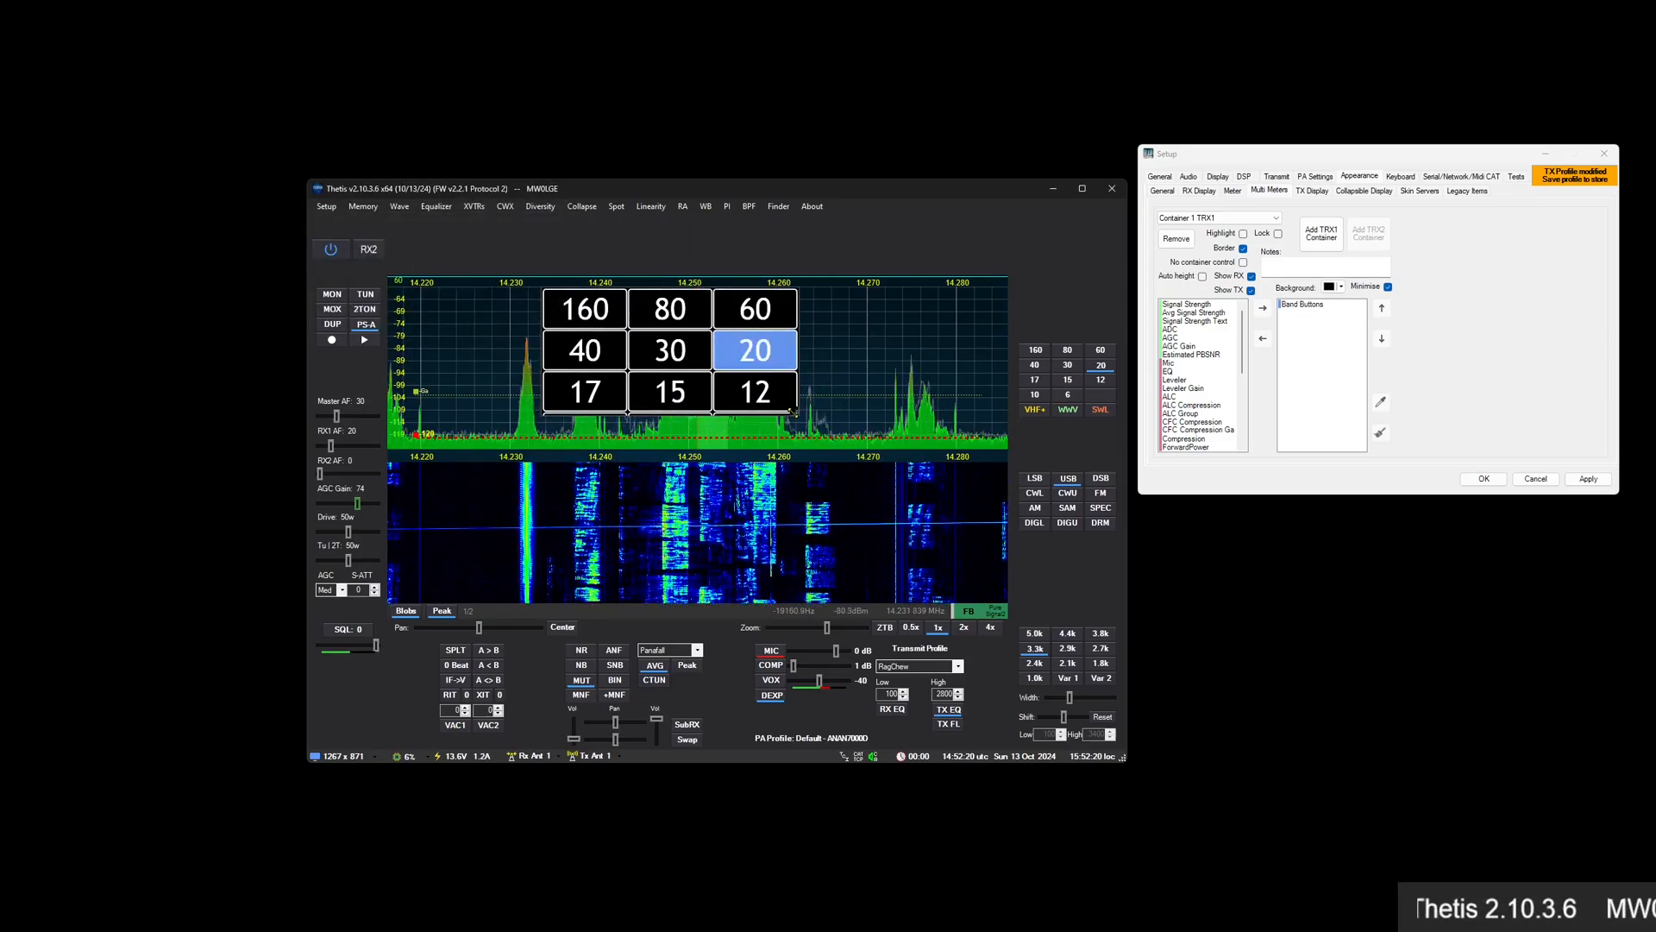
left_click_drag(793, 413, 826, 540)
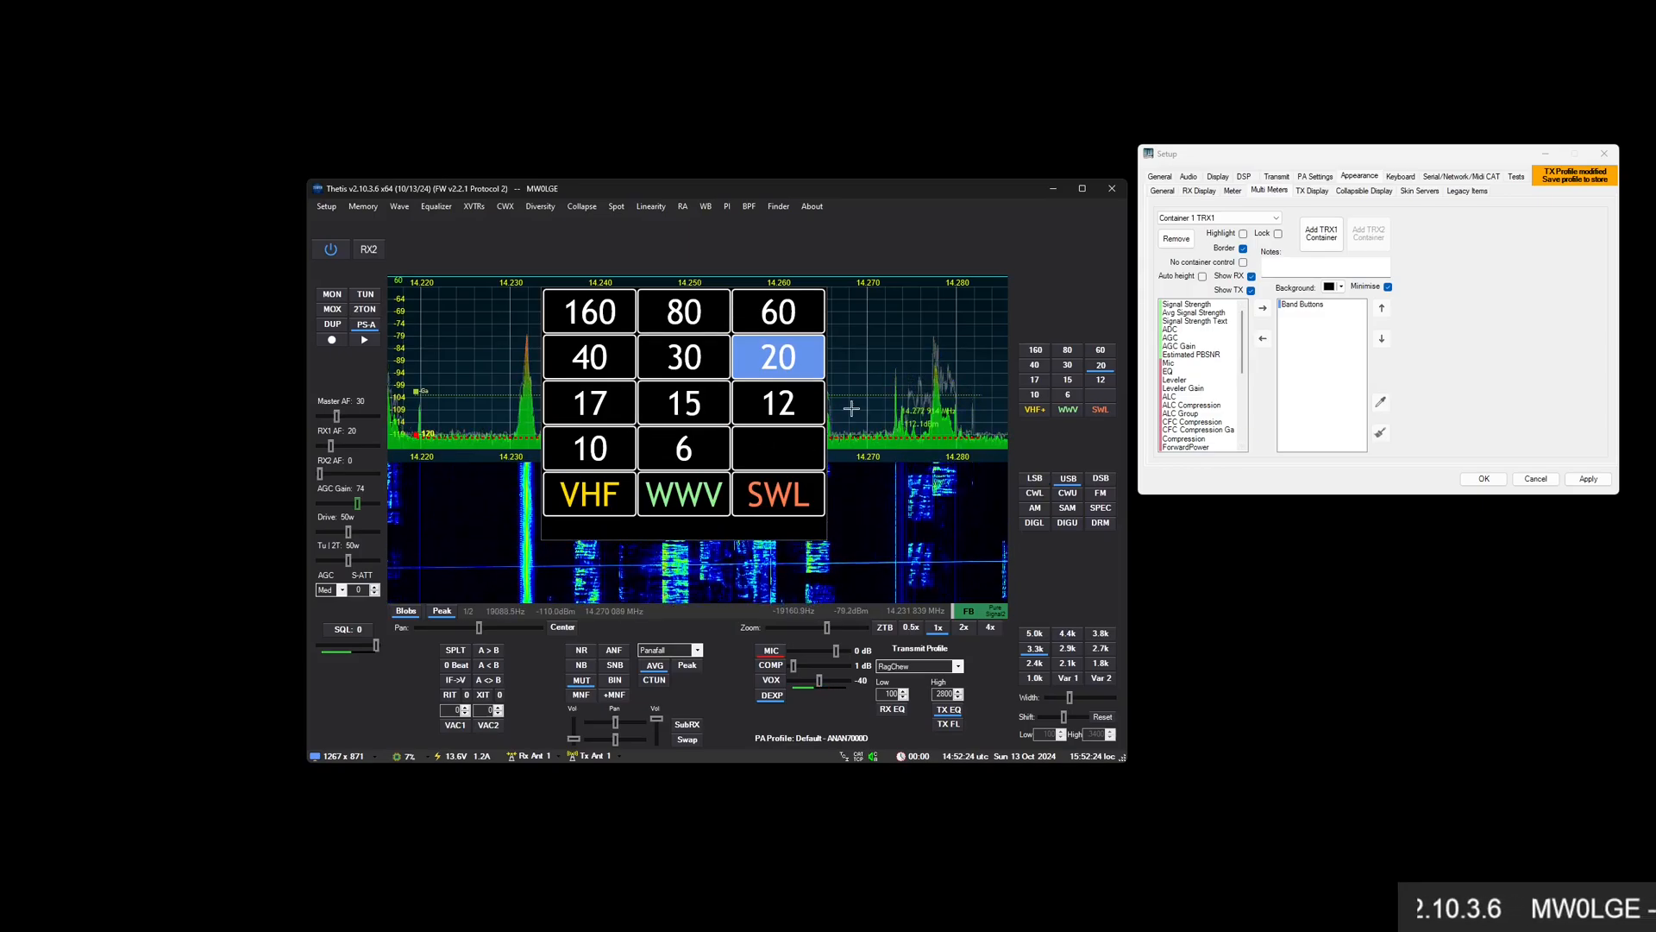
Move the floating band button container slightly up and across the spectrum, and test switching between the 40 and 20 bands
mouse_move(647, 297)
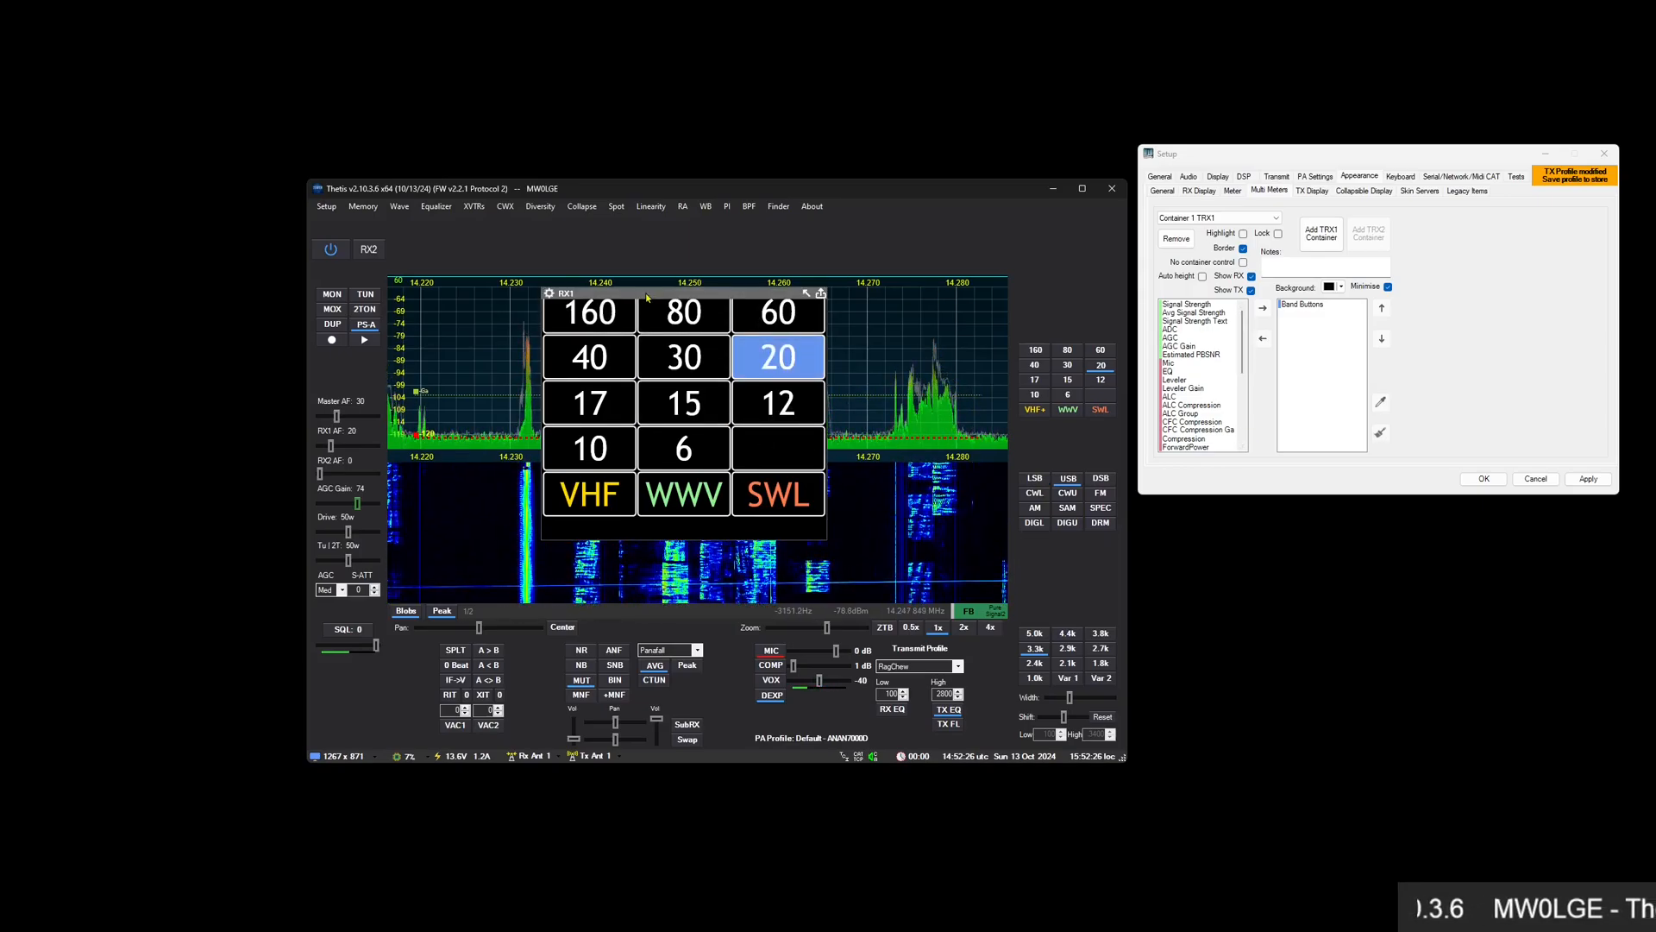
mouse_move(563, 296)
left_mouse_down()
mouse_move(708, 293)
mouse_move(589, 277)
left_mouse_up()
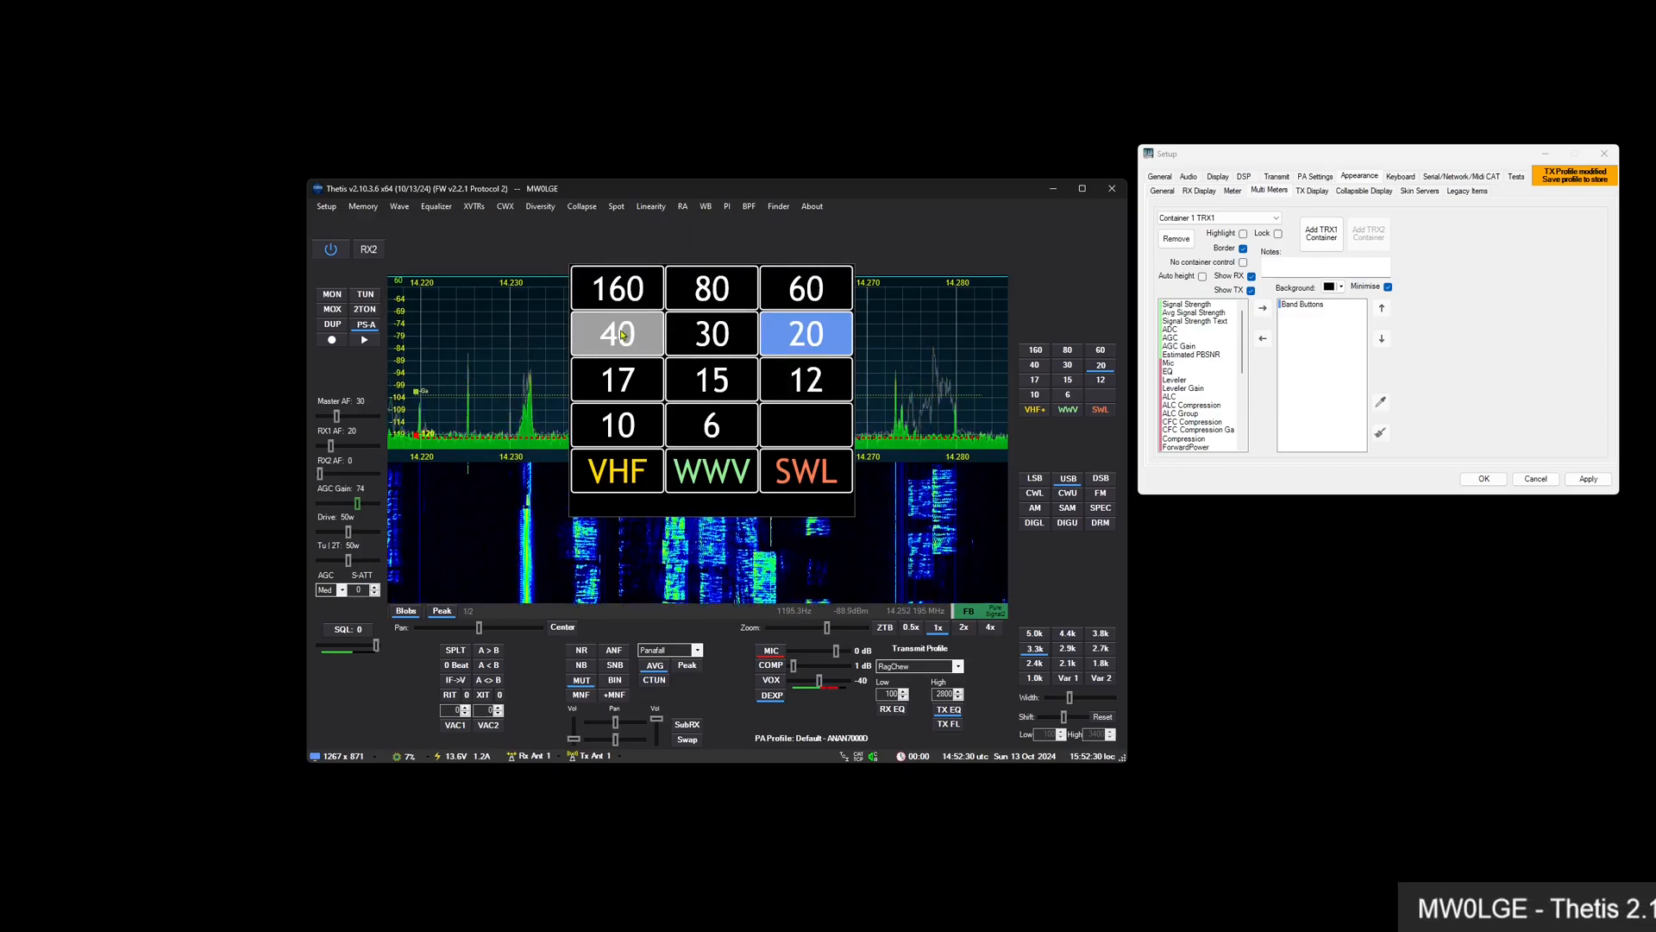
left_click(620, 335)
left_click(805, 335)
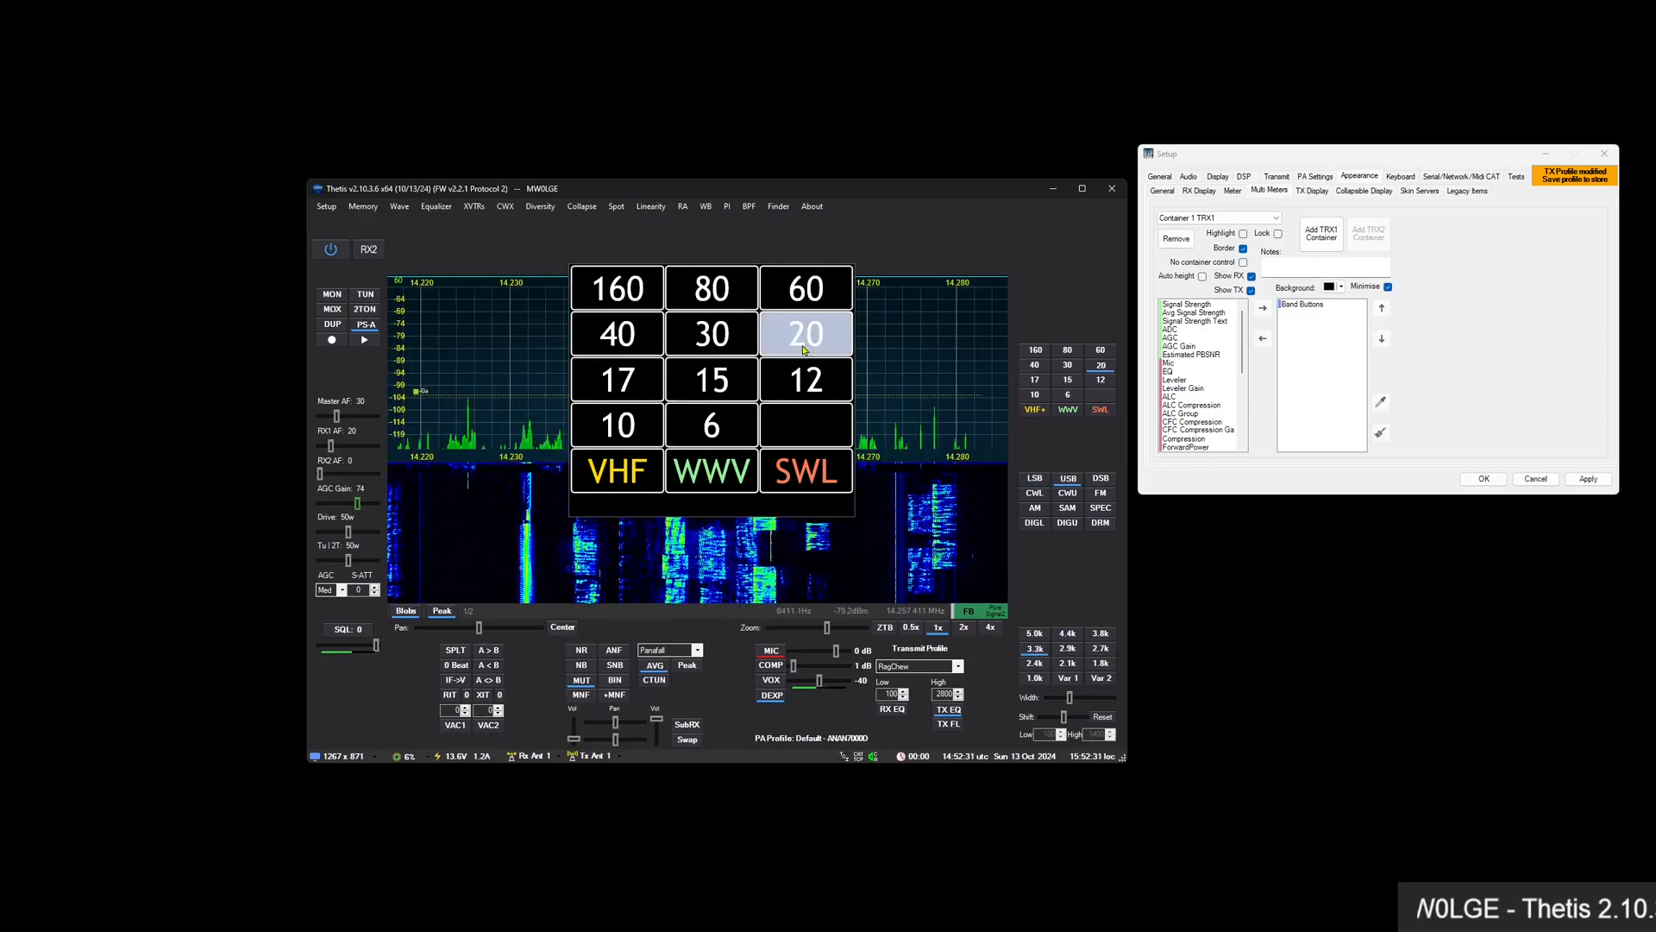
left_click(637, 378)
left_click(618, 335)
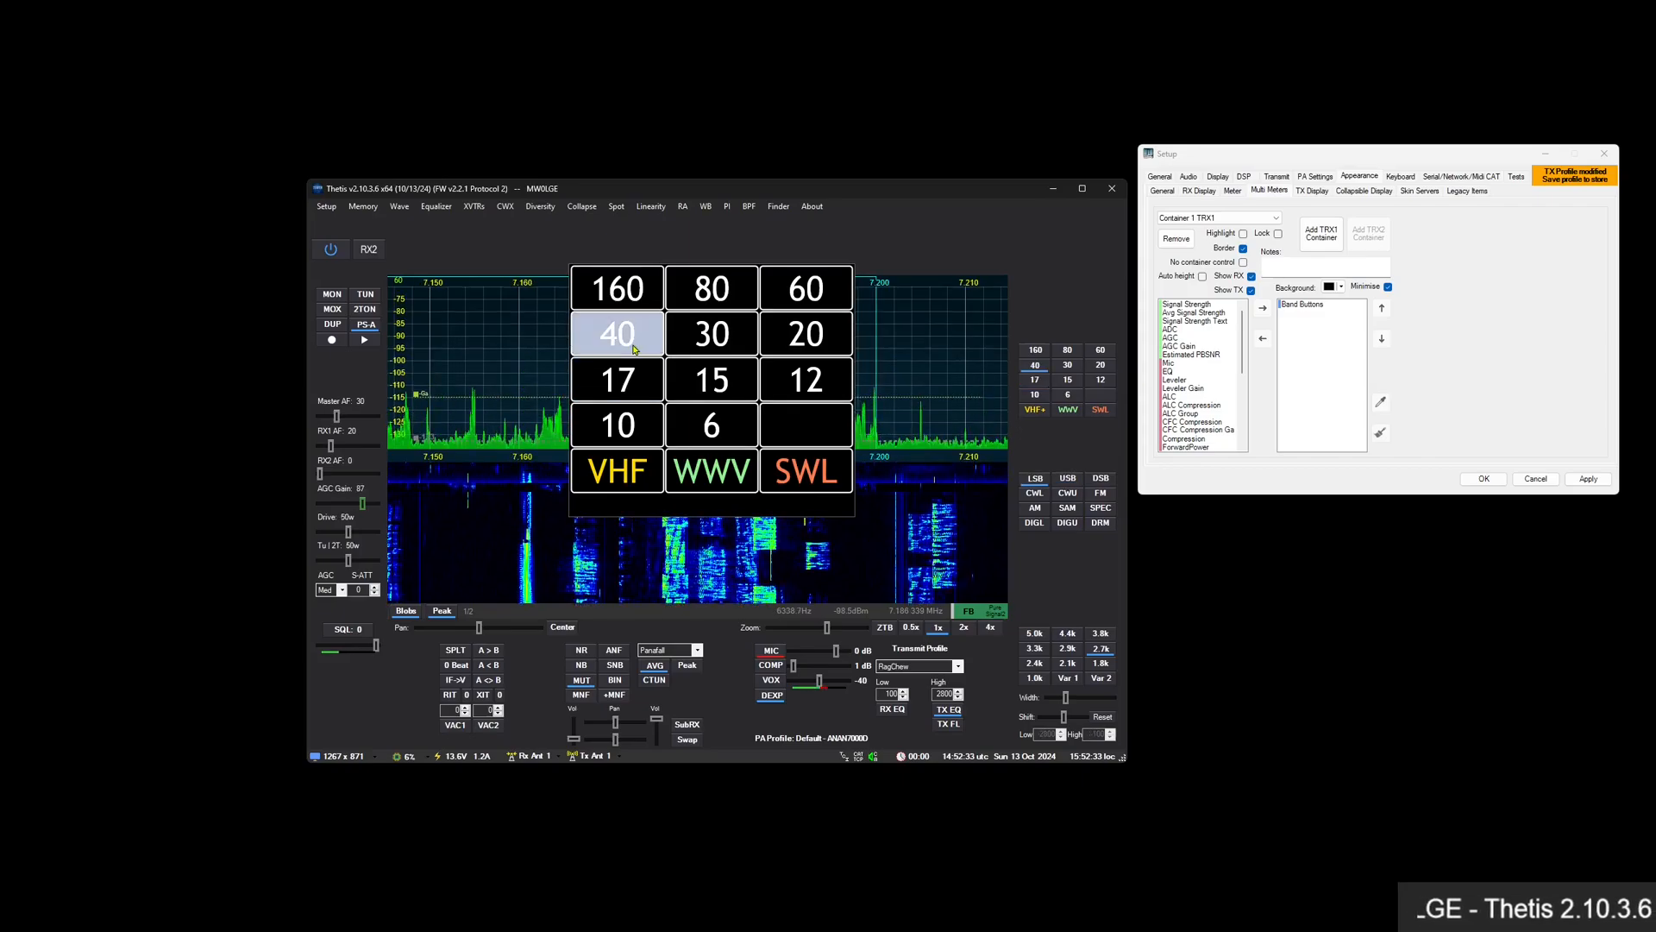
left_click(781, 337)
left_click(1038, 367)
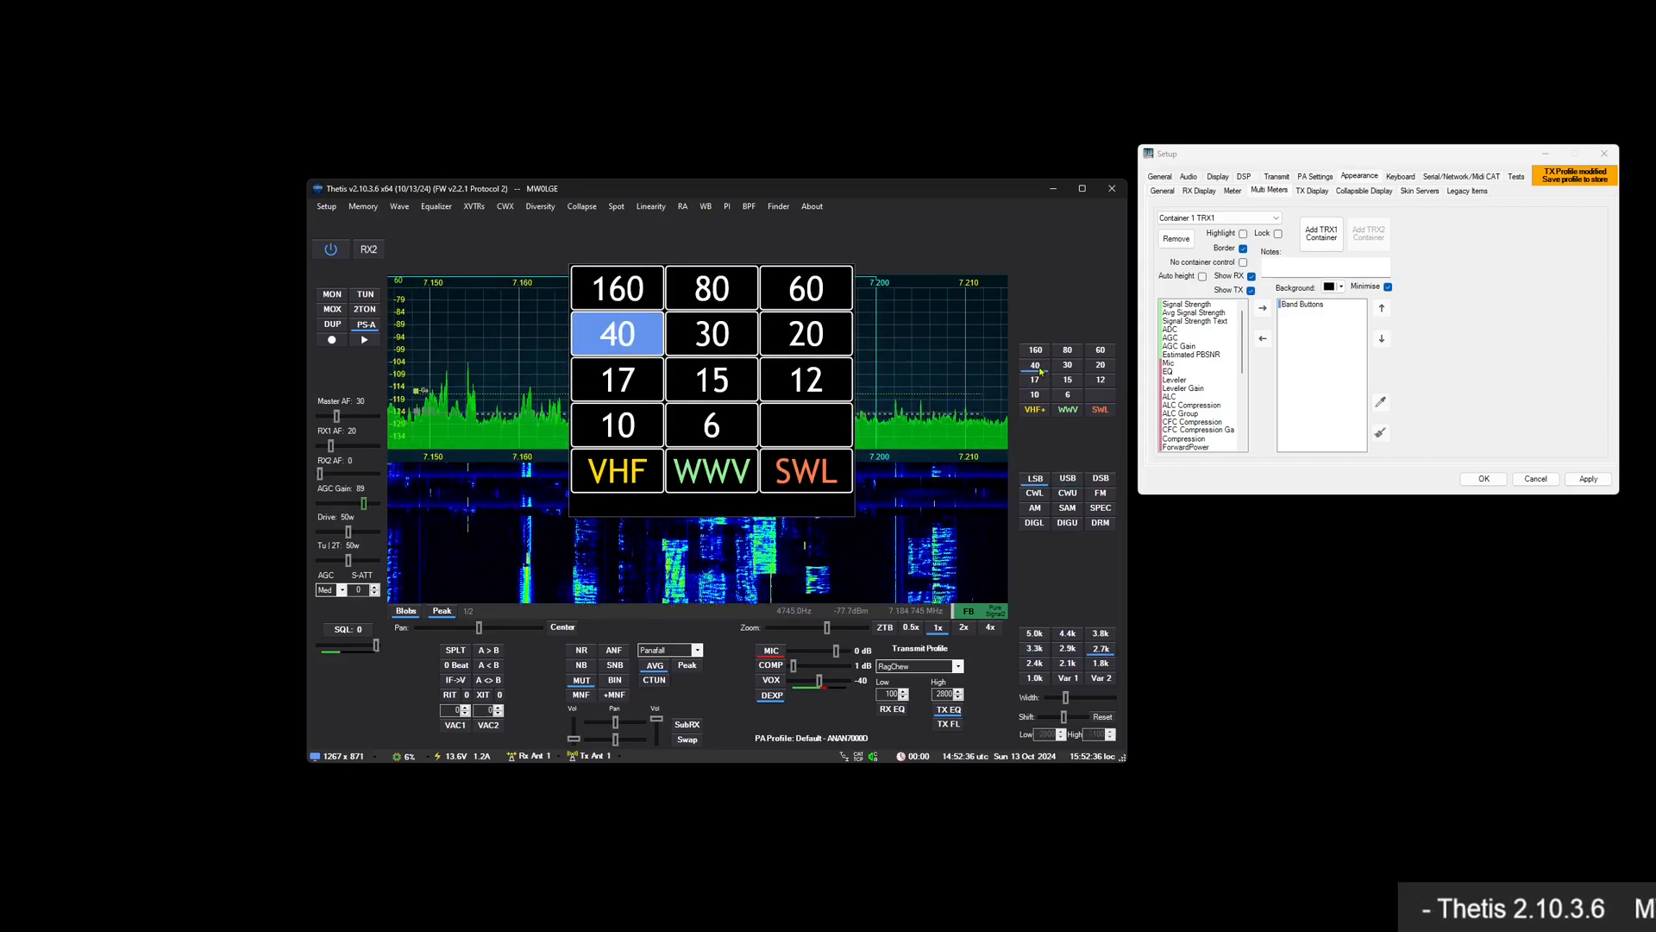
left_click(1091, 363)
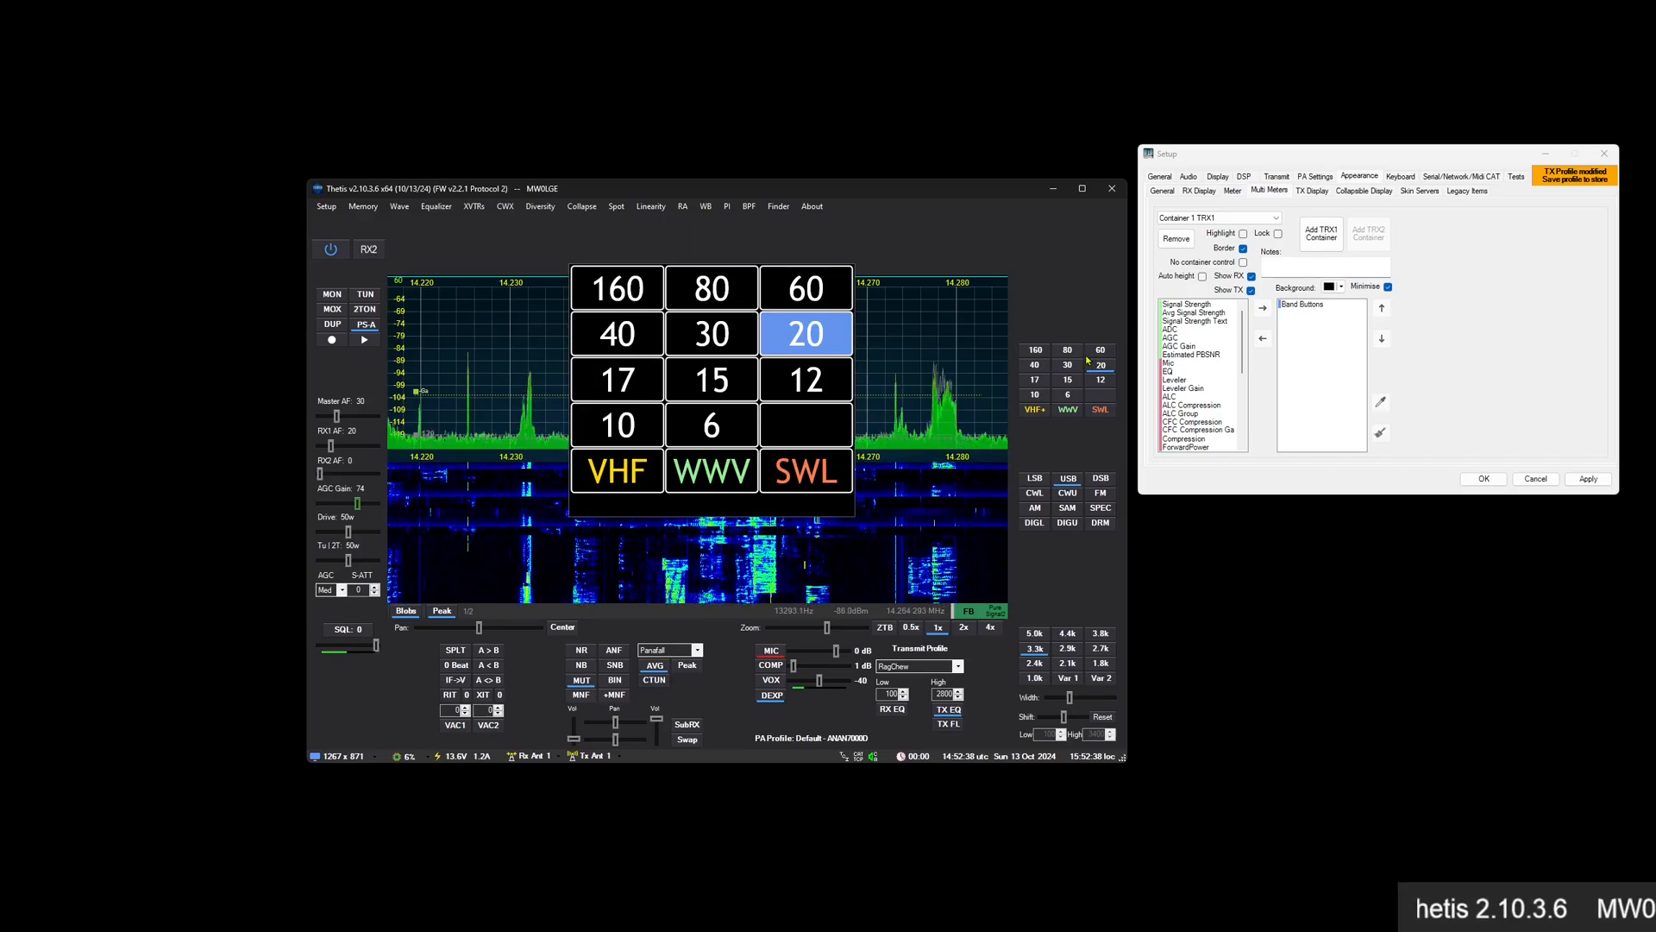
In the Legacy Items appearance settings, hide the band, mode and filter button grids
left_click(1467, 191)
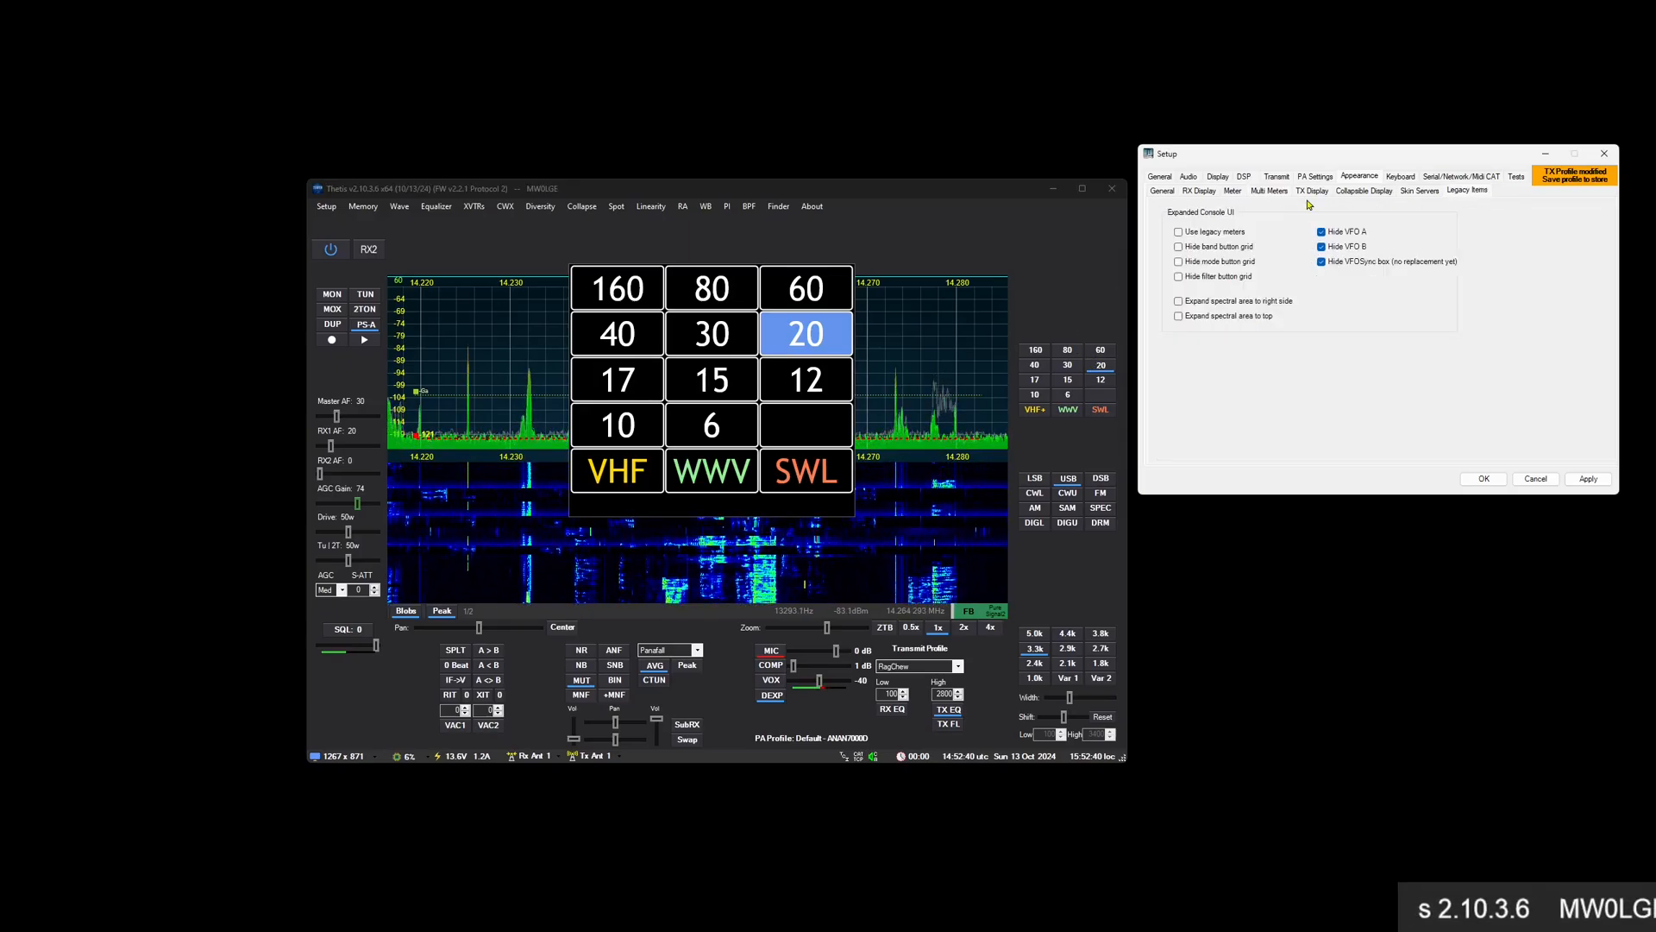
left_click(1218, 247)
left_click(1218, 262)
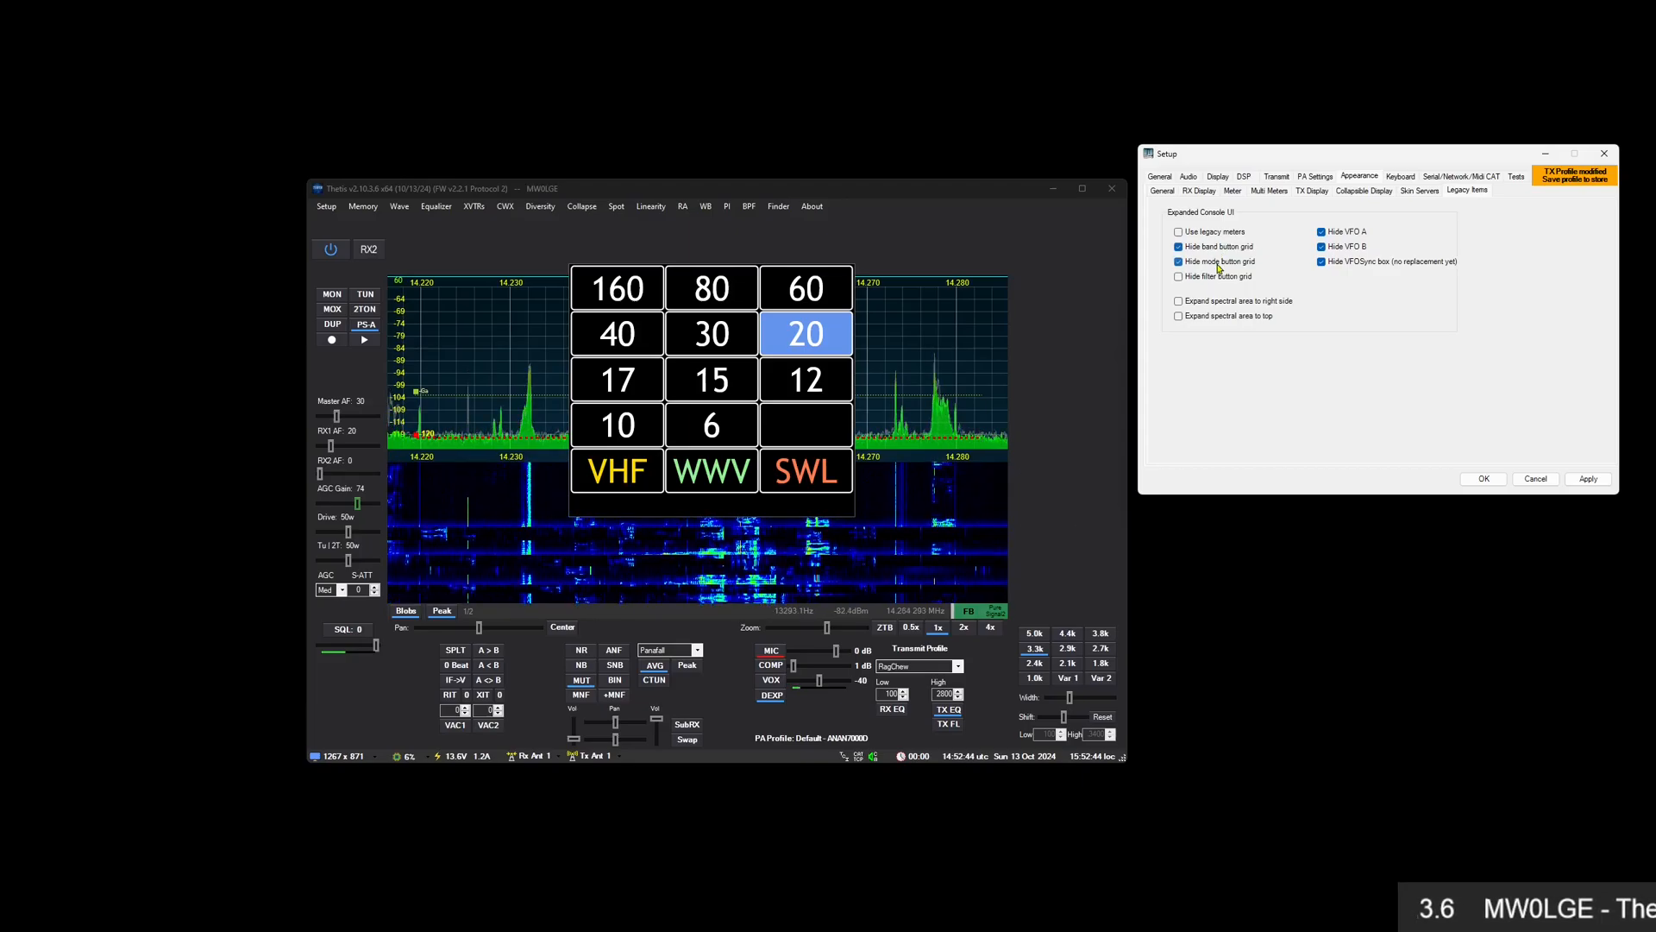
left_click(1218, 277)
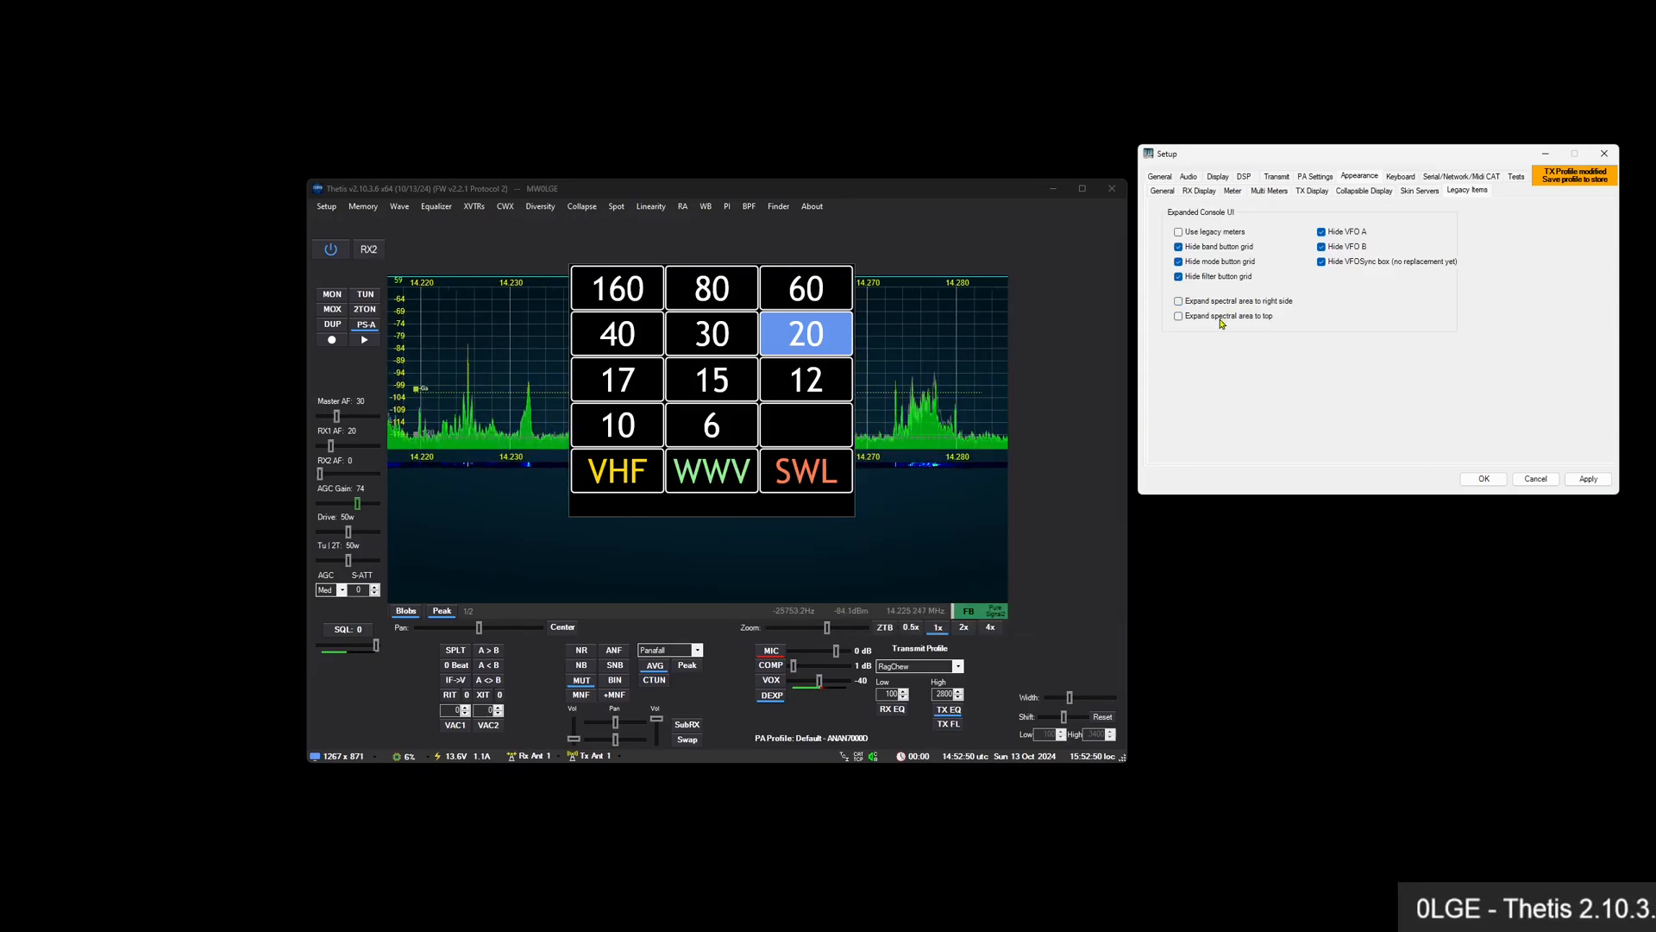
Try expanding the spectral area to the top and right side, and turn both options off again
left_click(1220, 318)
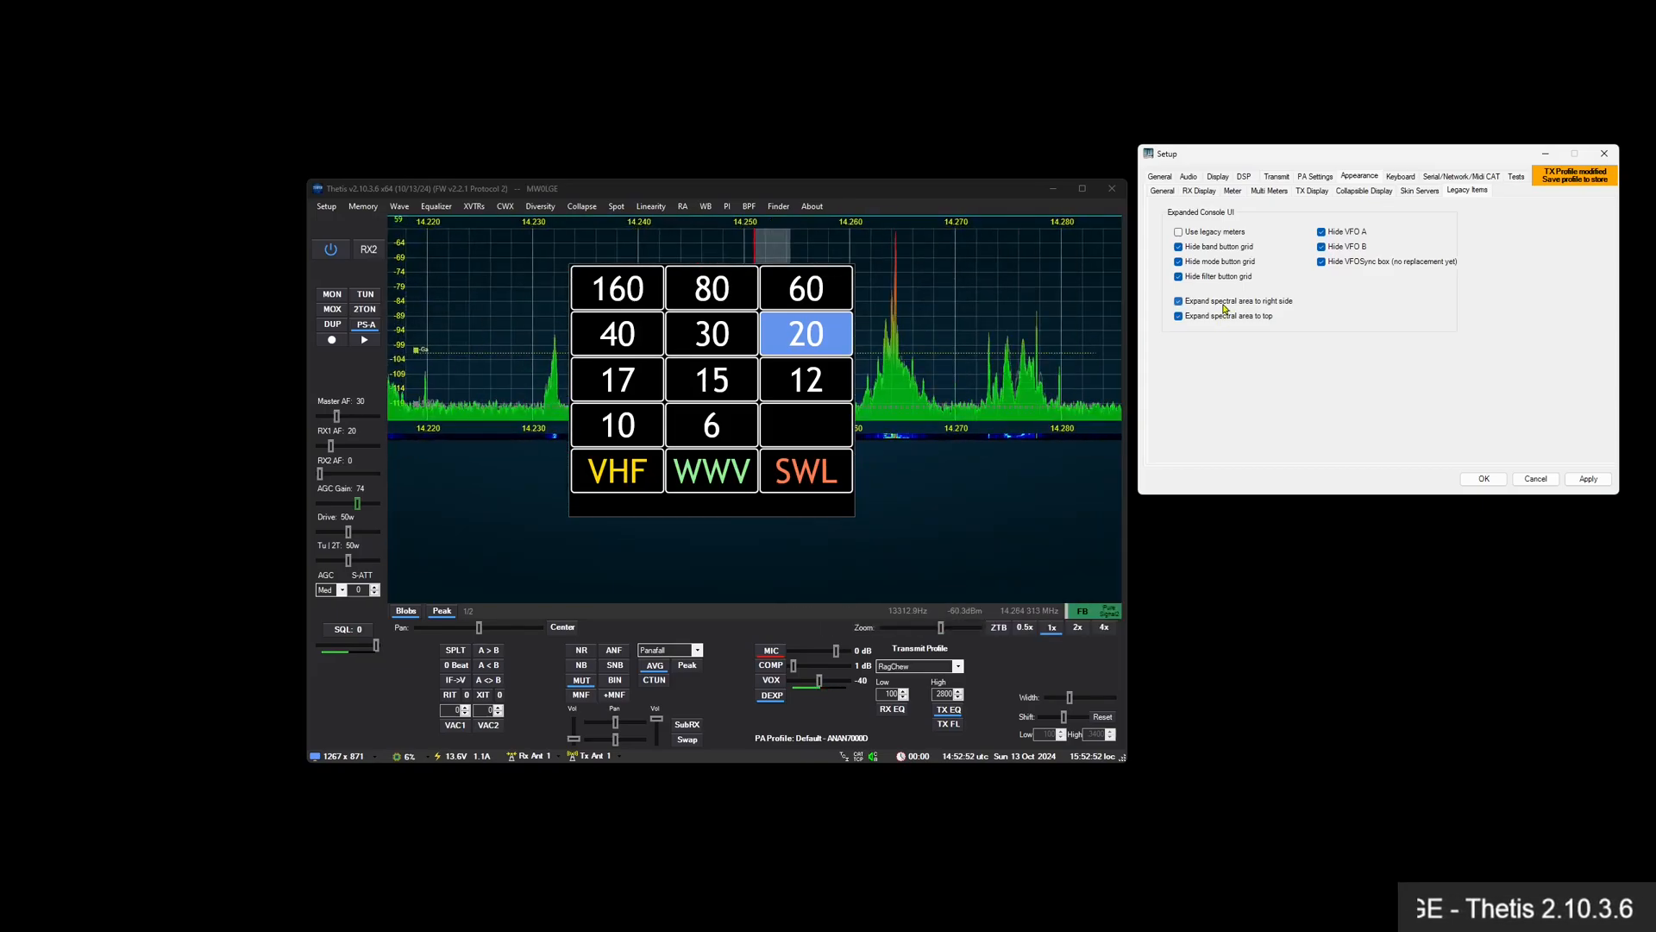
left_click(1212, 318)
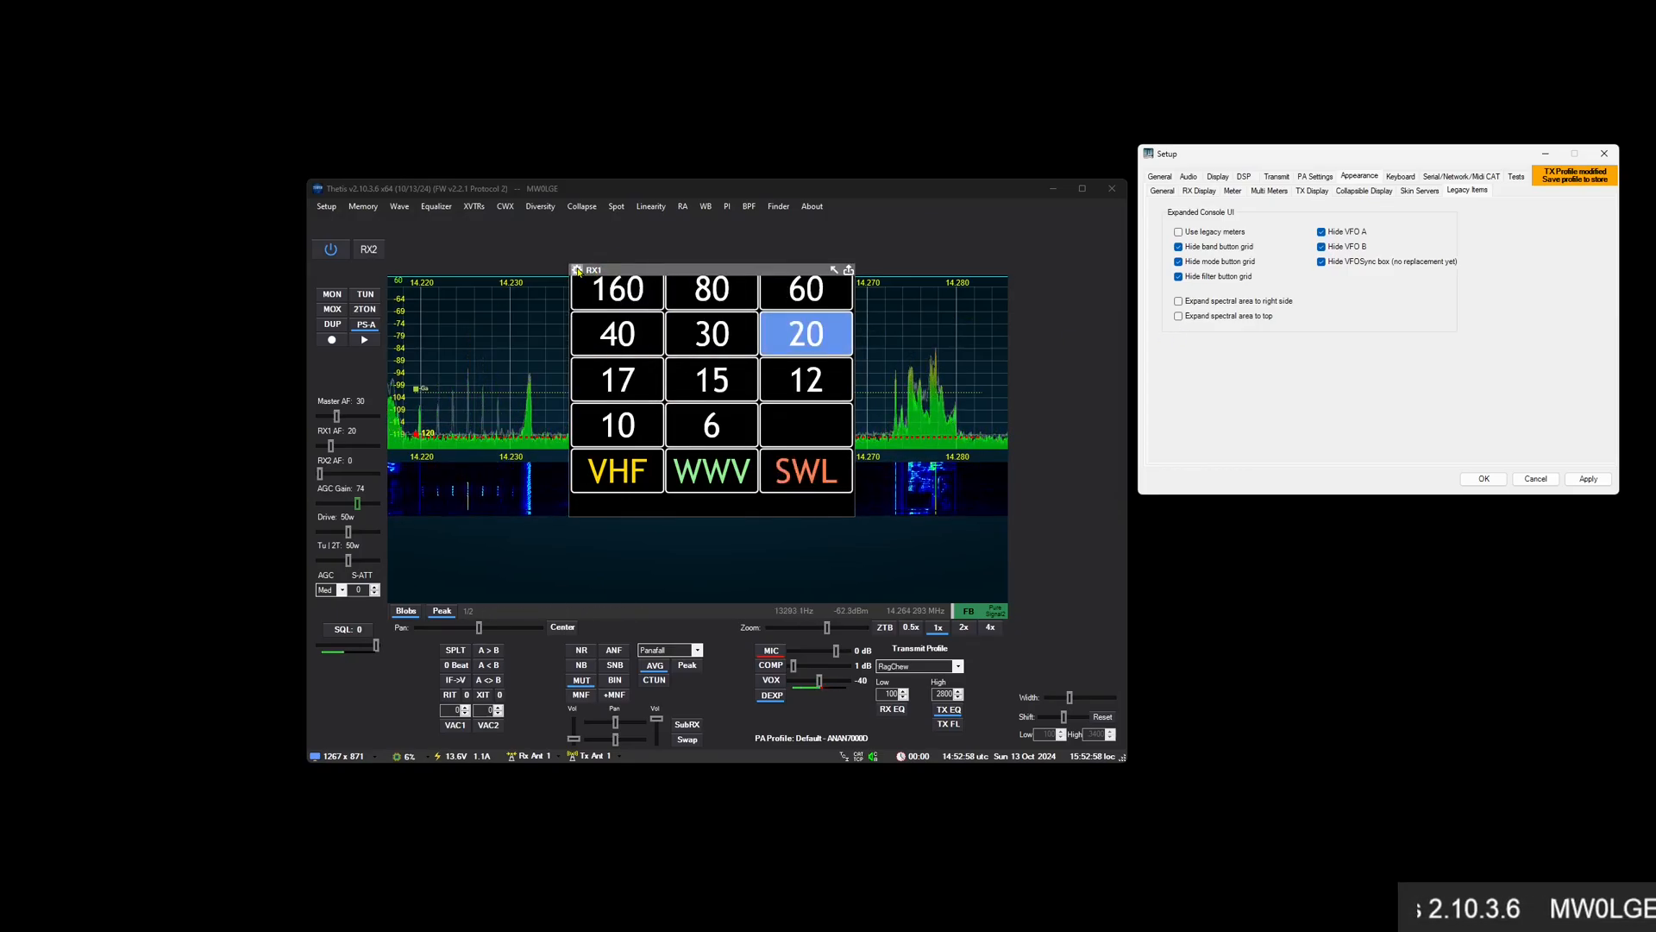
Set the Band Buttons in Container 1 TRX1 to 15 columns and resize the container into a wide single-row strip
left_click(578, 272)
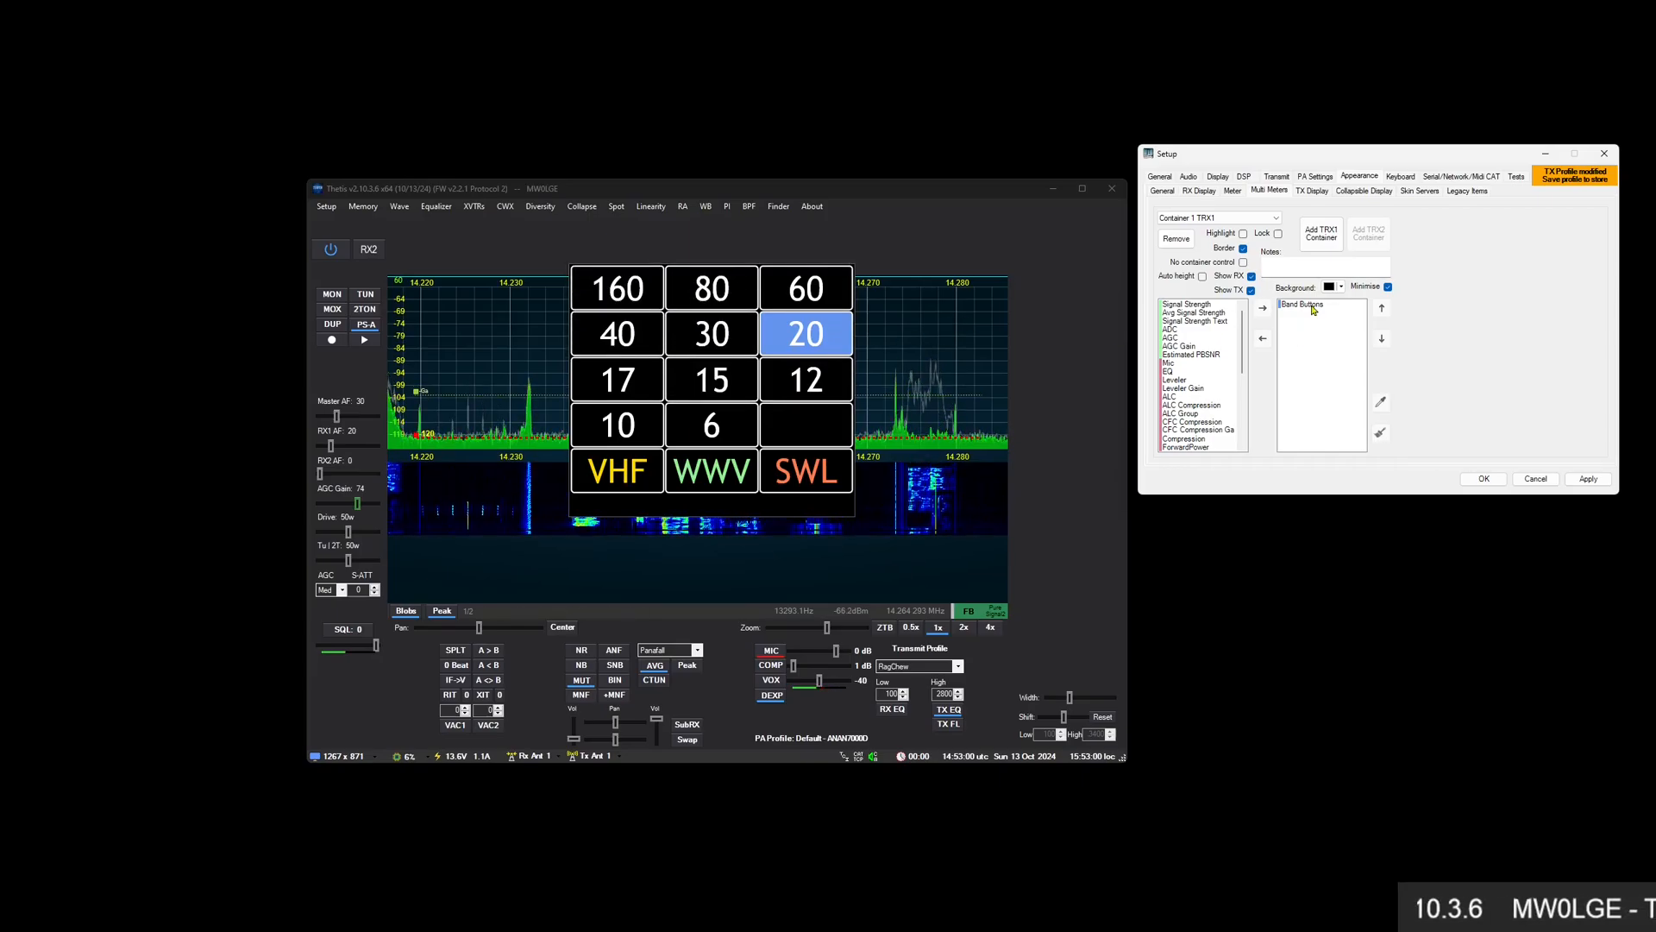
left_click(1311, 305)
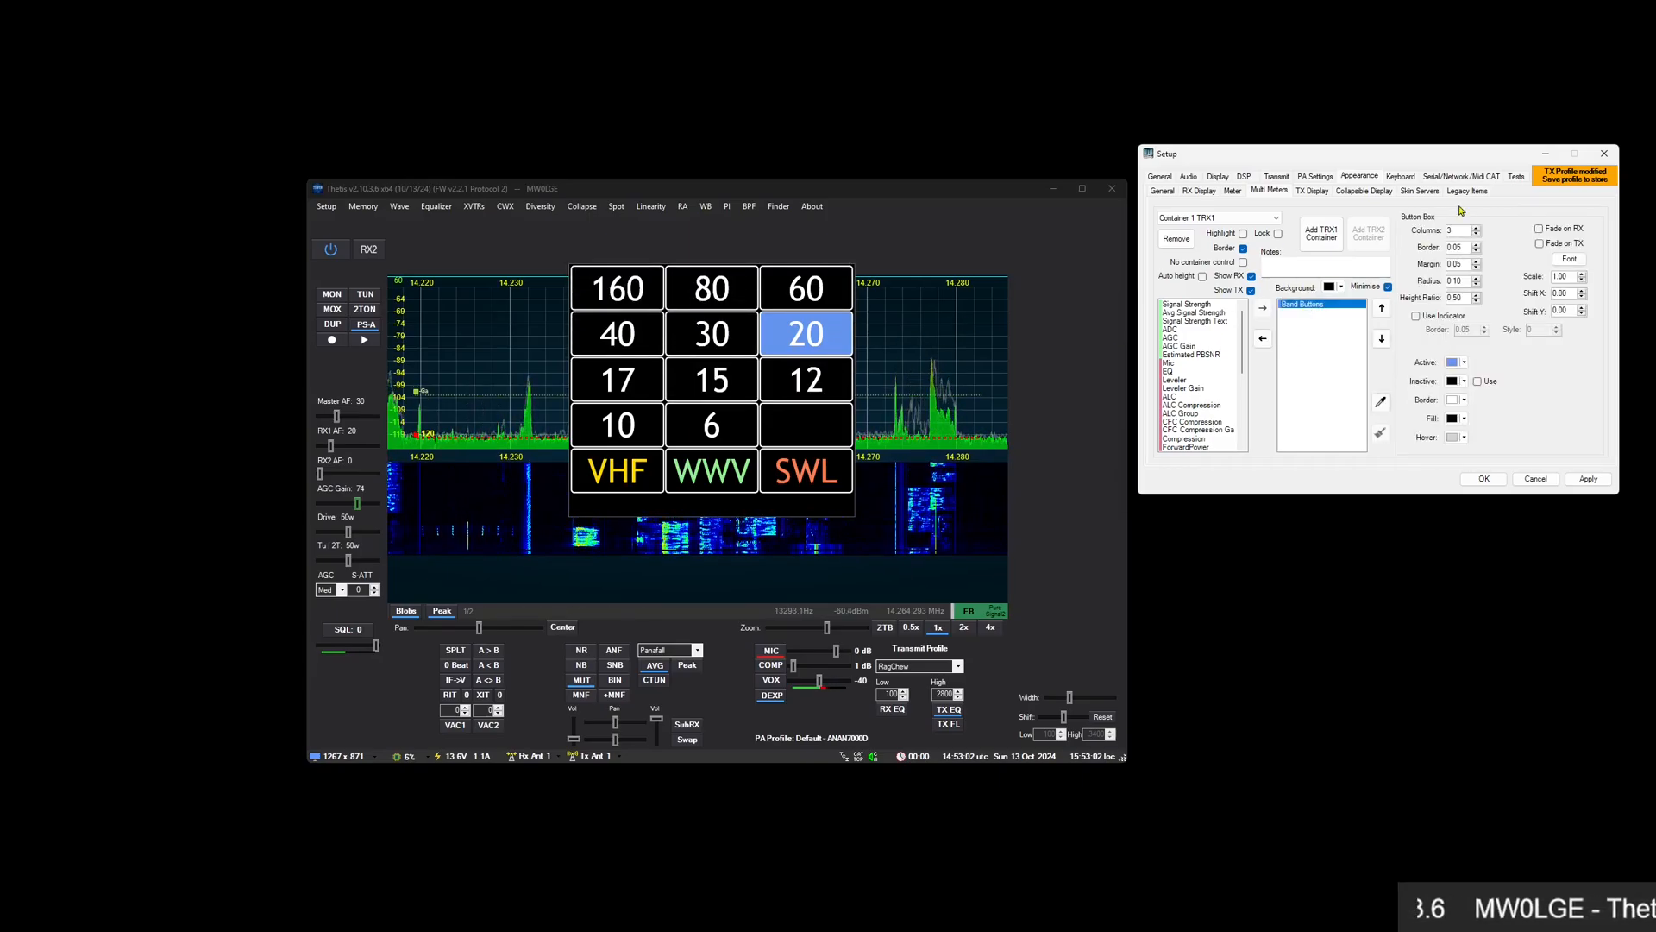
scroll(1458, 231, "down", 1)
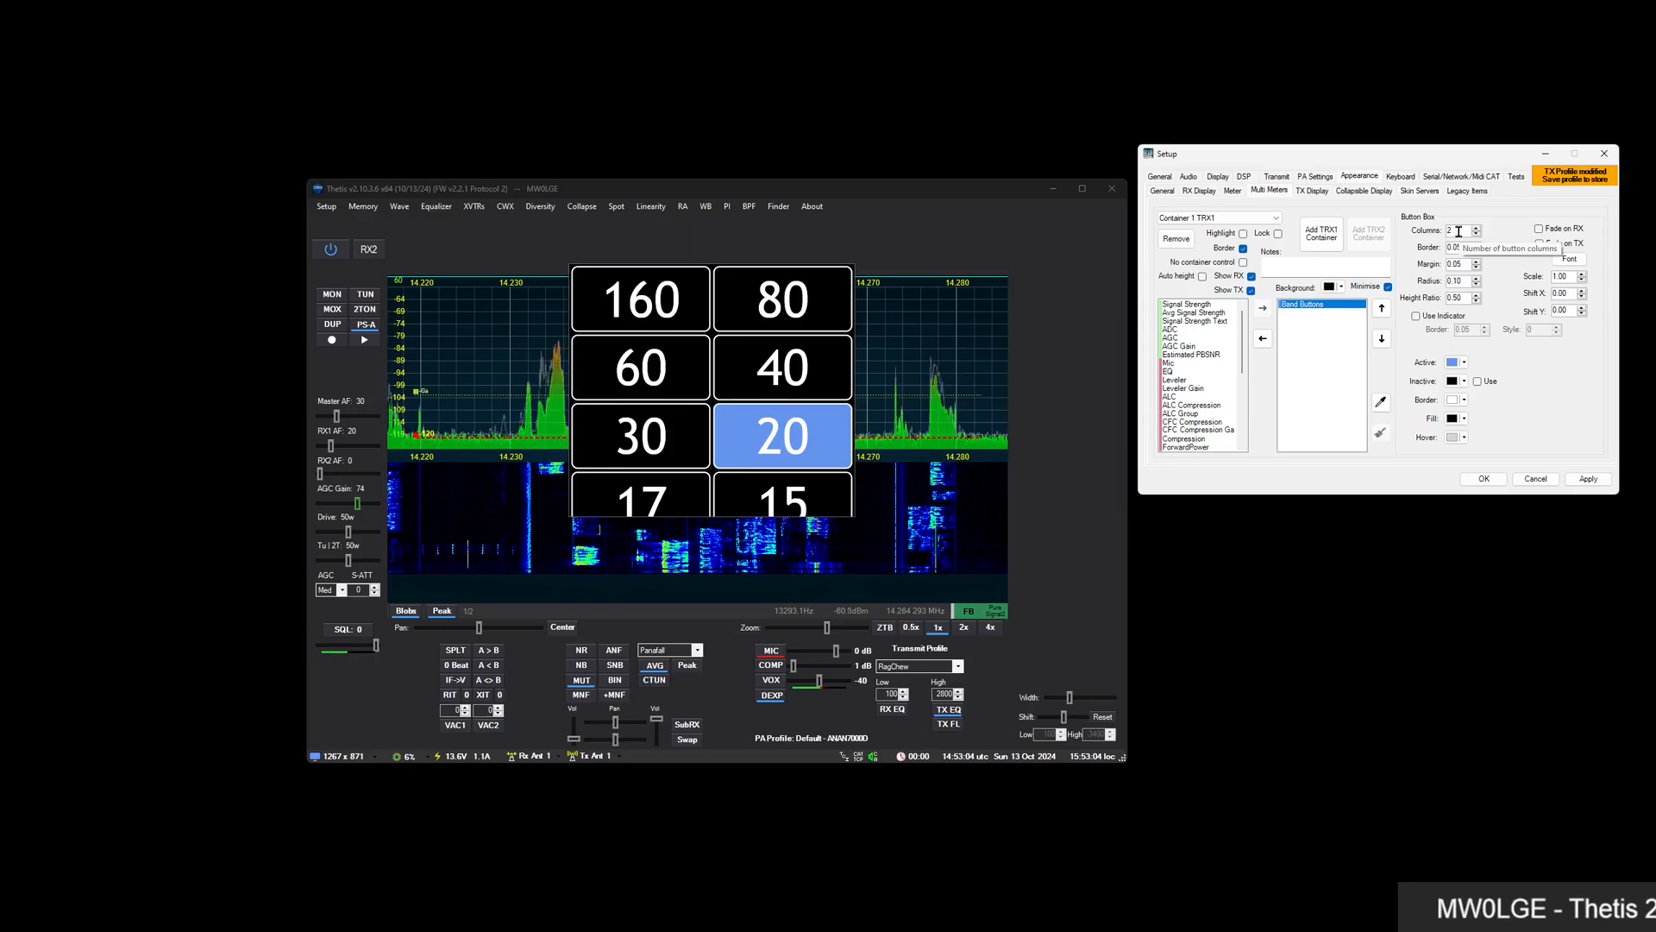
scroll(1458, 232, "up", 5)
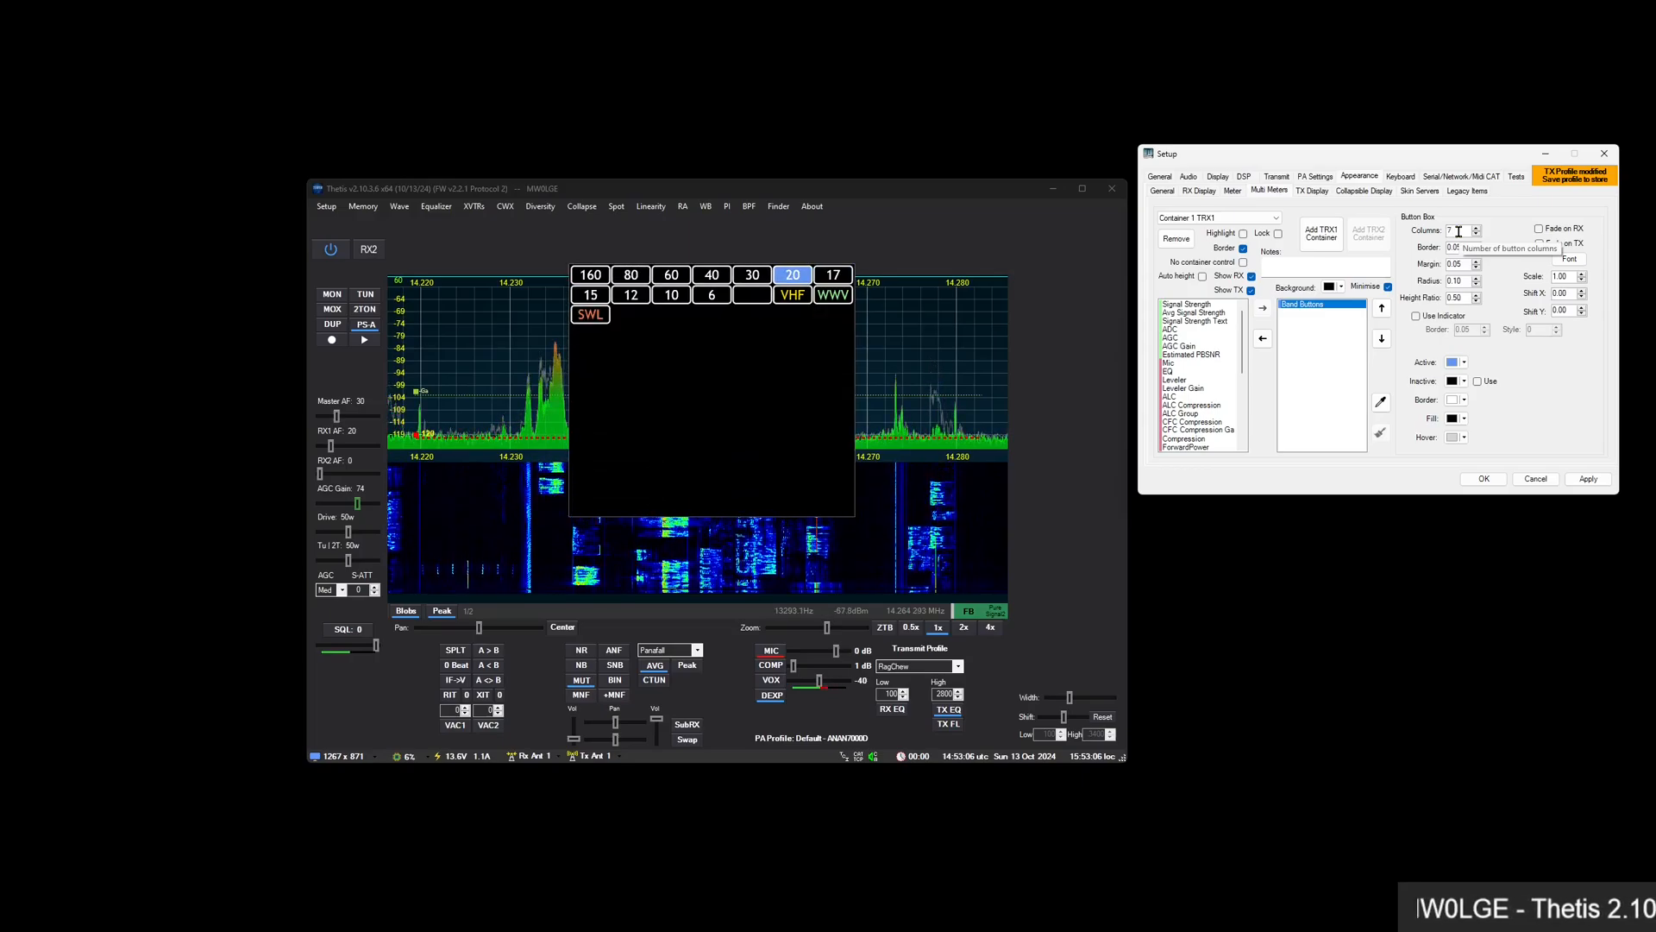
scroll(1458, 231, "up", 5)
scroll(1458, 232, "up", 2)
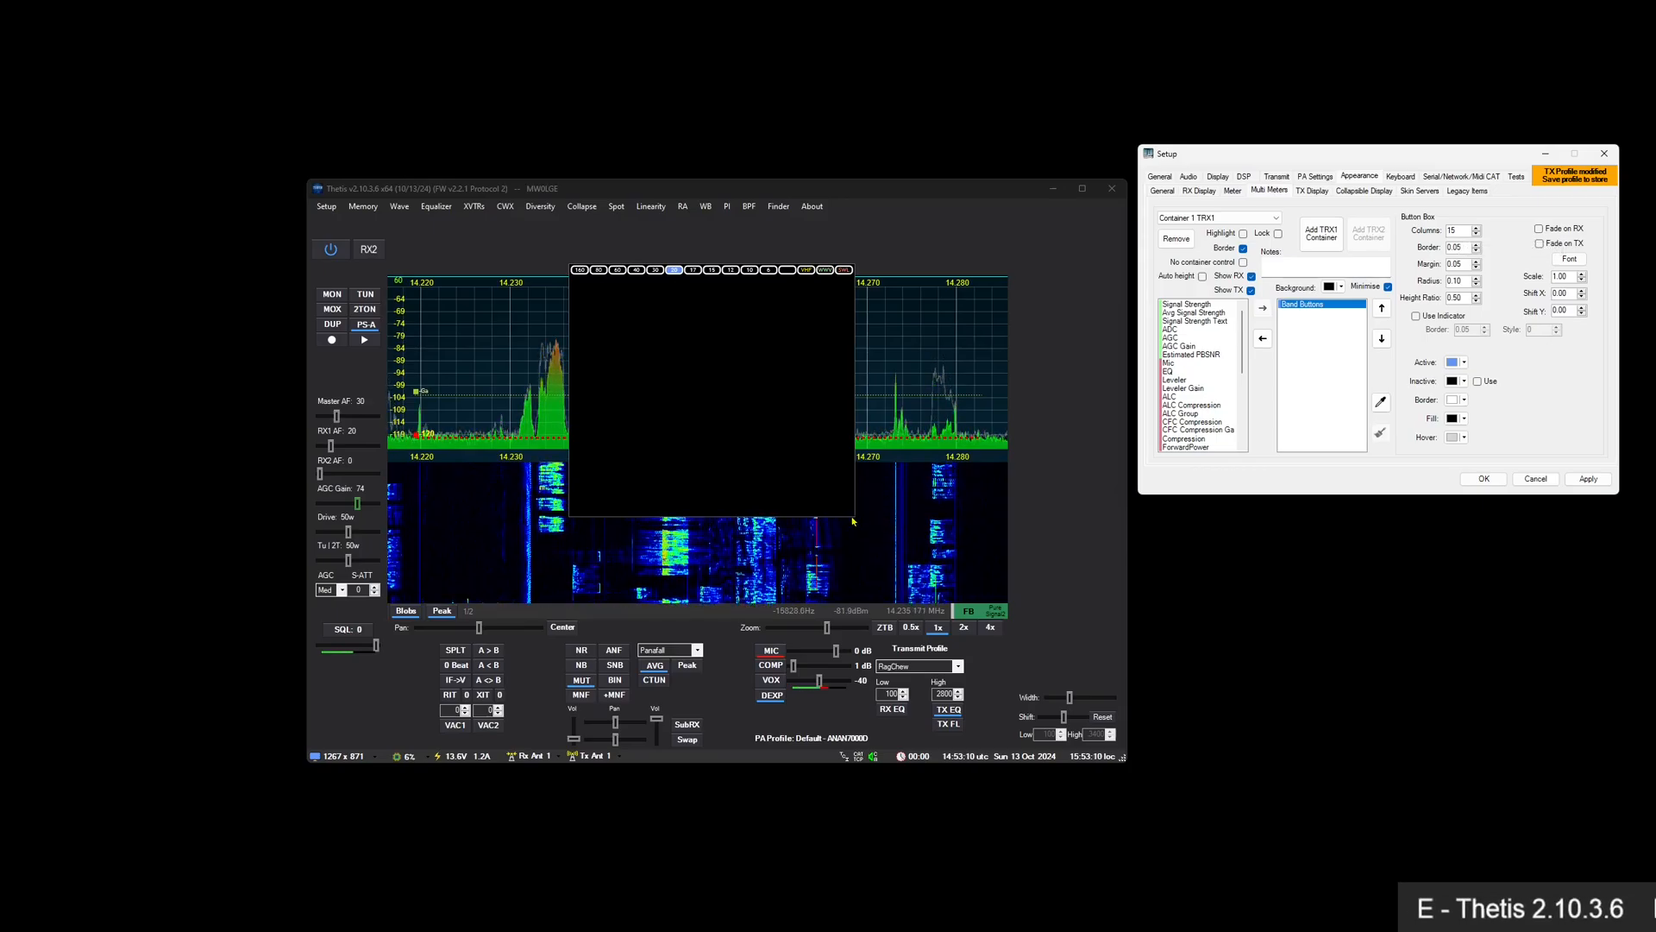
left_click_drag(852, 521, 1101, 293)
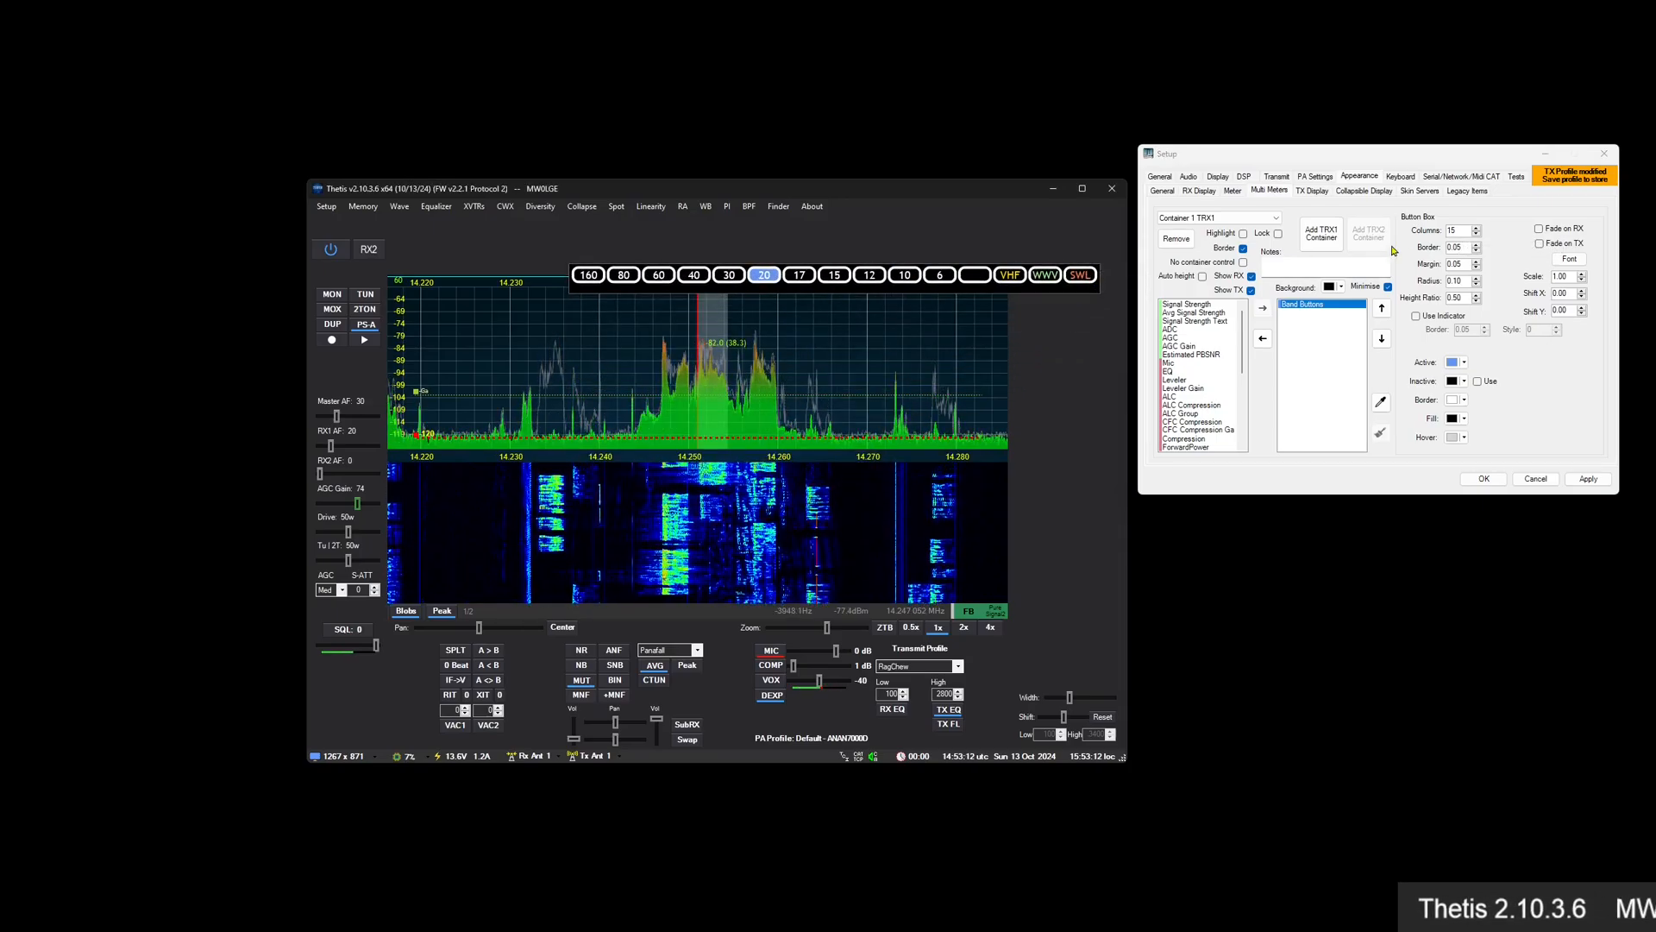
Square off the band buttons with radius 0.00, and set their border to 0.02 and margin to 0.13
scroll(1461, 245, "down", 3)
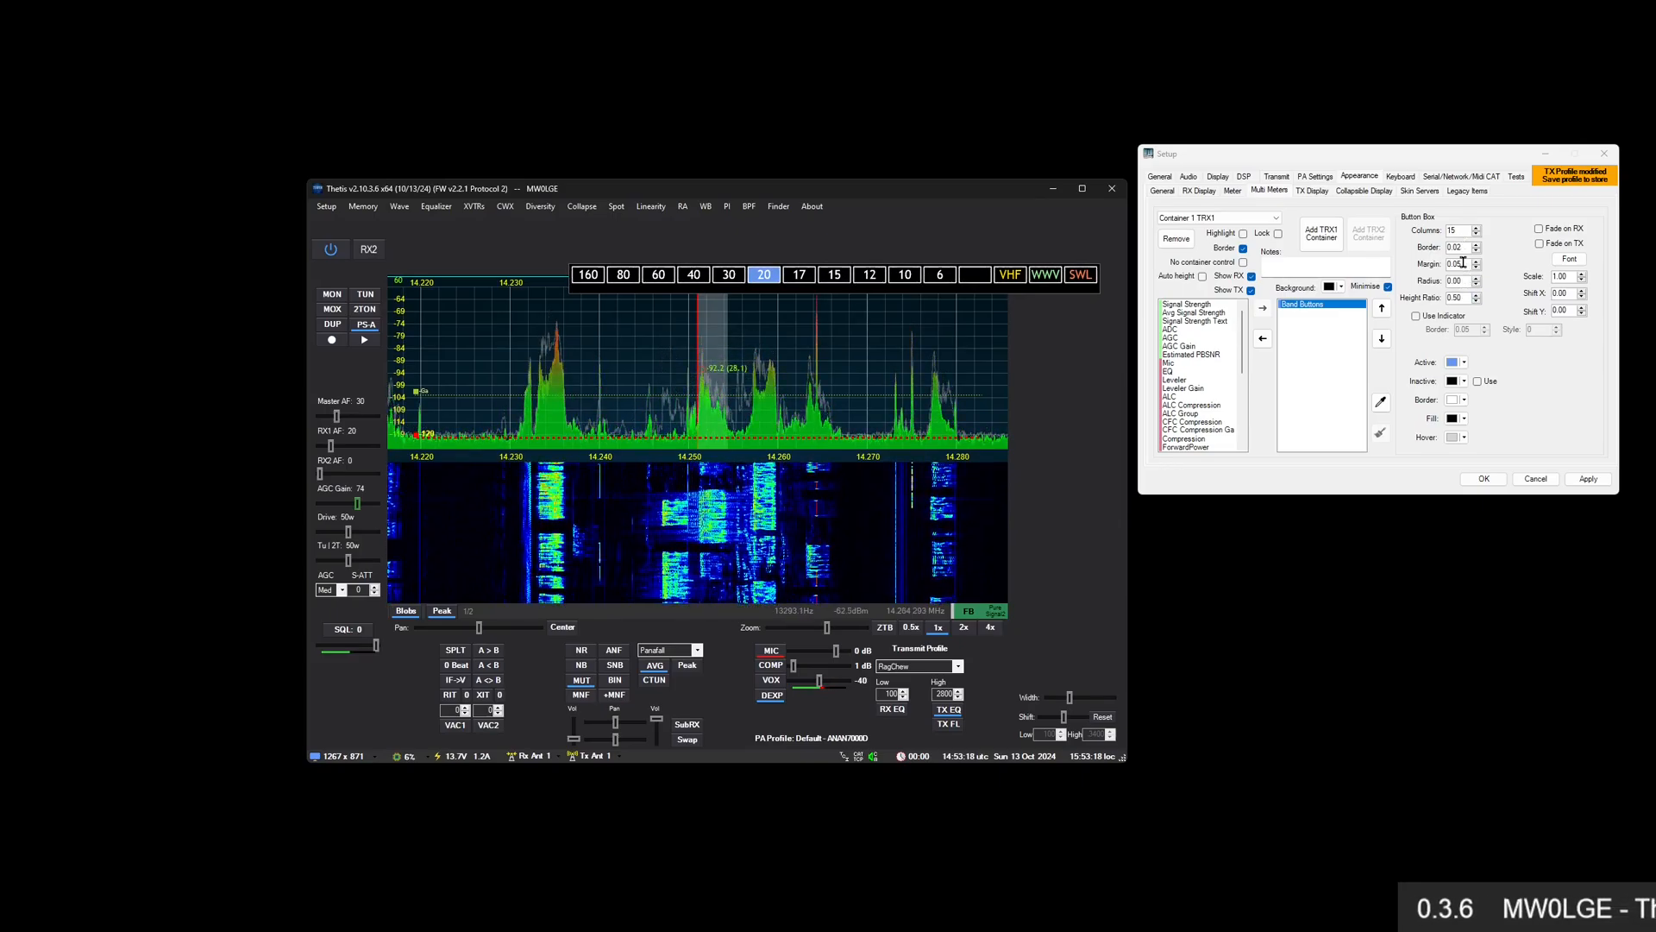
scroll(1464, 263, "down", 5)
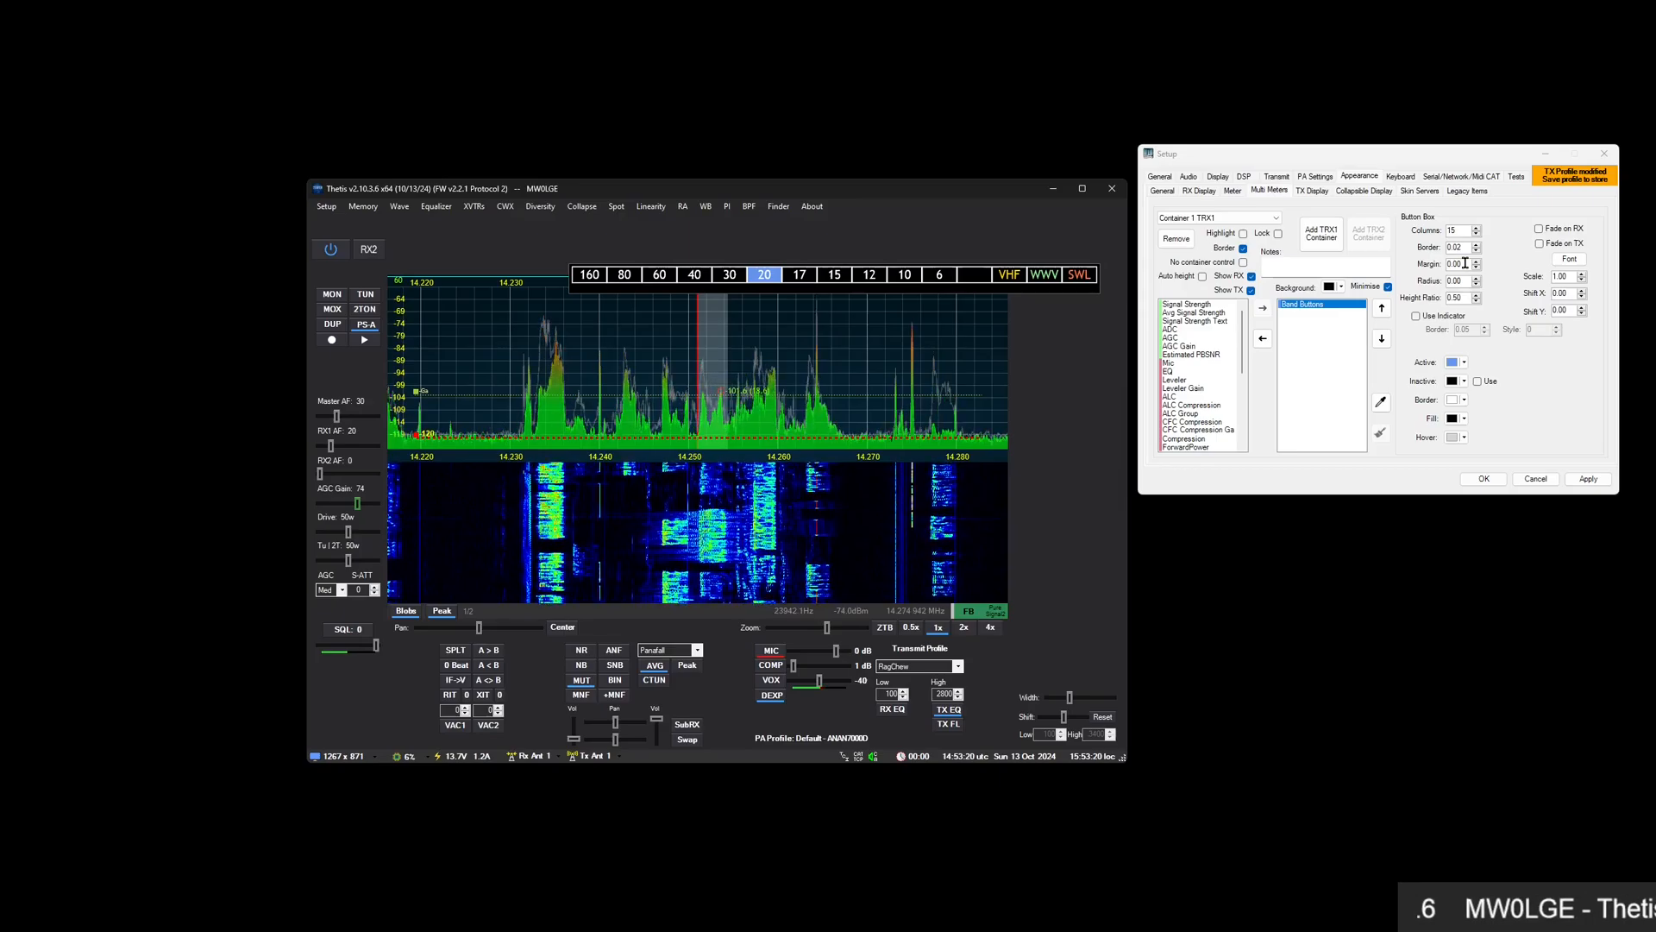
scroll(1464, 263, "up", 13)
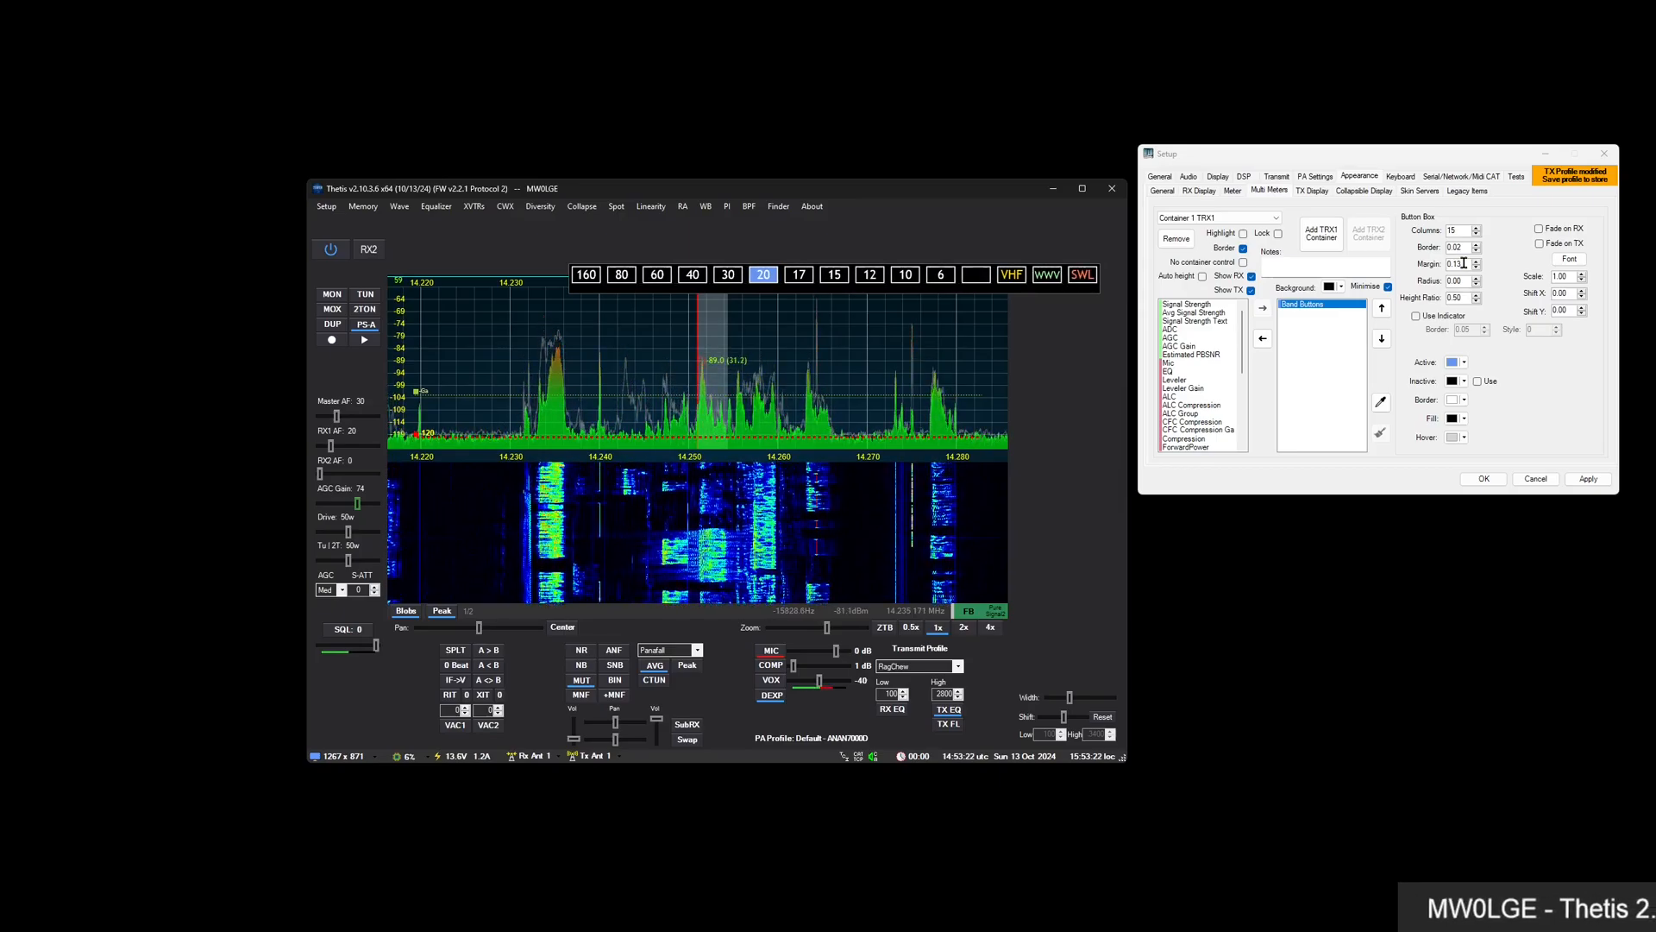
Try rounder, taller band buttons, and settle on a radius of 0.23 and a height ratio of 0.41
scroll(1463, 283, "up", 20)
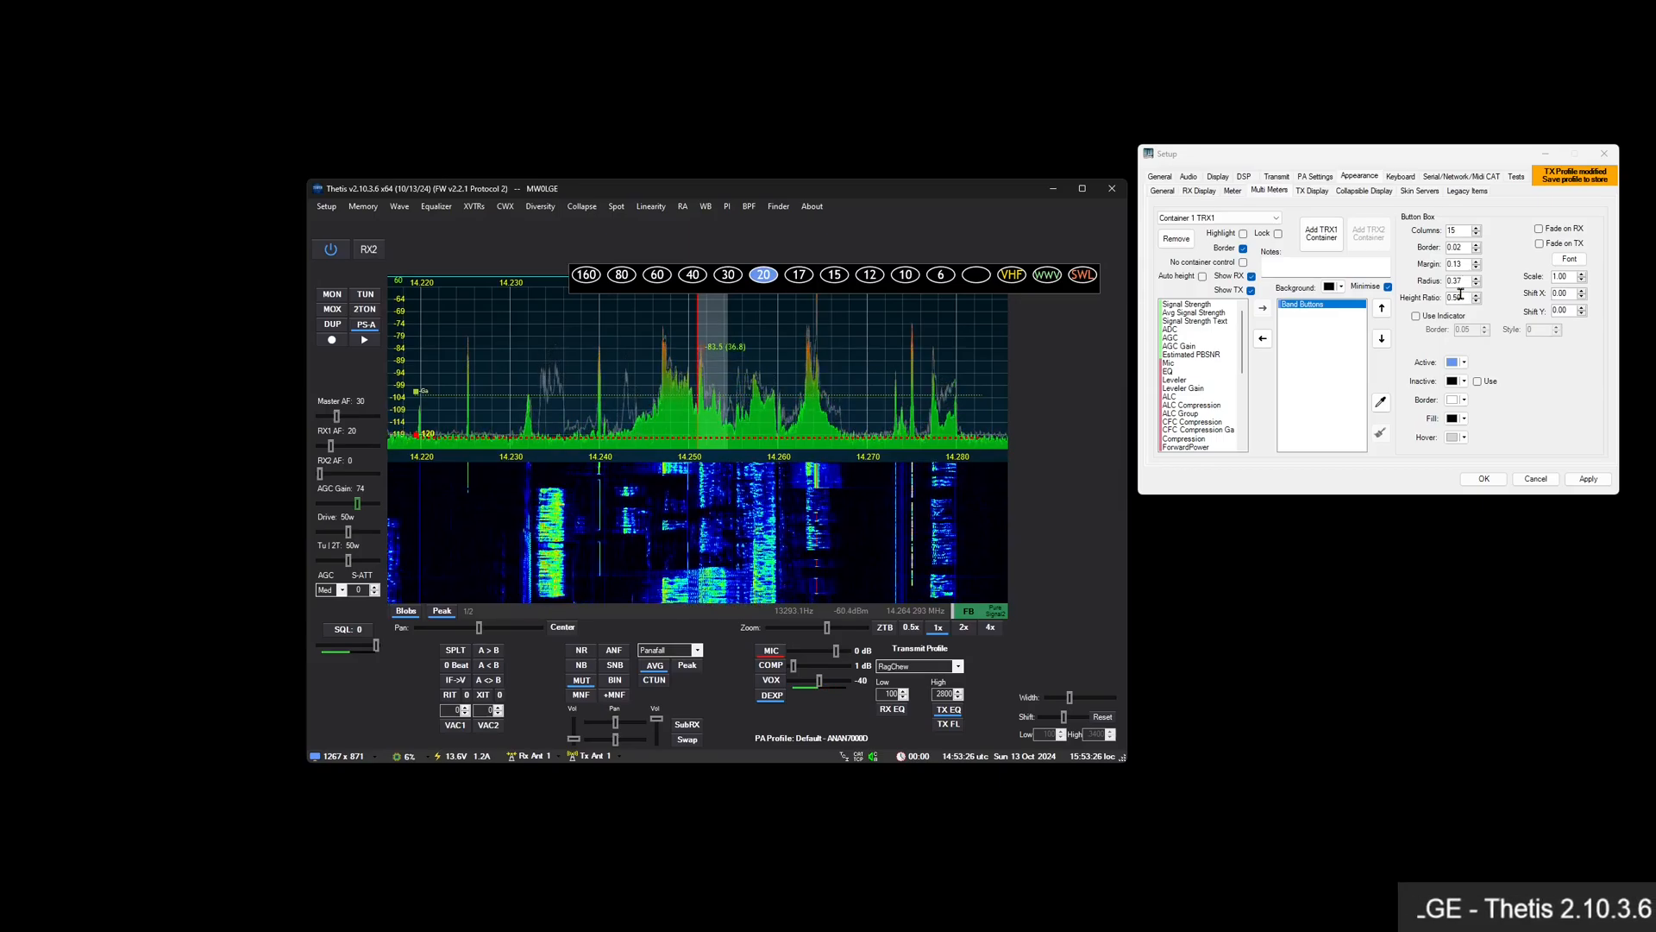
scroll(1461, 296, "up", 20)
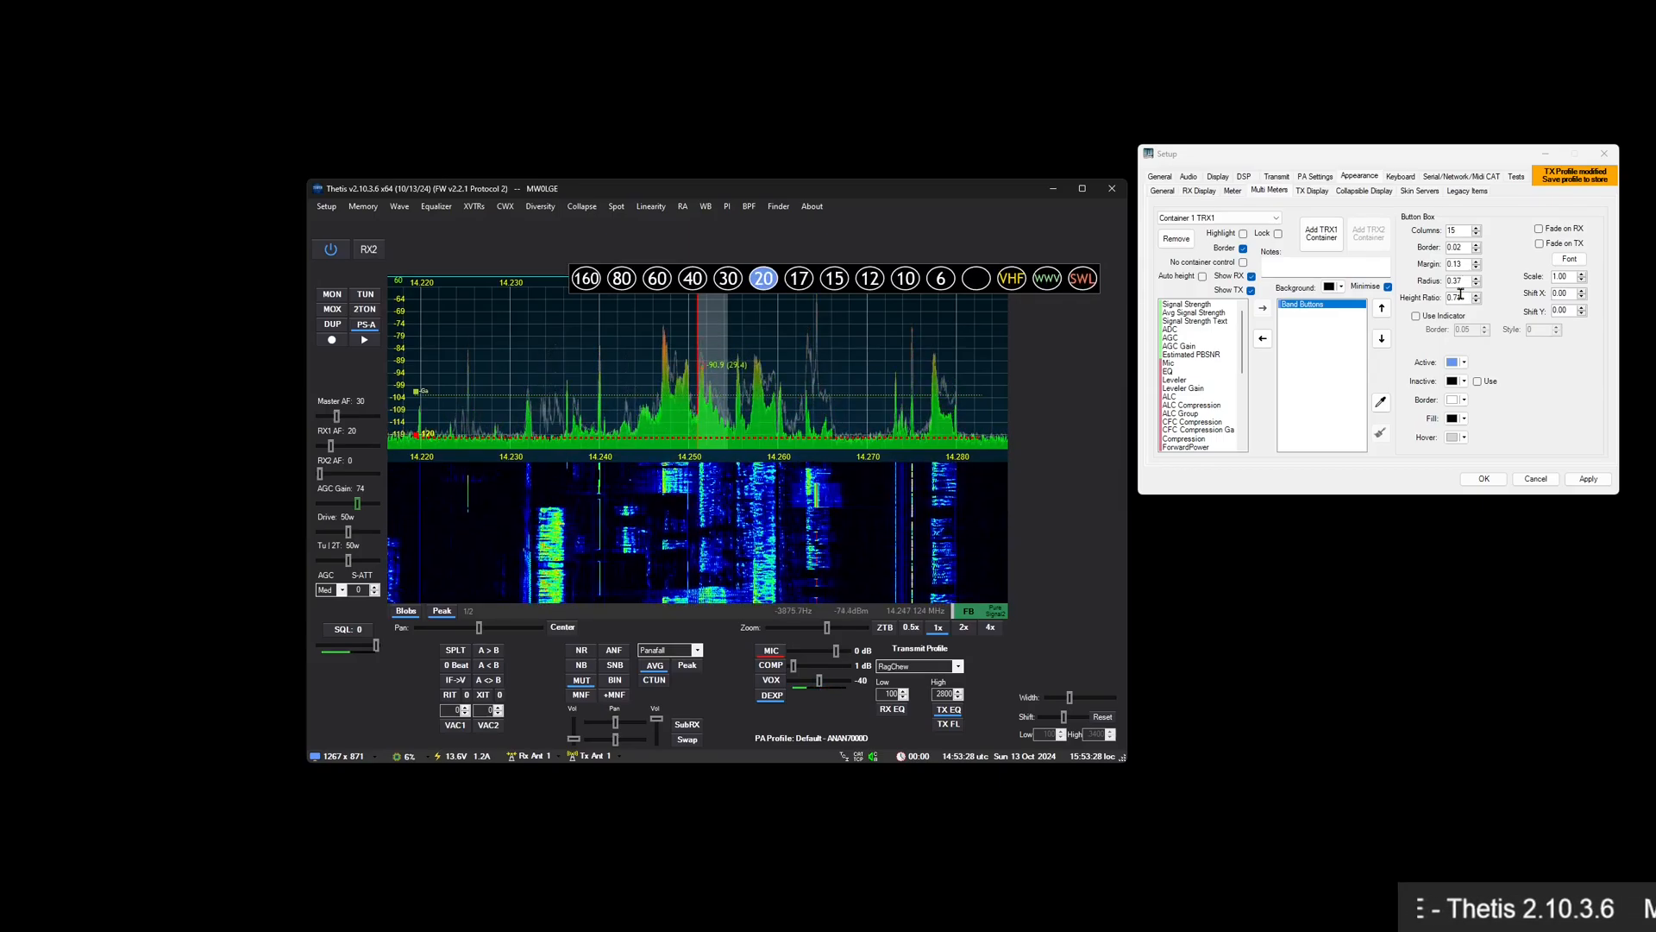
scroll(1461, 296, "up", 10)
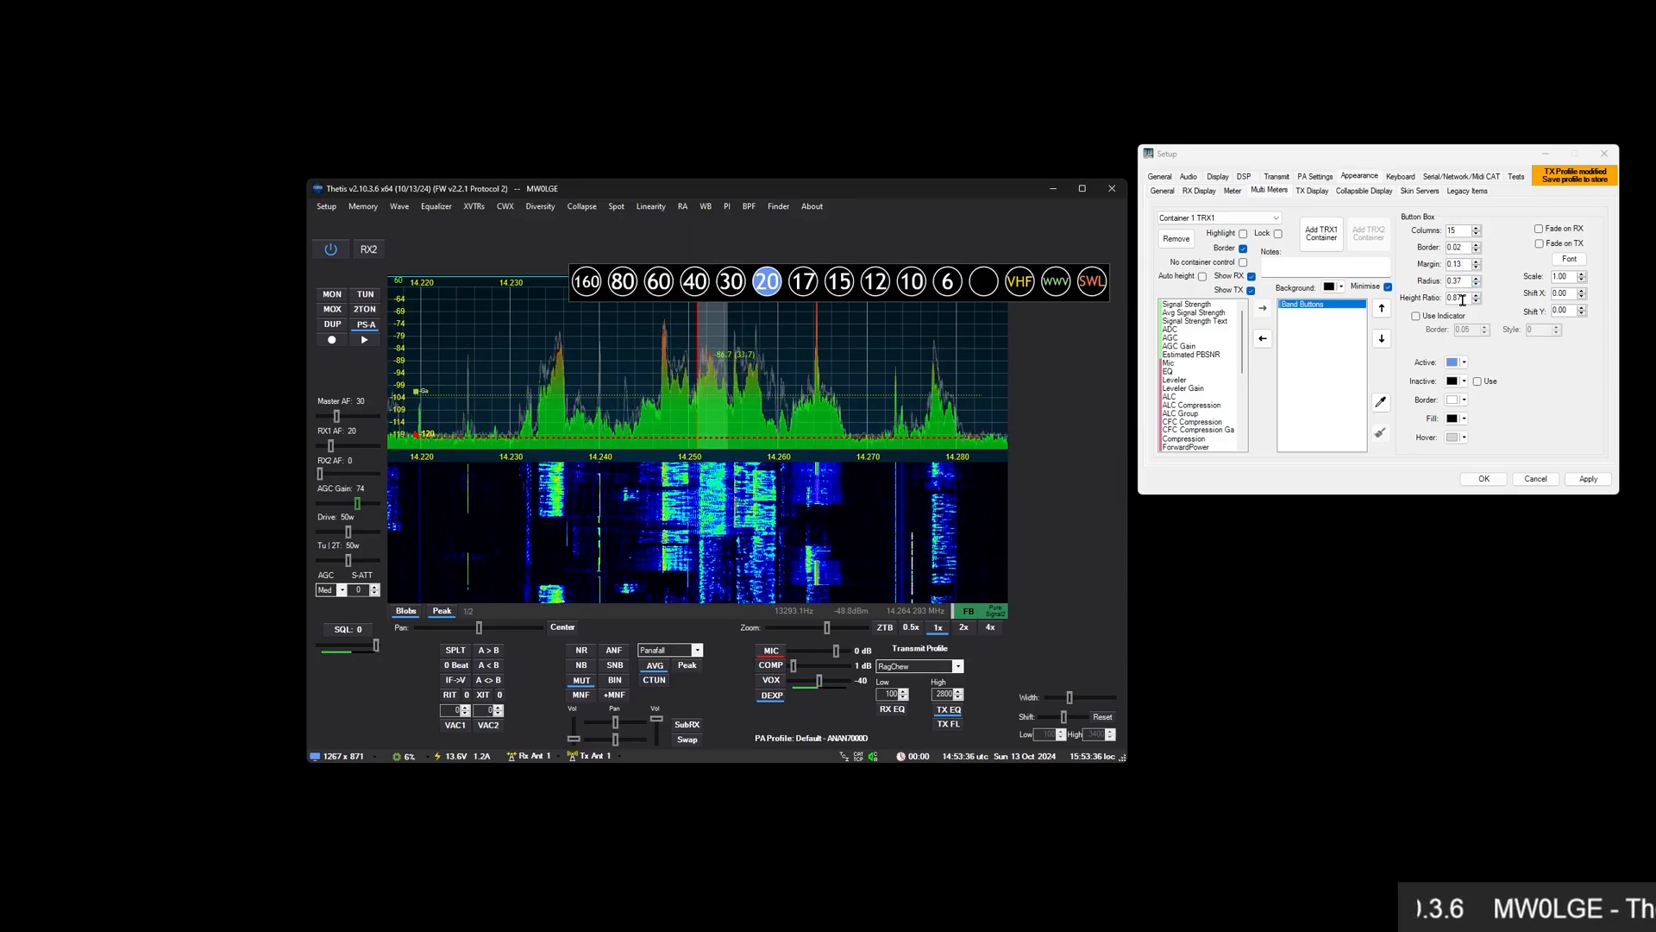
scroll(1462, 297, "down", 20)
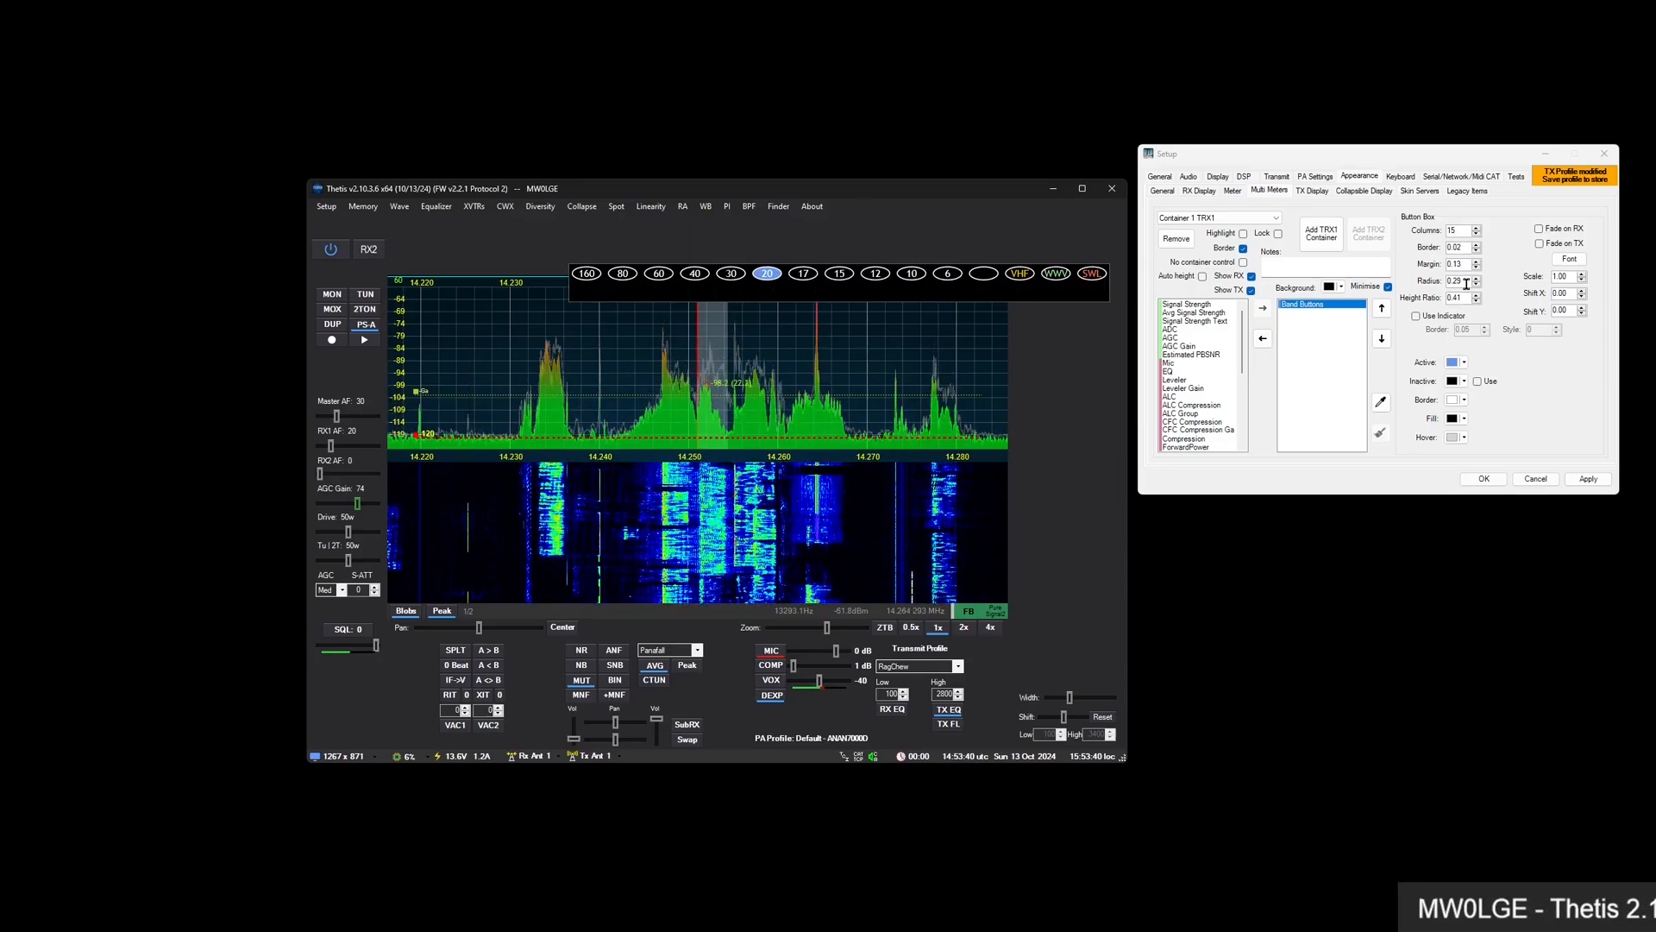
scroll(1460, 231, "down", 10)
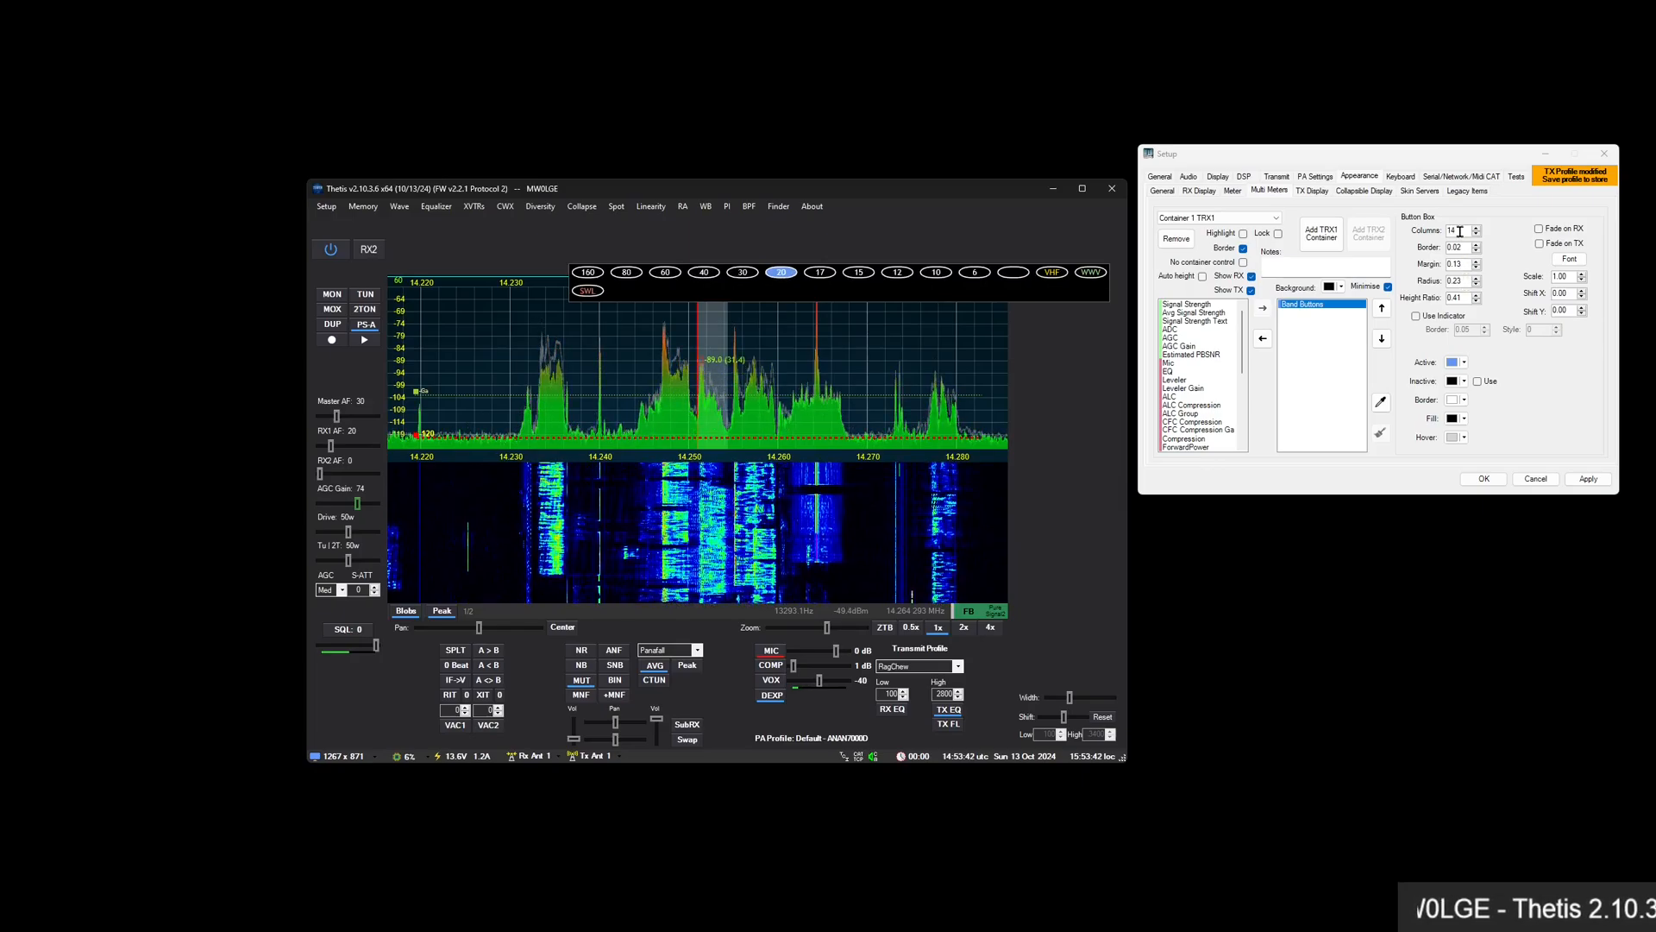
Set the band buttons to 3 columns and resize the container to a narrower, taller box showing all rows
scroll(1460, 231, "down", 2)
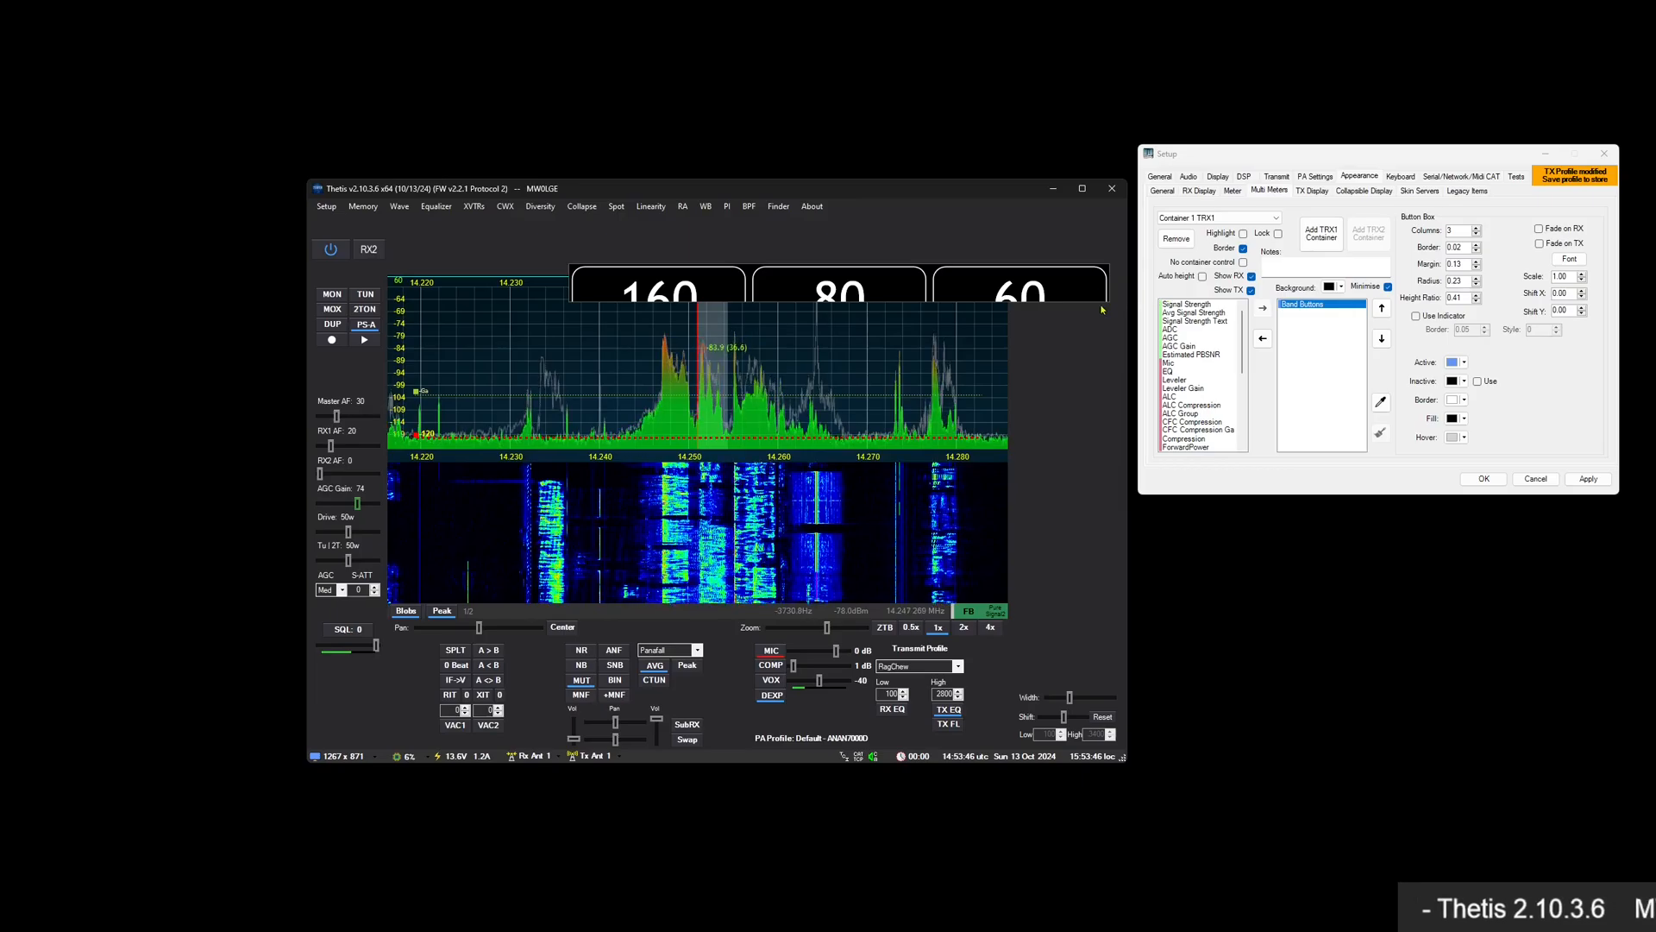
left_click_drag(1109, 296, 814, 472)
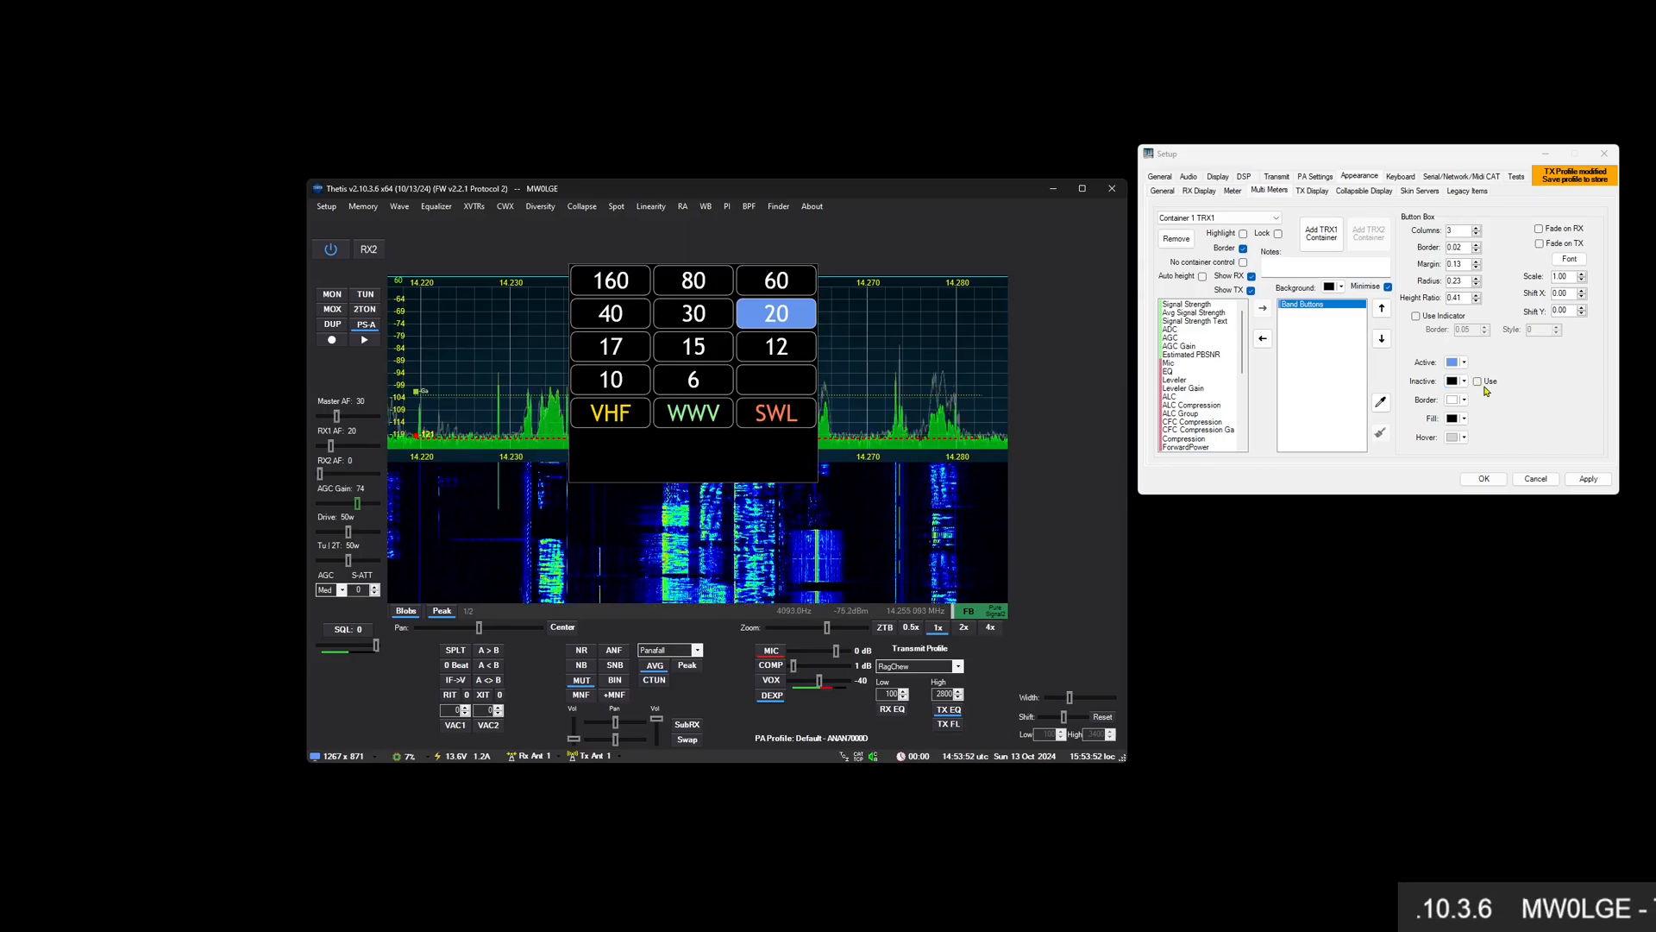
Enable the indicator for the active band button and set the indicator border to 0.11
left_click(1436, 318)
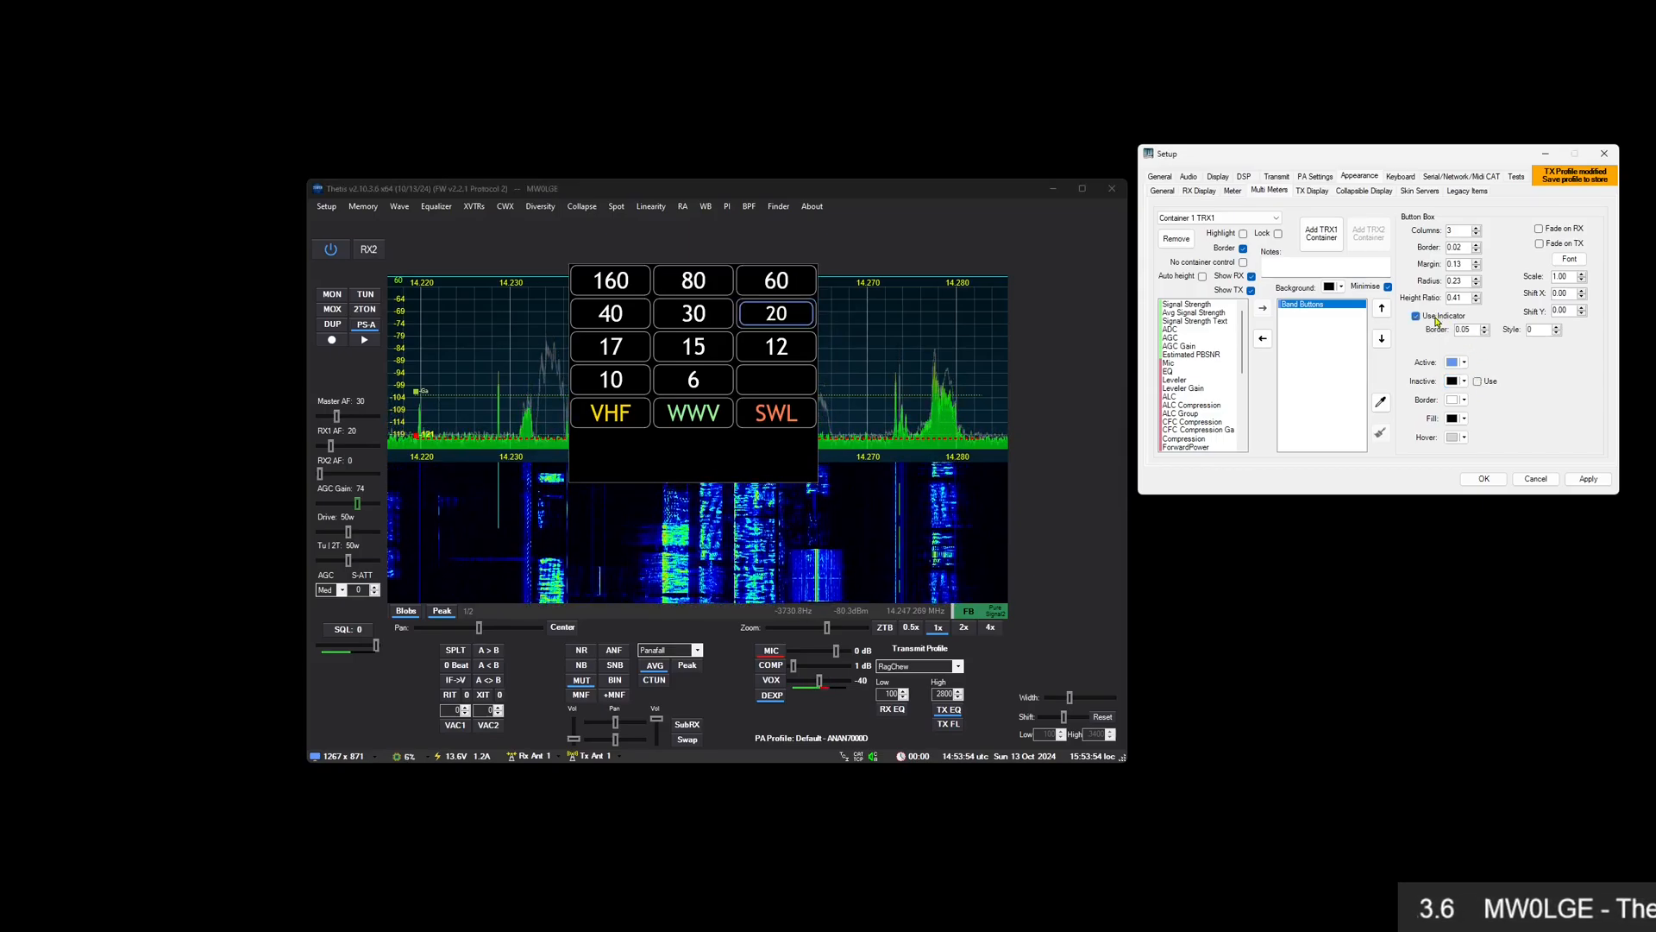
left_click(1437, 319)
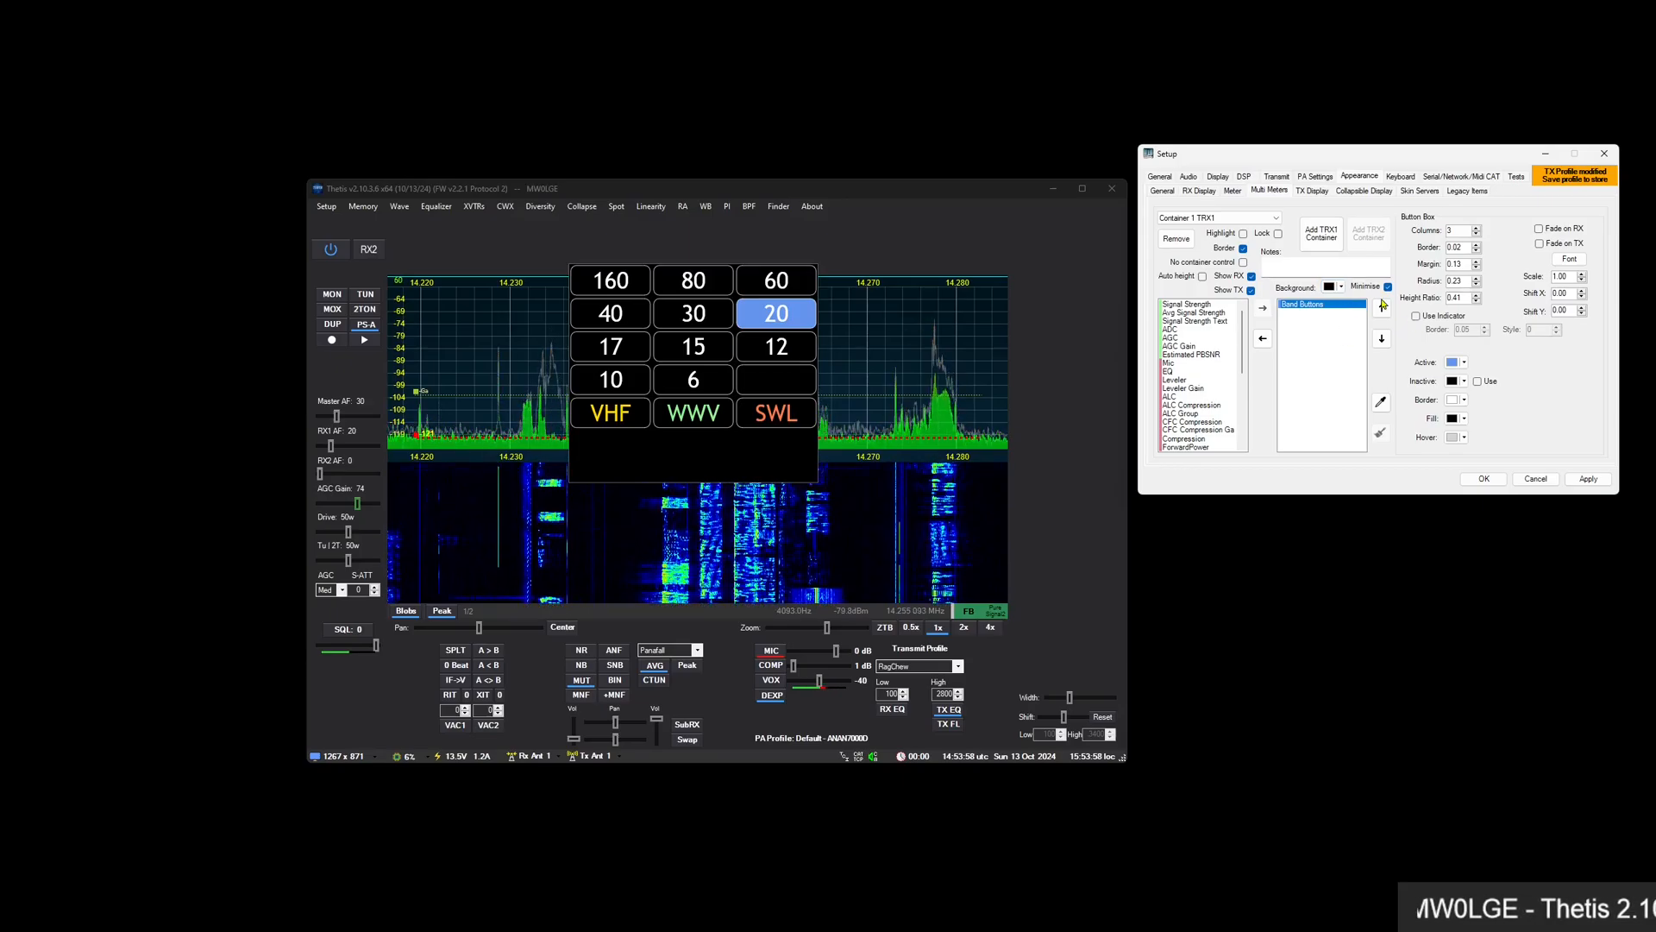
left_click(1456, 319)
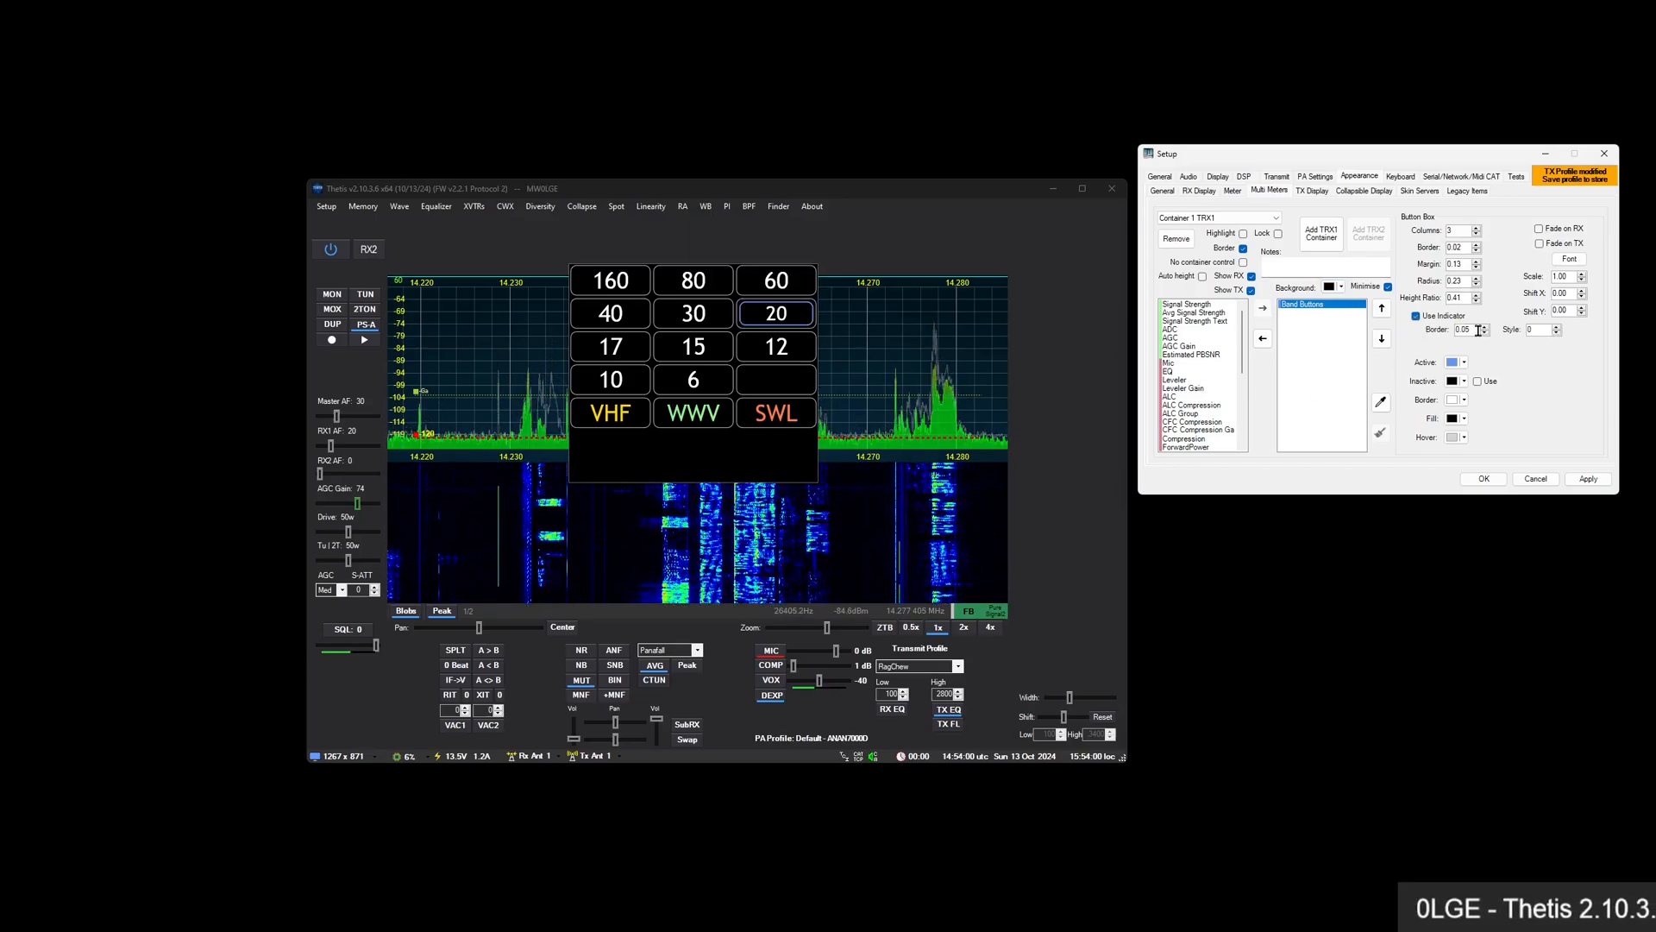
scroll(1479, 331, "up", 5)
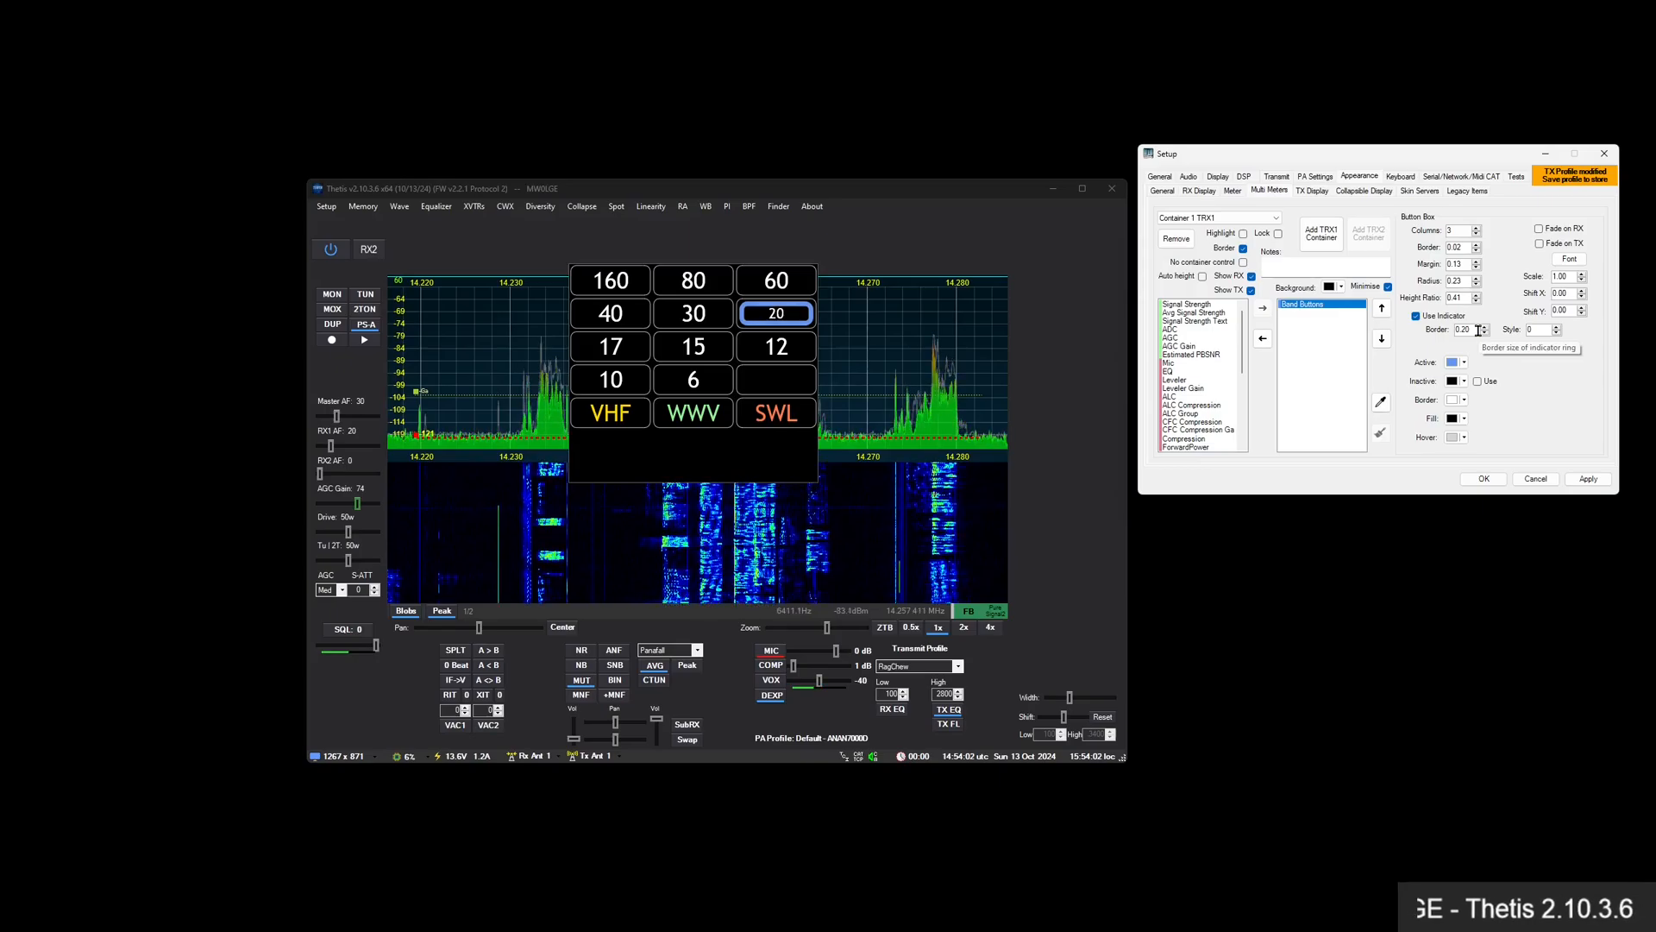
scroll(1479, 330, "down", 3)
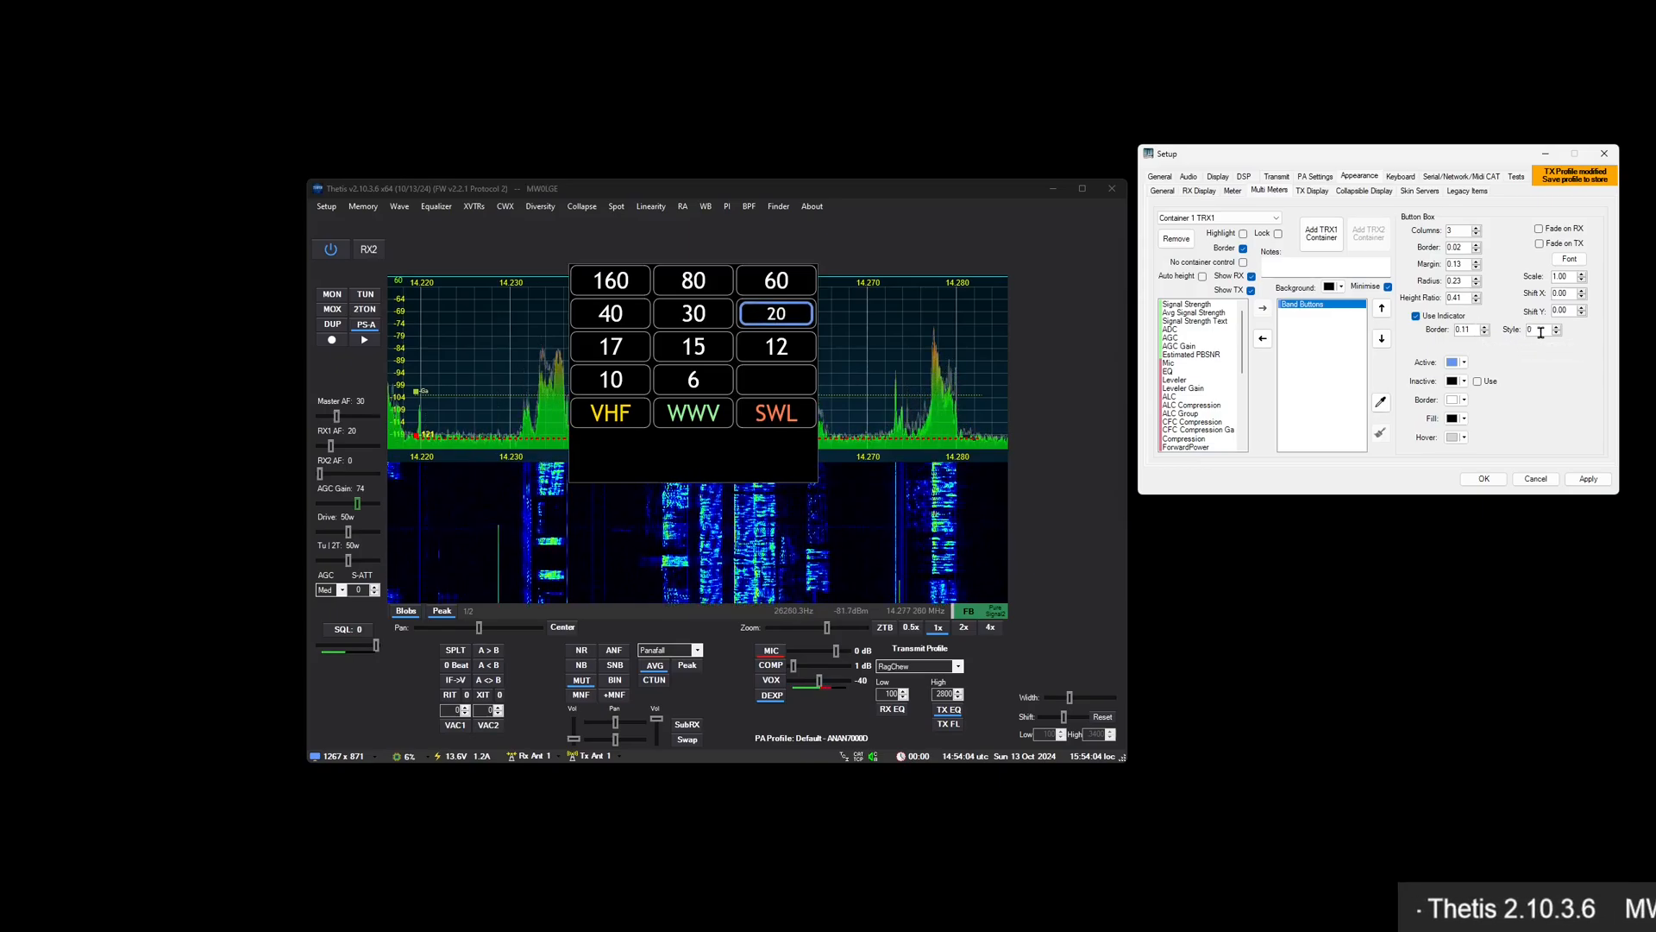
Set the band button indicator style to 5 and increase the indicator border to enlarge the dot
scroll(1541, 332, "up", 2)
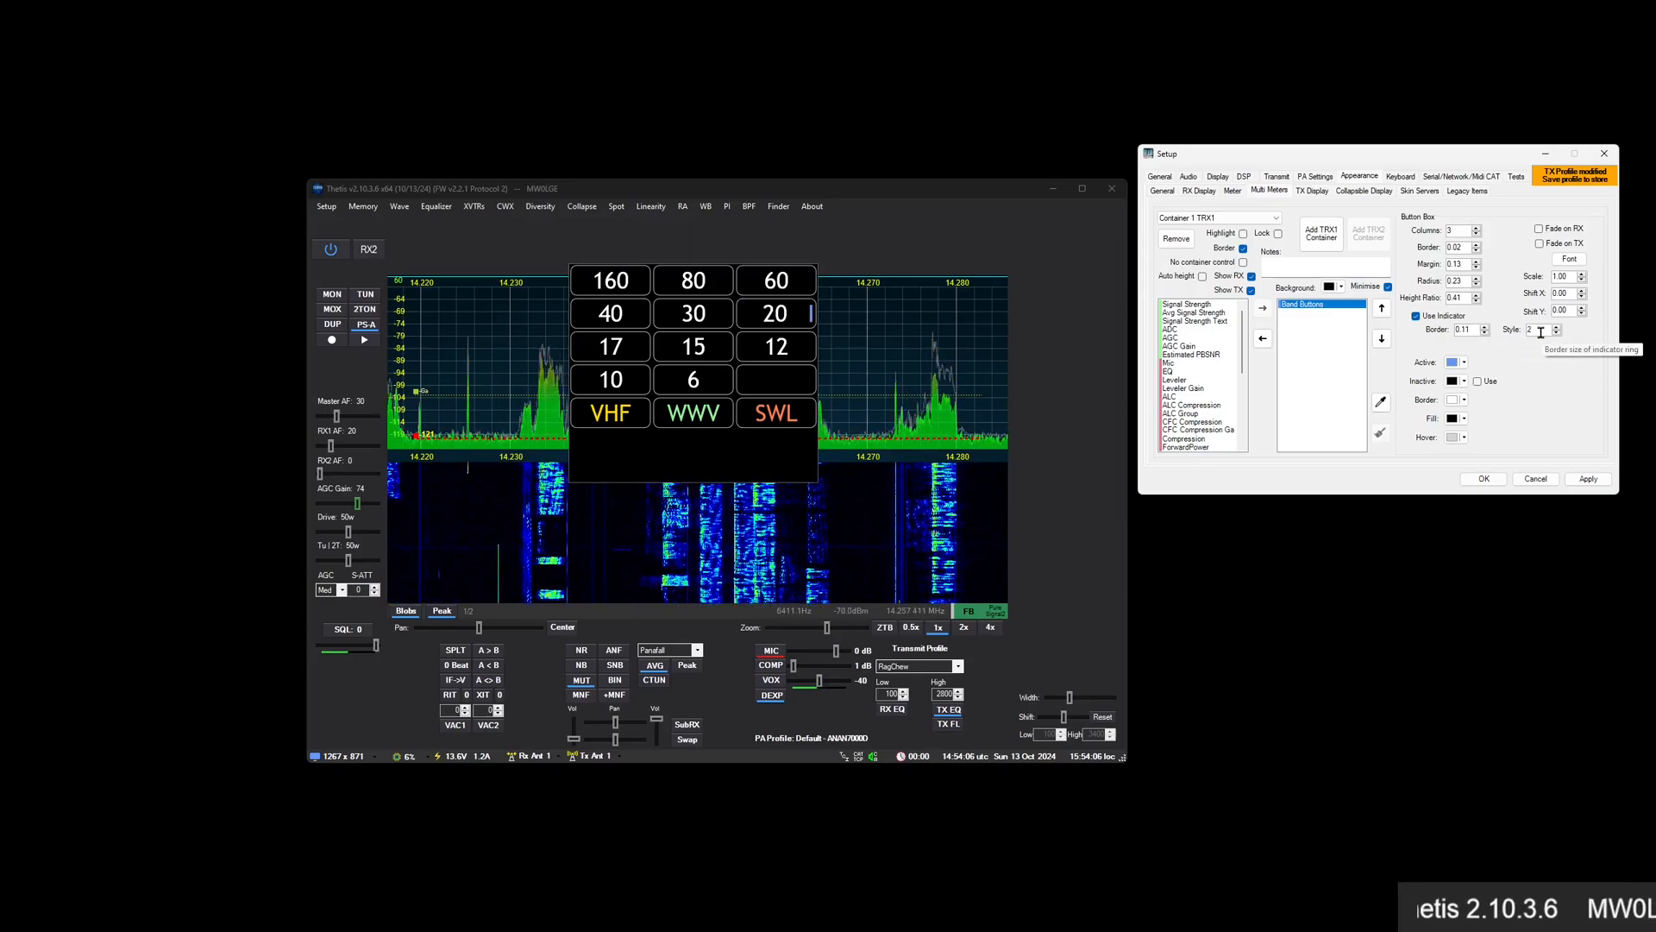
scroll(1540, 332, "up", 3)
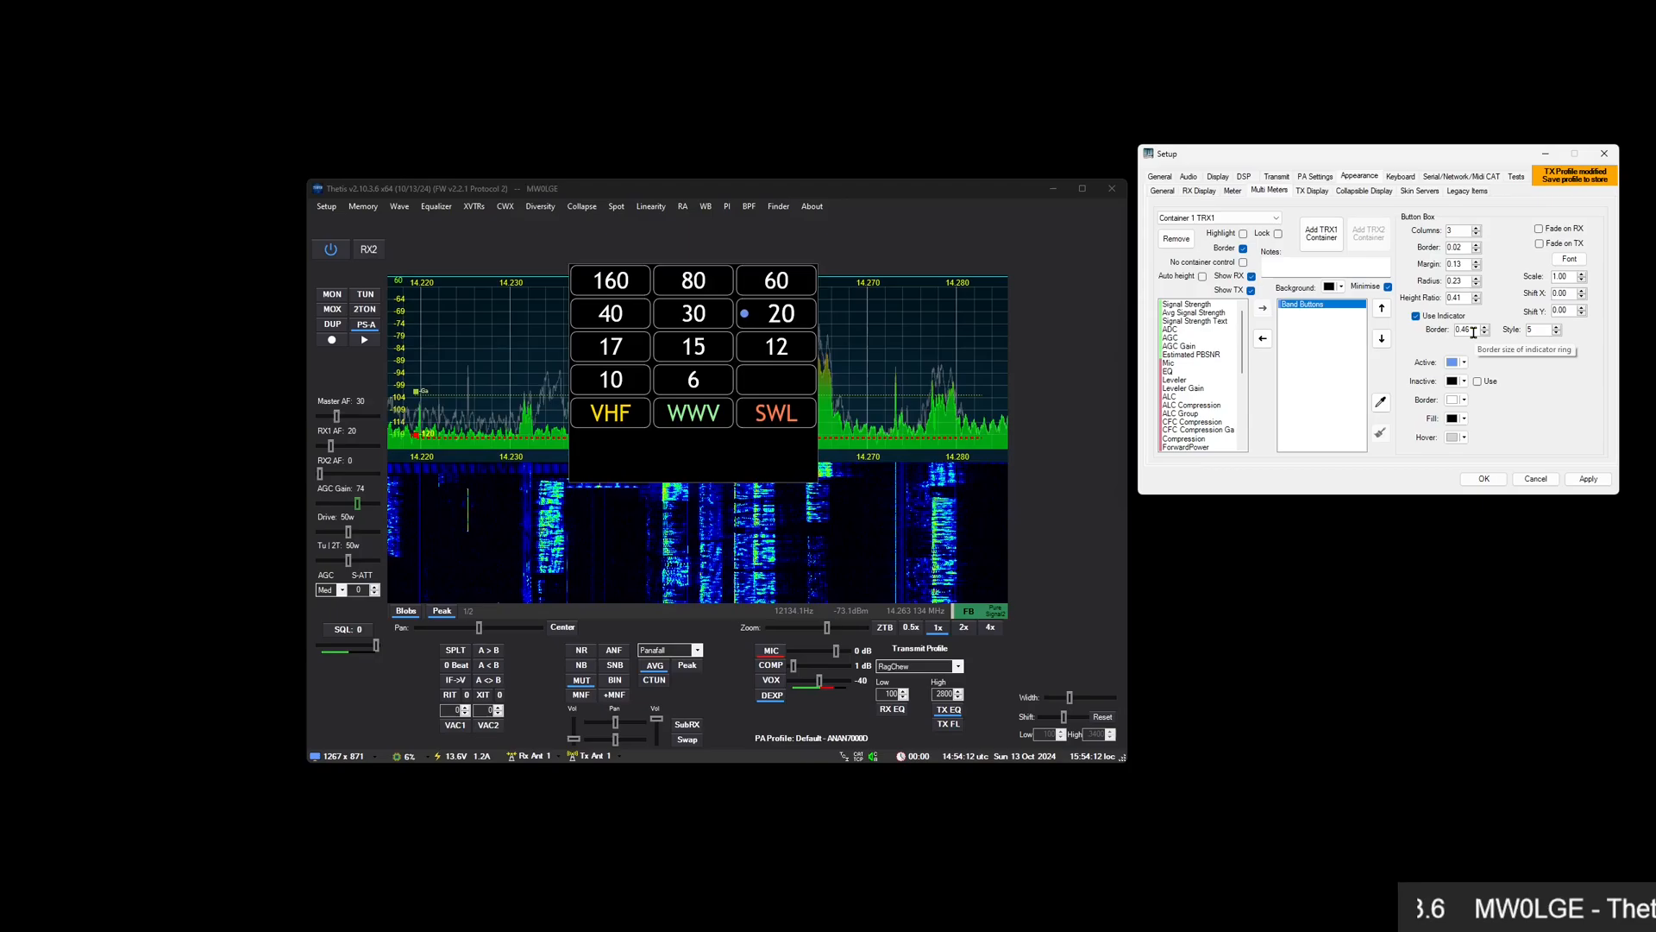
scroll(1474, 332, "up", 5)
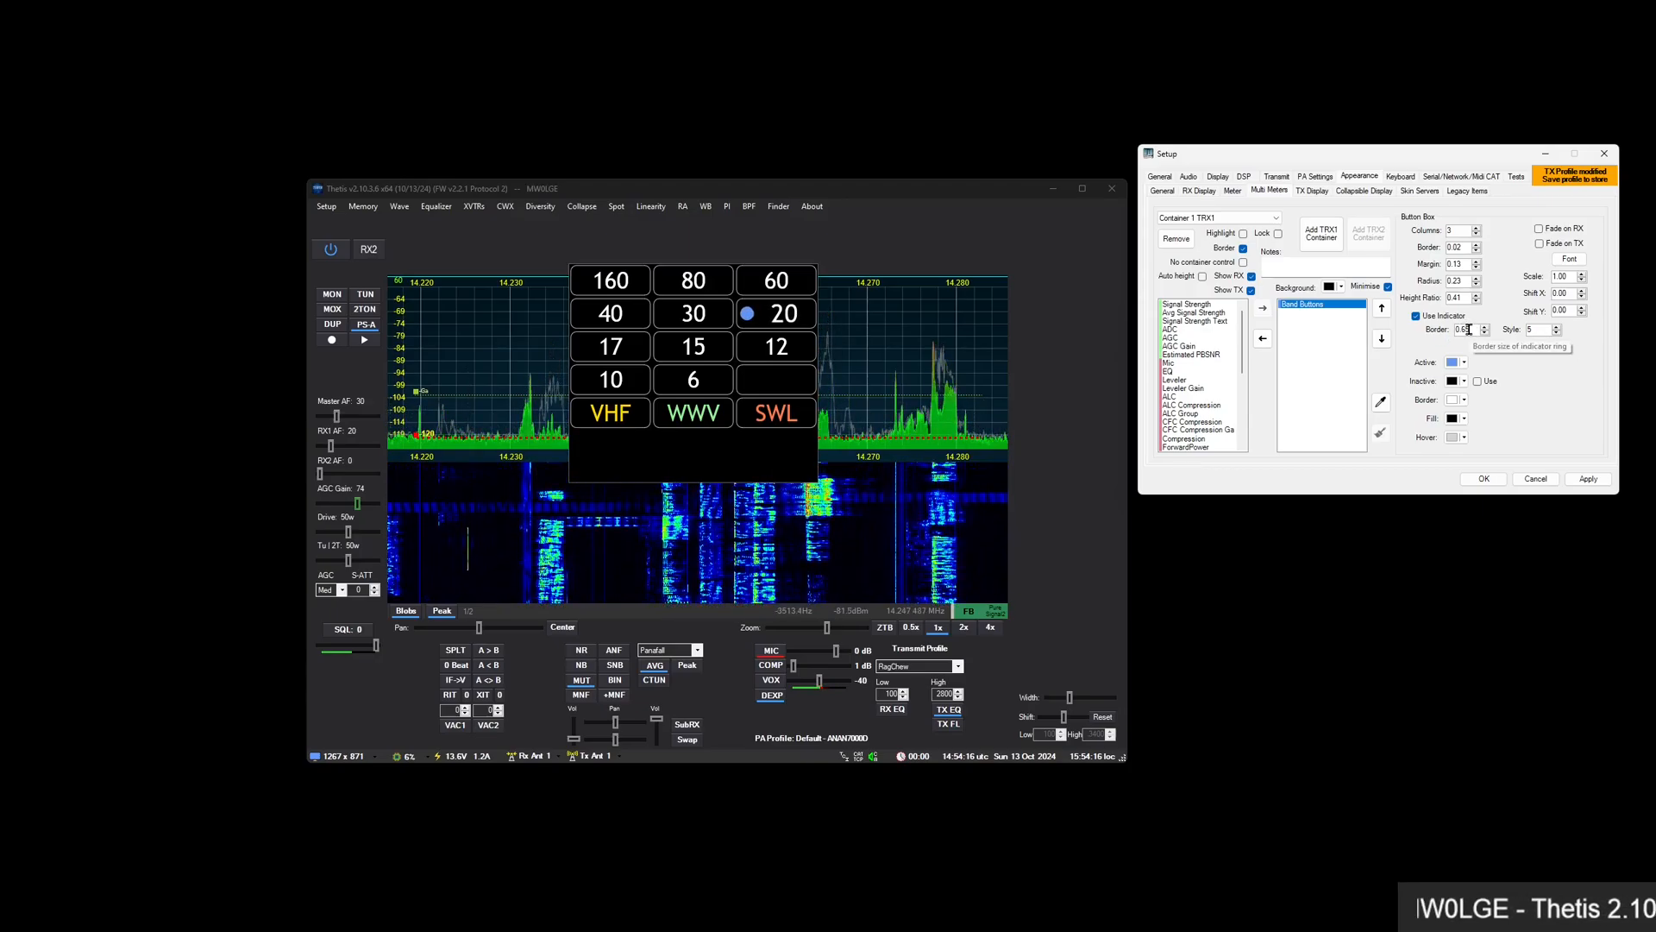
Raise the active-band indicator border to 0.64 and try the indicator styles from 6 up to 13
scroll(1542, 329, "up", 1)
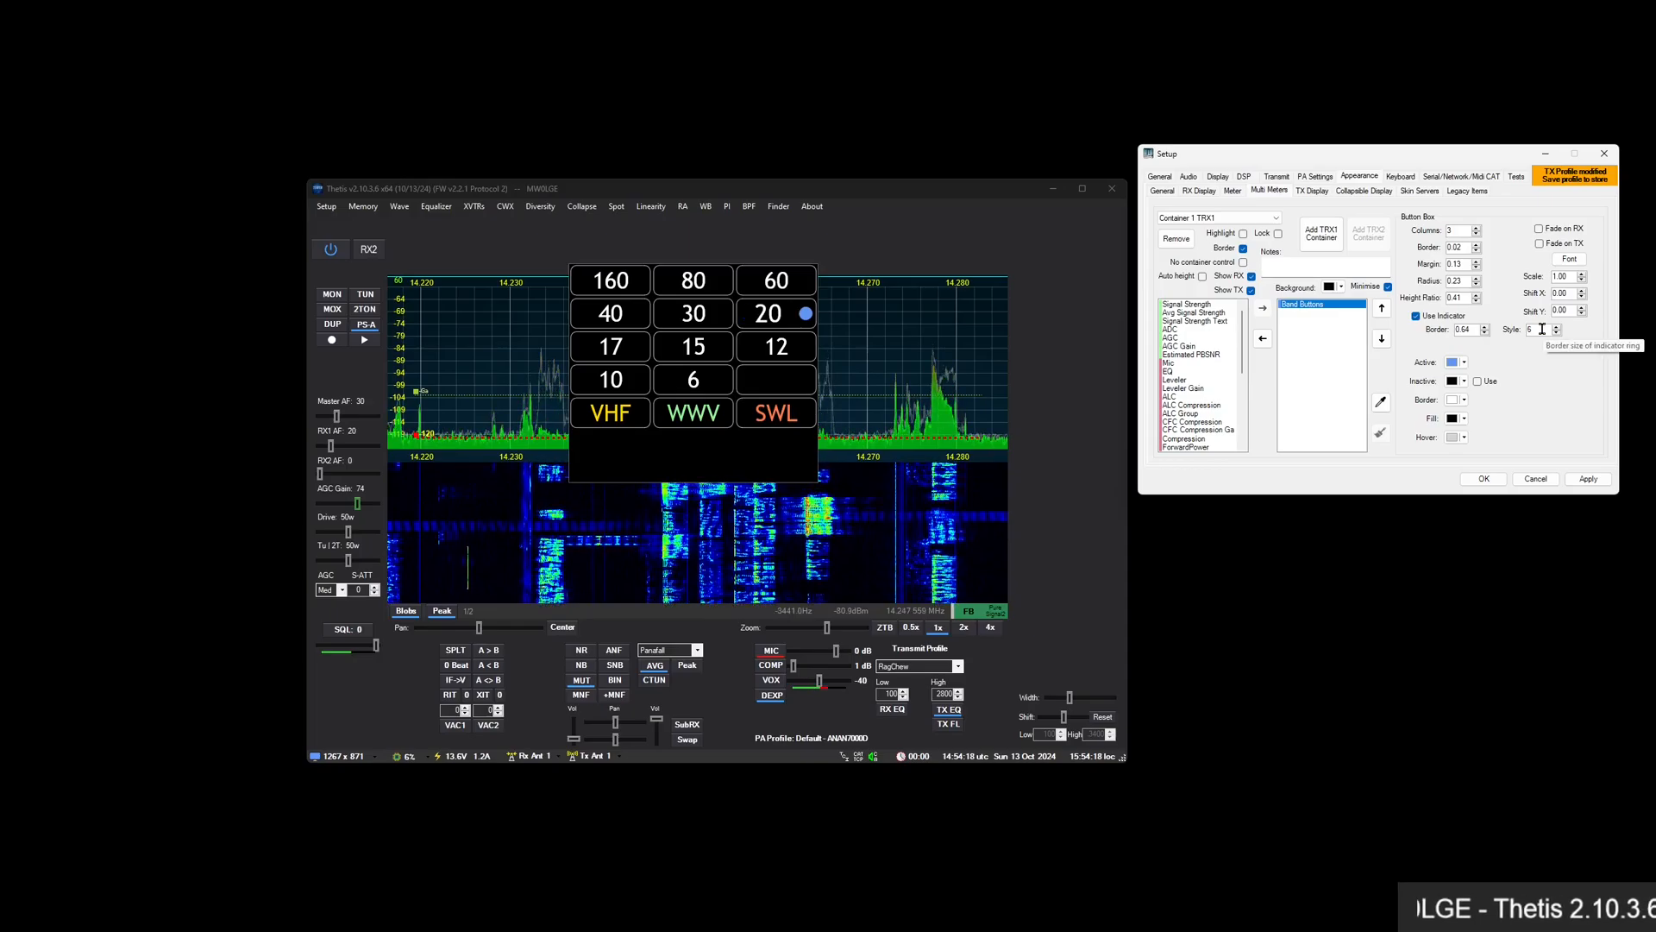
scroll(1542, 329, "up", 2)
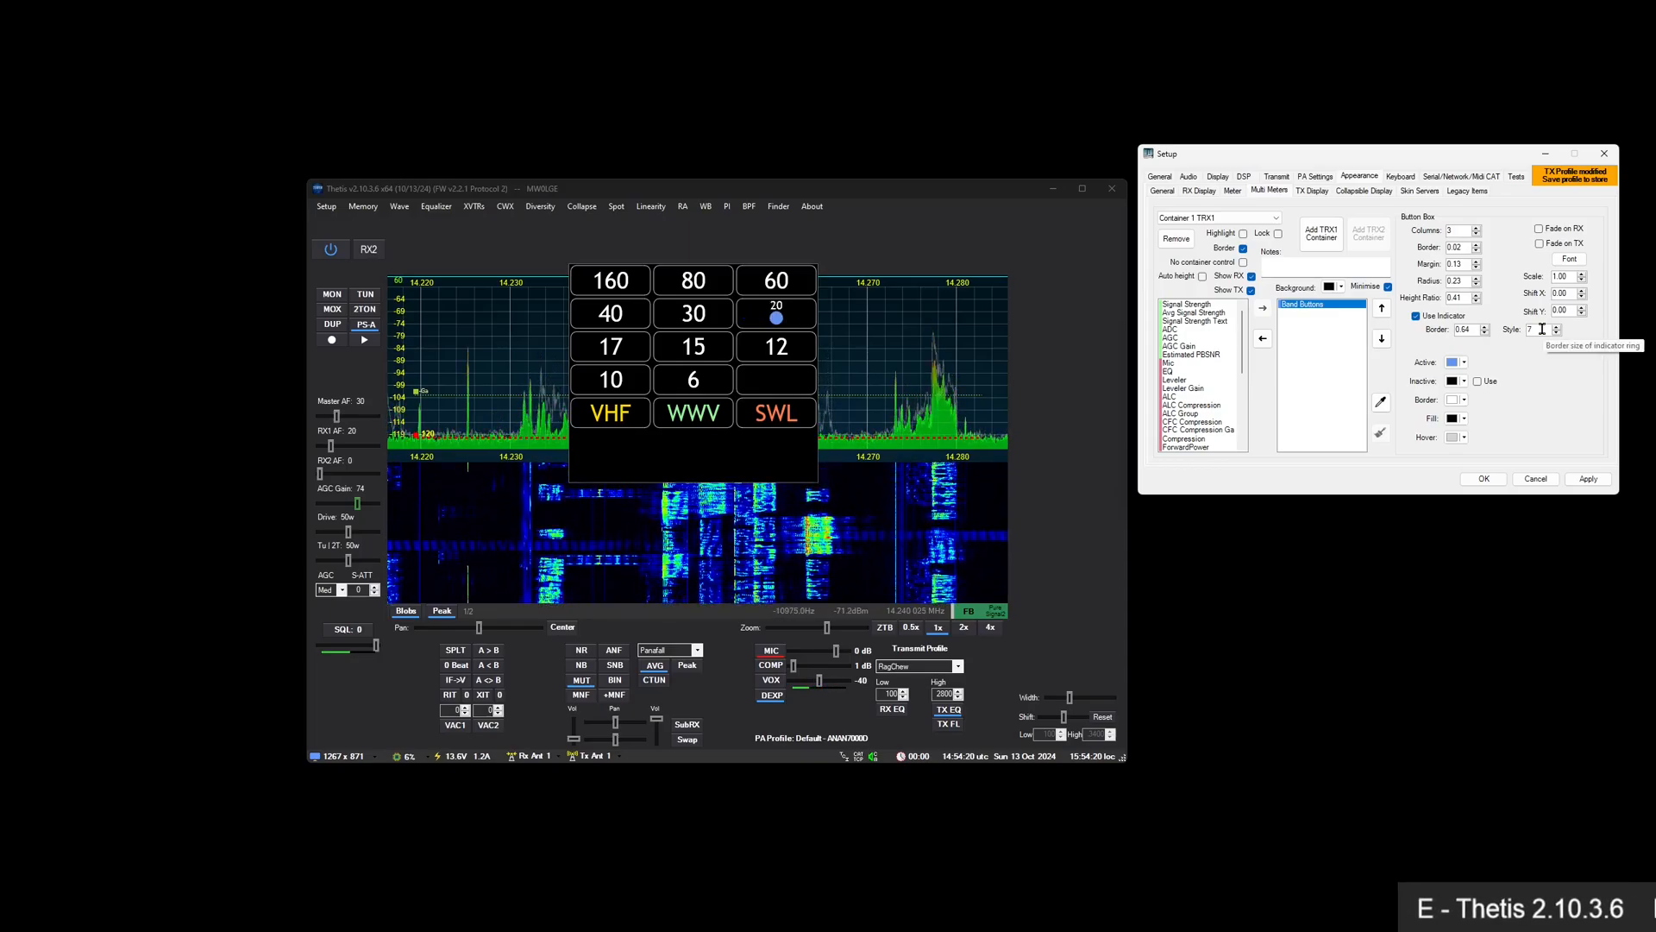
scroll(1543, 329, "up", 1)
scroll(1543, 329, "up", 1)
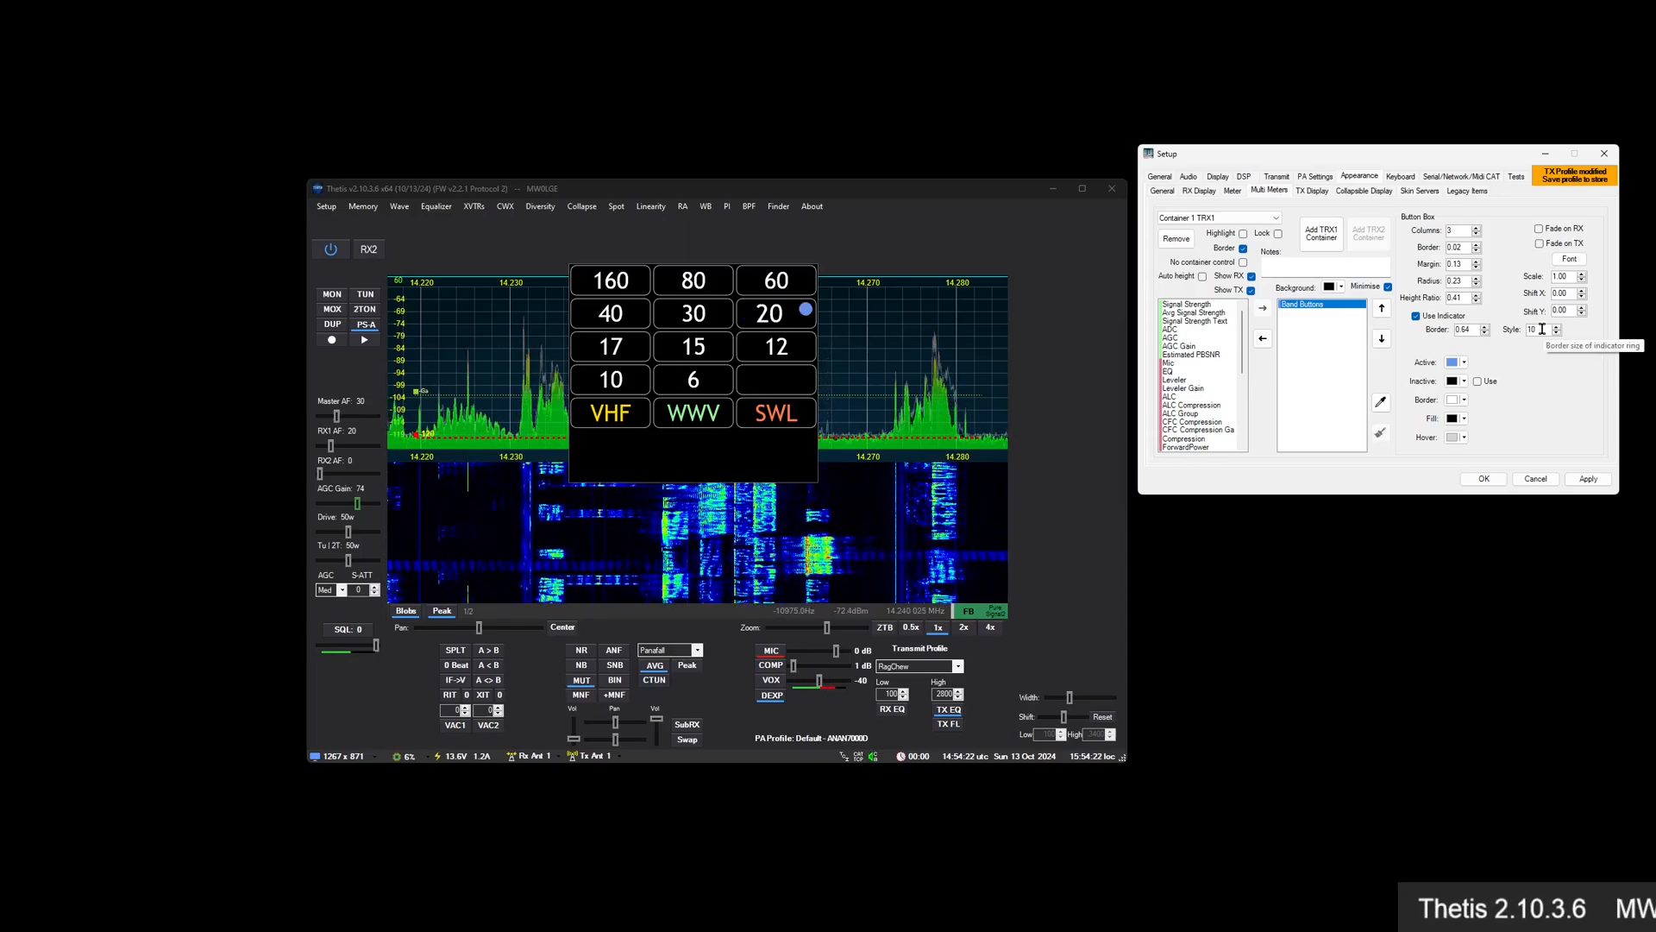
scroll(1542, 328, "up", 2)
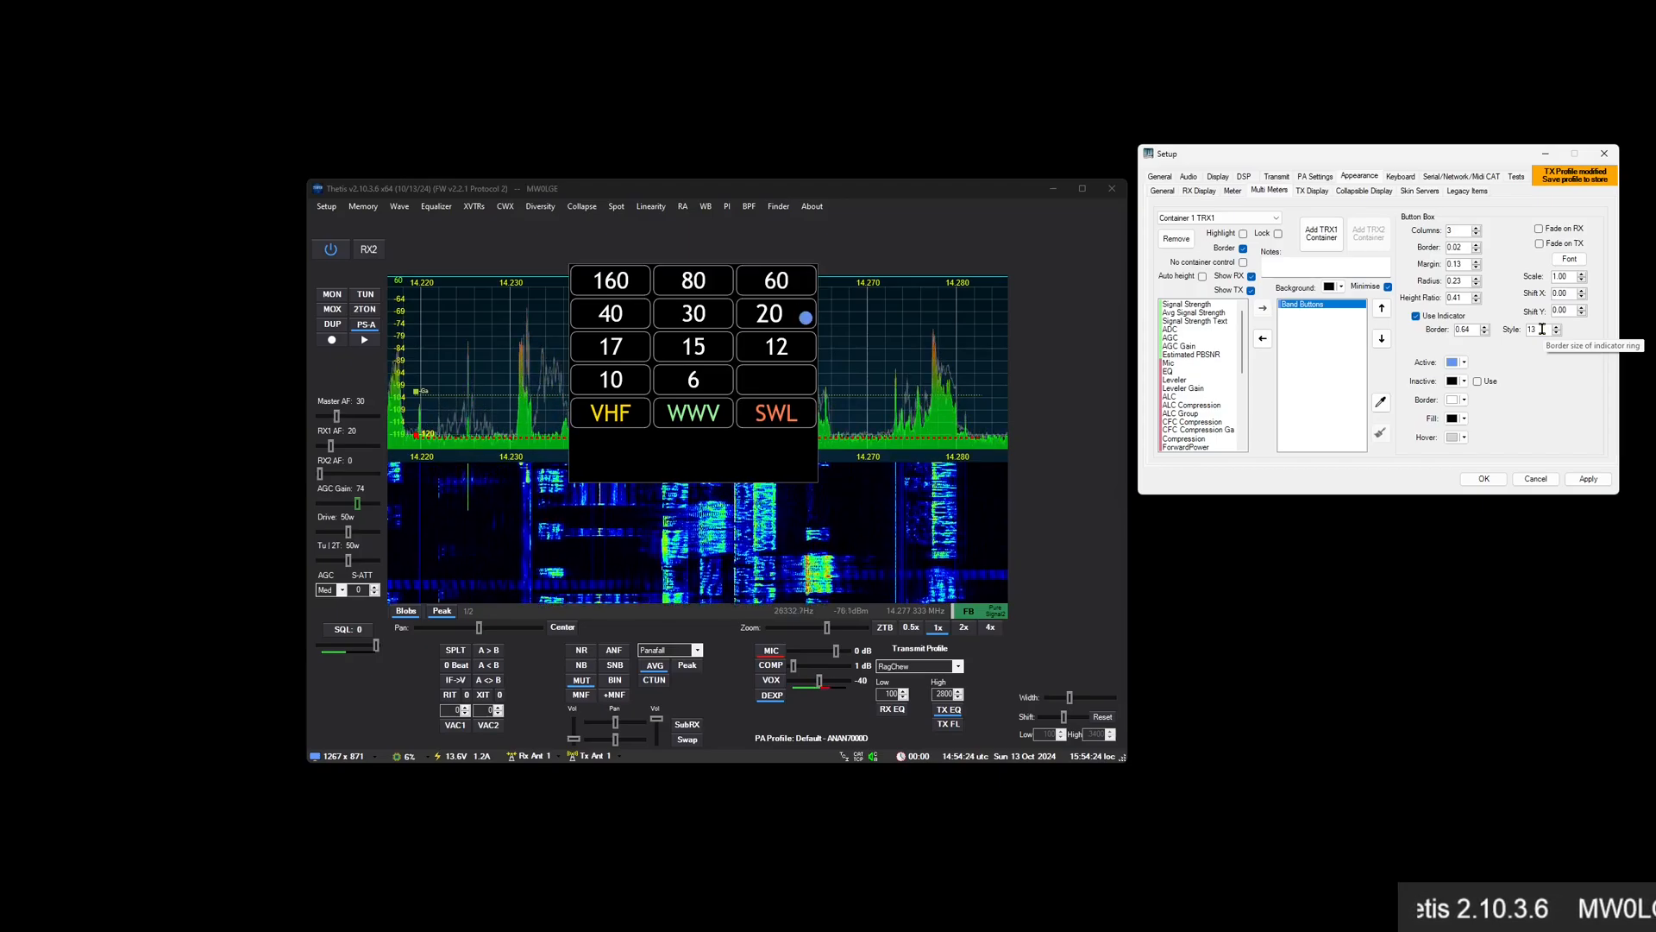
scroll(1542, 329, "down", 3)
scroll(1542, 329, "up", 3)
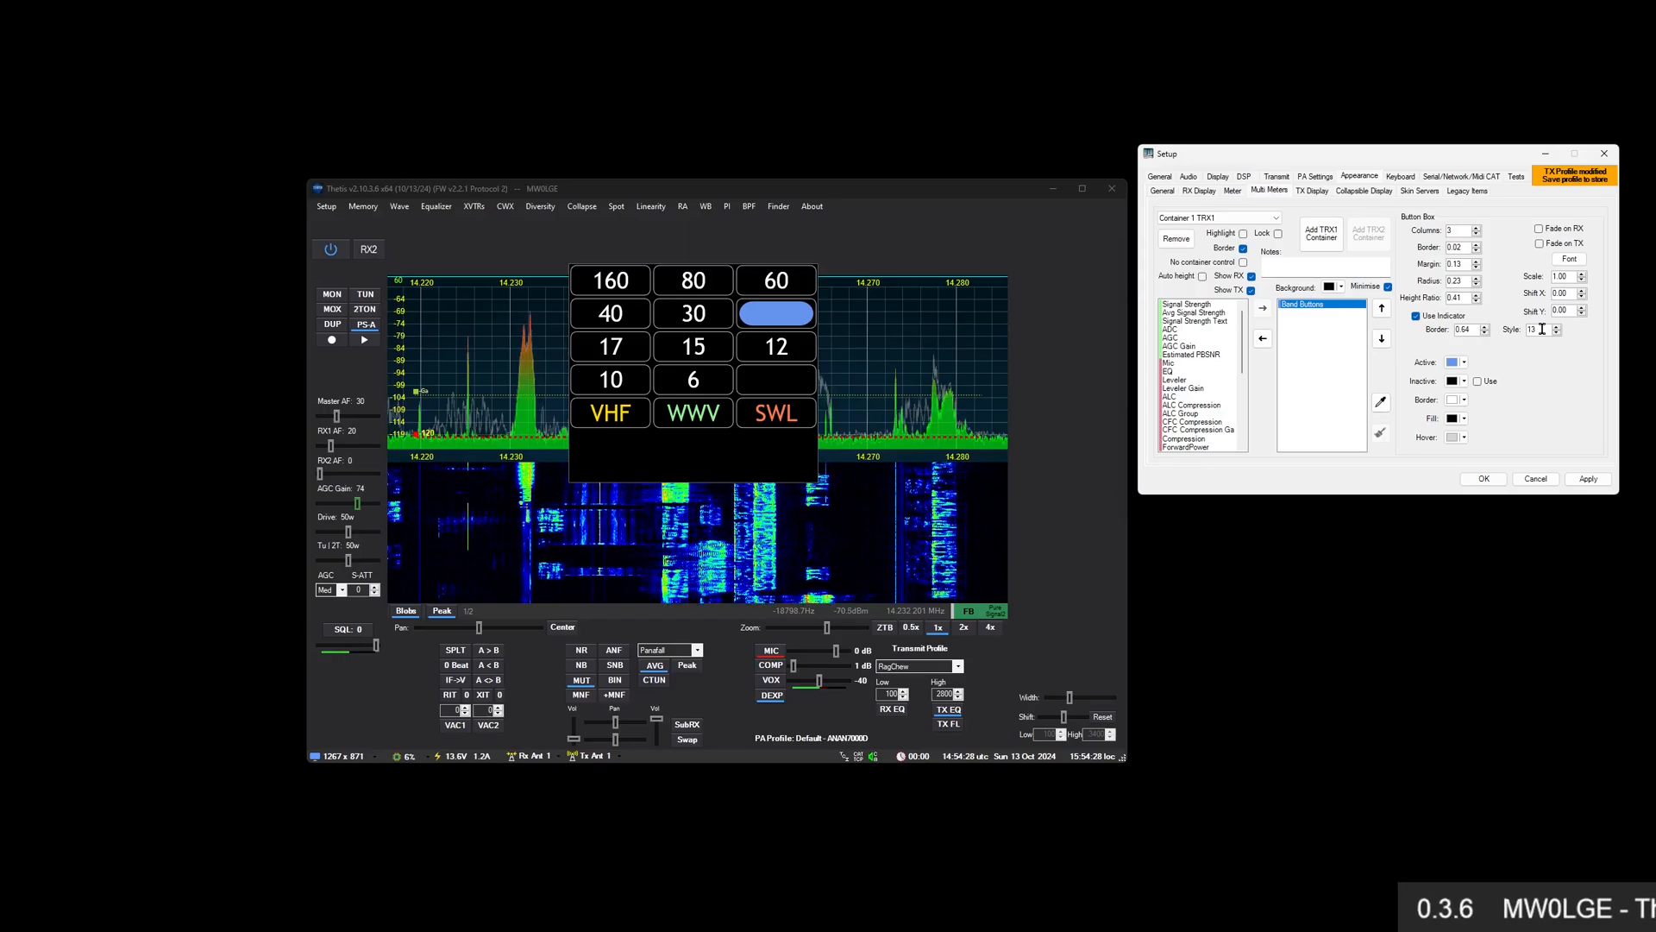
Thin the style 13 indicator ring to a border of 0.14, and step back through the styles to 2
scroll(1466, 329, "down", 1)
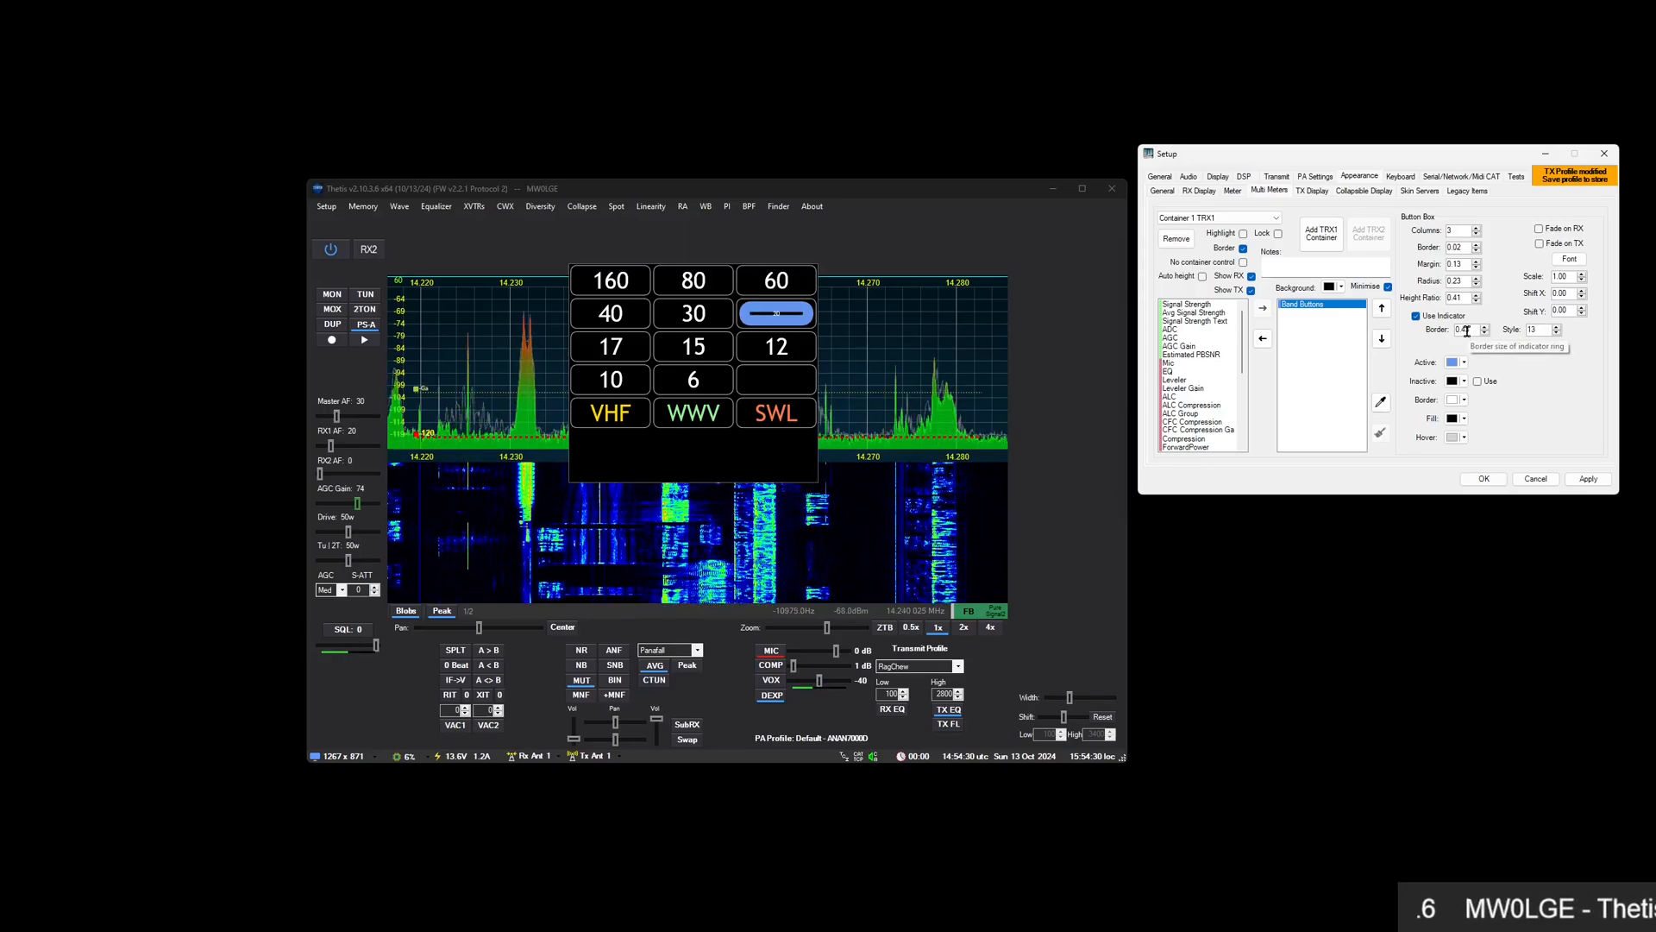
scroll(1466, 330, "down", 2)
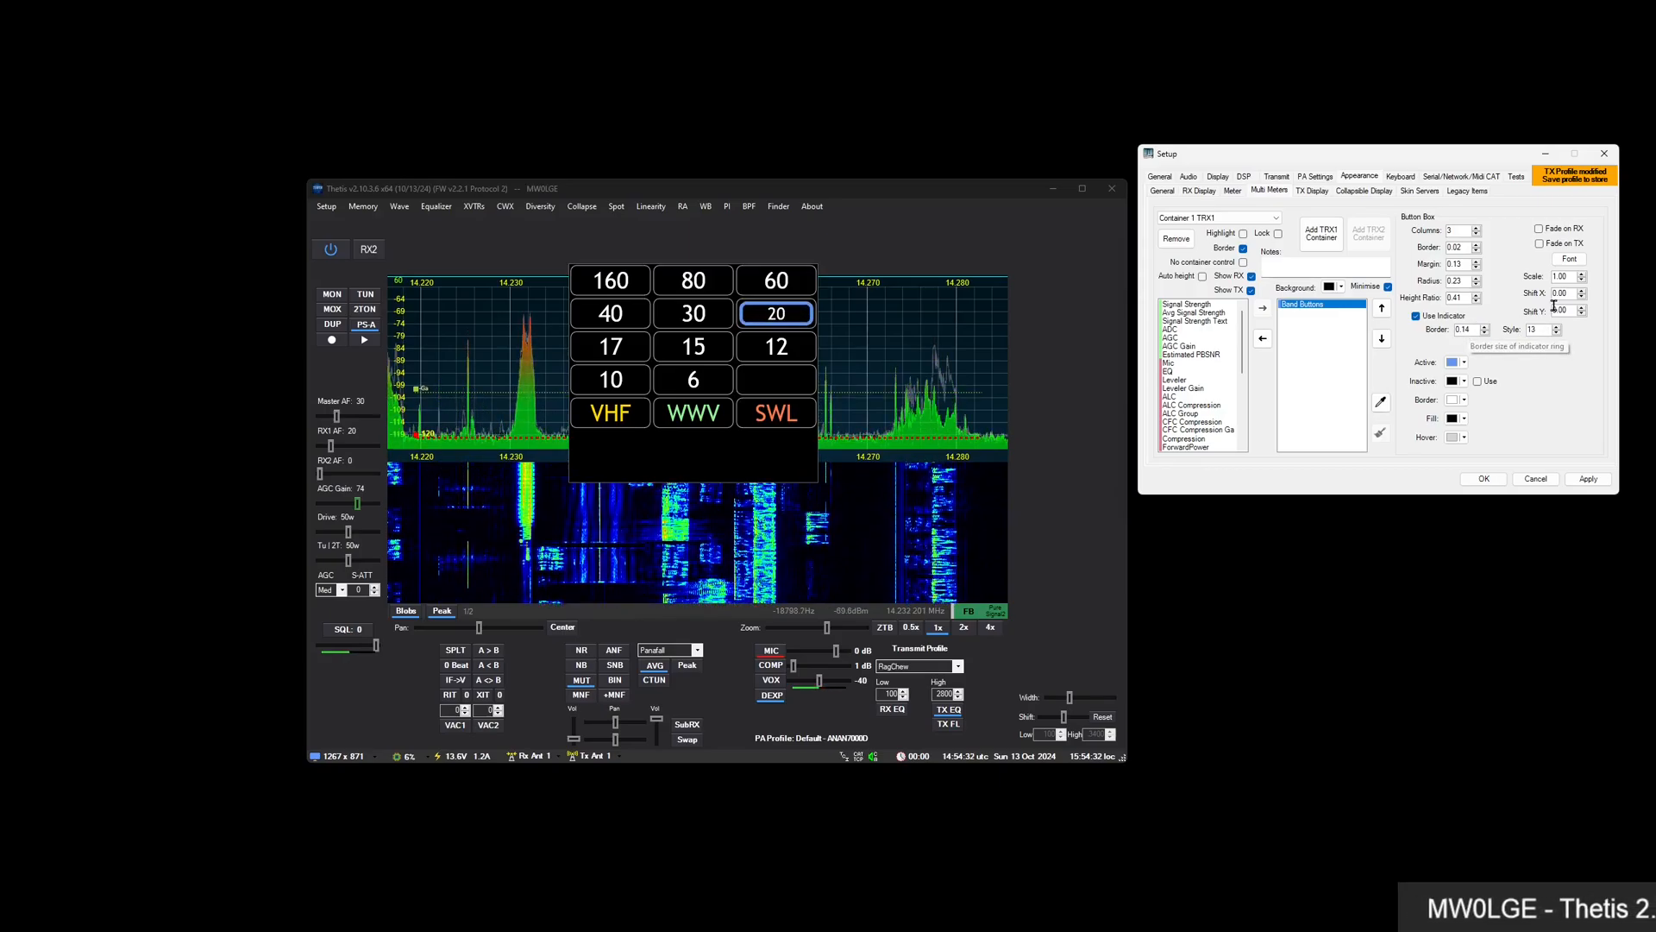
scroll(1541, 331, "down", 6)
scroll(1541, 331, "down", 6)
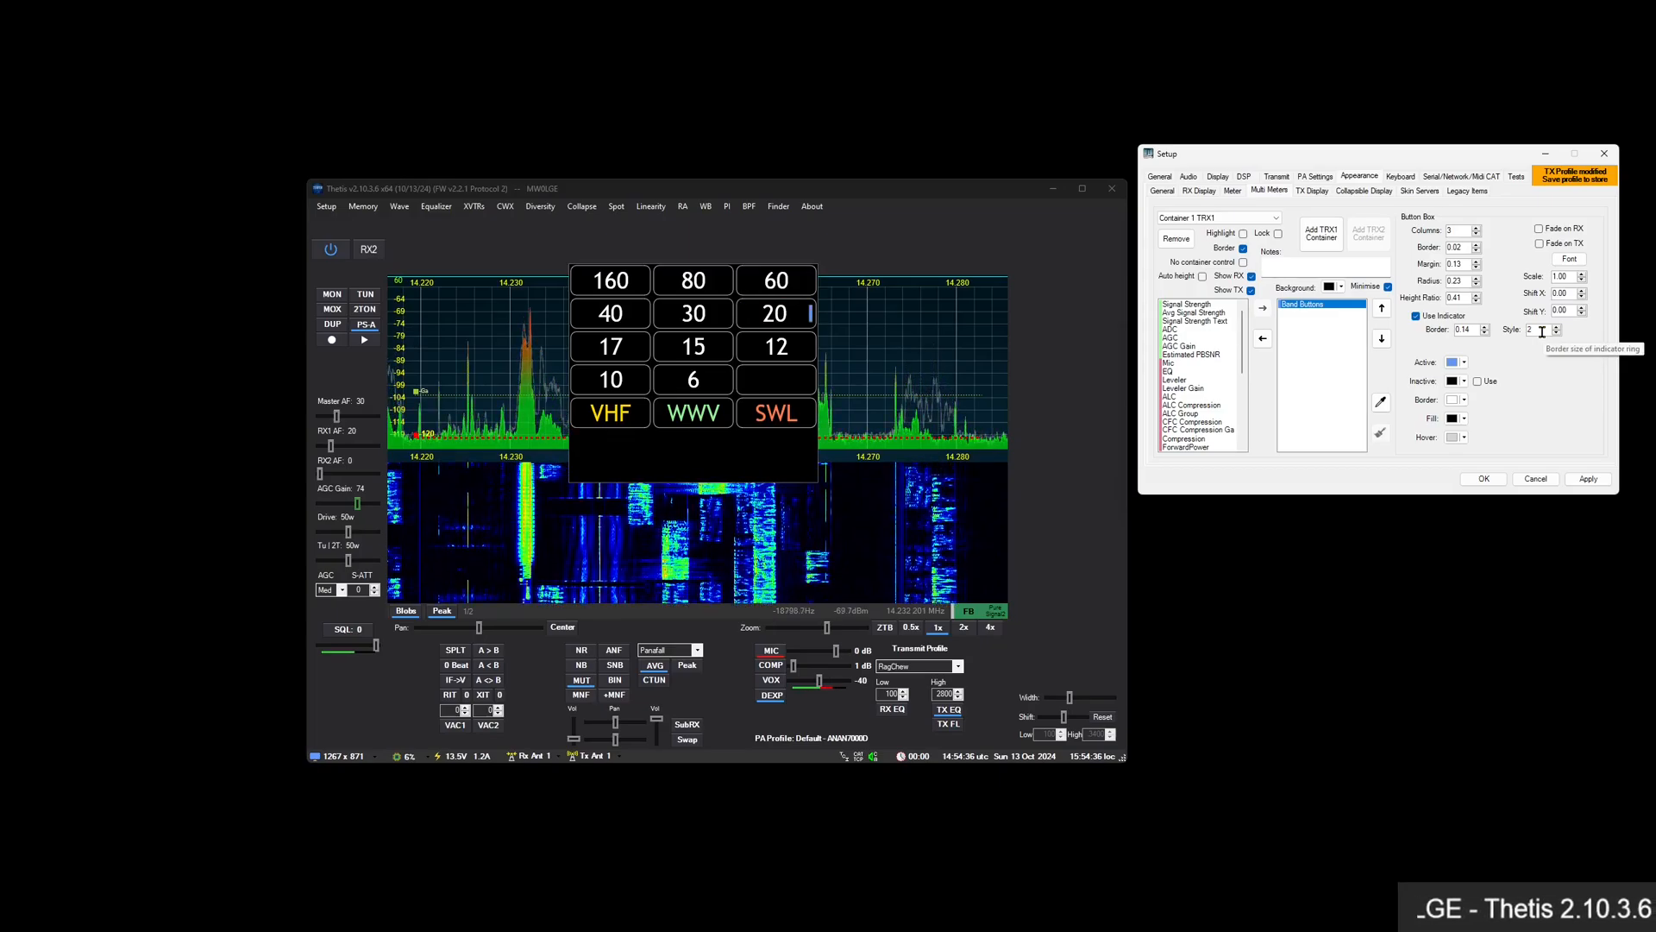
Set the indicator style to 5 and raise the indicator border to 0.48 to show the dot beside the active band
scroll(1541, 331, "up", 3)
scroll(1541, 330, "up", 1)
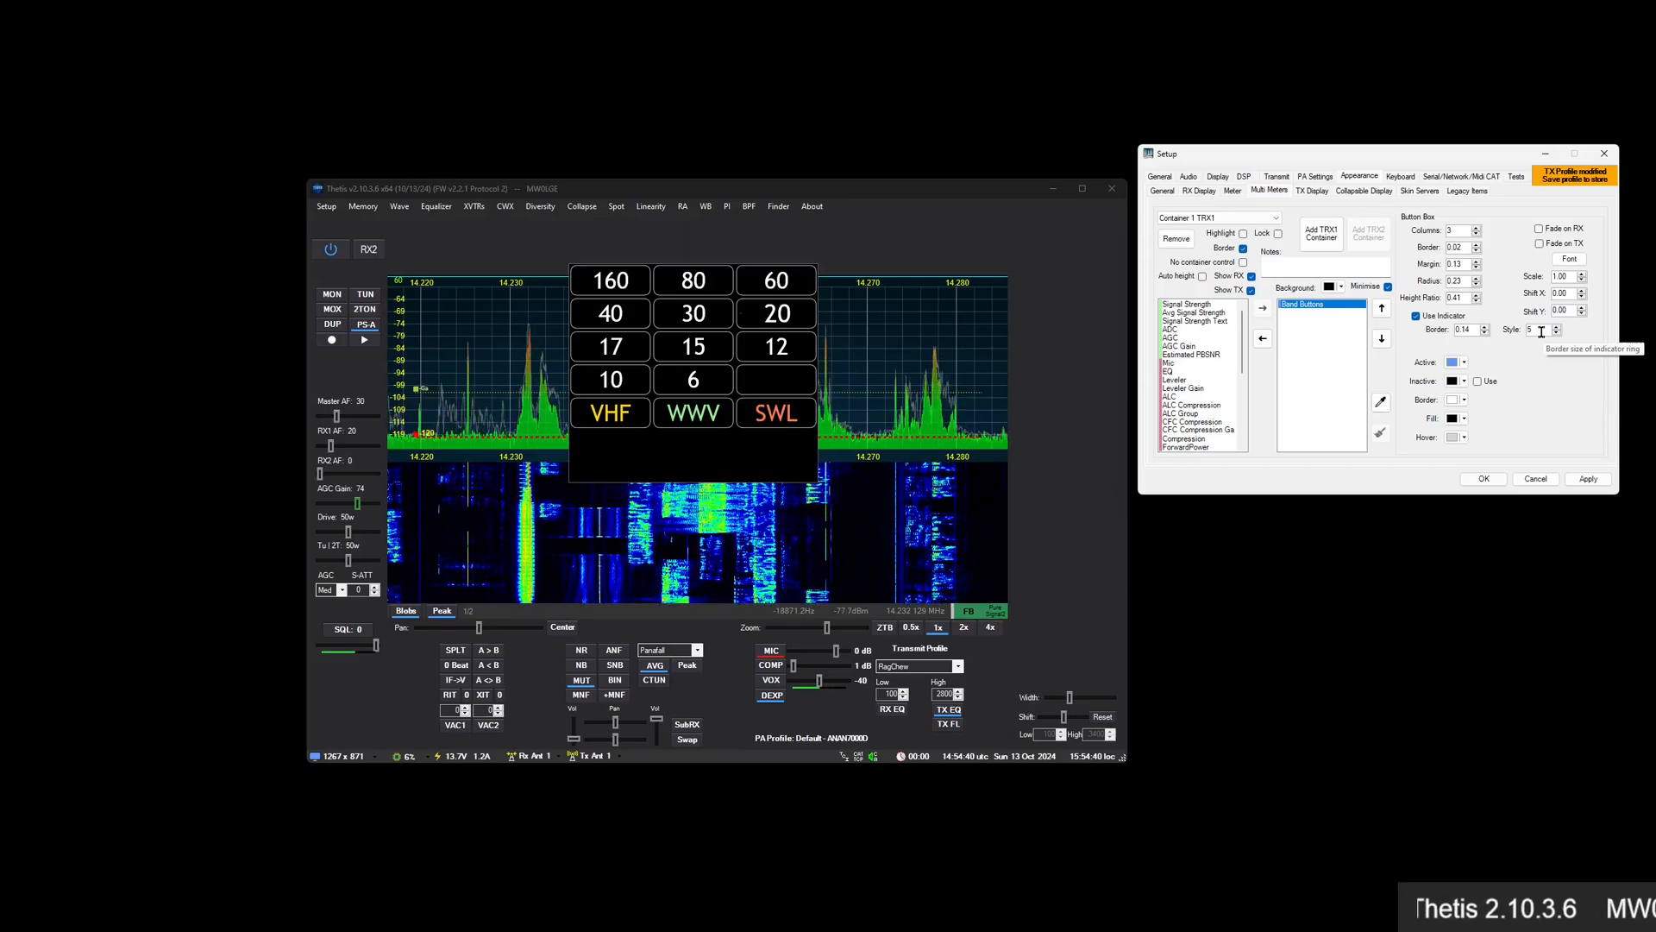
scroll(1541, 331, "up", 1)
scroll(1474, 330, "up", 11)
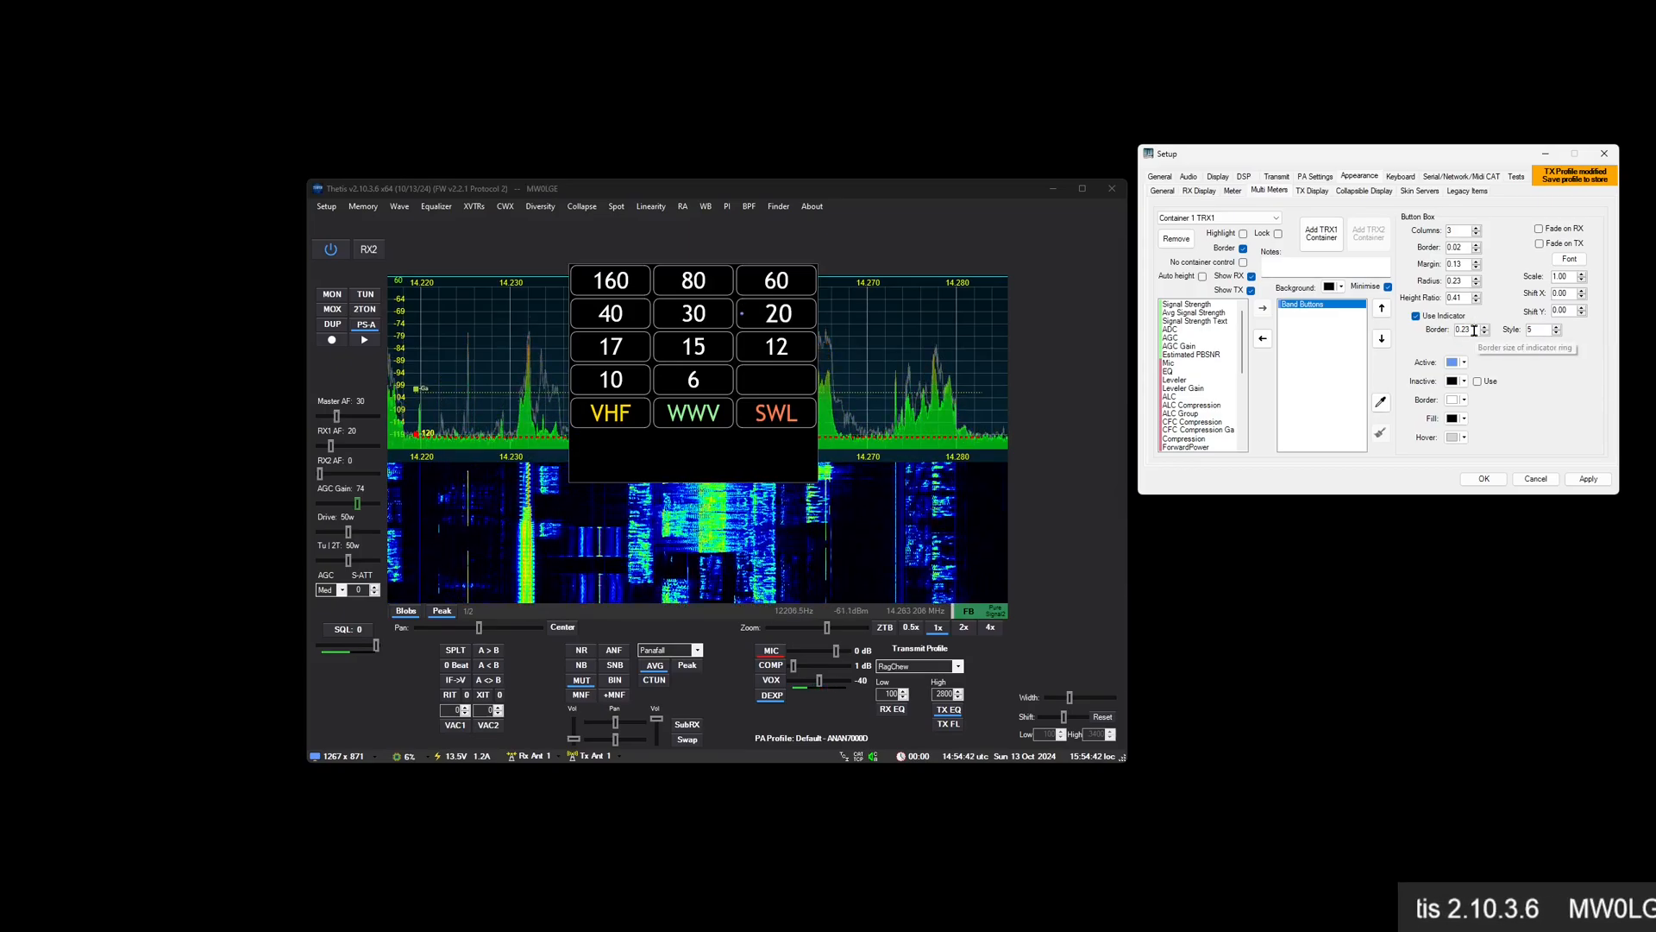
scroll(1474, 330, "up", 1)
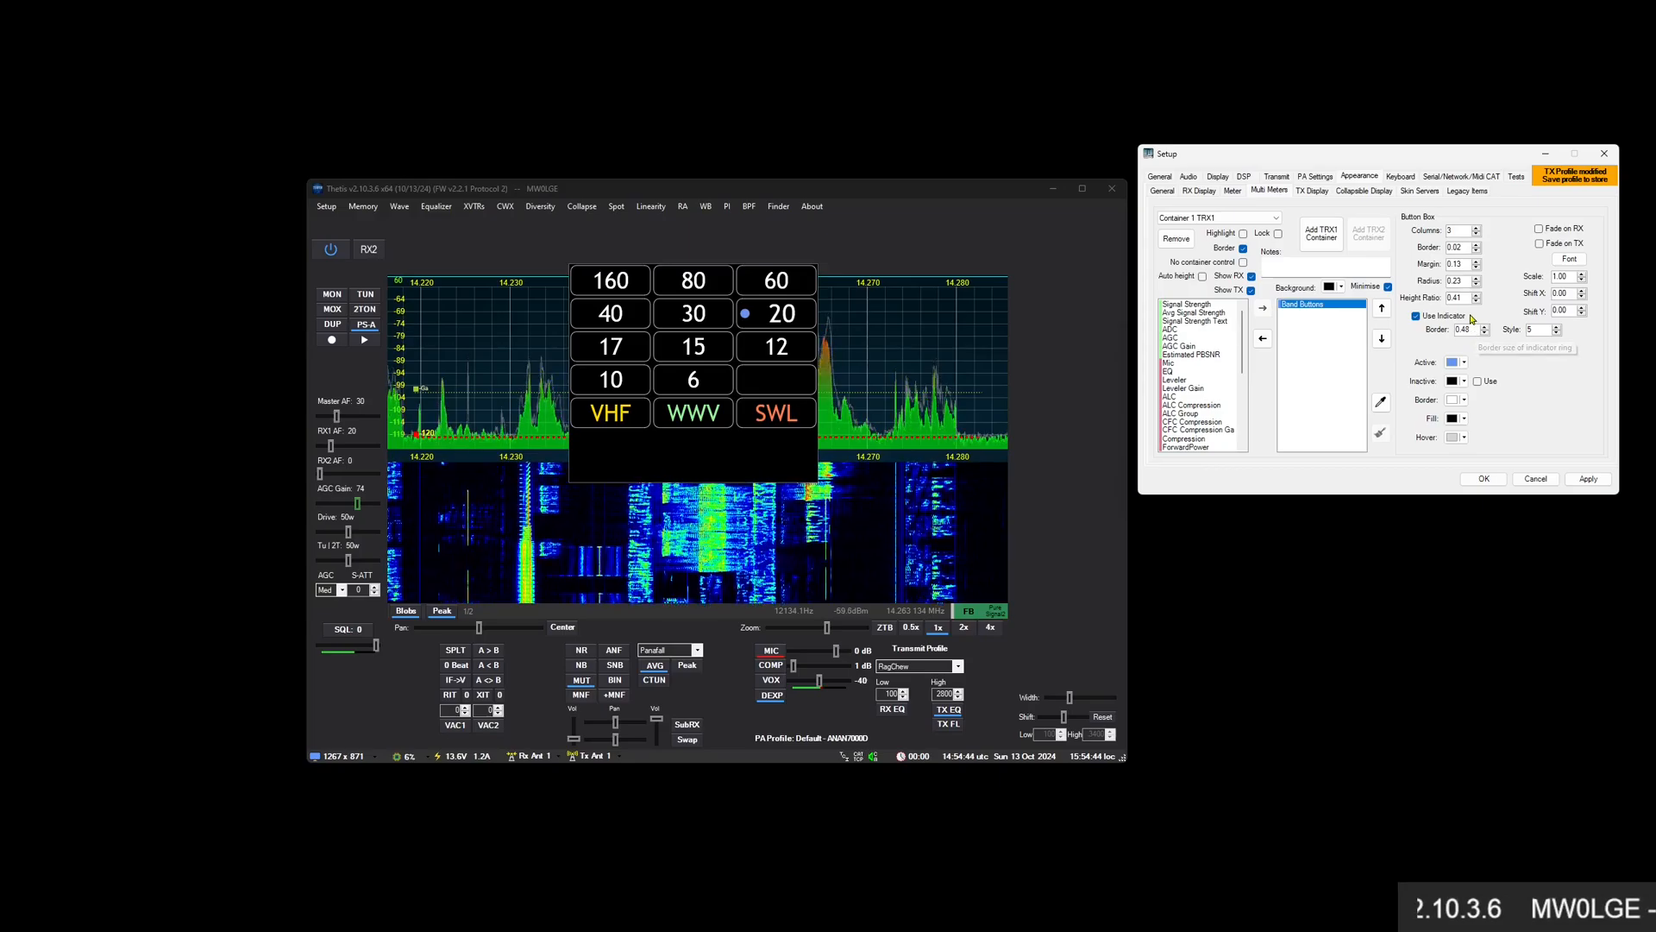
Increase the band button radius to 0.83 and set the indicator border to 0.95
scroll(1462, 283, "up", 3)
scroll(1462, 283, "up", 20)
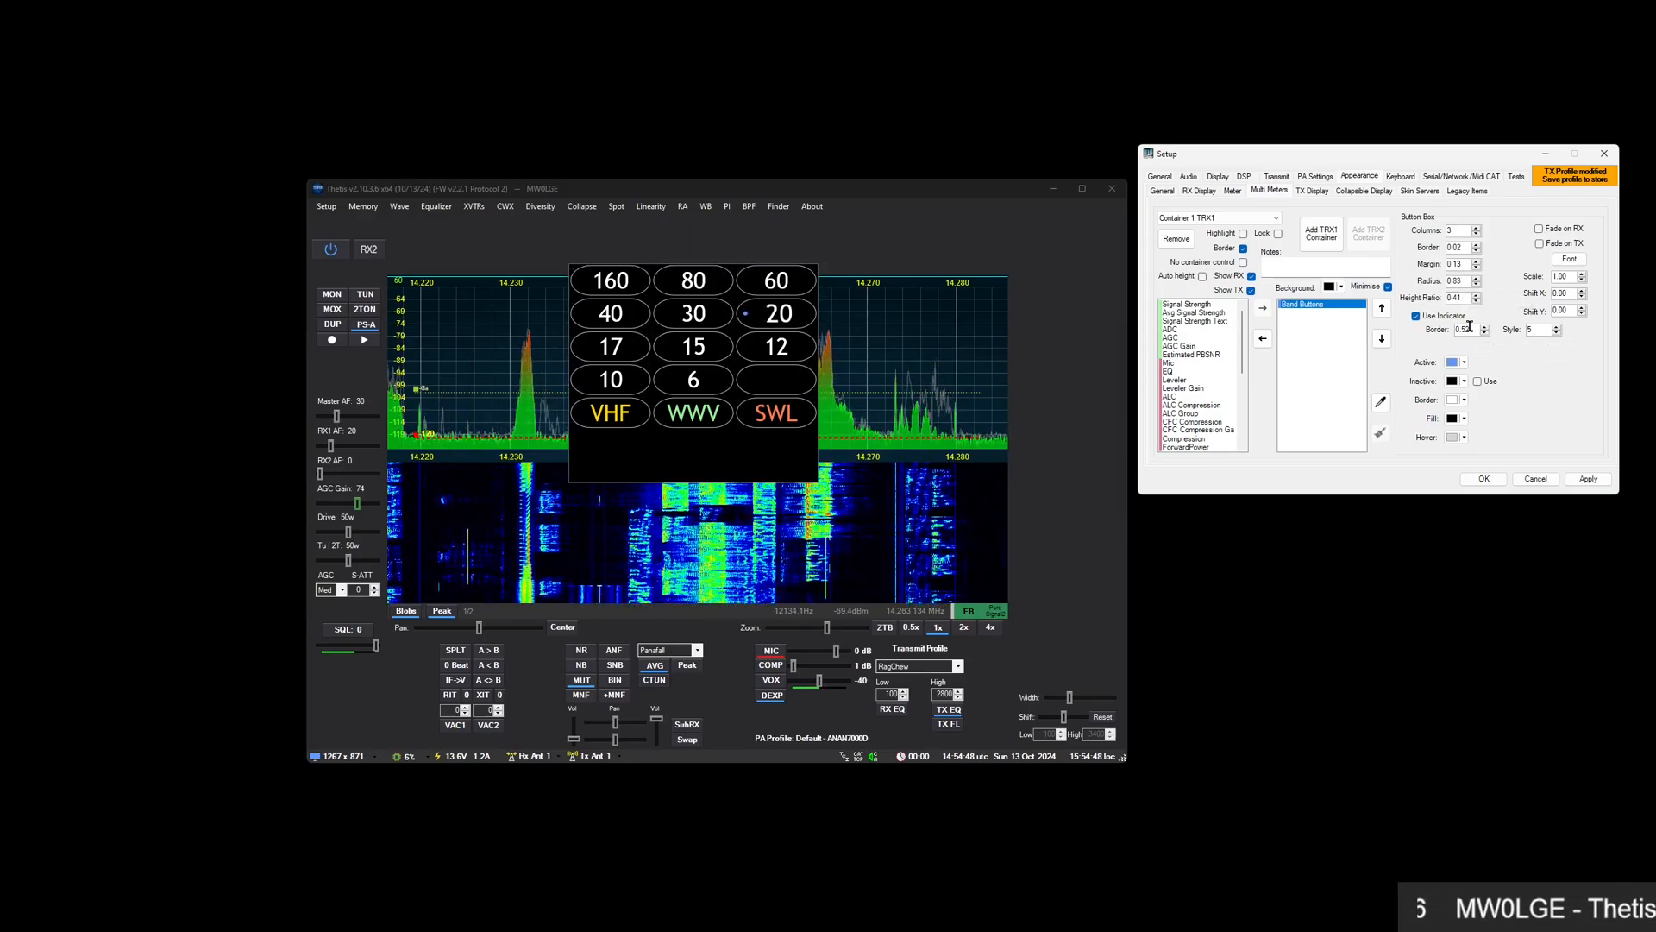
scroll(1470, 328, "up", 20)
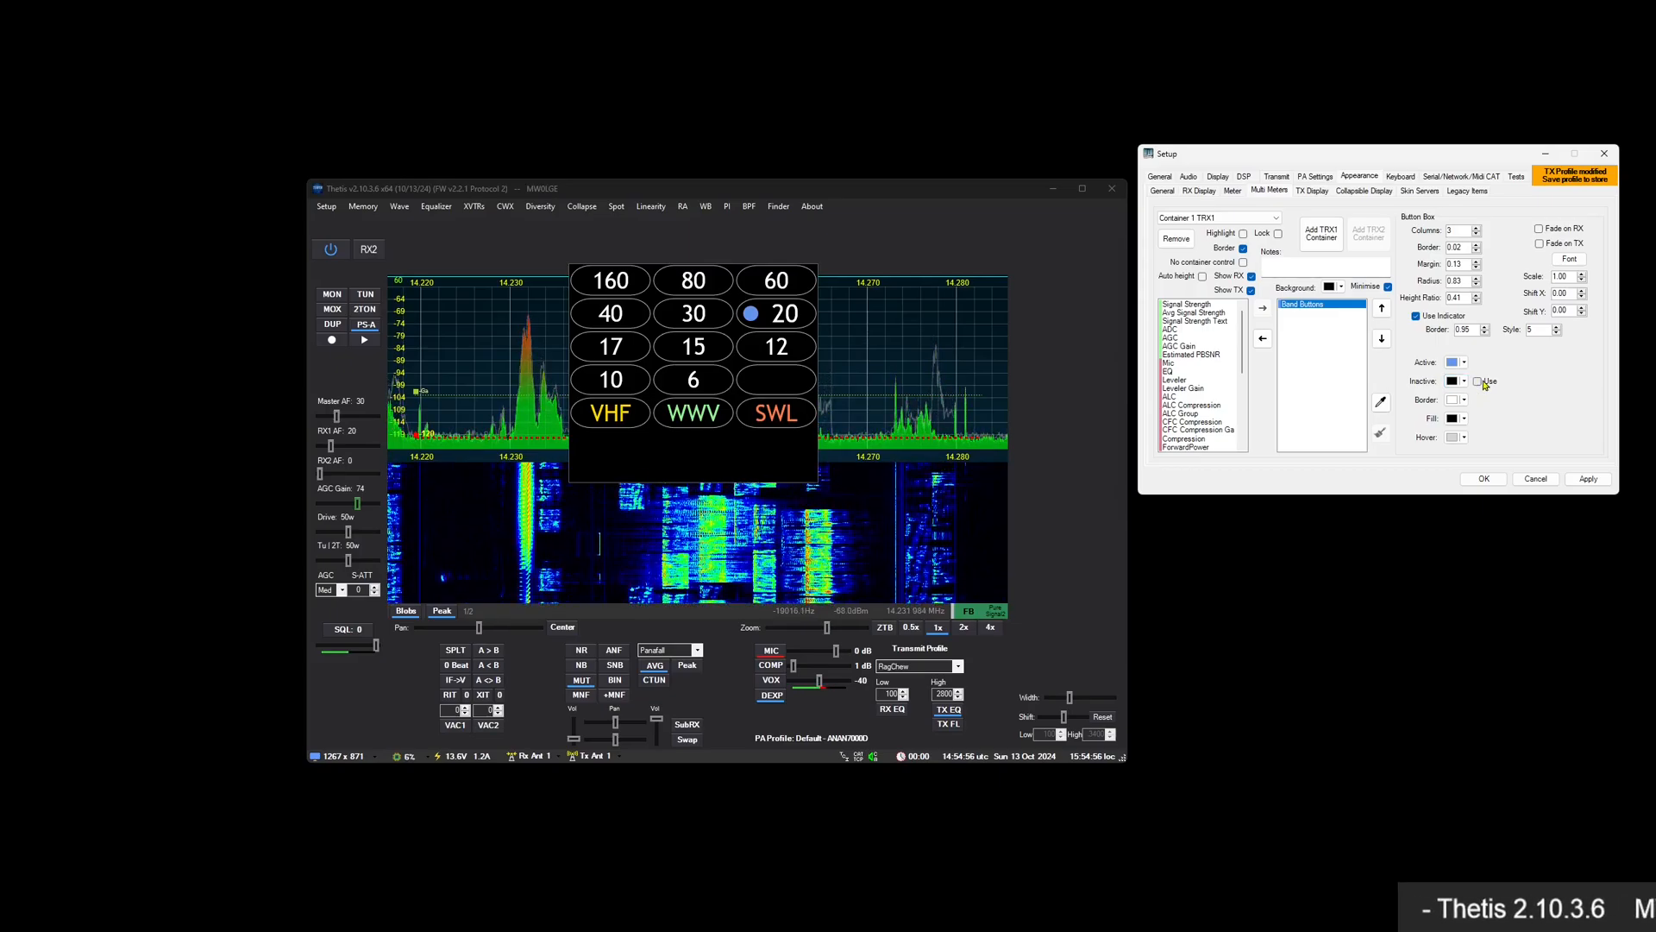
Enable the inactive indicator colour and set it to dark grey
left_click(1477, 380)
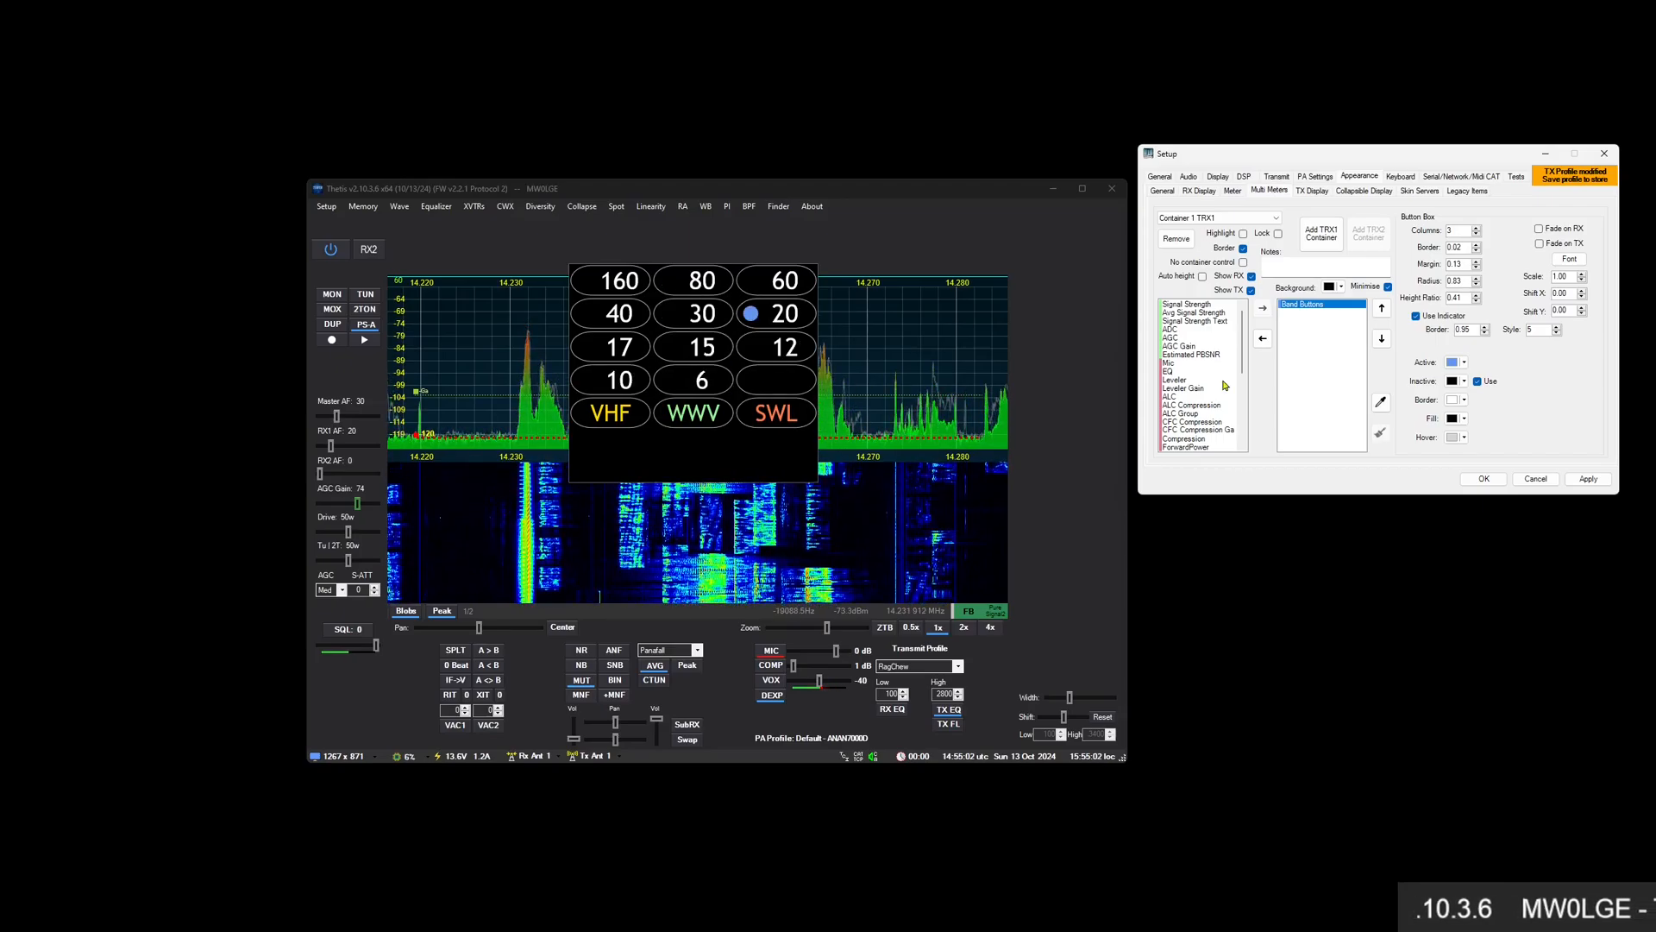
left_click(1466, 382)
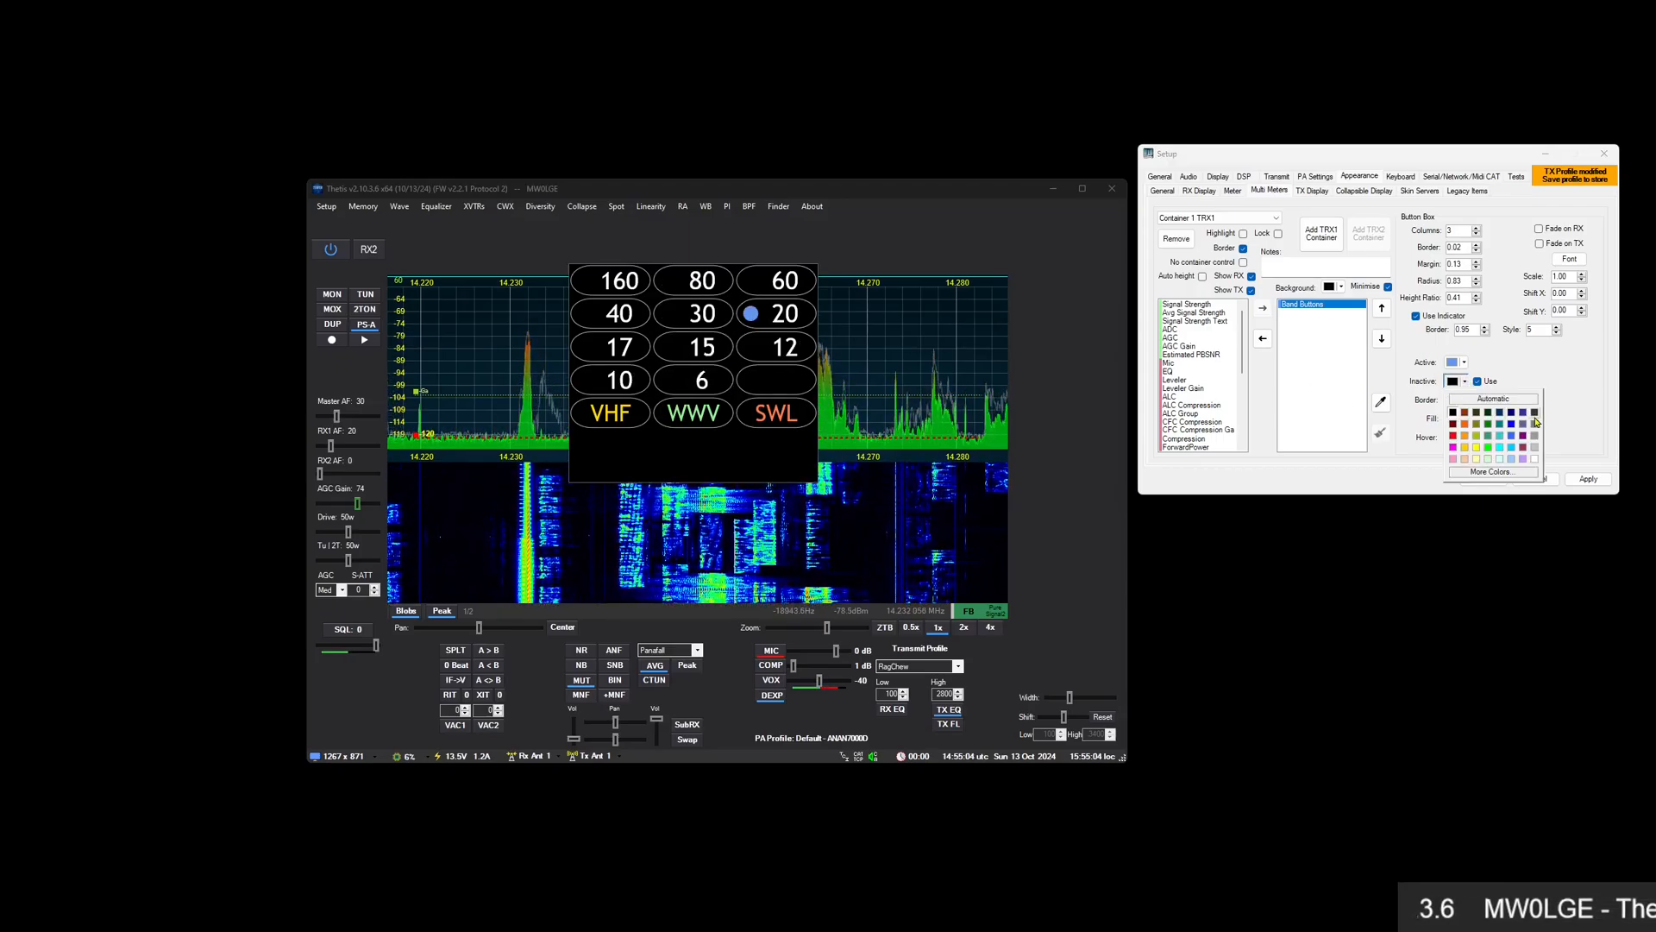
left_click(1534, 413)
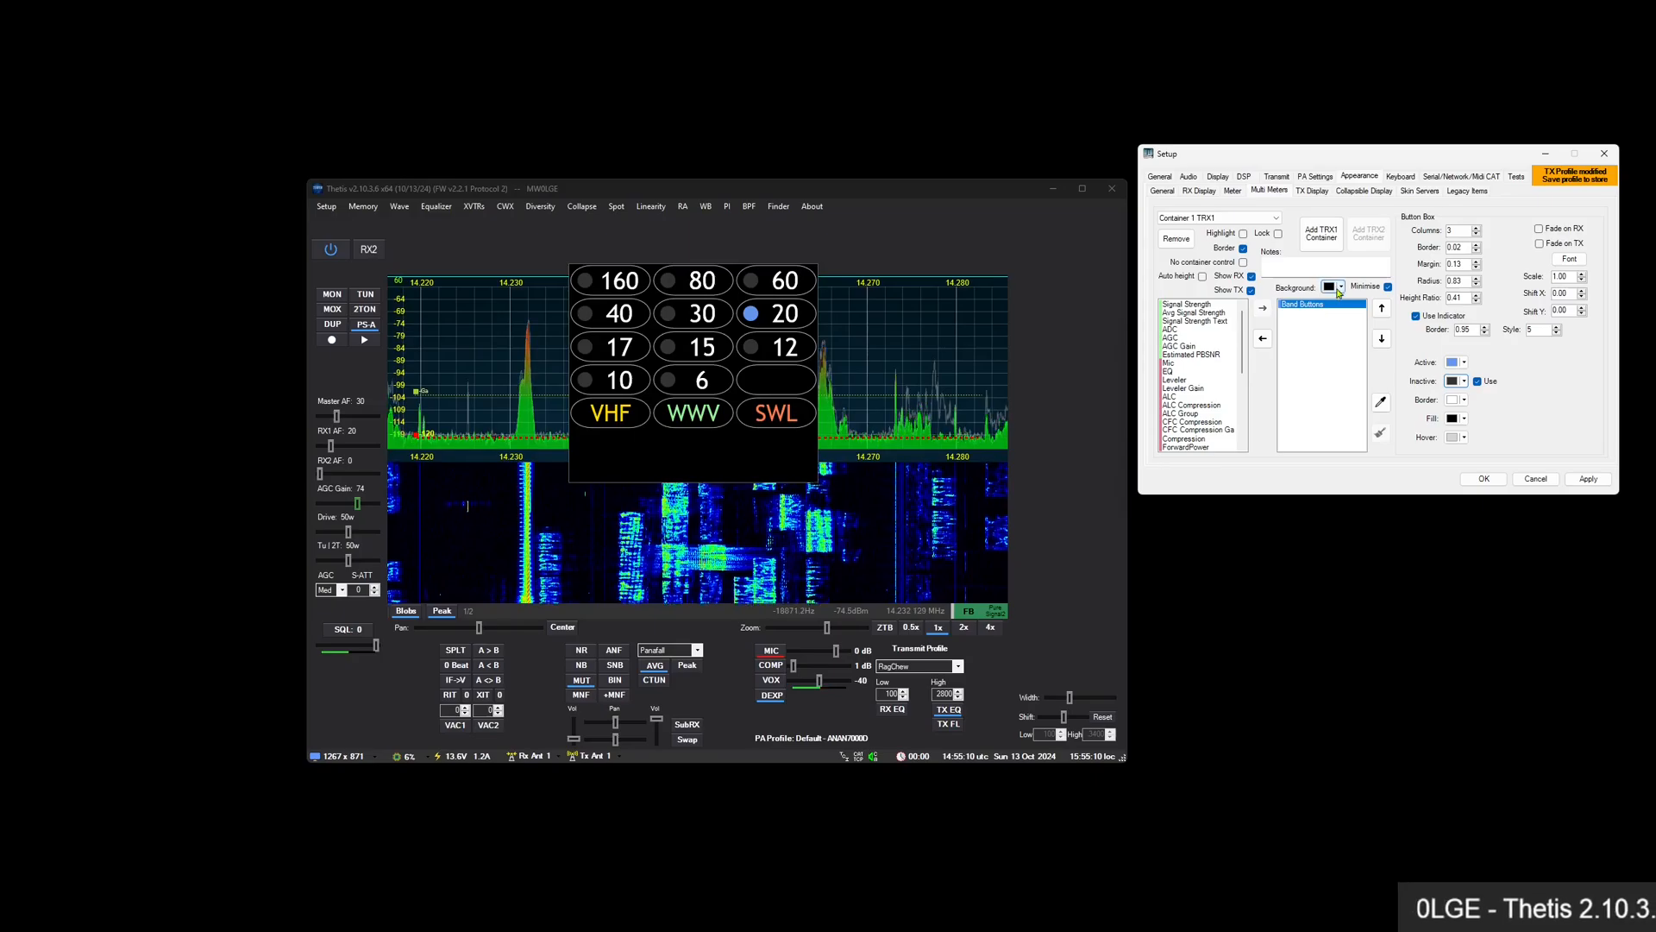
Give the container a custom dark grey background with red 42 and green 42, and set the button border to 0.00
left_click(1339, 288)
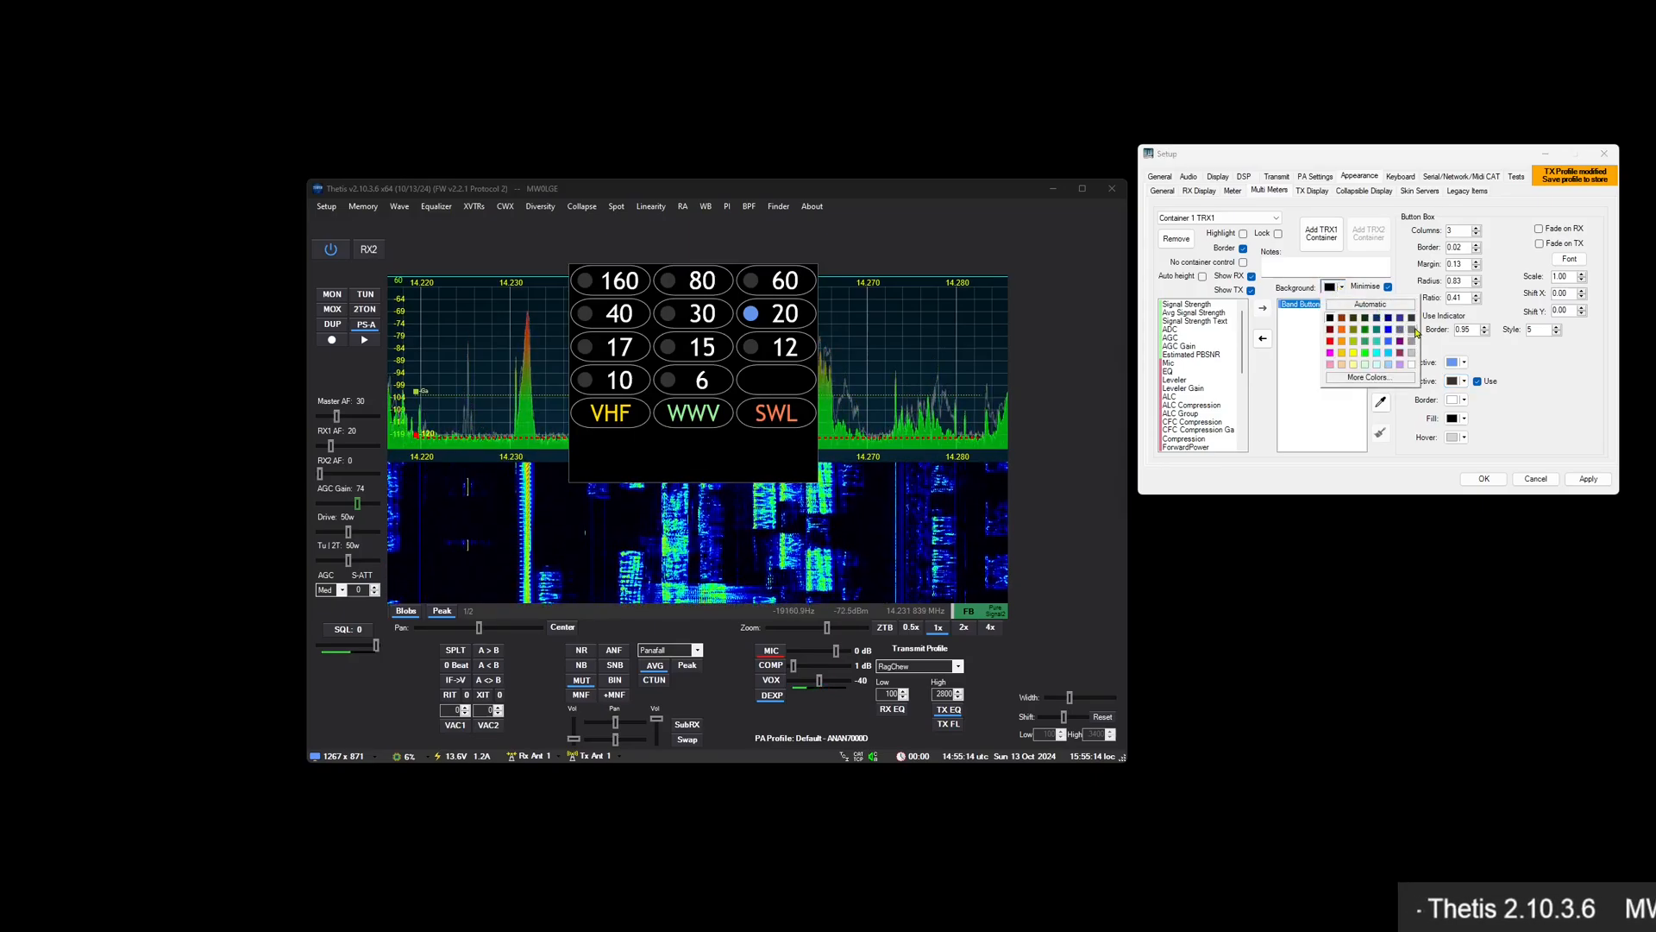
left_click(1386, 381)
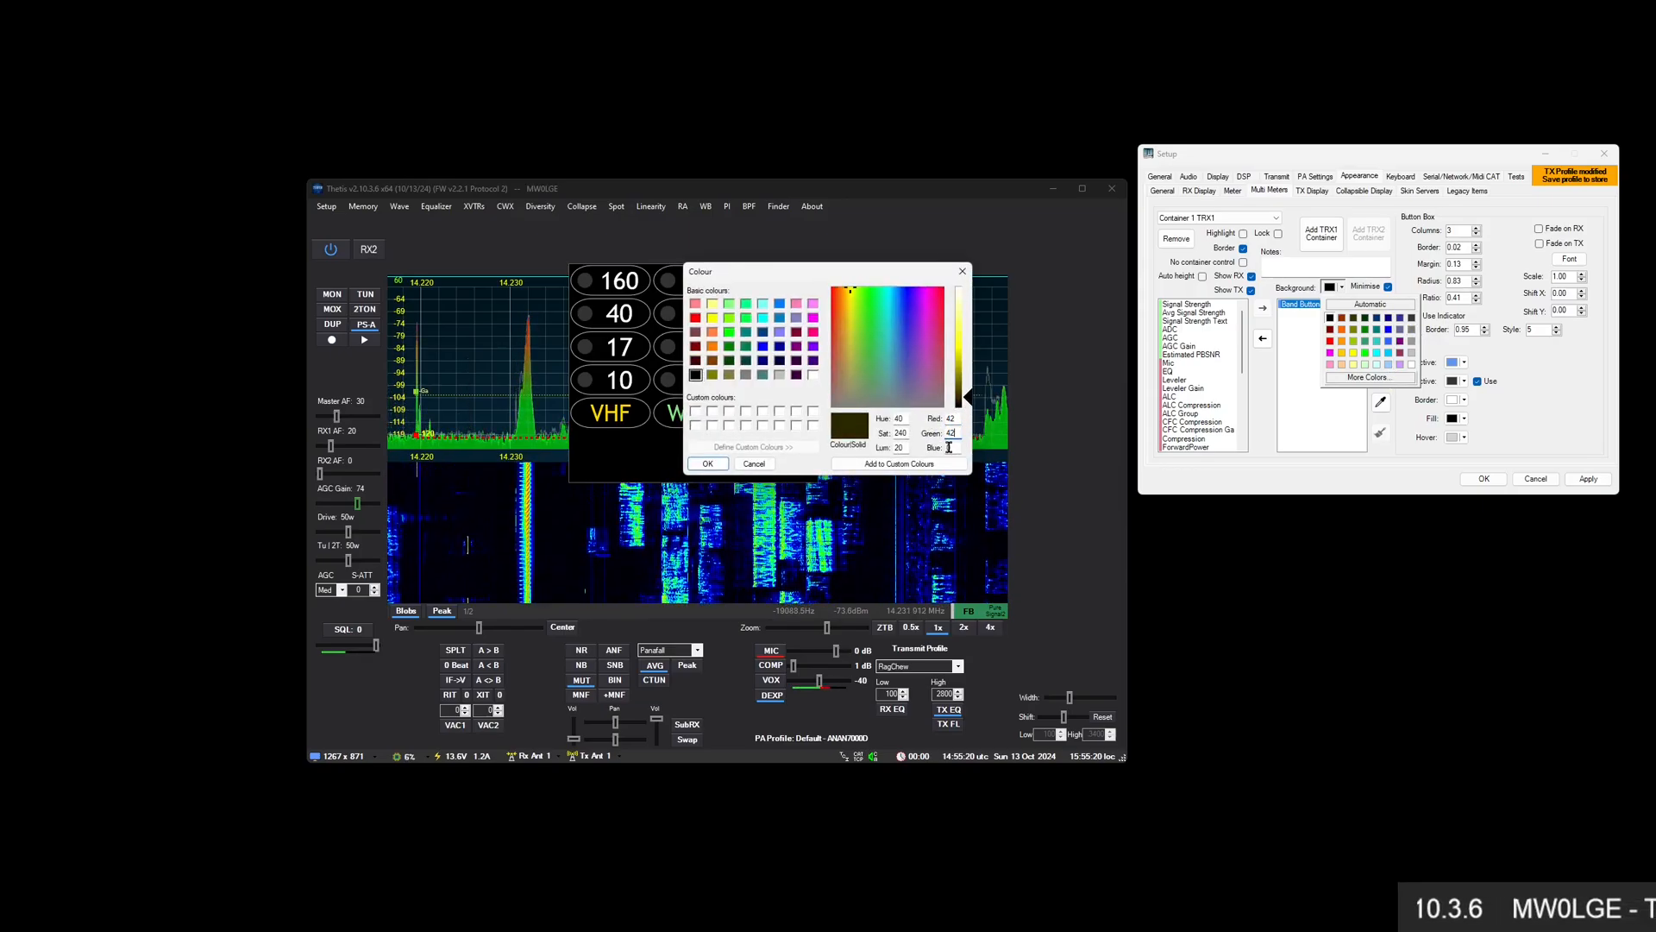
left_click(722, 463)
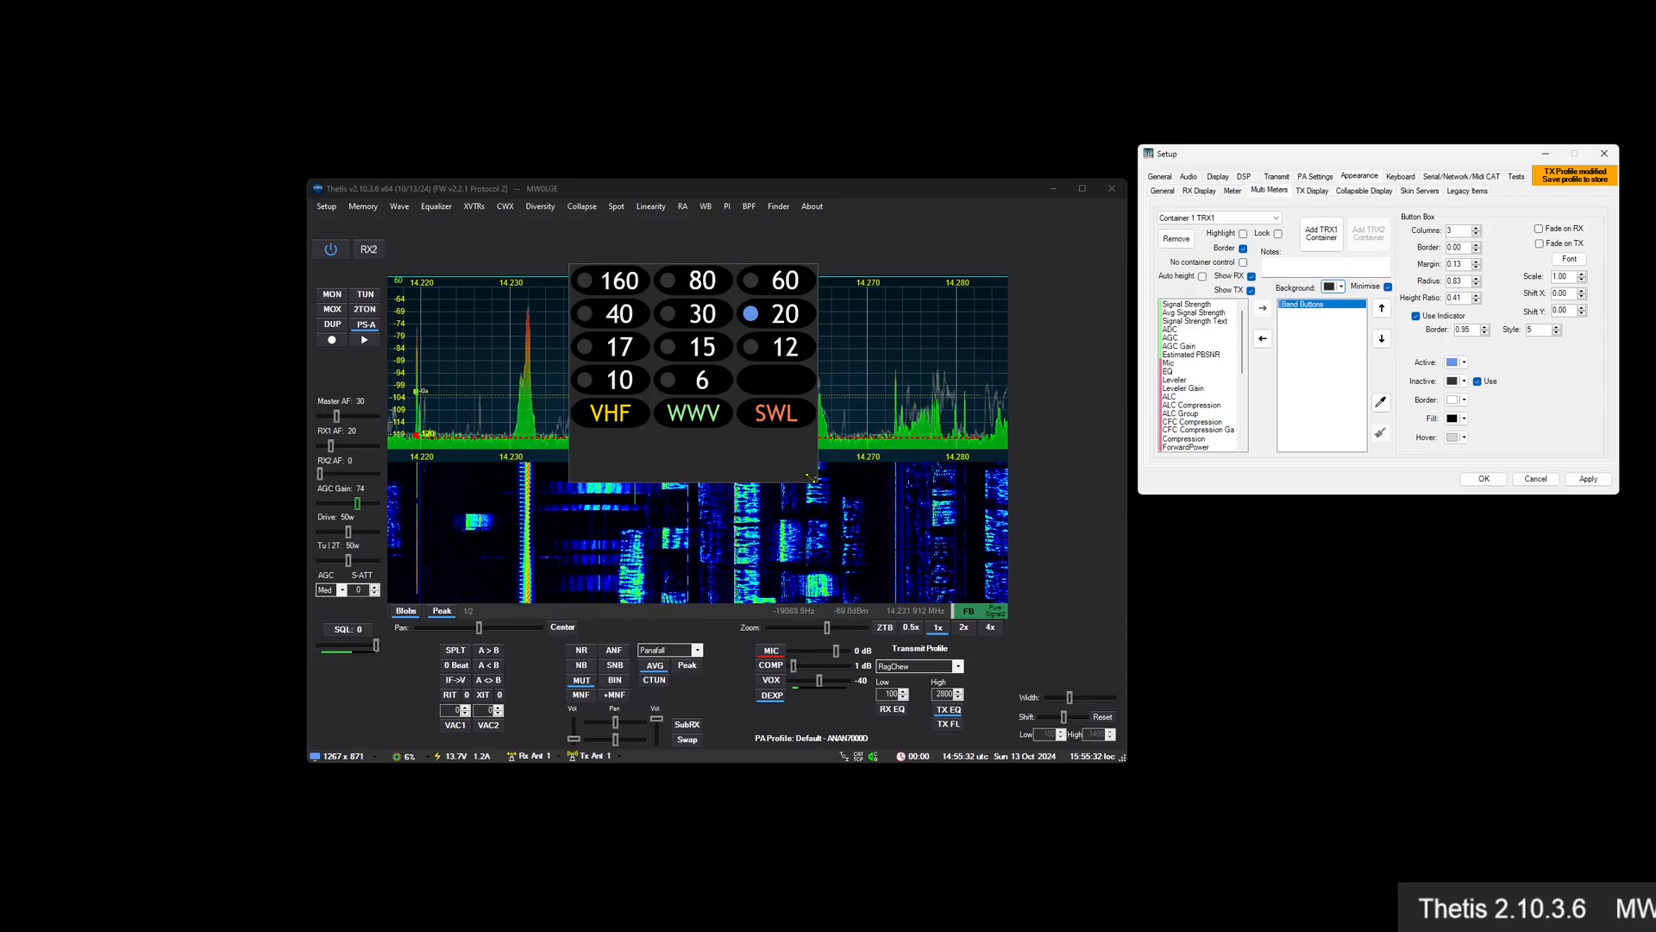
Shrink the band button container and place it to the right of the spectrum, with Border off and No container control on
left_click_drag(812, 477, 680, 348)
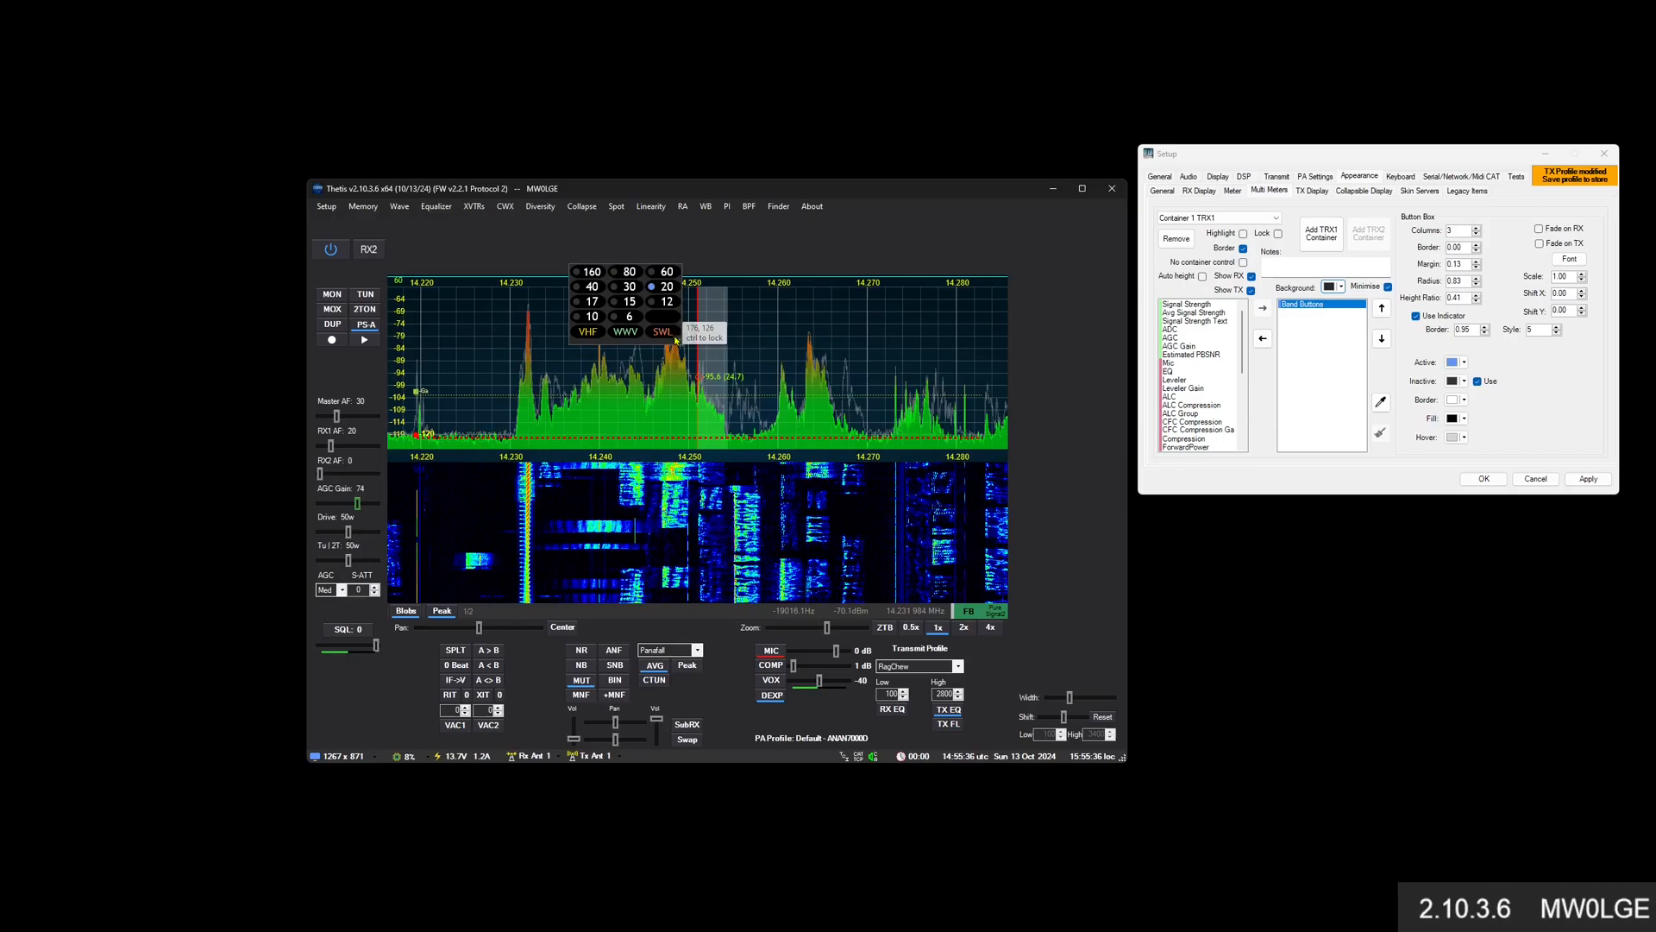
left_click_drag(602, 270, 1046, 285)
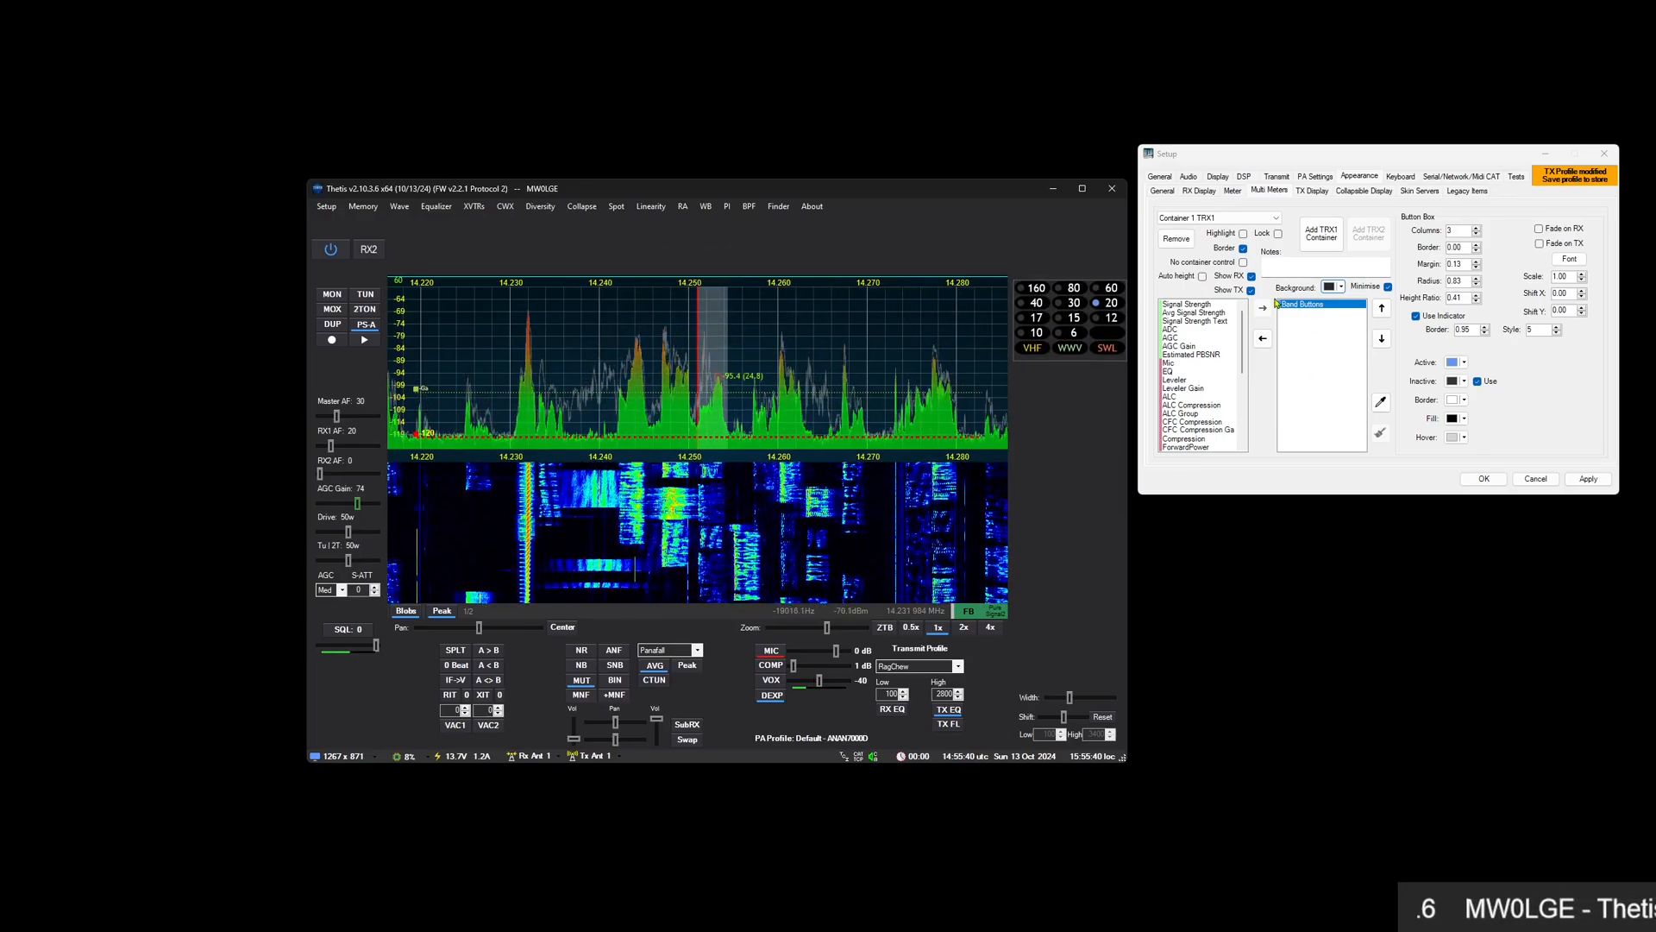
left_click(1244, 249)
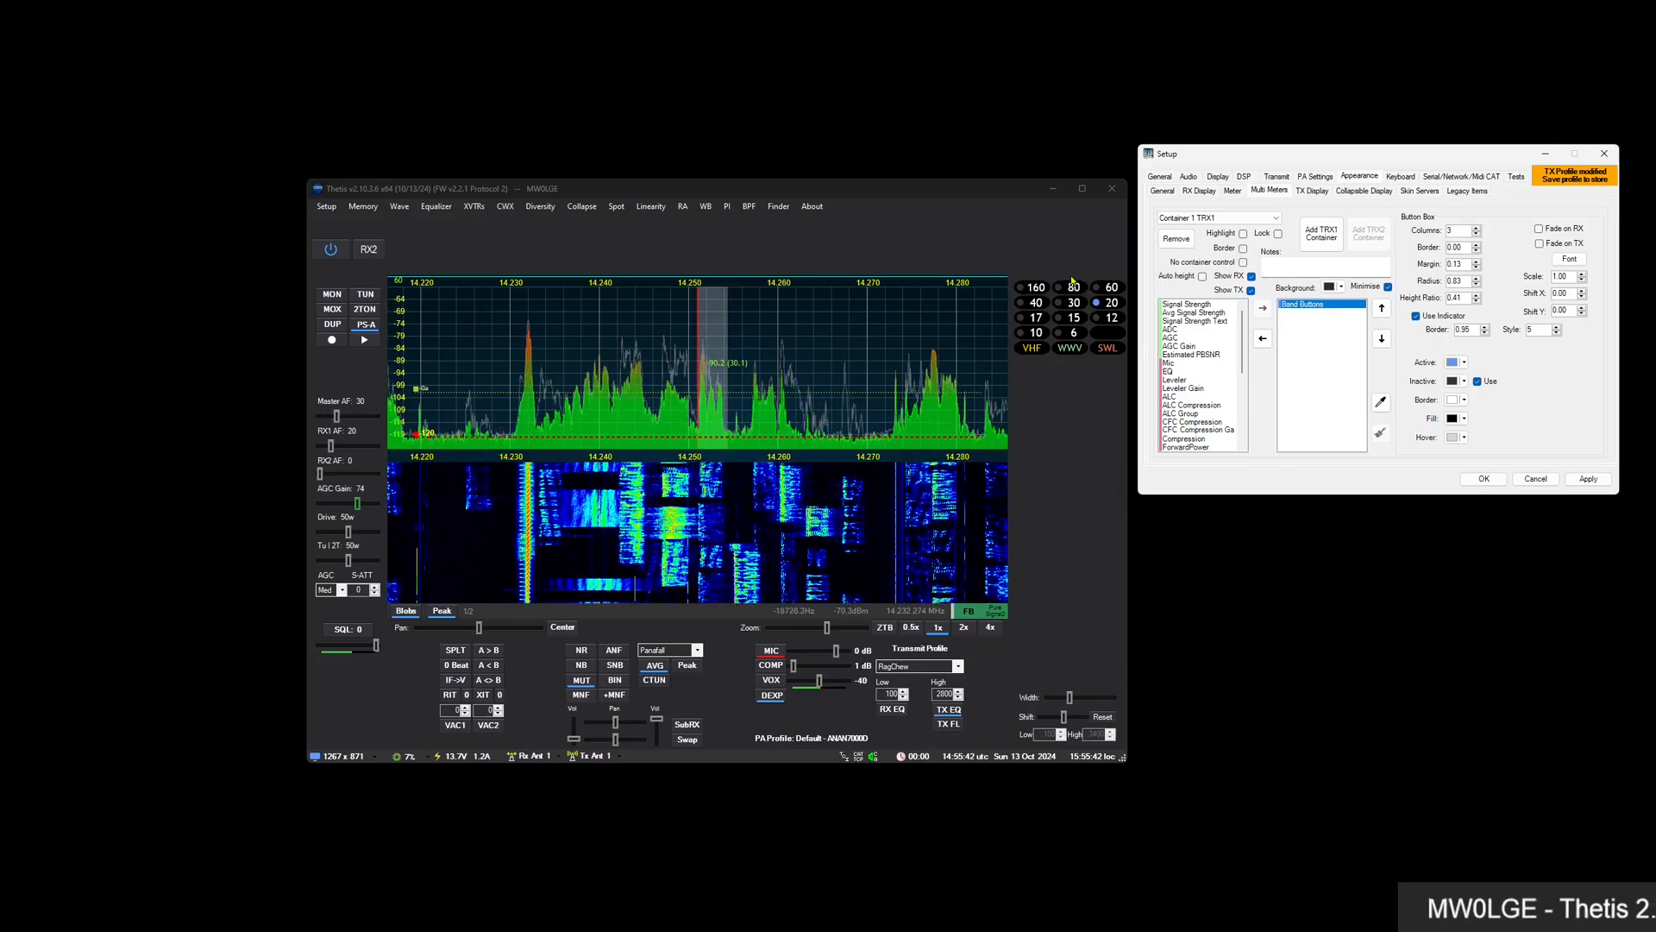
left_click(1243, 262)
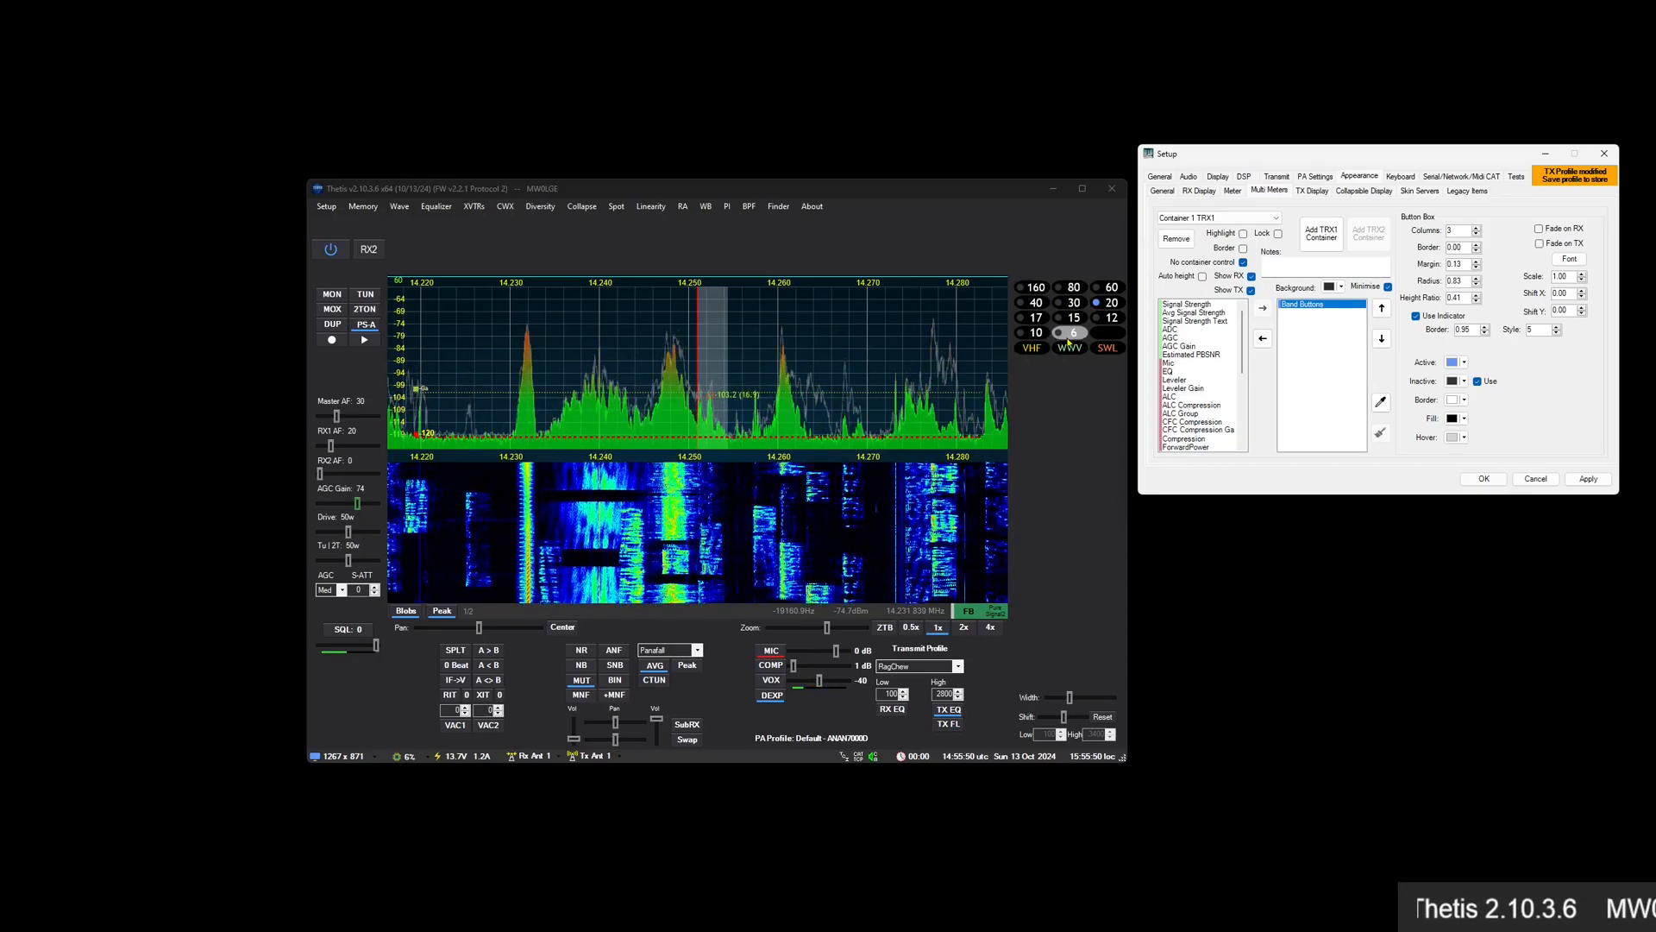
View the 40M and 15M band stacks from the band buttons, and enable Hide on select in the band stack options
right_click(1028, 304)
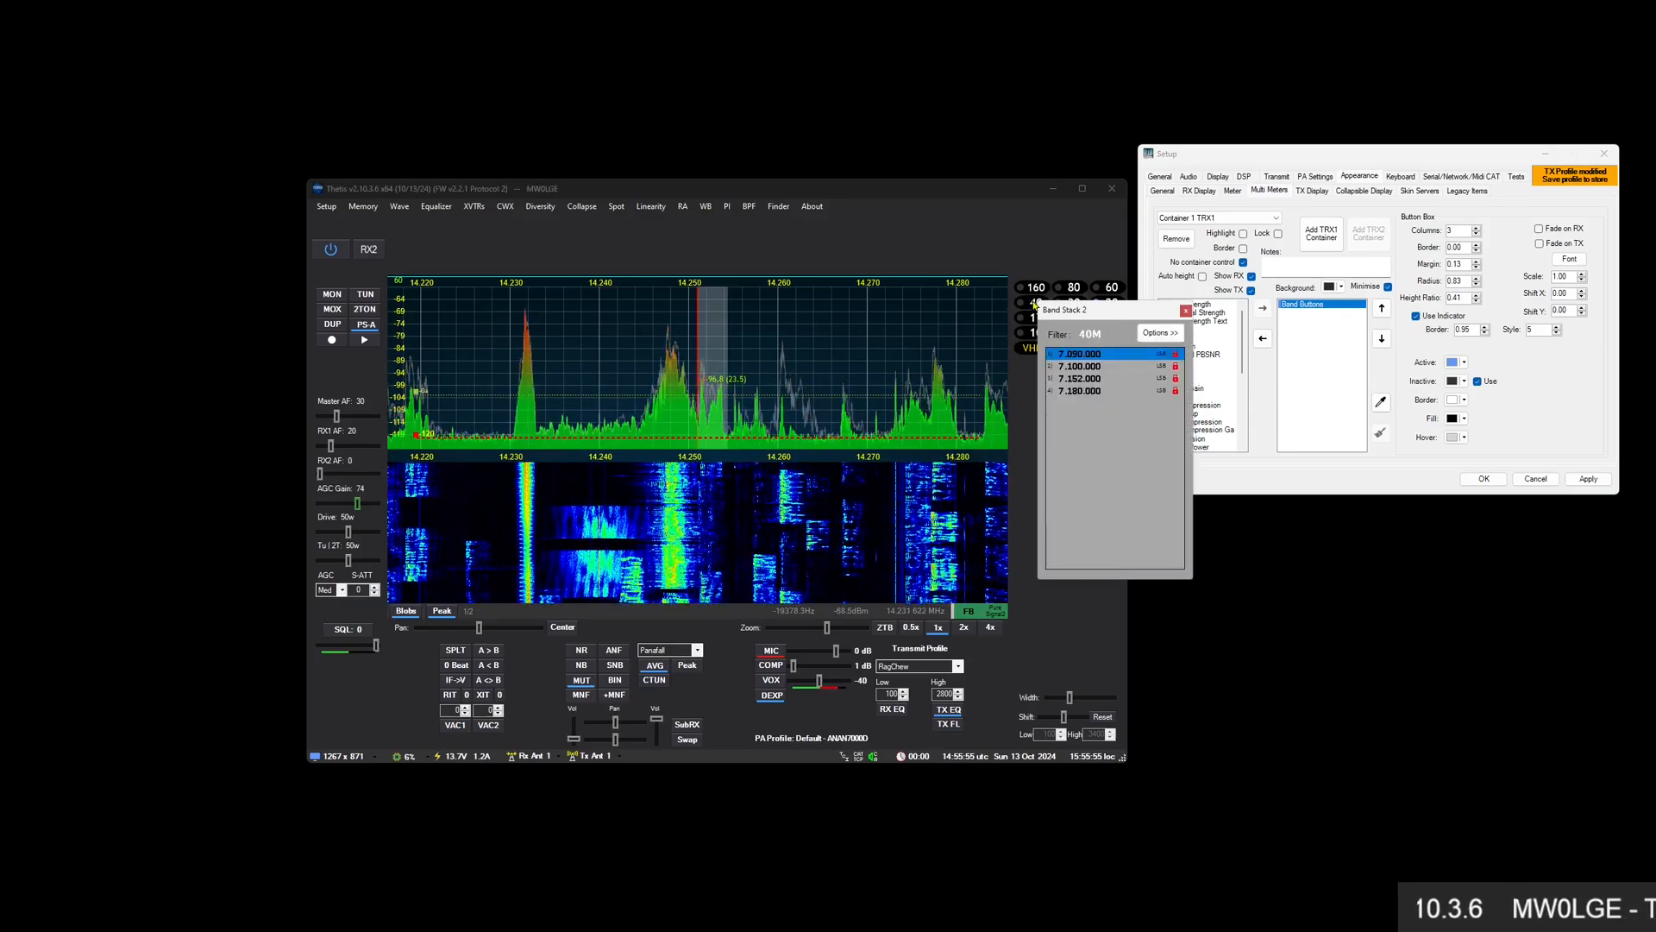
left_click(1186, 309)
right_click(1074, 318)
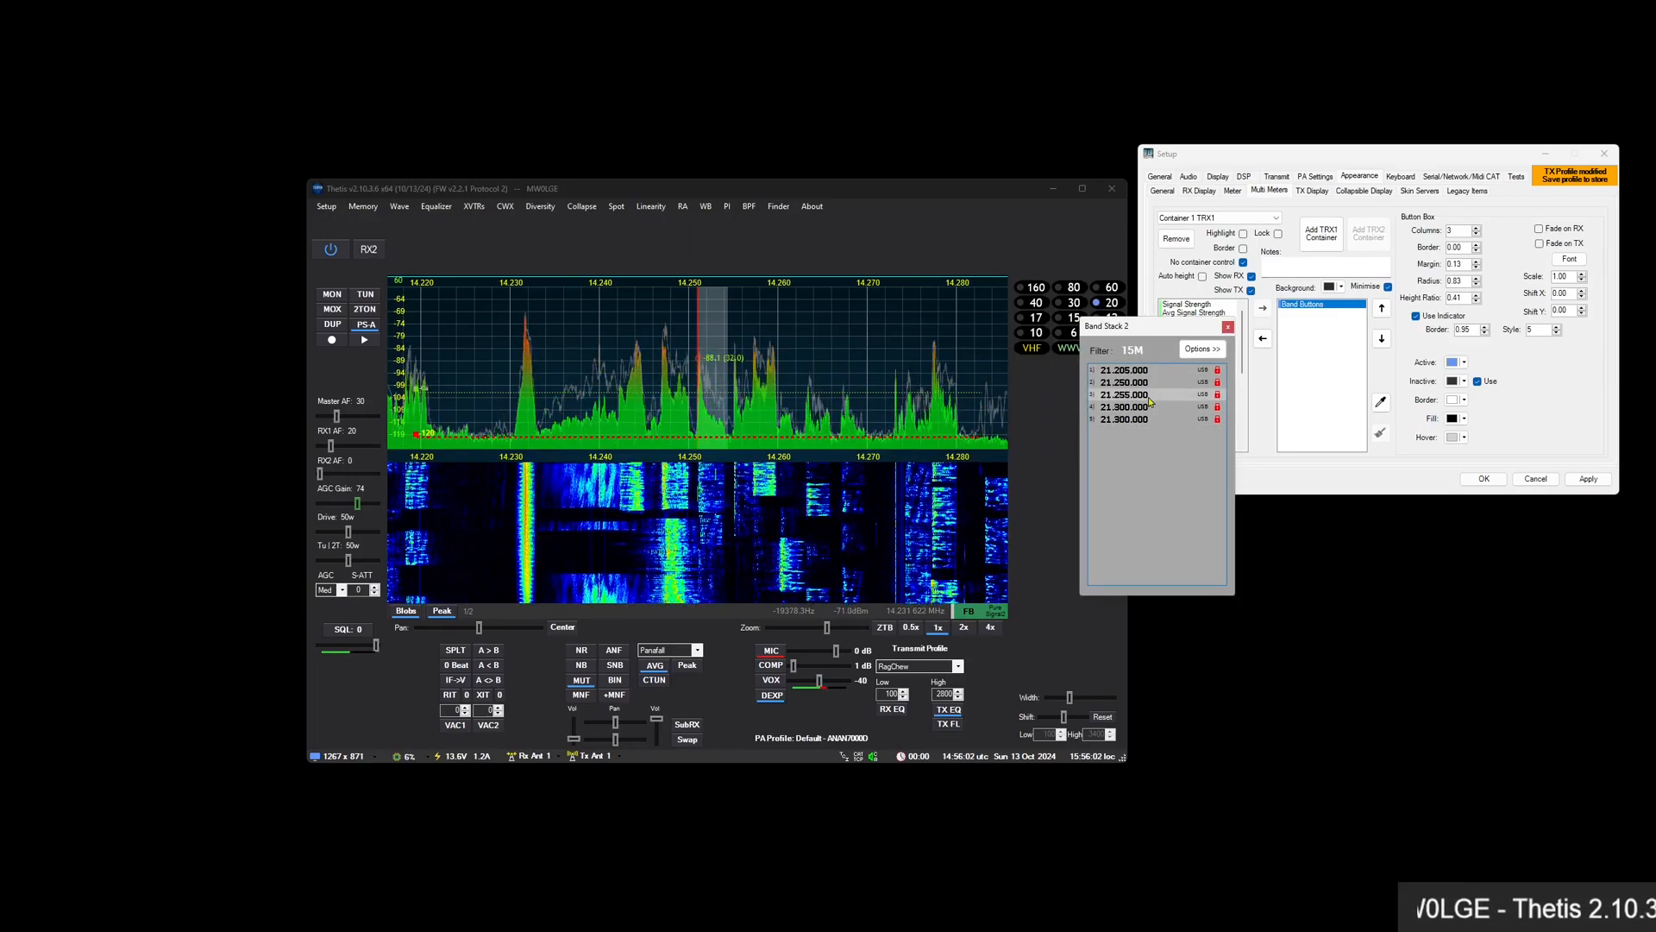
left_click(1199, 349)
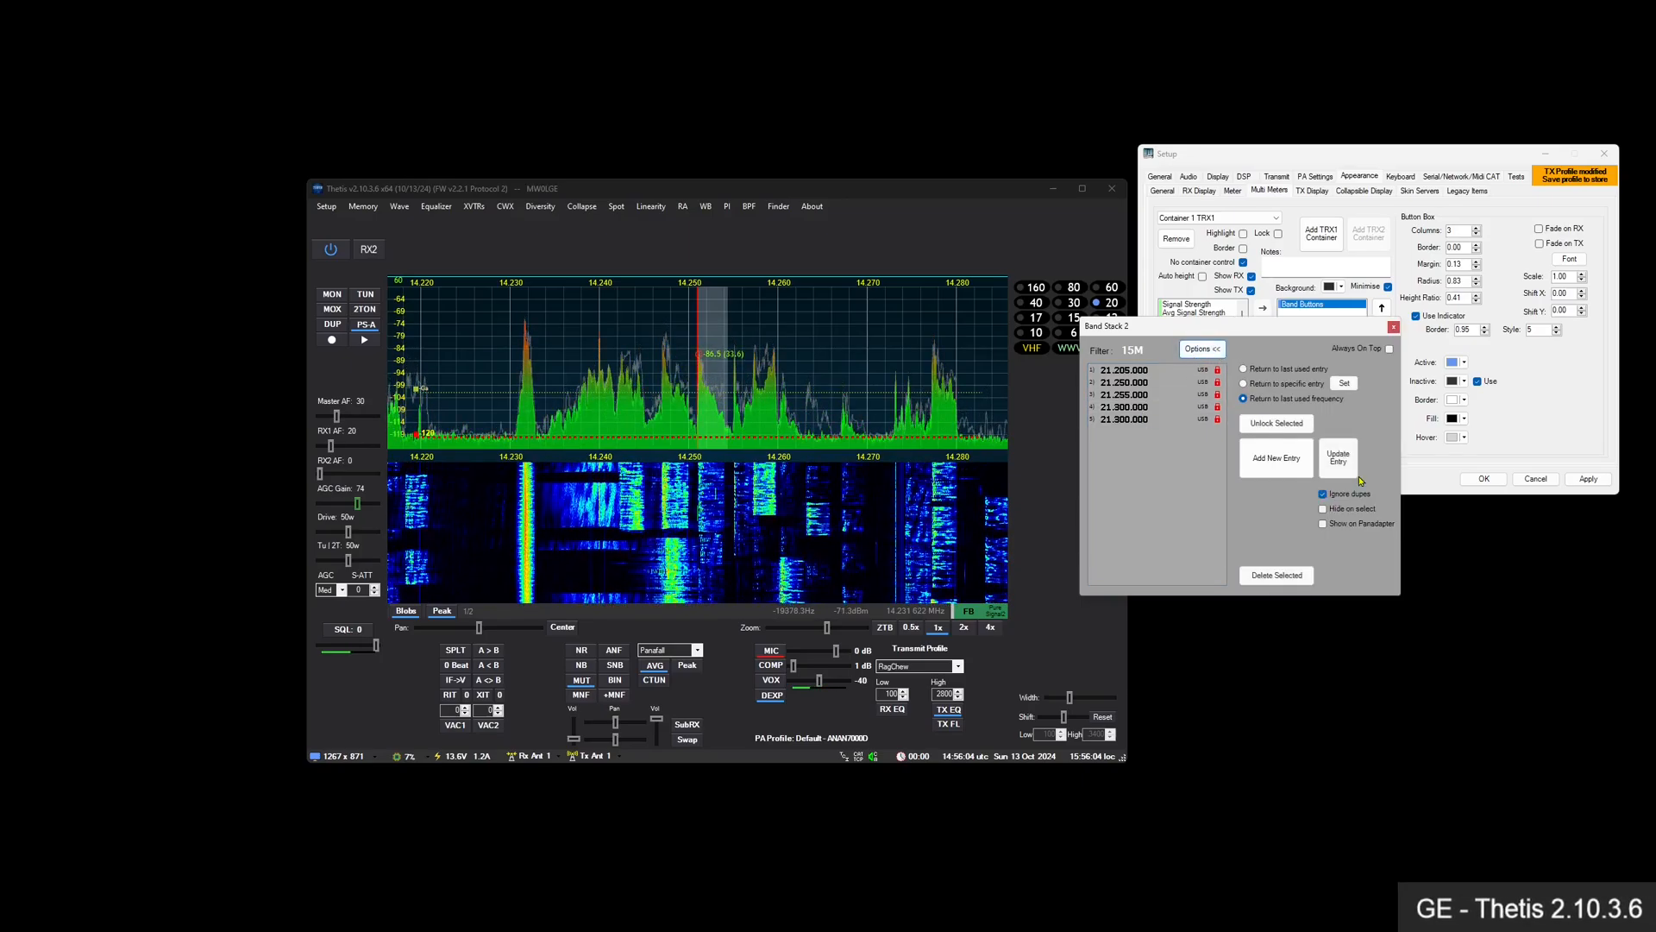
left_click(1336, 510)
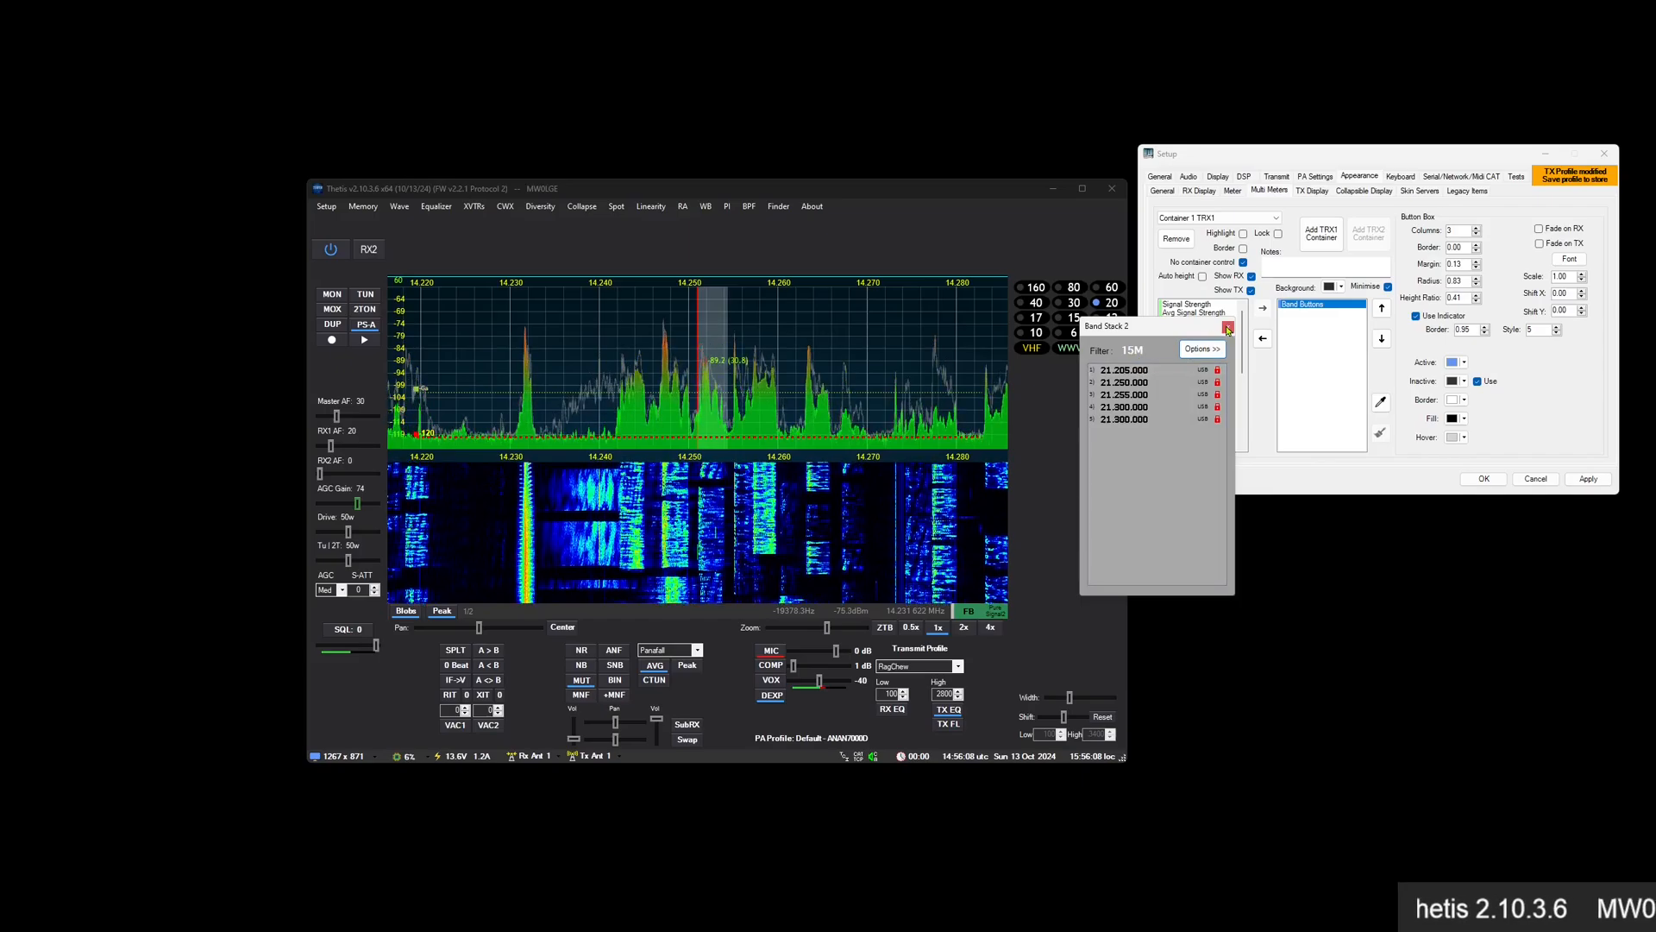
left_click(1228, 327)
Check the 30M band stack, and recall 21.255.000 from the 15M stack and 14.155.000 from the 20M stack
right_click(1075, 306)
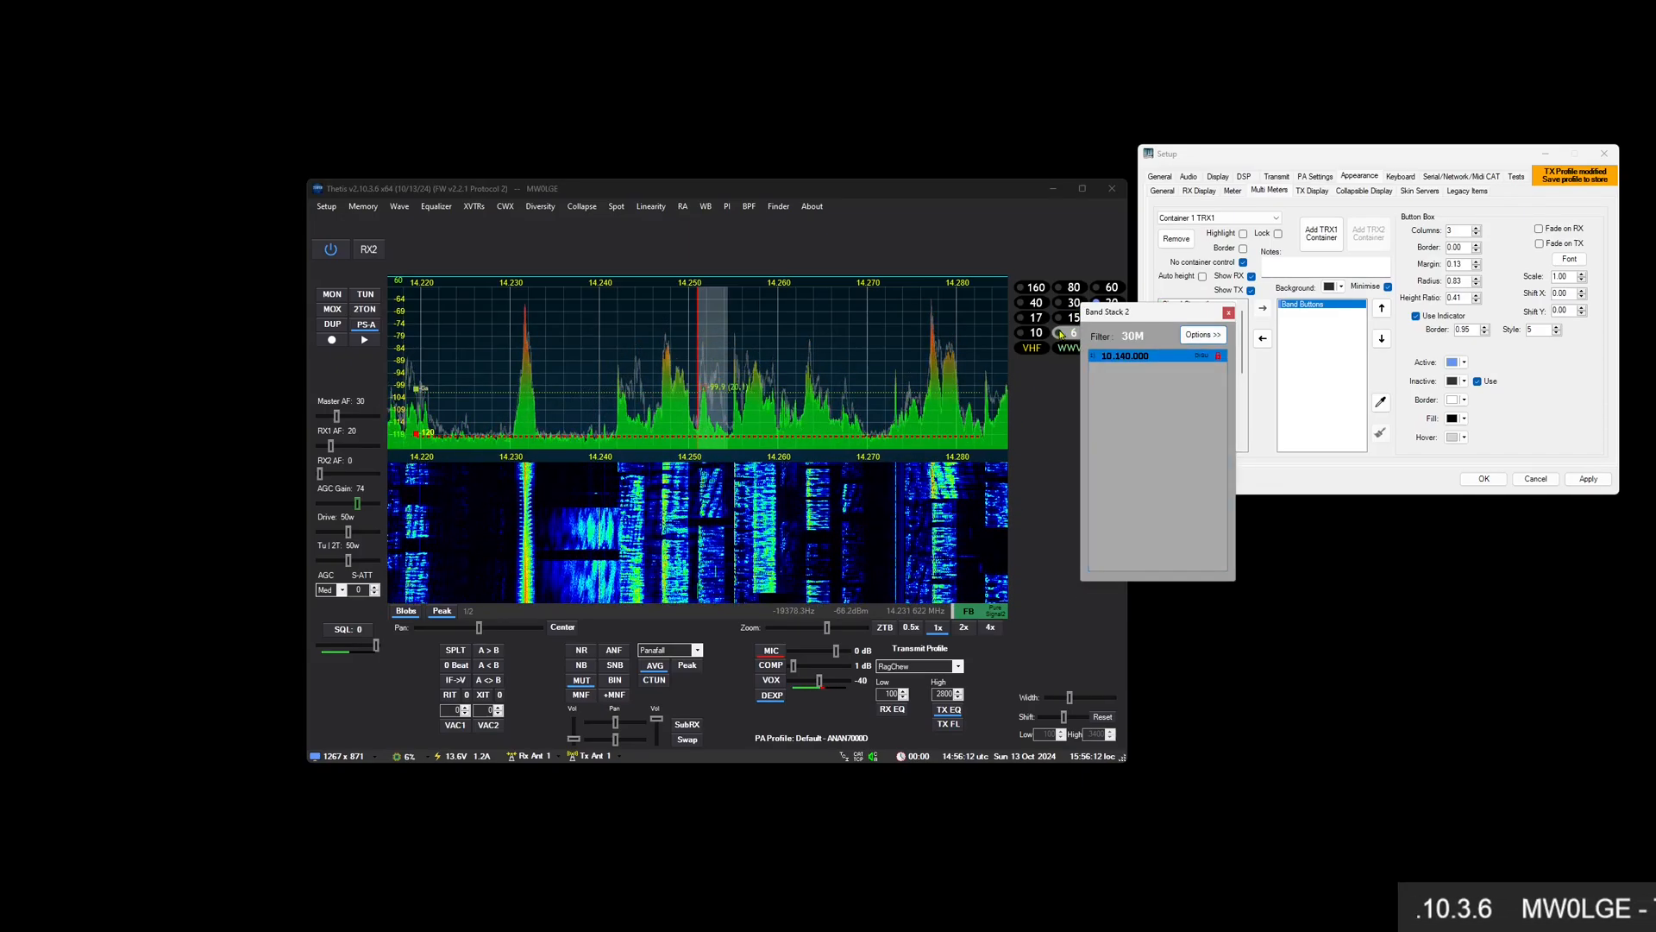
right_click(1072, 318)
left_click(1119, 401)
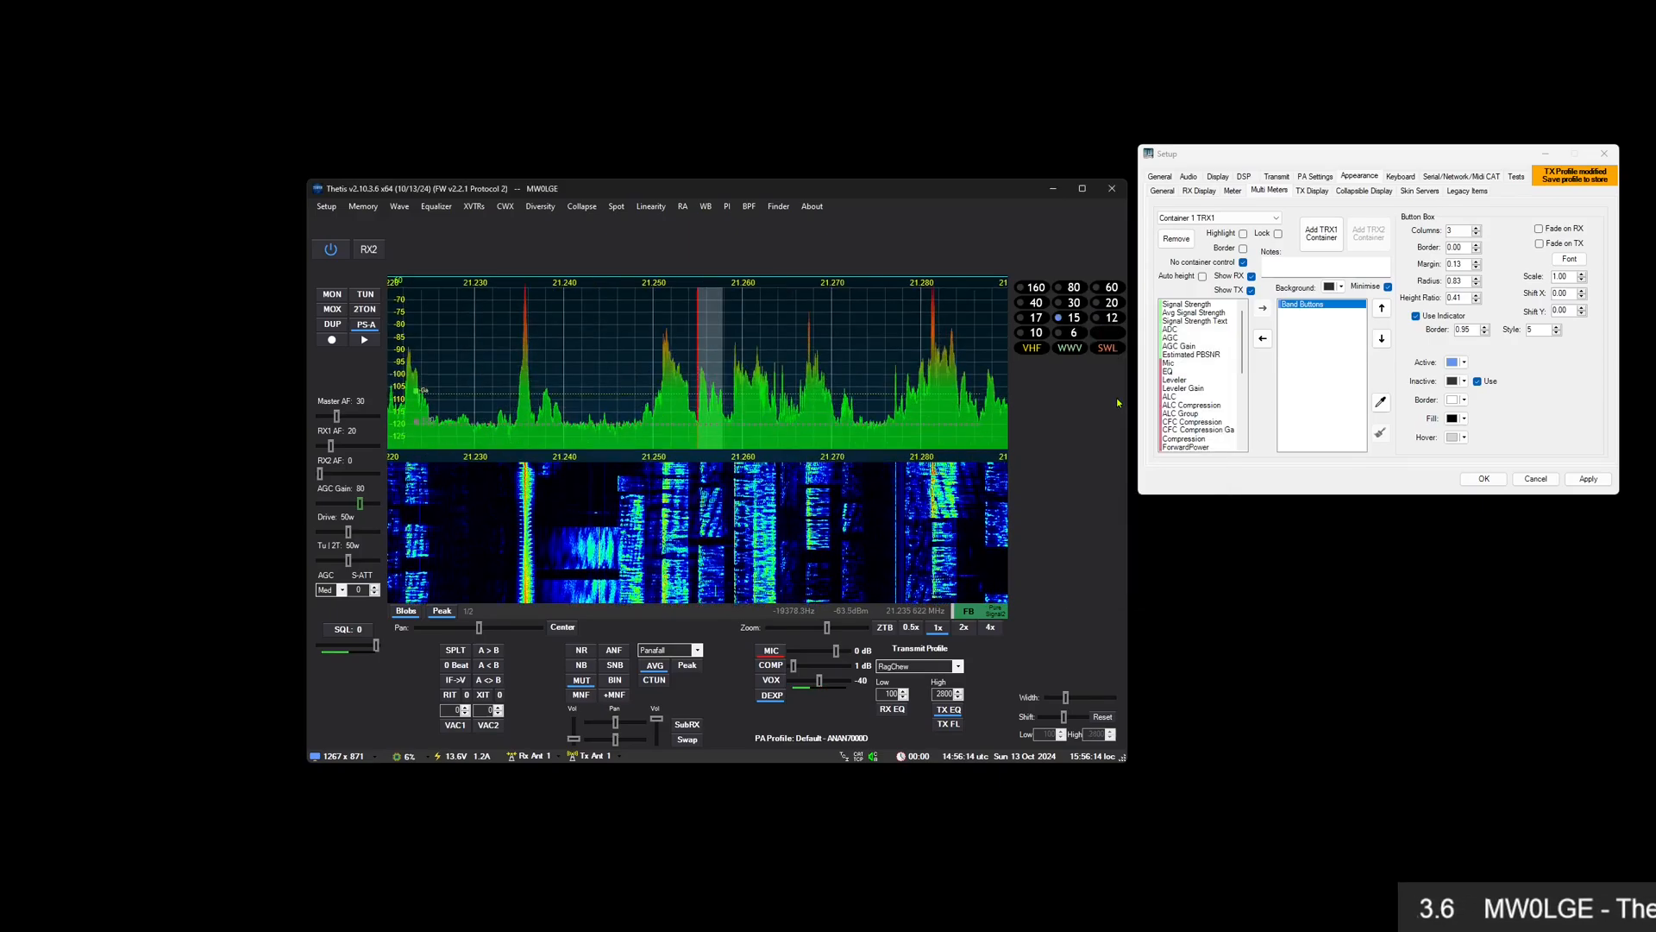
right_click(1112, 303)
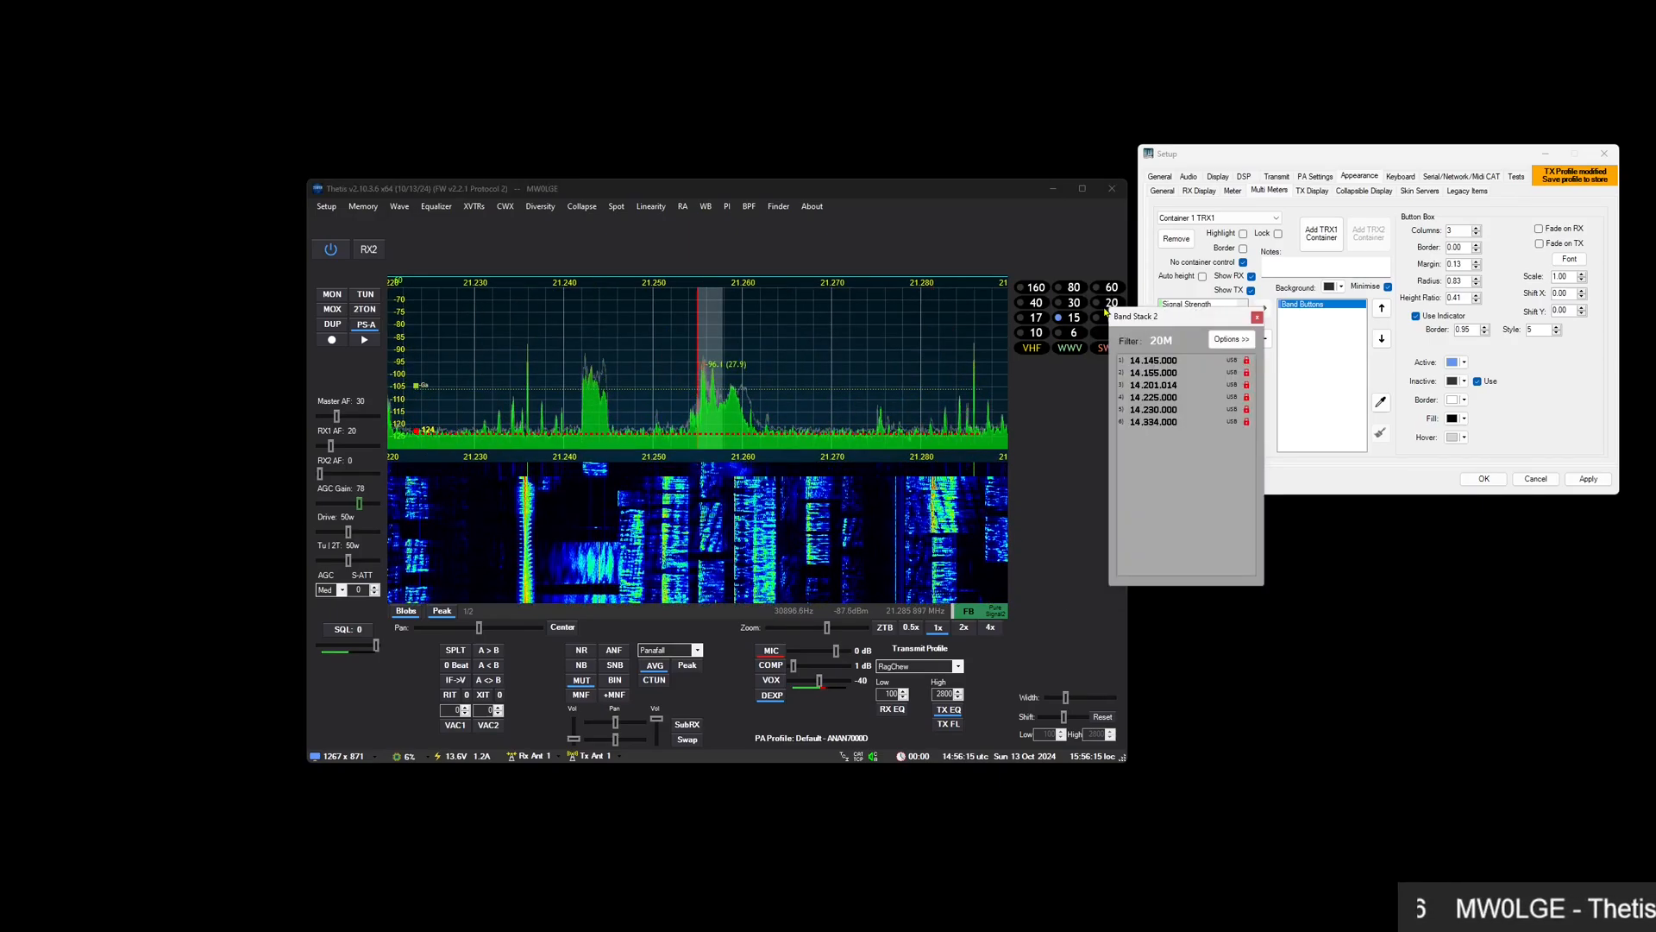
left_click(1155, 375)
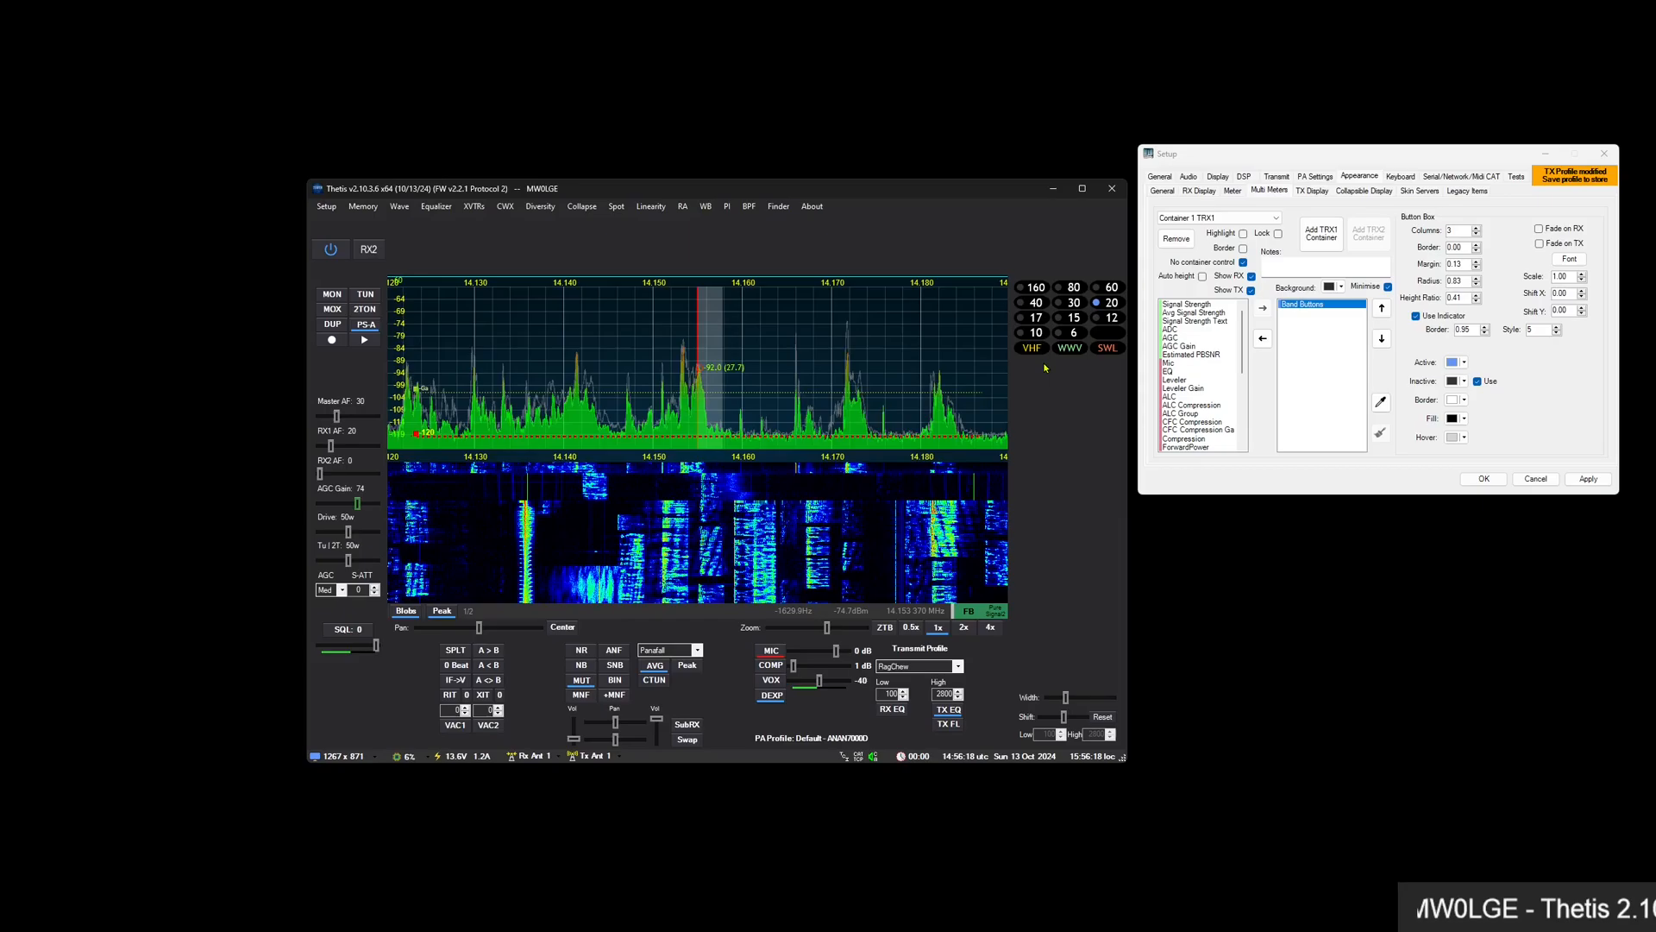
Add a second TRX1 container holding a Vfo Display, and fit it as a wide strip above the spectrum
left_click(1320, 233)
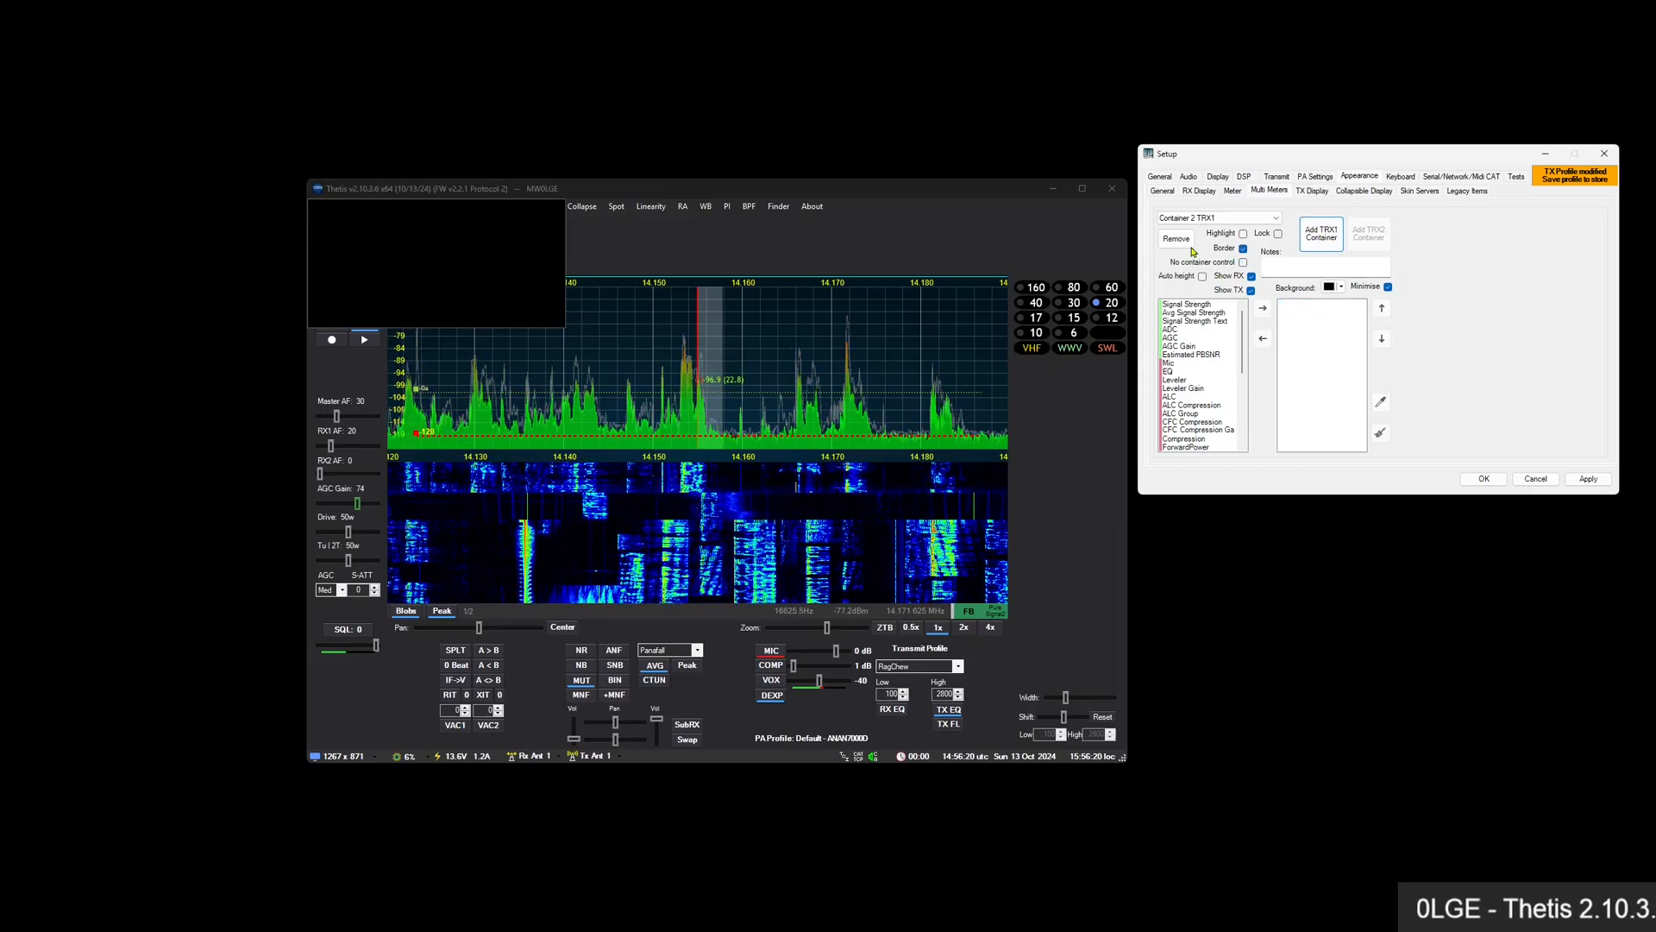
scroll(1191, 376, "down", 6)
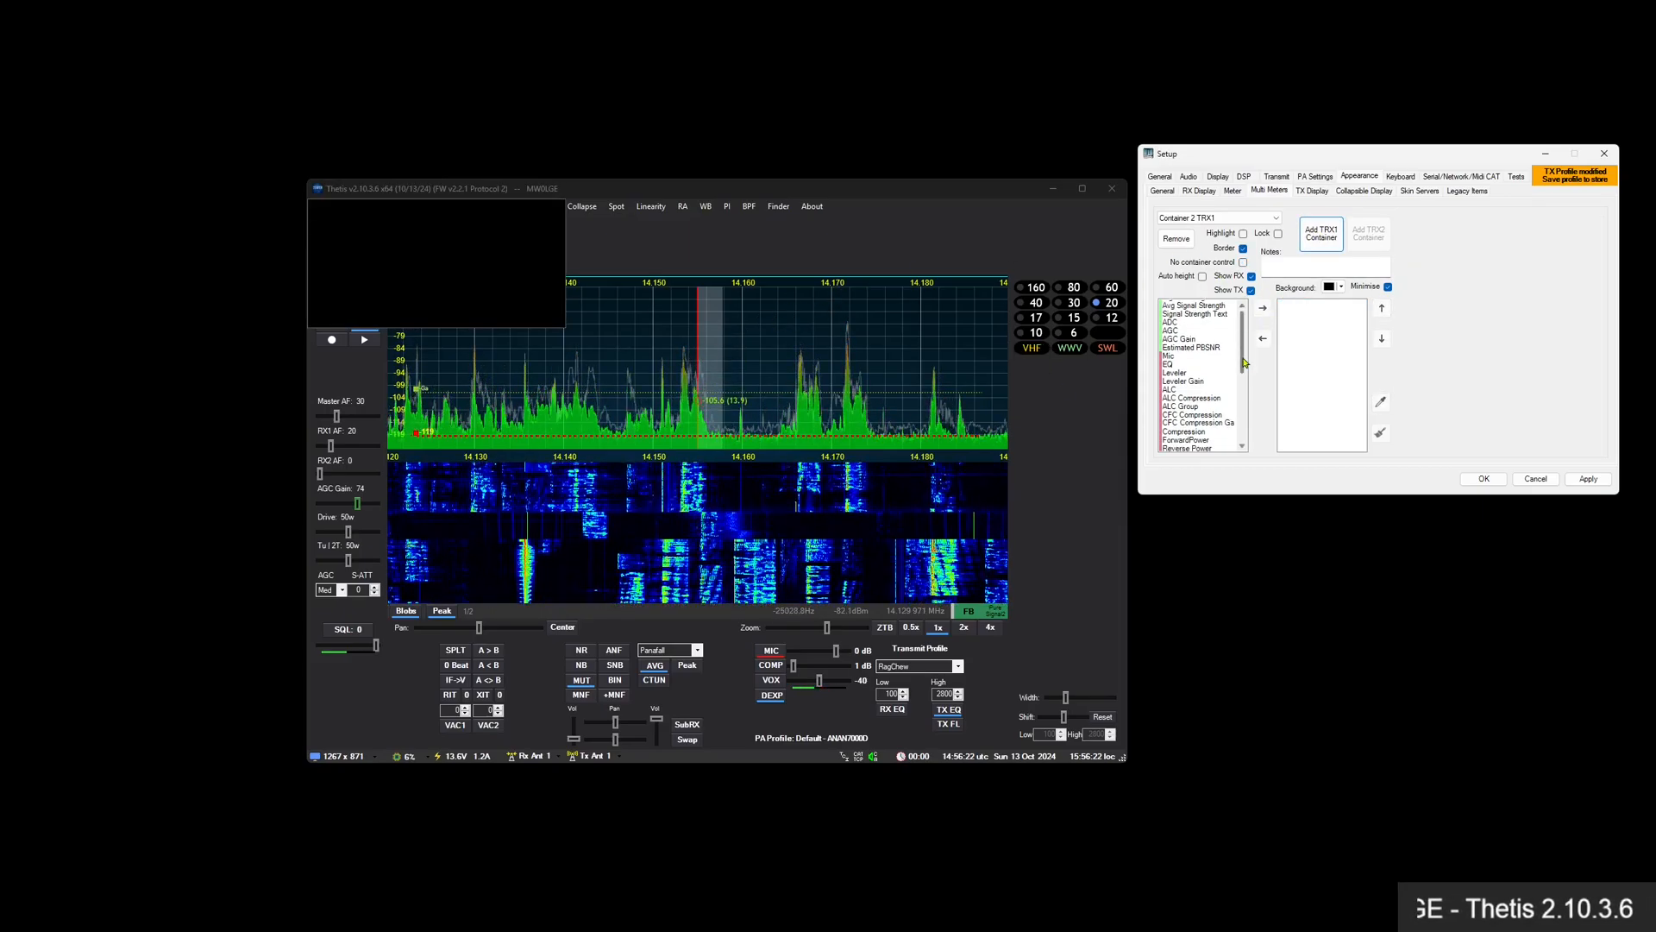
double_click(1190, 373)
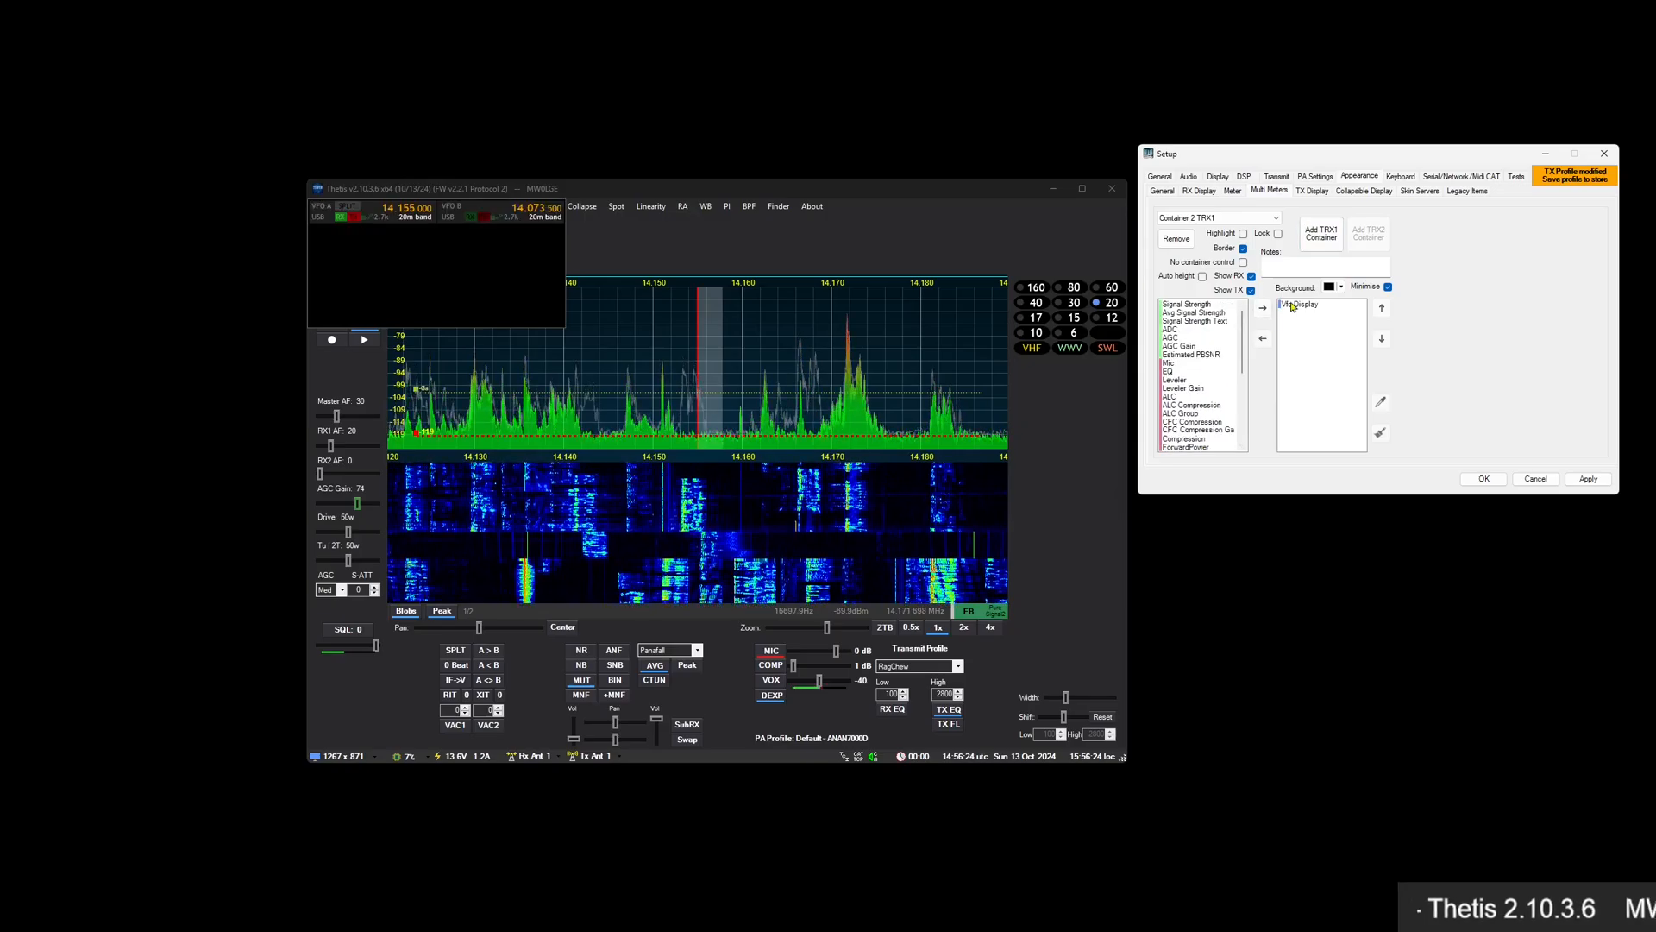
left_click_drag(559, 321, 851, 259)
left_click_drag(696, 209, 782, 225)
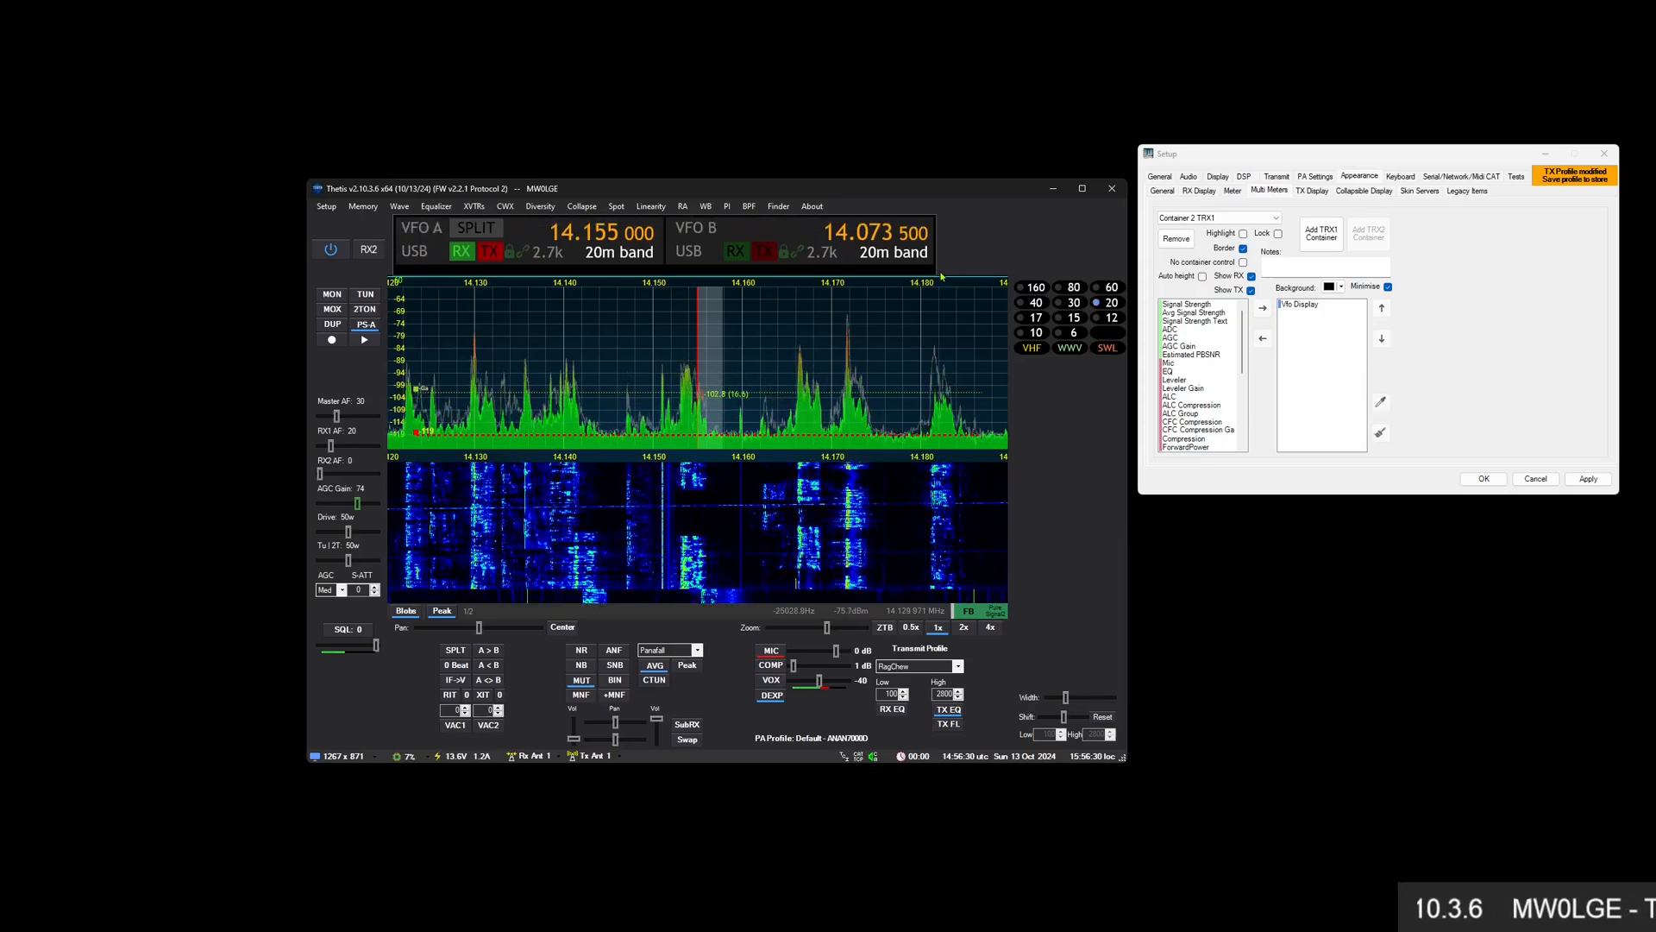
Add AGC and Leveler meters to the Vfo Display container, enable Auto height, and move the container over the spectrum
double_click(1171, 337)
double_click(1175, 380)
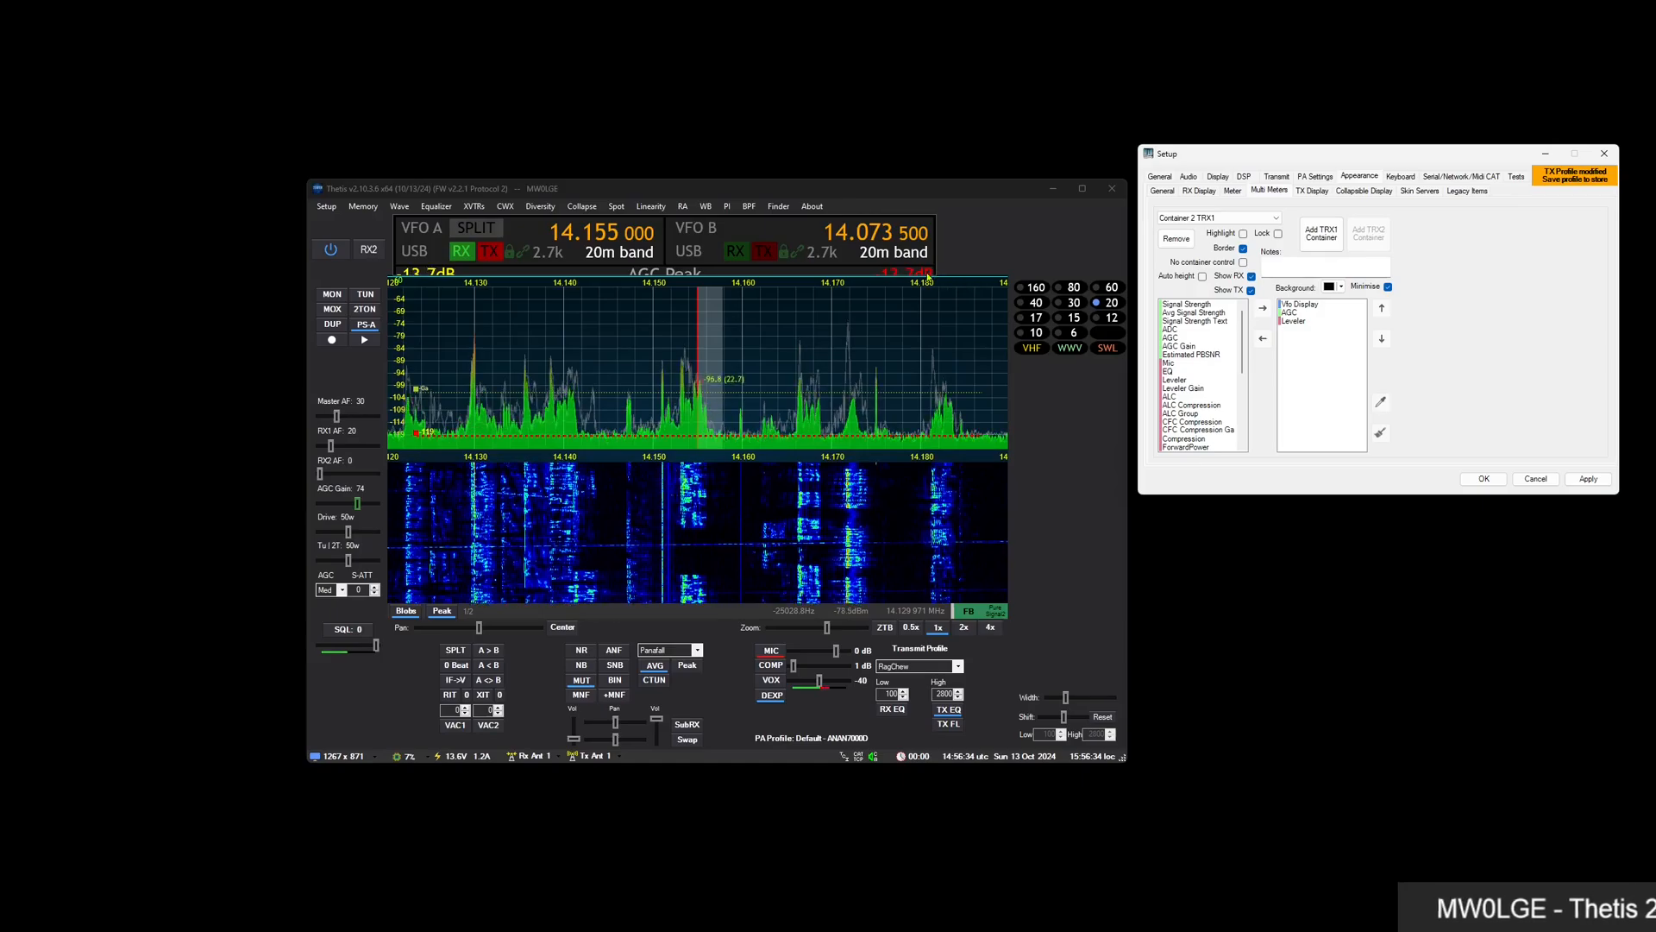
mouse_move(929, 276)
left_mouse_down()
mouse_move(1001, 369)
mouse_move(882, 369)
mouse_move(921, 272)
left_mouse_up()
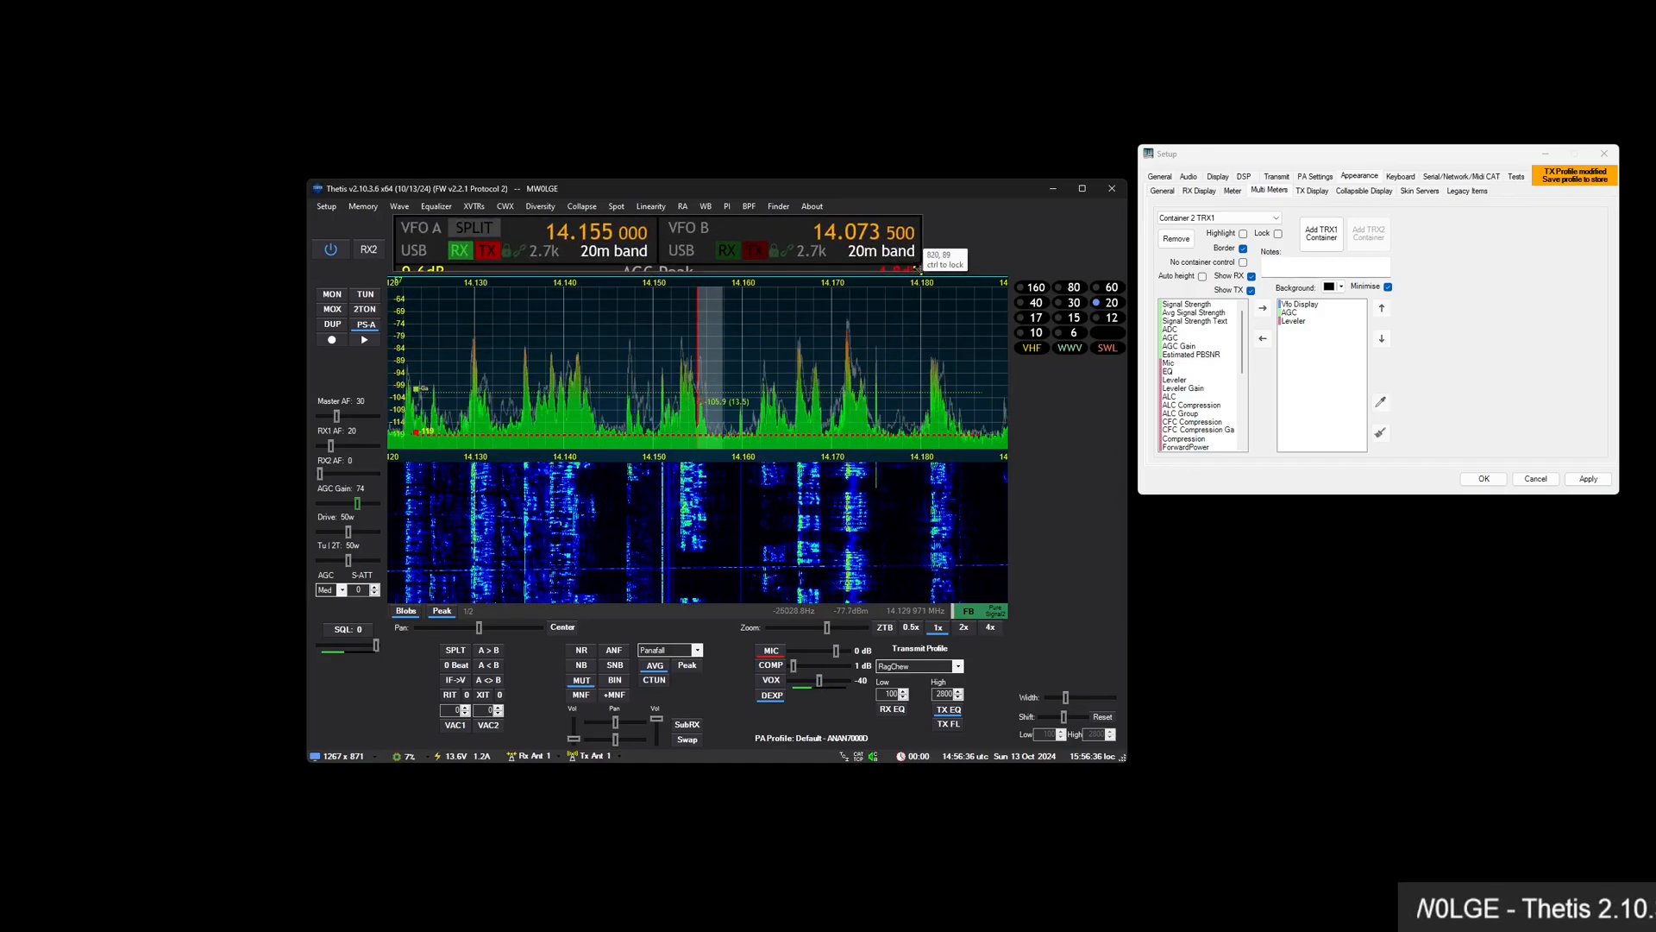
left_click(1203, 277)
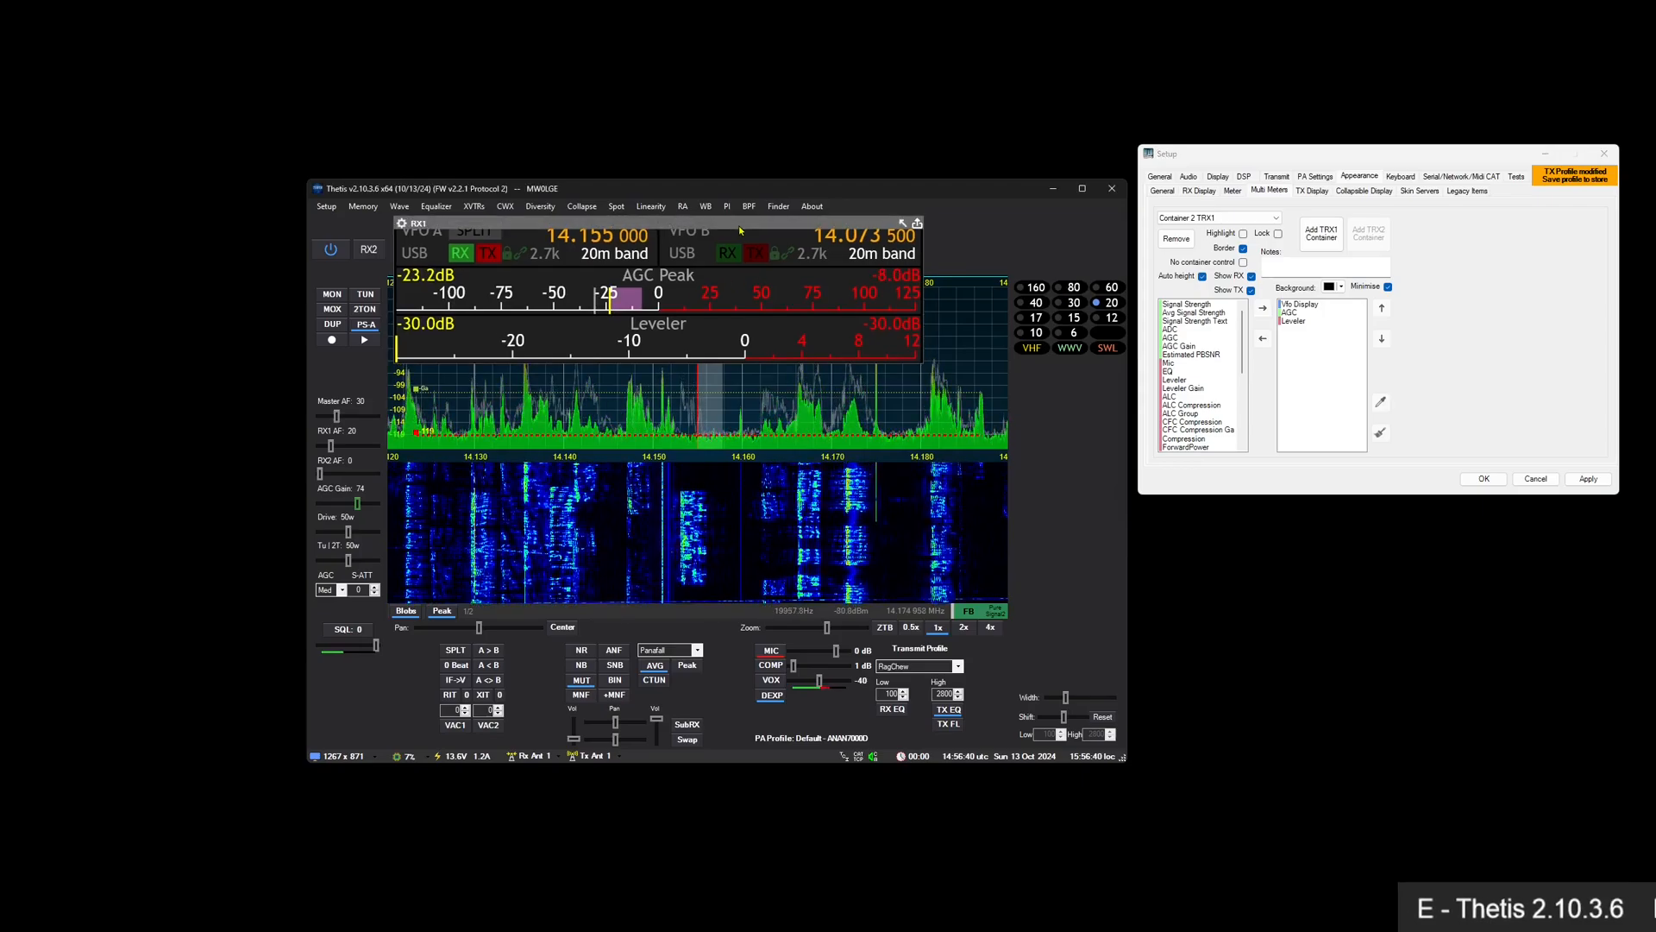
left_click_drag(739, 231, 724, 377)
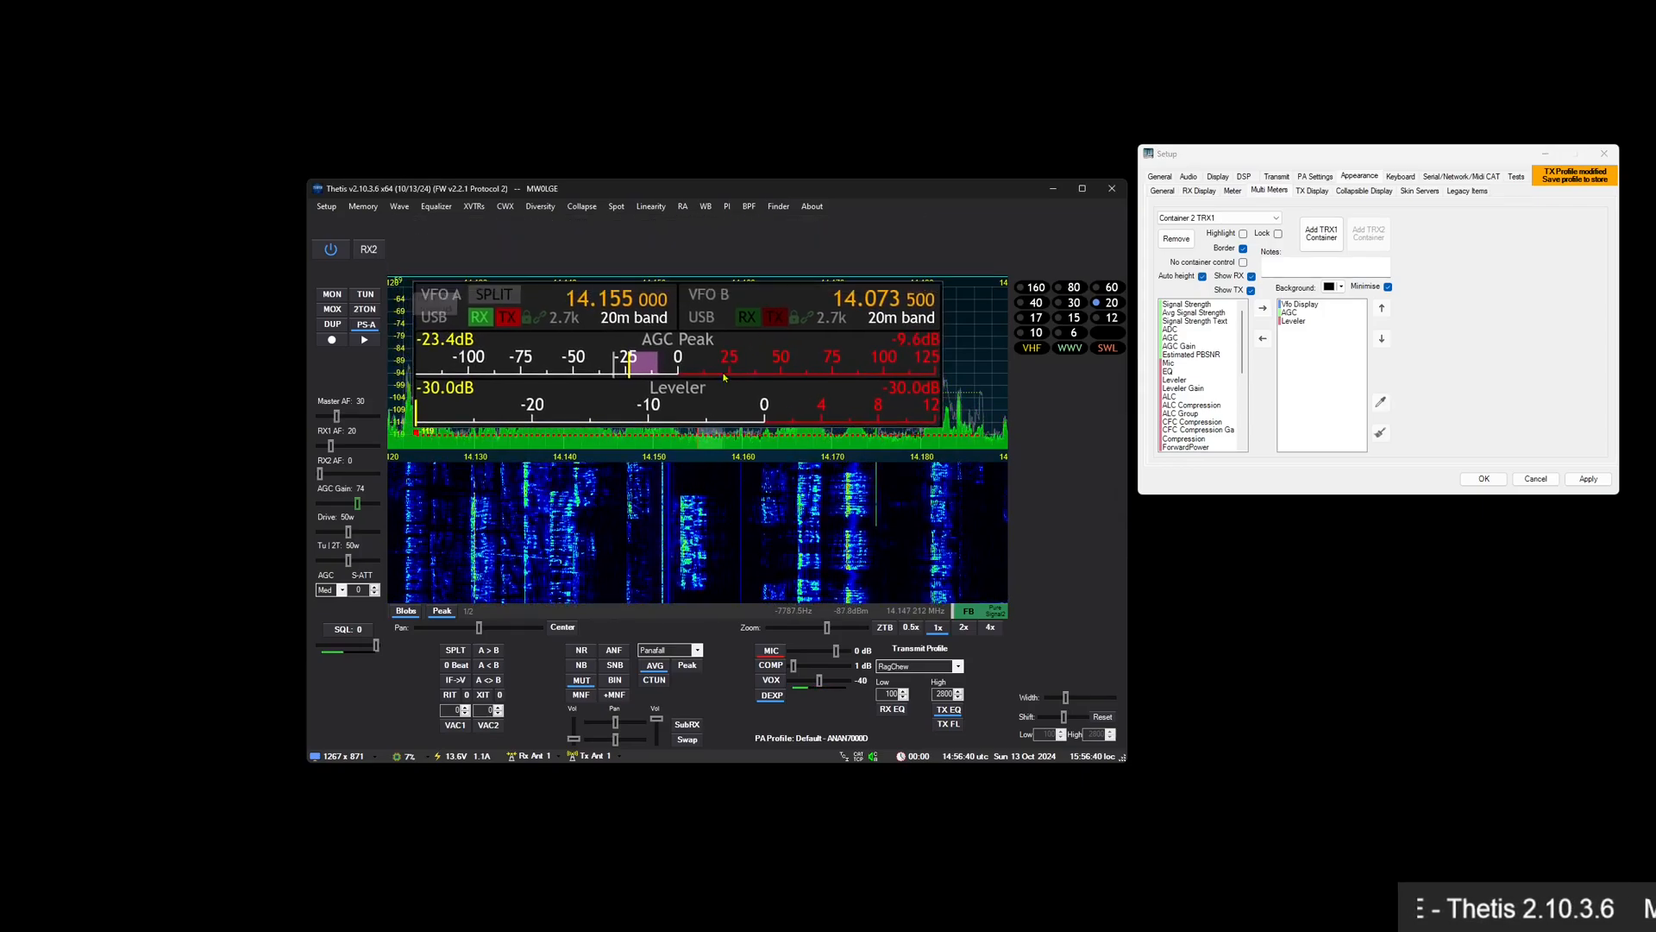
Add ALC and ALC Group meters to the same container and shrink it proportionally over the spectrum
double_click(1171, 397)
double_click(1180, 413)
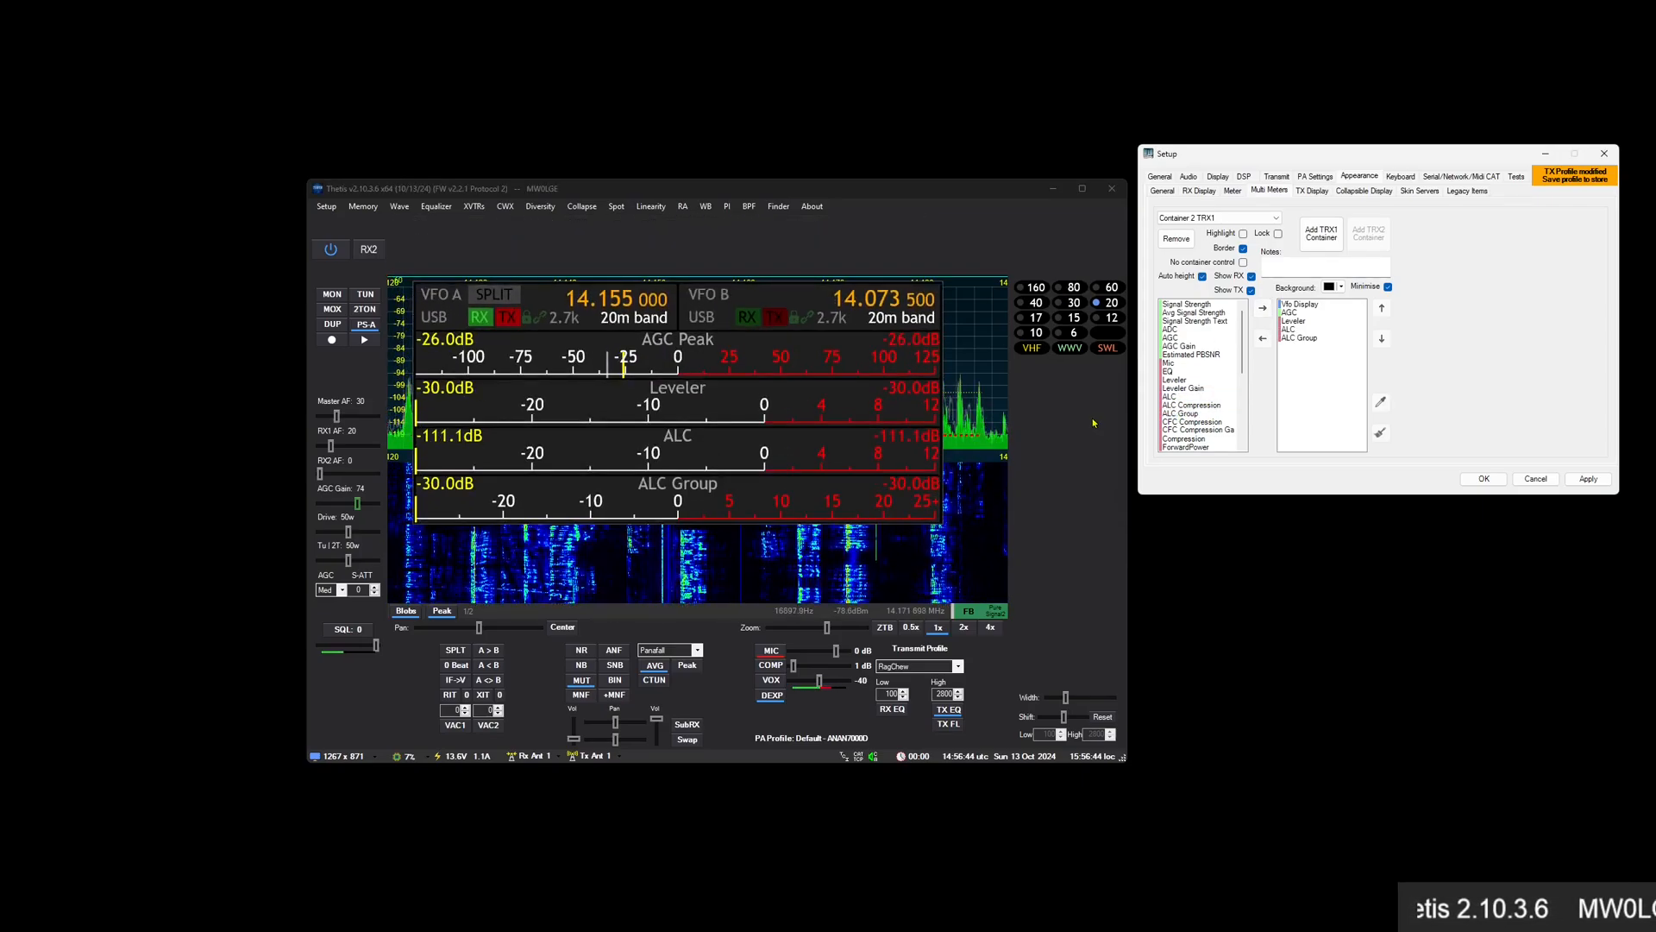
left_click_drag(939, 520, 777, 447)
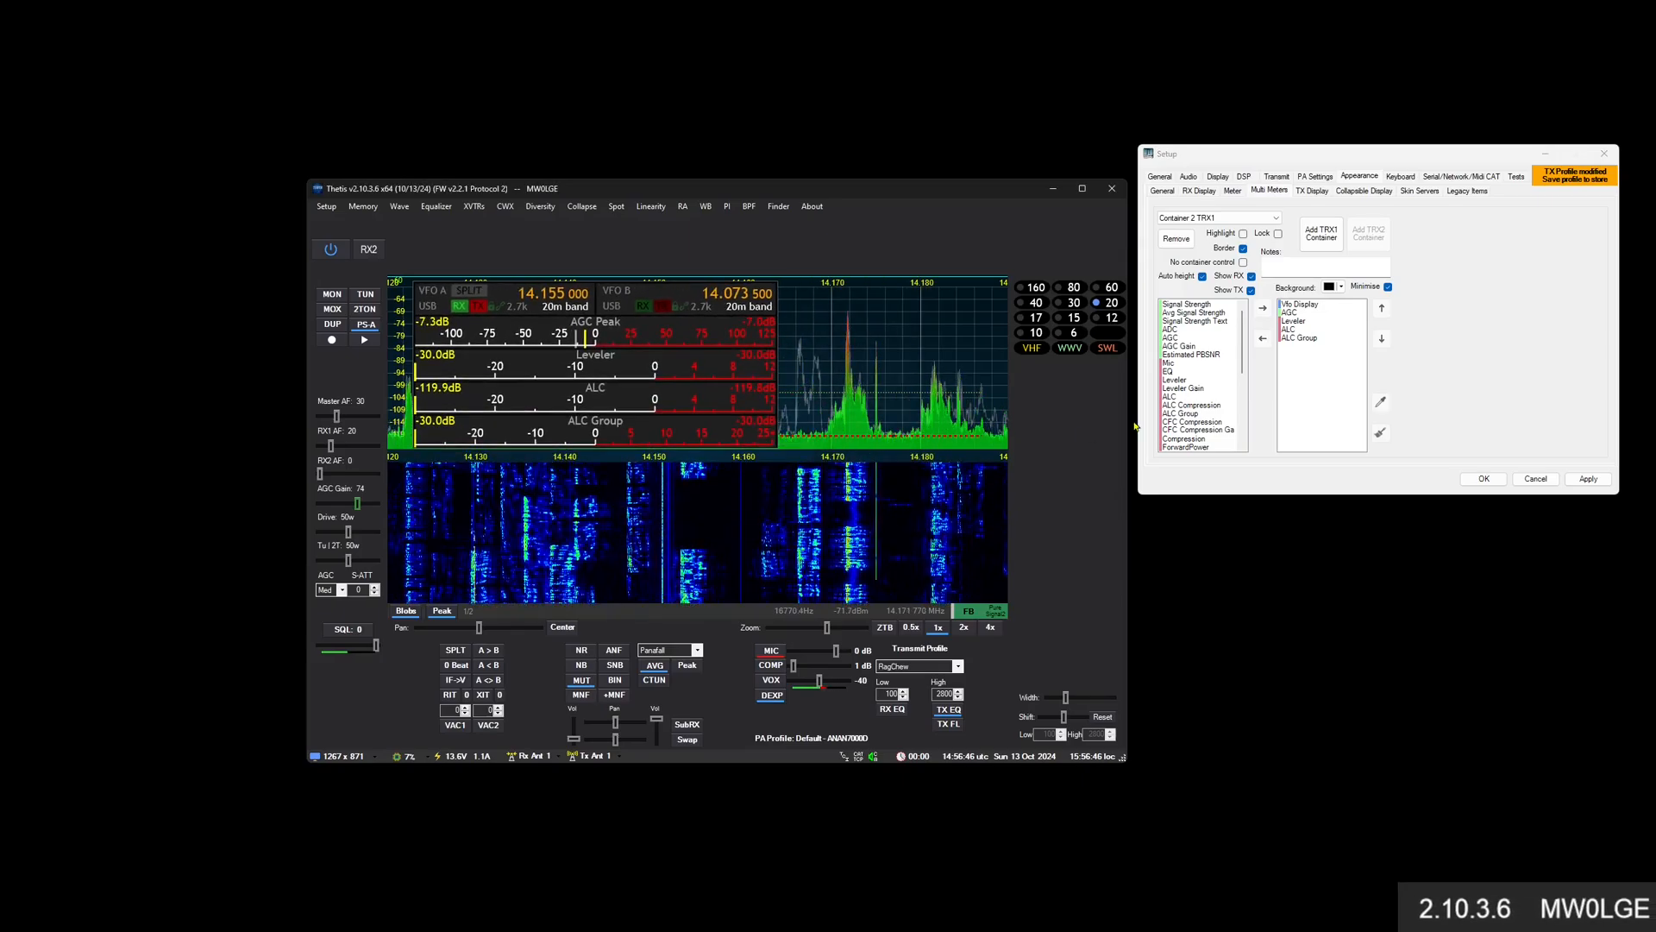
Turn off Auto height and remove the AGC, Leveler, ALC and ALC Group meters, keeping only the Vfo Display
left_click(1200, 276)
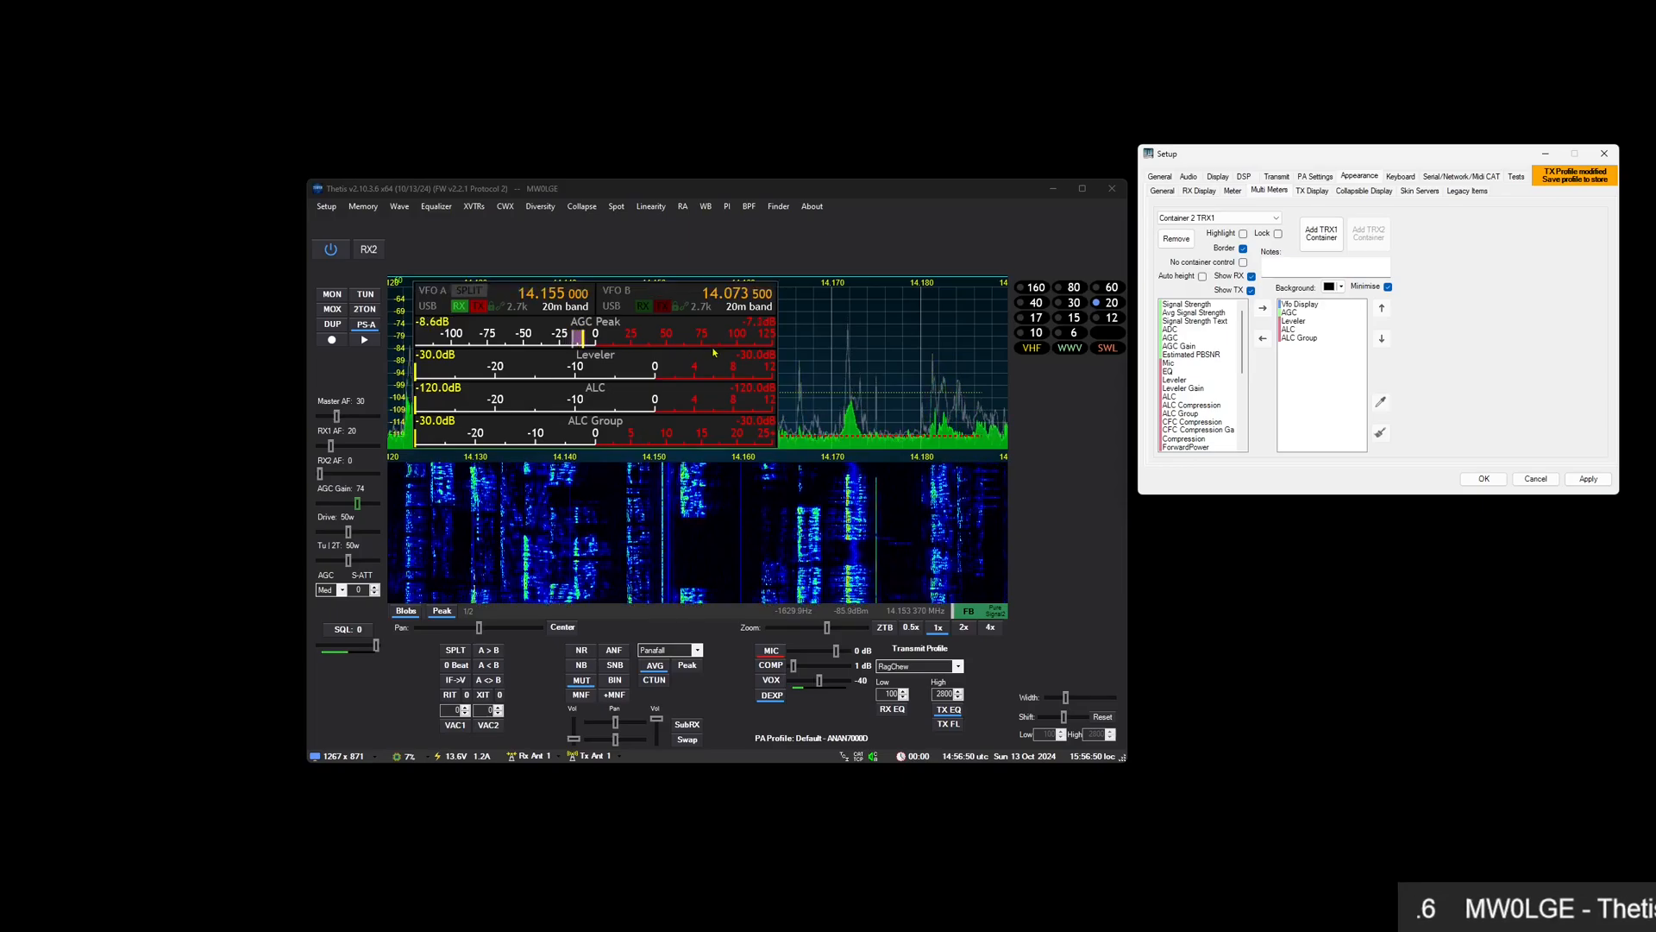
double_click(1304, 315)
double_click(1305, 316)
double_click(1305, 315)
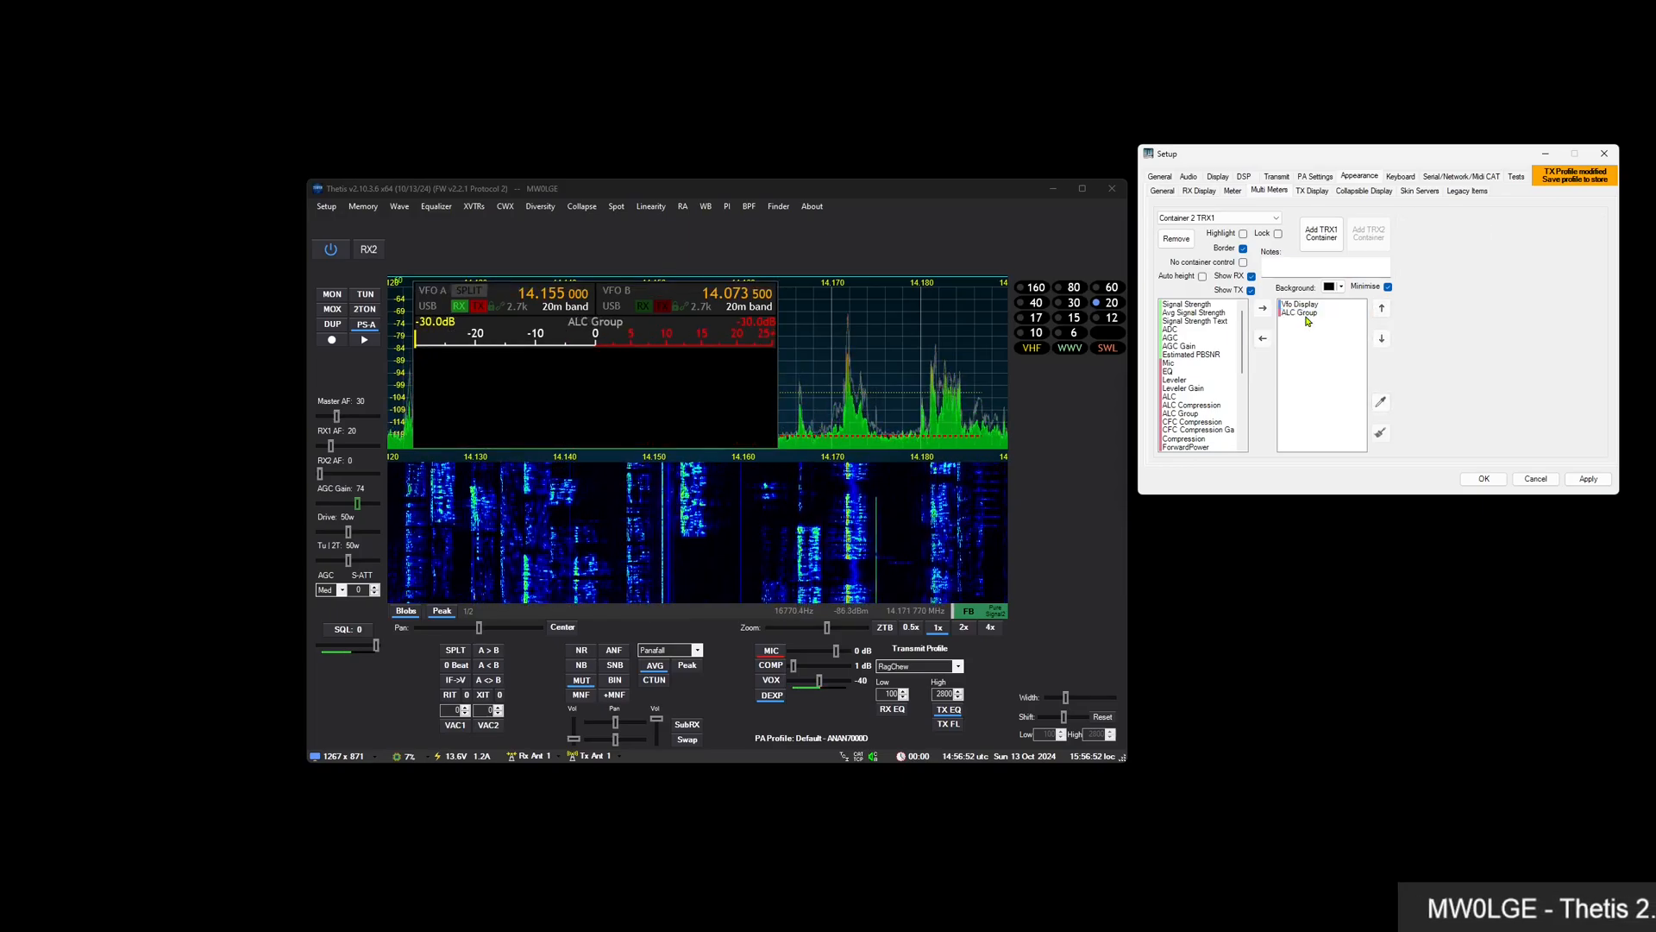
left_click(1305, 315)
double_click(1306, 317)
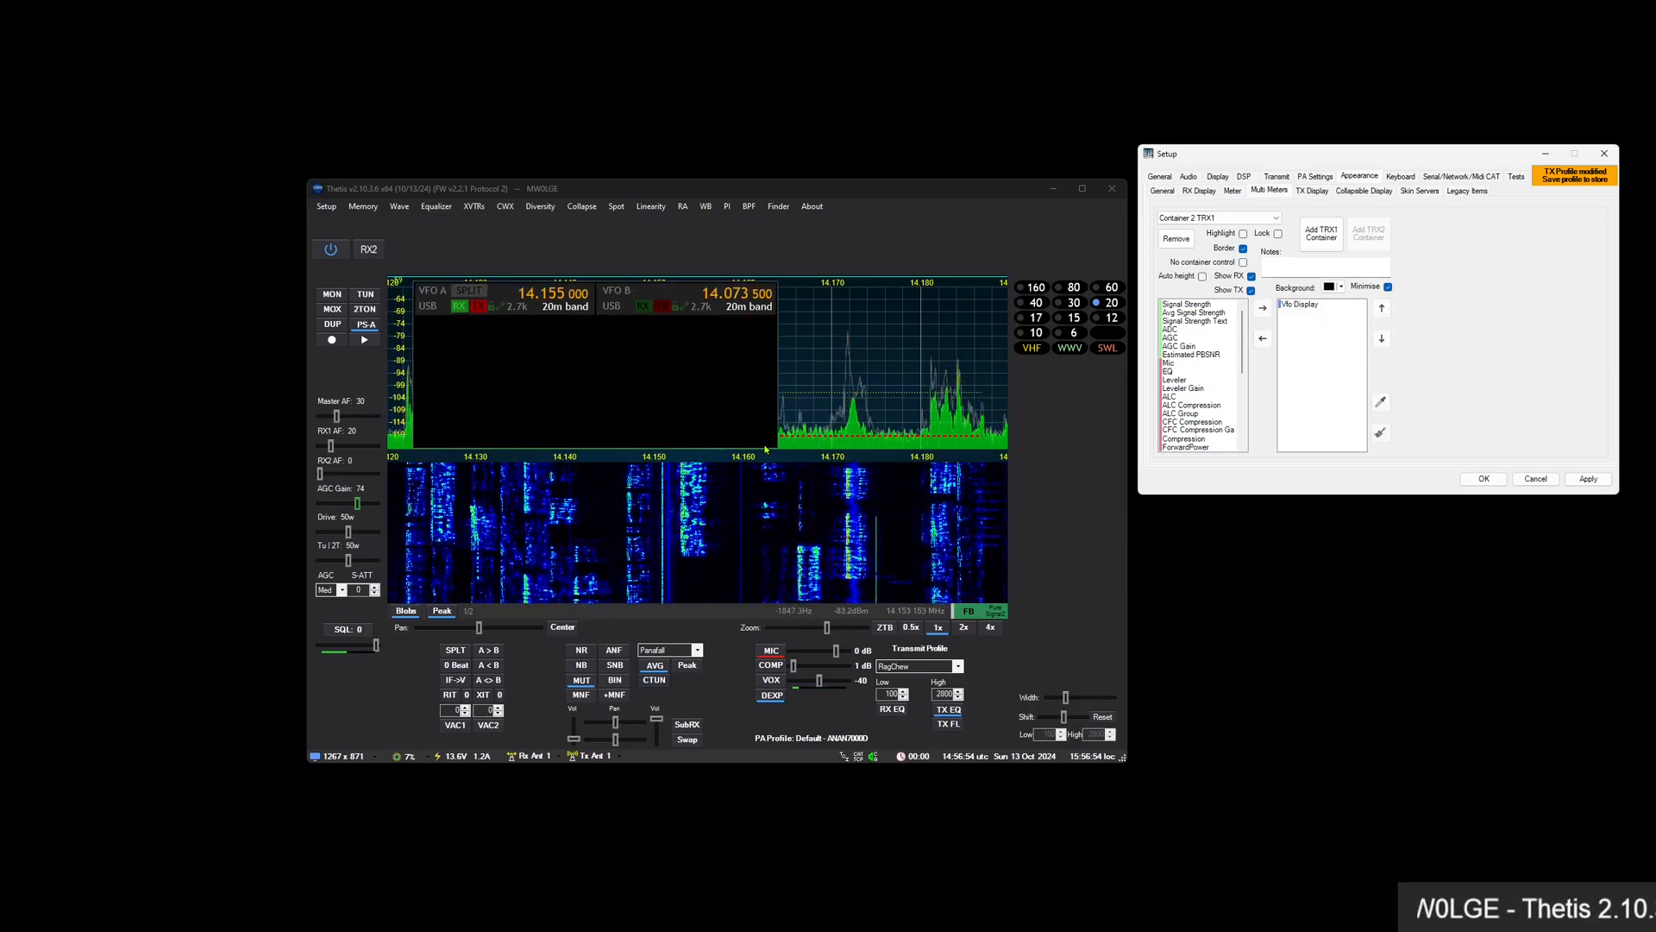
Refit the Vfo Display container as a narrow strip above the spectrum, and set VFO B to the 20 band from its band selector
left_click_drag(770, 443, 827, 247)
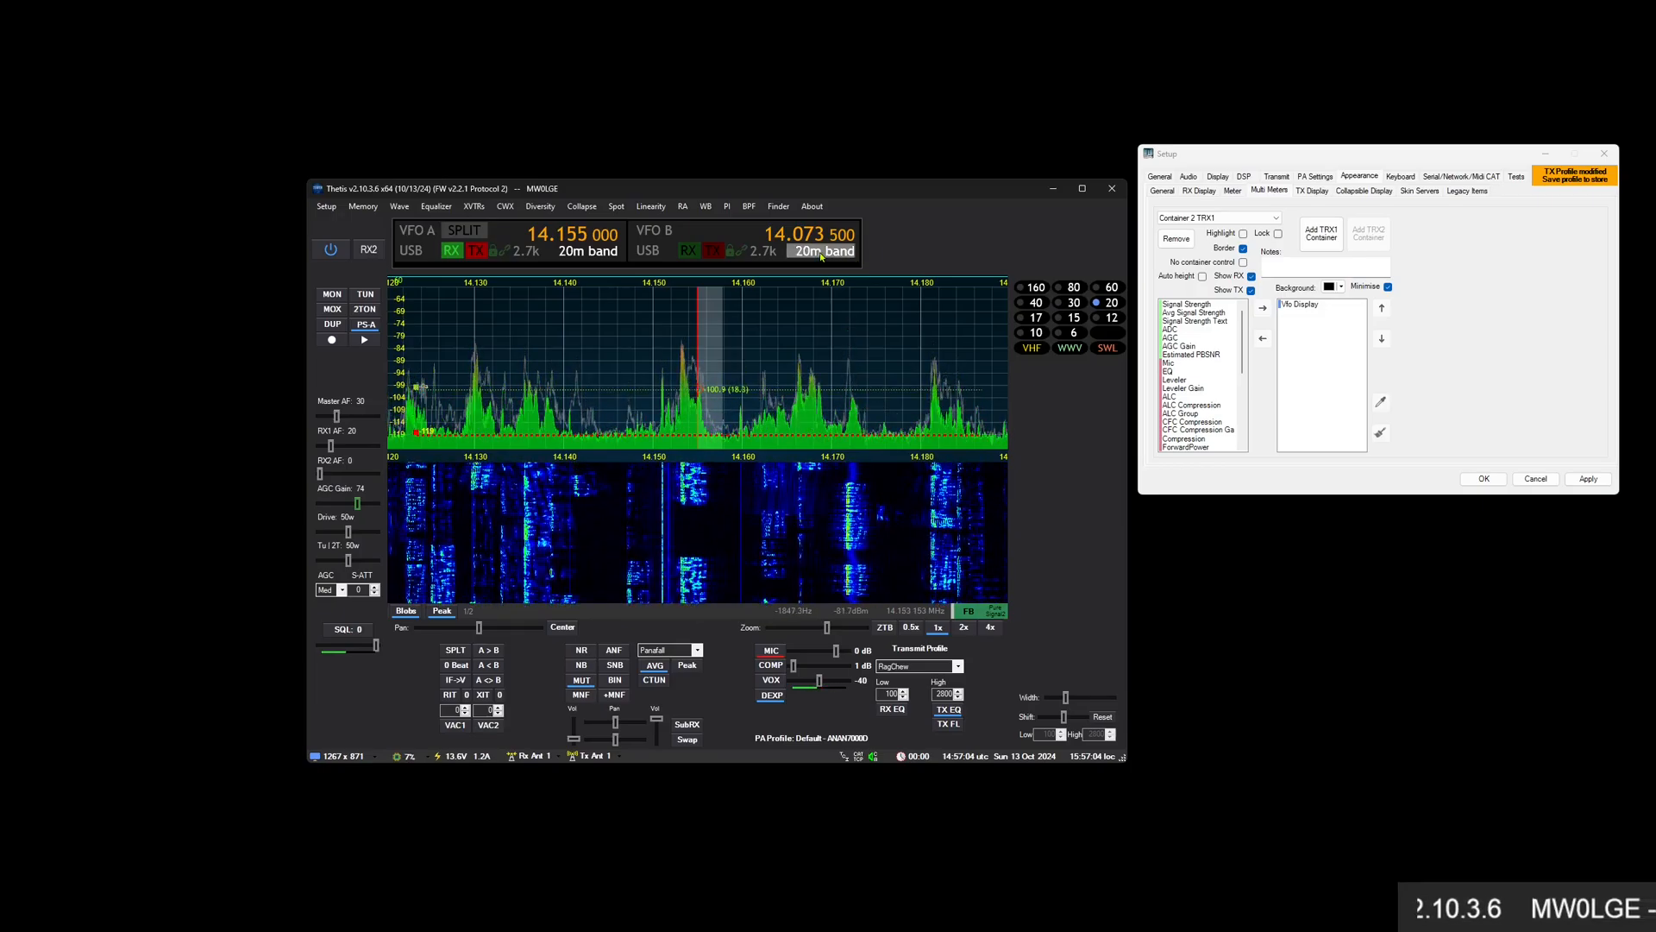
left_click(821, 256)
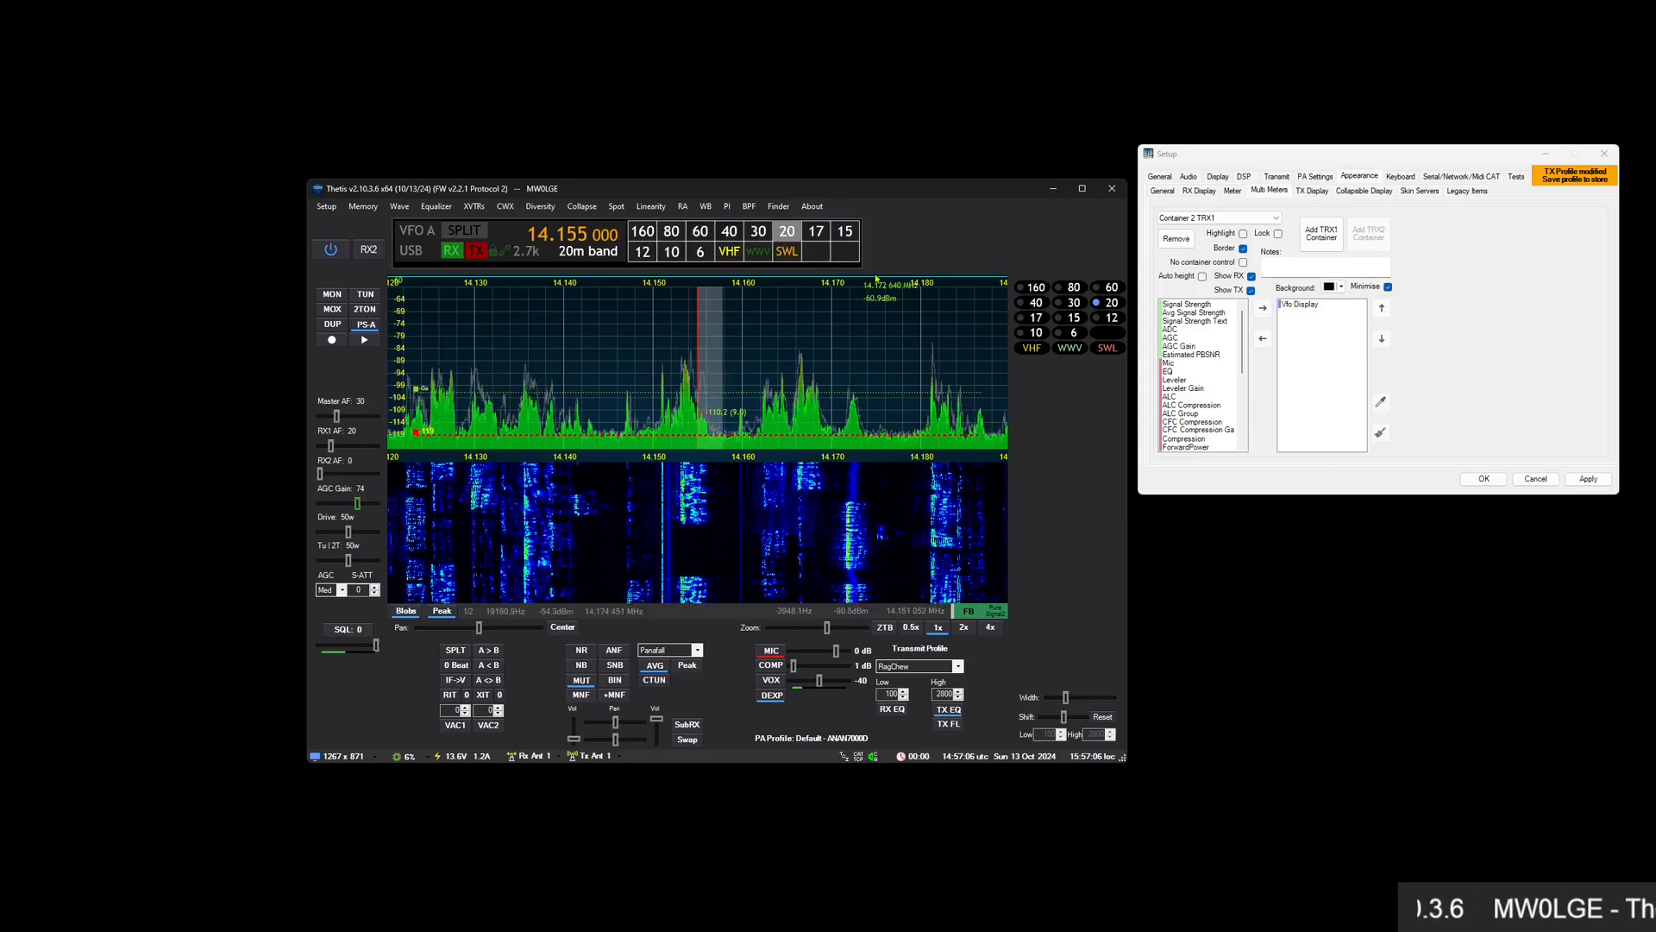
left_click(795, 240)
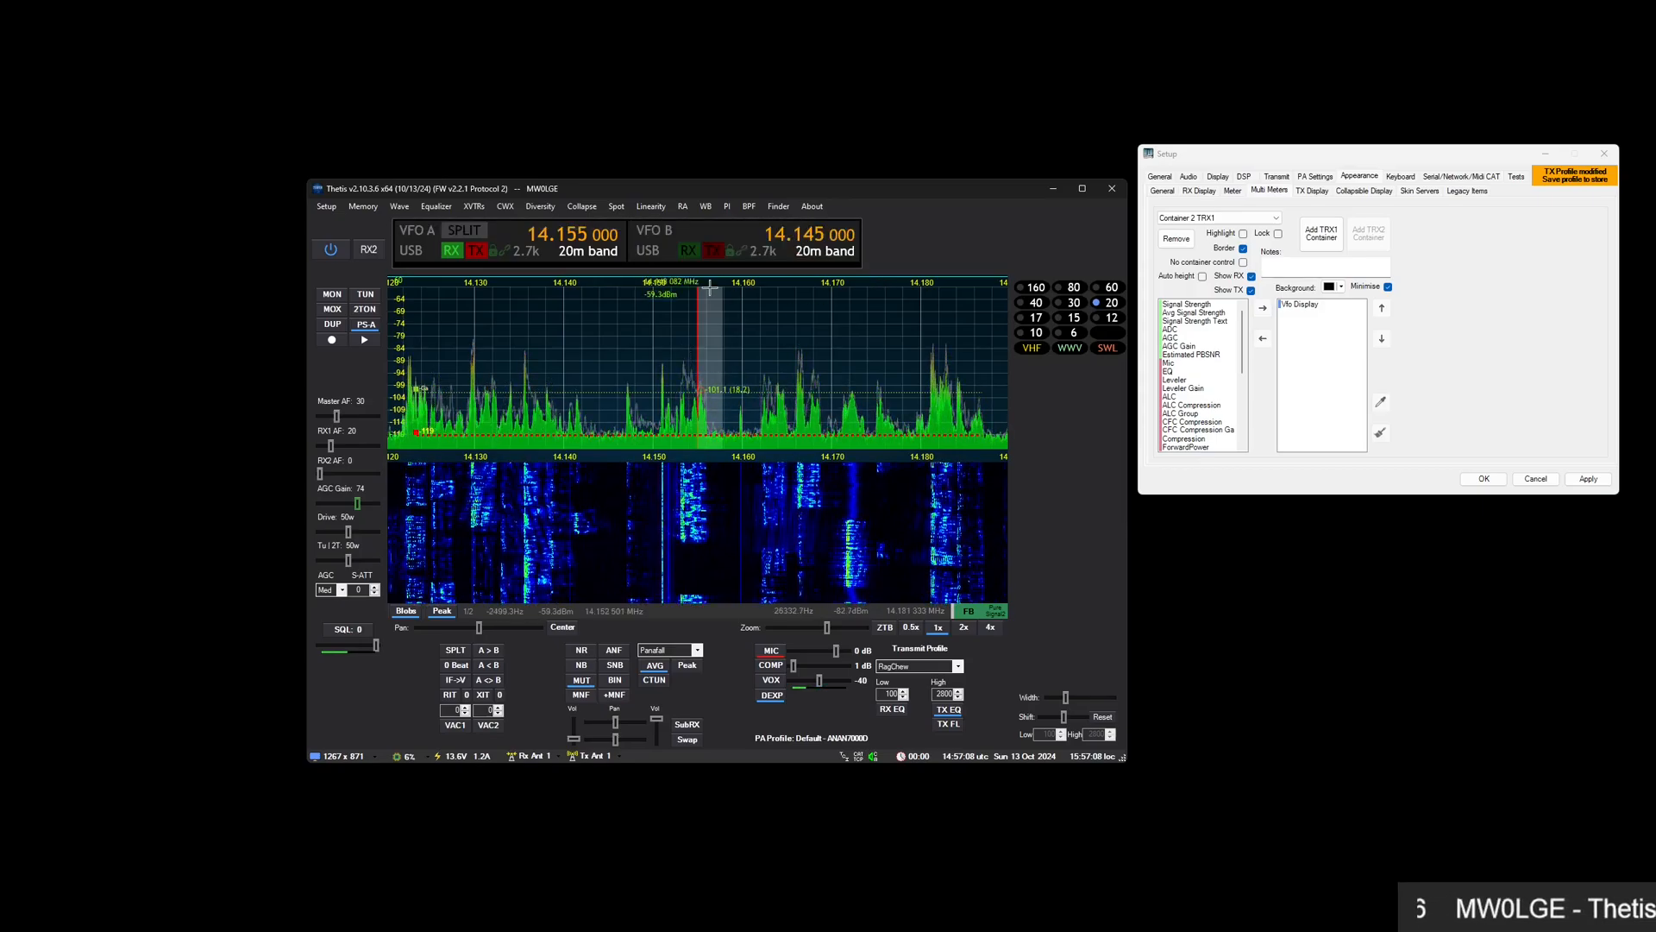
Open the 20M band stack from VFO A's band label and recall 14.201.014
left_click(597, 251)
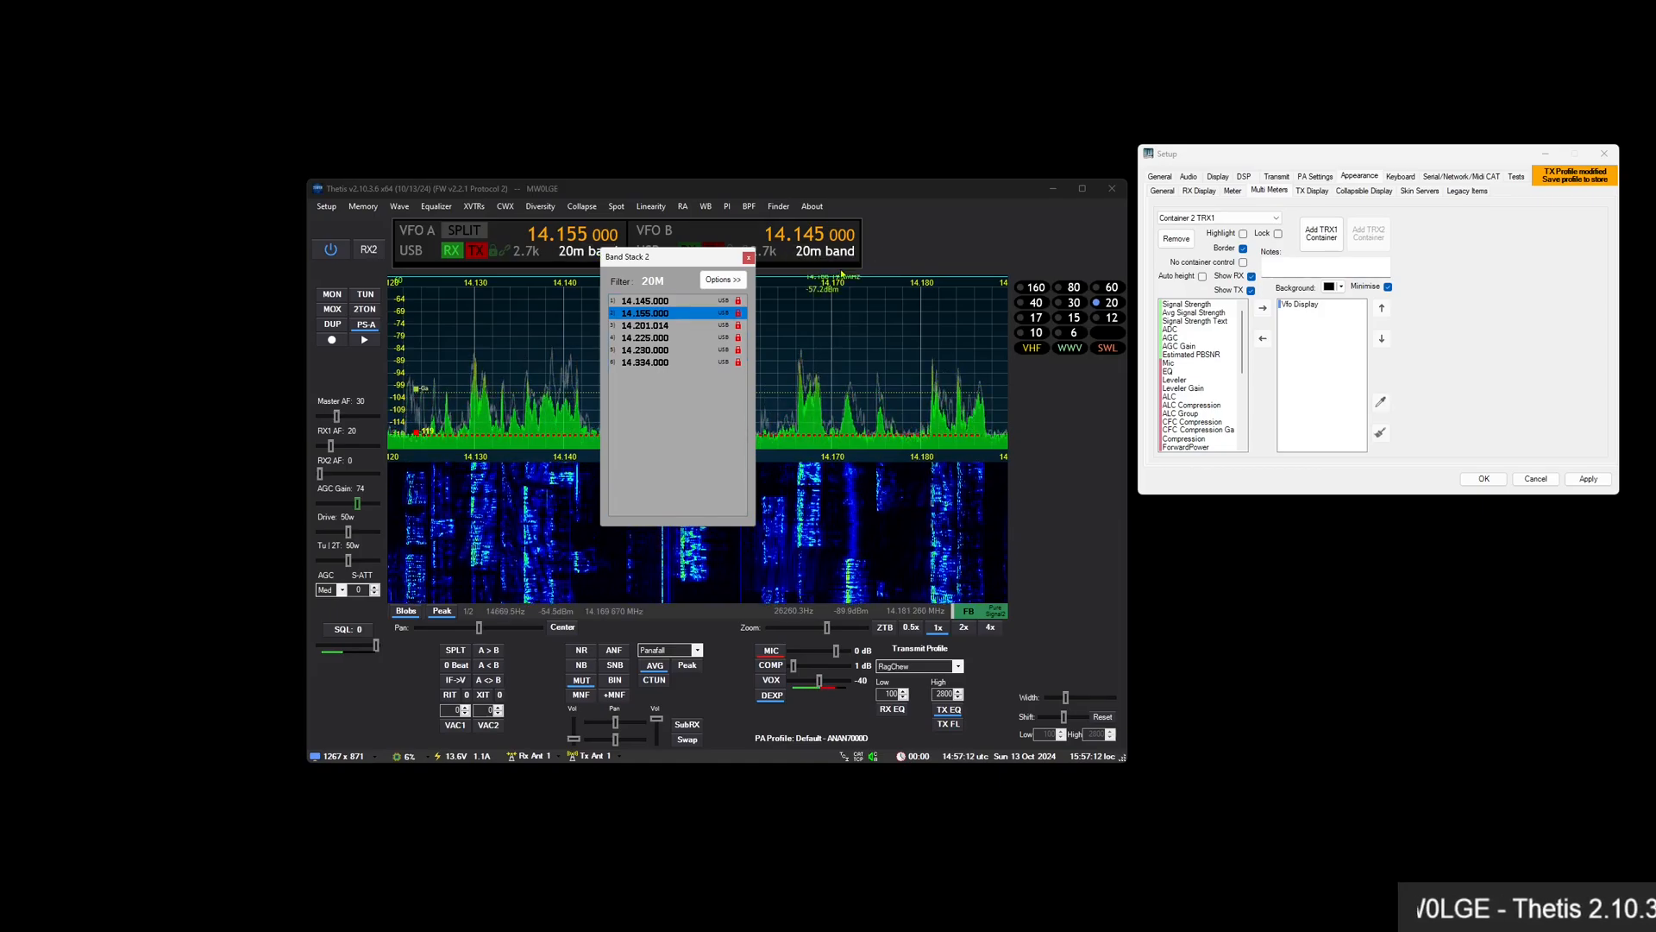
left_click(748, 259)
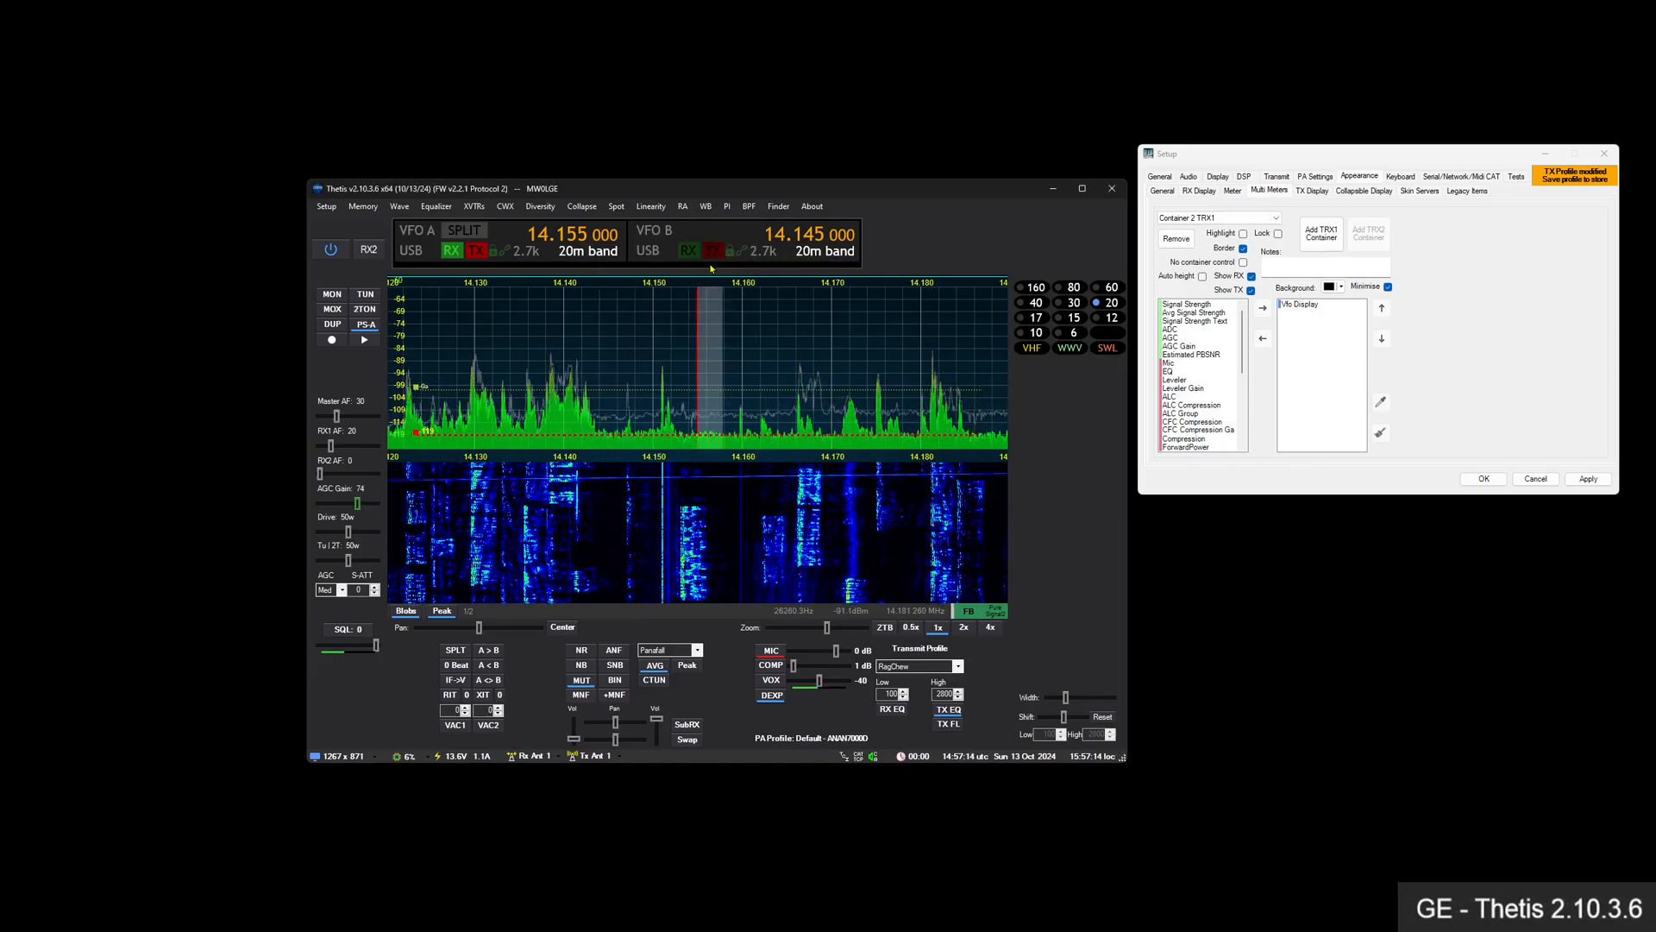
left_click(579, 251)
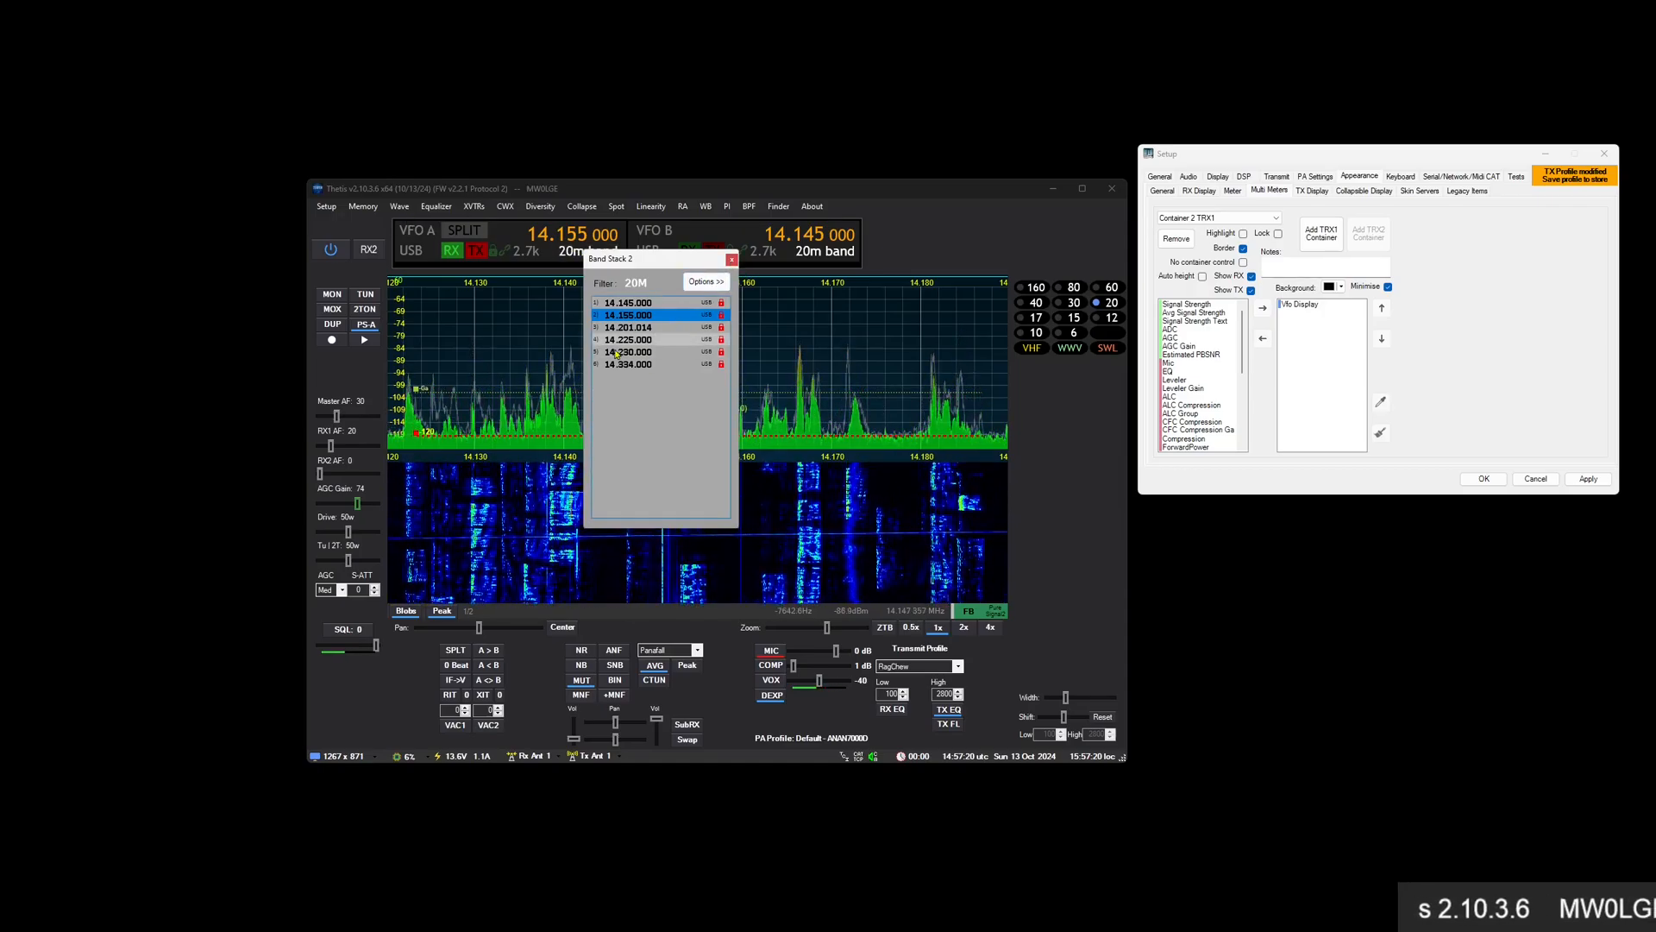
left_click(642, 328)
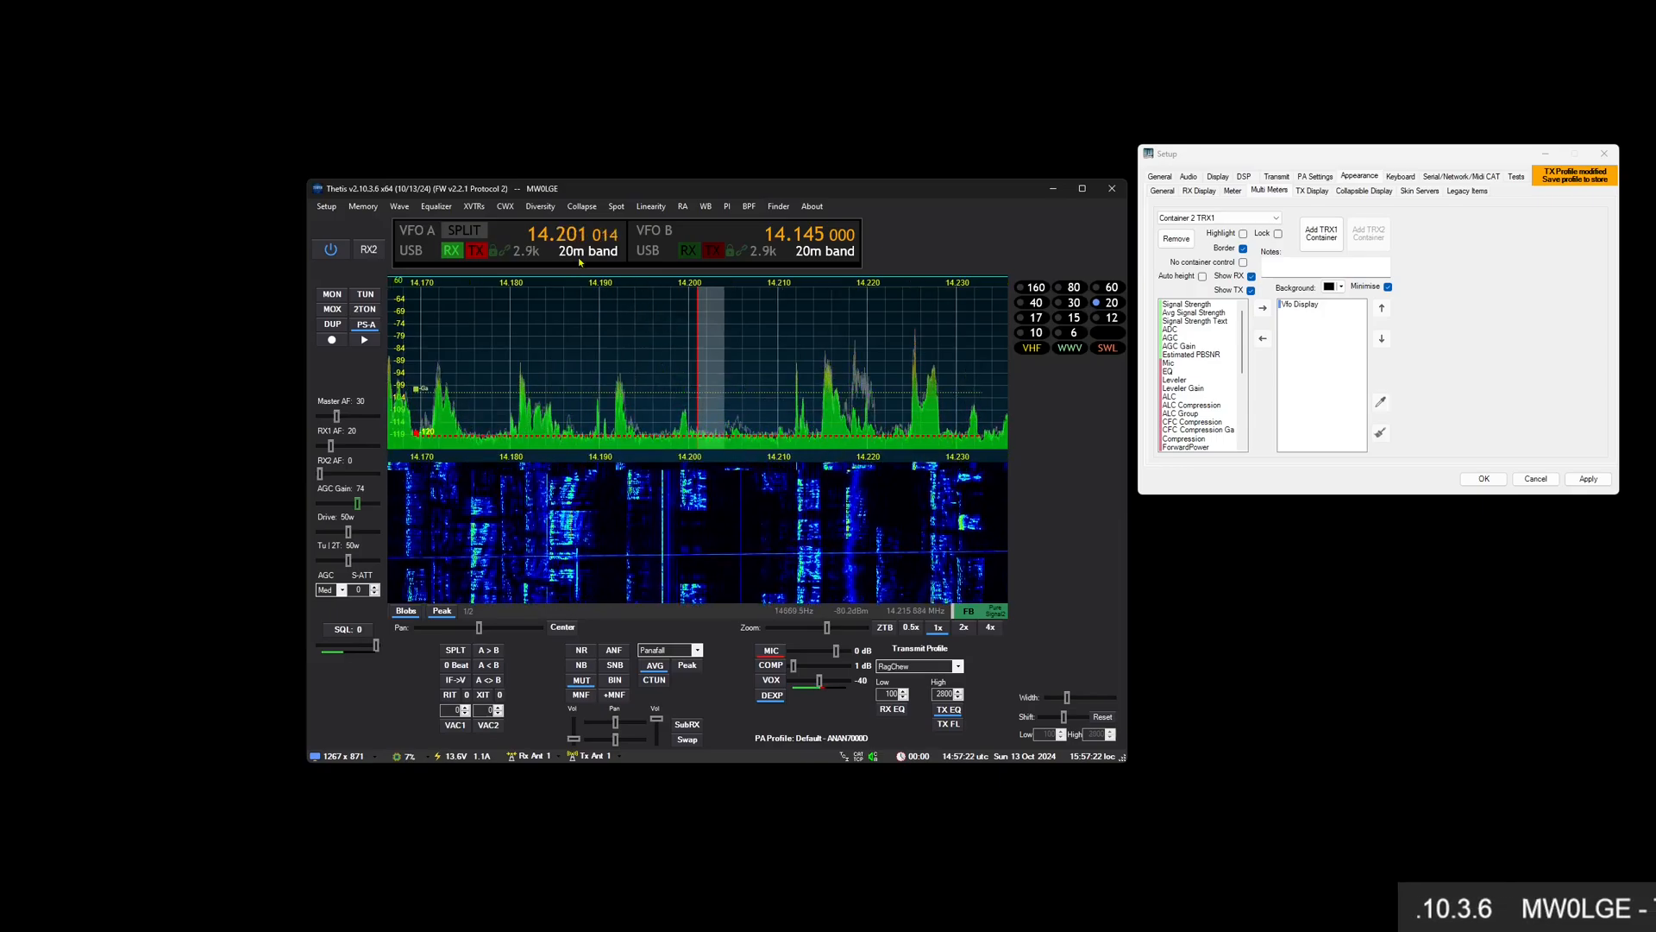
Recall 7.100.000 from the 40M stack using the band buttons, and return to 14.201.014 from the 20M stack
left_click(1046, 308)
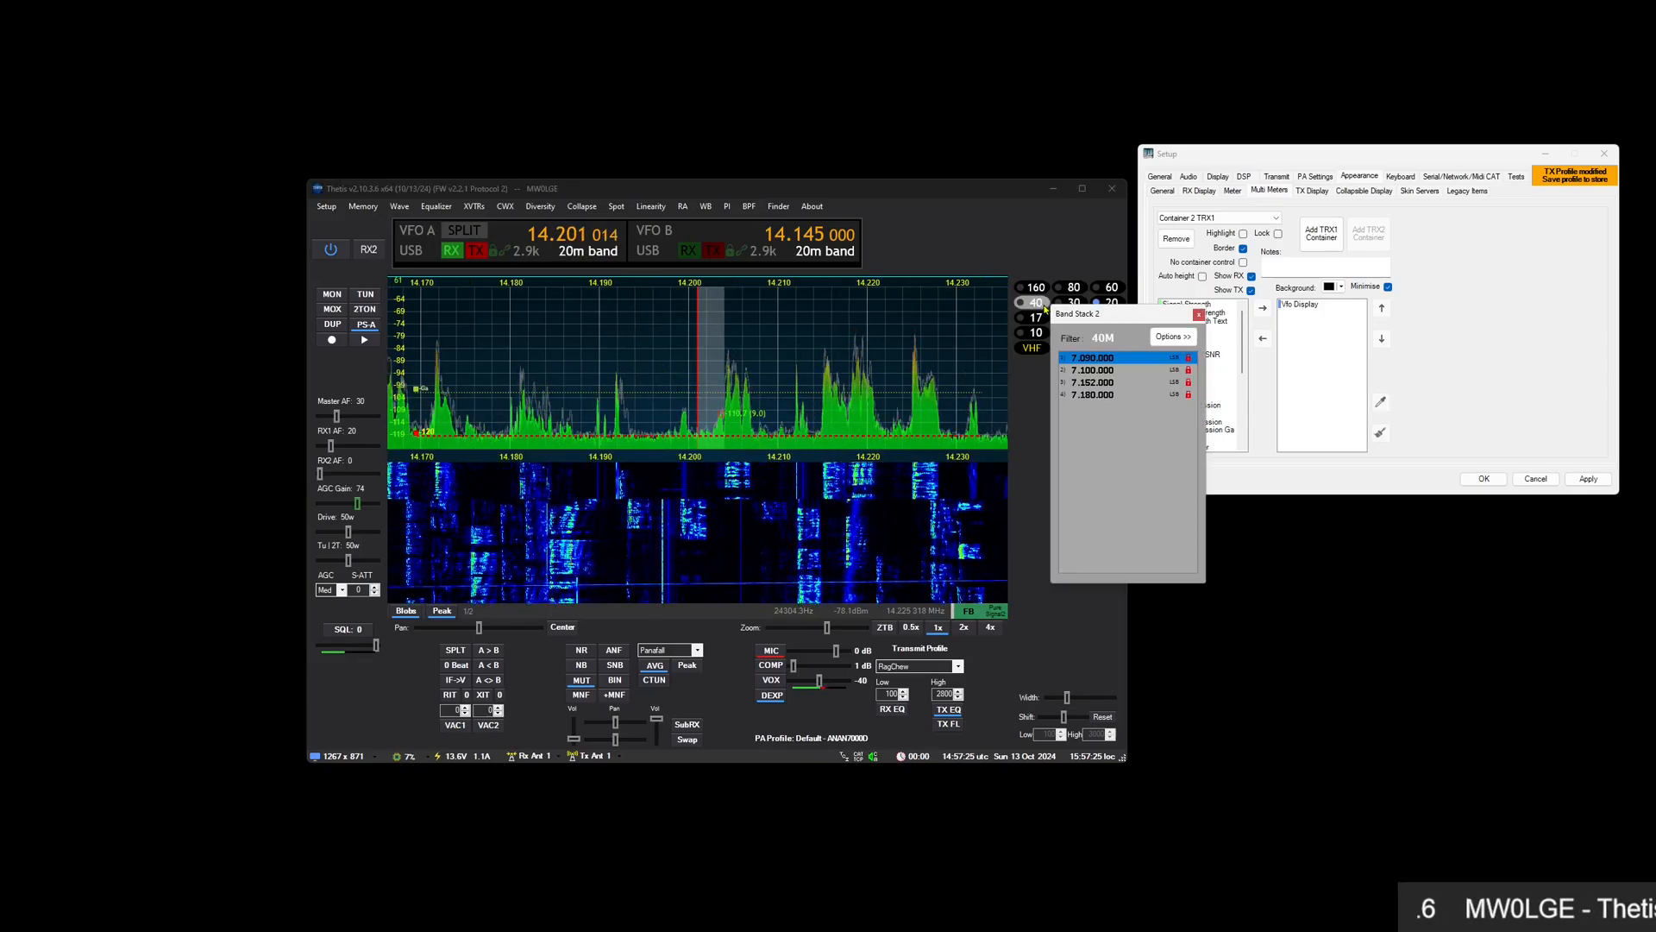
left_click(1098, 370)
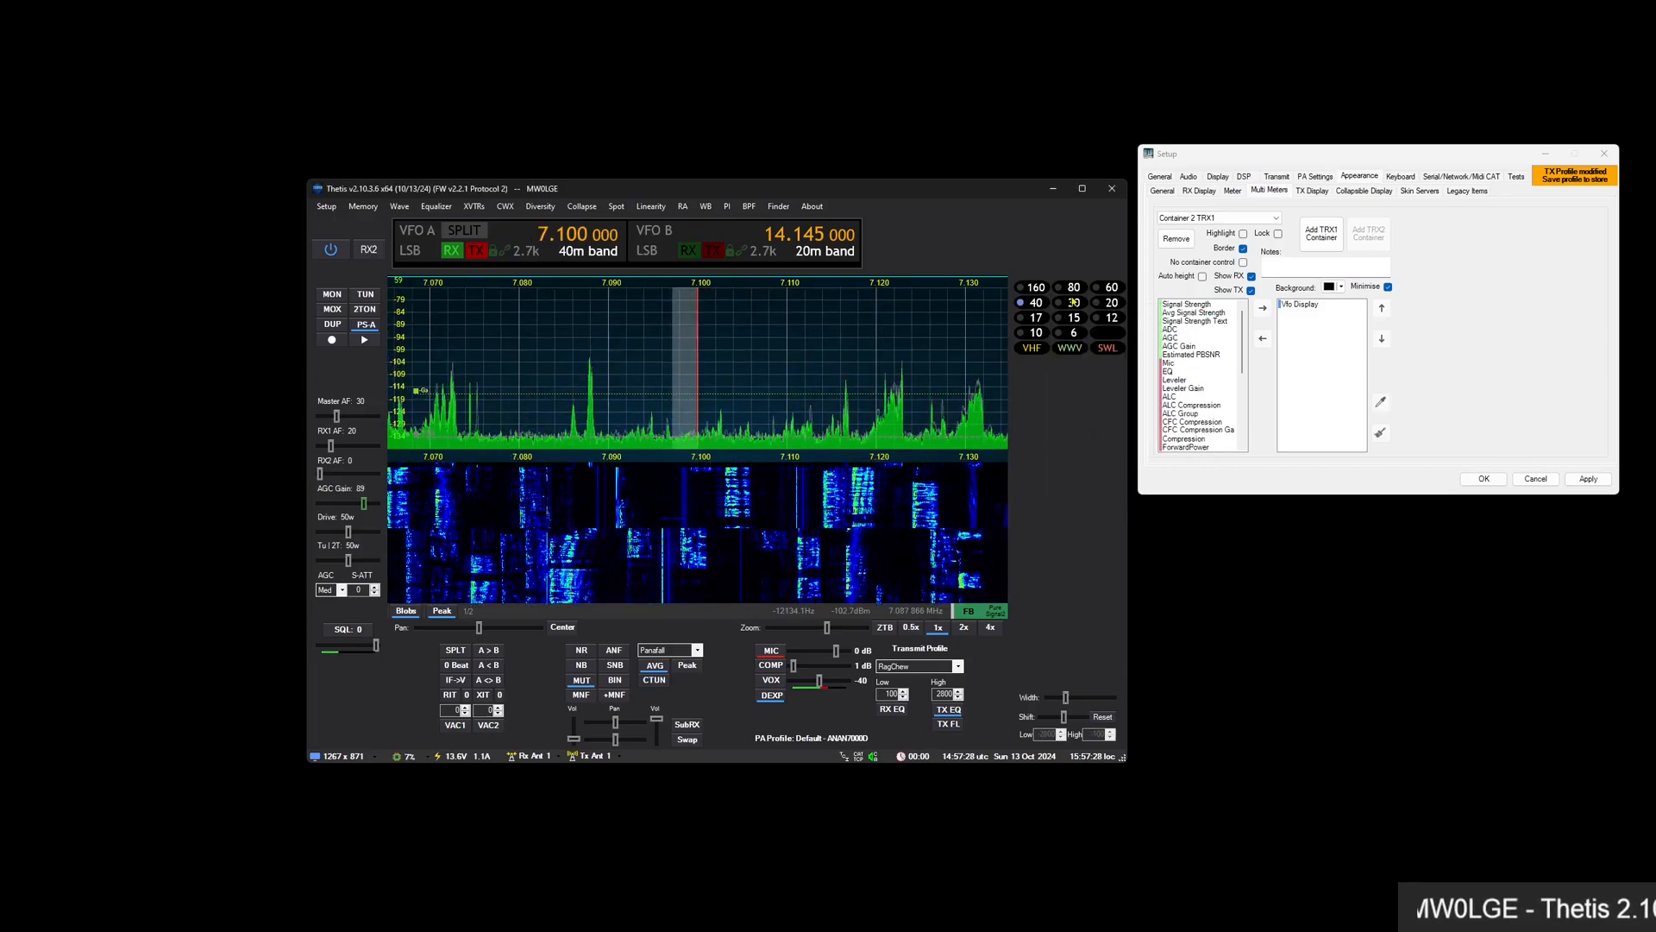
left_click(1111, 302)
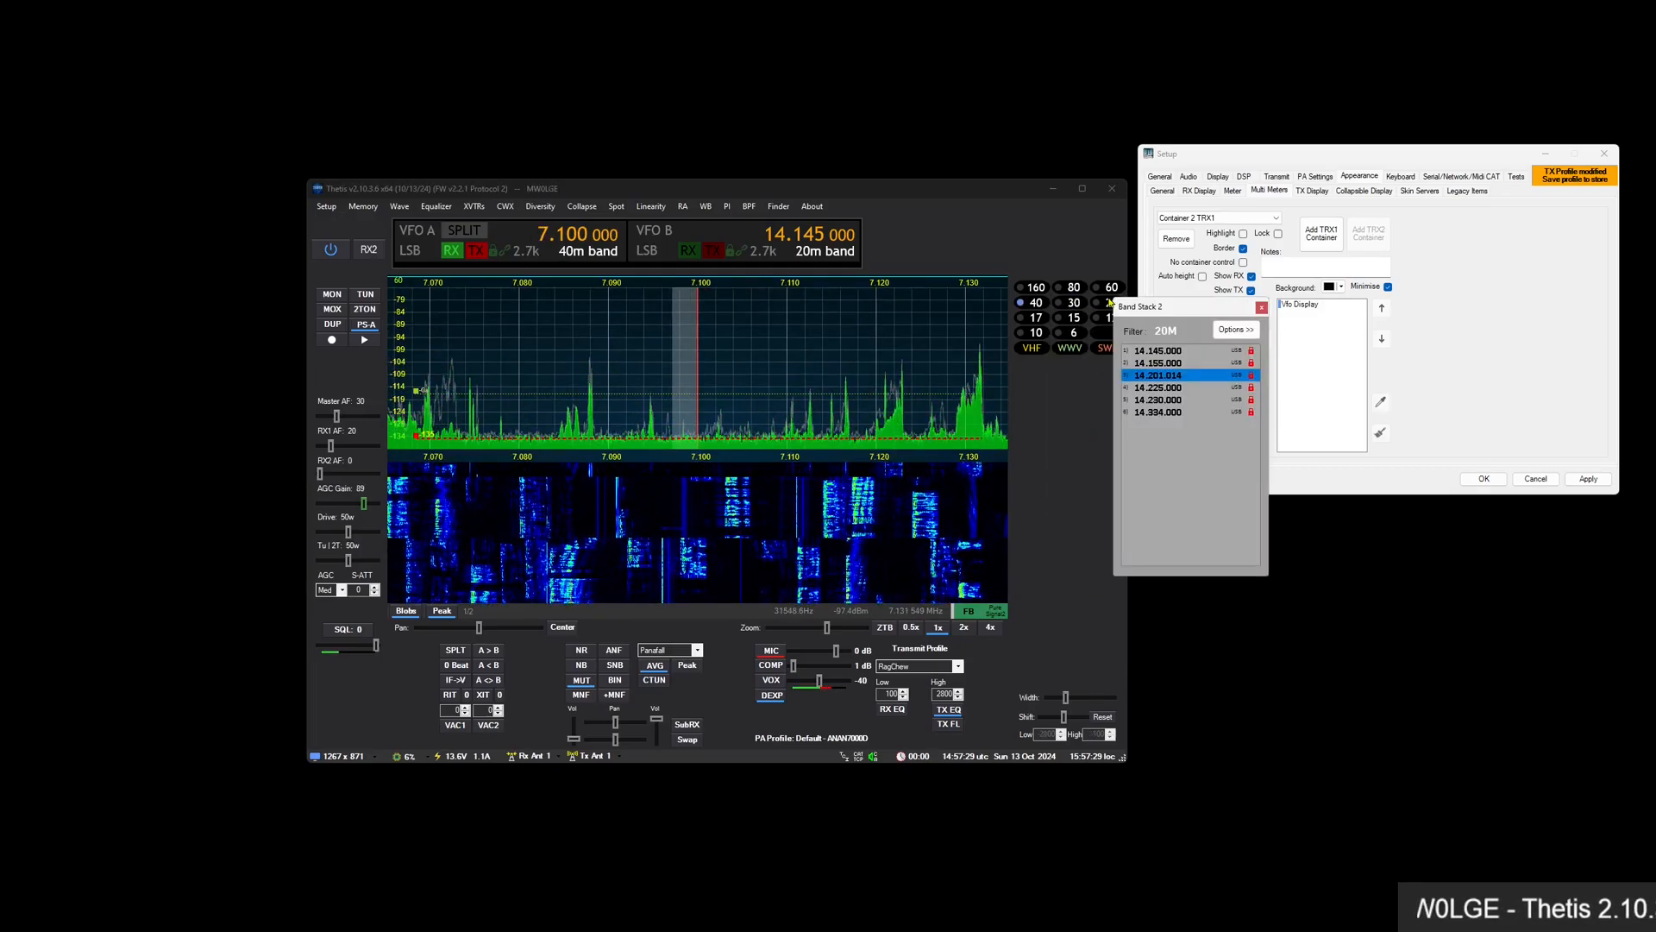
left_click(1165, 377)
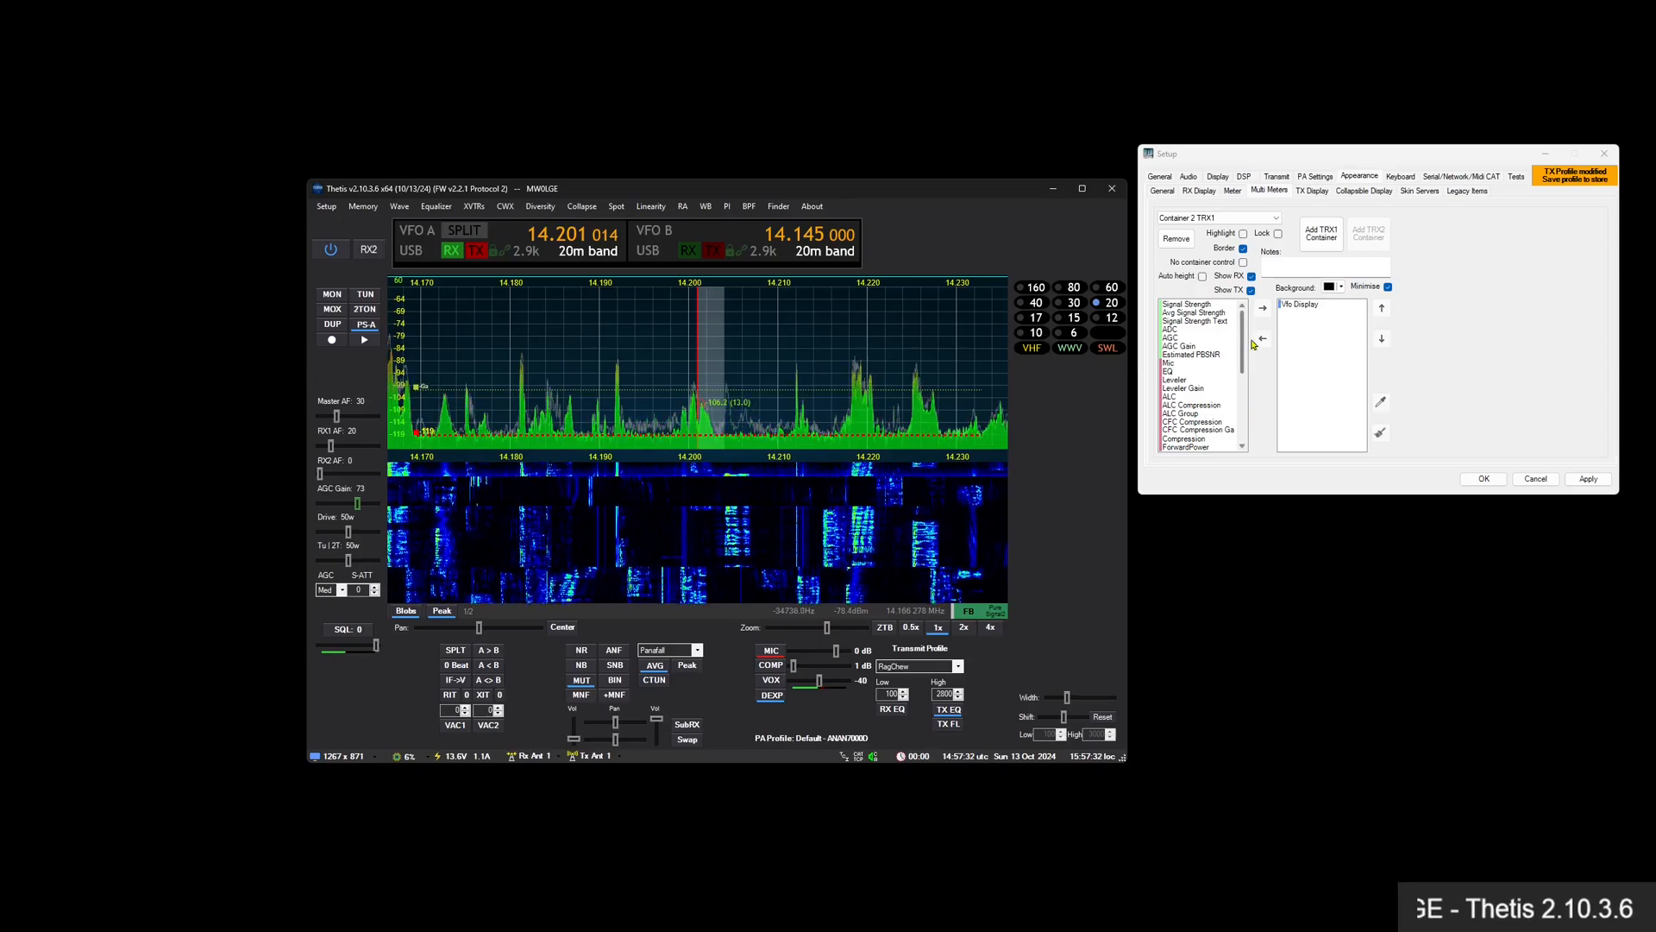
Use Highlight to identify the containers, select Container 1 TRX1 holding the Band Buttons, and switch Highlight off
left_click(1243, 234)
left_click(1218, 217)
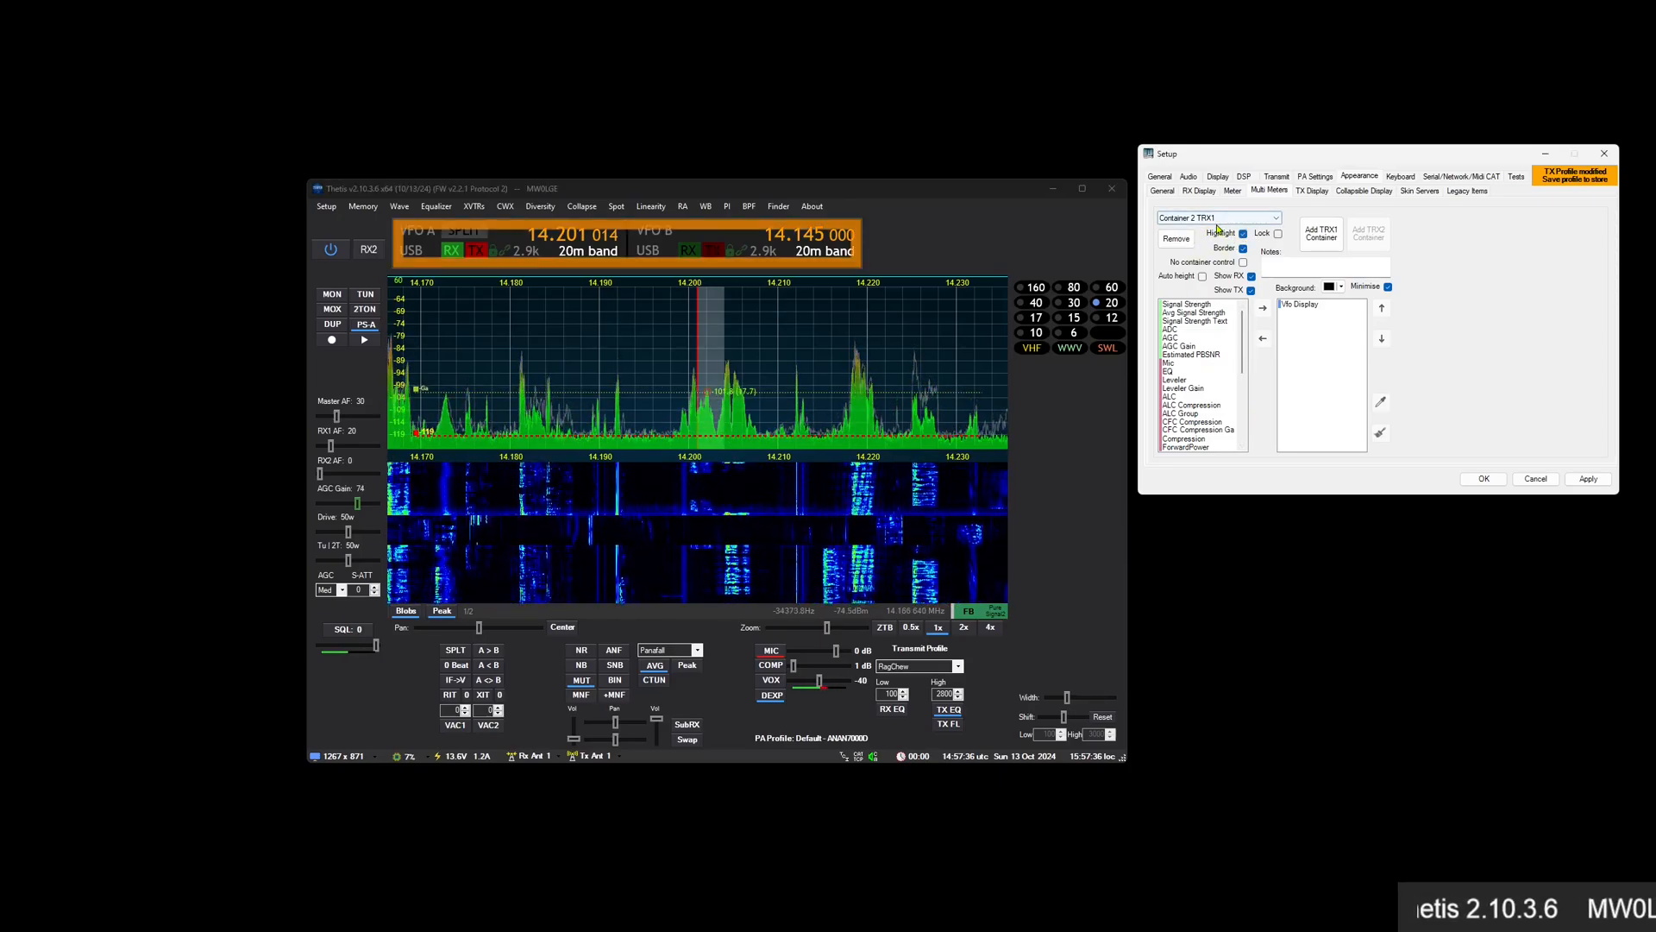
left_click(1219, 227)
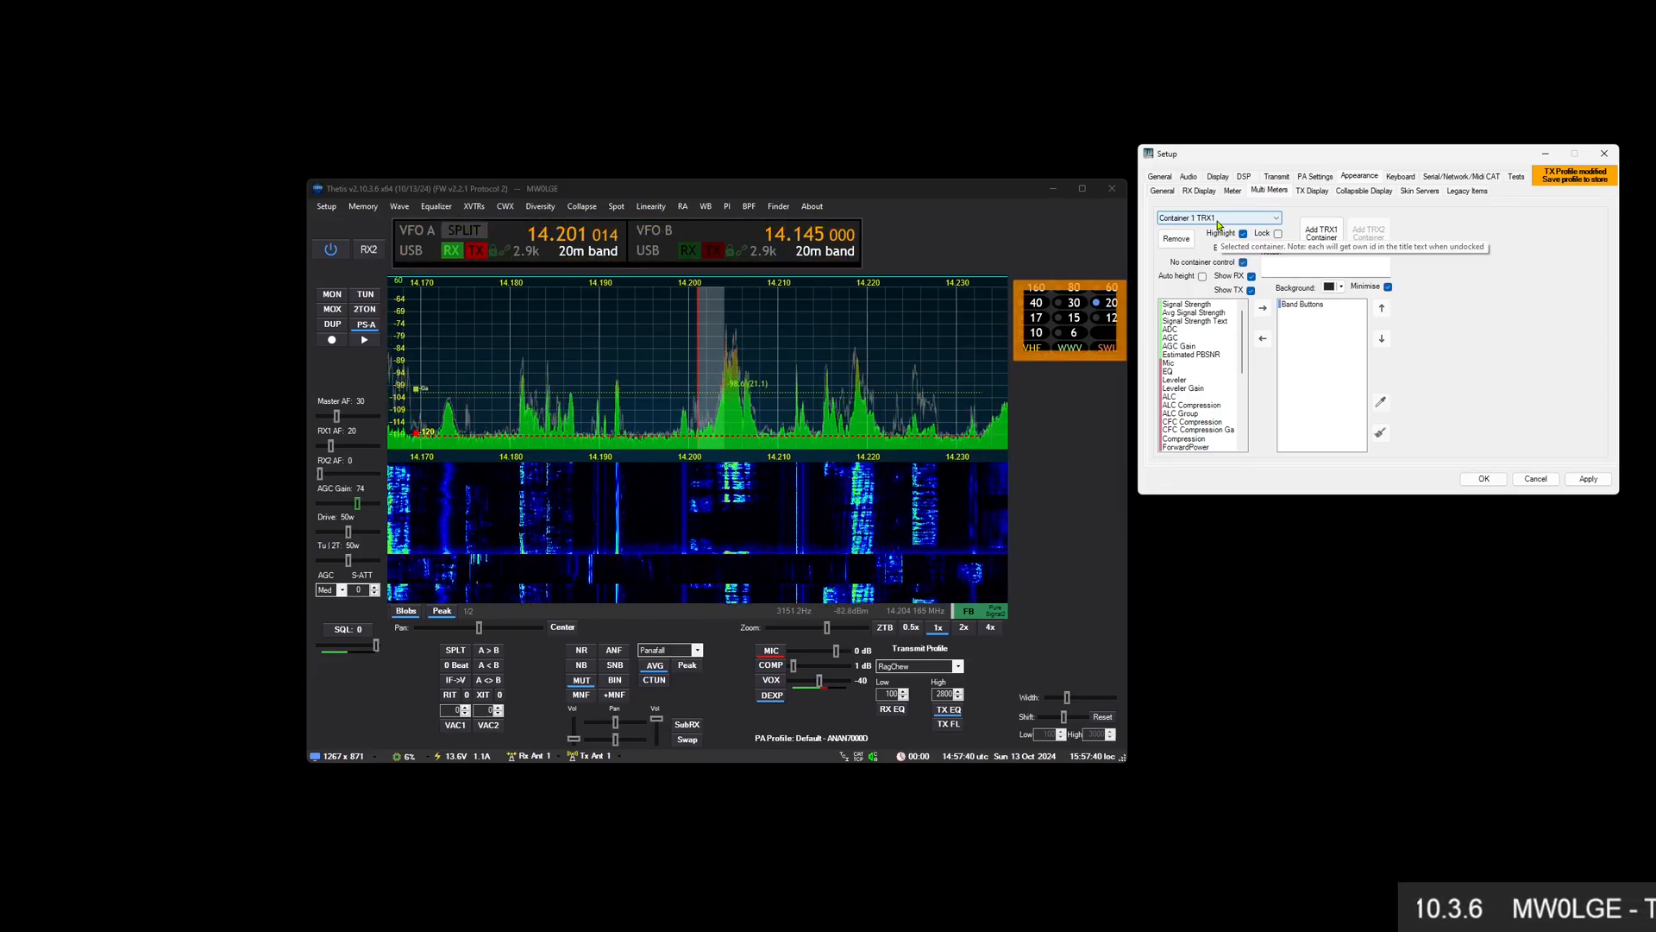
scroll(1218, 224, "down", 1)
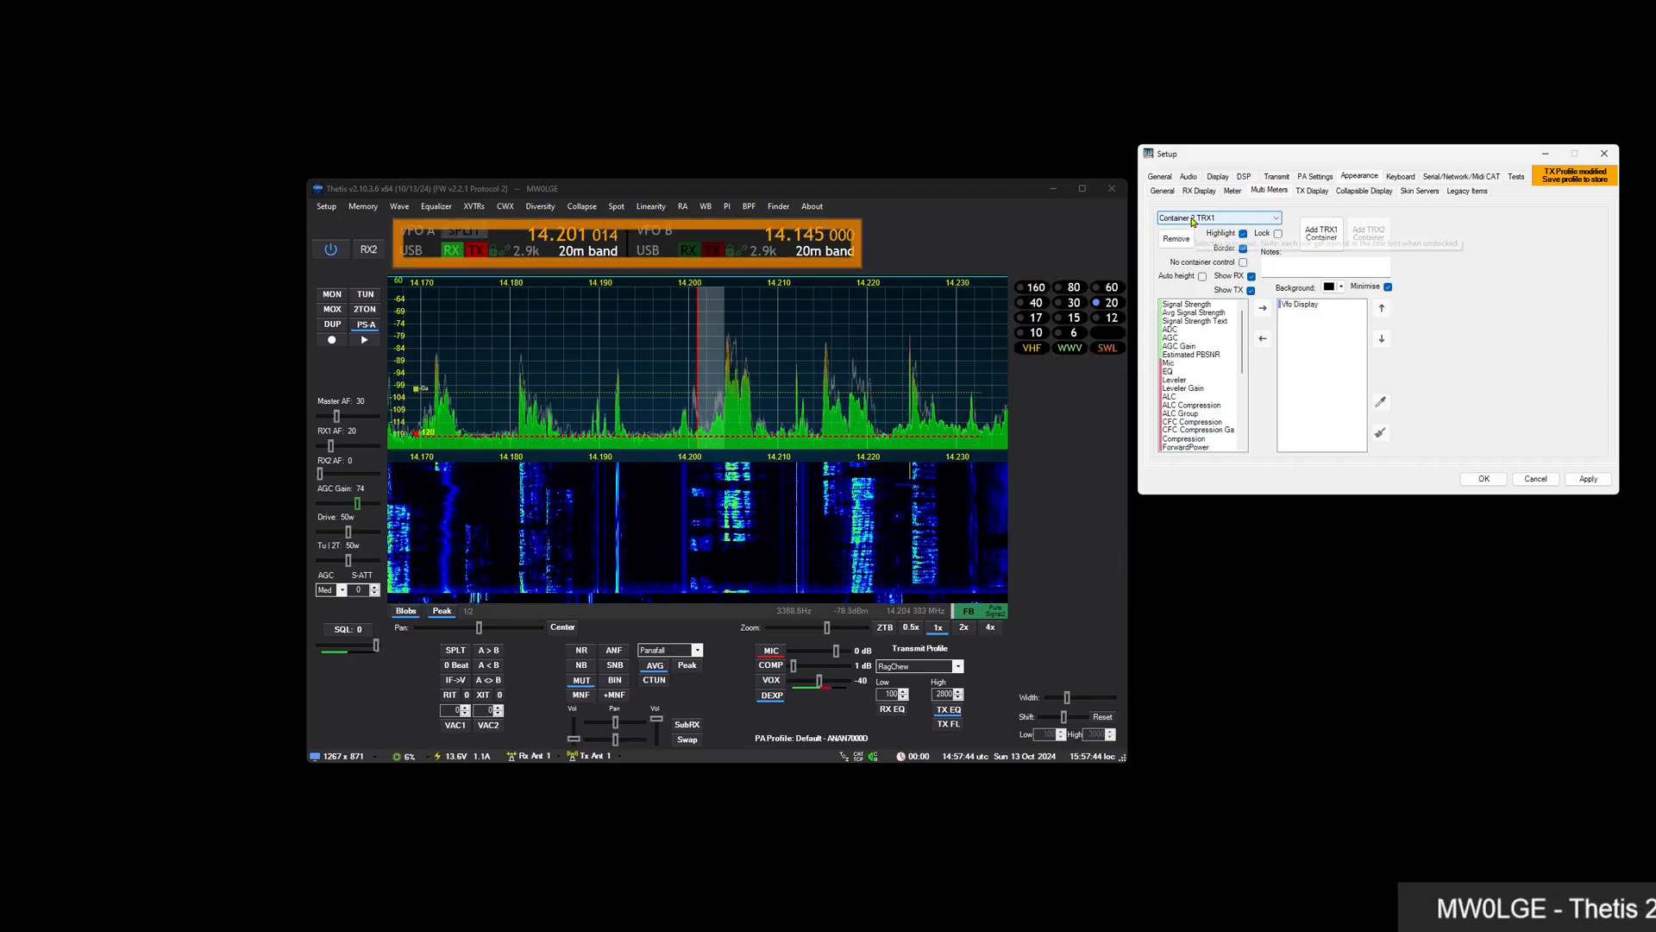
scroll(1218, 221, "up", 1)
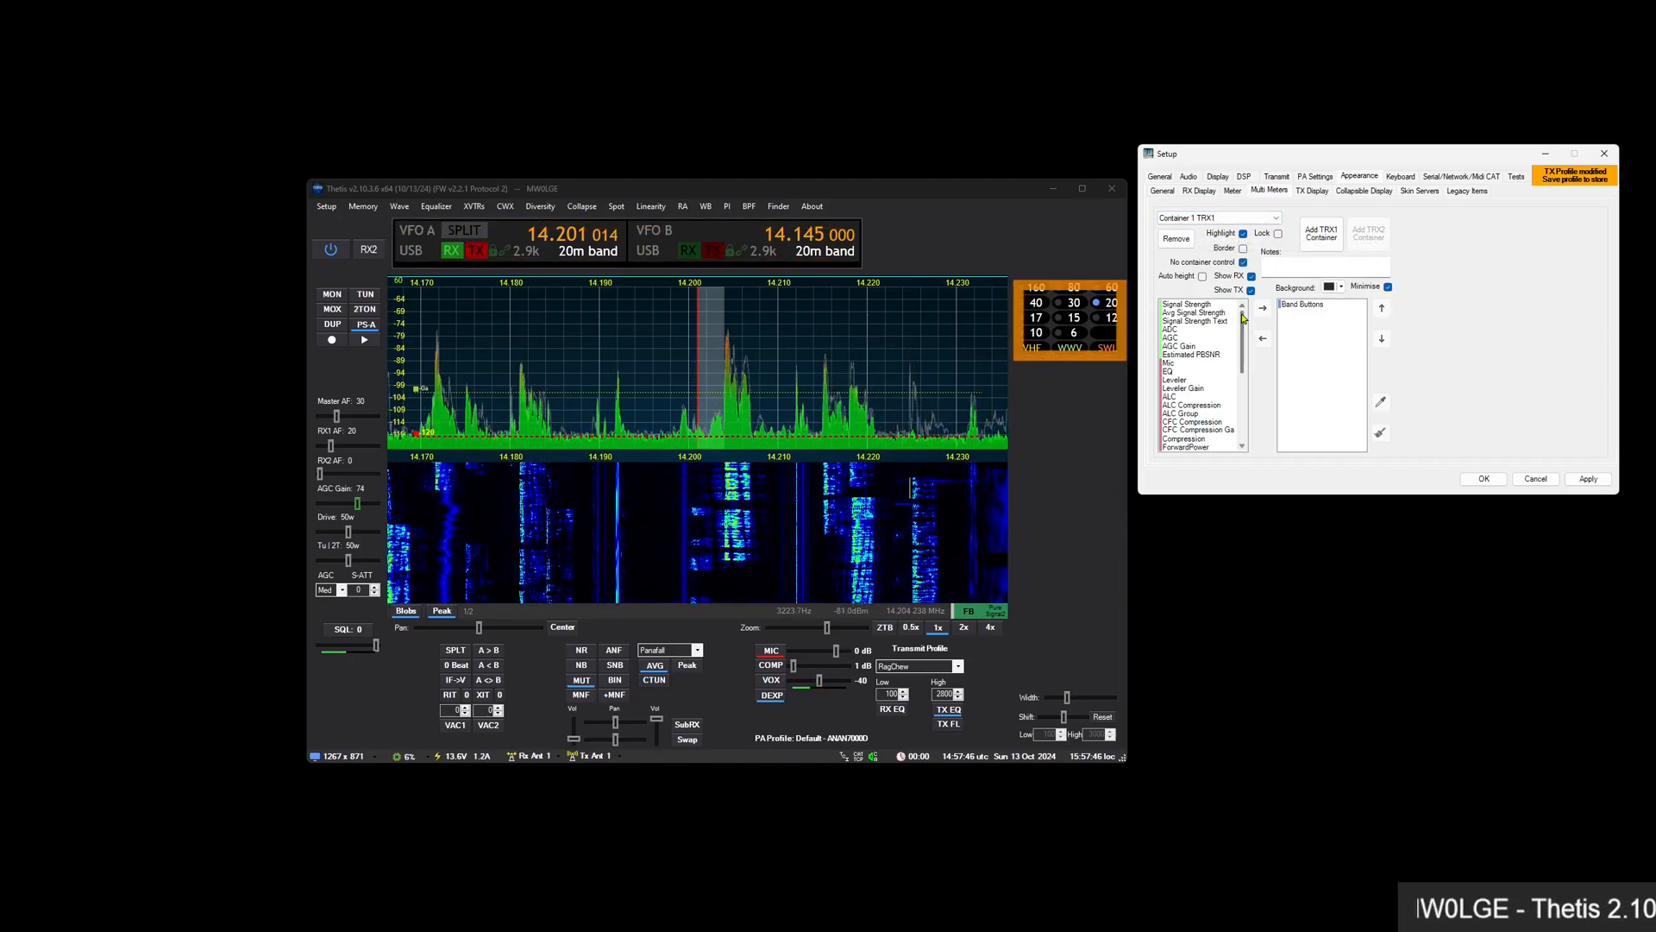
left_click(1243, 233)
Add Mode Buttons to Container 1 TRX1 below the Band Buttons and enable Auto height for the container
scroll(1199, 380, "down", 6)
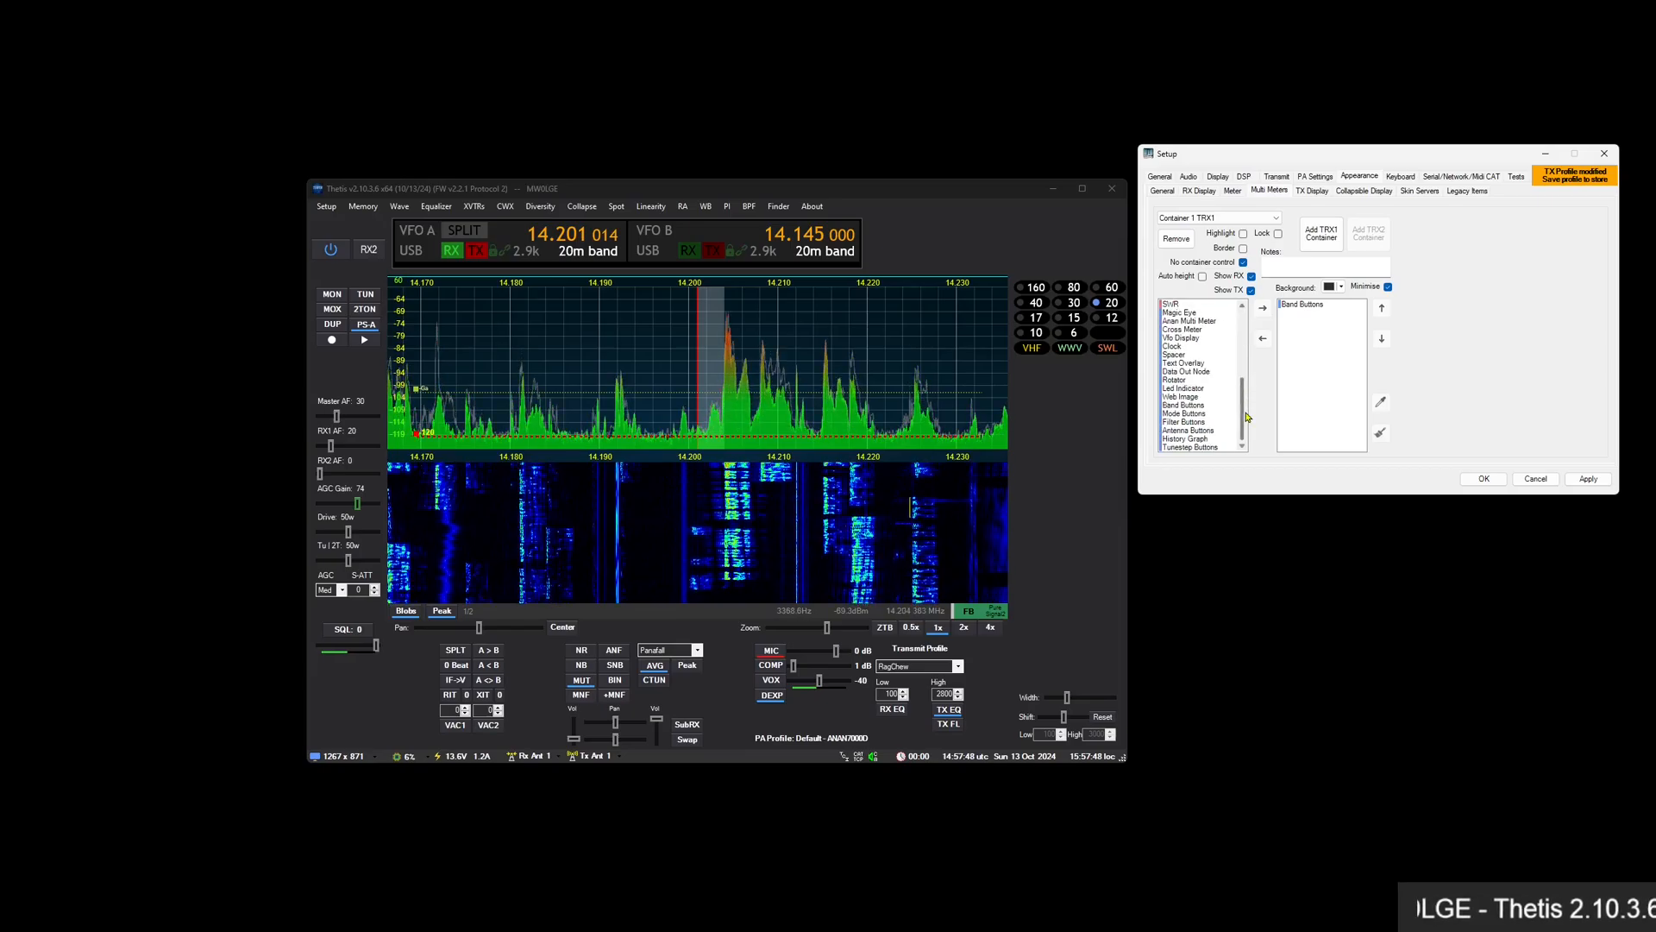
double_click(1187, 413)
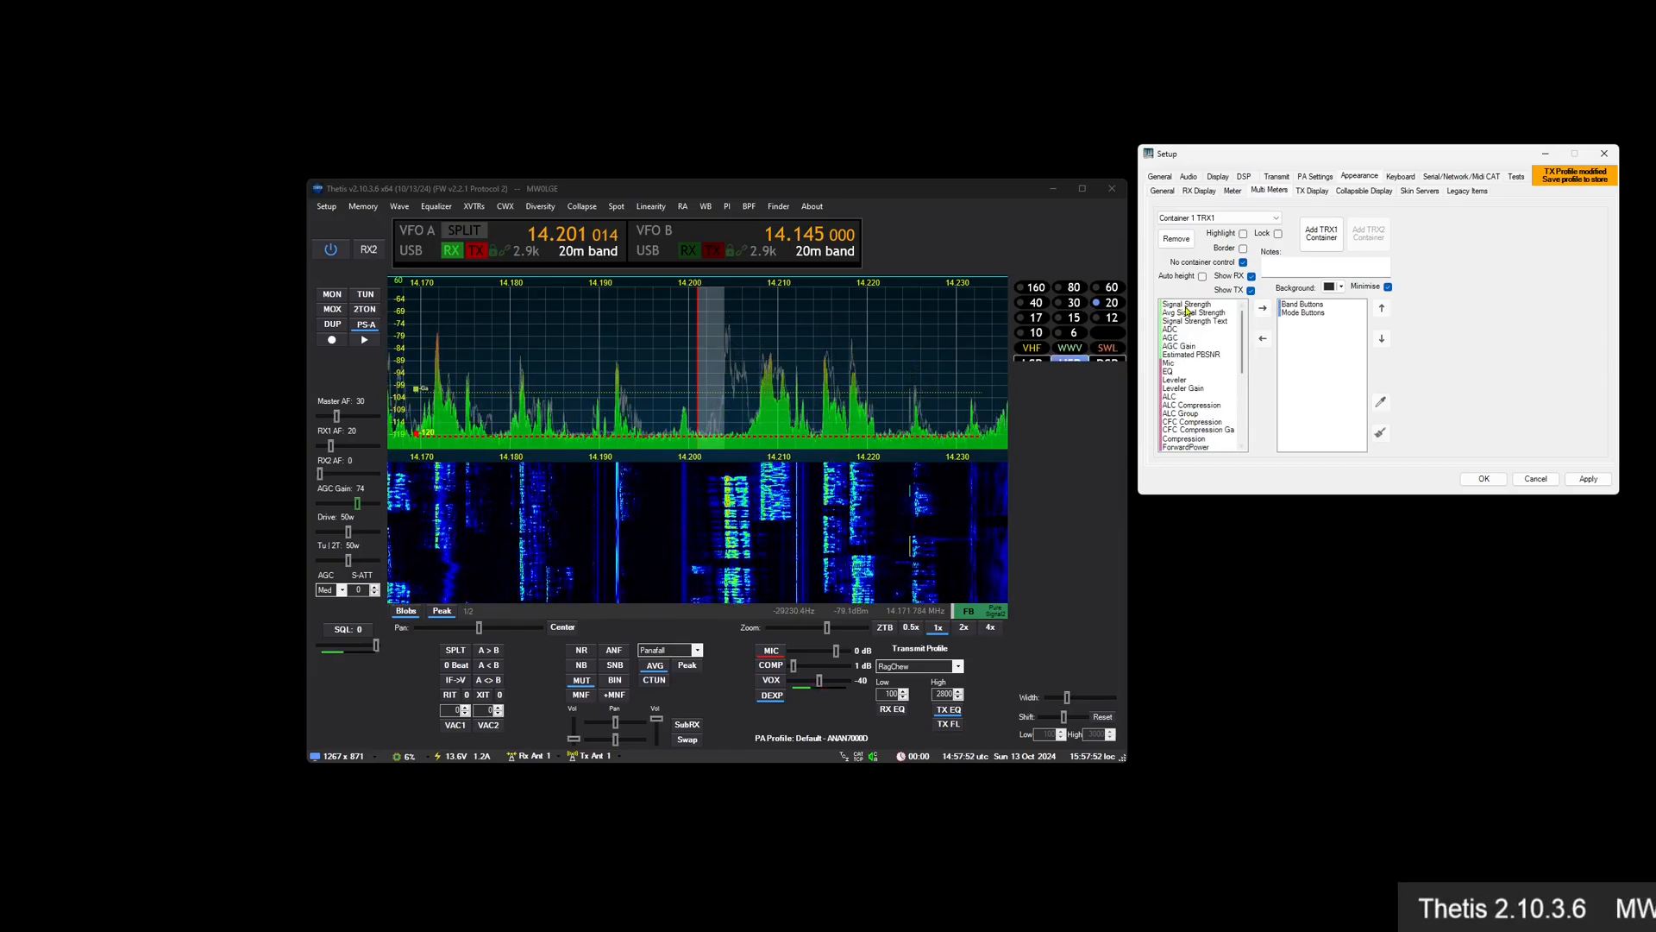
left_click(1203, 276)
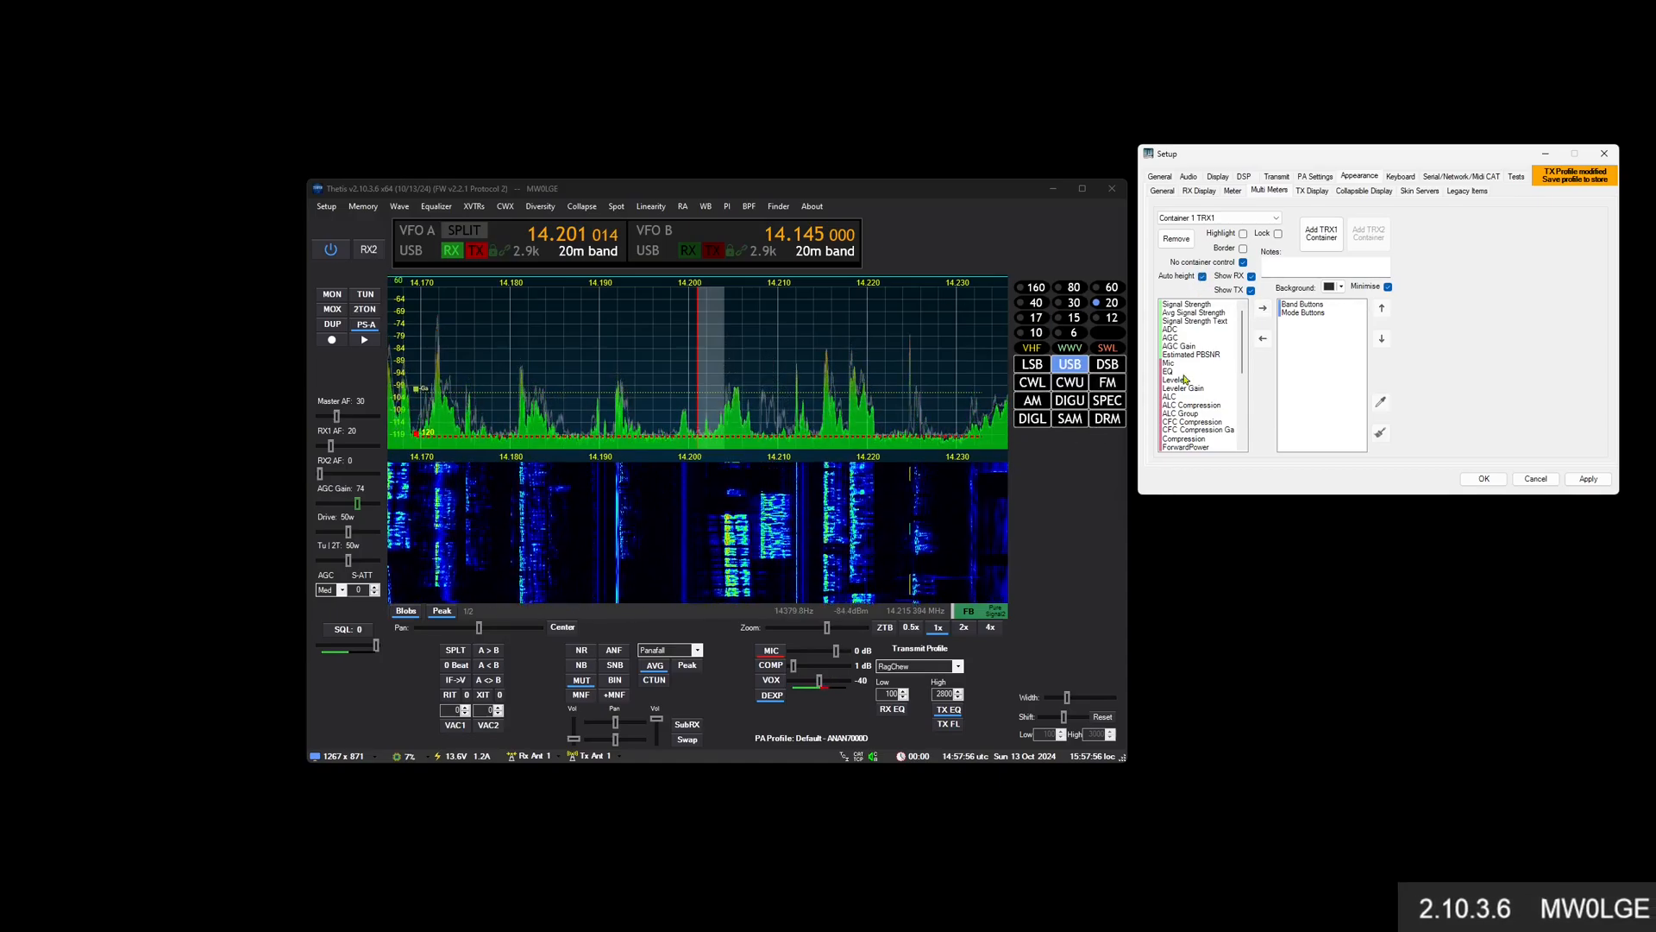
Copy the Band Buttons' style settings and paste them onto the Mode Buttons
left_click(1304, 306)
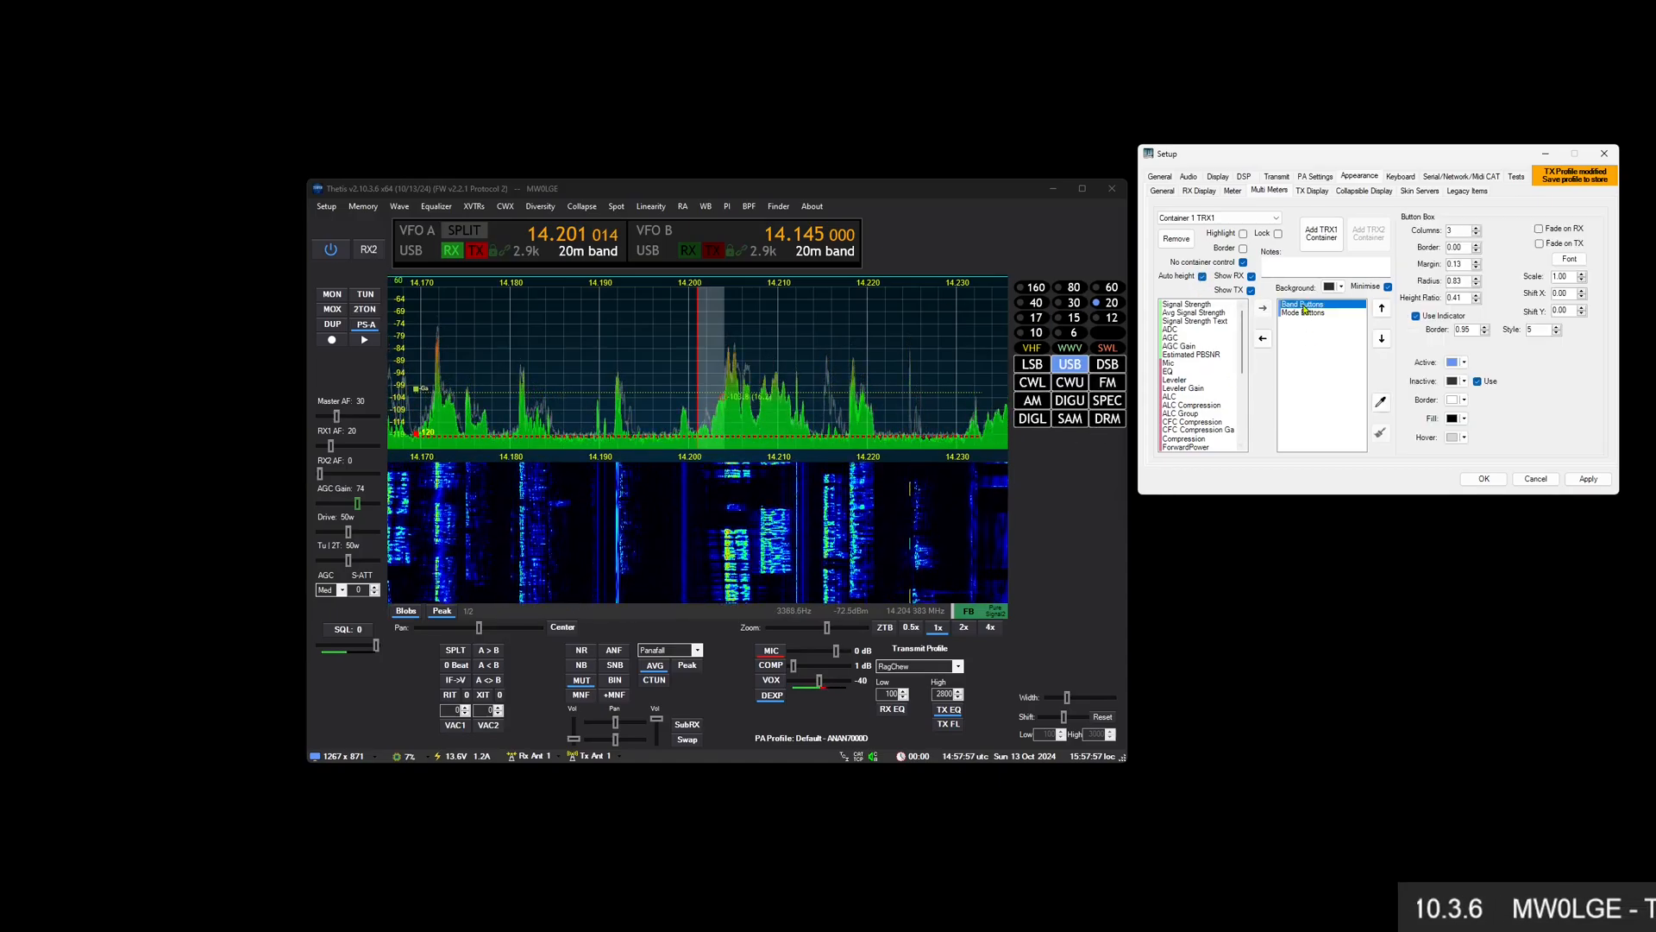
left_click(1384, 406)
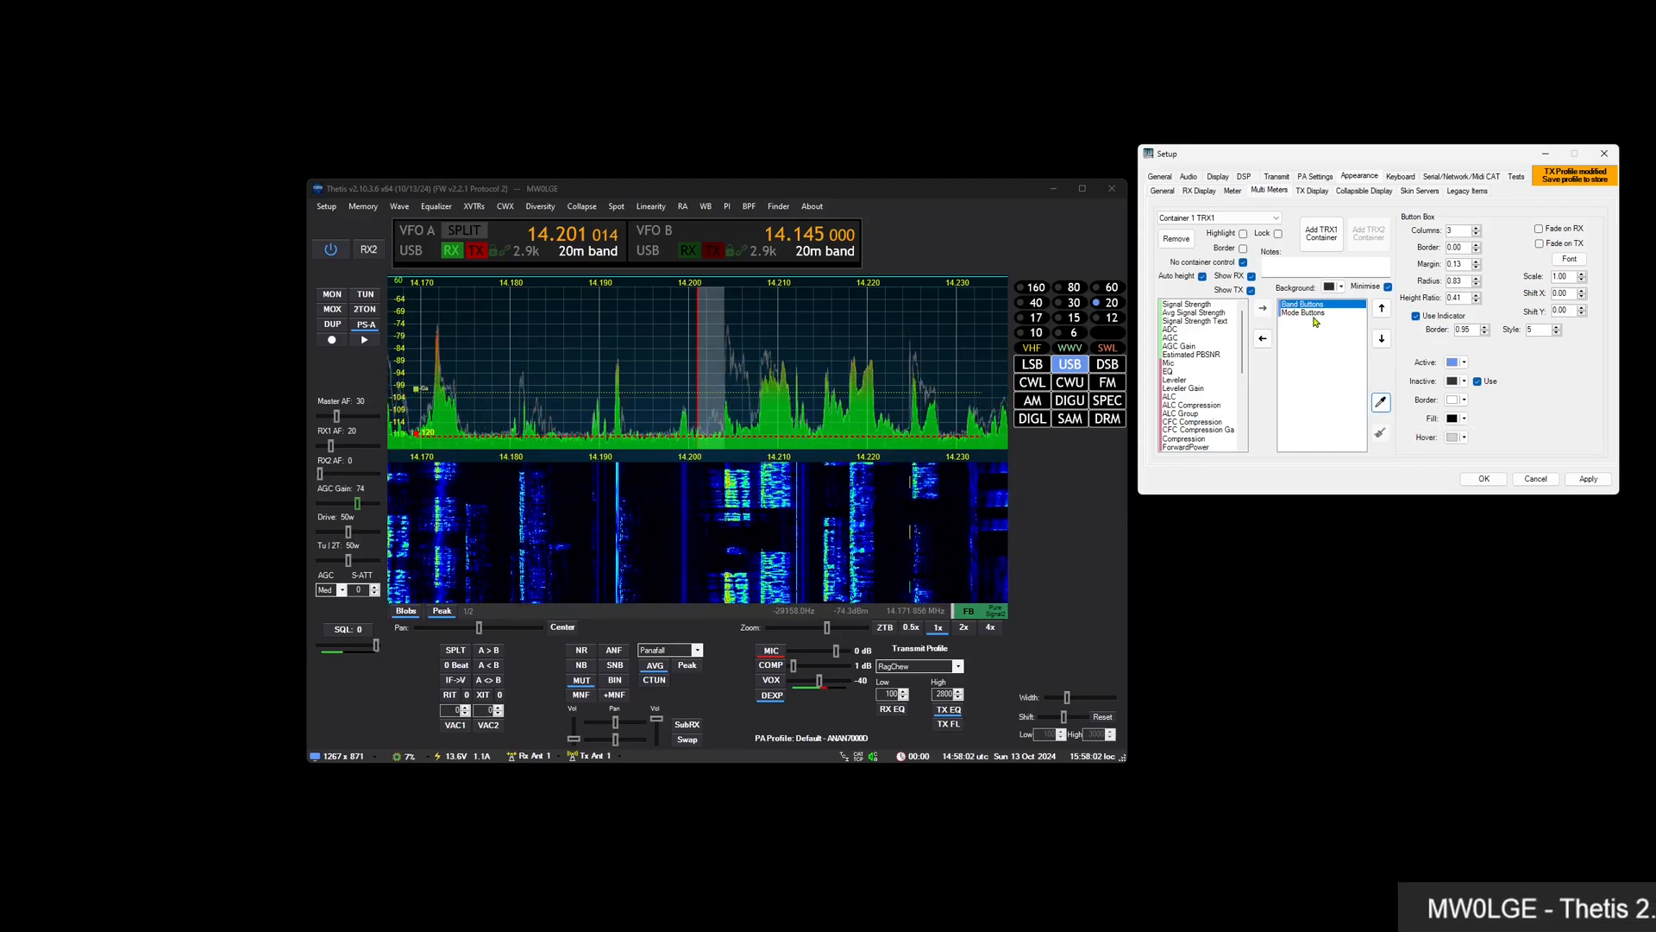
left_click(1313, 314)
left_click(1382, 434)
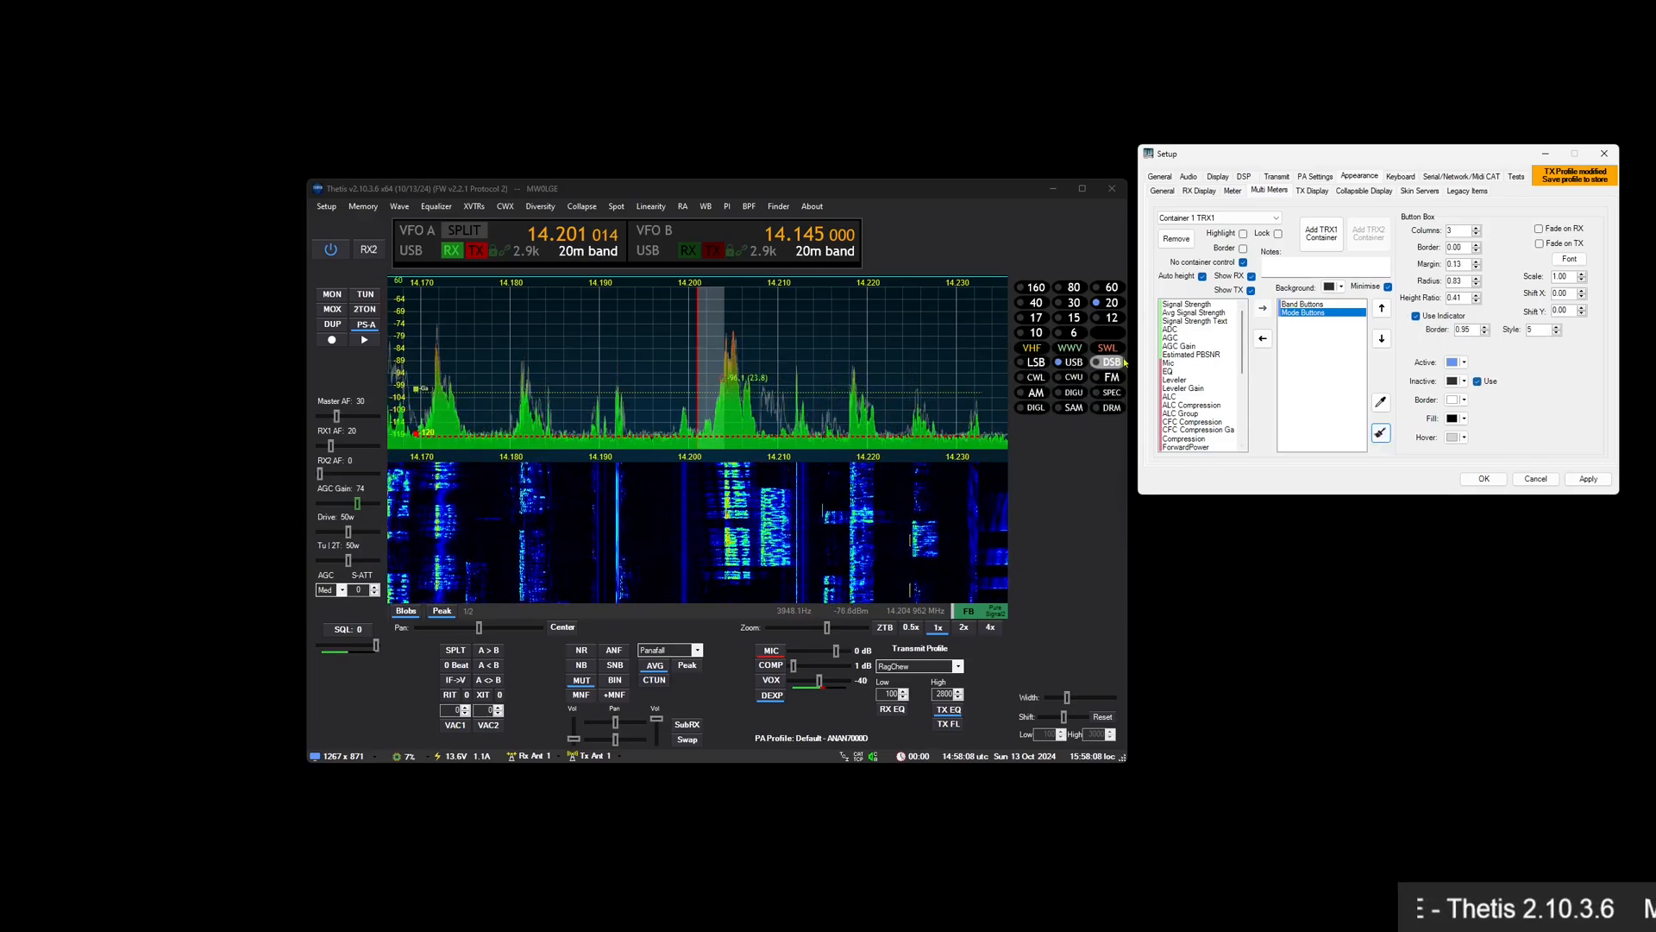
Add a Spacer to Container 1 TRX1 and move it up between the Band Buttons and the Mode Buttons
scroll(1199, 371, "down", 5)
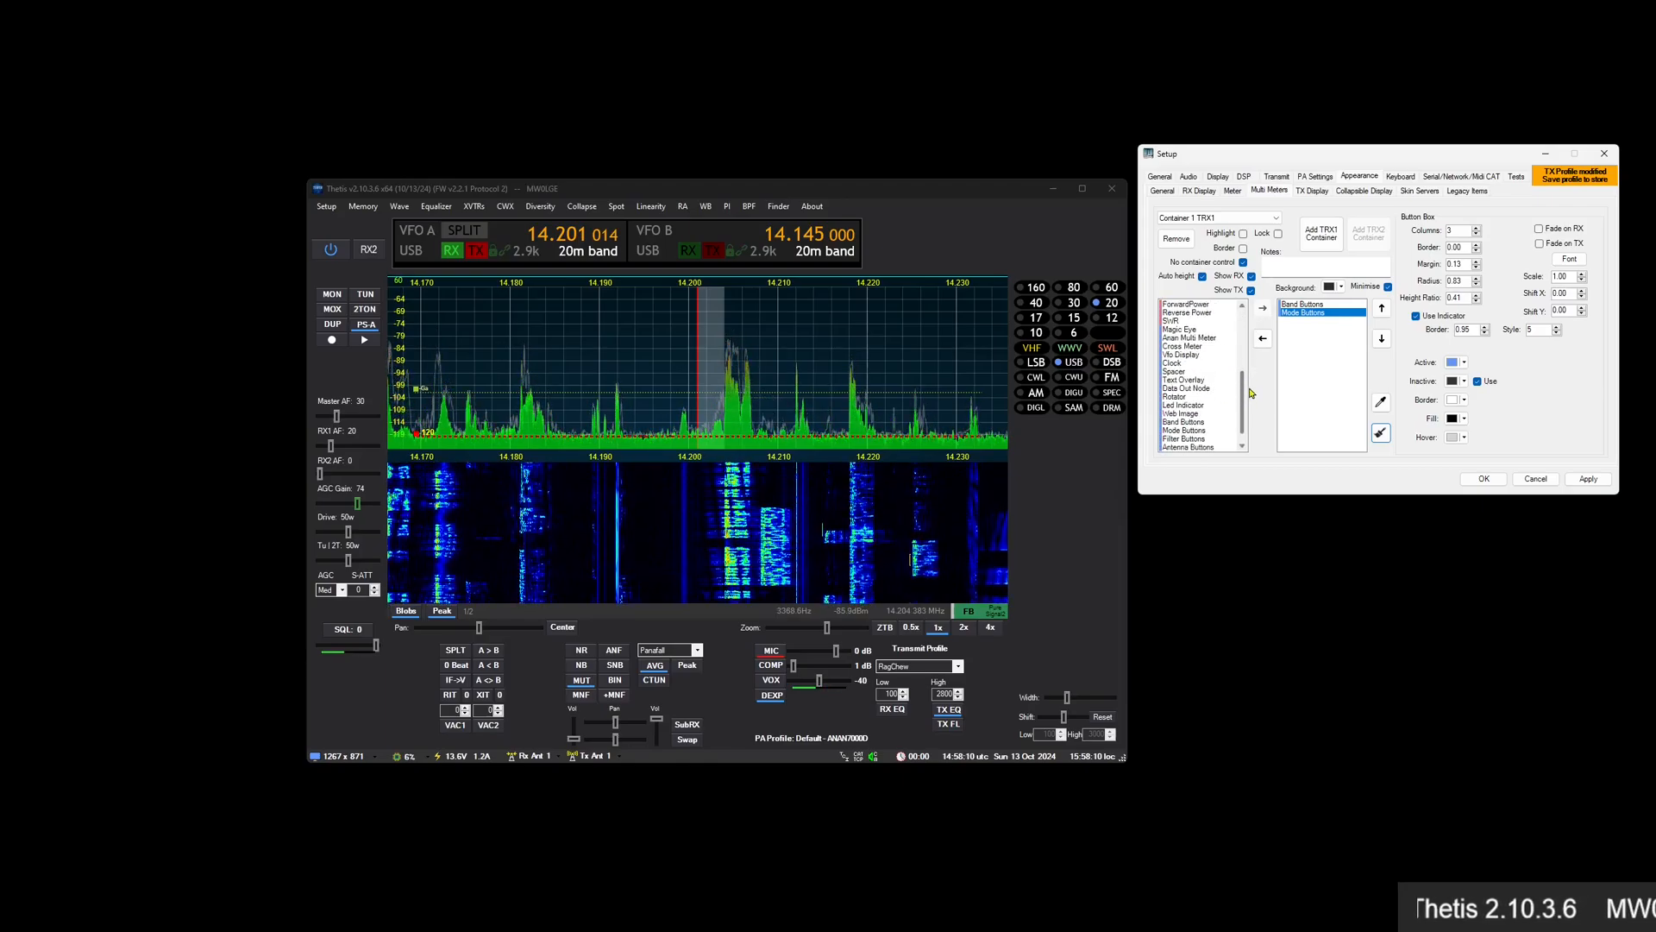
left_click(1175, 372)
left_click(1262, 308)
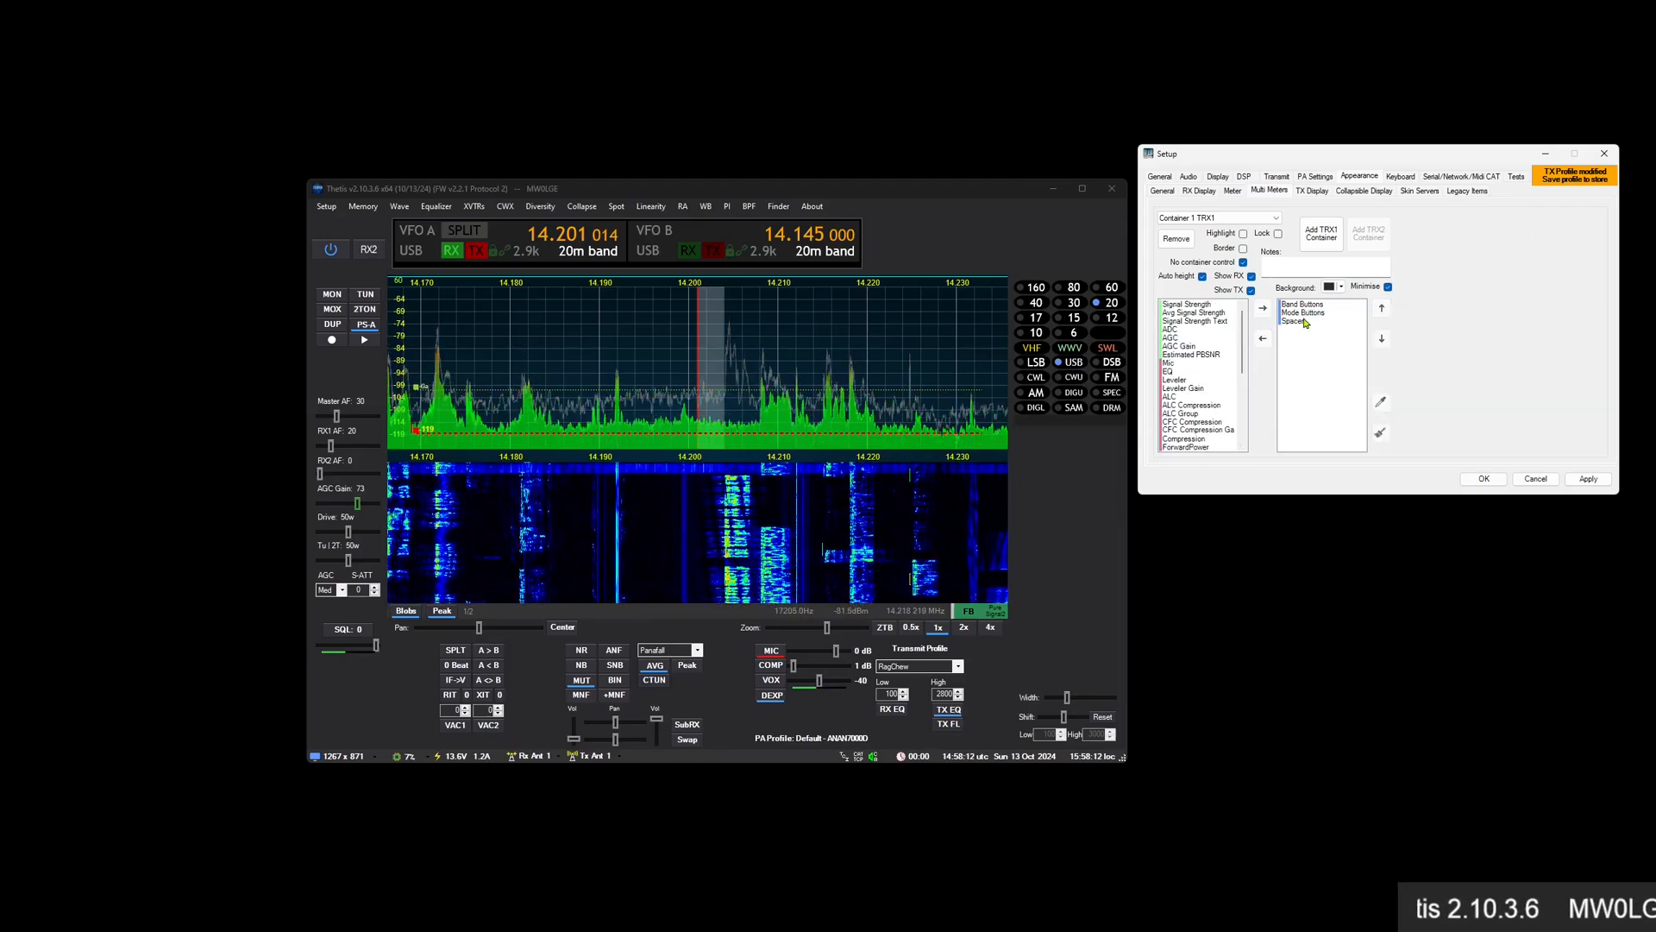
left_click(1301, 321)
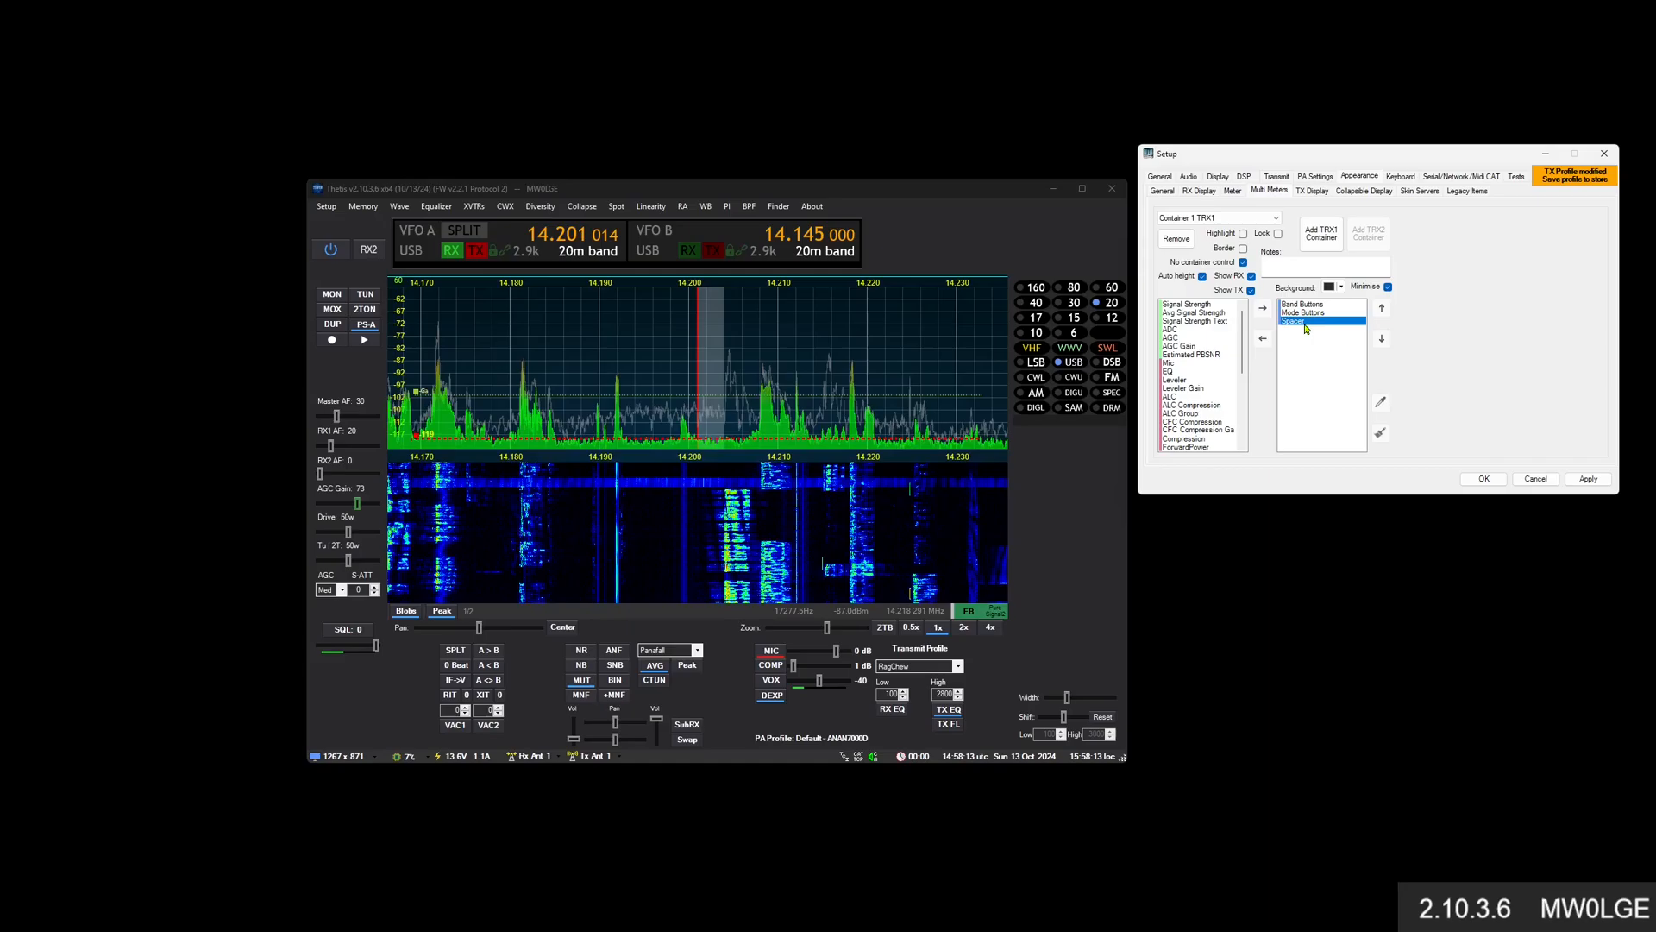
left_click(1381, 308)
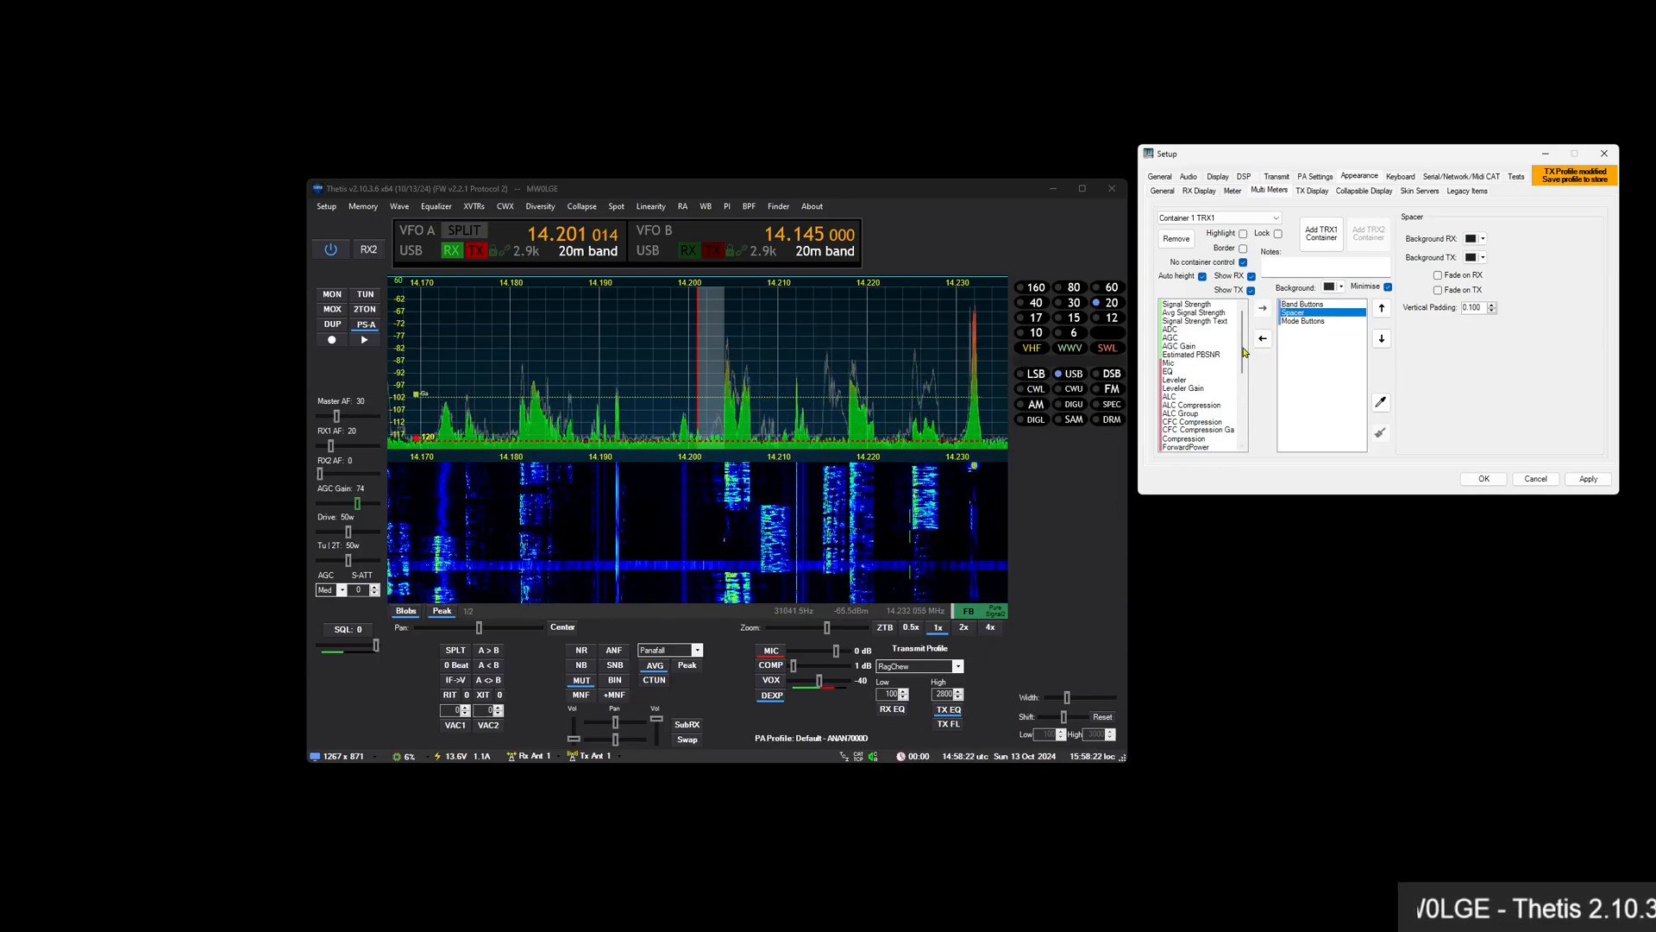
left_click_drag(1242, 352, 1243, 431)
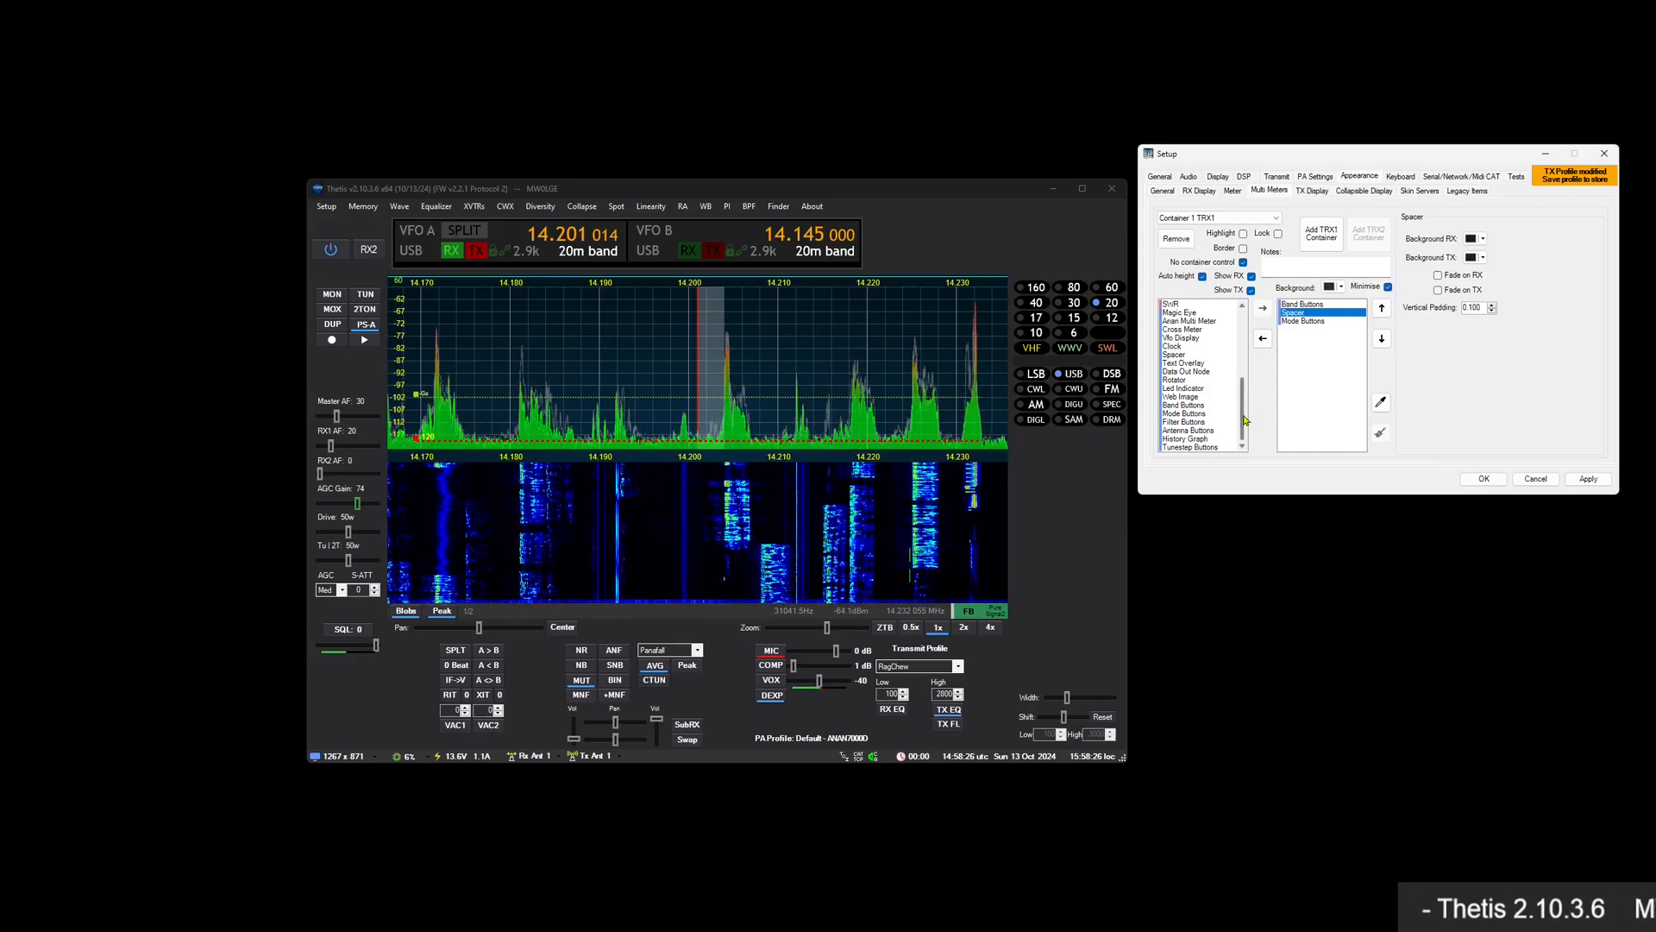
Add Filter Buttons and Antenna Buttons to Container 1 TRX1 below the Mode Buttons
double_click(1191, 422)
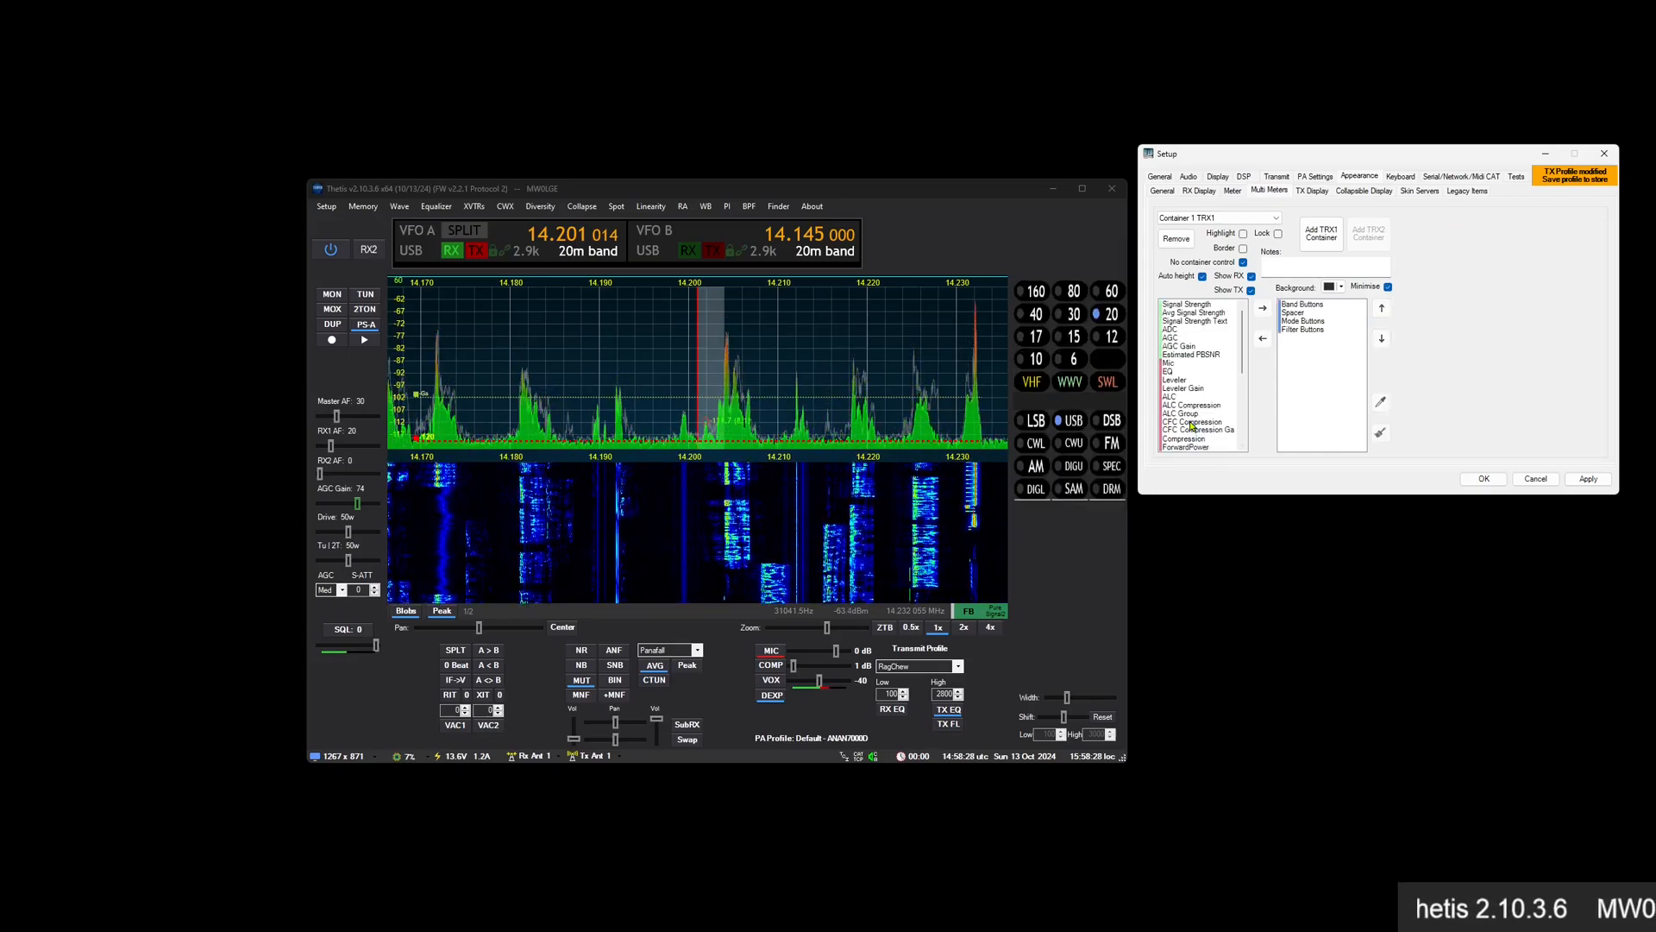
left_click_drag(1245, 376, 1246, 434)
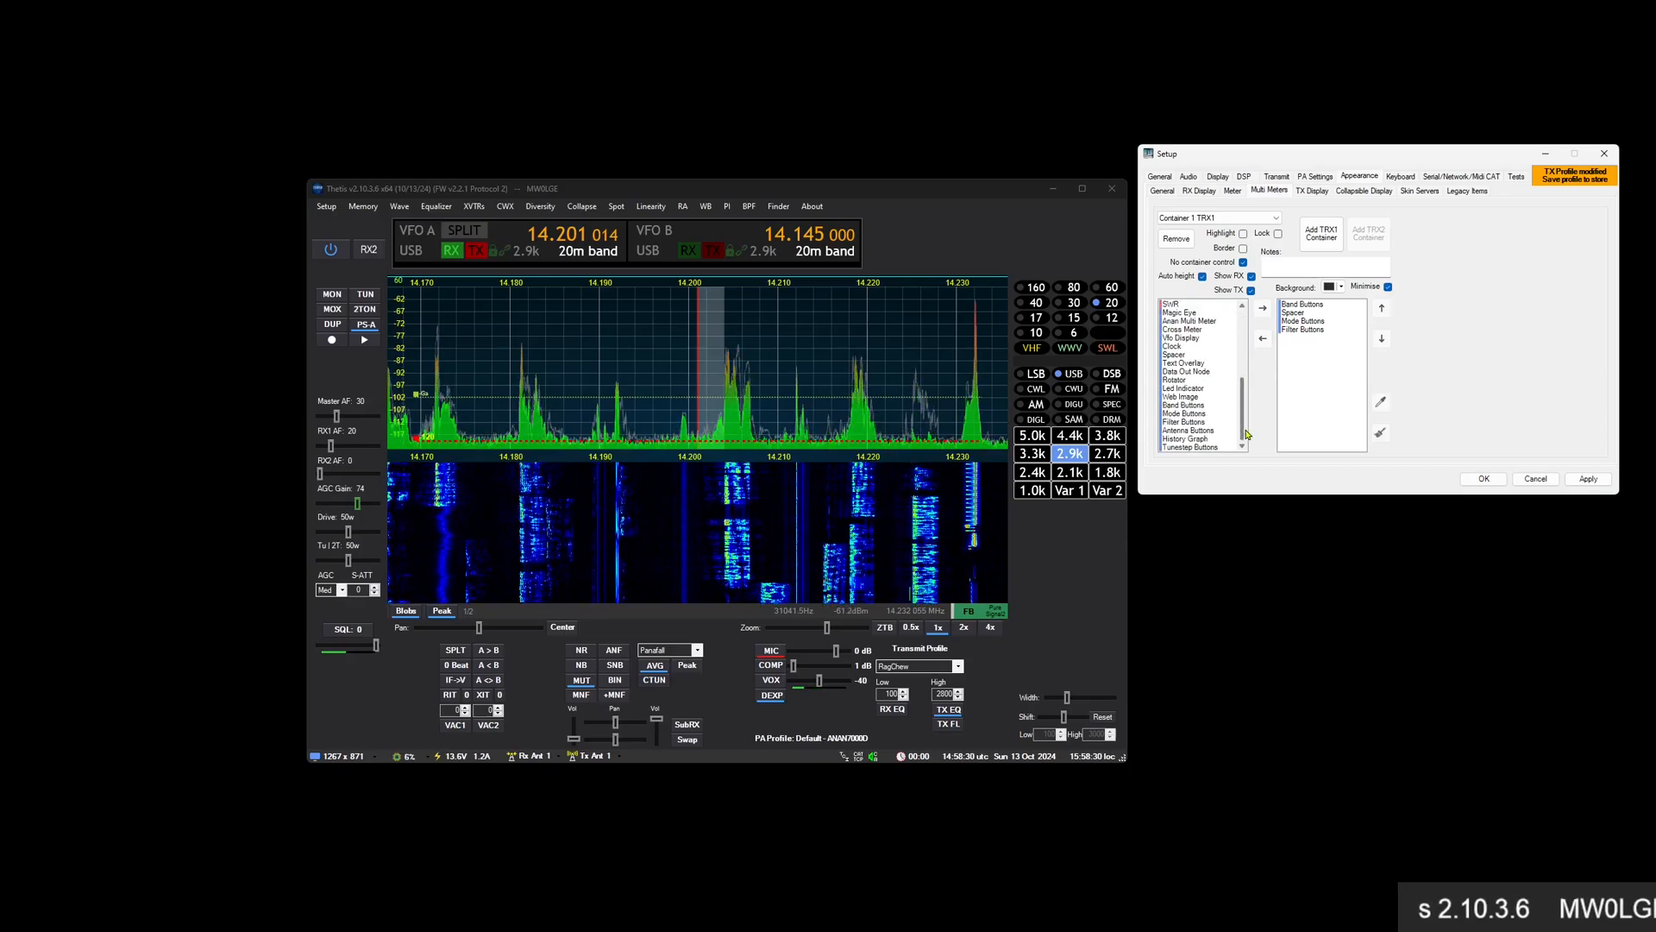
double_click(1192, 430)
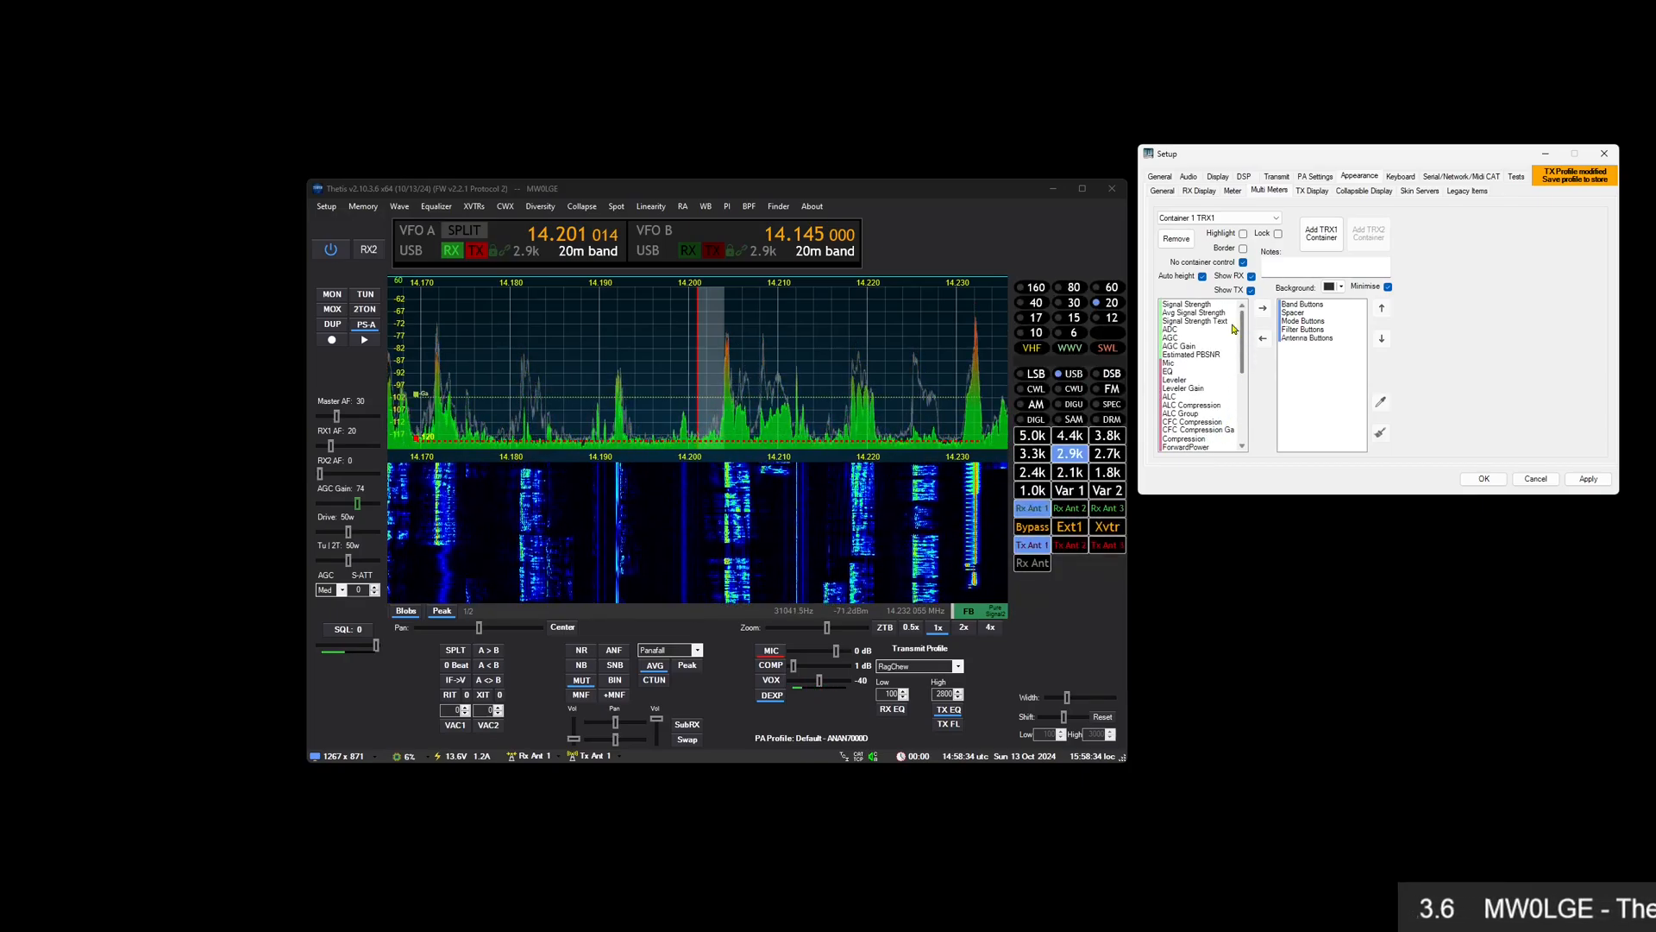
Add two Spacers to Container 1 TRX1, placing one above the Filter Buttons and one between the Filter Buttons and Antenna Buttons
left_click_drag(1247, 325, 1246, 408)
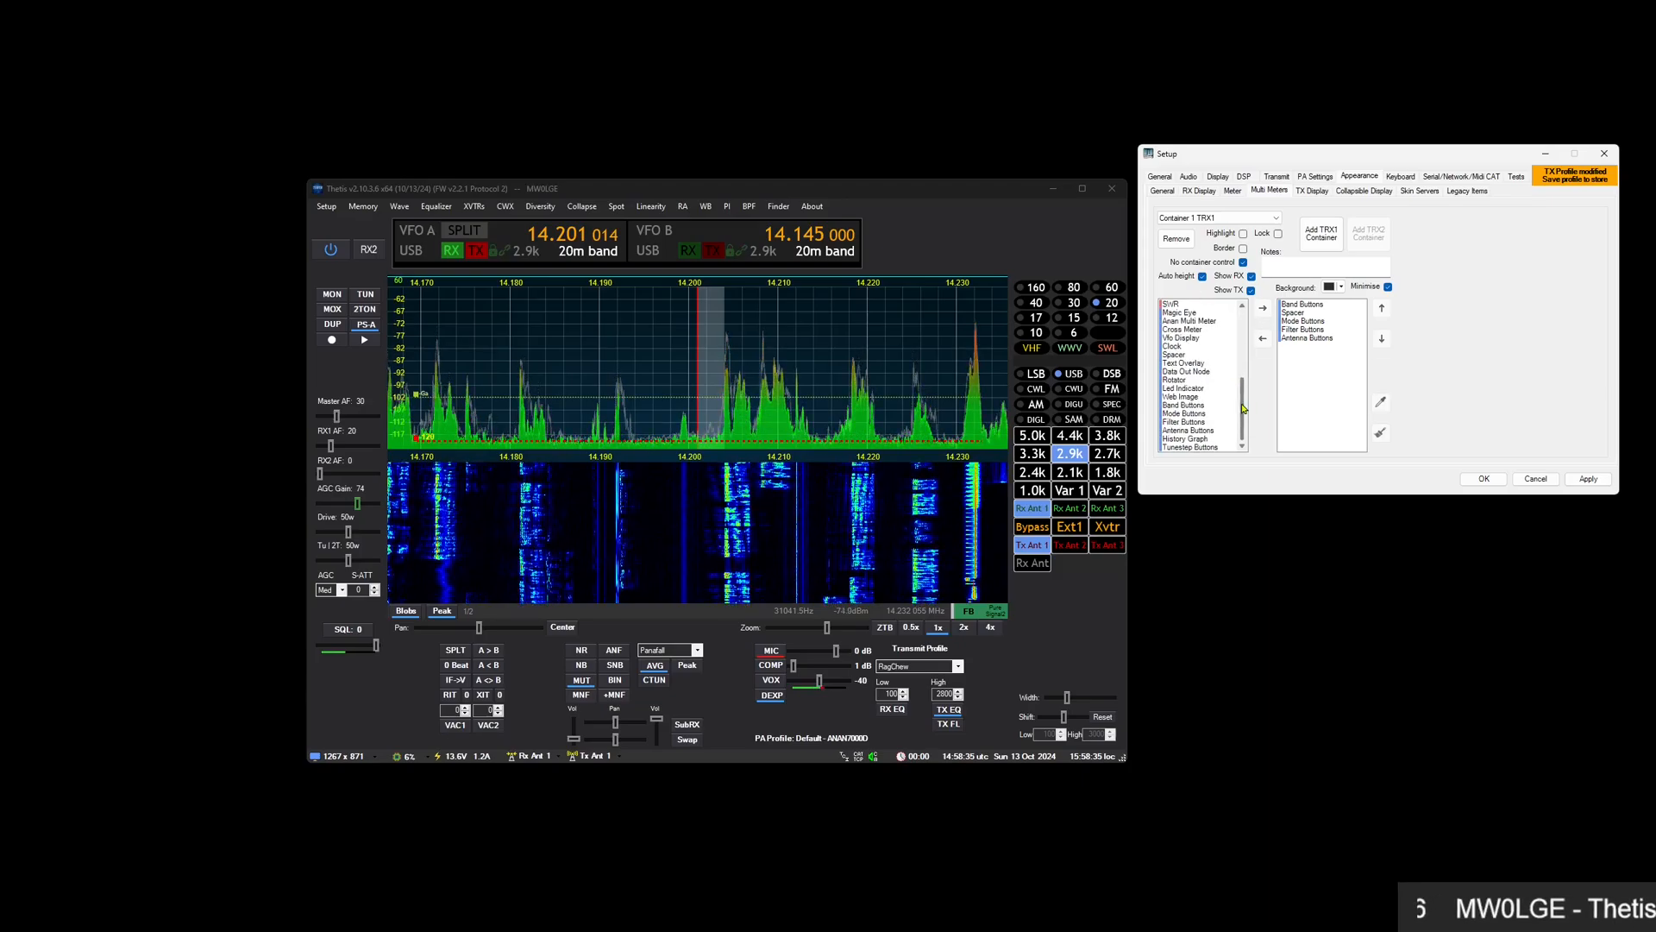
double_click(1190, 355)
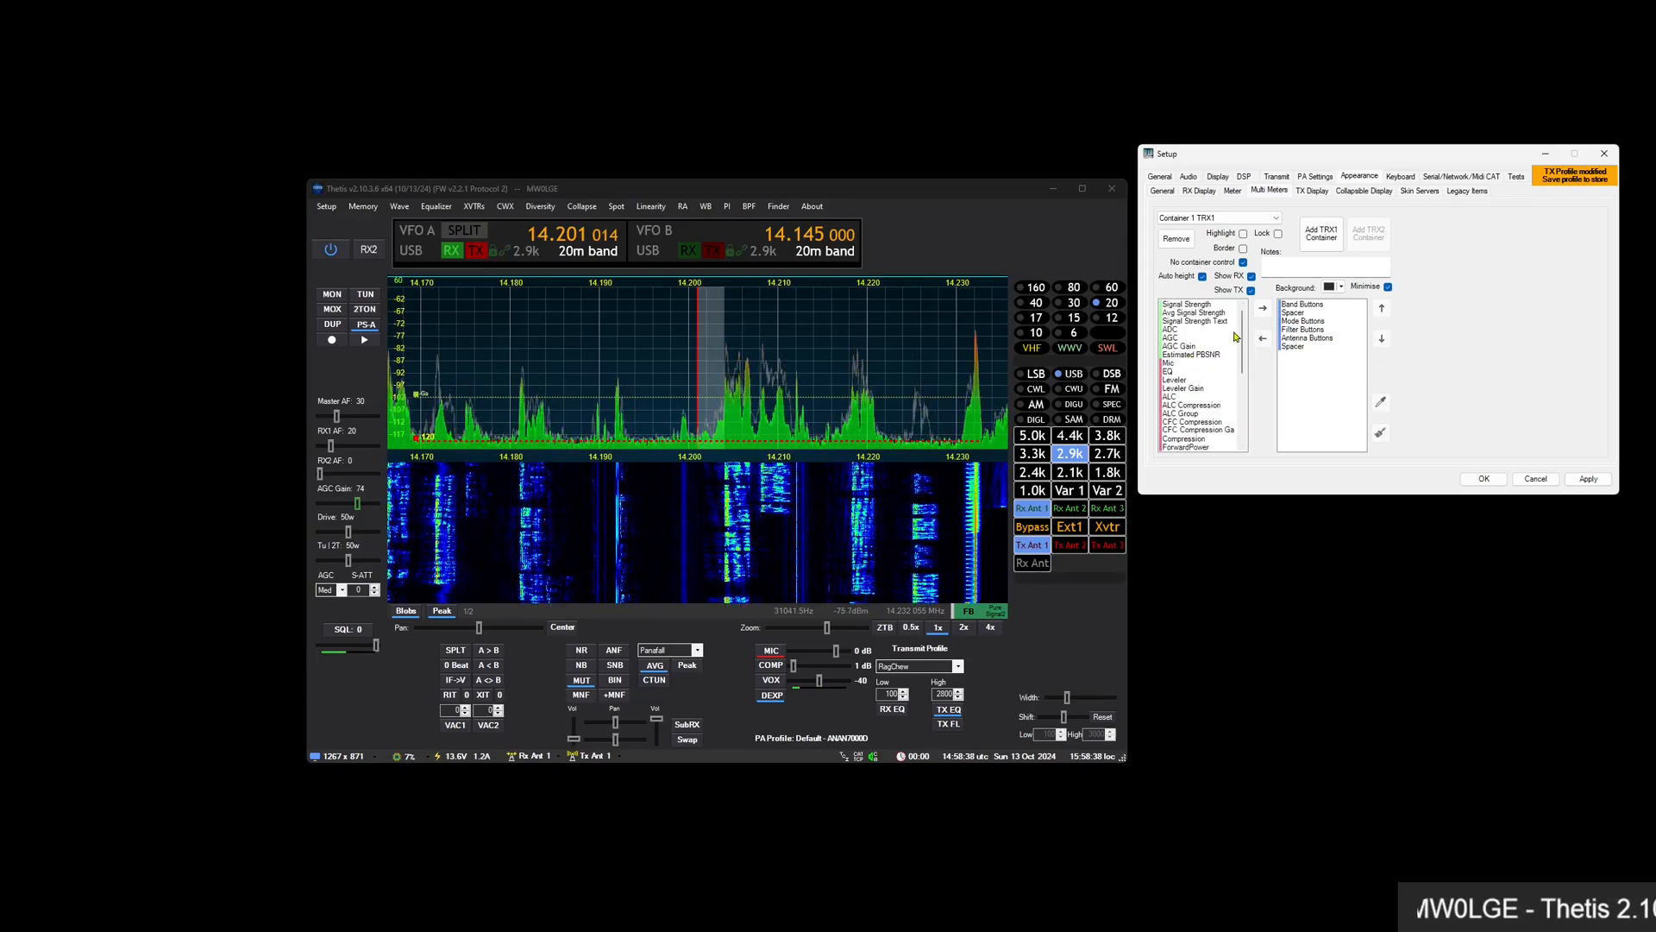
scroll(1236, 336, "down", 5)
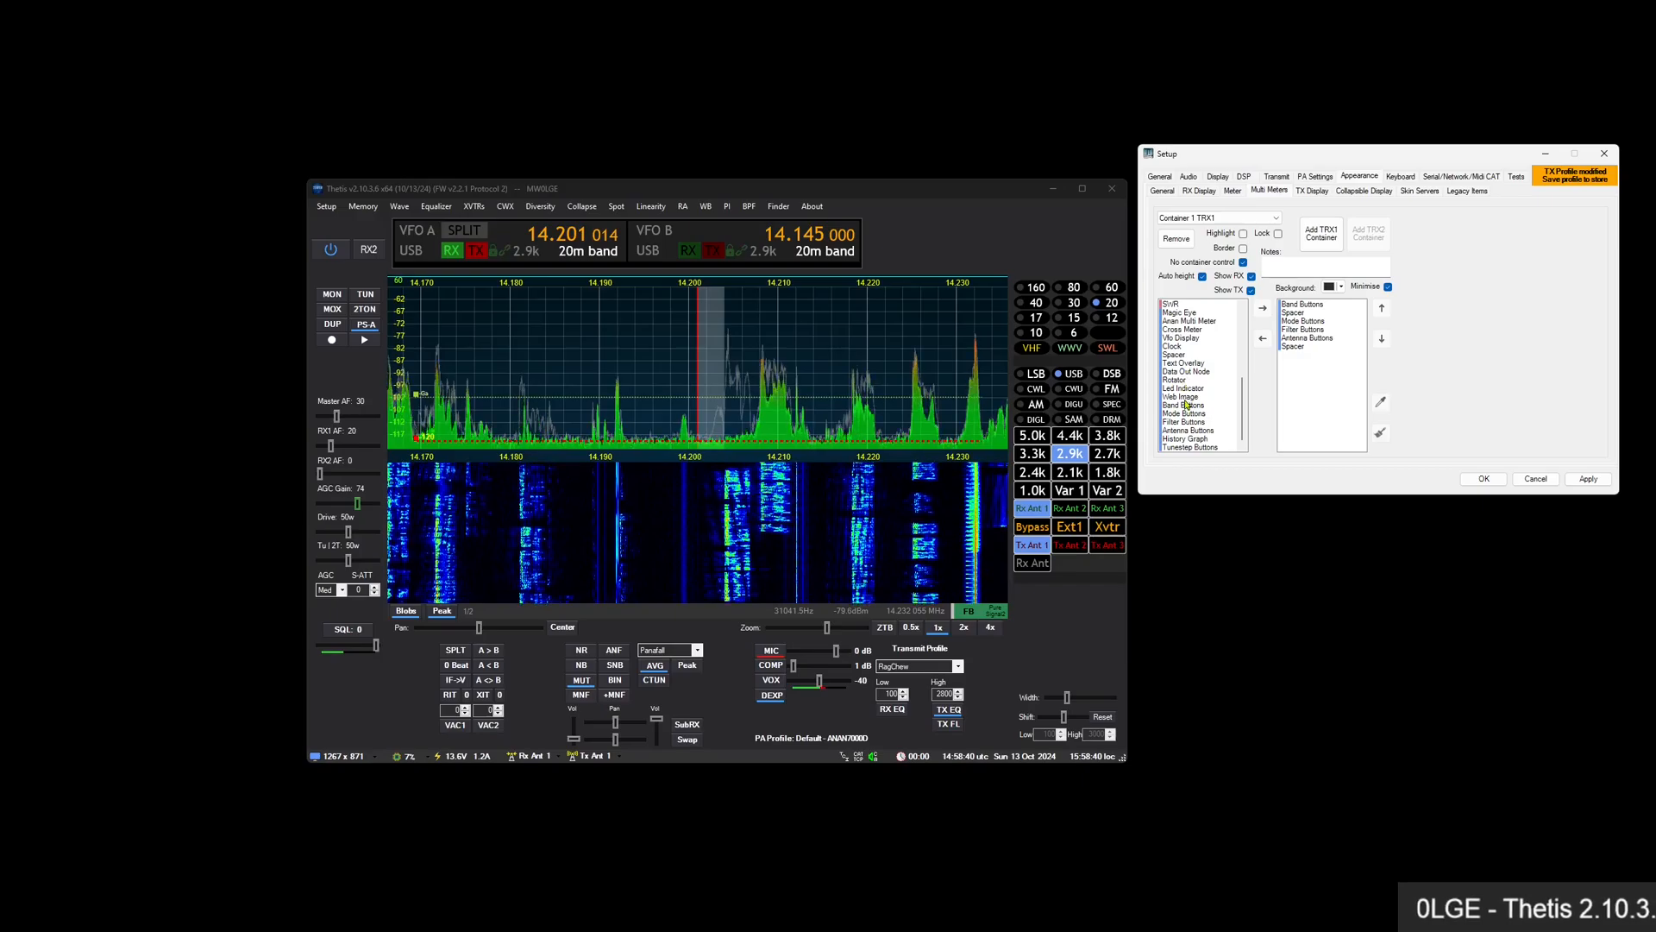
double_click(1179, 356)
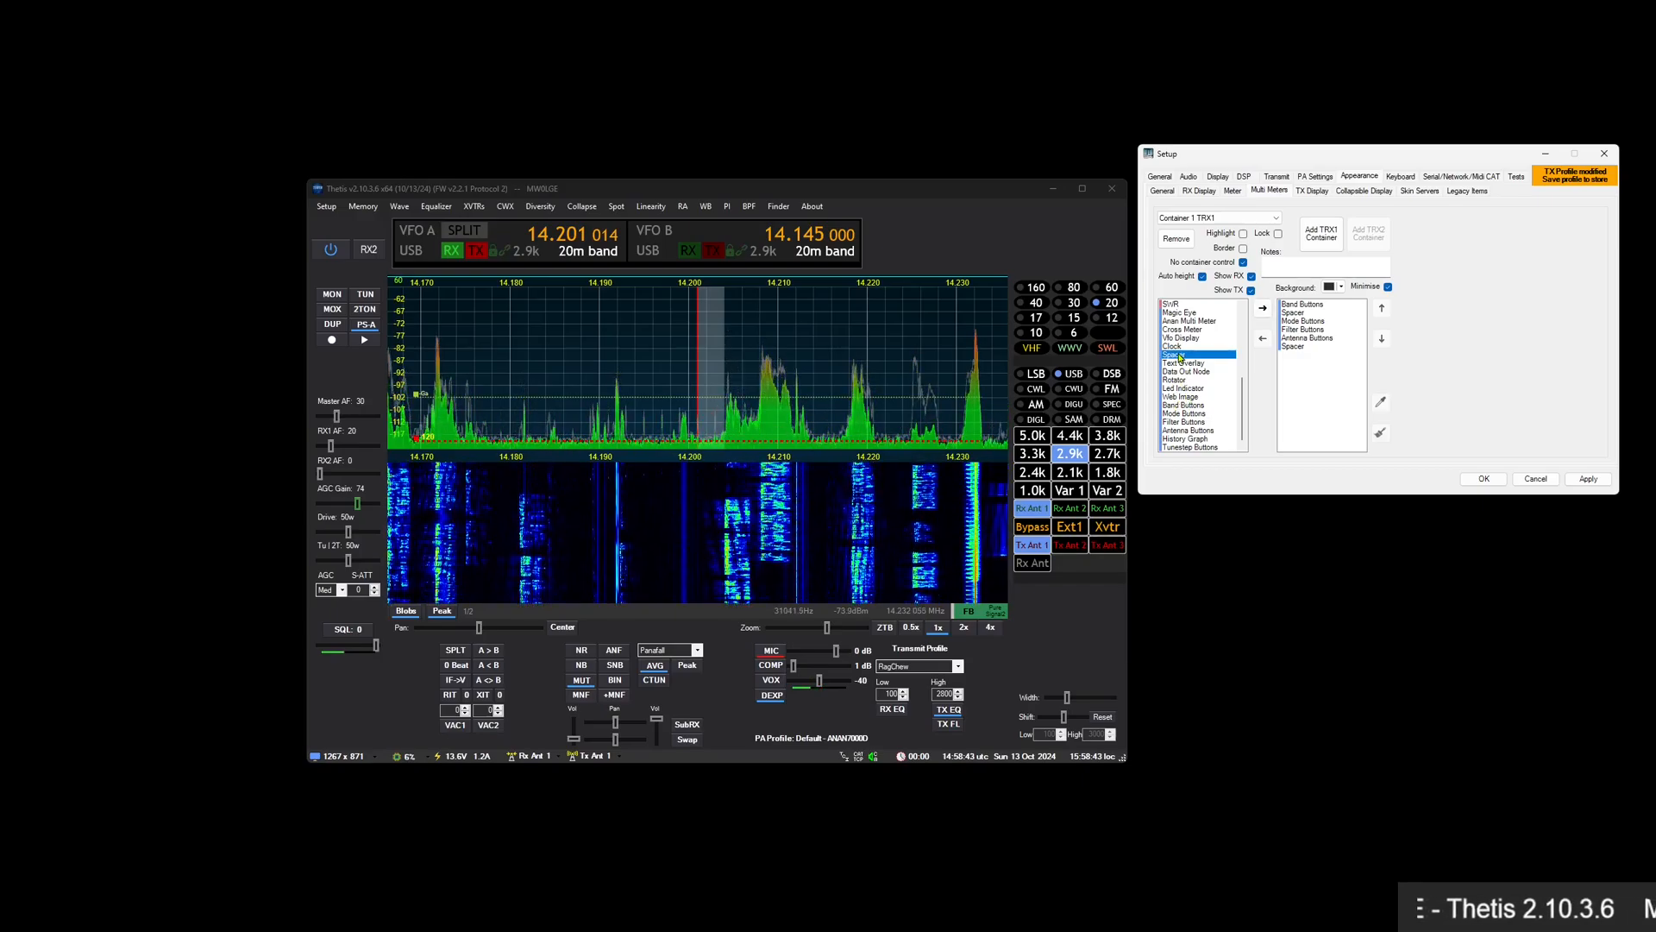
left_click(1287, 347)
left_click(1381, 309)
left_click(1381, 309)
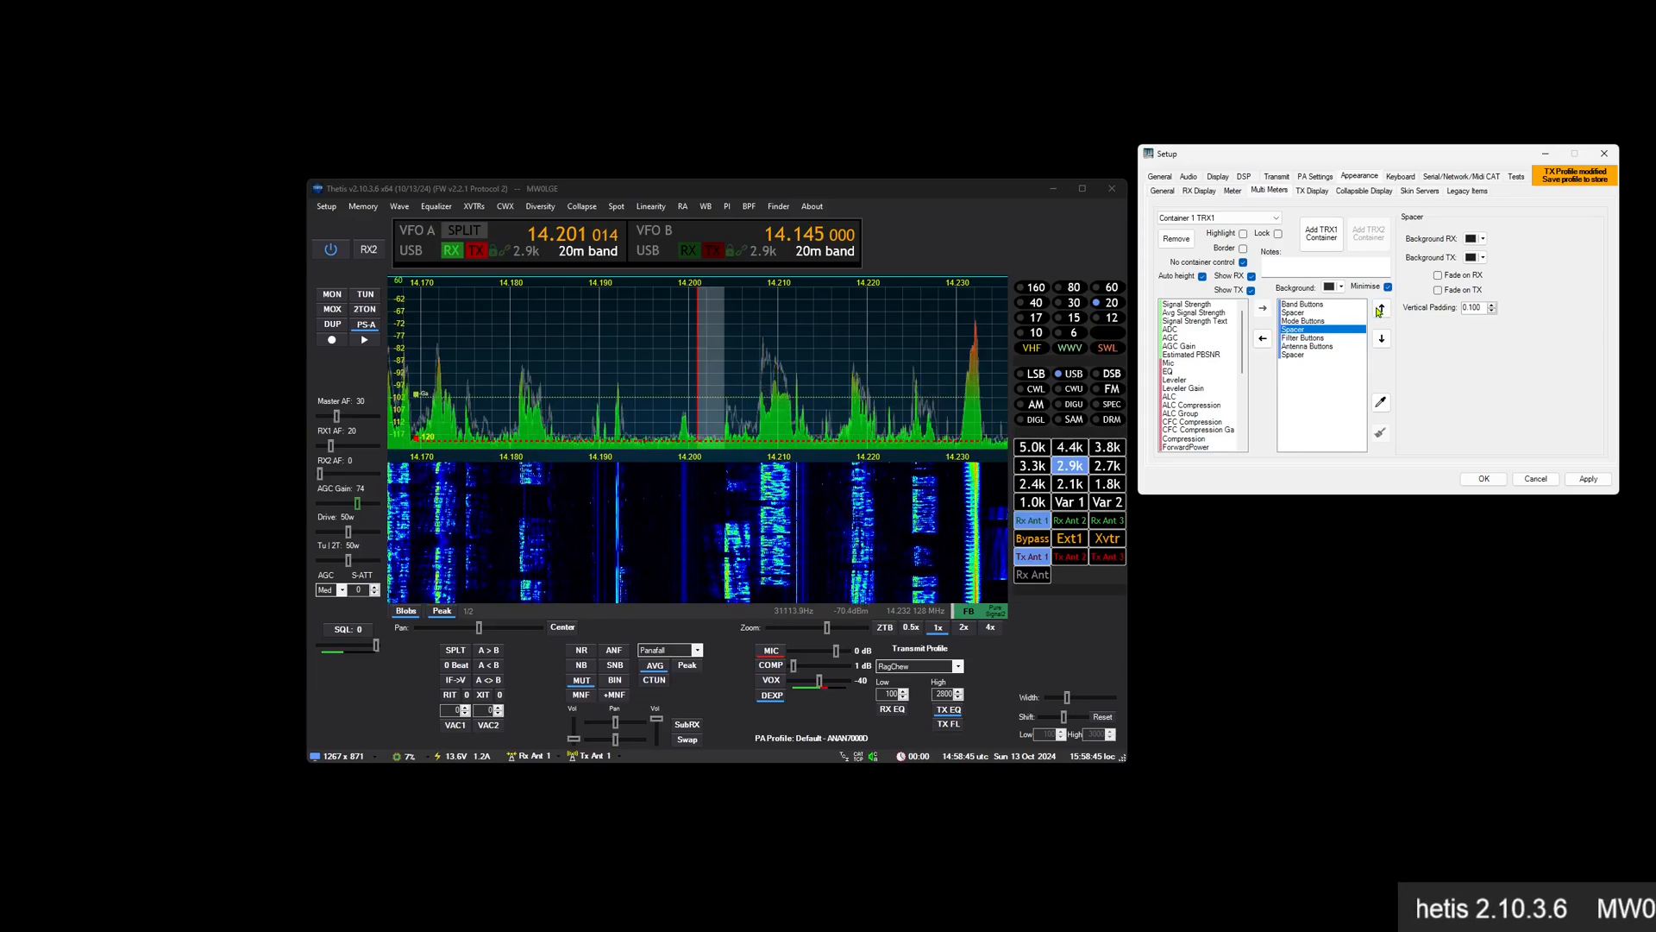
left_click(1313, 355)
left_click(1381, 309)
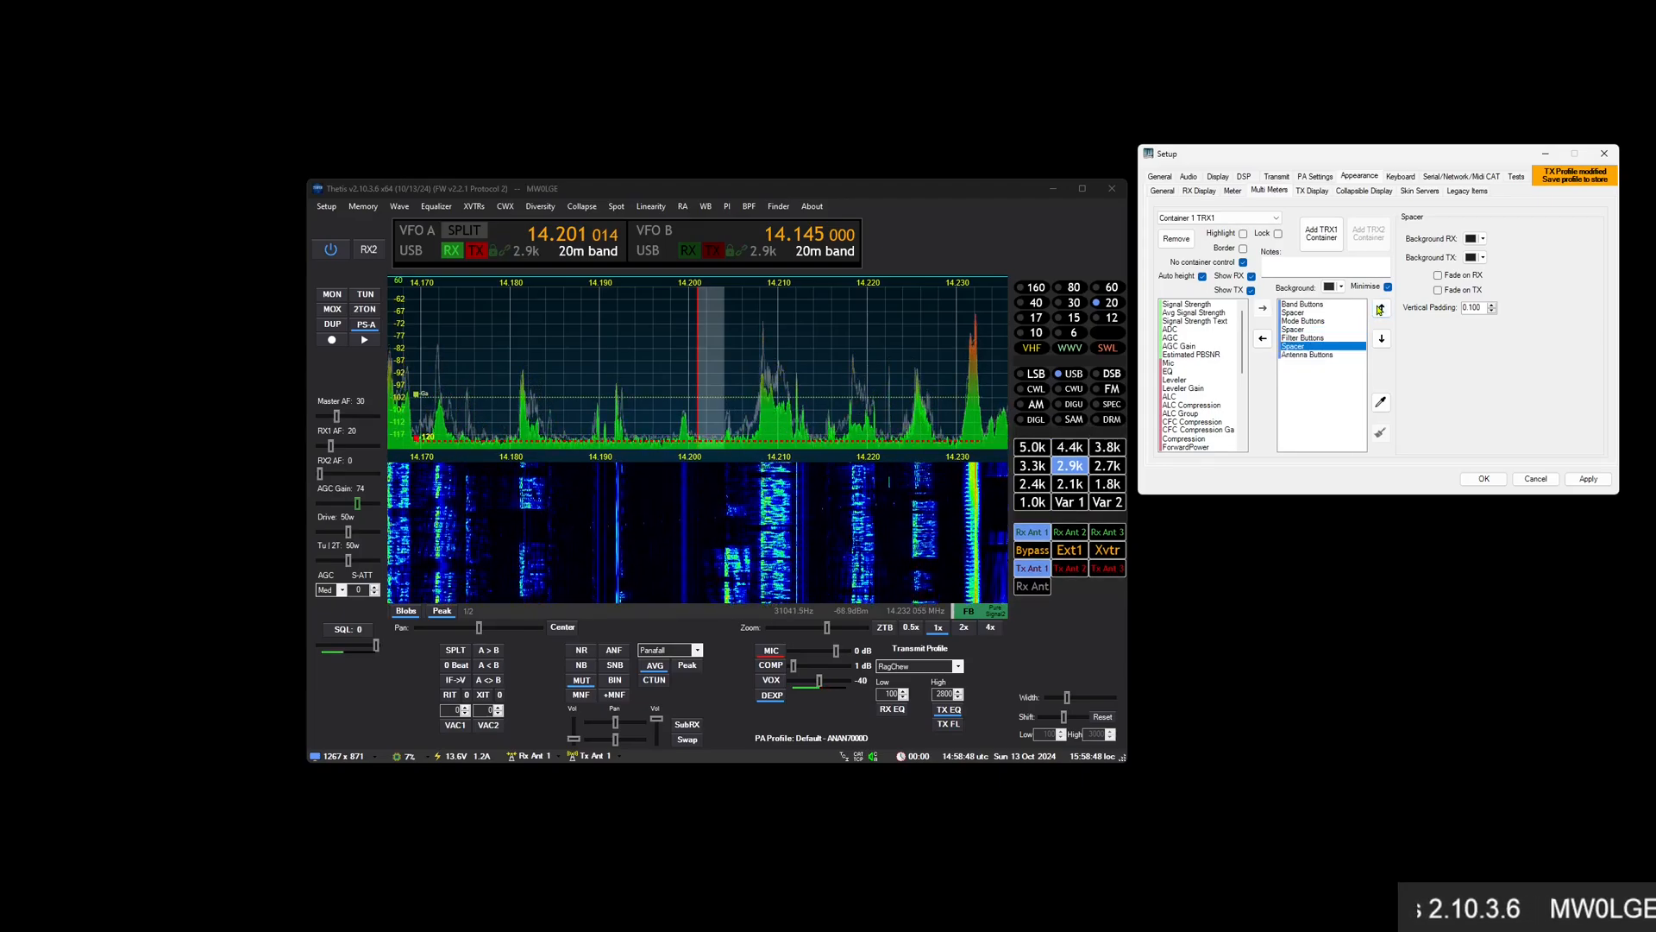
Paste the copied button style onto the Filter Buttons and the Antenna Buttons in Container 1 TRX1
left_click(1310, 337)
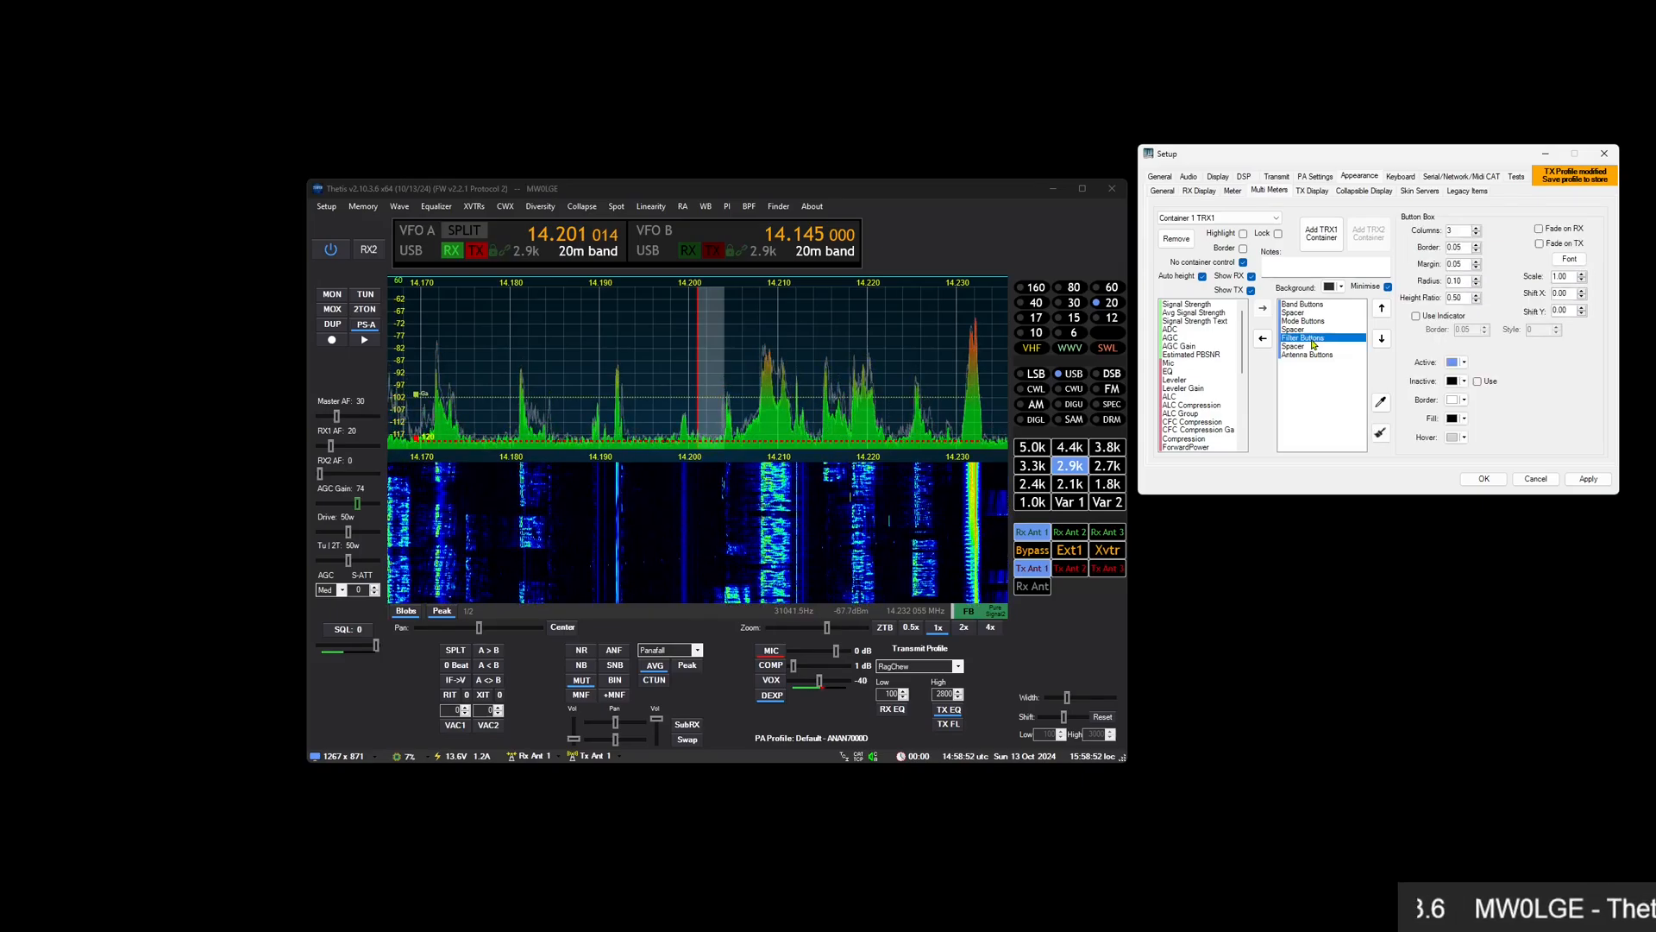
left_click(1379, 434)
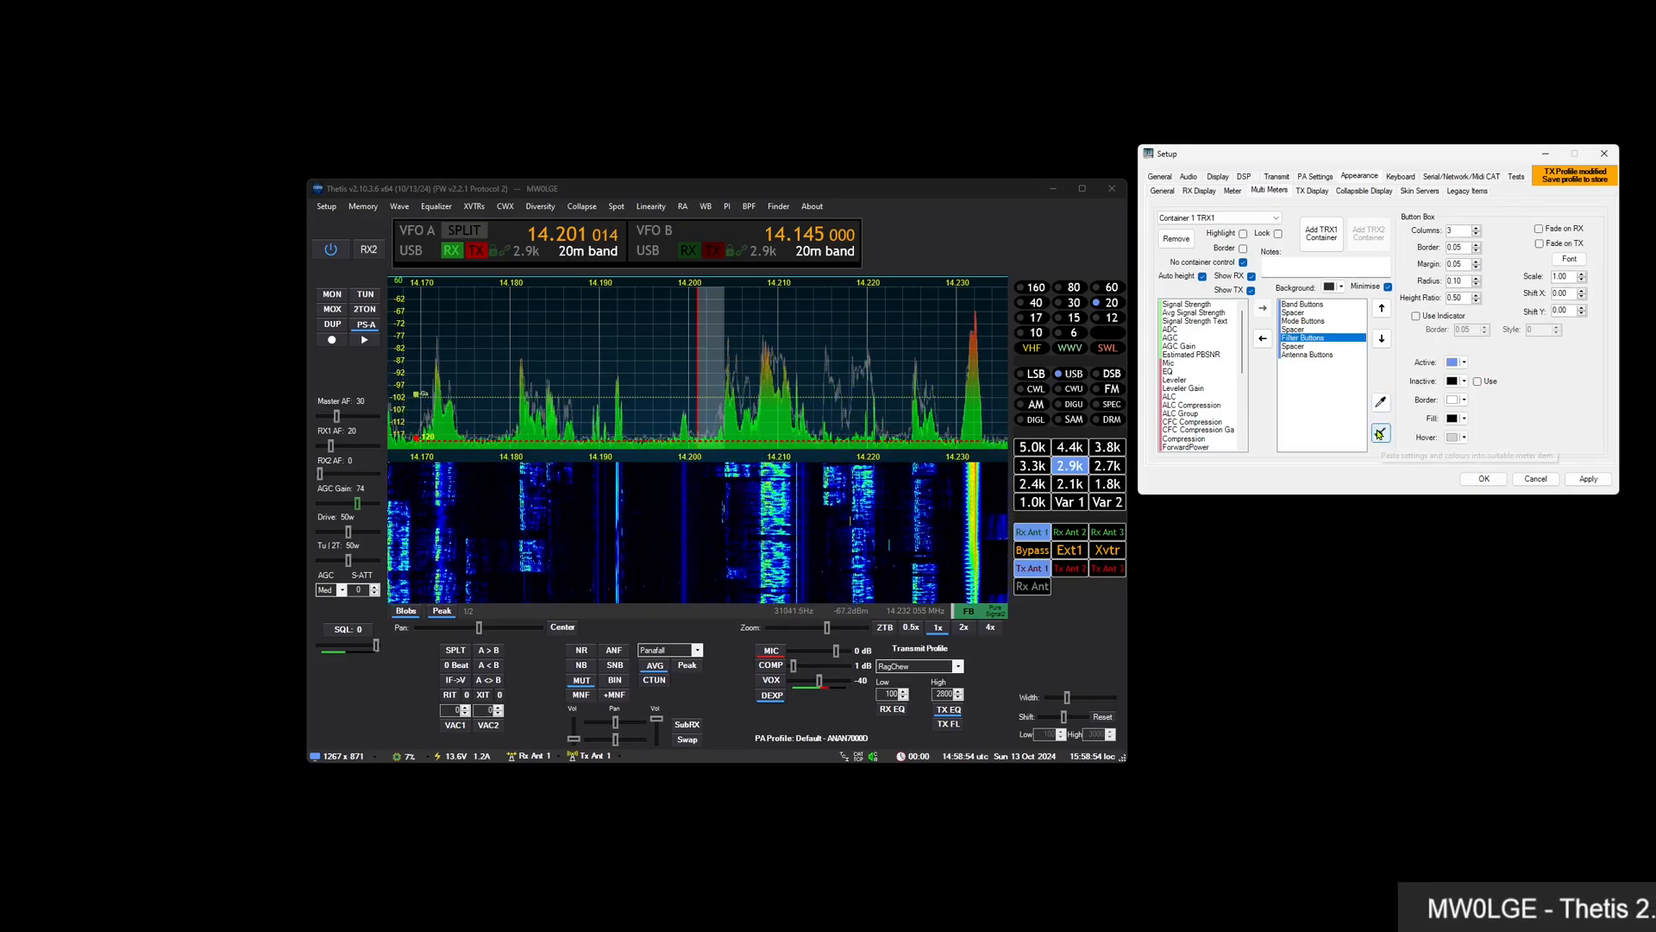
left_click(1300, 356)
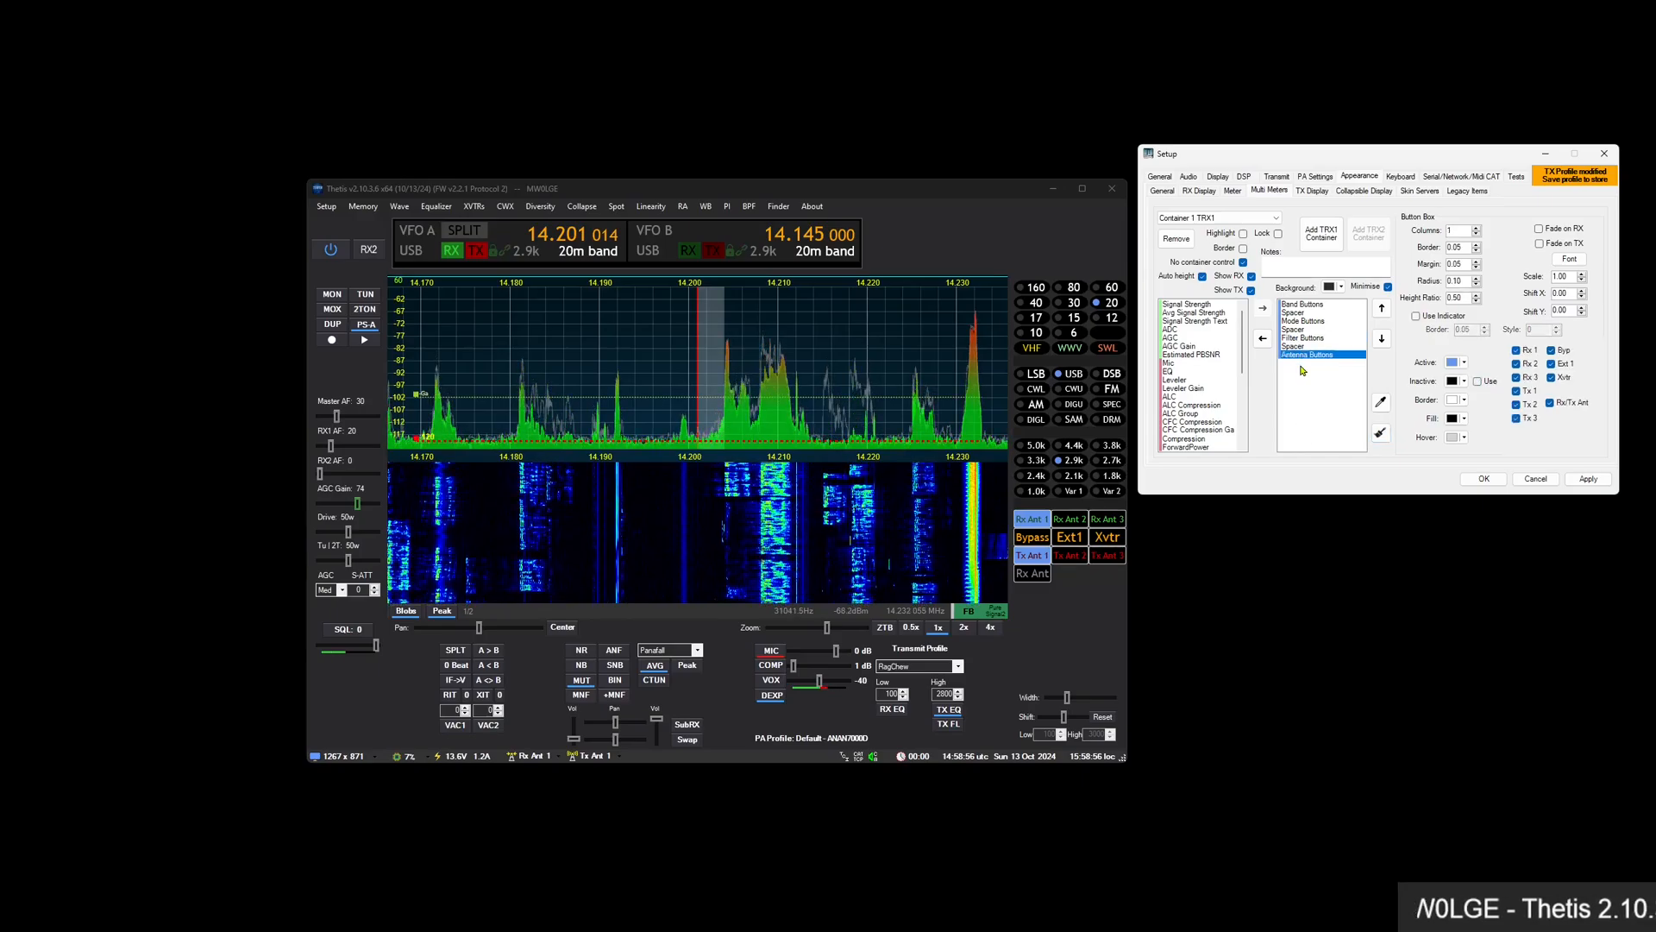
left_click(1379, 434)
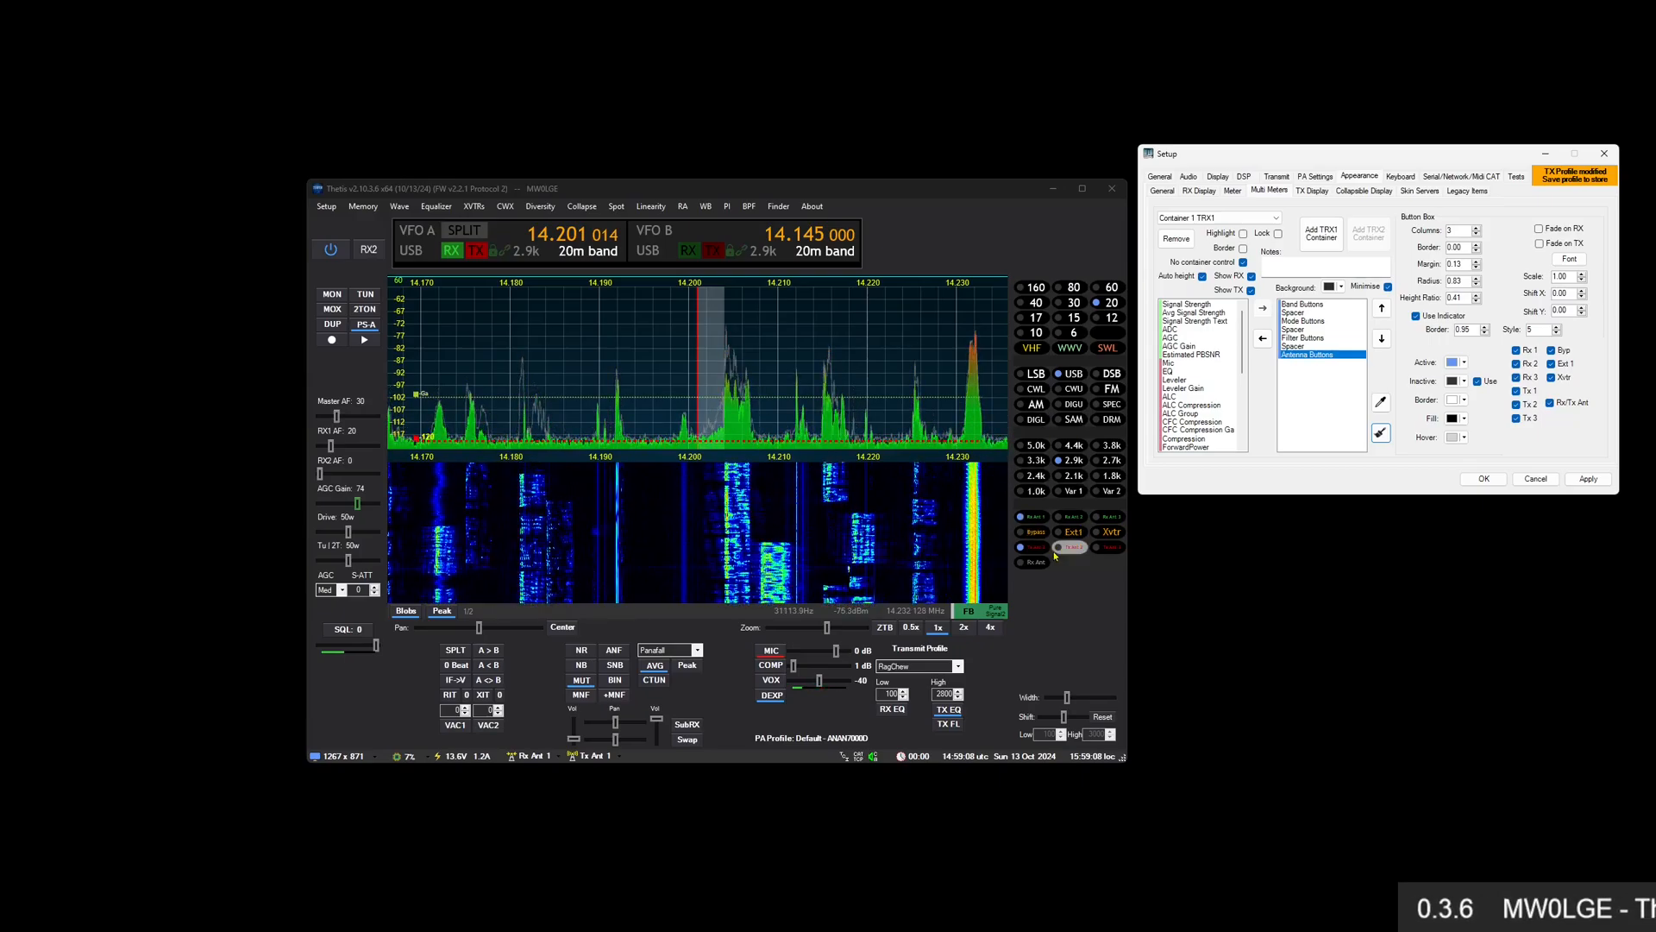
Check the Configure and Reset to Defaults options offered for the 2.9k filter button
right_click(1077, 461)
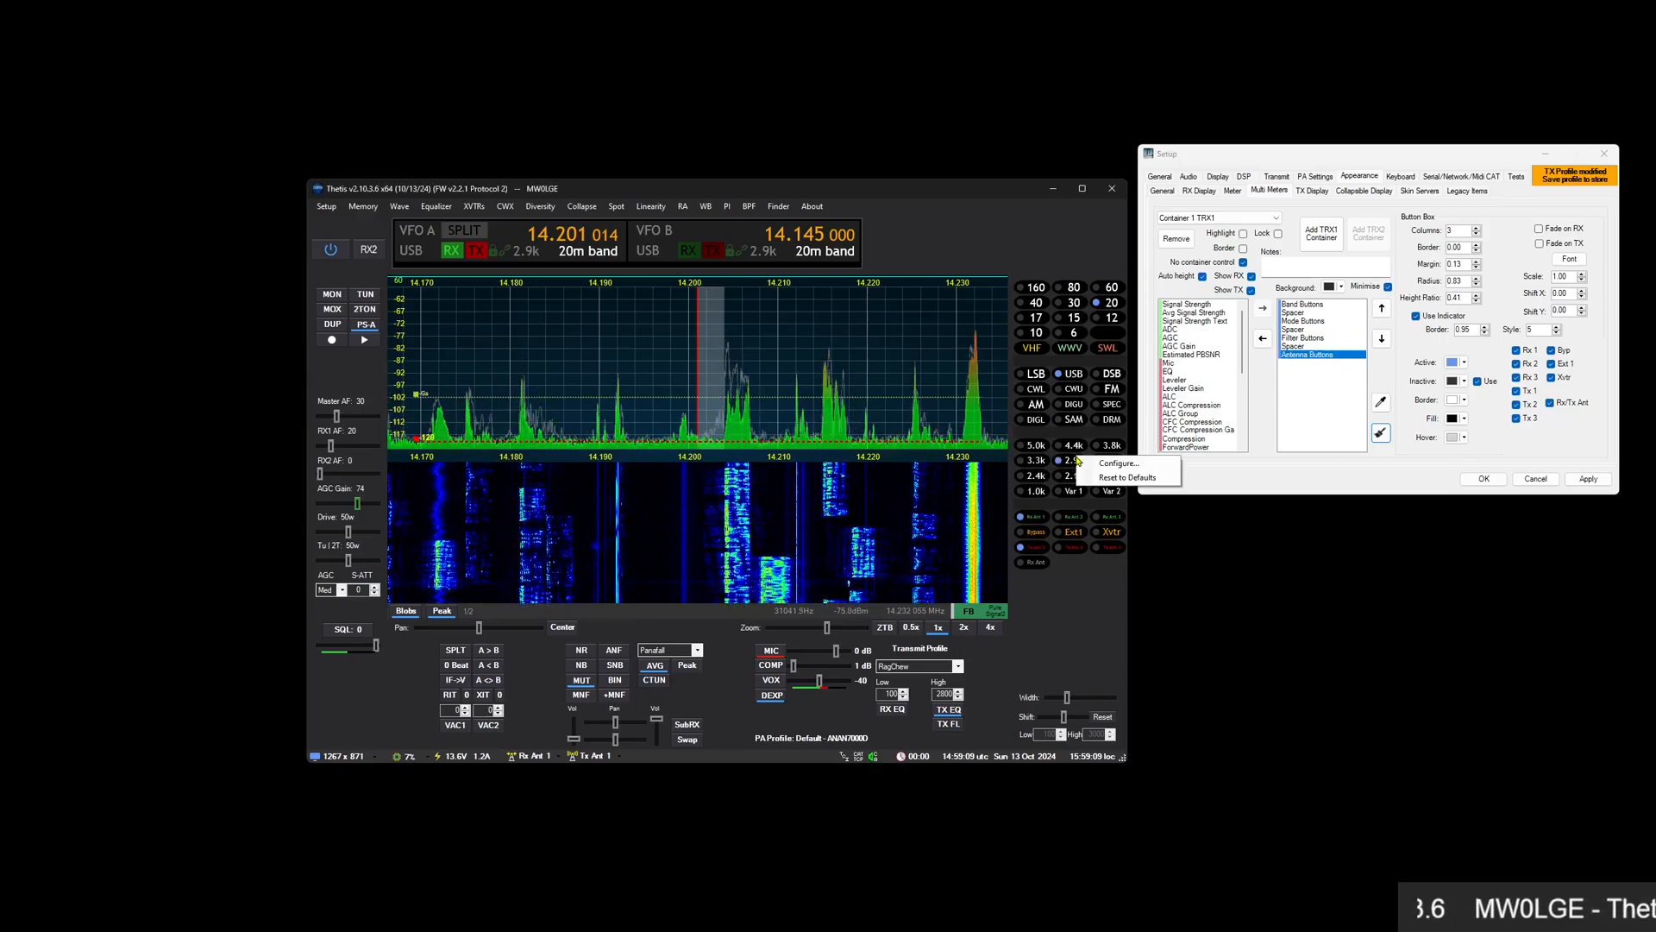
left_click(1119, 478)
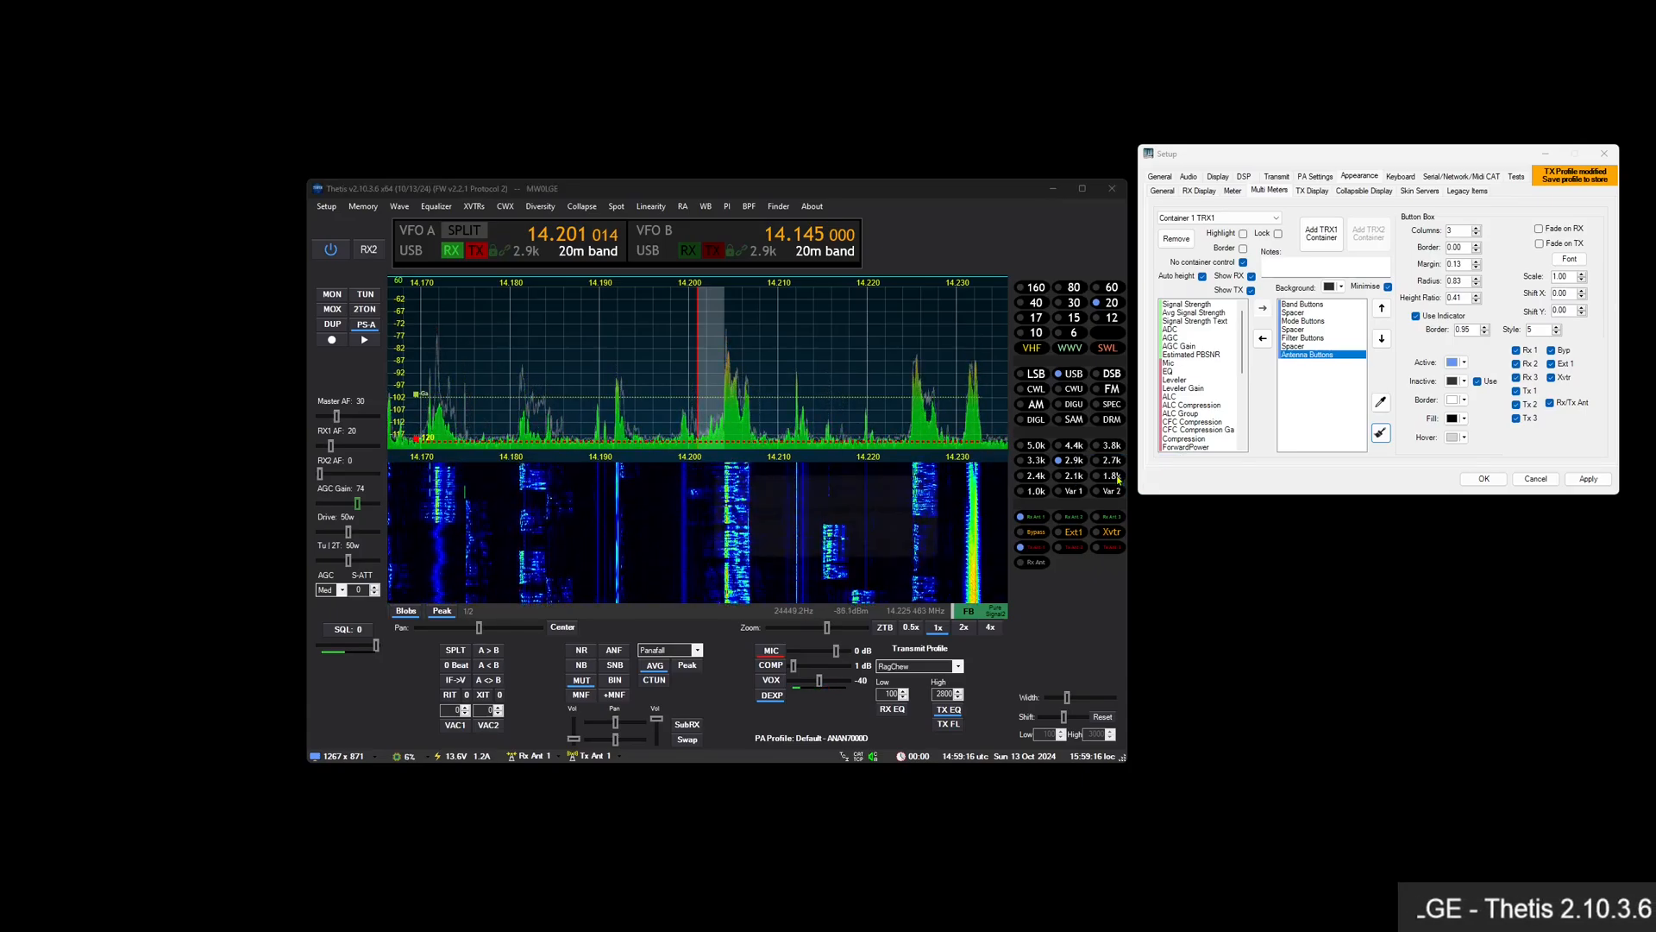
left_click(880, 555)
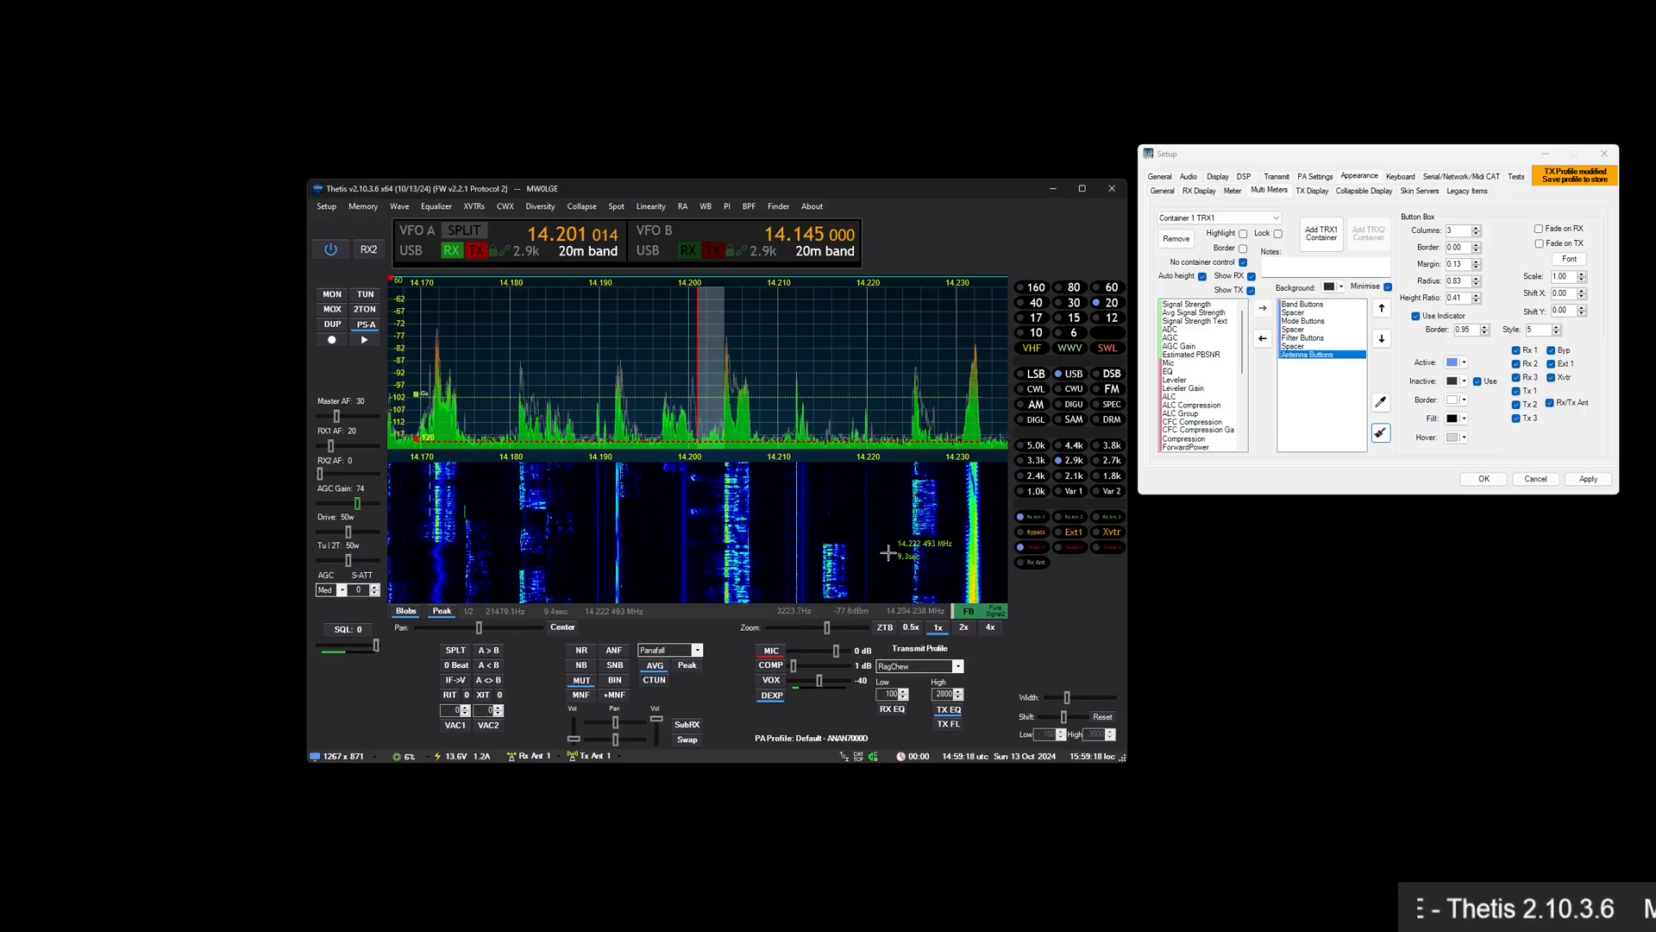
Remove the Antenna Buttons and the Spacer directly above them from Container 1 TRX1
double_click(1305, 356)
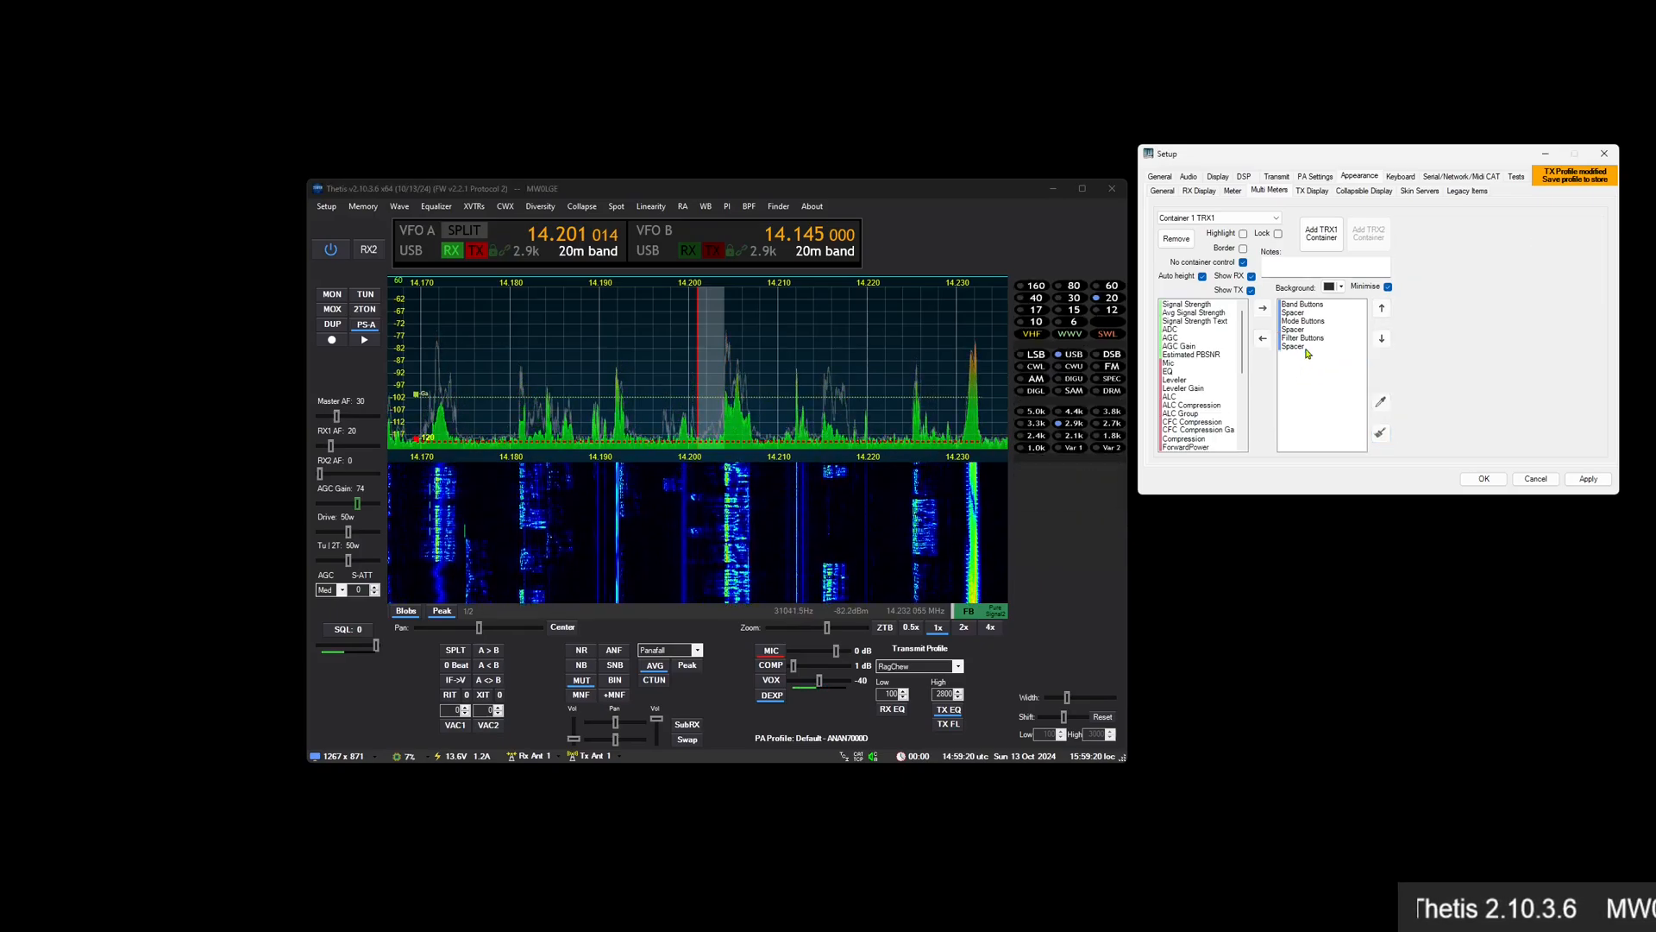
double_click(1306, 348)
Create a new TRX1 container, add Antenna Buttons to it and paste the copied button style onto them
left_click(1320, 235)
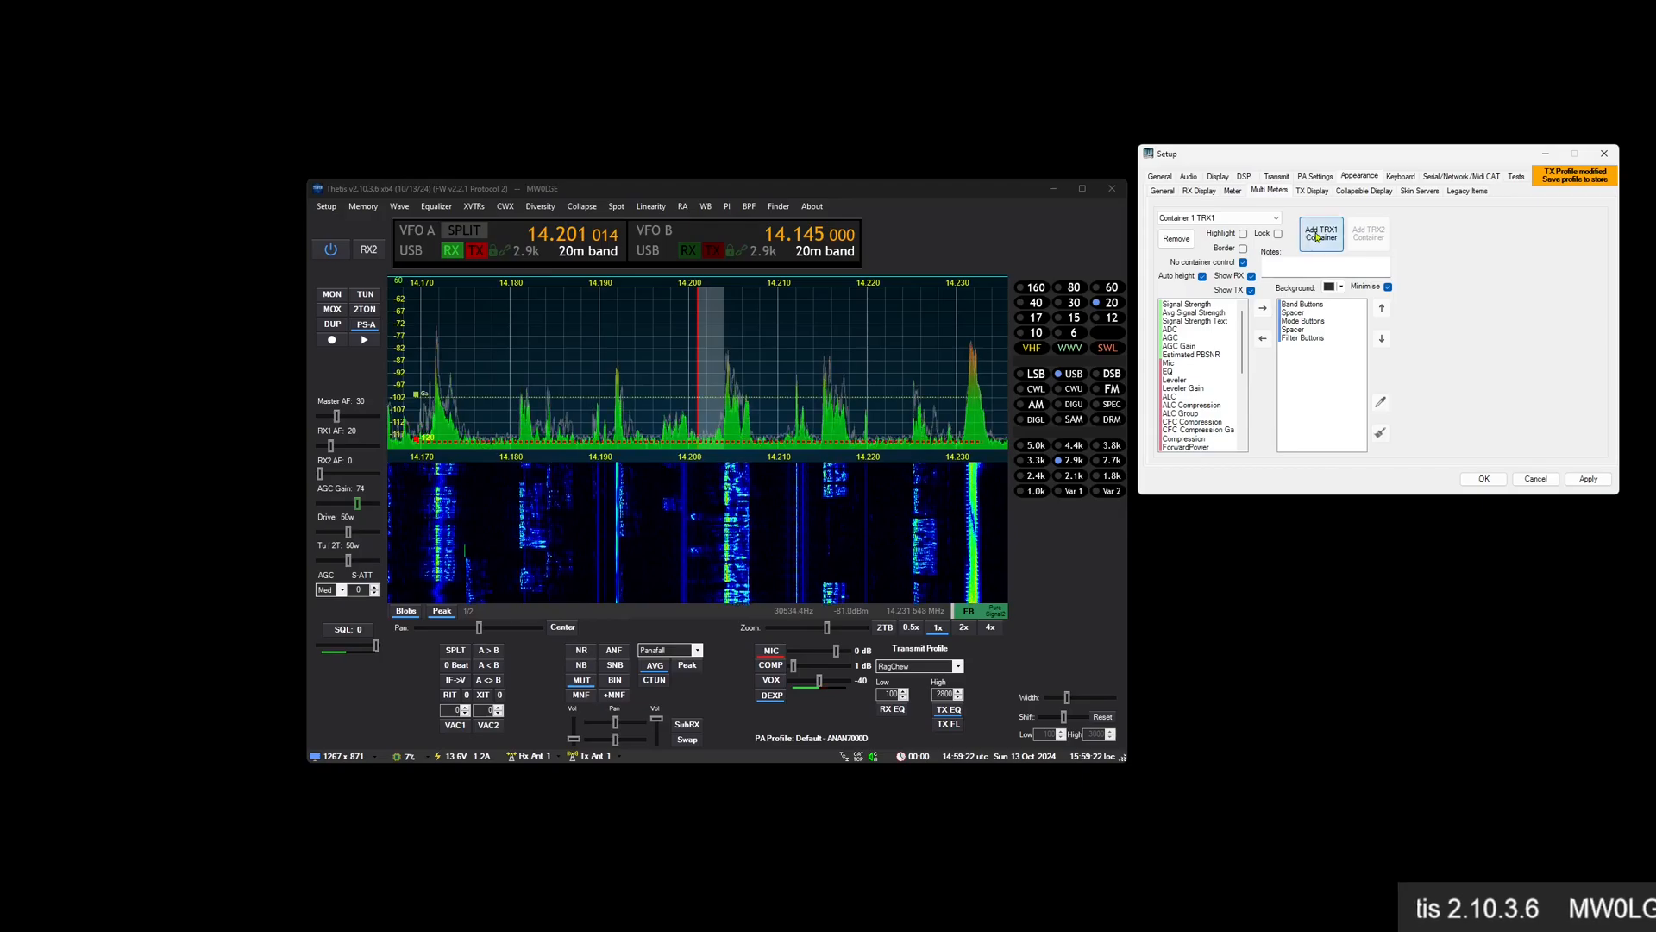
left_click_drag(1243, 346, 1243, 433)
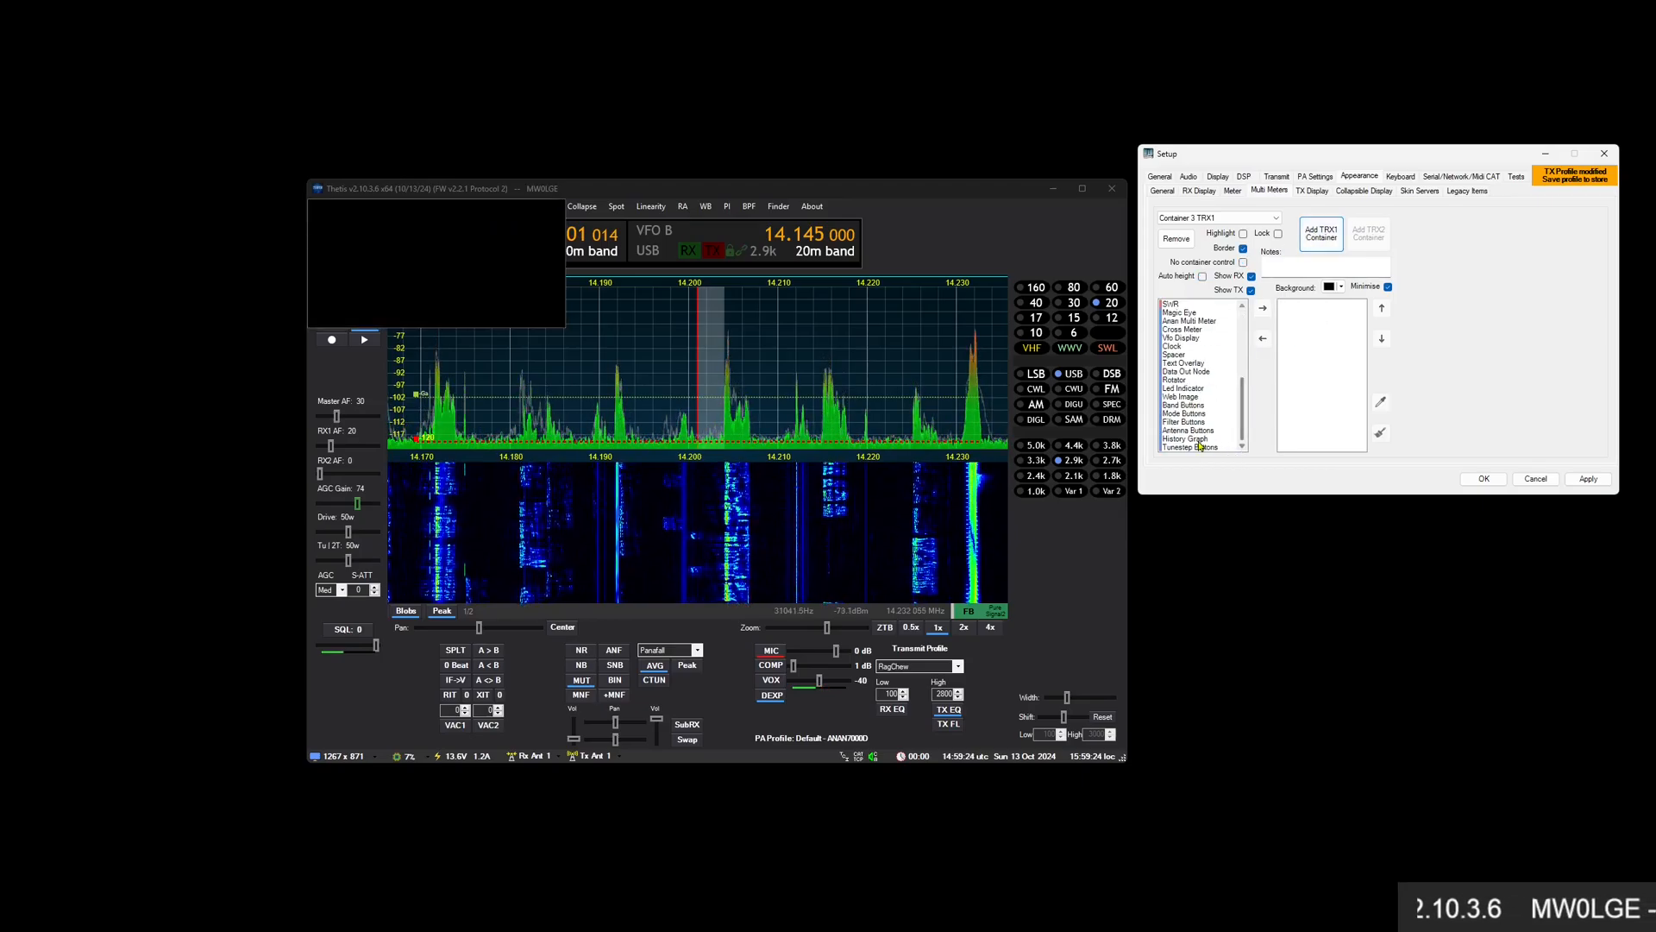
double_click(1198, 430)
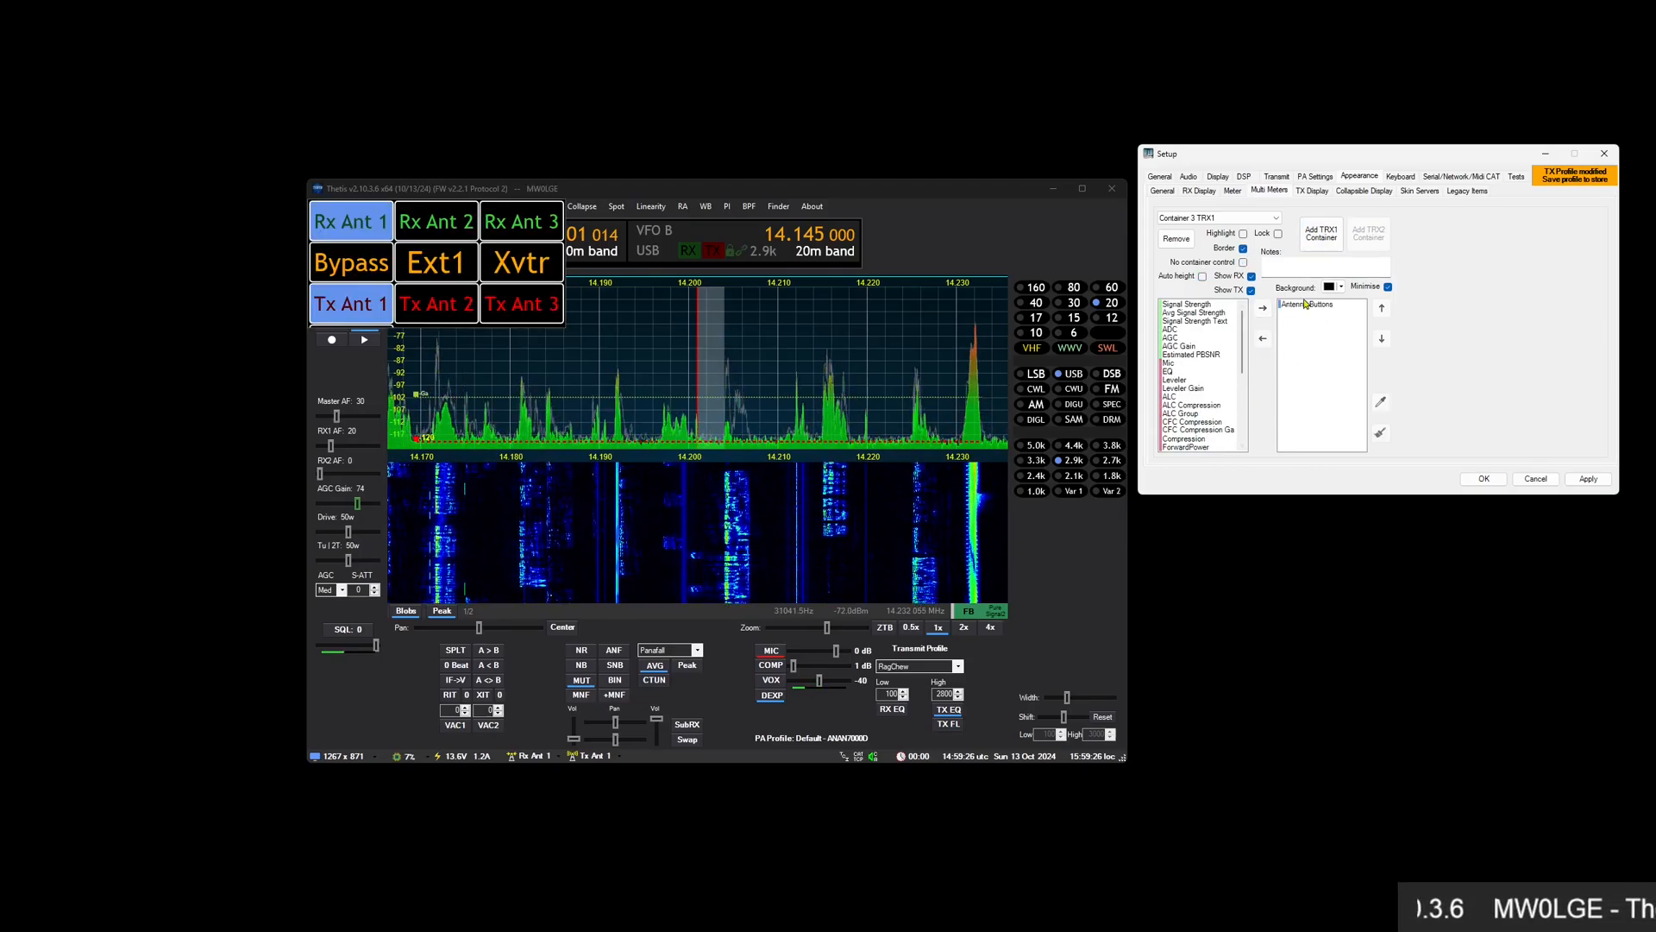
left_click(1305, 304)
left_click(1381, 433)
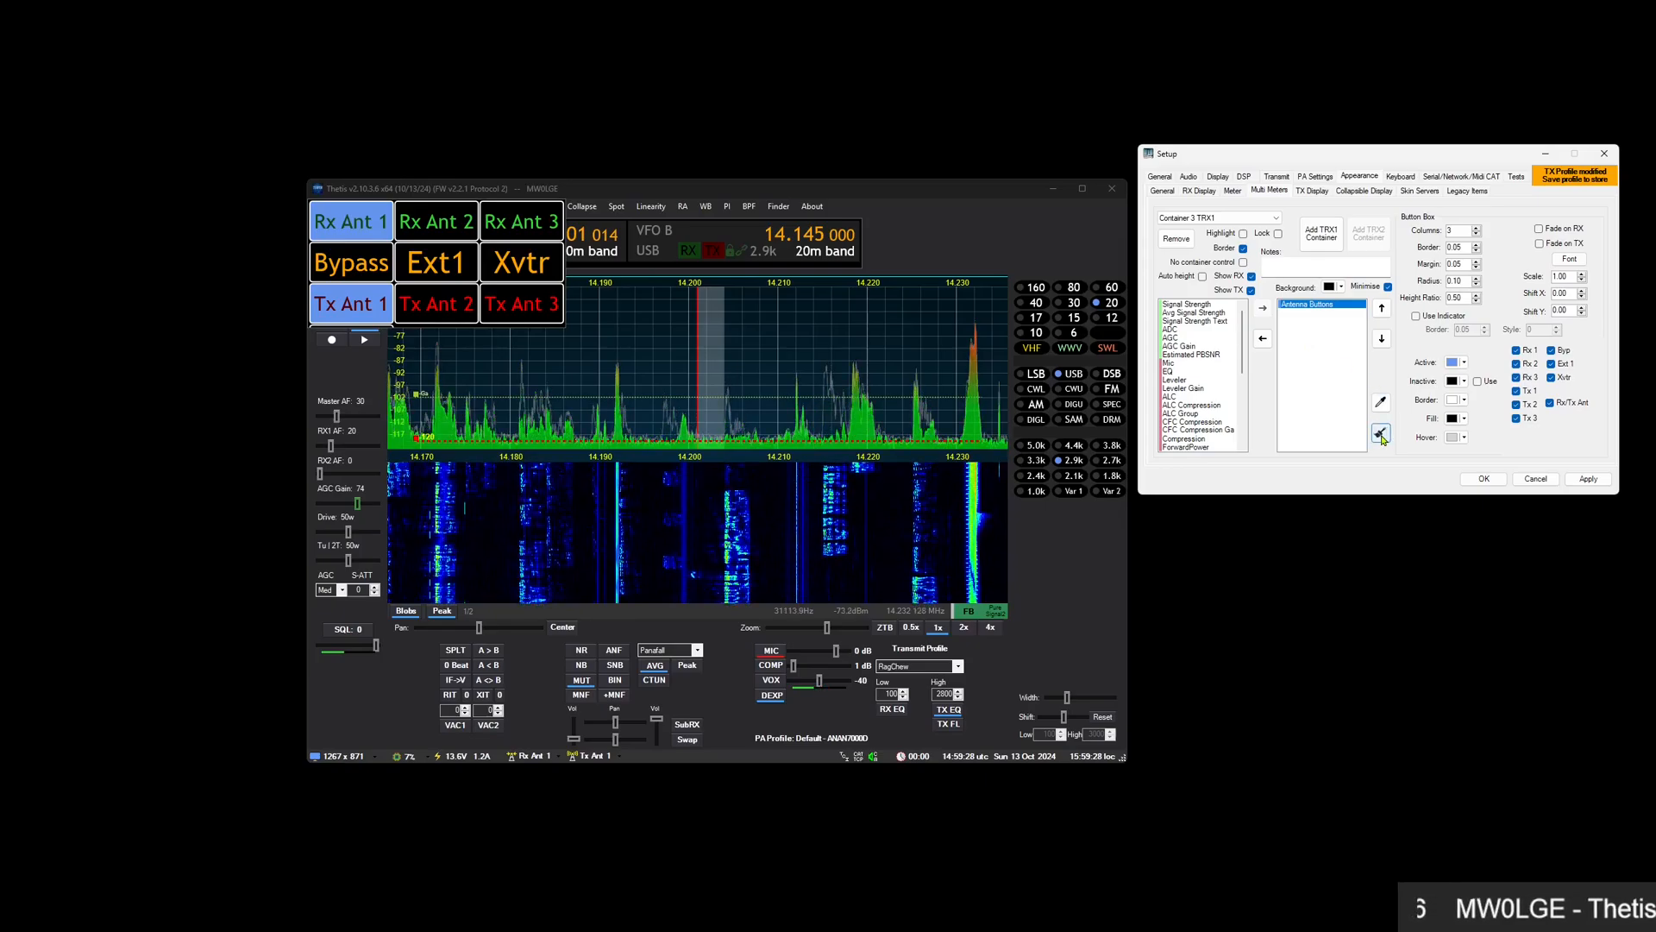
Enlarge the Antenna Buttons container and move it over the spectrum, and set its background to light grey (RGB 192, 192, 192)
left_click_drag(564, 322, 690, 360)
left_click_drag(565, 206, 665, 327)
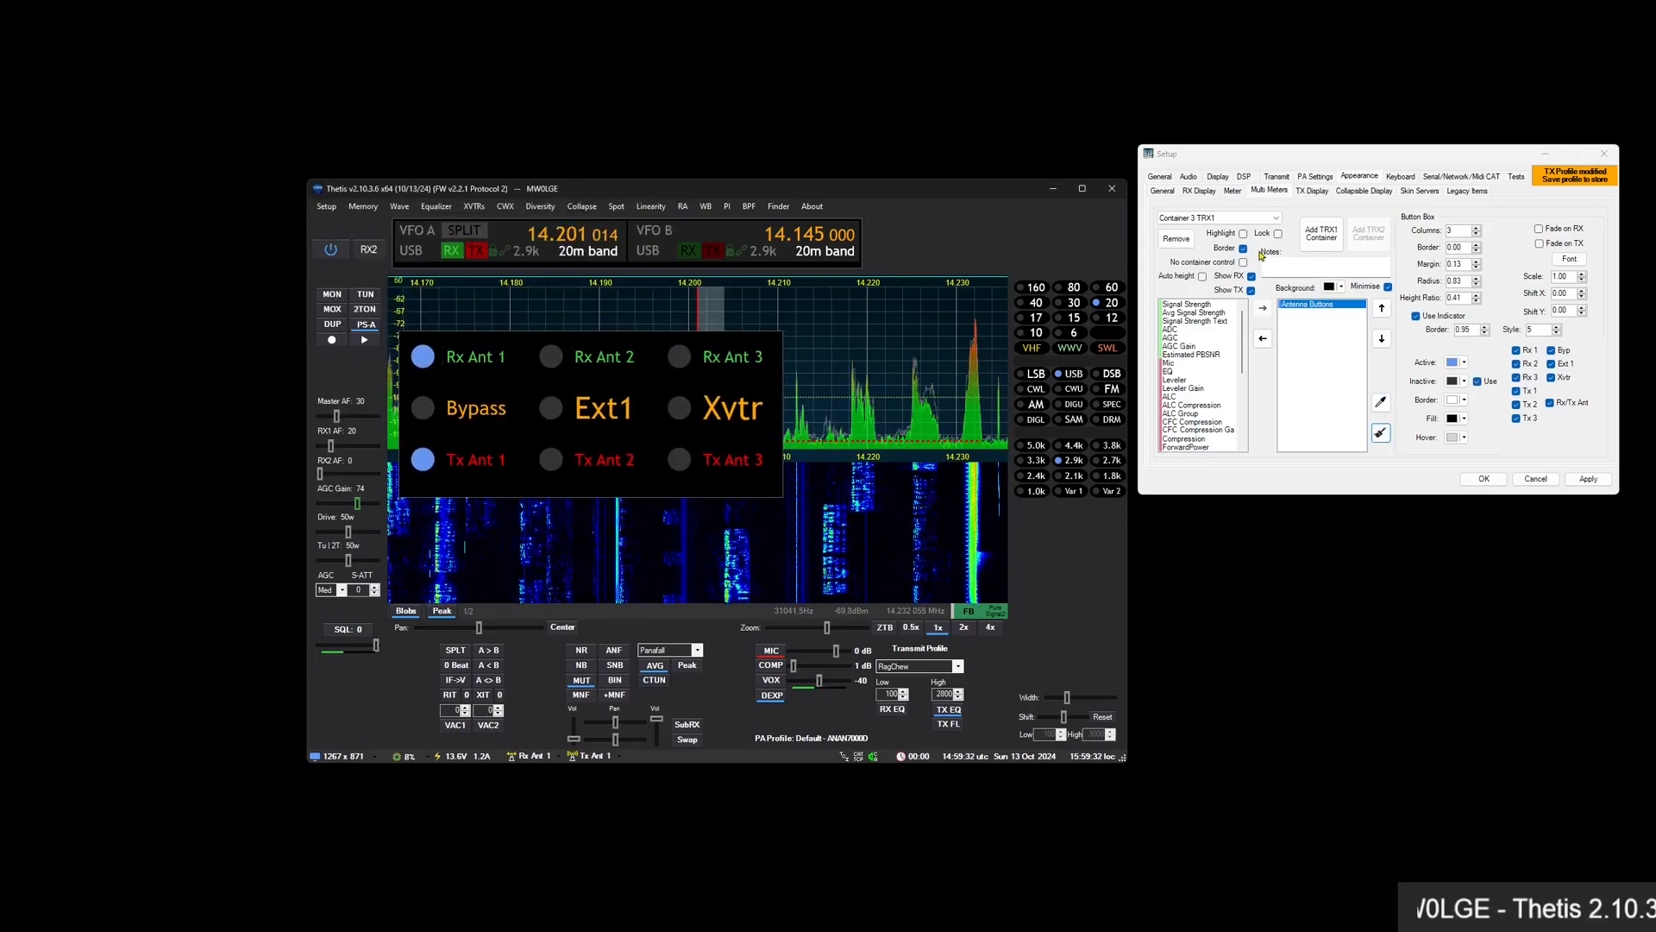
left_click(1329, 288)
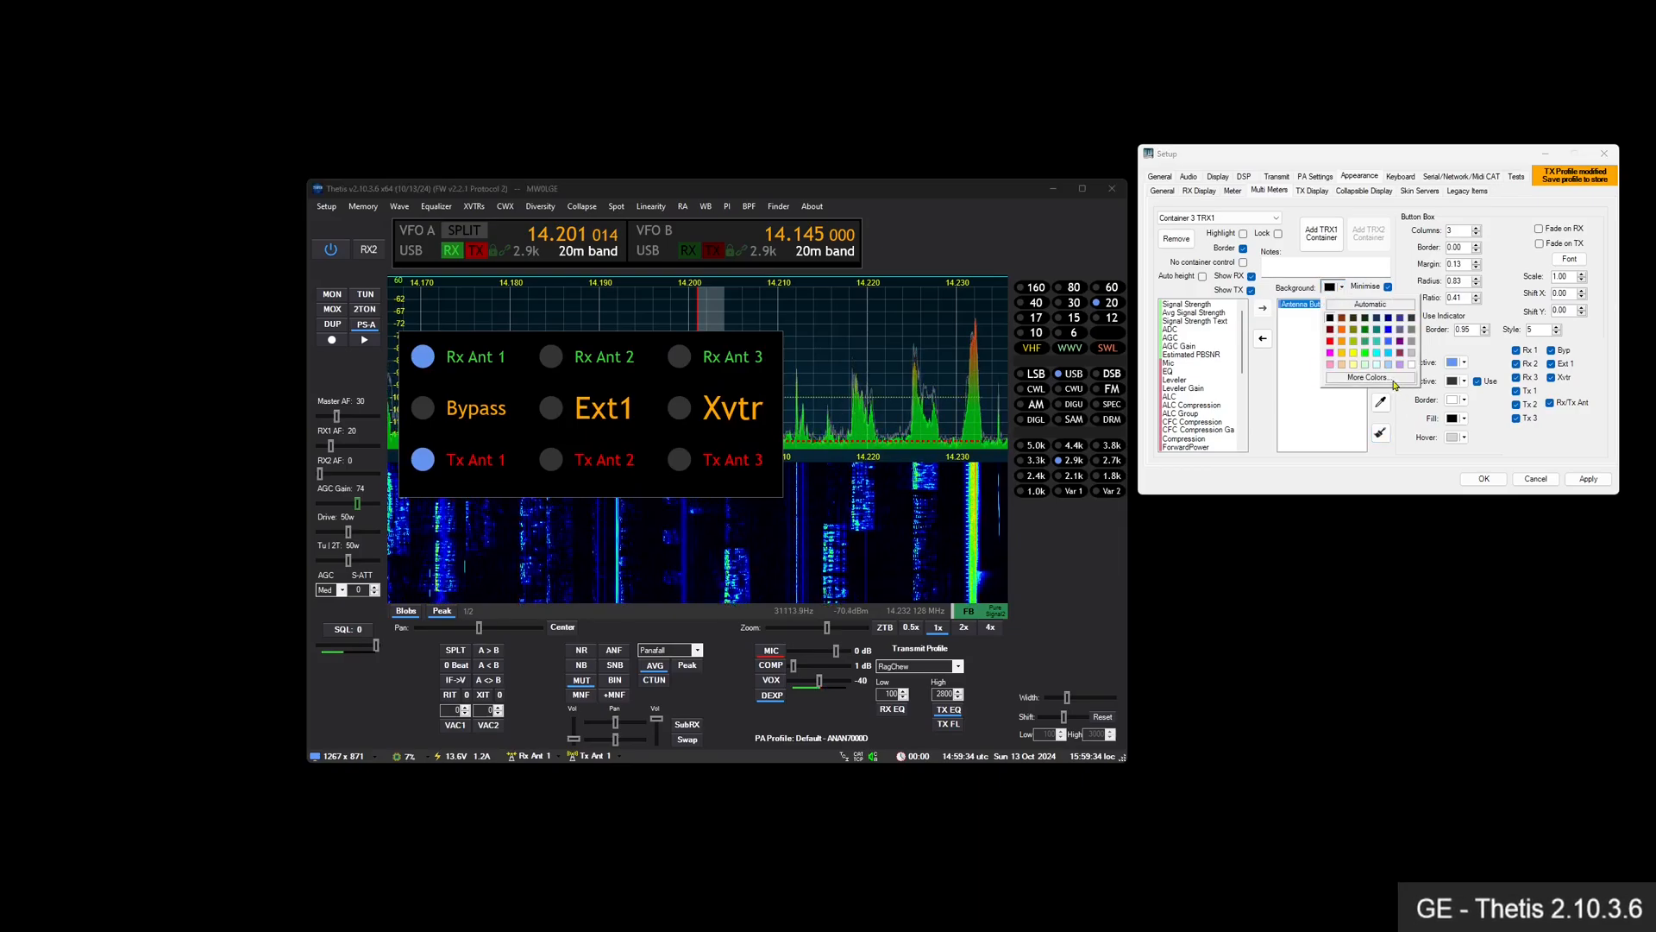
left_click(1369, 378)
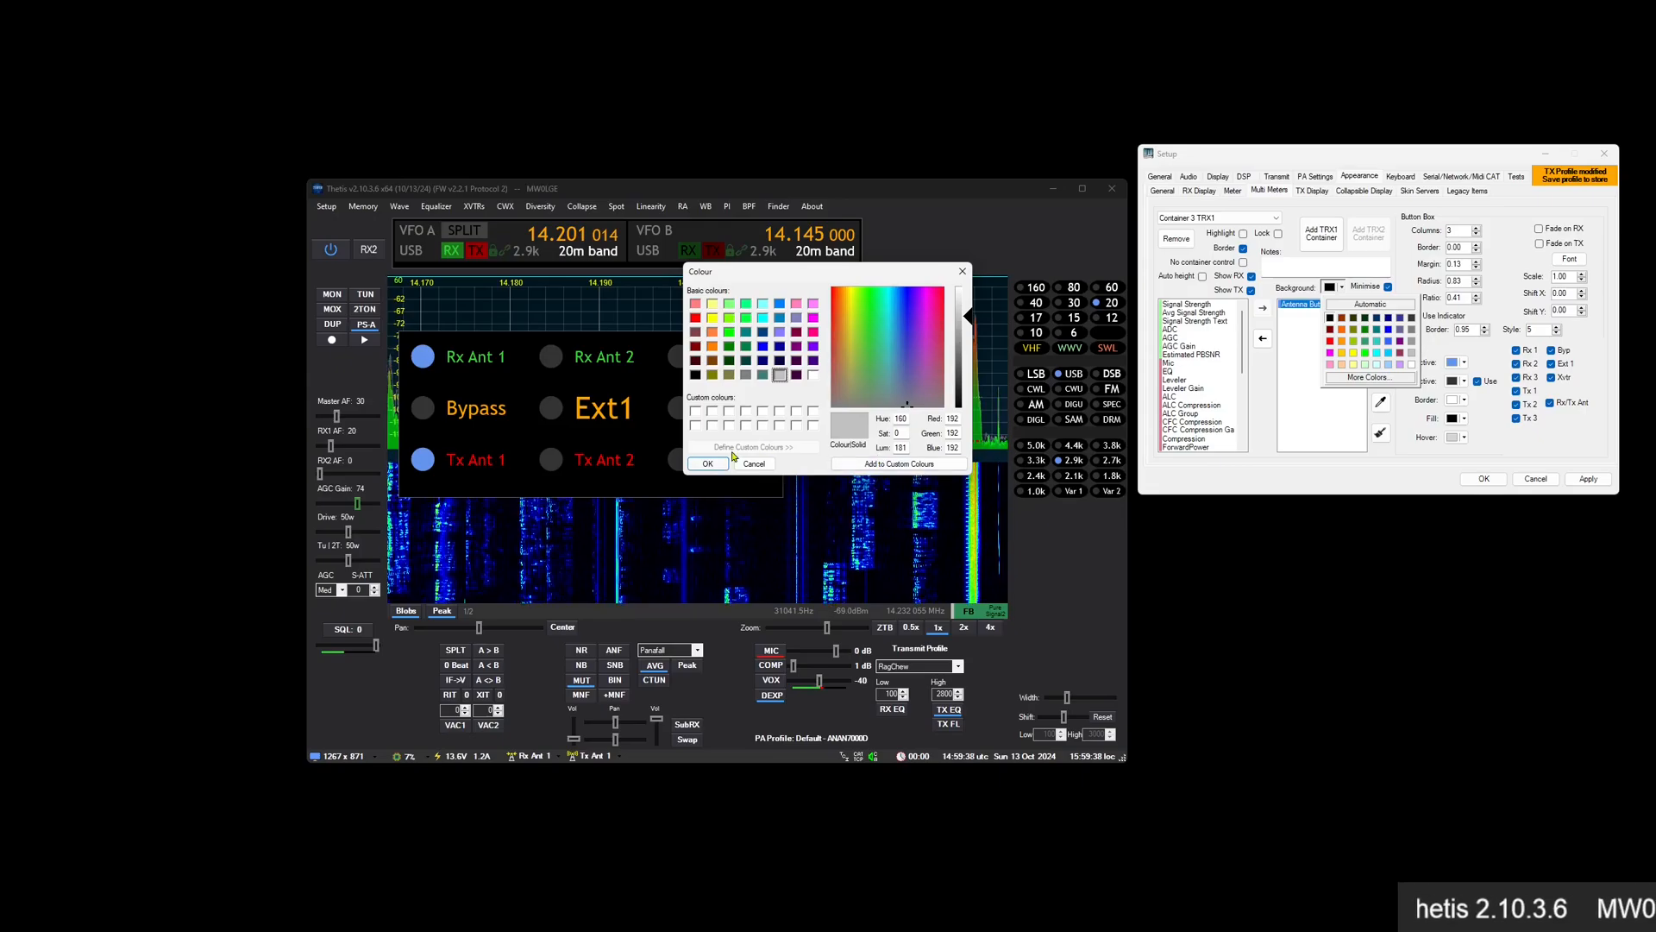
left_click(709, 464)
Shrink the Antenna Buttons container to fit its buttons and move it up over the VFO A display
left_click_drag(775, 491, 732, 477)
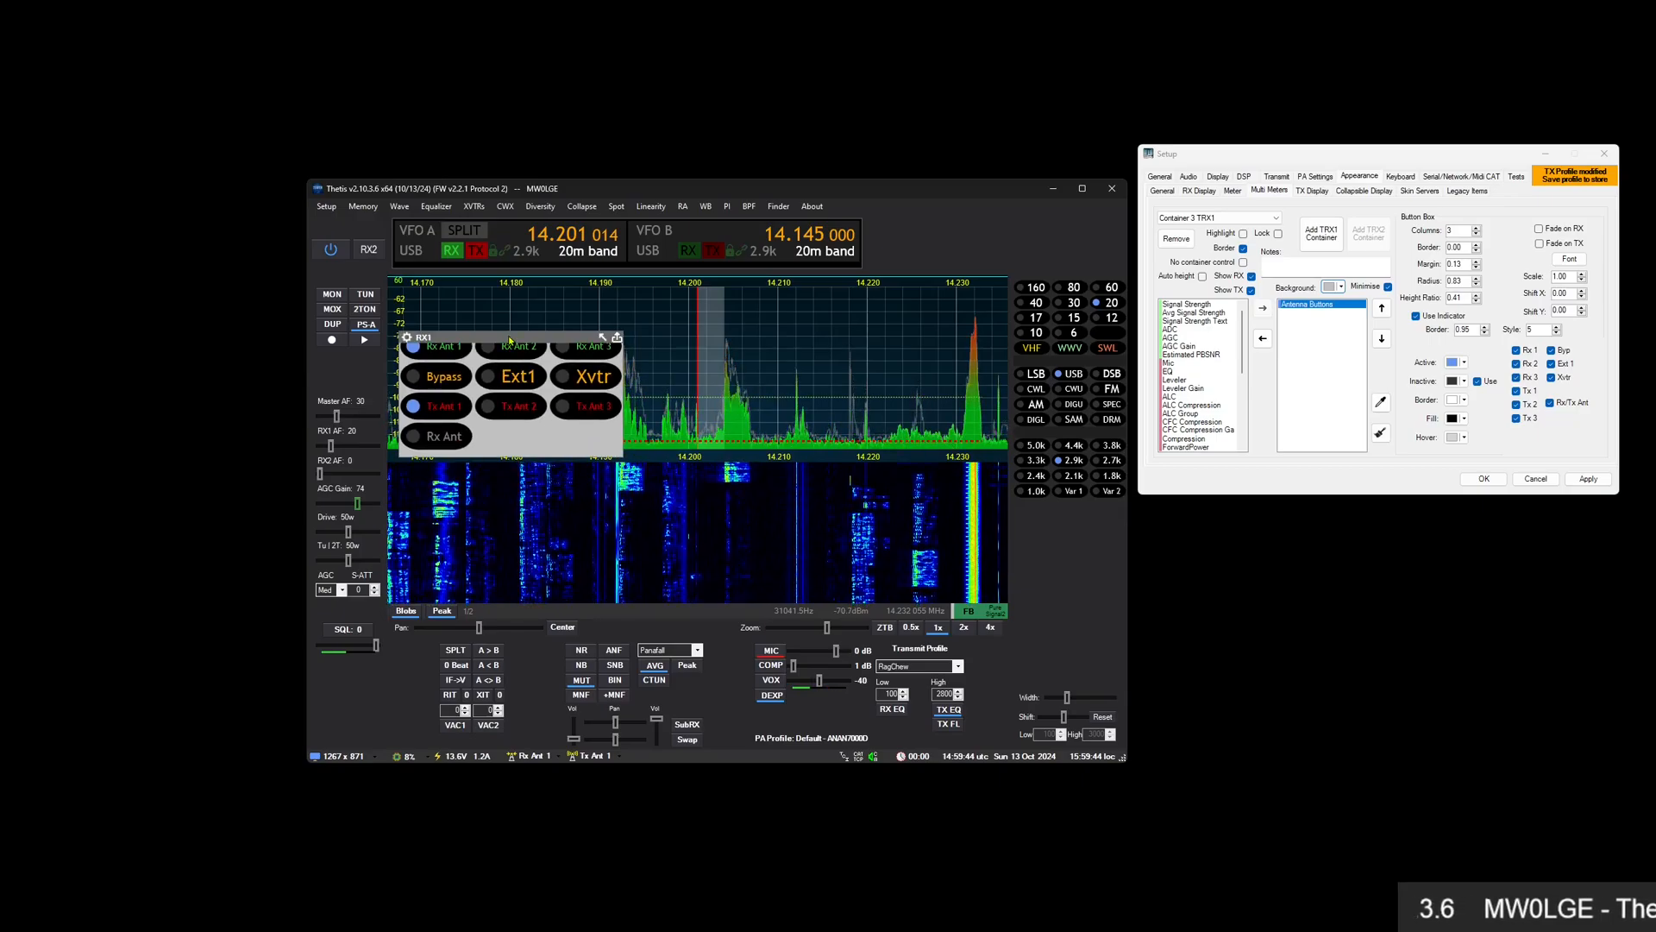
left_click_drag(510, 340, 447, 233)
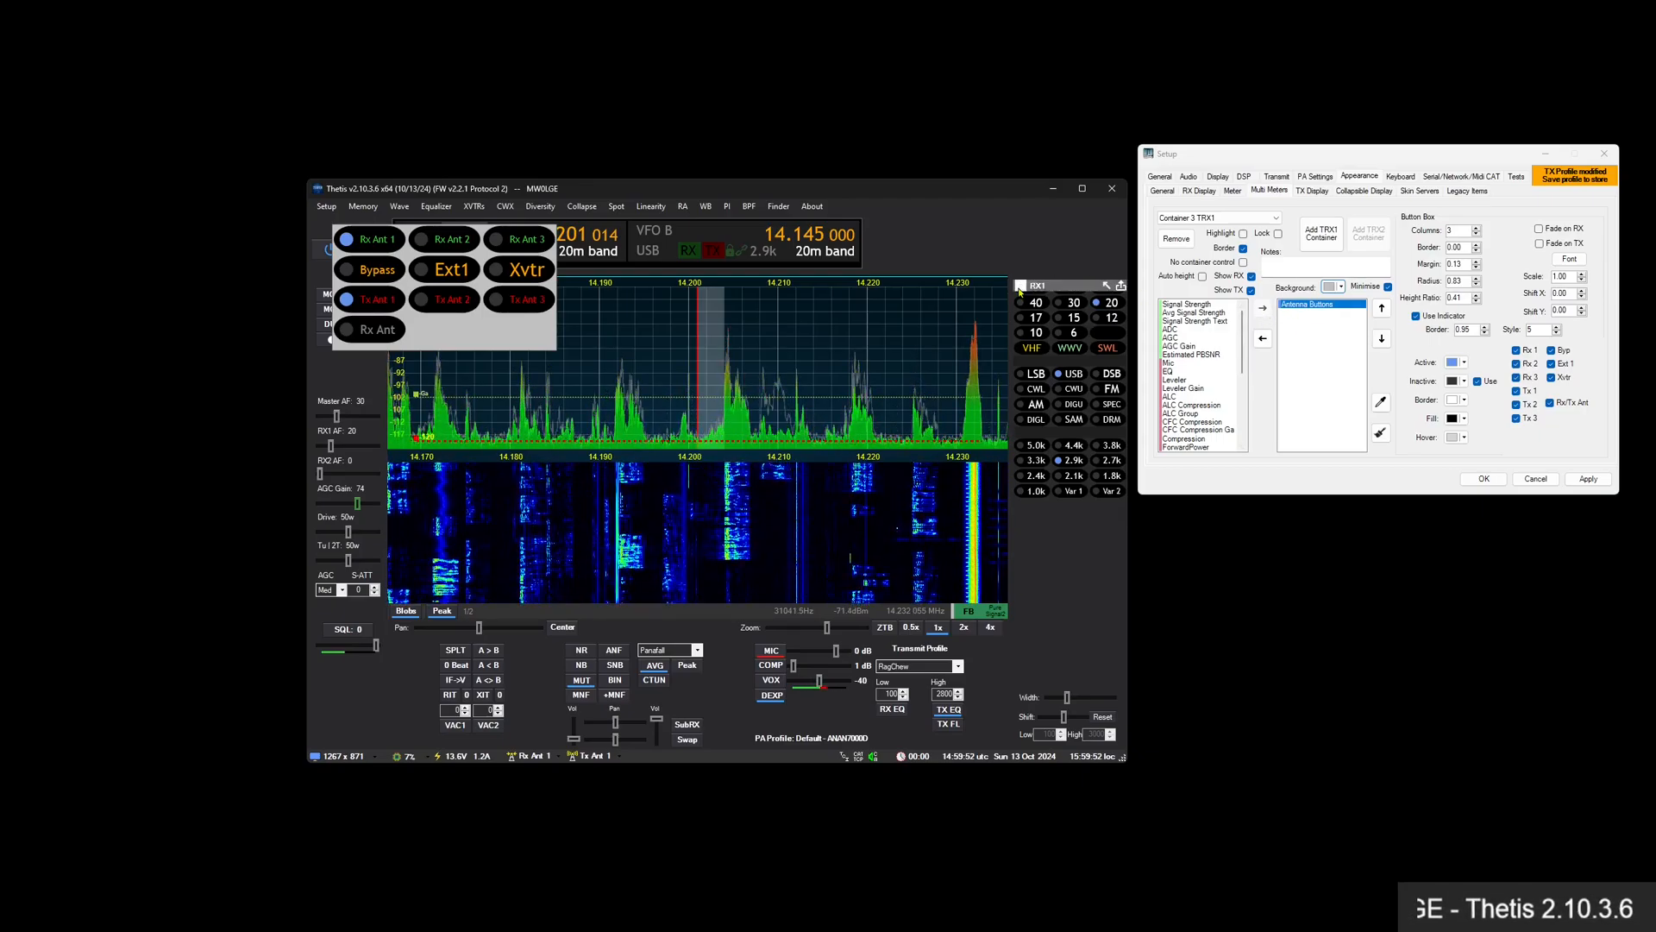
Open the settings of Container 1 TRX1 and add Tunestep Buttons below the Filter Buttons
left_click(1021, 285, "shift")
left_click_drag(1243, 331, 1243, 408)
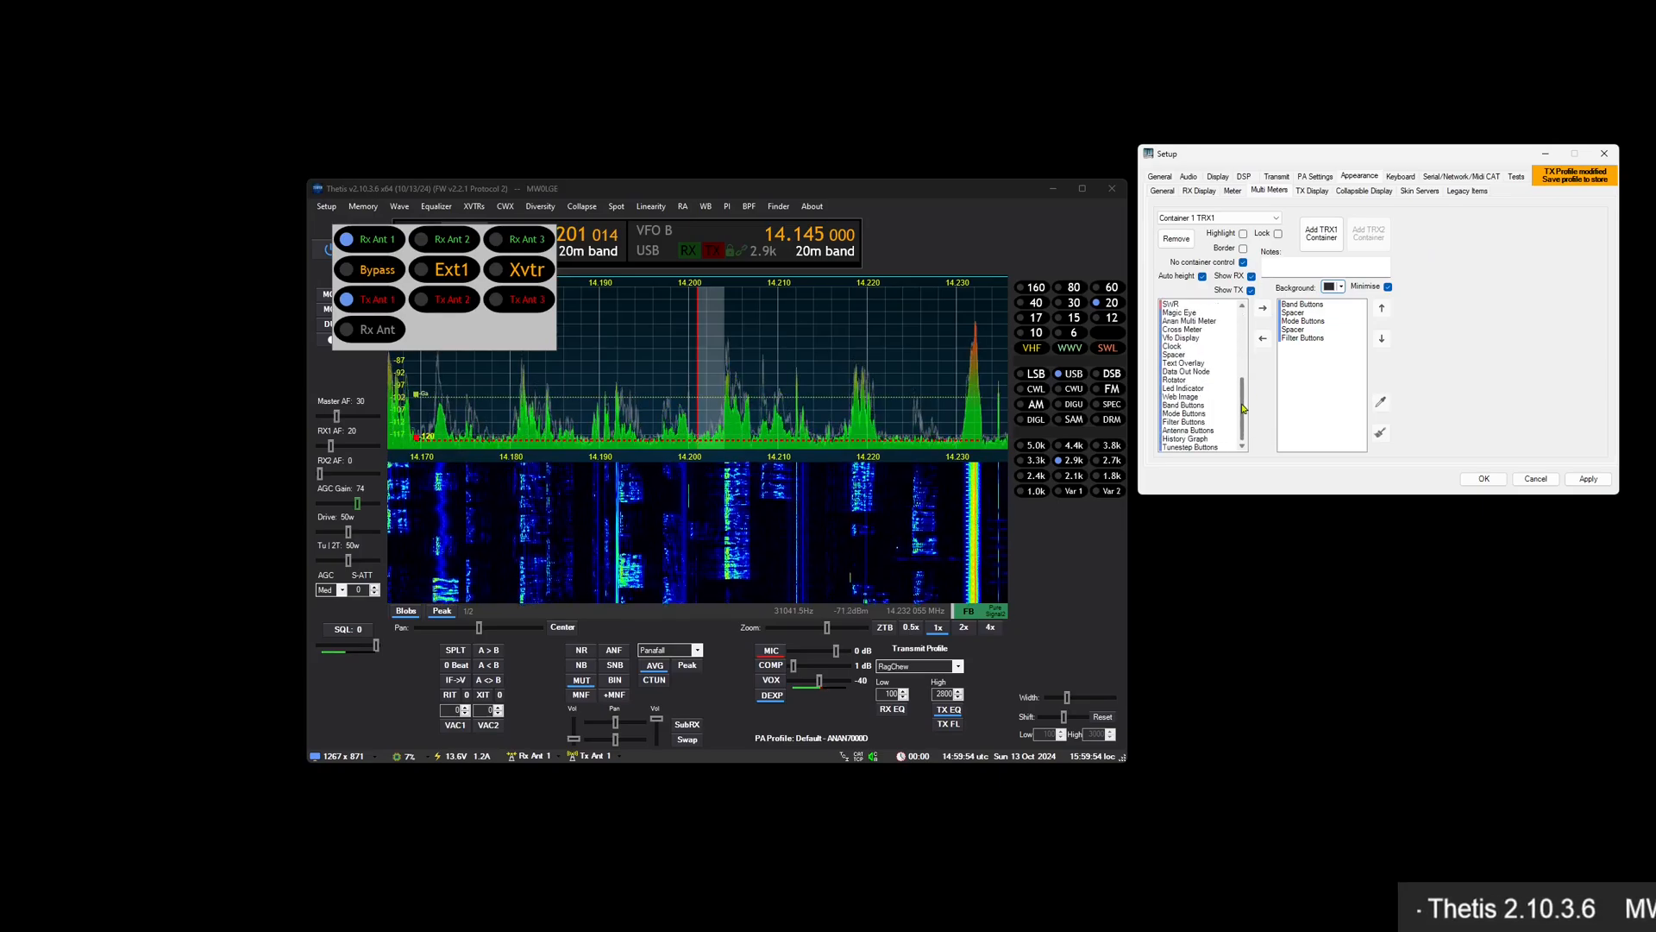
left_click(1304, 338)
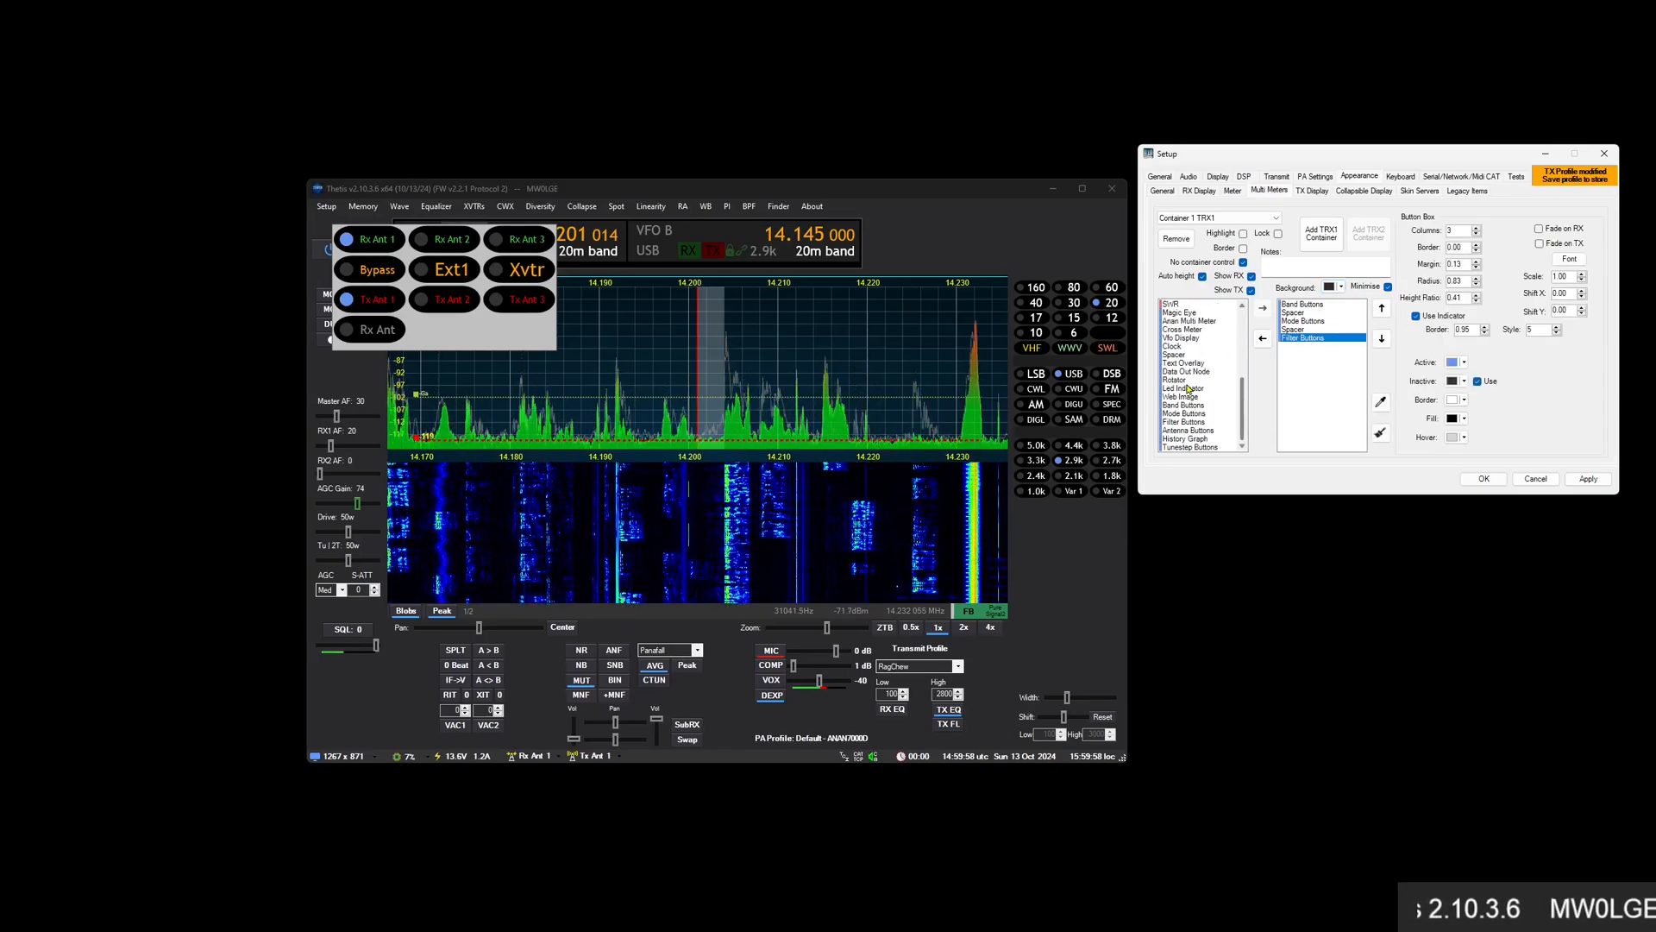
double_click(1204, 448)
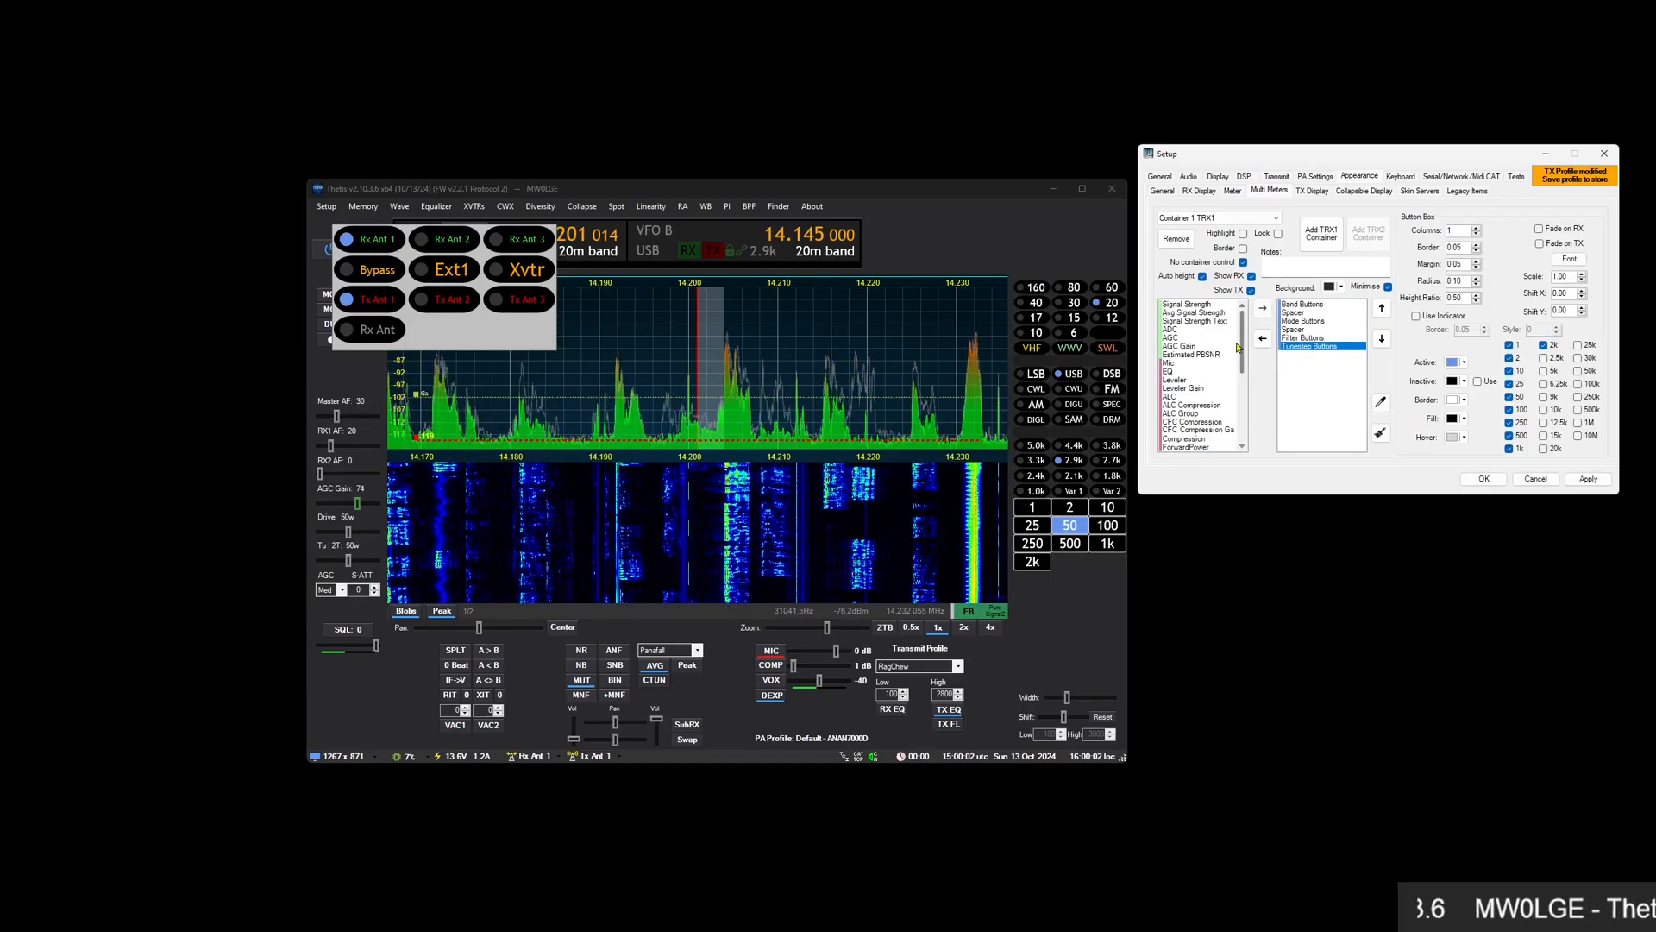
Insert a Spacer between the Filter Buttons and Tunestep Buttons, and paste the copied style onto the Tunestep Buttons
left_click_drag(1241, 346, 1243, 417)
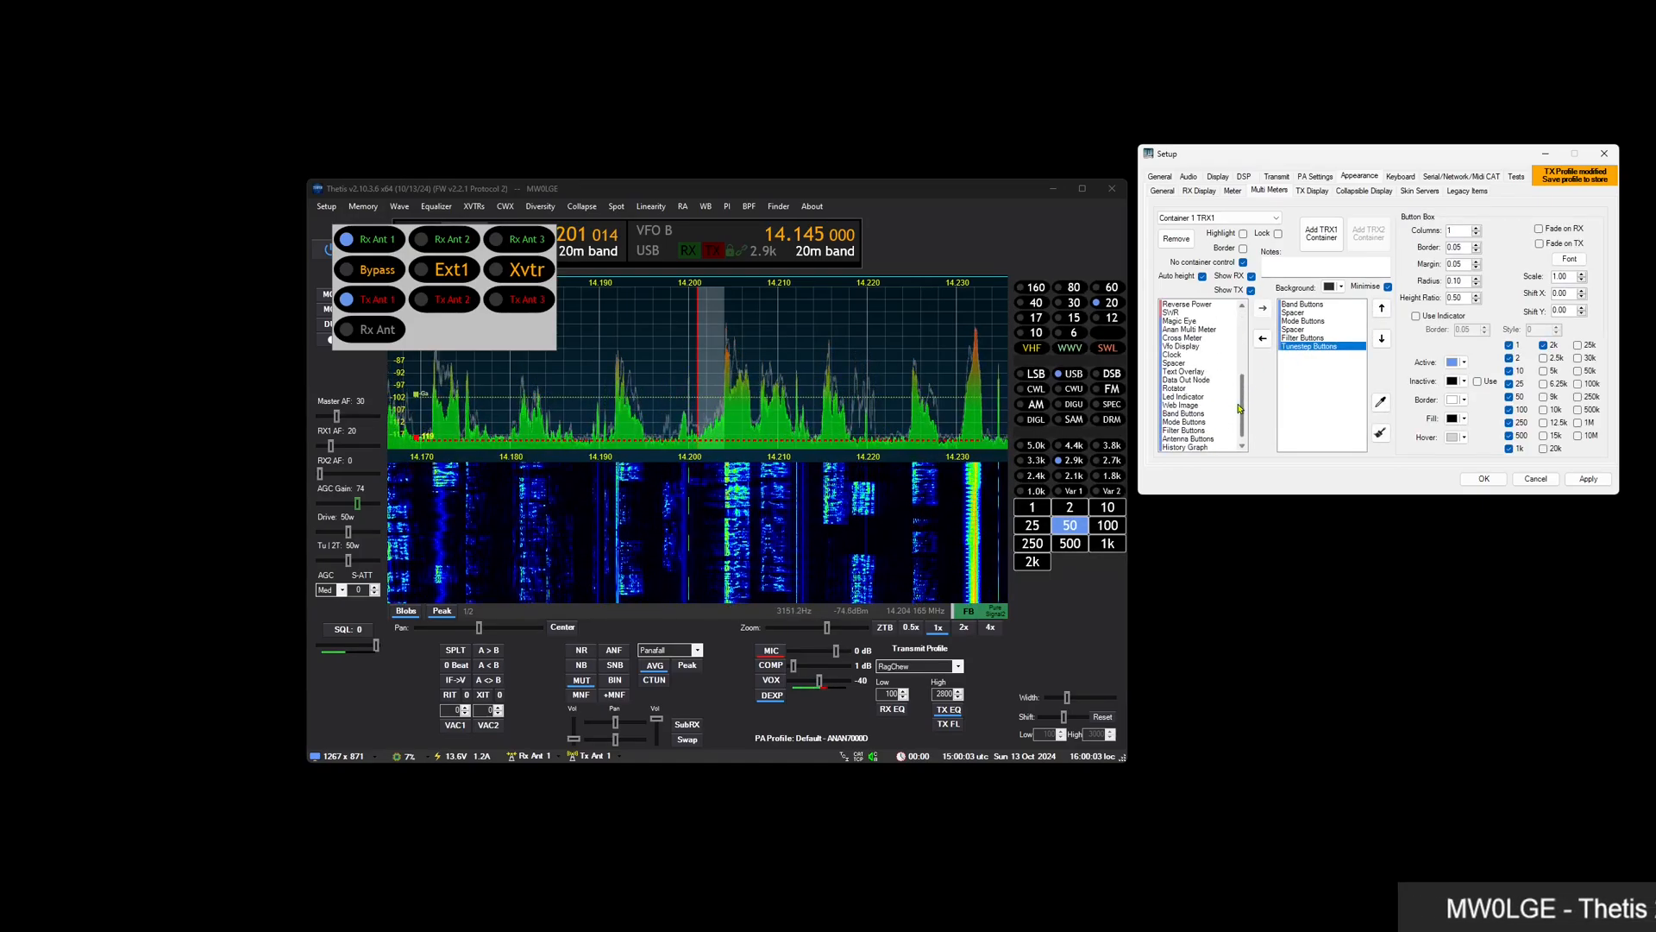
double_click(1199, 362)
left_click(1298, 354)
left_click(1381, 308)
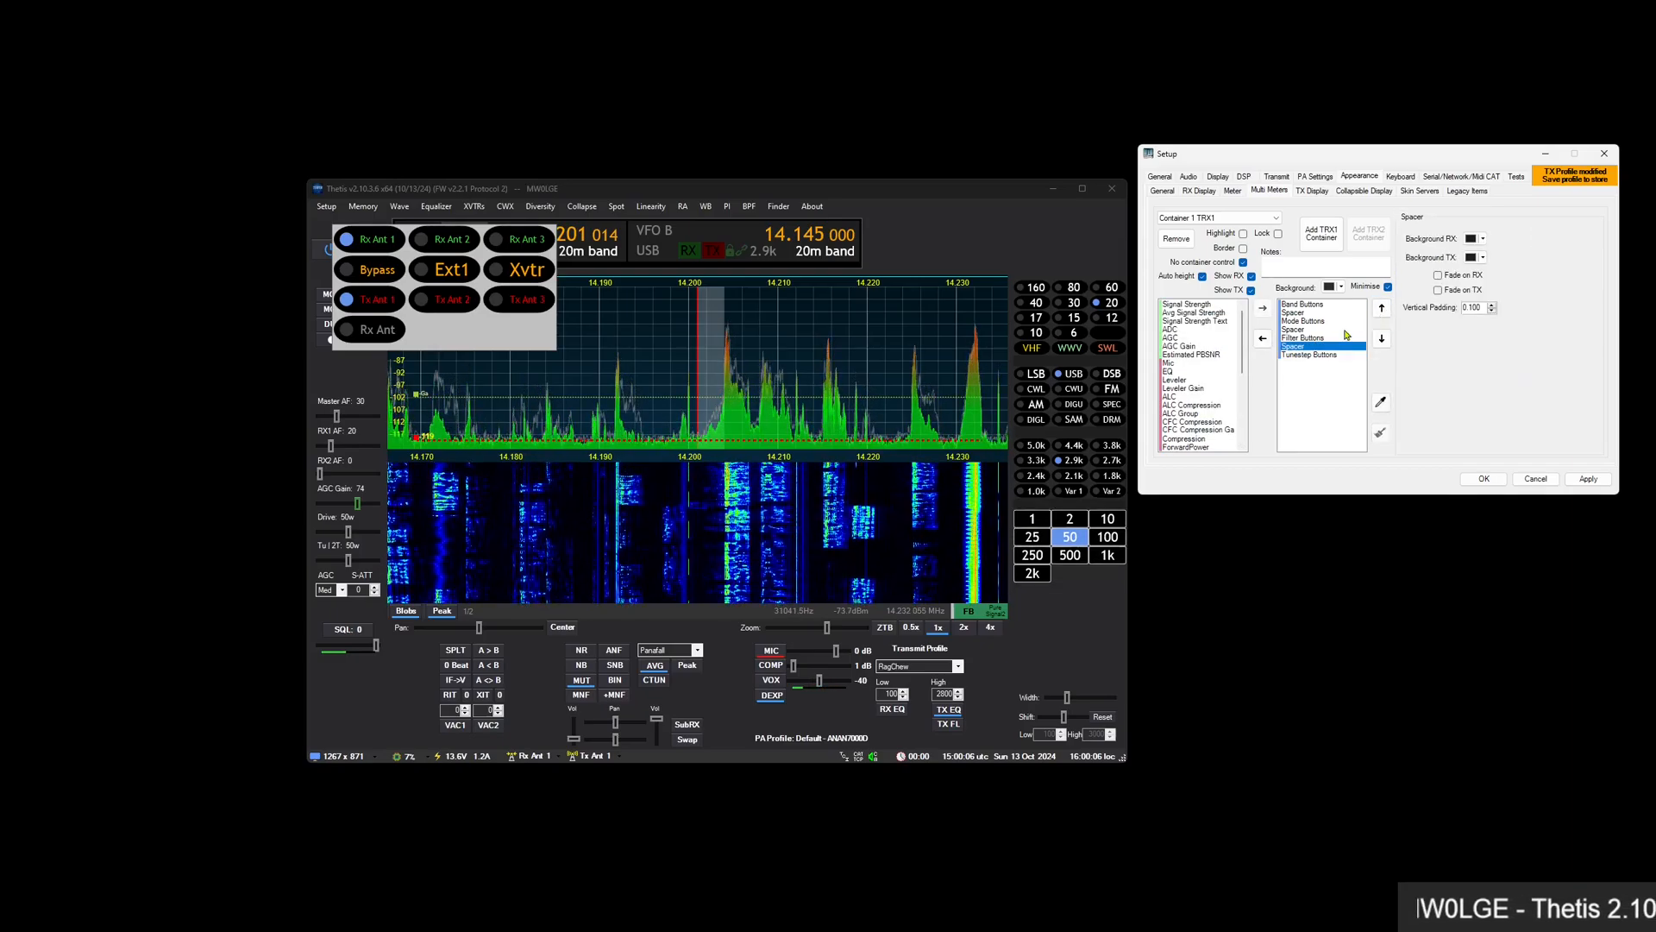
left_click(1325, 355)
left_click(1381, 434)
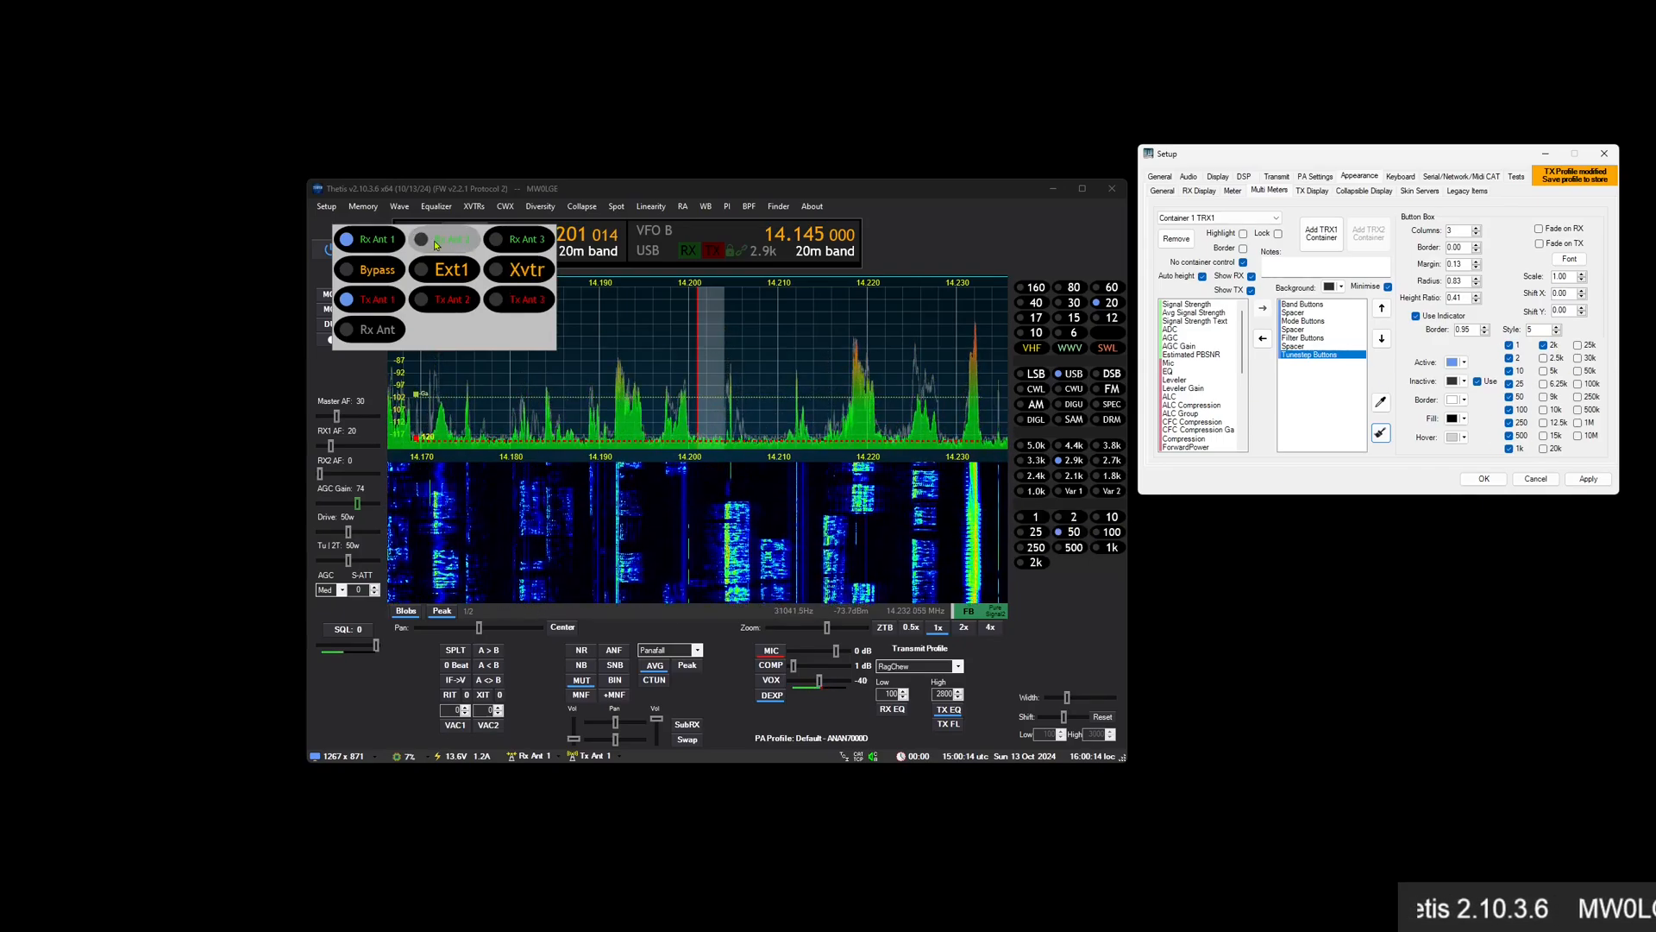
Hide the Antenna Buttons container by disabling Show RX and Show TX, and return to the settings of Container 1 TRX1
left_click(339, 231)
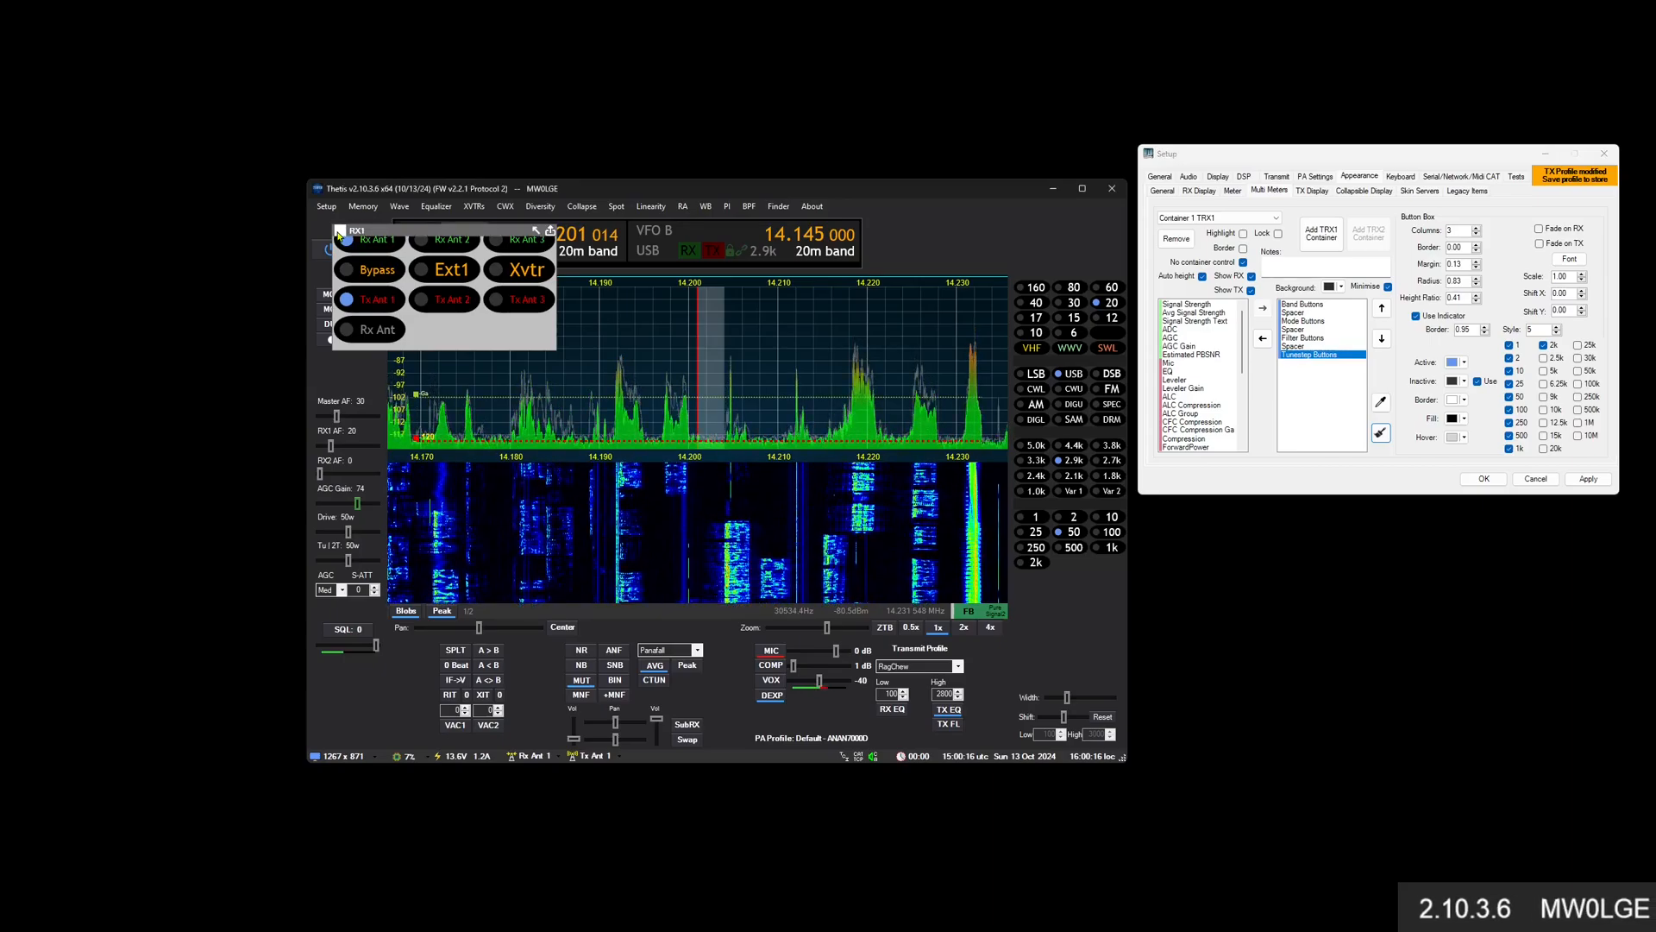
left_click(1252, 276)
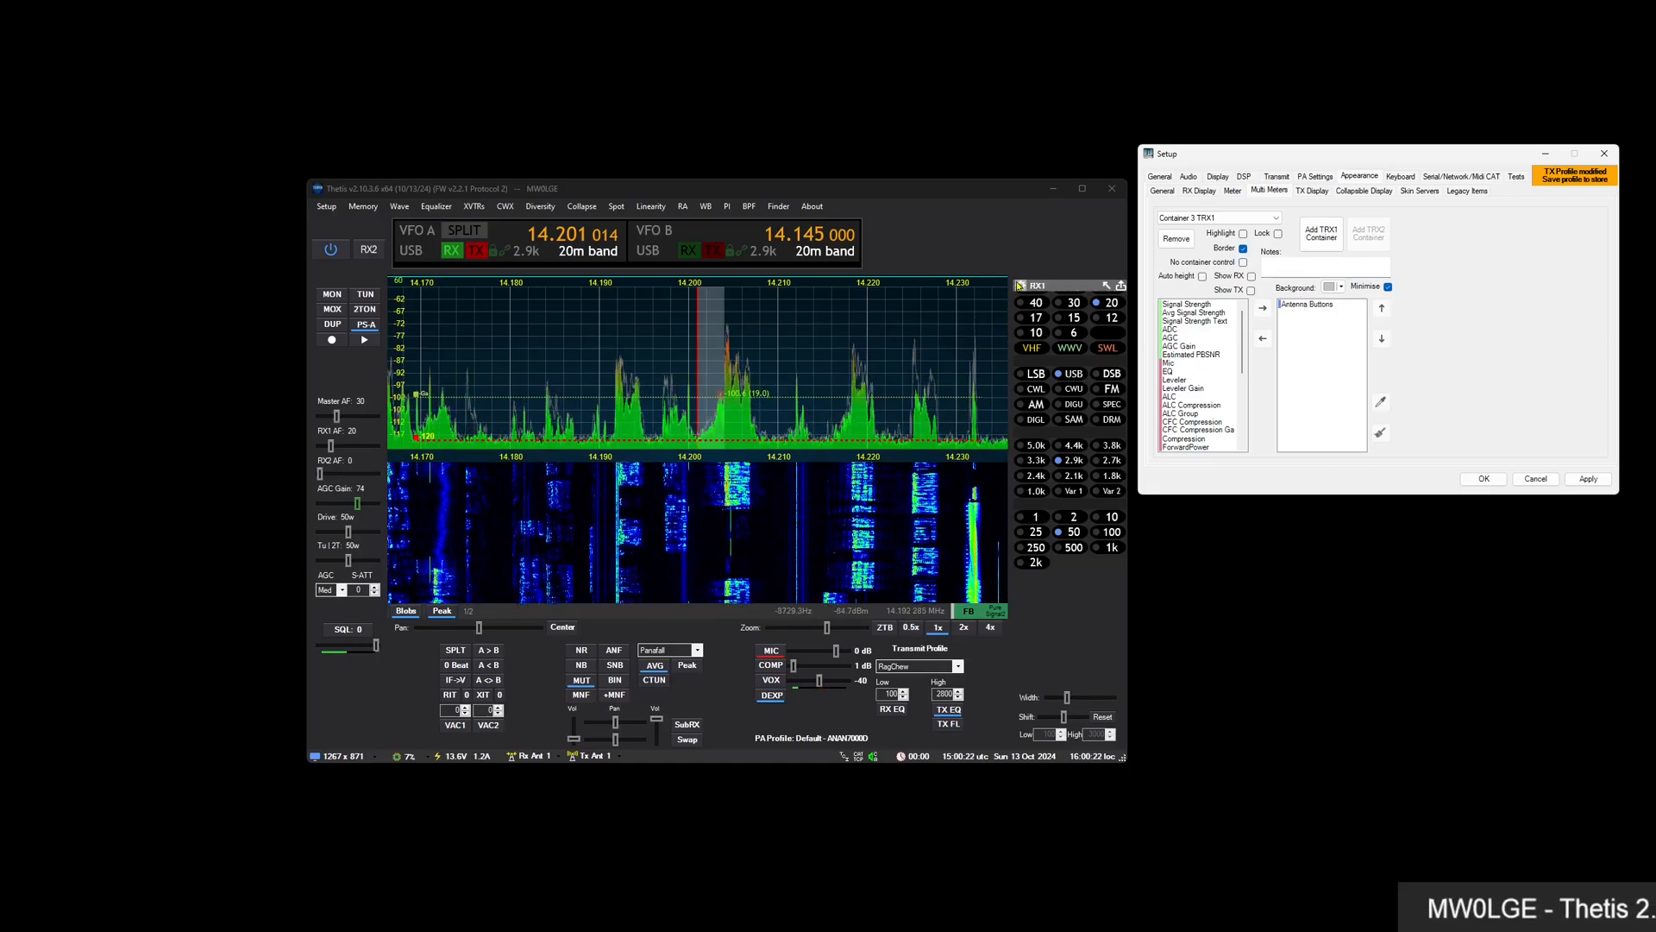
left_click(1021, 285)
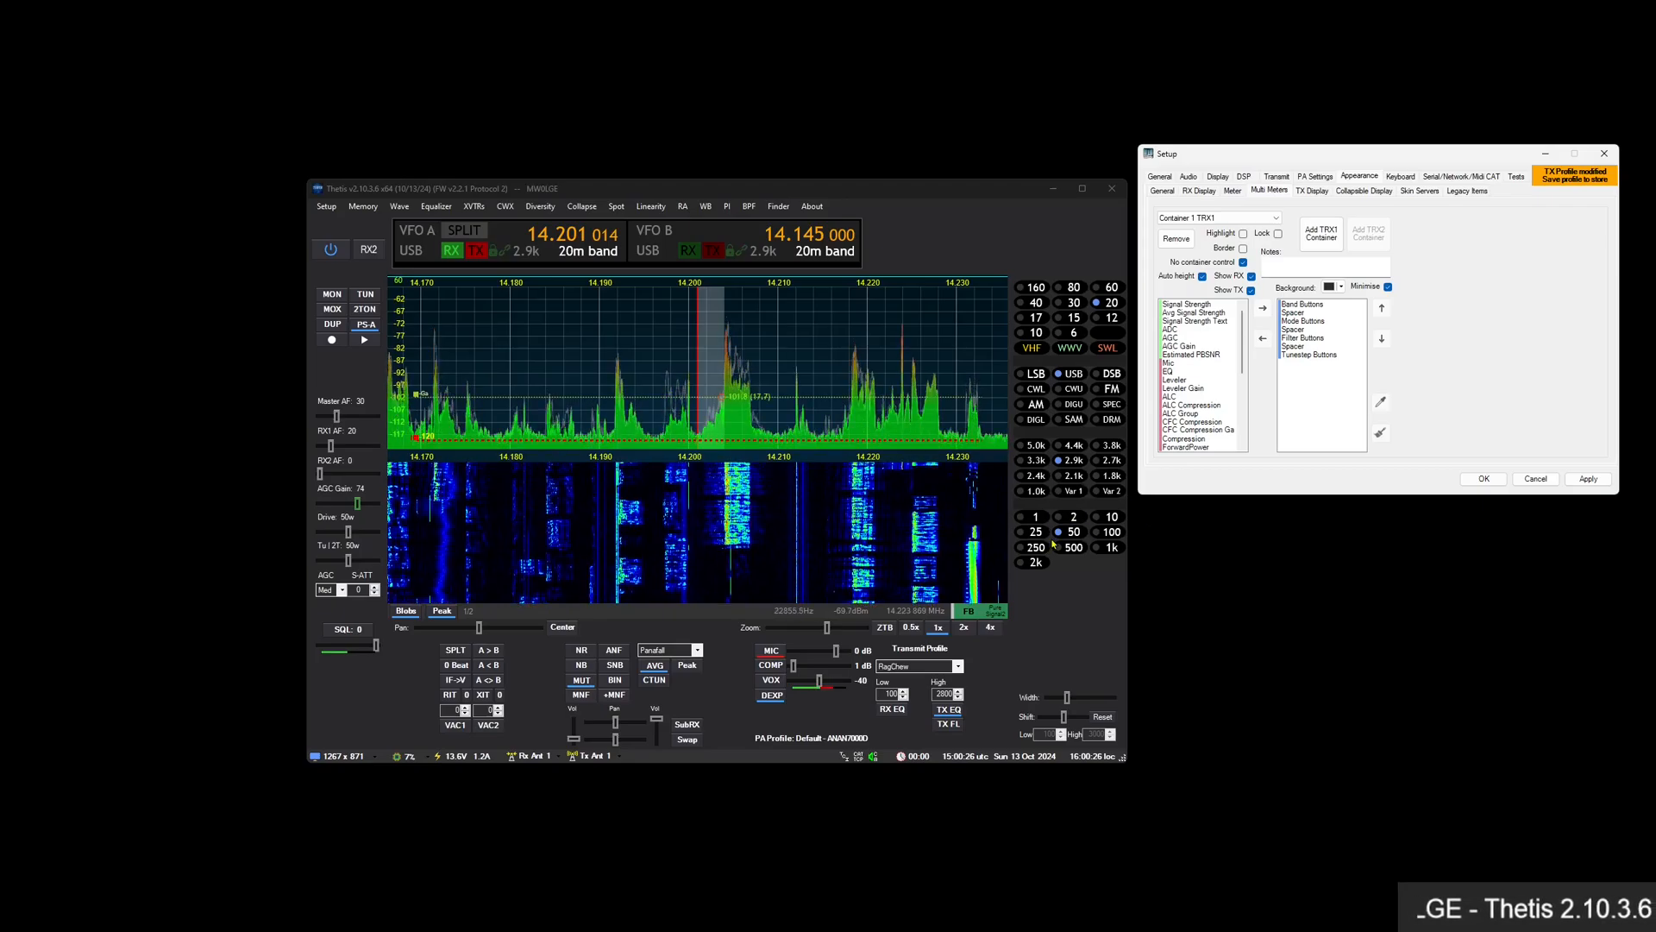
Try adding the 6.25k, 9k and 1M steps to the Tunestep Buttons, and disable all three again
left_click(1313, 354)
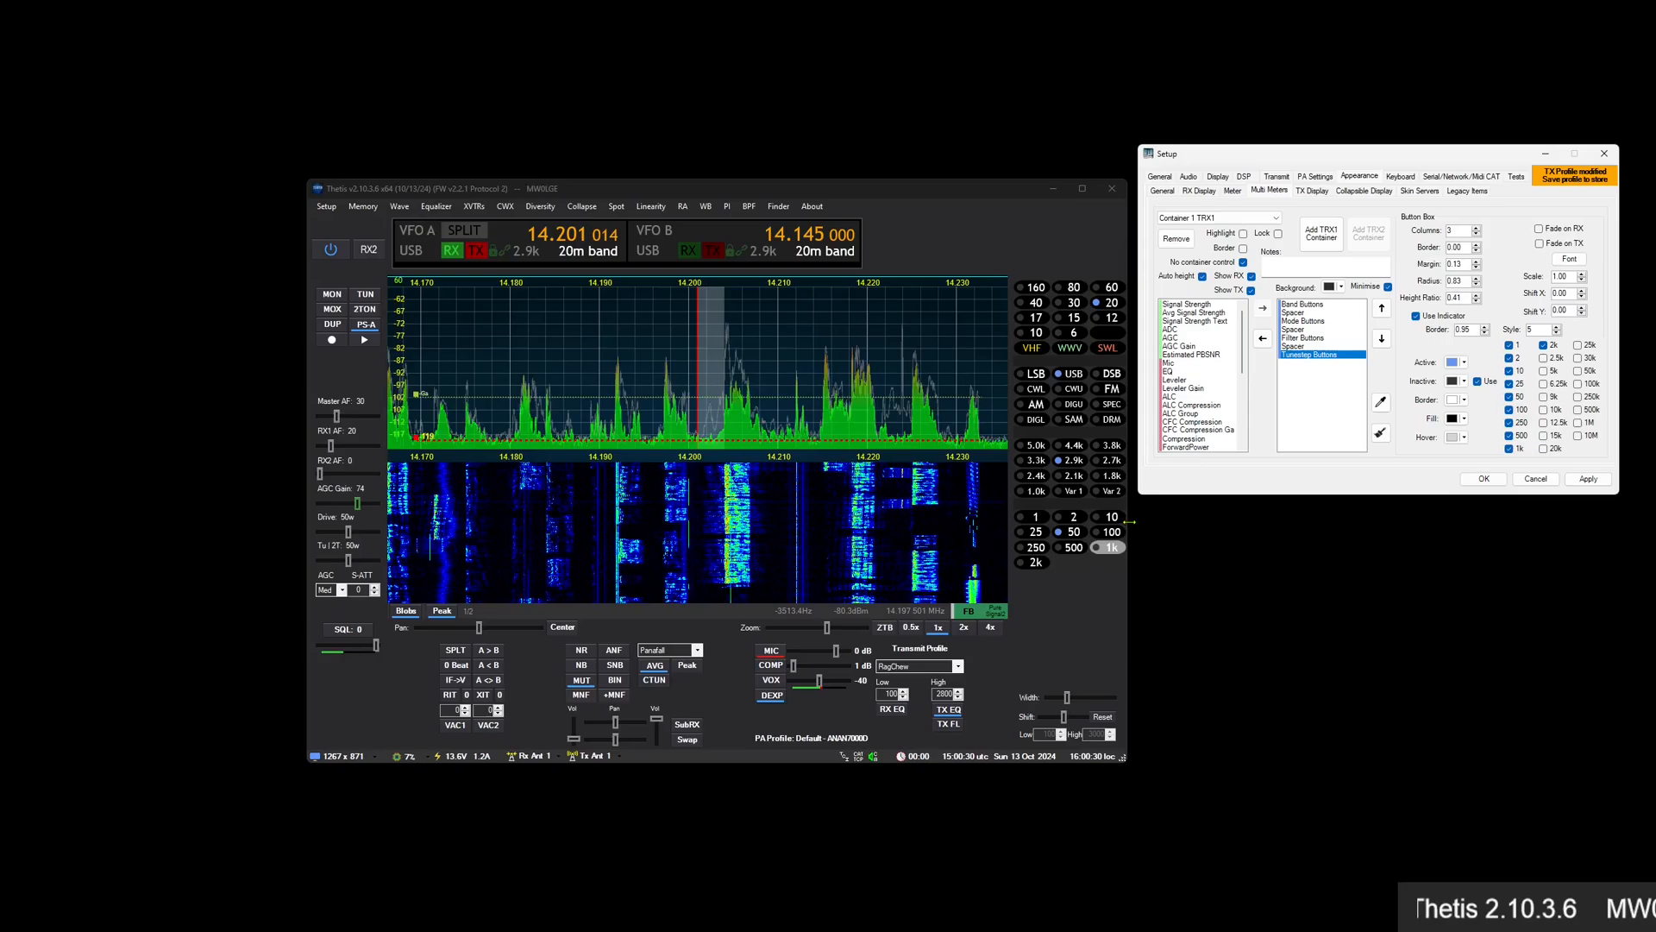
left_click(1551, 389)
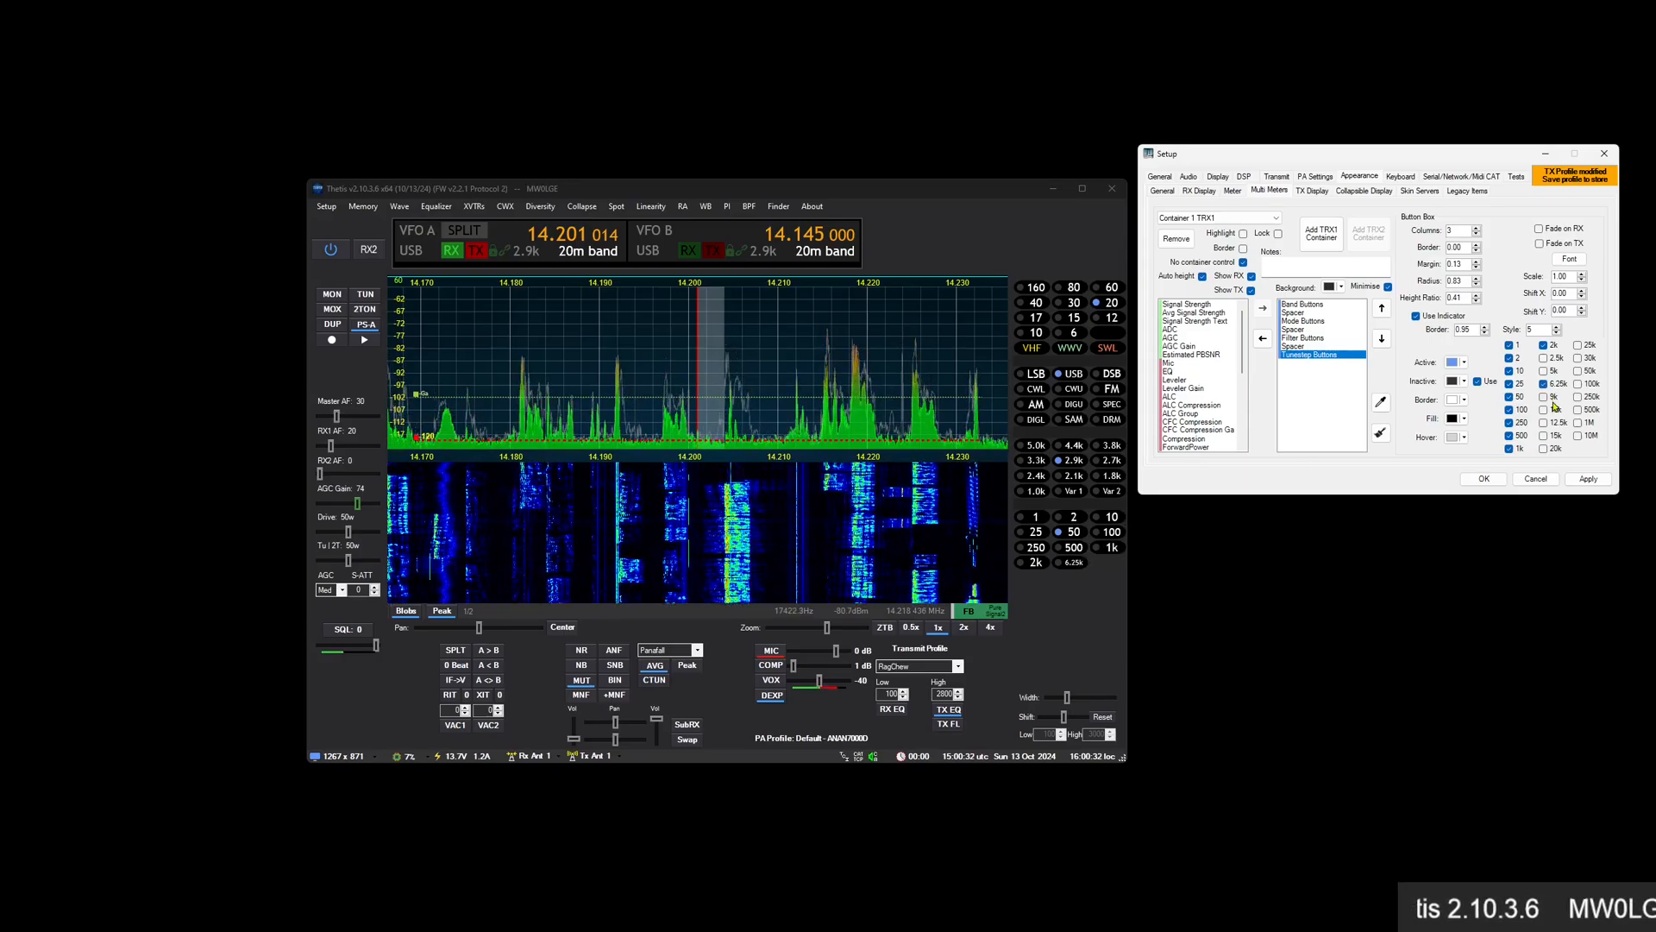
left_click(1551, 398)
left_click(1579, 424)
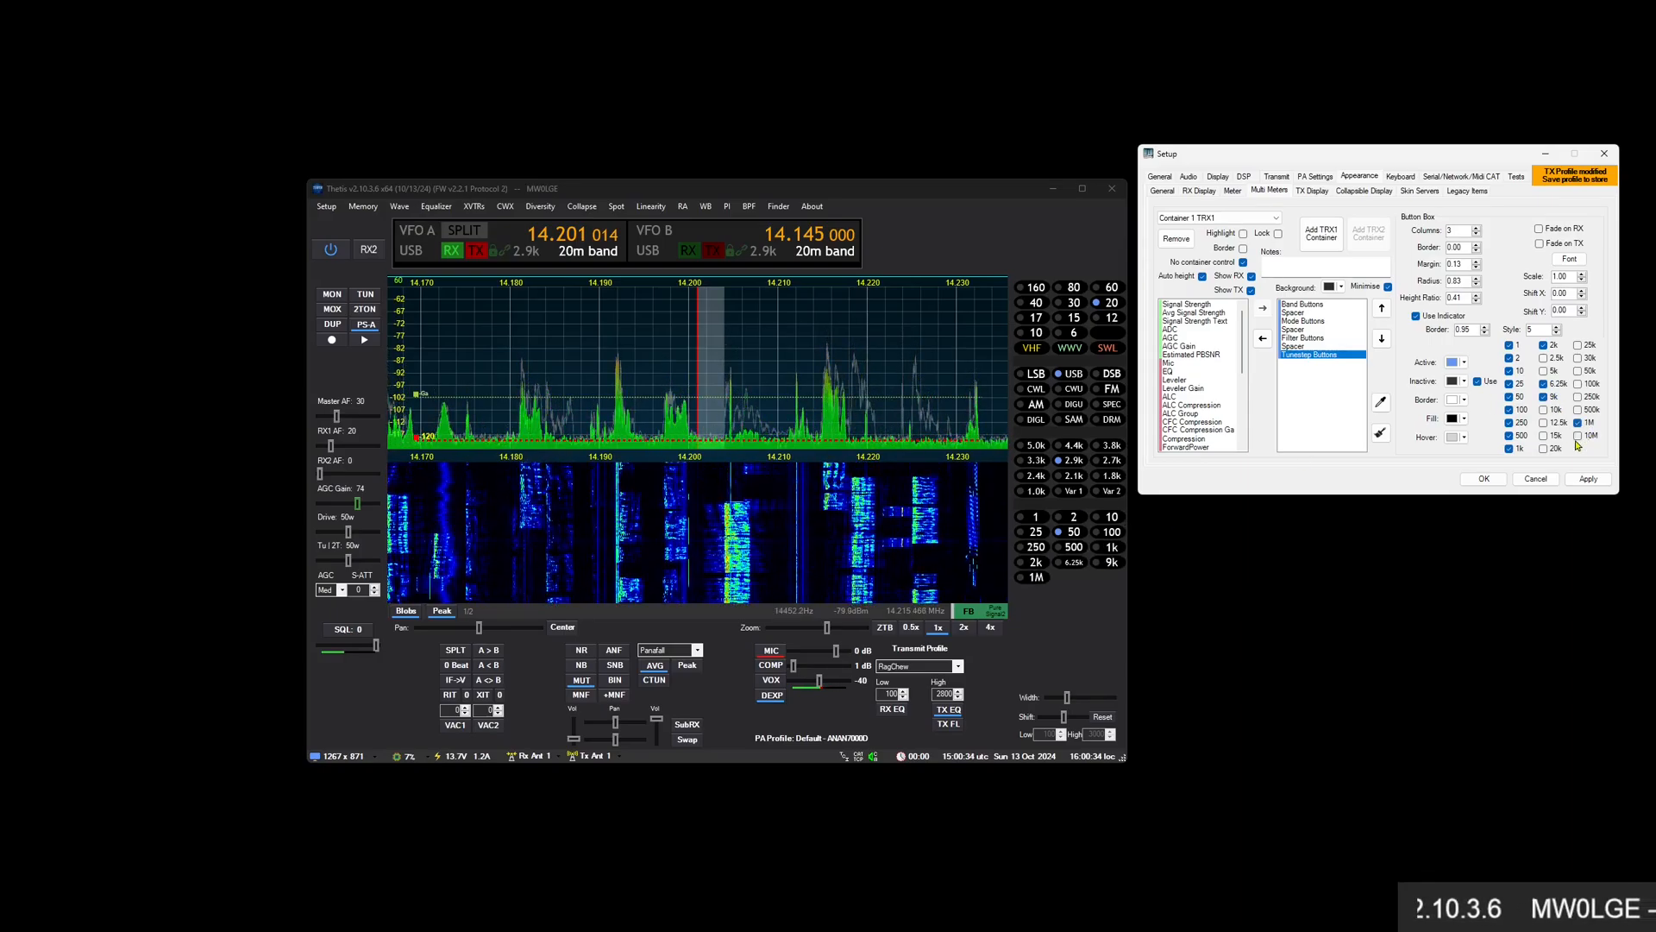
left_click(1577, 423)
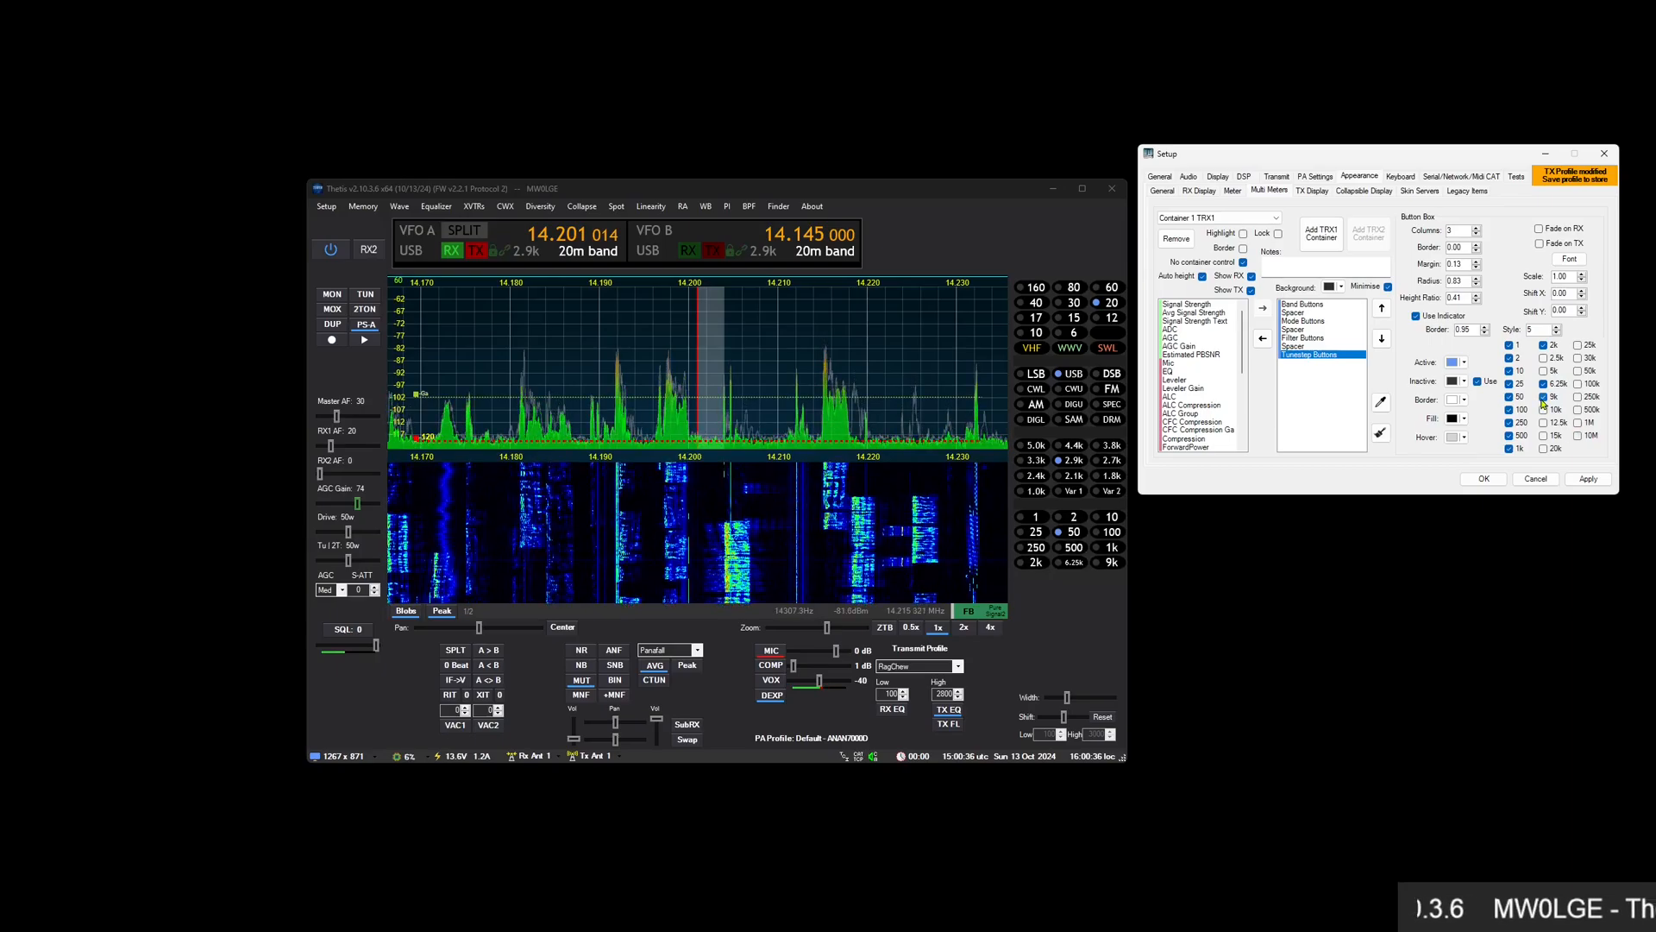
left_click(1544, 397)
left_click(1544, 384)
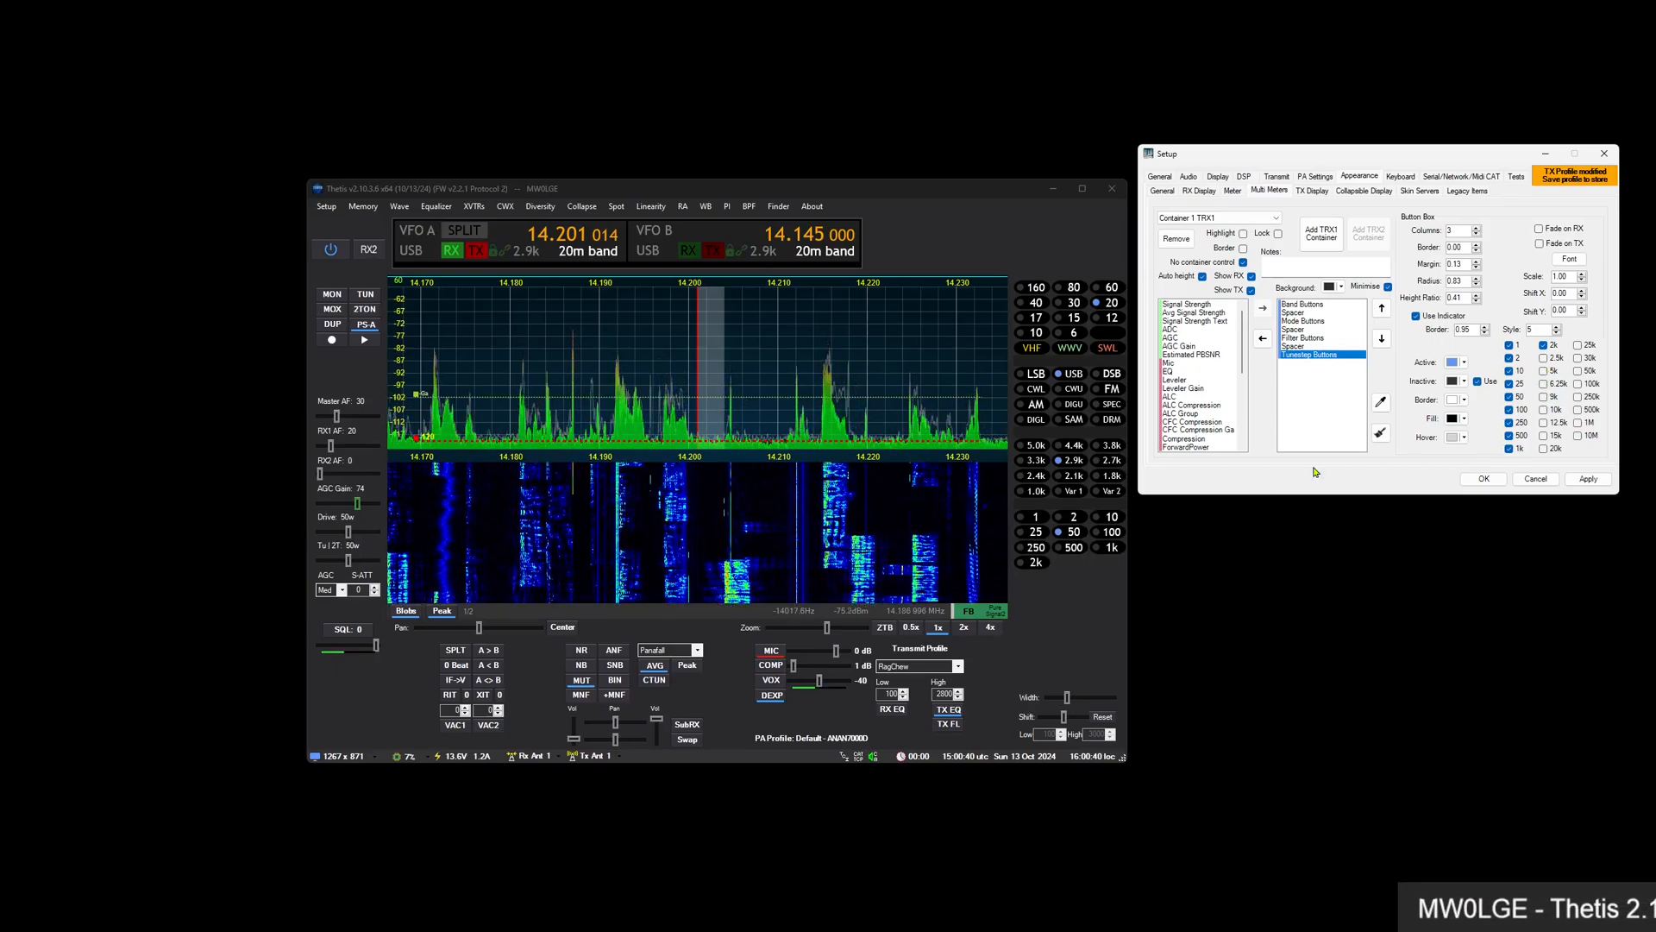
Remove the 2, 25 and 250 steps from the Tunestep Buttons
left_click(1515, 359)
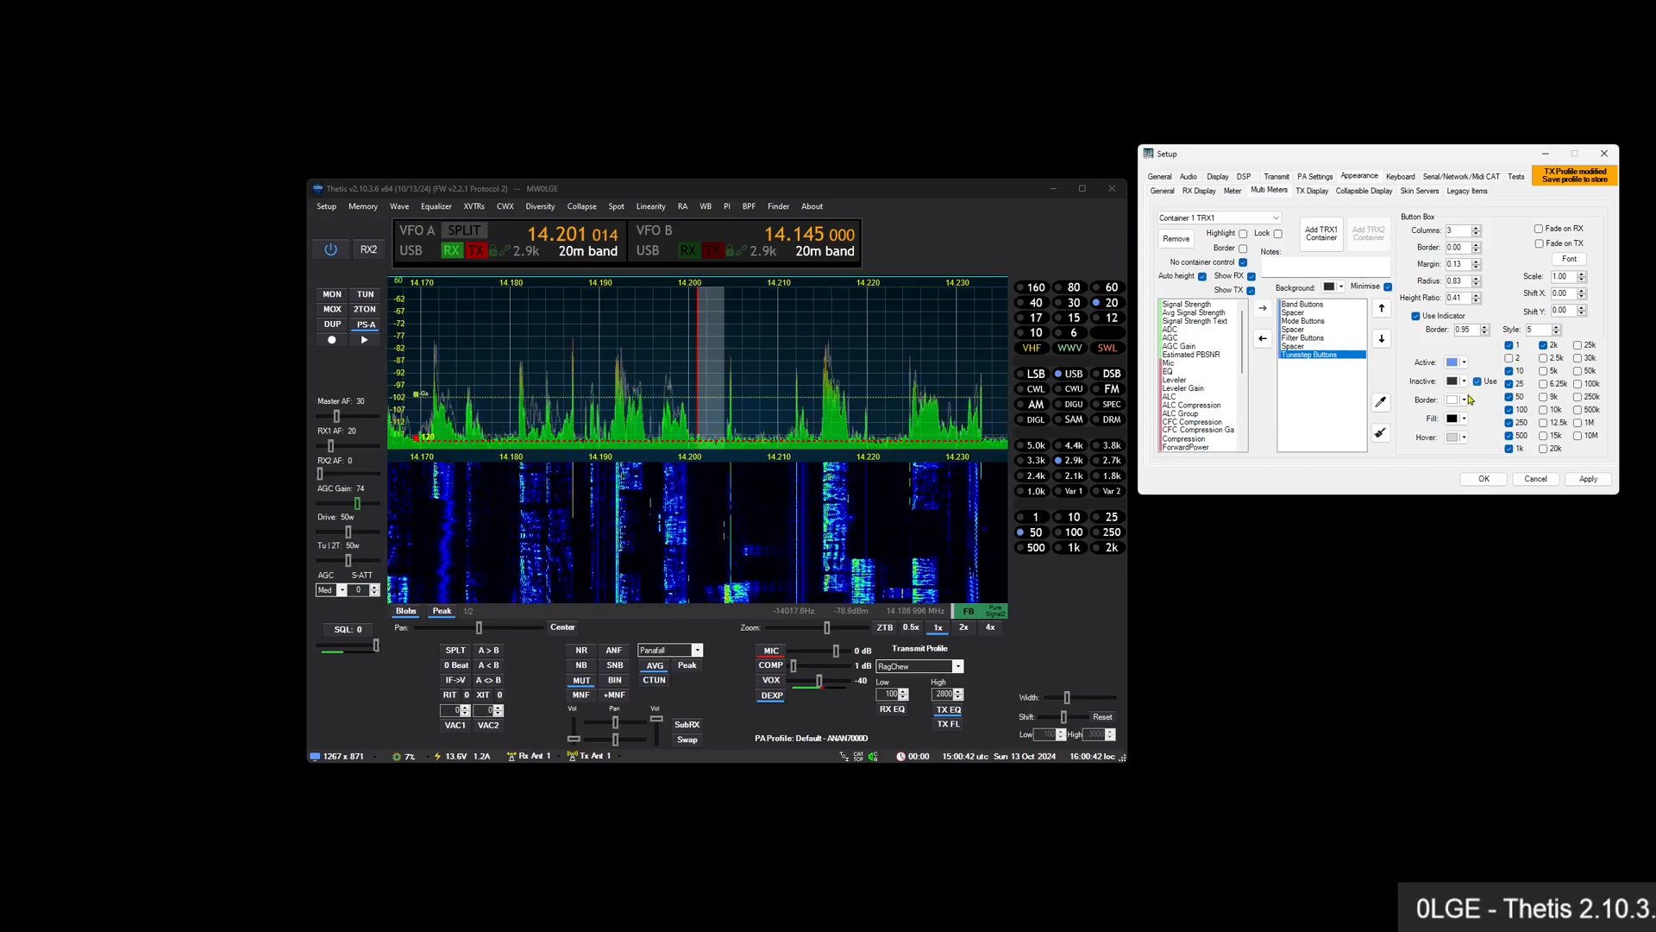
left_click(1515, 385)
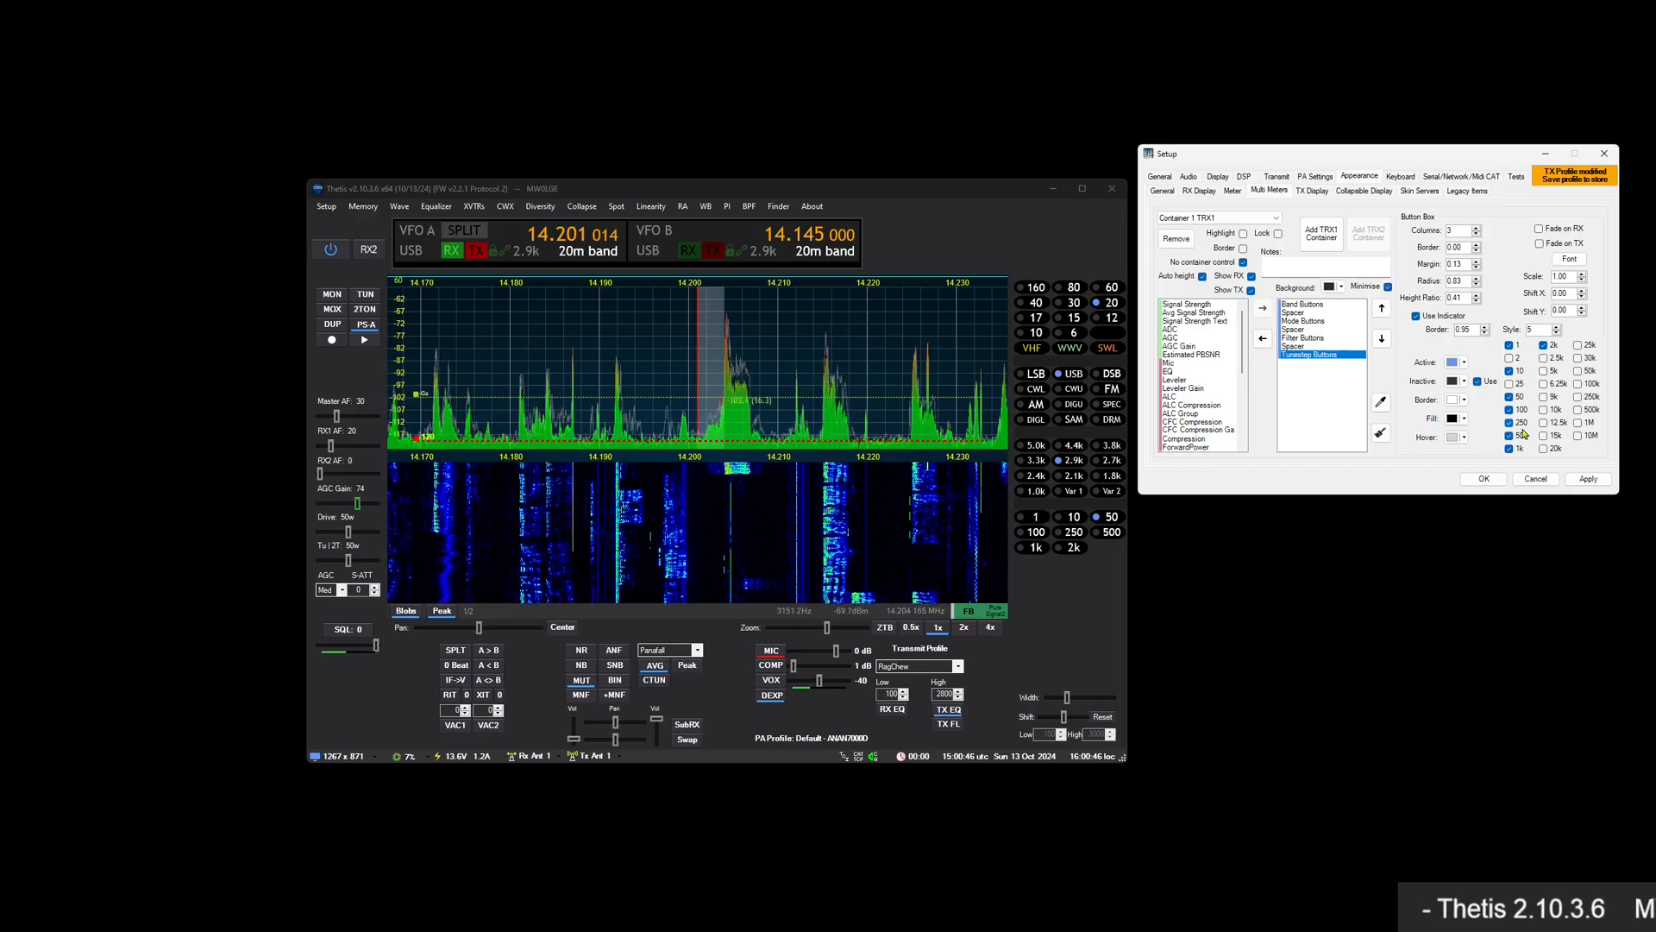
left_click(1522, 425)
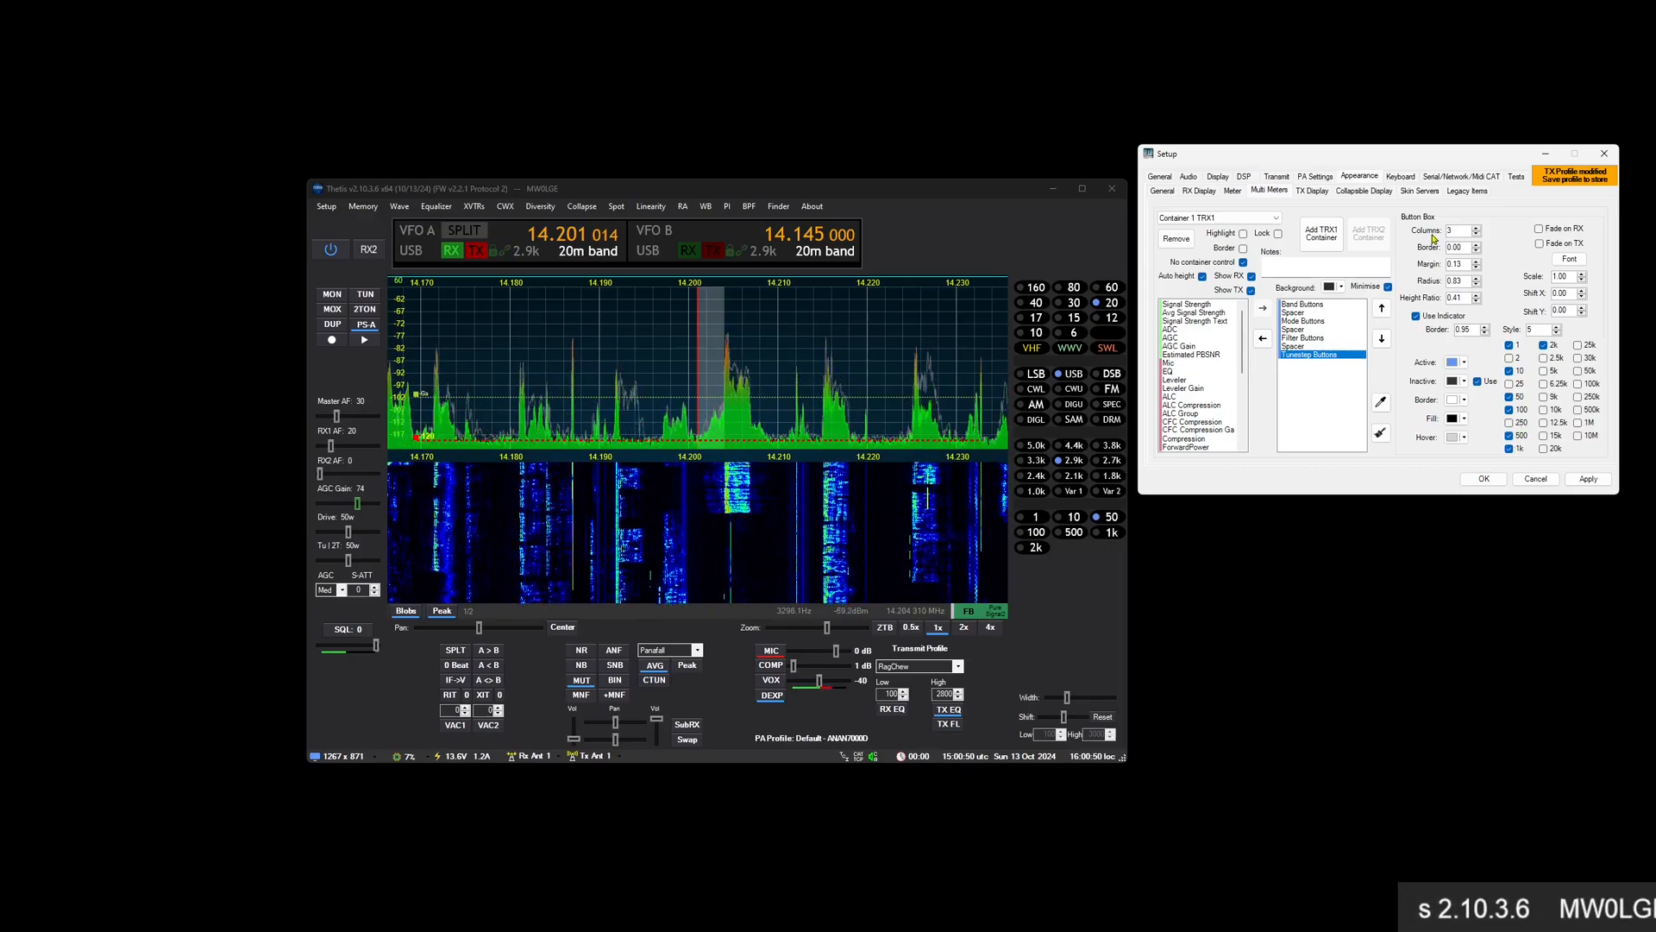
Try the Tunestep Buttons in 4 and 2 columns, and return them to 3 columns
scroll(1455, 230, "up", 1)
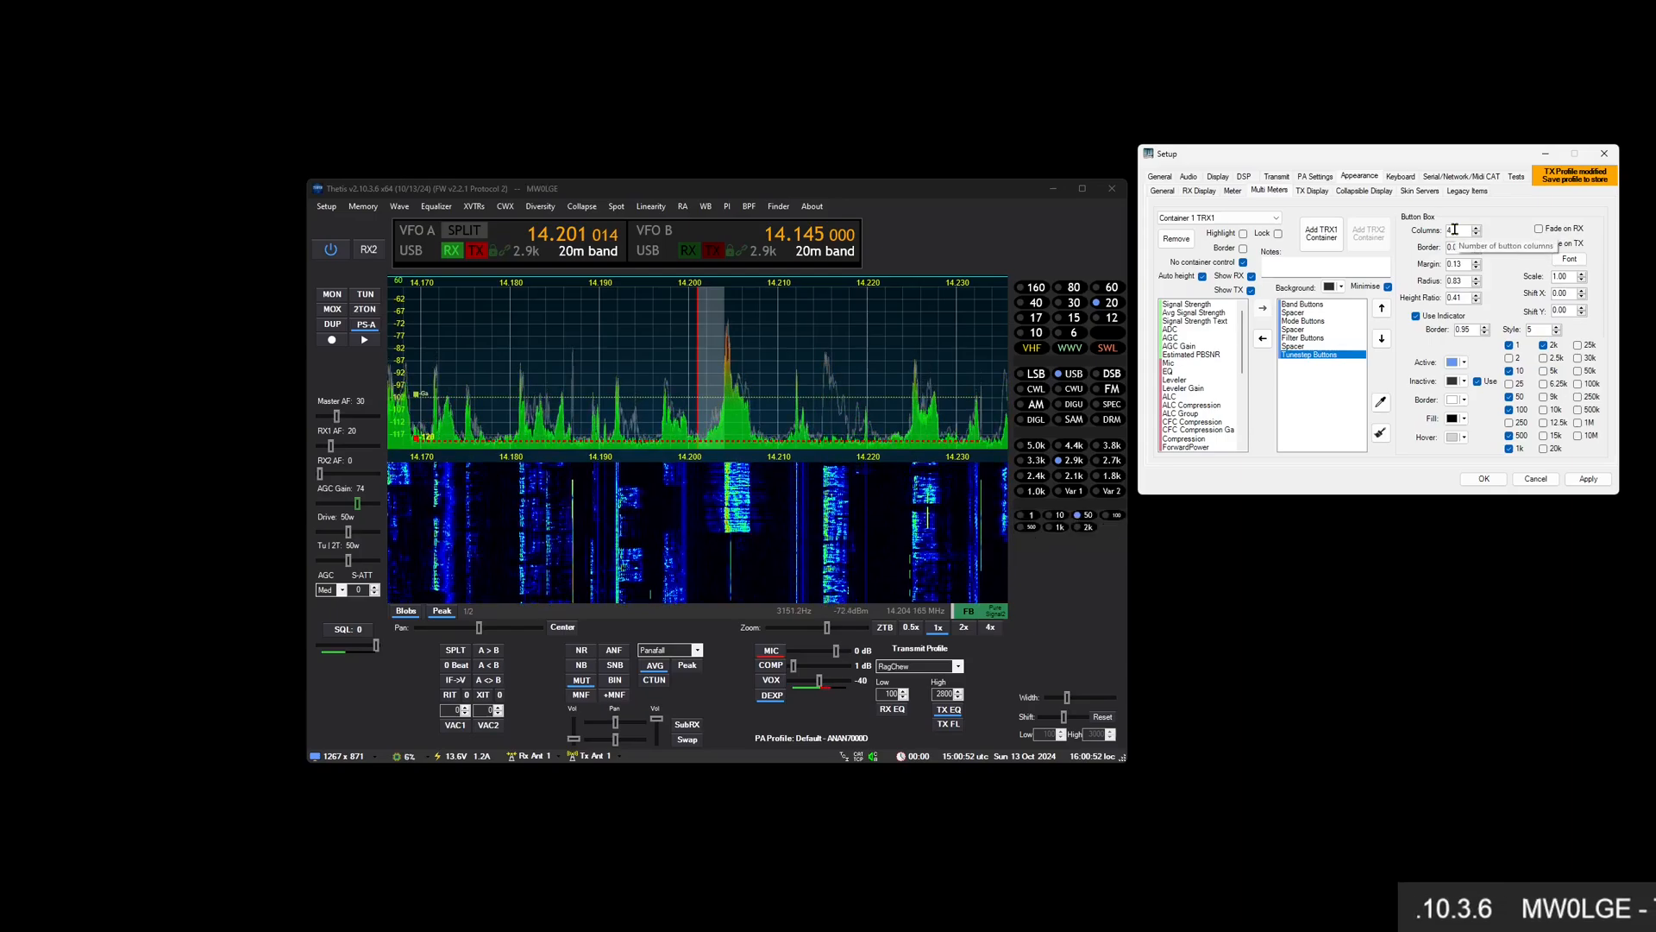
scroll(1455, 229, "down", 2)
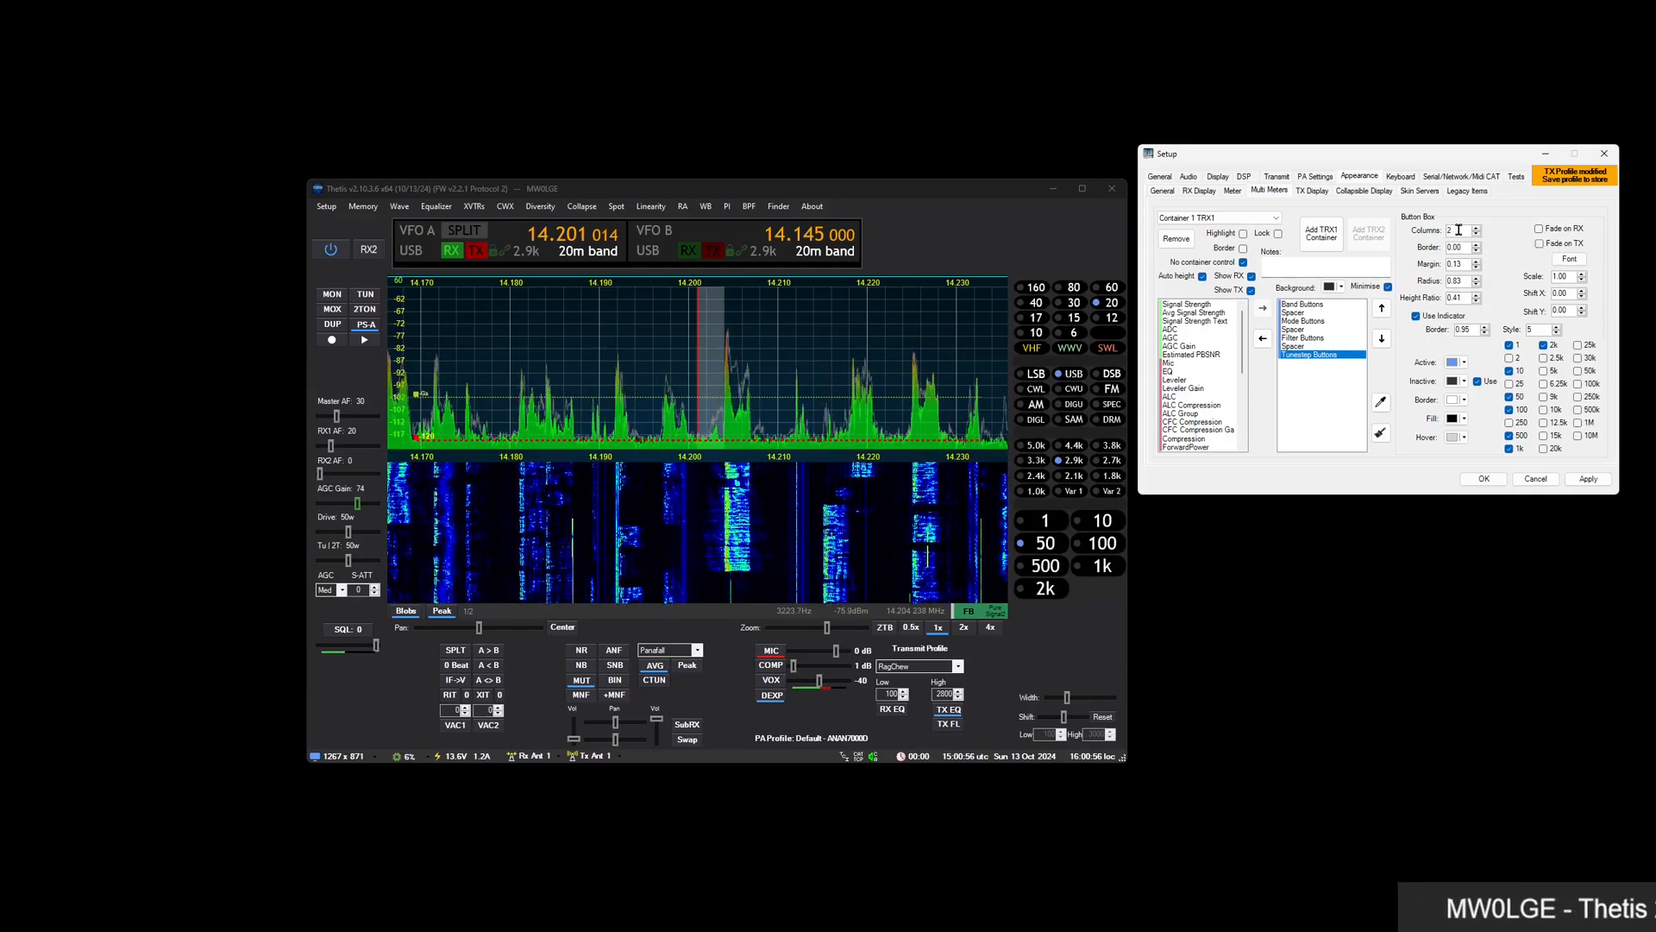
scroll(1455, 229, "up", 1)
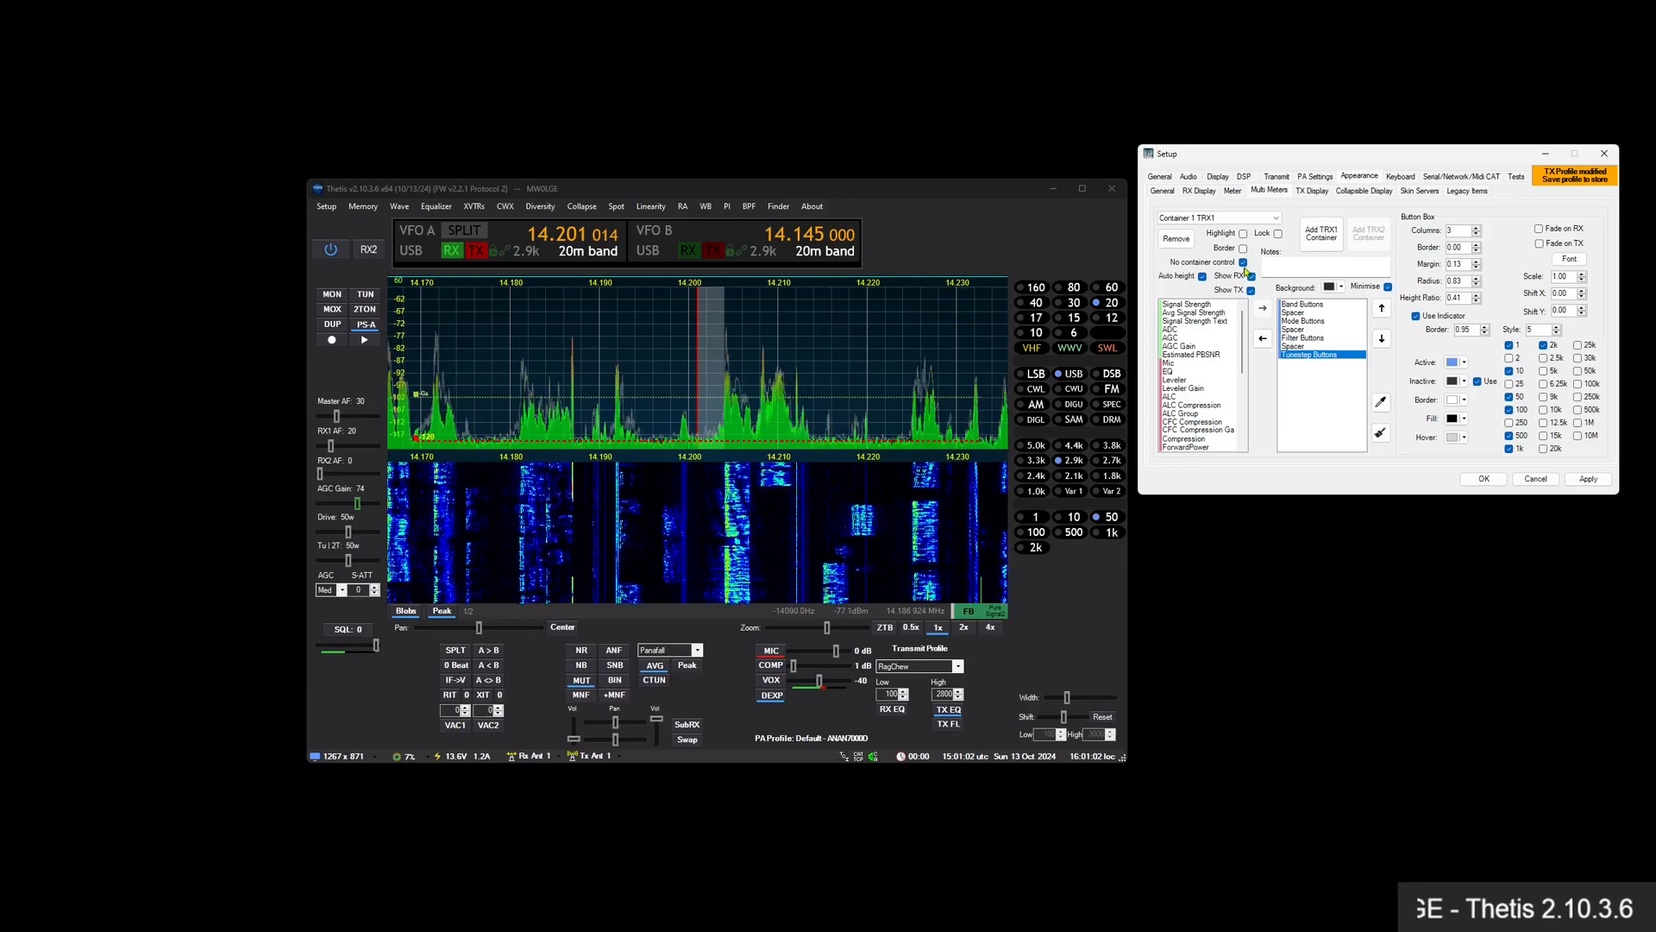
Enable Show RX and Show TX for Container 3 TRX1, and move the Antenna Buttons container over the middle of the spectrum display
scroll(1206, 218, "down", 1)
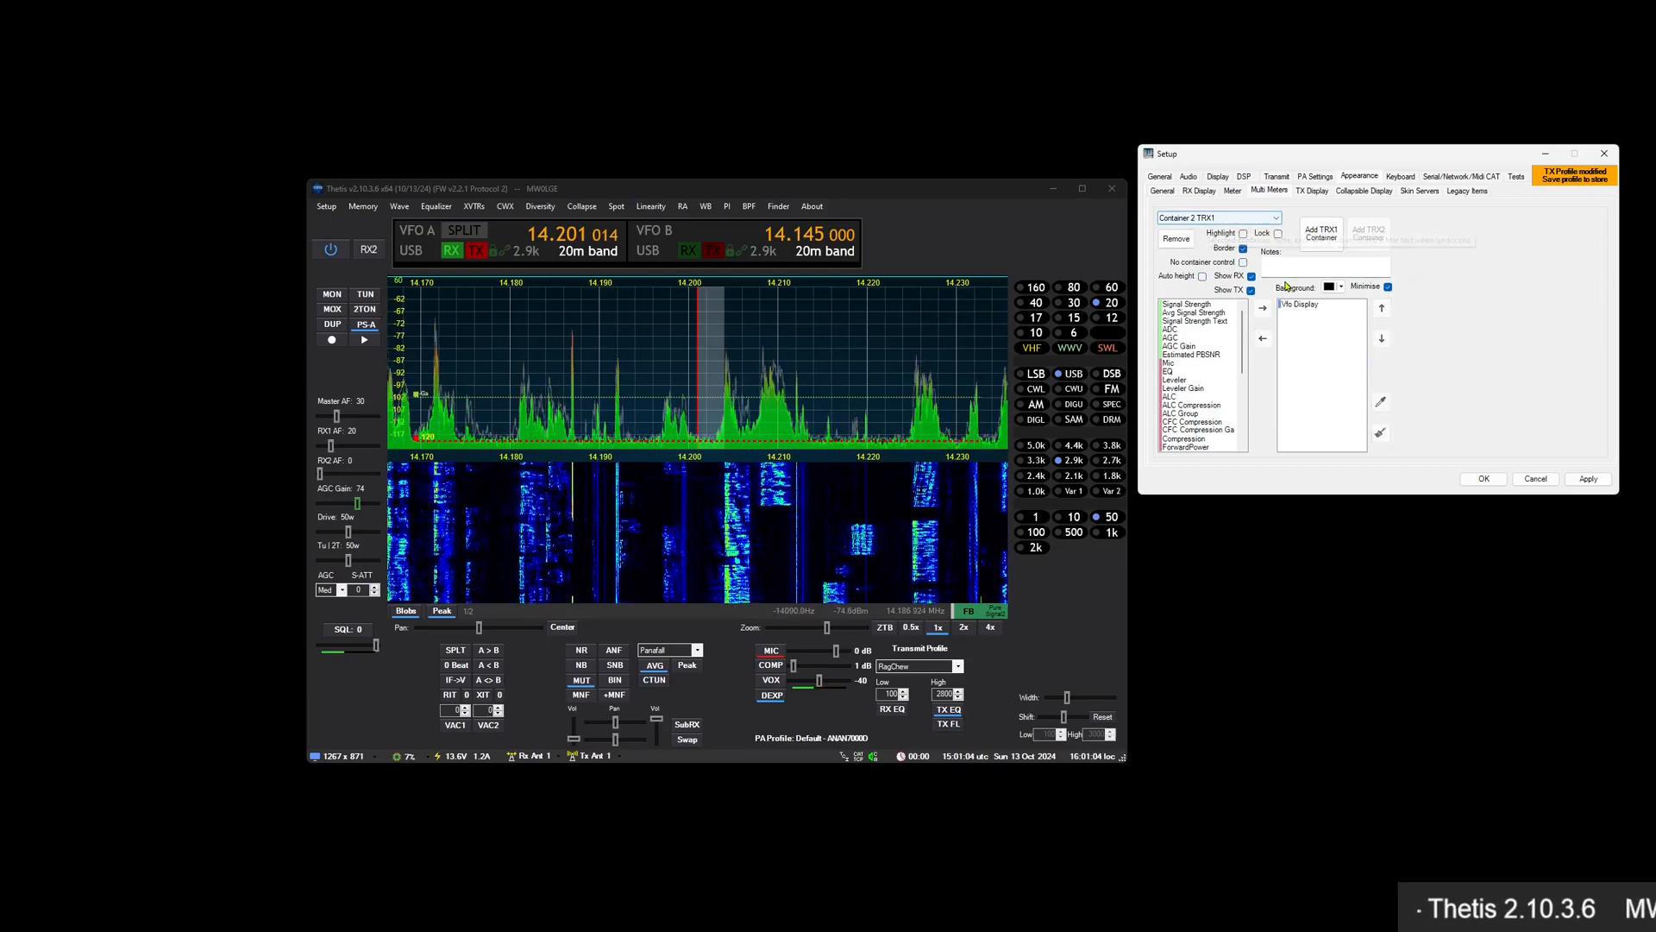
scroll(1214, 222, "down", 1)
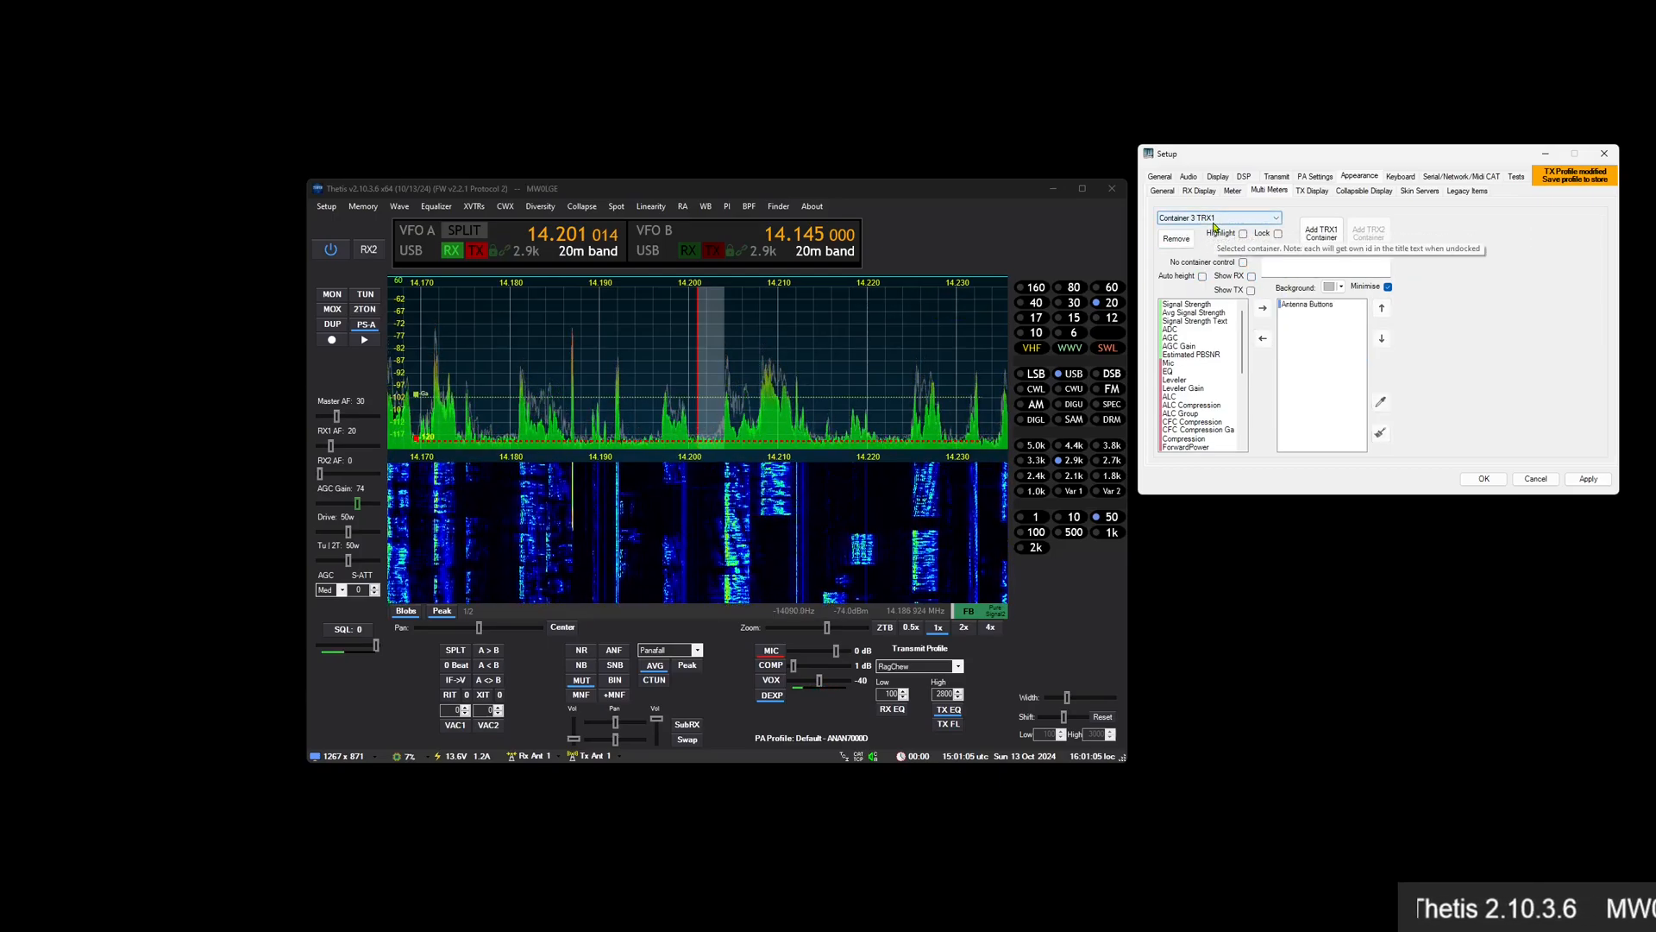
left_click(1251, 276)
left_click(1251, 290)
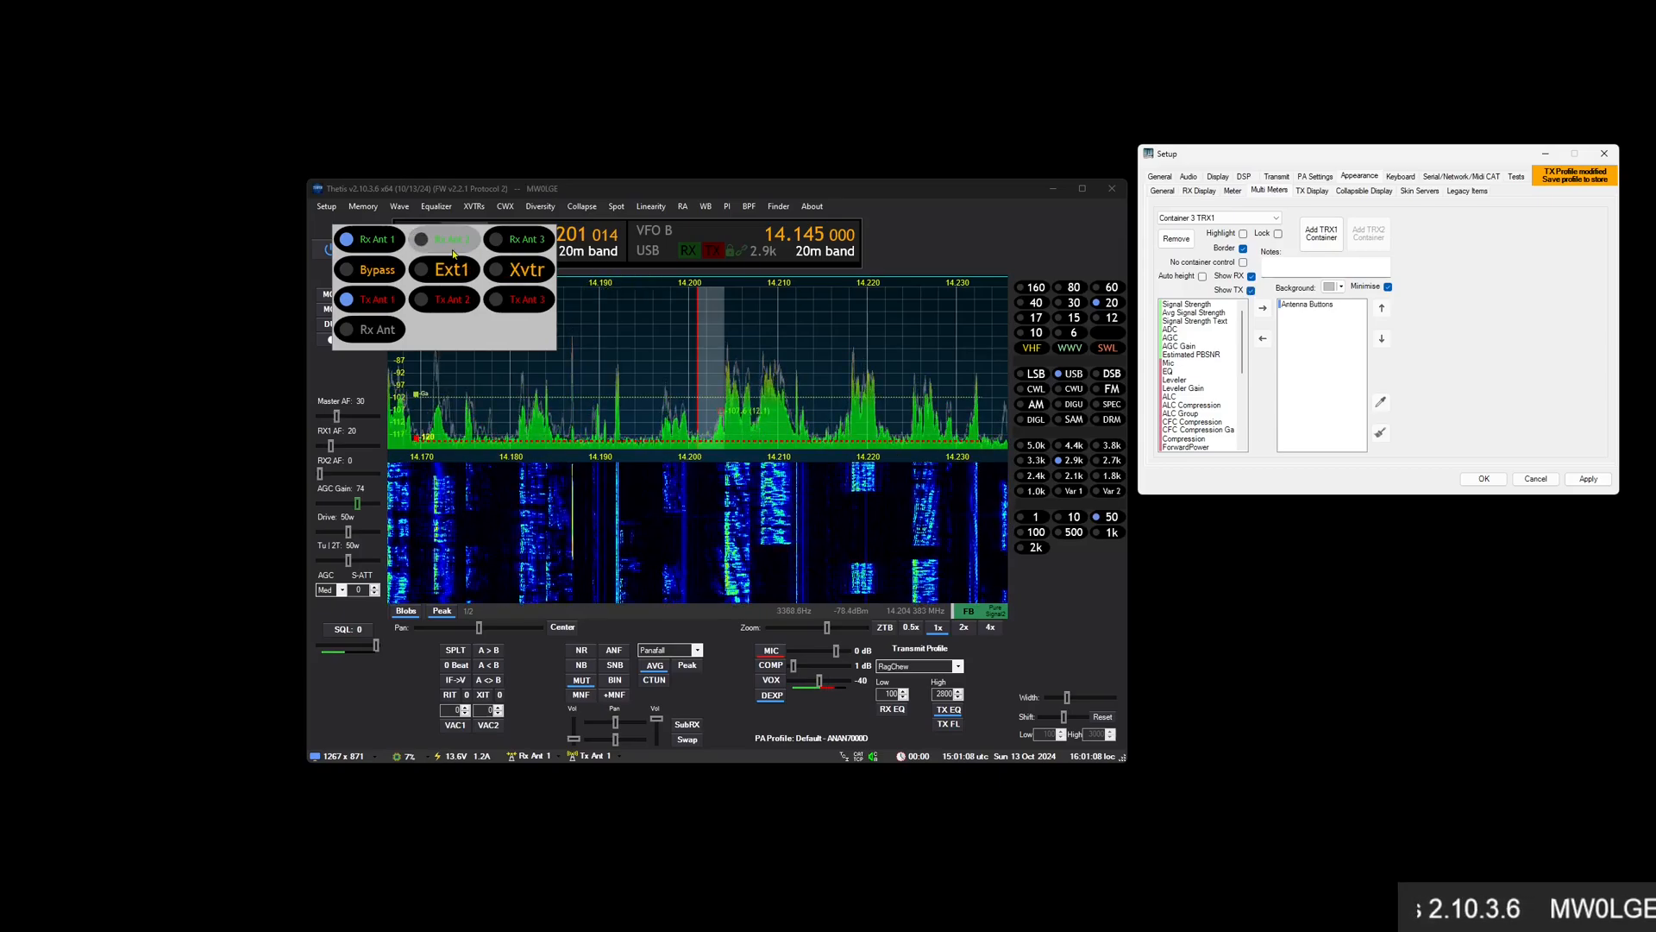
left_click_drag(433, 231, 590, 352)
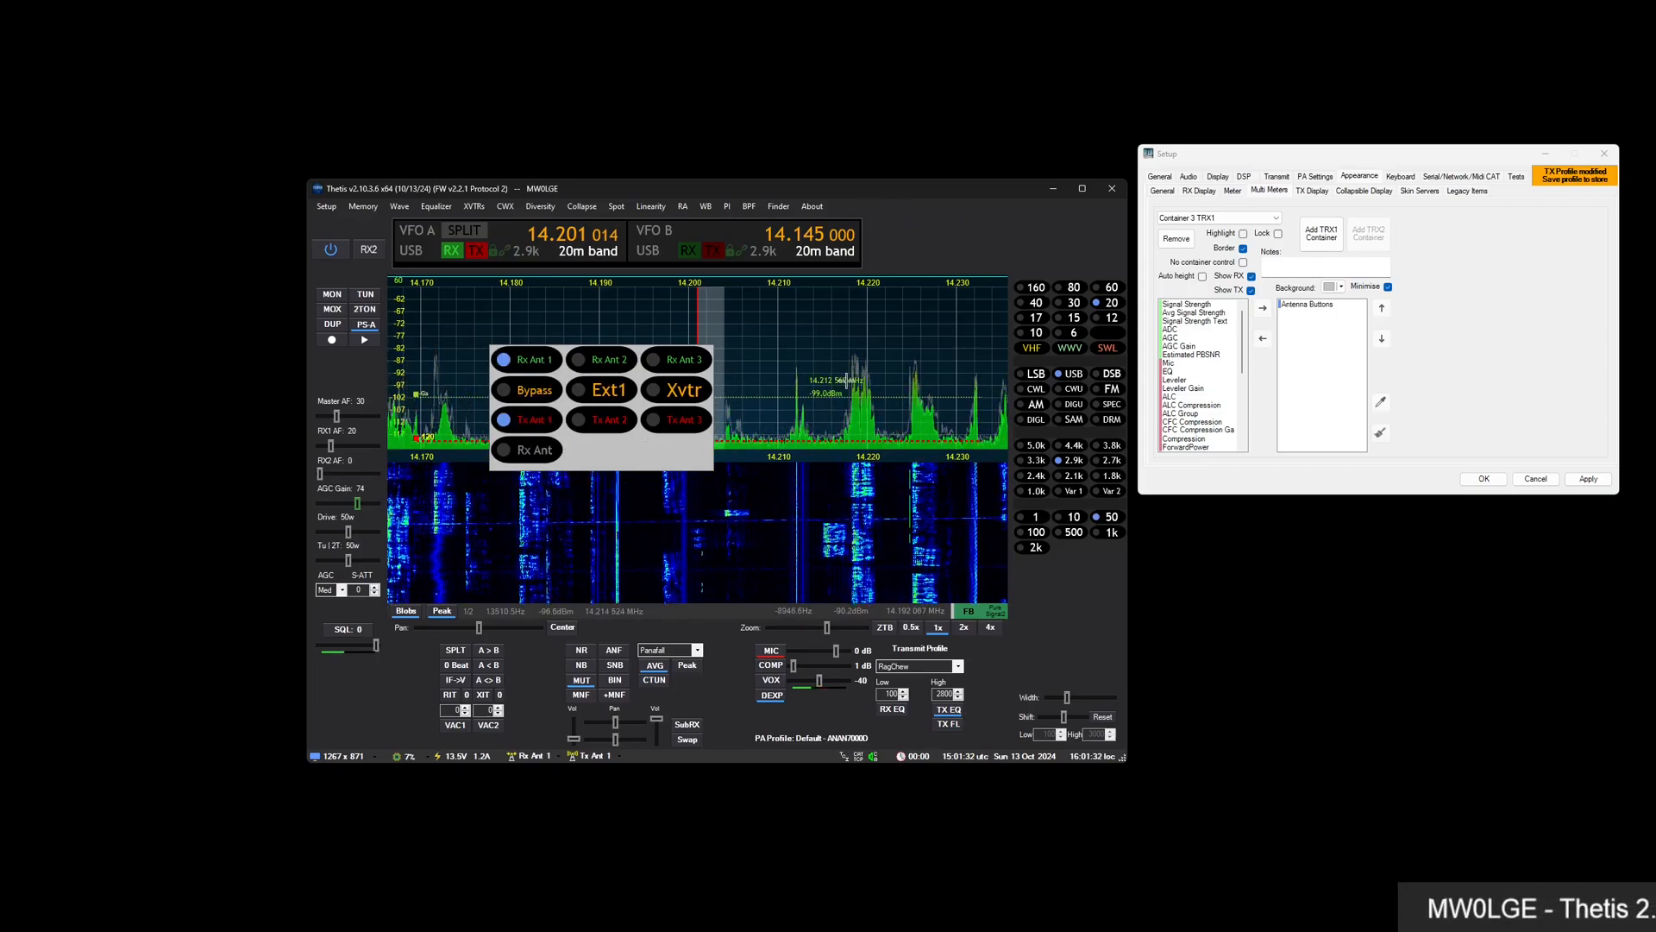
Remove the Rx 3, Byp, Ext 1 and Xvtr buttons from the Antenna Buttons
left_click(1309, 306)
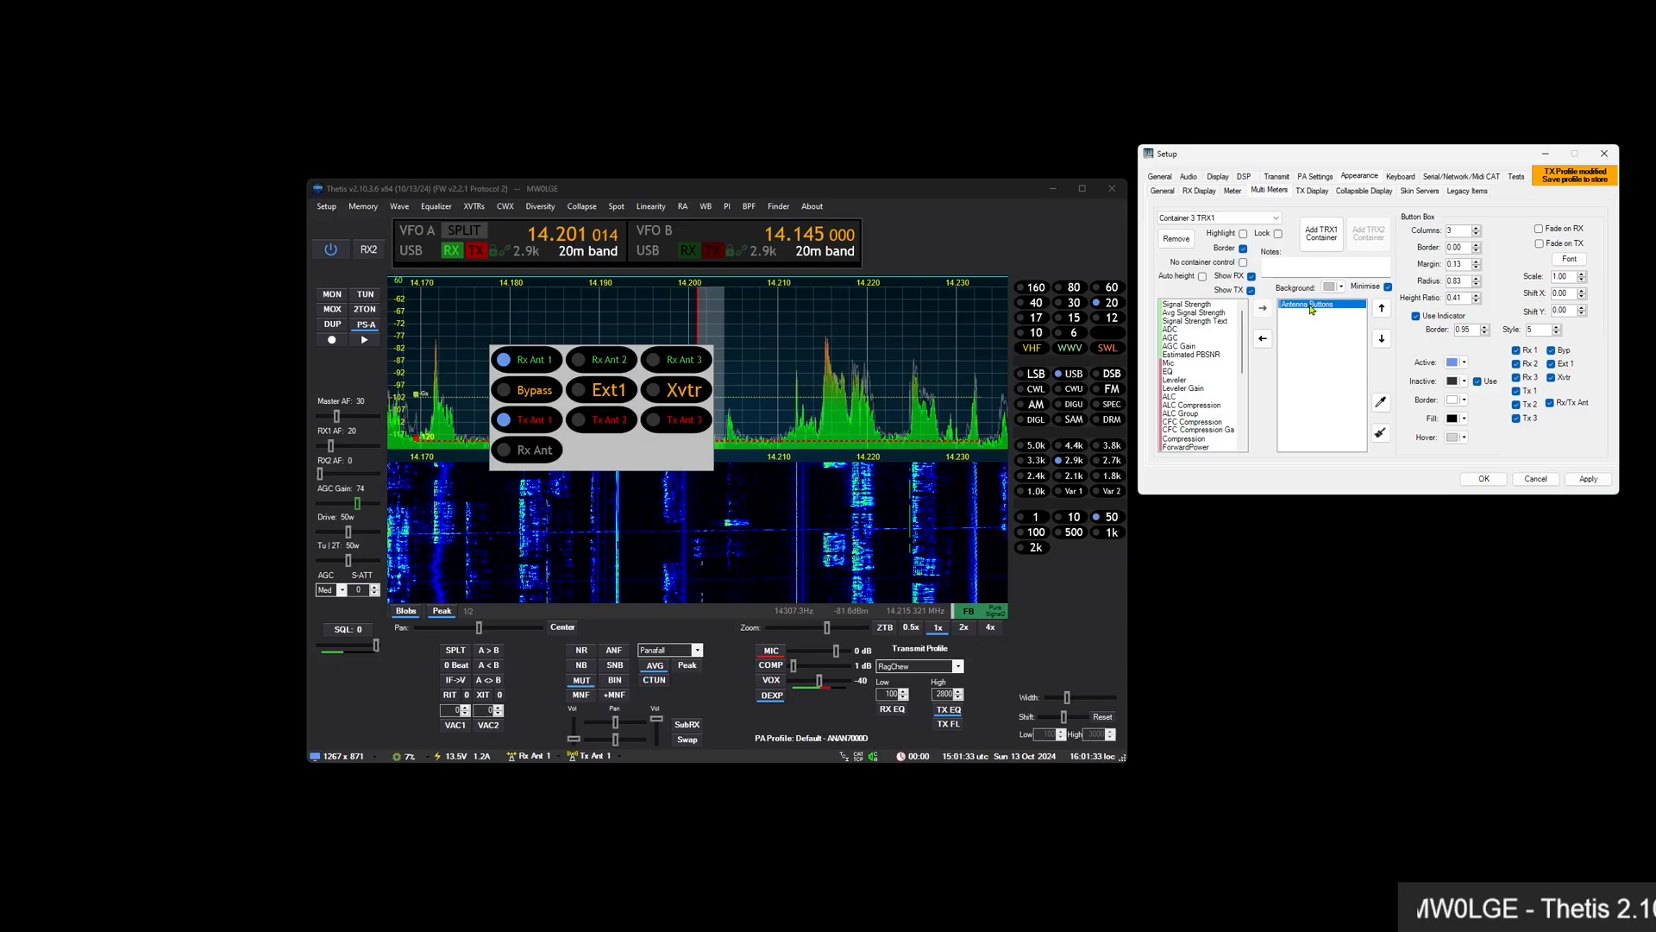
left_click(1532, 379)
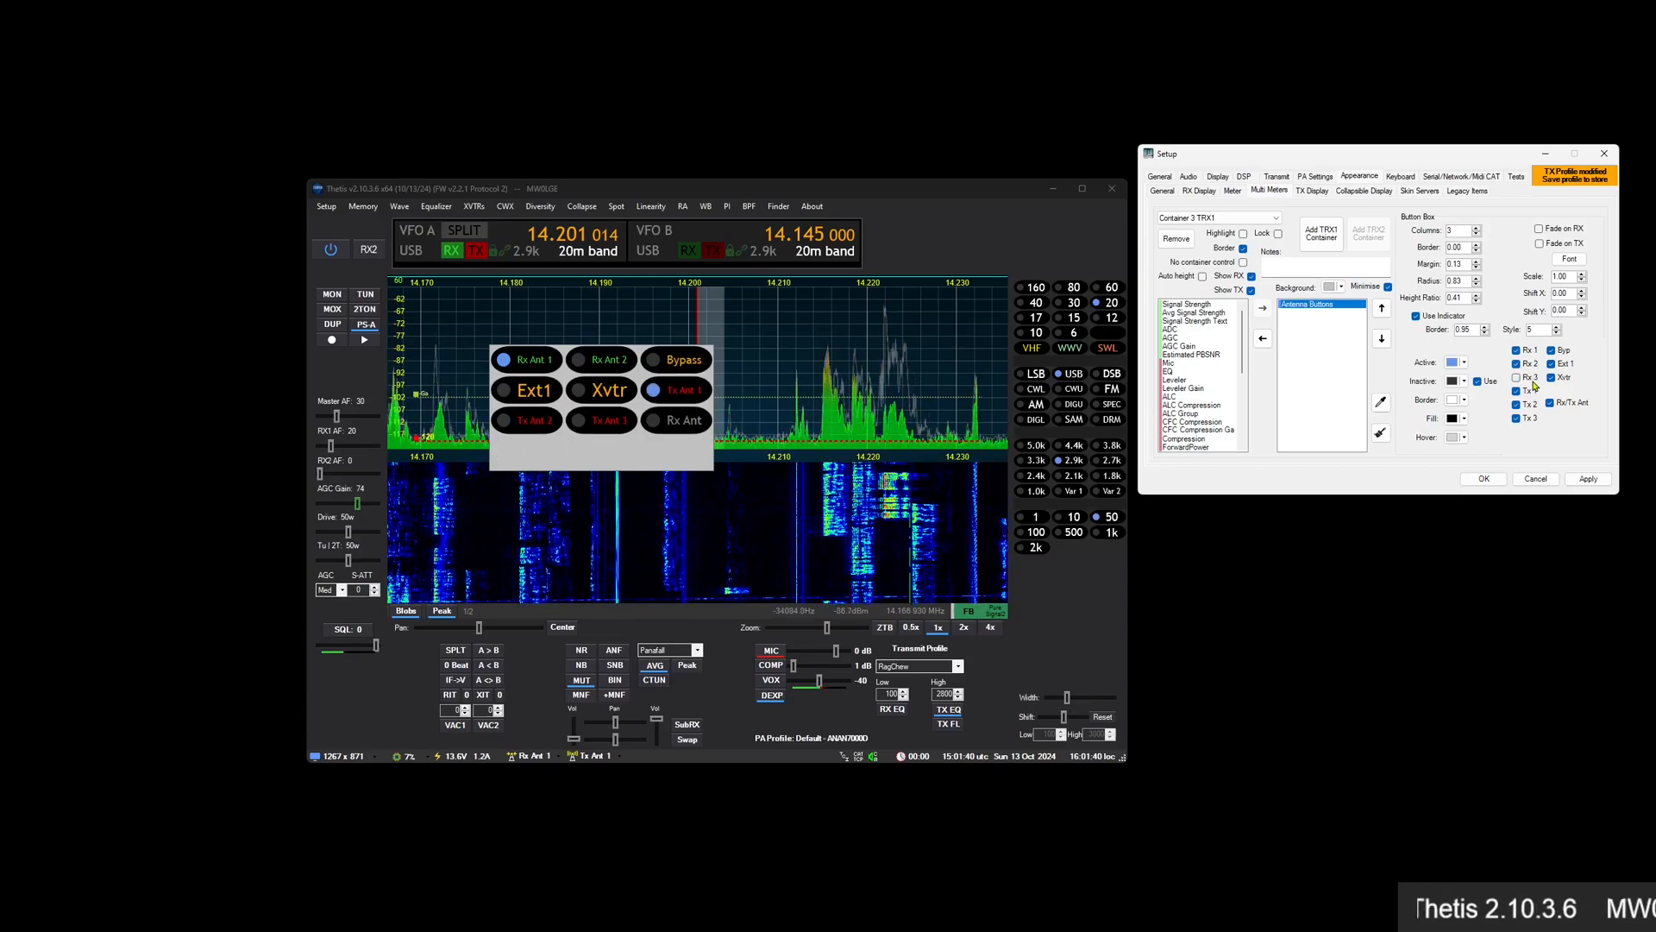
left_click(1559, 352)
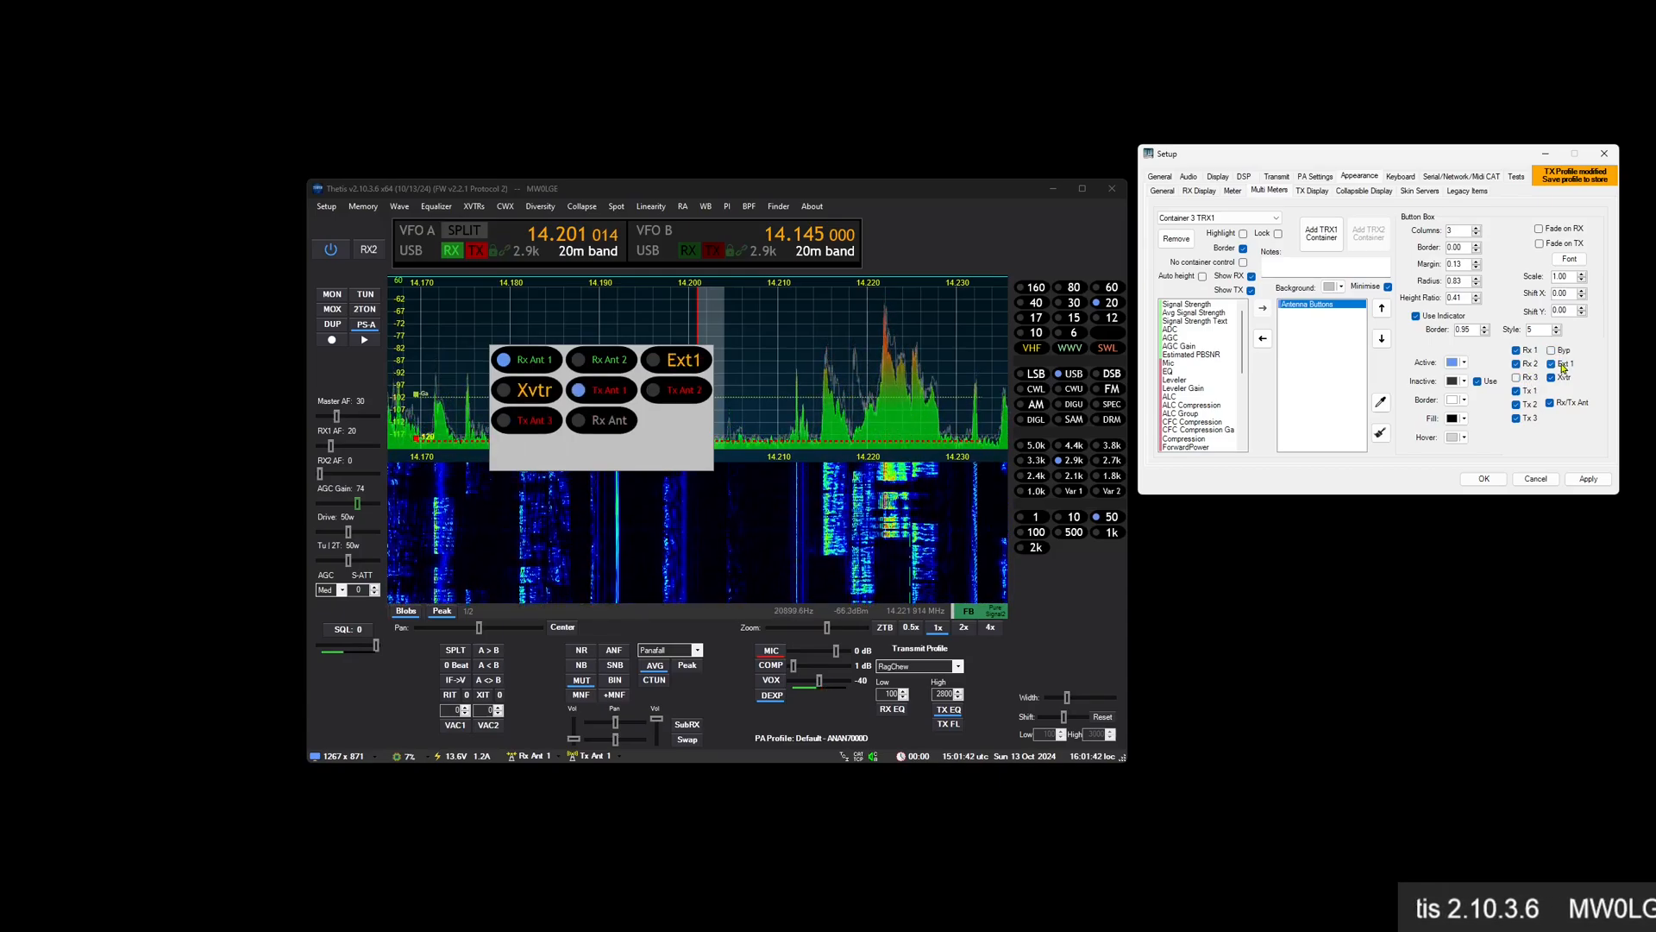
left_click(1561, 365)
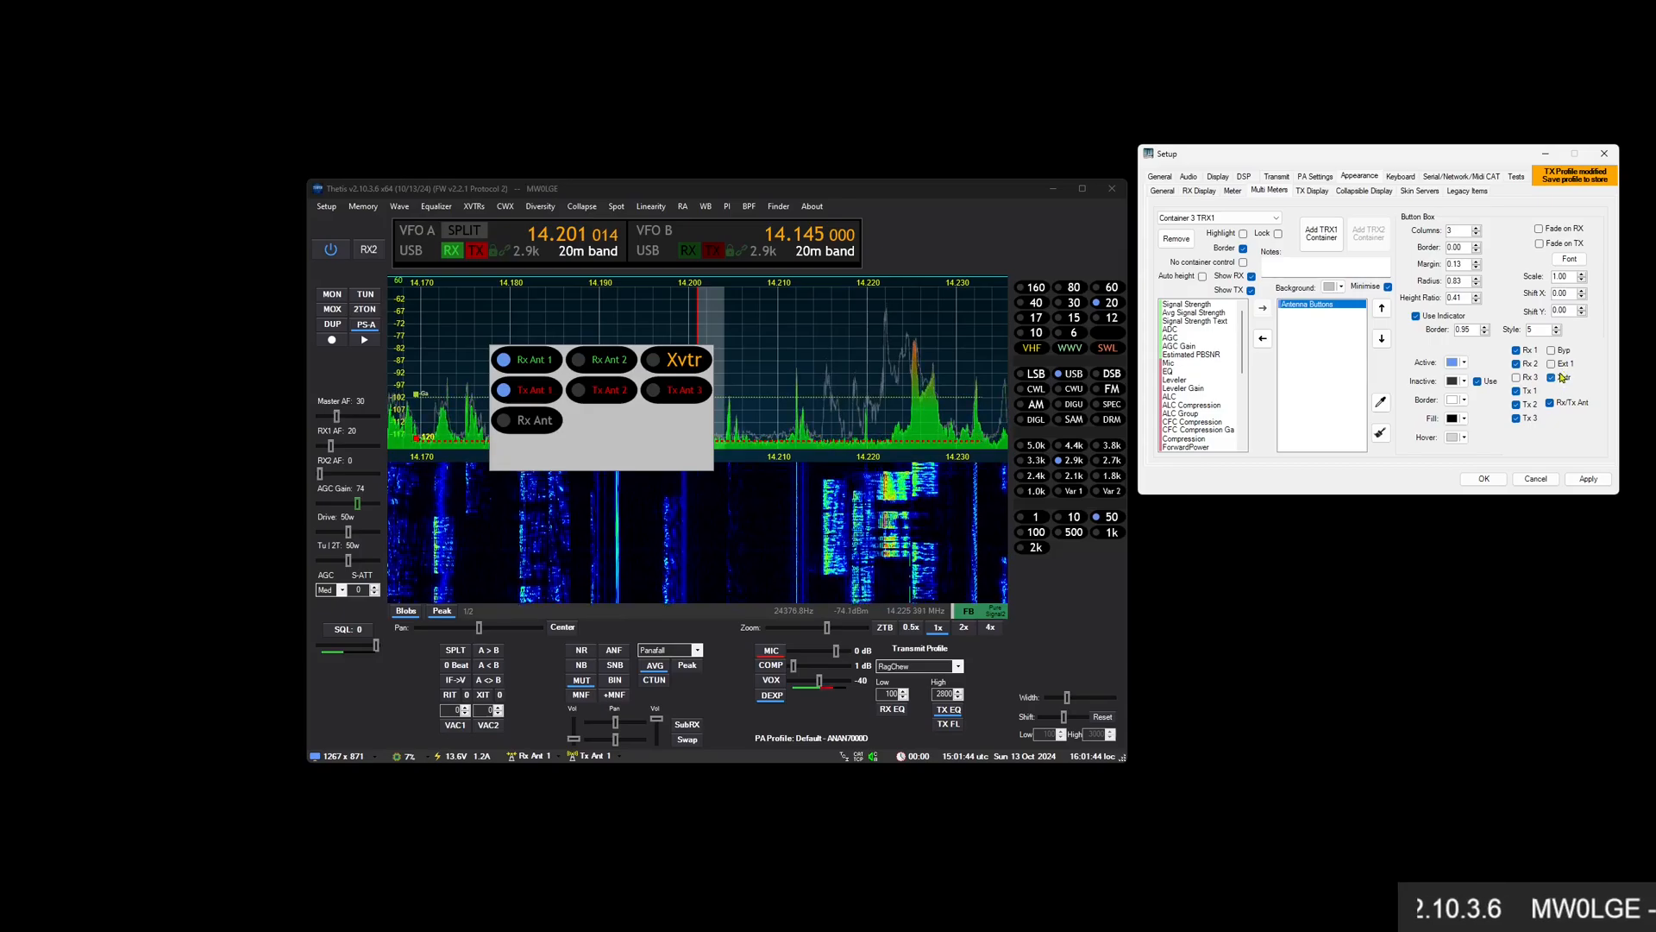
left_click(1553, 379)
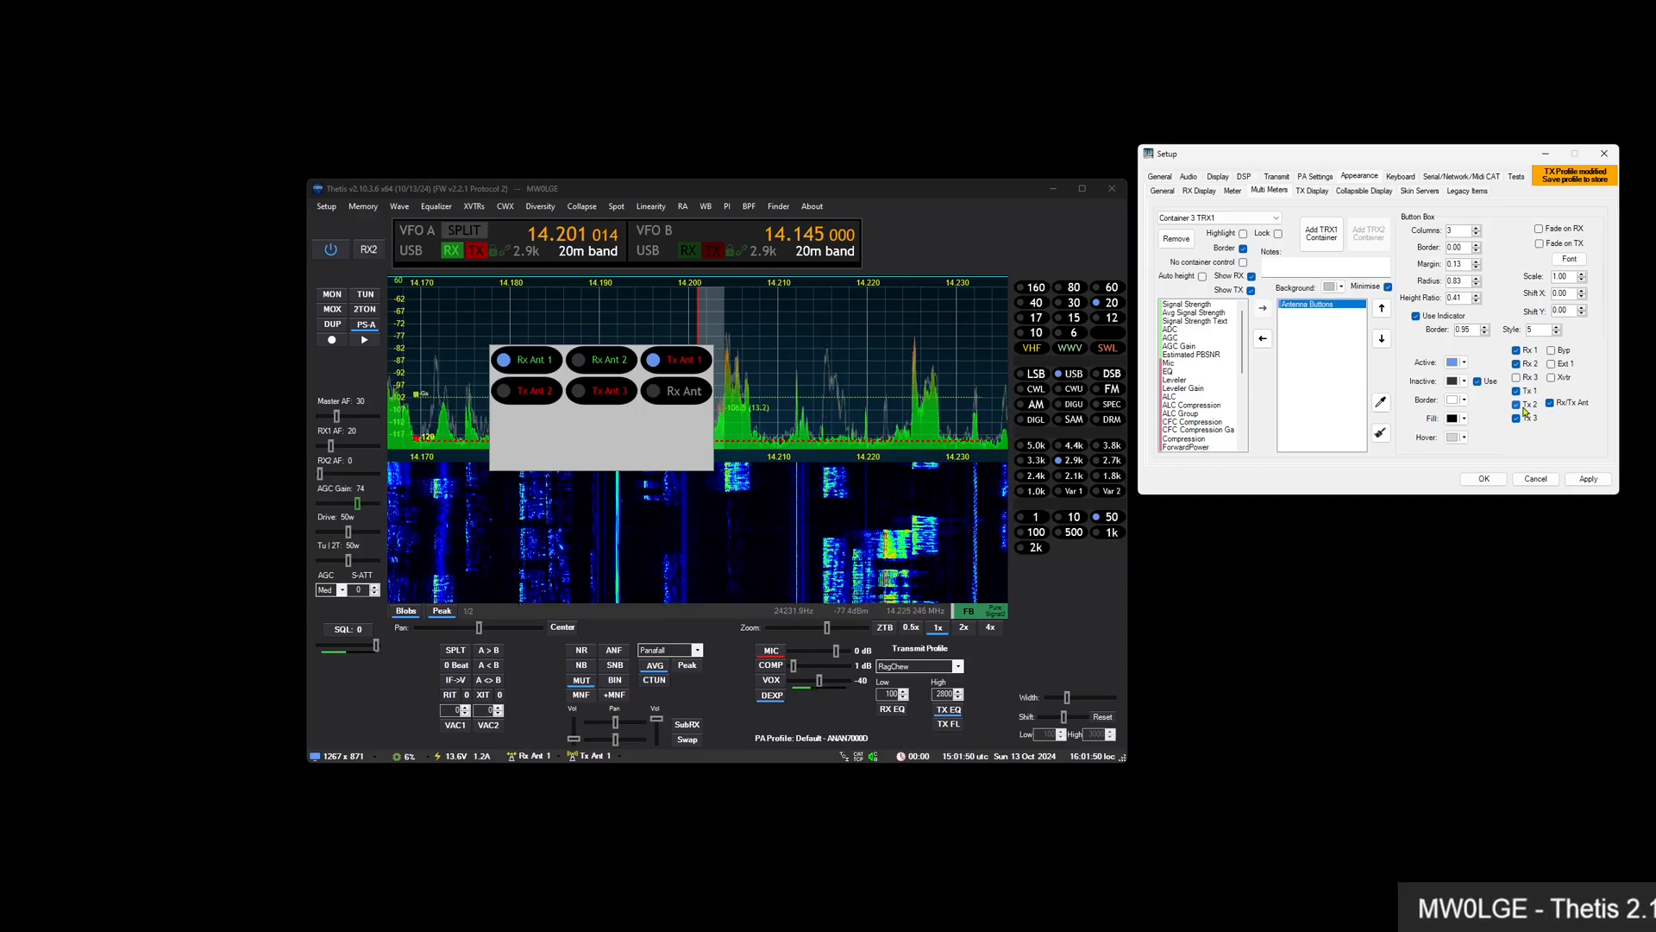
Remove the Rx/Tx Ant and Tx 3 buttons from the Antenna Buttons, keeping Tx 1 and Tx 2 enabled
left_click(1550, 402)
left_click(1516, 404)
left_click(1515, 418)
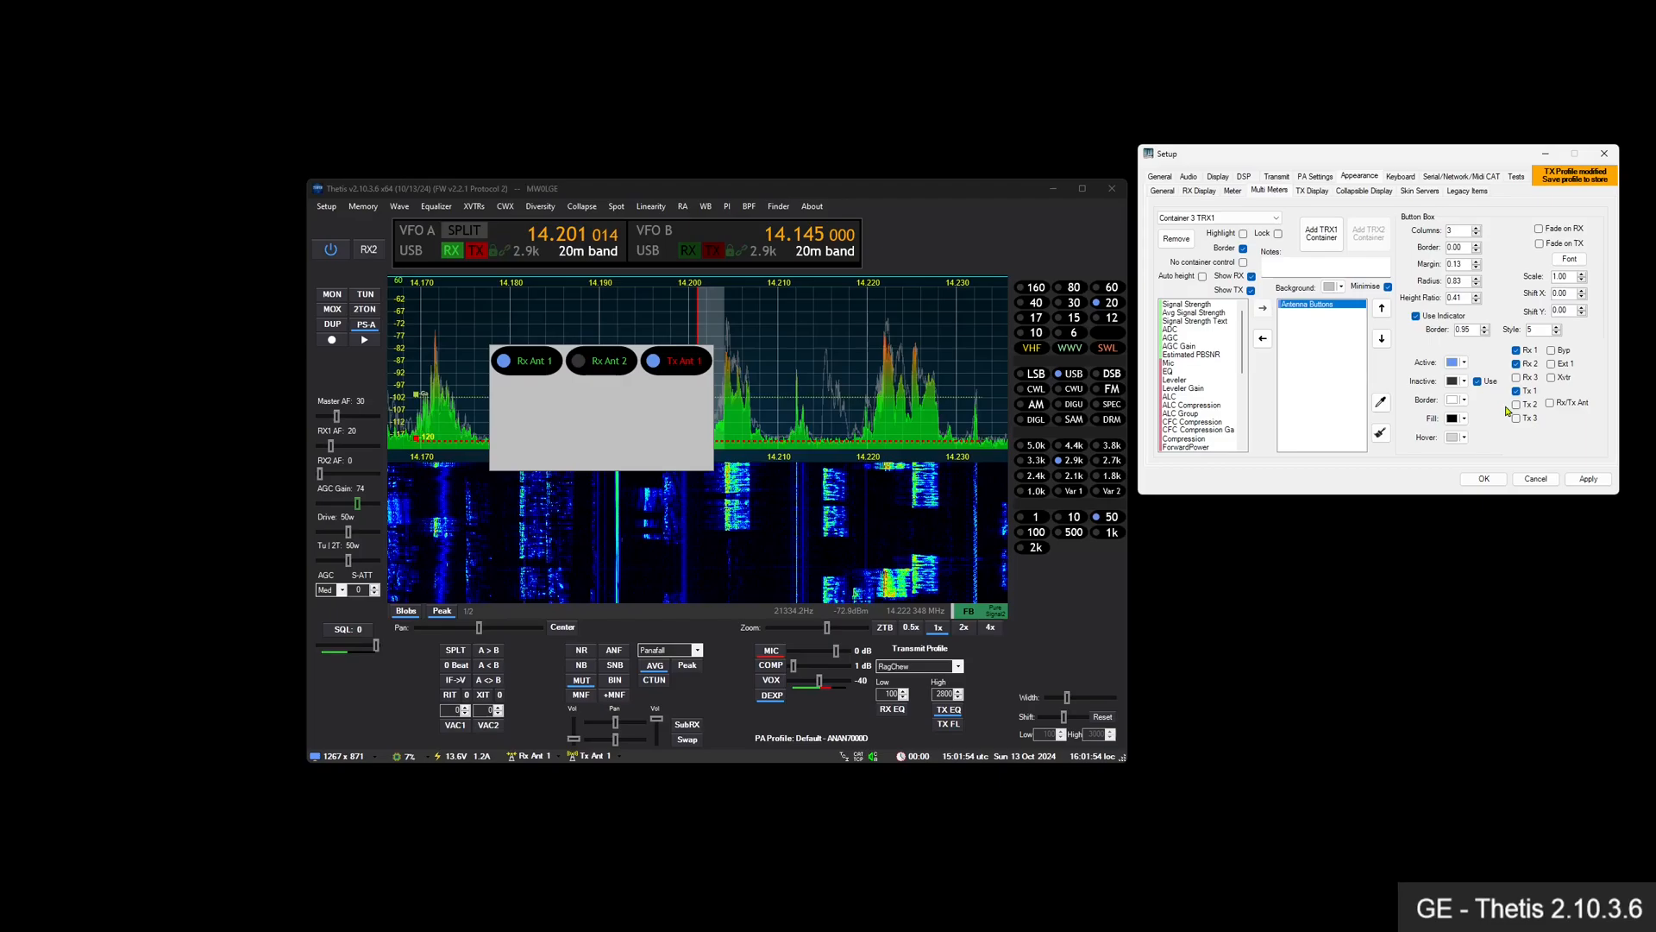
left_click(1516, 391)
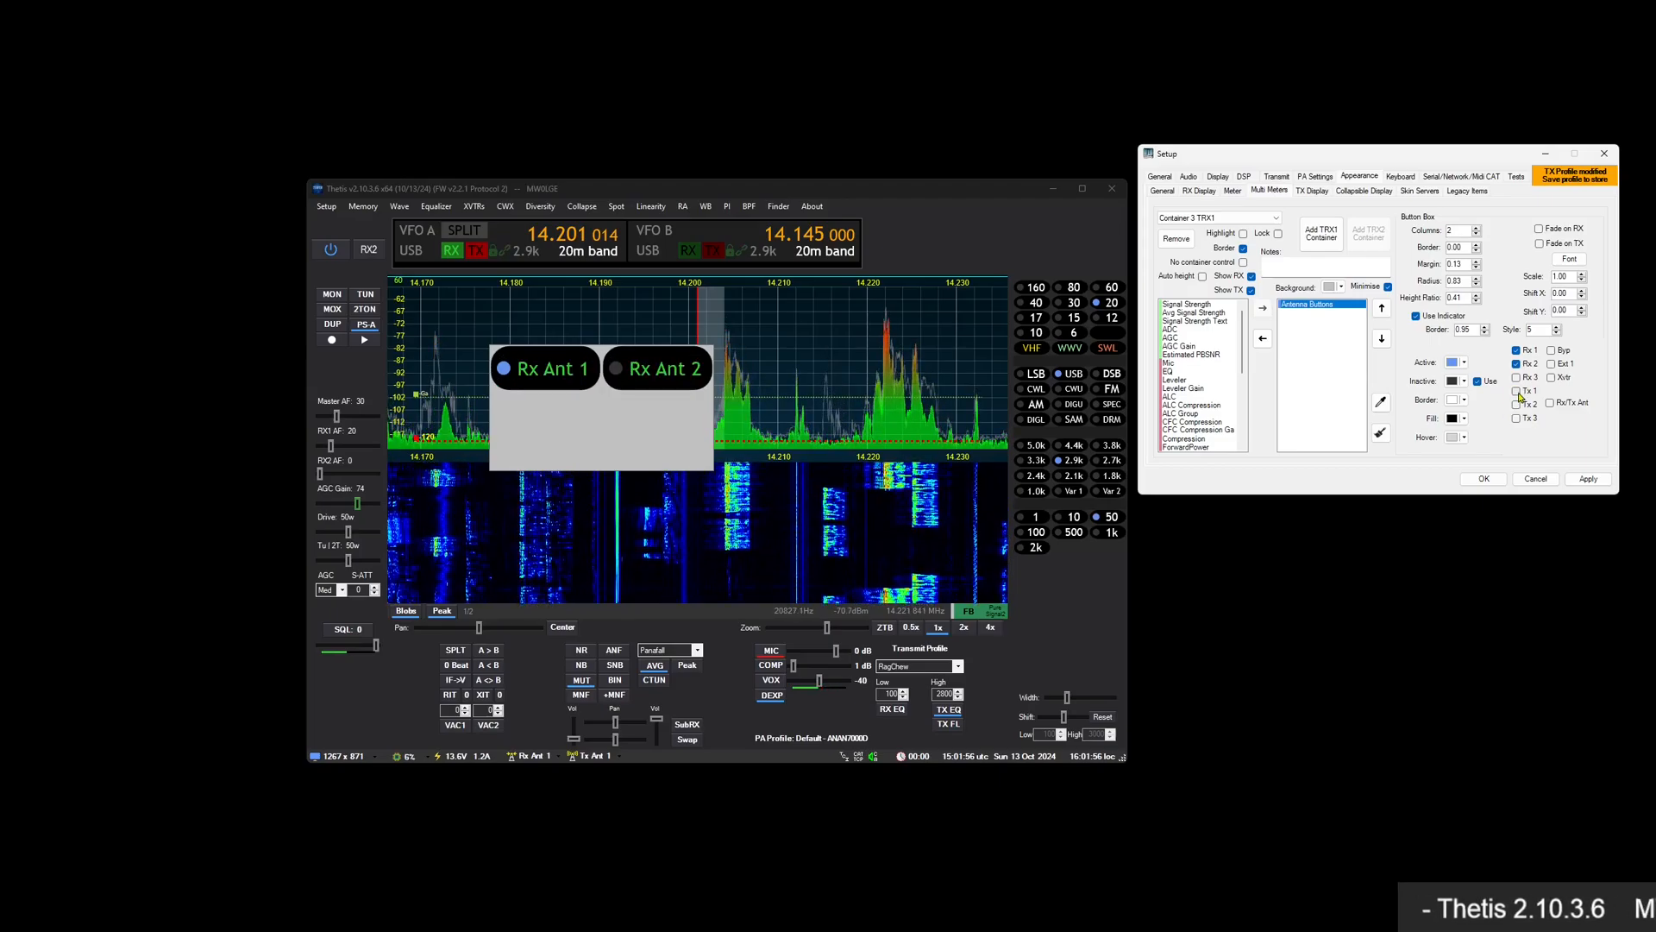
left_click(1516, 391)
left_click(1516, 403)
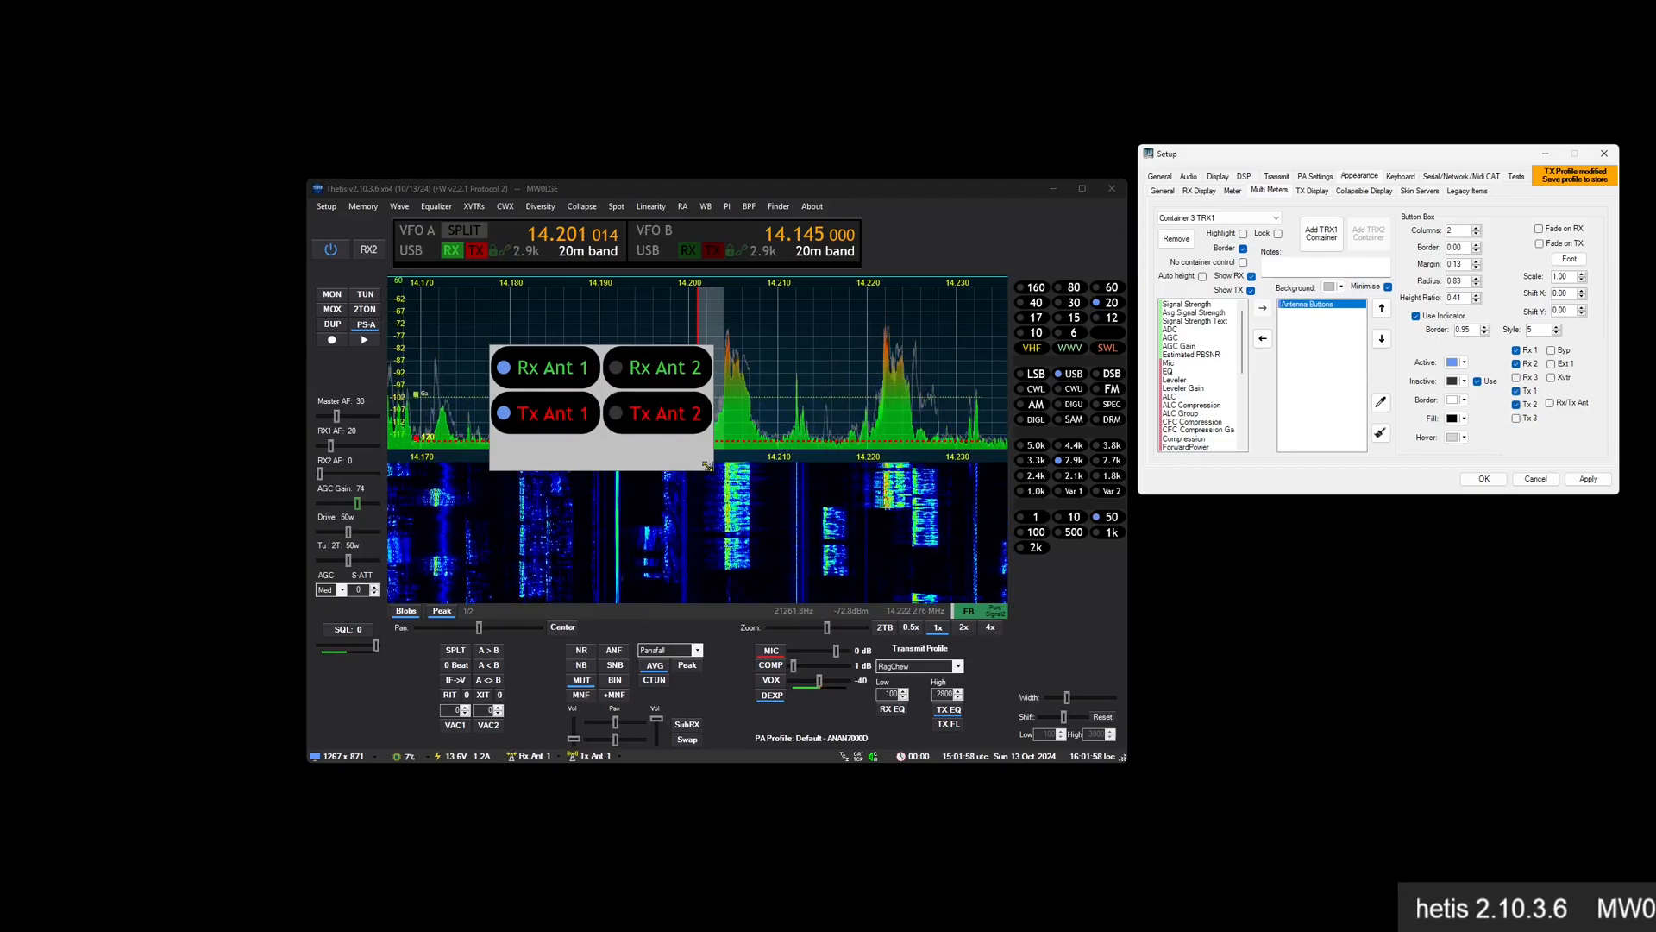
Resize the Antenna Buttons container to about 376 by 163 around its four buttons, keeping them in 2 columns after trying 3
left_click_drag(707, 466, 732, 449)
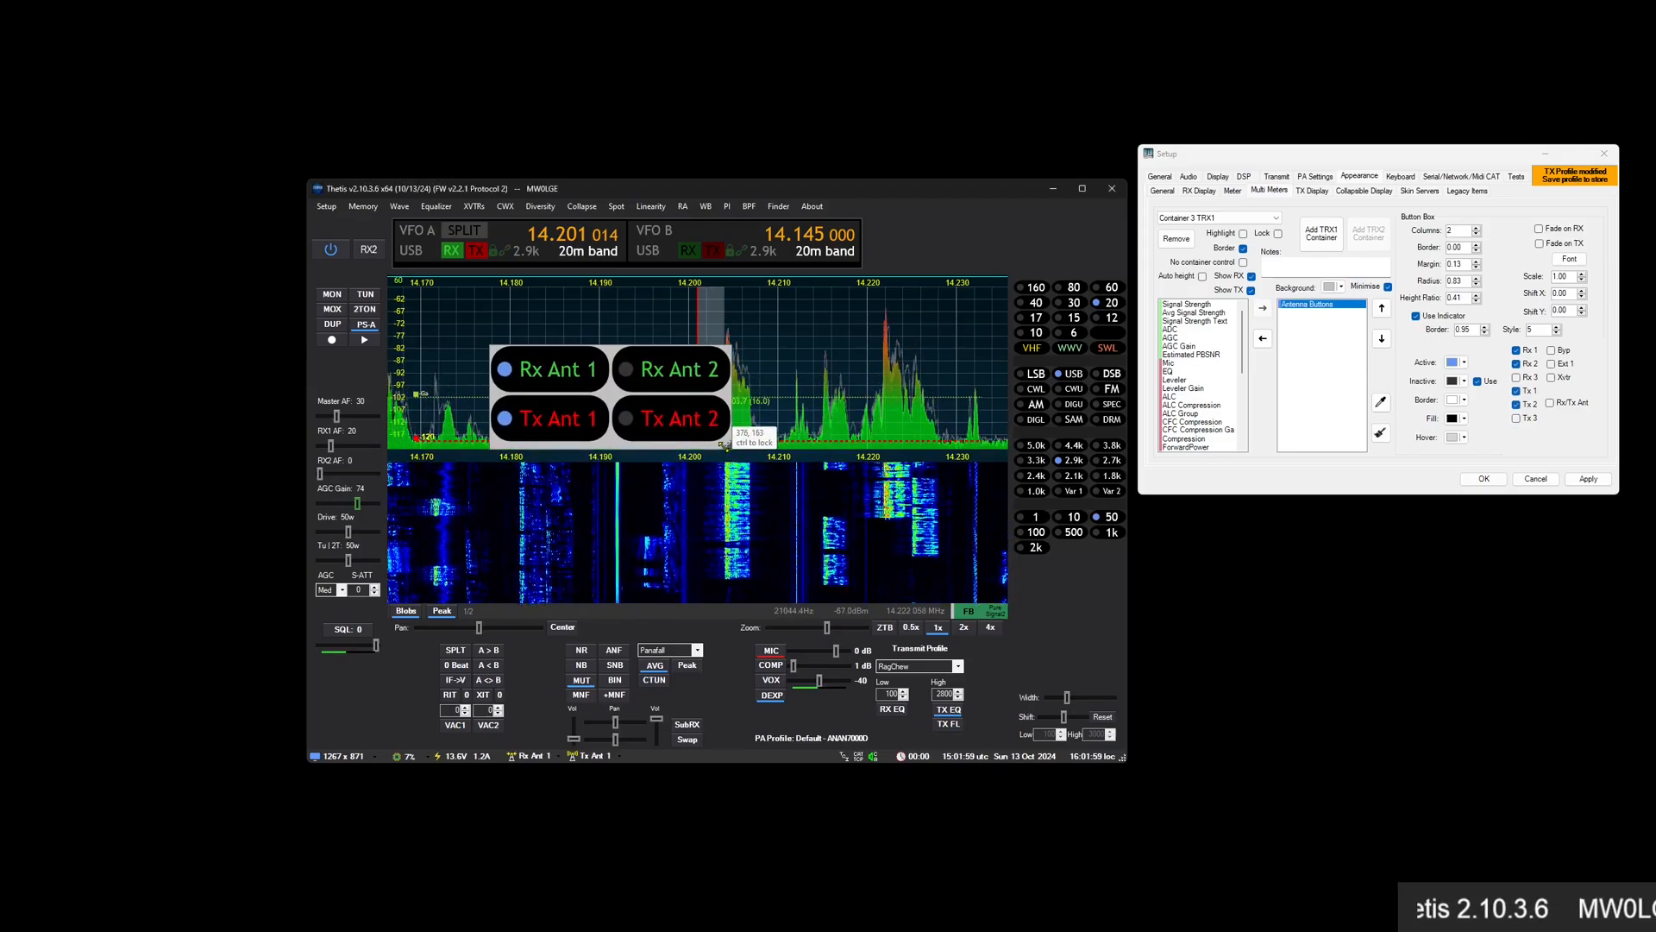
left_click(1476, 229)
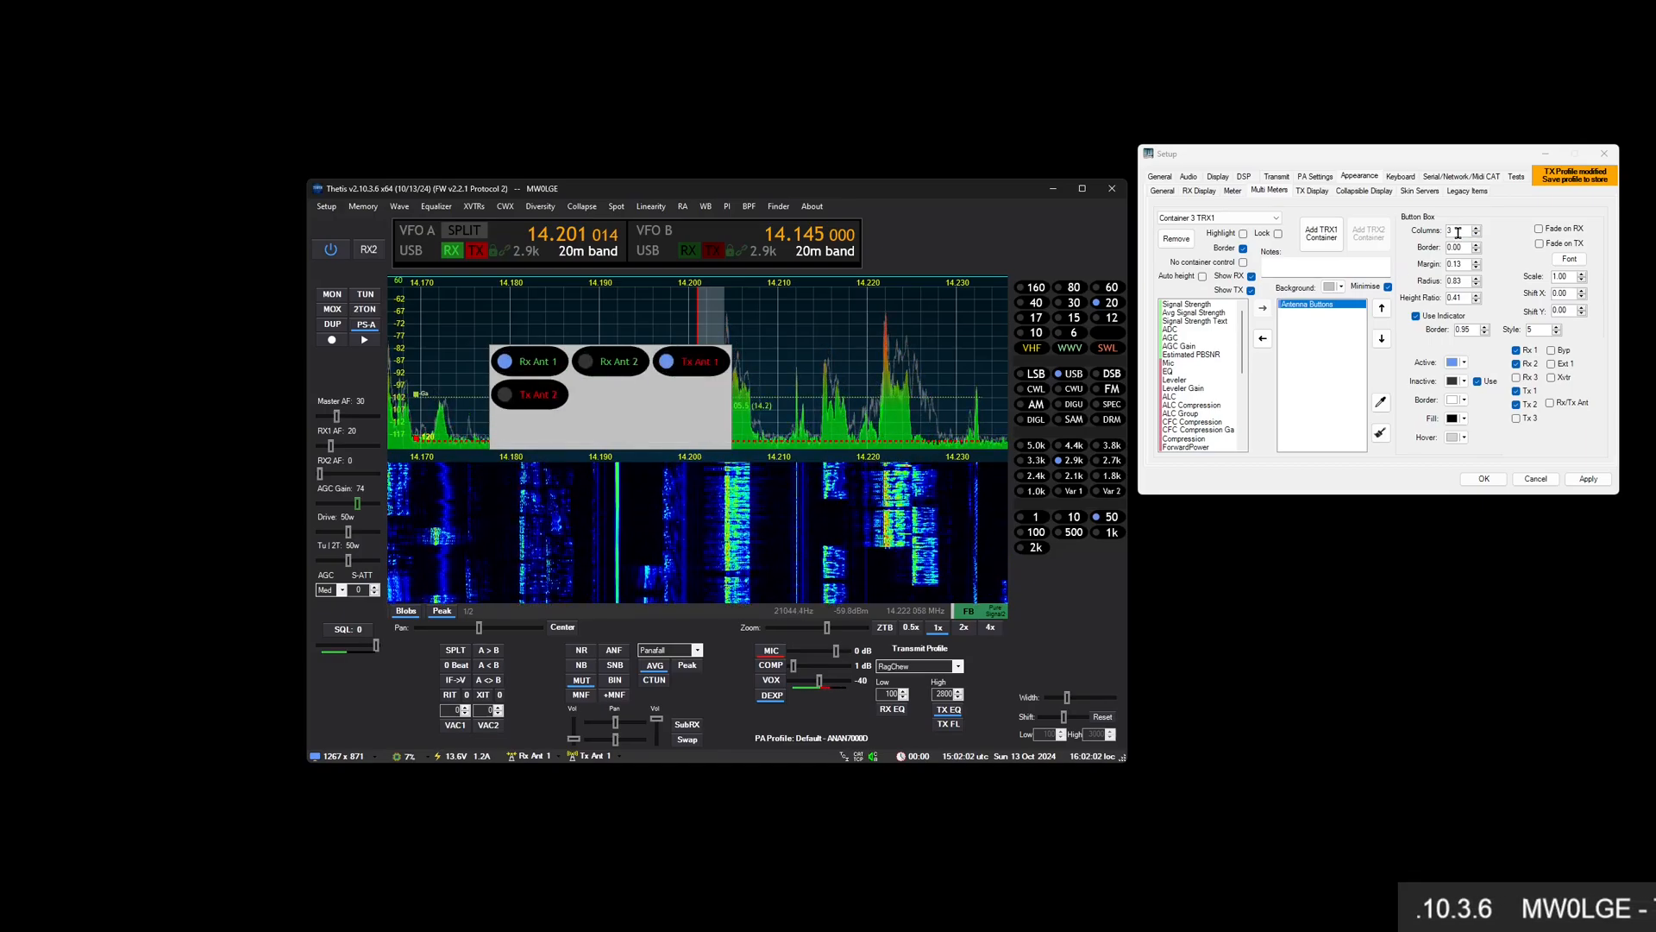
scroll(1458, 233, "down", 1)
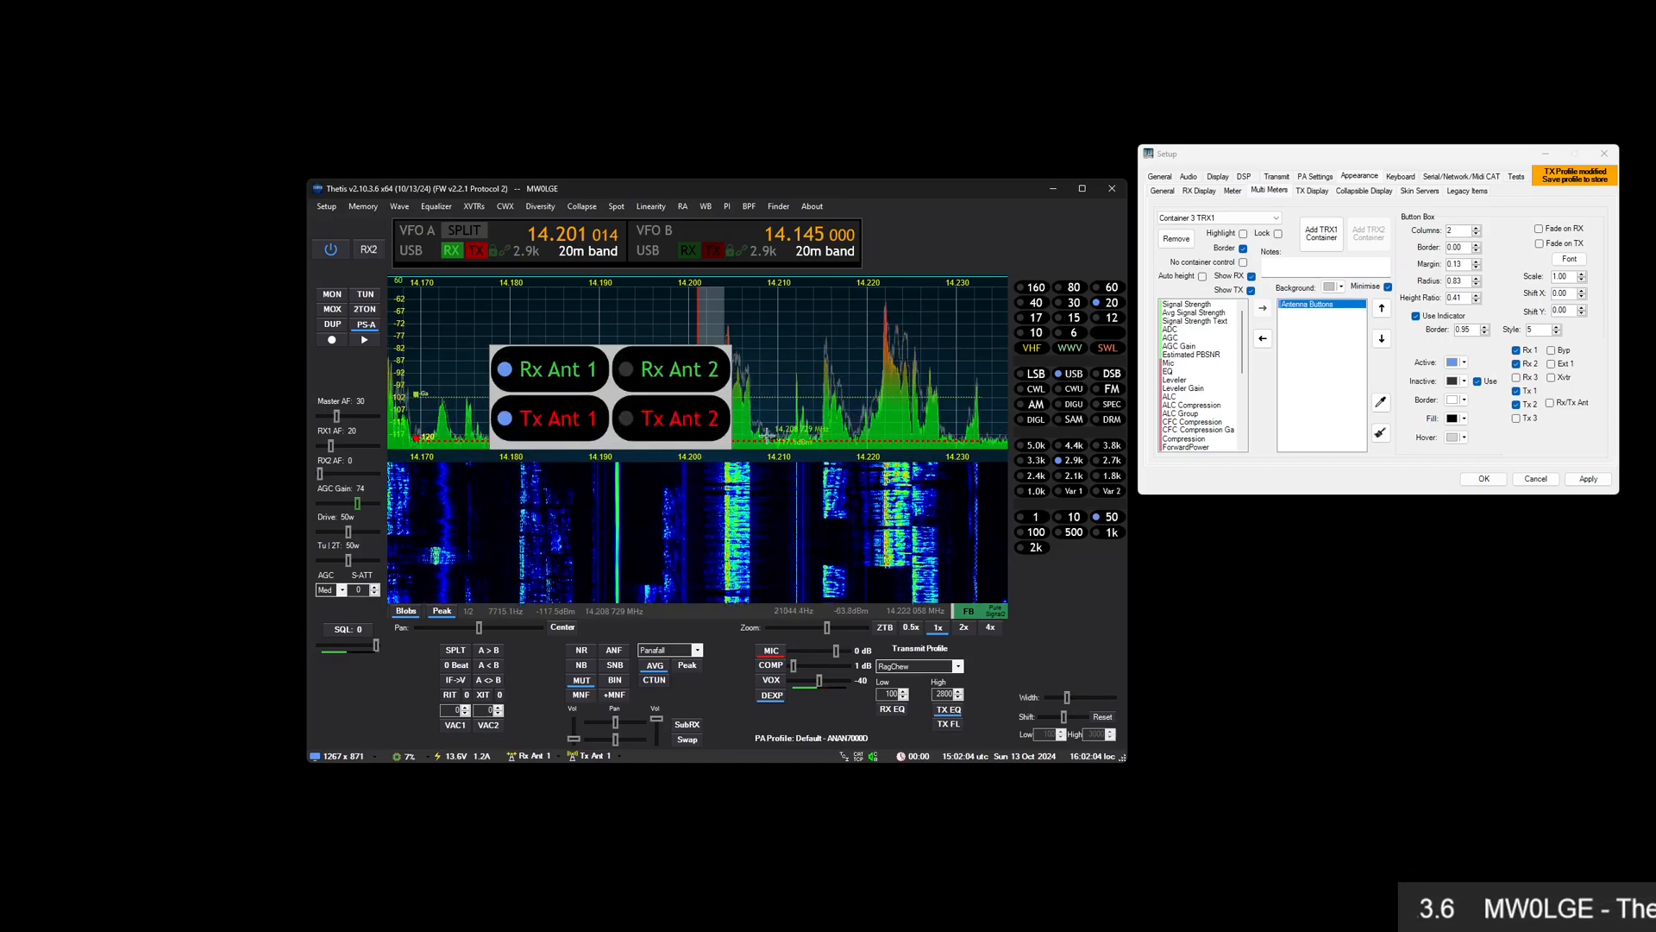
Test switching to Rx Ant 2 and back to Rx Ant 1, and open the per-band Antenna Control settings
left_click(672, 377)
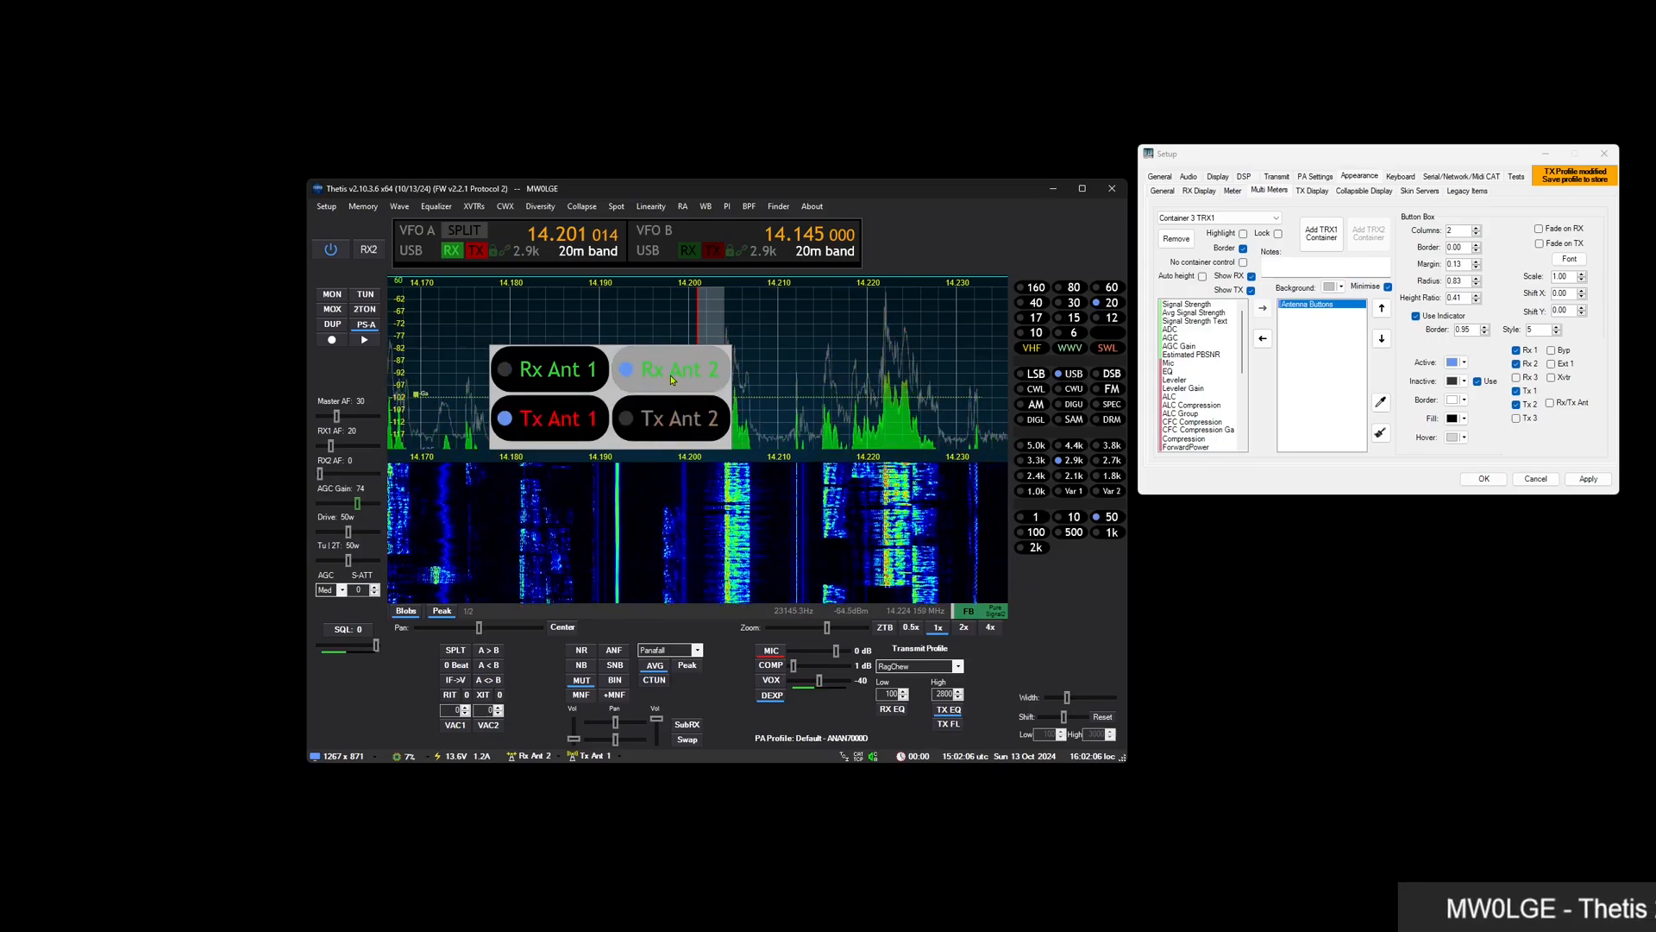
left_click(557, 376)
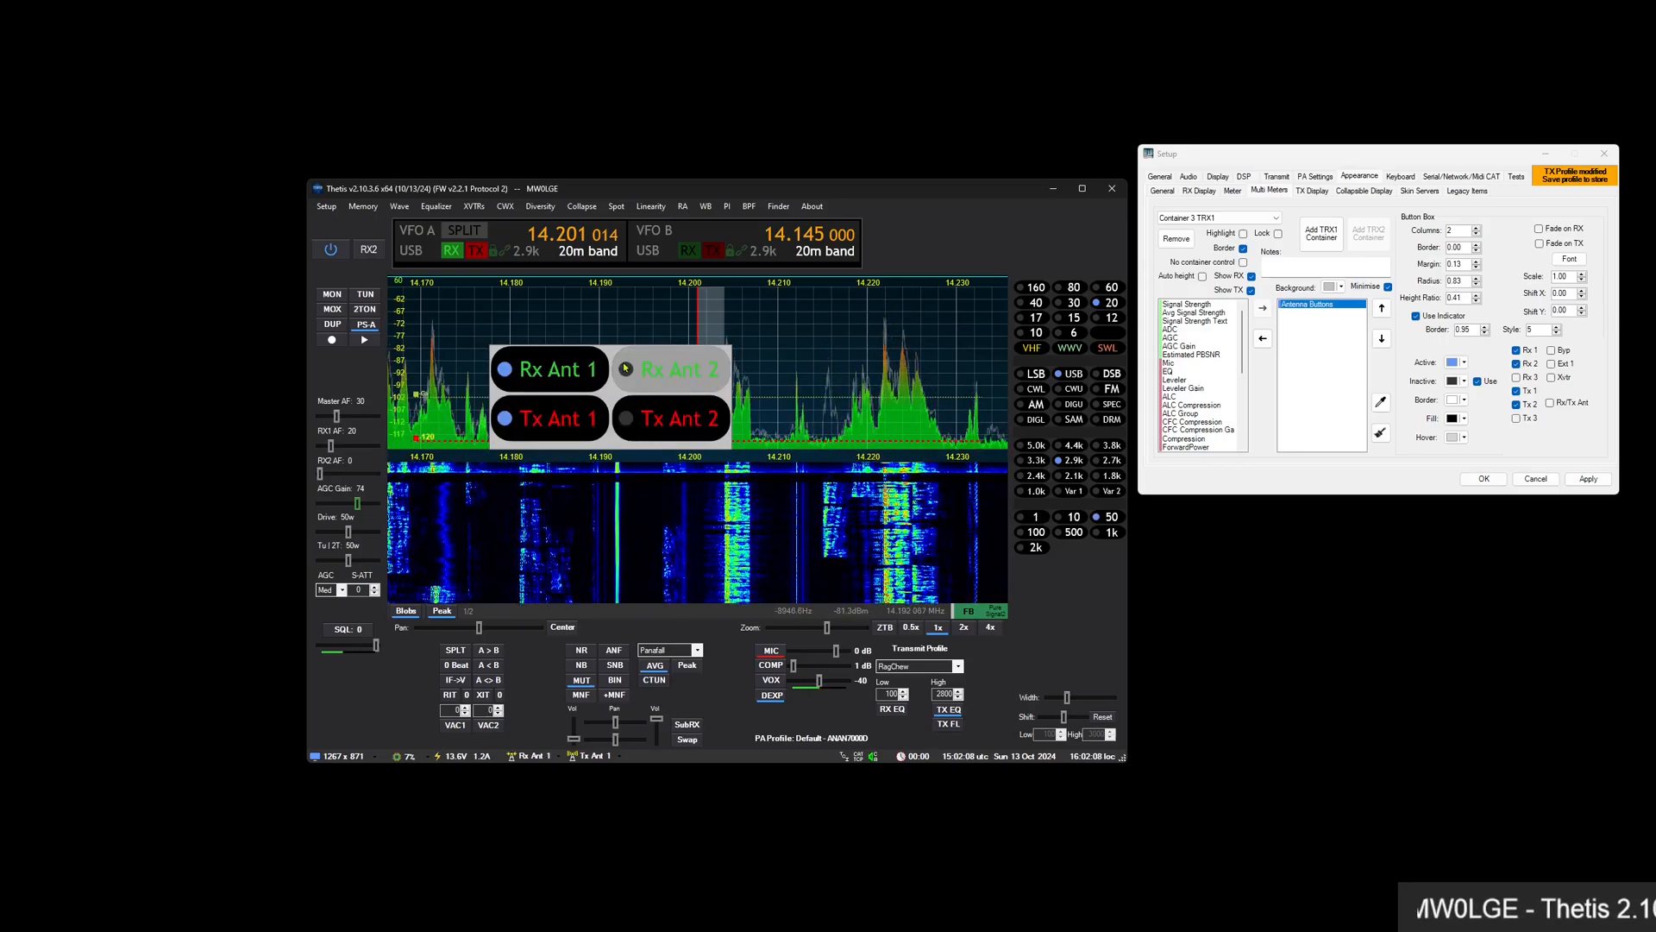
left_click(1160, 176)
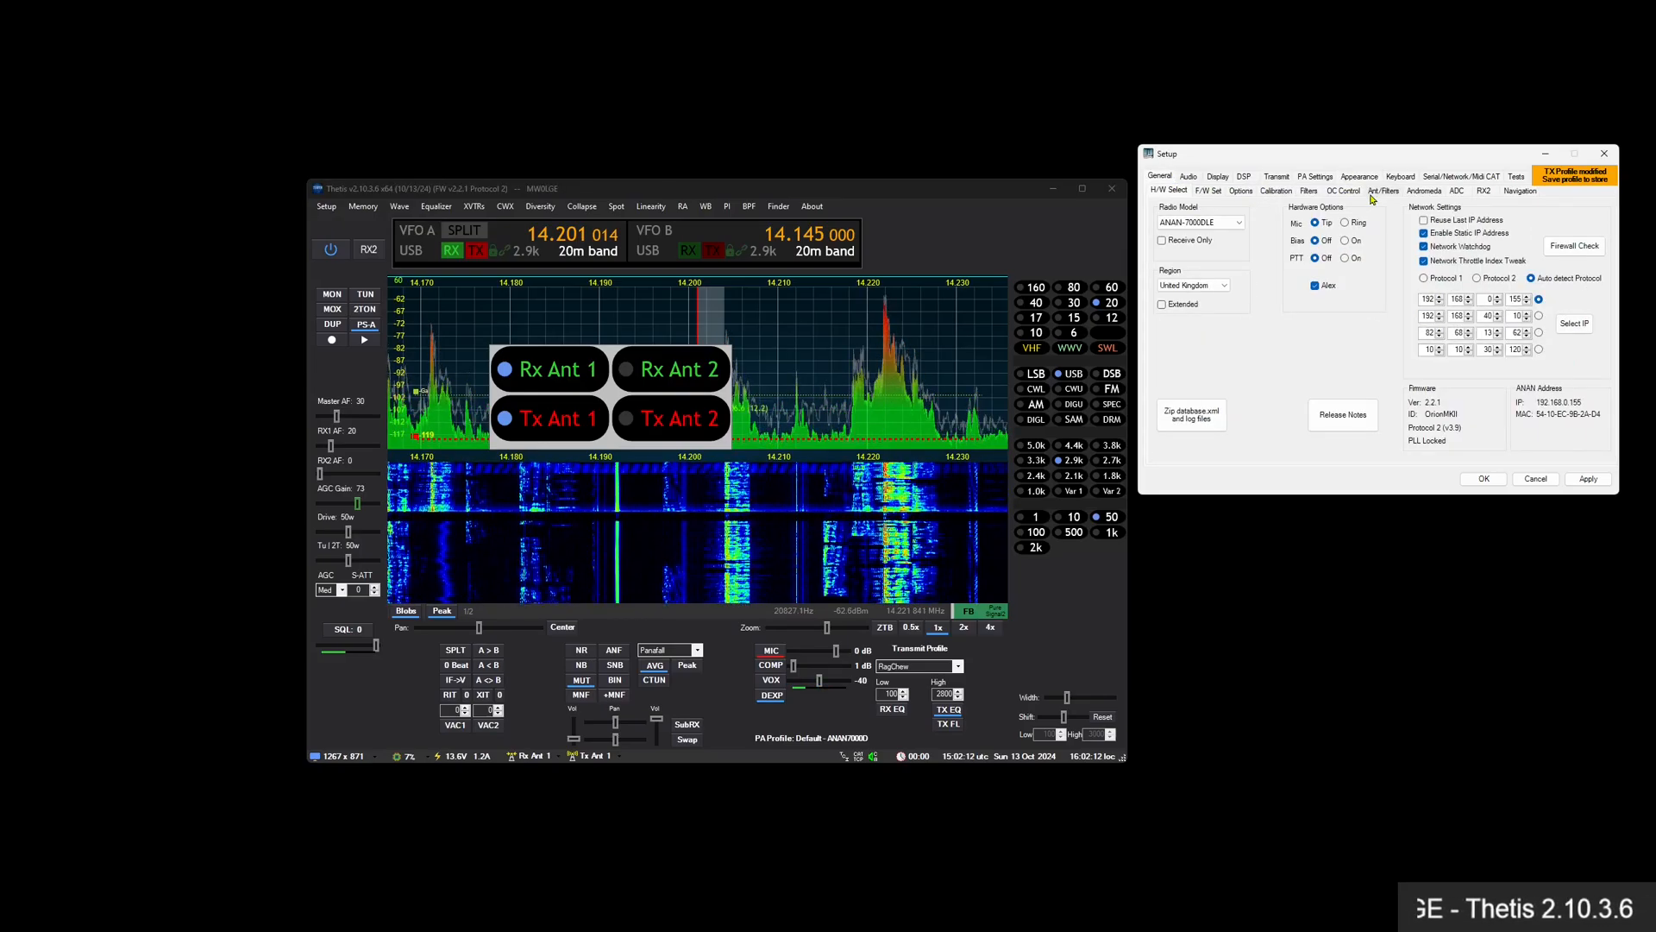
left_click(1383, 190)
left_click(1203, 204)
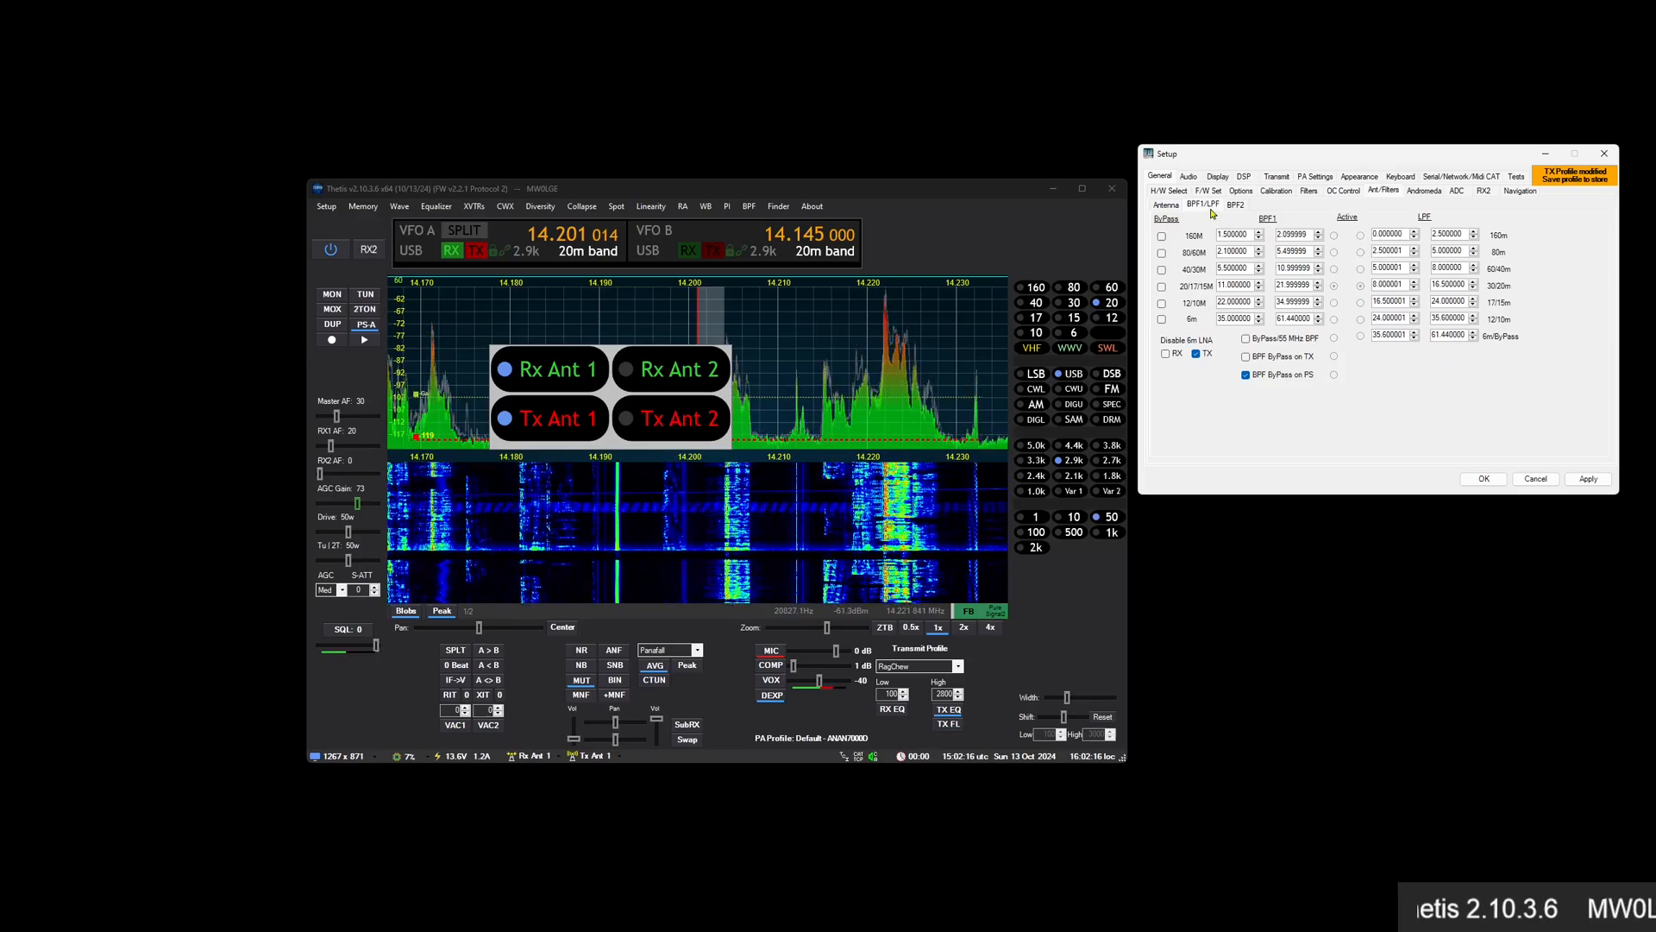
left_click(1167, 204)
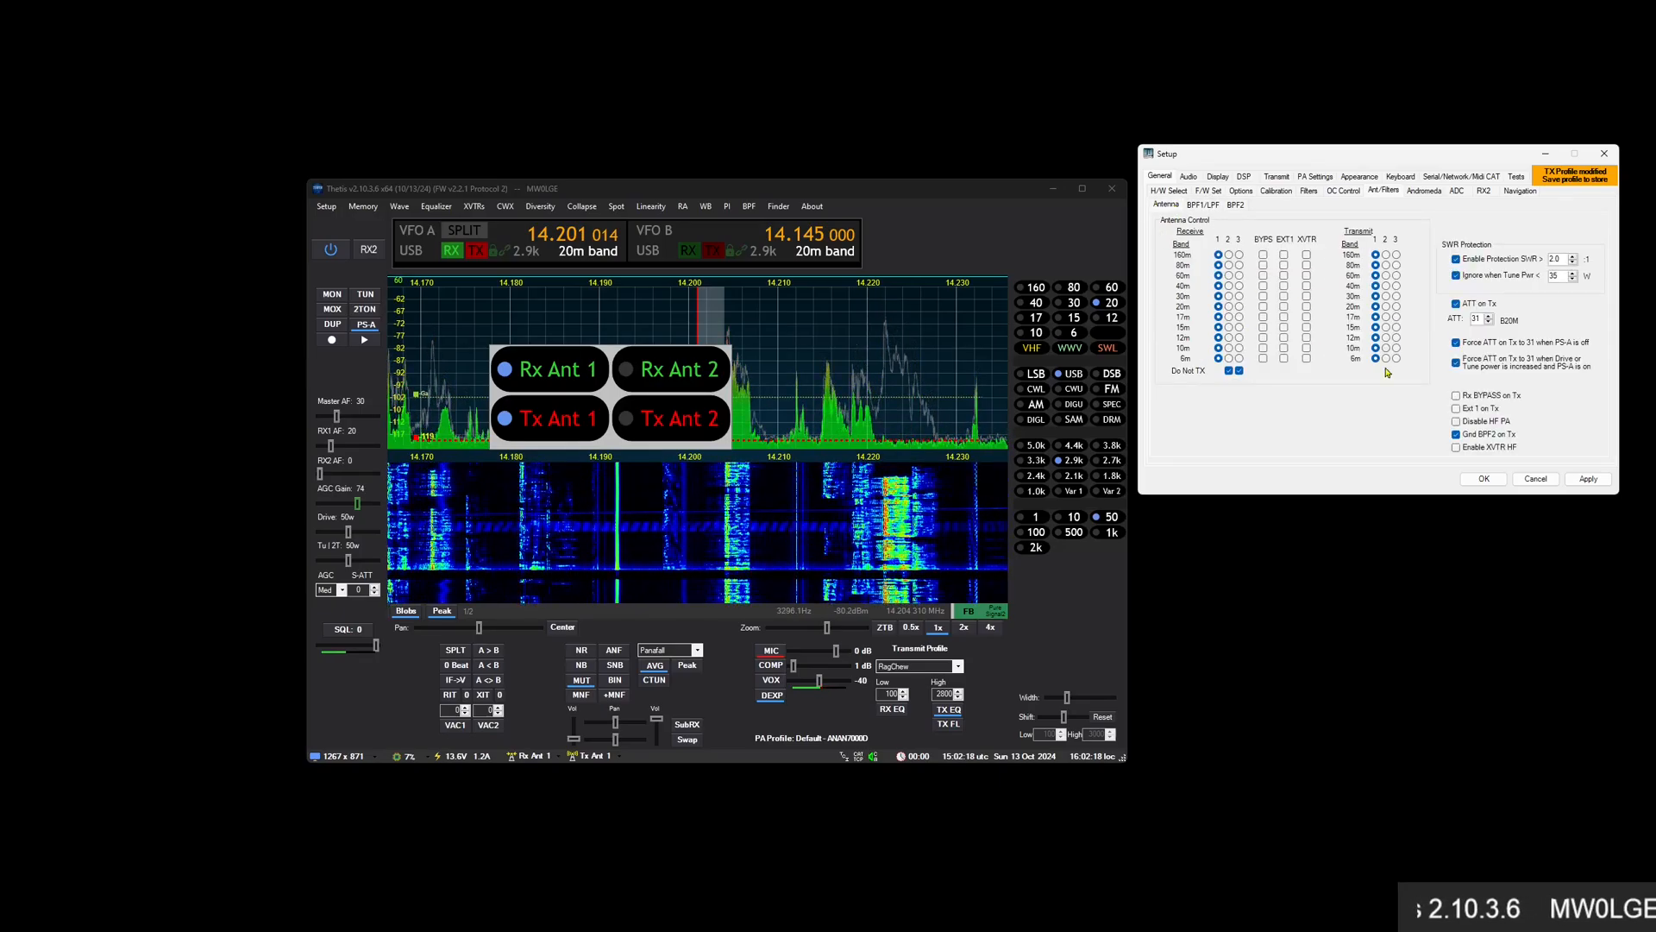
Switch the 20m receive antenna to 2 and back to 1, using the antenna buttons and again the Antenna Control table
left_click(619, 367)
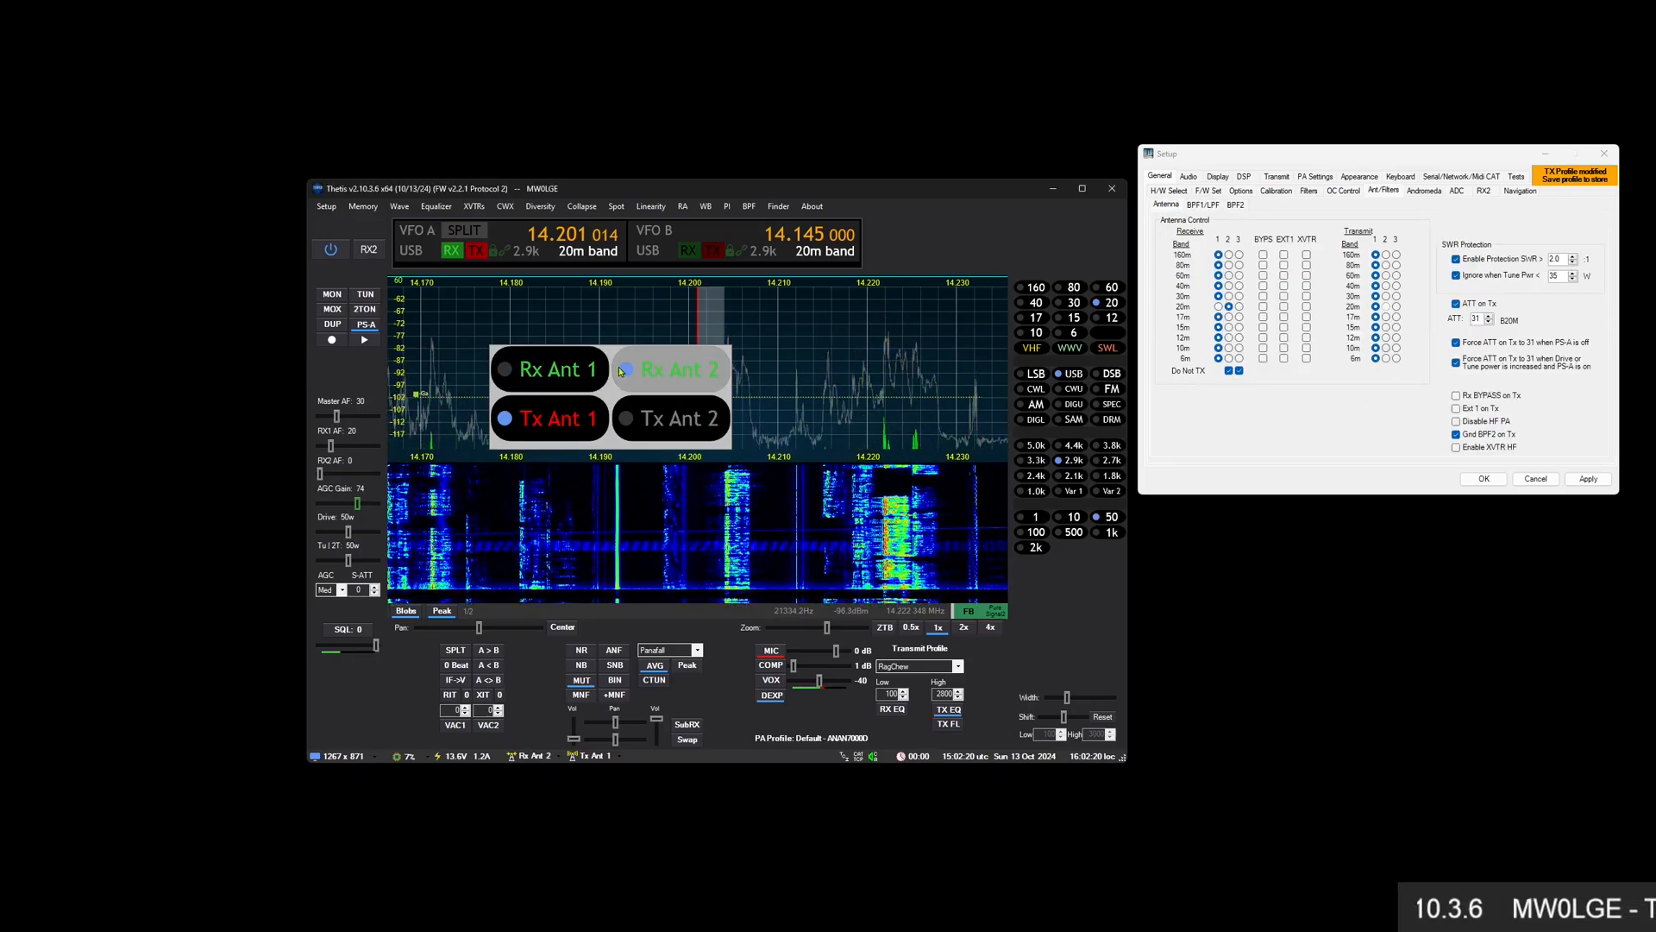
left_click(550, 369)
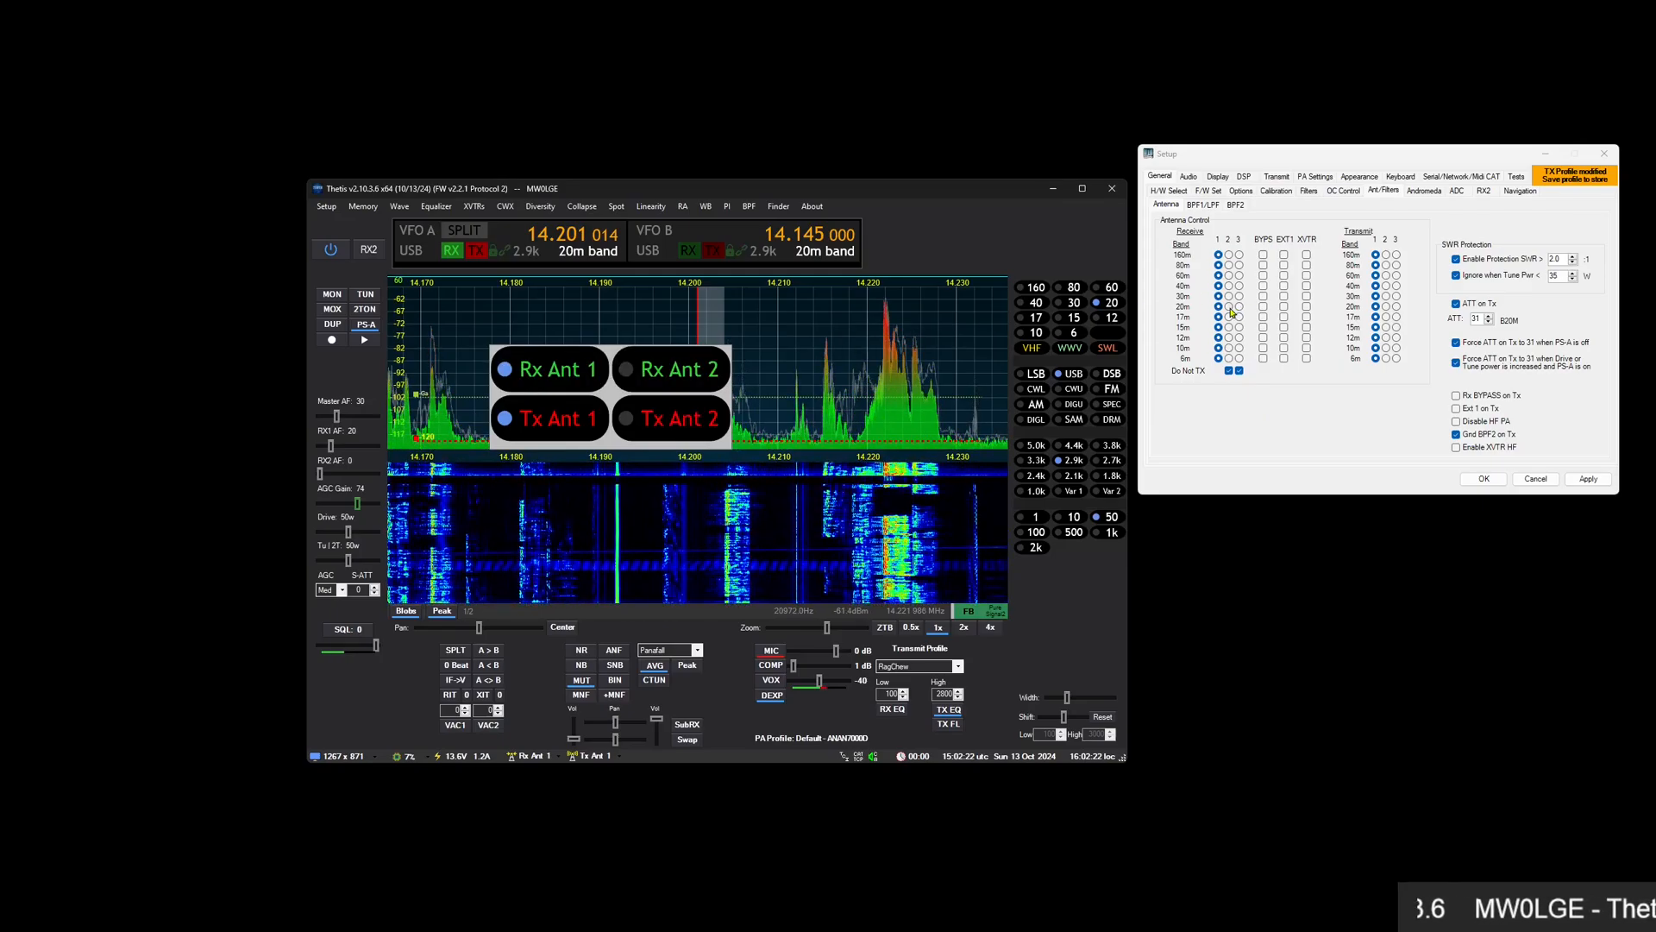
left_click(1229, 307)
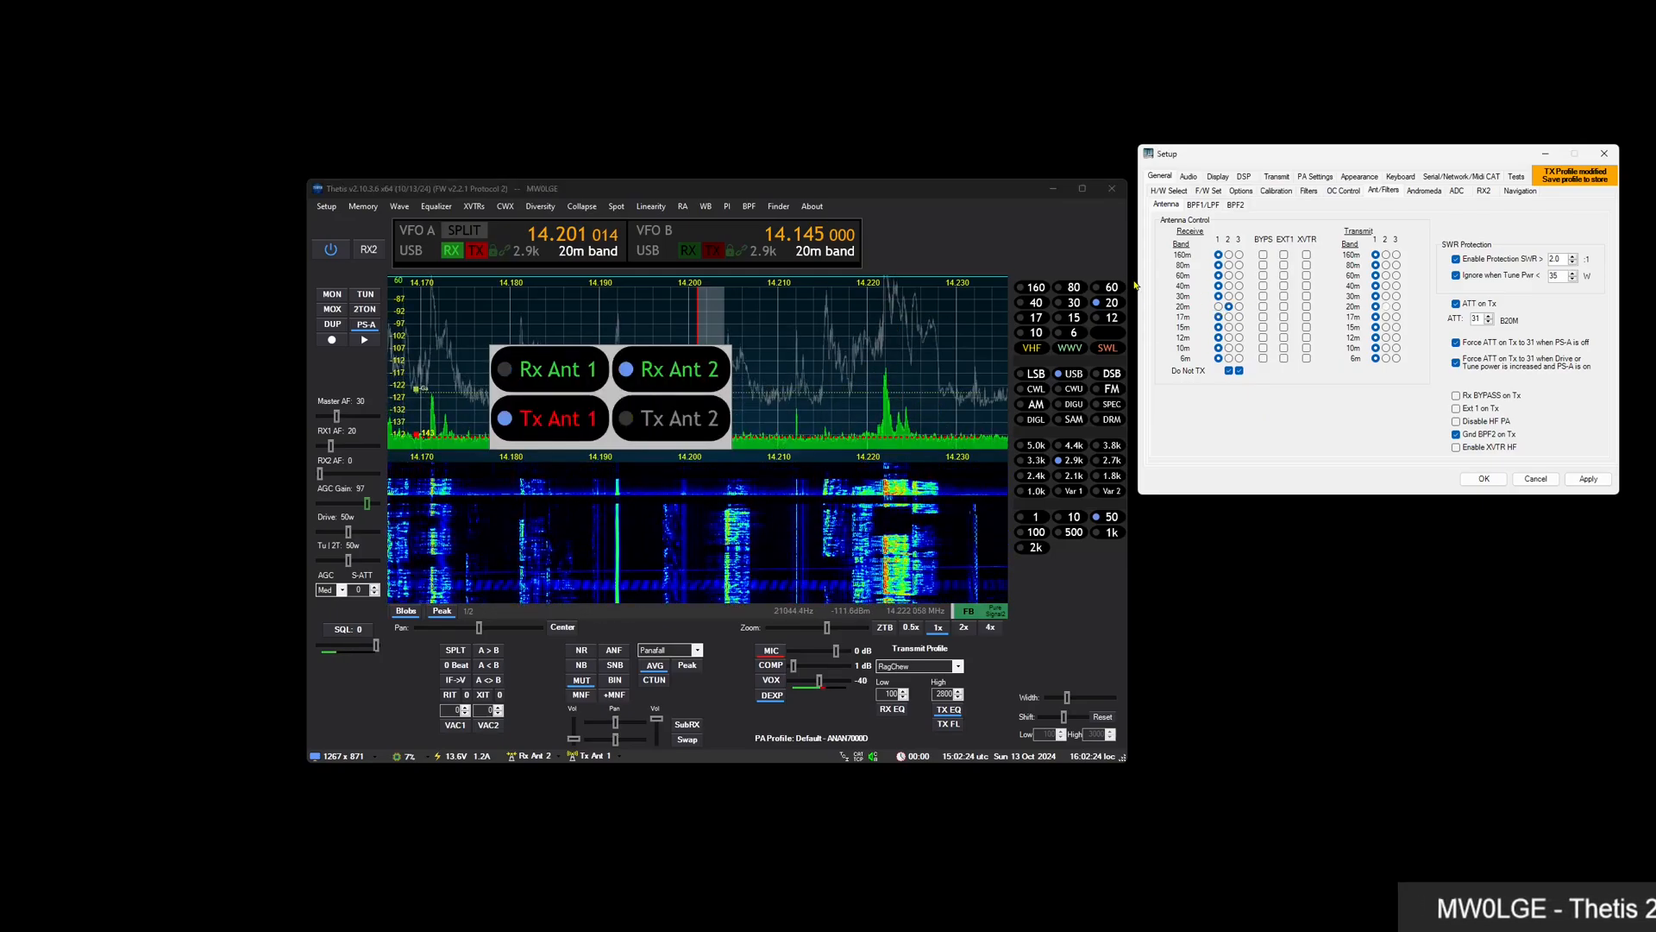
left_click(1218, 307)
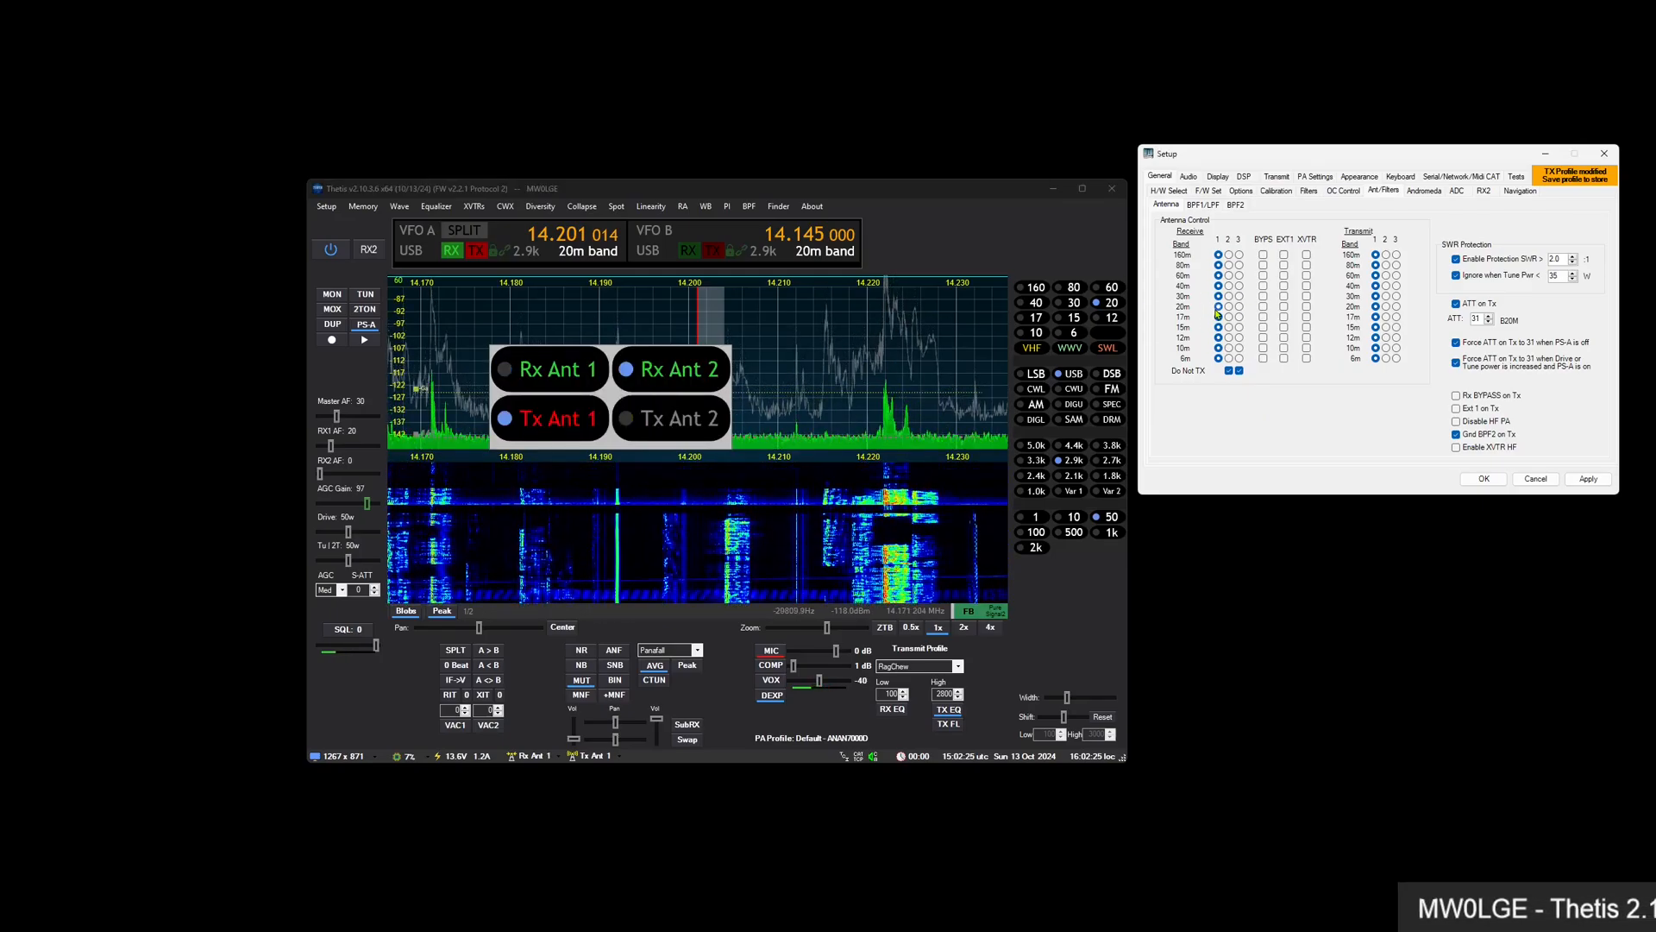
Test selecting Tx Ant 2 with the antenna 2 Do Not TX lock on and off, restoring Tx Ant 1 and the lock
left_click(684, 427)
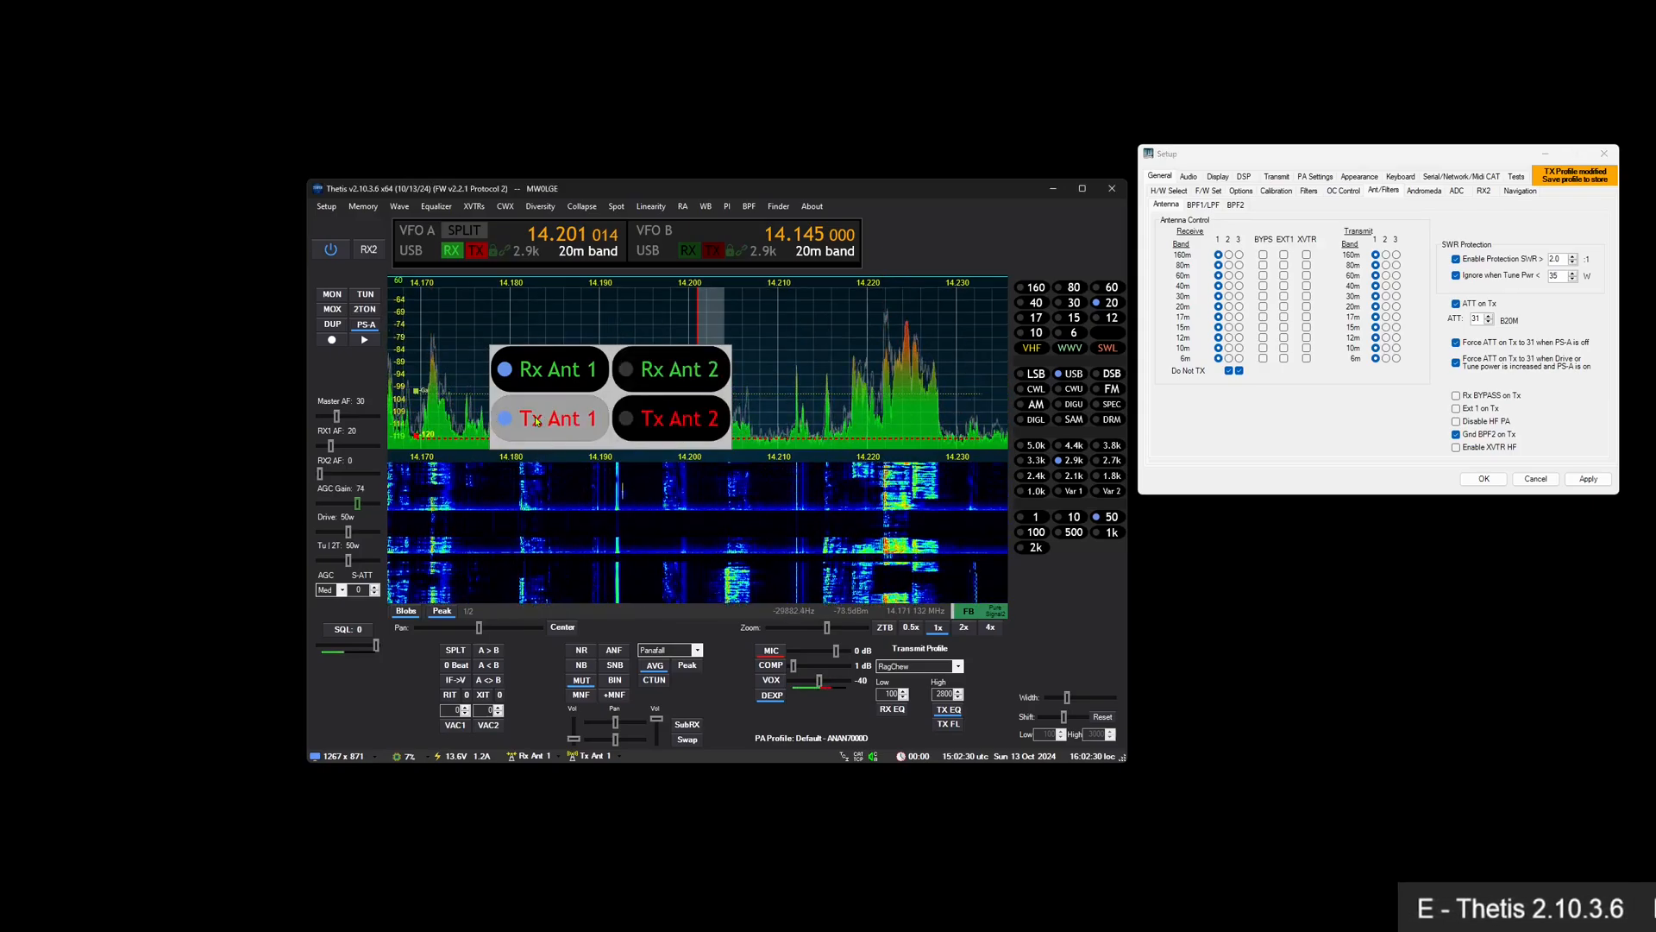
left_click(1229, 371)
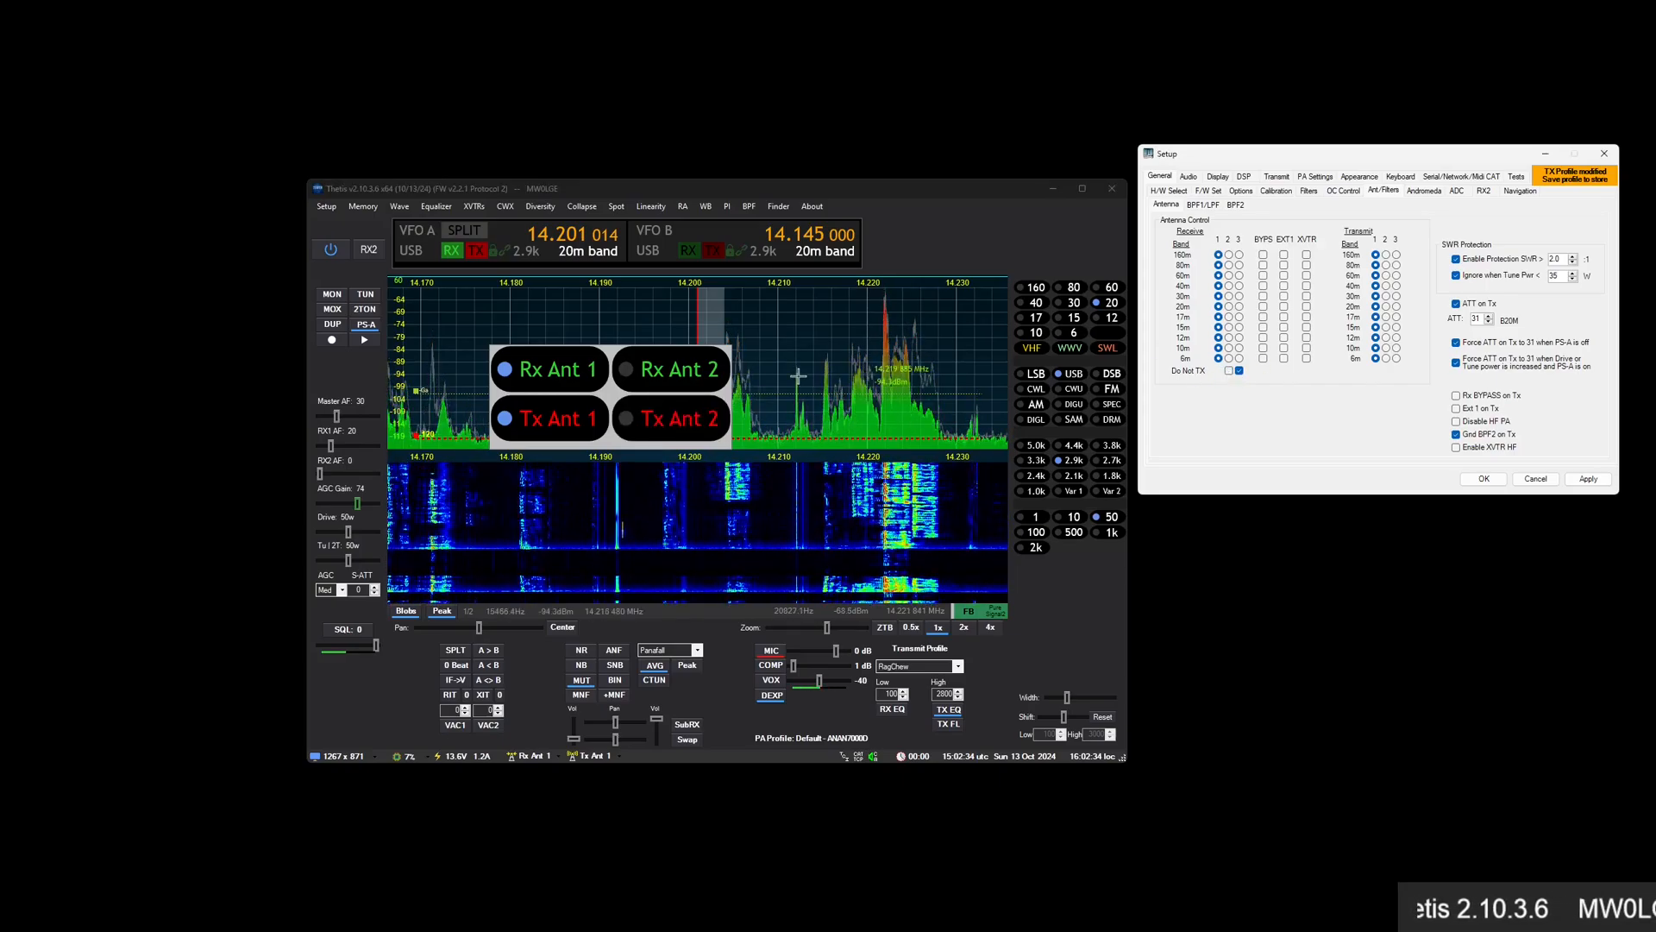
left_click(651, 425)
left_click(570, 425)
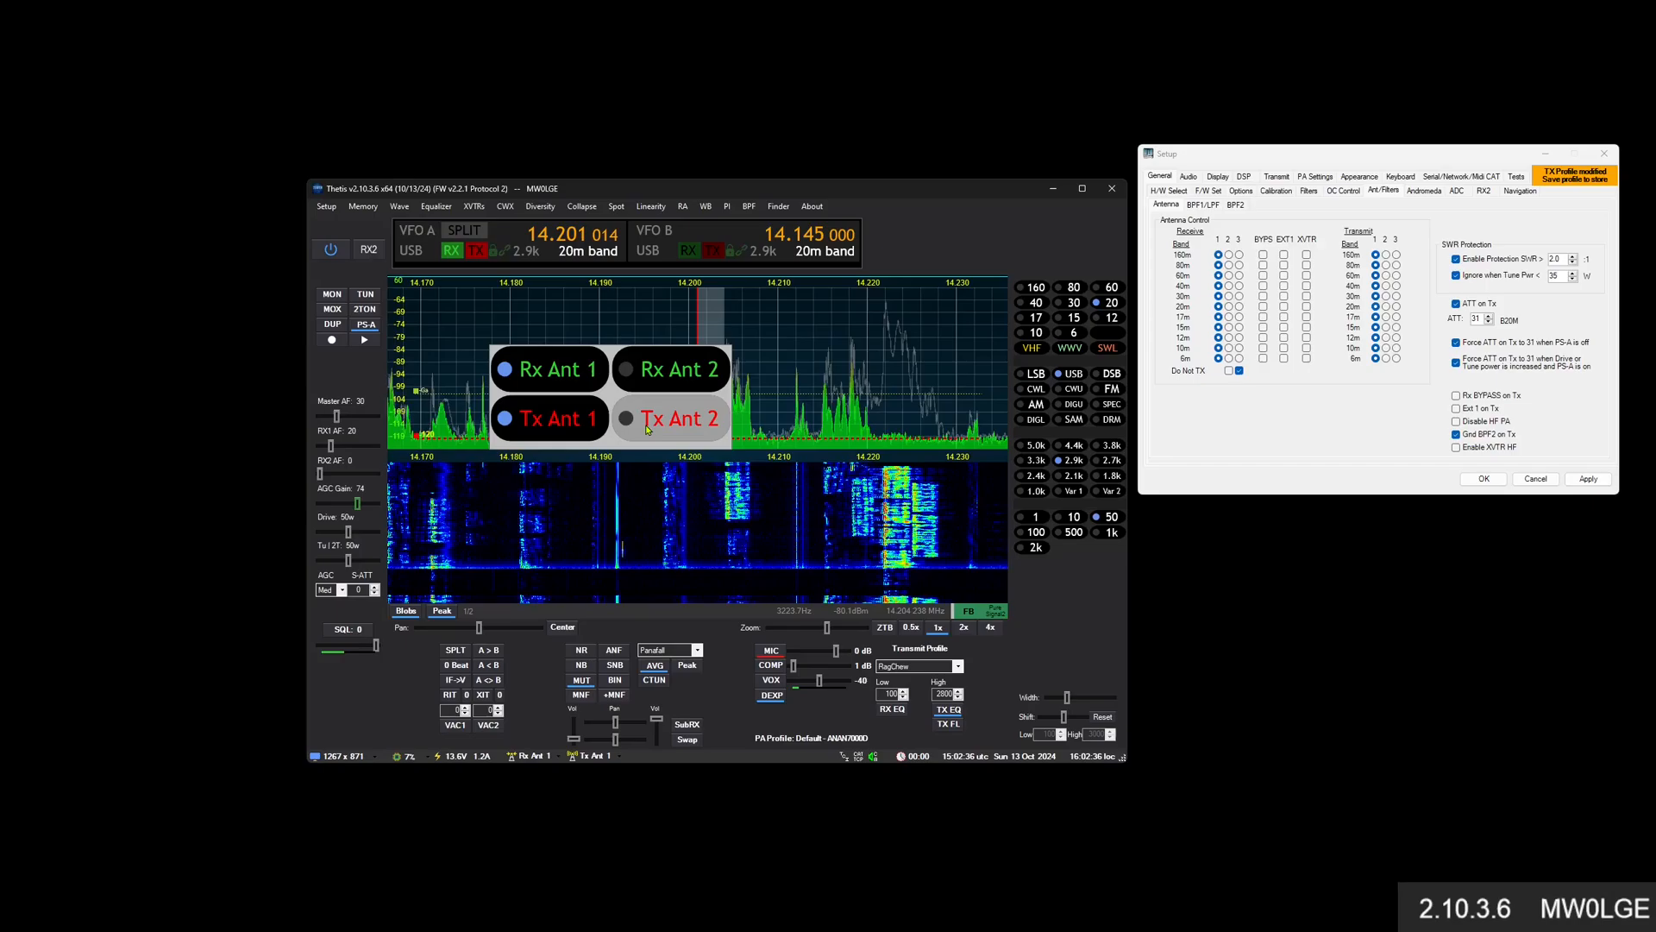
left_click(1229, 371)
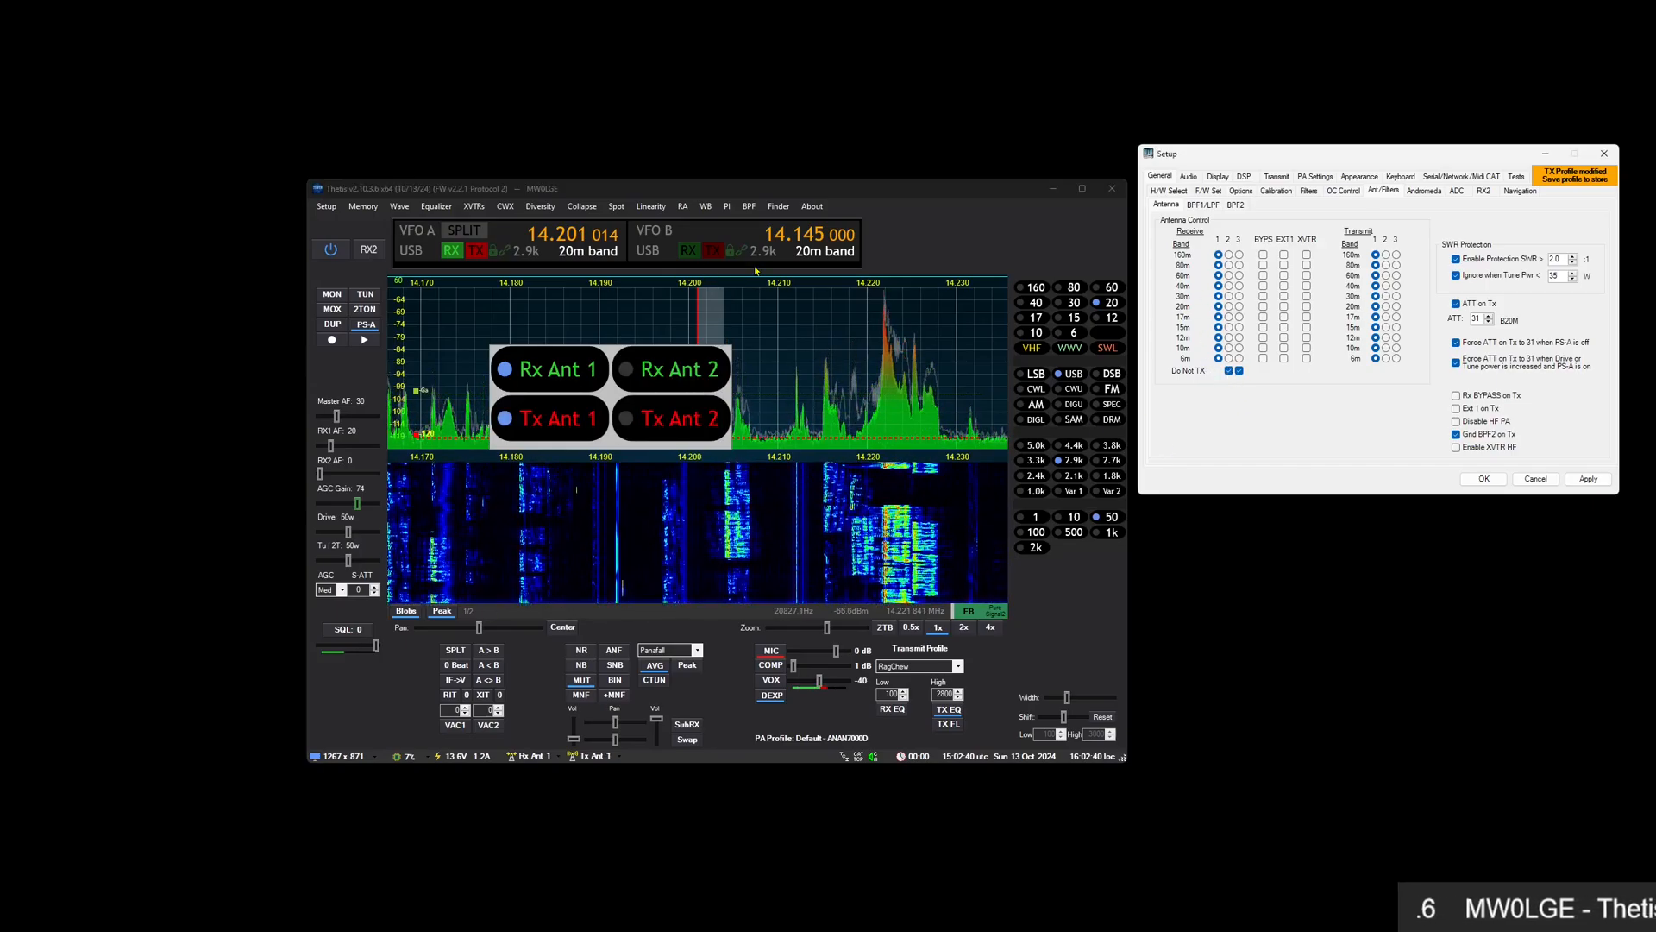
Switch the 20m transmit antenna to 3, 2 and back to 1 in Antenna Control, and retry the locked Tx Ant 2 button
left_click(1397, 306)
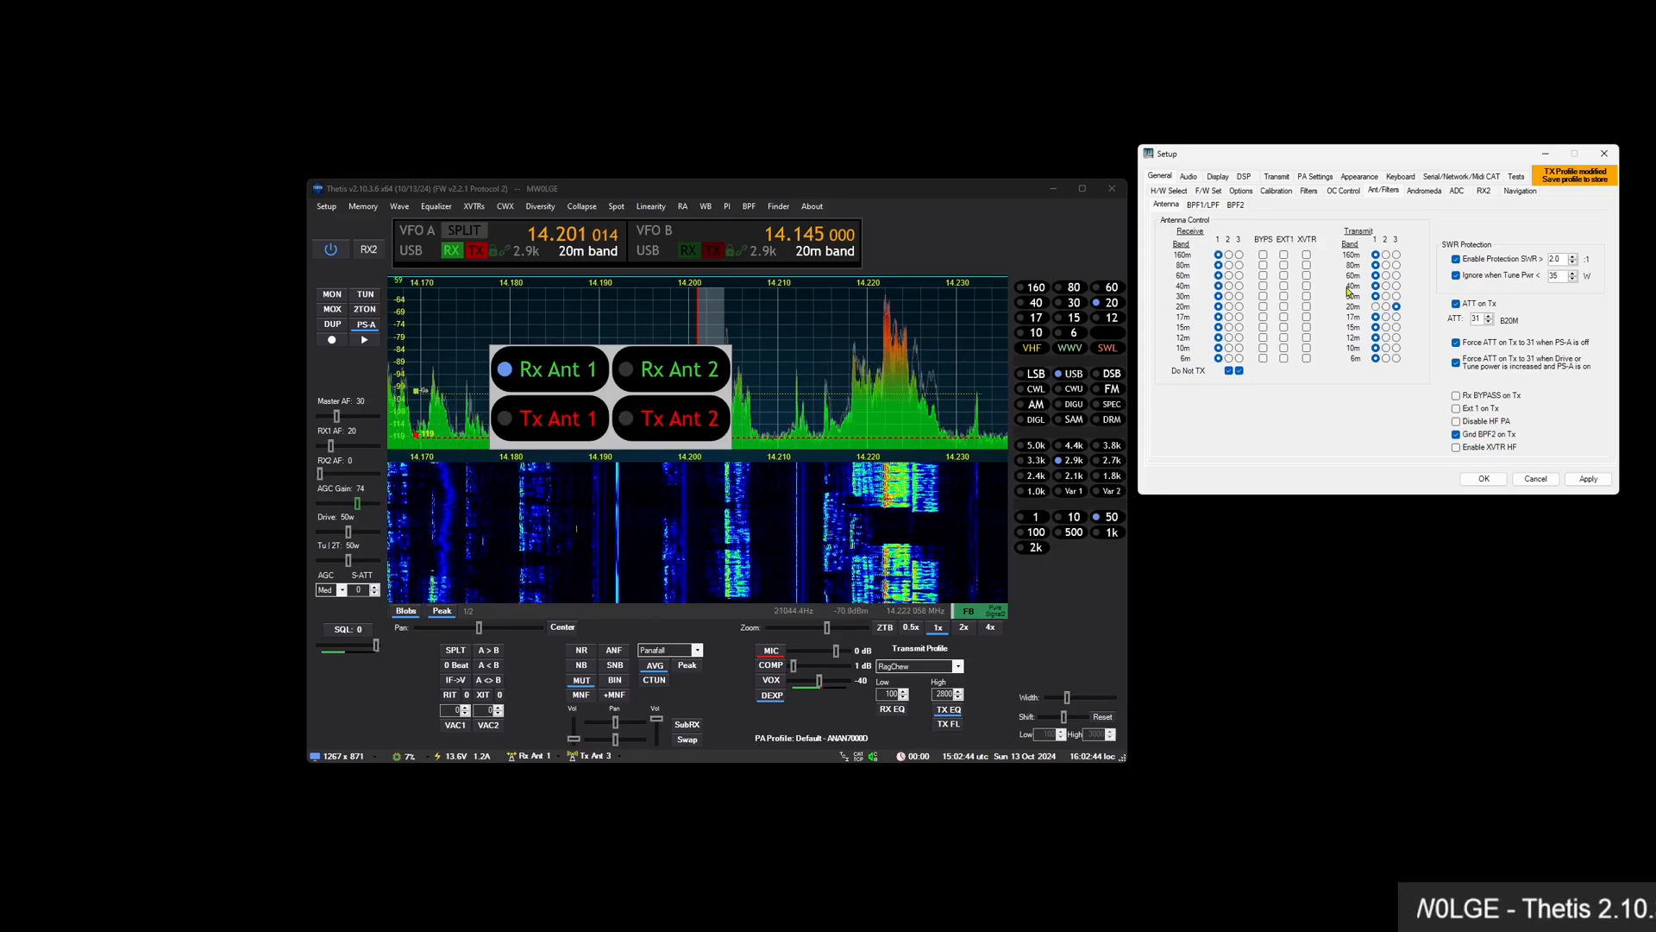
left_click(1385, 307)
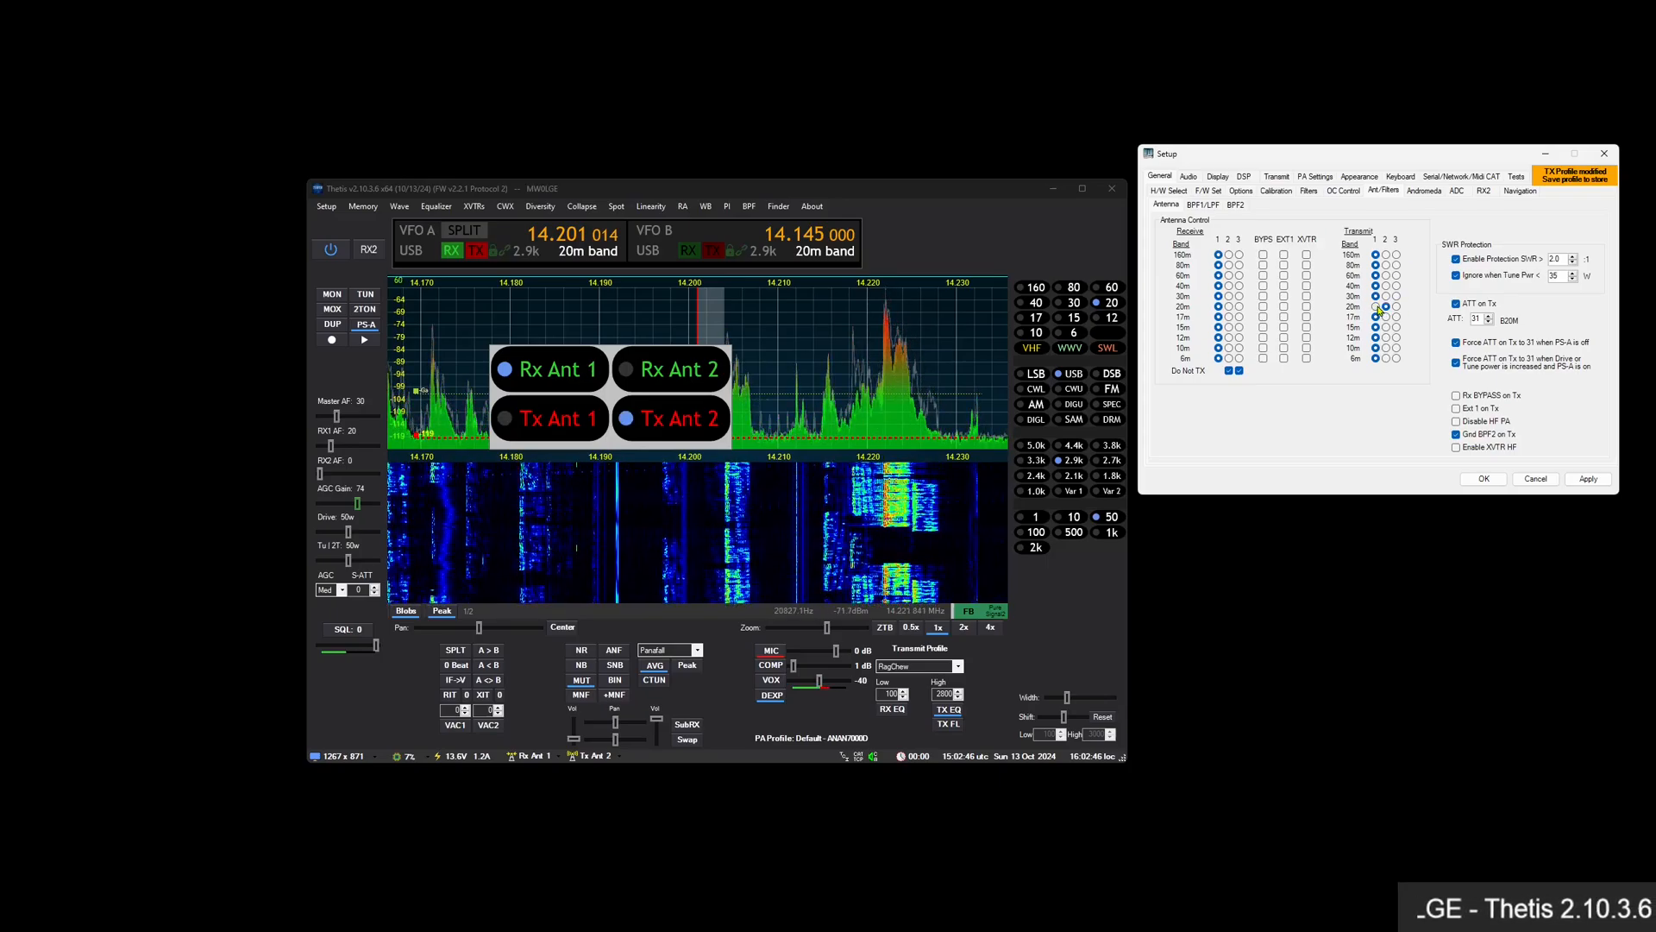
left_click(1376, 307)
left_click(665, 421)
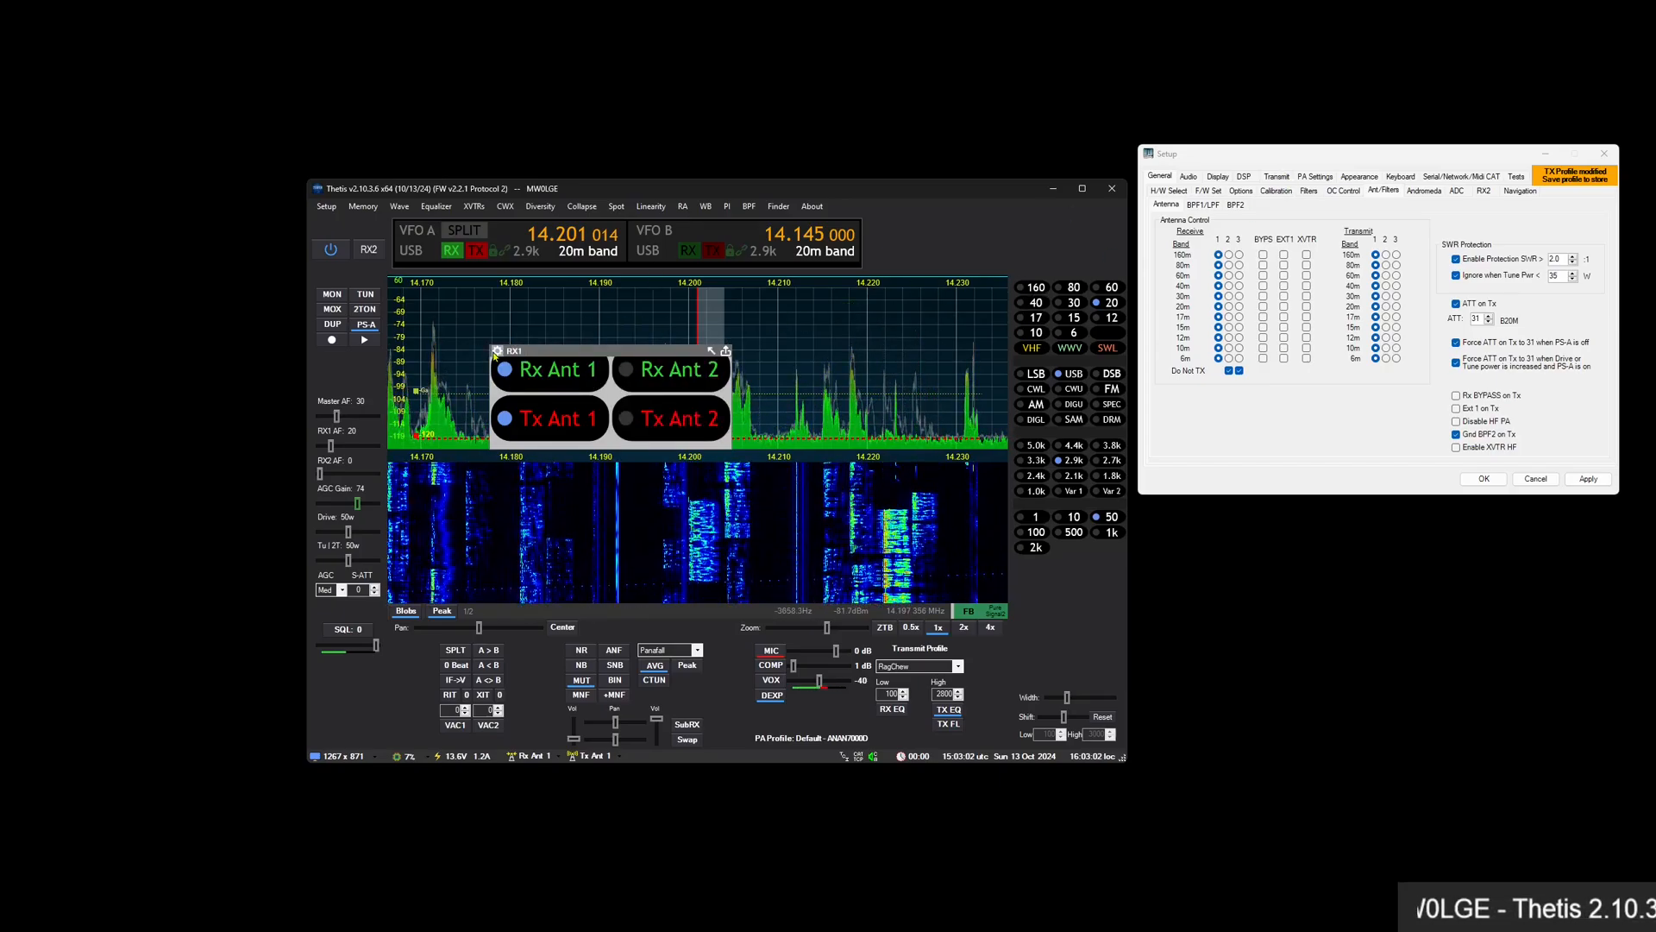
Take the Antenna Buttons out of Container 3 and delete that container
left_click(498, 352)
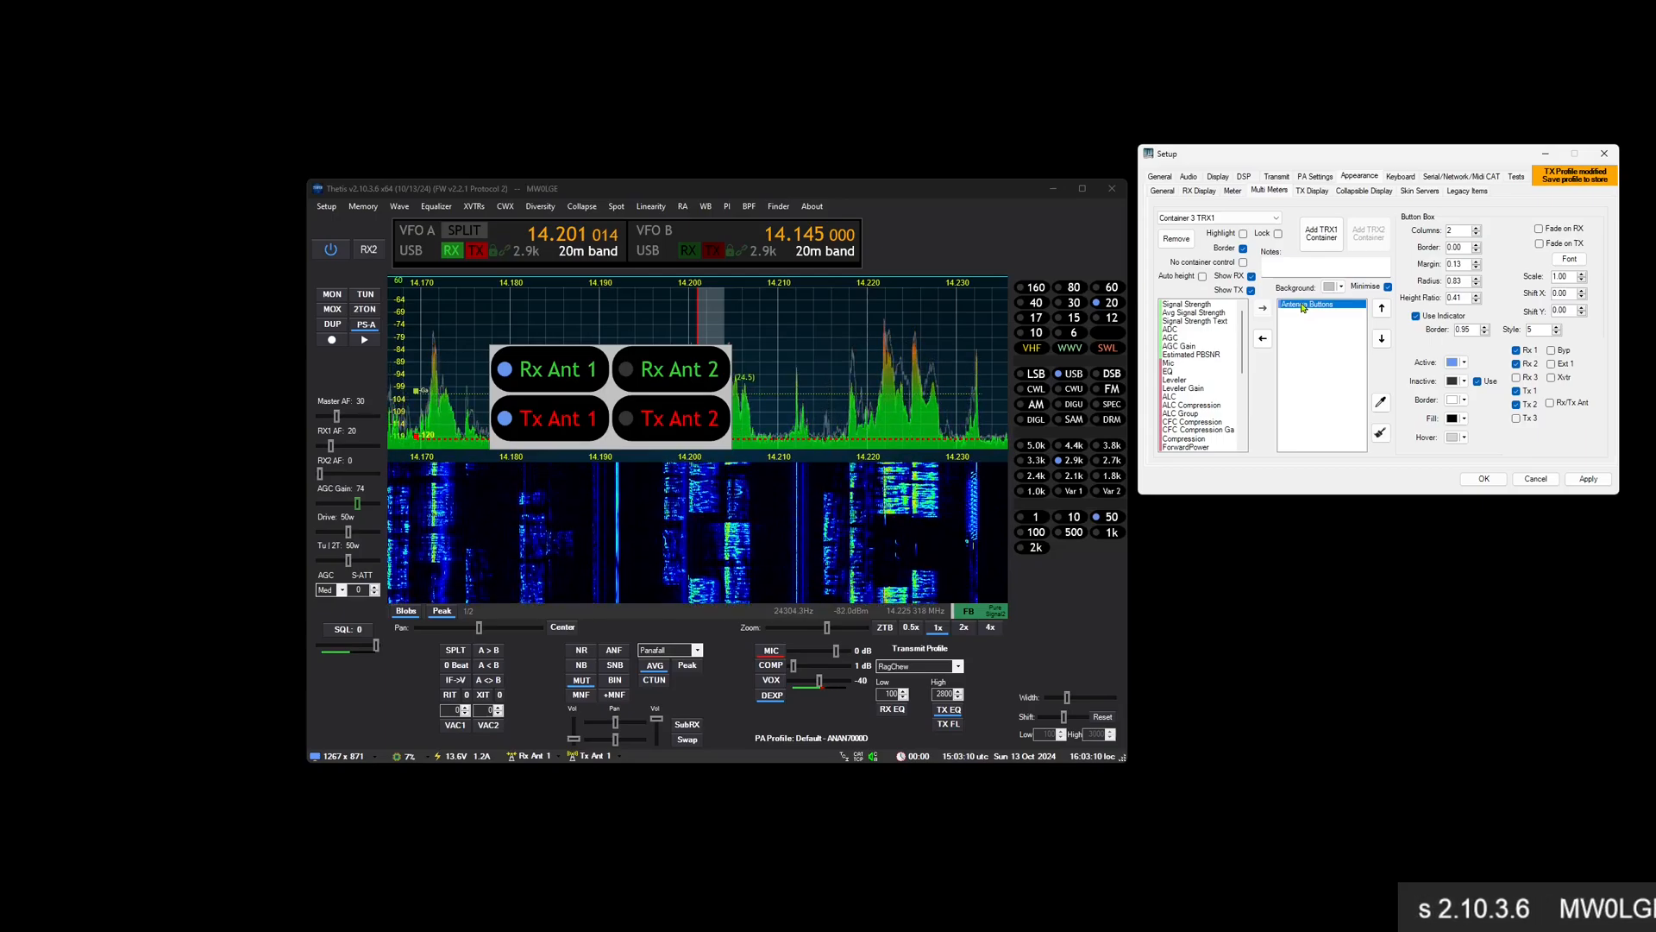
double_click(1301, 306)
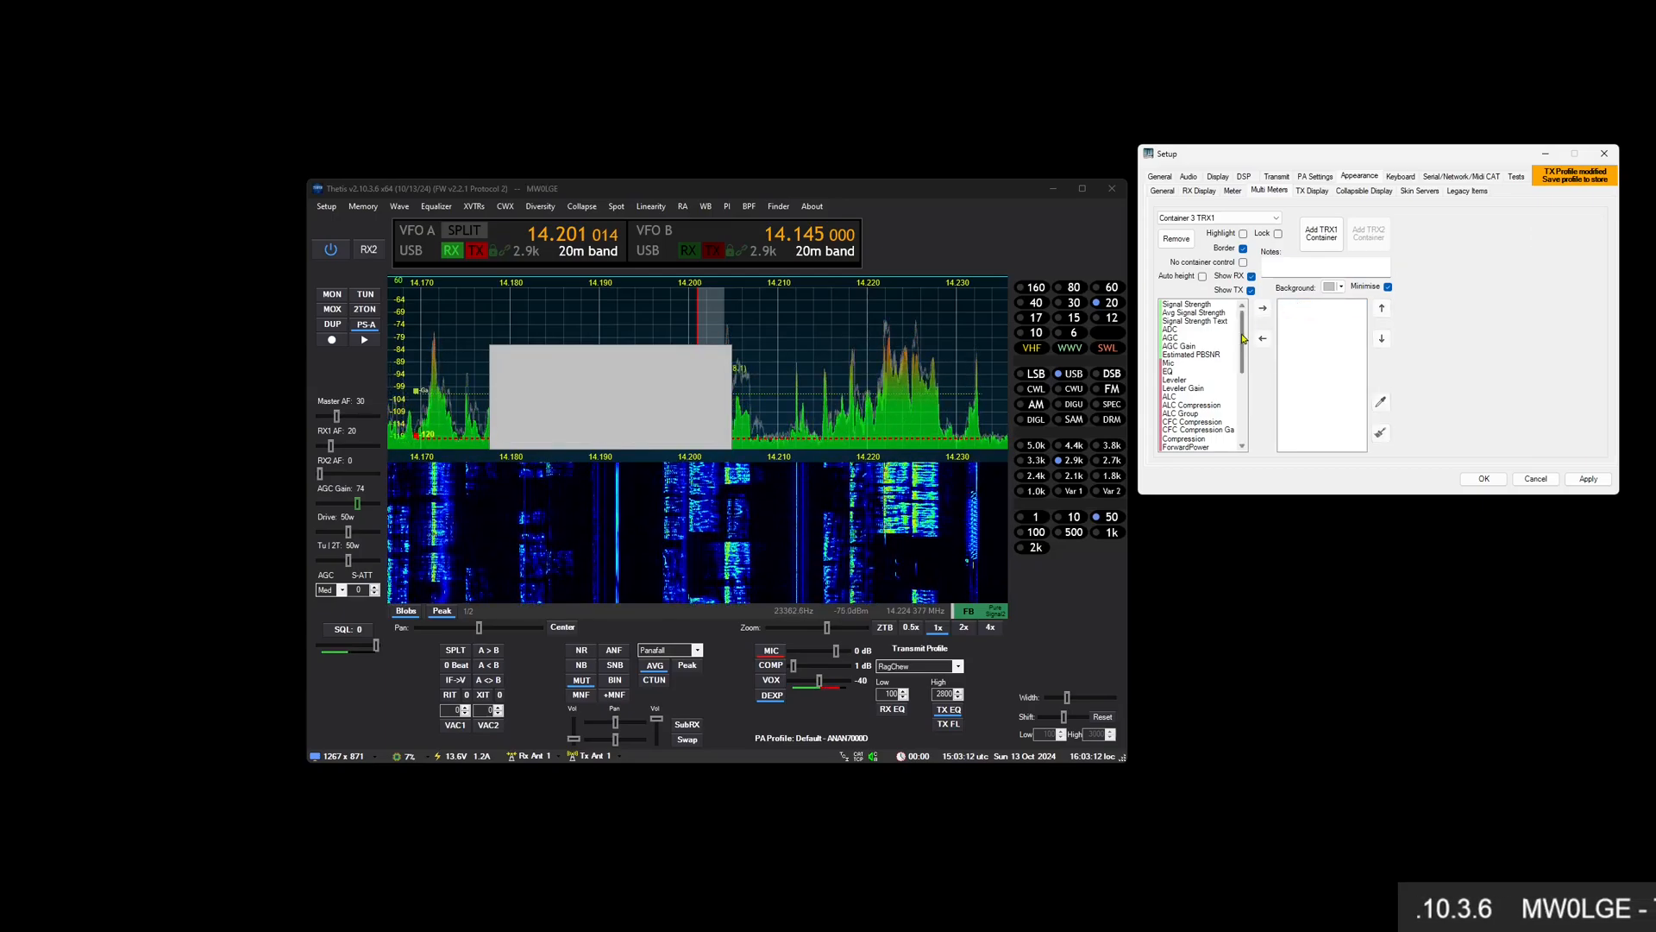
left_click(1175, 239)
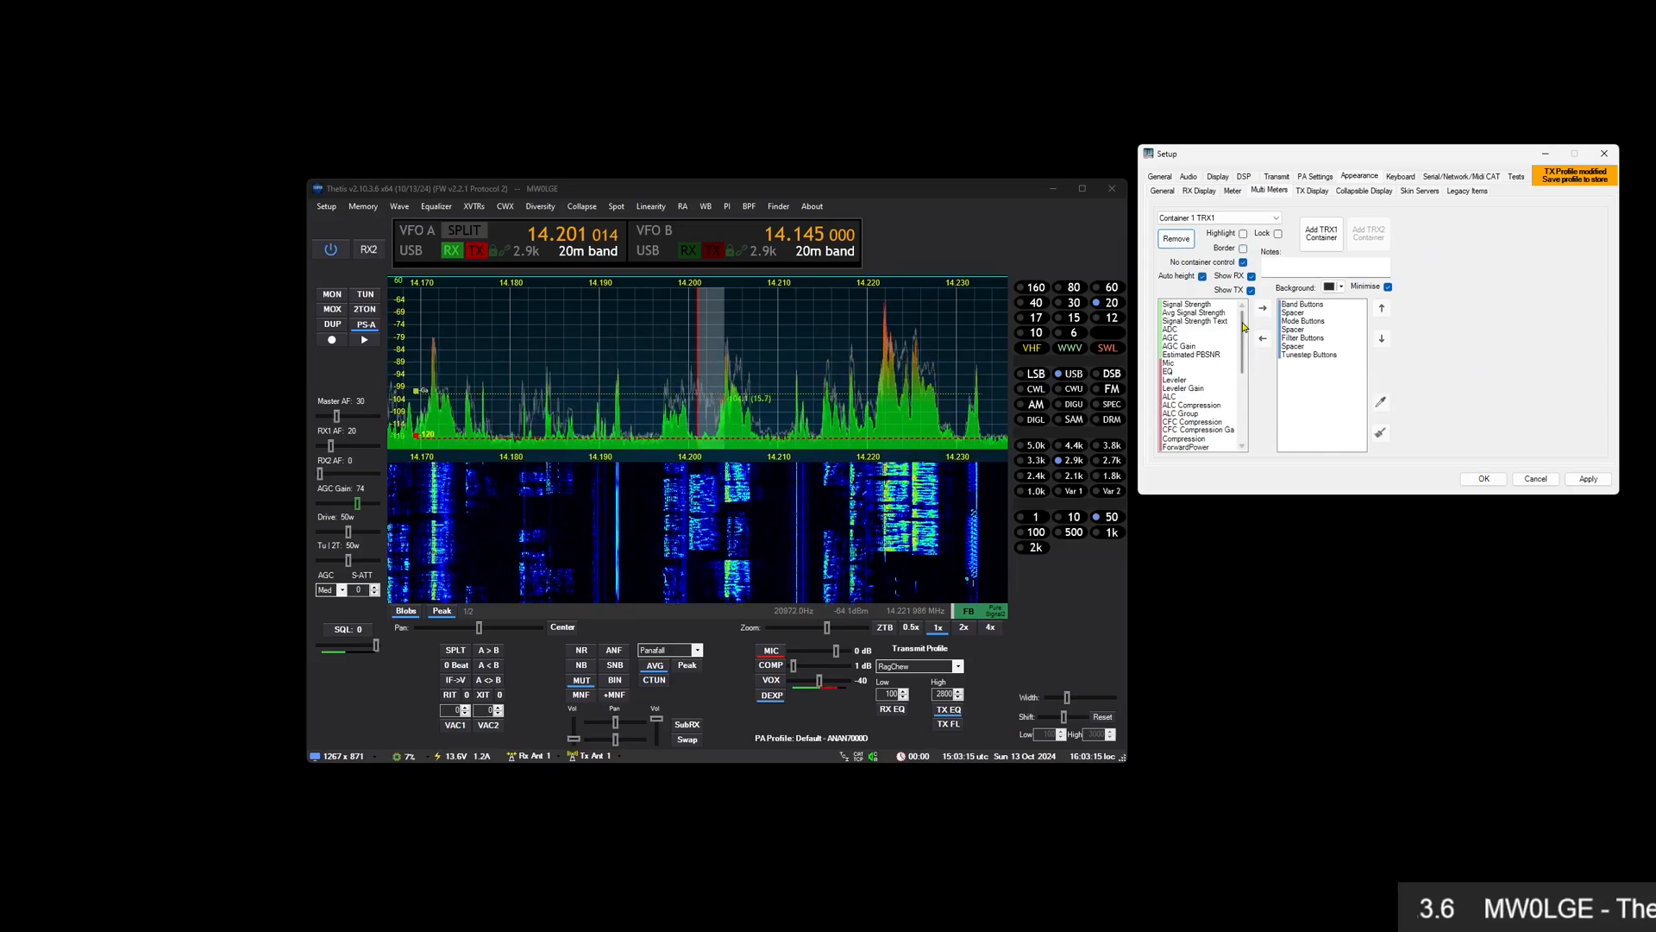
Add a new TRX1 container, move it over the spectrum and add the Avg Signal Strength meter to it
left_click(1321, 233)
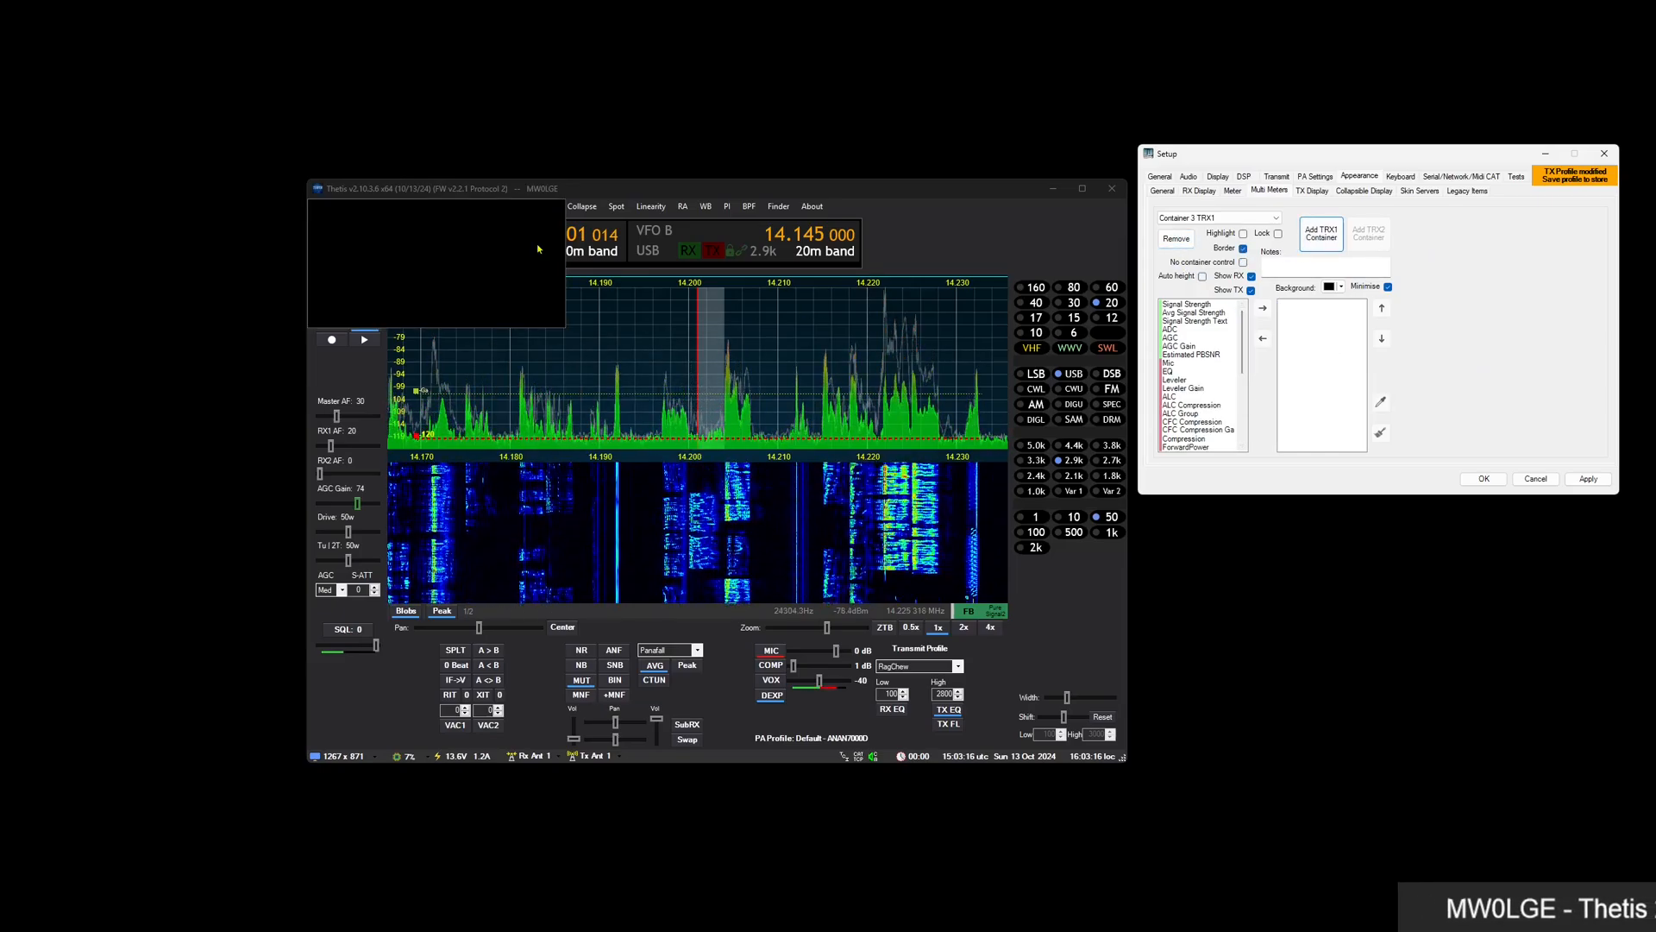
left_click_drag(514, 190, 677, 330)
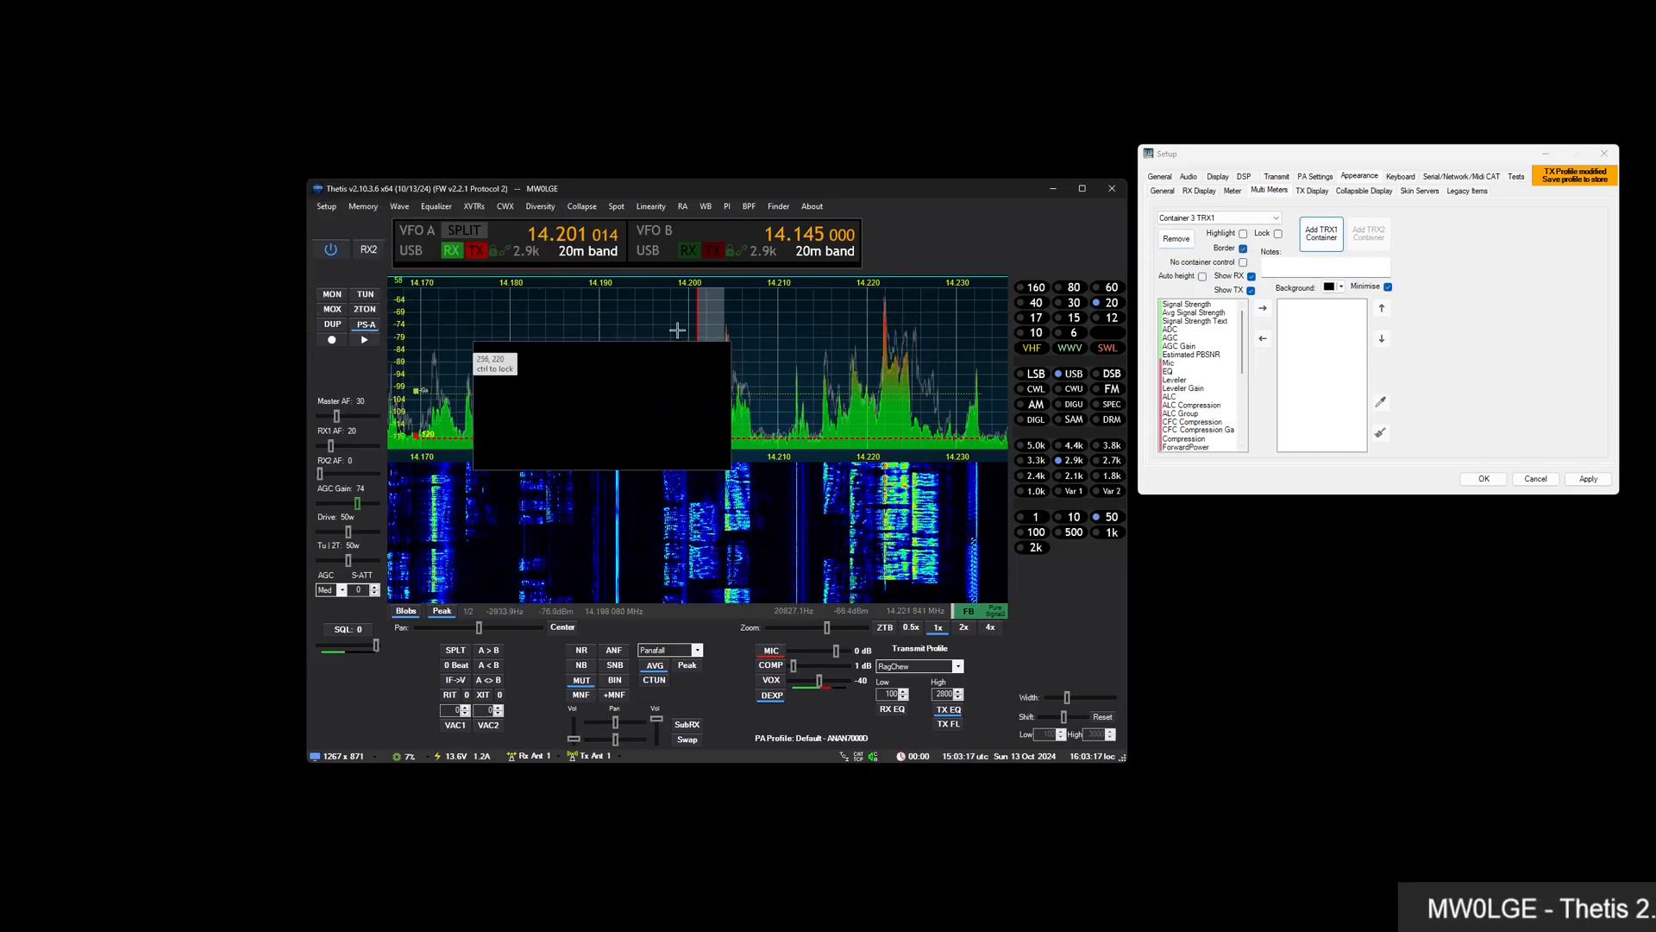
double_click(1194, 312)
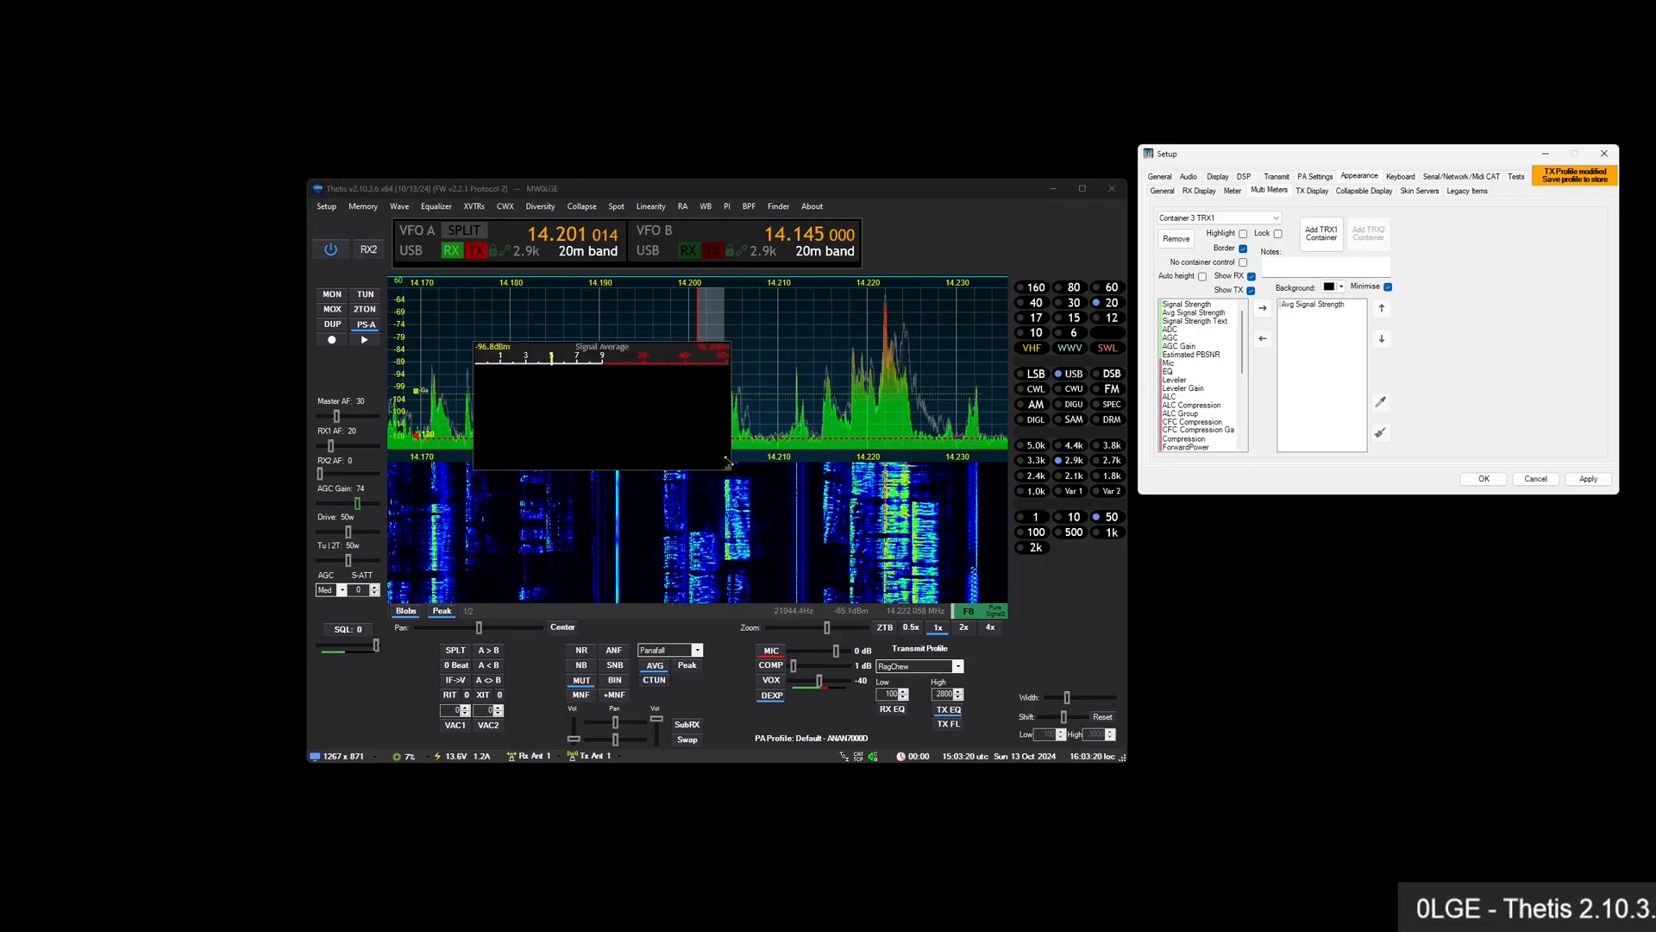
Shrink the signal meter container to a strip about 360 wide and place it at about 900, 20 beside VFO B
left_click_drag(727, 463, 692, 368)
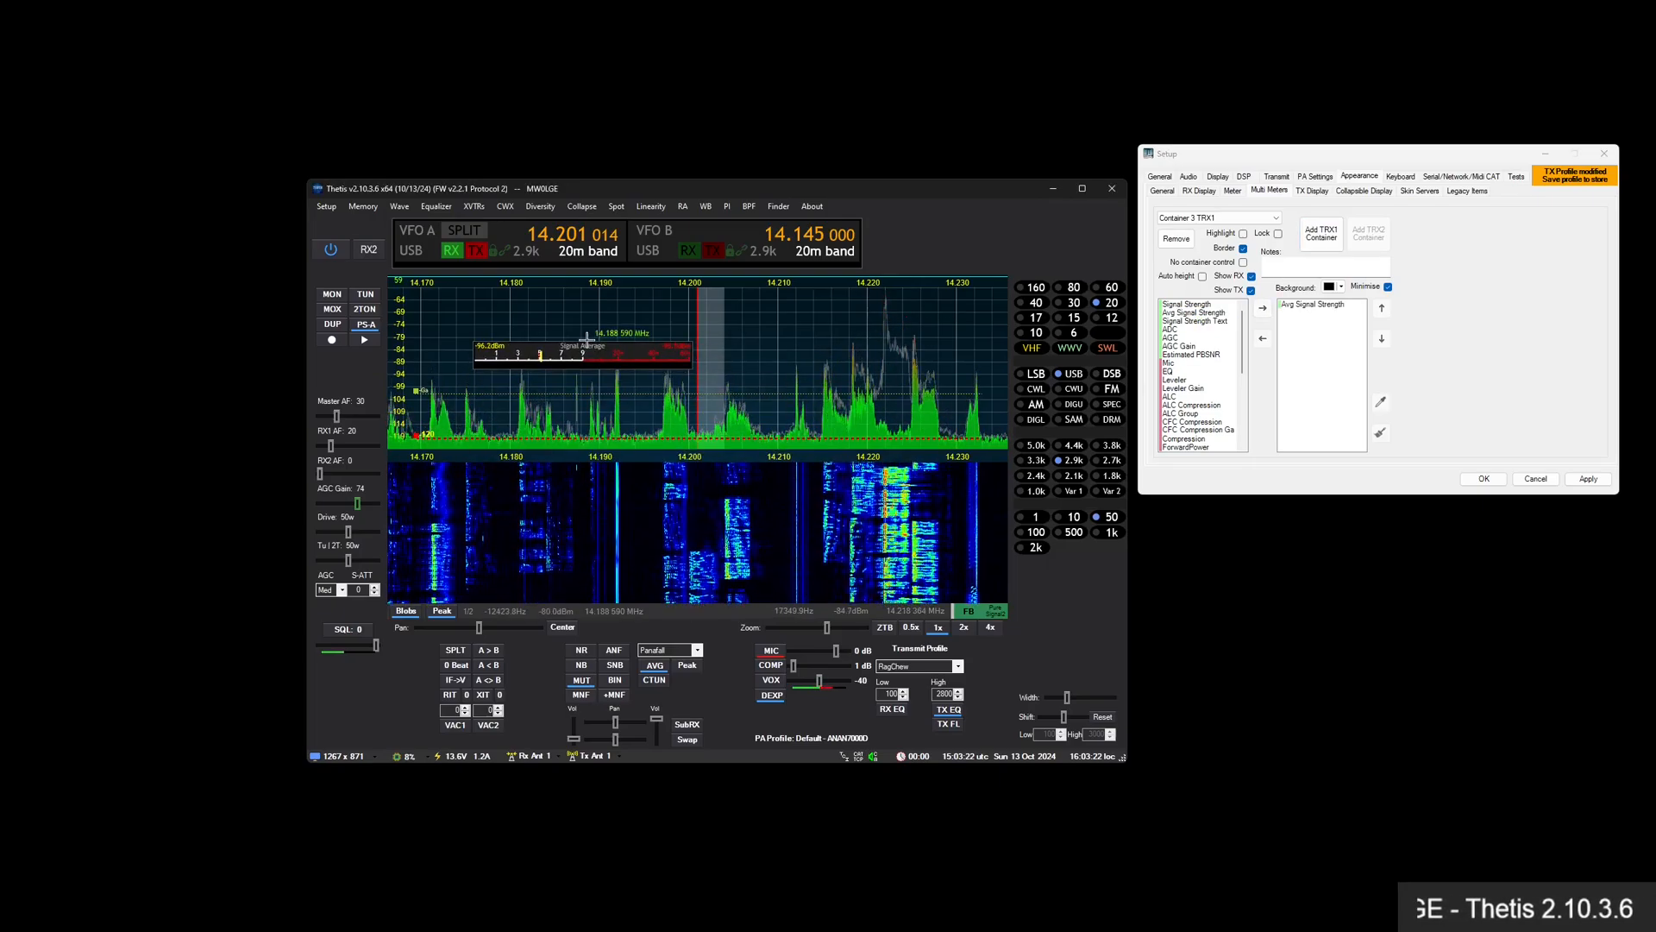
left_click_drag(586, 338, 1005, 228)
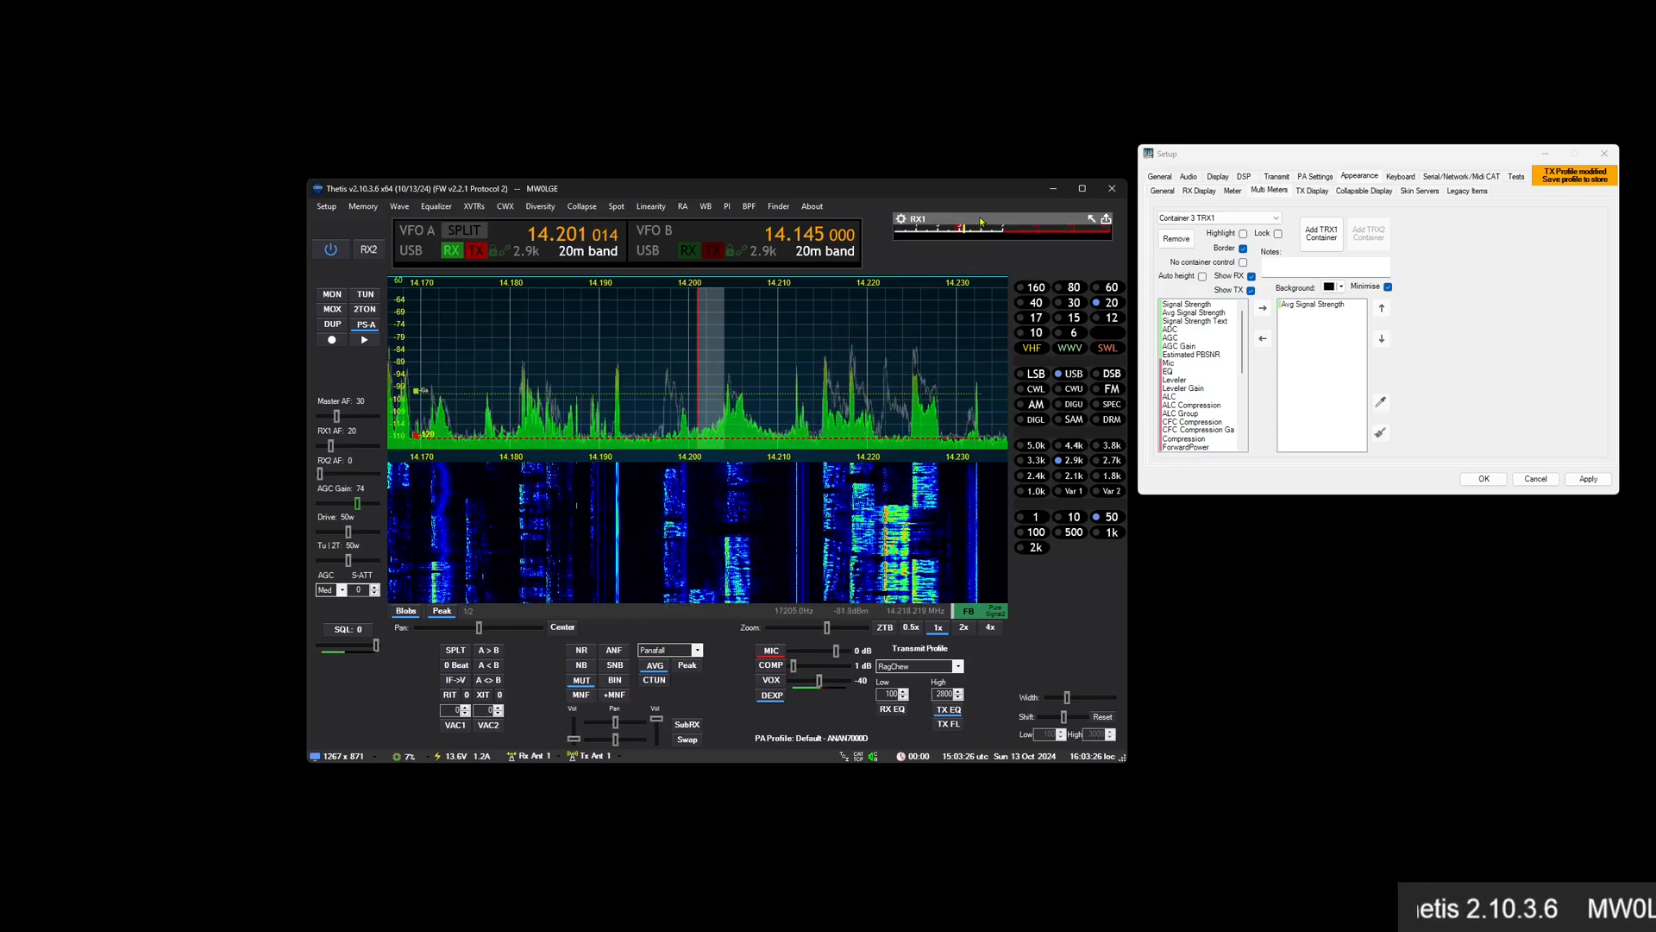
left_click_drag(980, 222, 978, 221)
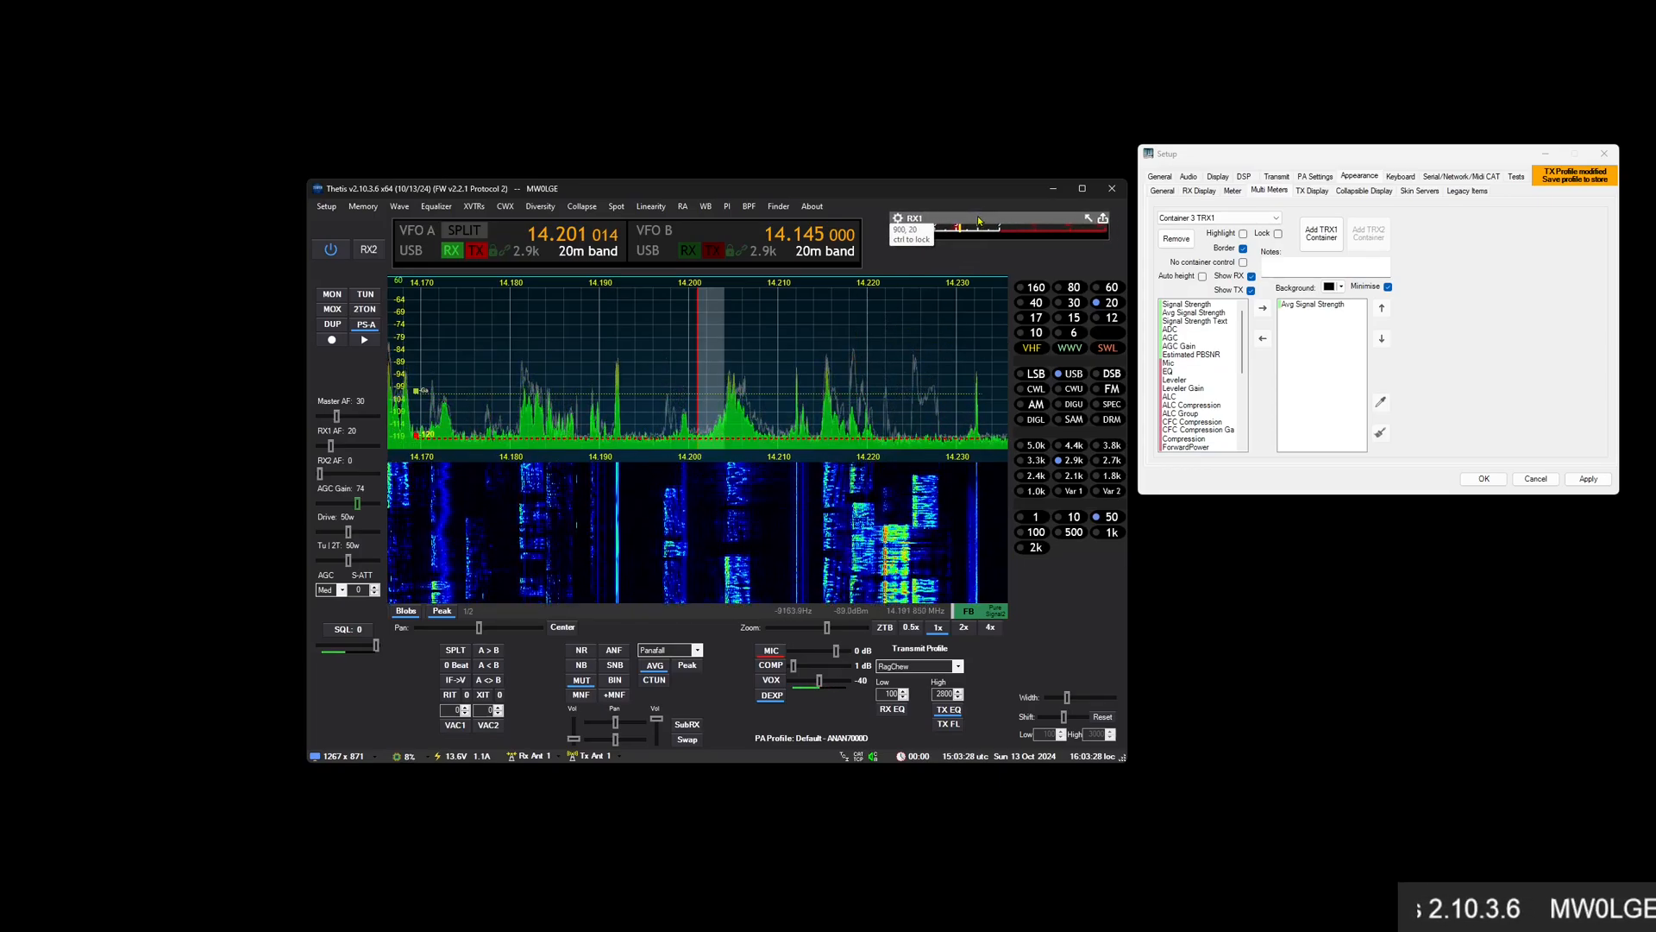
left_click_drag(1105, 235, 1120, 240)
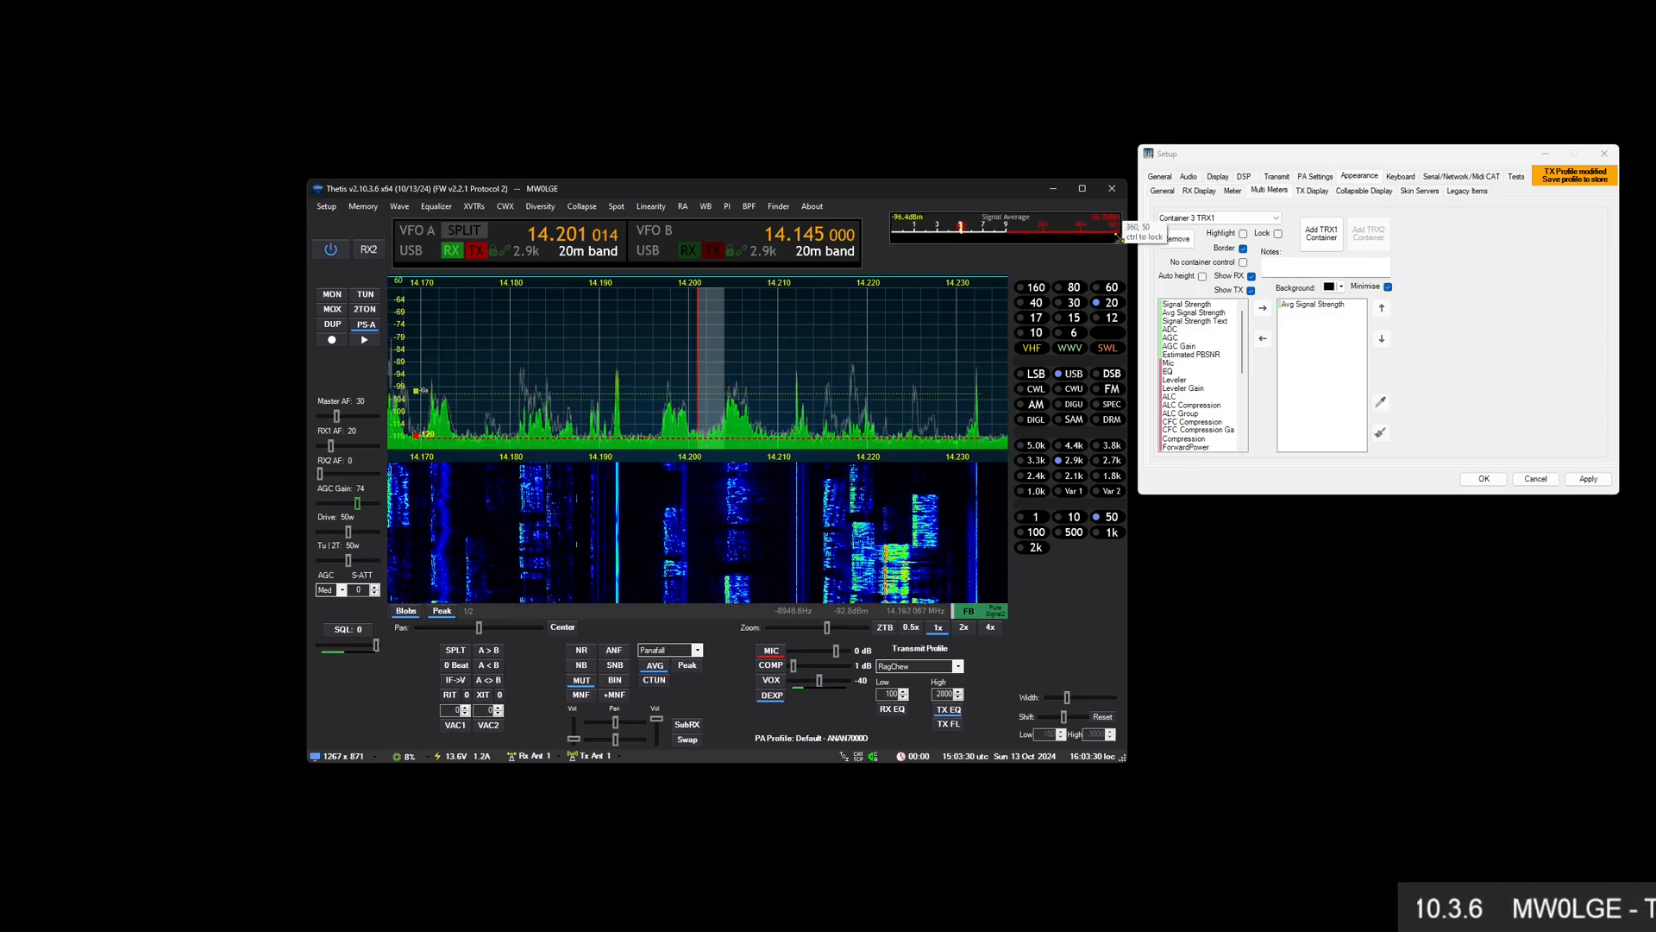
Enable Auto height and disable Show TX for the signal meter container, testing it by switching MOX on and off twice
left_click(1202, 276)
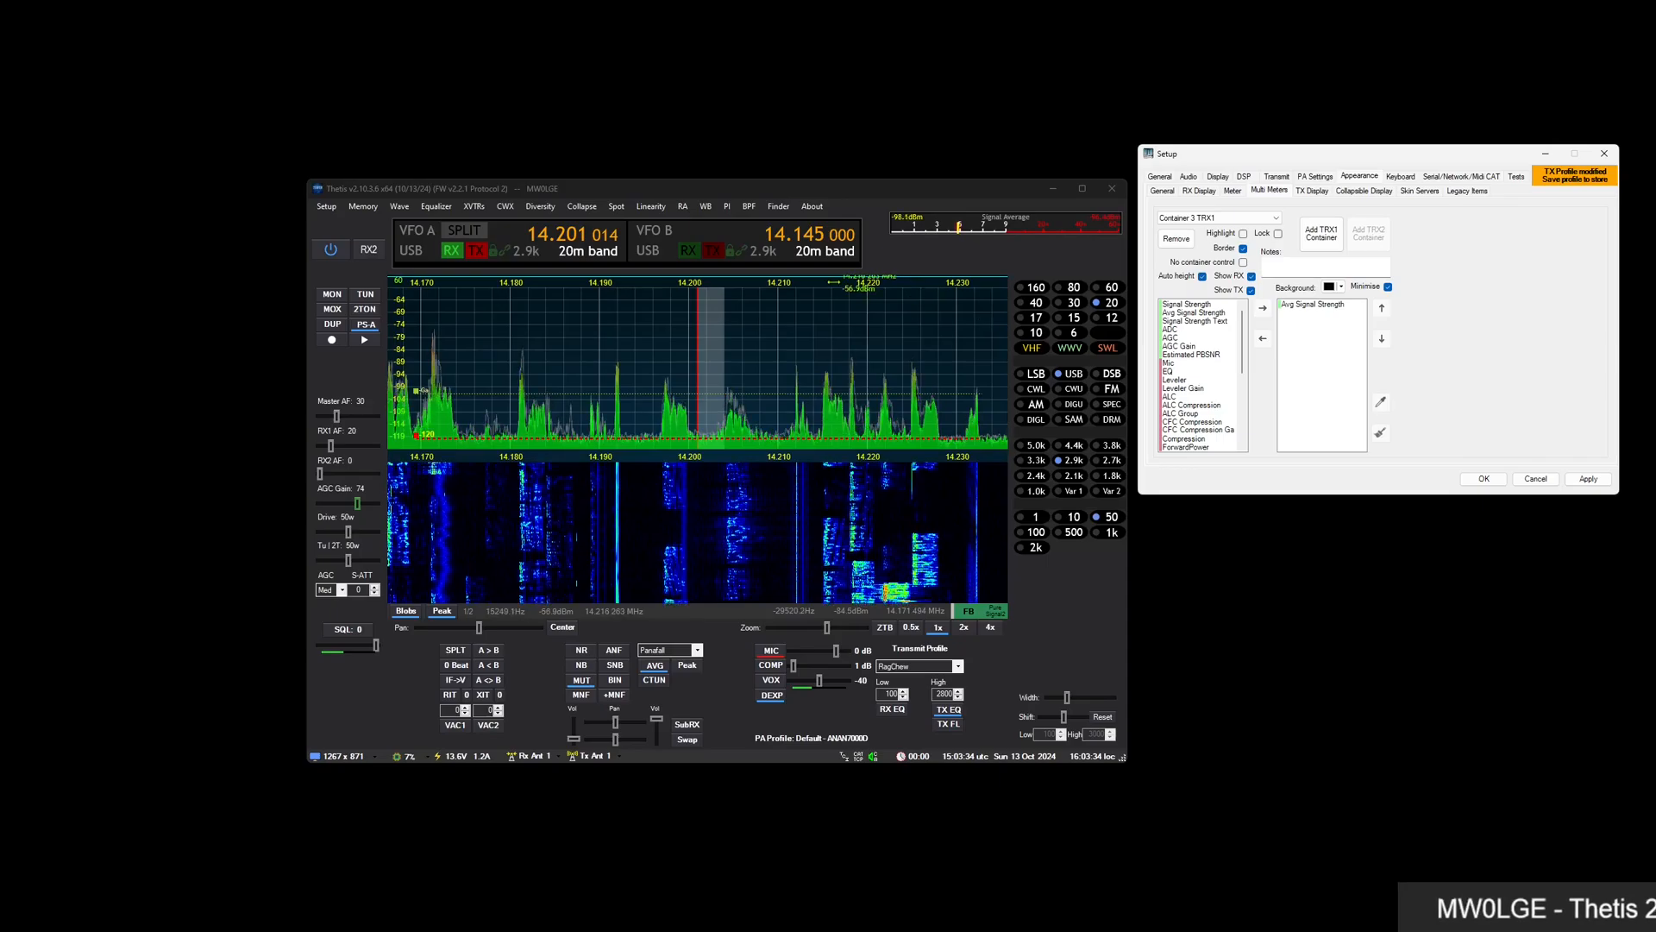
left_click(1230, 291)
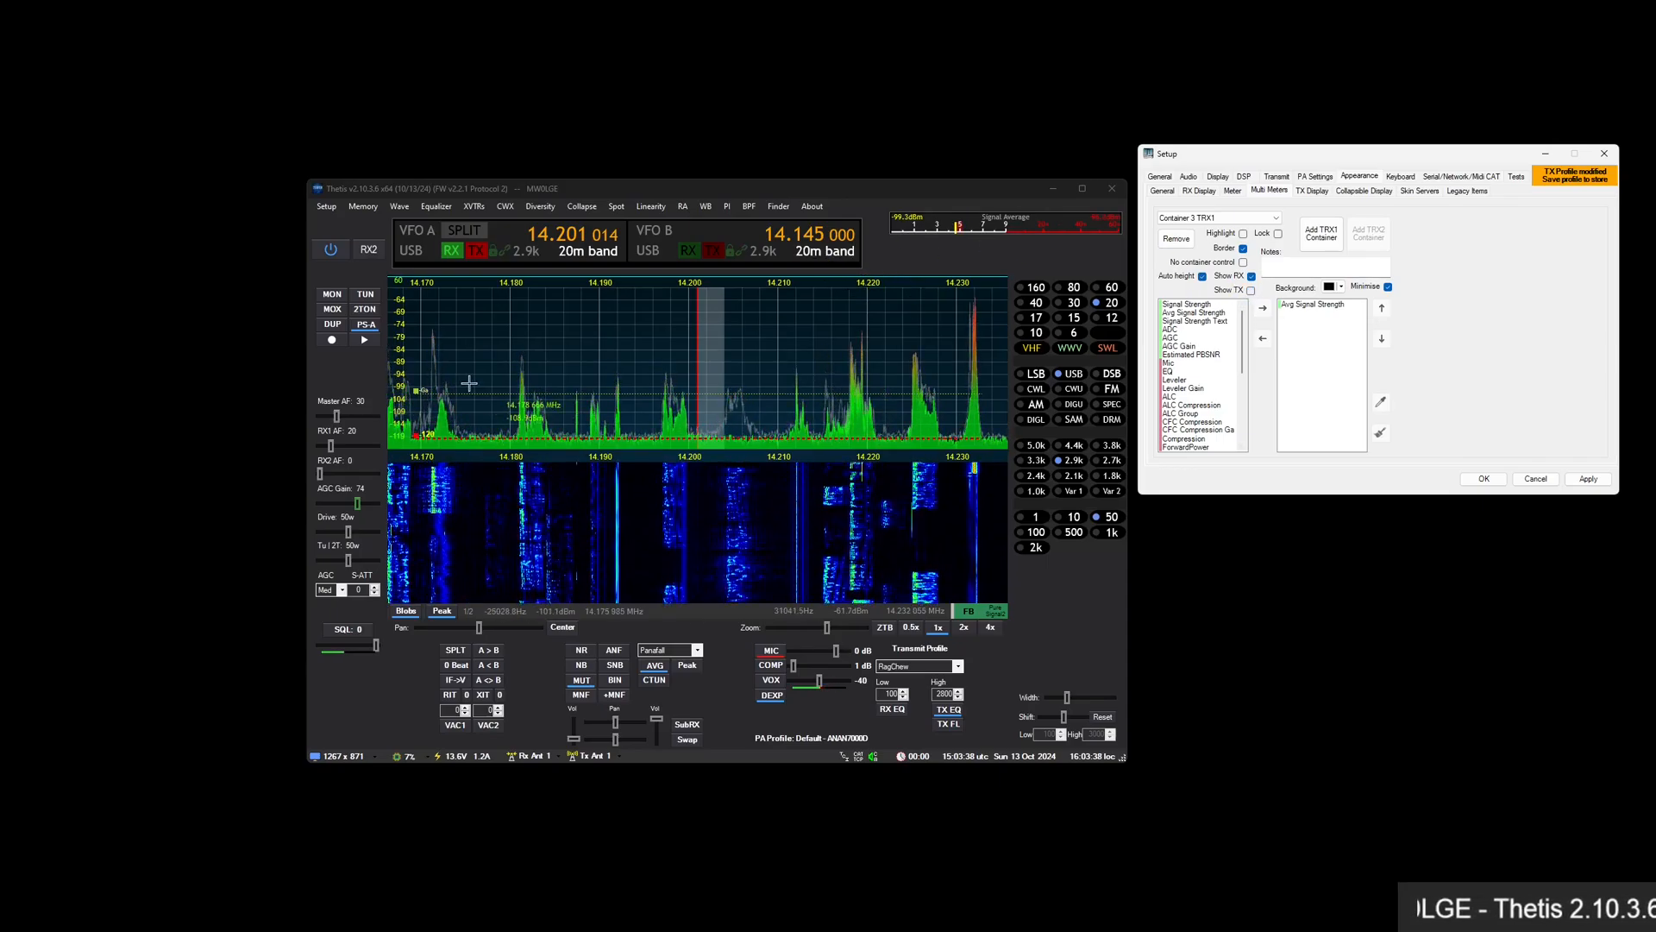
left_click(332, 310)
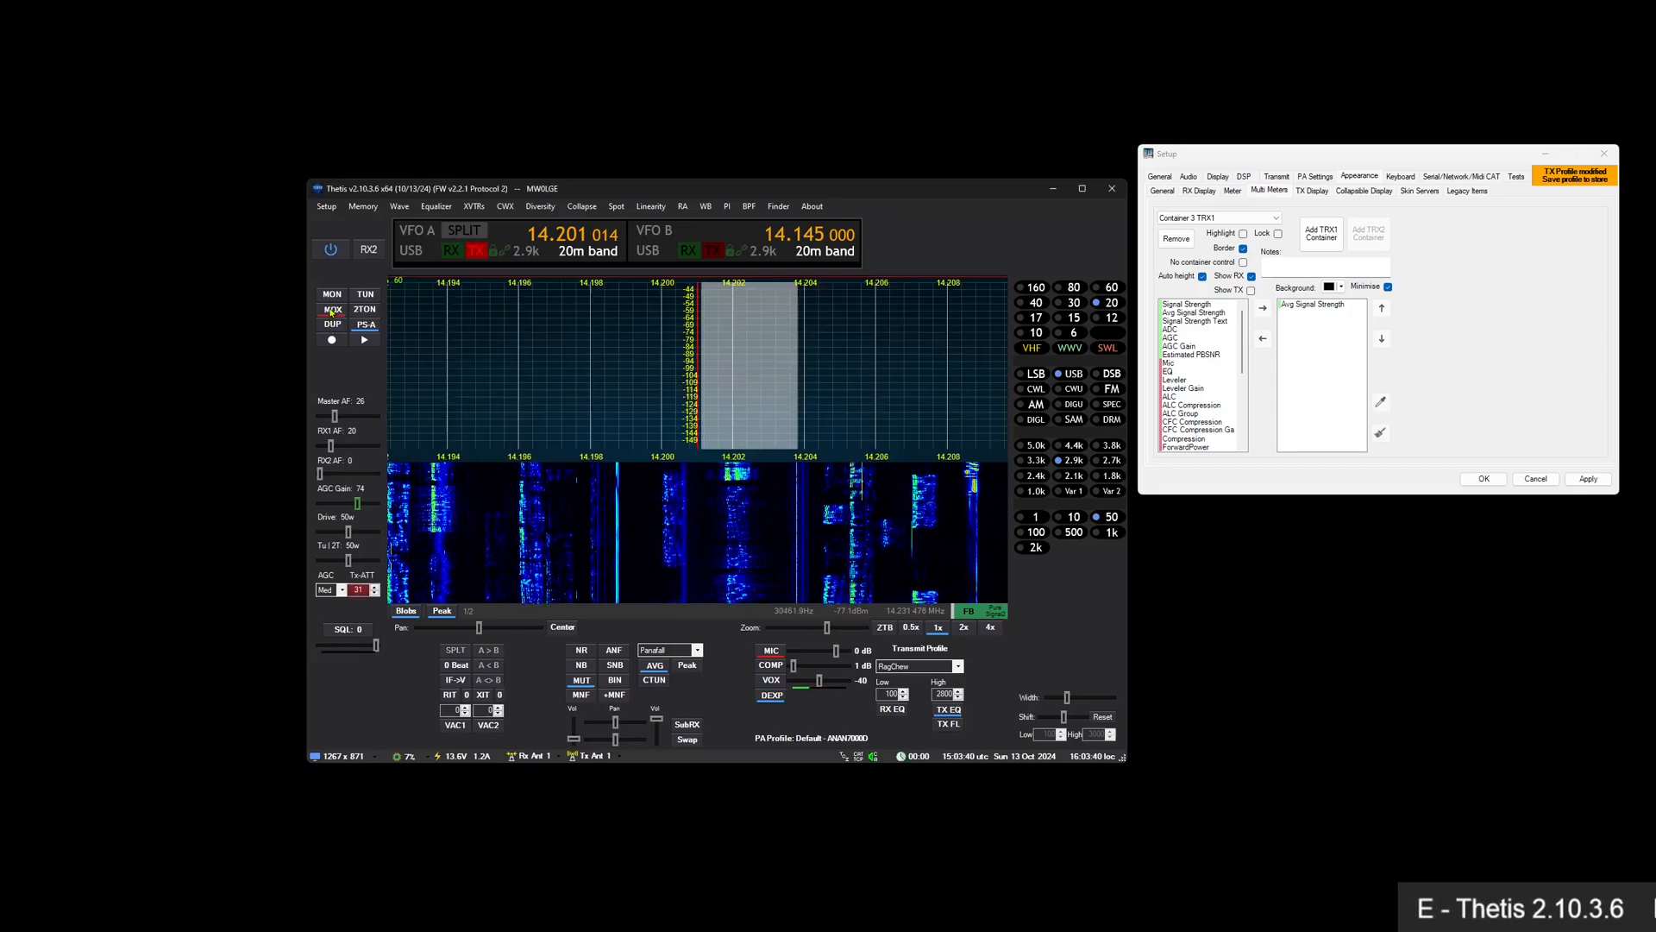
left_click(333, 311)
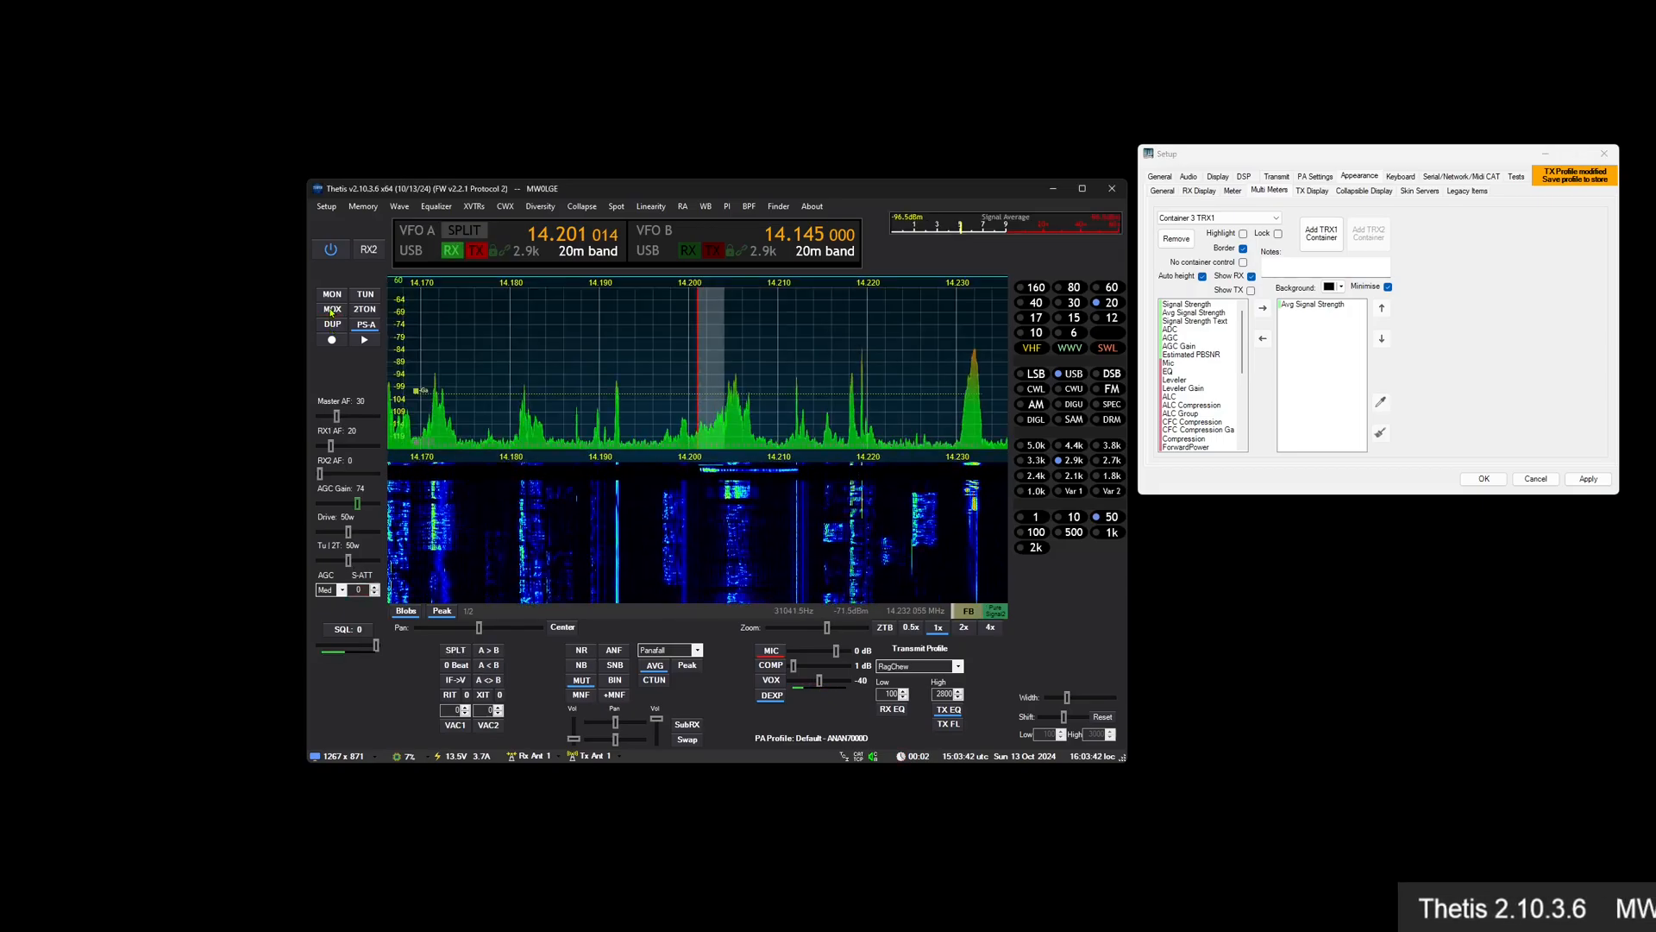
left_click(324, 308)
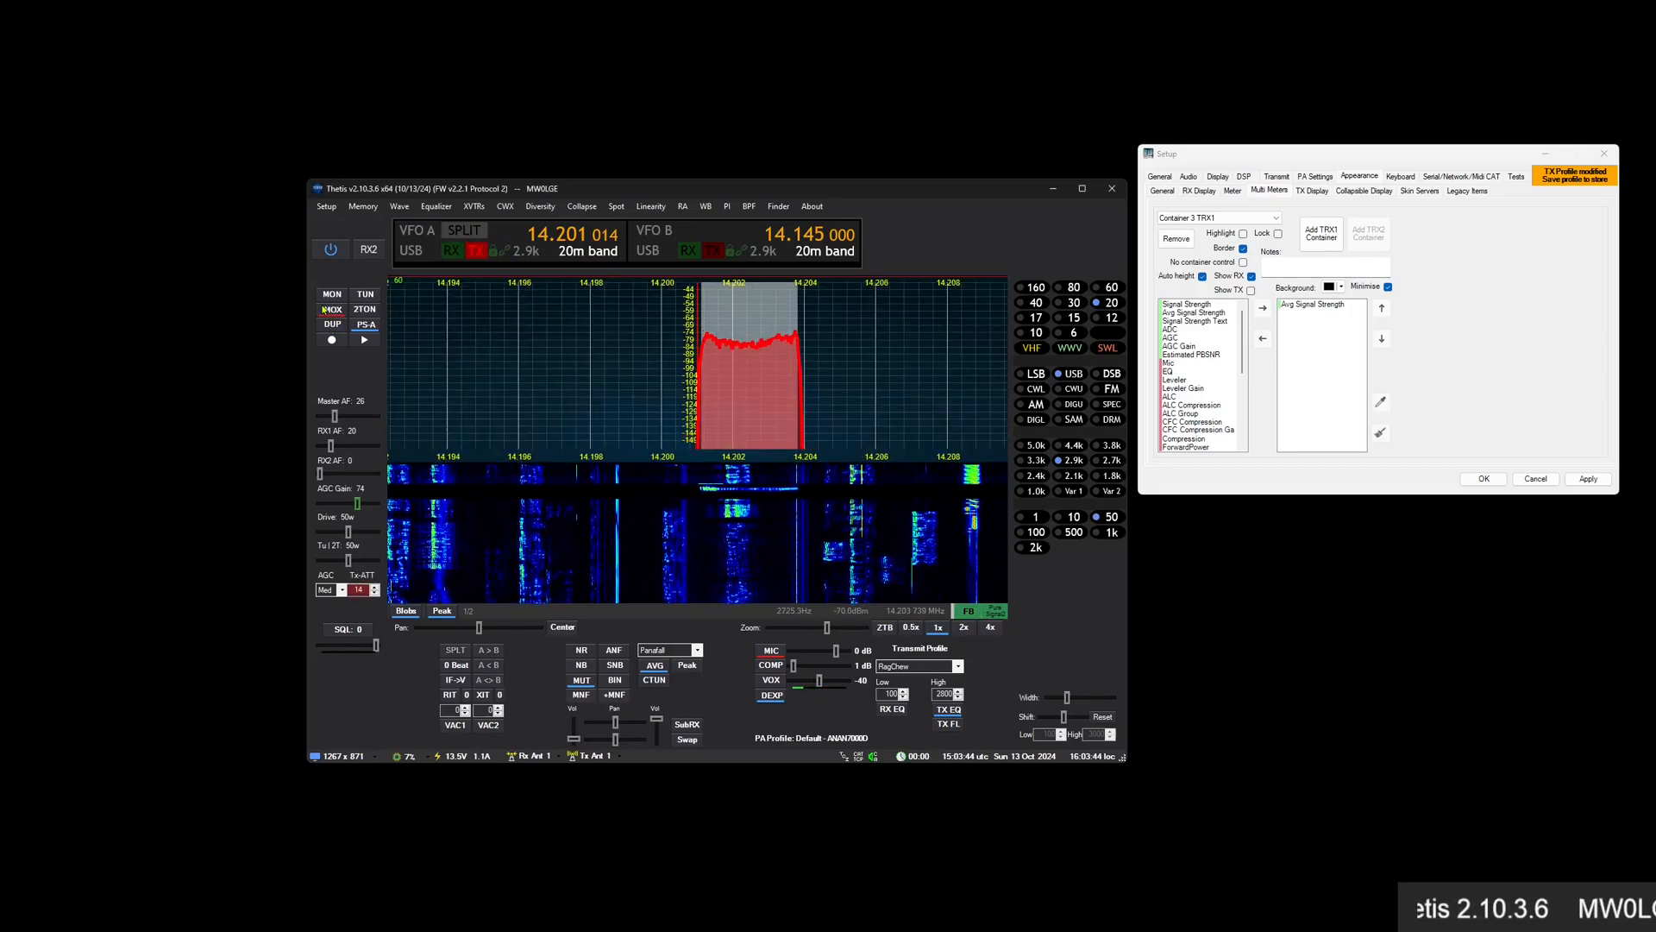
left_click(324, 309)
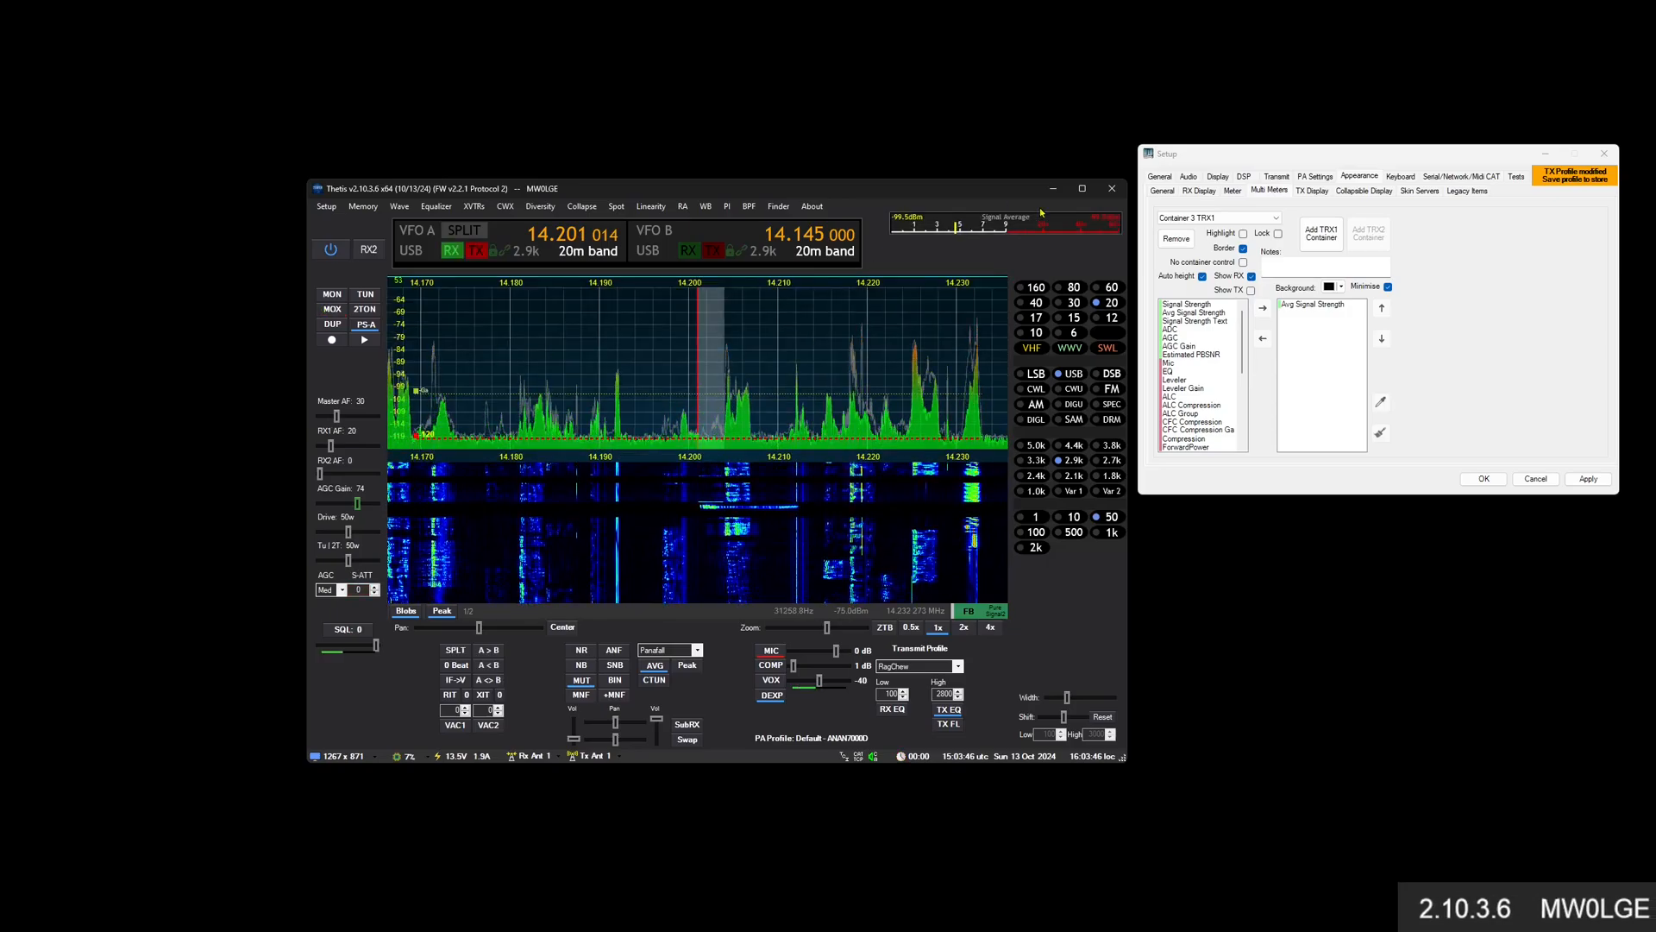
Add another TRX1 container, move it over the spectrum and add the ForwardPower meter to it
left_click(1321, 233)
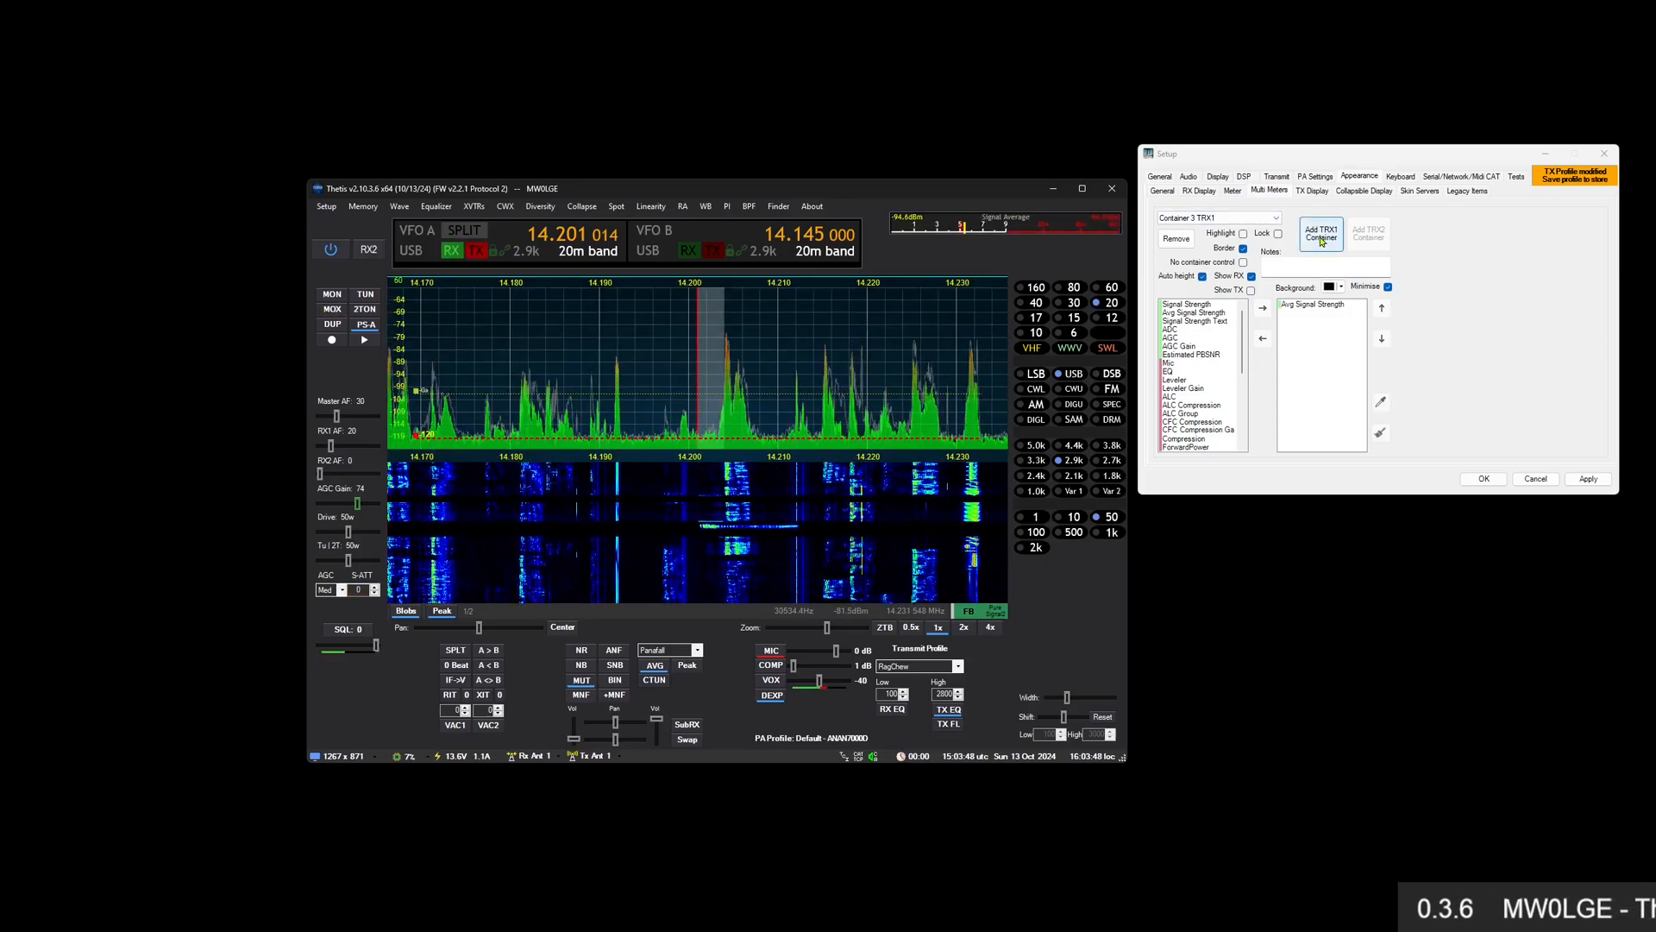
left_click_drag(486, 208, 787, 336)
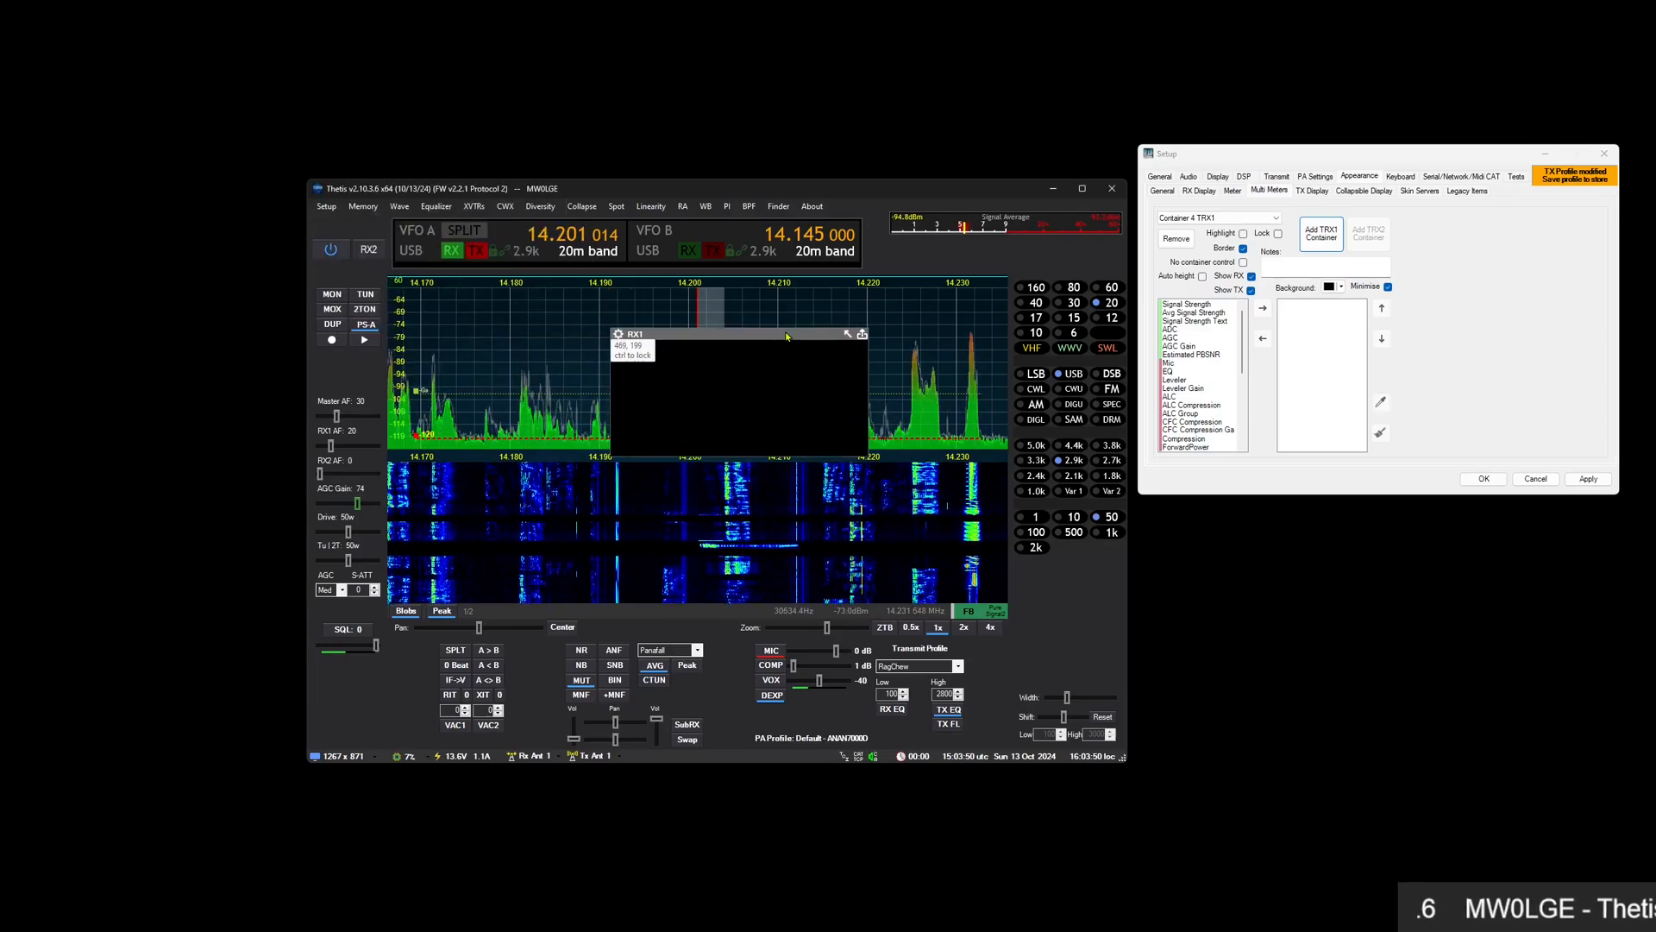
scroll(1243, 367, "down", 3)
left_click_drag(1242, 366, 1242, 366)
scroll(1206, 333, "up", 1)
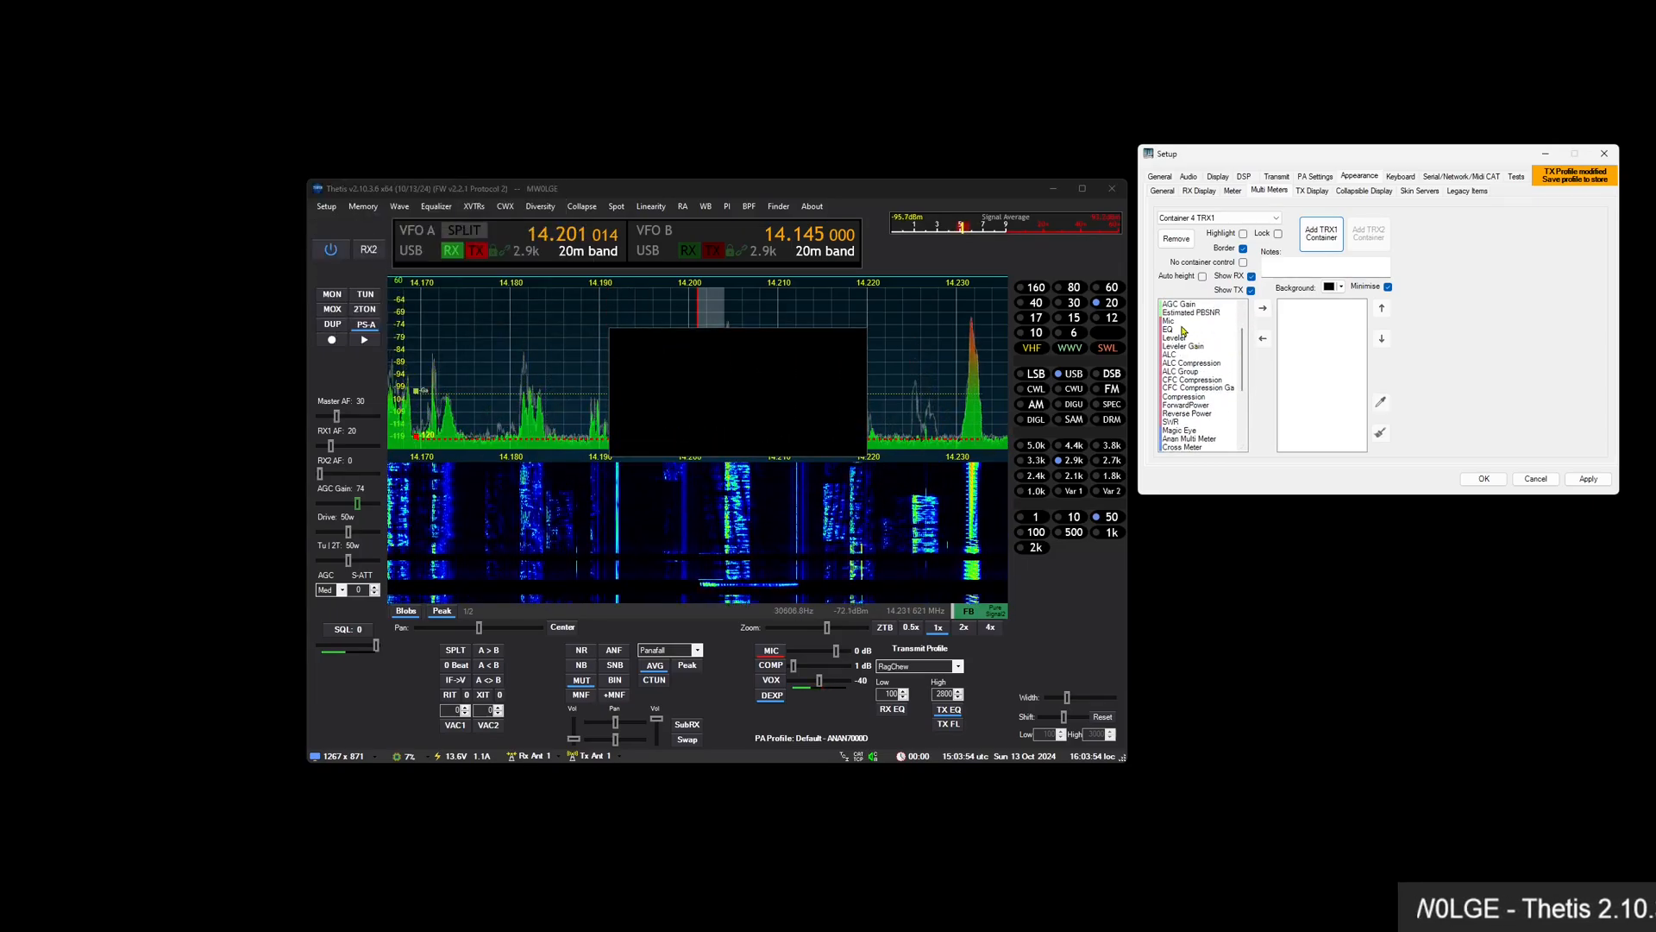
double_click(1186, 406)
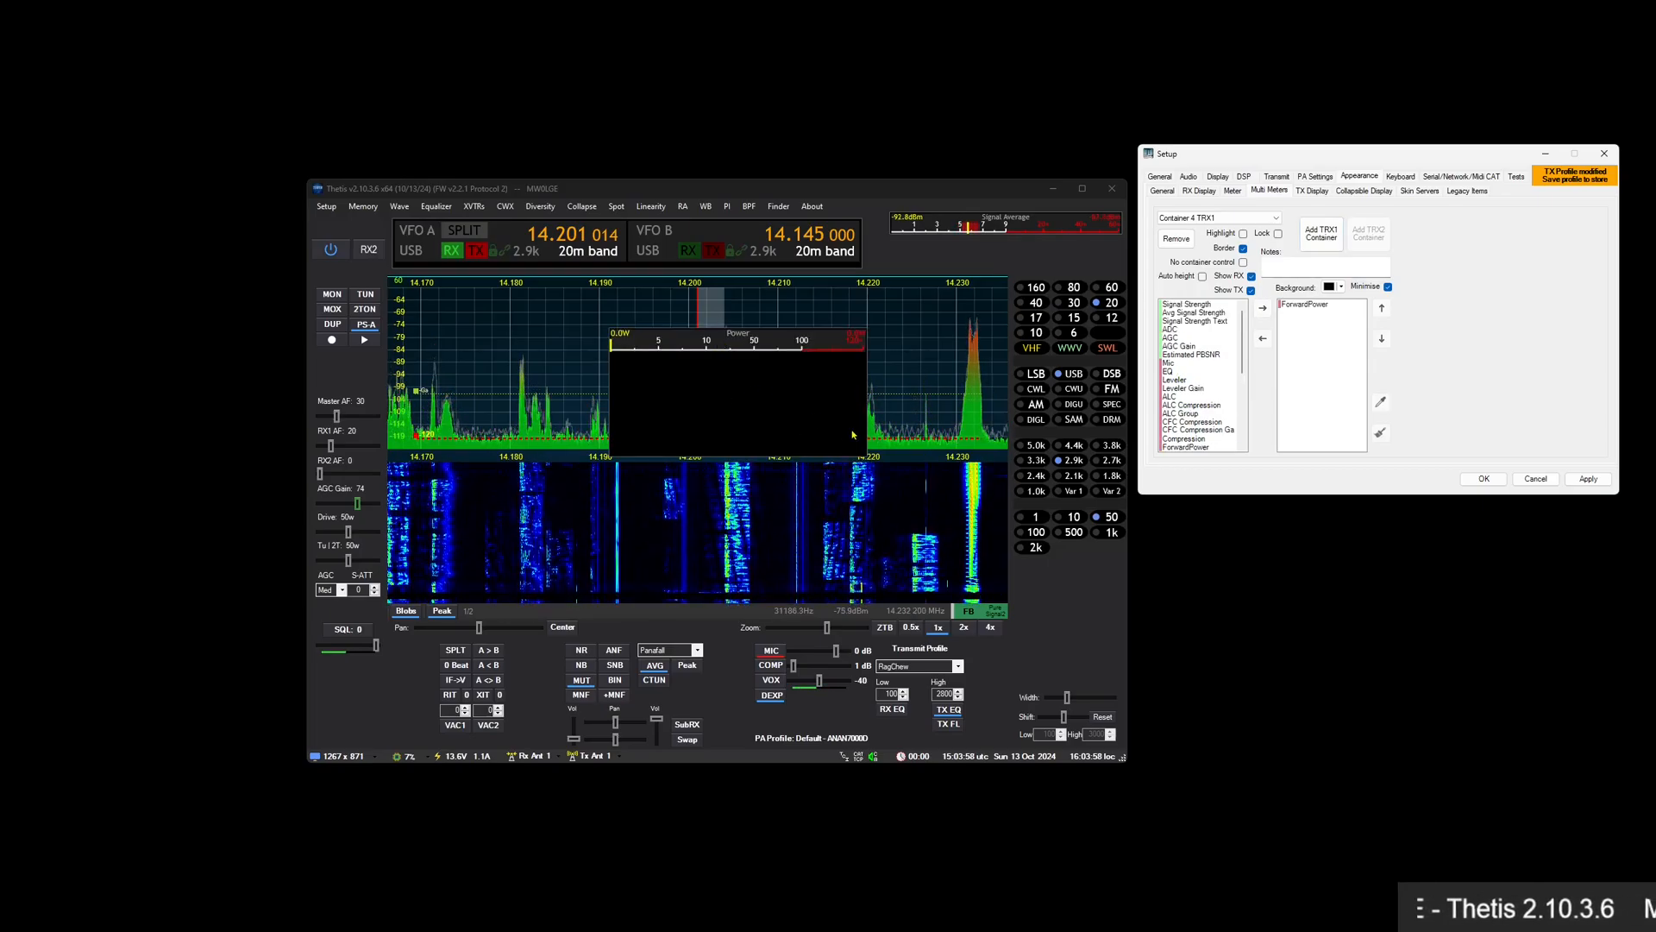
Enable Auto height for the power meter container and size and place it exactly over the signal meter beside VFO B
left_click(1202, 276)
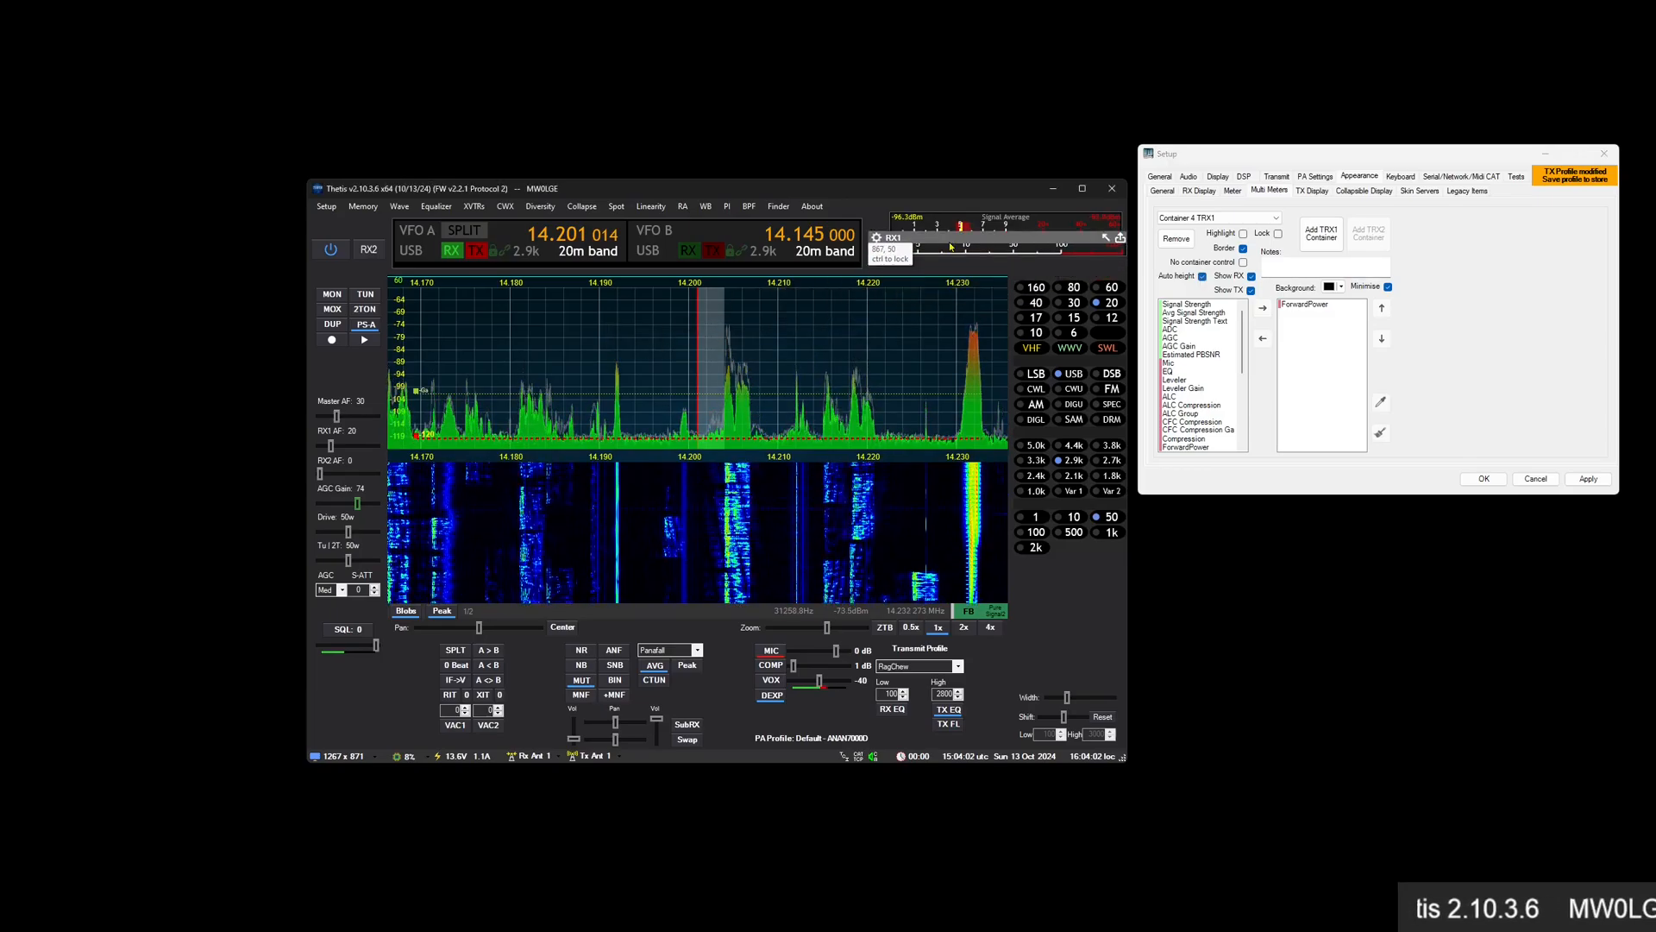
left_click_drag(941, 268, 882, 305)
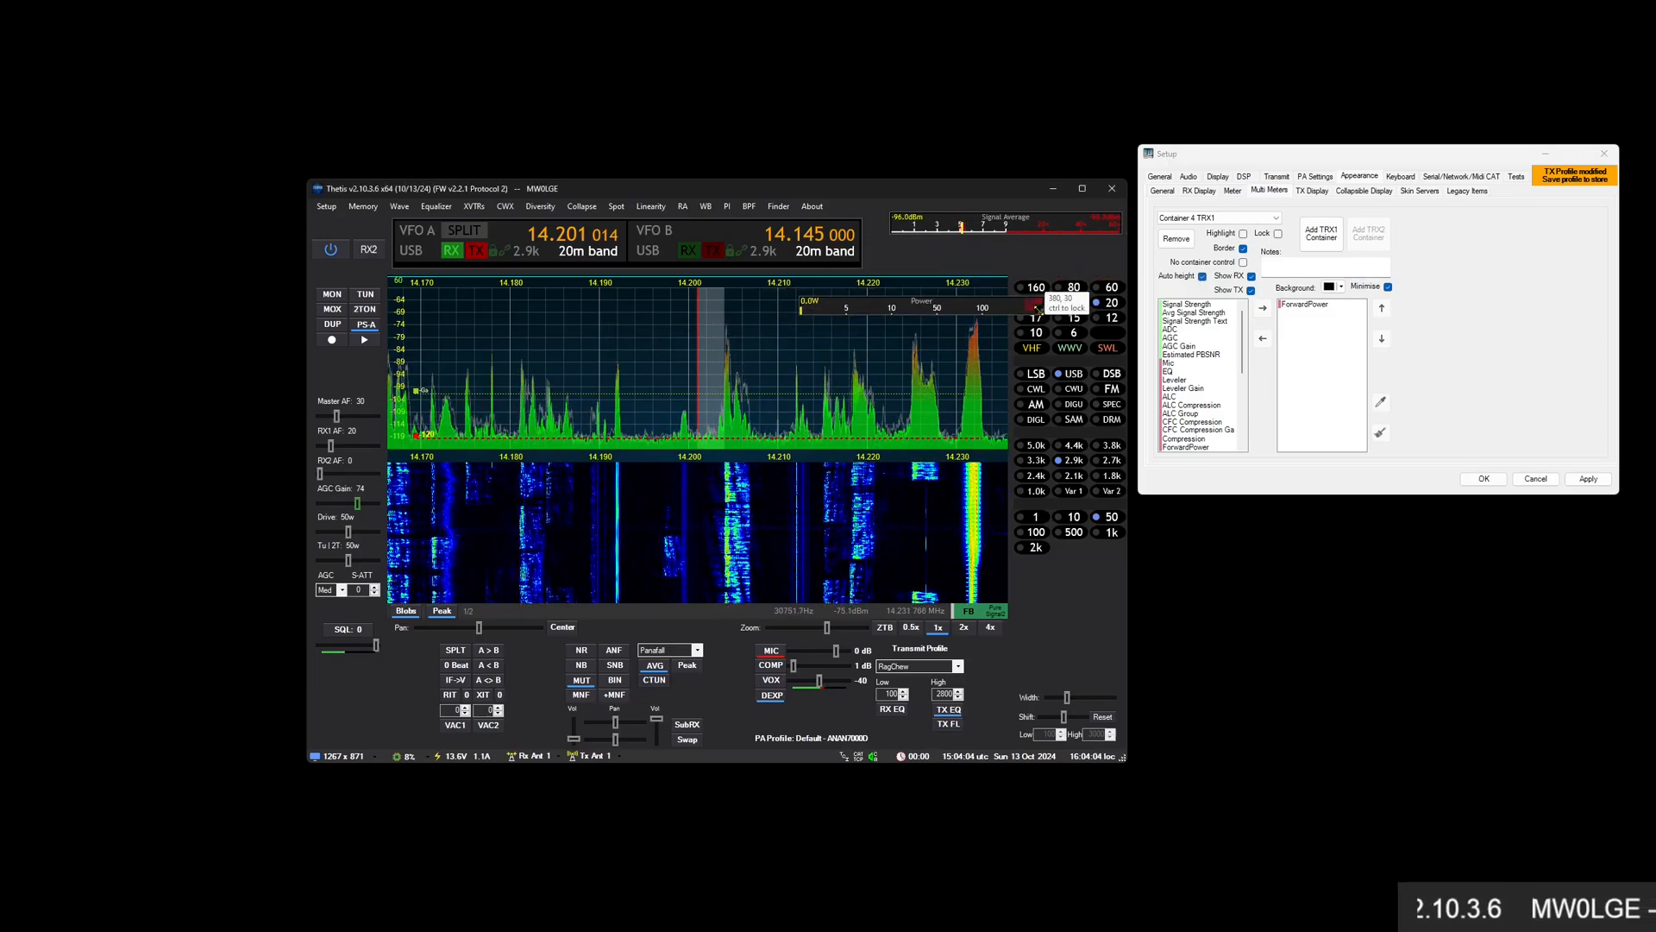
left_click_drag(897, 299, 980, 209)
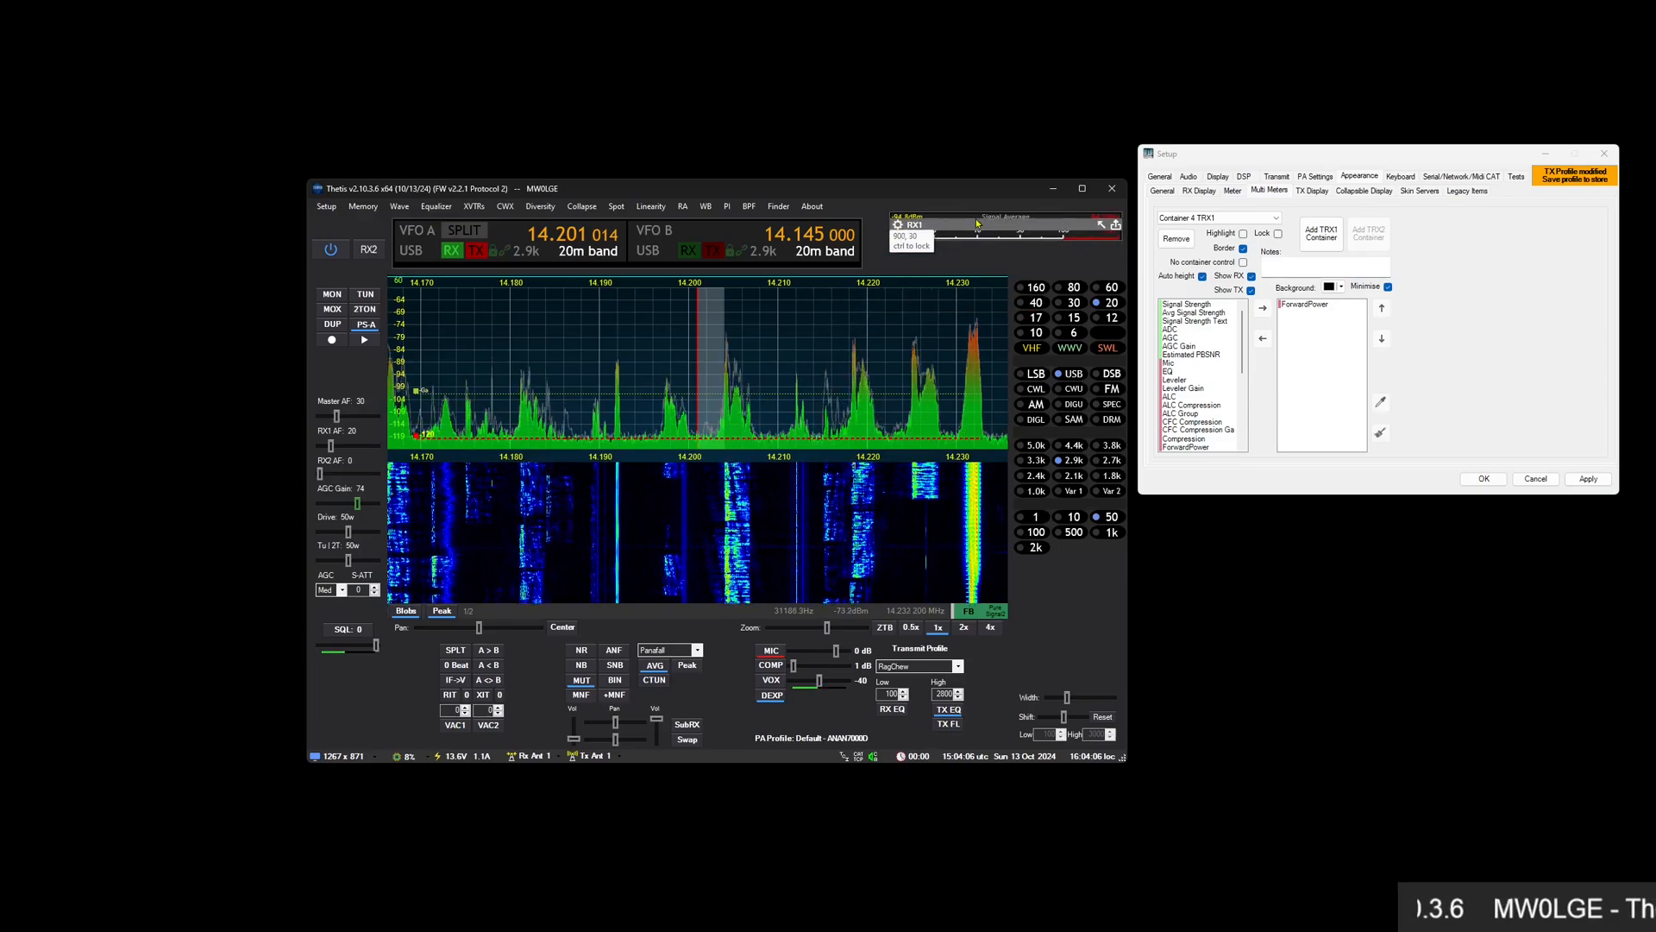
left_click_drag(1116, 228, 1110, 226)
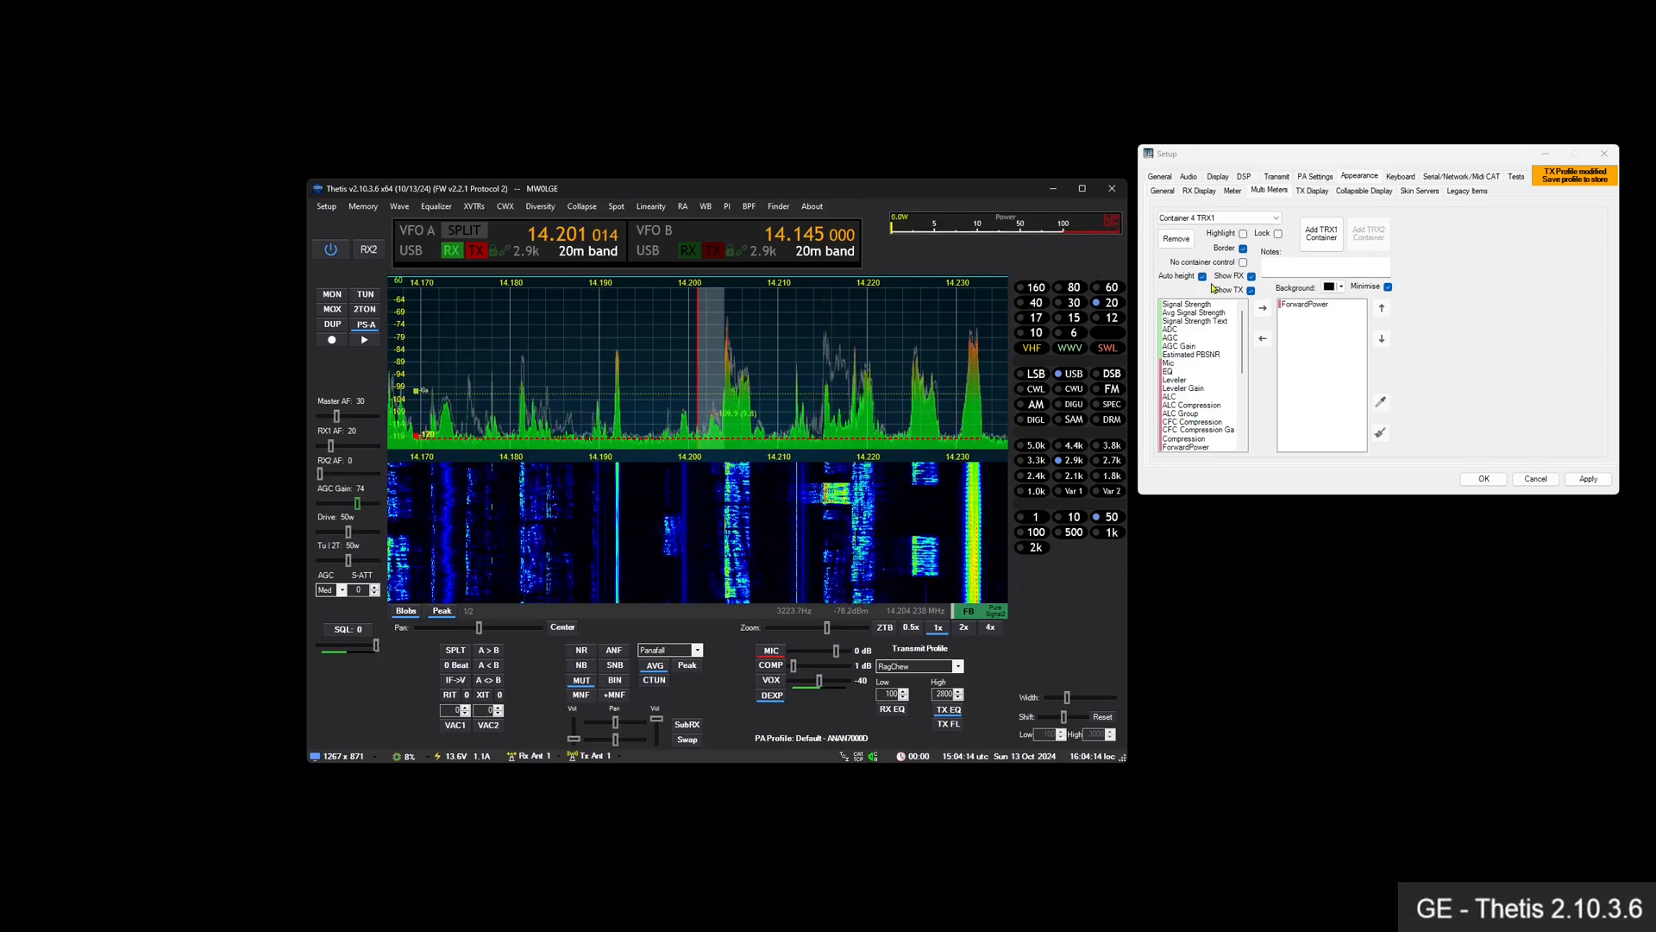
Disable Show RX for the power meter container and test the meter swap by switching MOX on and off repeatedly
left_click(1251, 276)
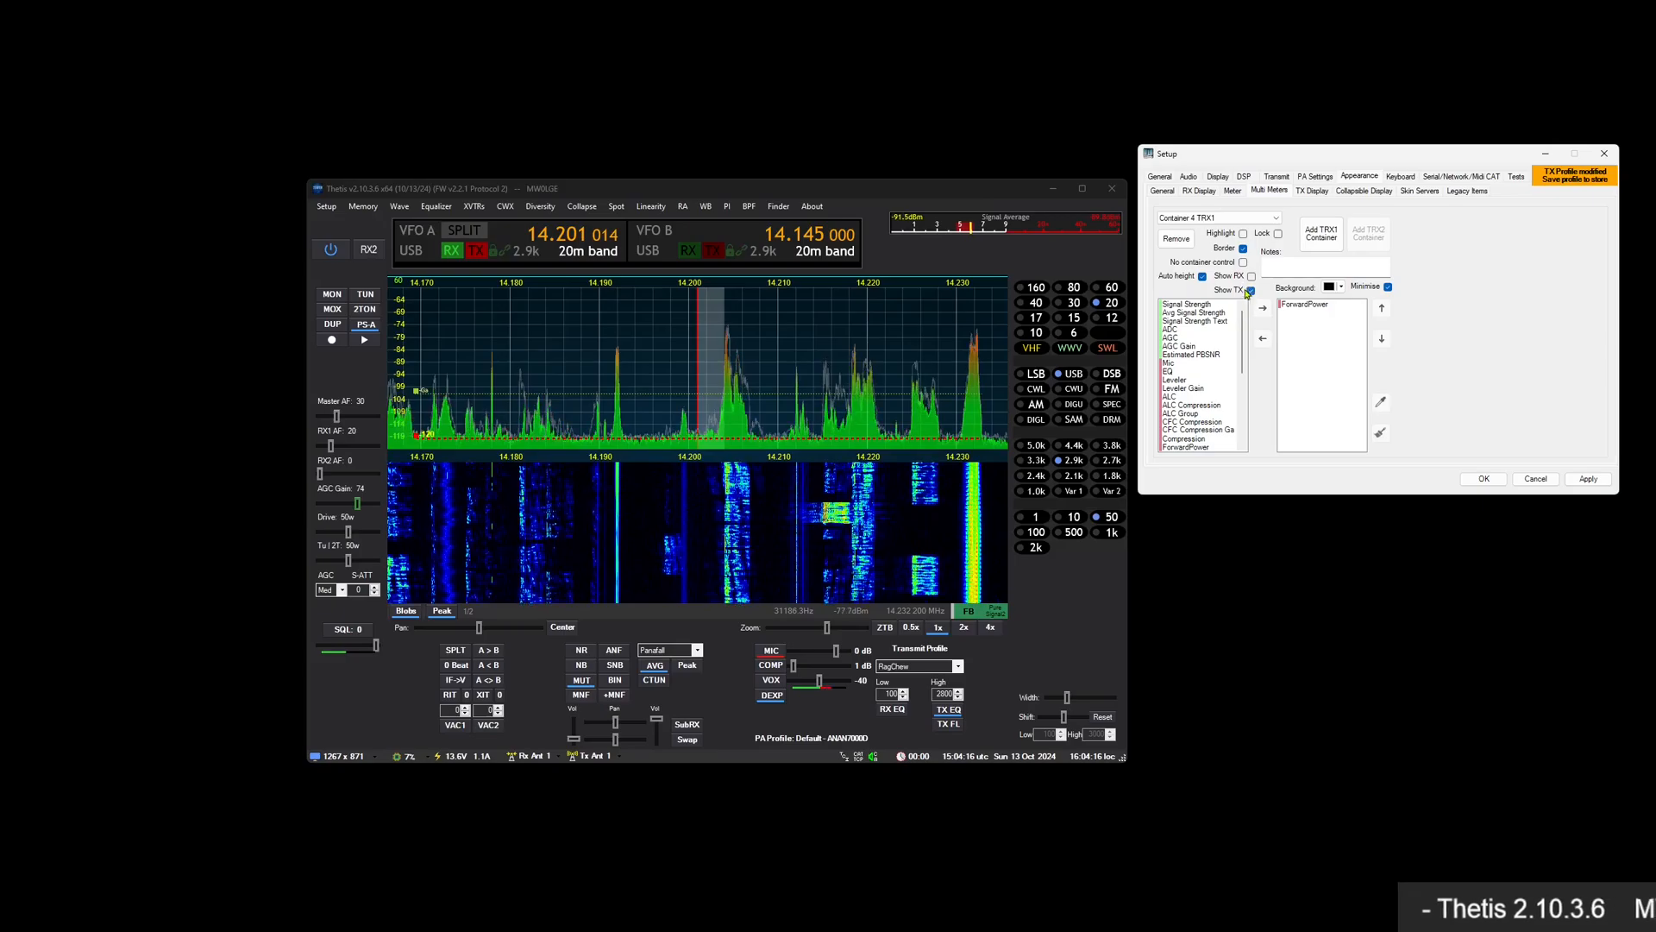
left_click(337, 311)
left_click(333, 309)
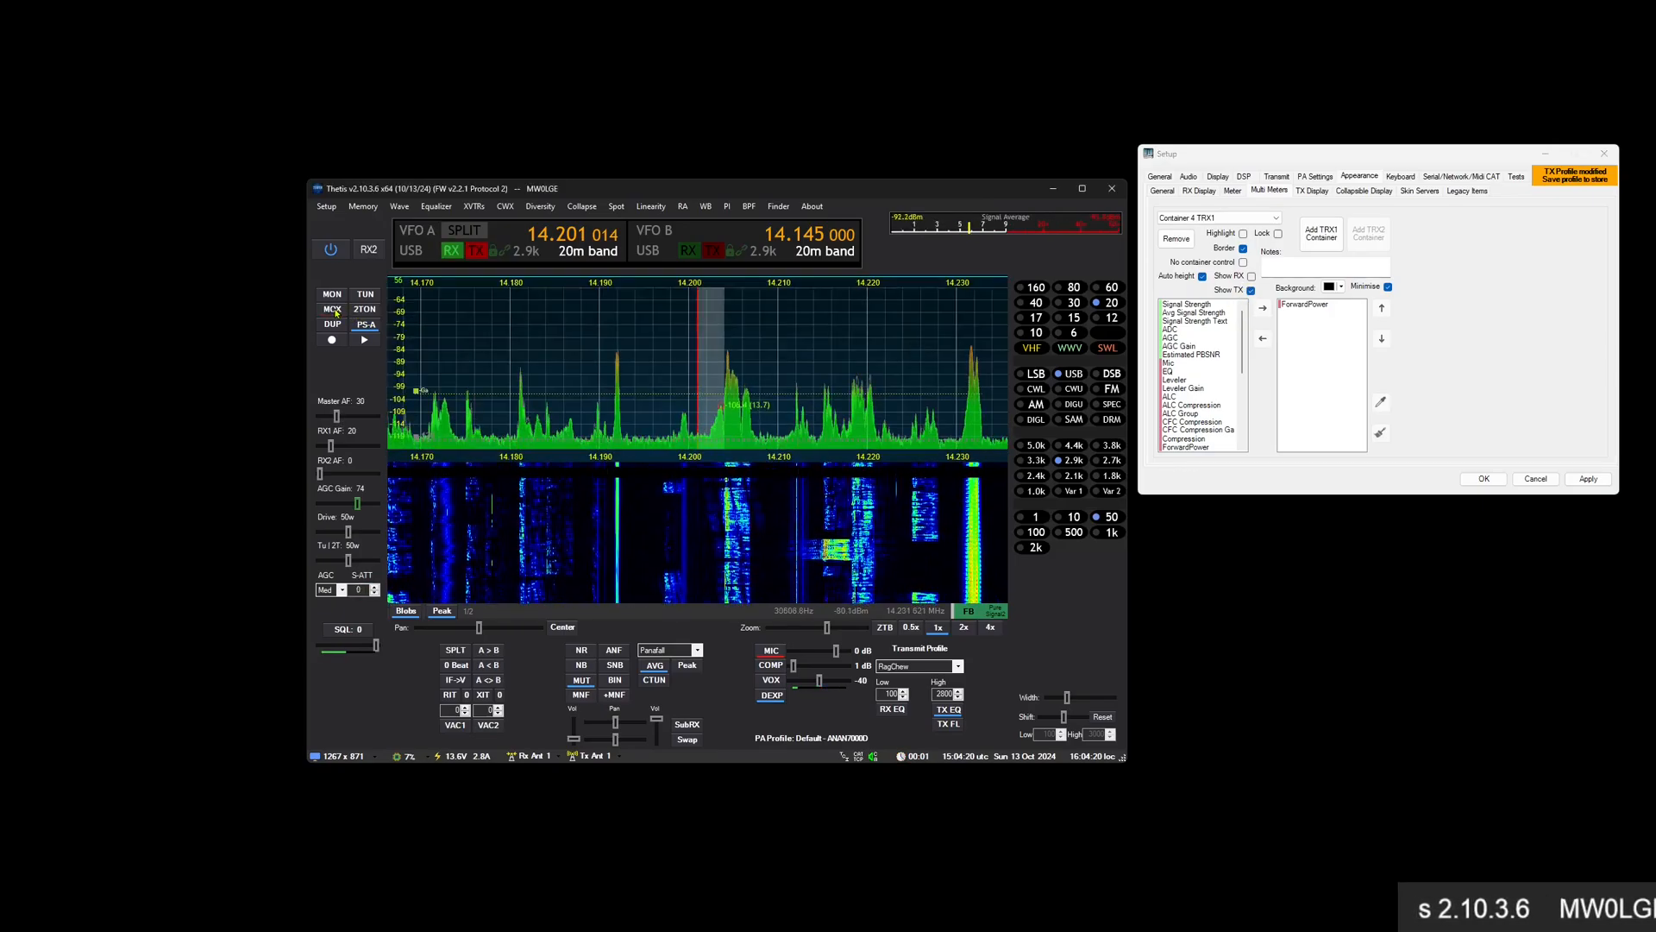
left_click(332, 310)
left_click(329, 311)
left_click(329, 311)
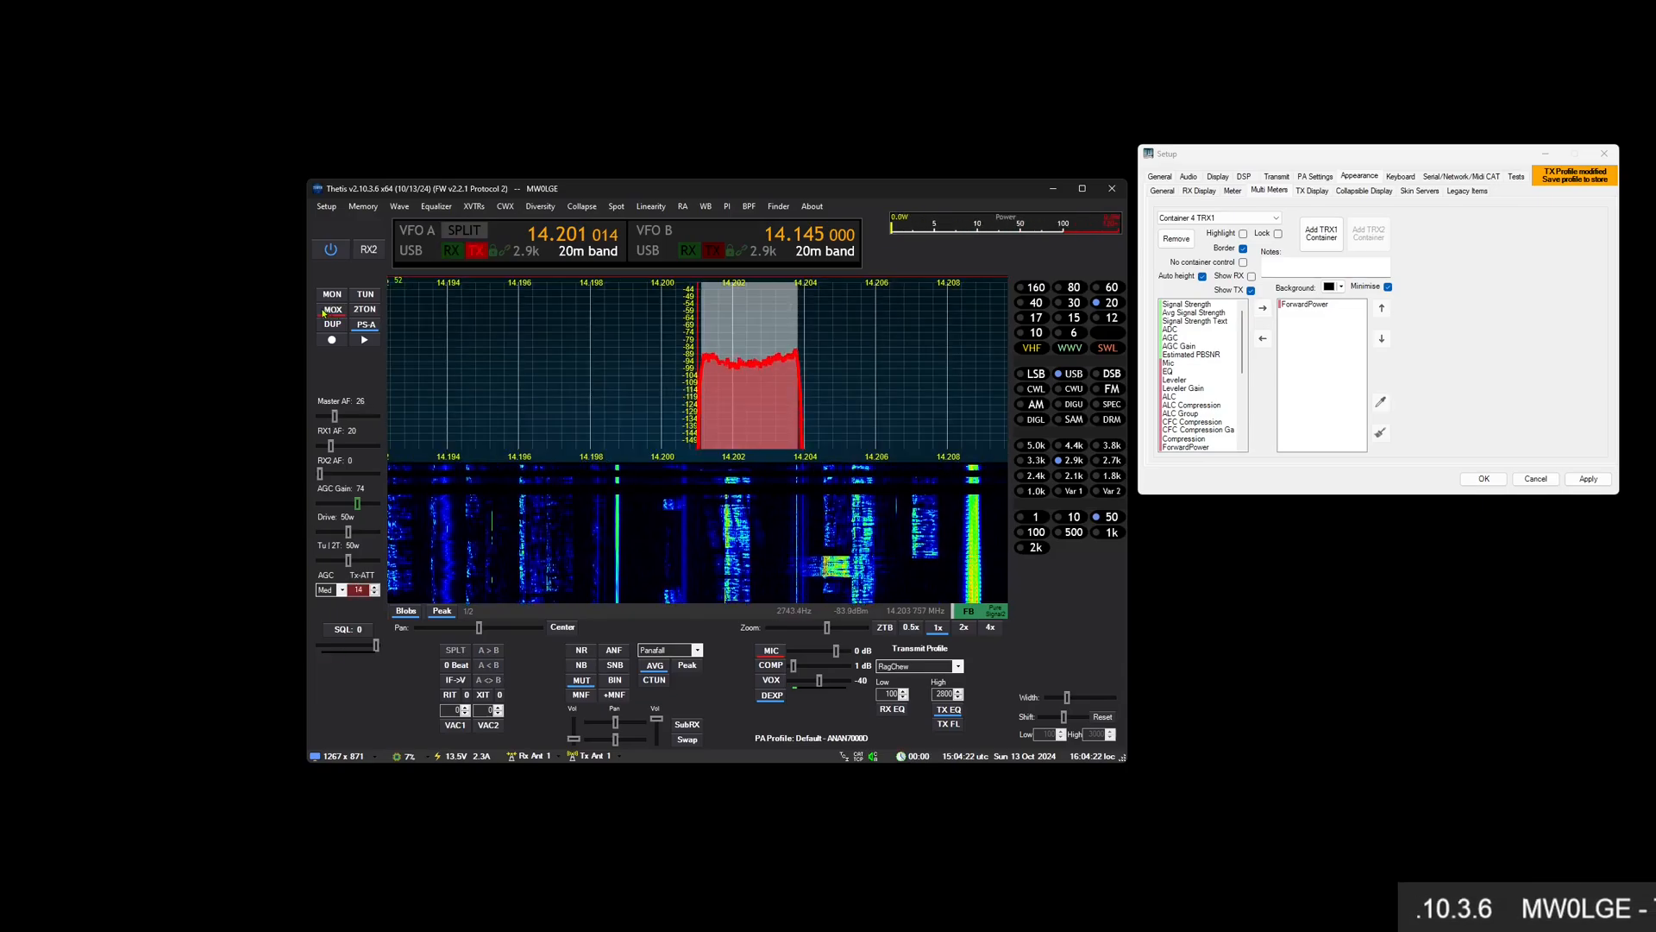
left_click(329, 311)
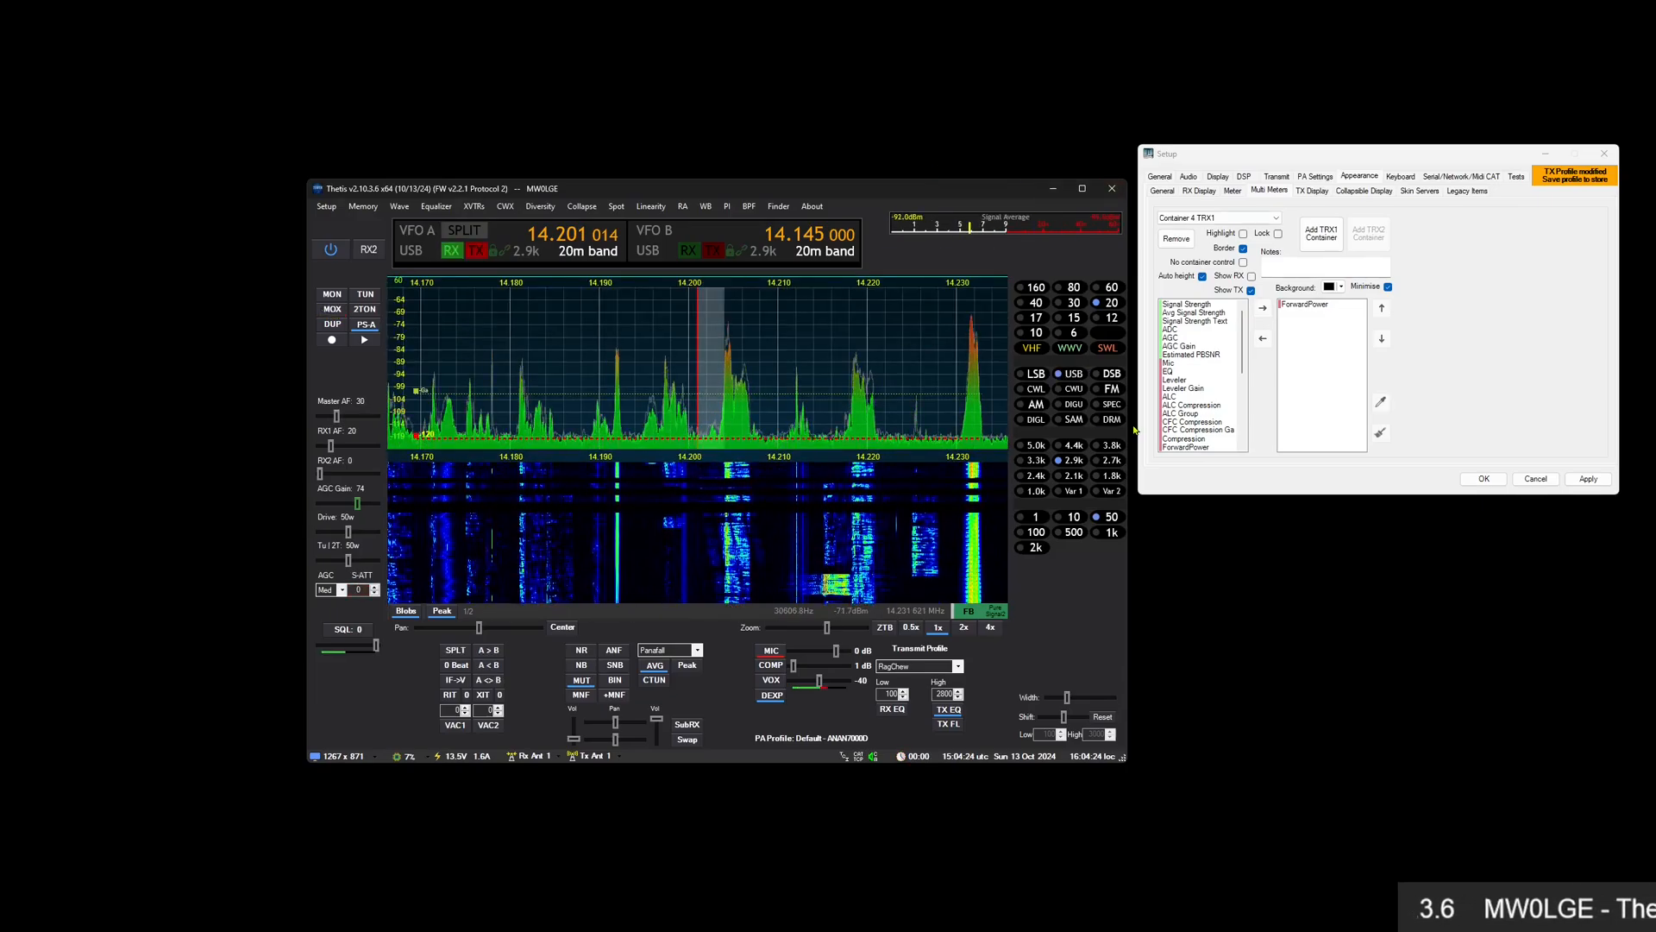
Test the power meter container's Show RX option by enabling it and disabling it again
left_click(1251, 276)
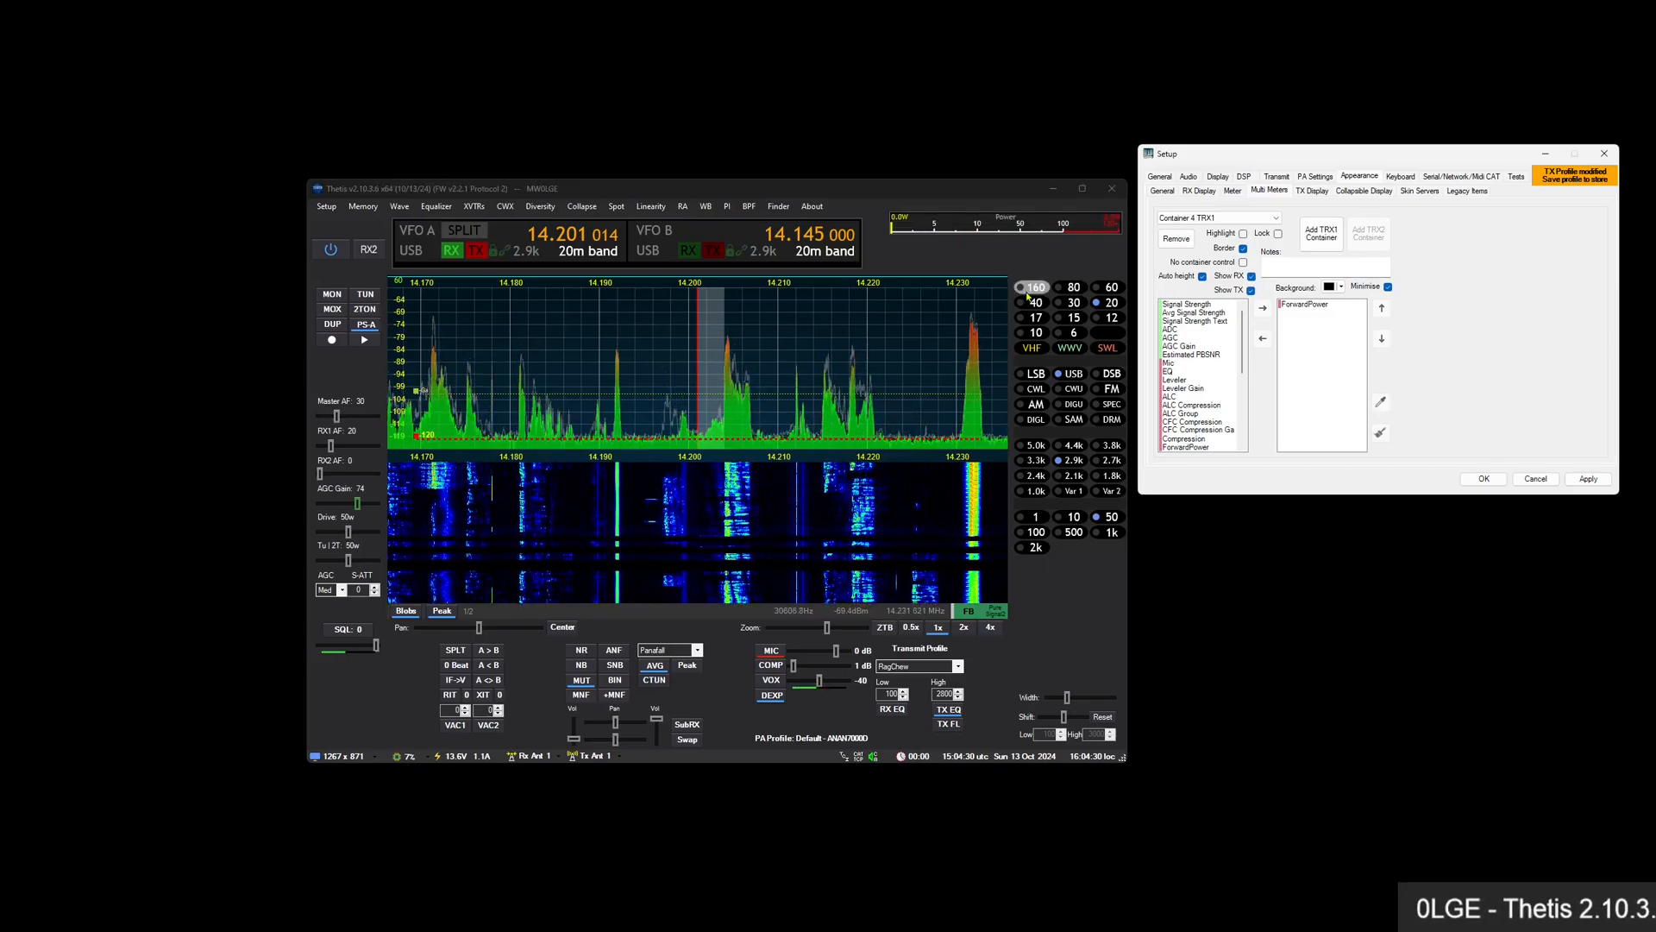
left_click(1252, 276)
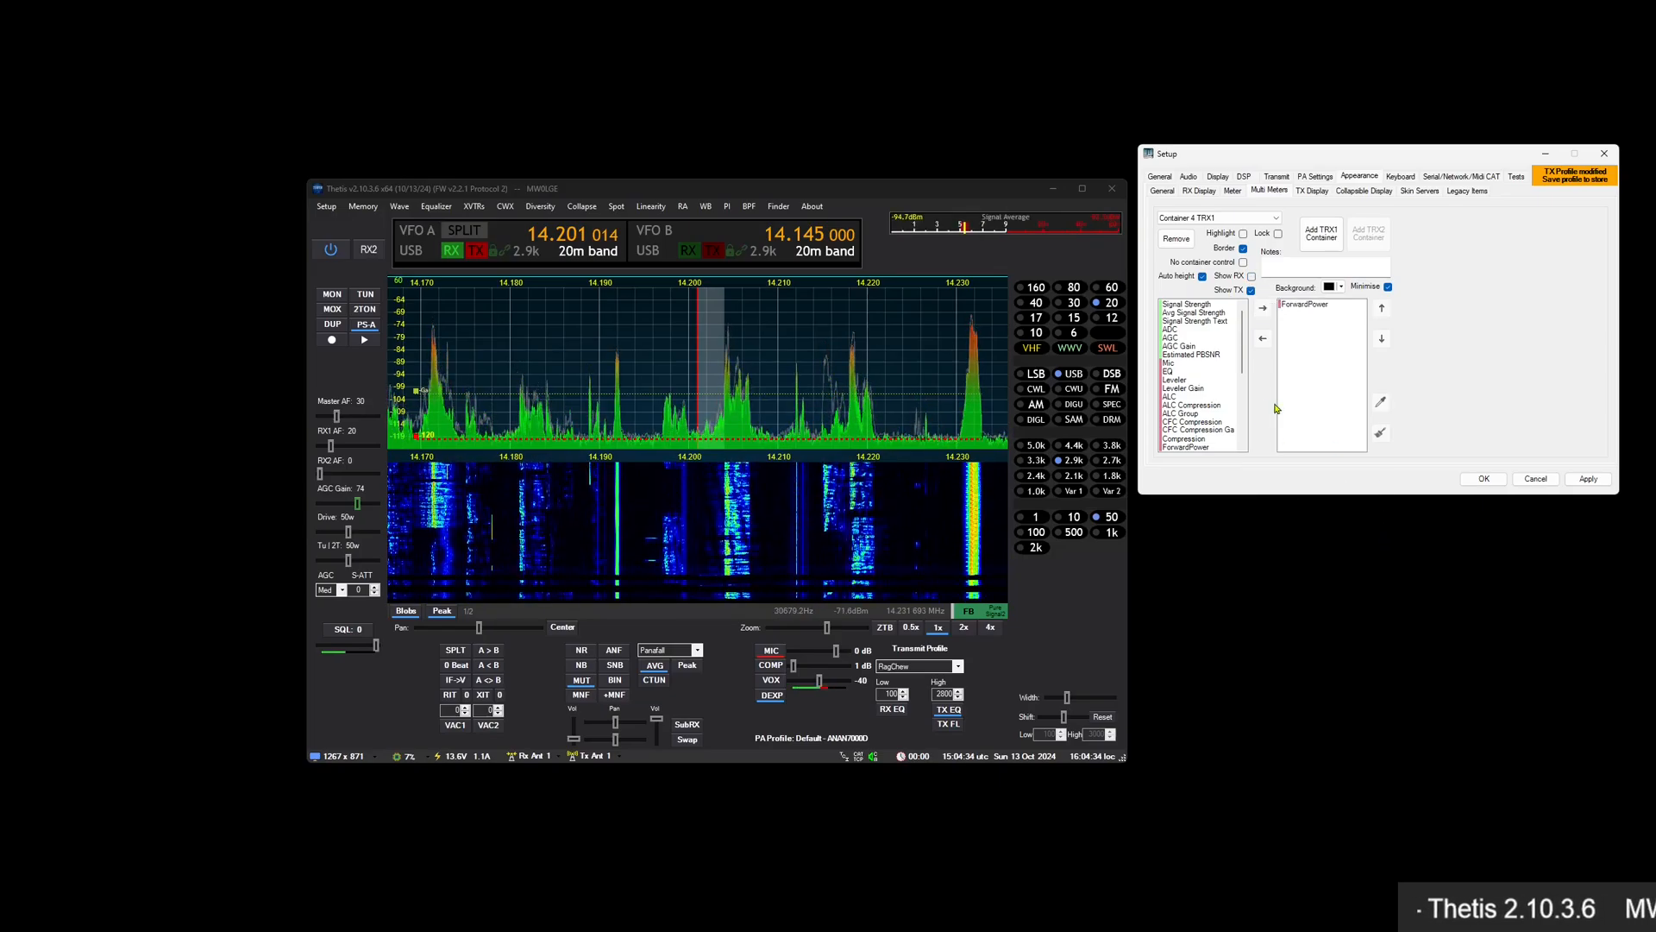
Add another TRX1 container, move it over the spectrum, add a History Graph to it and enlarge the container
left_click_drag(1243, 354, 1251, 439)
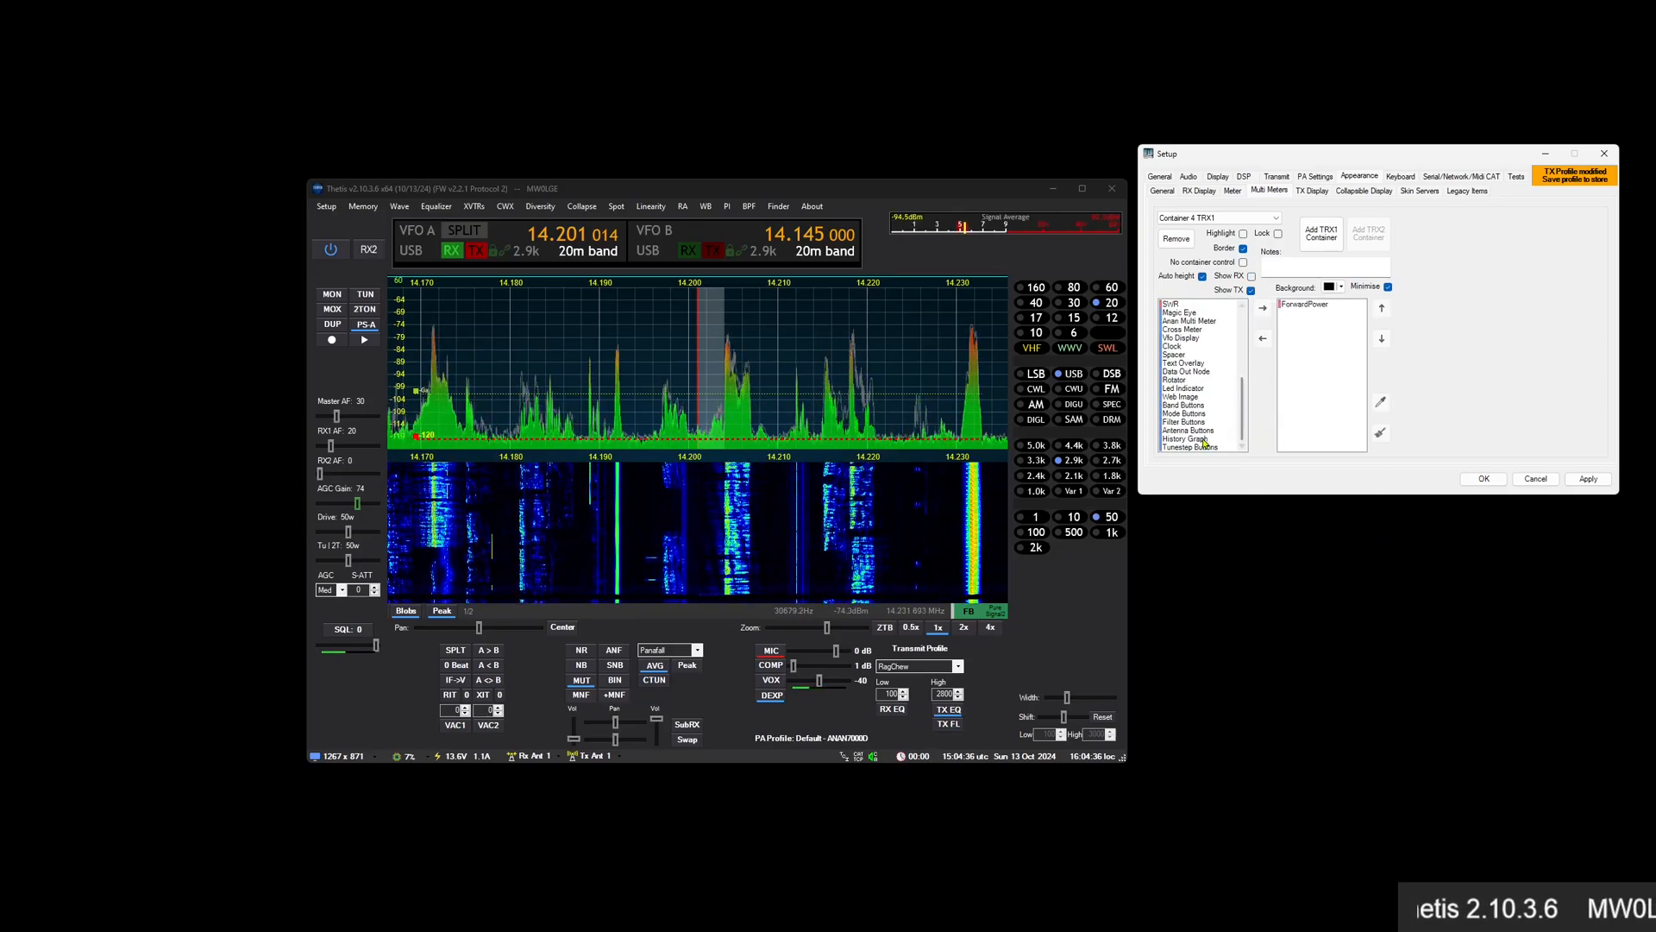
left_click(1321, 233)
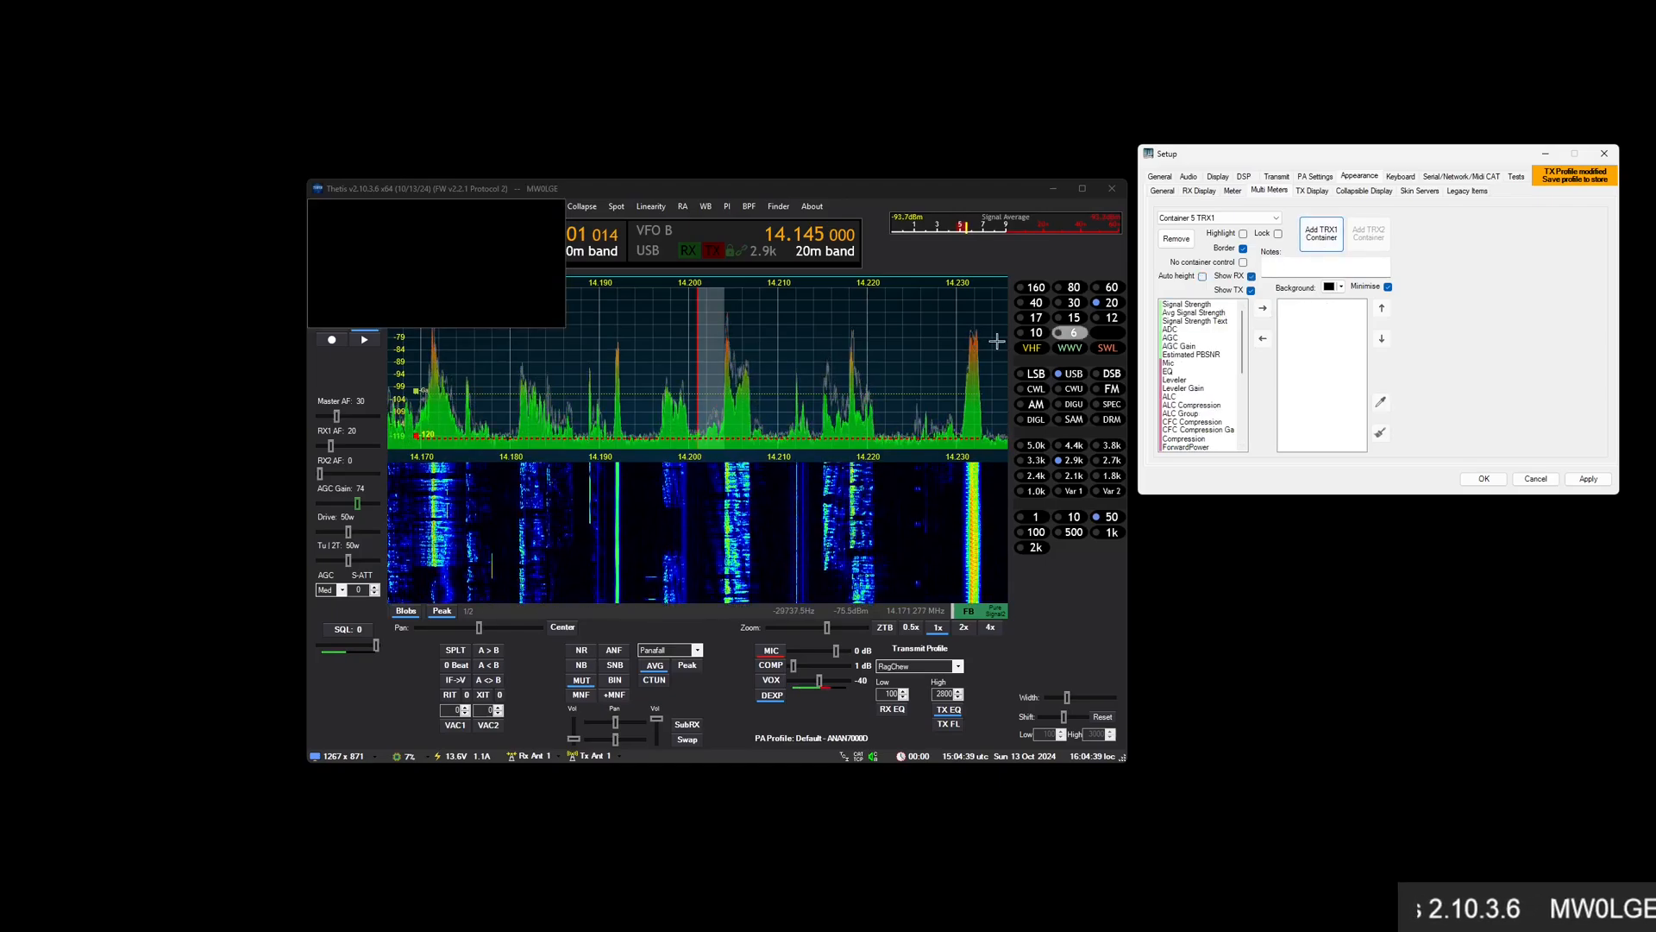
left_click_drag(466, 223, 670, 384)
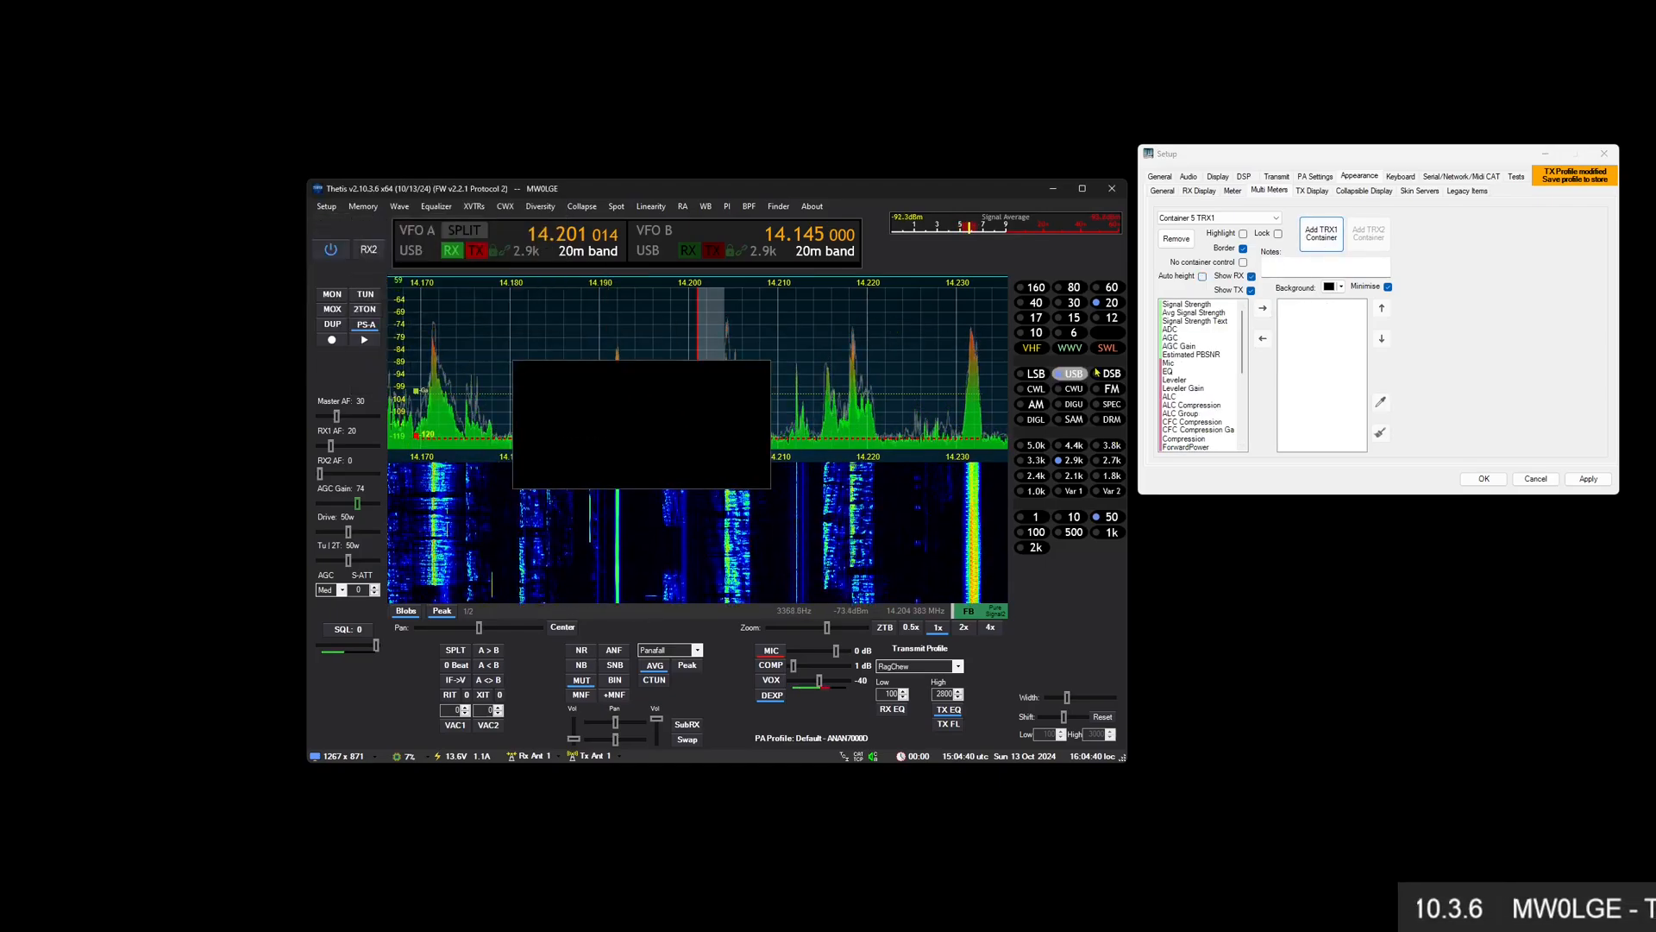
left_click_drag(1243, 344, 1264, 446)
double_click(1183, 439)
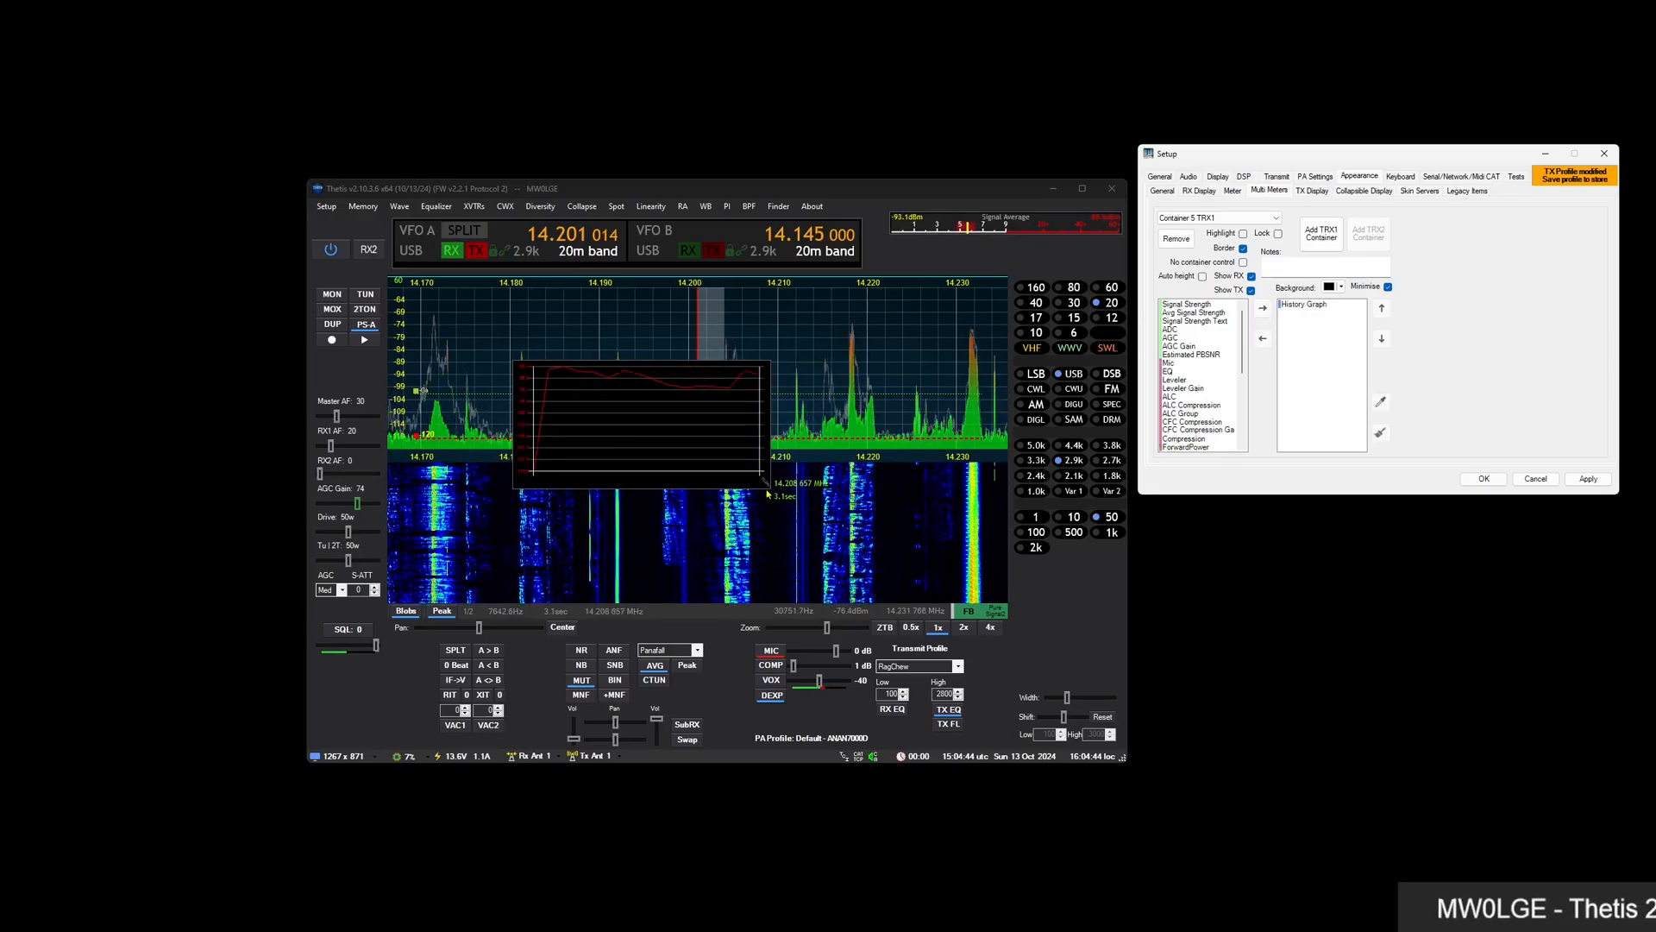
left_click_drag(766, 488, 1009, 603)
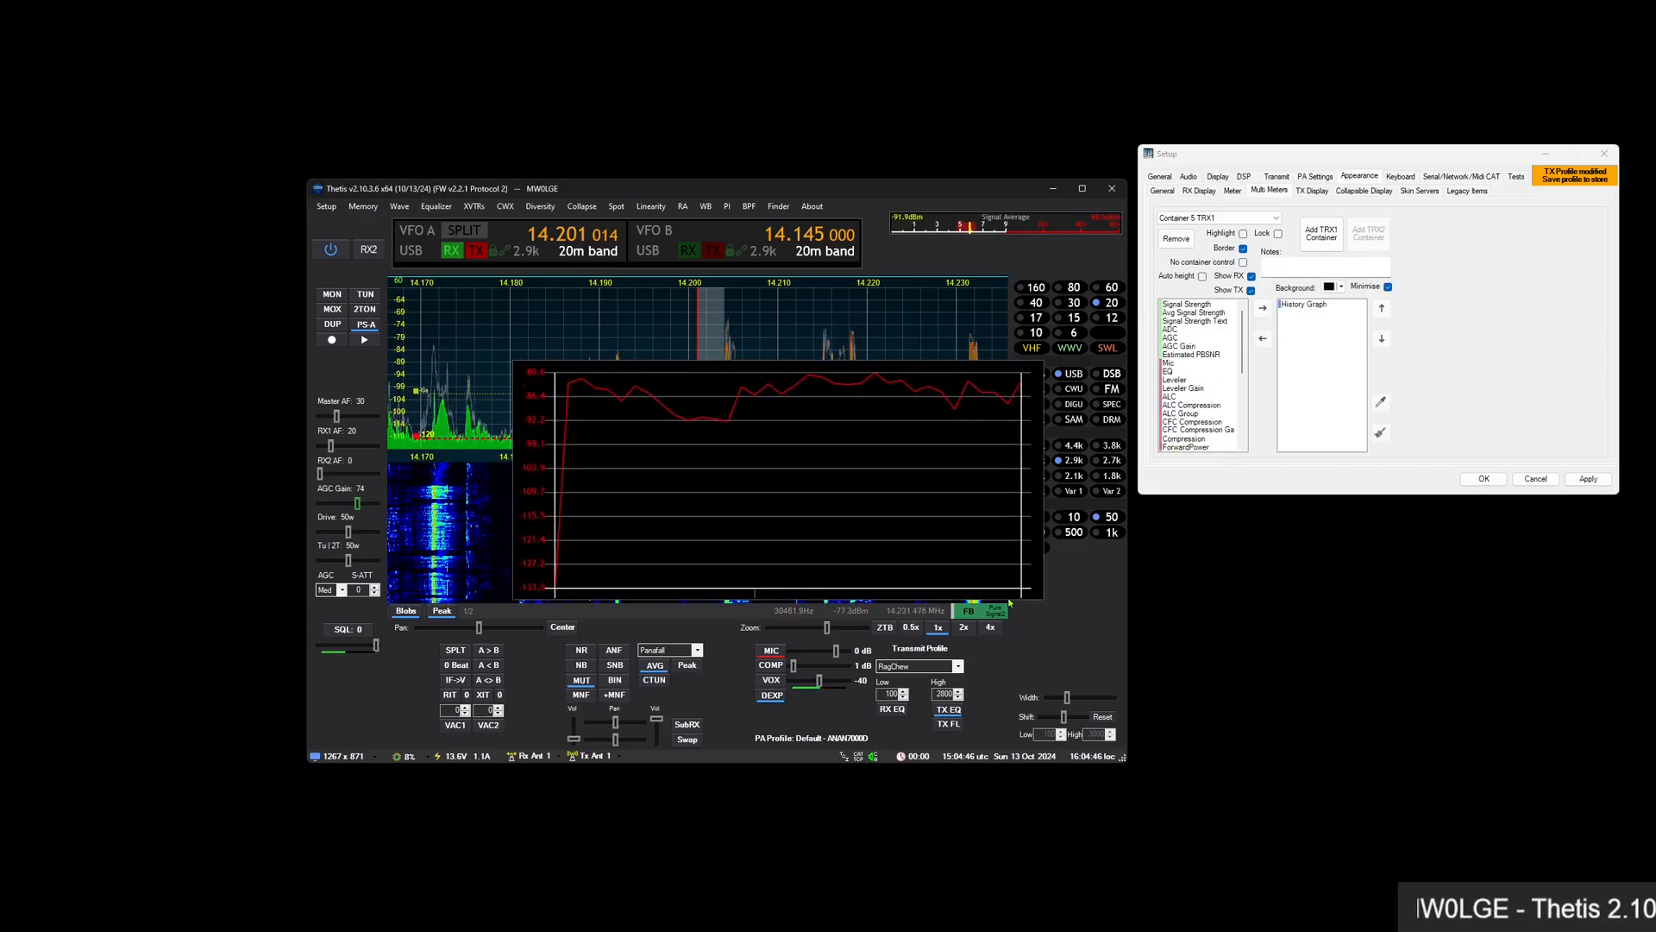
Resize the history graph container to reveal its time labels and plot Signal Average on the enabled right axis
left_click(1310, 308)
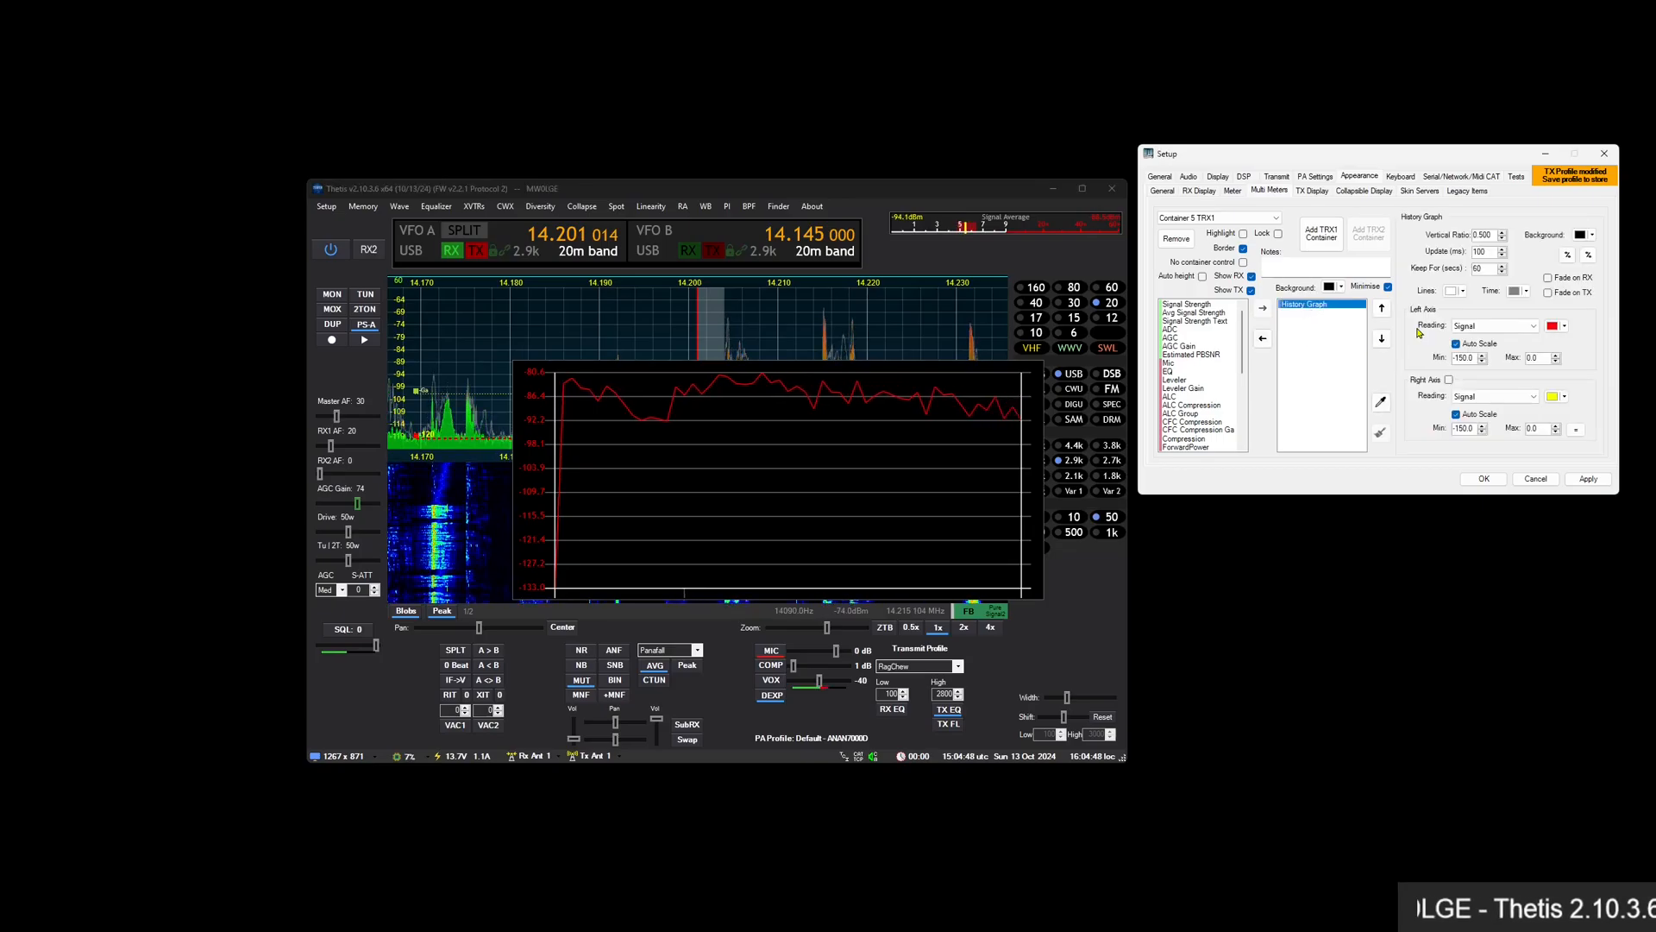
left_click(1500, 326)
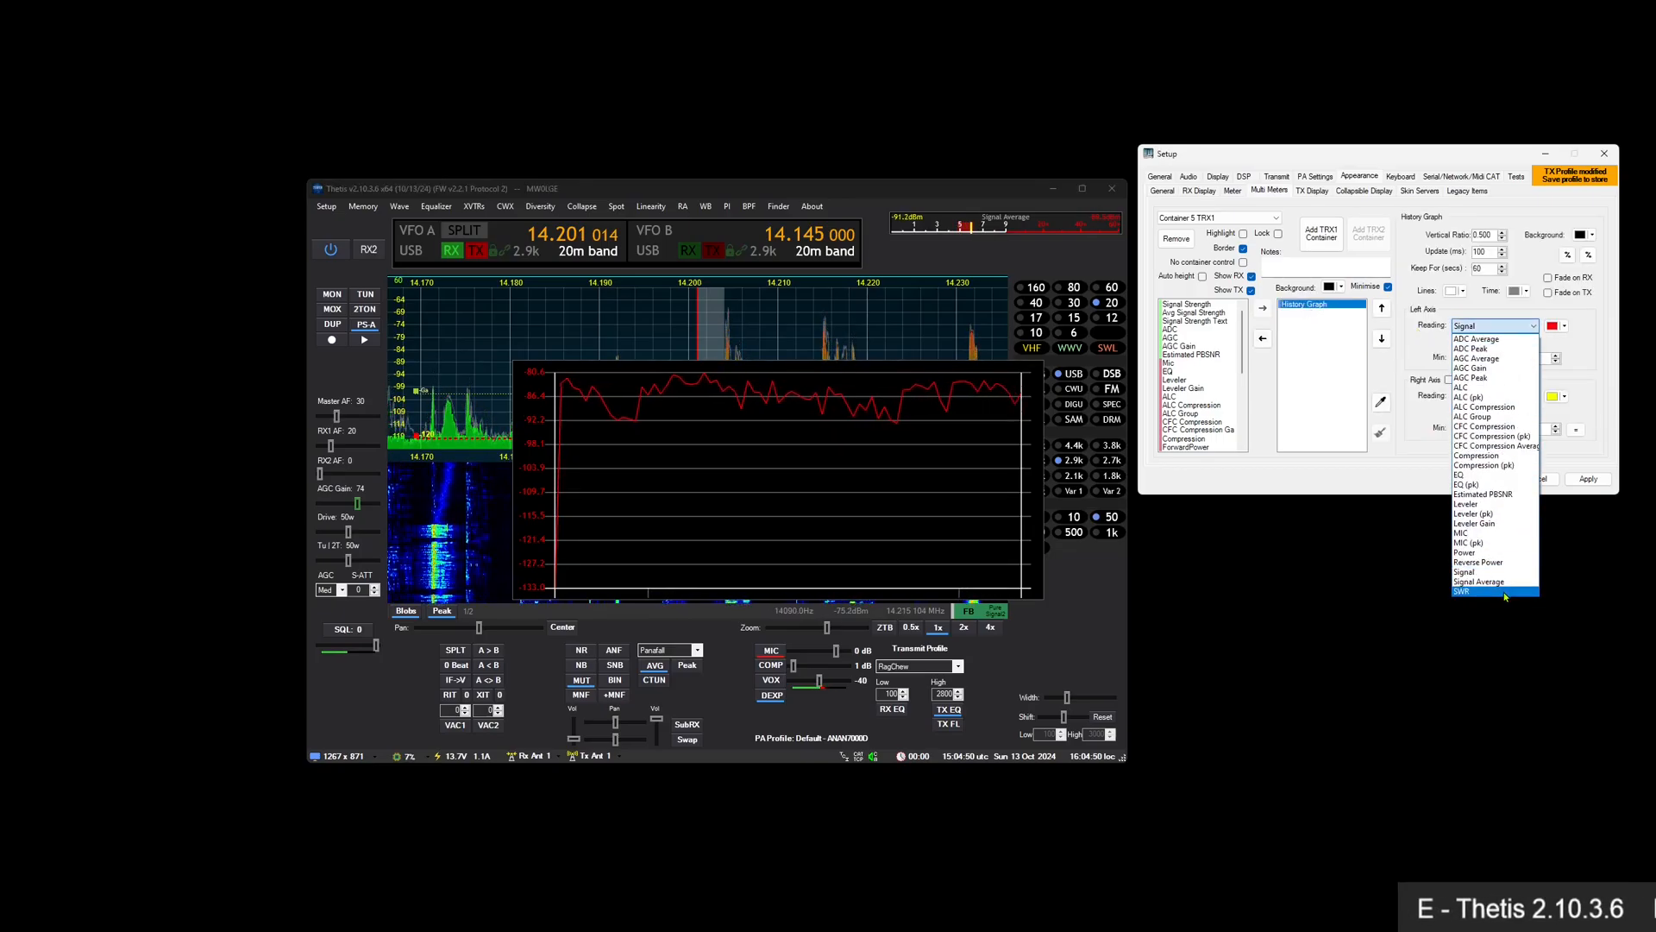
left_click(1419, 458)
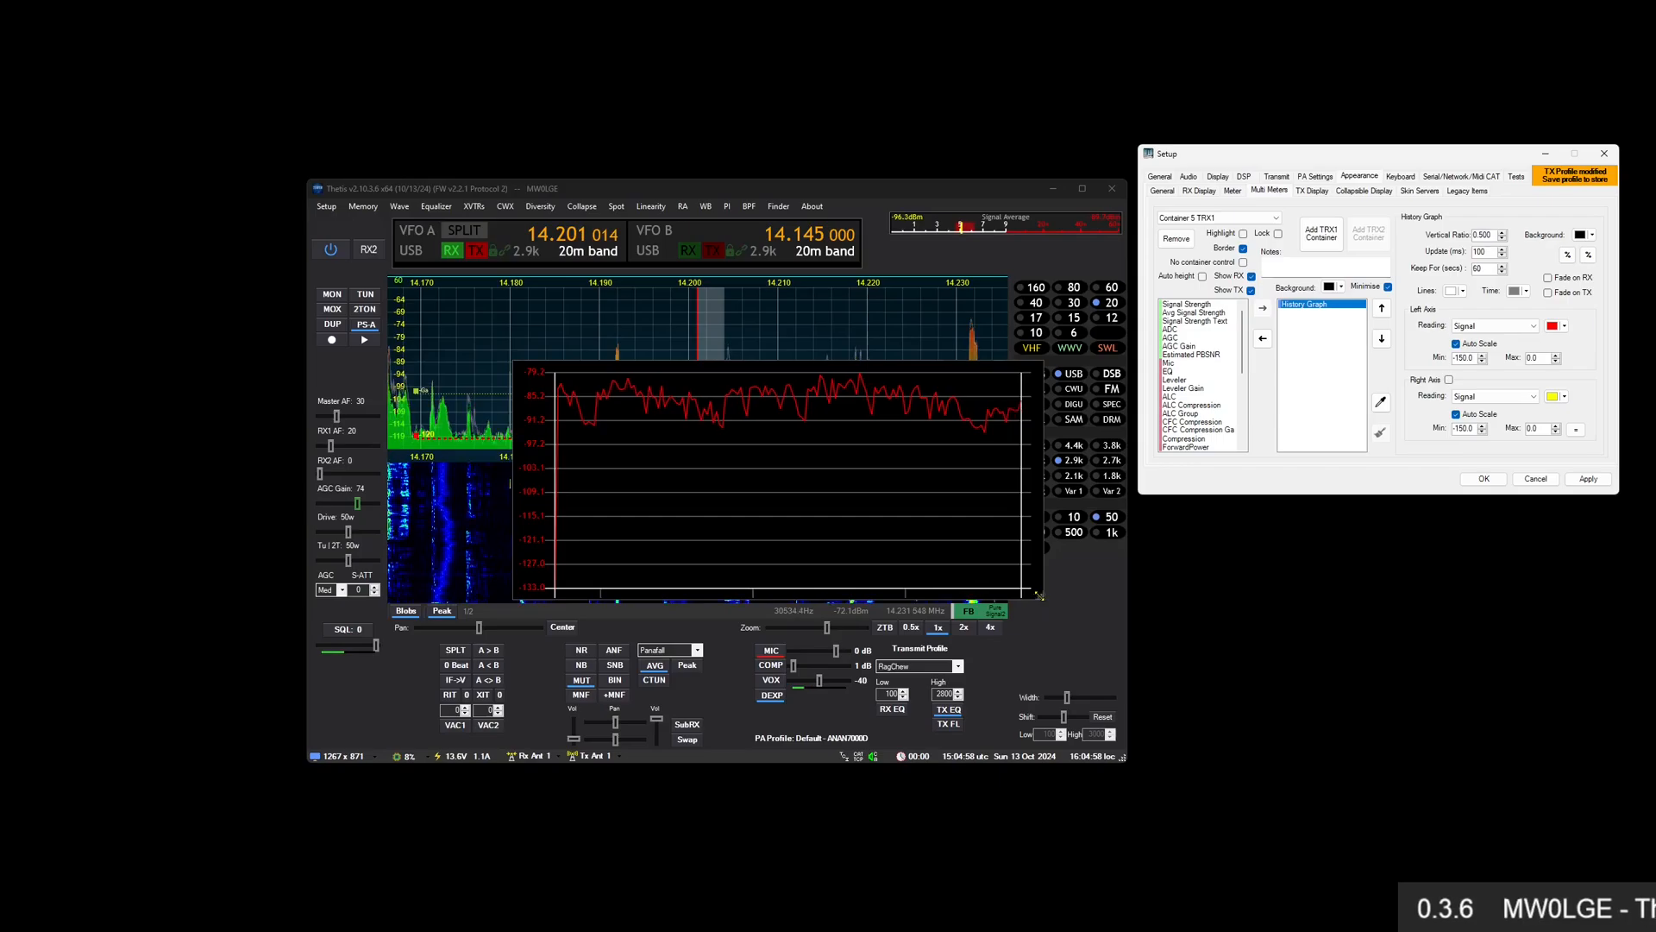
left_click_drag(1039, 595, 980, 621)
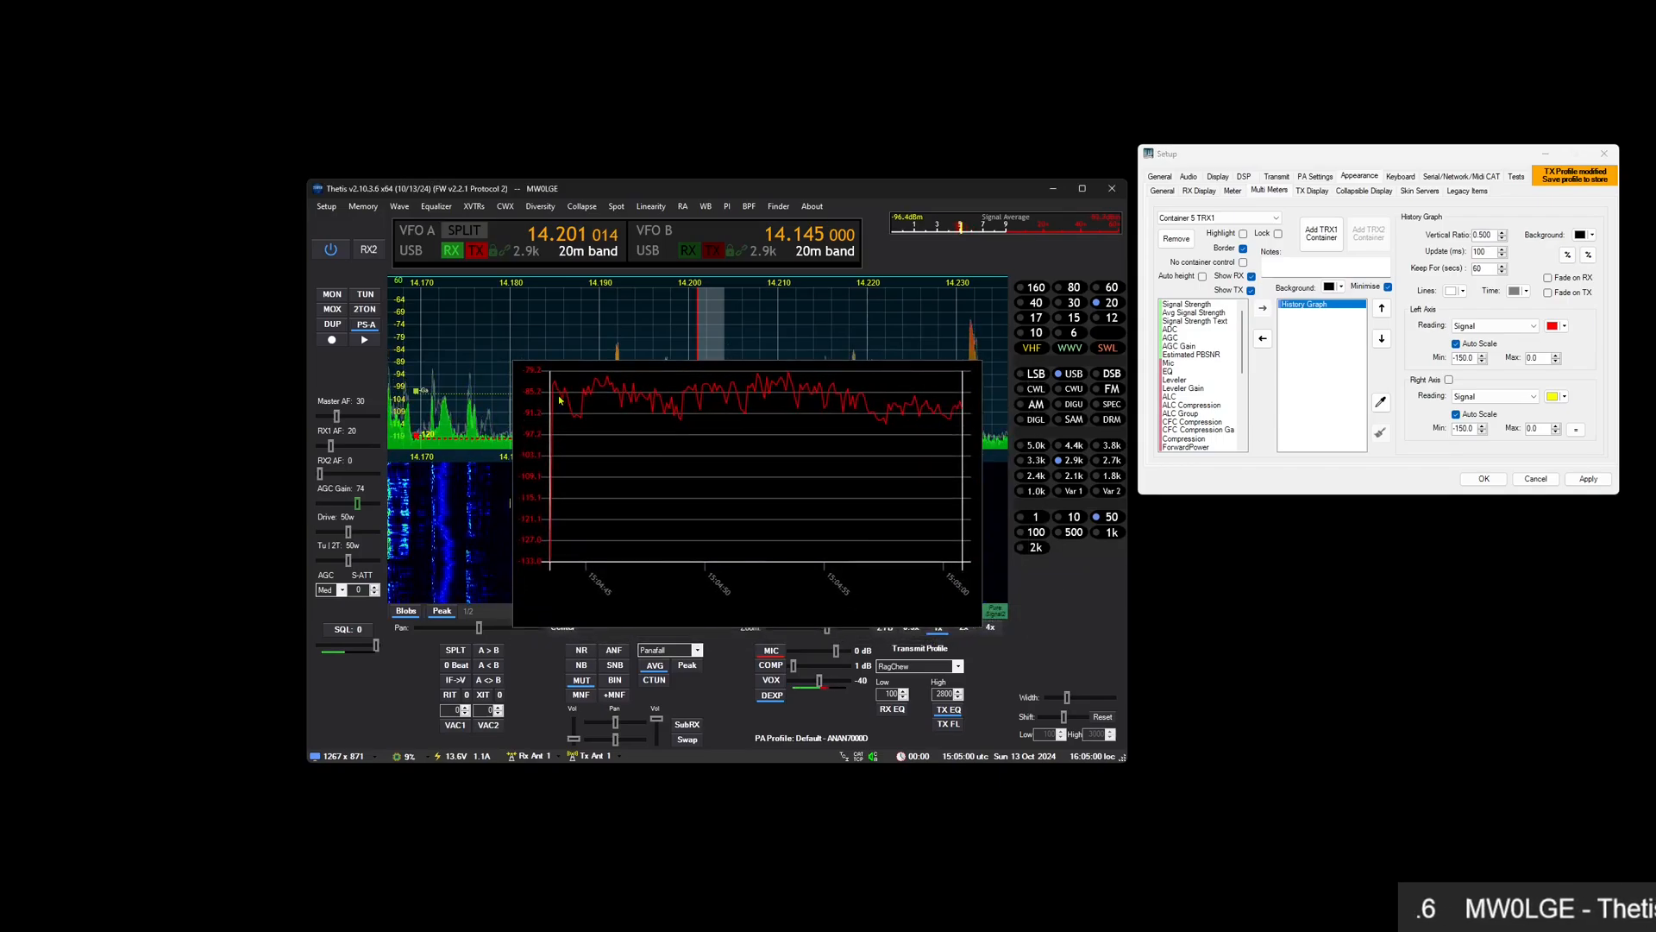
left_click(1490, 397)
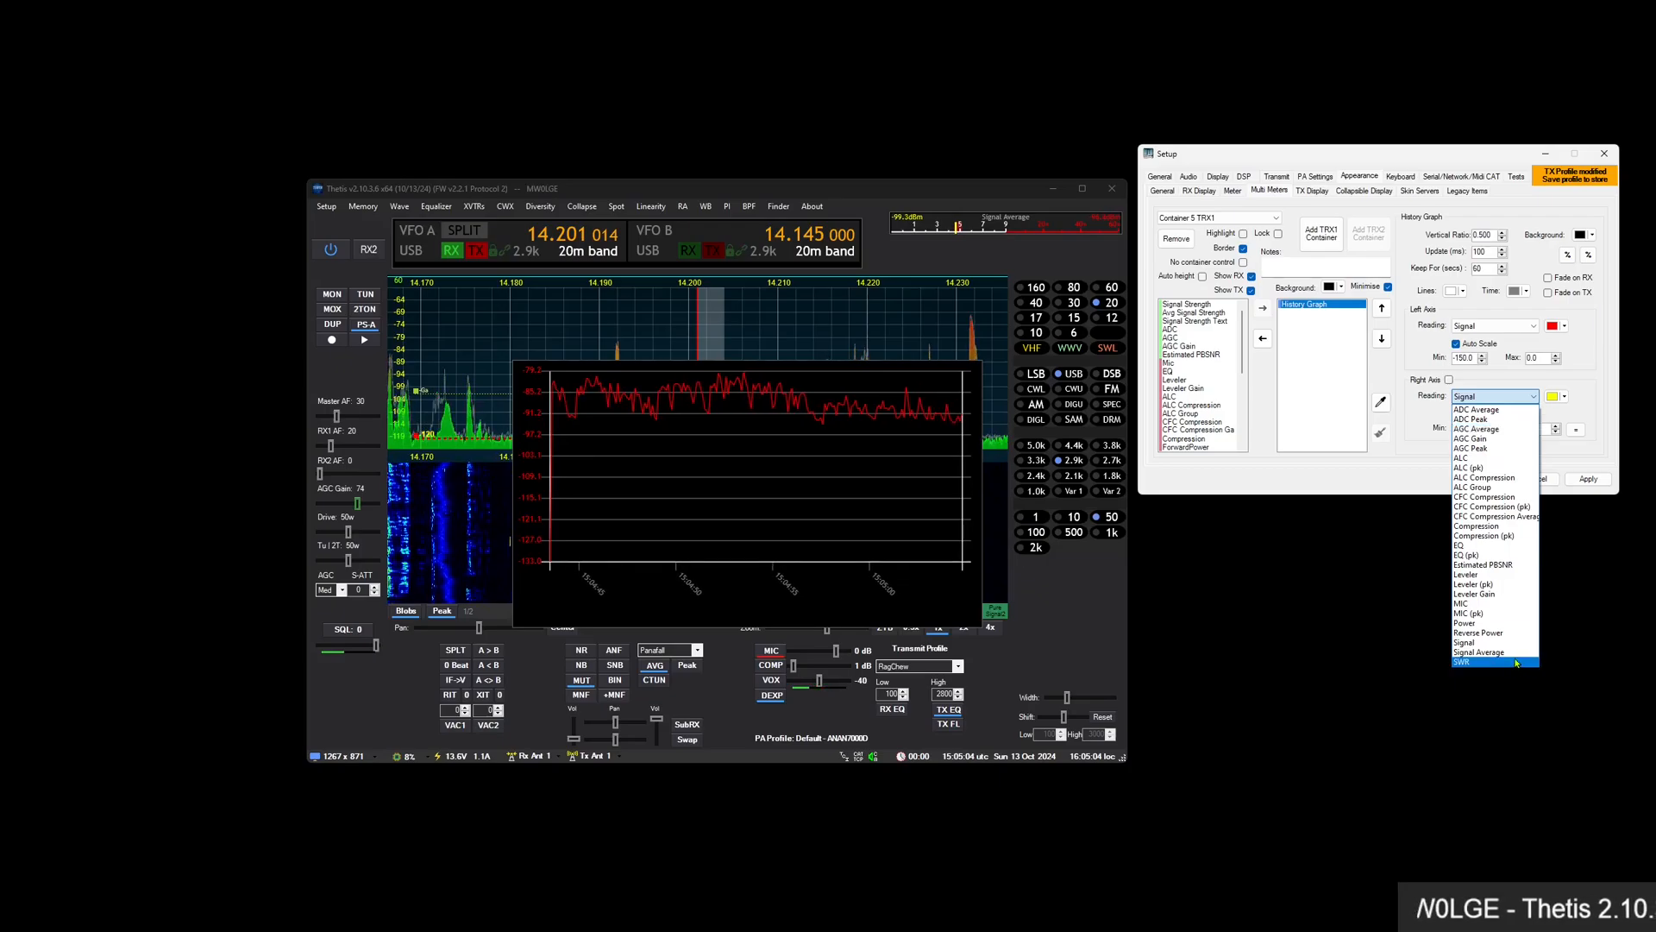
left_click(1511, 655)
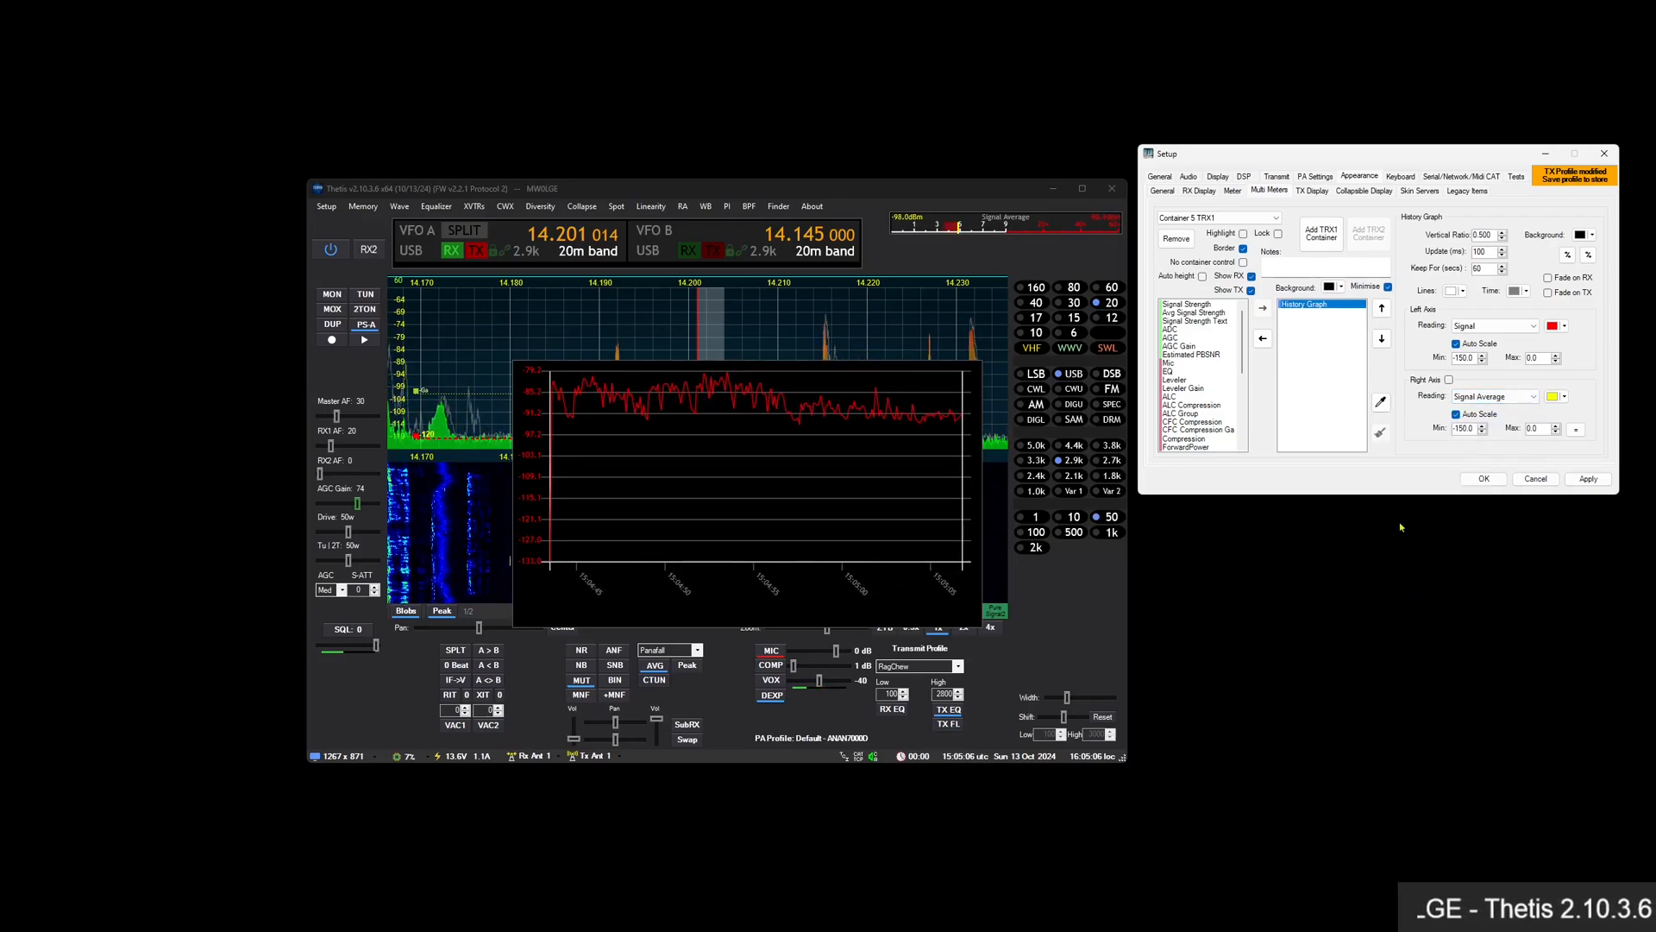
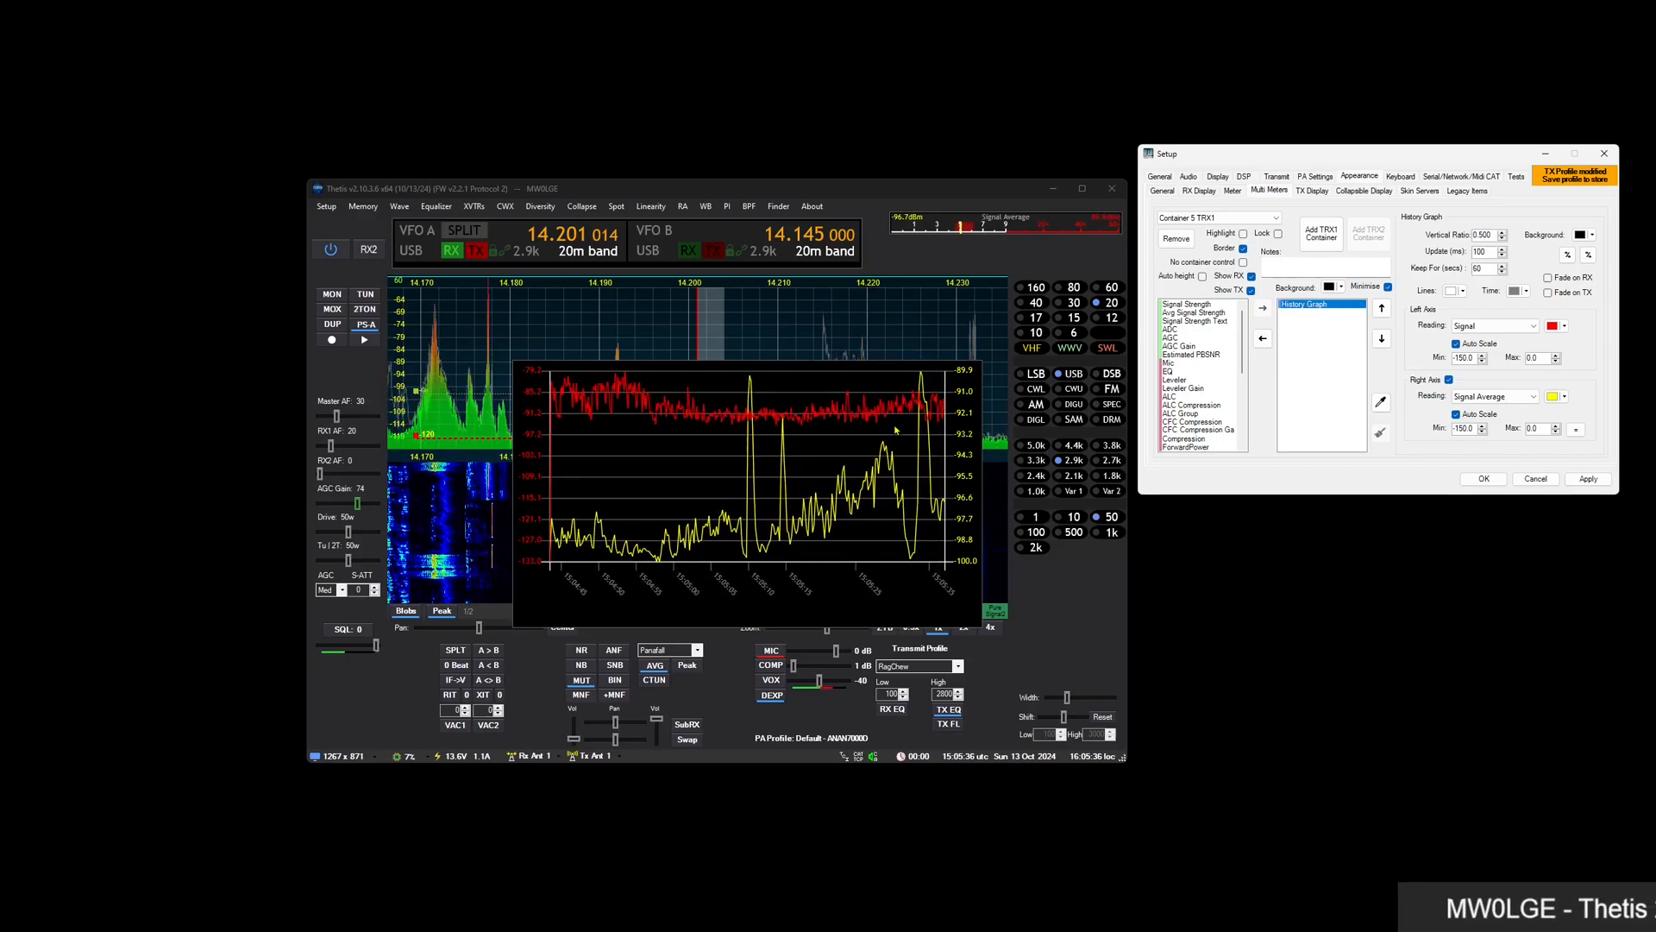
Try a Signal Strength meter beneath the history graph, view its settings and remove it again
double_click(1194, 306)
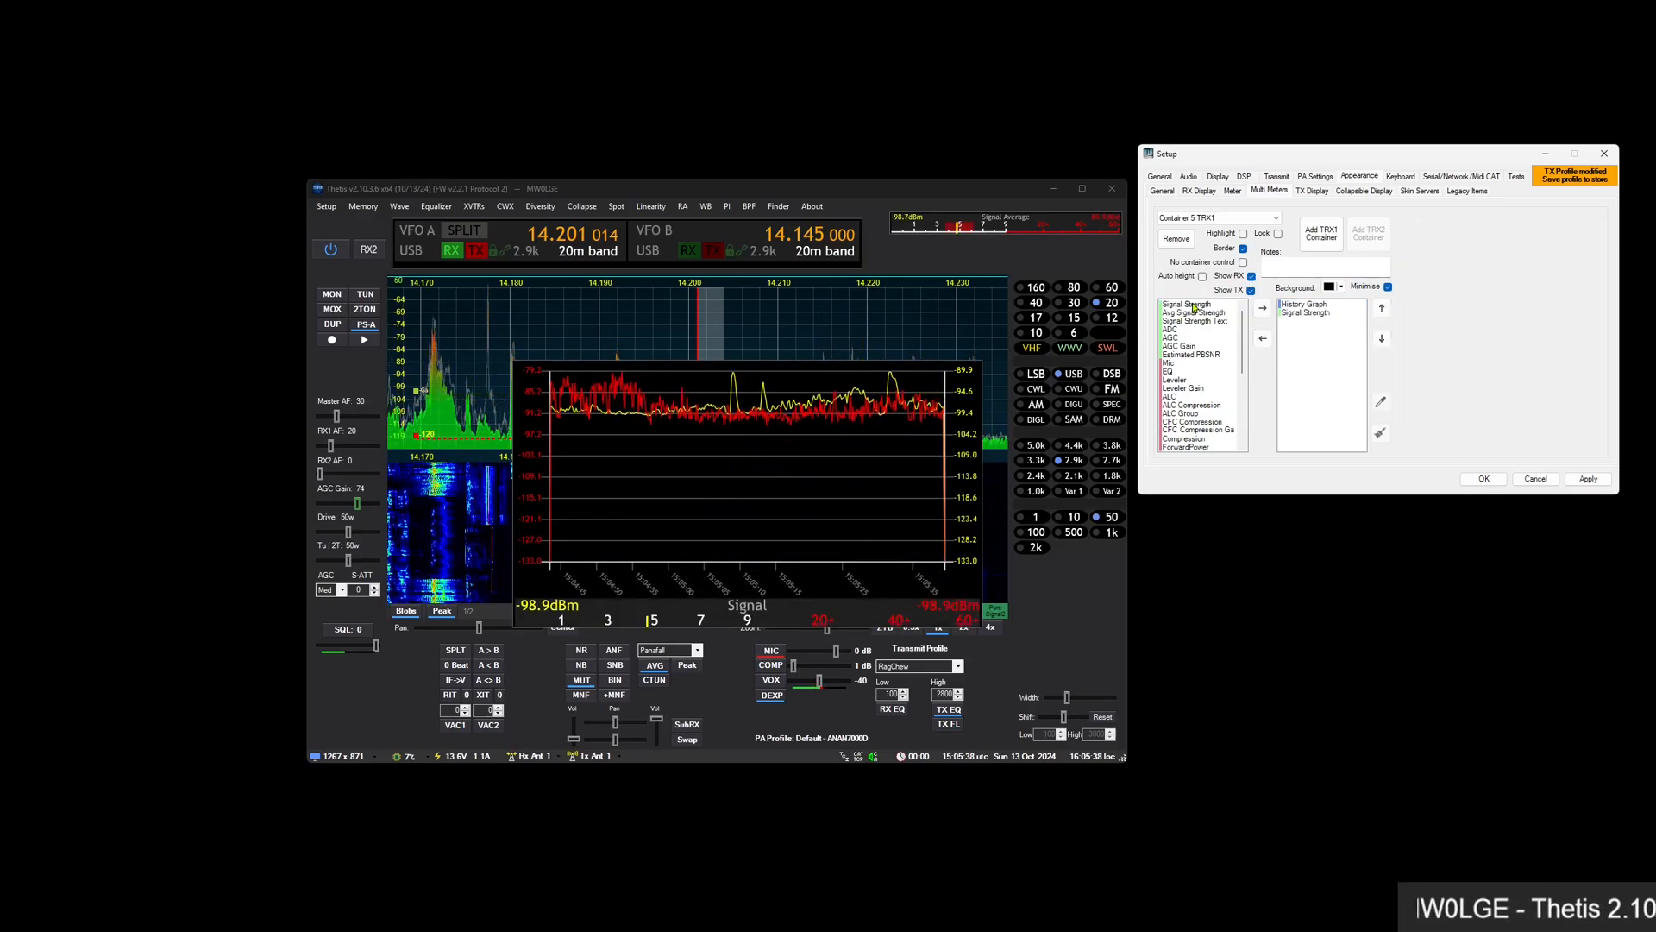
left_click(1303, 314)
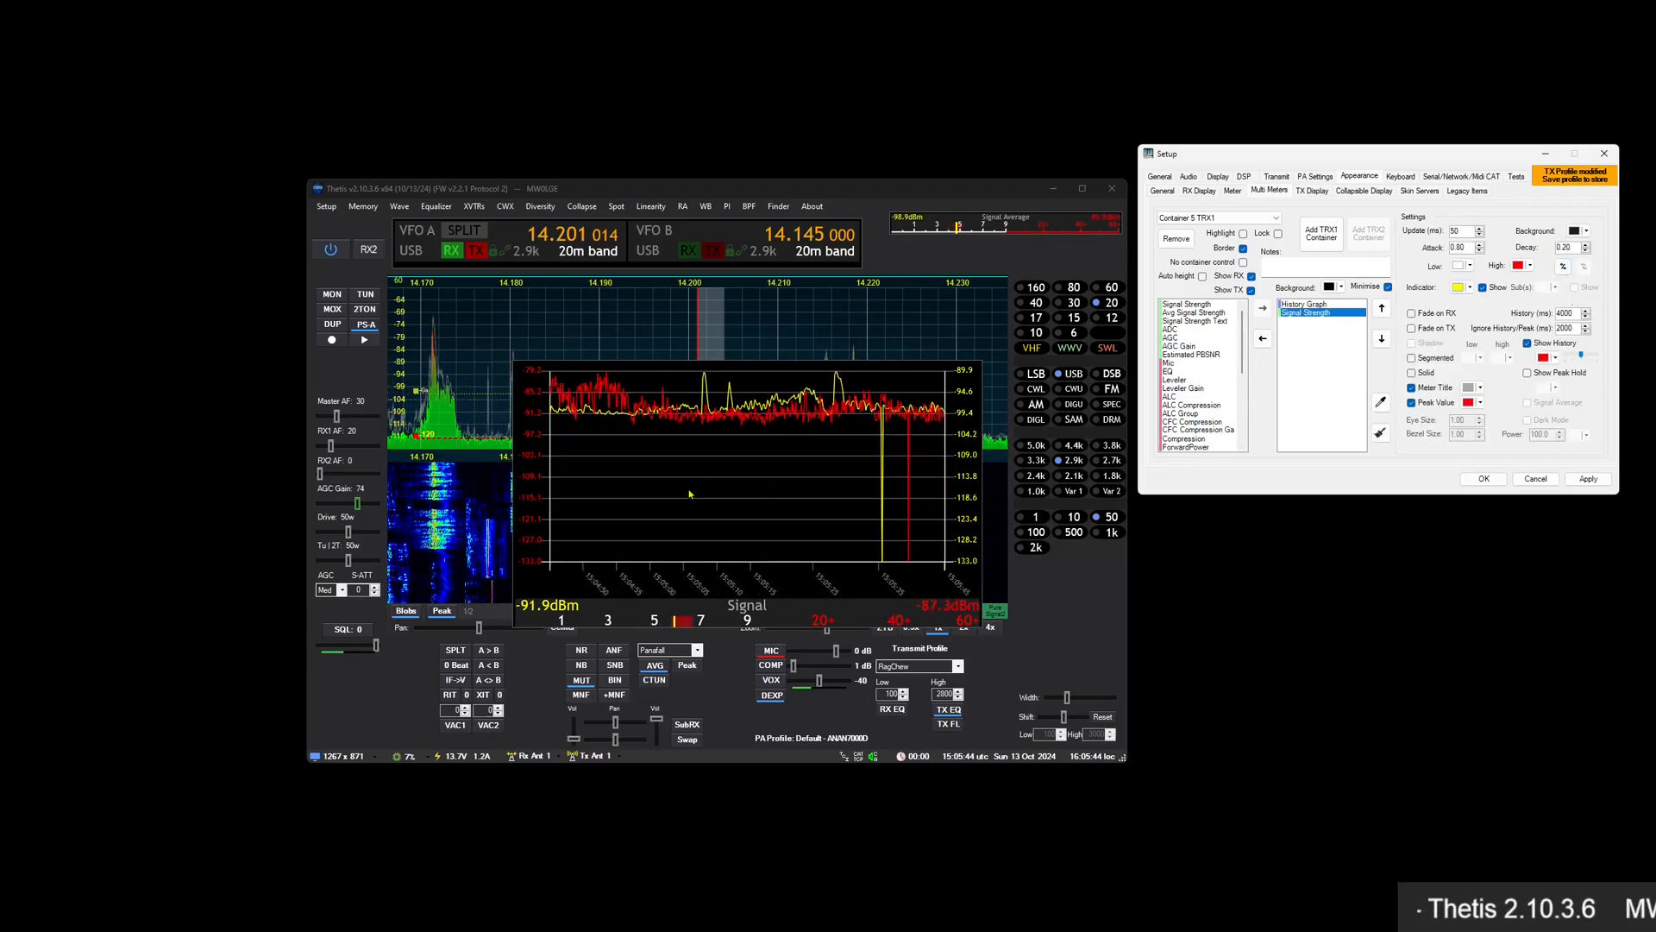
double_click(1299, 314)
left_click_drag(1244, 324, 1247, 433)
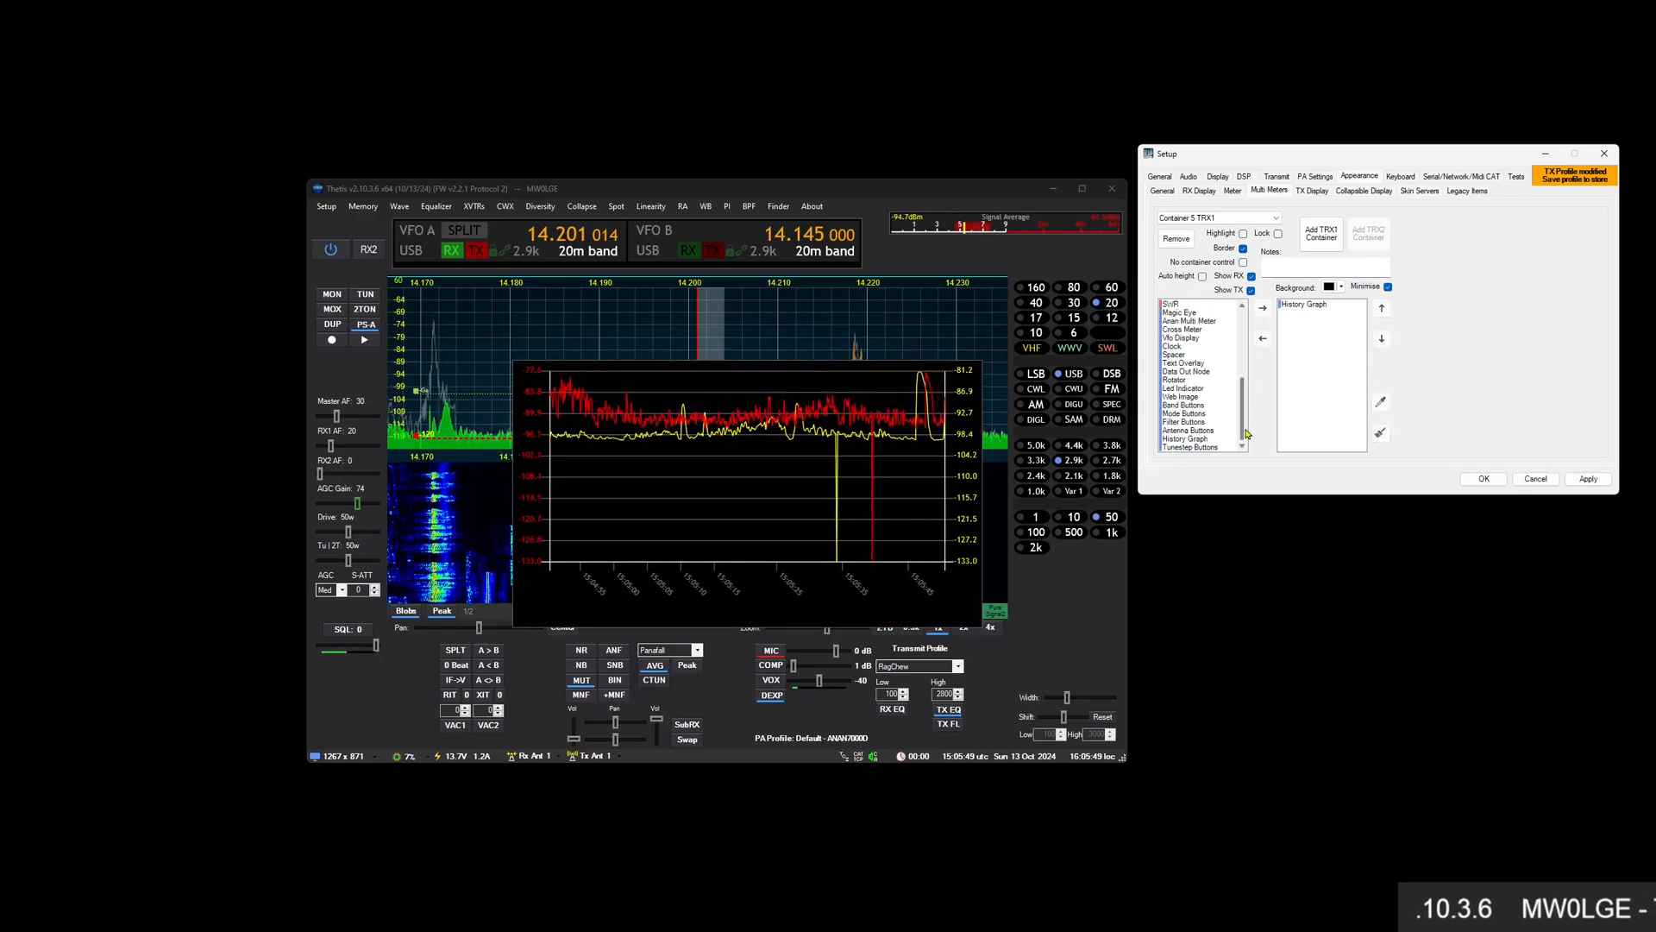
left_click(1184, 439)
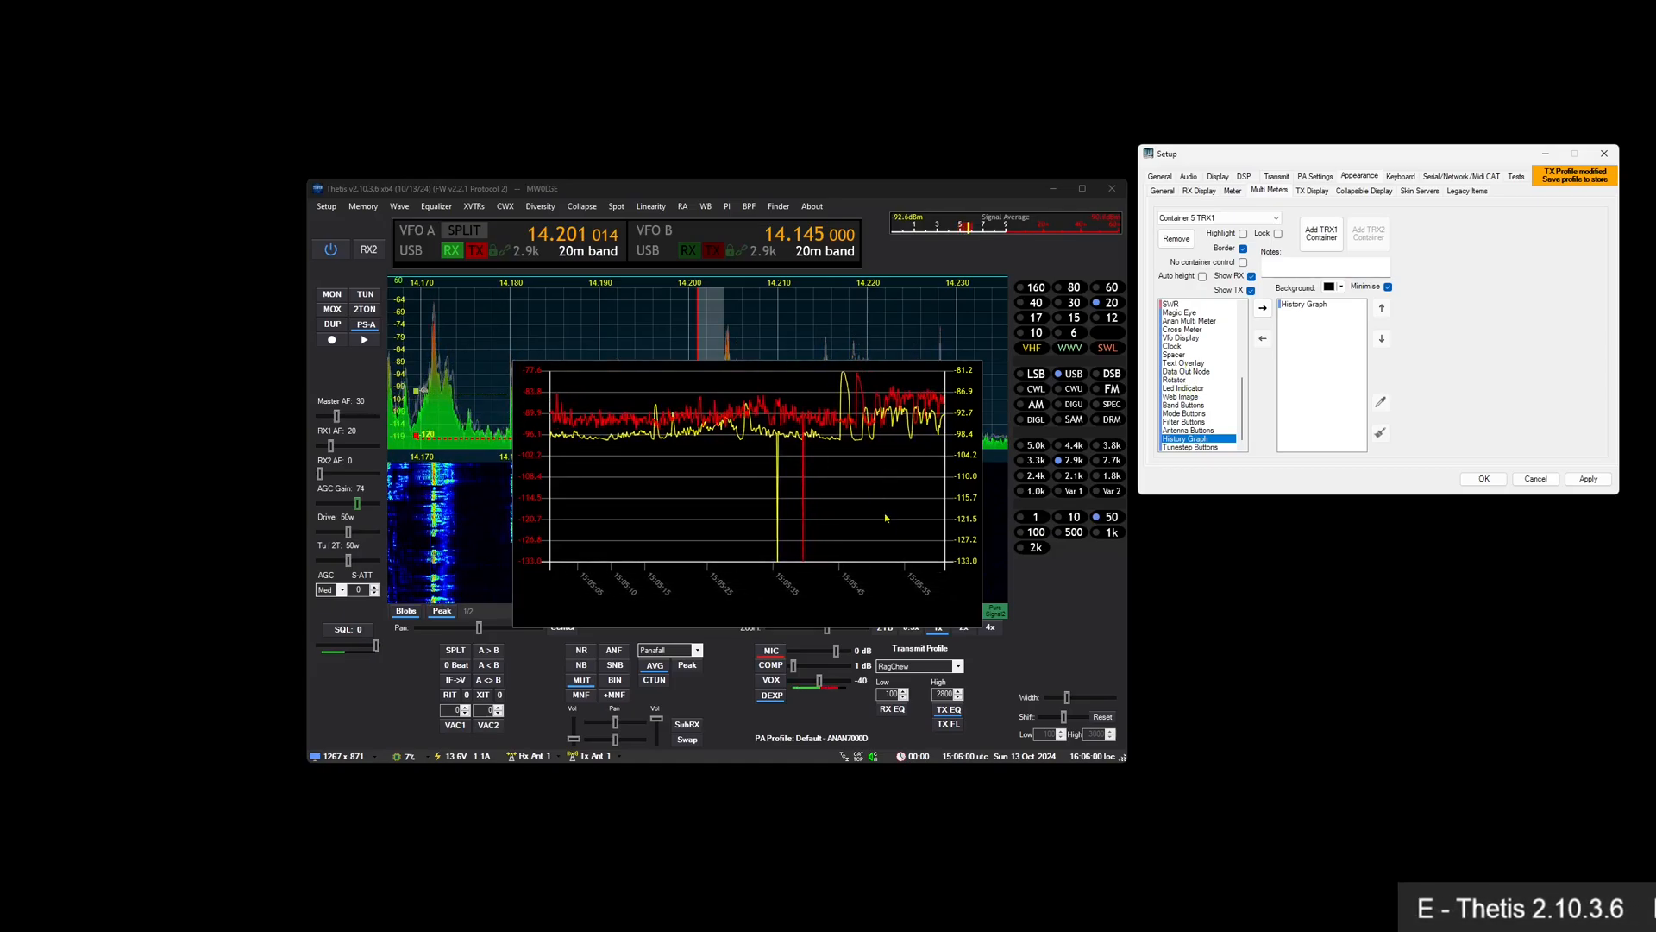
Replace the History Graph in the container with a Led Indicator and reduce the container's height
double_click(1310, 309)
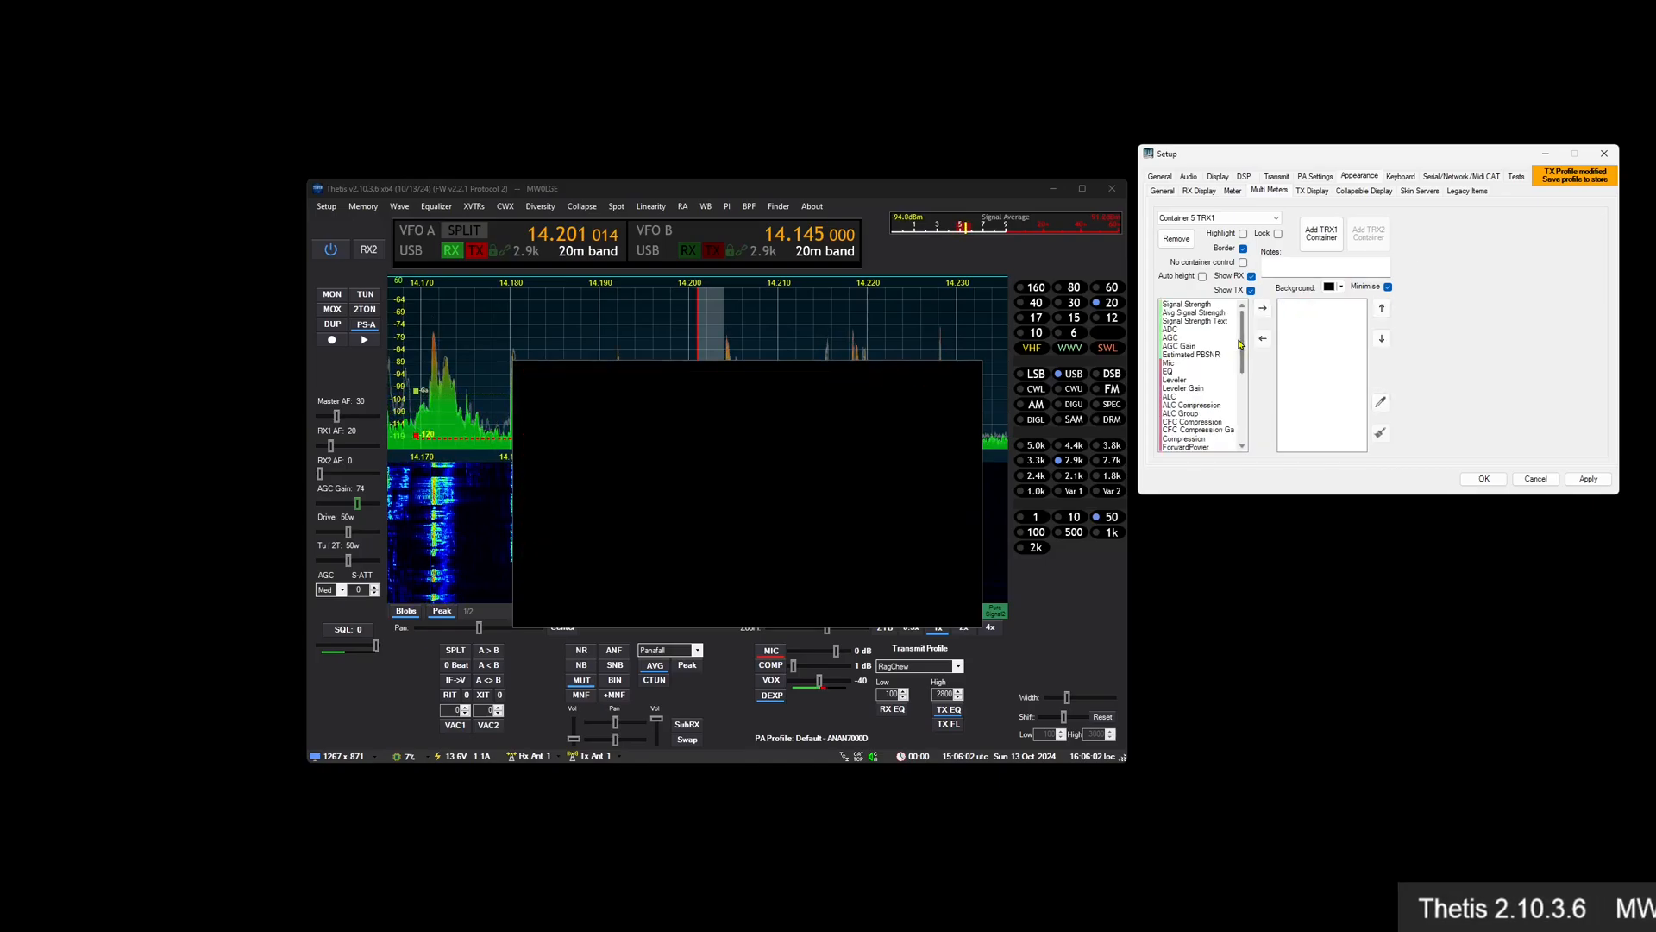
left_click_drag(1243, 344, 1243, 414)
double_click(1184, 388)
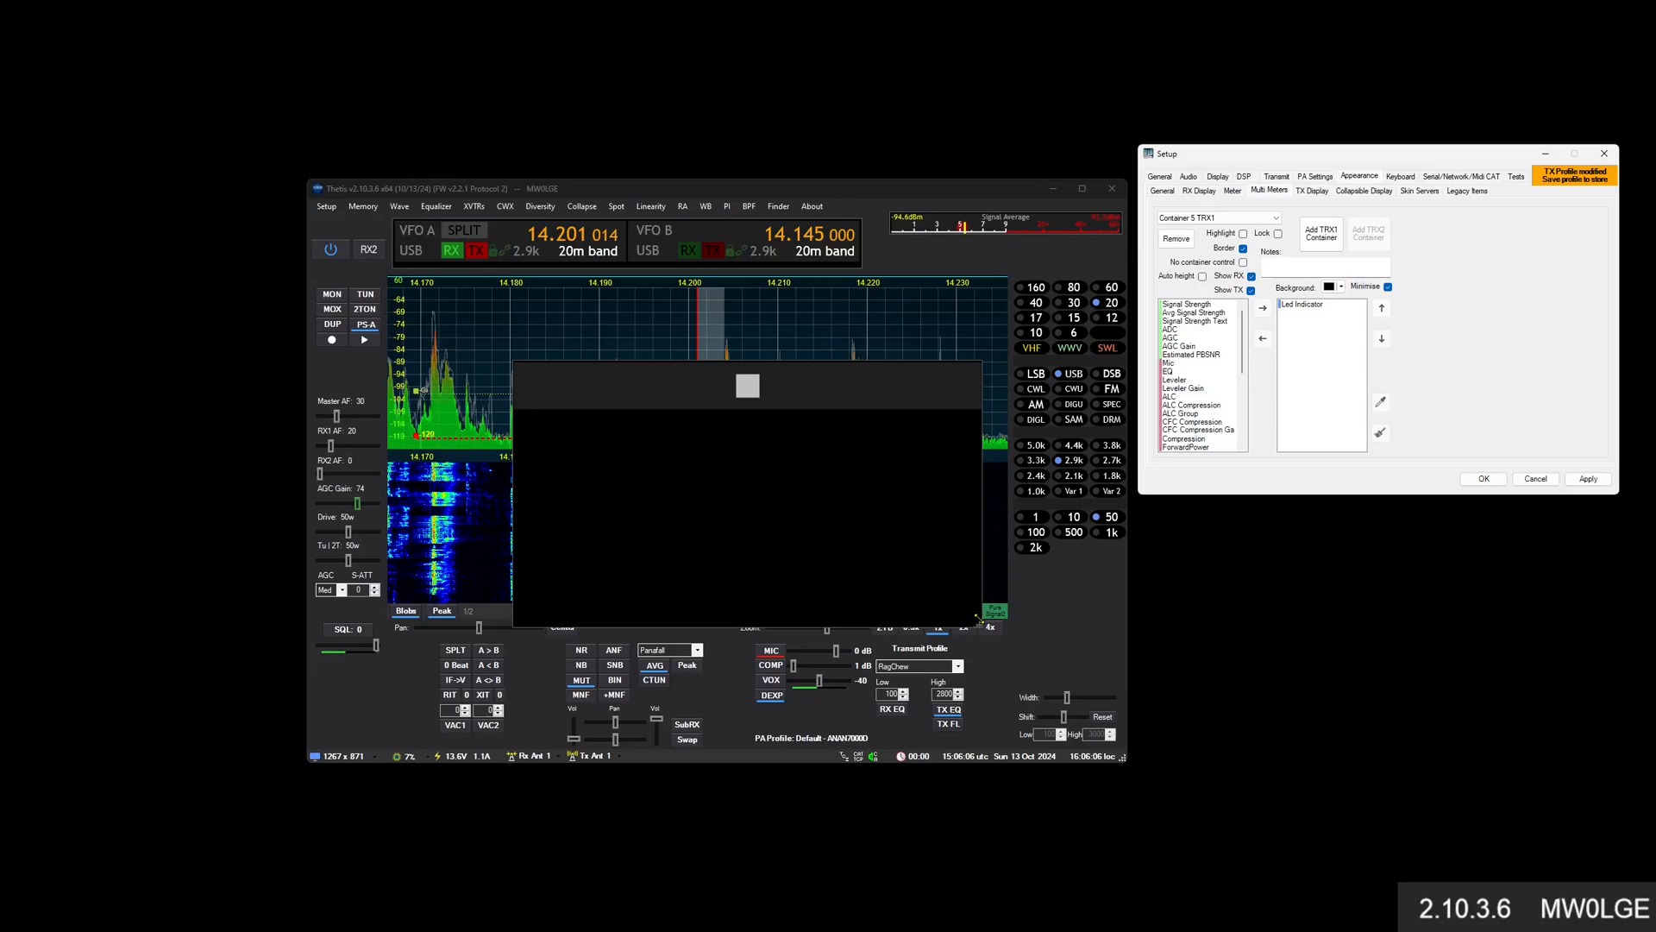
left_click_drag(979, 619, 927, 539)
left_click_drag(873, 454, 963, 503)
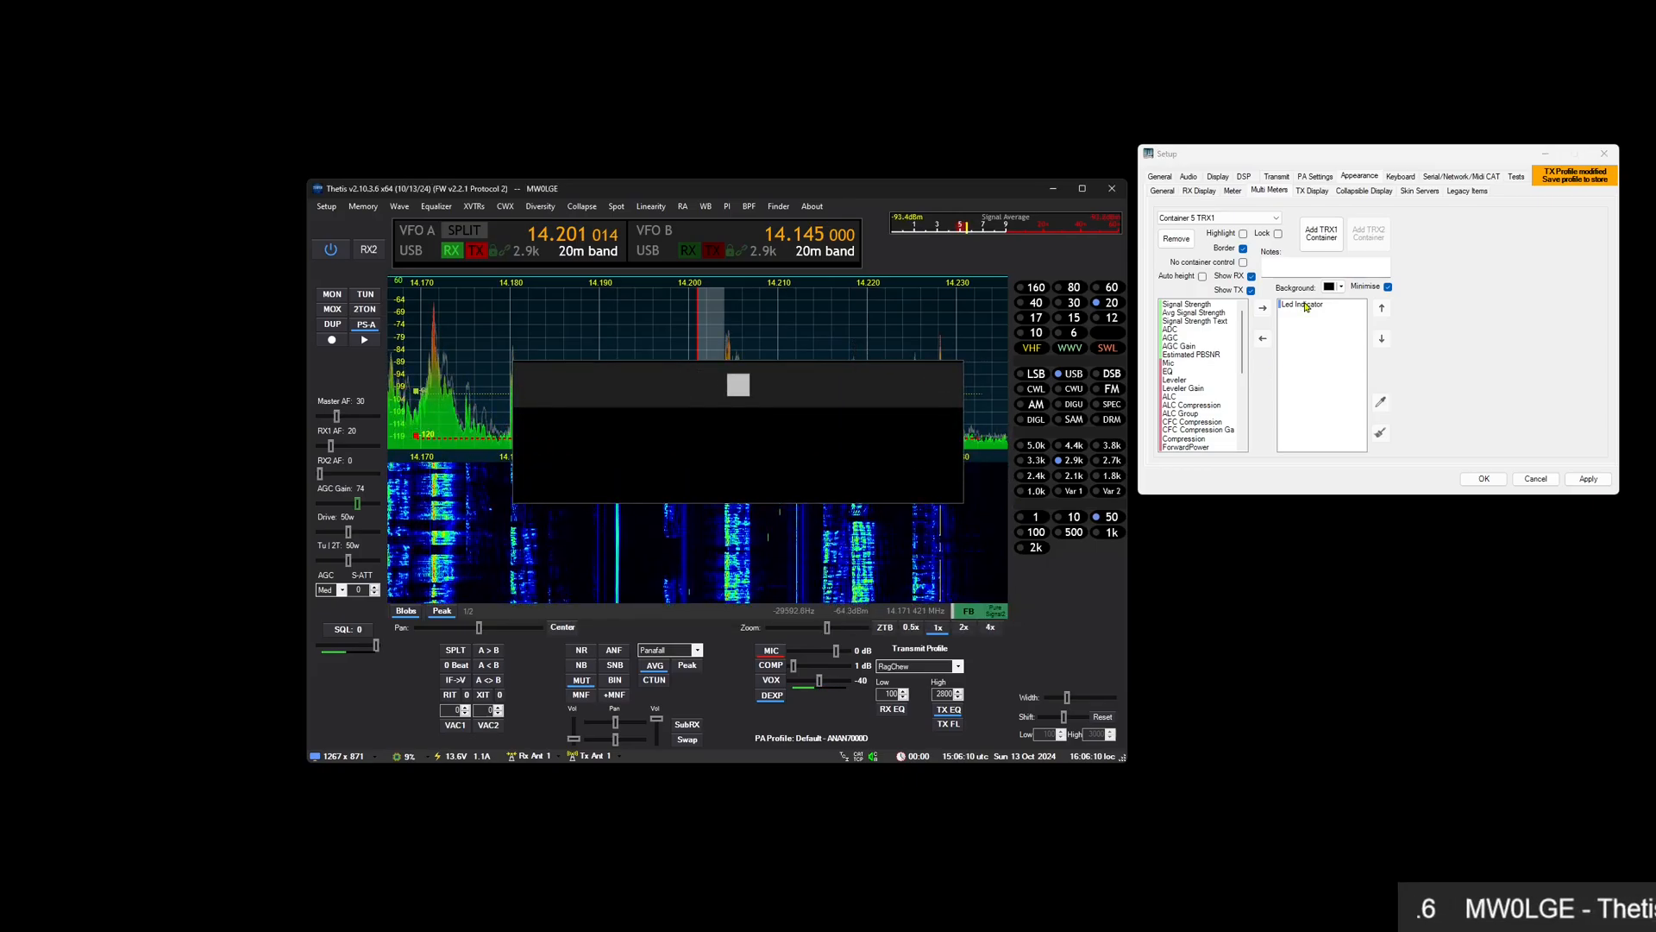
Set the Led Indicator's True colour to bright green and its False colour to red
left_click(1304, 305)
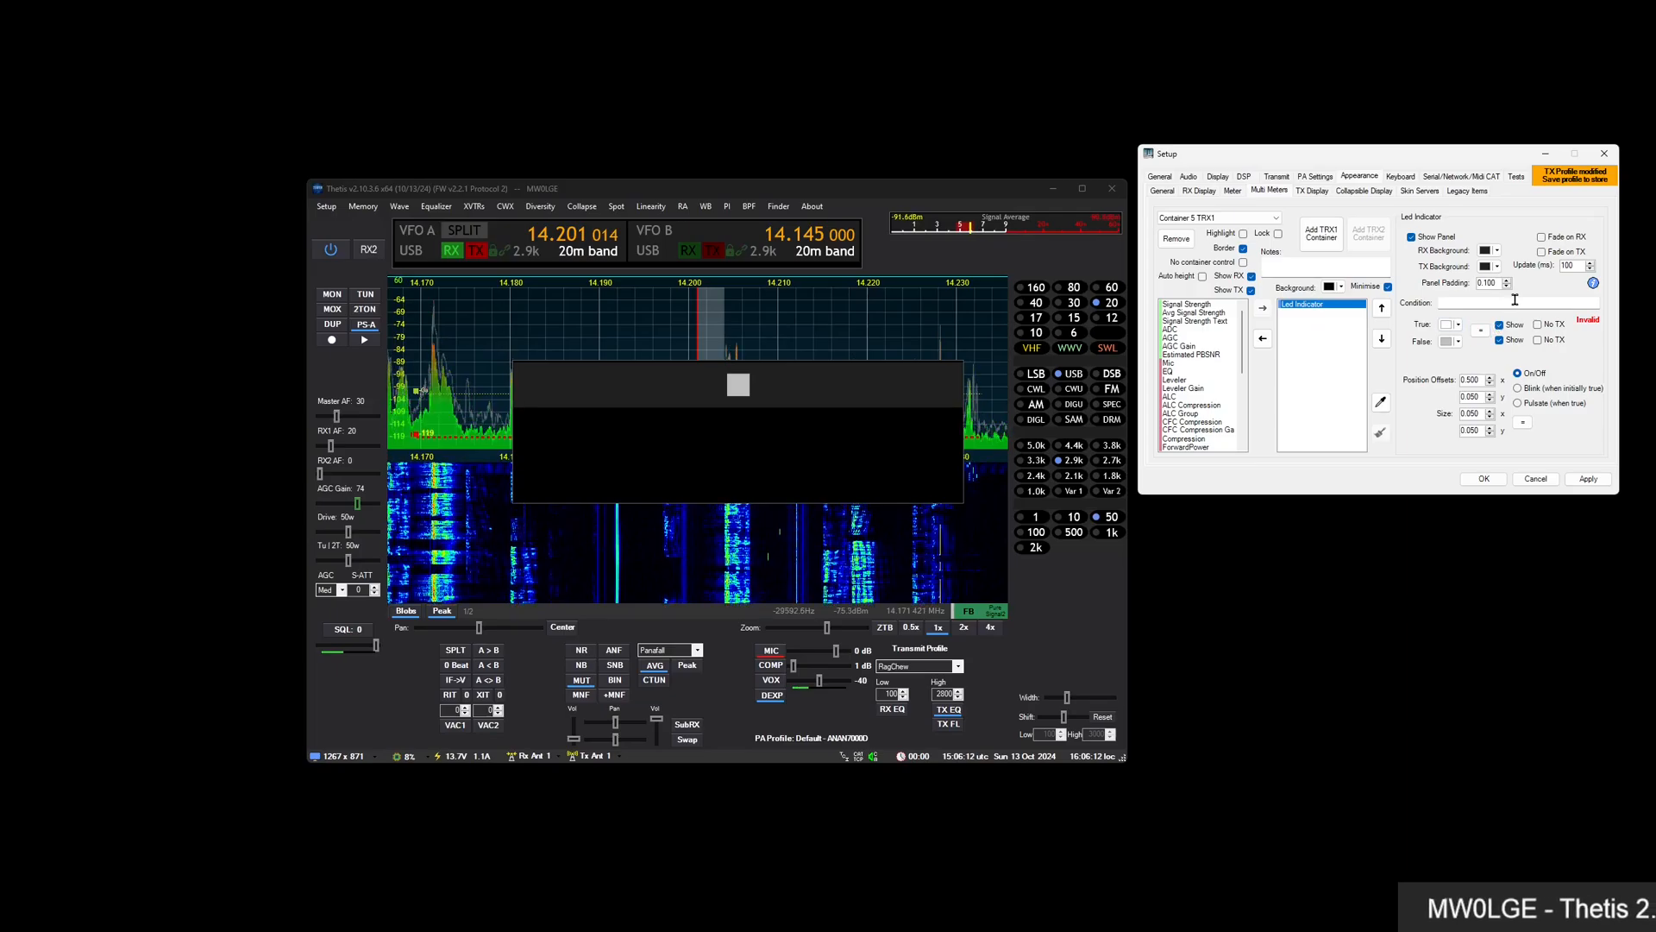
left_click(1459, 325)
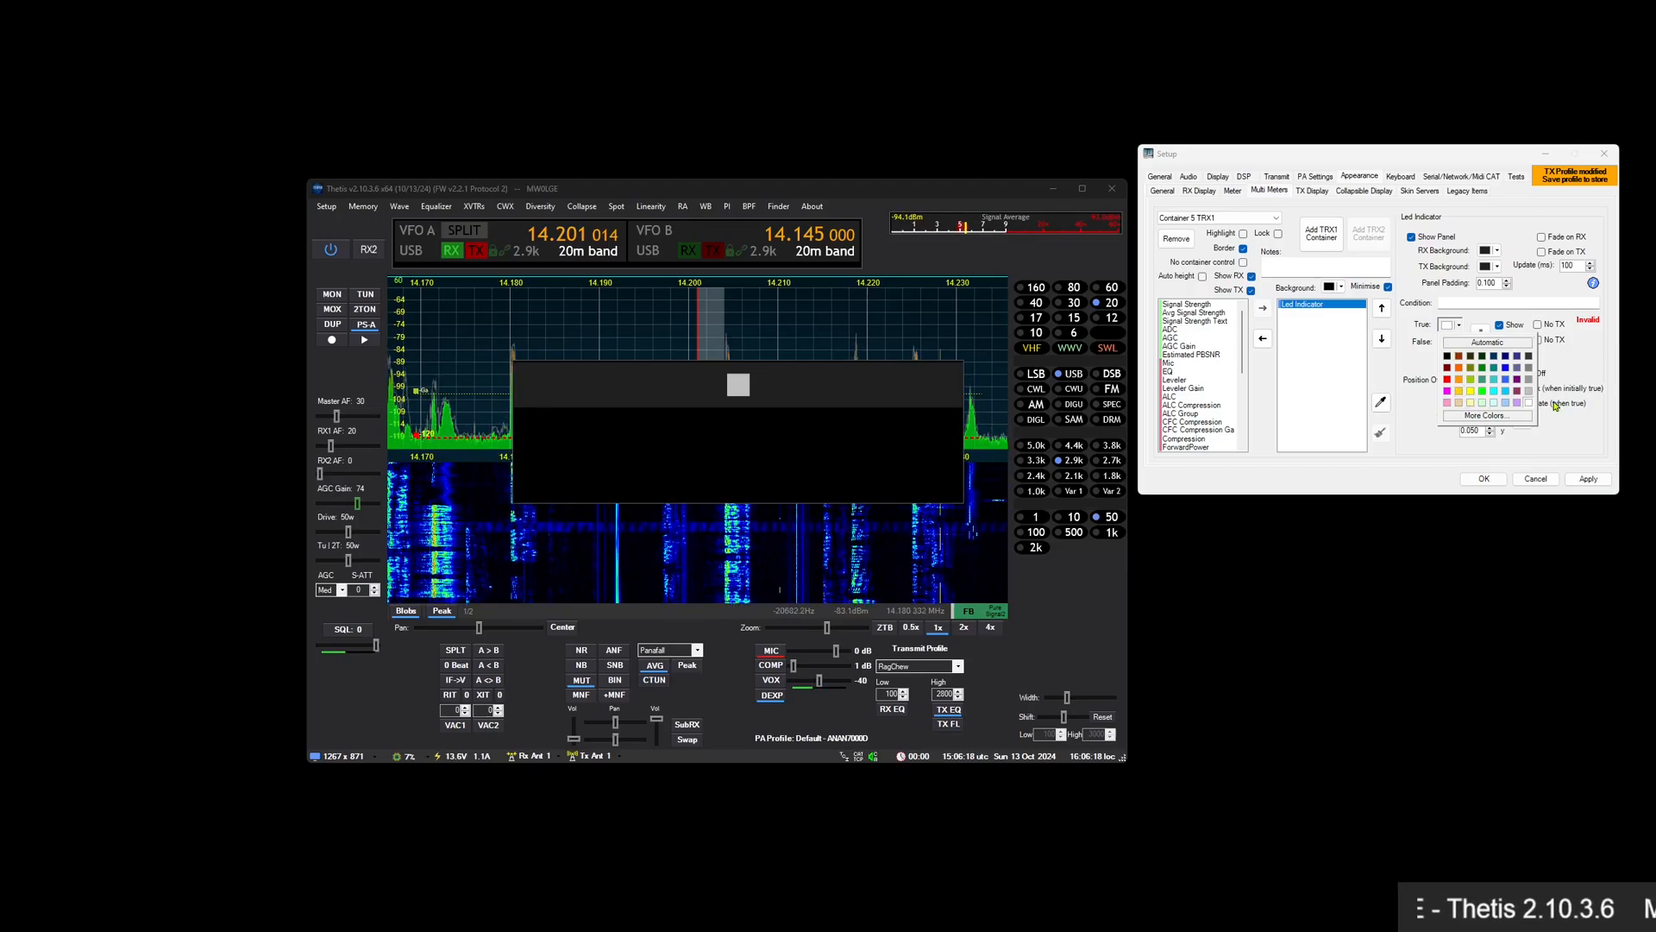
left_click(1482, 391)
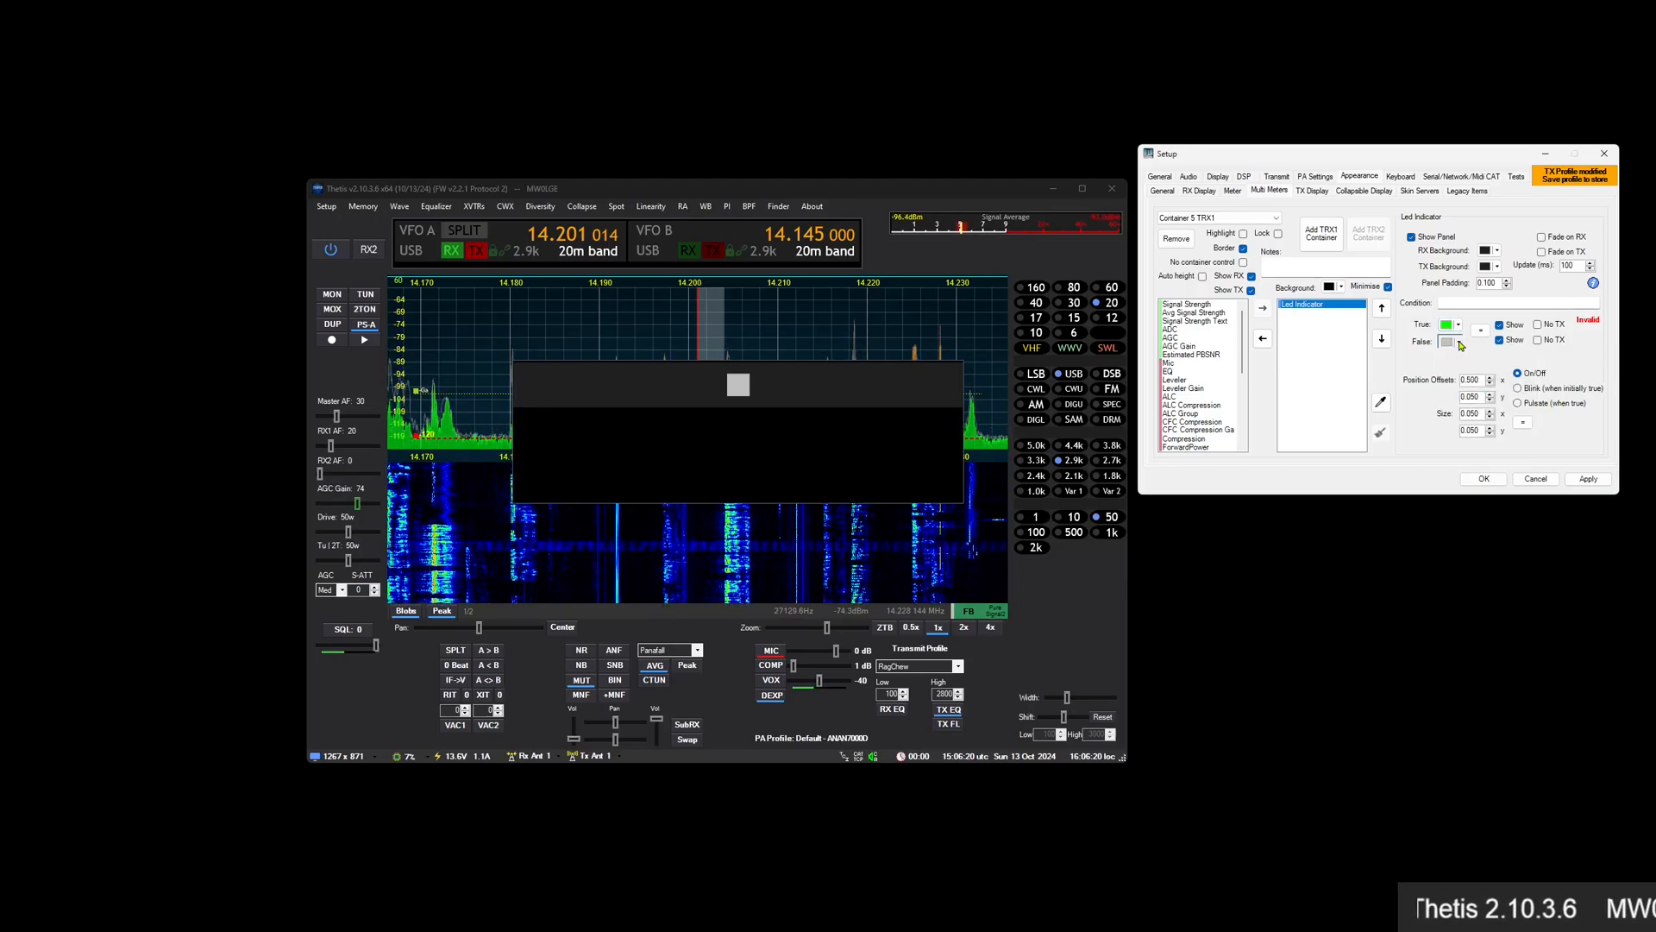
left_click(1458, 342)
left_click(1447, 392)
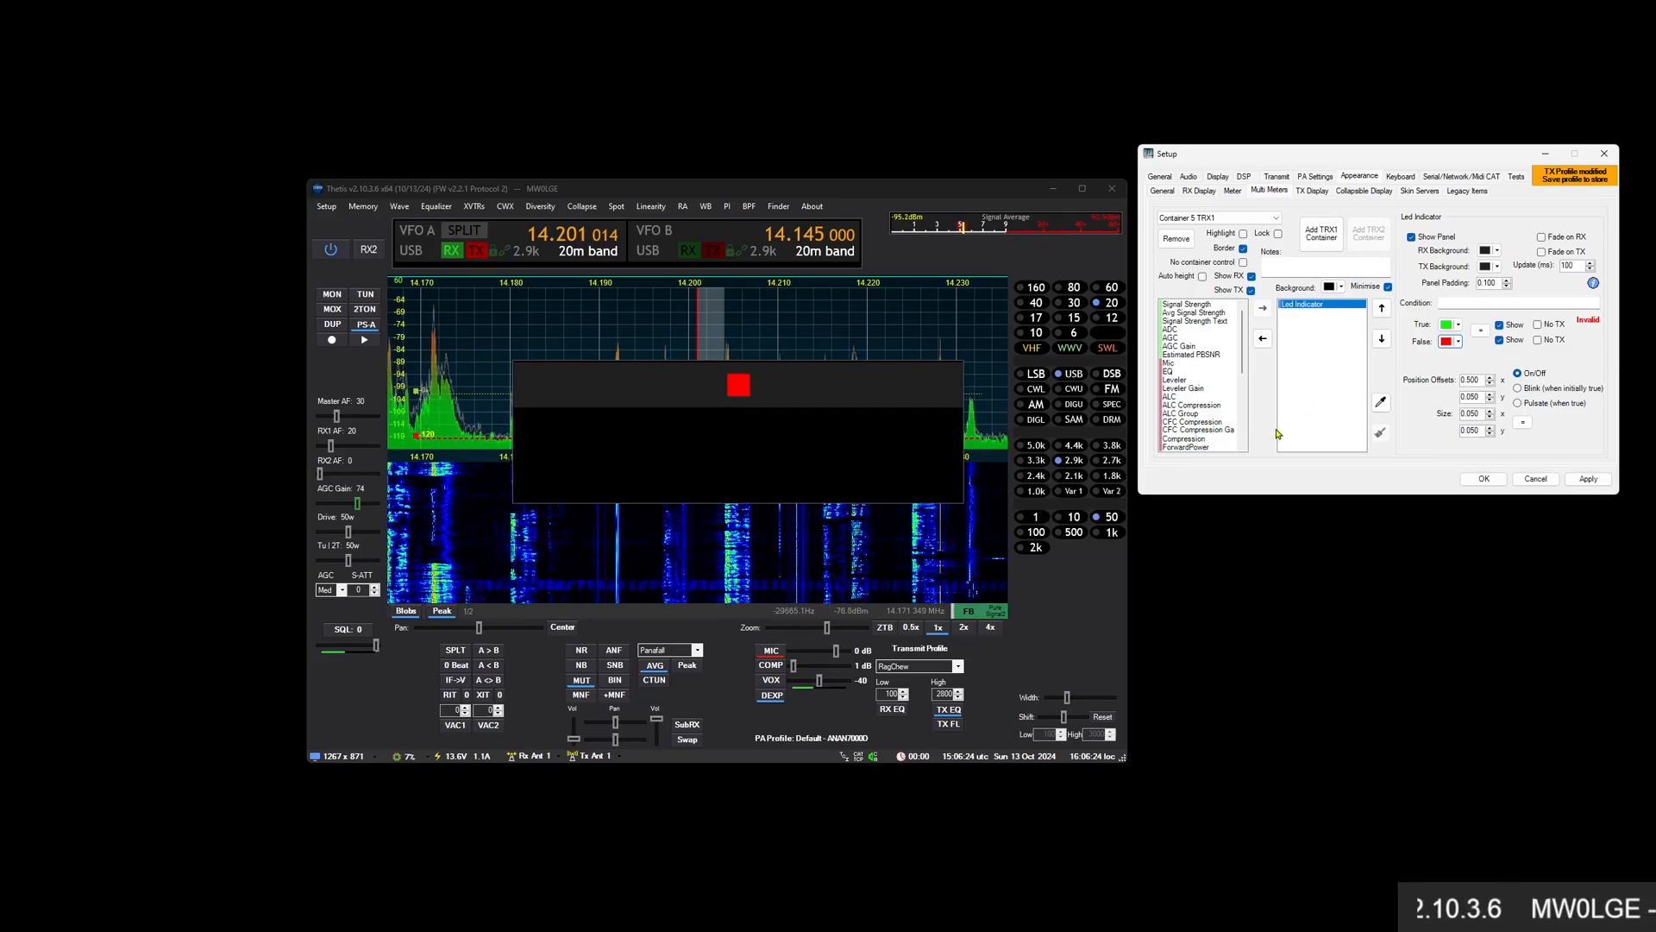
Test the Led Indicator with the condition 1 == 1, clear the condition and check the available variables help
left_click(1458, 303)
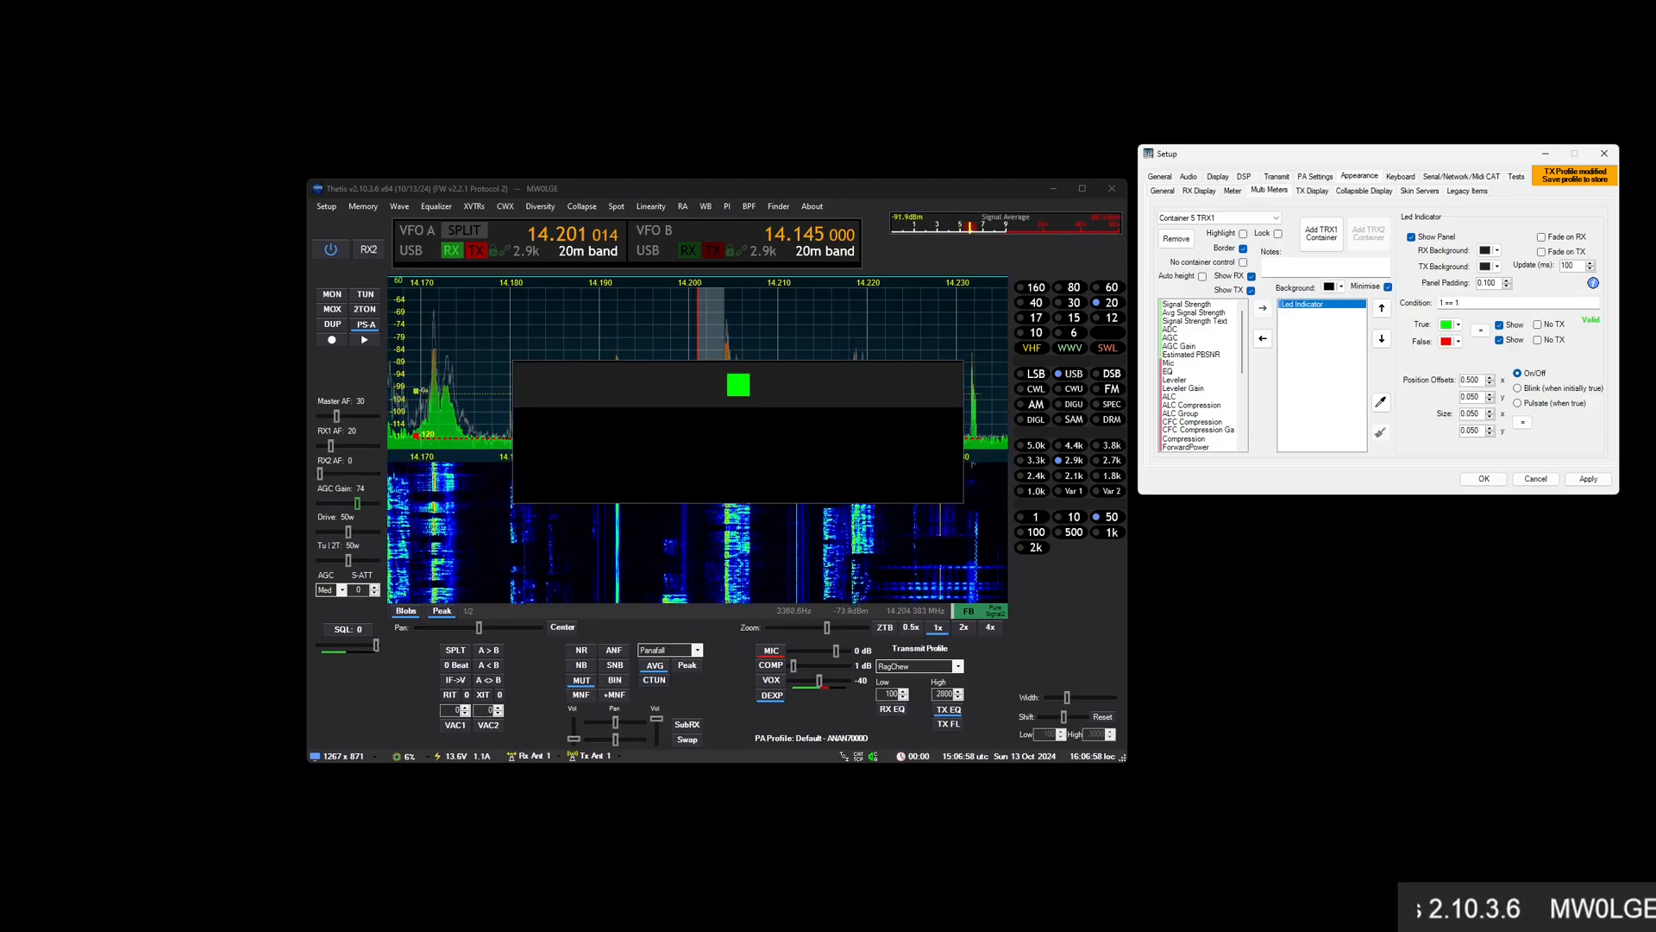
key("ctrl+a")
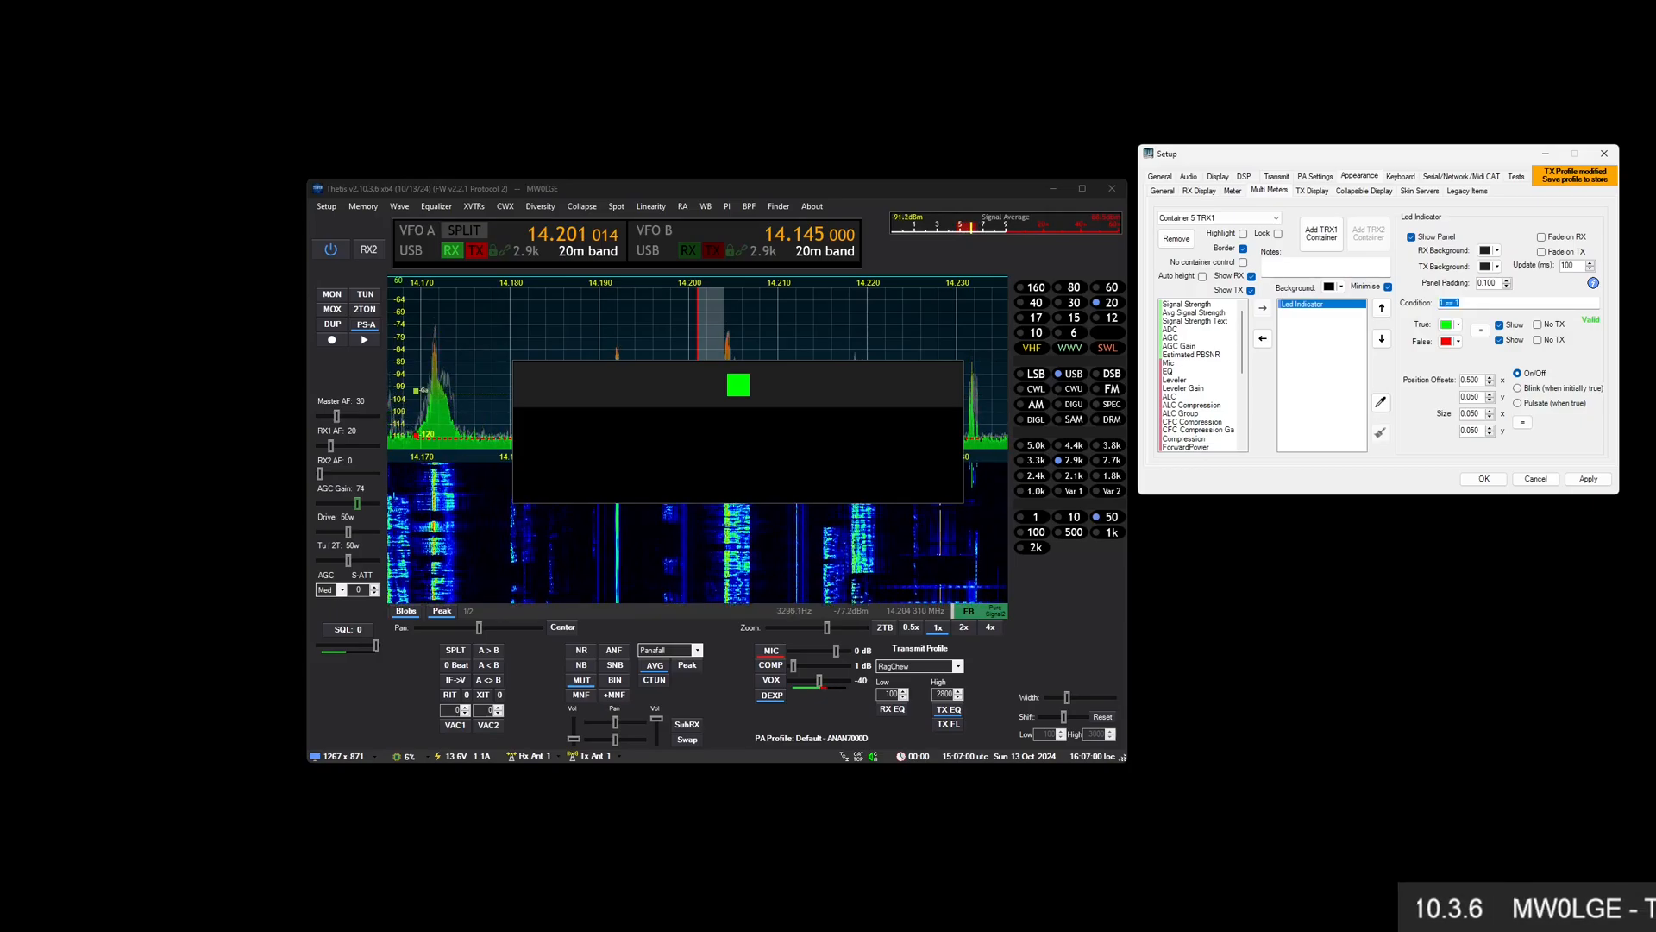
key("BackSpace")
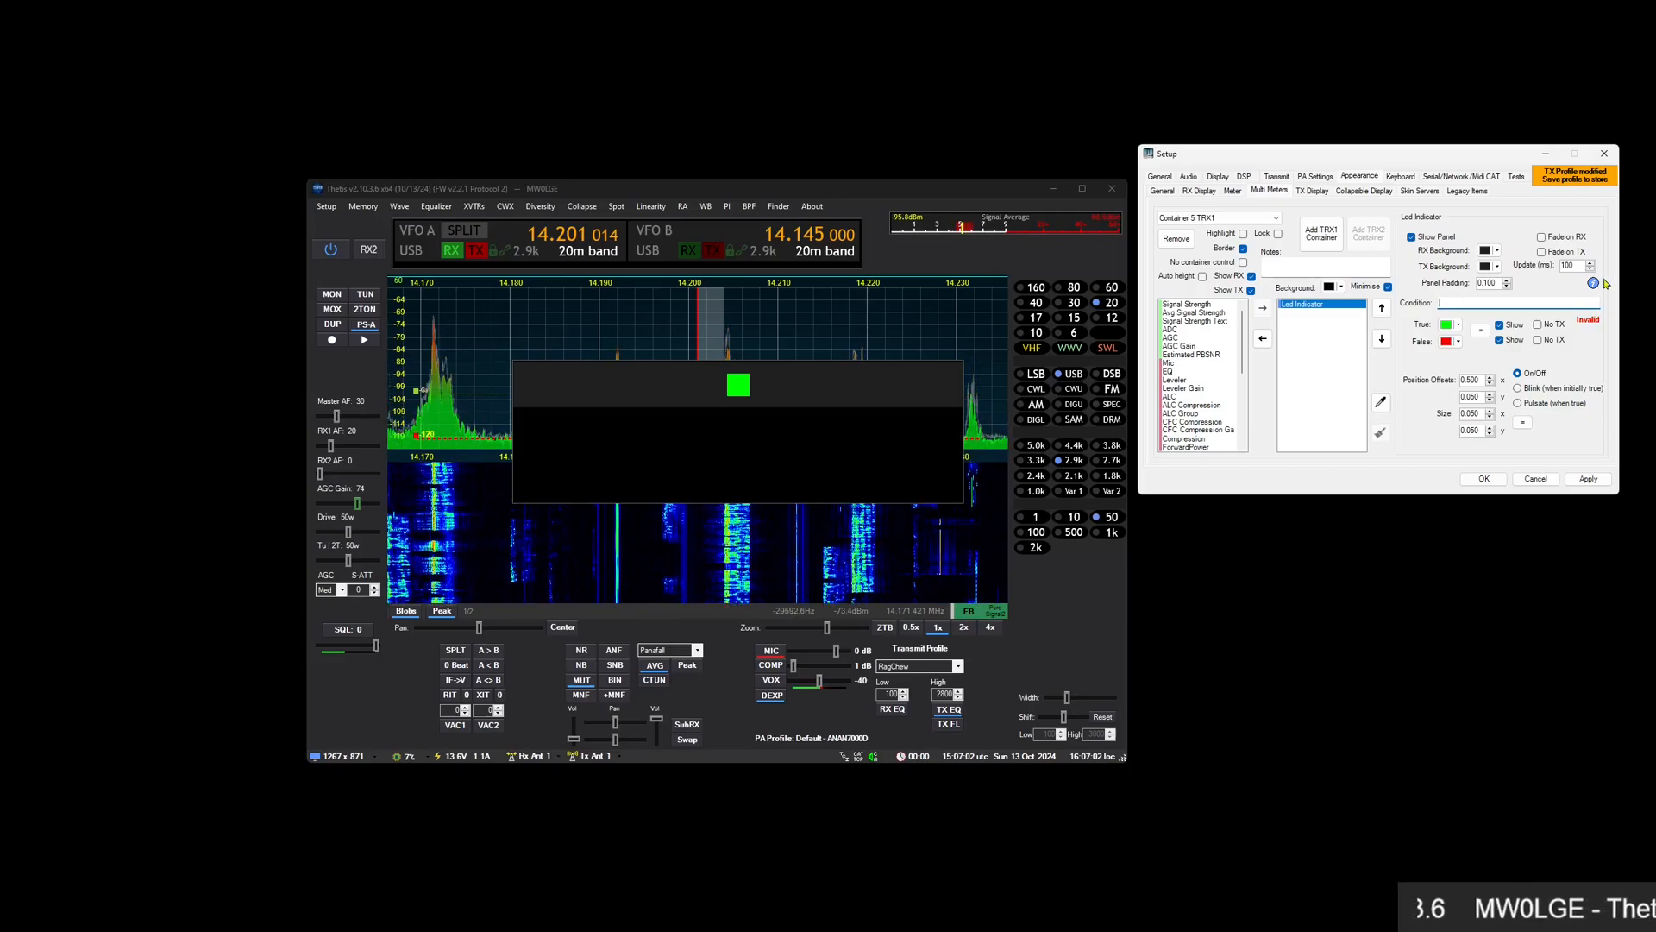
mouse_move(1595, 284)
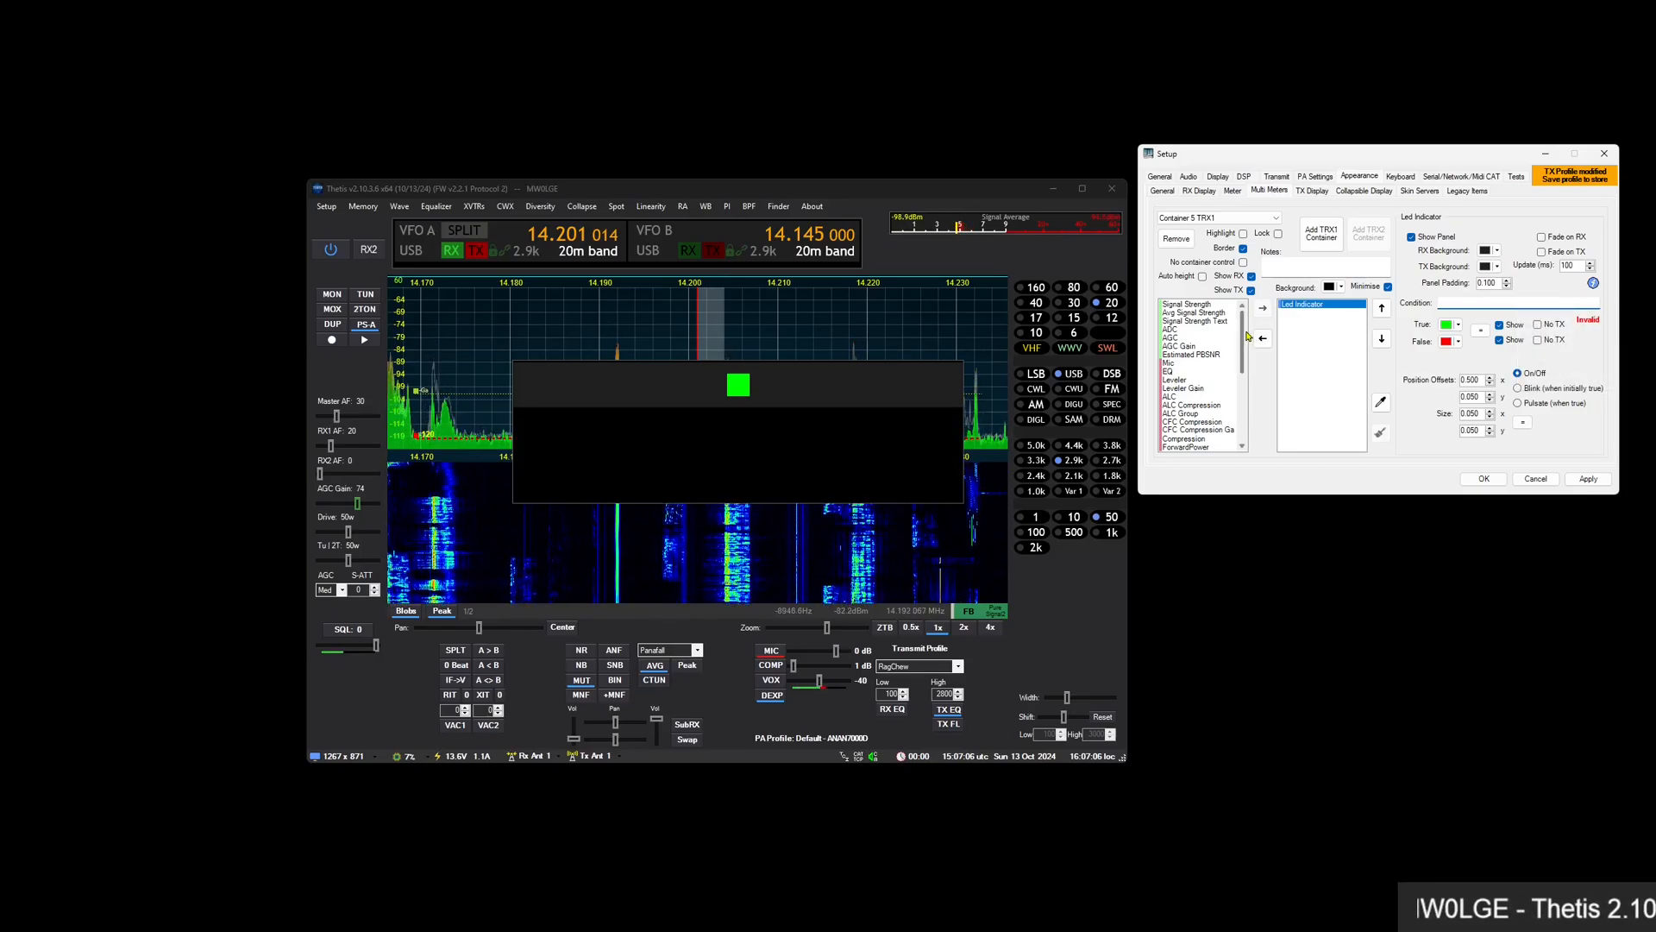
left_click_drag(1243, 341, 1245, 391)
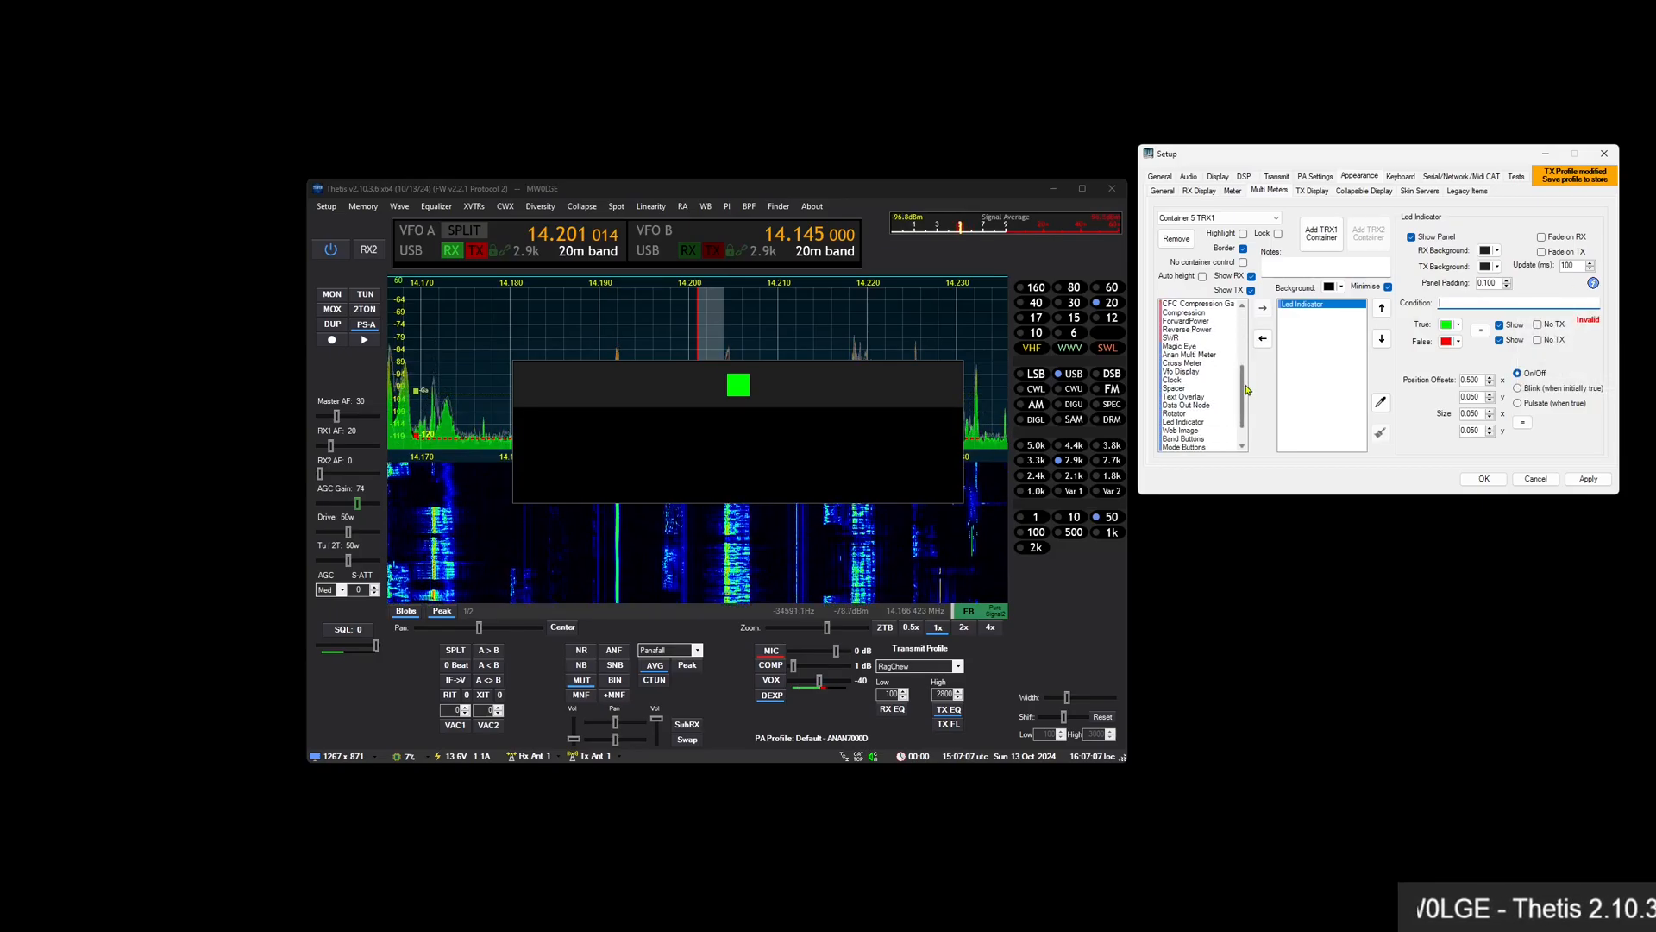
double_click(1195, 407)
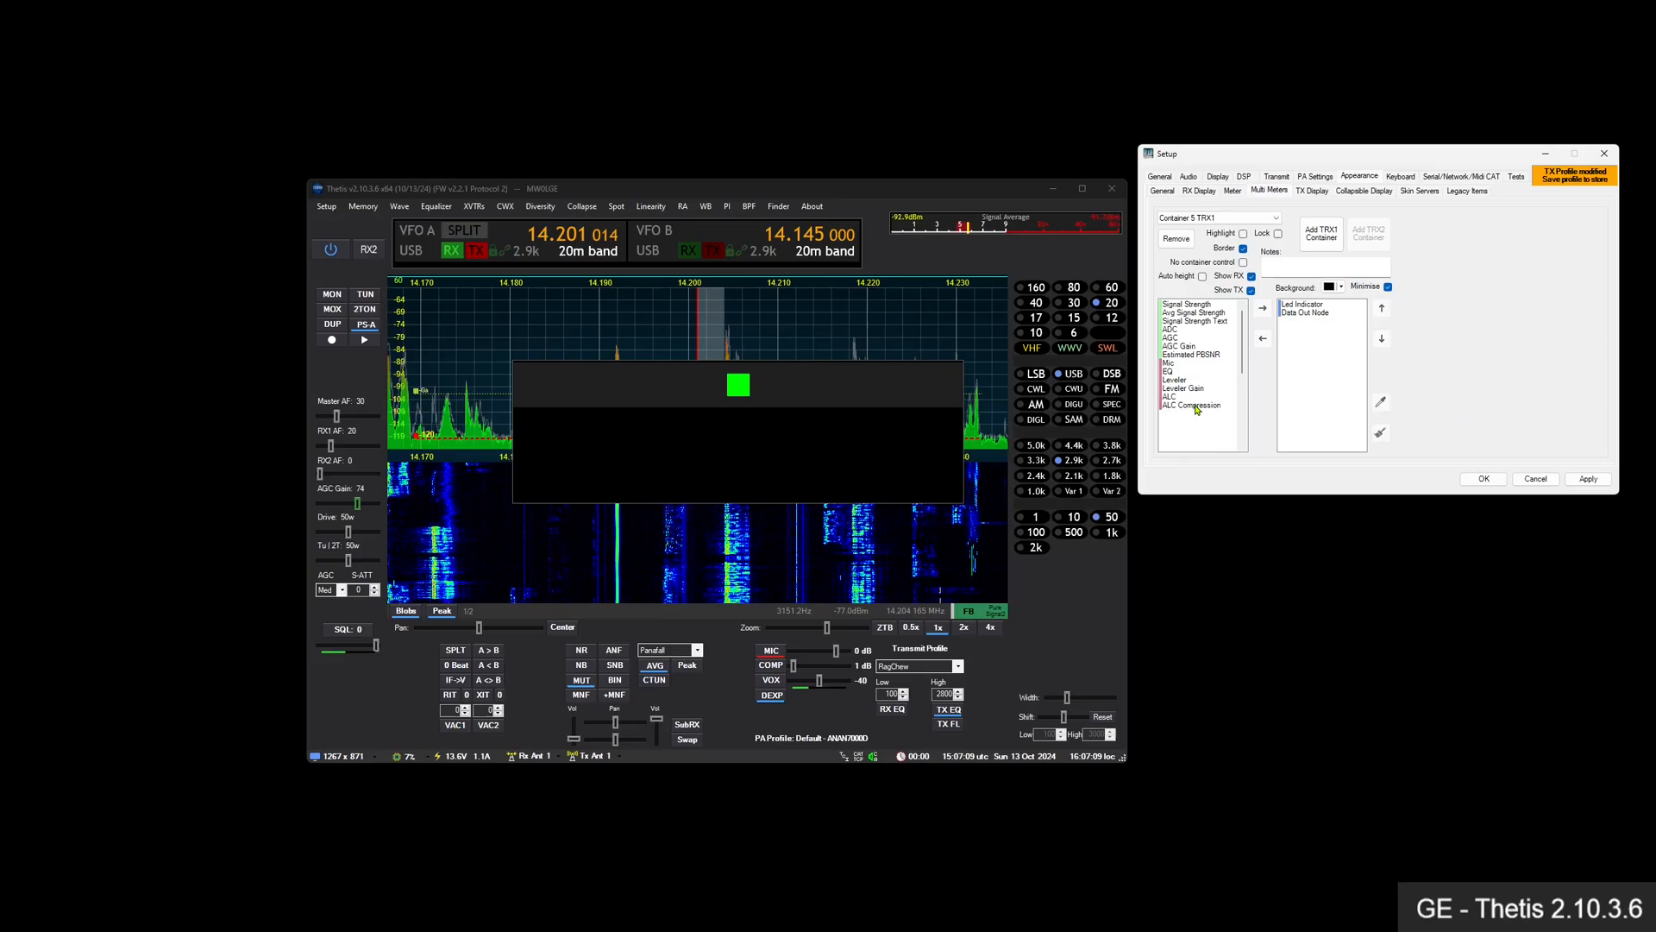
double_click(1304, 314)
Add a Text Overlay below the Led Indicator in the container and set its RX text to %vfoa_double%
left_click_drag(1243, 343, 1244, 399)
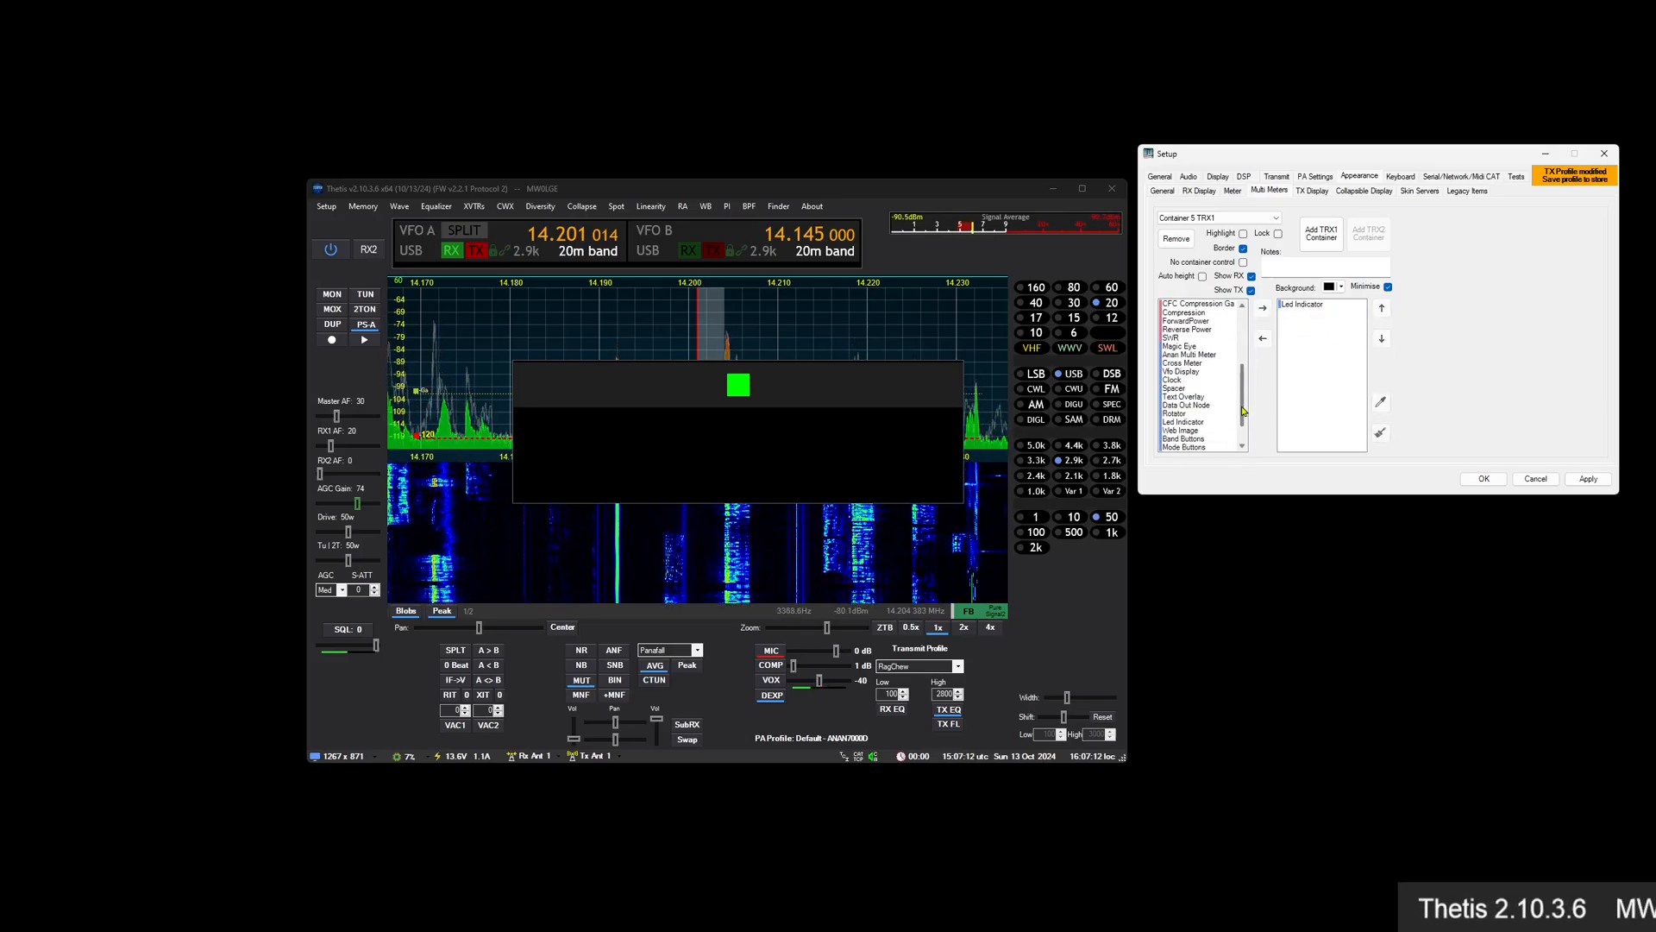
double_click(1203, 398)
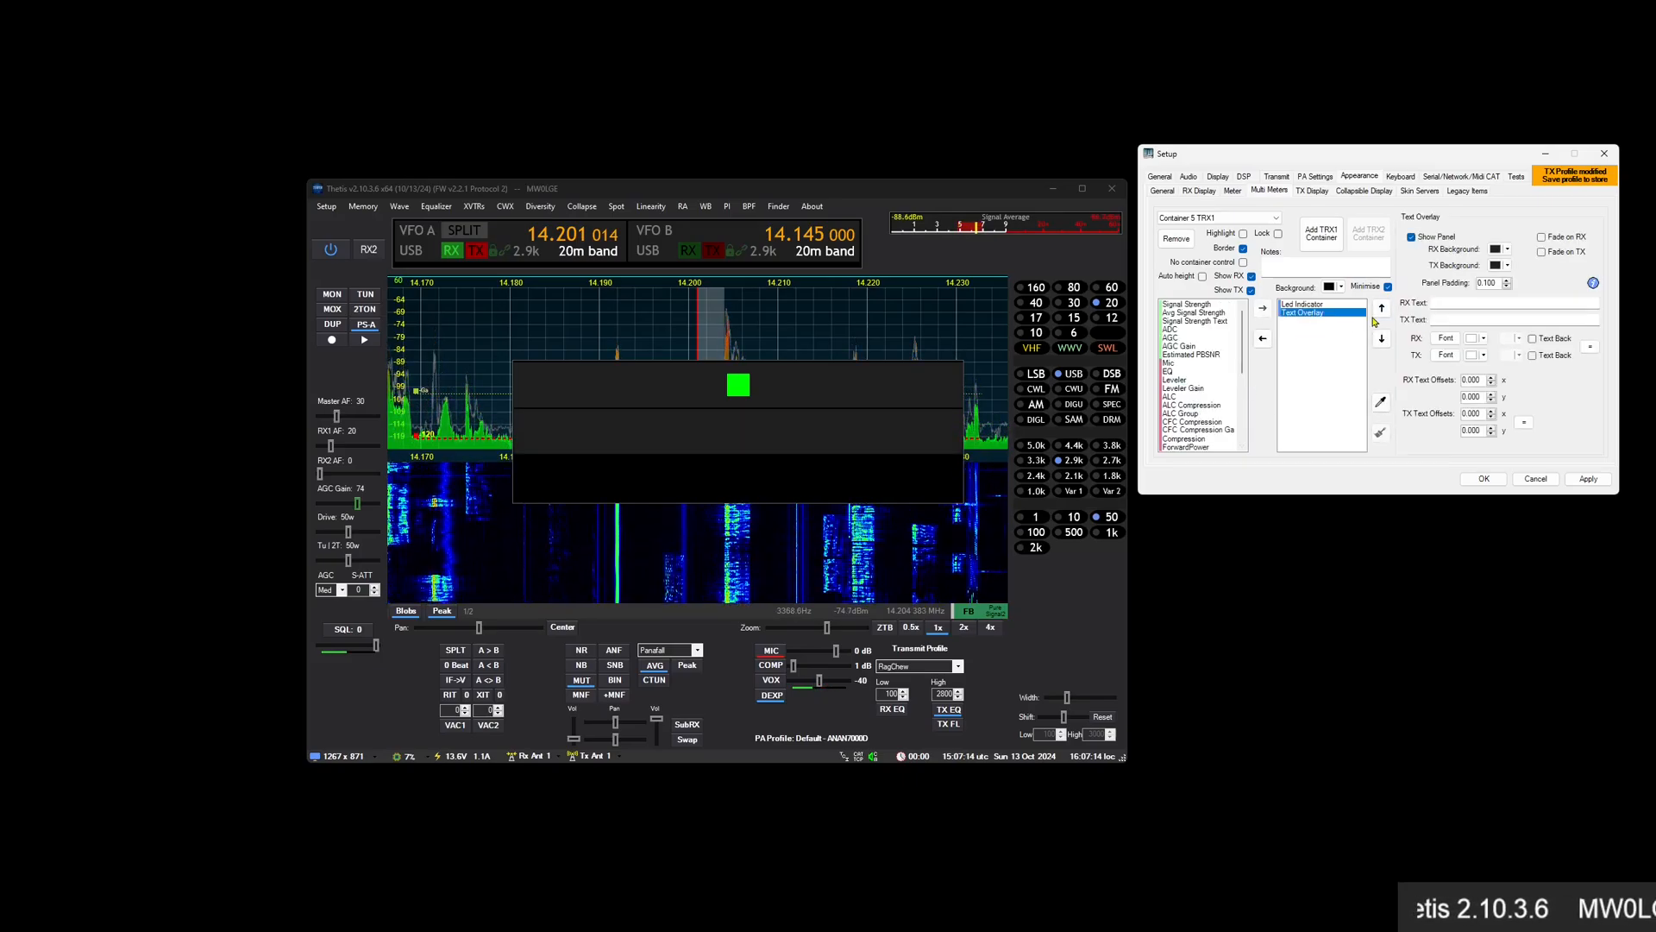
mouse_move(1593, 287)
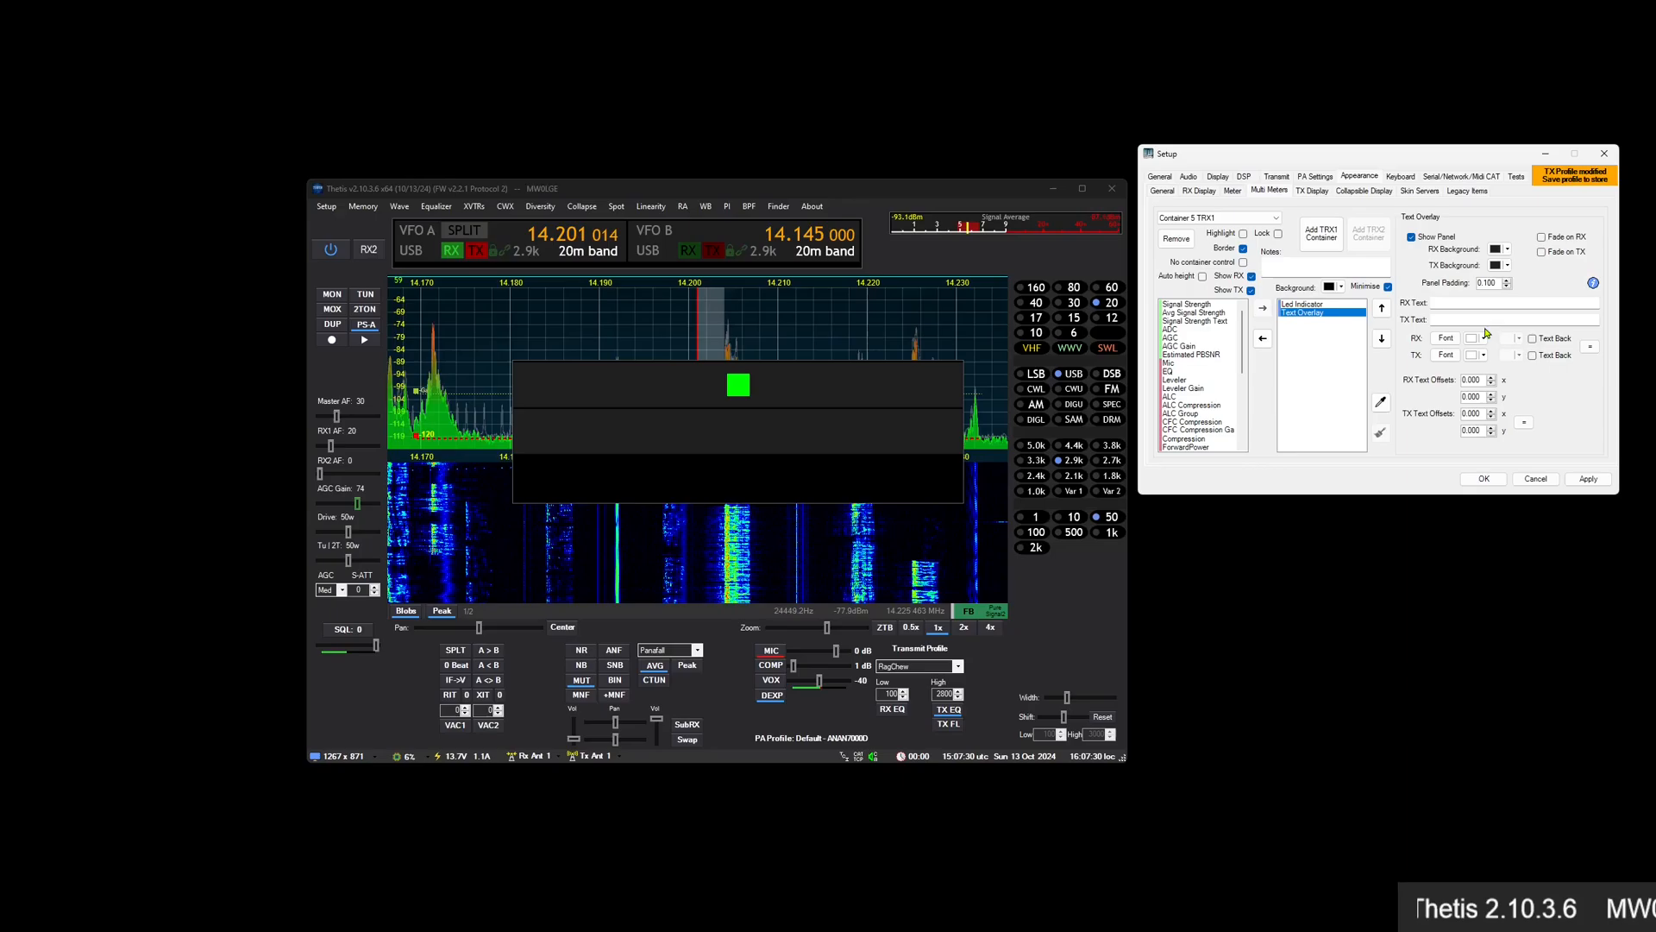
left_click(1462, 302)
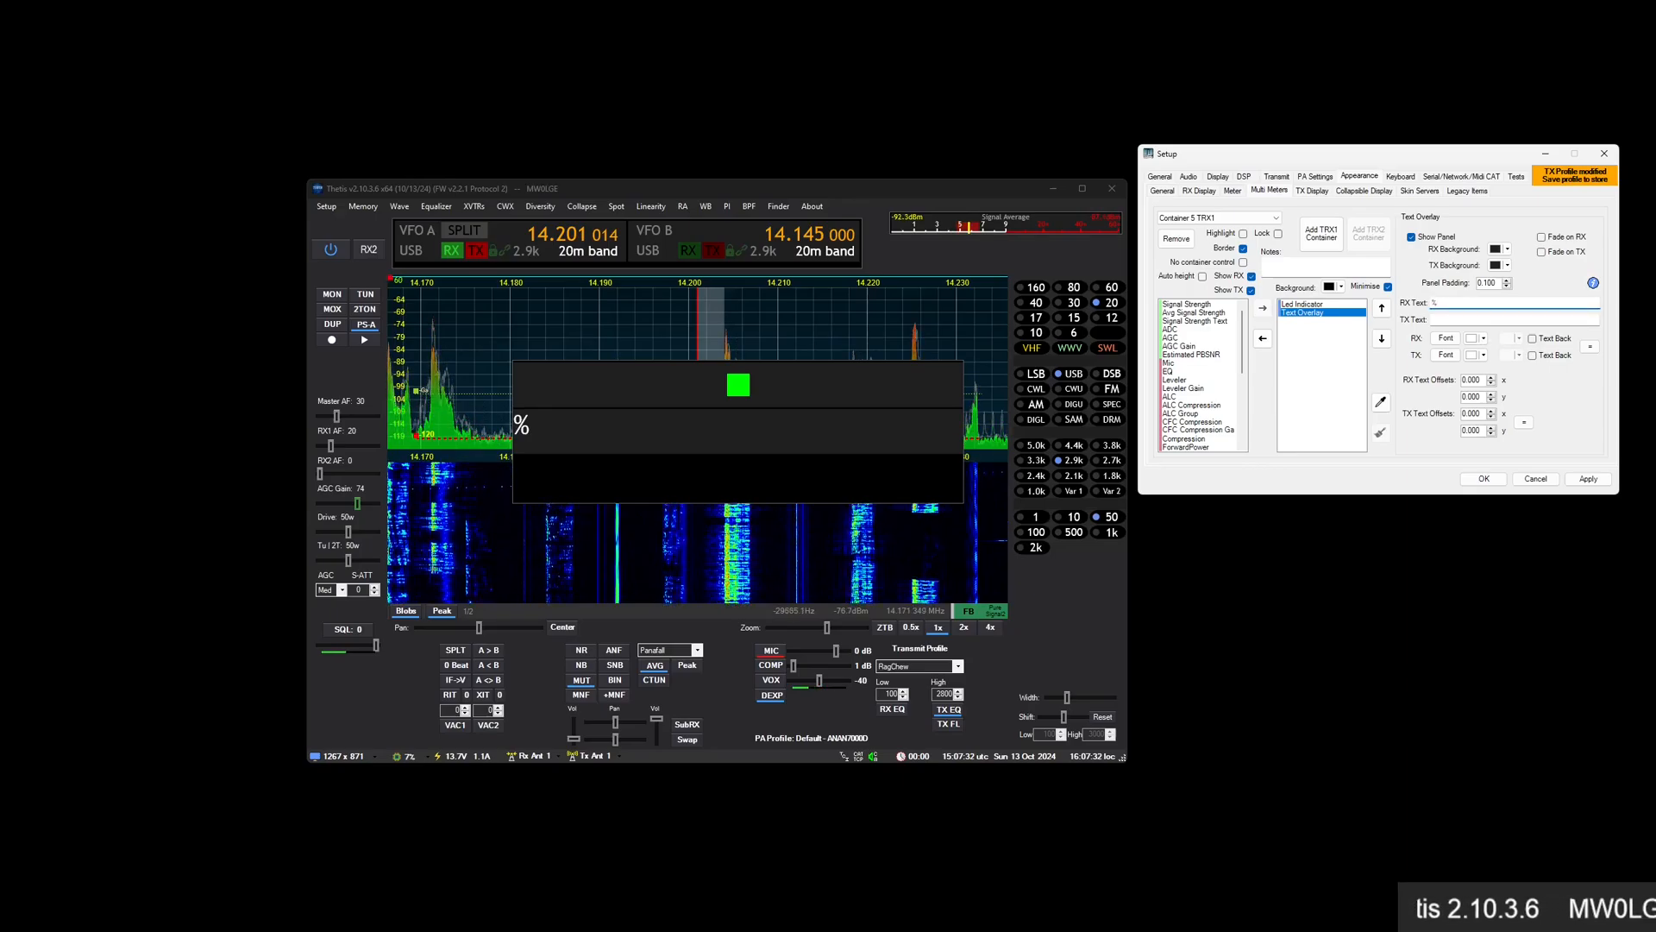
type("%vfi)d")
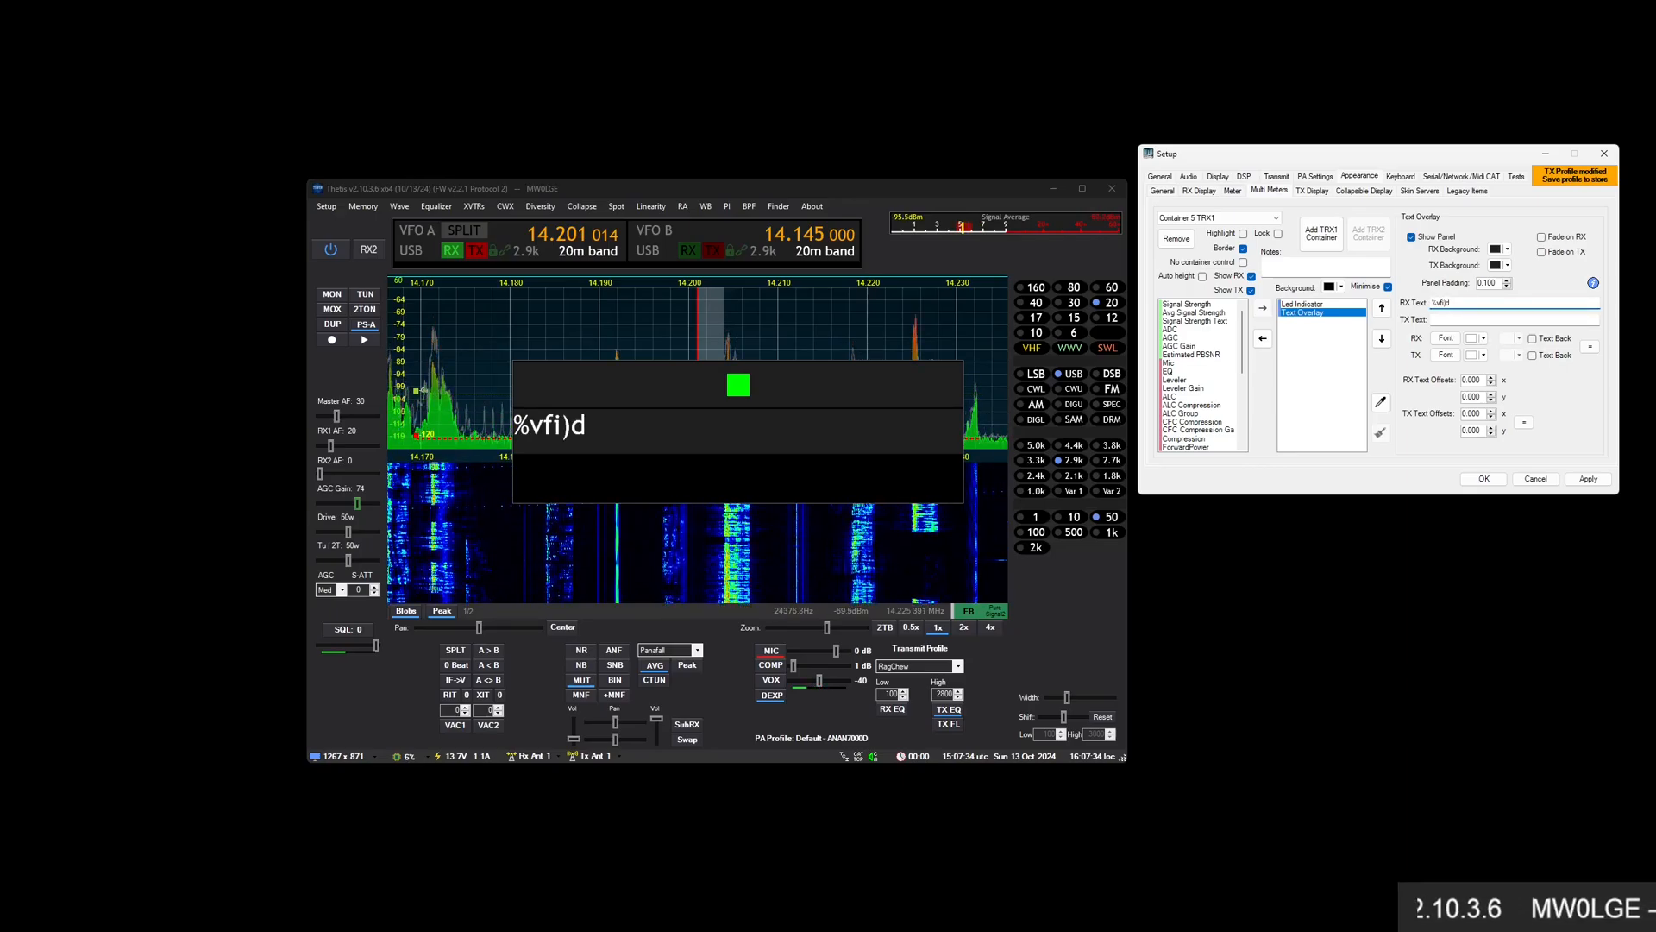
key("BackSpace")
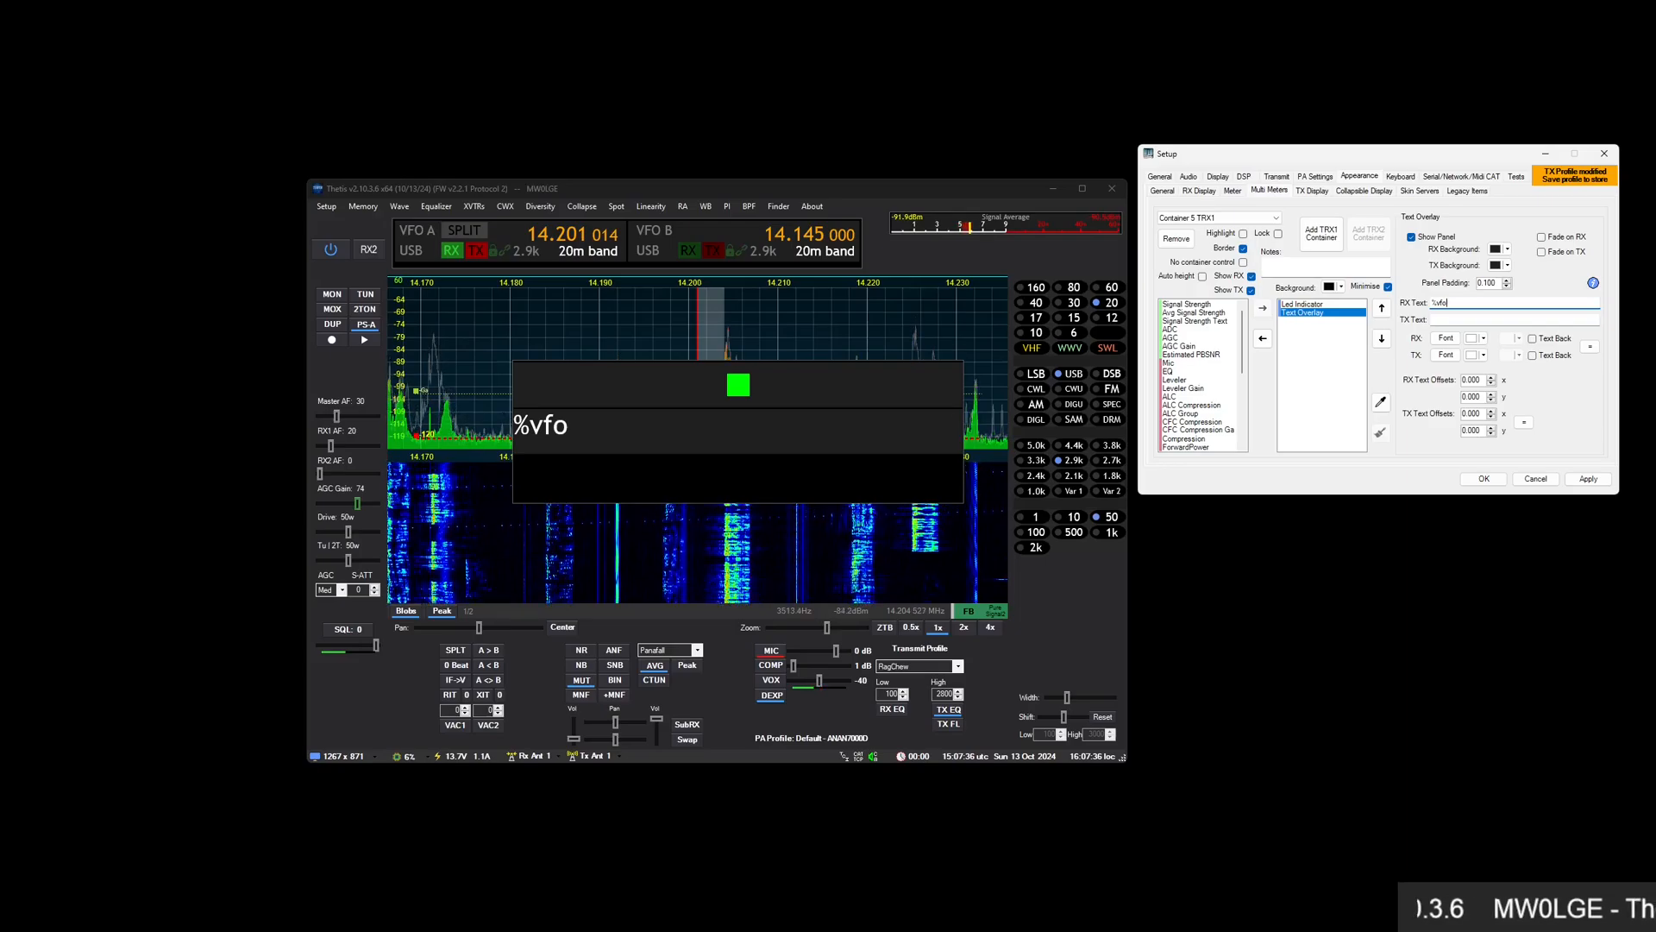
type("_double%")
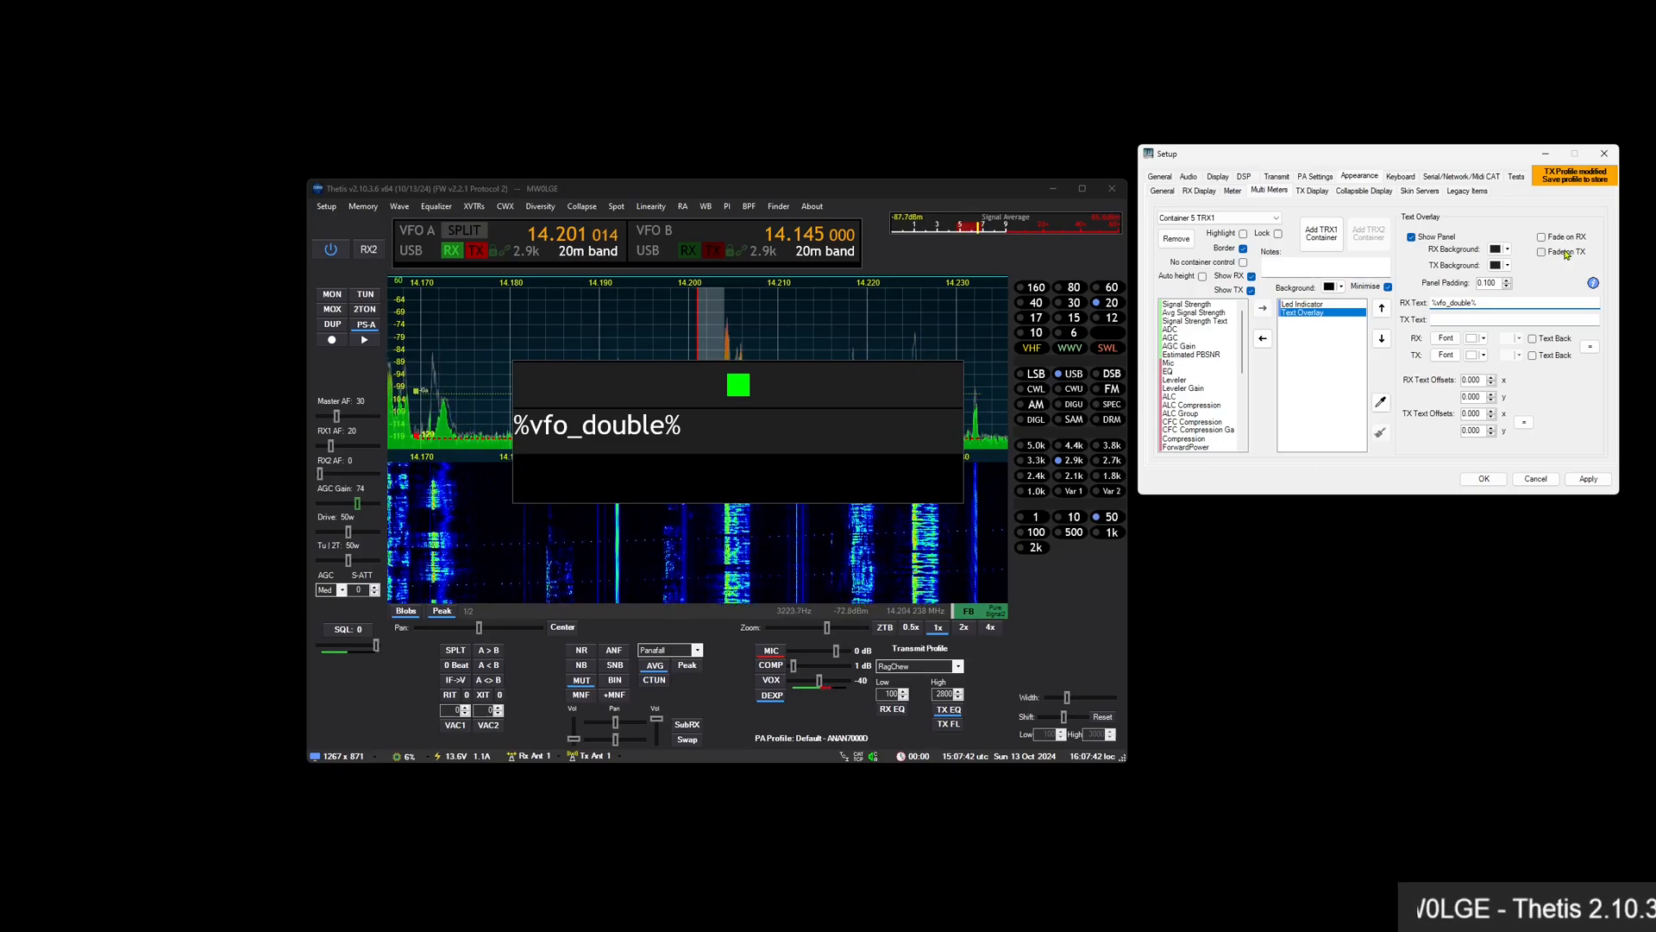
left_click(1453, 304)
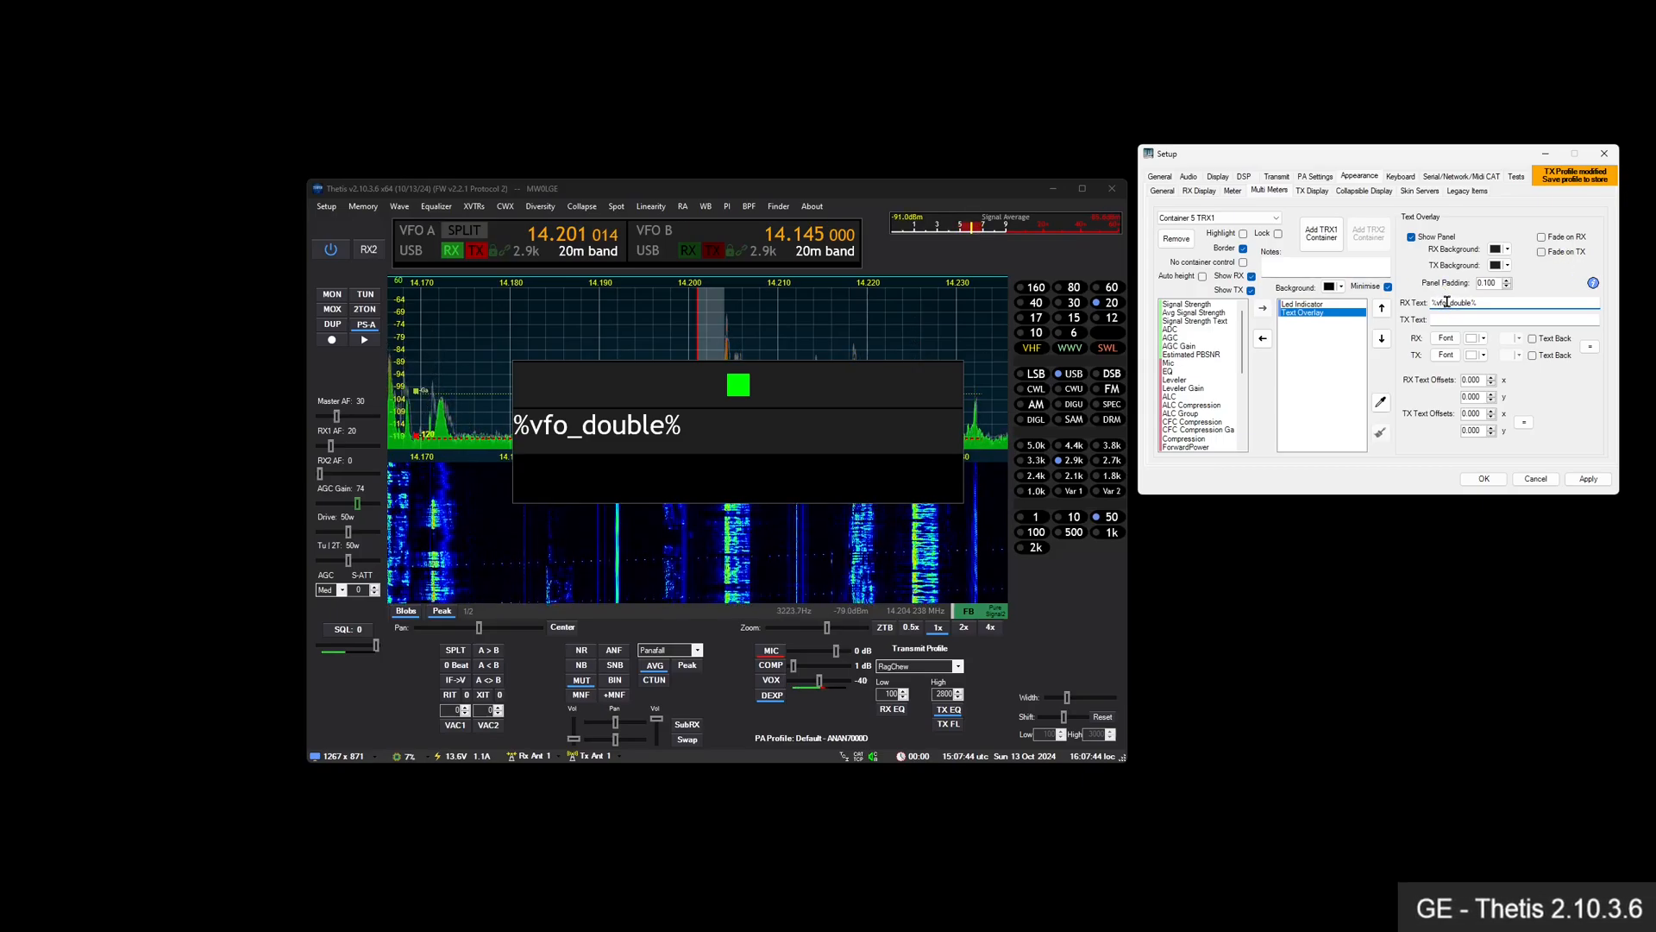
type("a")
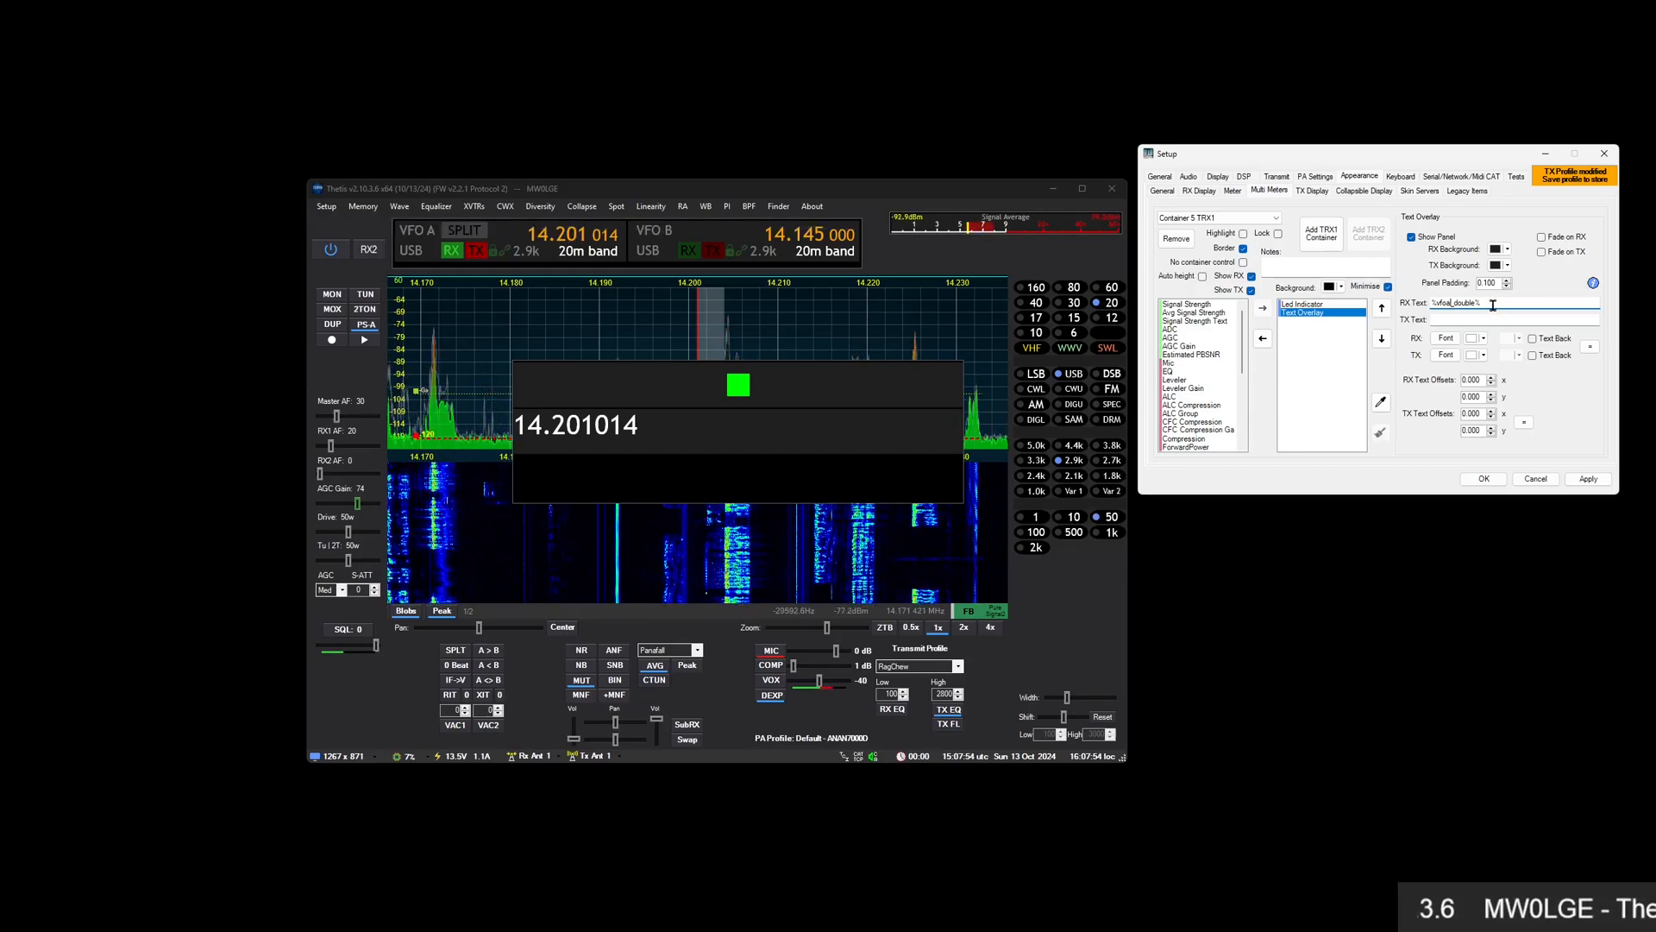
Copy the overlay's variable and set the Led Indicator's condition to %vfoa_double% > 14.25
left_click_drag(1491, 302, 1382, 315)
left_click(1319, 305)
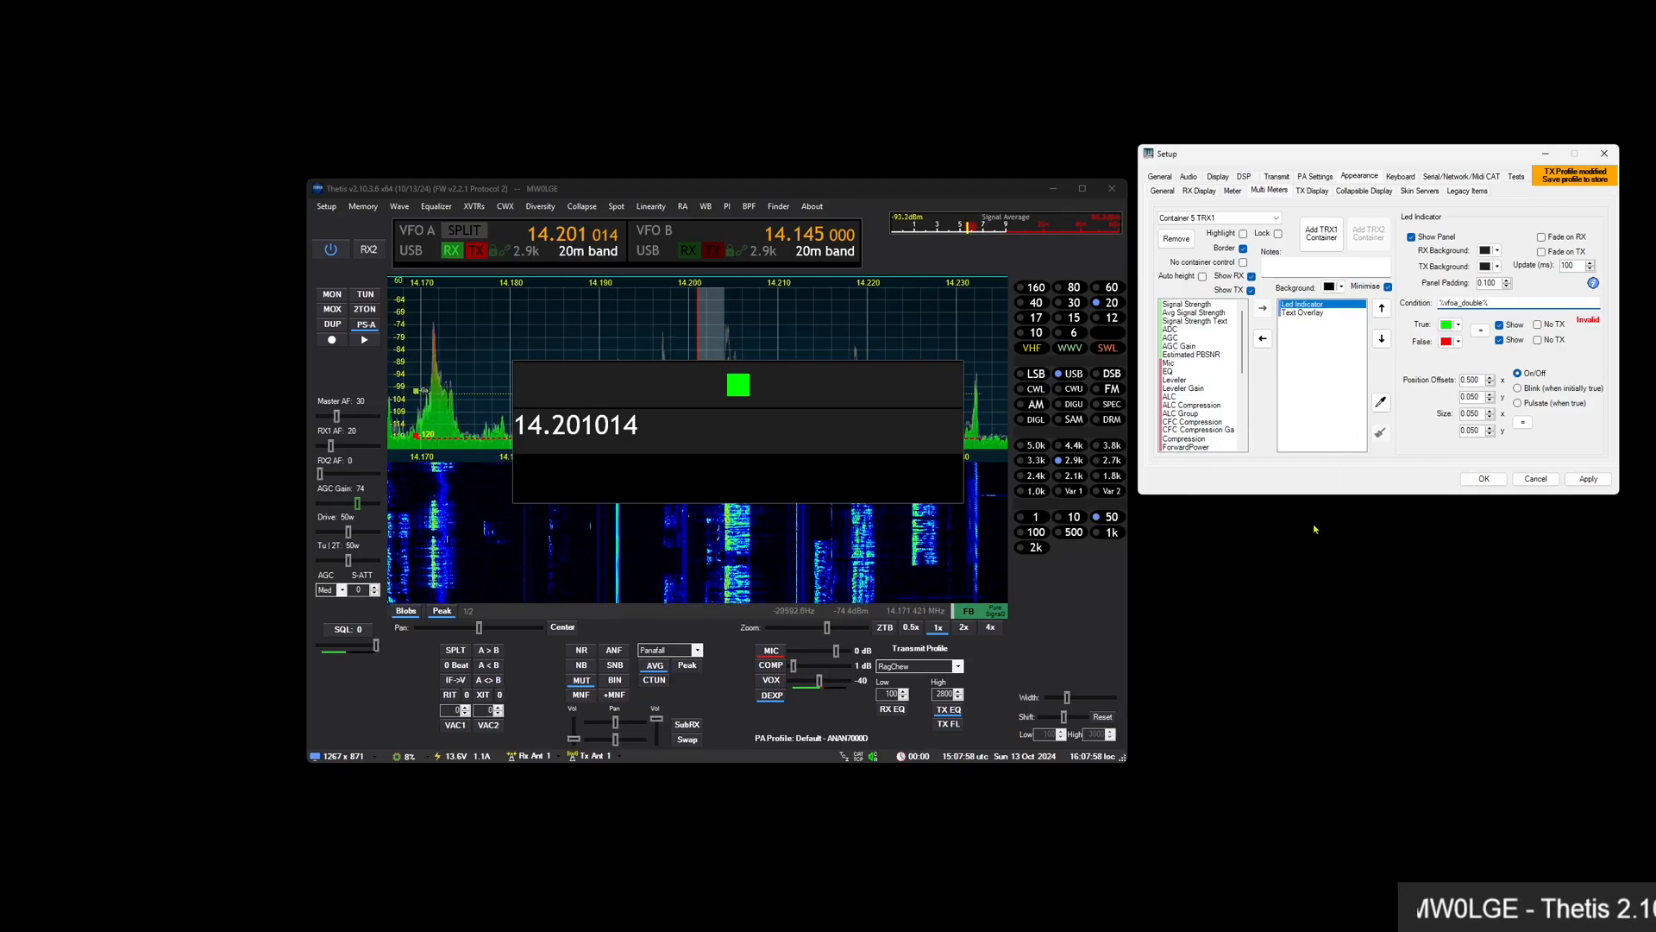
type("14.25")
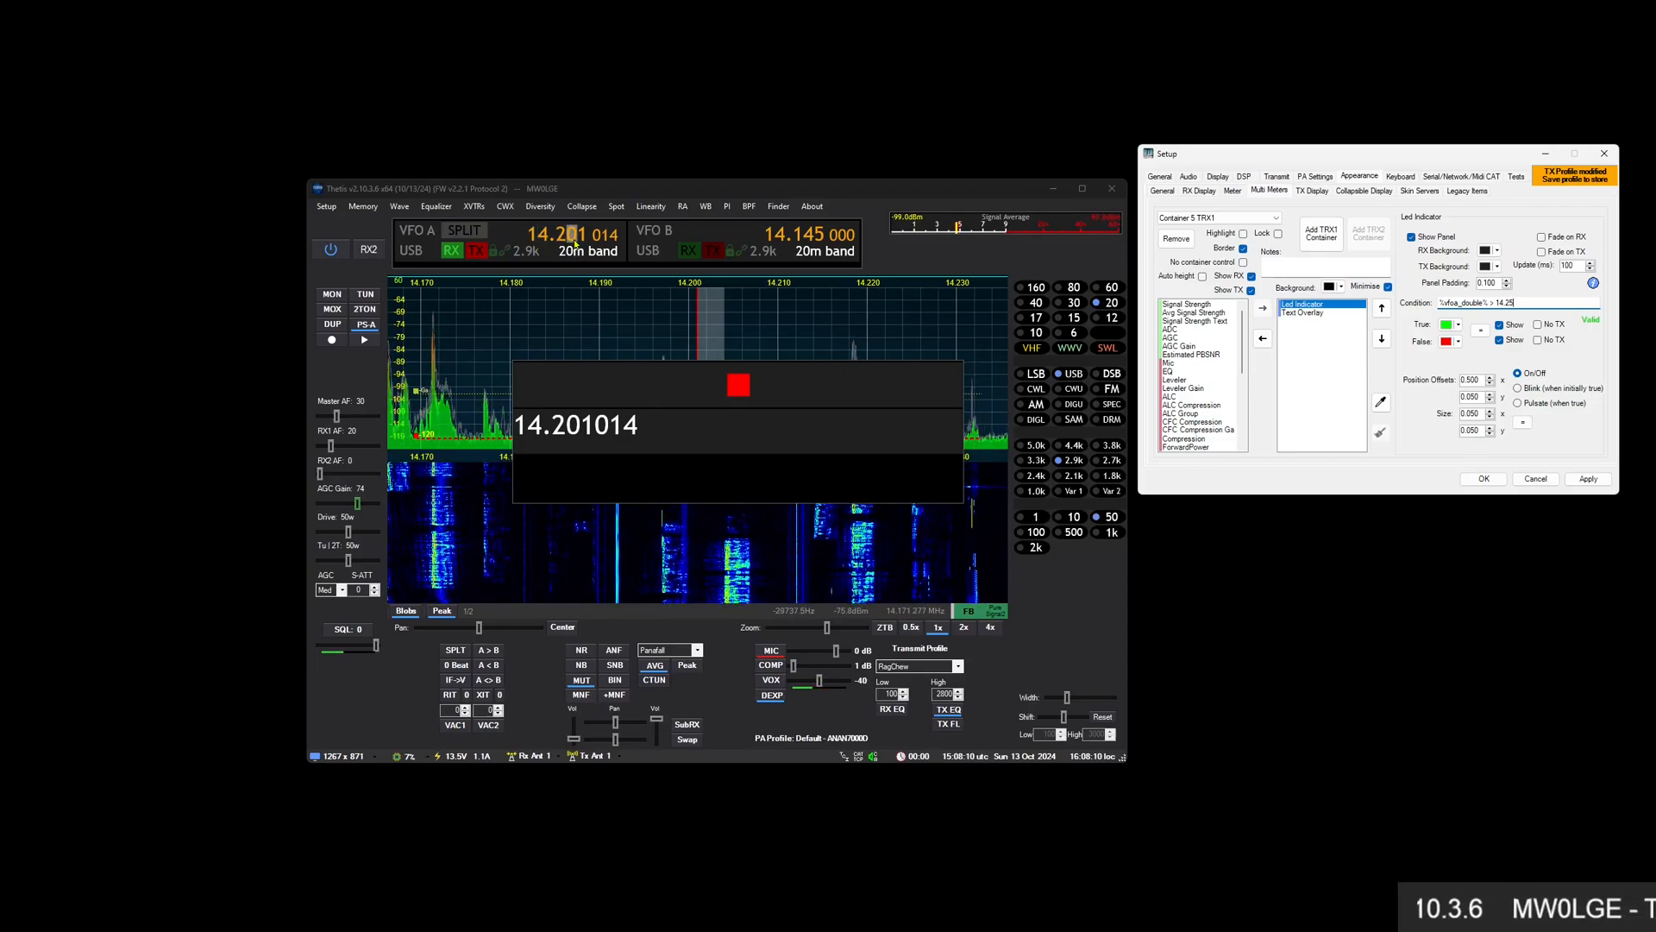
Tune VFO A upwards and back and forth across 14.250 MHz to test the LED condition, ending at 14.250001 MHz
scroll(575, 242, "up", 1)
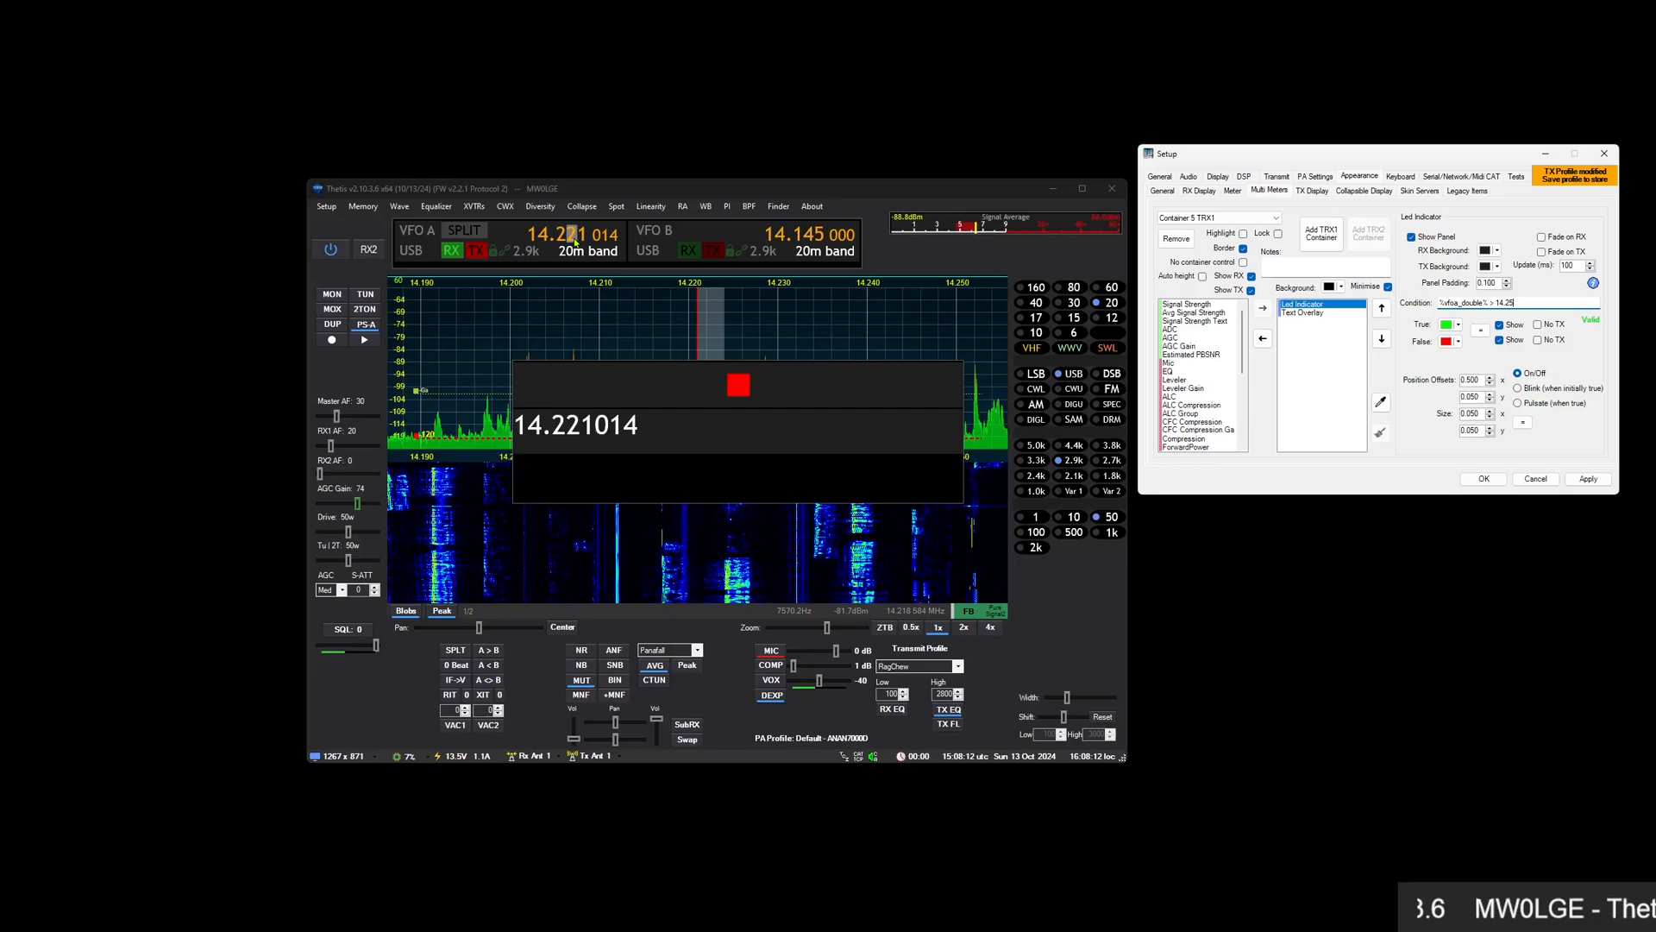
scroll(574, 242, "up", 2)
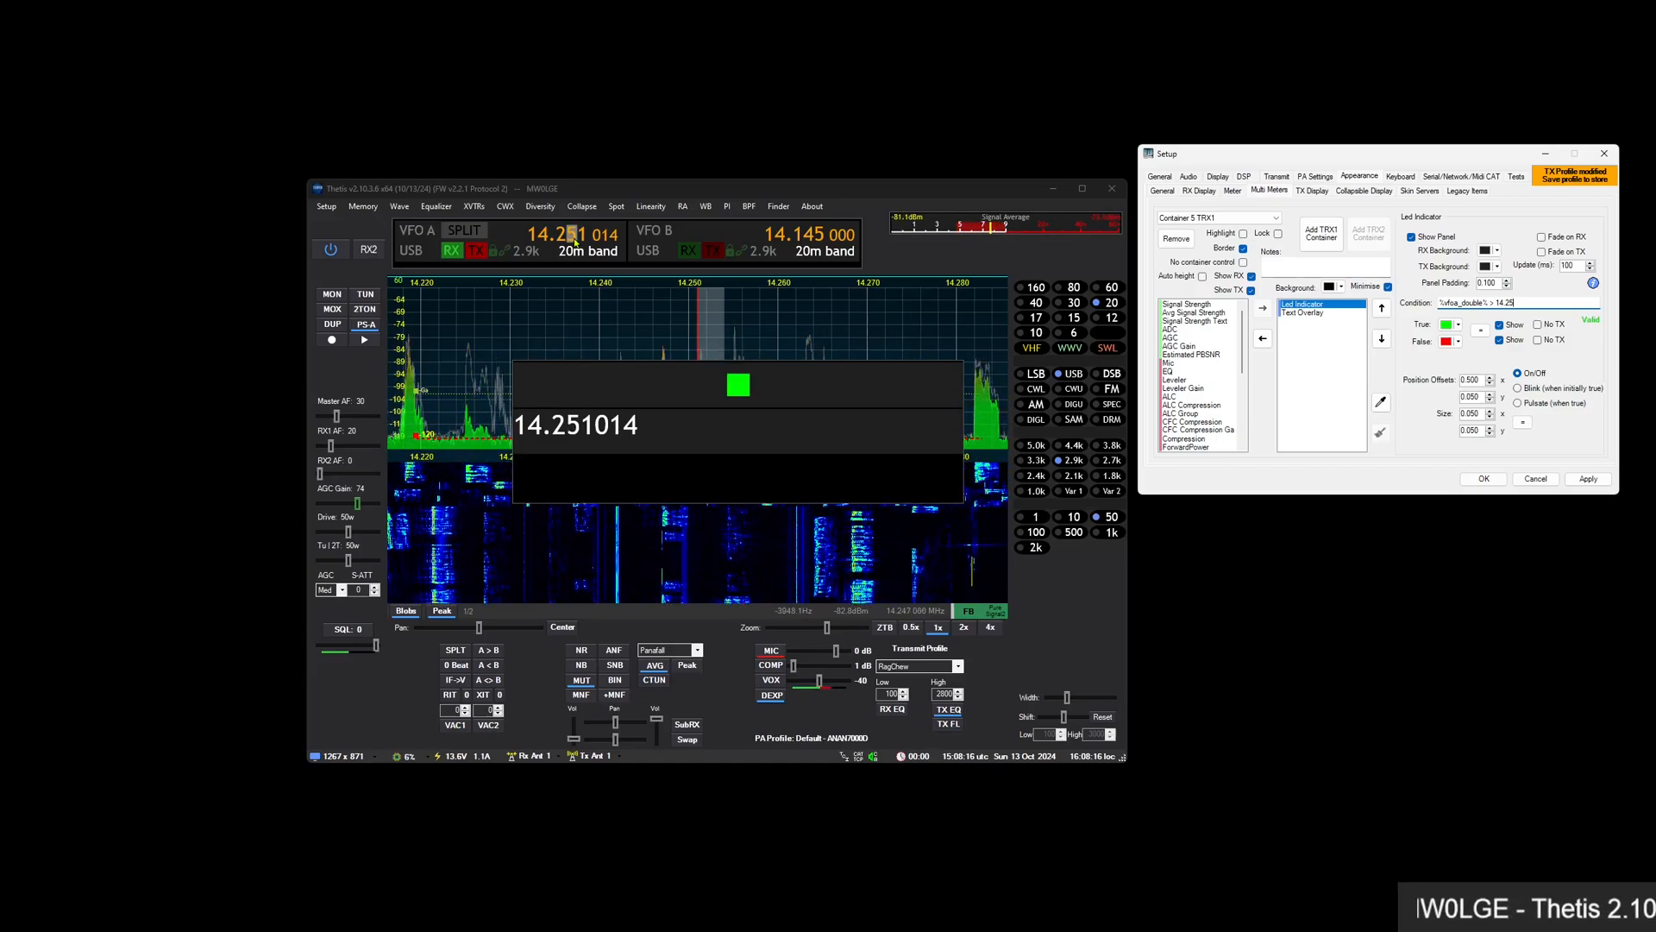
scroll(576, 243, "down", 1)
scroll(582, 242, "up", 8)
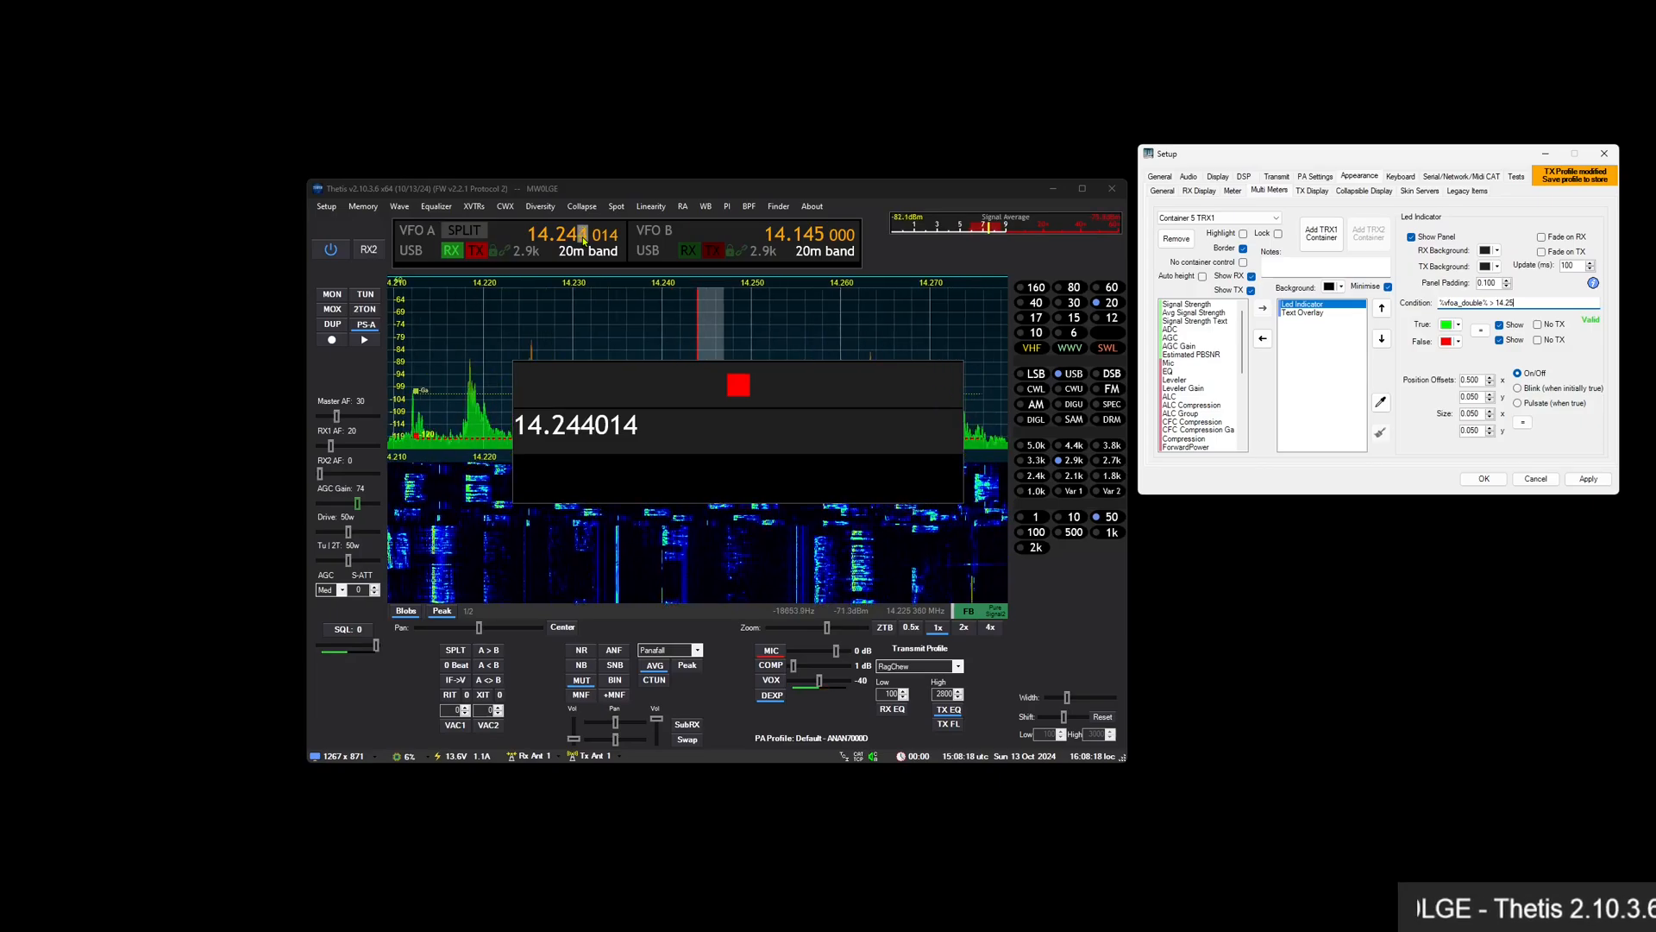
scroll(582, 241, "up", 1)
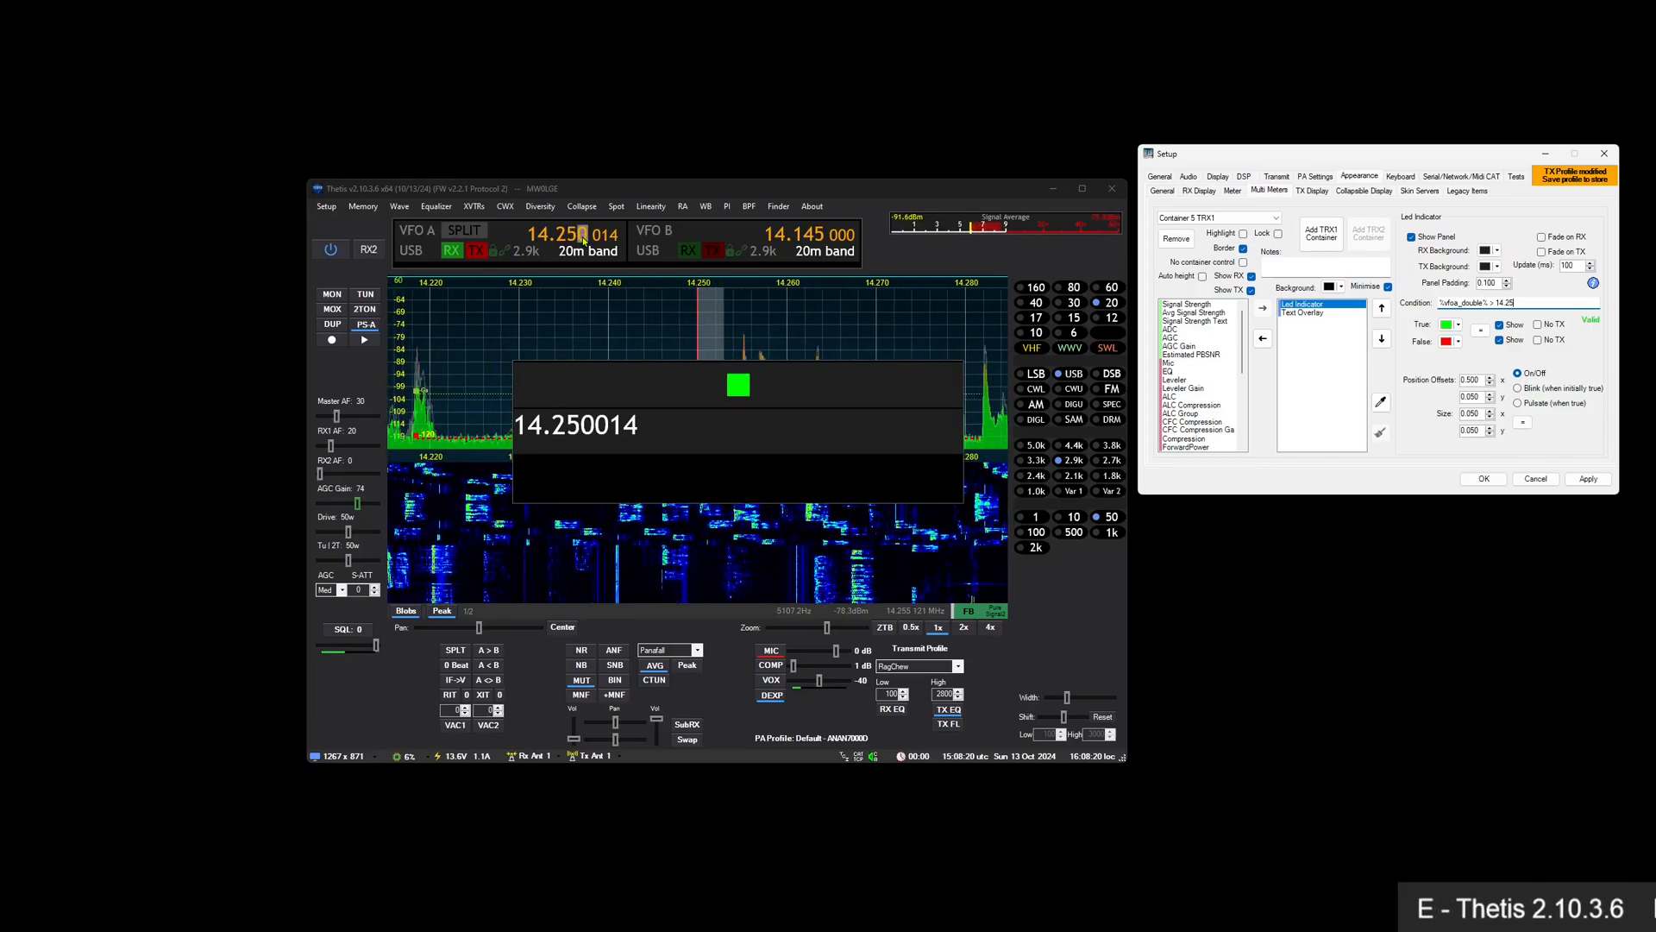
scroll(606, 240, "down", 3)
scroll(611, 239, "up", 2)
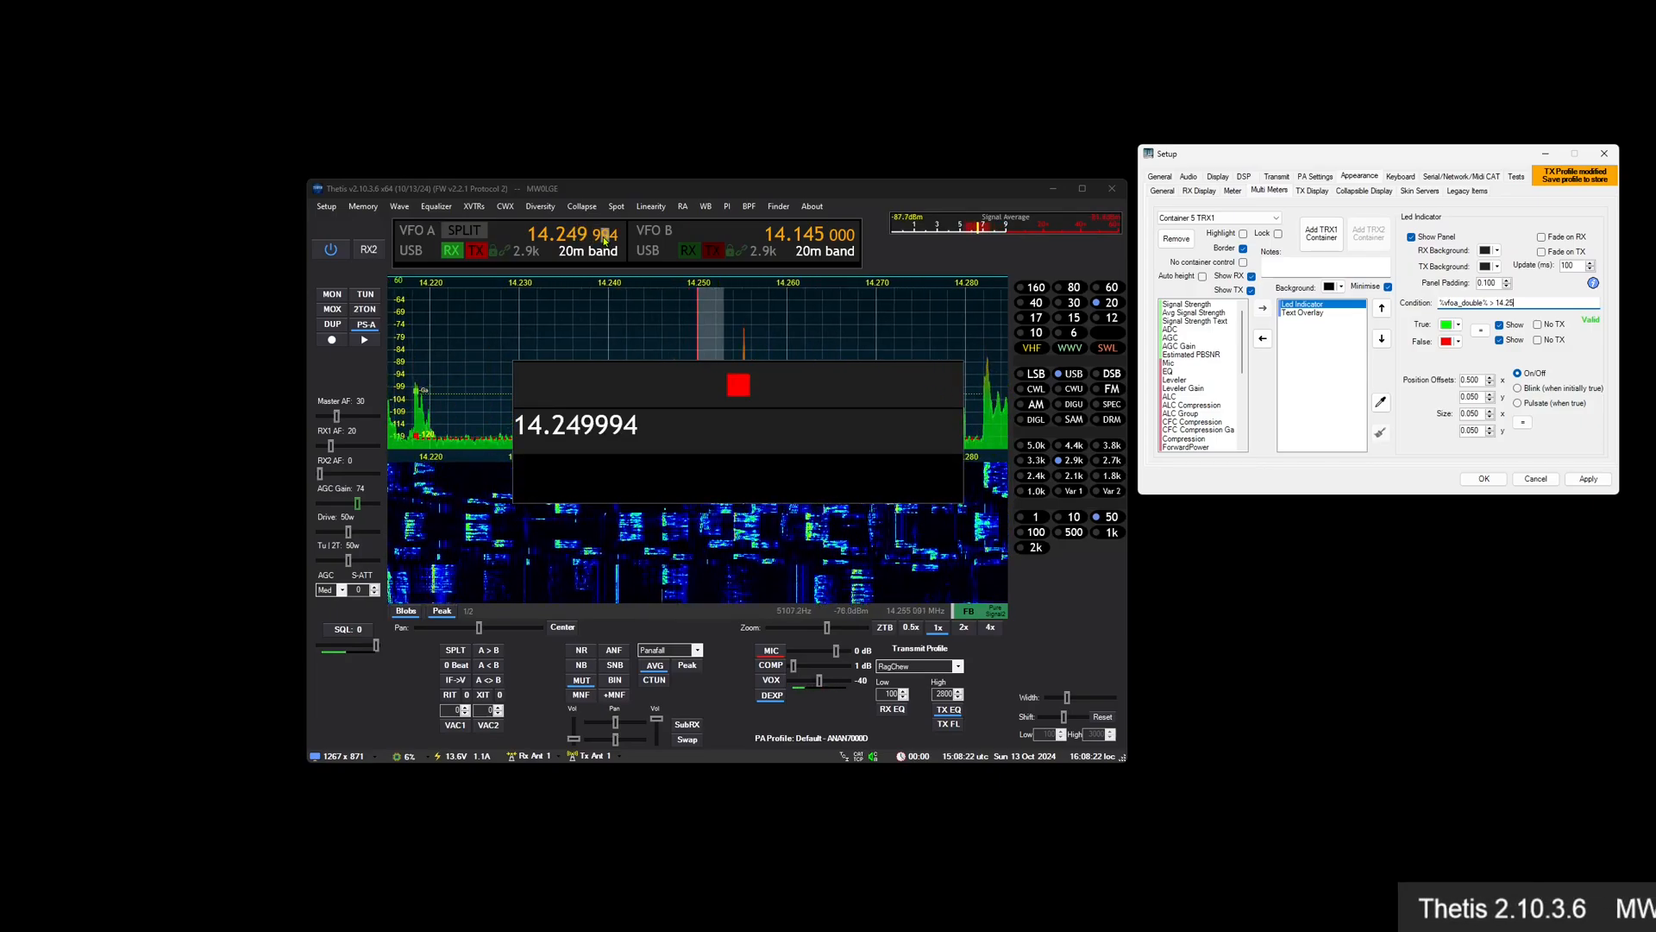
scroll(614, 239, "down", 4)
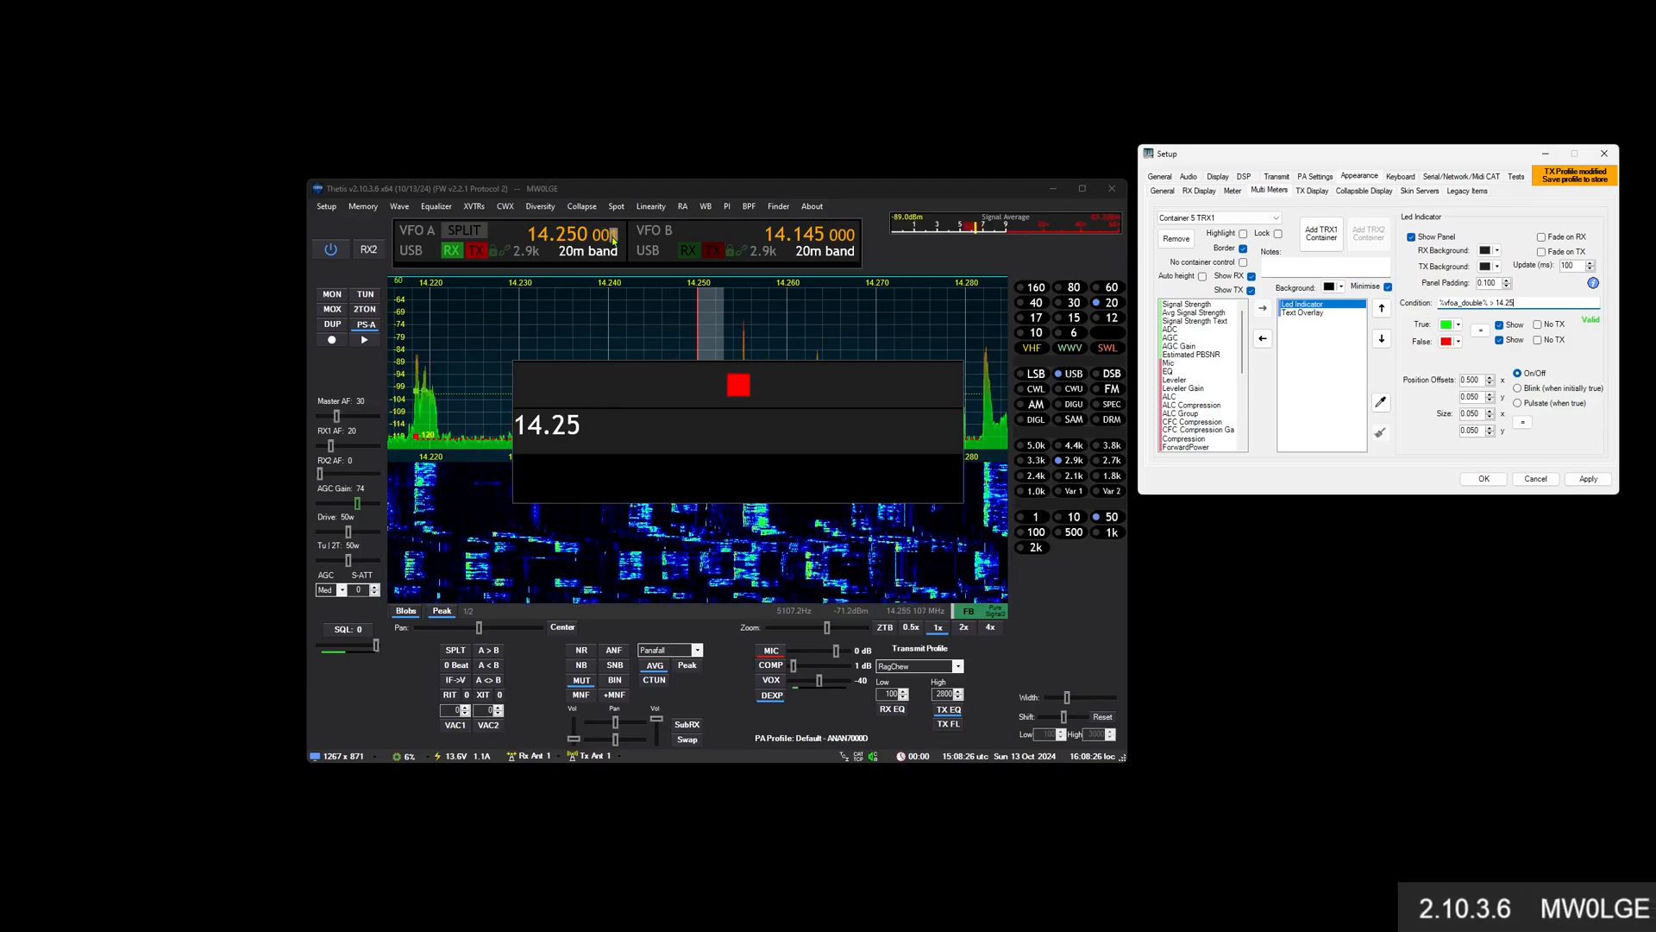
scroll(614, 239, "up", 1)
scroll(614, 239, "down", 1)
scroll(614, 238, "up", 1)
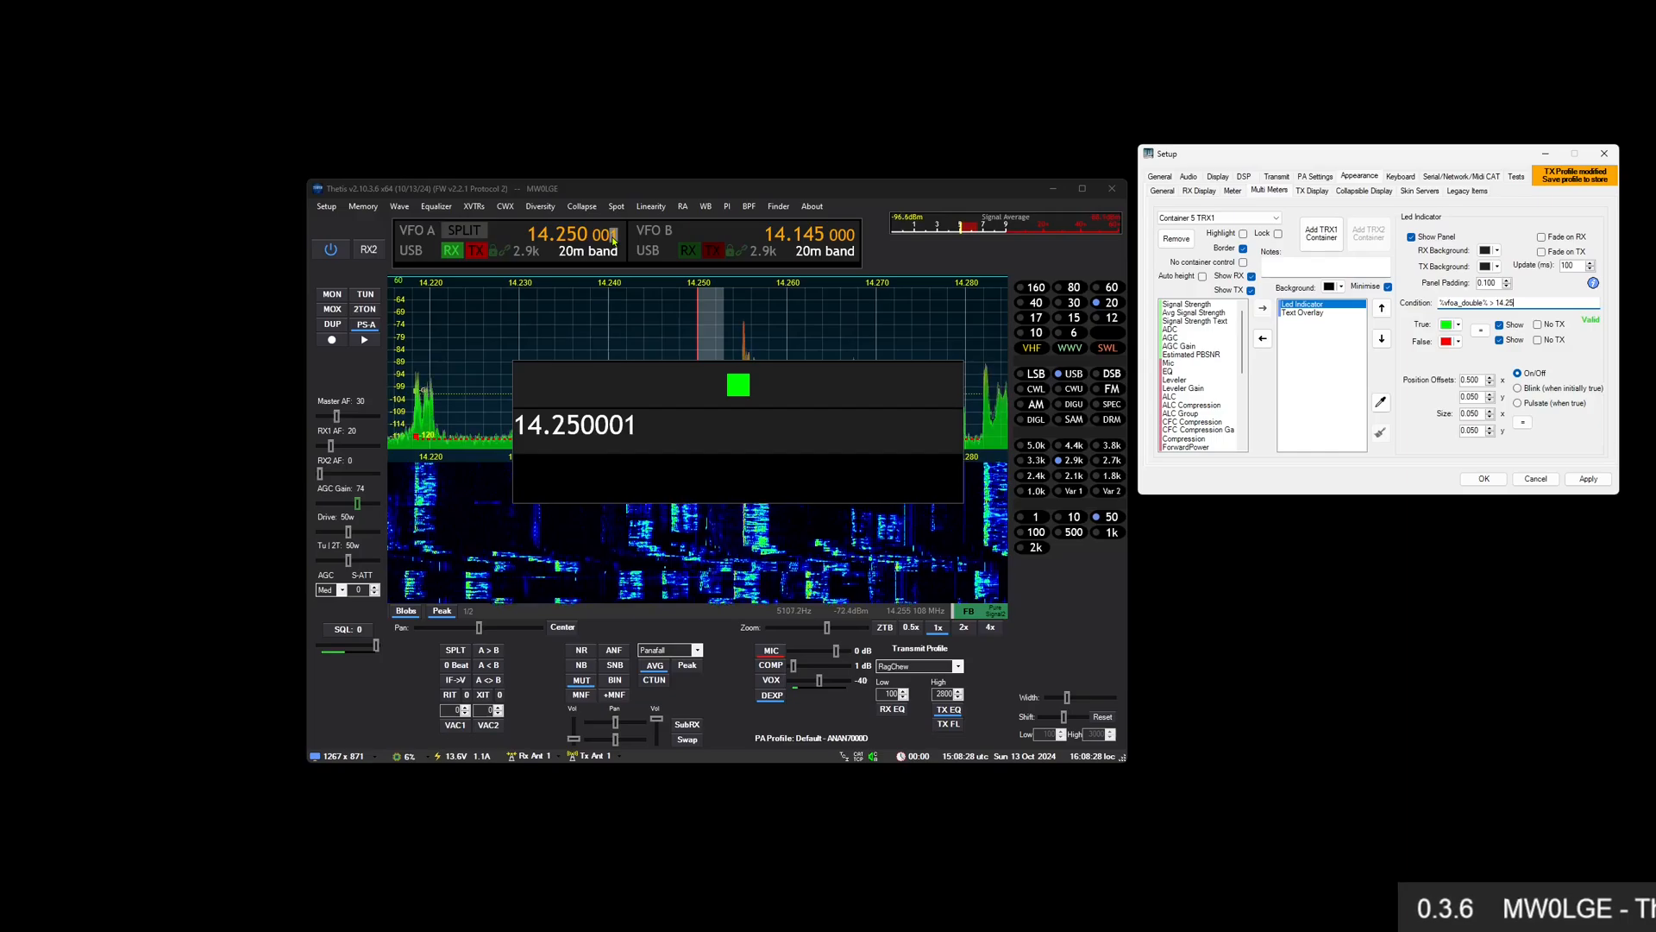
scroll(614, 240, "down", 1)
scroll(614, 241, "up", 1)
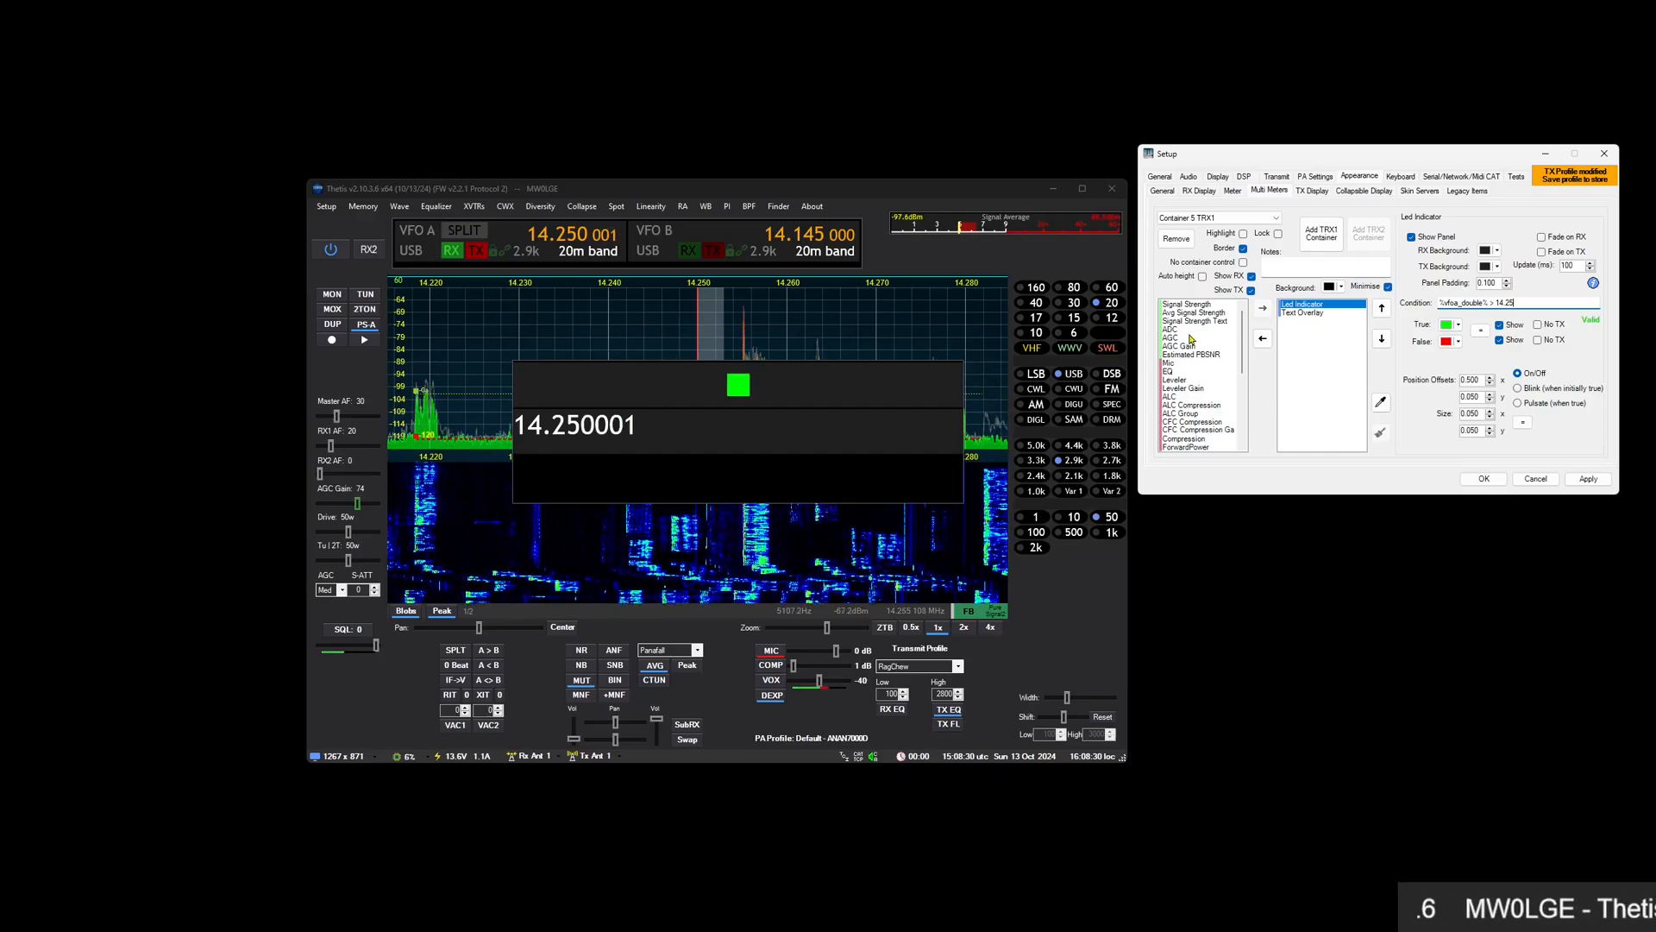
Append %precis=6% to the Text Overlay's RX text after the VFO A variable
left_click(1302, 312)
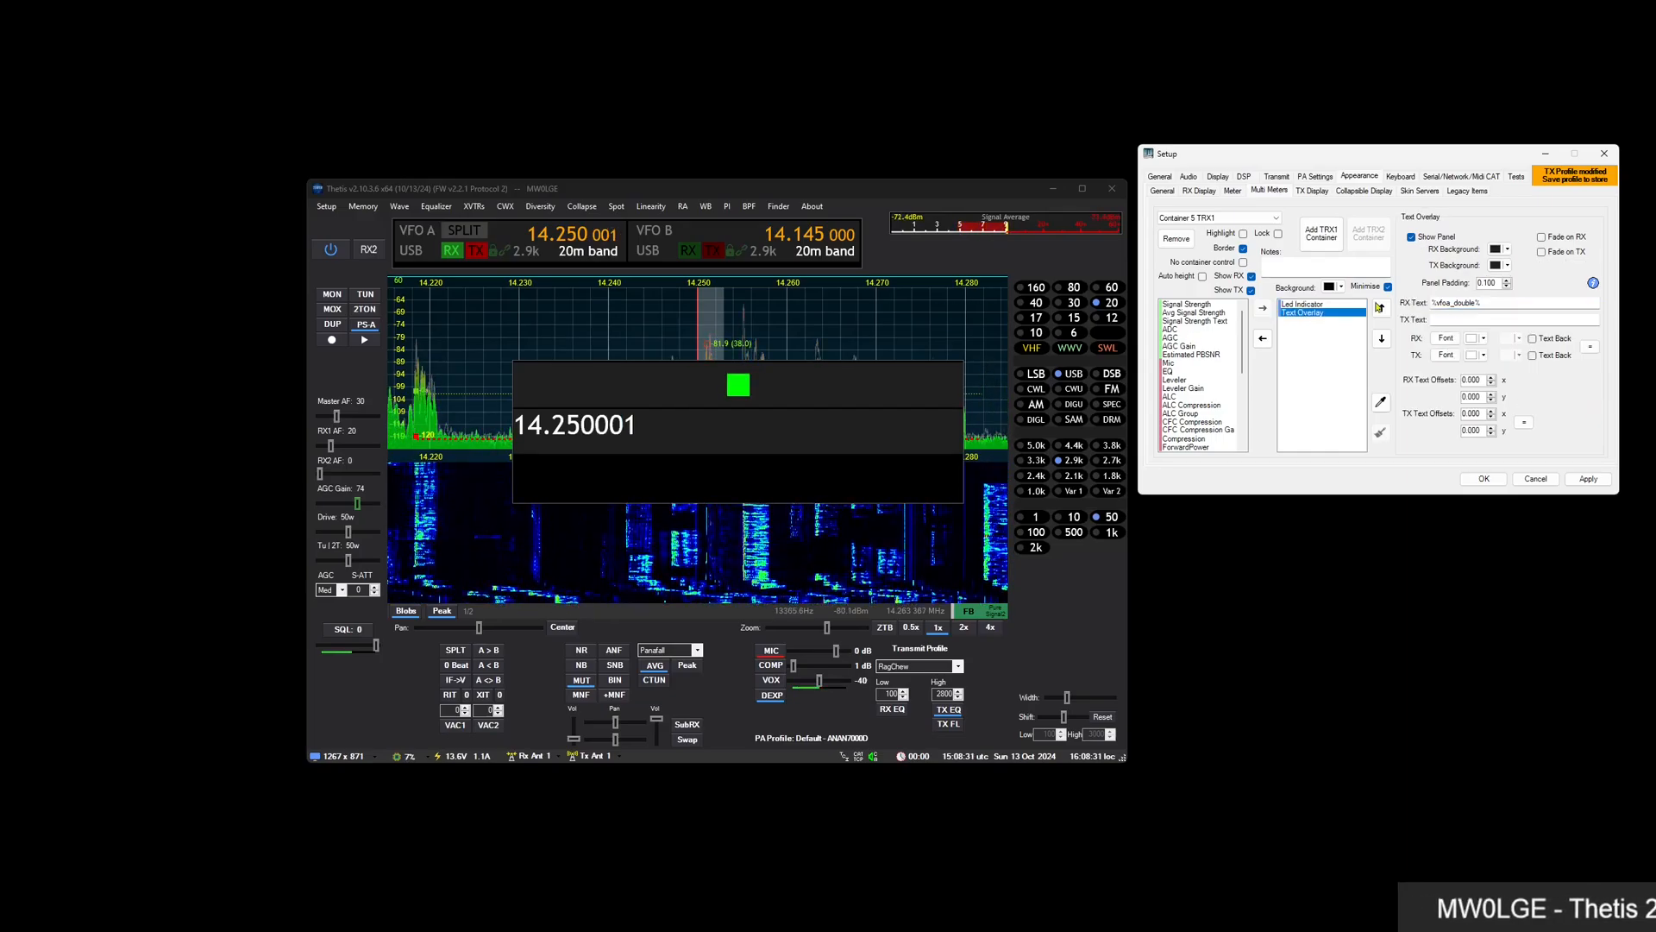
left_click(1498, 300)
type("%precis")
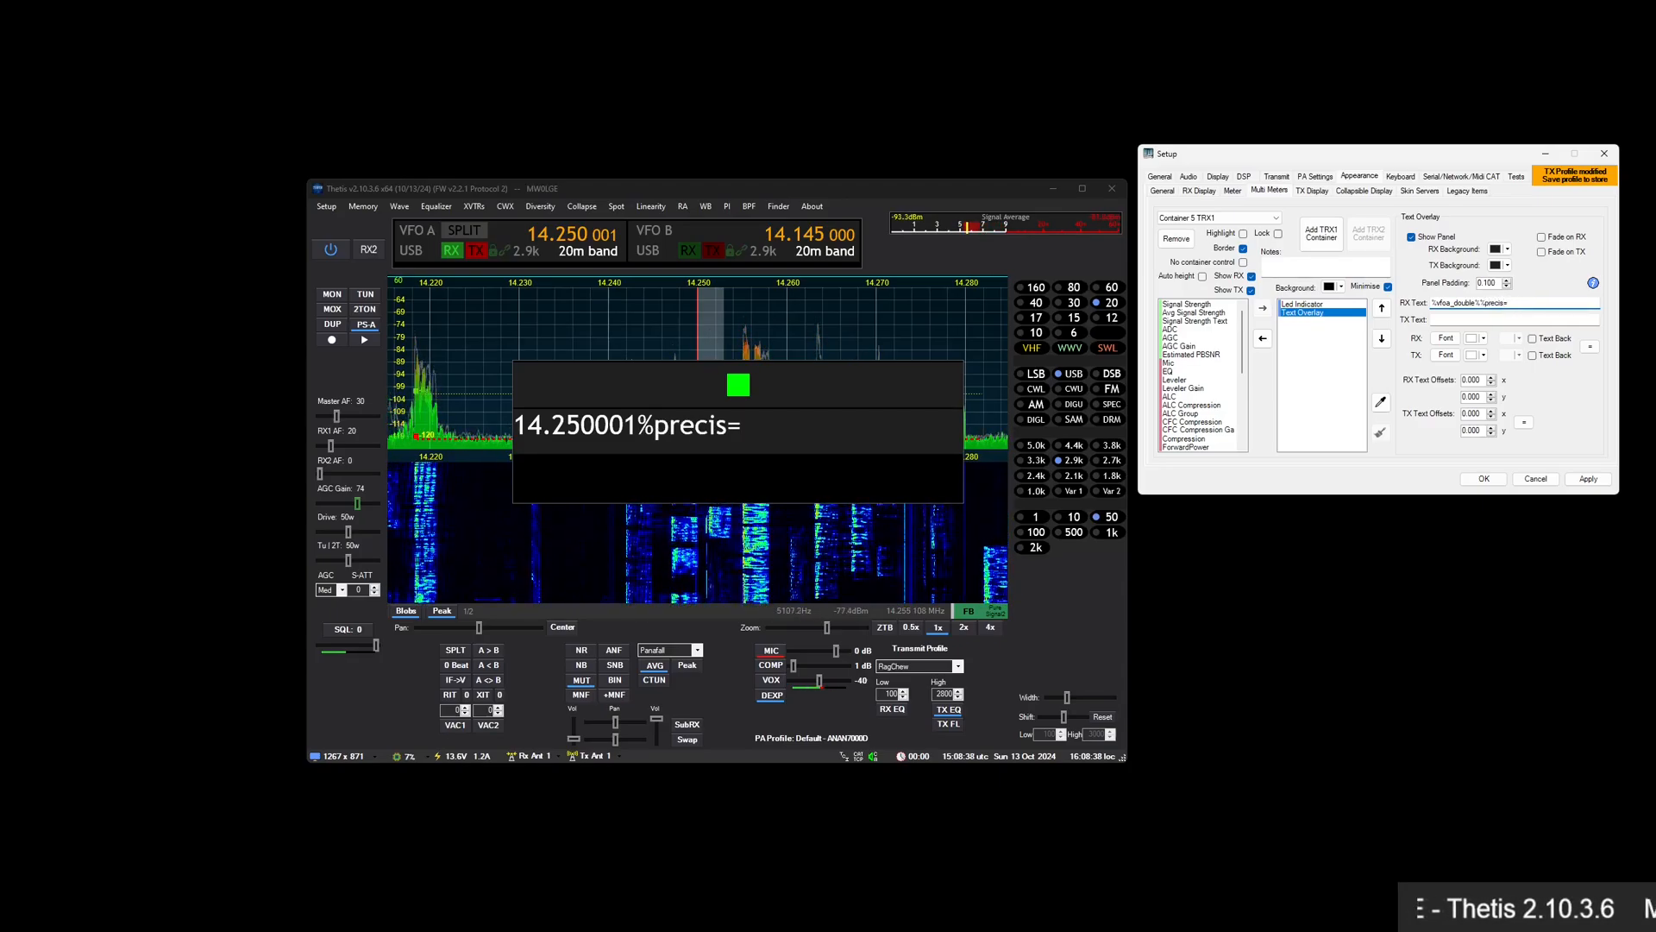
type("=6")
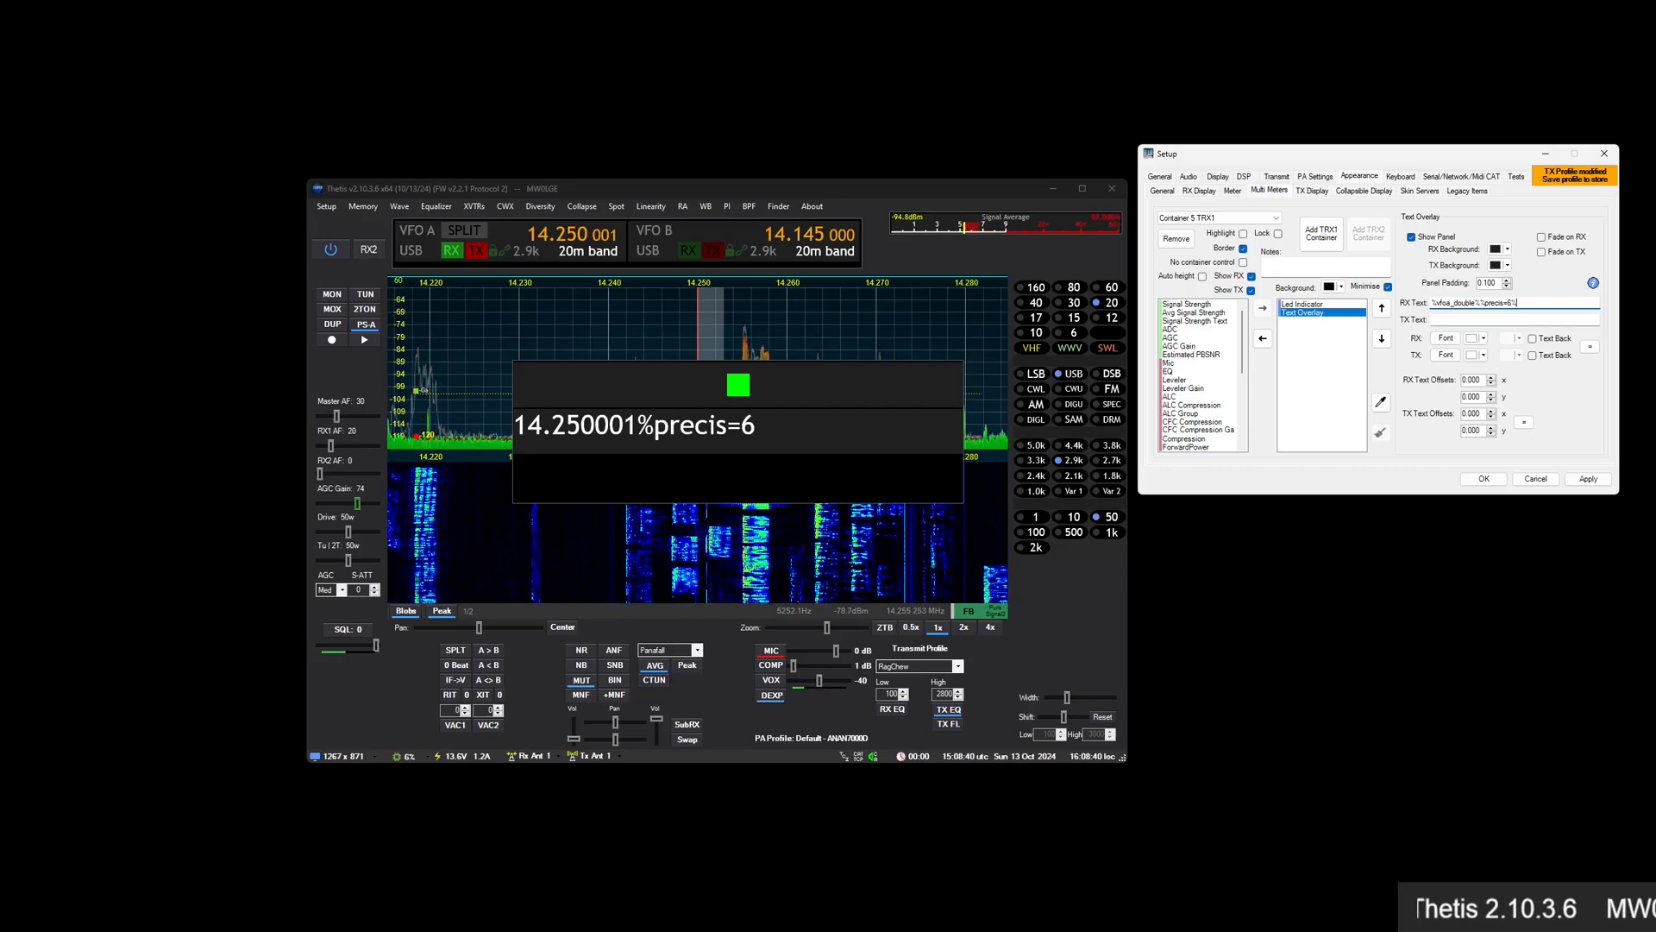
type("%")
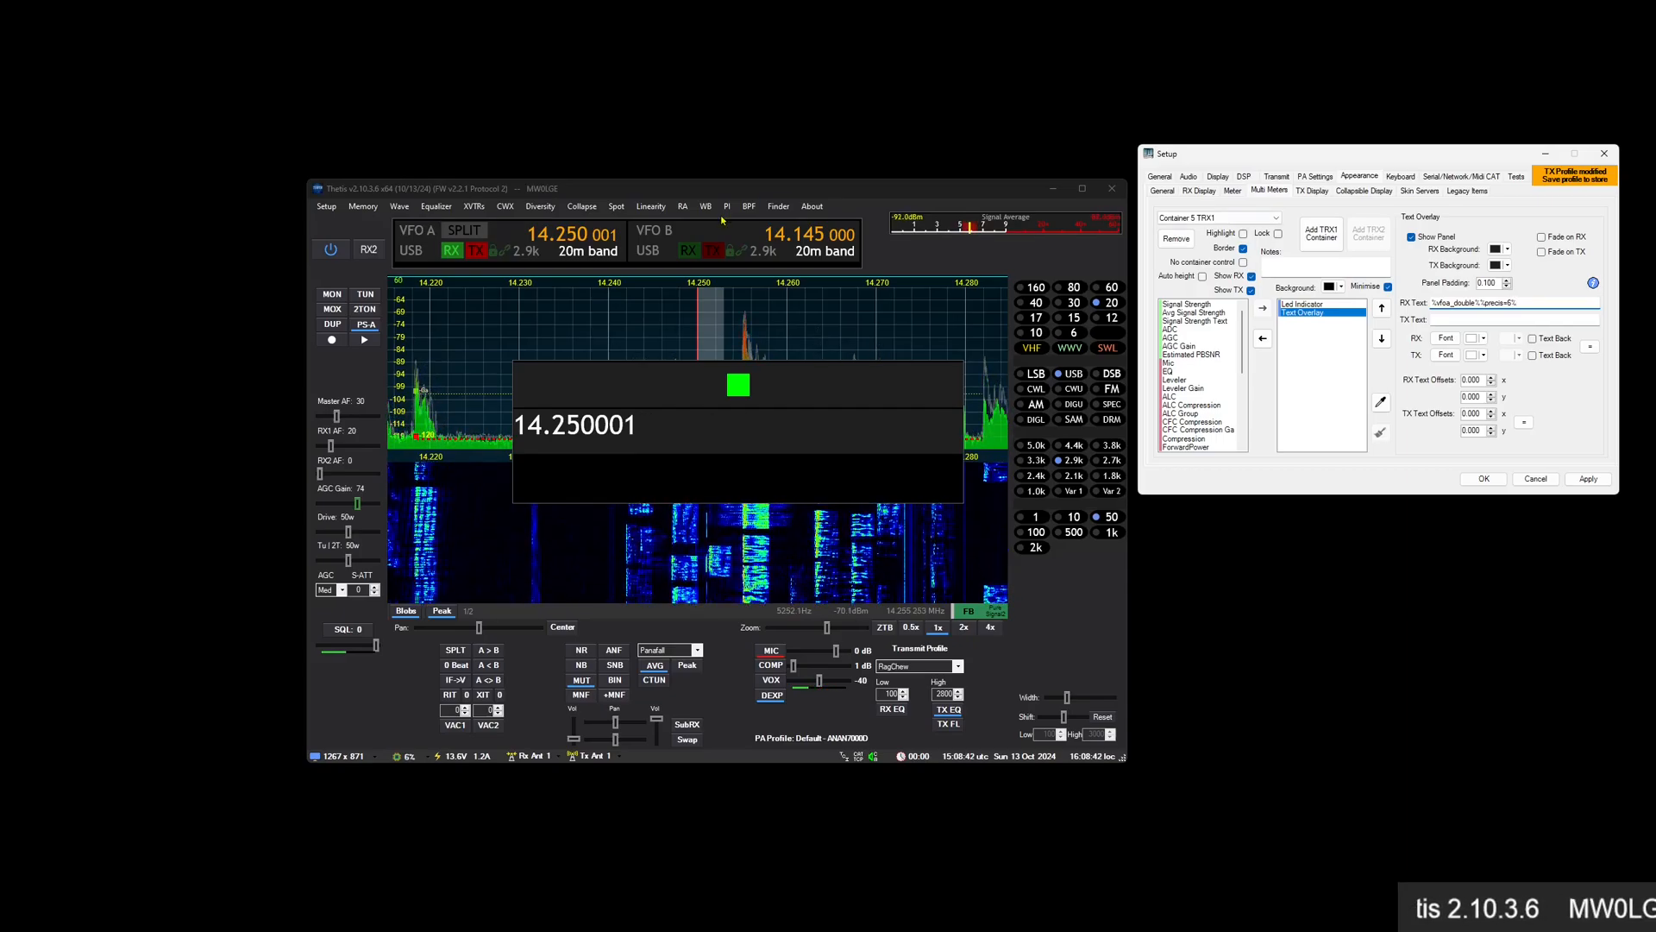
Step VFO A repeatedly by 1 Hz around 14.250000 MHz to check the overlay's number format and the LED's switching
scroll(614, 239, "down", 1)
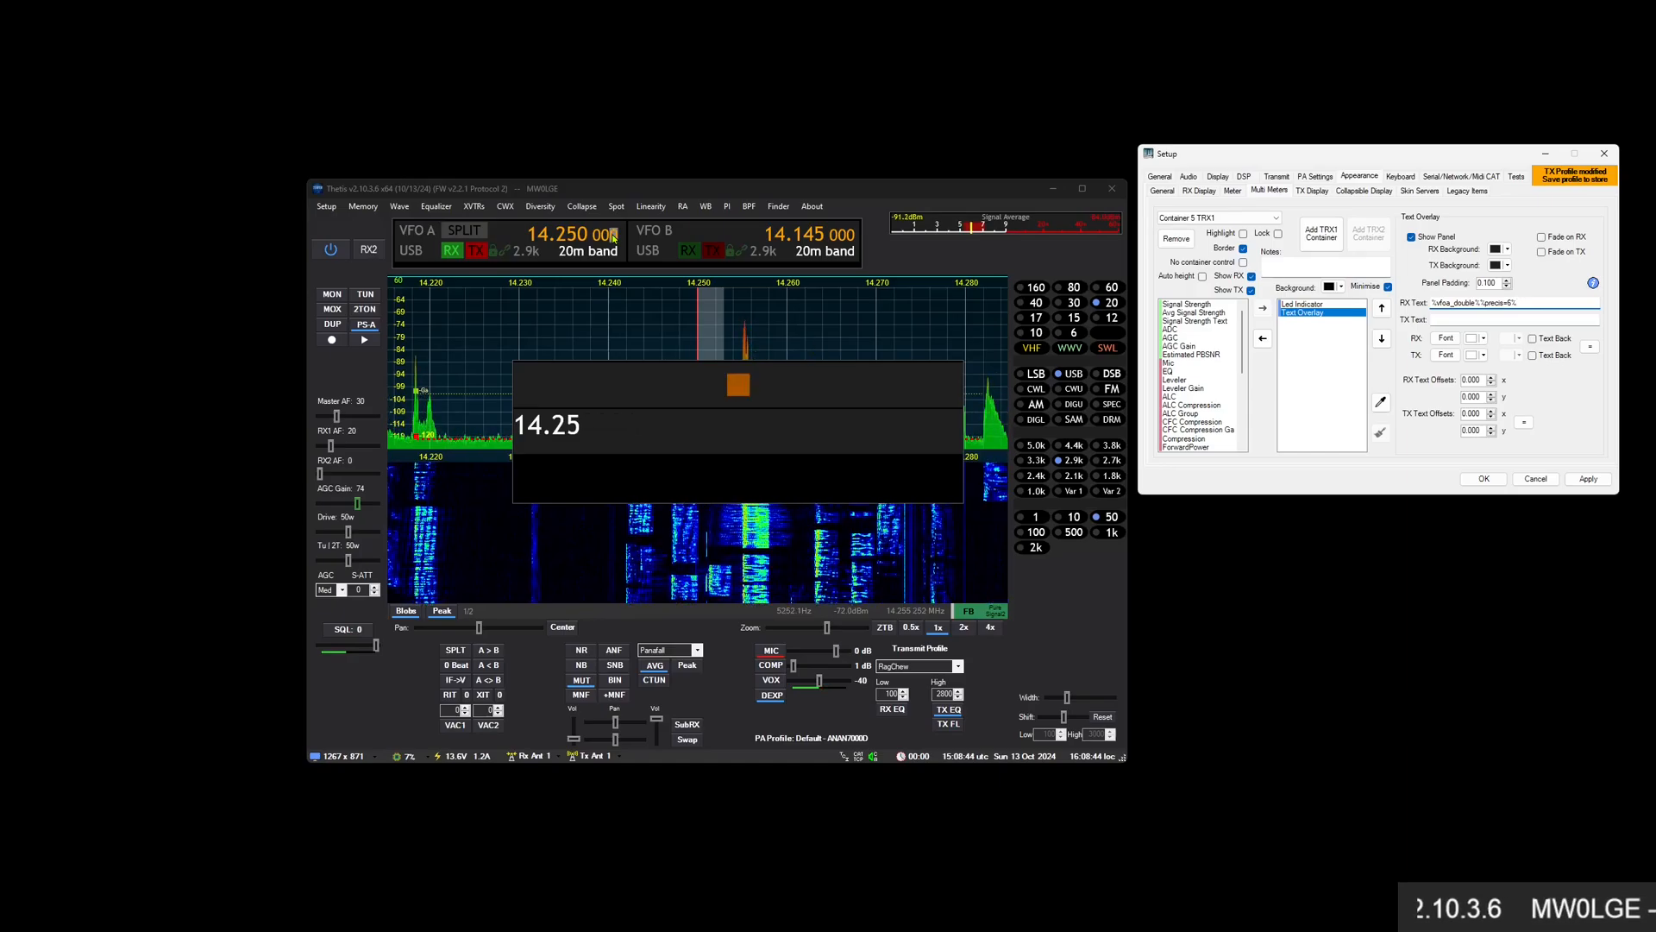
scroll(614, 239, "up", 1)
scroll(614, 239, "down", 1)
scroll(614, 239, "up", 1)
scroll(614, 239, "down", 1)
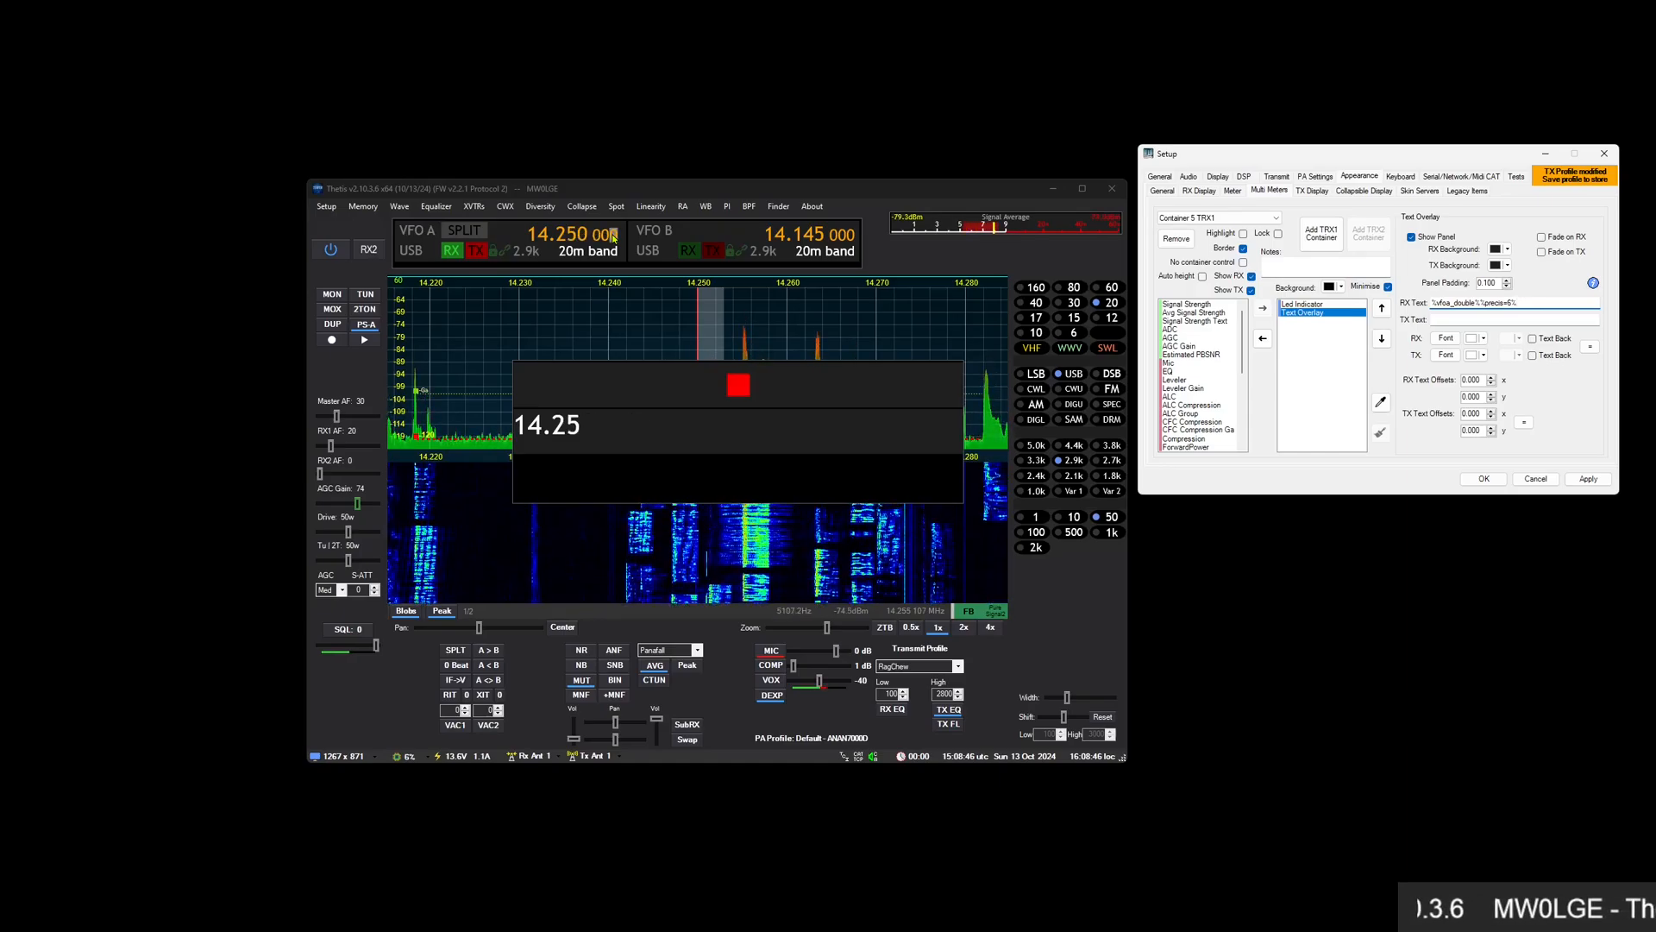
scroll(614, 239, "up", 1)
scroll(614, 239, "down", 2)
scroll(615, 239, "up", 1)
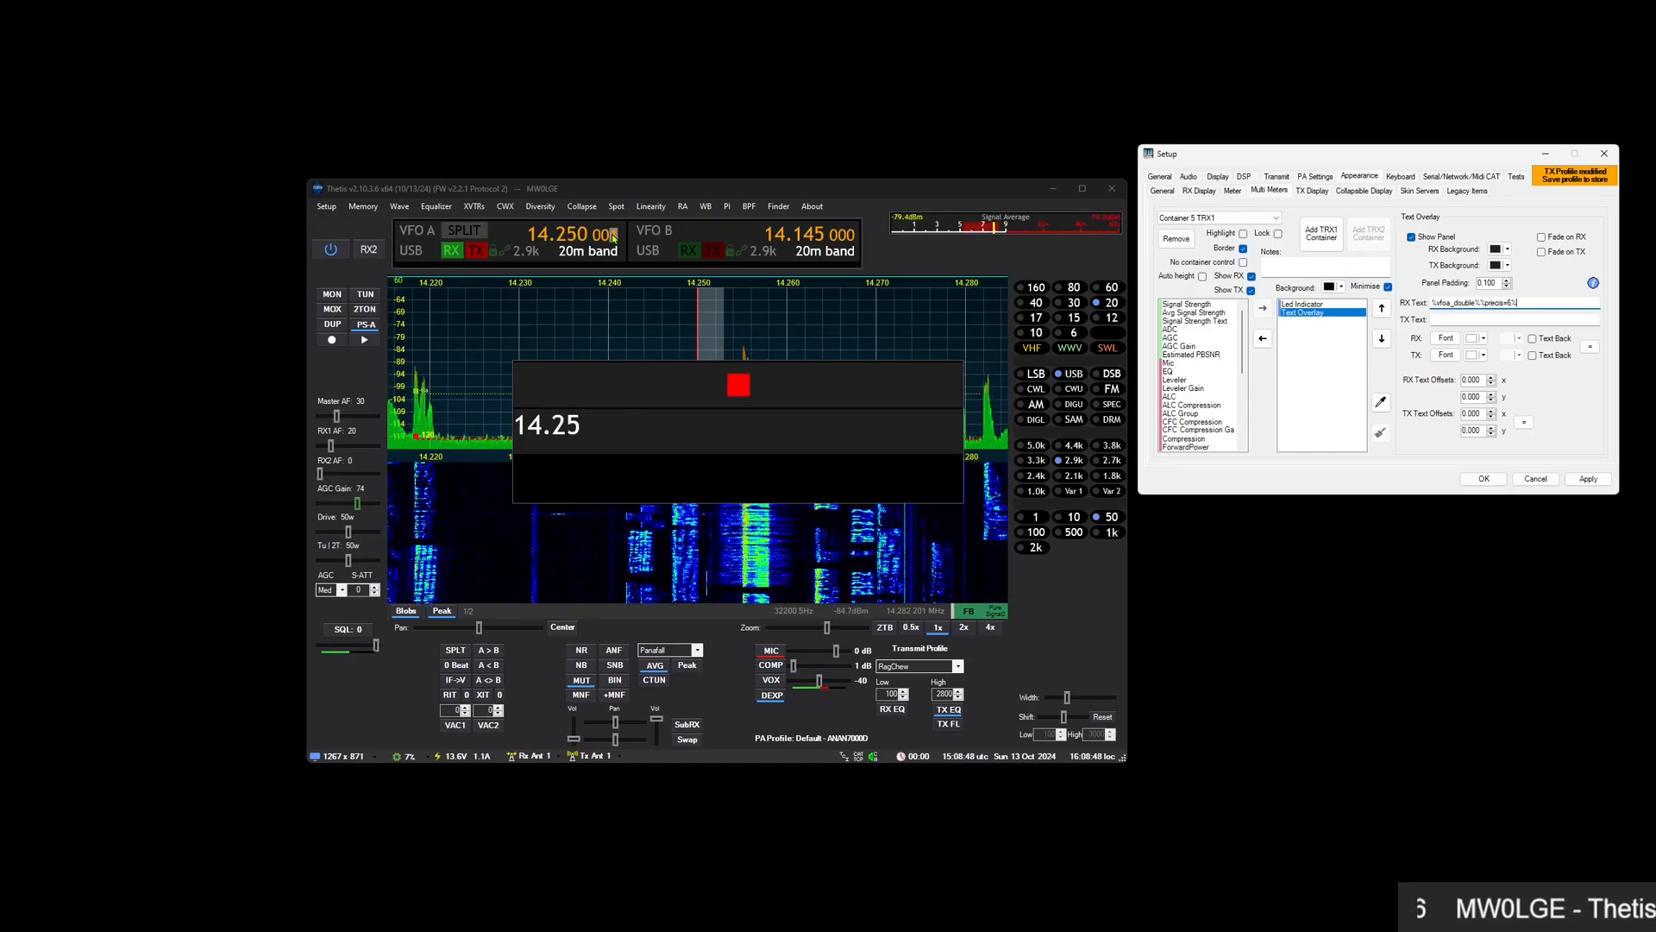
scroll(615, 239, "up", 2)
scroll(614, 239, "down", 1)
scroll(614, 239, "down", 1)
scroll(614, 239, "up", 2)
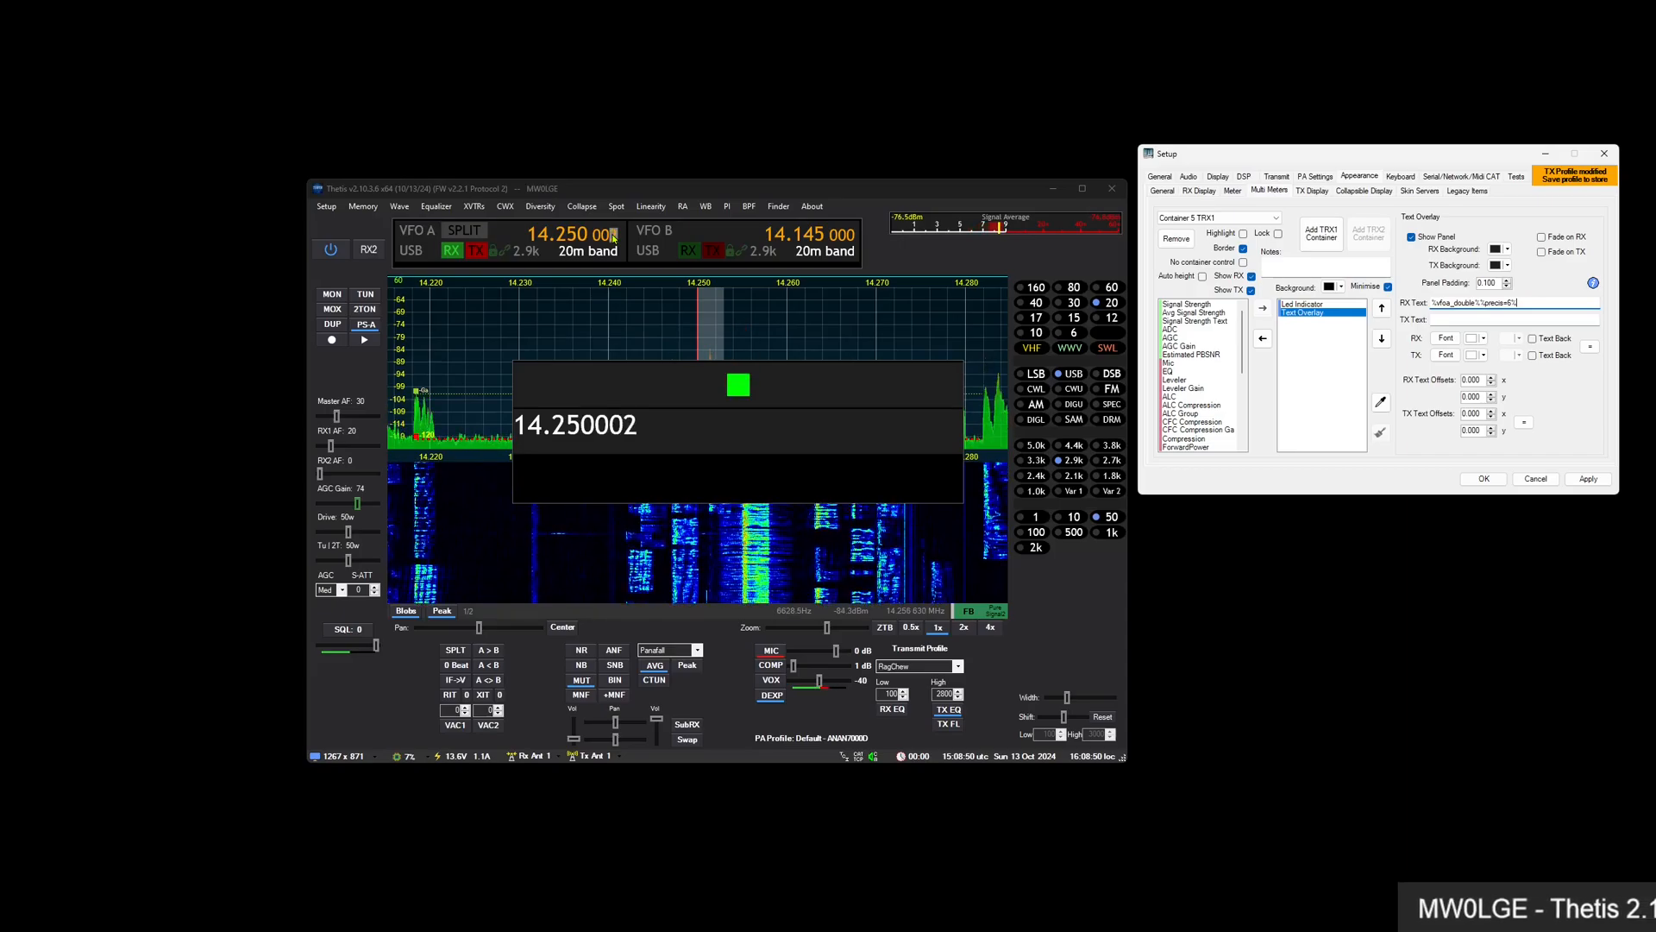
scroll(615, 239, "down", 1)
scroll(615, 239, "down", 1)
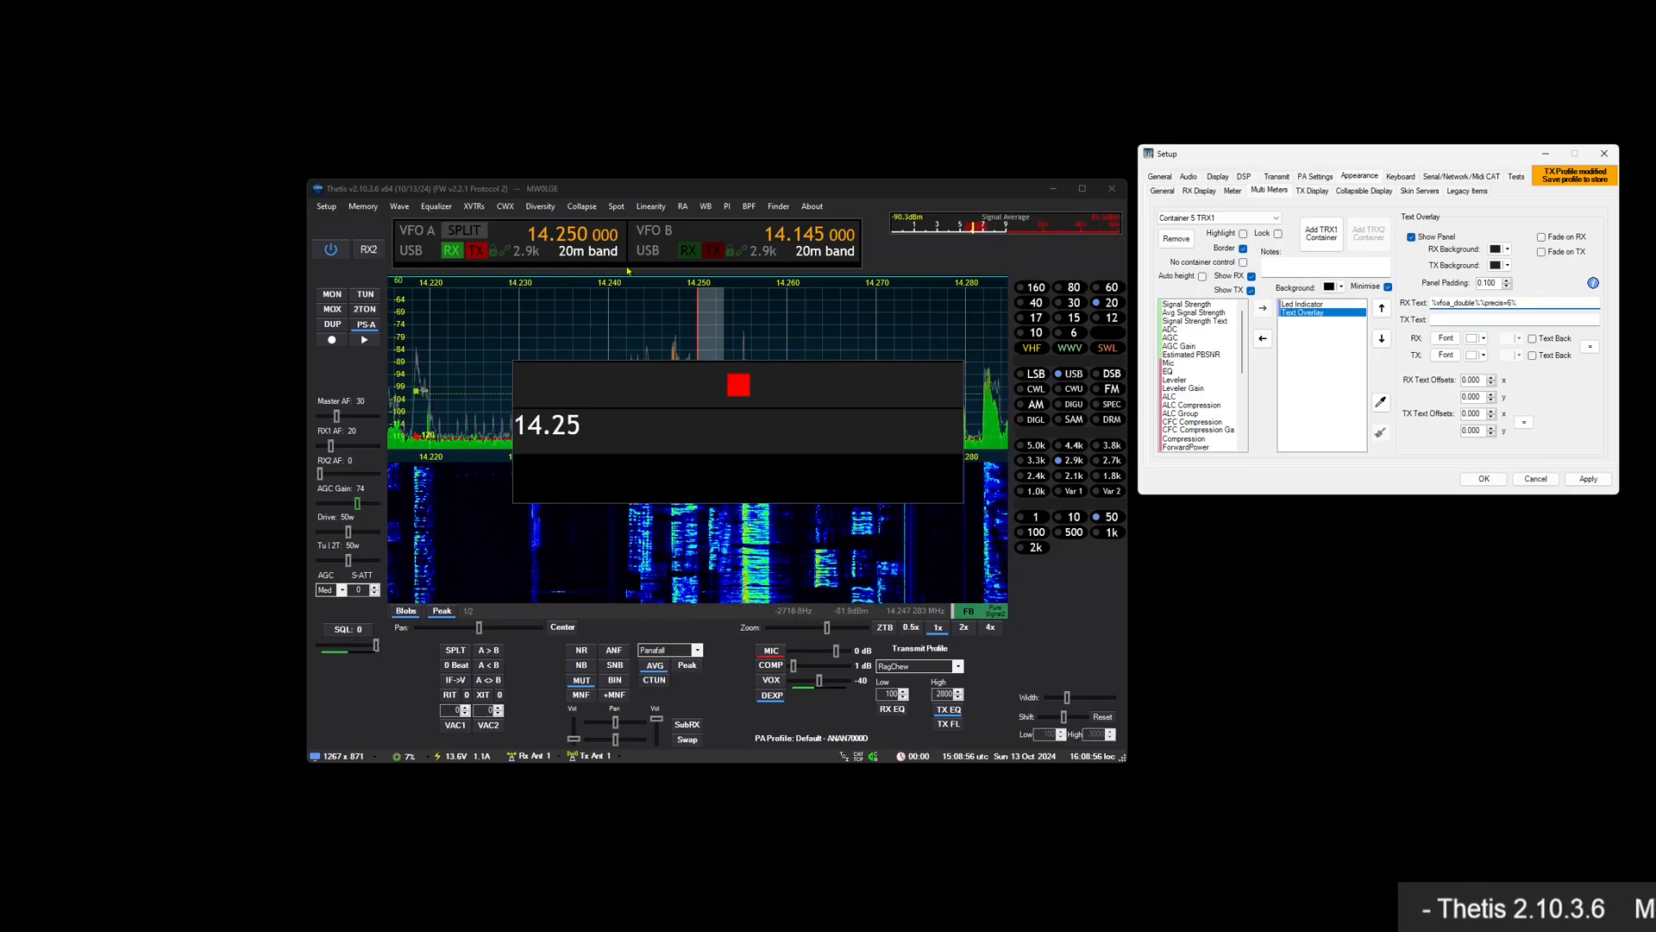
scroll(614, 236, "up", 1)
scroll(614, 237, "up", 3)
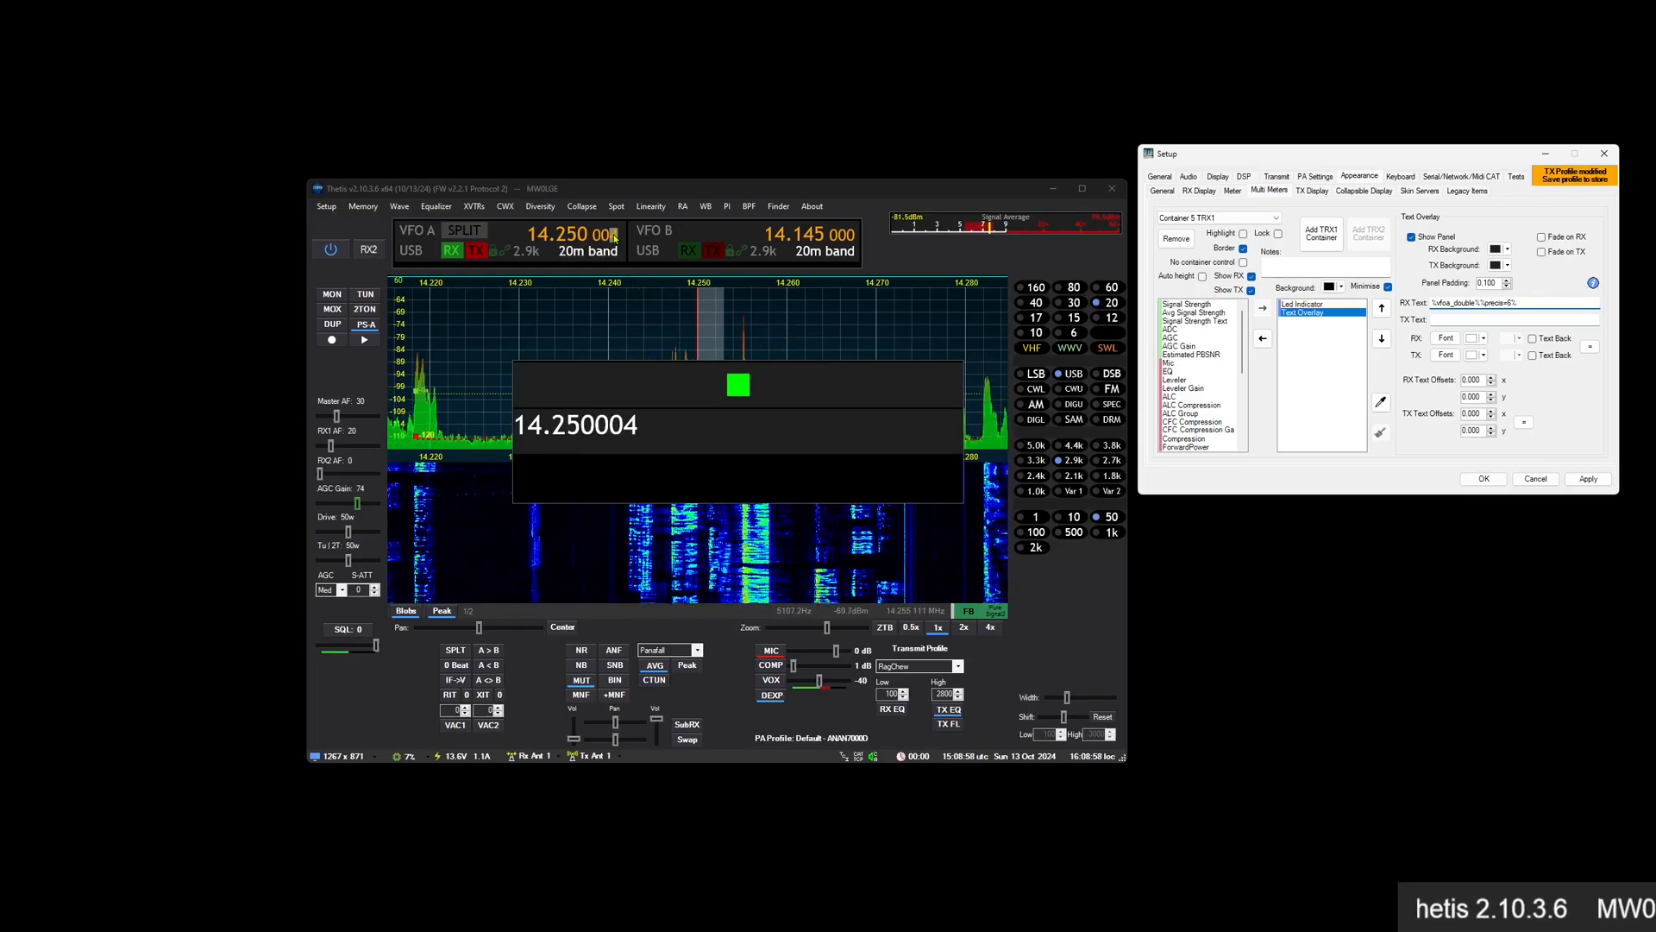
scroll(614, 236, "down", 3)
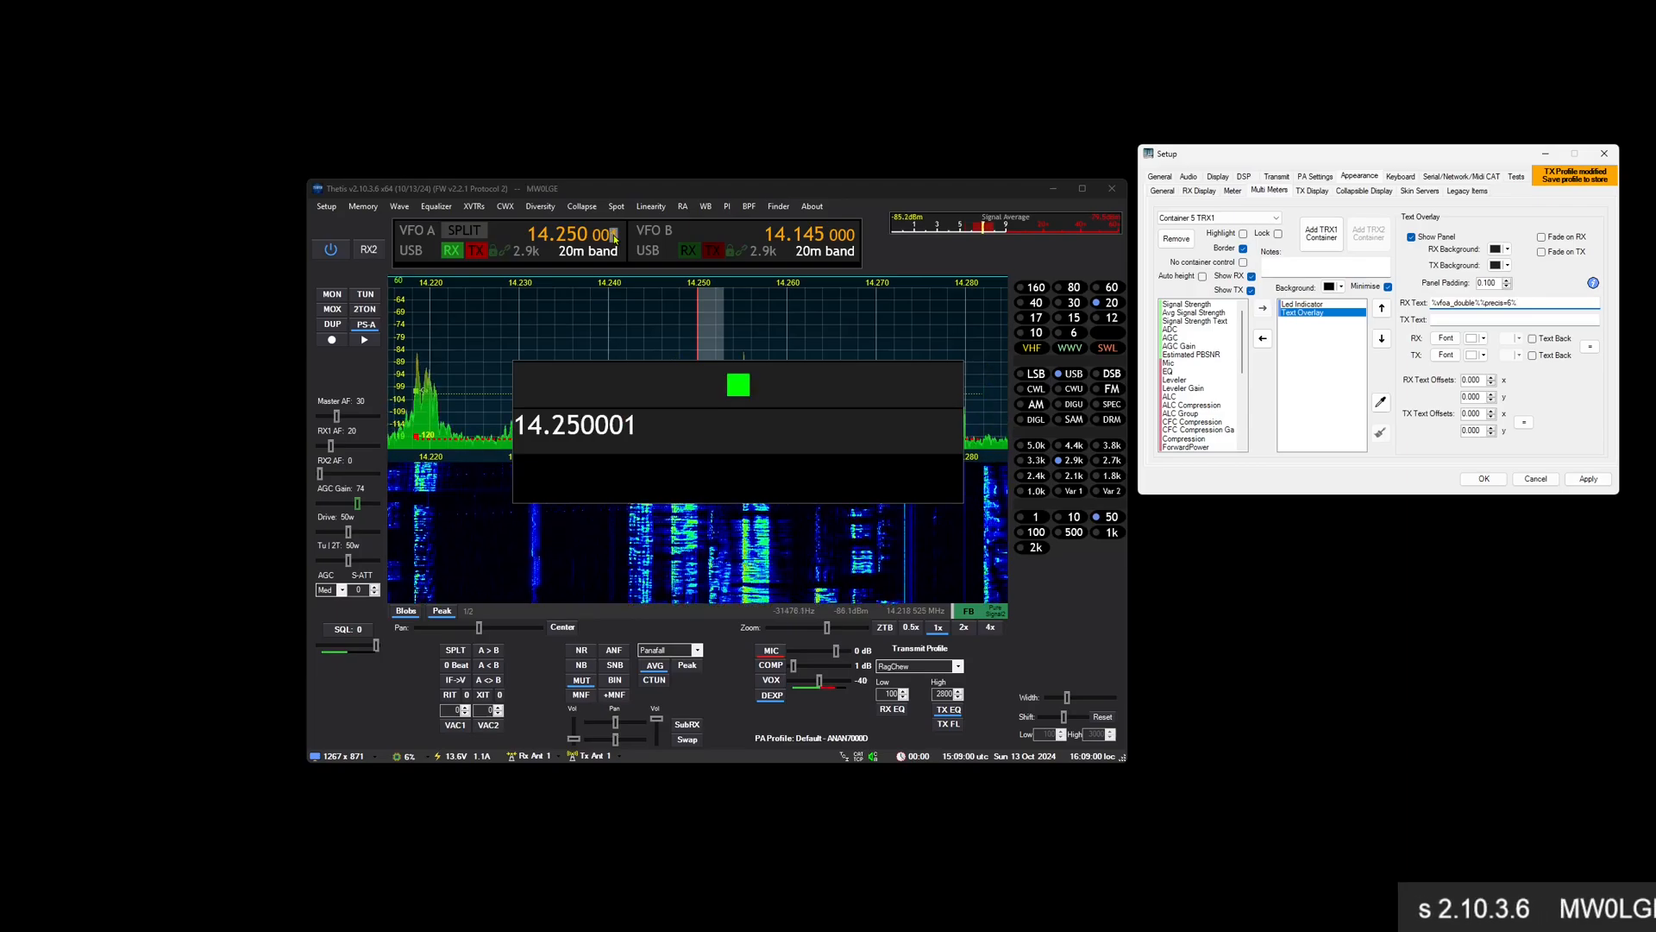
Replace the Led Indicator's condition with %swr% > 1.2
left_click(1304, 305)
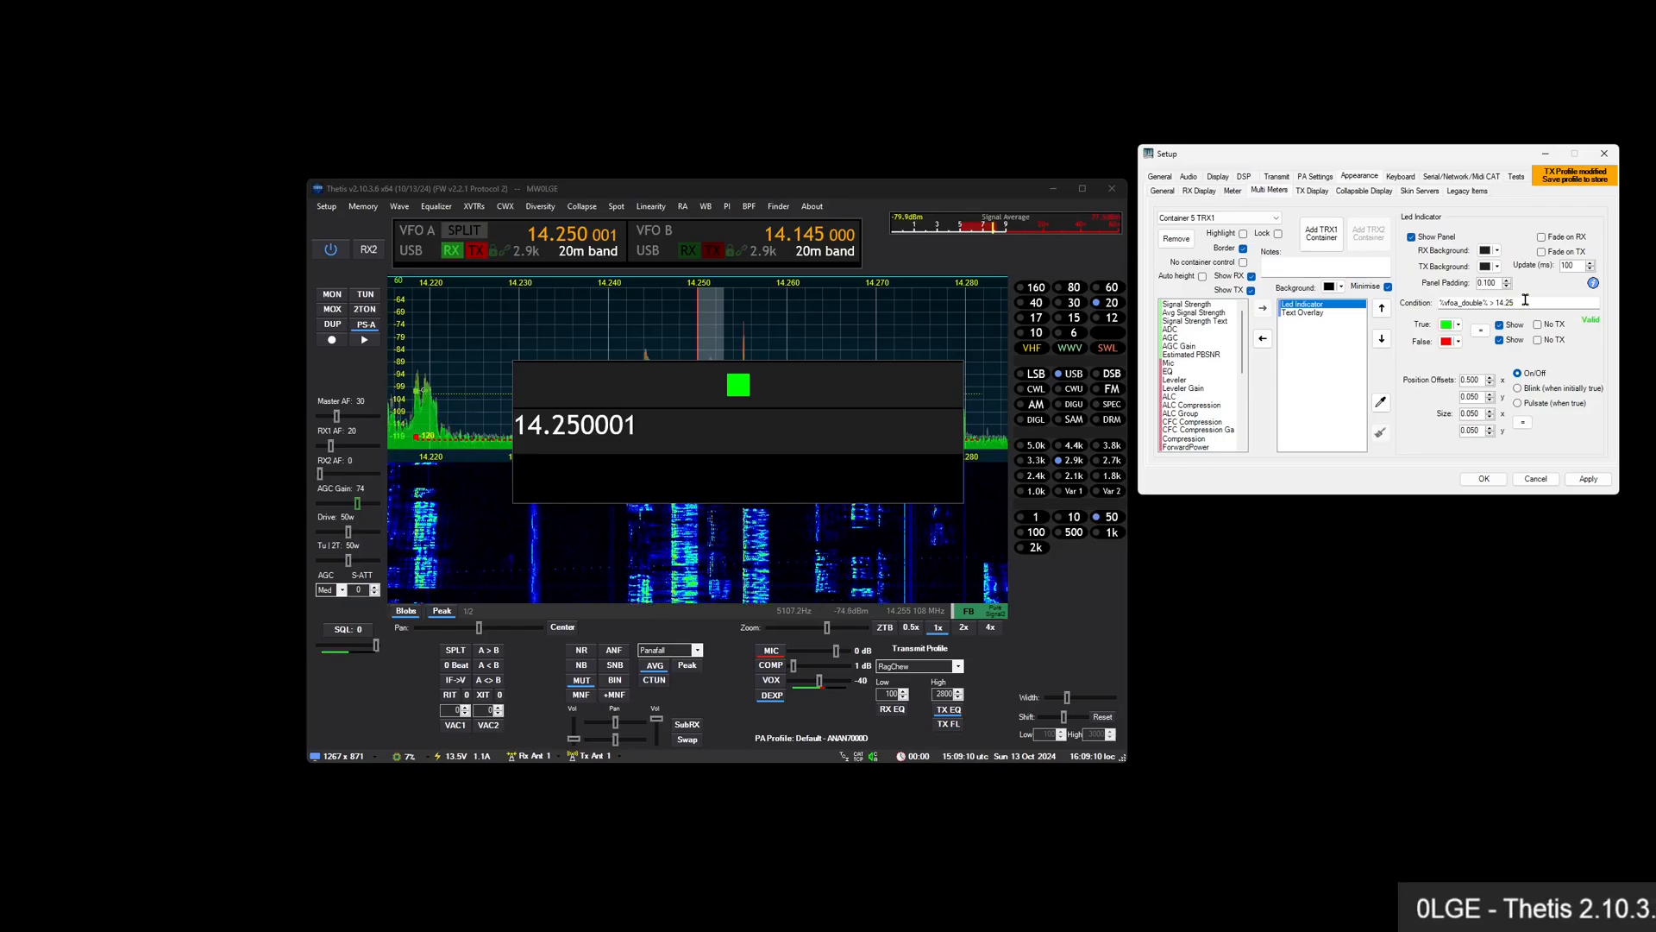
left_click_drag(1521, 302, 1395, 309)
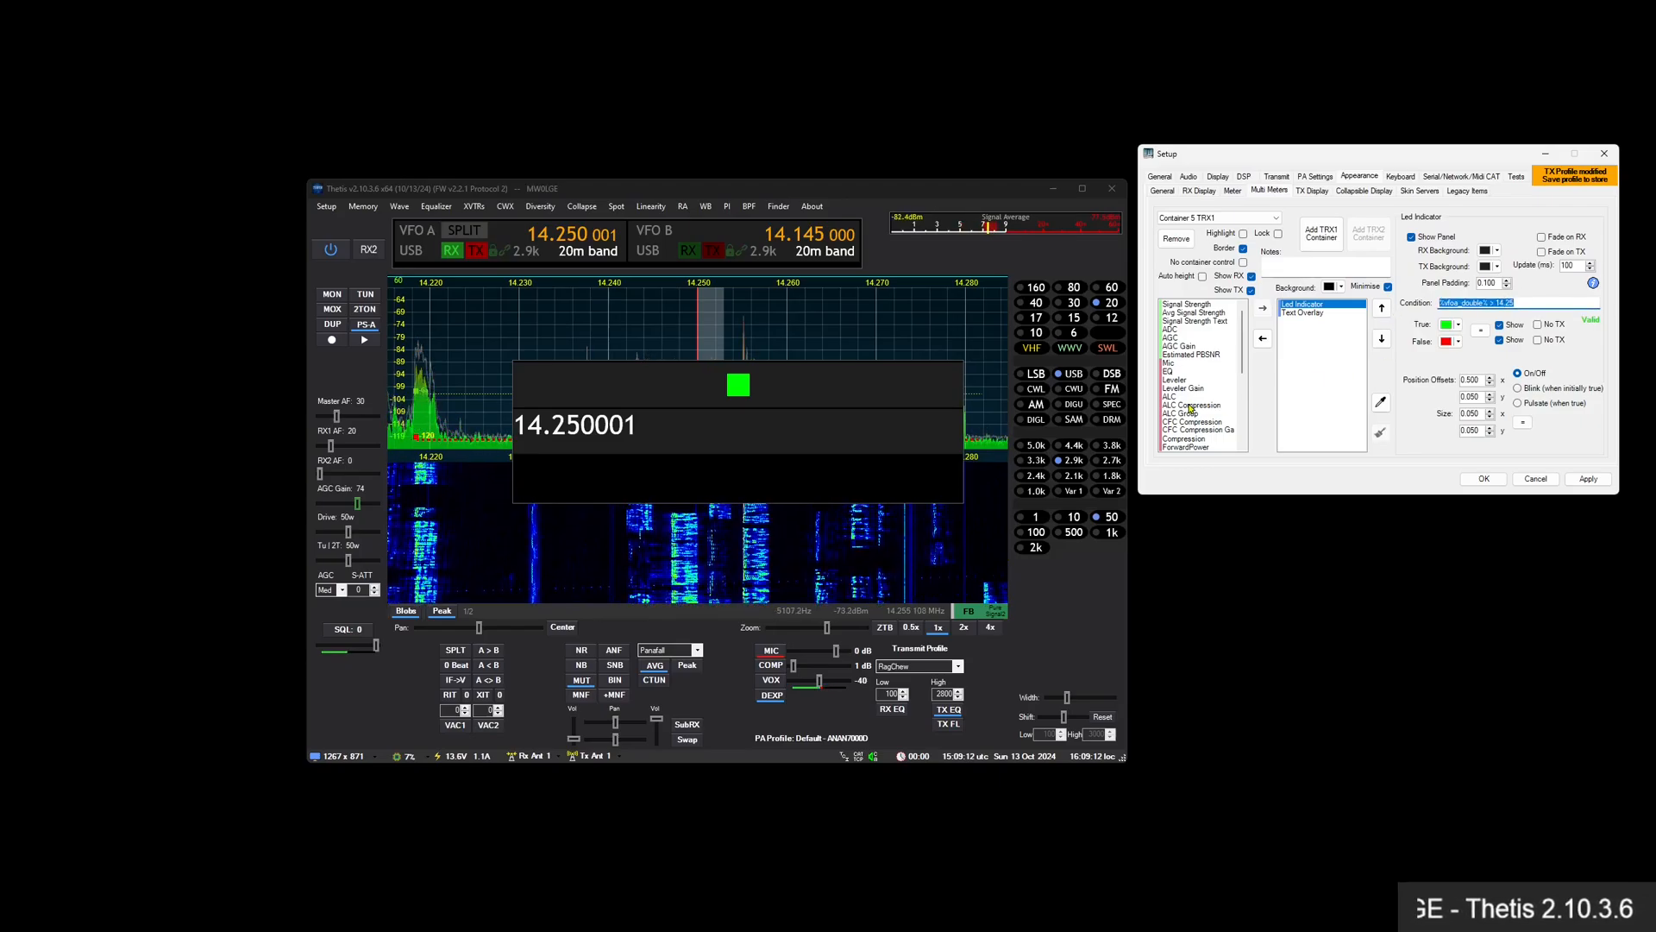
type("%swr%")
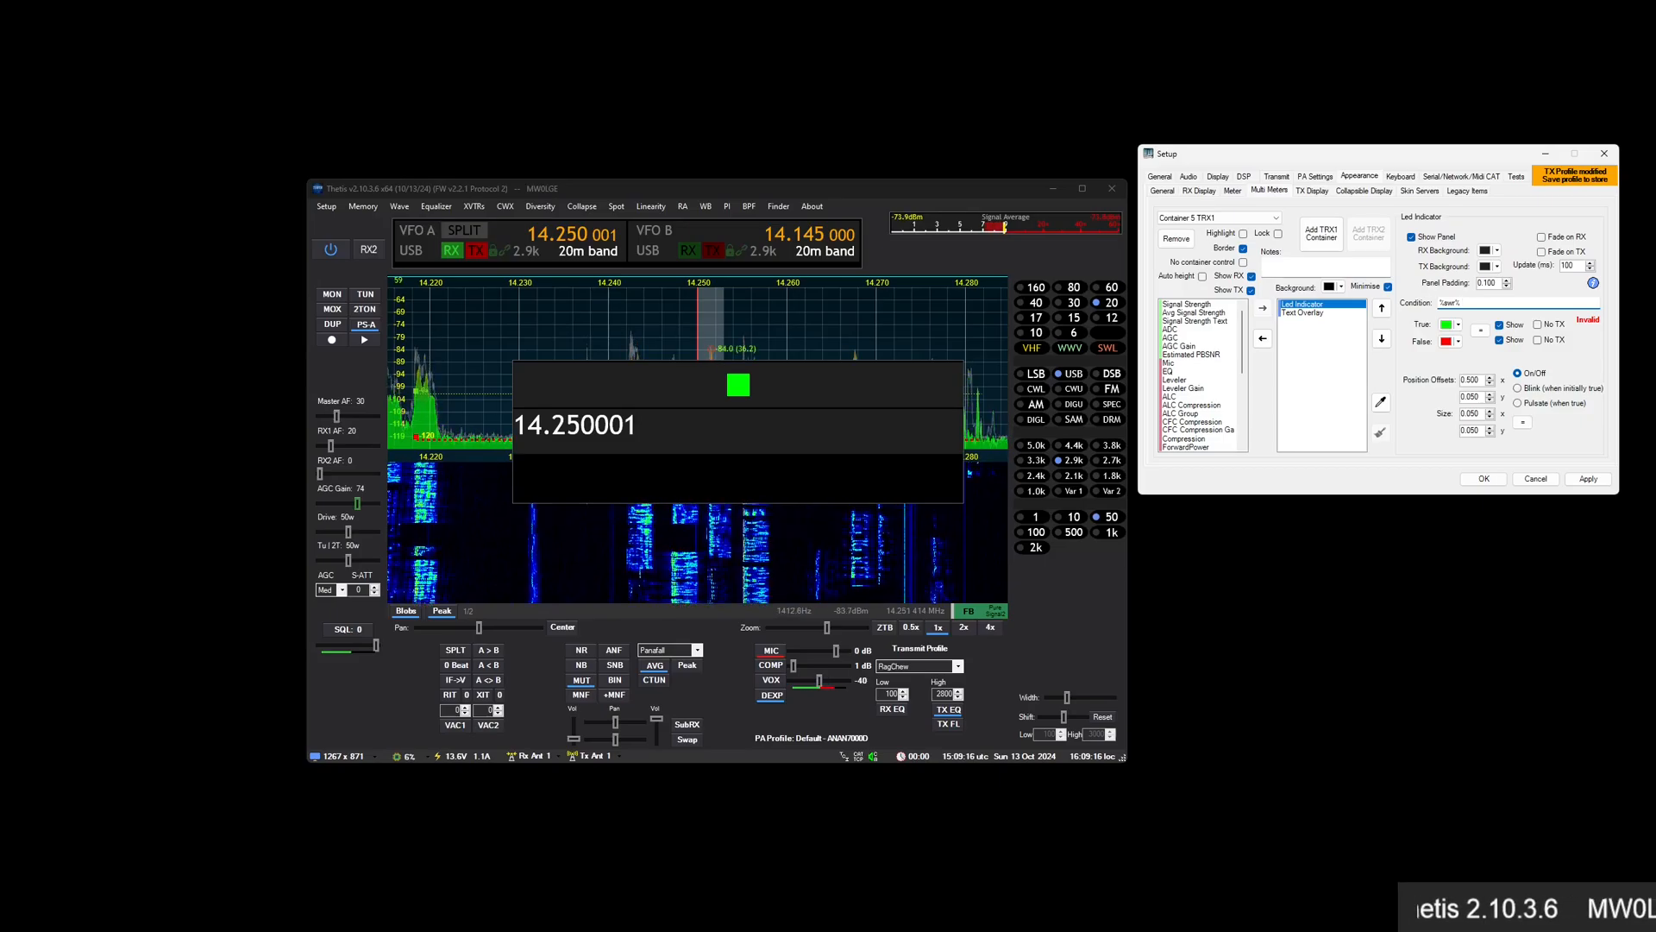
type(" >")
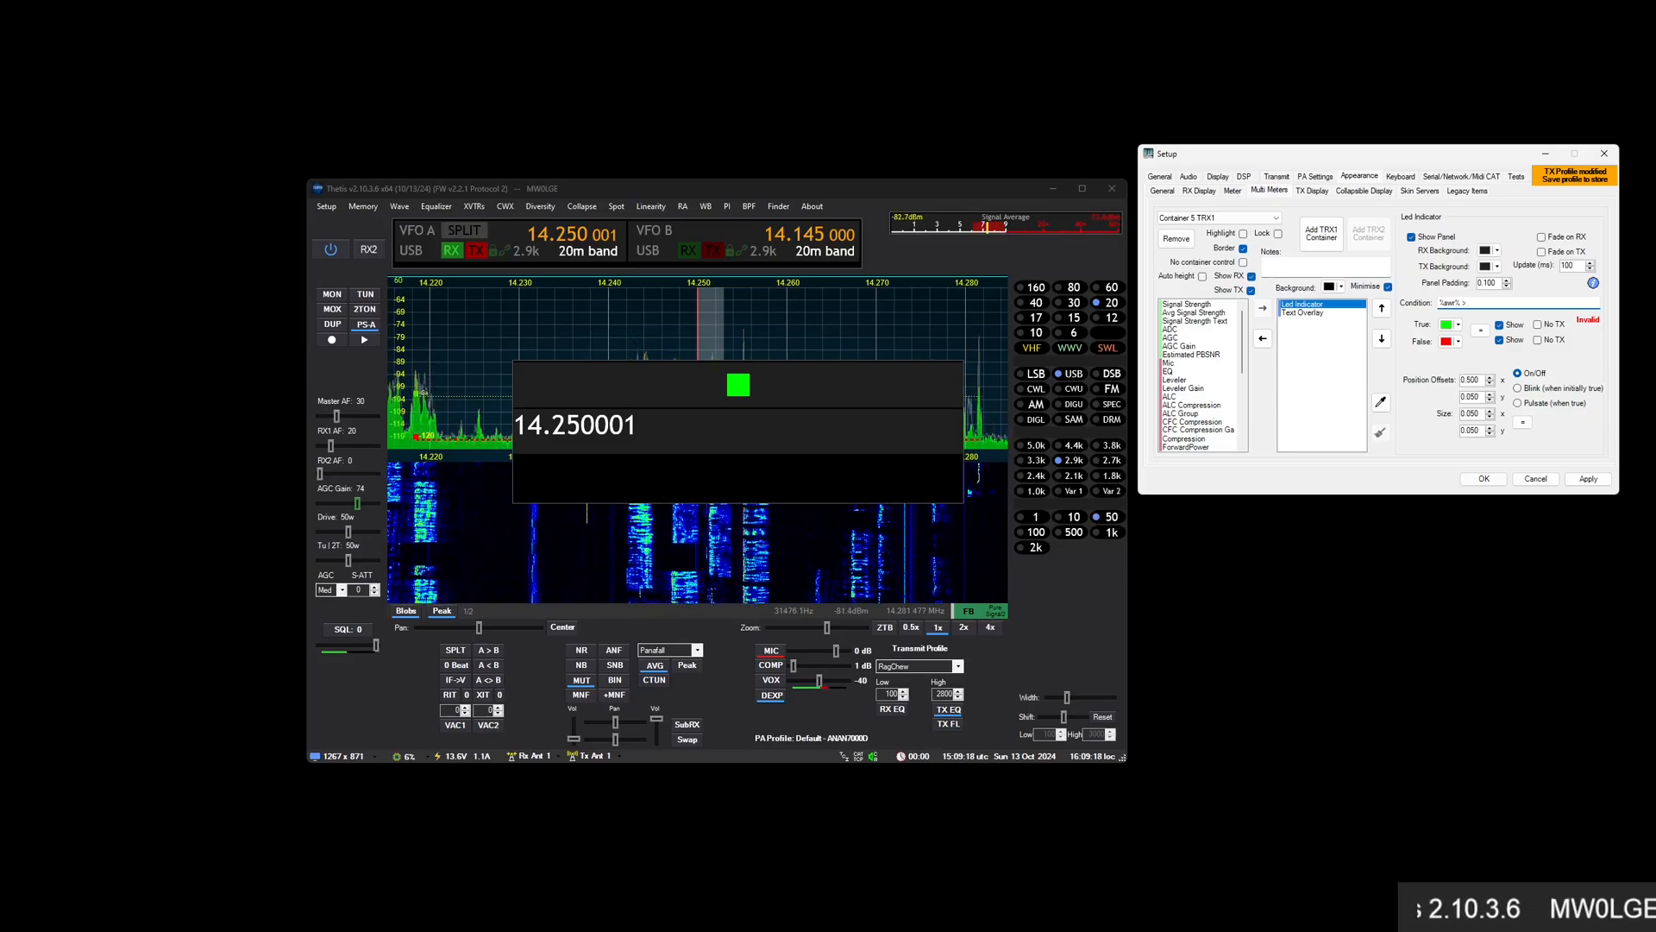
type(" 1.2")
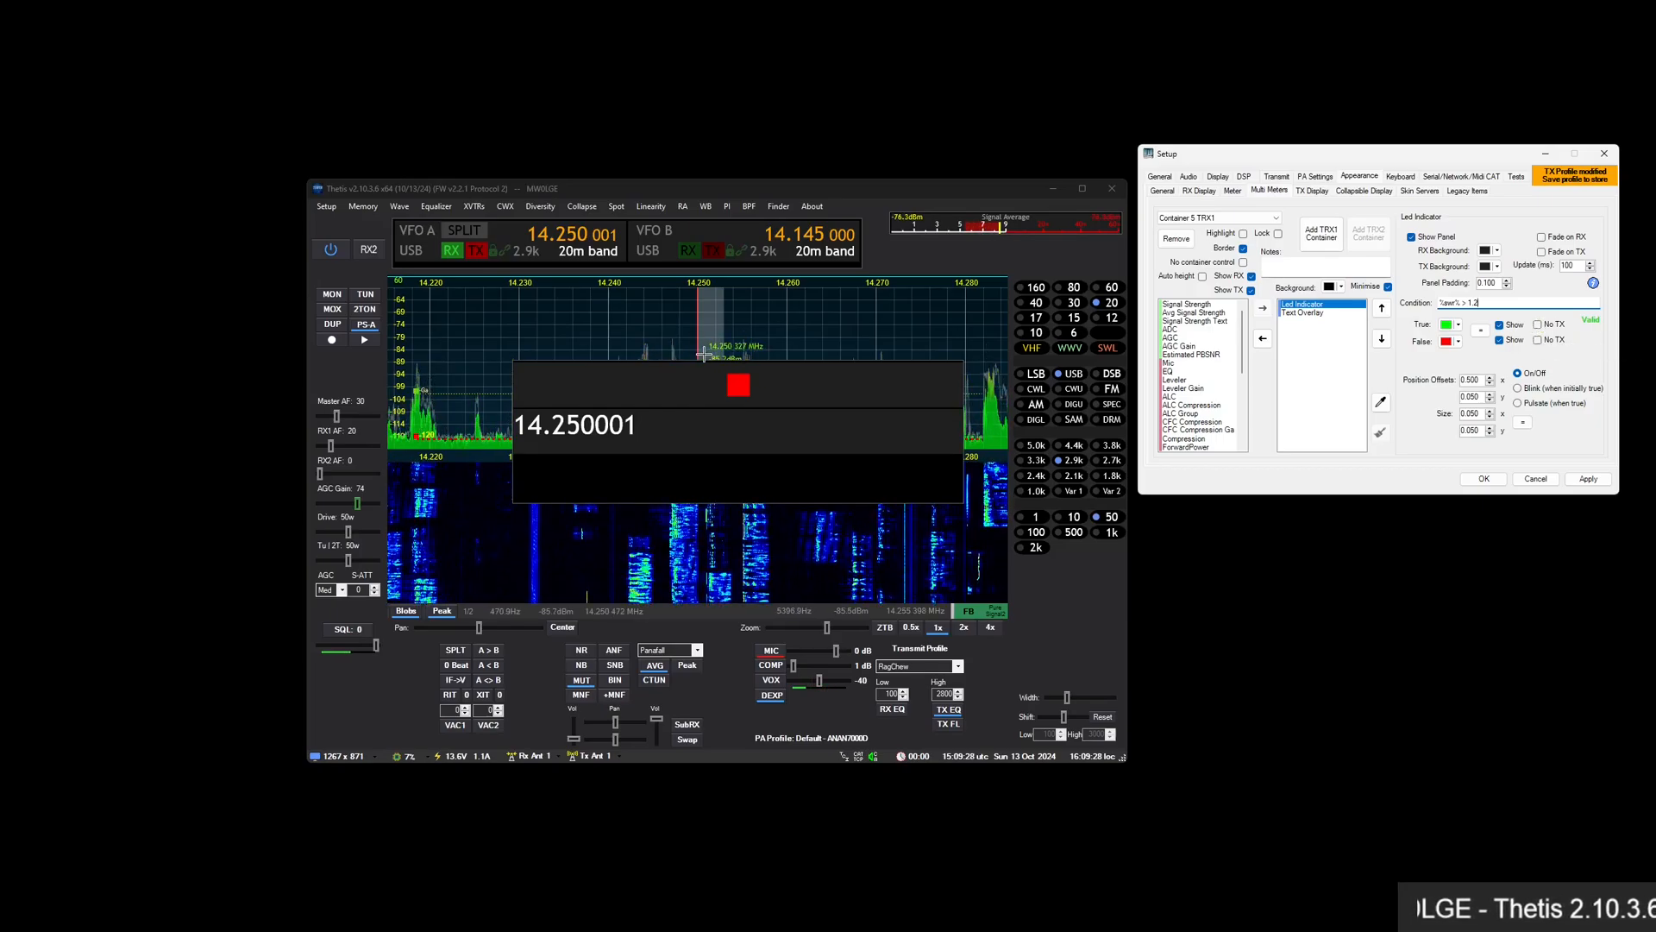
Place the container over the waterfall, tune VFO A to 14.261750 MHz, and reduce the Drive and tune power to 0 W
left_click_drag(717, 384, 700, 487)
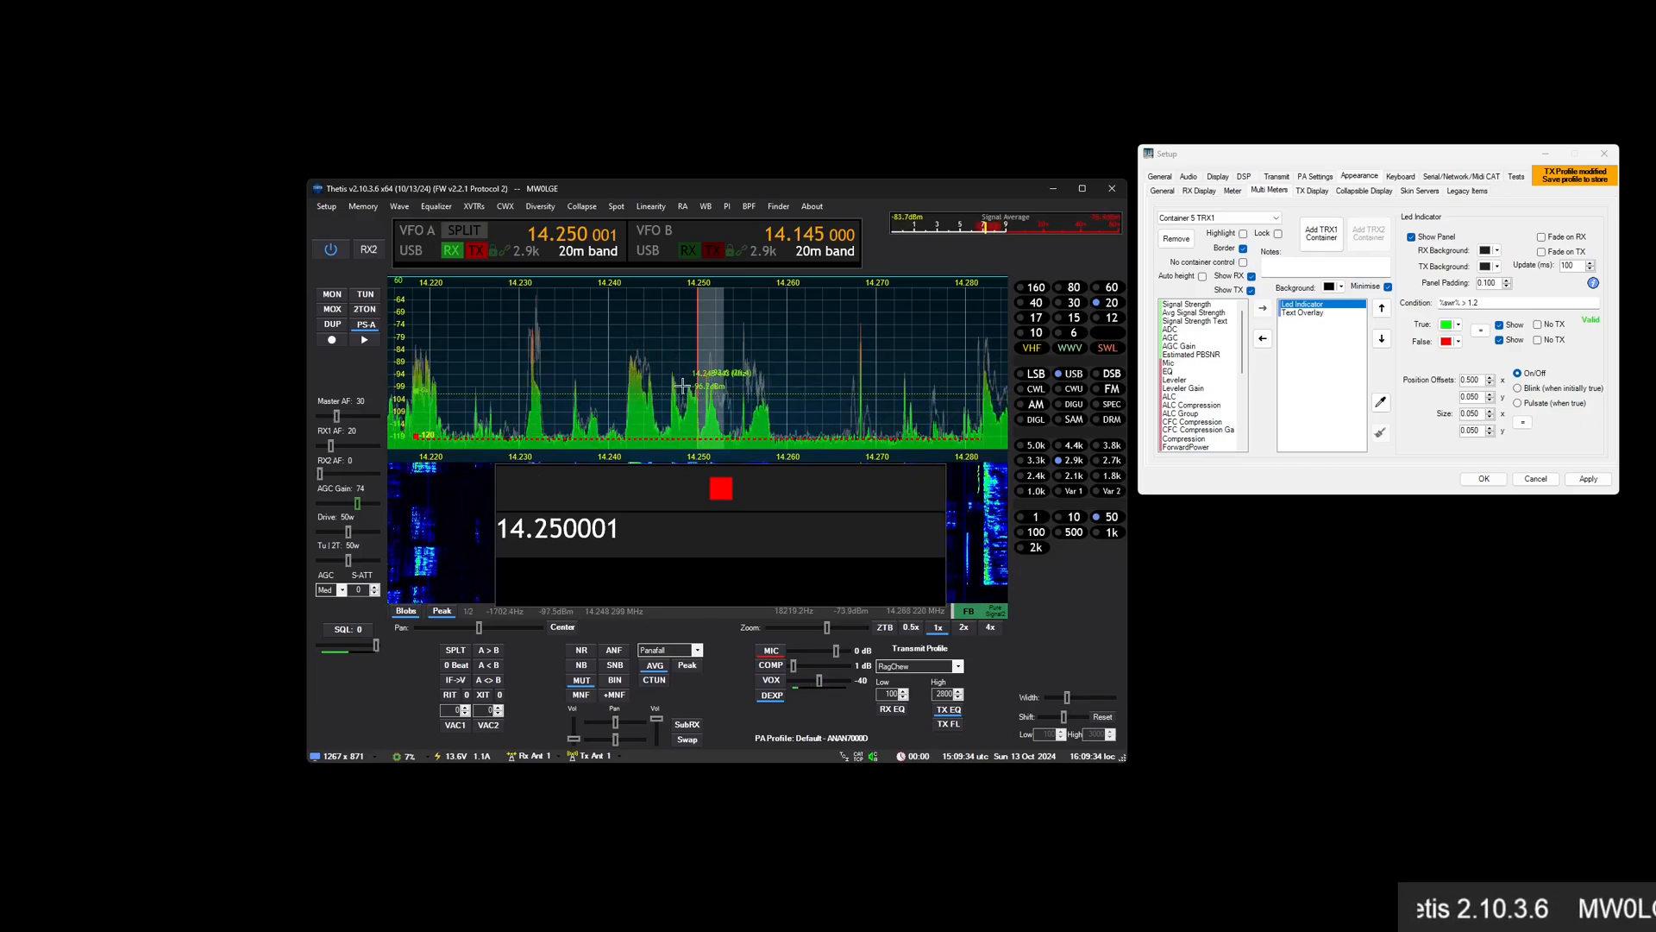
left_click(803, 367)
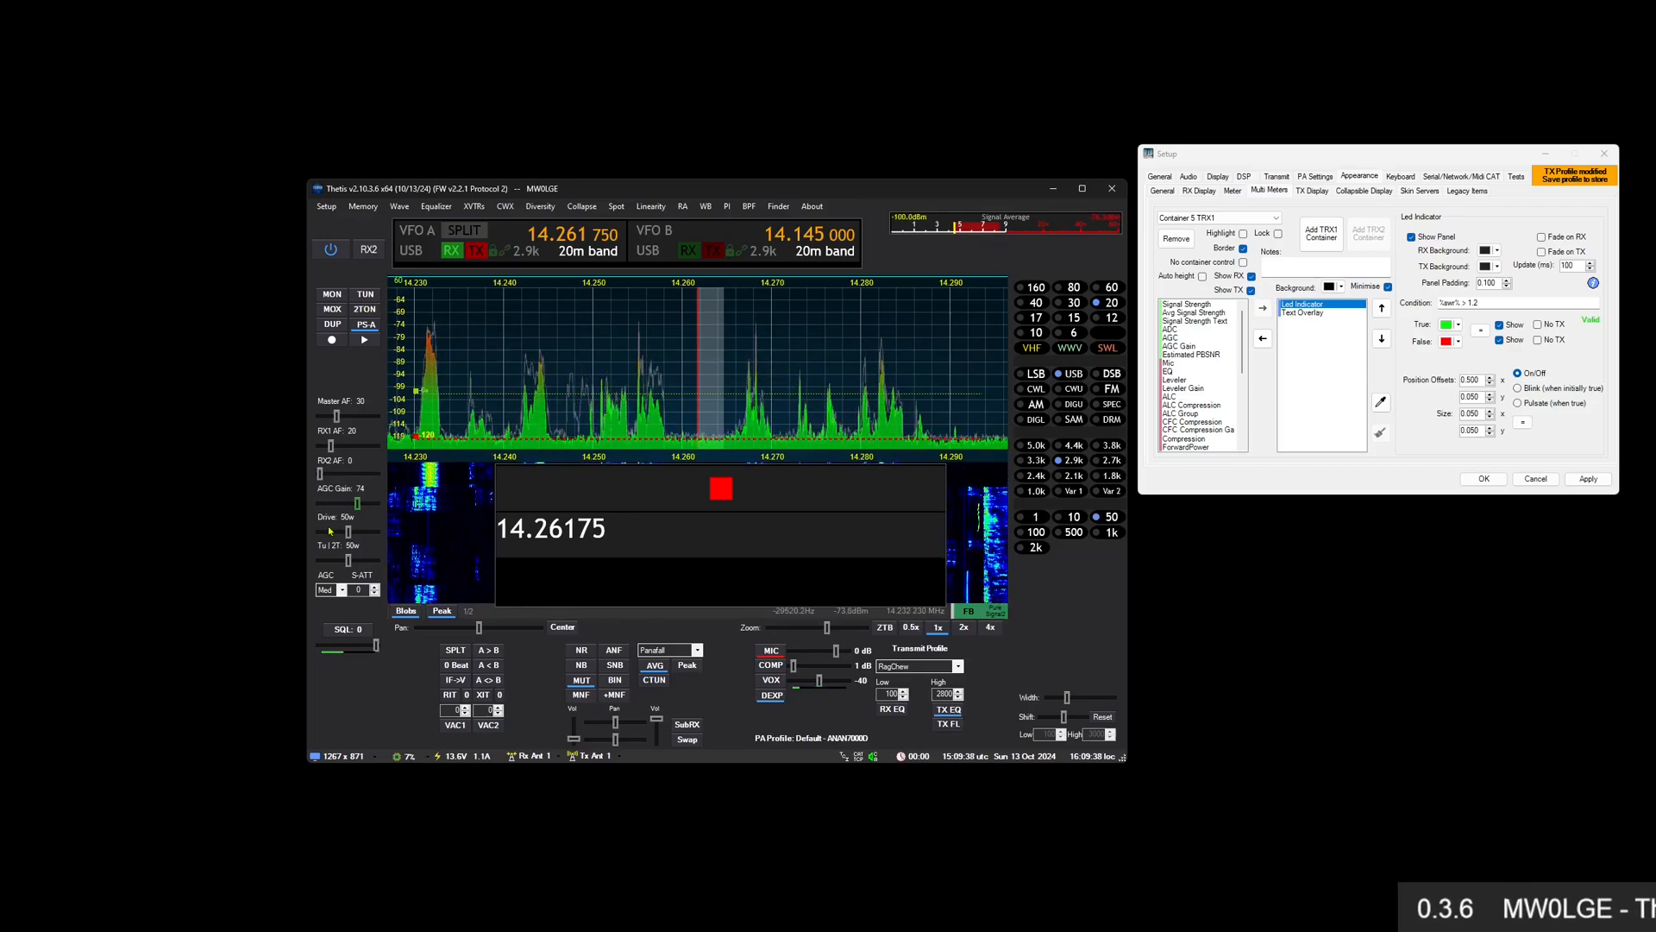
left_click_drag(348, 533, 319, 561)
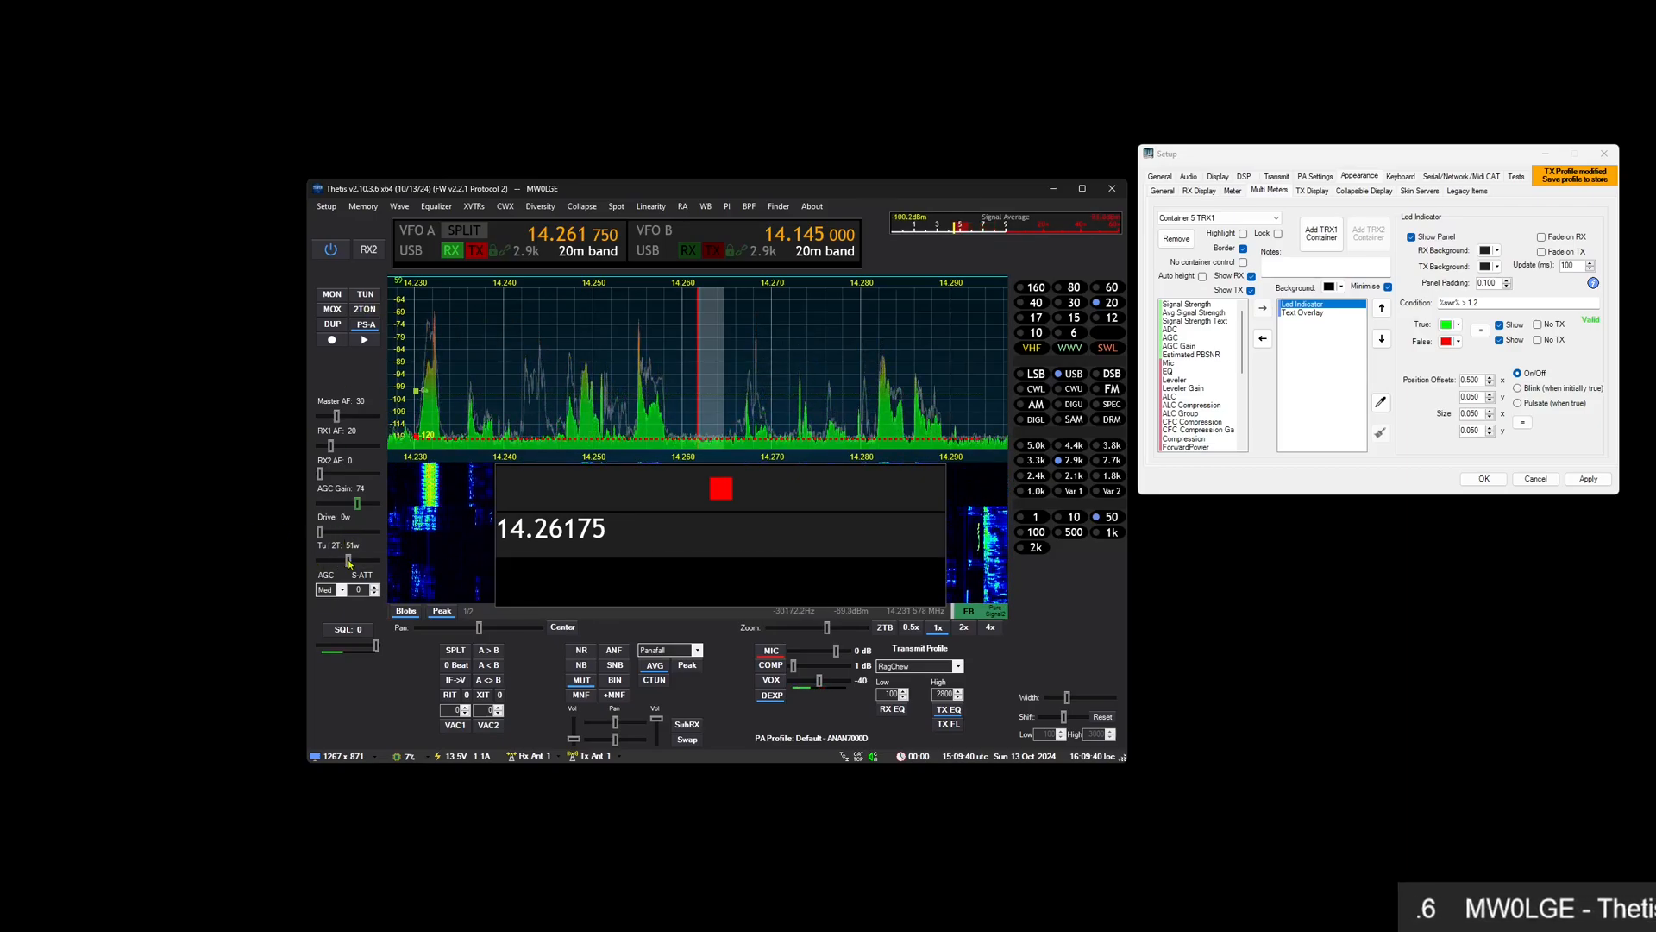
Replace the VFO A variable with %swr% before %precis=6% in the Text Overlay's RX text
left_click(1328, 312)
left_click_drag(1520, 300, 1488, 300)
double_click(1493, 301)
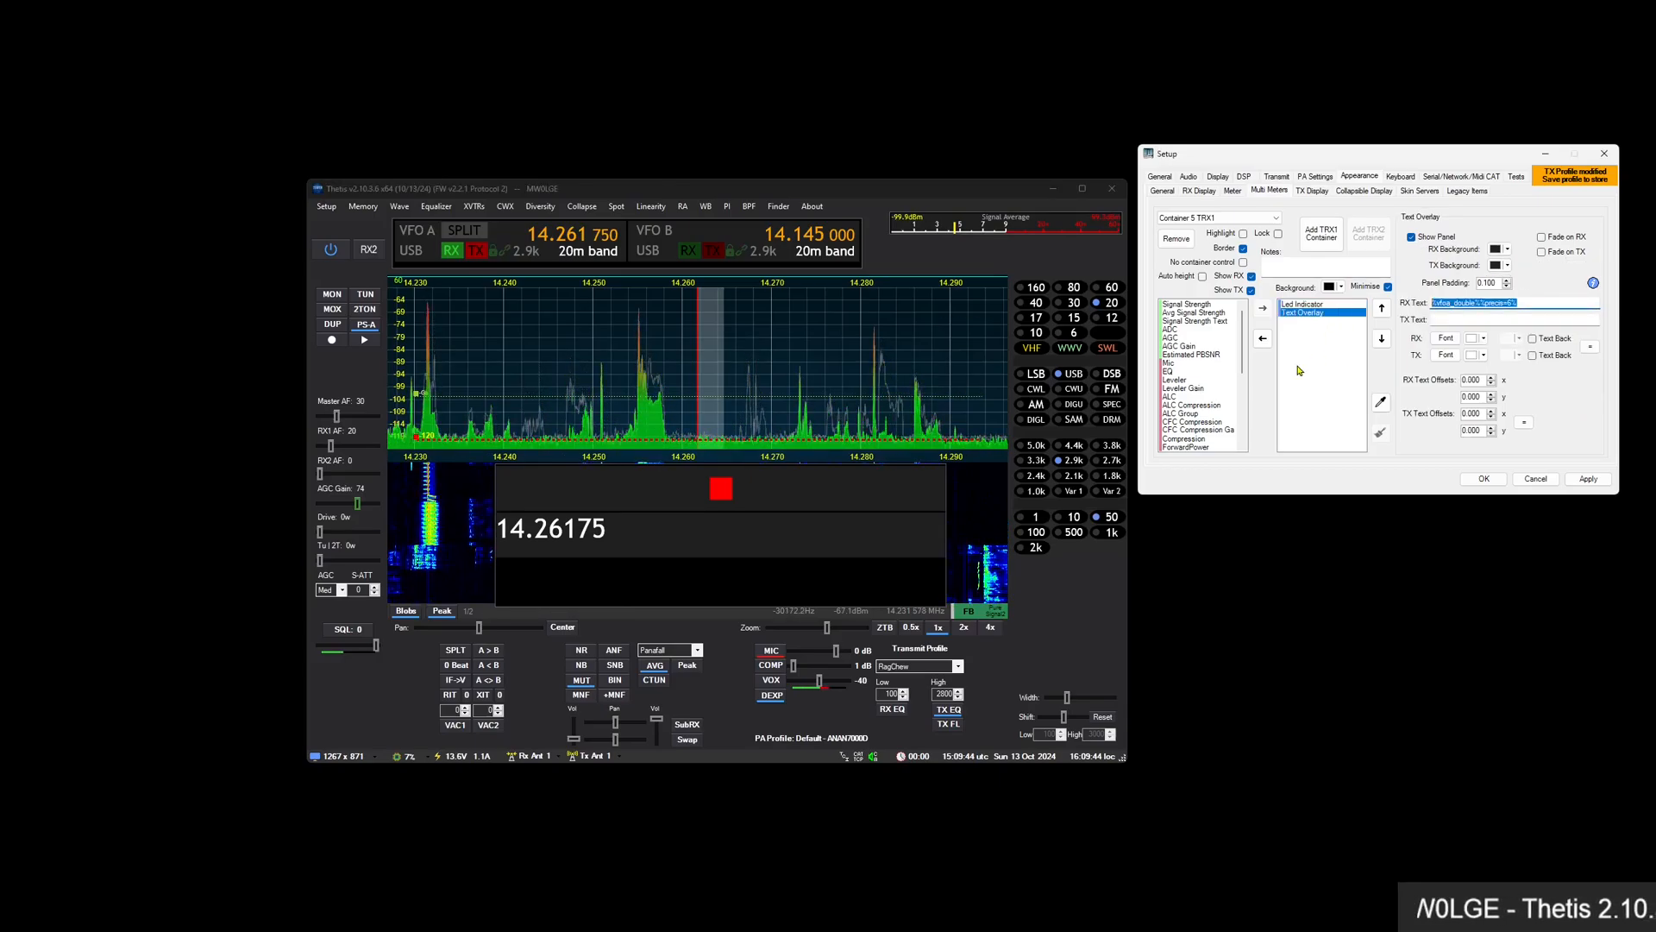
left_click(1482, 303)
left_click_drag(1482, 303, 1432, 303)
type("%swr%")
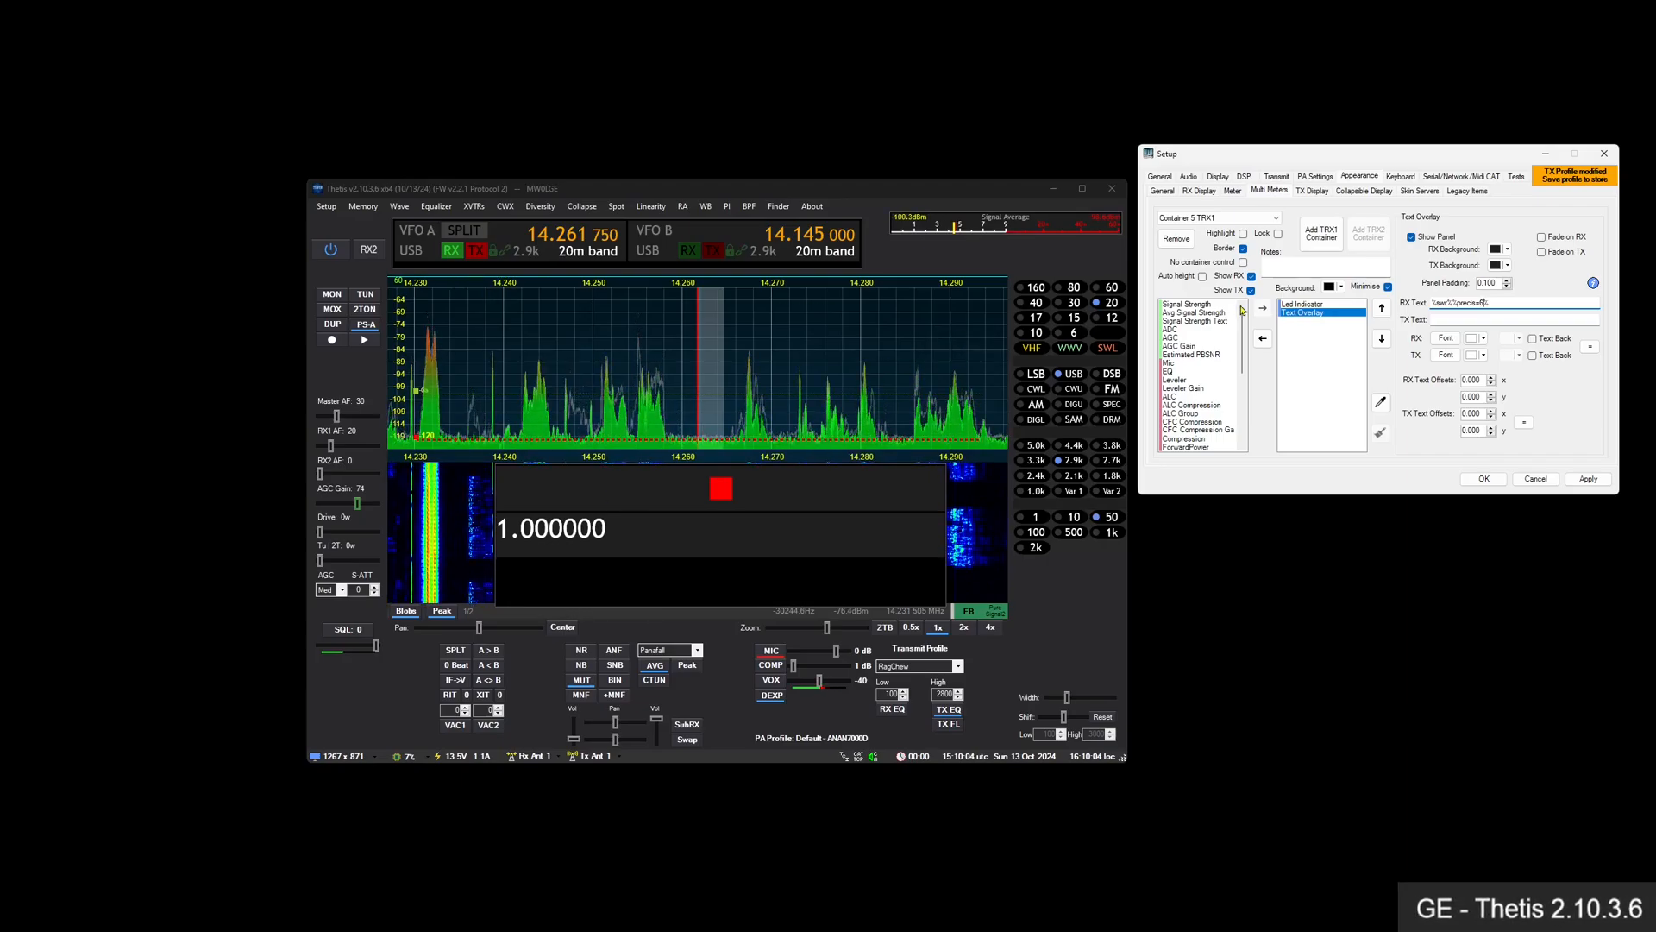
With the Led Indicator selected, transmit a tune carrier, raise the tune power to 1 W, and stop transmitting
left_click(1311, 305)
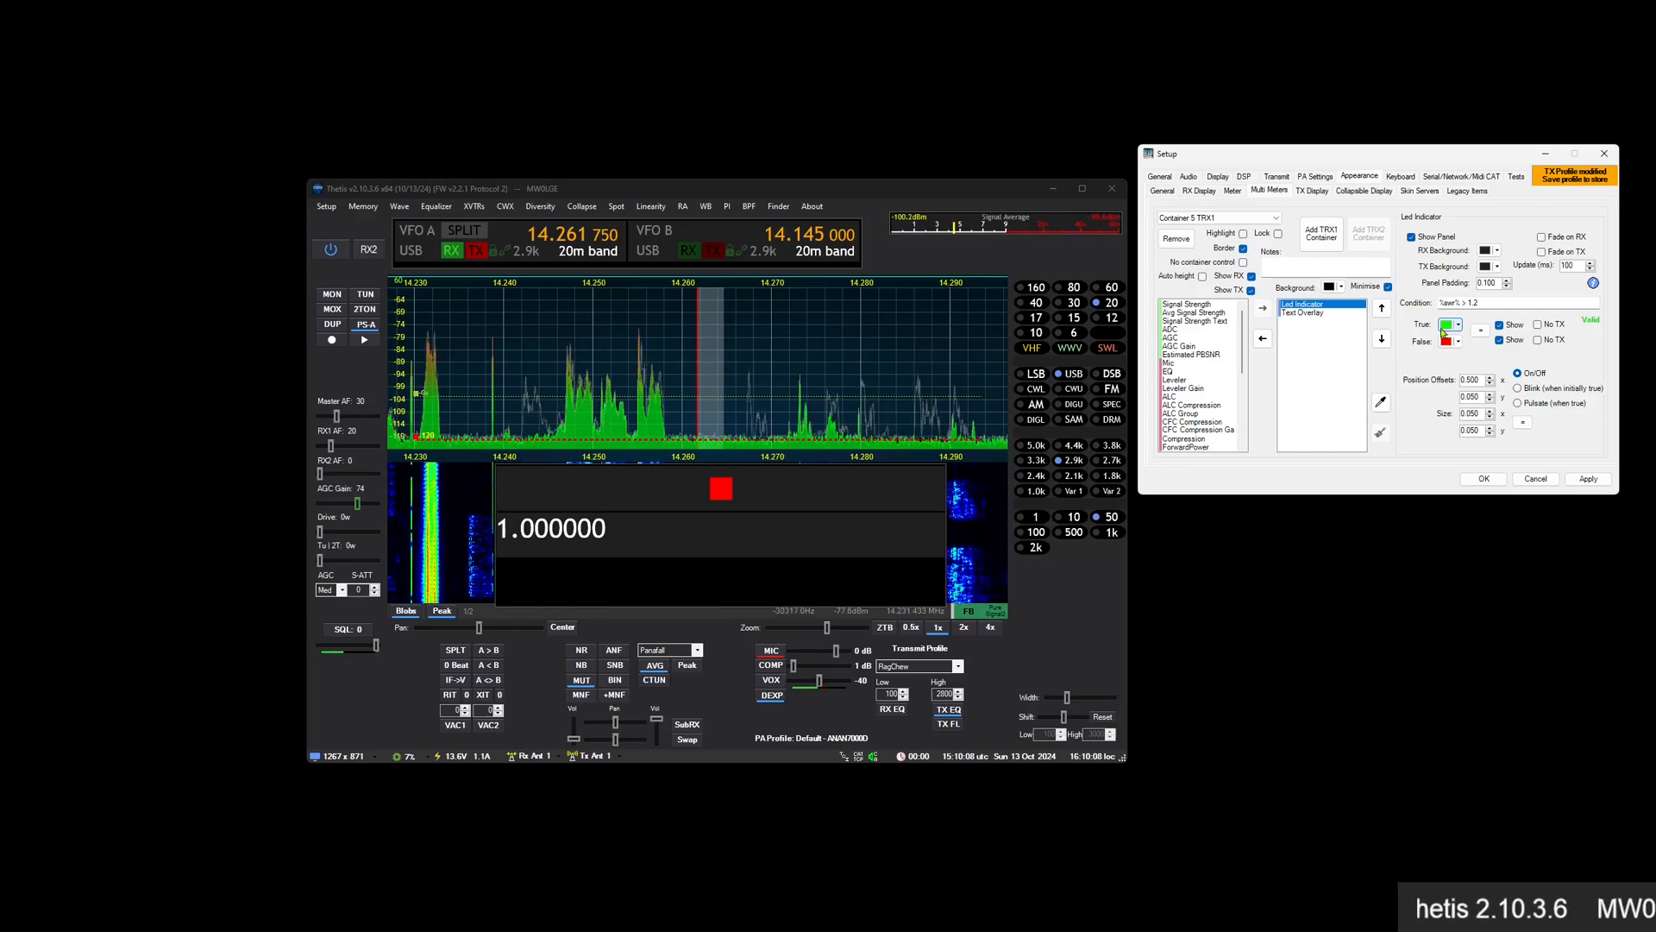
left_click(365, 295)
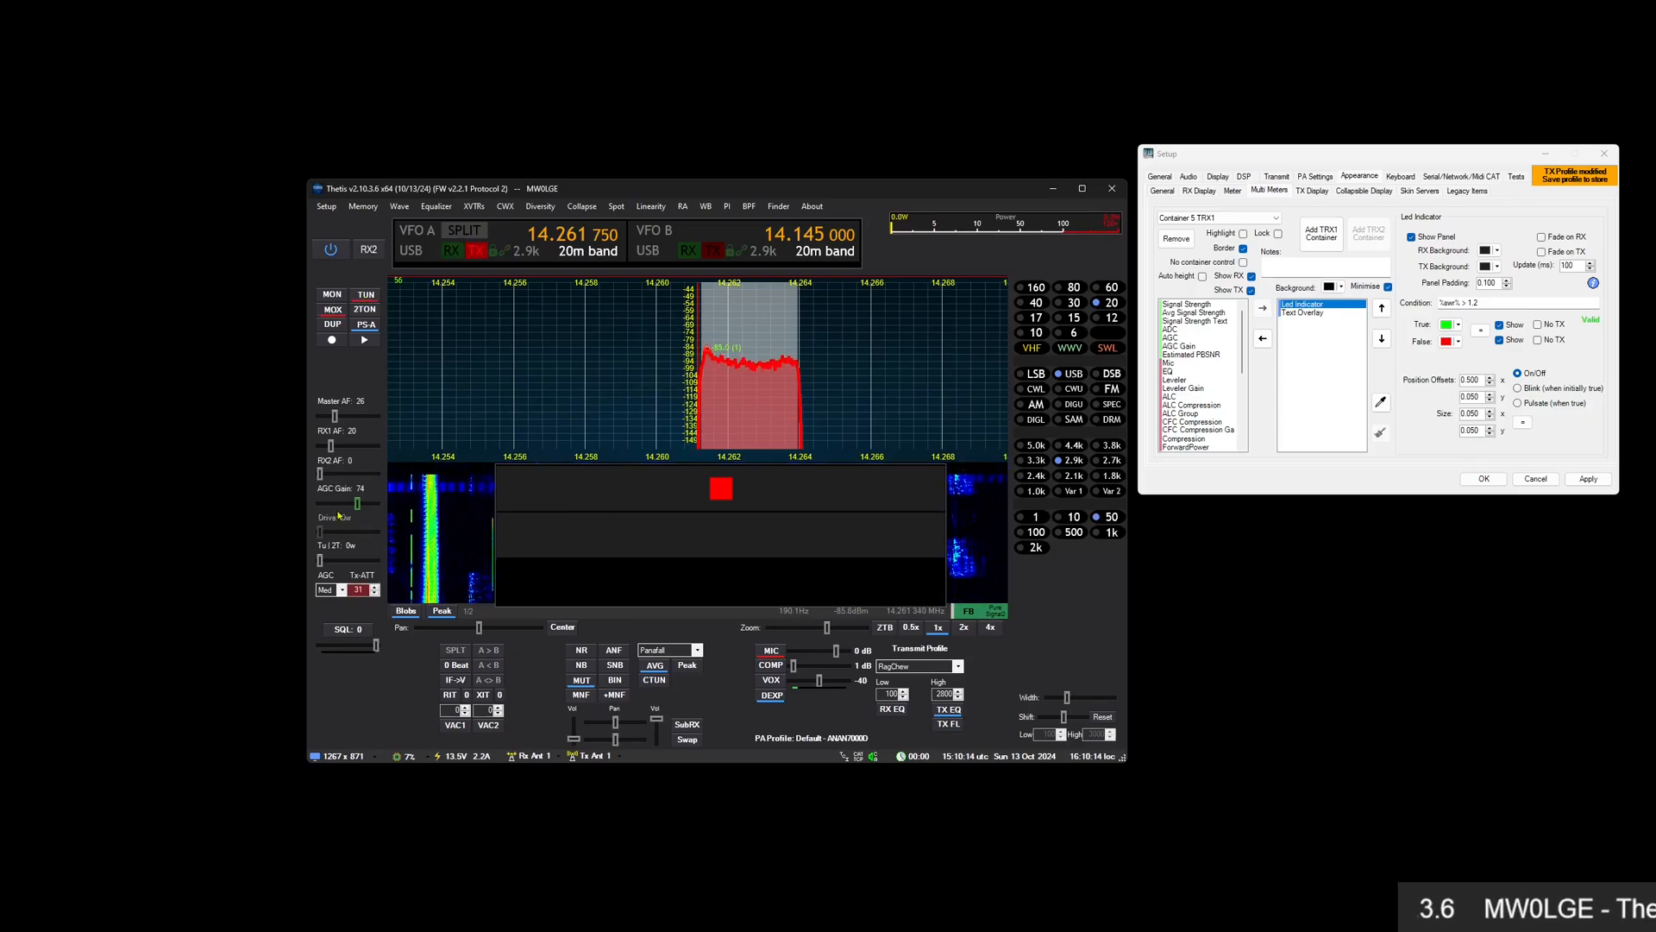
scroll(334, 561, "up", 1)
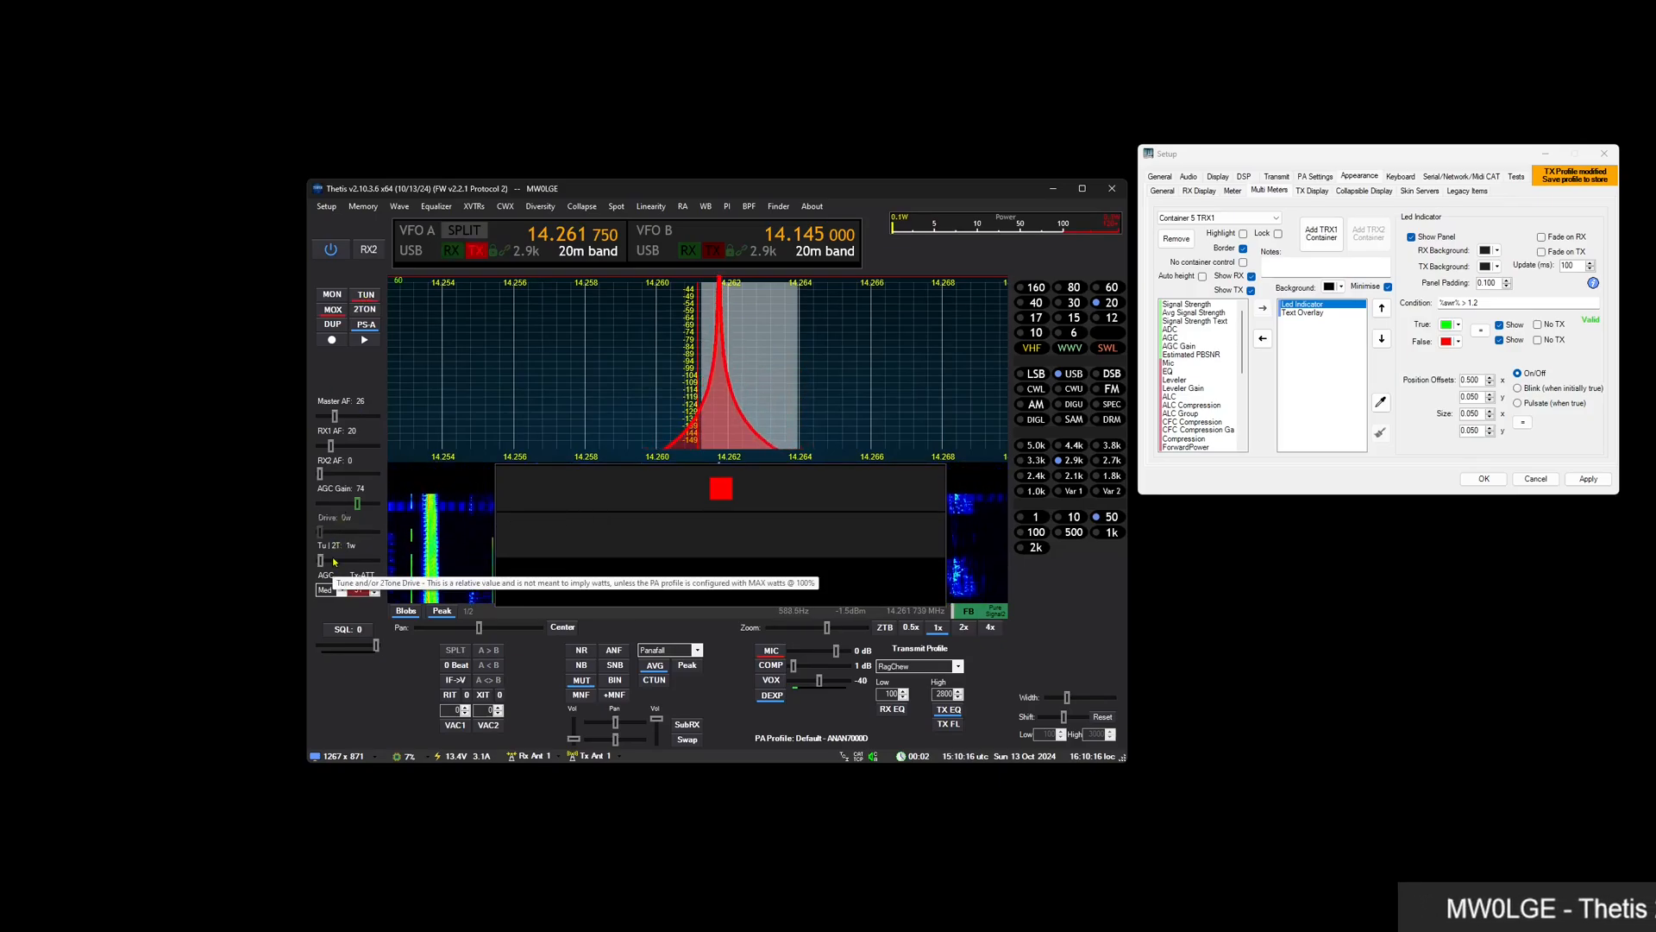
left_click(363, 297)
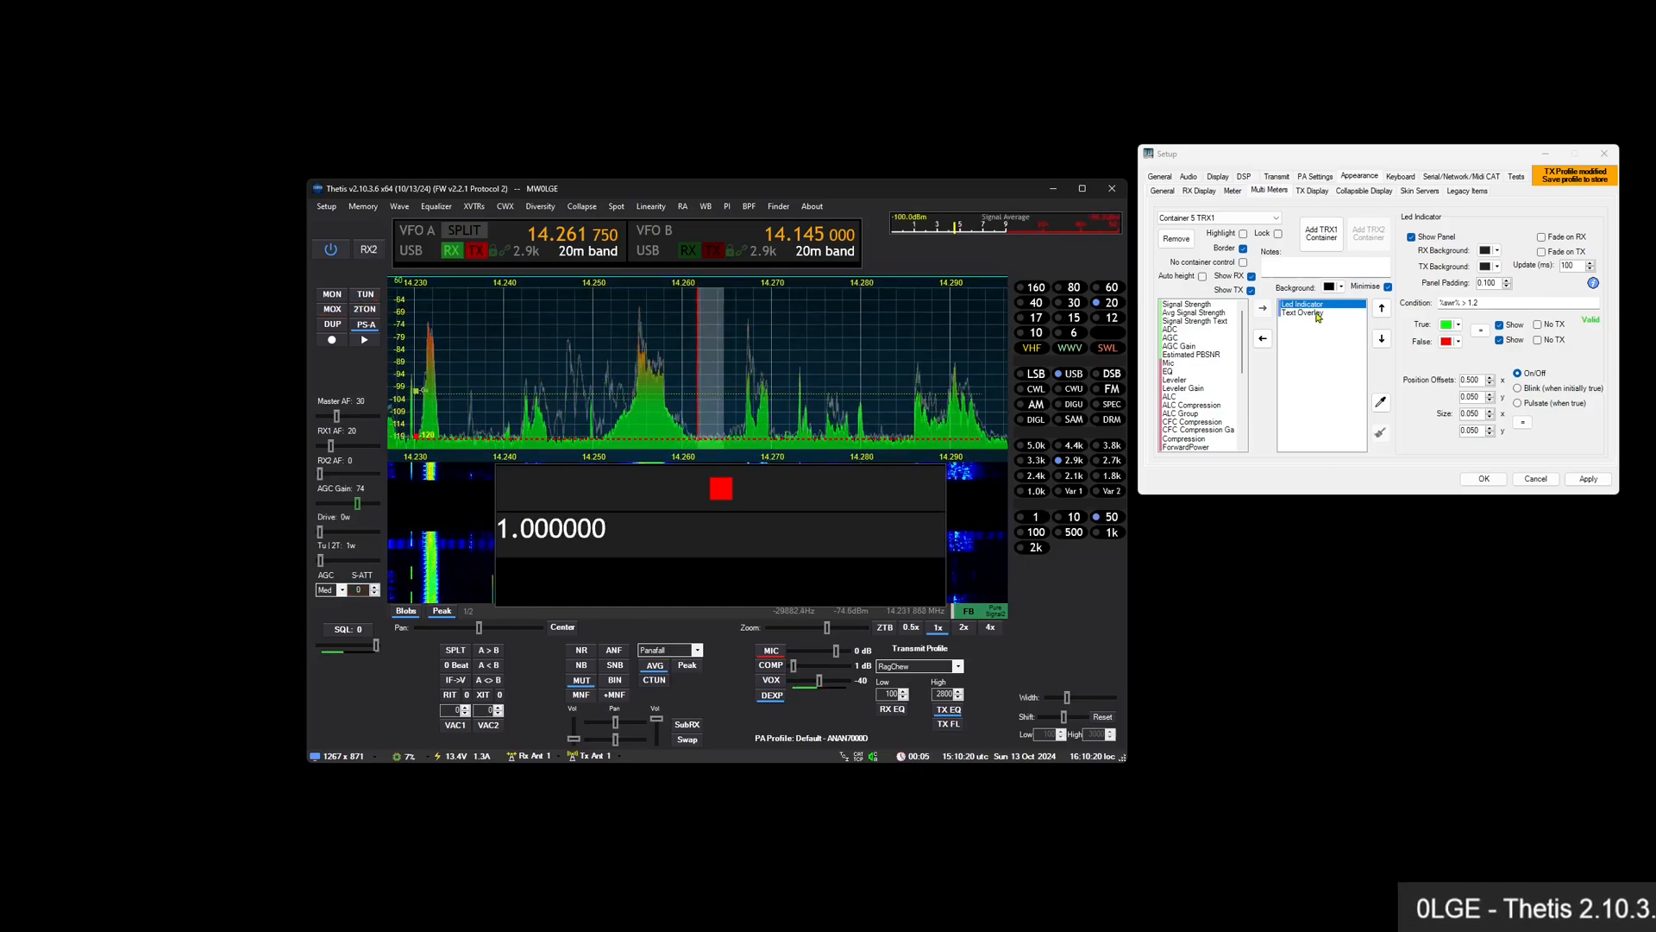
Set the Text Overlay's TX text to %swr%%precis=6%
left_click(1318, 313)
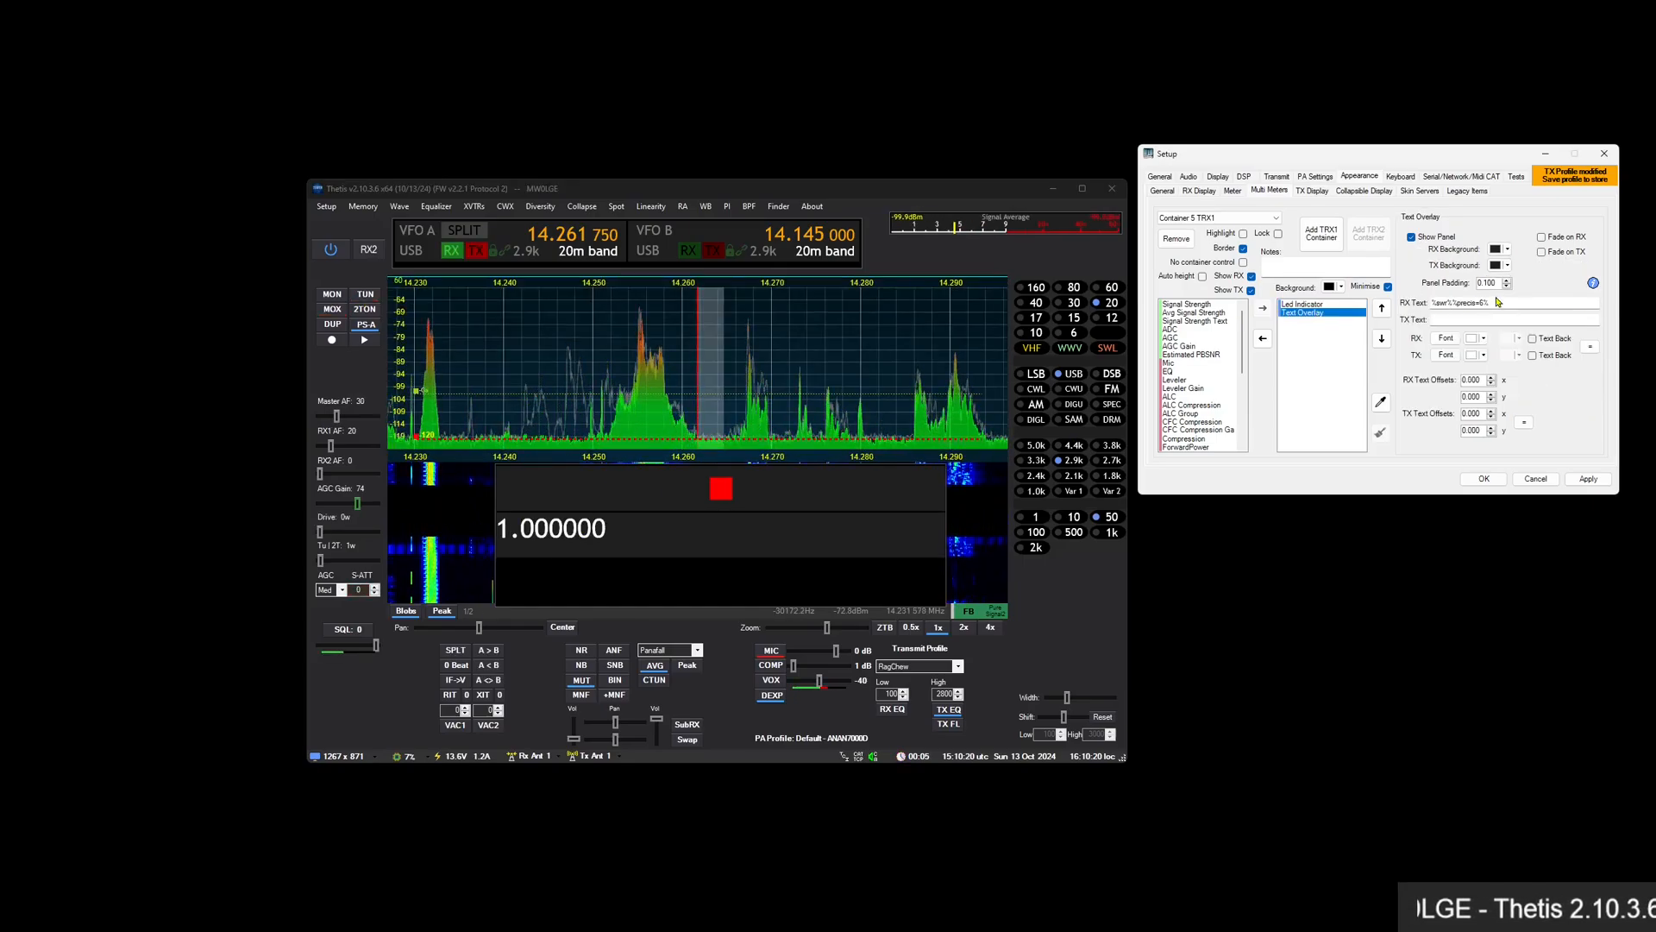
left_click(1439, 318)
type("%swr%%precis=6%")
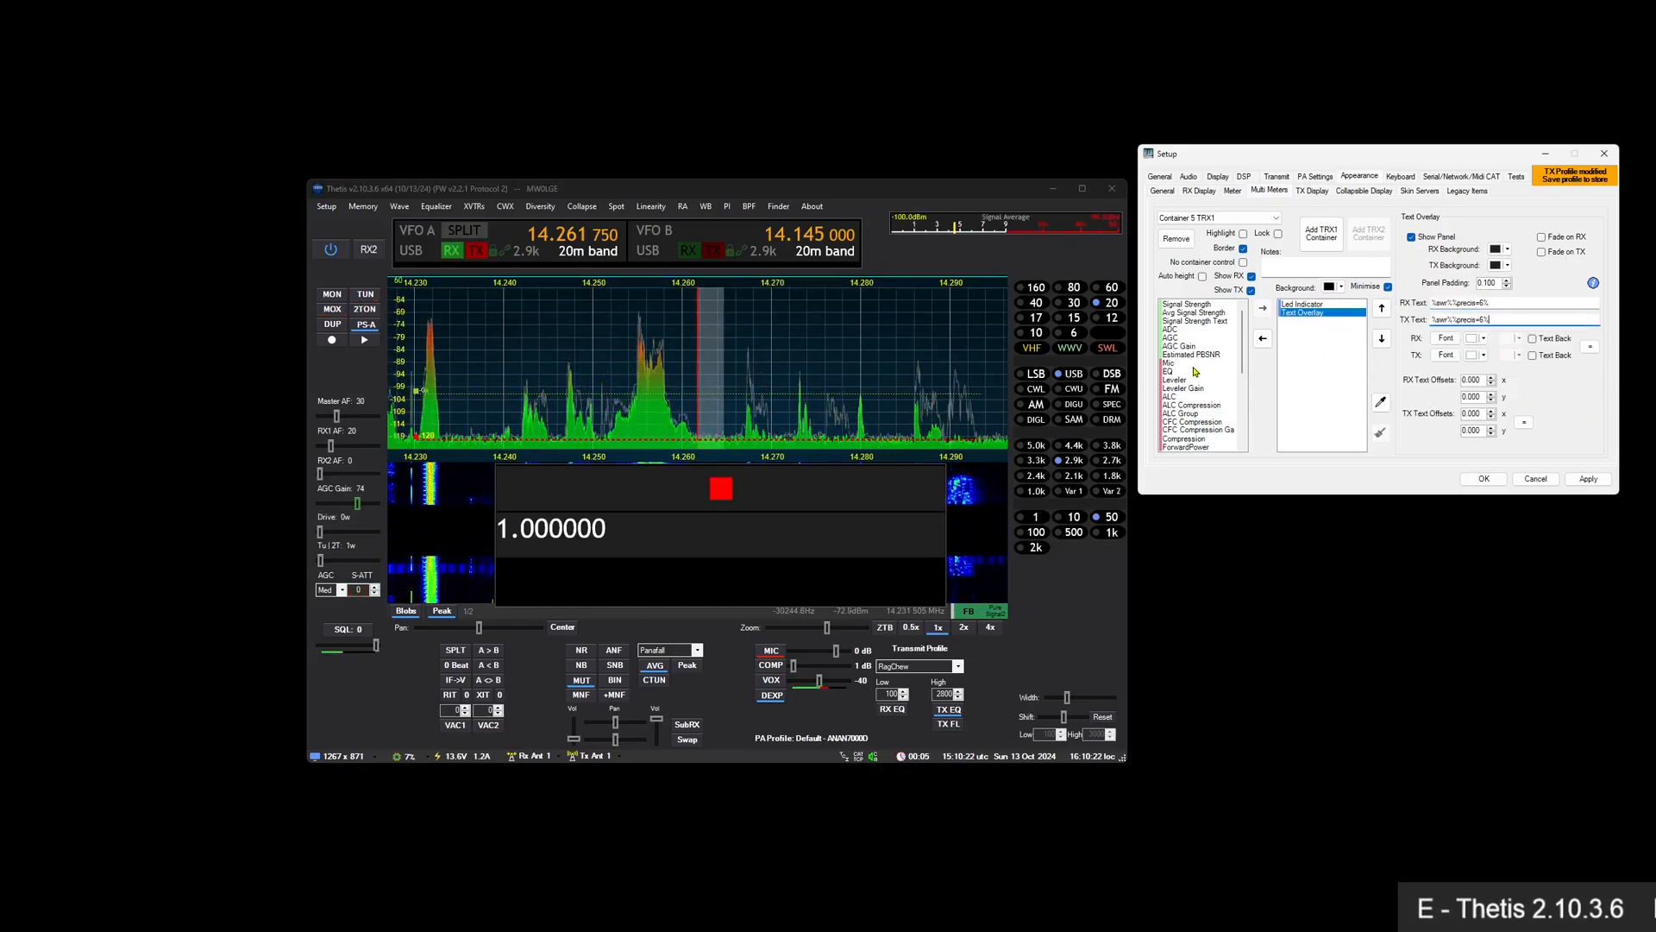
Transmit a tune carrier with DUP enabled, and shift the TX panadapter's dB scale so the noise floor sits lower
left_click(363, 308)
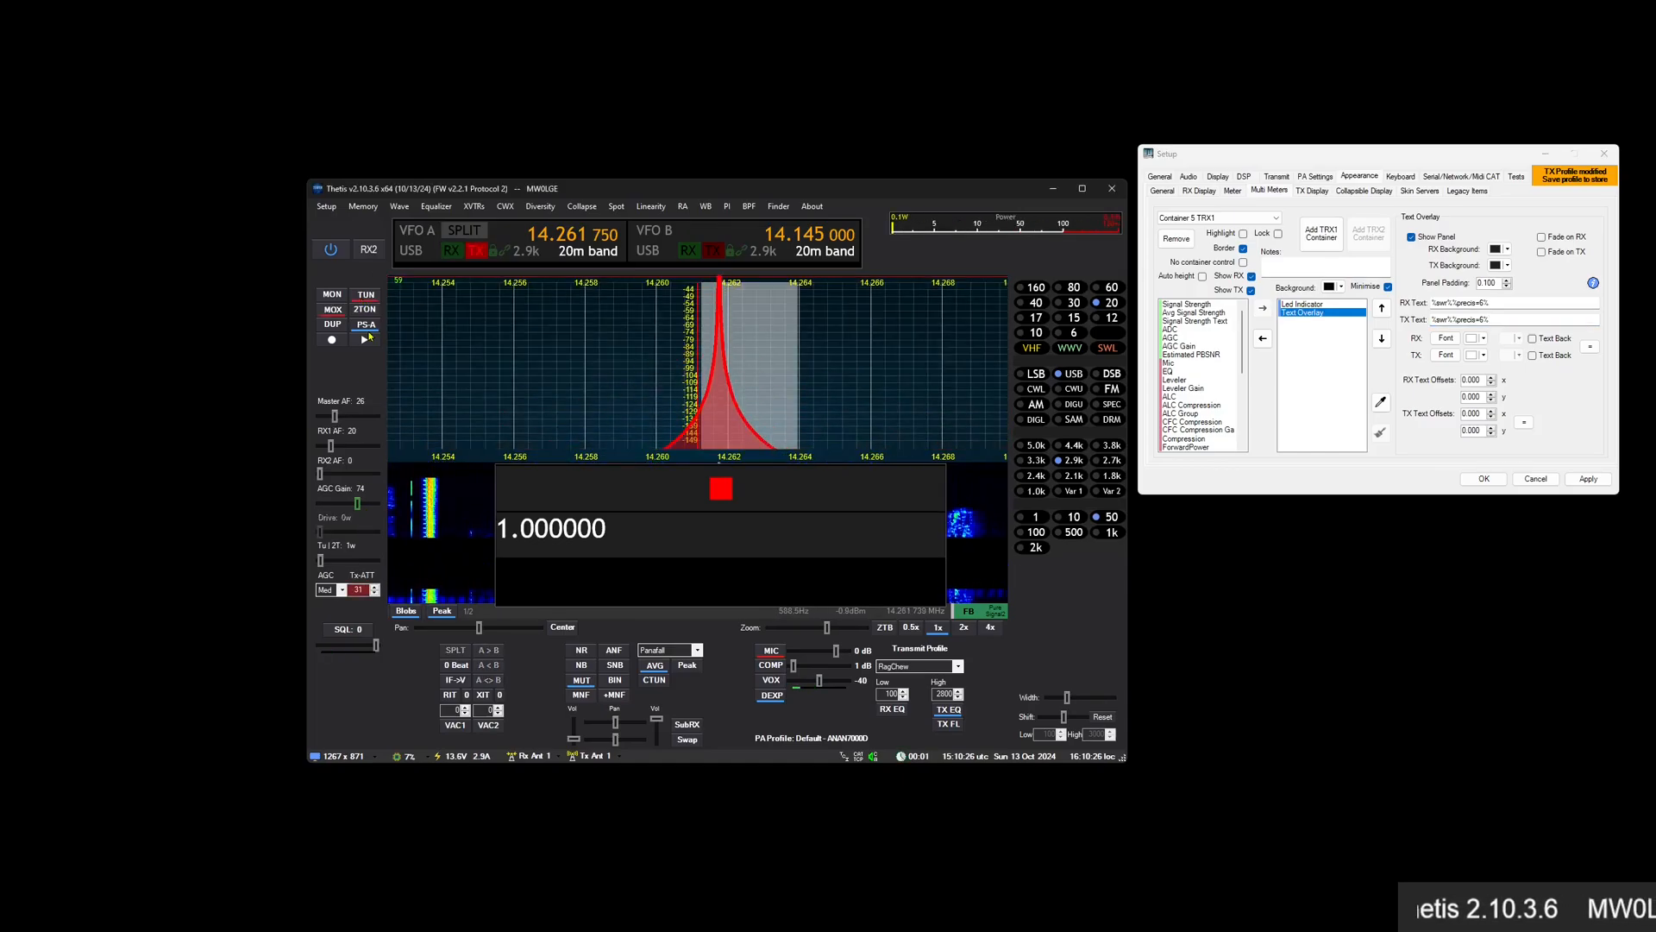
left_click(336, 326)
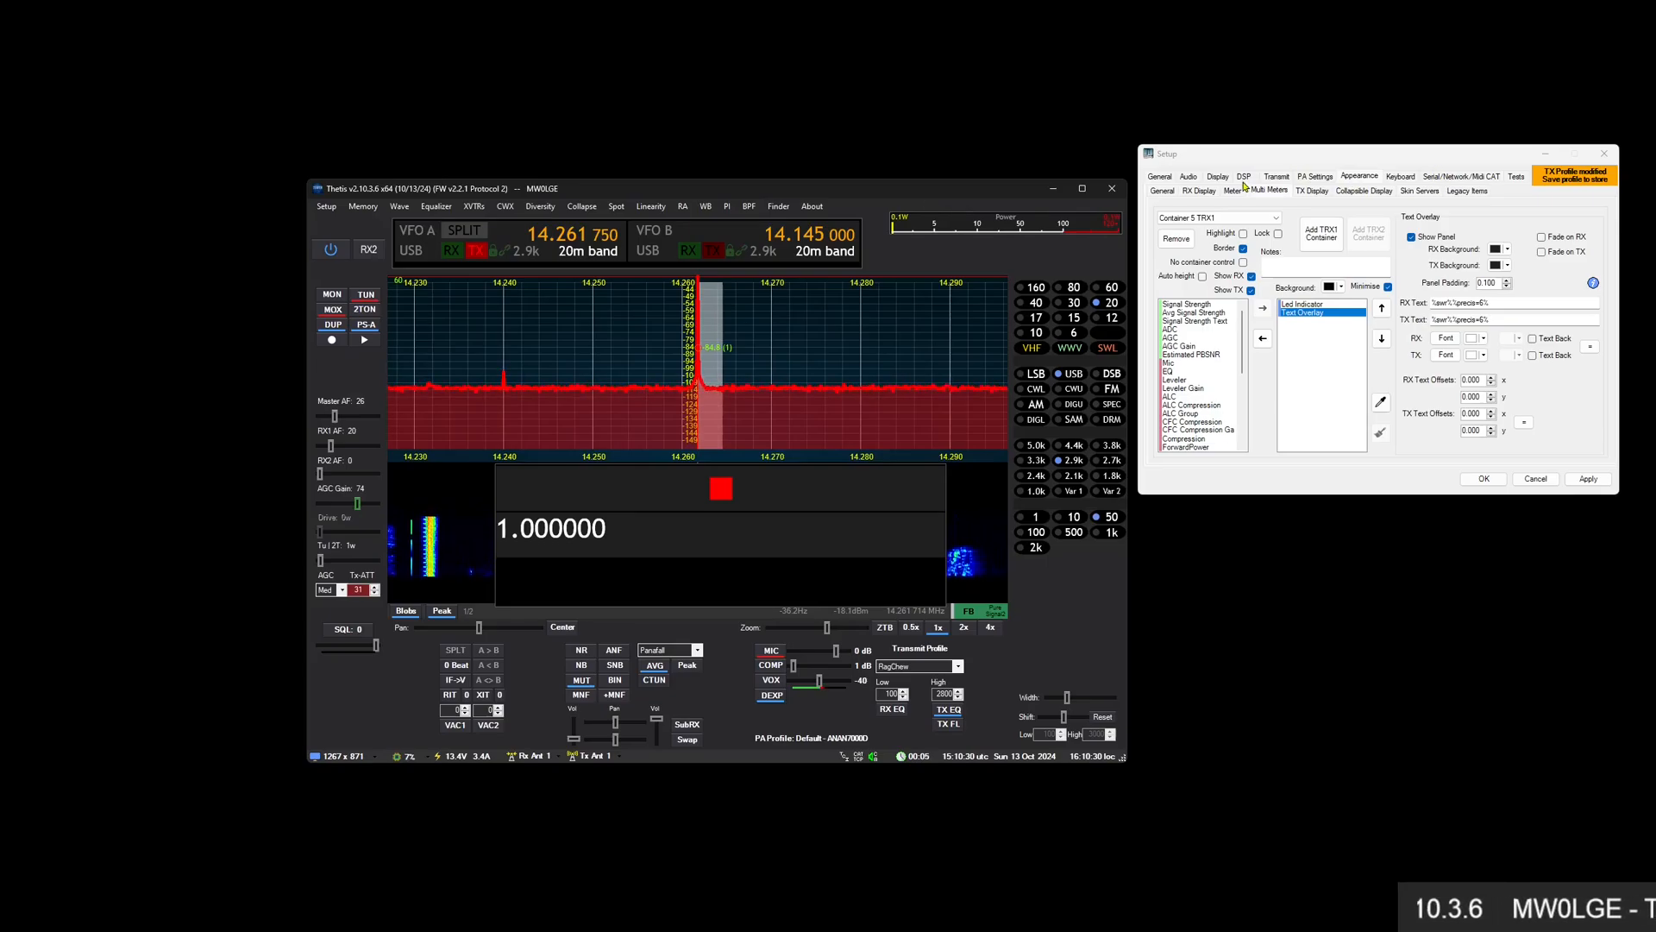
left_click(1217, 176)
left_click(1247, 193)
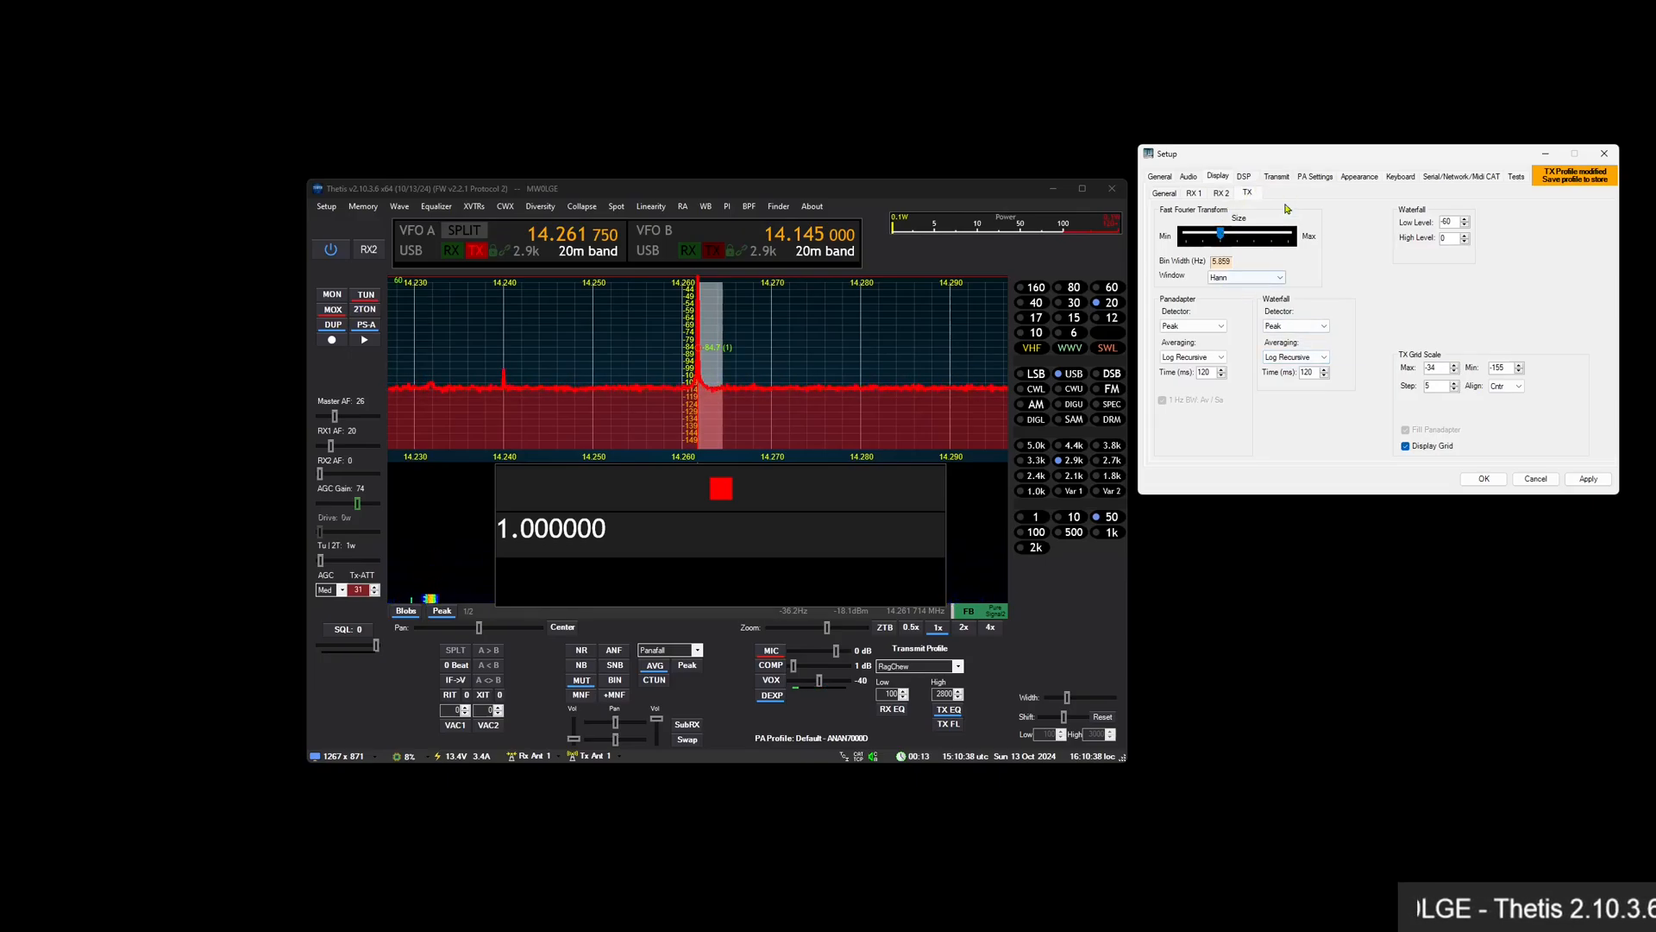
left_click(1363, 177)
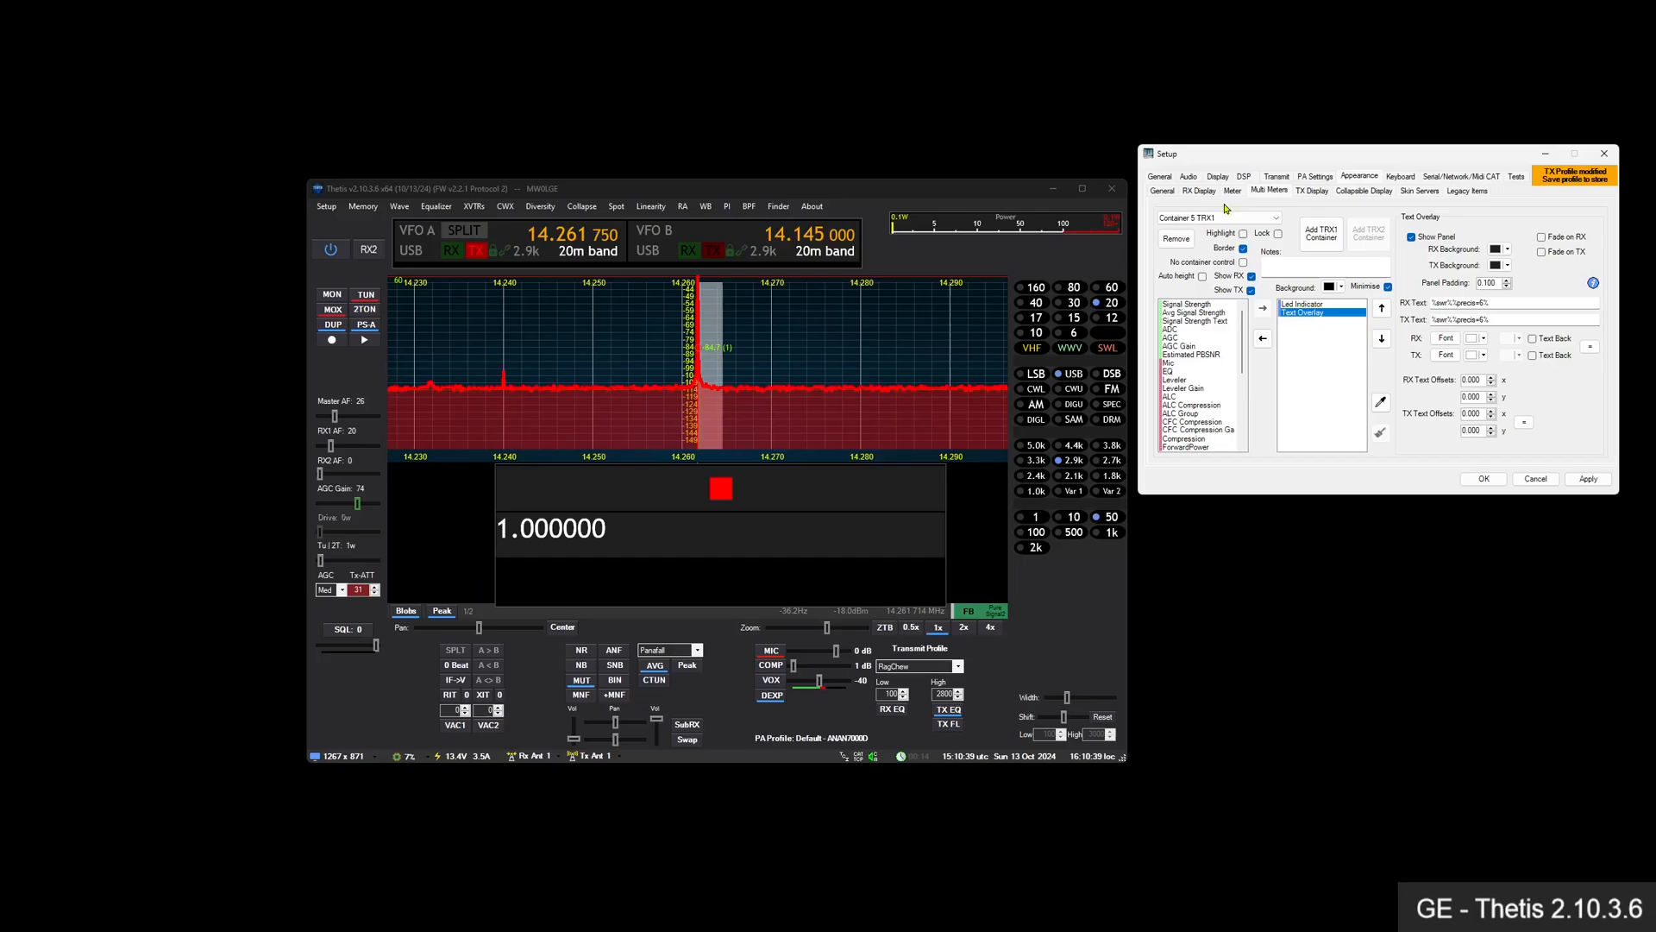
left_click(1304, 192)
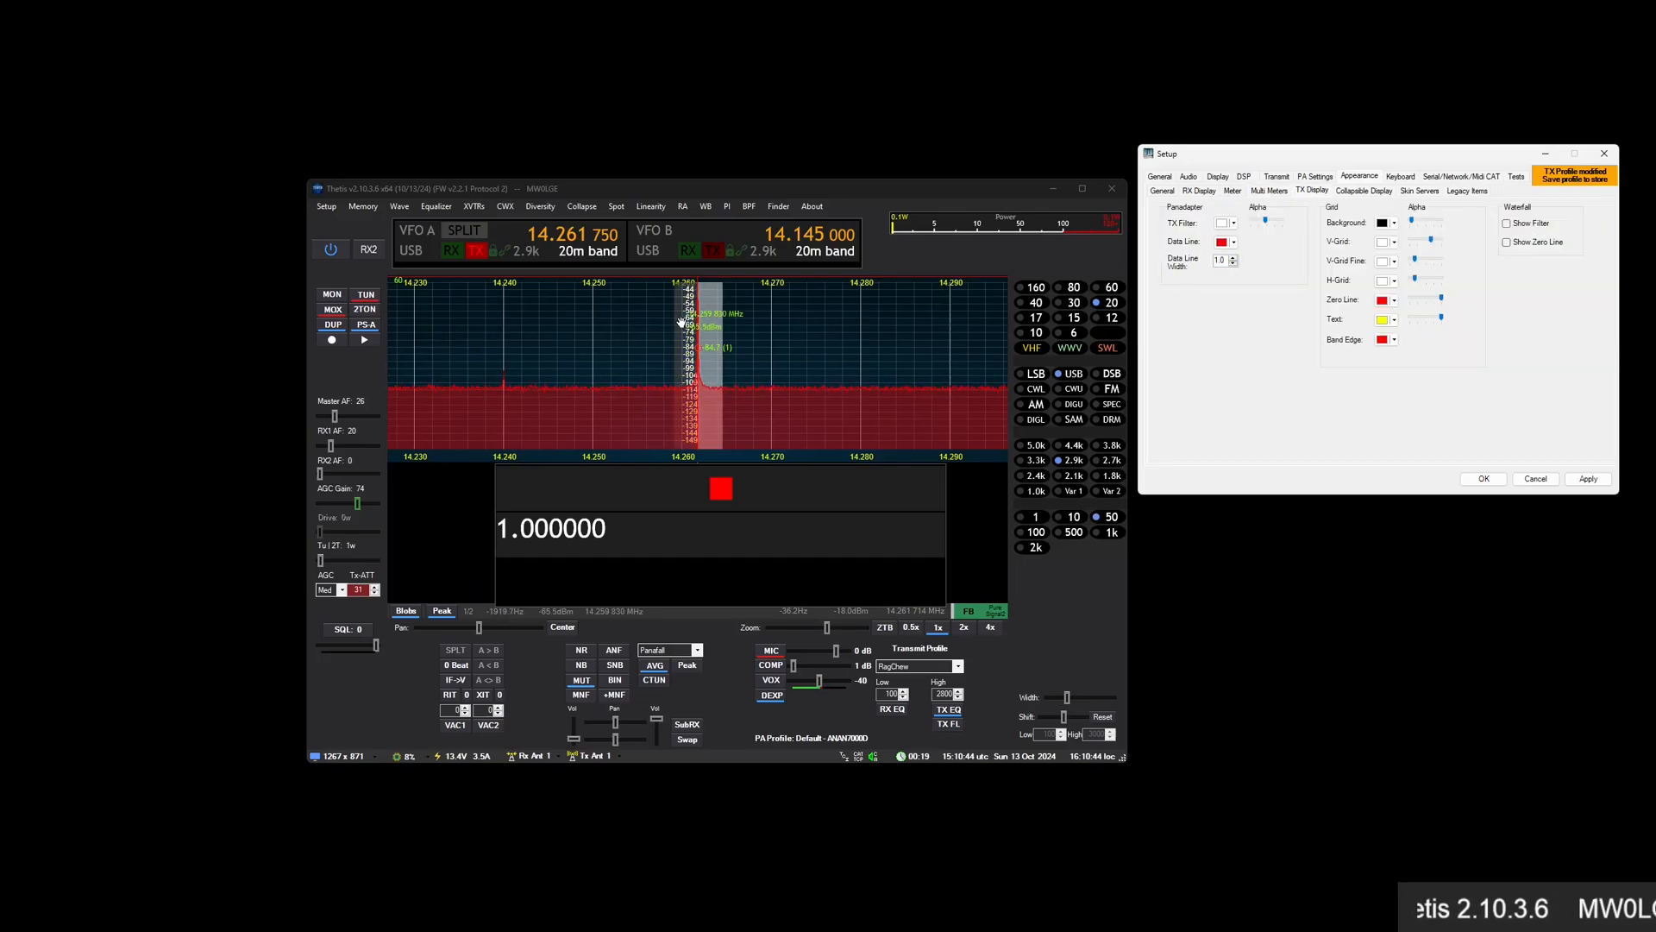
left_click_drag(681, 322, 687, 369)
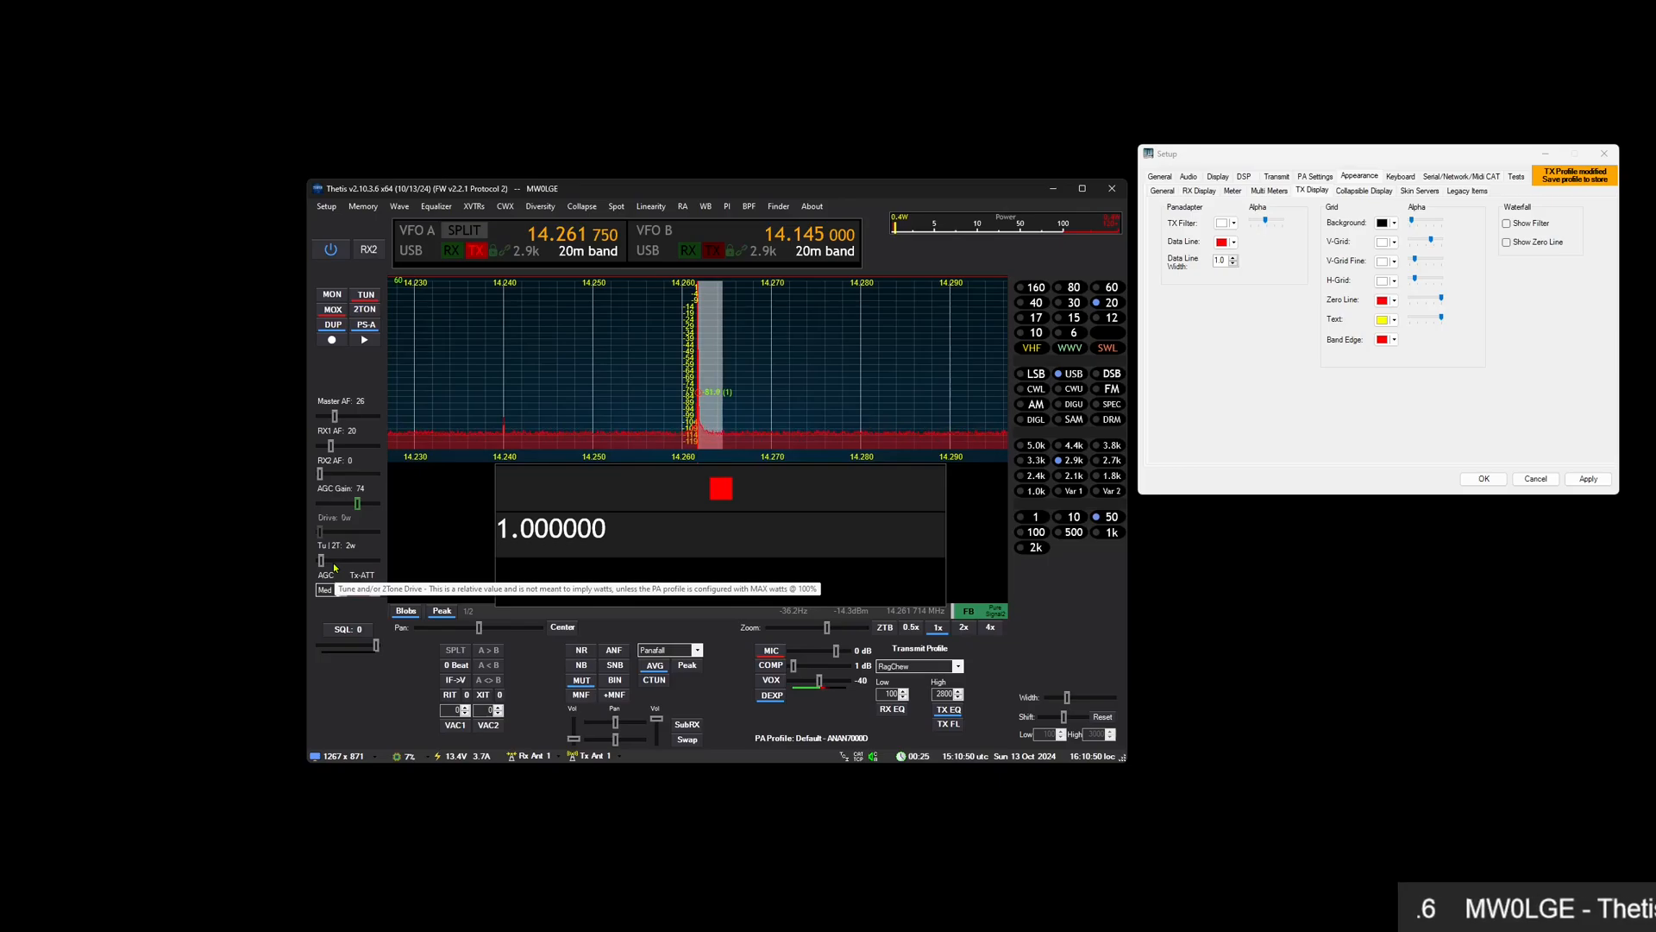
Raise the tune power to 8 W to test the LED's SWR condition, and stop the tune transmission
scroll(334, 568, "up", 4)
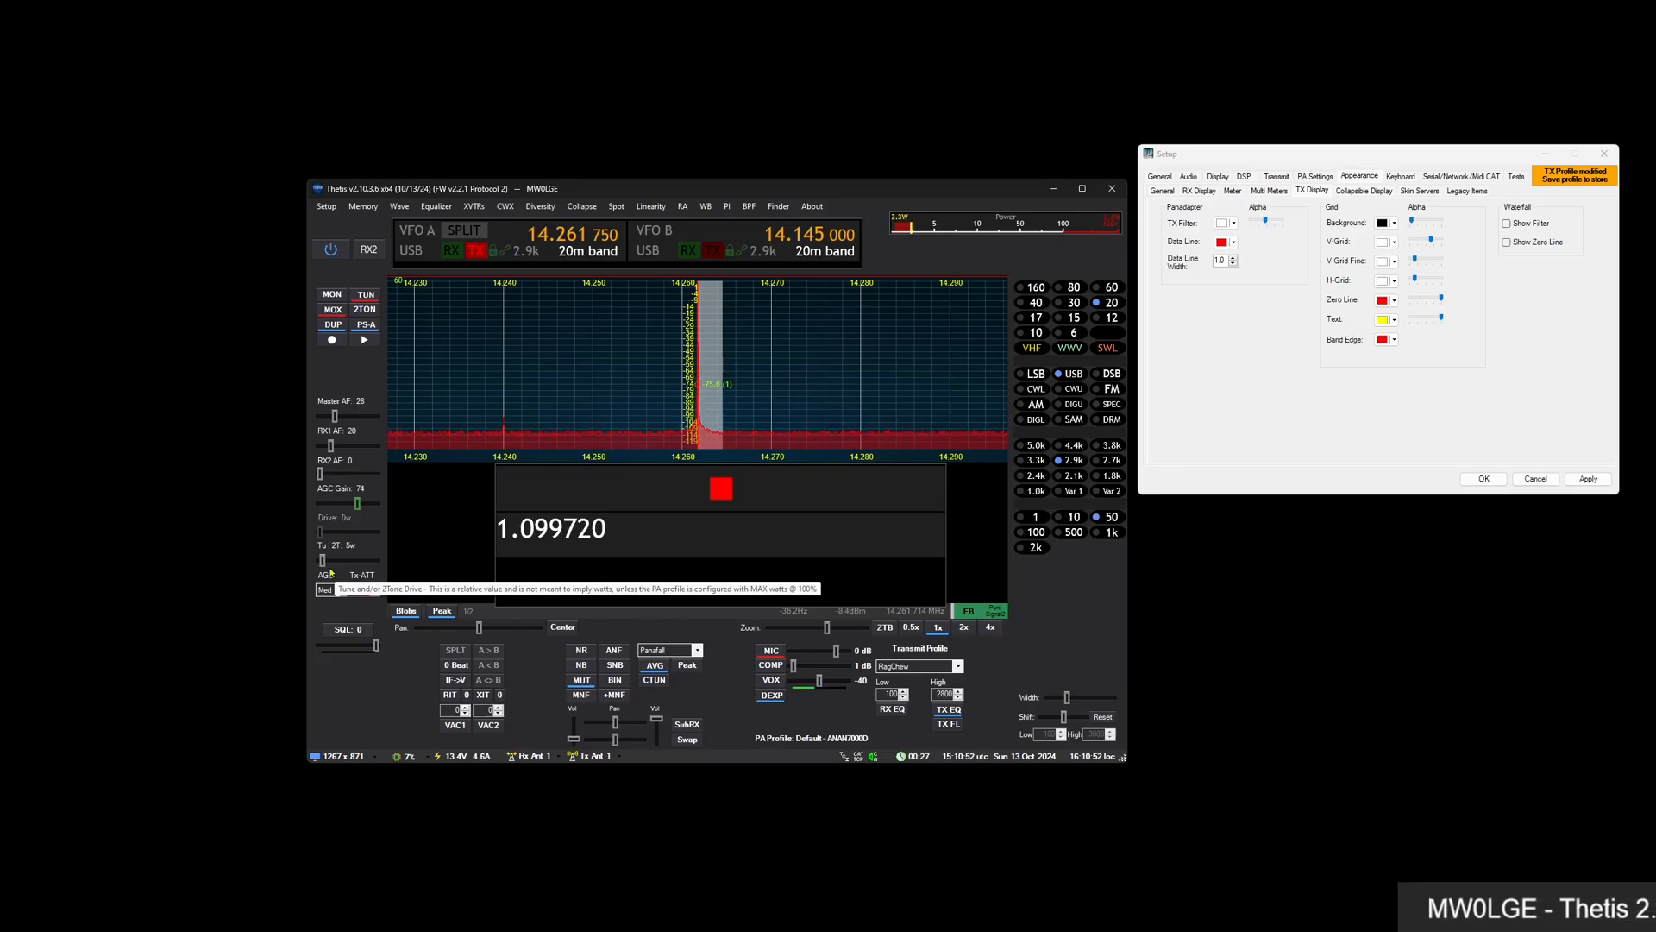
scroll(330, 571, "up", 1)
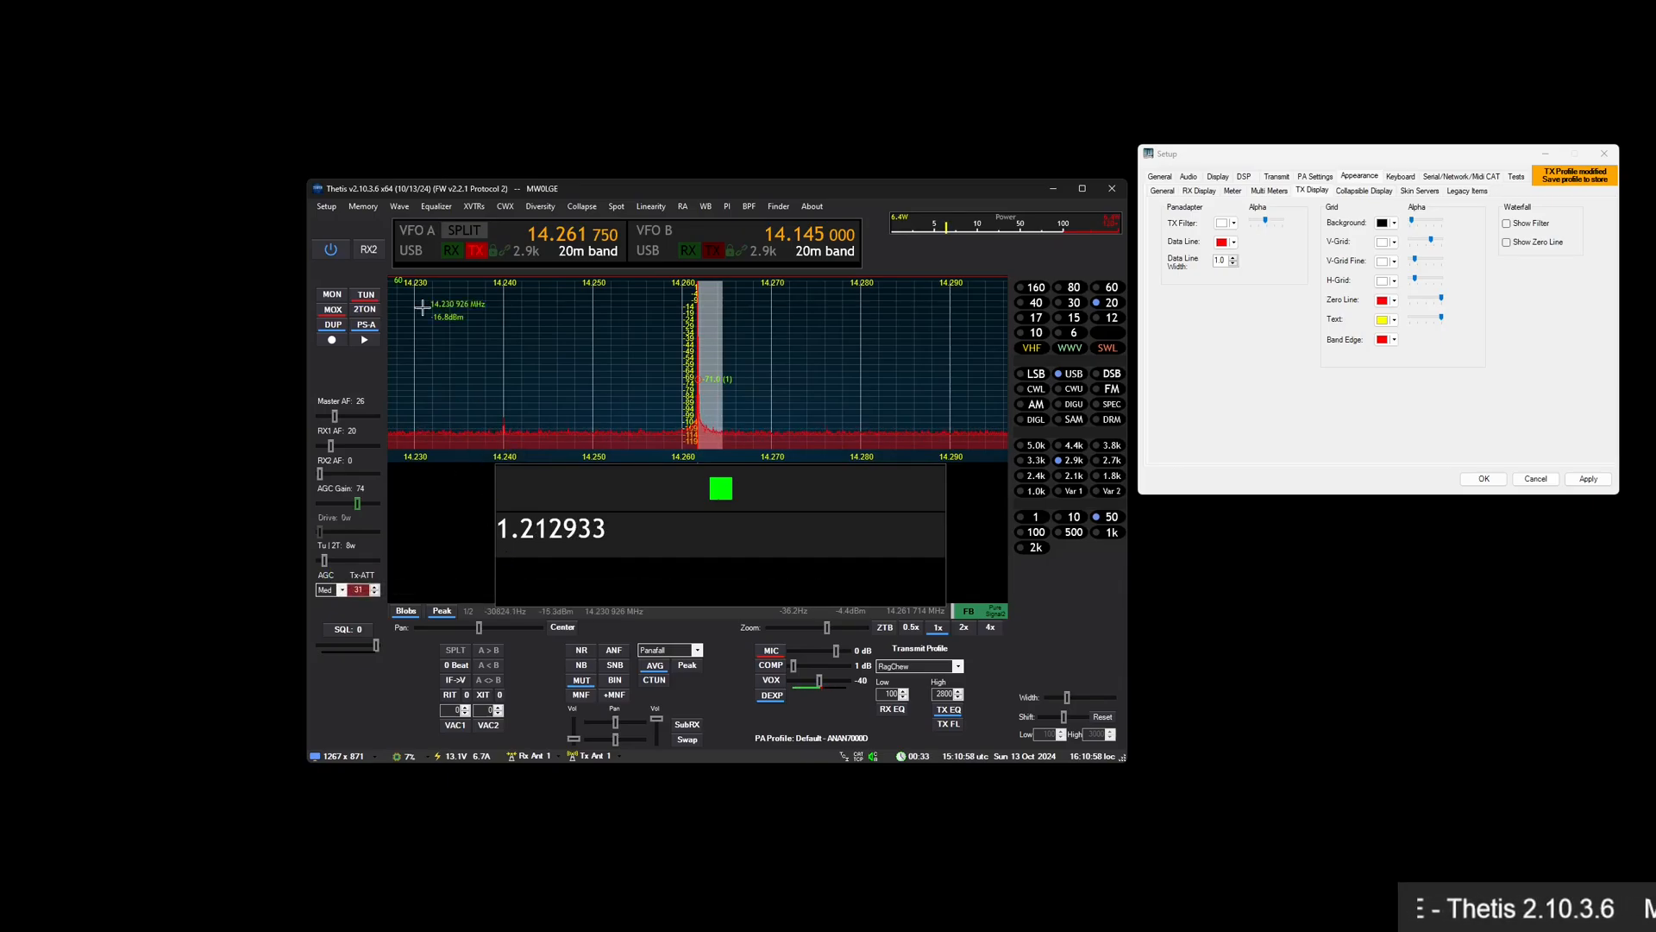
left_click(373, 298)
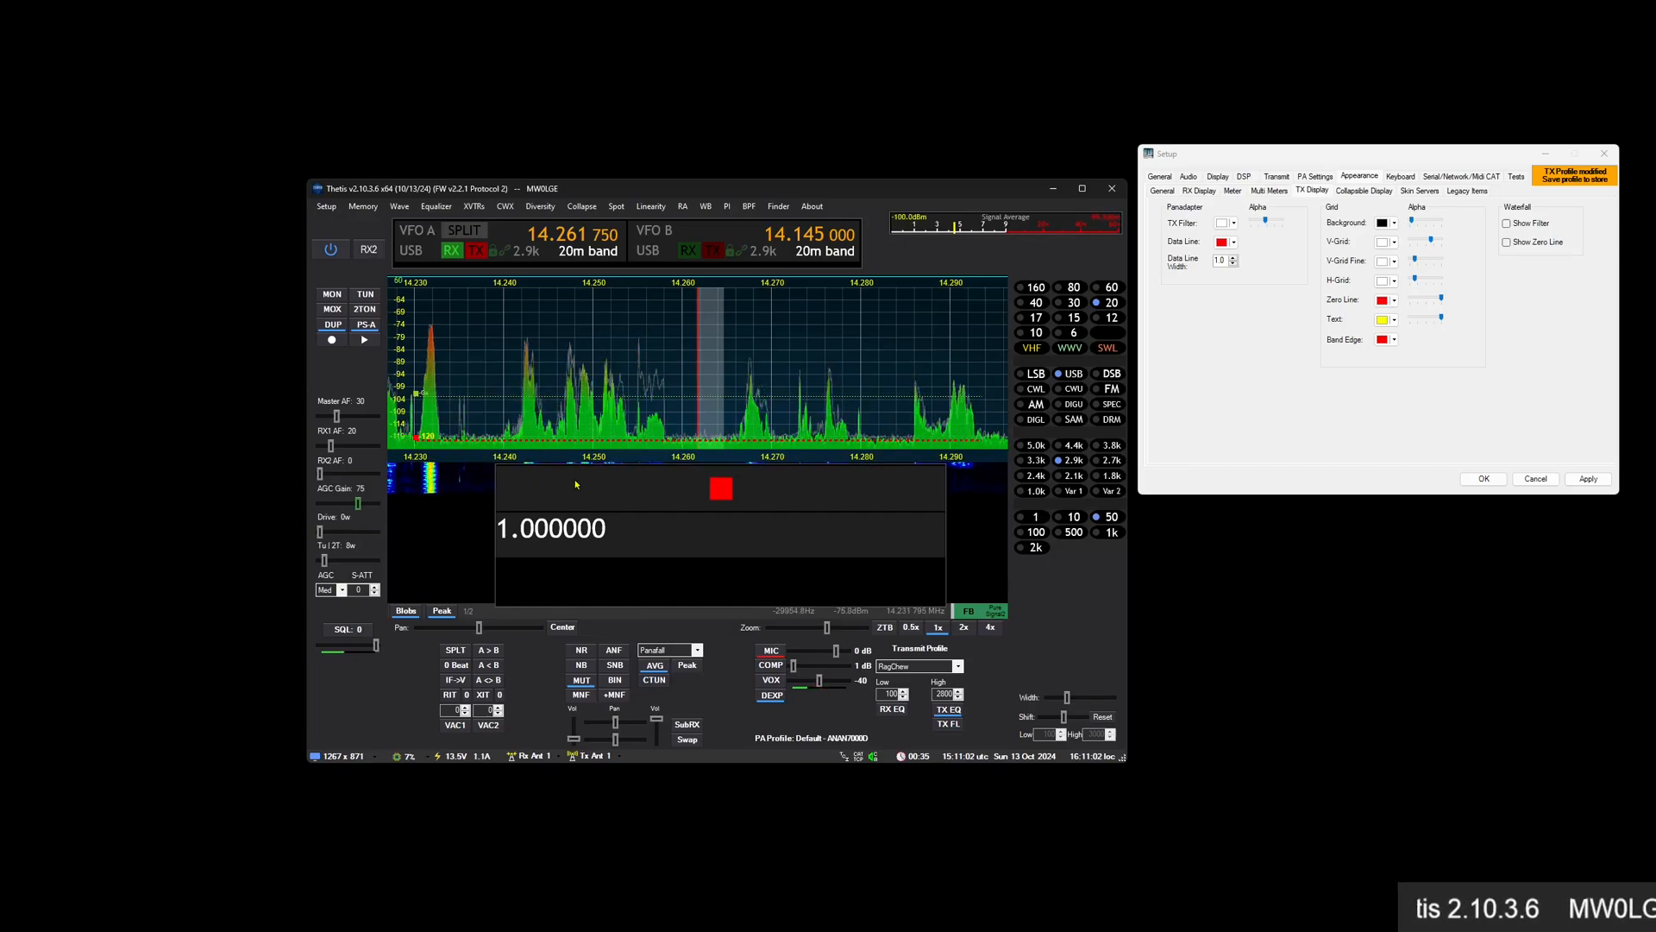
Enable No TX for the Led Indicator's true state and start a tune transmission to test the SWR cut-off
left_click(504, 470)
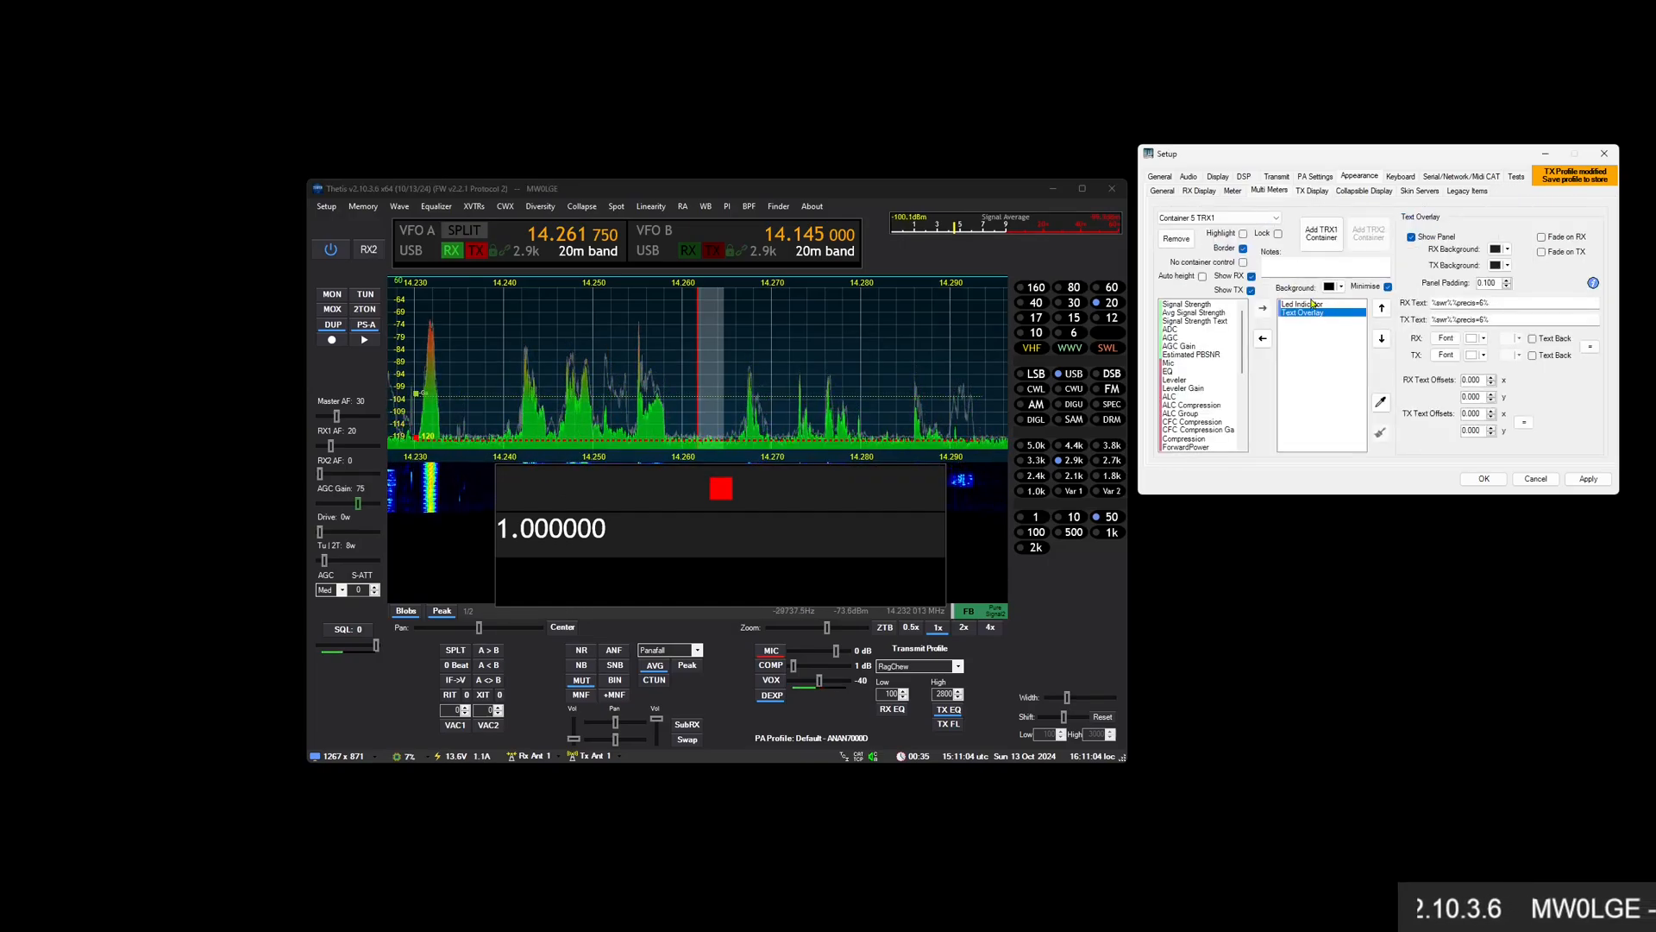
left_click(1313, 305)
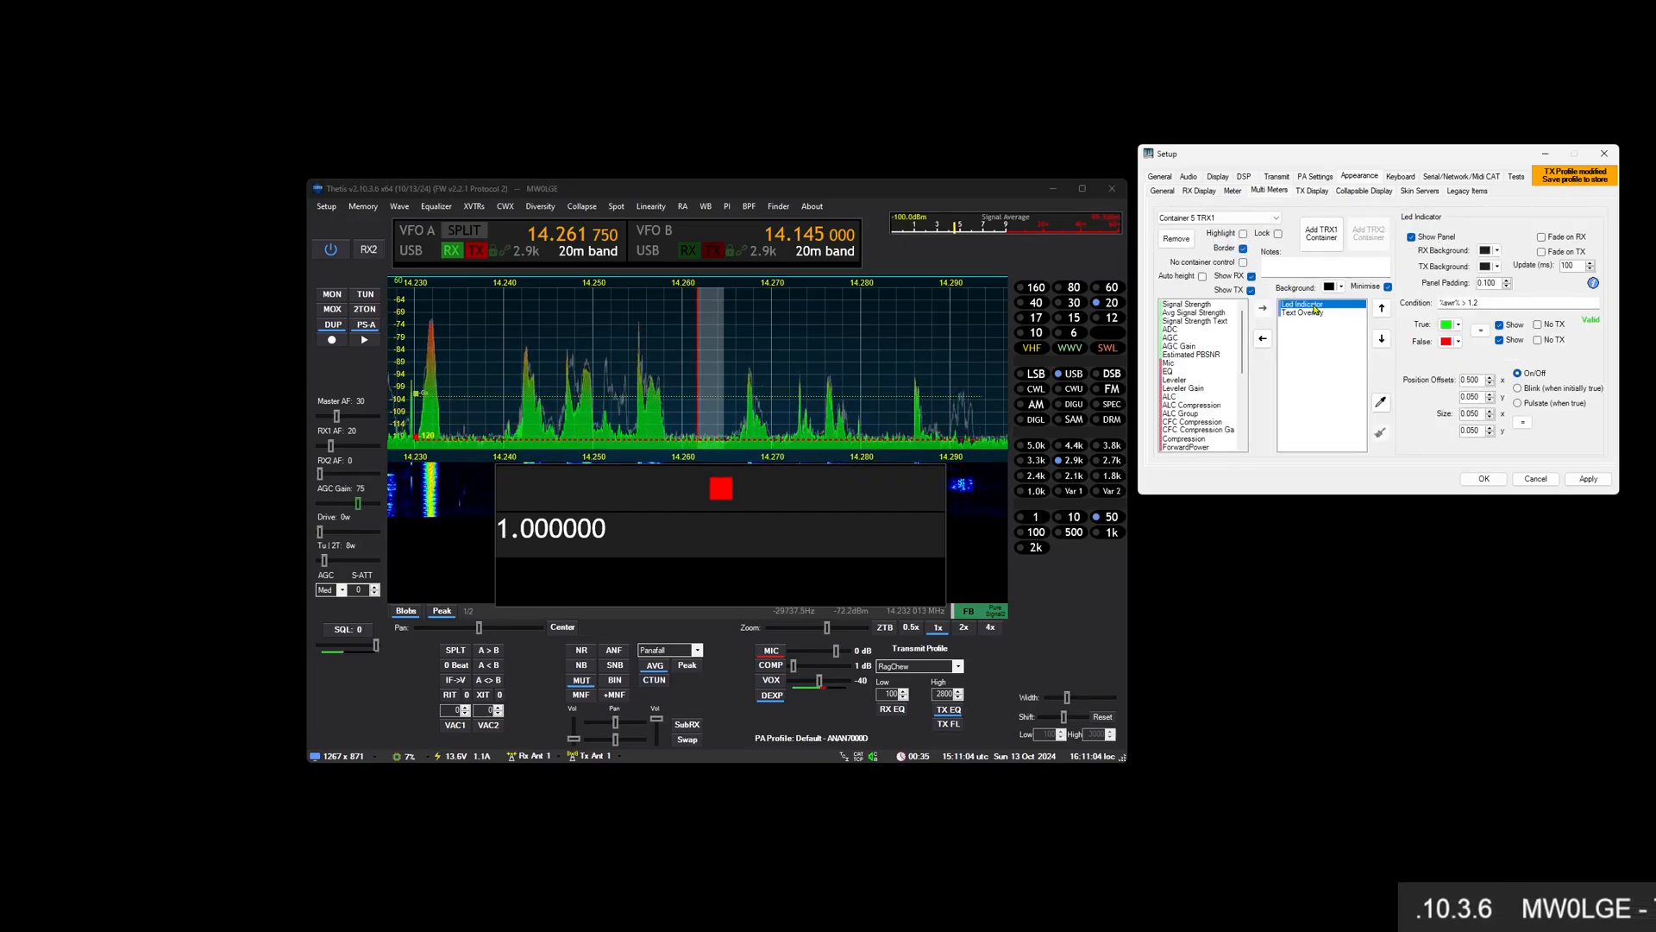
left_click(1543, 327)
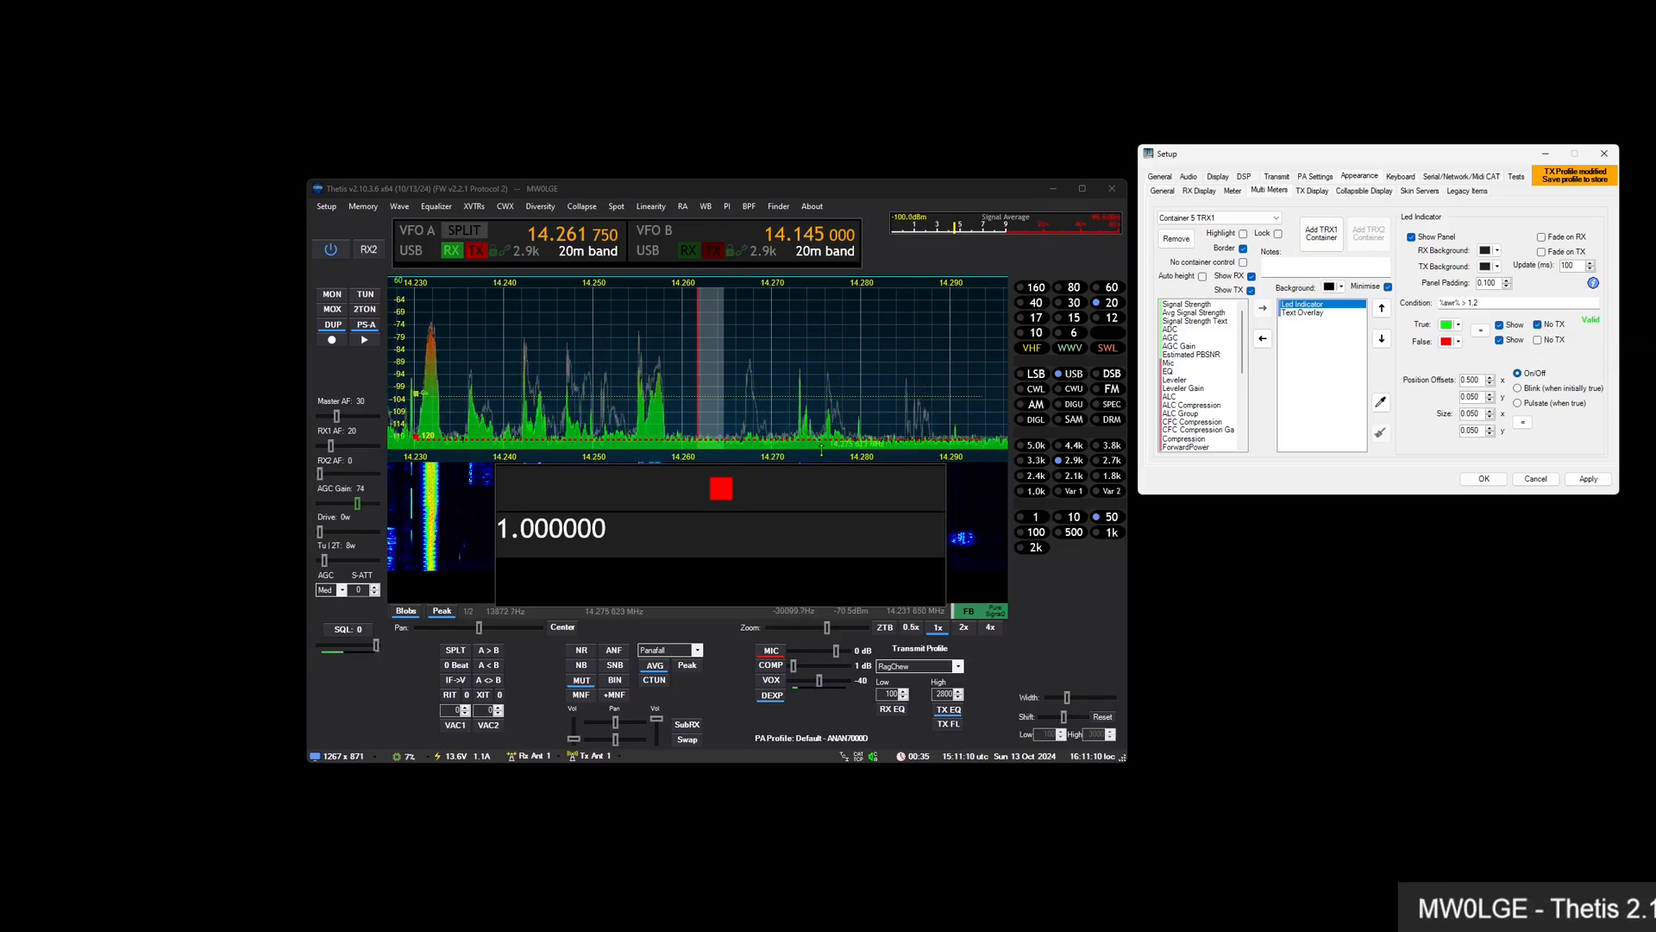
left_click(369, 294)
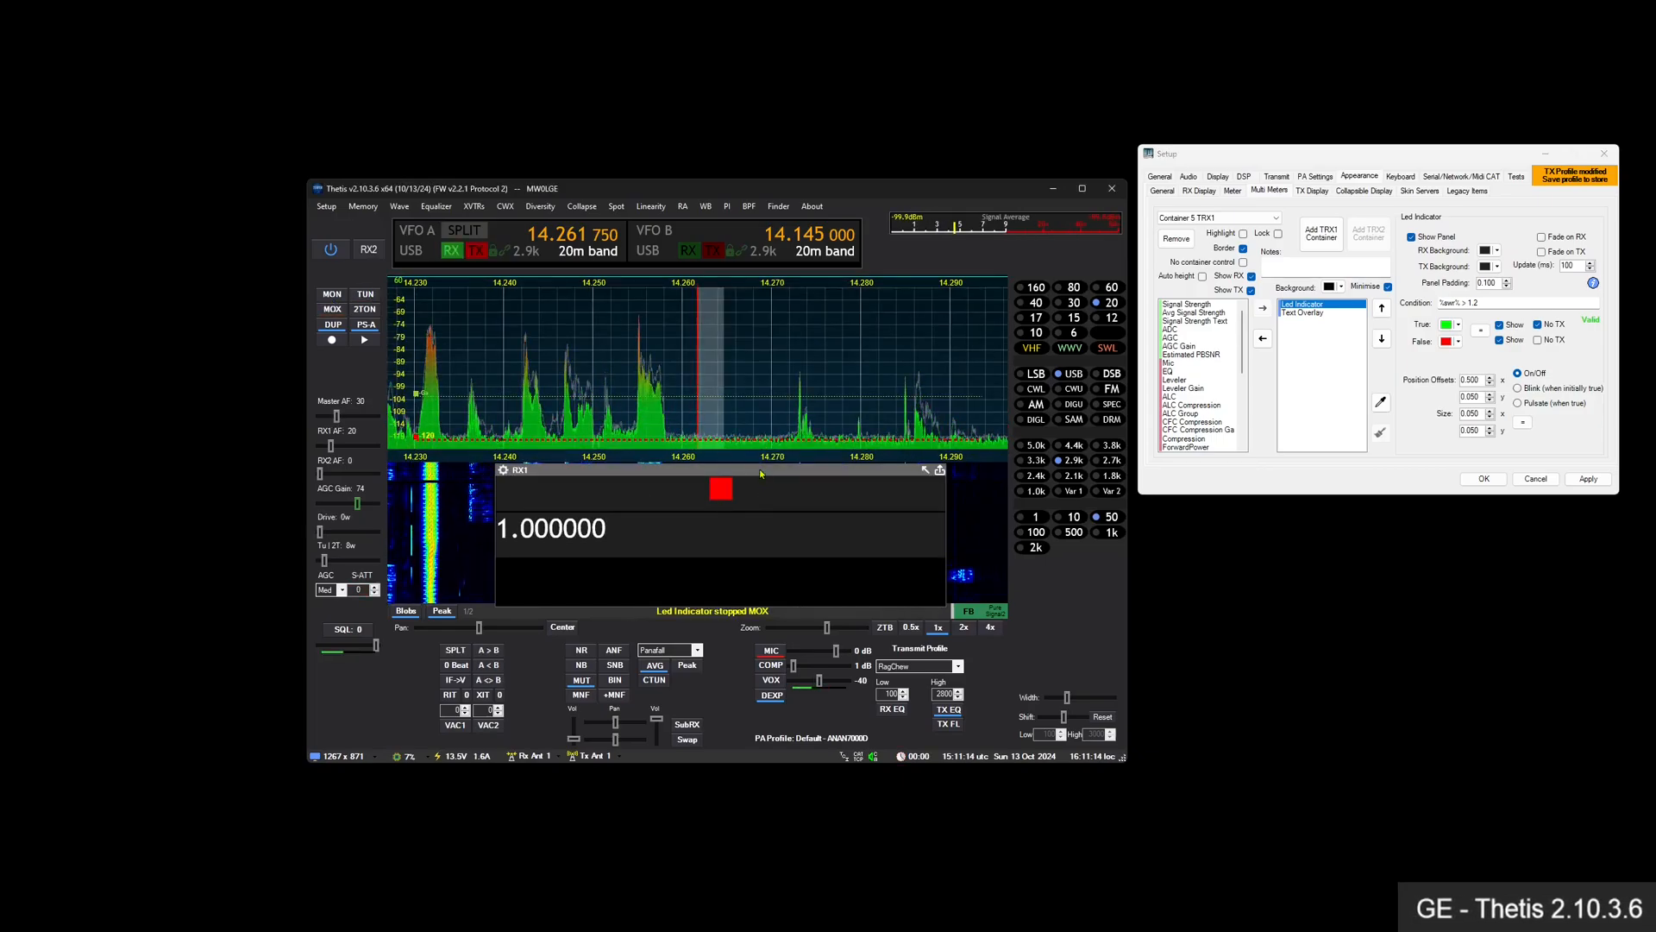
Move the container up slightly, hide the Led Indicator's panel and both its states, and test the SWR cut-off with a tune transmission
left_click_drag(760, 473, 760, 440)
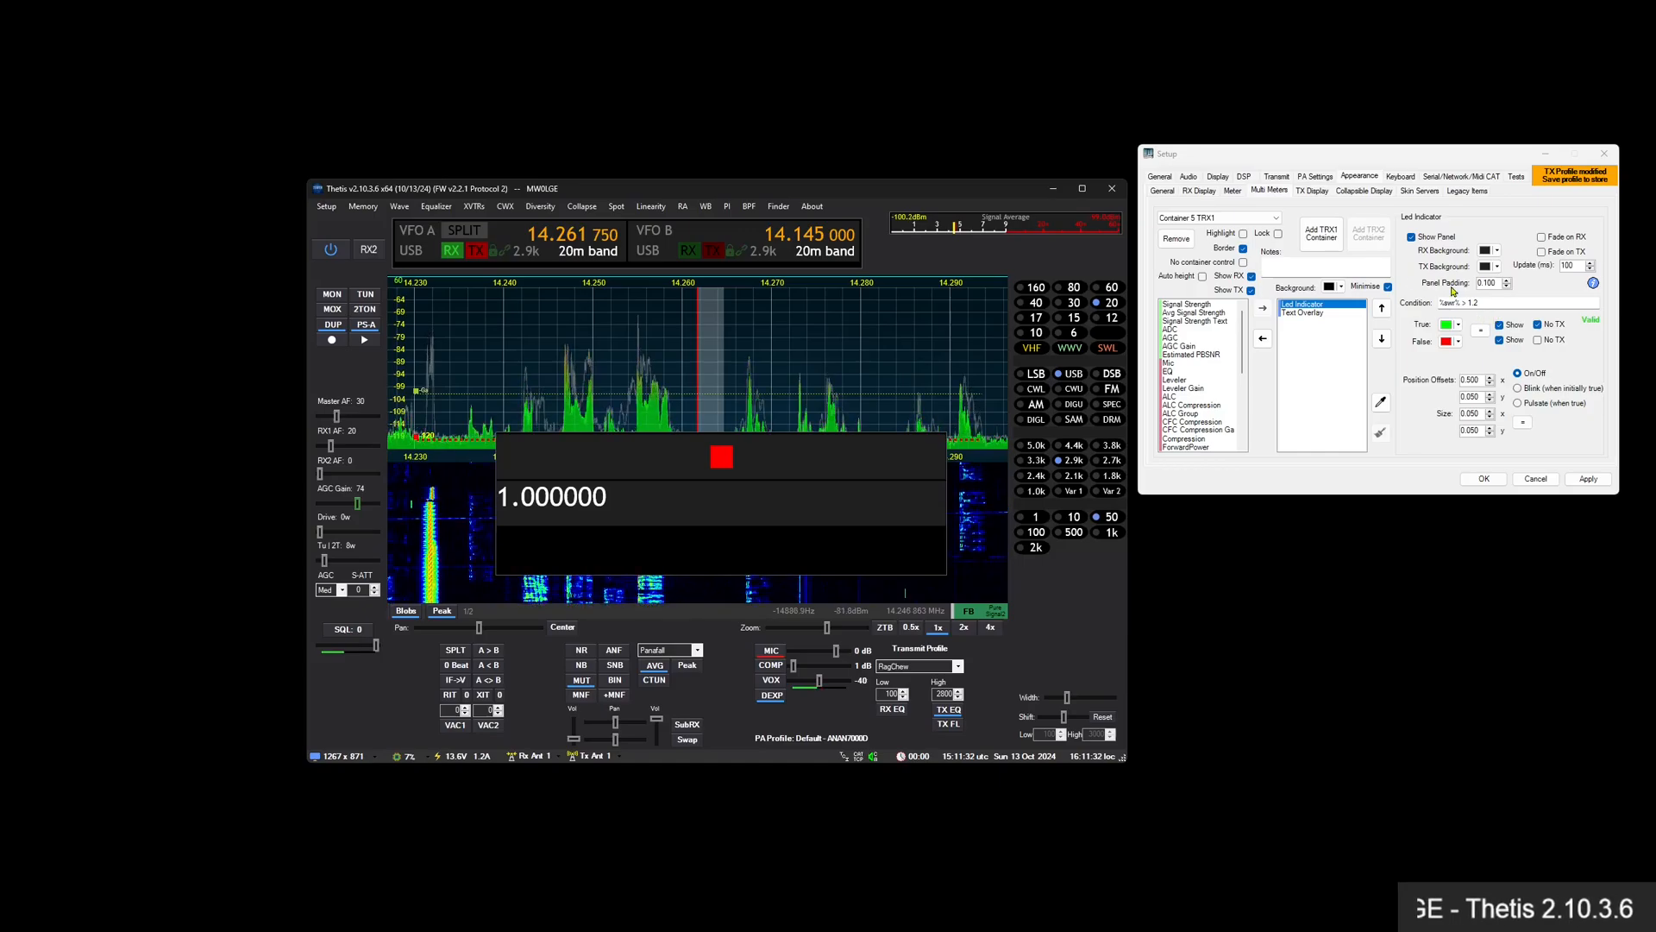
left_click(1422, 243)
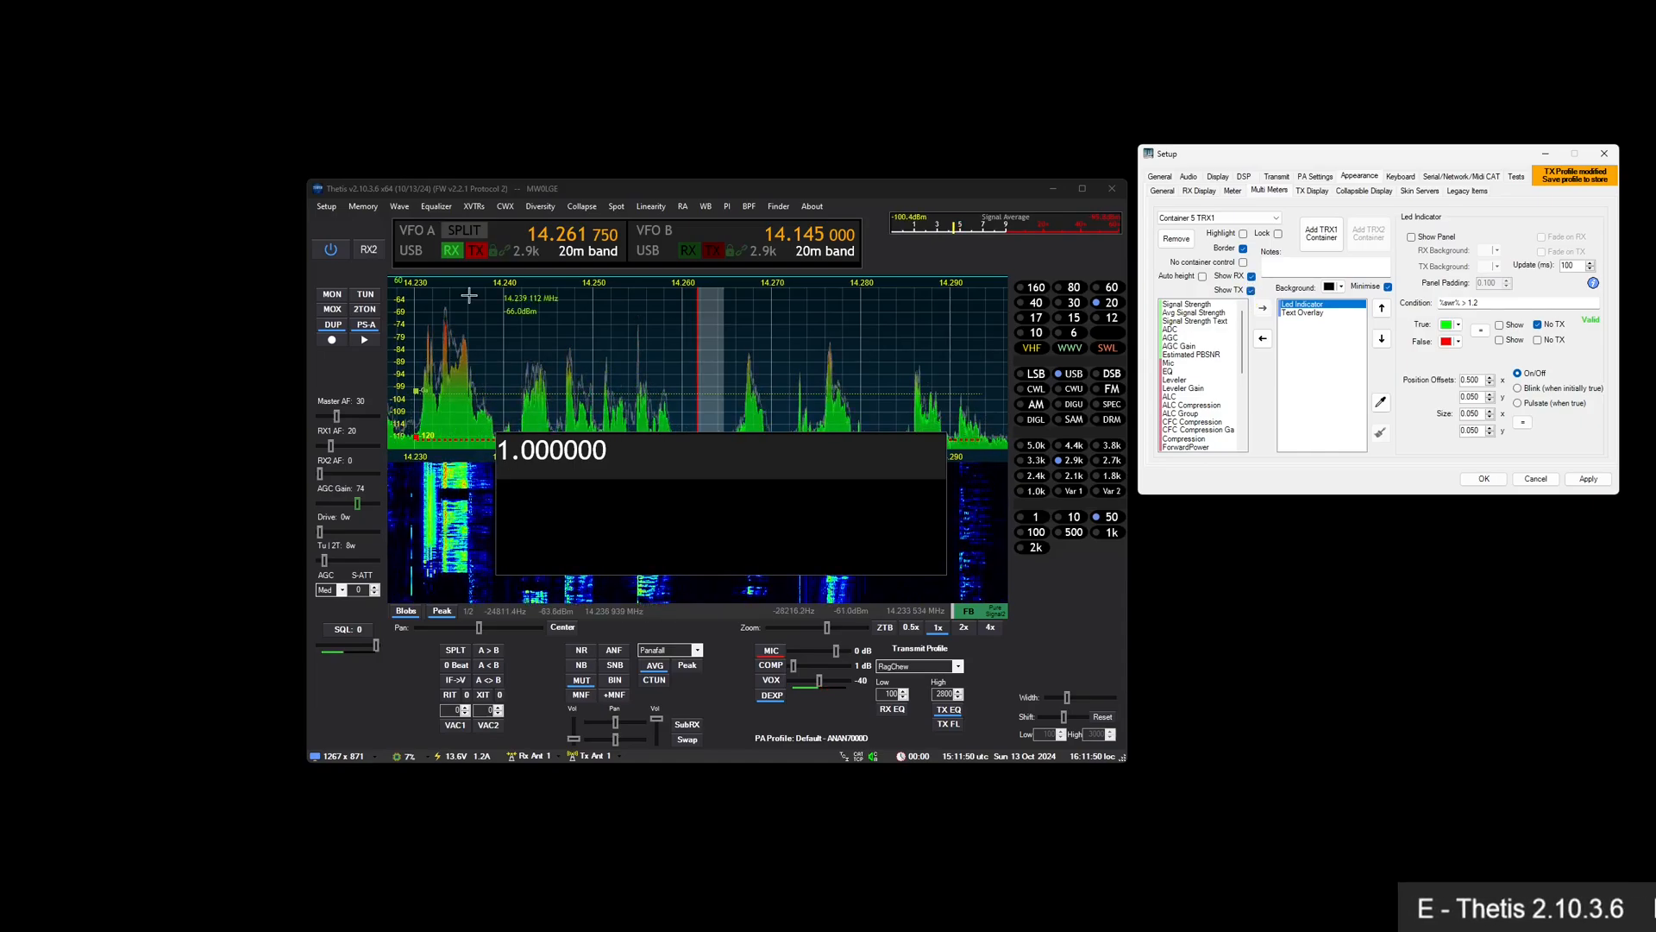
left_click(367, 299)
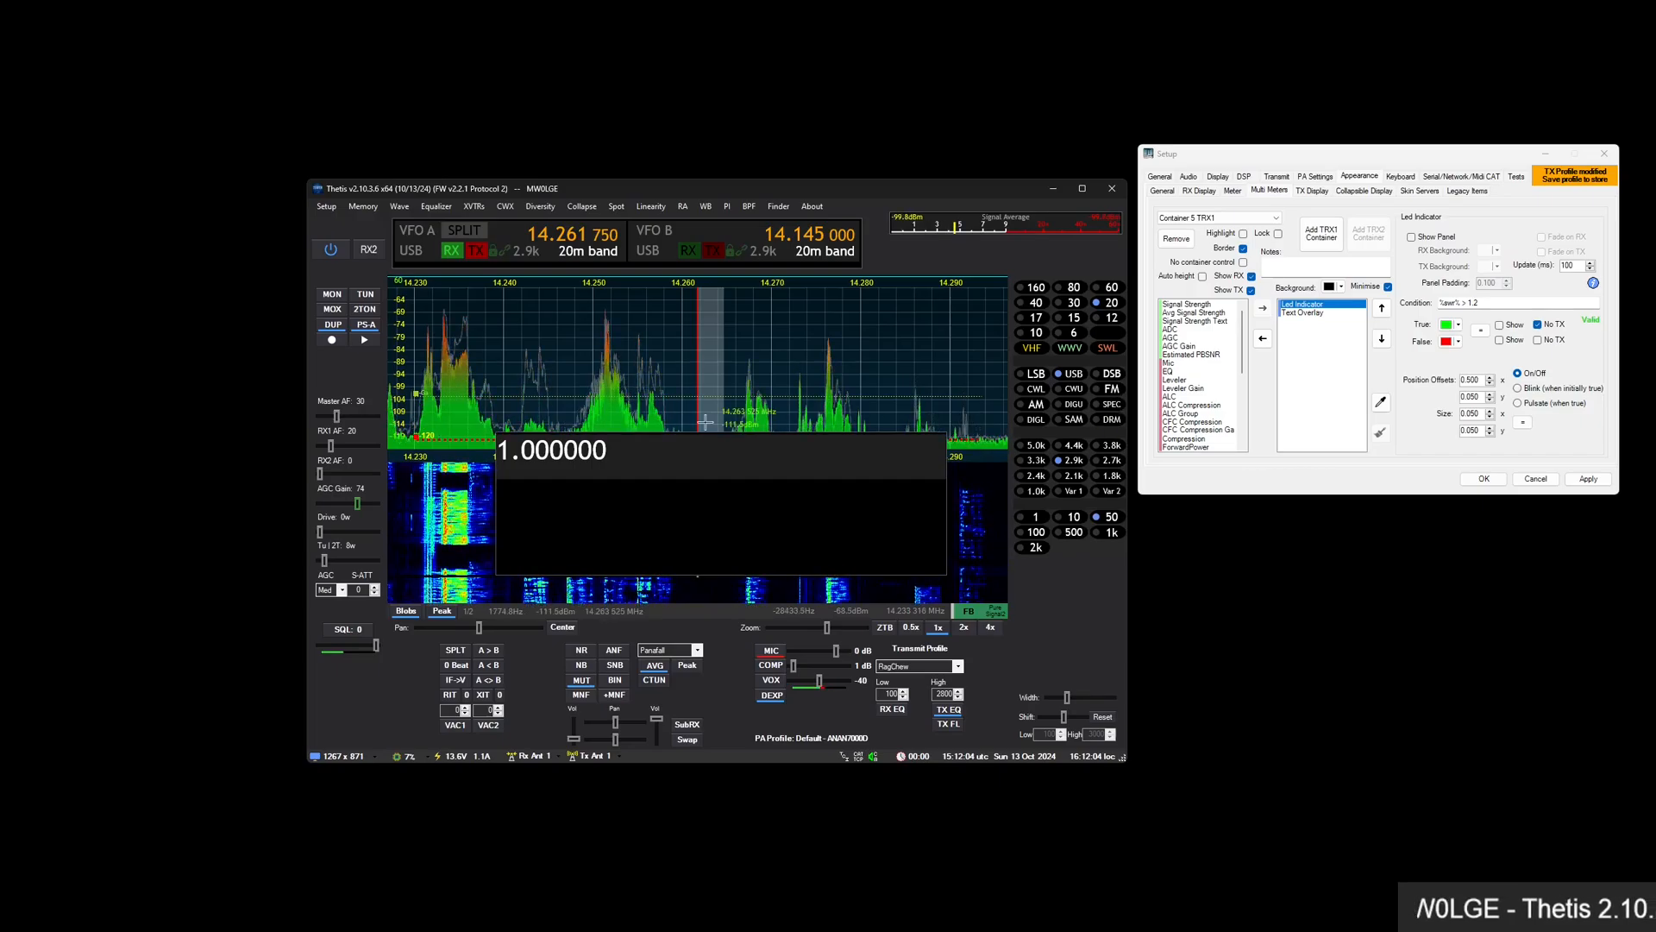
Remove the Led Indicator from the container, then shrink the container and move it up onto the panadapter
left_click(1309, 312)
left_click(1262, 338)
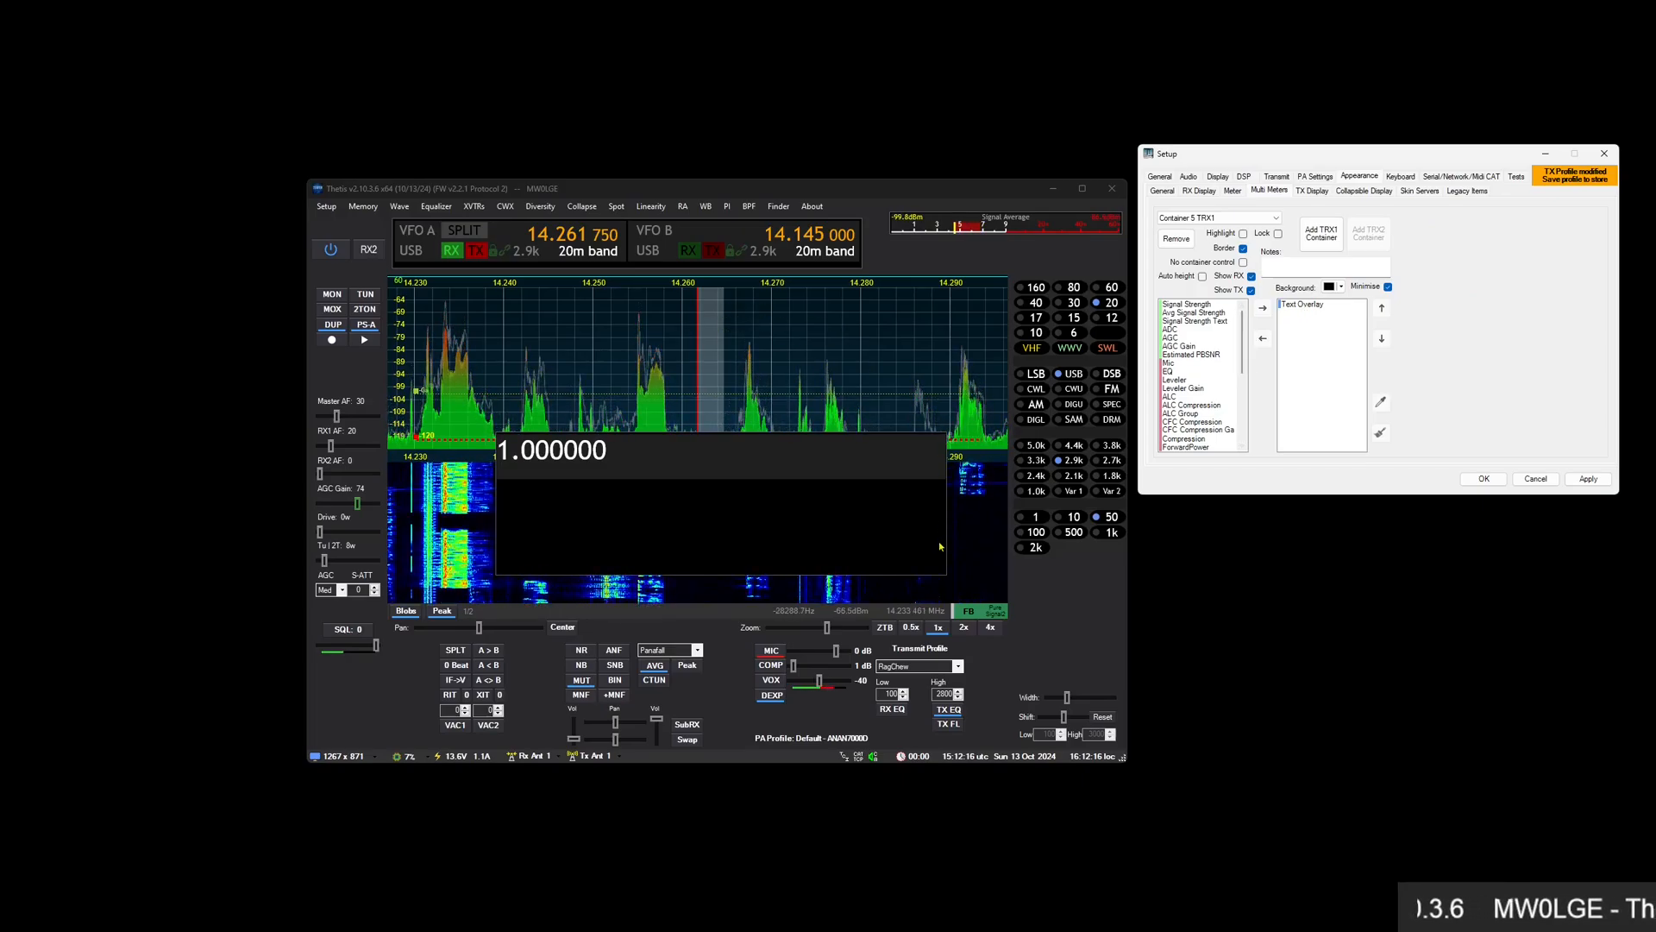
left_click_drag(947, 569, 858, 489)
left_click_drag(776, 440, 732, 325)
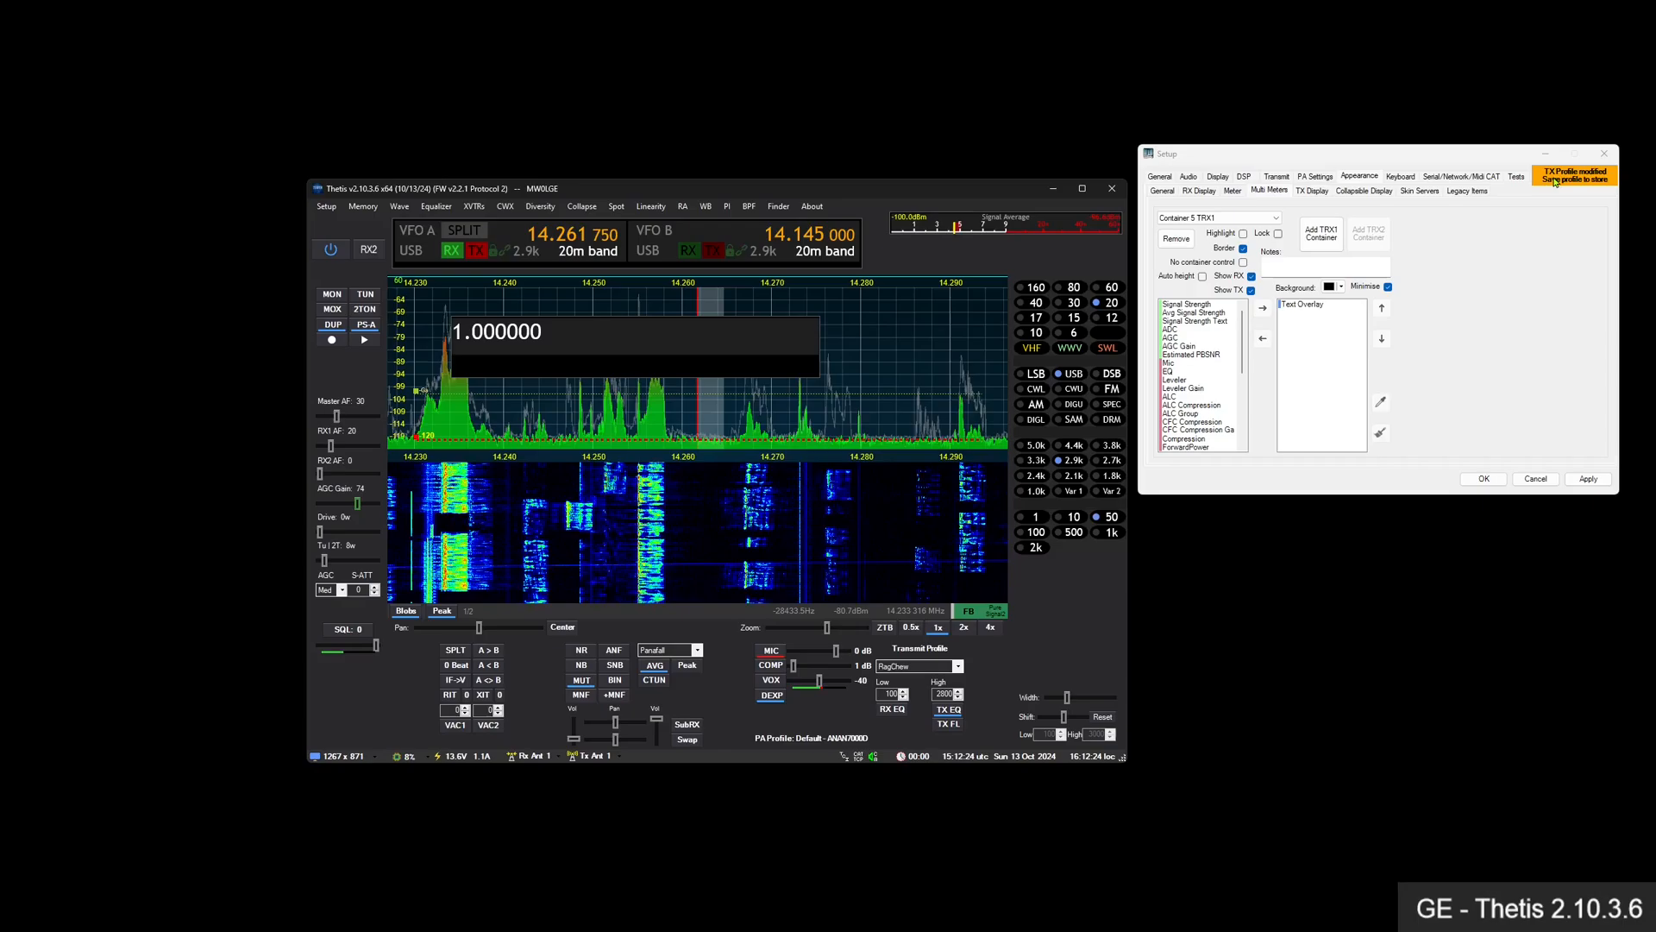
Clear the existing Multi Meter I/O entries and add a TCP/IP server bound to 127.0.0.1:9000
left_click(1436, 176)
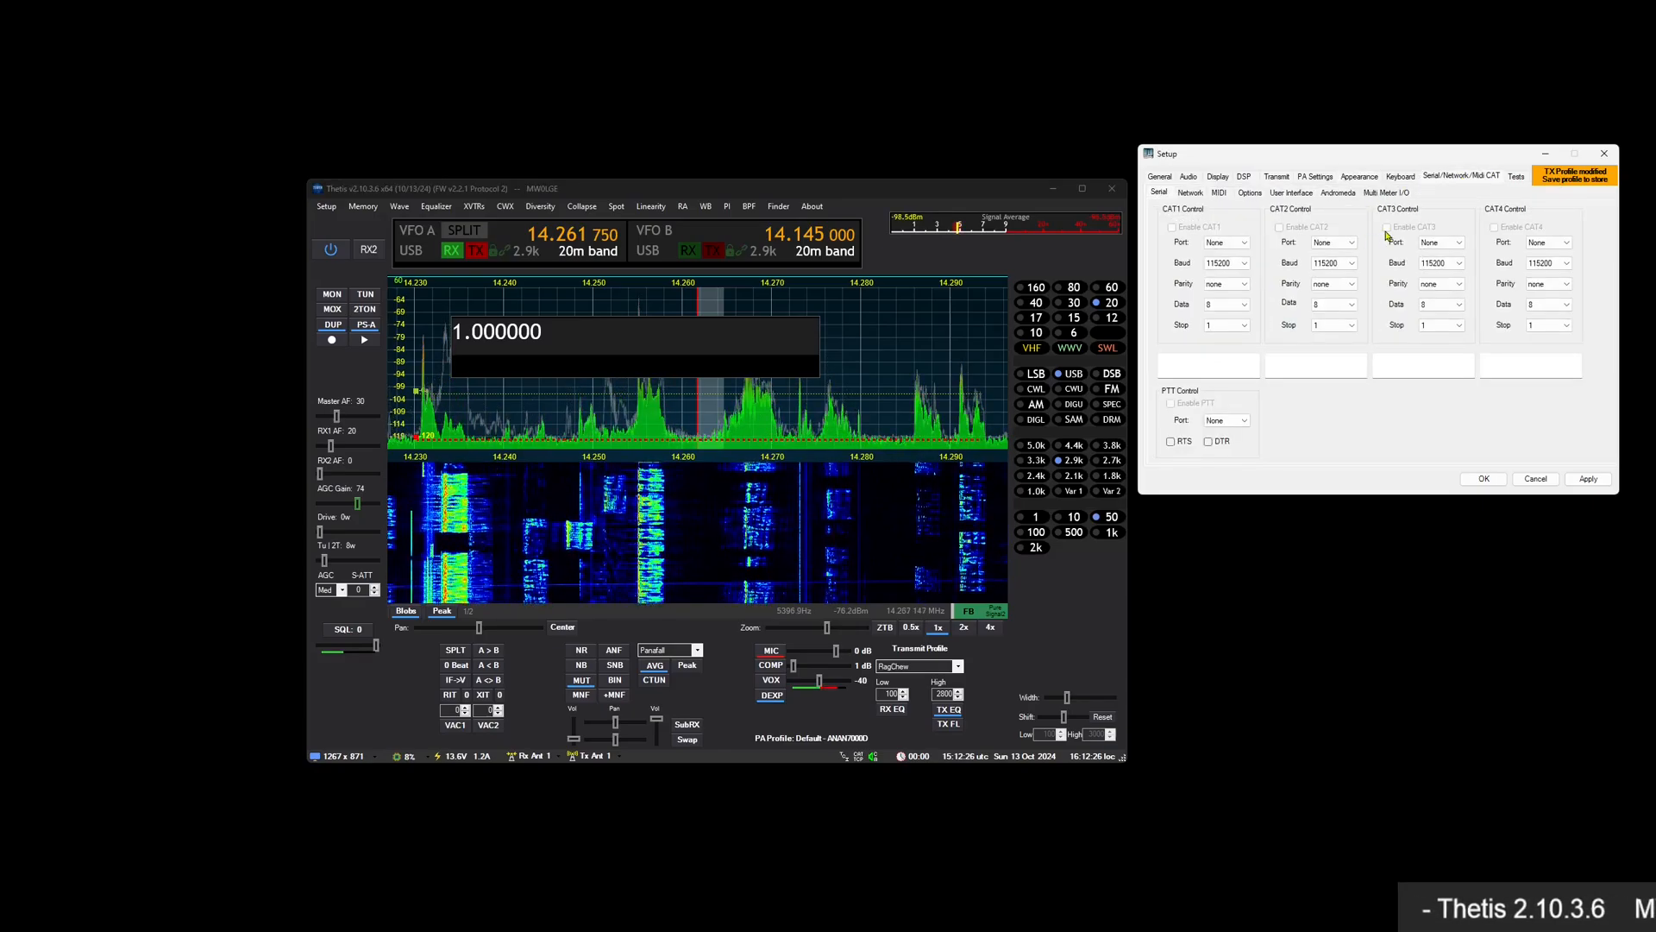
left_click(1380, 192)
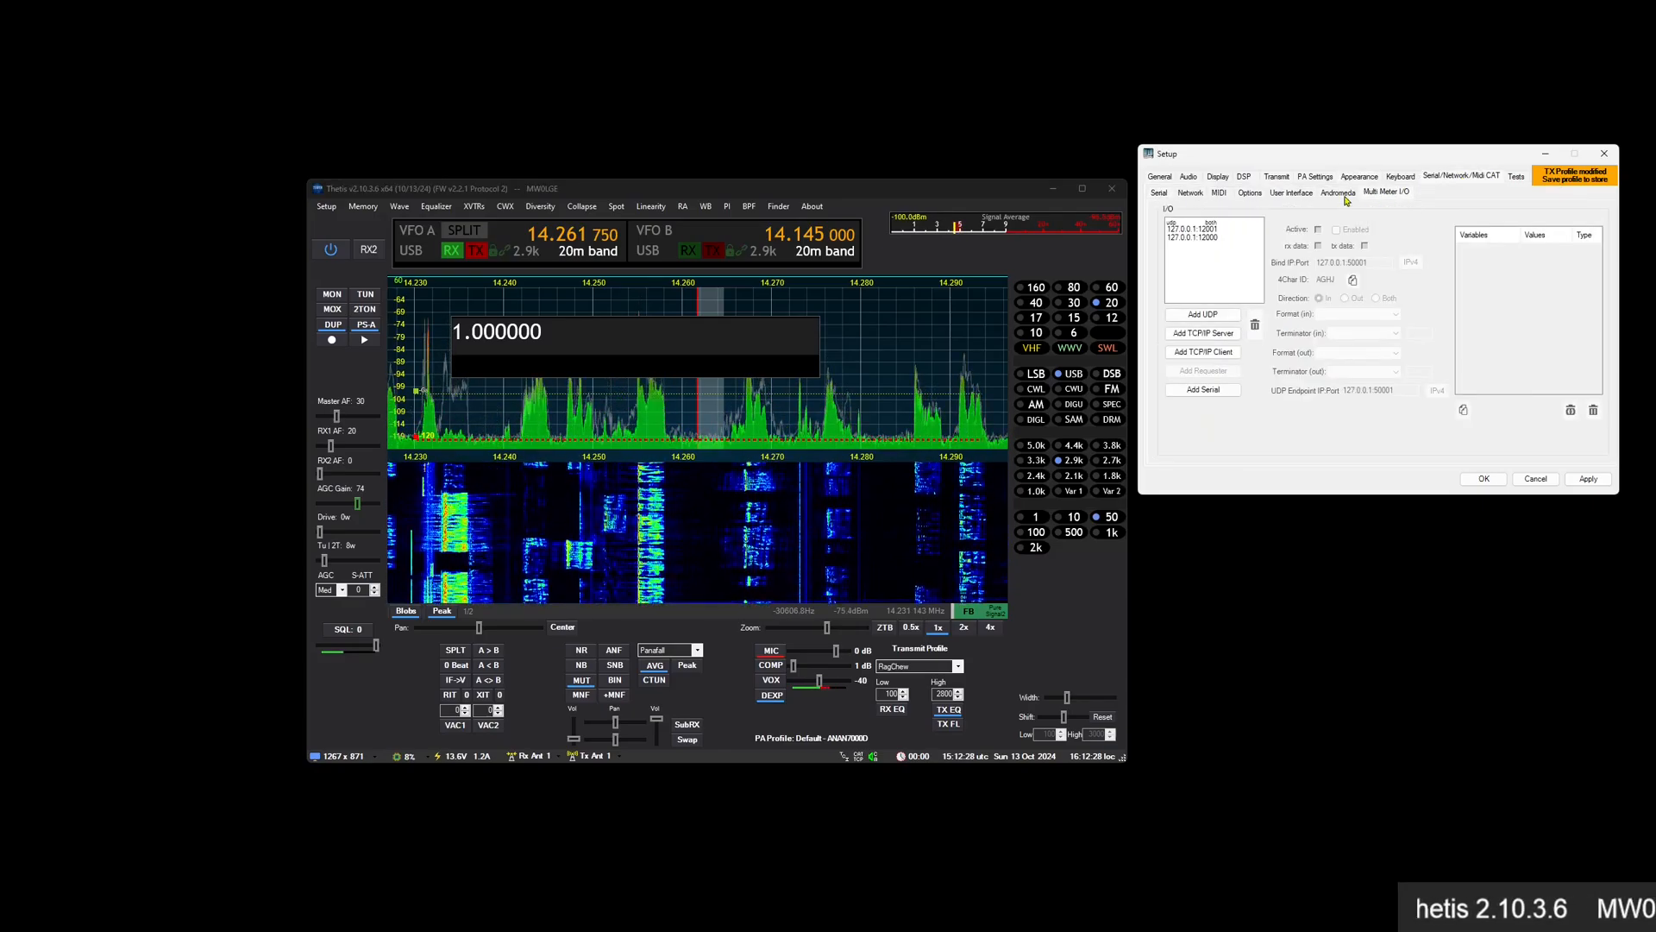
left_click(1204, 239)
left_click(1203, 352)
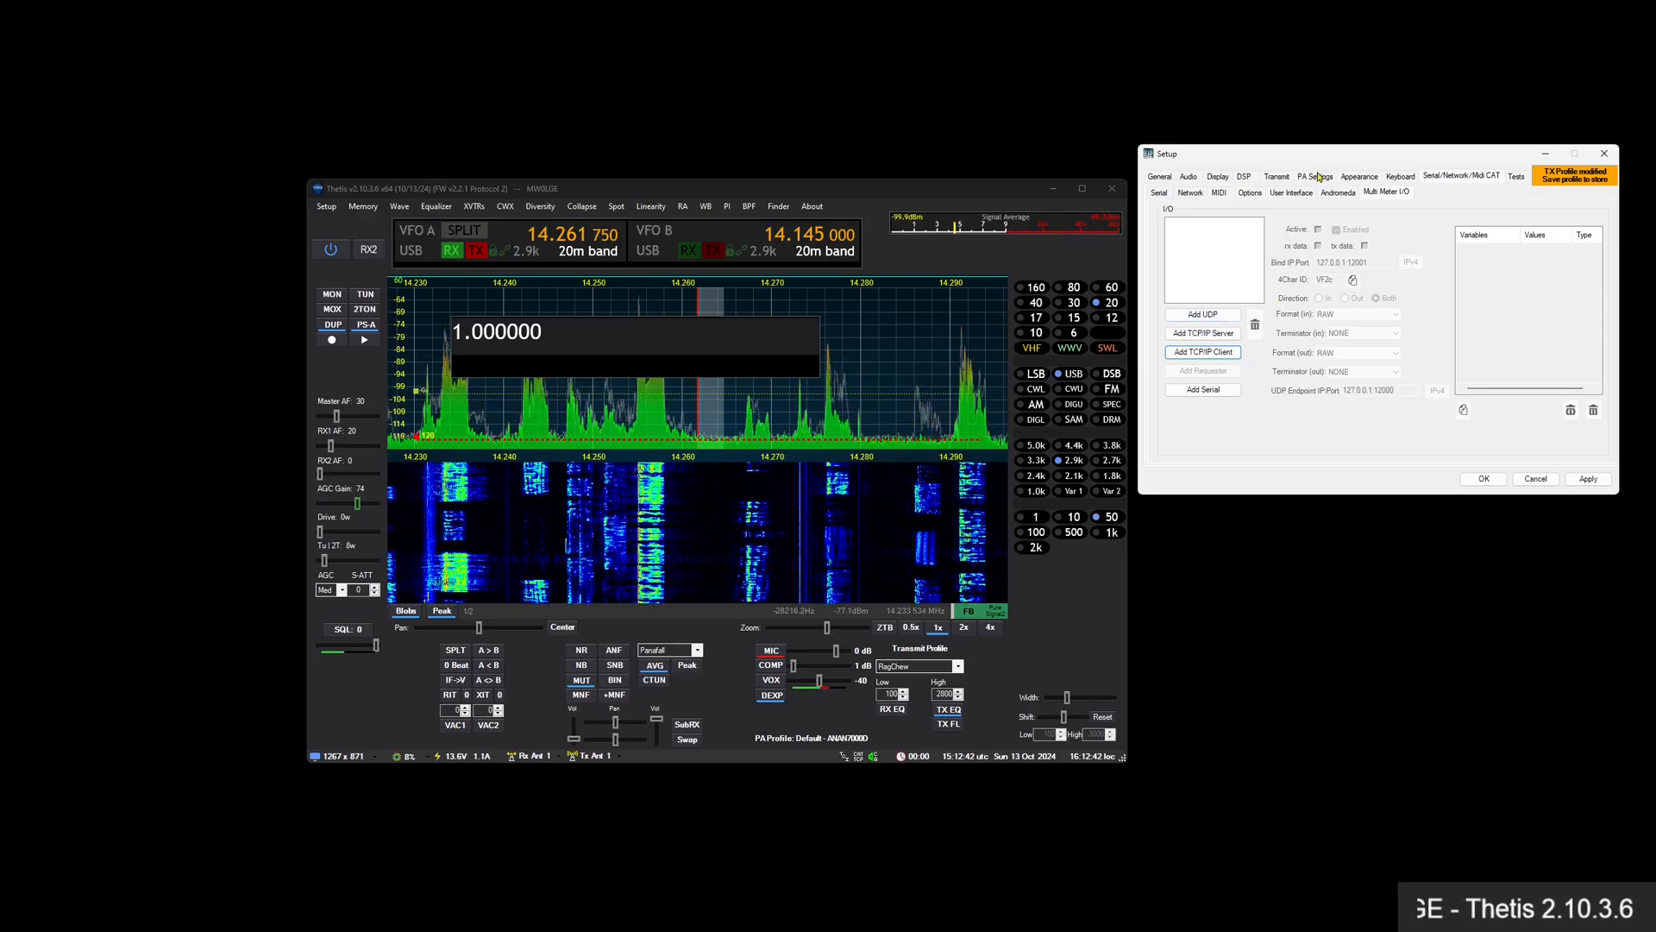
left_click(1226, 335)
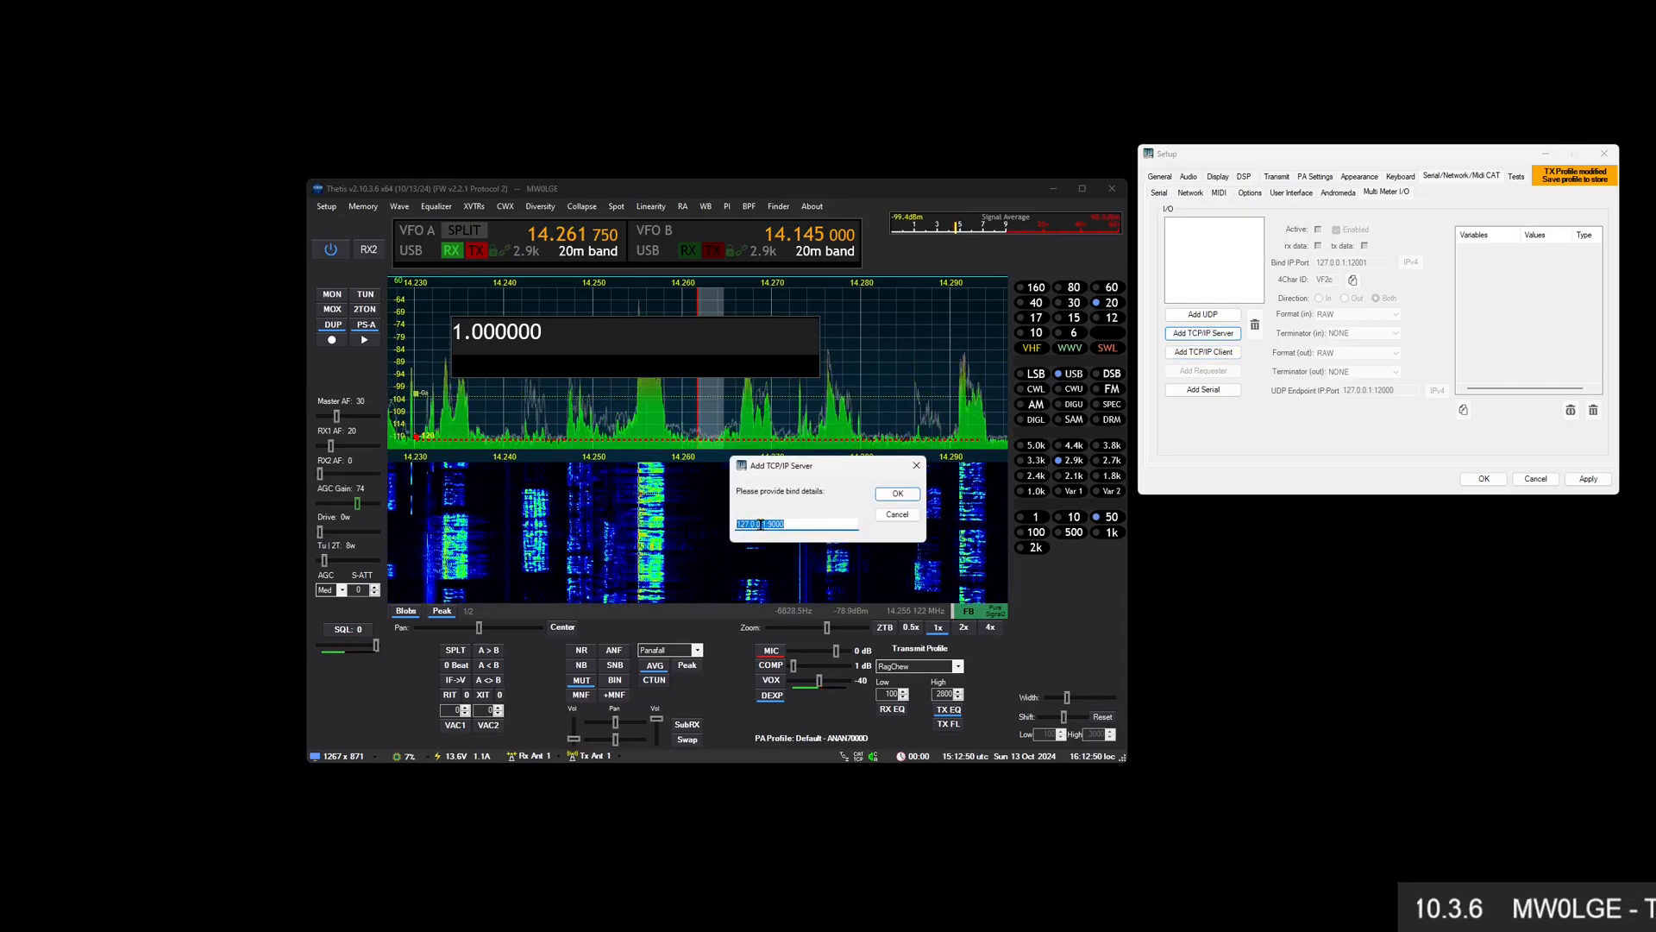
left_click(897, 494)
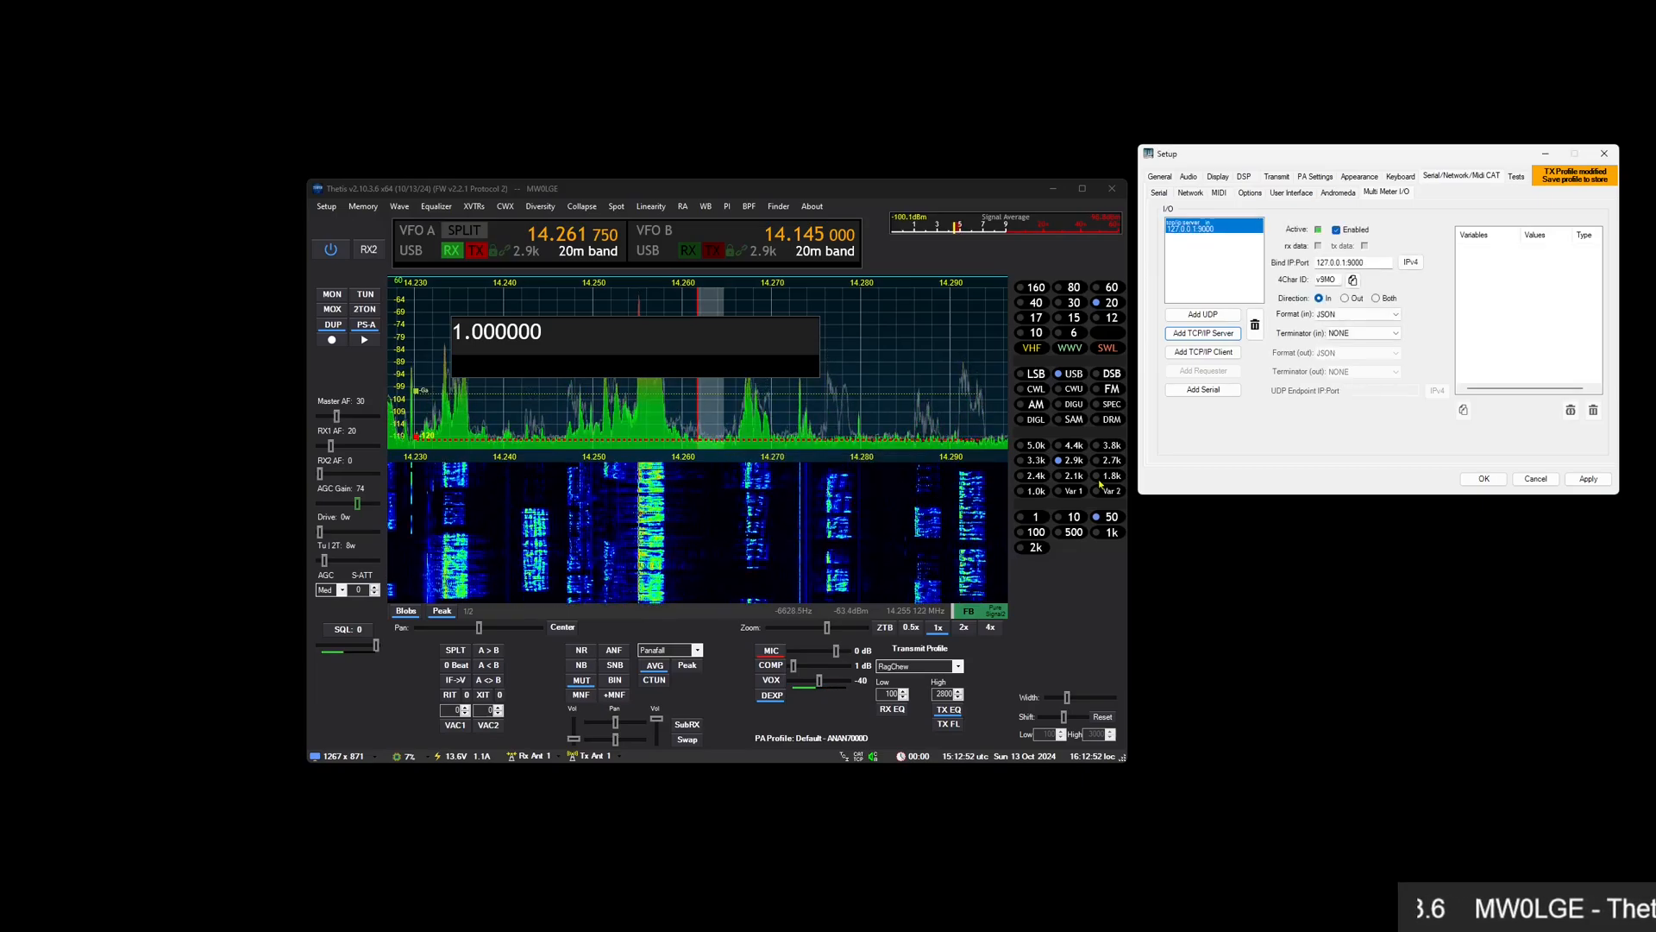
Launch PuTTY and place its configuration window below the Setup window
key("super")
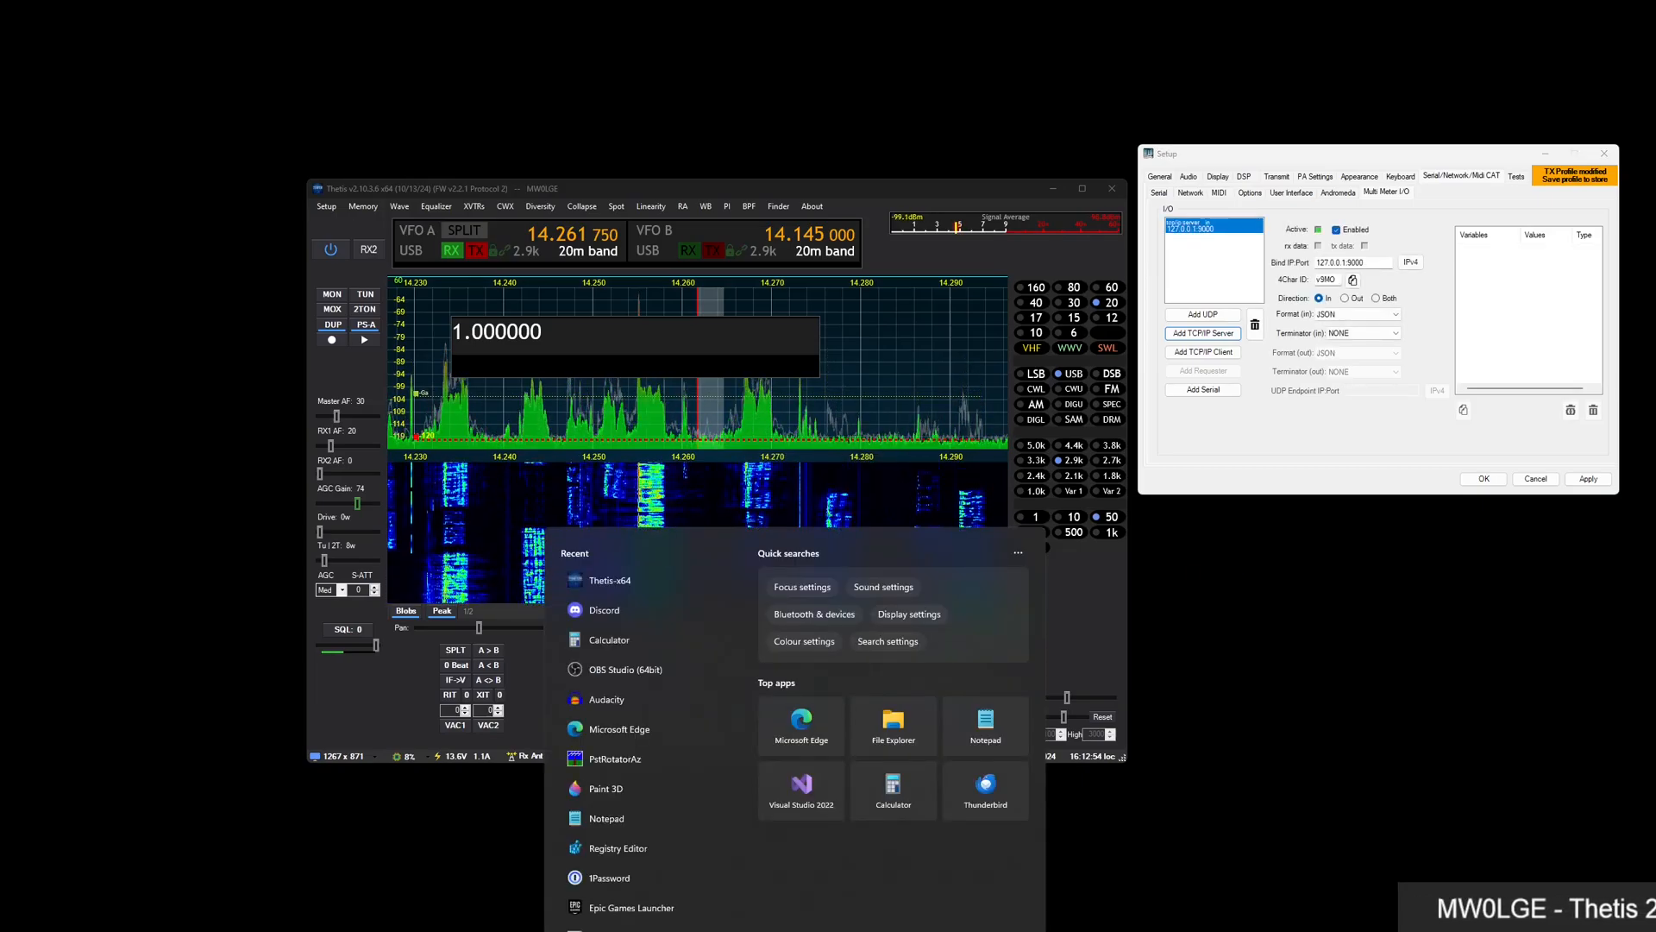
type("putty")
key("Return")
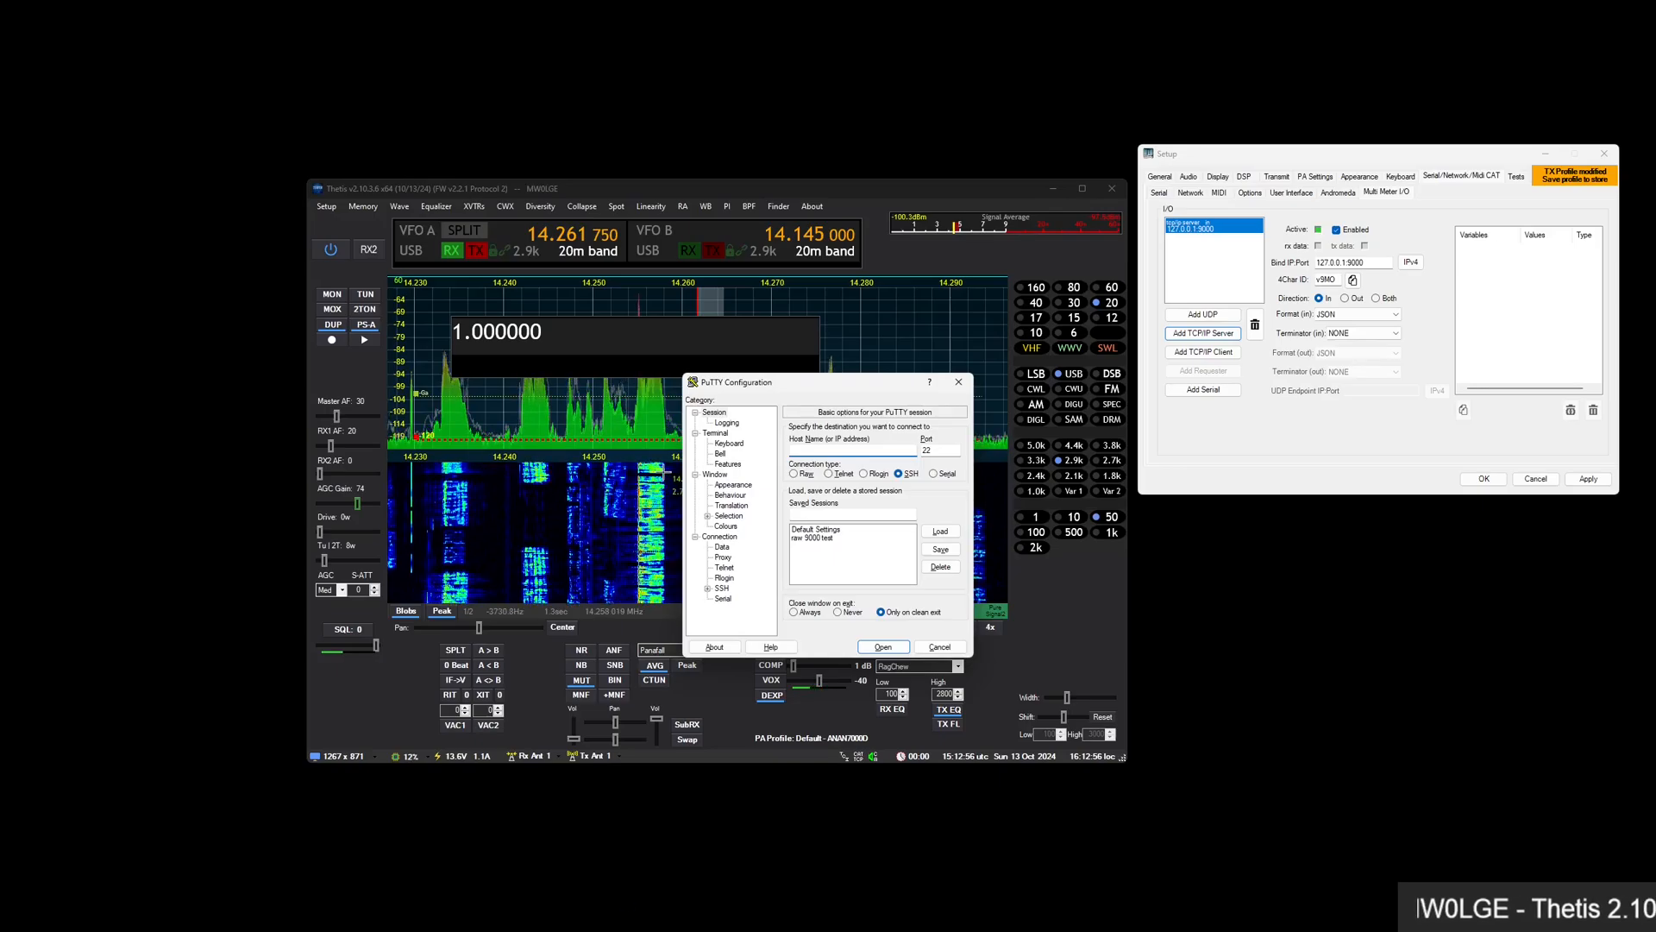
left_click_drag(804, 377, 1256, 533)
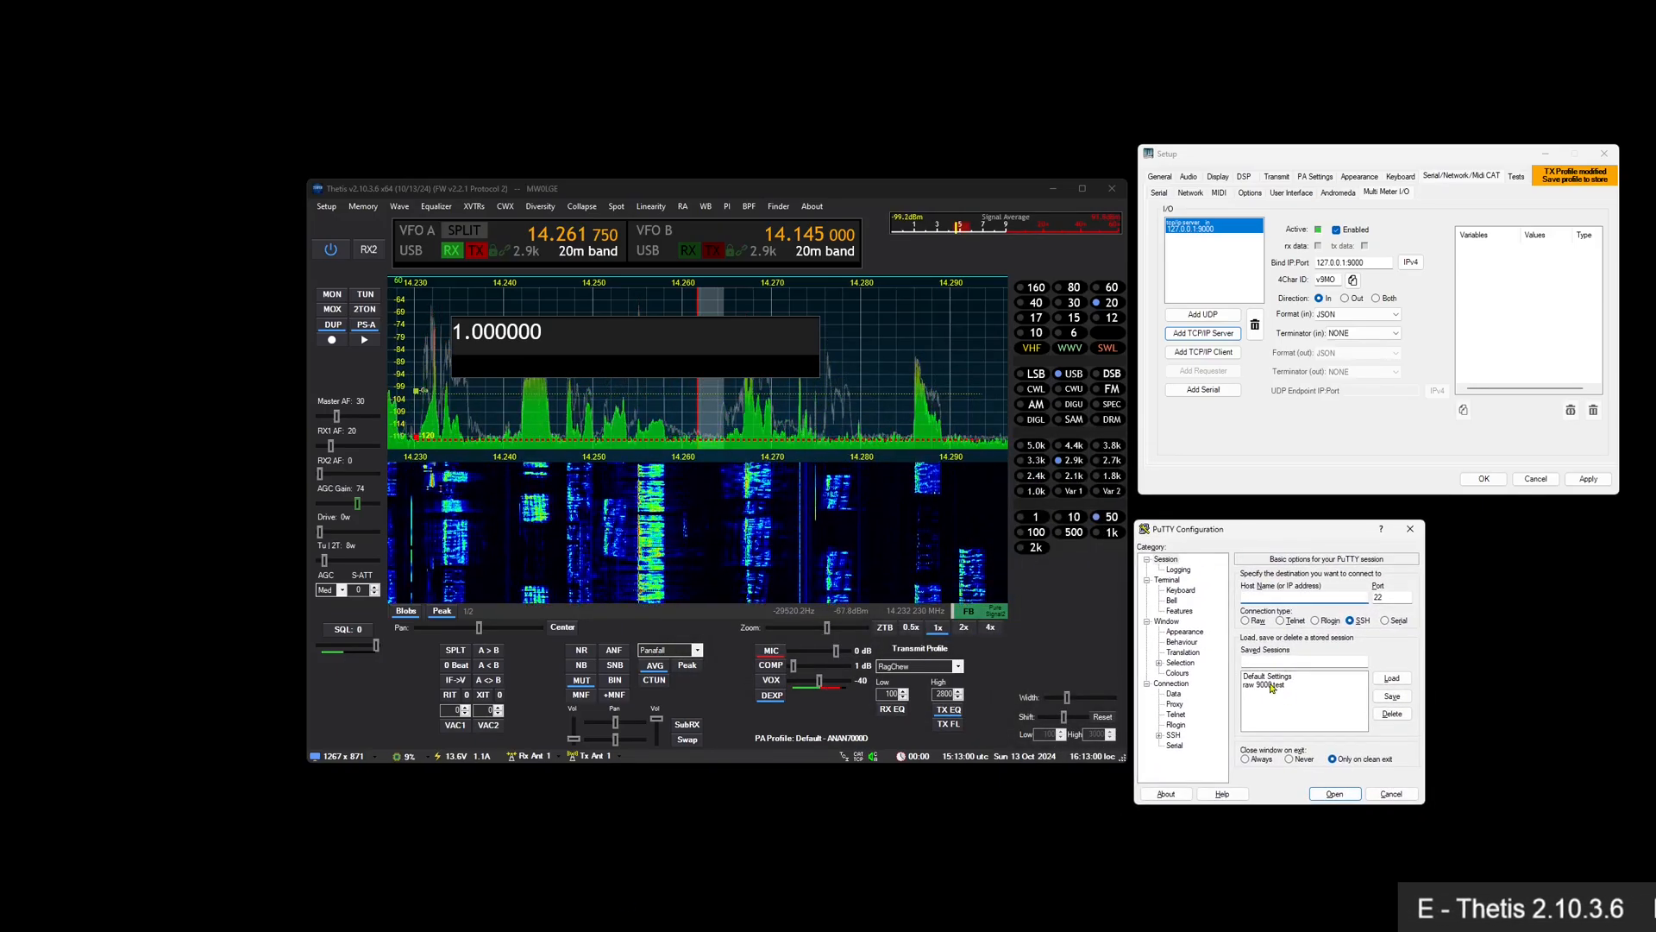
Open a Raw PuTTY connection to 127.0.0.1 on port 9000 and place its terminal below the Setup window
left_click(1246, 620)
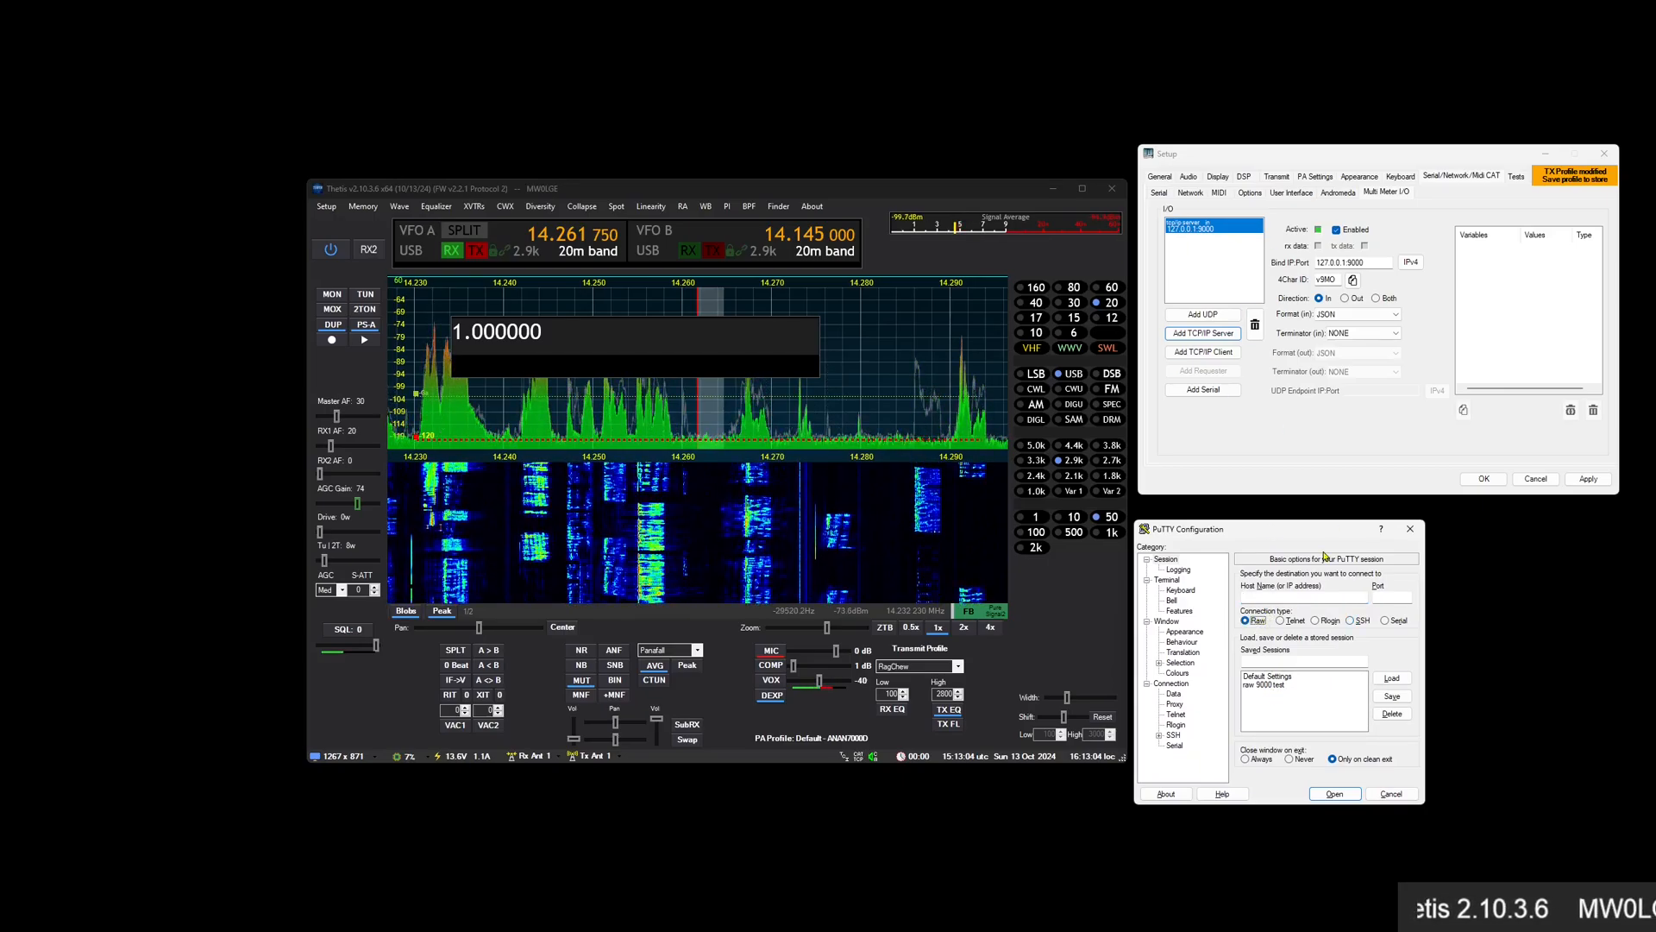
left_click(1283, 597)
type("1")
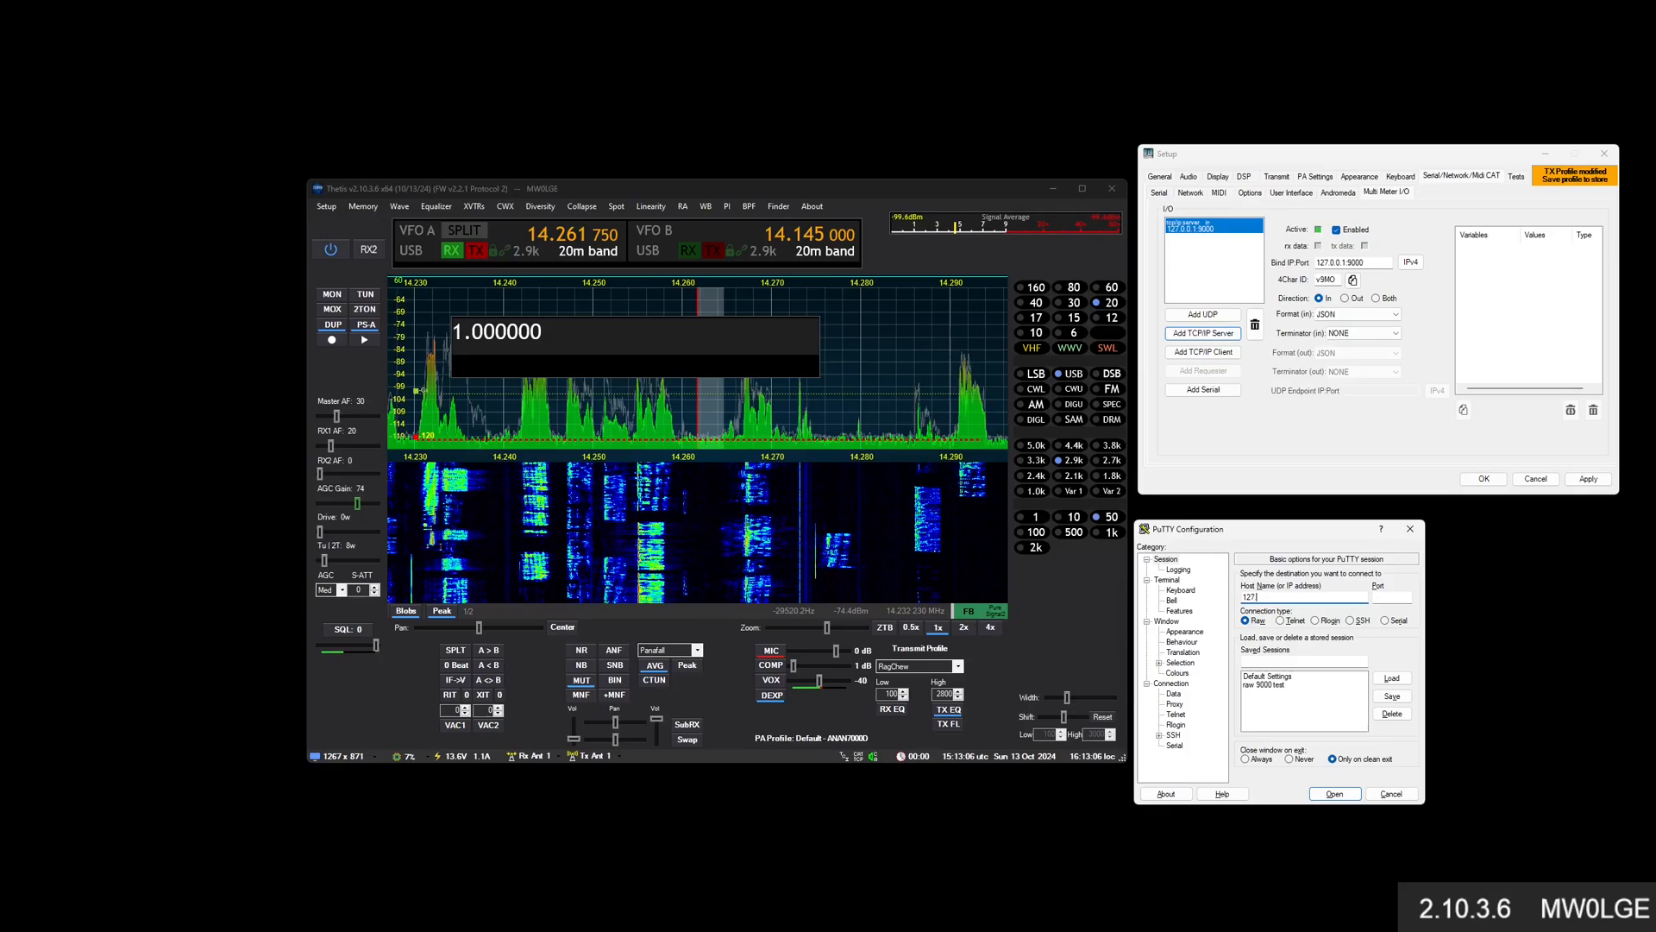
type("27.0.0.1")
key("Tab")
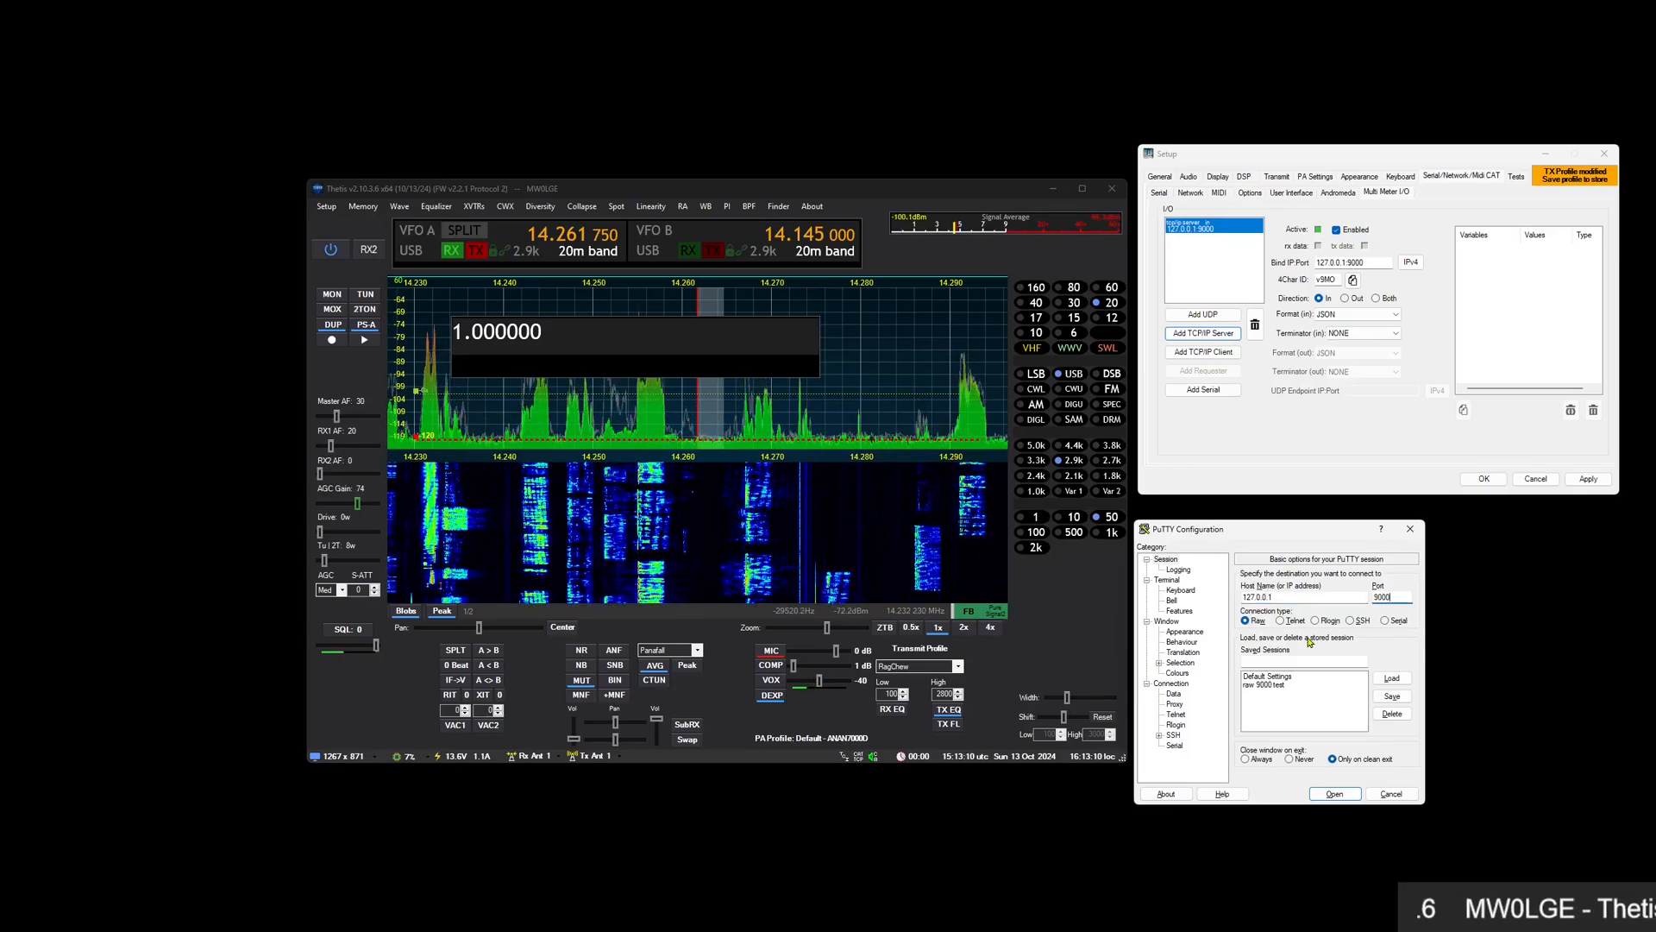
left_click(1331, 792)
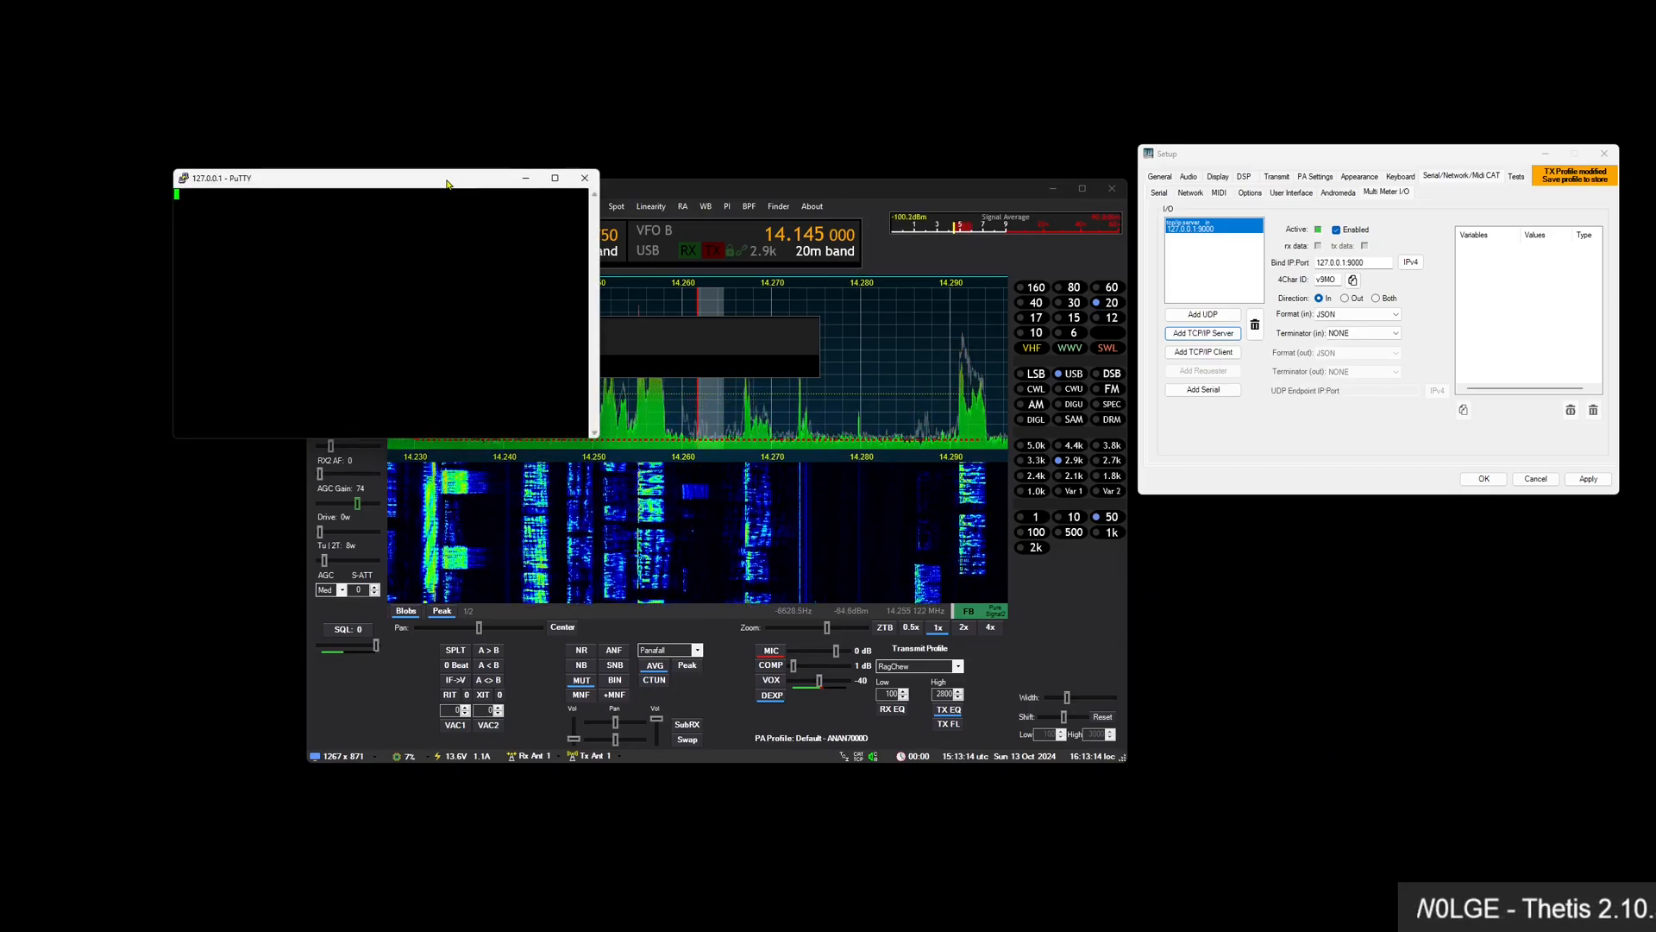
left_click_drag(446, 184, 1444, 555)
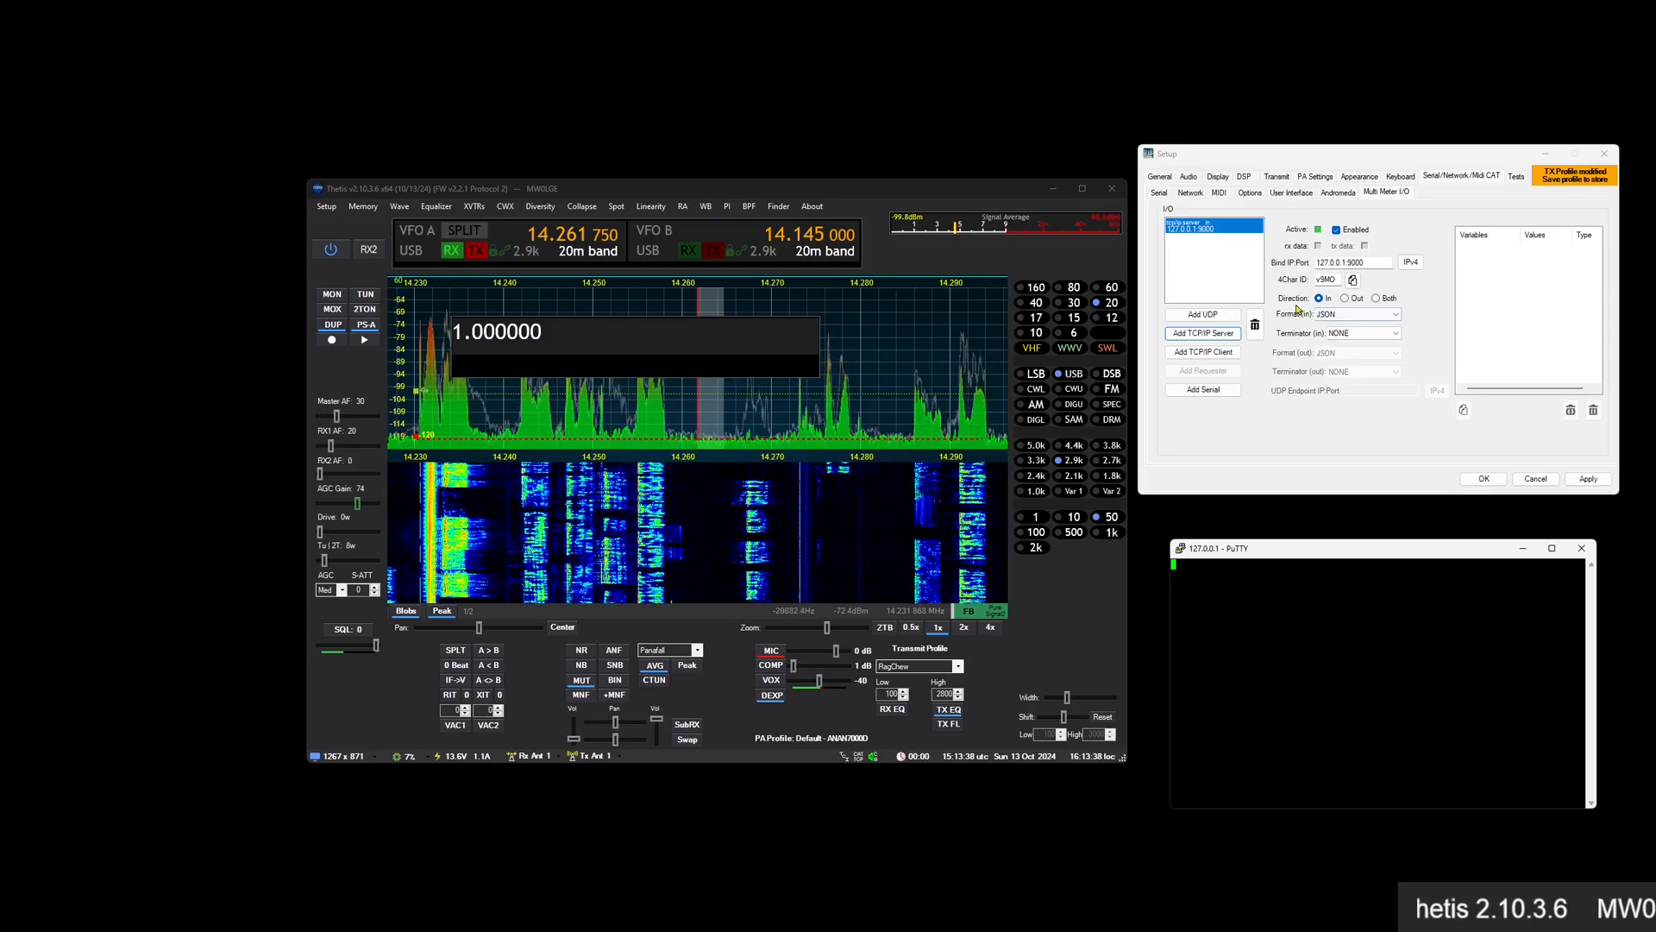
Set the TCP/IP server's input format to RAW and send A:2 and A:1.8 from the PuTTY session
left_click(1364, 314)
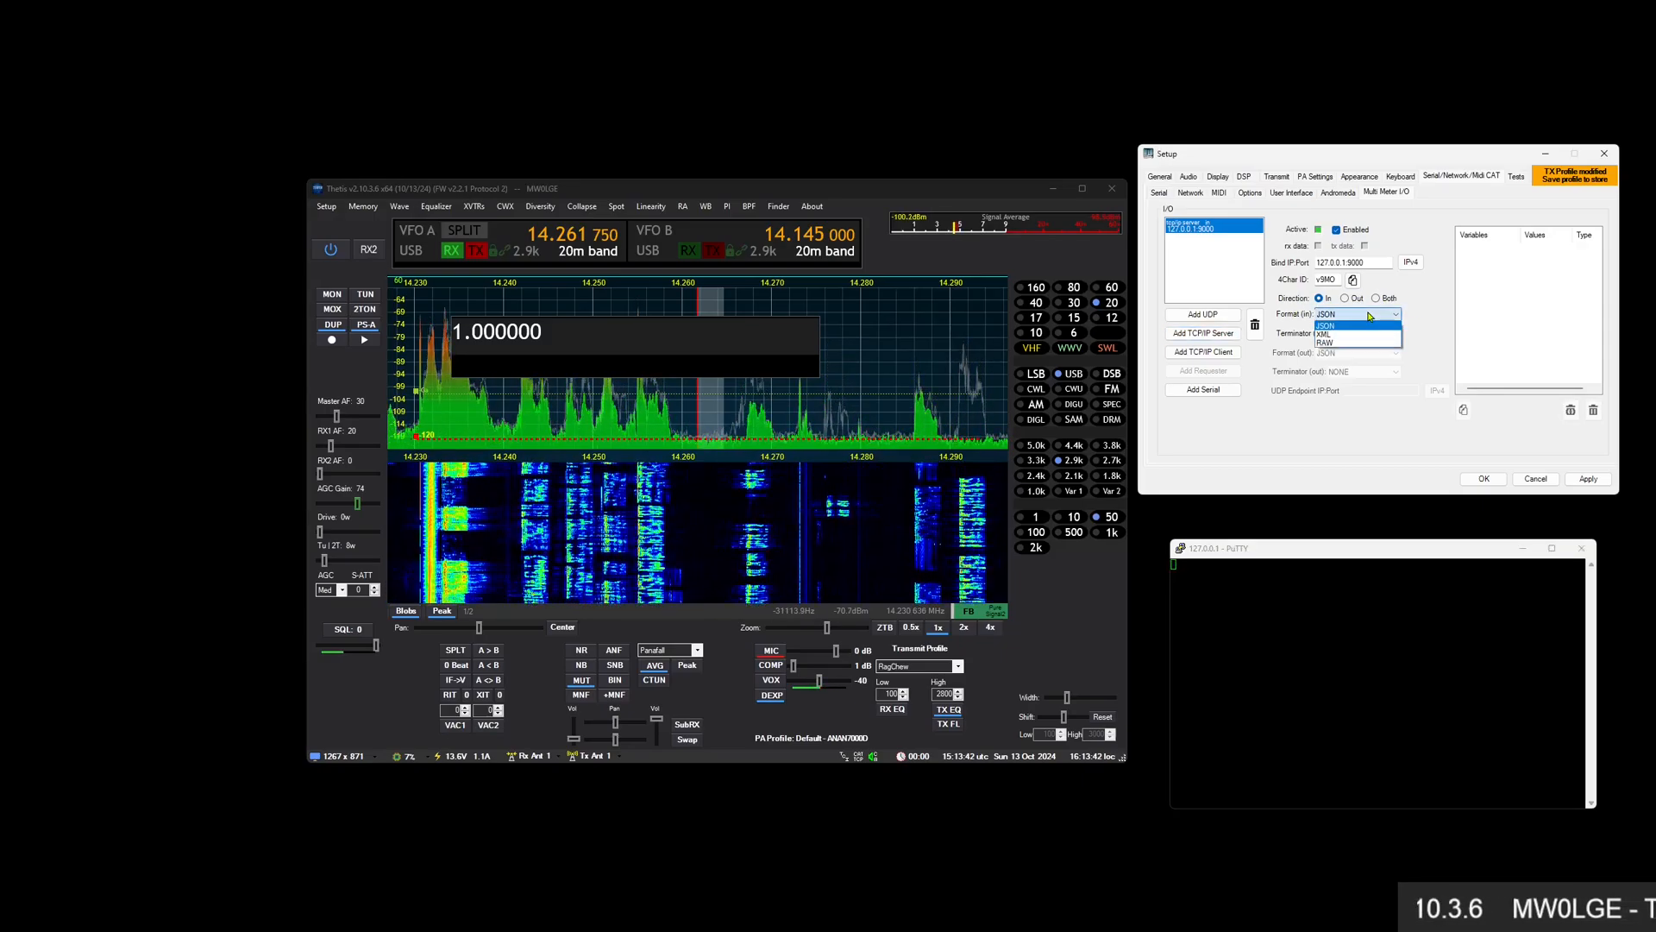
left_click(1335, 343)
left_click(1248, 609)
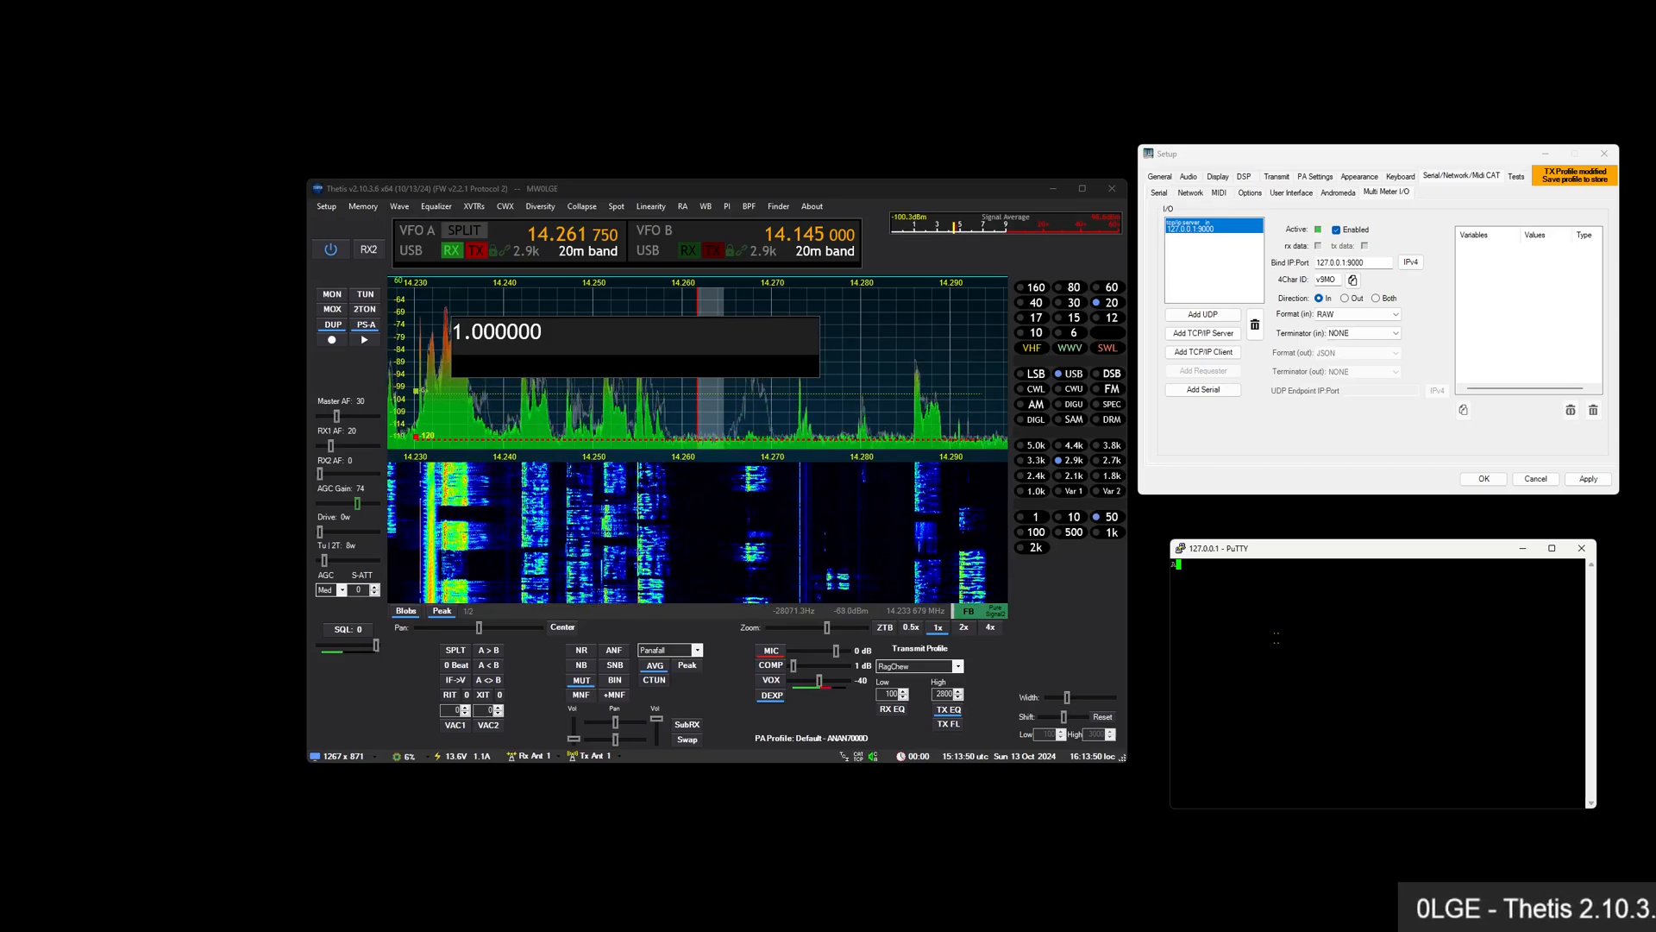
type("A:")
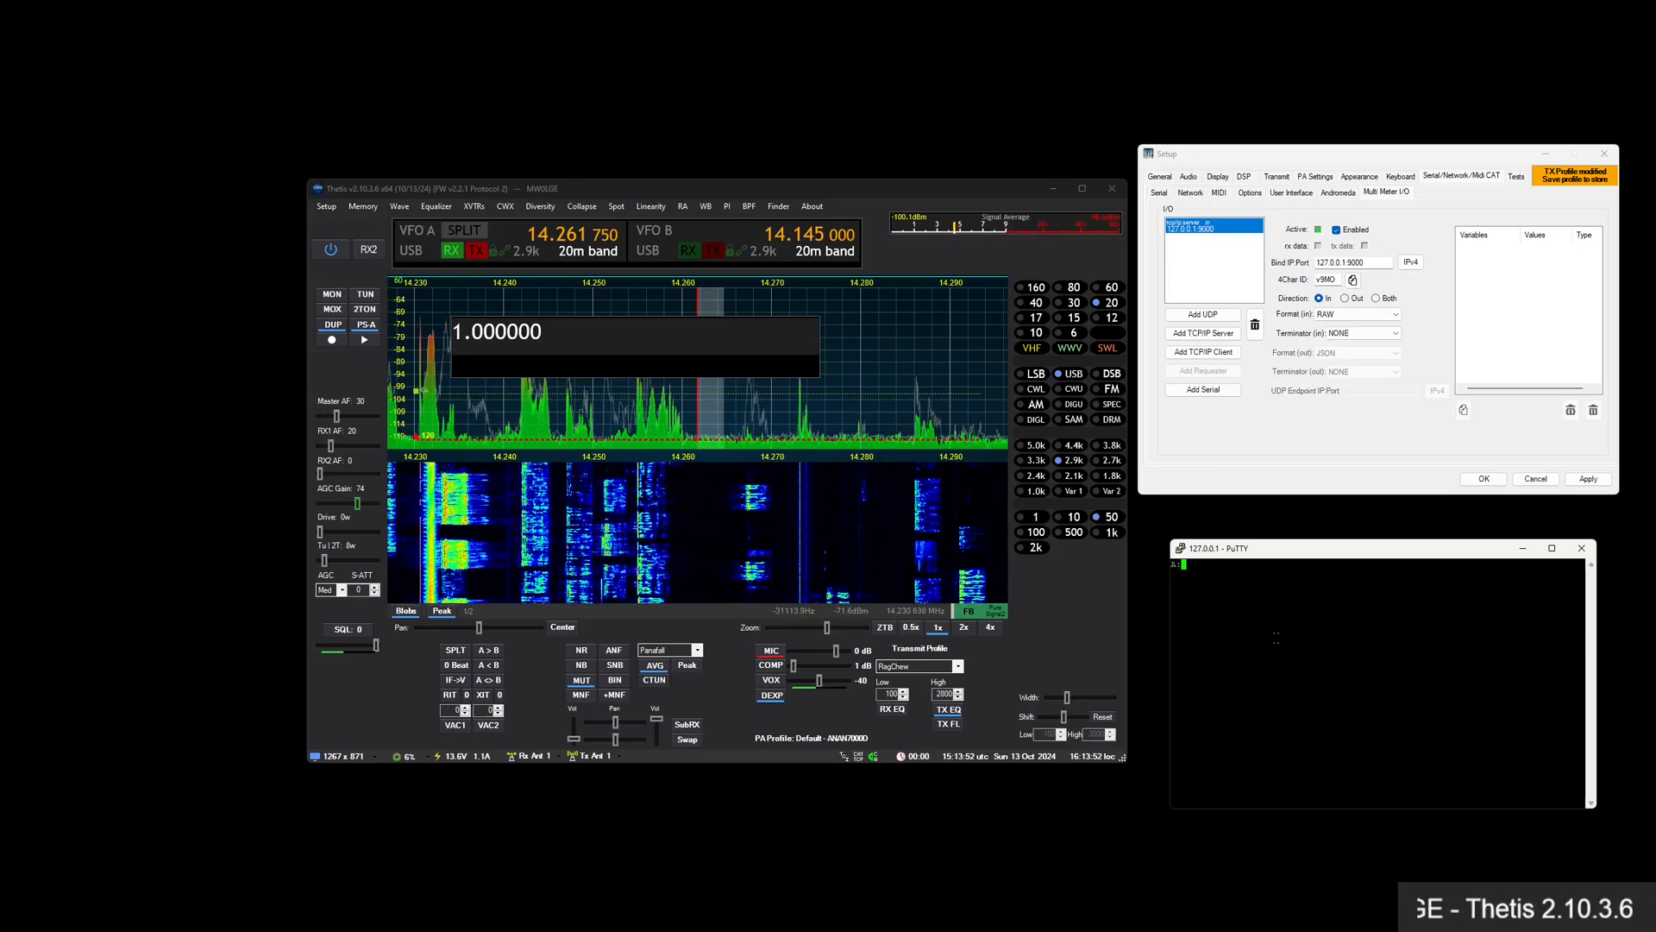
type("2")
key("Return")
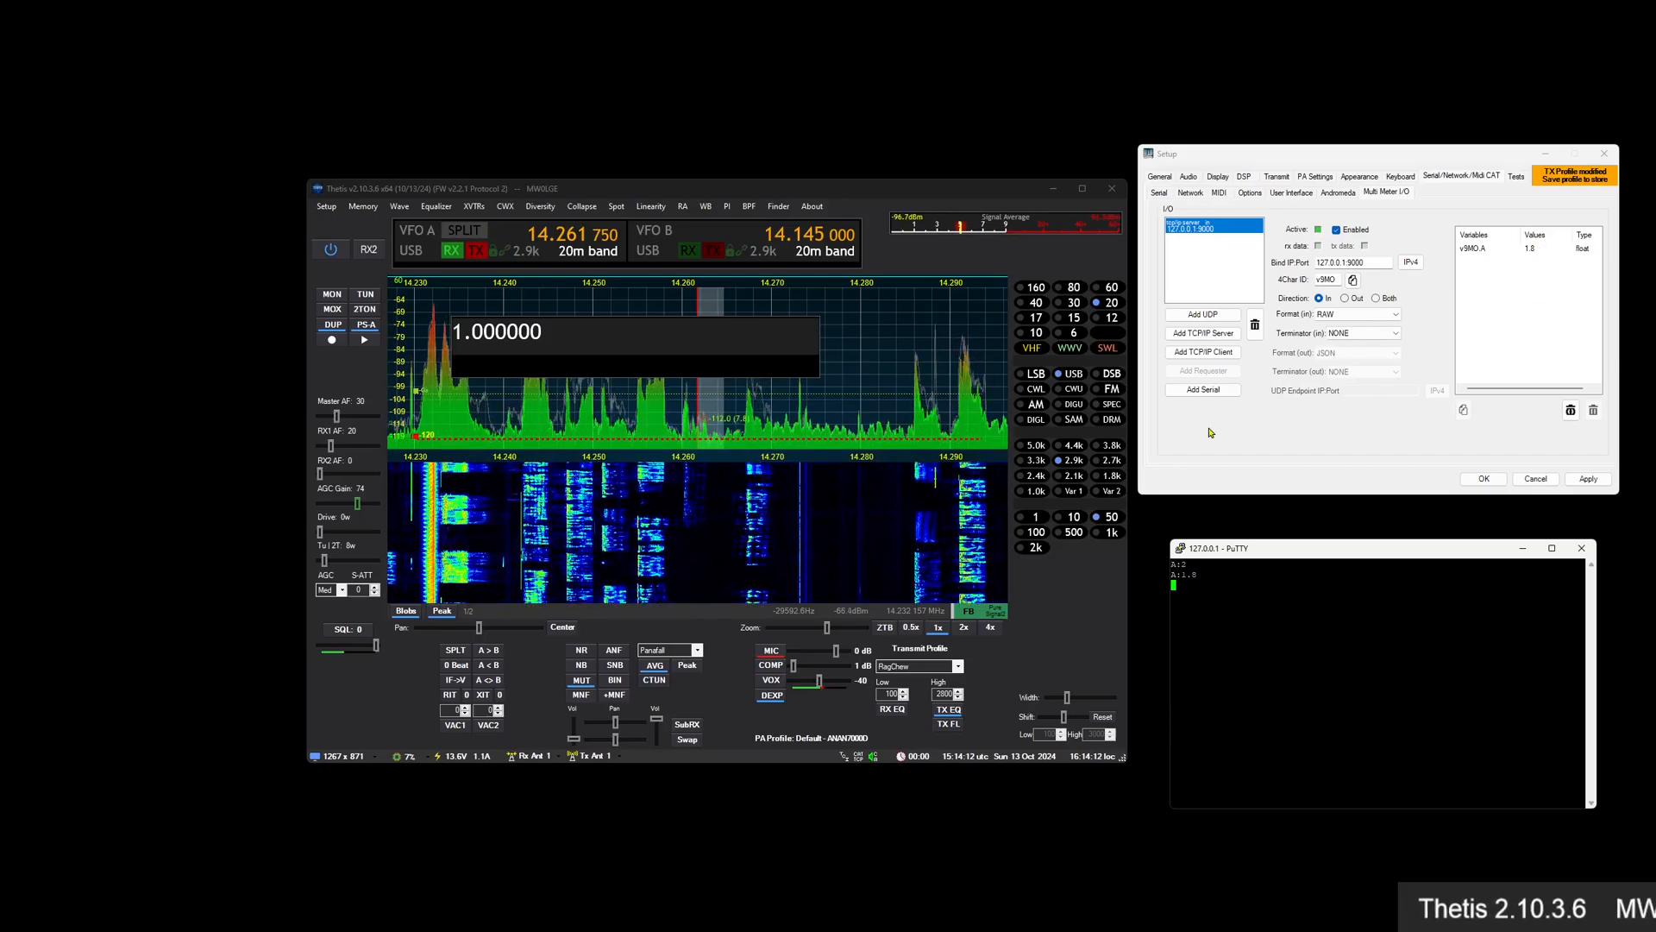
Send A:HELLO from the PuTTY session to give variable A a text value
type("A")
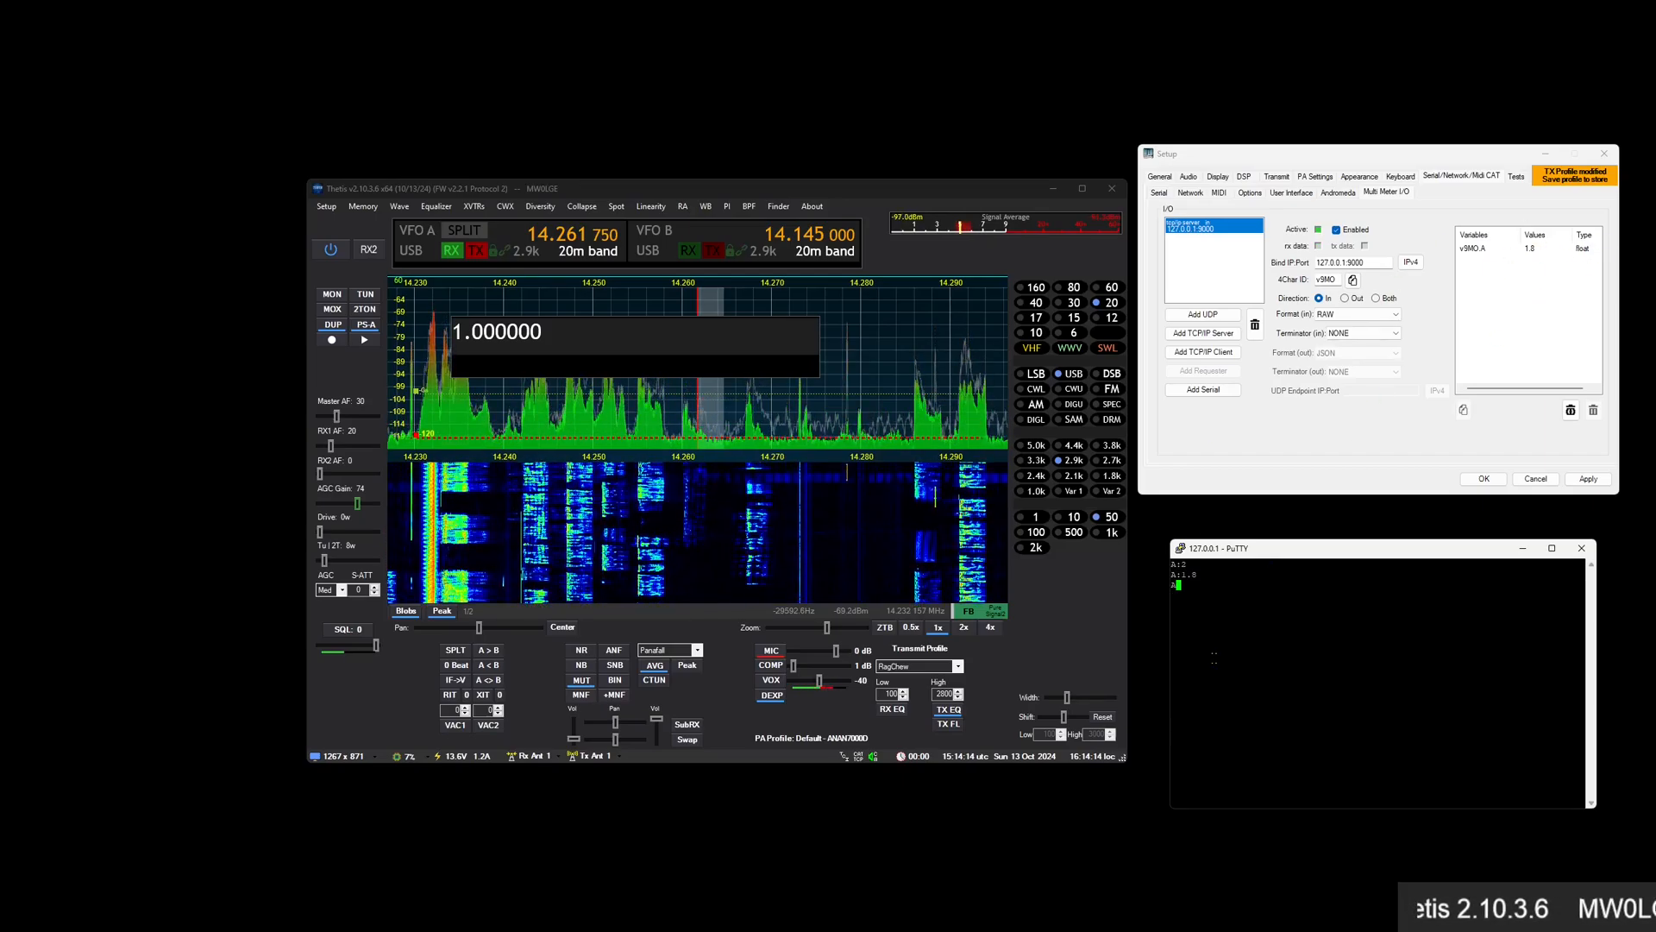
type(":HELLO")
key("Return")
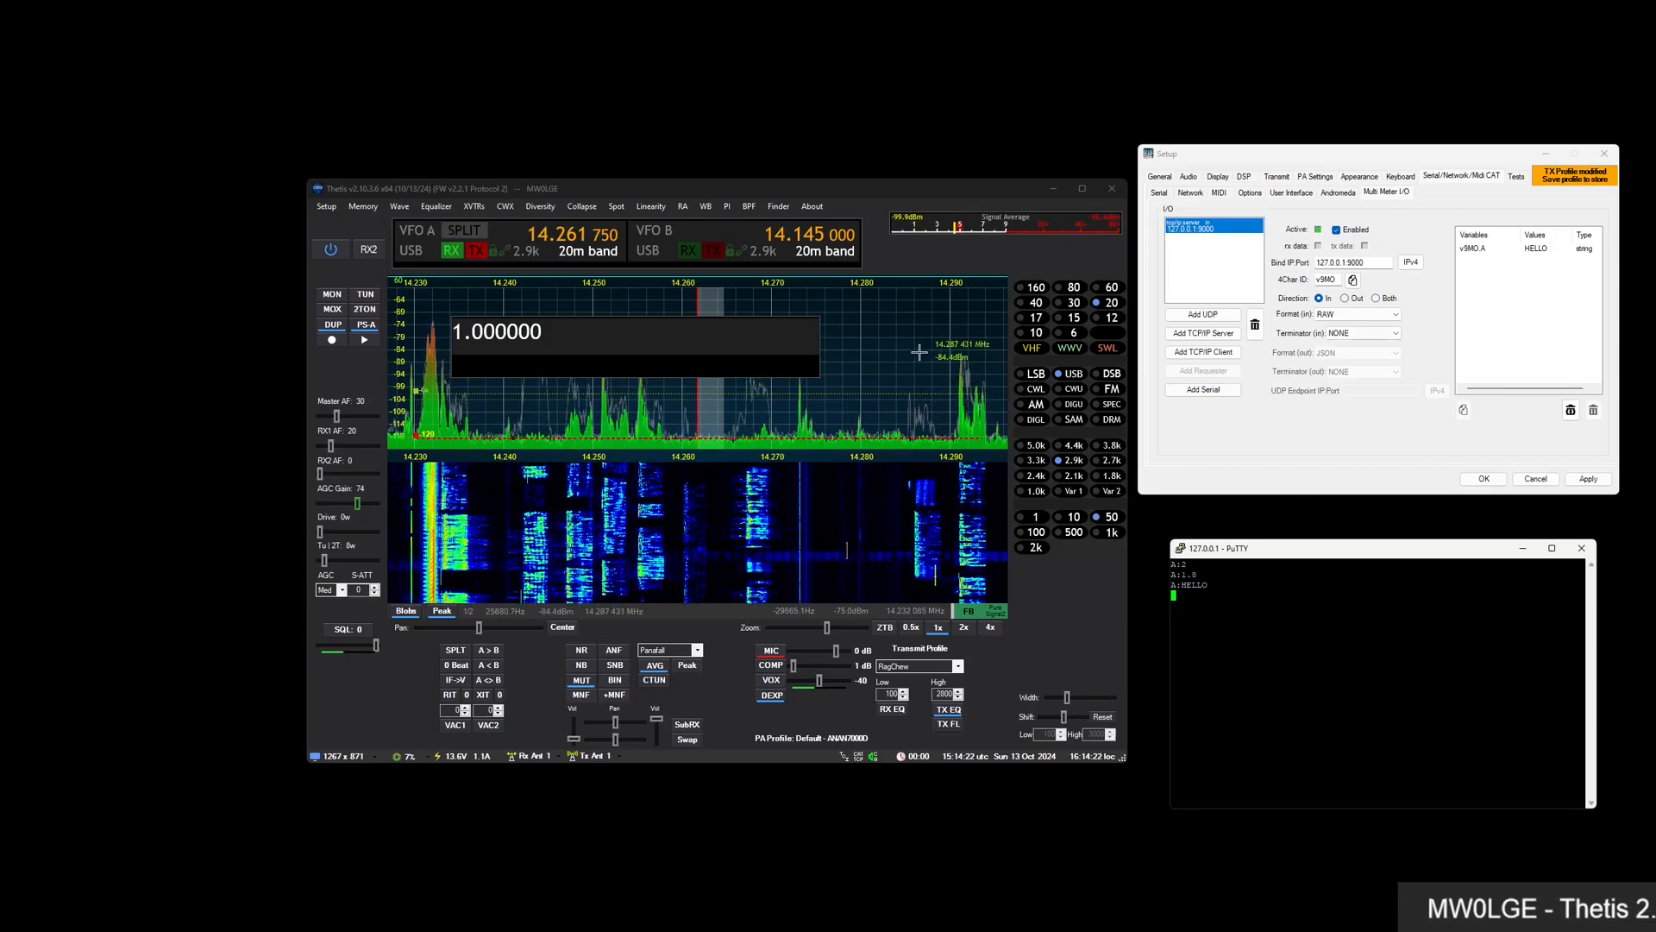
Select the Text Overlay in the container's settings and copy the variable v9MO.A from the Multi Meter I/O list
mouse_move(466, 326)
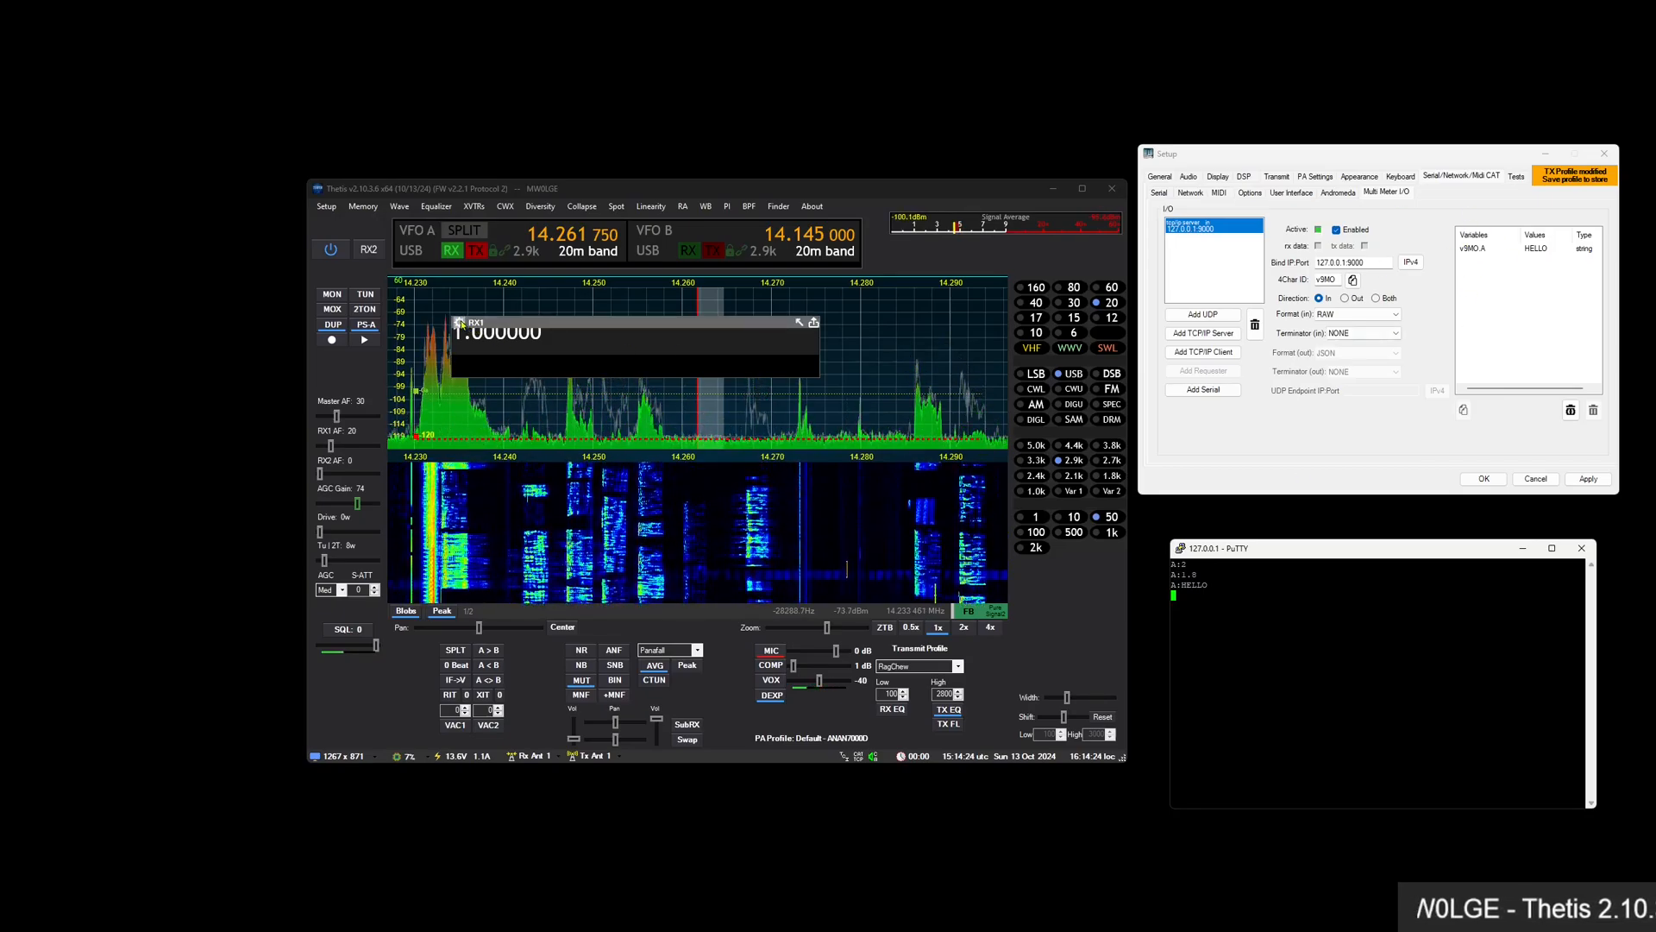
left_click(459, 322)
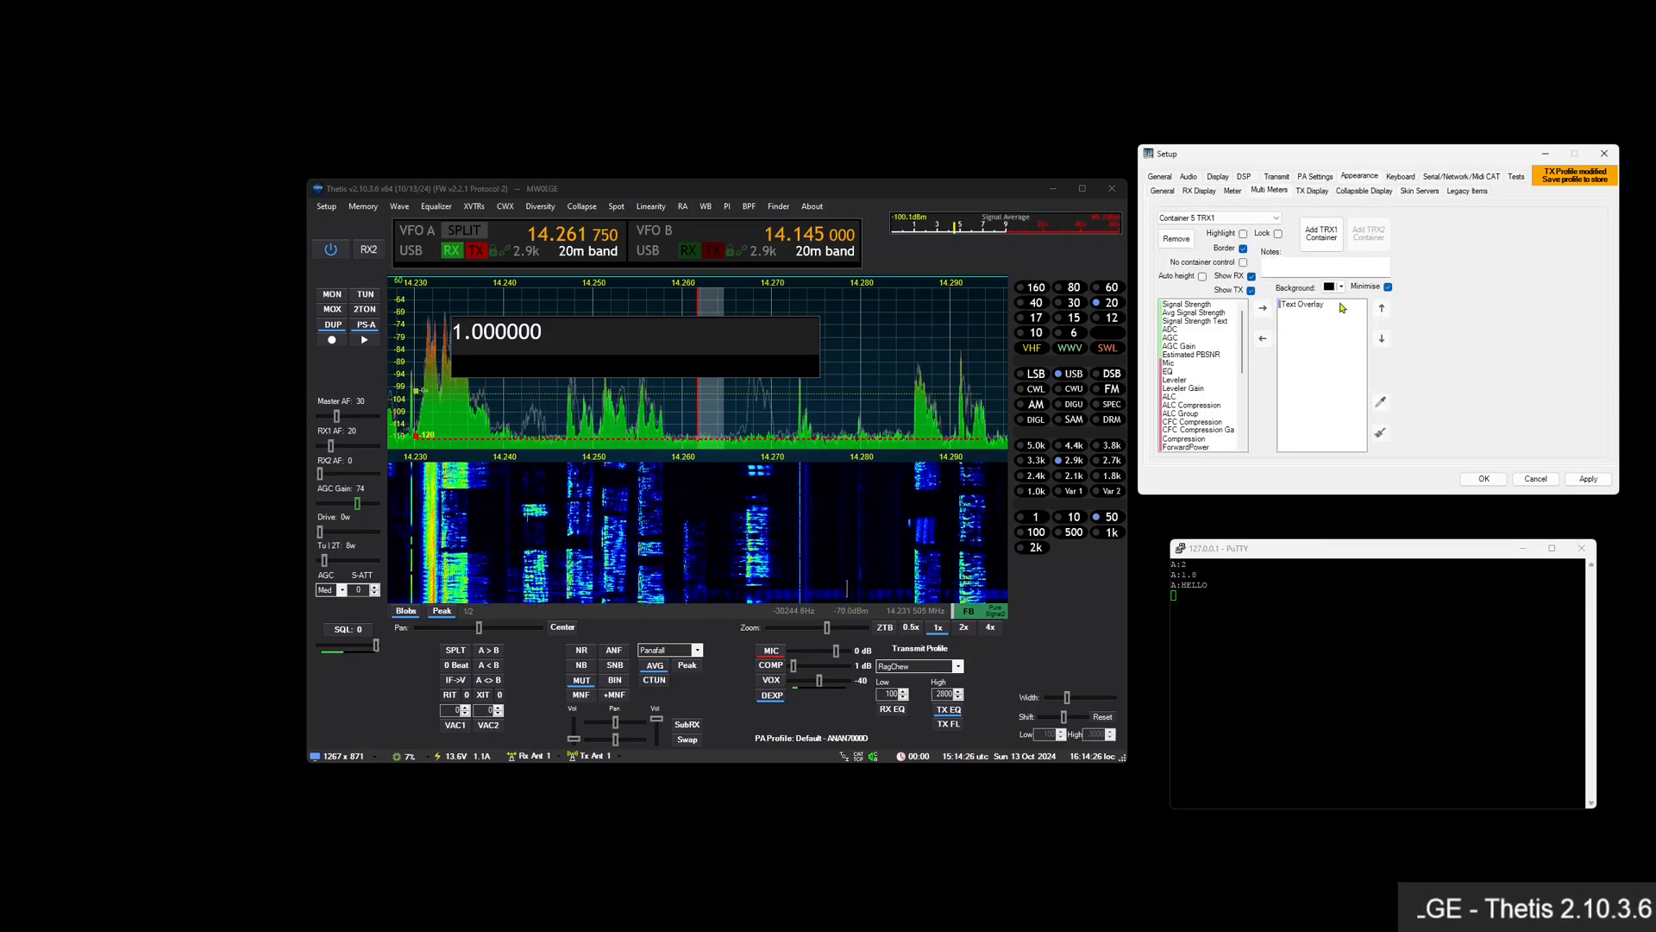
left_click(1296, 305)
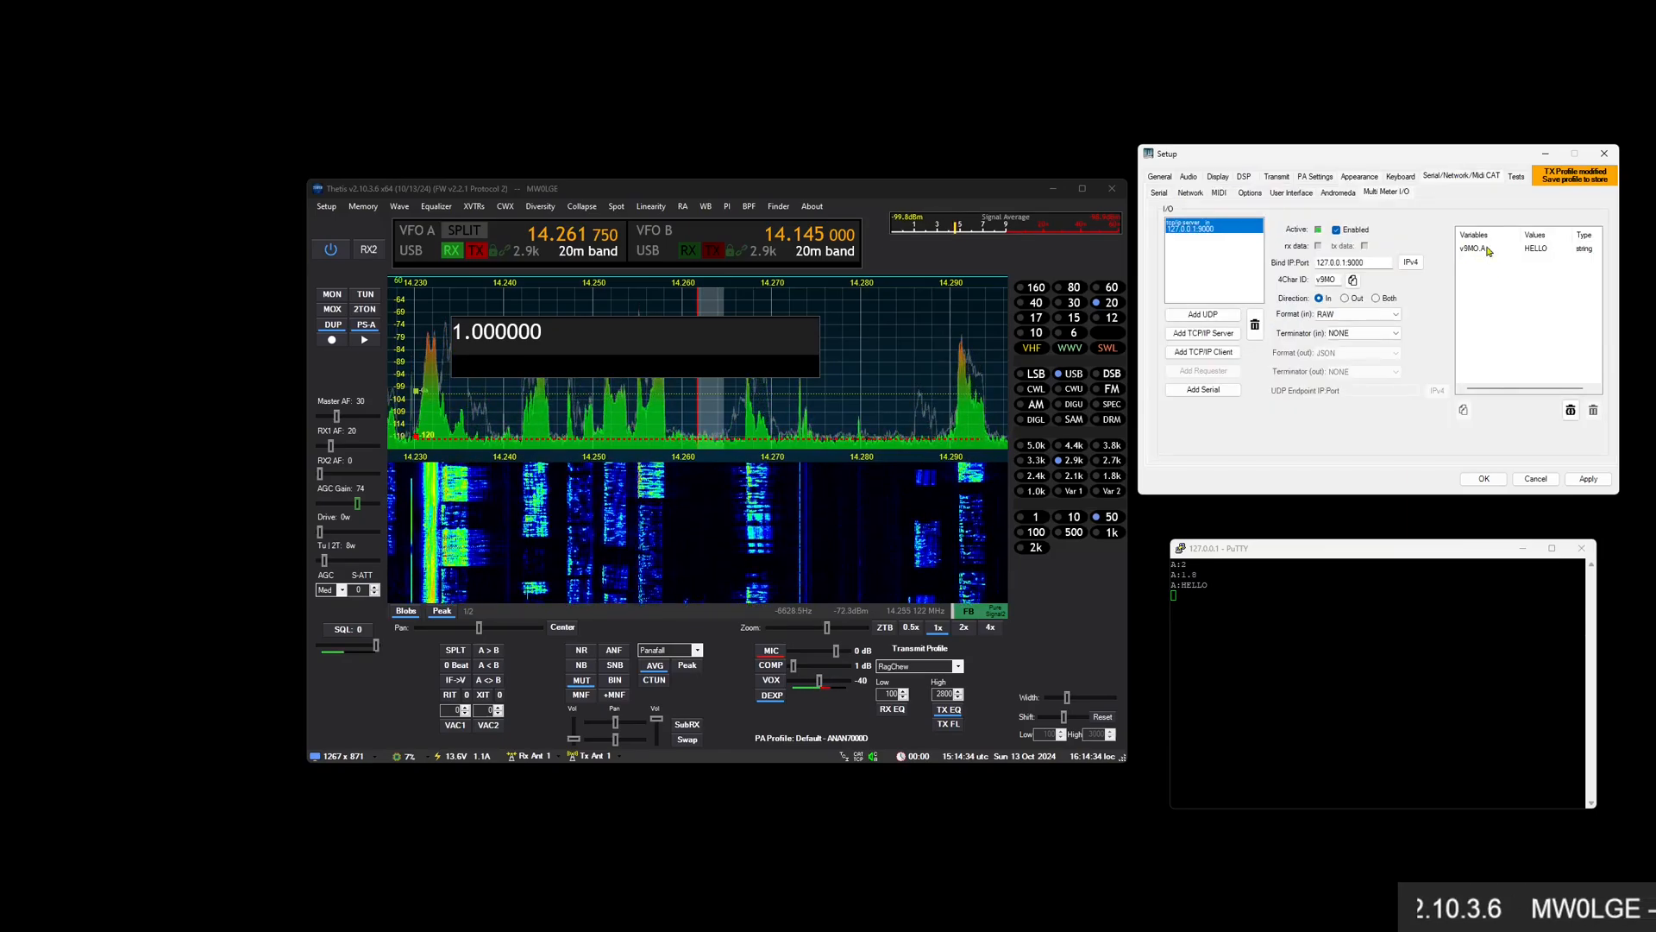
left_click(1485, 250)
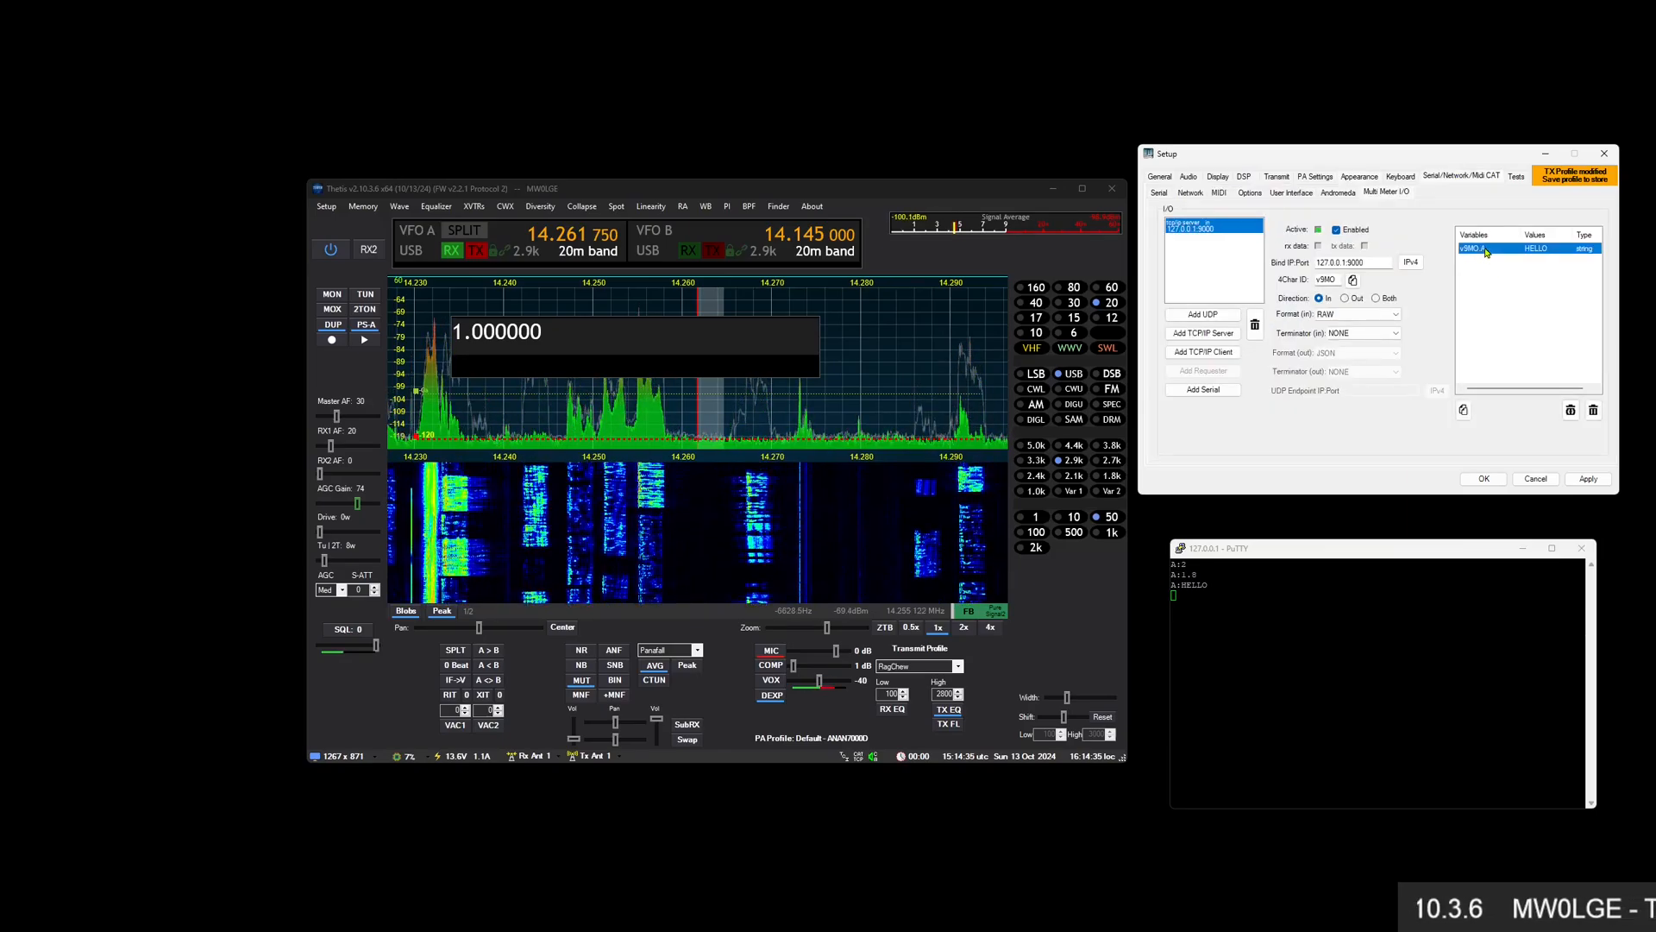
left_click(1464, 410)
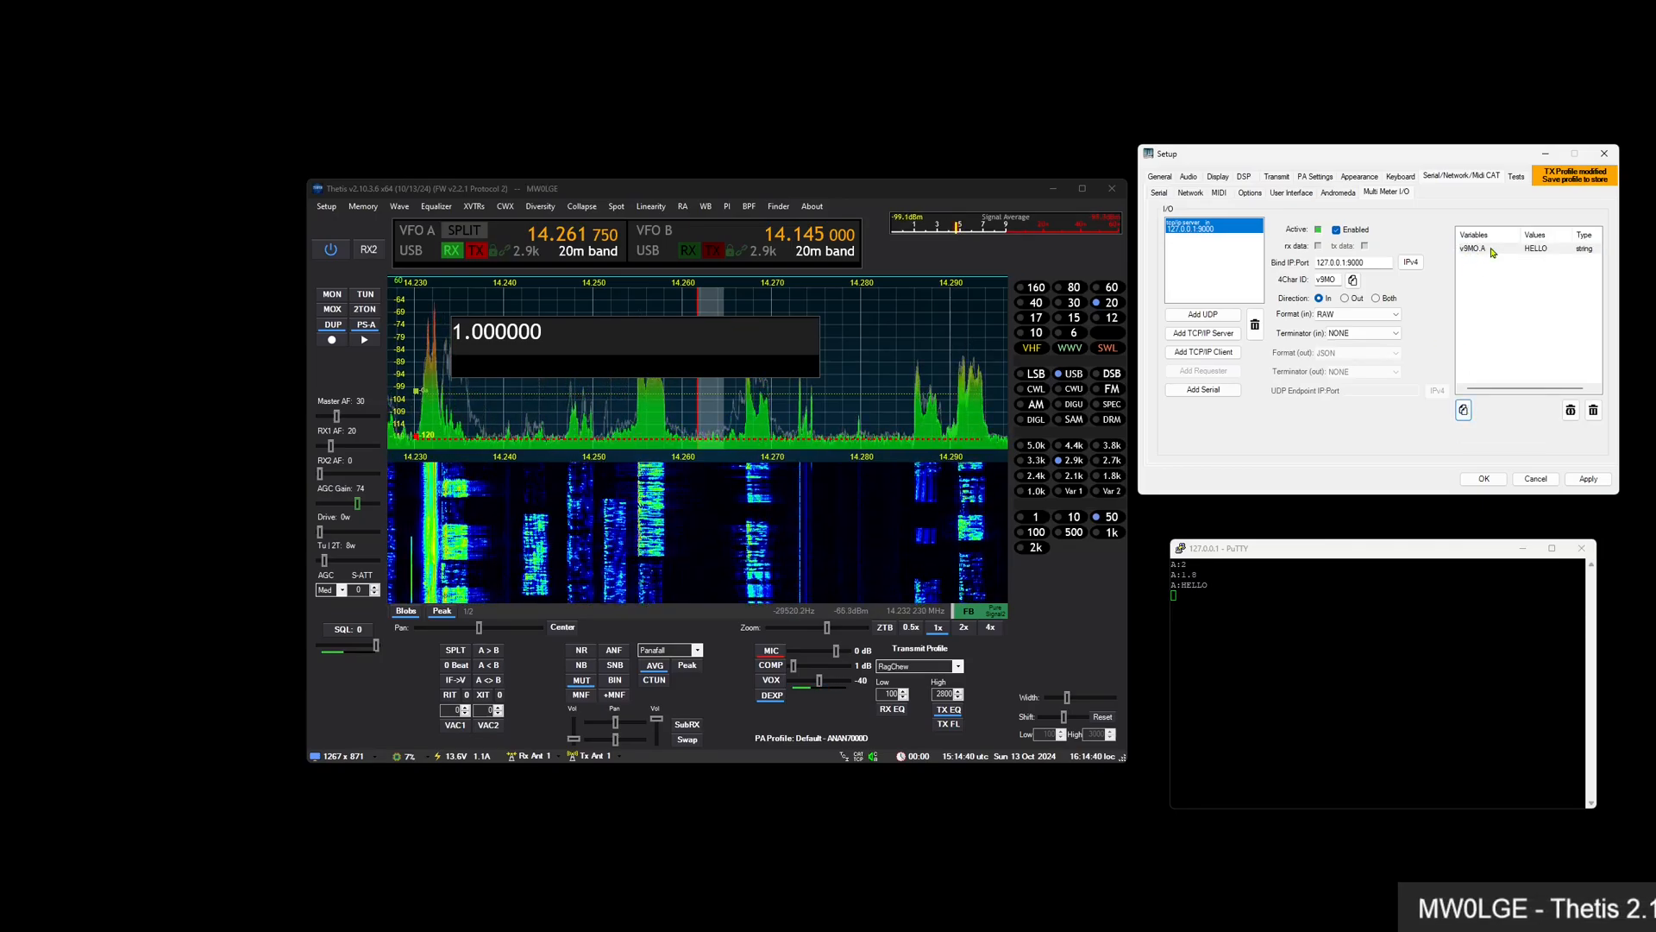
Set both the RX text and the TX text of the Text Overlay to %v9MO.A%
left_click(1361, 177)
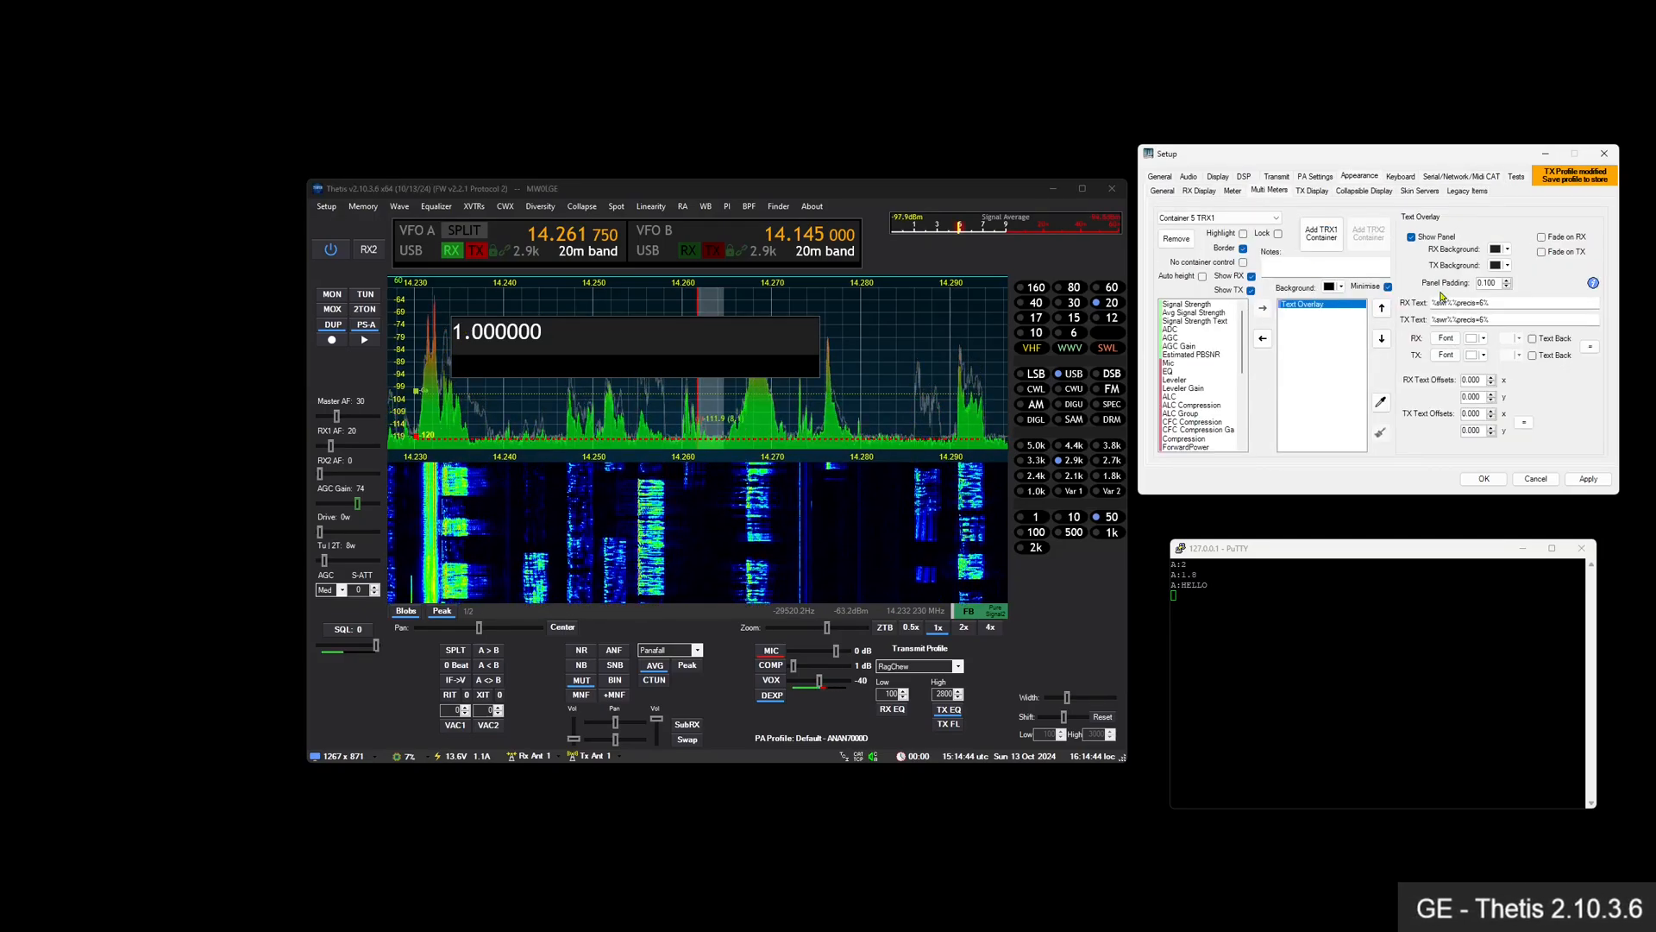
left_click_drag(1498, 303, 1382, 308)
type("%v9MO.A%")
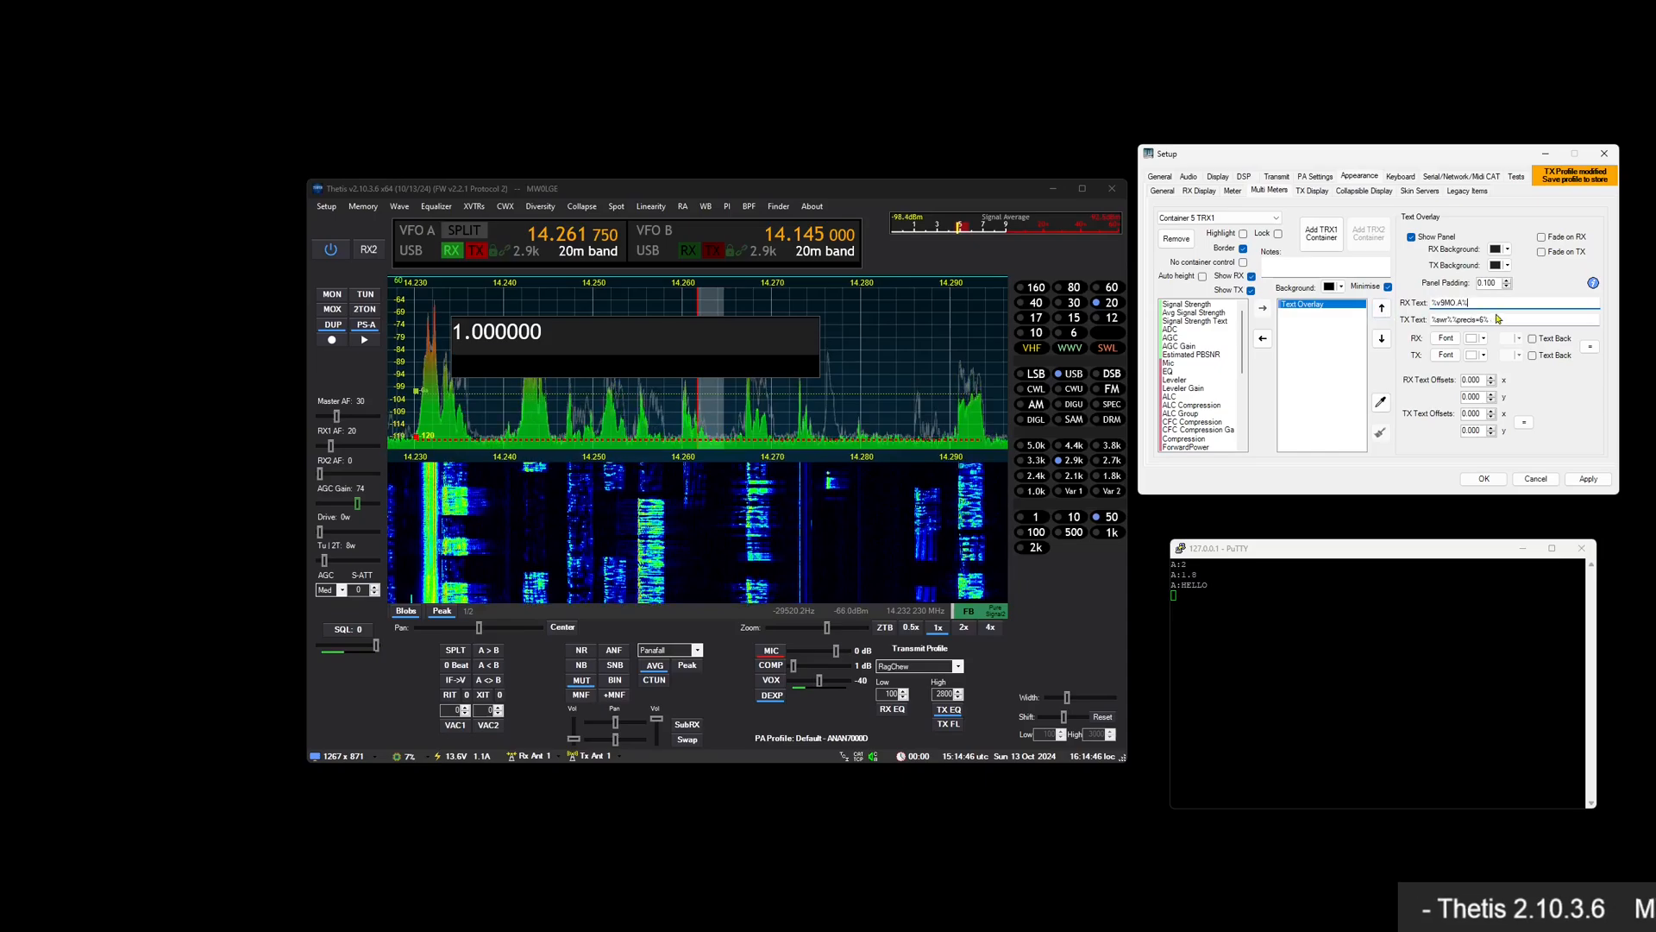
left_click_drag(1510, 320, 1380, 318)
type("%v9MO.A%")
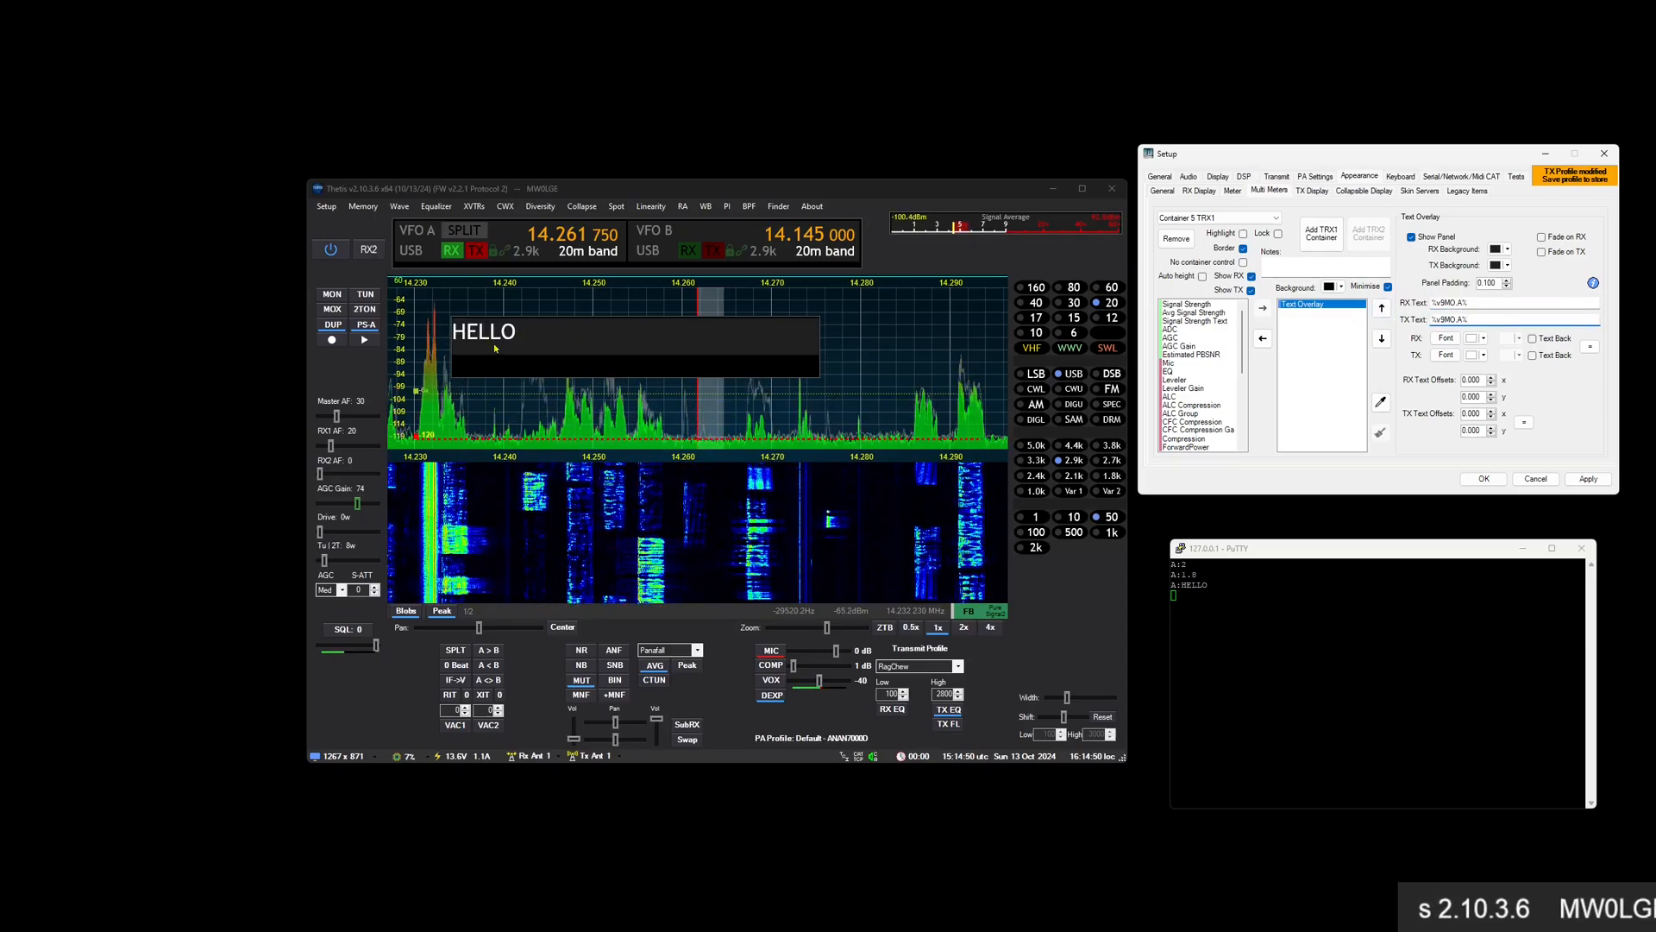
Send A:TEST from the PuTTY session to update the overlay text
left_click(1266, 669)
type("A:")
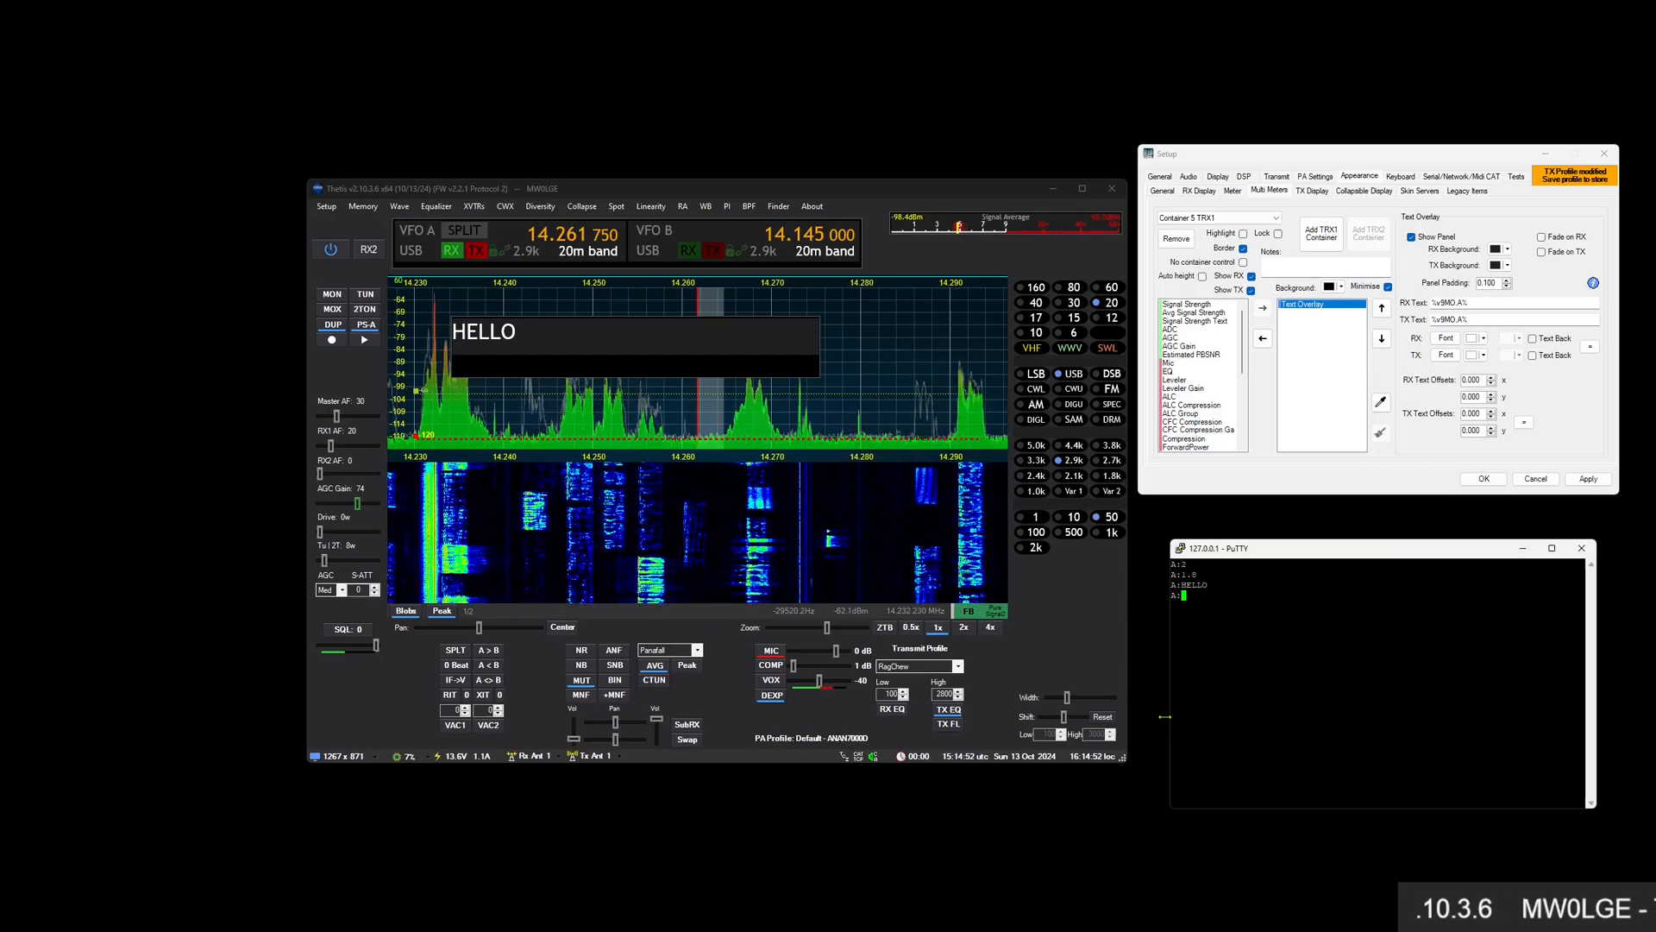
type("T")
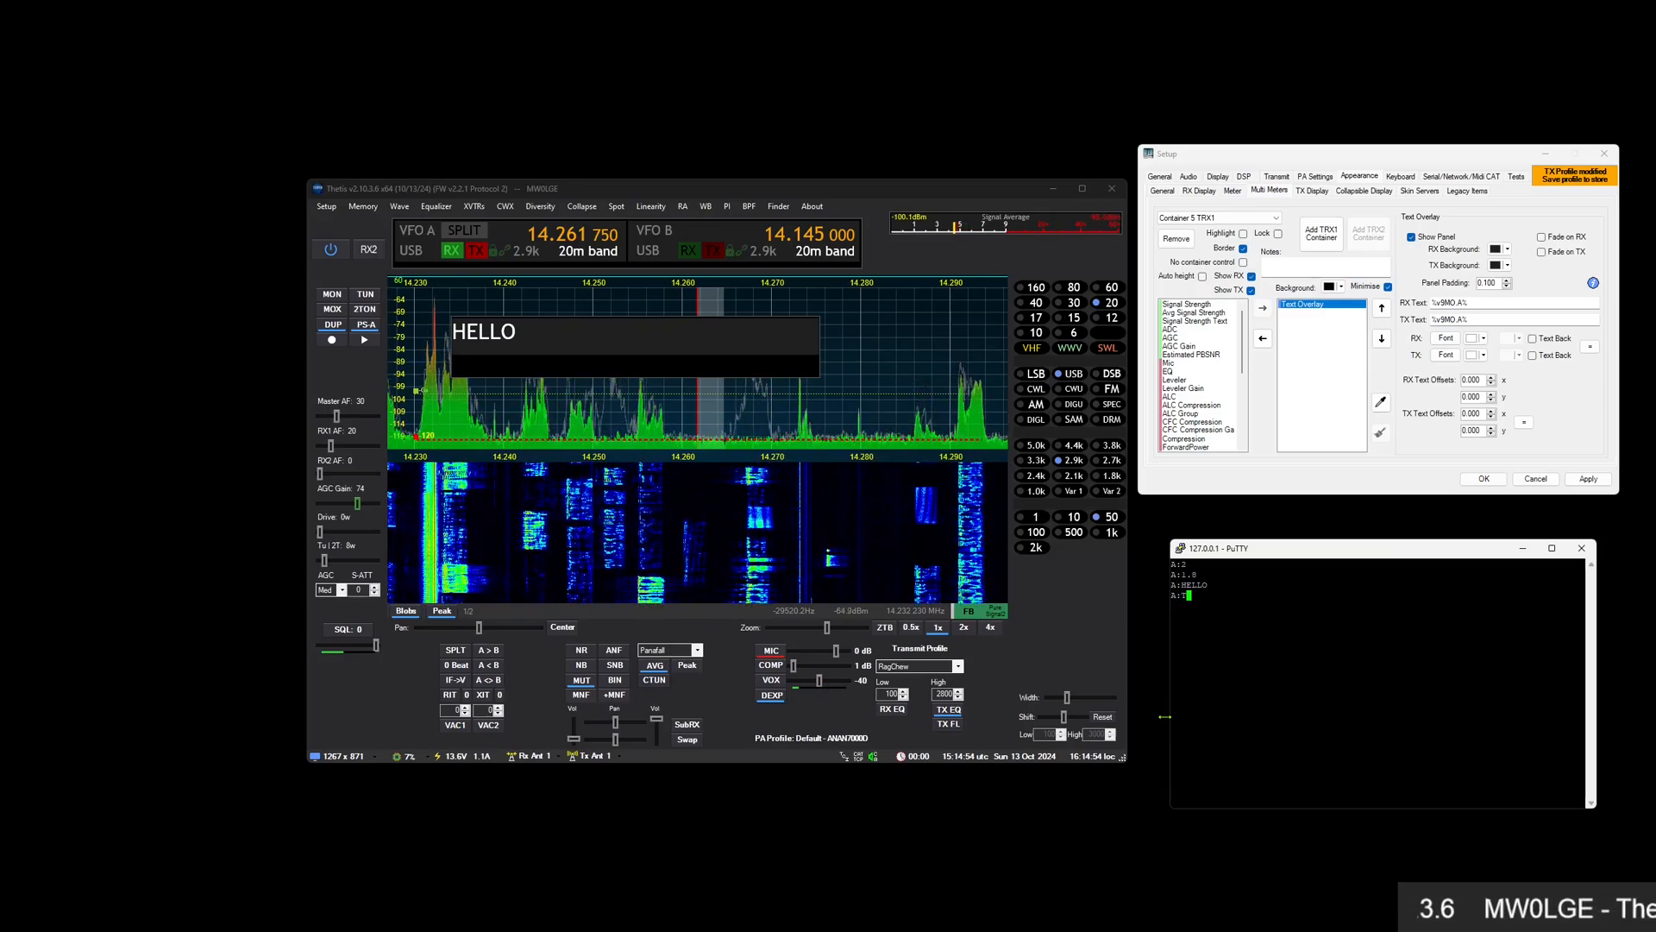
type("EST")
key("Return")
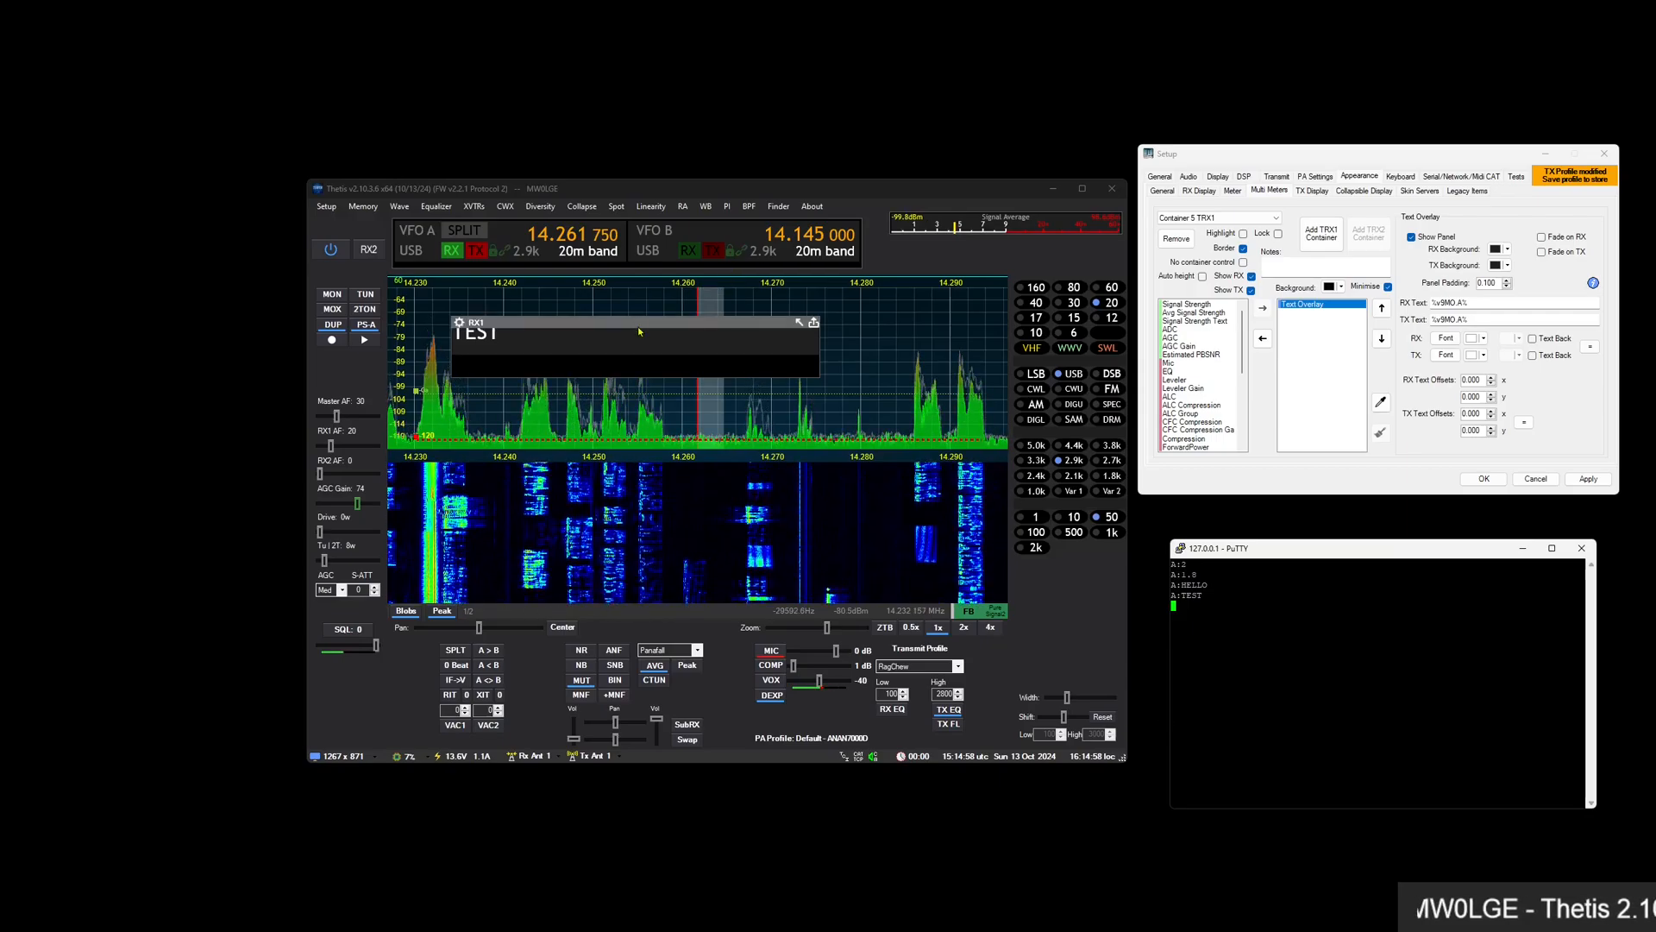
Move the container down on the panadapter and send A:2 from the PuTTY session
left_click_drag(638, 329, 670, 396)
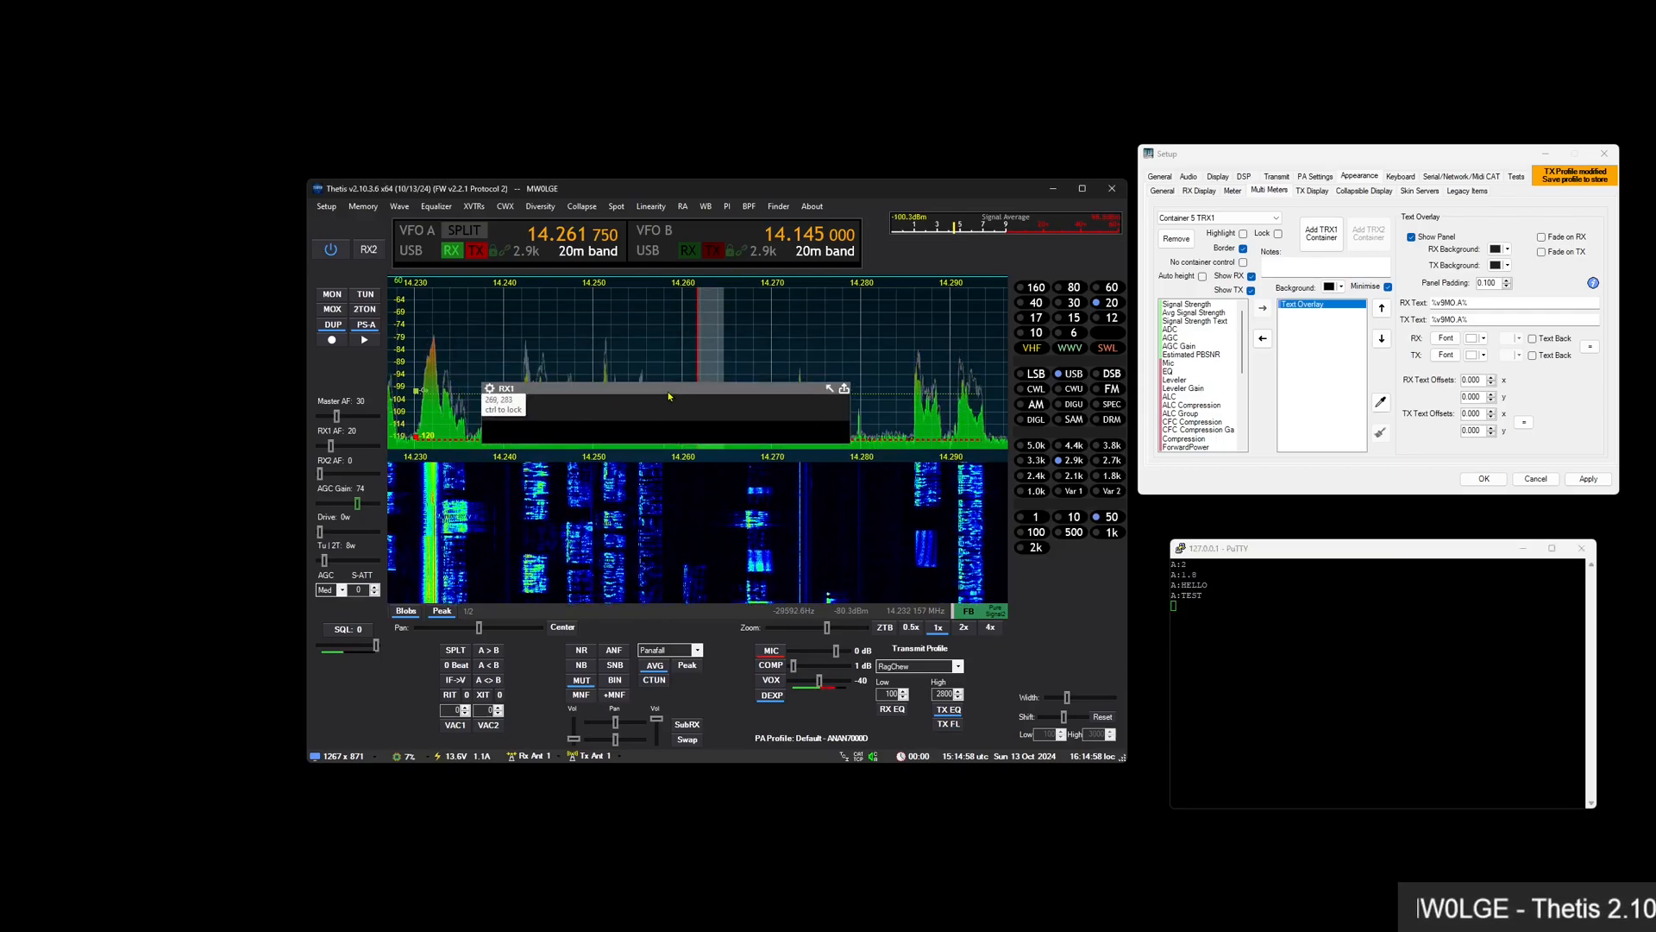
left_click(1245, 621)
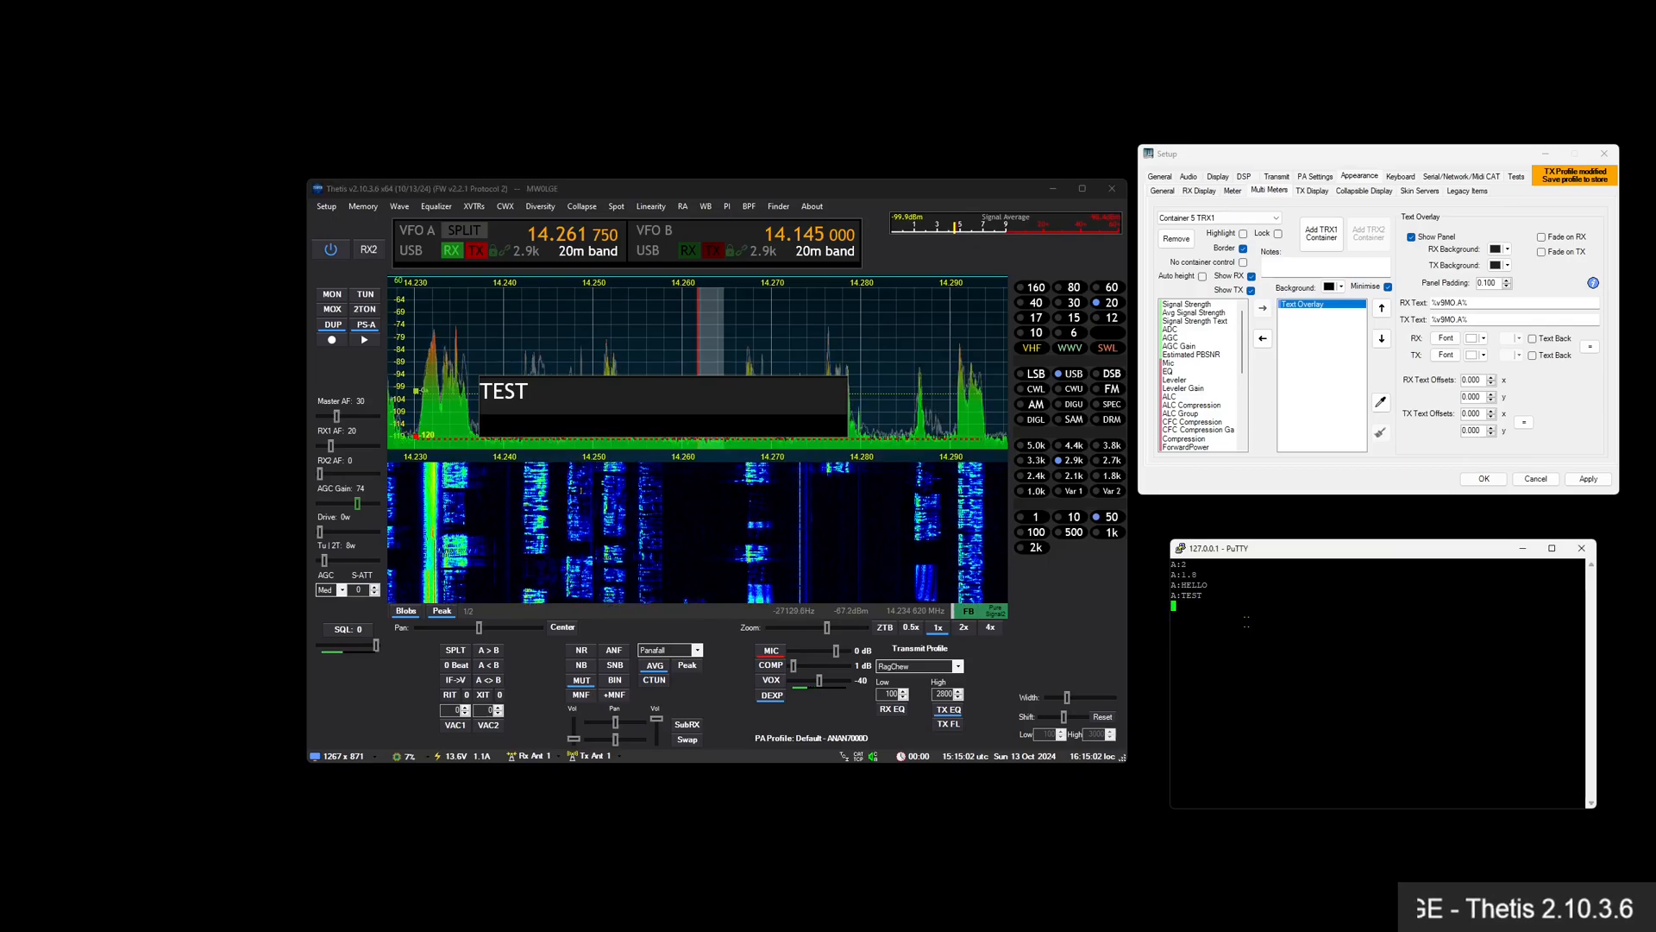
type("A:2")
key("Return")
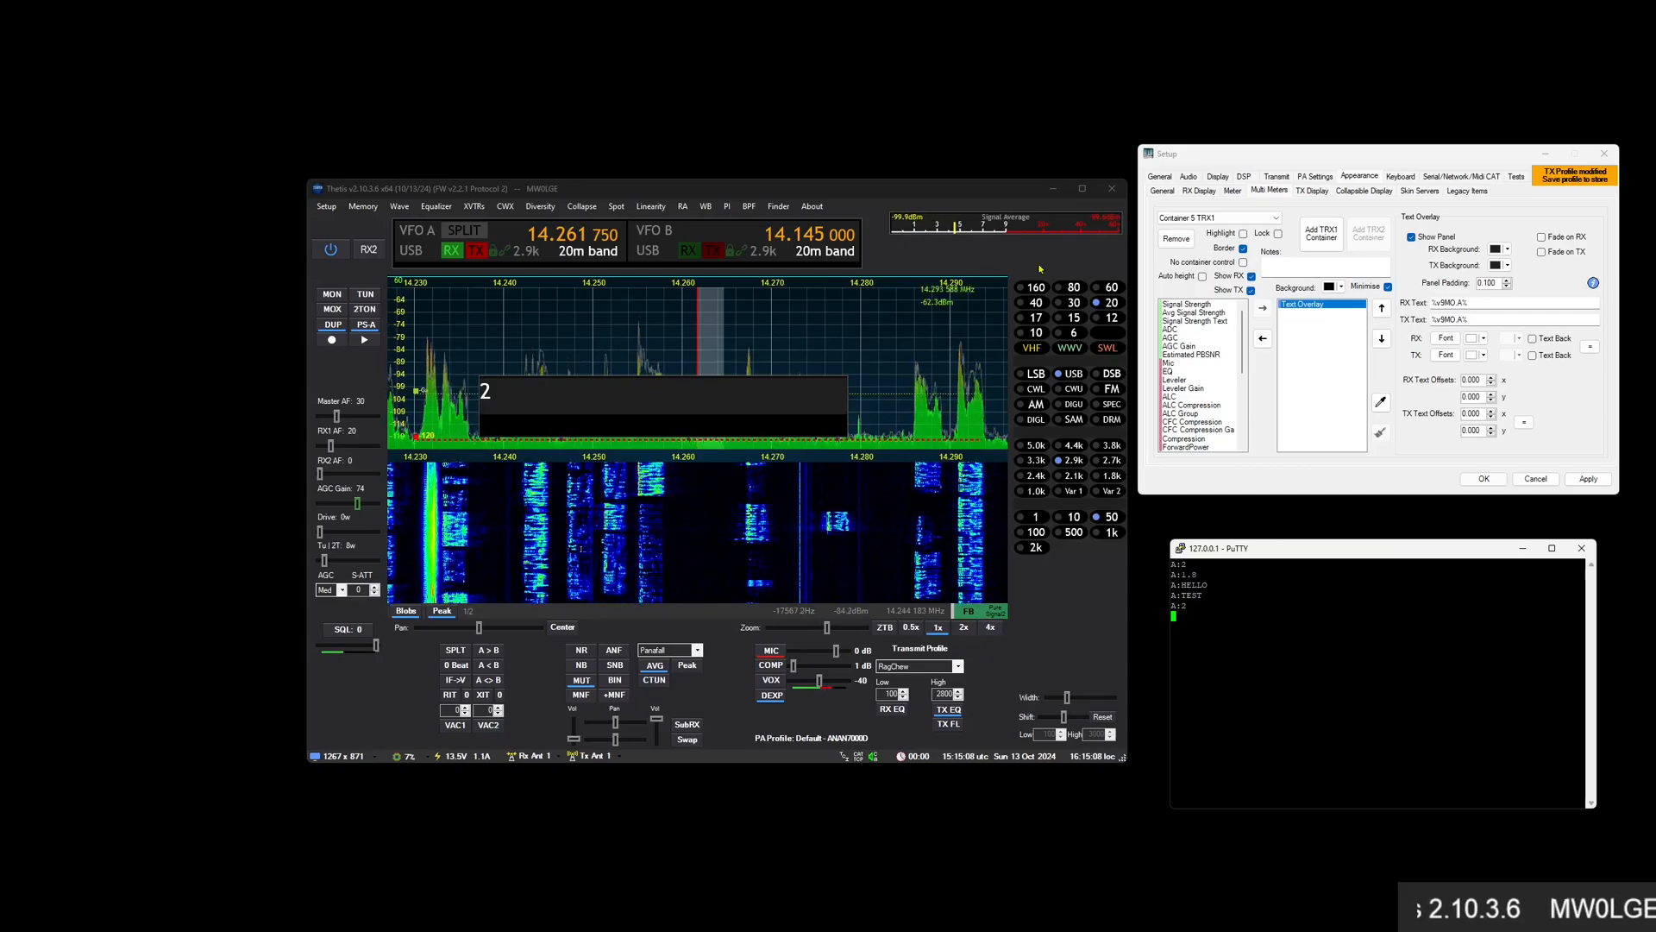
Add Avg Signal Strength to the container and resize the container slightly taller and narrower
double_click(1195, 314)
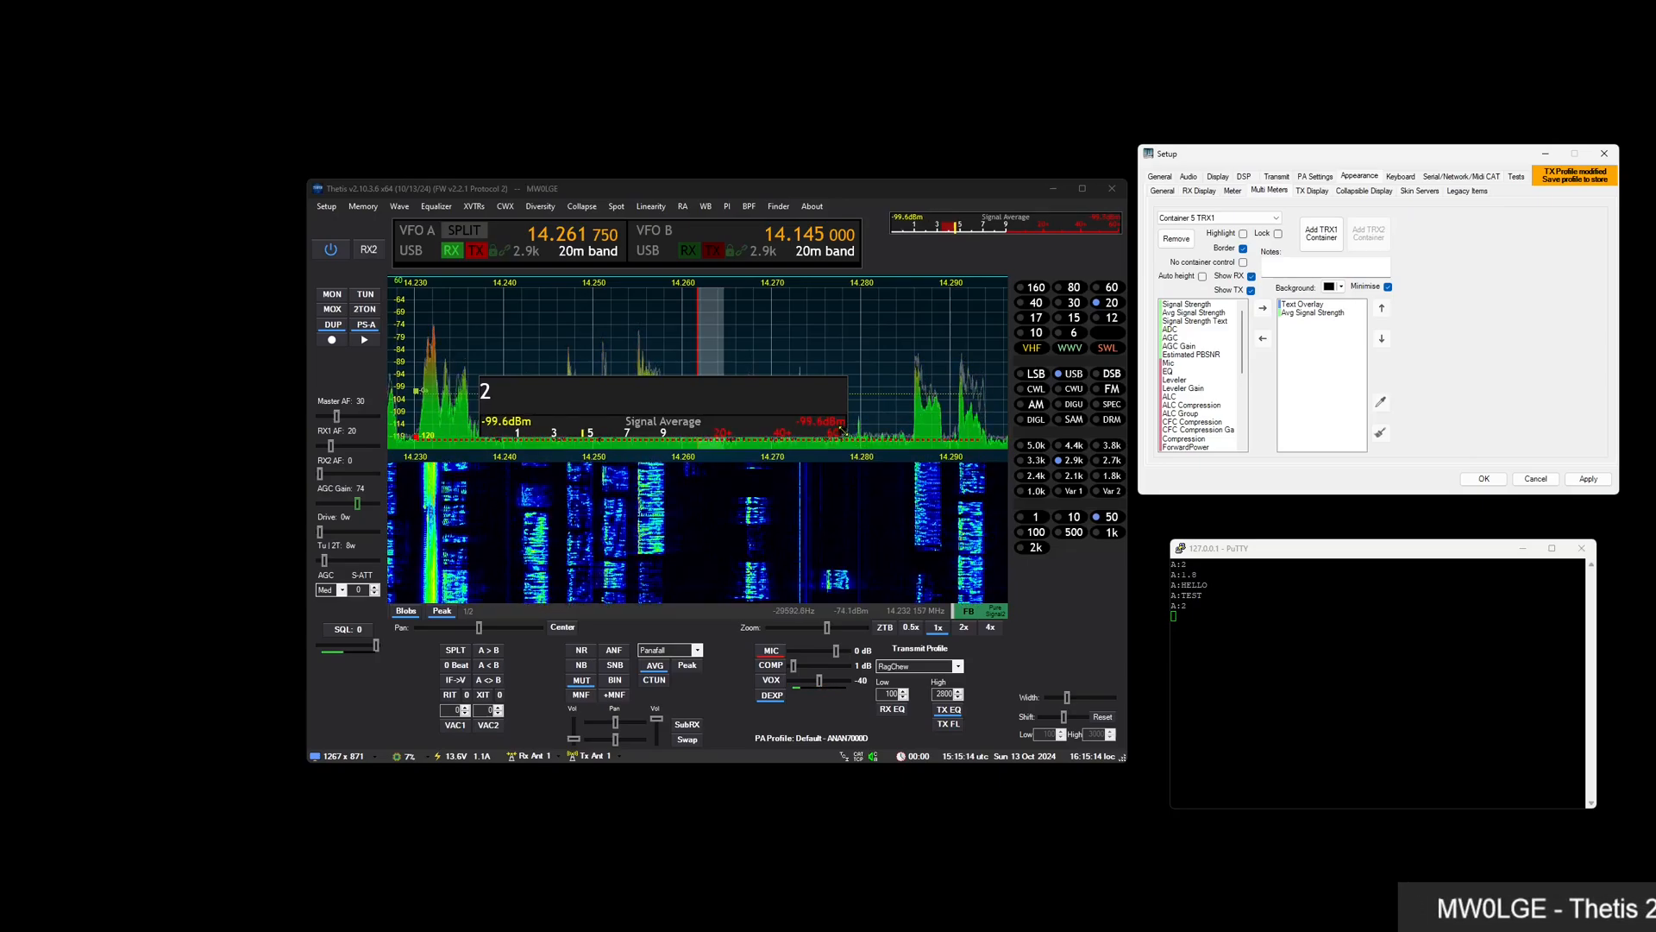
left_click_drag(842, 430, 832, 452)
Send sig:-73.0 from the PuTTY session and return to the Multi Meter I/O settings
left_click(1195, 634)
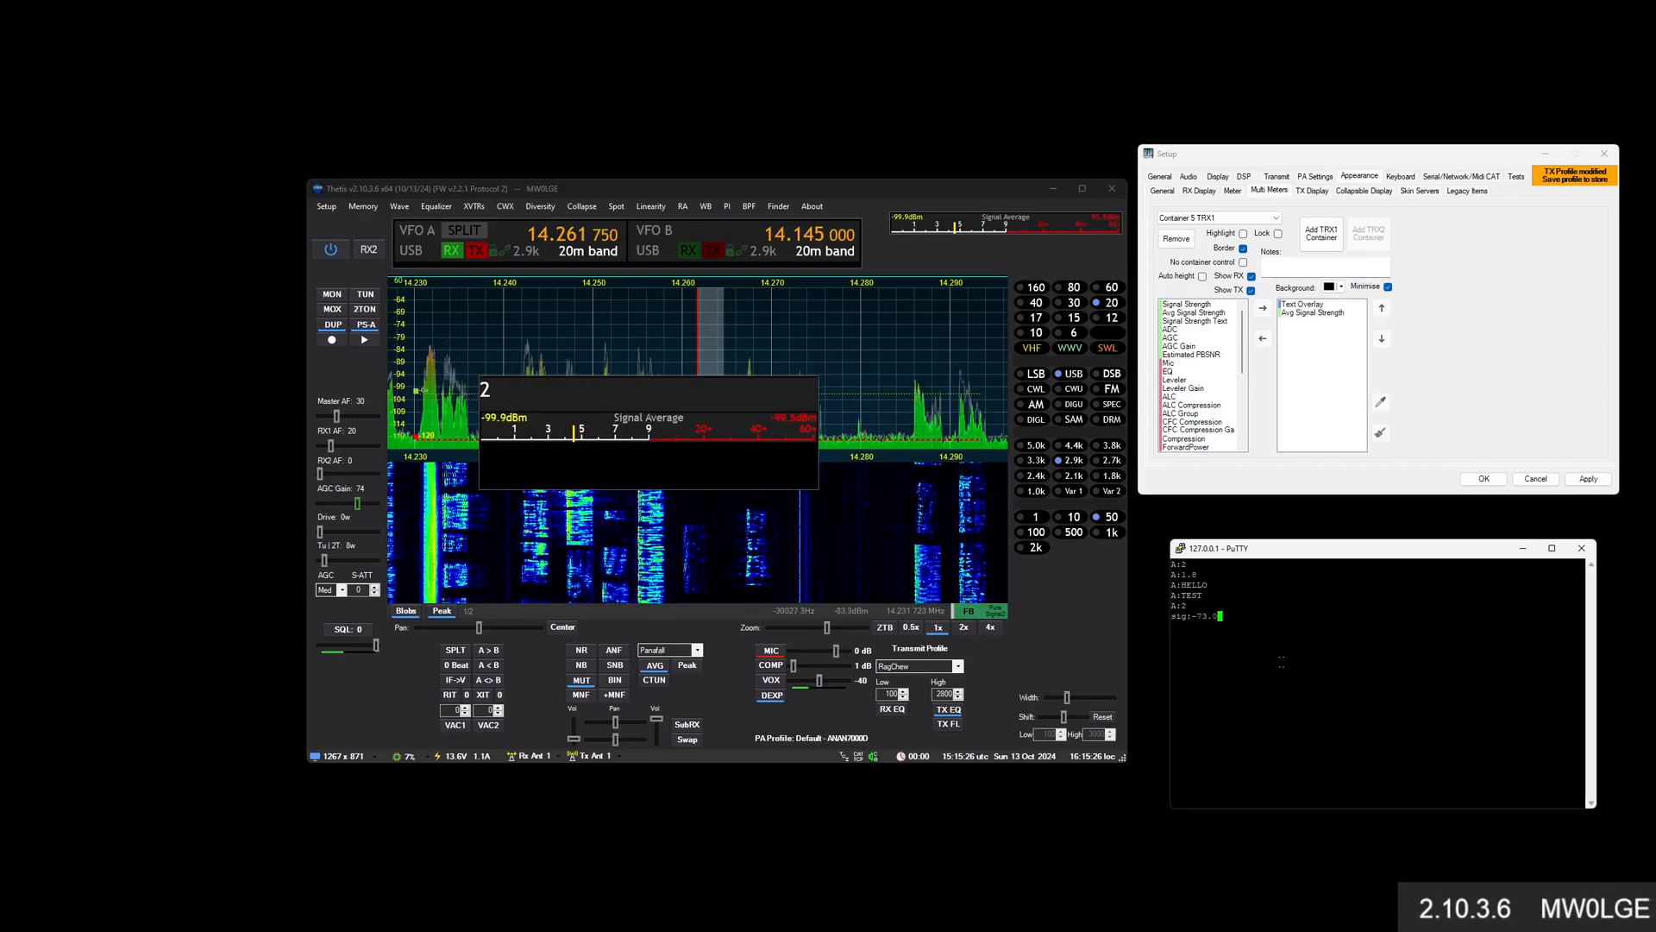
left_click(1469, 192)
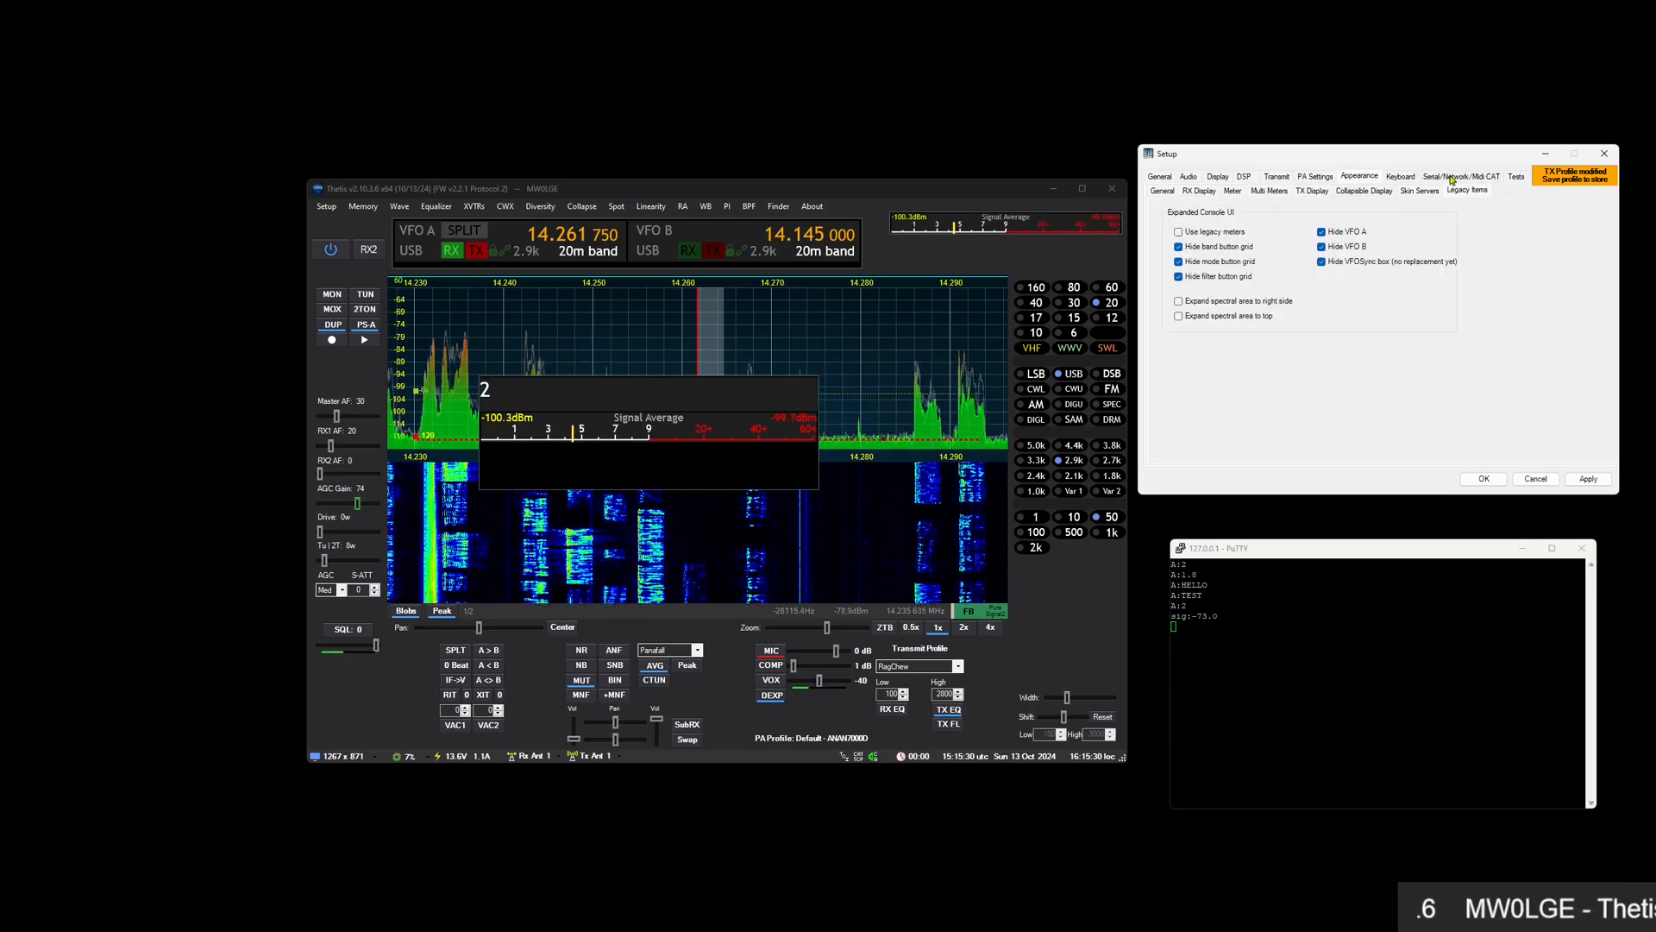
left_click(1452, 177)
Send A:3 from the PuTTY session and enter sig:-90 on the following line
left_click(1215, 640)
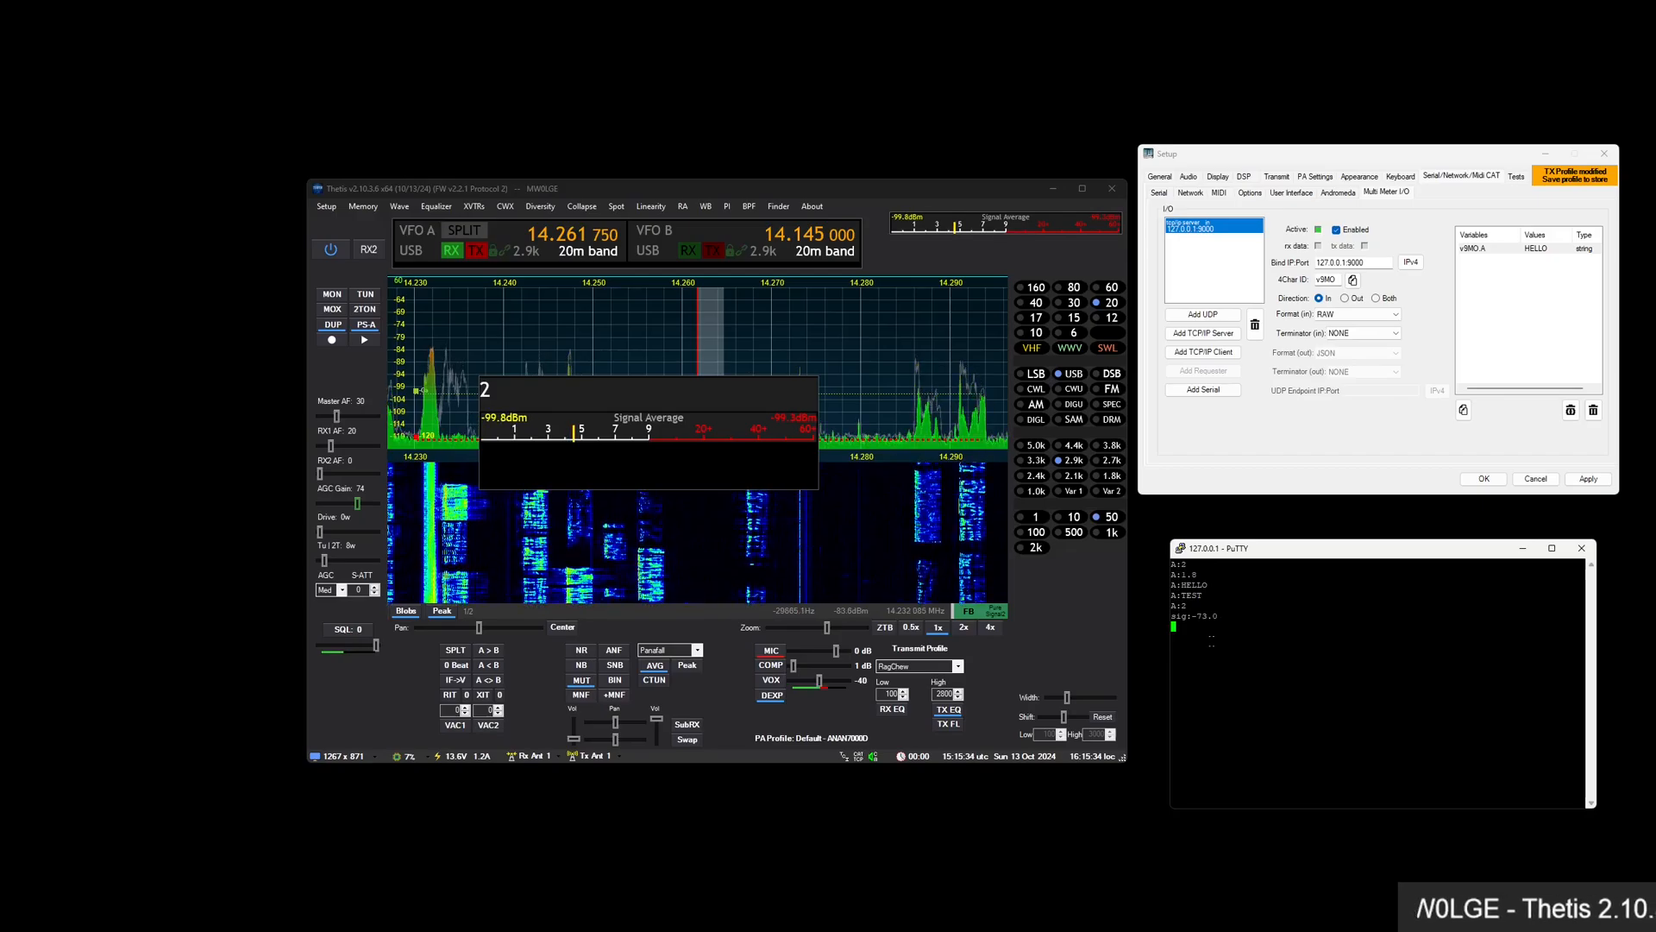
type("A:3")
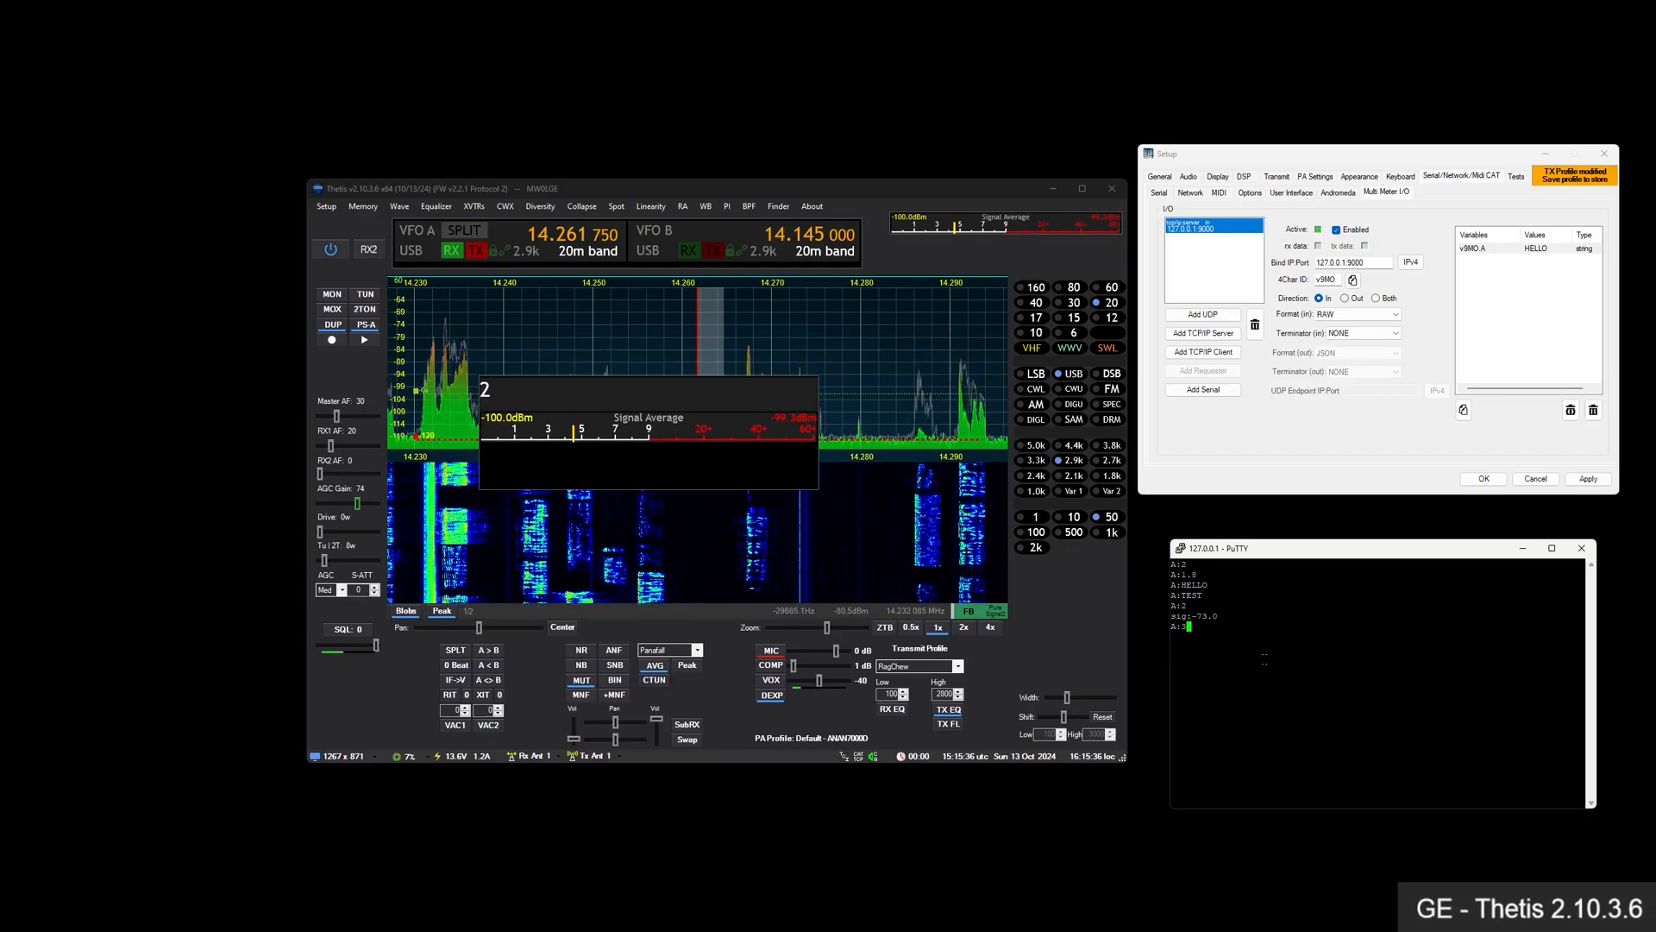
key("Return")
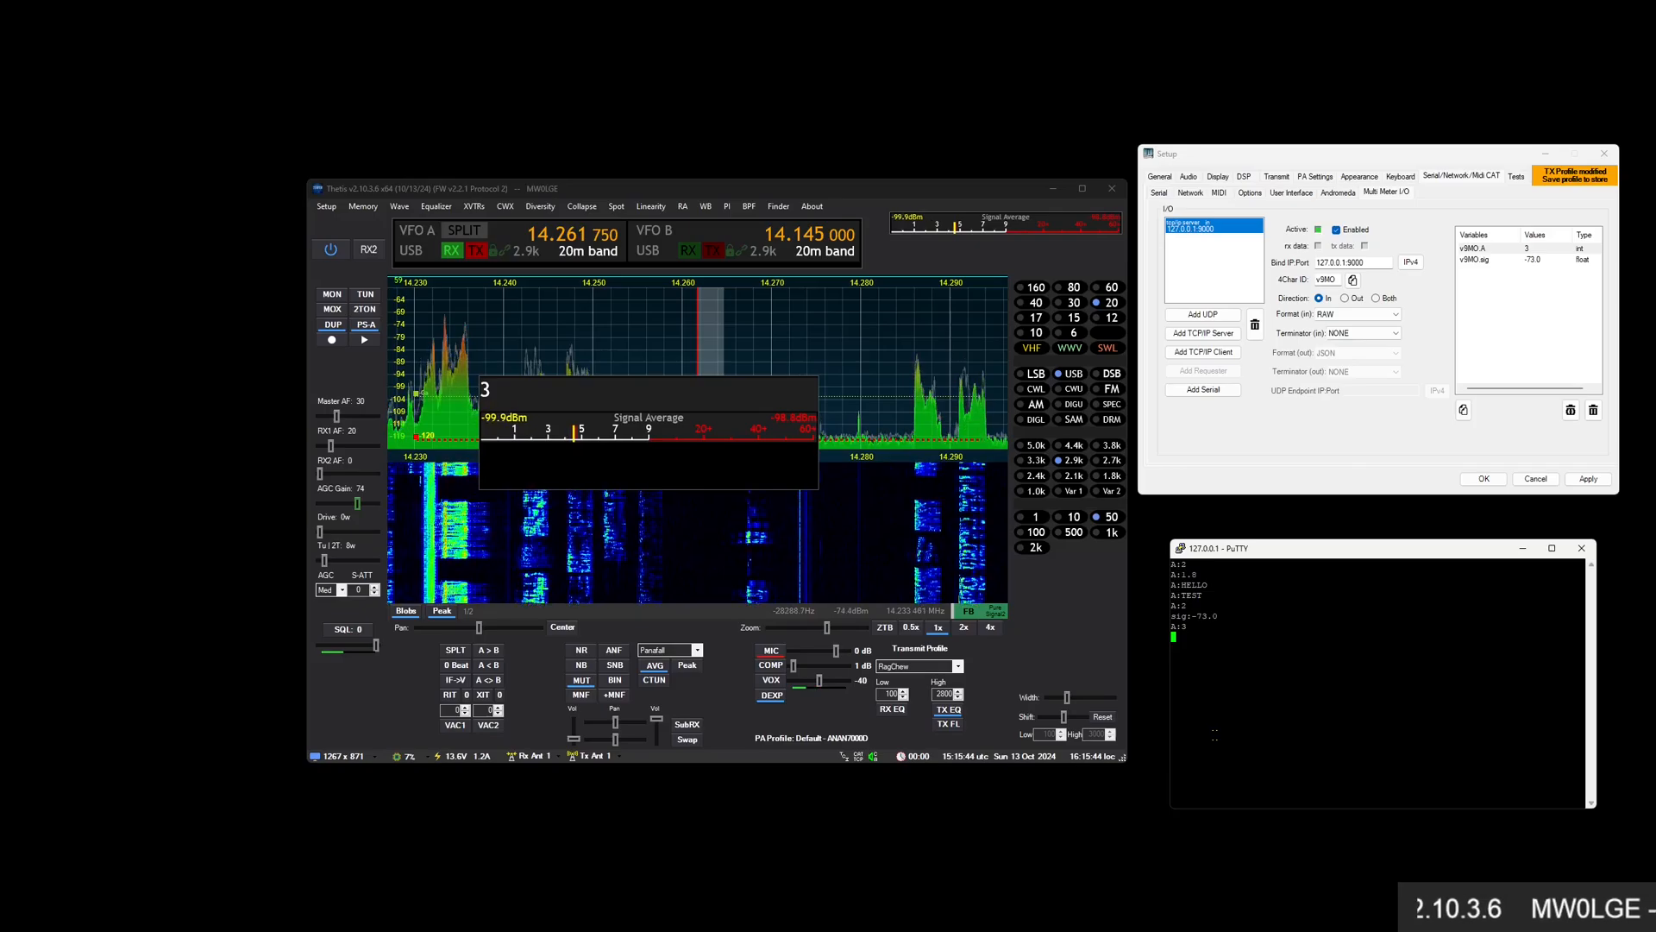
type("sig:-90")
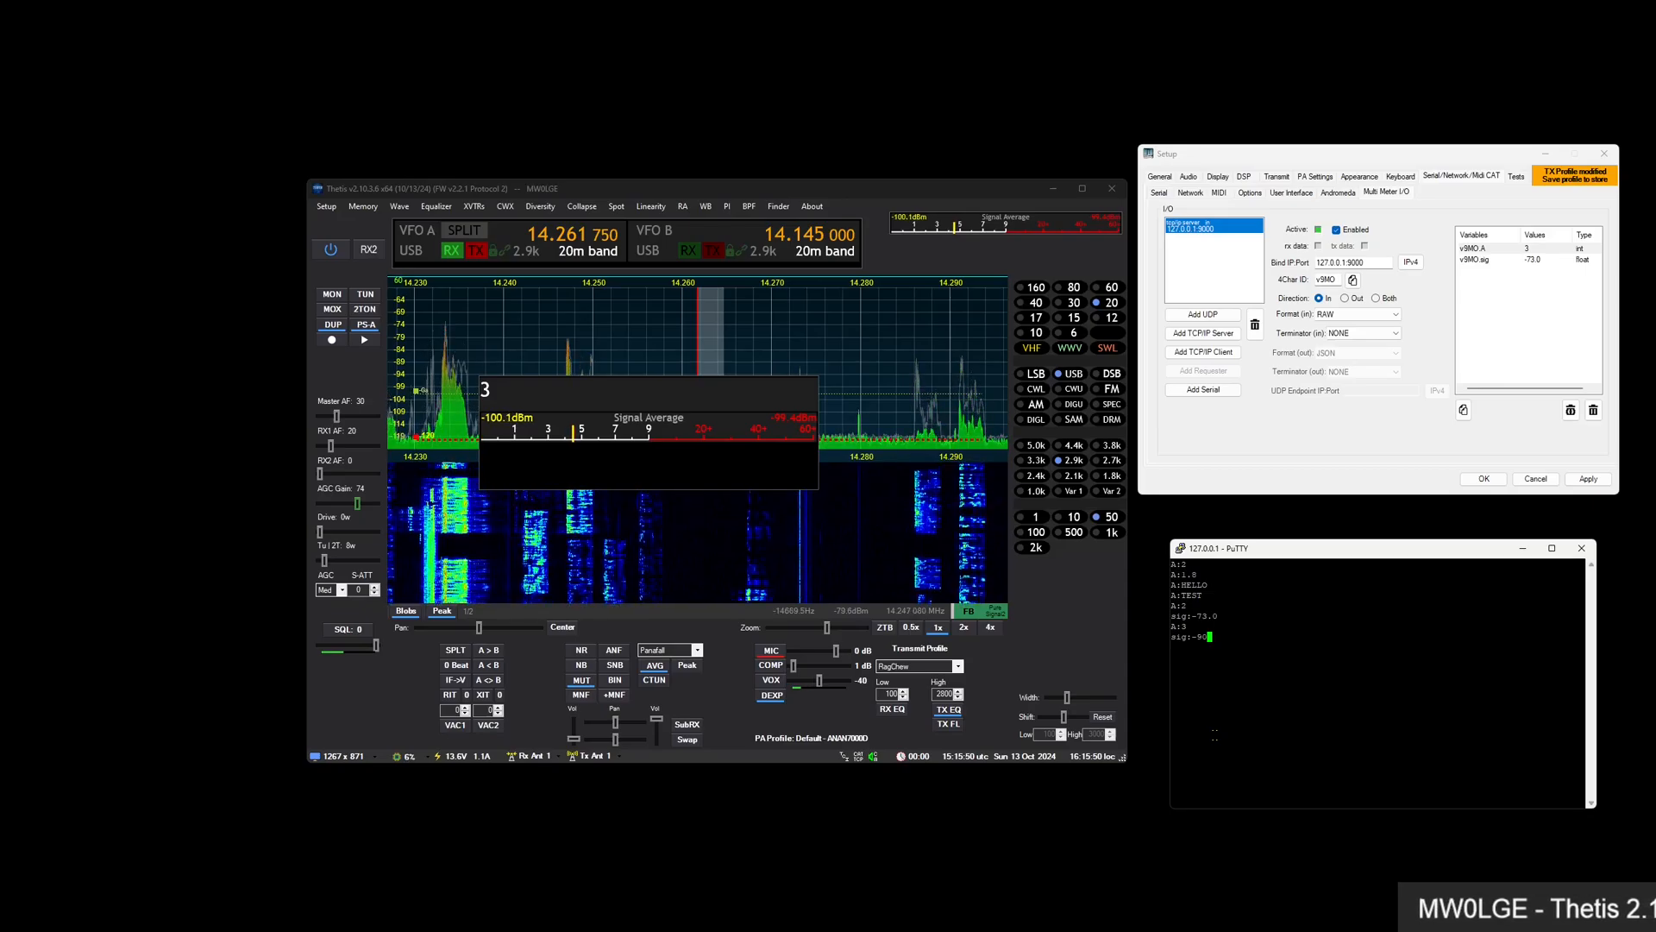
Send sig:-90 and then sig:-73 to the meter I/O server from the PuTTY terminal
key("Return")
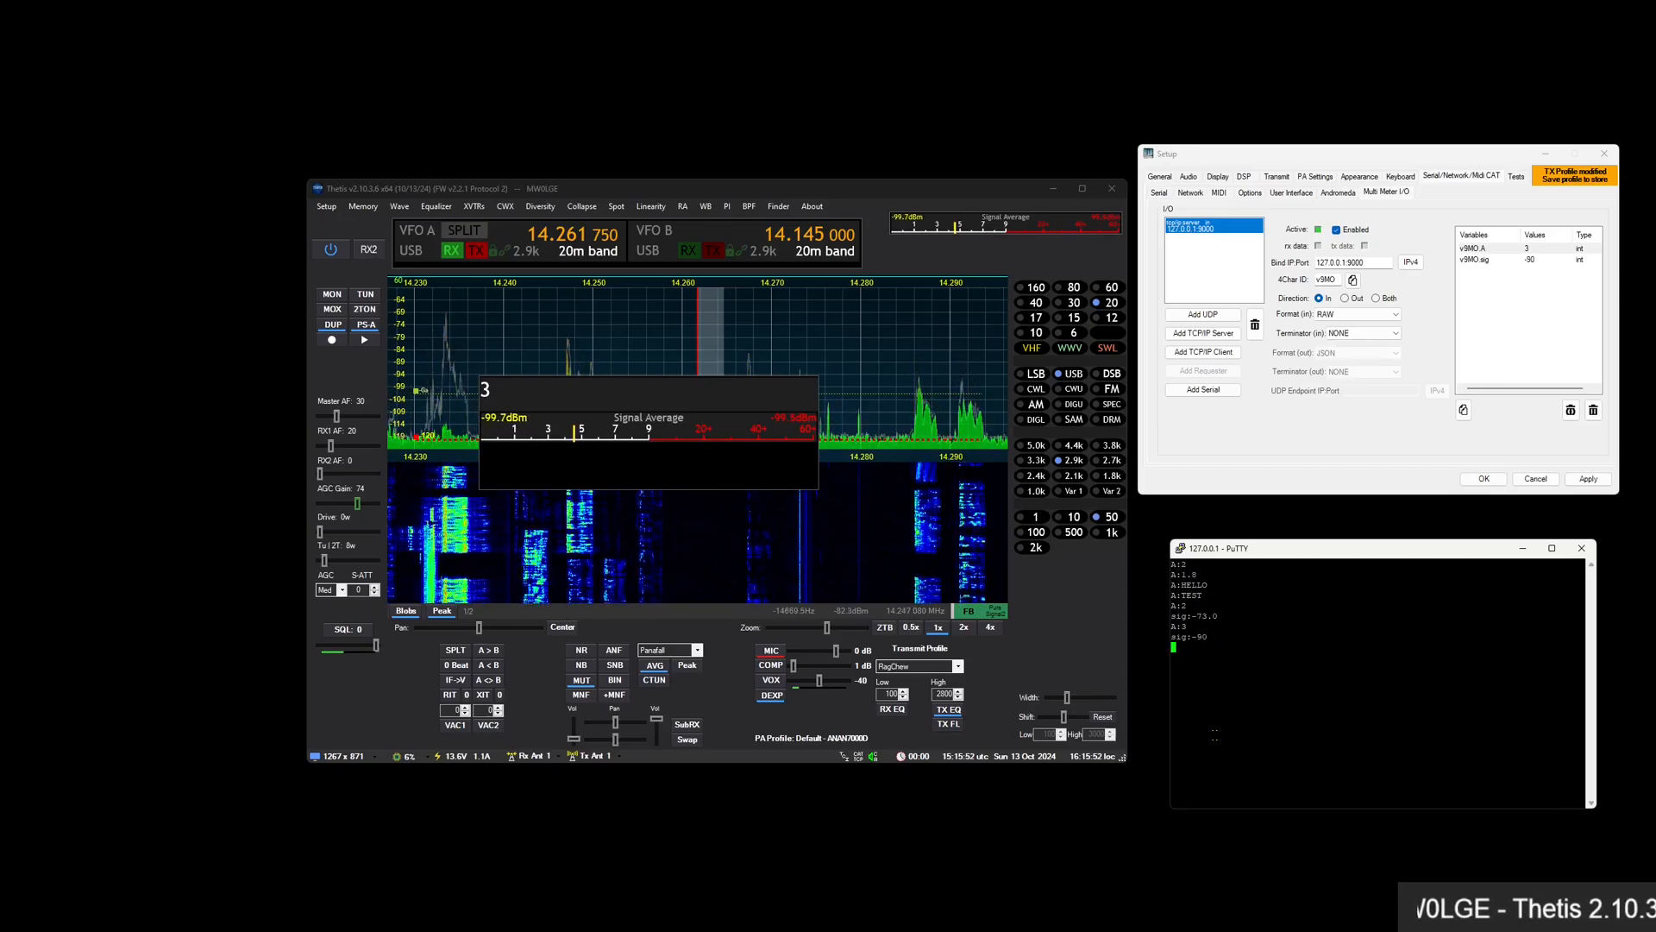
type("sig:--7")
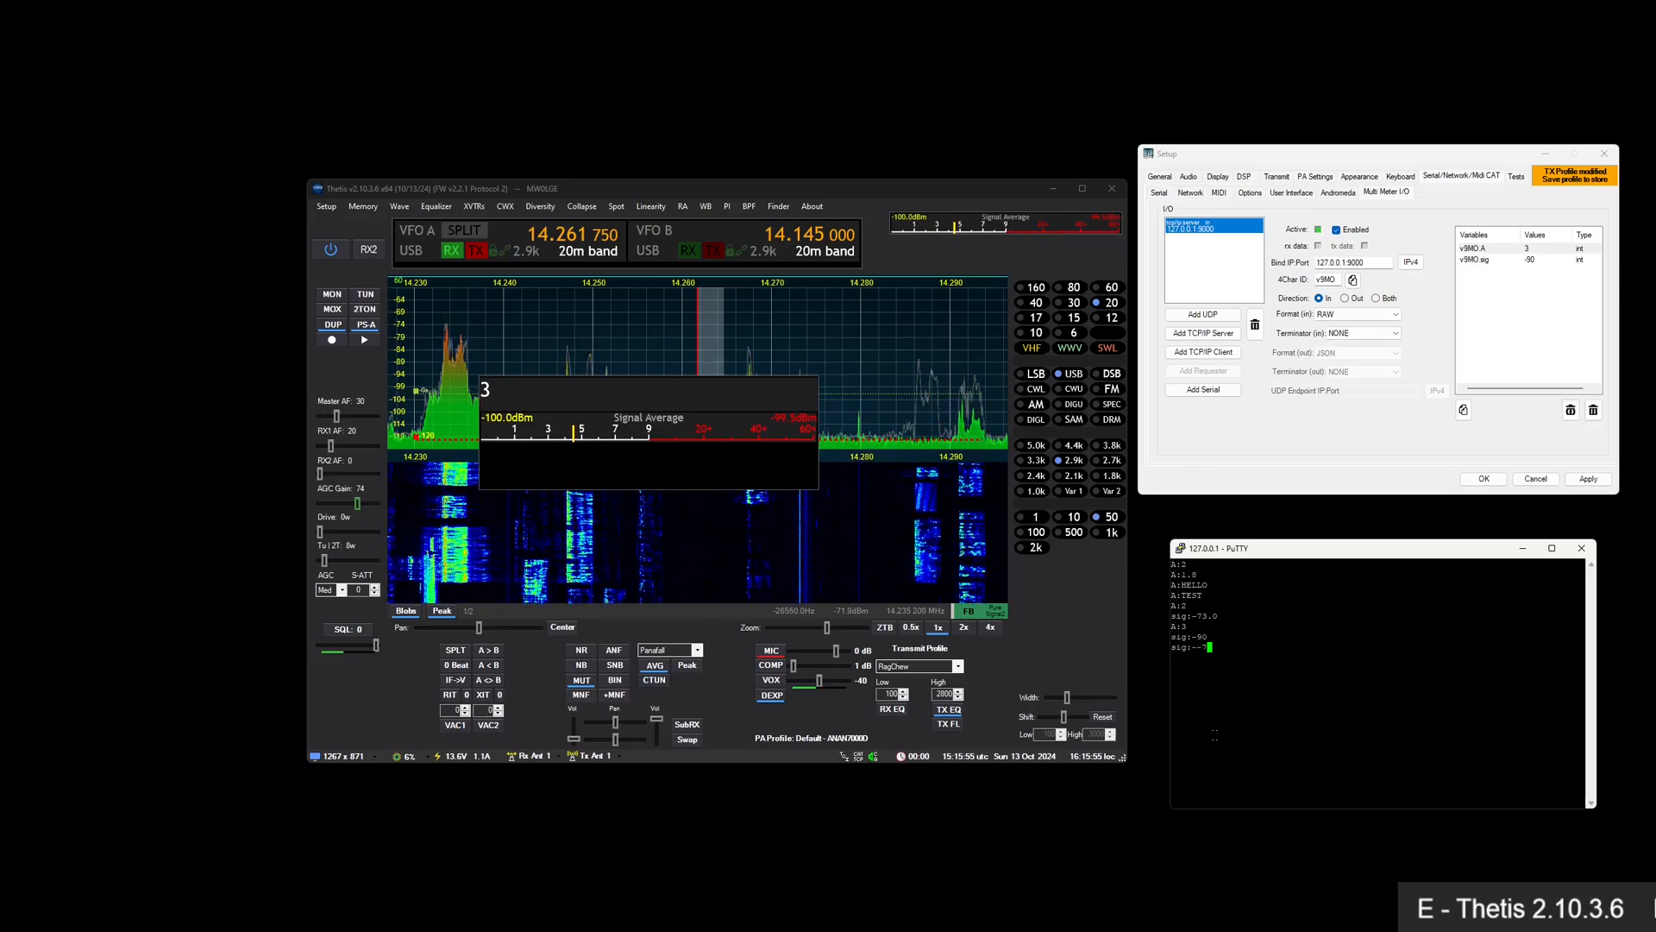
key("BackSpace")
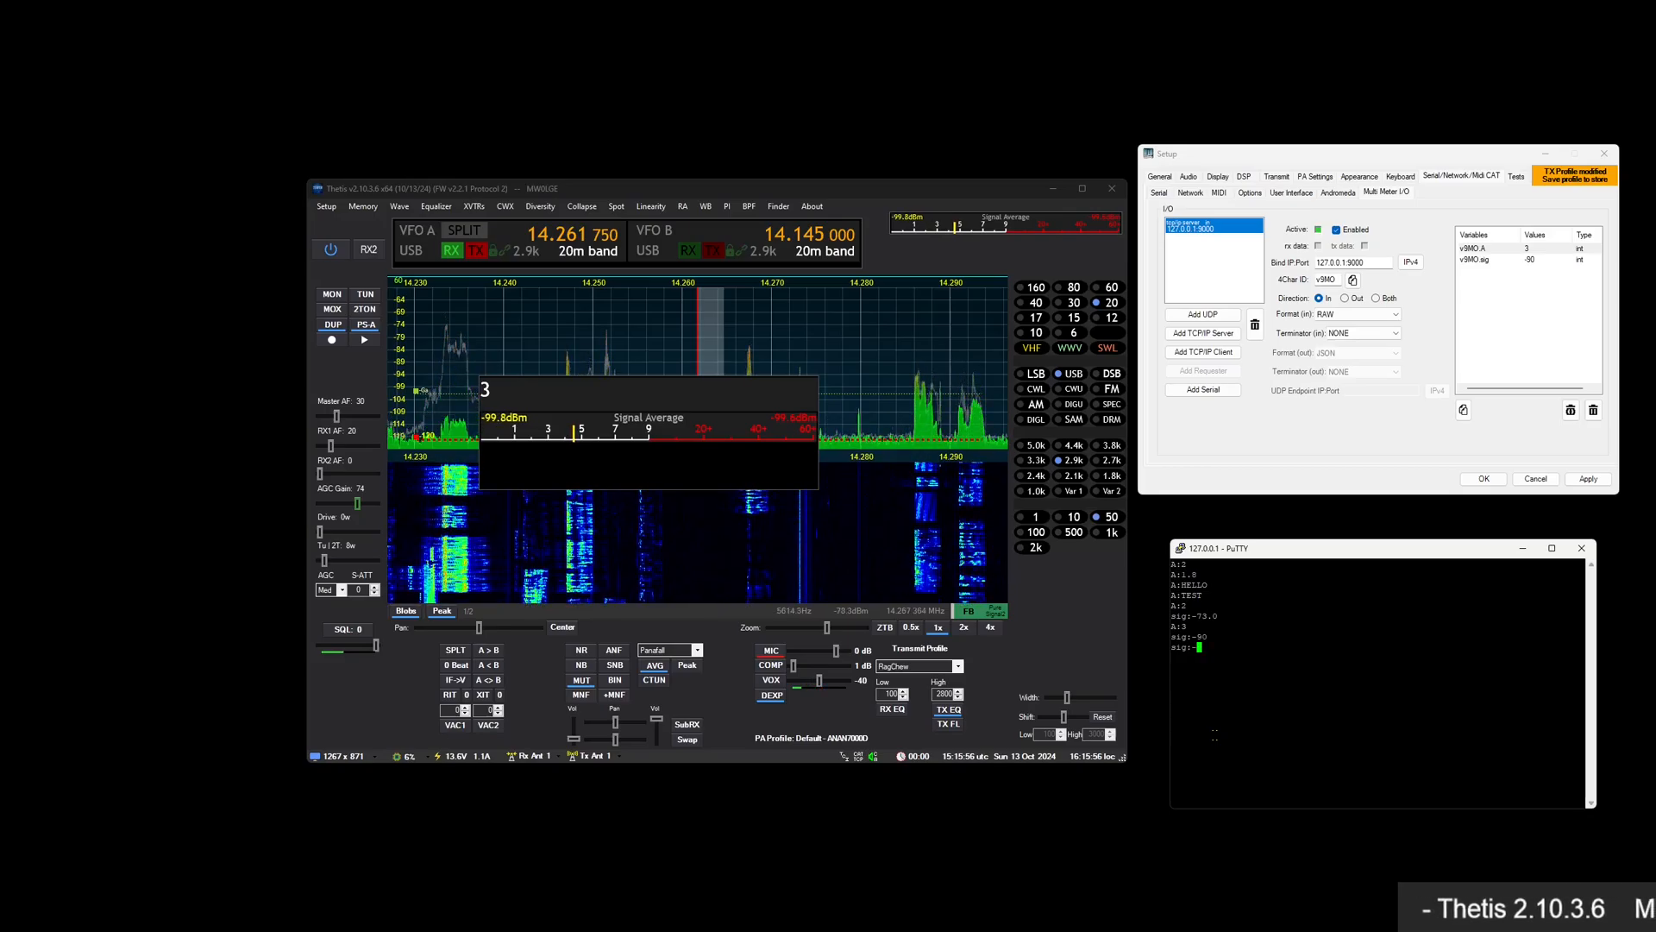
type("73")
key("Return")
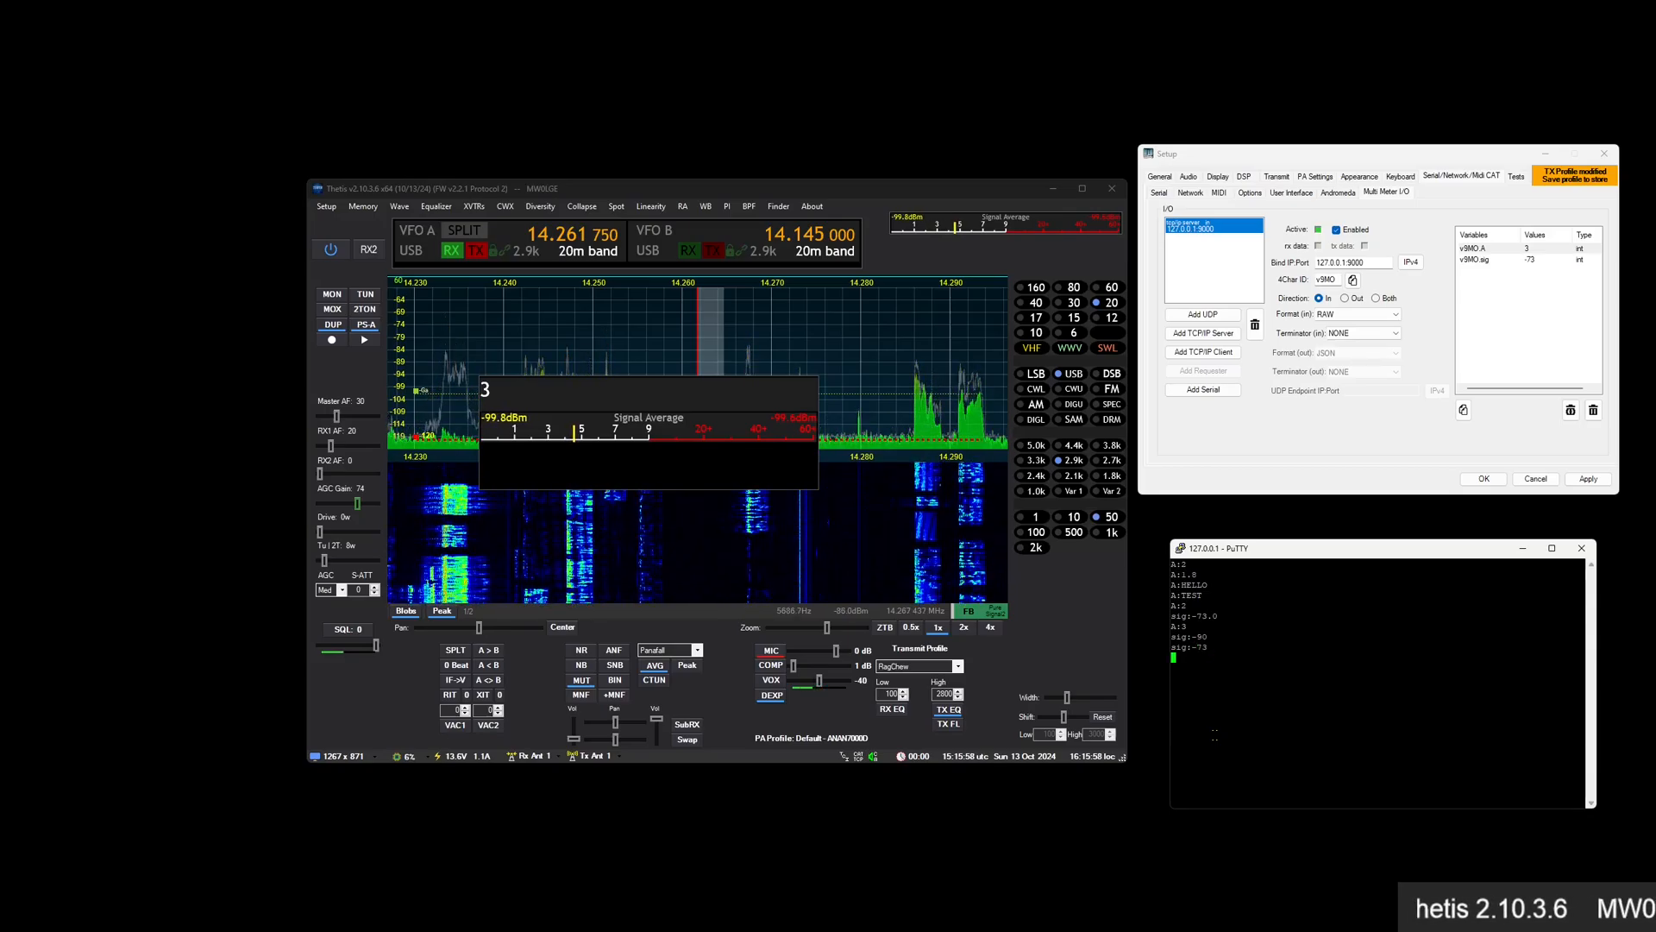
Remove the v9MO.A variable from the meter I/O variables list
left_click(1481, 249)
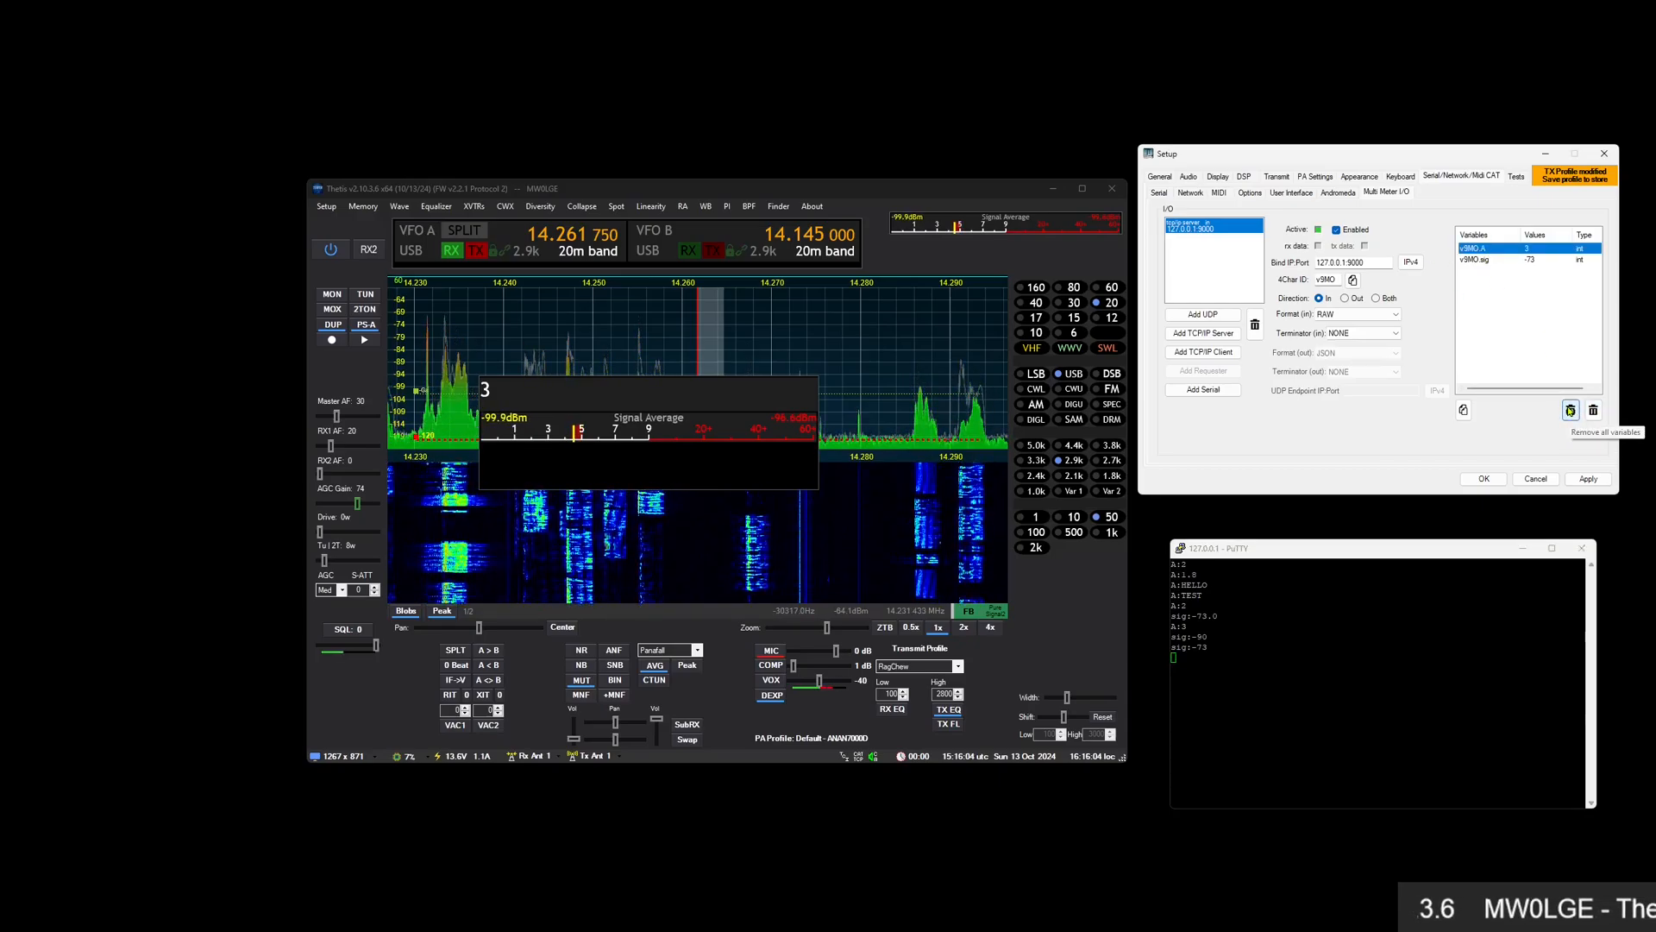
left_click(1595, 411)
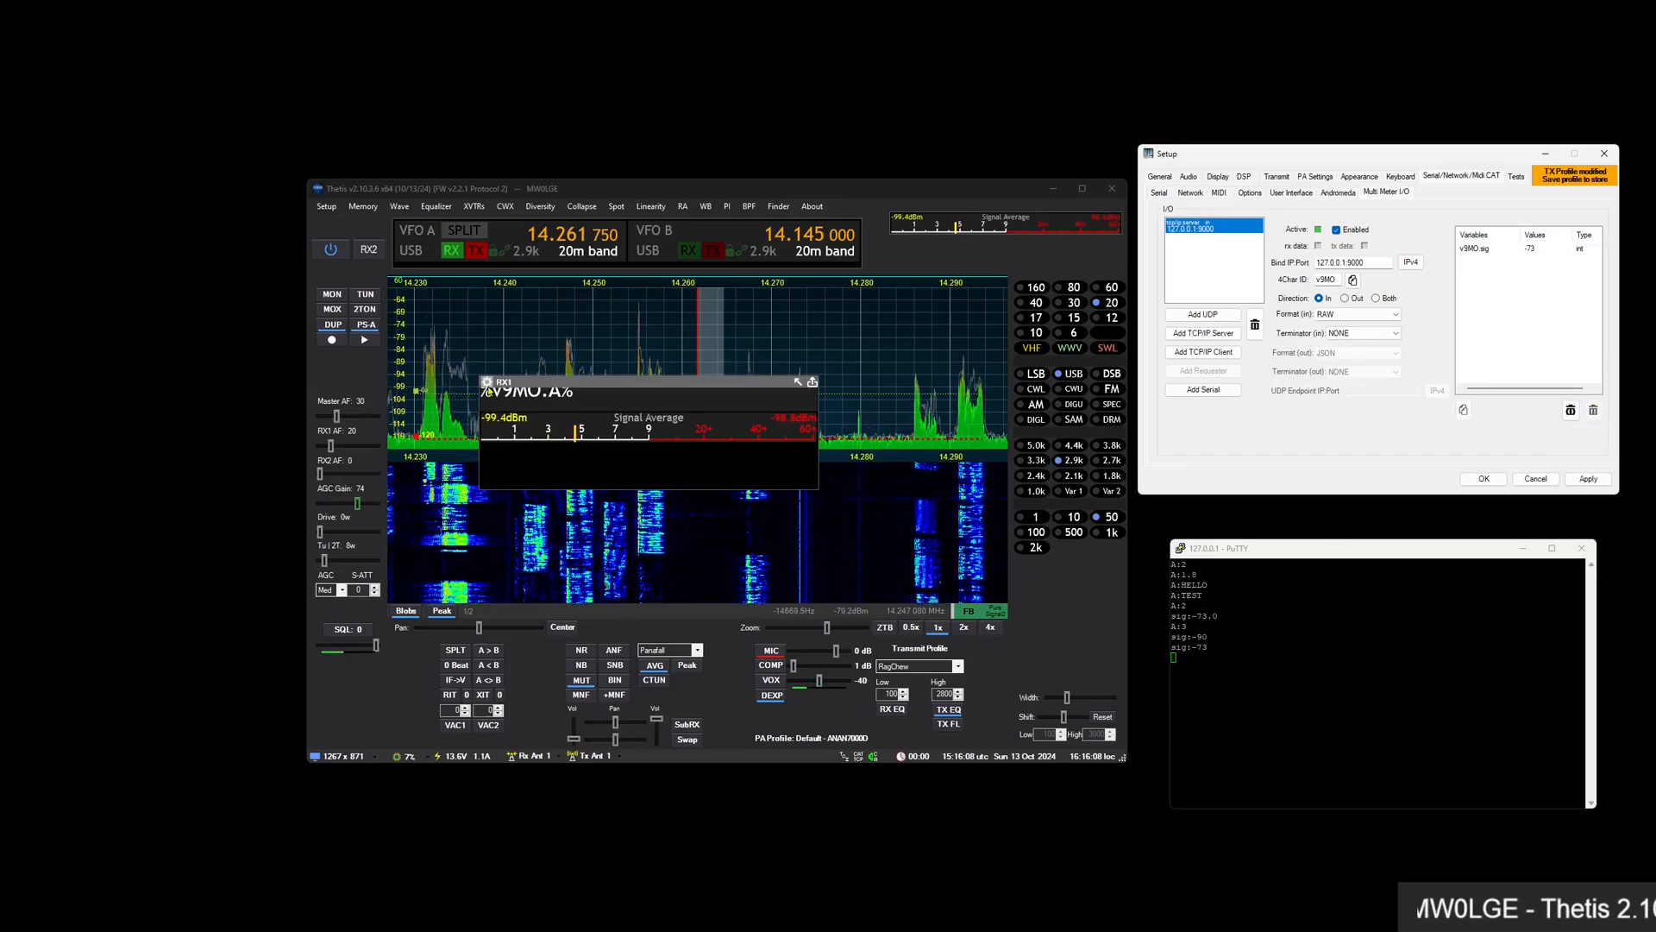
Open the RX1 meter container's settings and assign the v9MO.sig variable to its Avg Signal Strength meter
left_click(770, 382)
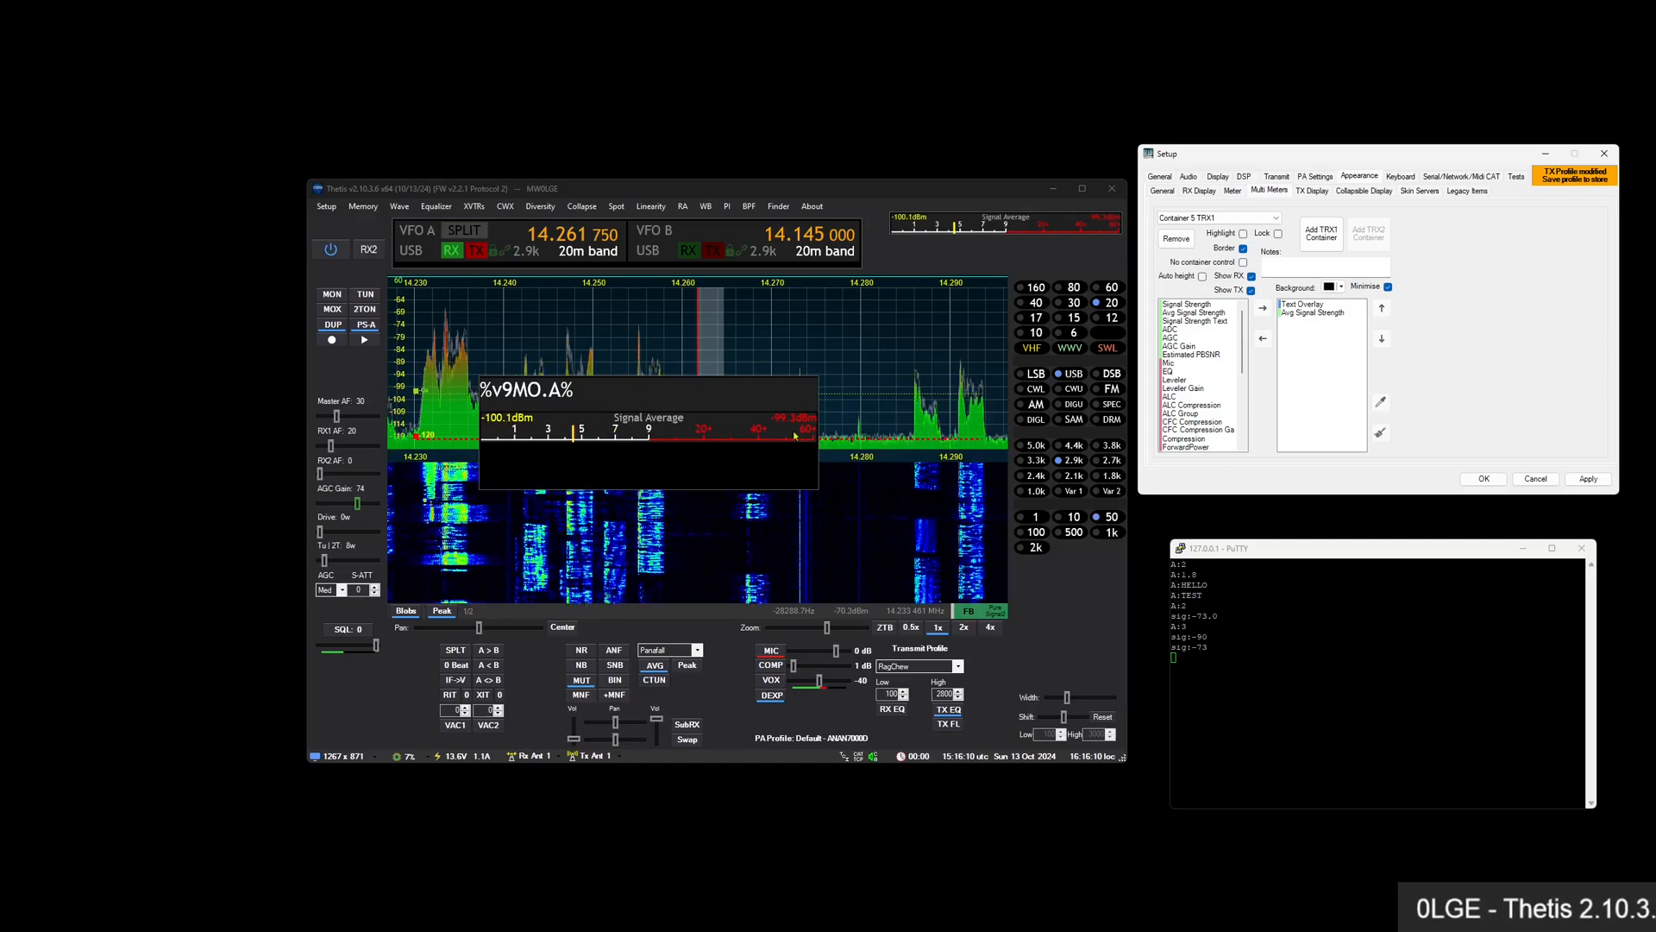
left_click(1295, 314)
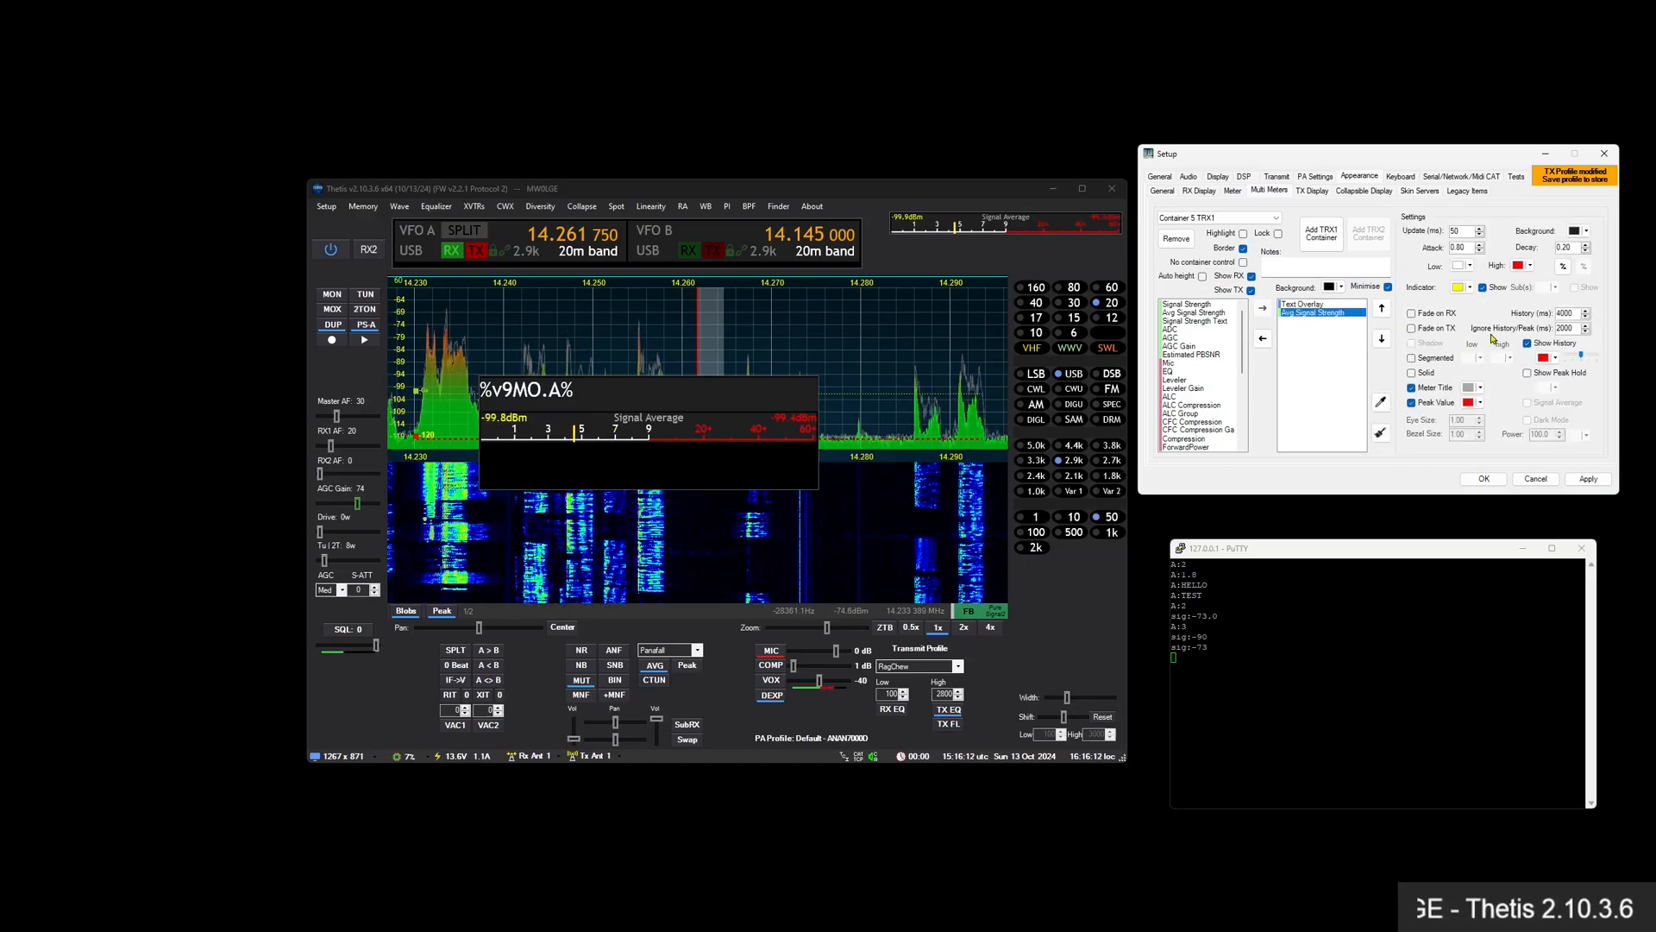
left_click(1563, 269)
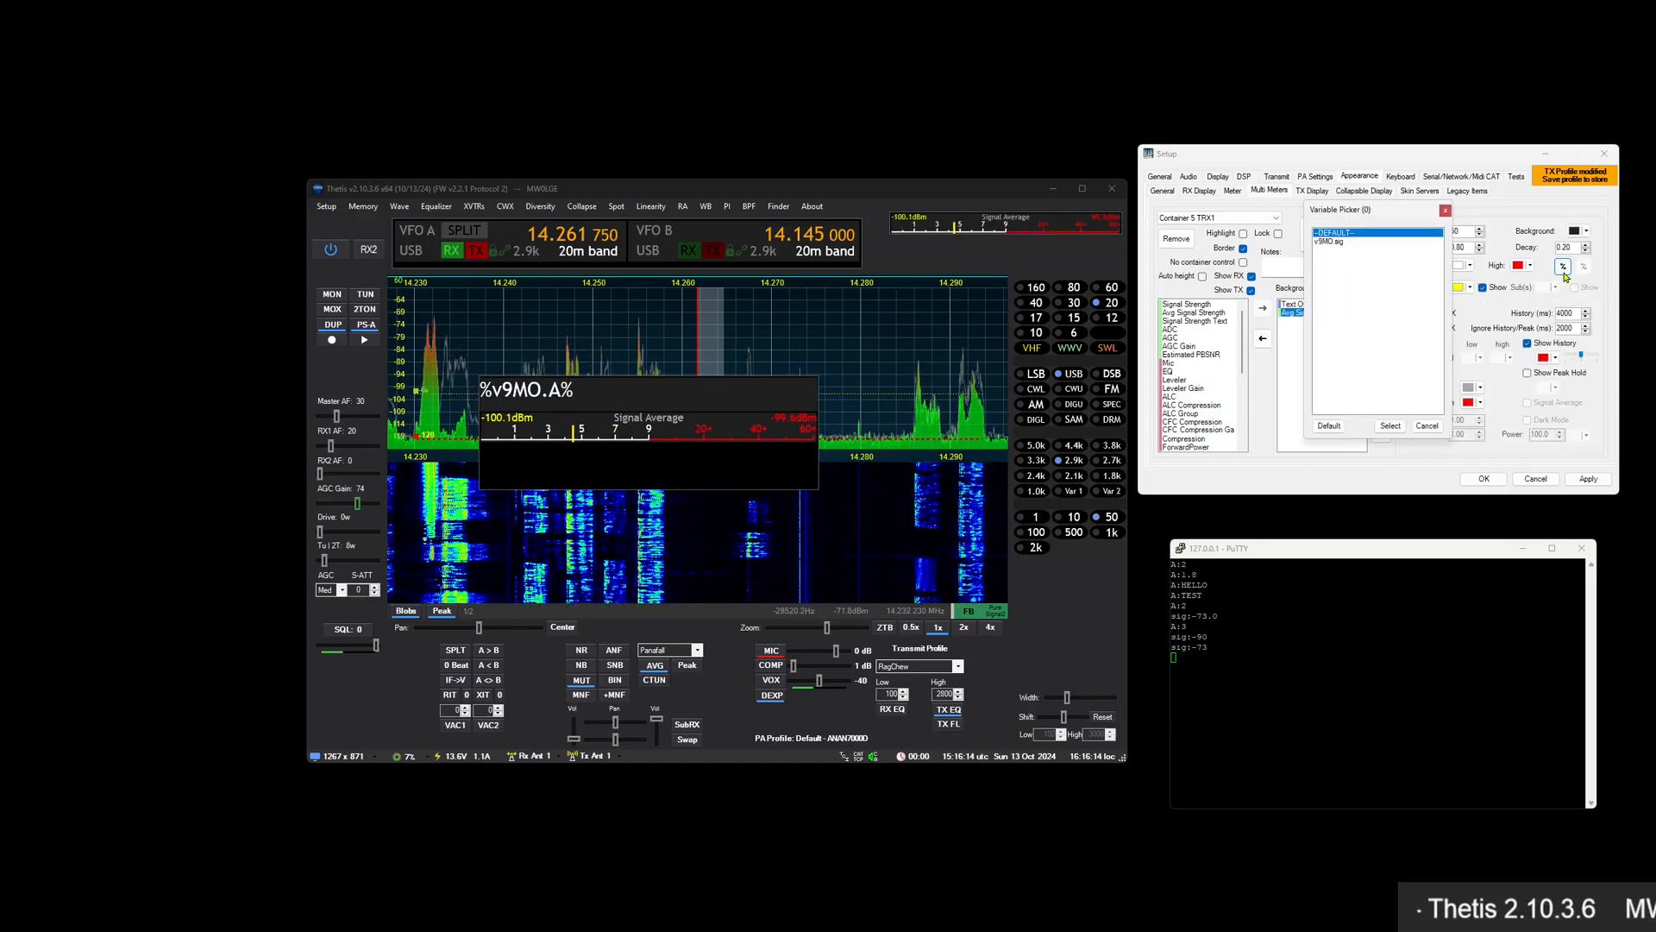
left_click(1344, 243)
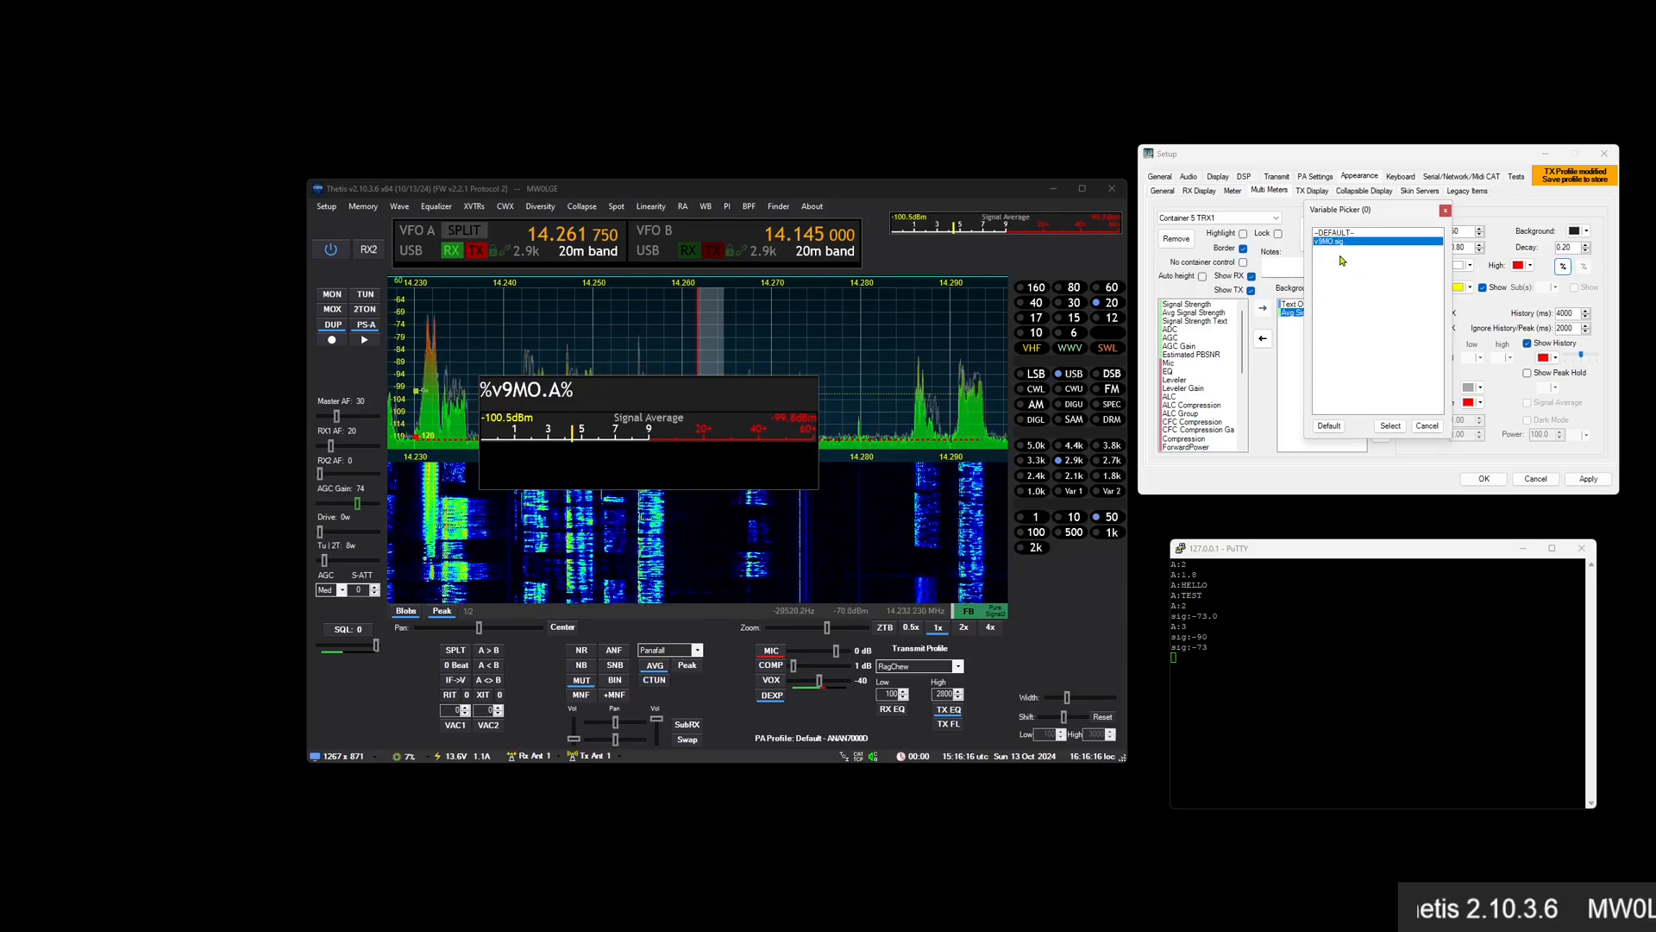
left_click(1385, 427)
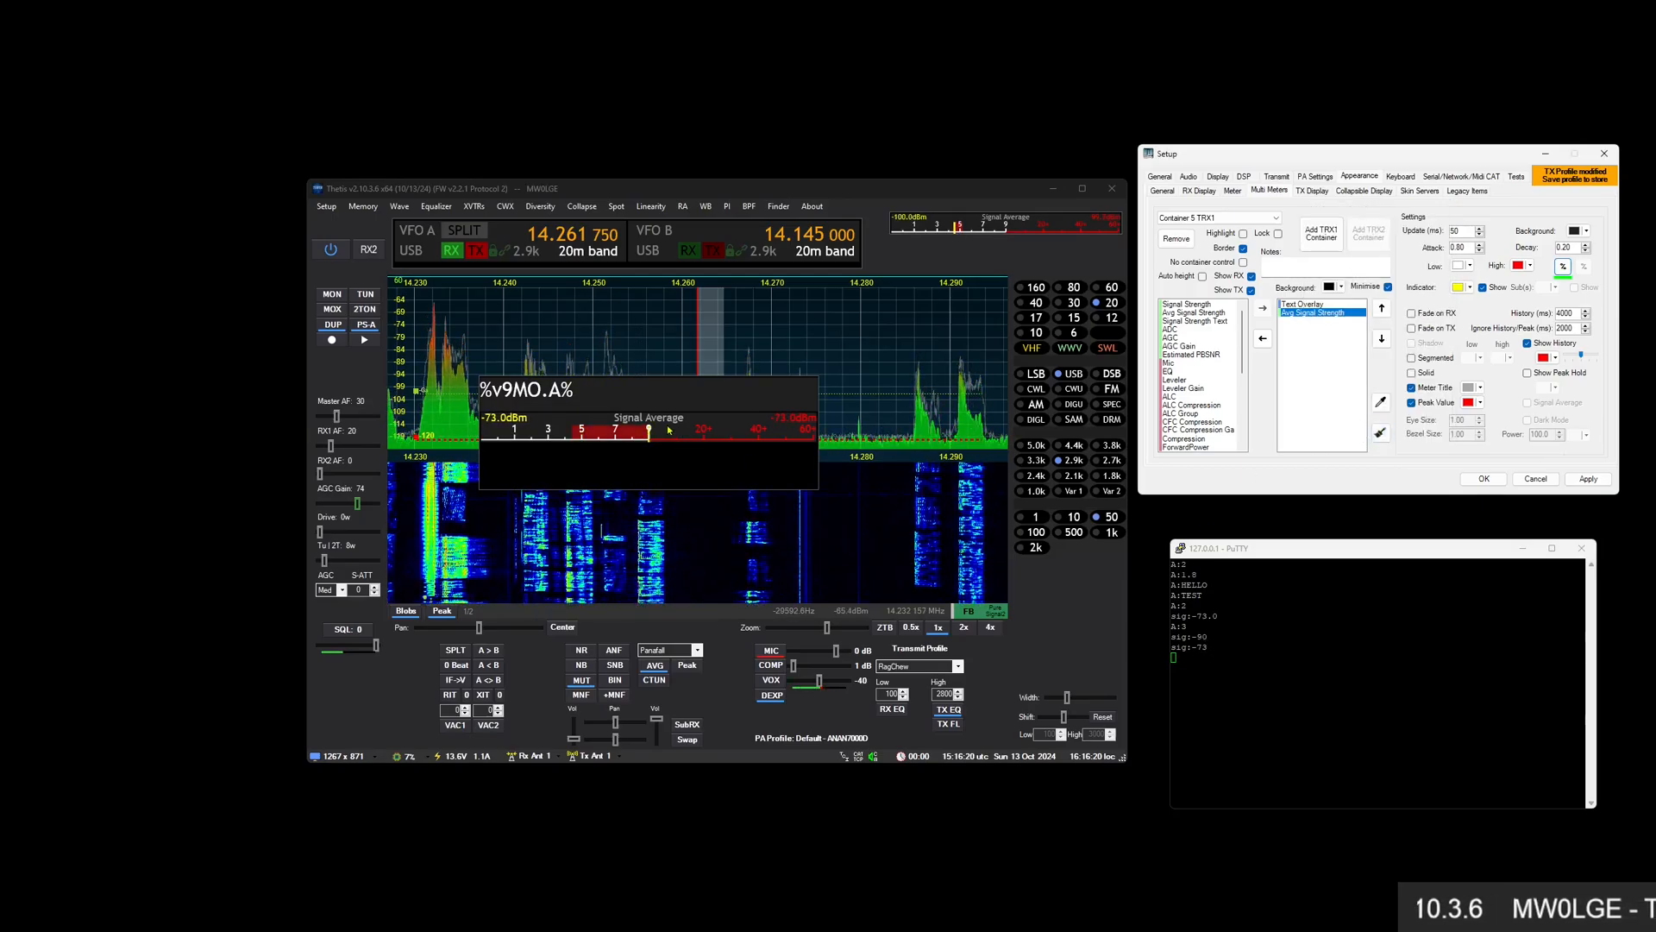
Send sig:-63 from the PuTTY terminal to drive the signal meter
left_click(1213, 676)
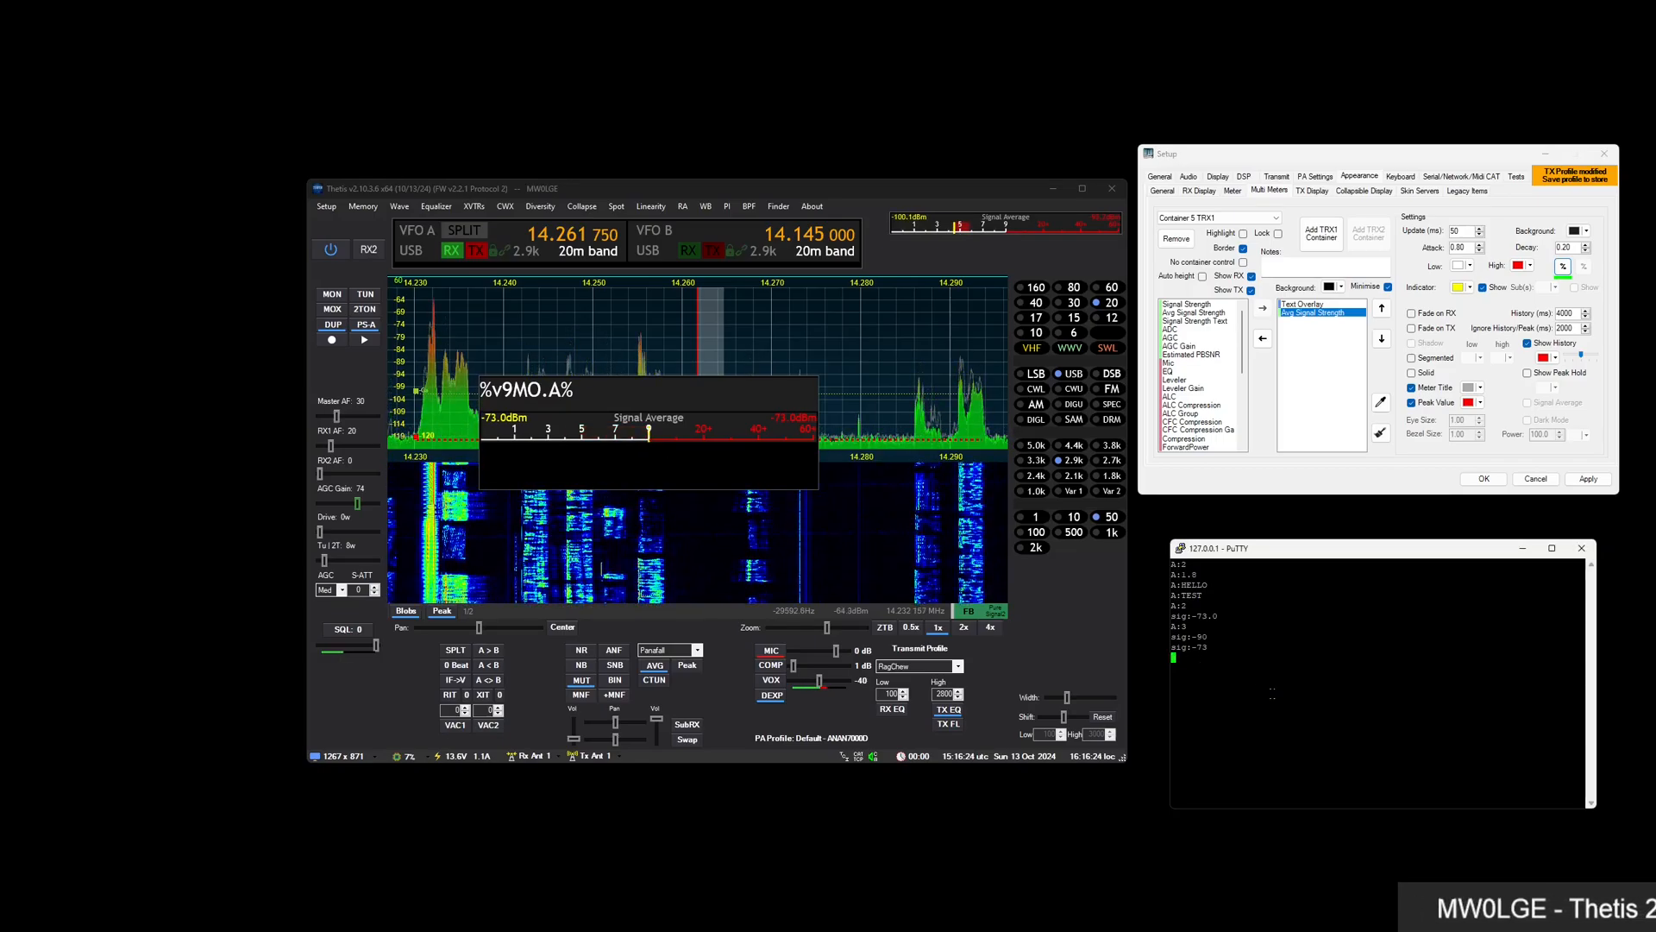
type("sig:-63")
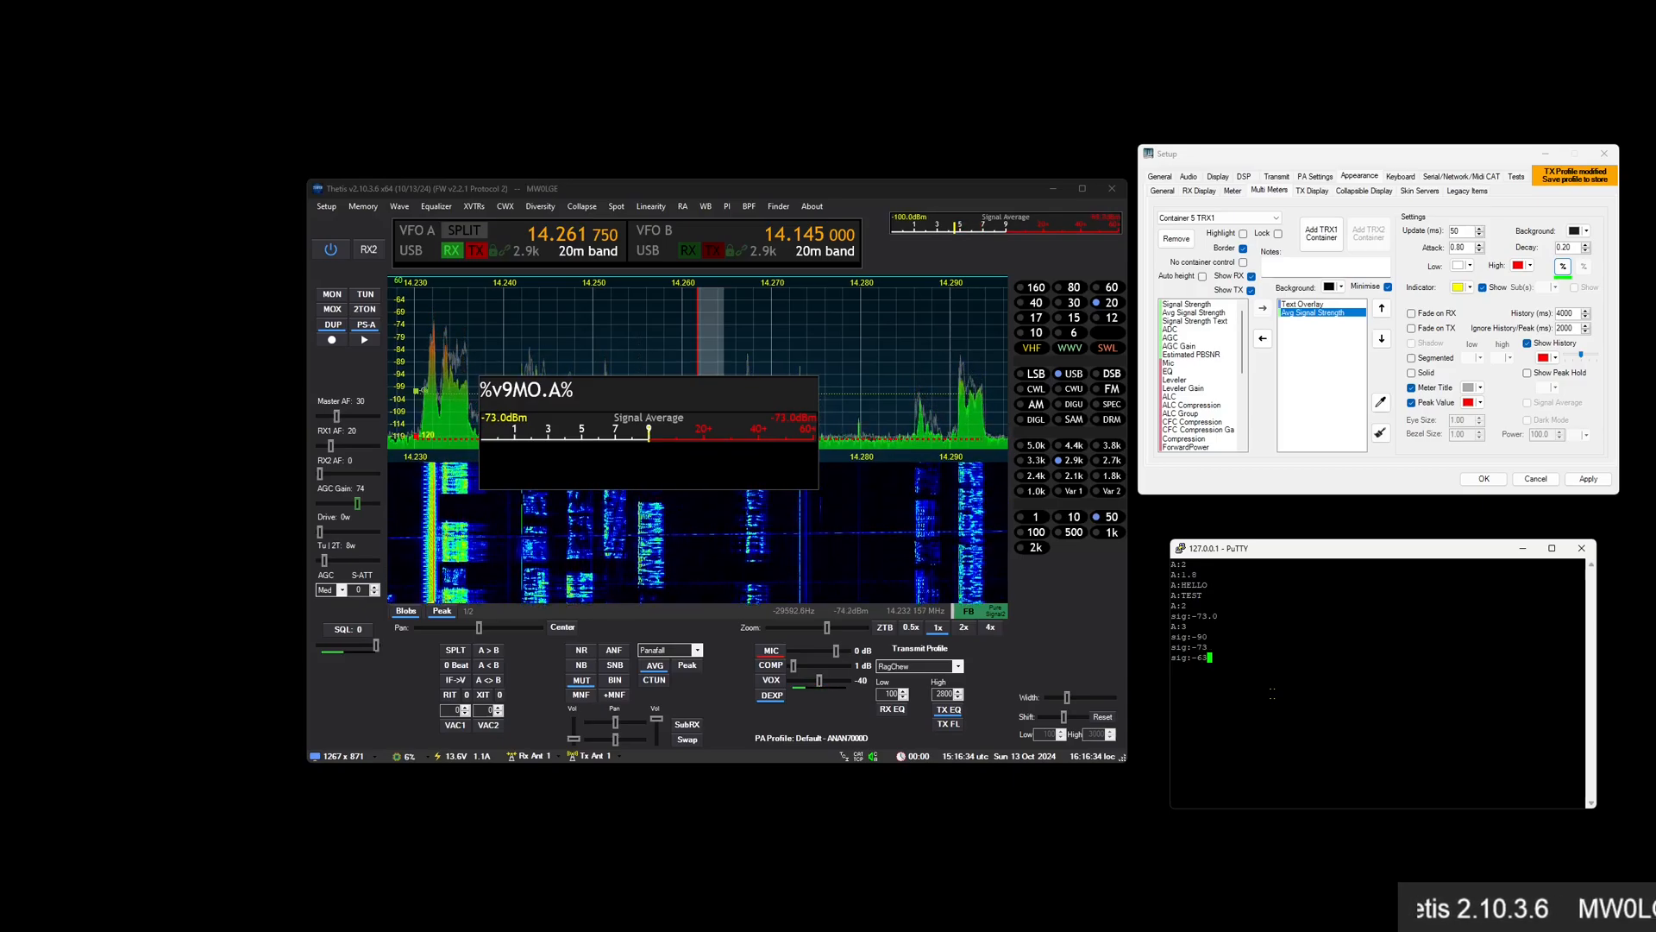
key("Return")
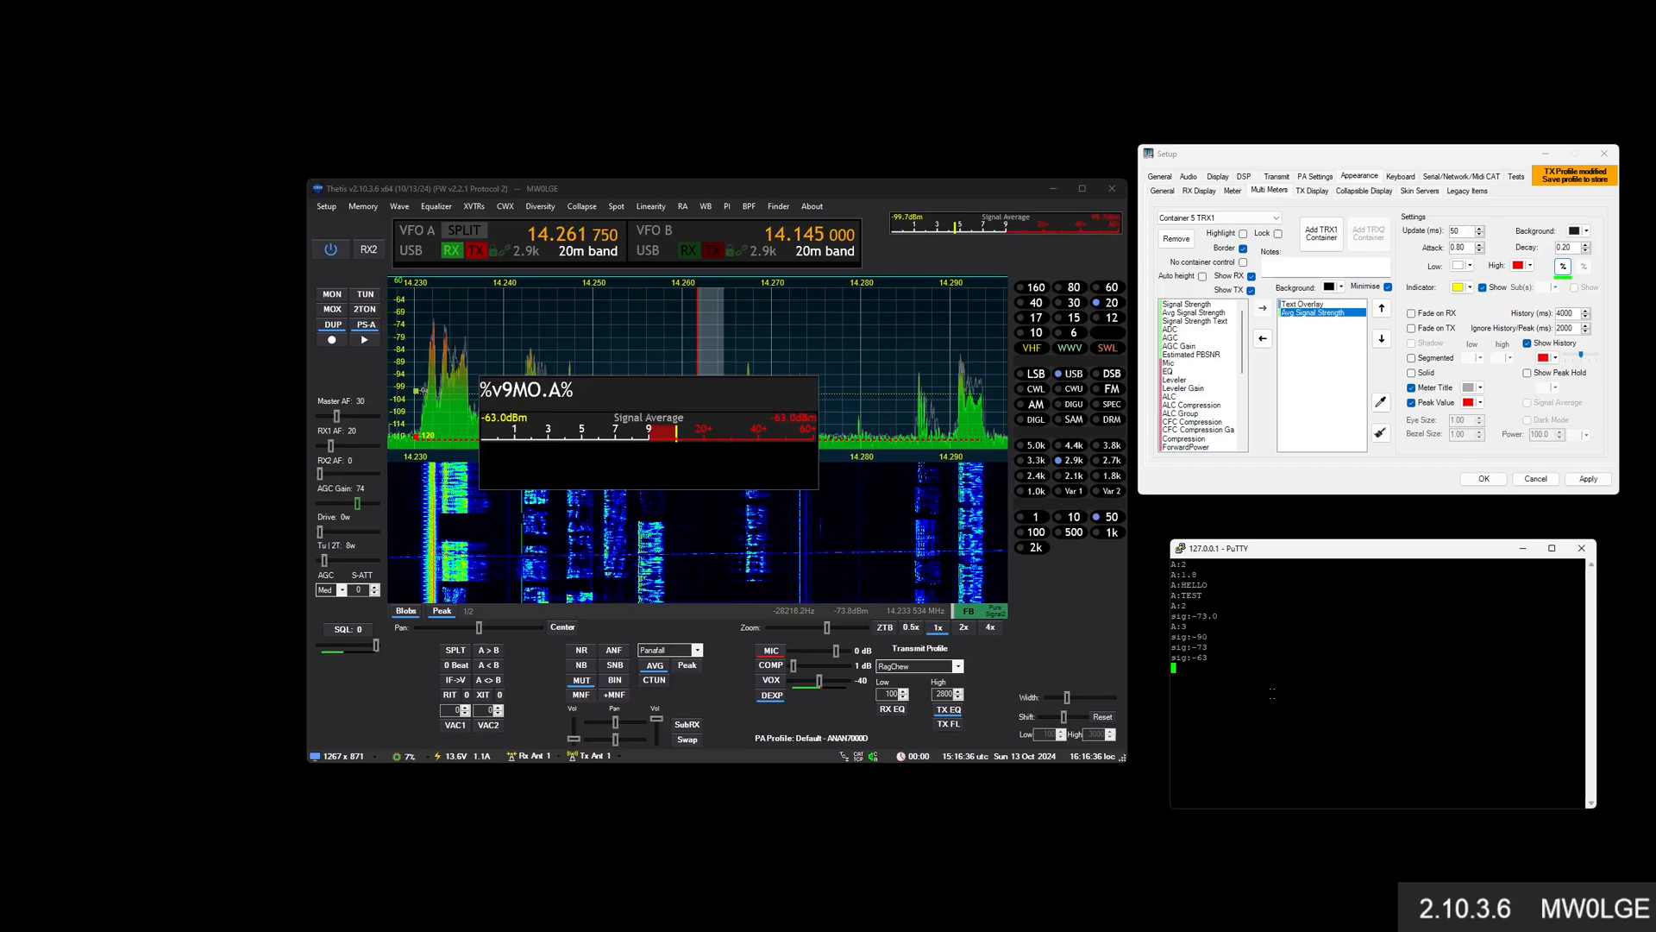
Cycle the Signal Average meter's readout through S-units and dBm to microvolts
left_click(507, 422)
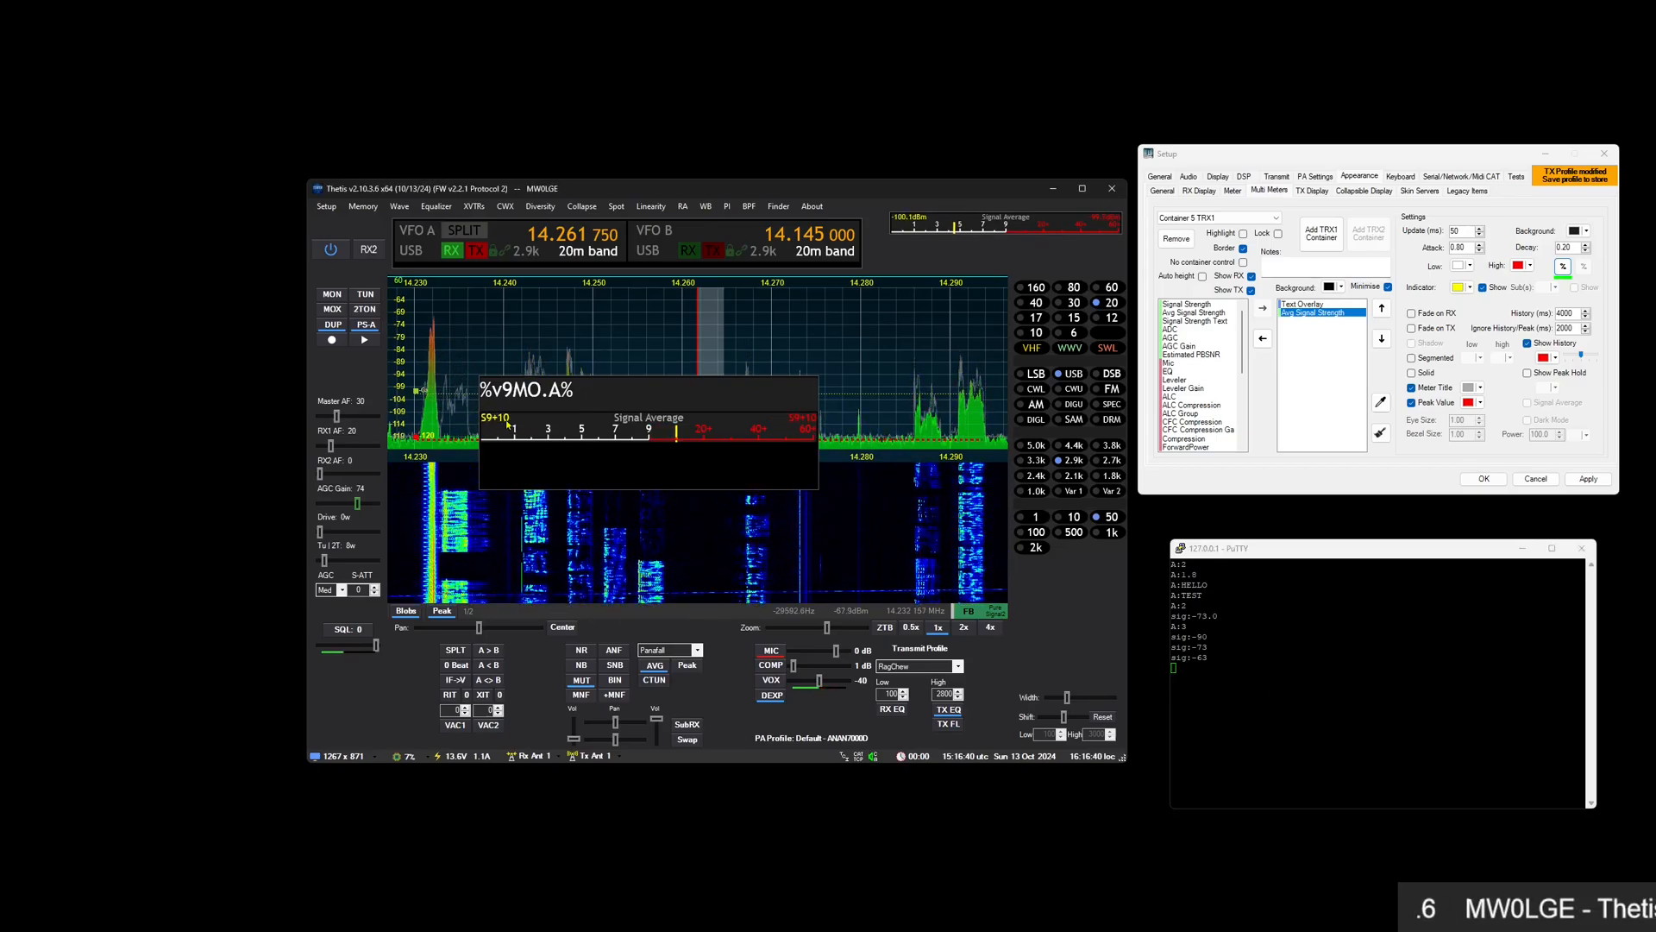
left_click(556, 430)
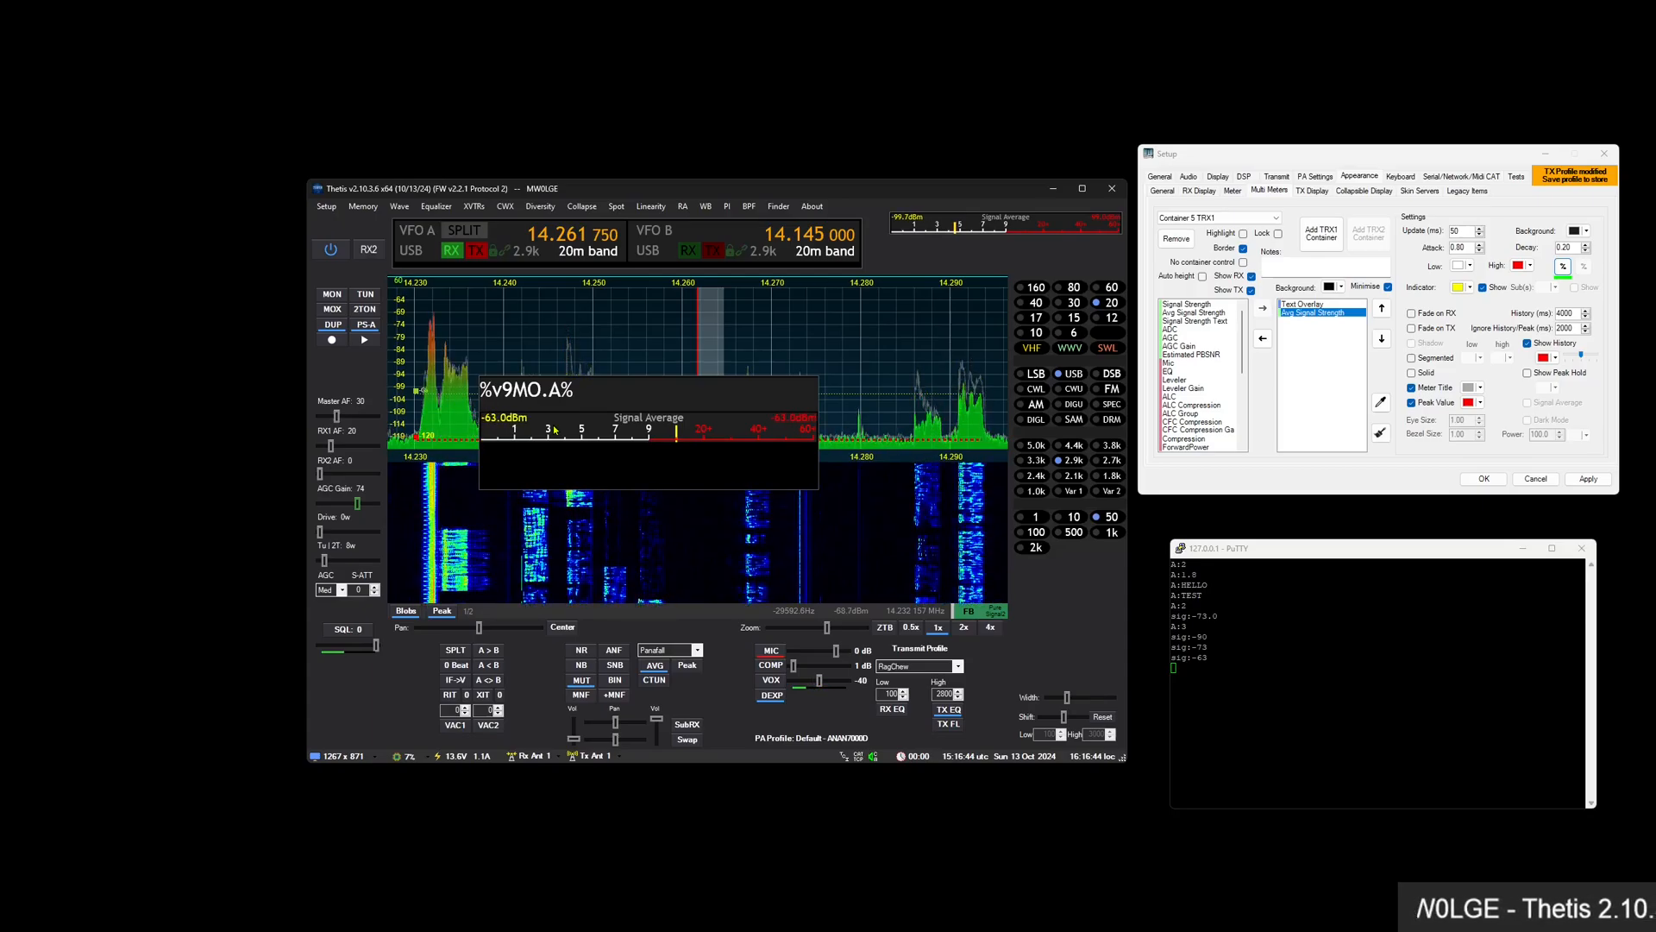
left_click(556, 430)
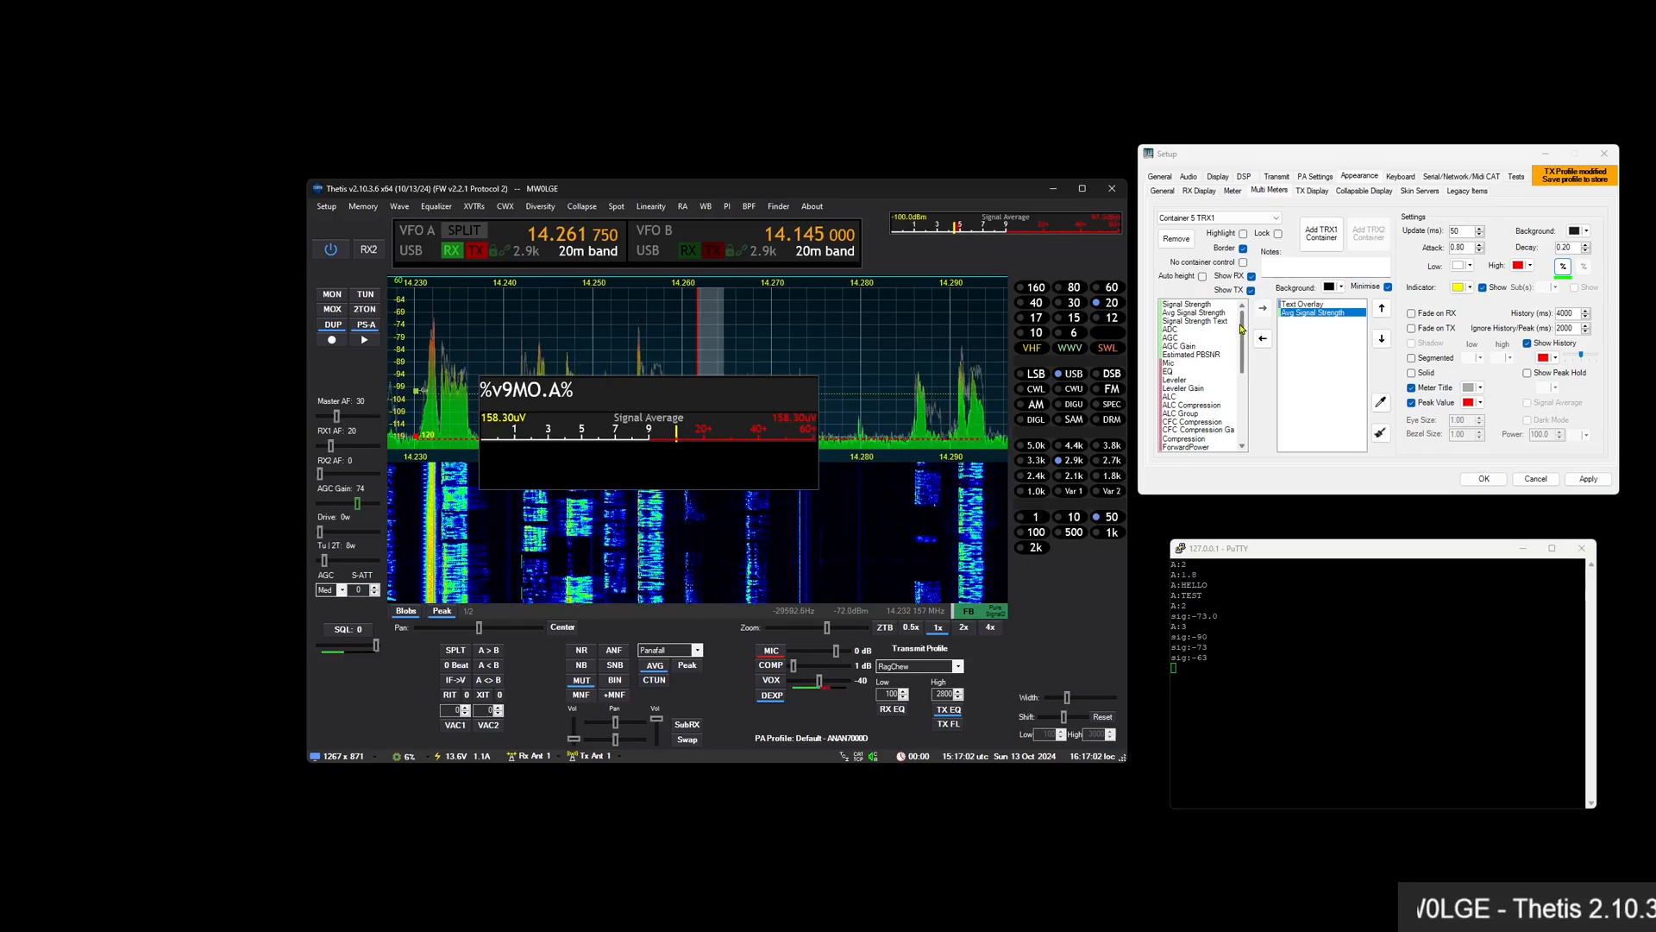
Add a Cross Meter to the container and make the container taller and narrower so the whole meter fits
left_click_drag(1242, 330, 1246, 402)
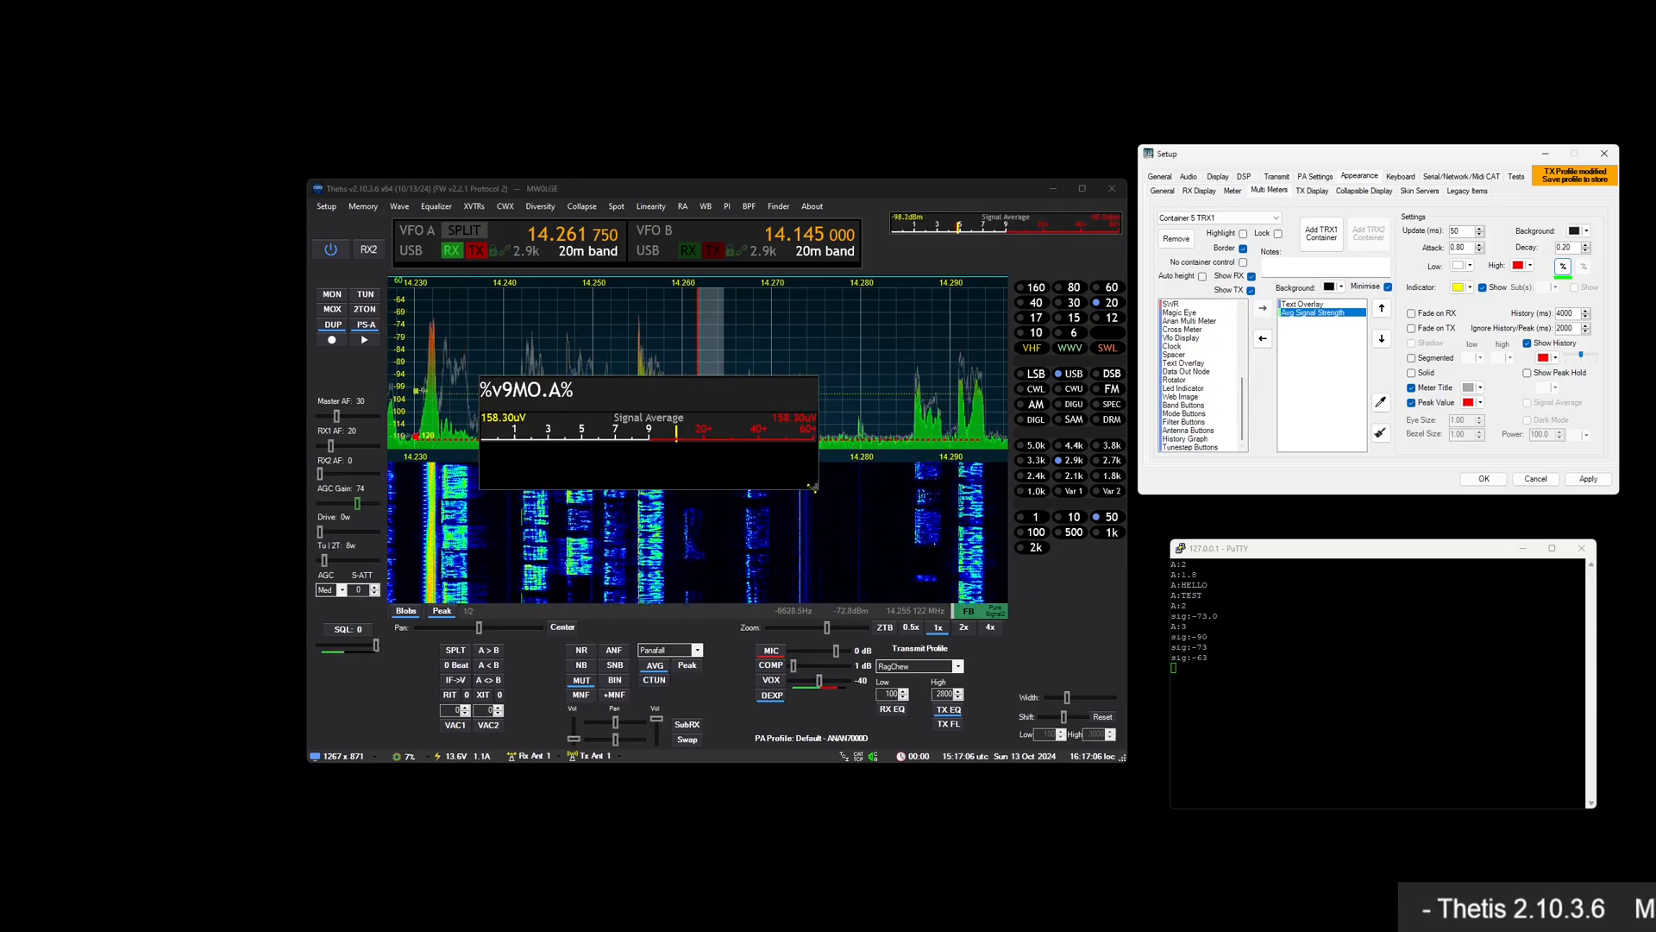
left_click_drag(812, 485, 782, 541)
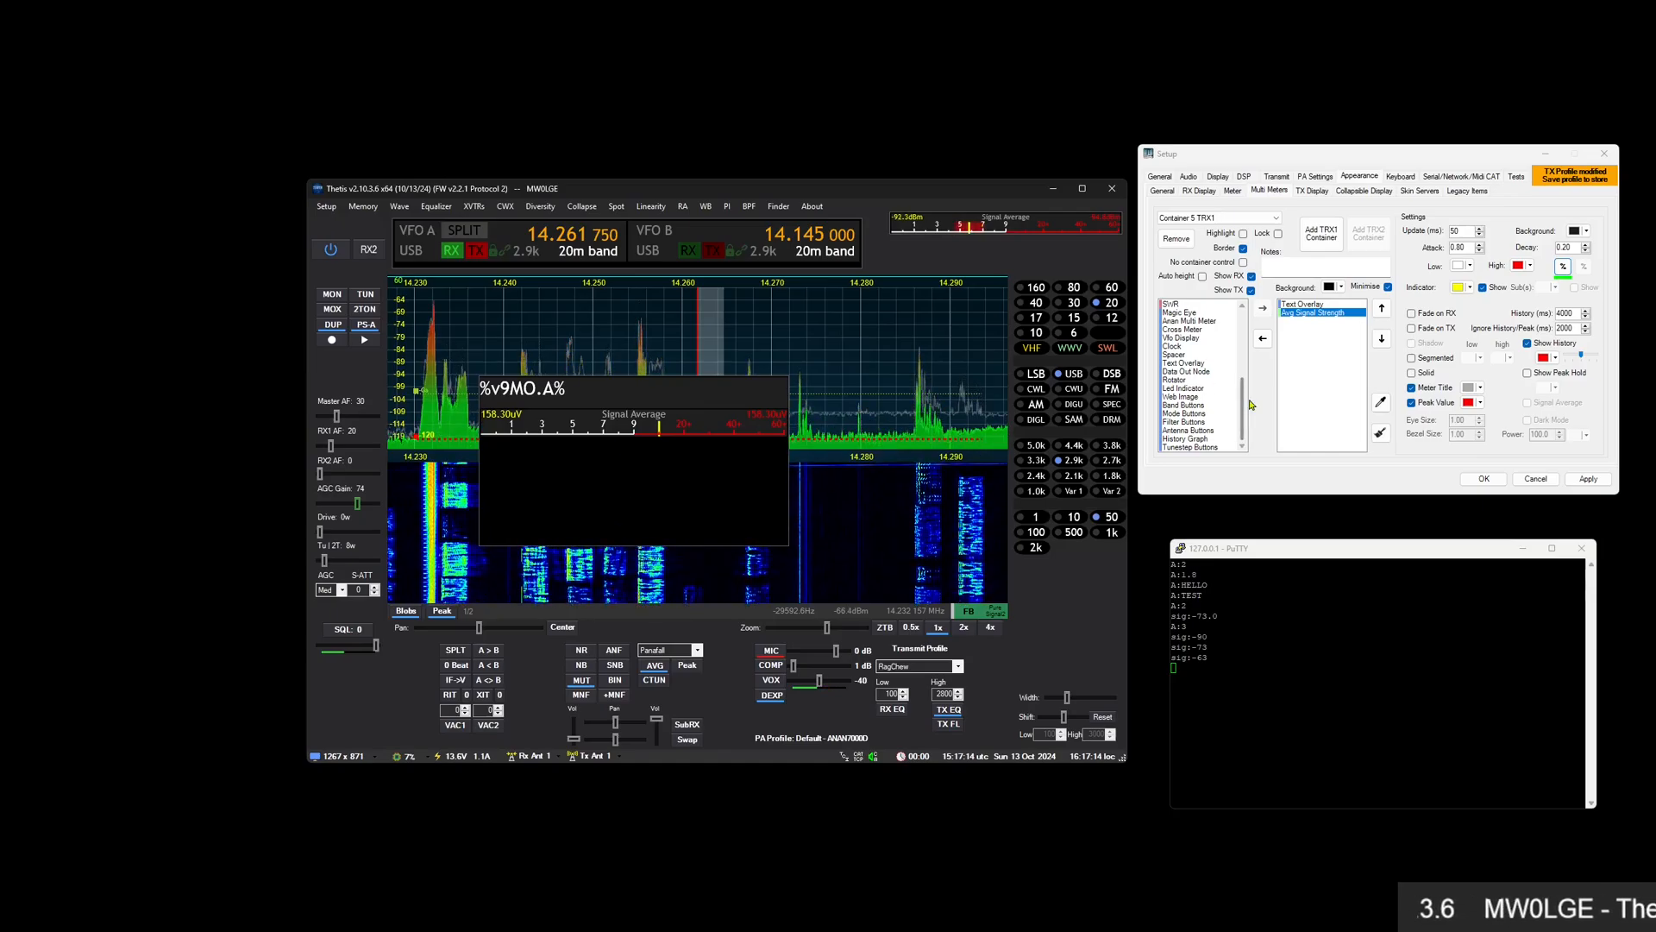
double_click(1211, 329)
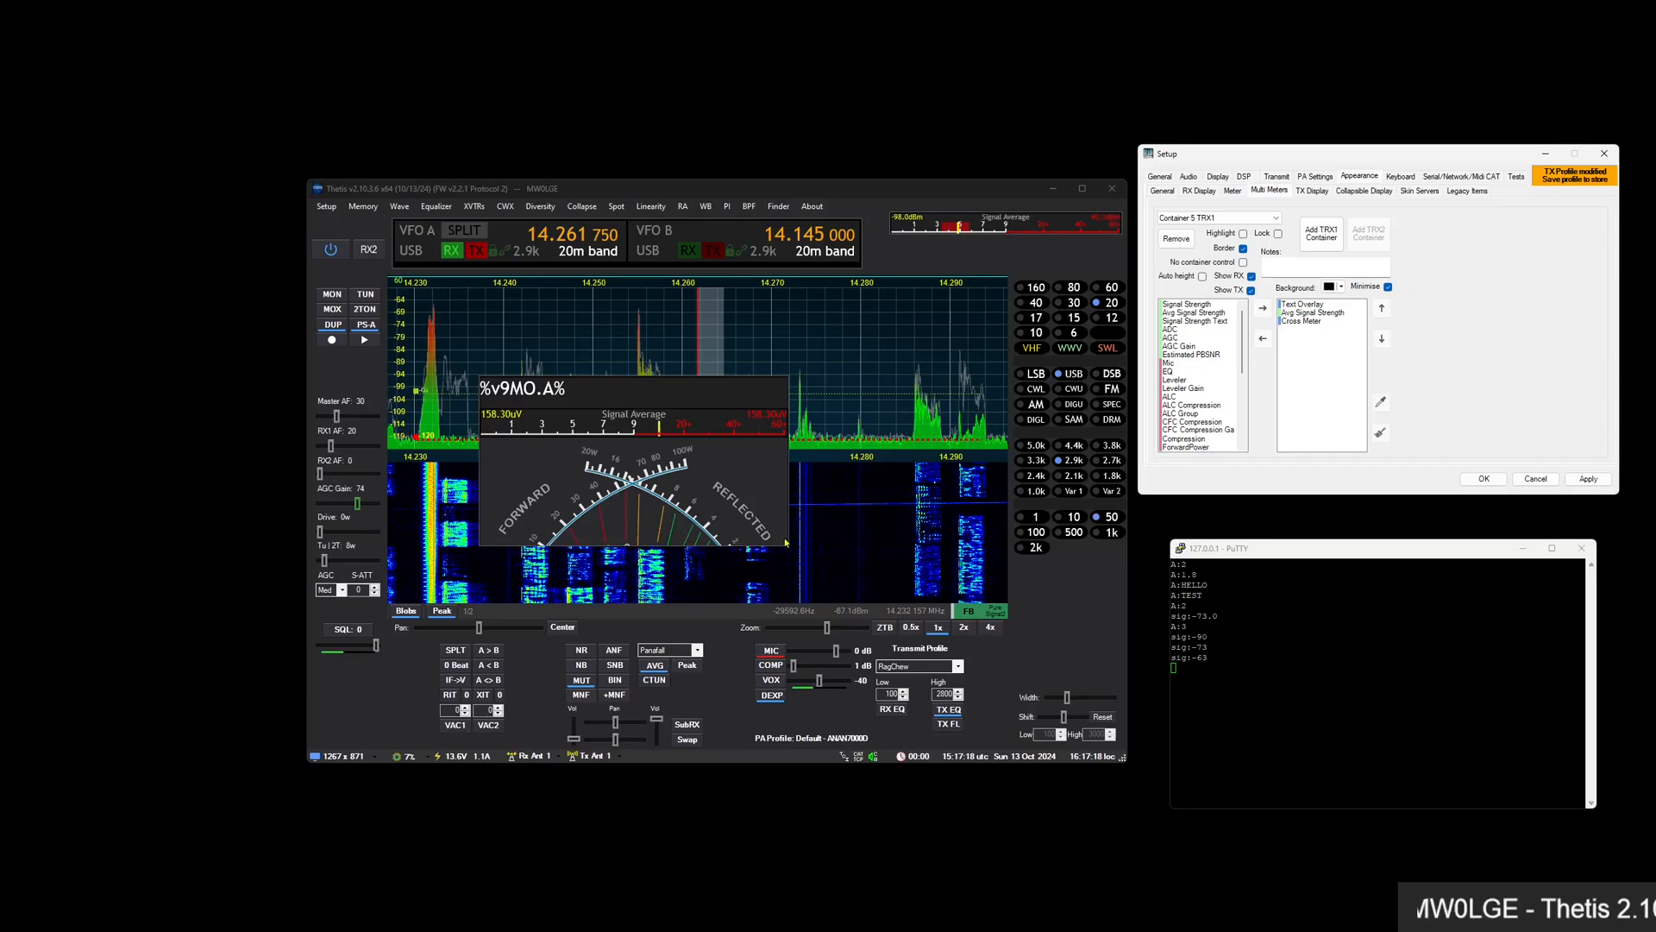
left_click_drag(786, 544, 699, 597)
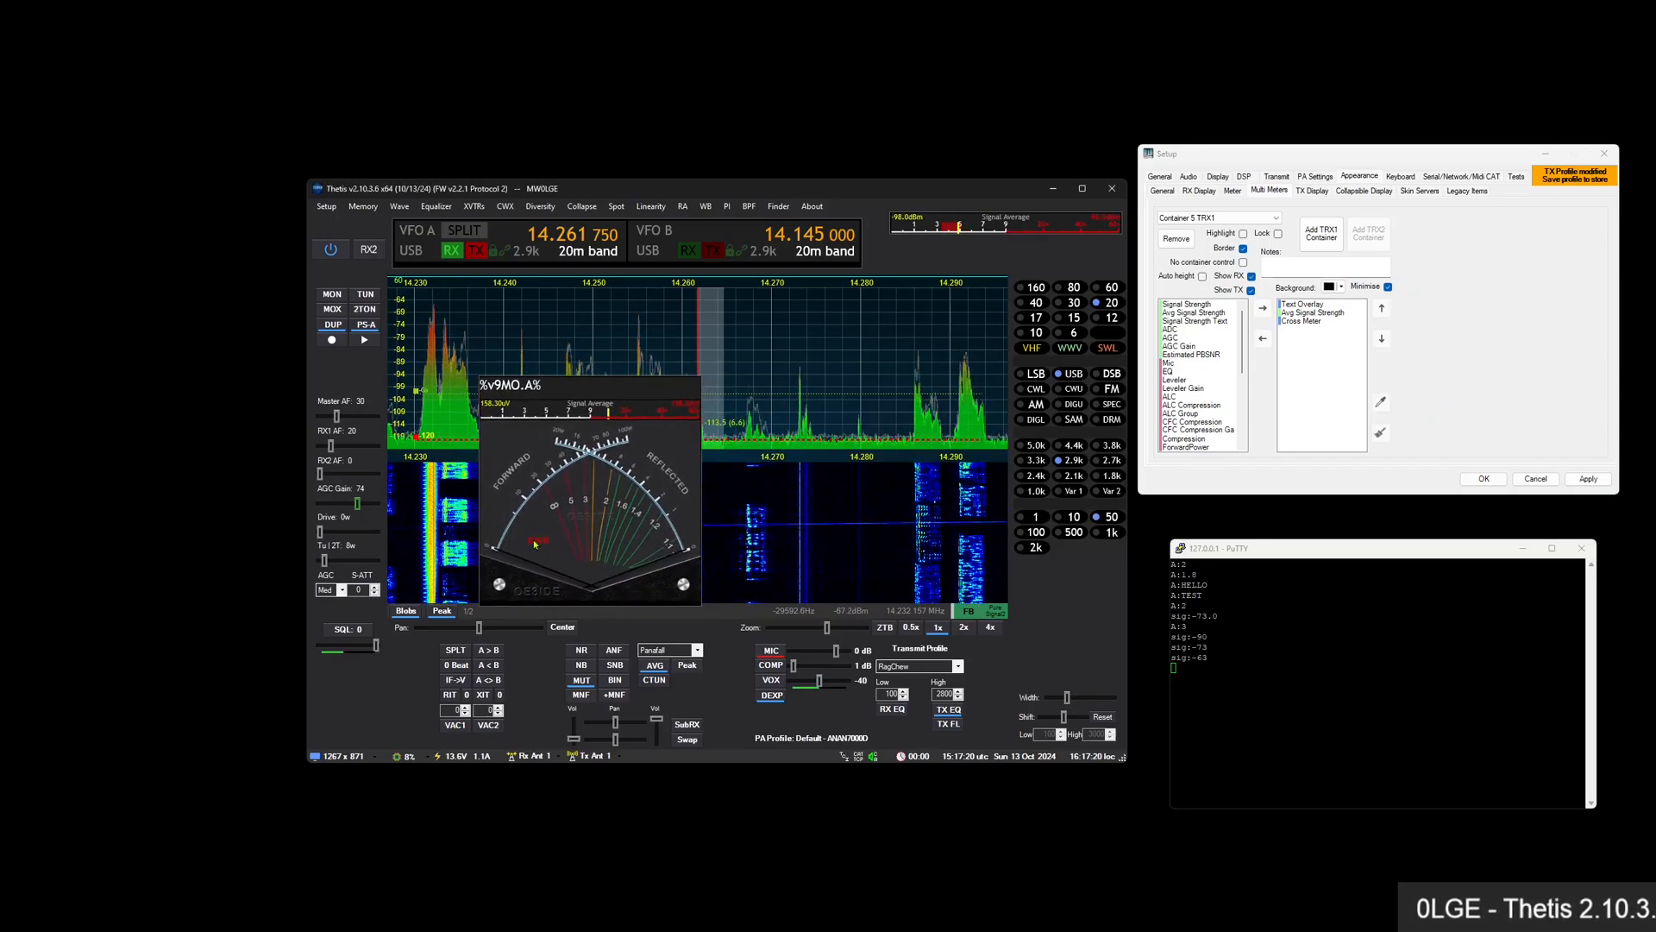
Set the Cross Meter's indicator colour to white and its sub-indicator colour to grey
left_click(1315, 322)
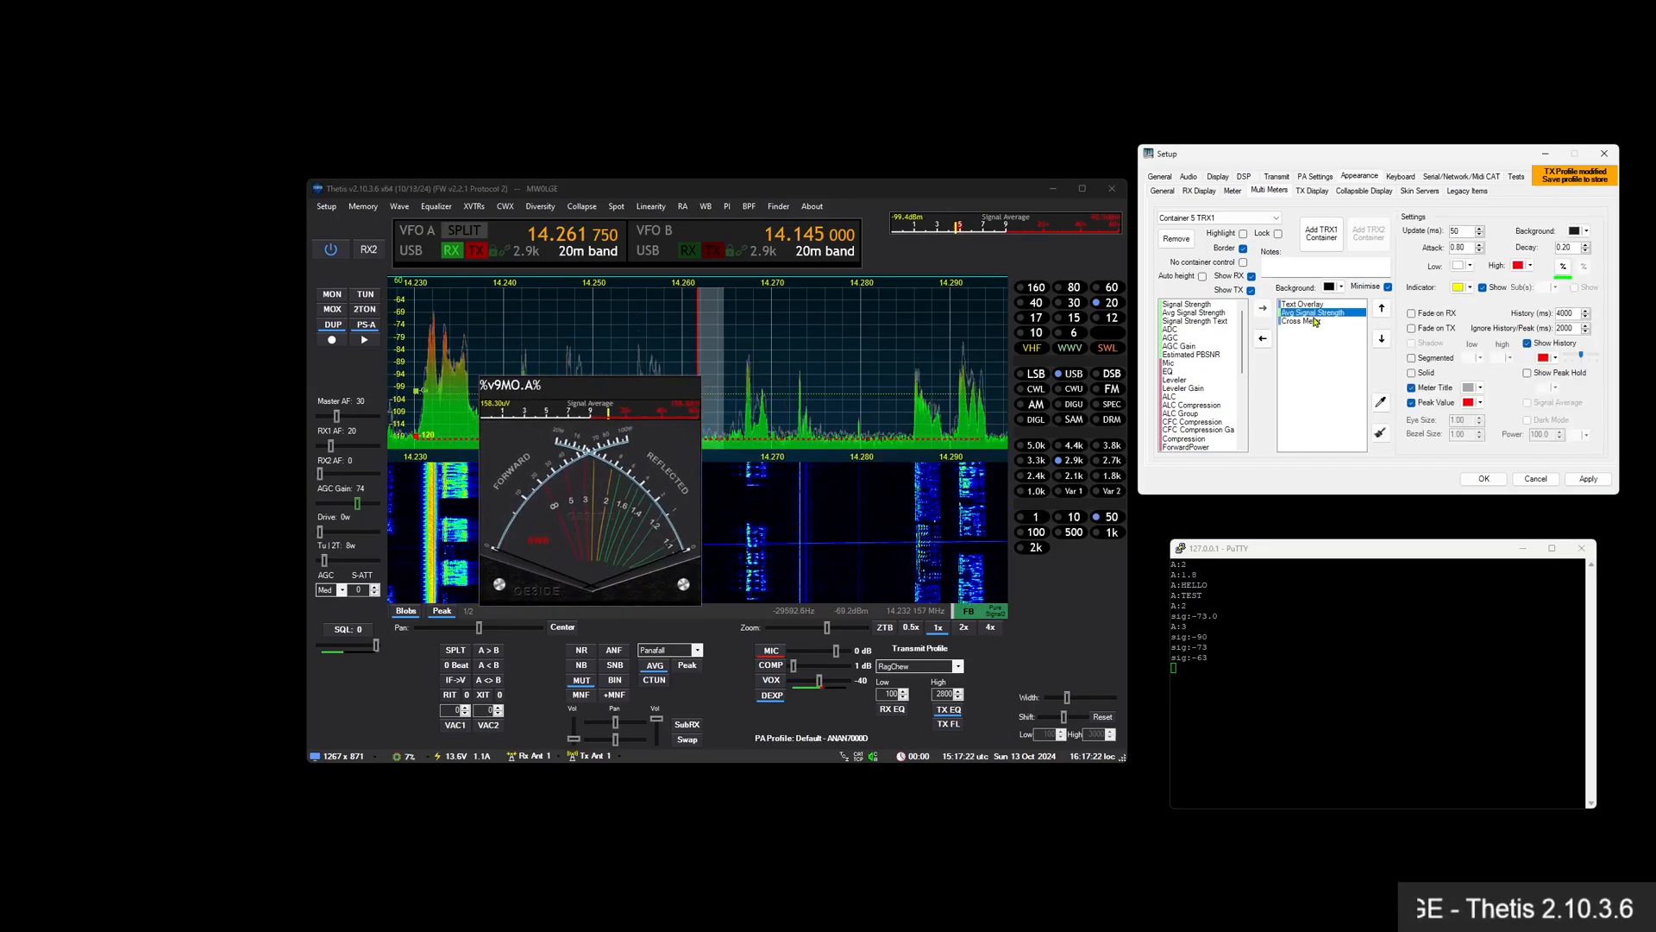
left_click(1469, 288)
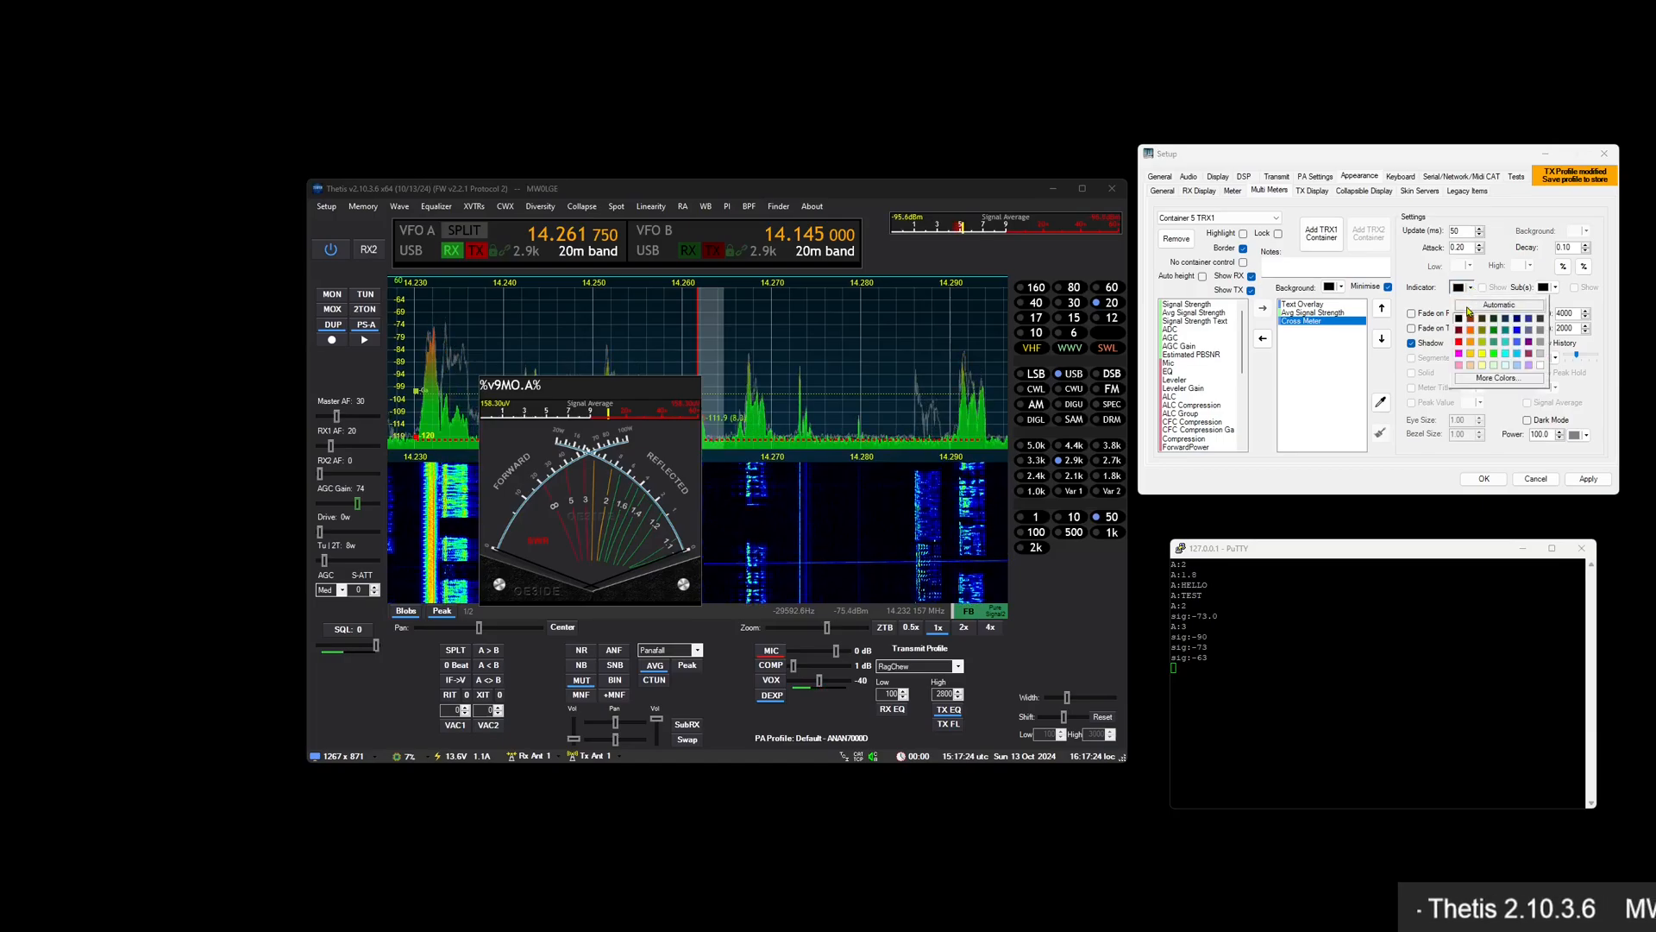
left_click(1546, 373)
left_click(1553, 288)
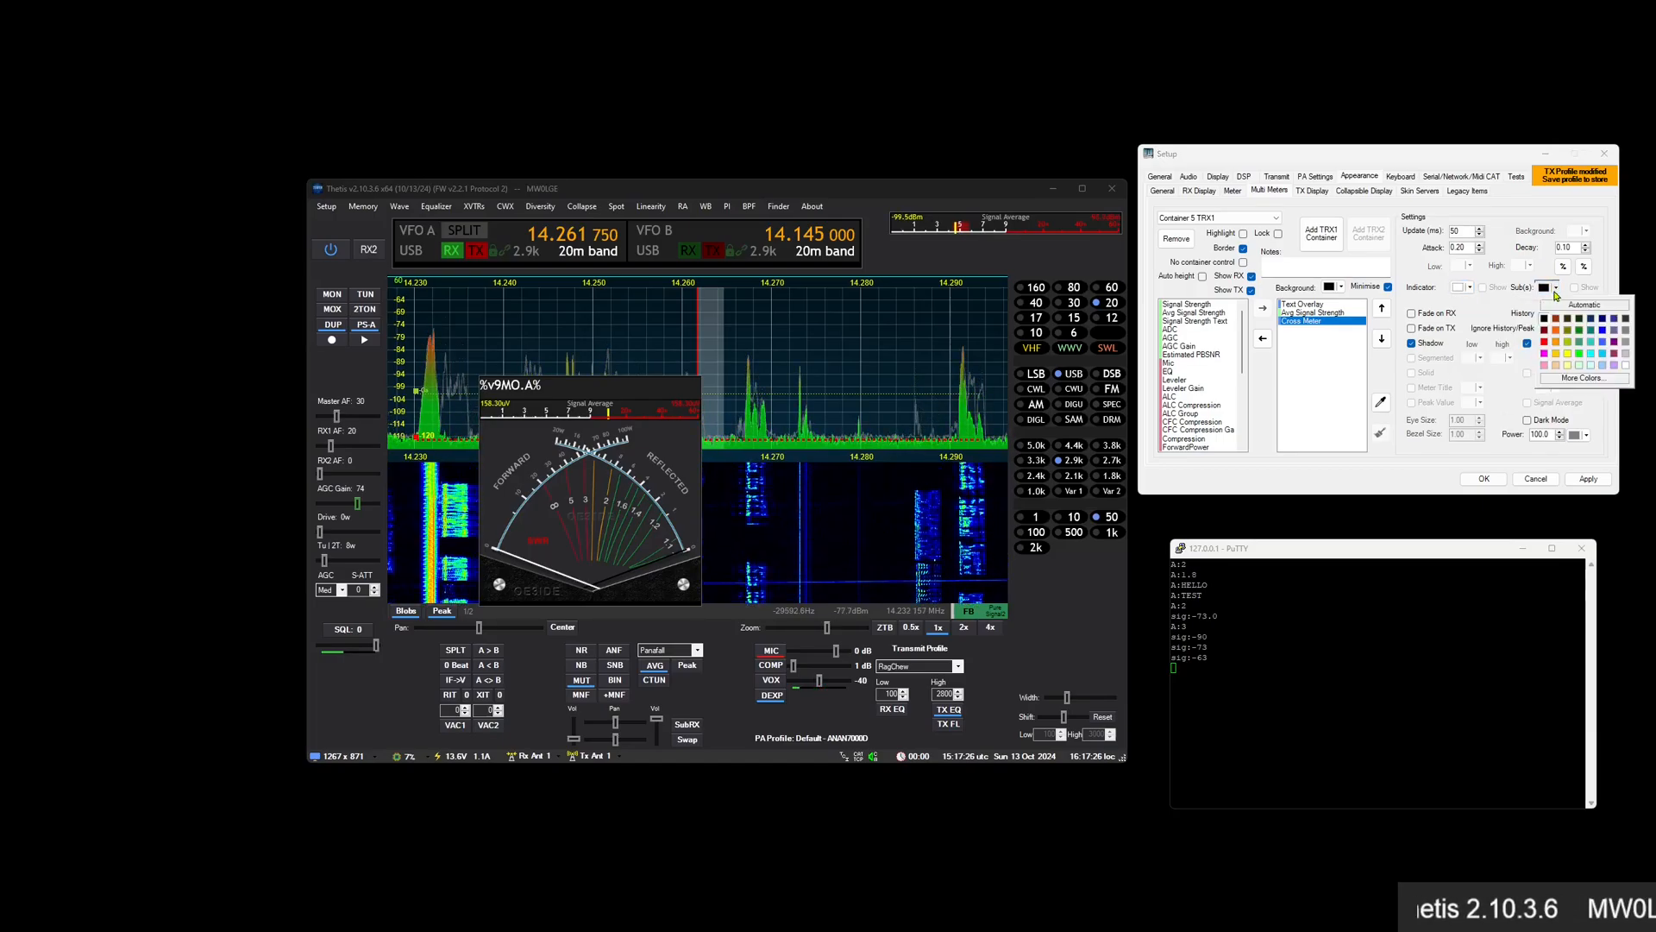
left_click(1626, 353)
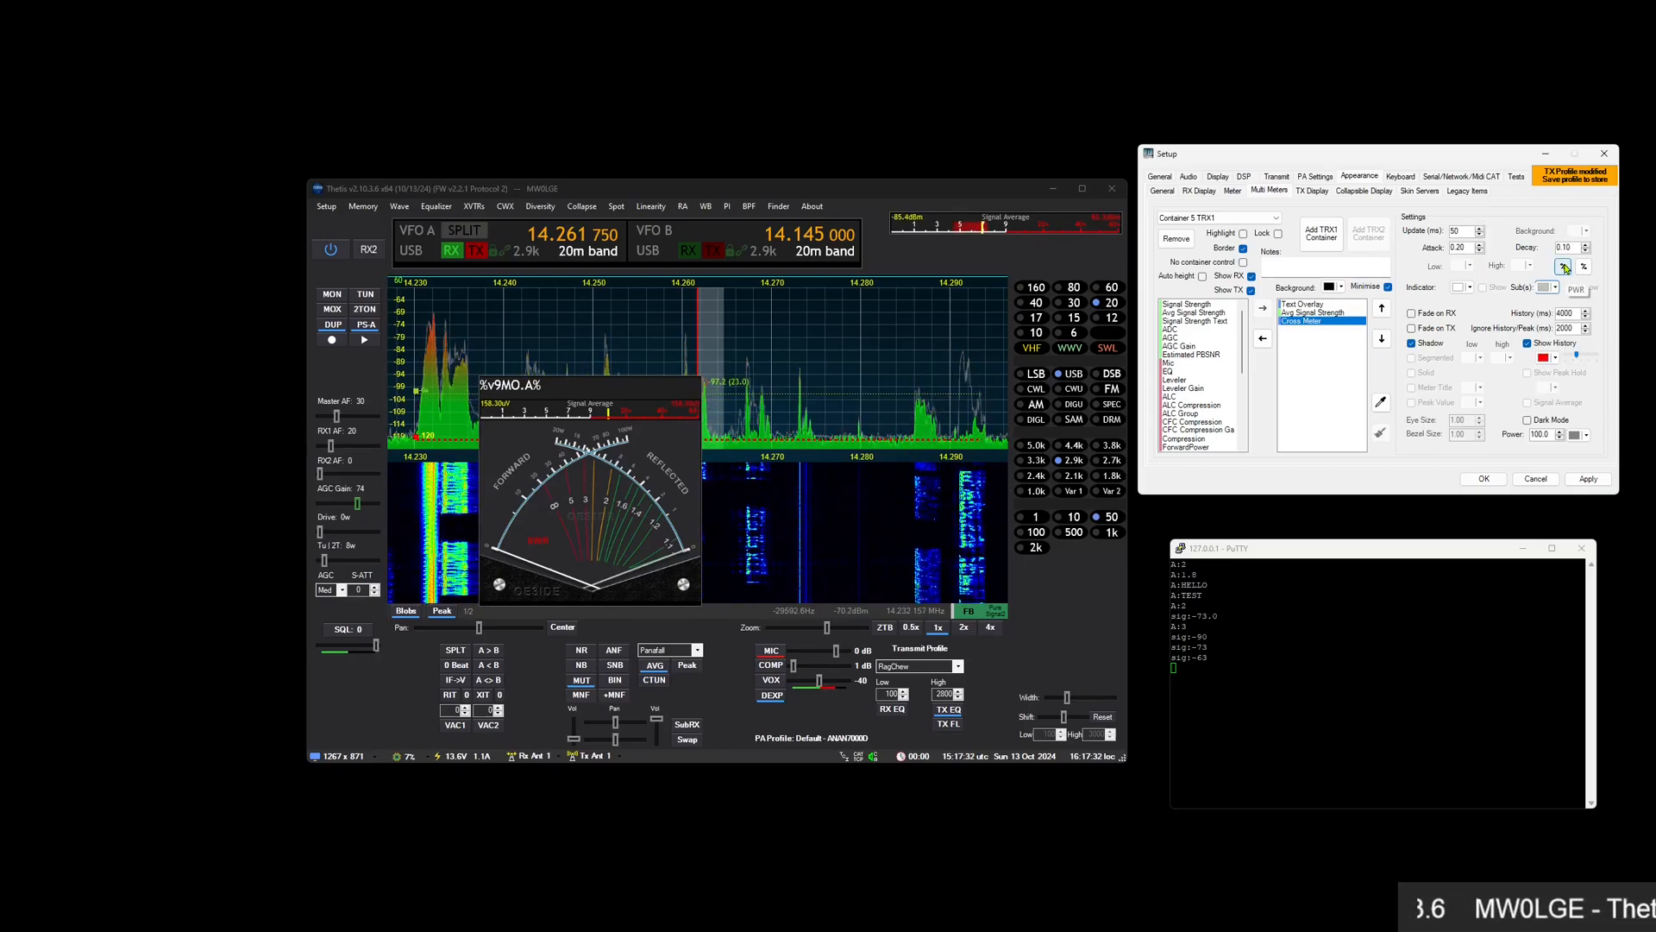
left_click(1563, 268)
left_click(1330, 242)
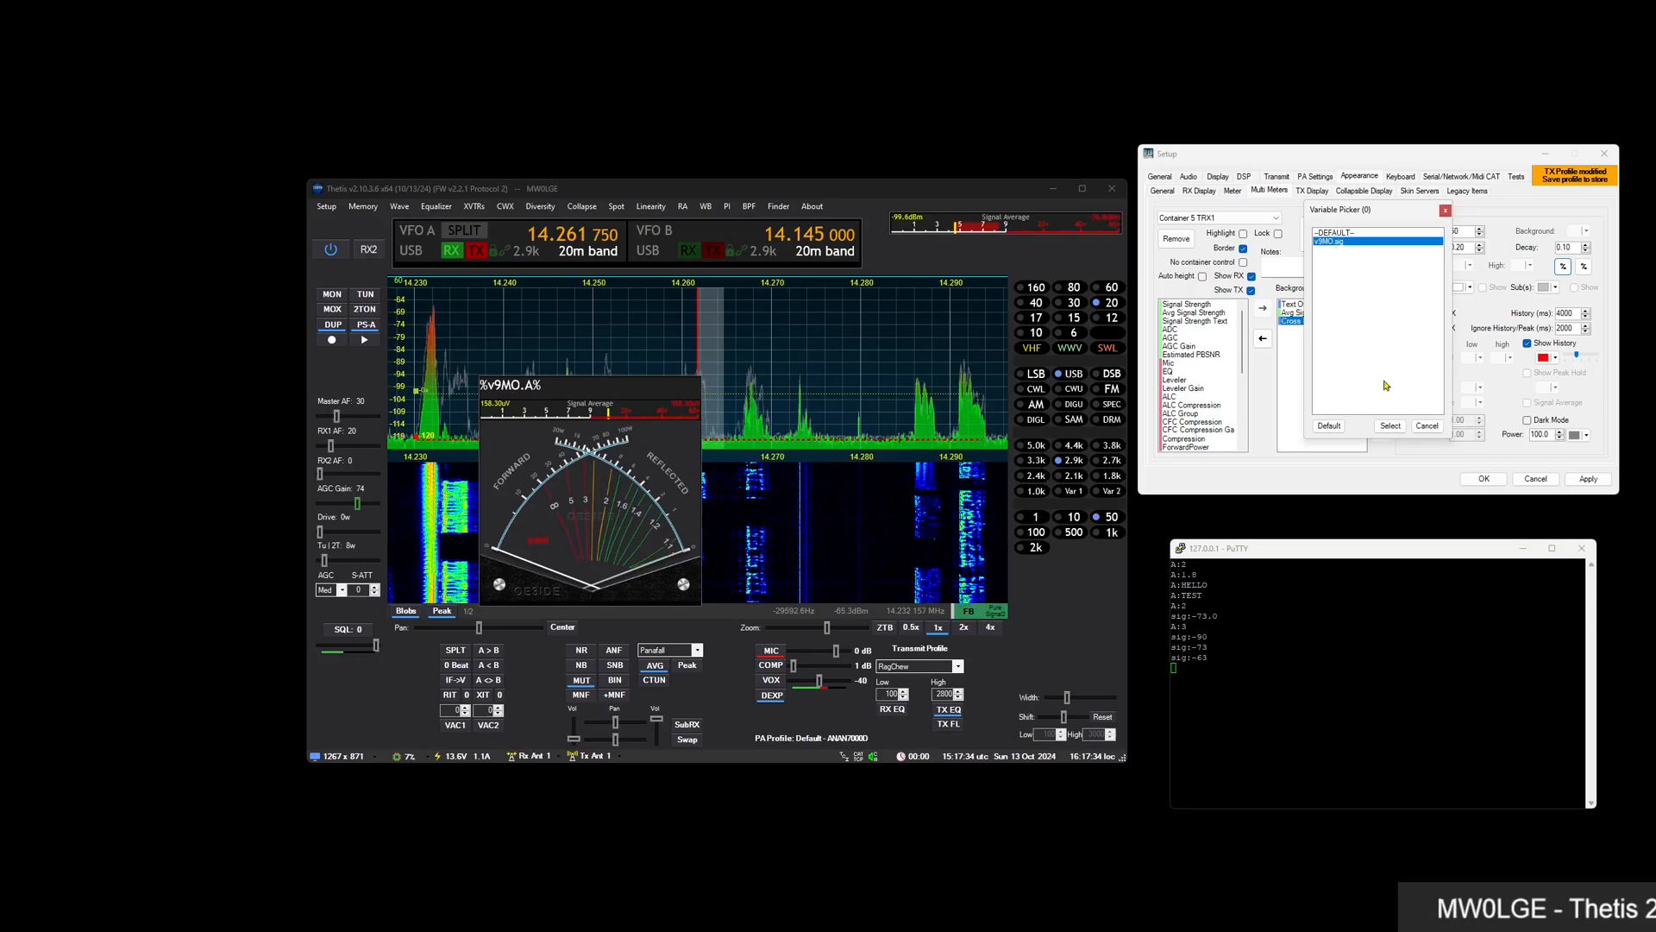
left_click(1437, 429)
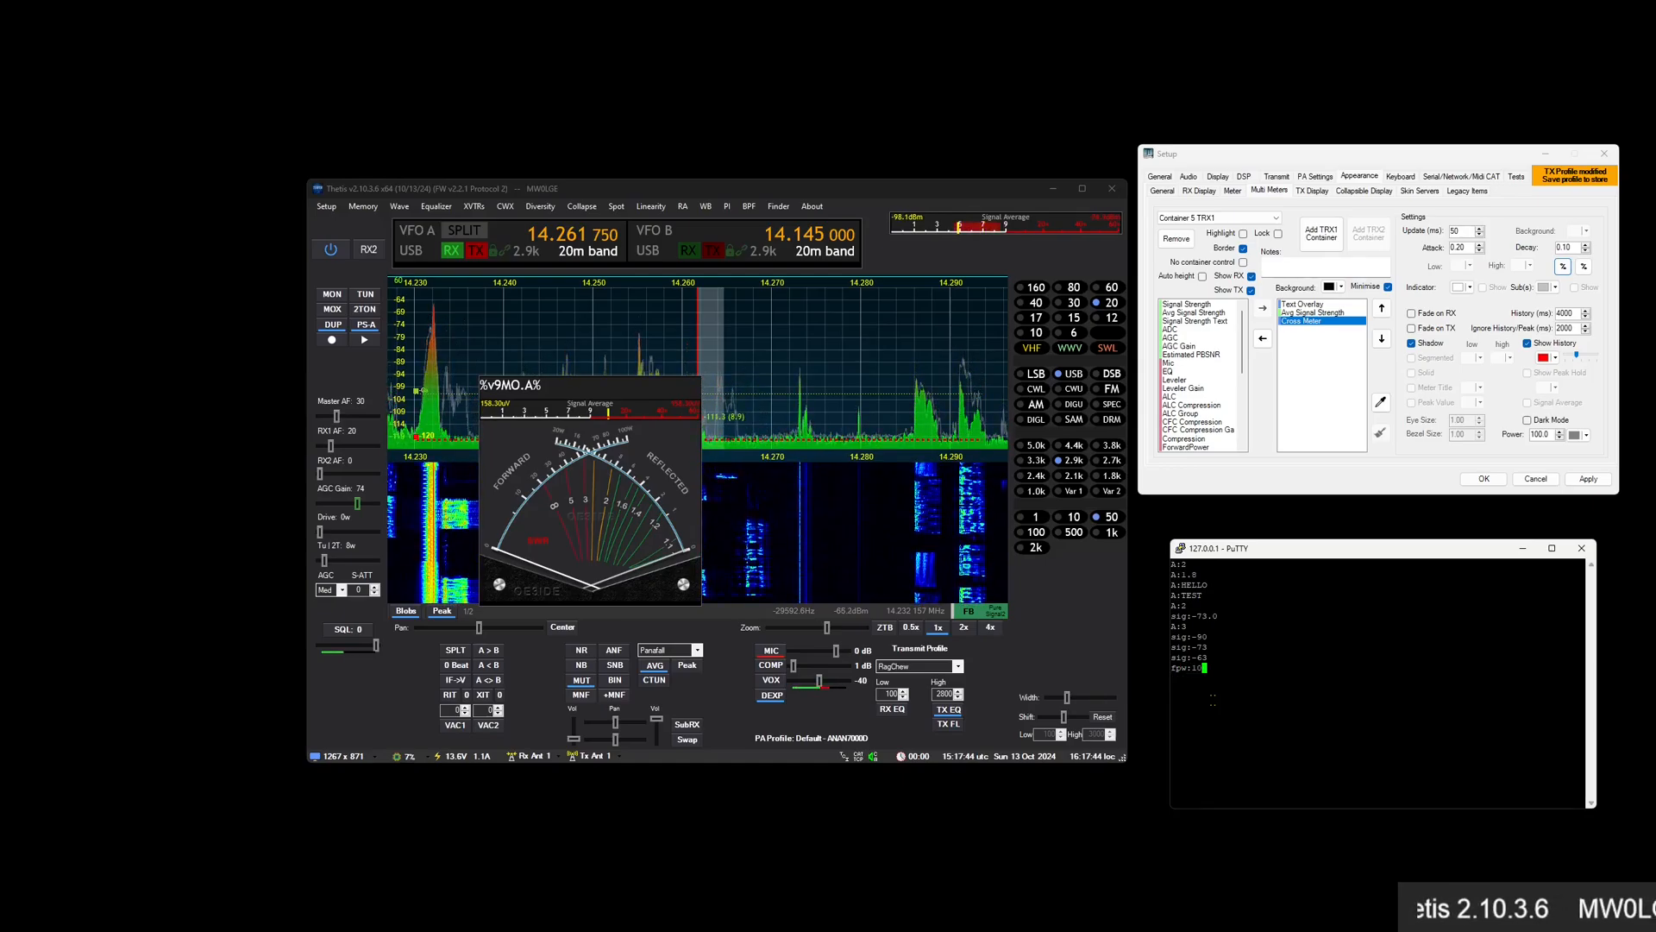
Send fpw:10 and rpw:0 from the PuTTY terminal to create forward and reflected power variables
type("fp")
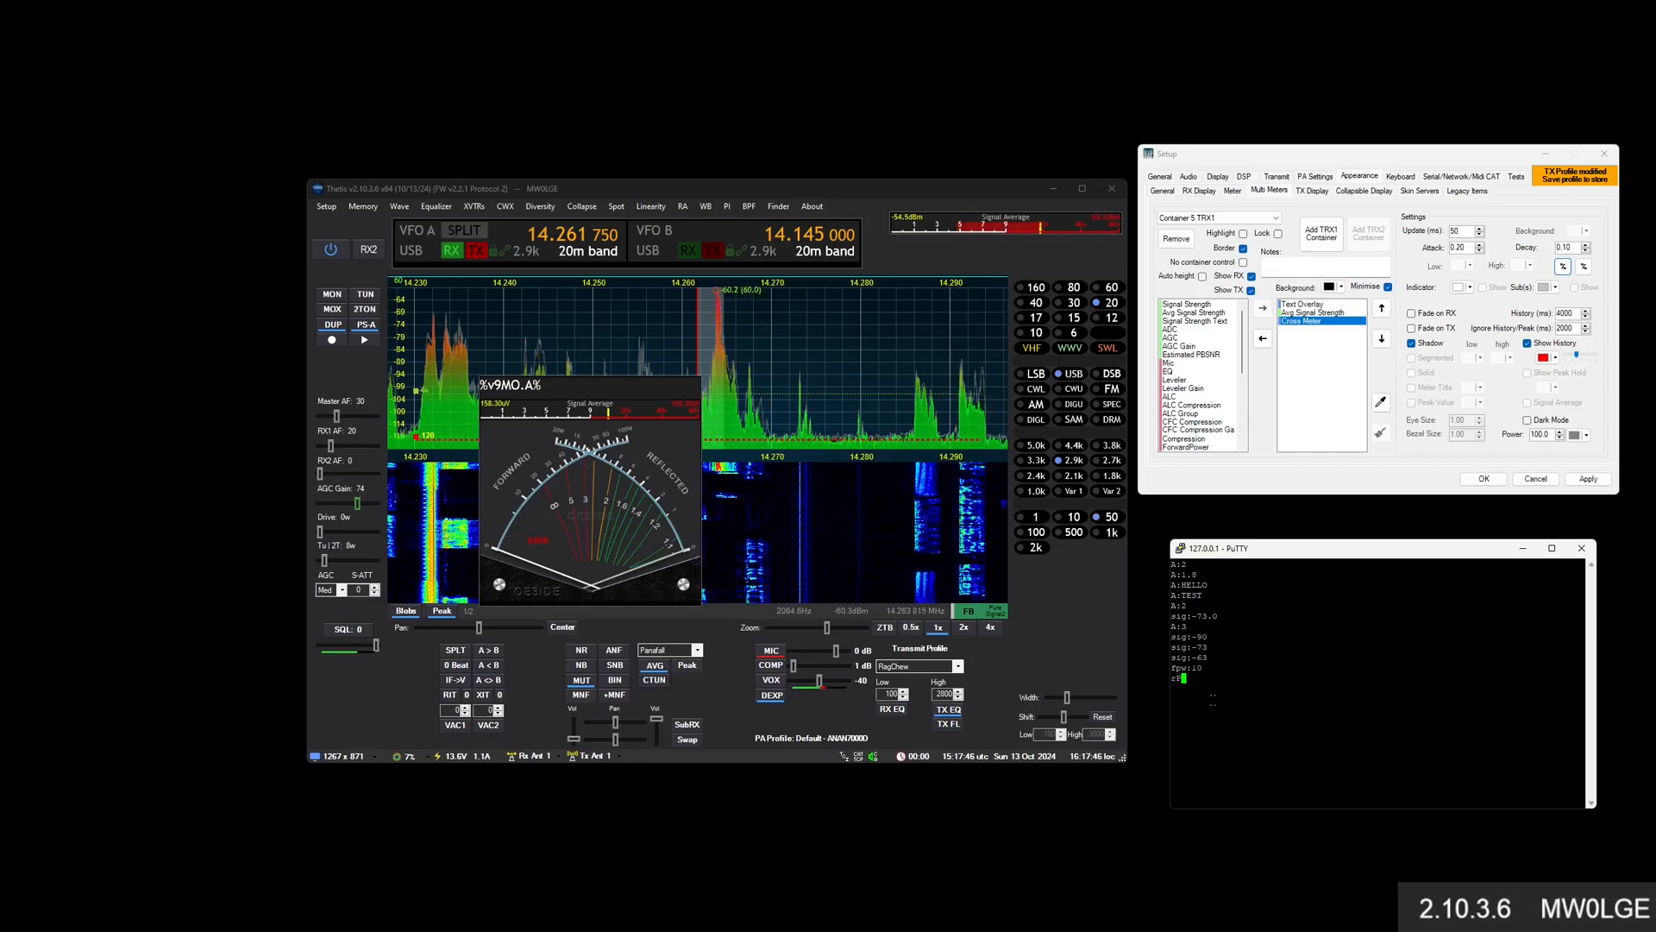
type("w:")
key("Return")
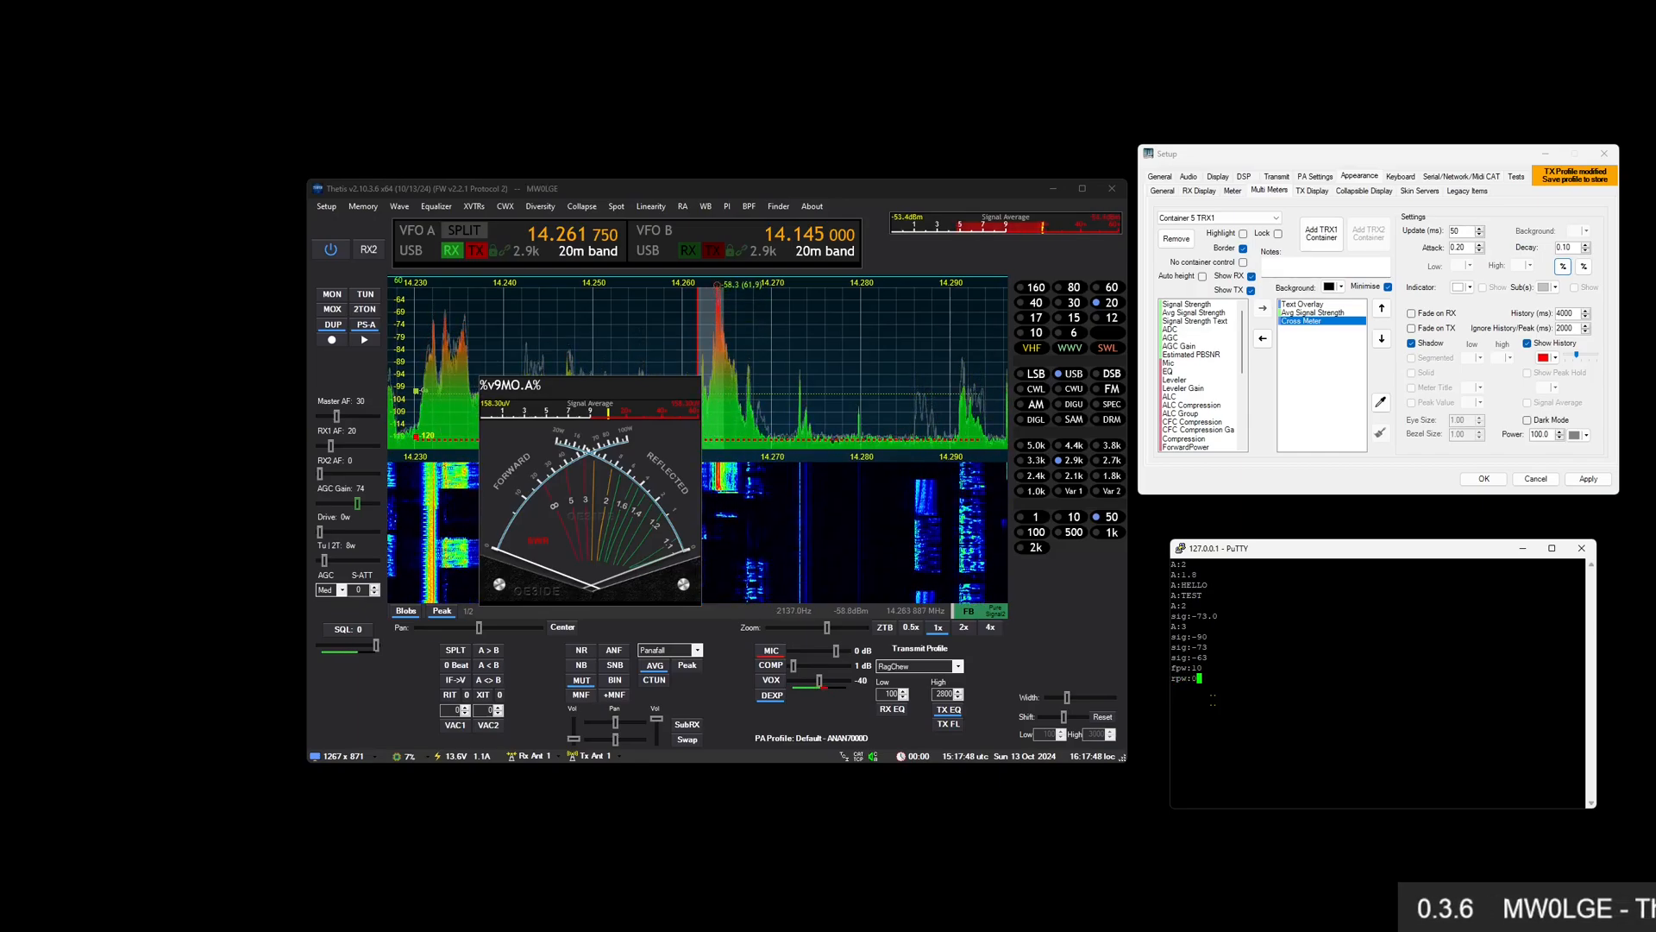
Assign v9MO.fpw to the Cross Meter's first variable and v9MO.rpw to its second
left_click(1562, 266)
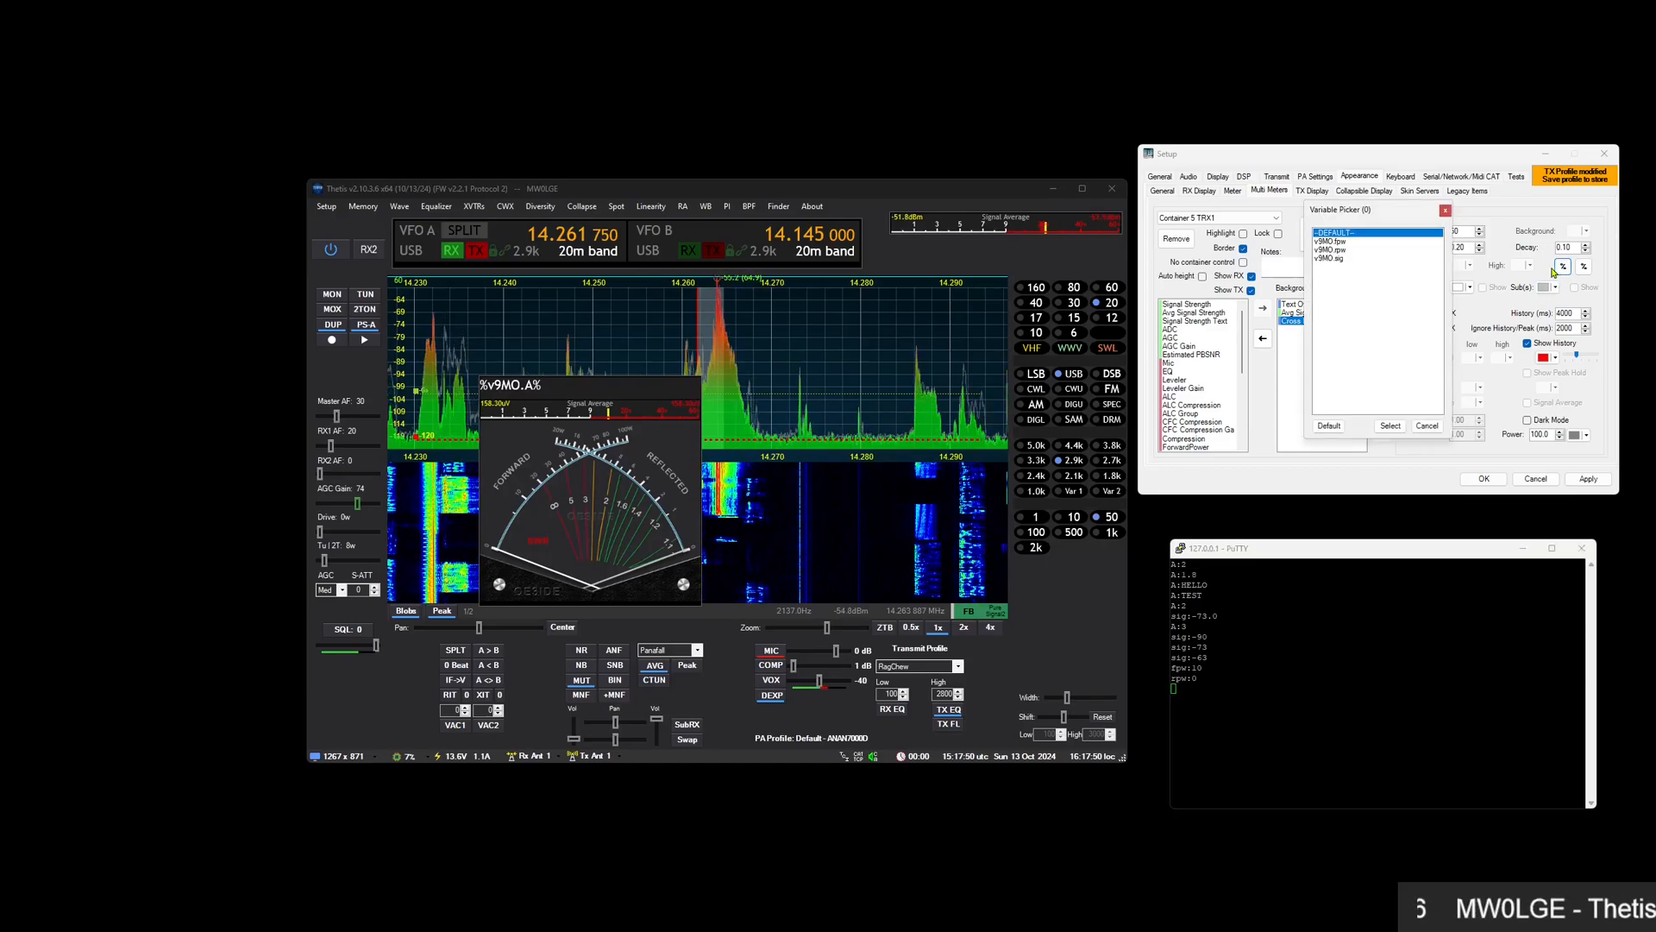
left_click(1350, 249)
left_click(1391, 425)
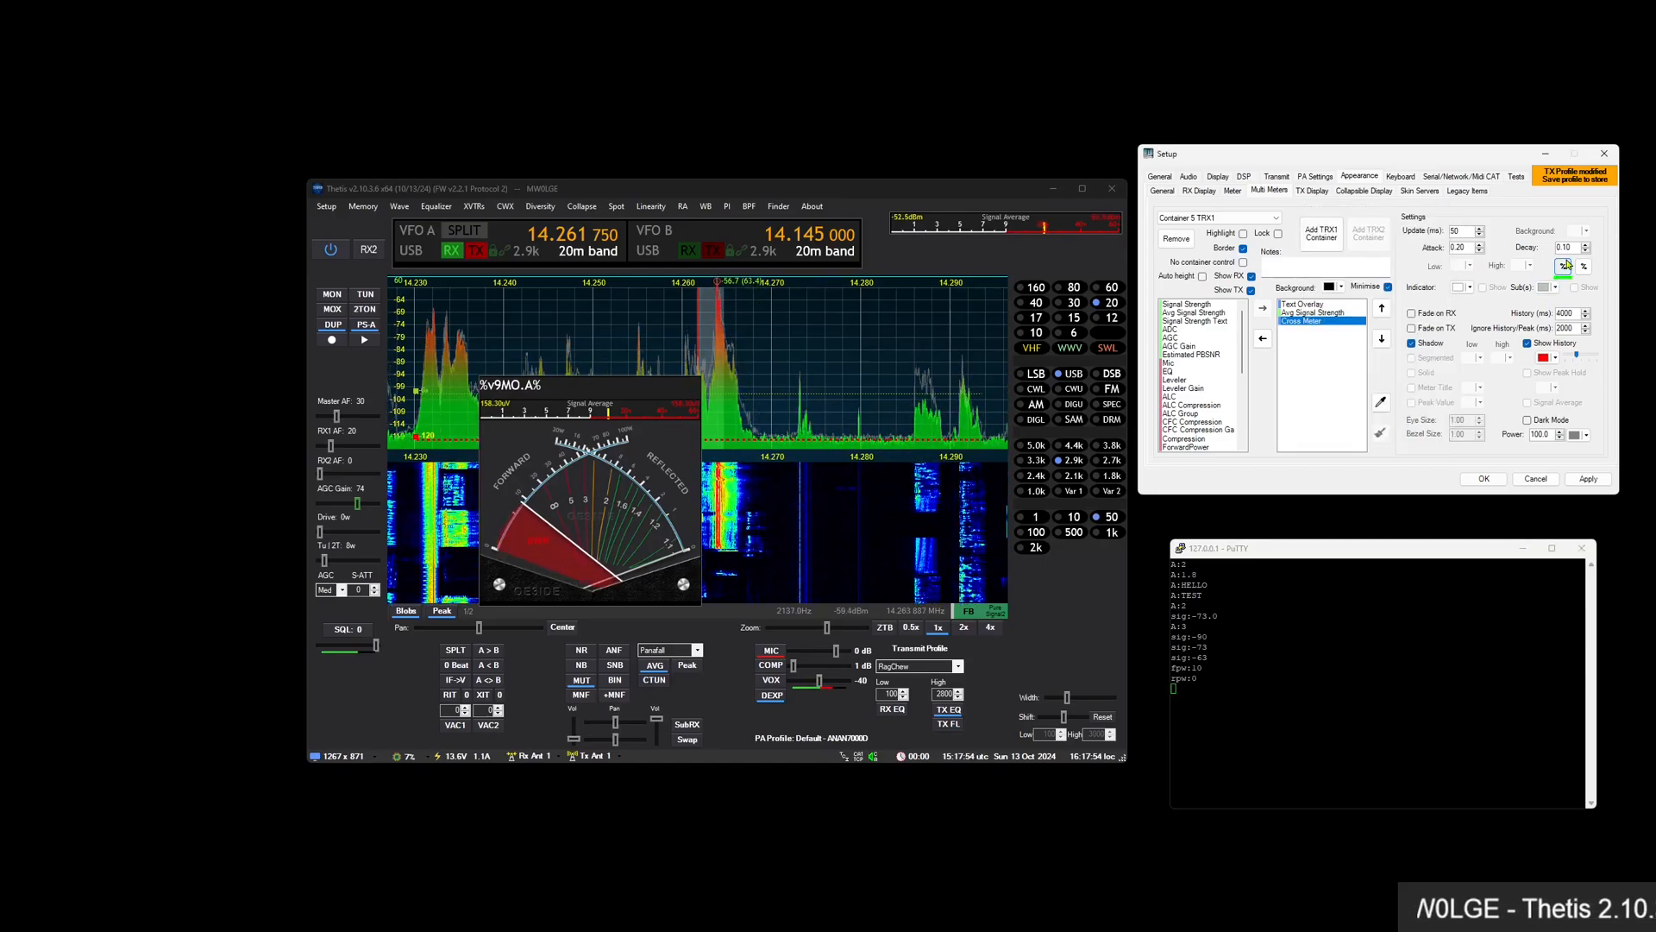
left_click(1585, 267)
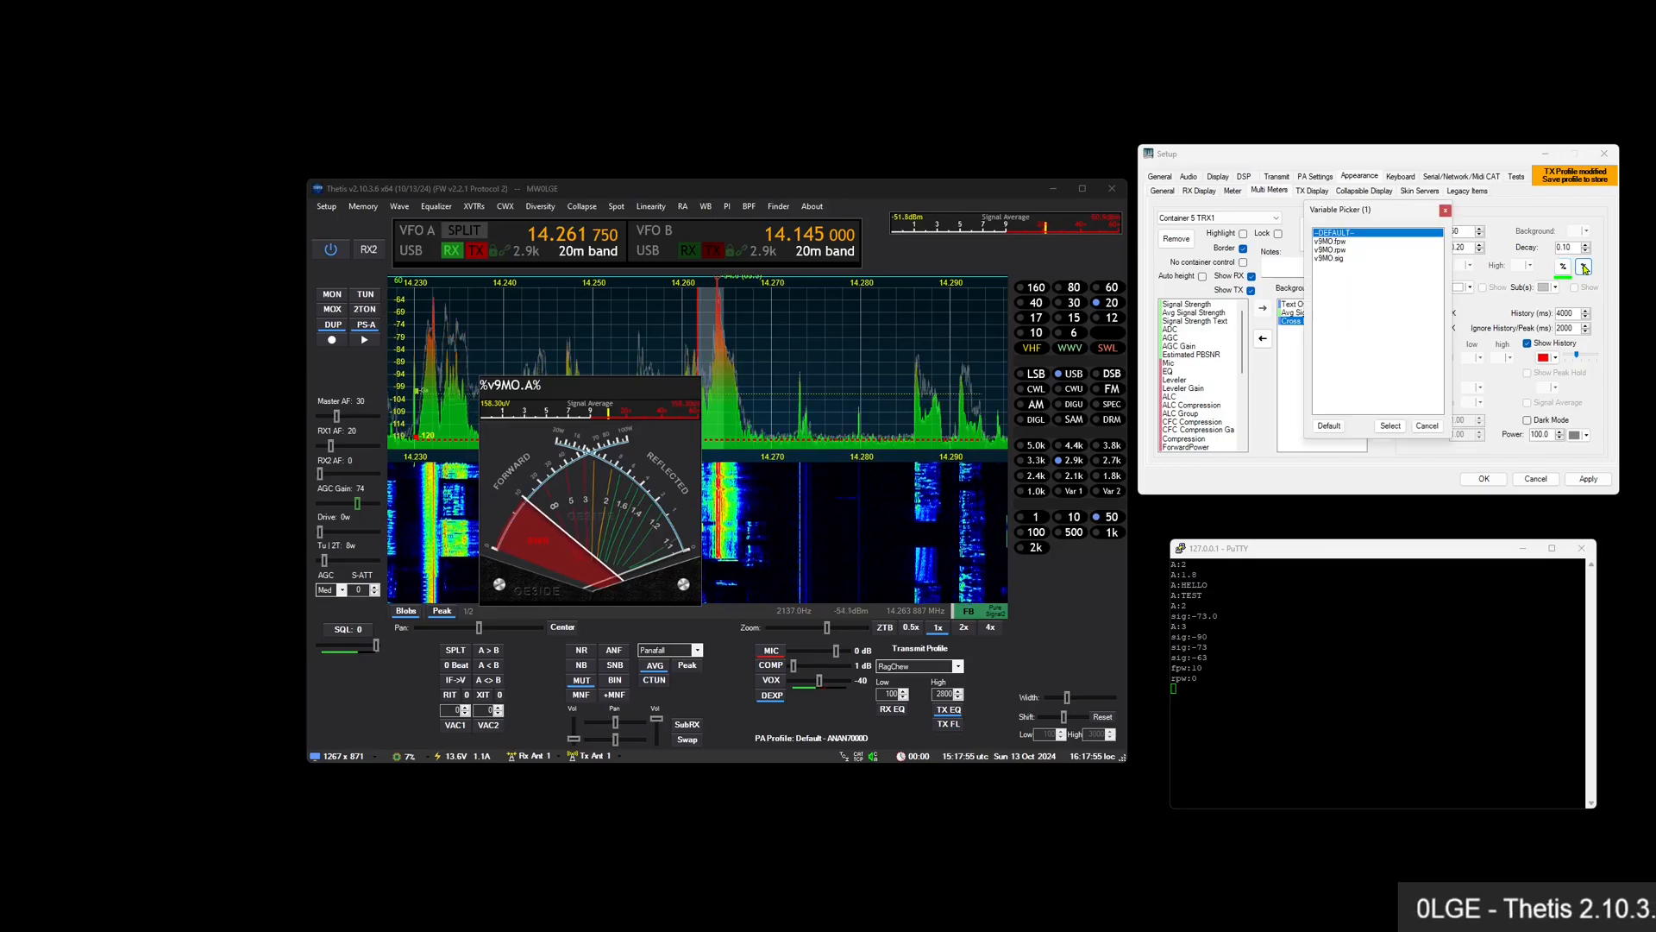
left_click(1354, 256)
left_click(1386, 427)
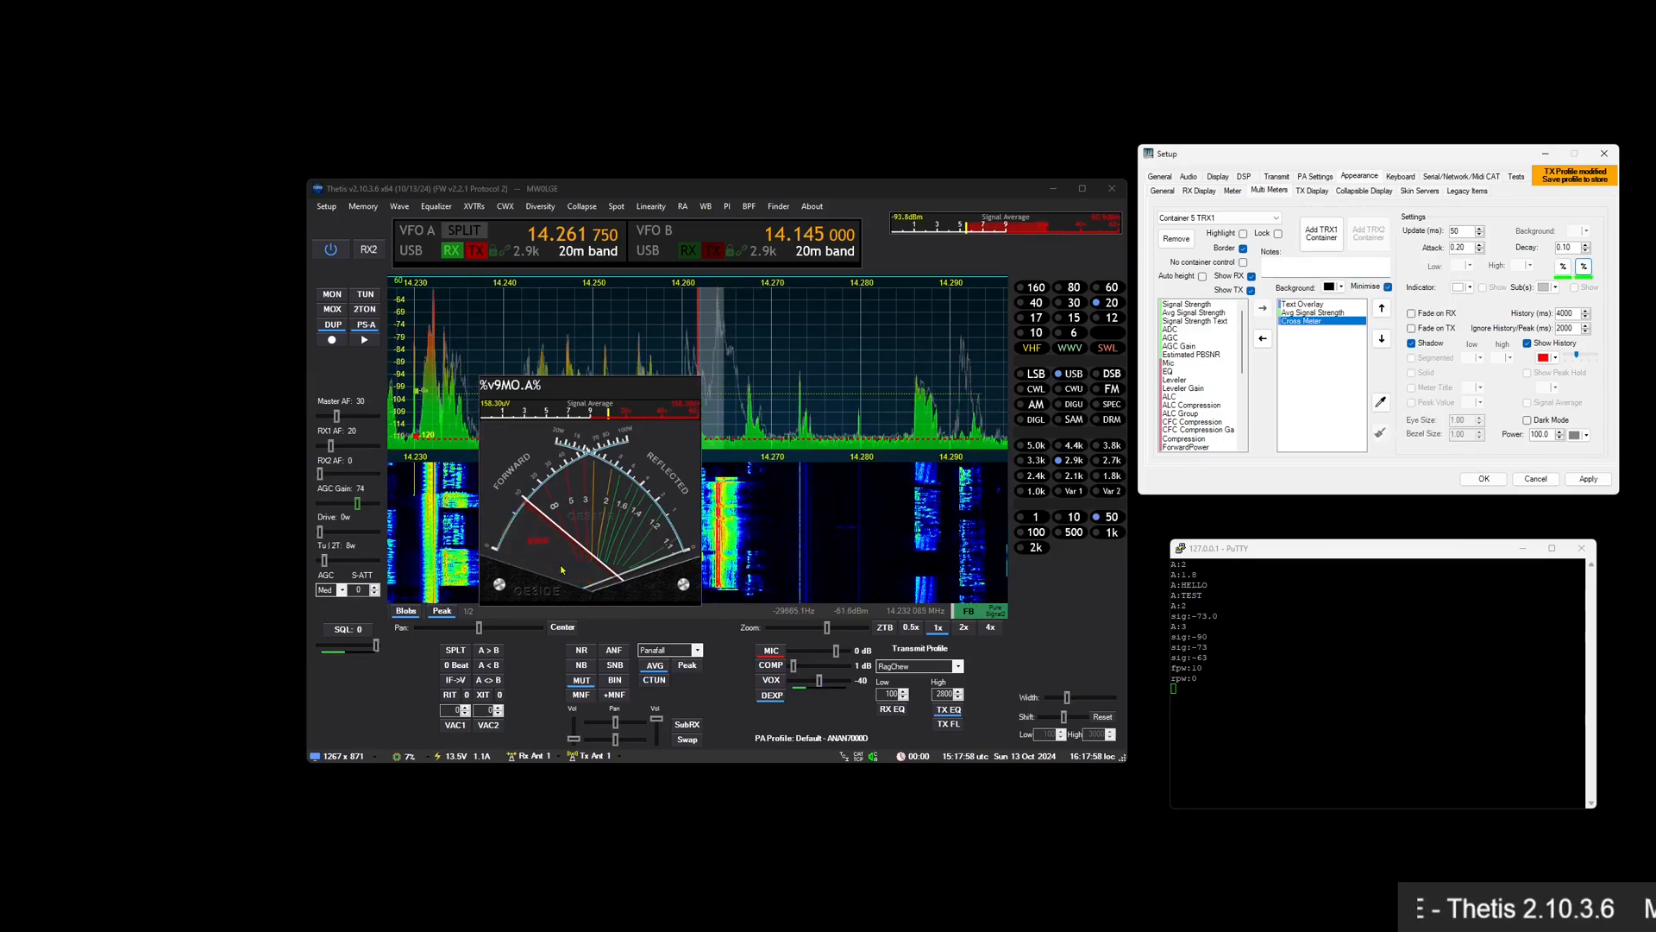
Send fpw:20 from the PuTTY terminal to update the forward power variable driving the Cross Meter
left_click(1229, 691)
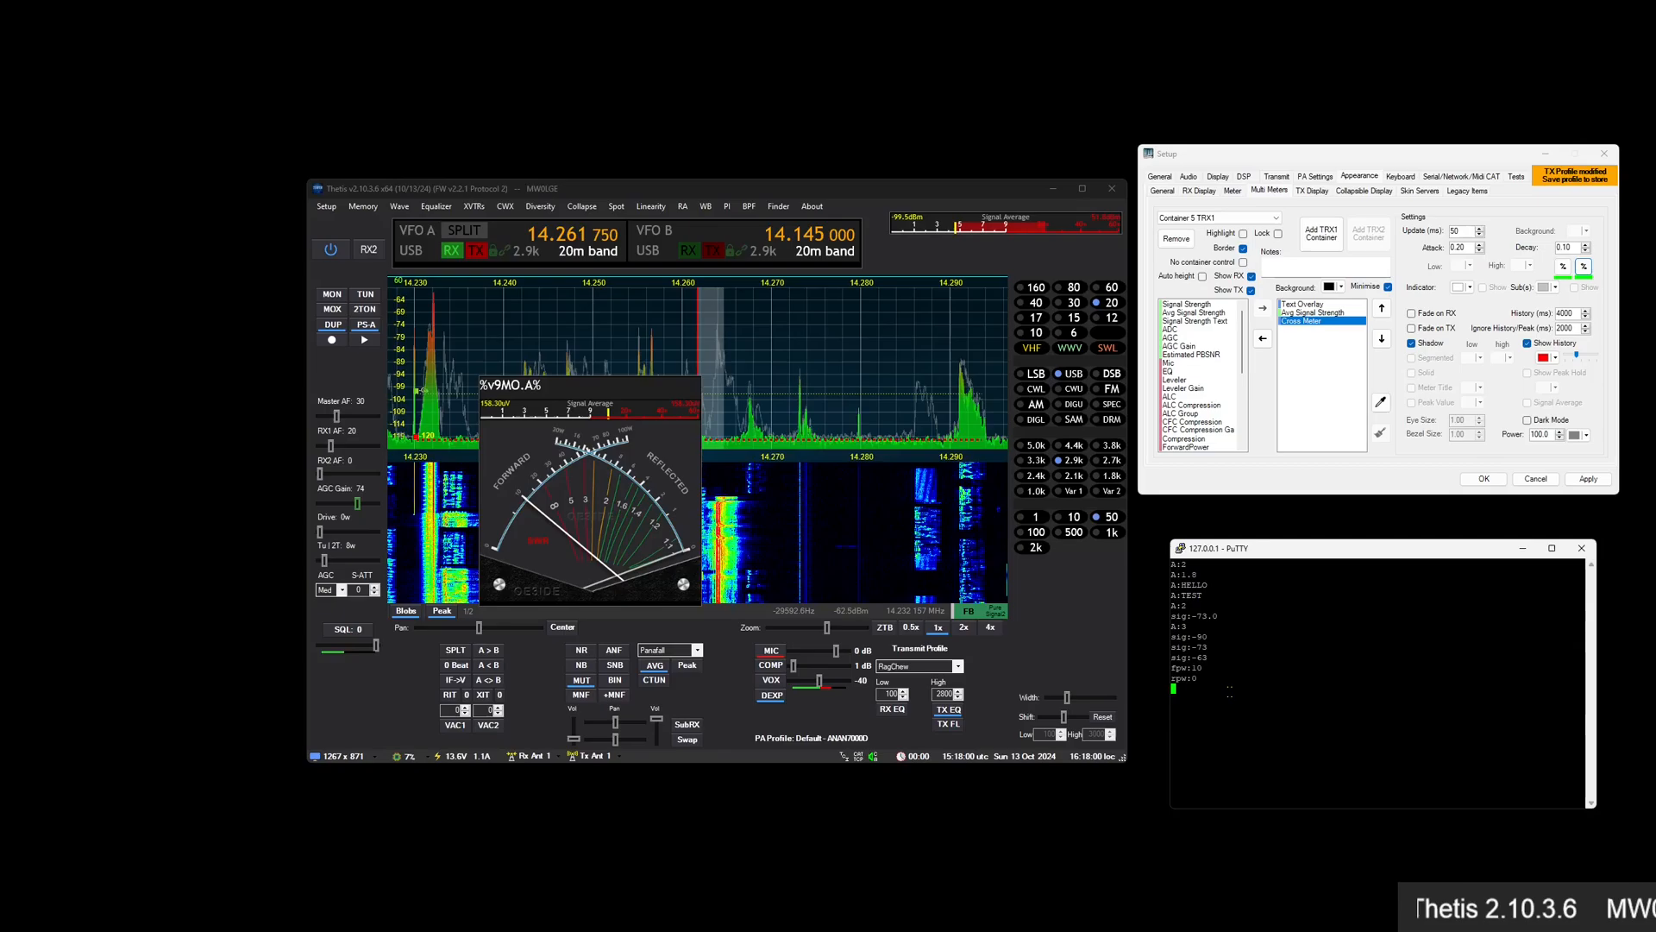
type("fp")
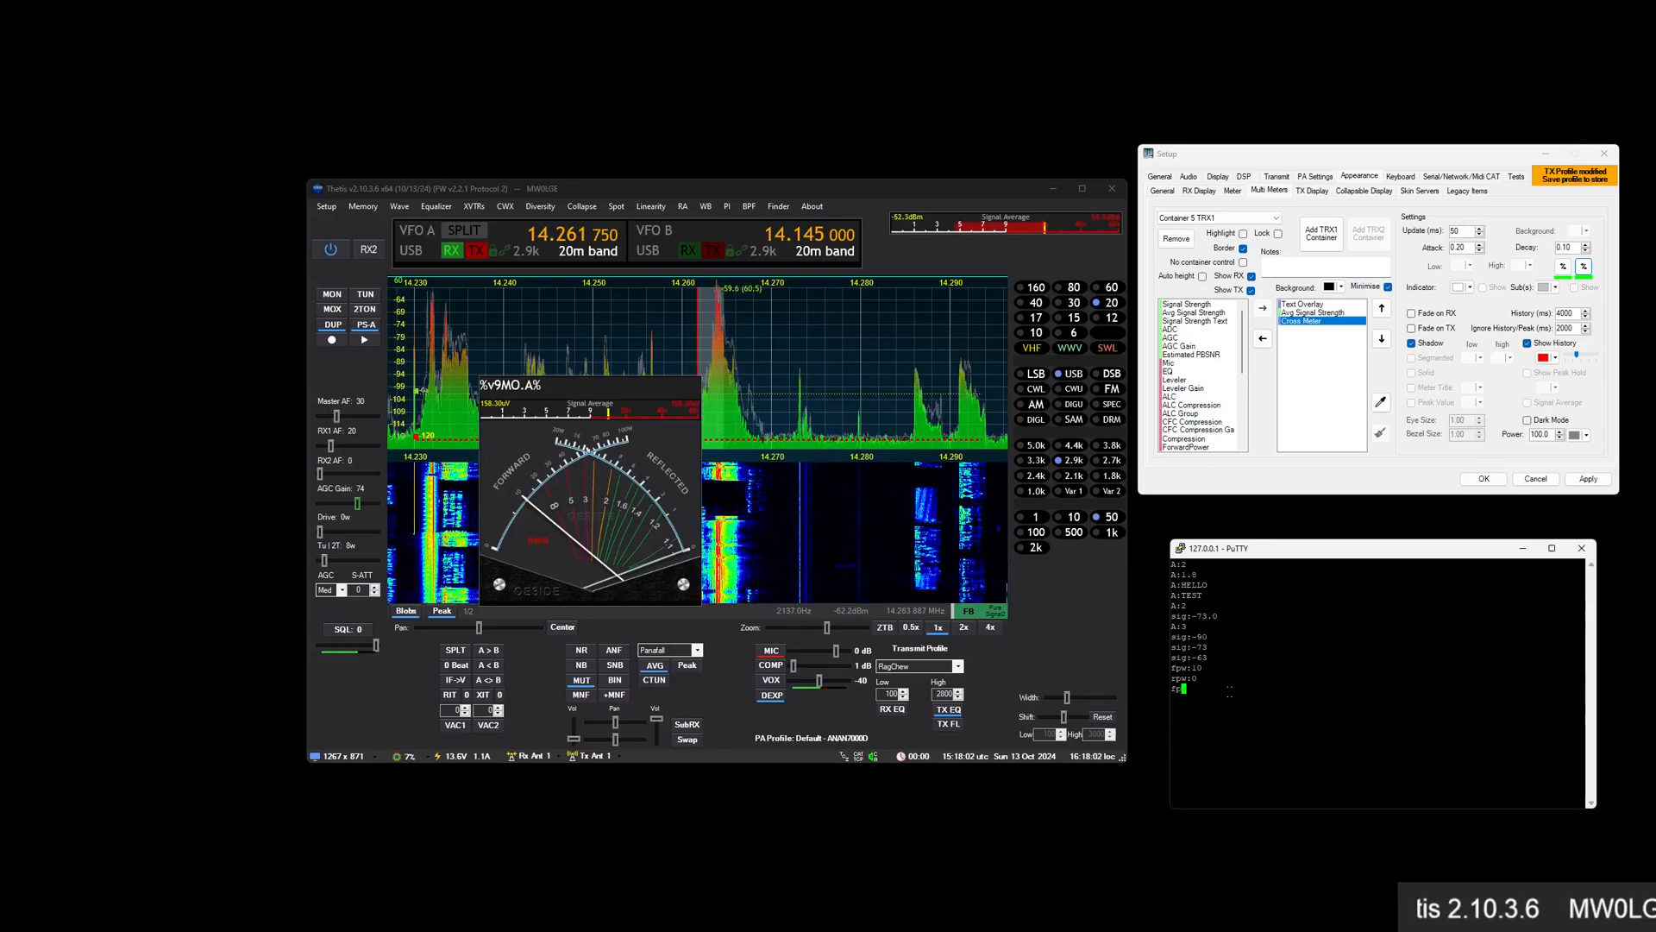
type("w:")
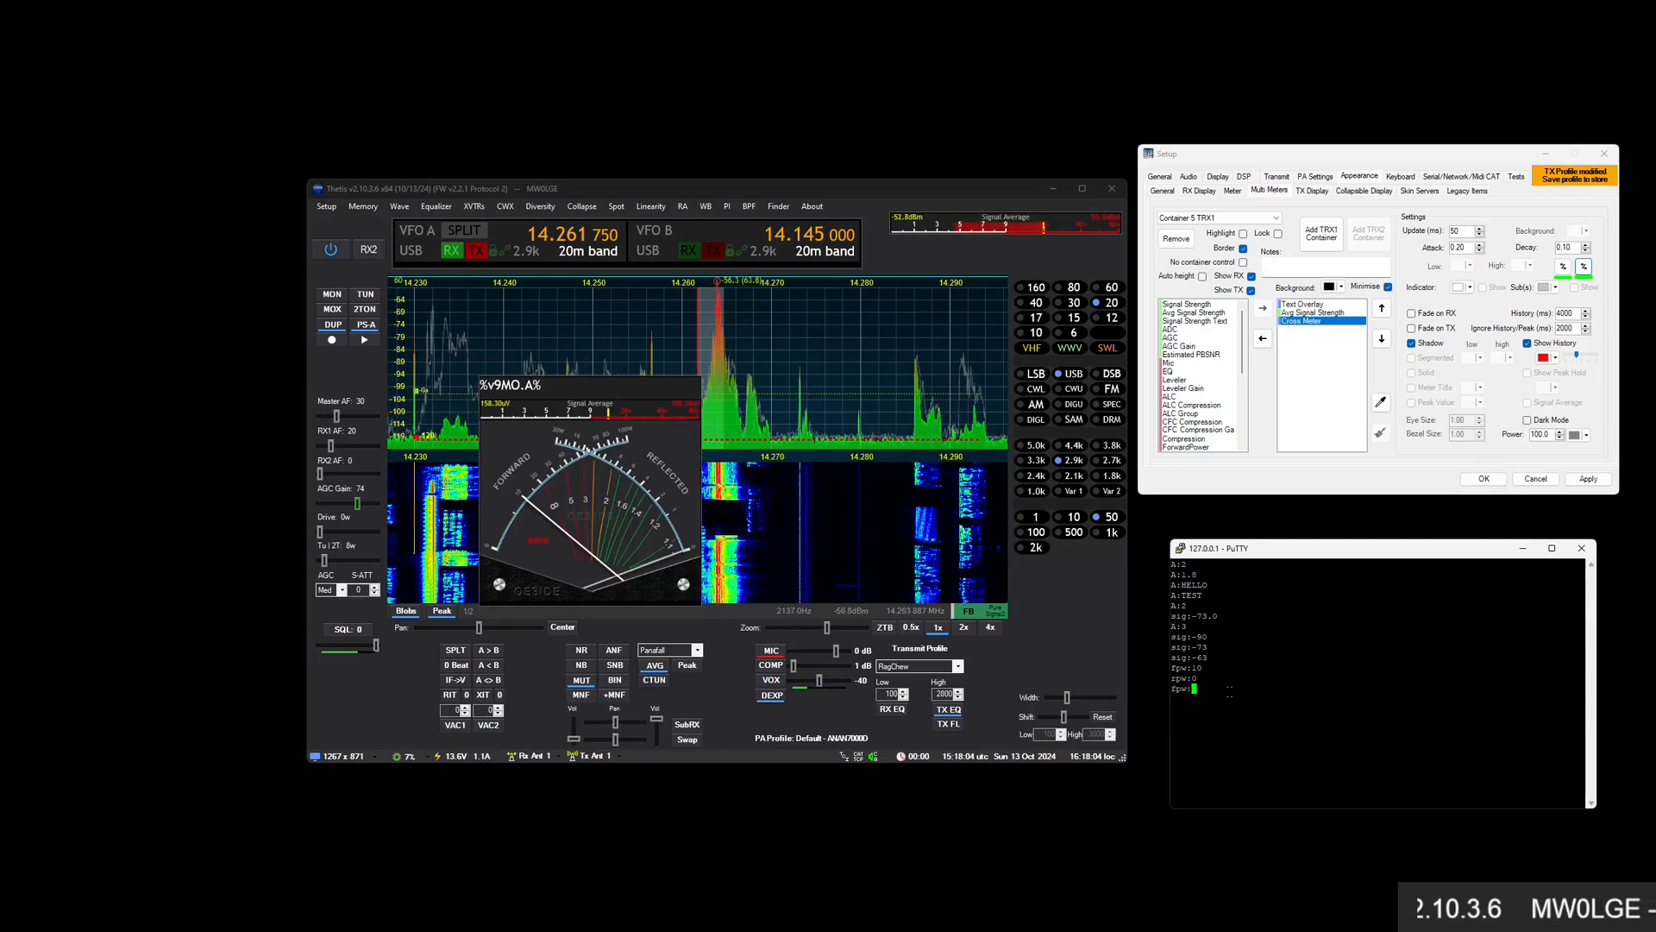
type("20")
key("Return")
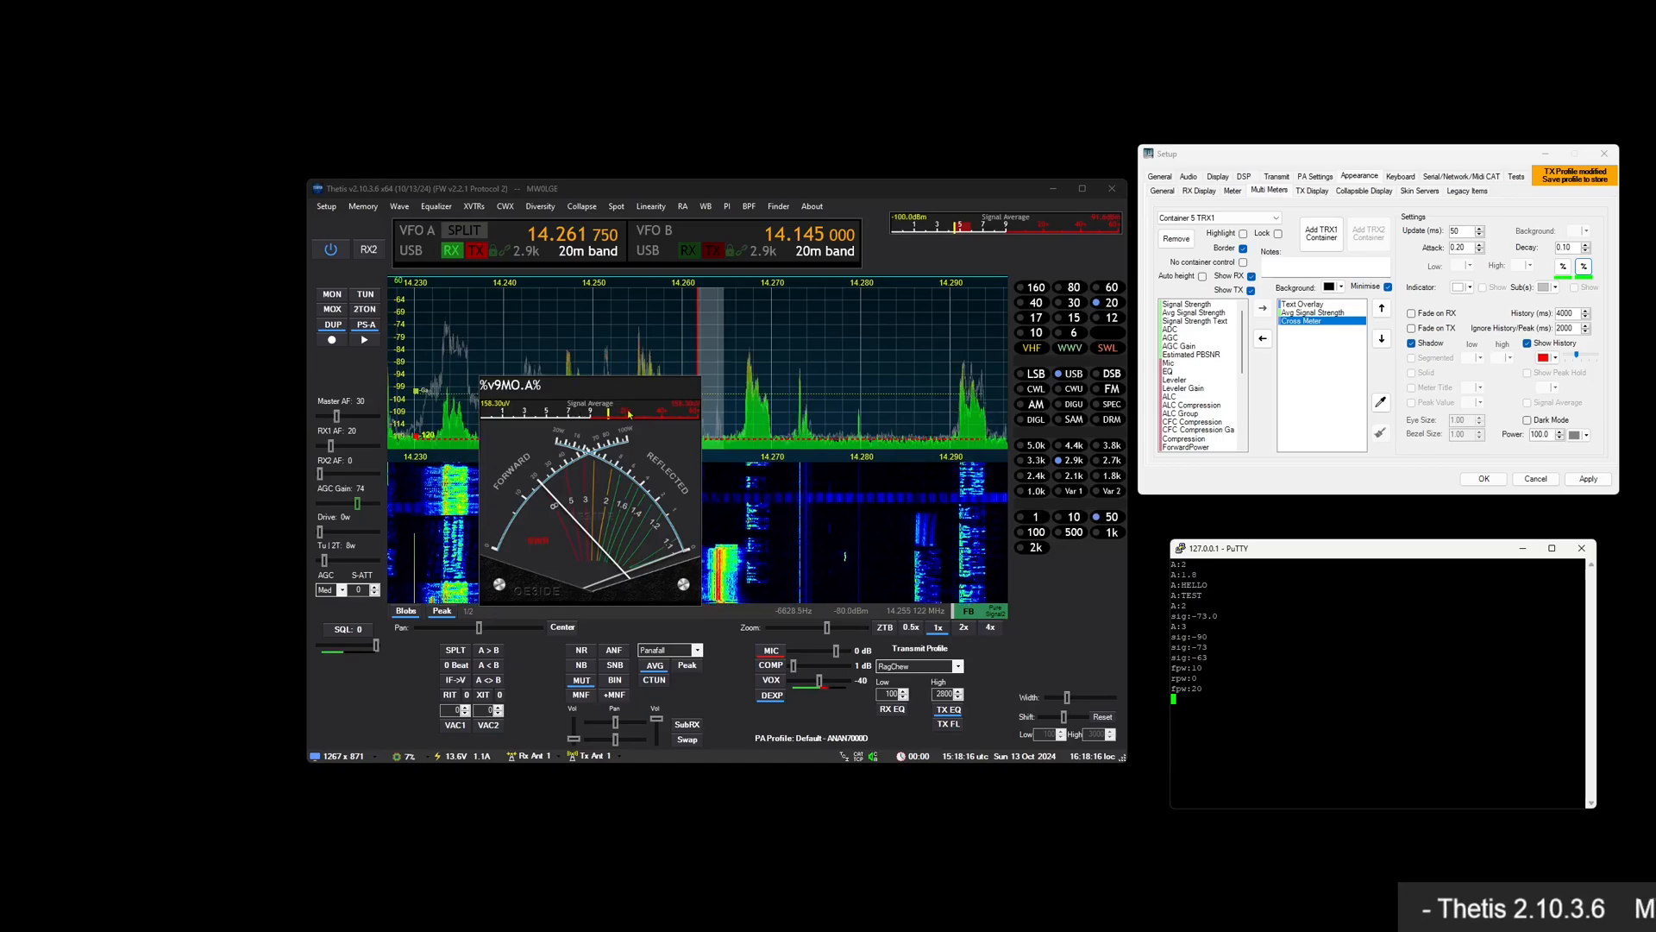
Remove the Cross Meter, Avg Signal Strength and Text Overlay items from the Container 5 TRX1 meter list
double_click(1320, 318)
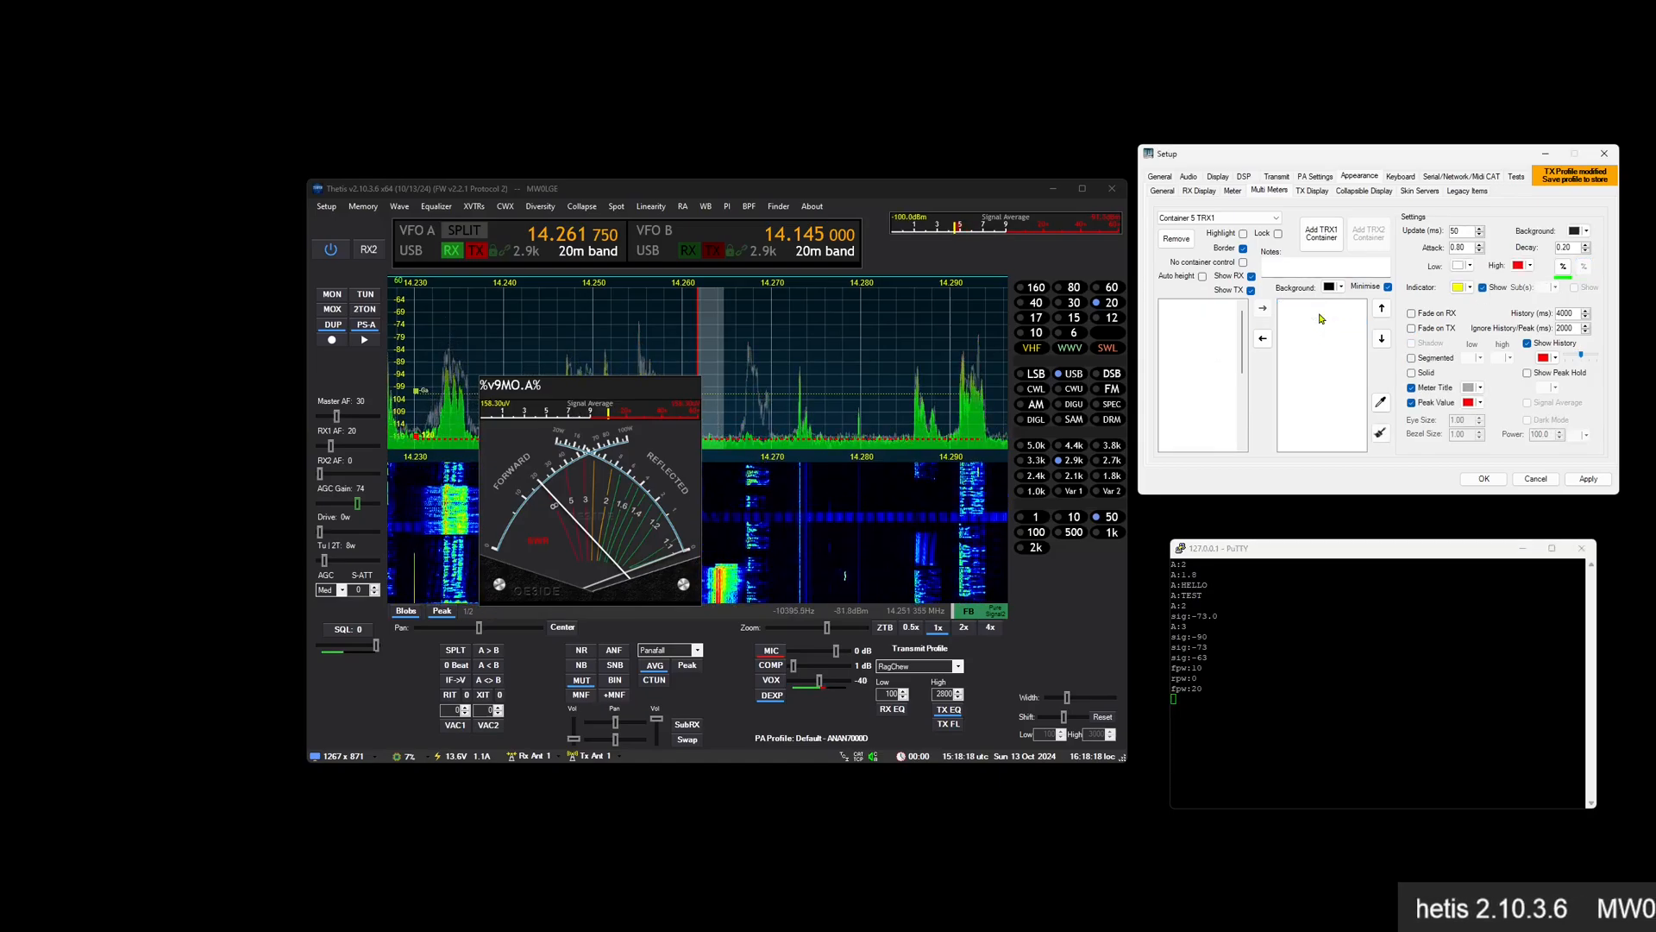
double_click(1323, 314)
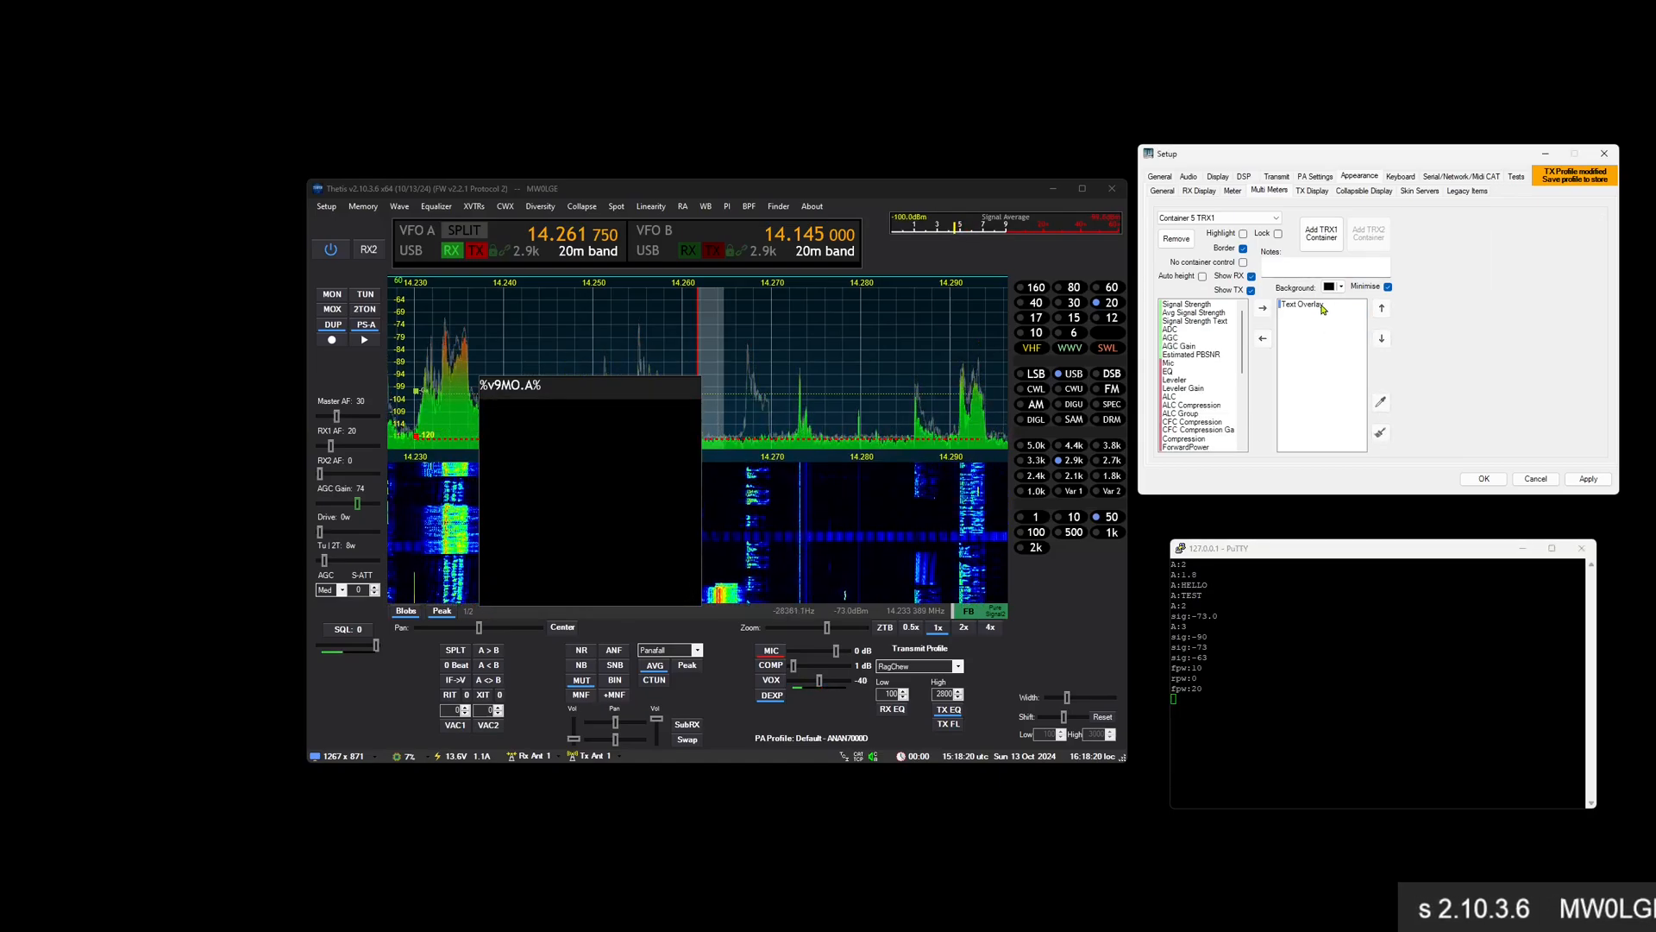
double_click(1323, 307)
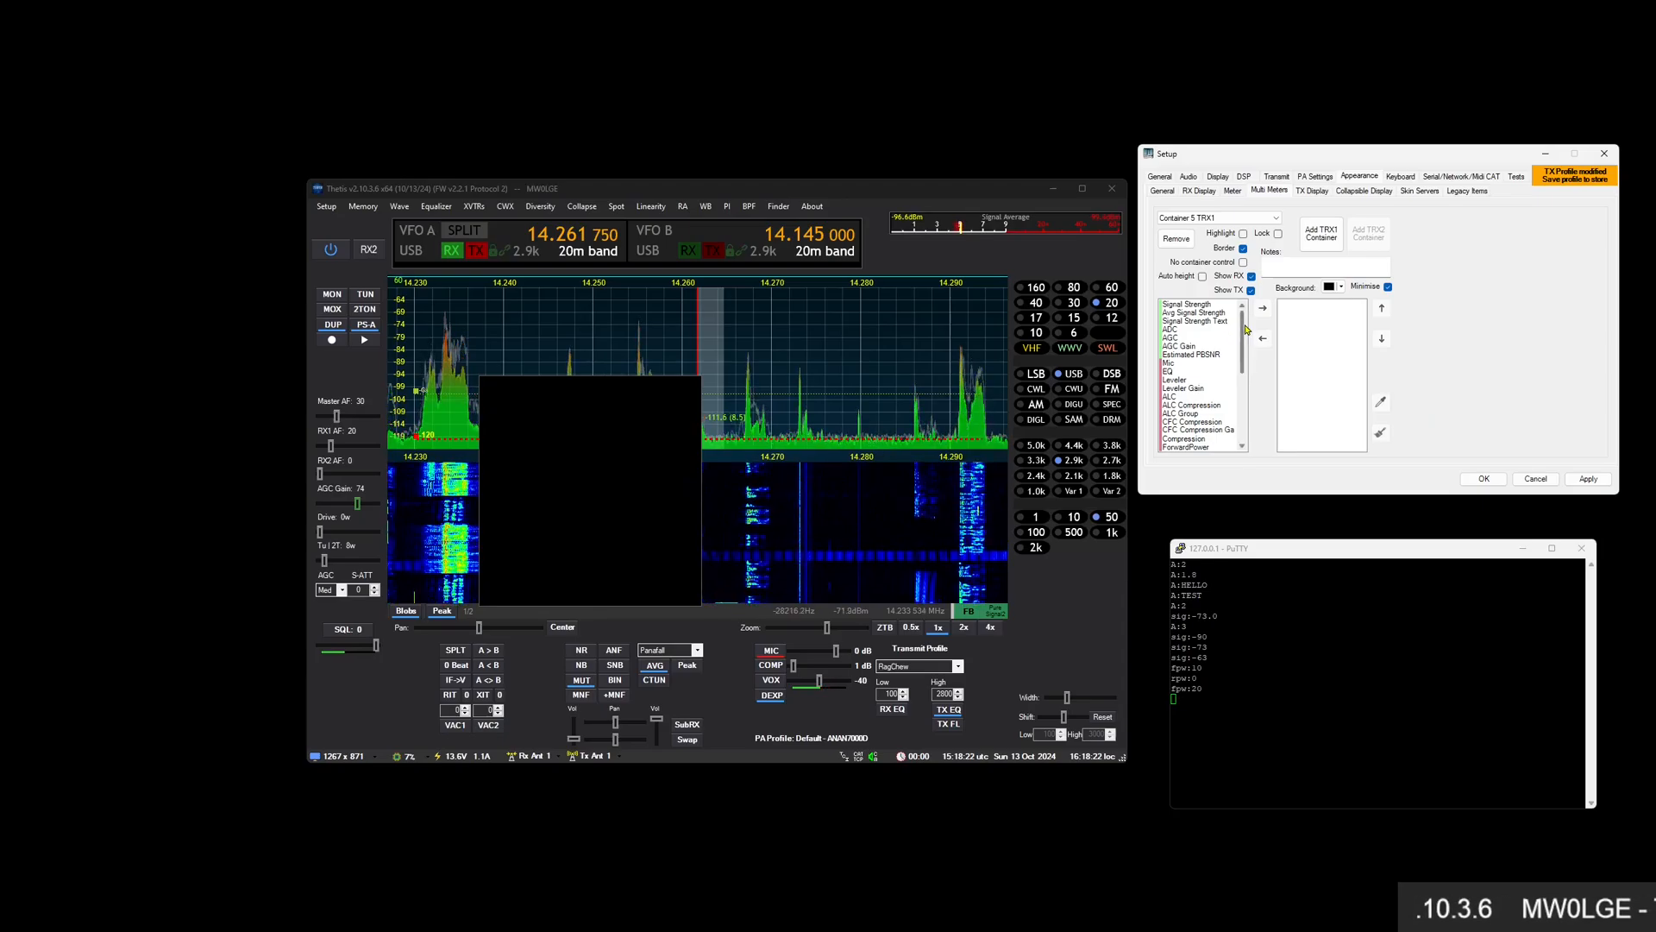
Add a Signal Strength meter and a Data Out Node to the emptied container
double_click(1224, 306)
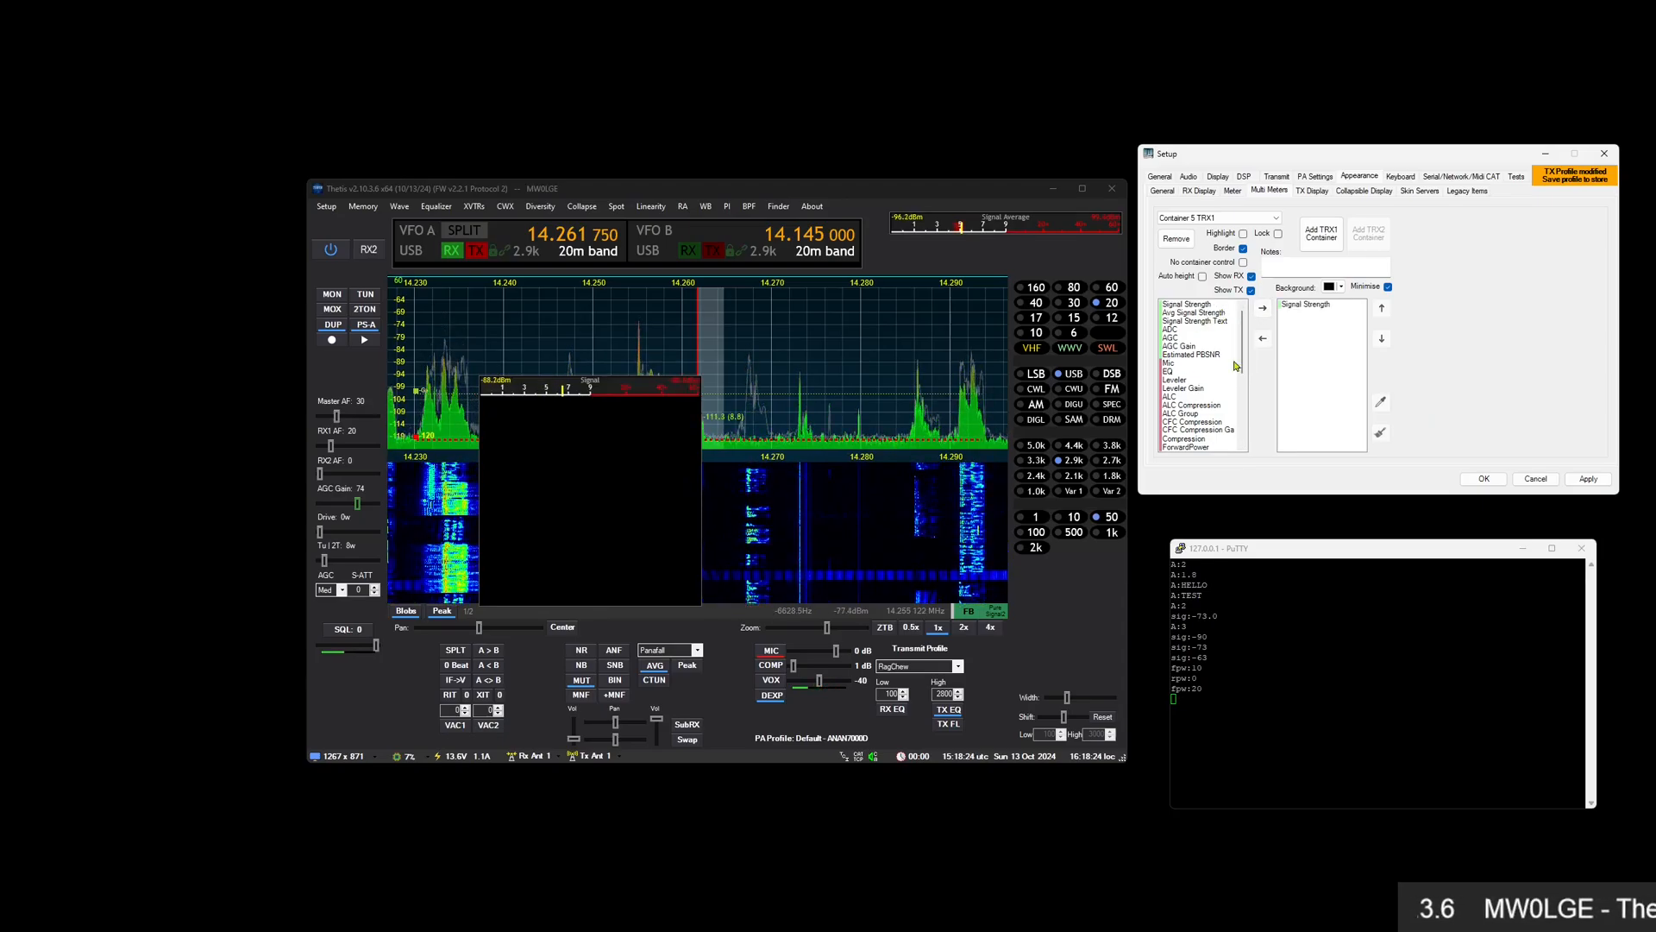
left_click_drag(1243, 340, 1245, 408)
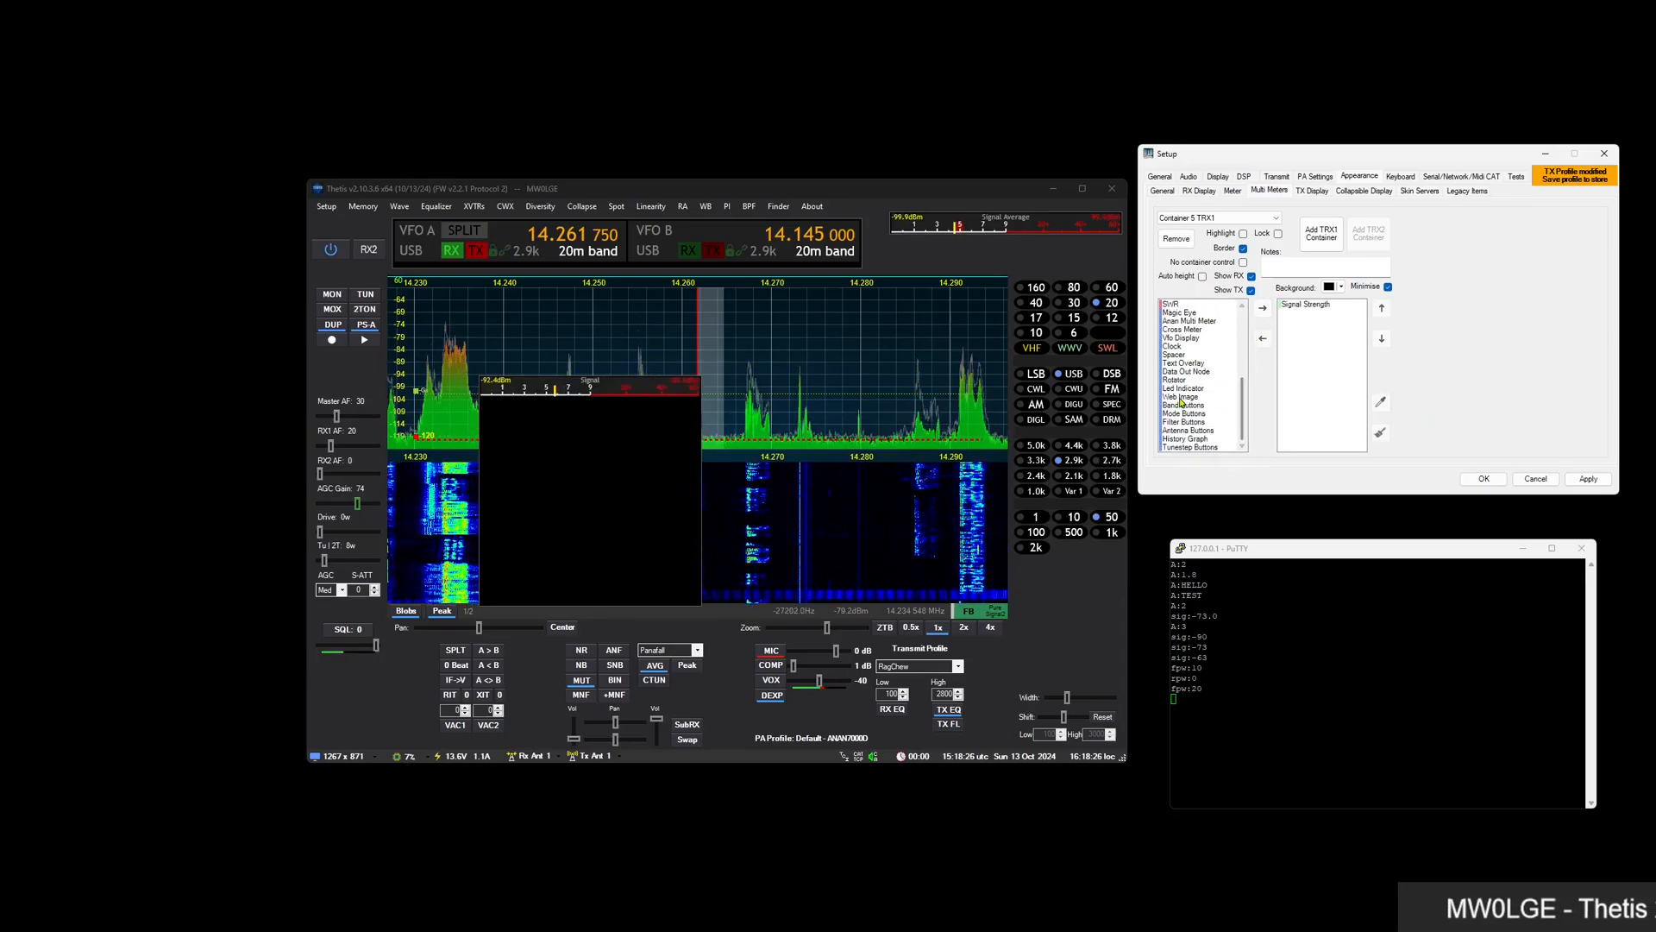
double_click(1195, 372)
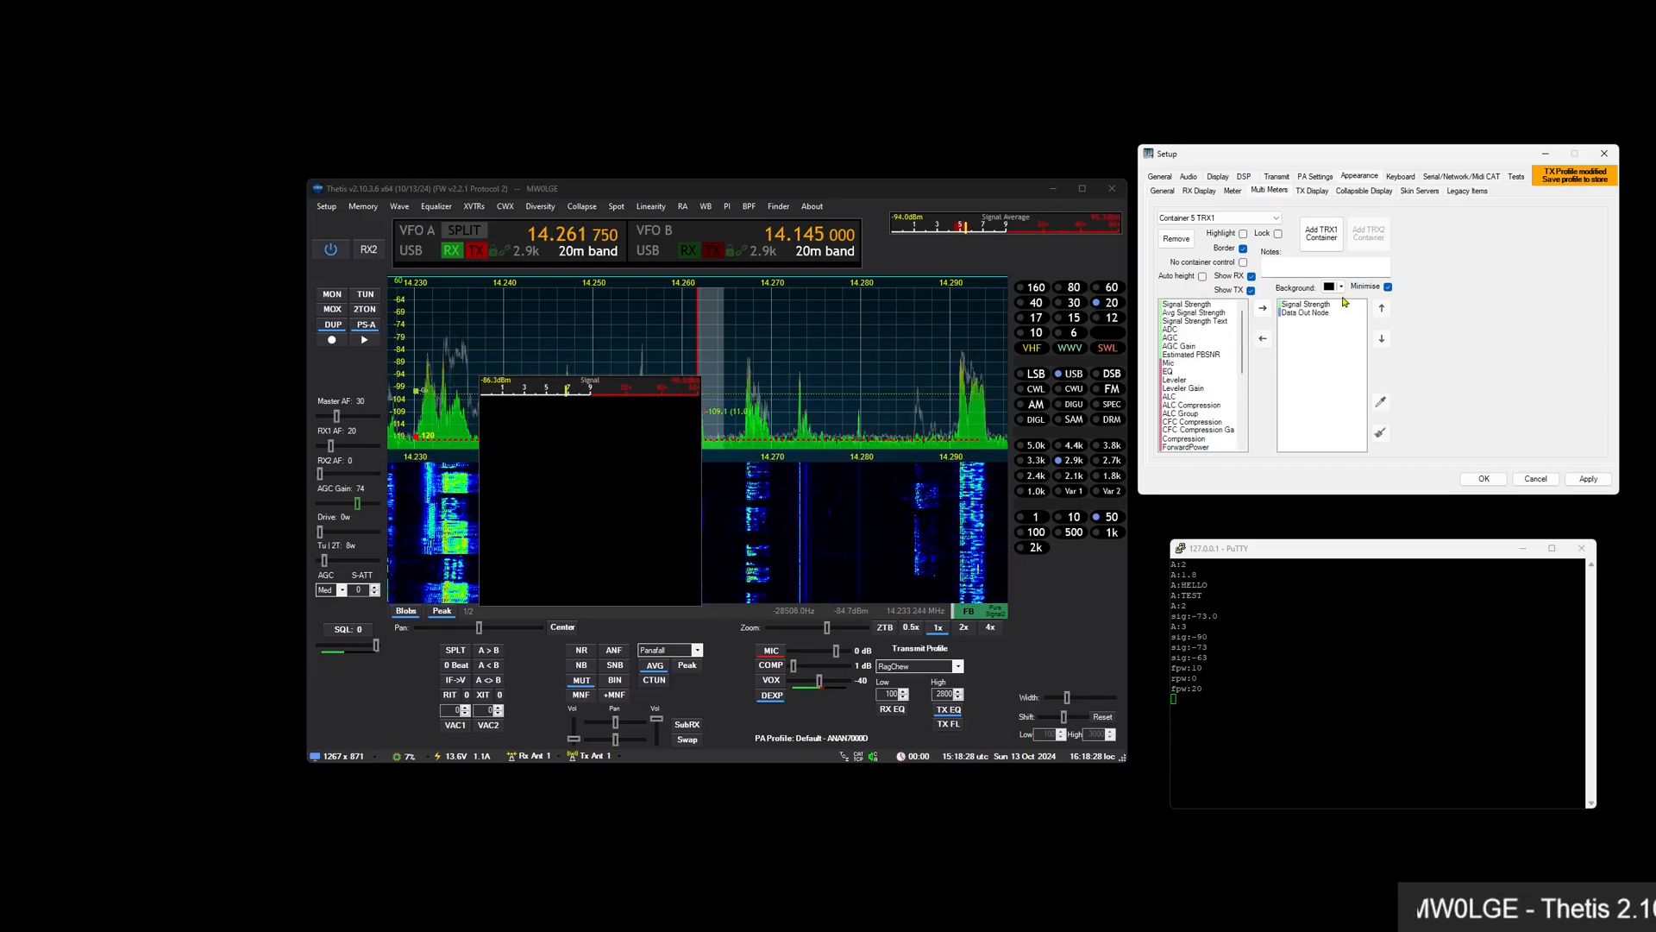
Copy the 4Char ID v9MO from the 127.0.0.1:9000 connection into the Data Out Node's 4Char ID
left_click(1307, 312)
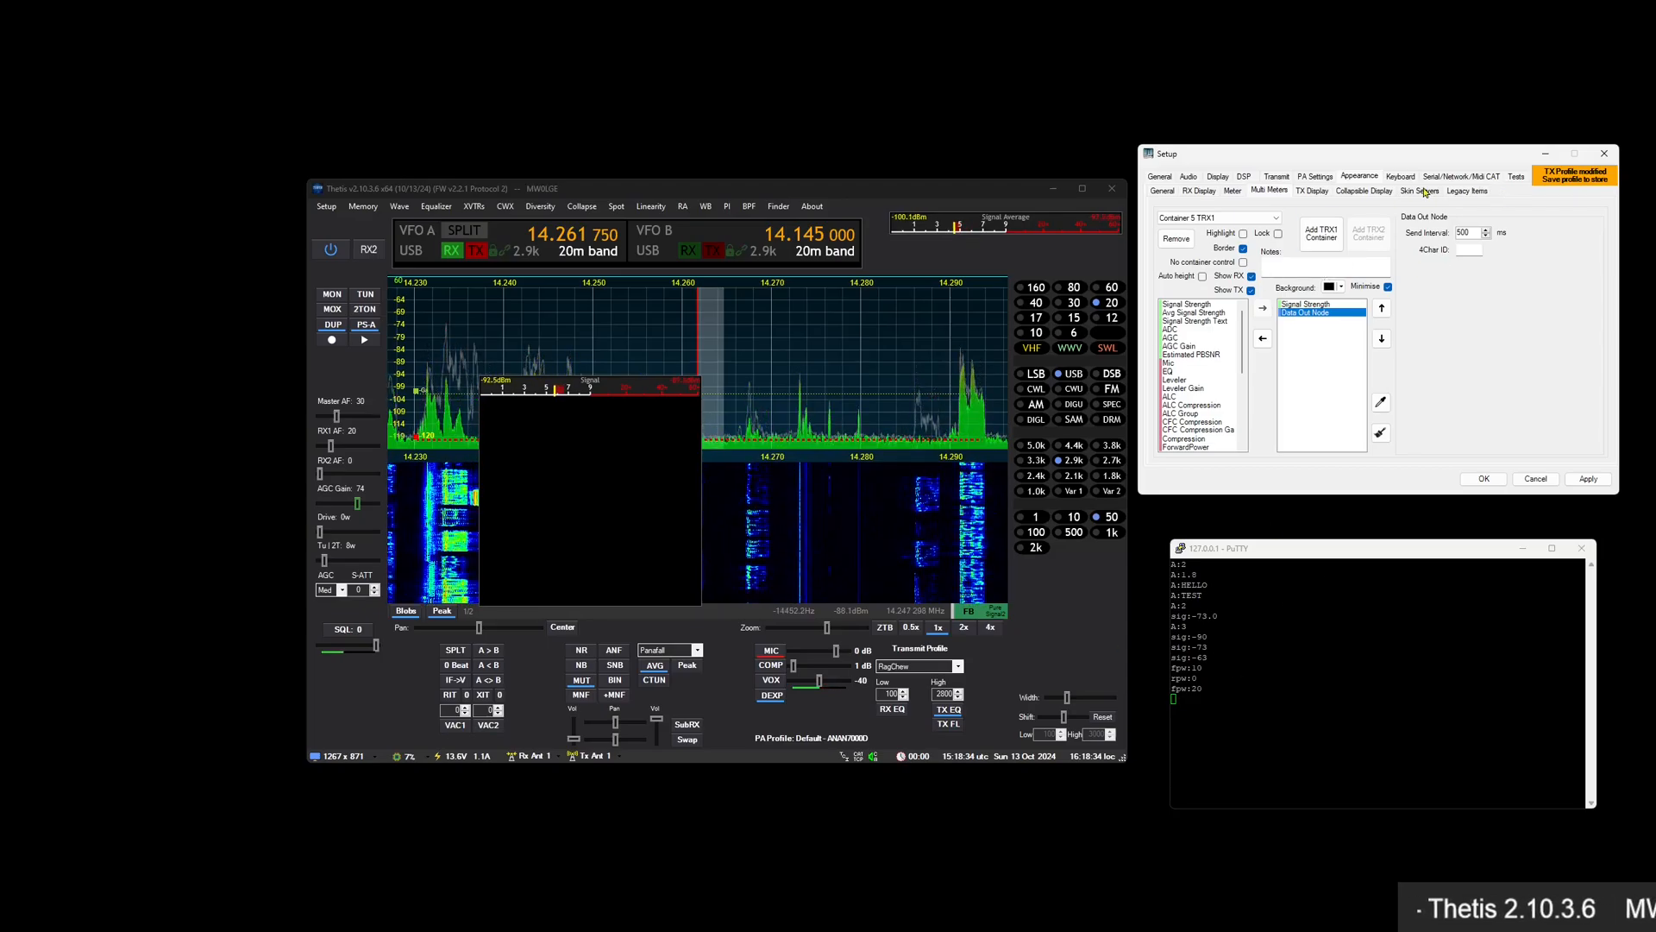
left_click(1465, 179)
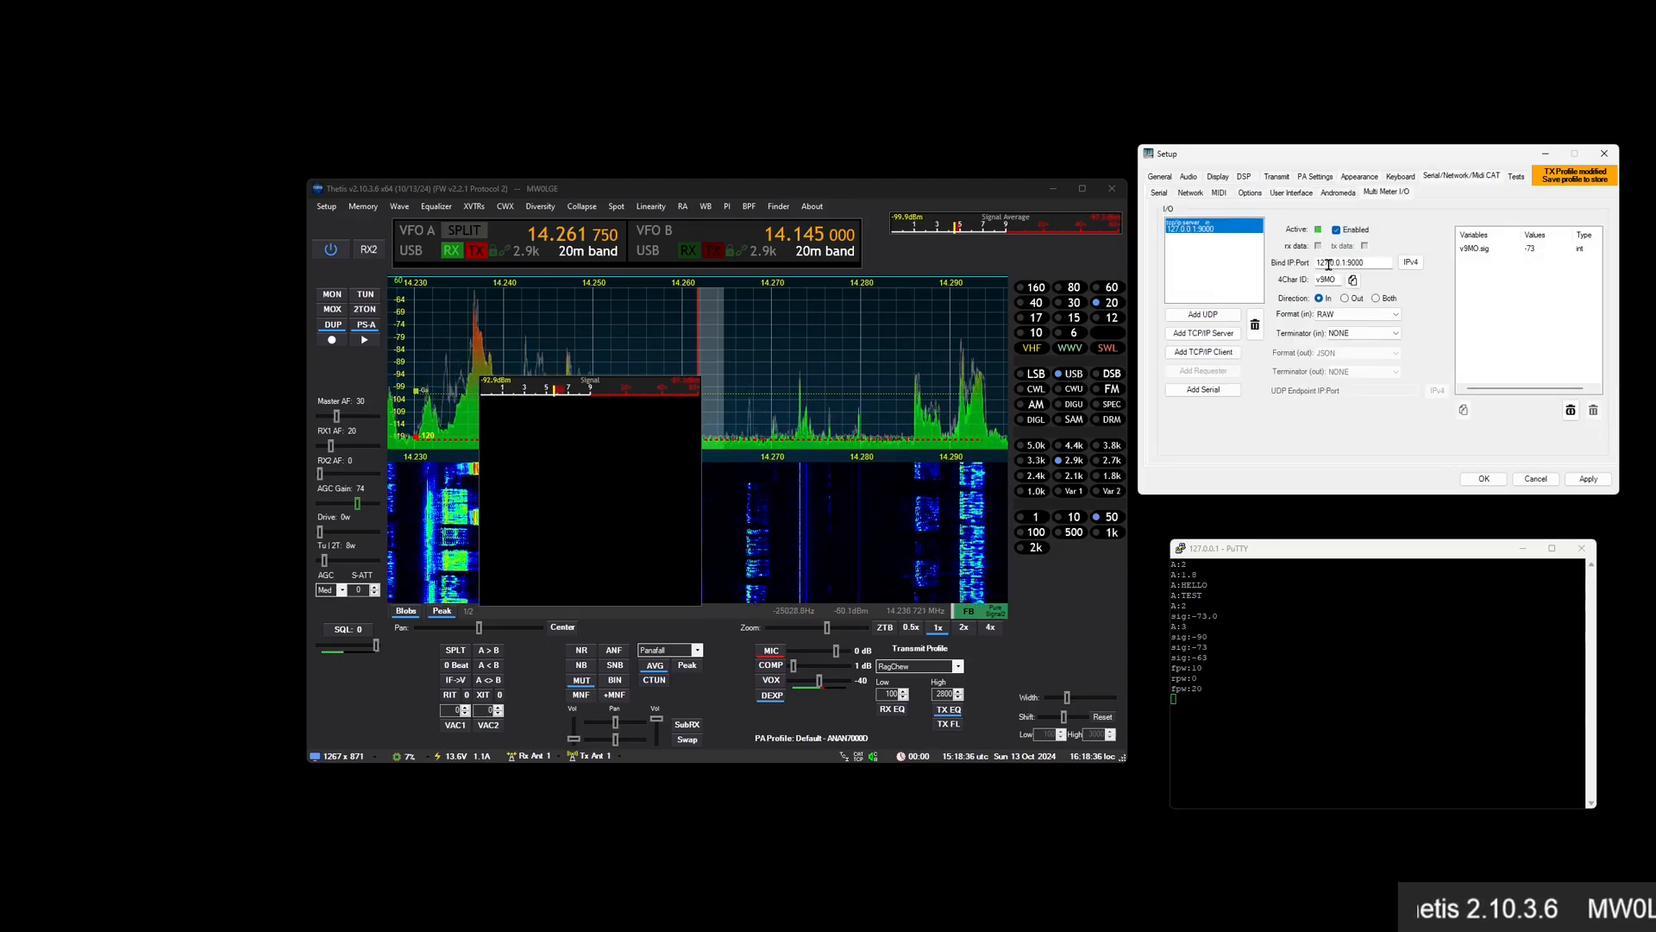
left_click(1353, 281)
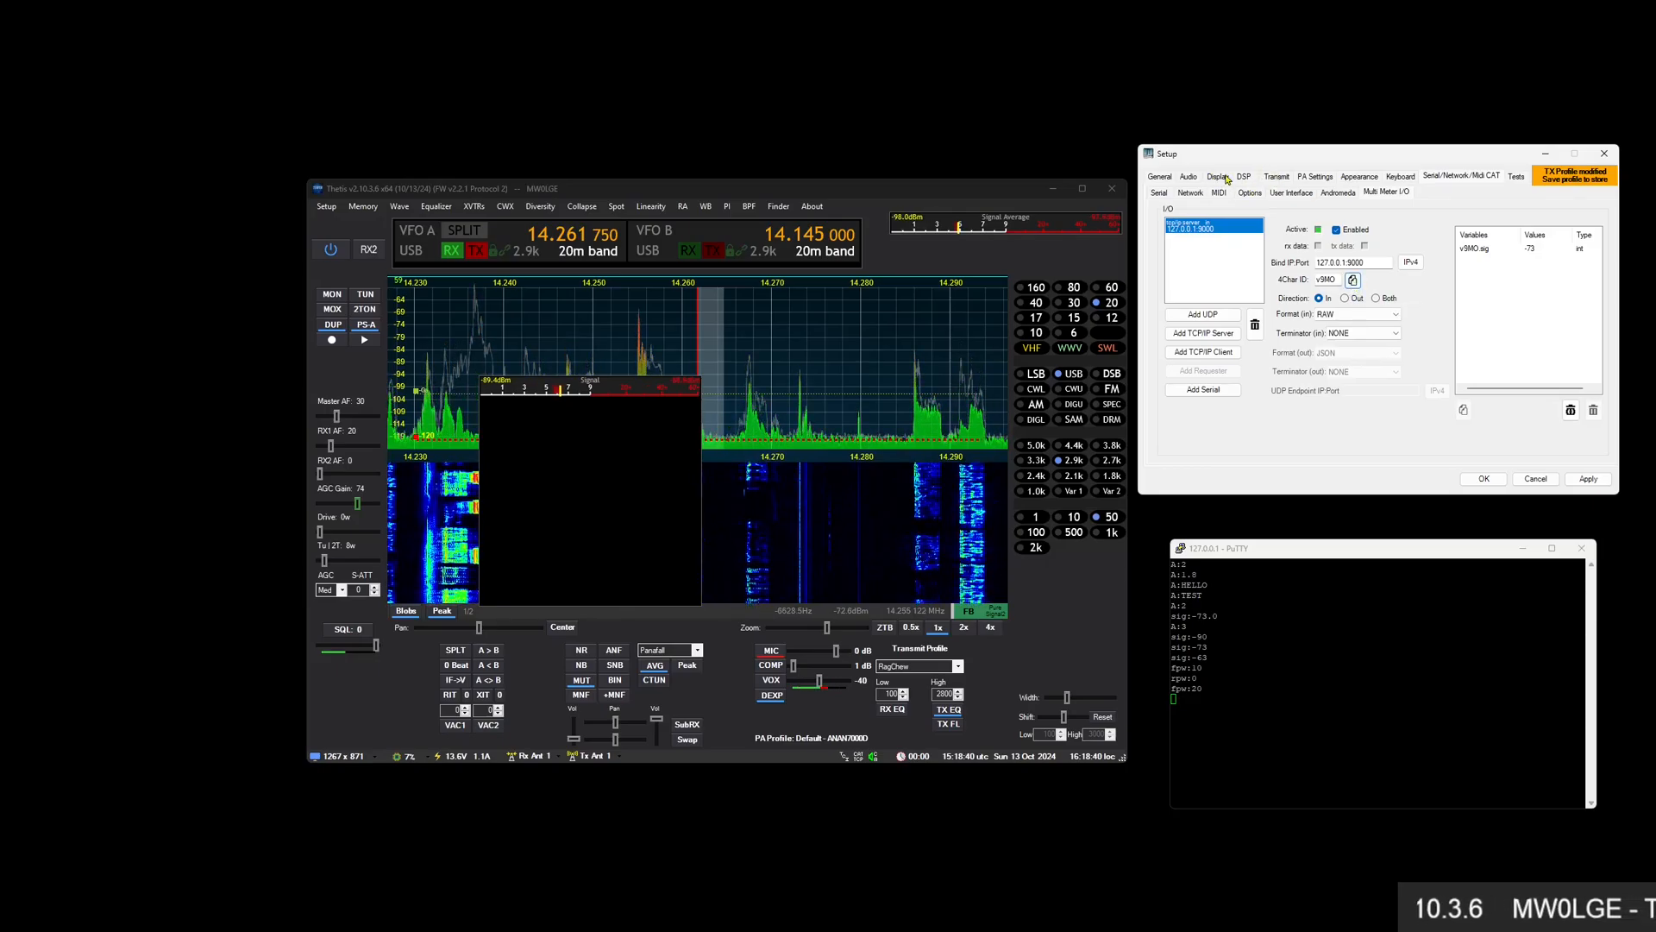
left_click(1360, 176)
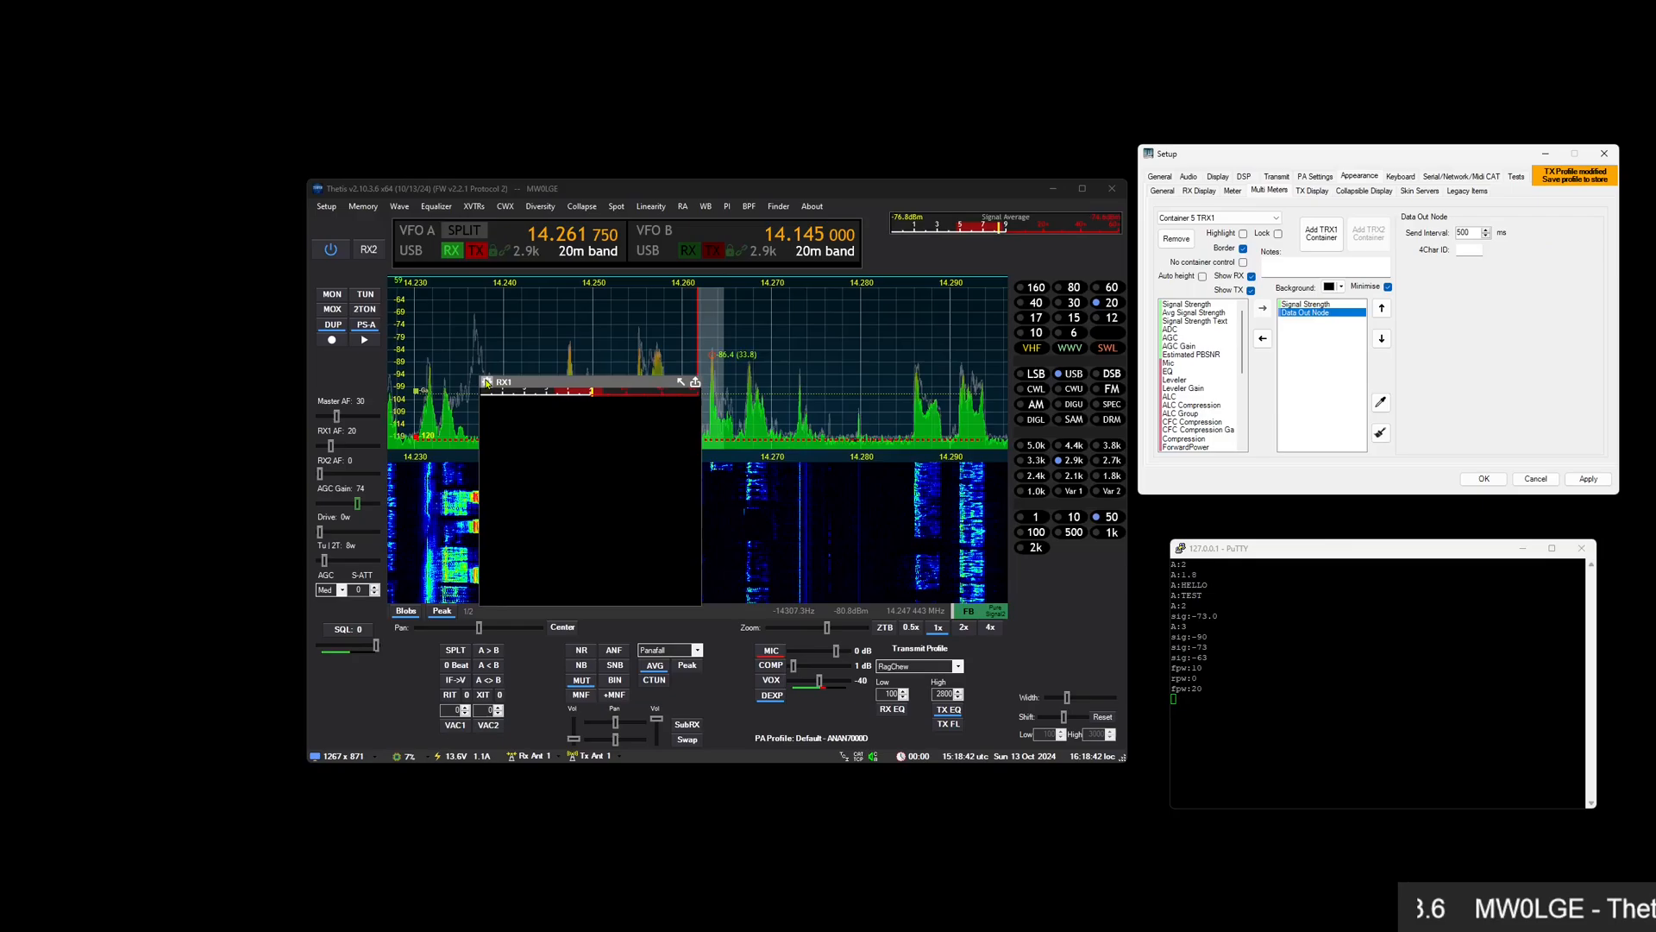
right_click(1467, 251)
left_click(1518, 311)
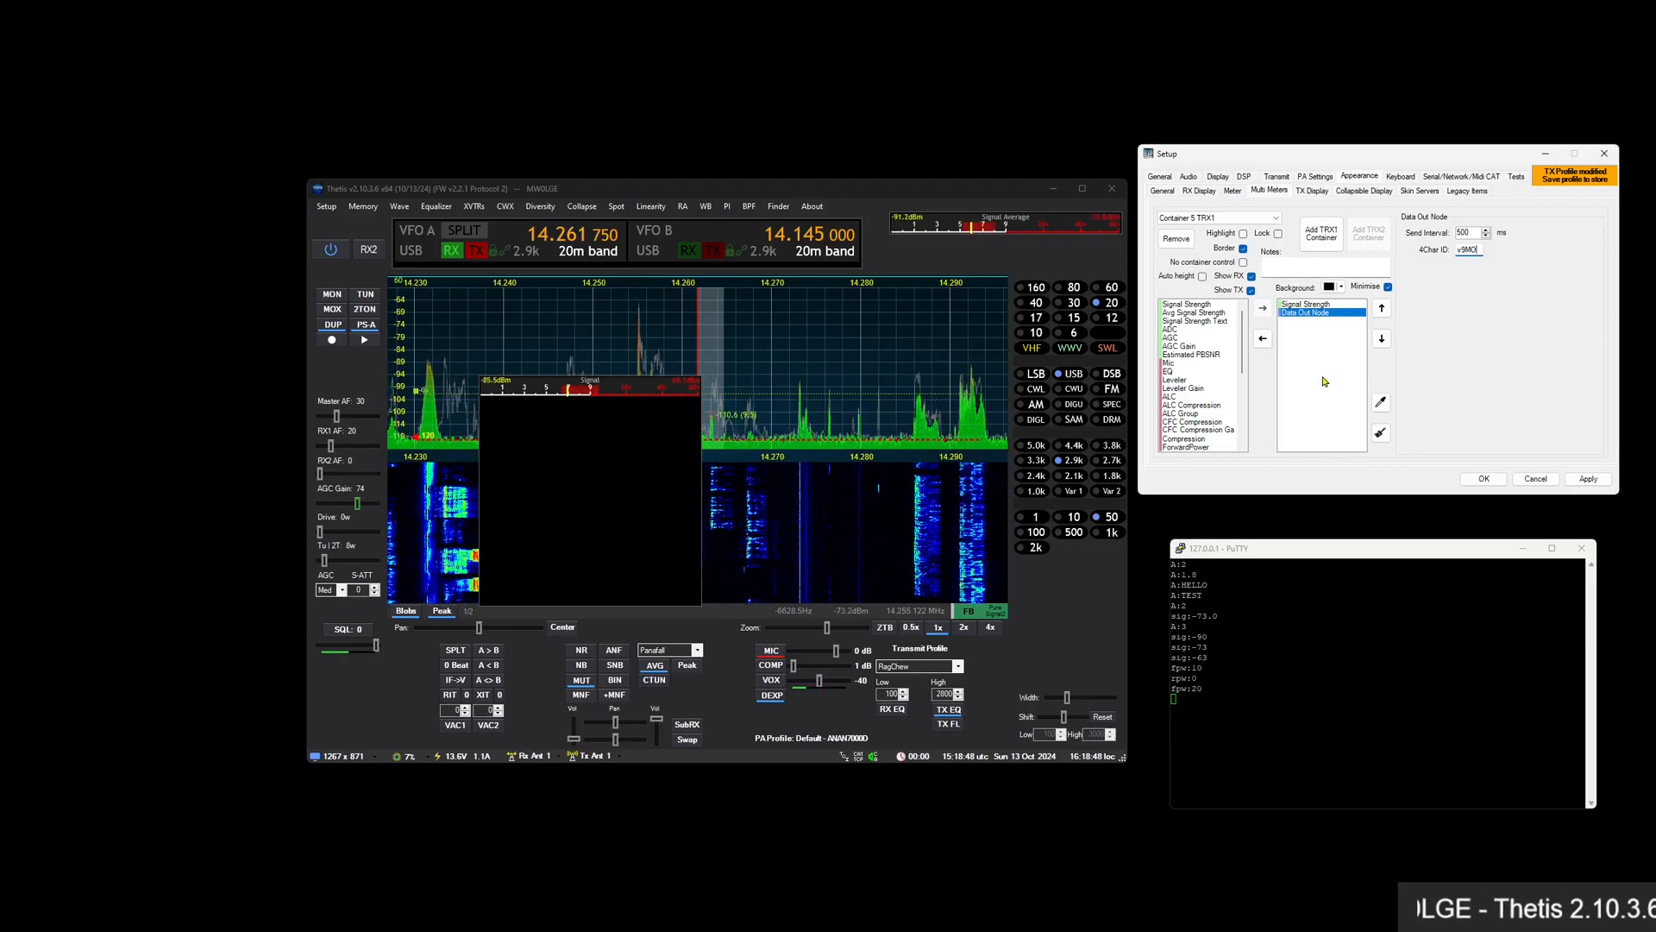
Set the direction of the 127.0.0.1:9000 connection to Out and add an ADC meter to the container
left_click(1461, 176)
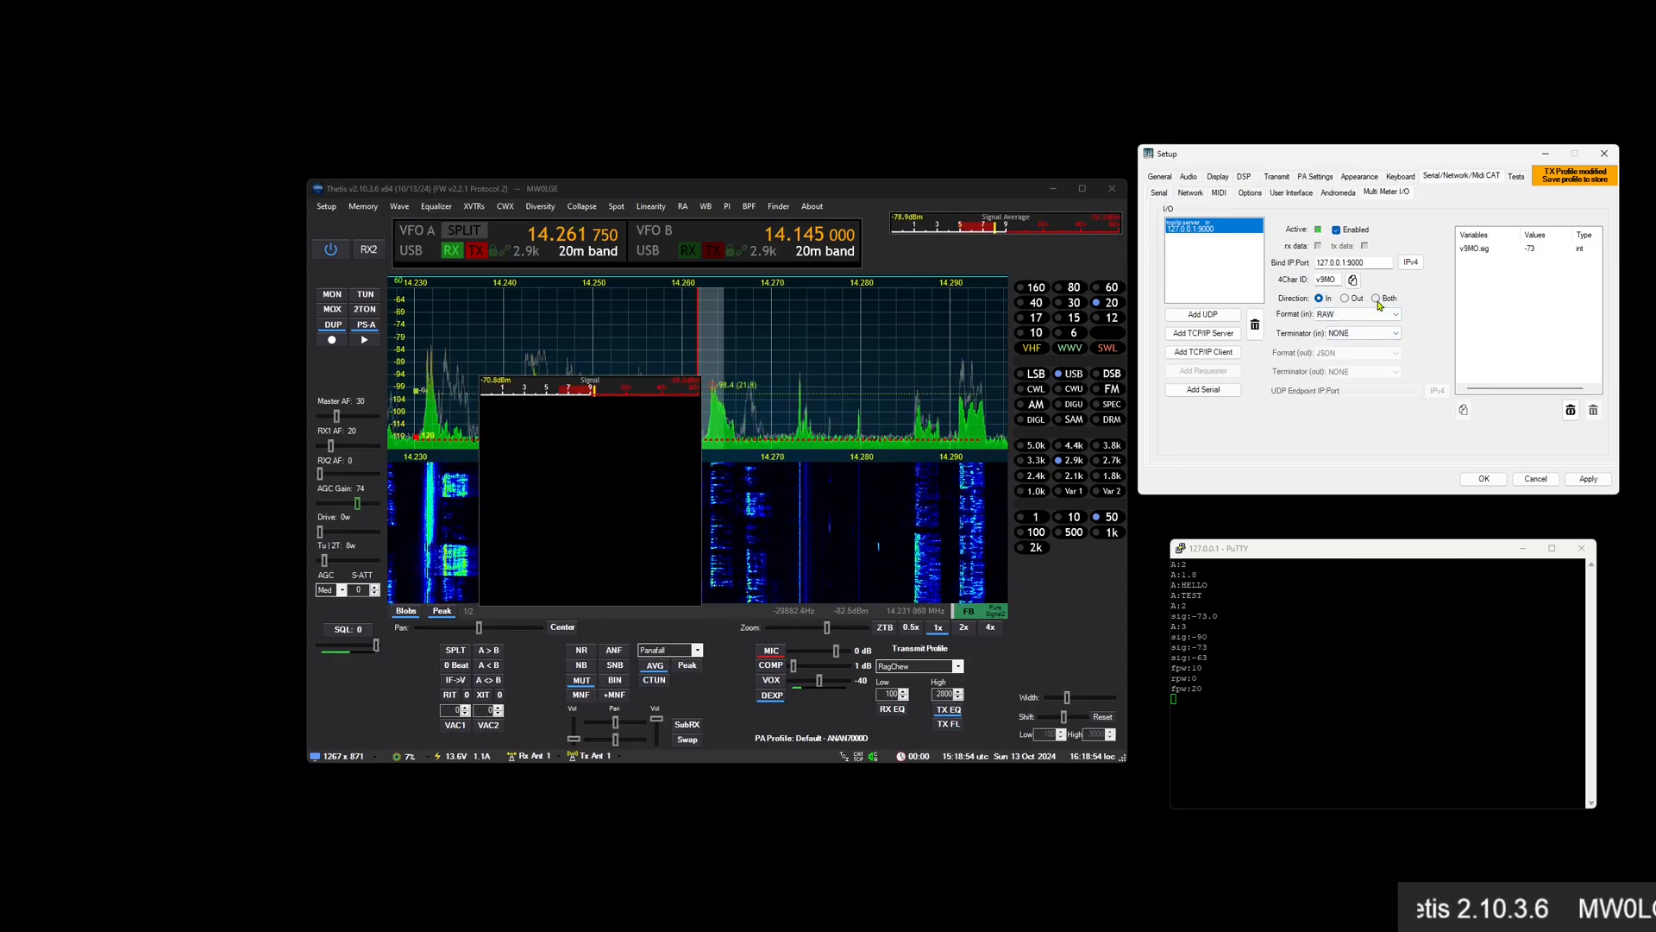
left_click(1351, 300)
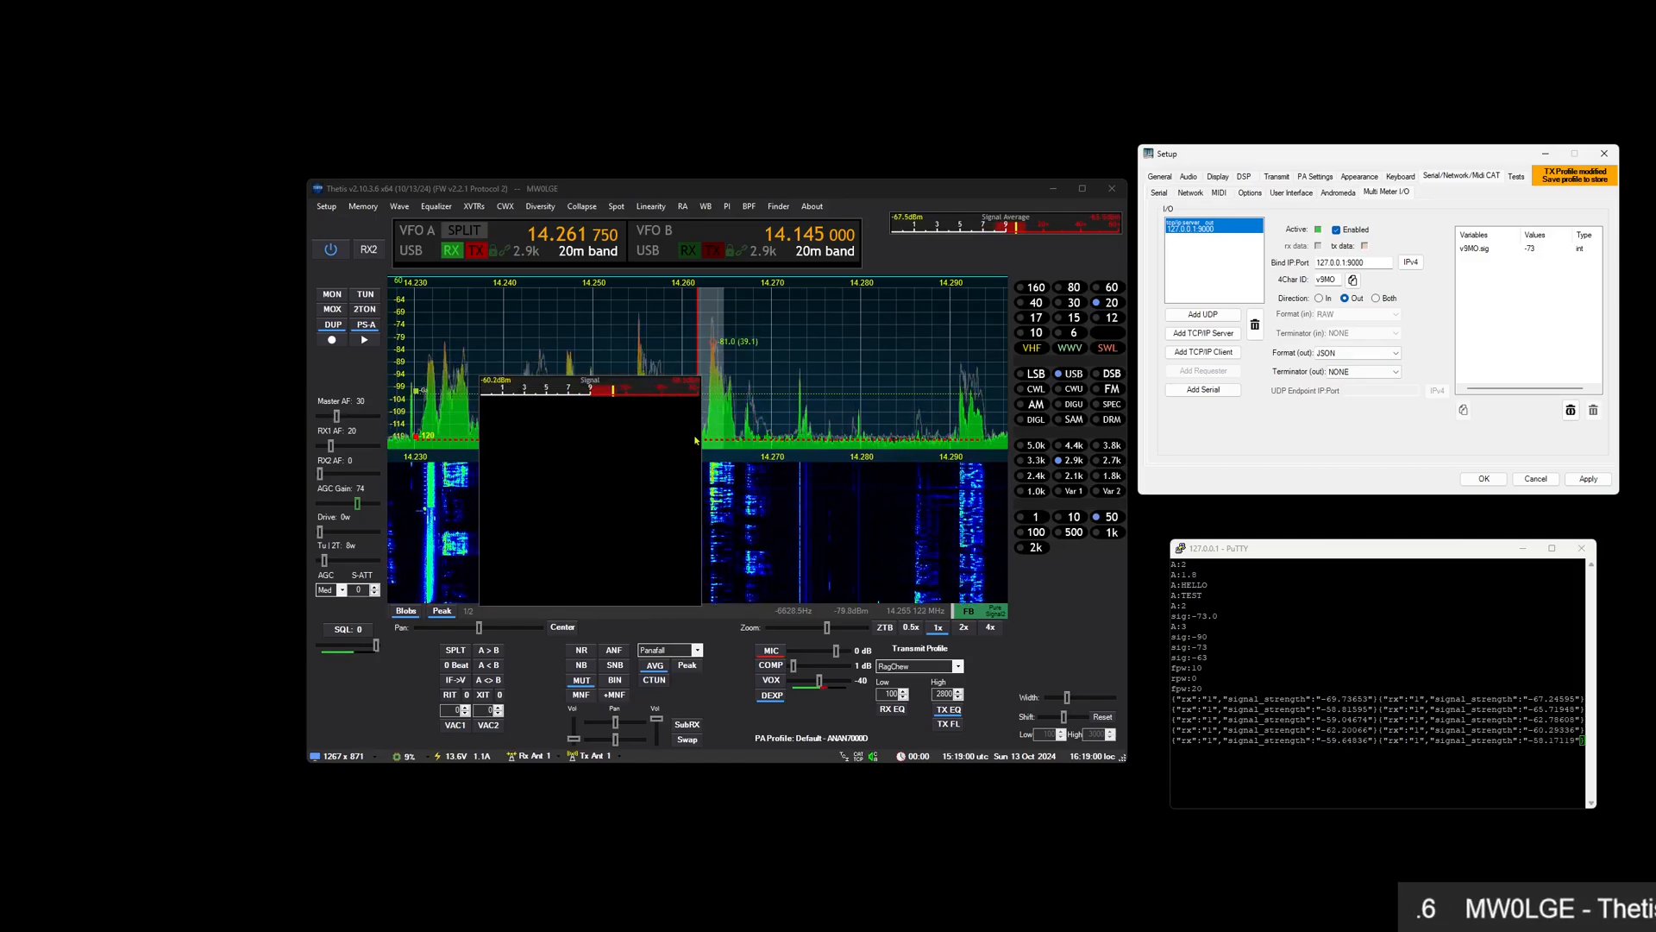
left_click(486, 382)
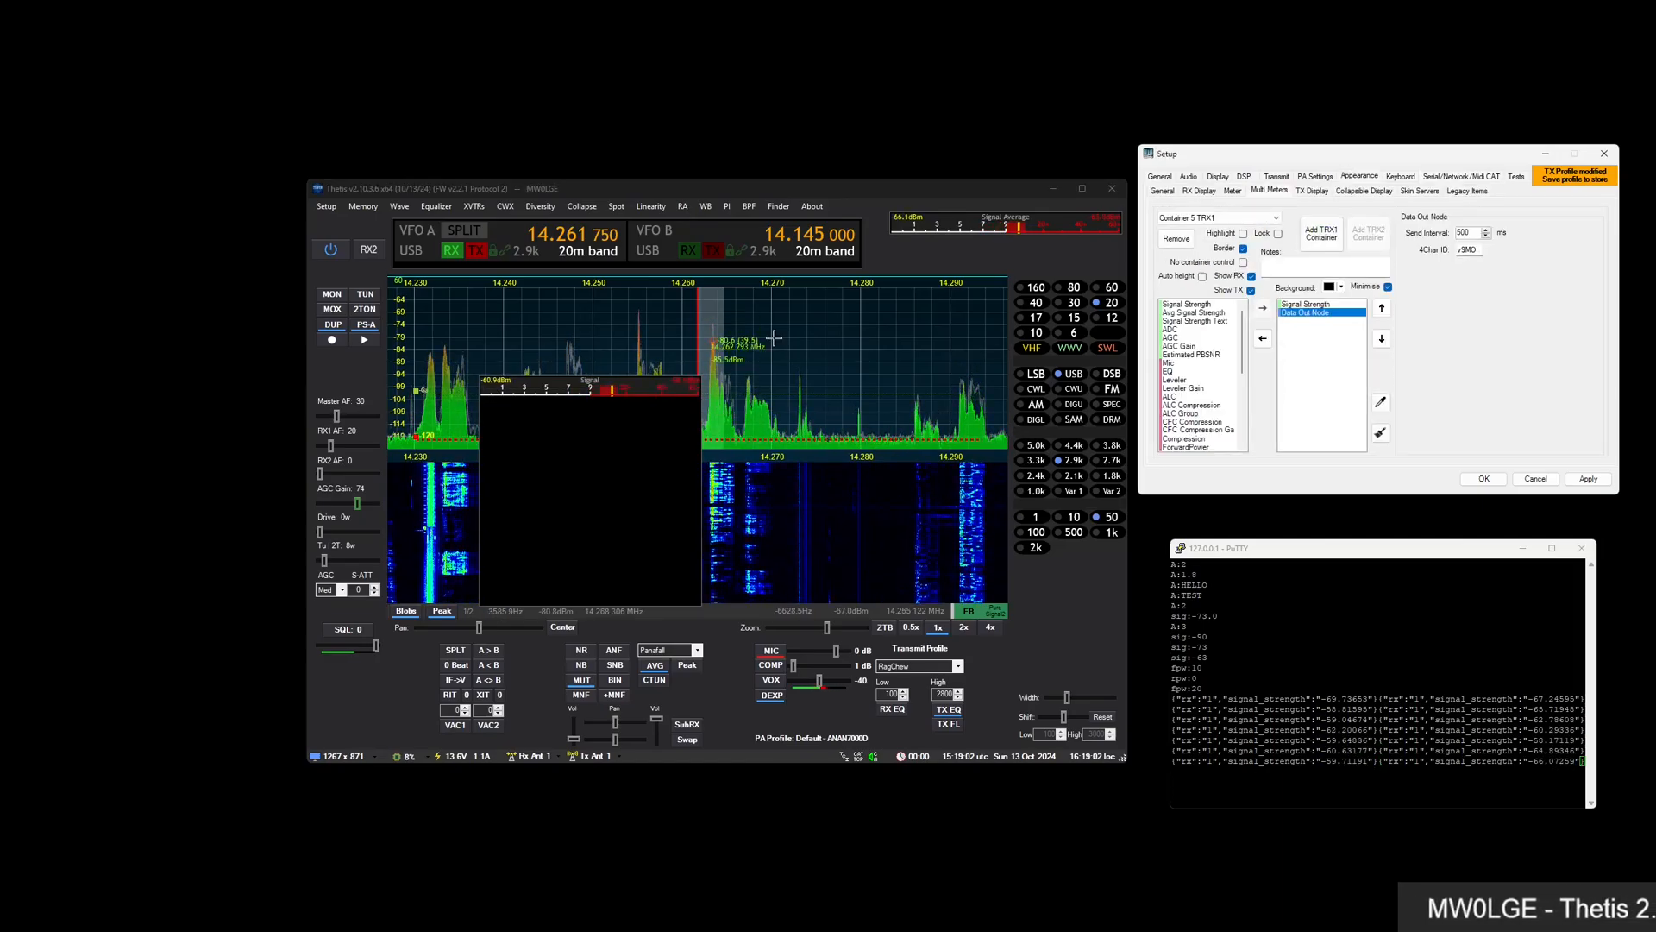
double_click(1189, 331)
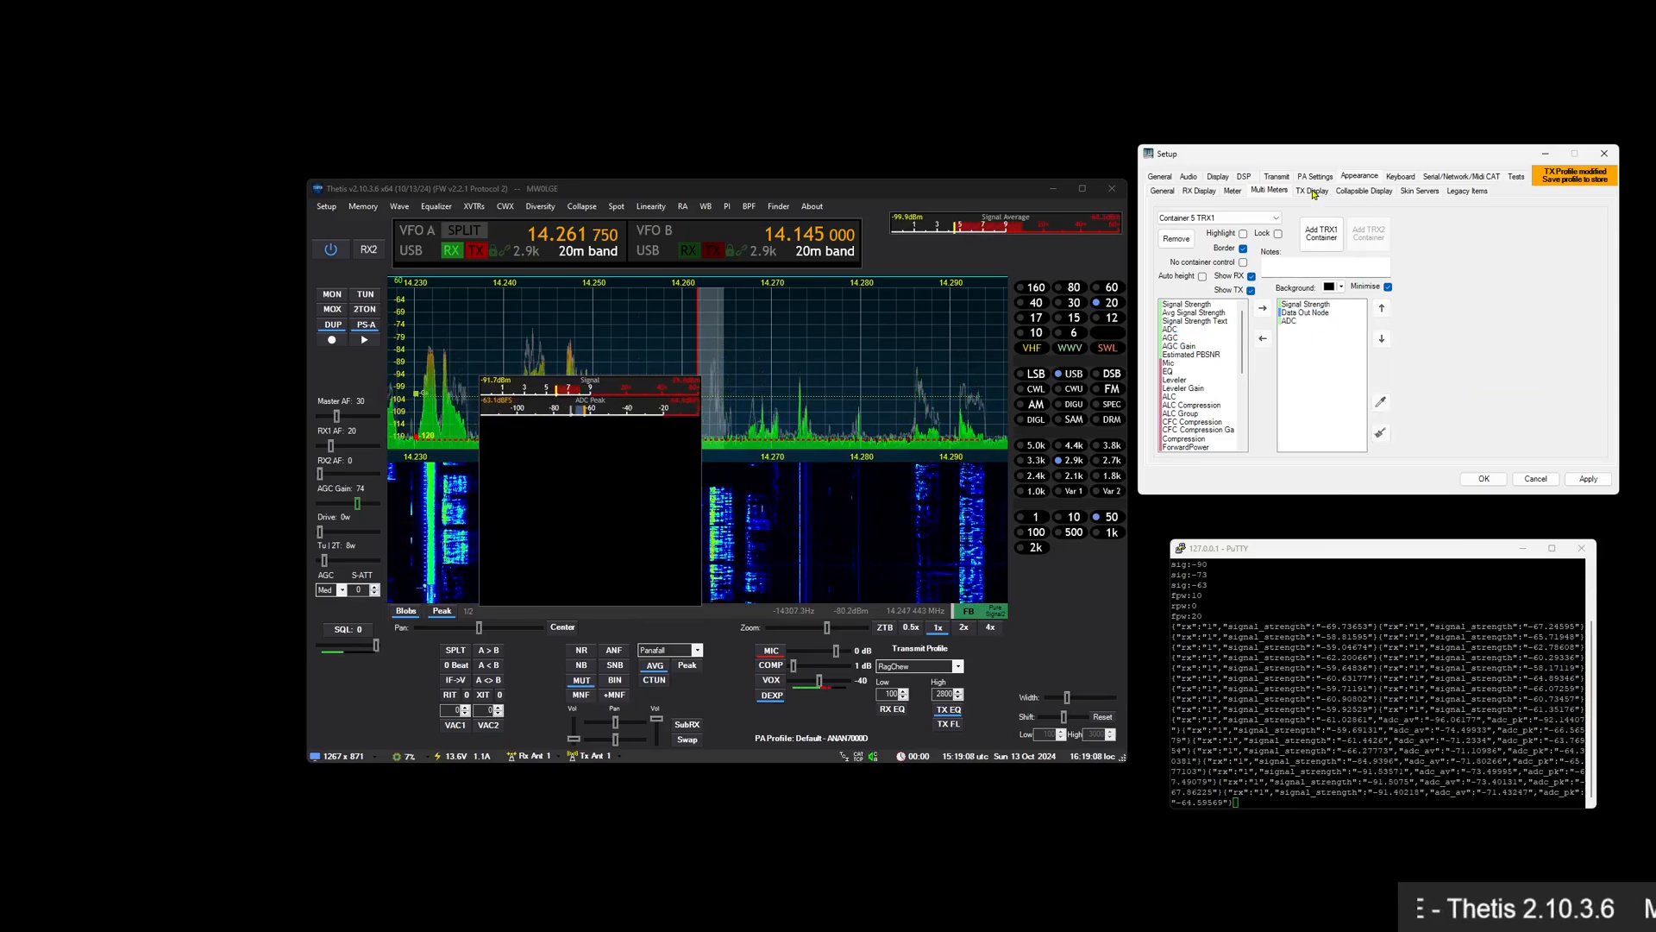
Set the connection's output terminator to CRLF and widen the PuTTY window to fit each JSON line
left_click(1462, 176)
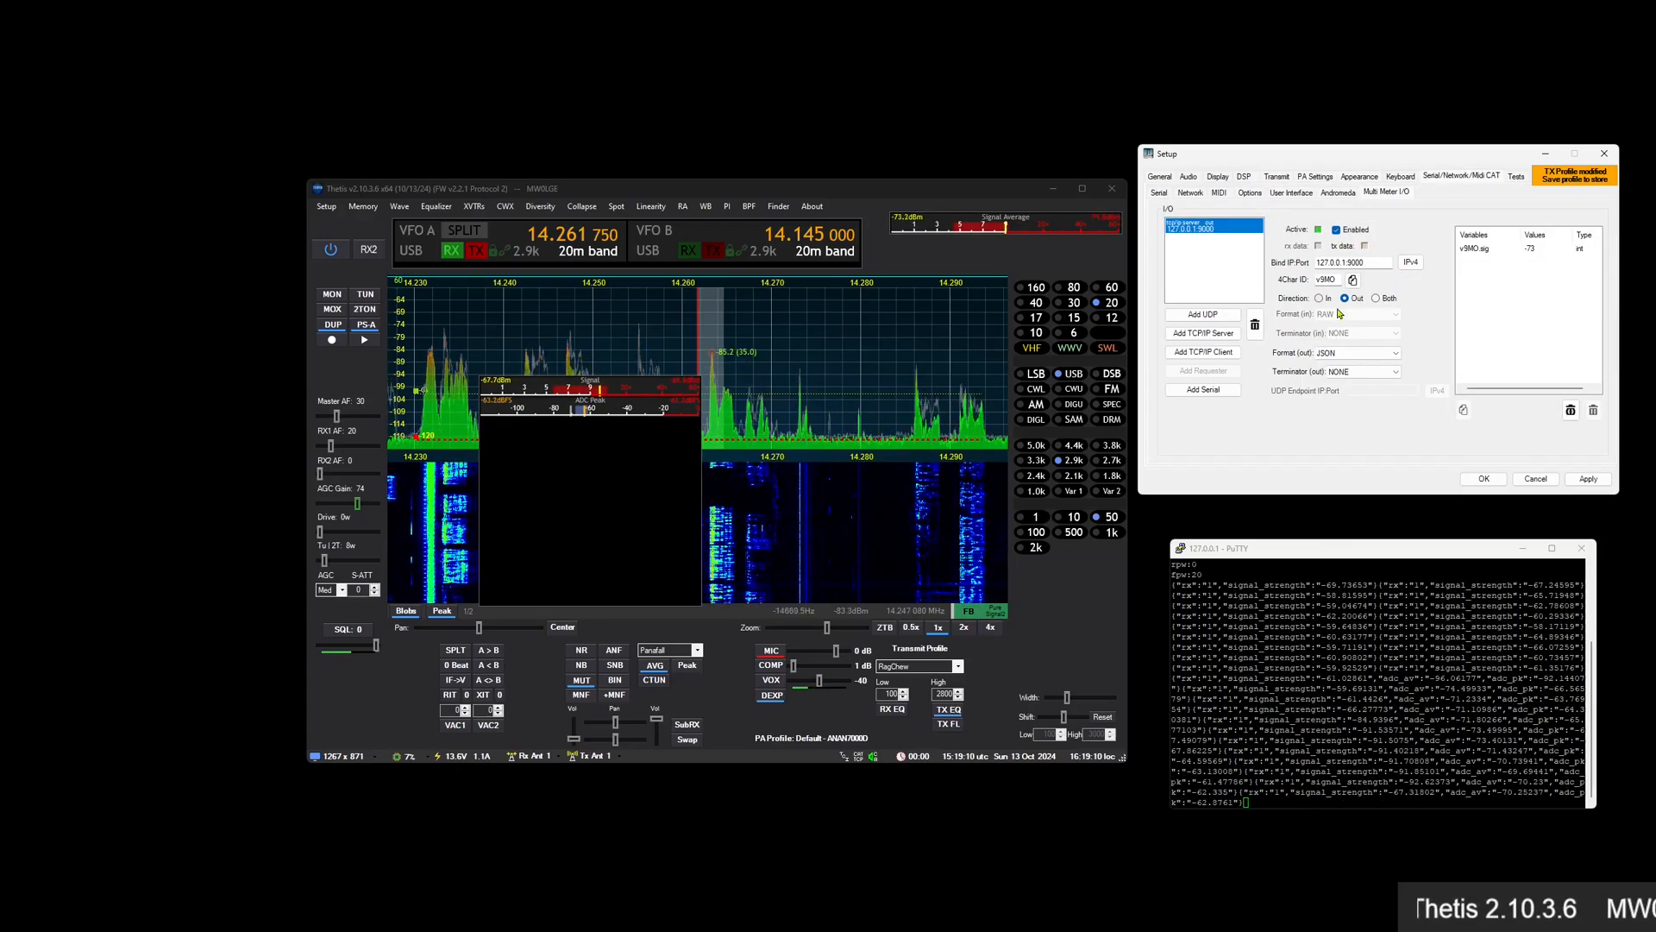
left_click(1380, 372)
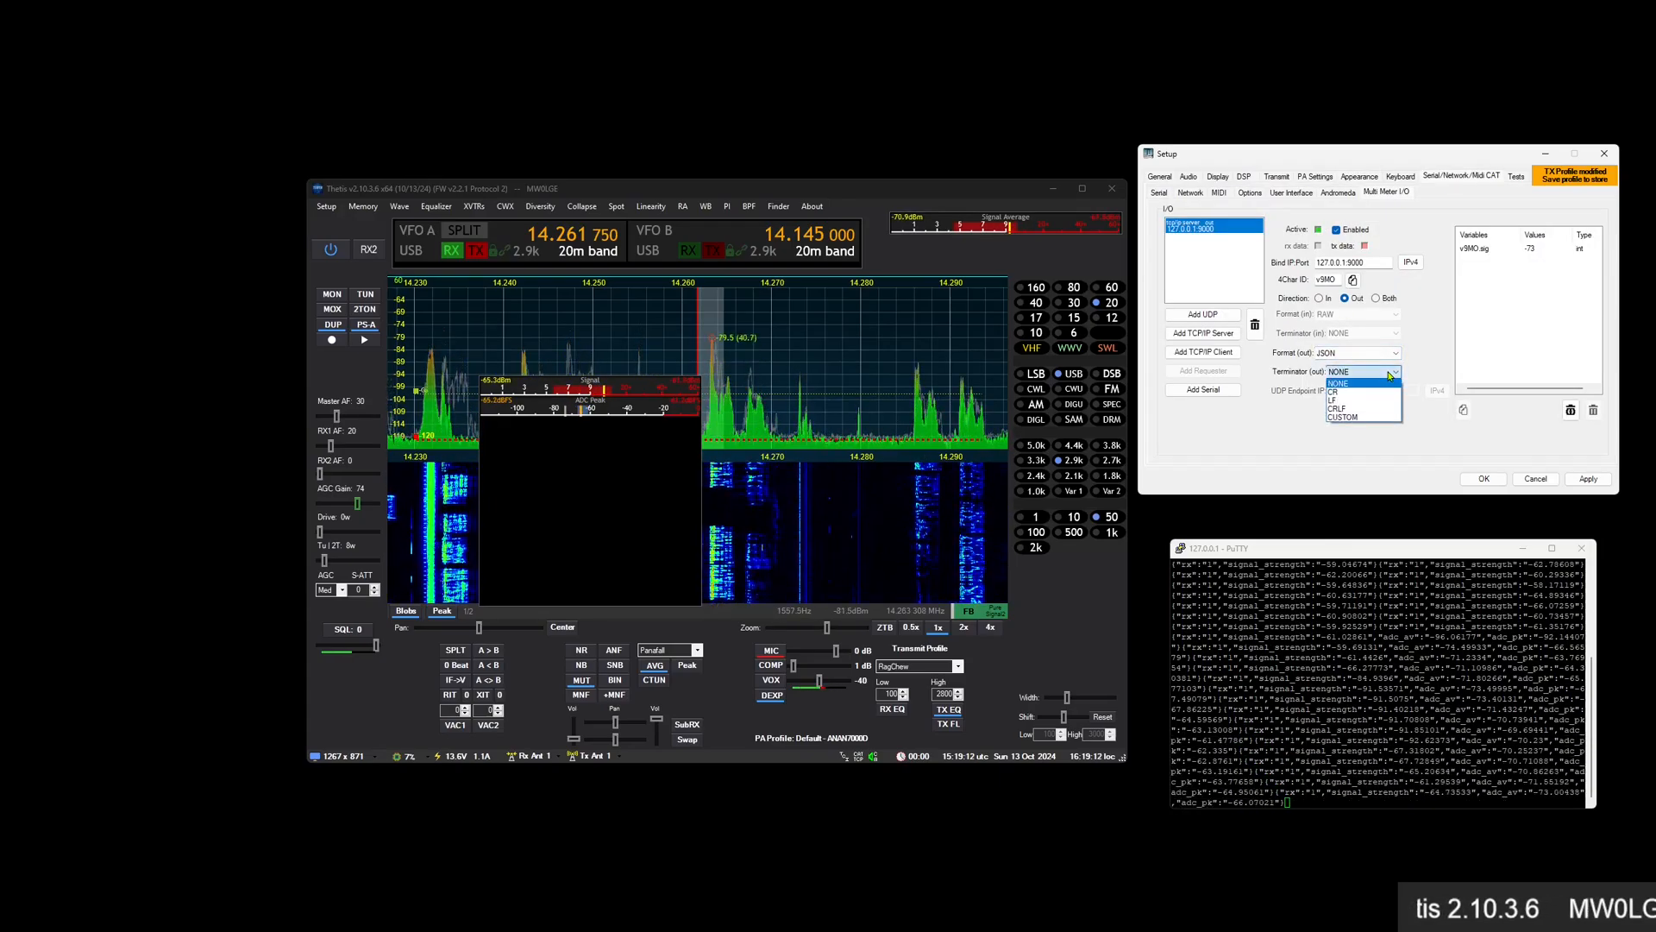
left_click(1360, 409)
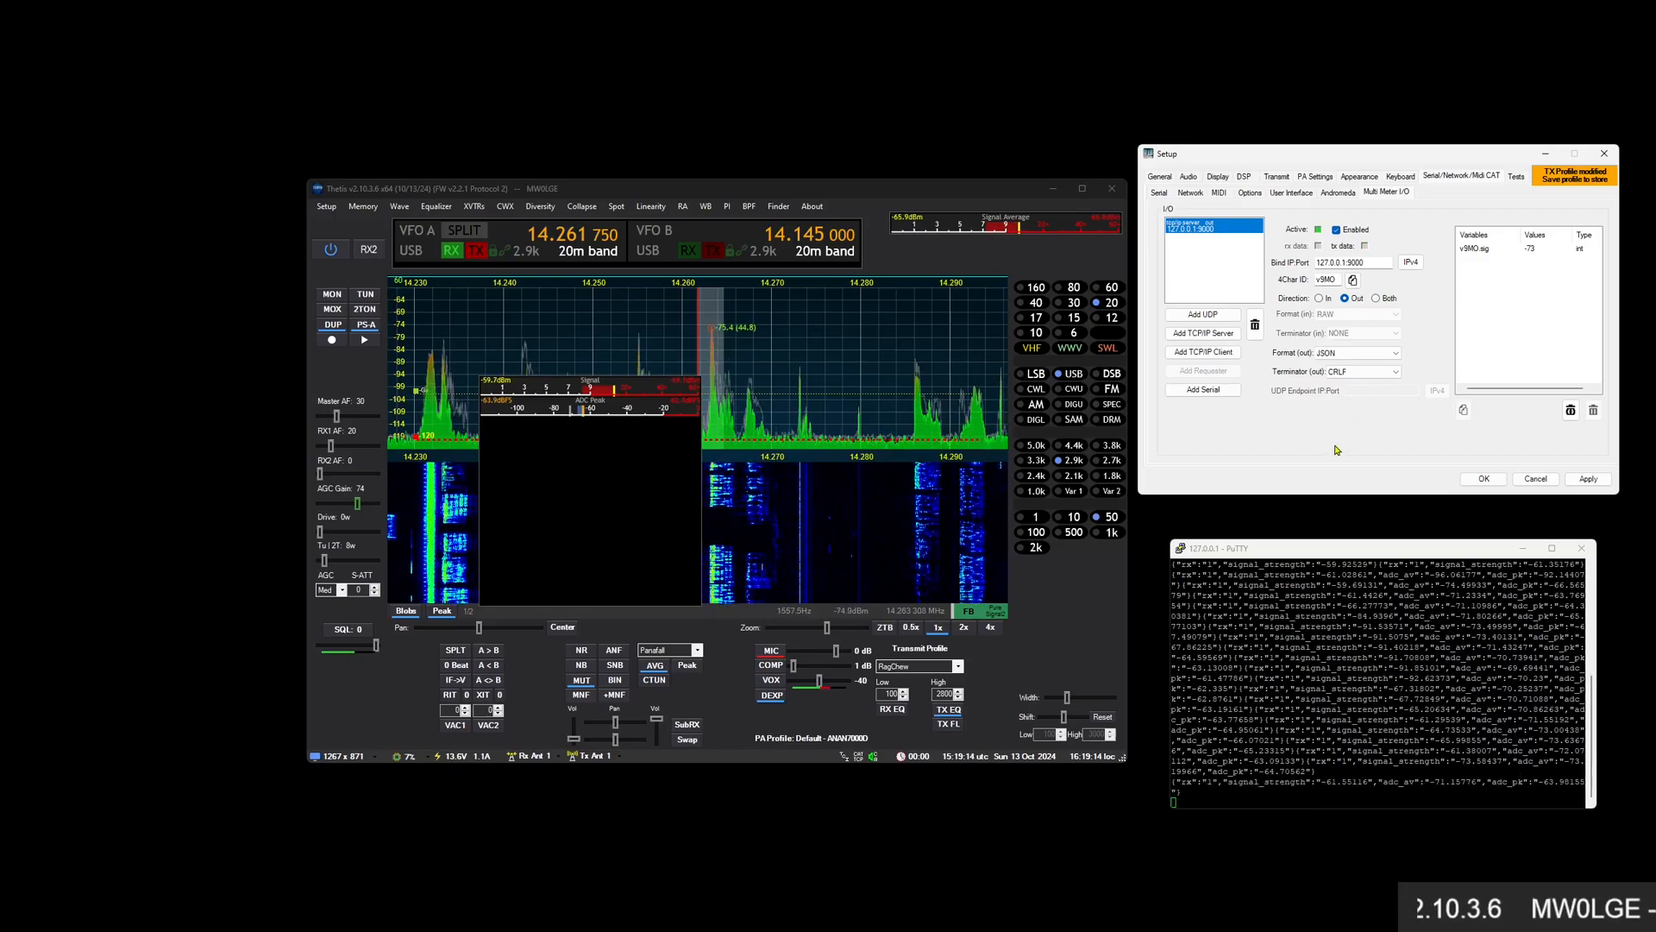
left_click_drag(1169, 630, 1044, 629)
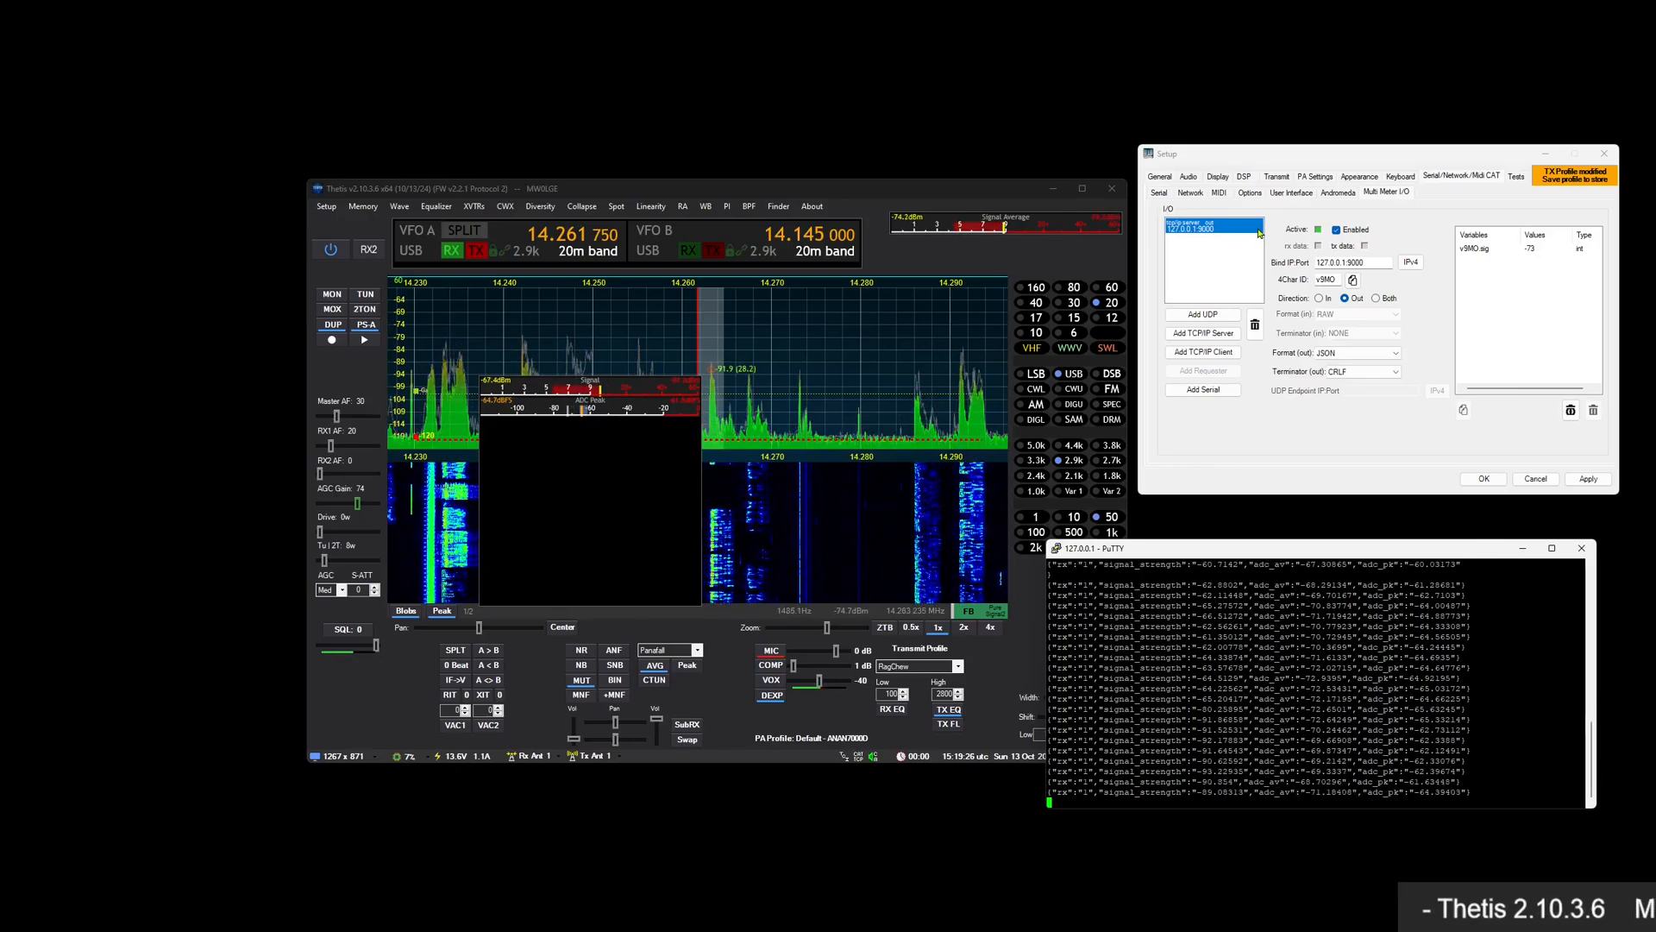
Add a Clock to the container so its time and date are included in the outgoing data
left_click(488, 384)
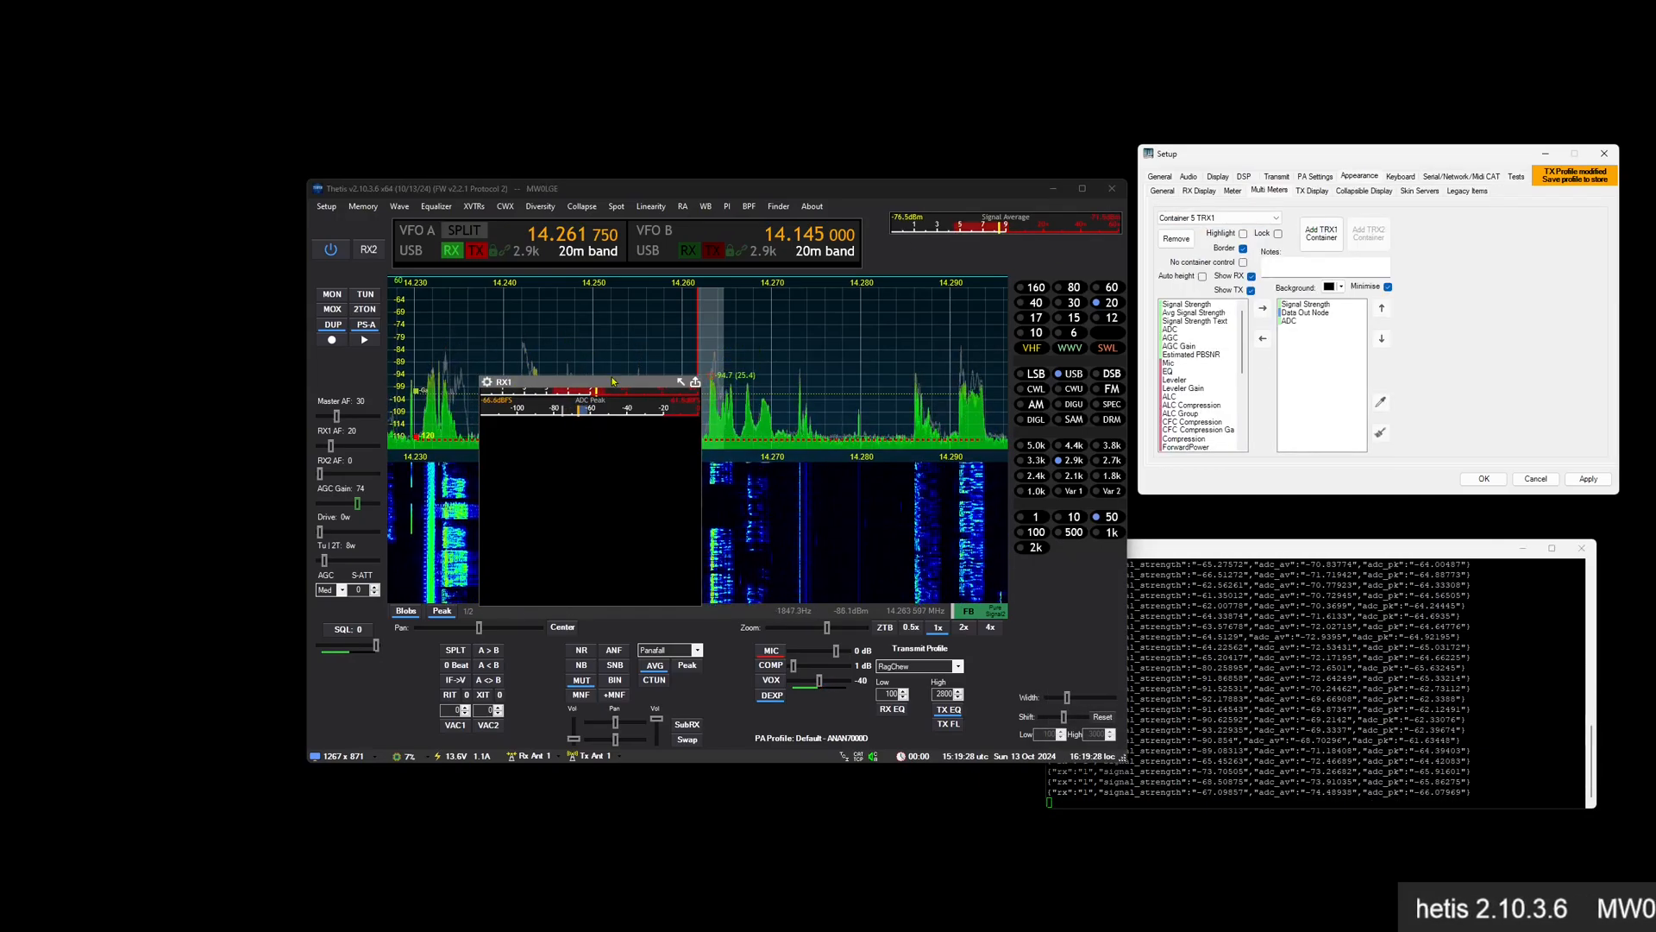
left_click_drag(1242, 344, 1242, 376)
double_click(1195, 441)
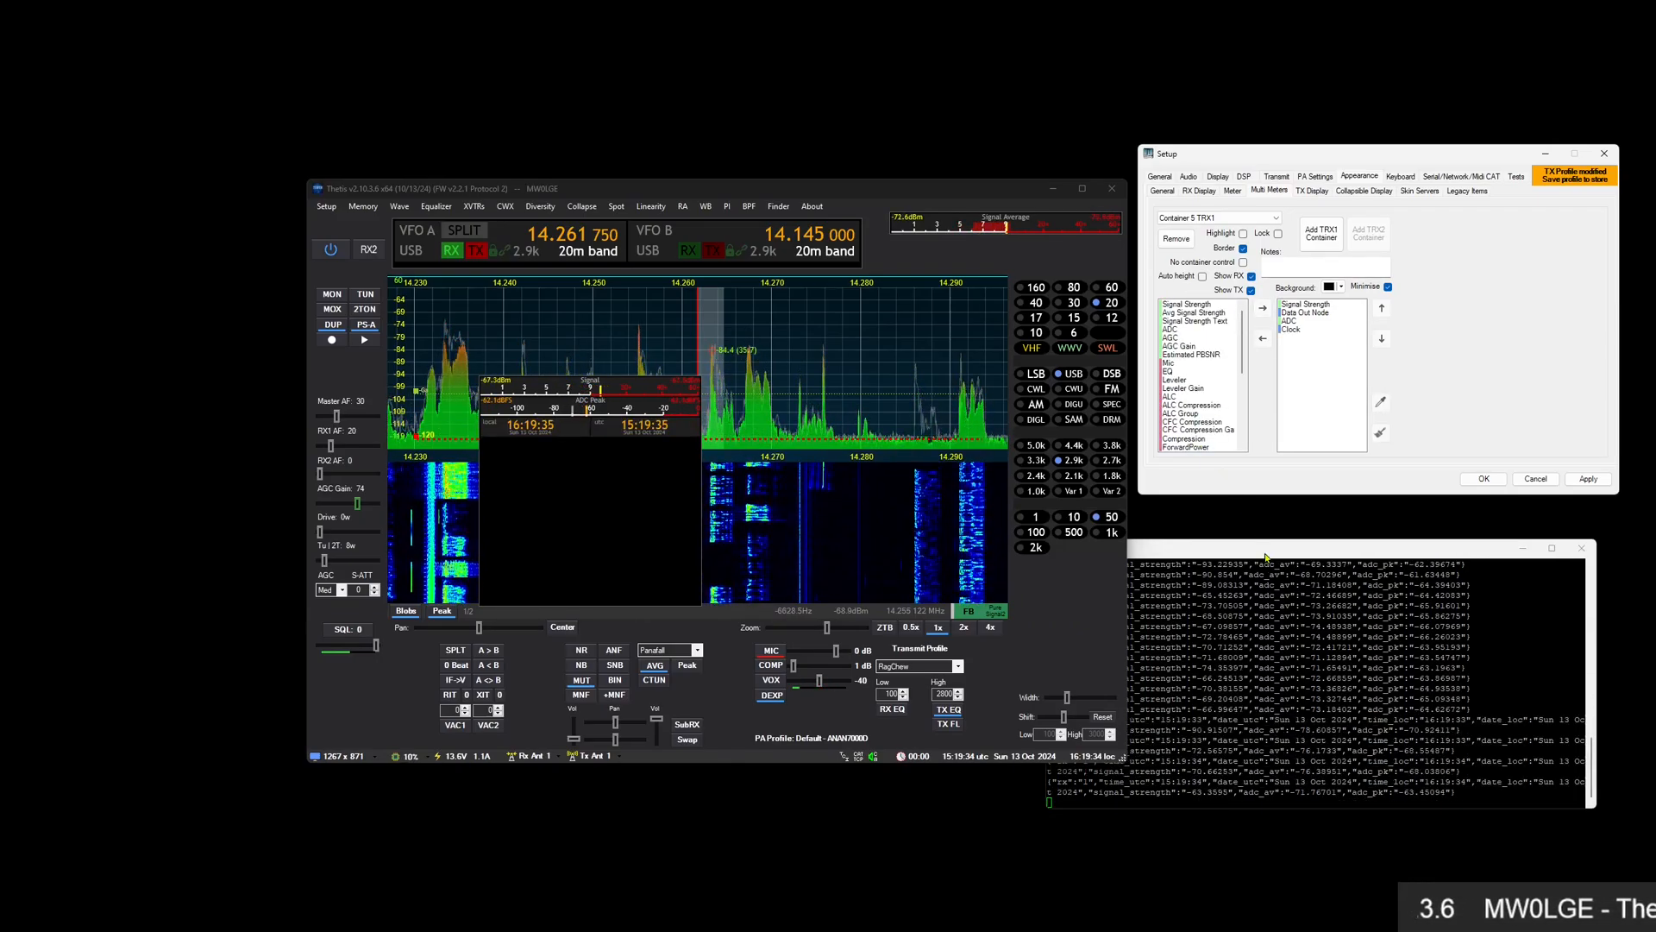
Remove the Signal Strength and ADC meters from the container, keeping the Data Out Node and Clock
double_click(1312, 306)
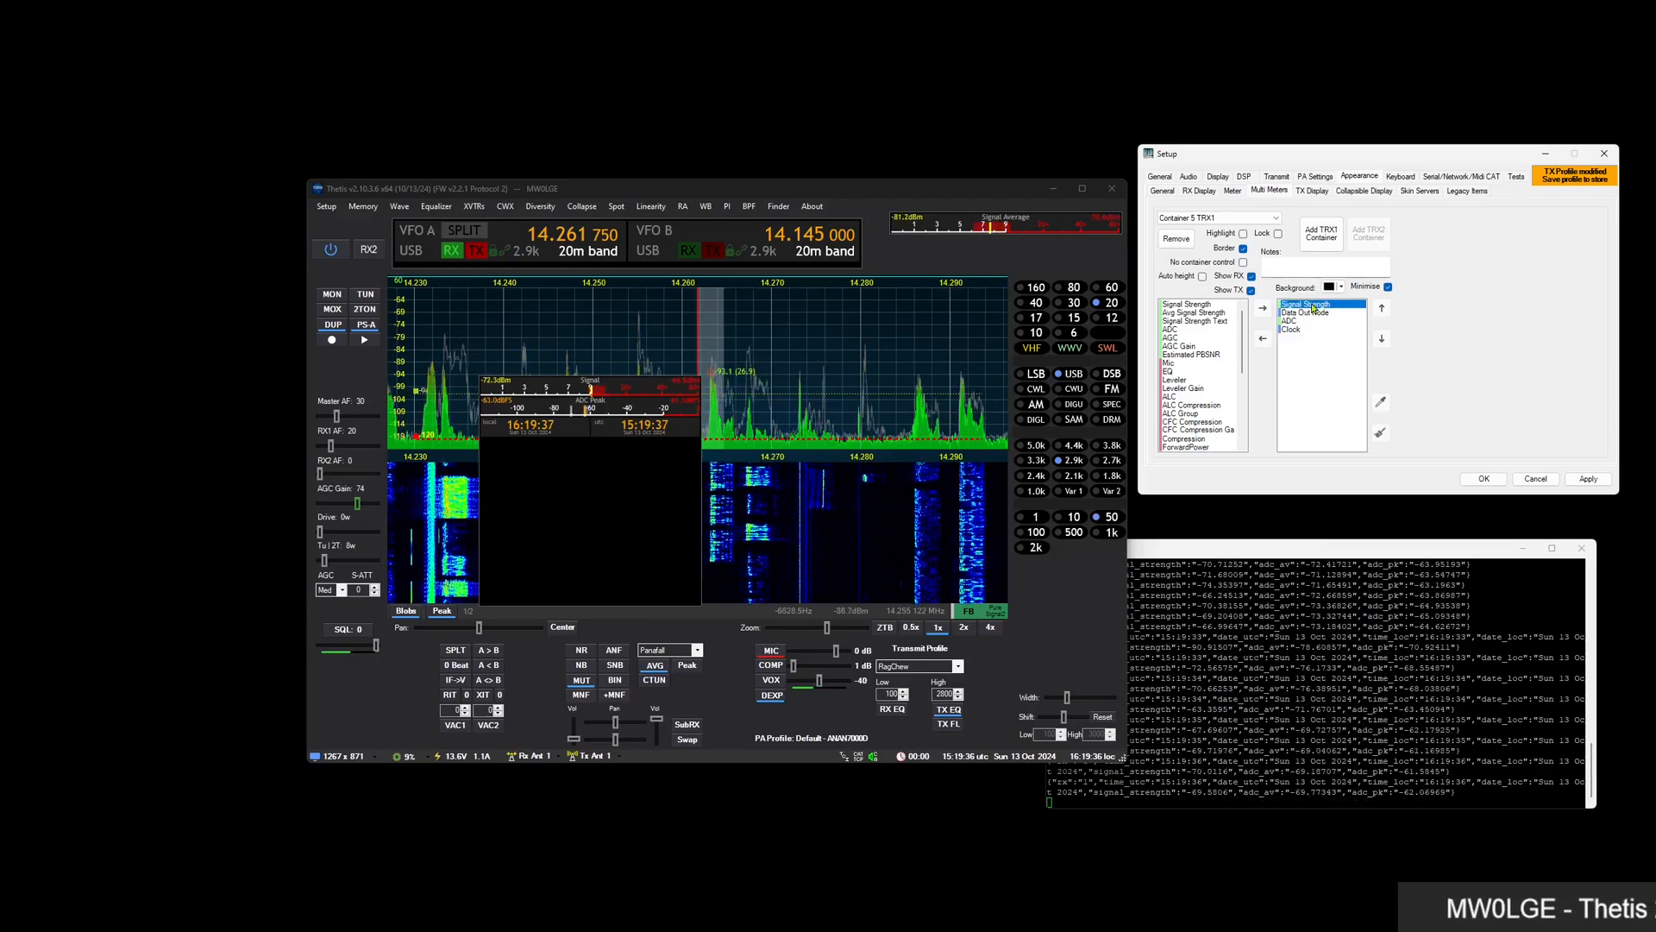
left_click(1312, 316)
double_click(1311, 316)
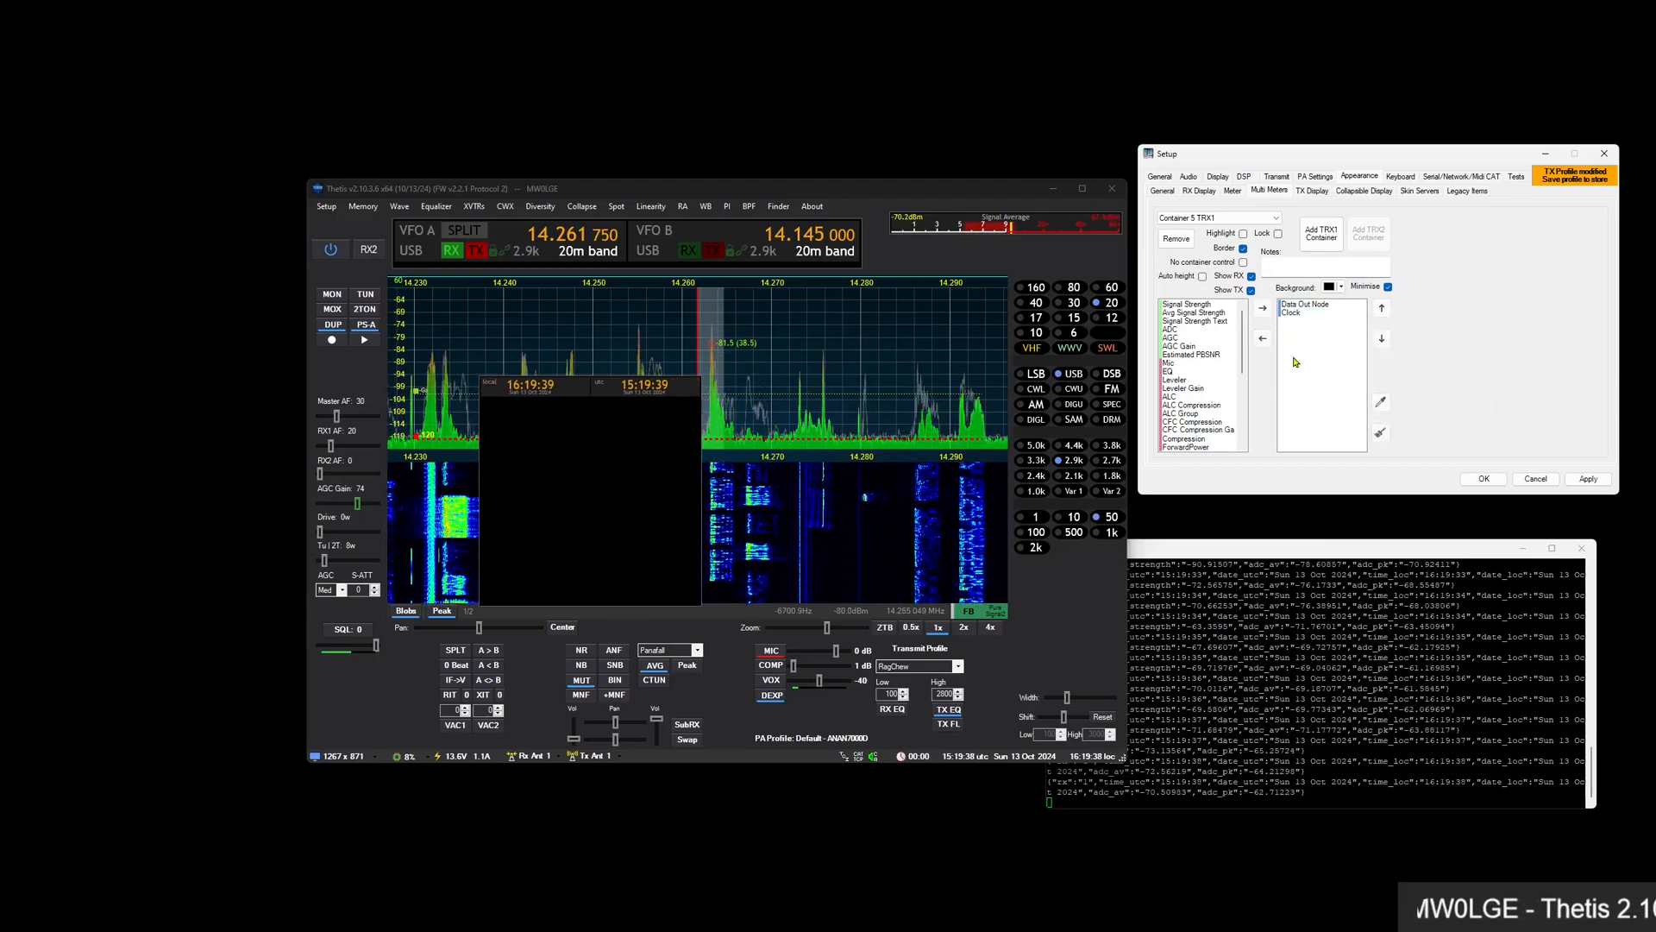
Widen the PuTTY window so each clock data line fits on one row, and close the PuTTY session
left_click(1311, 539)
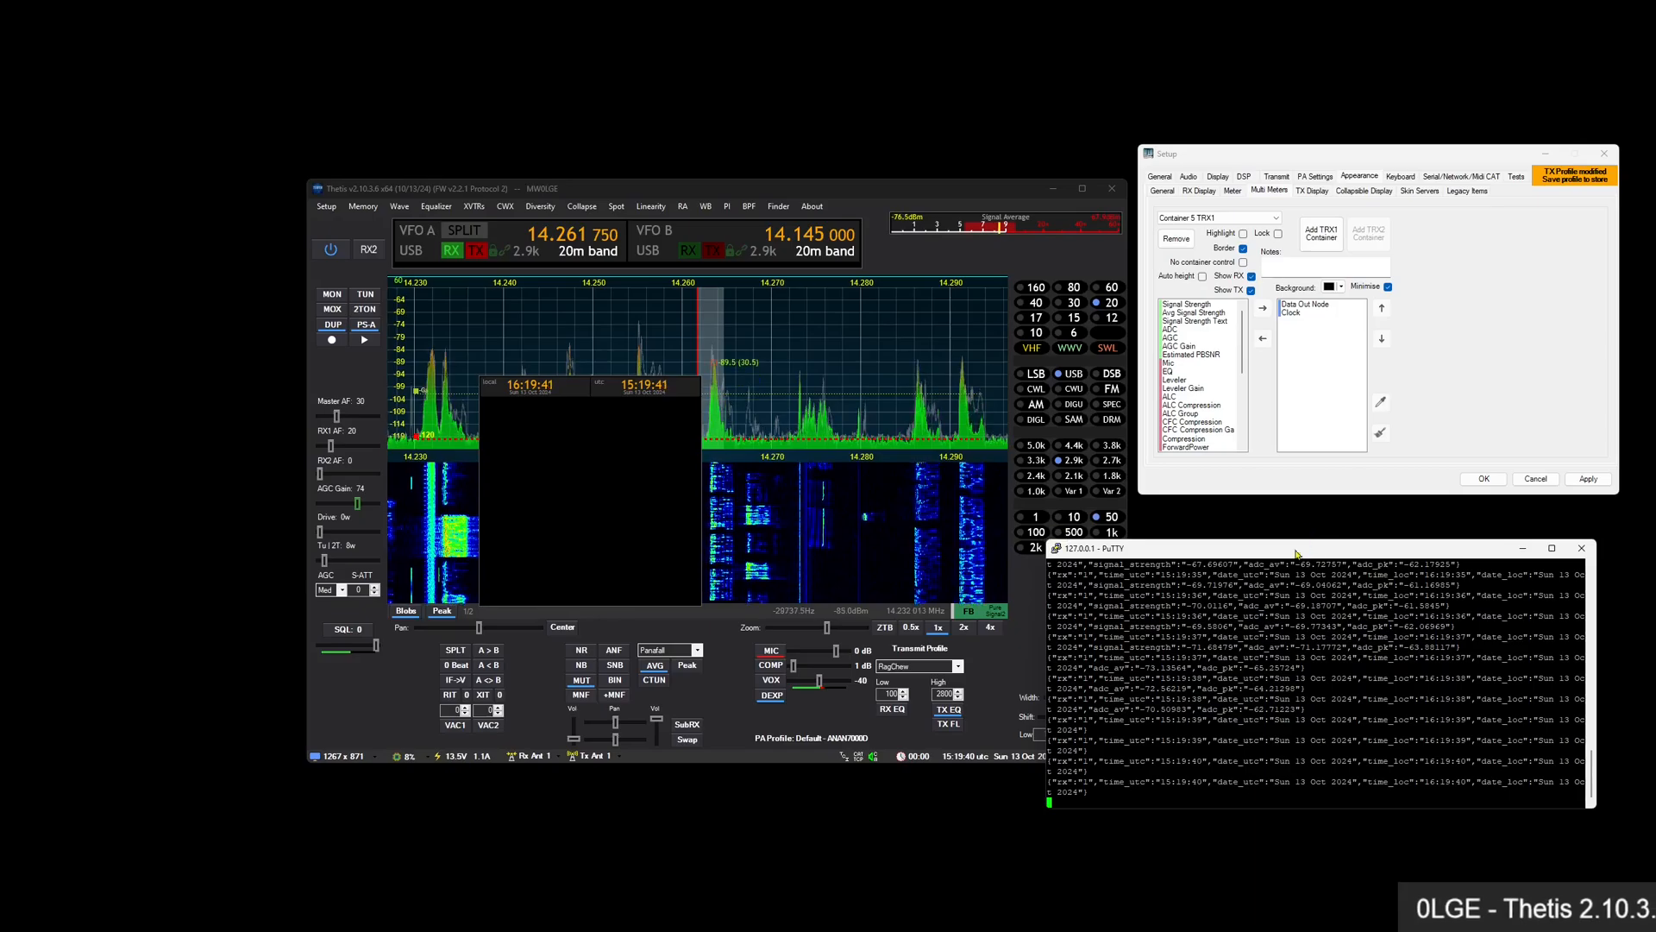
left_click_drag(1046, 646, 901, 645)
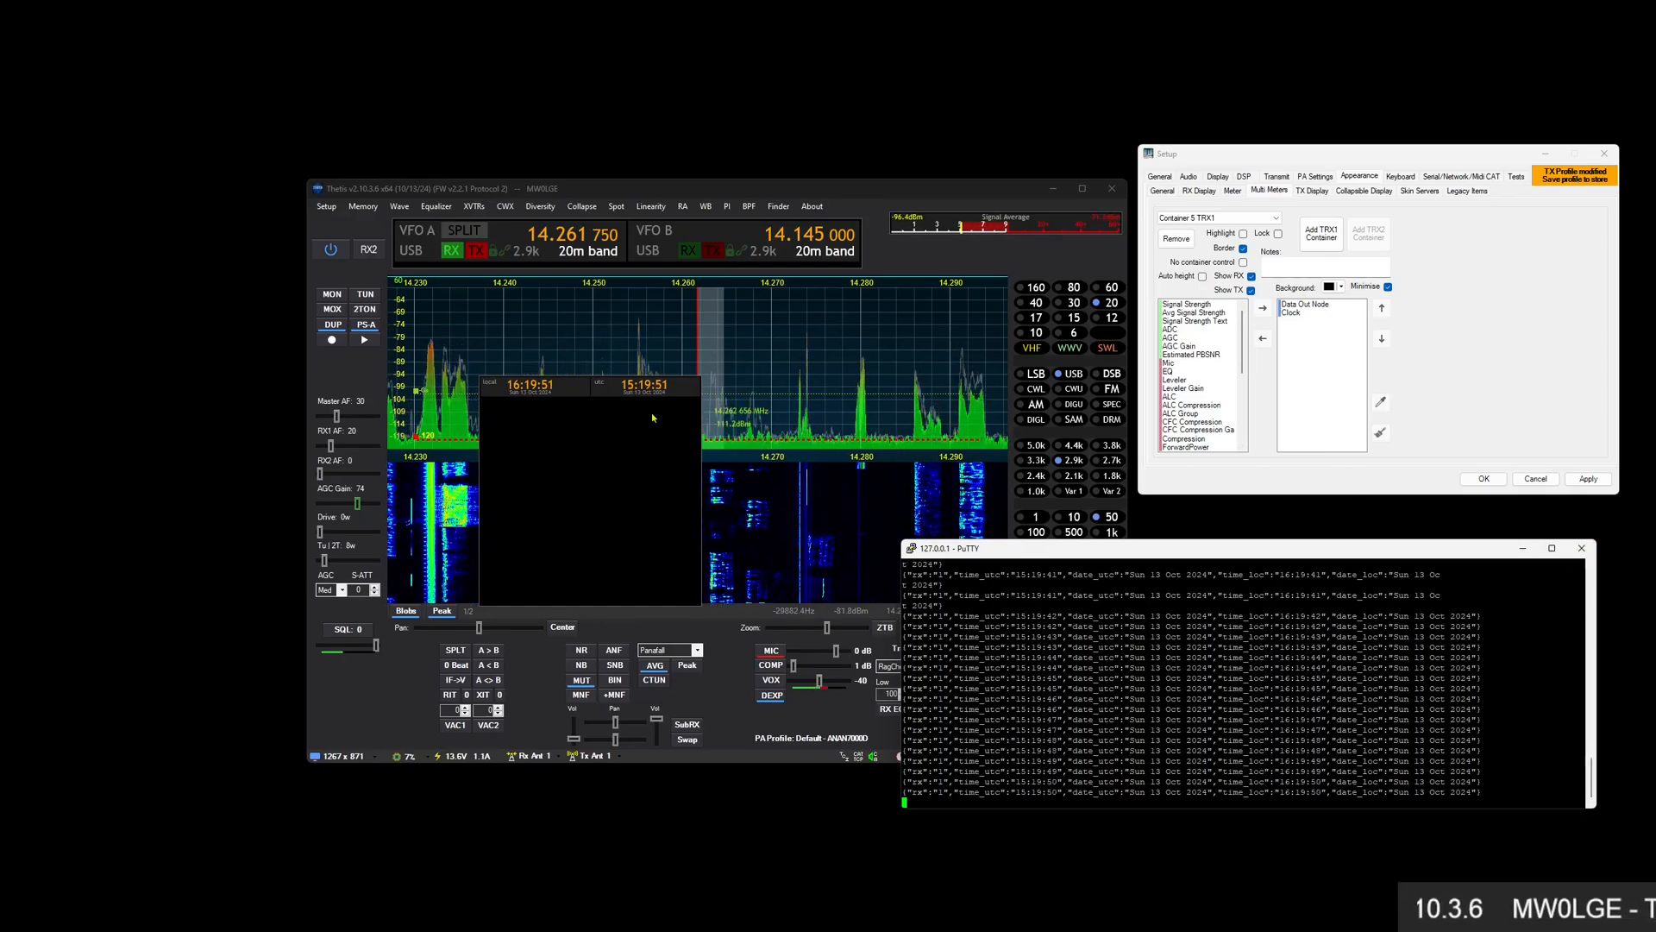
left_click(1582, 550)
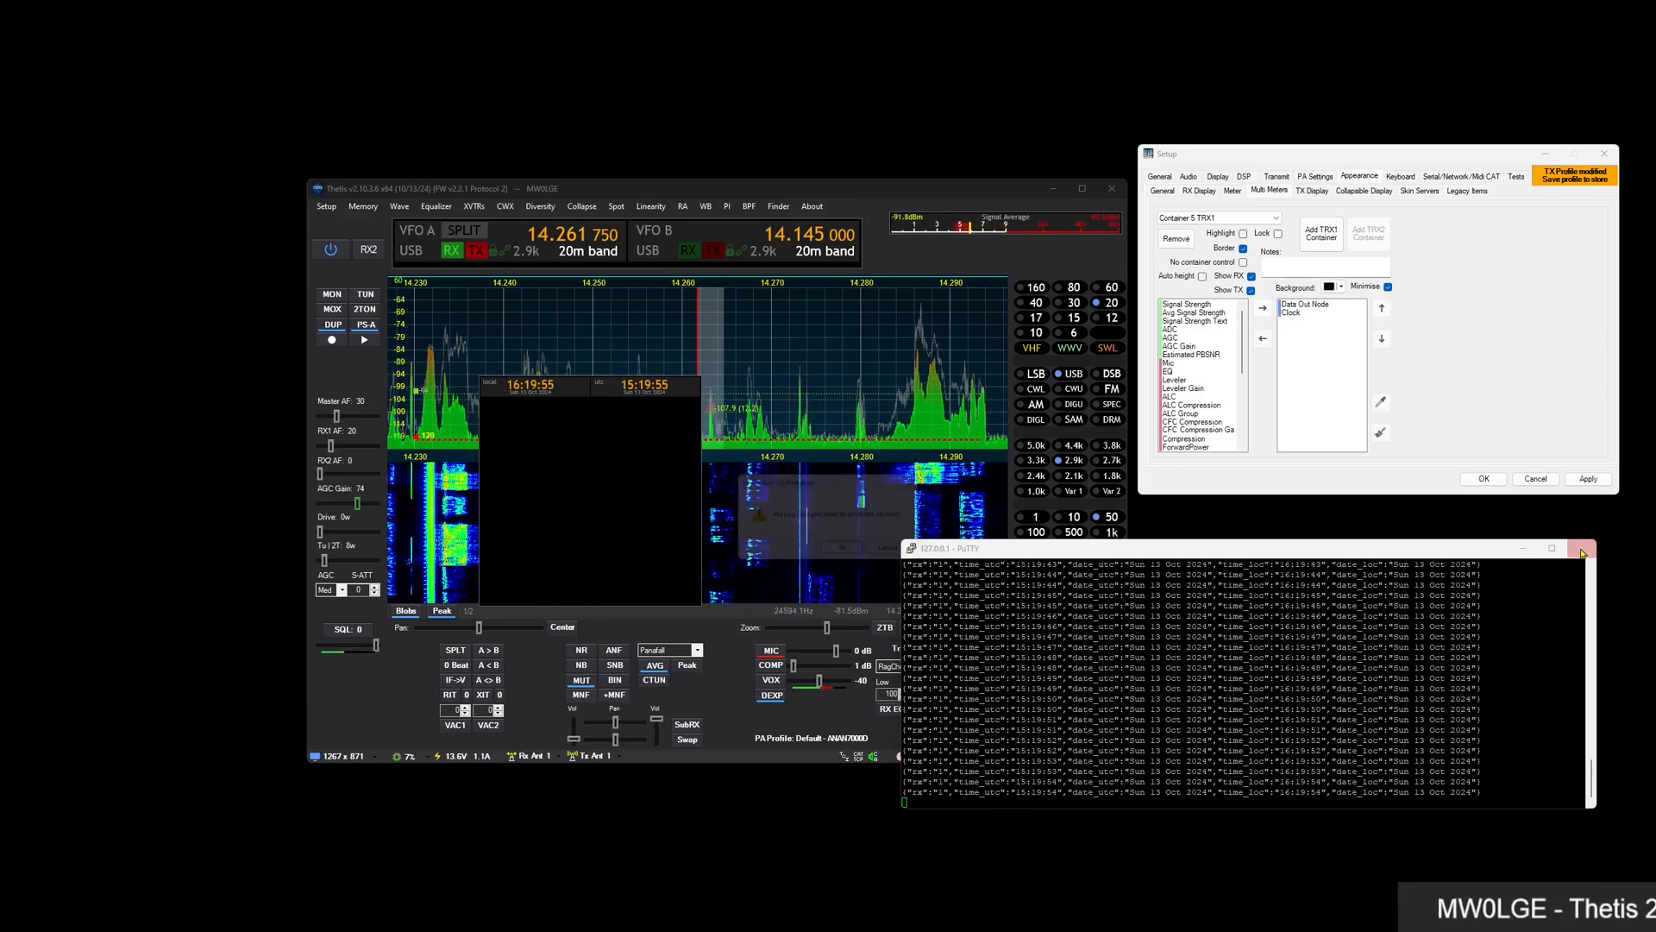
left_click(845, 549)
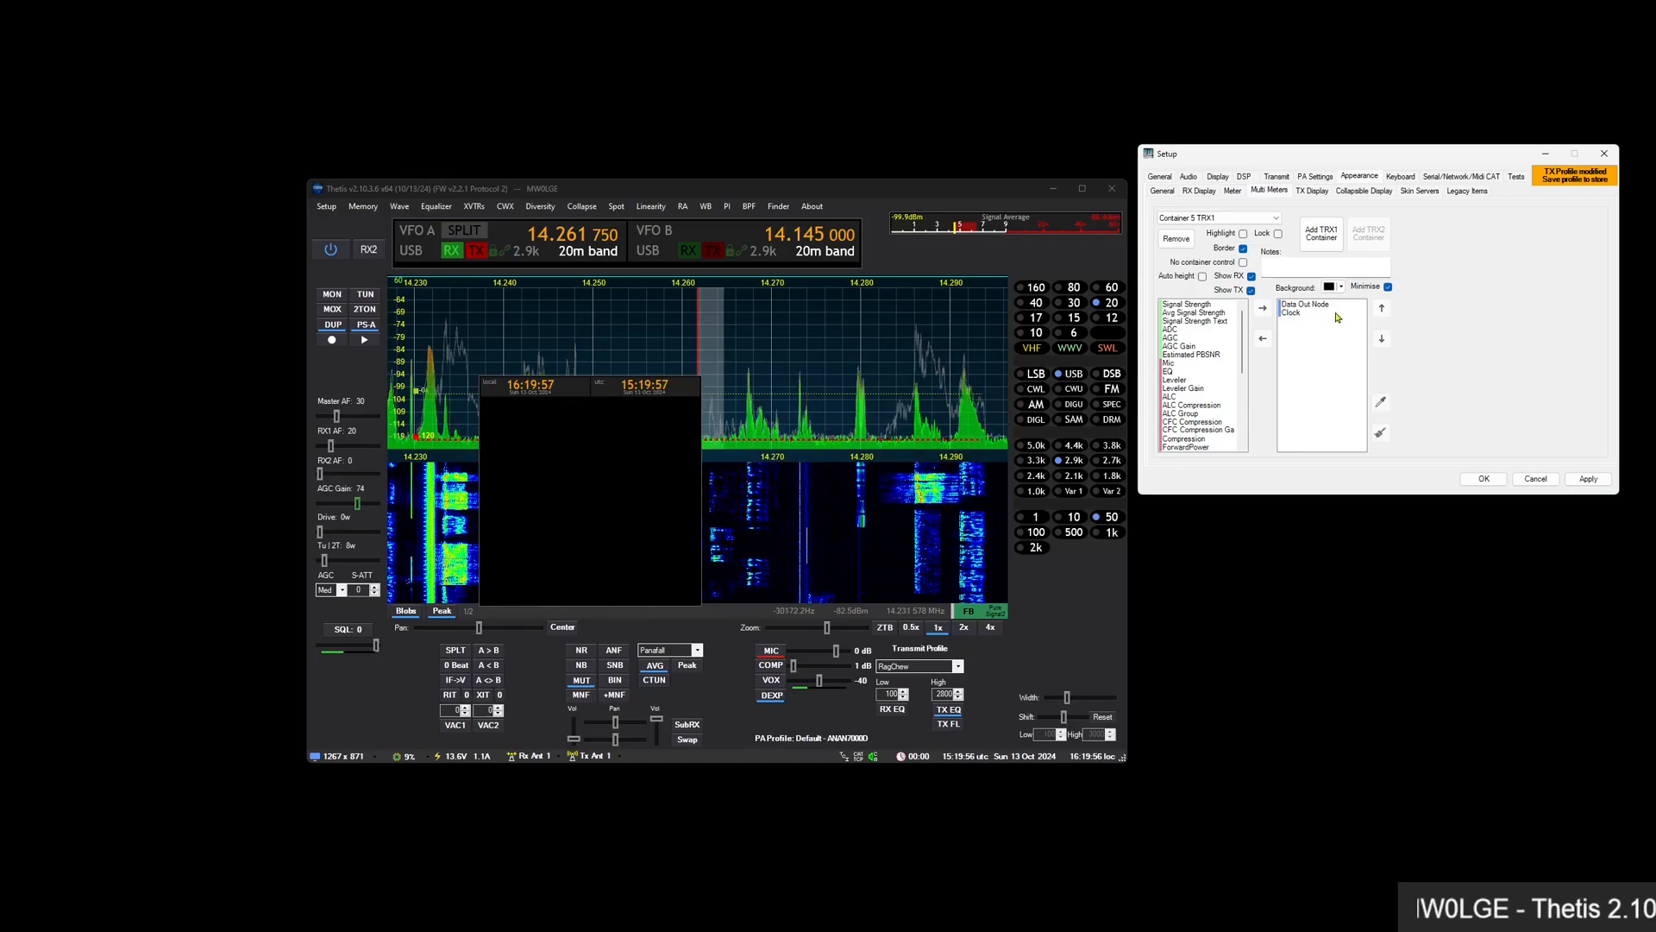
Replace the container's Data Out Node and Clock with a Rotator, and widen the container to enlarge its display
double_click(1296, 306)
double_click(1296, 306)
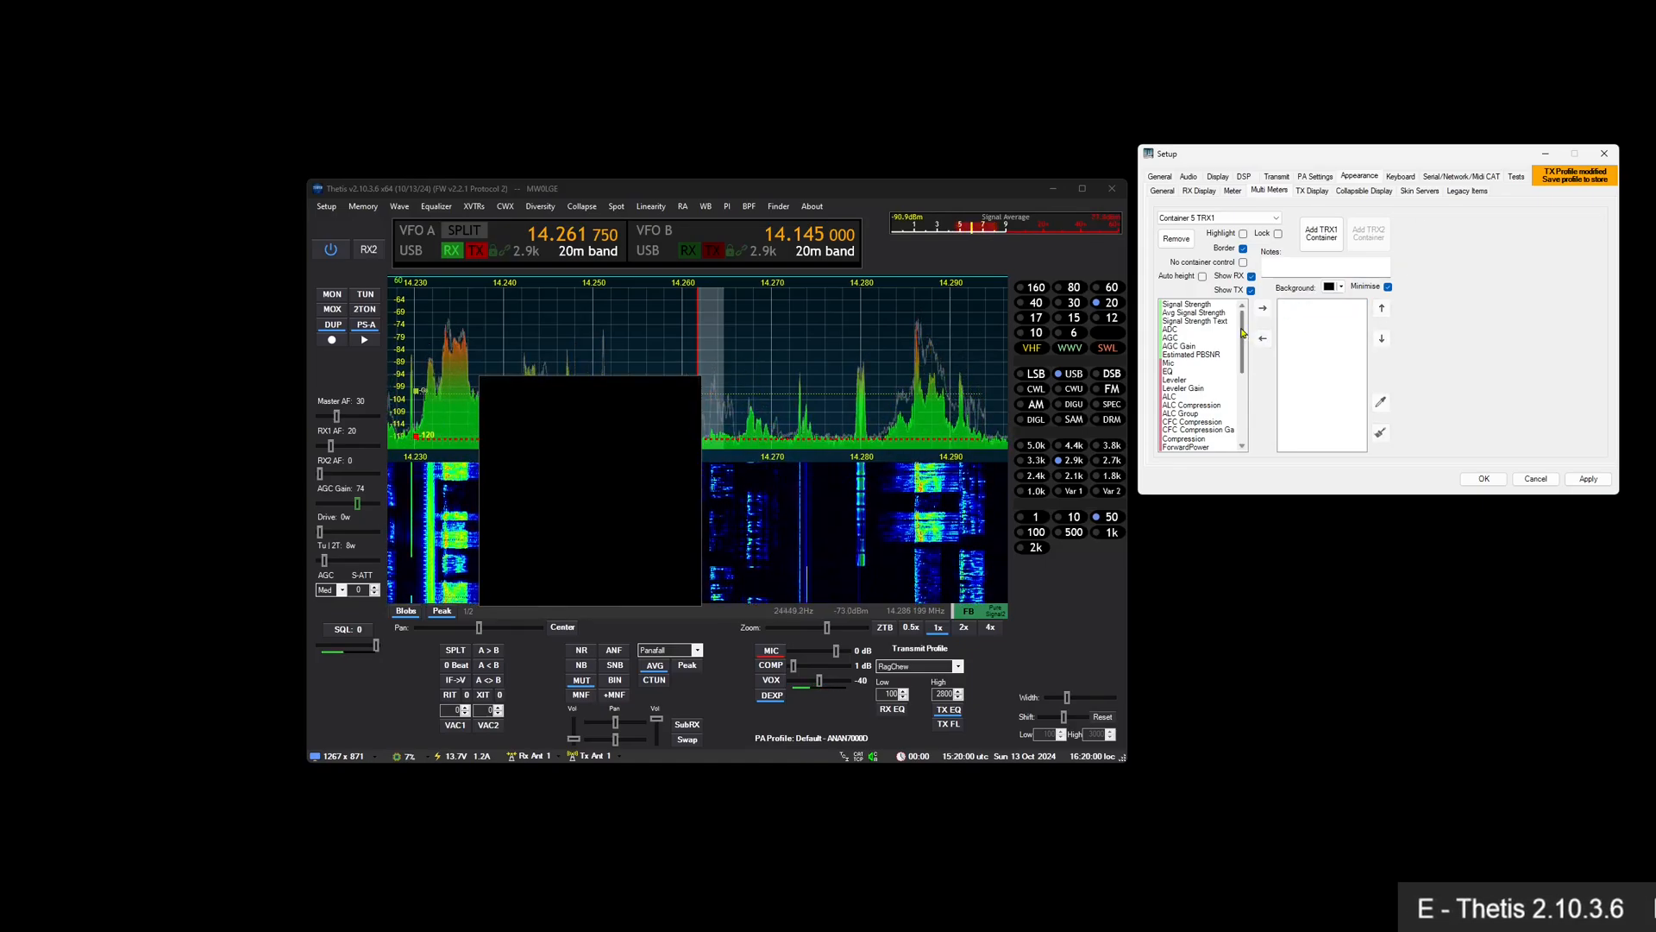
left_click_drag(1246, 333, 1247, 411)
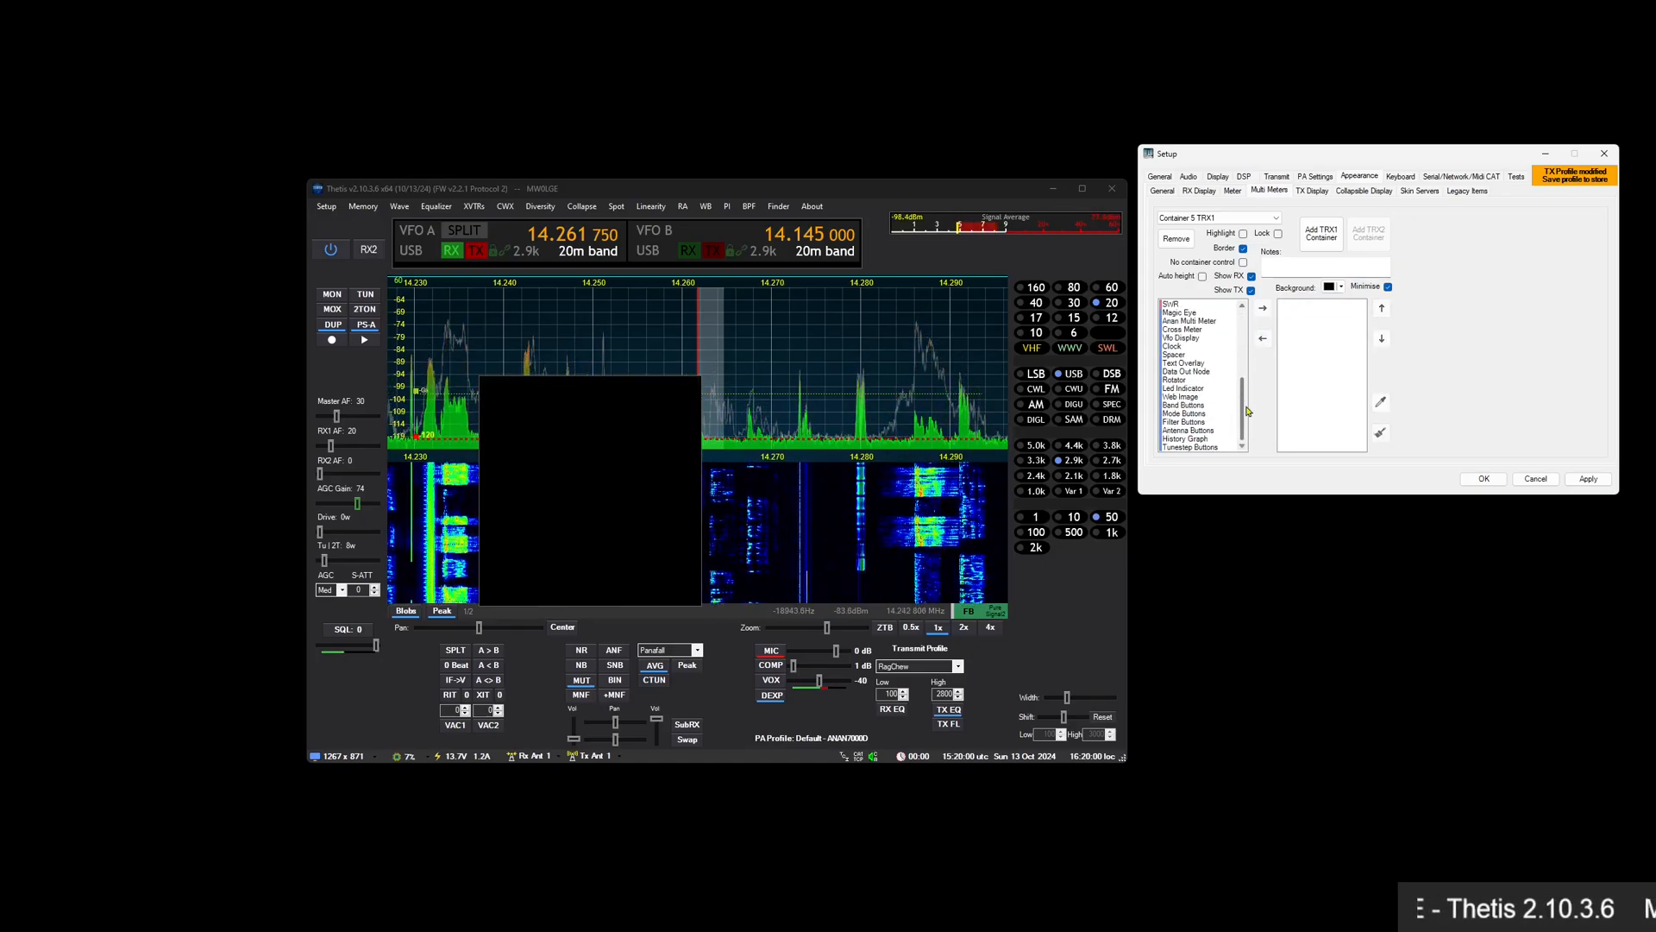
double_click(1174, 380)
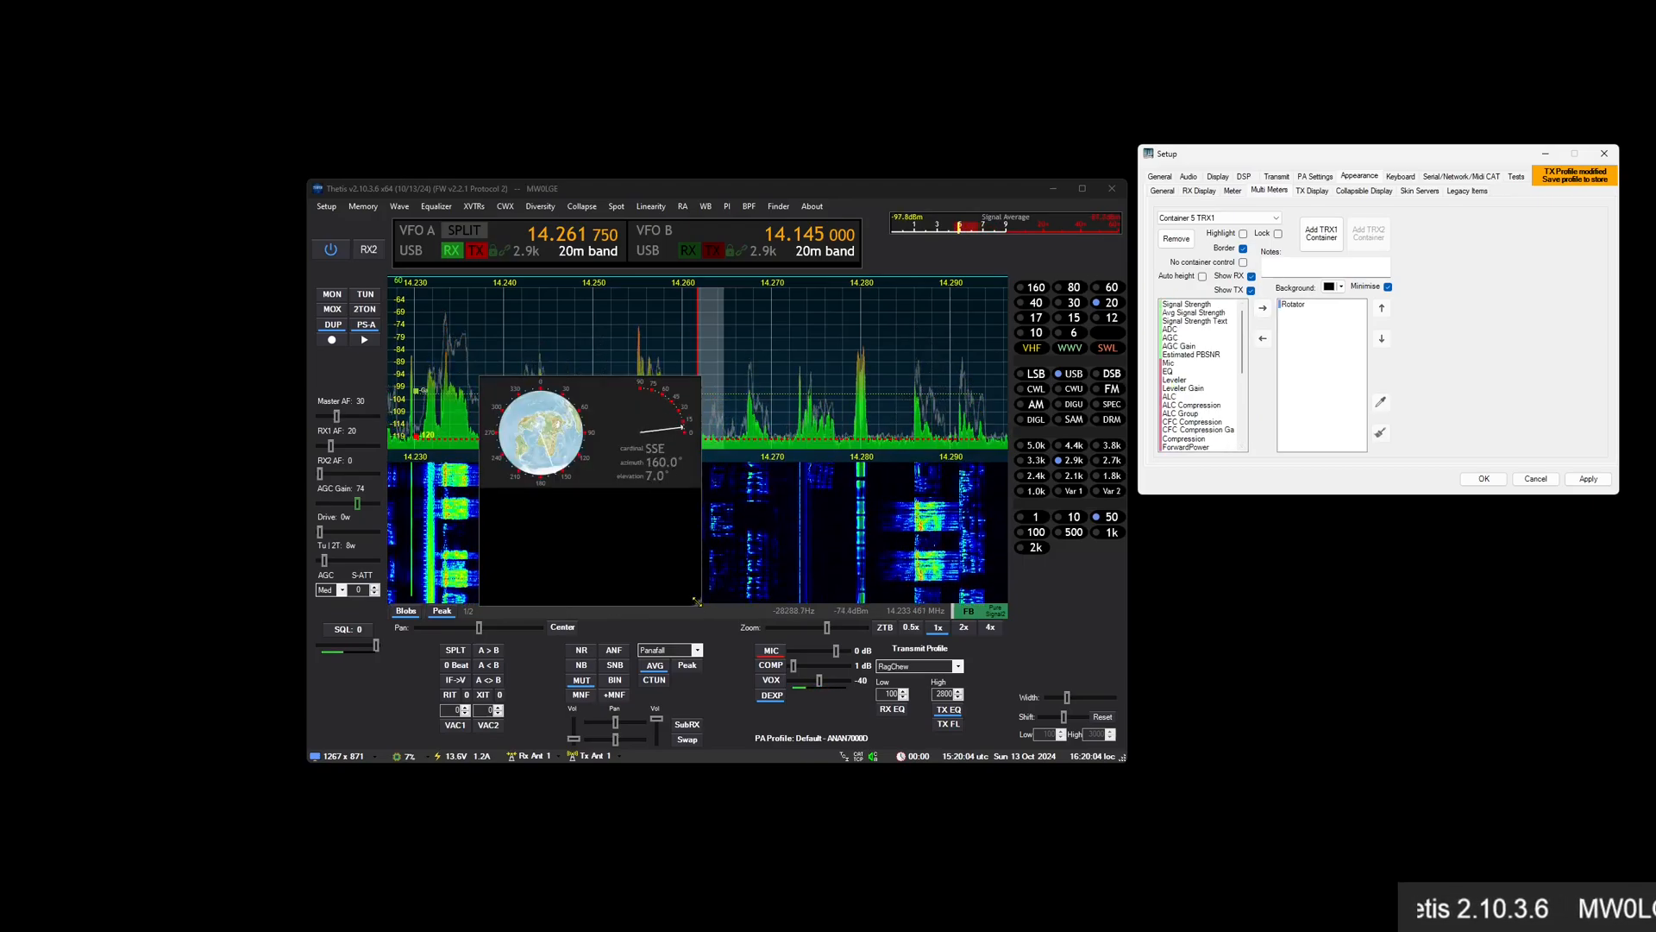
left_click_drag(701, 603, 895, 596)
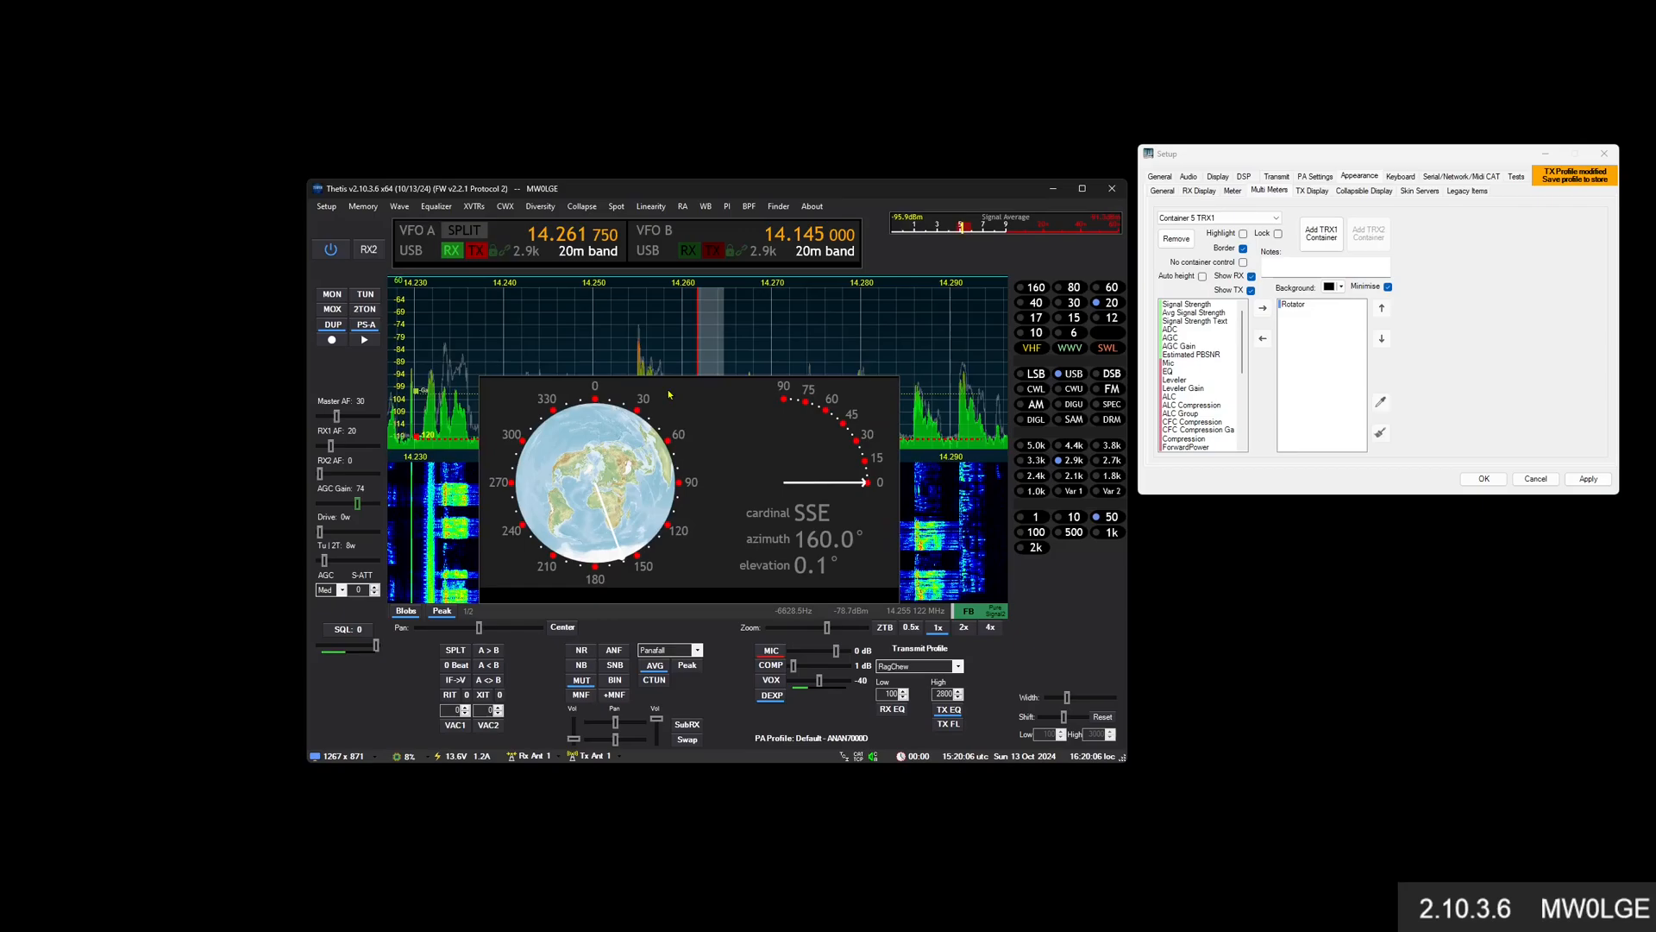
Reposition the Rotator container over the spectrum, turn on the Rotator's Dark Mode, and enlarge the container slightly
left_click_drag(635, 598, 707, 536)
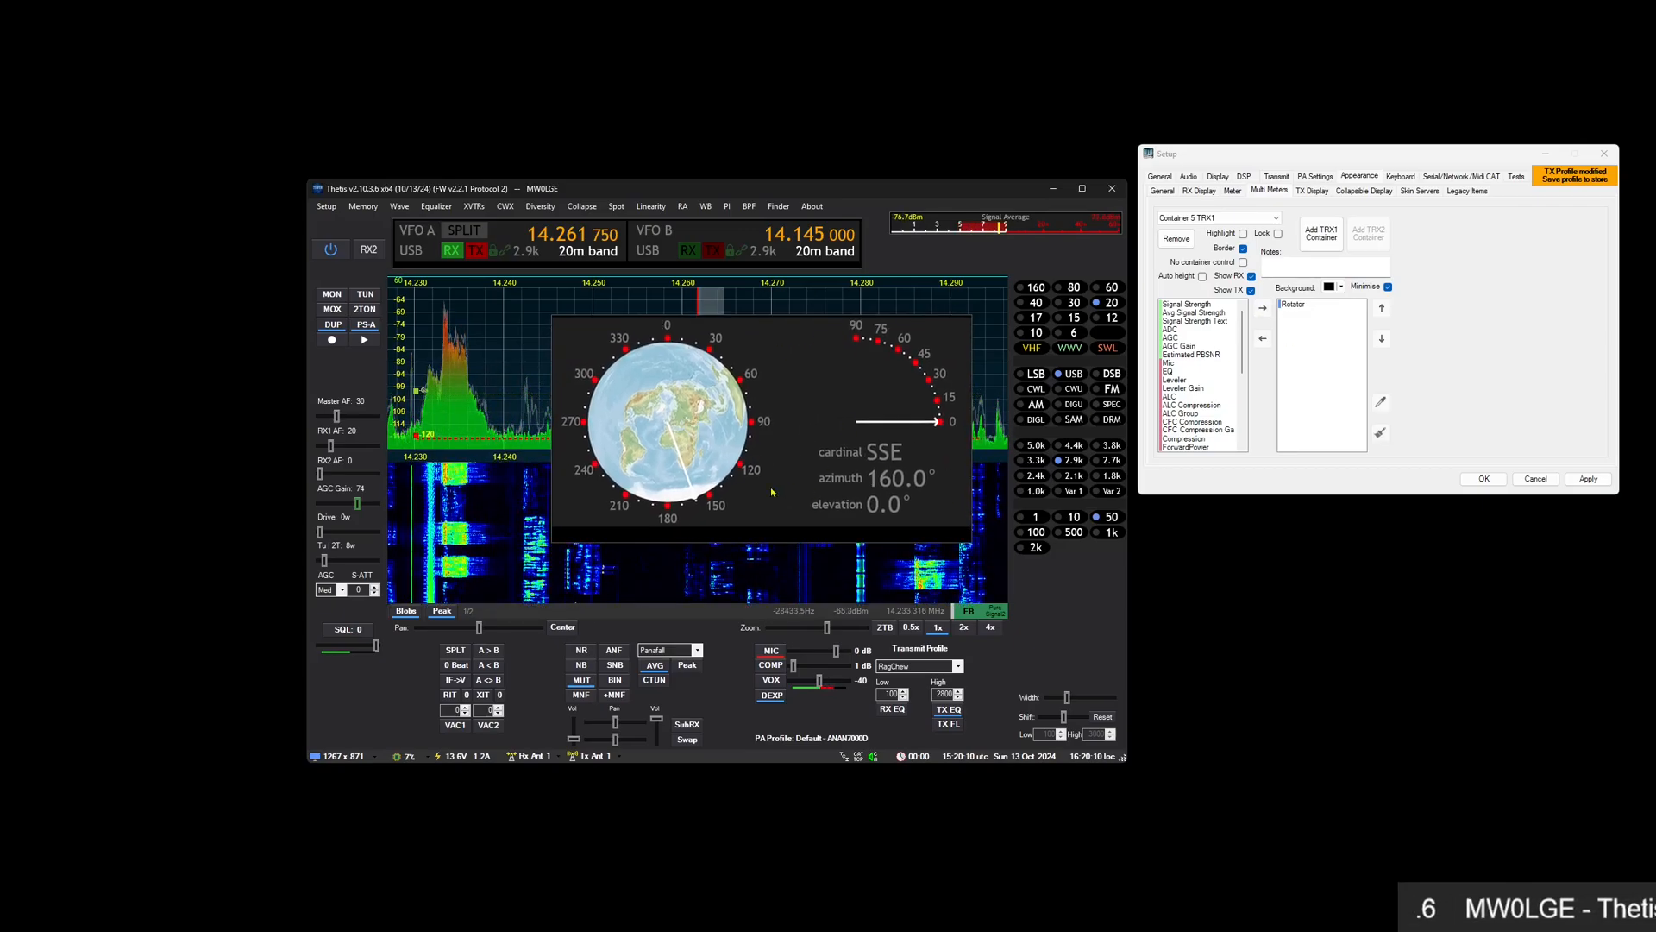
left_click(1296, 306)
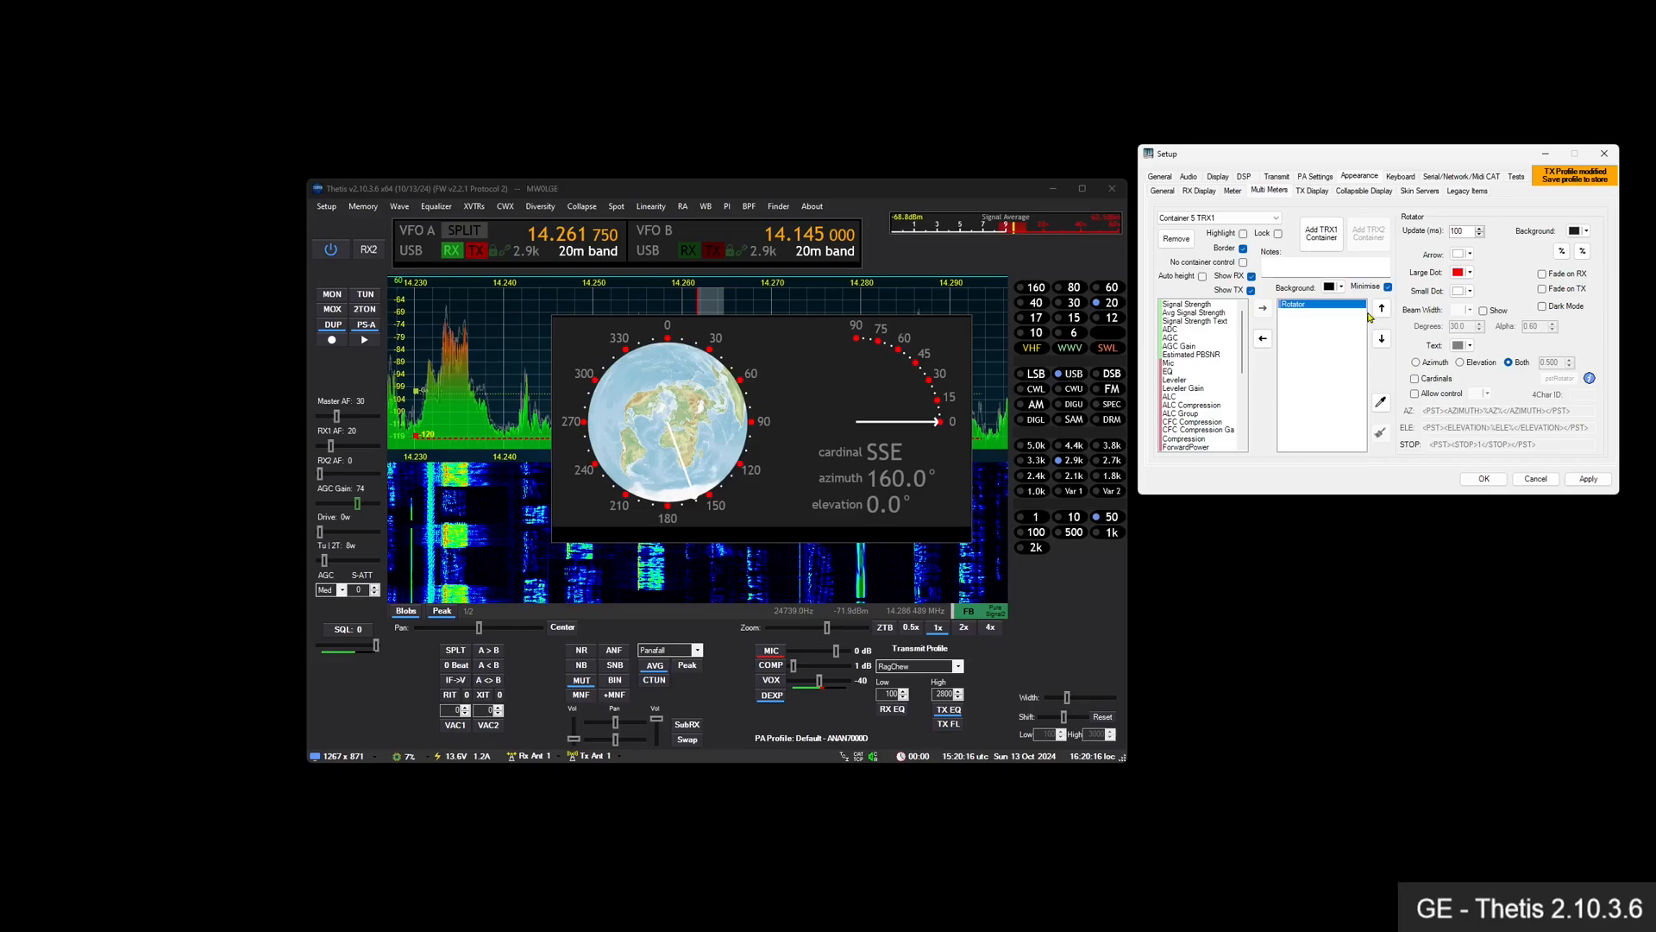
left_click(1543, 307)
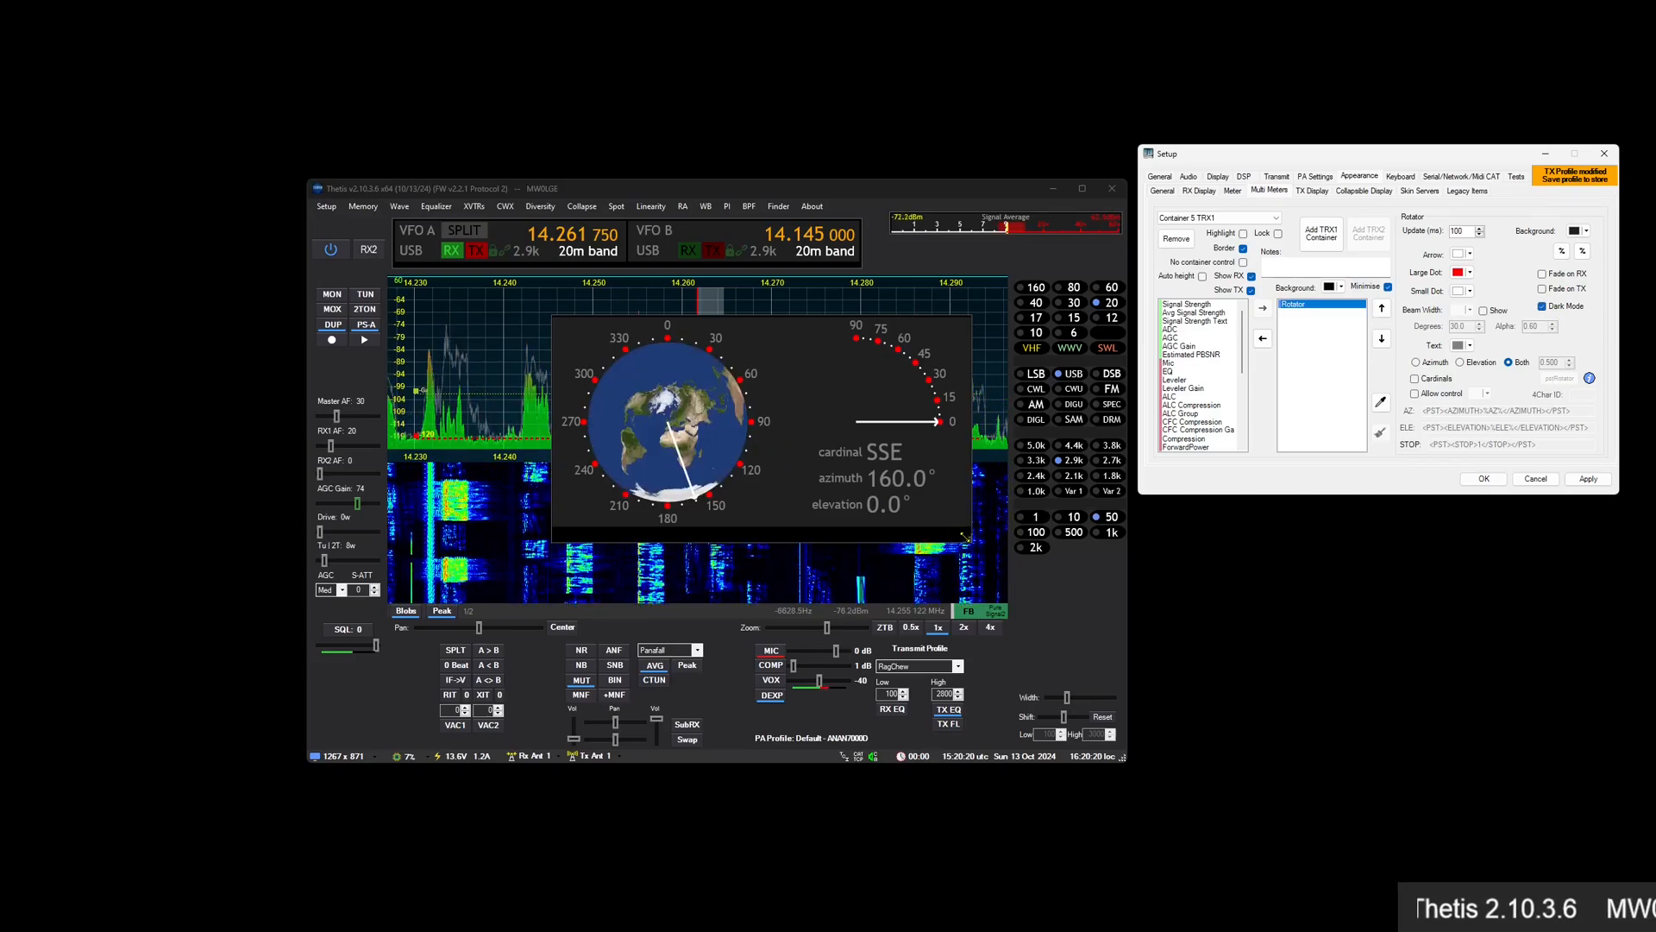
left_click_drag(965, 538, 992, 545)
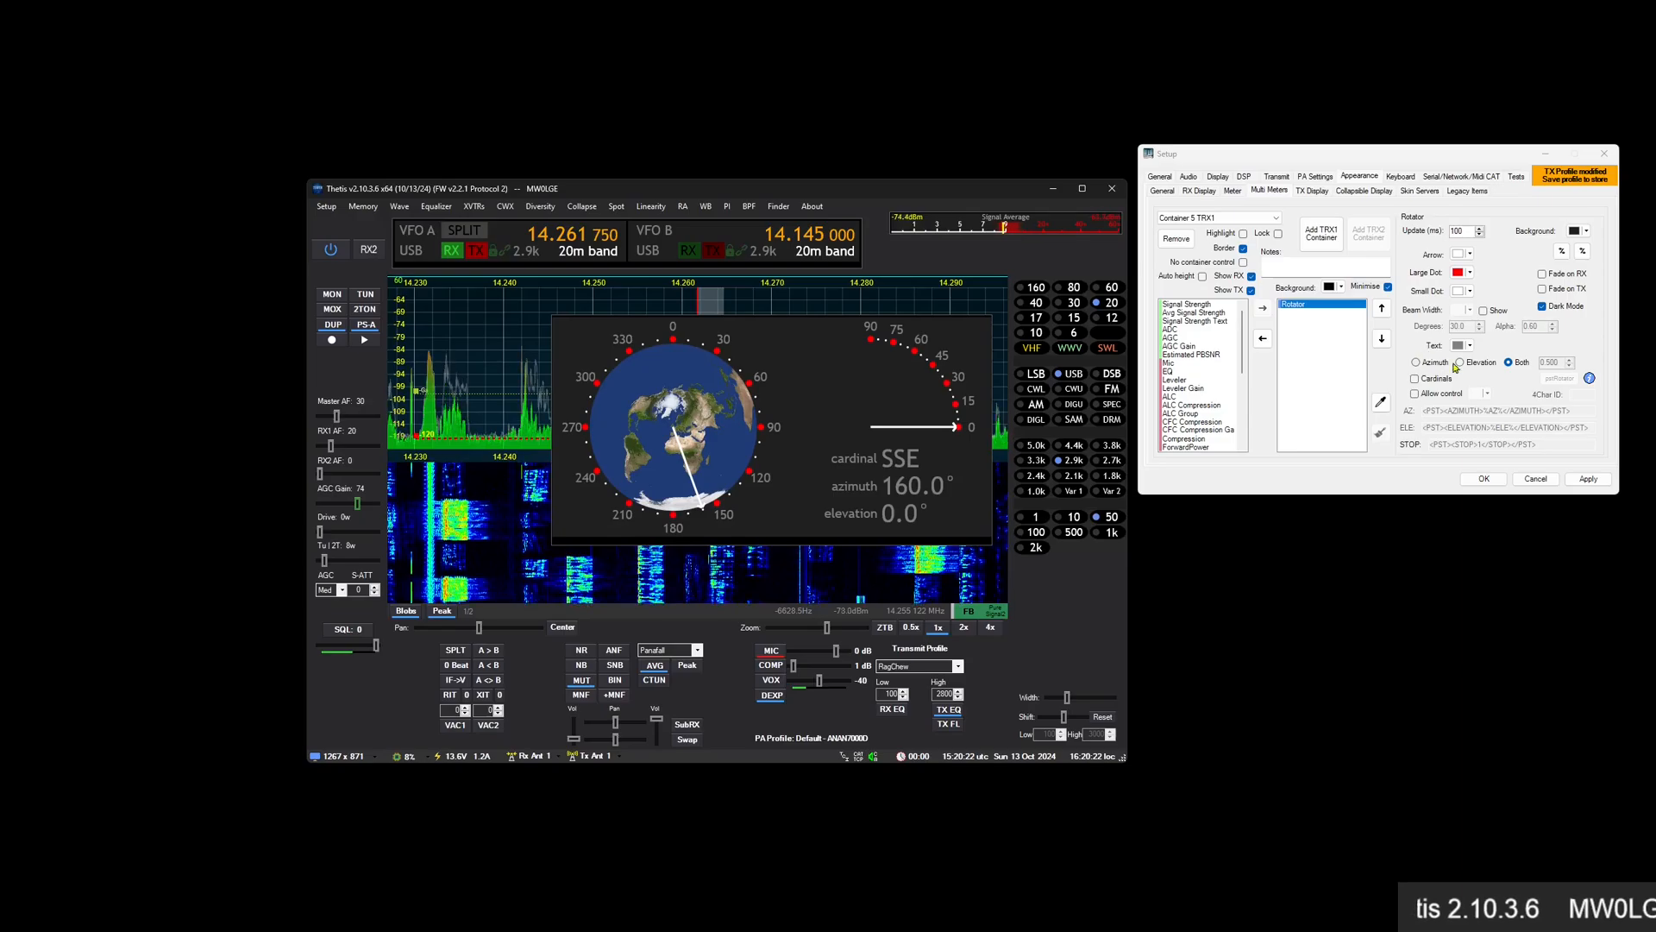
Switch the Rotator's display through the Azimuth, Elevation and Both views, and leave it on Azimuth
left_click(1416, 362)
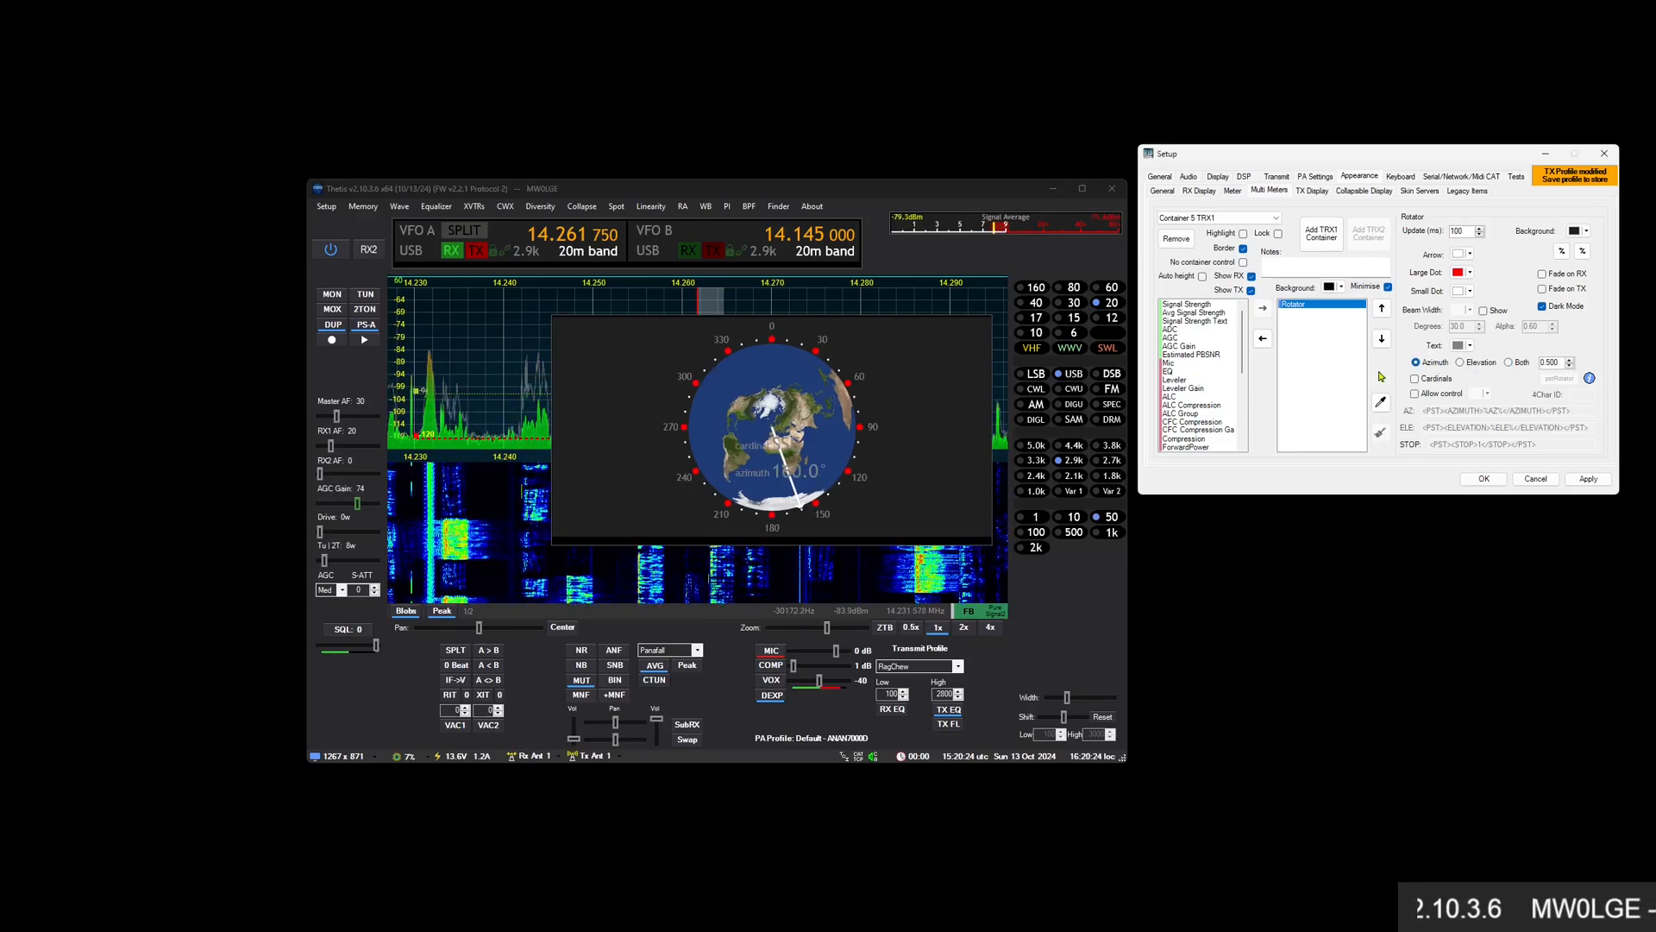
left_click(1461, 362)
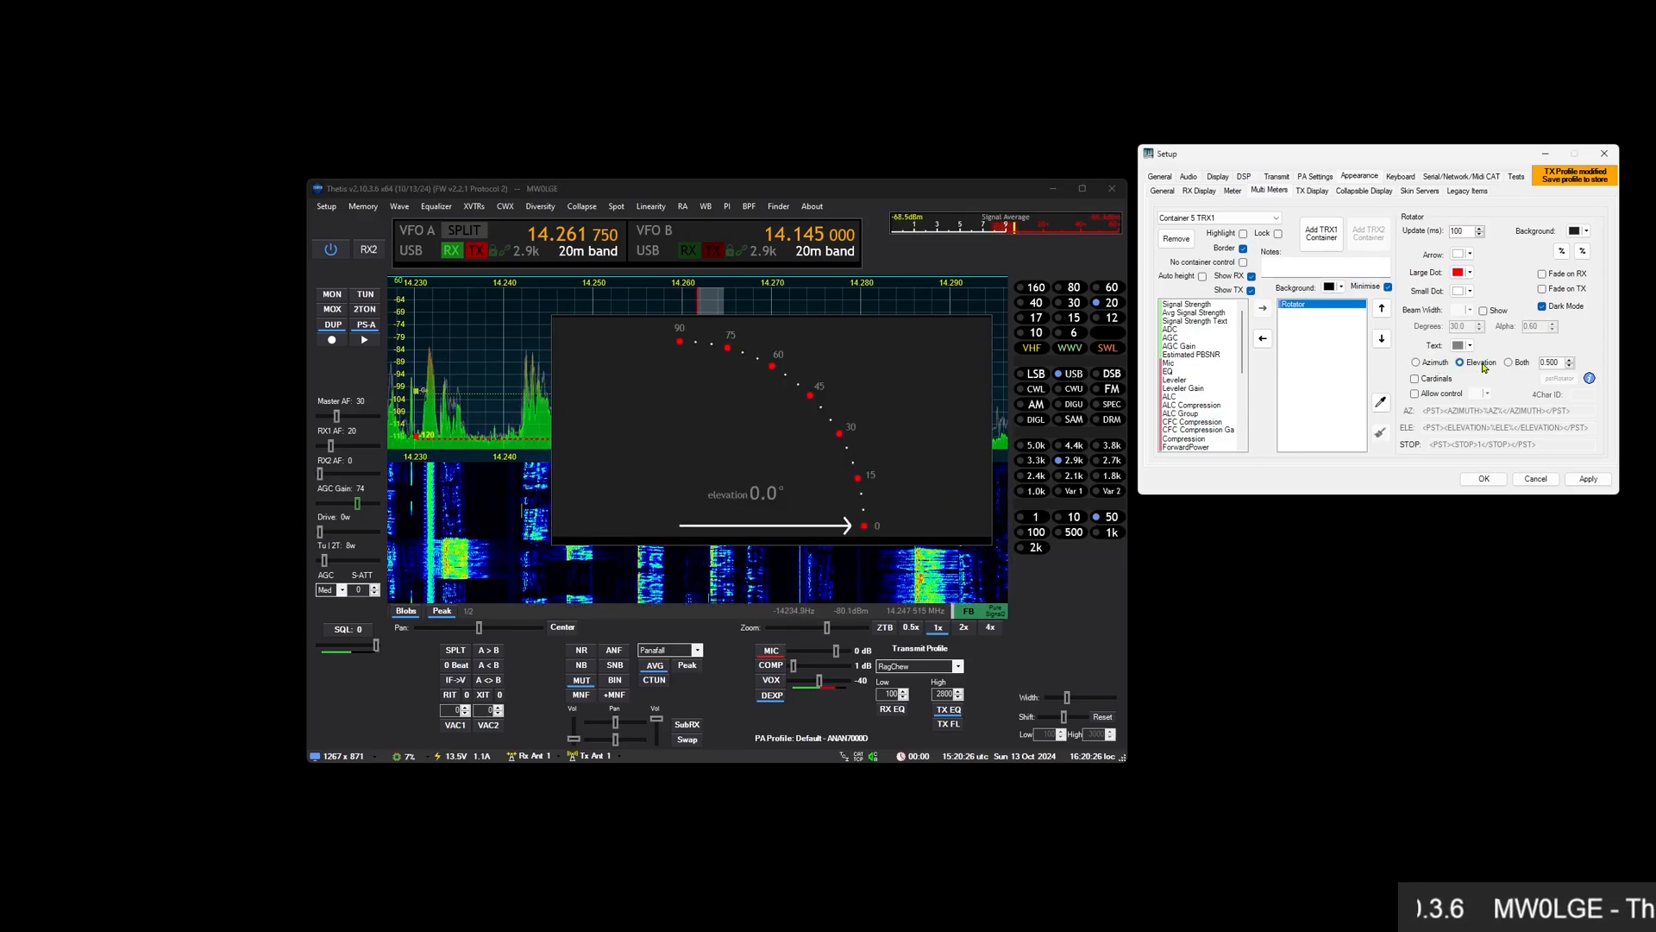
left_click(1509, 362)
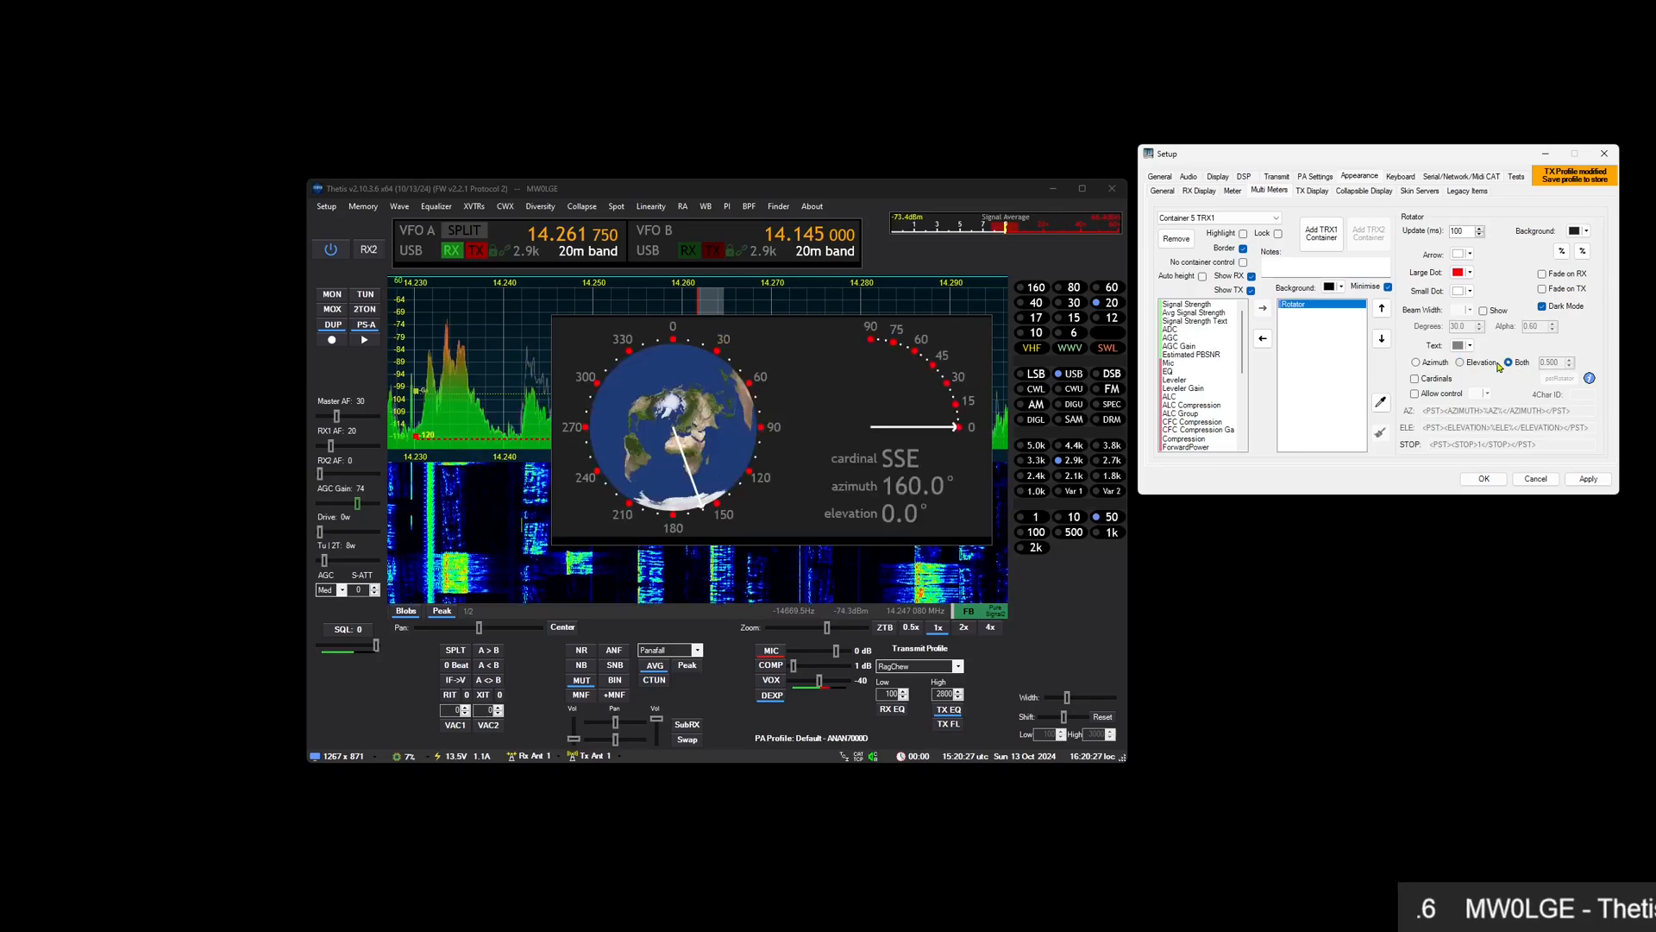
left_click(1419, 363)
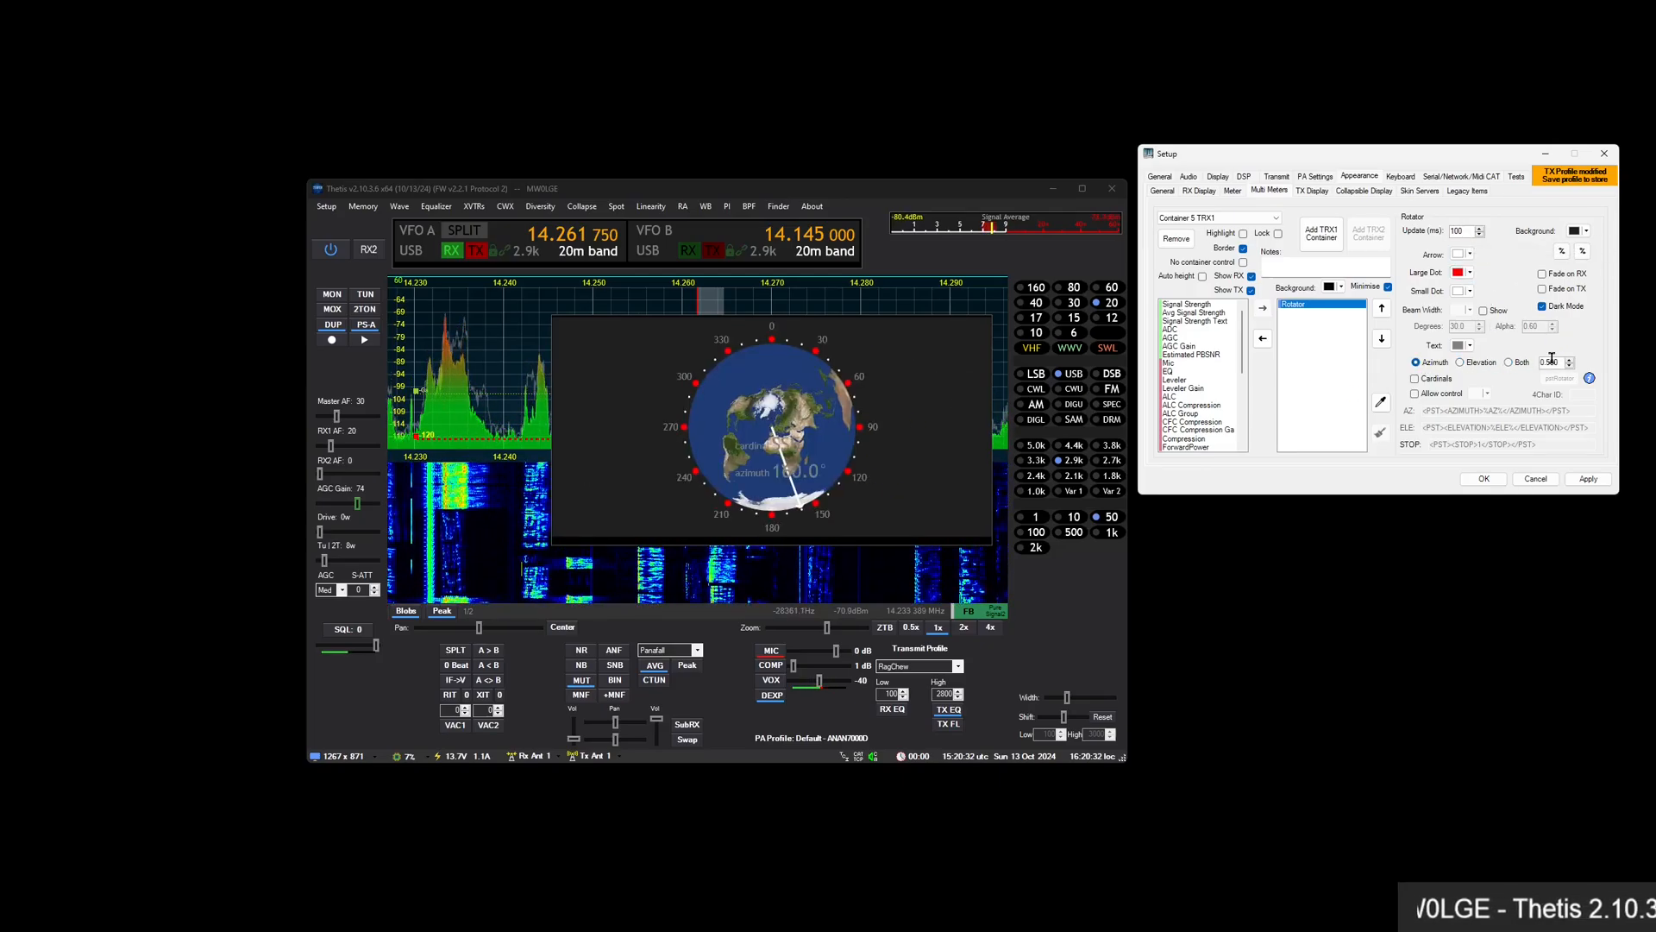
Set the Rotator's spacer size ratio to 1.000 and narrow the container to a roughly square shape that fits the whole compass
scroll(1557, 361, "up", 1)
scroll(1557, 361, "up", 4)
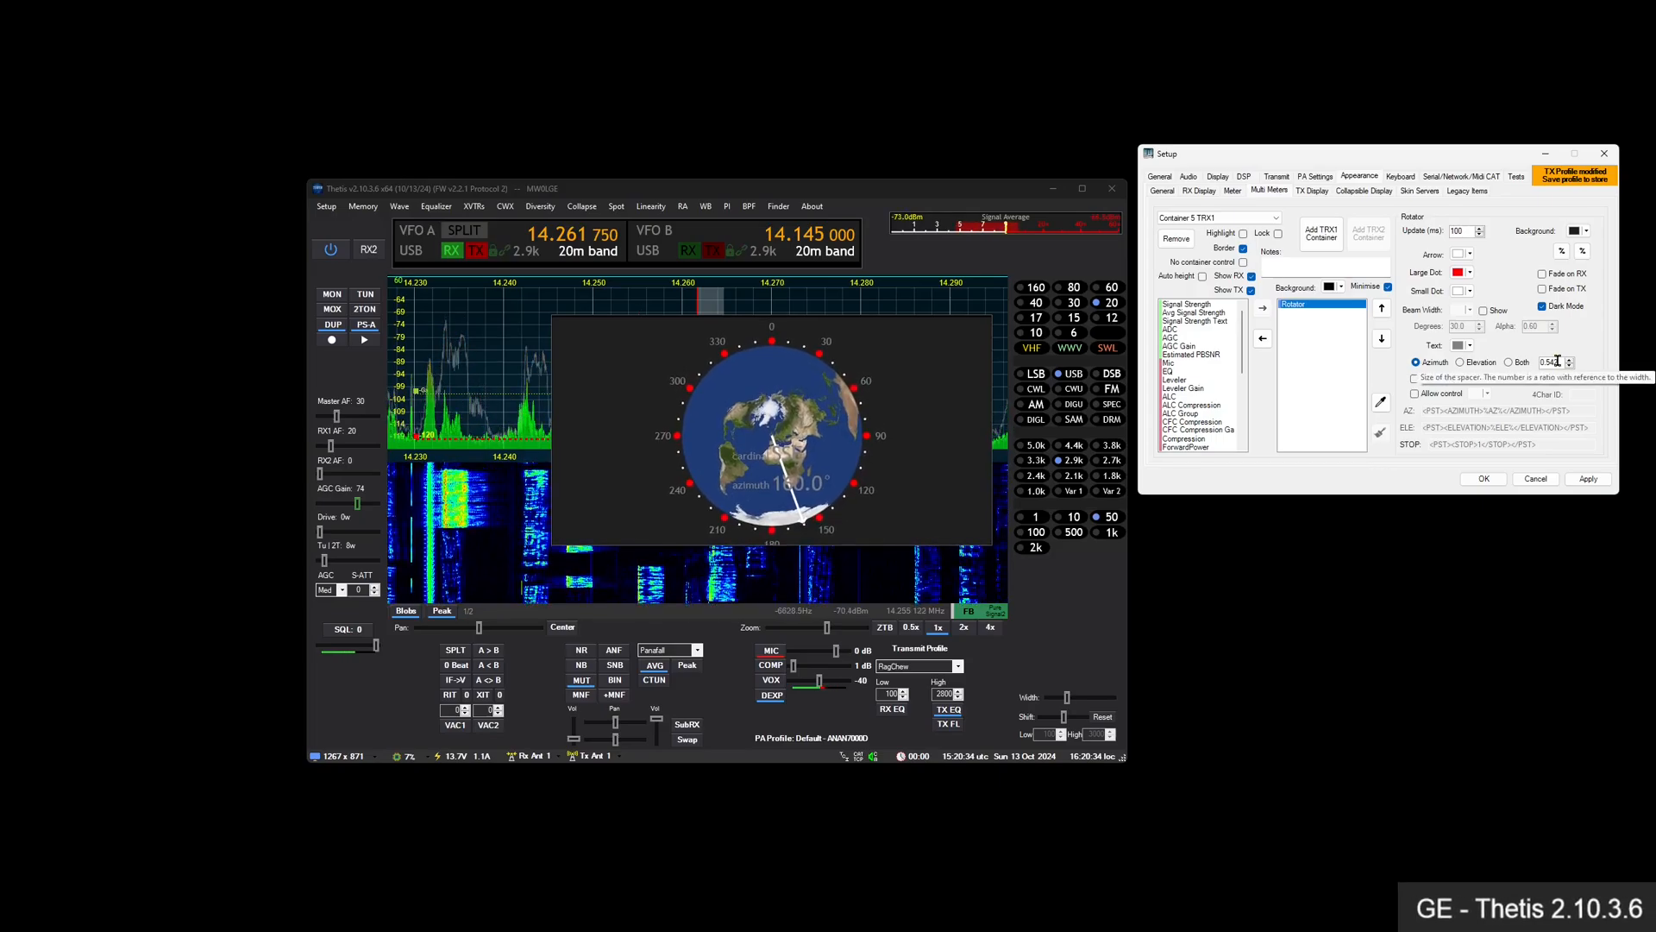
double_click(1557, 361)
type("1")
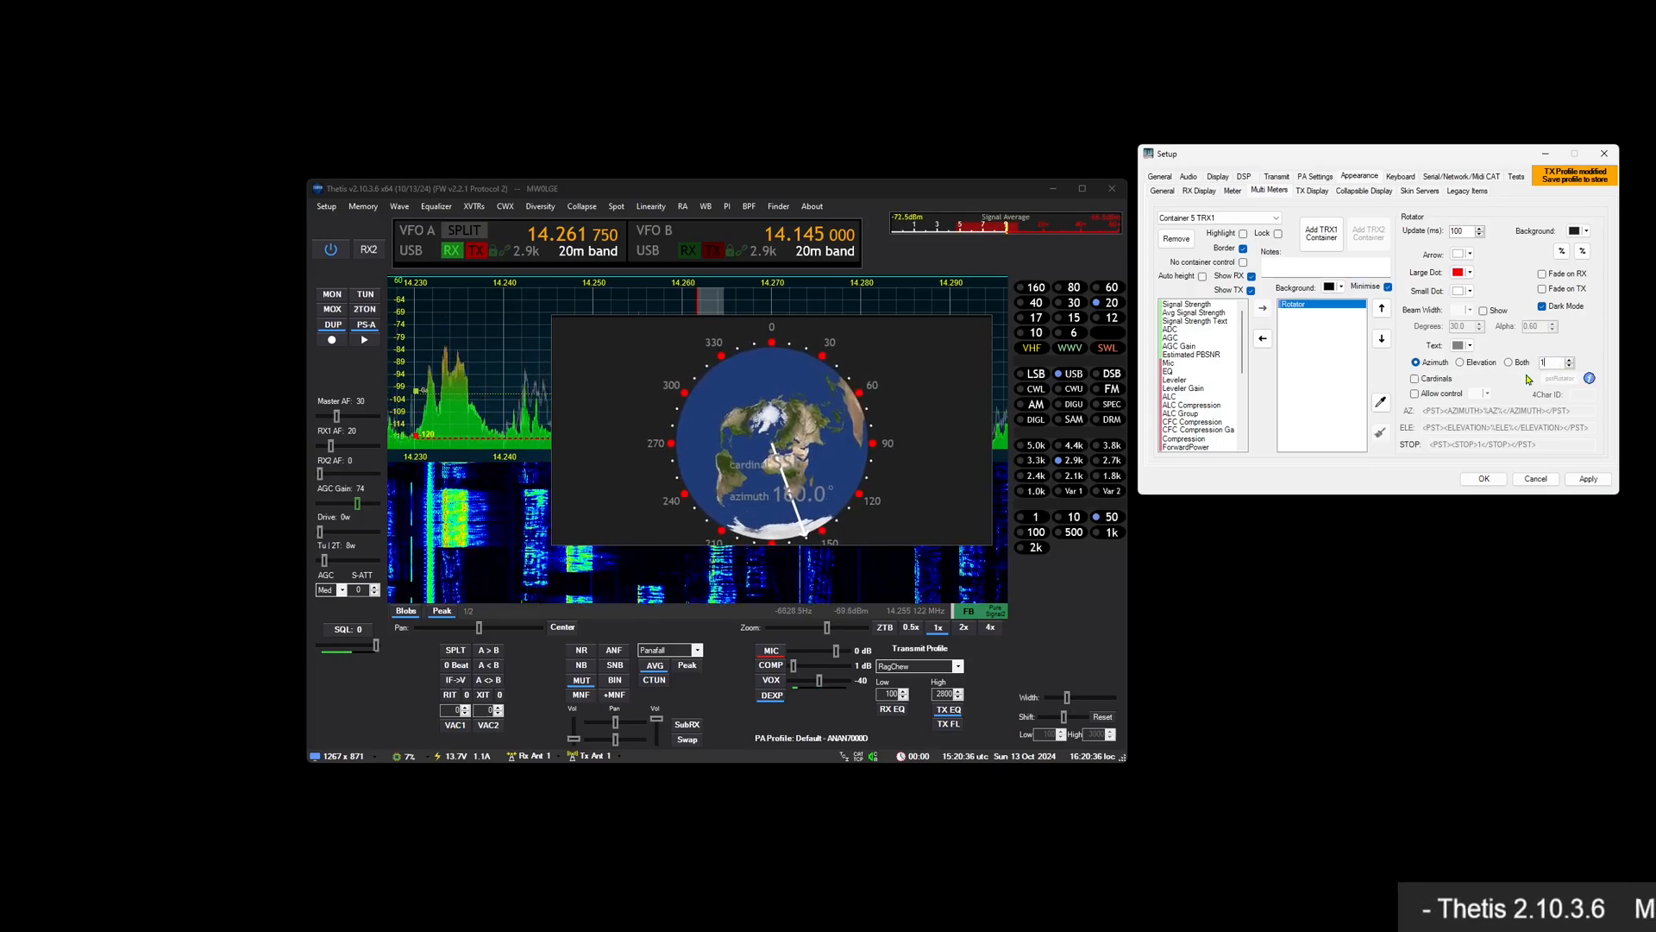
key("Return")
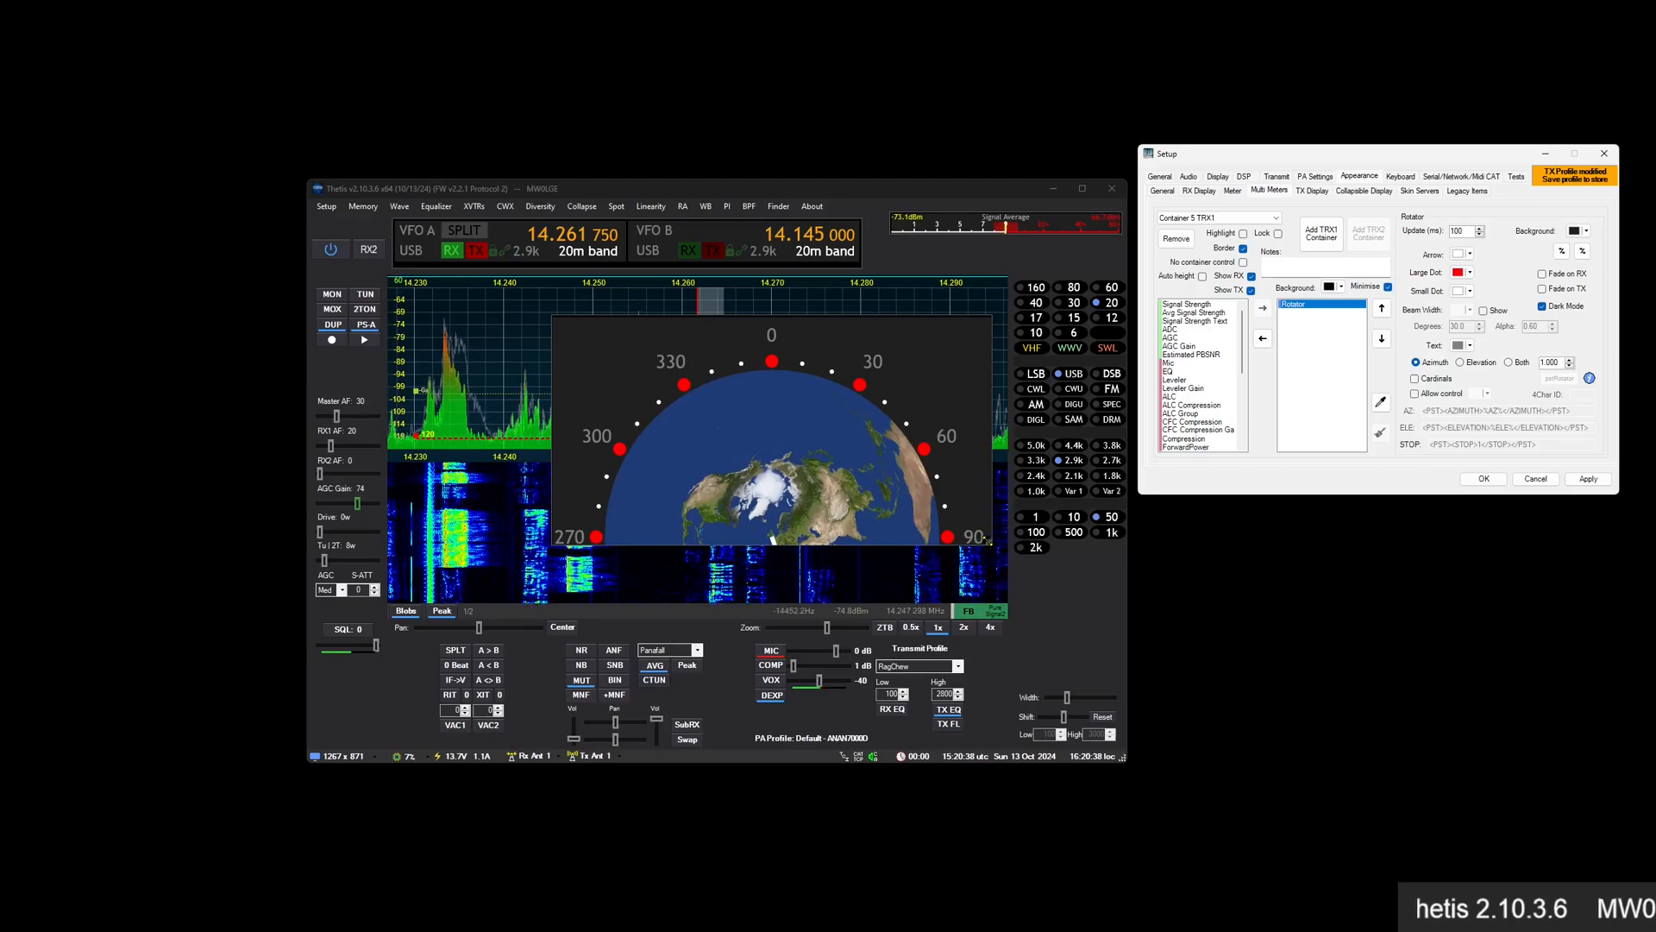
left_click_drag(987, 541, 770, 539)
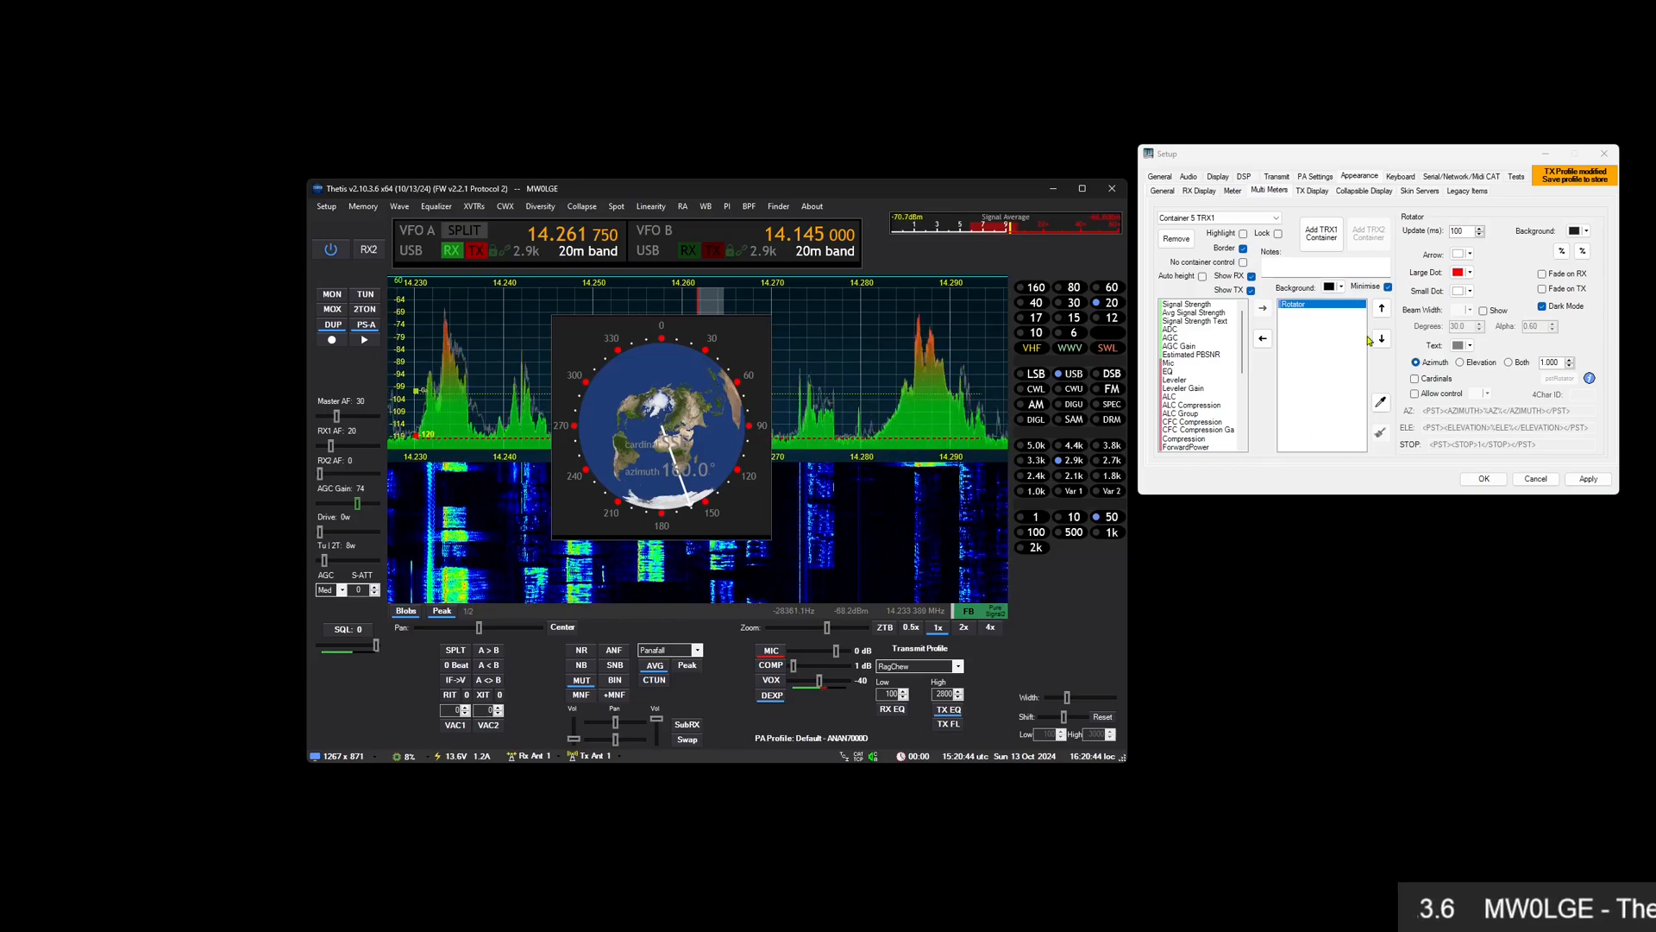
Launch PstRotatorAz and arrange its window below Setup, with the main Thetis window moved clear of it
key("super")
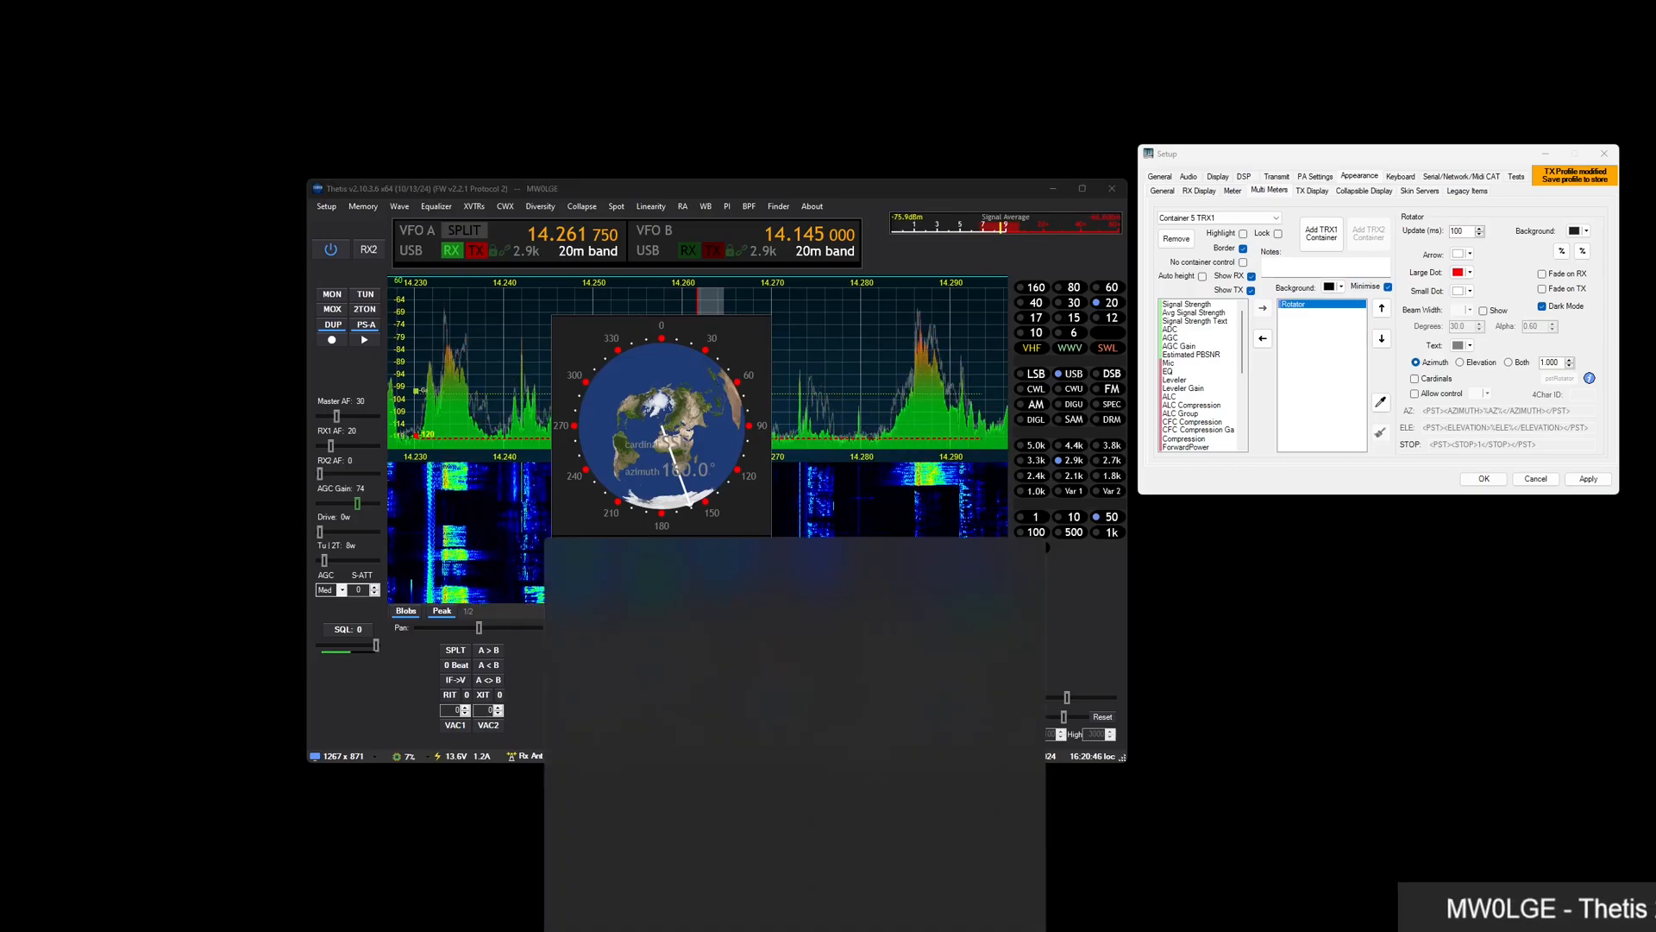
type("pst")
key("Return")
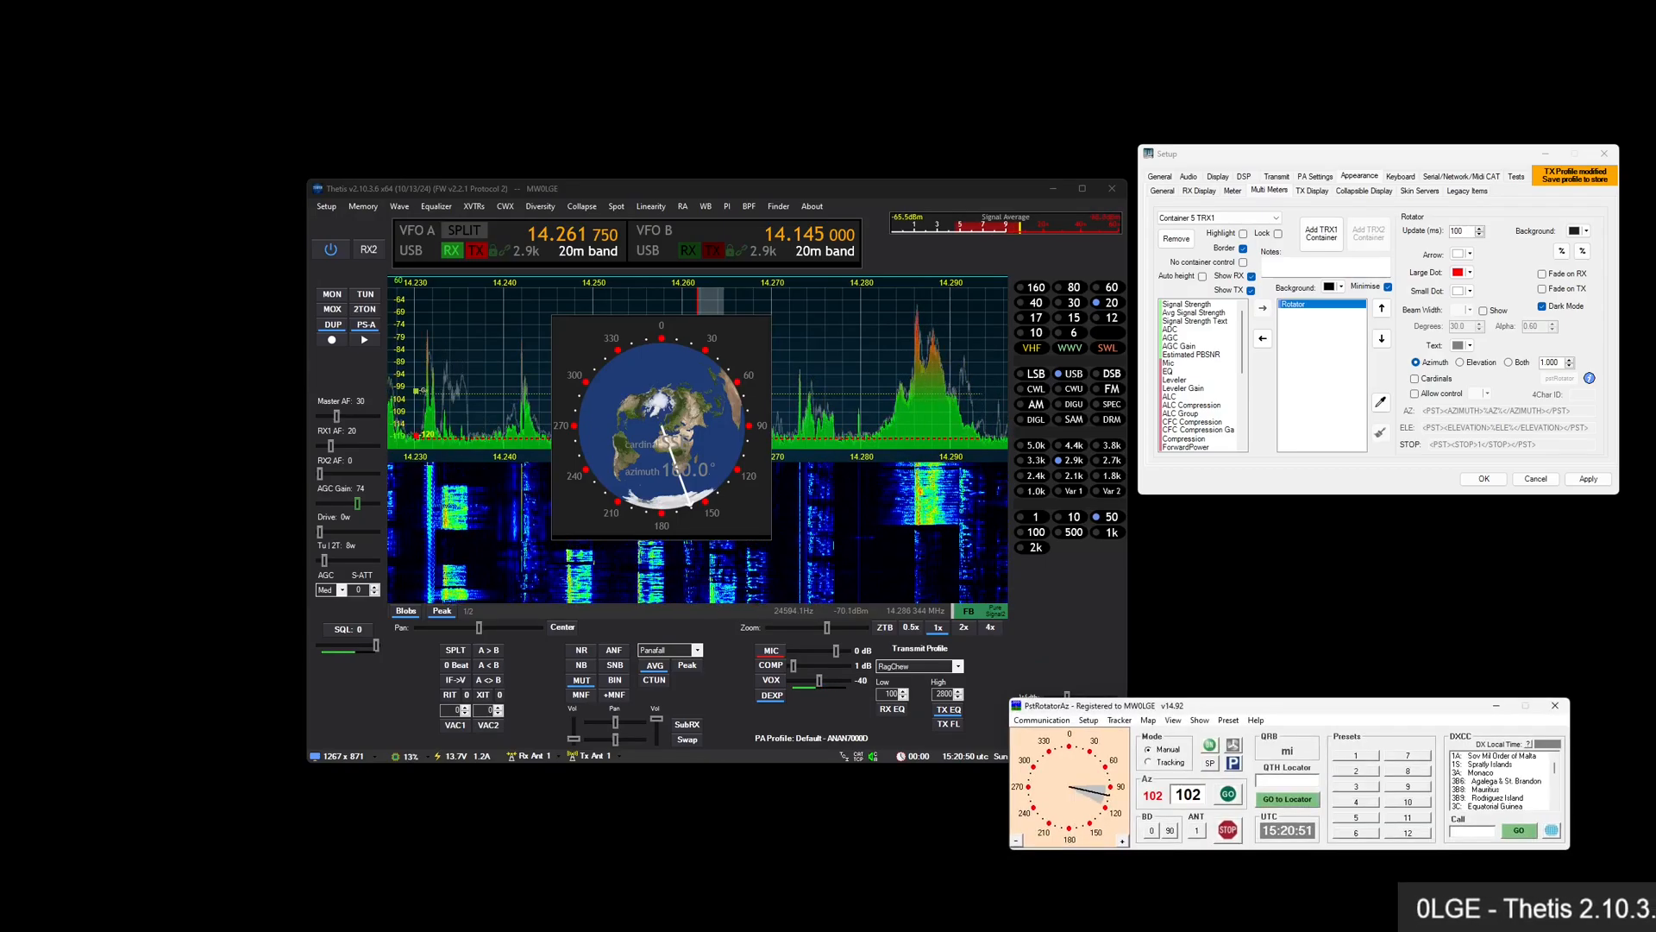
left_click_drag(838, 195, 716, 100)
left_click_drag(1256, 703, 1303, 566)
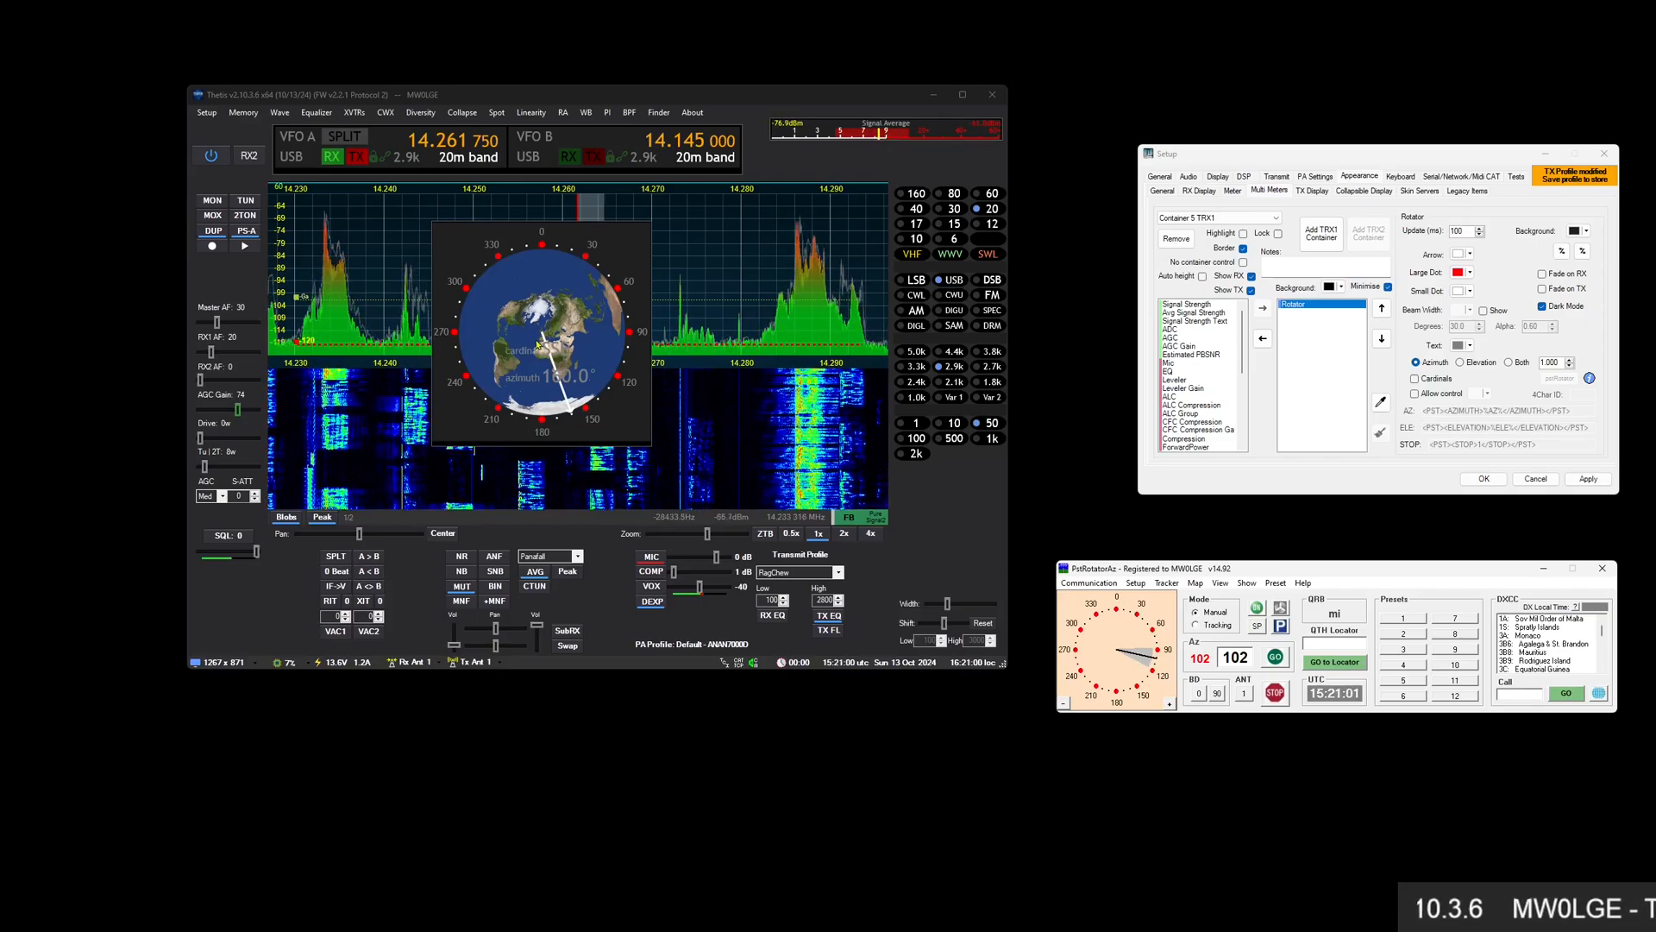
Review the port number and IP address in PstRotatorAz's UDP Control Setup, and look through its help options
left_click(1090, 583)
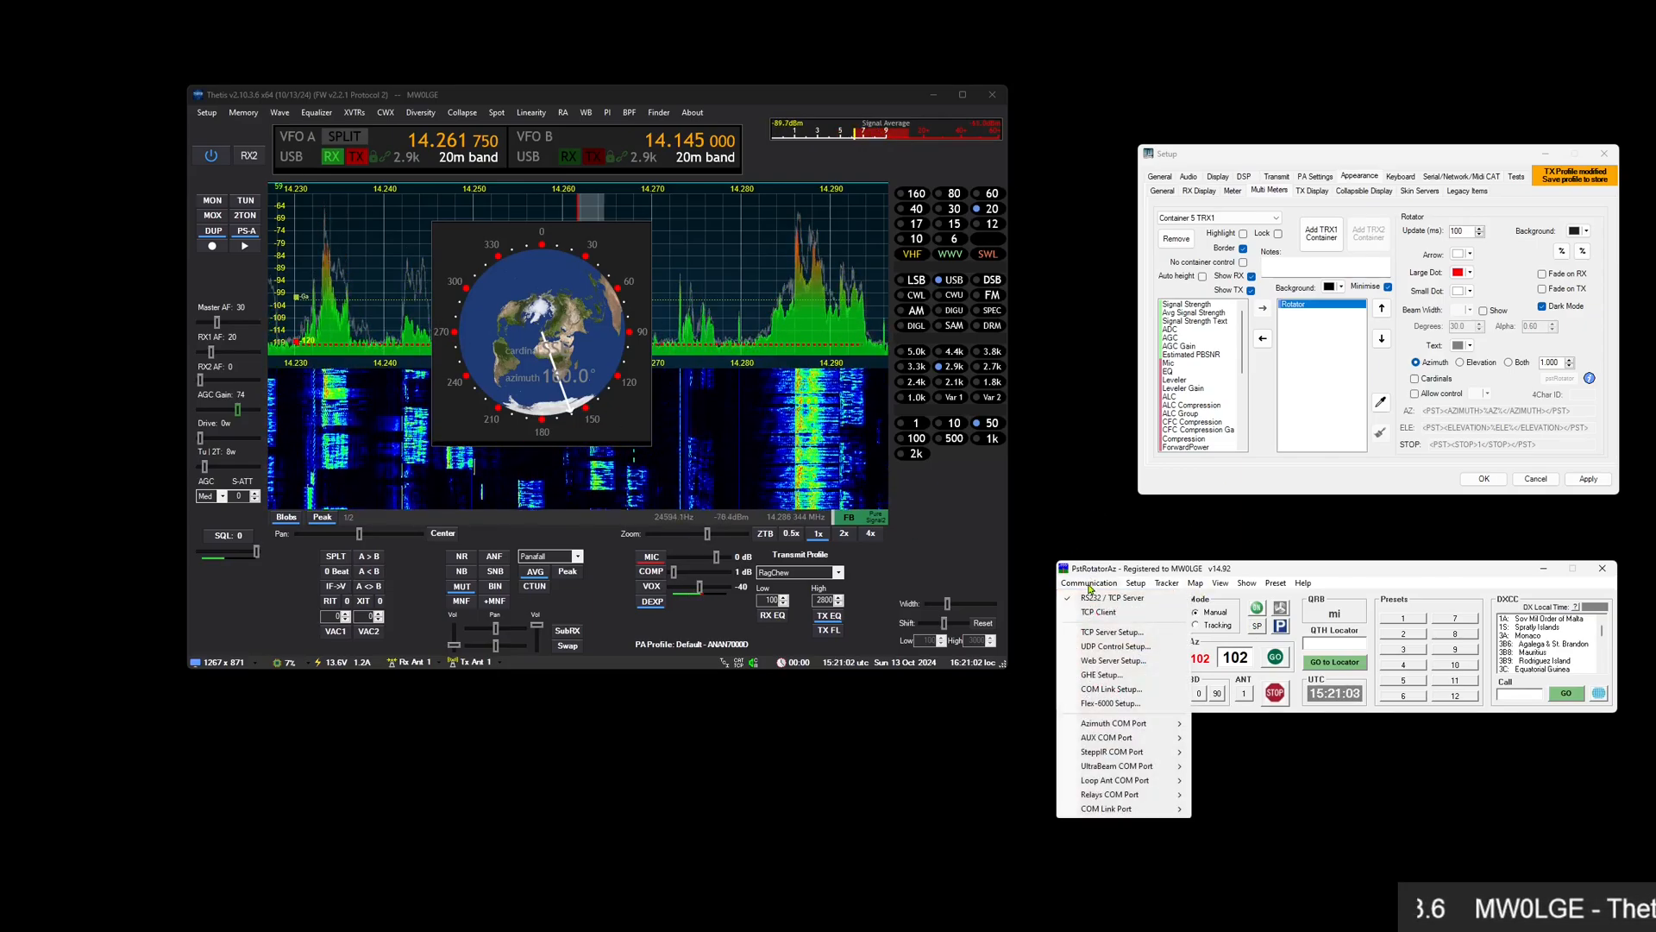
left_click(1119, 647)
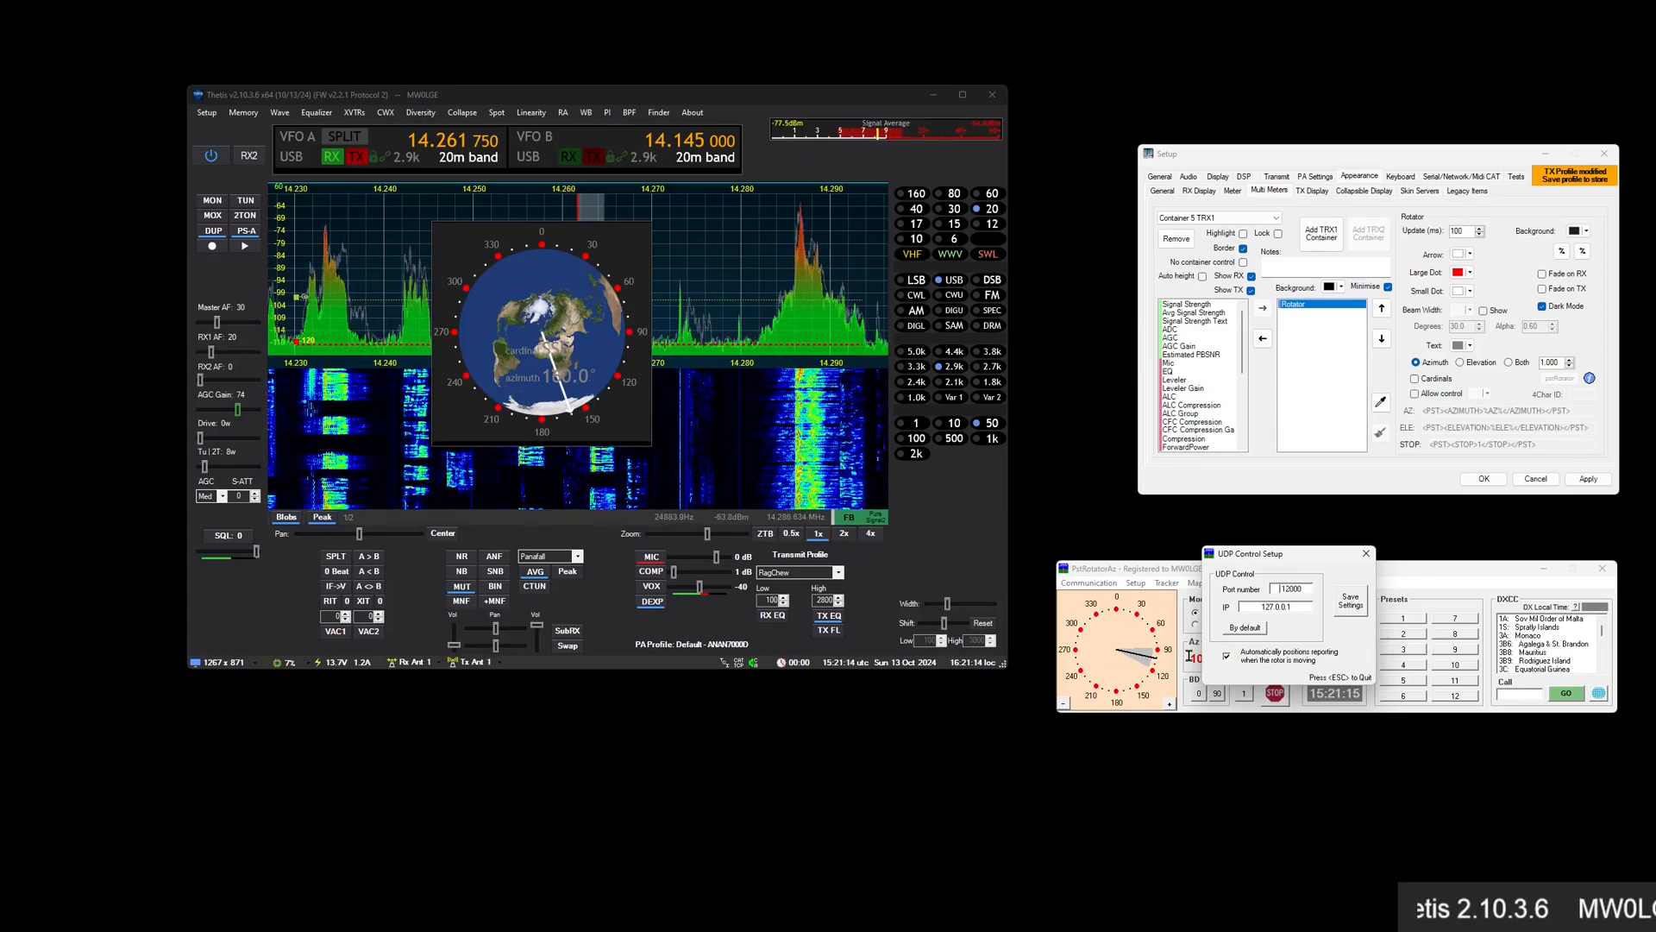
left_click_drag(1296, 589, 1310, 591)
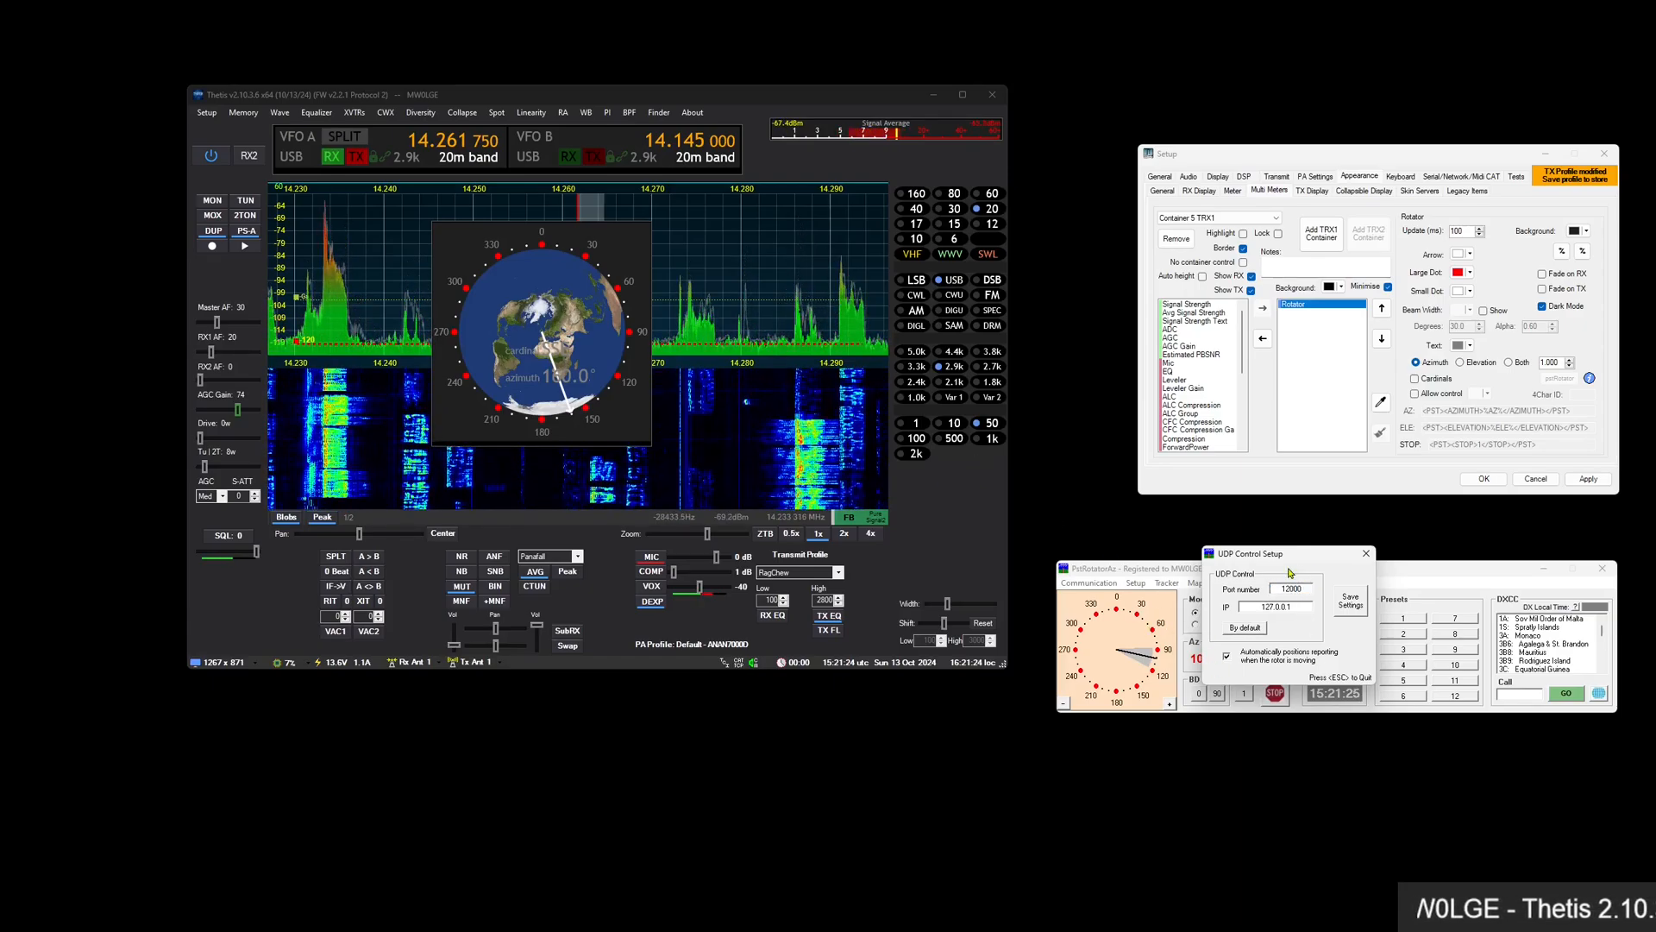
left_click(1365, 553)
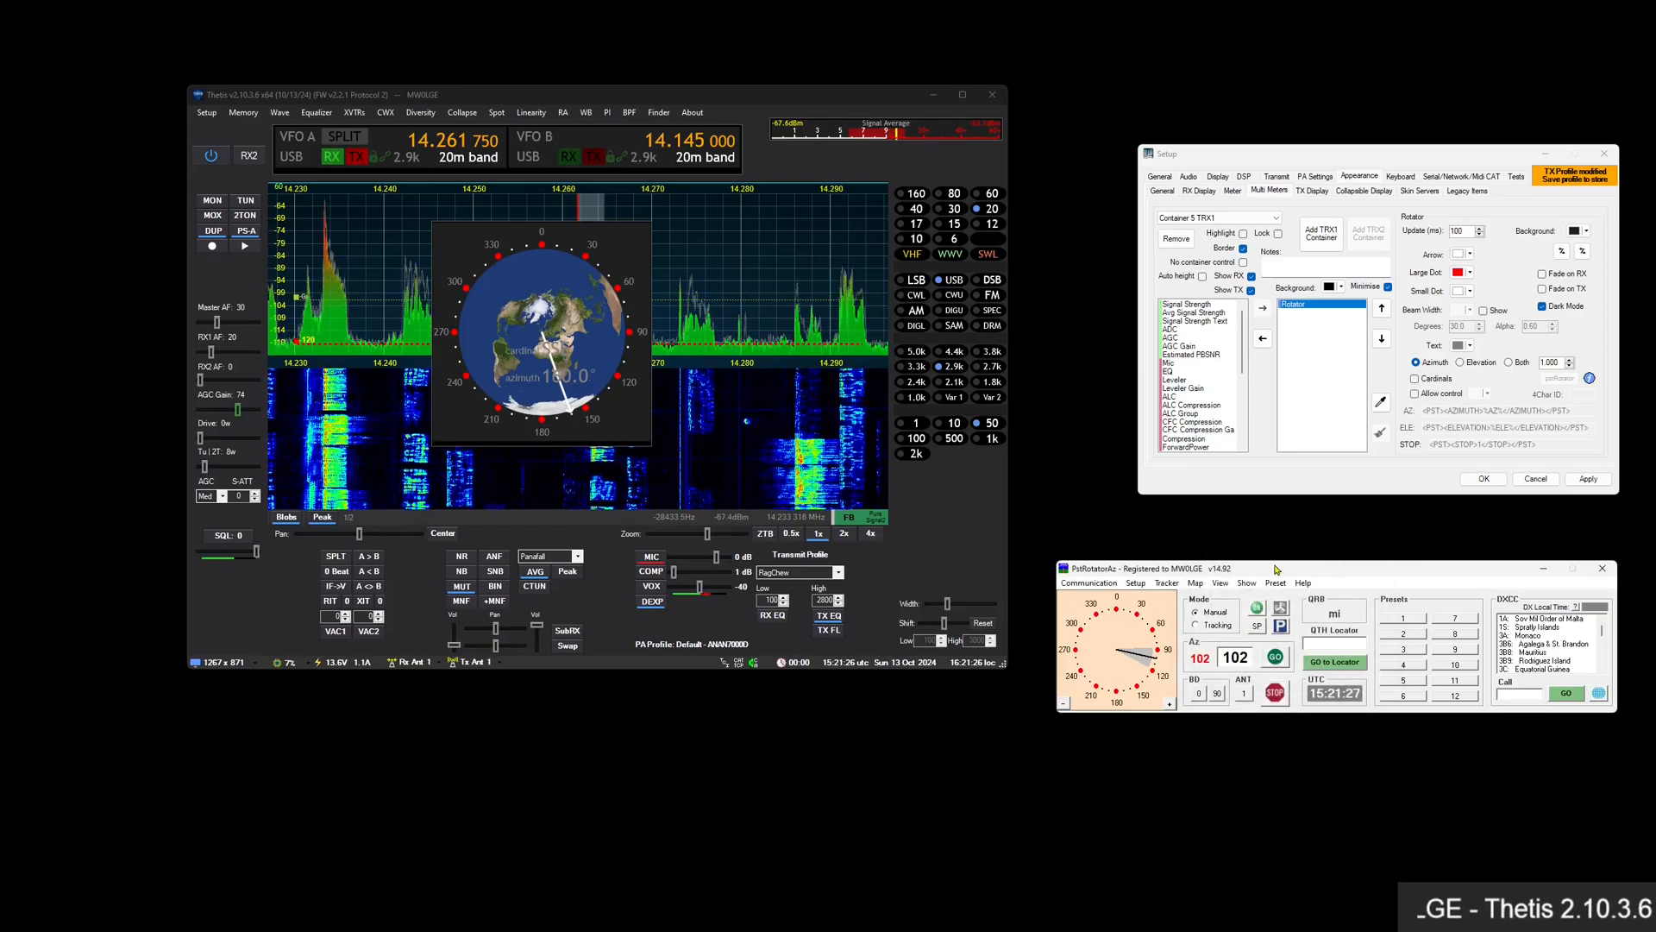
left_click(1301, 583)
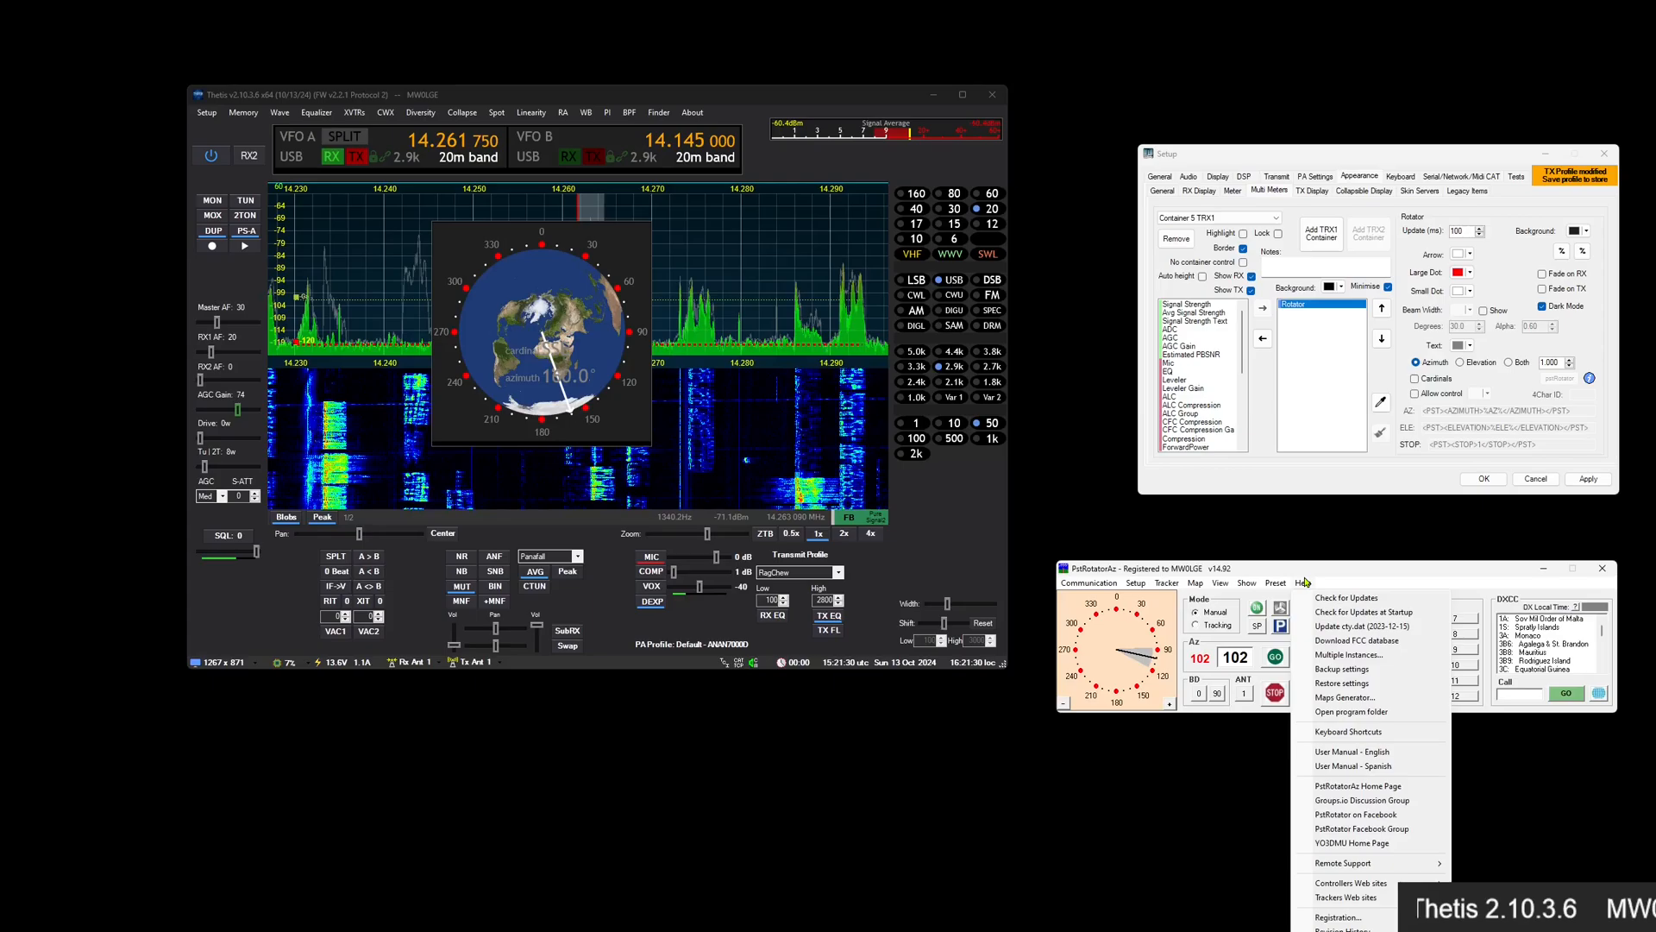
left_click(1335, 574)
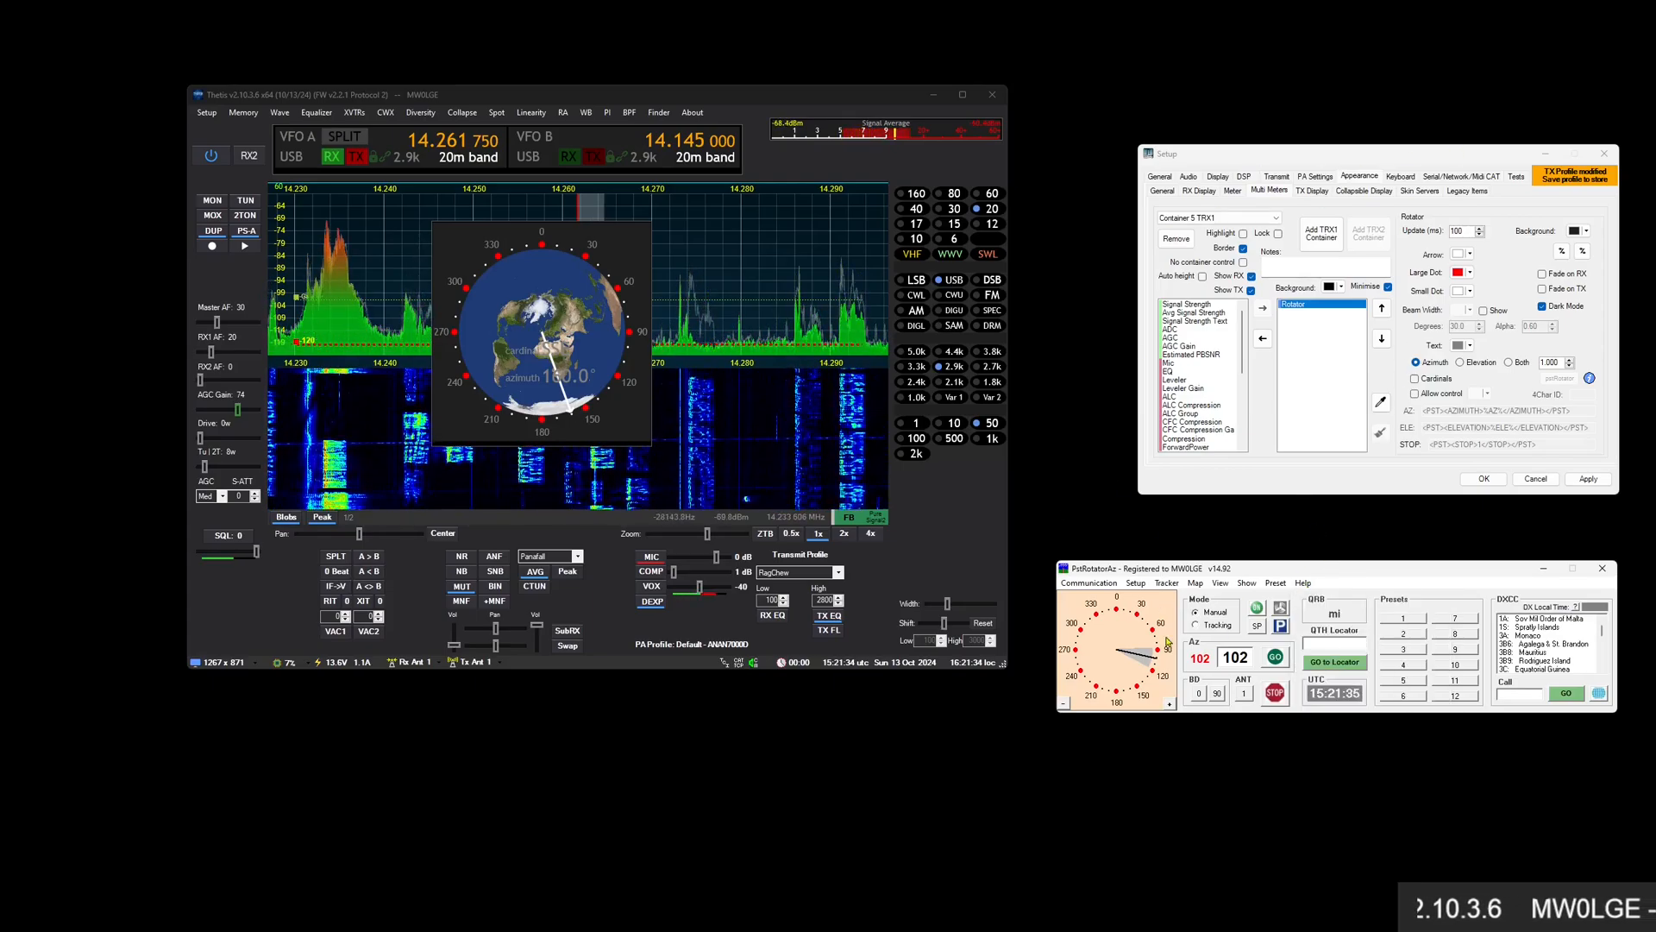
In Thetis Setup, replace the existing TCP server in the Multi Meter I/O list with a UDP listener bound to 127.0.0.1:12001
left_click(1474, 176)
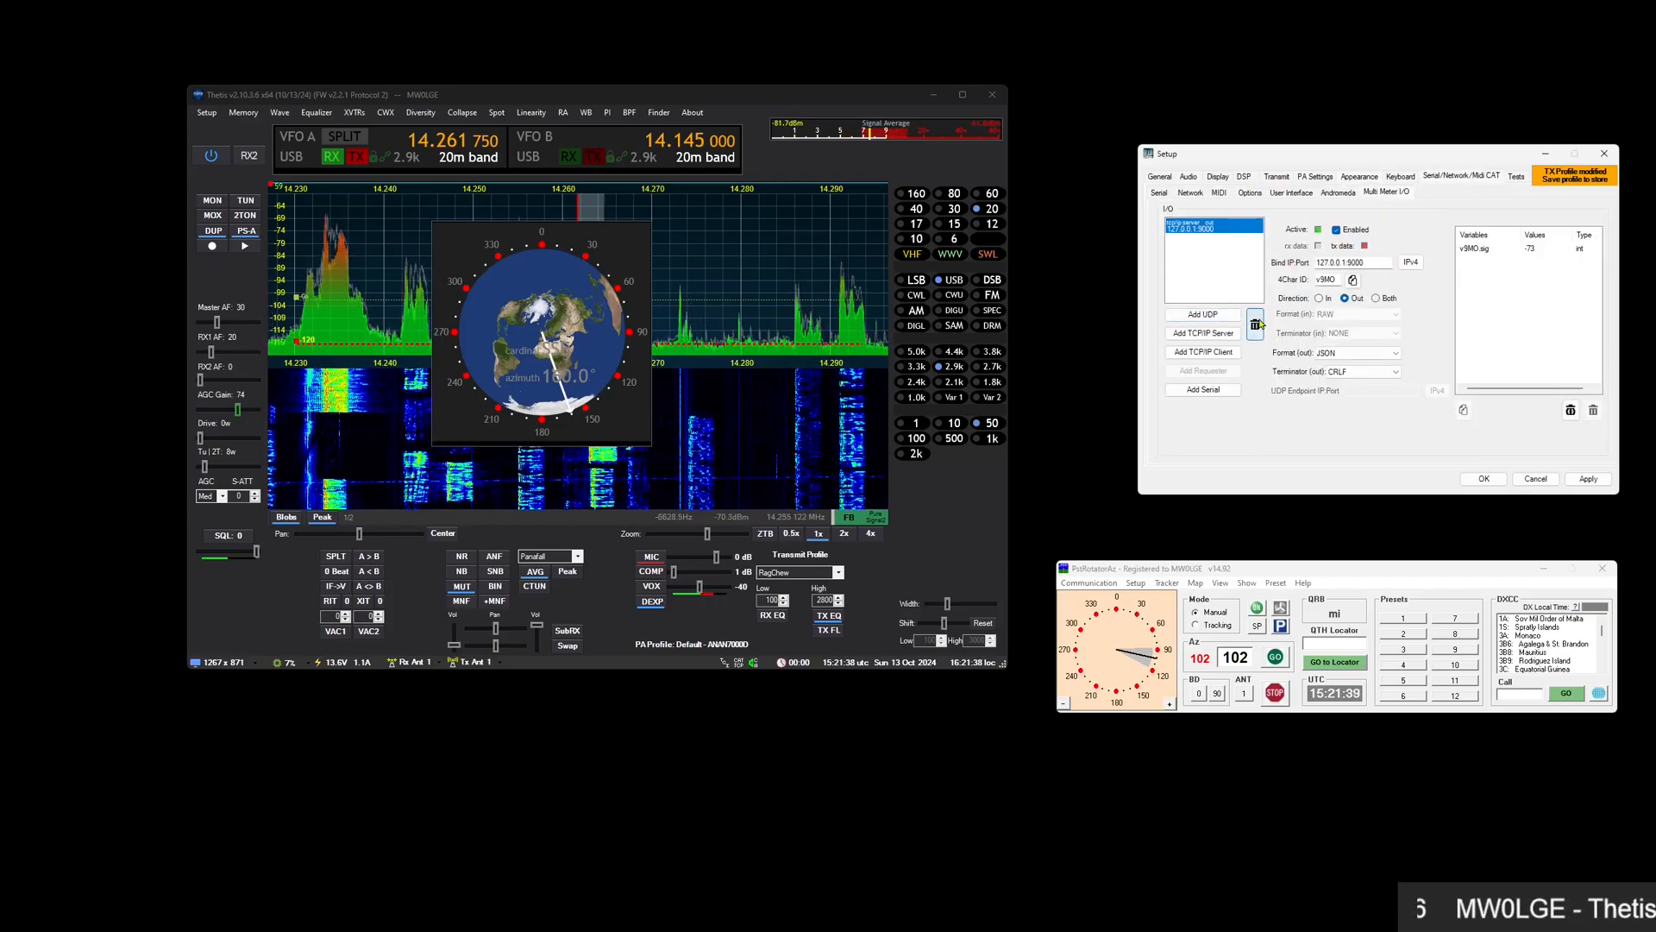
left_click(1255, 325)
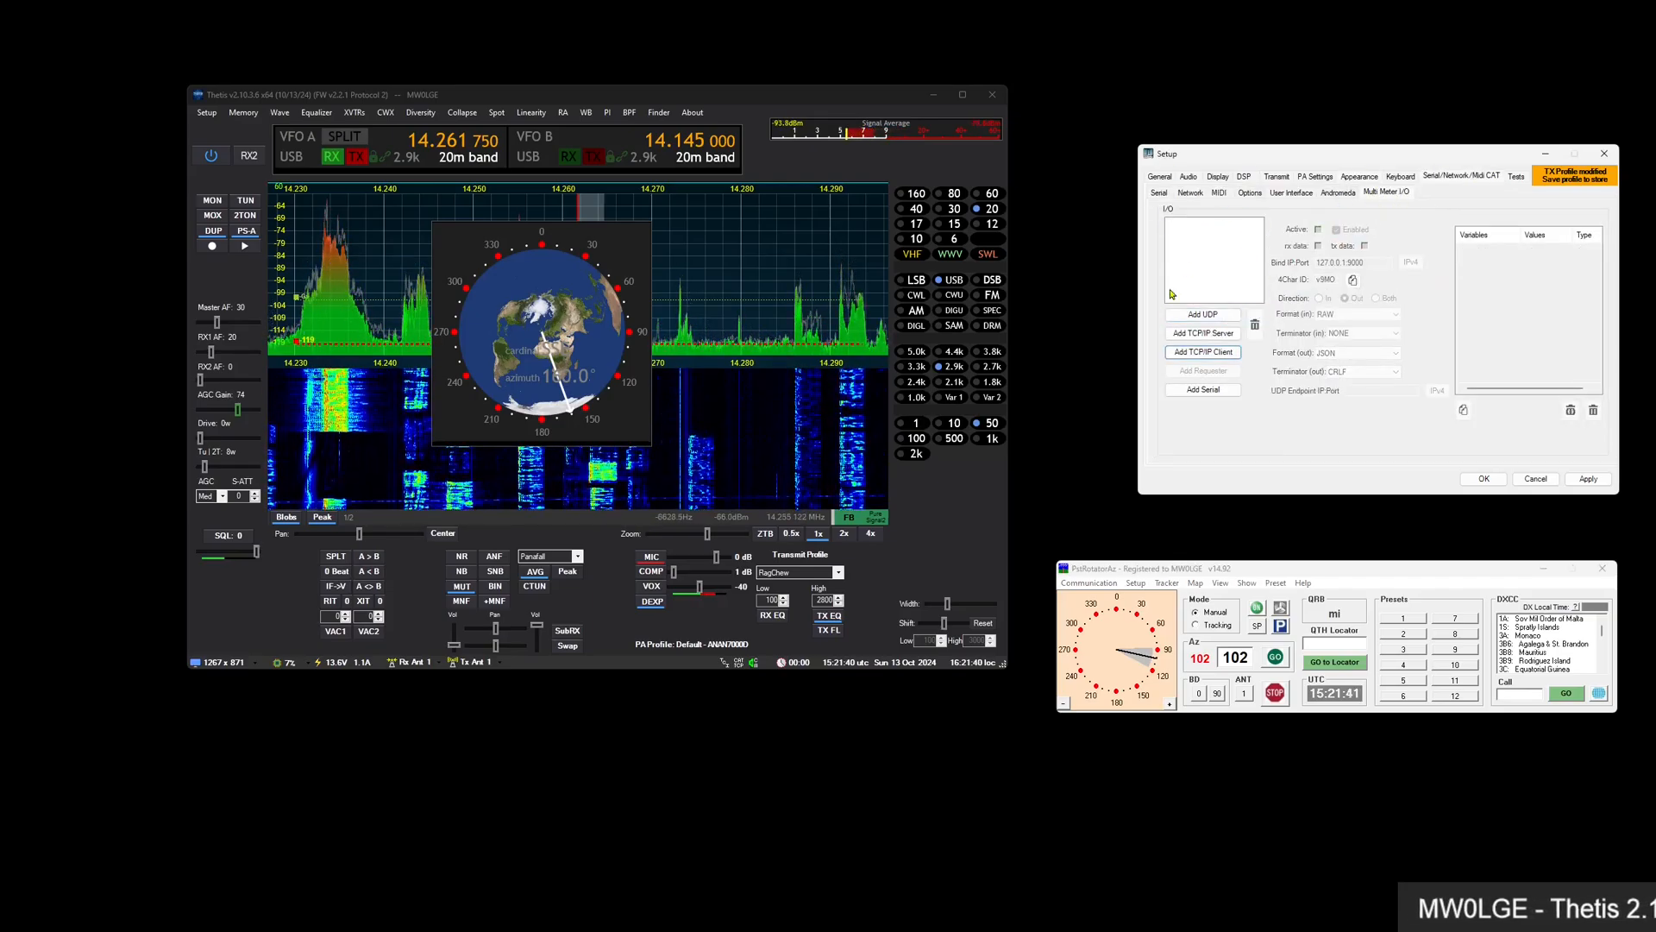
left_click(1217, 320)
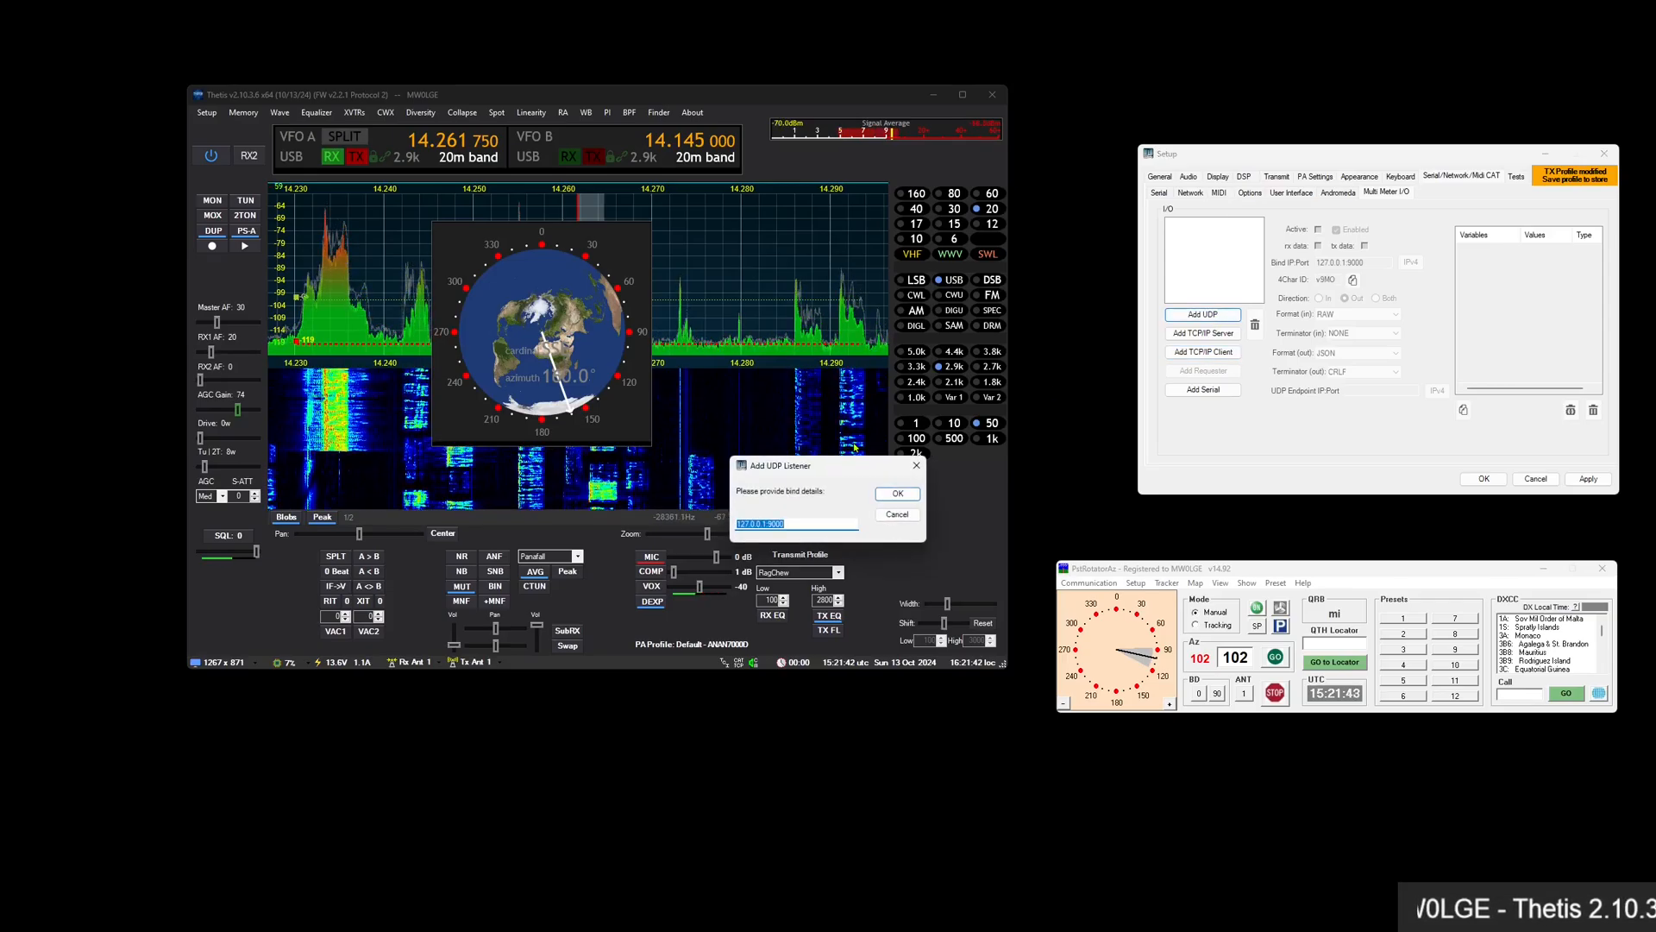
left_click_drag(840, 473, 1127, 385)
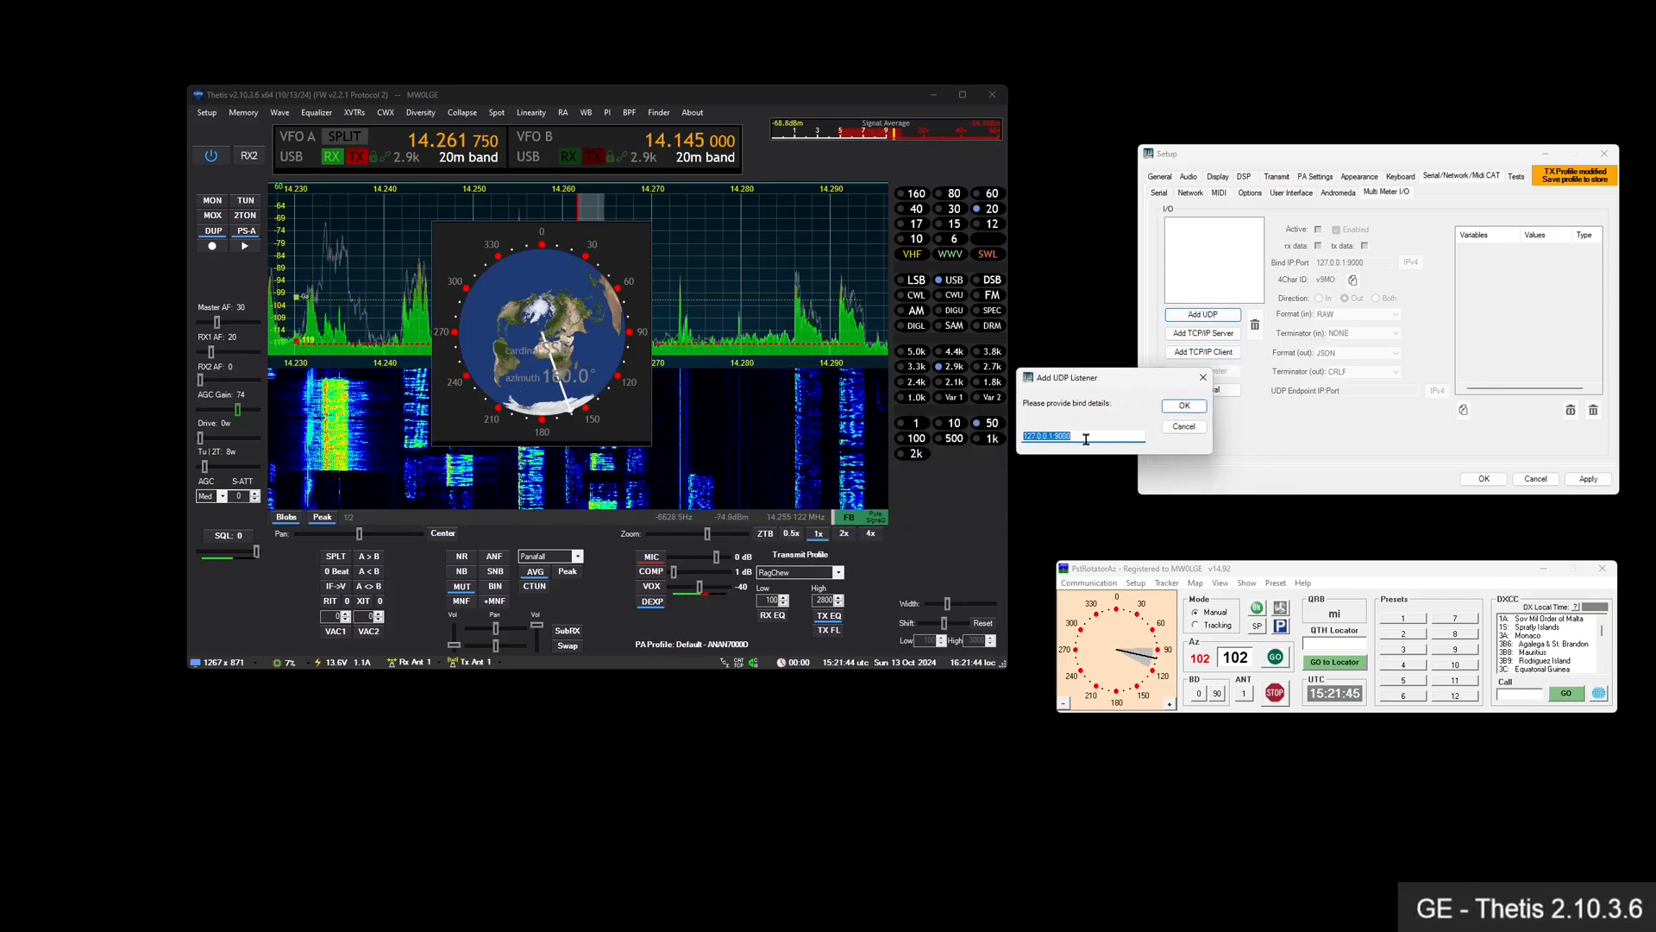
left_click(1086, 437)
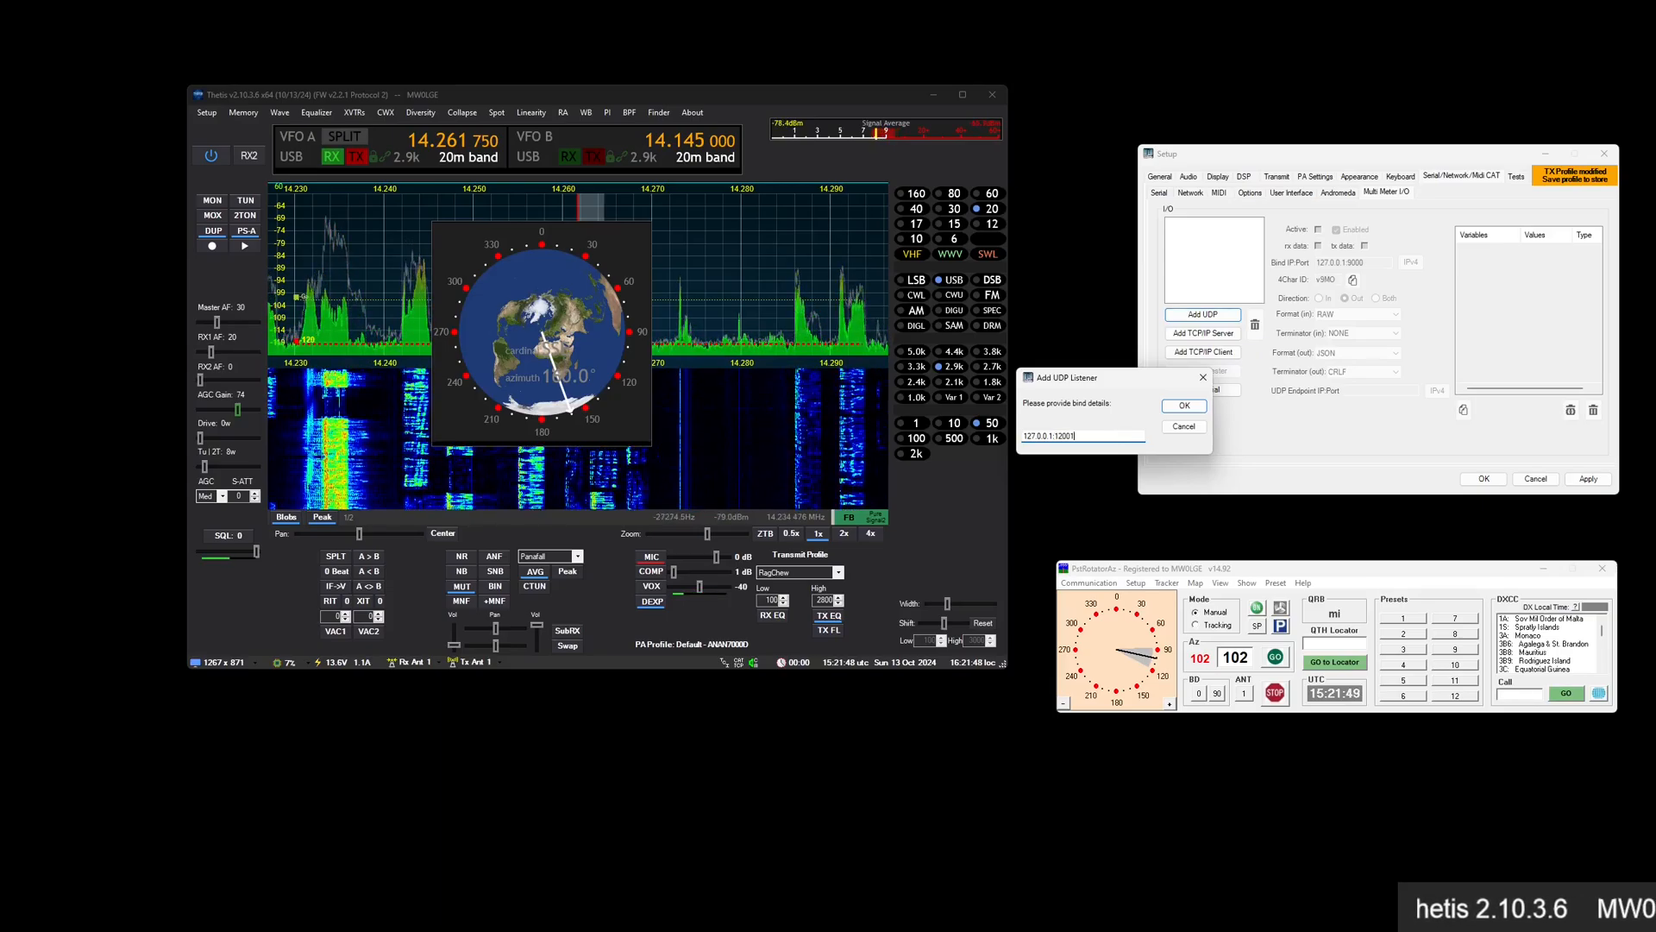
left_click(1185, 406)
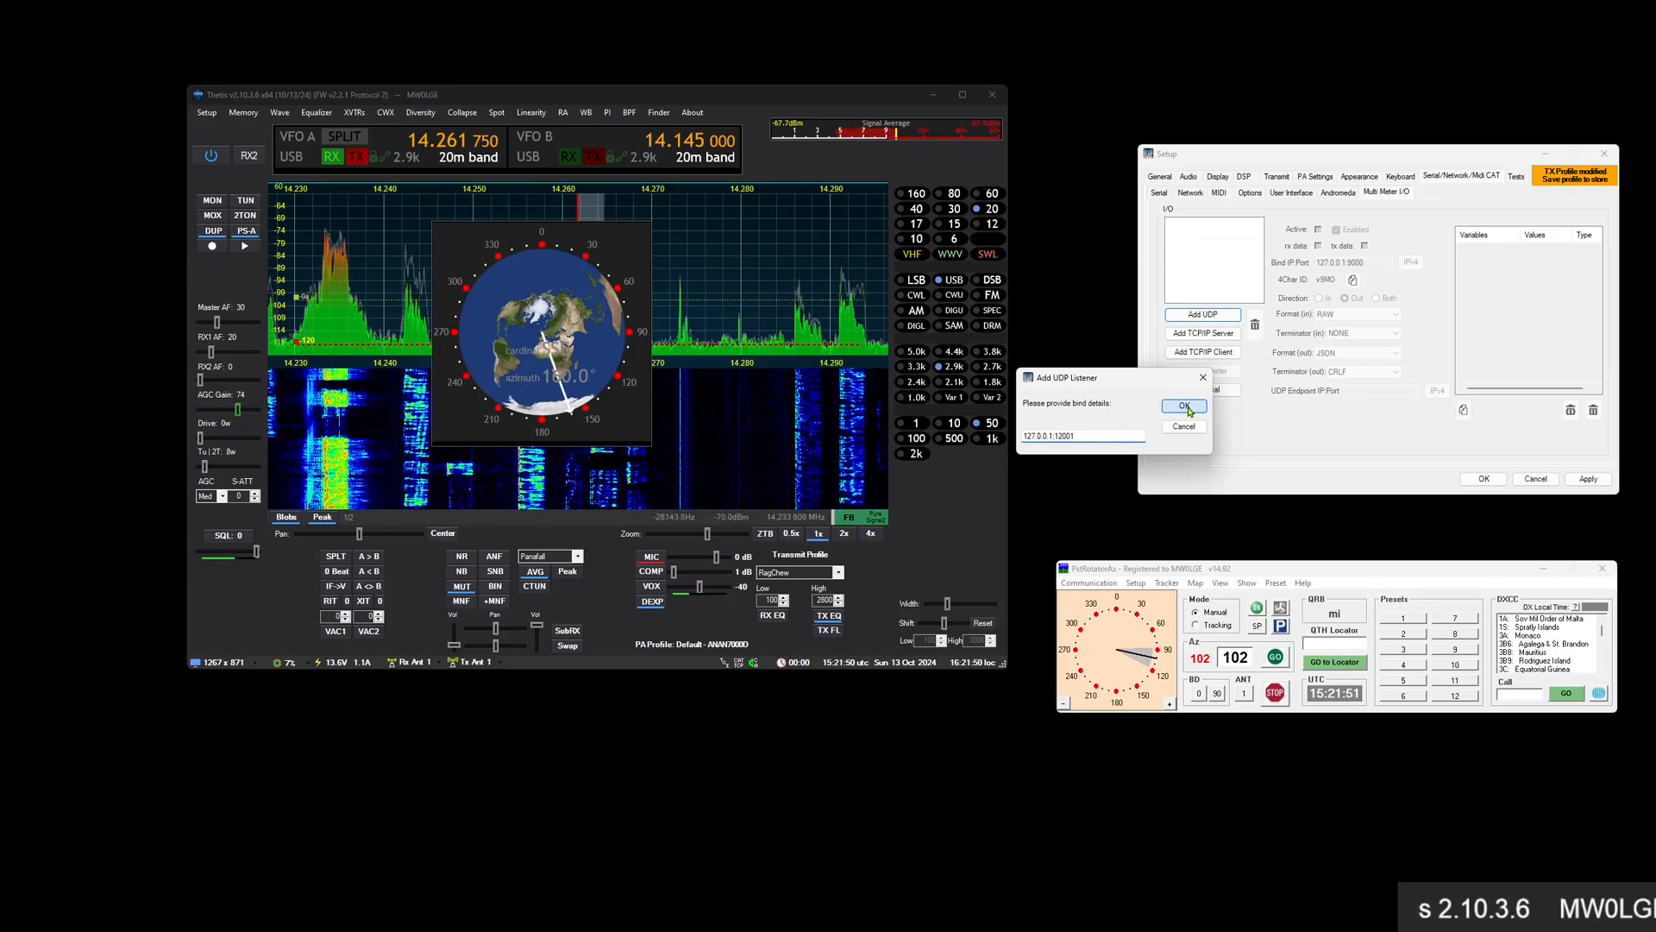
Set the UDP listener's incoming format to RAW, and turn the rotator to about 71° in PstRotatorAz to send azimuth data
left_click(1363, 315)
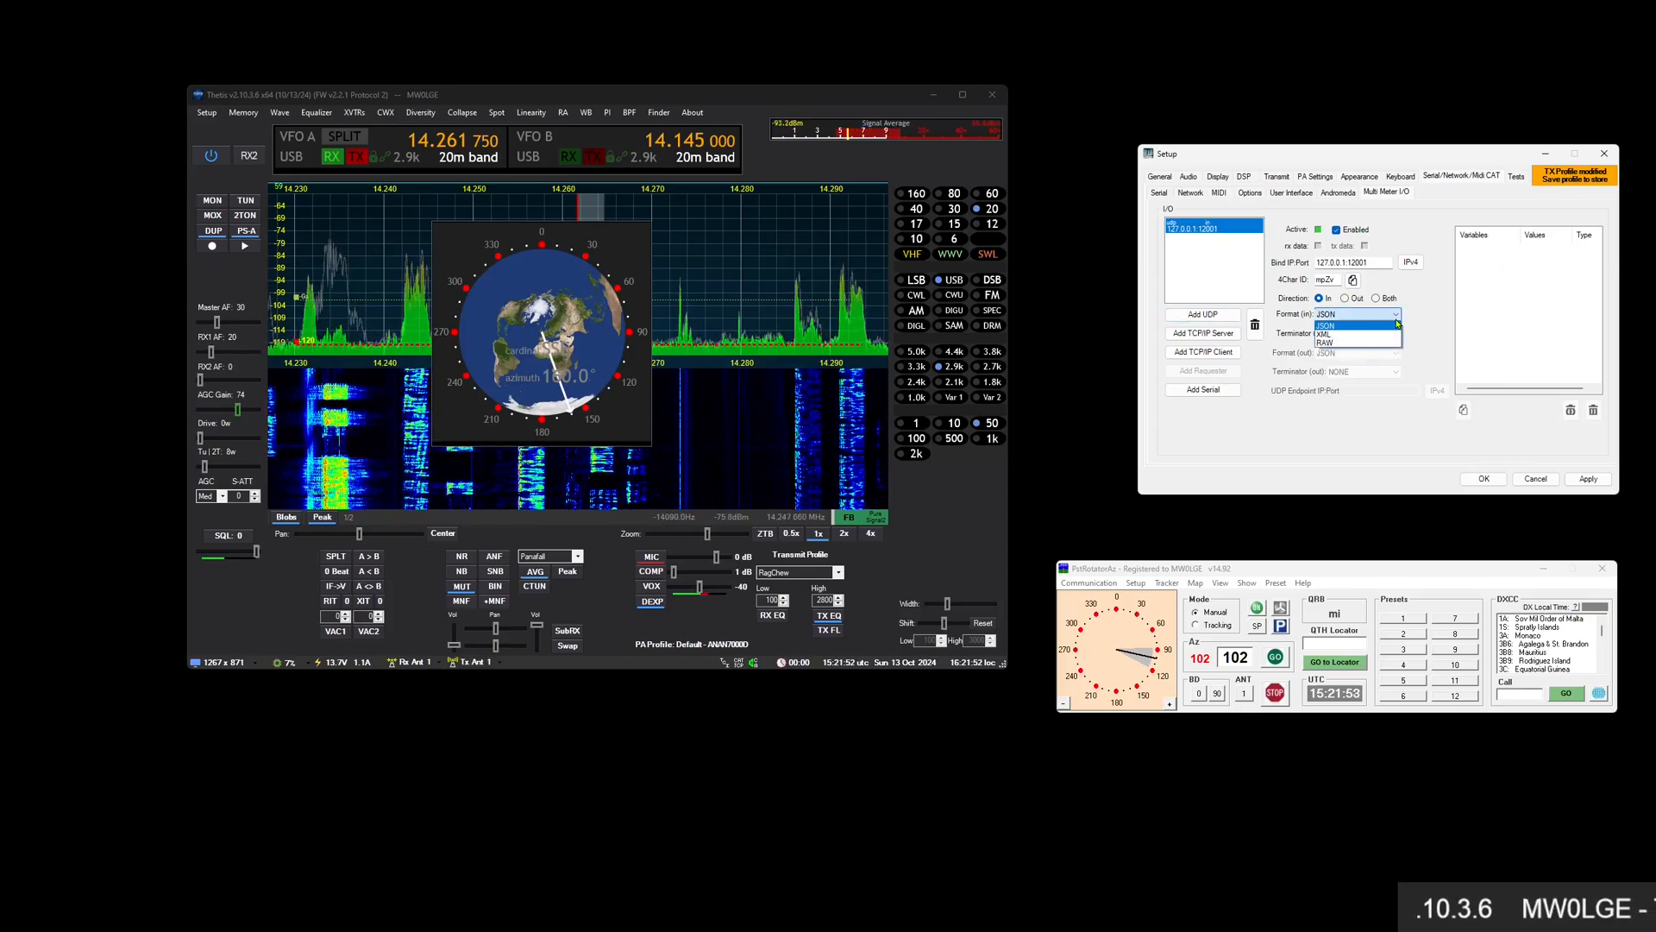
left_click(1353, 344)
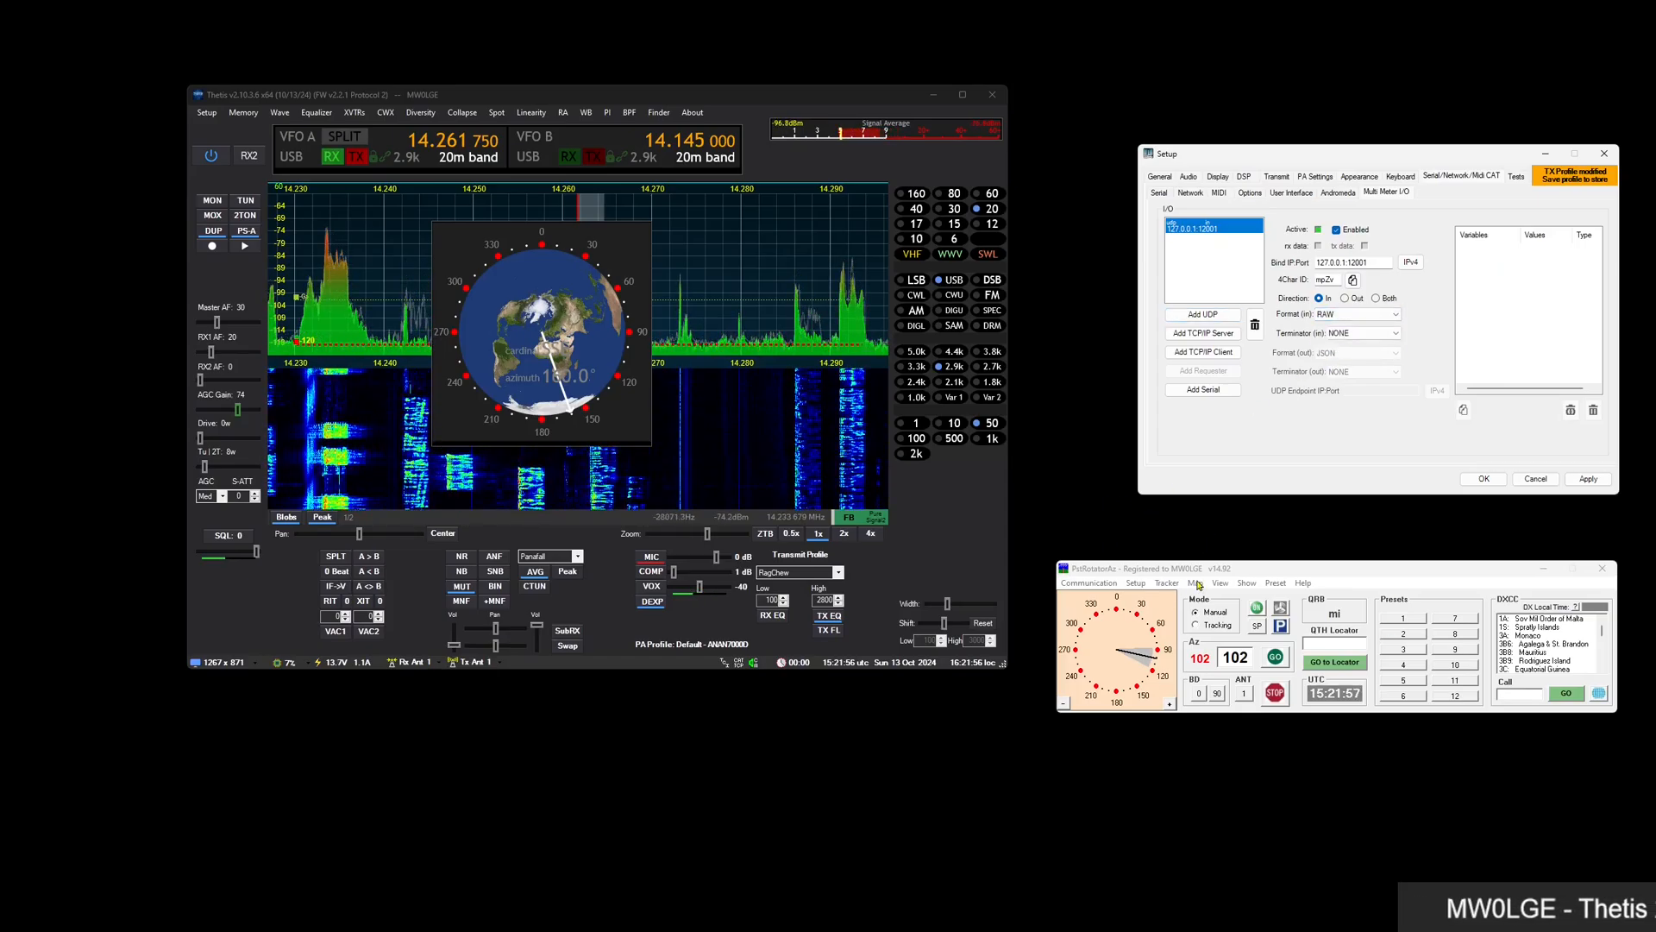
left_click(1158, 640)
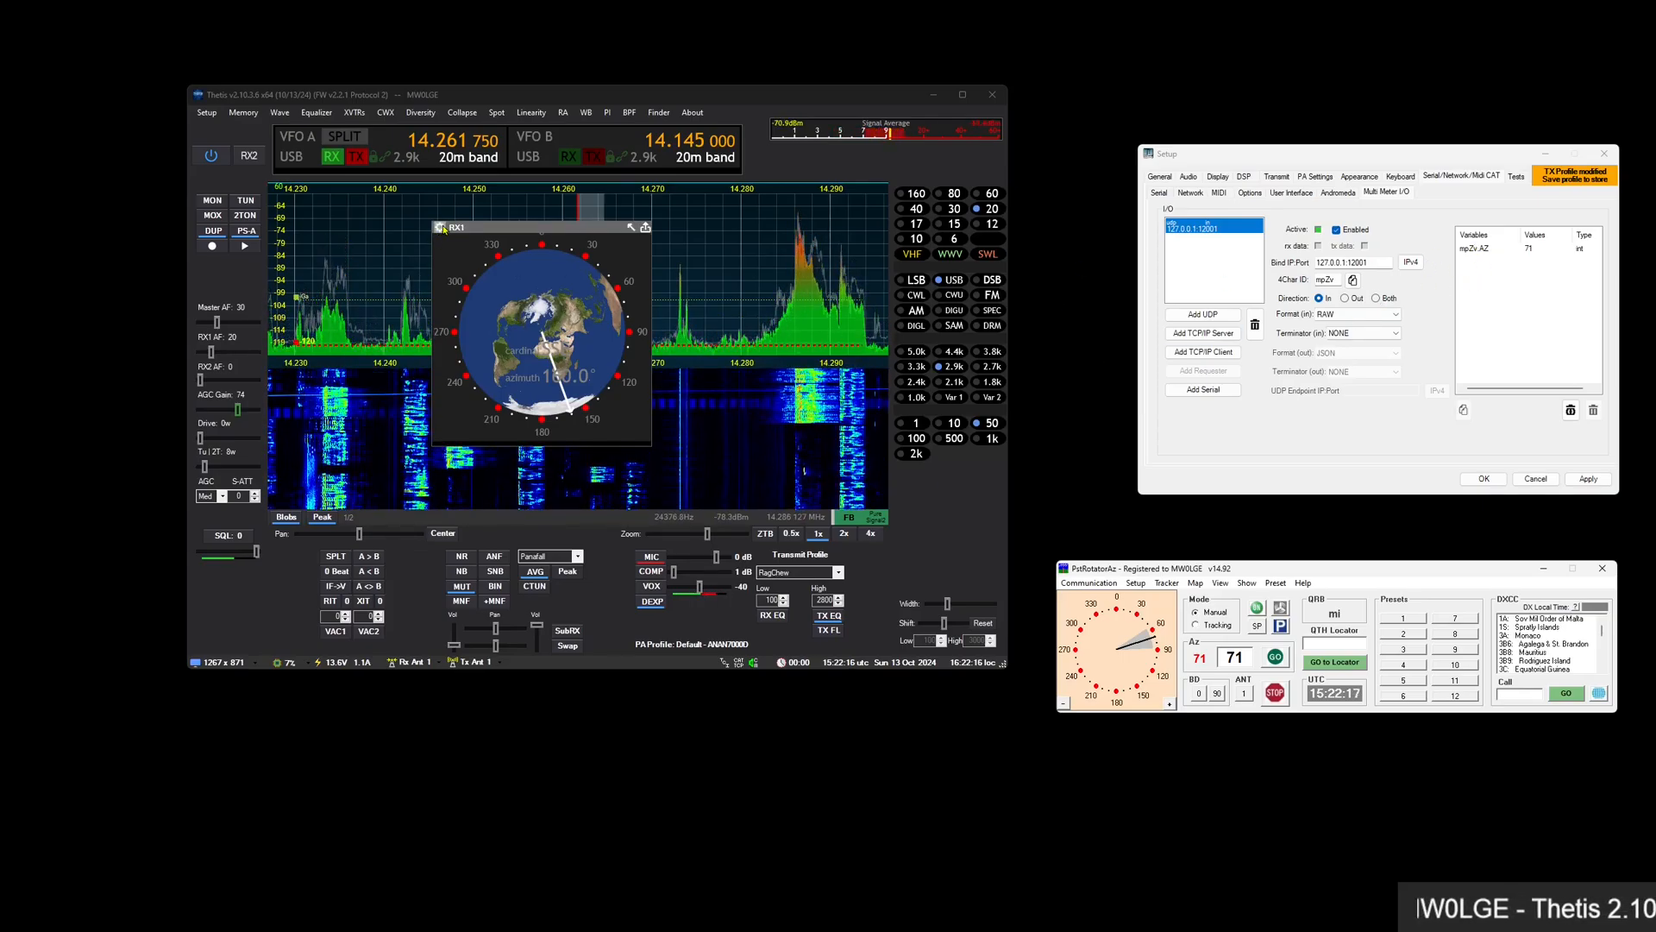
Assign the UDP listener's AZ variable to the Rotator meter's azimuth, and test it by turning PstRotatorAz to about 31°
left_click(441, 228)
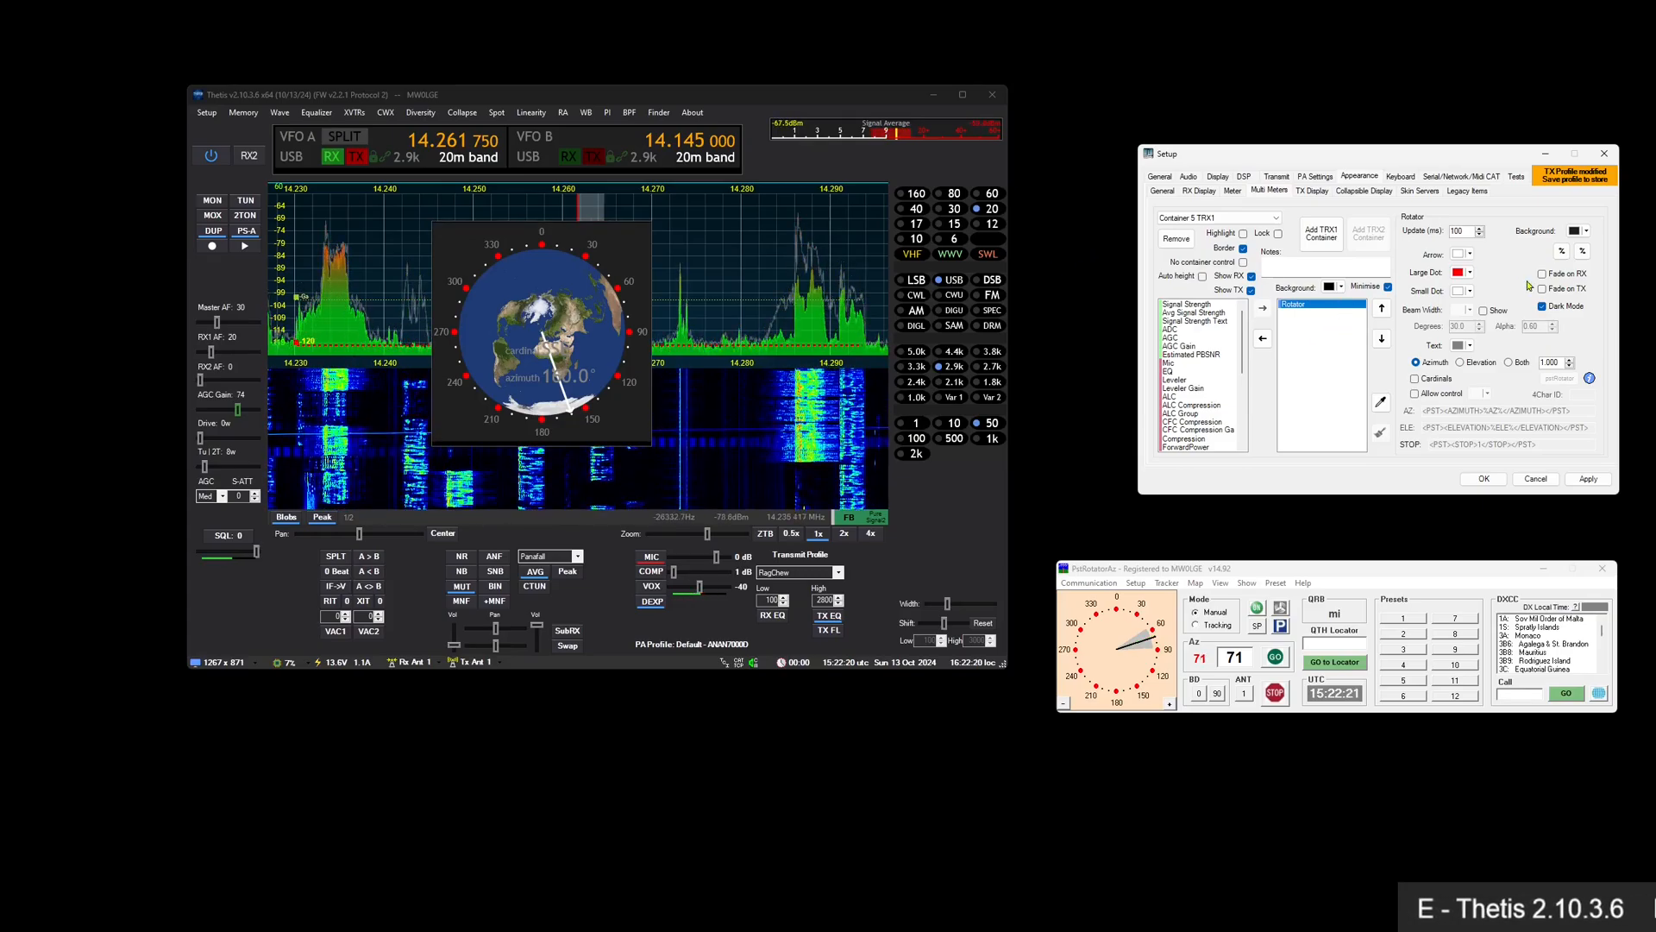
left_click(1562, 252)
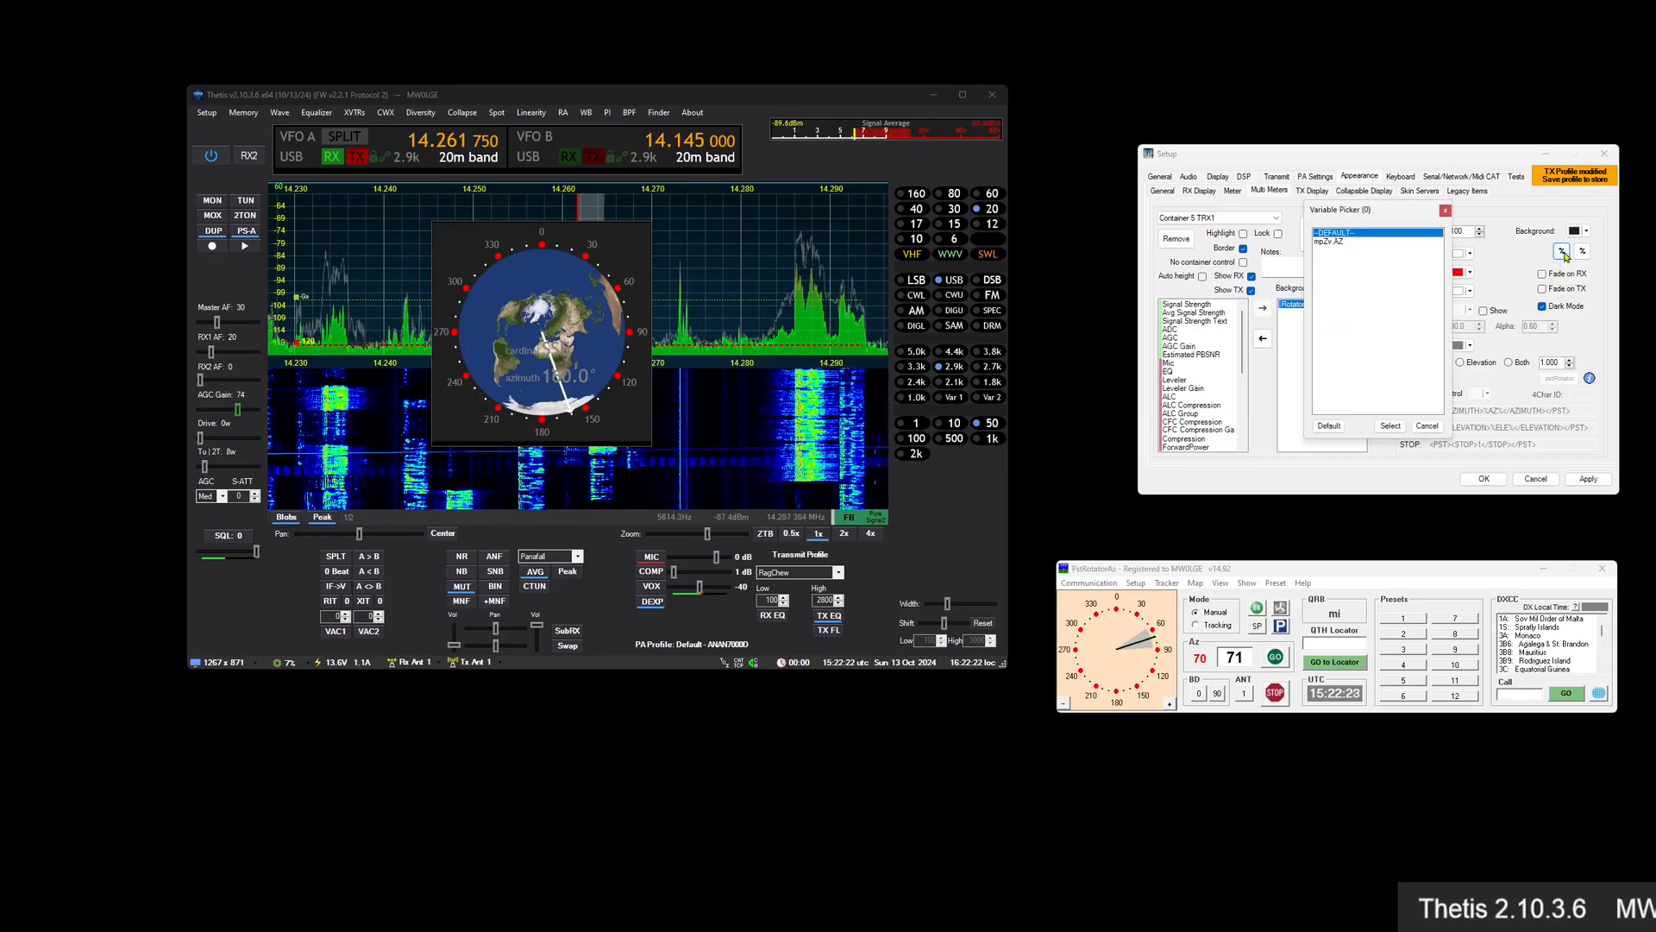
left_click(1345, 242)
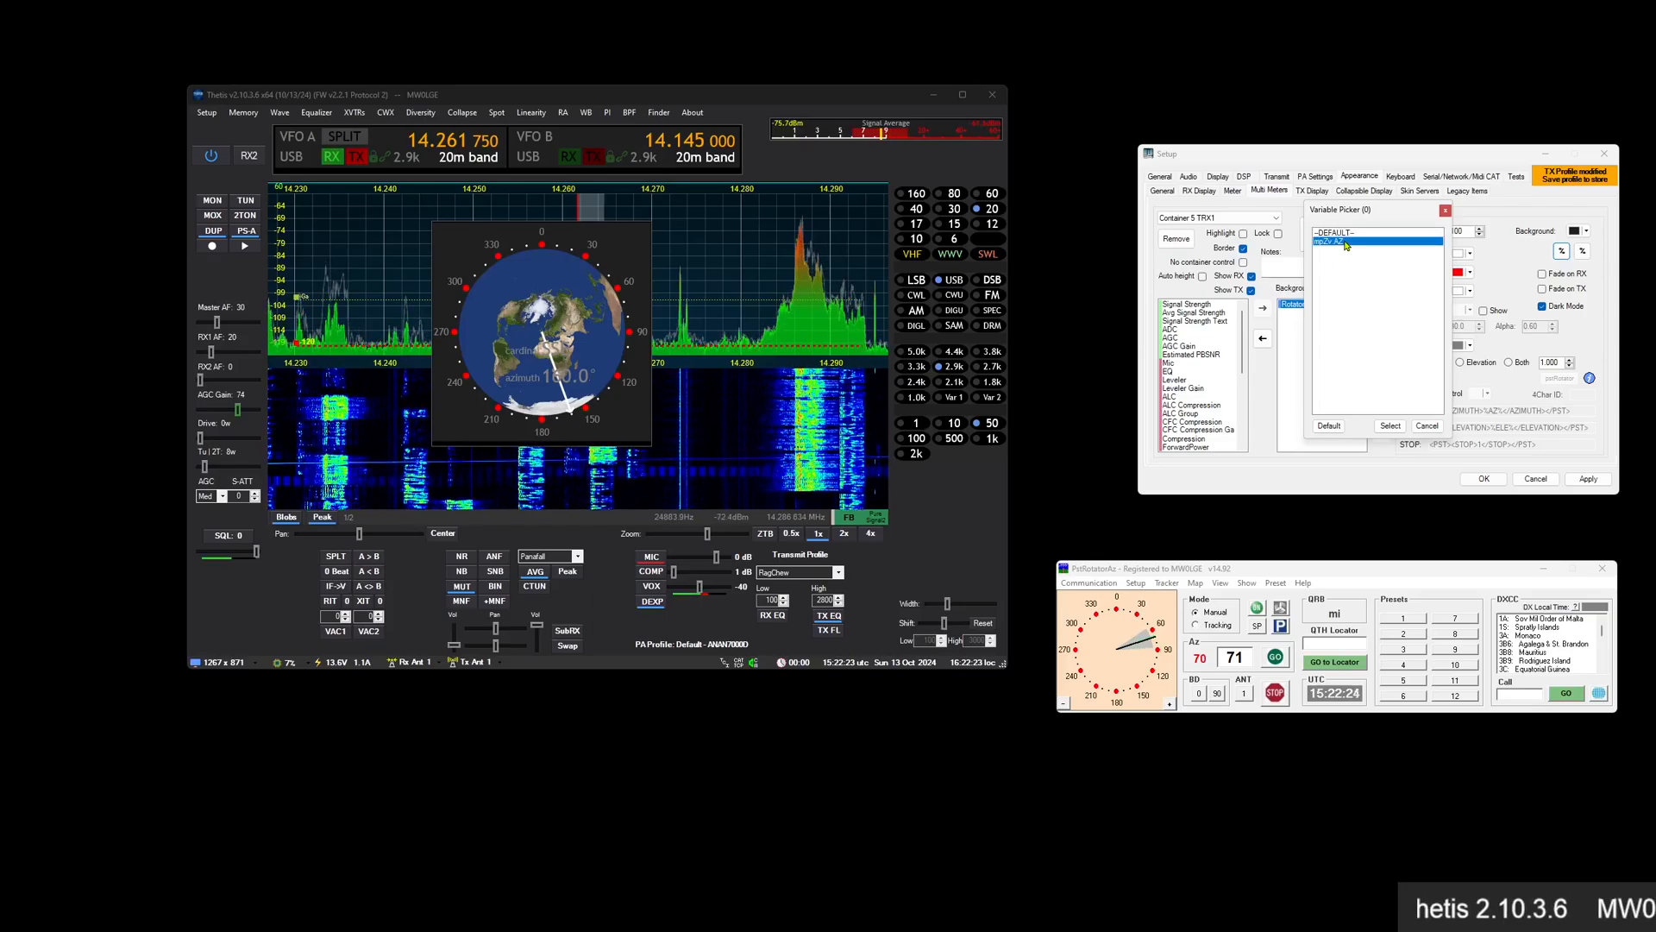
left_click(1387, 427)
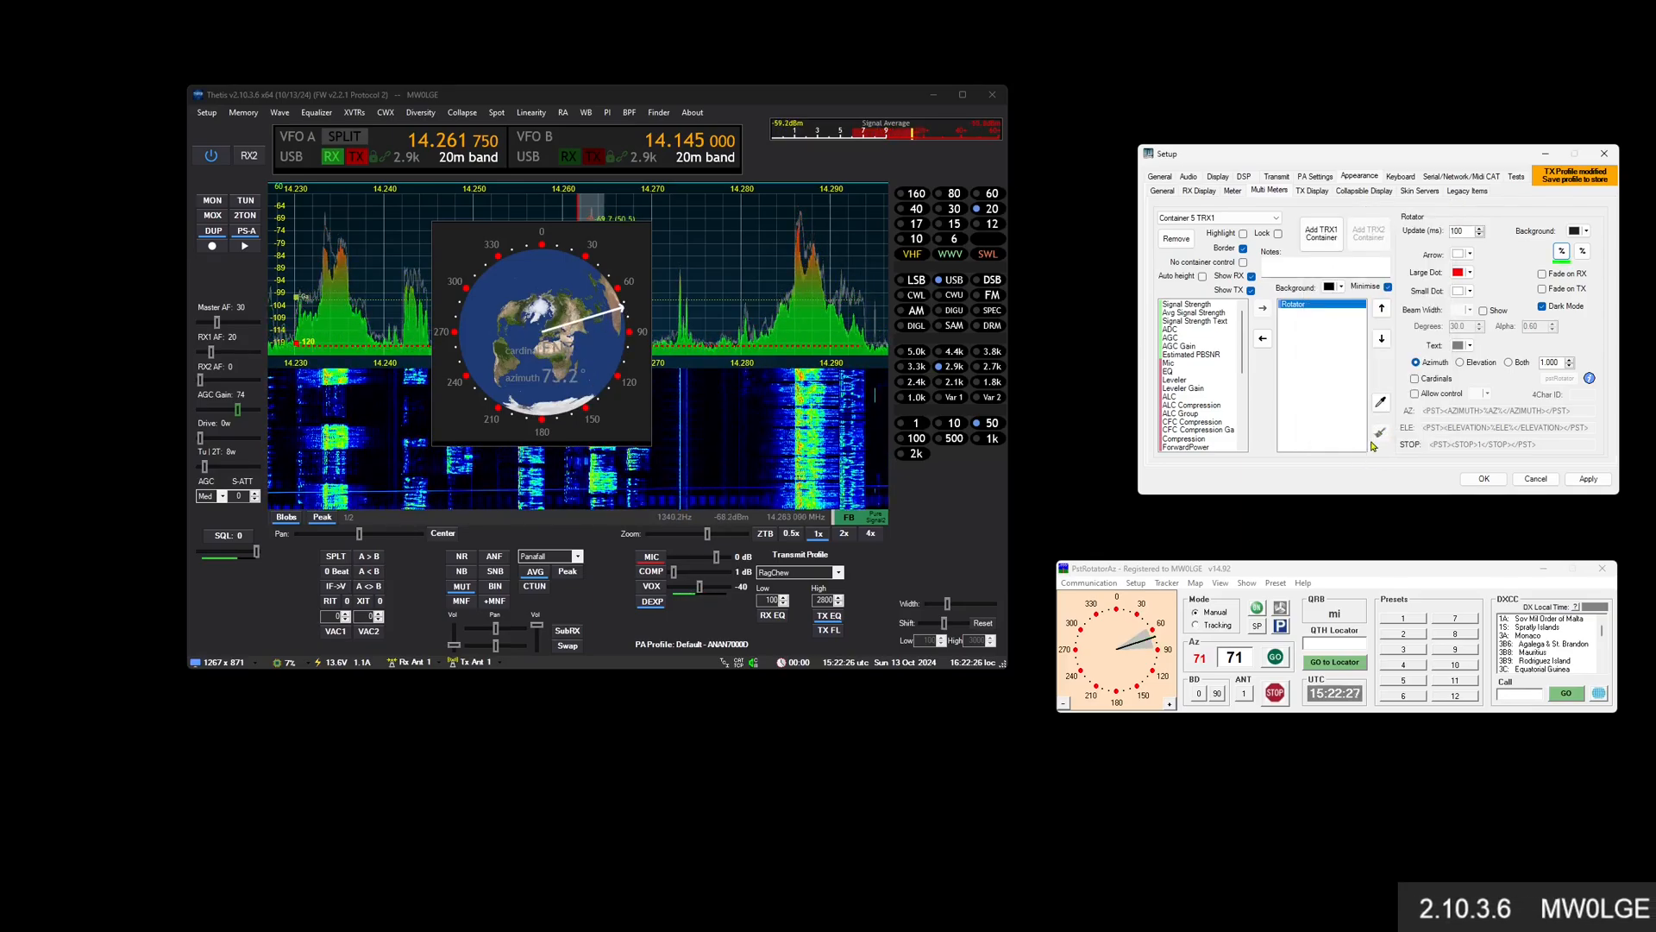
left_click(1139, 618)
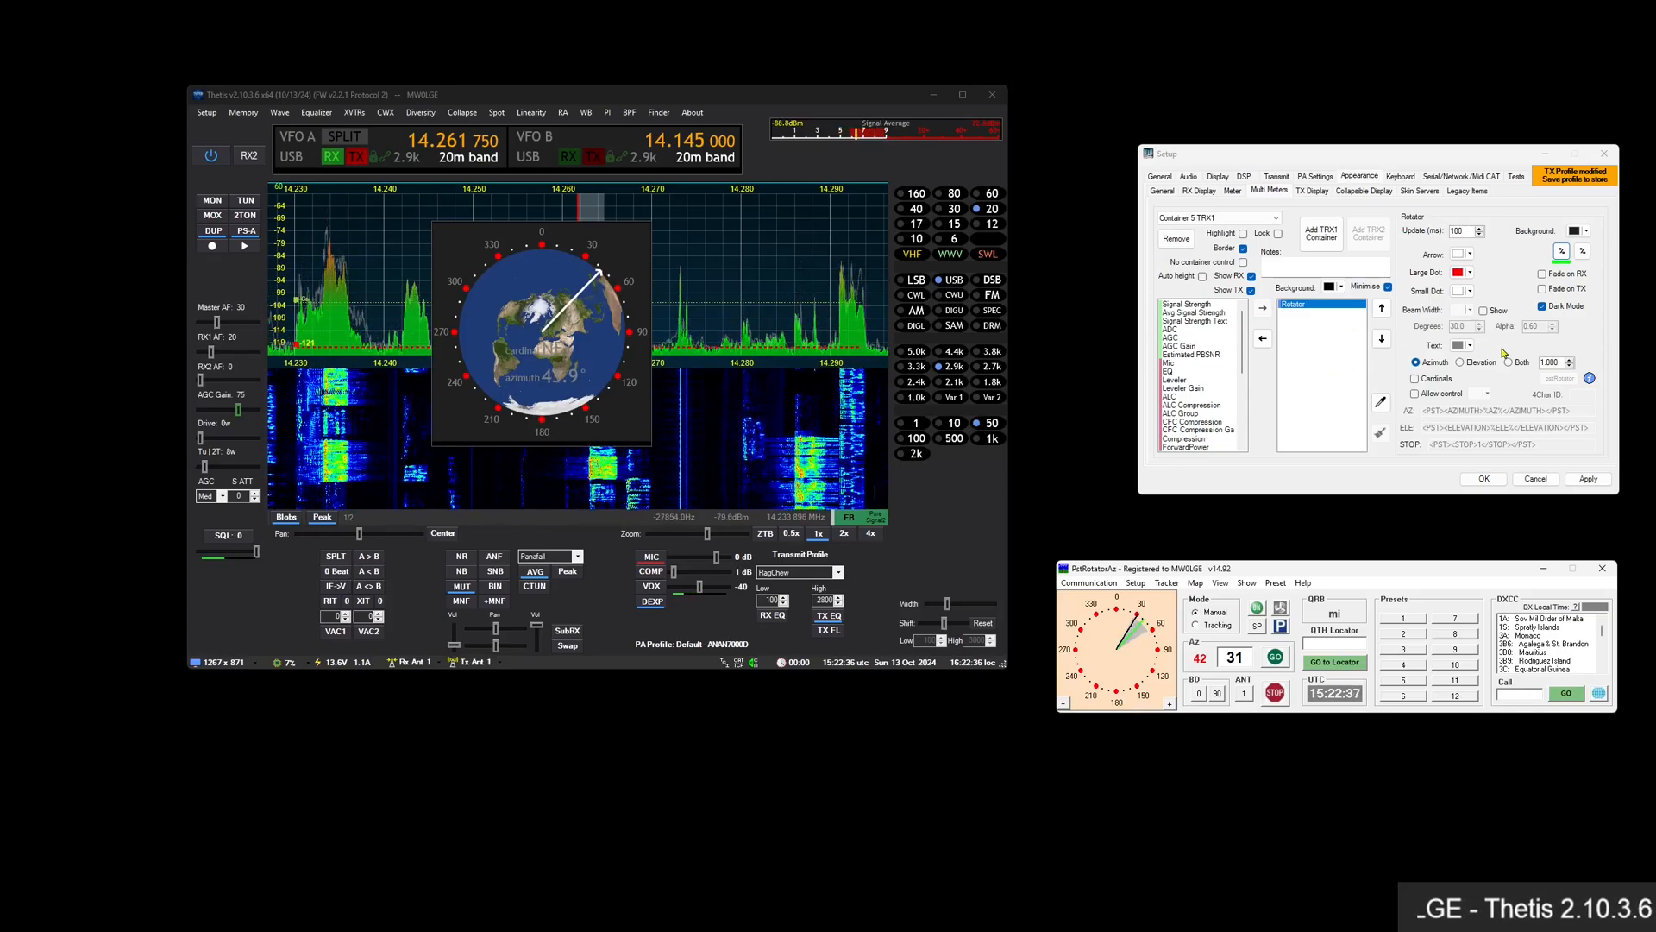
Make the Rotator meter's text white, and set the direction of the UDP listener in Multi Meter I/O to Both
left_click(1470, 346)
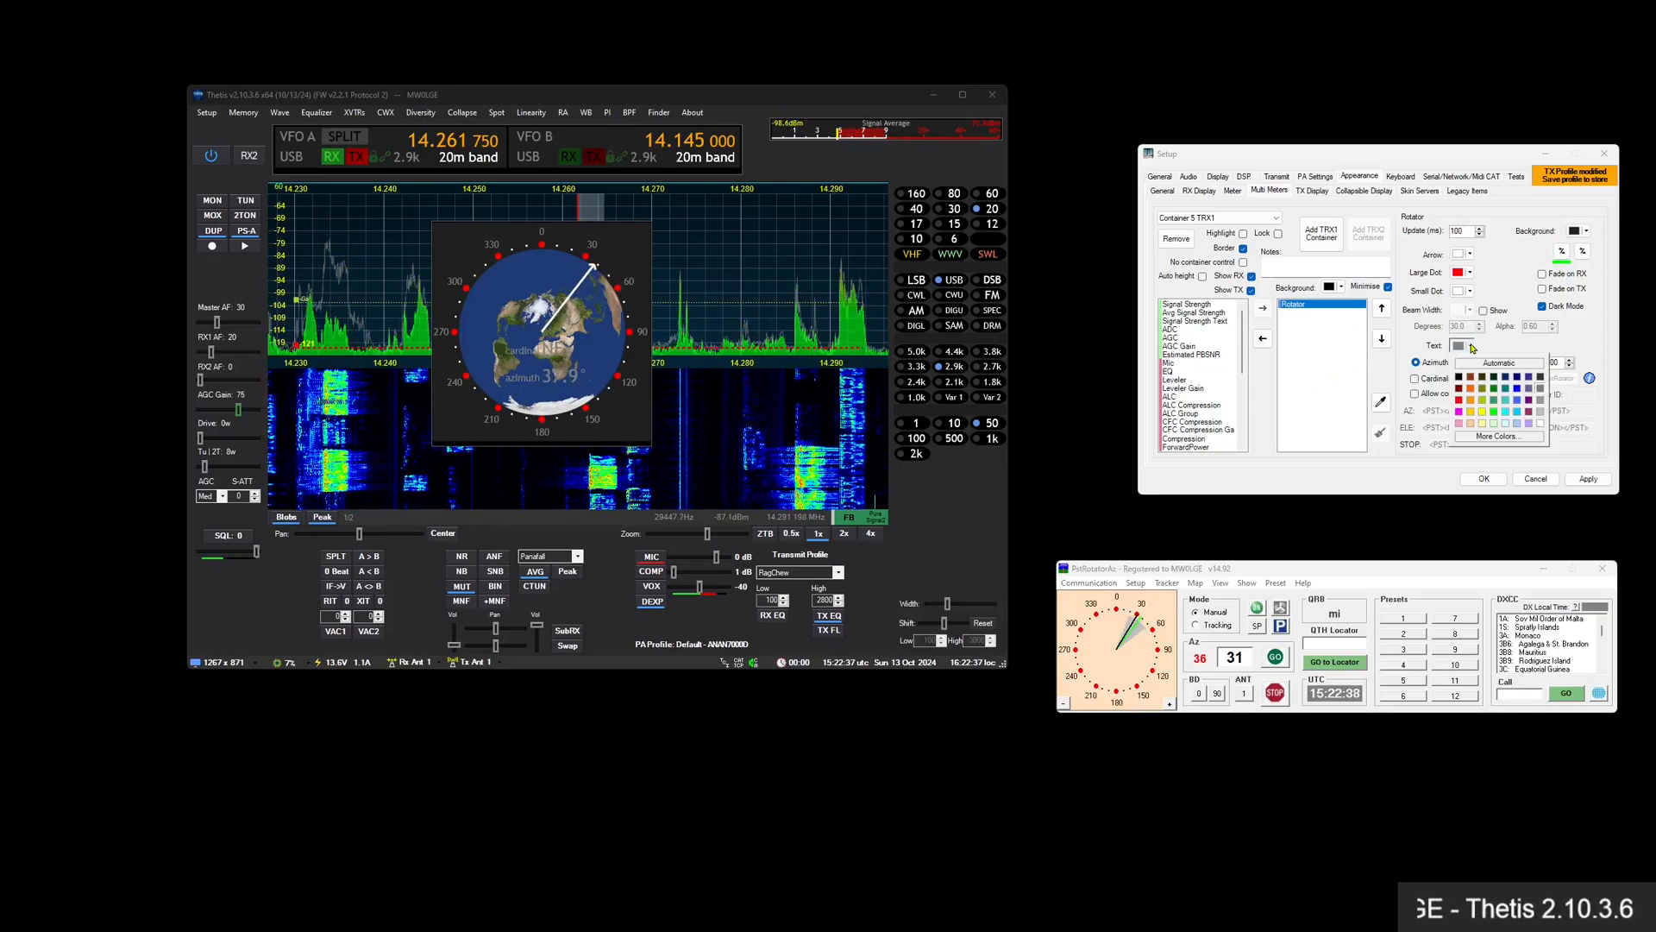
left_click(1541, 424)
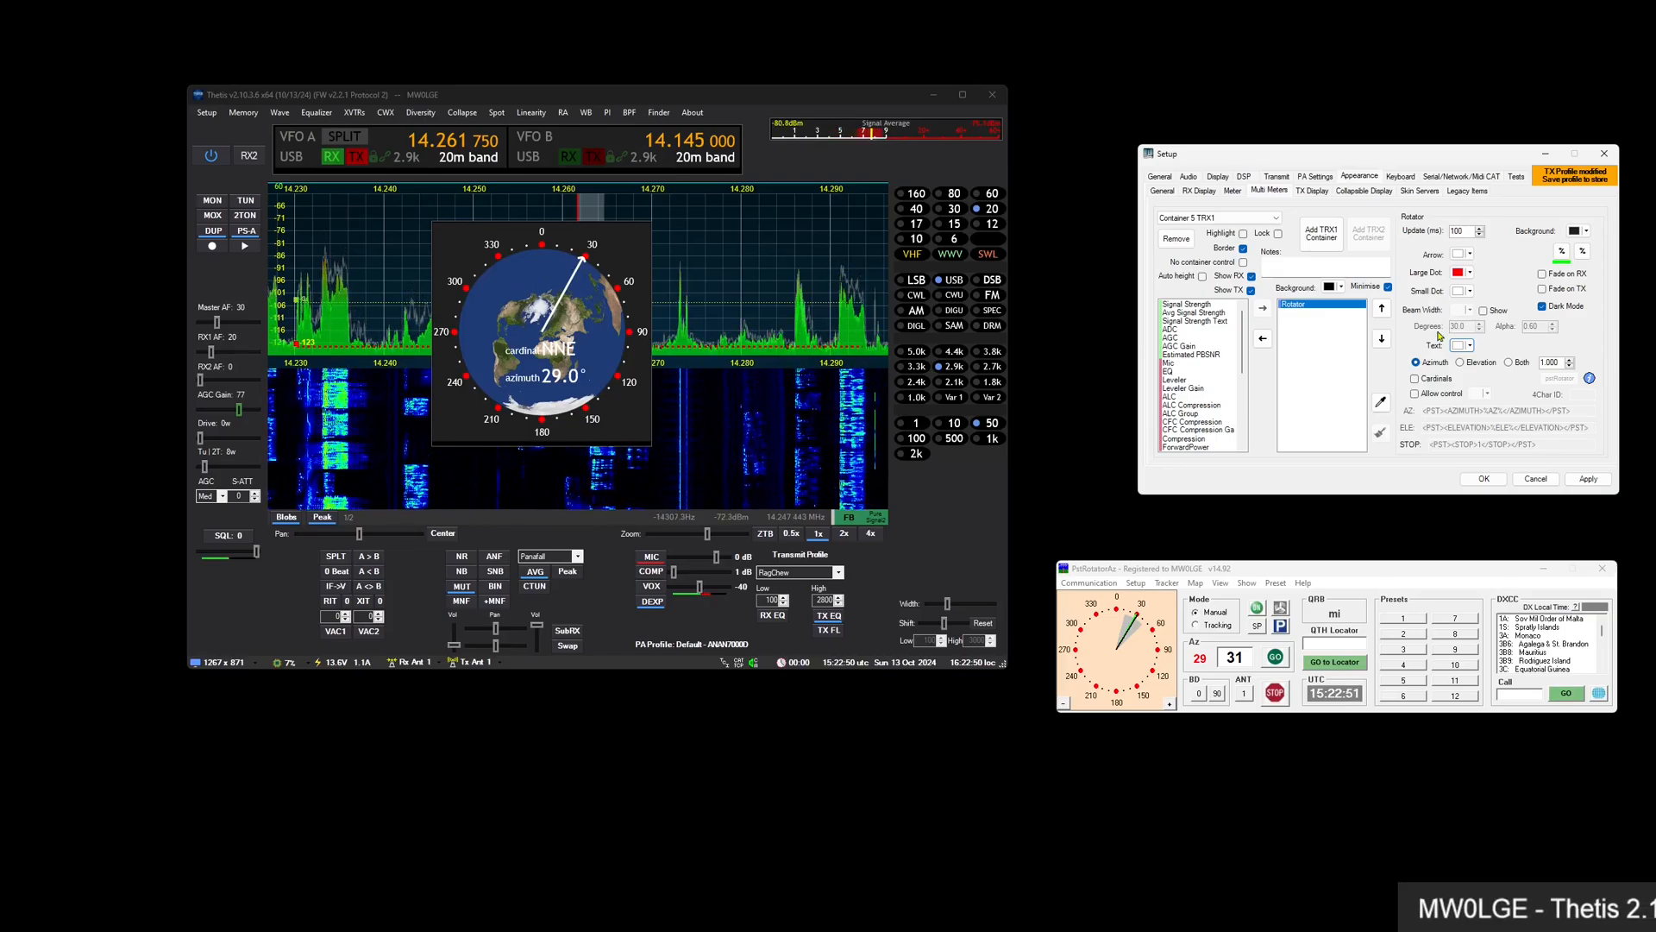
left_click(1451, 180)
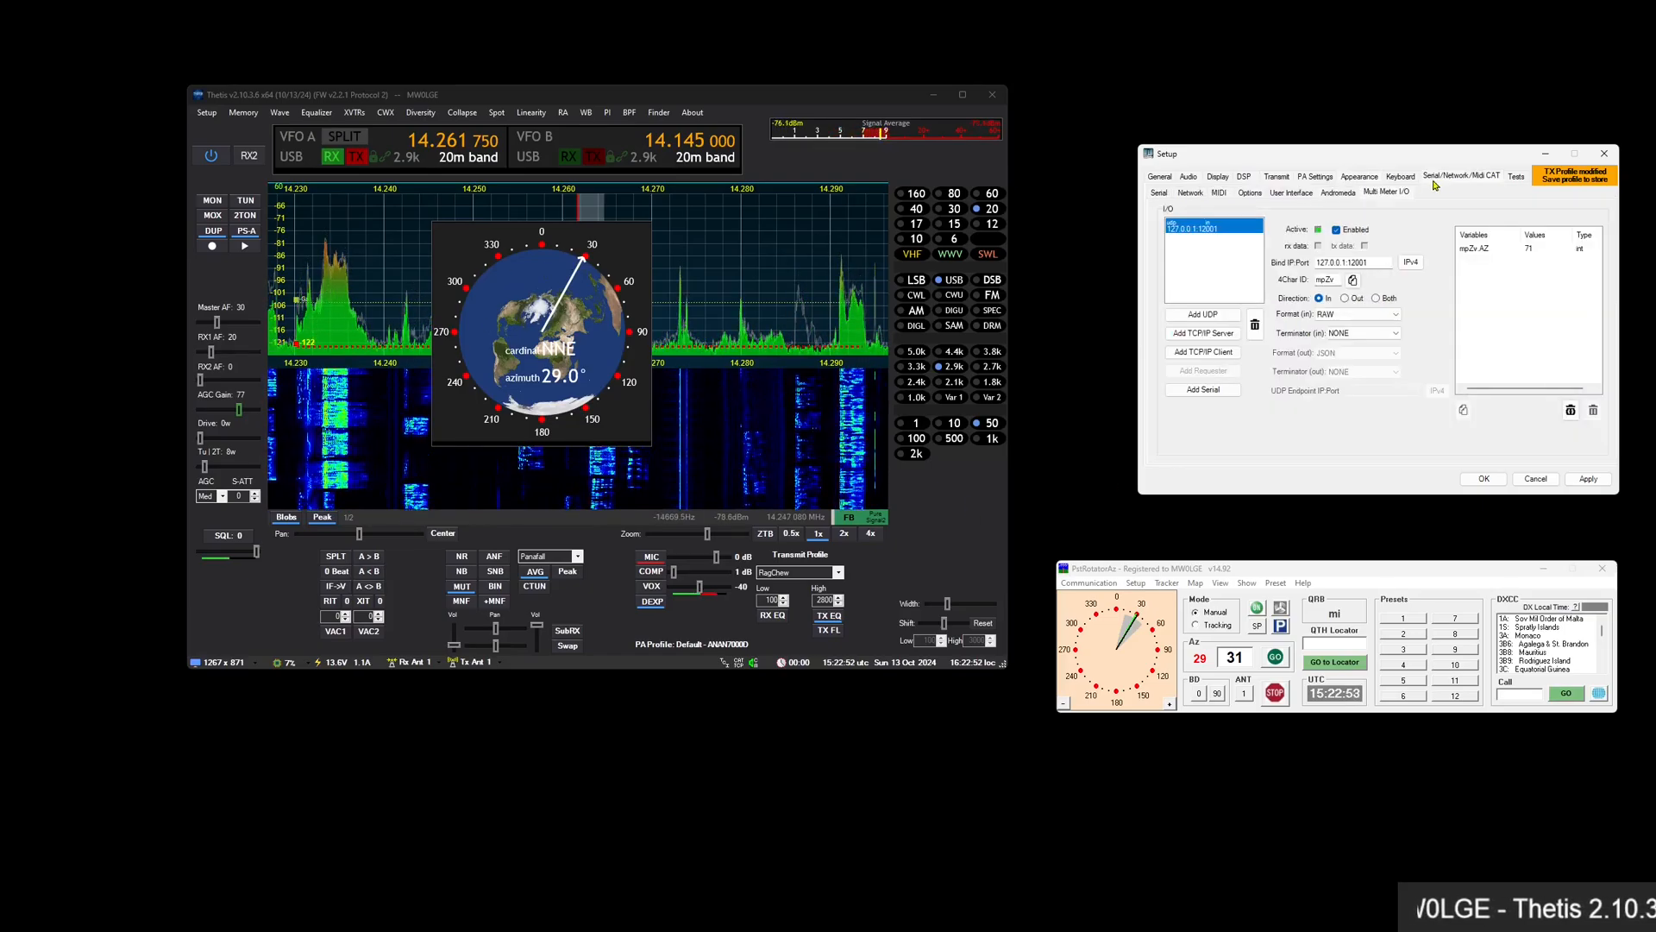
left_click(1379, 299)
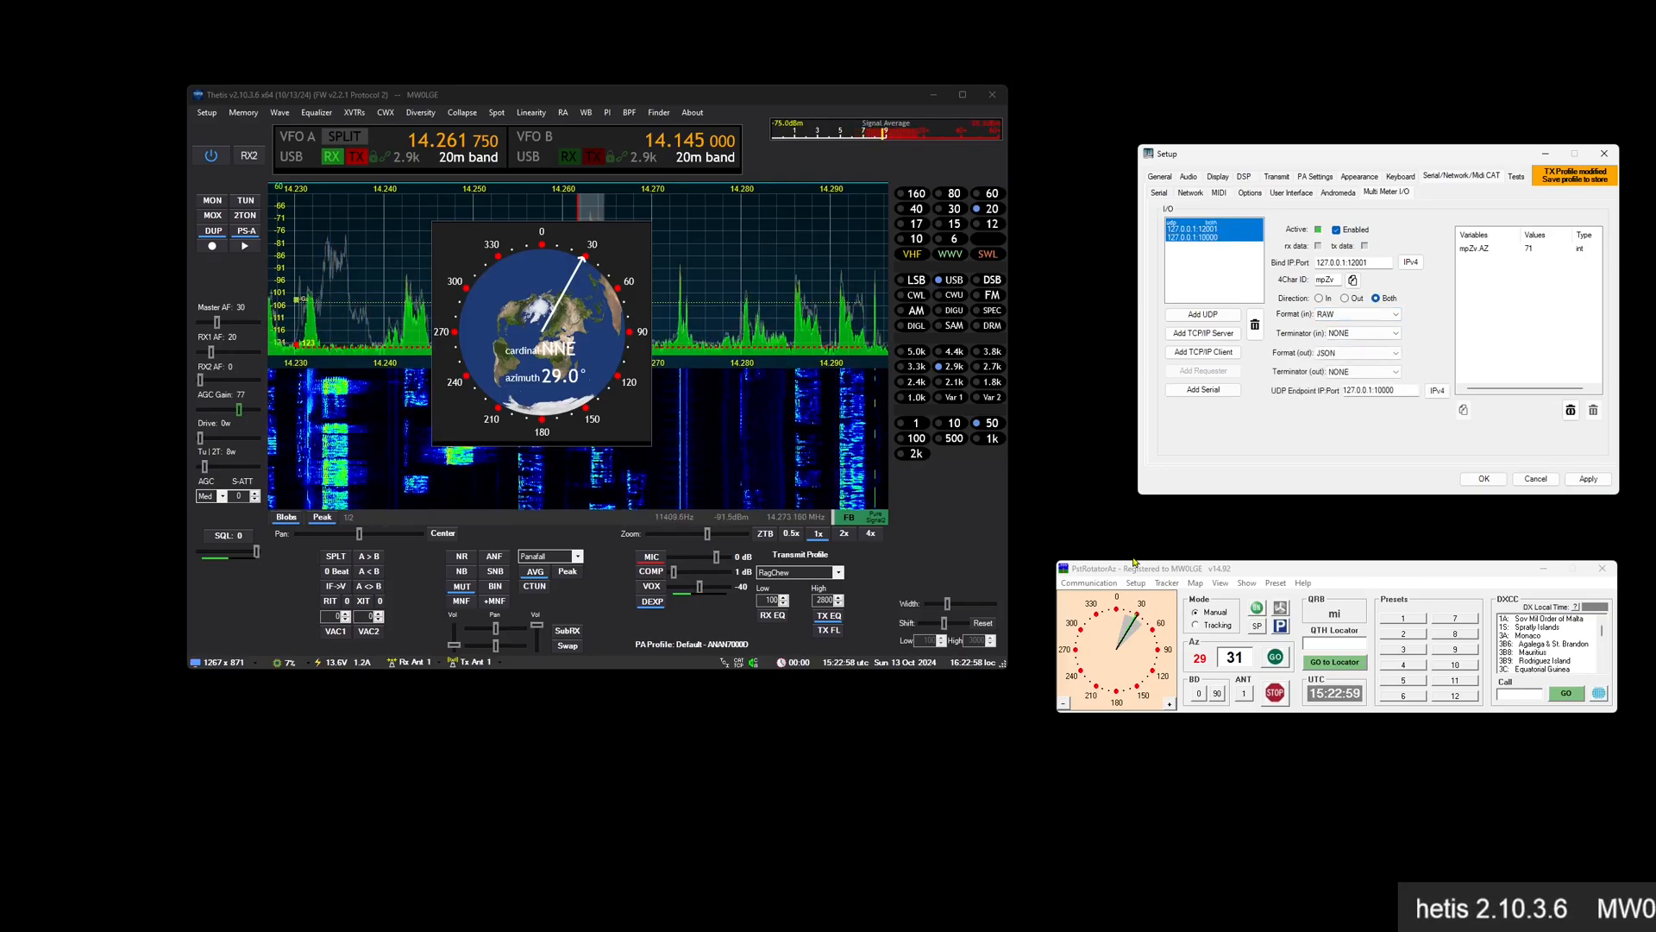
Check PstRotatorAz's UDP control port, and set the Thetis UDP listener's outbound endpoint to 127.0.0.1:12000 with outgoing format RAW
left_click(1086, 590)
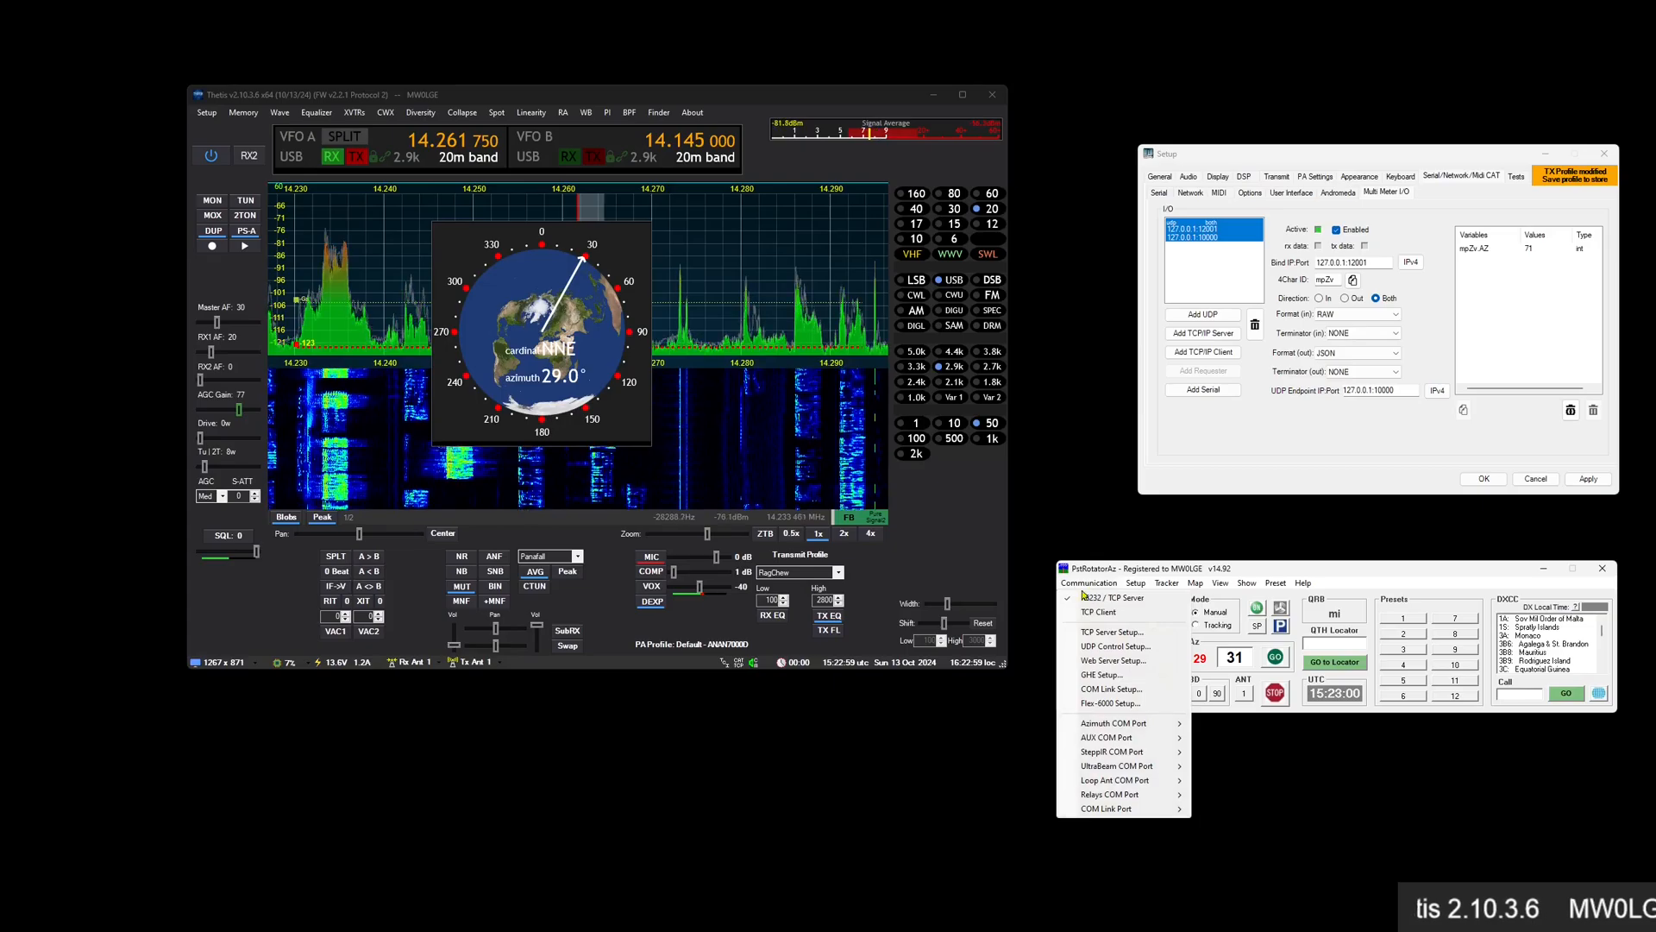
left_click(1129, 653)
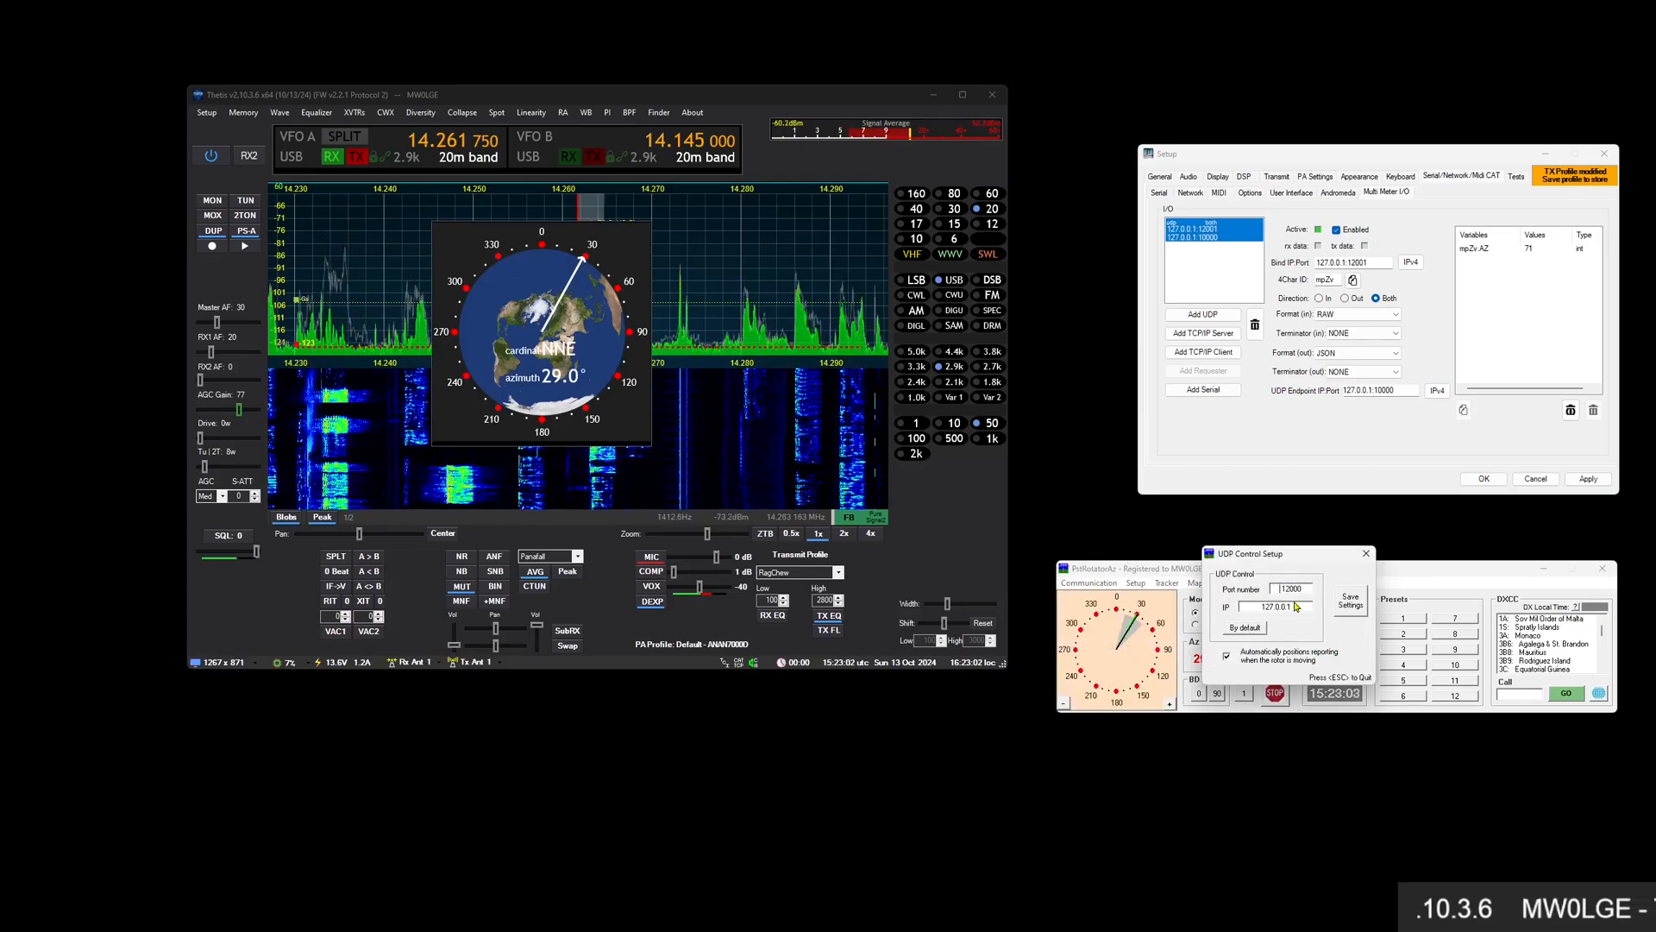
left_click(1366, 554)
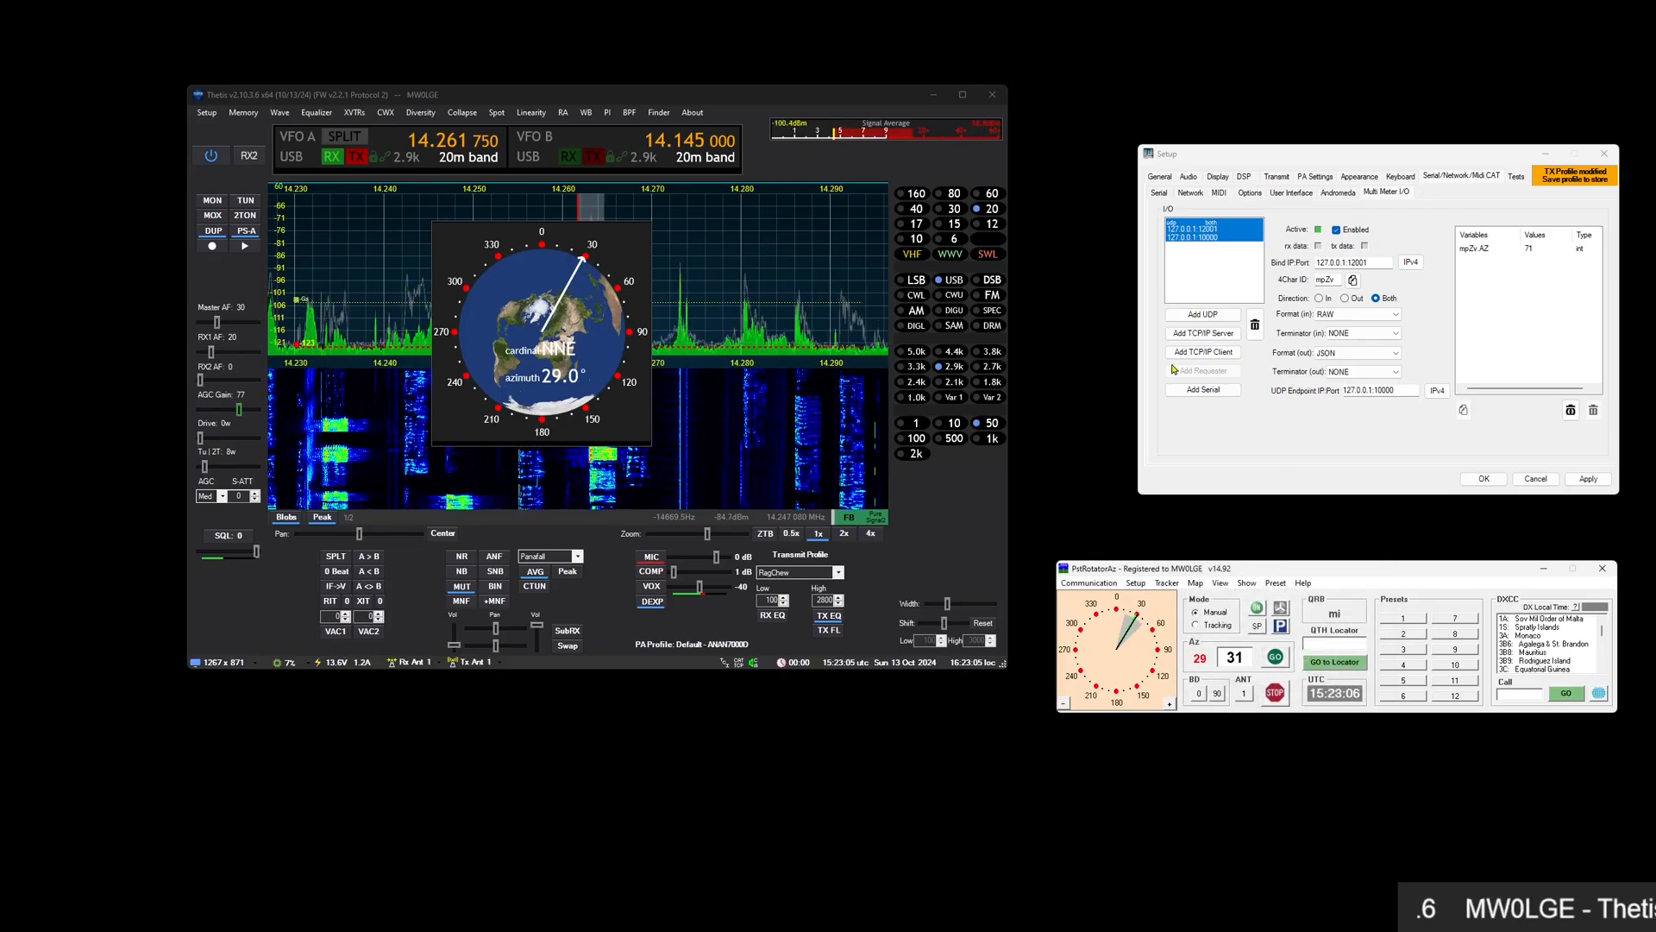
double_click(1398, 390)
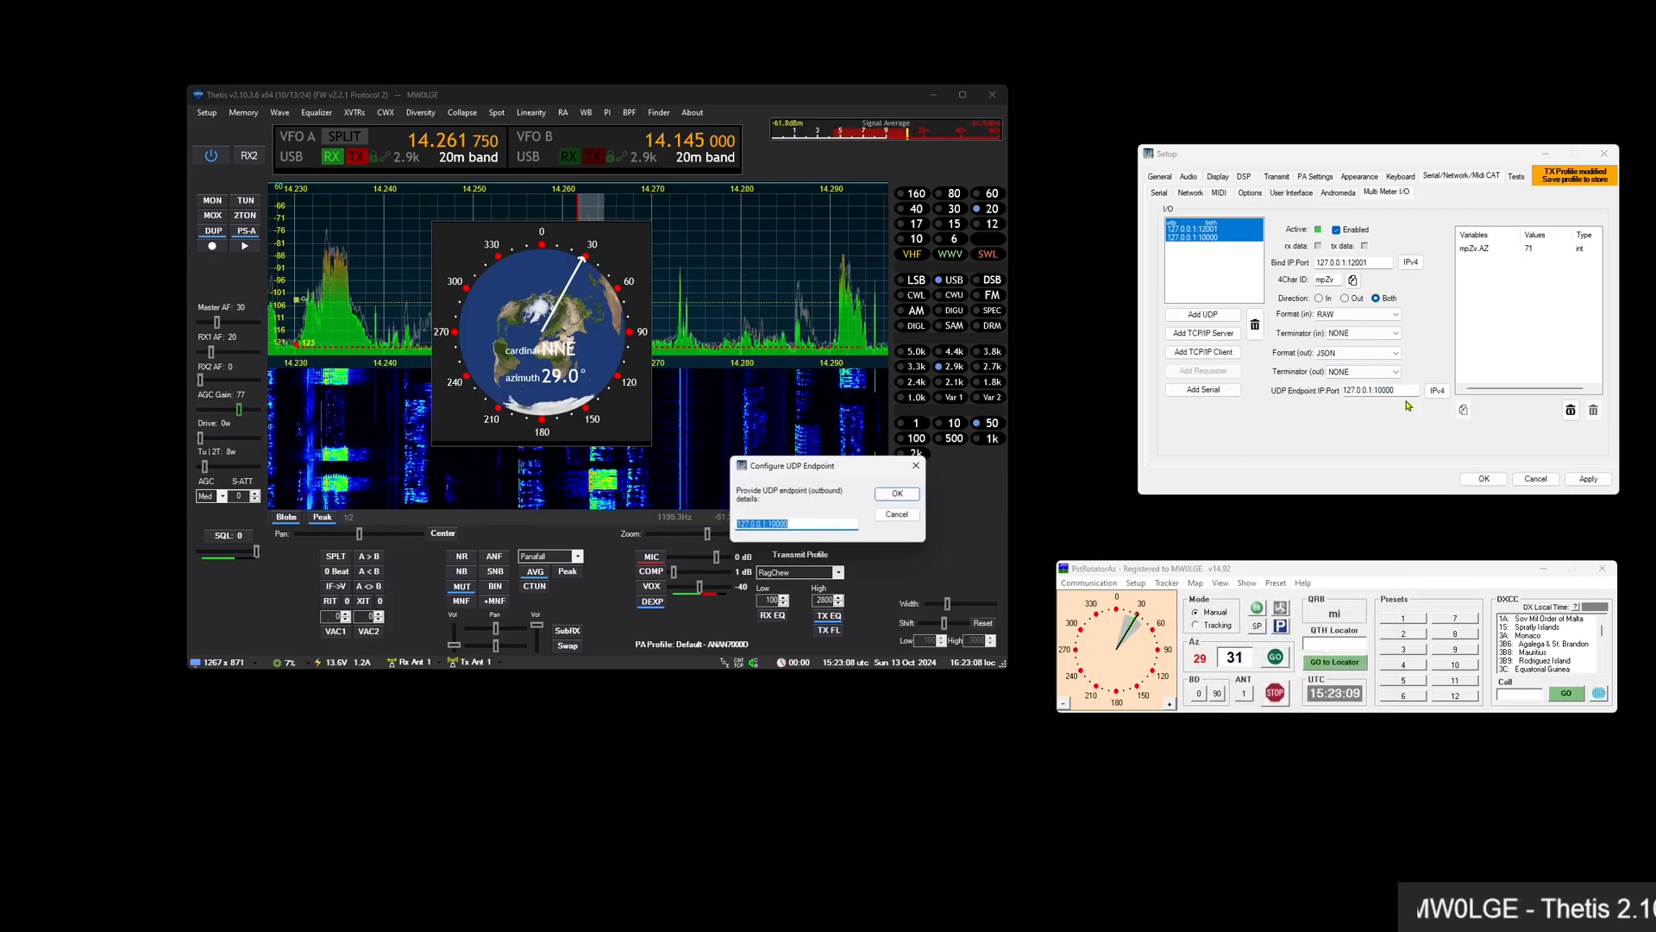
left_click(819, 522)
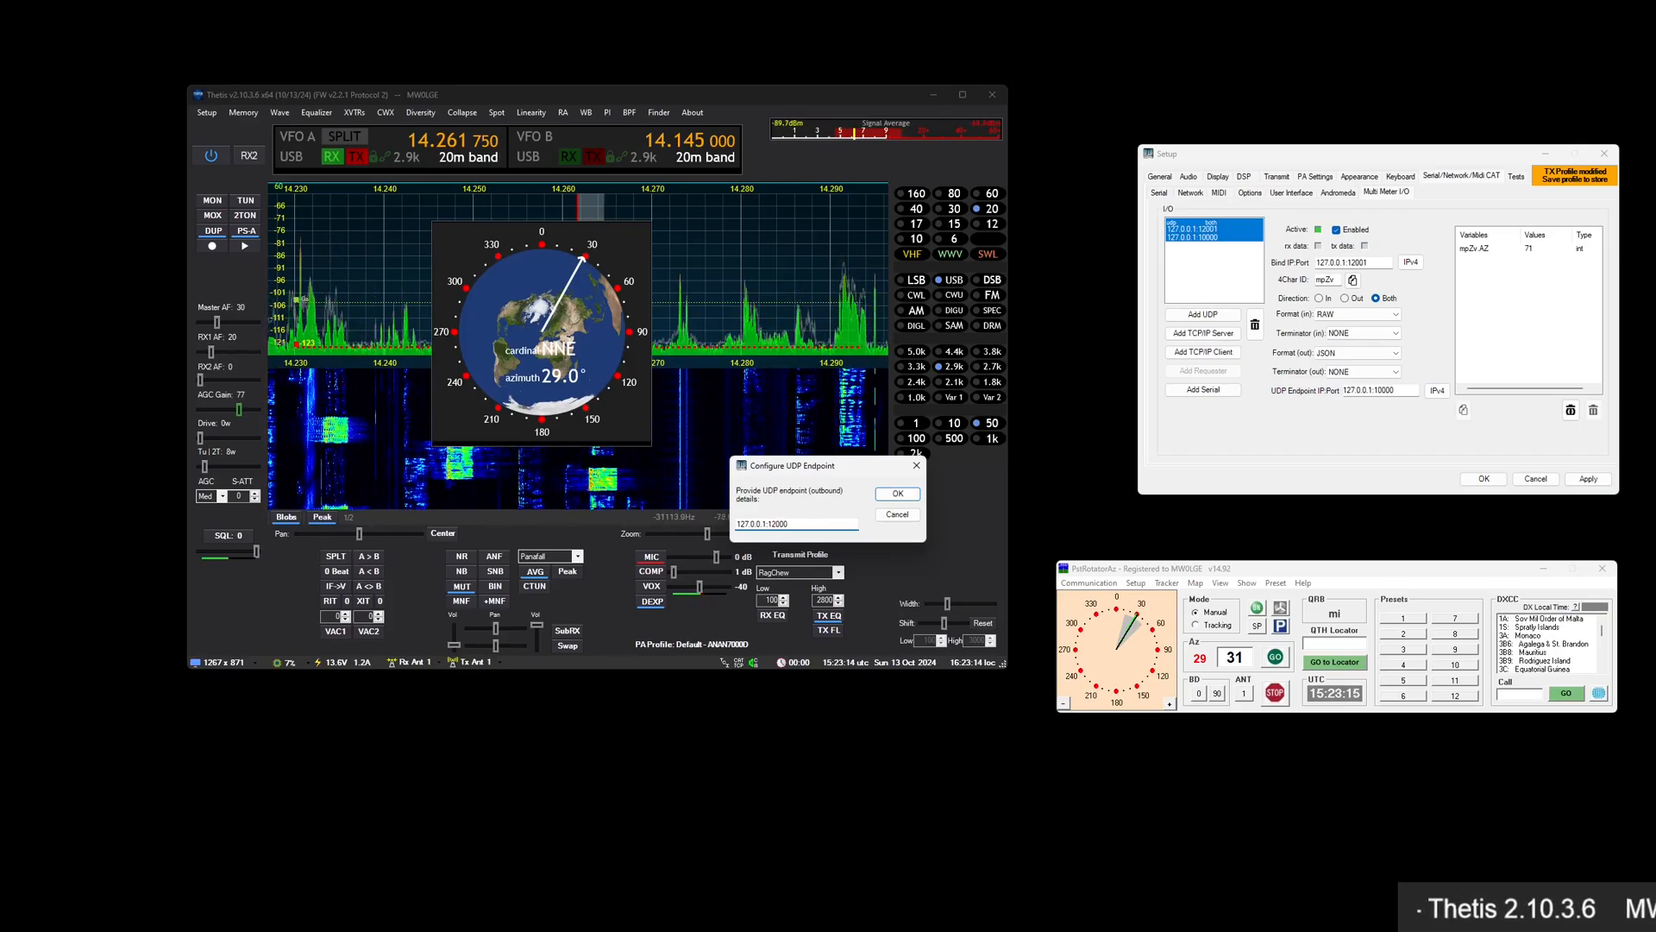
key("Return")
left_click(1393, 353)
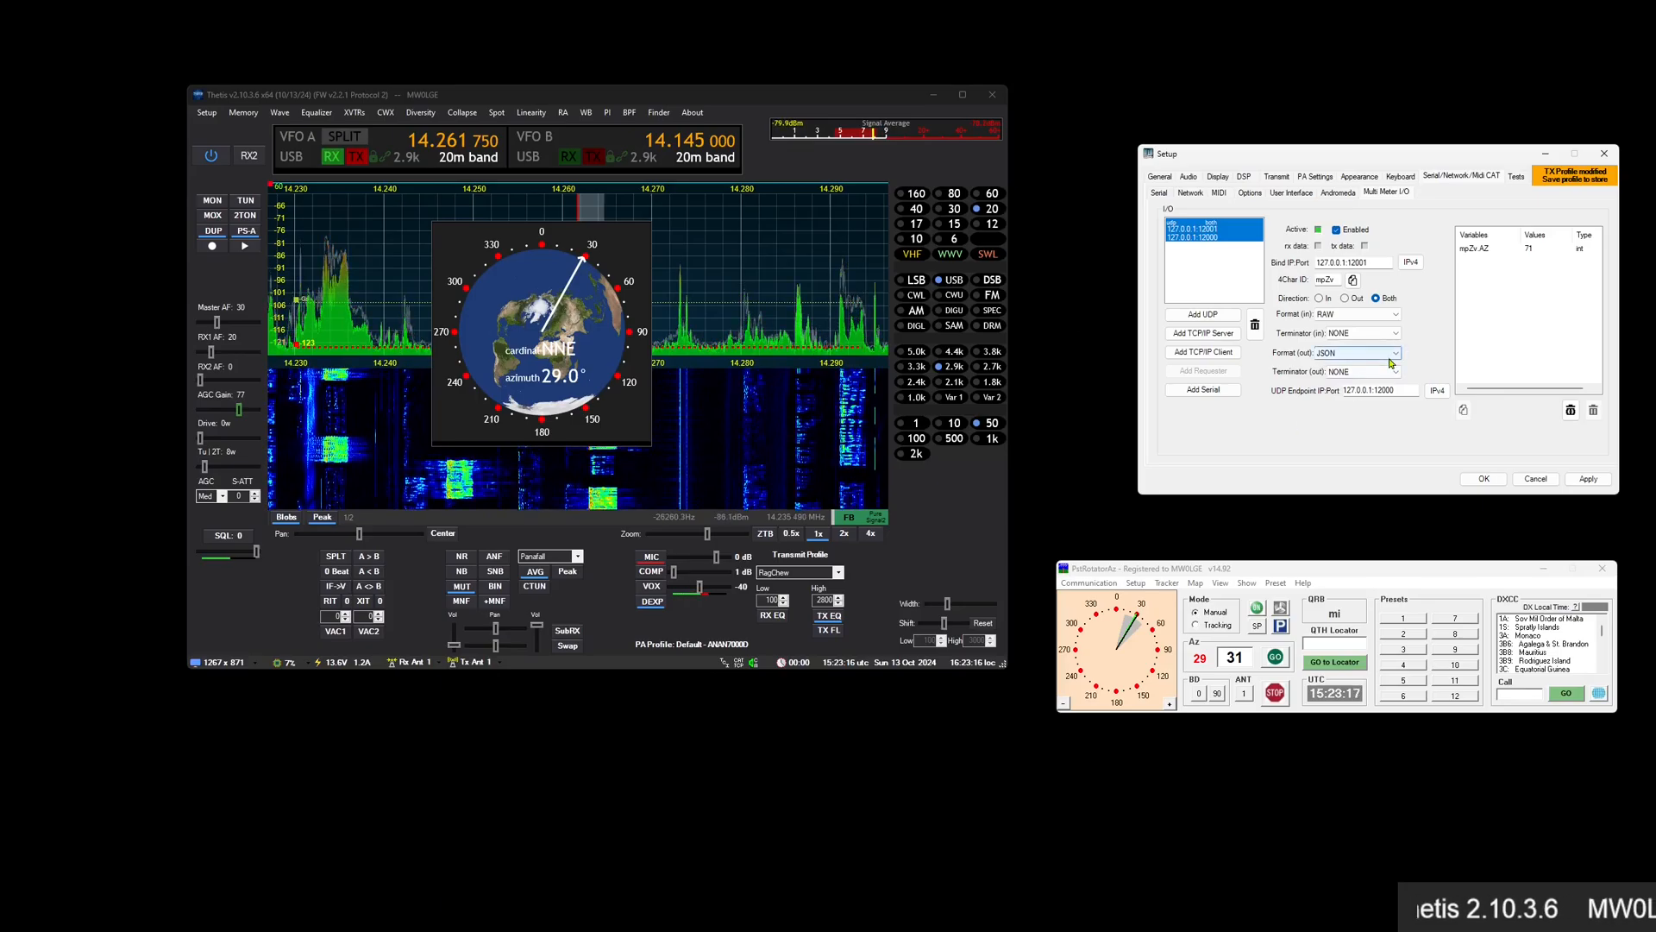
left_click(1373, 383)
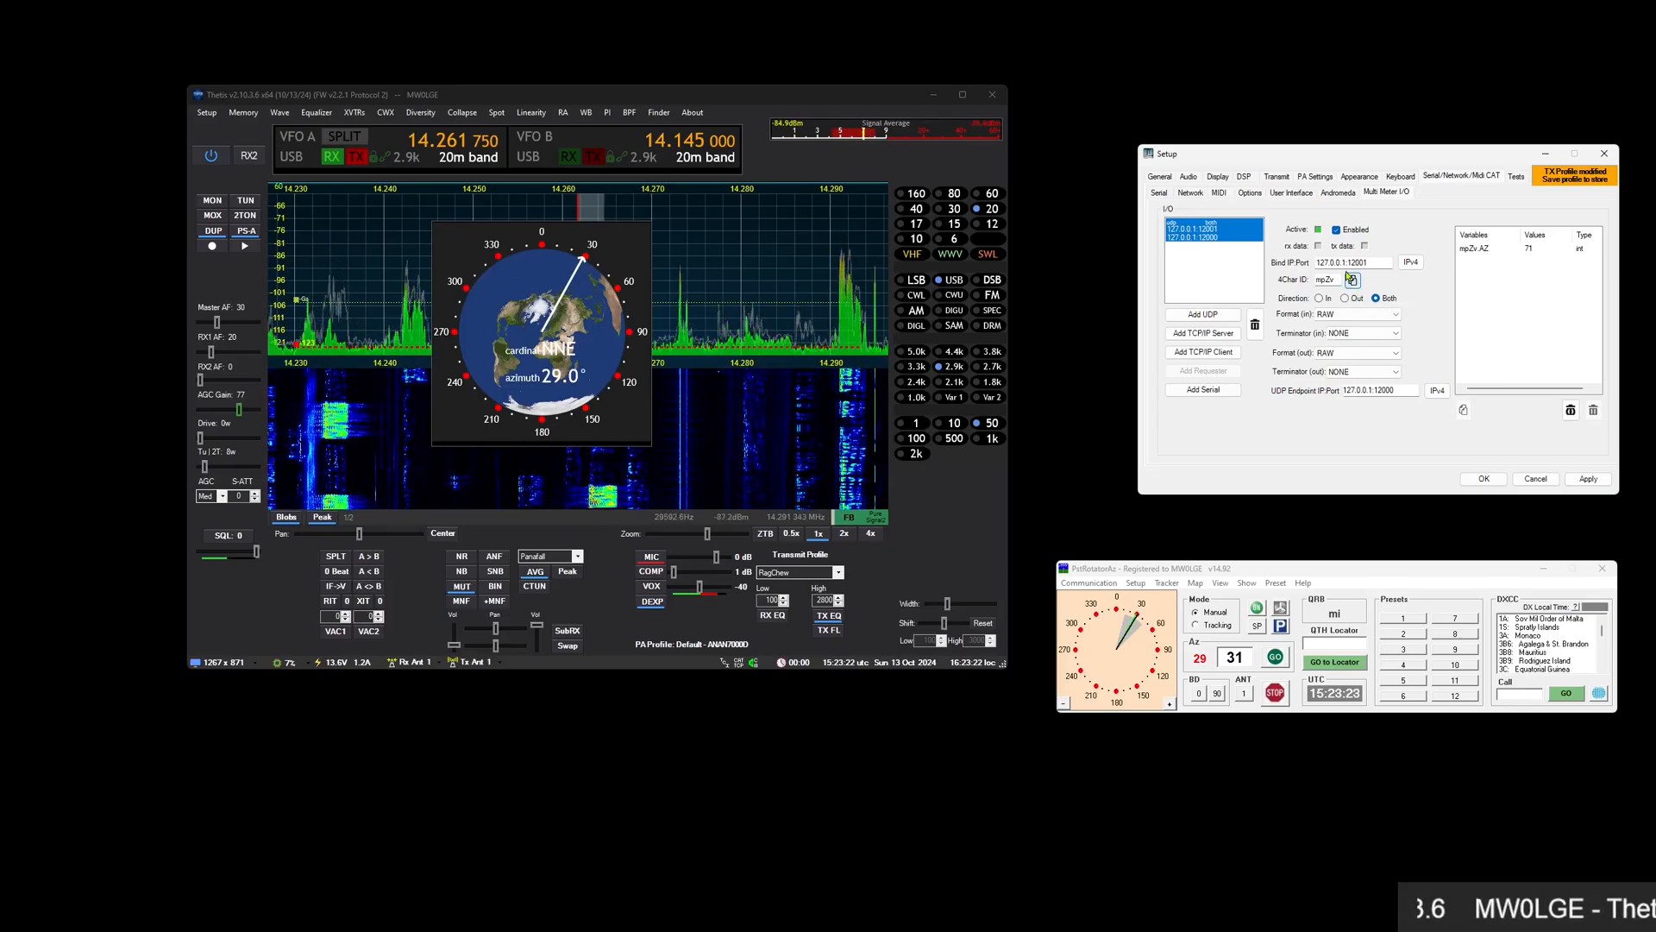
Allow control on the Rotator meter and paste the UDP listener's 4Char ID into its settings
left_click(441, 228)
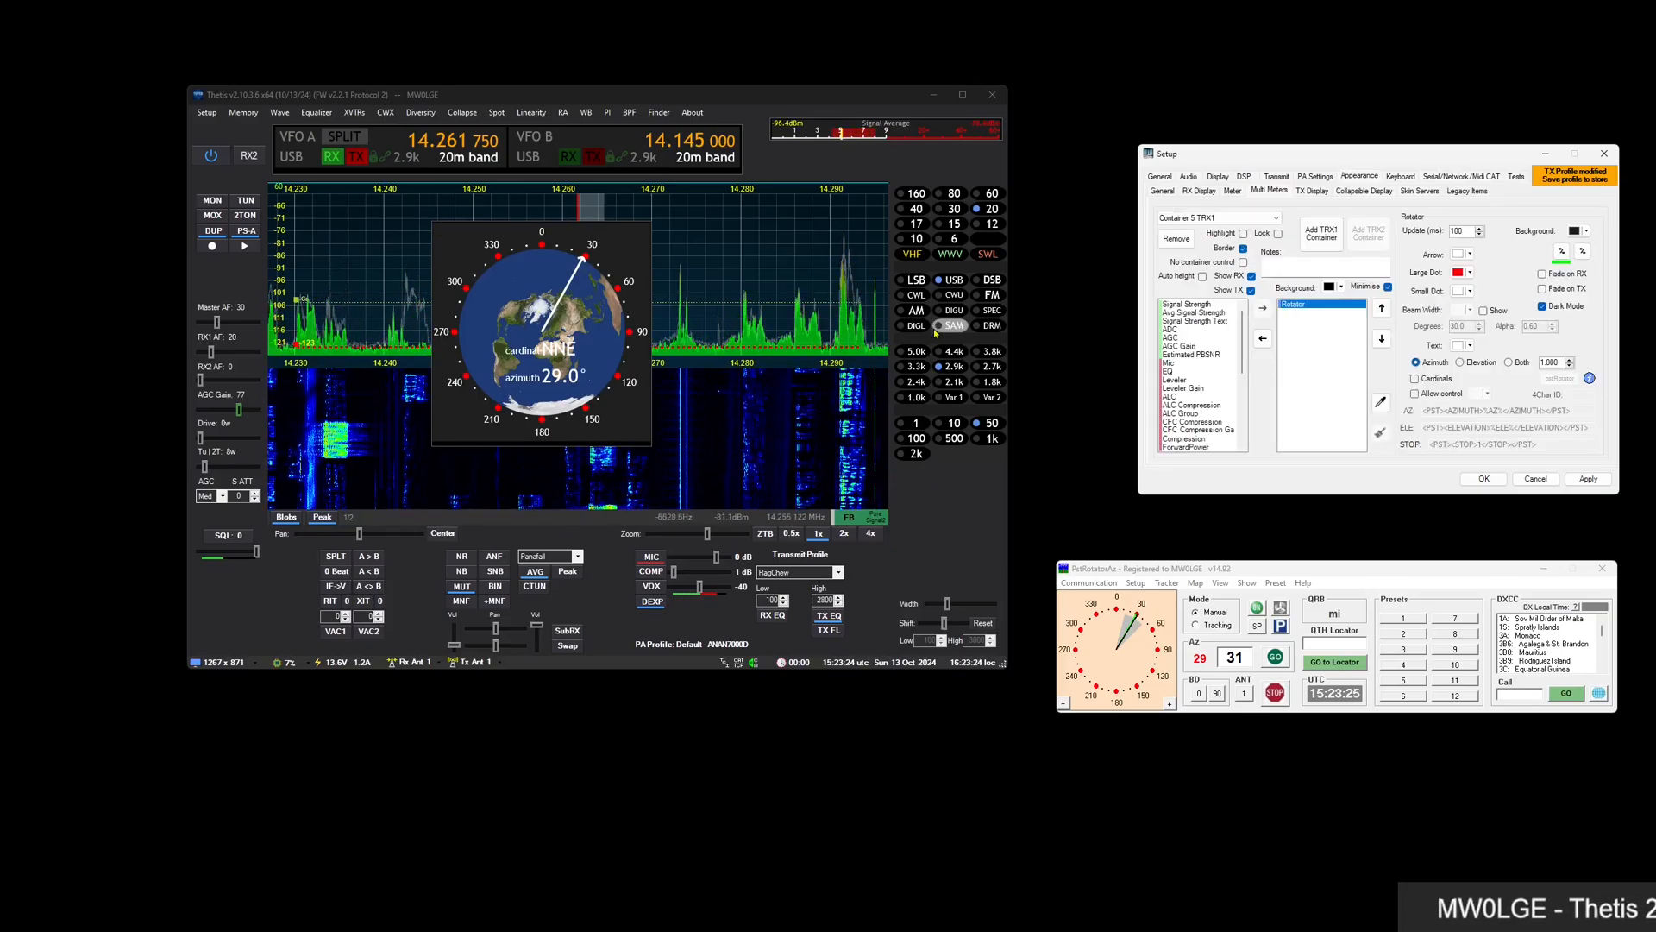
left_click(1436, 395)
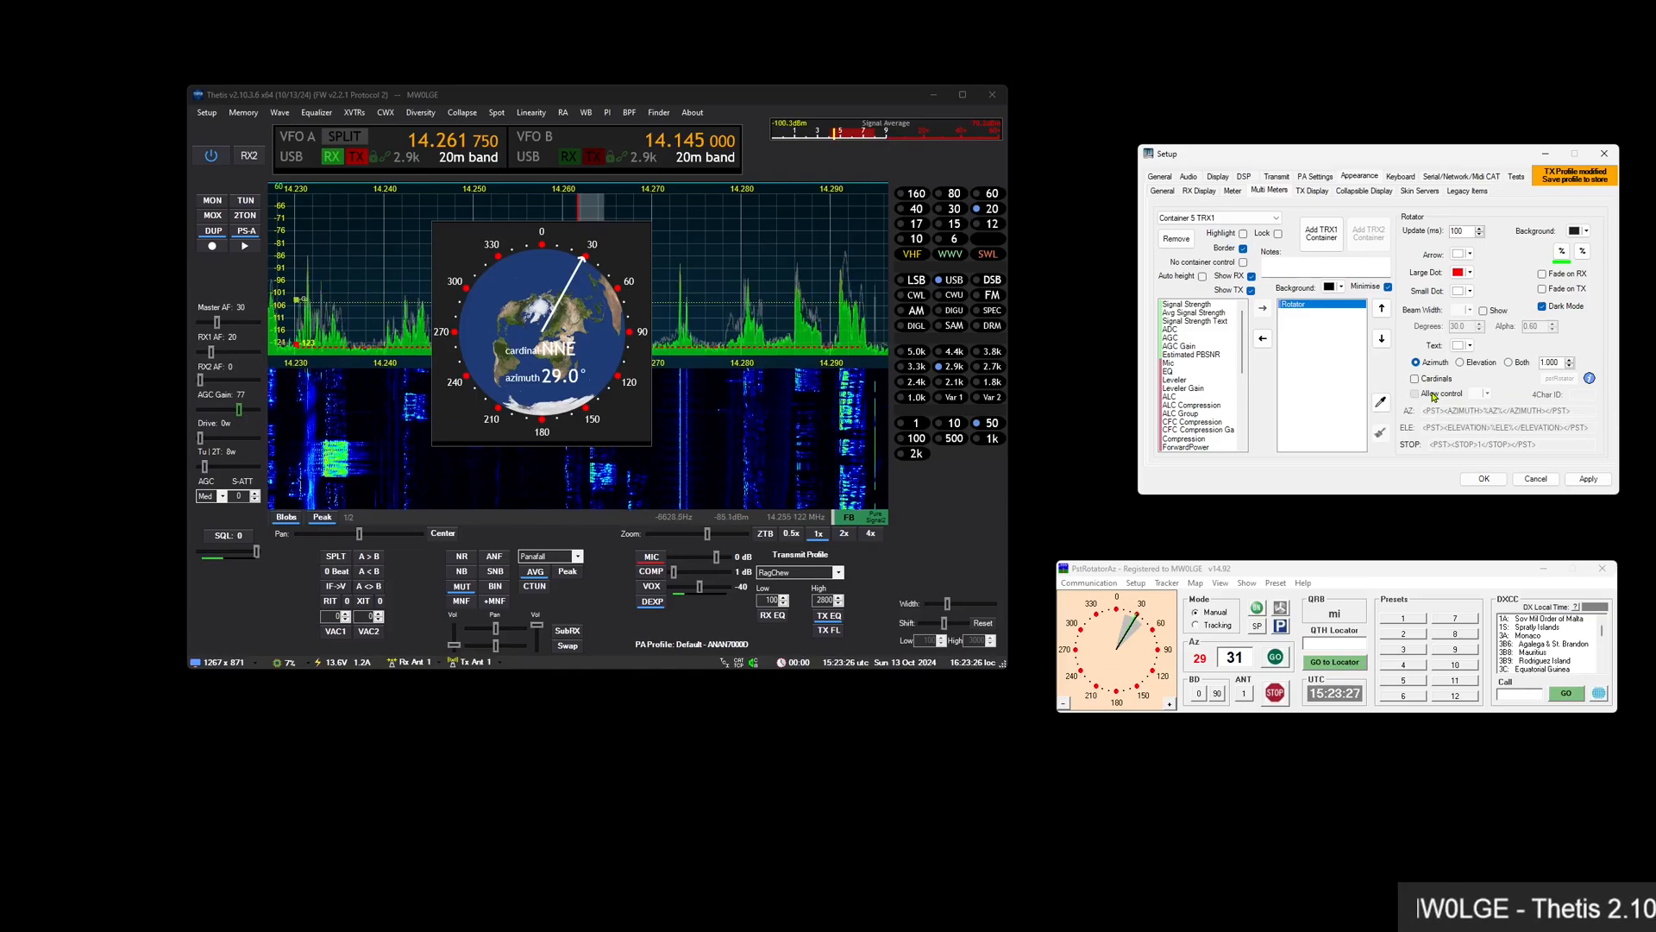
right_click(1584, 395)
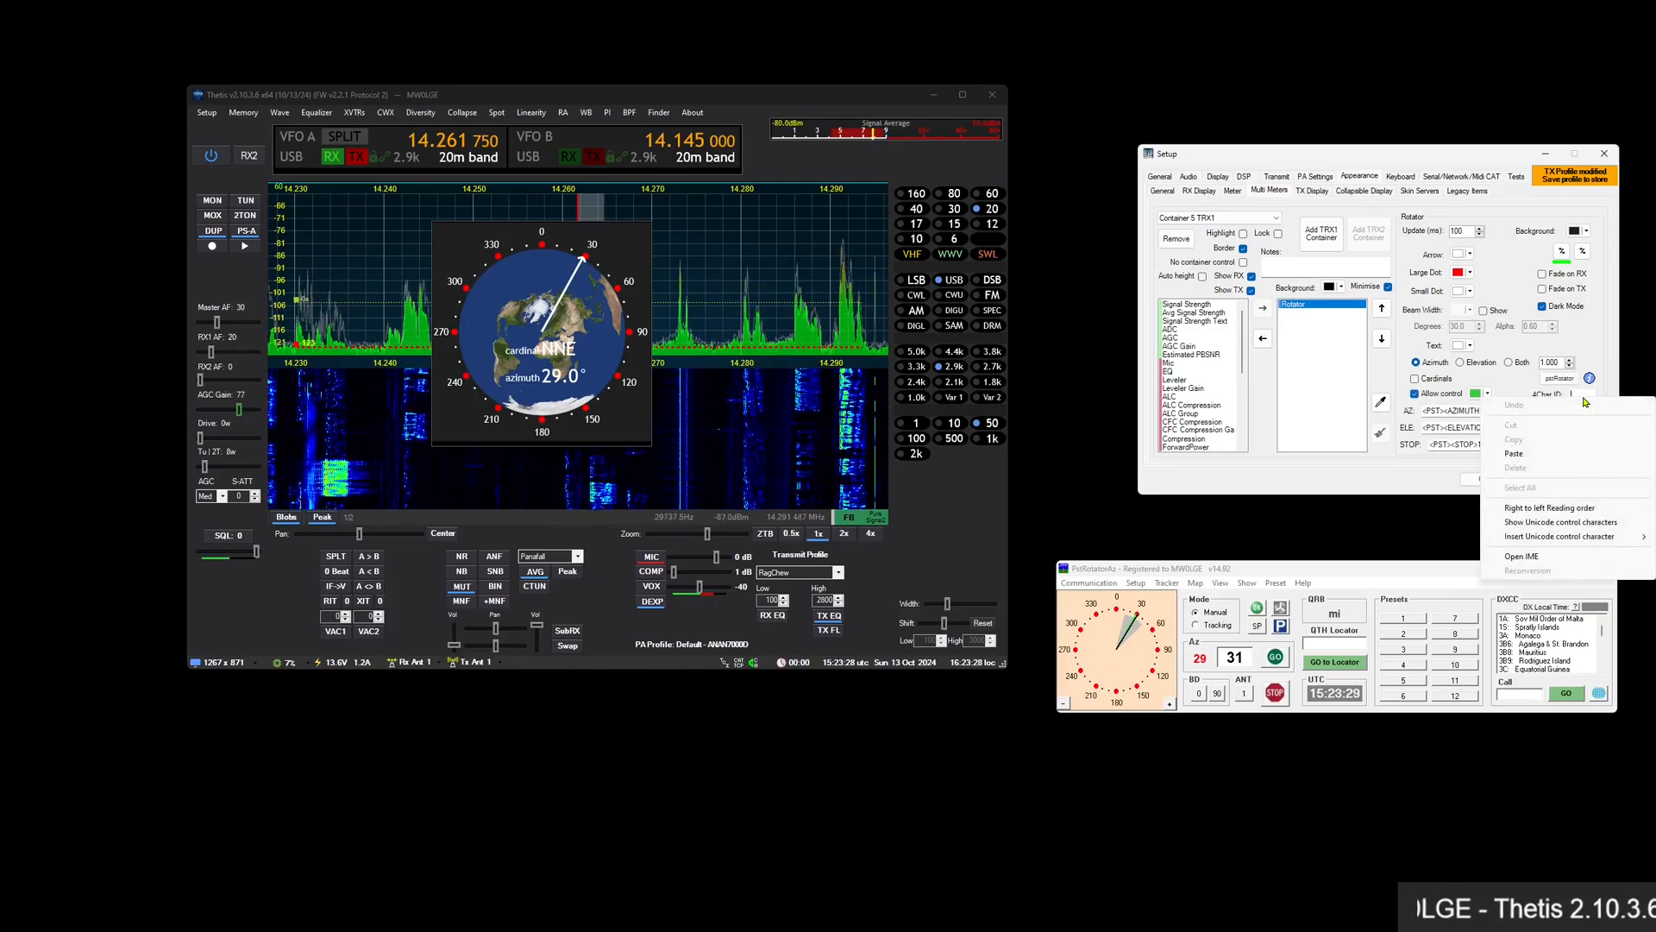
left_click(1534, 457)
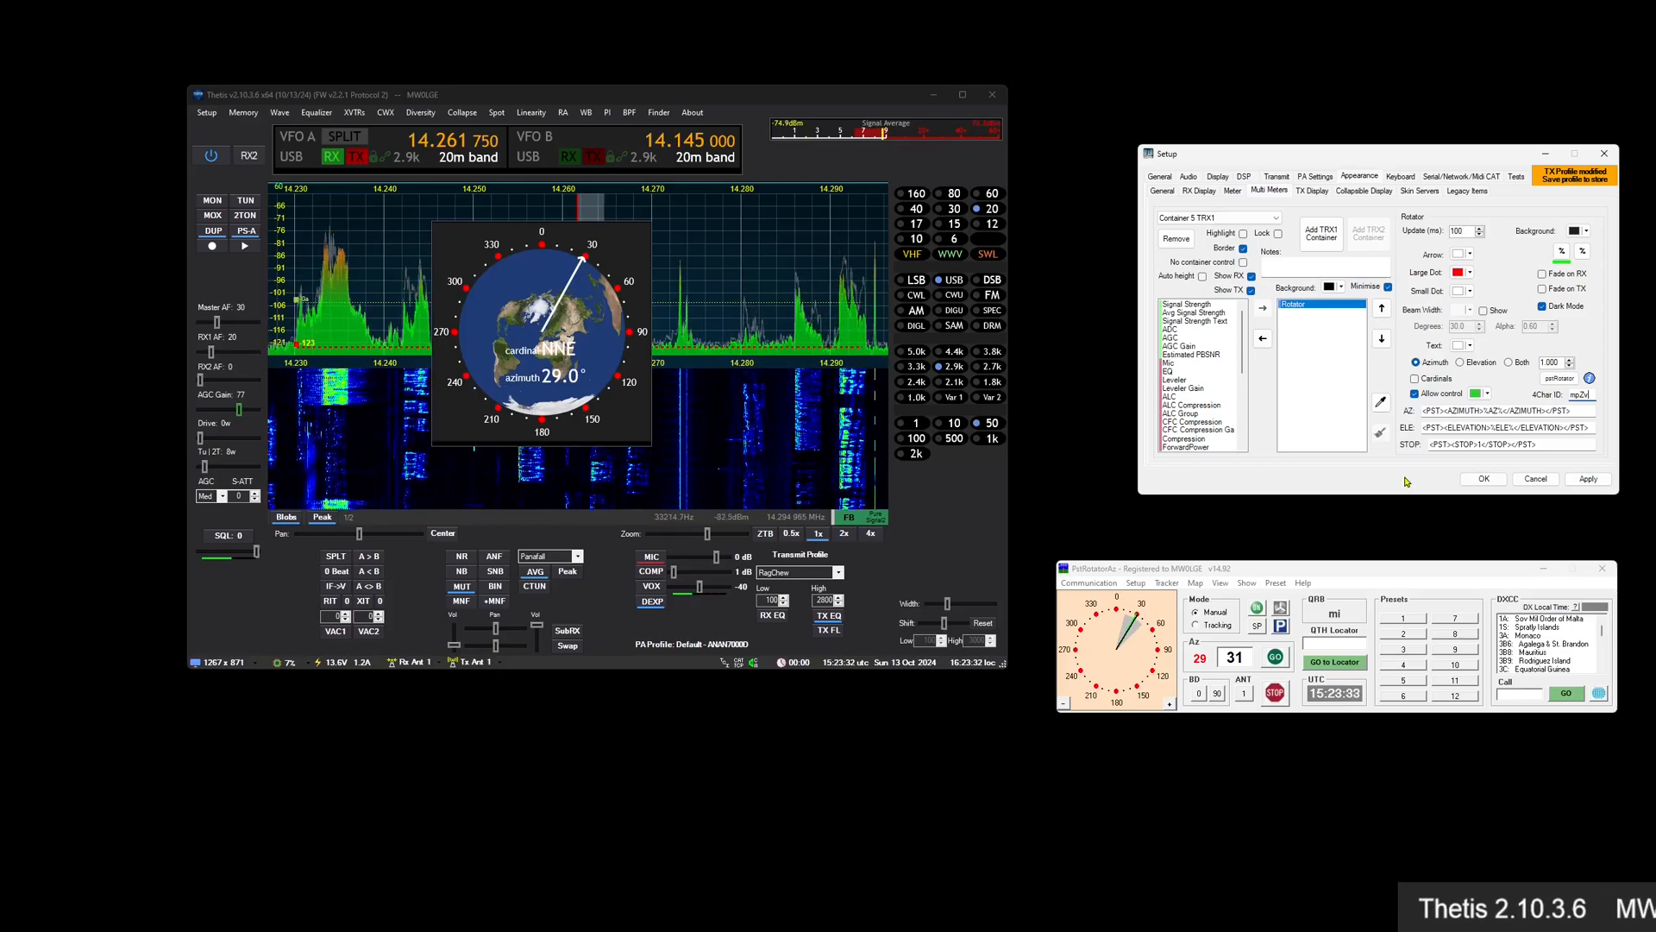
left_click(1566, 446)
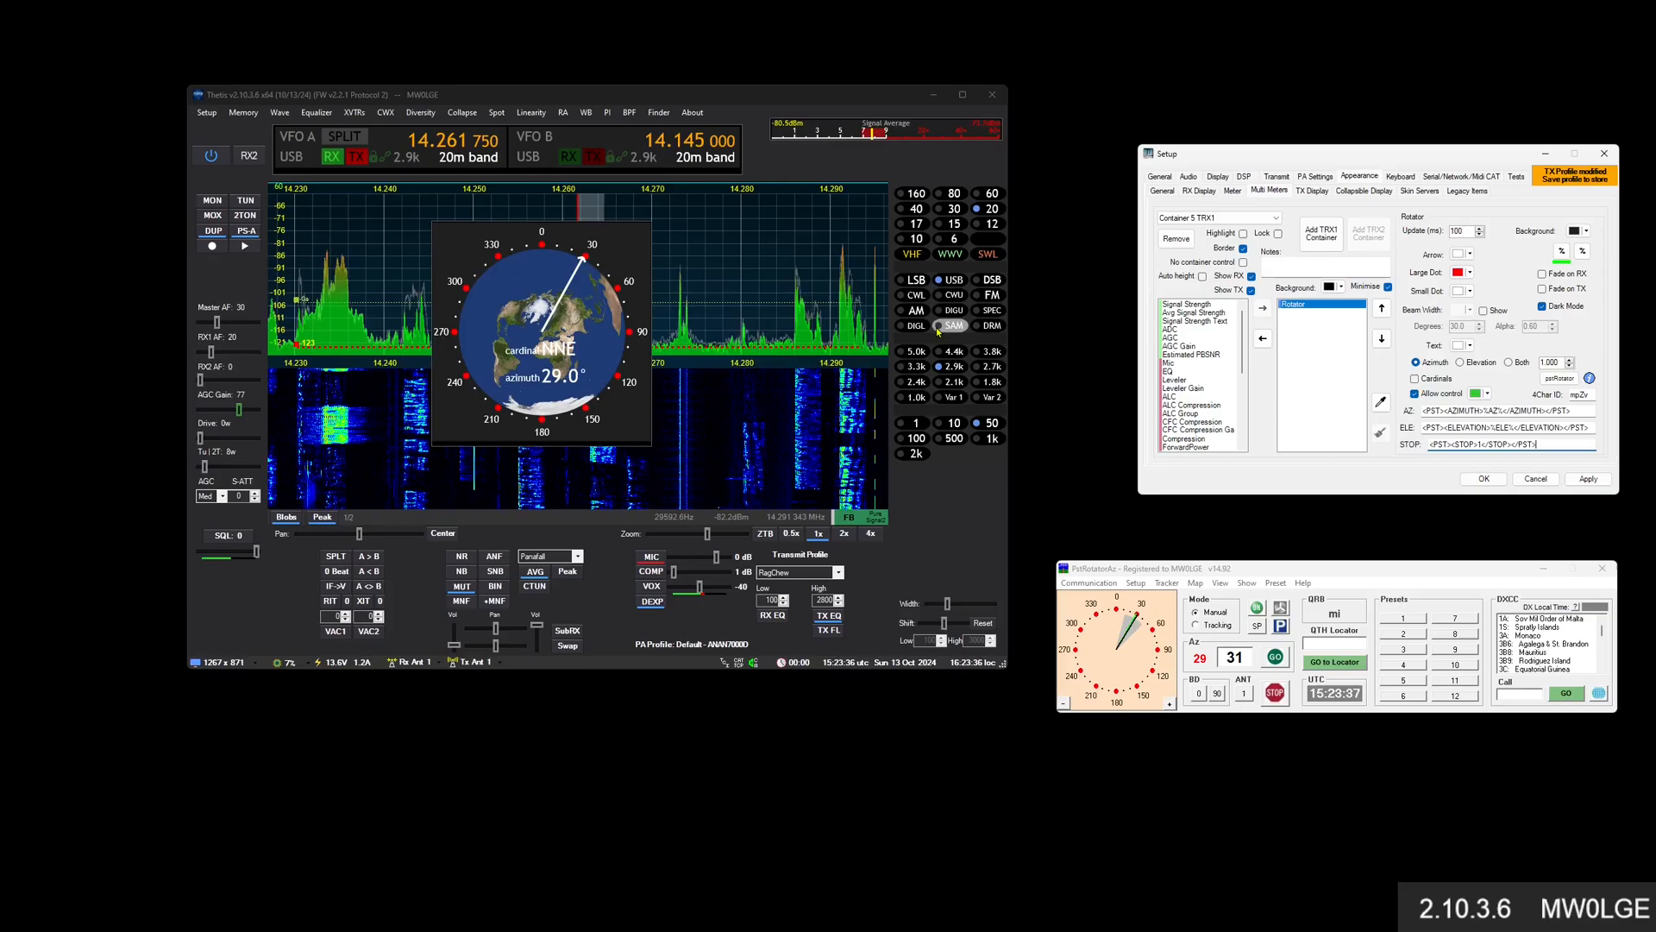
Turn the rotator from the Rotator meter to about 49°, and again to about 86° with the Multi Meter I/O variables in view
left_click_drag(588, 288, 590, 290)
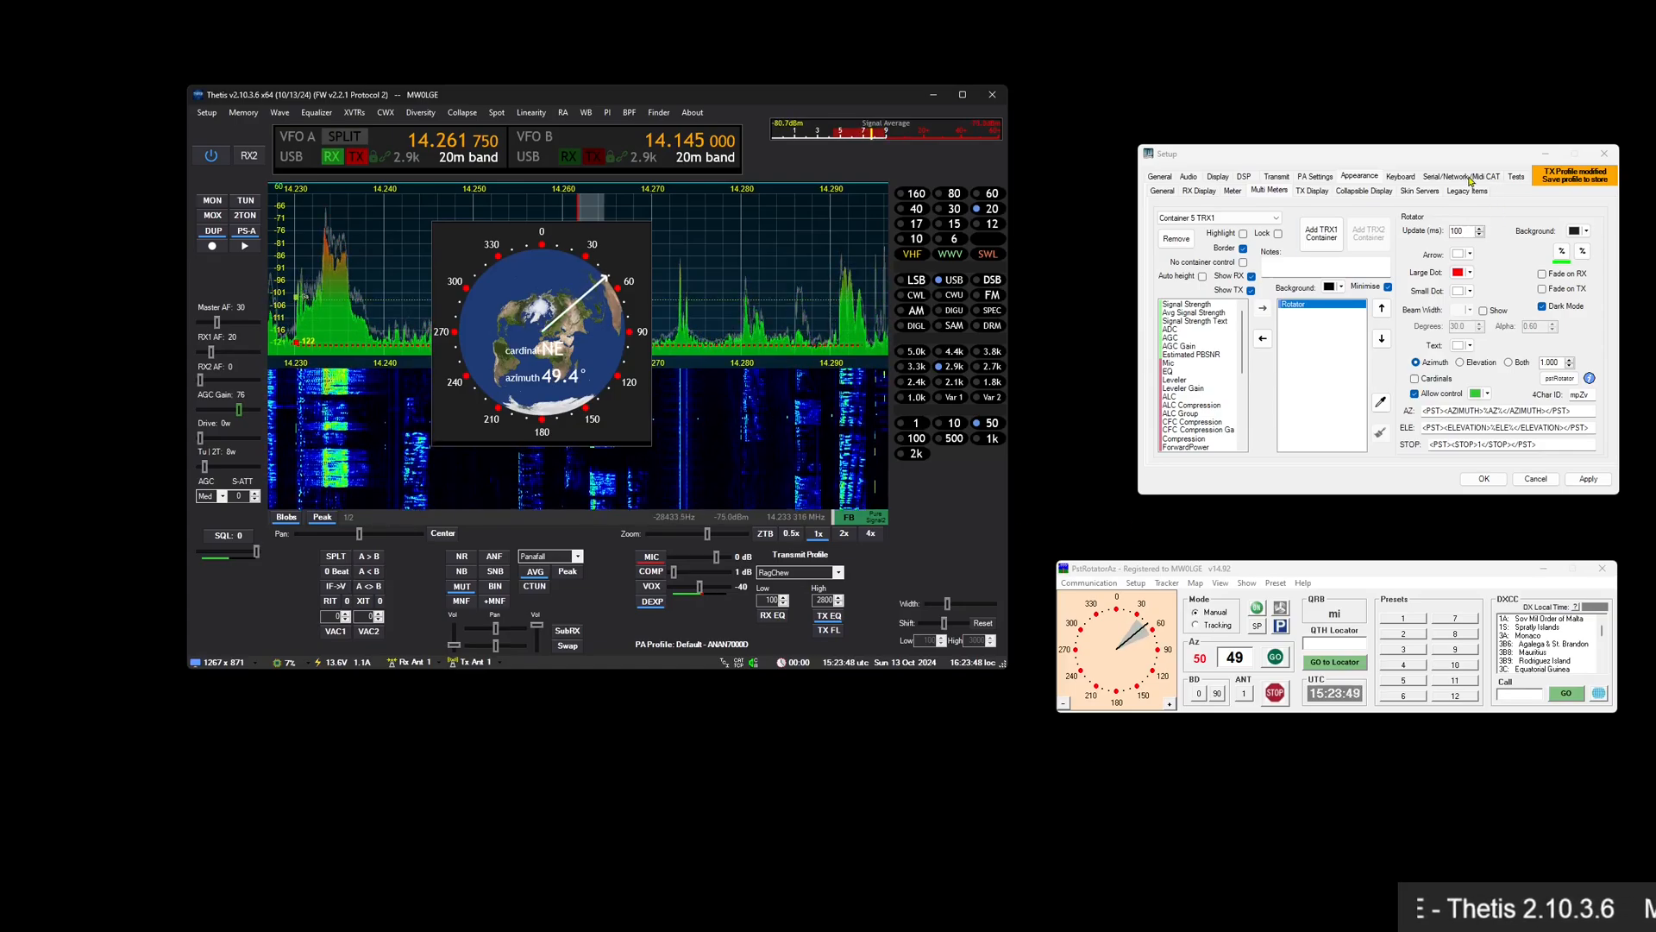
left_click(1467, 177)
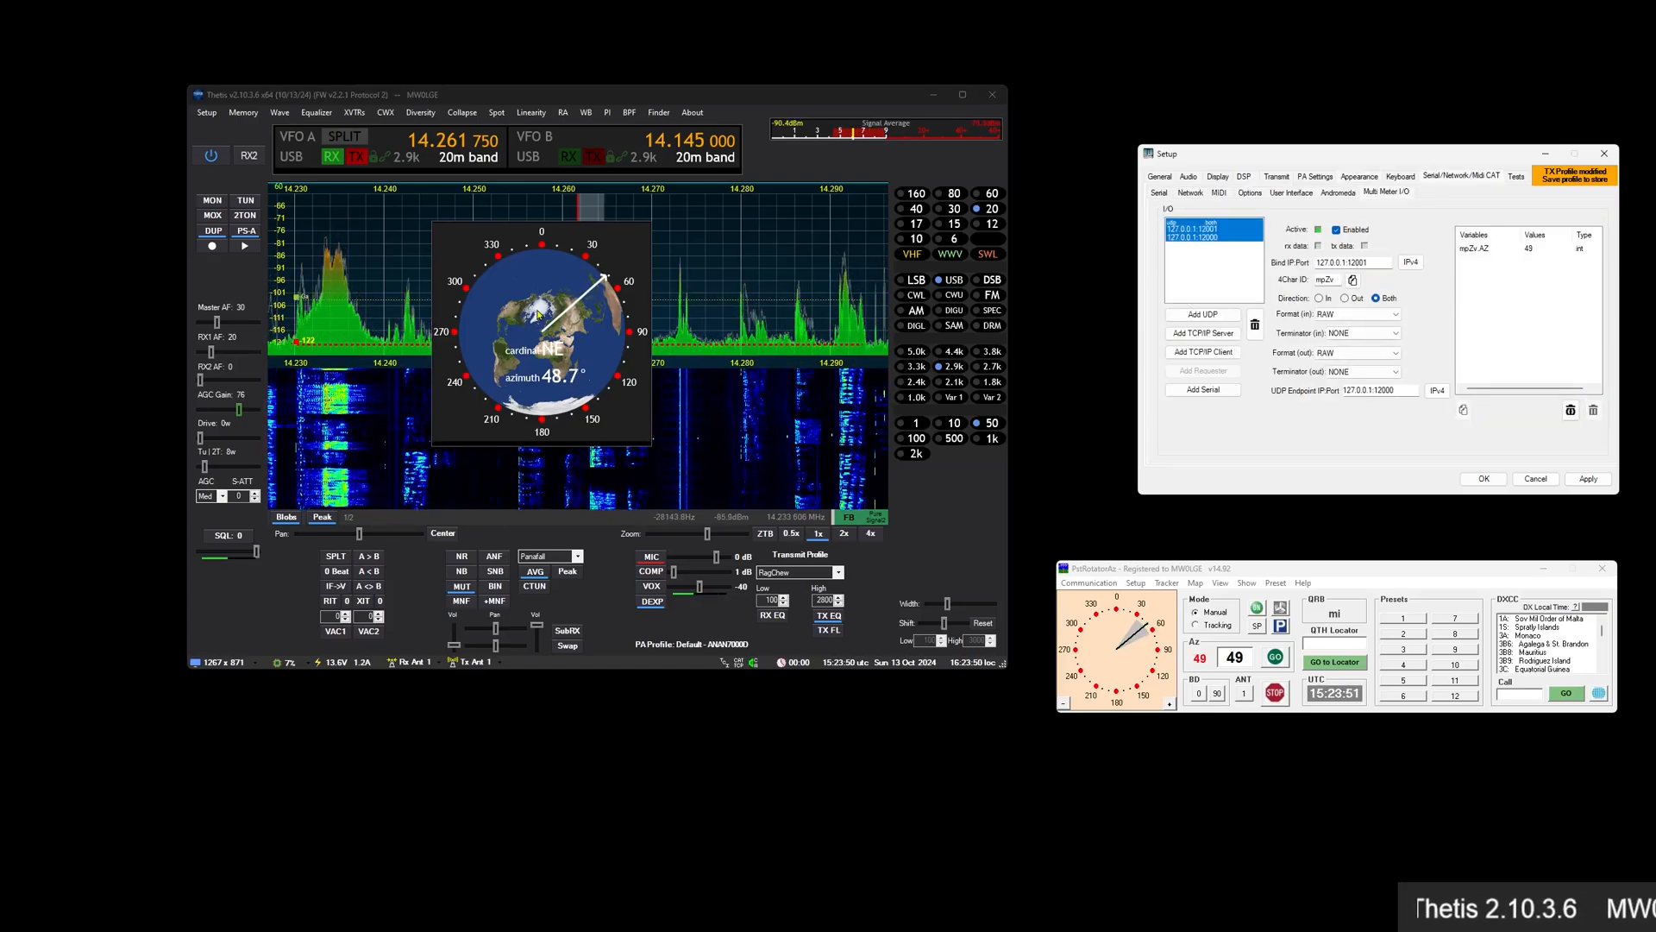
left_click_drag(595, 339, 597, 329)
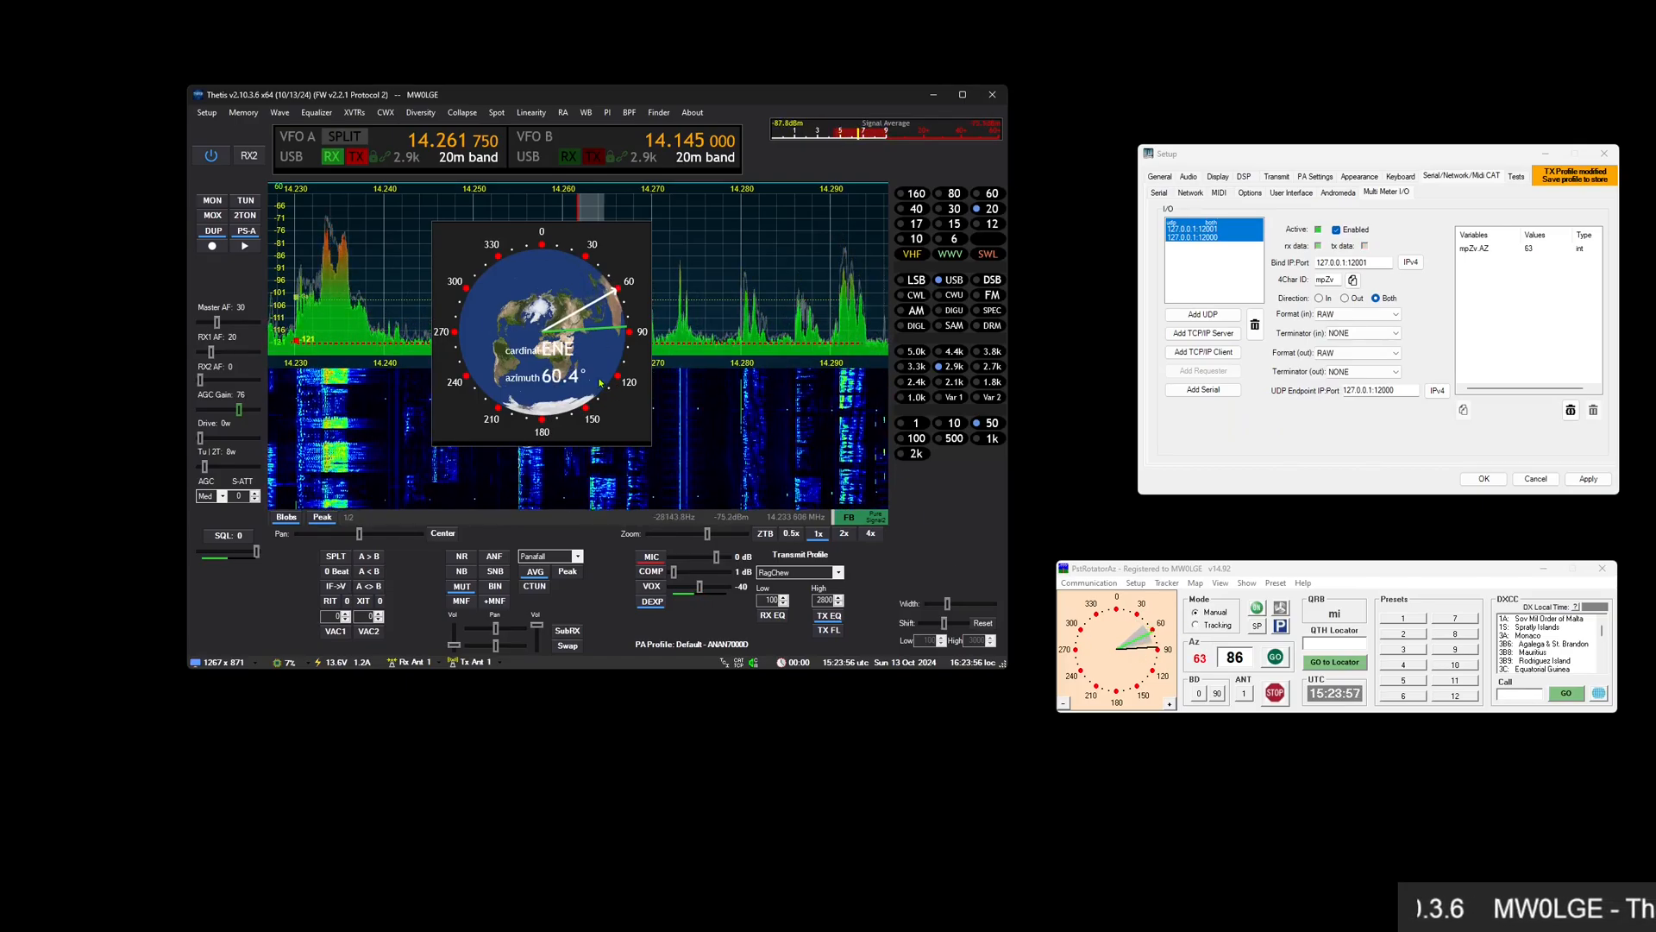
Send the rotator toward about 45° and 36° from the Rotator meter, and stop it mid-turn at the arrow's pivot point
mouse_move(550, 338)
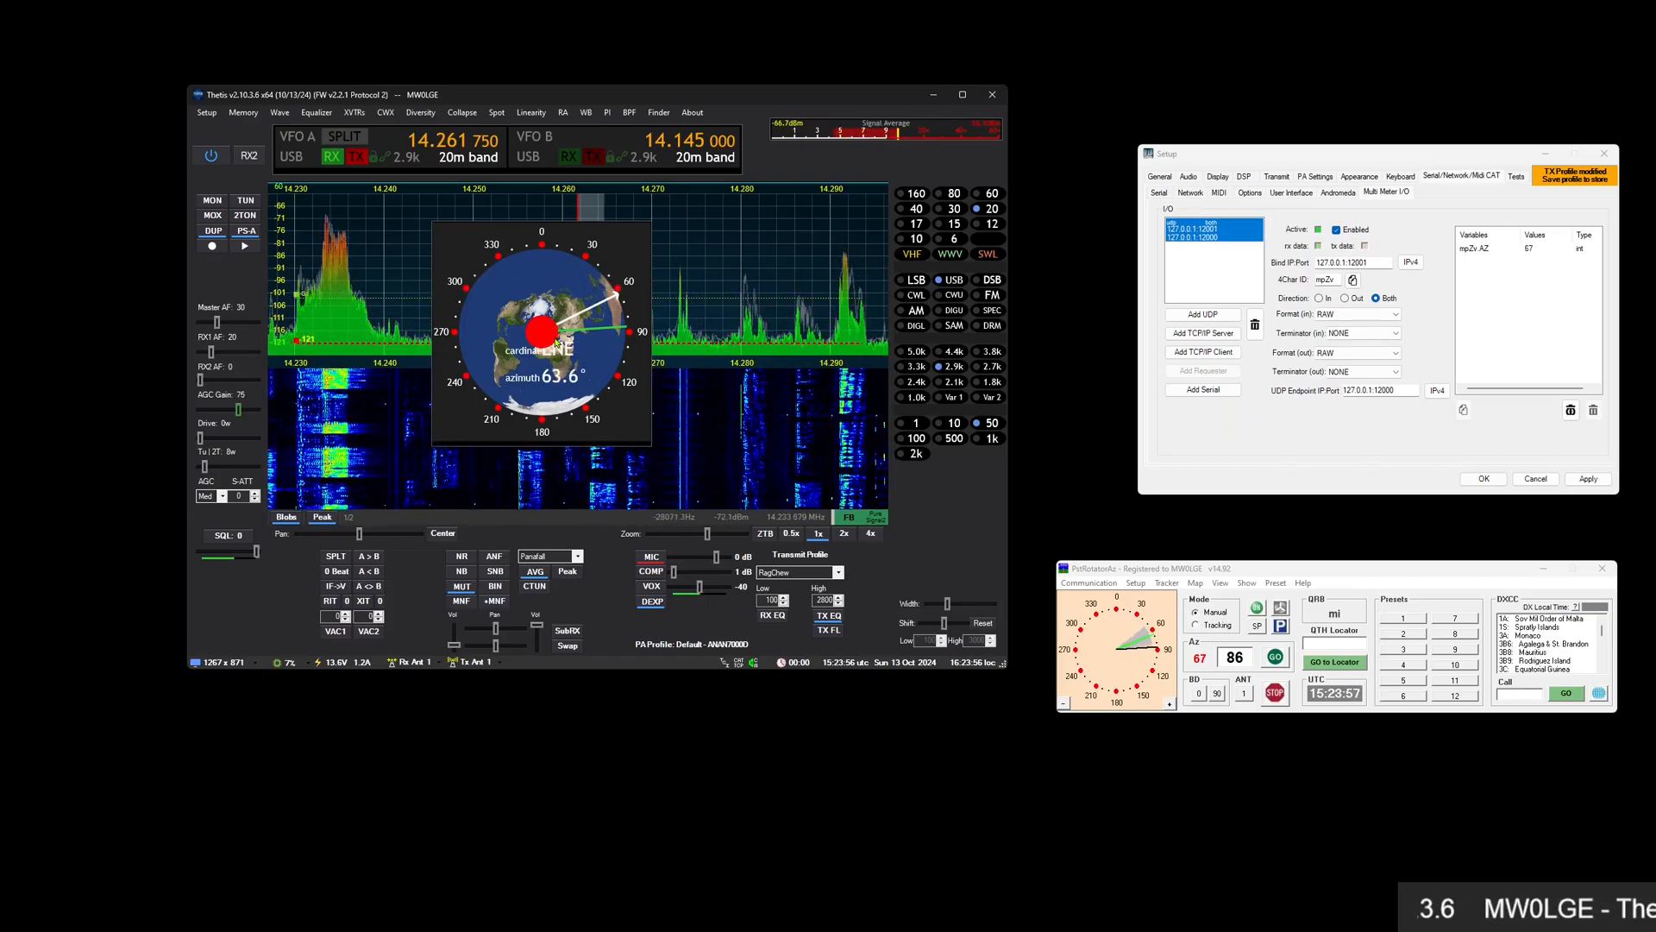
left_click(579, 295)
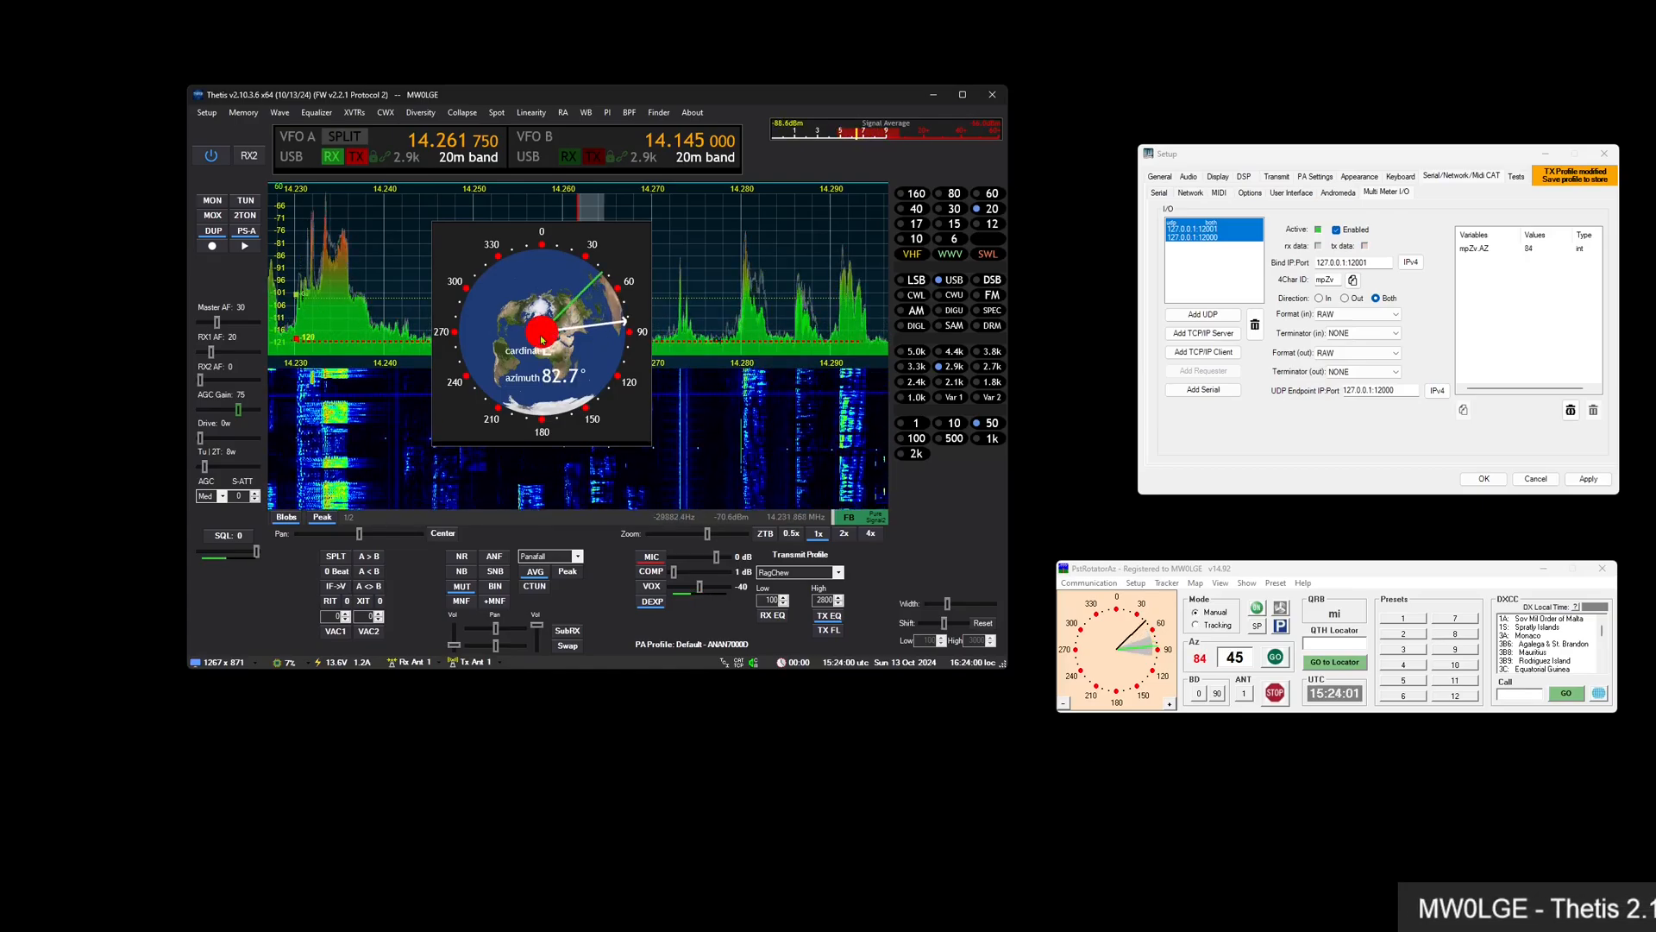
mouse_move(528, 333)
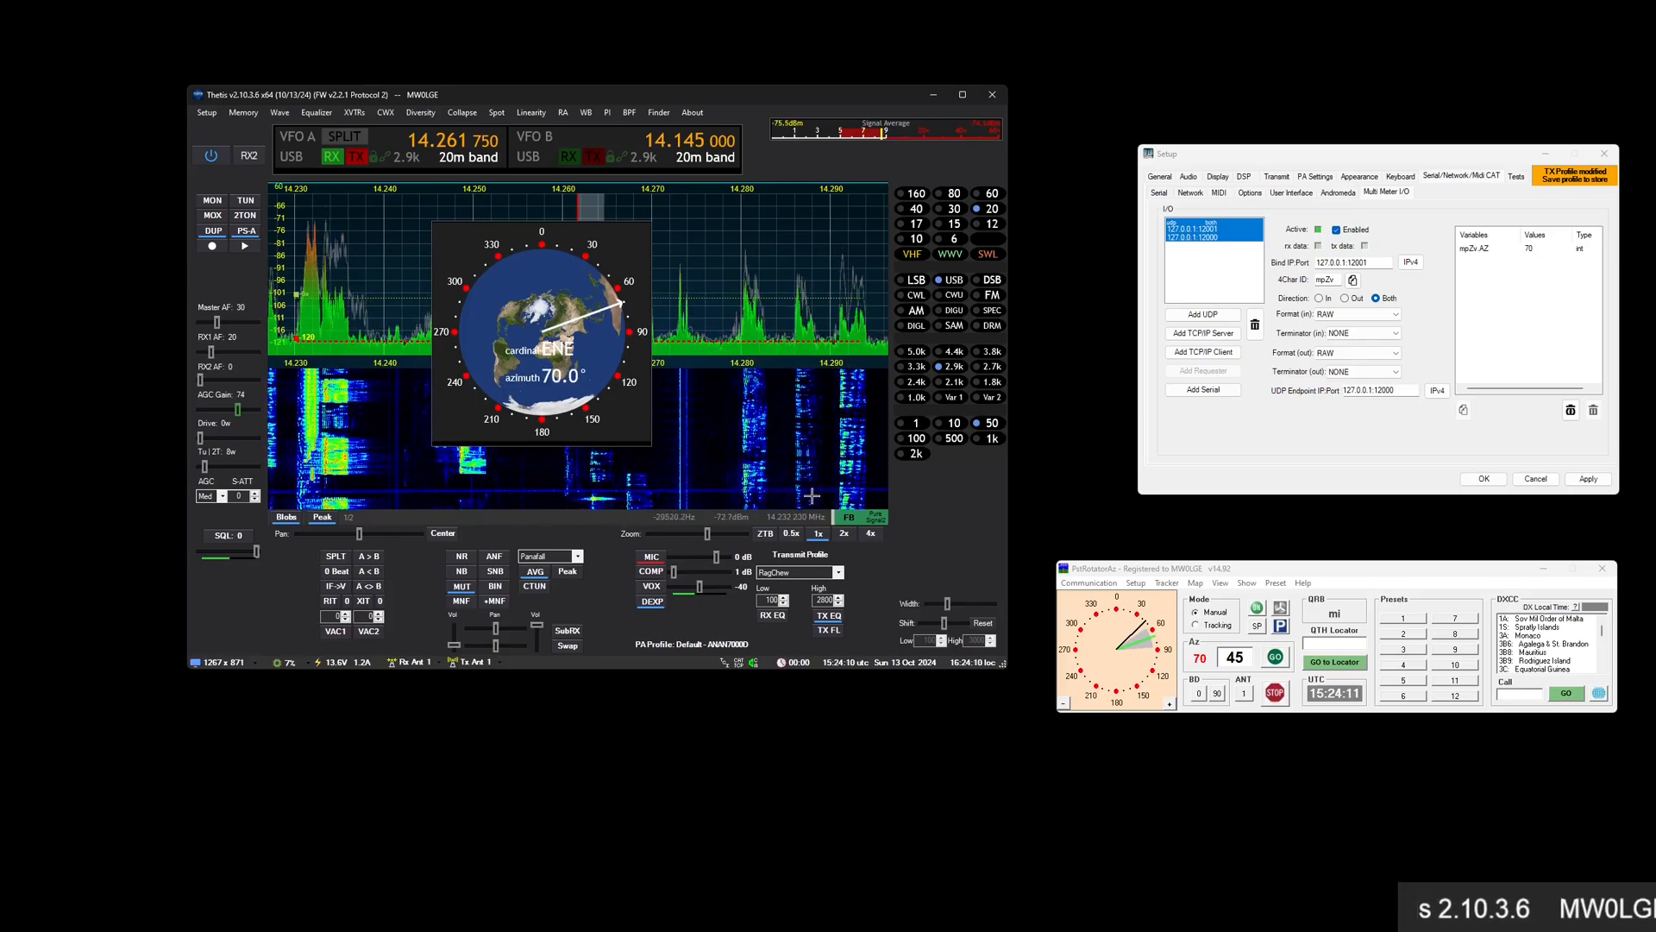
left_click(542, 334)
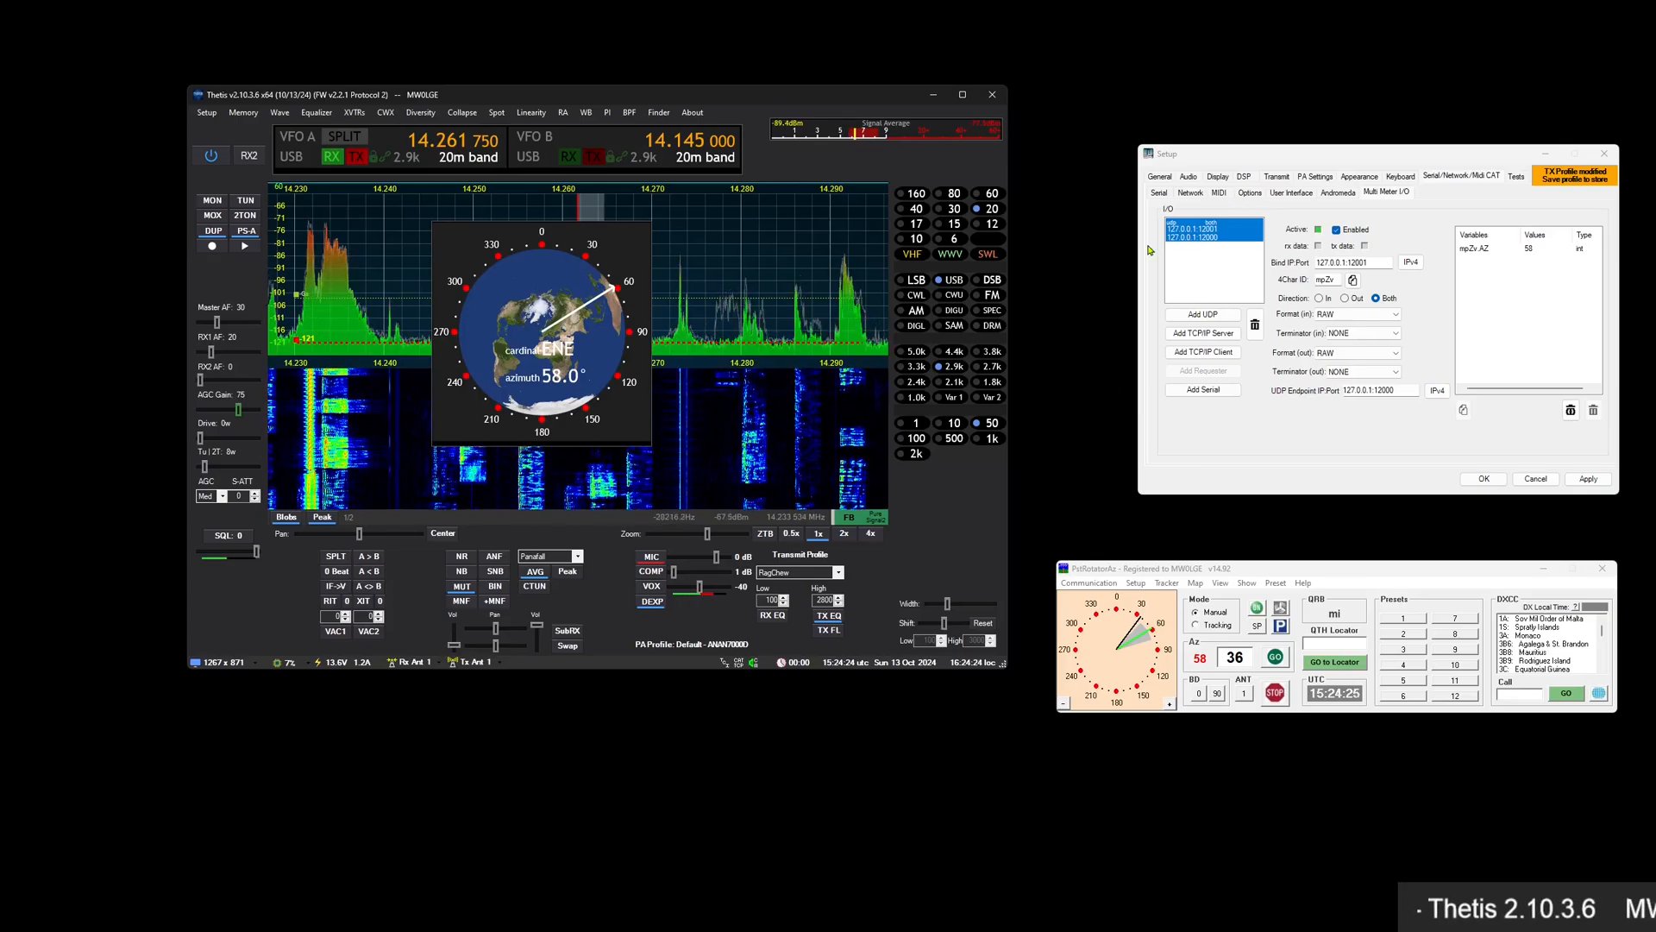
Review the STOP command string in the Rotator meter's control settings
left_click(441, 230)
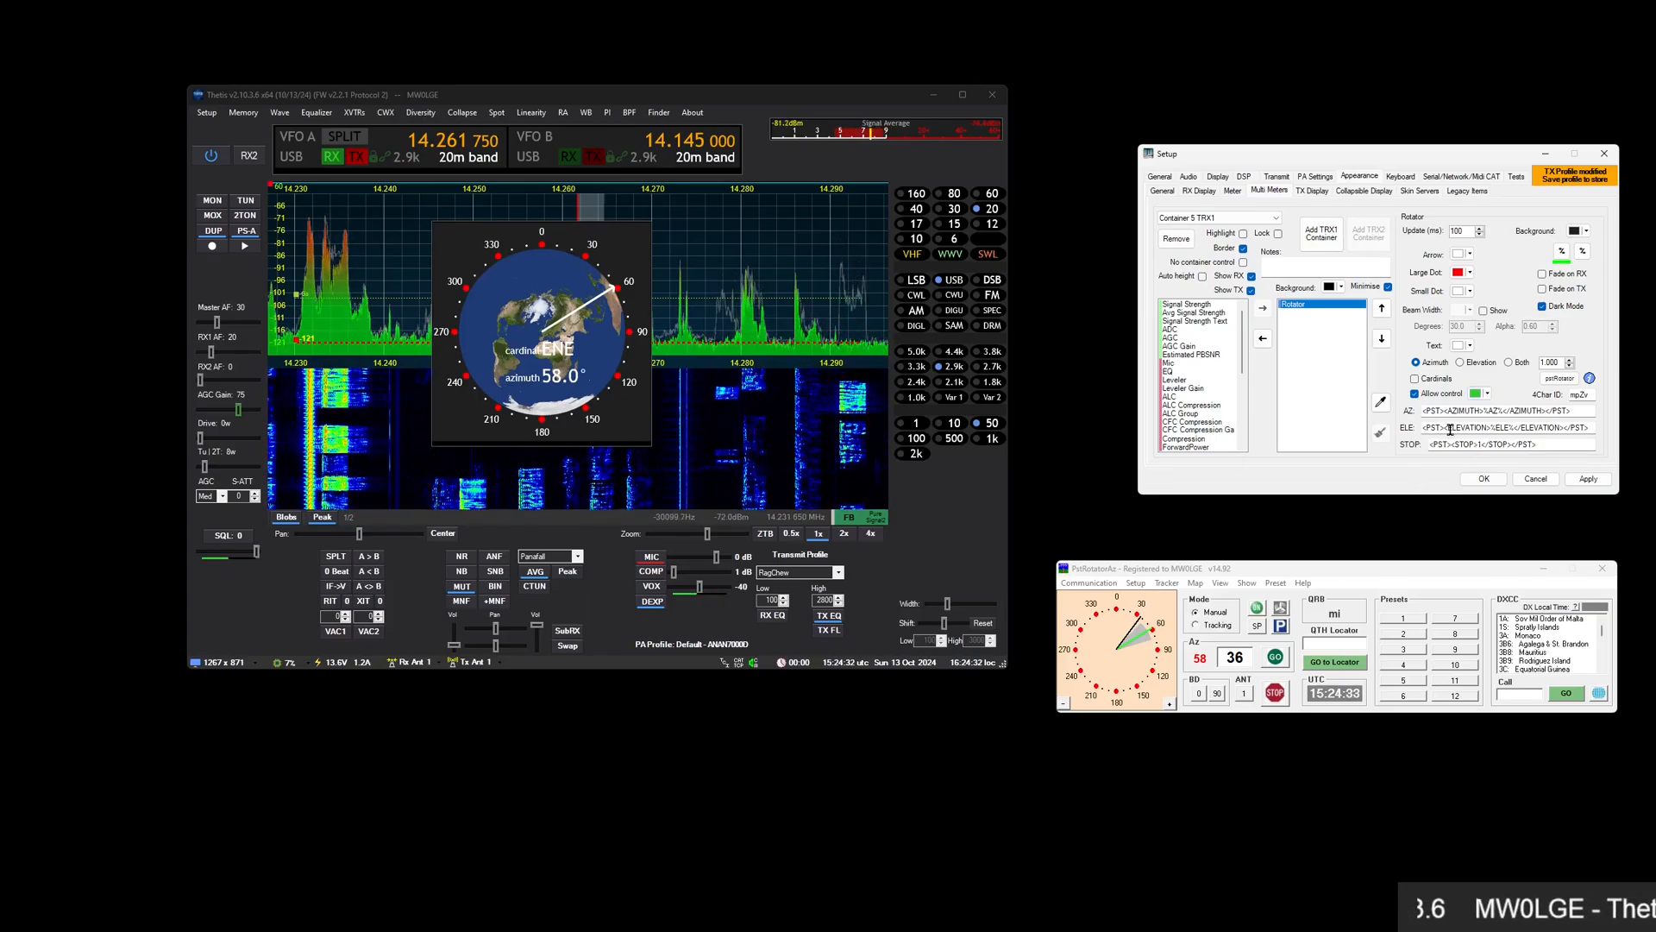
left_click_drag(1538, 443, 1431, 437)
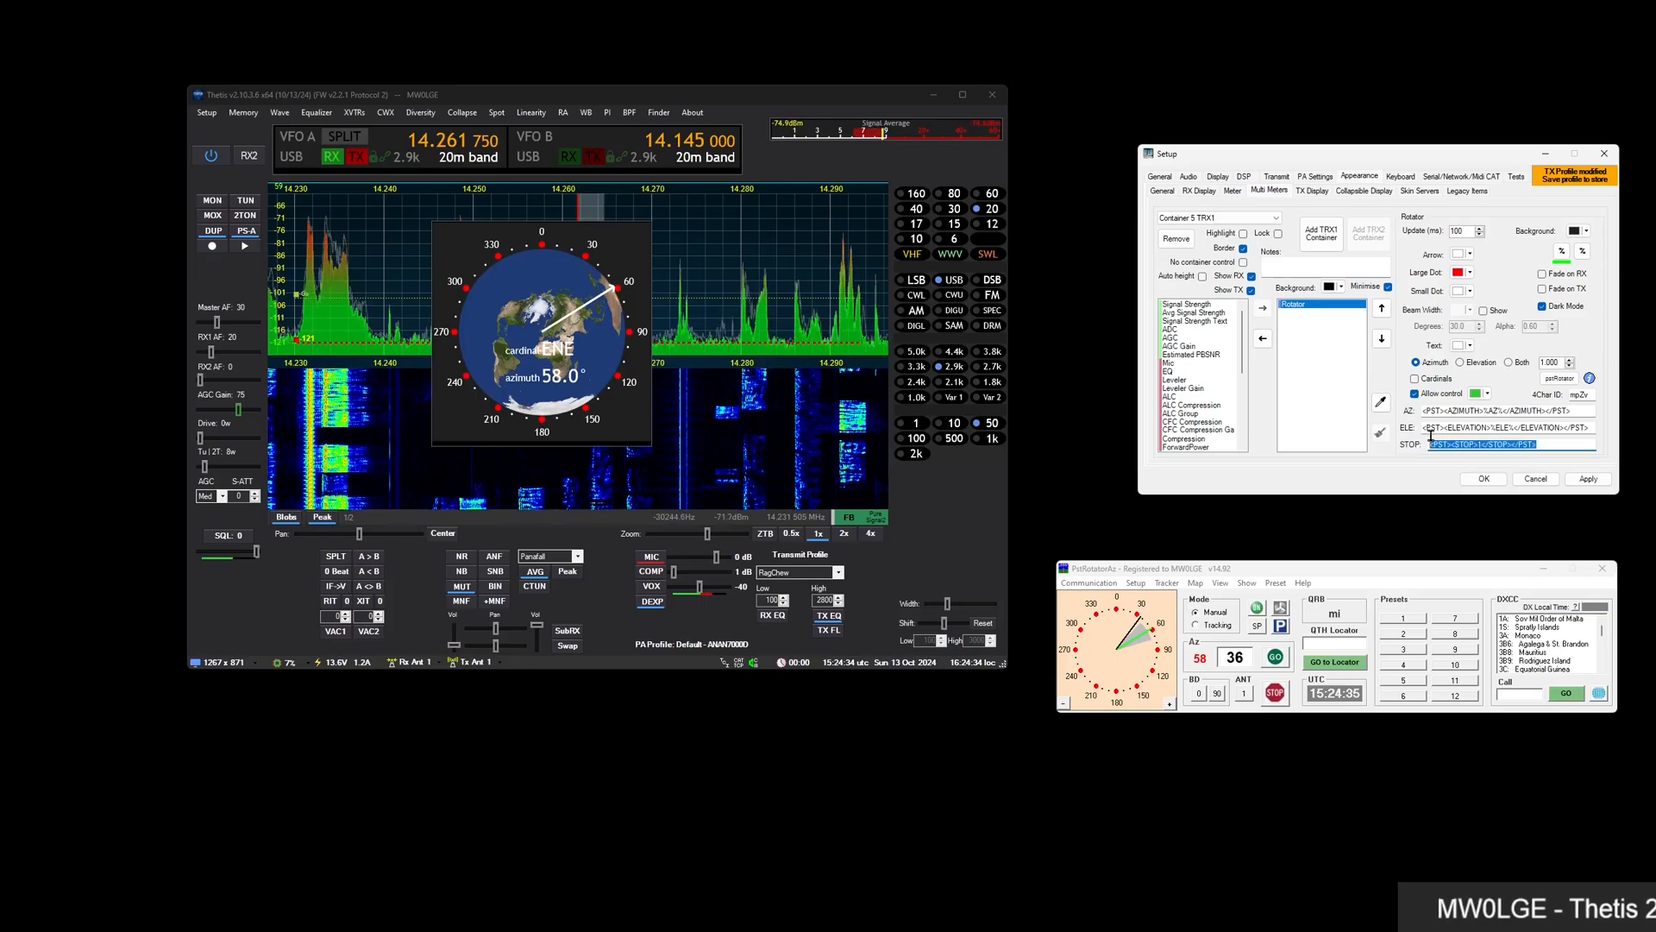
left_click(1562, 448)
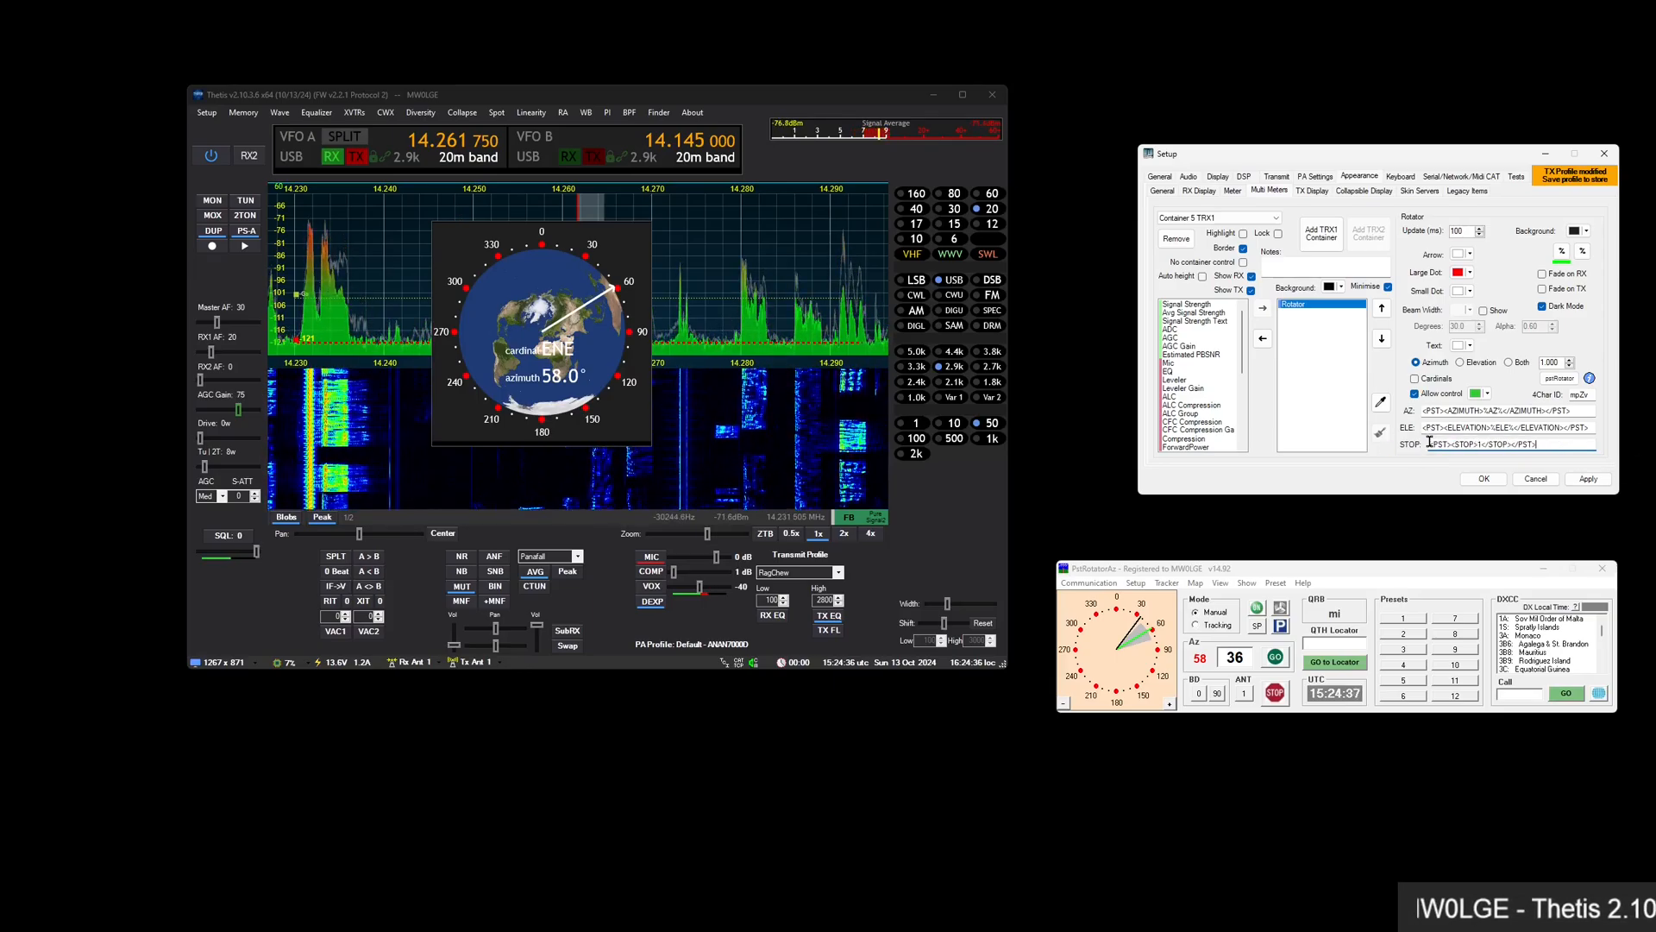
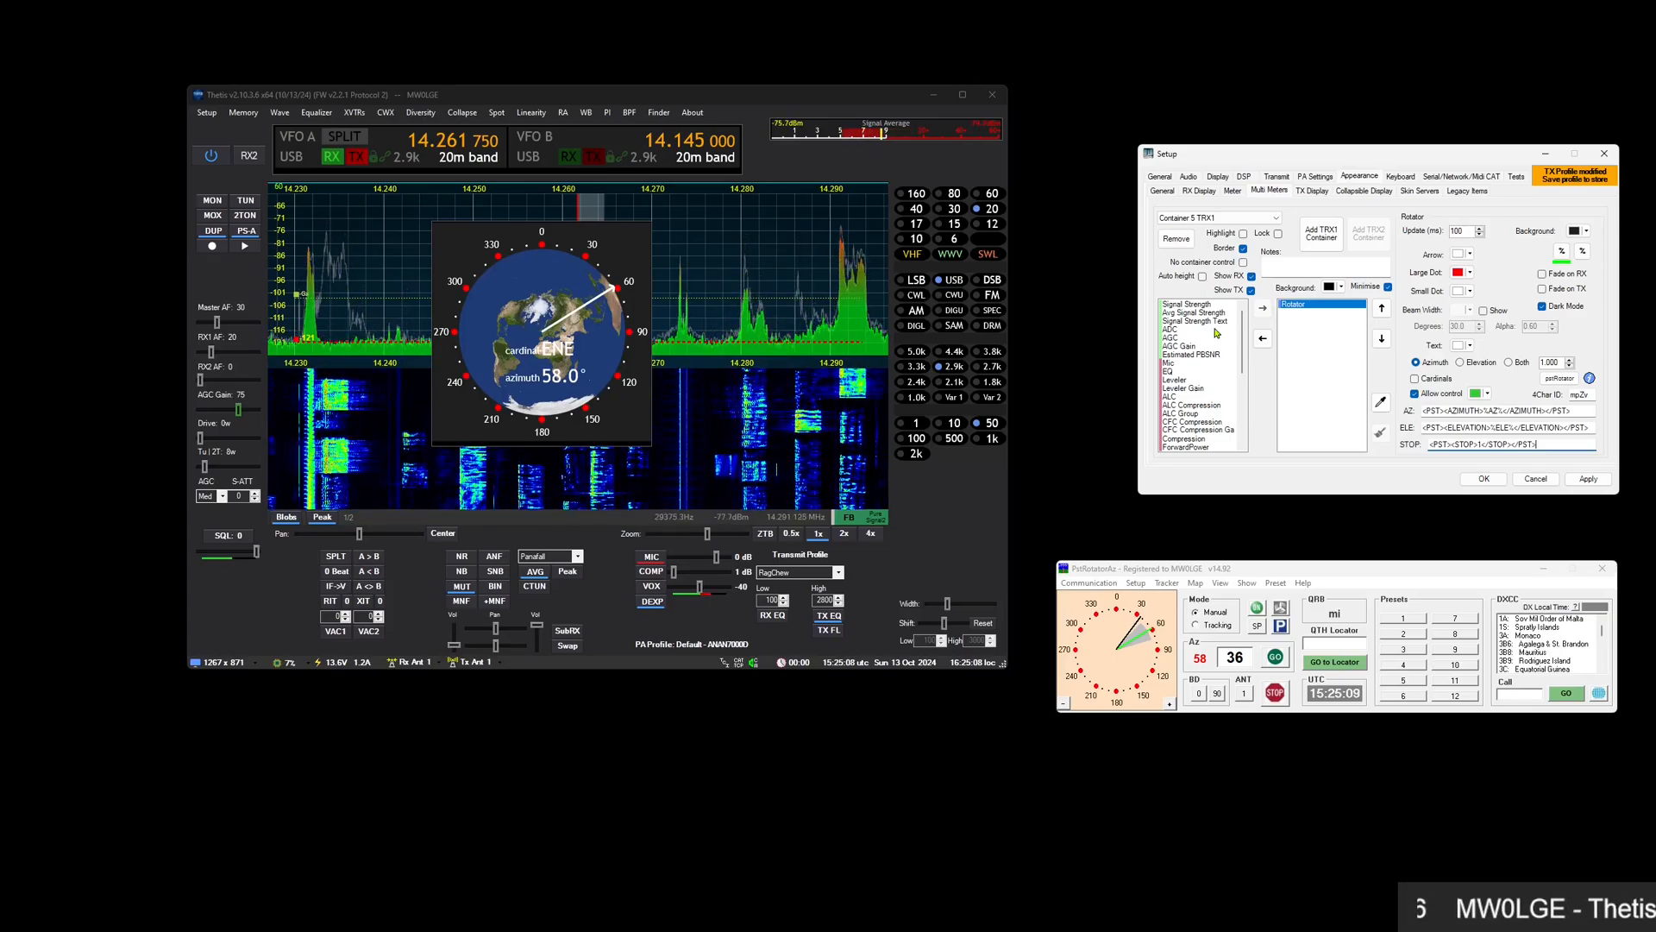
View the v2.10.3.6 release notes from the hardware selection settings, and close them
left_click(207, 112)
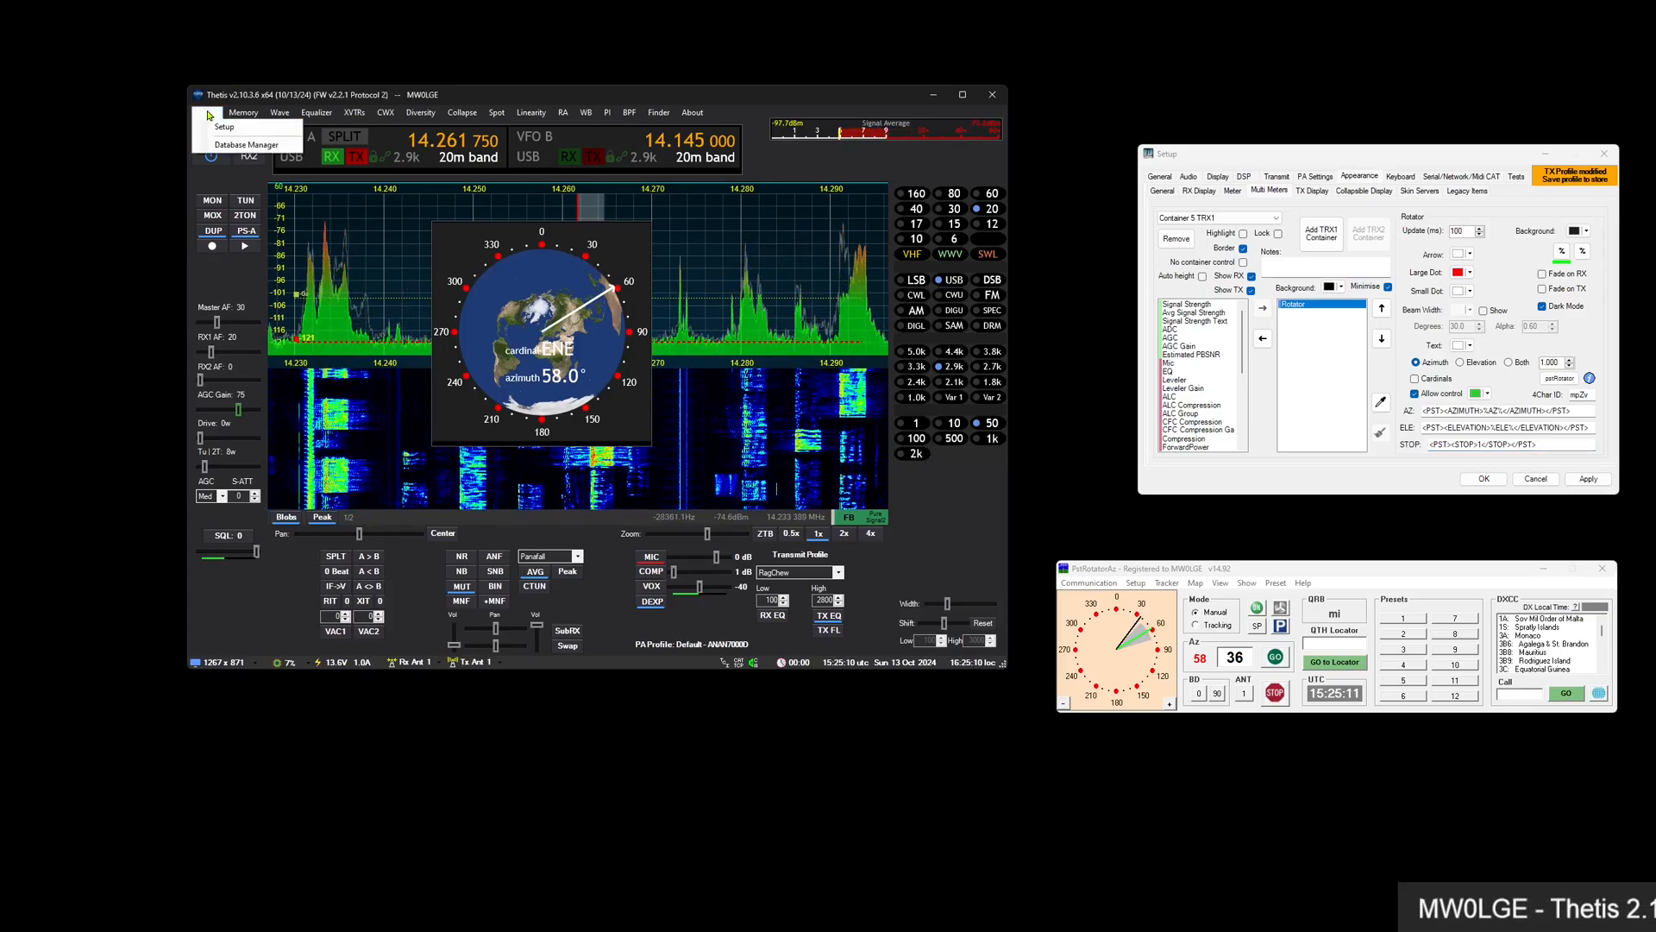
left_click(222, 130)
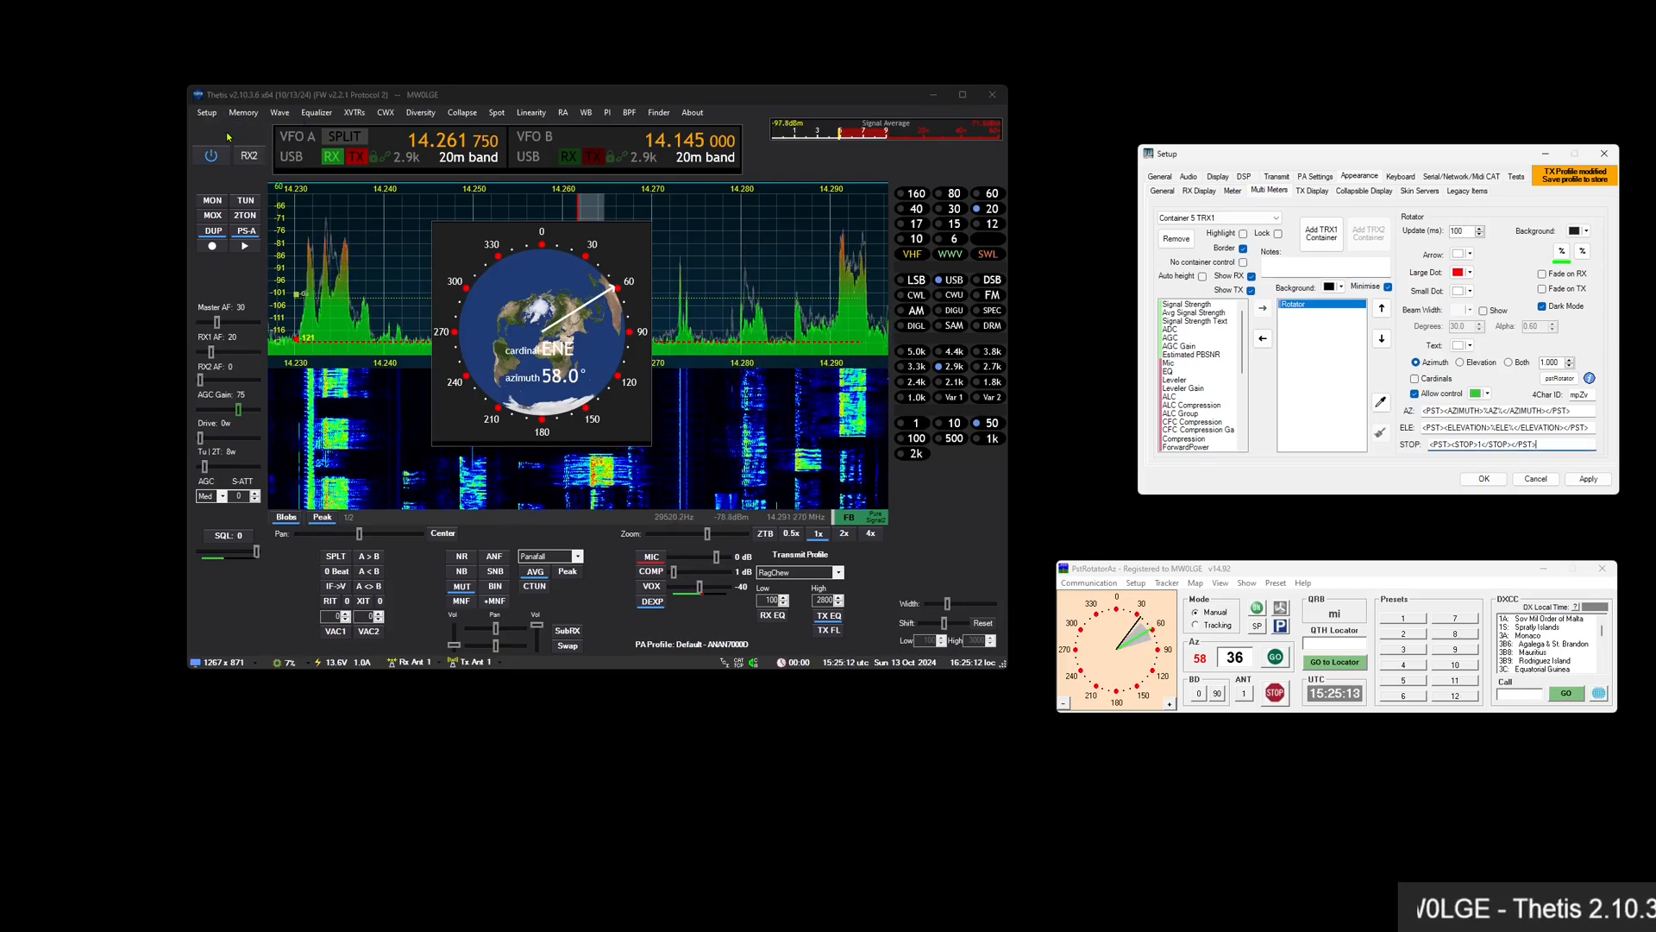
left_click(1158, 178)
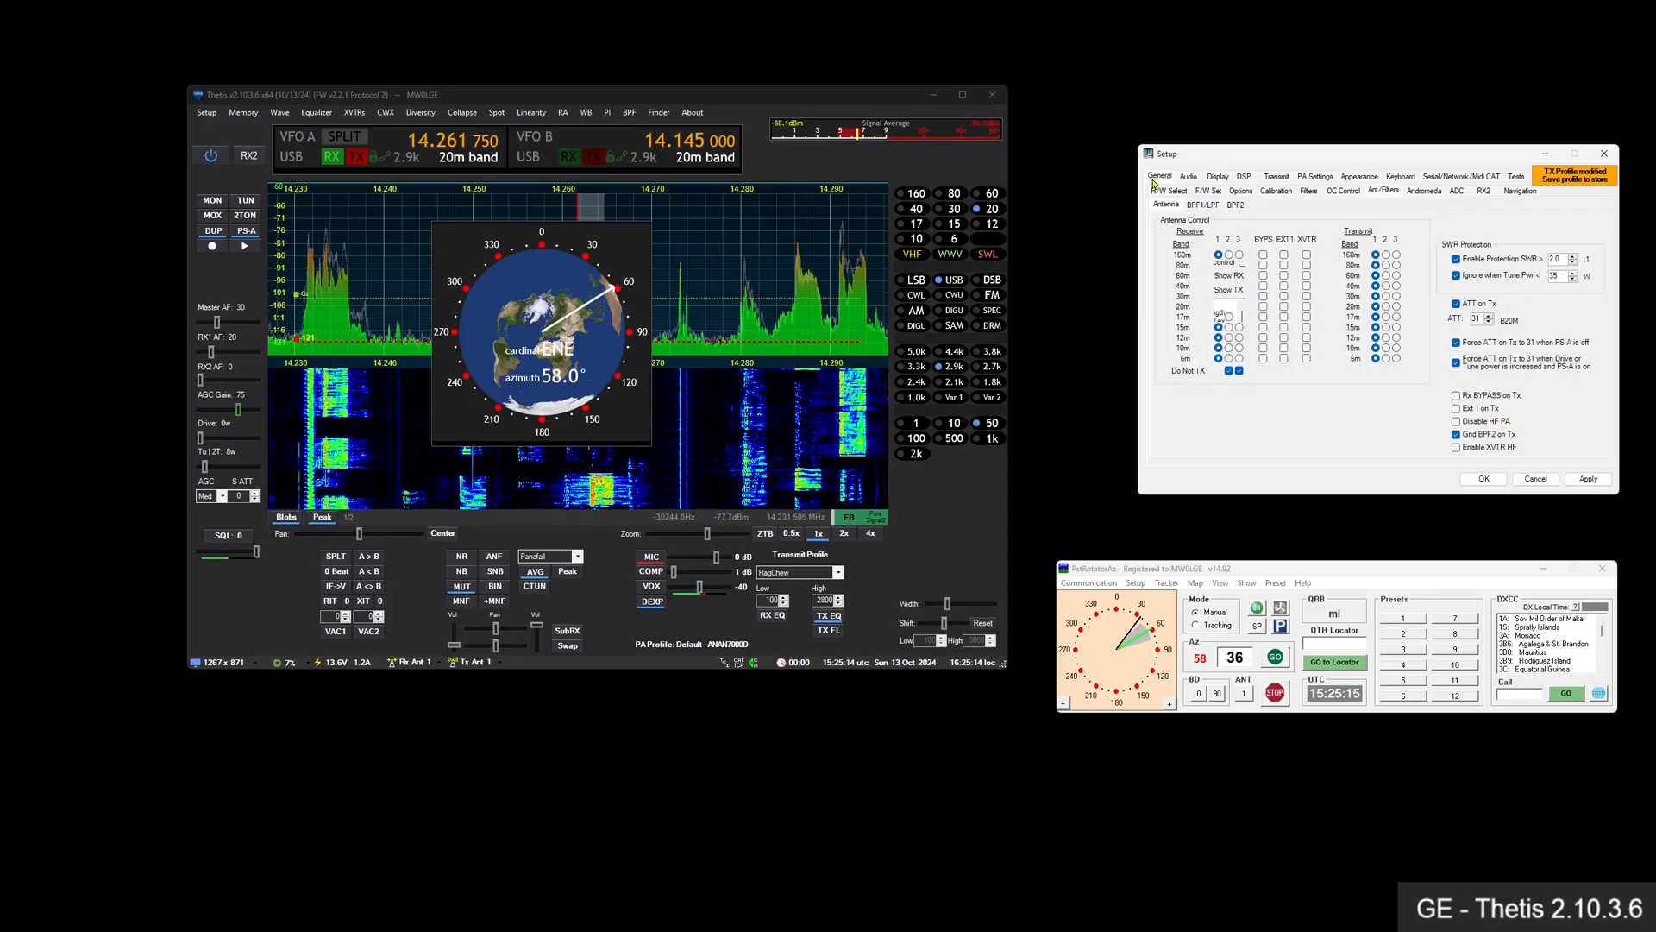
left_click(1158, 190)
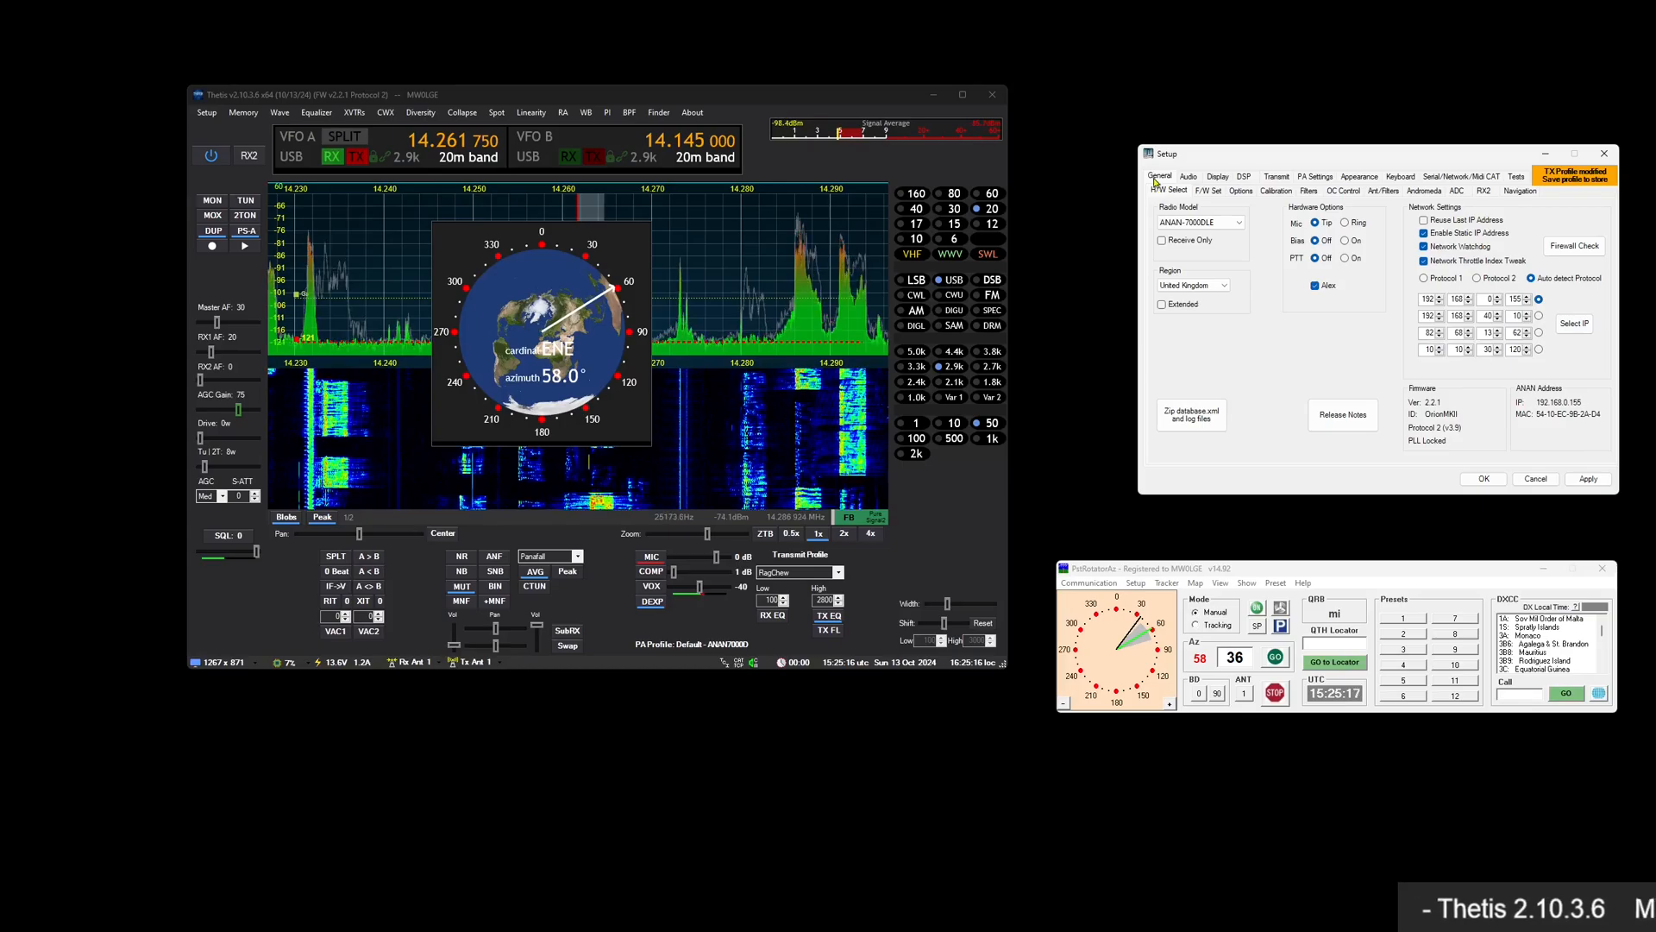
left_click(1343, 414)
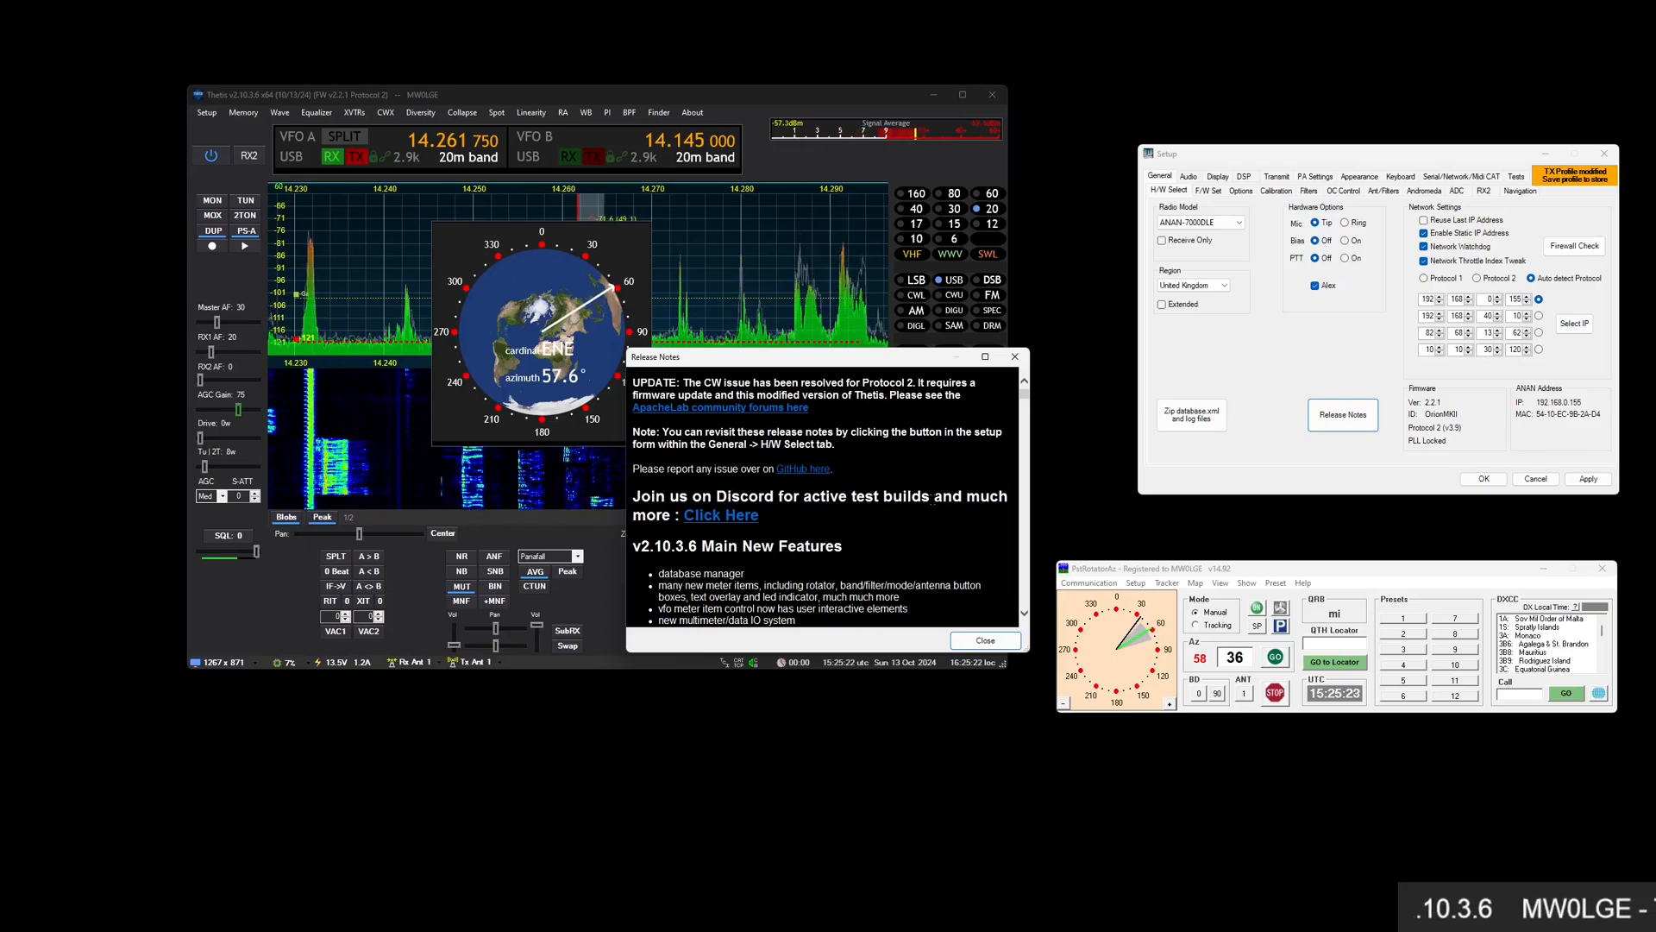
left_click(1017, 357)
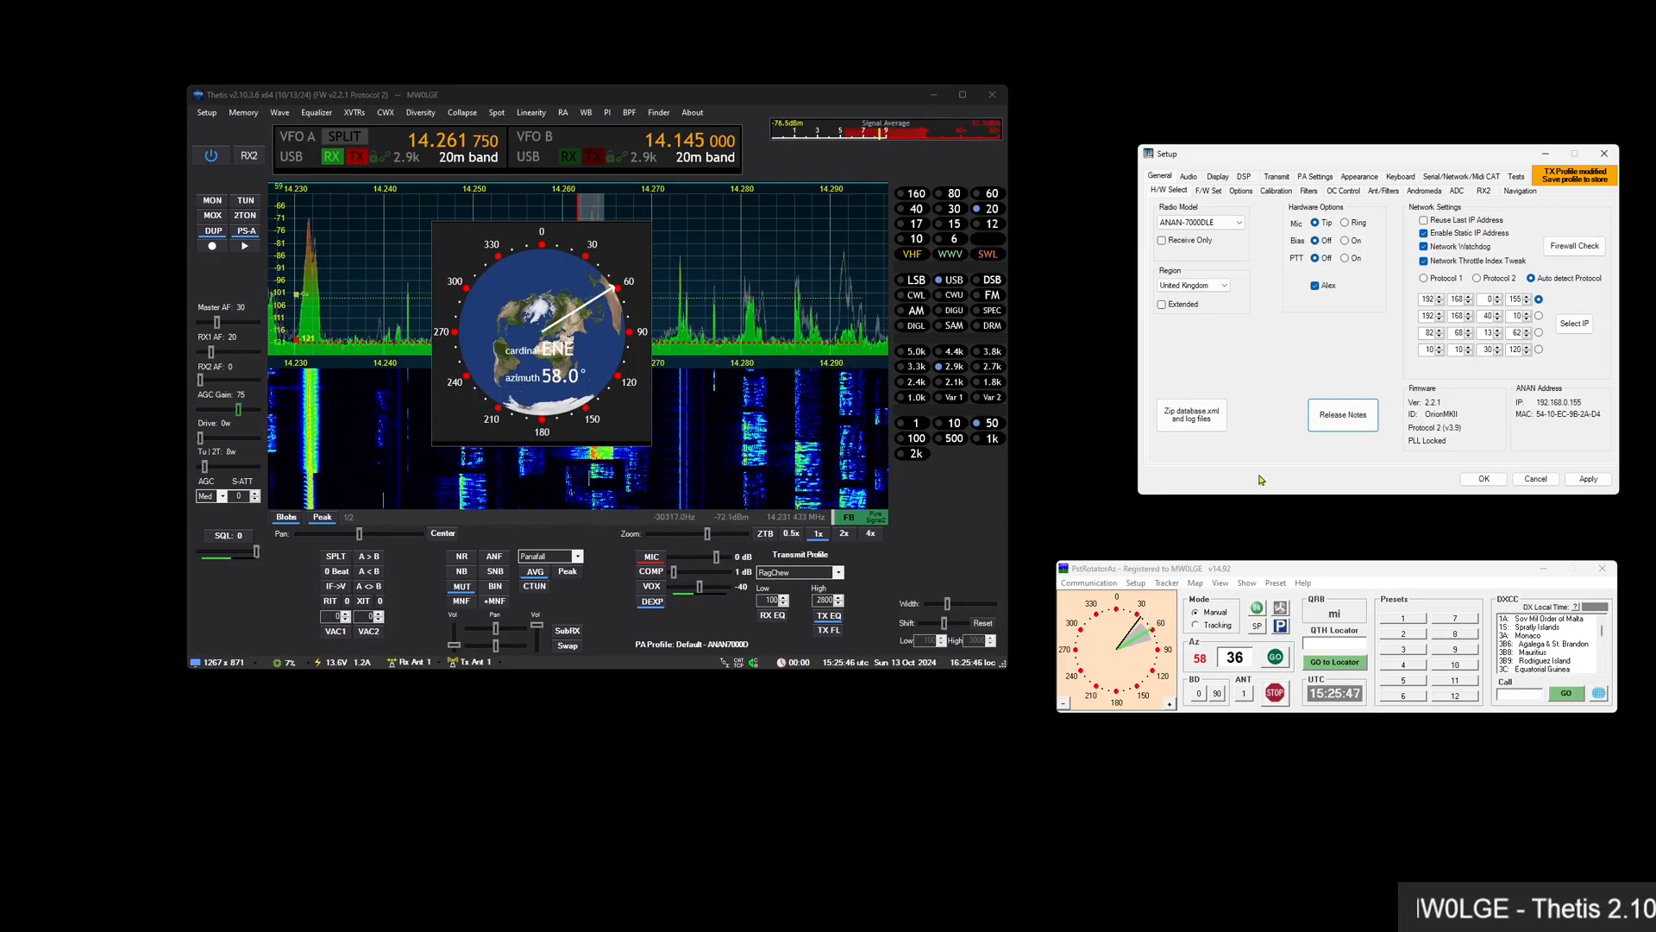
Return to the Rotator meter's settings and bring the browser window with the Thetis 2.10.3.6 Final Release document into view
left_click(613, 228)
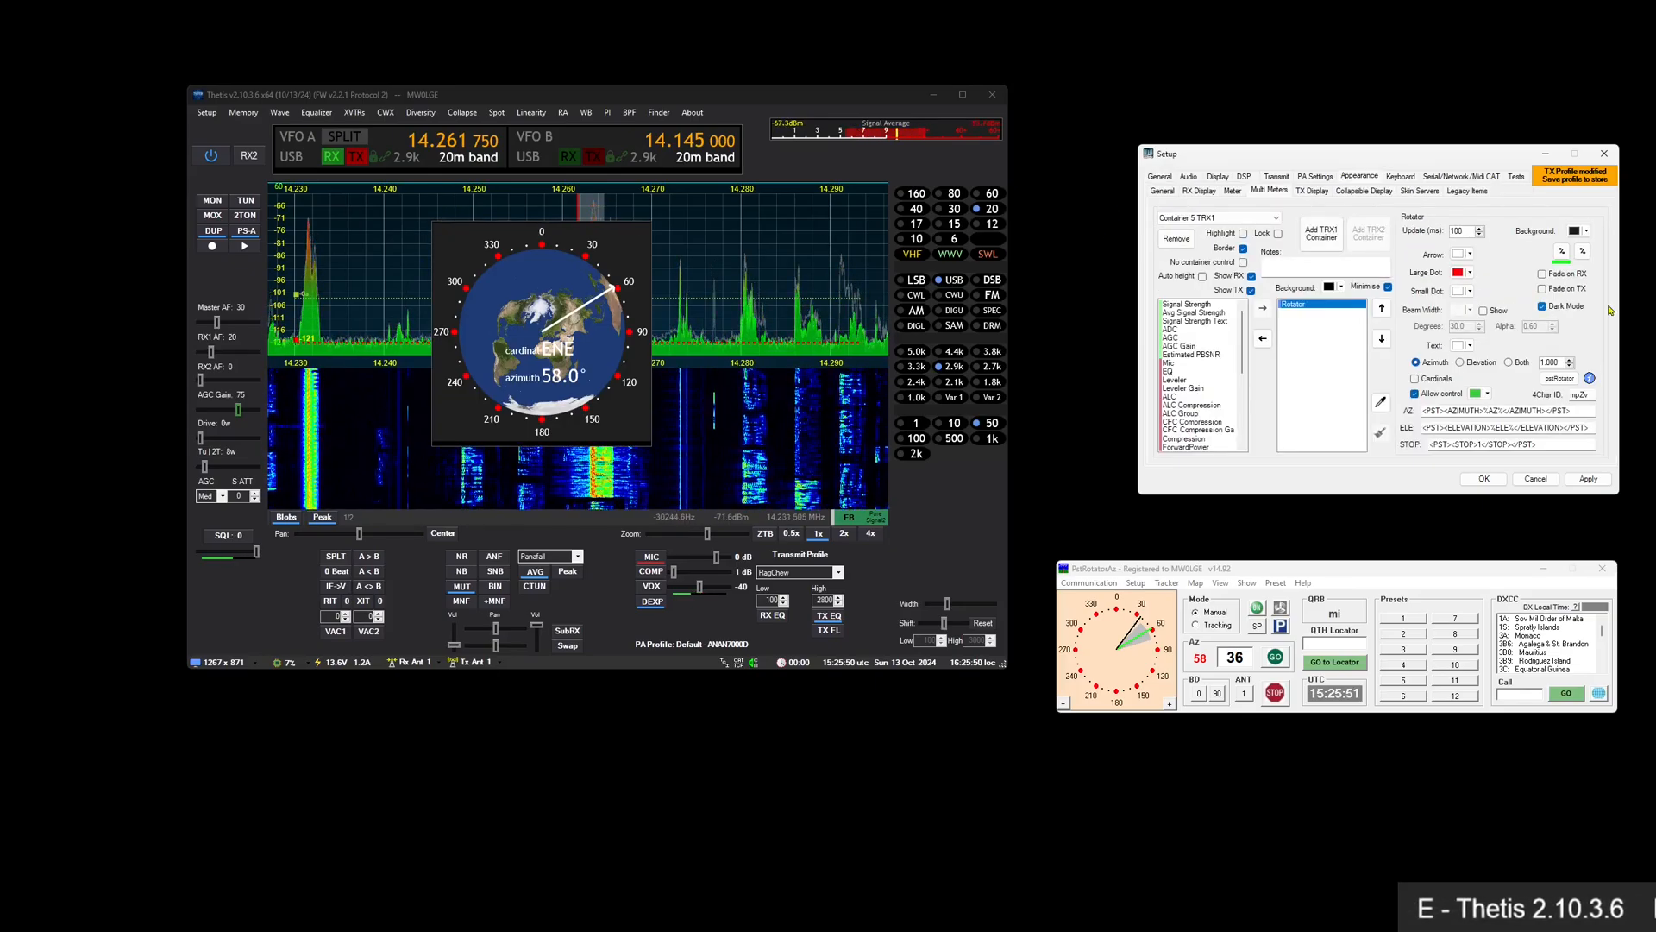
left_click_drag(1655, 183, 1083, 123)
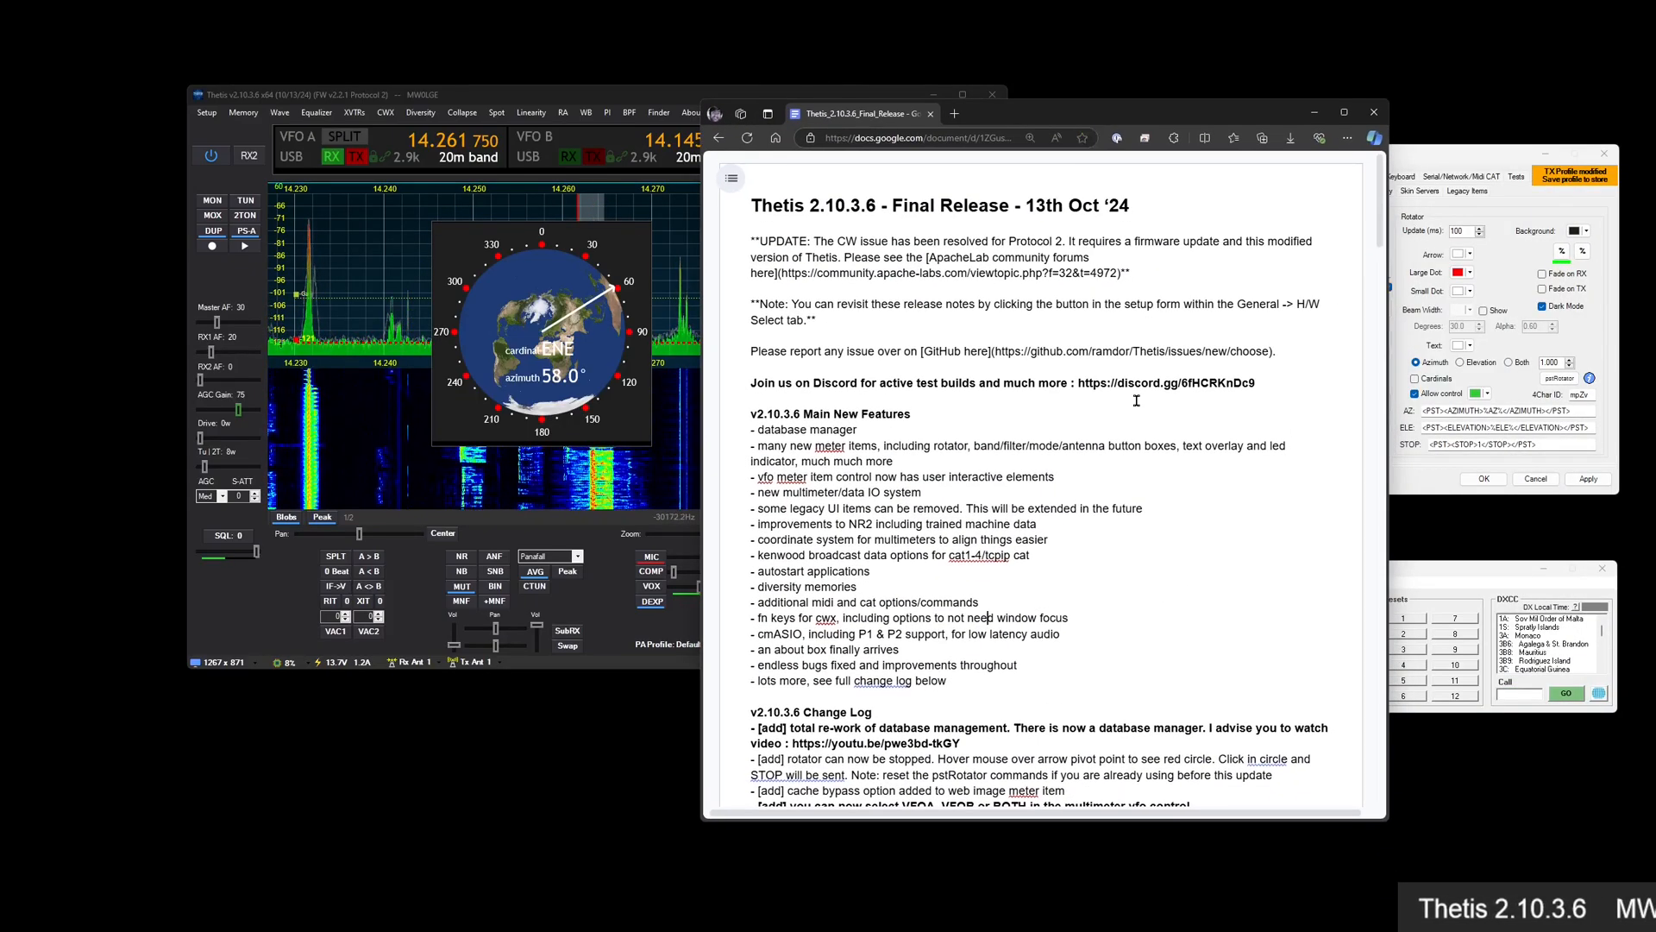
Read the v2.10.3.6 change log down to the NR2 T2 setting, highlight that entry, and close the browser window
scroll(1073, 428, "down", 4)
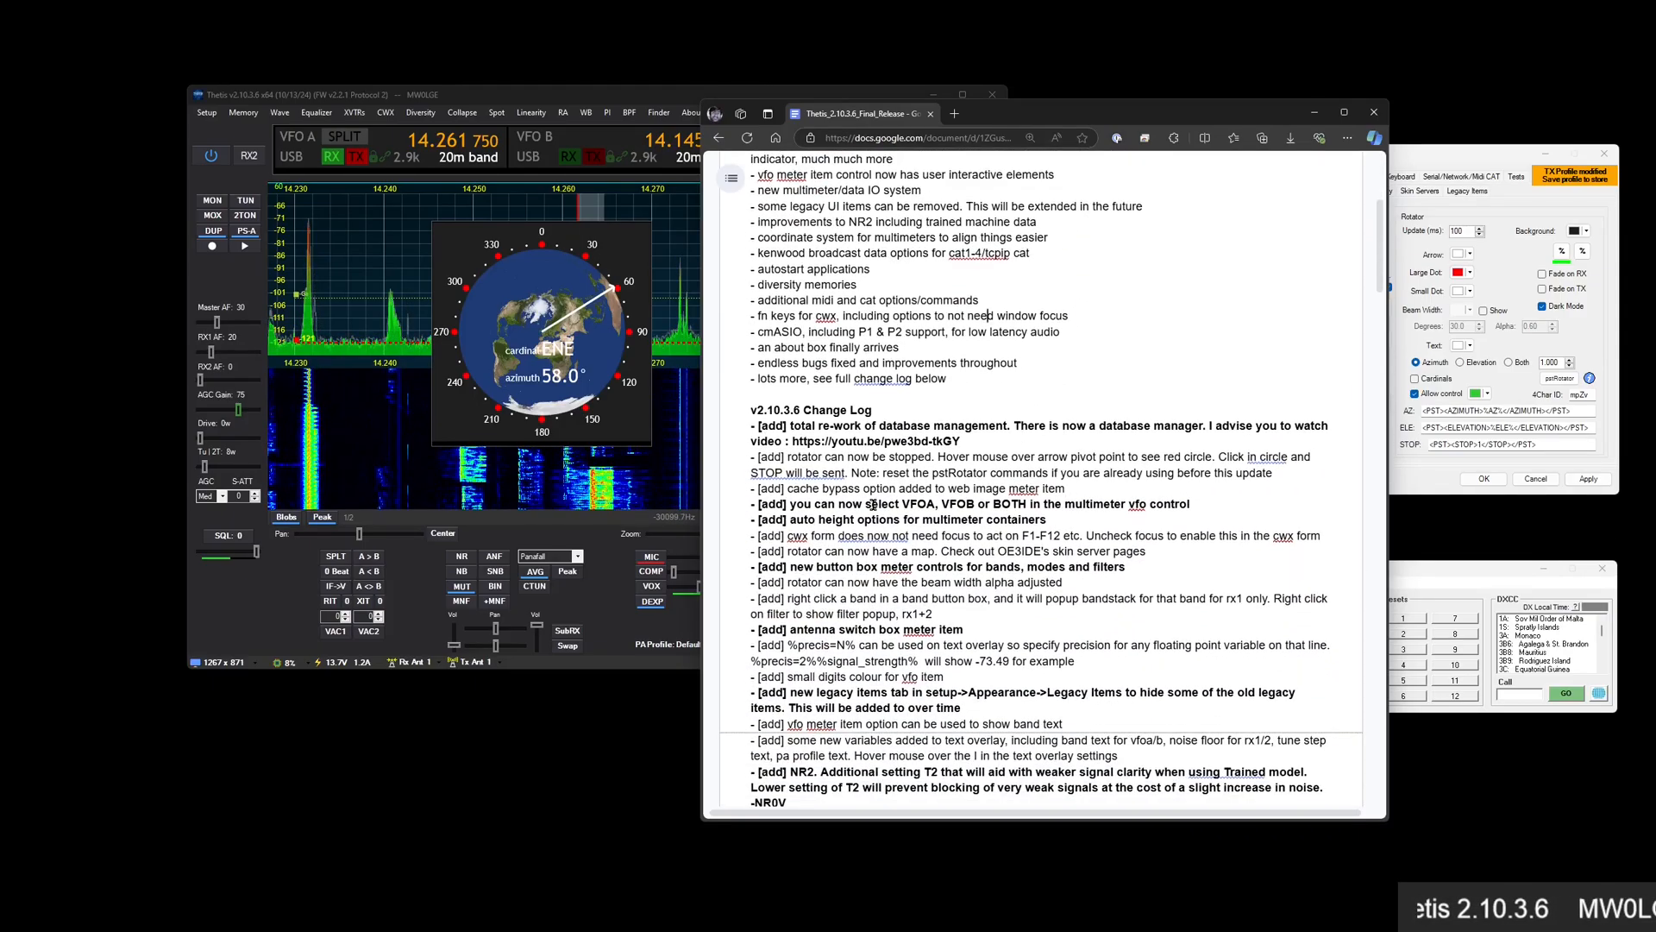
scroll(924, 537, "down", 2)
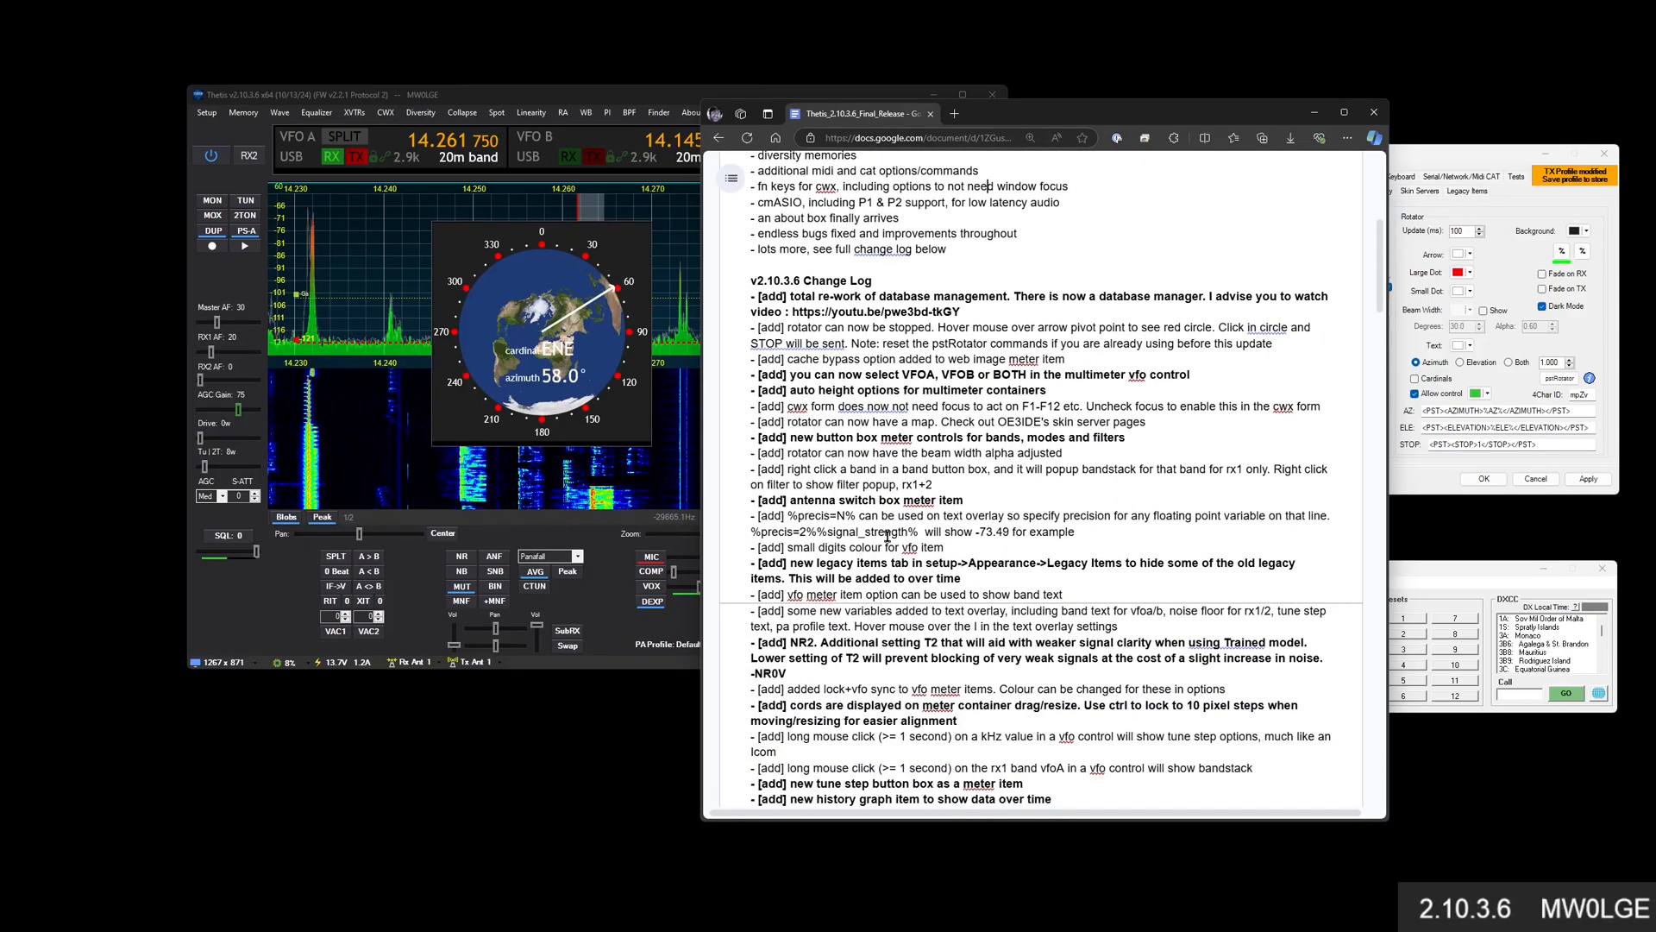
scroll(888, 536, "down", 1)
scroll(1018, 513, "down", 2)
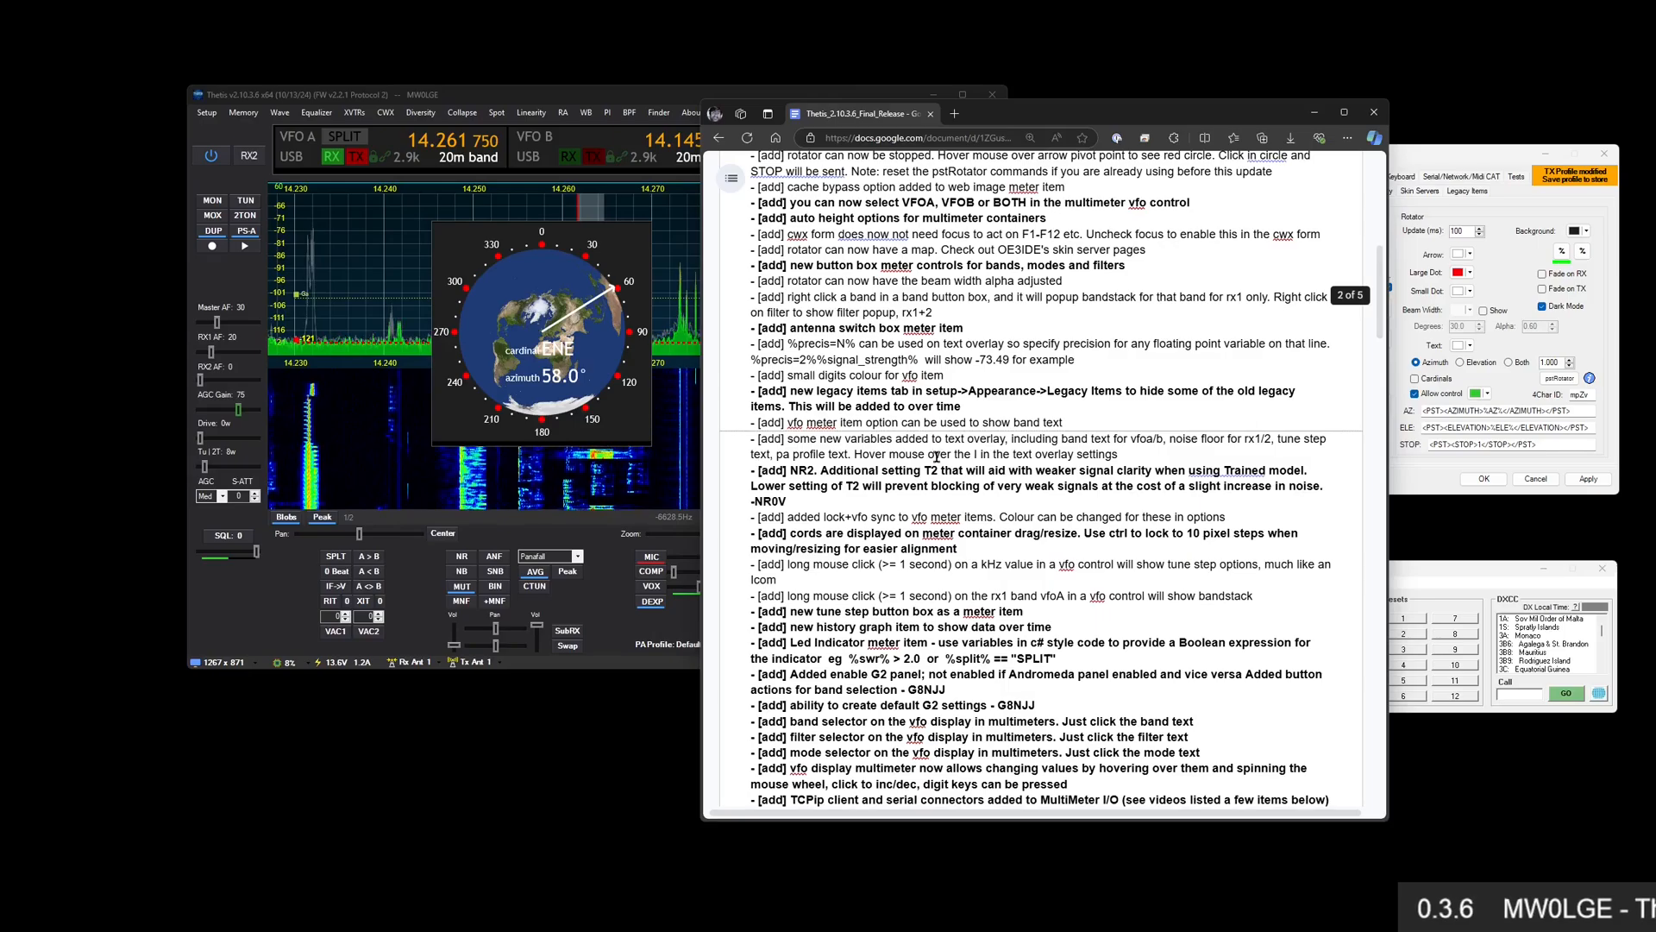
left_click_drag(795, 503, 731, 468)
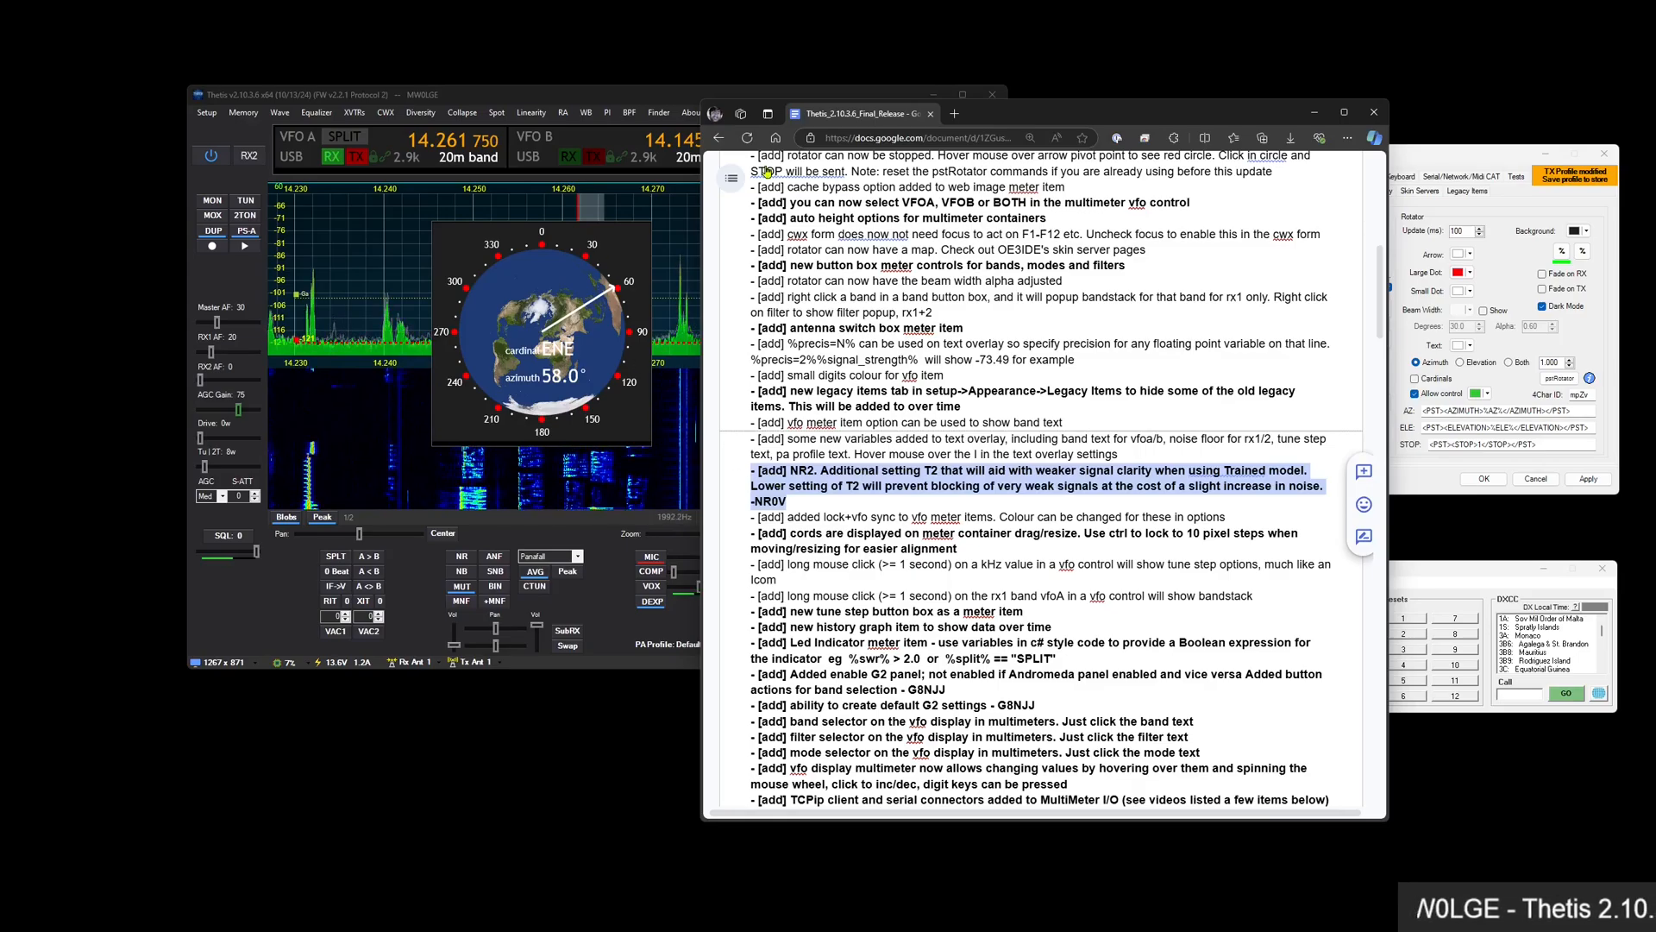
left_click(1374, 112)
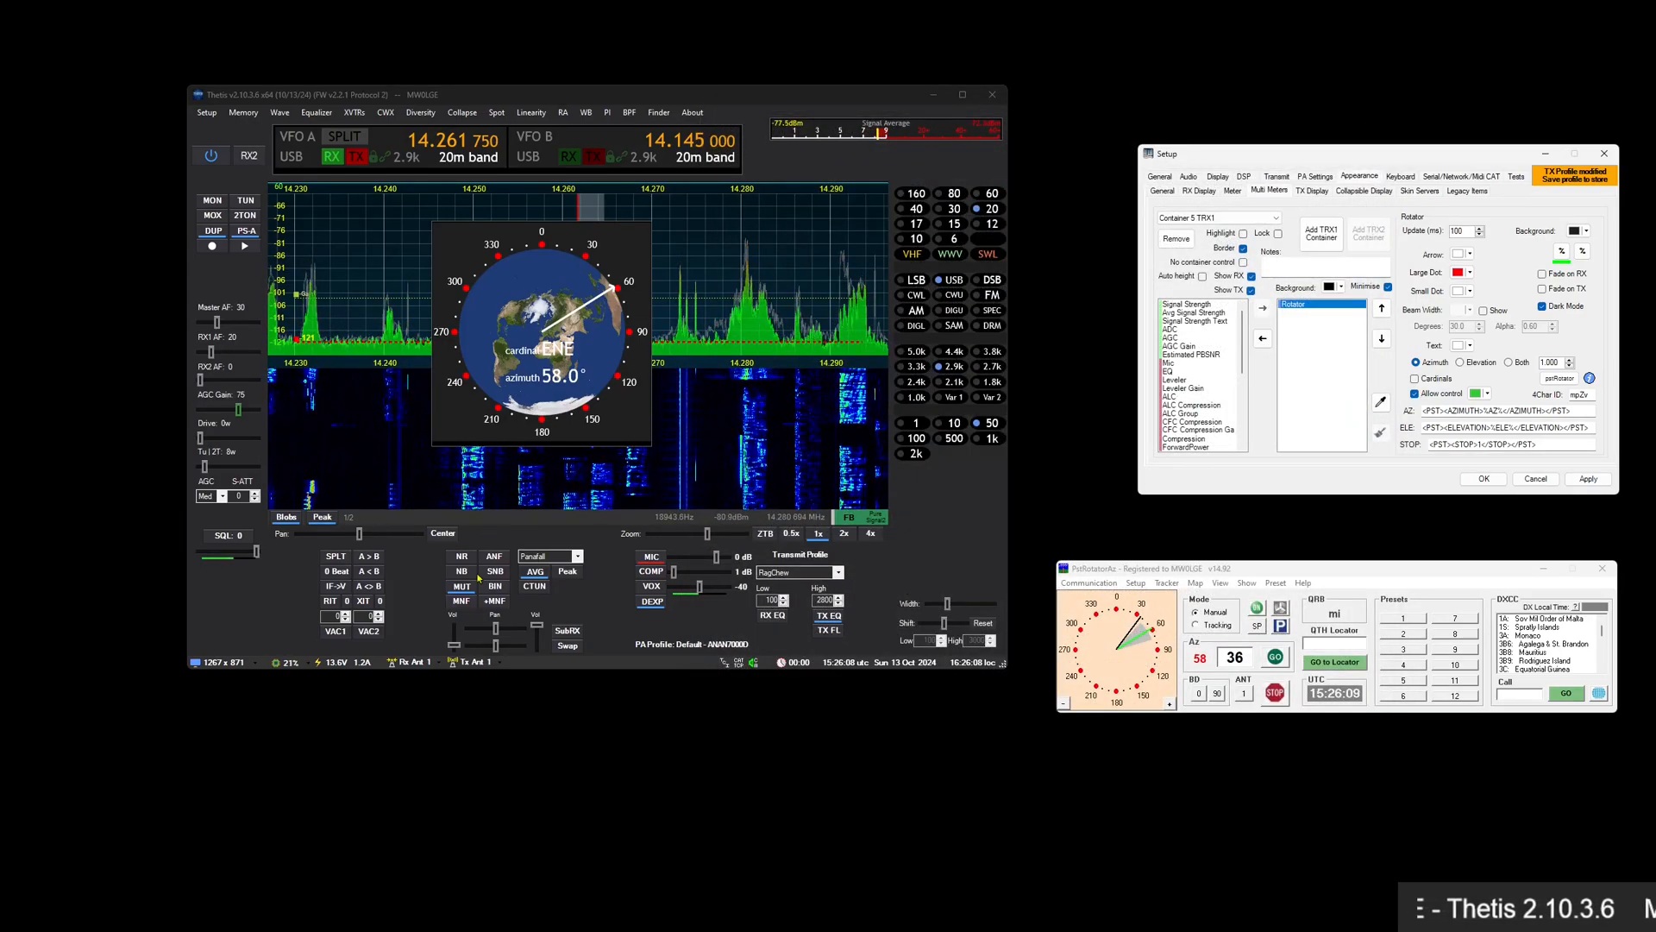
Remove the Rotator meter's container from the multi-meter setup
mouse_move(447, 237)
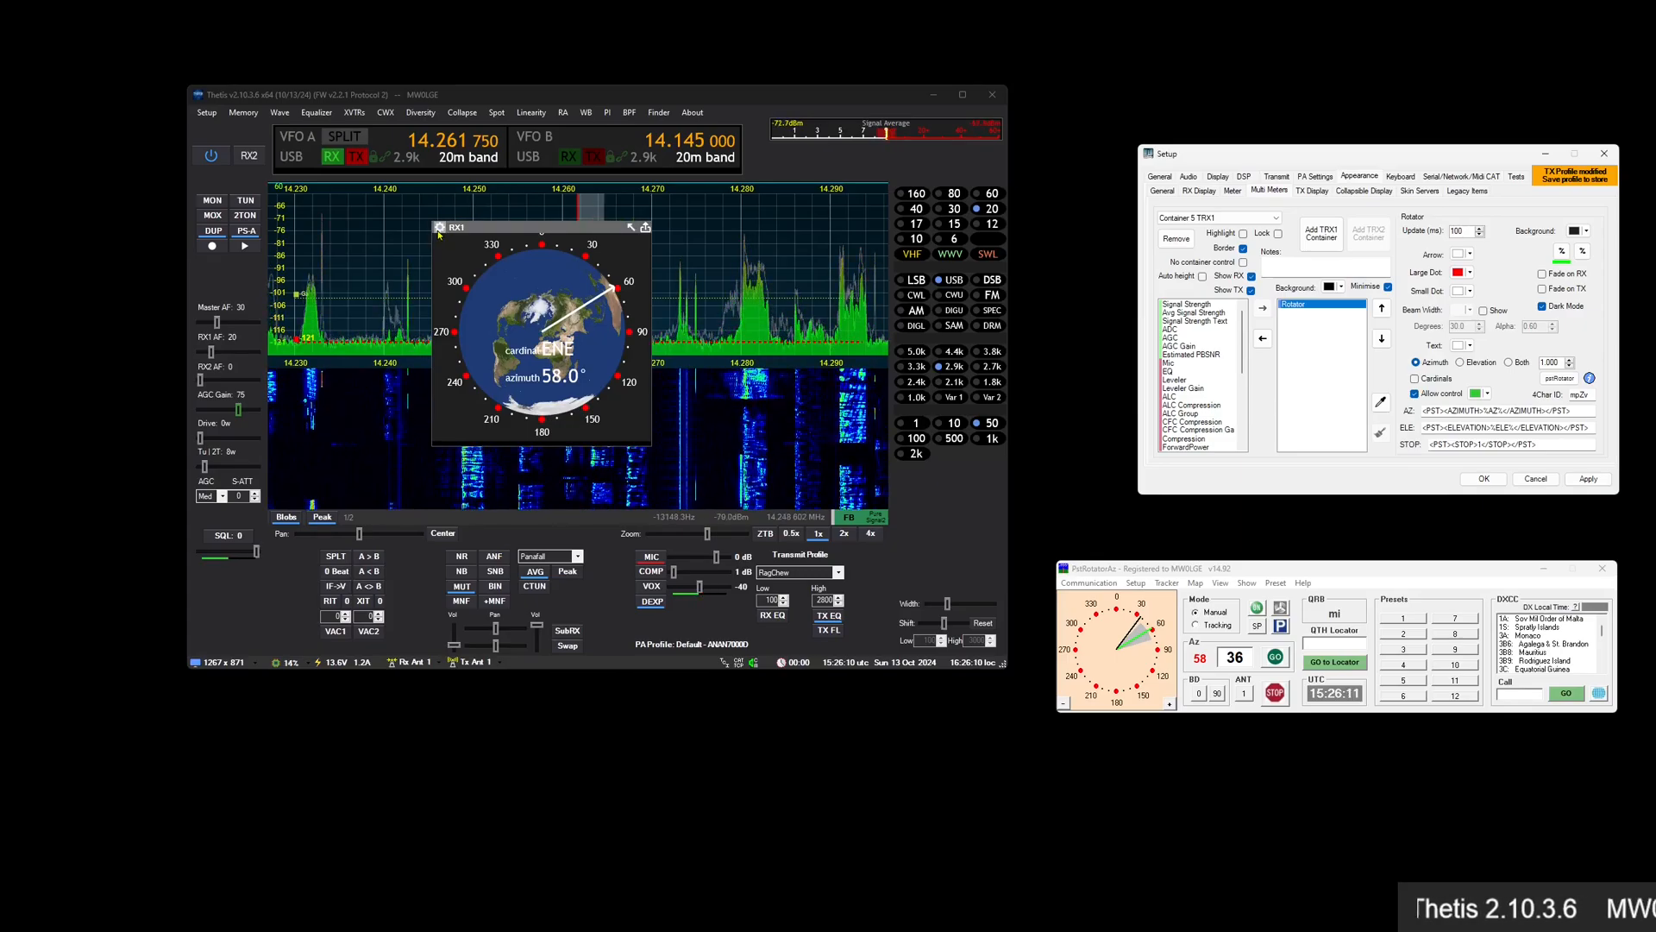
left_click(1176, 238)
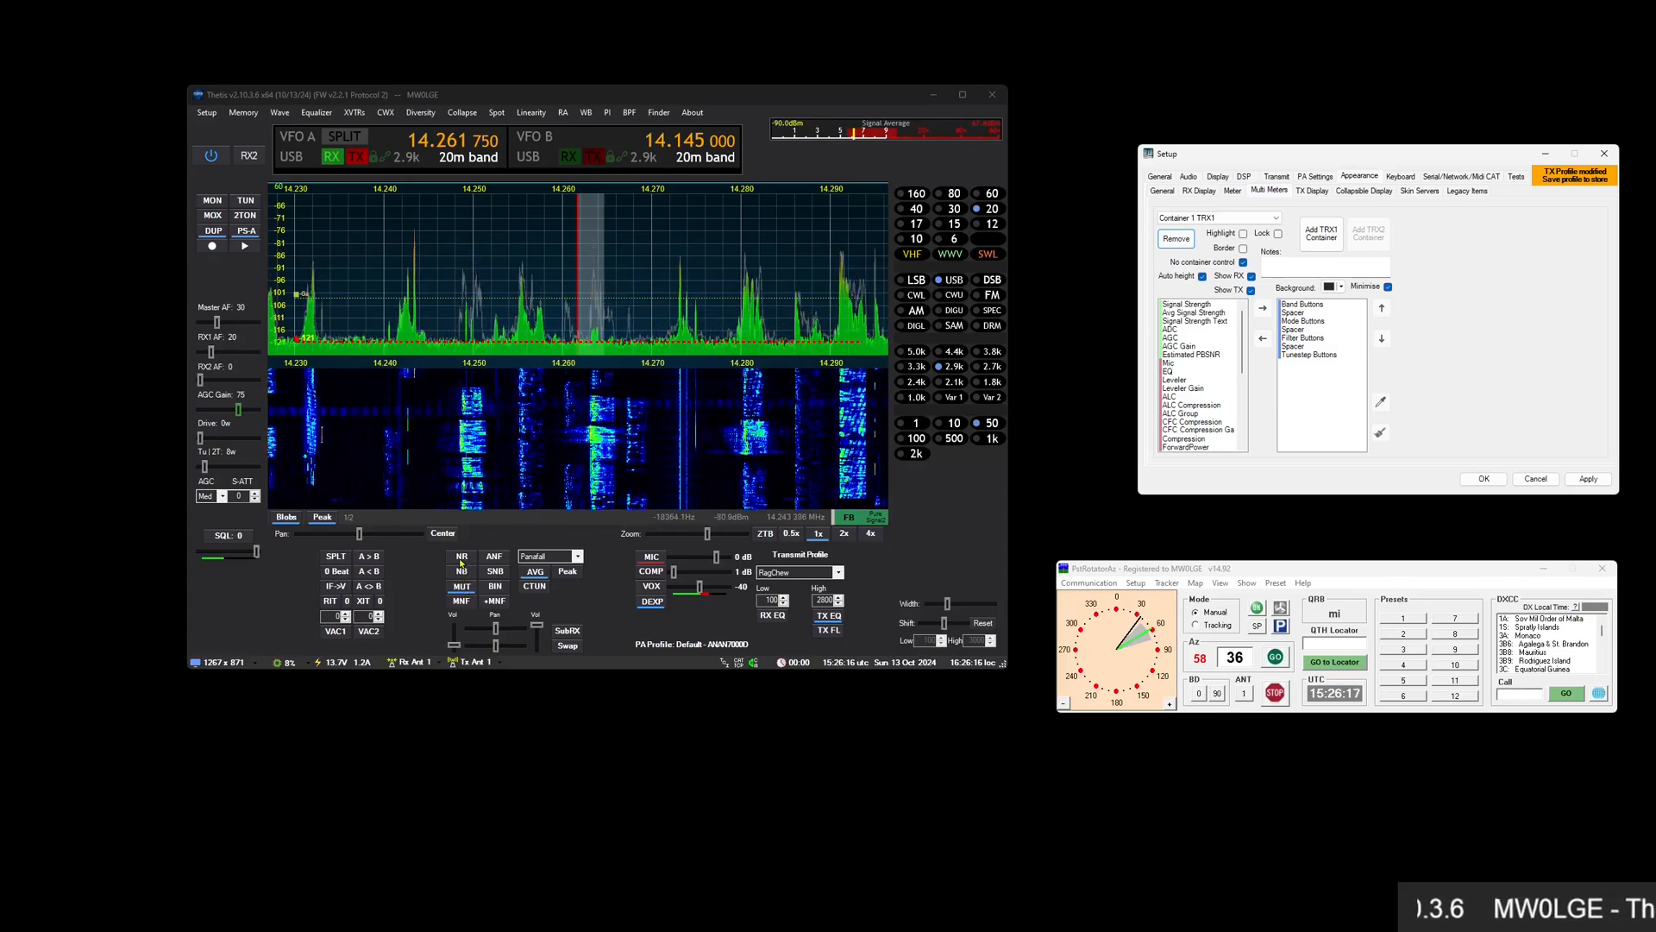
Set the NPE Method to NSTAT for both NR2 and NR2 RX2 in the noise reduction settings, and close Setup
right_click(461, 560)
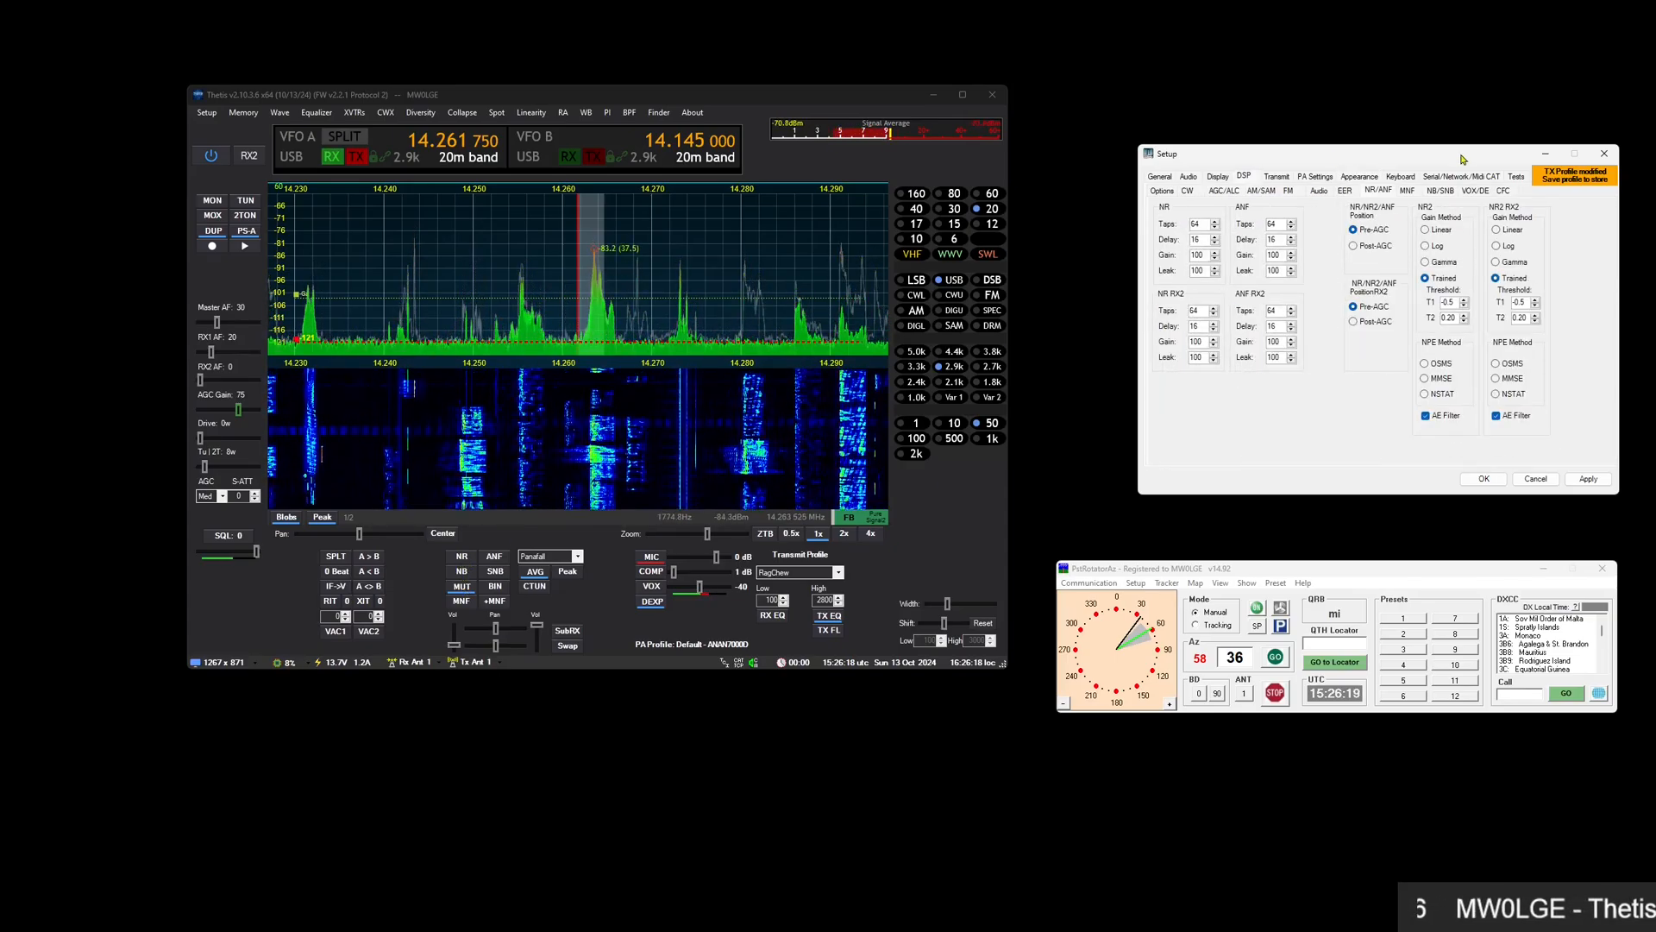
left_click(1555, 150)
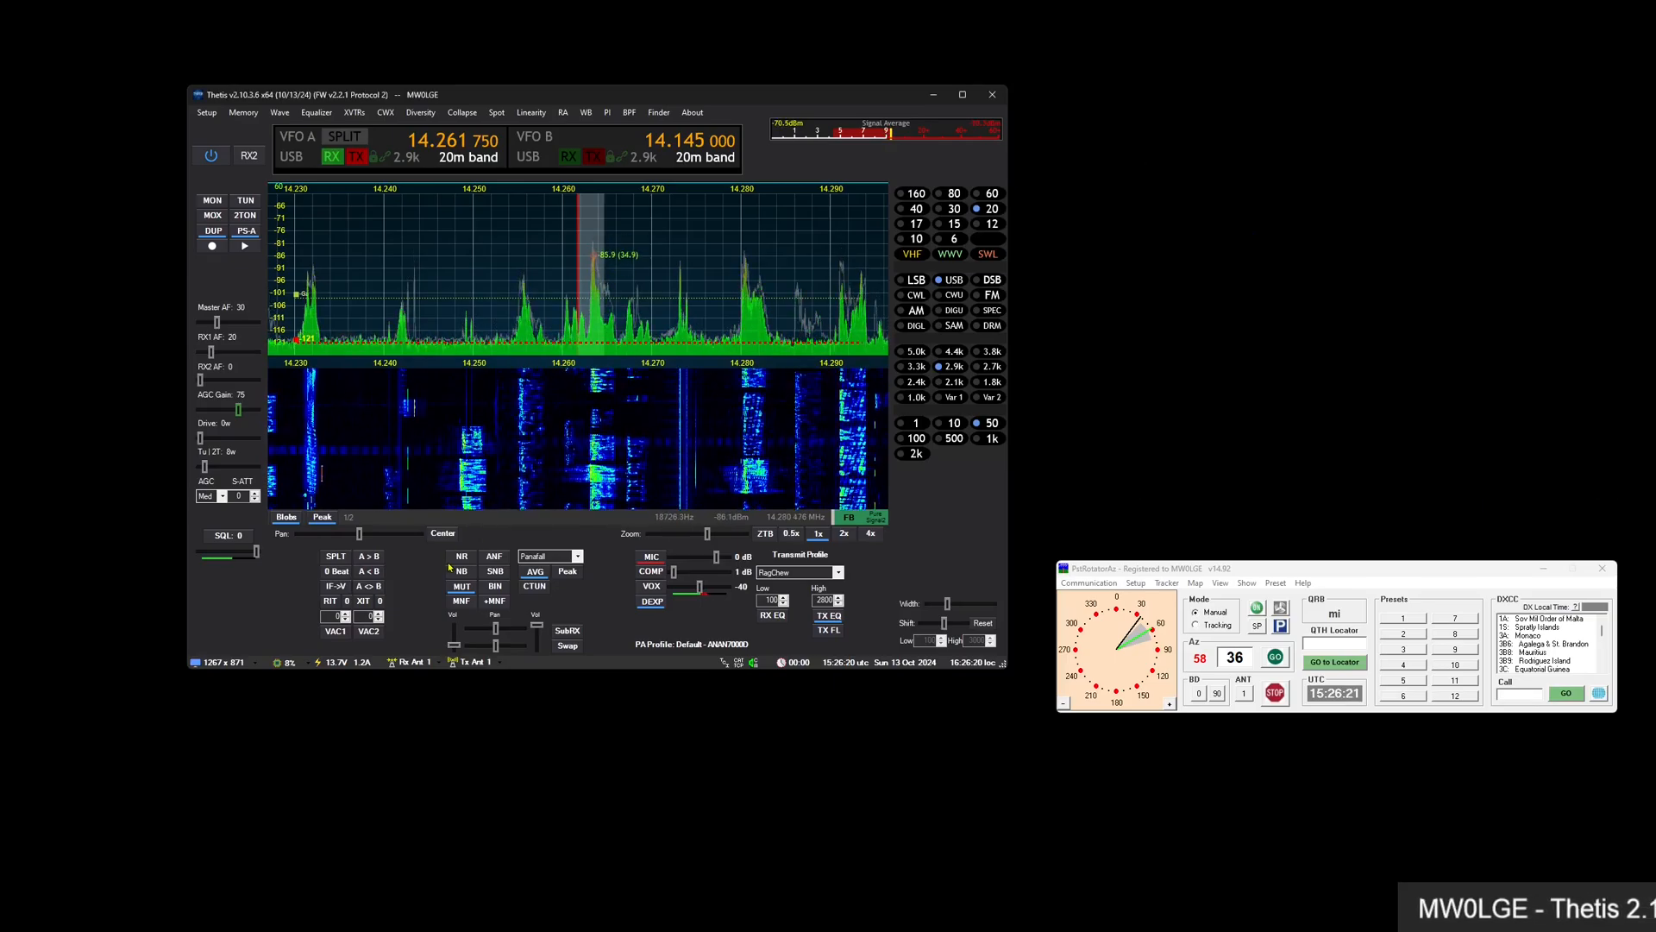
right_click(455, 559)
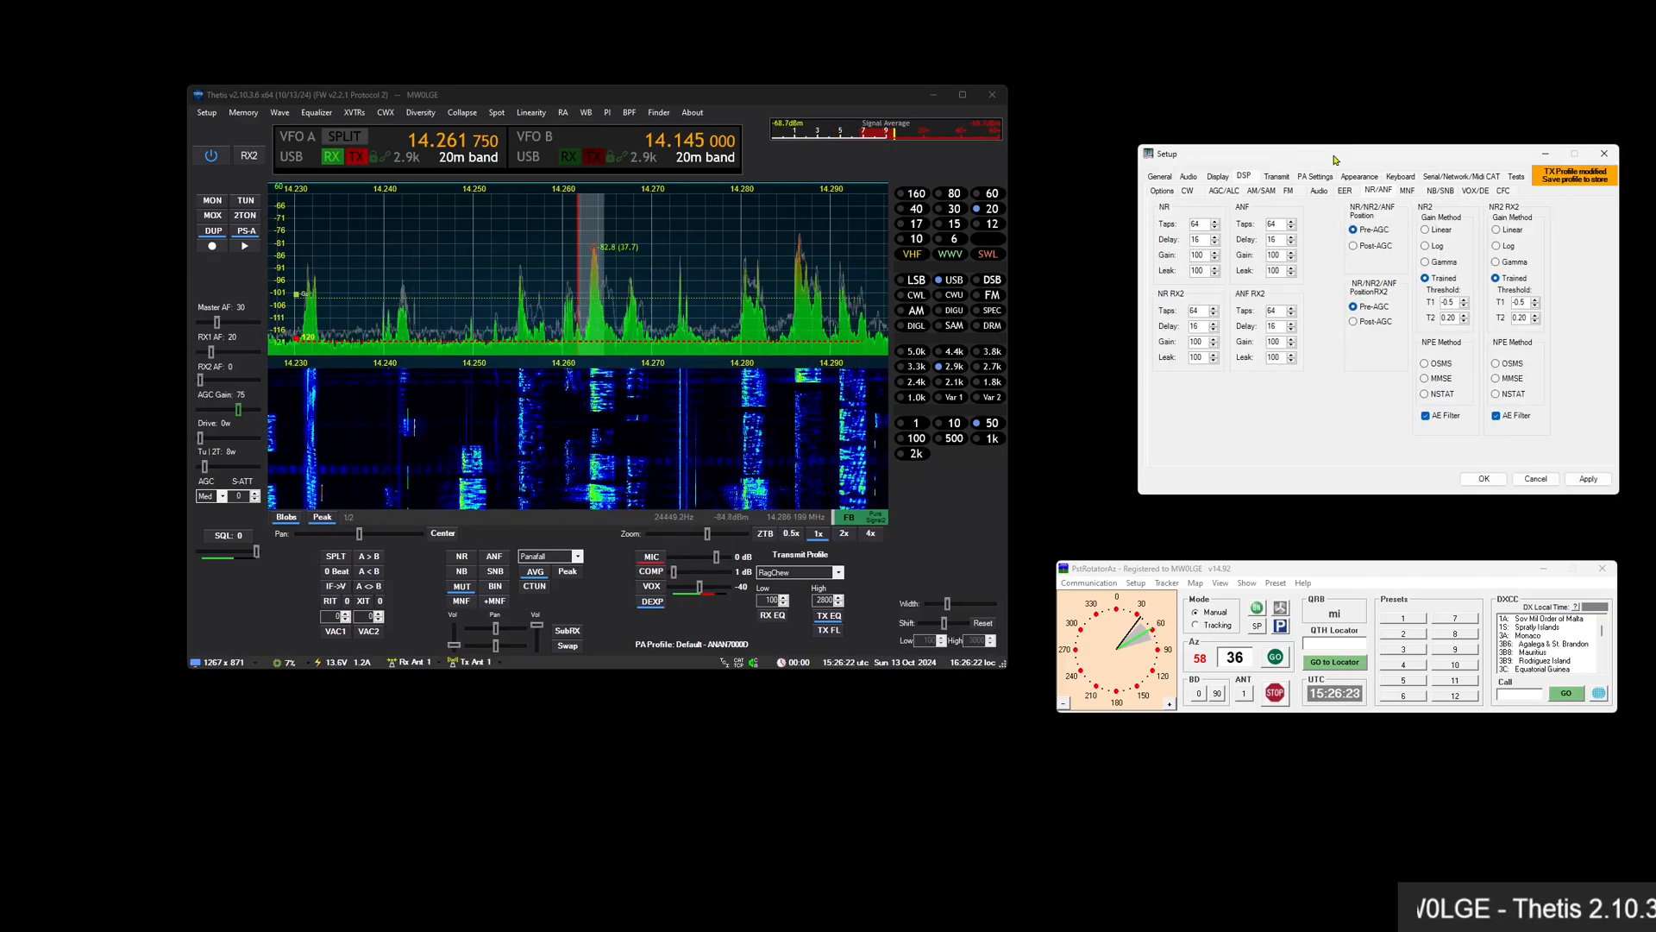
left_click_drag(1334, 160, 1231, 136)
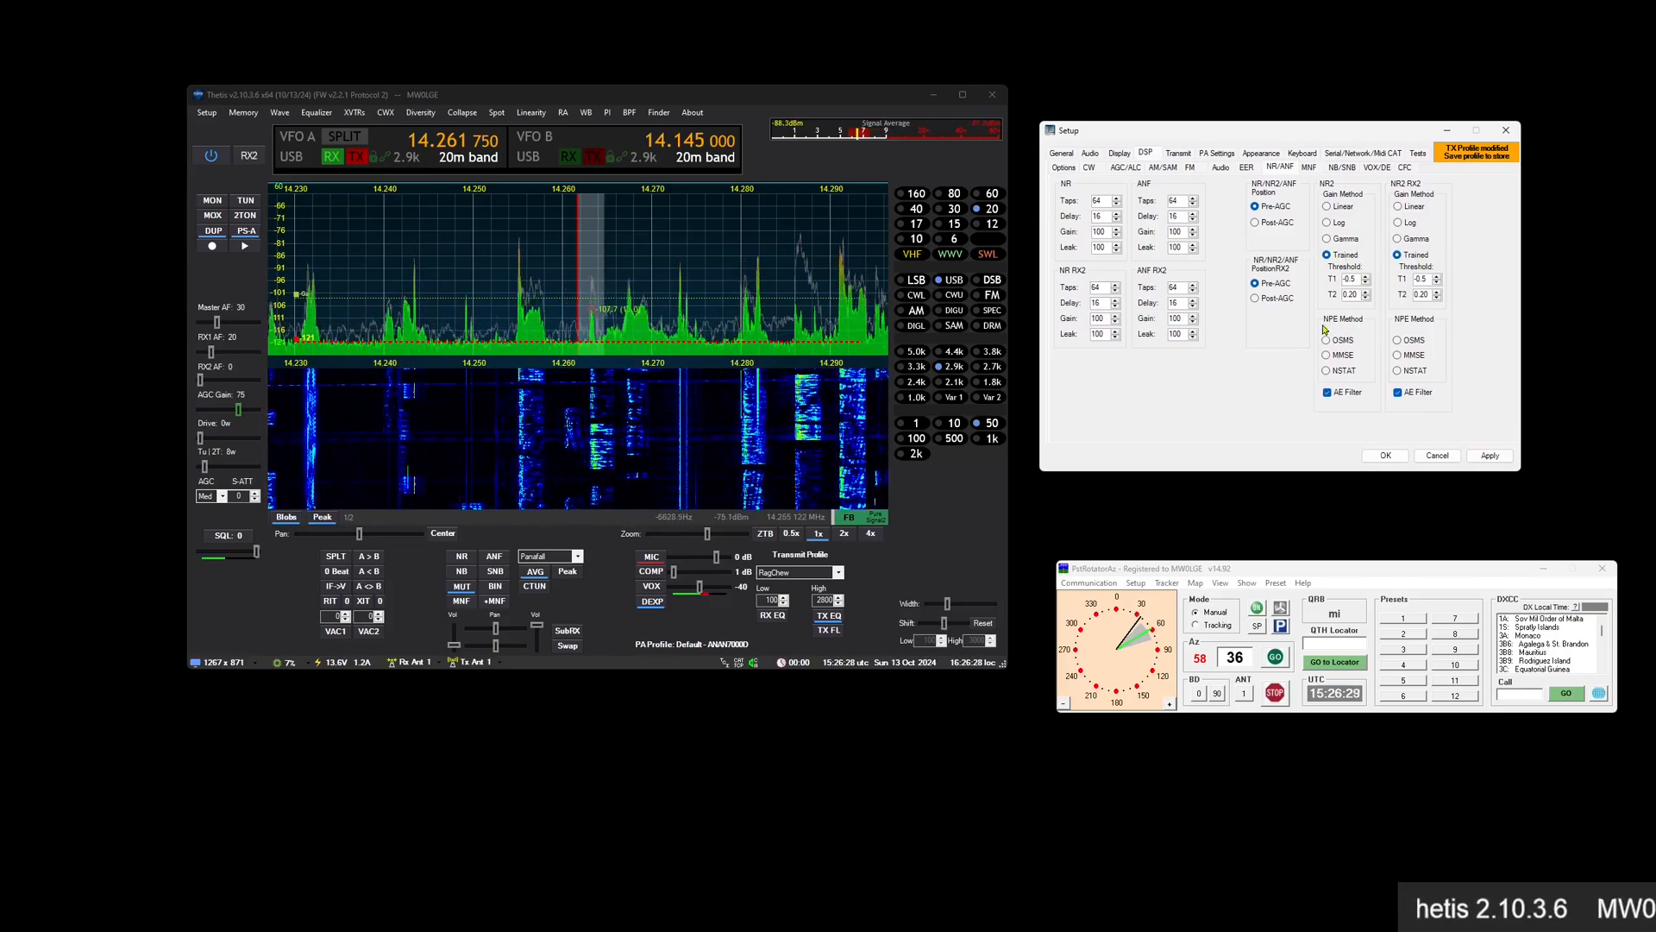
left_click(1398, 371)
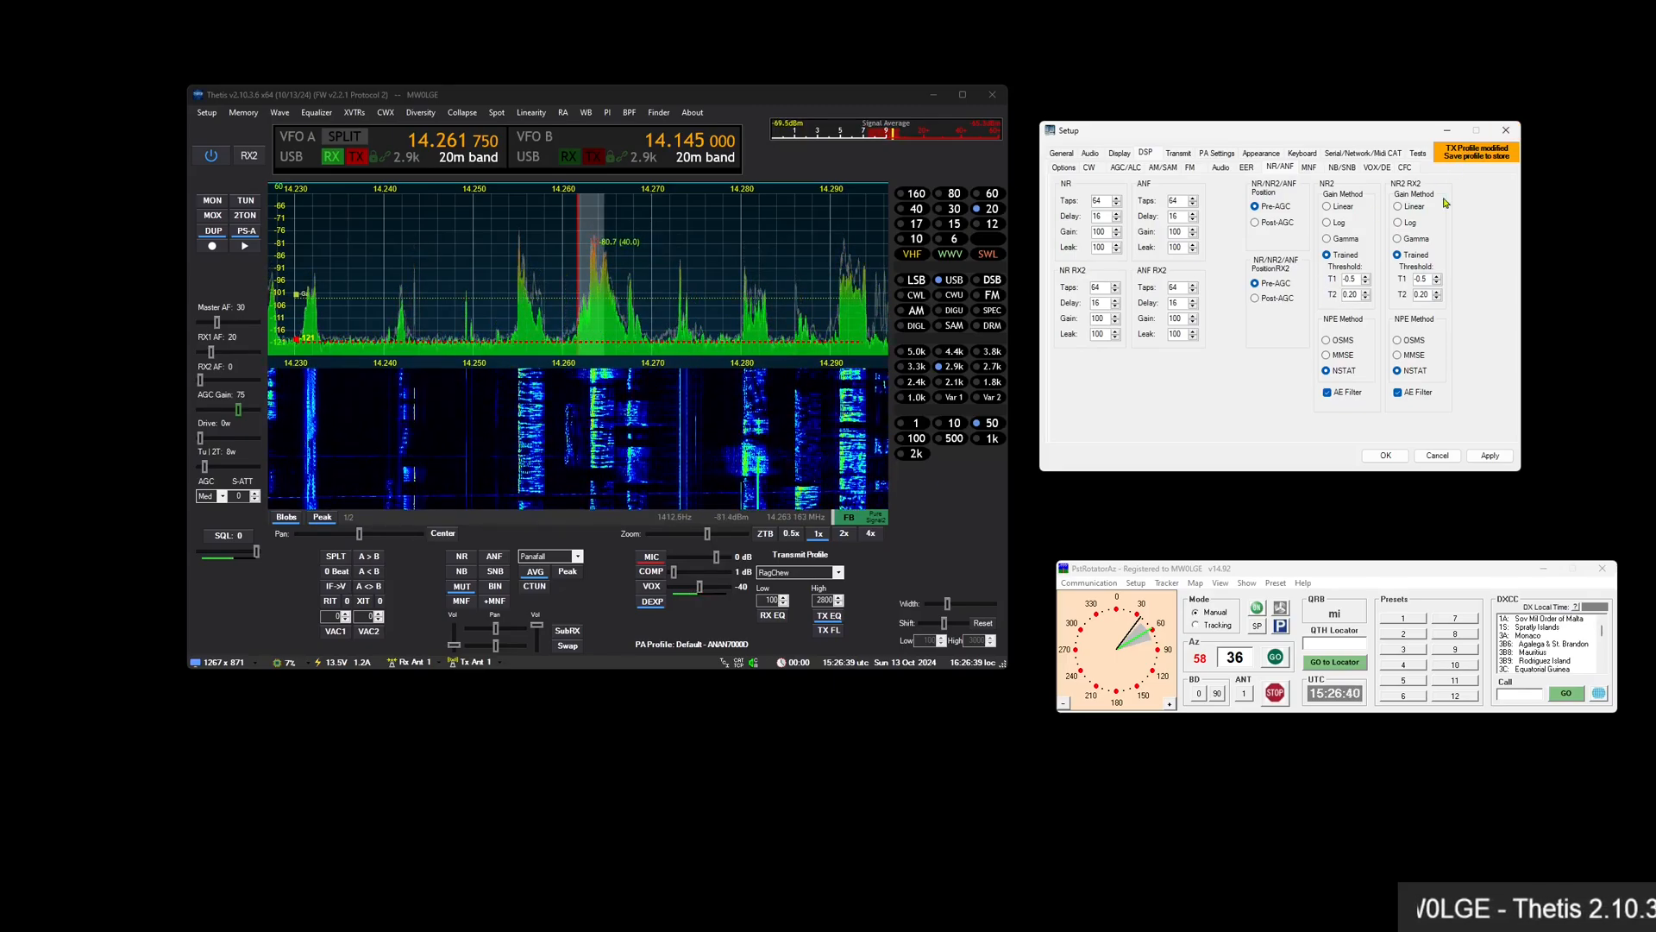
left_click(1507, 133)
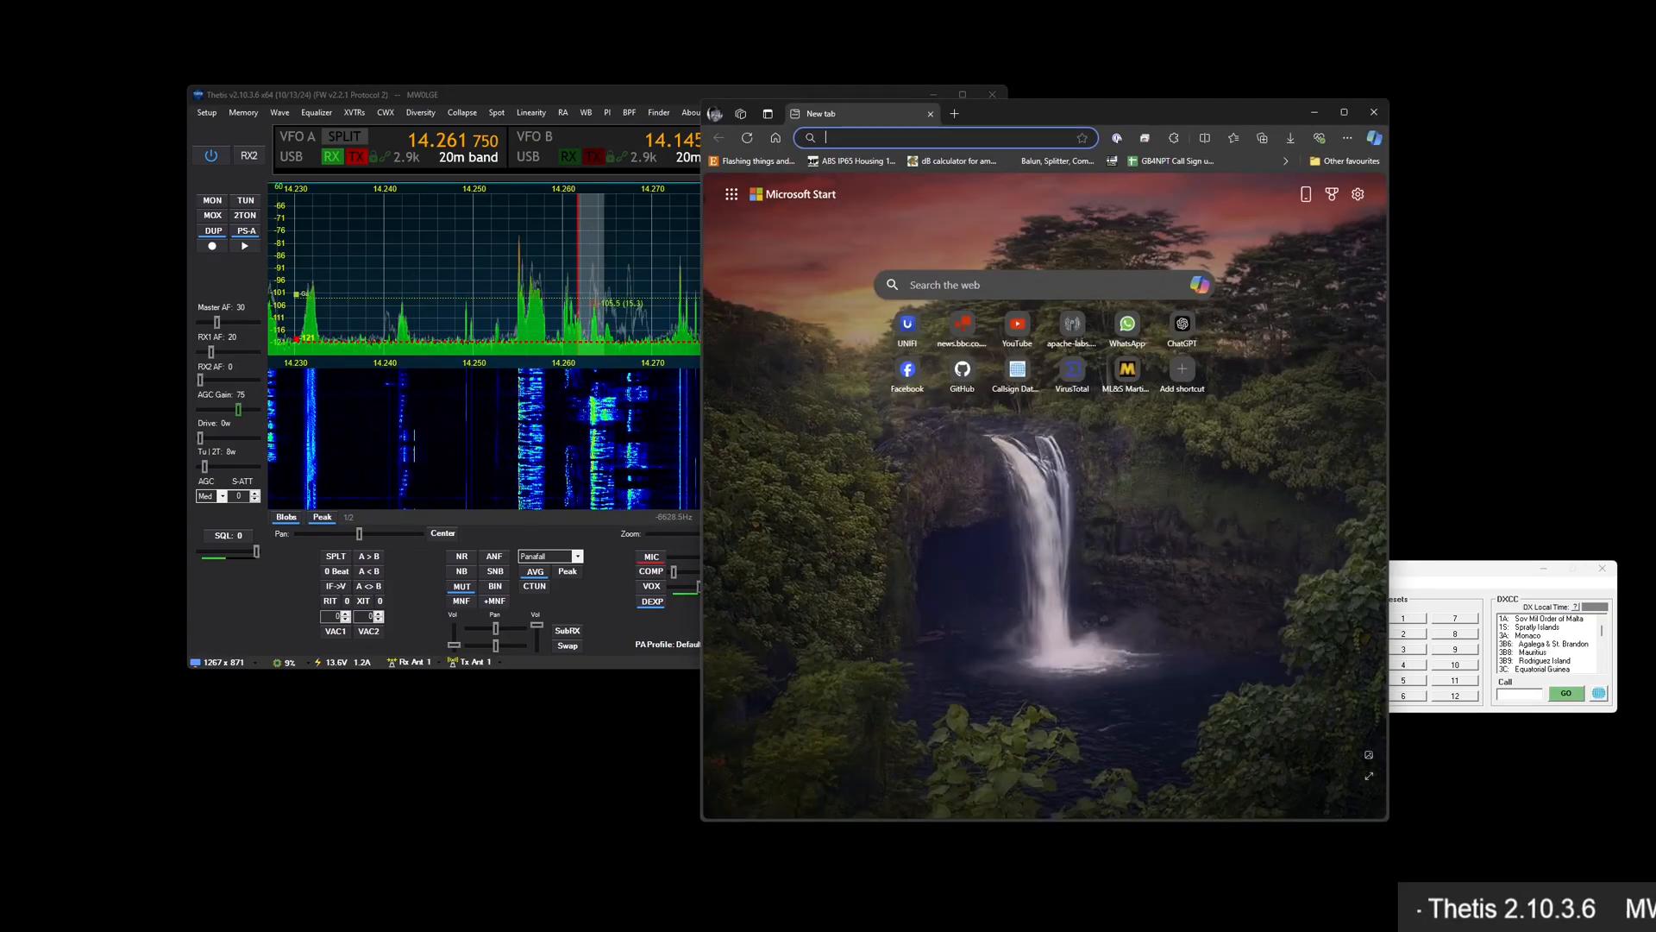
Reopen the Thetis_2.10.3.6_Final_Release document in the browser and highlight the G2 panel and default G2 settings entries
type("do")
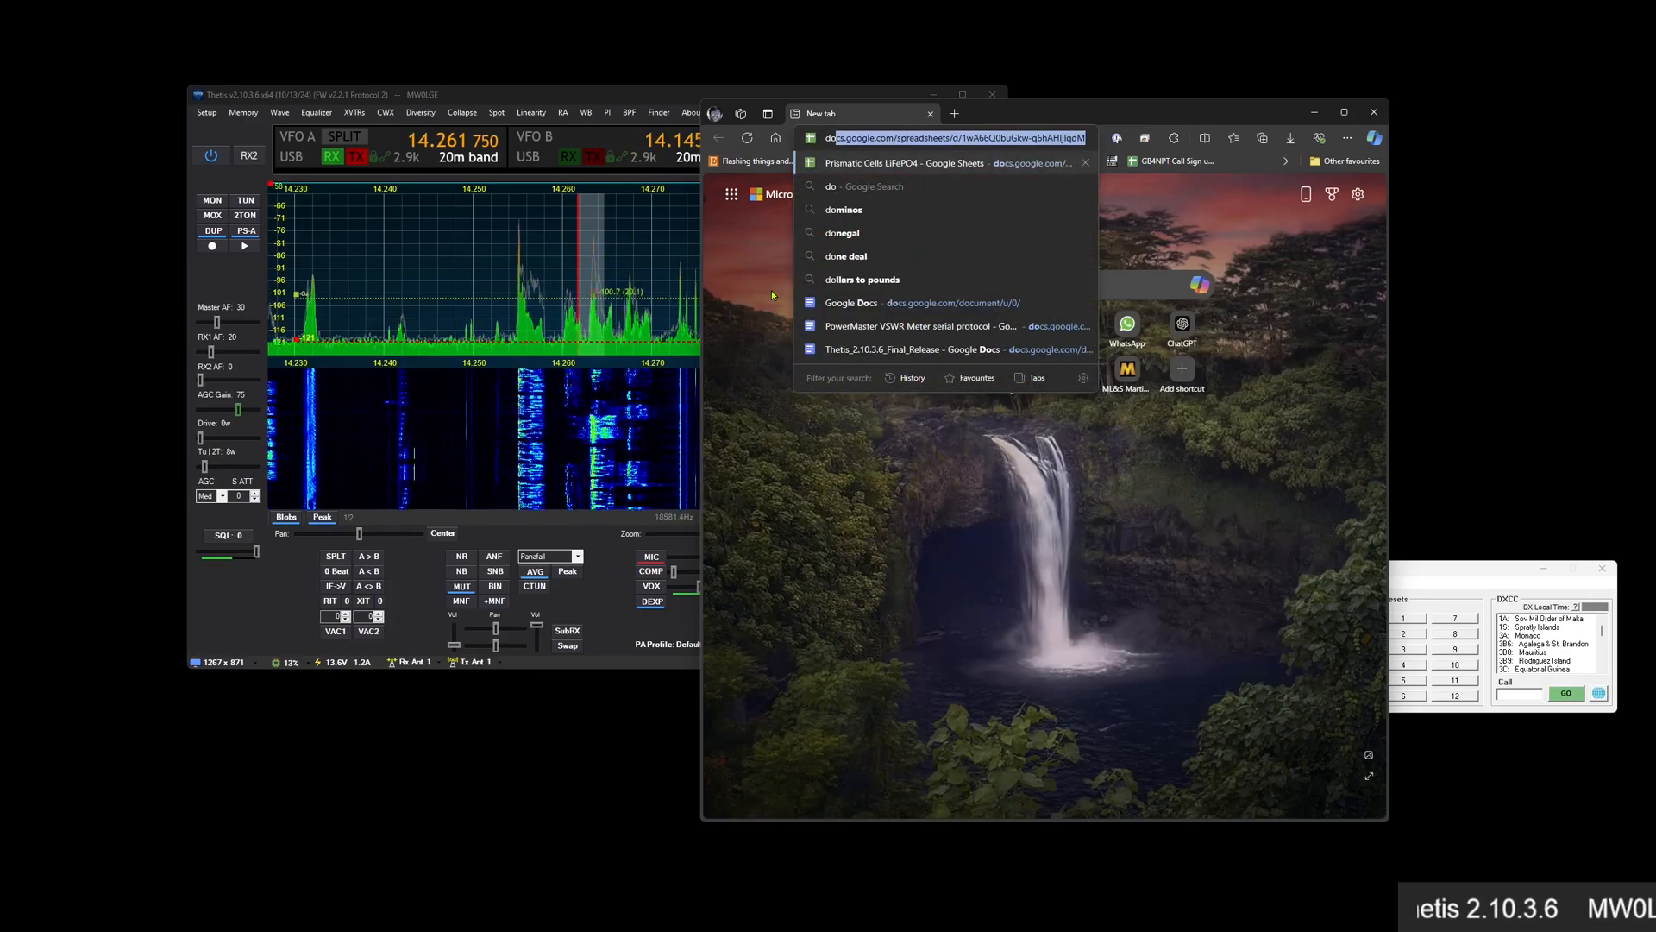
left_click_drag(1088, 116, 1655, 119)
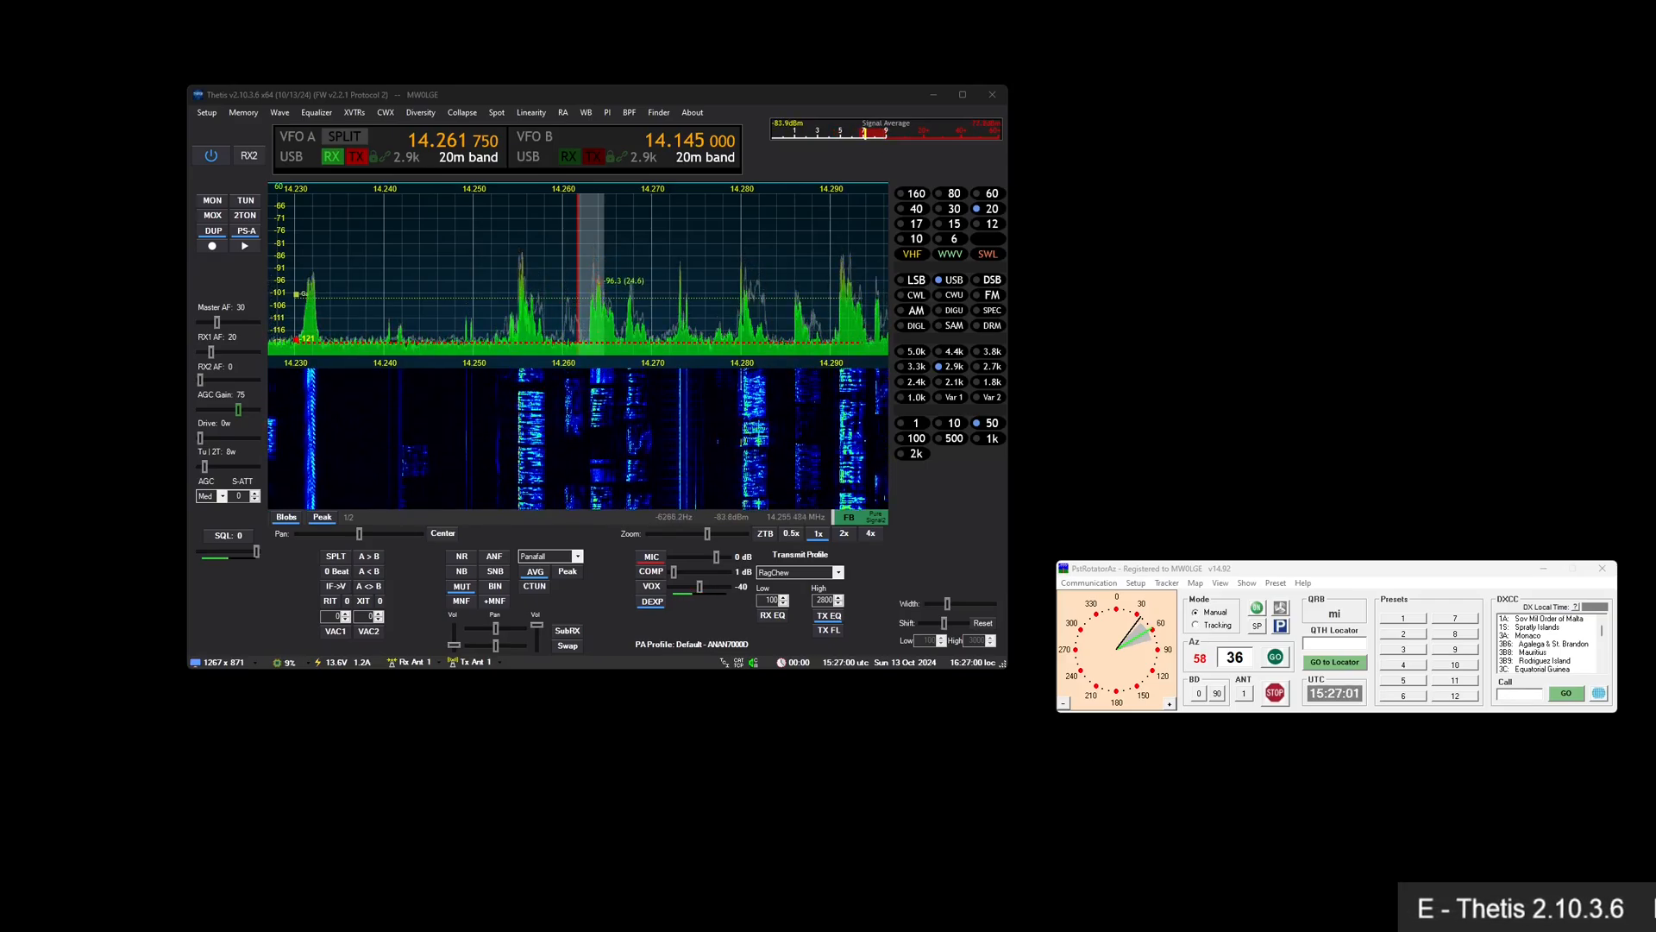
left_click_drag(1655, 323, 1068, 136)
scroll(801, 395, "down", 20)
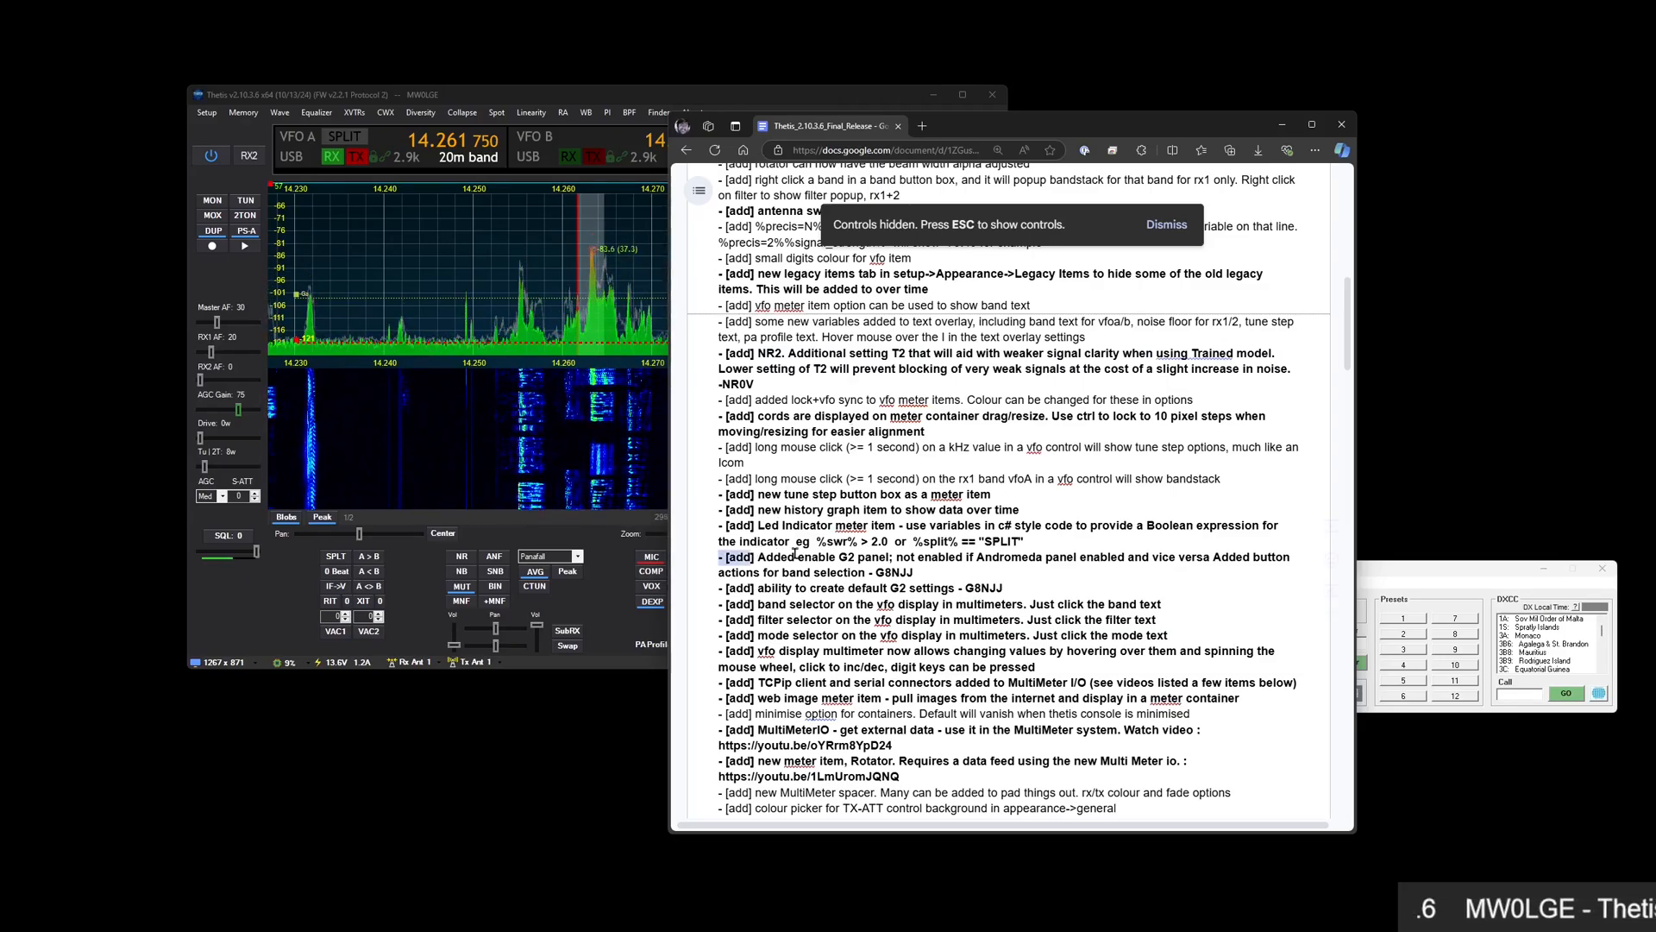
mouse_move(795, 554)
left_mouse_down()
mouse_move(1017, 588)
mouse_move(781, 557)
left_mouse_up()
left_click(1045, 572)
scroll(1019, 576, "down", 1)
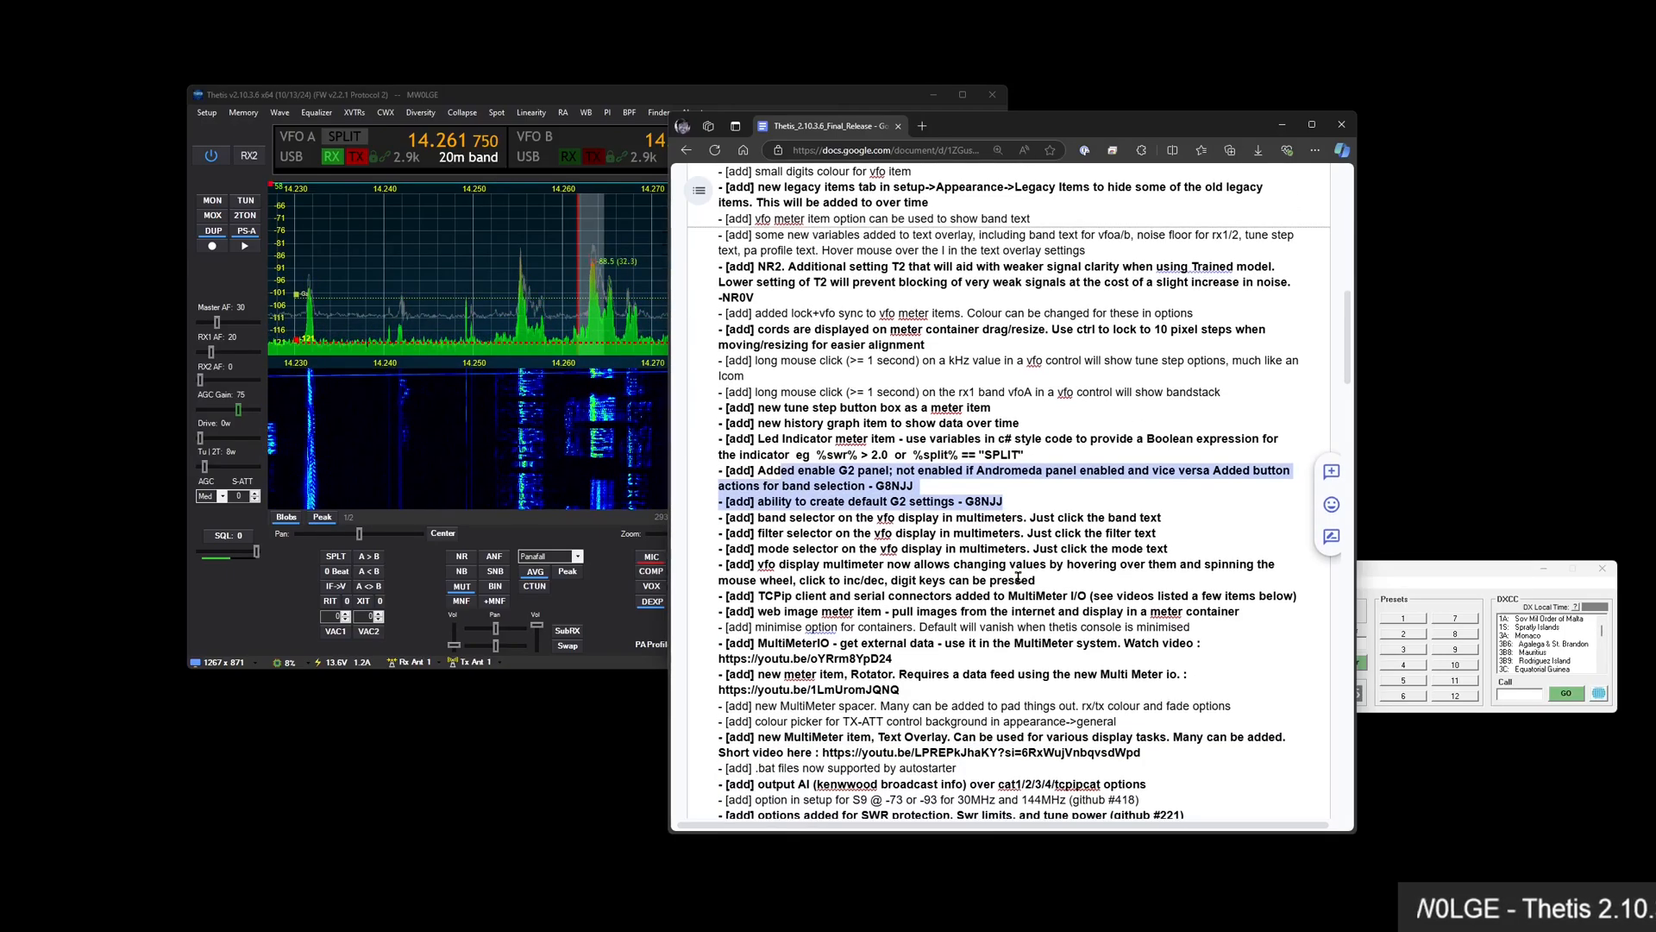
Read the change log from the TCPip client and serial connector entry to the Kenwood AI output entry, and move the browser aside
scroll(747, 532, "down", 1)
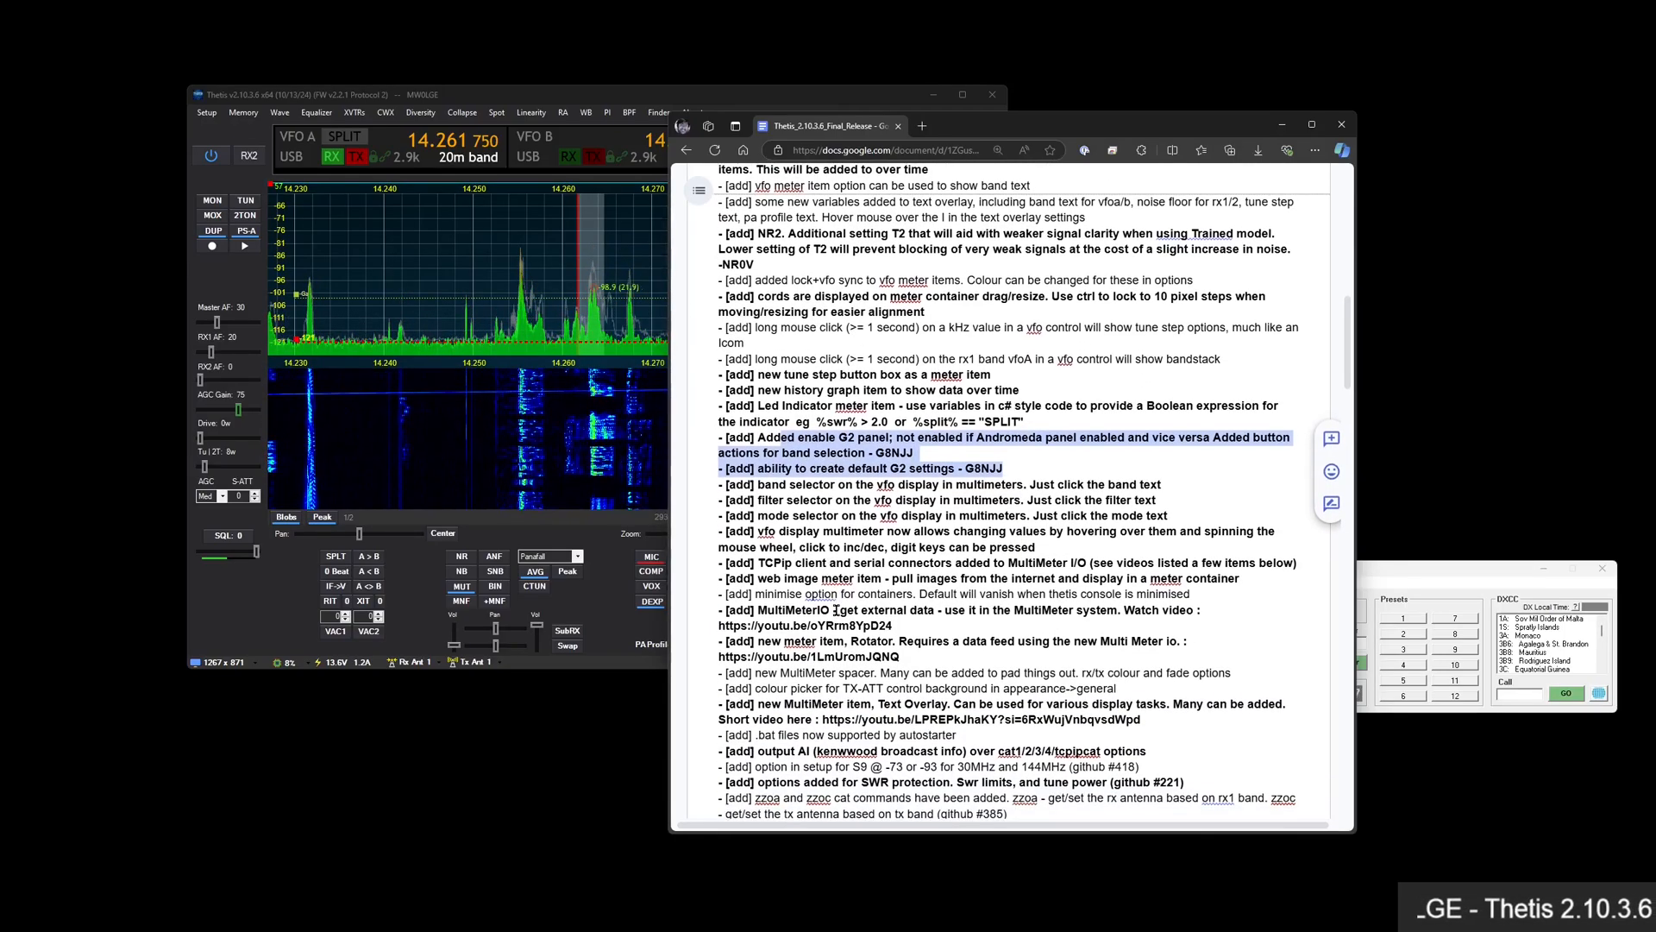
left_click_drag(845, 556, 986, 540)
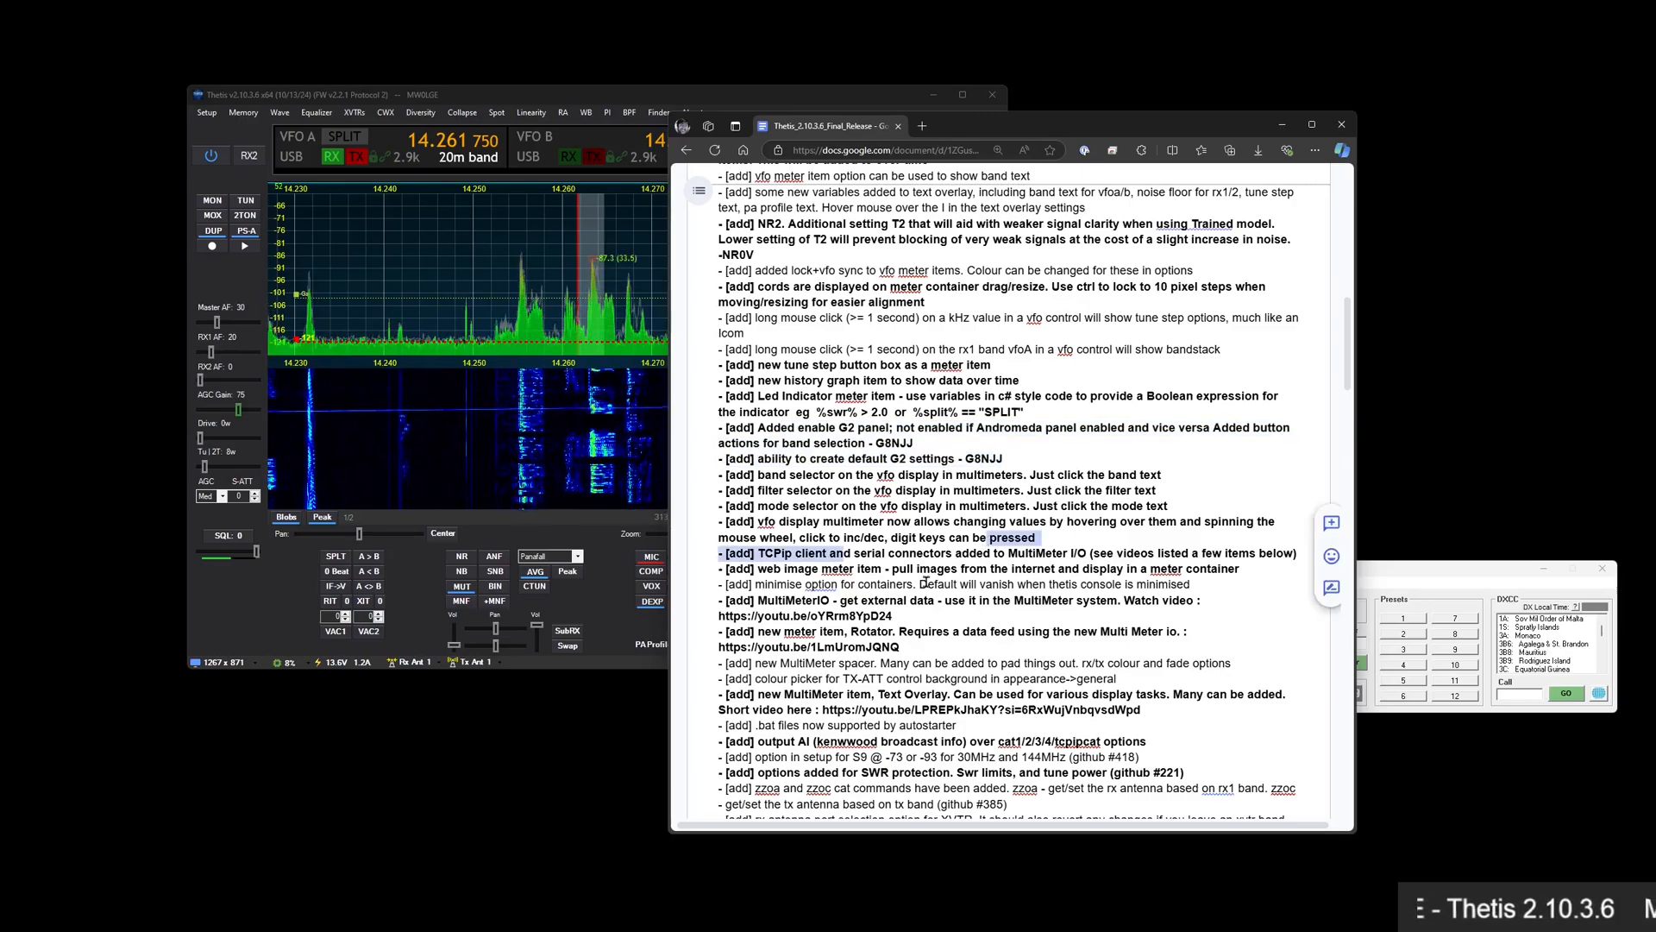
scroll(842, 589, "down", 3)
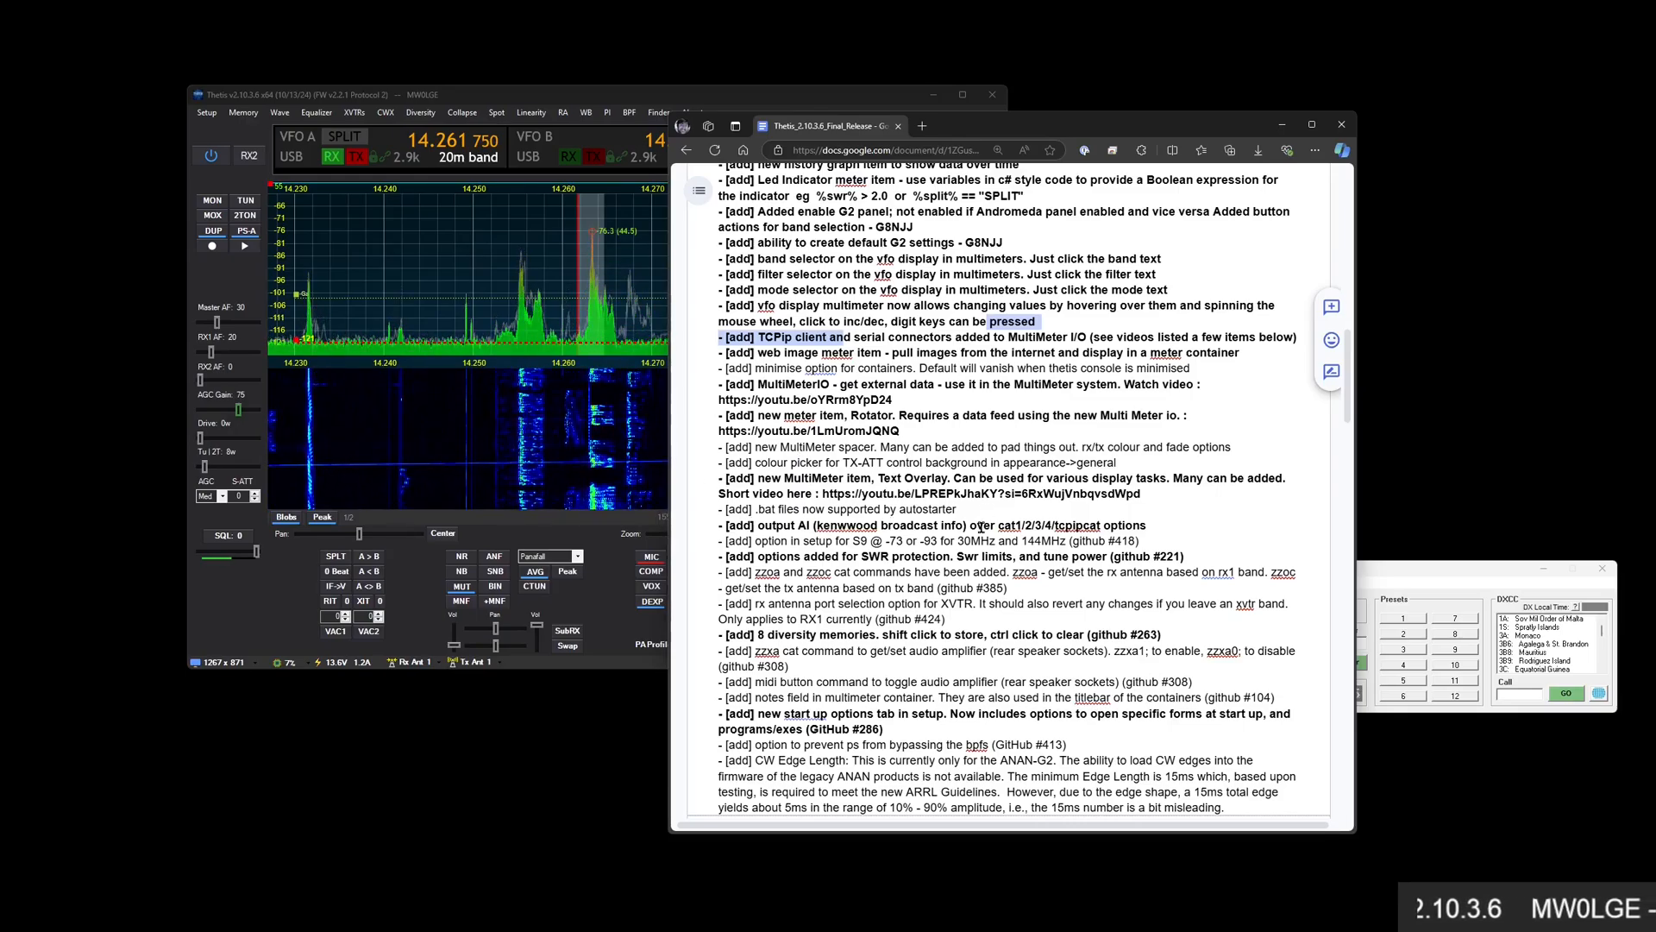
left_click_drag(1107, 128, 1655, 509)
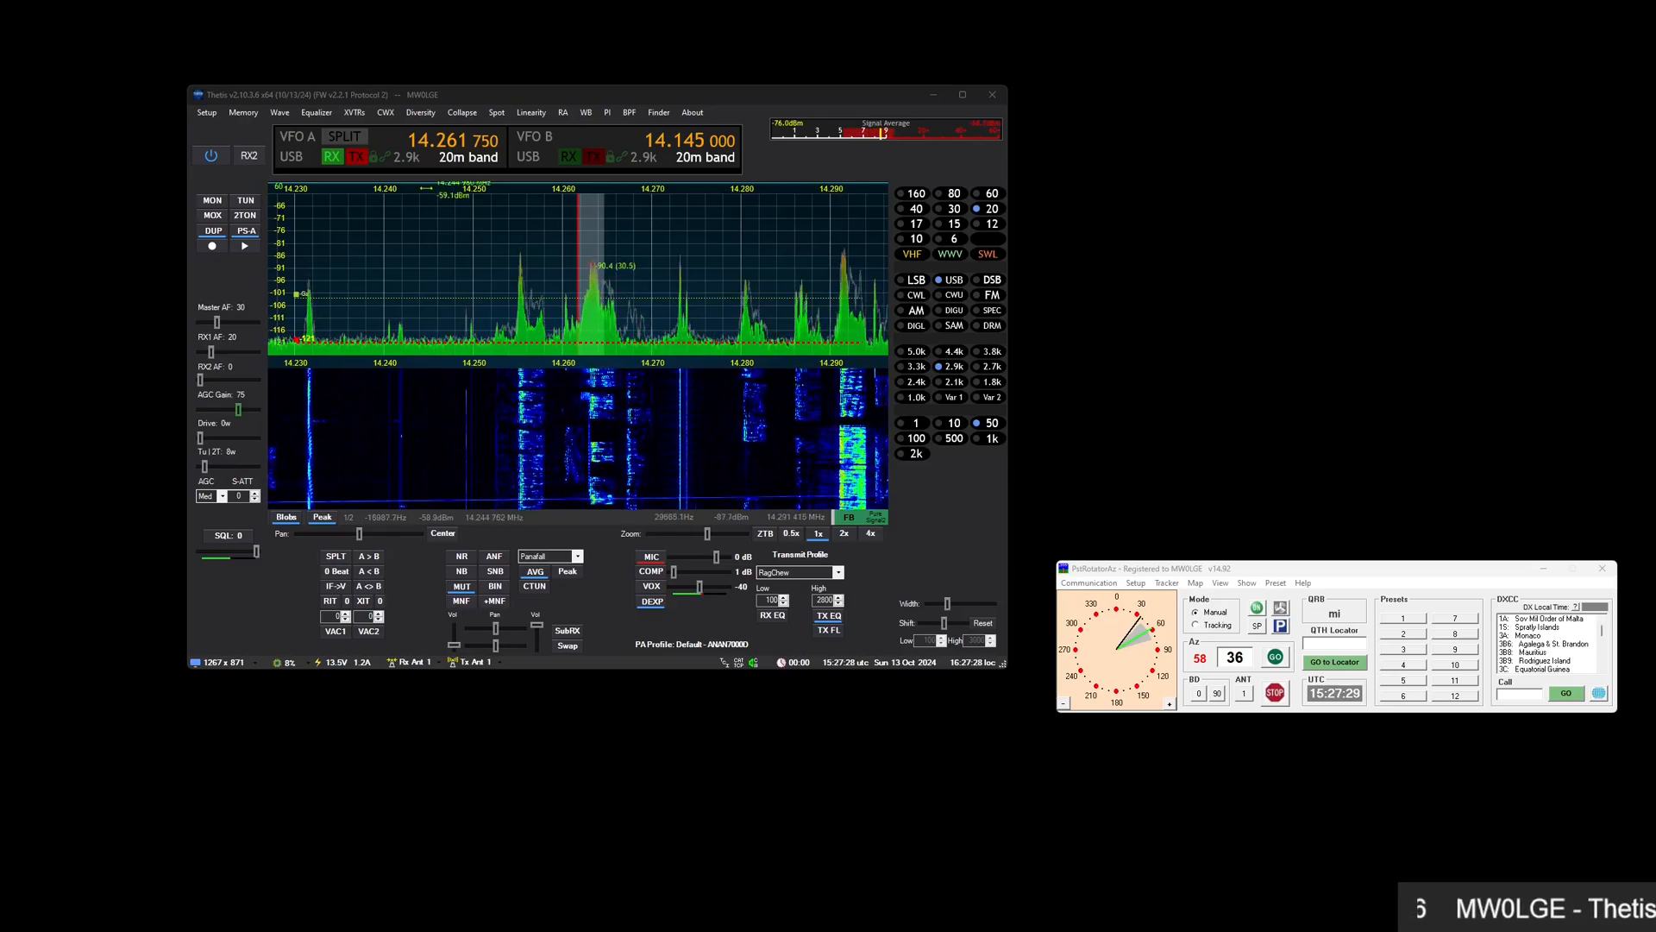
View the Allow Kenwood AI Command options in the CAT settings of Setup
left_click(204, 115)
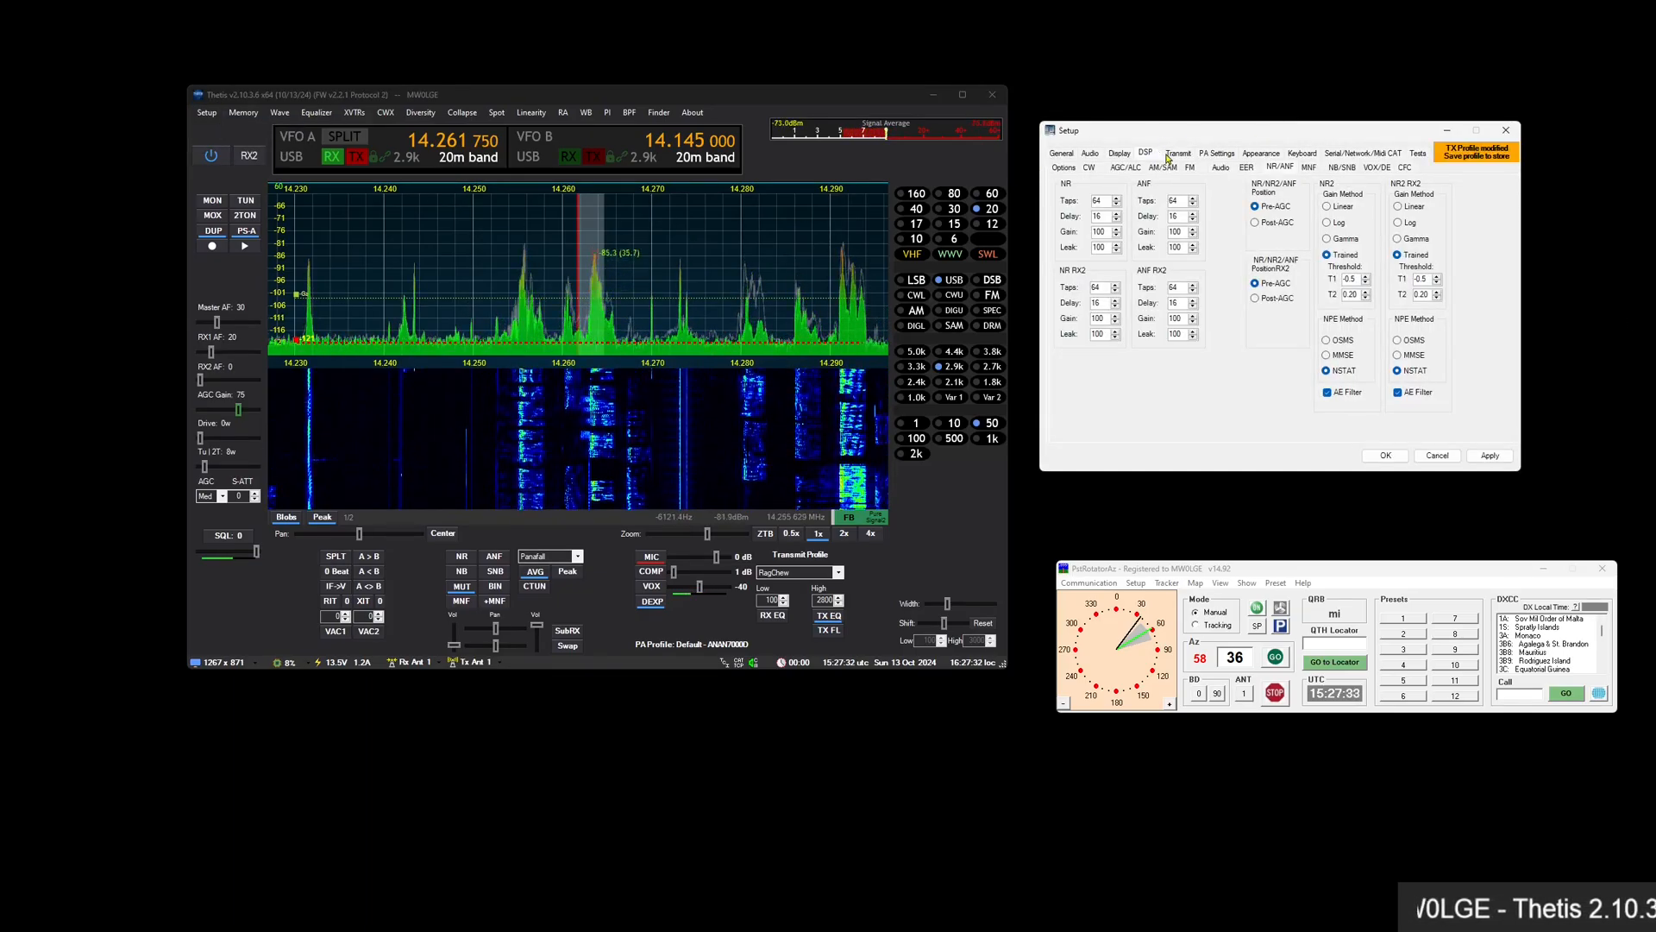
left_click(1366, 153)
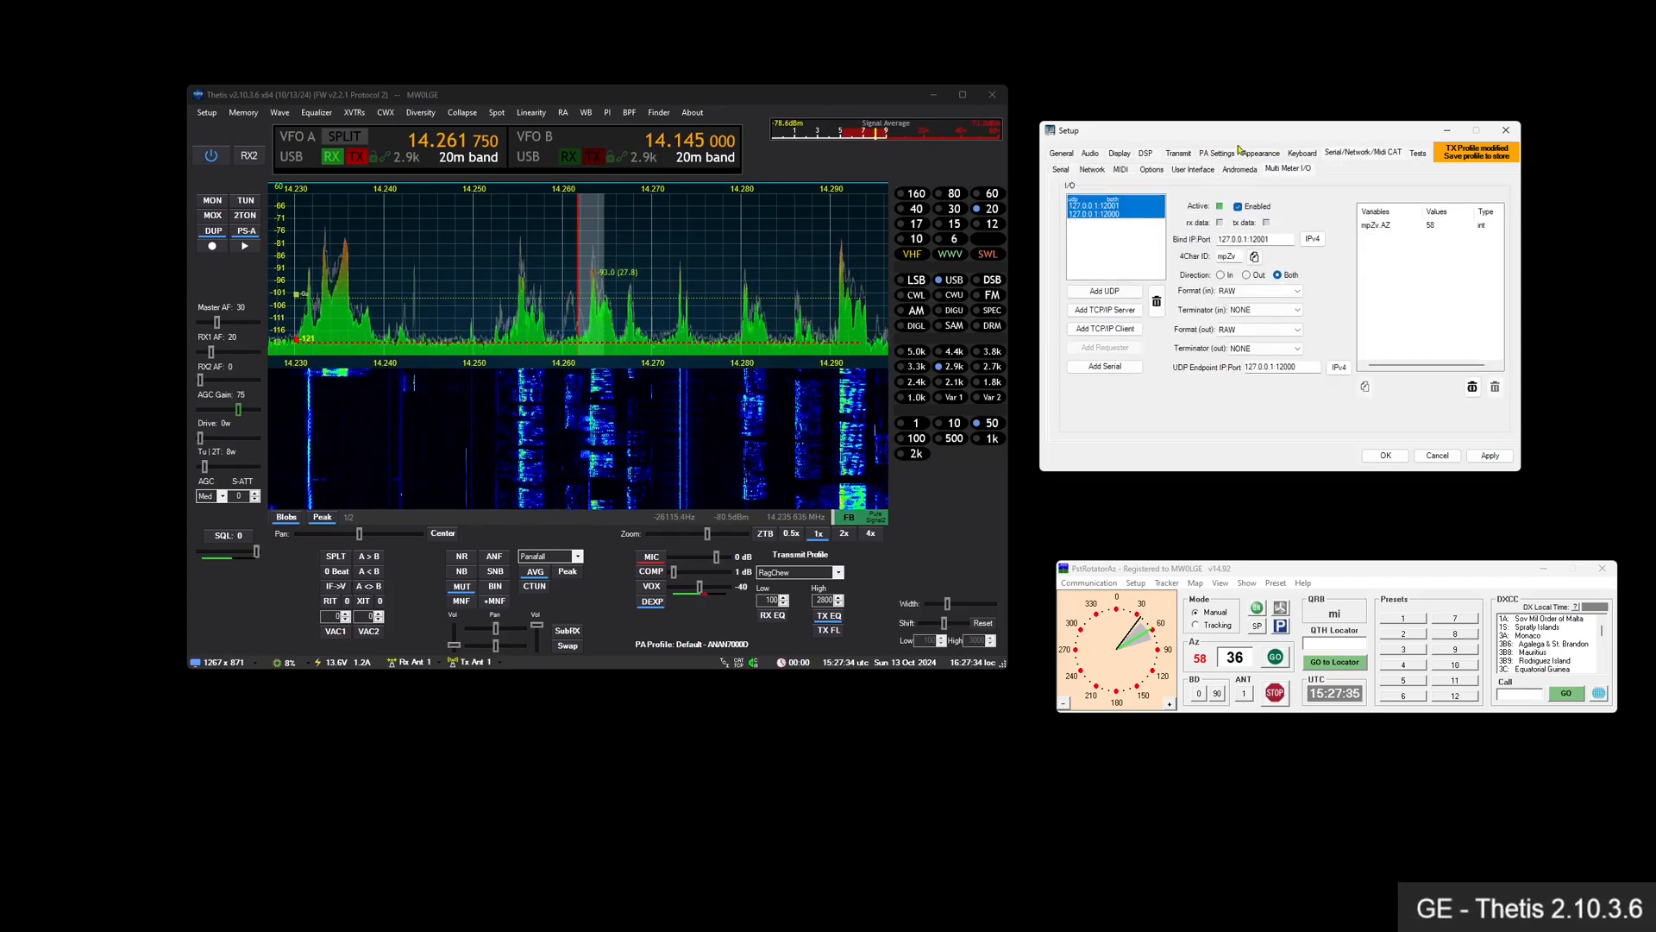
left_click(1147, 170)
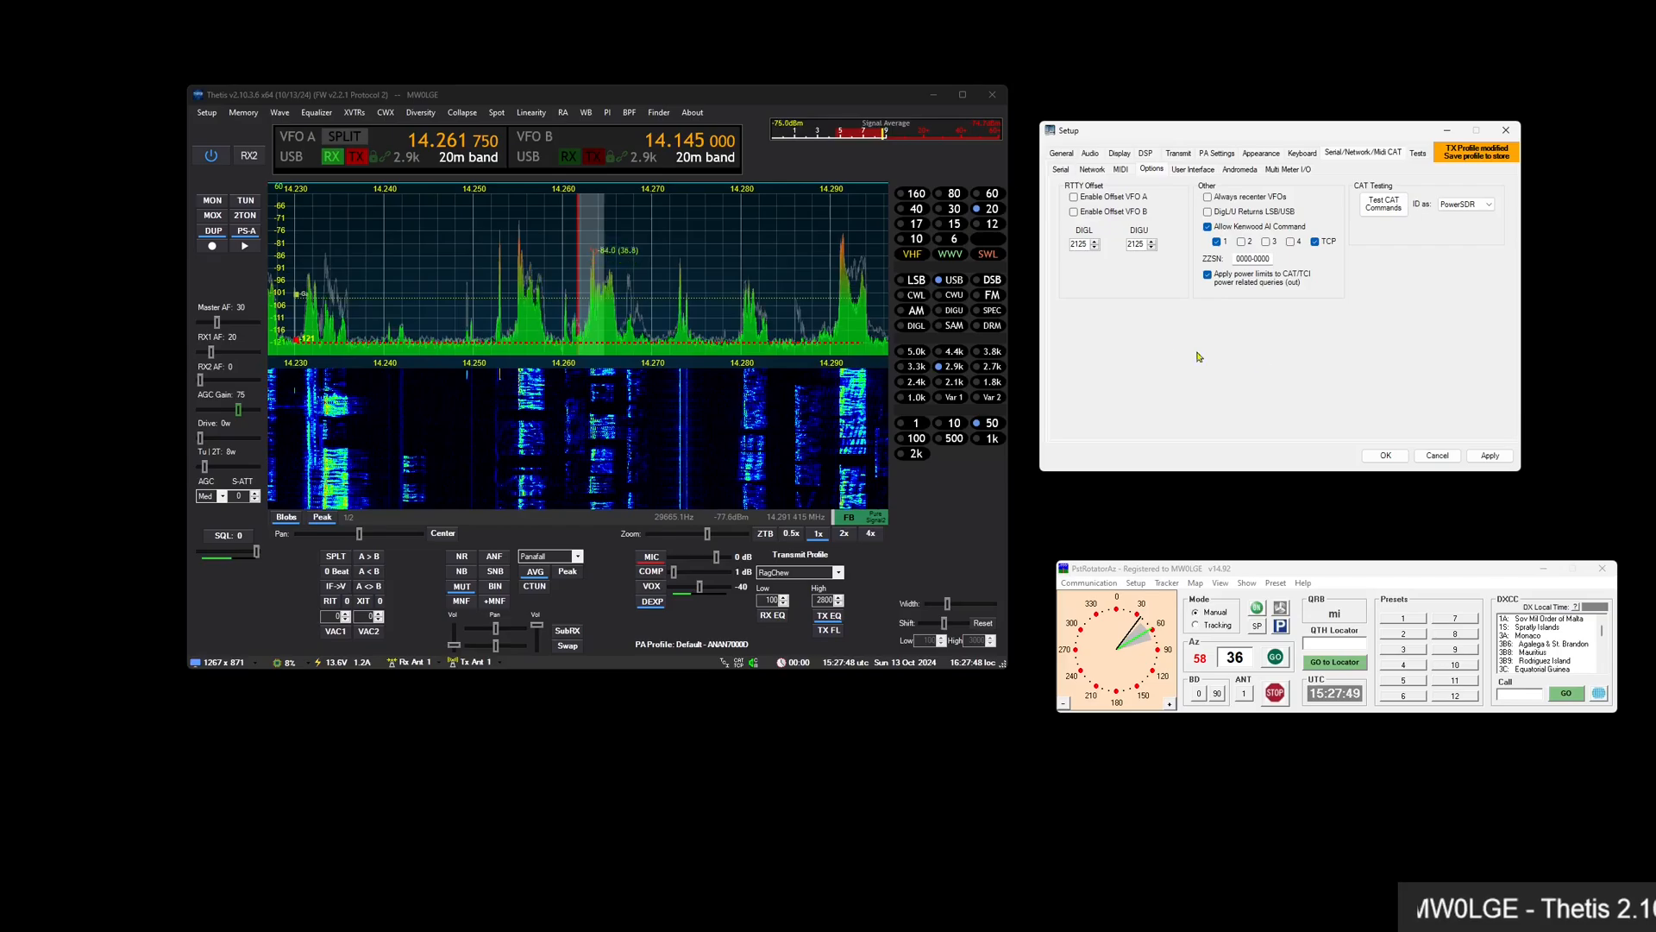
Check the next change log entries, and view the SWR Protection options in the antenna and filter settings of Setup
left_click_drag(1655, 224, 1181, 157)
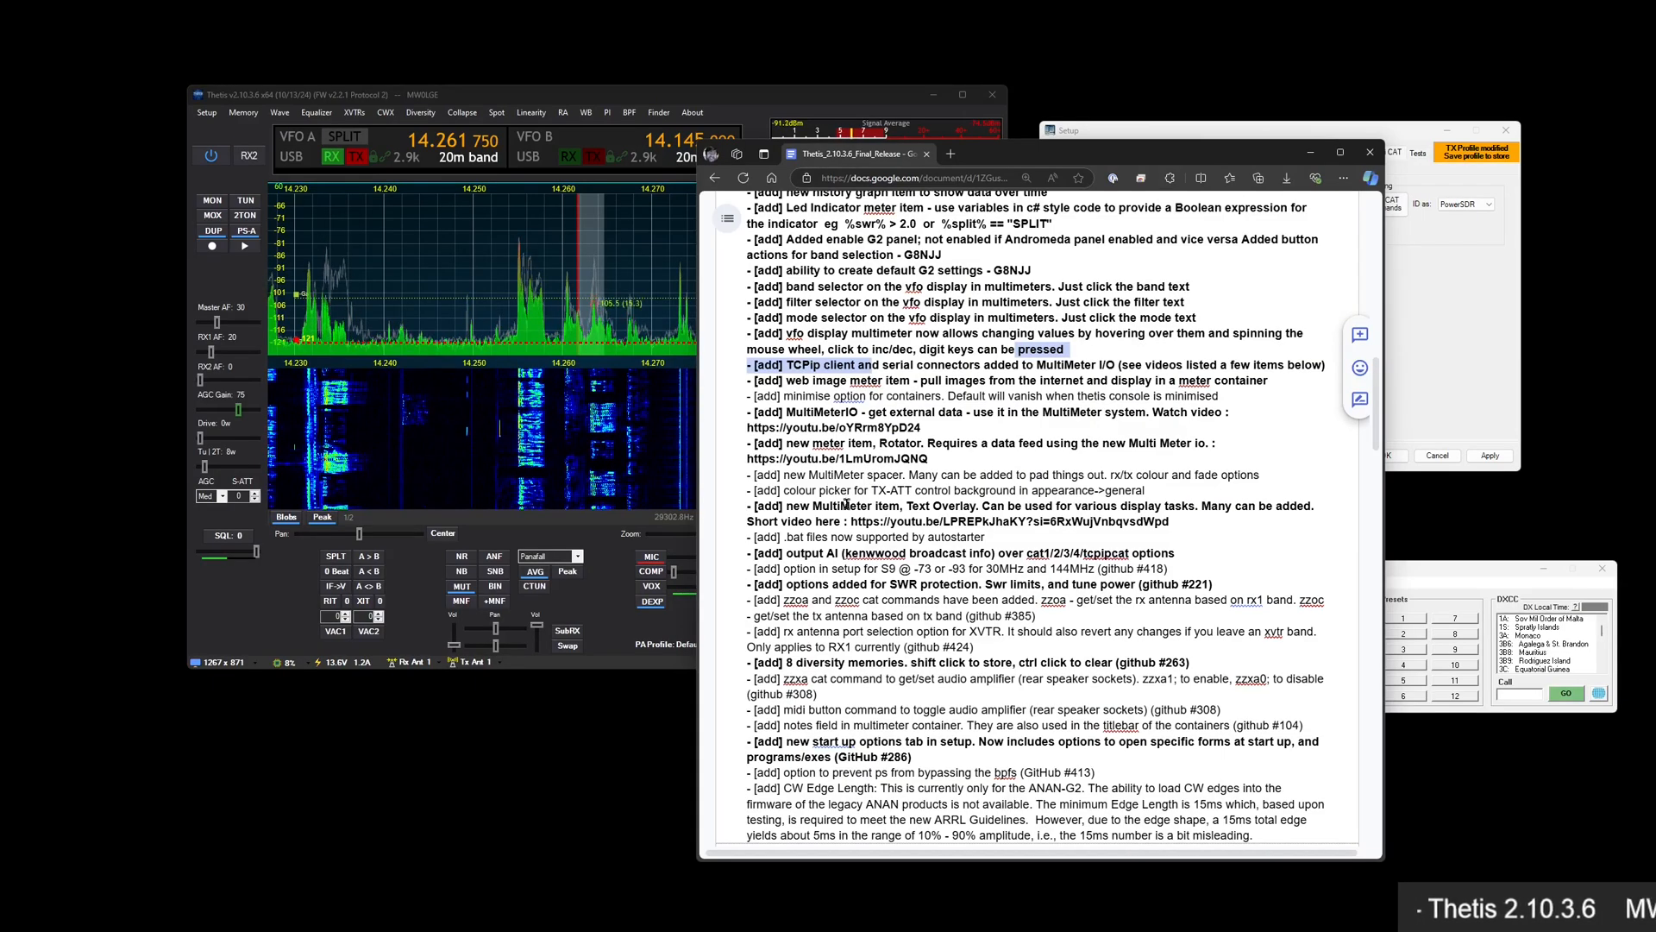
scroll(849, 552, "down", 1)
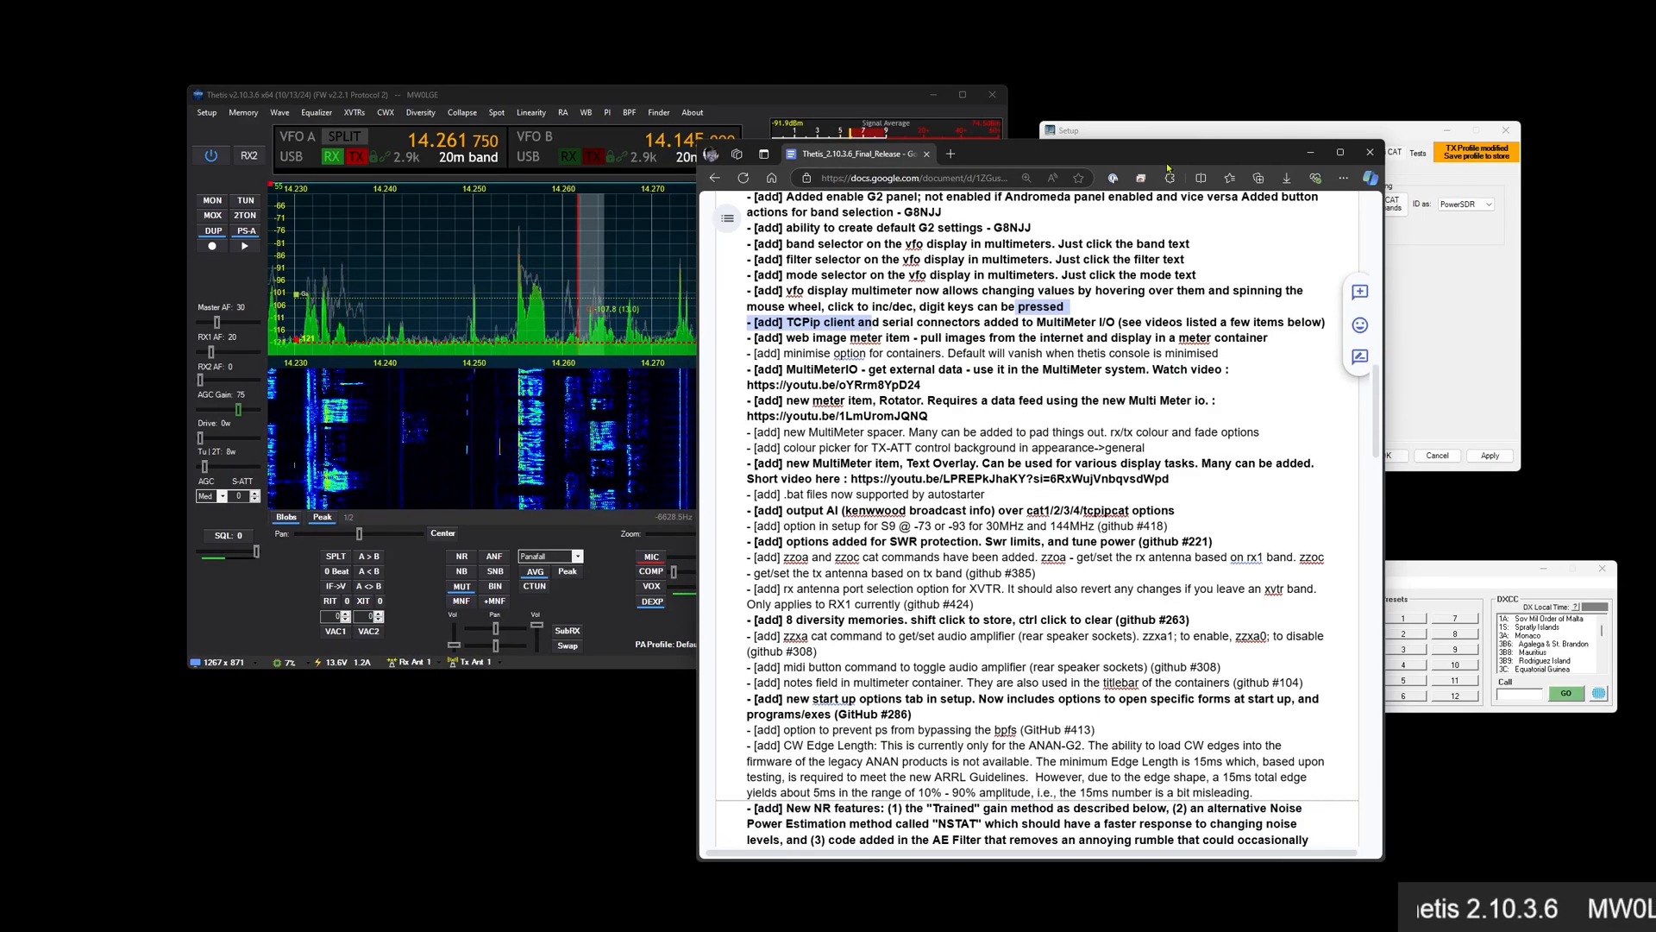
left_click_drag(1154, 183, 770, 931)
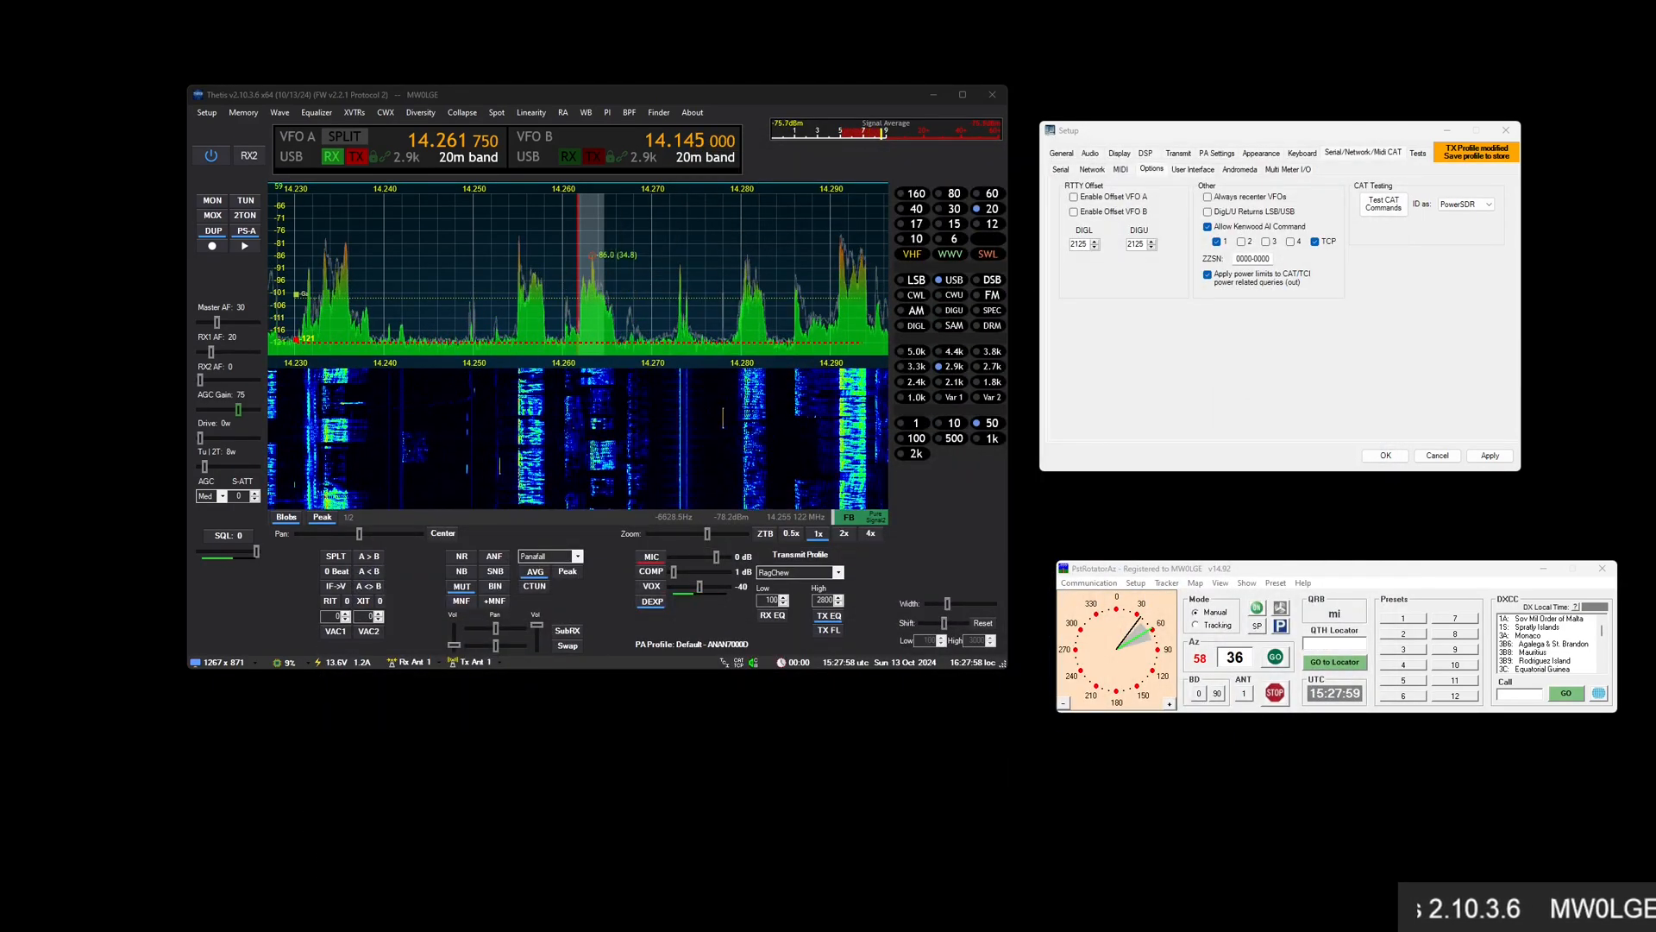
left_click(1184, 155)
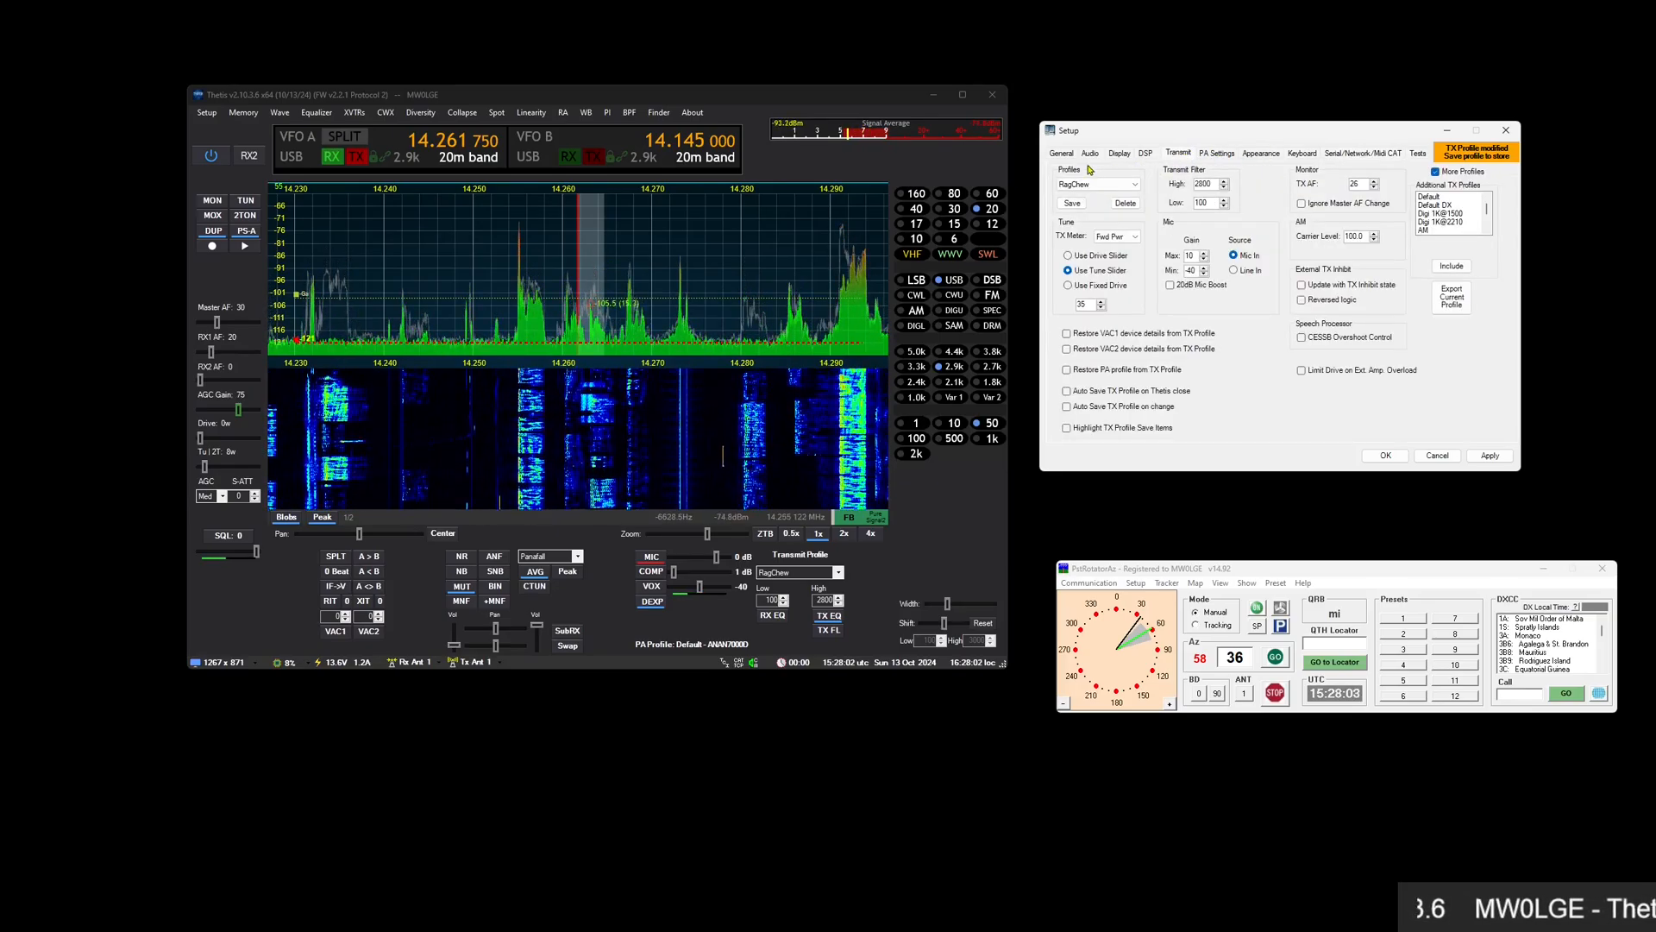
left_click(1061, 153)
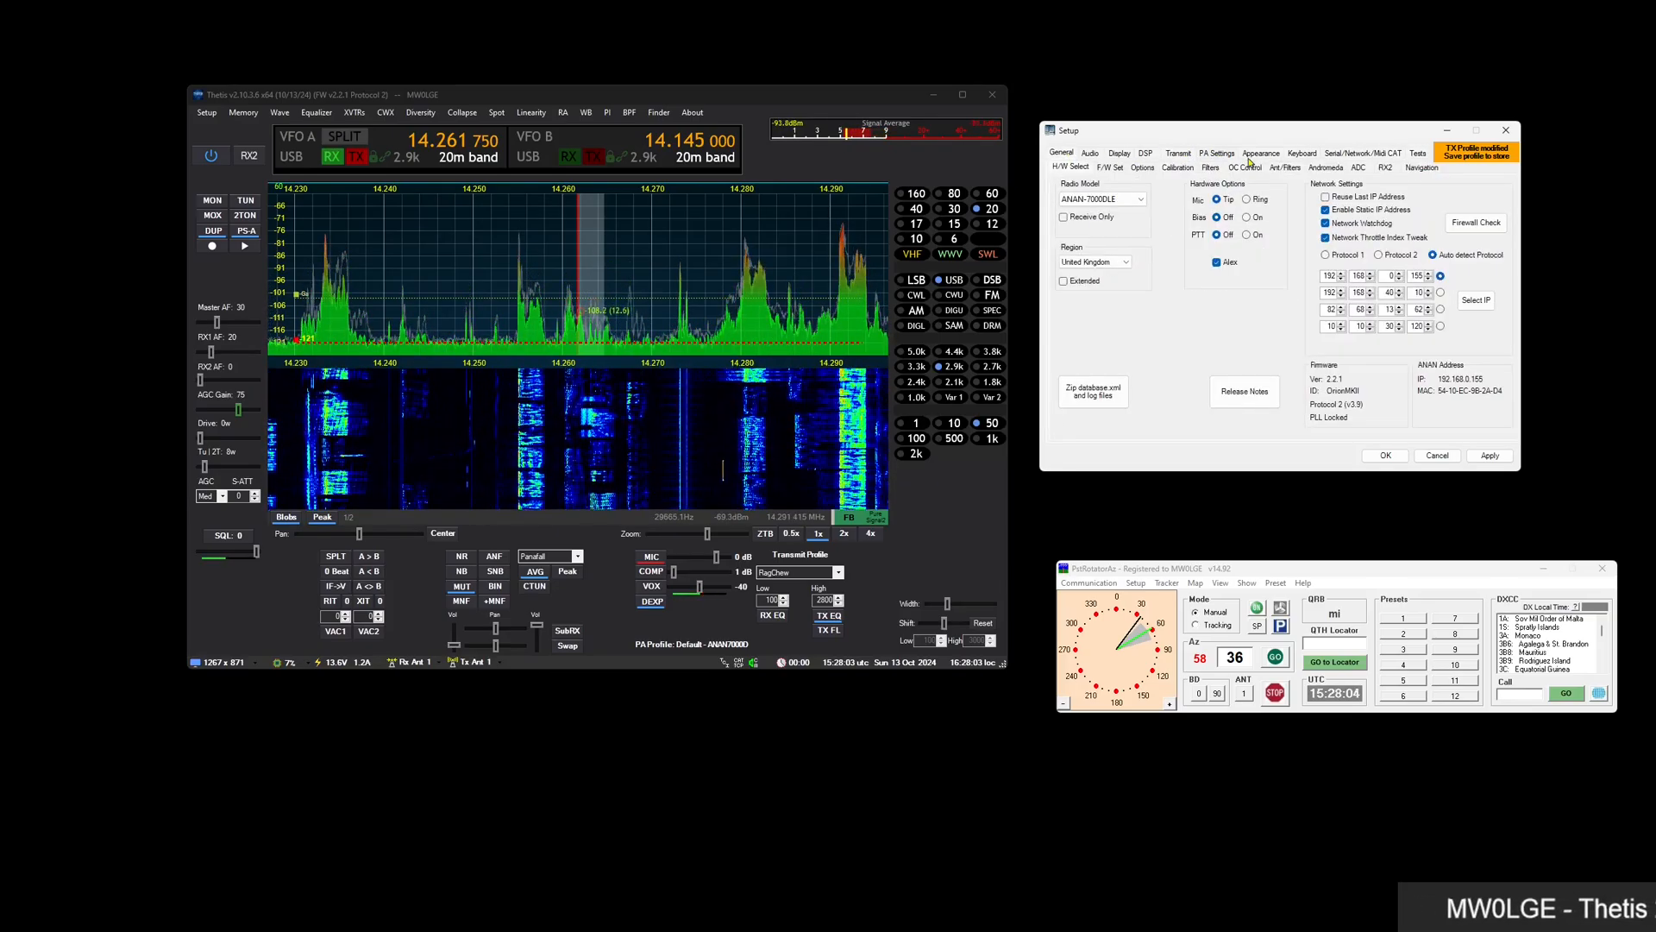
left_click(1284, 168)
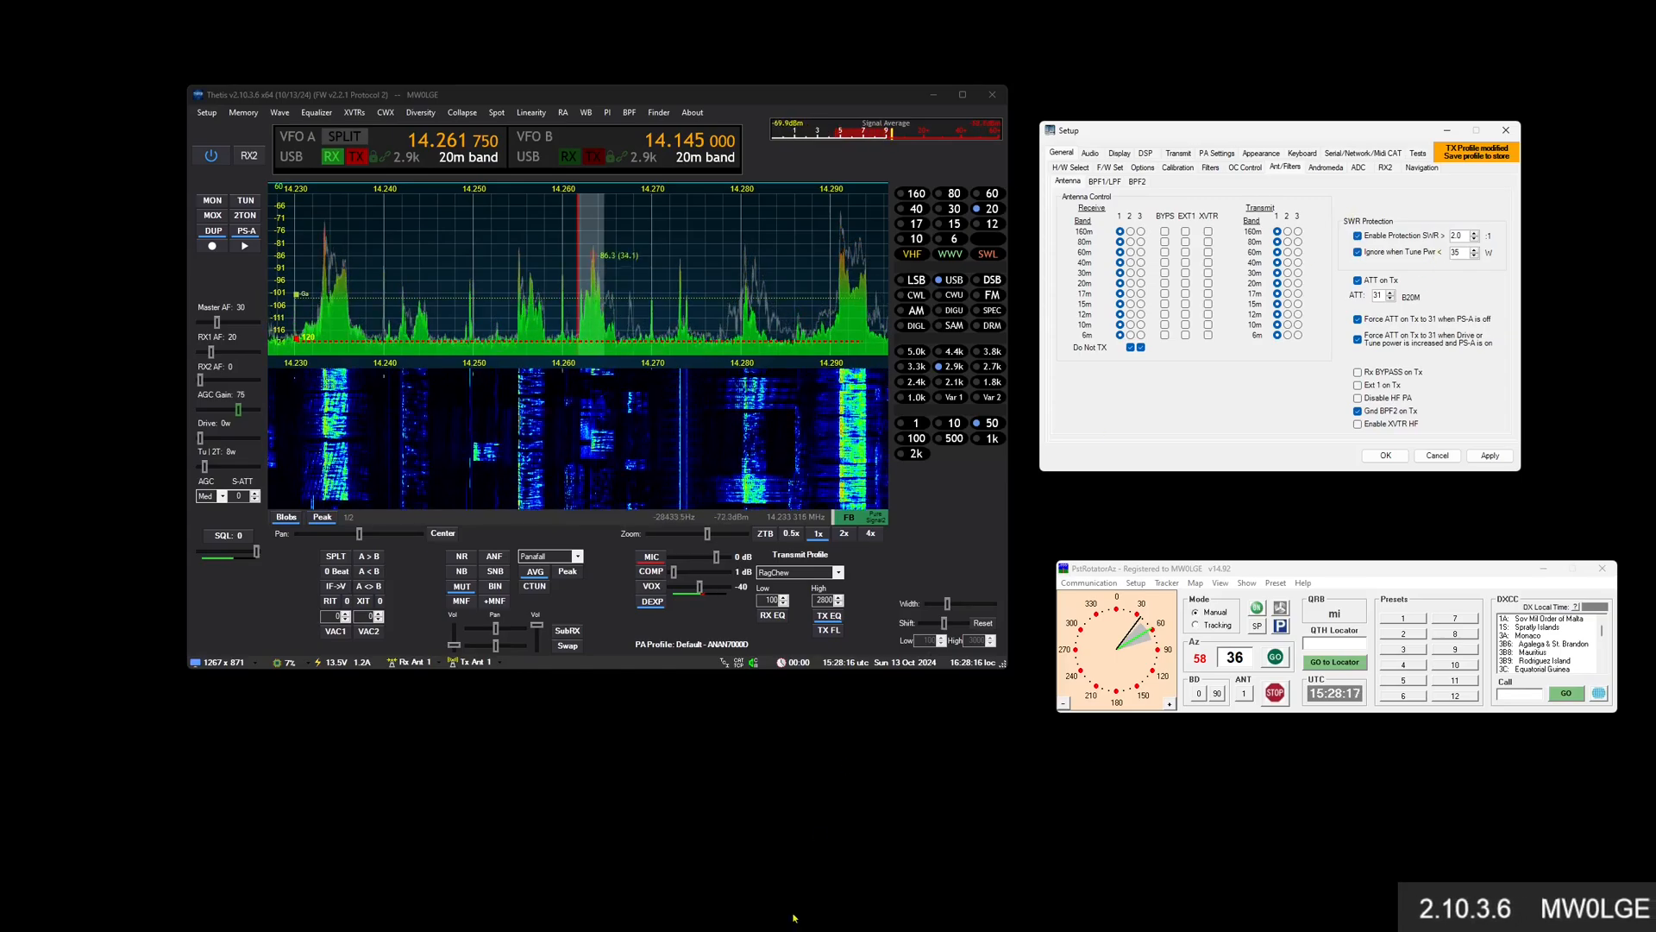
Check the change log again, open the diversity Phasing Control window over the main display, and recall memory M1
left_click_drag(927, 930, 968, 156)
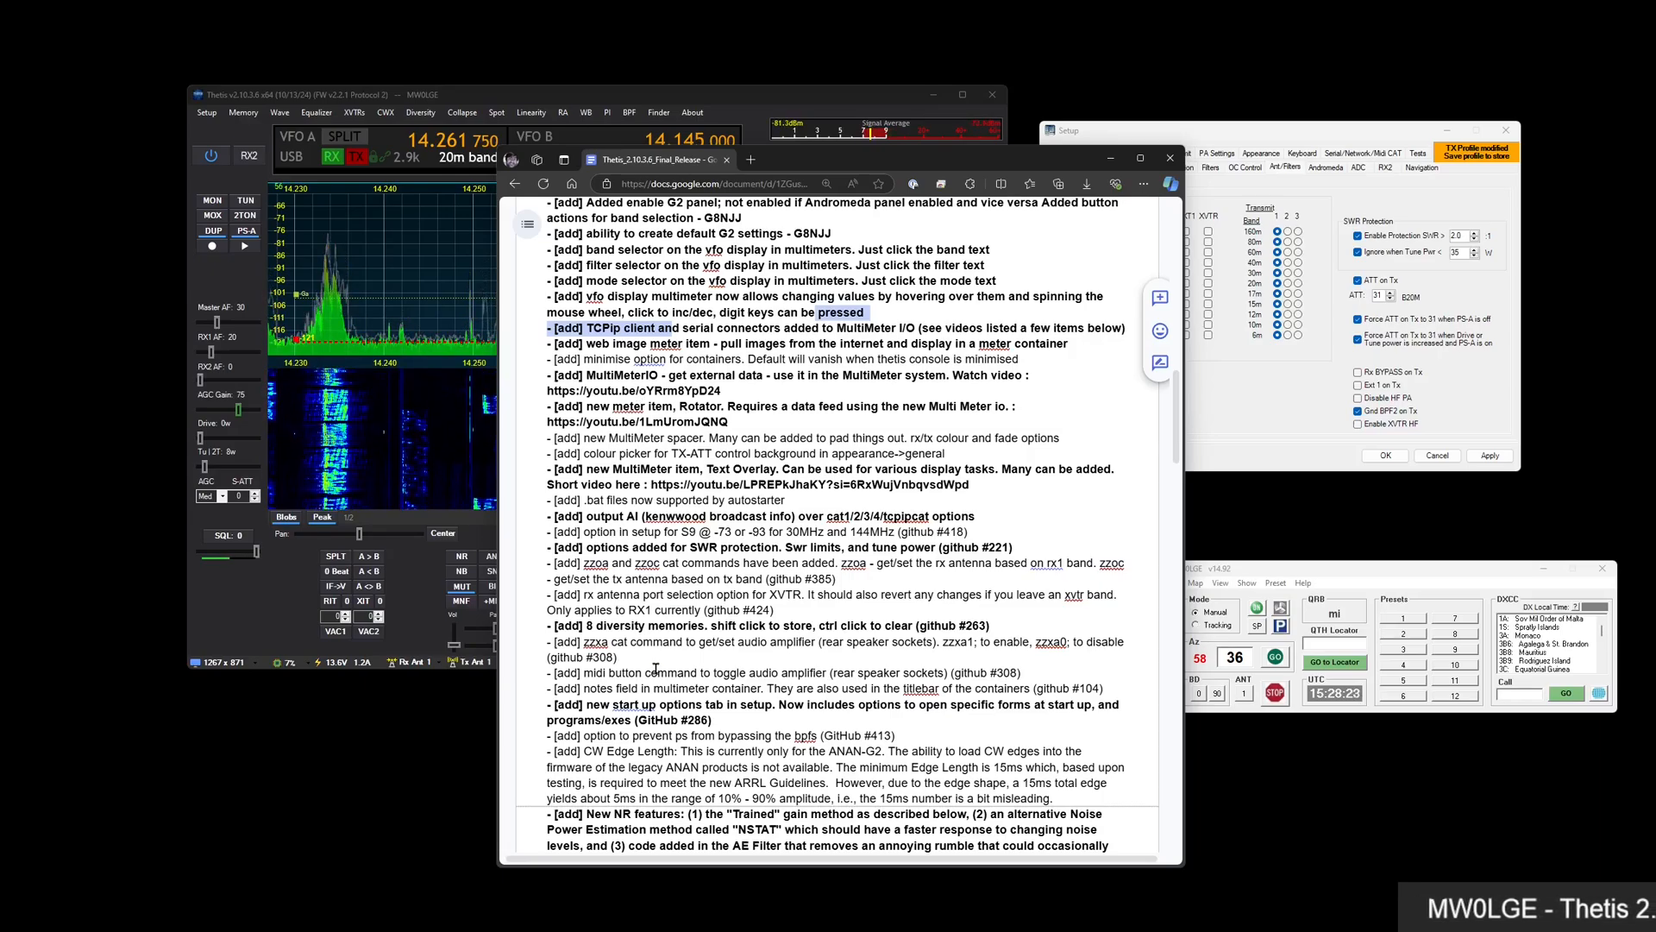
left_click_drag(830, 161, 825, 931)
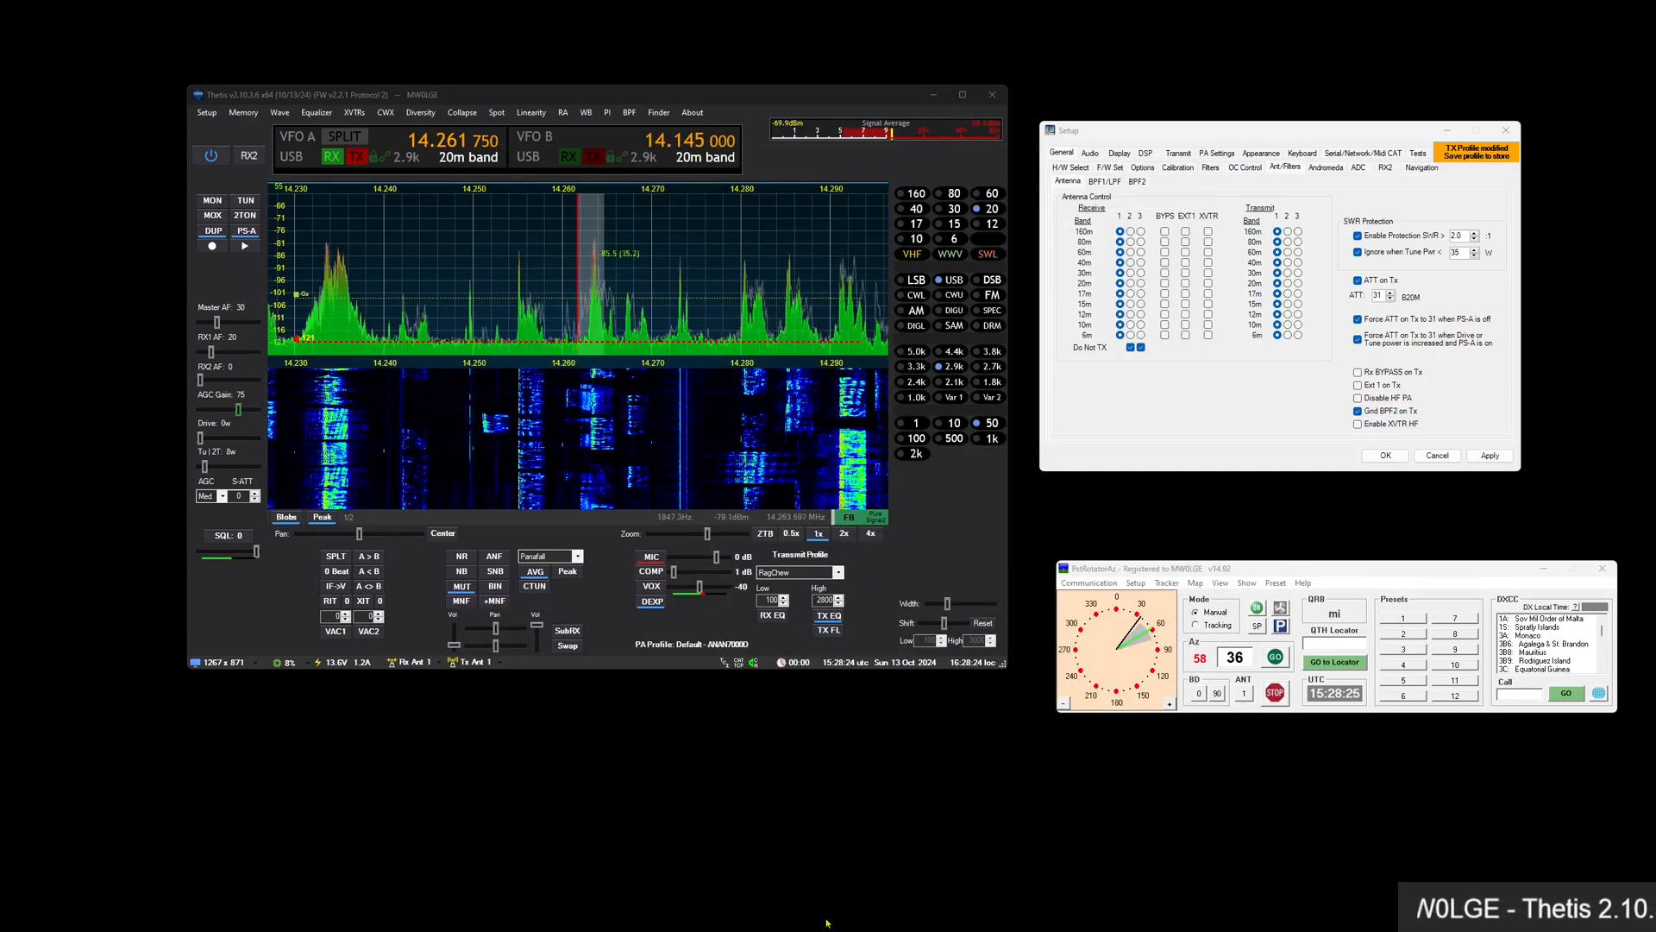
left_click(421, 113)
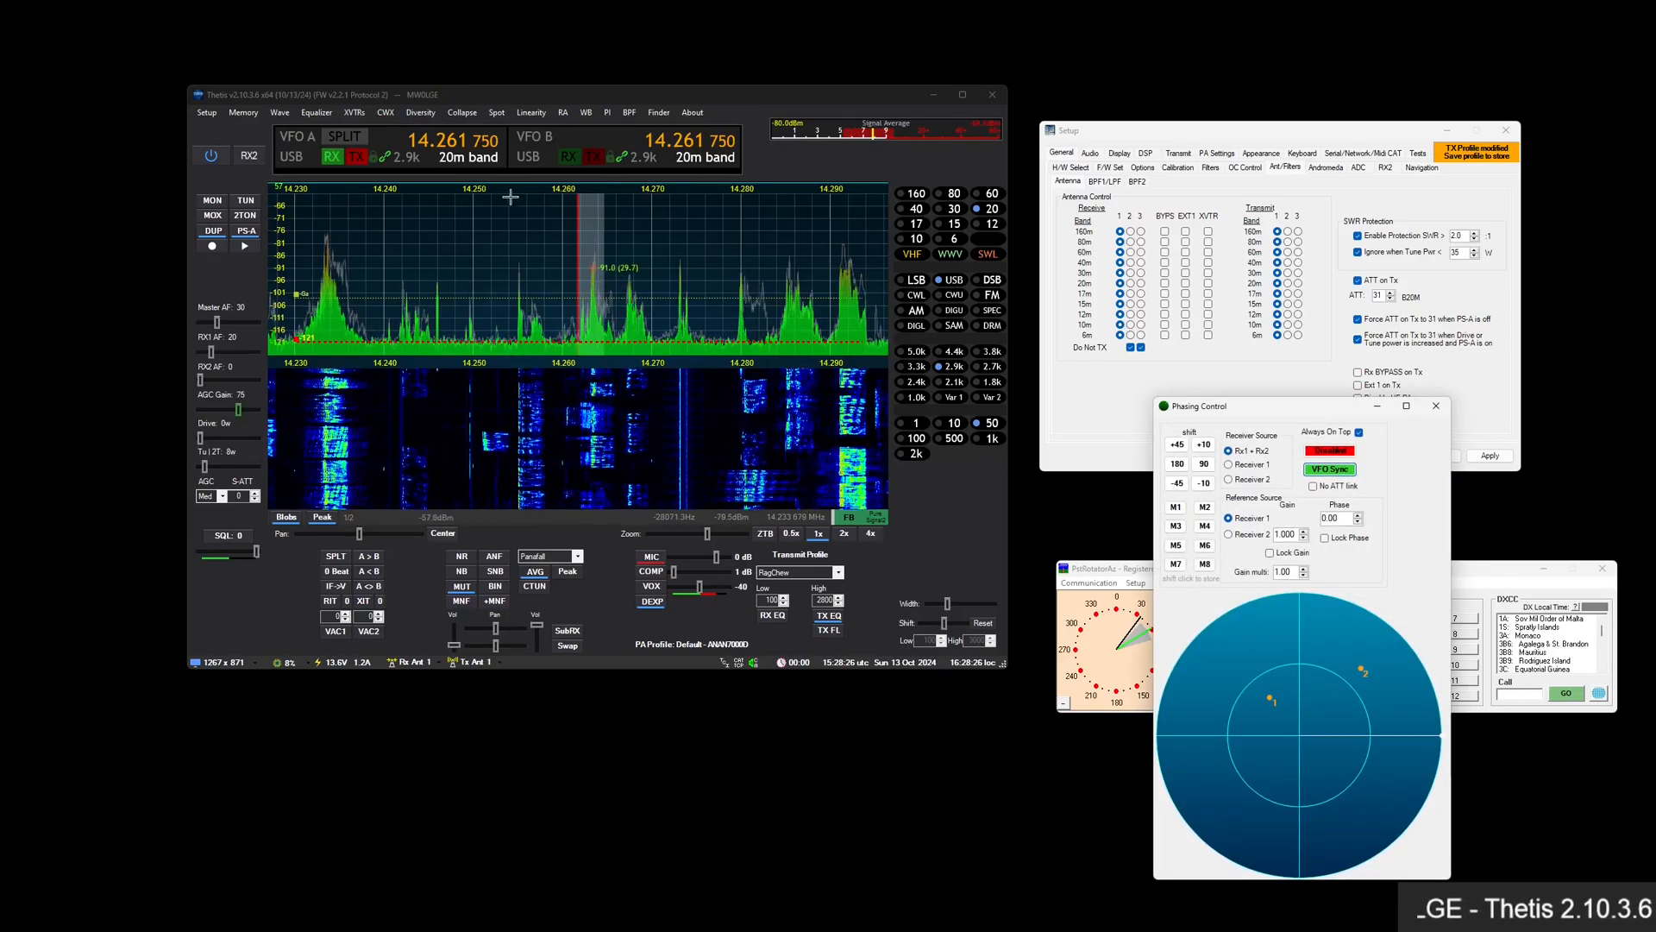
left_click_drag(1345, 702, 867, 485)
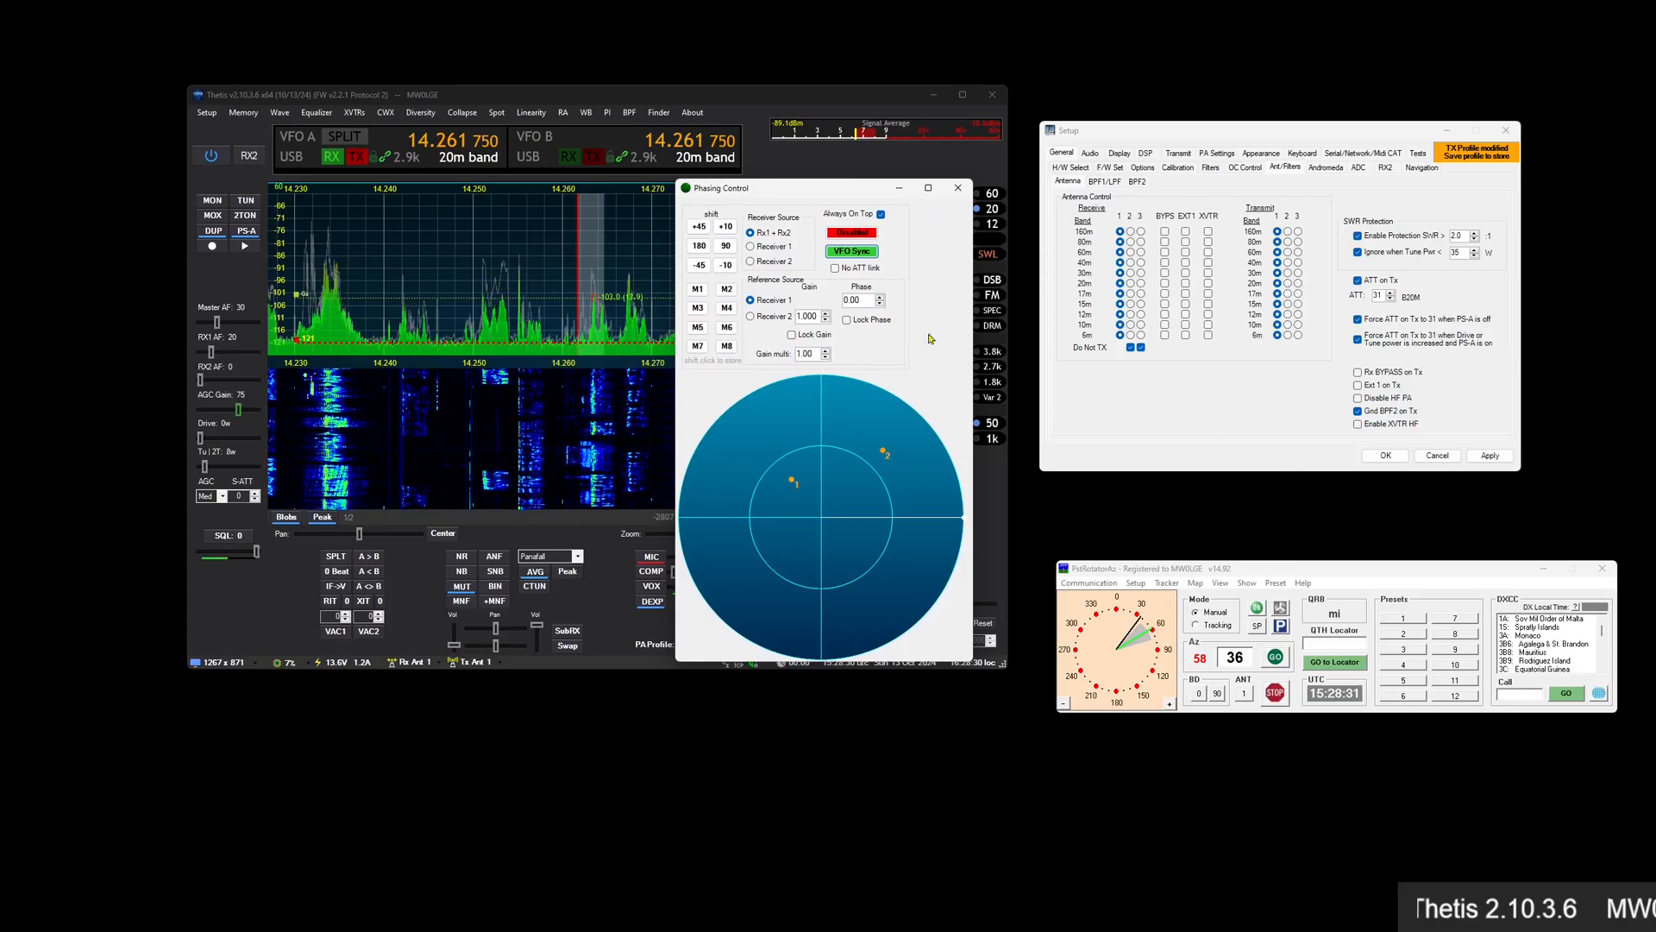
left_click(700, 292)
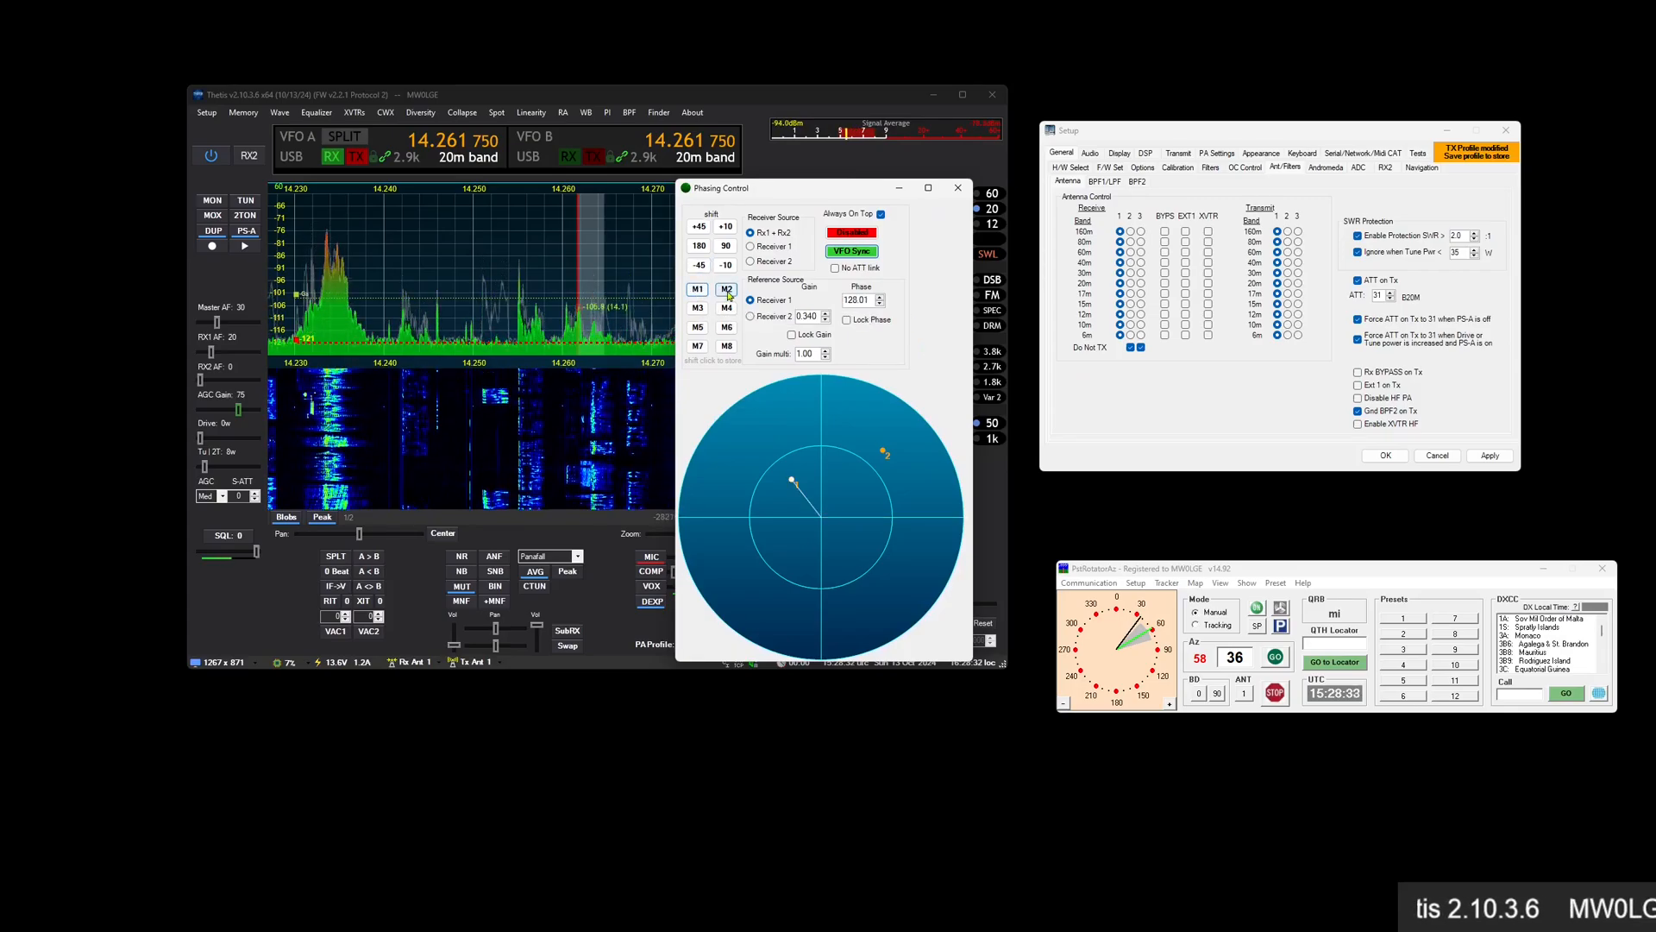
Recall diversity memories M2 and M1, and move the phasing vector to a gain of about 0.755 and a phase of about 79.30
left_click(727, 290)
left_click(698, 291)
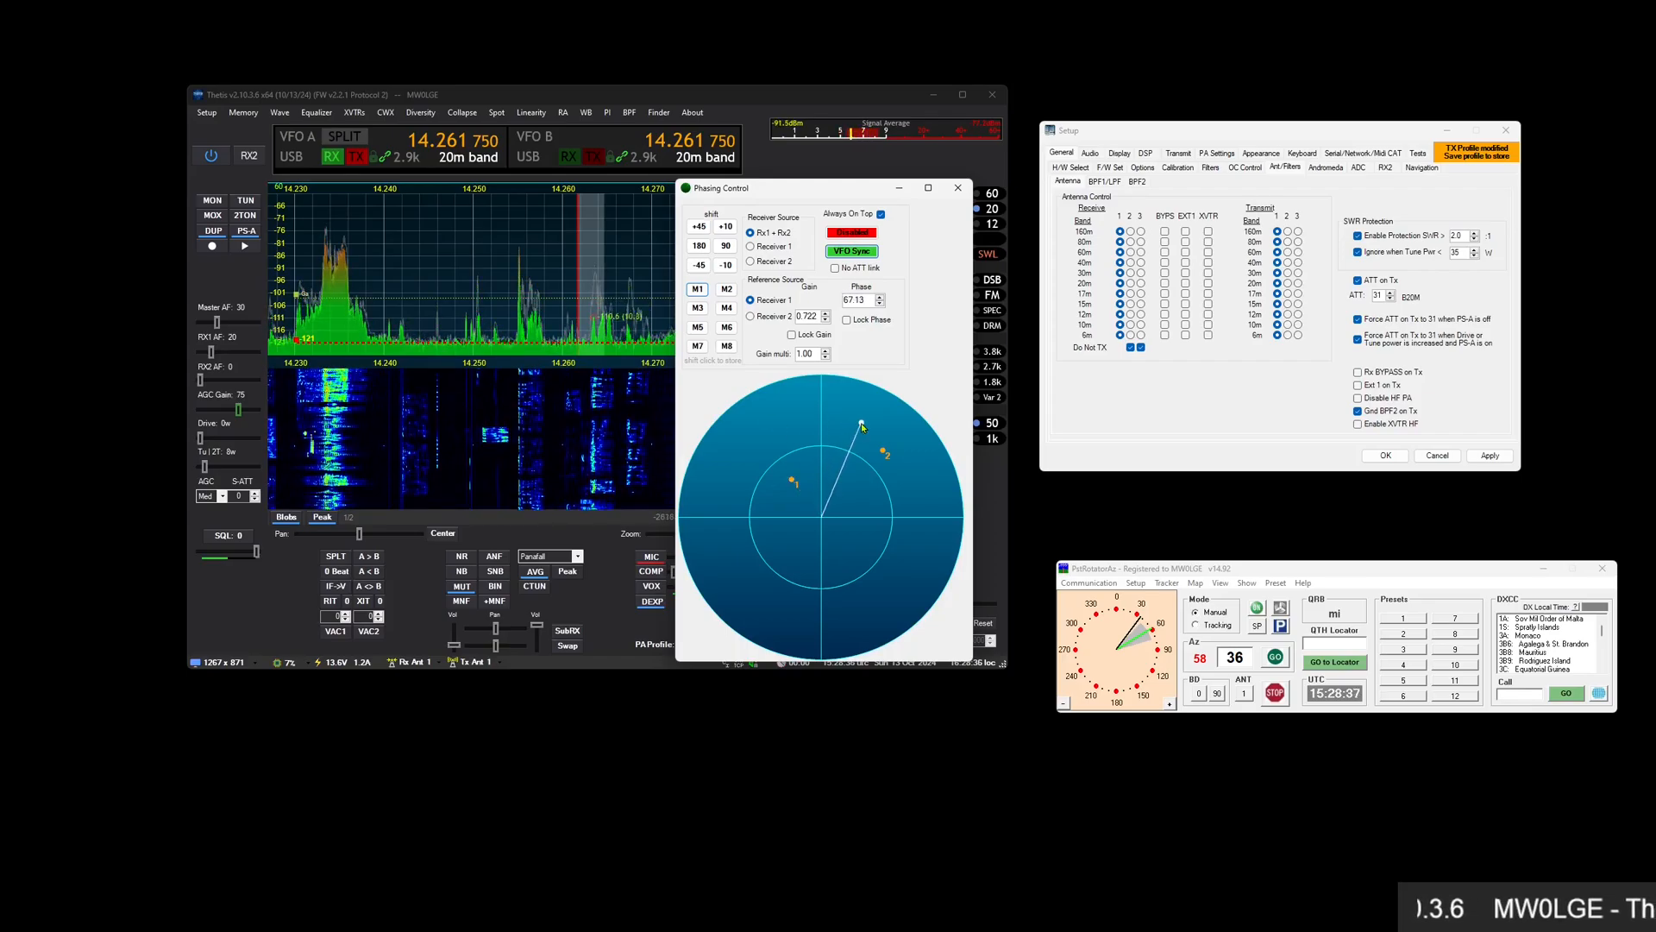
left_click_drag(863, 426, 808, 427)
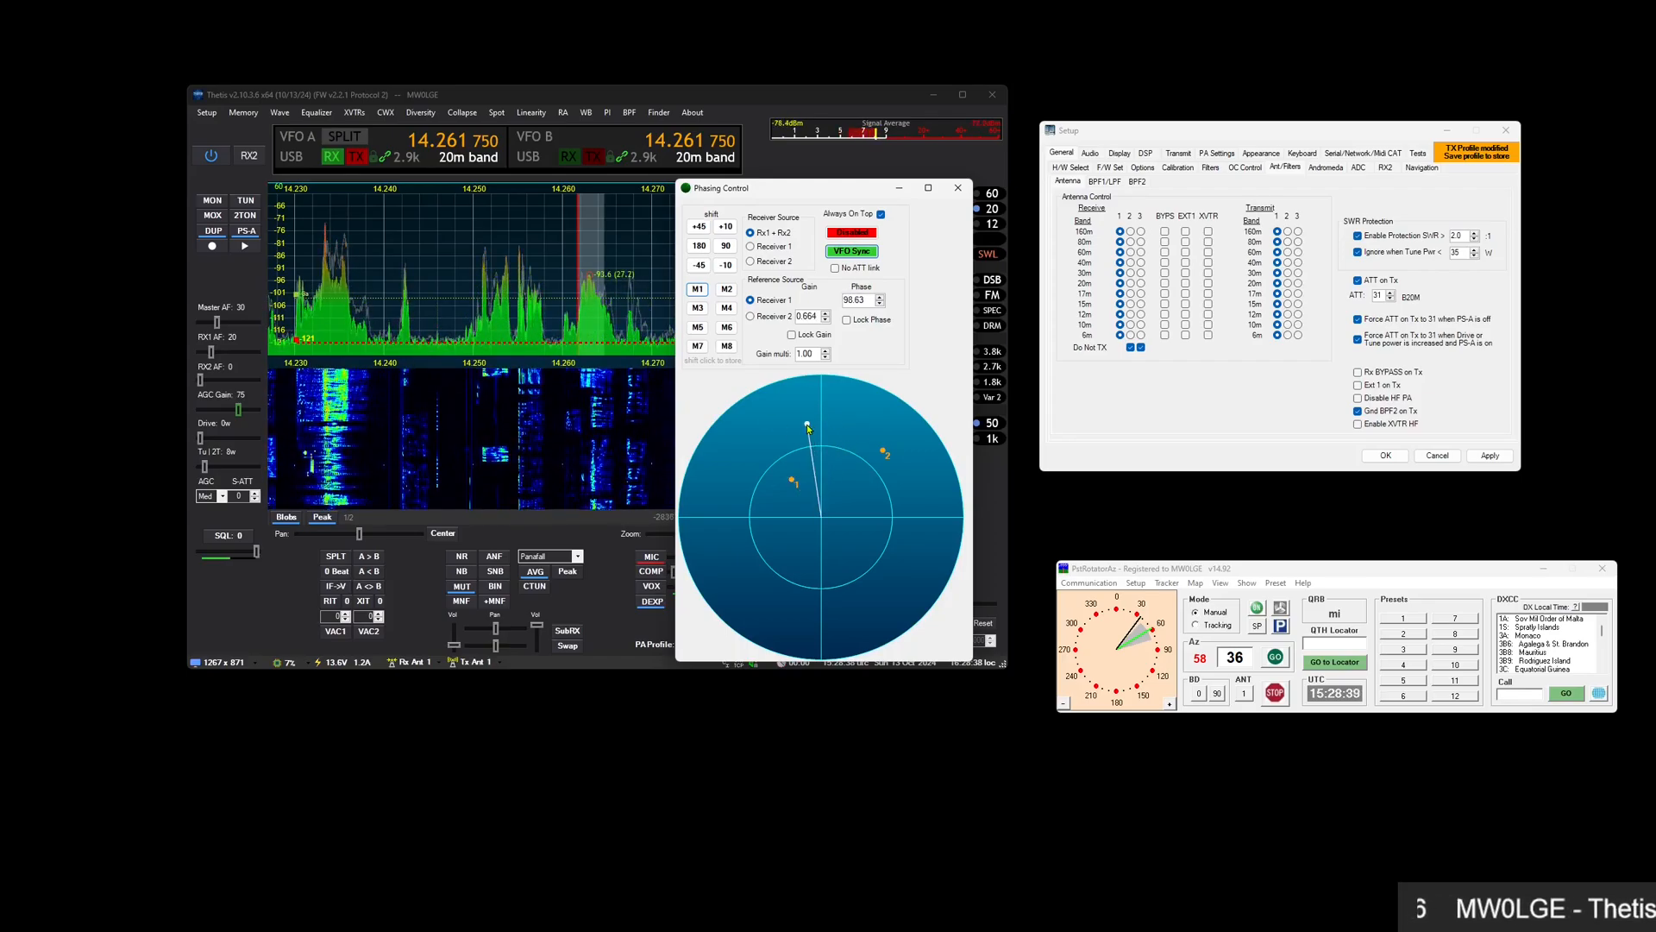
left_click(858, 423)
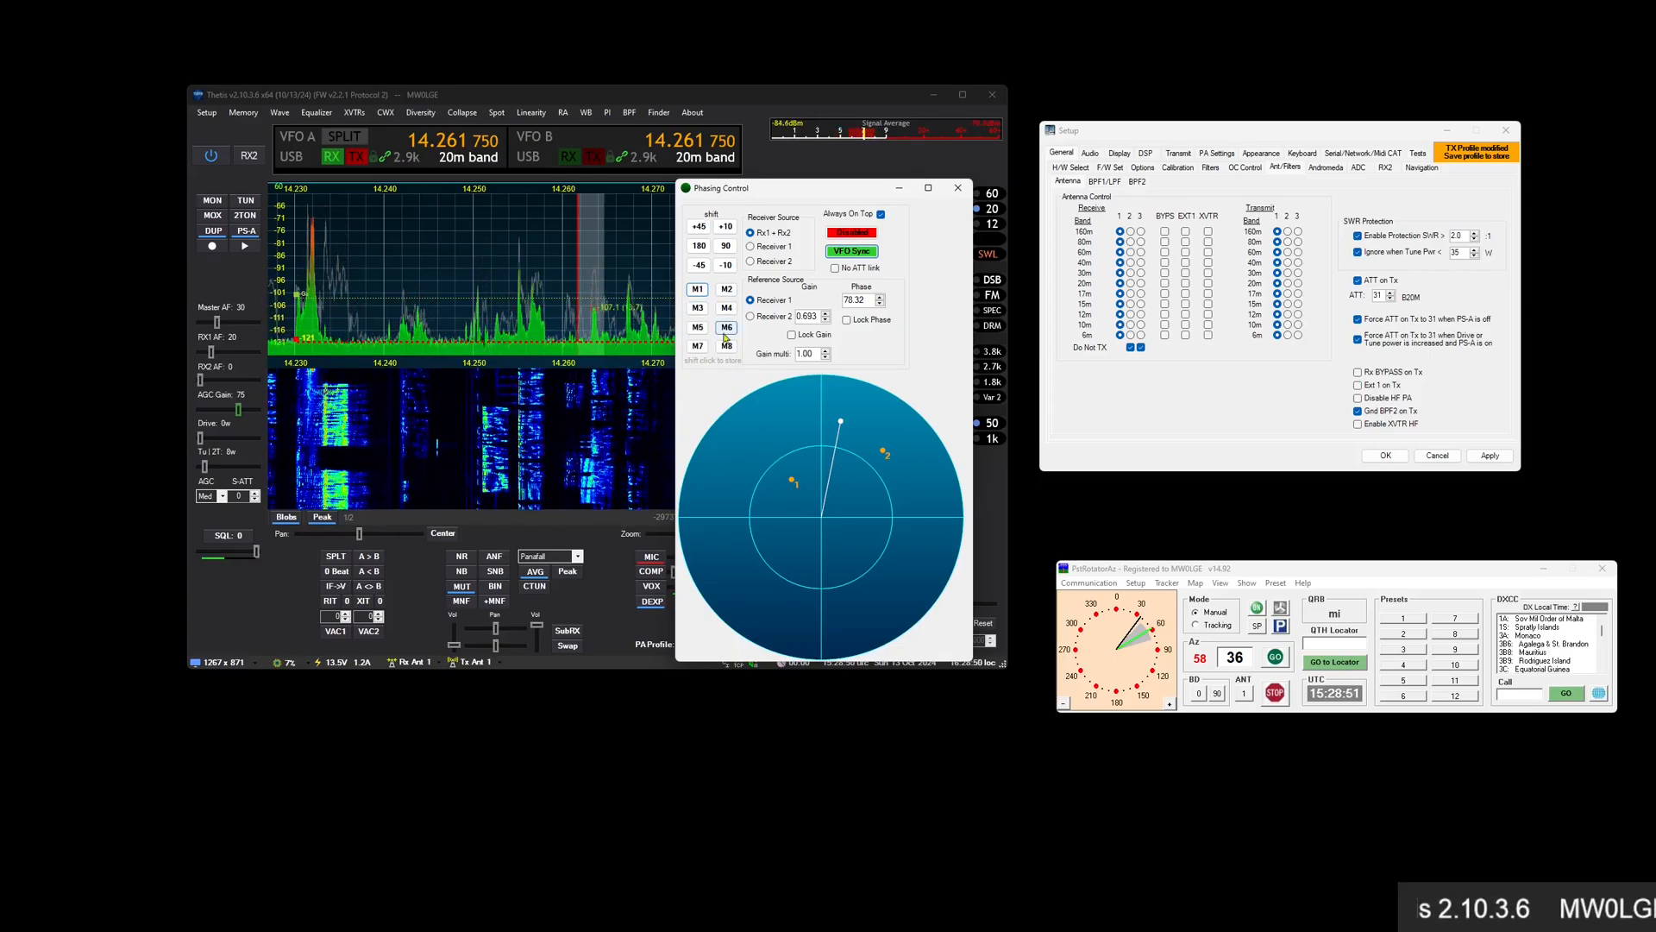
left_click_drag(857, 525, 845, 427)
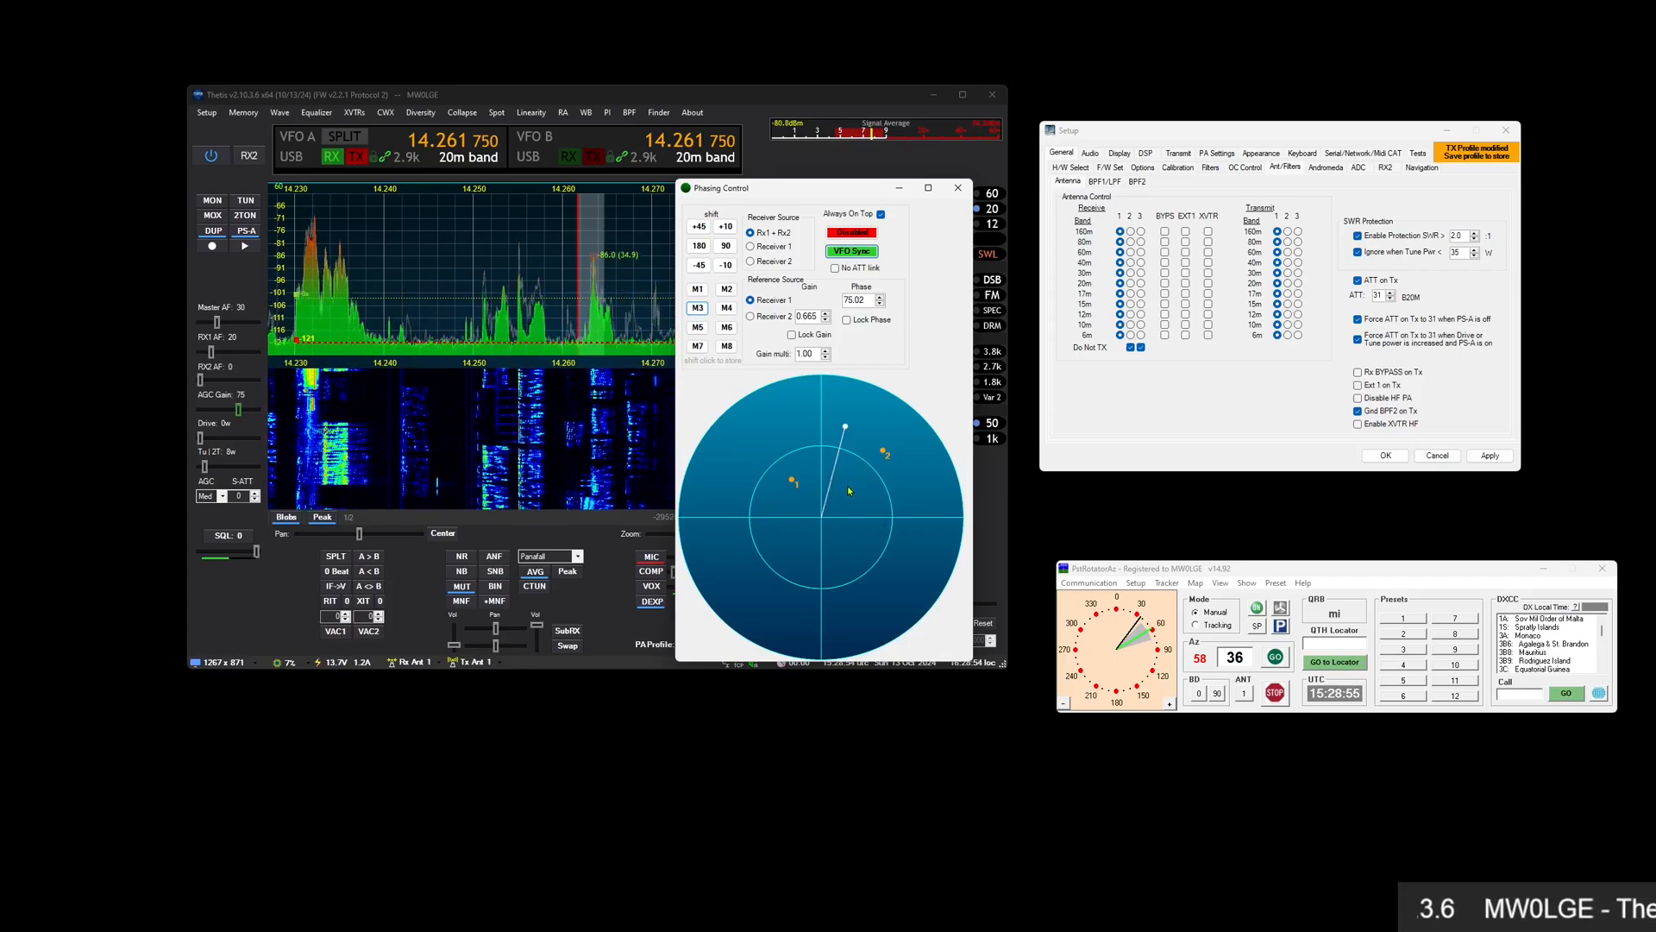
left_click_drag(849, 490, 840, 412)
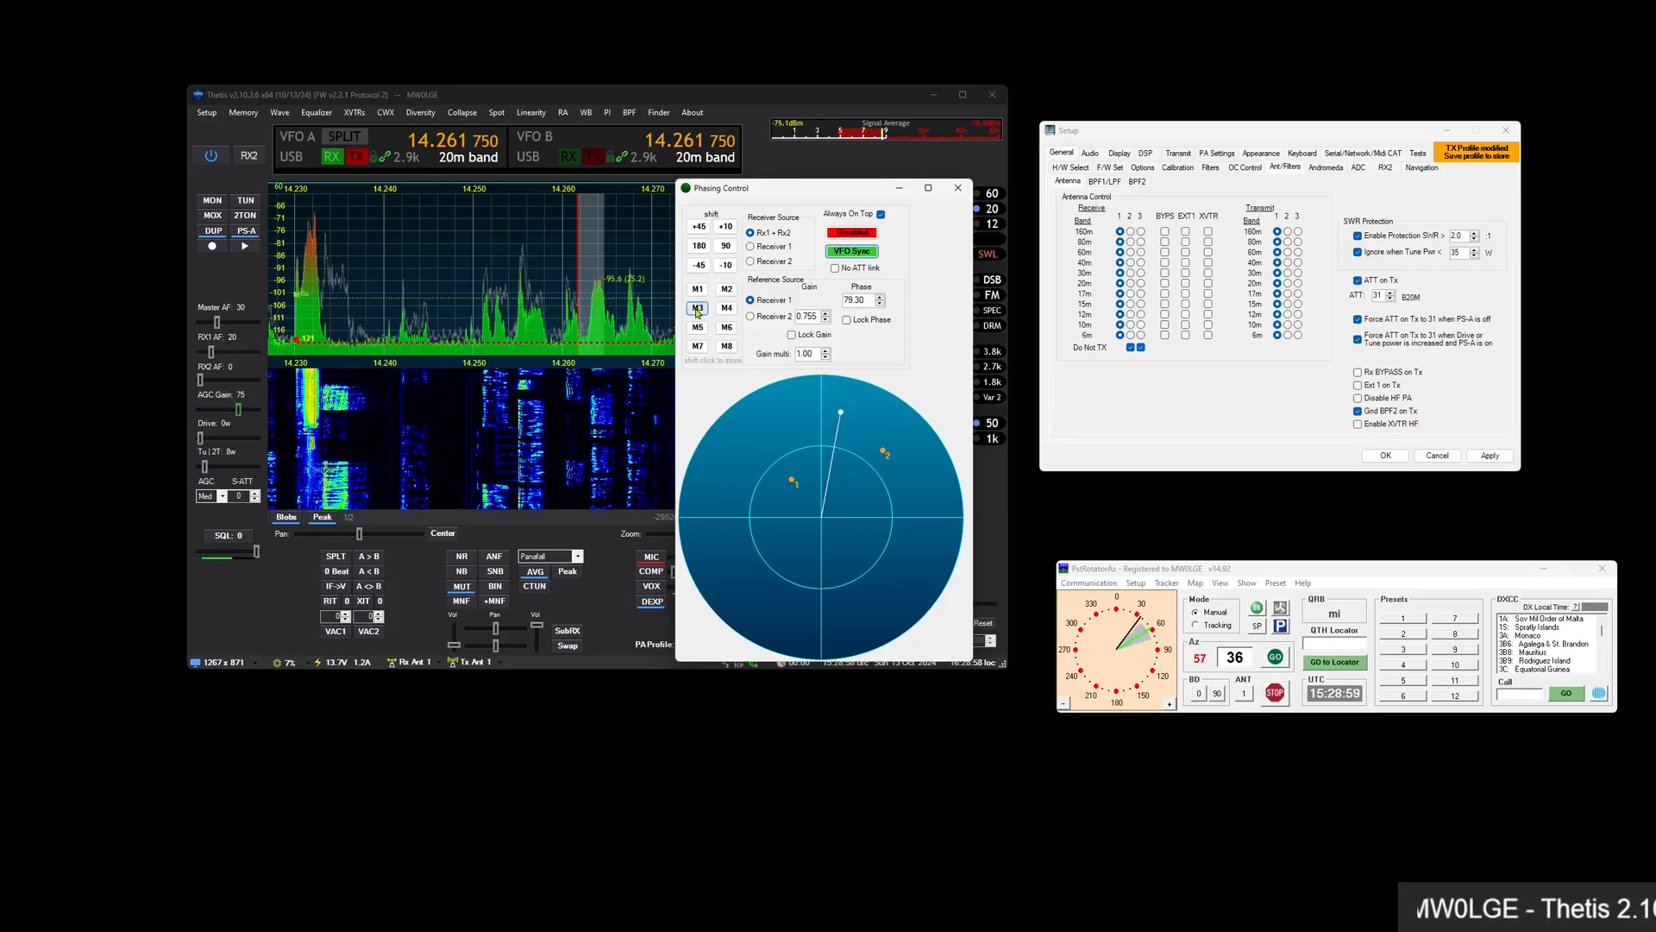
Store the current vector in diversity memory M3, recall it after moving the vector, and clear M3 again
left_click(697, 308, "shift")
mouse_move(768, 479)
left_mouse_down()
mouse_move(764, 537)
mouse_move(846, 550)
mouse_move(862, 480)
left_mouse_up()
left_click(698, 307)
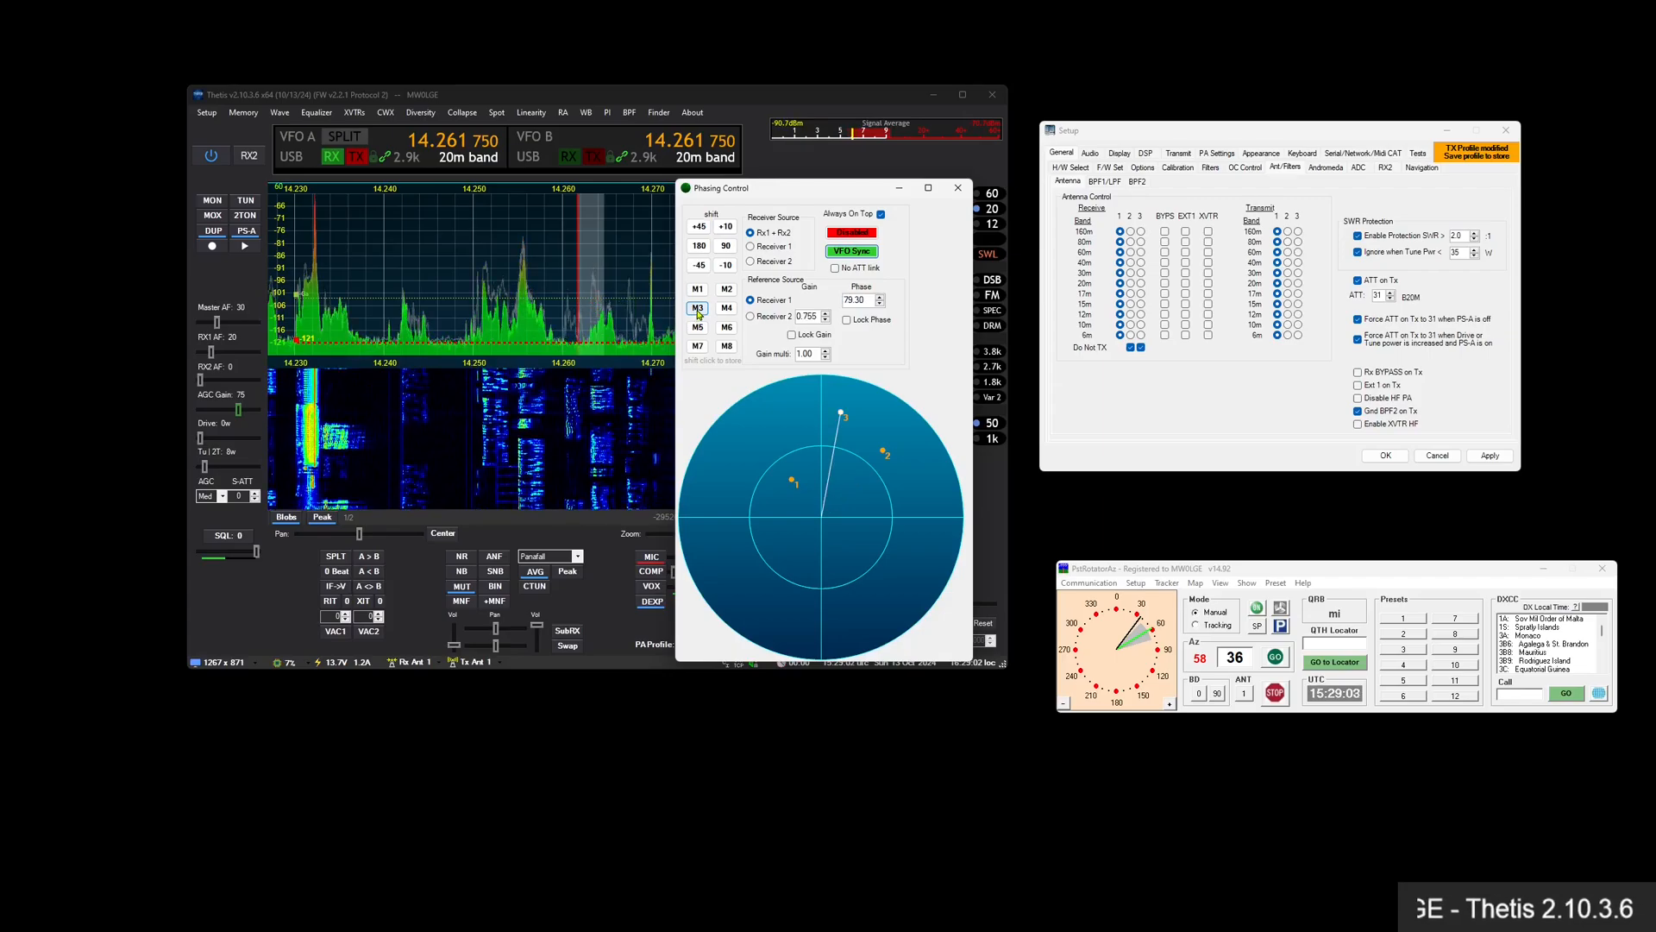
mouse_move(925, 506)
left_mouse_down()
mouse_move(861, 570)
mouse_move(792, 569)
mouse_move(871, 499)
left_mouse_up()
left_click(726, 323)
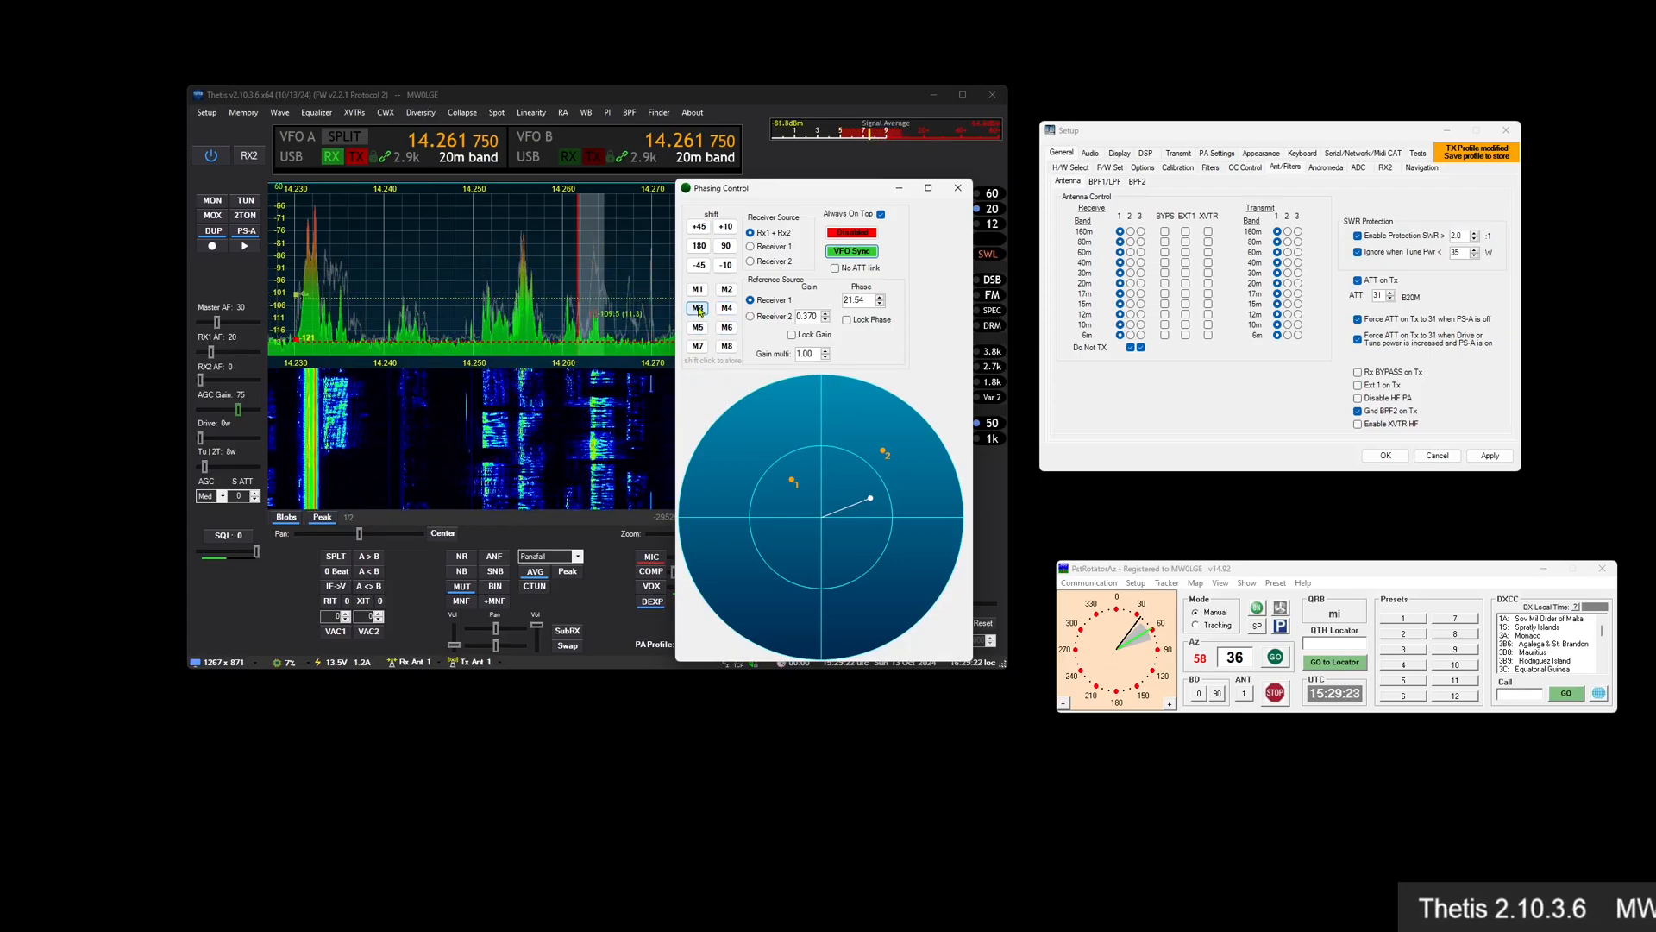
Store a vector with gain about 0.502 and phase about 123.98 in memory M1, and store a different vector in M2
left_click(722, 293)
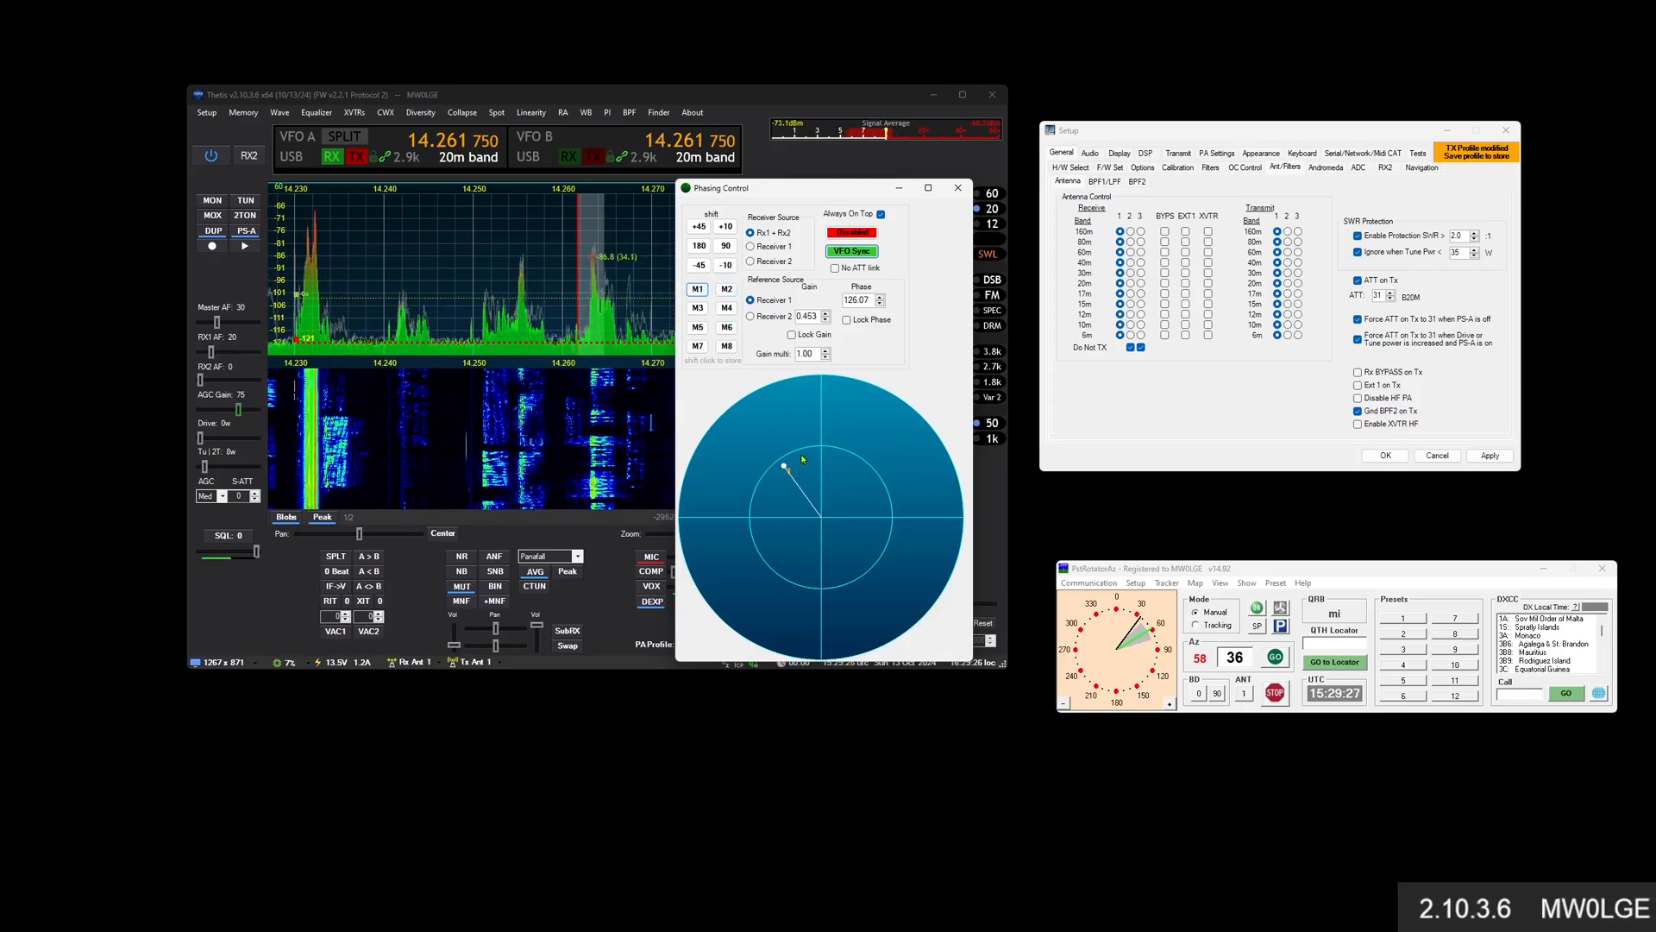
left_click_drag(854, 462, 769, 498)
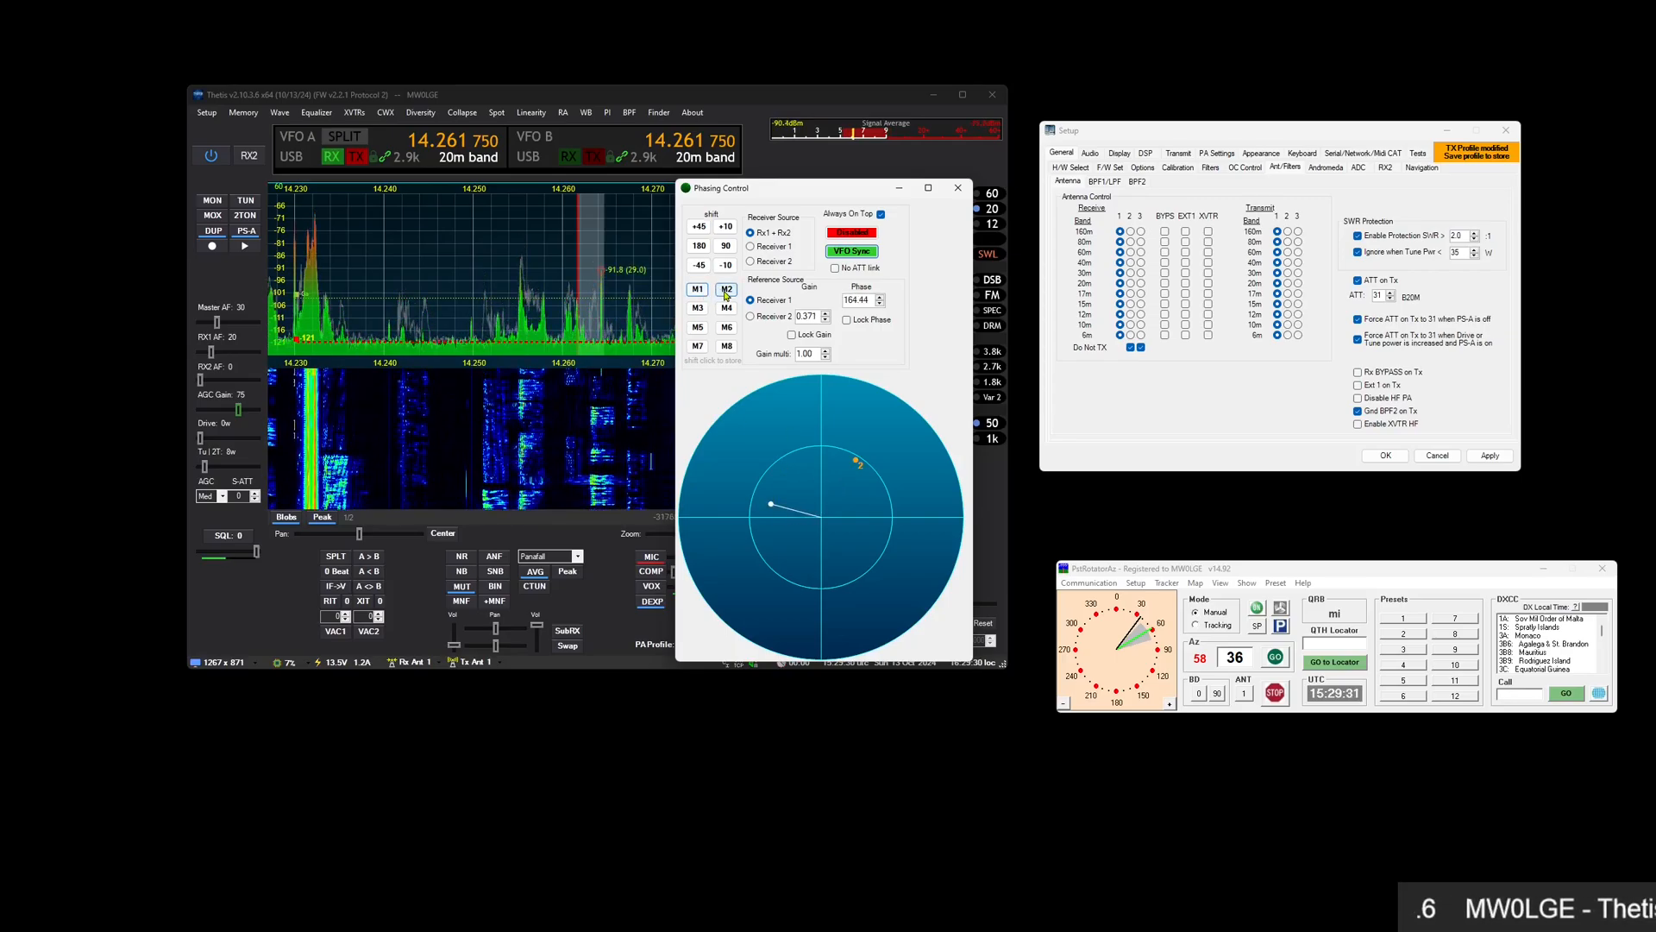
left_click_drag(739, 434, 782, 462)
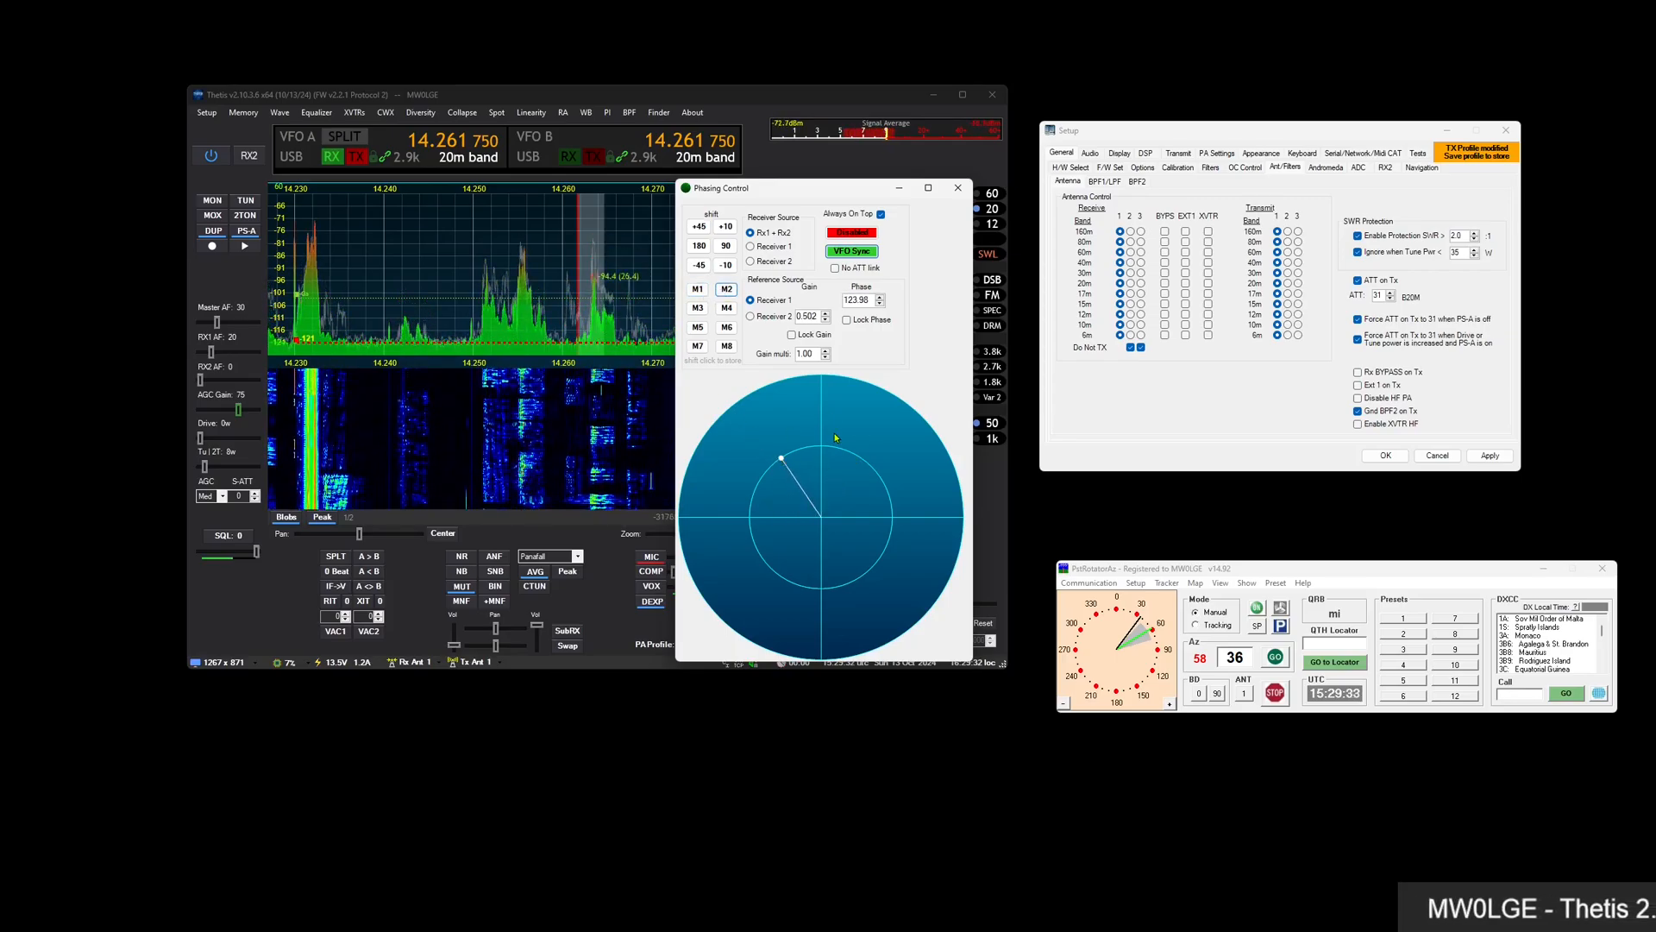
left_click(695, 294, "shift")
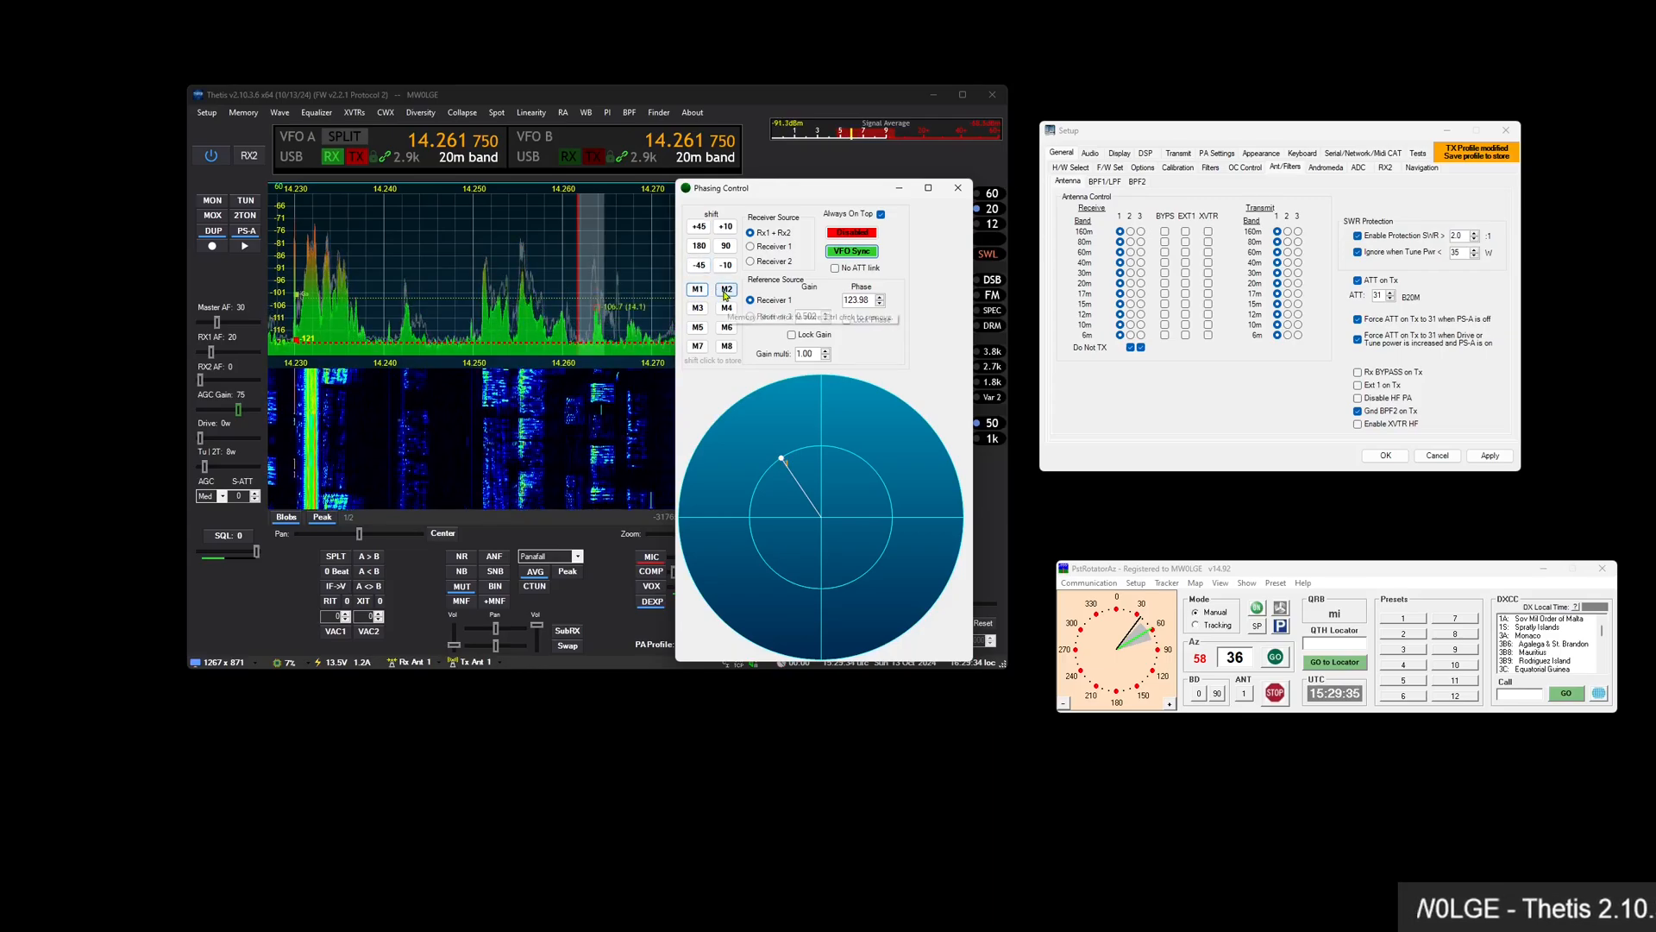
mouse_move(847, 437)
left_mouse_down()
mouse_move(861, 415)
mouse_move(833, 432)
mouse_move(868, 493)
left_mouse_up()
left_click(726, 297, "shift")
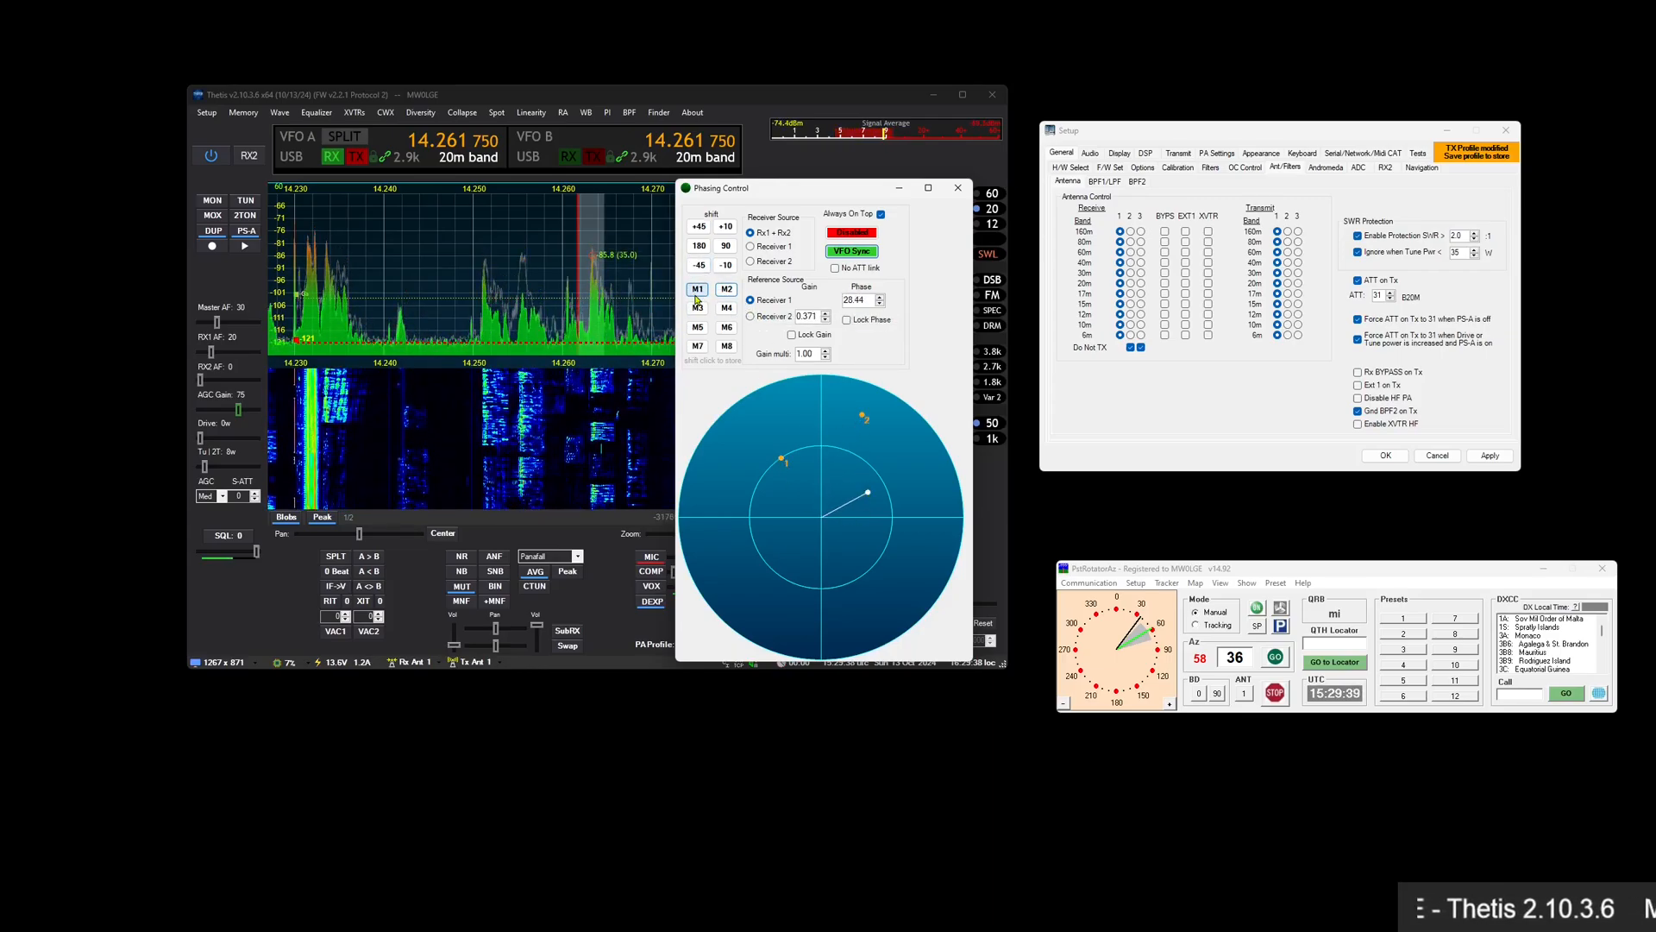
Recall memories M1 and M2, and close the Phasing Control window
left_click(695, 297)
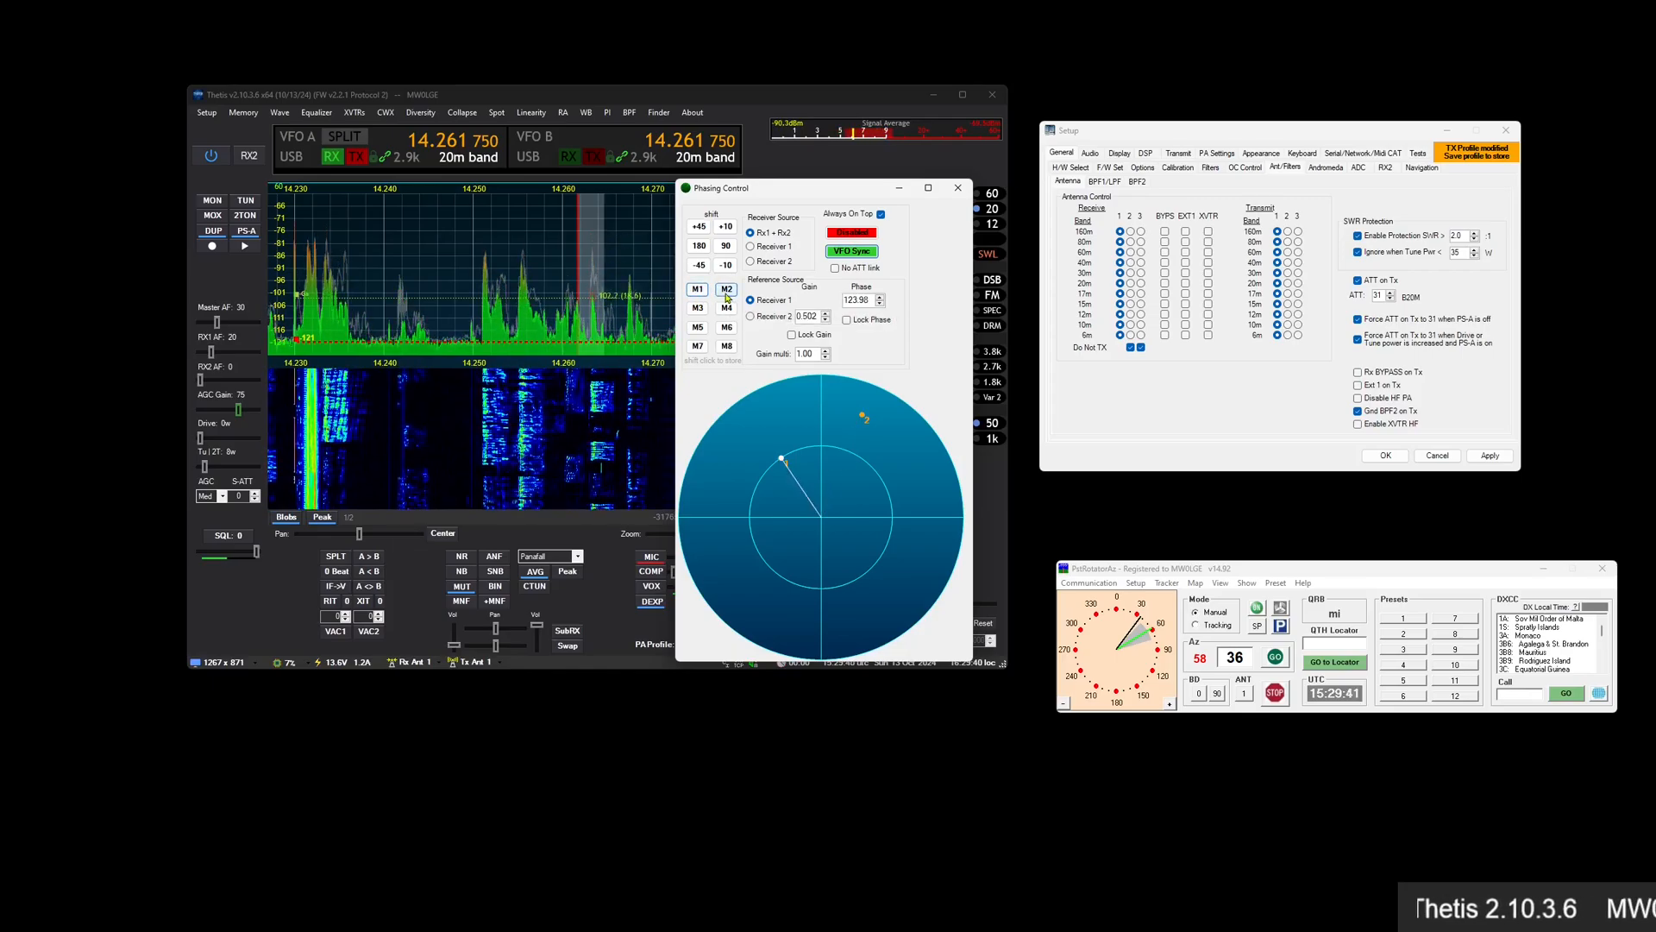
left_click(726, 297)
left_click(958, 187)
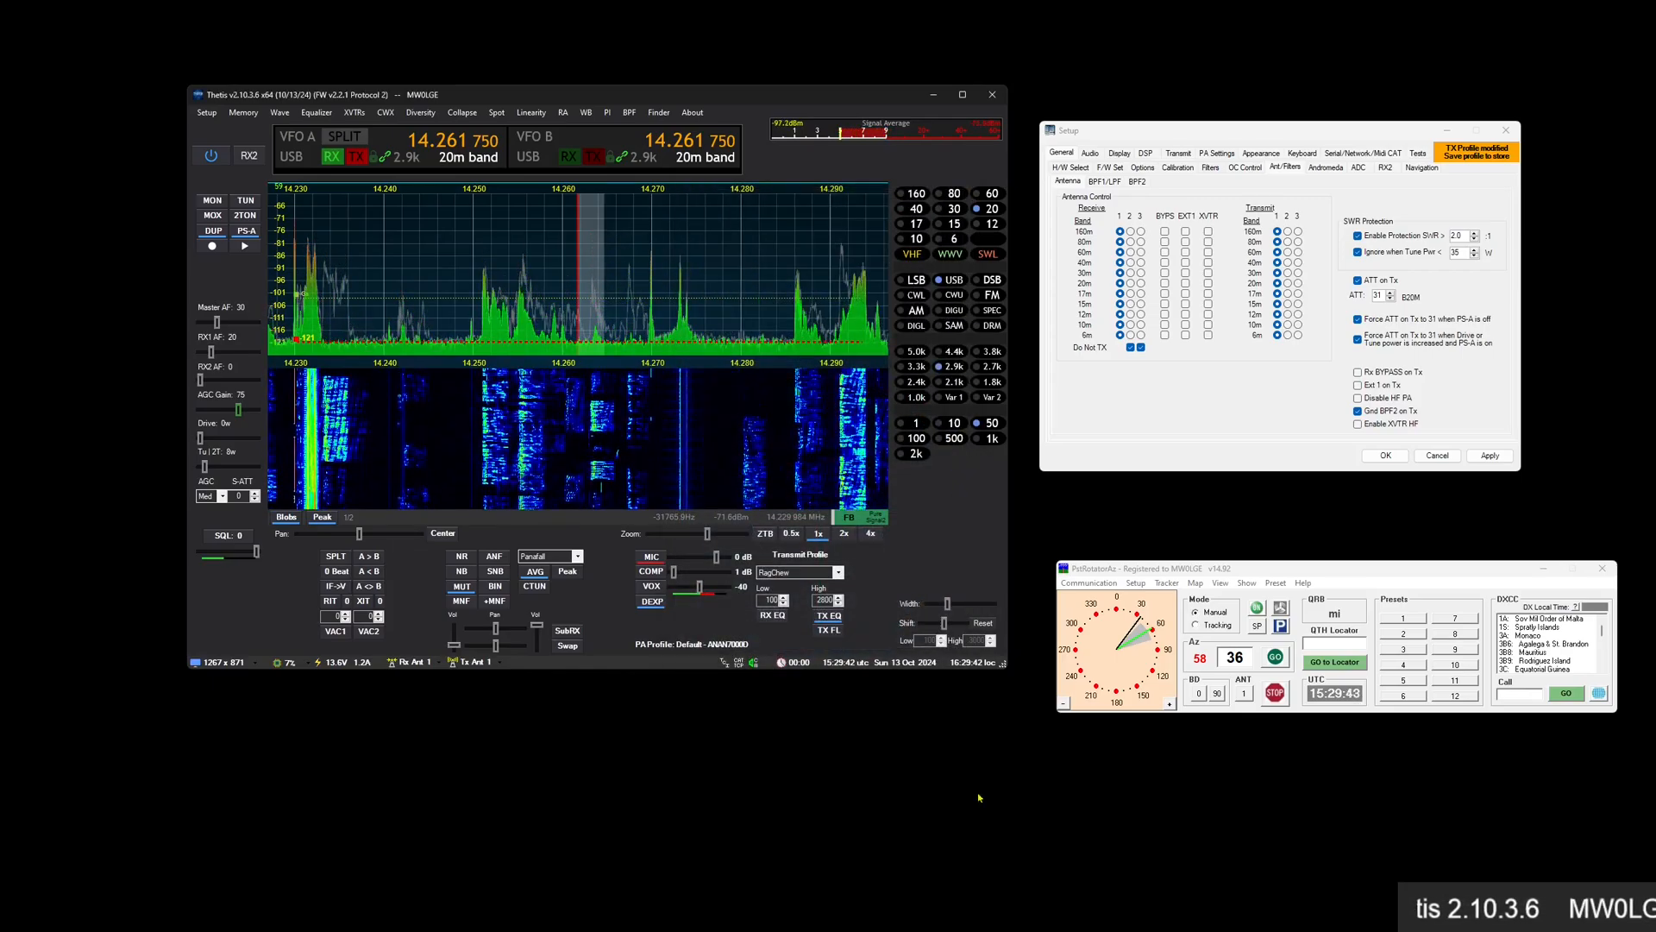
Check the change log entry on start up options, and view the StartUp Options in the general settings of Setup
left_click_drag(947, 931, 996, 155)
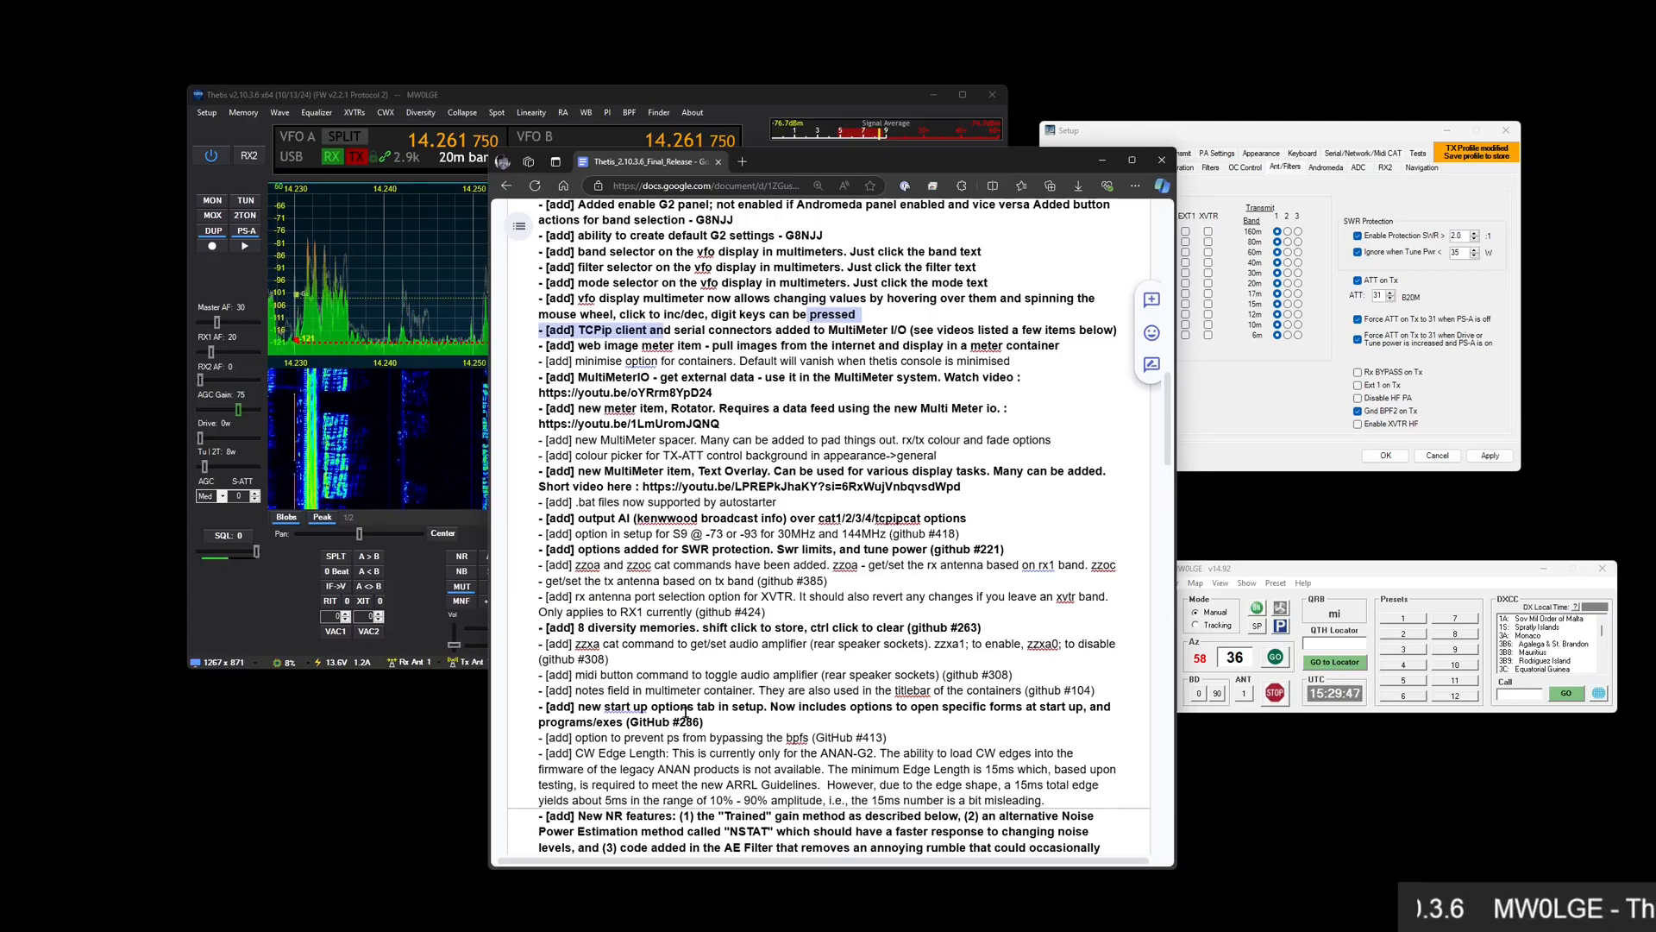
left_click(1101, 160)
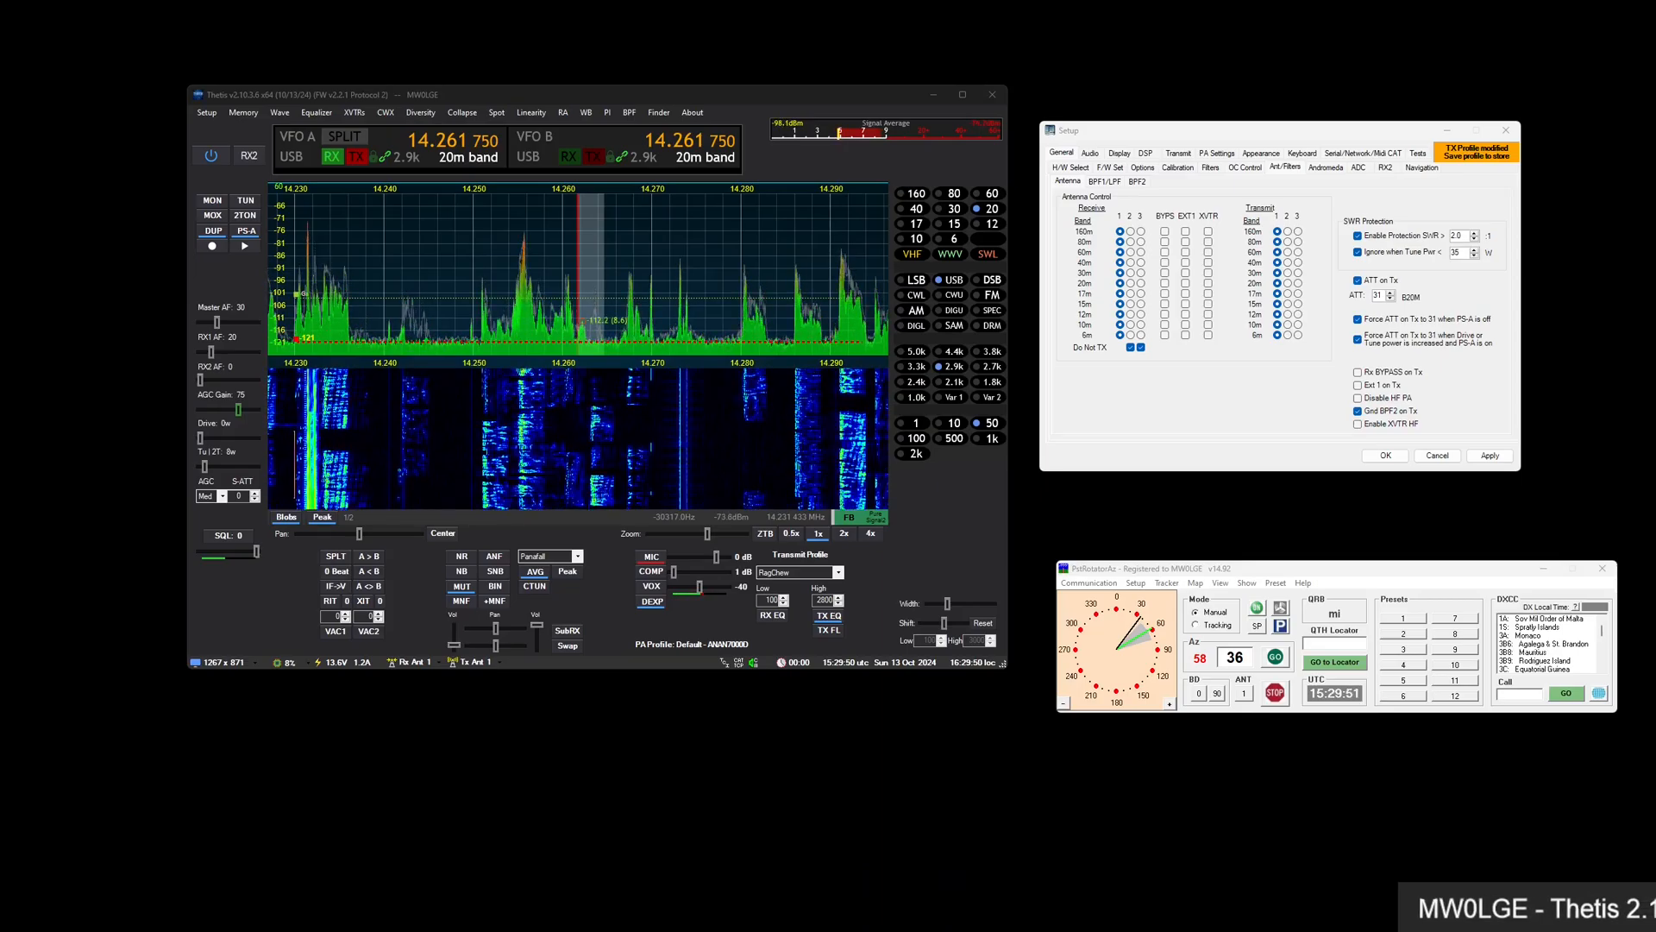
left_click(1143, 168)
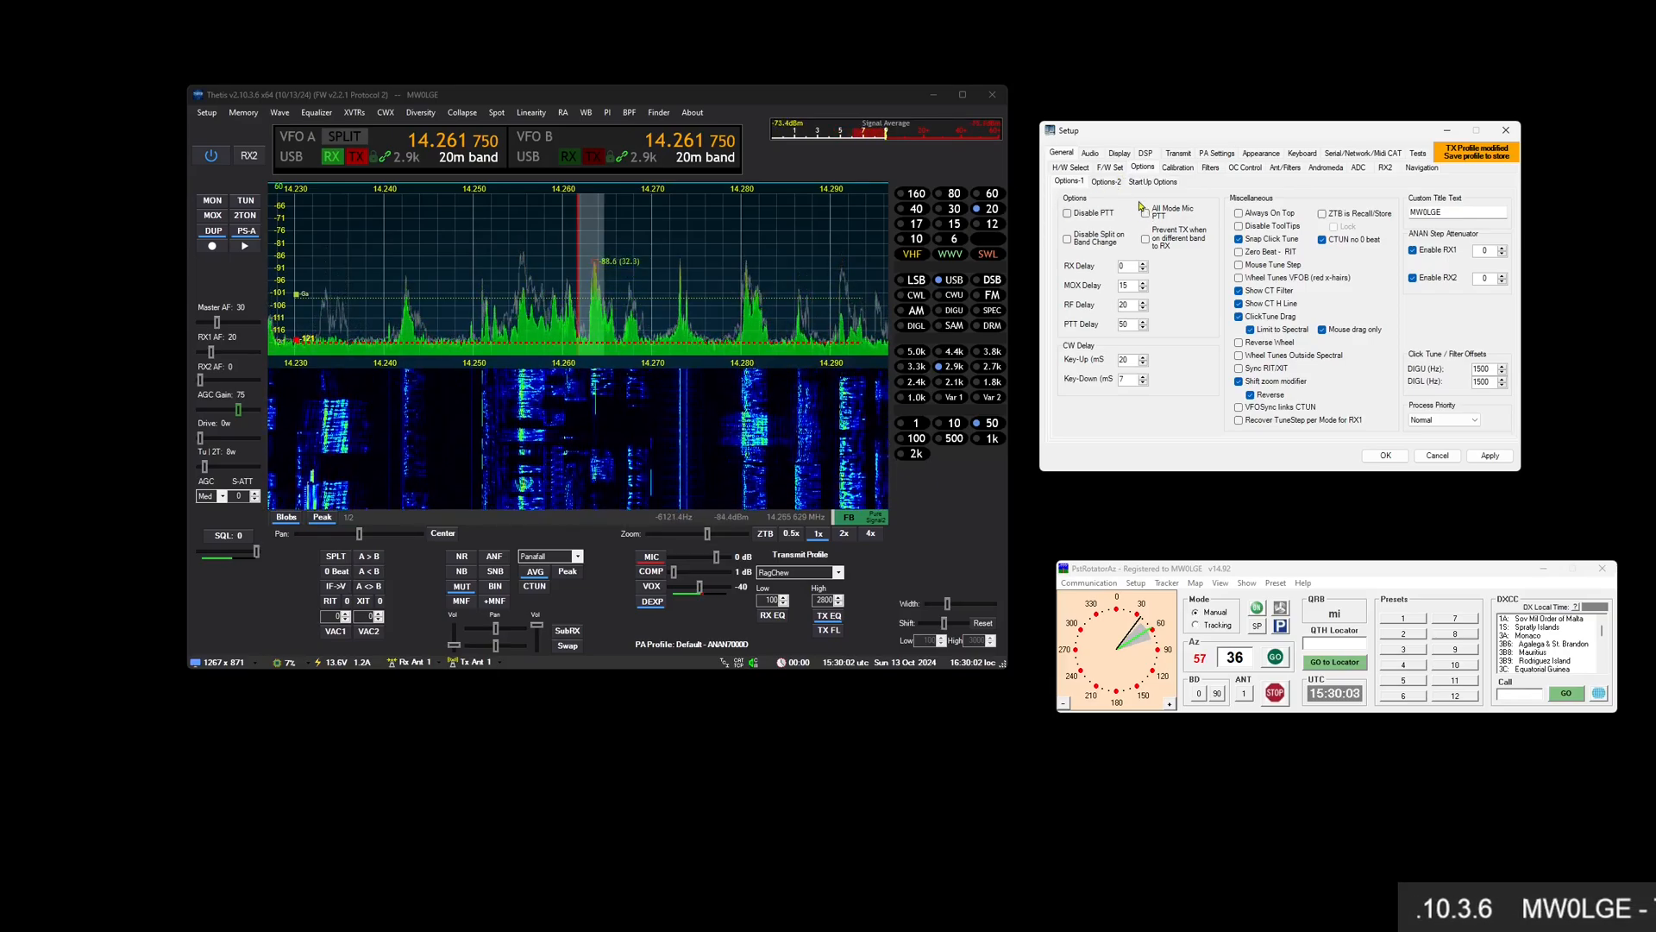
left_click(1148, 185)
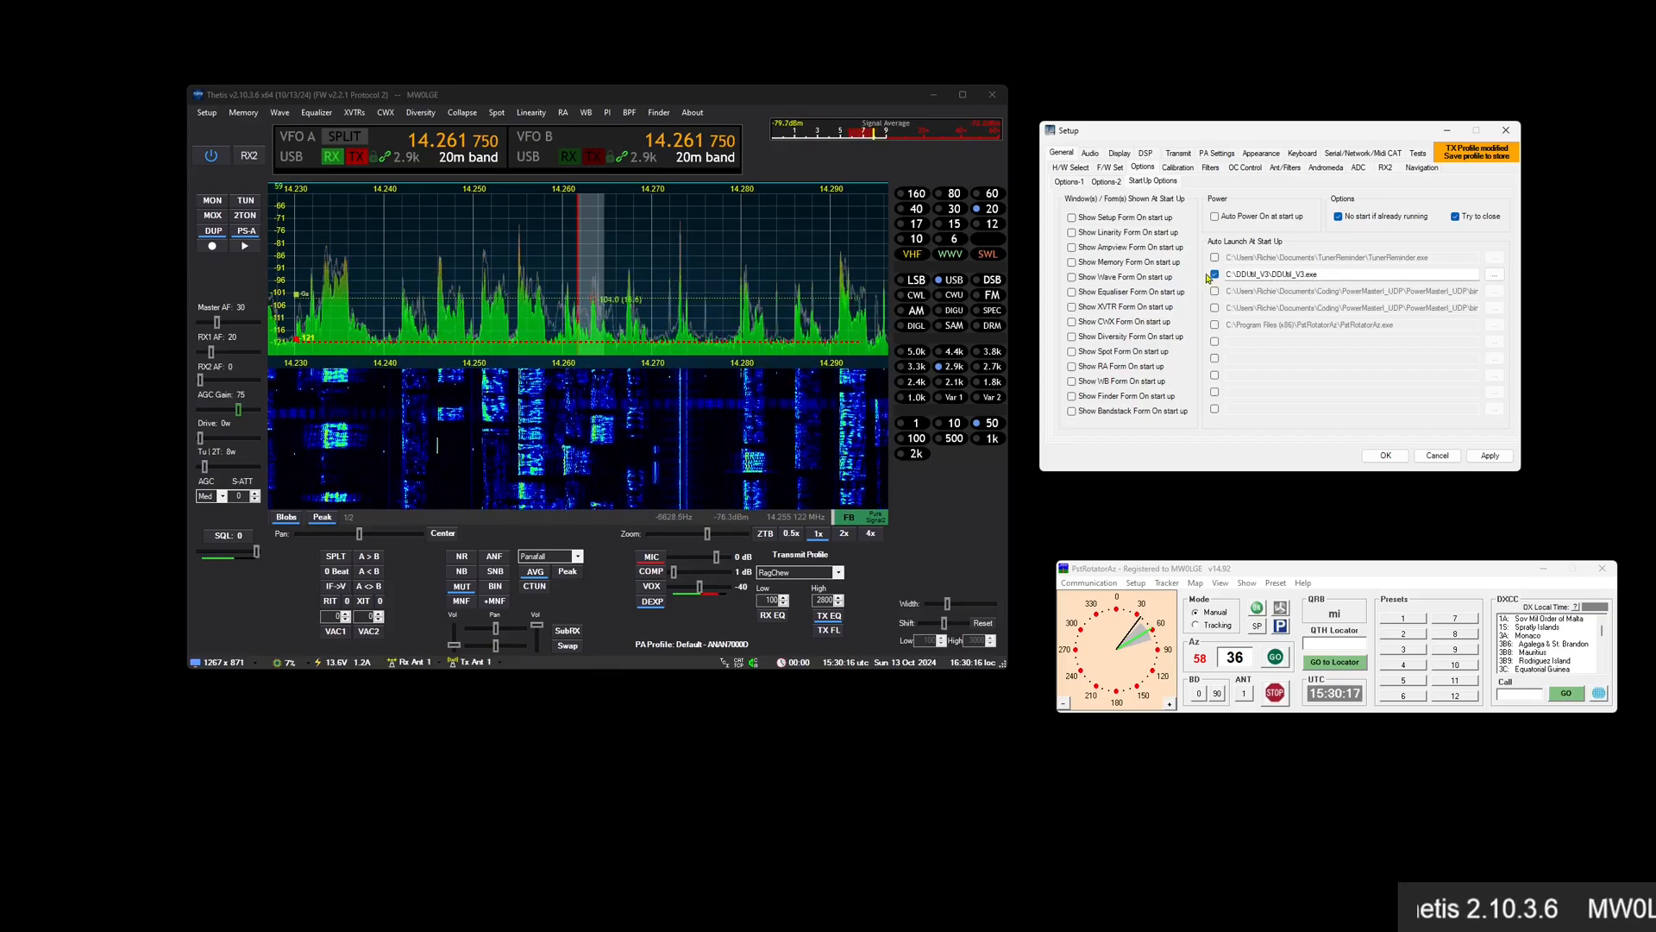
Enable the first empty Auto Launch At Start Up entry, browse for its executable, and cancel and disable the entry again
left_click(1215, 341)
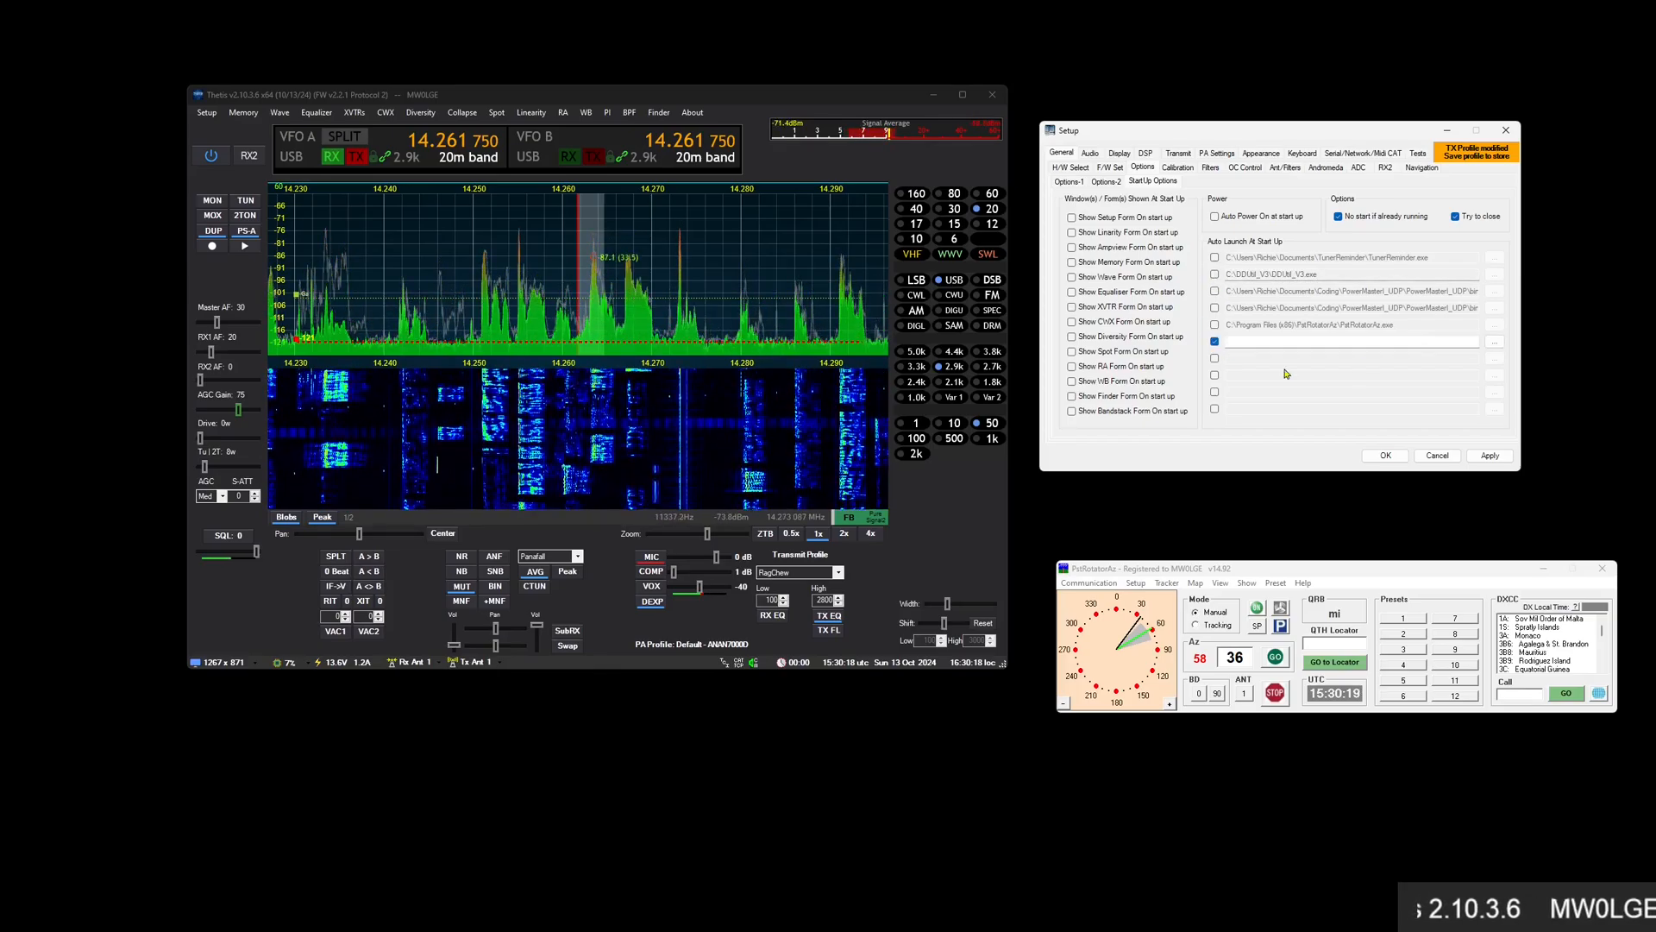
left_click(1494, 343)
left_click_drag(1522, 126, 1052, 206)
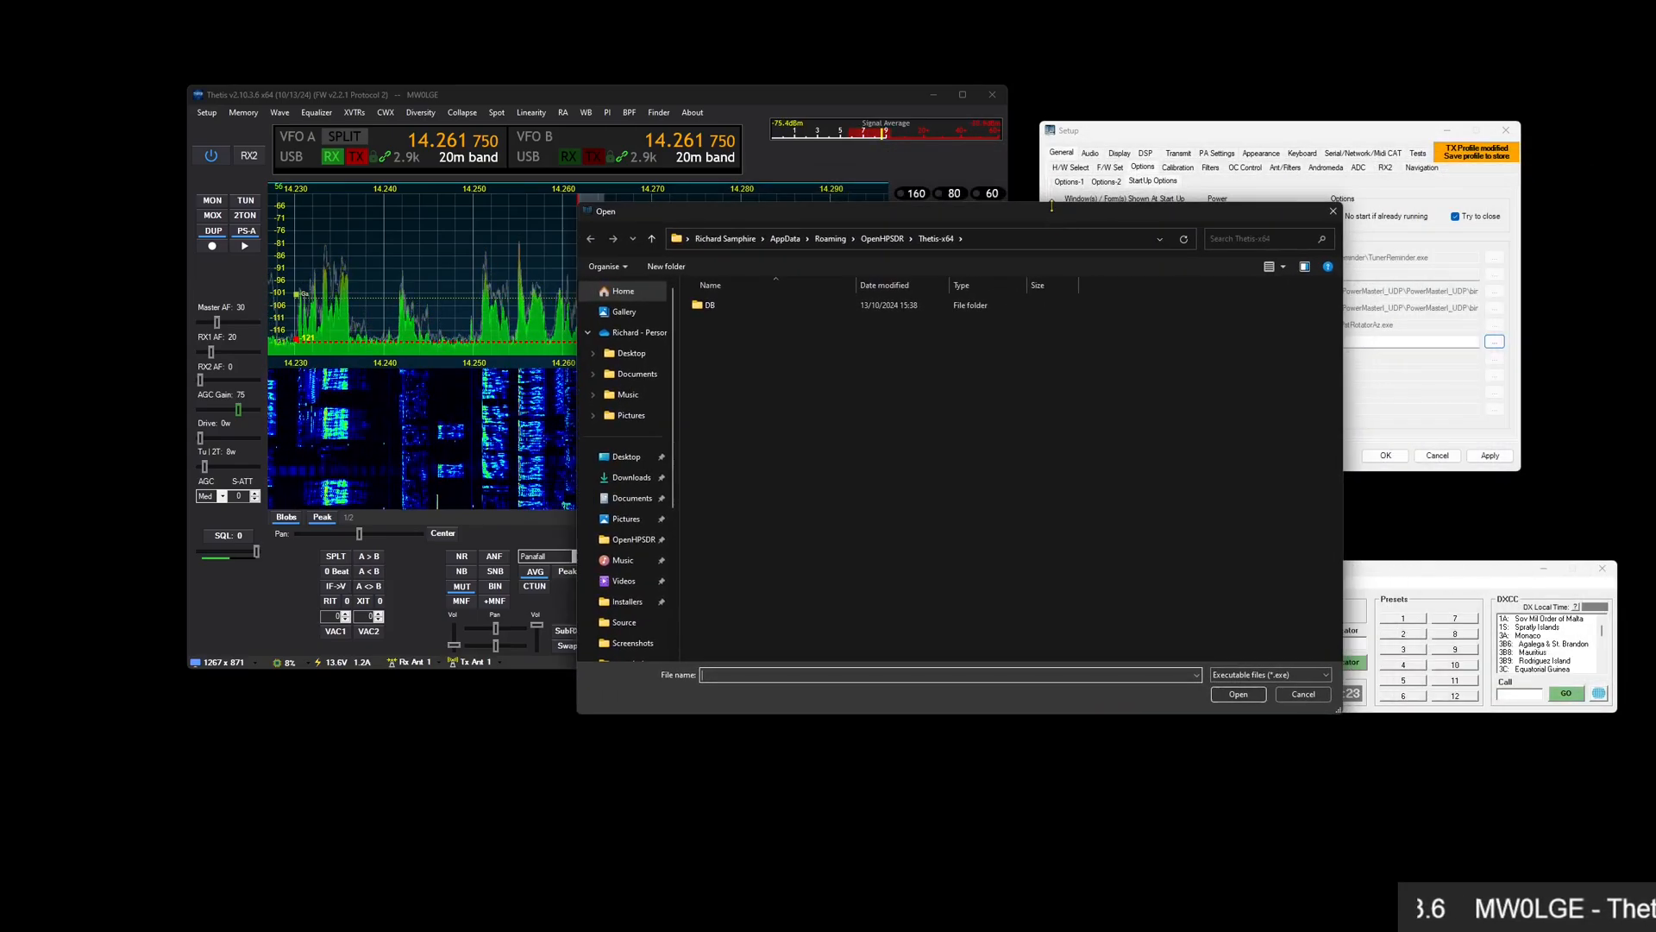
left_click(1333, 211)
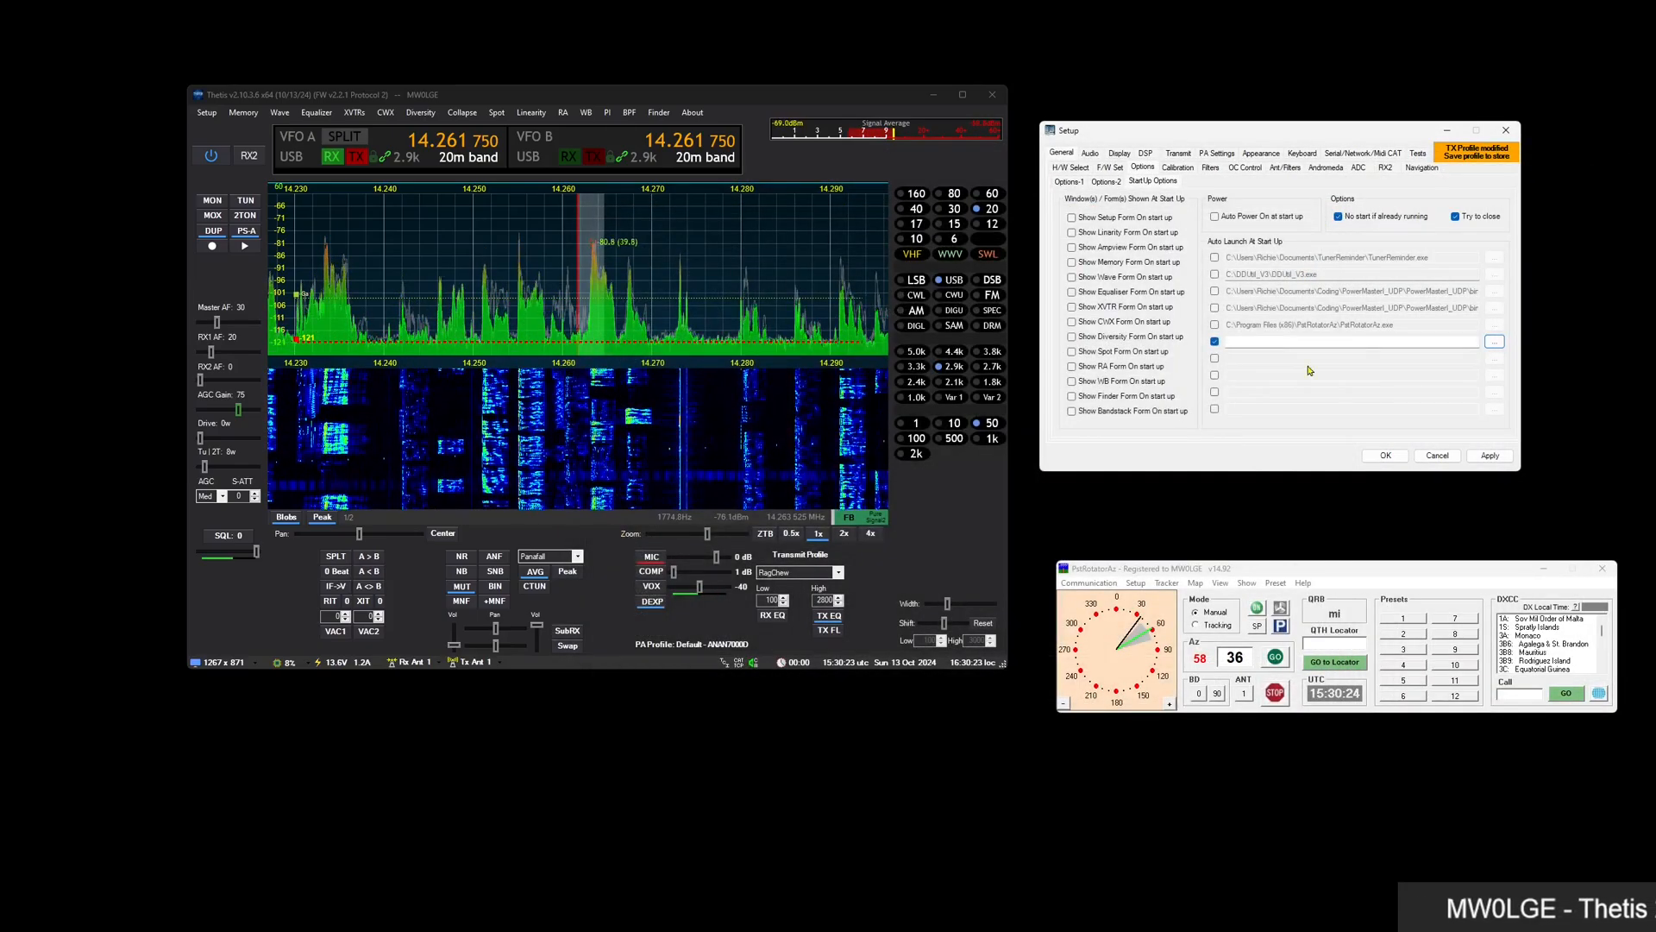
left_click(1214, 343)
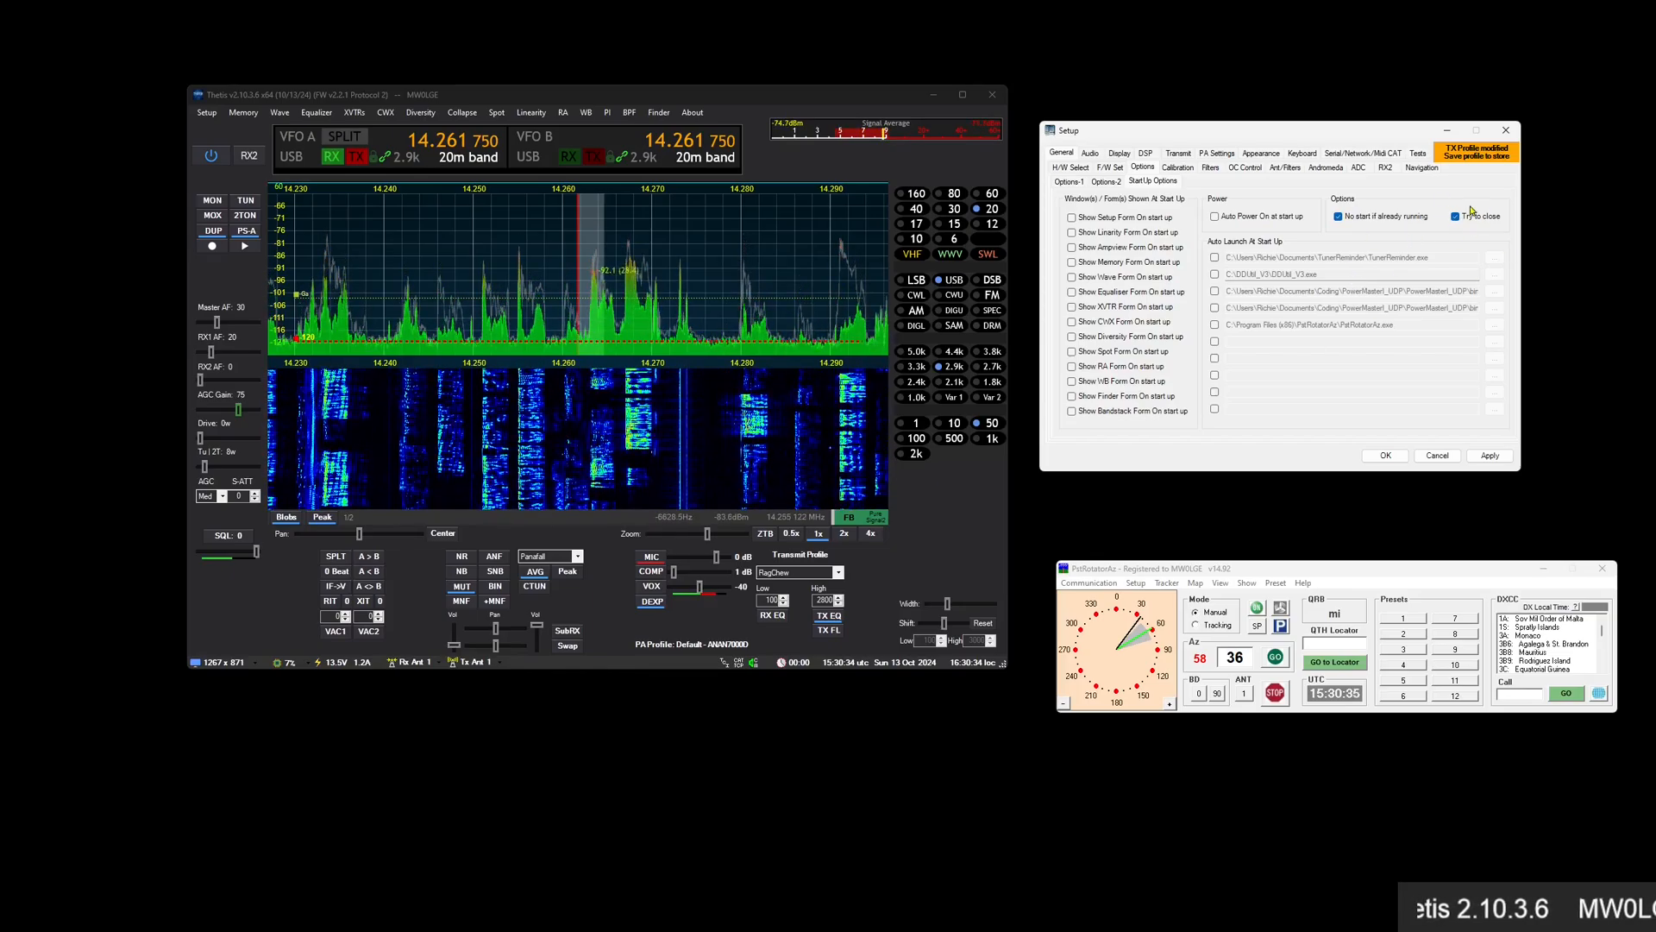
Read the change log from the start up options entry to the cmASIO entries, and move the browser aside
left_click_drag(947, 931, 1017, 191)
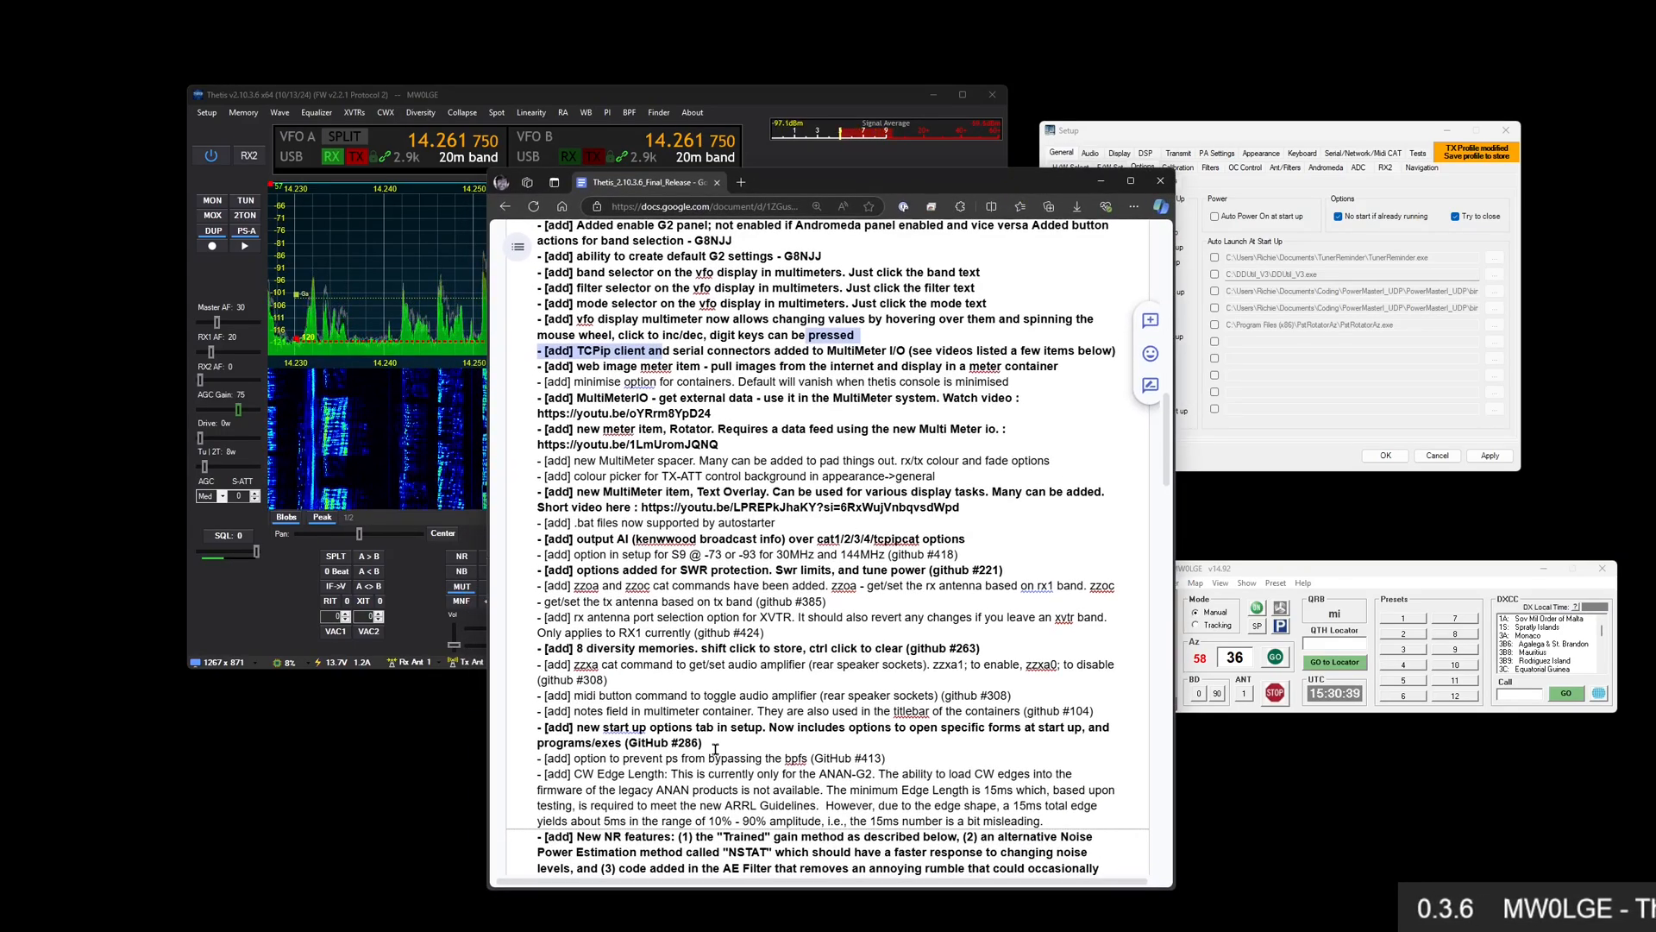
scroll(714, 749, "down", 3)
scroll(696, 659, "down", 10)
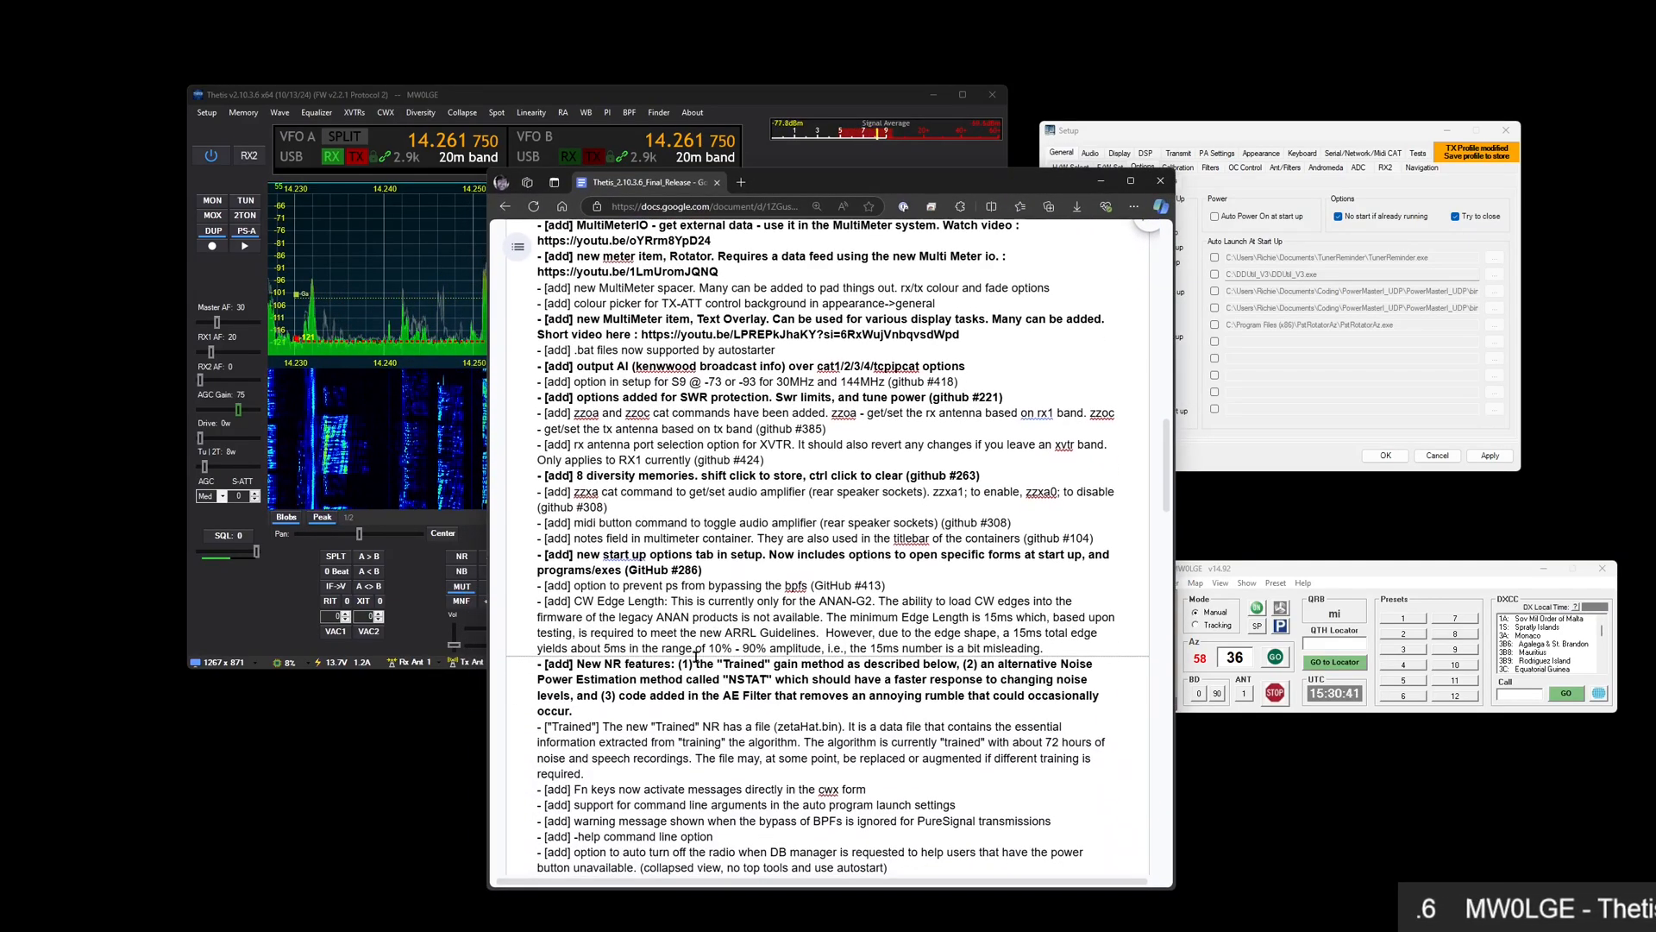
scroll(695, 658, "down", 4)
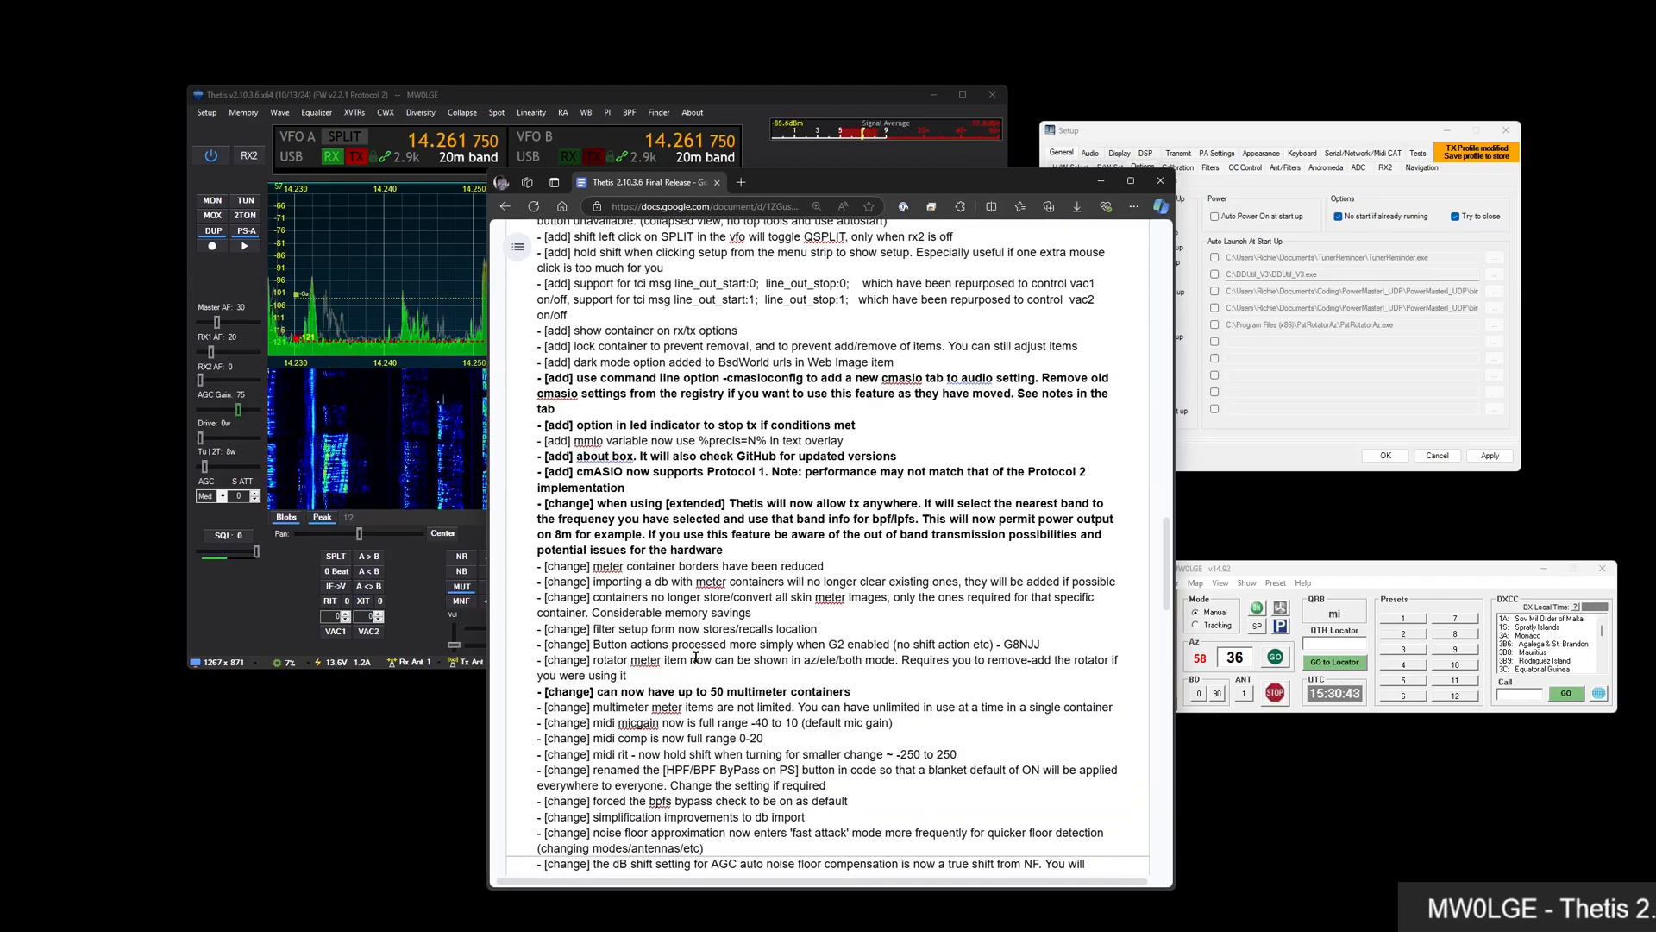
left_click_drag(850, 188, 810, 930)
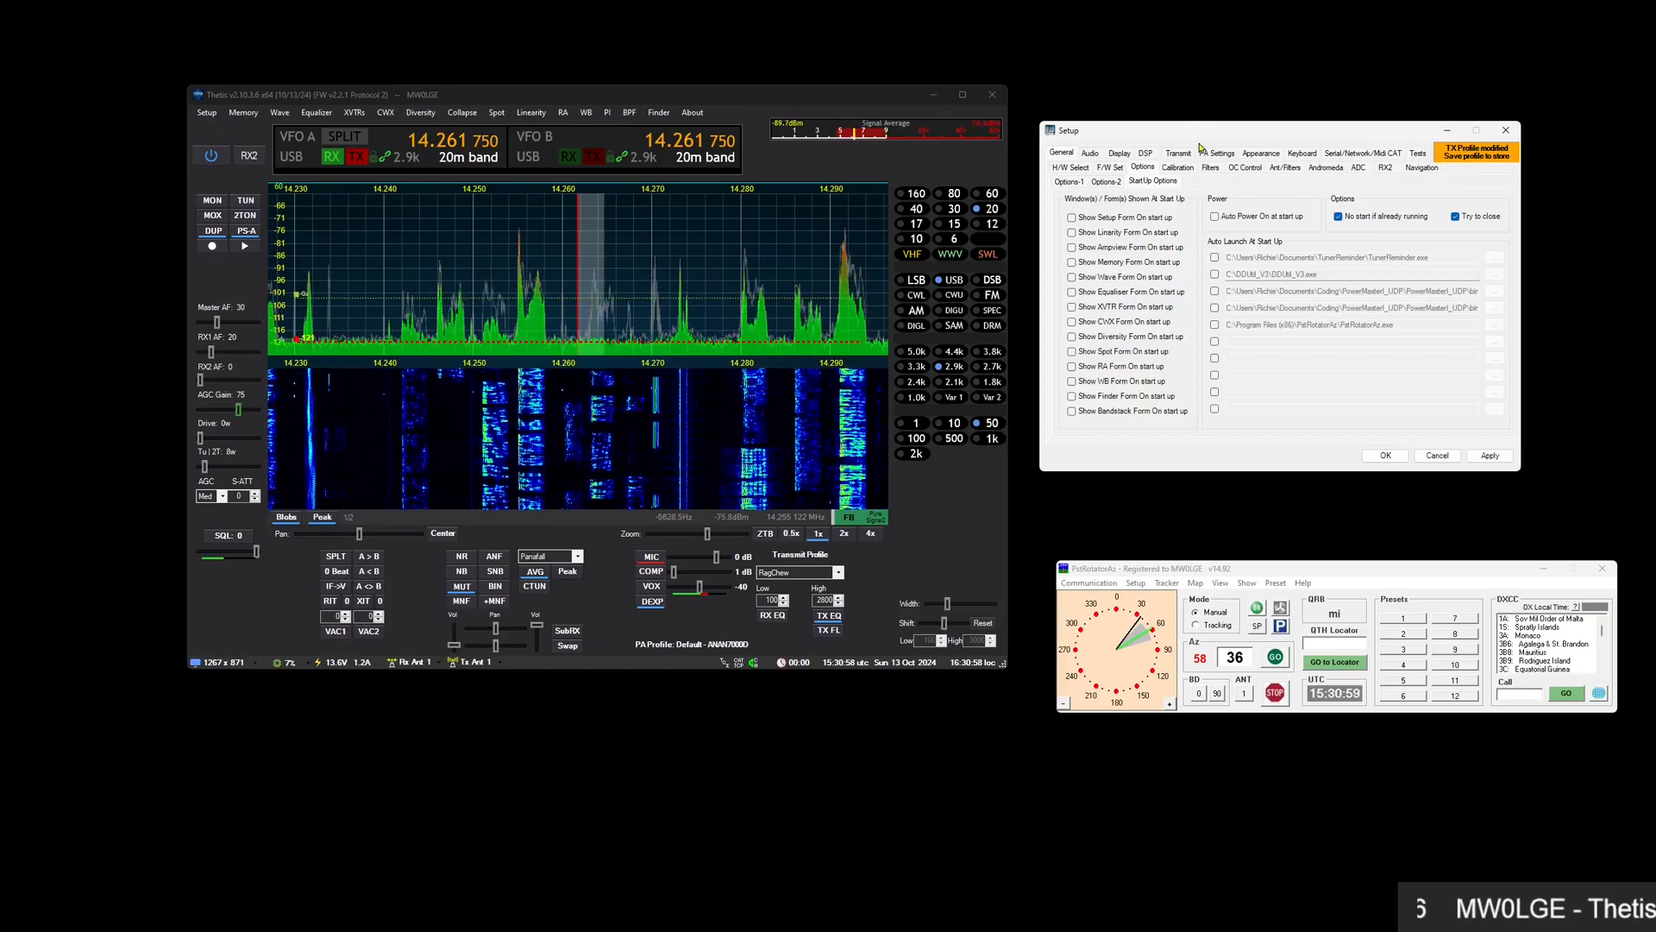
View the cmASIO audio settings in Setup with the window over the main display, and compare them with the change log's cmASIO entries
left_click(1090, 153)
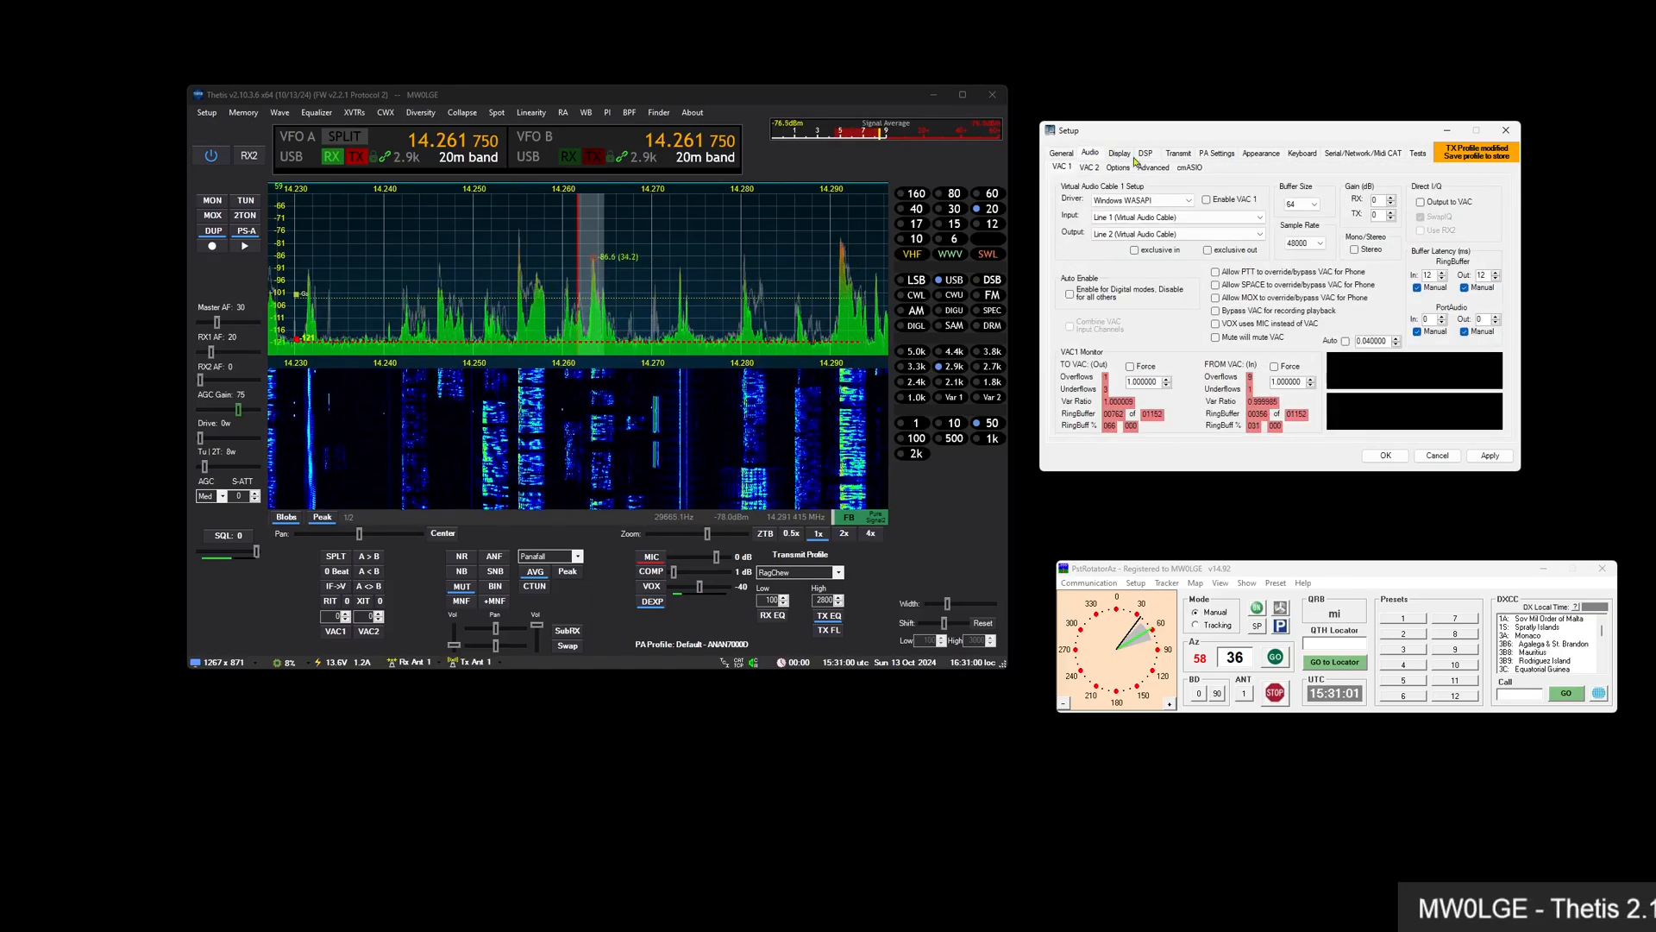
left_click_drag(1227, 131, 774, 192)
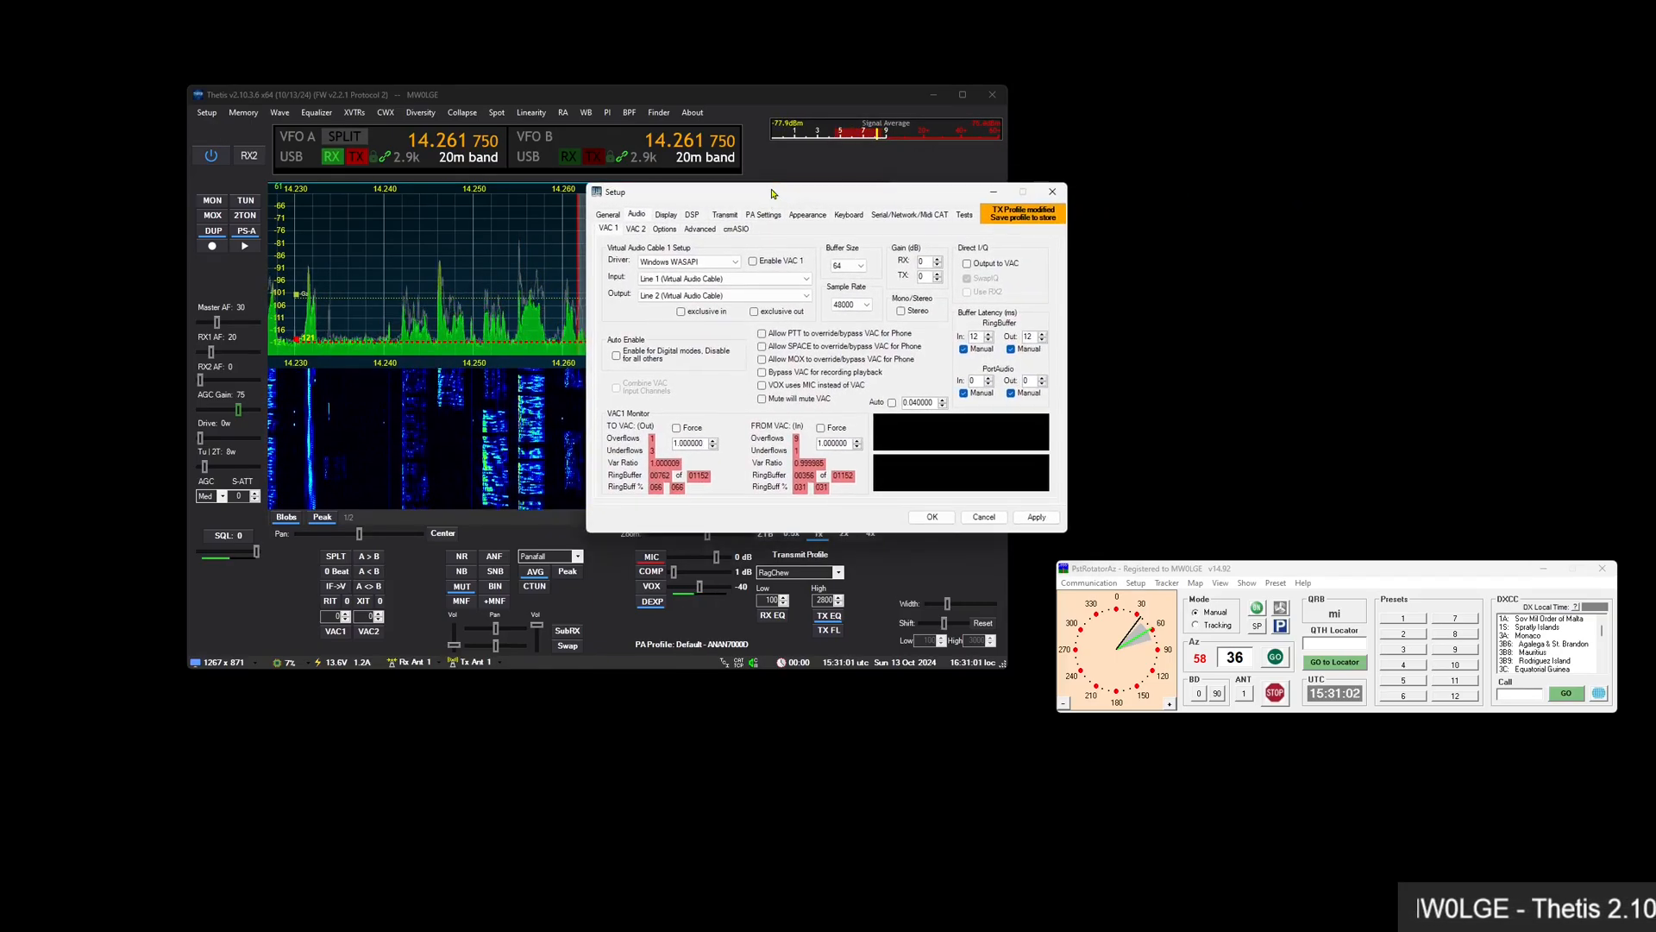
left_click(736, 230)
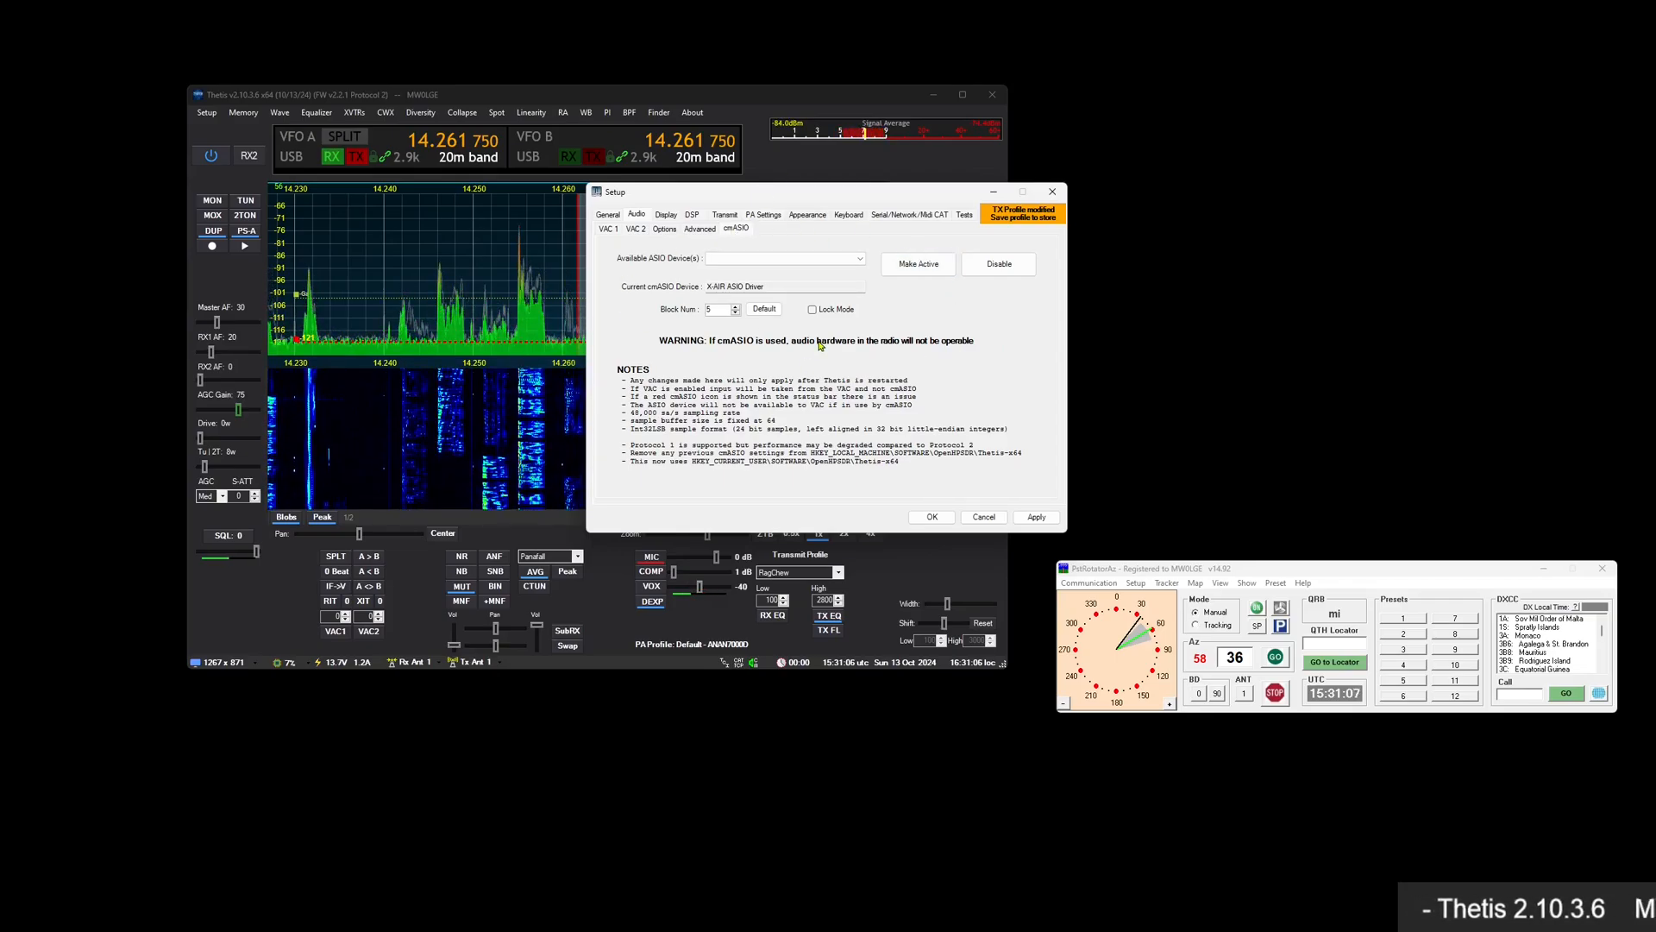
key("alt+Tab")
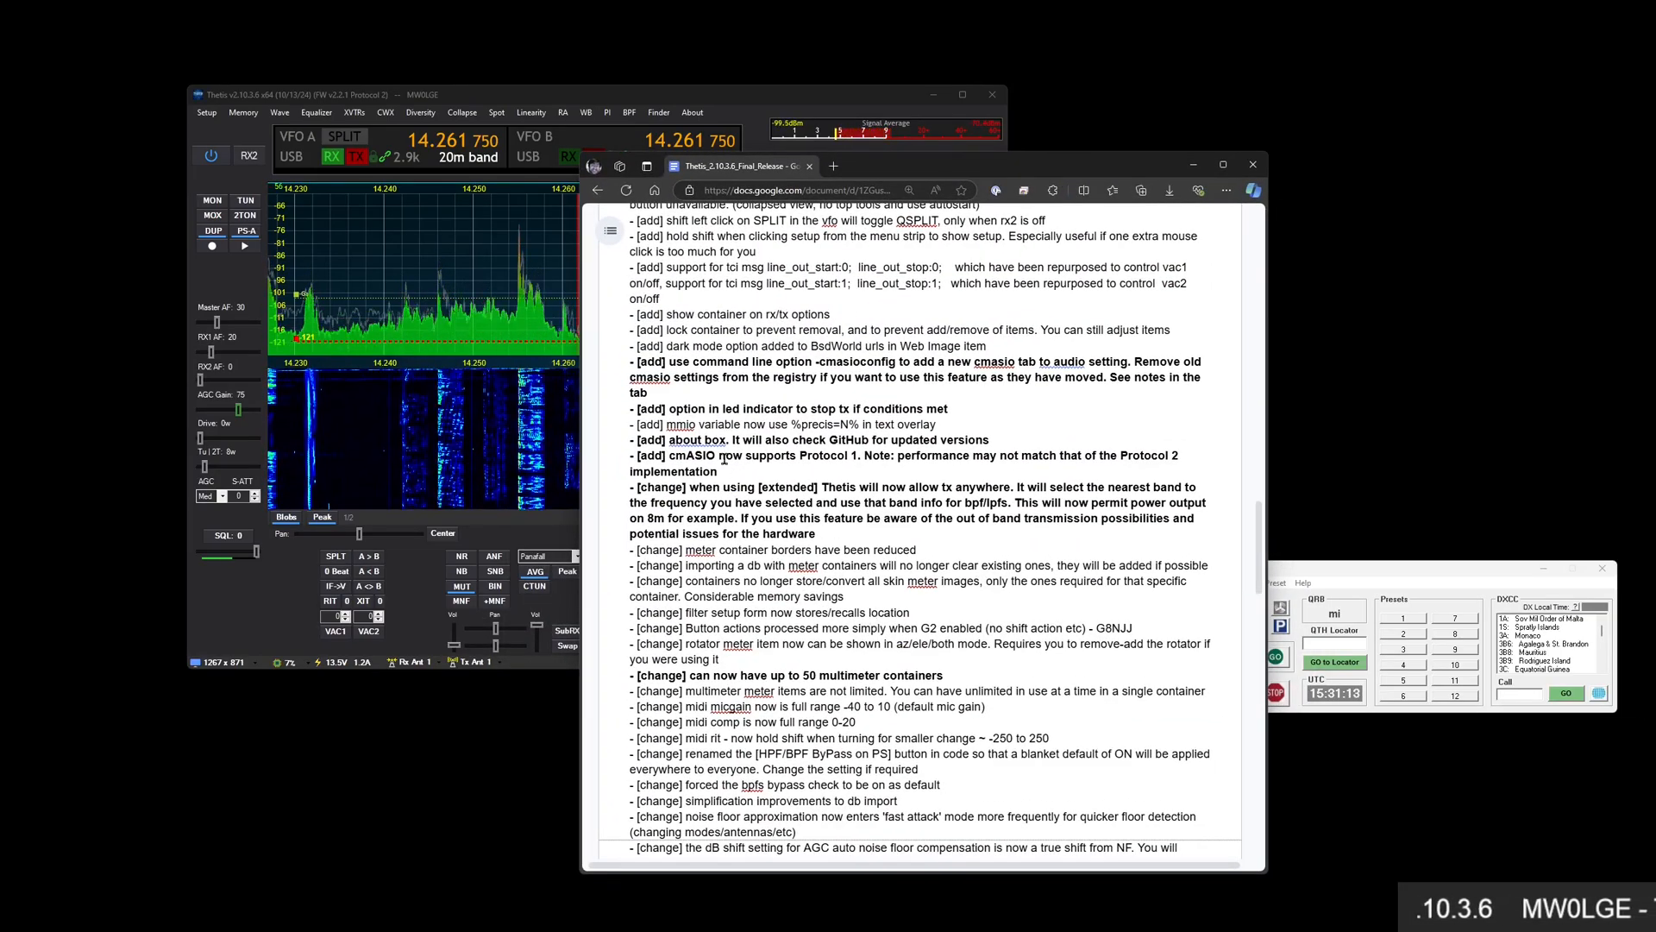
key("alt+Tab")
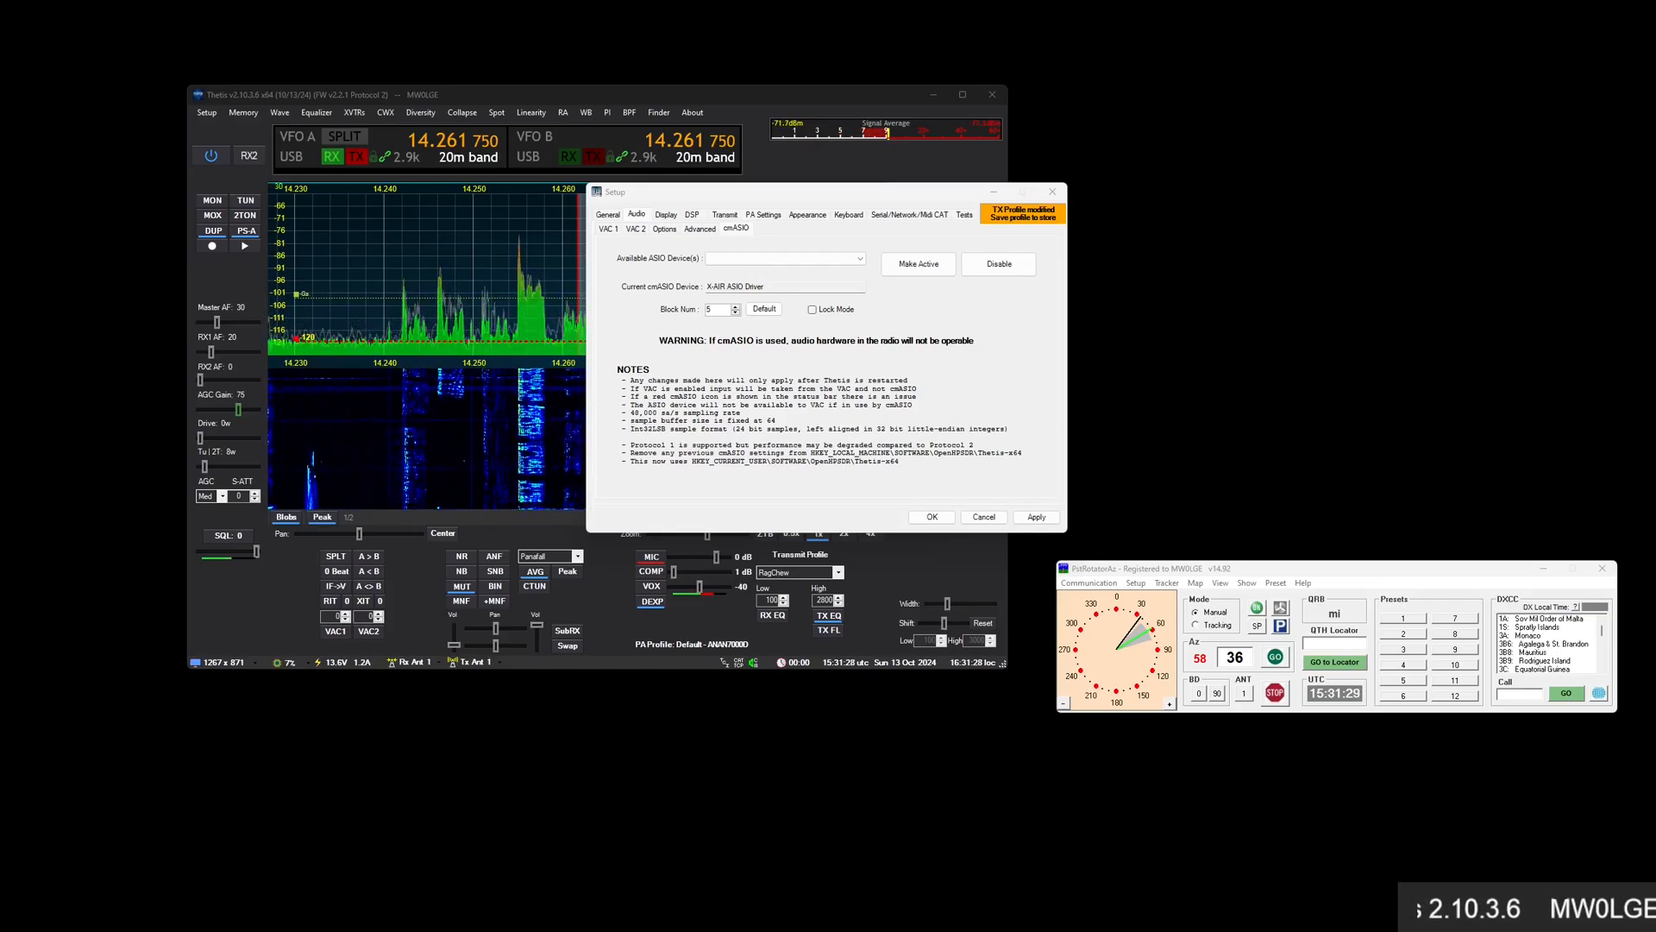
Find the Thetis-x64 shortcut's folder, open cmASIOGuide from it, and view the guide's addendum for Thetis 2.10.3.6
key("super")
type("thetis-x64")
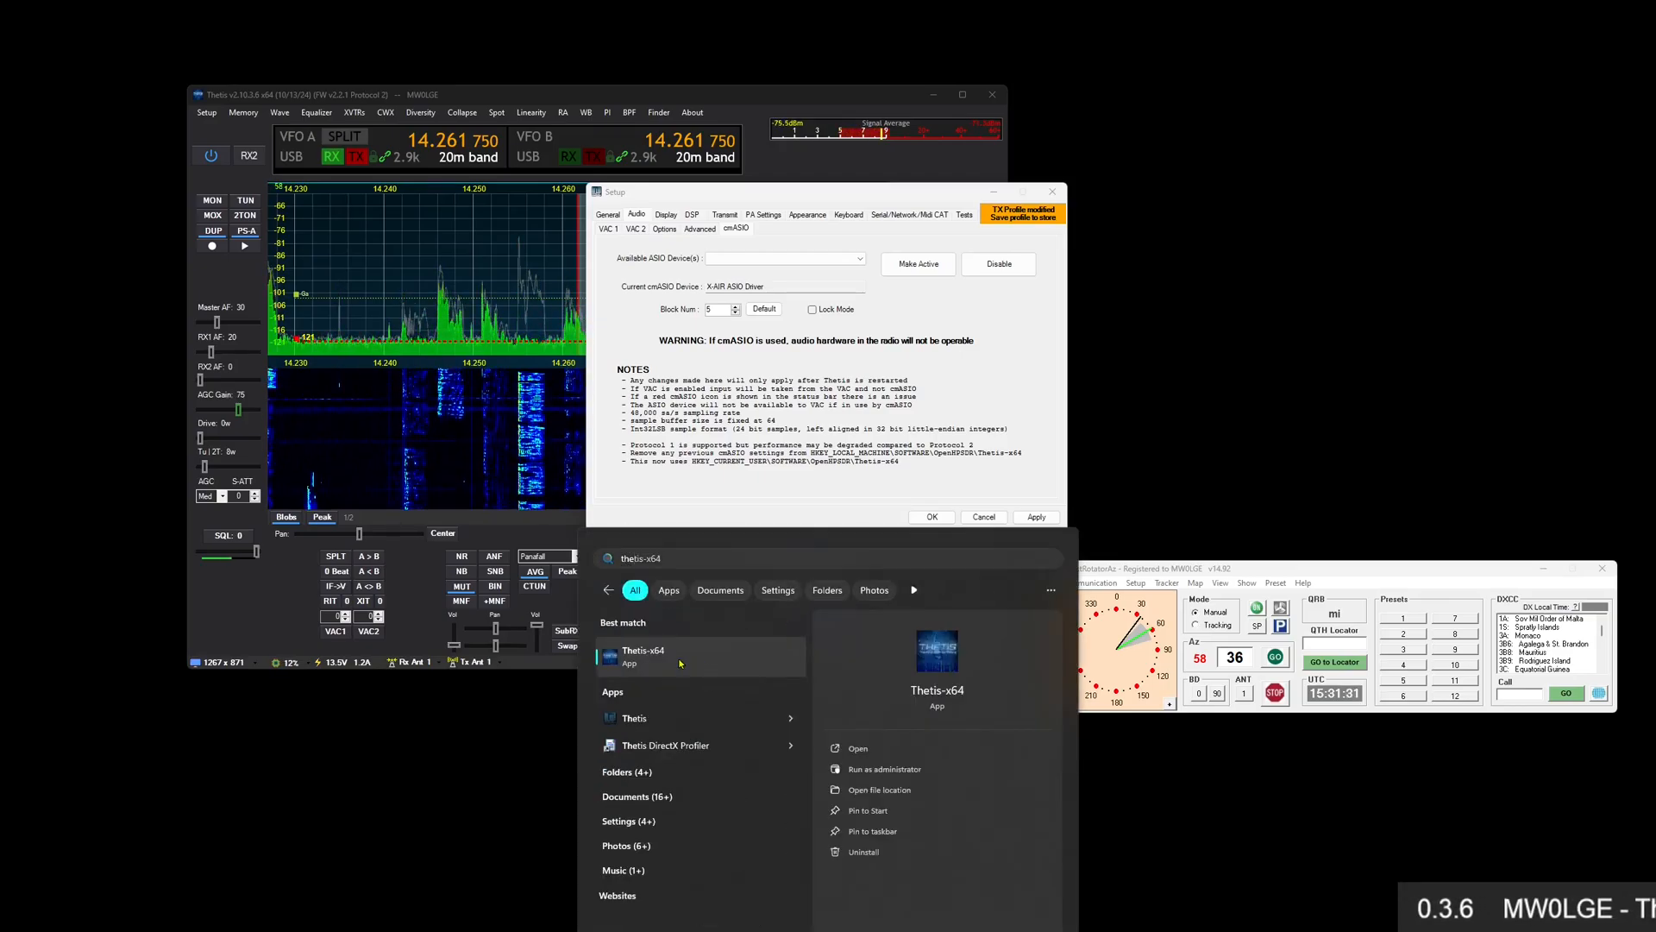
right_click(707, 667)
left_click(725, 699)
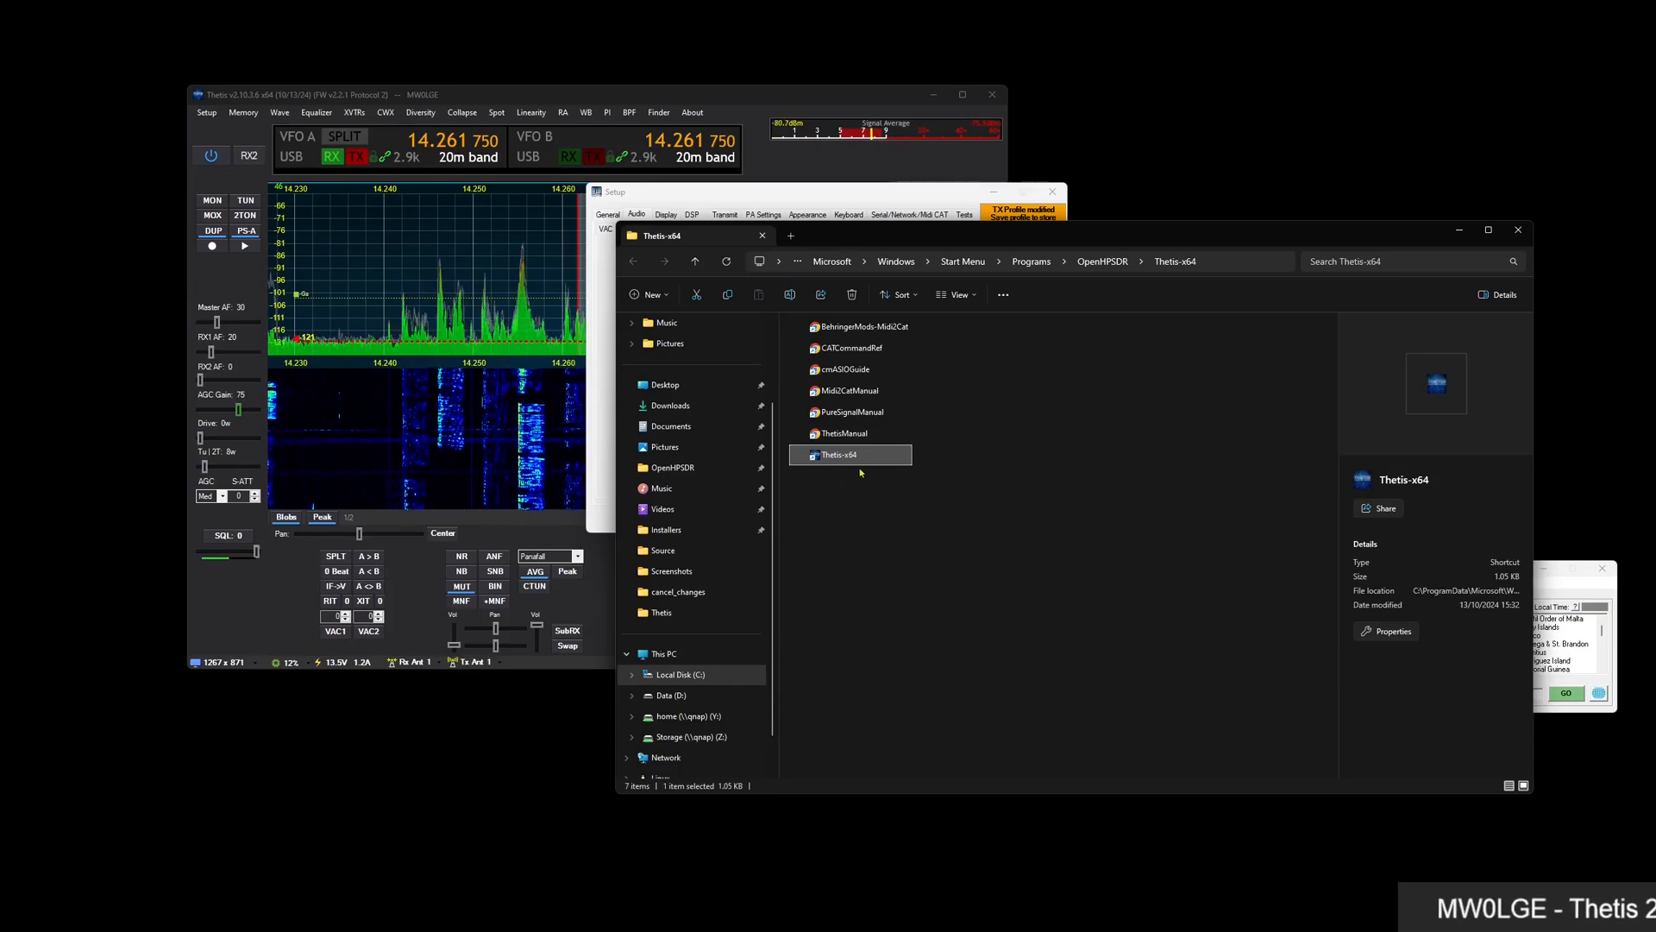
double_click(845, 370)
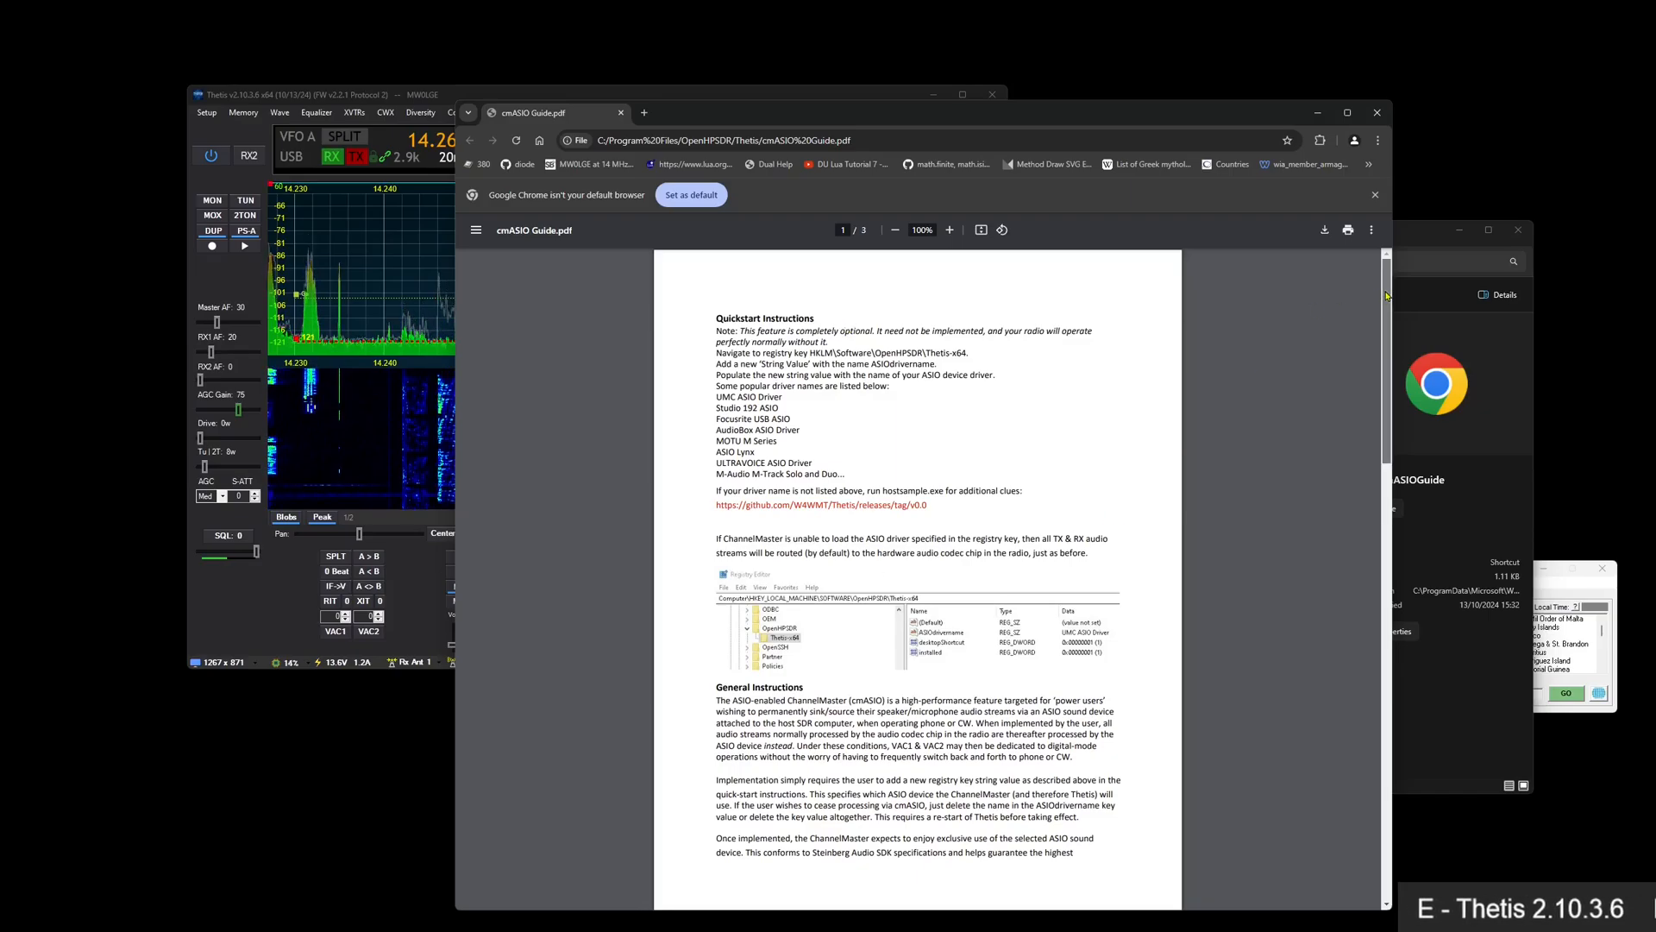
left_click_drag(1386, 297, 1372, 681)
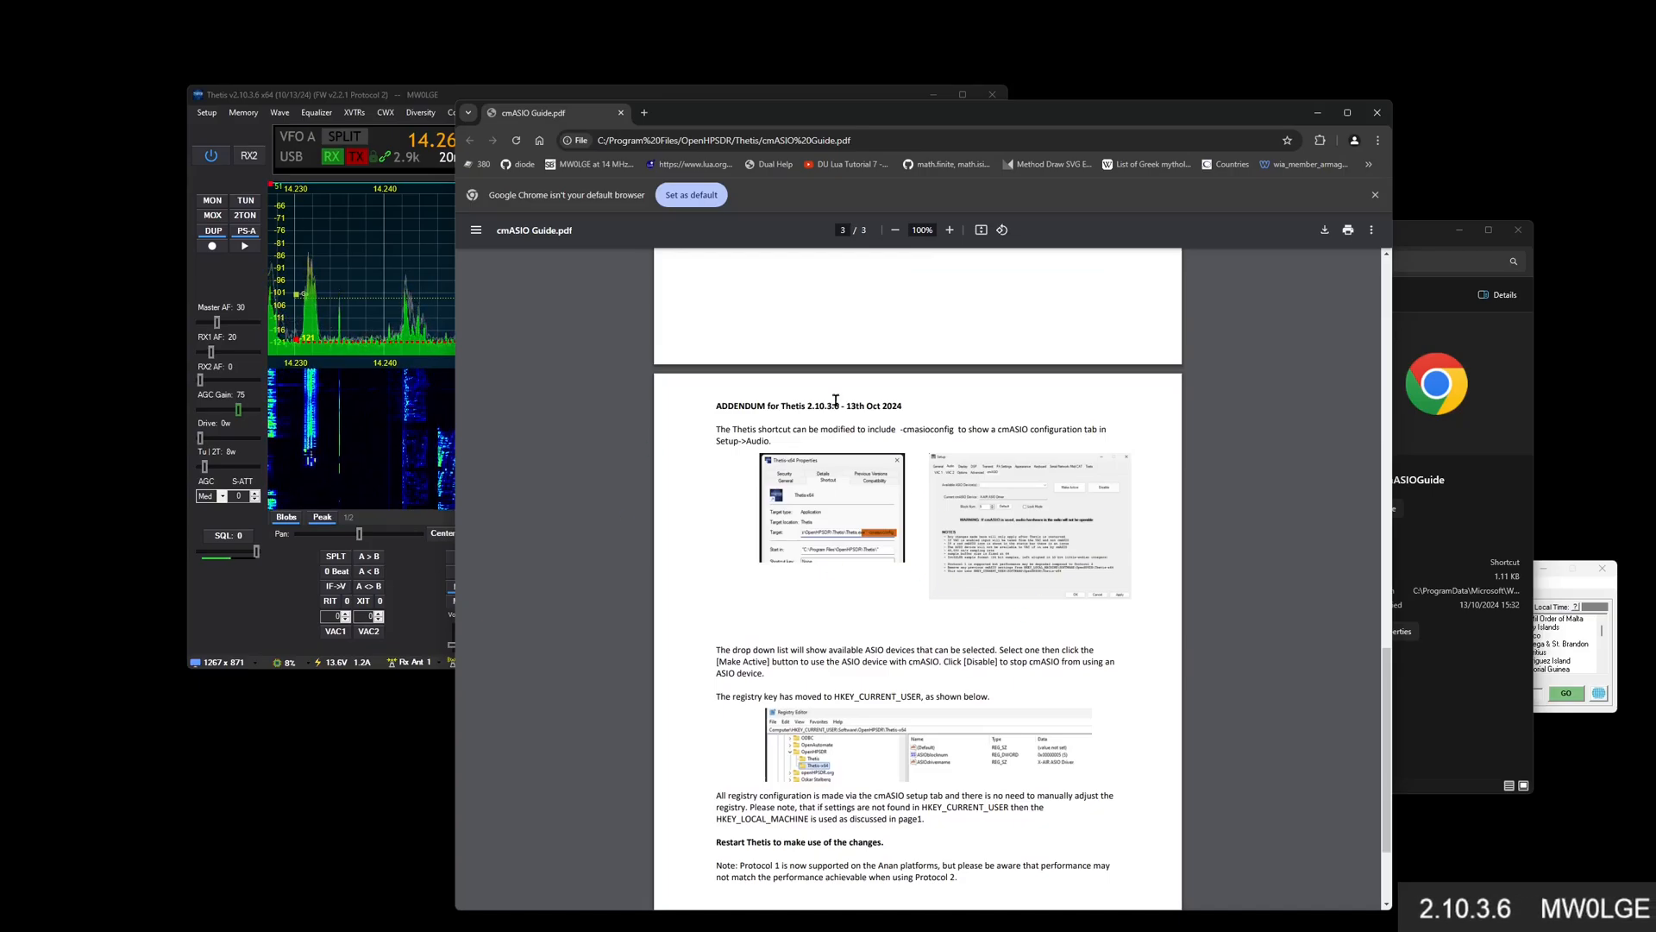
Highlight -cmasioconfig in the guide's Thetis 2.10.3.6 addendum, and examine its shortcut target and cmASIO setup pictures at a larger size
scroll(704, 429, "down", 1)
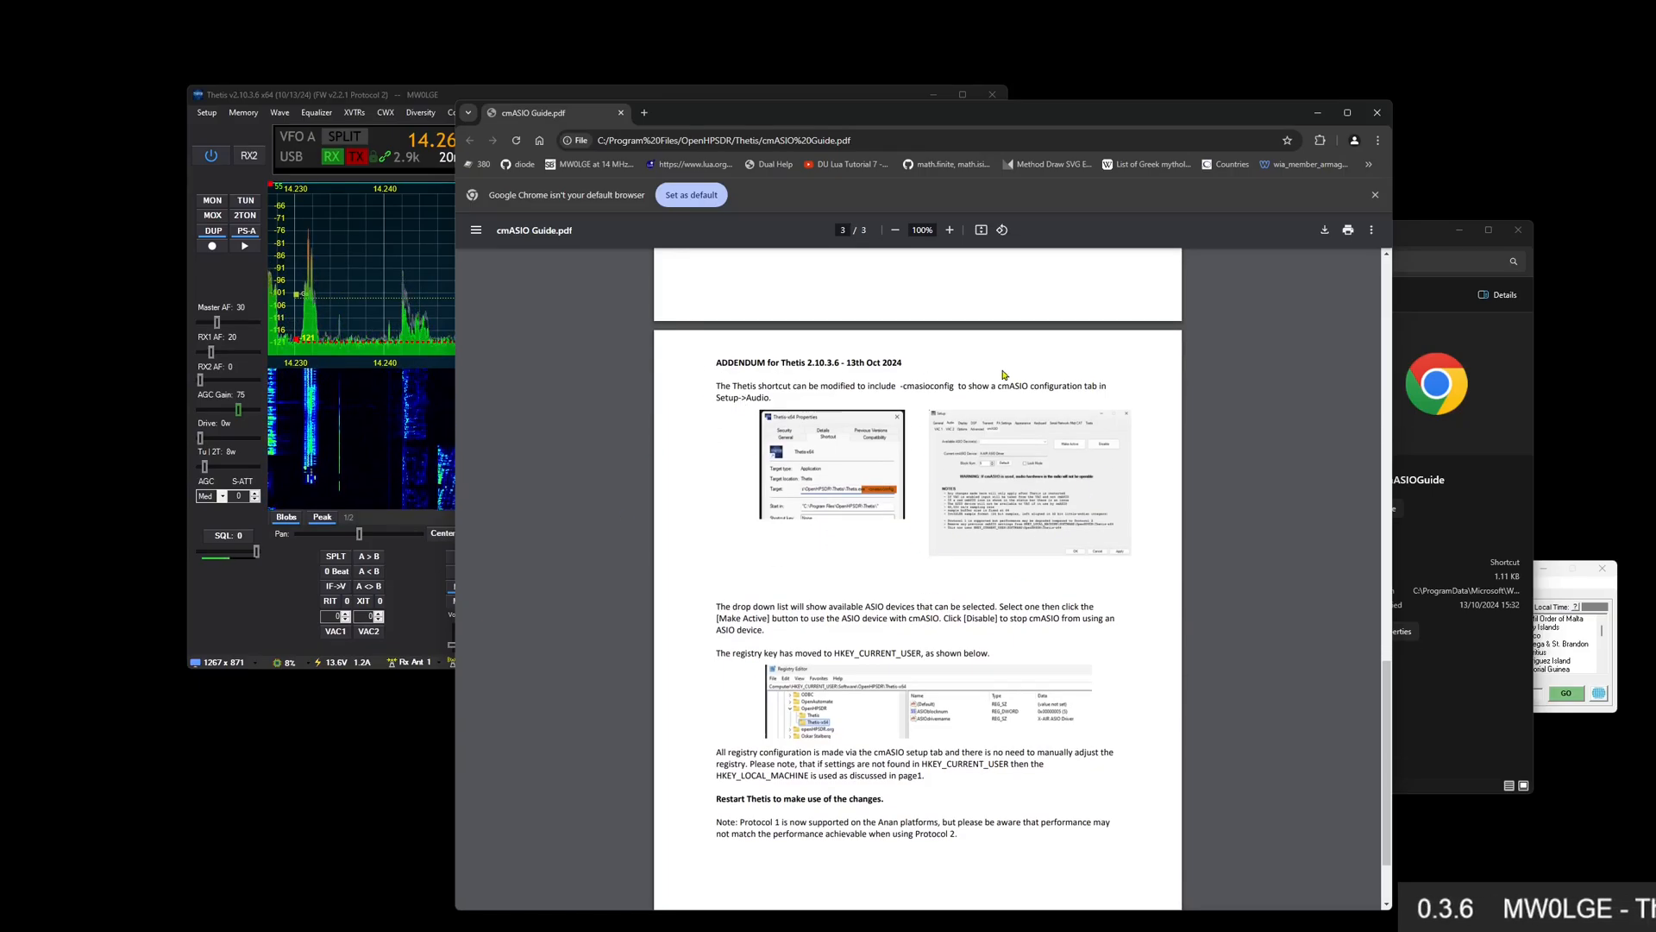
left_click_drag(900, 386, 960, 386)
left_click(913, 414)
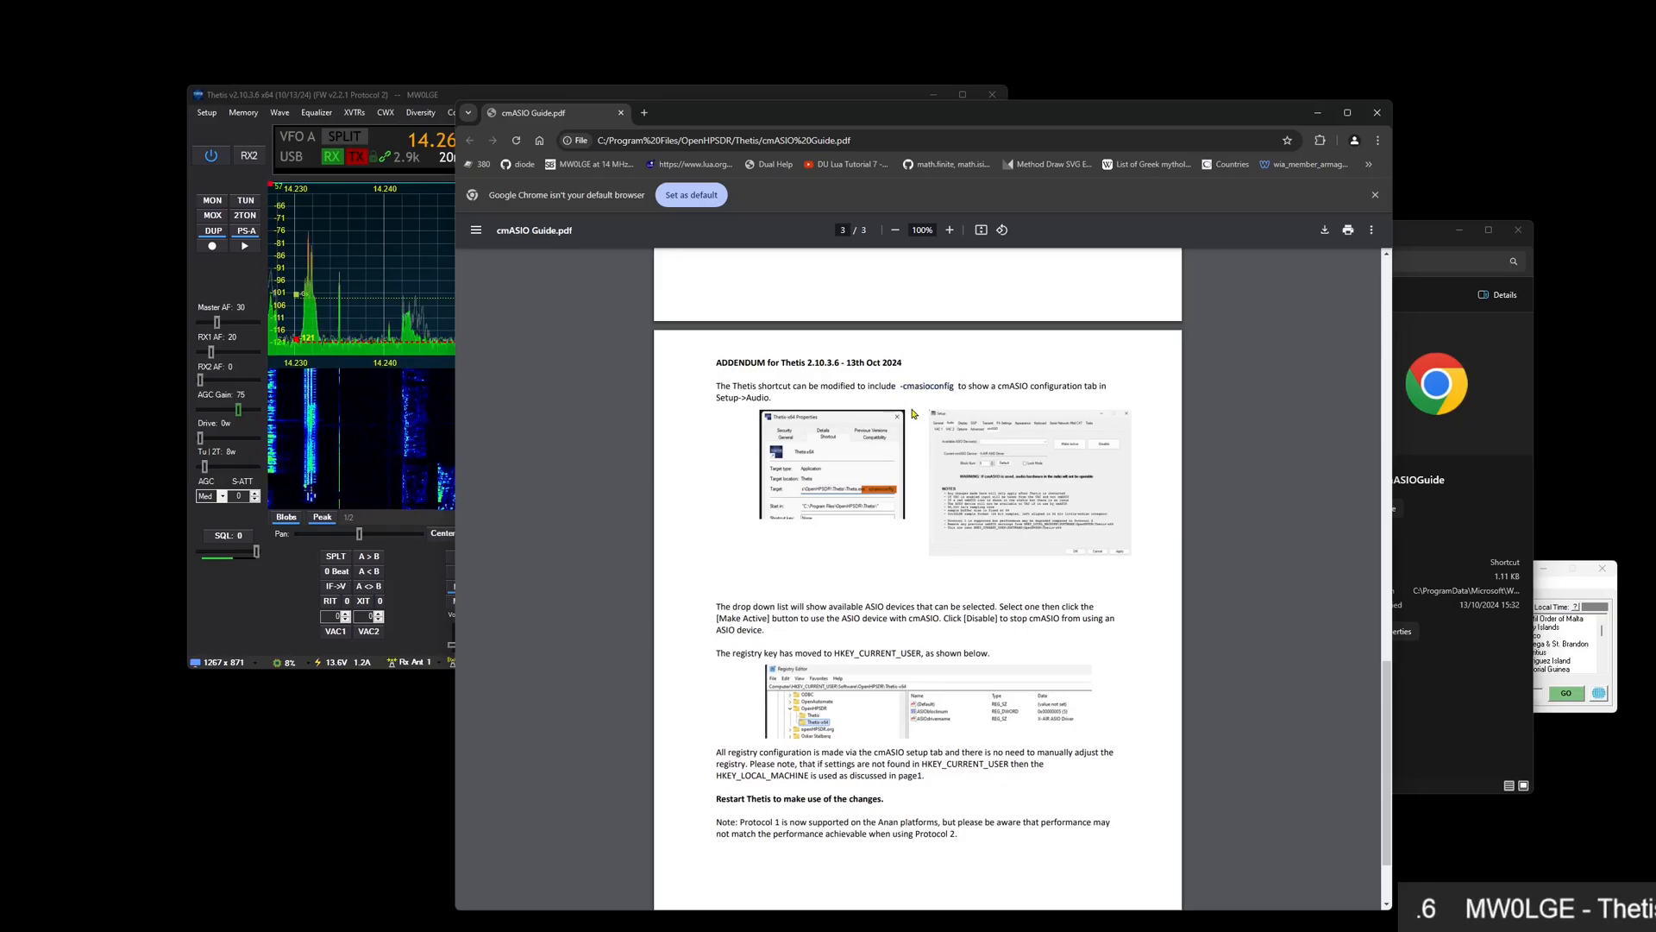
scroll(849, 517, "up", 5)
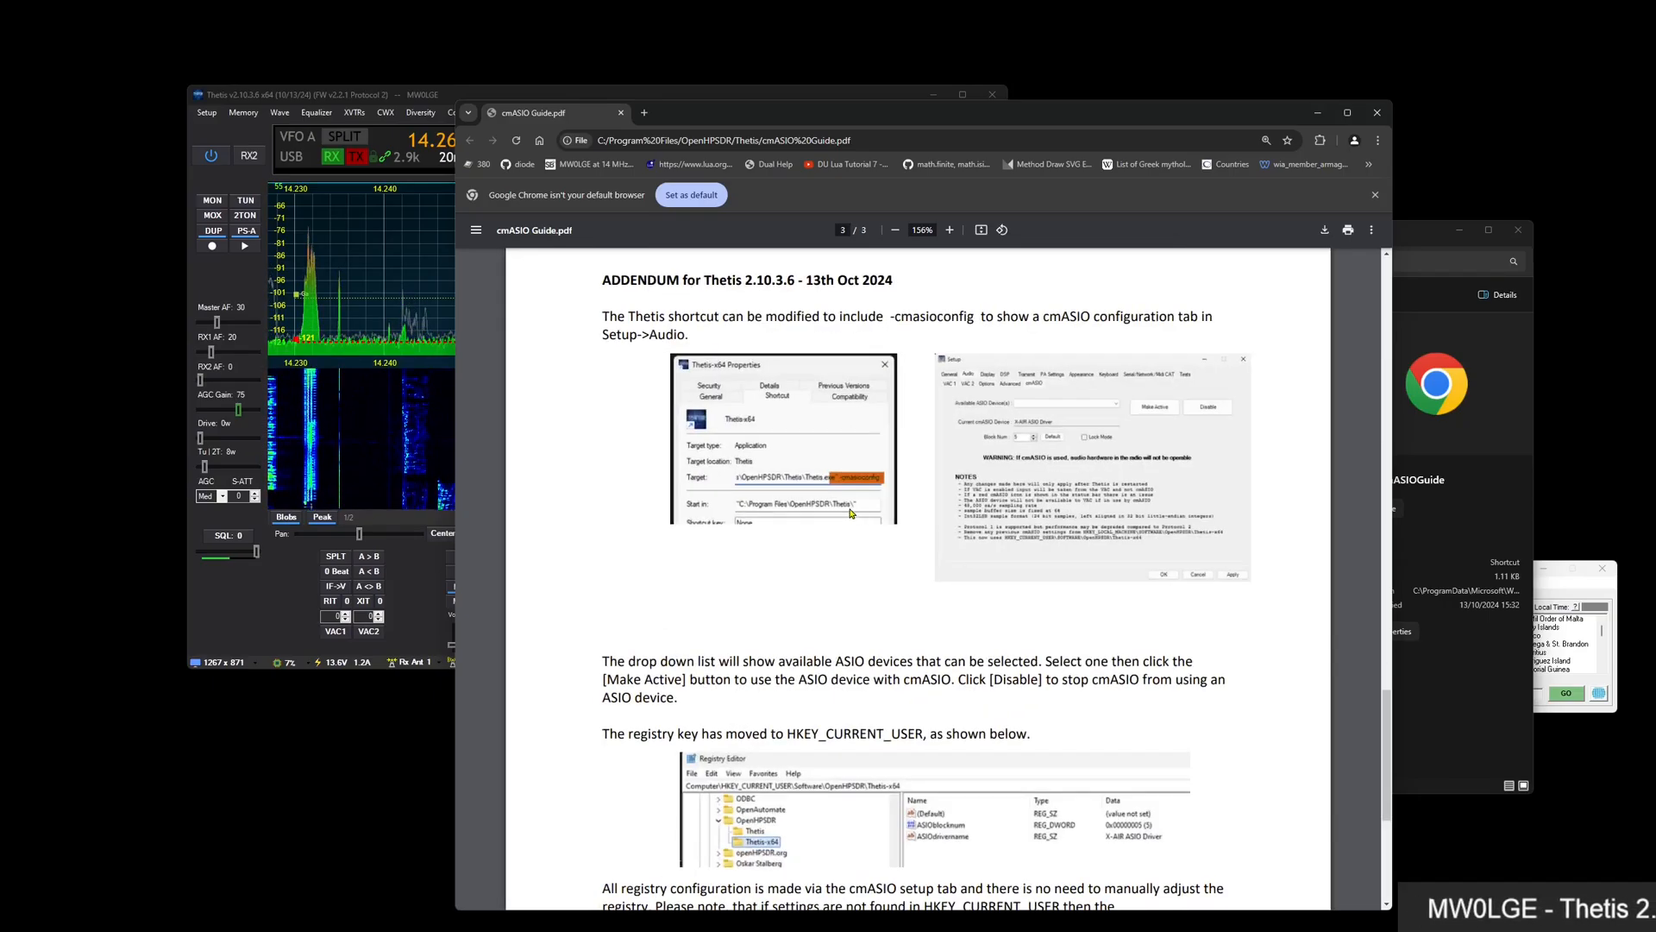
scroll(743, 474, "down", 5)
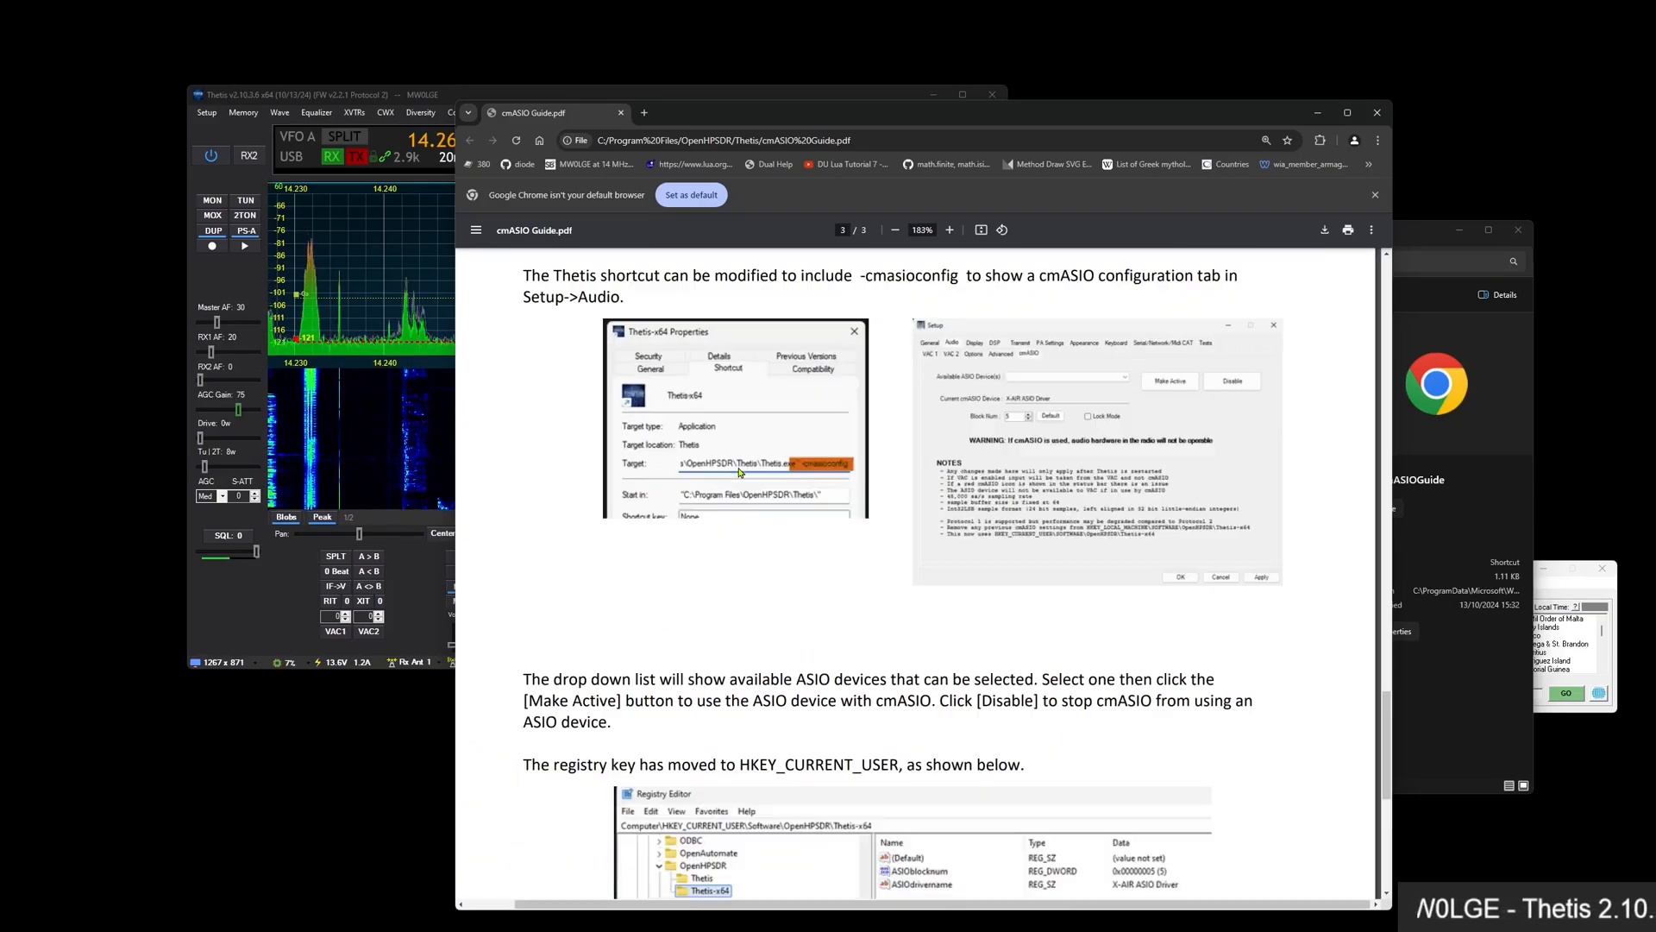
scroll(1113, 473, "up", 10)
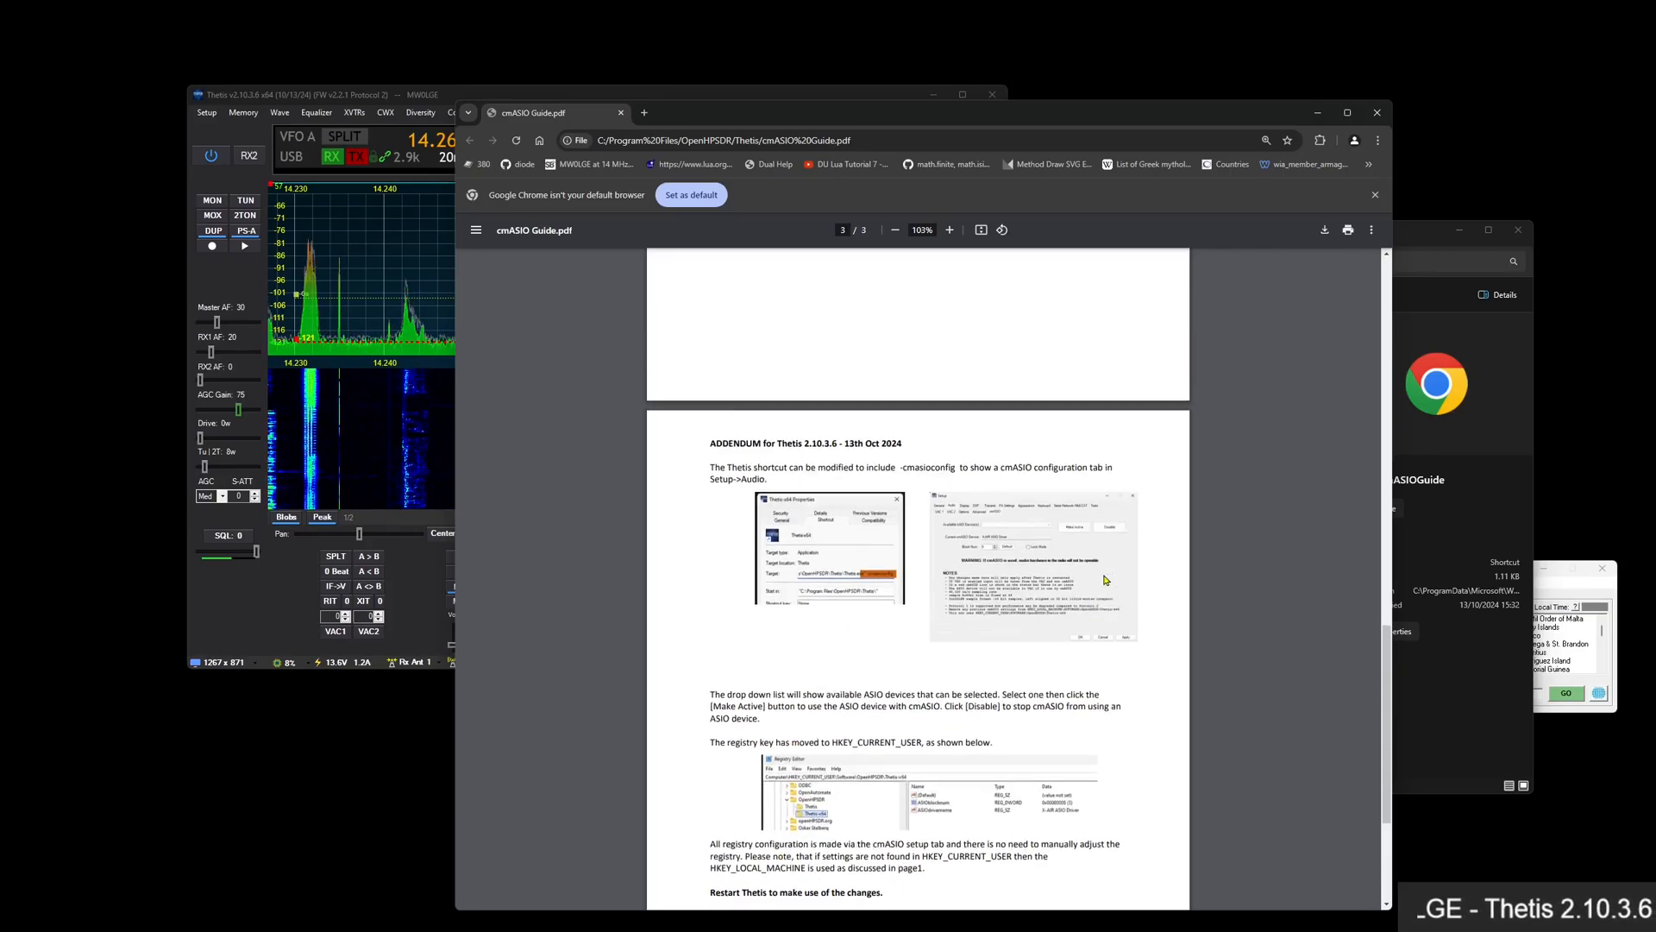
Close the cmASIO guide, the Thetis-x64 folder and the Setup window, and move the change log off the visible area
left_click(1377, 112)
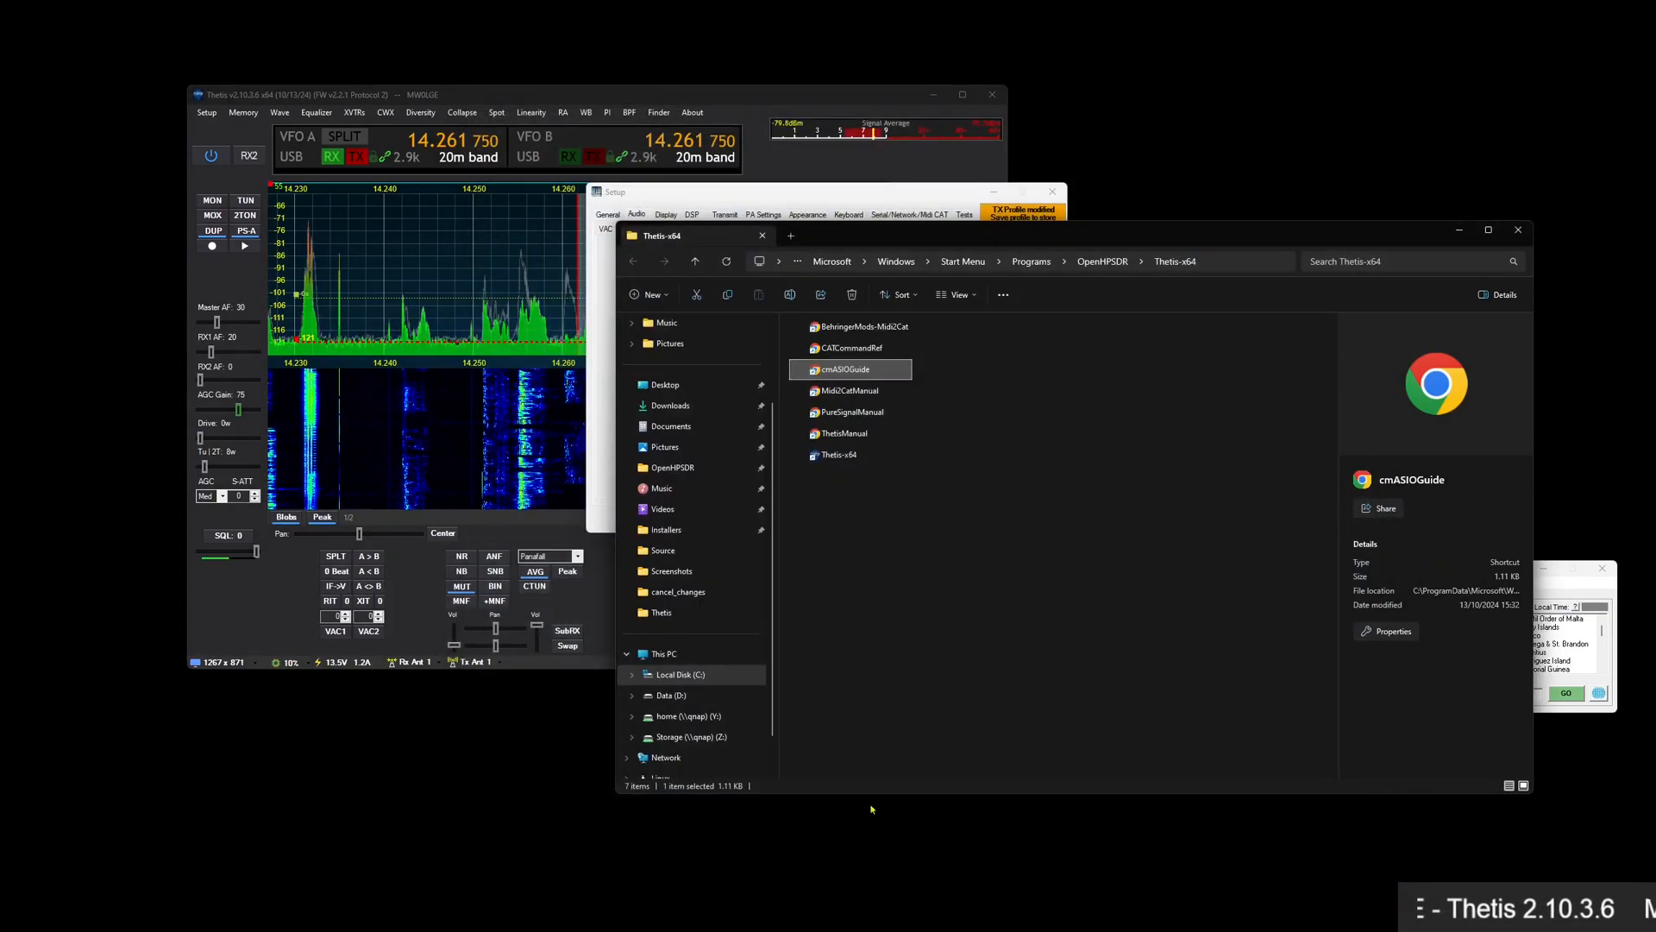
left_click(1518, 231)
left_click(690, 929)
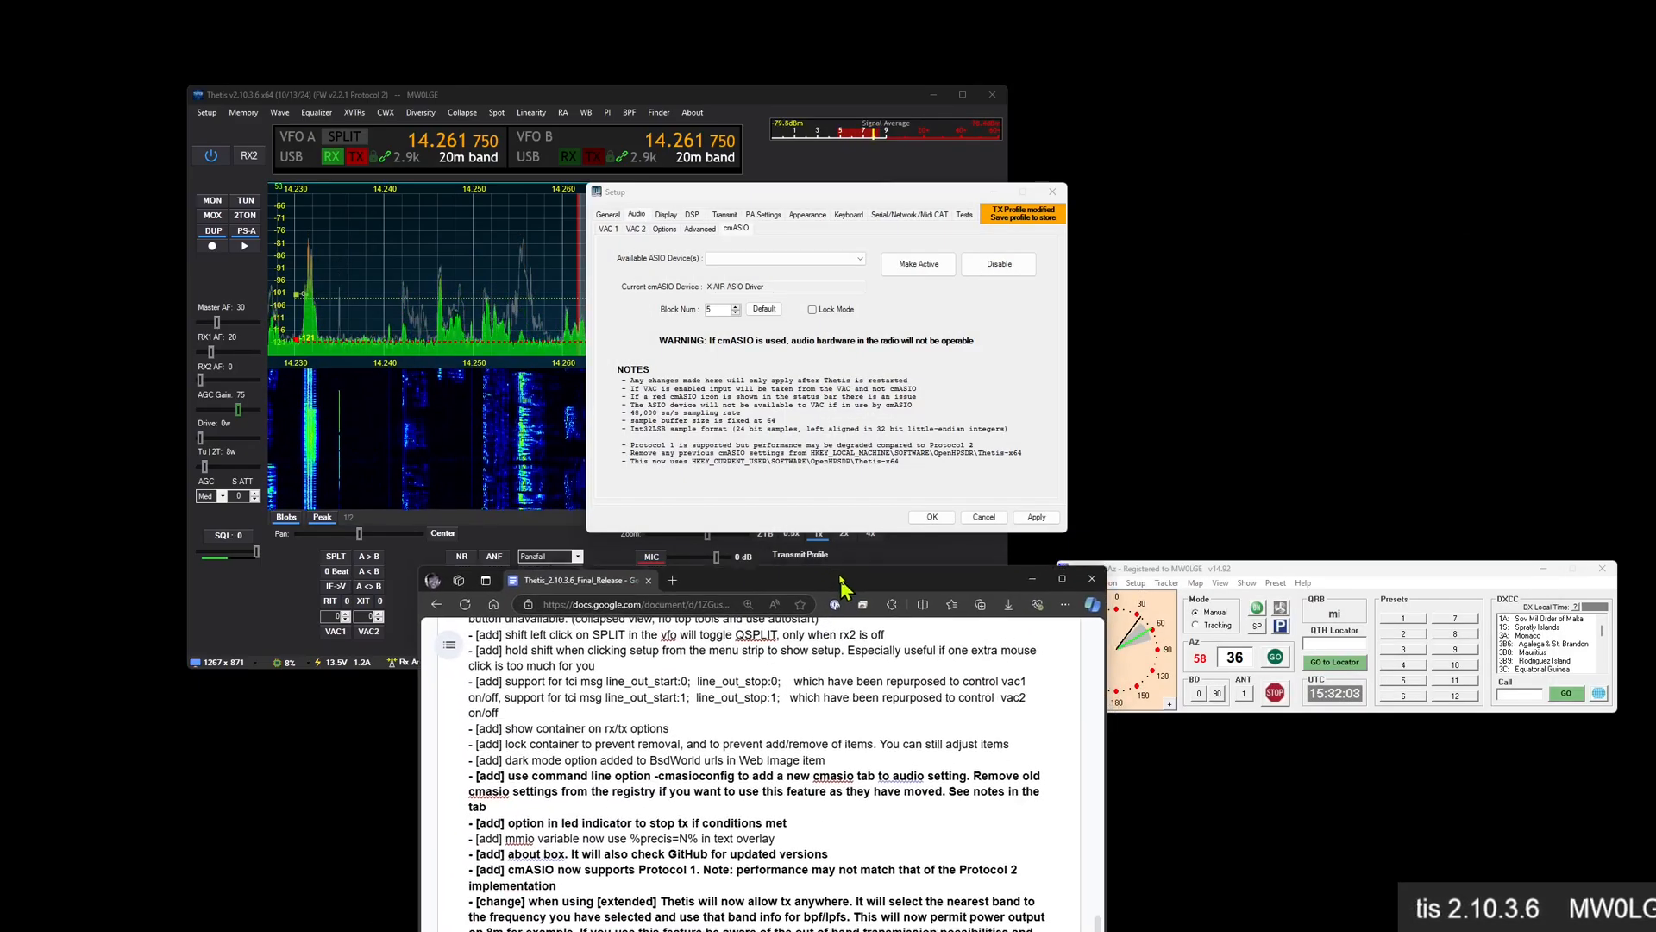
left_click(1053, 191)
left_click_drag(878, 574, 832, 931)
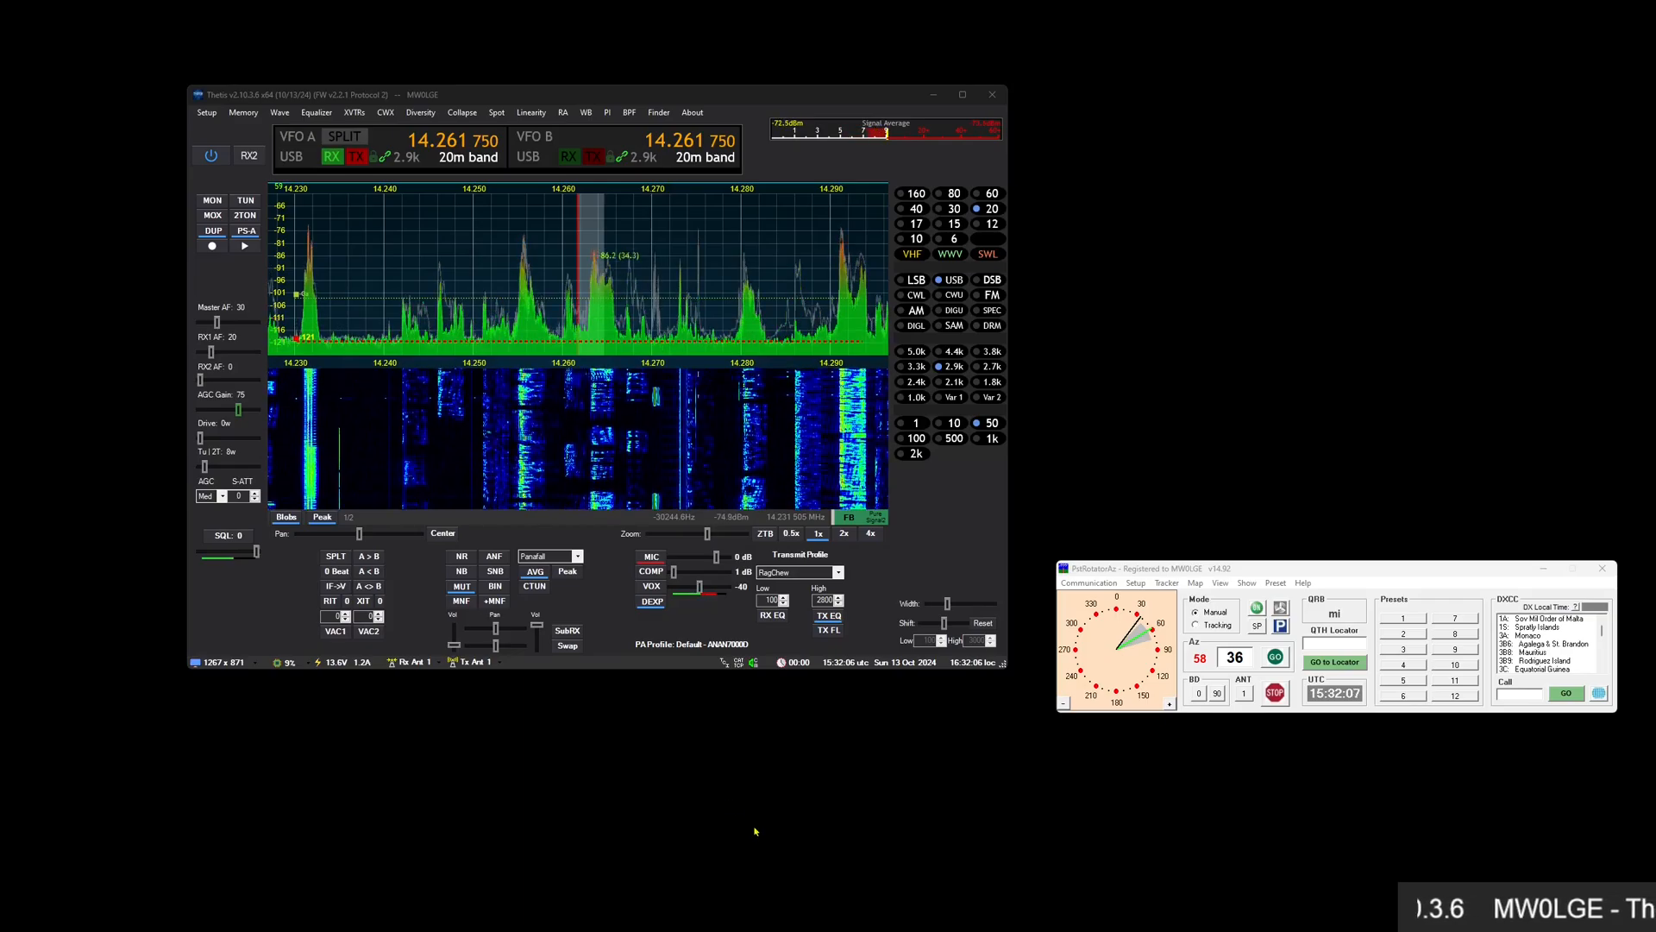
View the About Thetis box and read its contributors list from start to end, returning to the first entry
left_click(694, 113)
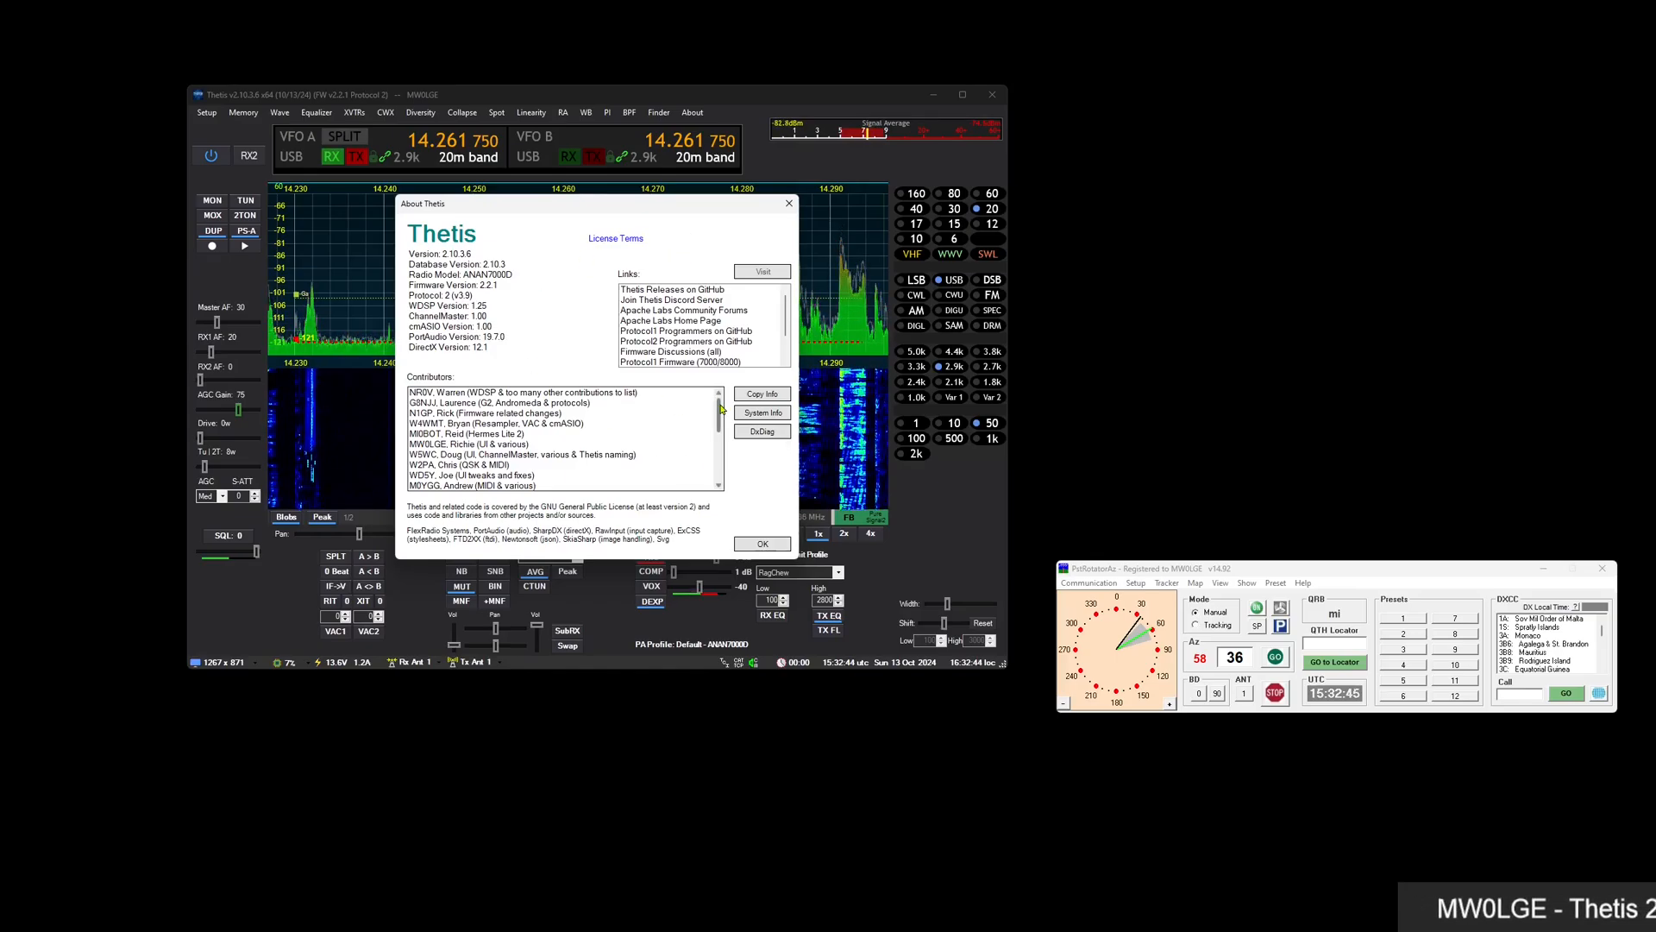
mouse_move(721, 408)
left_mouse_down()
mouse_move(714, 436)
mouse_move(712, 395)
left_mouse_up()
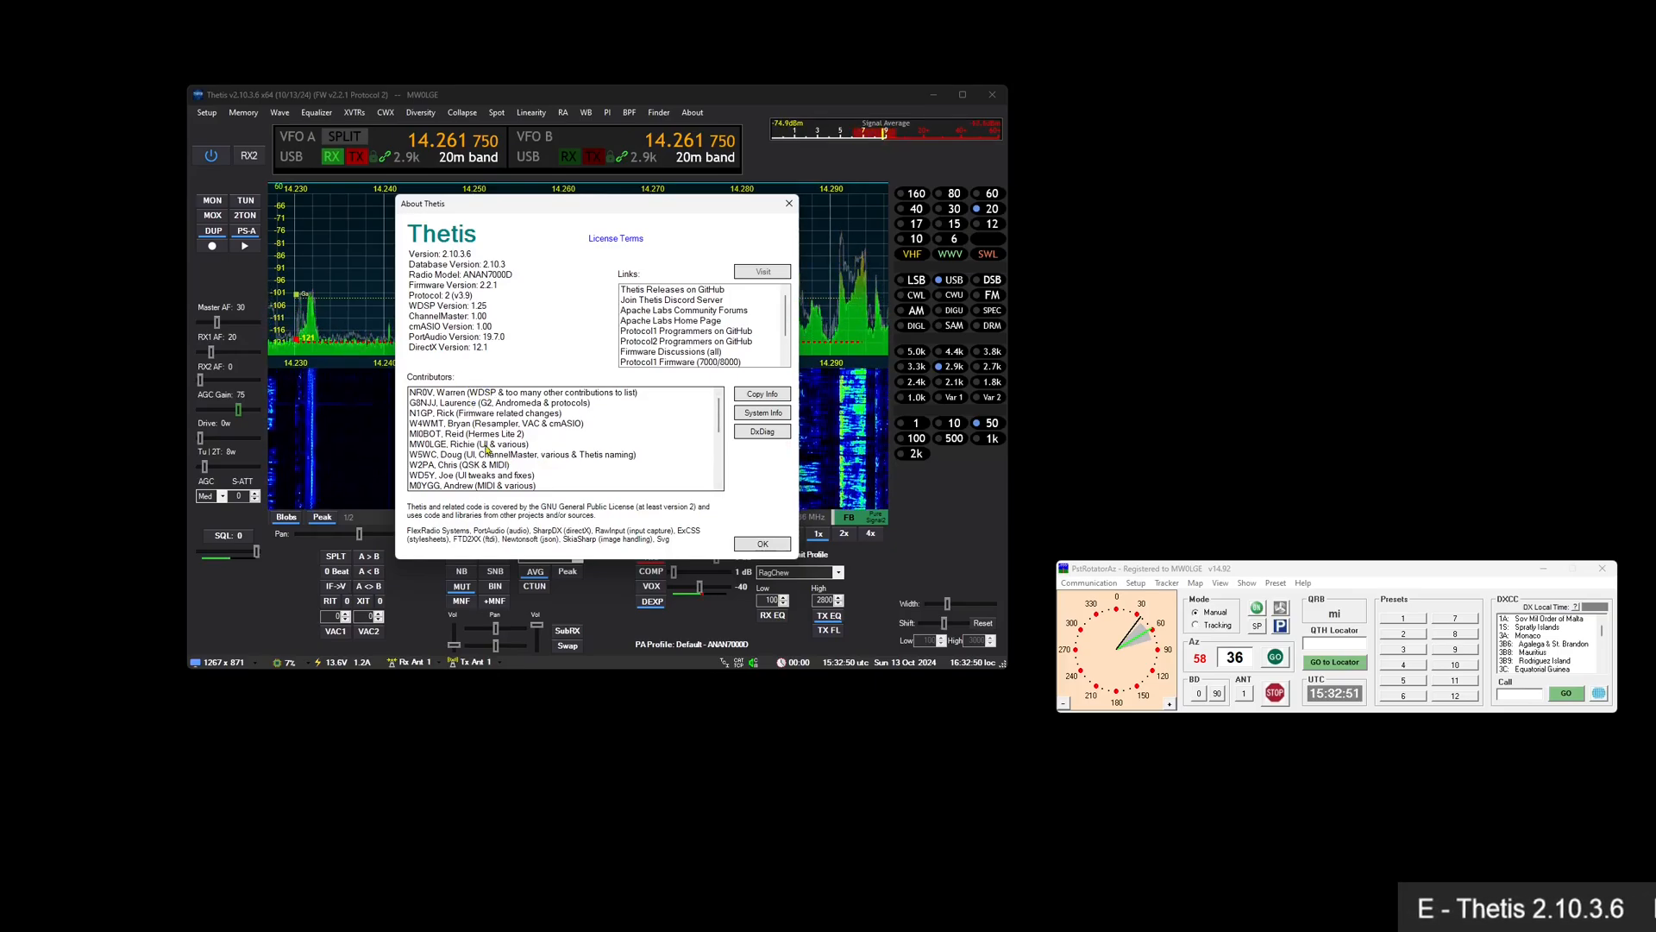
scroll(543, 466, "down", 2)
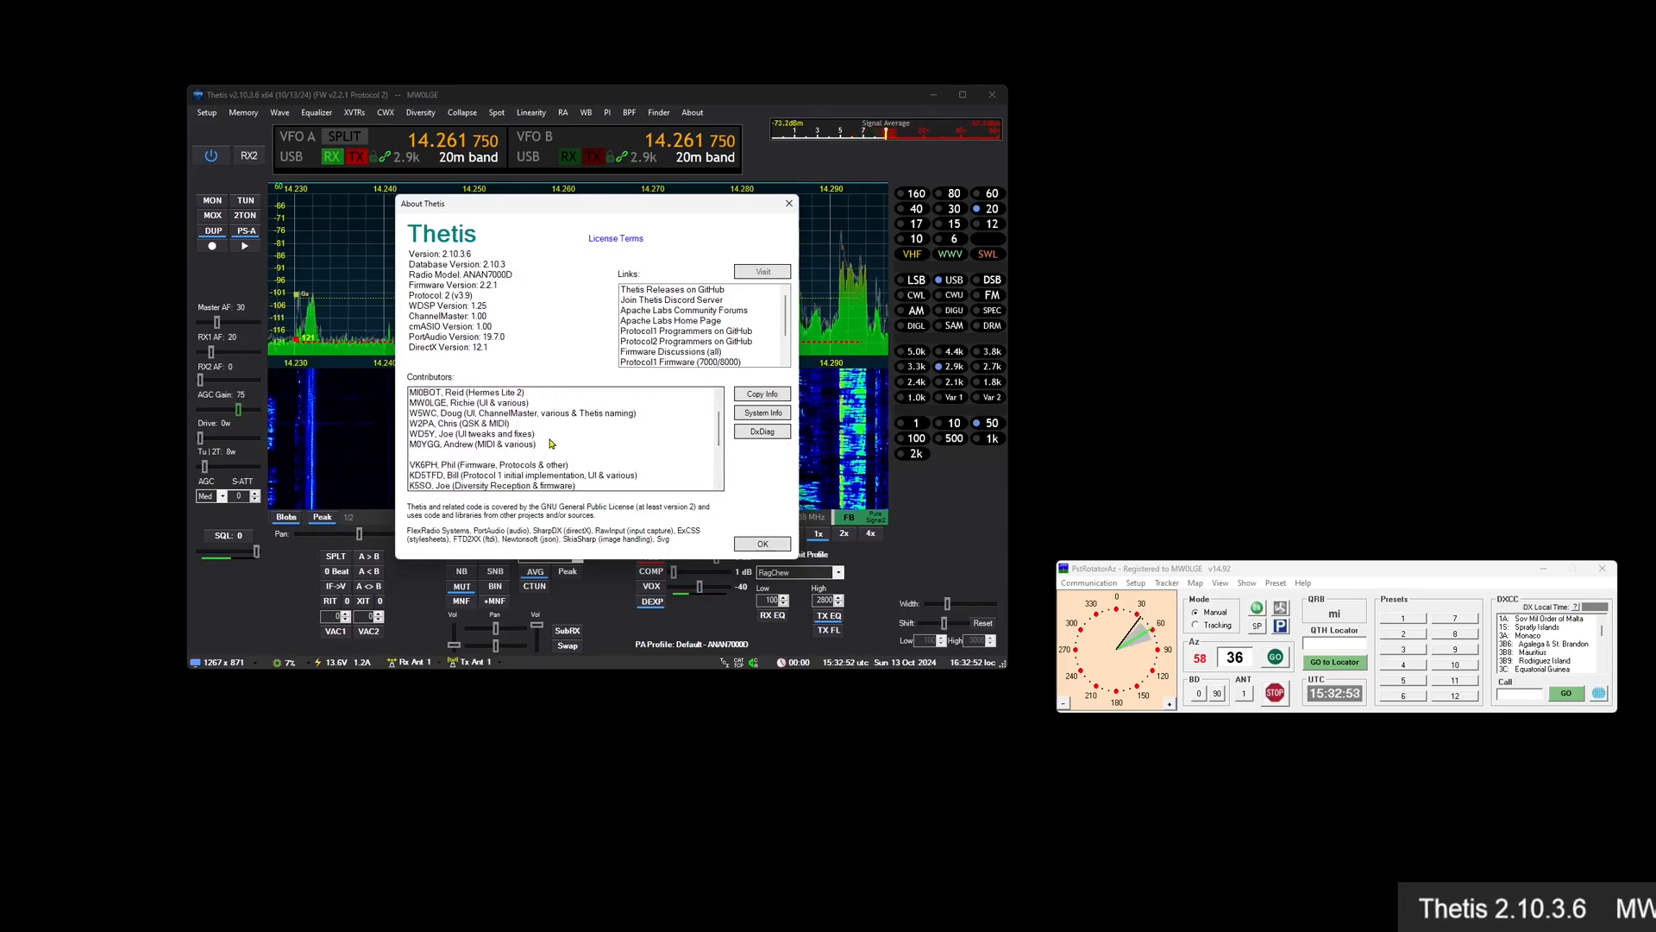
scroll(551, 443, "down", 3)
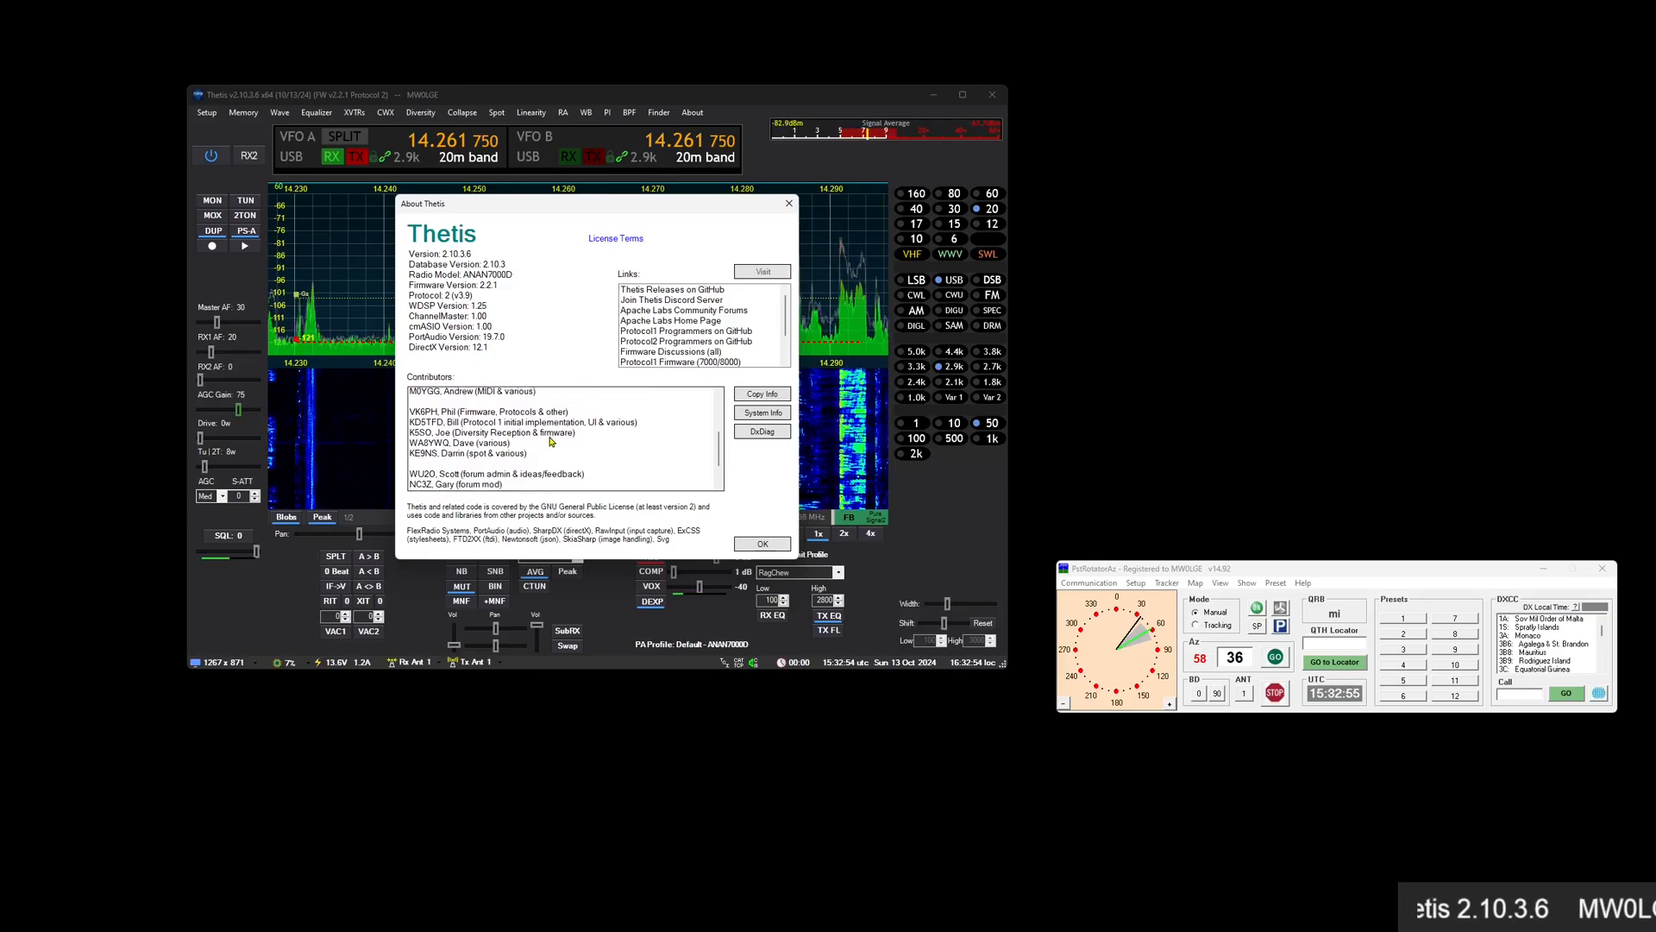
scroll(551, 441, "down", 1)
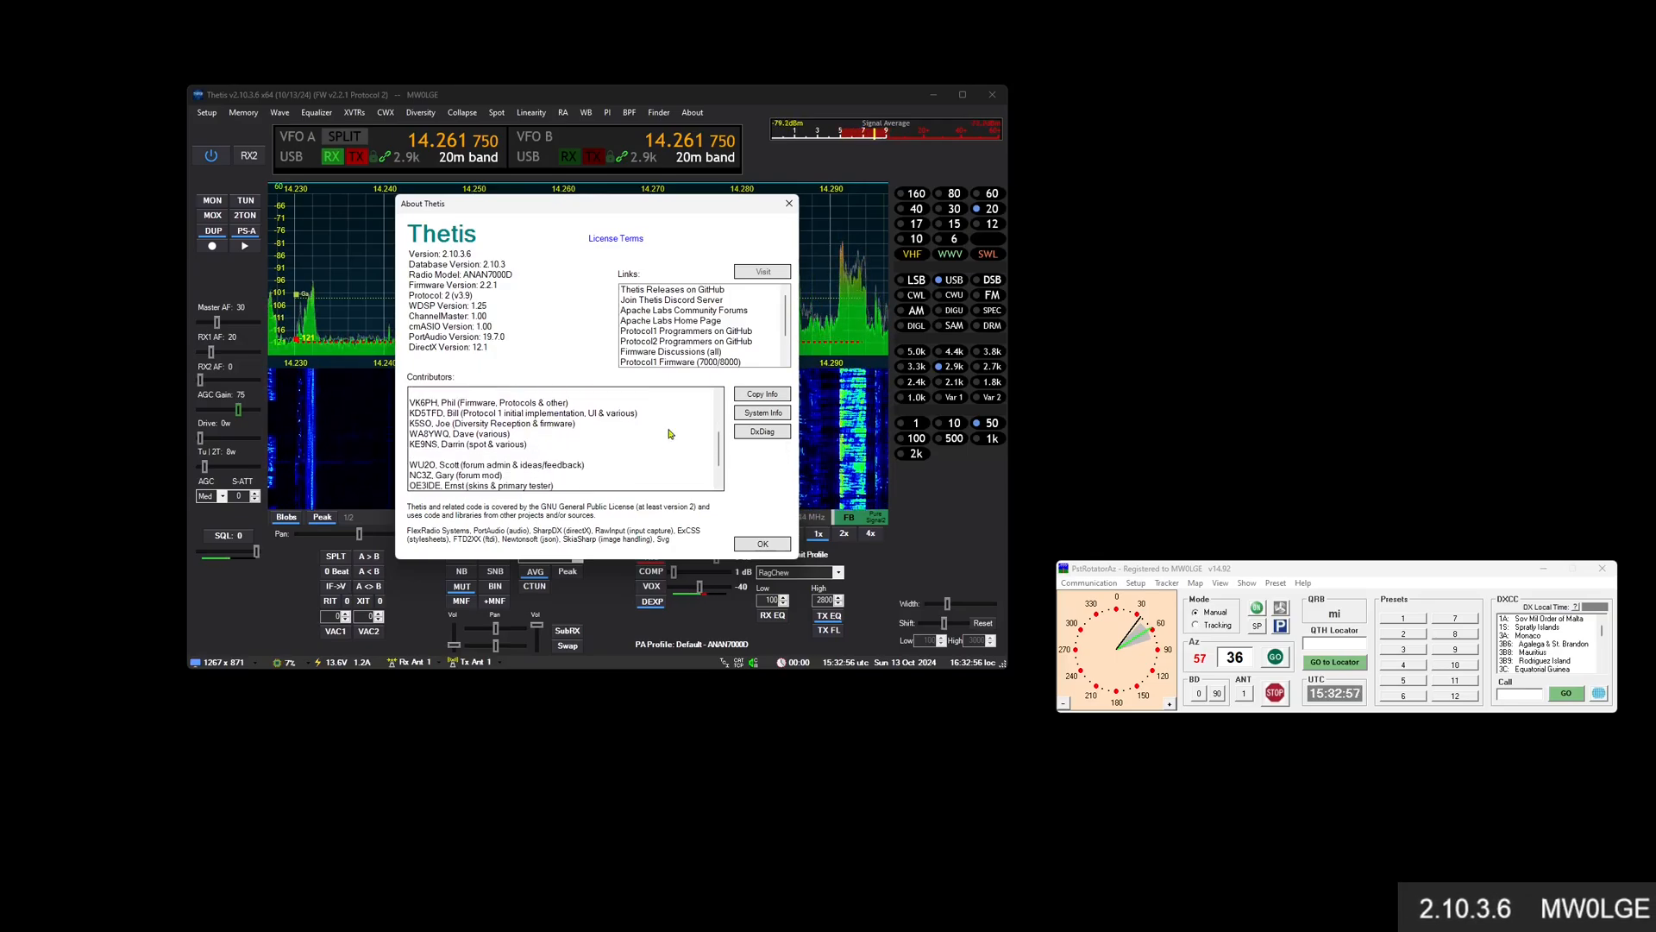
scroll(602, 414, "down", 2)
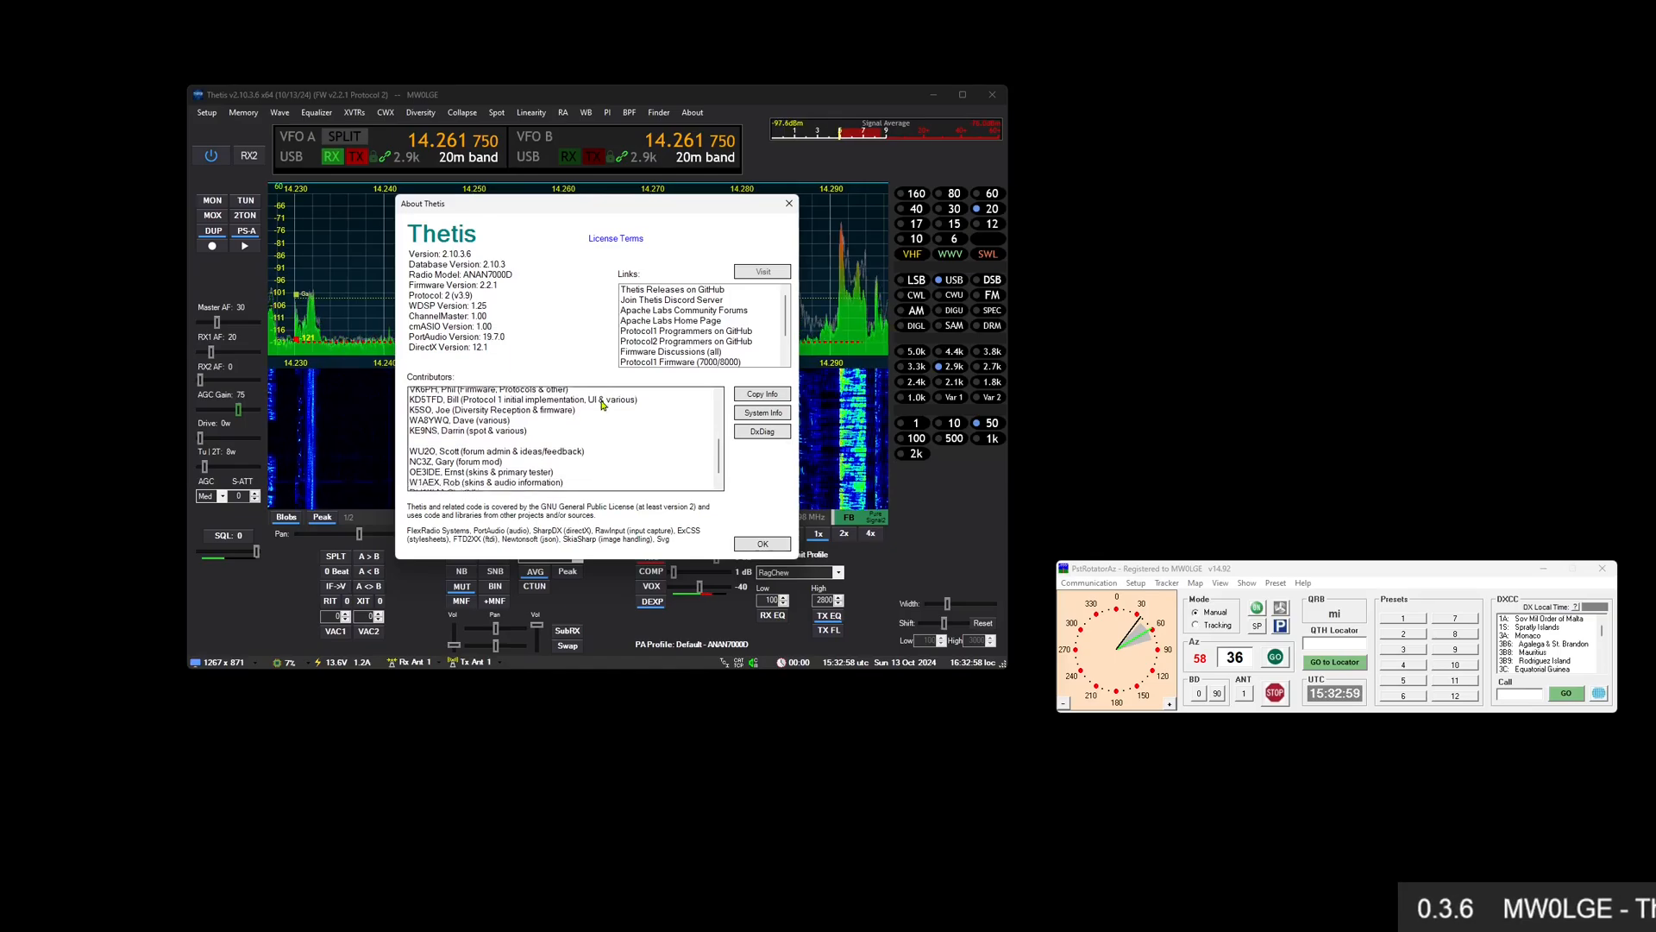
scroll(601, 405, "down", 3)
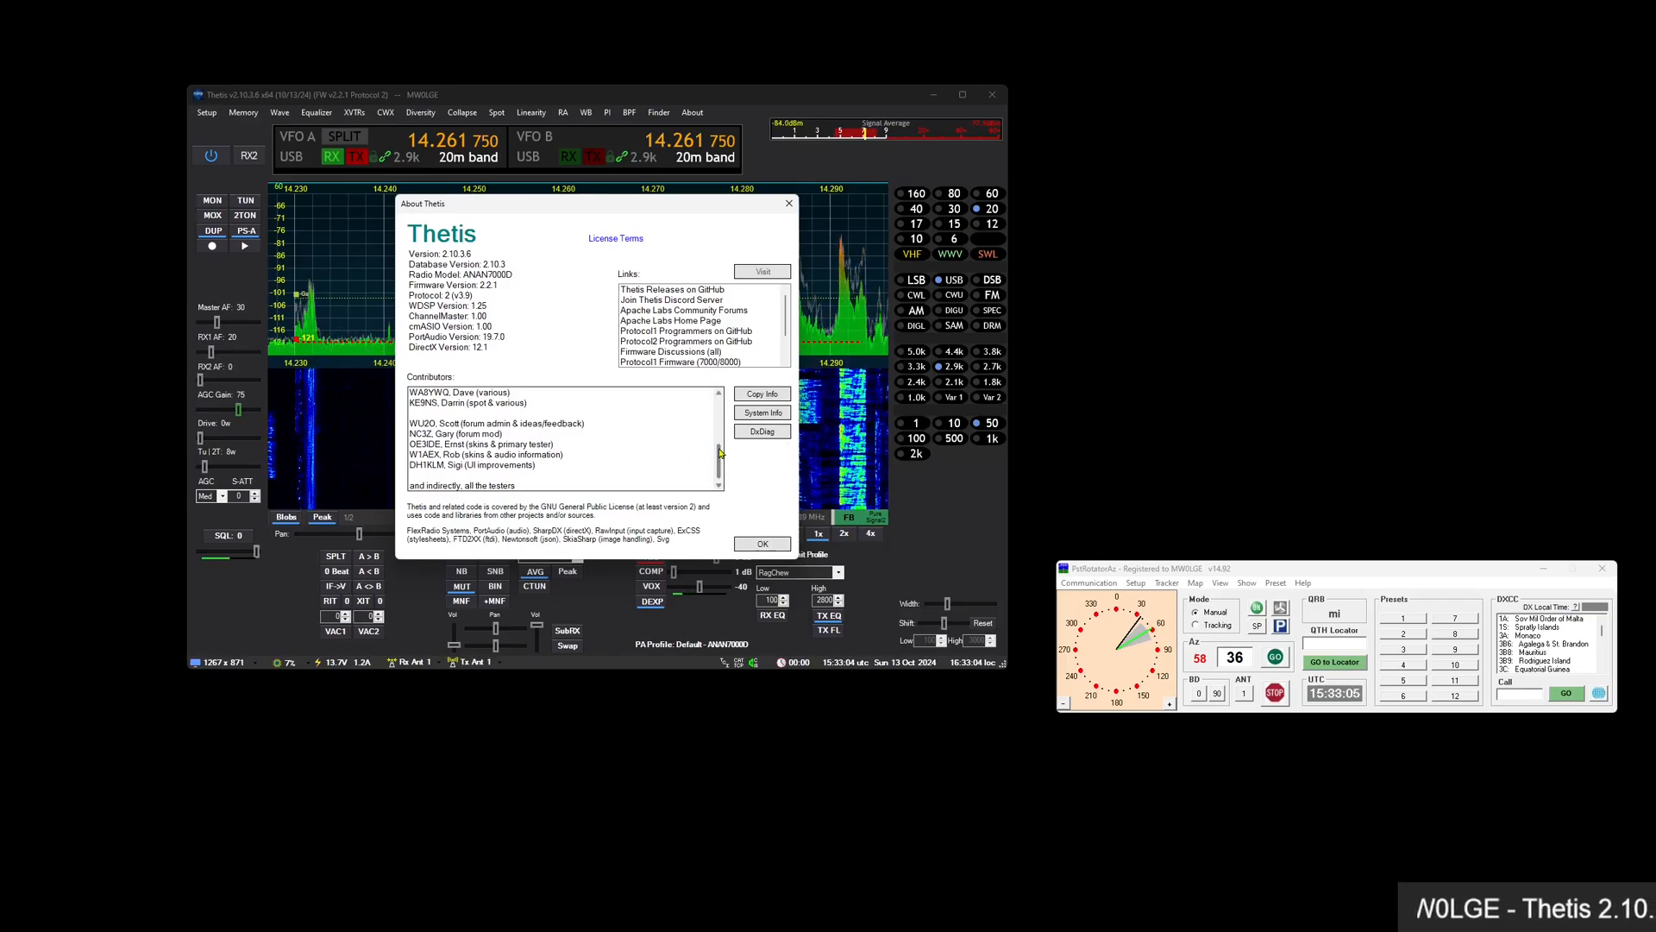
left_click_drag(720, 453, 721, 401)
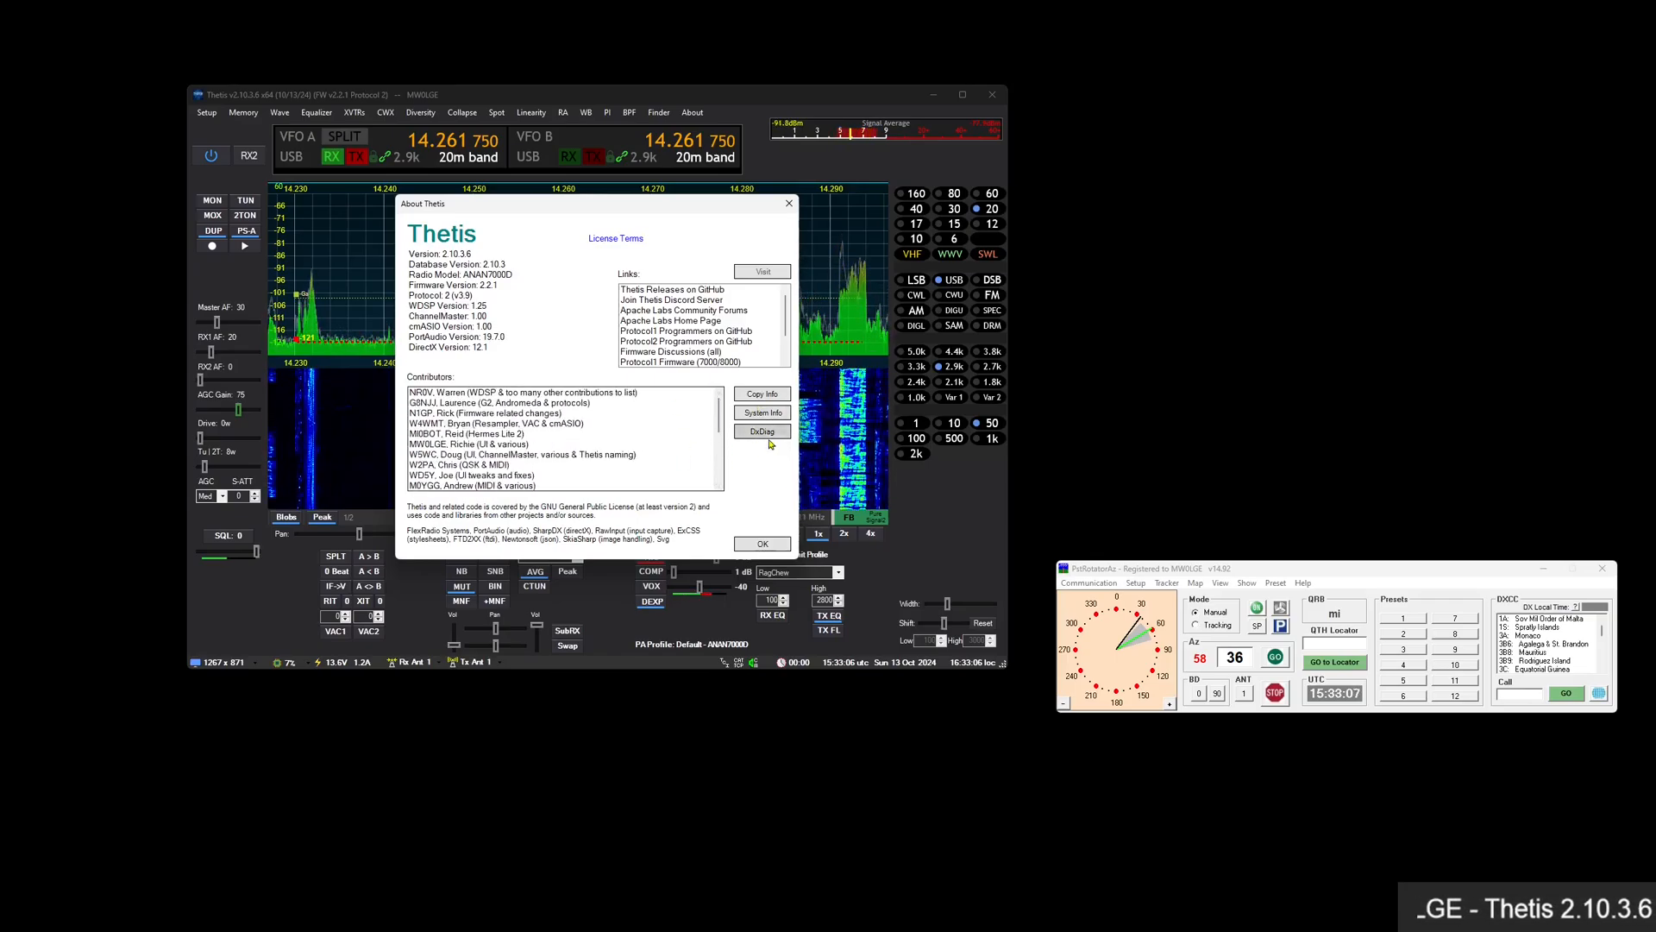
Copy the version information from the About Thetis box and paste it into Notepad
left_click(763, 395)
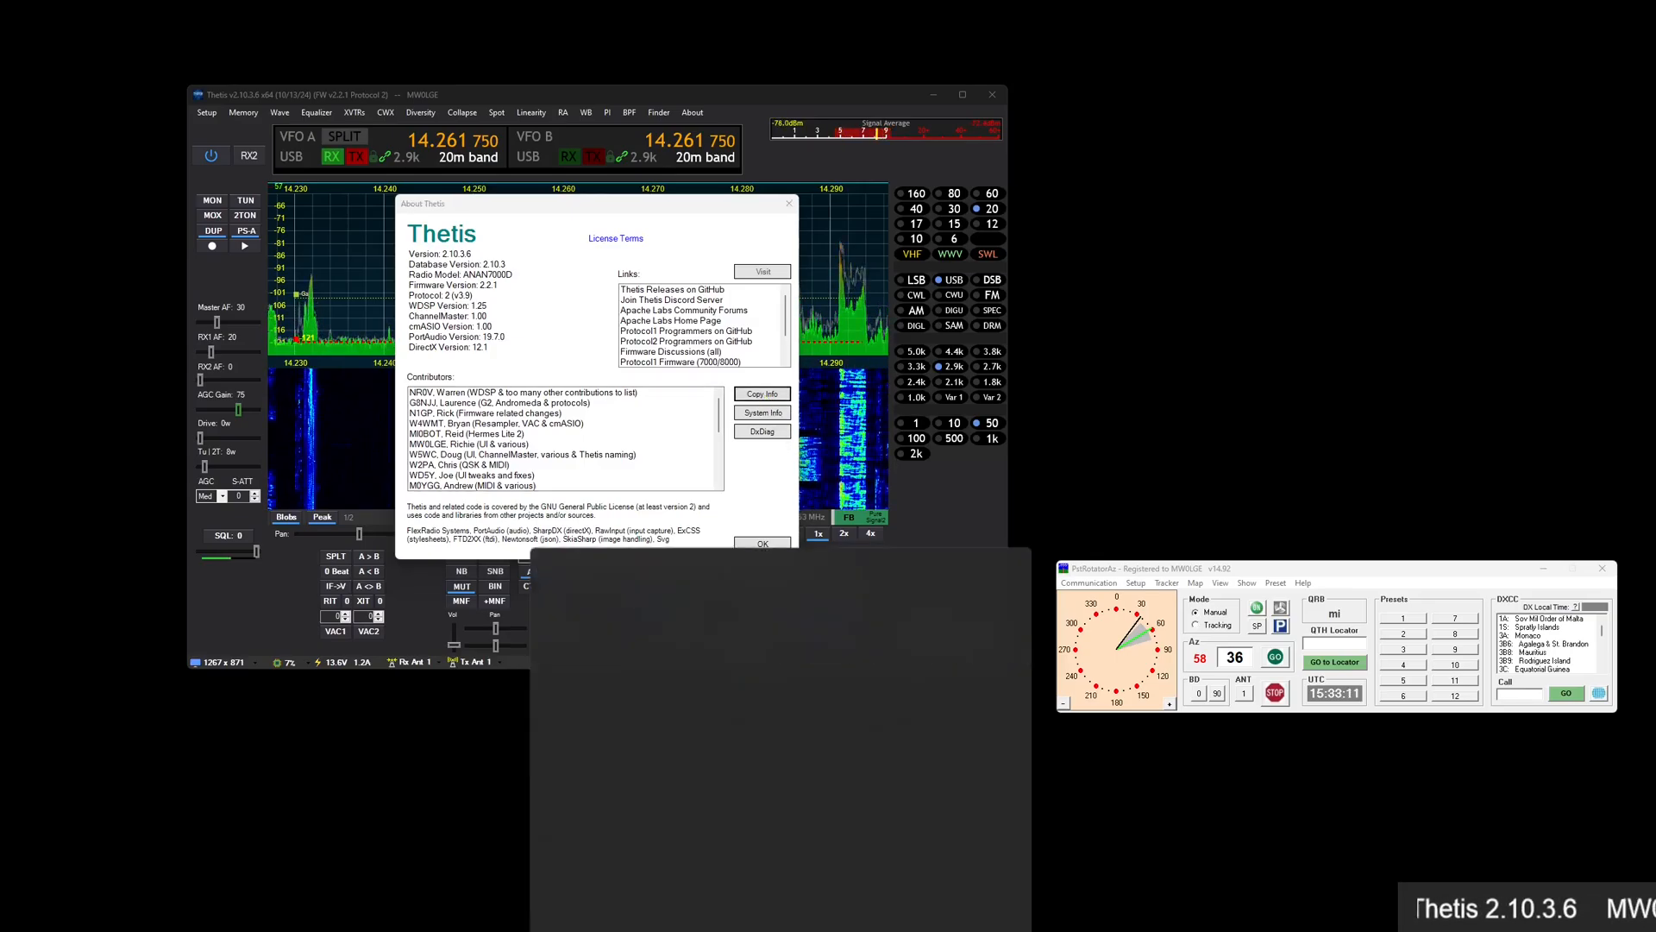
type("note")
key("Return")
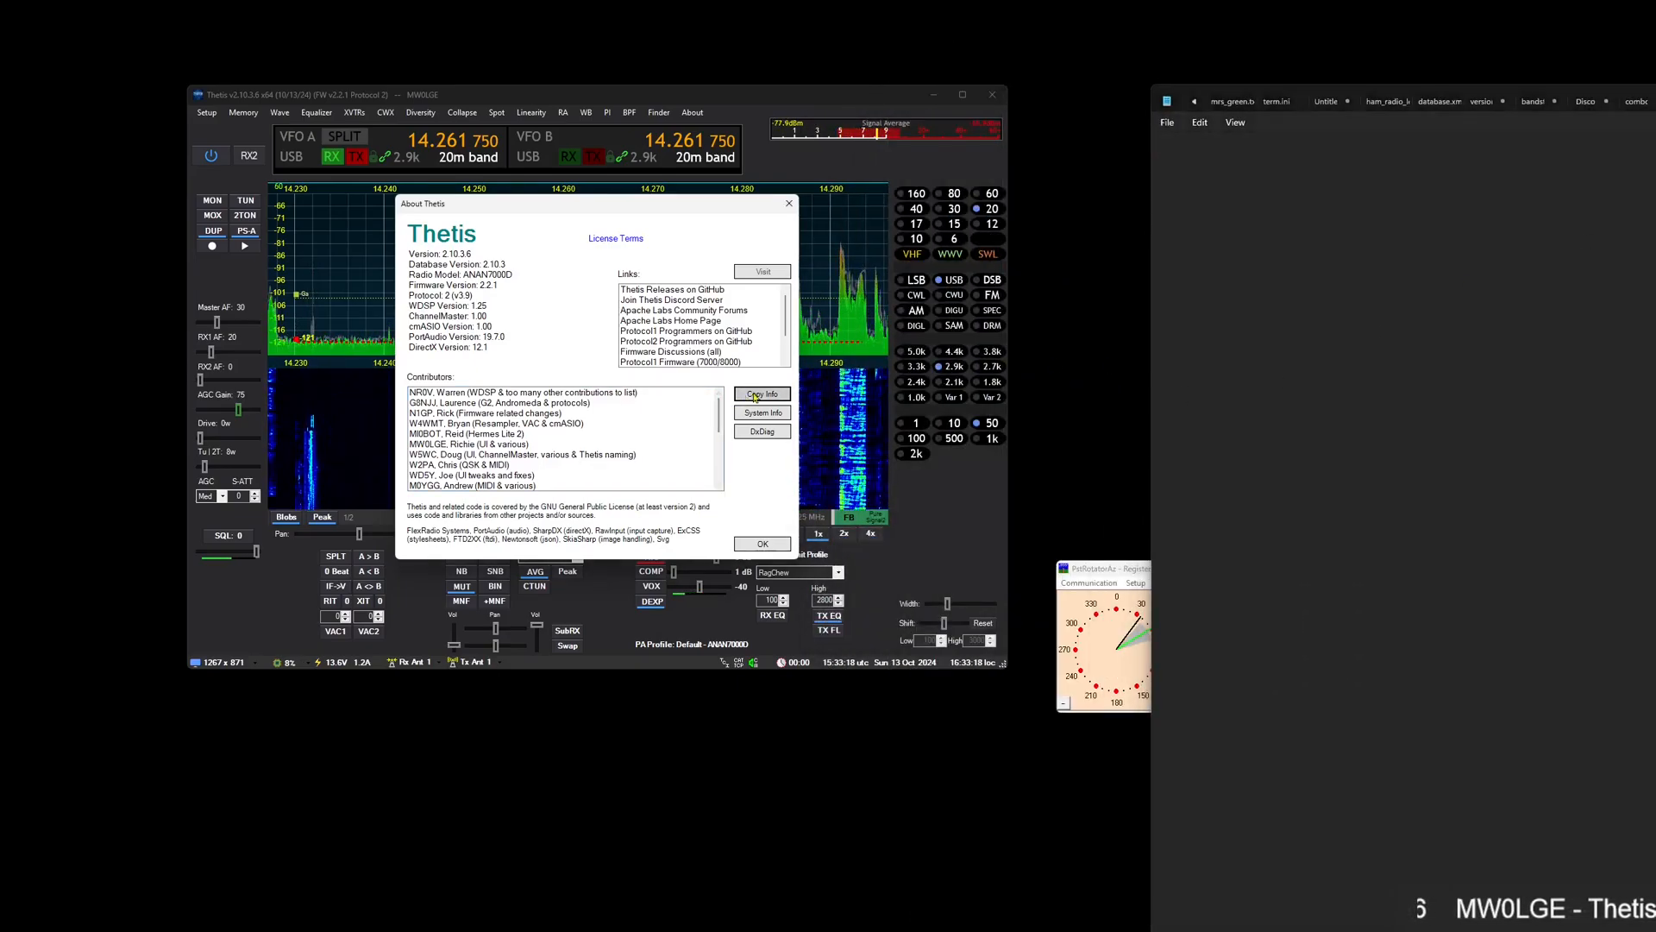
key("ctrl+v")
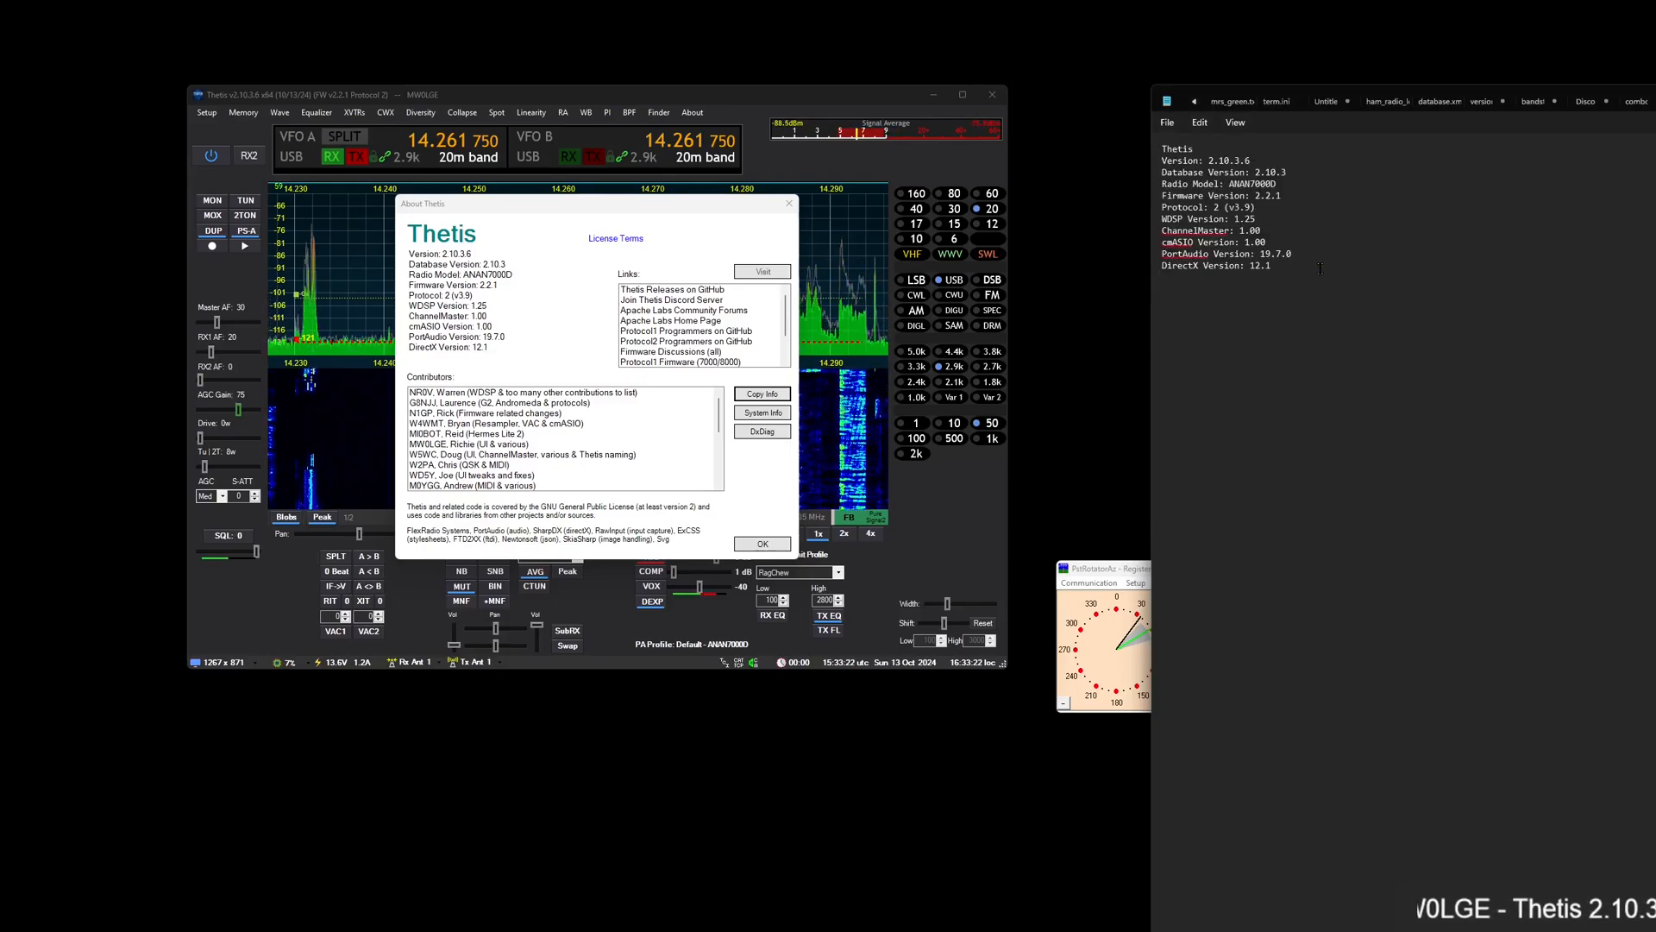
Replace the pasted text in Notepad with a fresh copy of the version information, move Notepad aside and close the About box
left_click_drag(1313, 265, 1135, 132)
key("Delete")
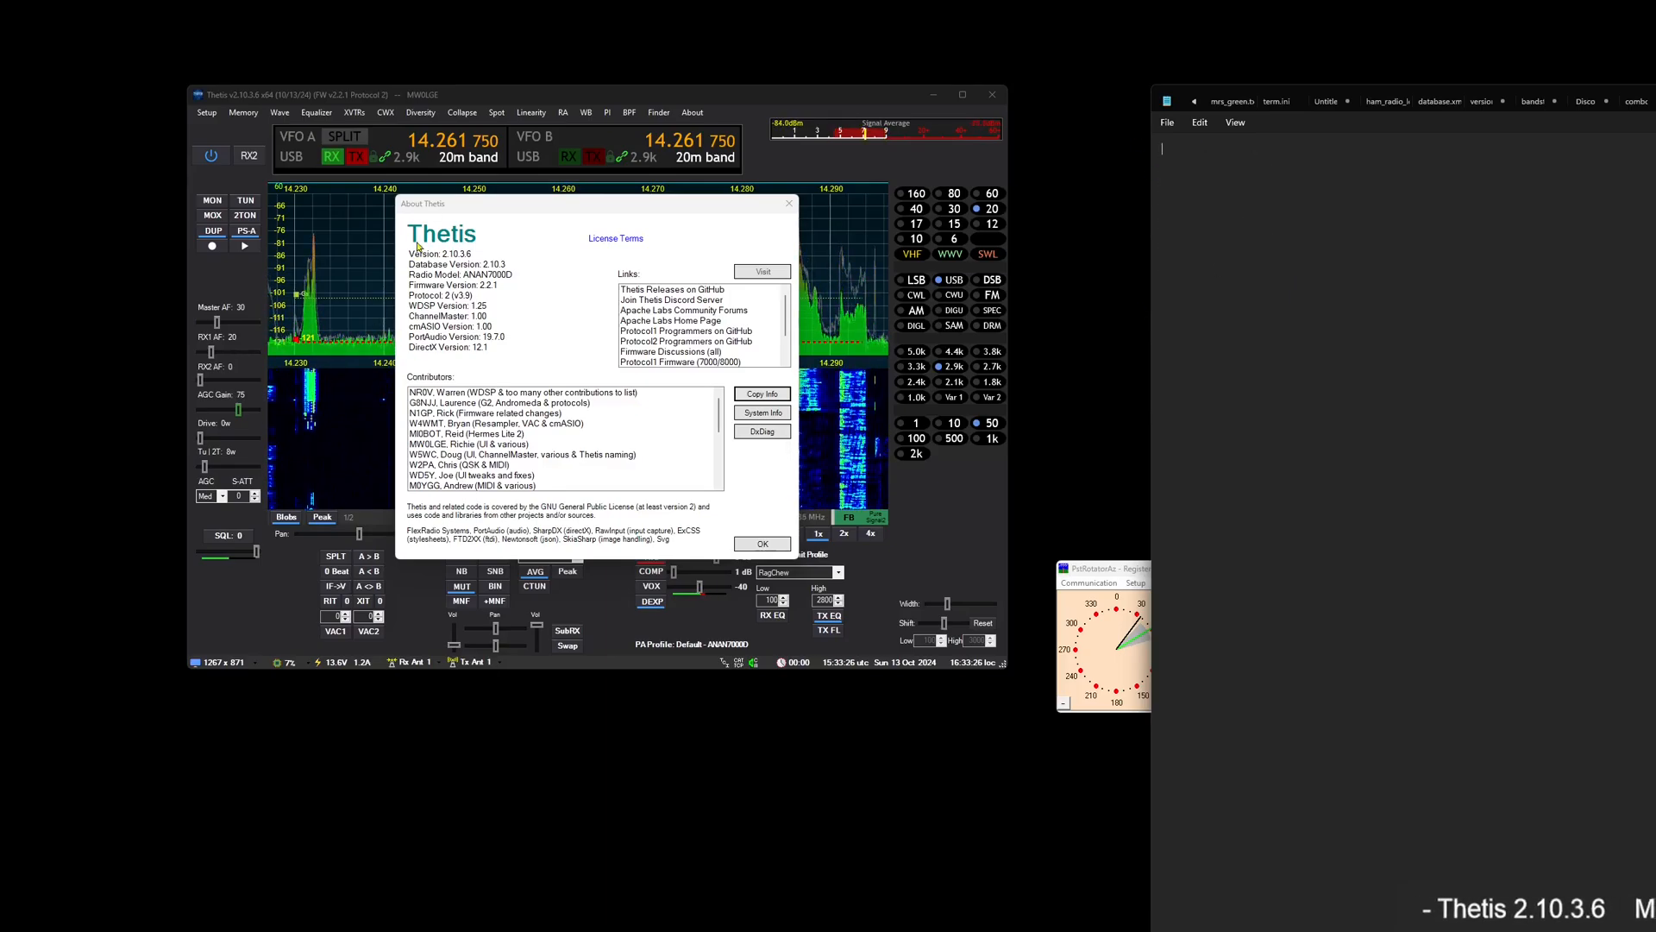
left_click(753, 397)
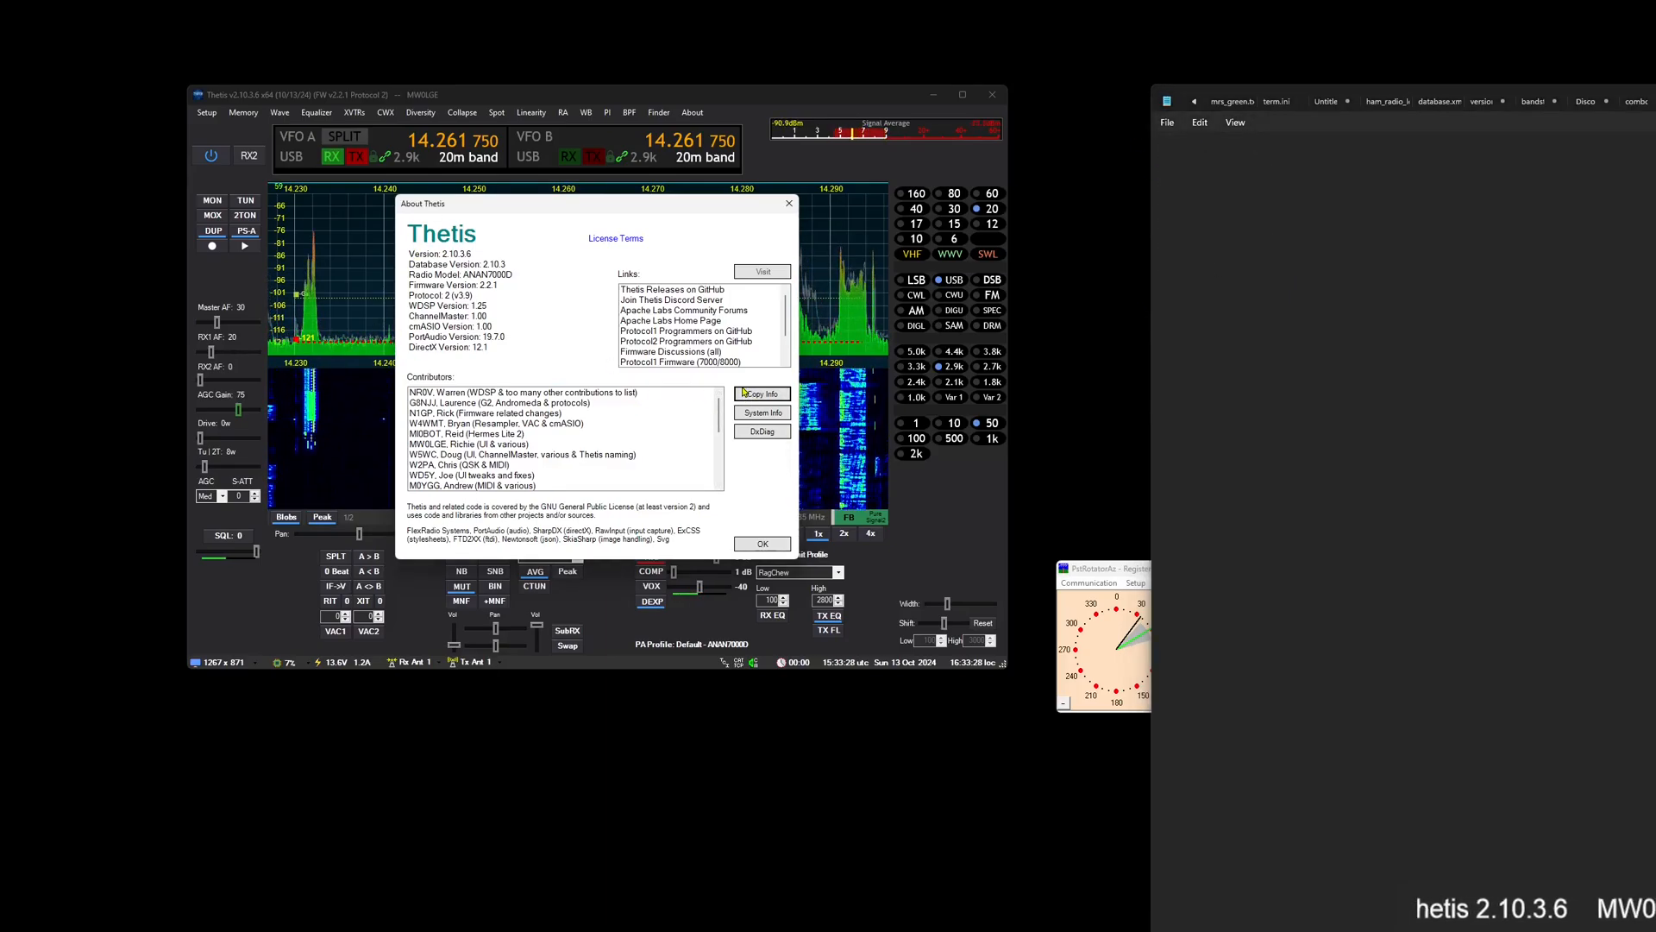
left_click(1253, 312)
key("ctrl+v")
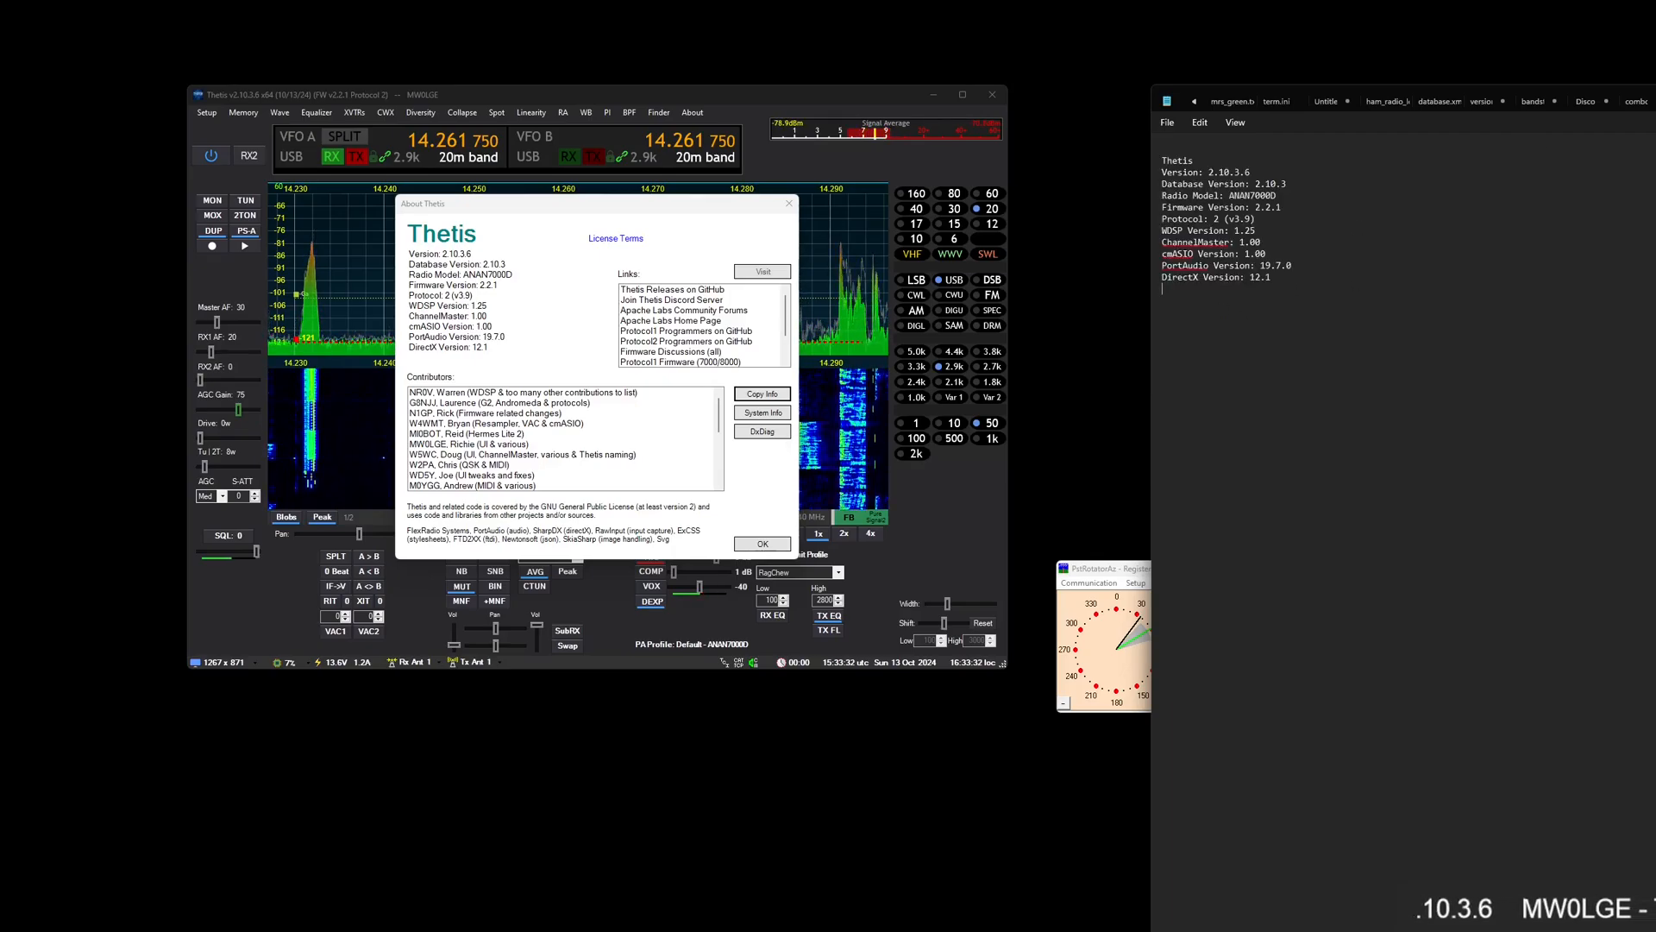
left_click_drag(1650, 91, 1655, 121)
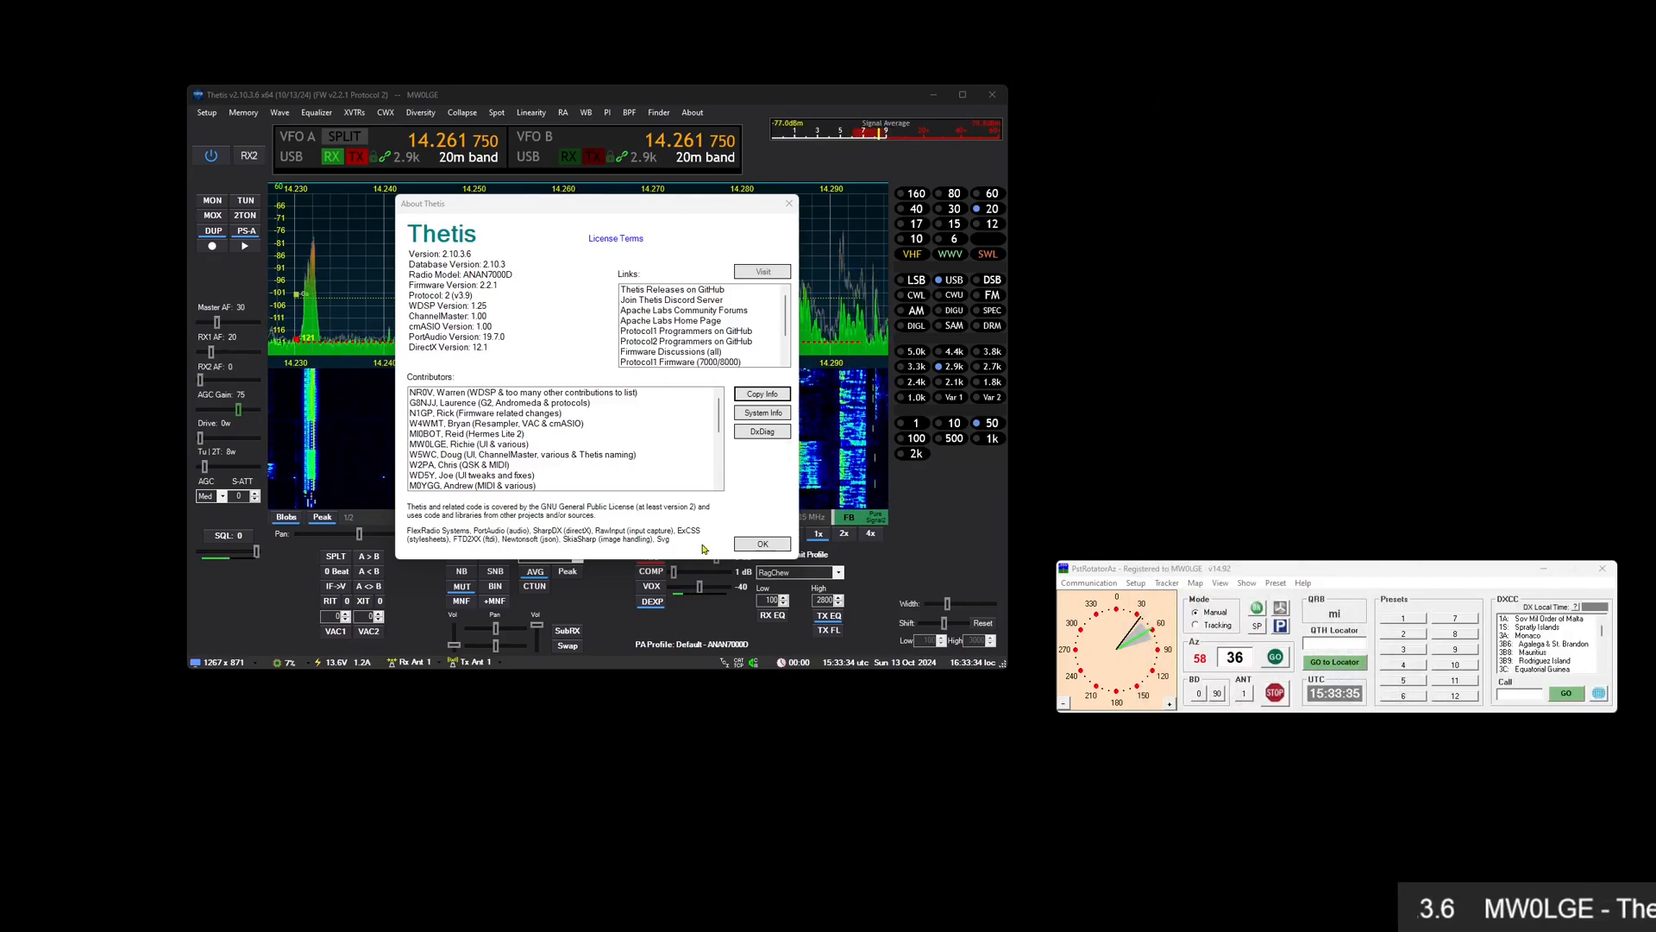
left_click(763, 543)
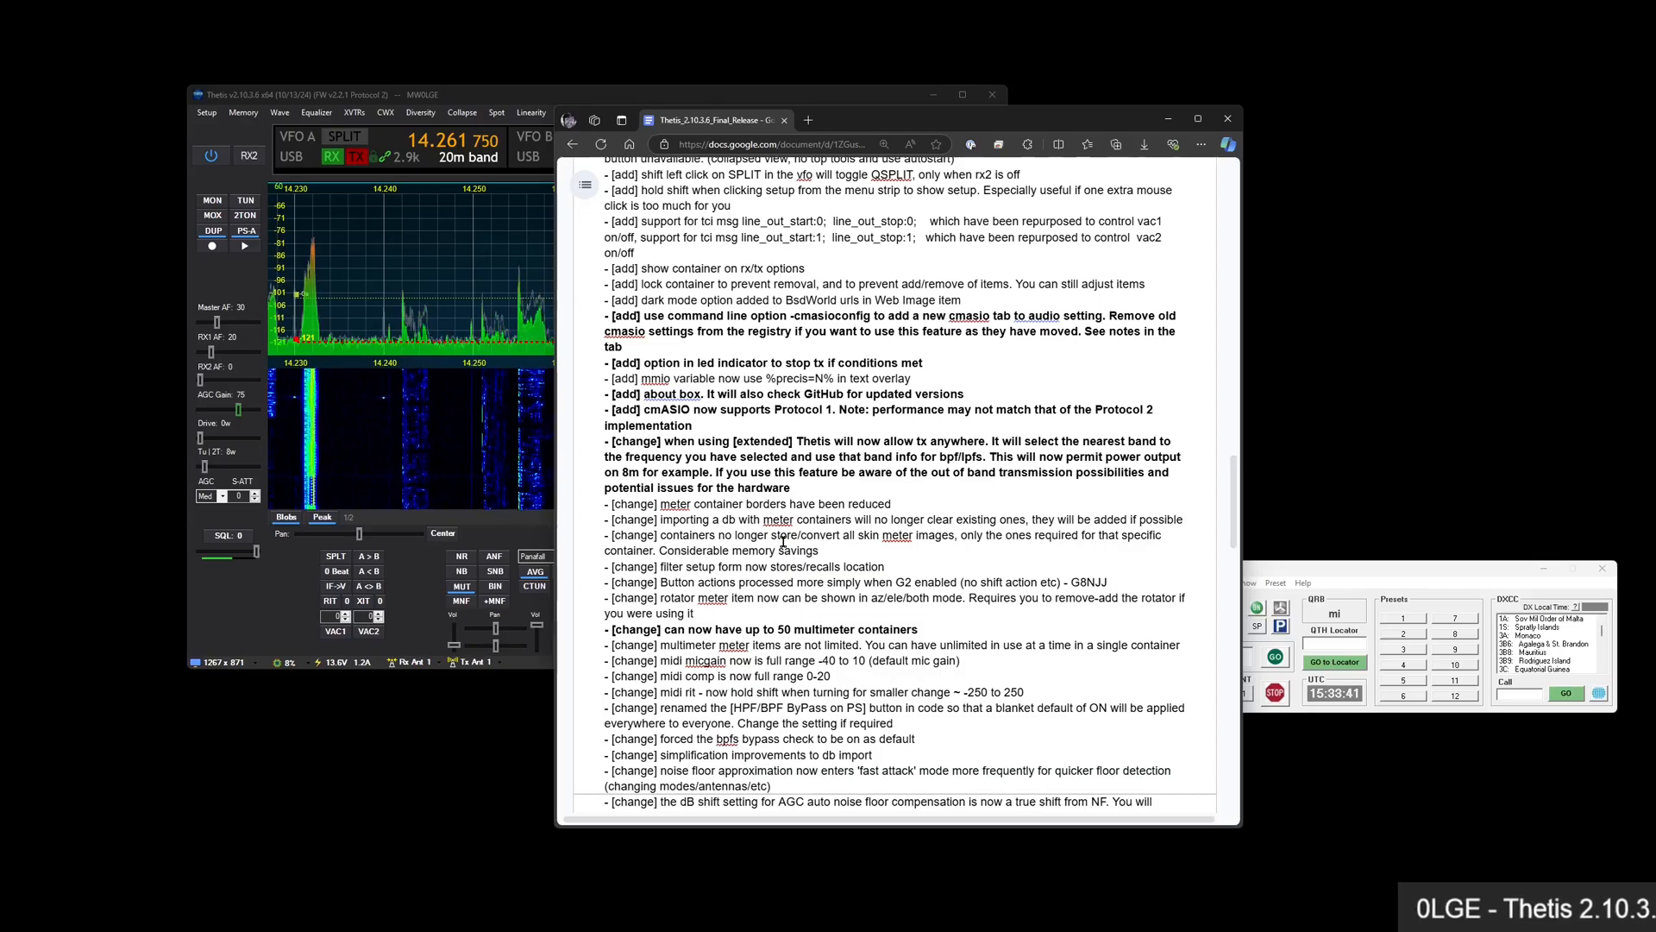
Highlight the change log's [extended] transmit entry, and view the Region and Extended options in the hardware selection settings of Setup
left_click_drag(812, 488, 562, 440)
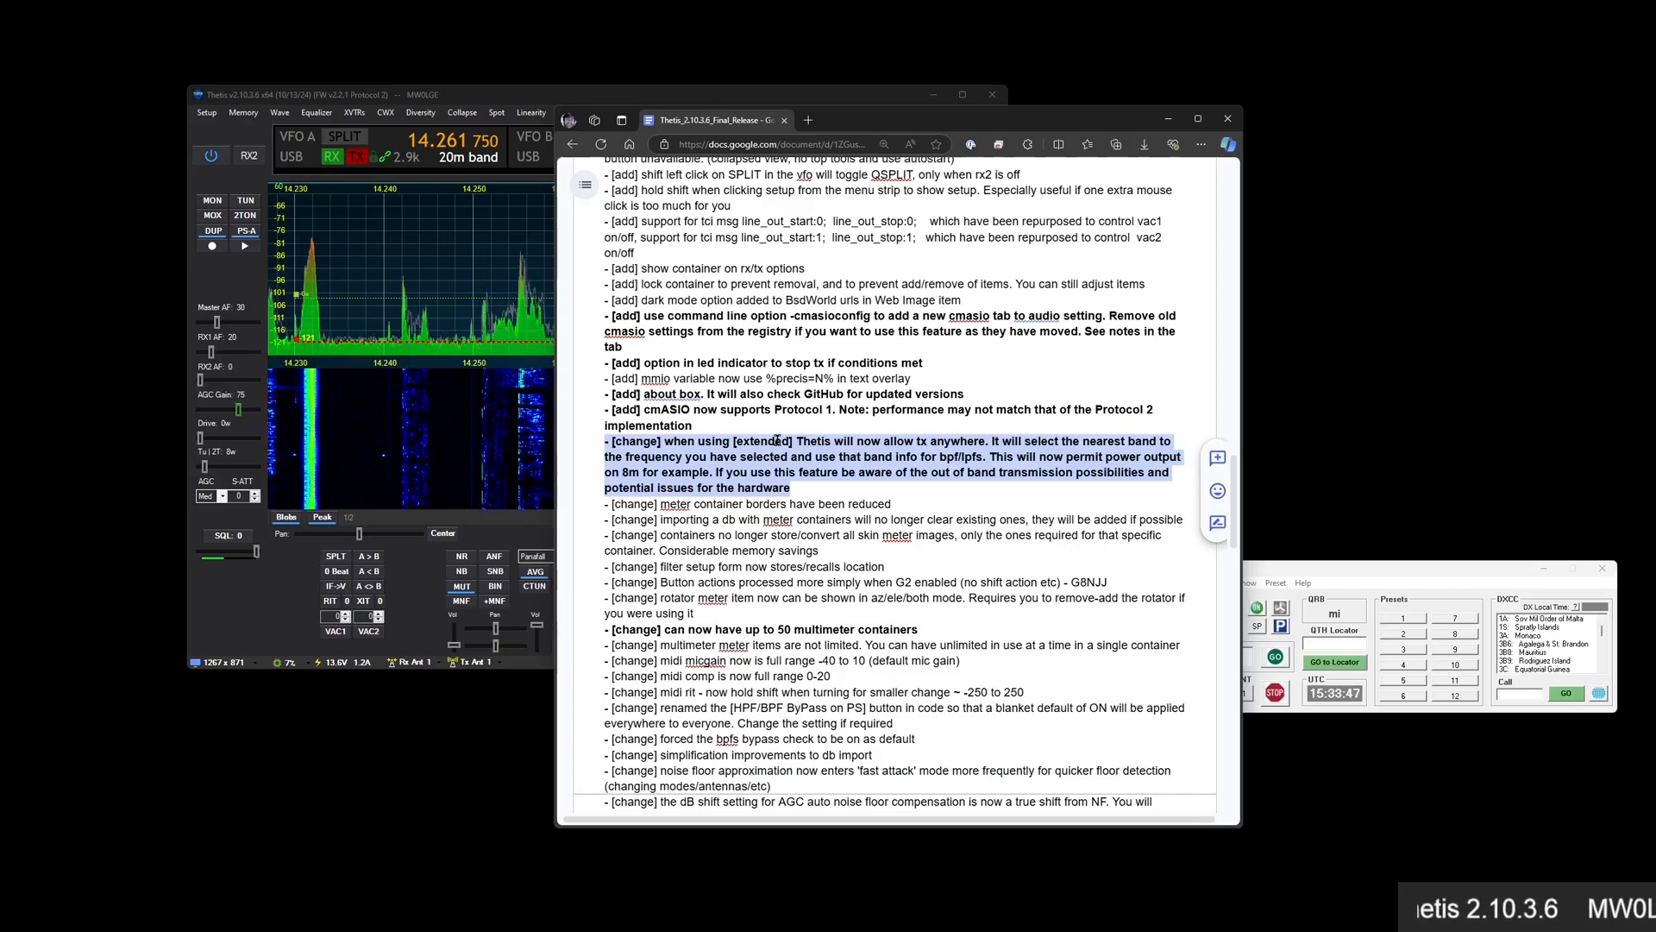
left_click_drag(966, 120, 706, 928)
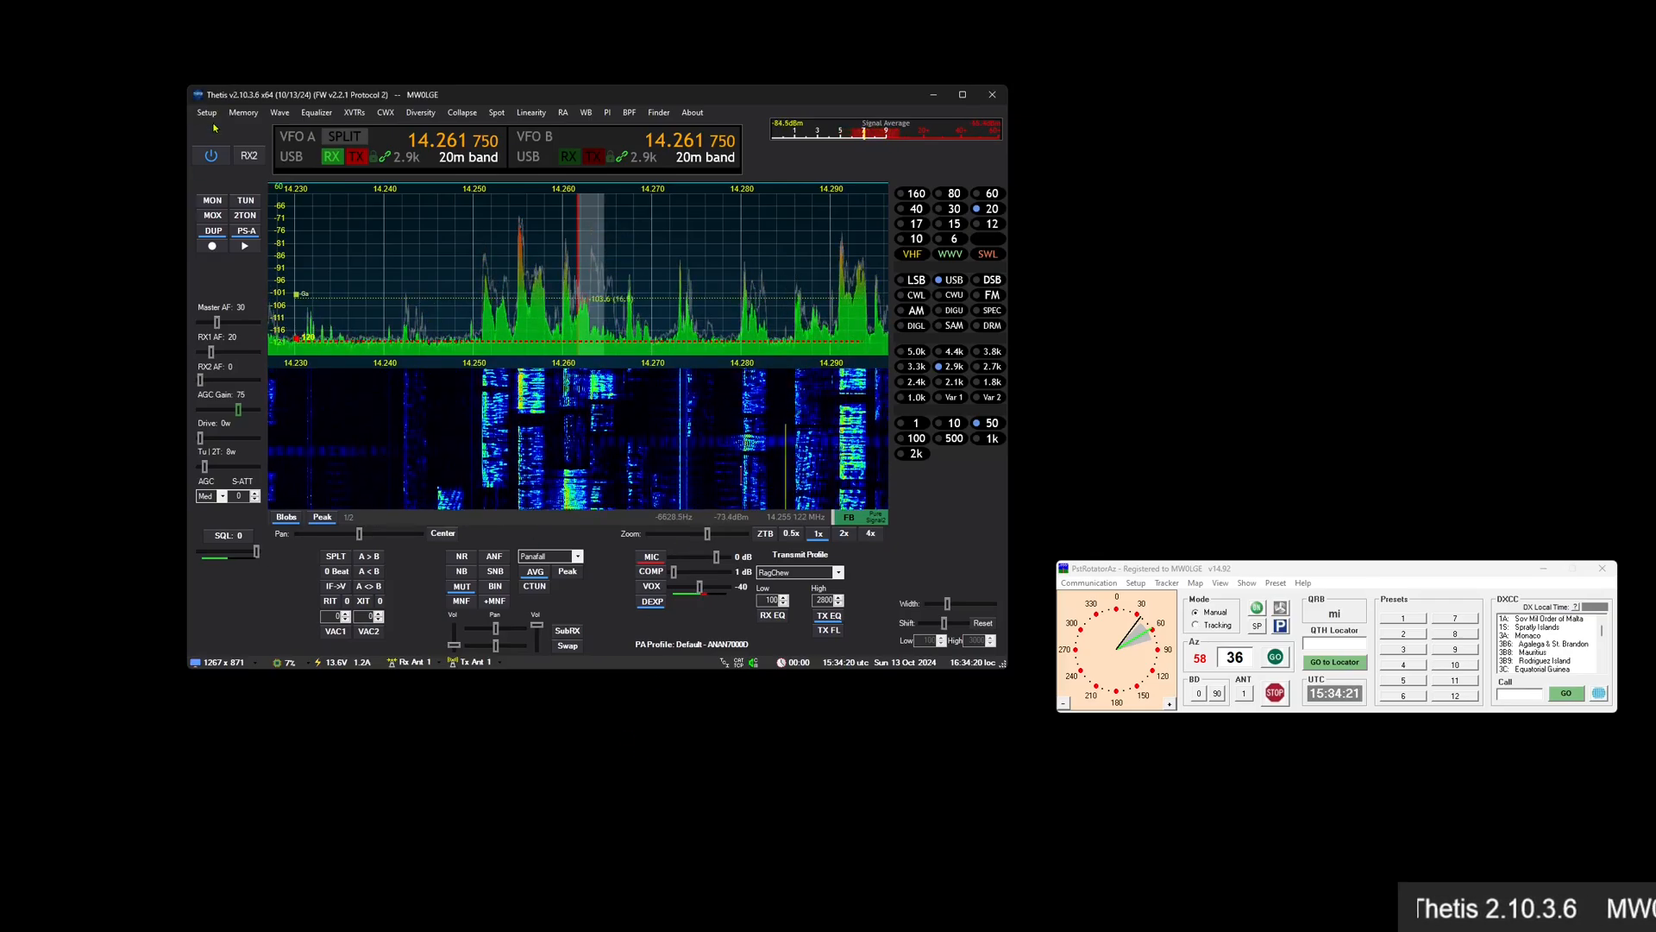
left_click(207, 112)
left_click(215, 127)
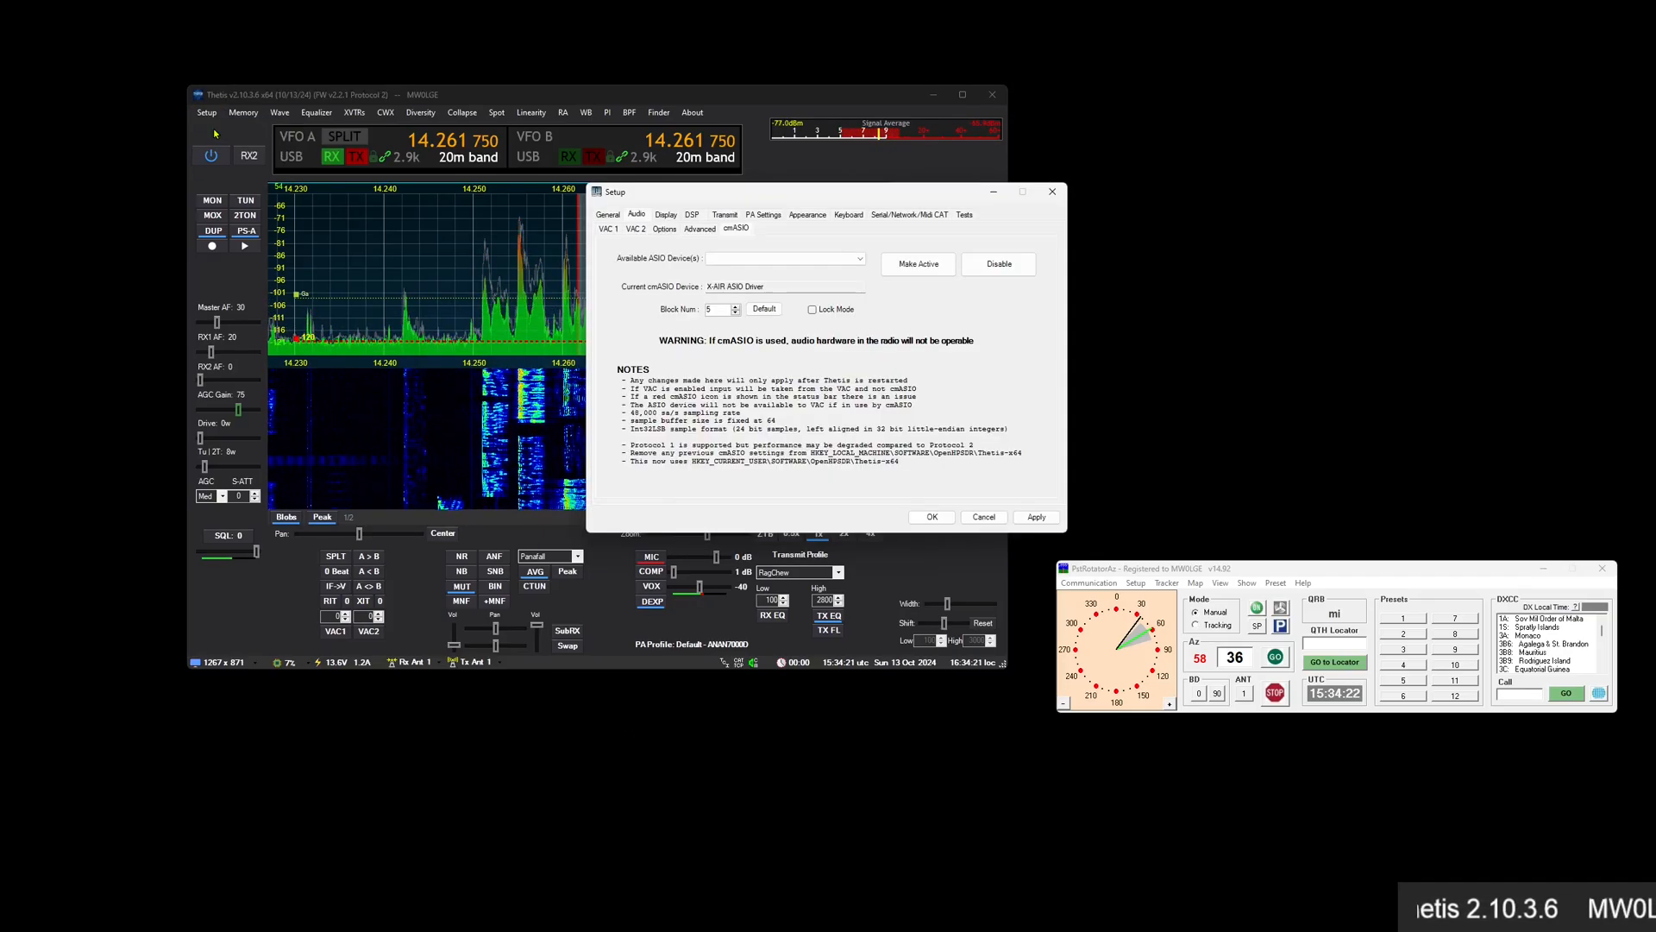
left_click(605, 219)
left_click(613, 229)
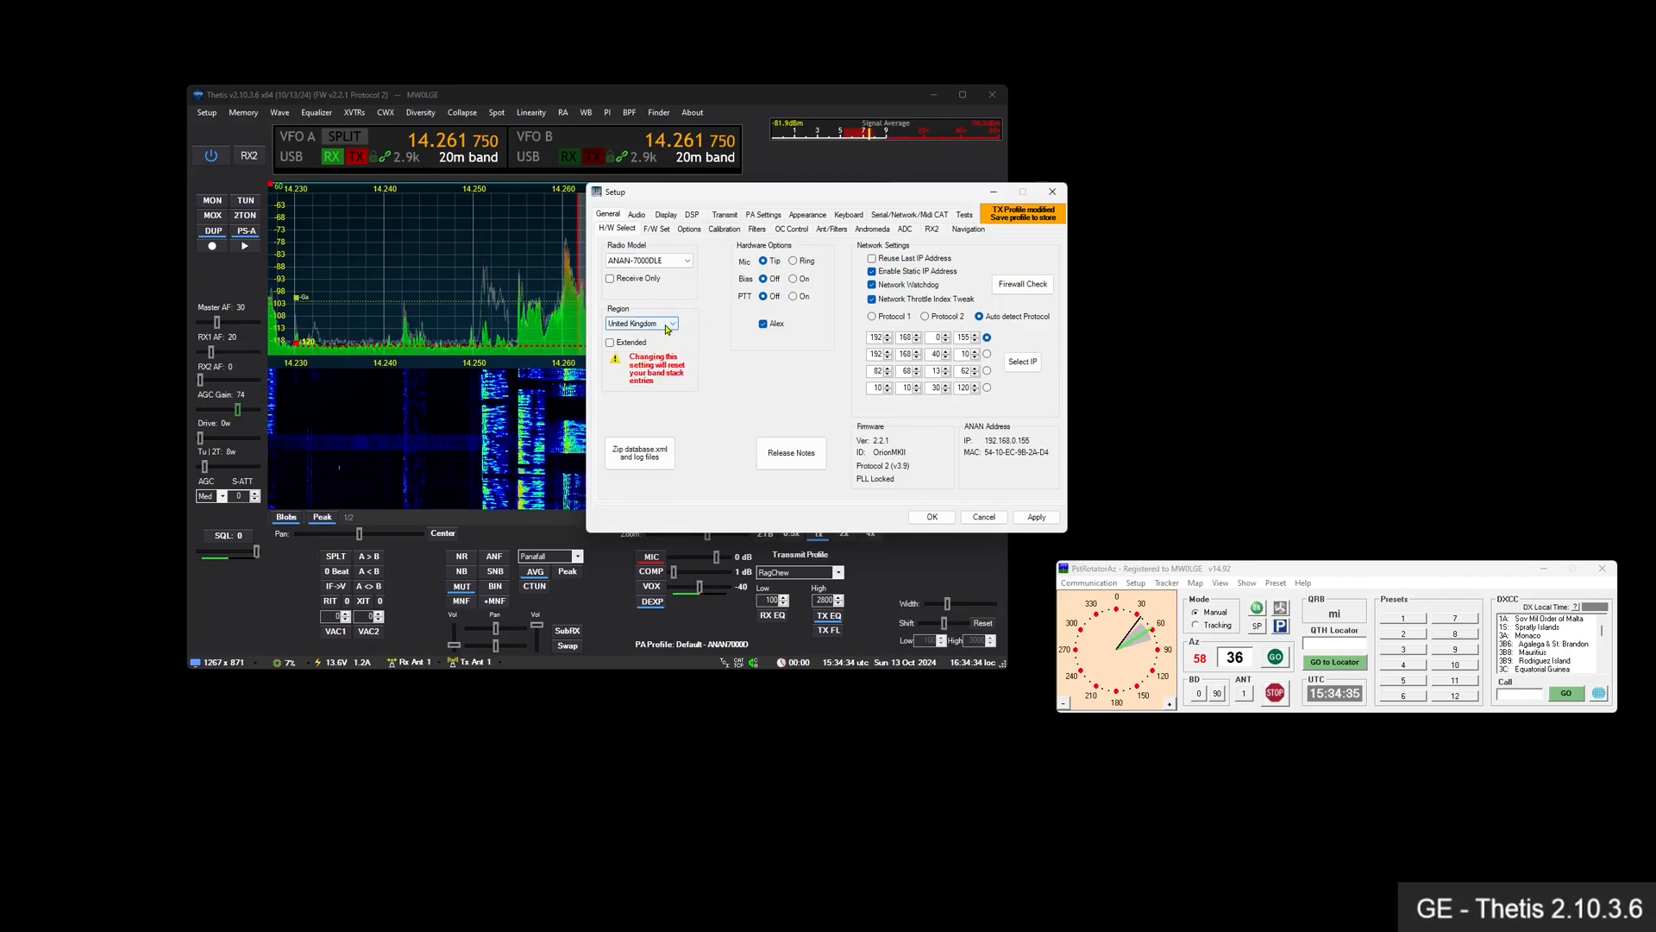
left_click(1052, 192)
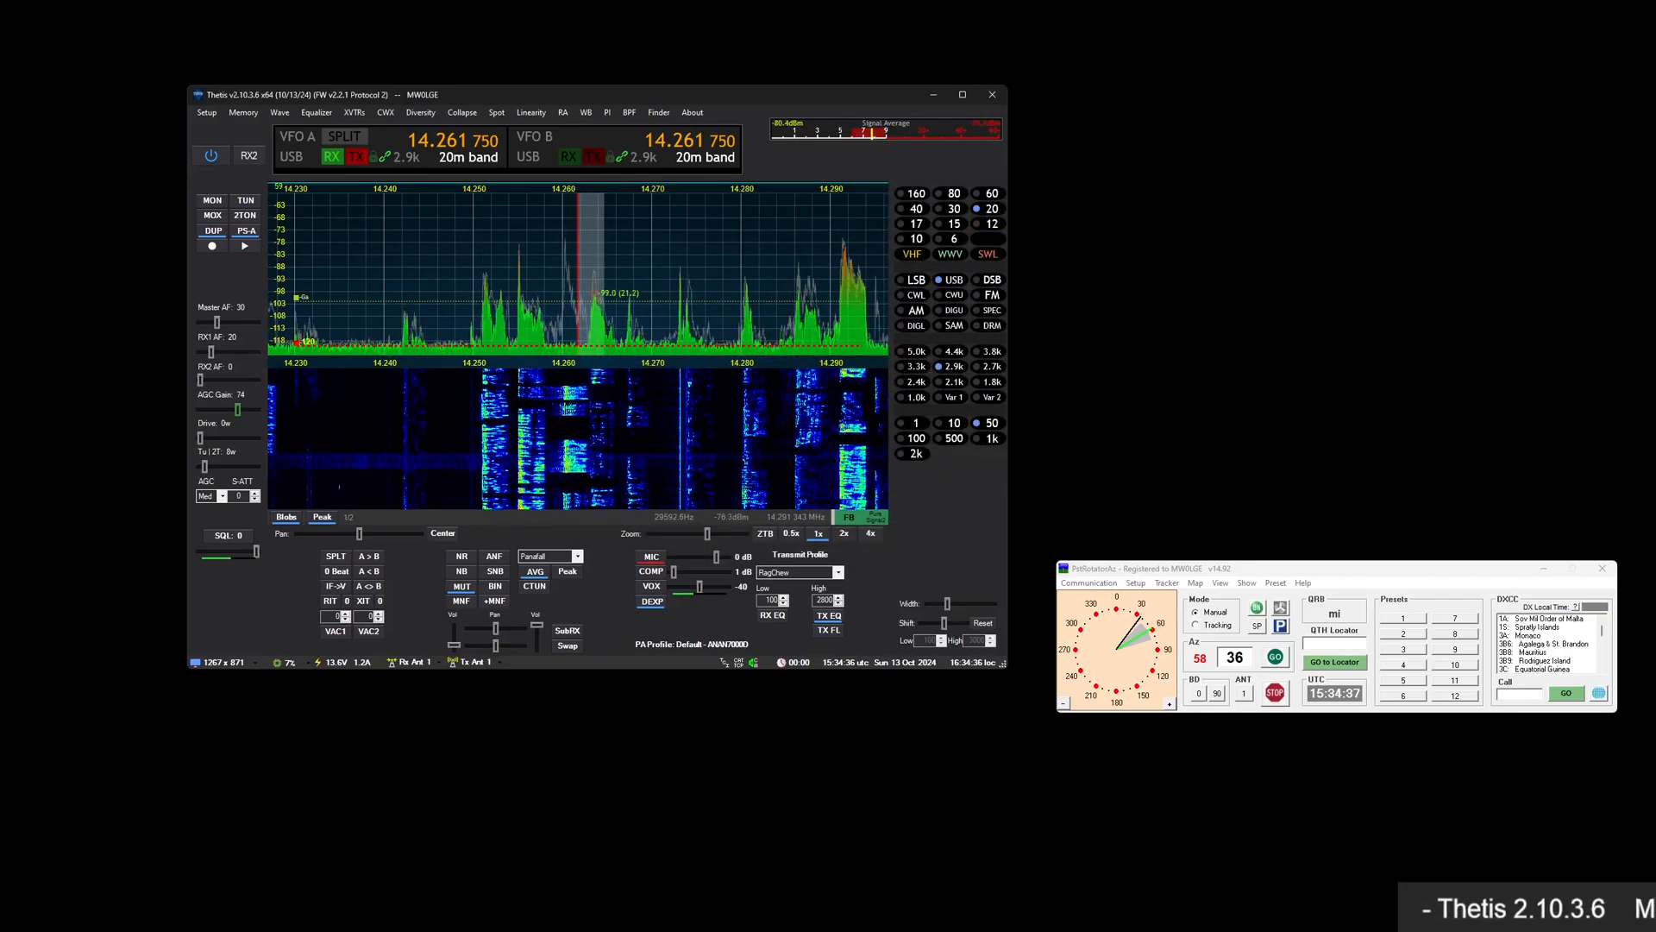
Read the change log through the remaining changes and fixes, and highlight the fix about output power on ANT ports configured as RX only
key("alt+Tab")
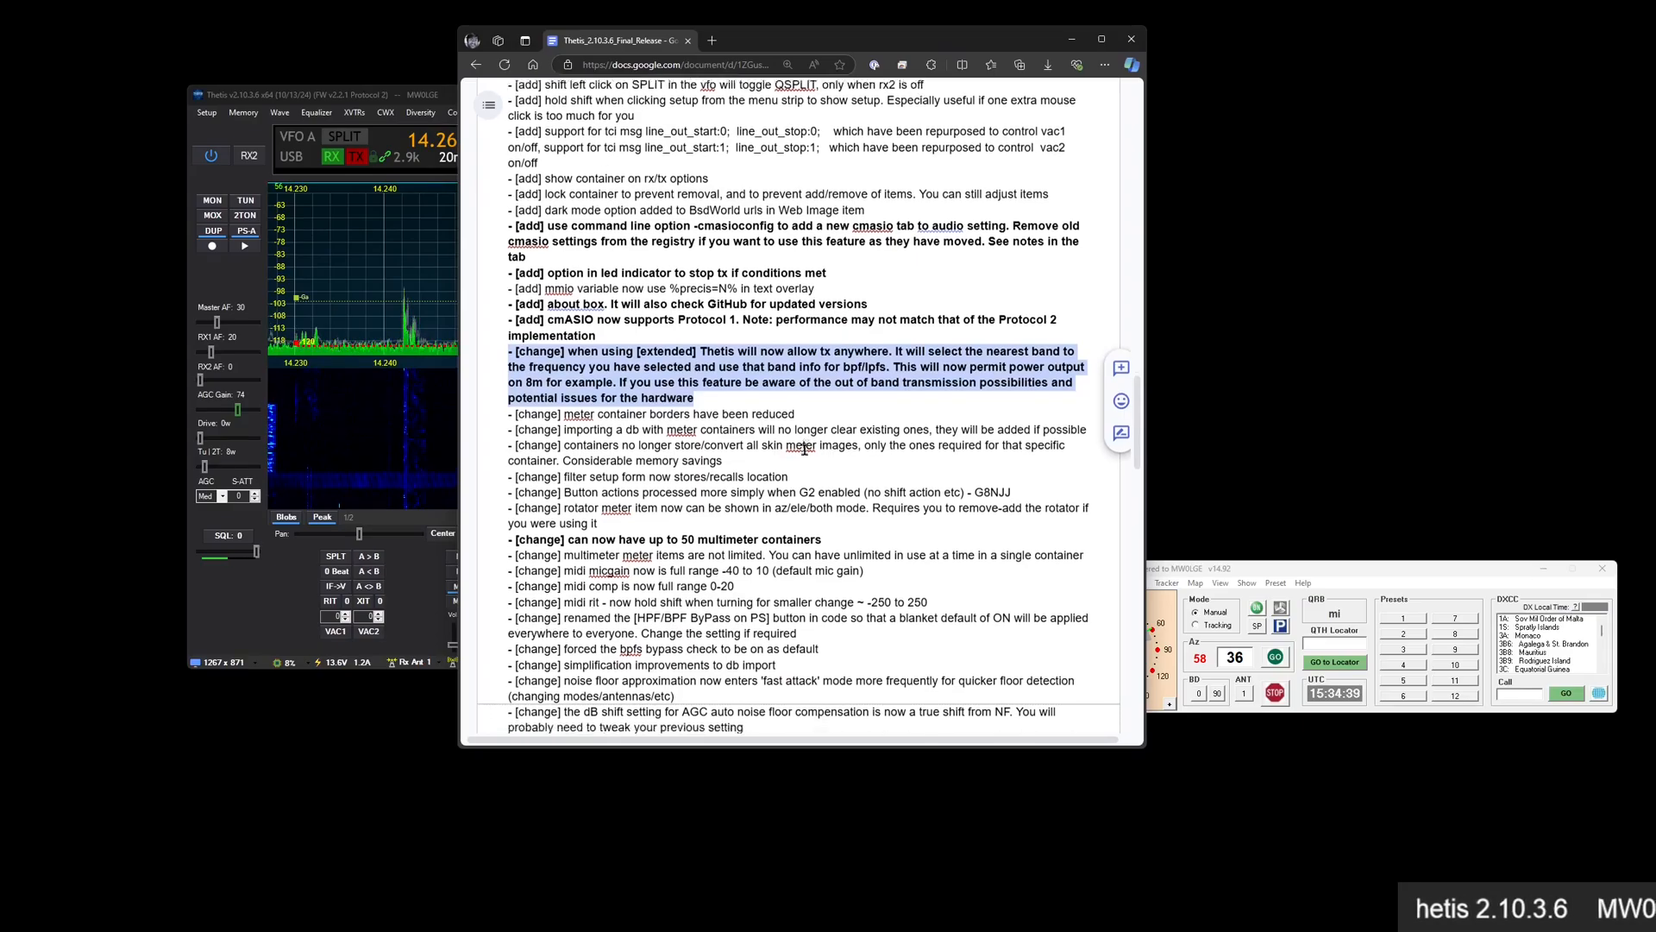
scroll(804, 448, "down", 7)
scroll(587, 333, "up", 2)
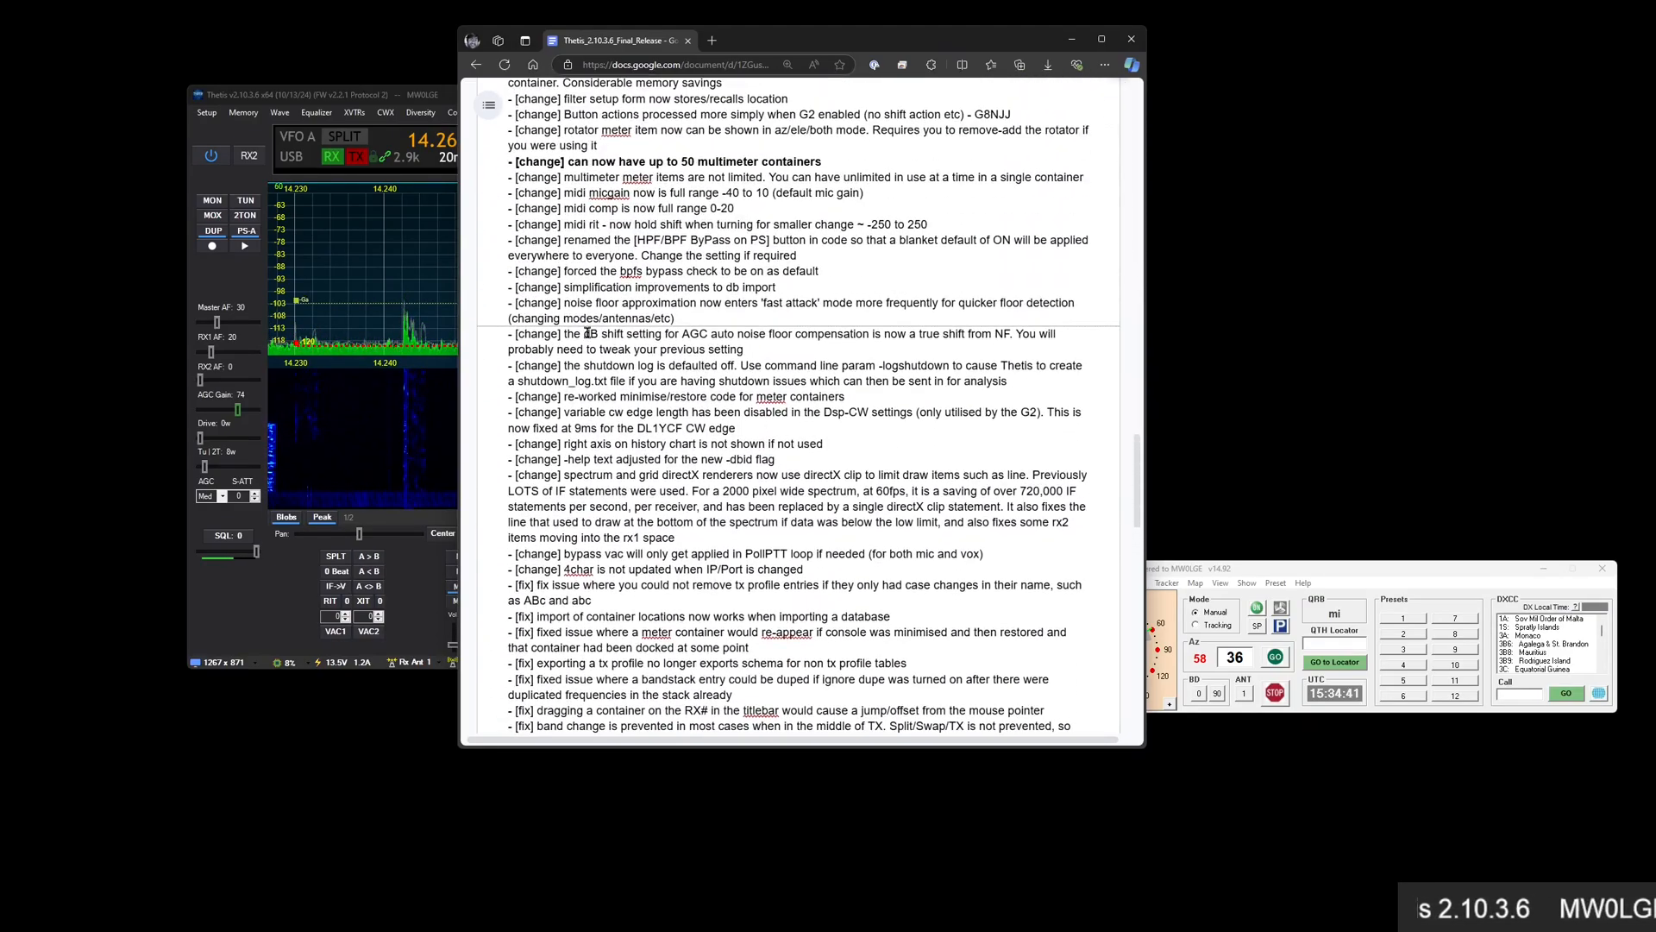
scroll(701, 413, "down", 3)
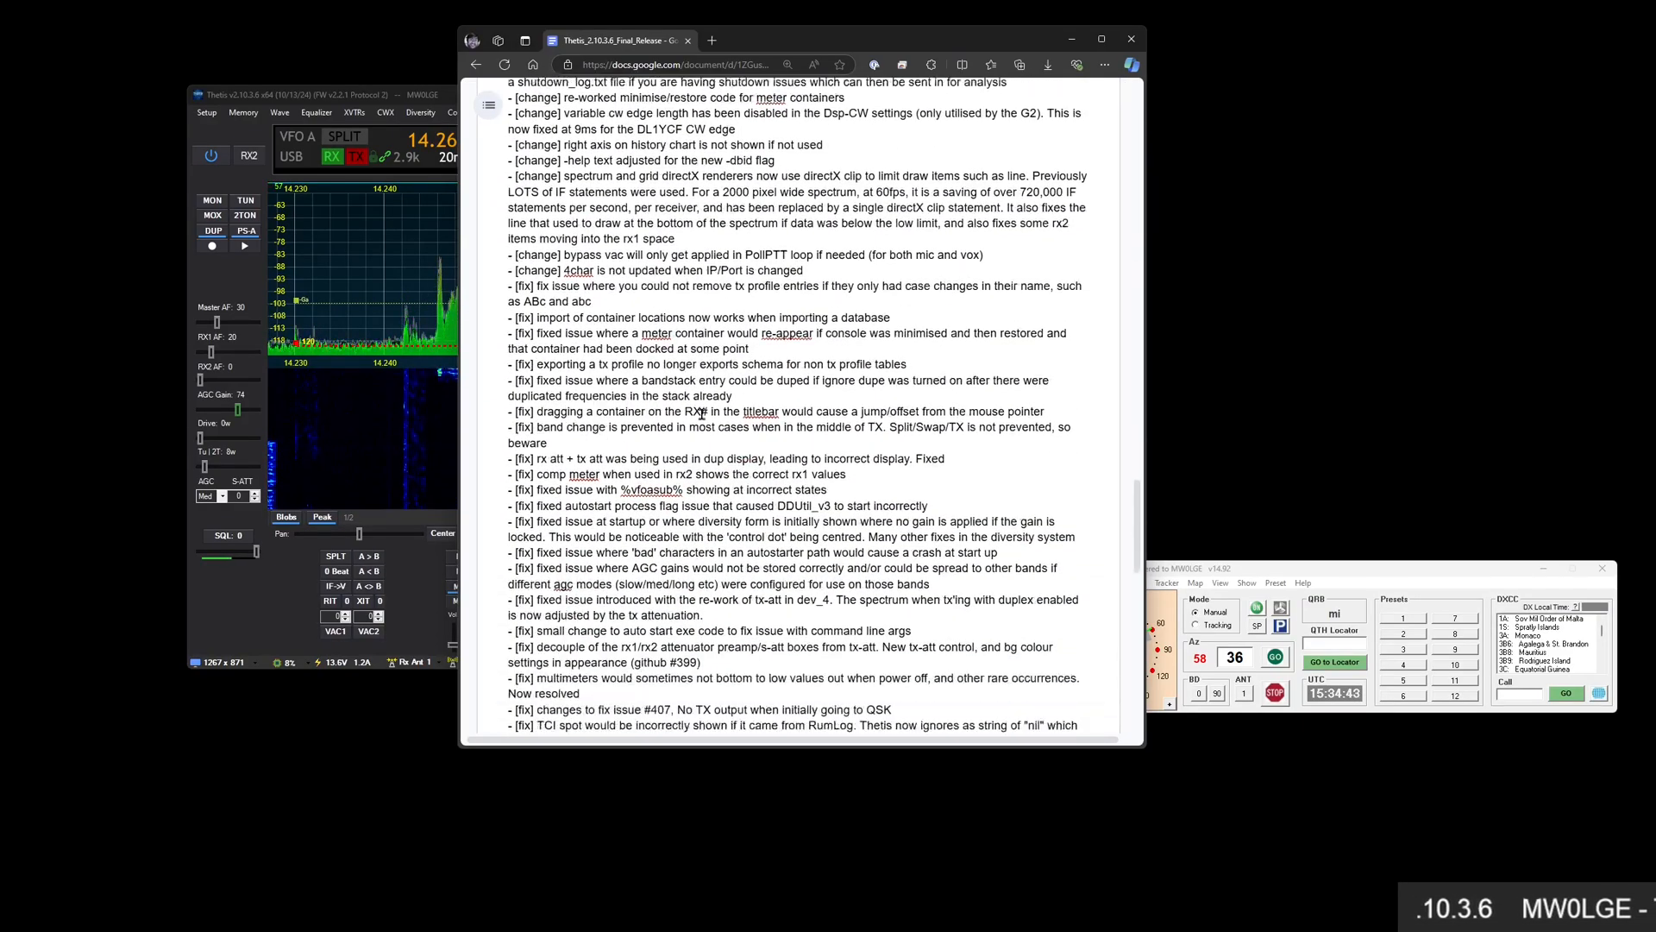
scroll(702, 413, "down", 5)
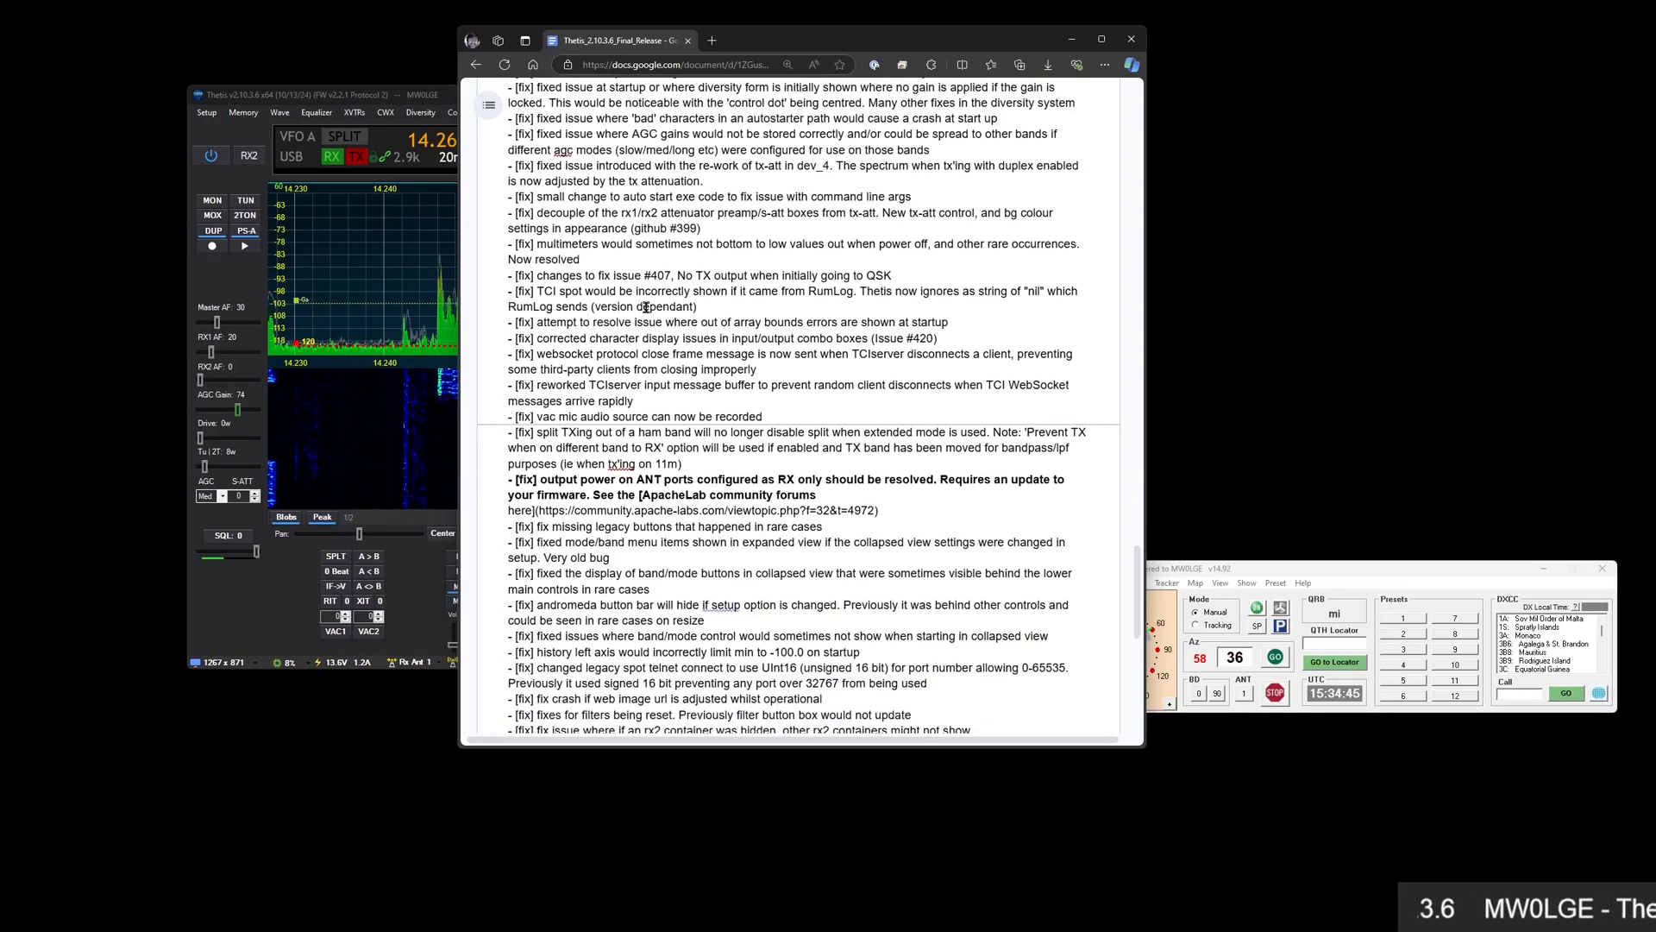
scroll(645, 307, "down", 1)
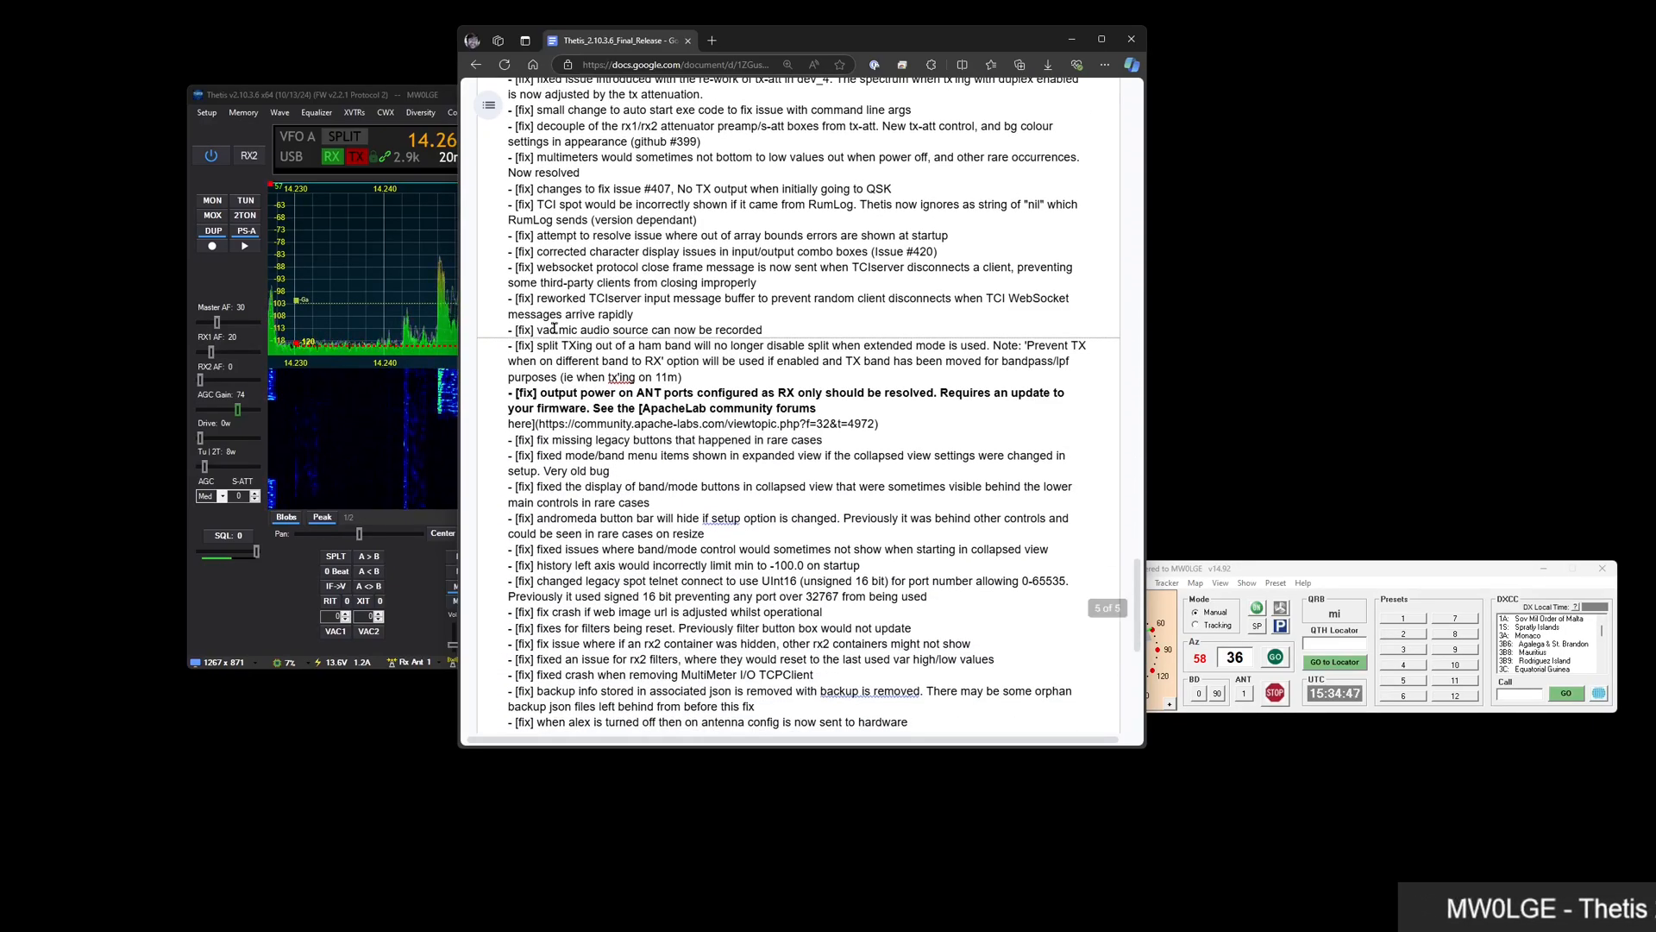
left_click(858, 404)
left_click_drag(858, 405, 501, 396)
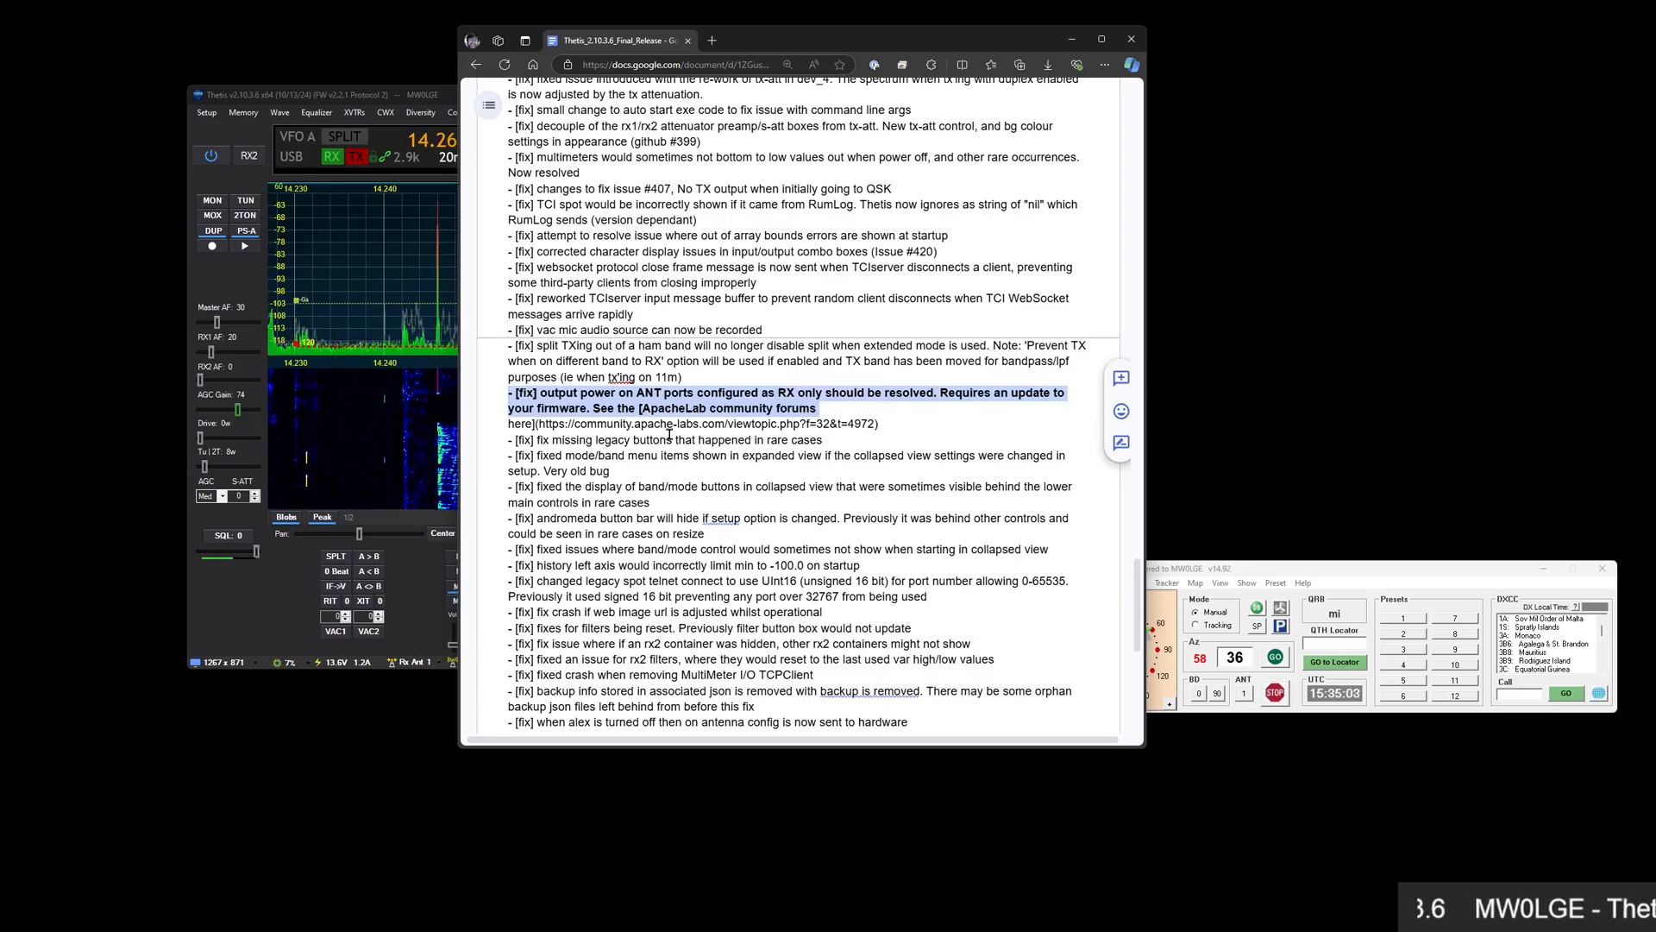
Move the release notes window out of the way, open the About Thetis box and visit its Thetis Releases on GitHub link
left_click(1074, 40)
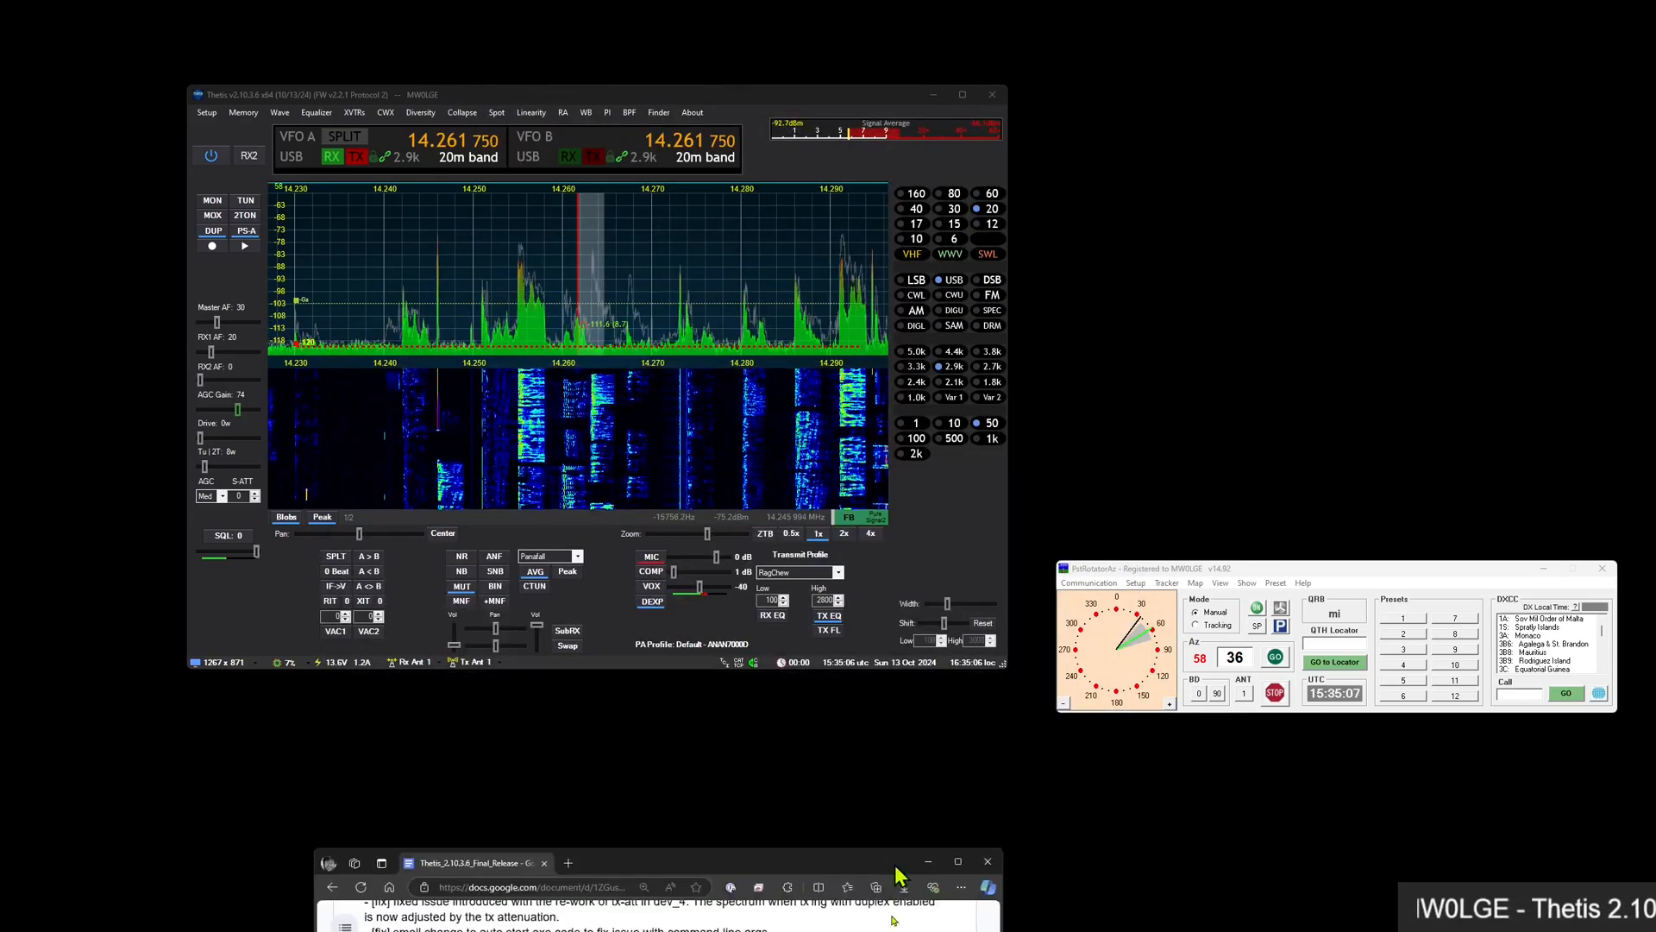
left_click(692, 112)
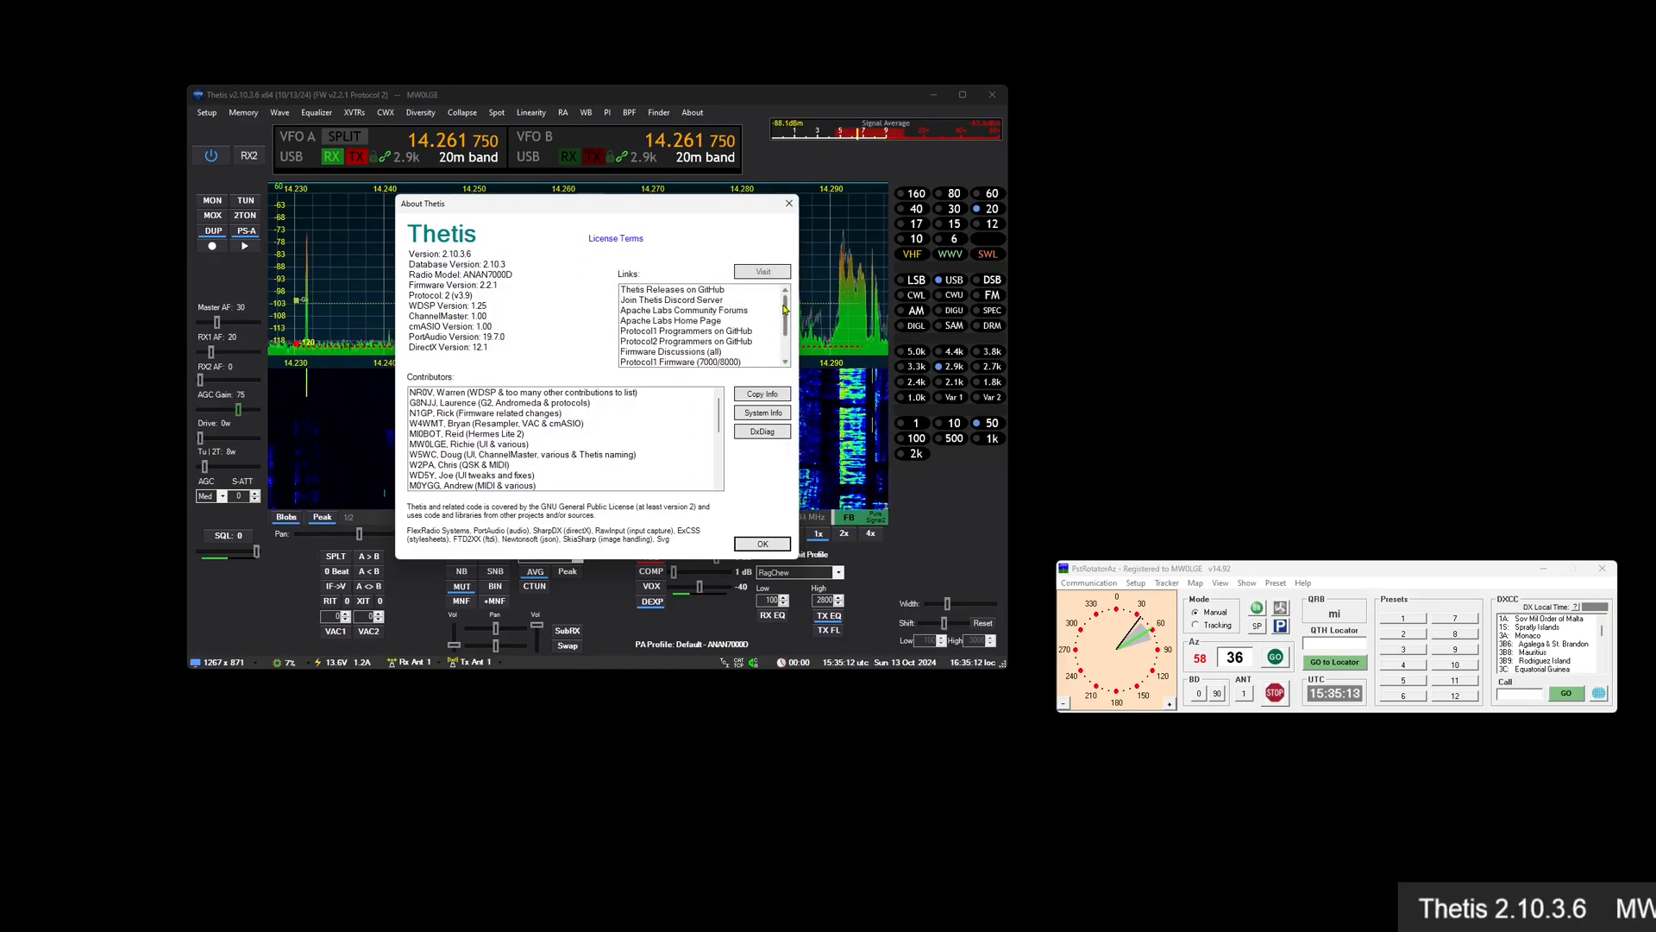
left_click(689, 290)
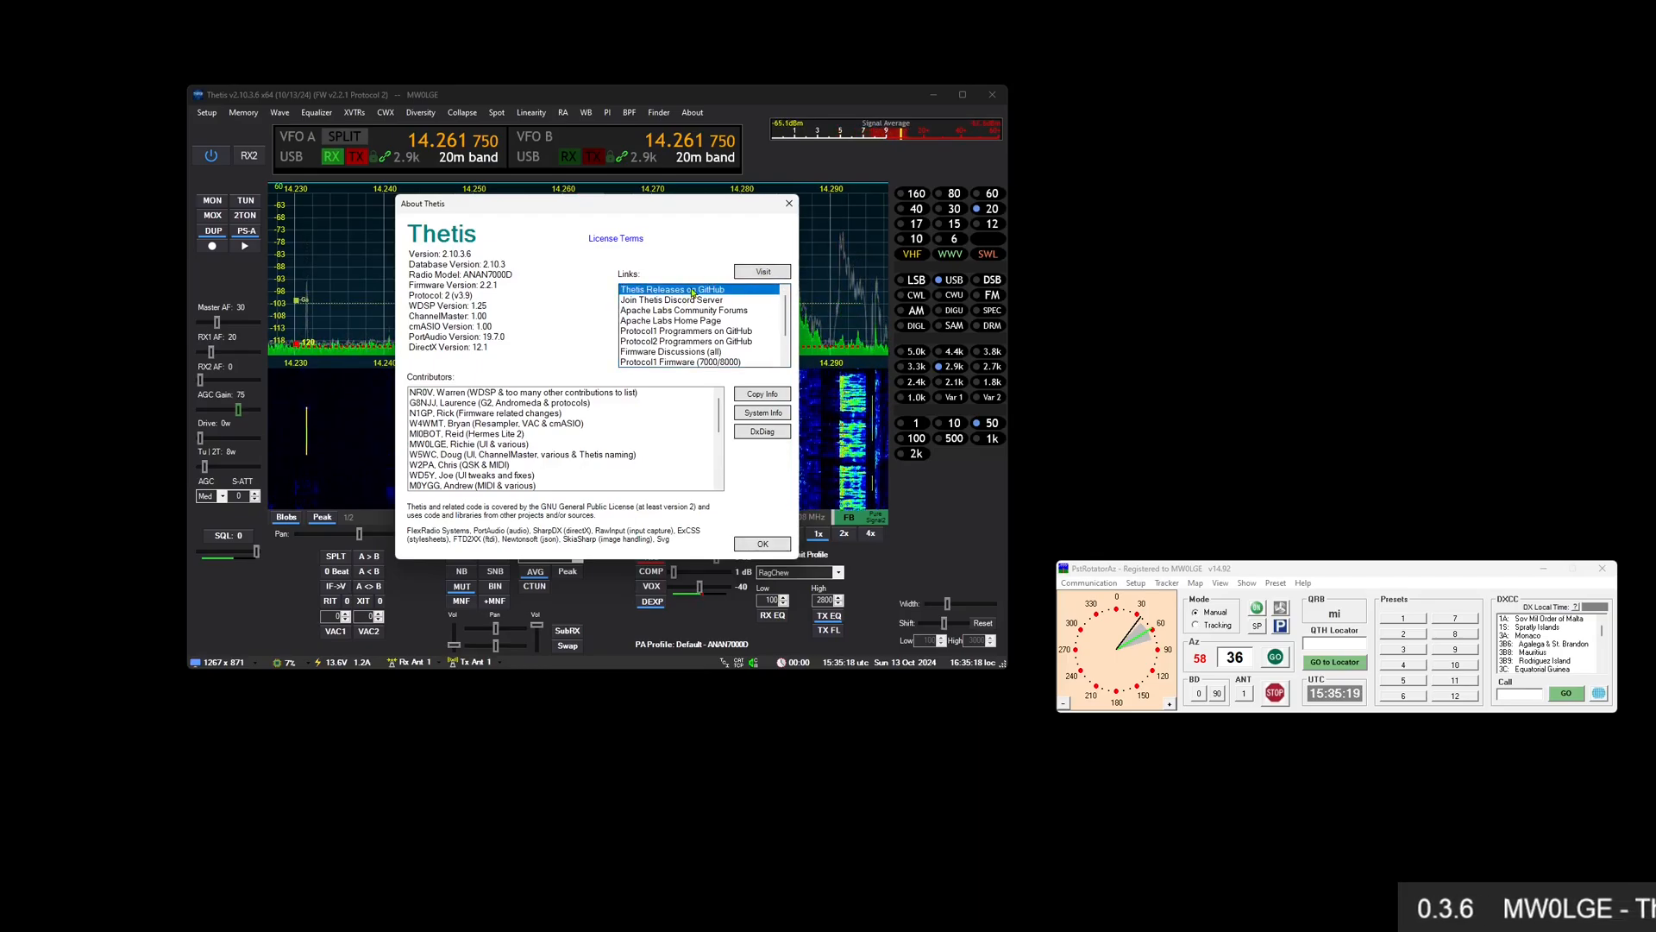
left_click(764, 274)
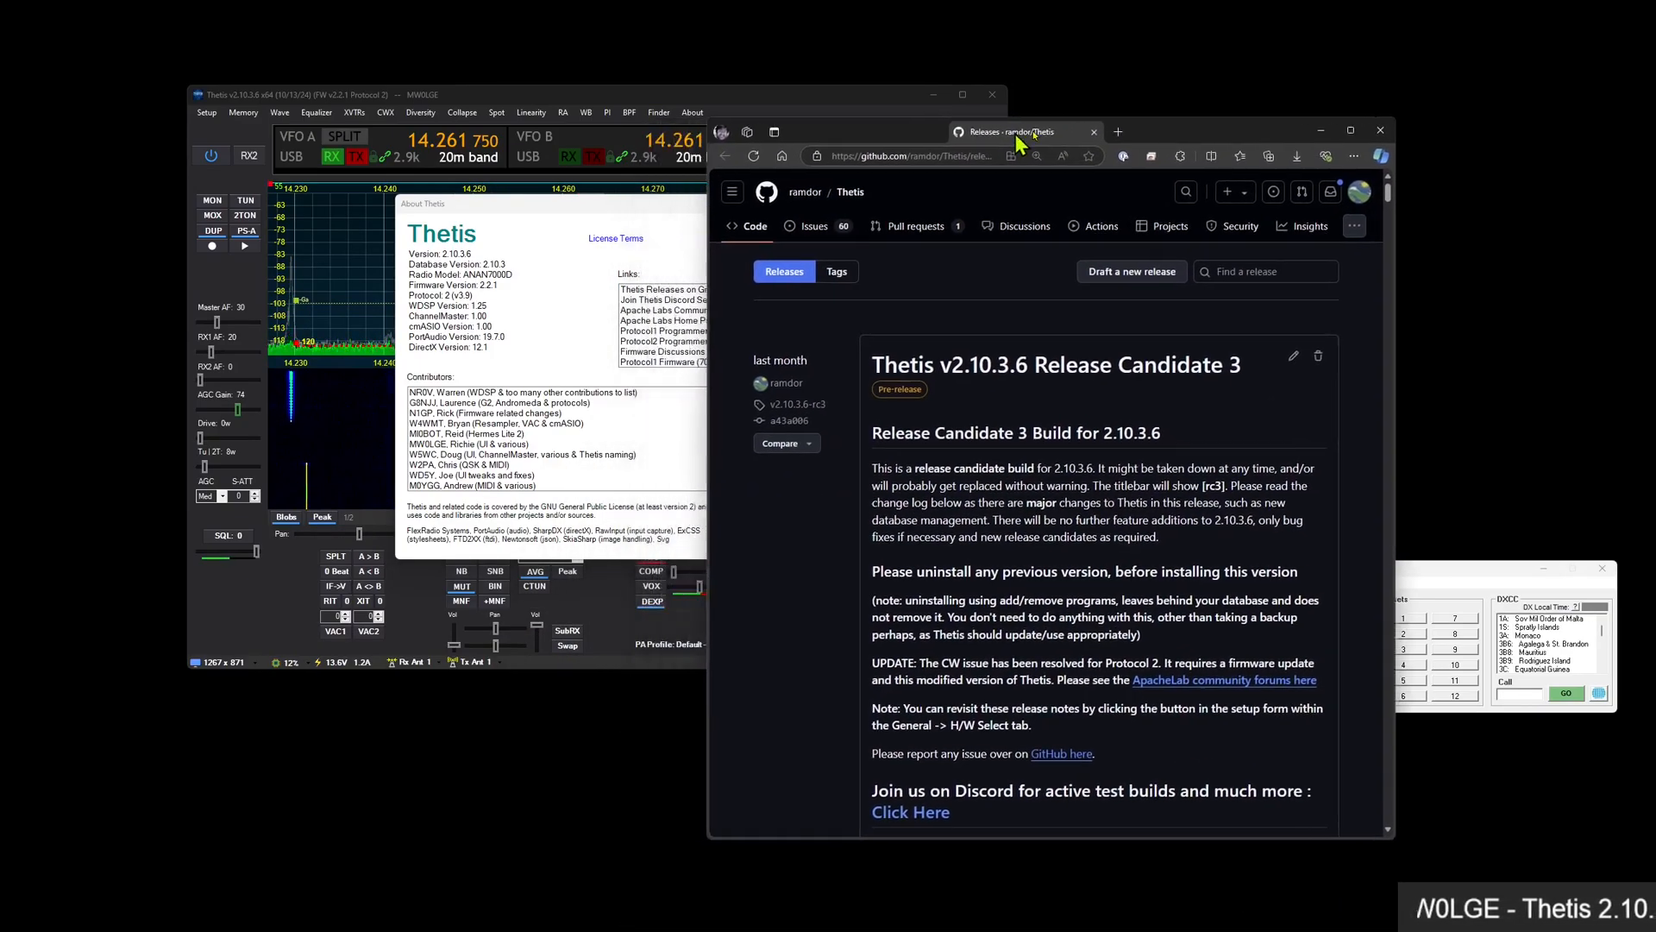
Place the release notes window beside the About Thetis box and close the GitHub releases window
left_click_drag(1018, 142, 1201, 157)
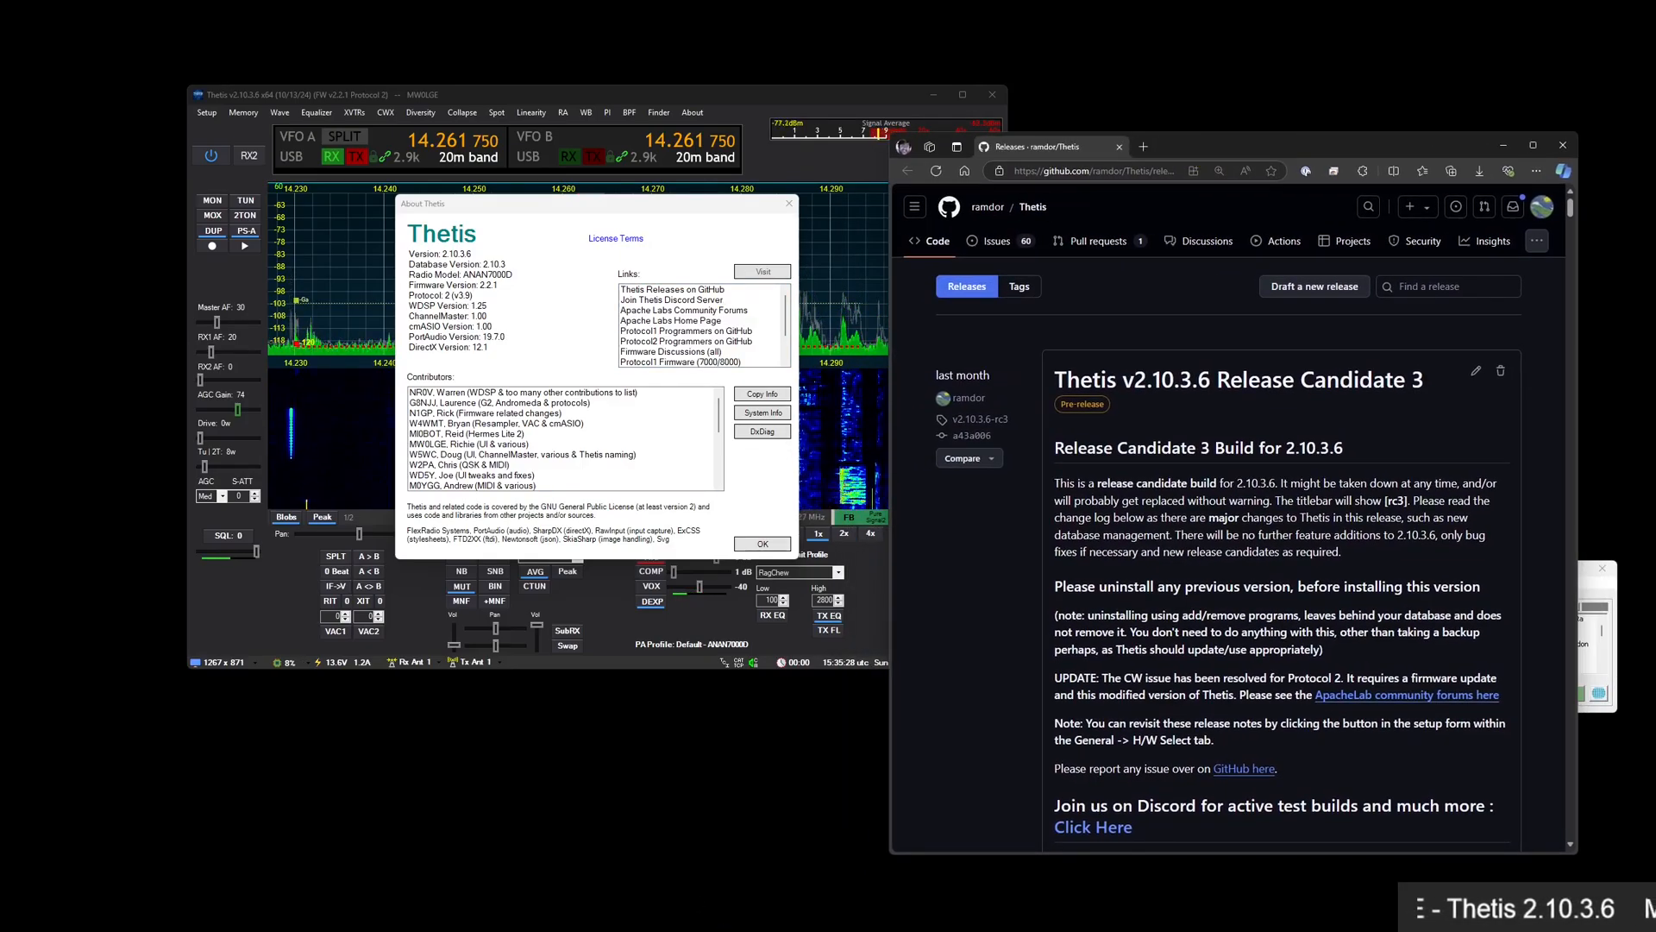
left_click_drag(552, 930, 1316, 132)
left_click(1563, 149)
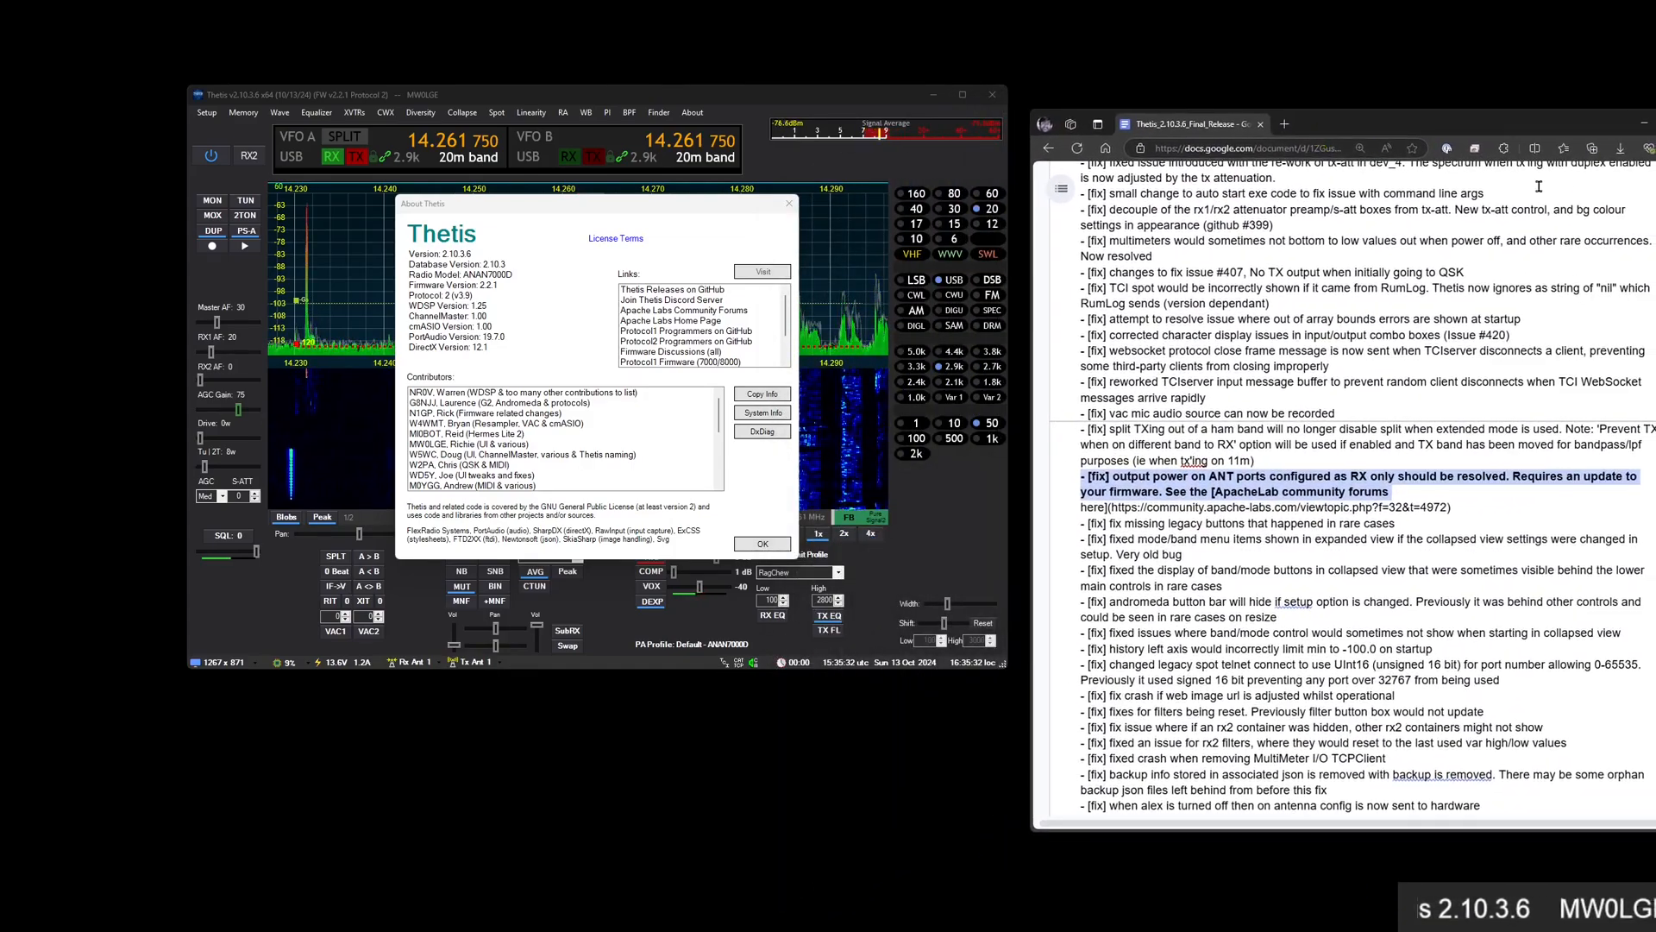
Visit the Apache Labs Community Forums link from the About Thetis box and close the forum page
left_click(685, 312)
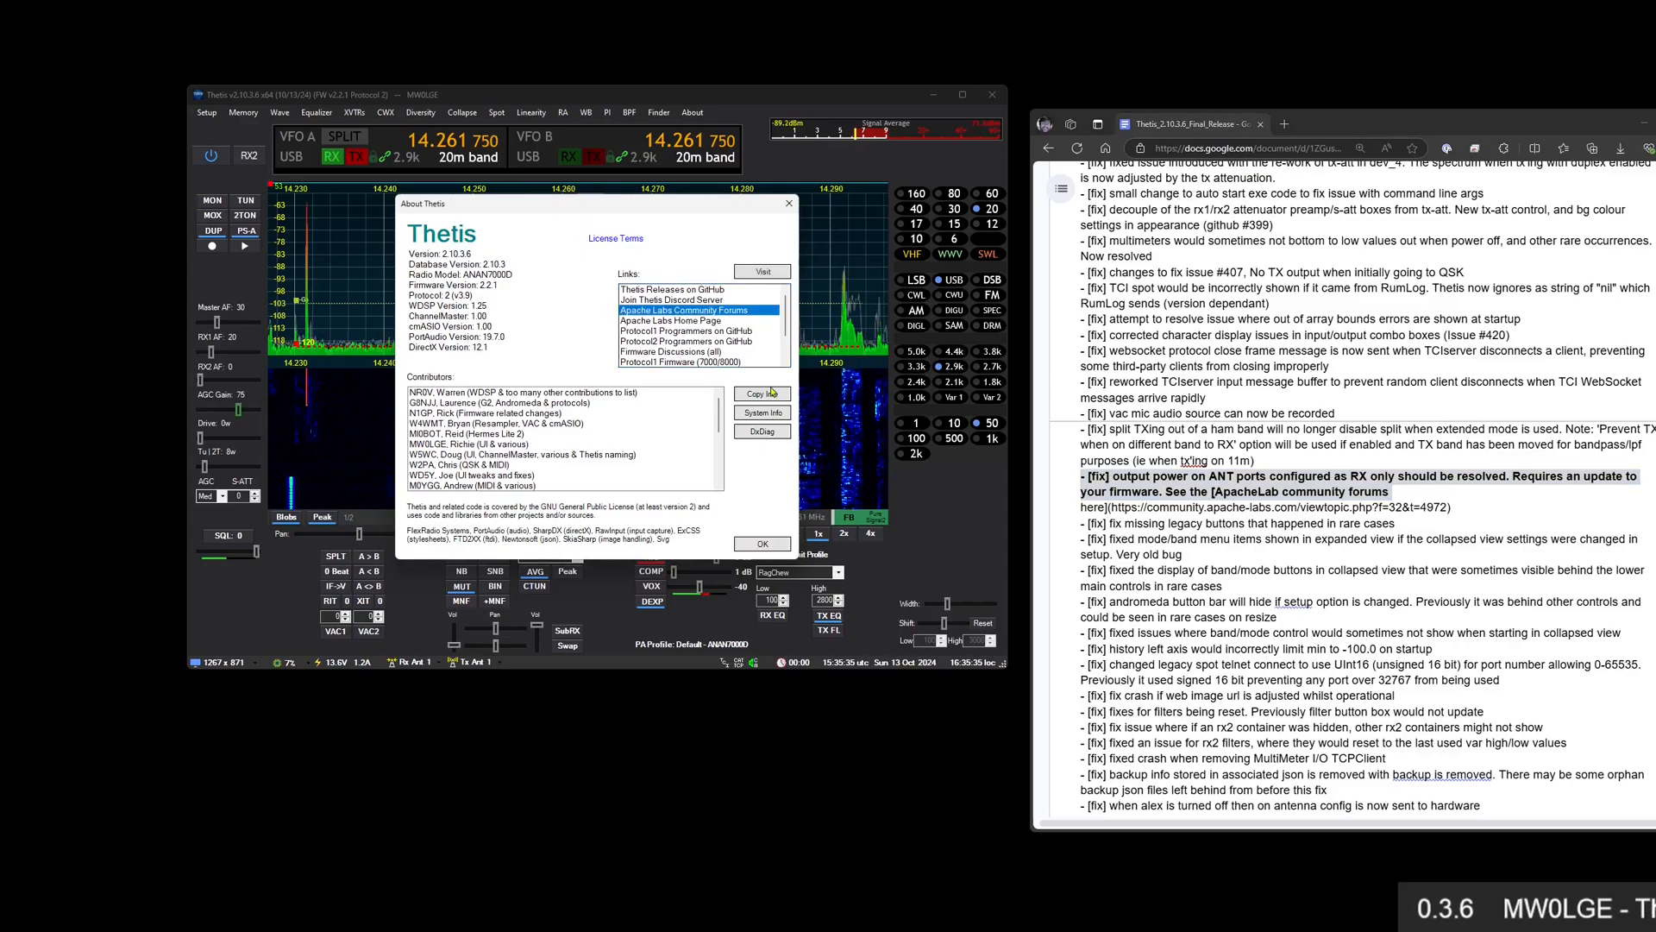
left_click(762, 272)
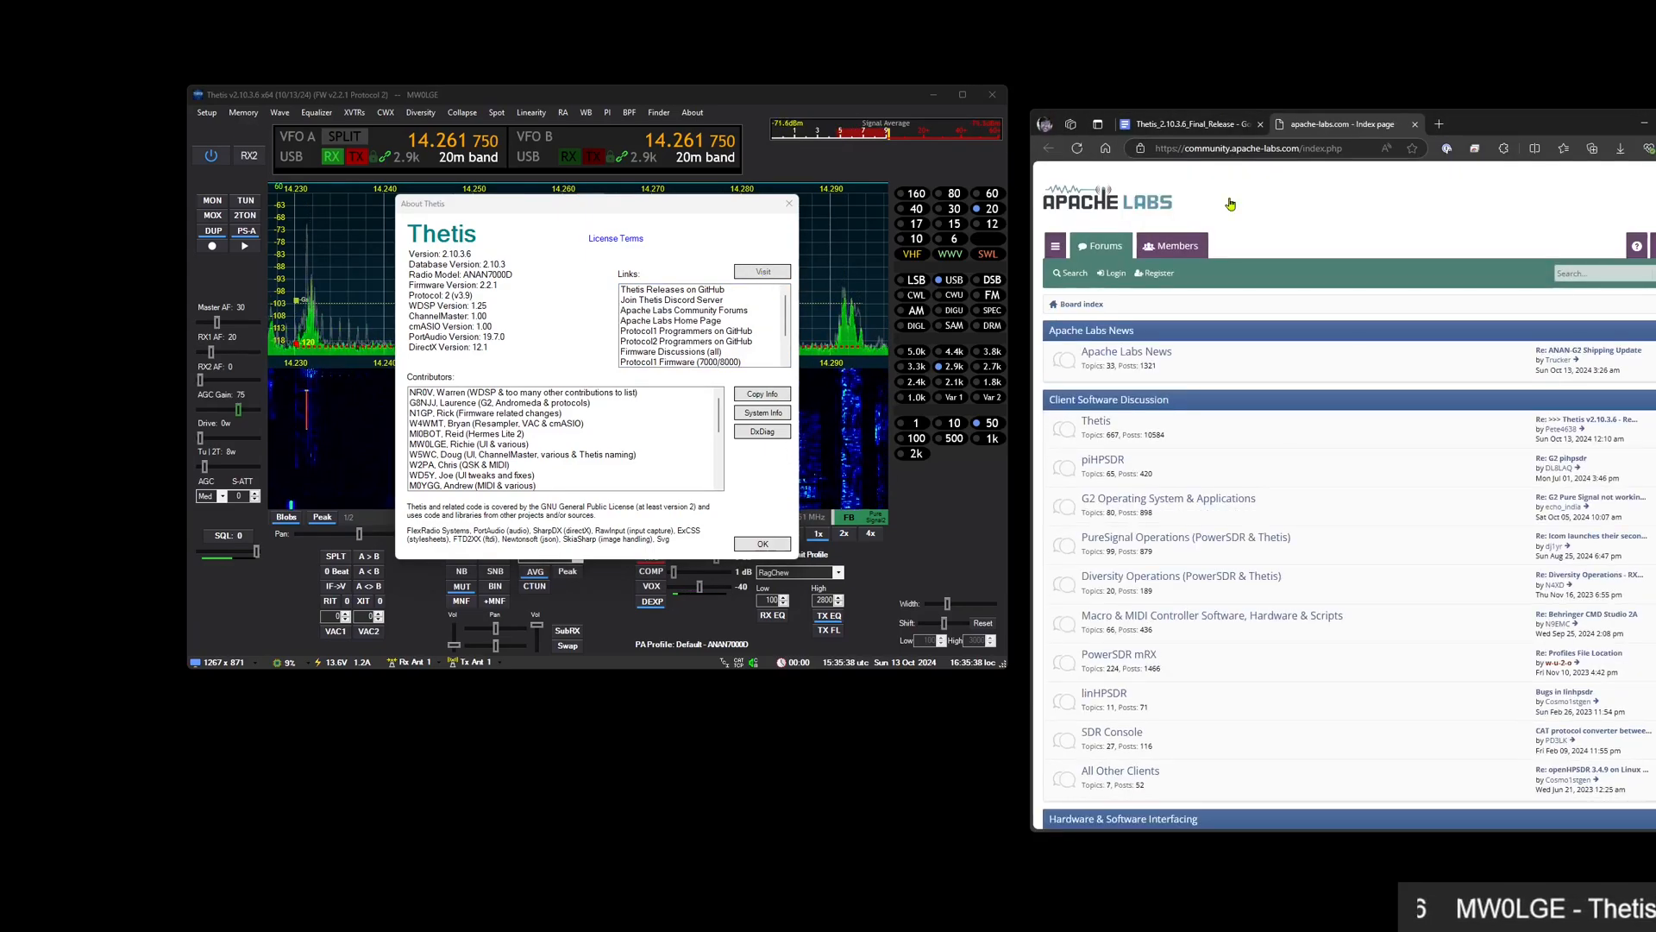
left_click(1415, 124)
Visit the Protocol2 Firmware (7000/8000) RF fix link, look through the forum thread's firmware list and close the page
scroll(701, 340, "down", 3)
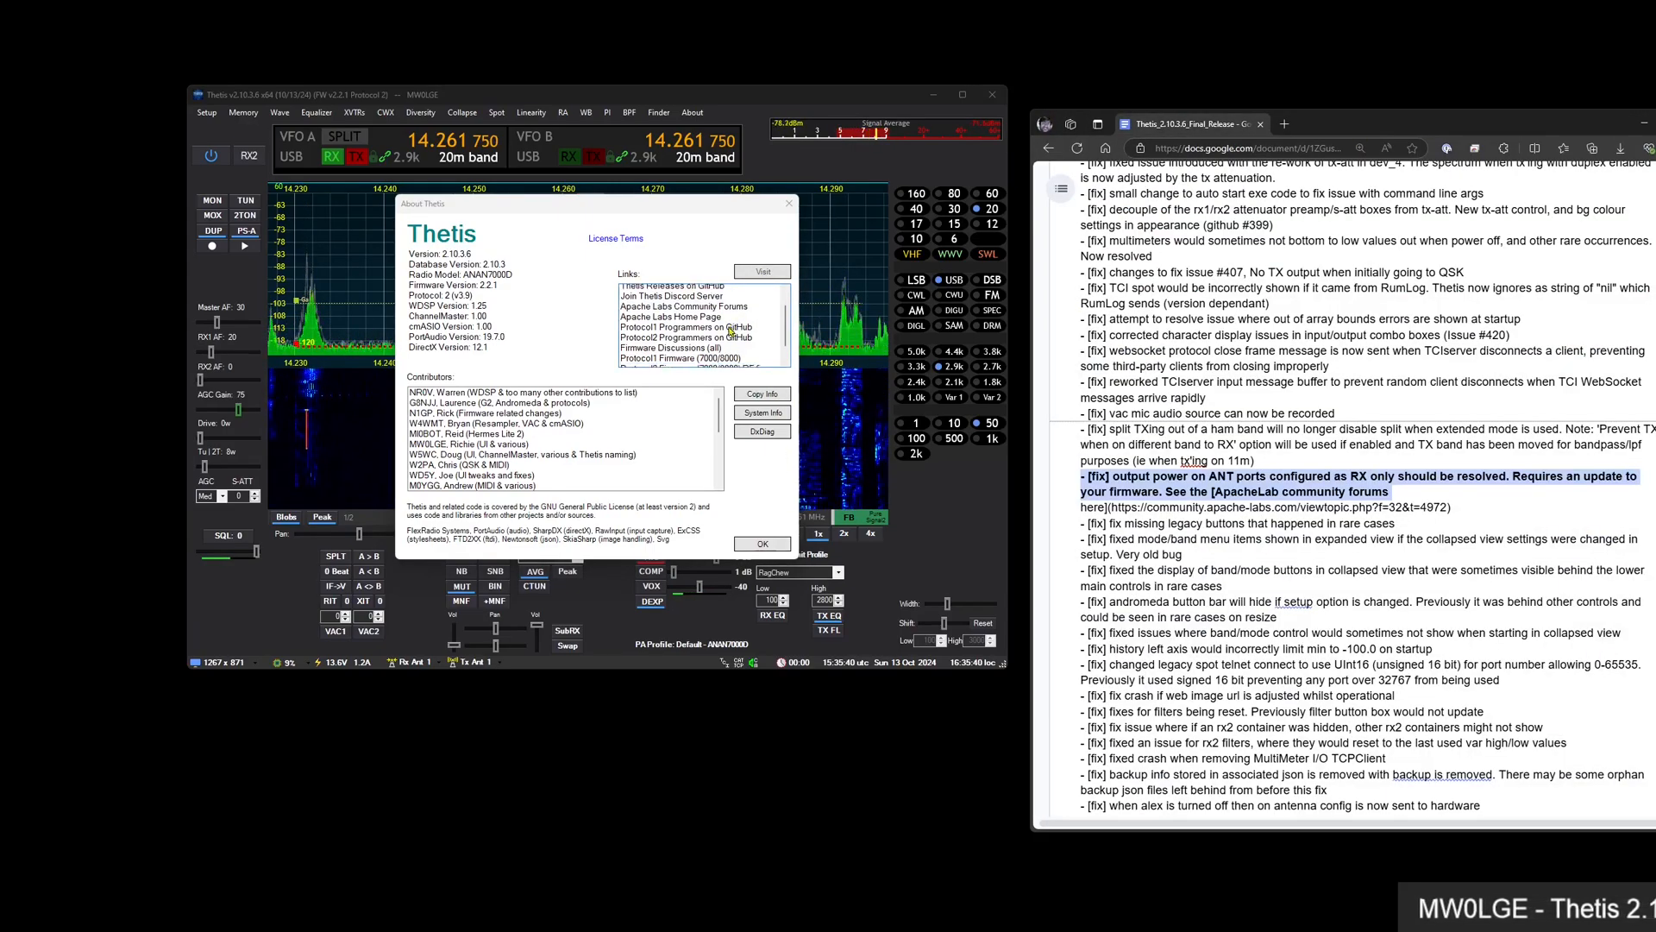
left_click(735, 333)
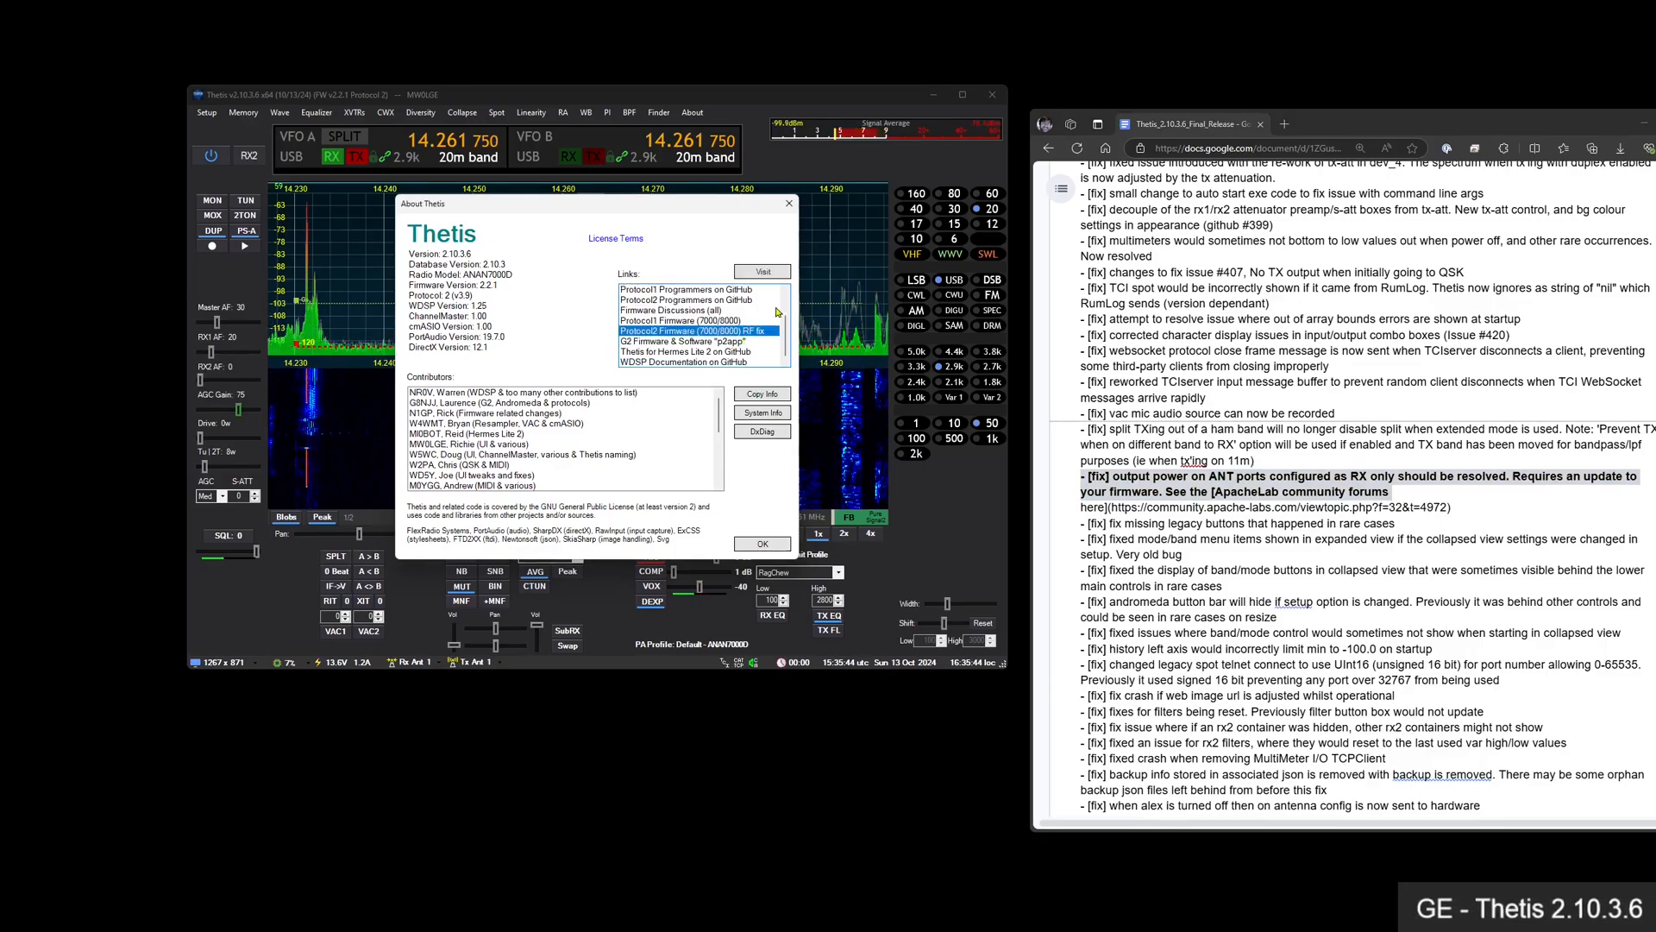
left_click(762, 271)
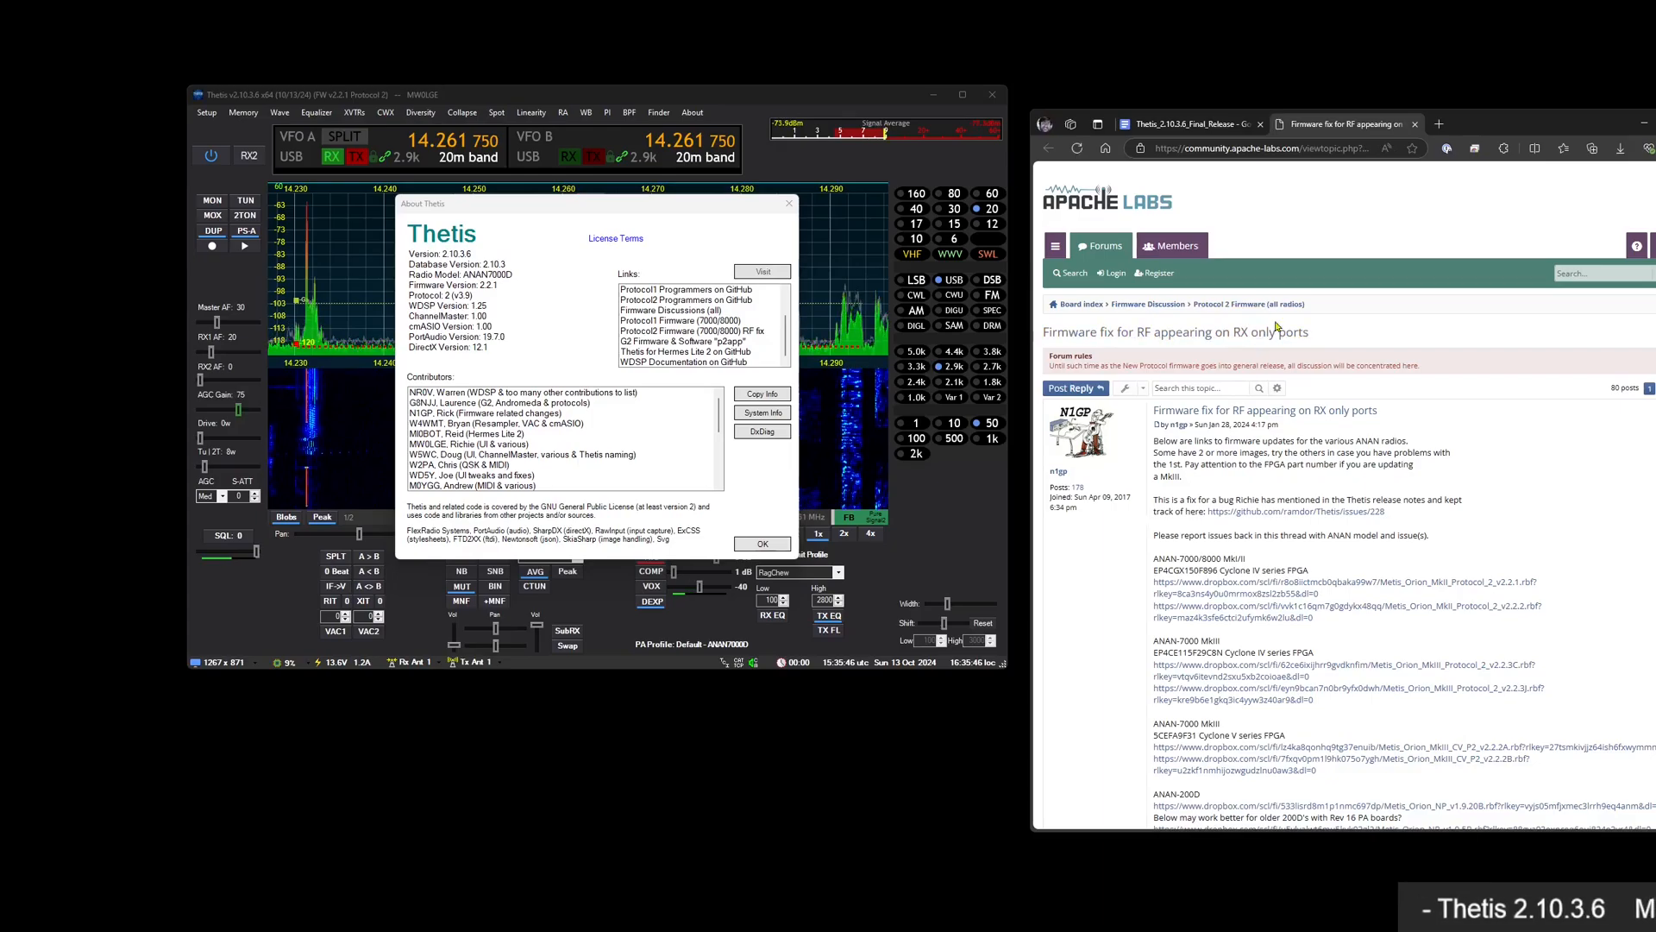
scroll(1277, 326, "down", 2)
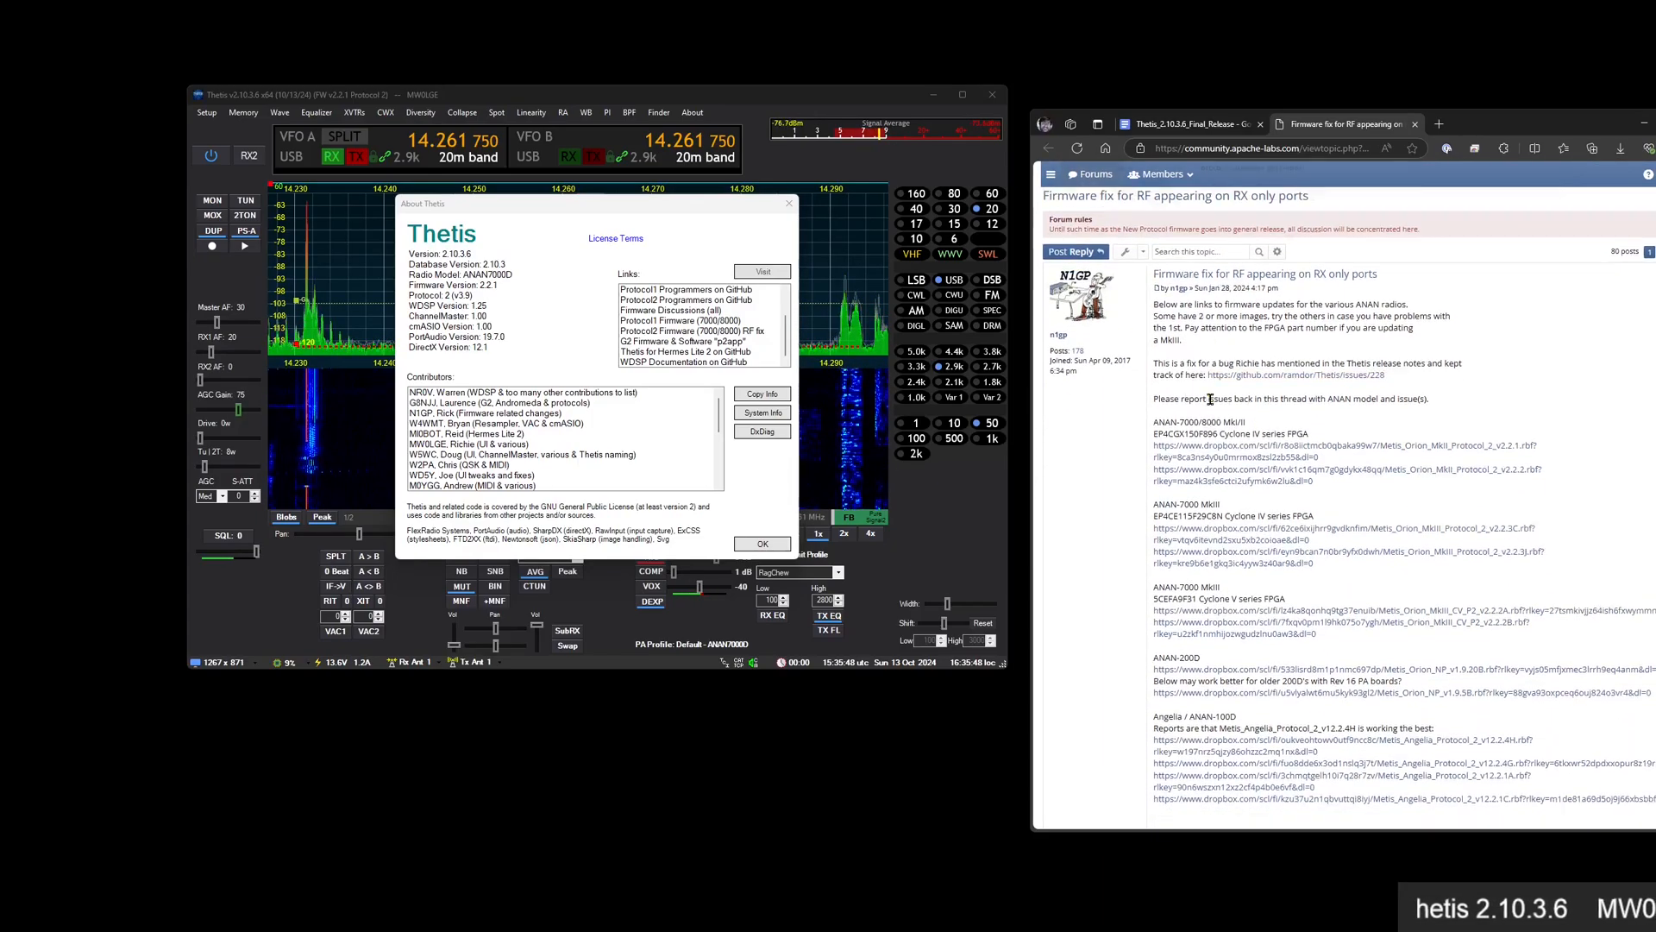
scroll(1210, 399, "down", 5)
scroll(1210, 399, "up", 8)
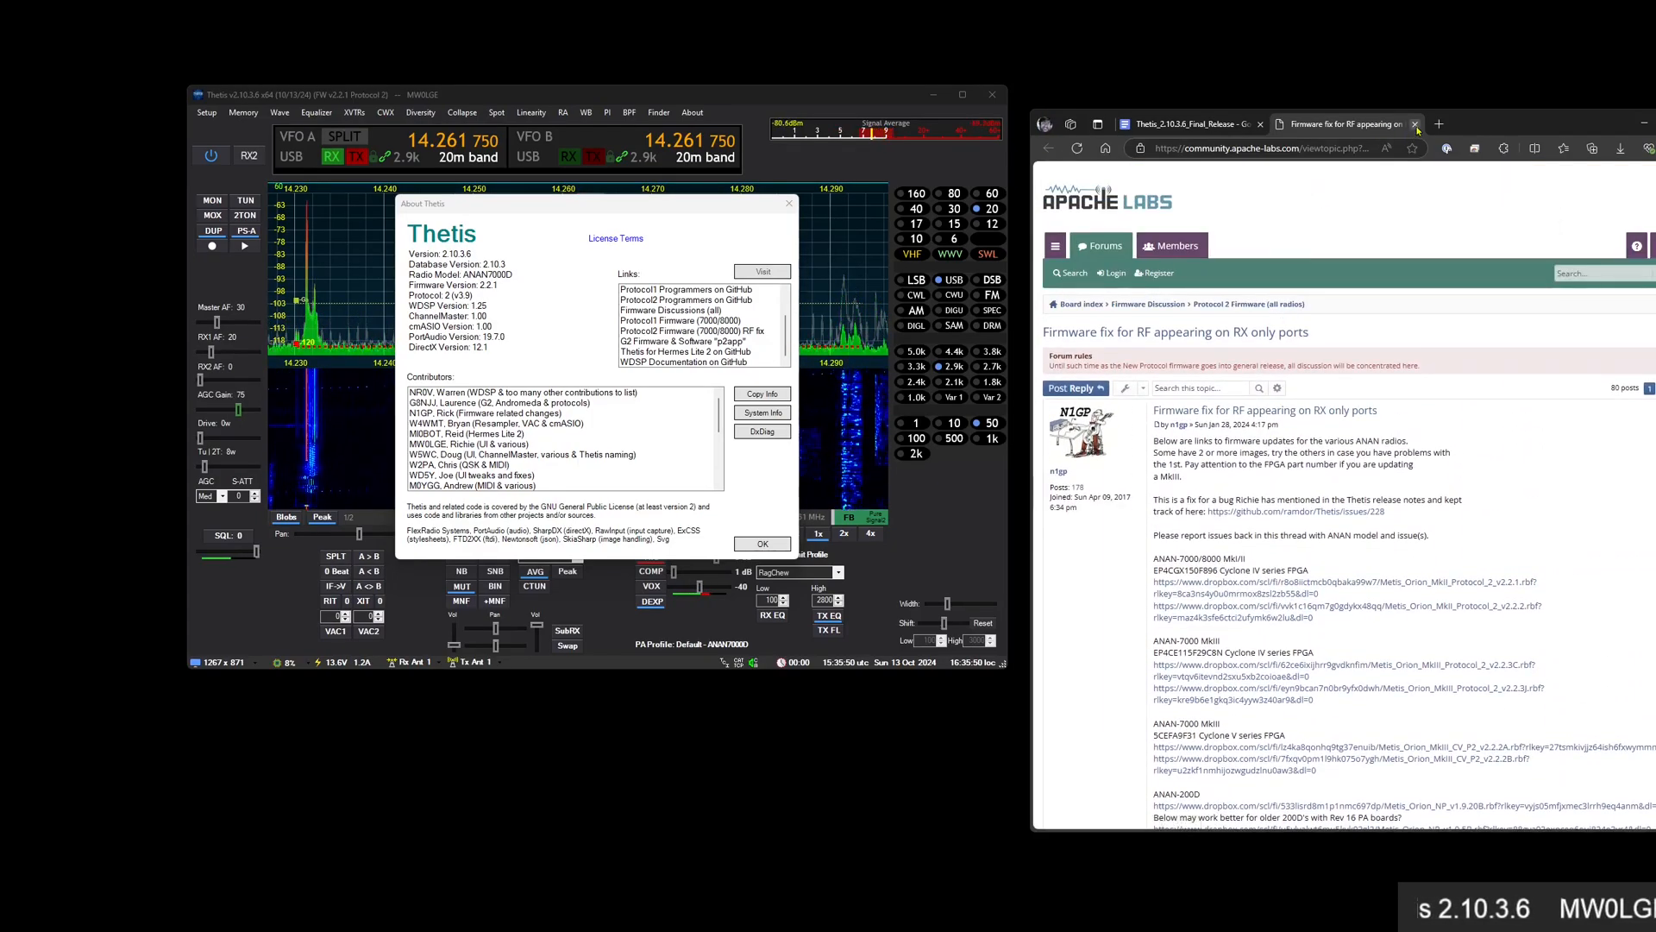
left_click(1415, 126)
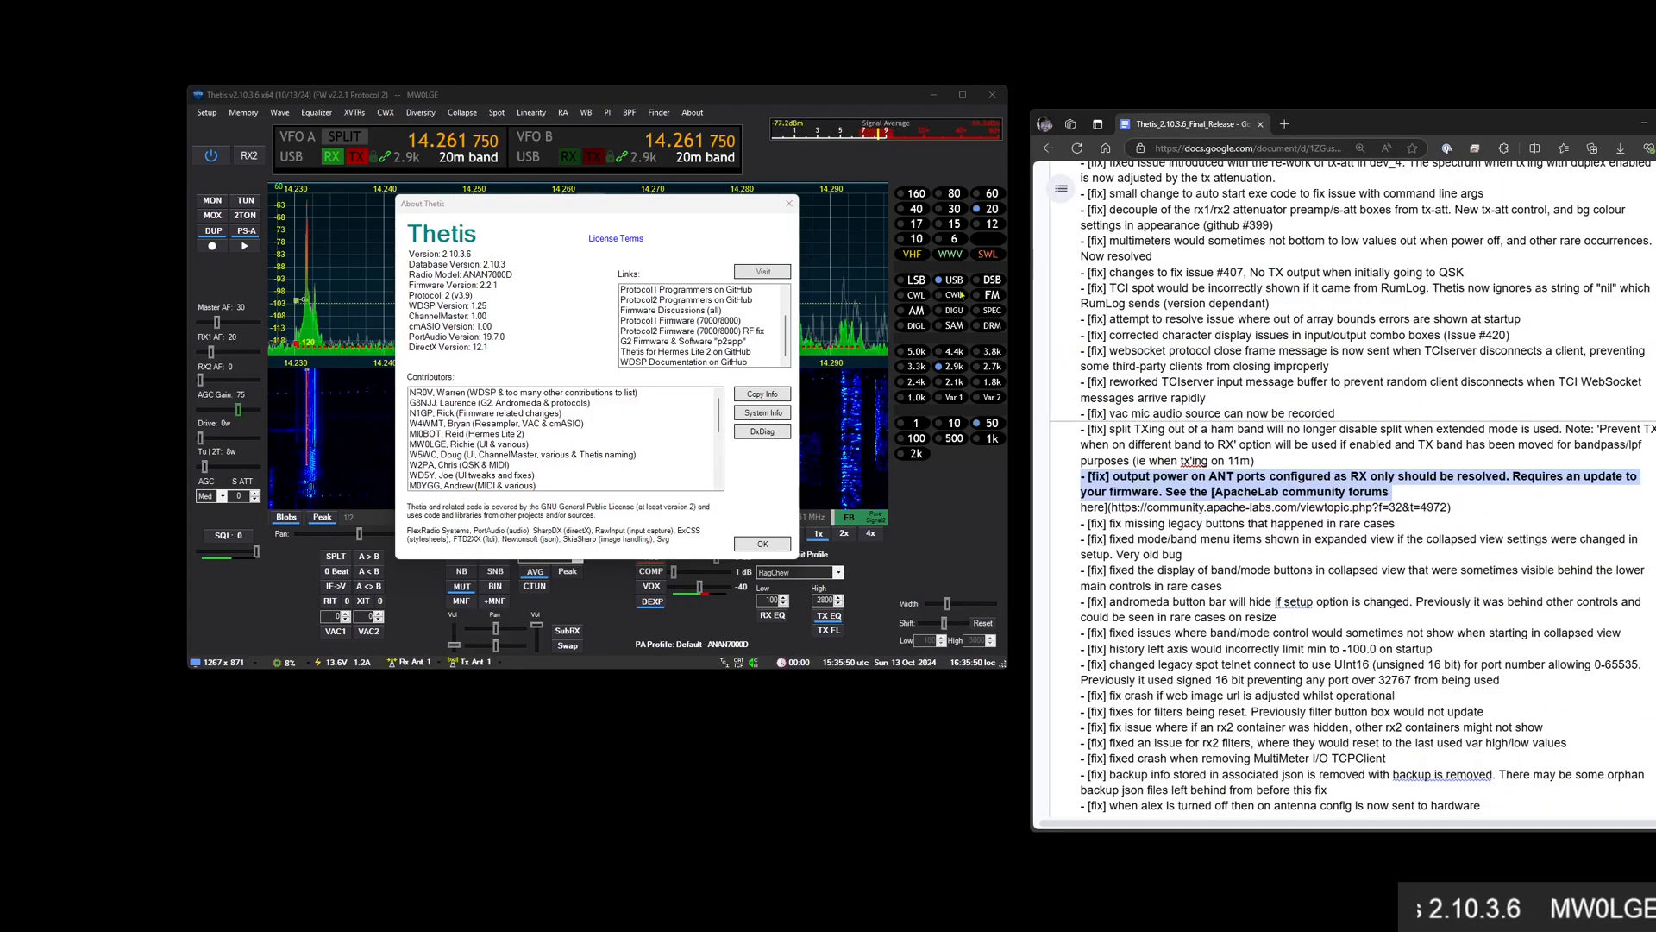
Look through the remaining links in the About Thetis box, highlighting WDSP Documentation on GitHub, and close the box
left_click(788, 349)
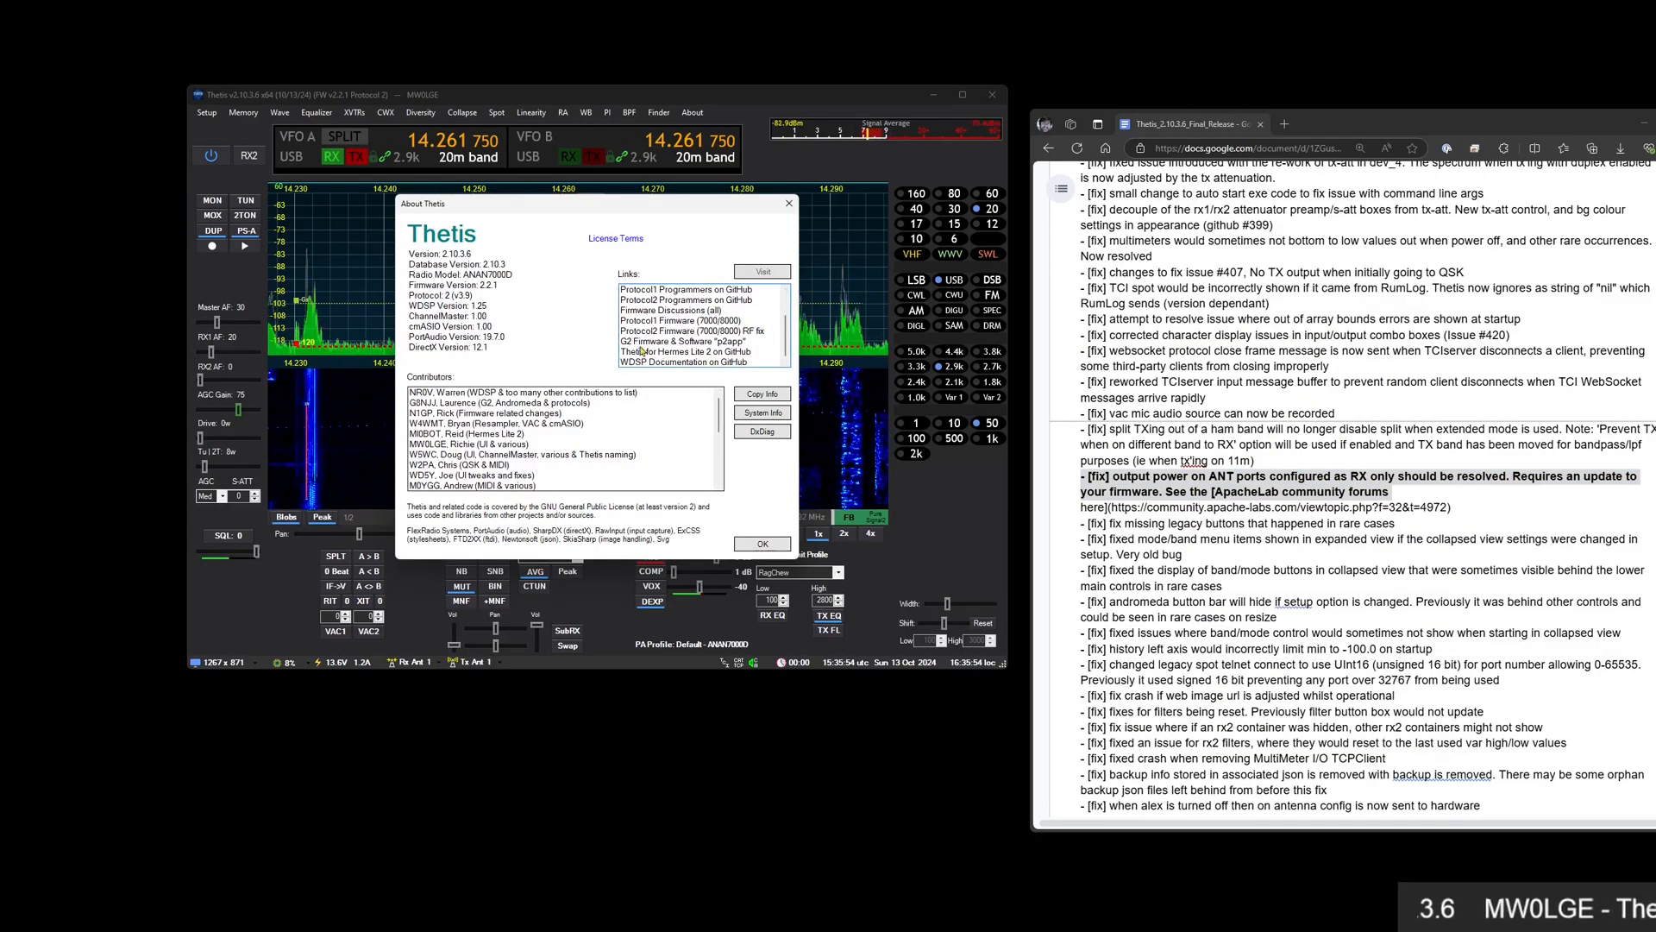
left_click(671, 363)
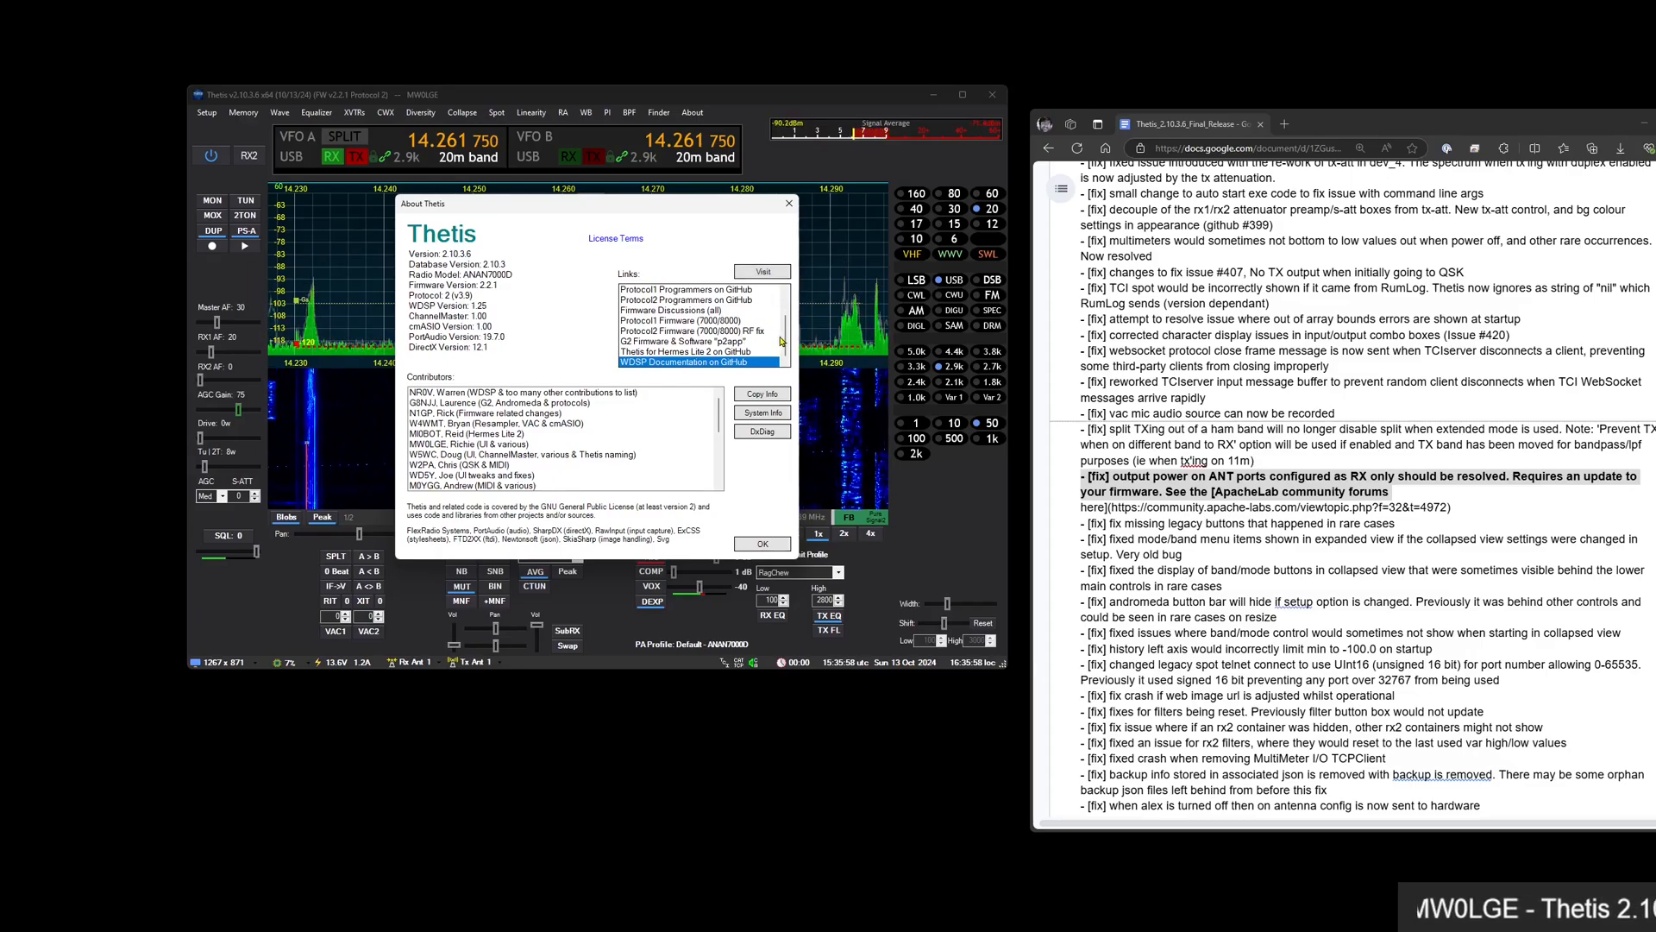
left_click_drag(782, 342, 782, 328)
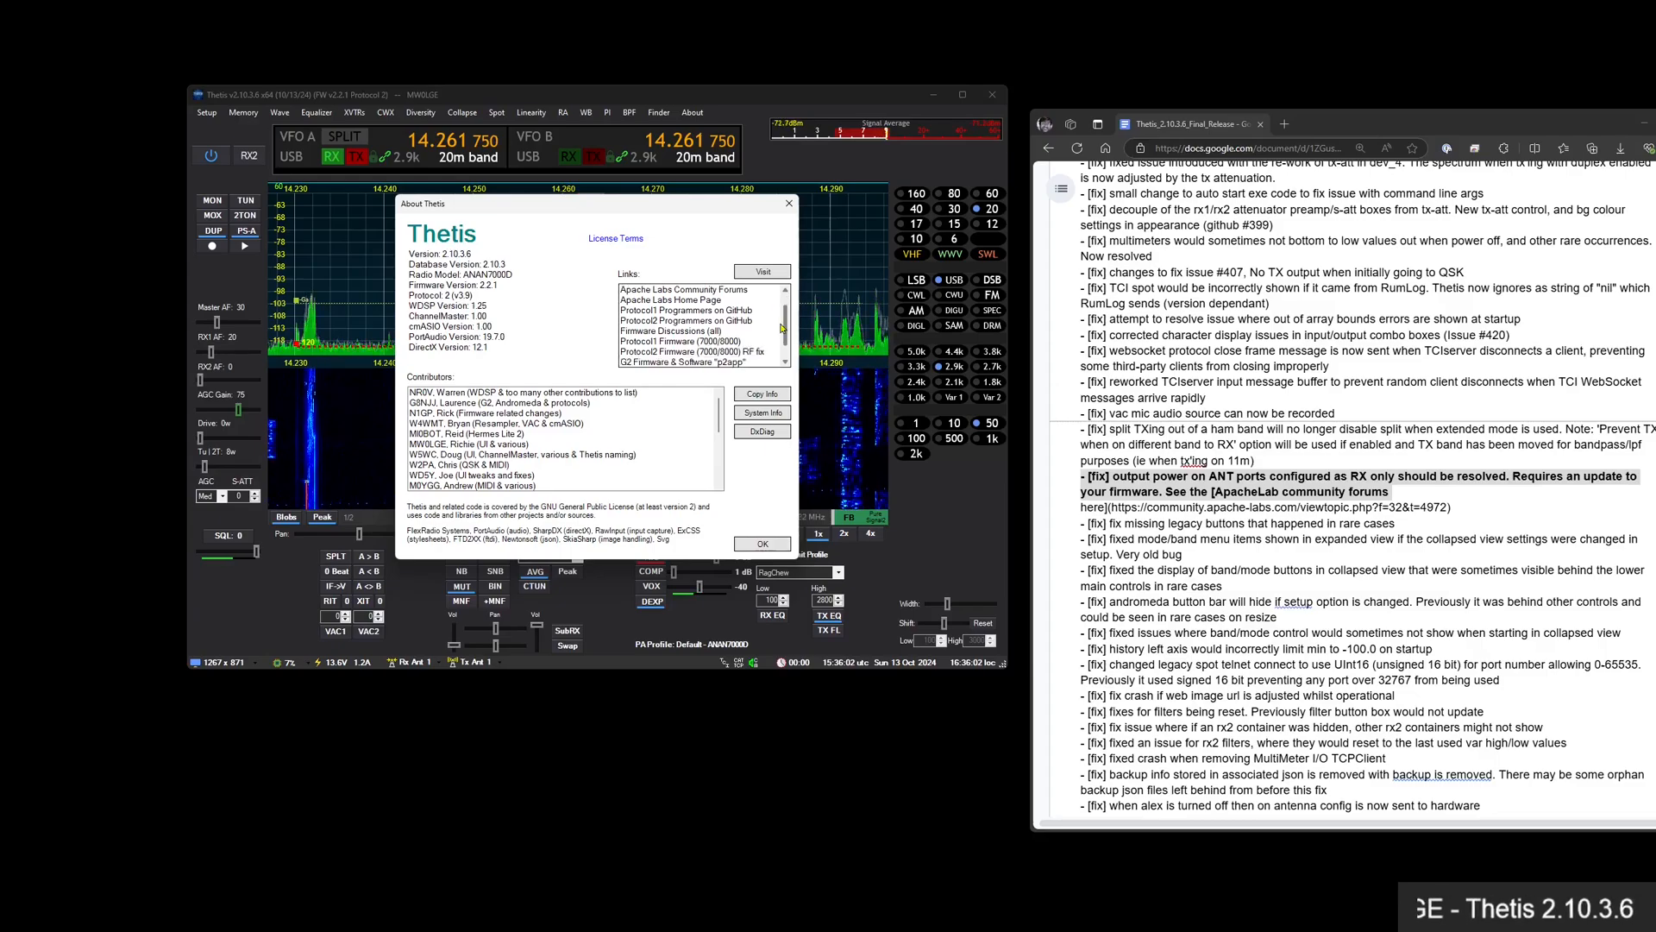
scroll(738, 327, "up", 2)
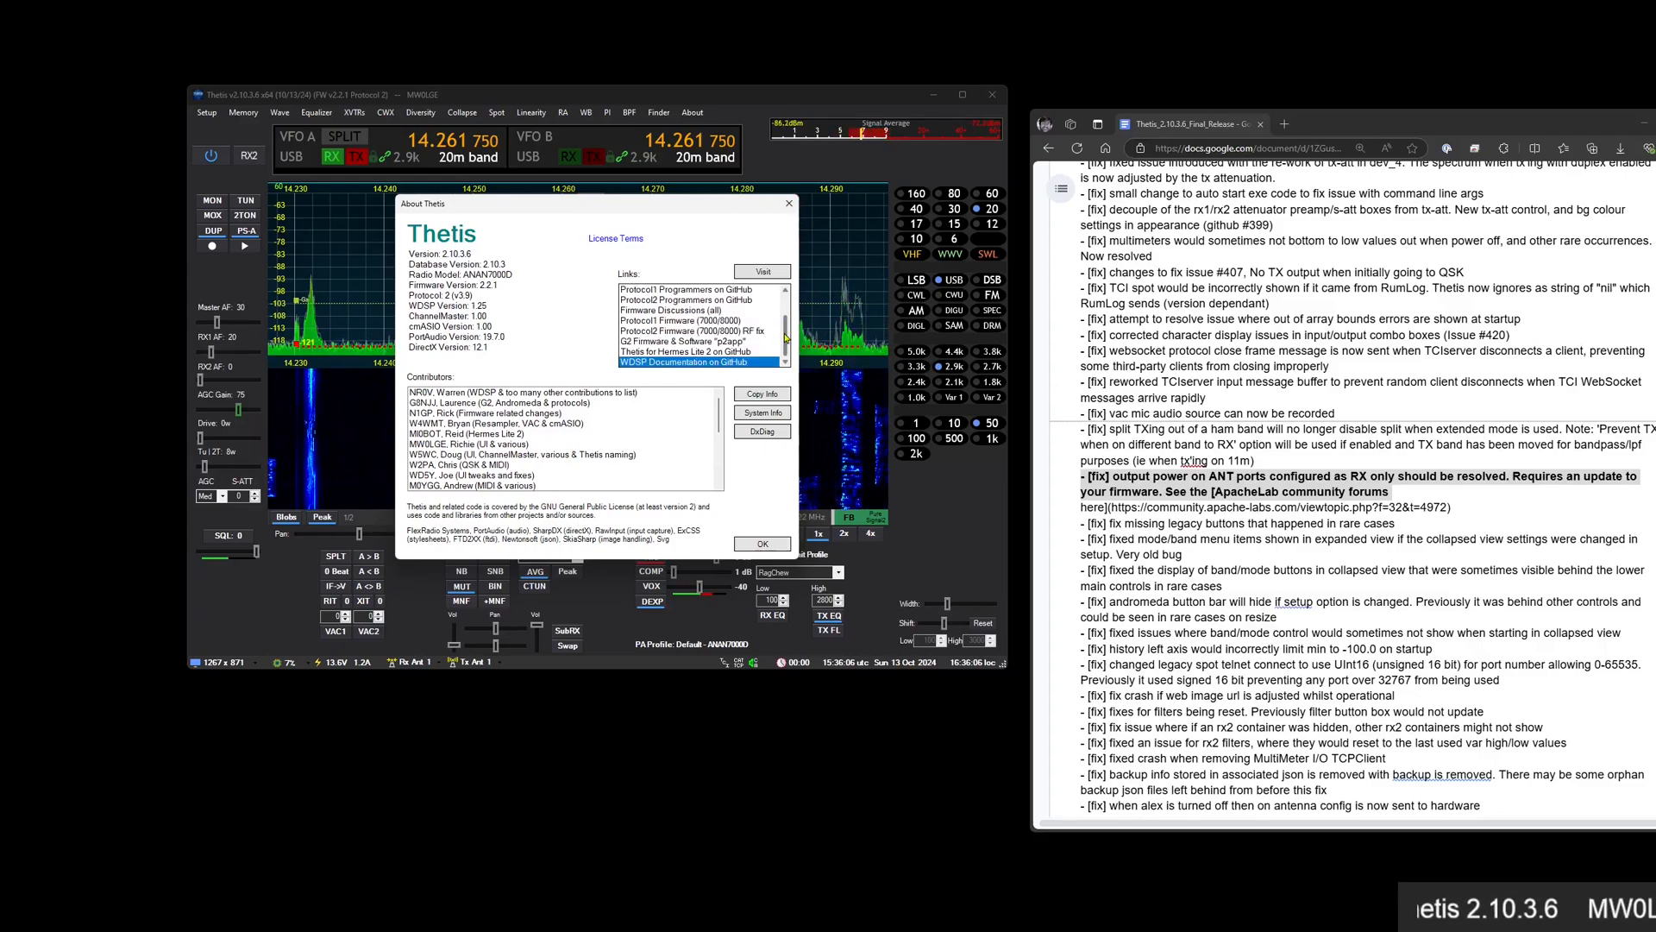
left_click_drag(786, 309, 787, 351)
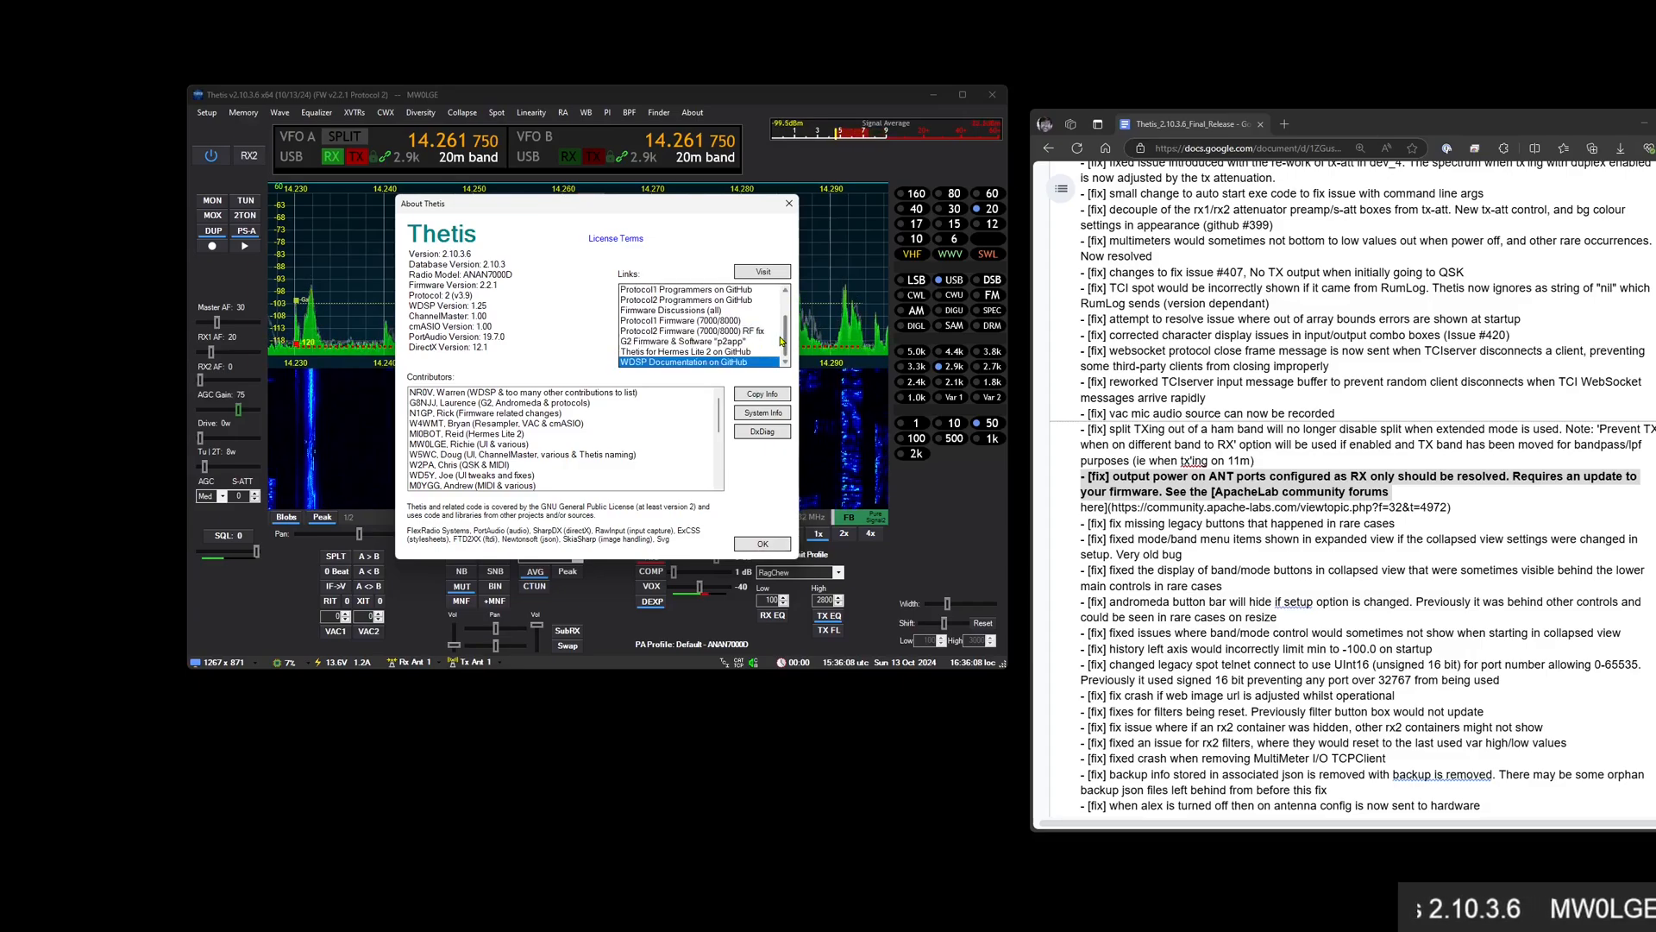
left_click(789, 205)
Move the release notes in front of Thetis and read the remaining fixes to the end of the change log
left_click_drag(1330, 132, 771, 93)
scroll(785, 442, "down", 3)
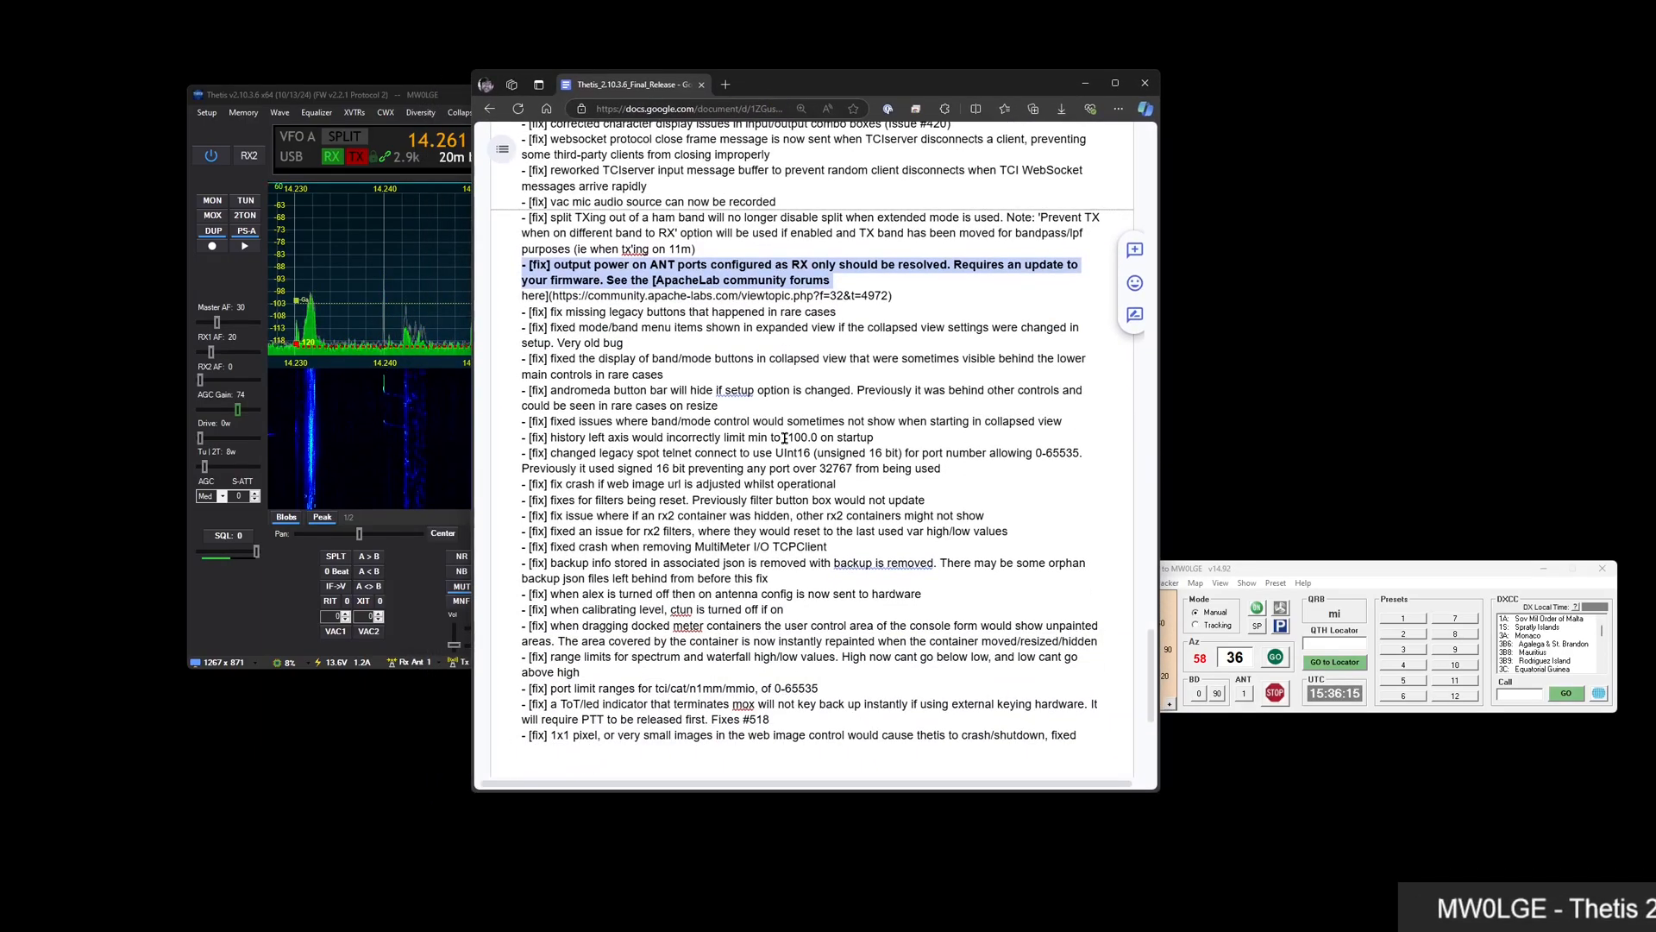
scroll(785, 438, "down", 2)
scroll(634, 319, "down", 2)
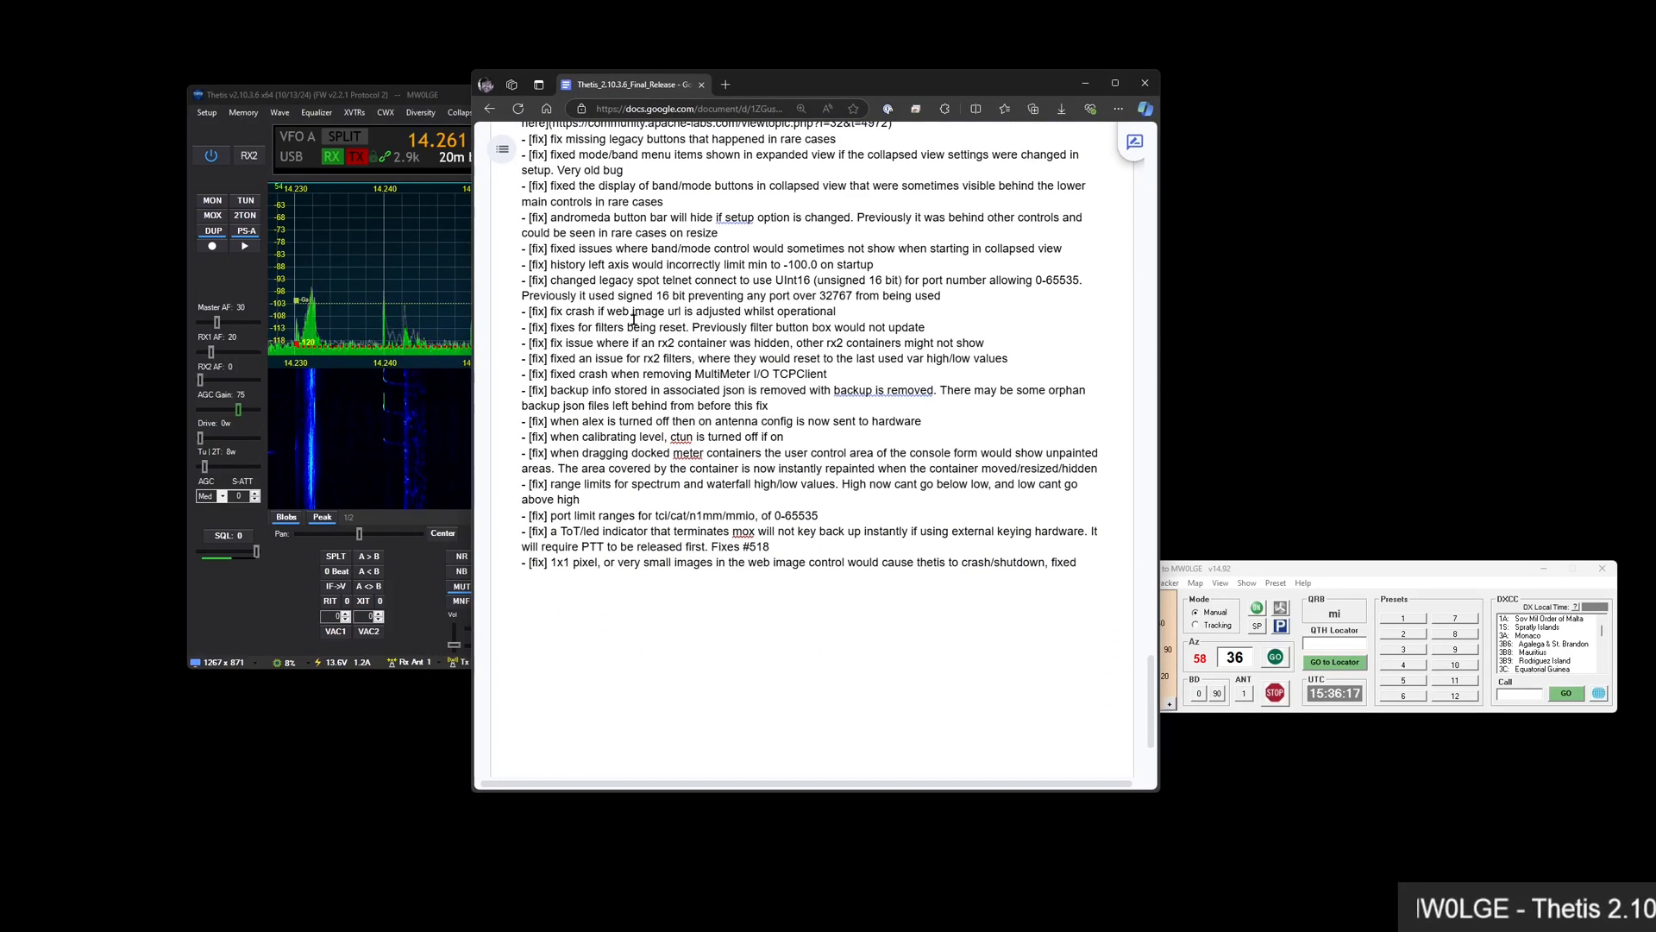
scroll(634, 319, "down", 2)
scroll(695, 361, "up", 3)
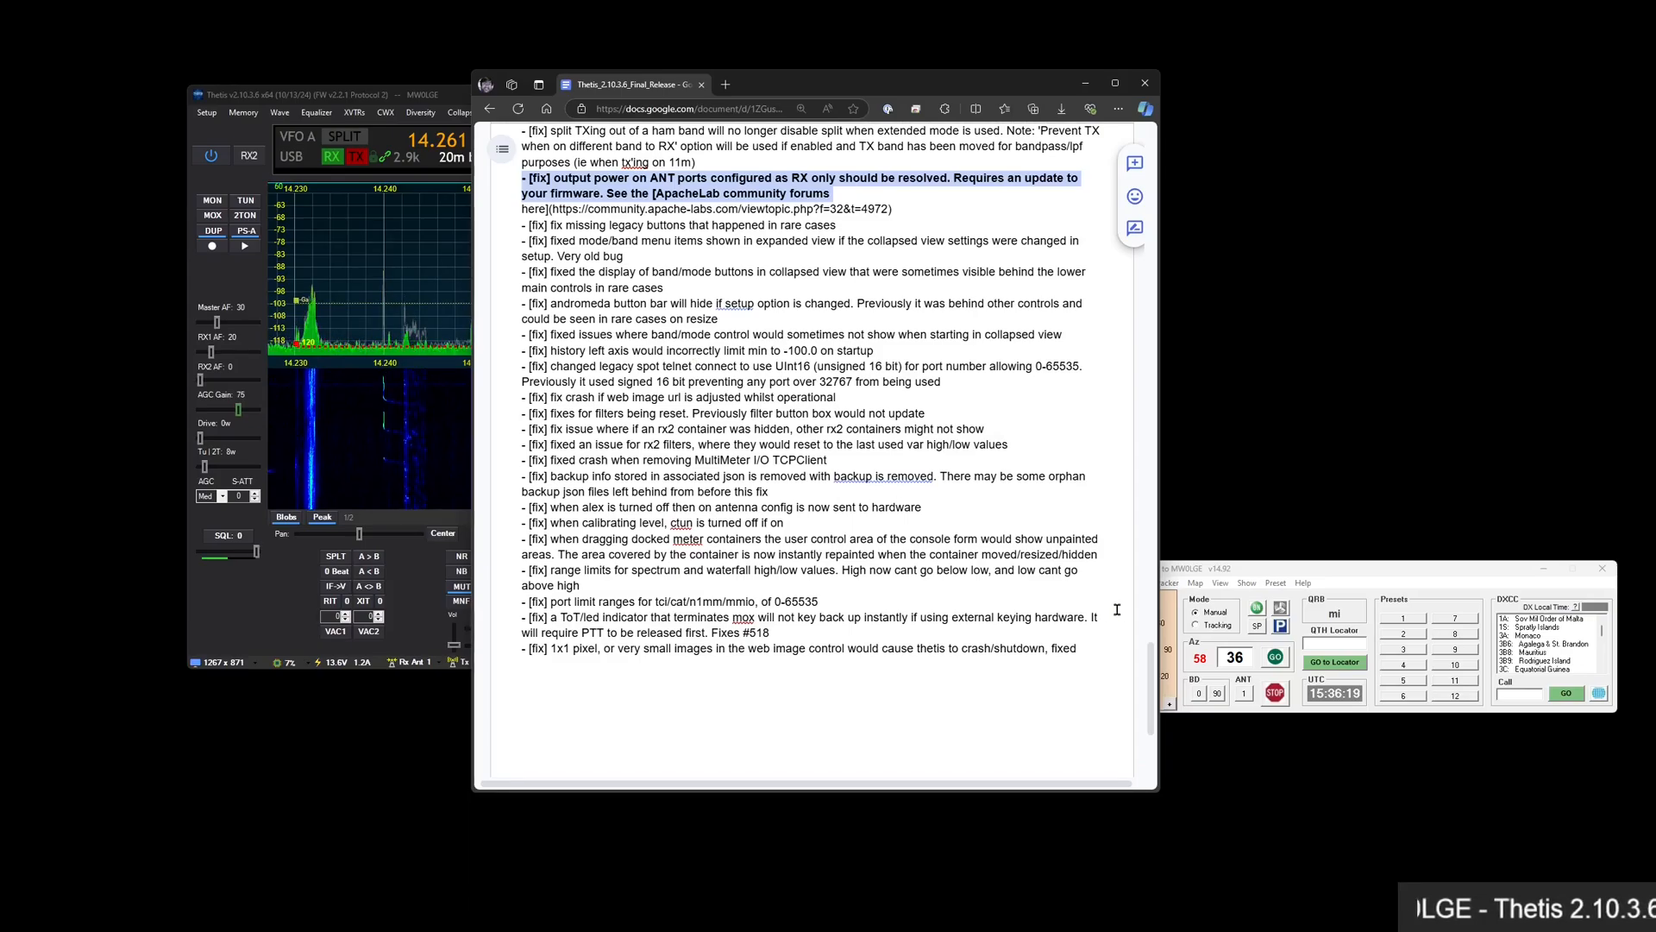
Go back to the change log's entry on the colour picker for the TX-ATT control background and close the release notes window
left_click_drag(1151, 660, 1102, 317)
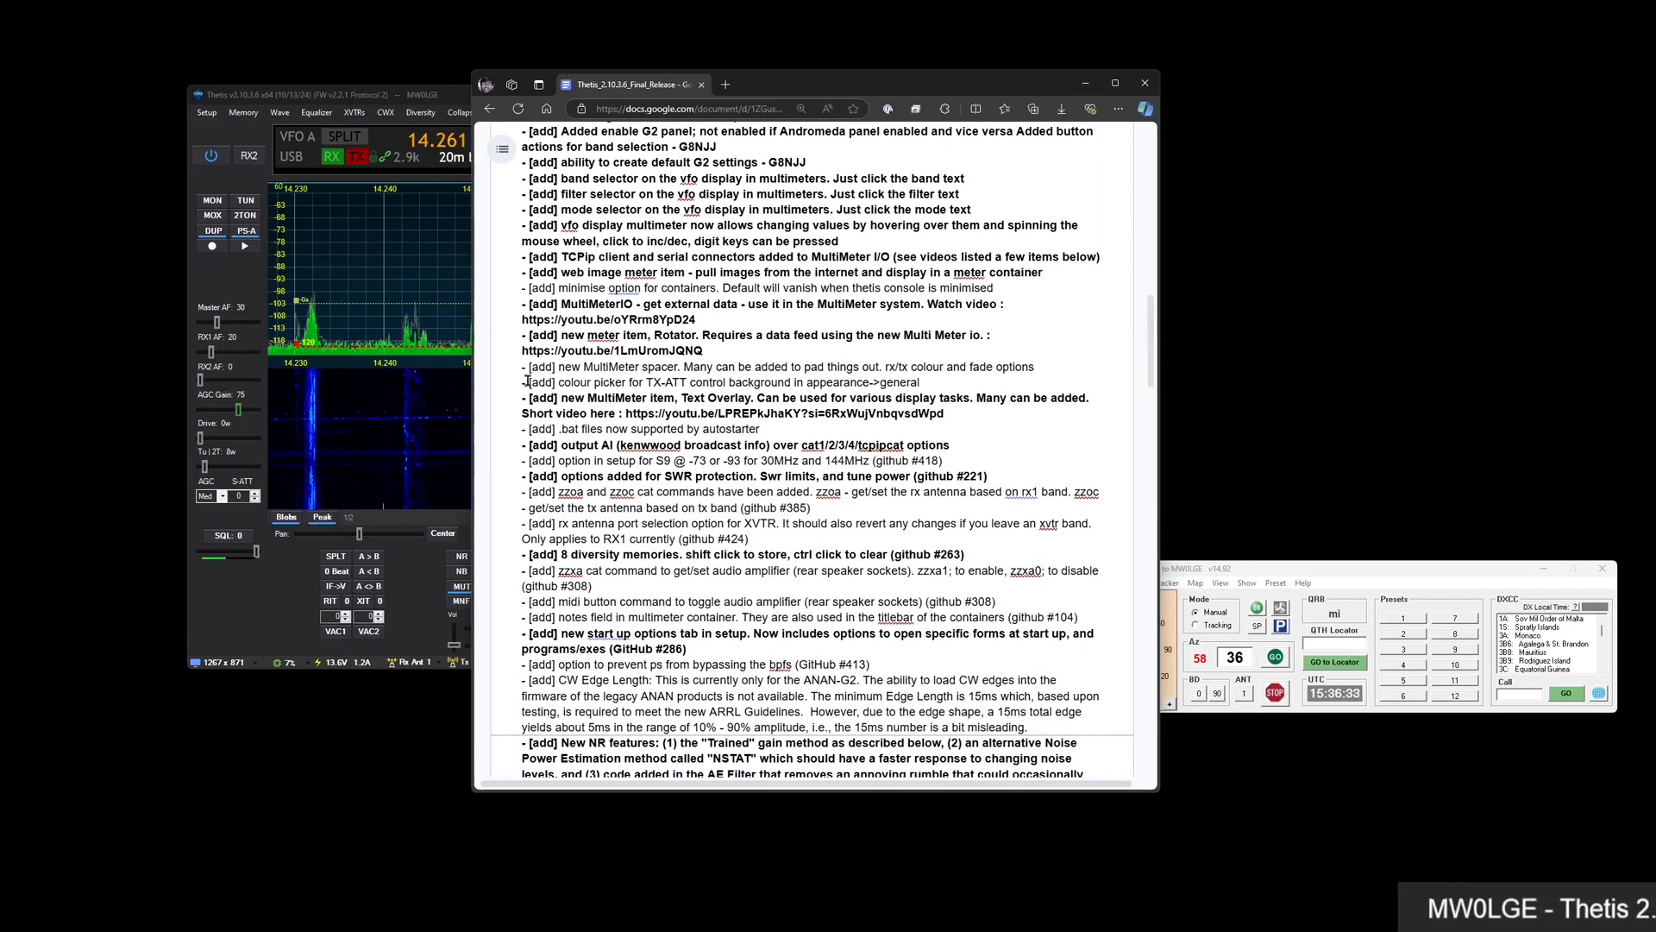
left_click(1145, 82)
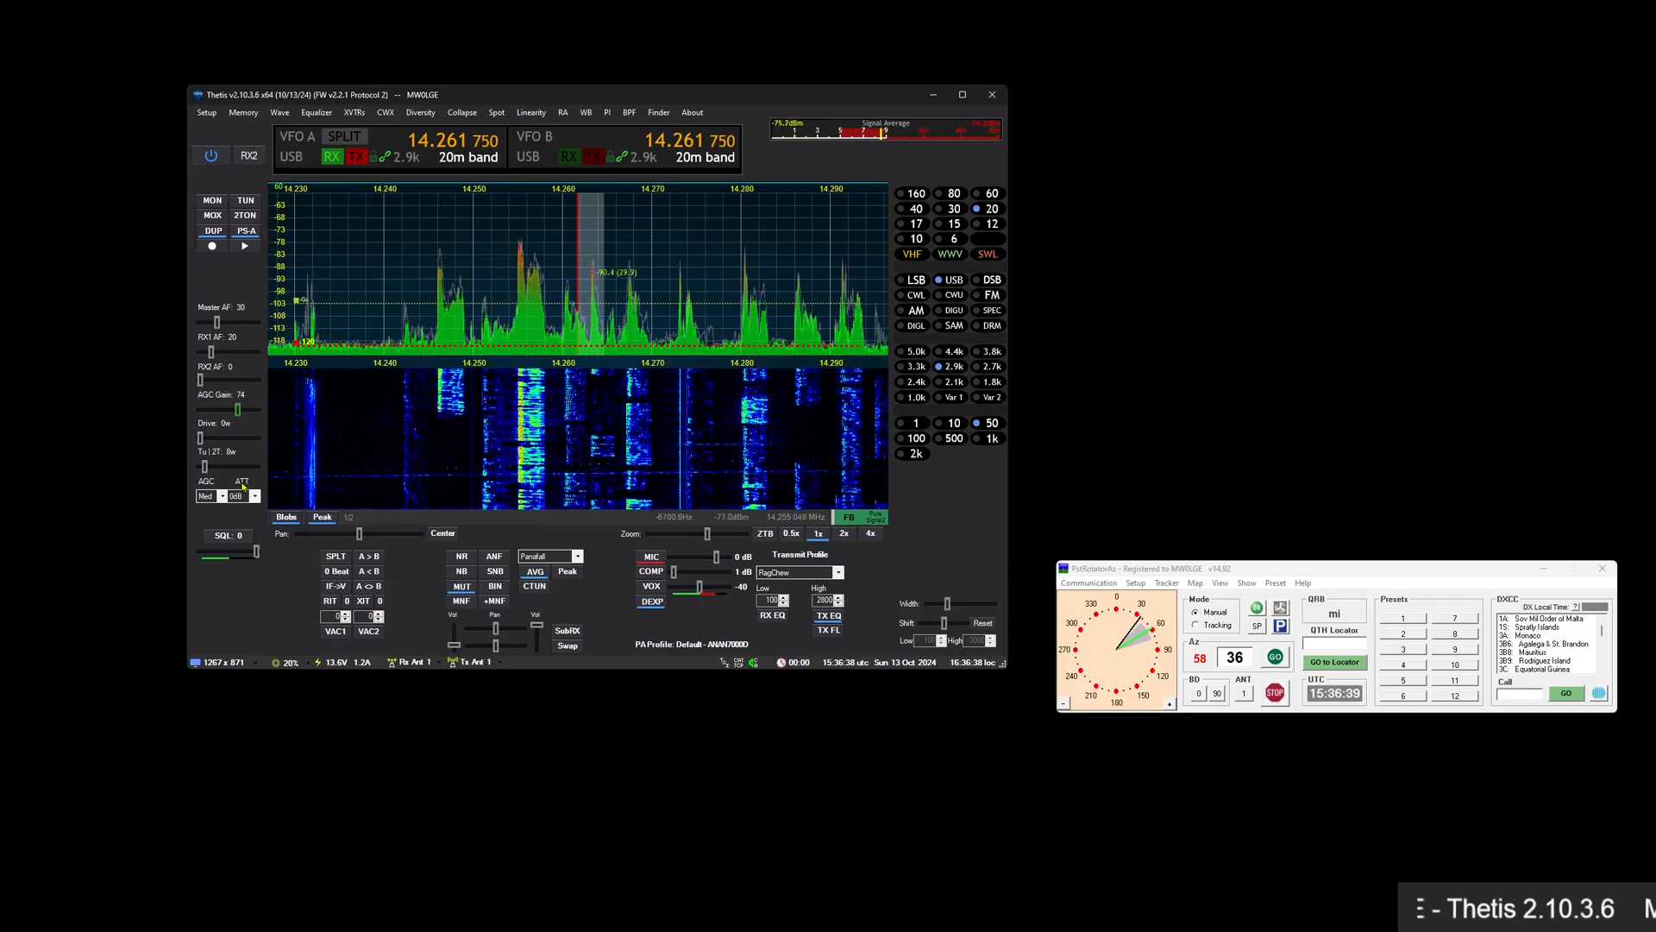
Toggle the receive attenuator control between S-ATT and ATT, finishing on ATT
left_click(244, 483)
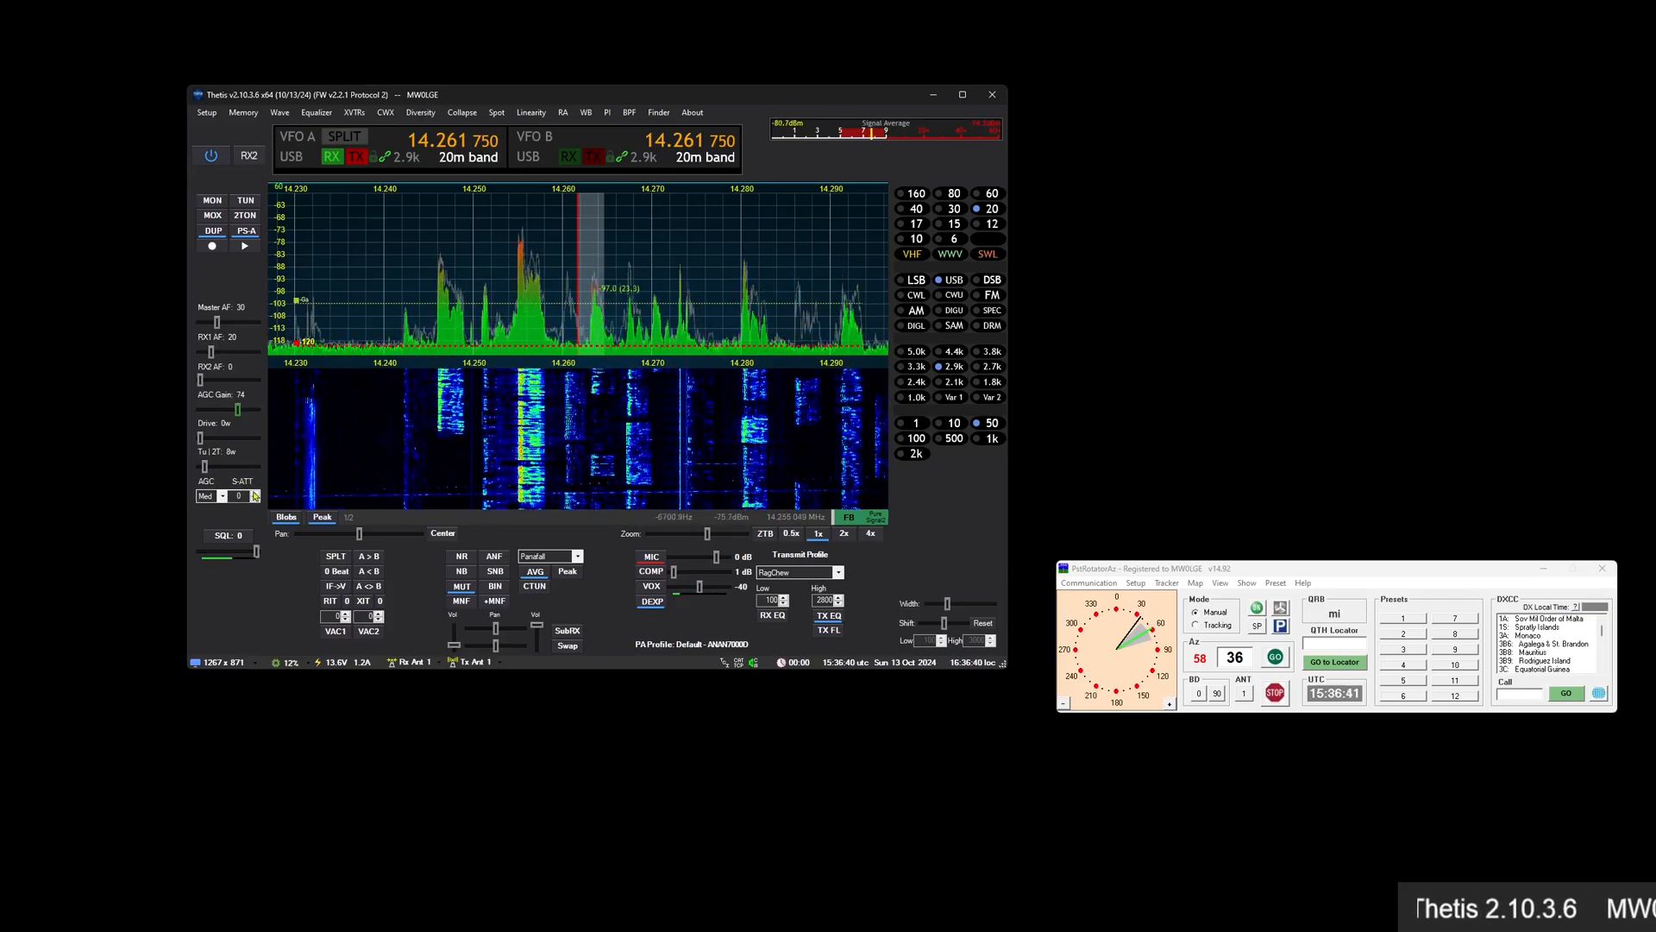
left_click(240, 484)
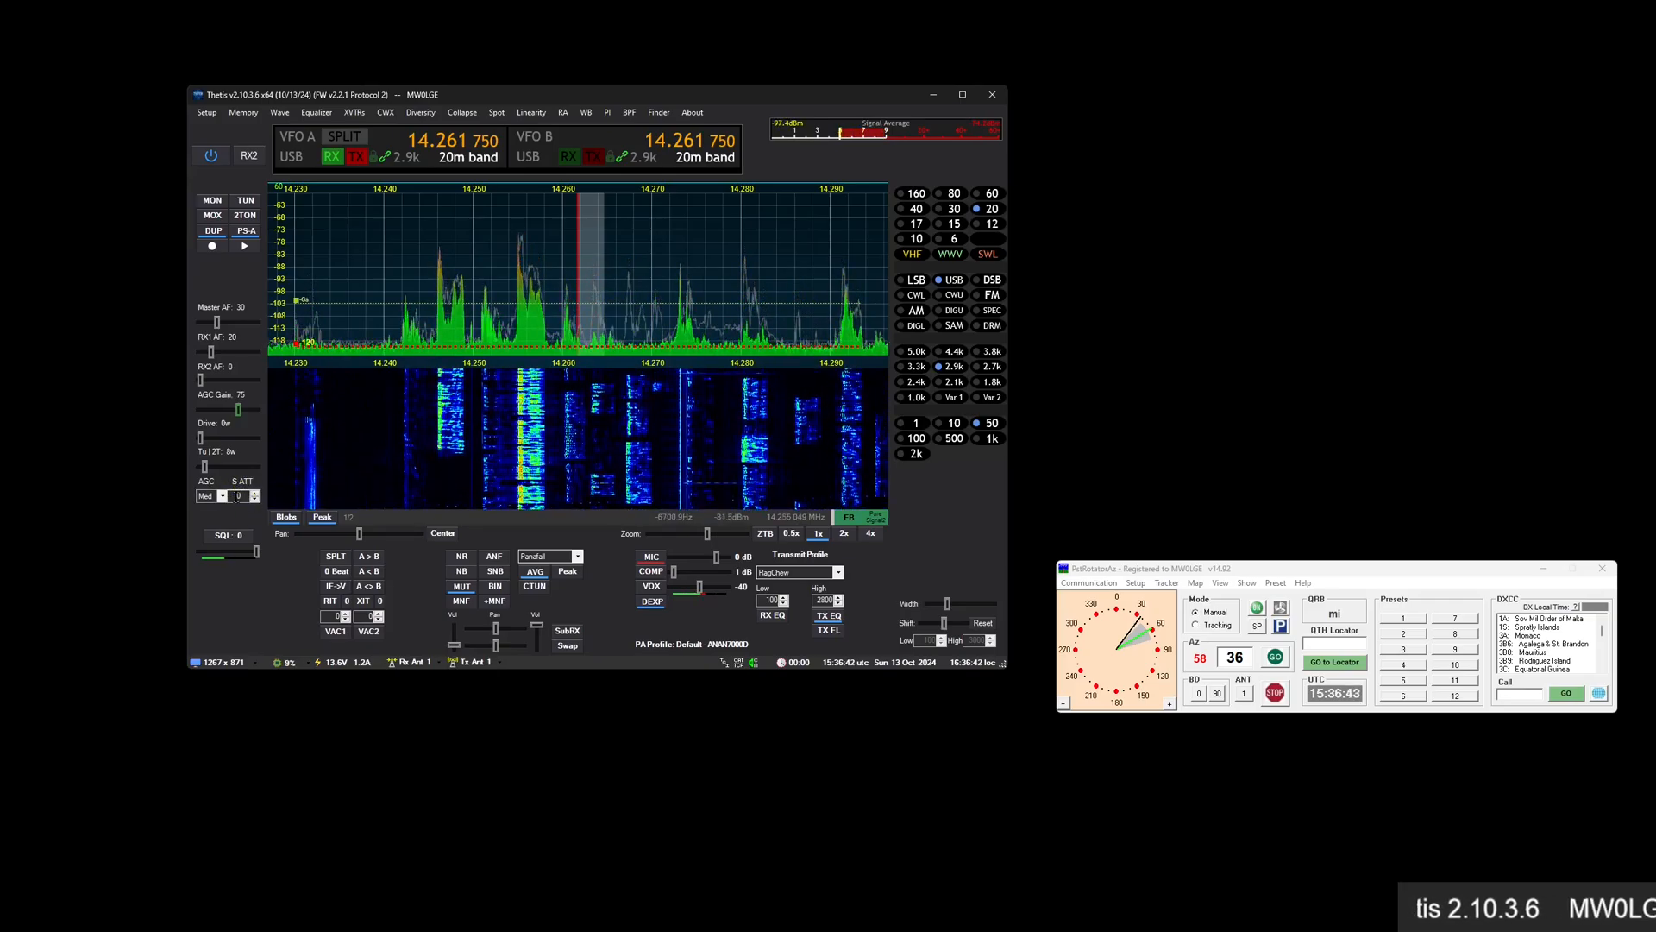
left_click(239, 486)
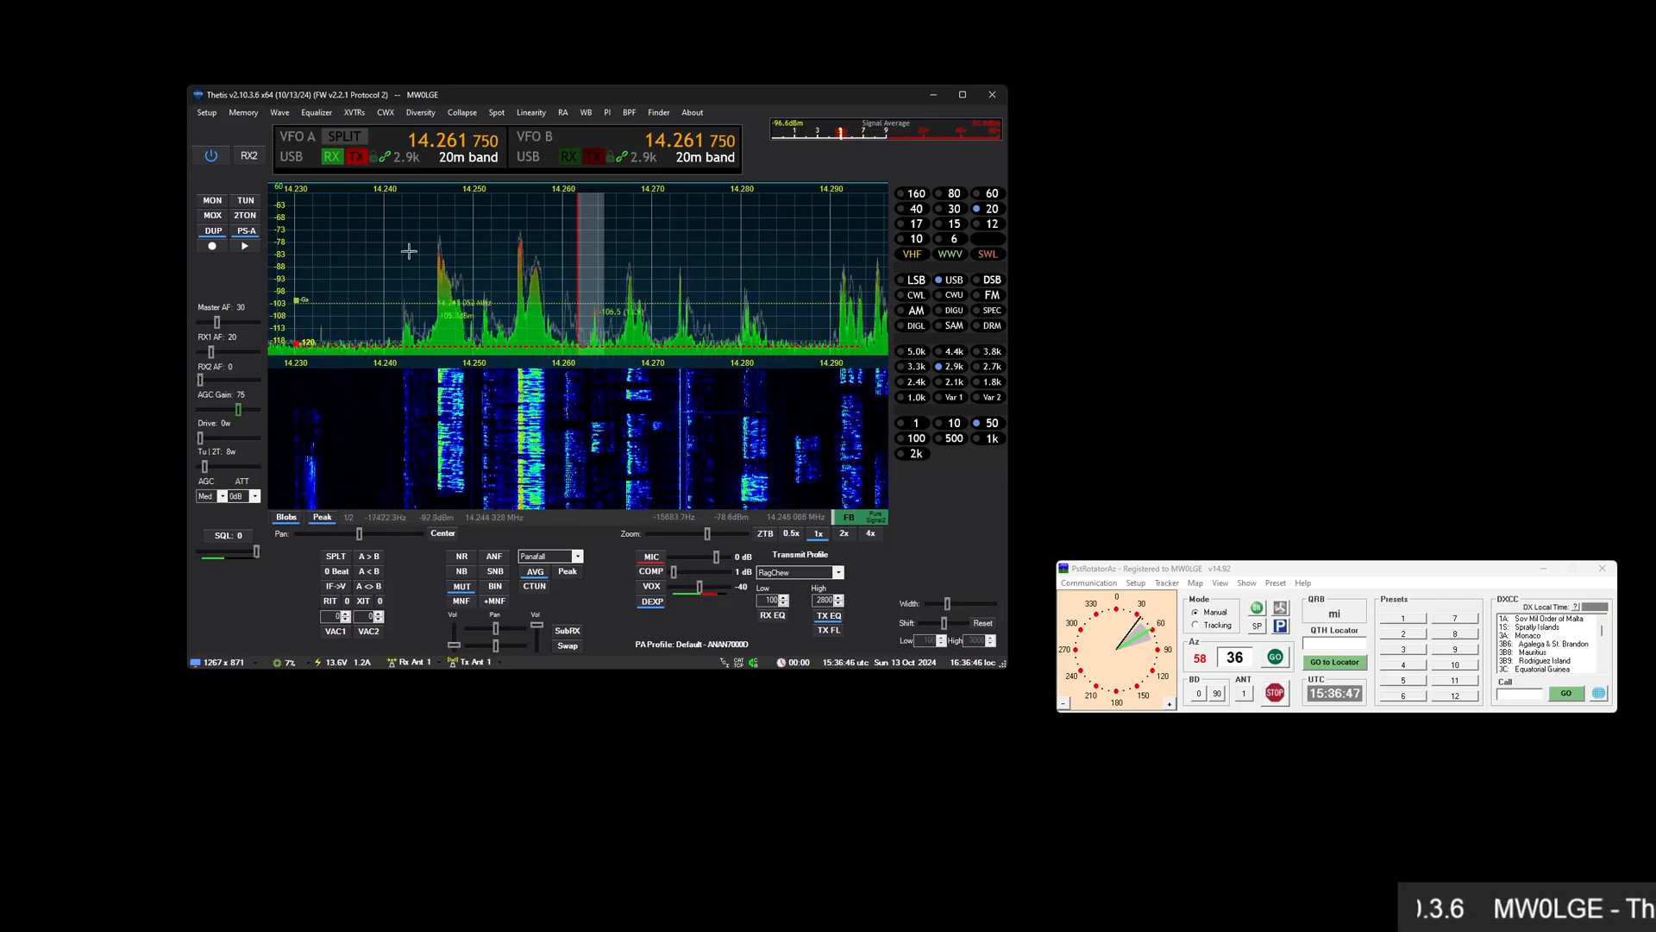
Set the tune drive to 0 W and key MOX on and off to show the Tx-ATT control during transmit
left_click_drag(206, 467, 200, 467)
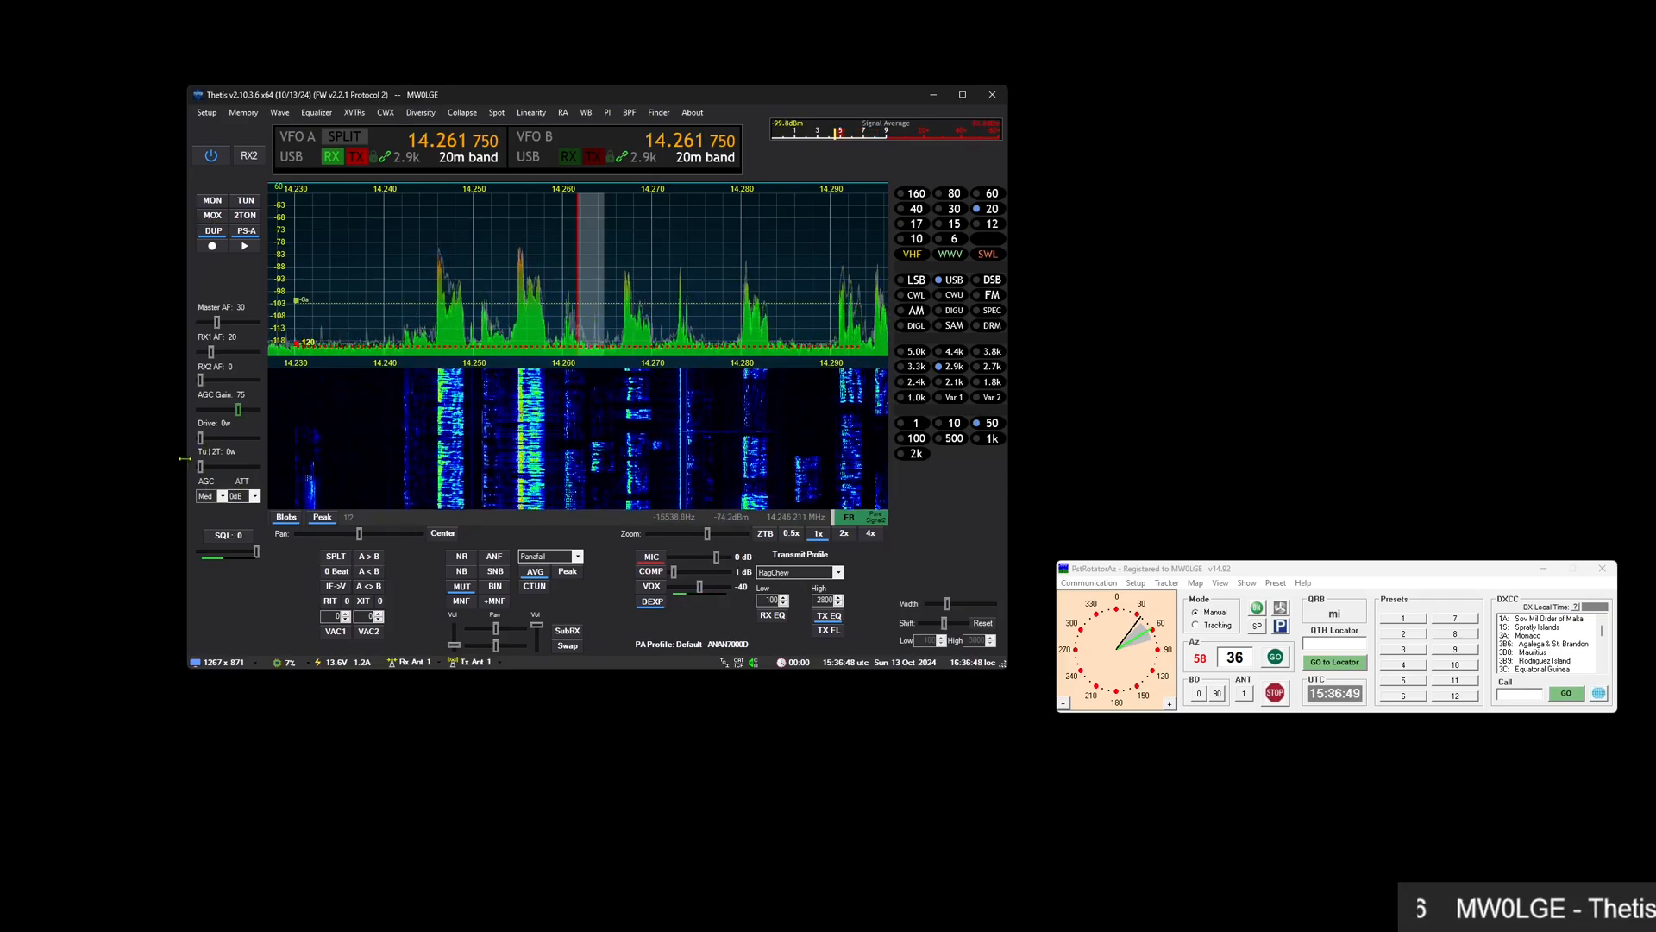
left_click(213, 215)
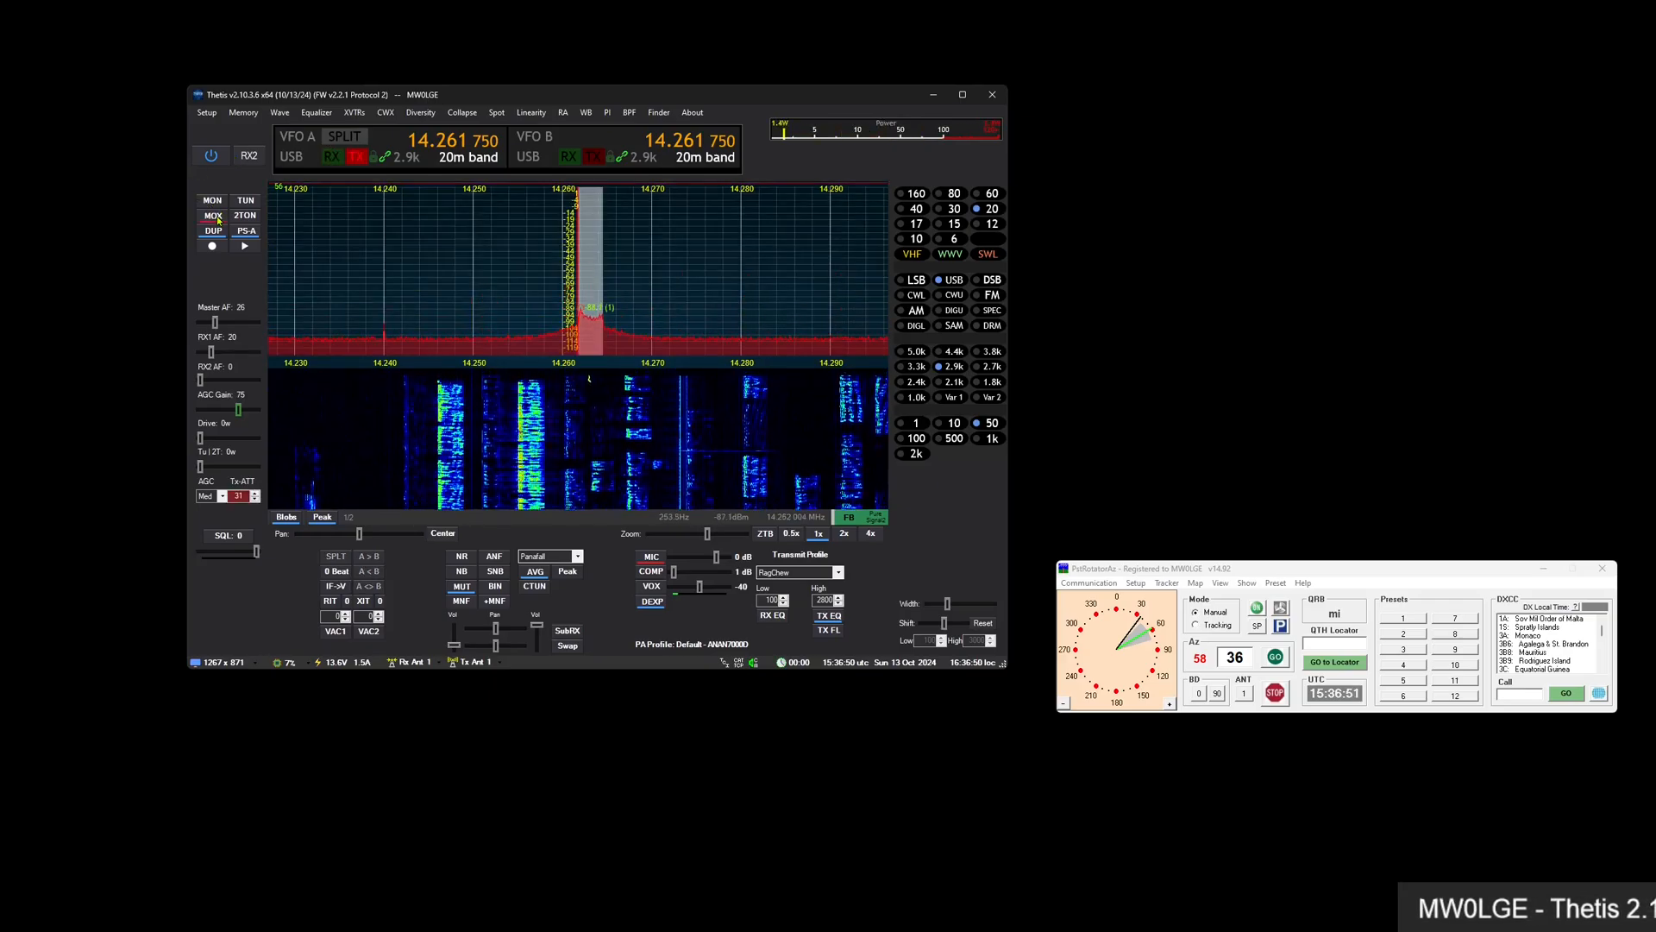
left_click(217, 219)
left_click(218, 220)
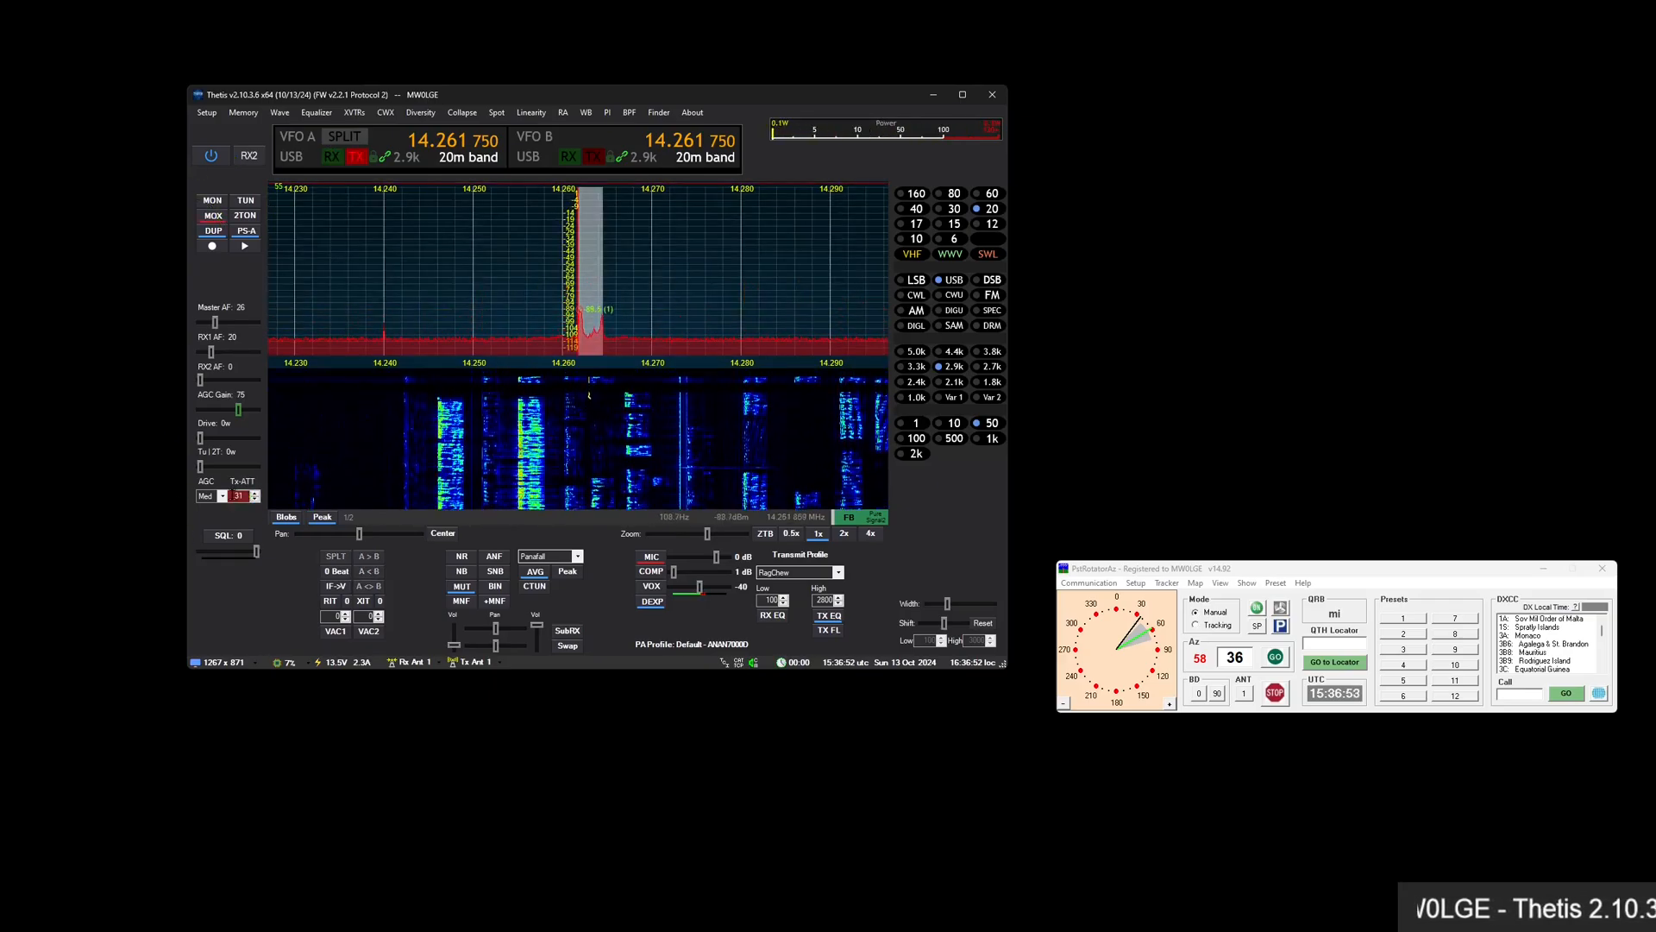
left_click(216, 216)
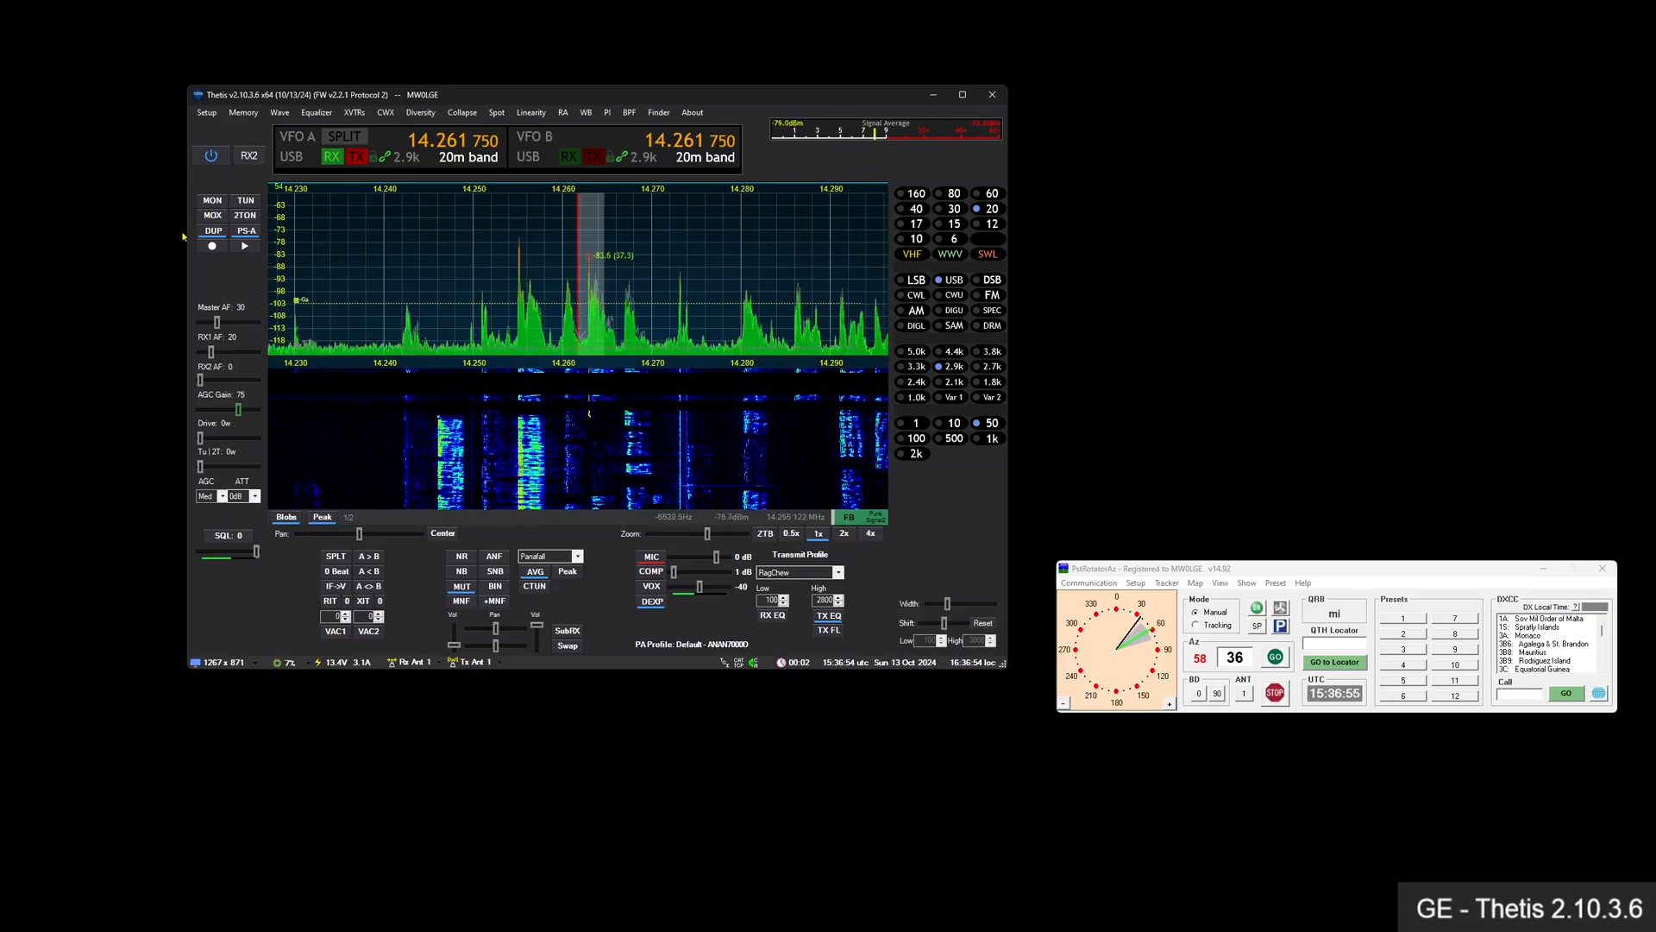
Open the general appearance settings in Setup to show the TX attenuation background colour option
left_click(205, 113)
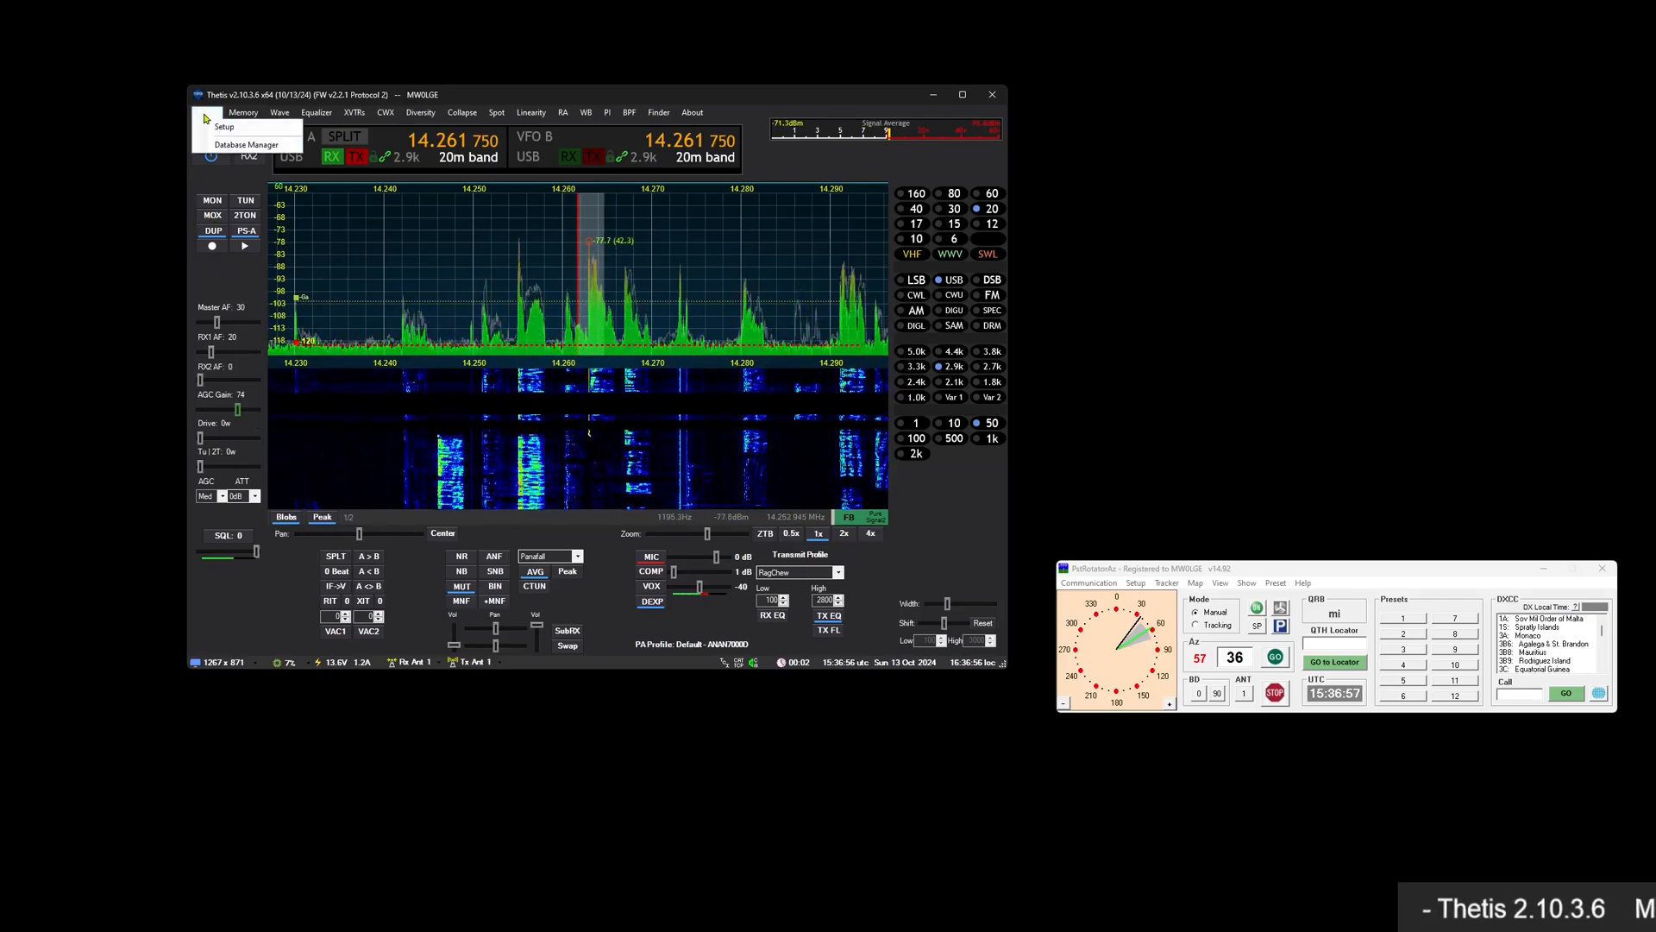
left_click(216, 124)
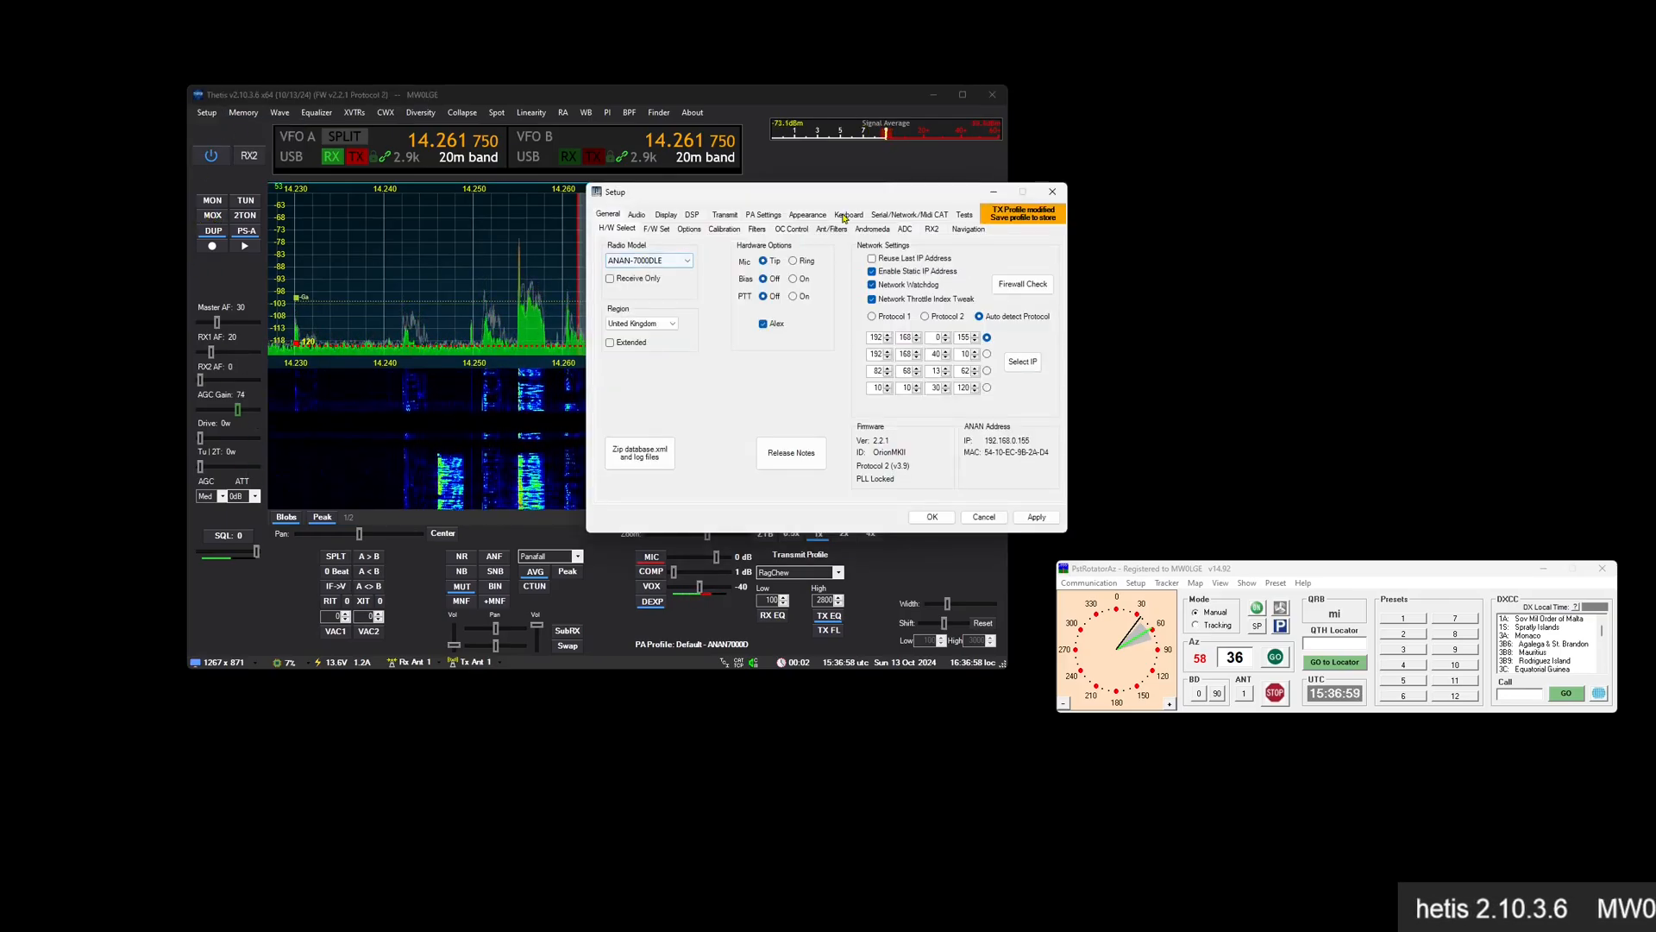
left_click(801, 216)
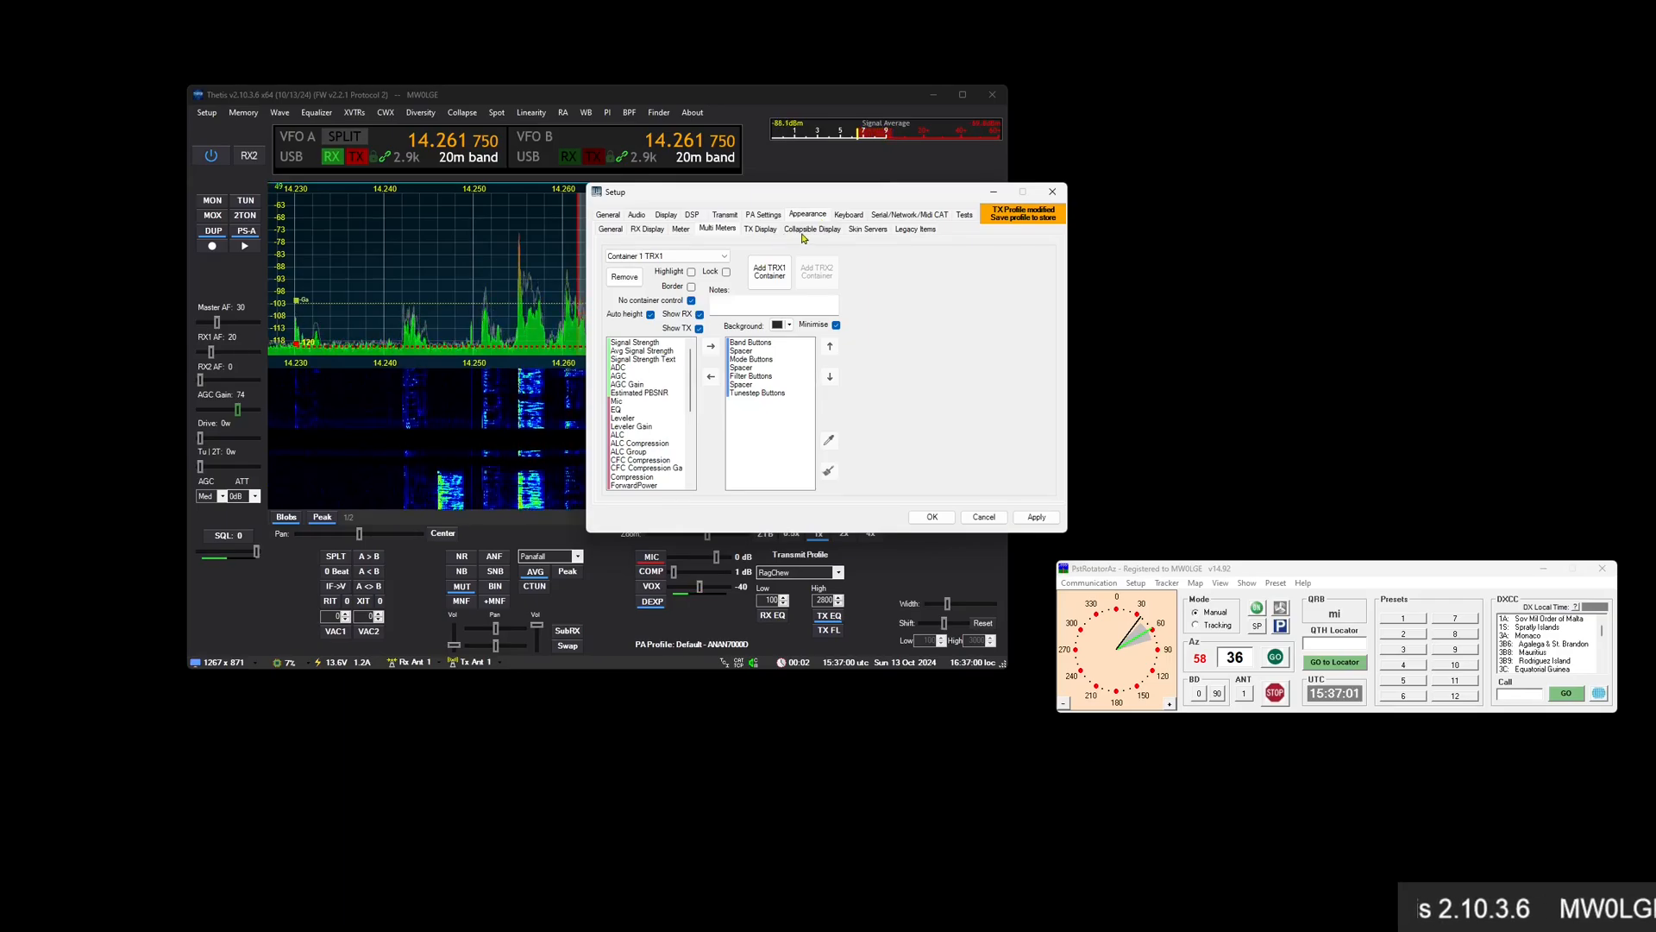
left_click(623, 230)
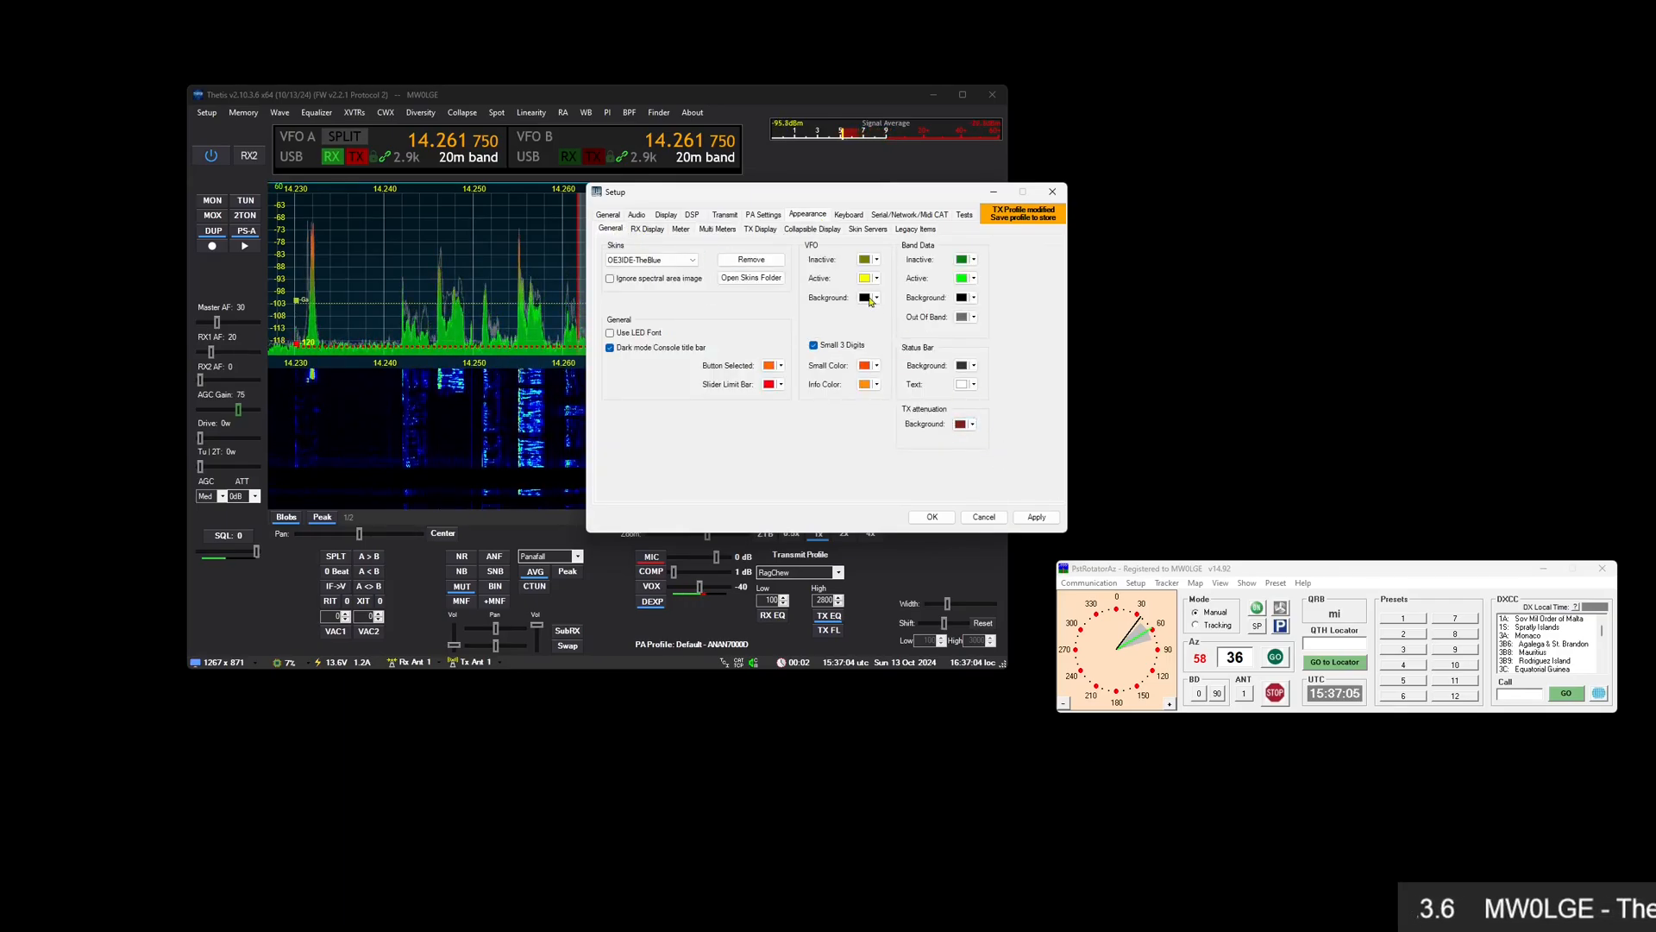
Move the Setup window clear of the console and key MOX on and off to show the Tx-ATT background colour
left_click_drag(831, 203, 1279, 129)
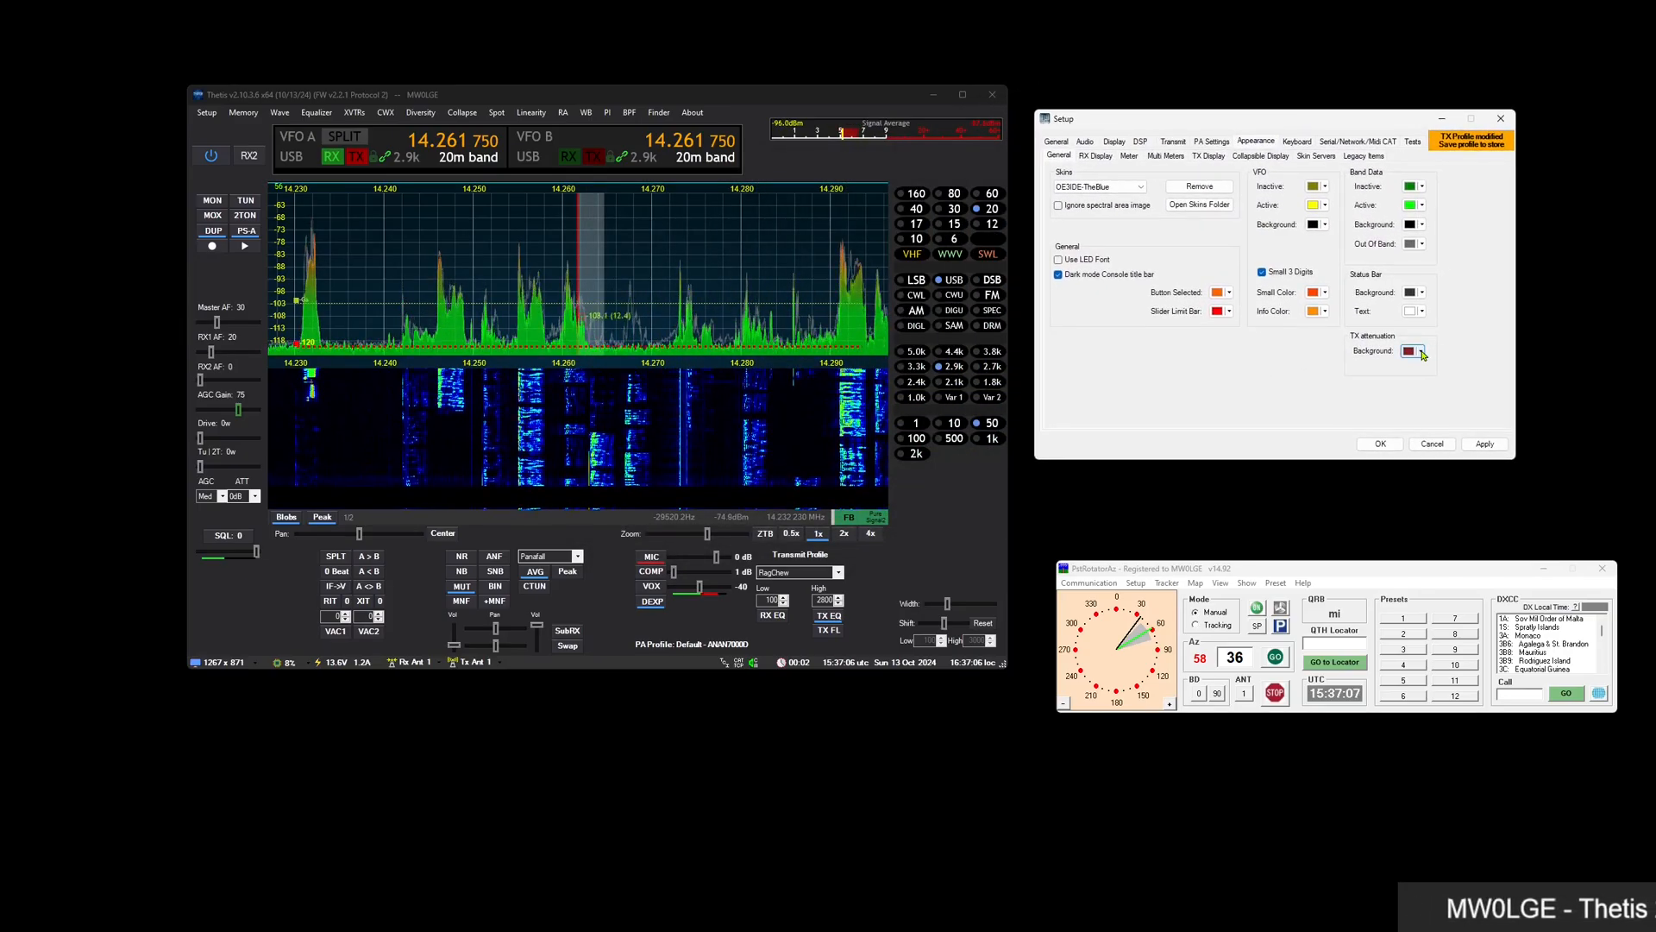
left_click(220, 216)
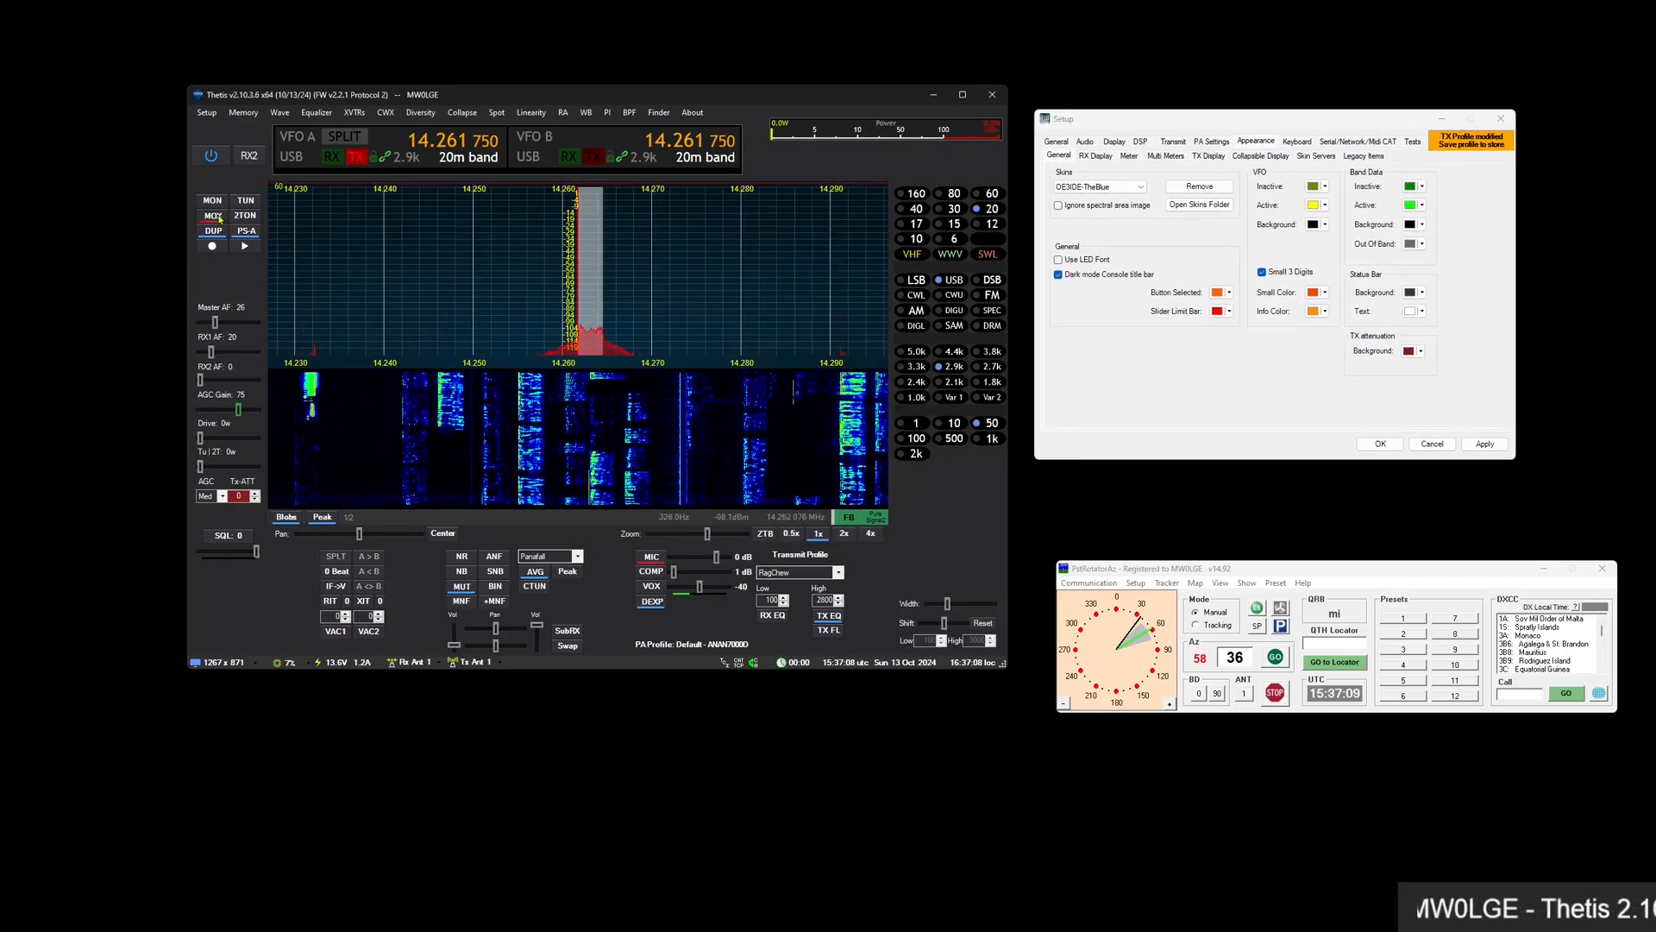
left_click(220, 216)
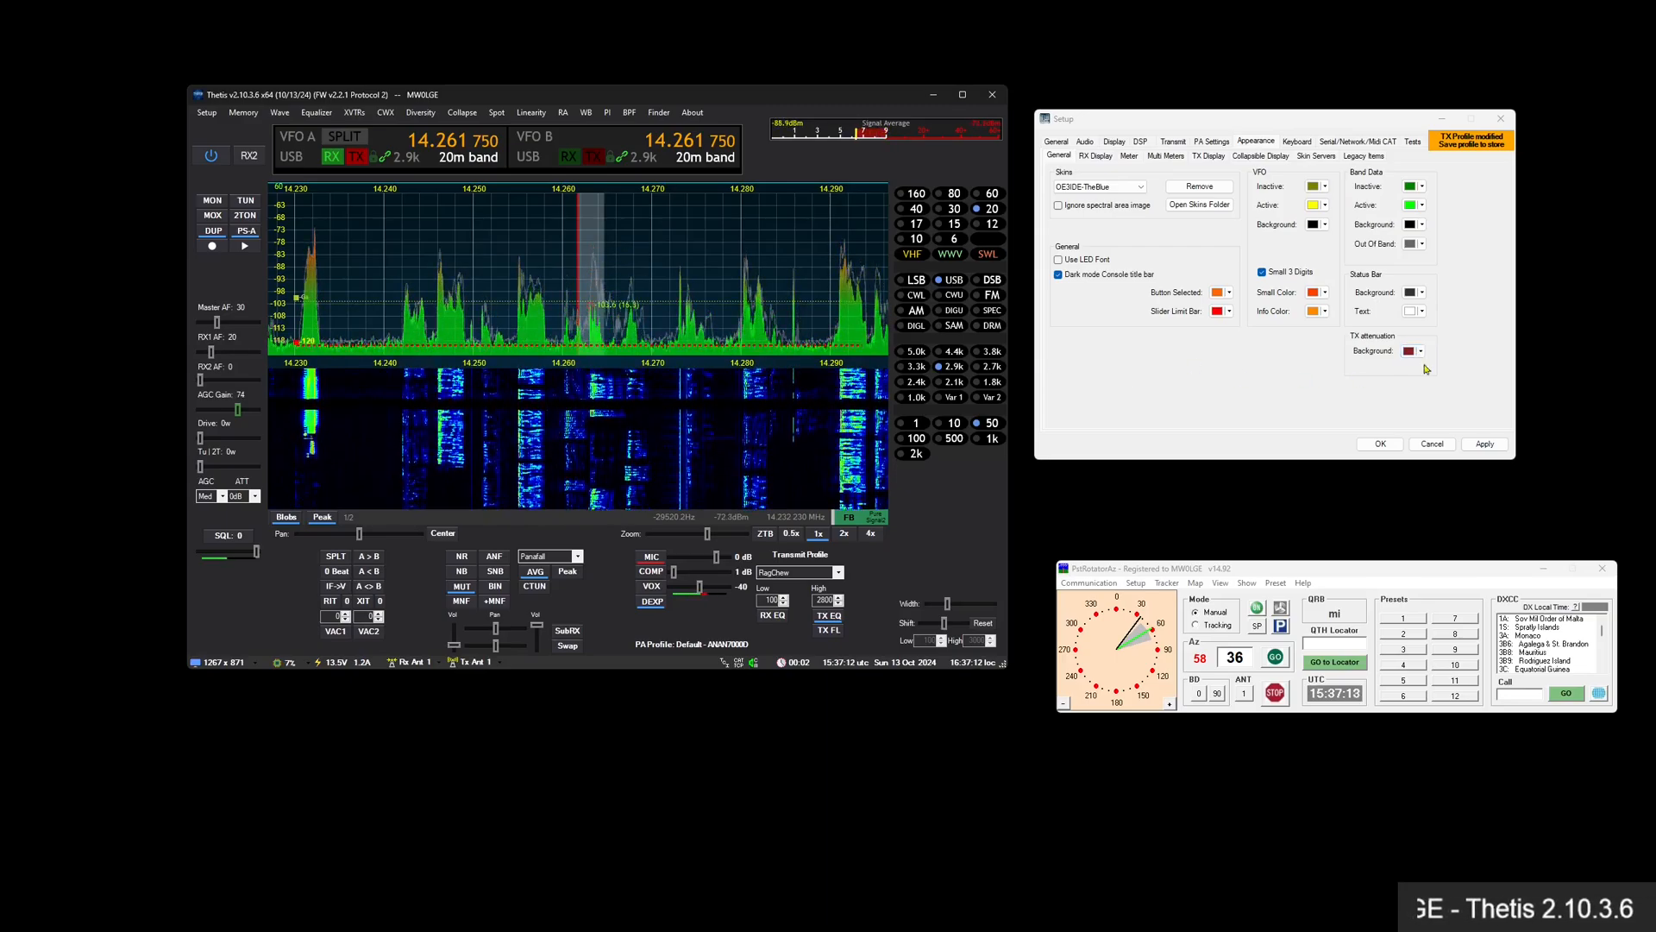
Try yellow as the TX attenuation background colour and key MOX on and off to show it on the Tx-ATT control
left_click(1423, 352)
left_click(1423, 352)
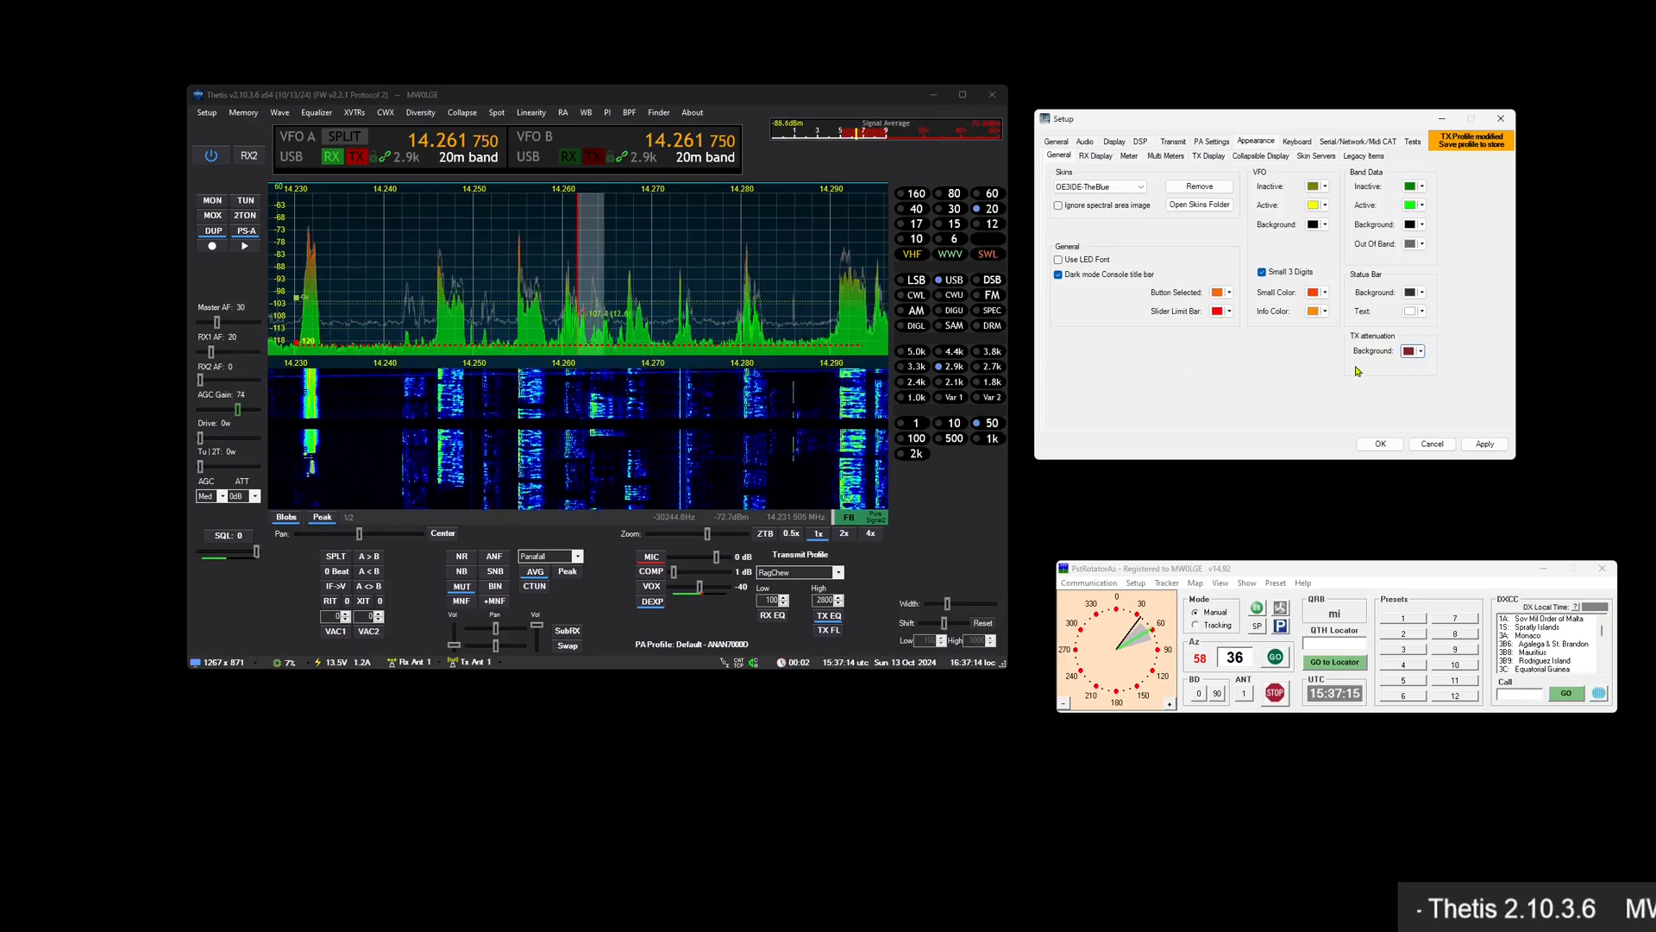
left_click(1422, 352)
left_click(1431, 404)
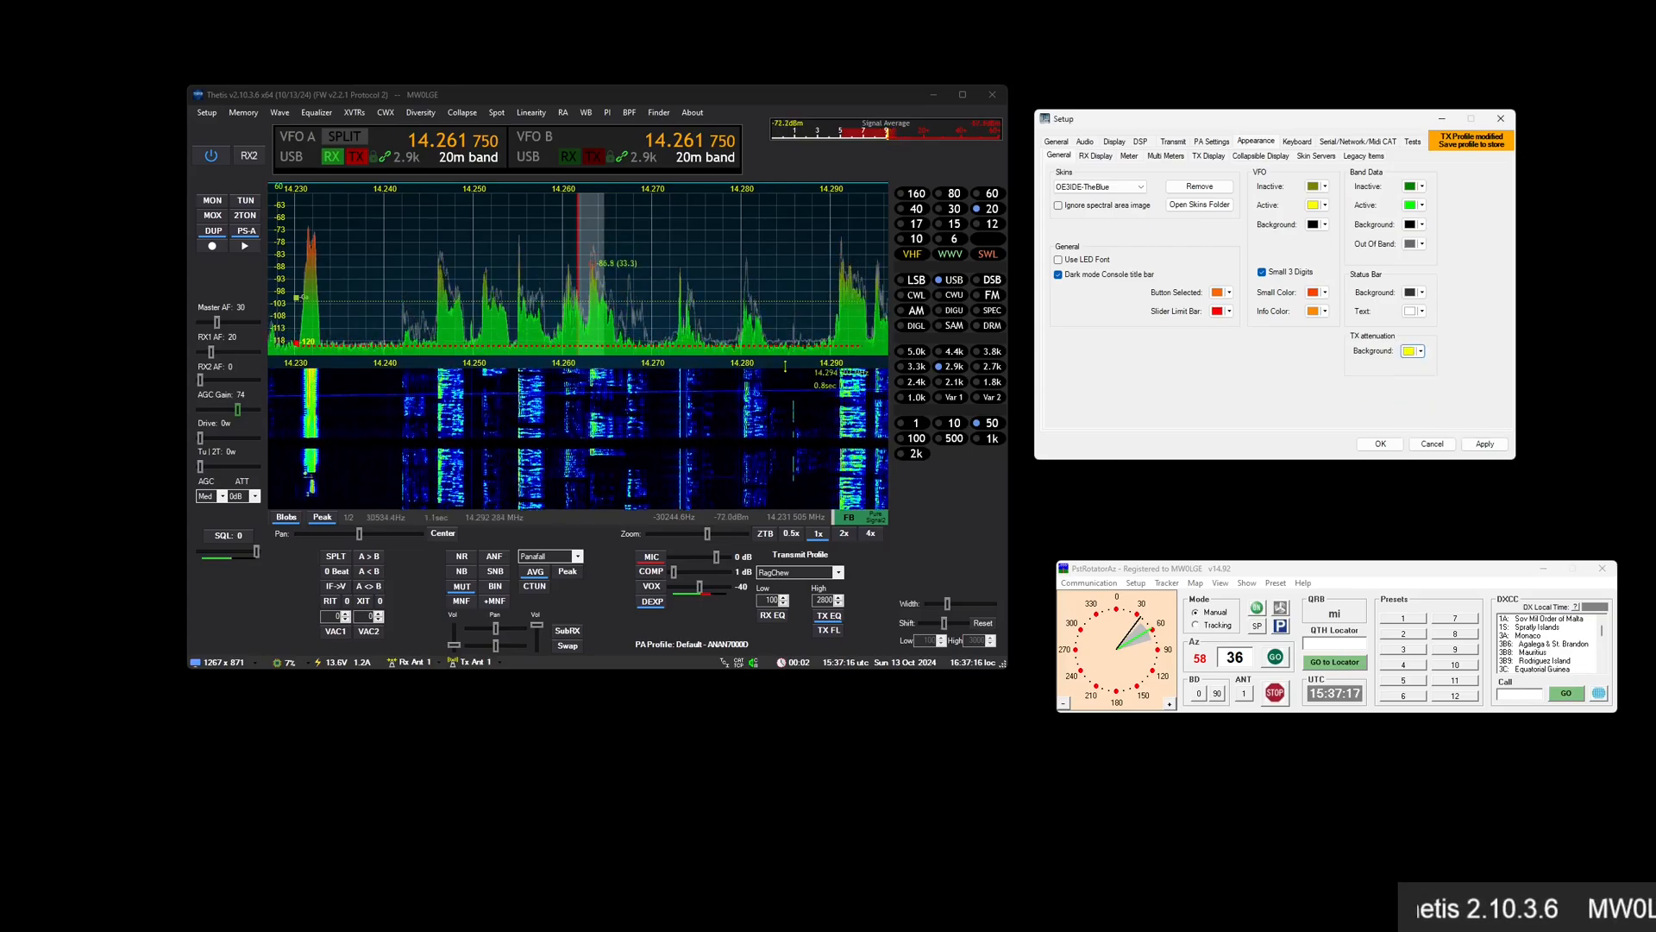
left_click(208, 219)
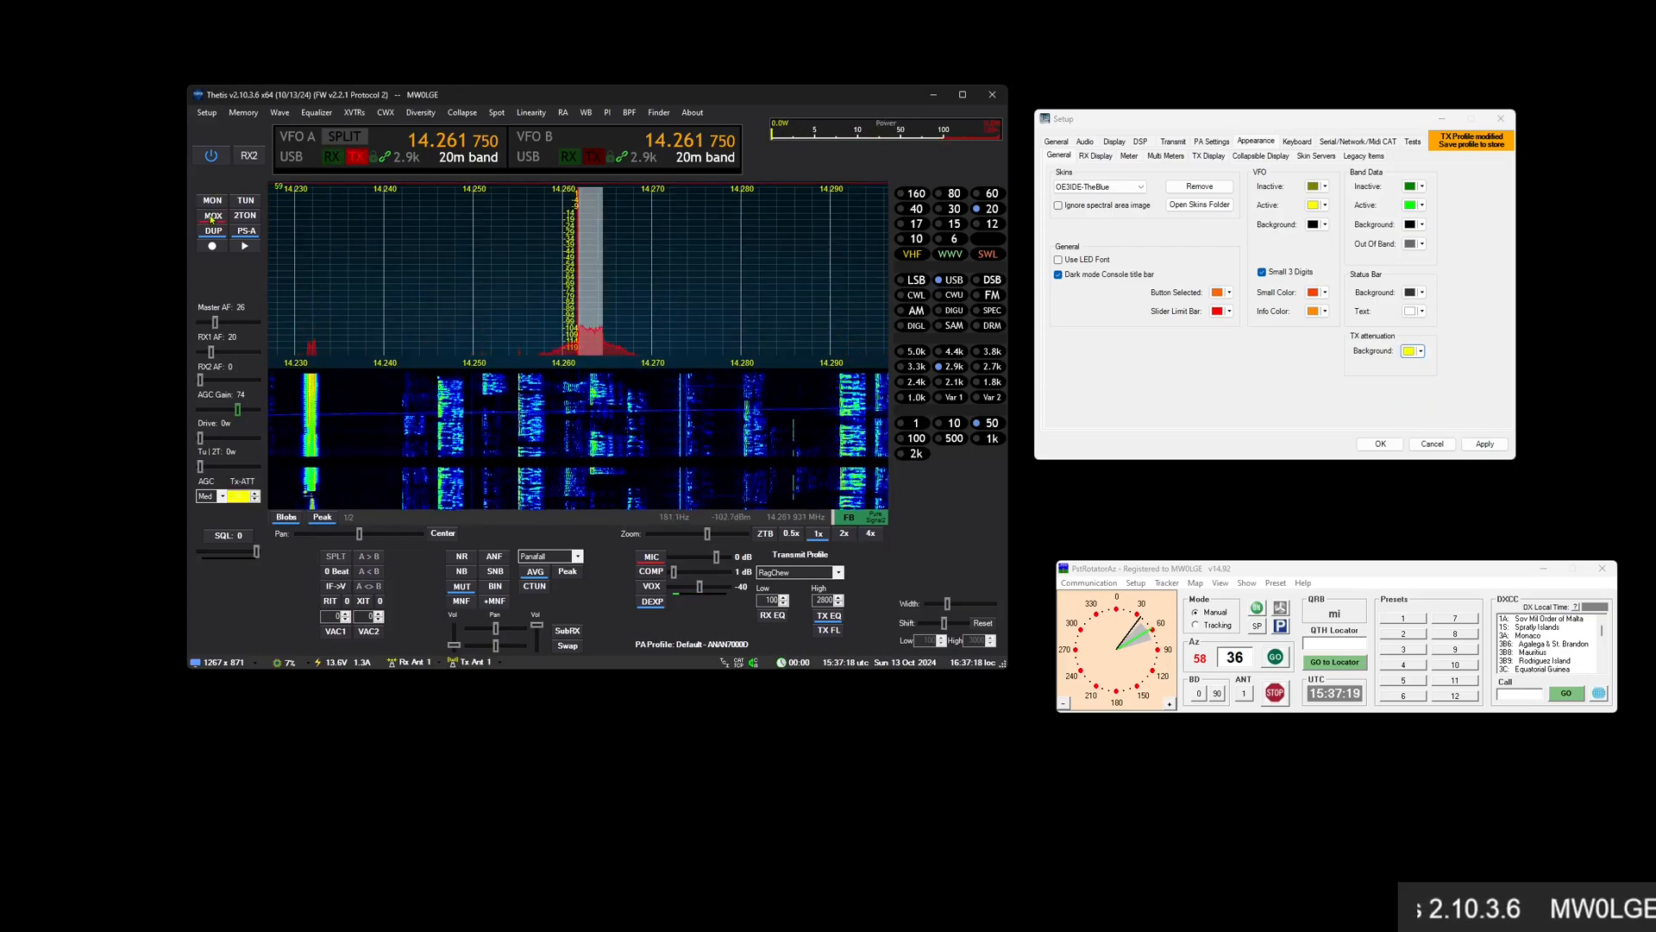
left_click(208, 218)
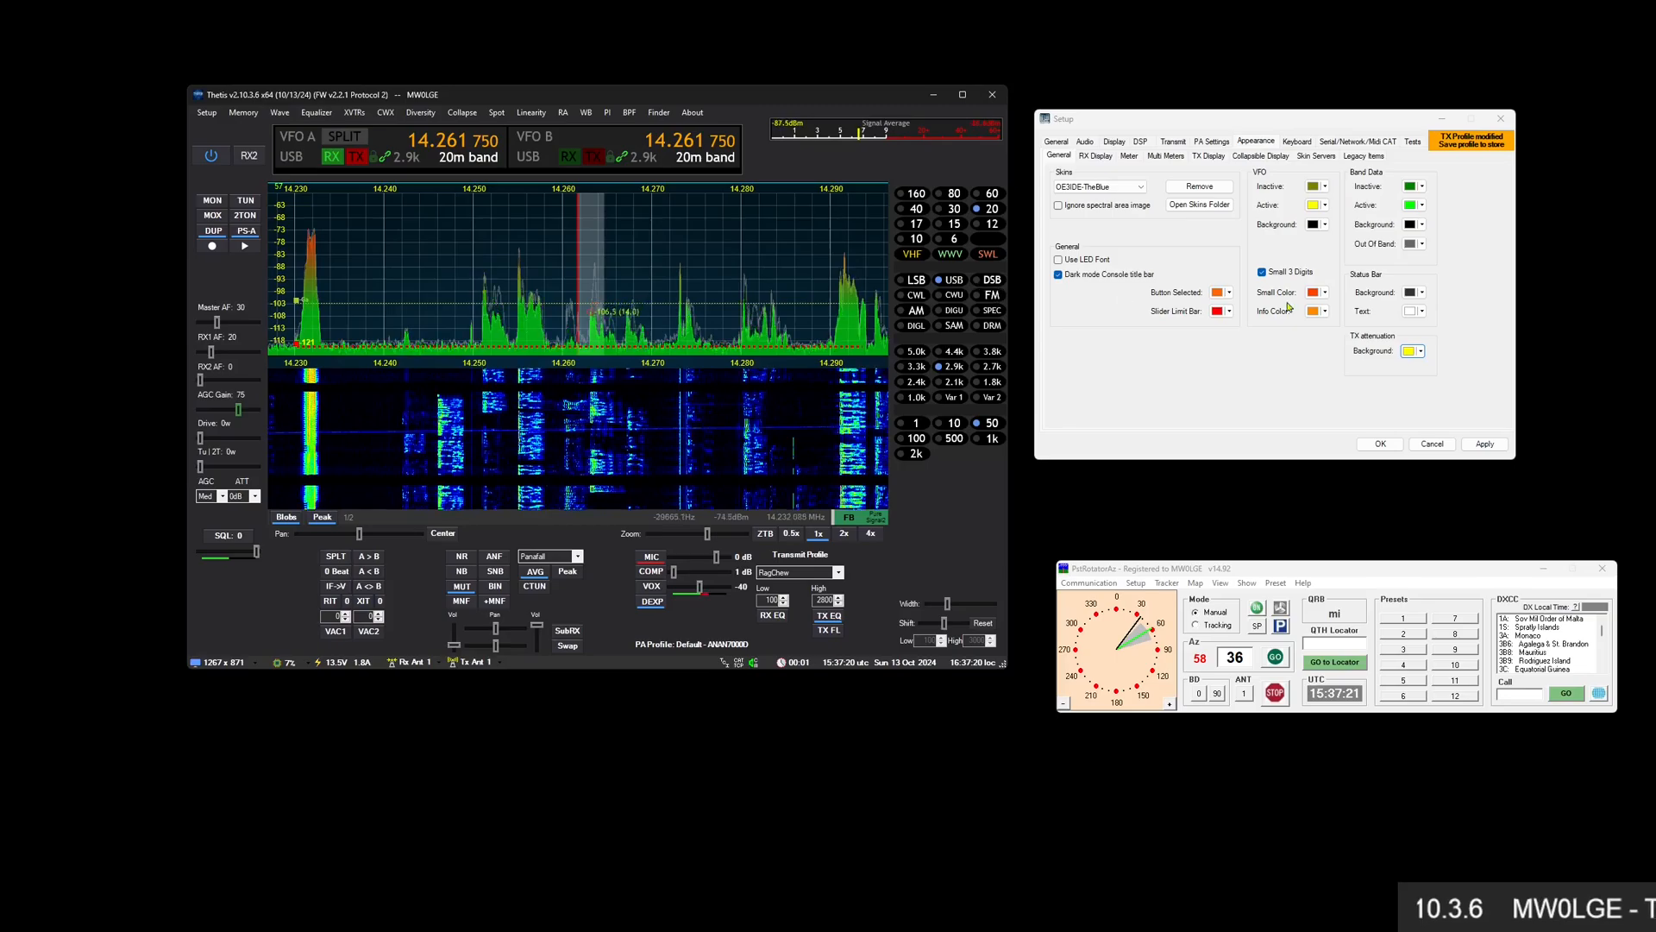
Set the TX attenuation background colour to dark red
left_click(1422, 351)
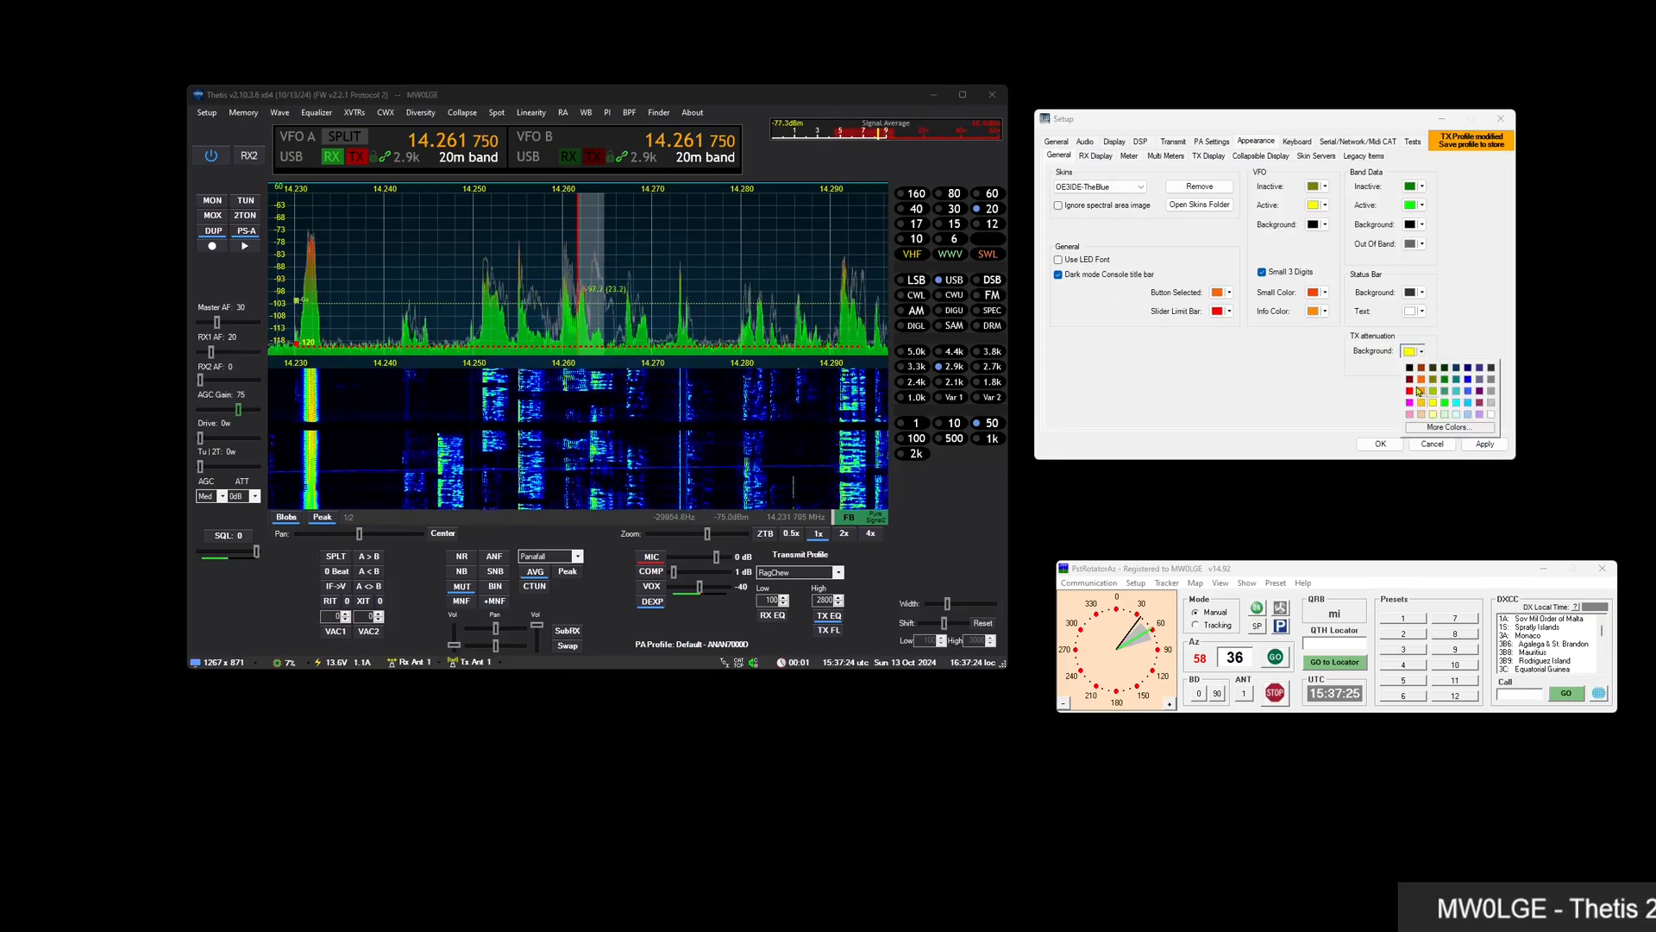
left_click(1409, 378)
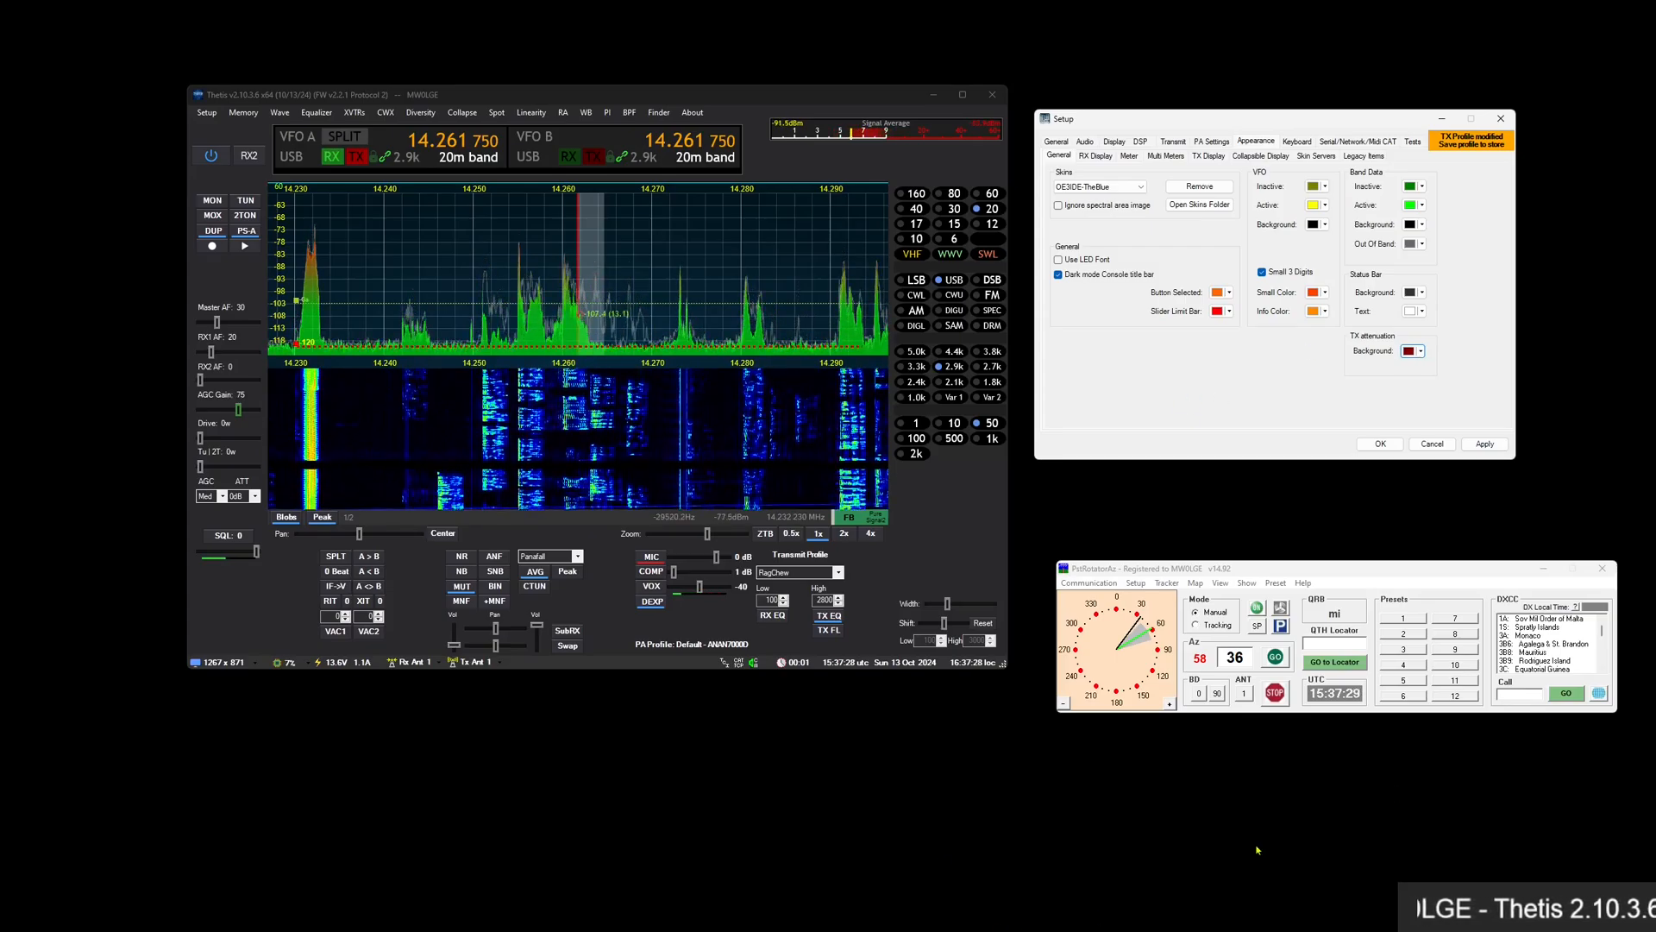
Switch to Microsoft Edge, open the Thetis 2.10.3.6 release notes document and find the change log's TX-ATT colour picker entry
left_click(1363, 928)
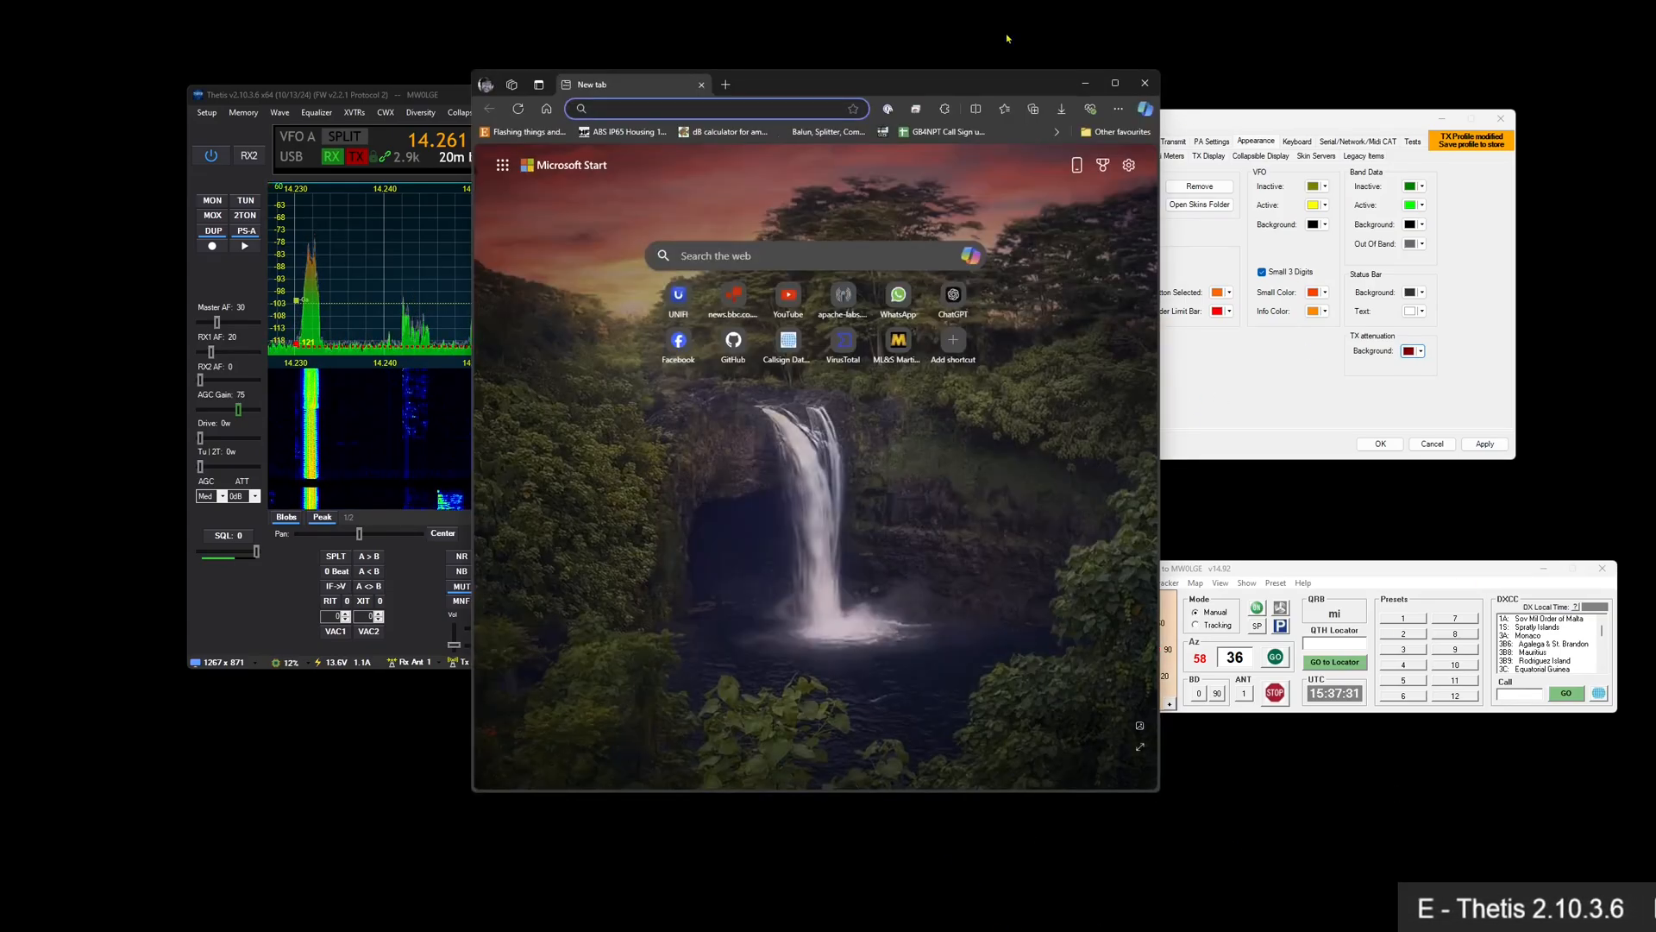
left_click_drag(1023, 87, 1655, 55)
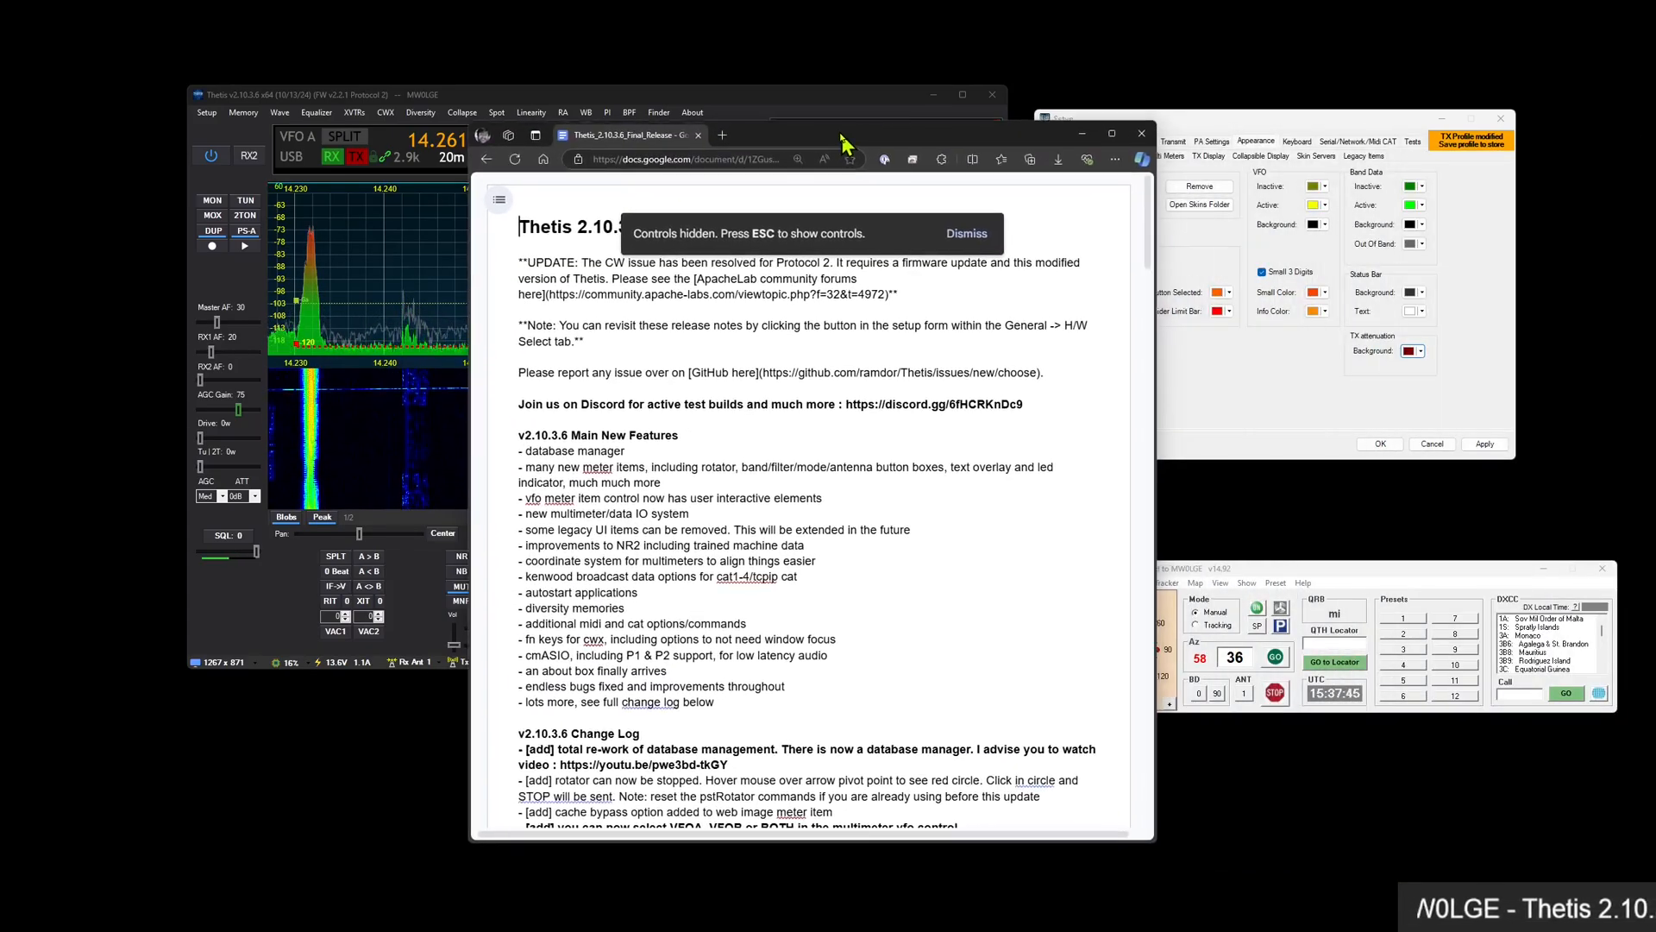
scroll(966, 524, "down", 2)
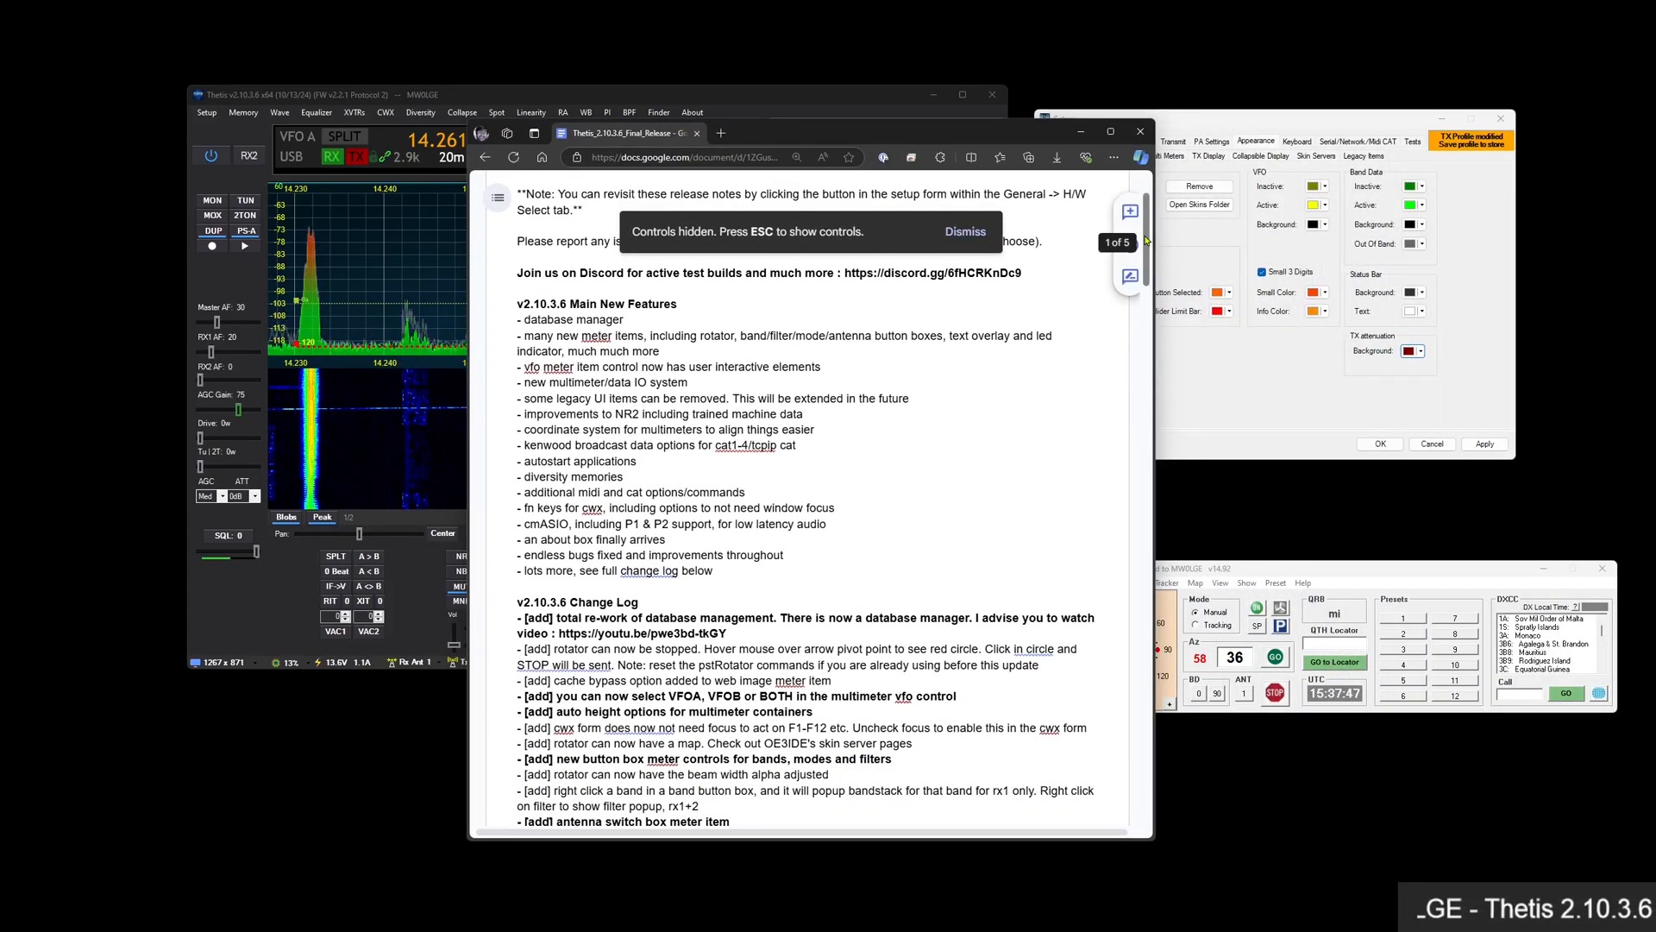
left_click_drag(1146, 235, 1146, 382)
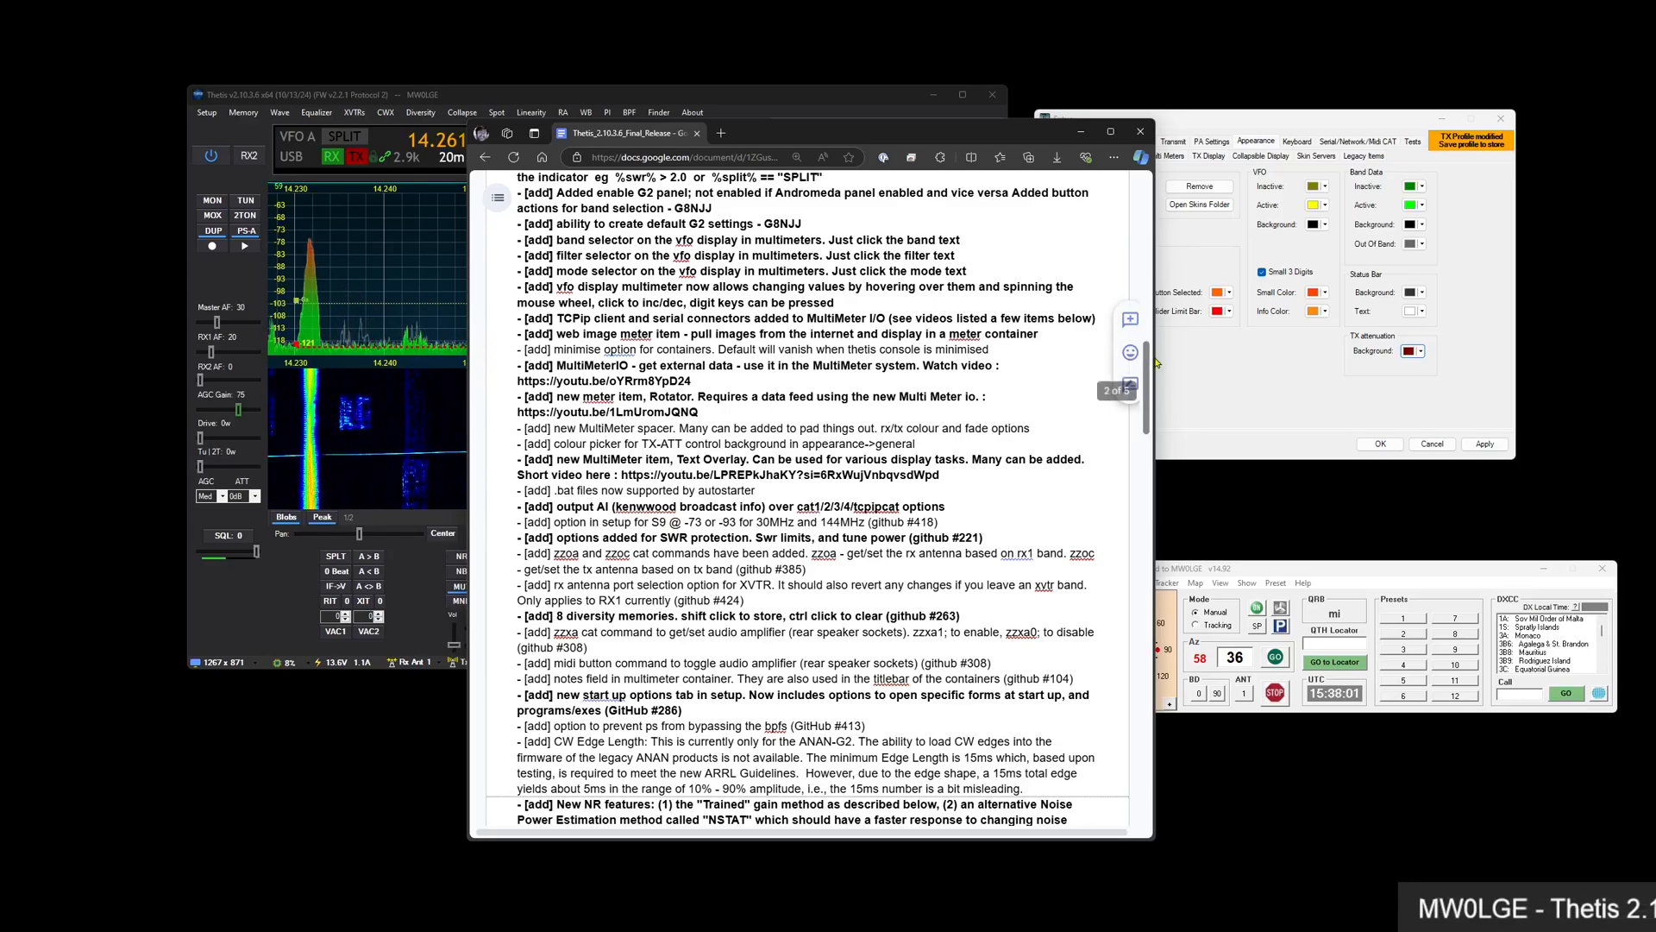
left_click_drag(1148, 364, 1149, 377)
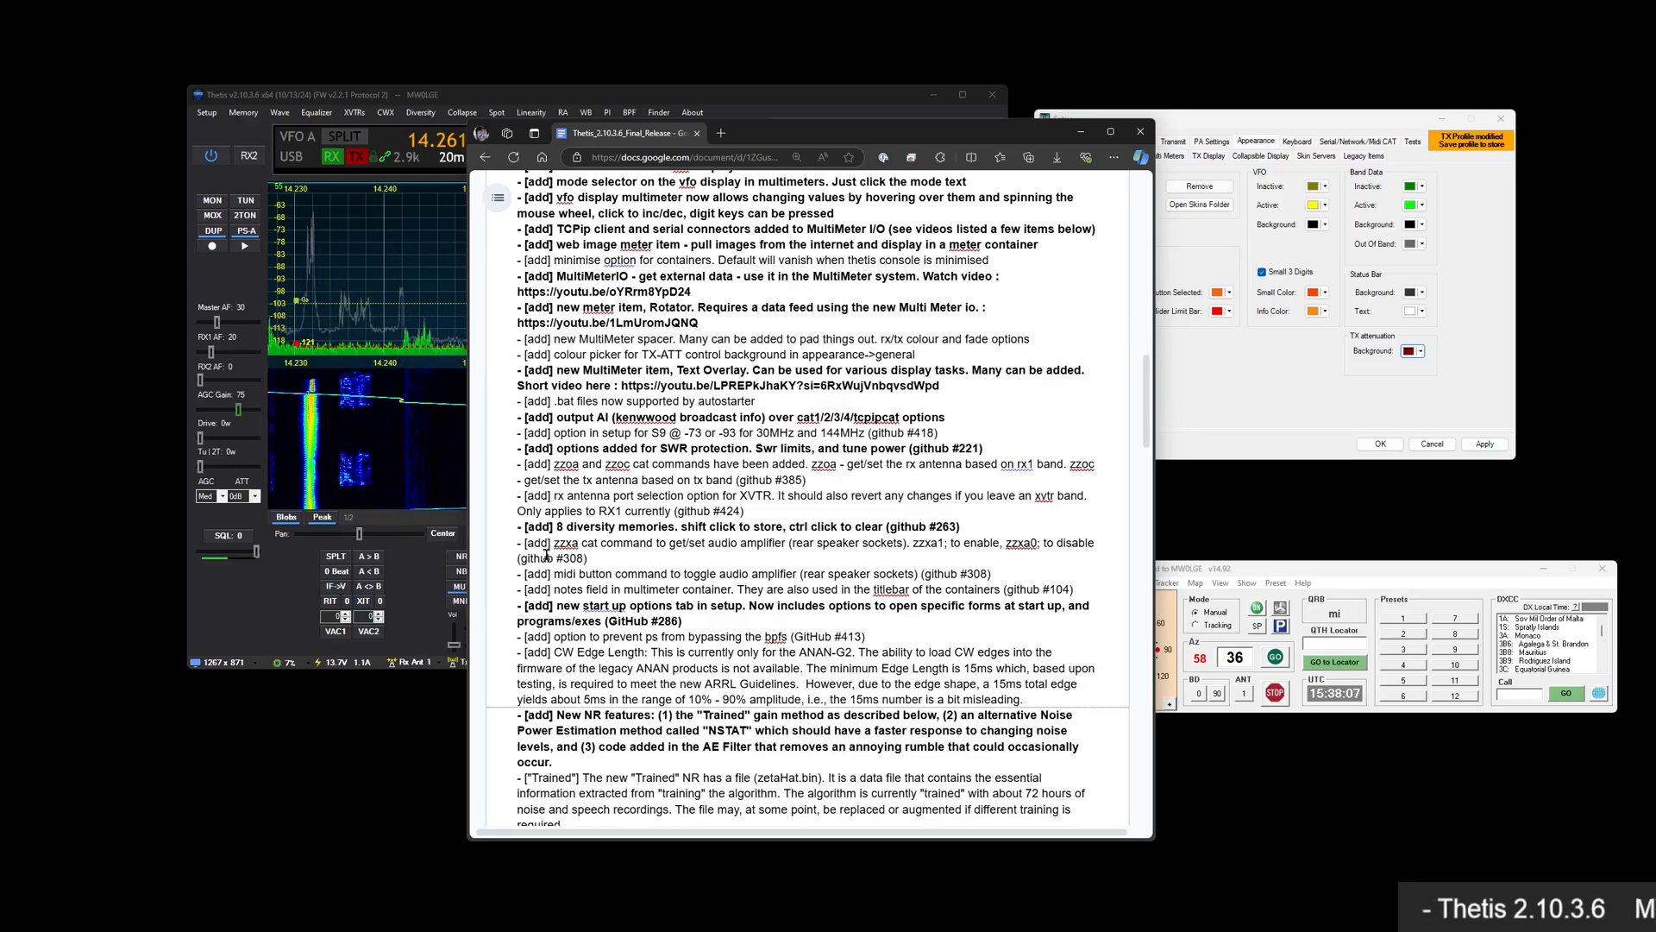
Review the remaining added items in the change log, from start up options and NR features to cmASIO, and close the browser
scroll(647, 550, "down", 1)
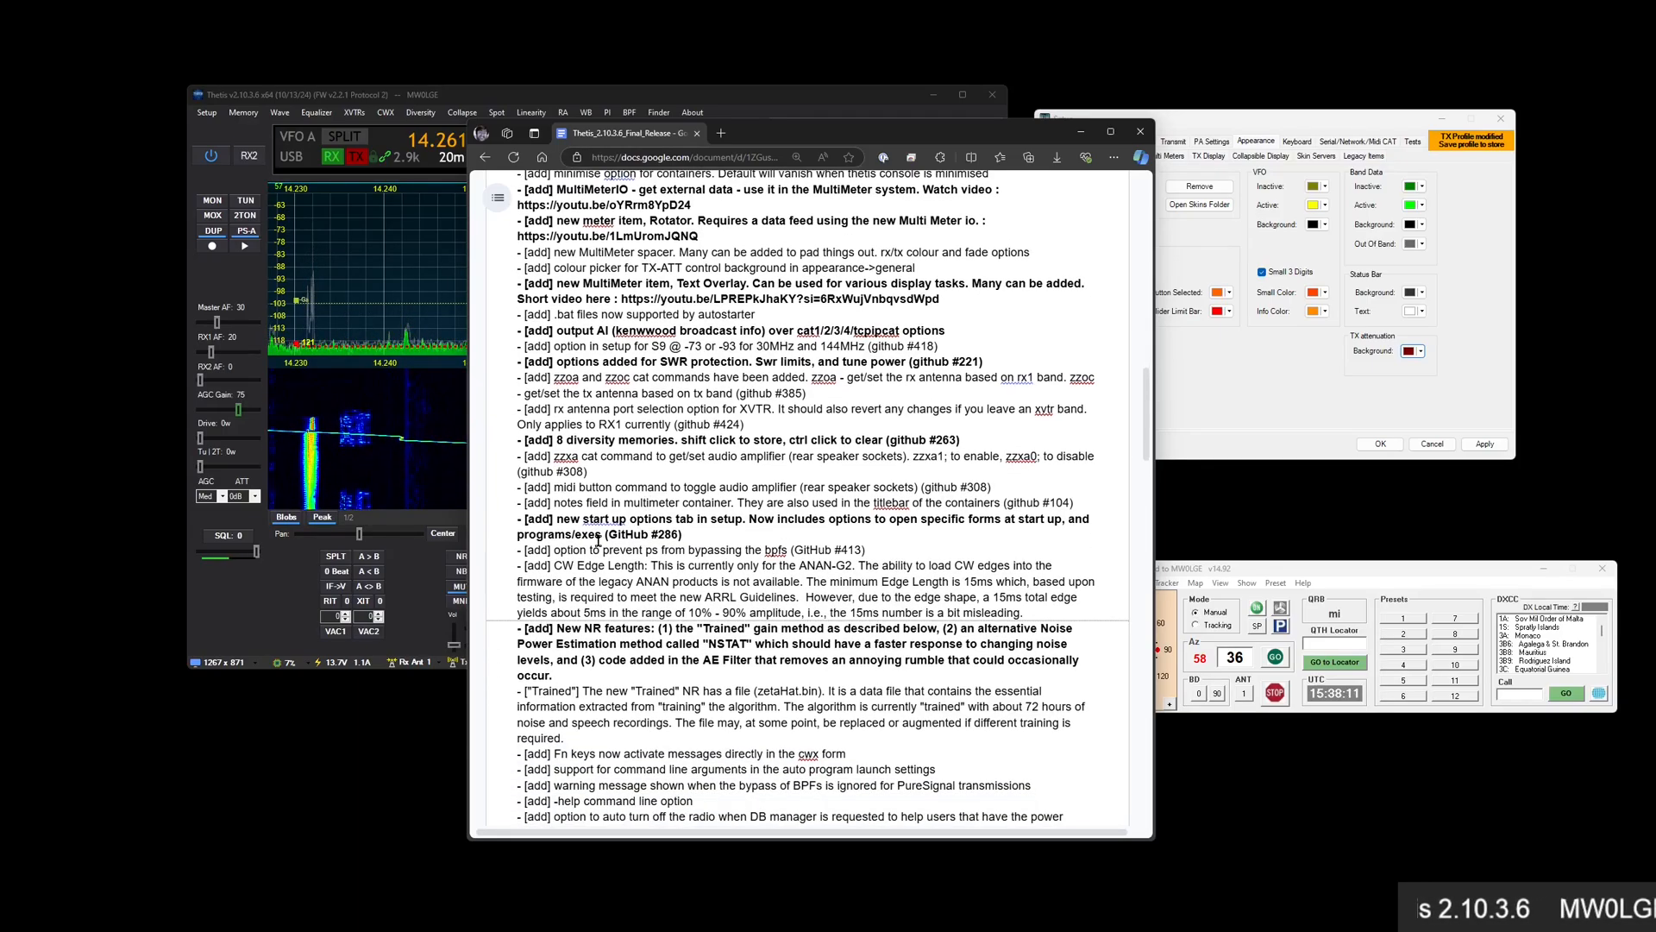
scroll(597, 541, "down", 3)
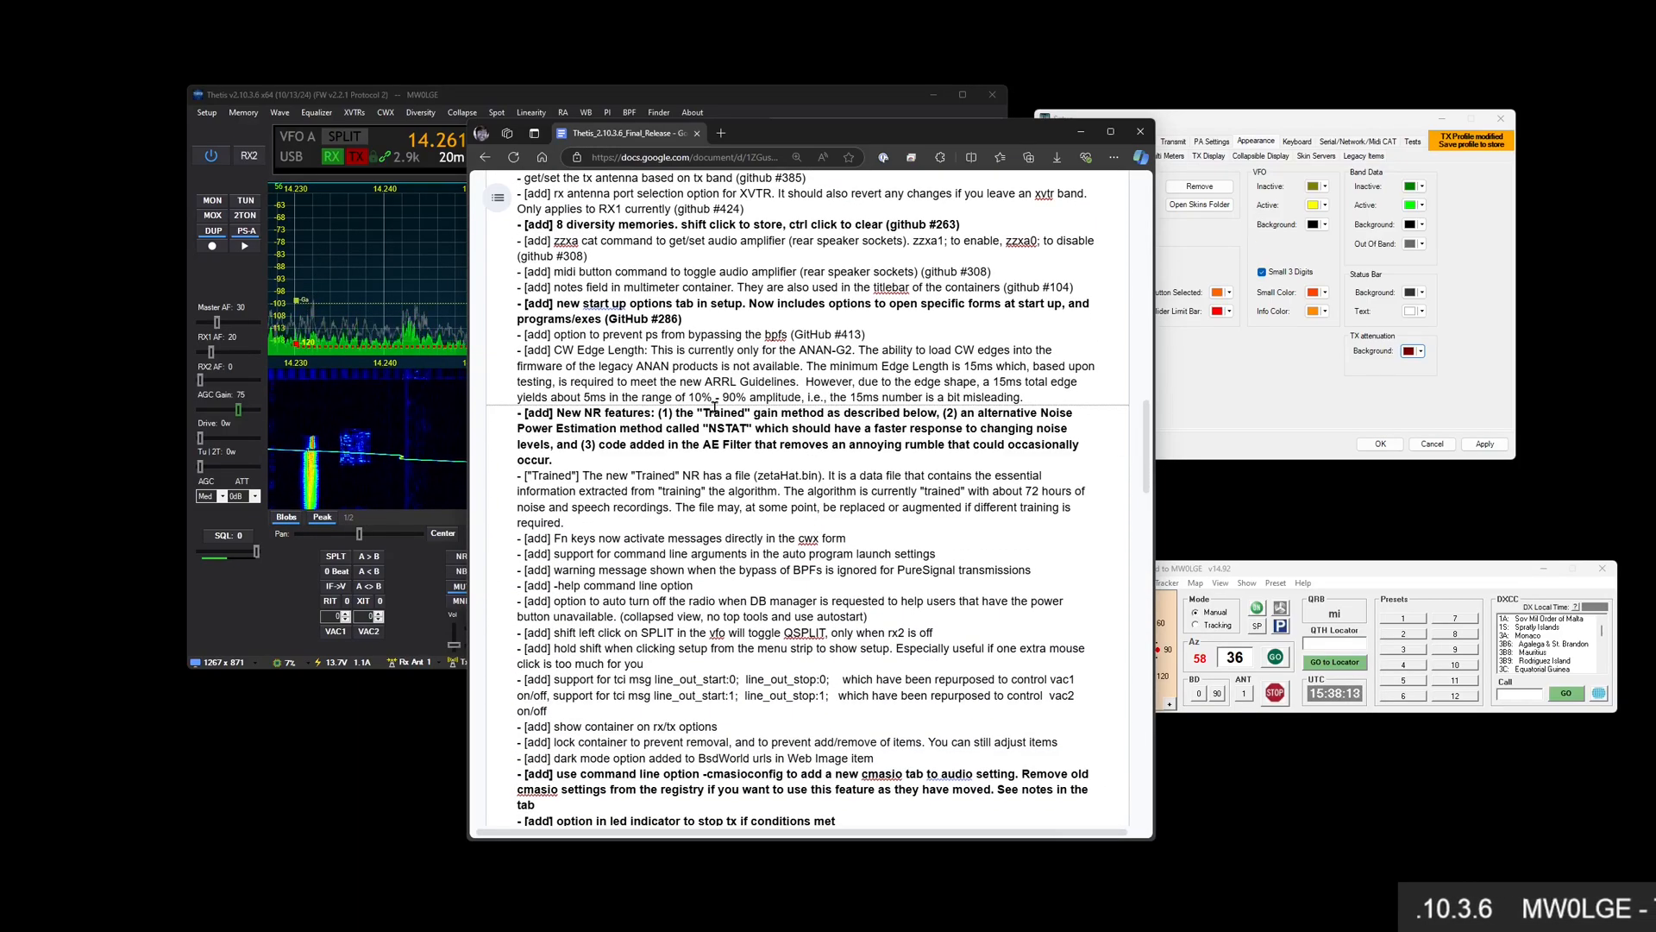
scroll(760, 533, "down", 2)
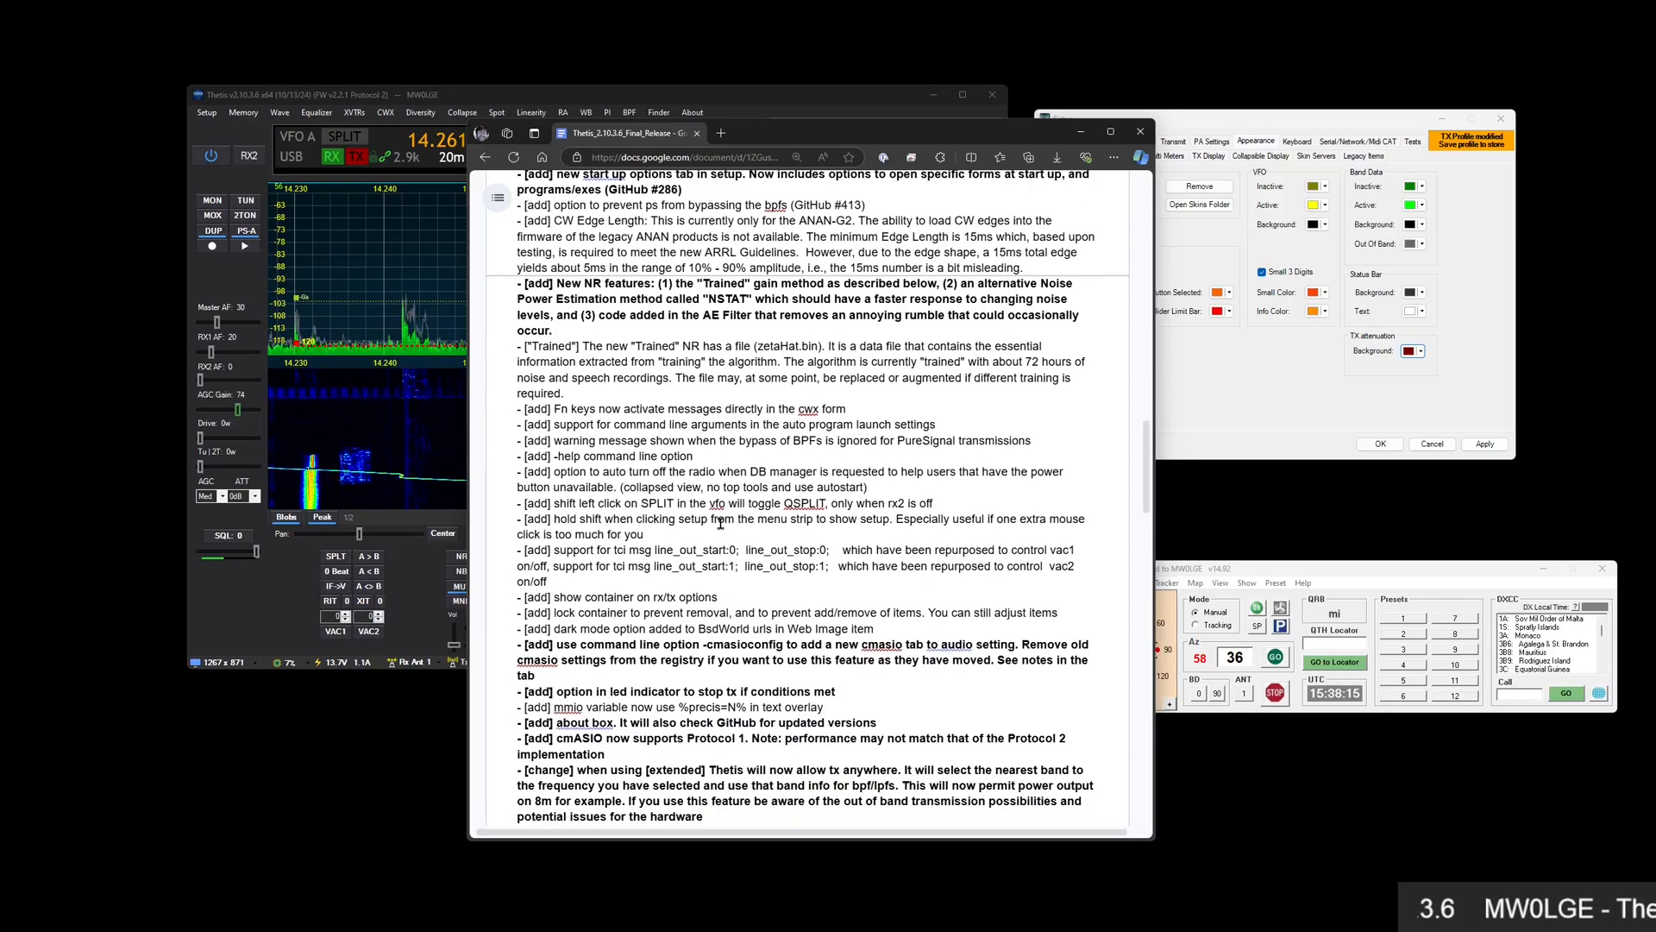
scroll(658, 499, "down", 10)
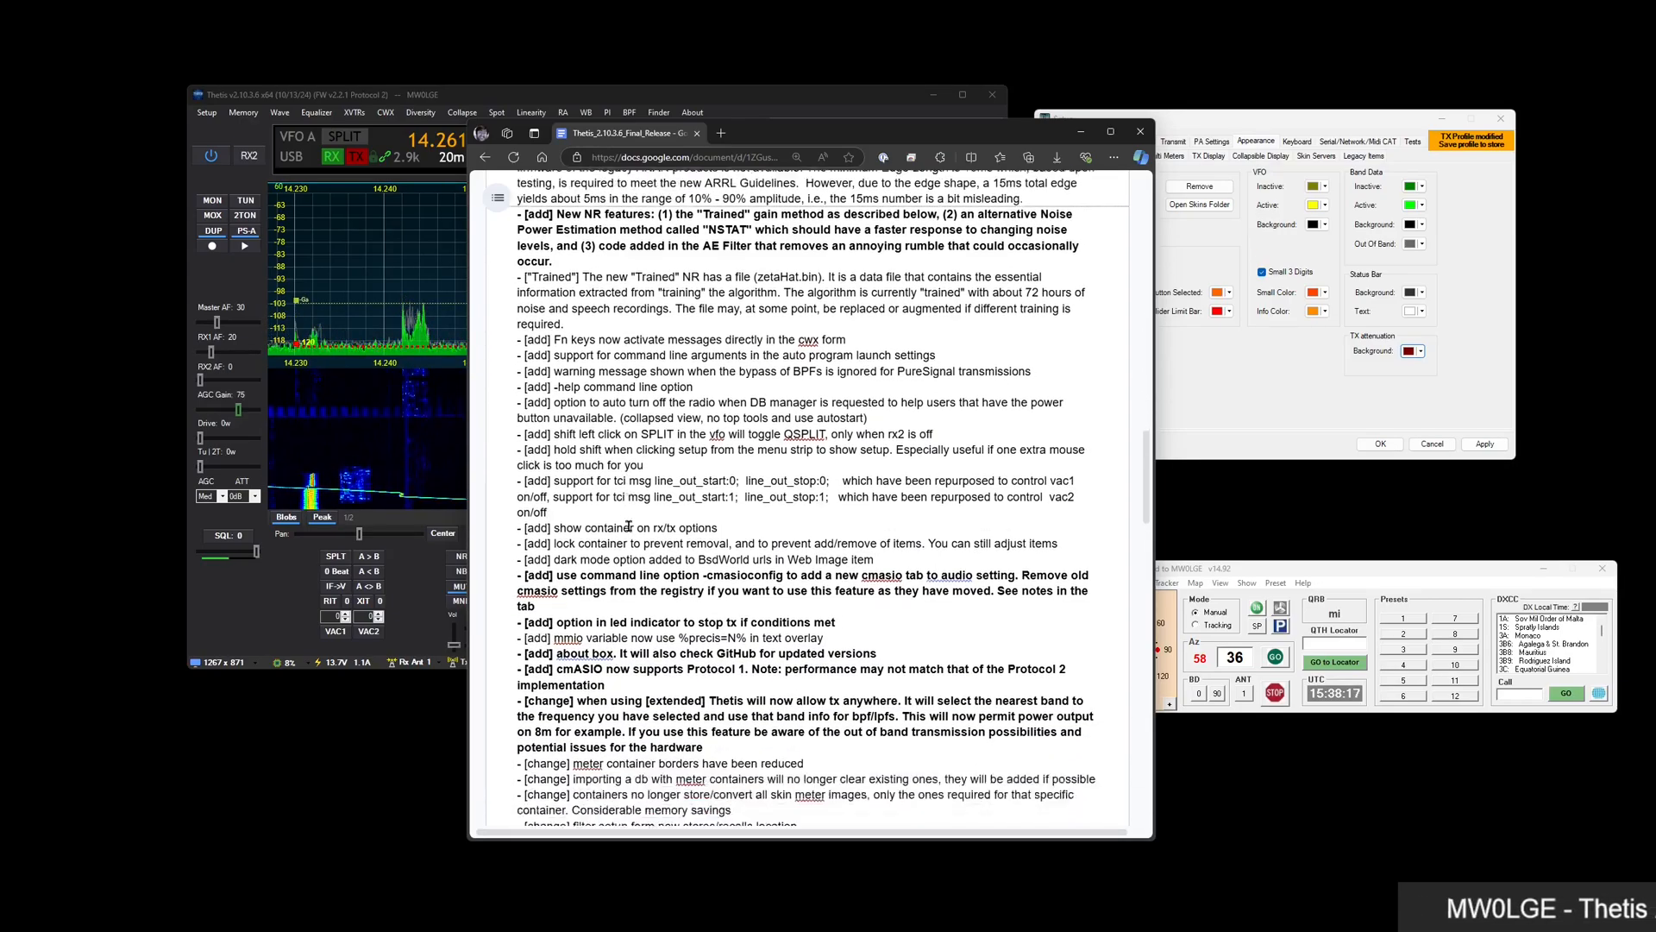
scroll(1069, 274, "up", 5)
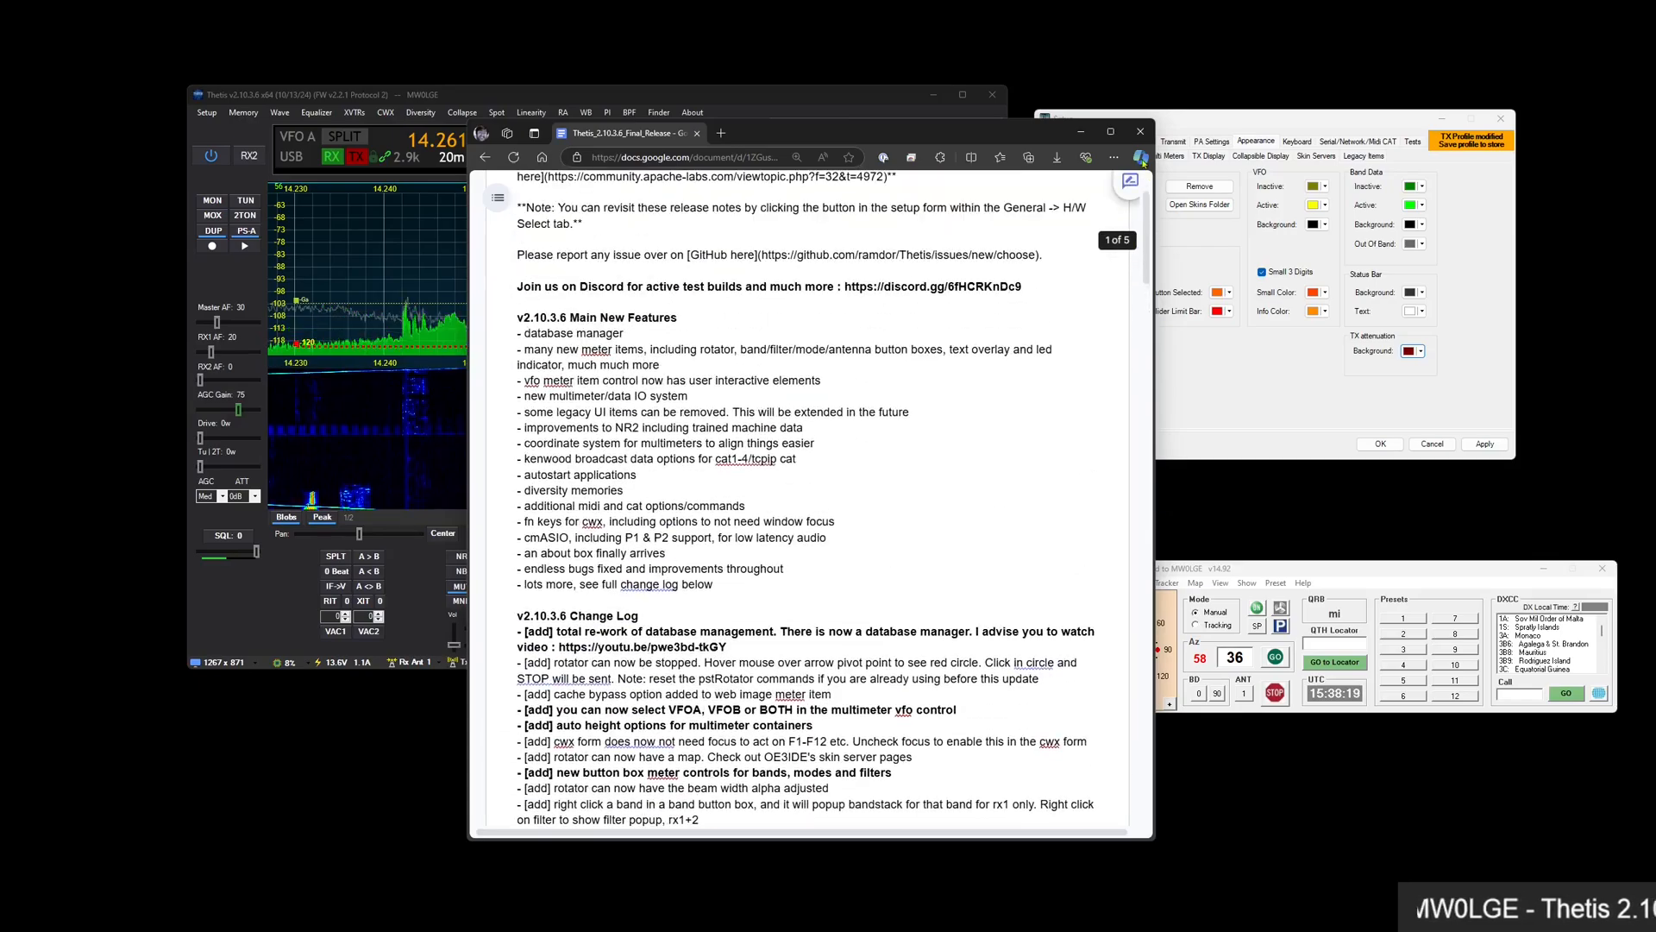
left_click(1140, 131)
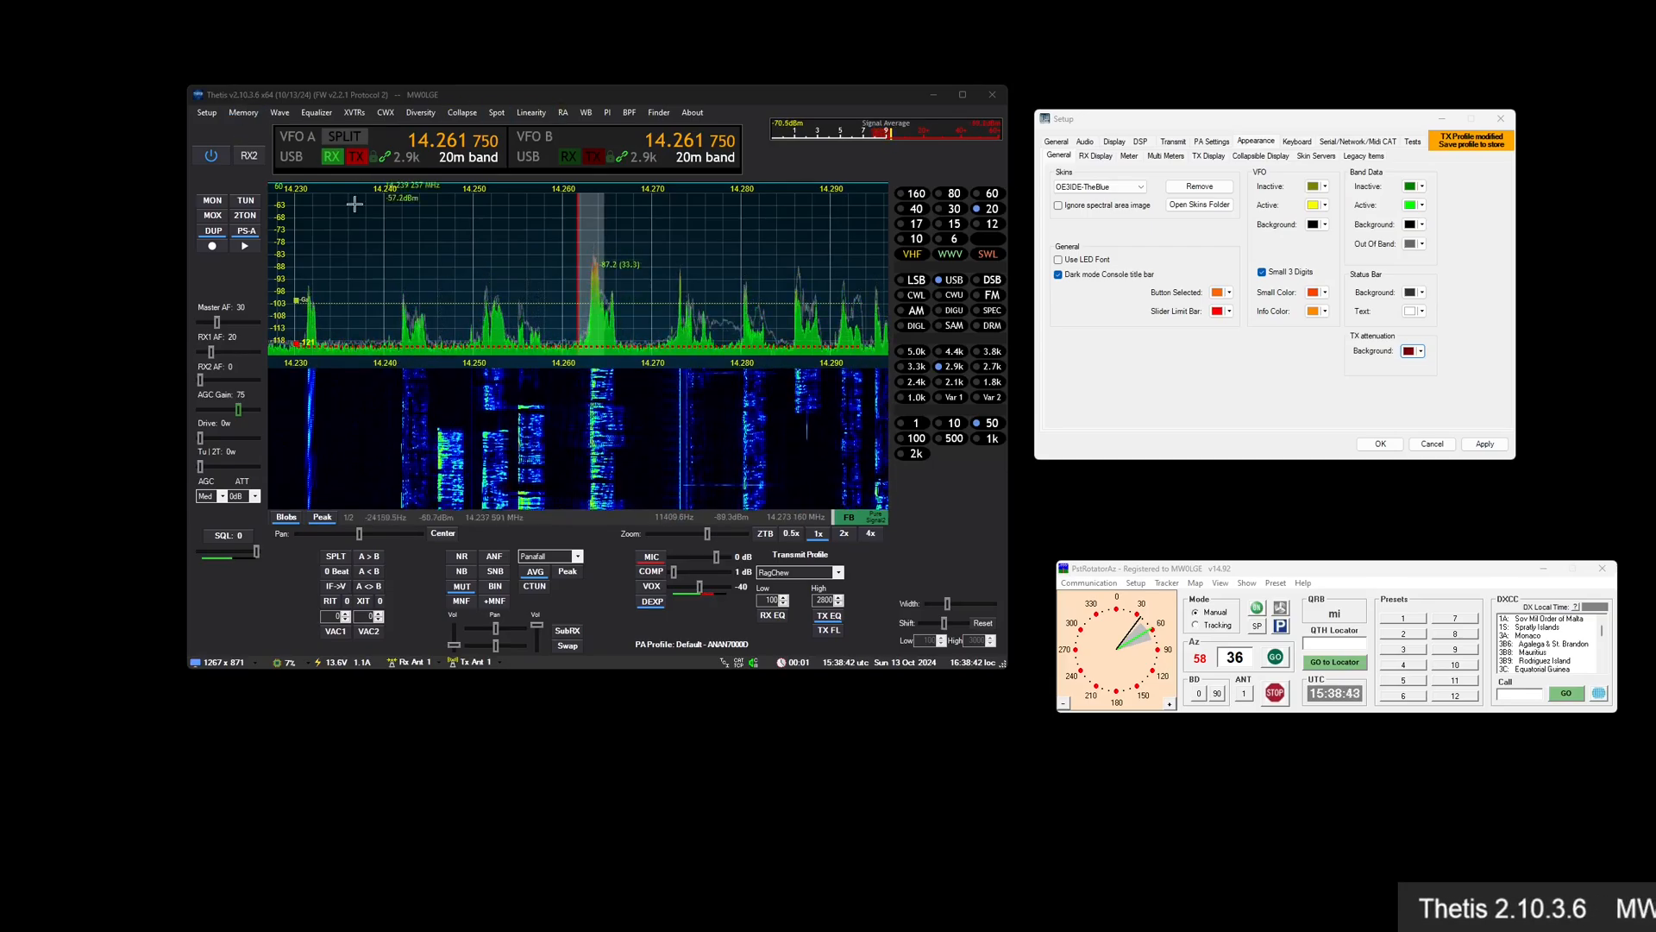
Open the release notes from the general H/W Select settings in Setup
left_click(207, 113)
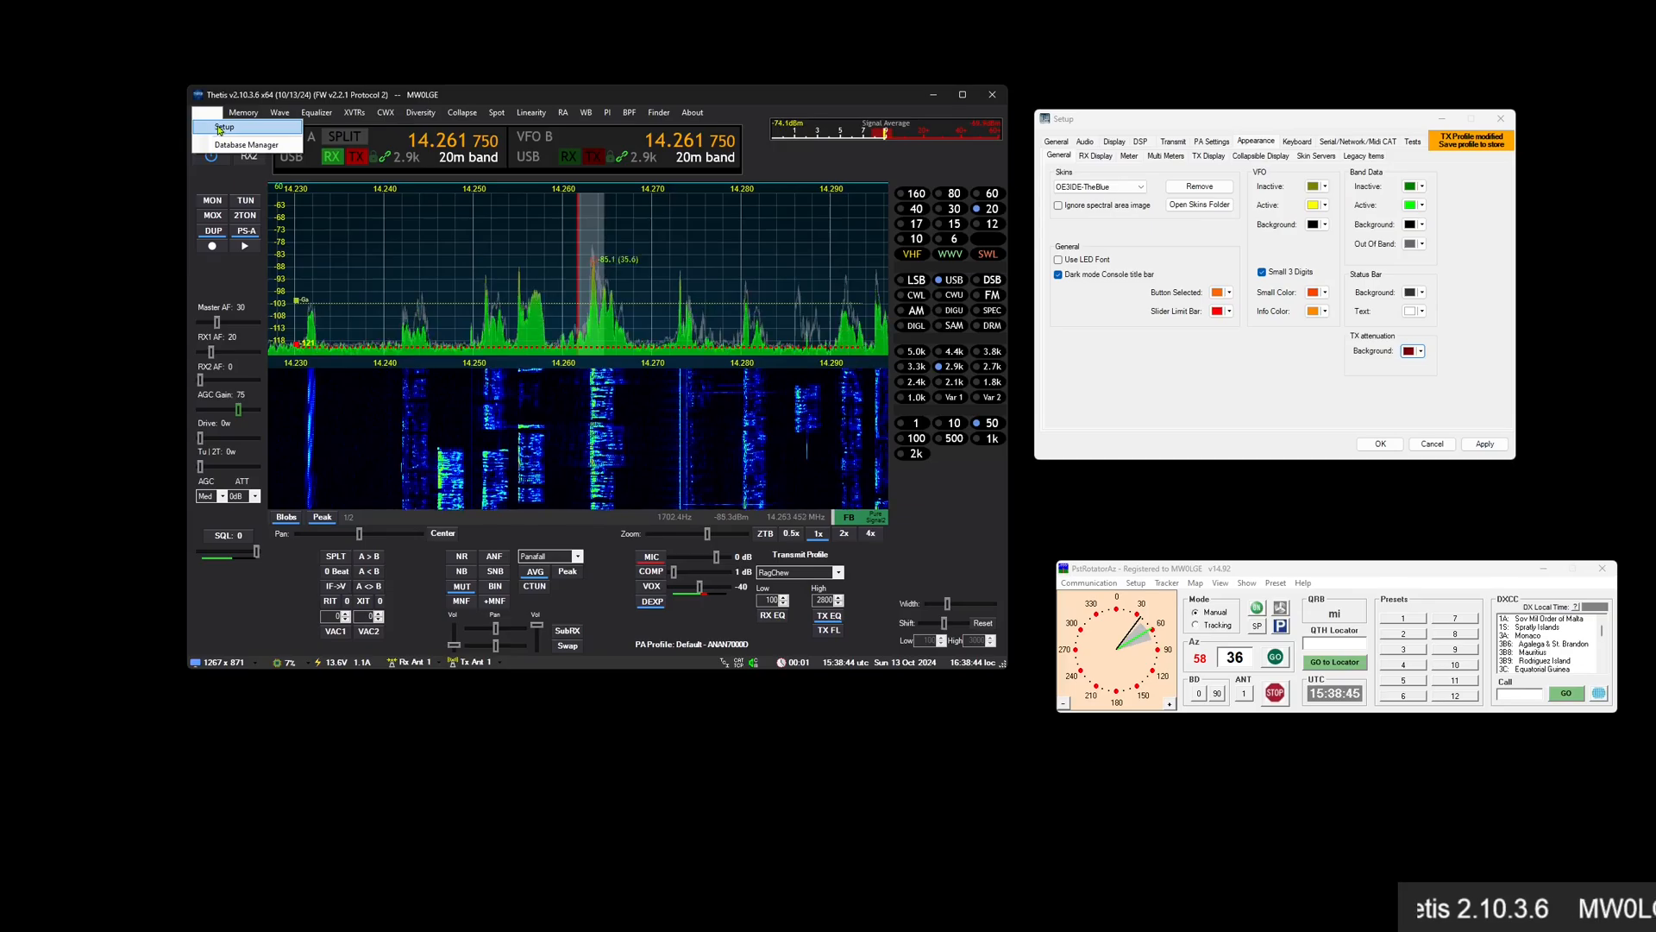
left_click(221, 128)
left_click(1057, 142)
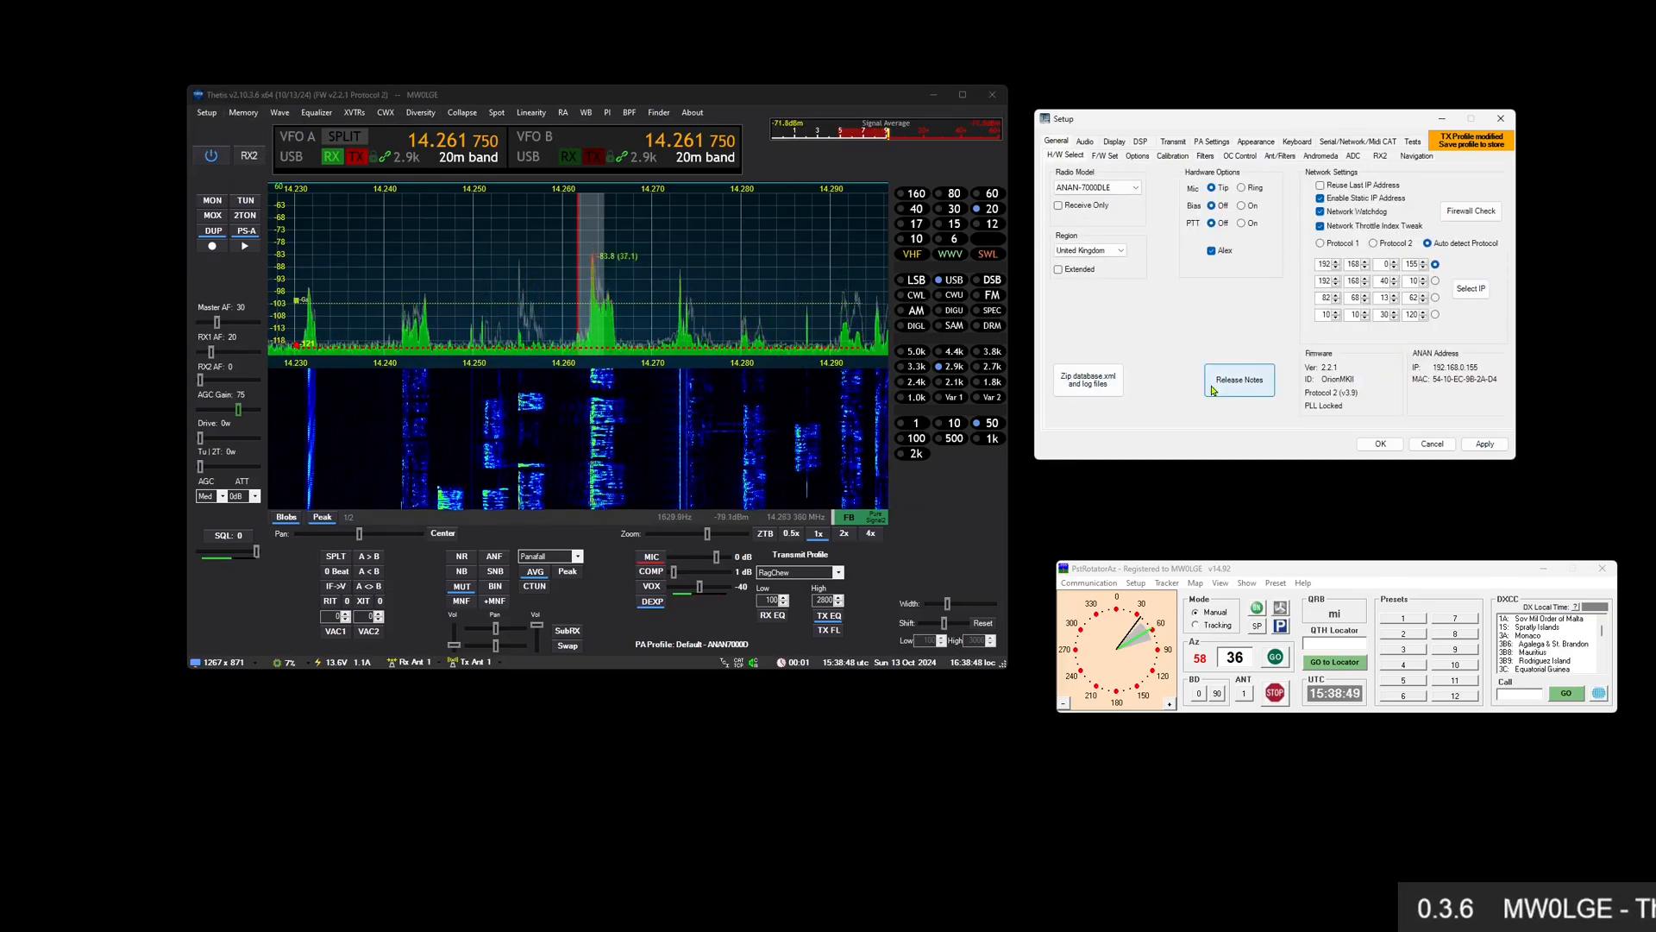
left_click(1237, 394)
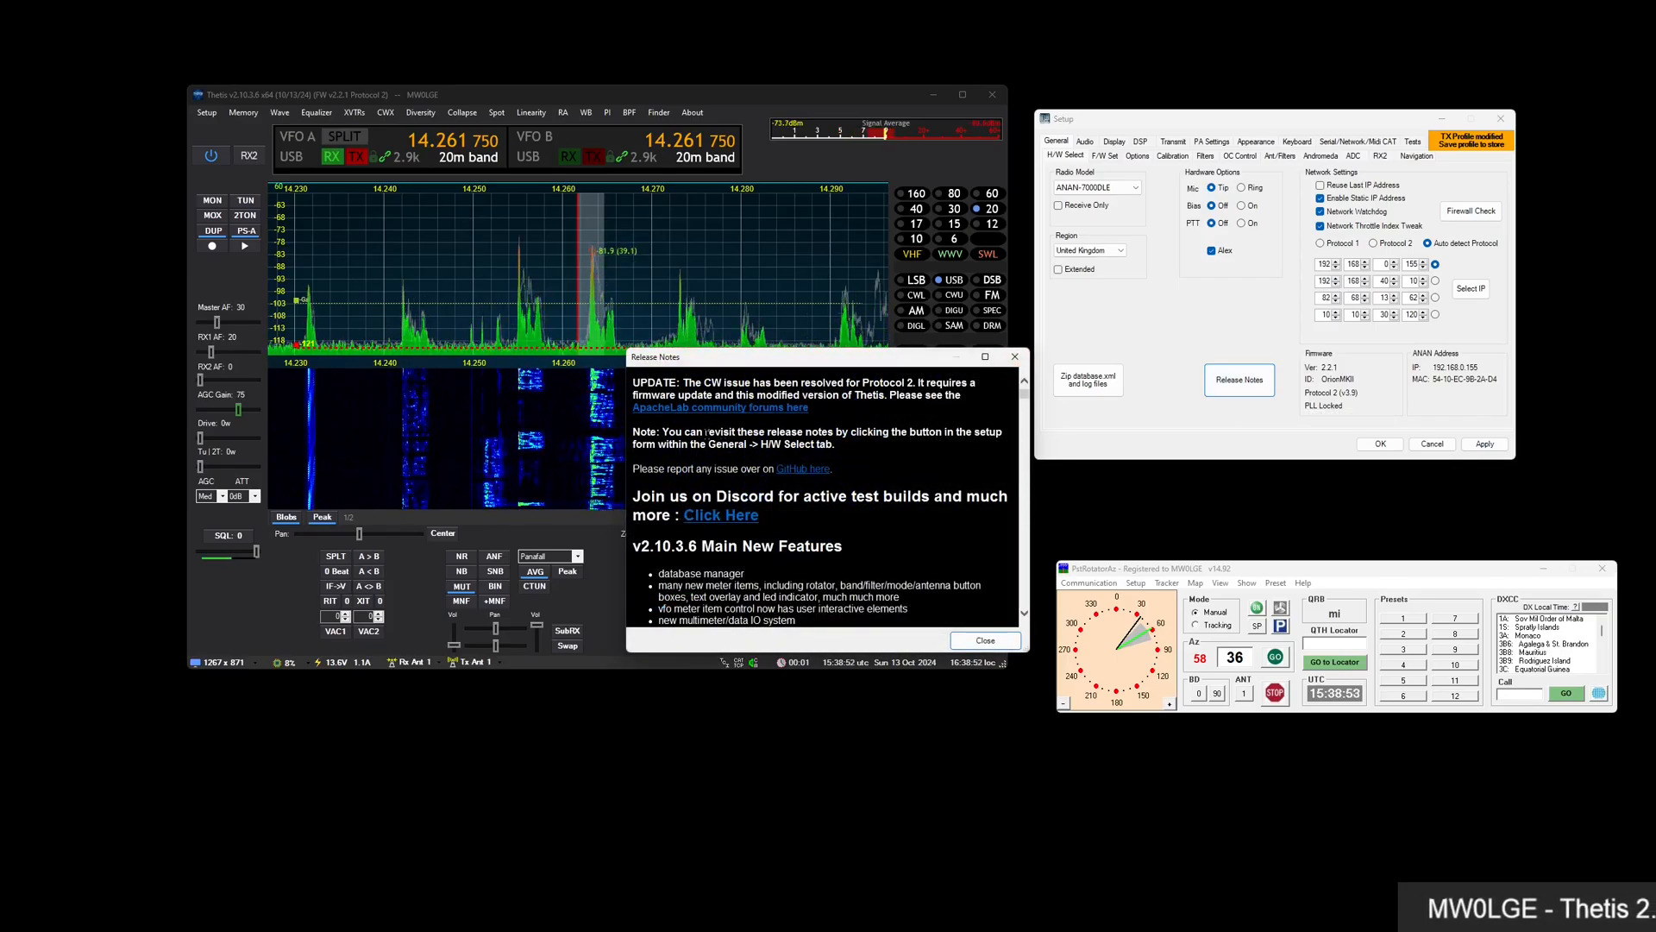
Follow the release notes' GitHub issue link, move the notes off the browser window and start a bug report
left_click_drag(634, 469, 761, 470)
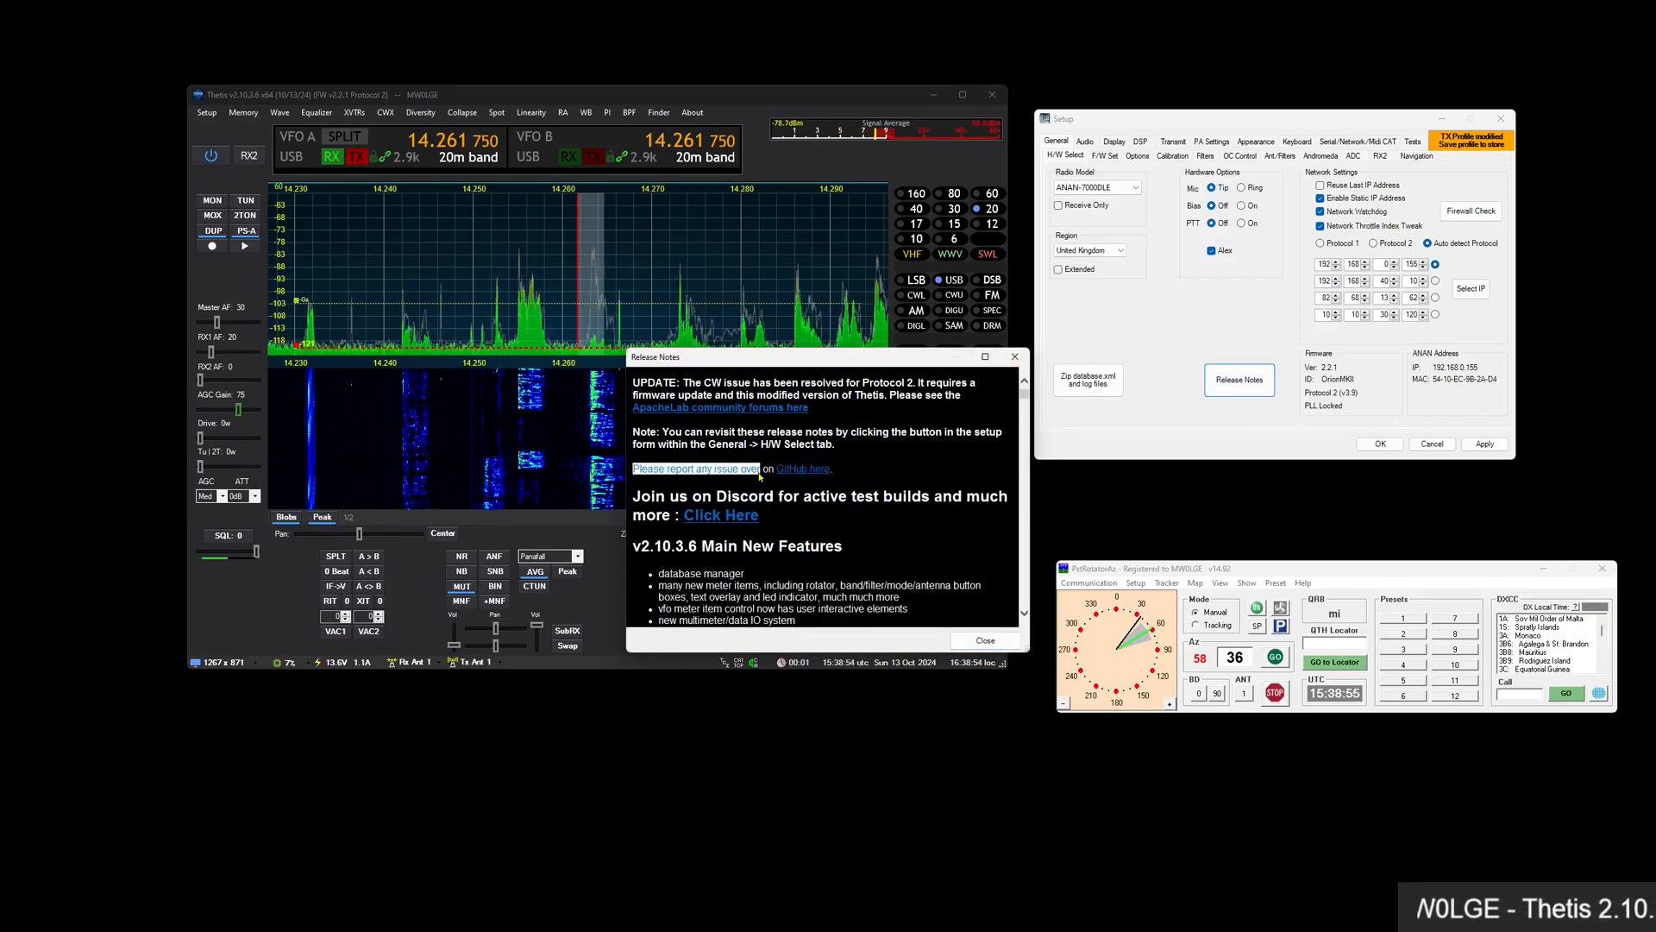
left_click(815, 476)
left_click_drag(871, 356, 1399, 401)
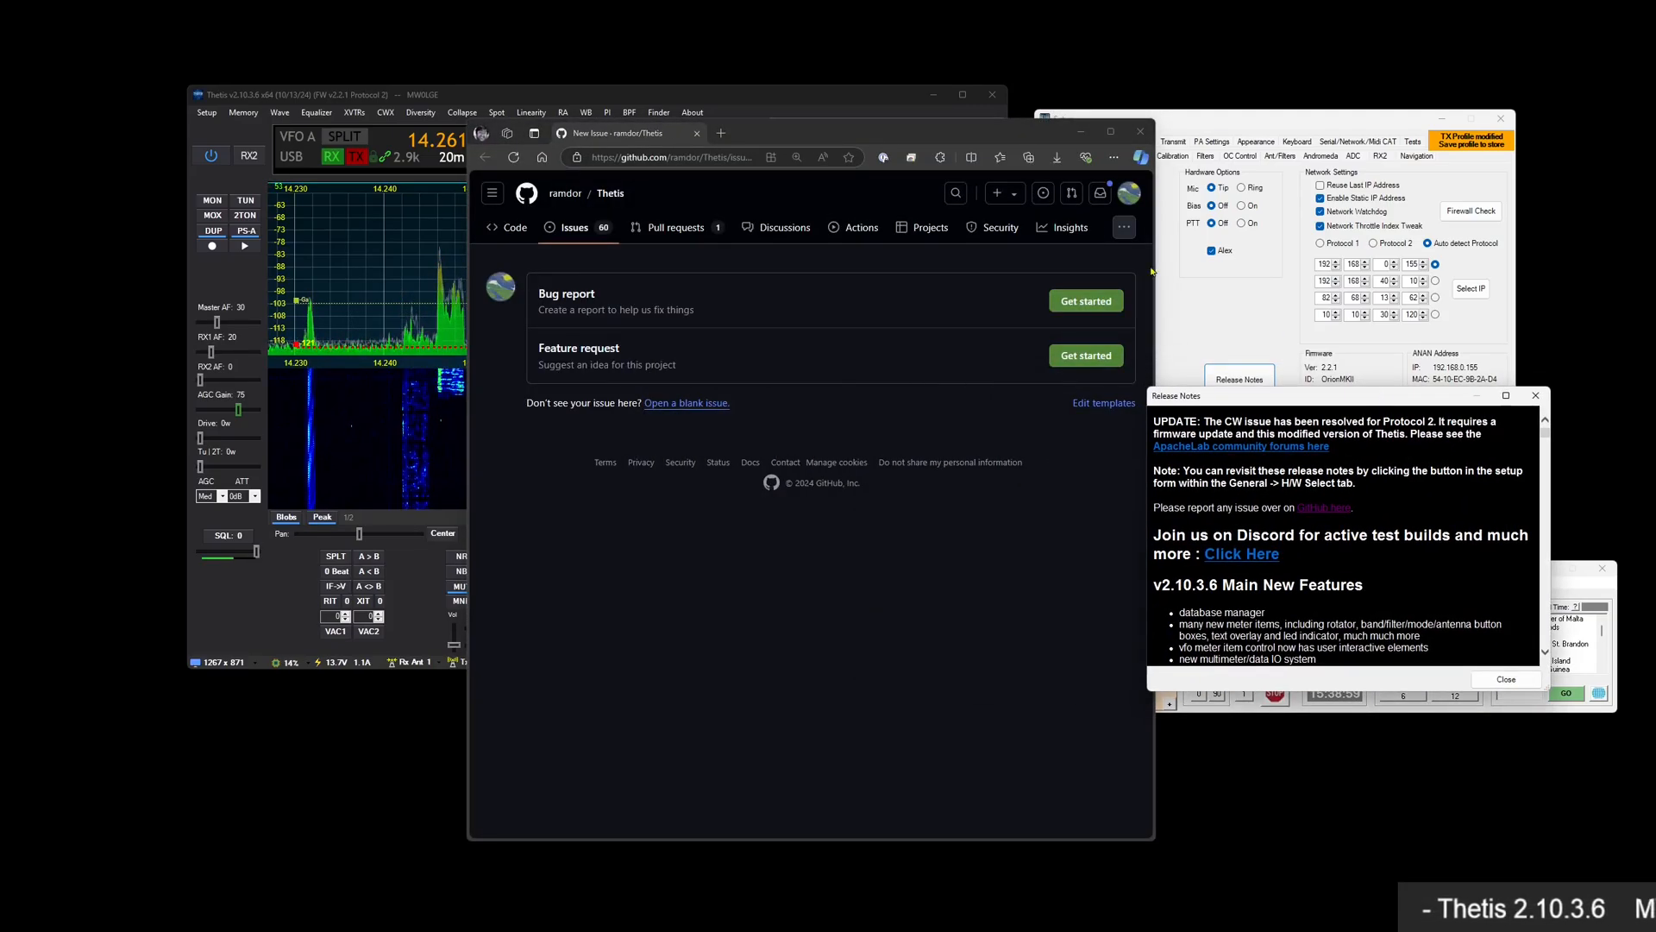
left_click(1087, 301)
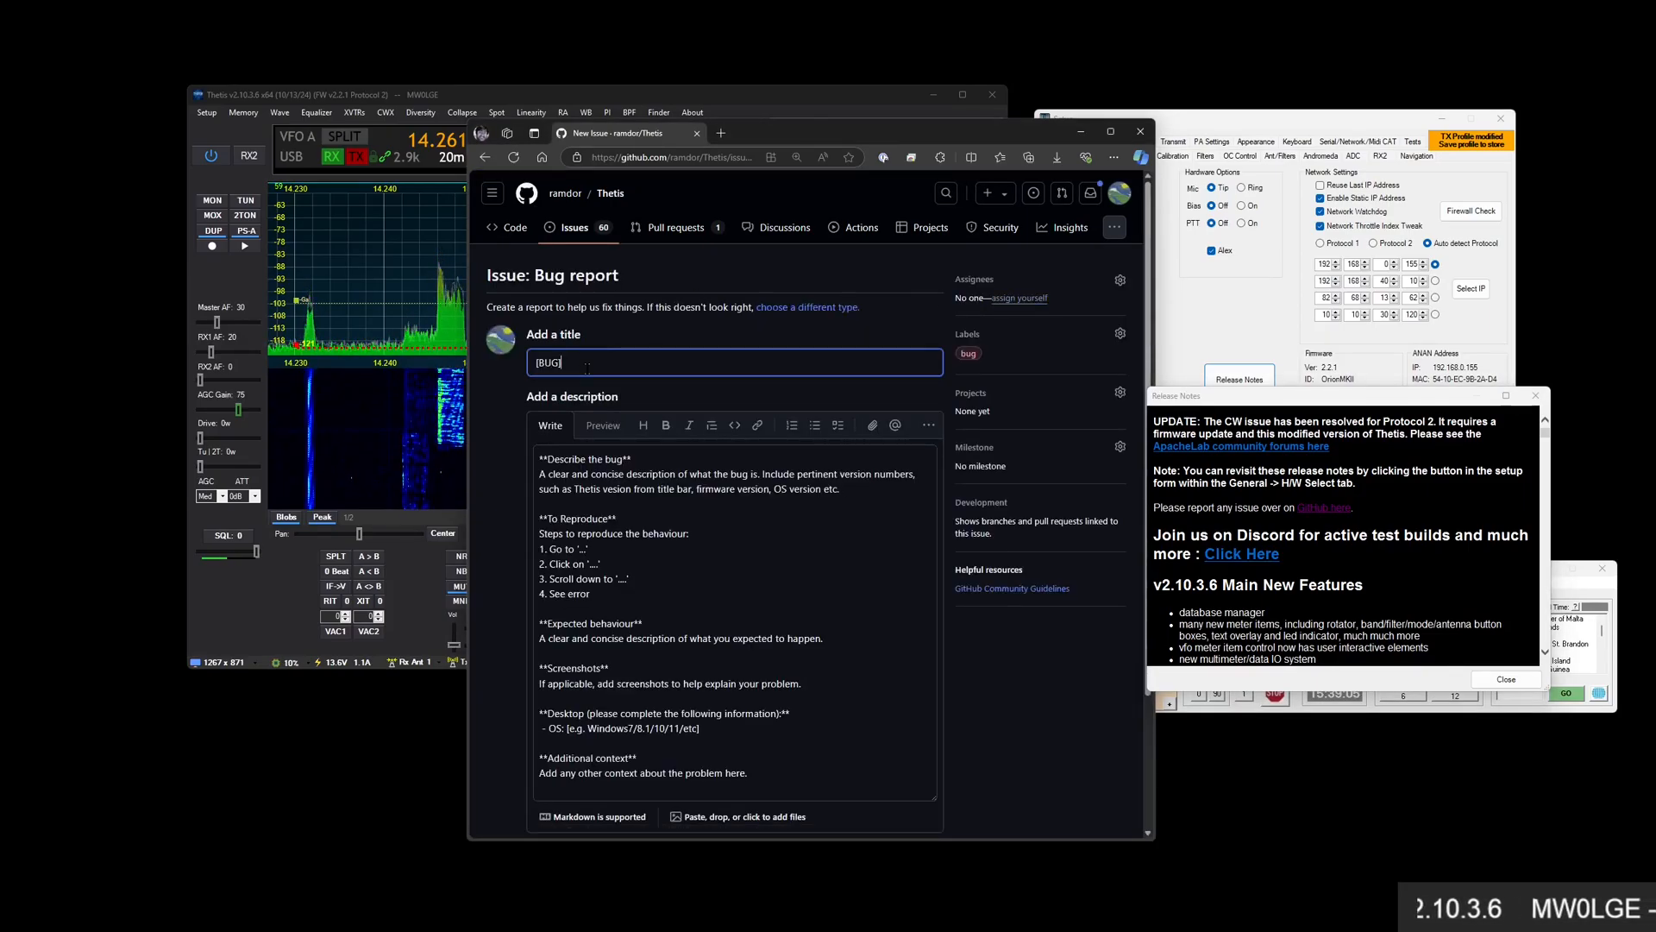
Add the sample text "fdfgdfgdgd" to the [BUG] title of the report and remove it again
type("fdfgdfgdgd")
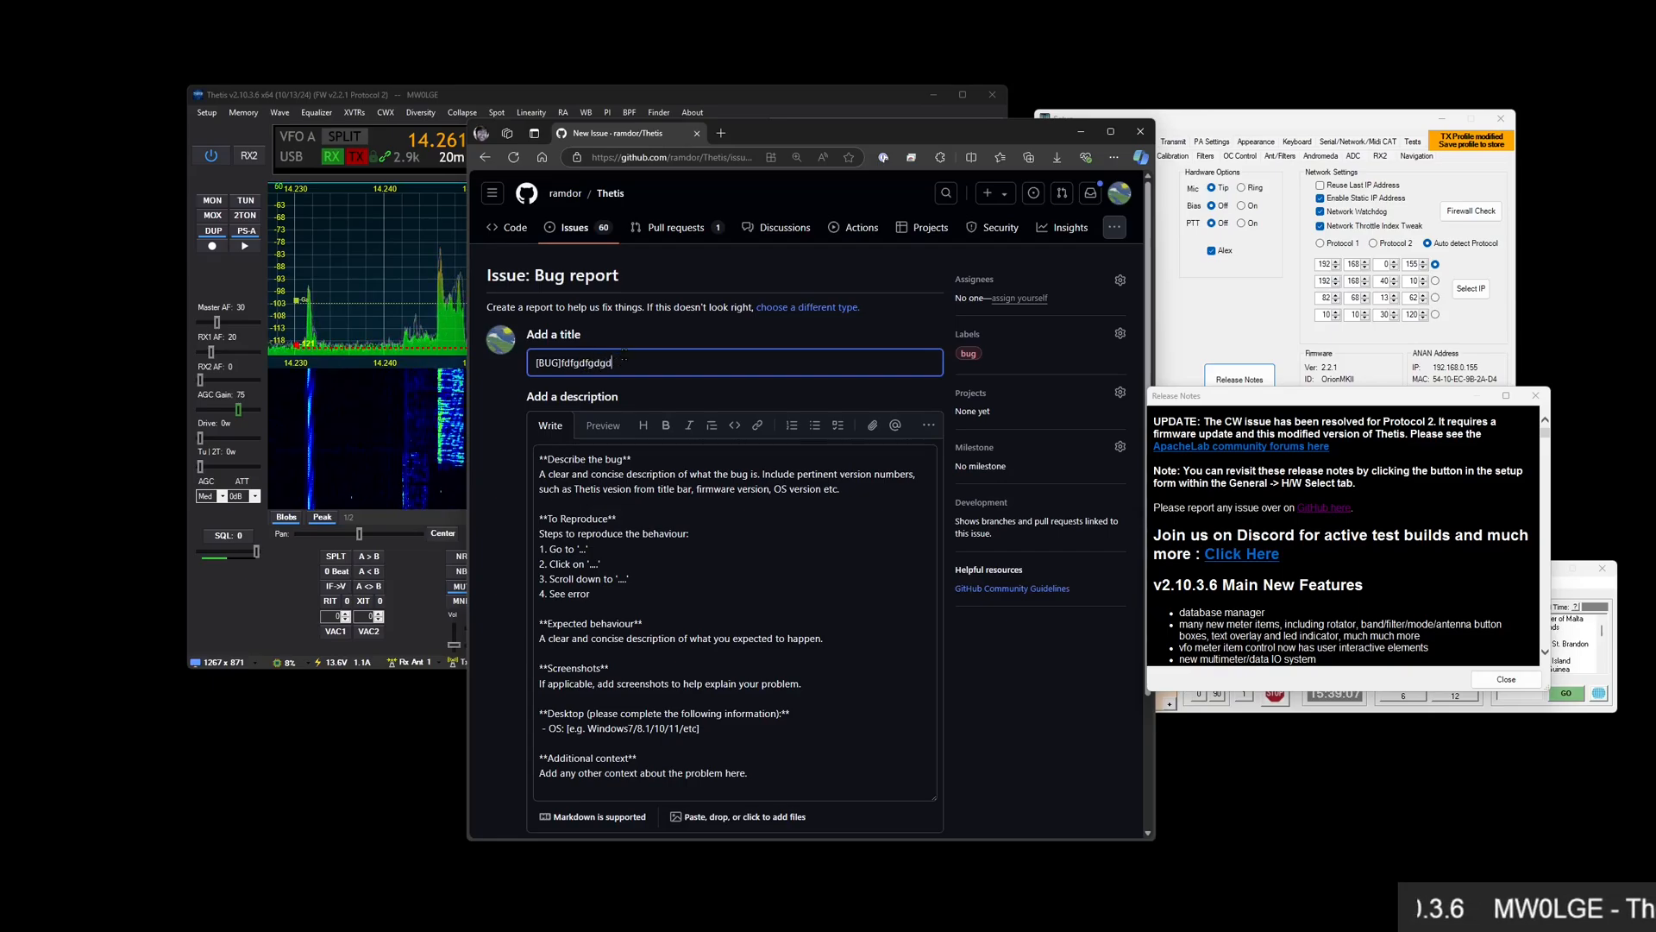
key("BackSpace")
key("BackSpace")
key("BackSpace")
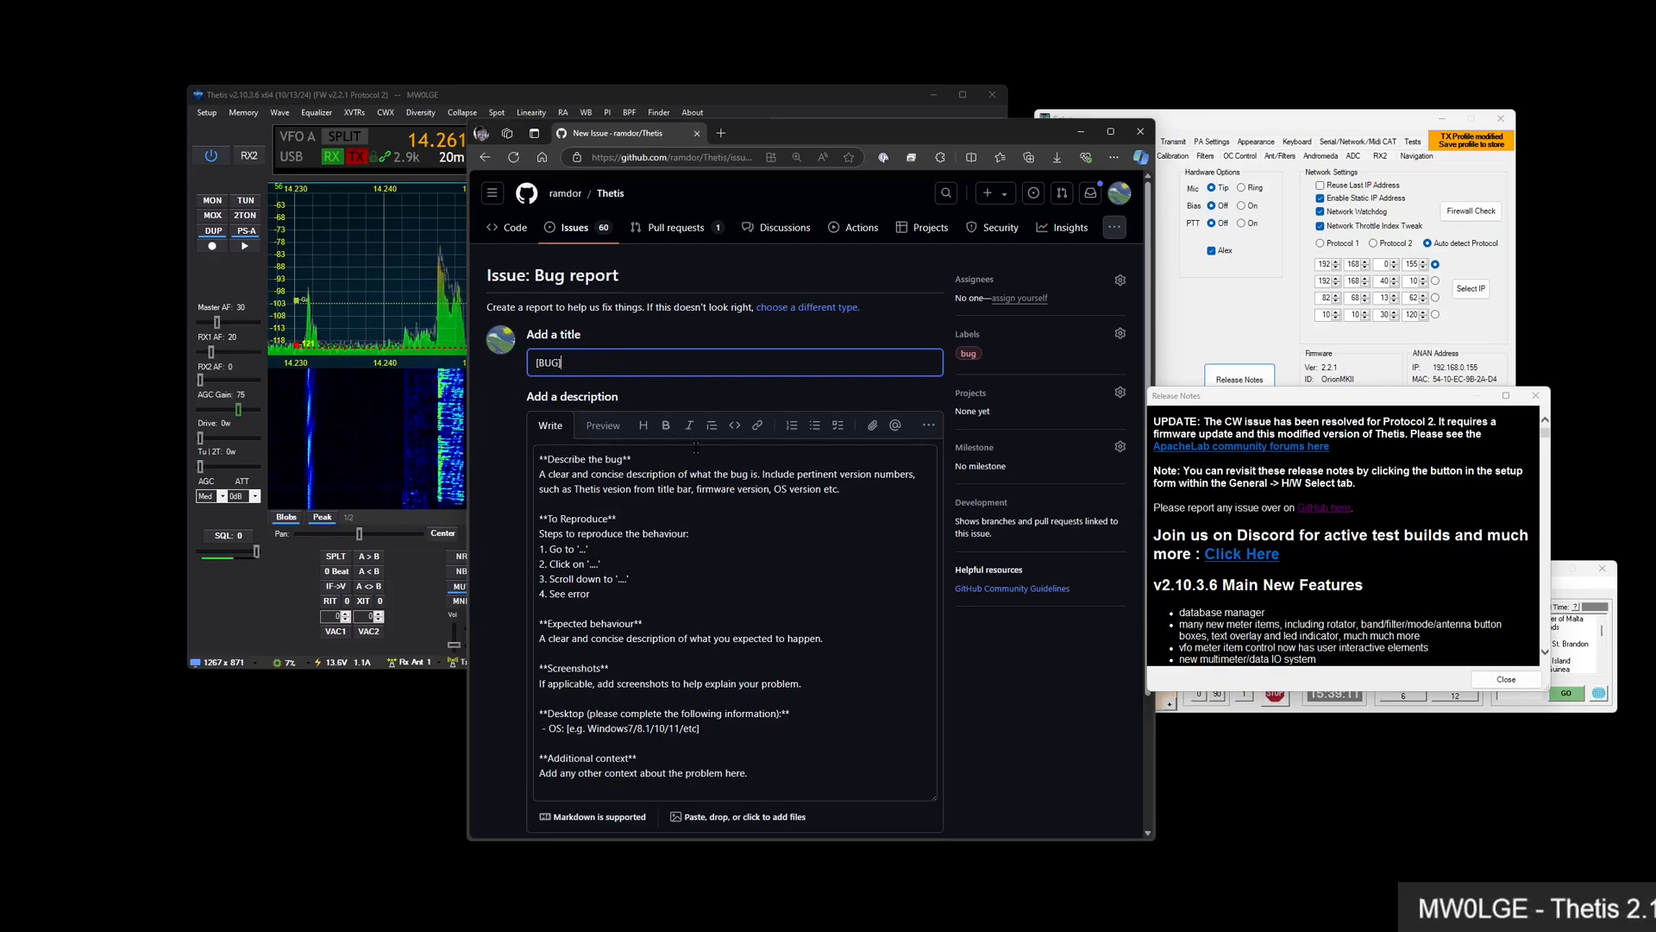
Replace the bug description hint with sample text, delete the reproduction steps template and close the browser without submitting the issue
left_click_drag(855, 489, 528, 480)
key("BackSpace")
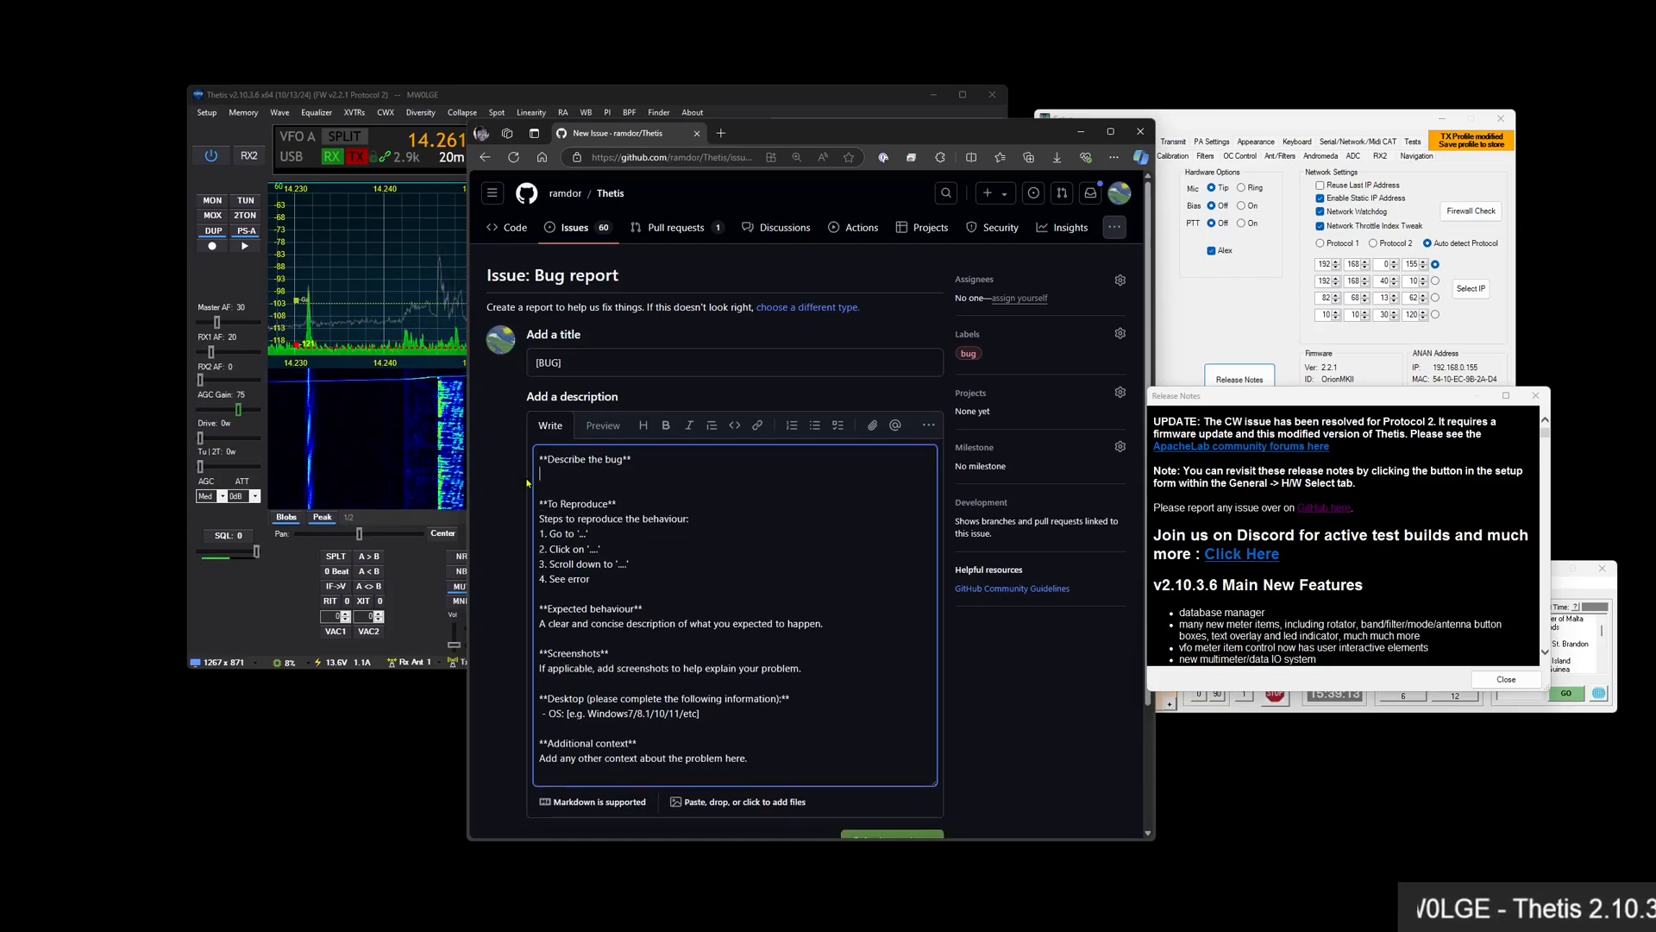
type("hrtrthrhrthr")
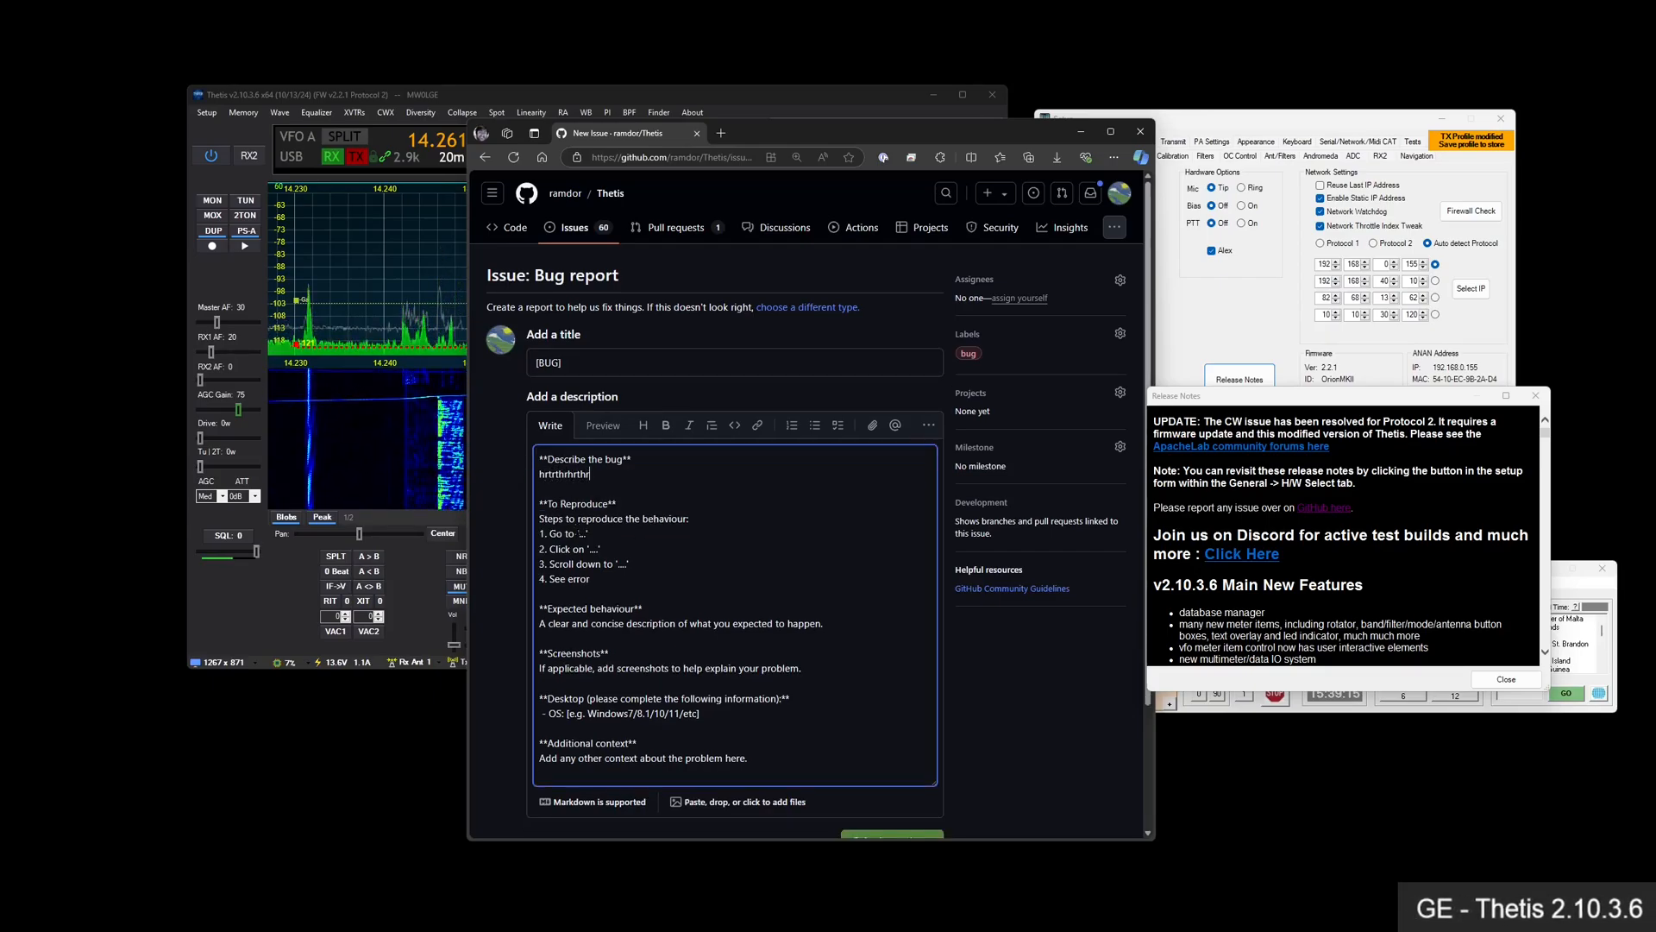
left_click_drag(604, 580, 541, 518)
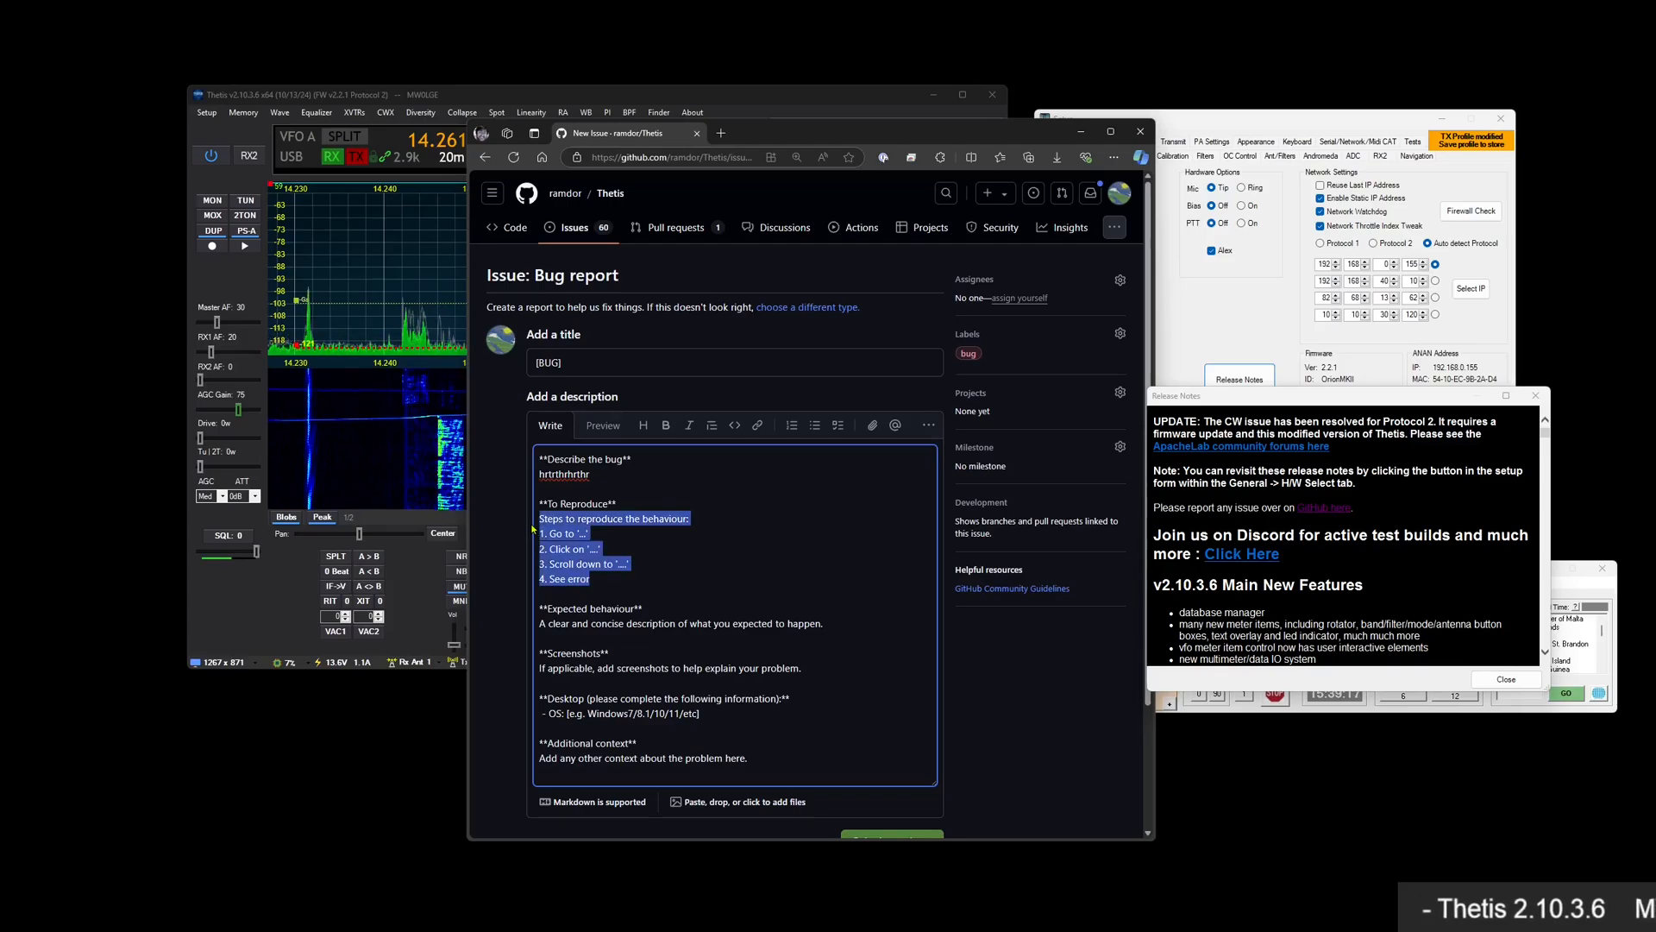
key("BackSpace")
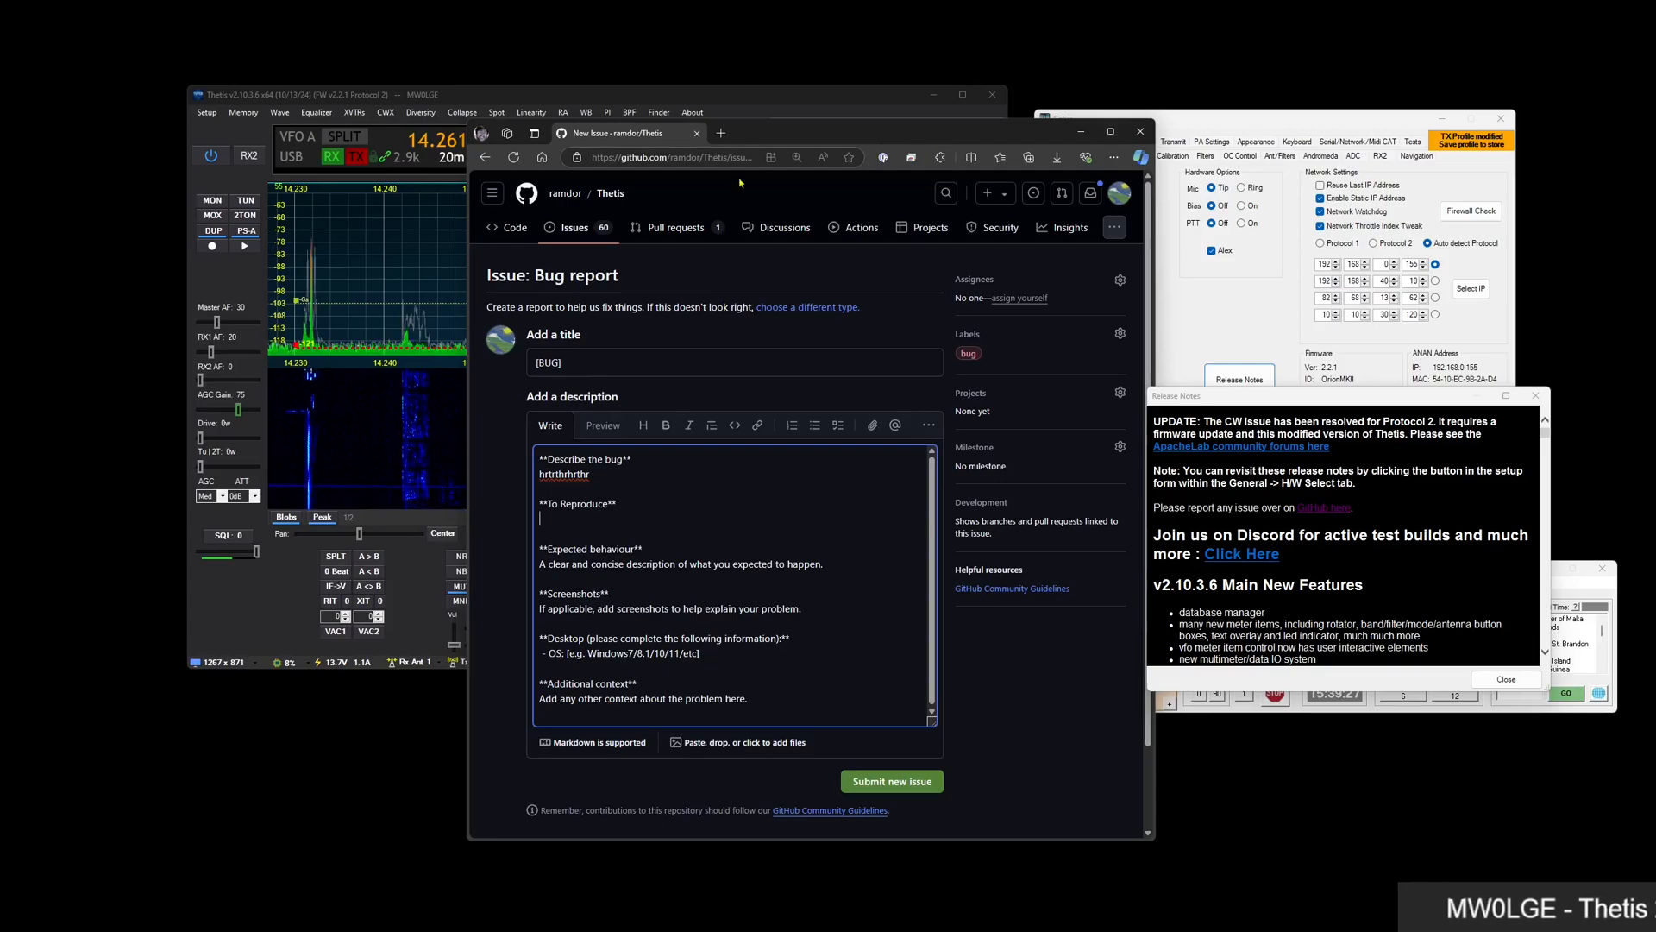
left_click(1140, 133)
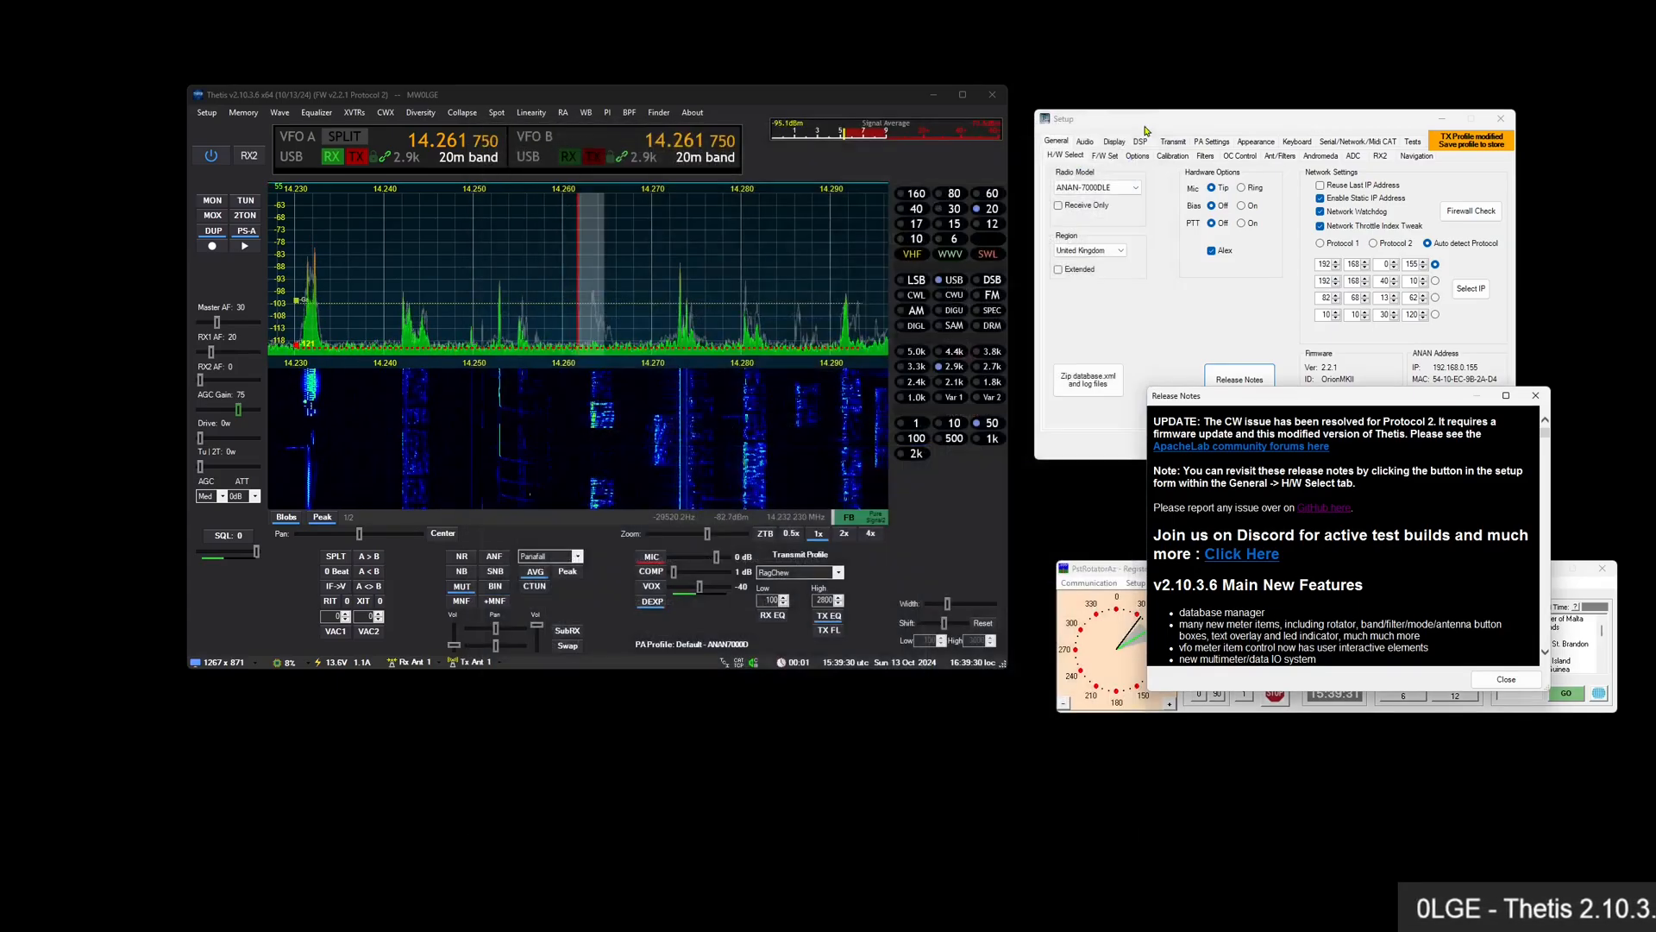
Bring the Release Notes window over the console and follow its ApacheLab community forums link
left_click_drag(1267, 403, 694, 294)
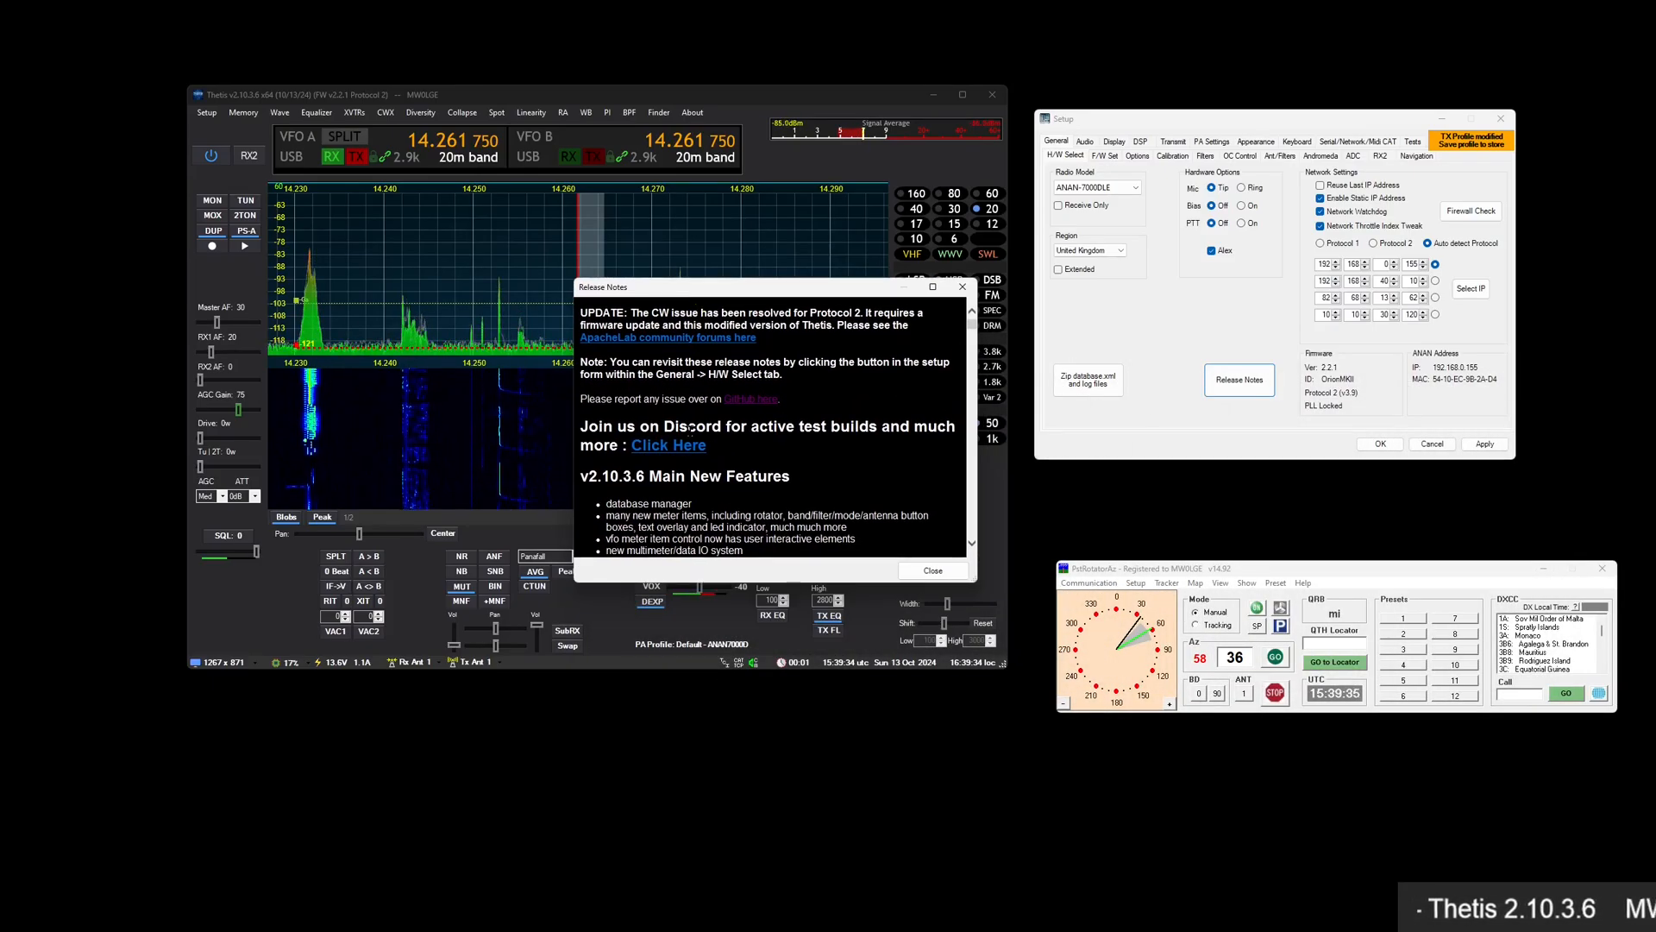
left_click(713, 338)
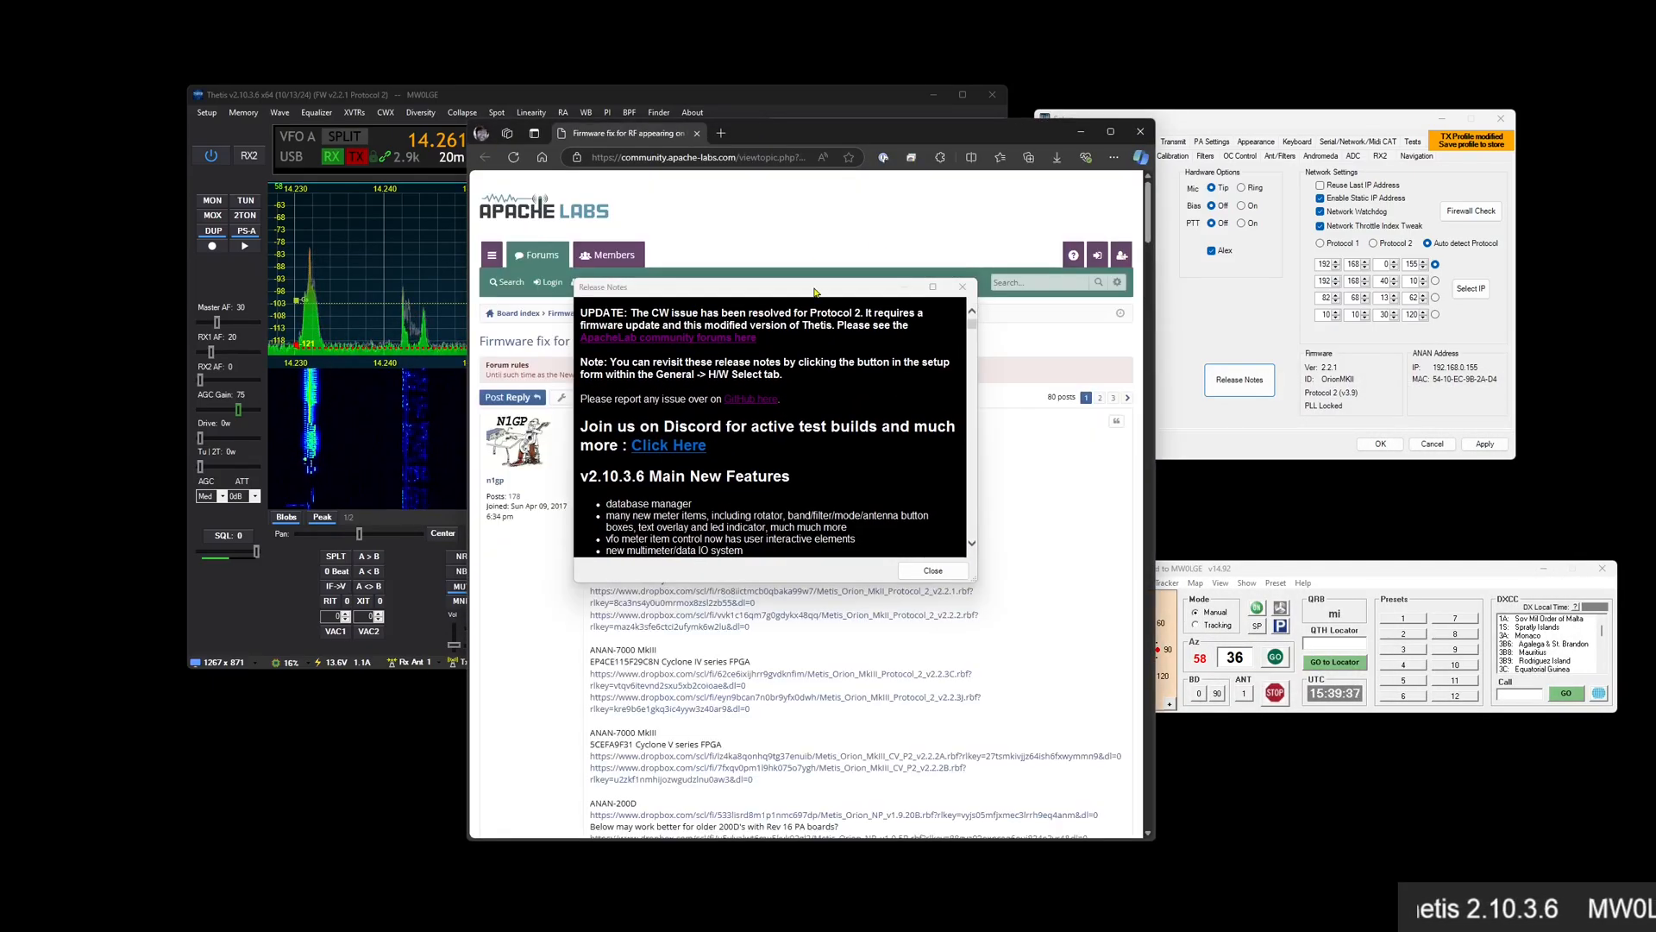
Move the Release Notes window clear of the firmware forum post and close the browser
left_click_drag(818, 293, 706, 384)
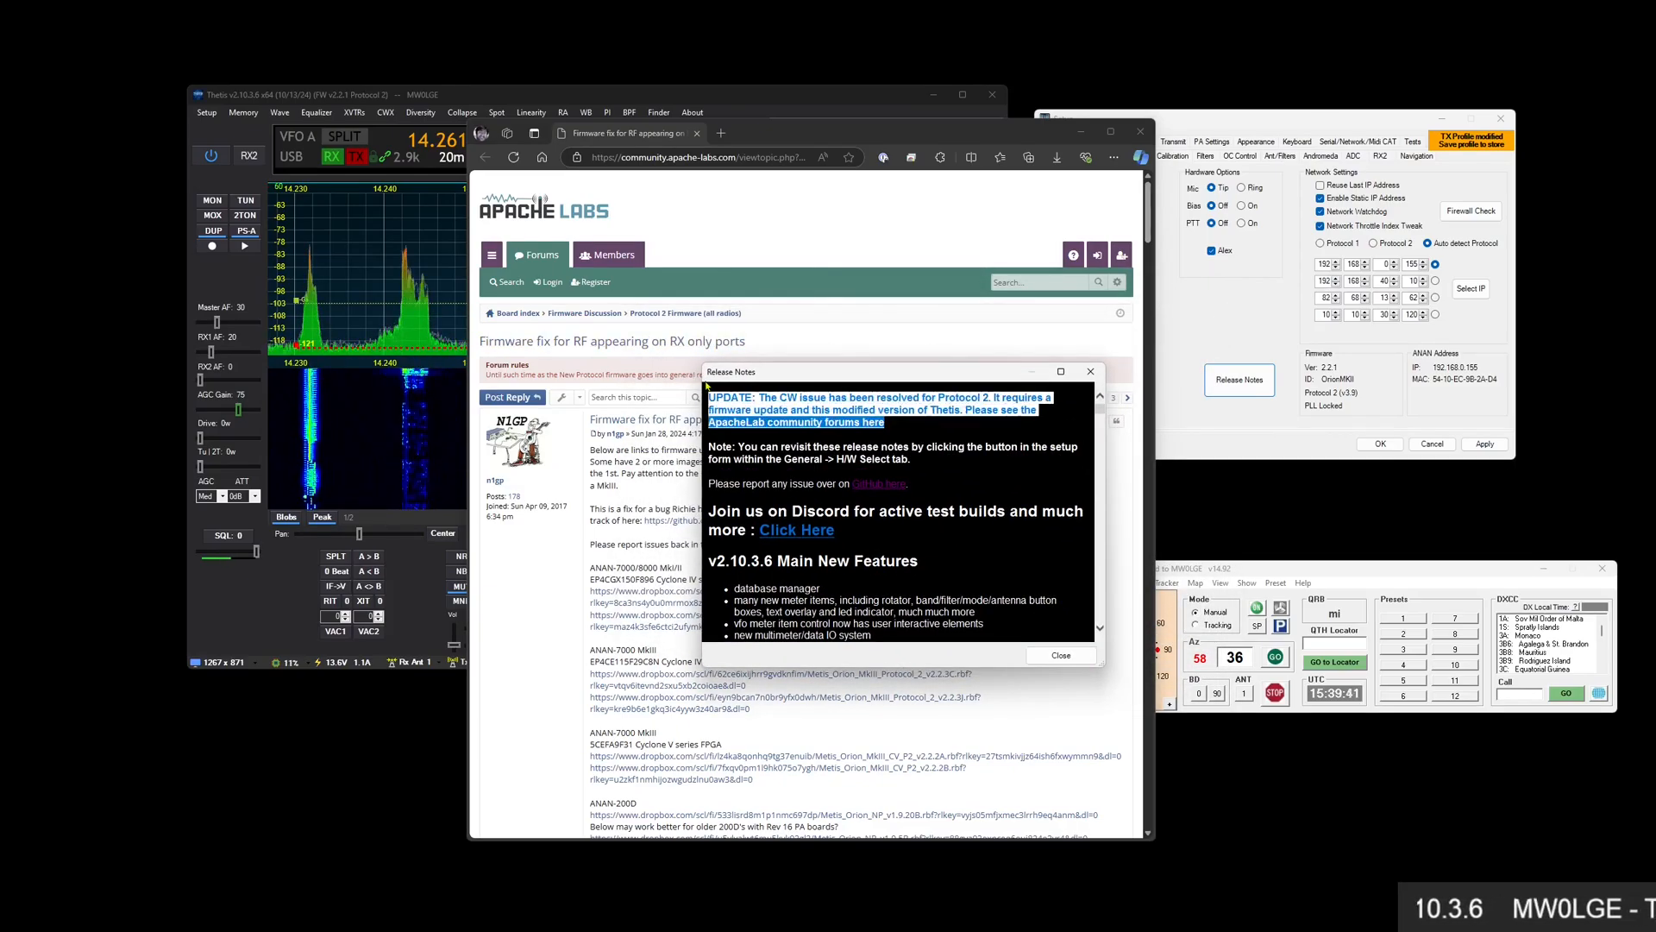
left_click(970, 433)
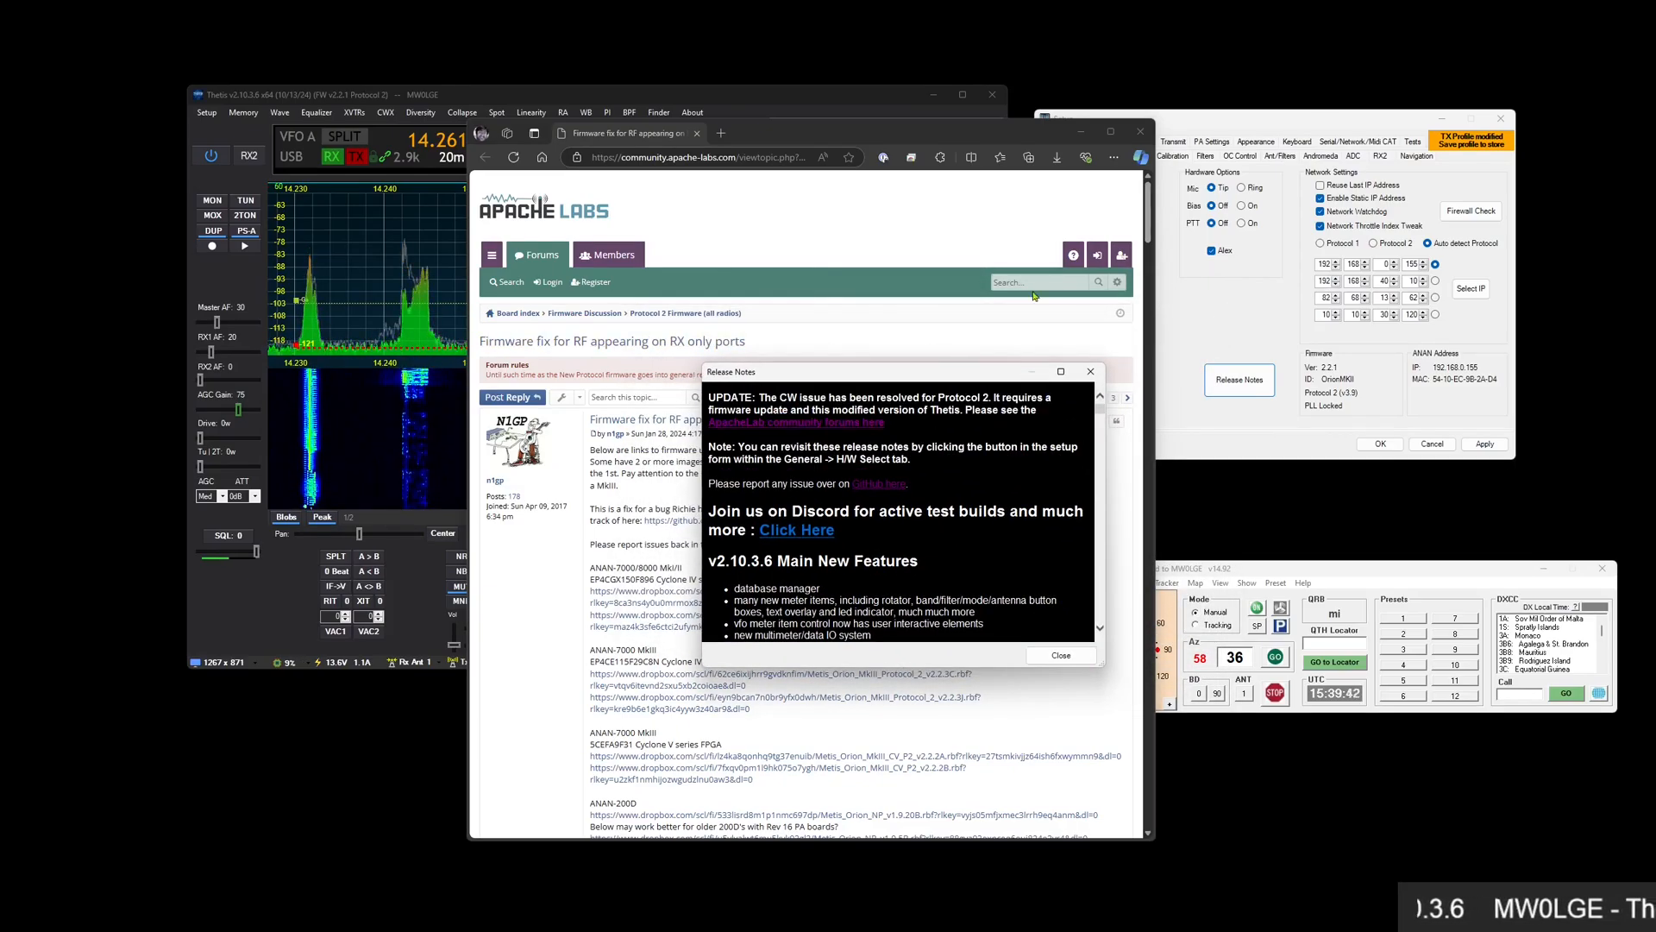
left_click(1141, 131)
Read through the v2.10.3.6 main new features and additions in the release notes and close them
scroll(936, 518, "down", 2)
scroll(936, 519, "down", 2)
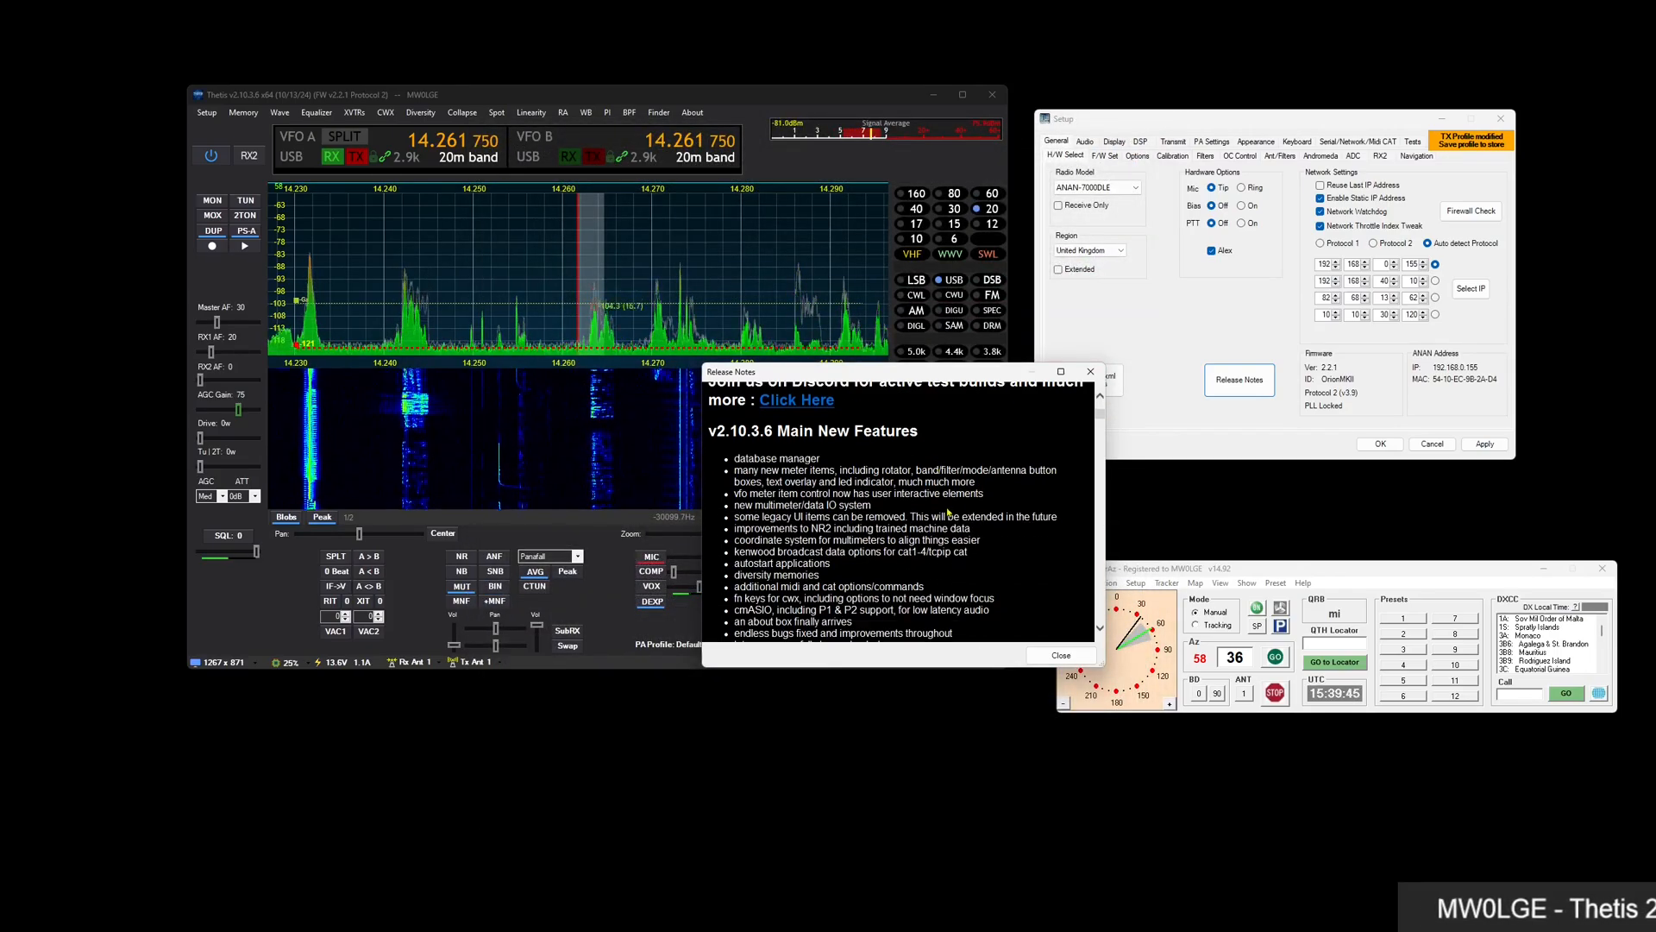
scroll(936, 520, "down", 5)
scroll(1050, 389, "down", 10)
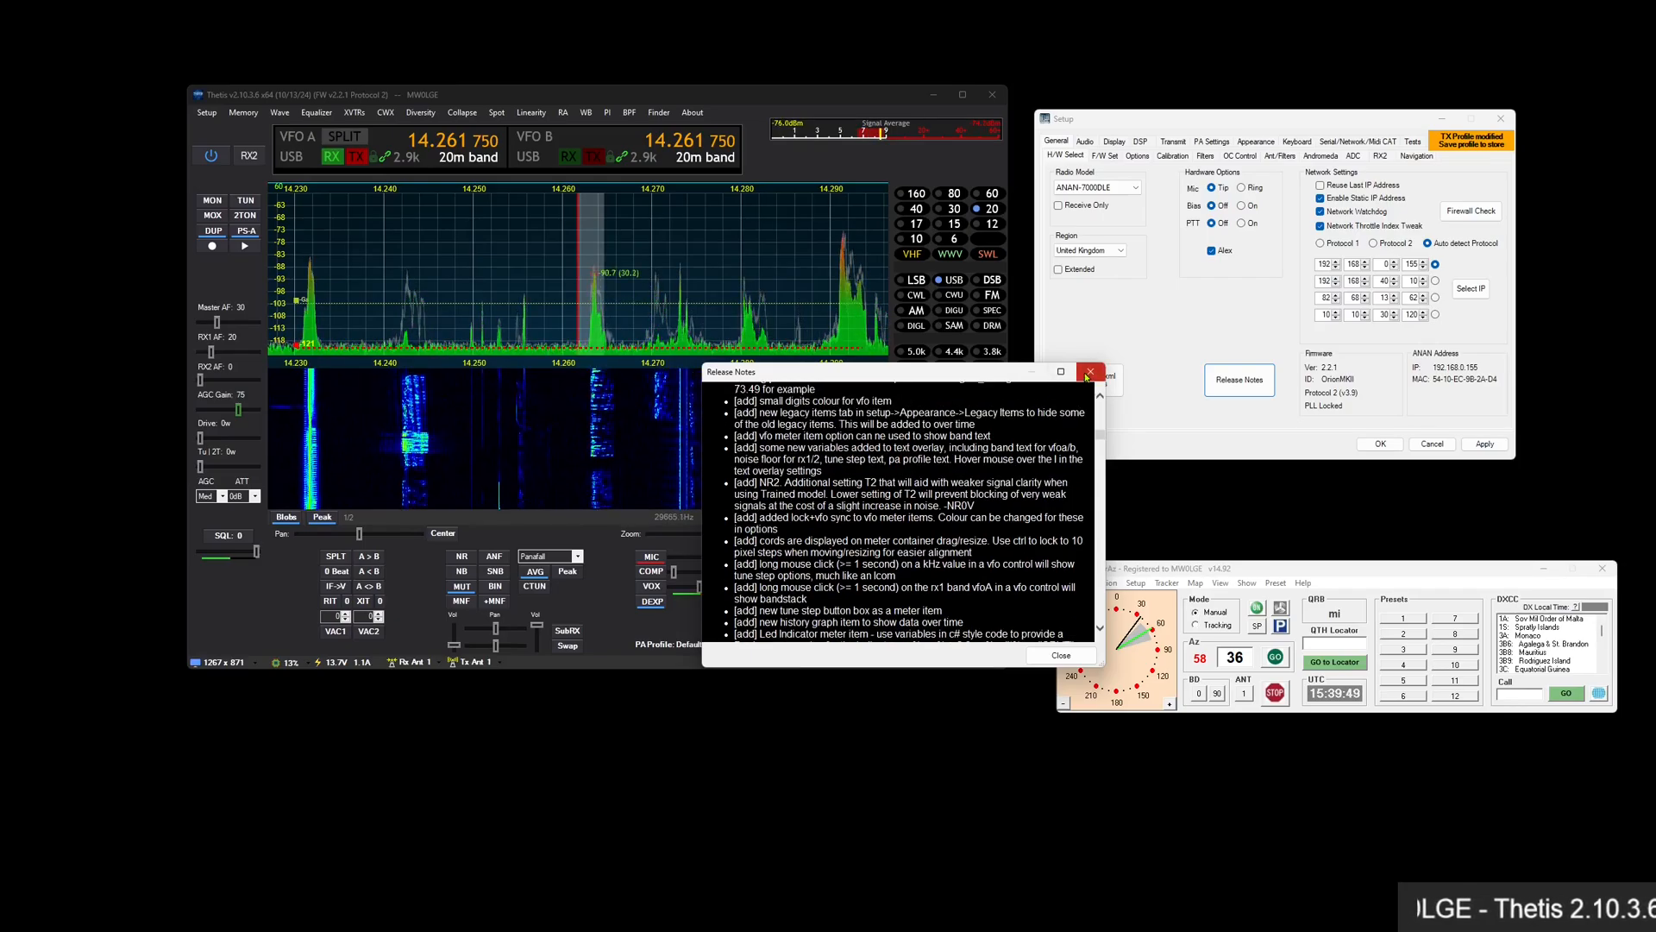
left_click(1088, 372)
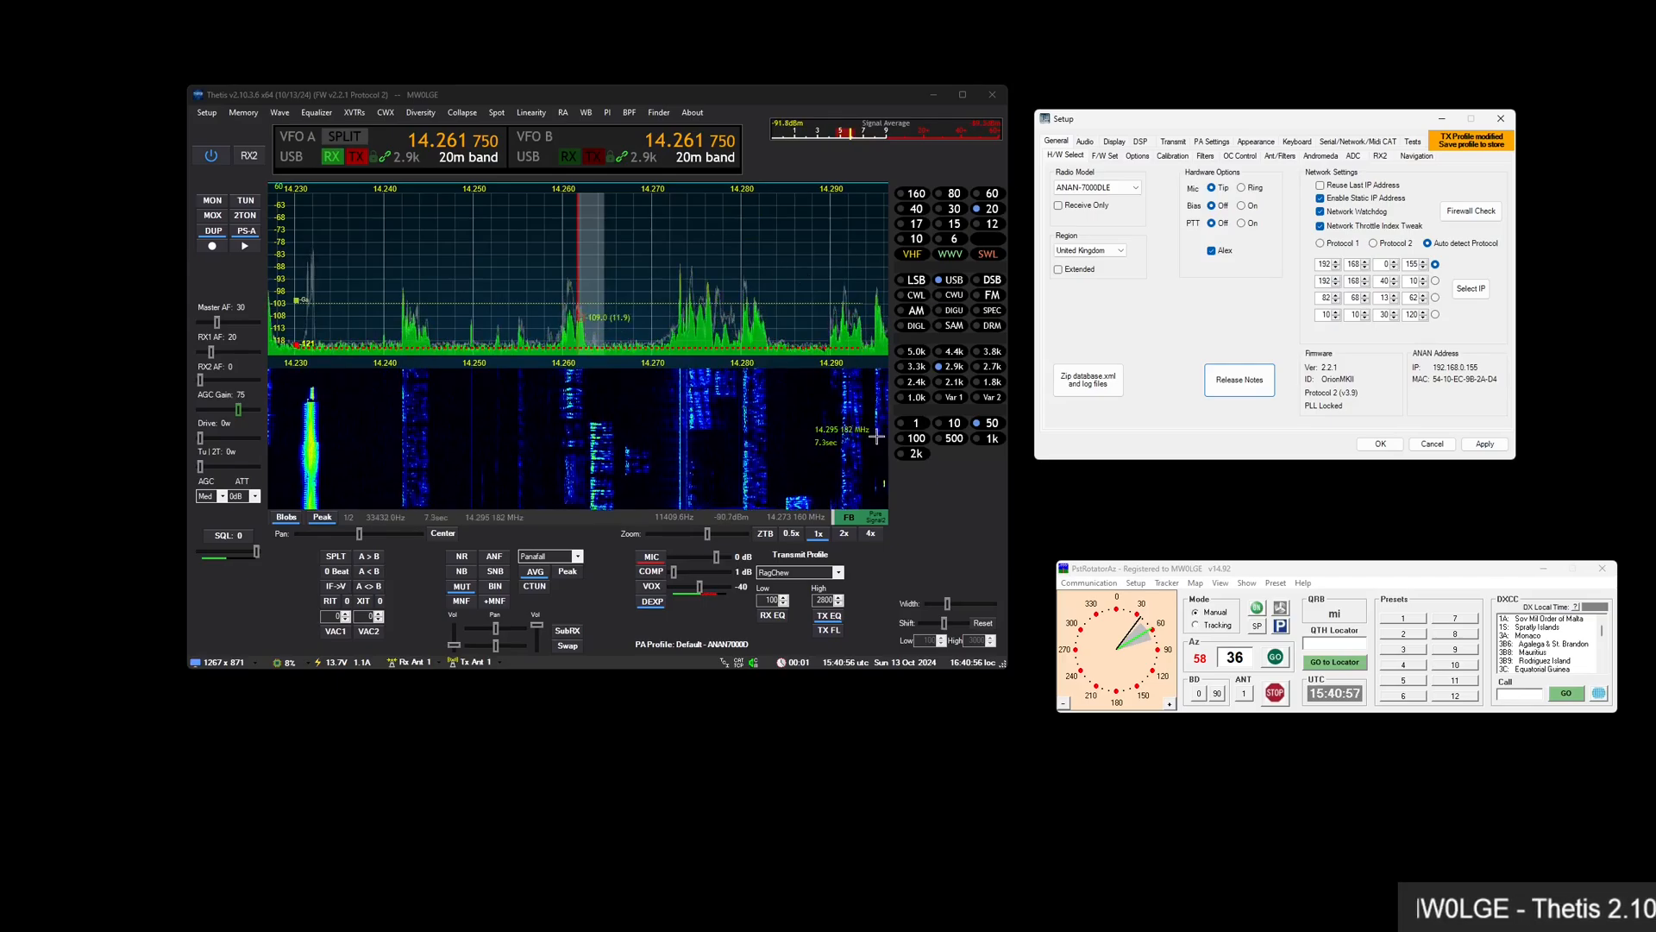
Enable RX2 and, in the legacy appearance settings, switch Hide band button grid off and back on
left_click(250, 157)
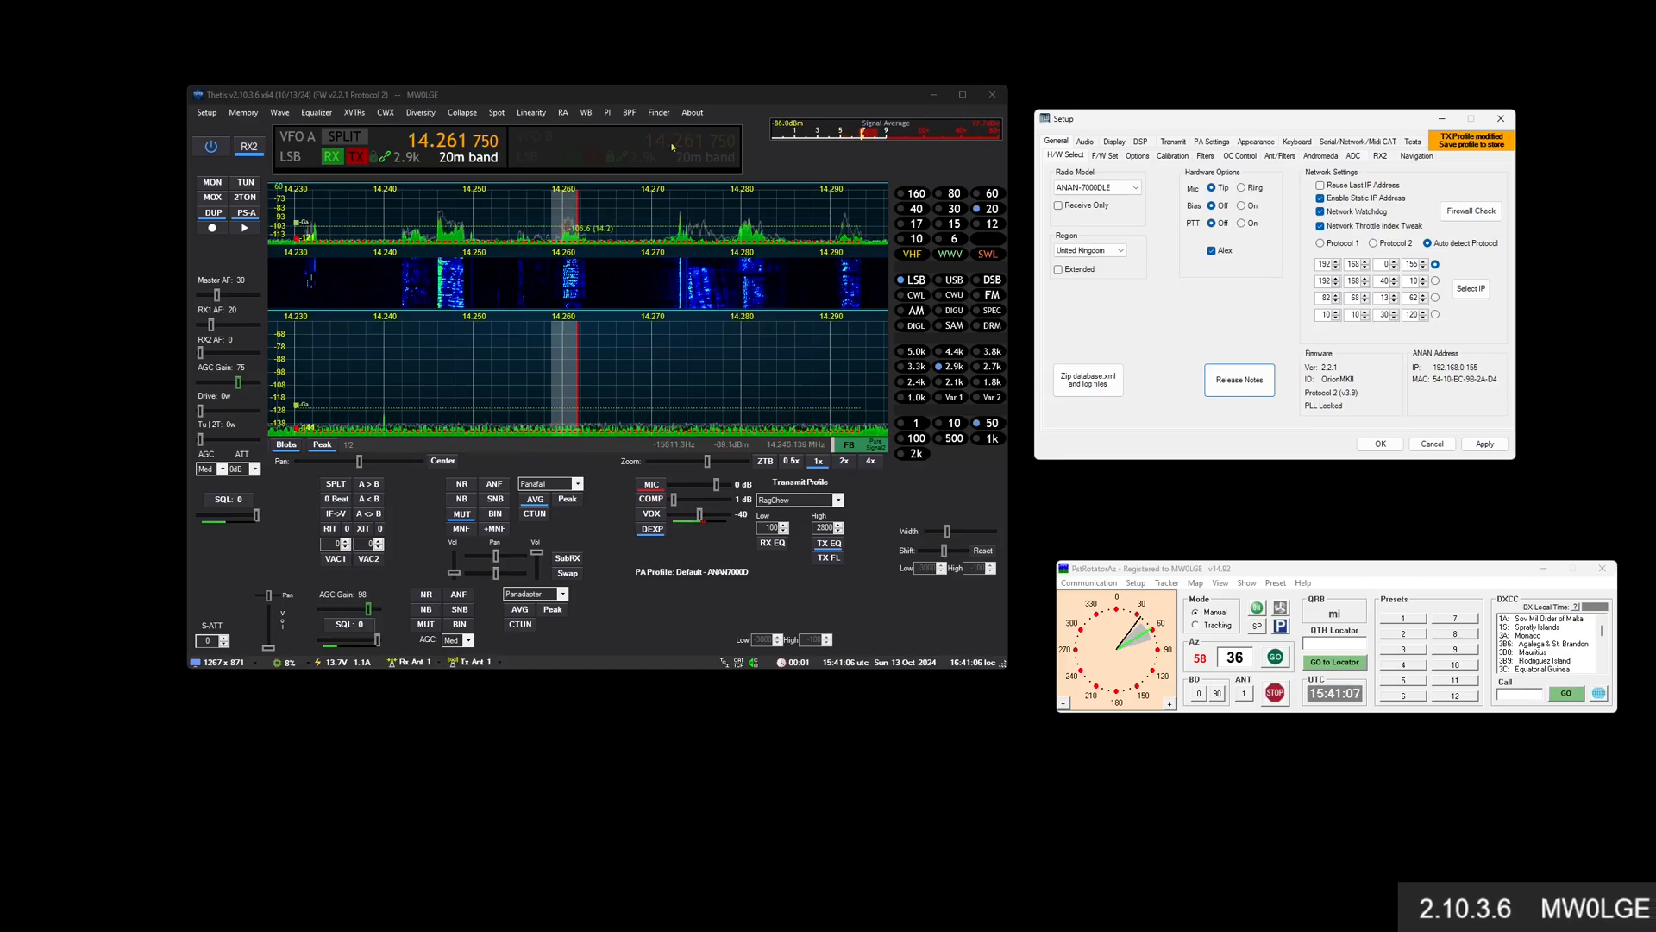
left_click(1333, 143)
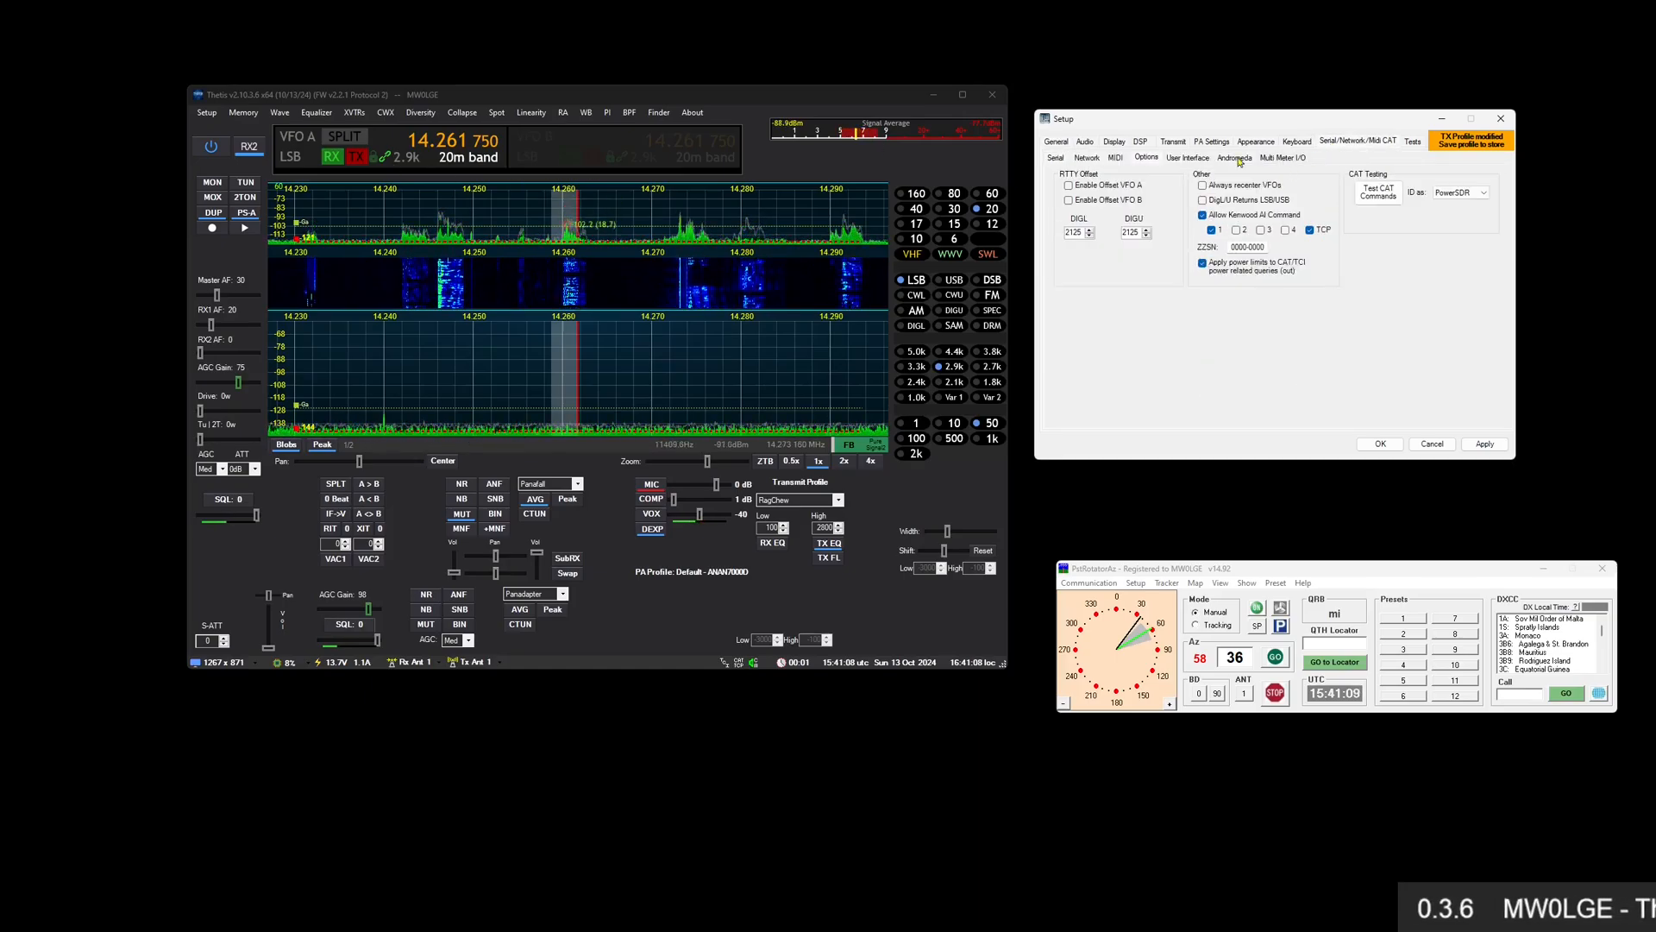
left_click(1264, 143)
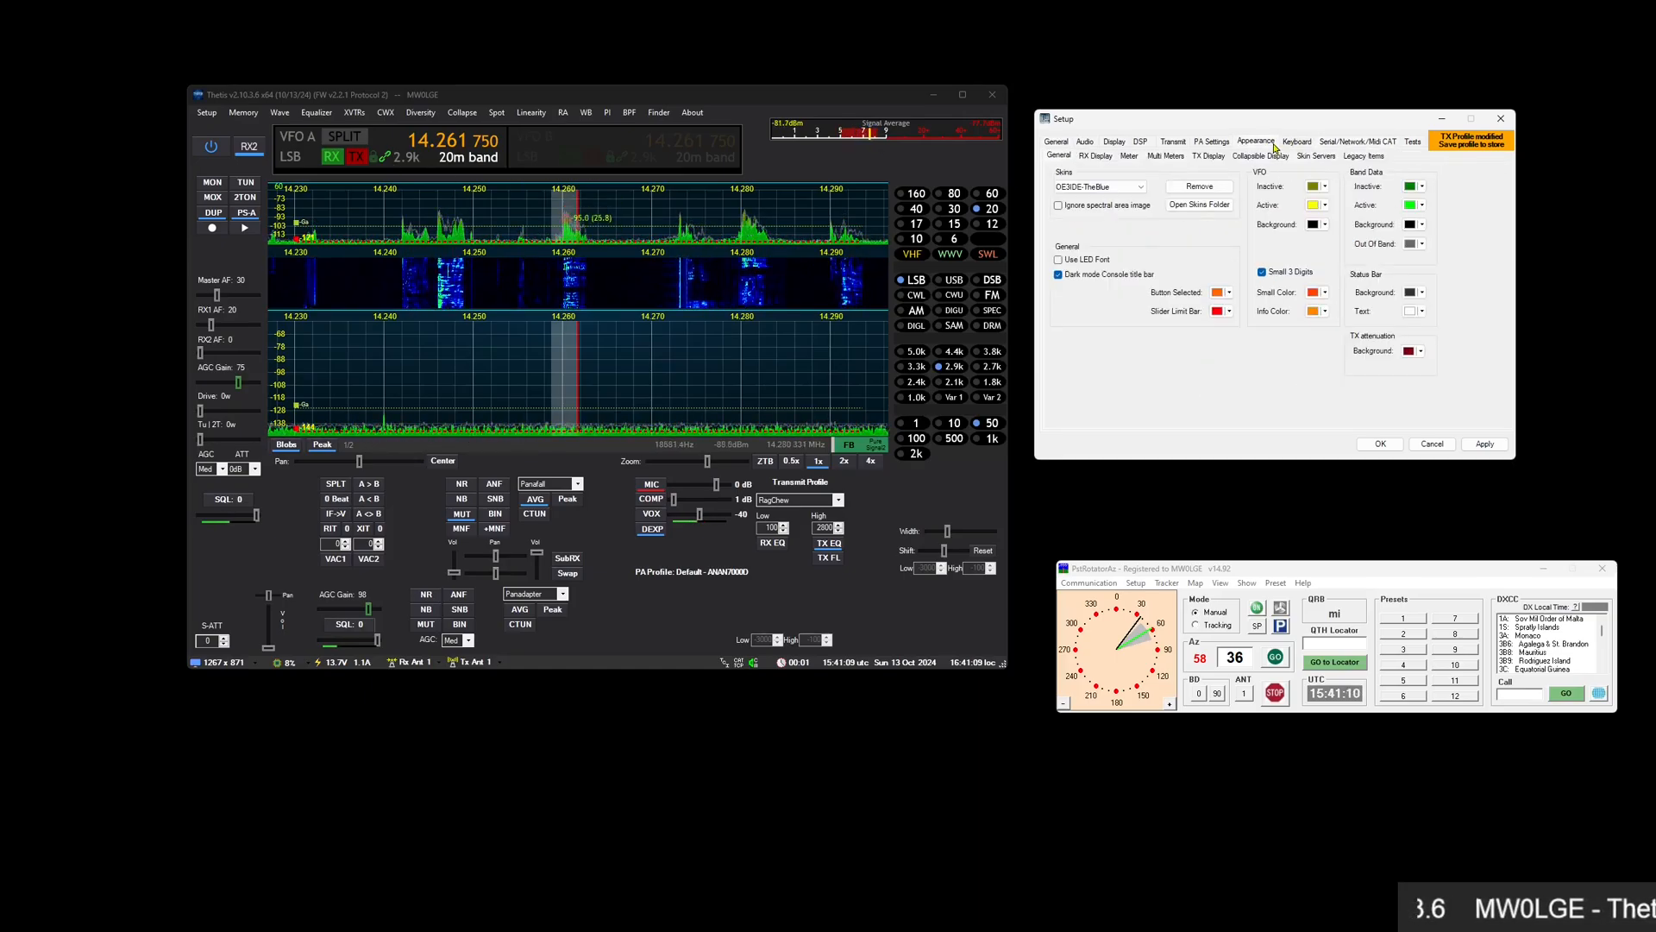
left_click(1356, 157)
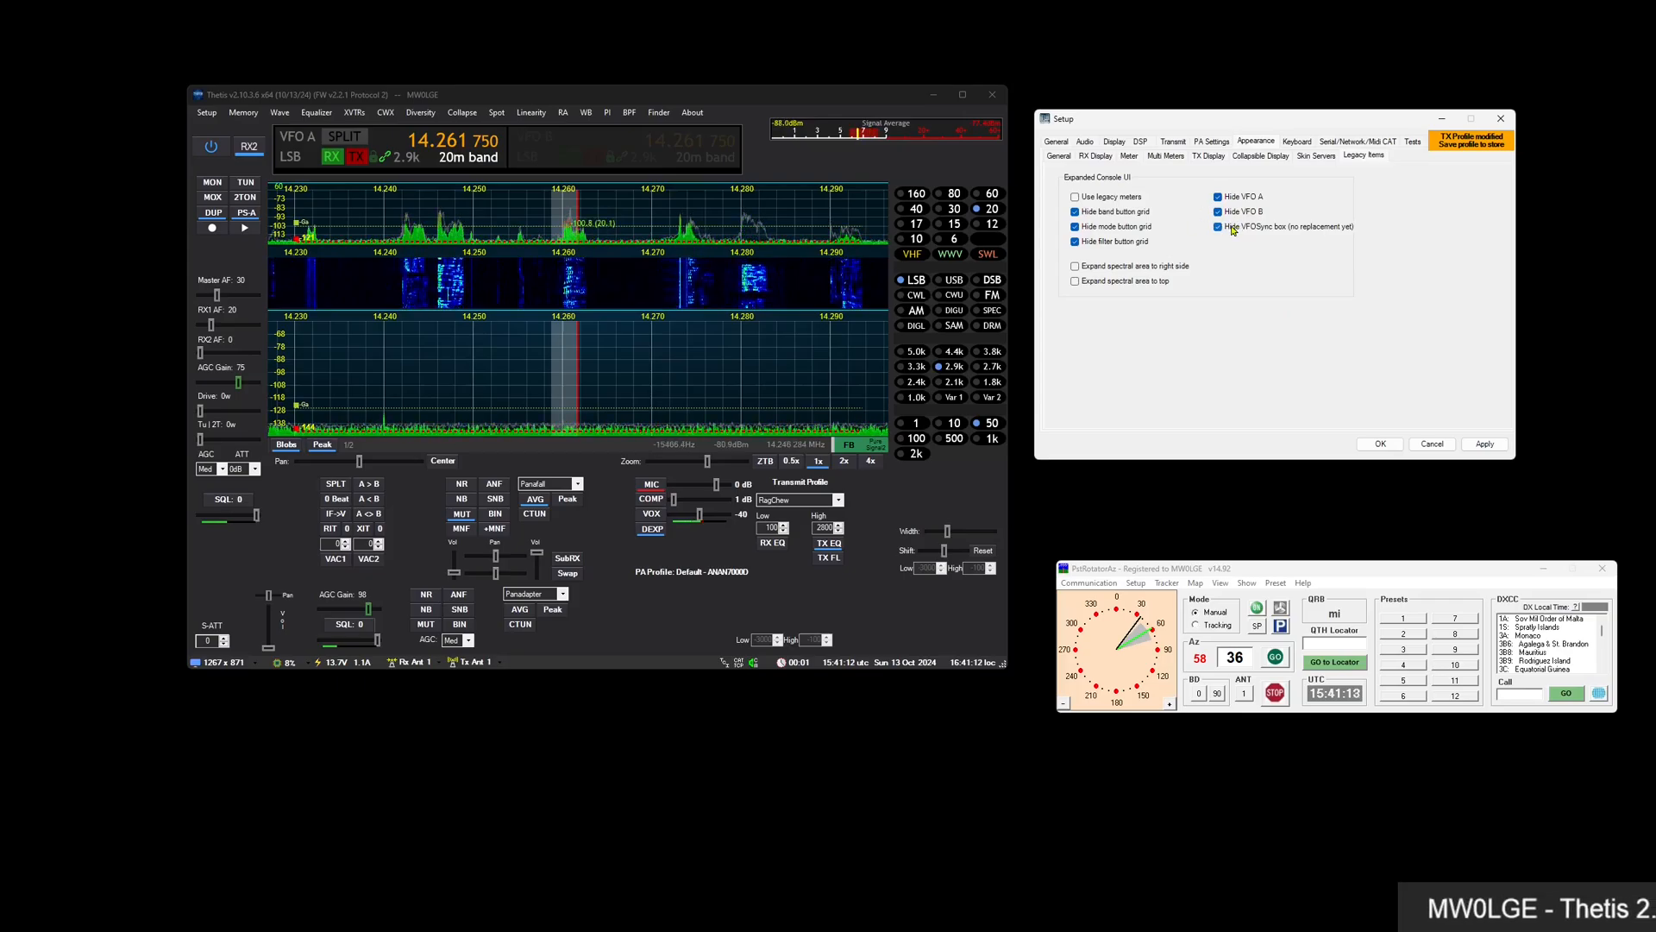
left_click(1121, 213)
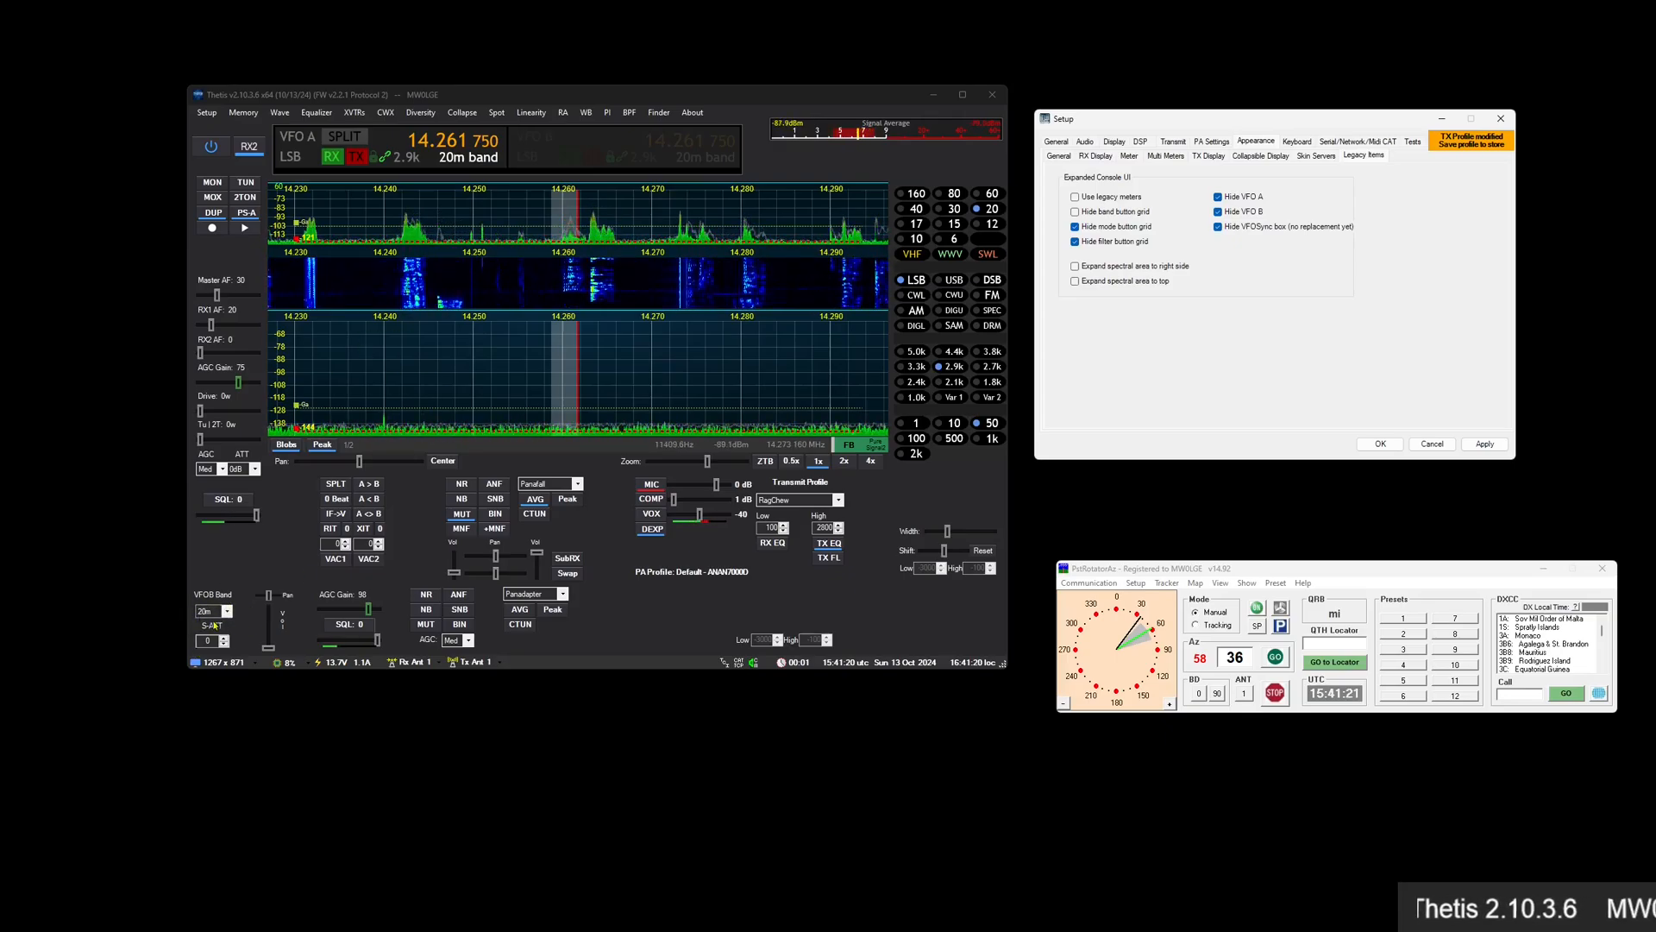
left_click(1107, 217)
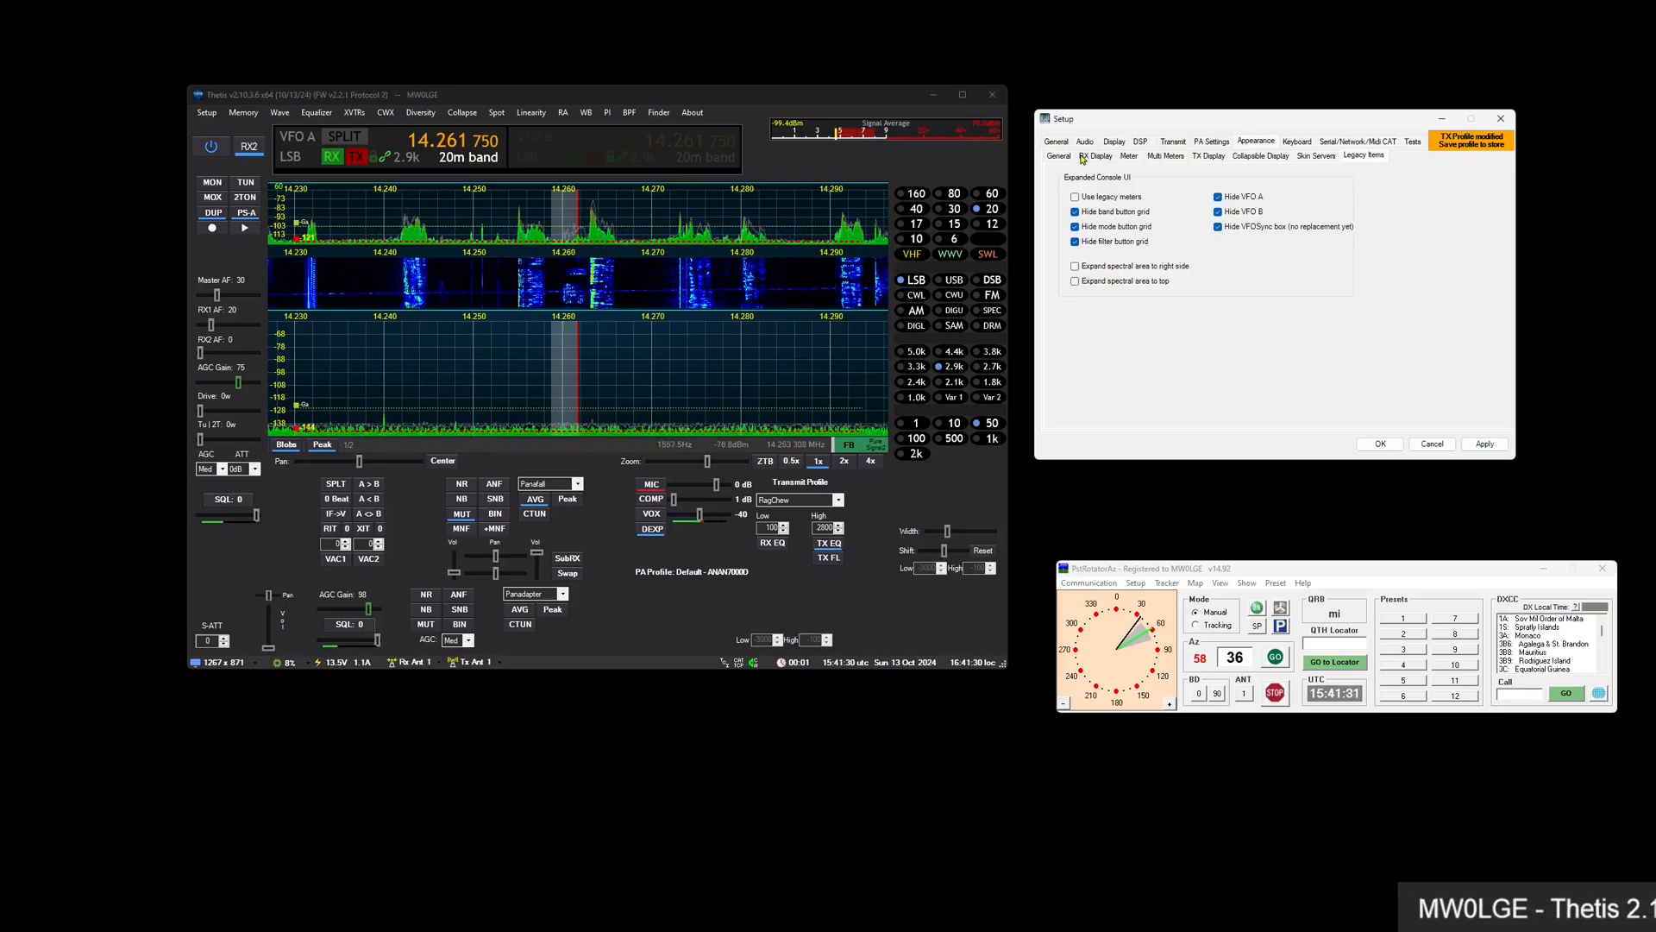
Add a new TRX2 multi-meter container and place it over the RX2 spectrum
left_click(1159, 159)
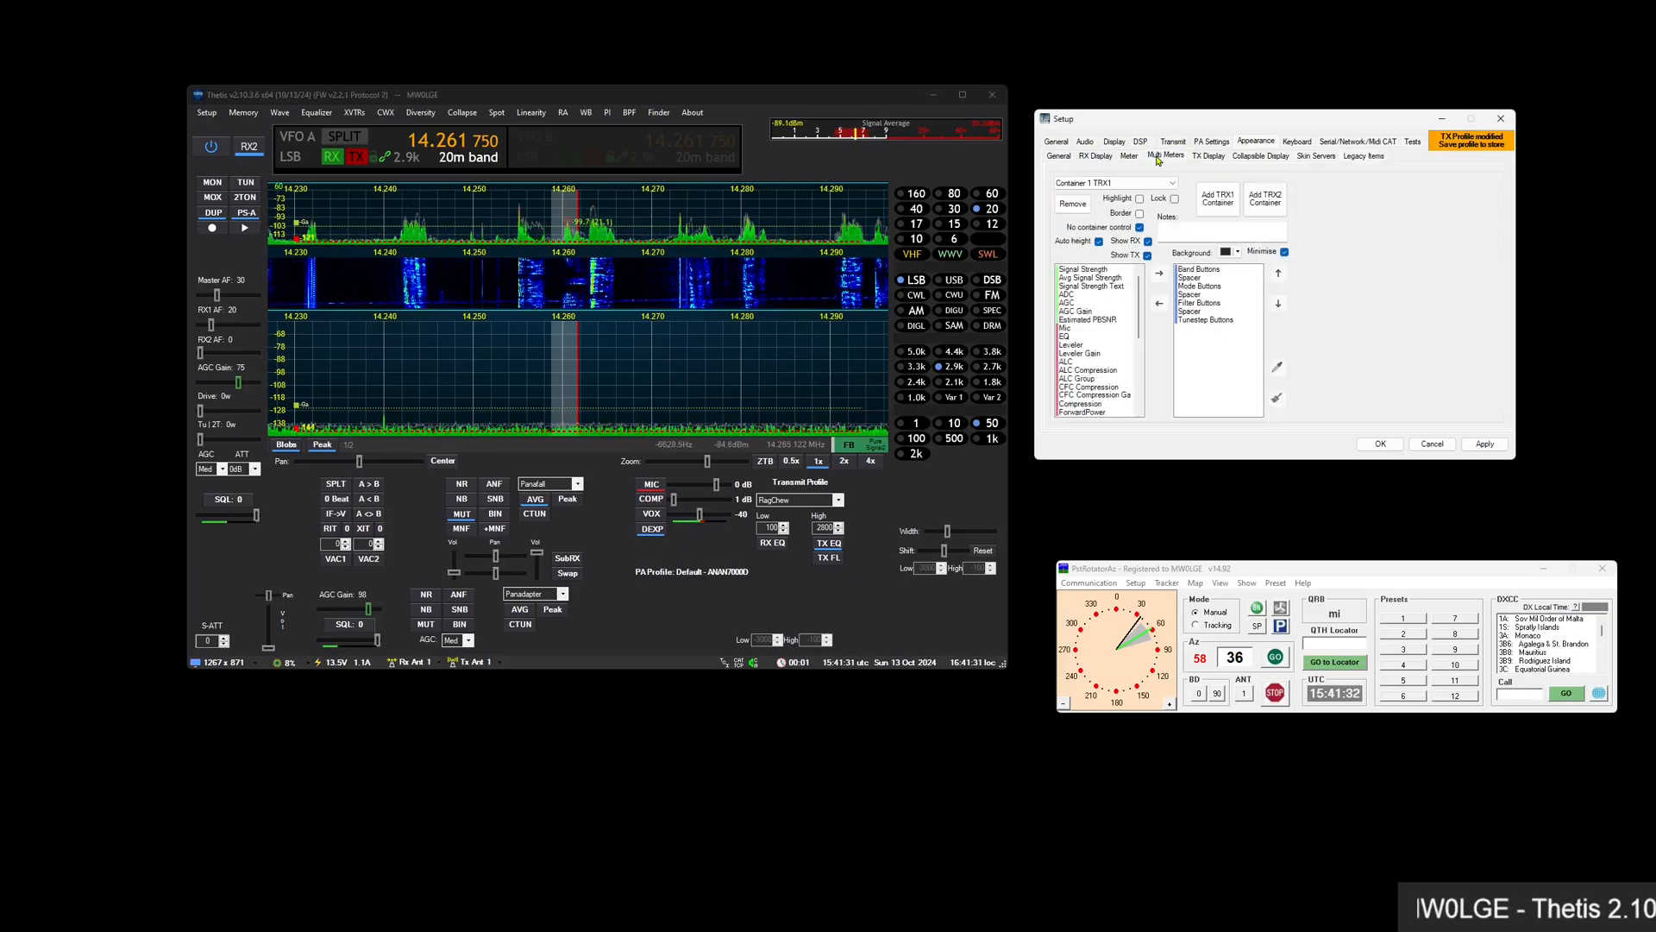
left_click(1266, 198)
left_click_drag(316, 123, 477, 342)
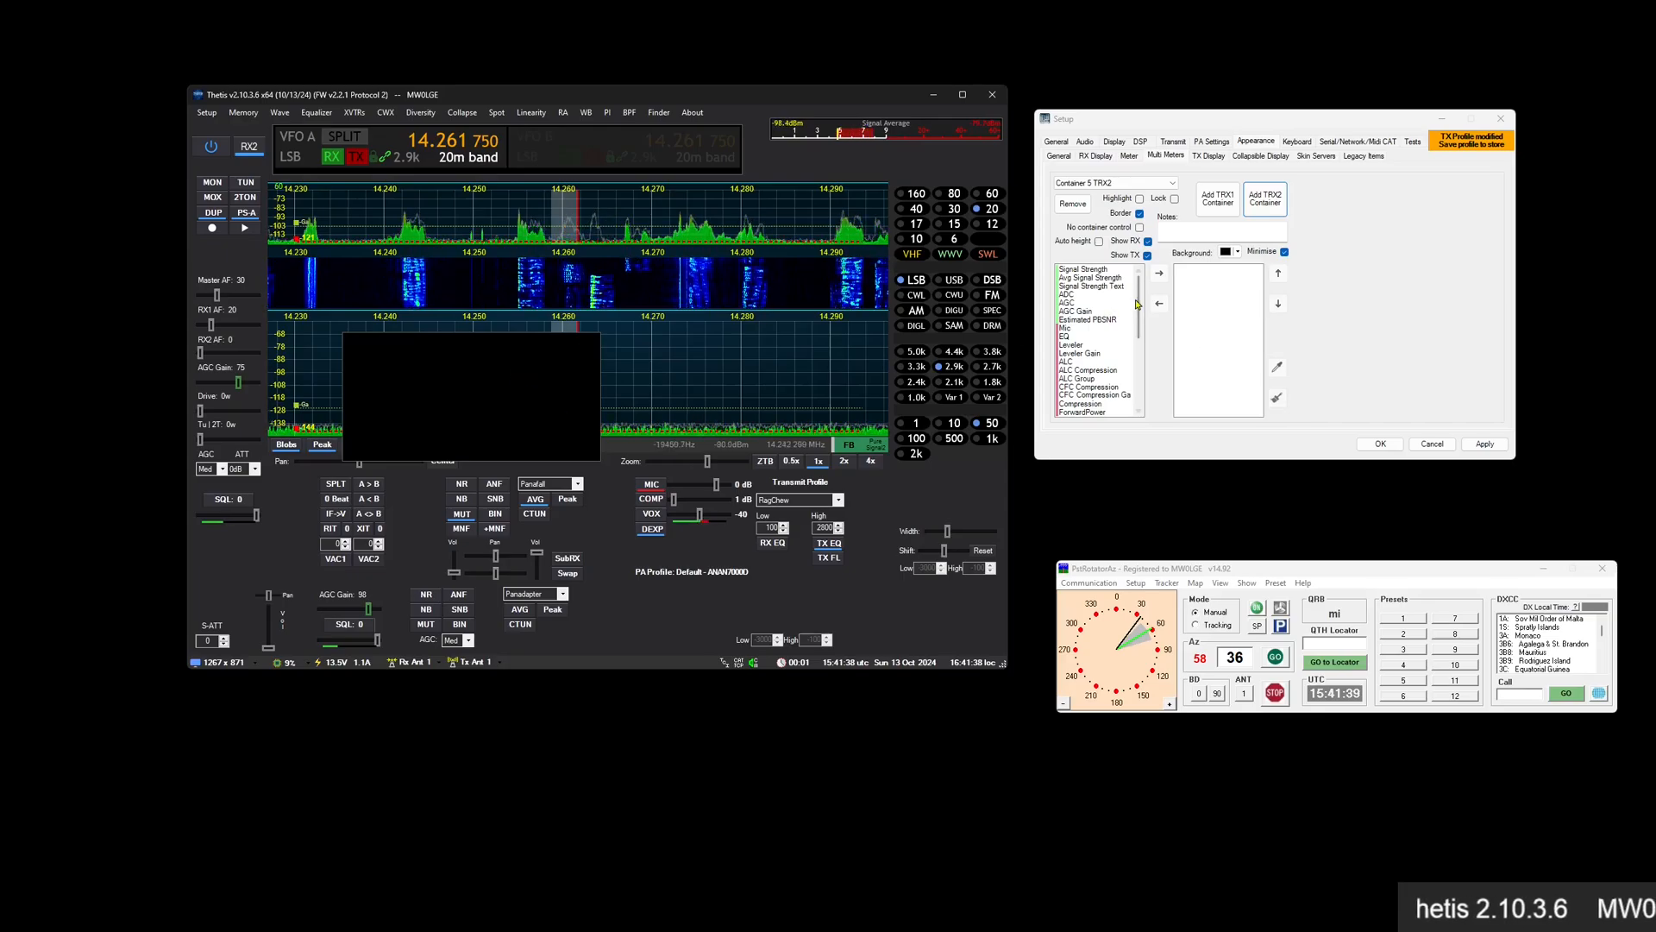
Add the Band Buttons item to the TRX2 container and narrow the container to fit the full band grid
left_click_drag(1138, 303, 1136, 395)
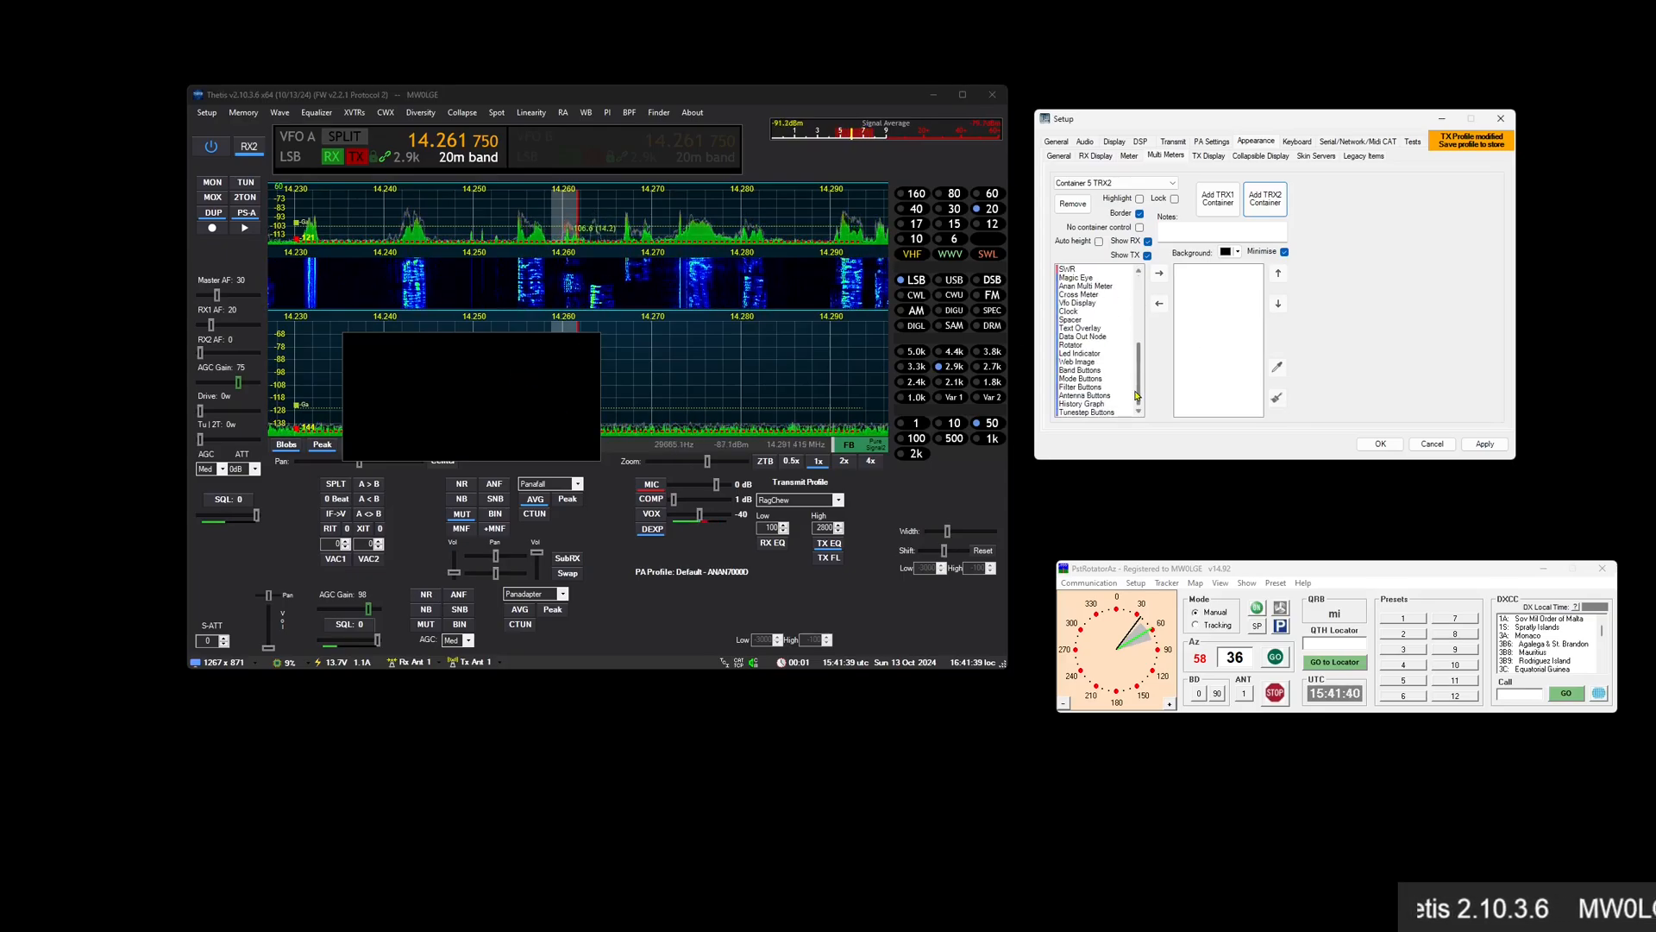
left_click(1090, 372)
double_click(1090, 371)
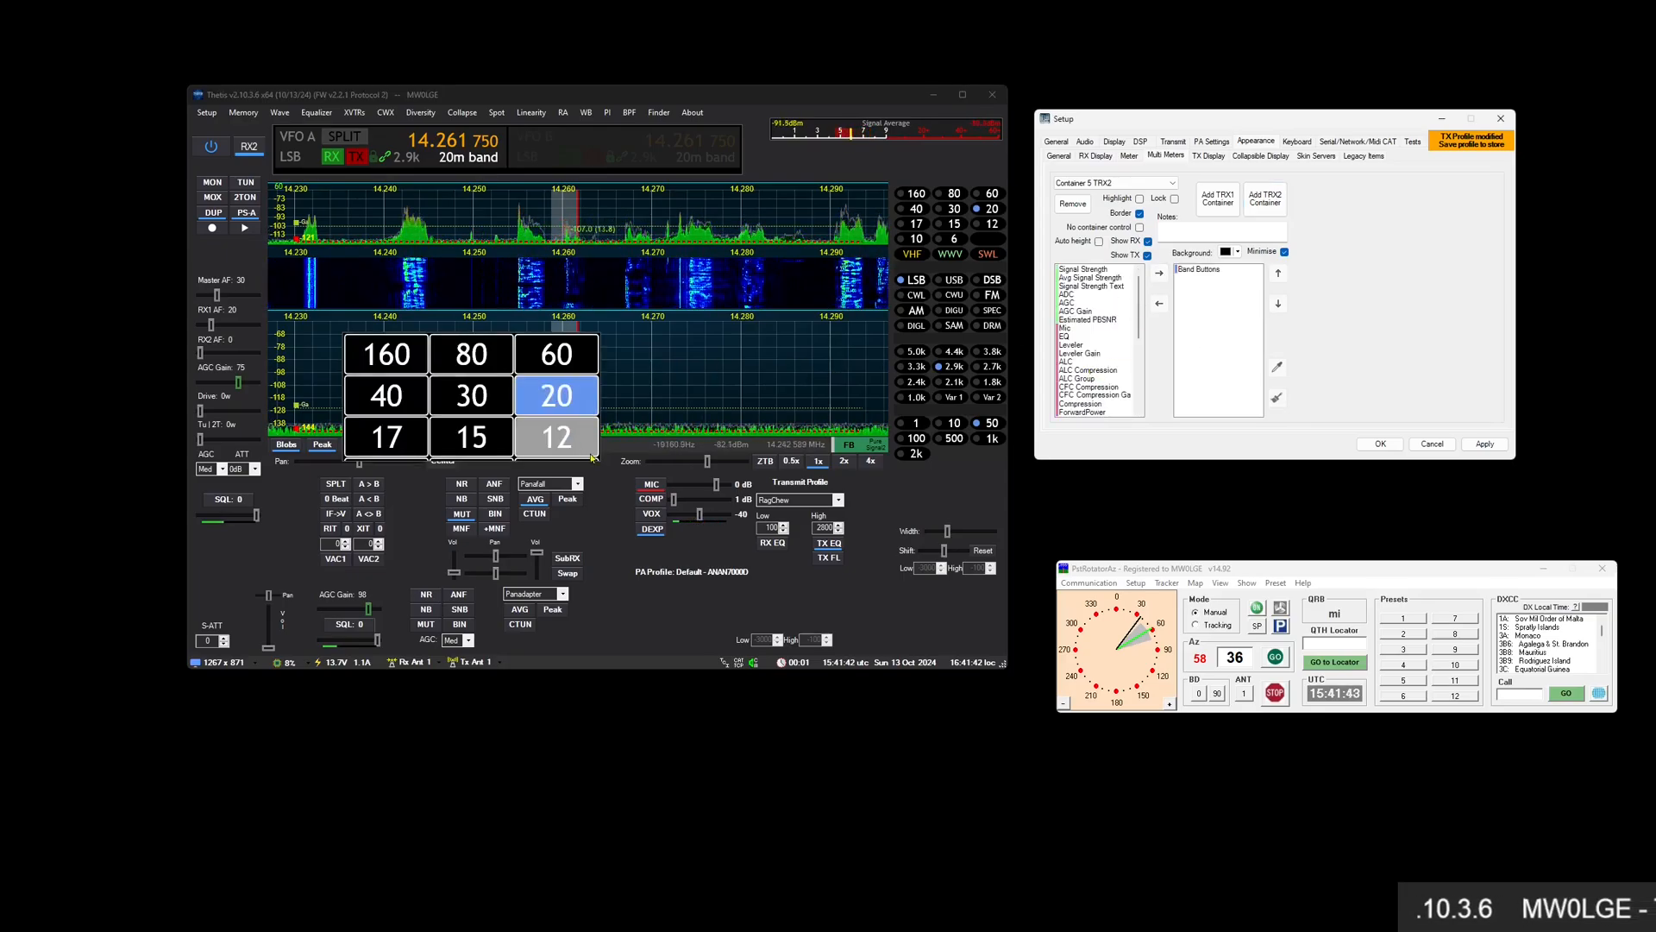
left_click_drag(594, 457, 490, 452)
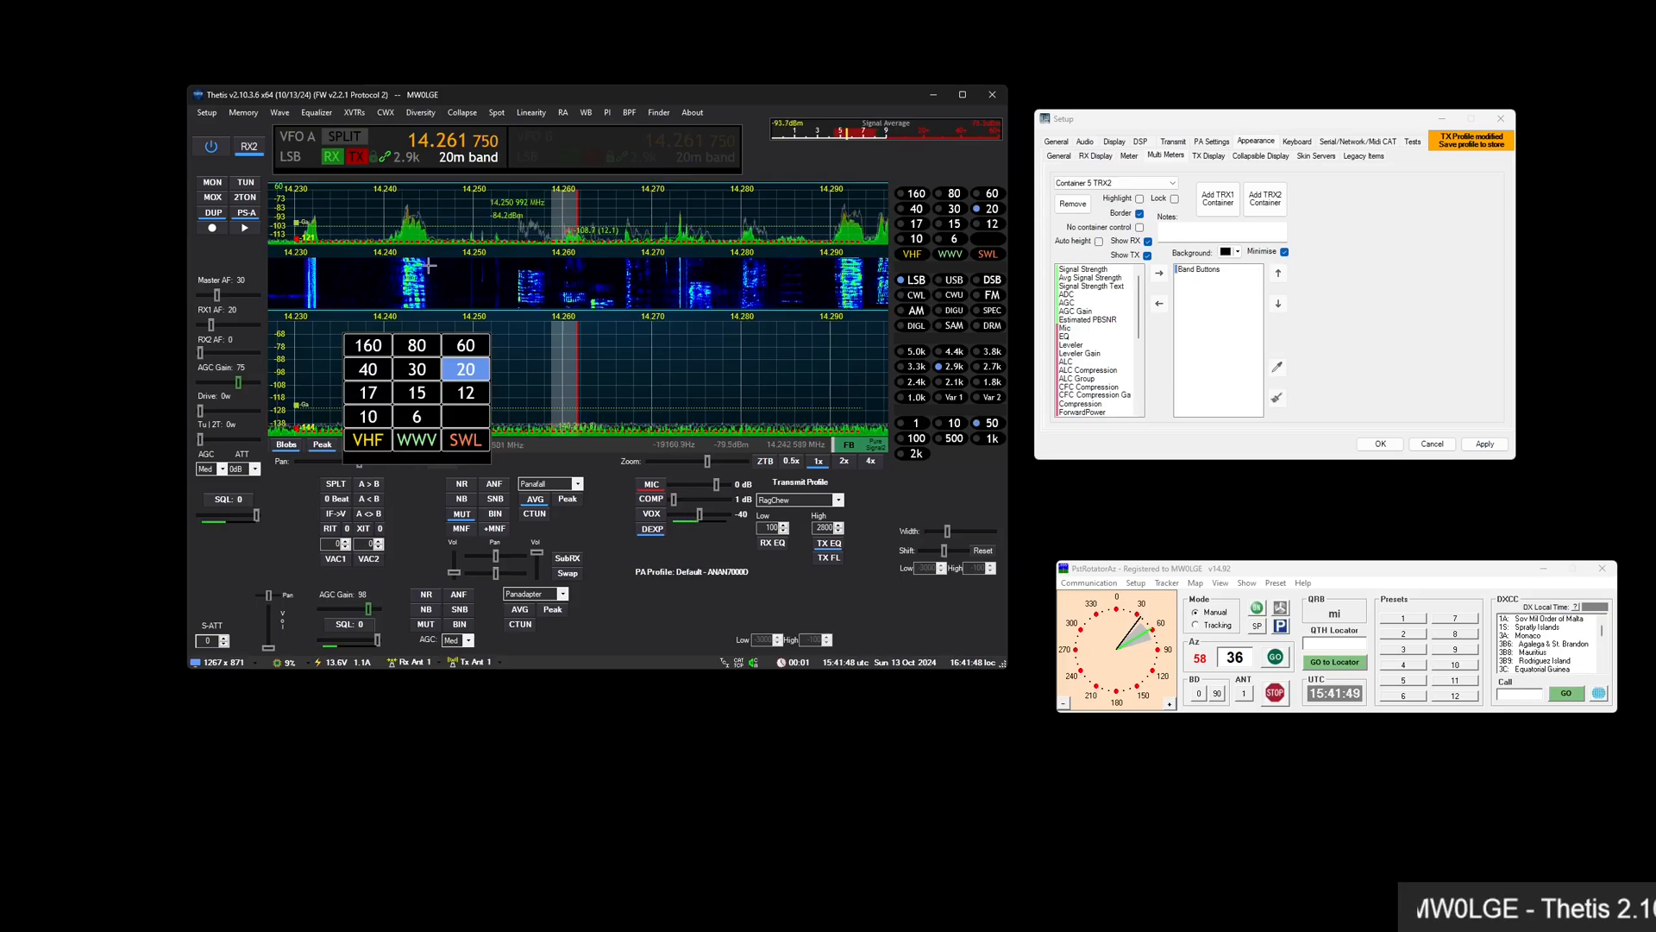
mouse_move(588, 141)
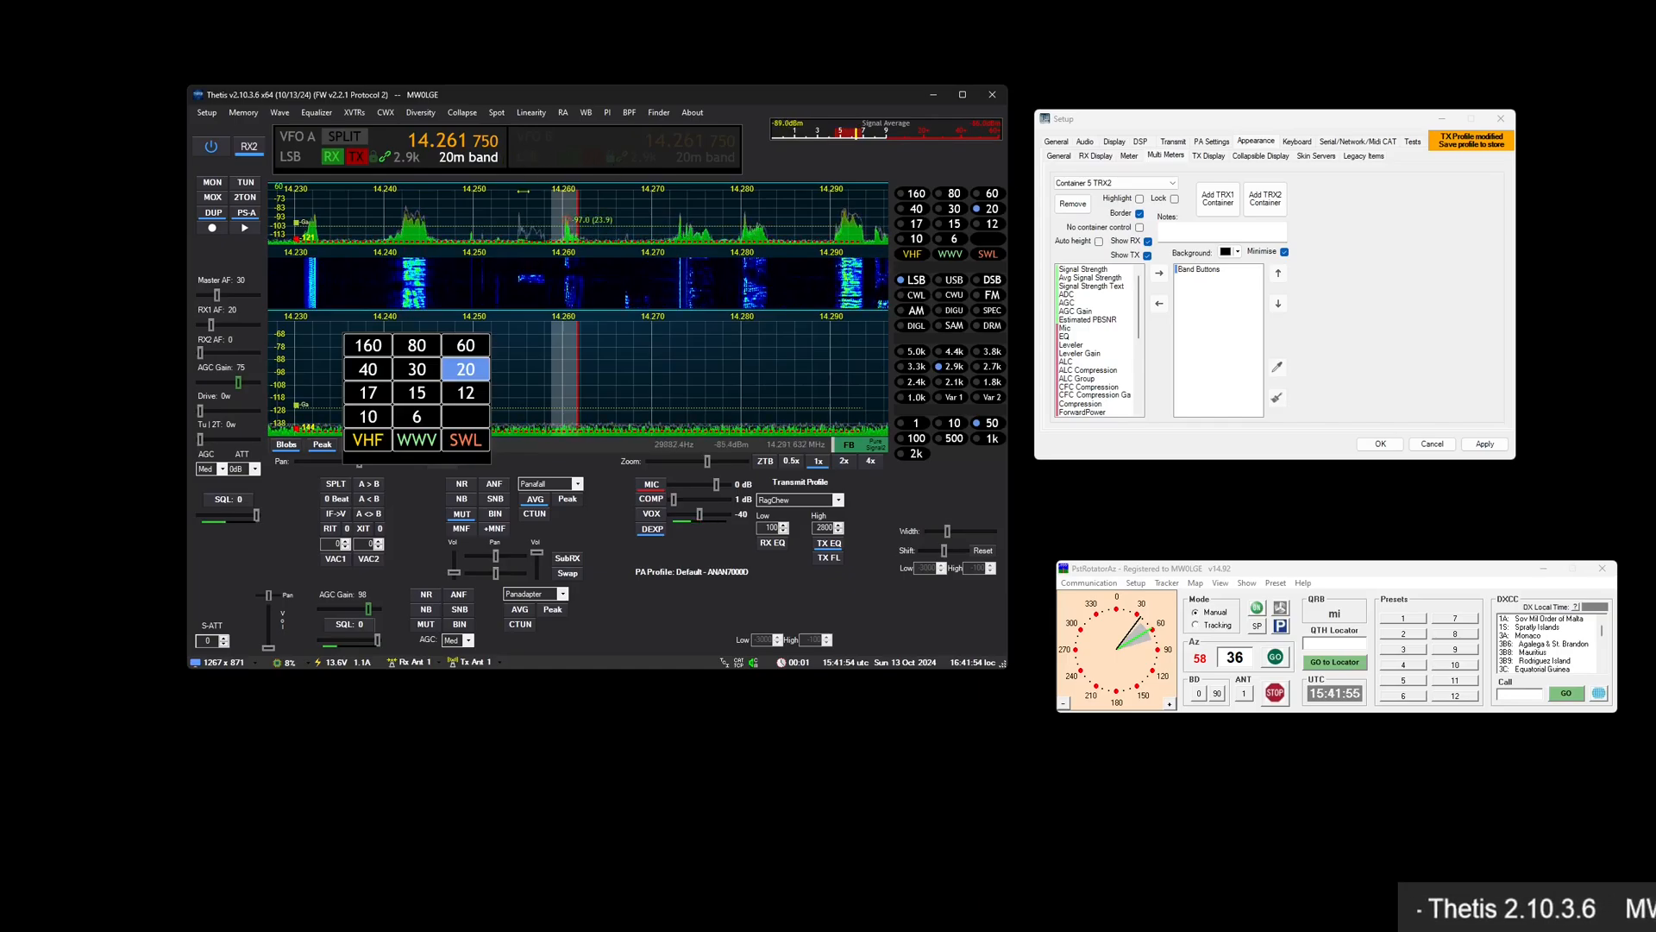
mouse_move(296, 135)
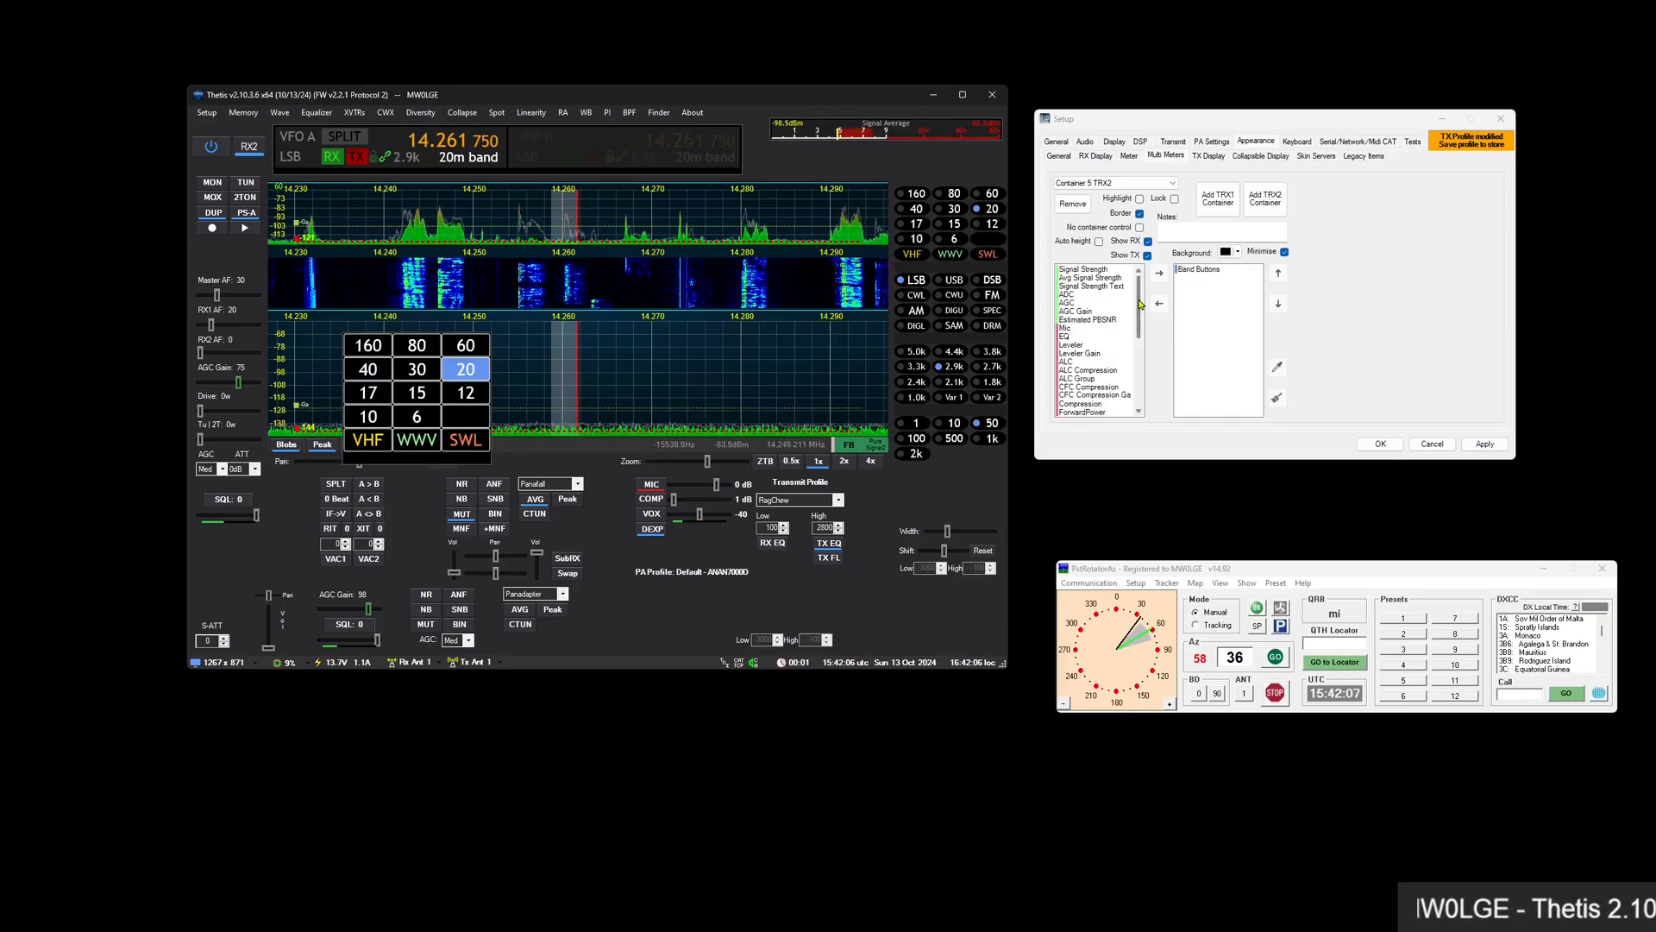
Add a Vfo Display set to VFO B to the container, place it above Band Buttons and enlarge the container
scroll(1140, 304, "down", 6)
left_click(1088, 320)
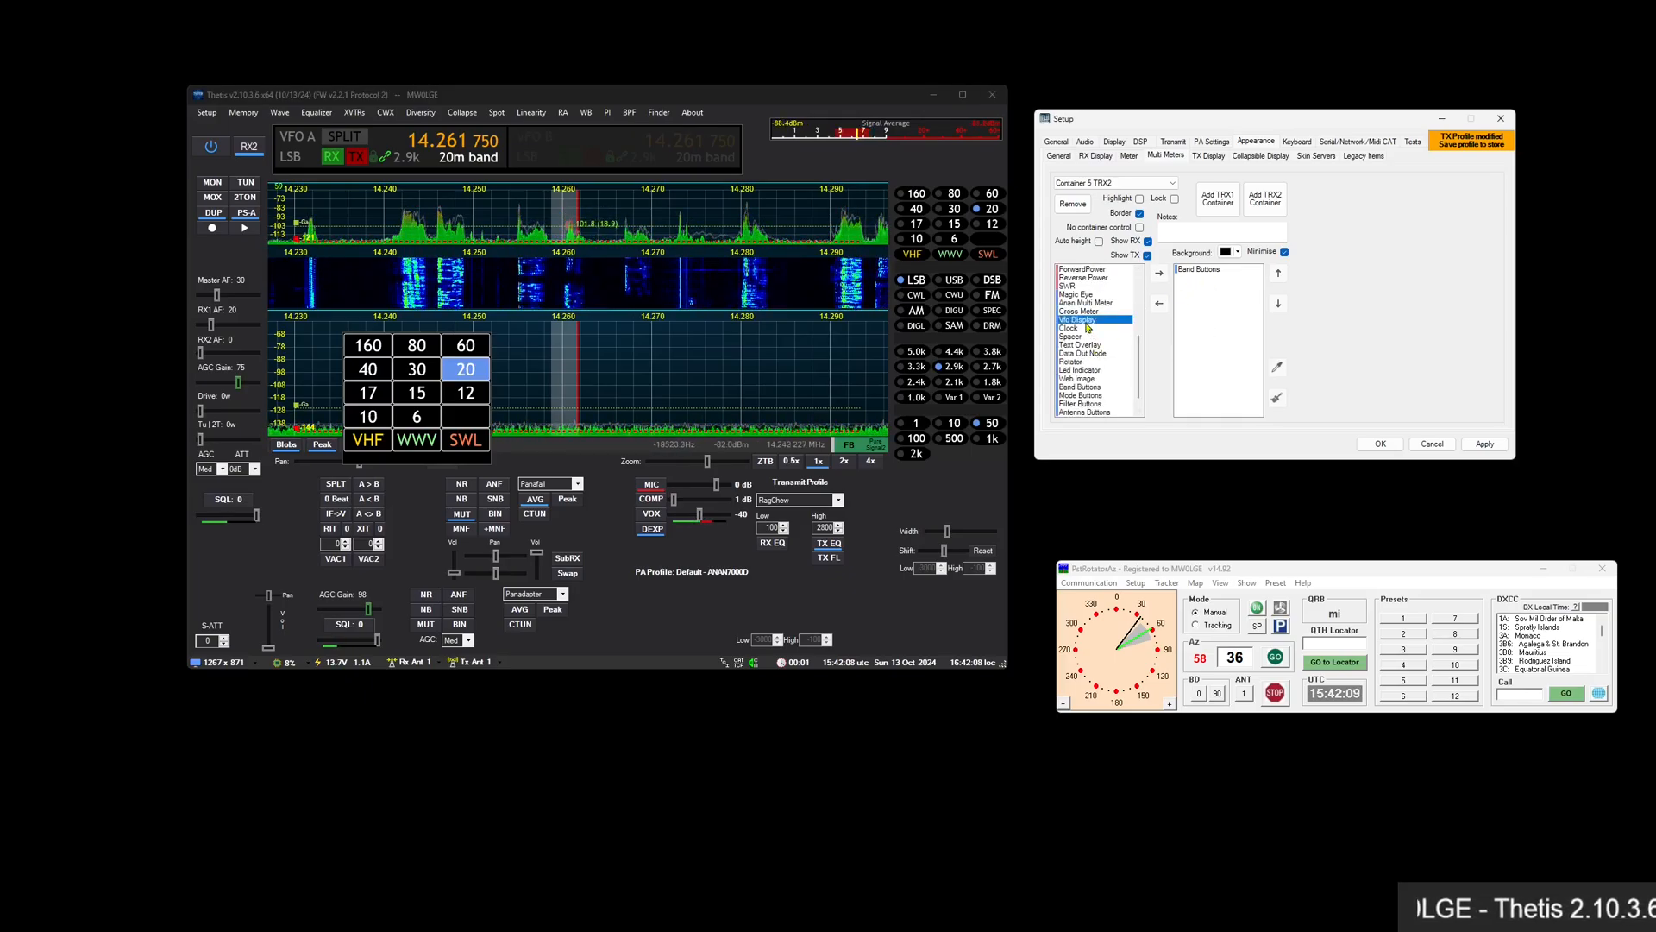
left_click(1159, 273)
left_click(1208, 279)
left_click(1441, 391)
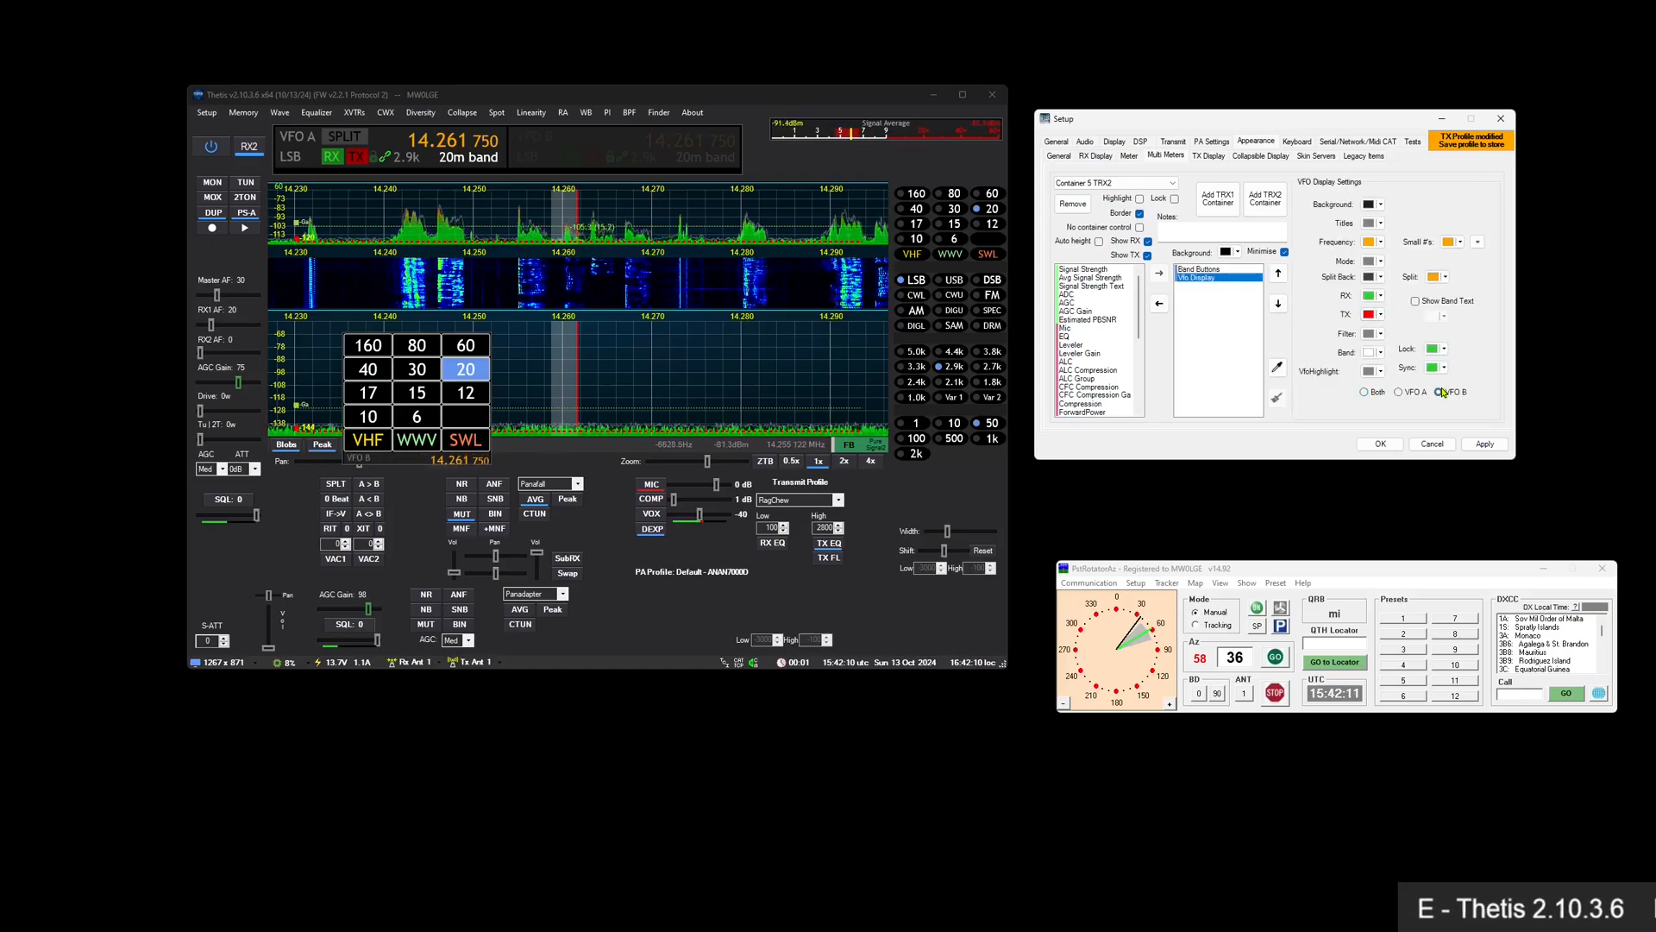
left_click(1277, 273)
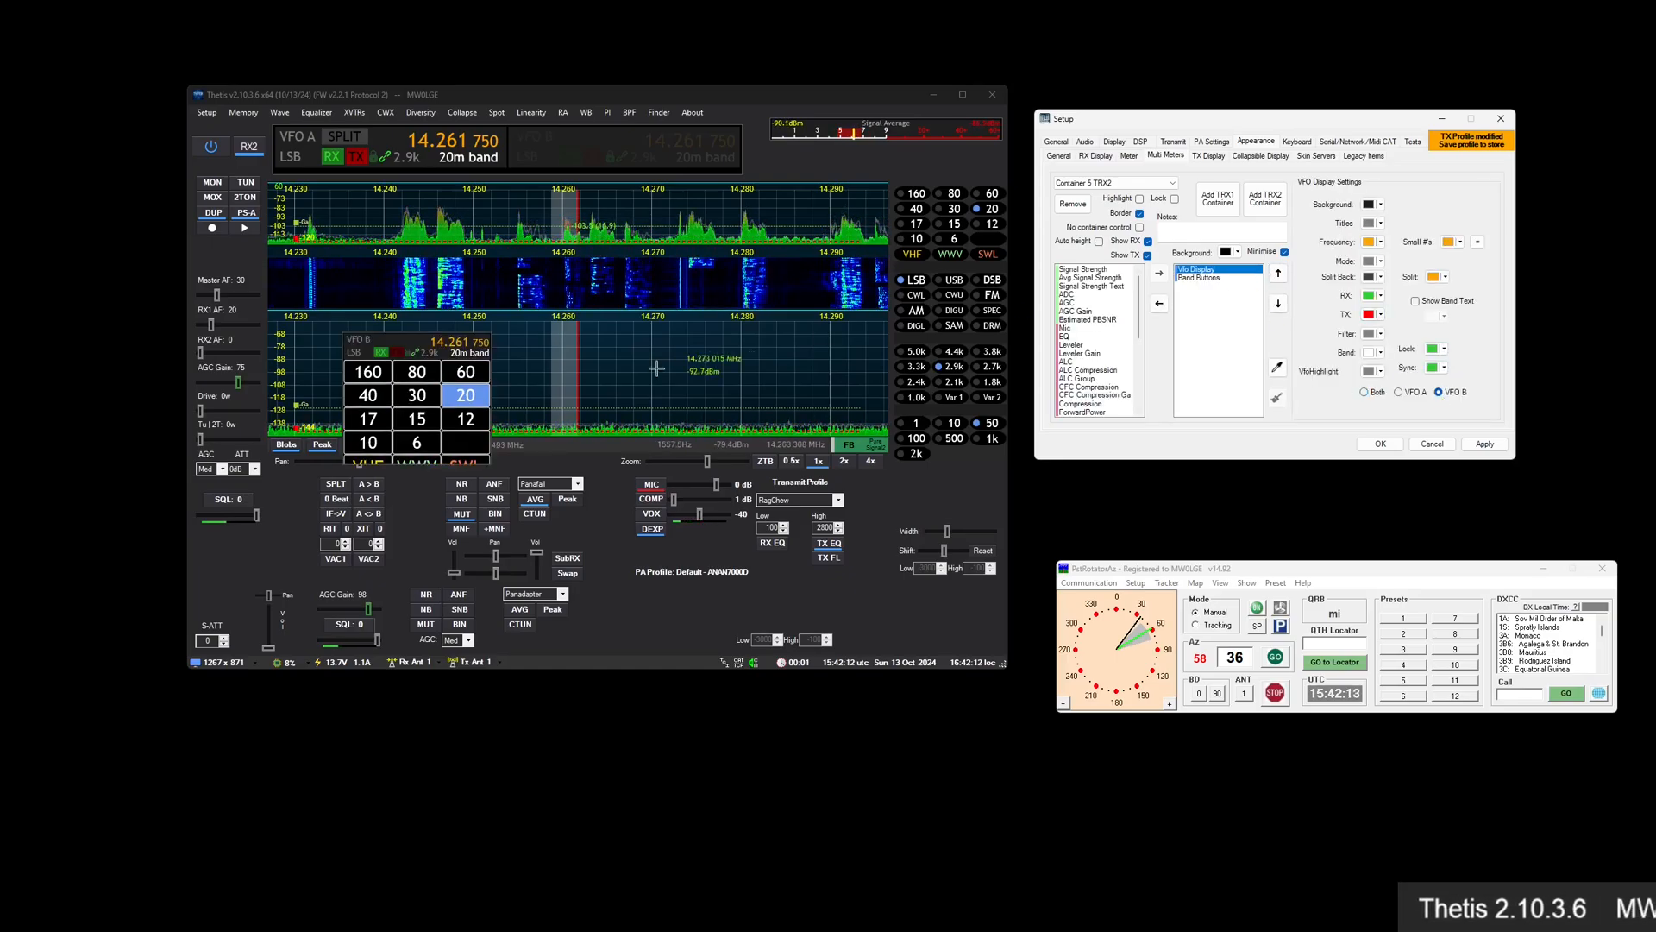
left_click_drag(486, 462, 621, 552)
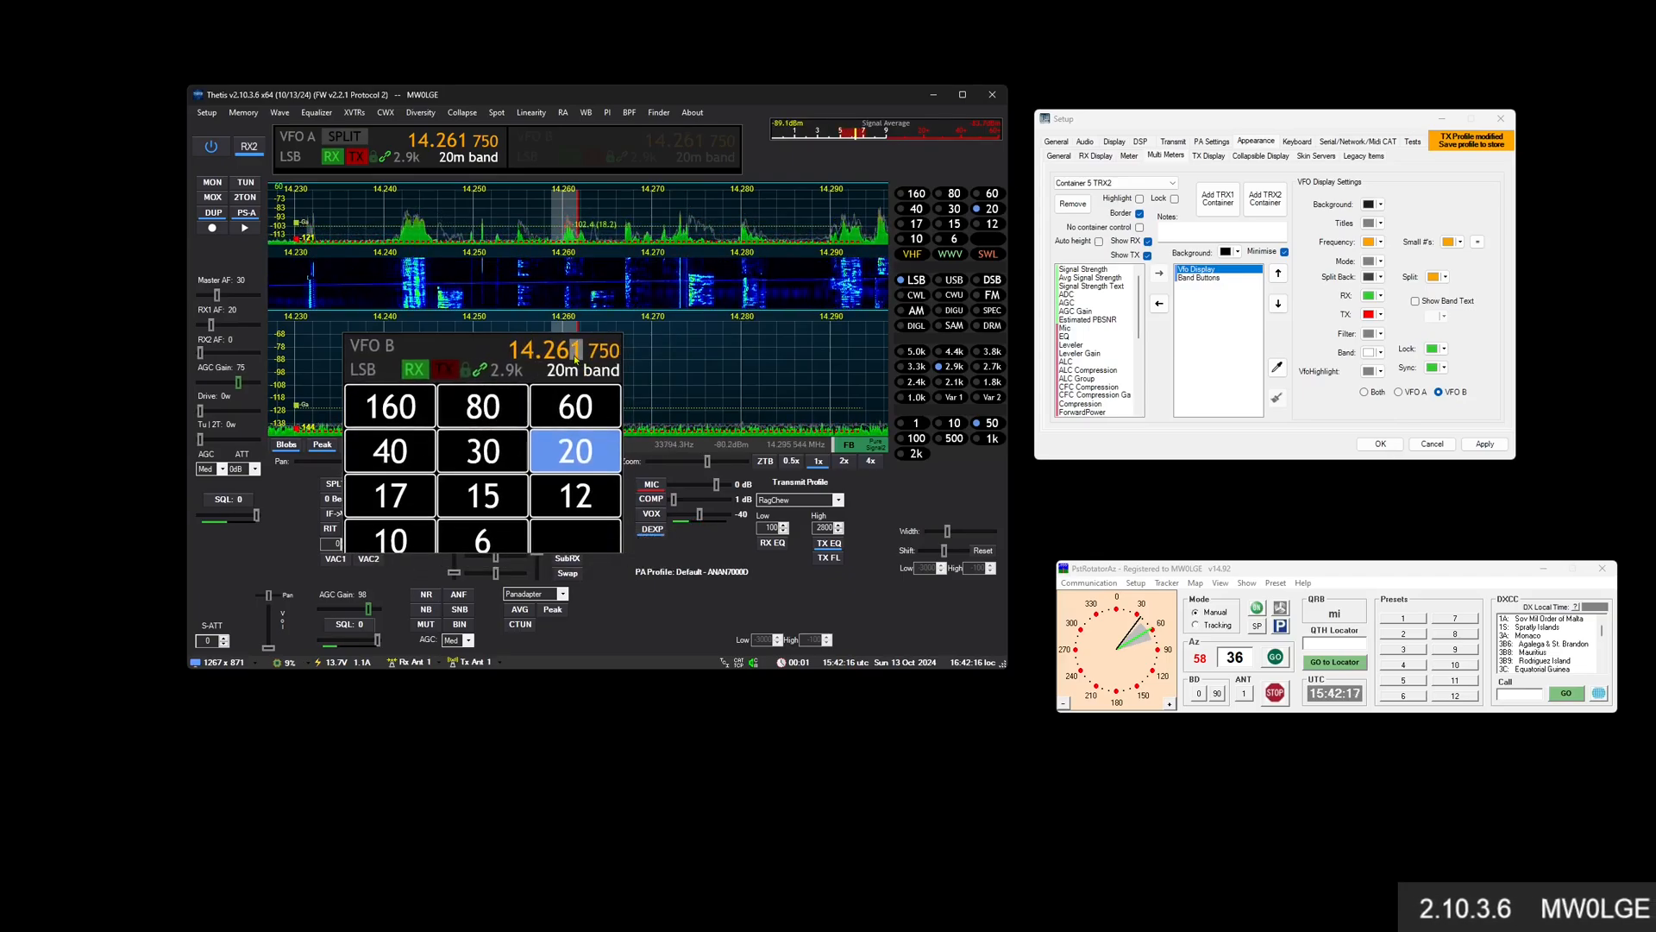
Tune up and down in 1 kHz steps on the container's VFO B display, ending at 14.259 750
scroll(575, 356, "up", 2)
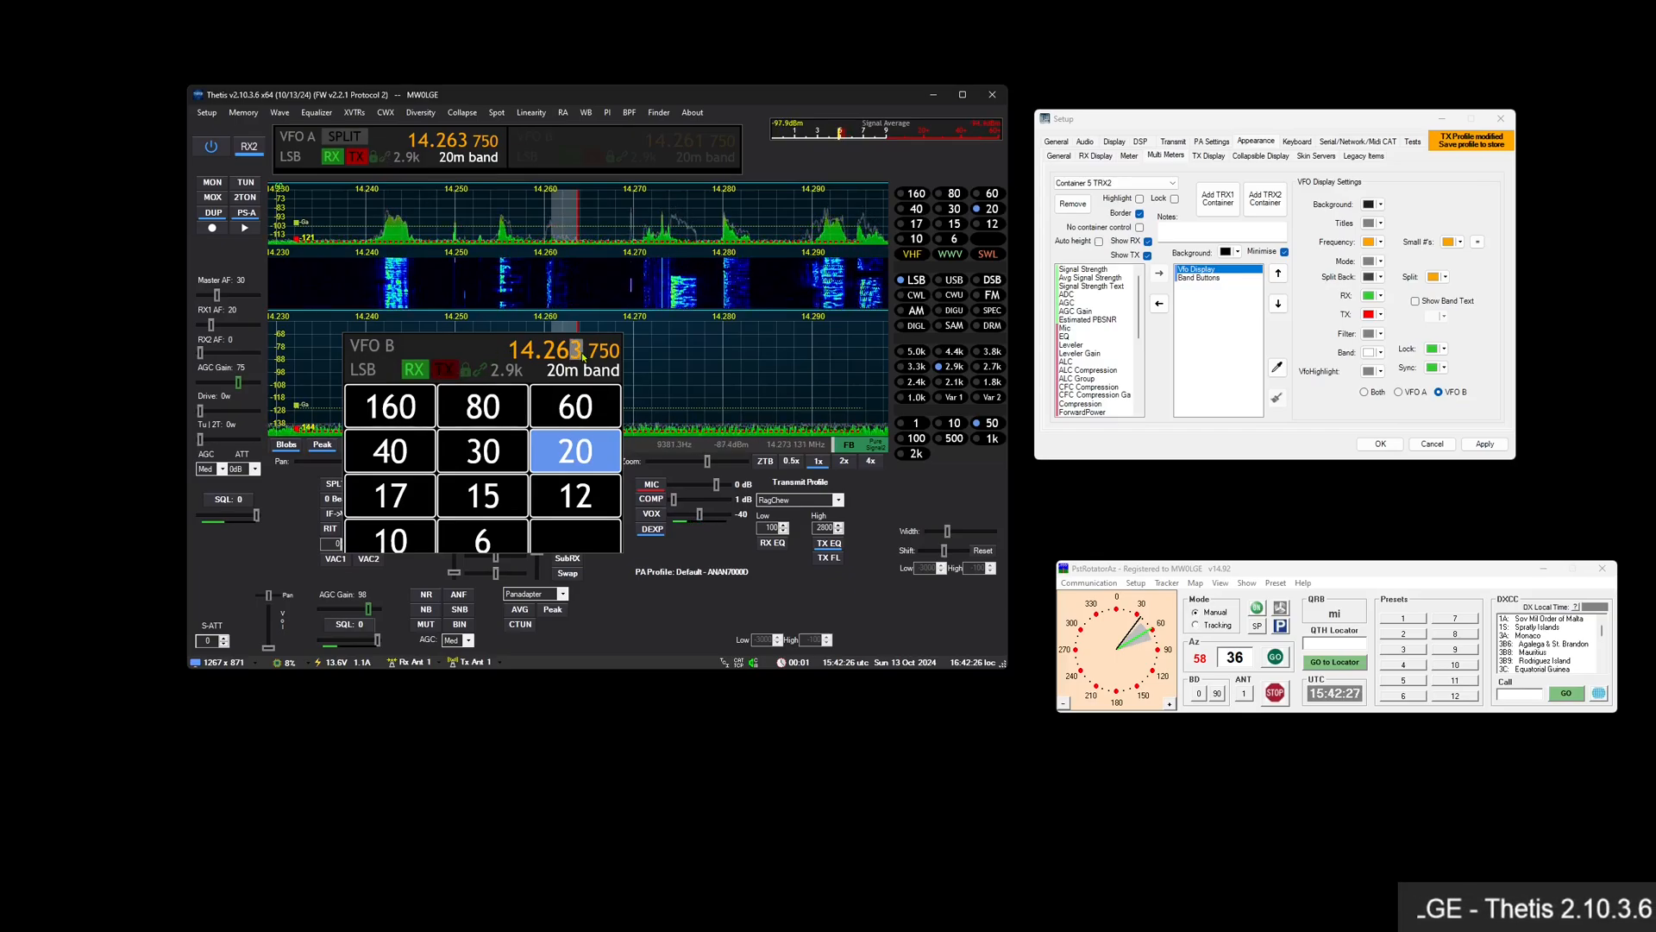
scroll(582, 355, "up", 5)
scroll(580, 356, "down", 10)
scroll(578, 355, "up", 8)
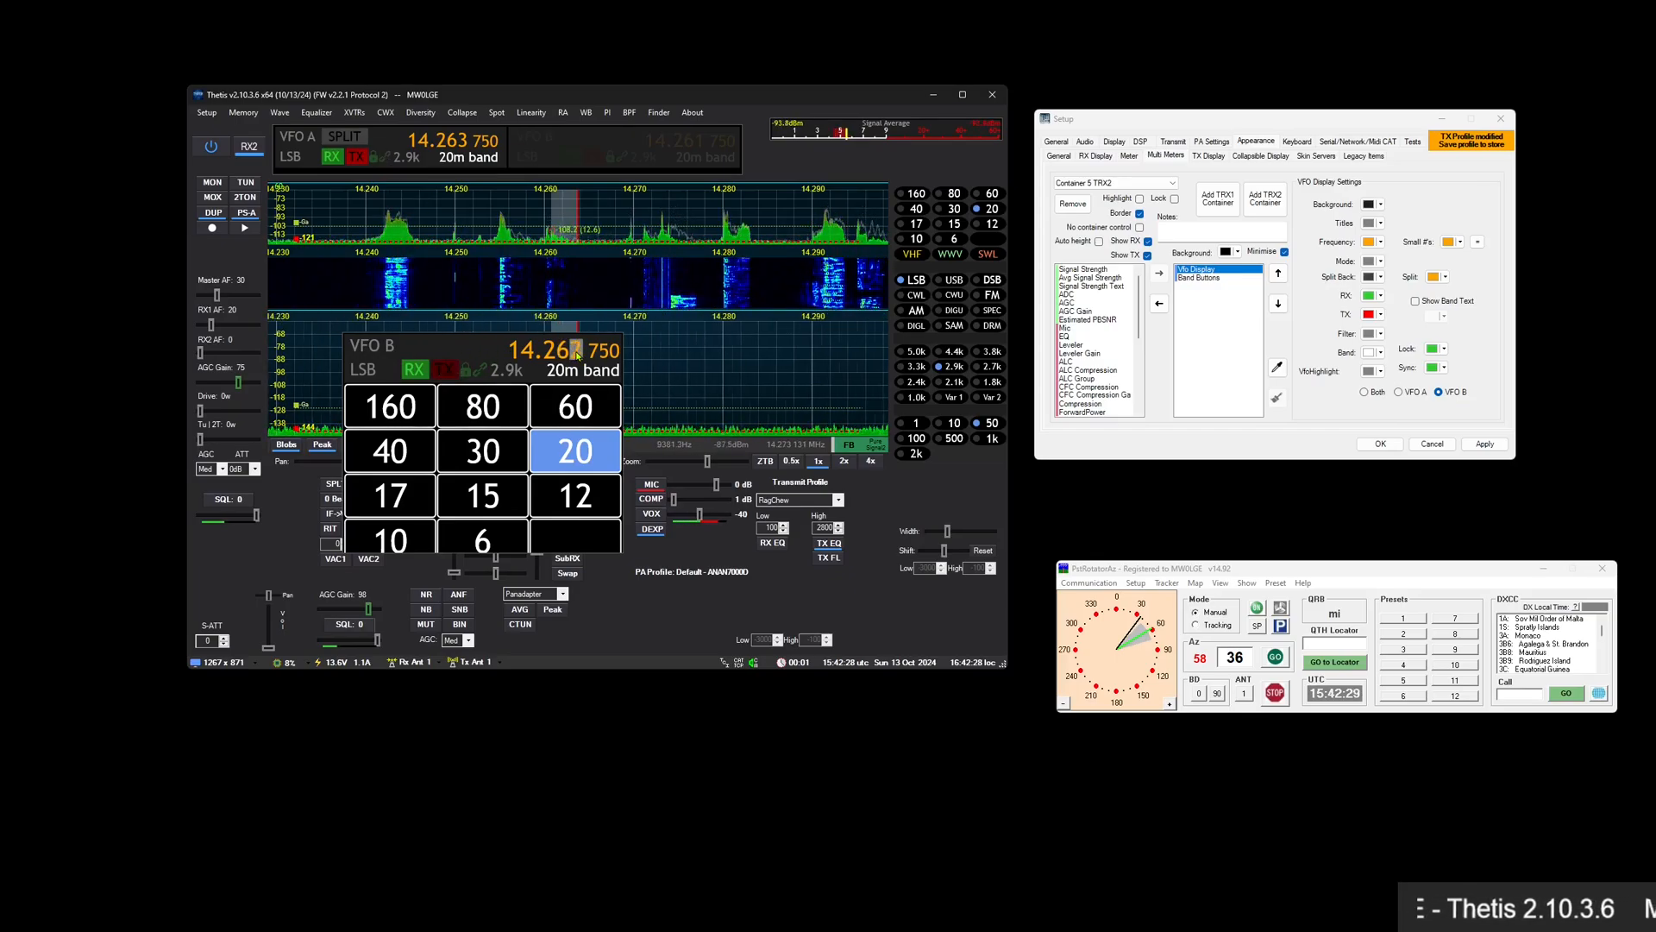
scroll(578, 355, "down", 2)
scroll(578, 355, "down", 2)
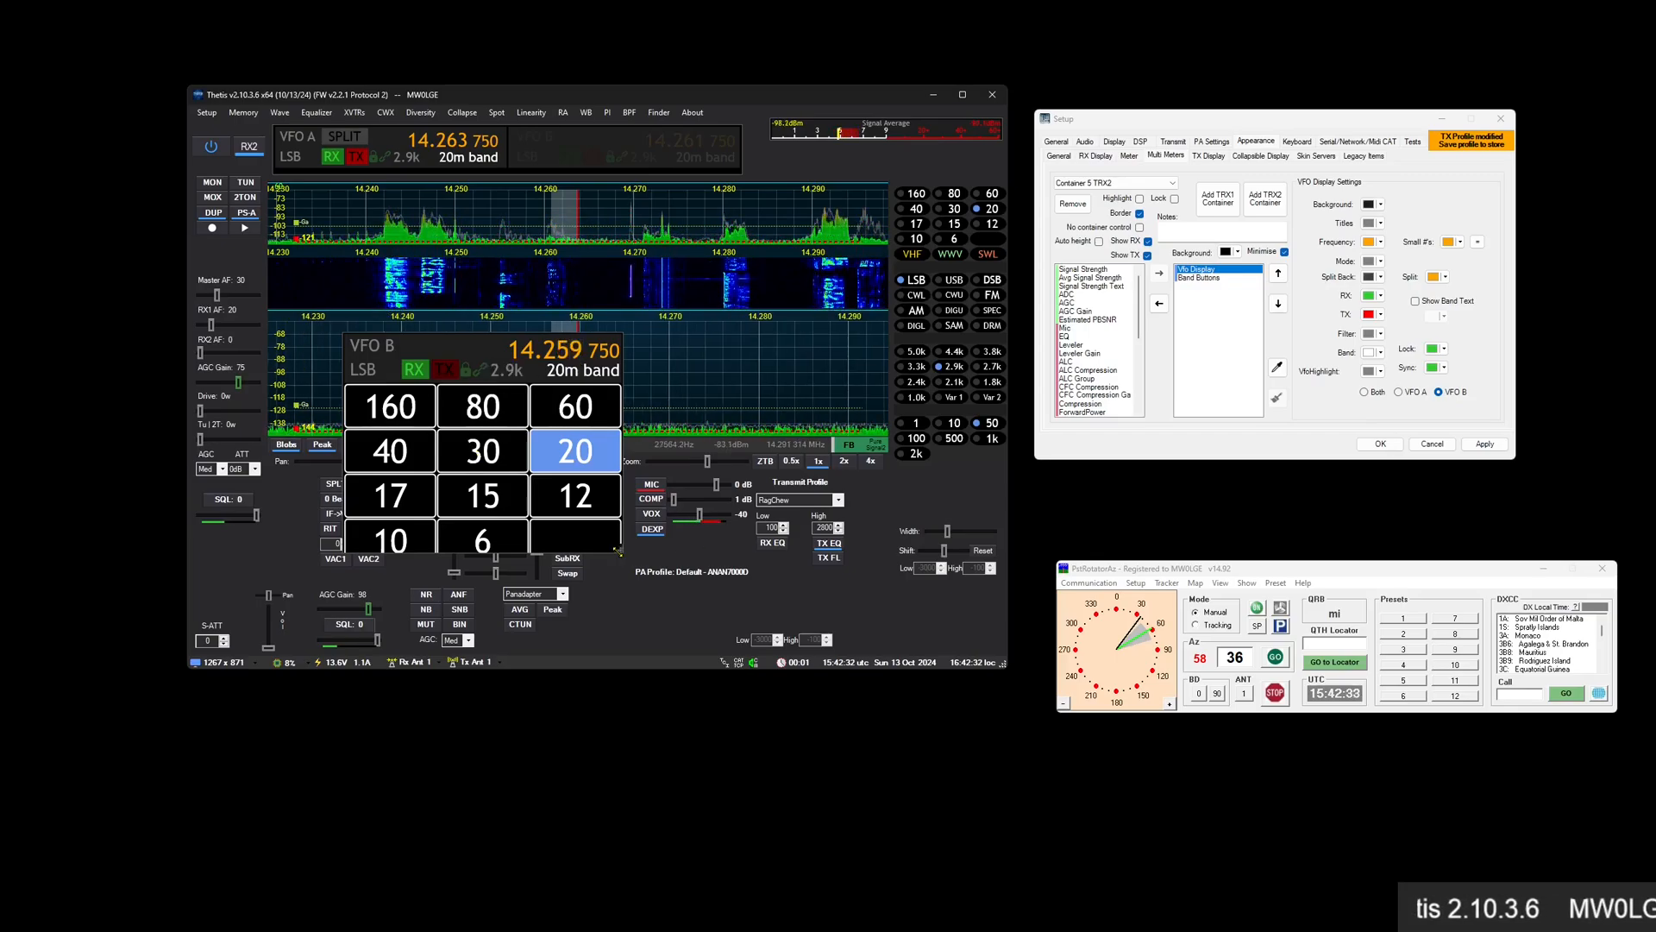
Resize the container to fit all band buttons and switch VFO B between bands, ending on 30 m
left_click_drag(621, 554, 602, 590)
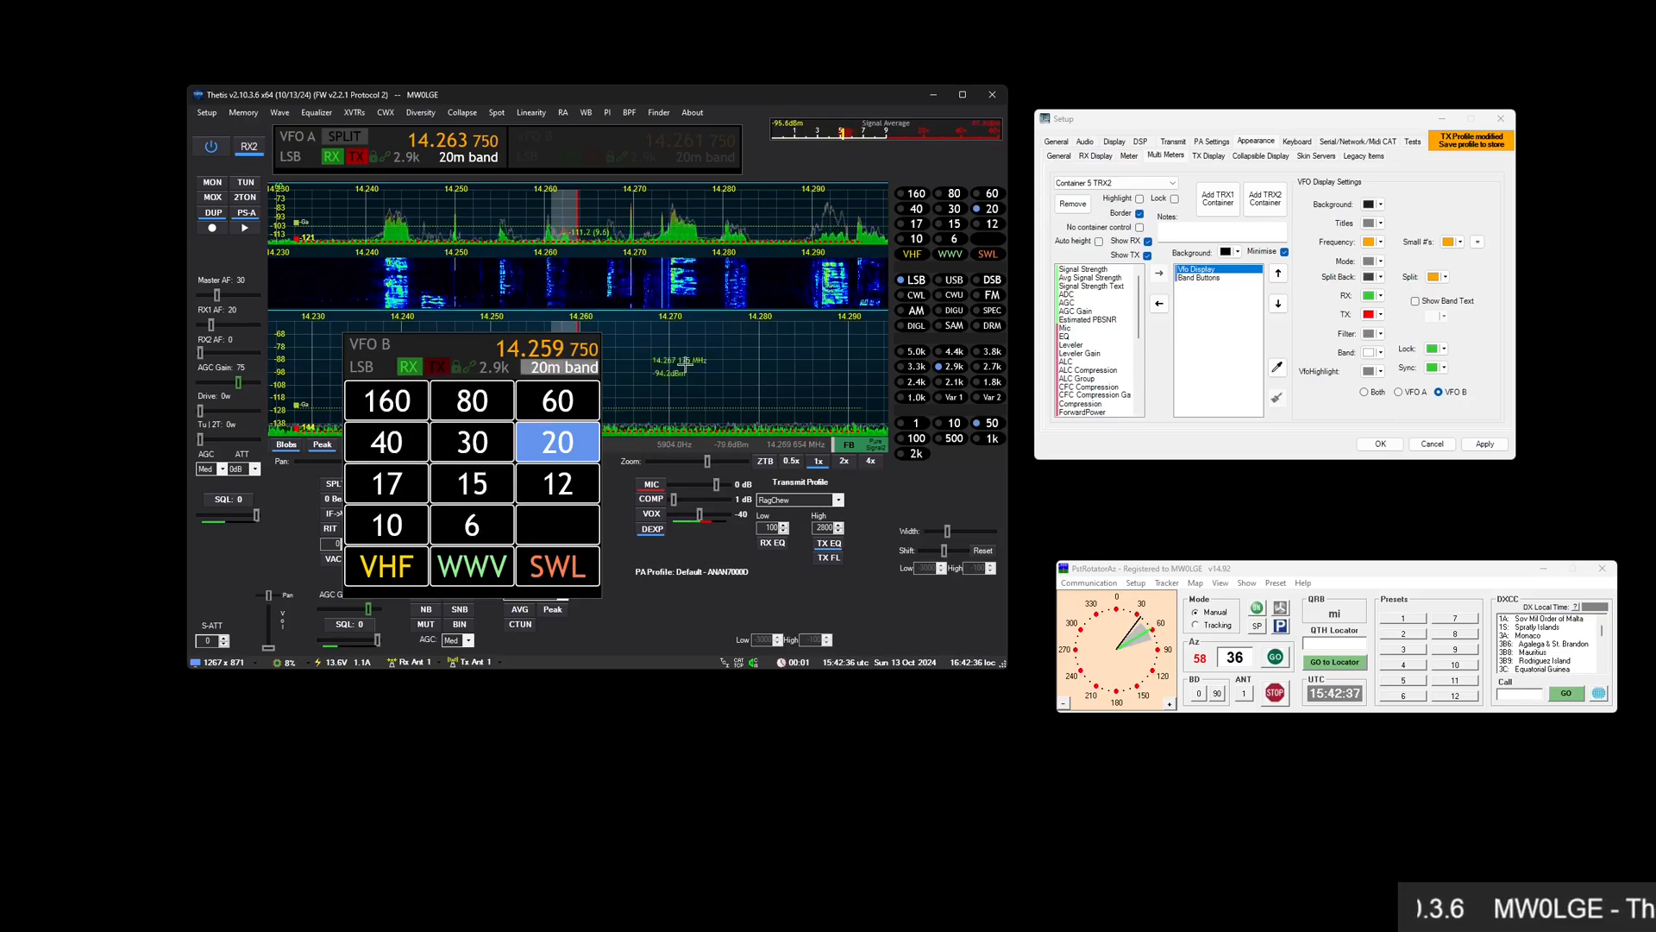
left_click(523, 493)
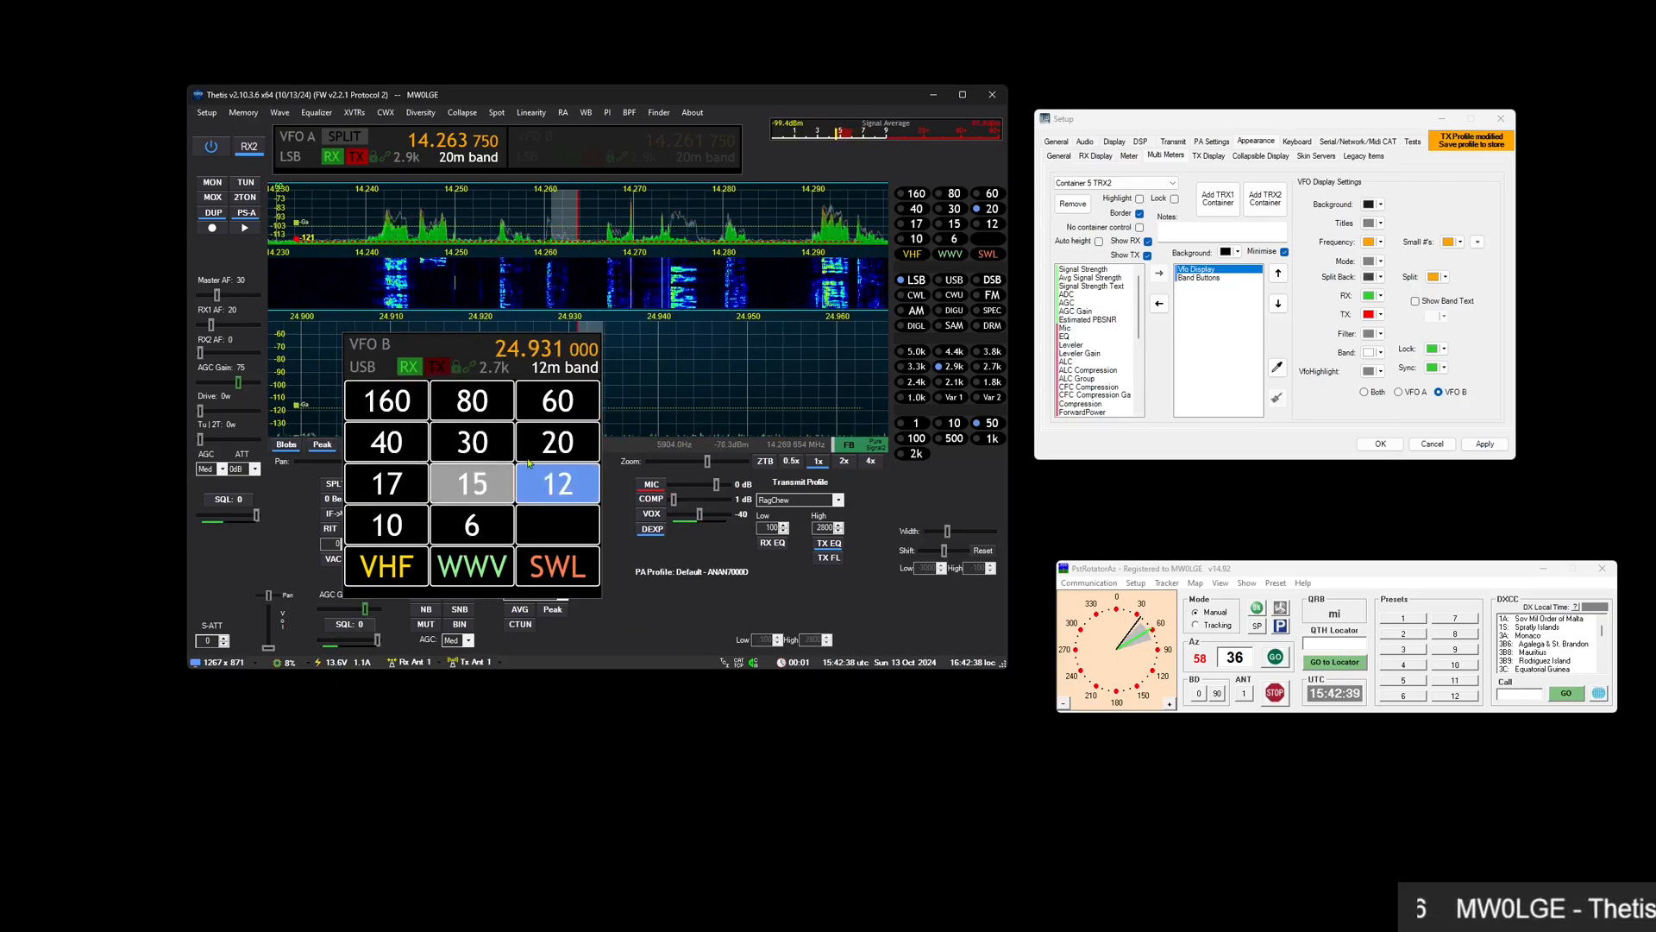
left_click(528, 443)
left_click(484, 458)
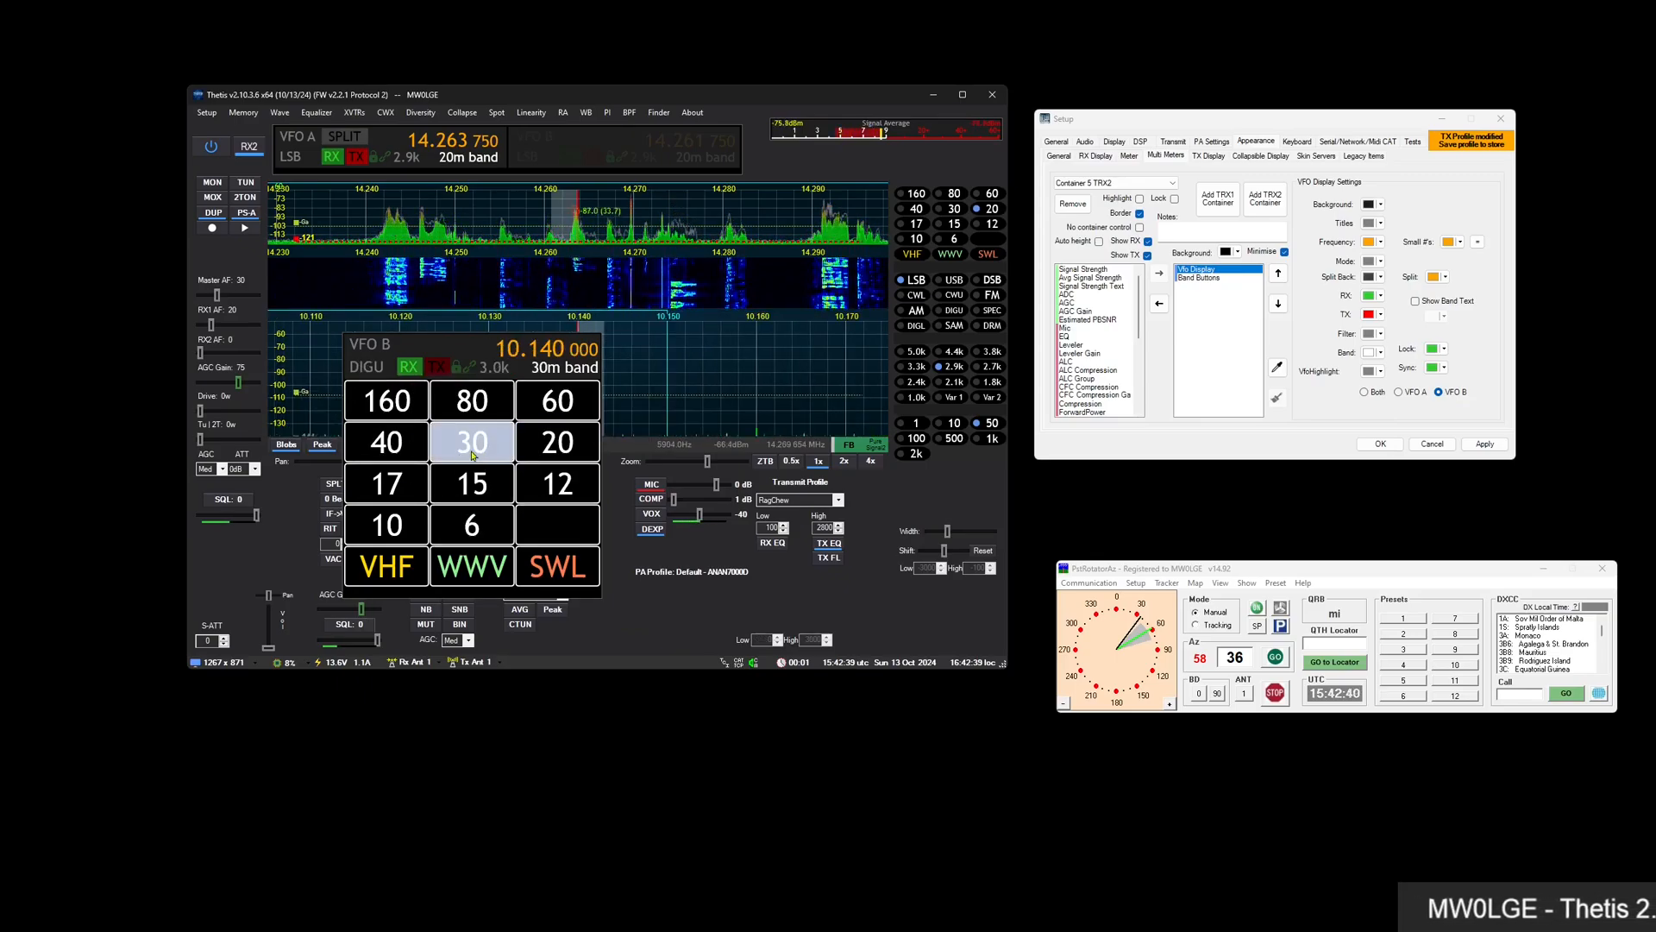
left_click(399, 455)
left_click(473, 450)
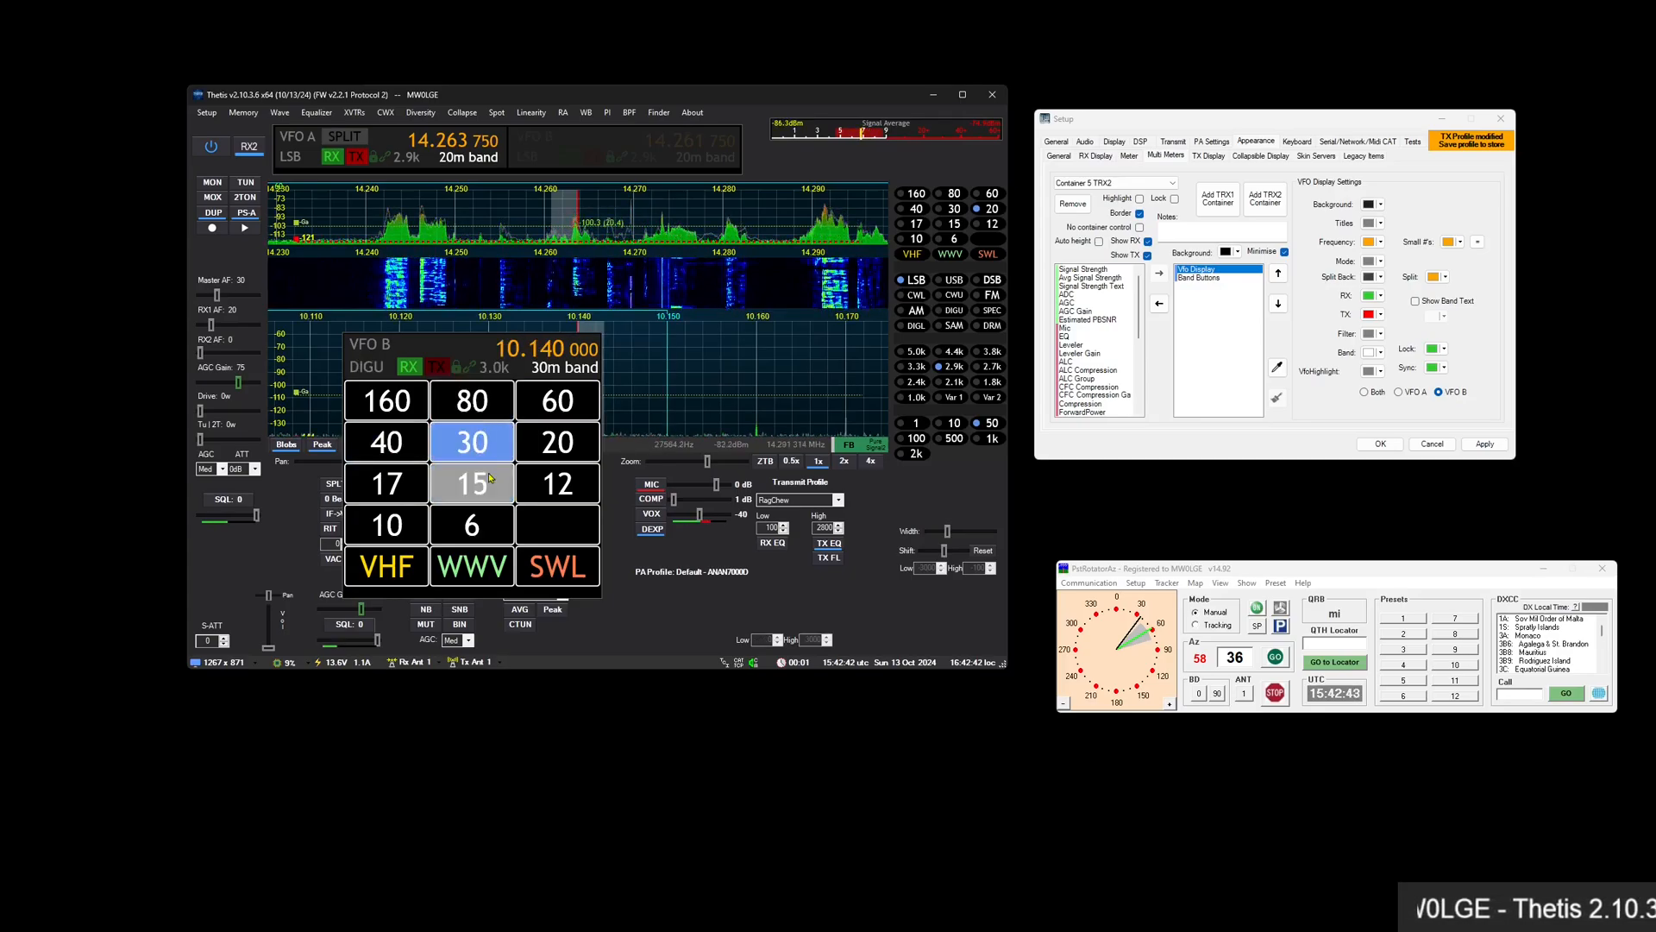
left_click(528, 444)
left_click(481, 453)
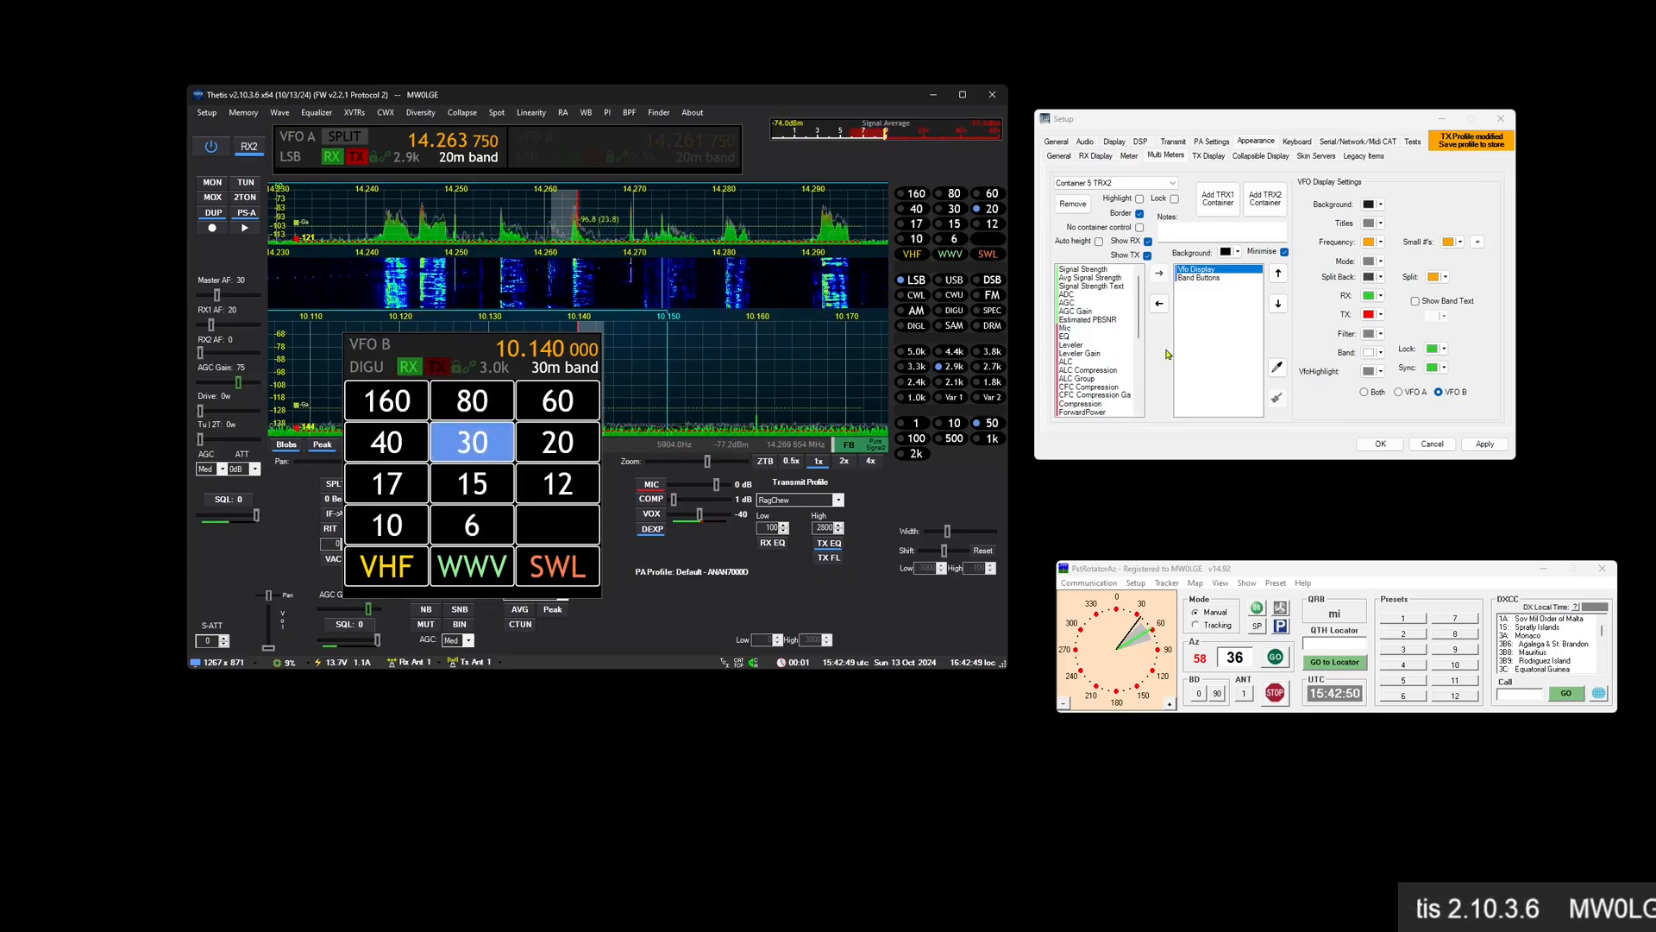
Remove Band Buttons from the TRX2 container and turn RX2 off
double_click(1222, 278)
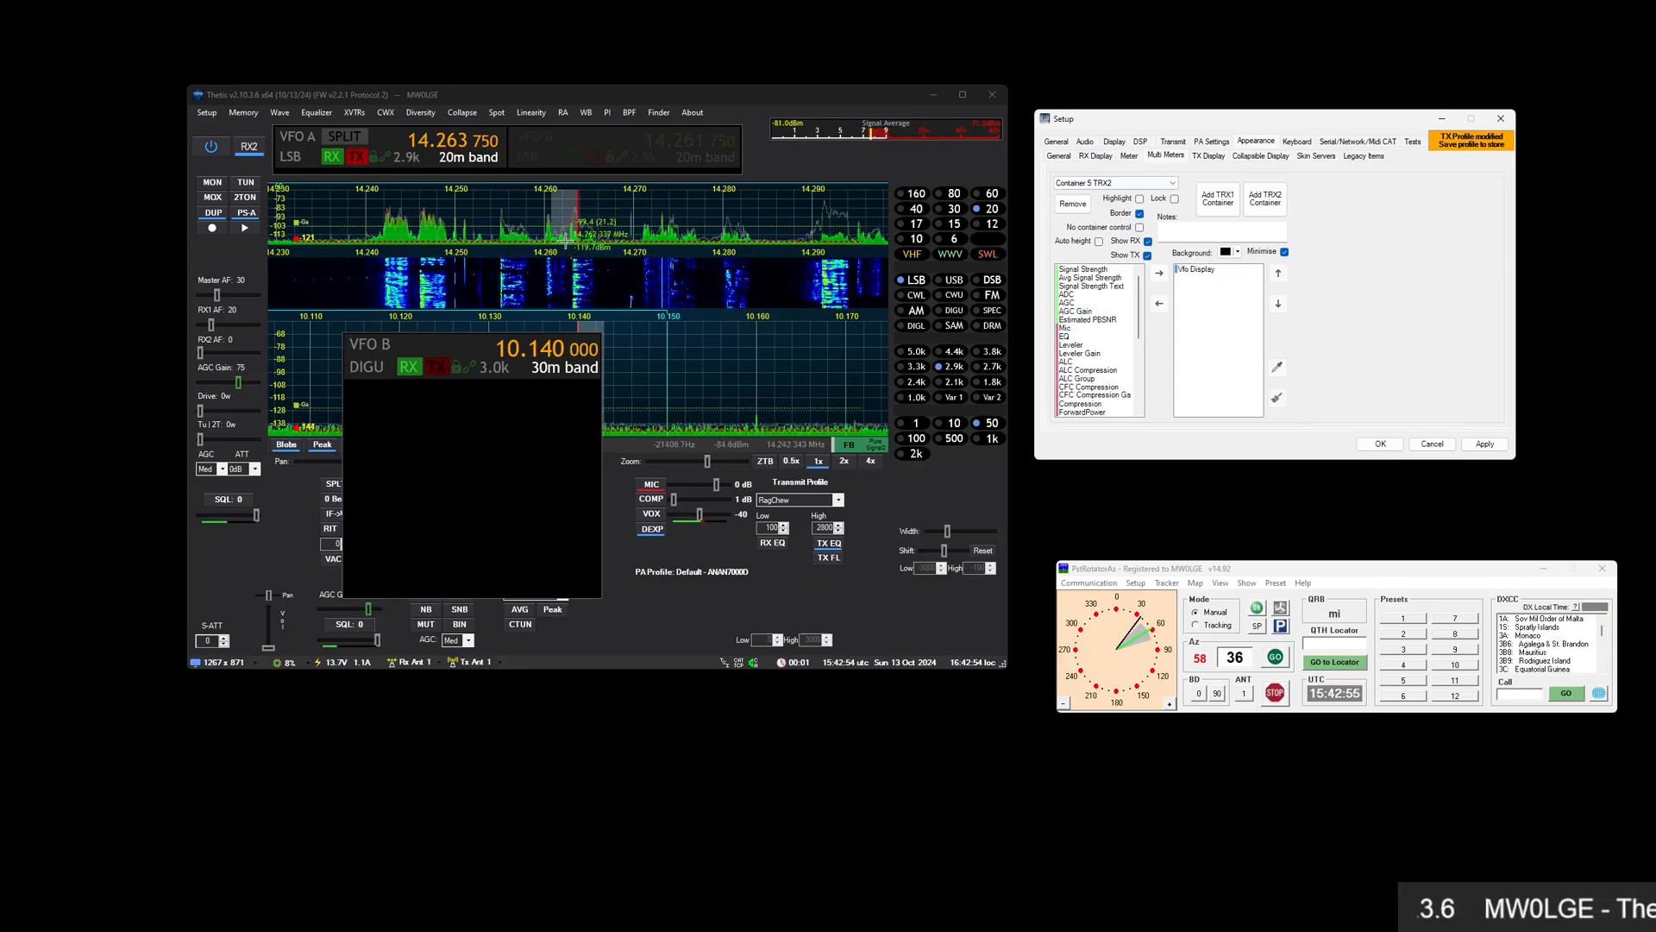
left_click(250, 148)
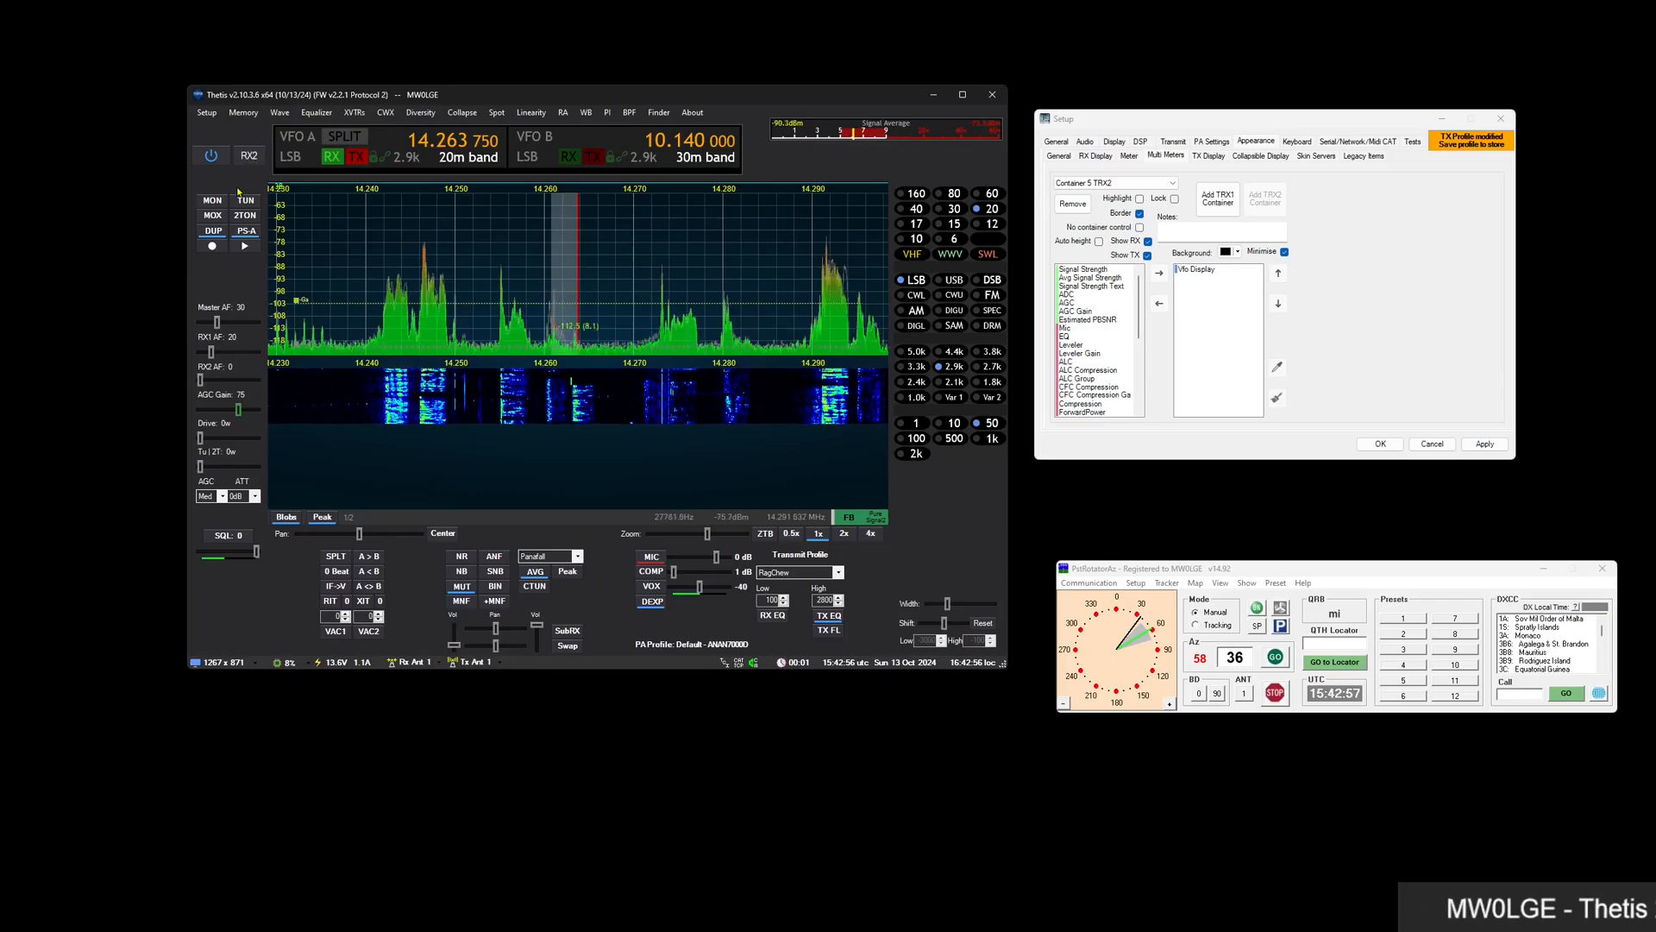